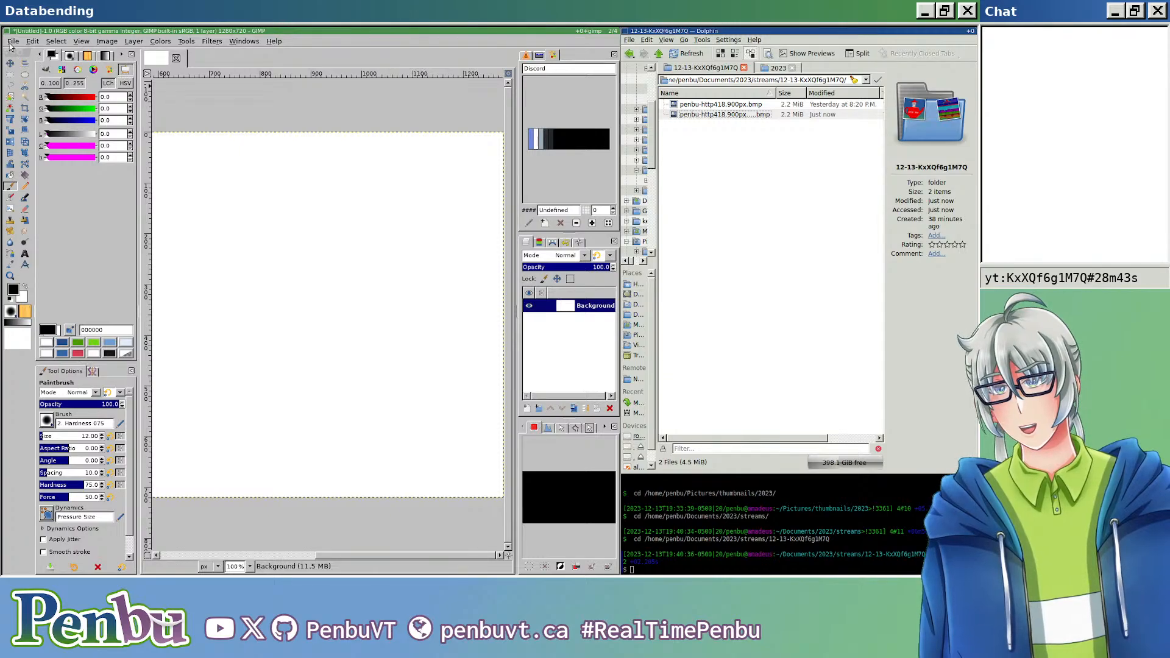
pyautogui.click(70, 136)
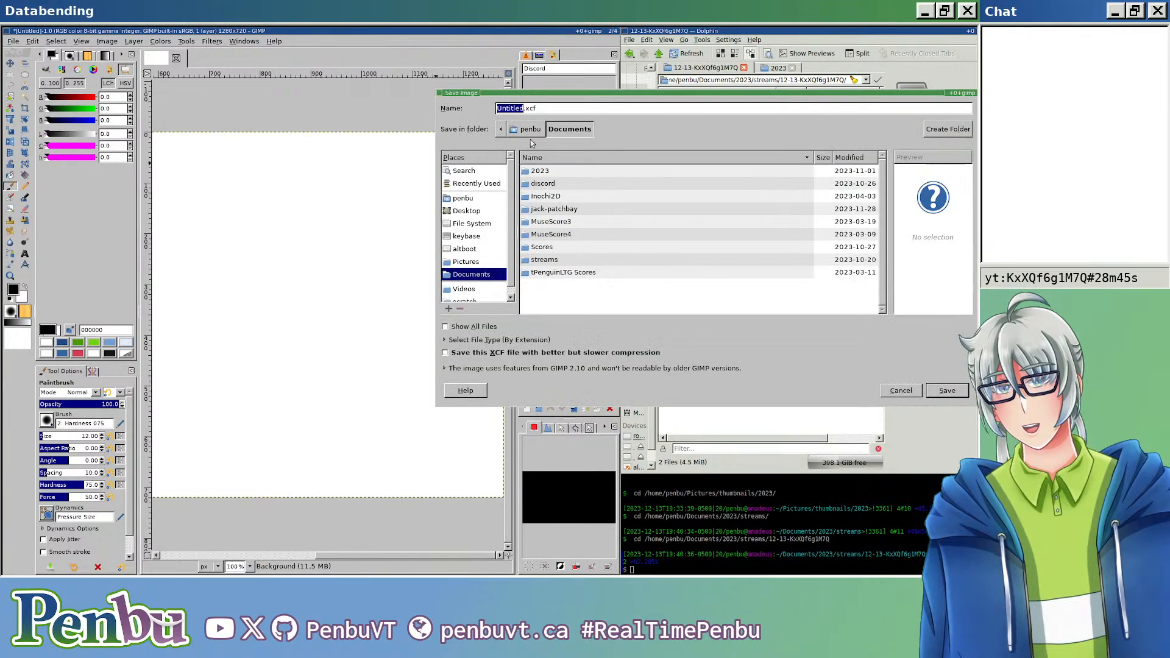
pyautogui.click(401, 173)
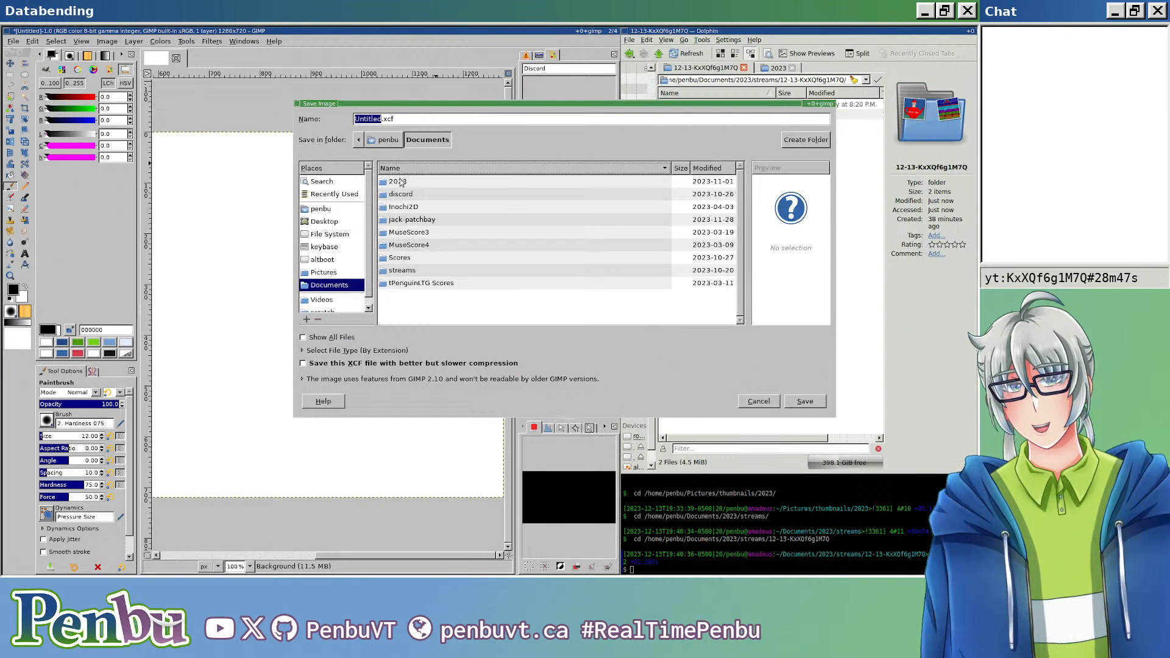
pyautogui.doubleClick(419, 178)
pyautogui.doubleClick(414, 208)
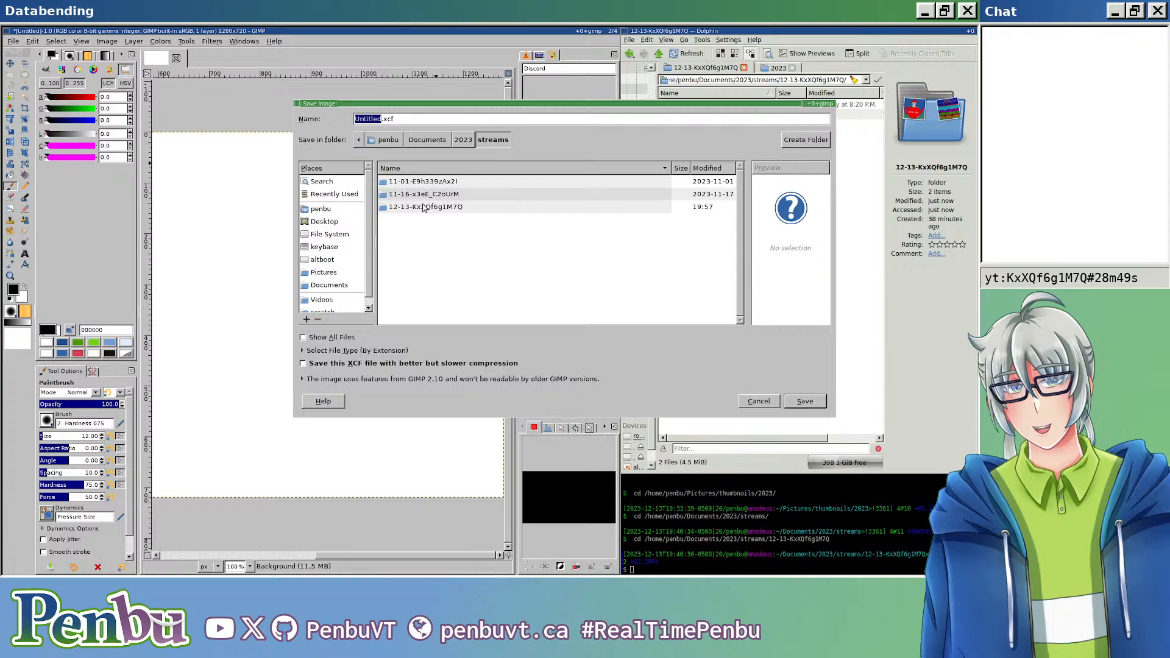
pyautogui.doubleClick(425, 208)
pyautogui.click(402, 120)
pyautogui.press('Left')
pyautogui.hotkey('ctrl', 'BackSpace')
pyautogui.write('white')
pyautogui.hotkey('ctrl', 'BackSpace')
pyautogui.write('white')
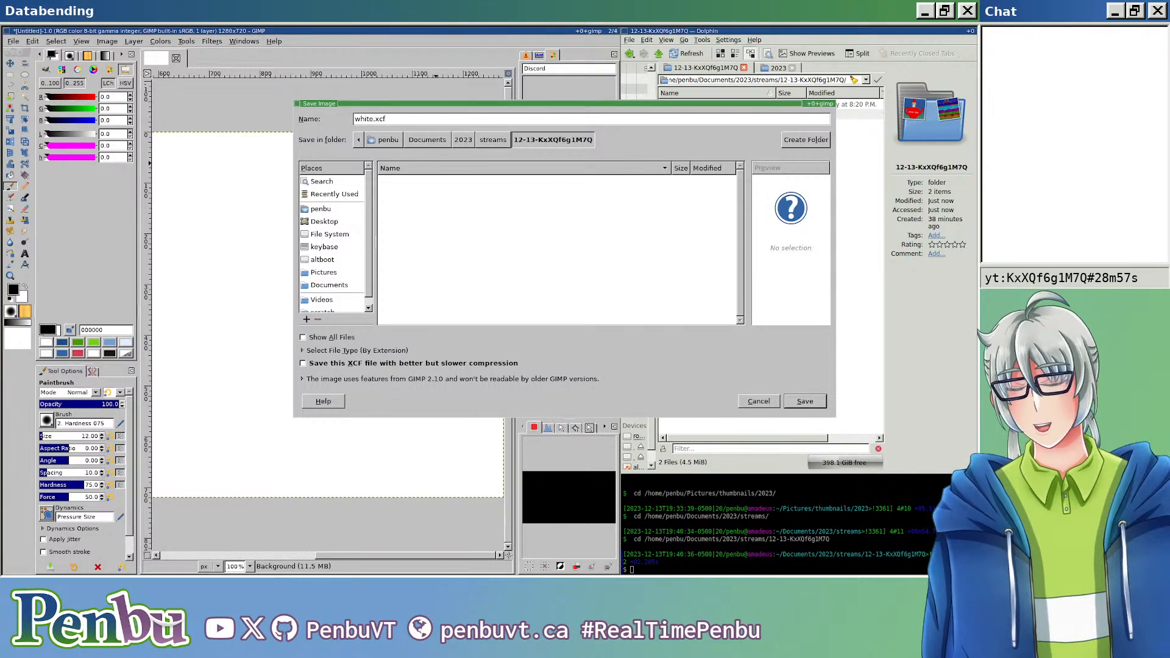
pyautogui.press('Escape')
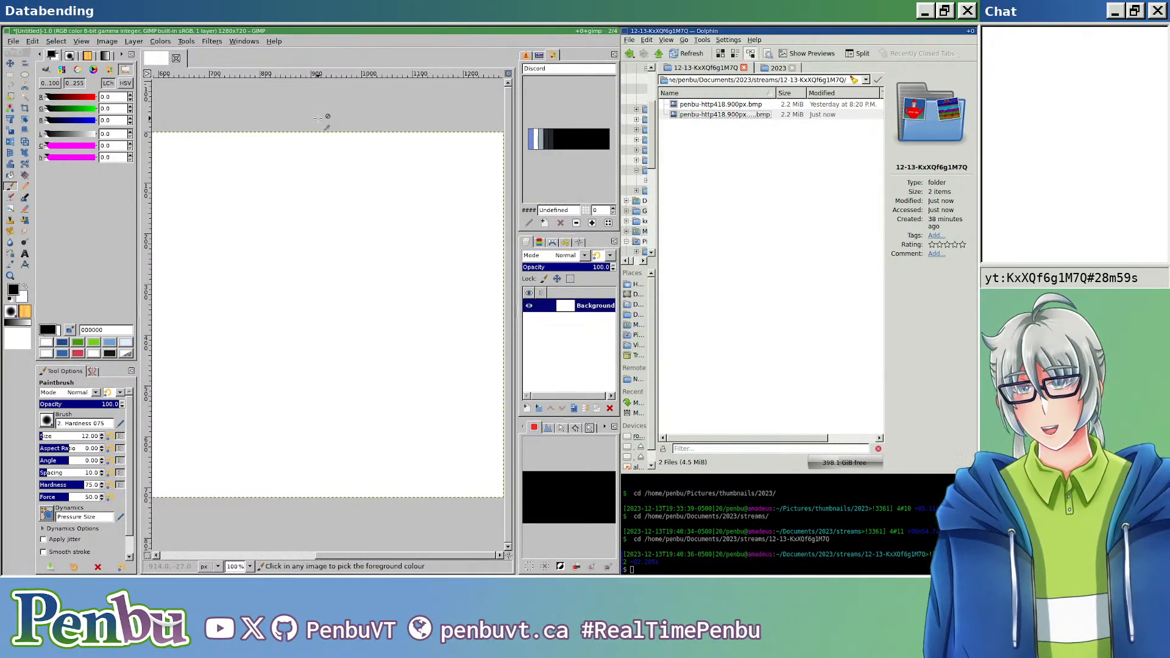
# Step: Start exporting the white image and choose the 12-13-KxXQf6g1M7Q folder inside streams as the destination
pyautogui.hotkey('ctrl', 'shift', 'e')
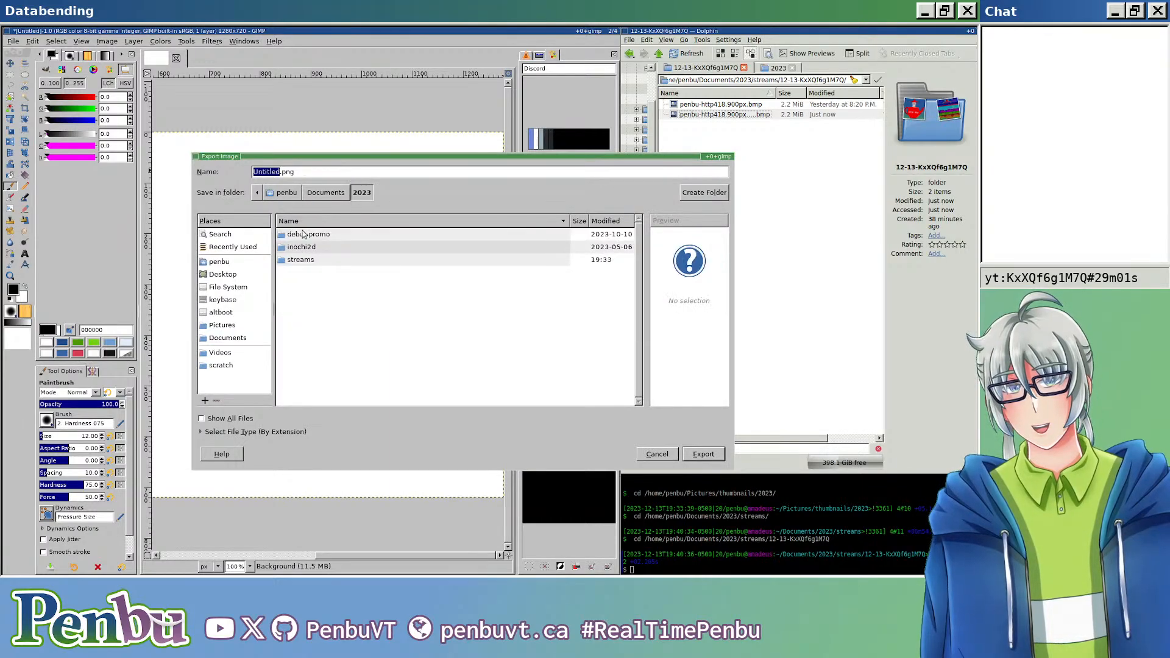
pyautogui.doubleClick(305, 260)
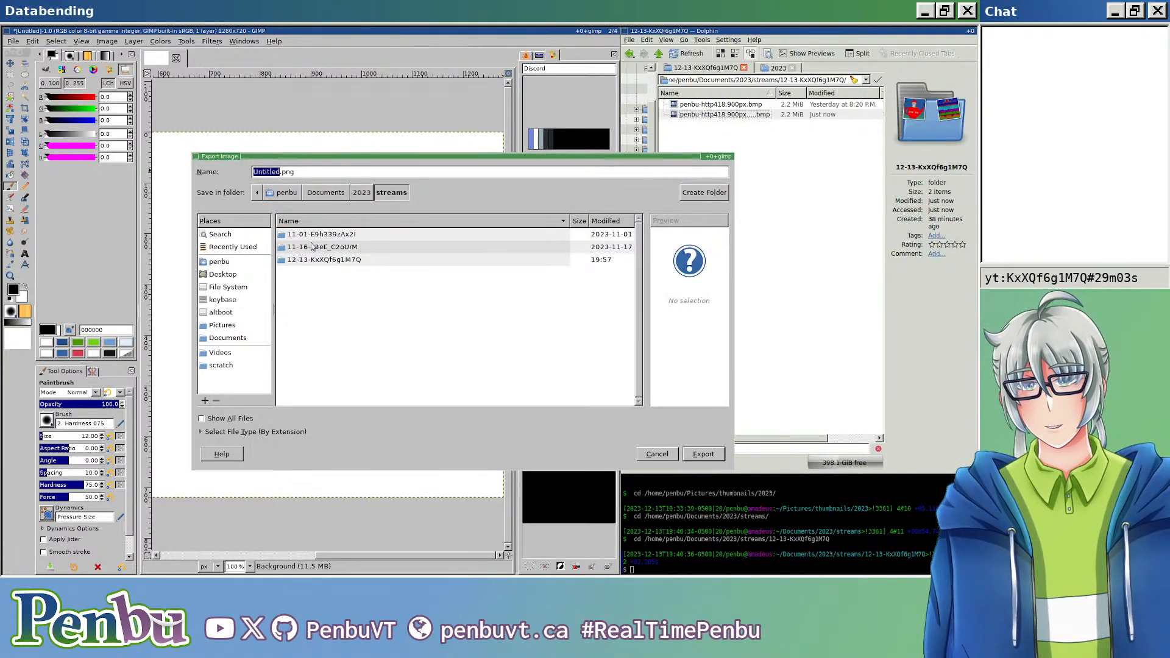
pyautogui.doubleClick(317, 262)
# Step: Name the exported image white.bmp and export it with the default BMP options
pyautogui.click(340, 175)
pyautogui.hotkey('ctrl', 'BackSpace')
pyautogui.write('whjj')
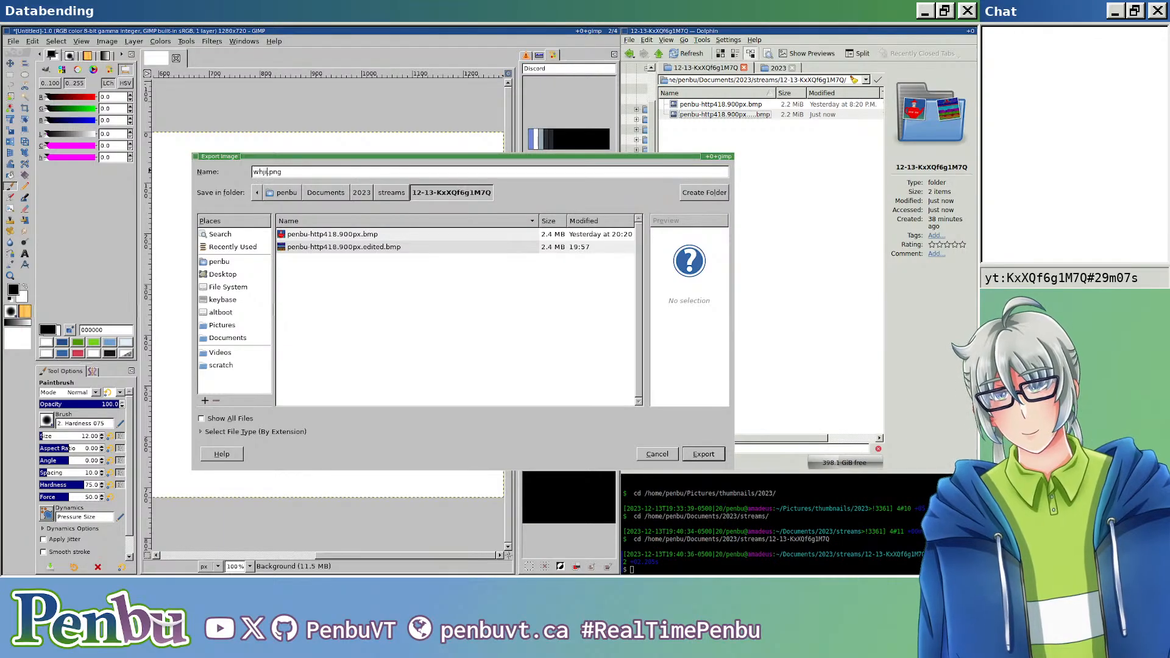
pyautogui.write('e')
pyautogui.press('BackSpace')
pyautogui.press('BackSpace')
pyautogui.press('BackSpace')
pyautogui.write('ite')
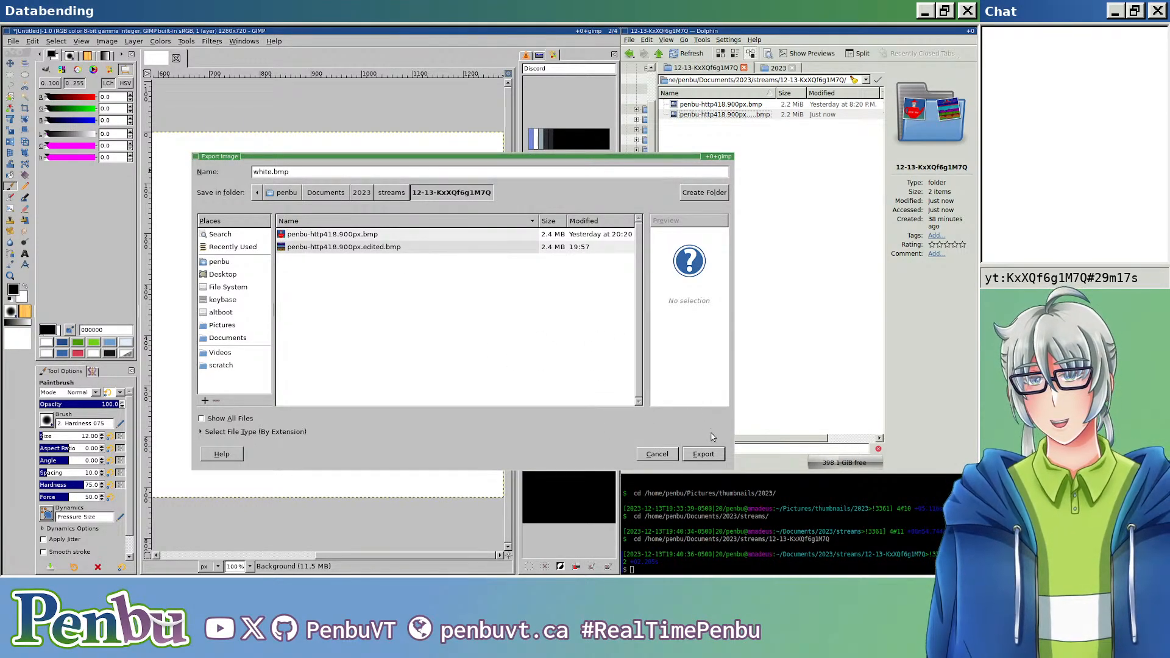
pyautogui.click(705, 455)
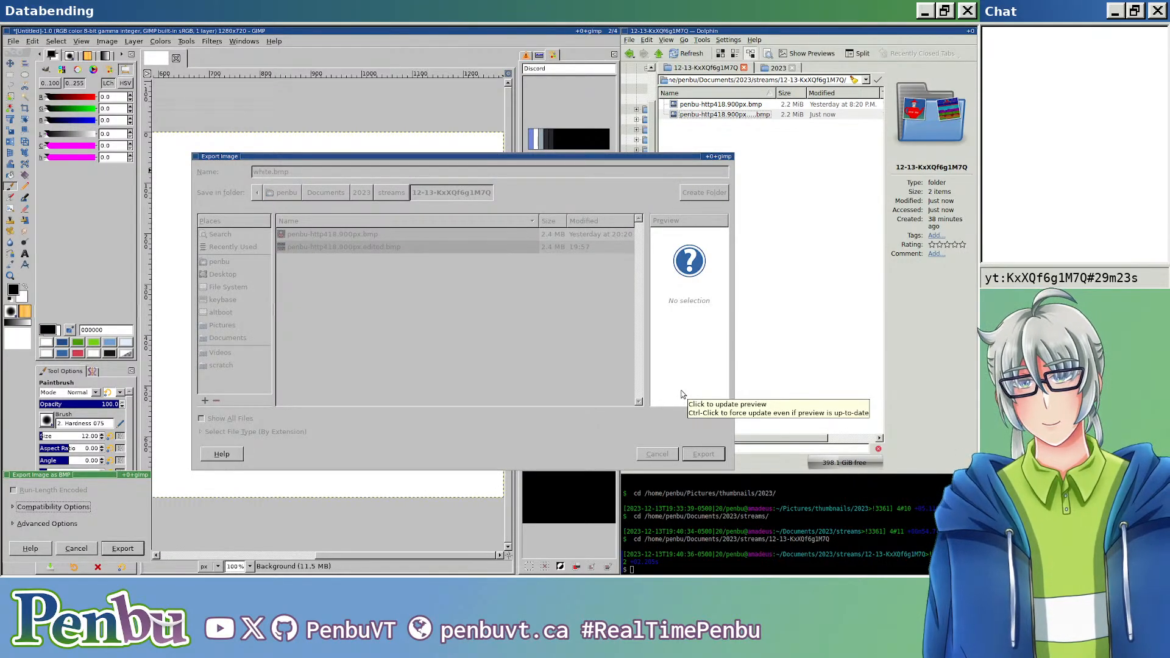
pyautogui.click(110, 551)
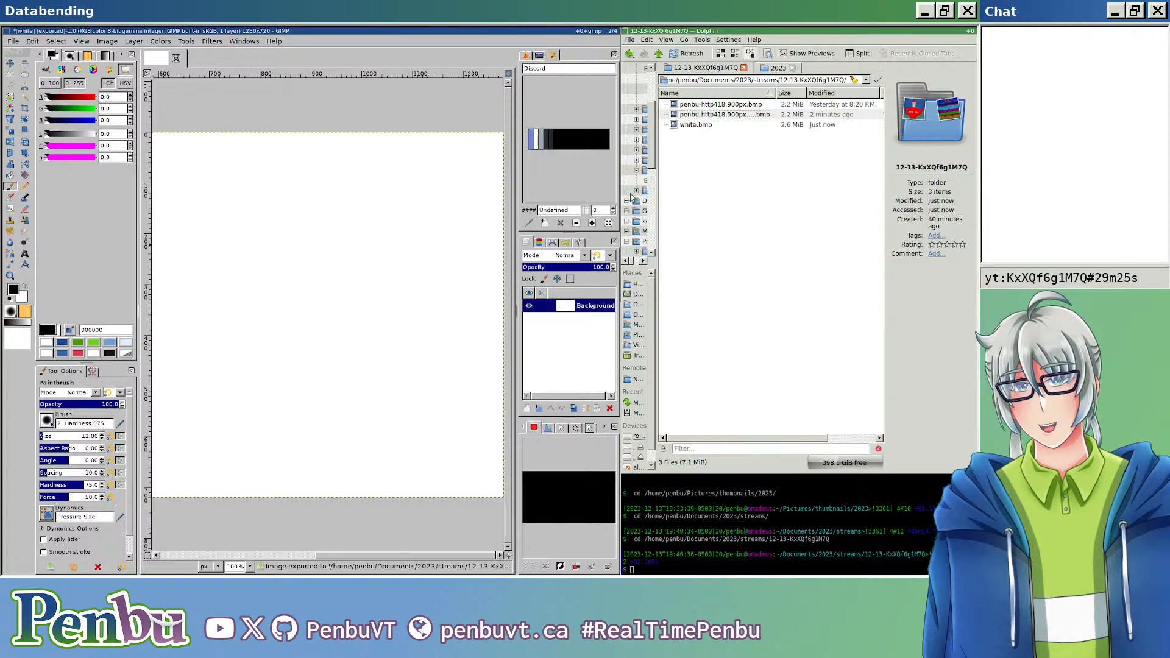
# Step: Switch to Audacity and import white.bmp as raw data into a new project, using U-Law encoding, default endianness, mono and 44100 Hz
pyautogui.hotkey('alt', 'Tab')
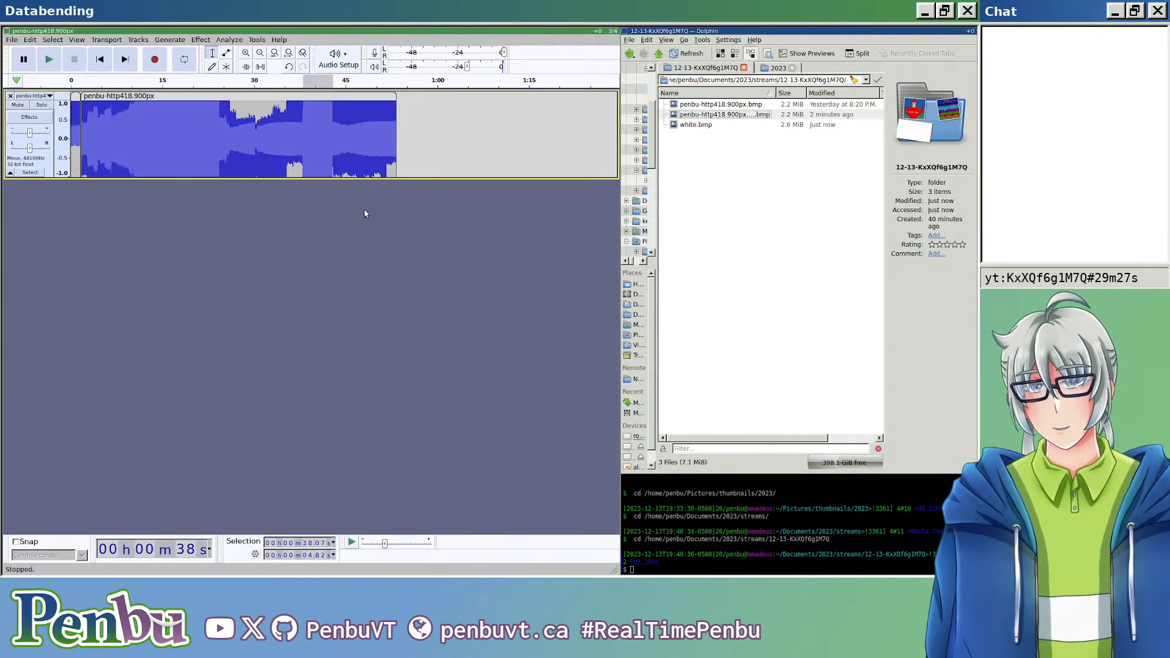
pyautogui.hotkey('ctrl', 'n')
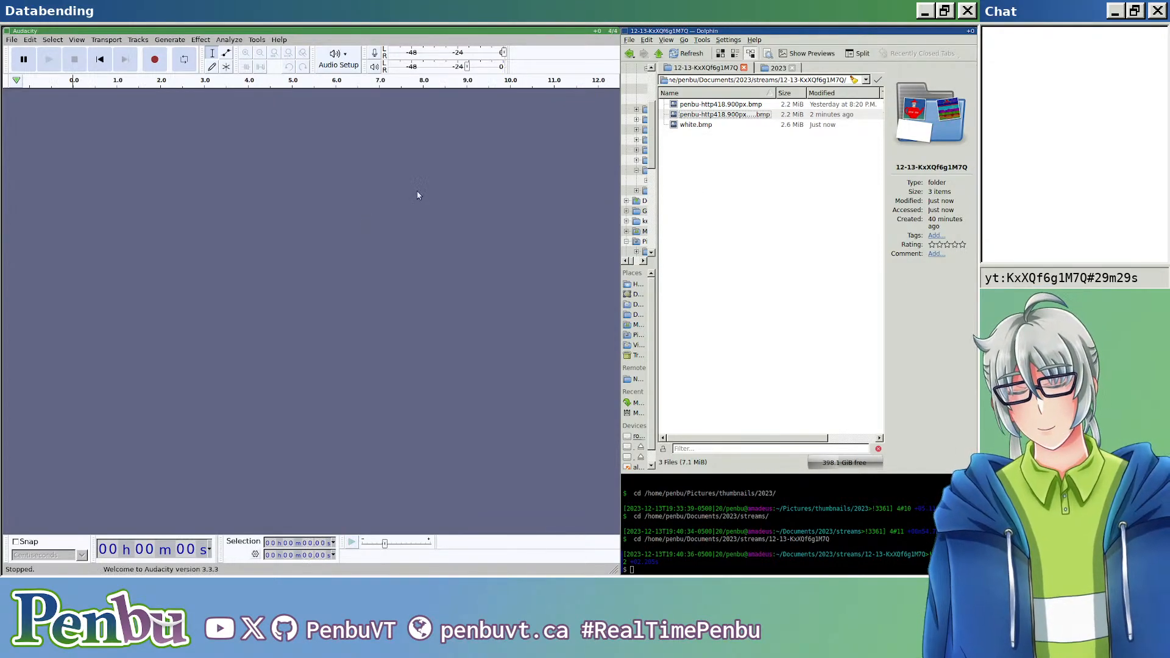
pyautogui.click(12, 39)
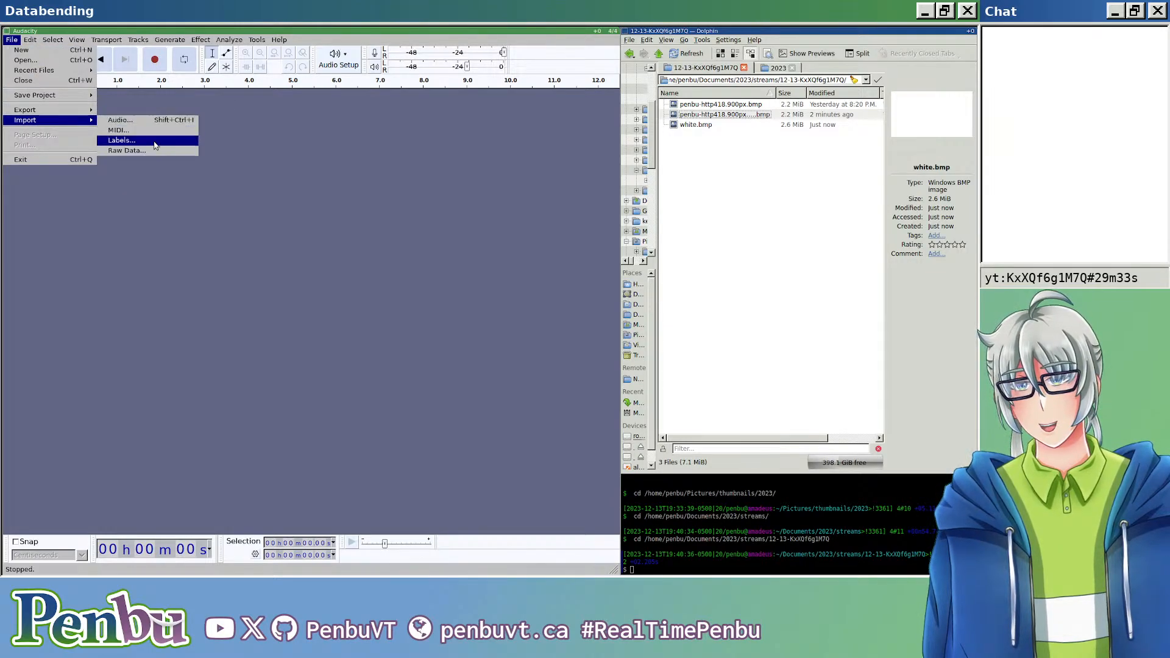
pyautogui.click(148, 159)
pyautogui.click(12, 40)
pyautogui.moveTo(39, 119)
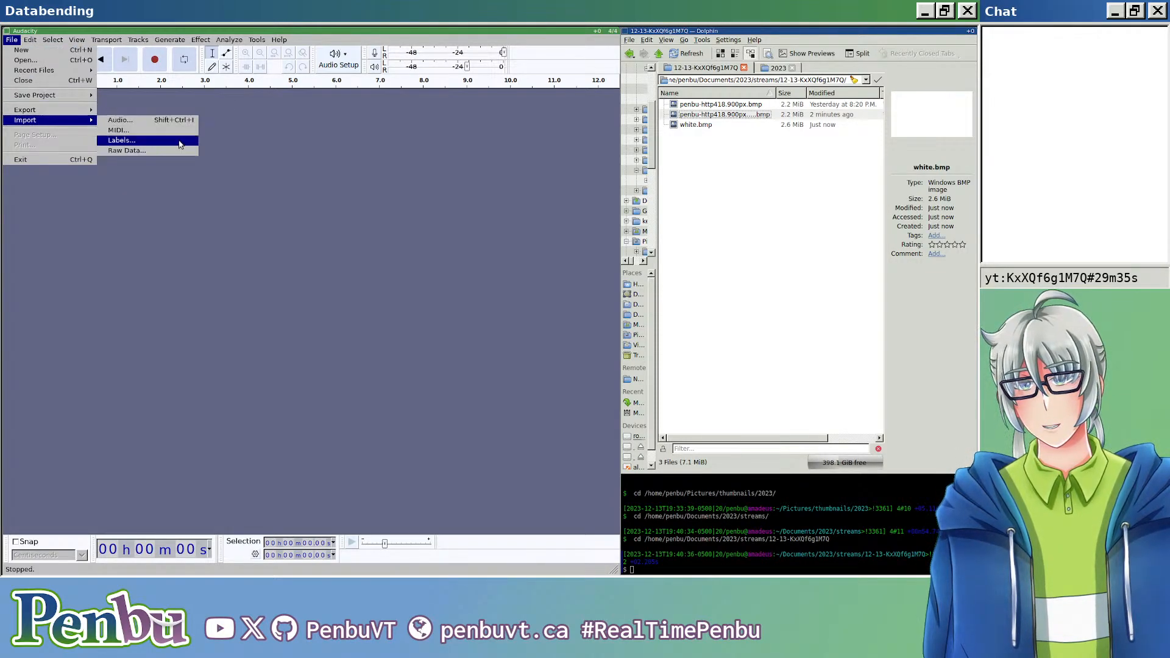
pyautogui.click(174, 147)
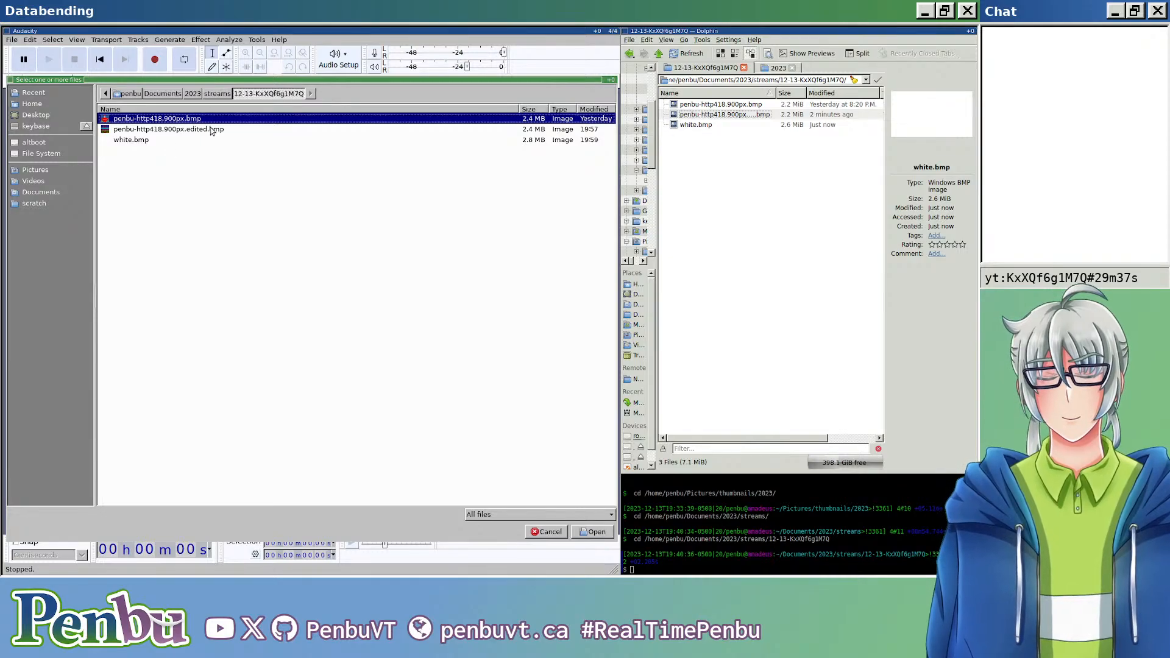
pyautogui.doubleClick(144, 141)
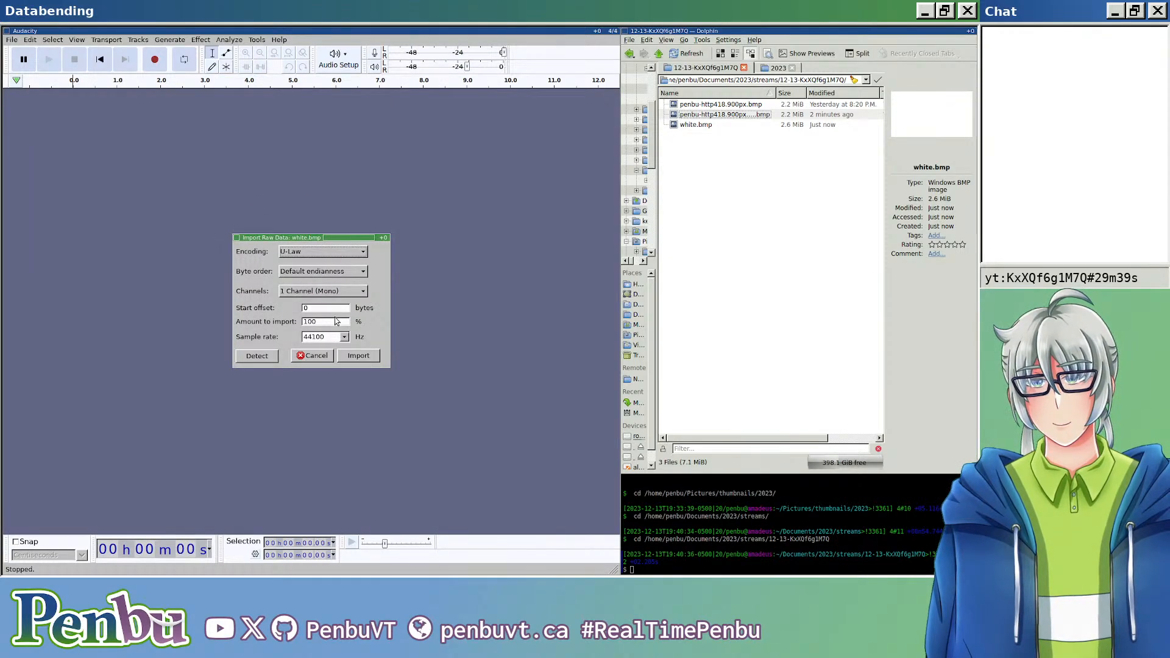
pyautogui.click(359, 356)
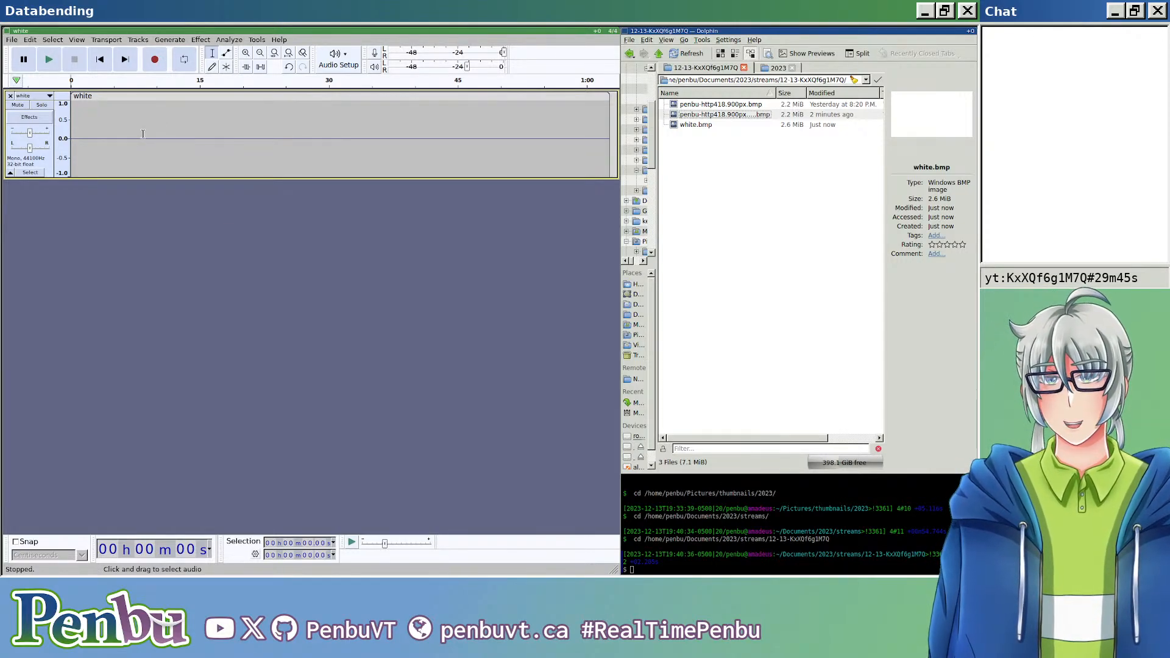
# Step: Split the white clip just after the header data at its start, at about 0.0032 seconds
pyautogui.scroll(3, 145, 141)
pyautogui.hscroll(-15, 156, 143)
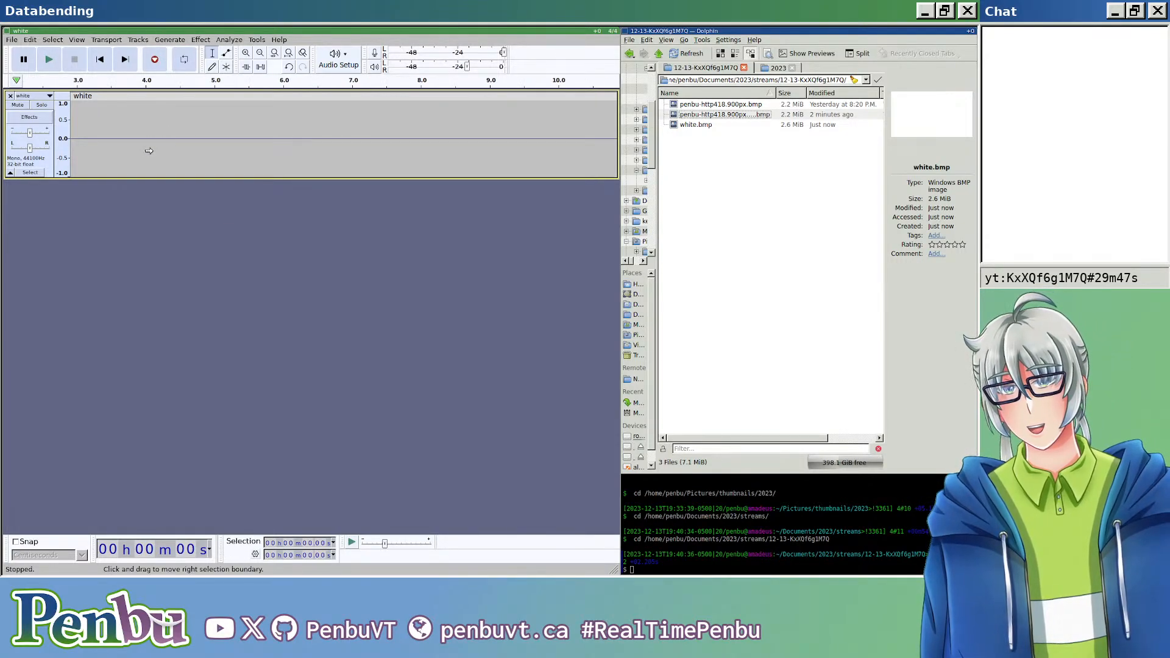
pyautogui.scroll(9, 101, 157)
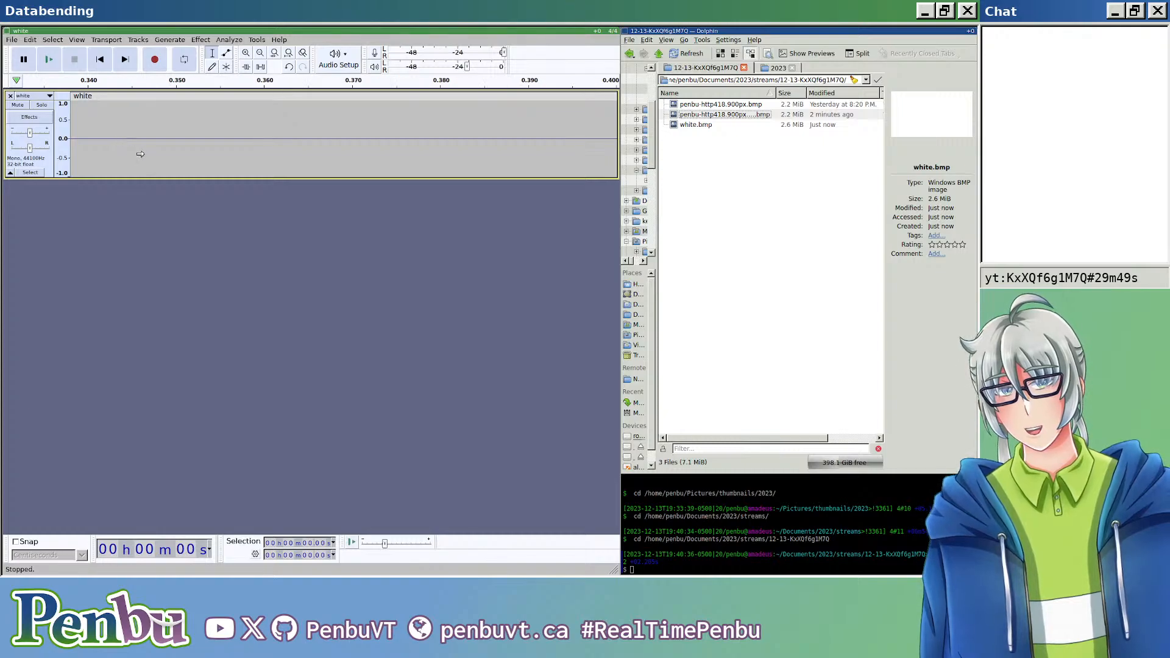
pyautogui.hscroll(-10, 149, 159)
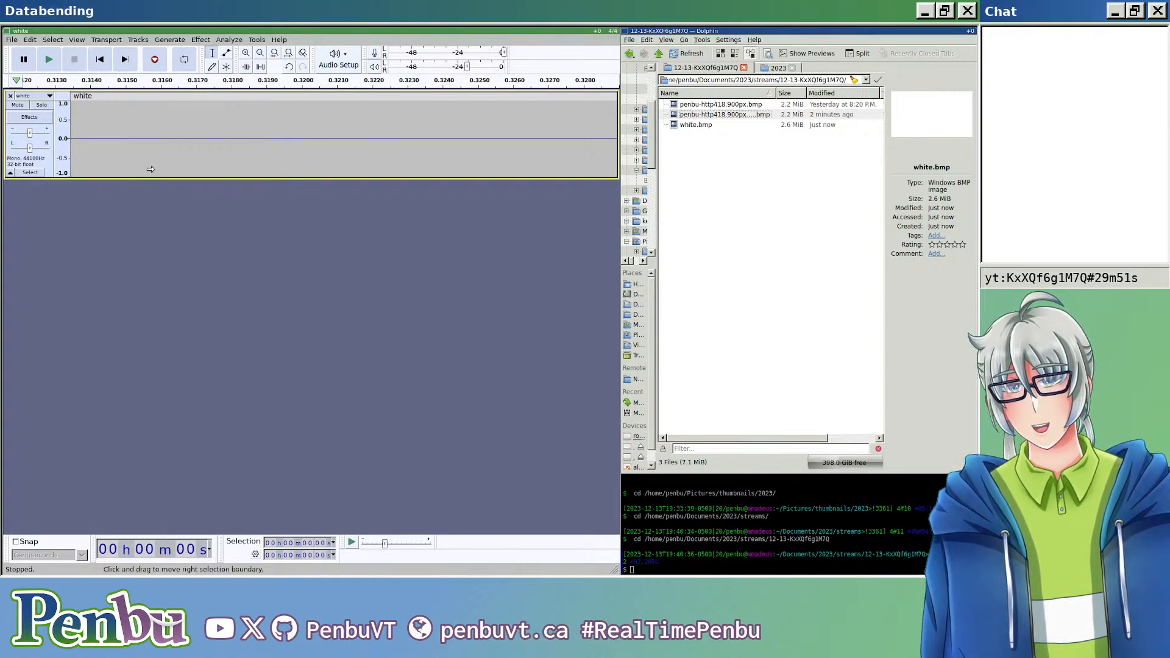
pyautogui.hscroll(-11, 130, 158)
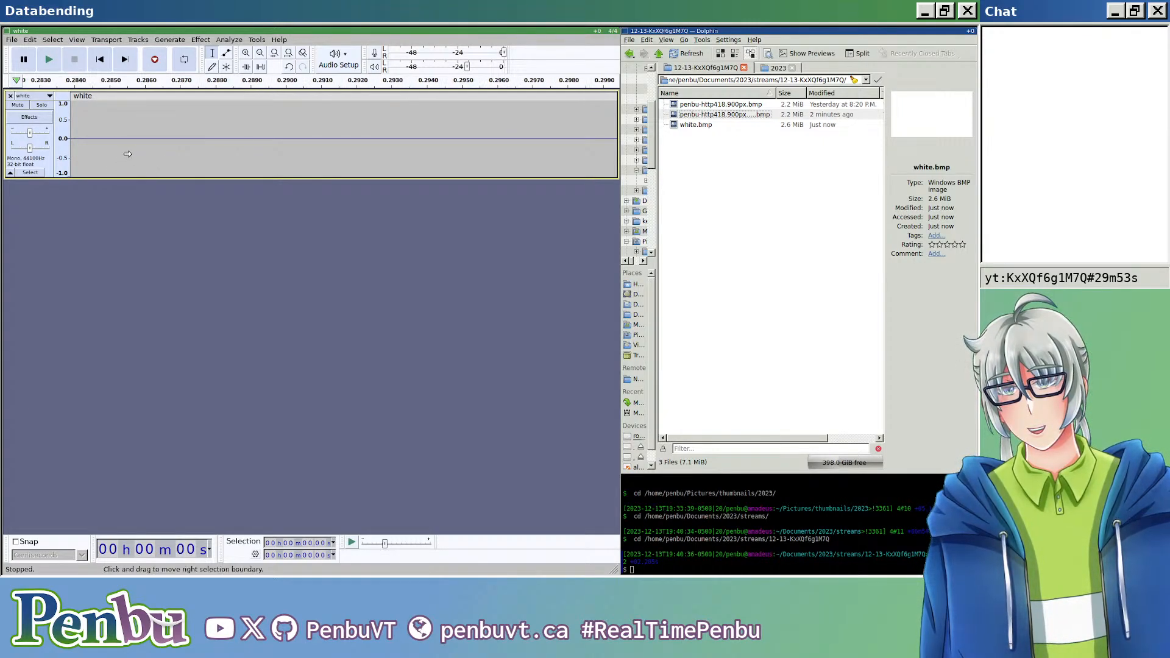
pyautogui.hscroll(-2, 135, 154)
pyautogui.click(135, 152)
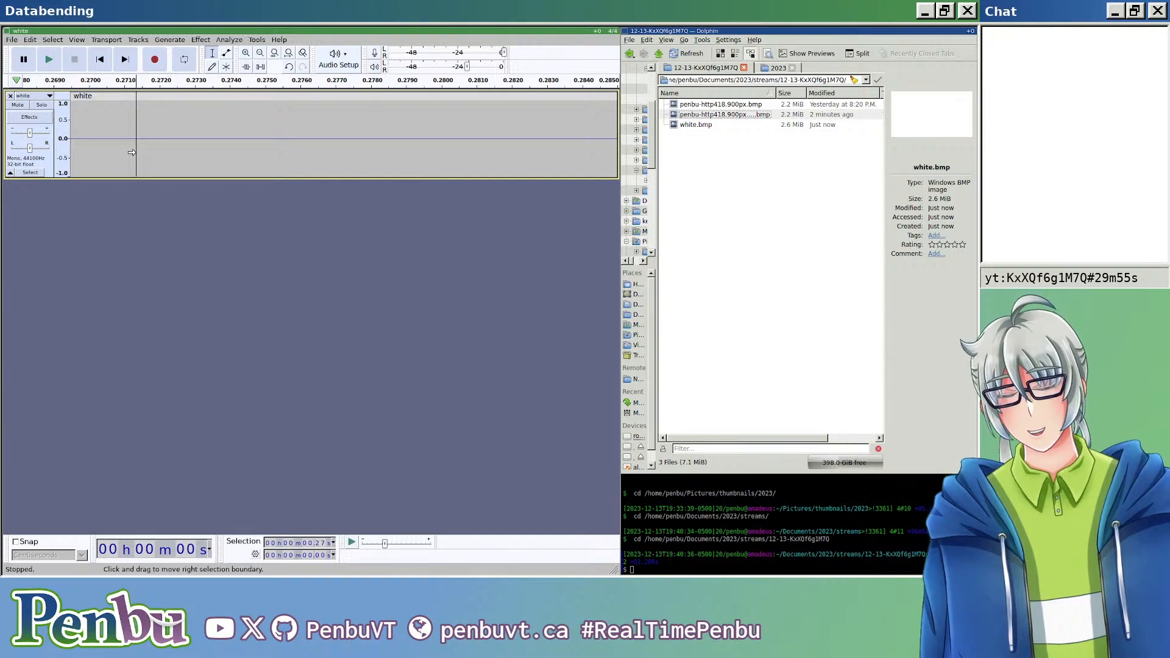
pyautogui.press('Home')
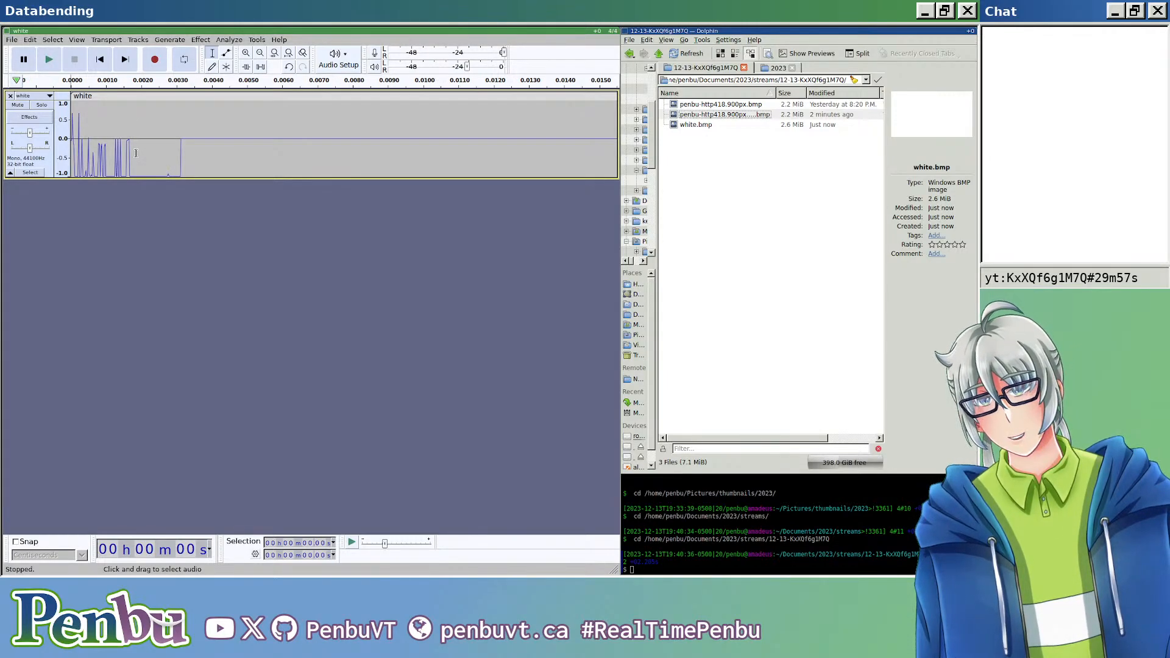
pyautogui.keyDown('ctrl'); pyautogui.scroll(4, 136, 153); pyautogui.keyUp('ctrl')
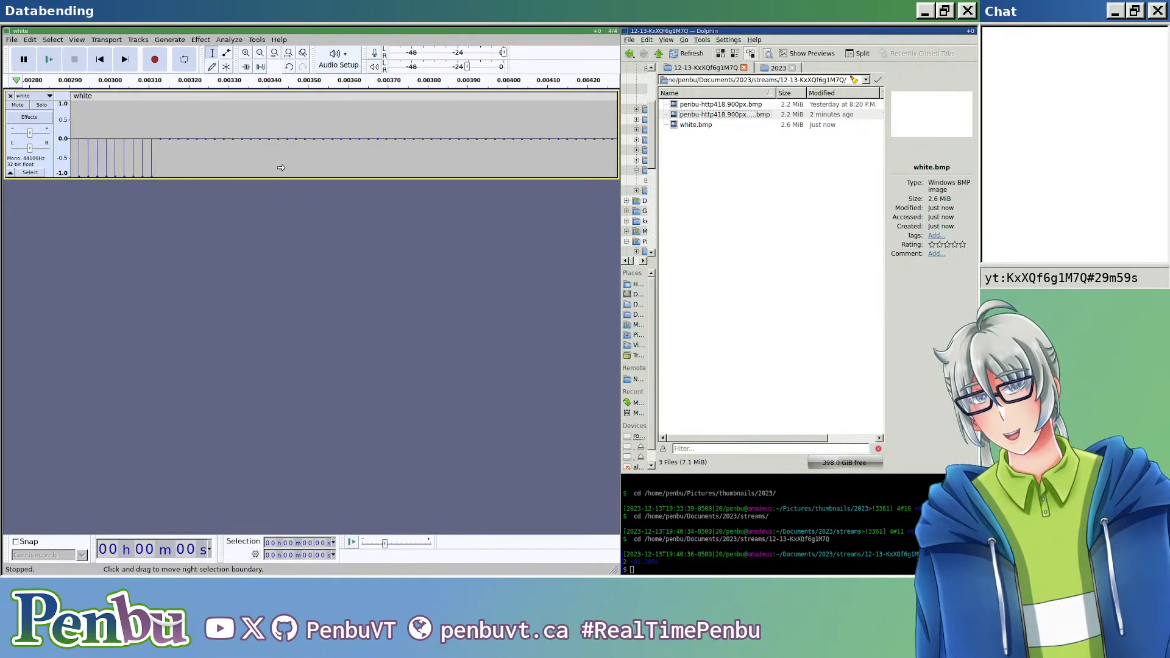
pyautogui.keyDown('ctrl'); pyautogui.scroll(-3, 104, 150); pyautogui.keyUp('ctrl')
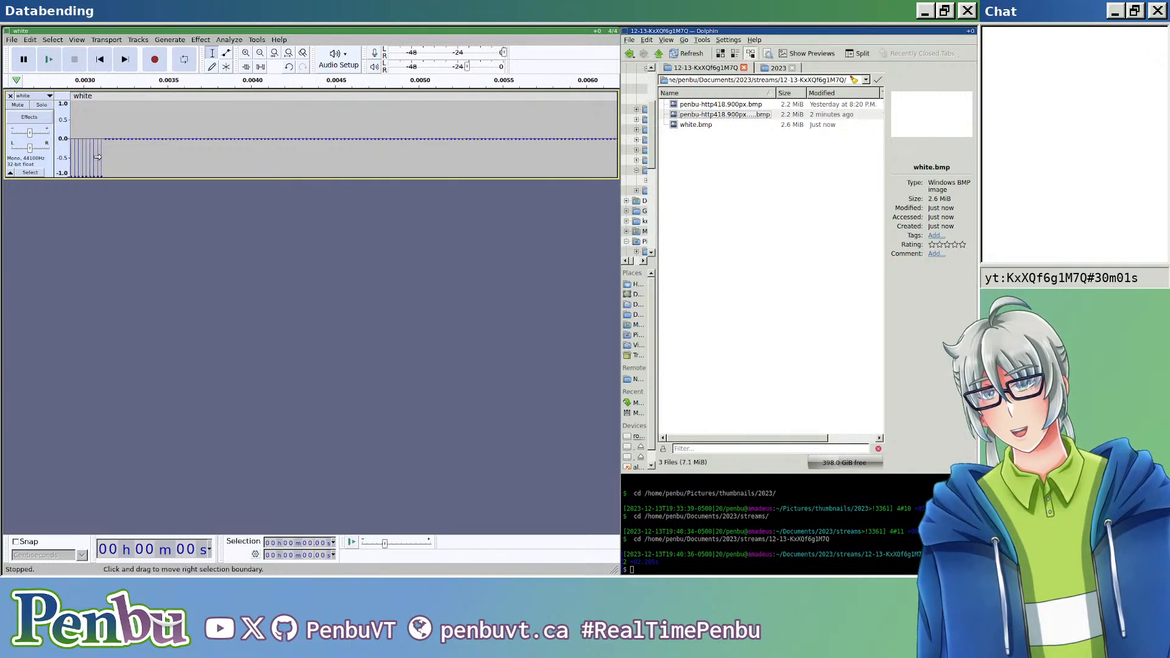
pyautogui.keyDown('ctrl'); pyautogui.scroll(3, 103, 151); pyautogui.keyUp('ctrl')
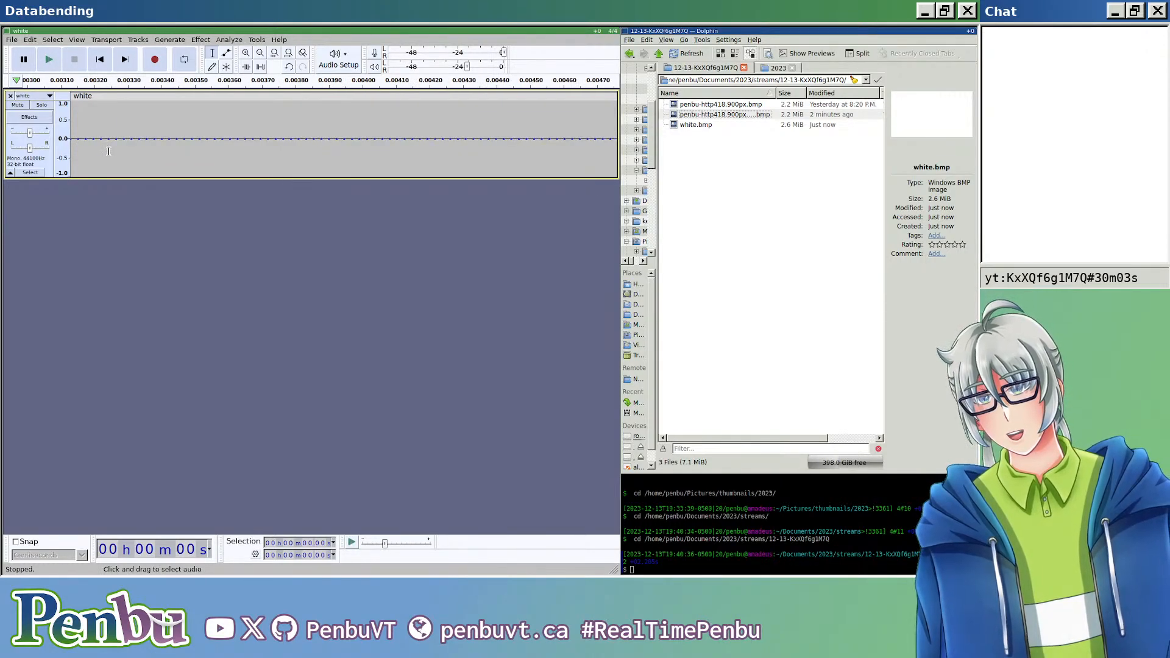
pyautogui.hscroll(-2, 150, 157)
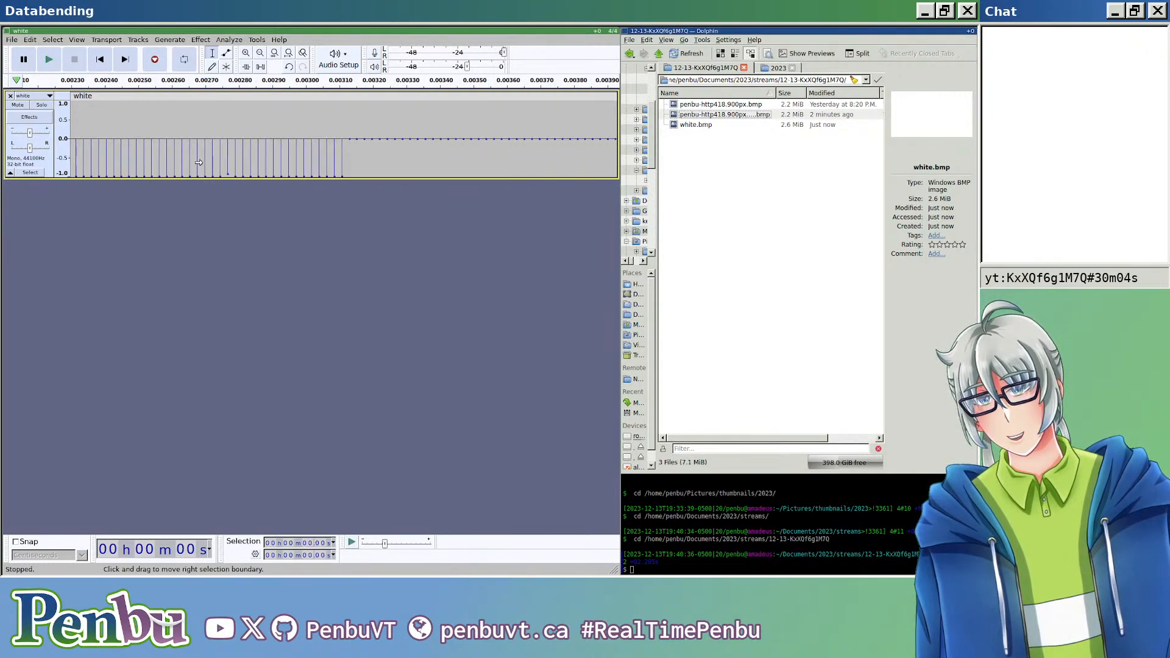
pyautogui.click(386, 145)
pyautogui.hotkey('ctrl', 'i')
# Step: Replace the long clip after the split with a generated sine tone at 440 Hz and 0.8 amplitude
pyautogui.keyDown('ctrl'); pyautogui.scroll(-2, 351, 169); pyautogui.keyUp('ctrl')
pyautogui.keyDown('ctrl'); pyautogui.scroll(-2, 352, 170); pyautogui.keyUp('ctrl')
pyautogui.keyDown('ctrl'); pyautogui.scroll(-2, 170, 177); pyautogui.keyUp('ctrl')
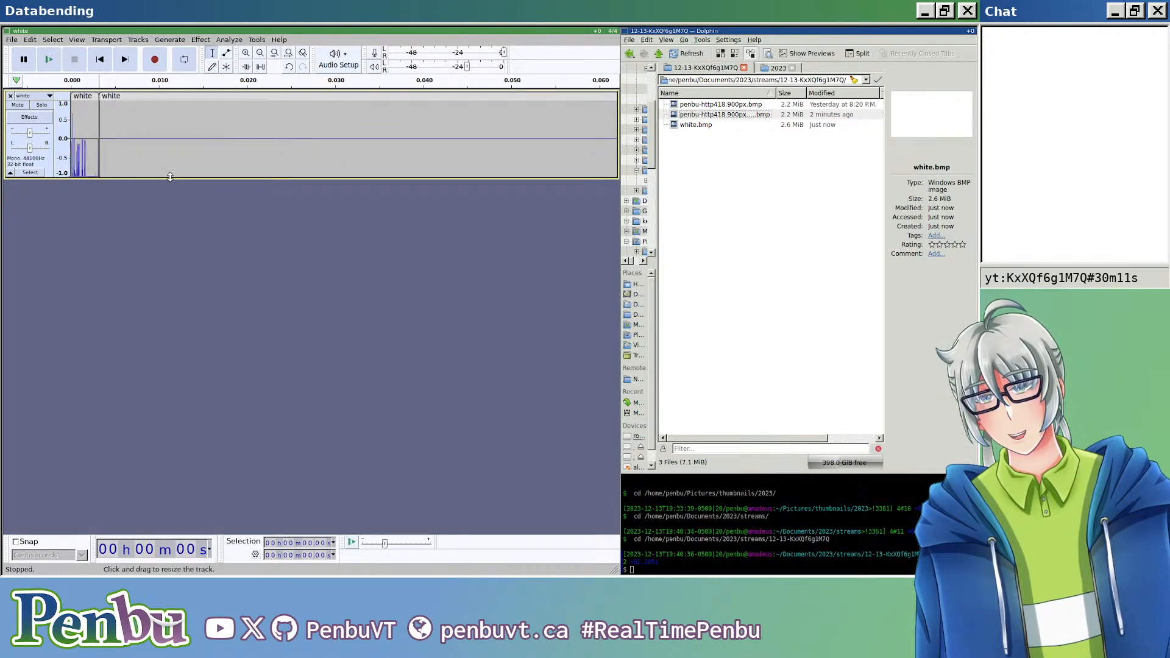
pyautogui.keyDown('ctrl'); pyautogui.scroll(-3, 172, 157); pyautogui.keyUp('ctrl')
pyautogui.keyDown('ctrl'); pyautogui.scroll(-9, 182, 158); pyautogui.keyUp('ctrl')
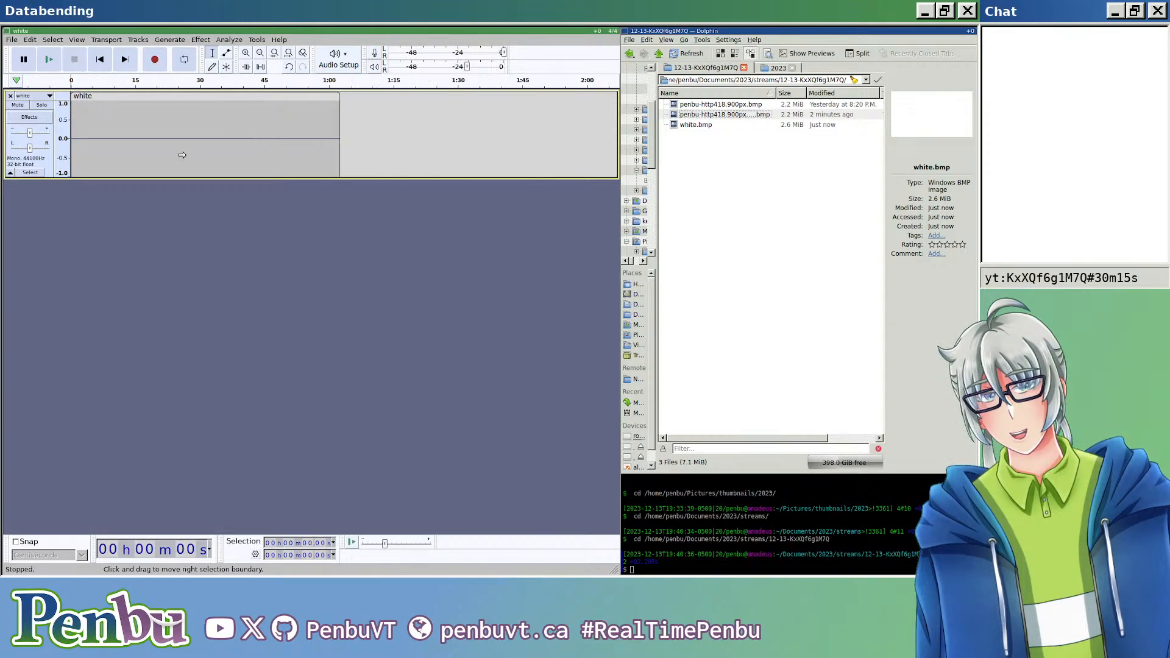
pyautogui.keyDown('ctrl'); pyautogui.scroll(2, 183, 156); pyautogui.keyUp('ctrl')
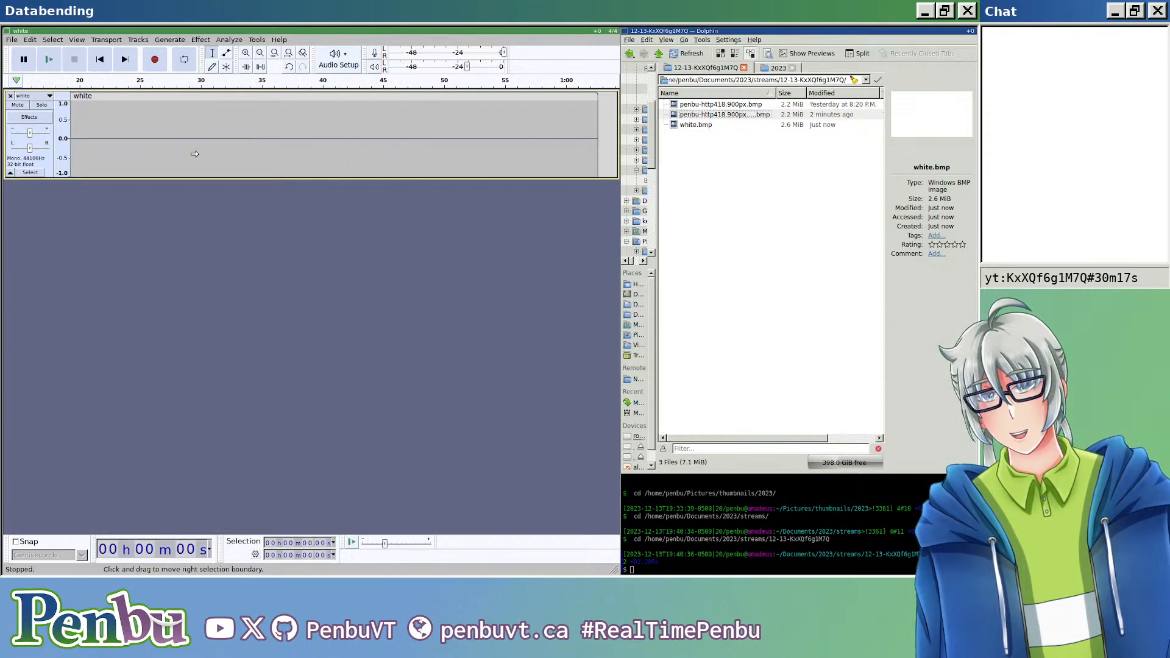
pyautogui.click(220, 99)
pyautogui.click(170, 40)
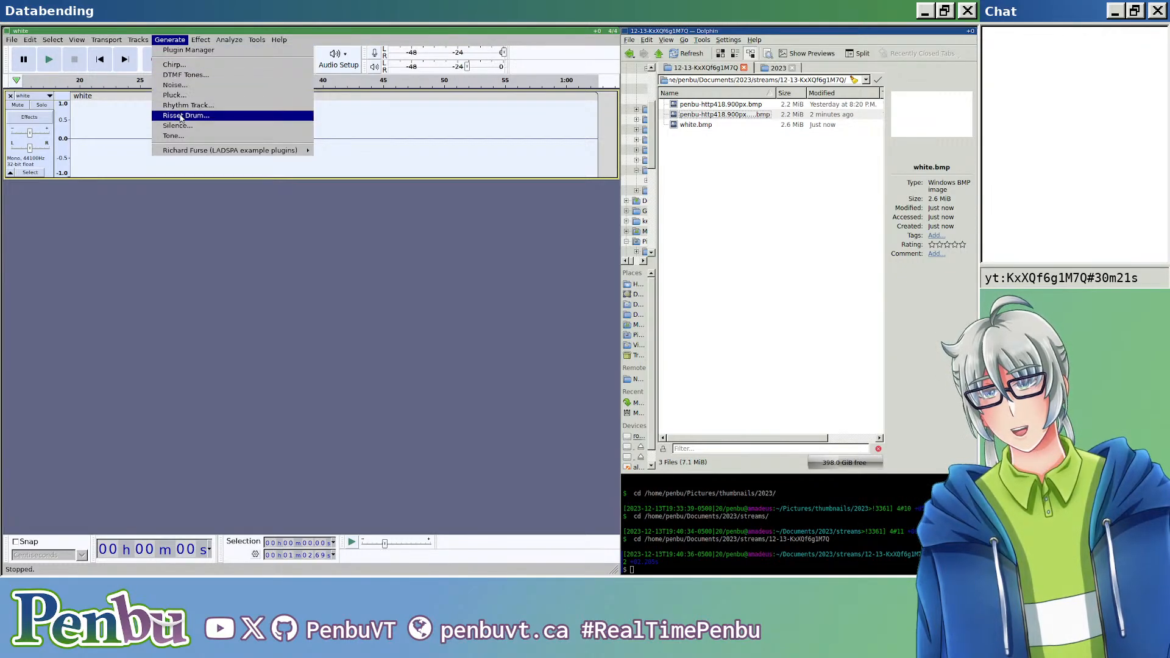
pyautogui.click(181, 136)
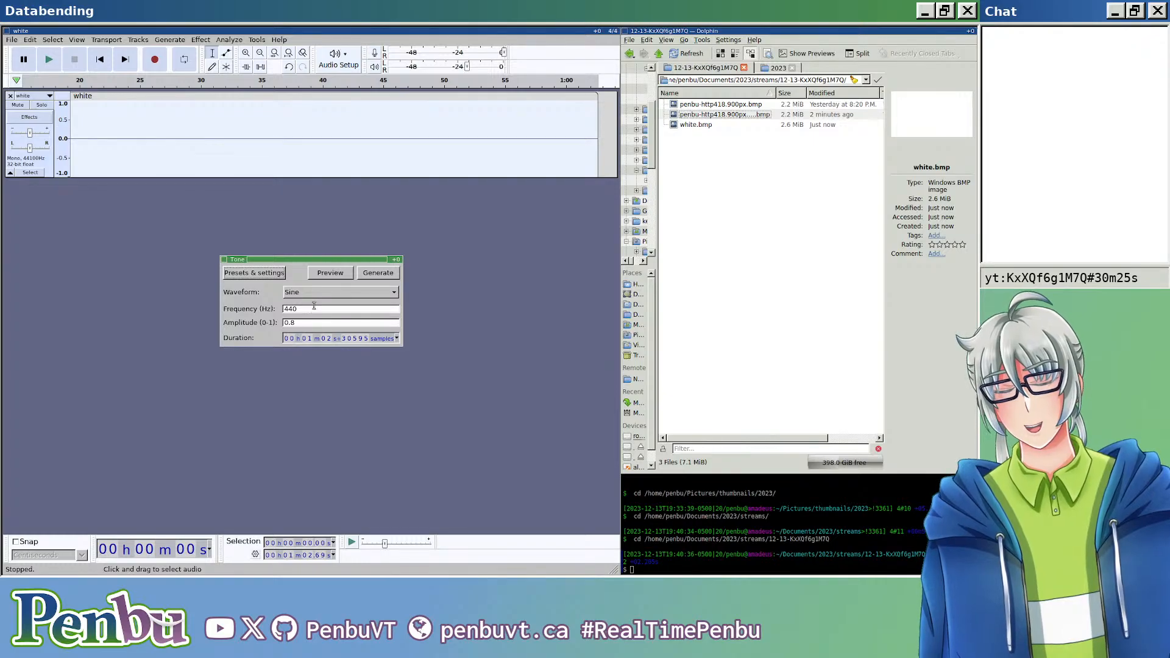
pyautogui.click(372, 273)
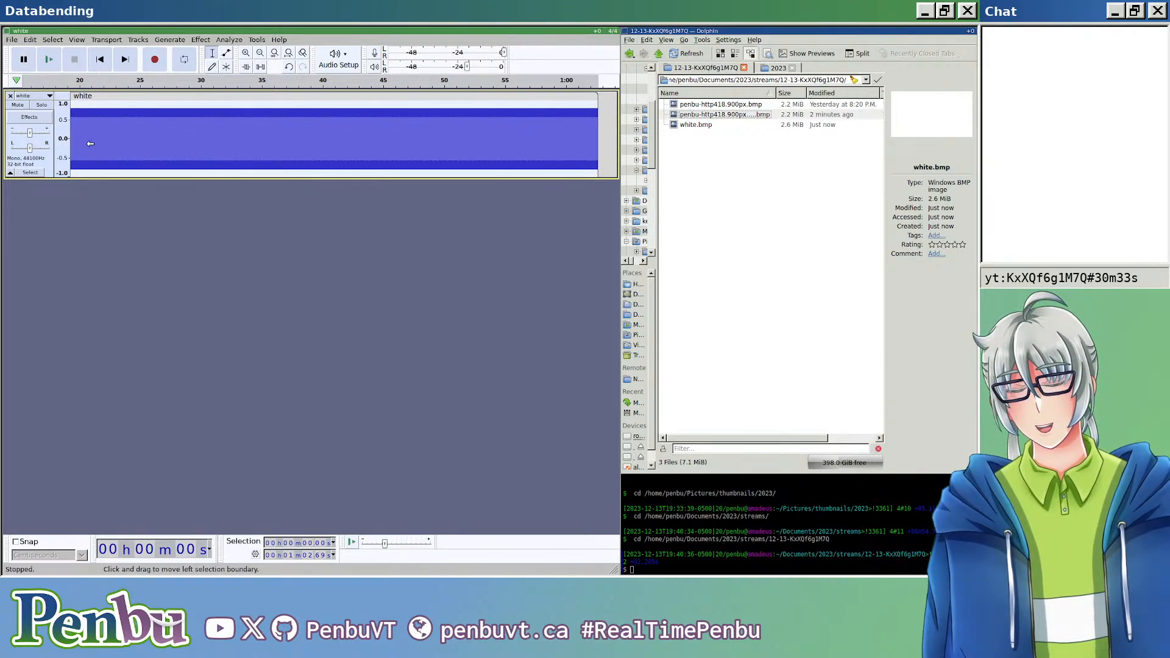
# Step: Export the audio as white.edited.bmp, keeping the RAW (header-less) format and U-Law encoding, and accept the nonstandard extension
pyautogui.hotkey('ctrl', 'shift', 'e')
pyautogui.click(194, 93)
pyautogui.press('BackSpace')
pyautogui.press('BackSpace')
pyautogui.press('BackSpace')
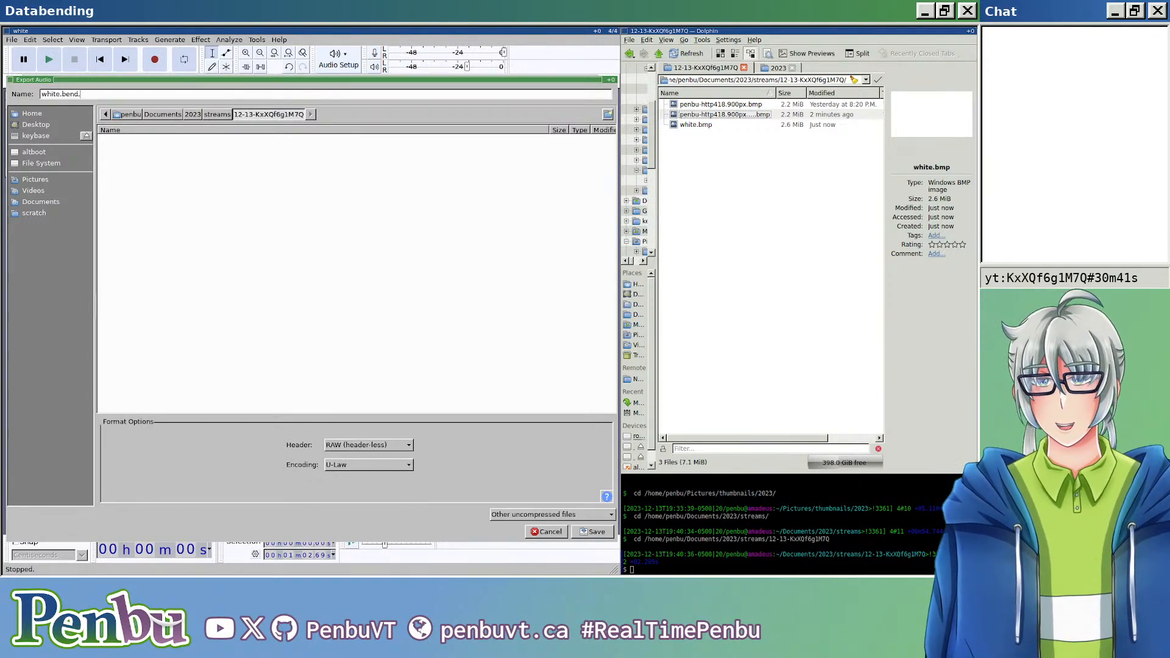
pyautogui.press('BackSpace')
pyautogui.press('BackSpace')
pyautogui.press('BackSpace')
pyautogui.press('BackSpace')
pyautogui.write('edite')
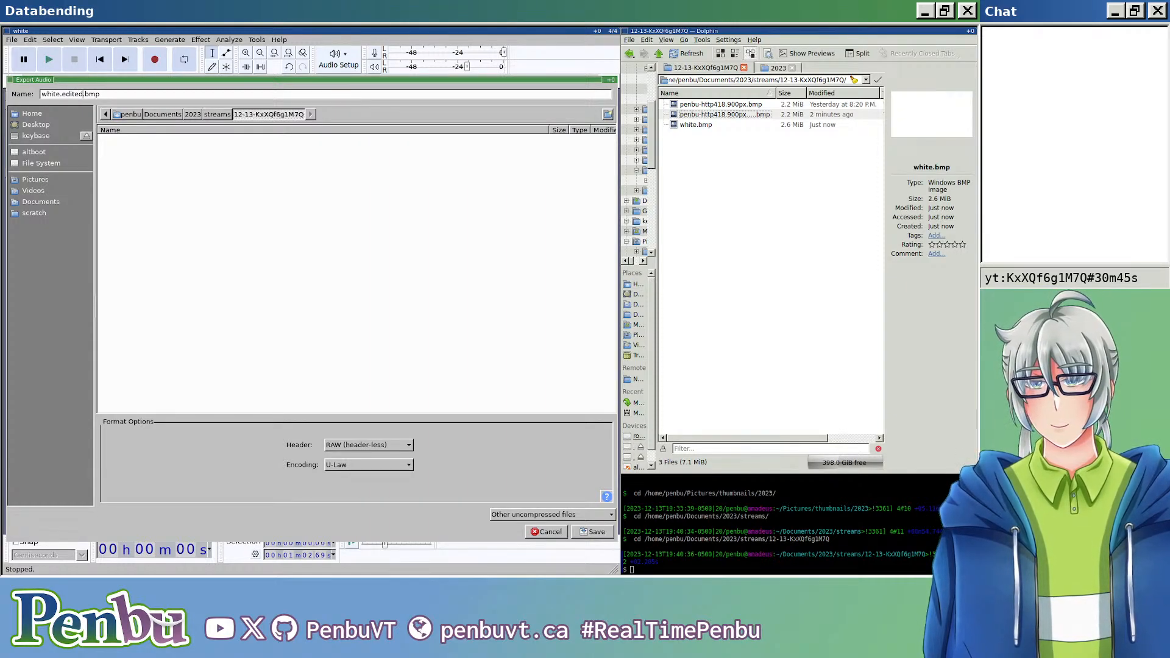
pyautogui.press('Return')
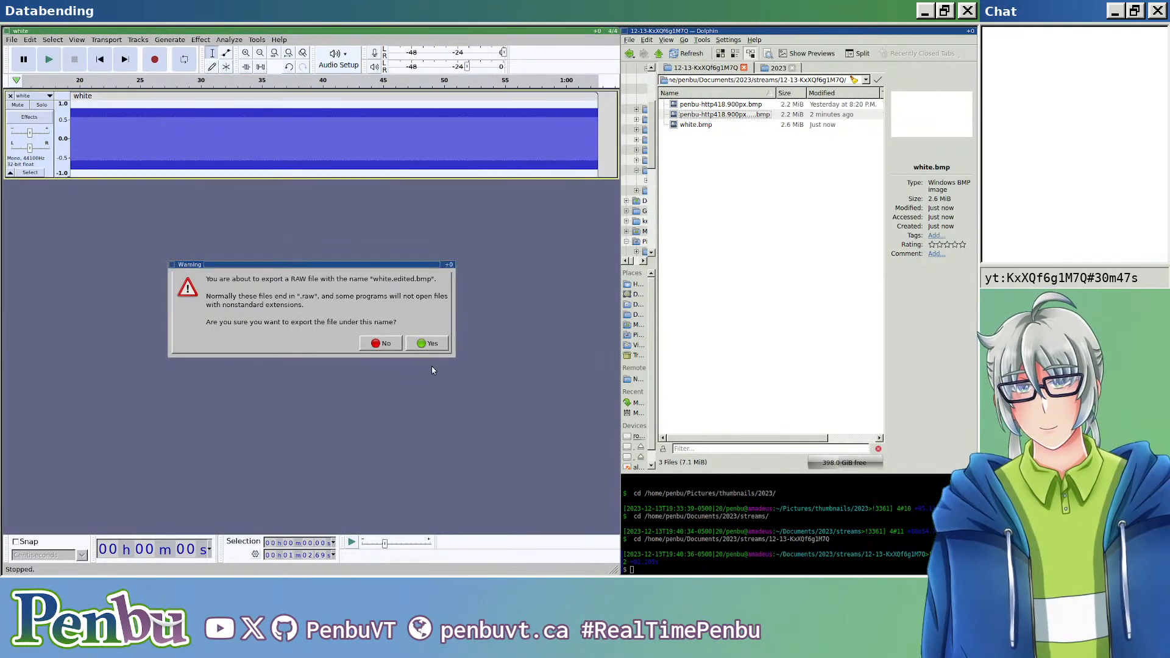
pyautogui.click(428, 343)
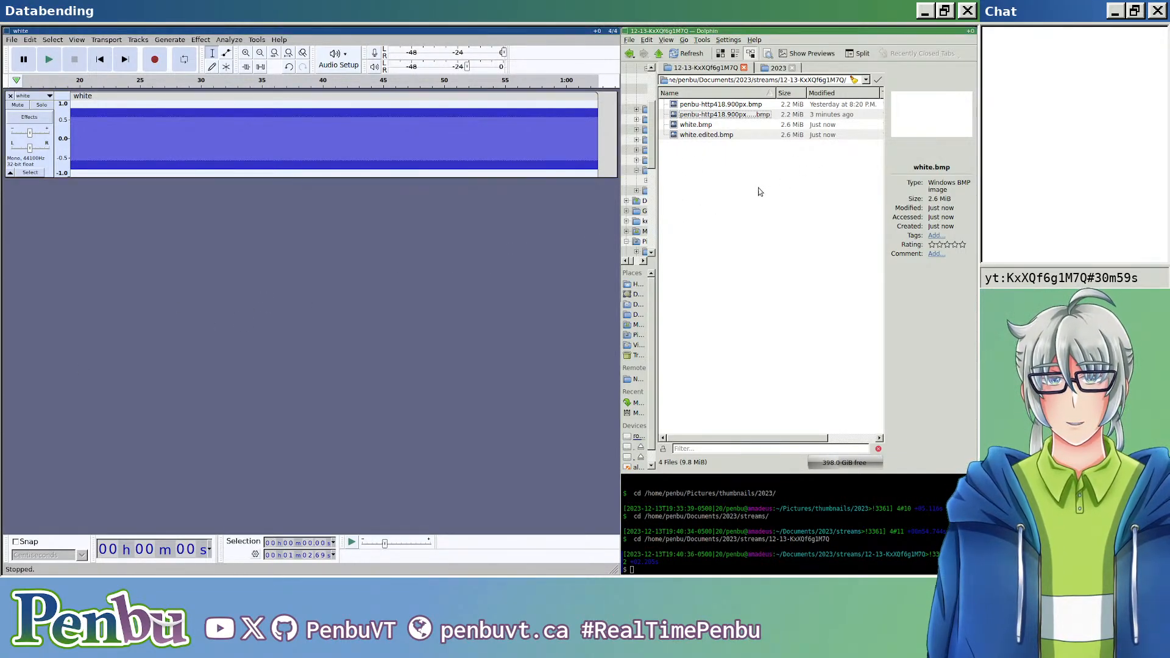
# Step: Open white.edited.bmp in the image viewer, inspect its pattern up close and close it again
pyautogui.doubleClick(723, 139)
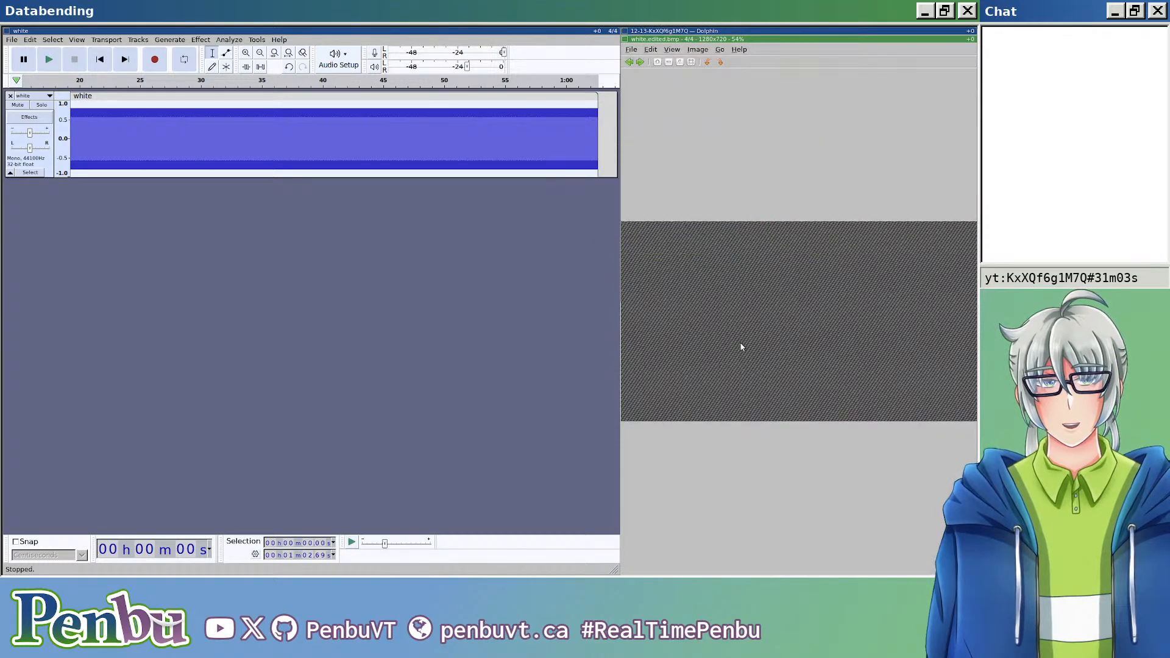
pyautogui.scroll(10, 735, 297)
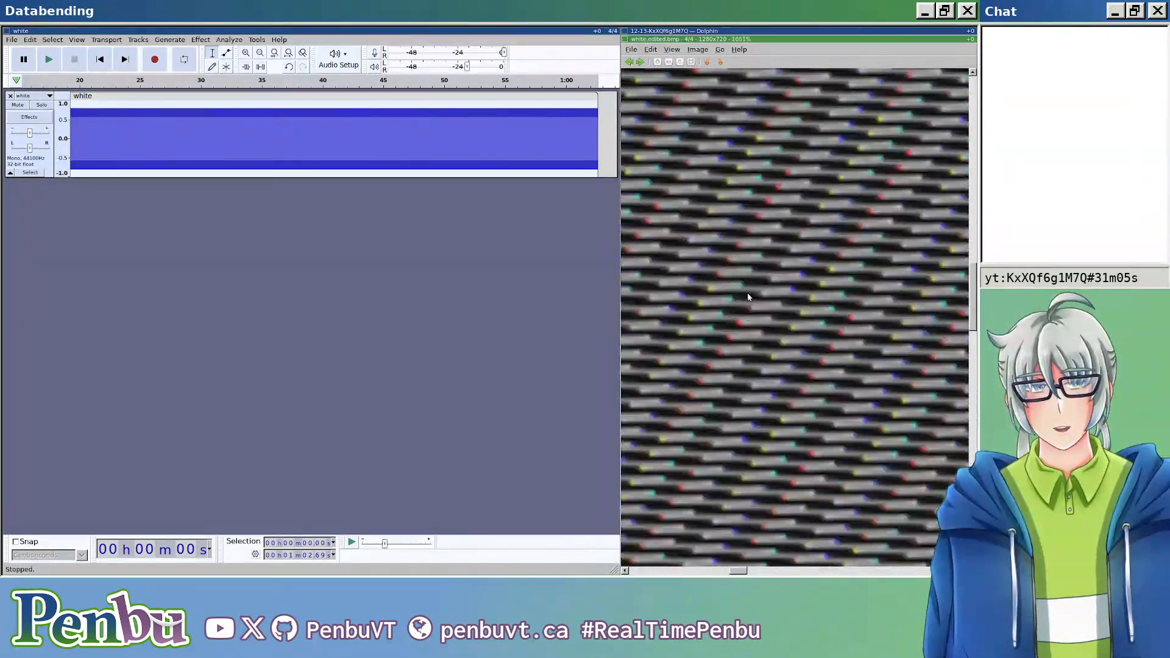
pyautogui.scroll(-10, 749, 294)
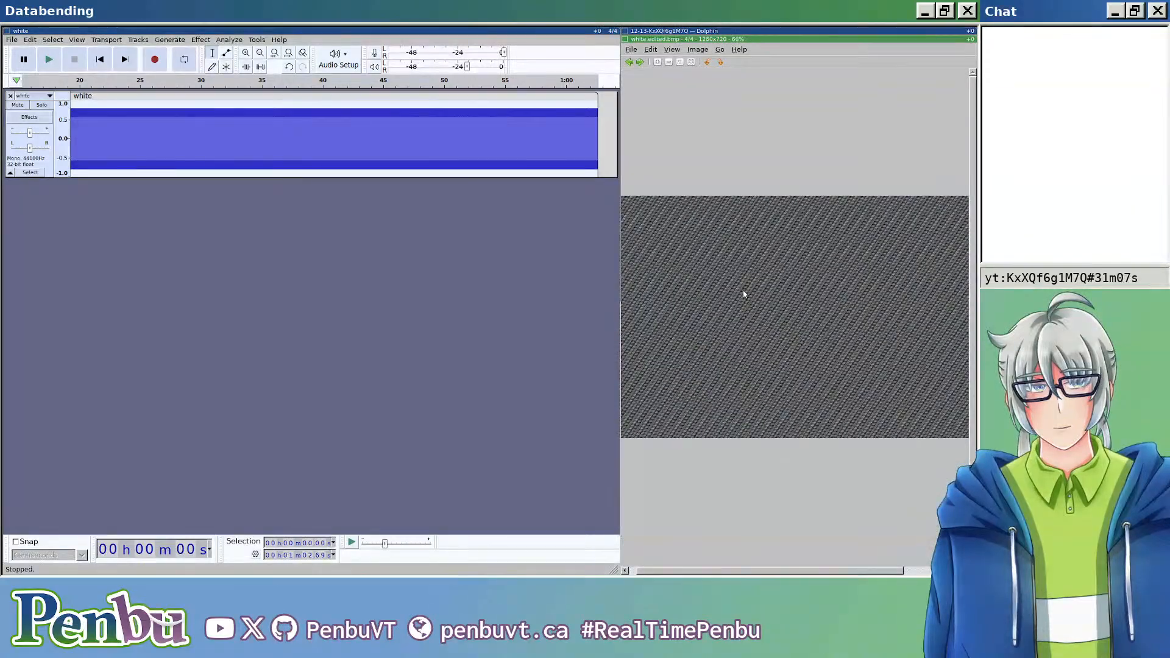
pyautogui.scroll(1, 743, 295)
pyautogui.hotkey('ctrl', 'w')
# Step: Replace the generated 440 Hz tone in the long clip with a sine tone at 110 Hz and amplitude 1
pyautogui.hotkey('ctrl', 'a')
pyautogui.click(362, 286)
pyautogui.click(170, 39)
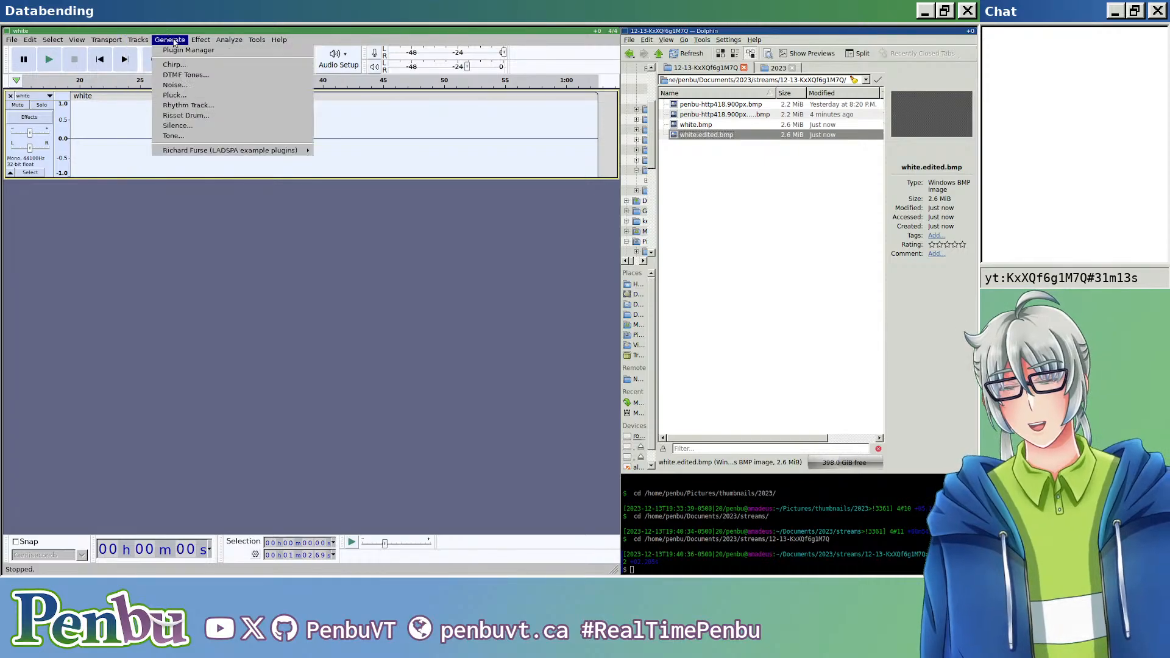
pyautogui.moveTo(197, 36)
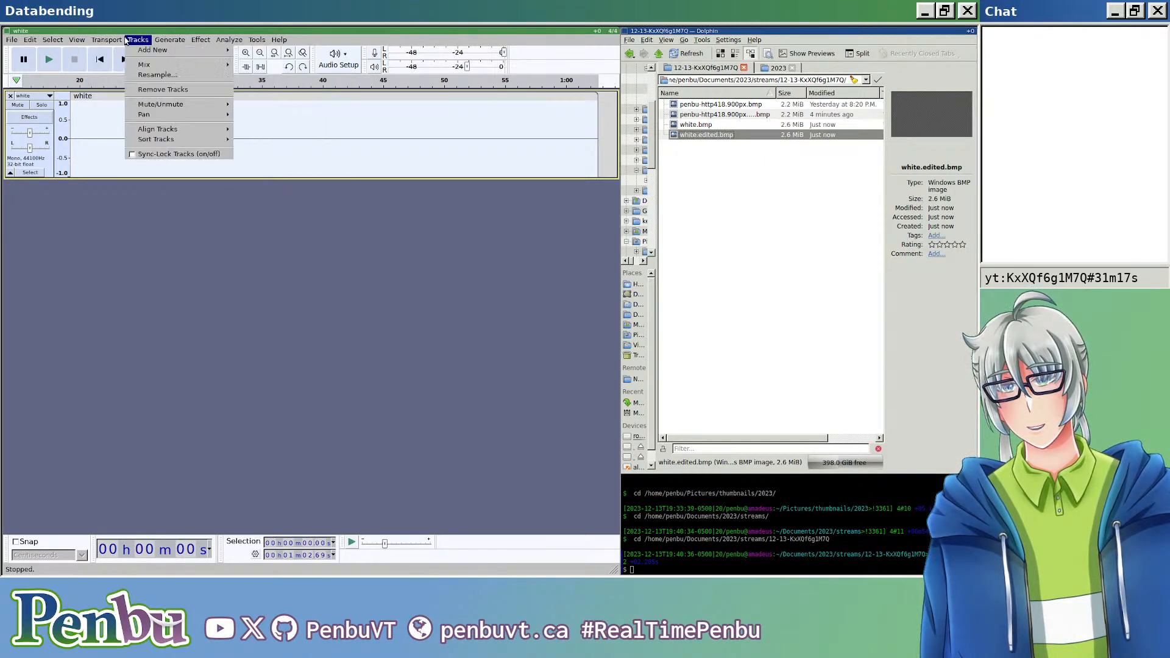
pyautogui.click(197, 135)
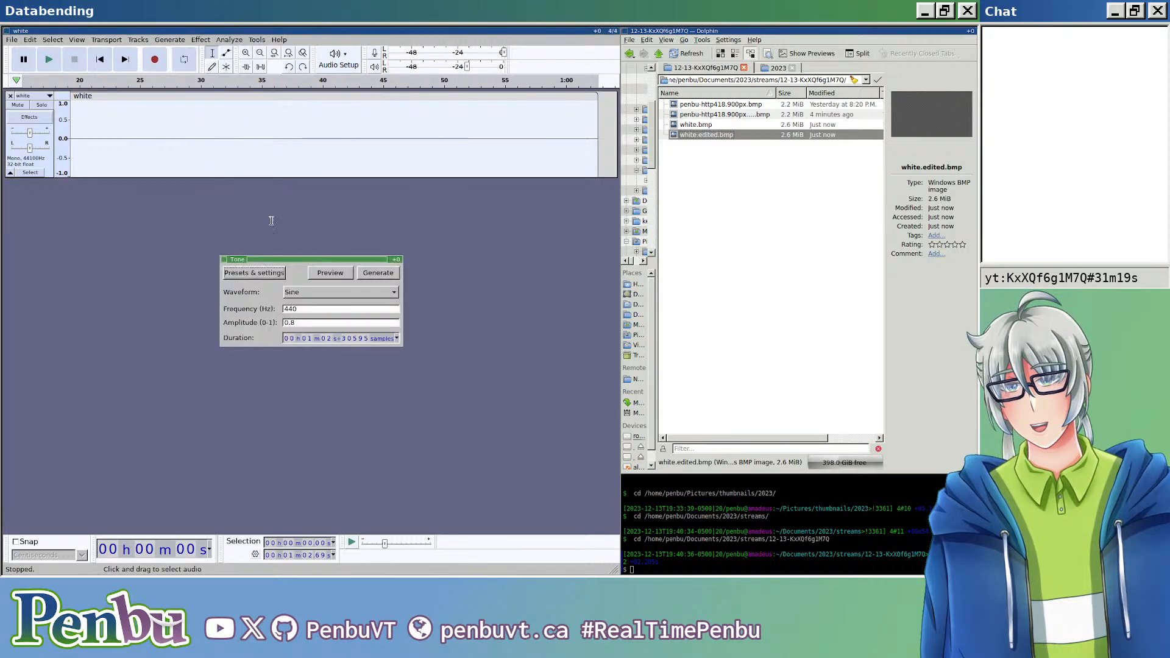
pyautogui.click(311, 293)
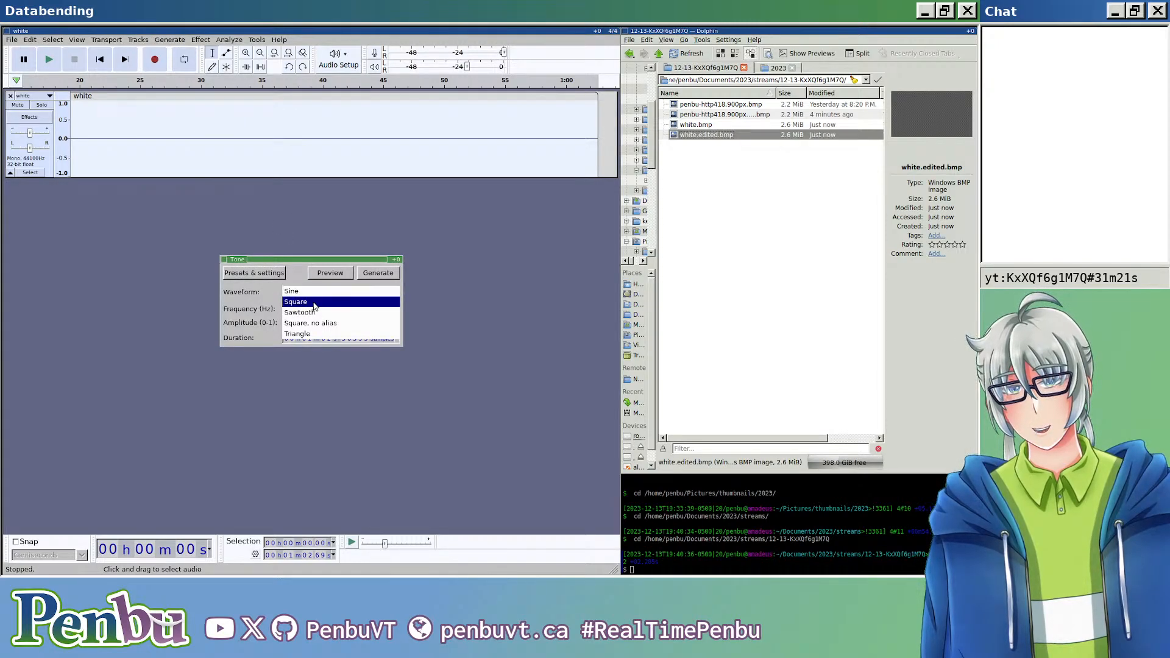
pyautogui.click(323, 292)
pyautogui.press('Tab')
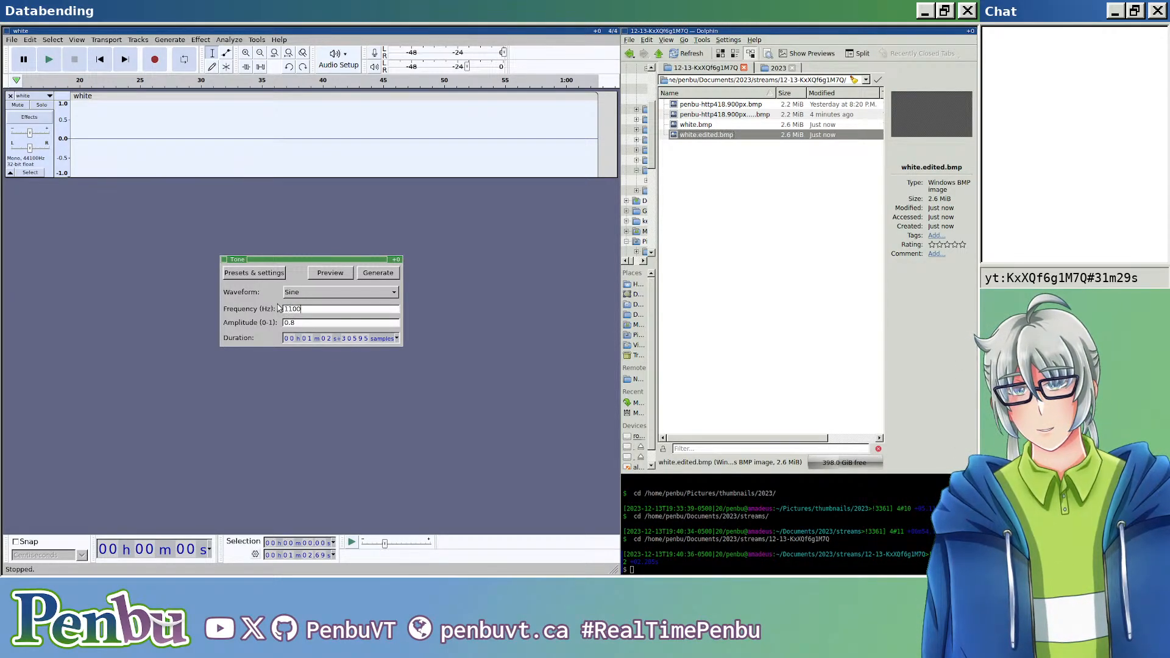
pyautogui.click(293, 323)
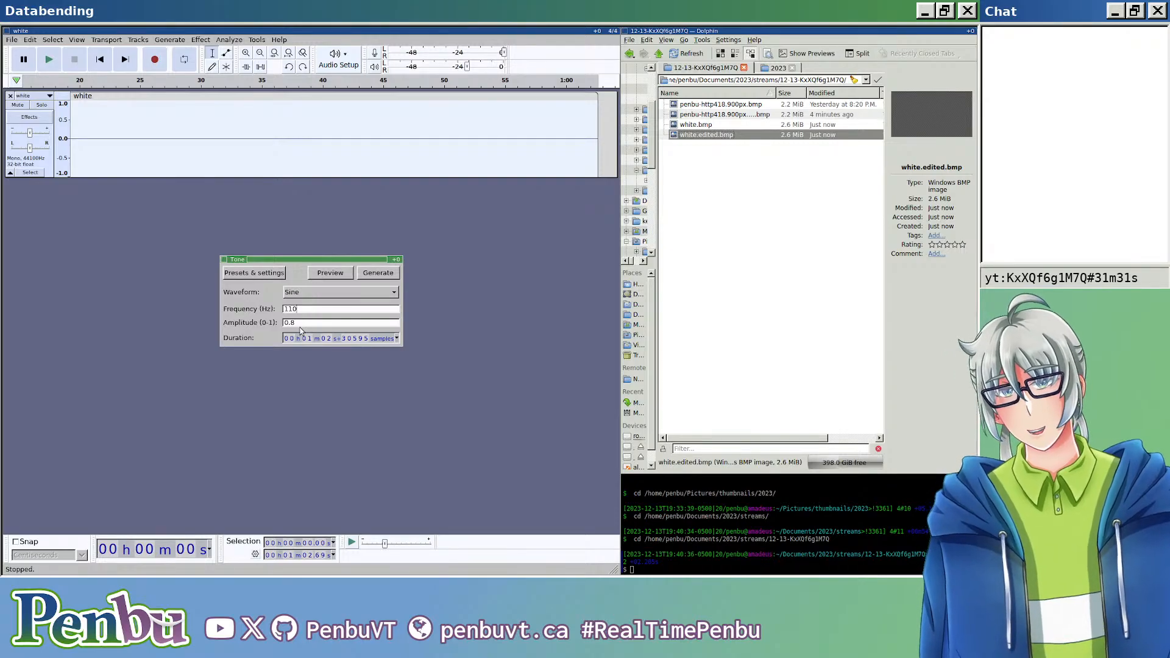
pyautogui.moveTo(284, 326); pyautogui.dragTo(299, 321)
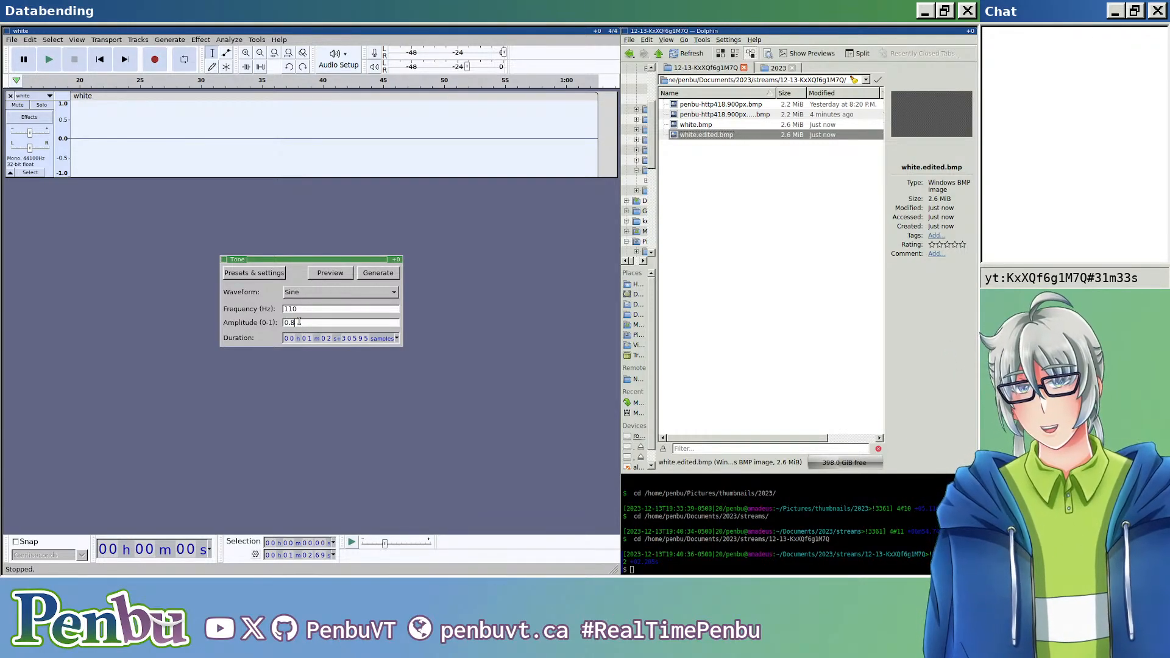
pyautogui.press('BackSpace')
pyautogui.press('BackSpace')
pyautogui.write('1')
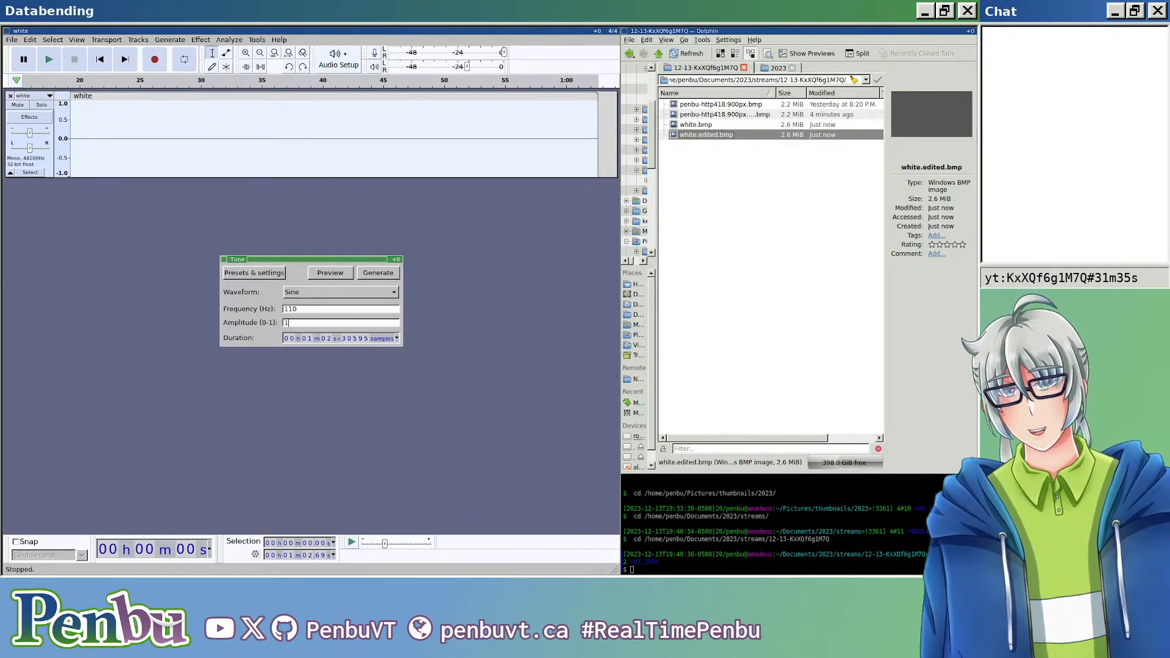
pyautogui.click(371, 273)
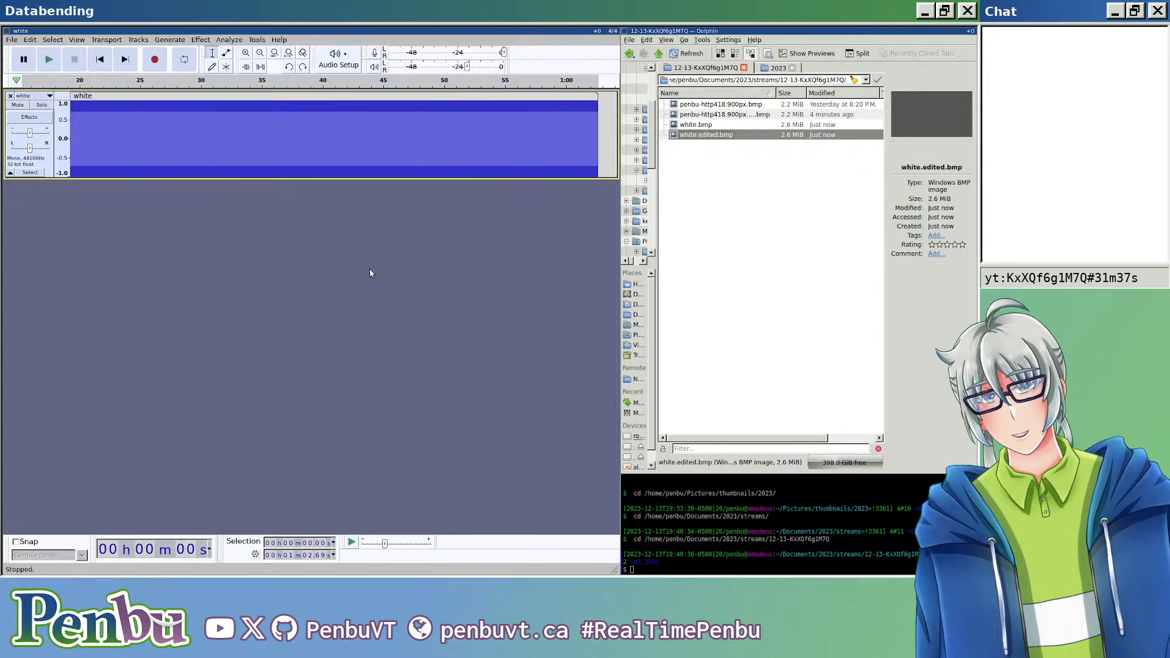
# Step: Check the waveform of the 110 Hz tone and undo its generation
pyautogui.scroll(8, 226, 165)
pyautogui.scroll(8, 226, 165)
pyautogui.scroll(-10, 245, 169)
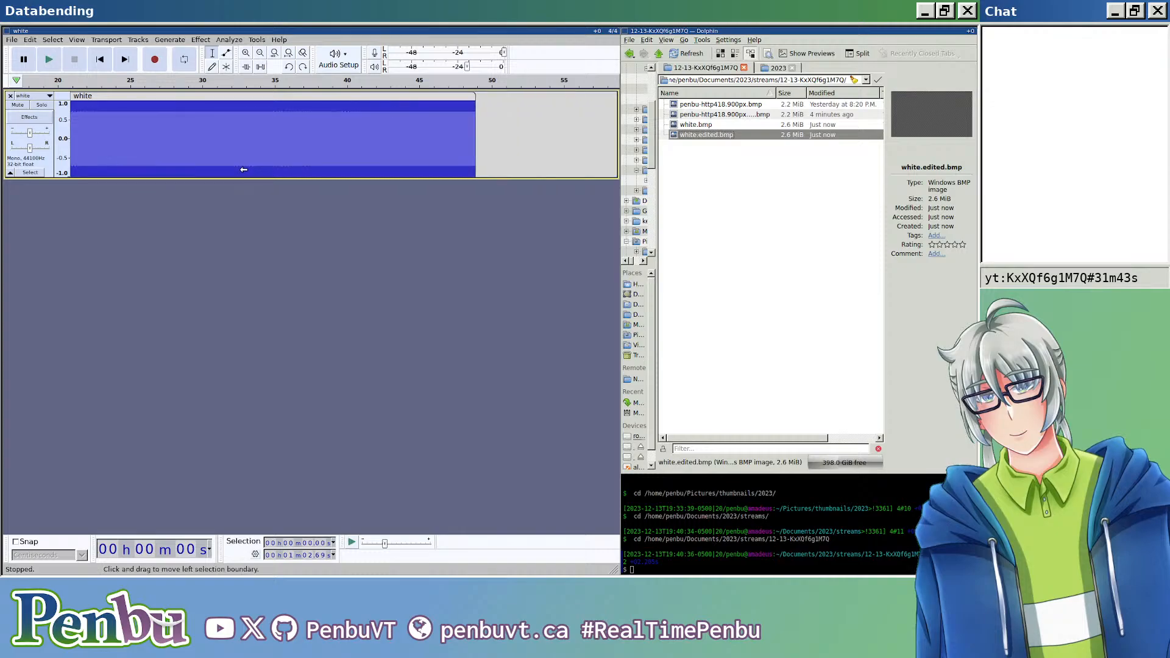
pyautogui.press('super+Left')
pyautogui.press('super+Left')
pyautogui.hotkey('ctrl', 'z')
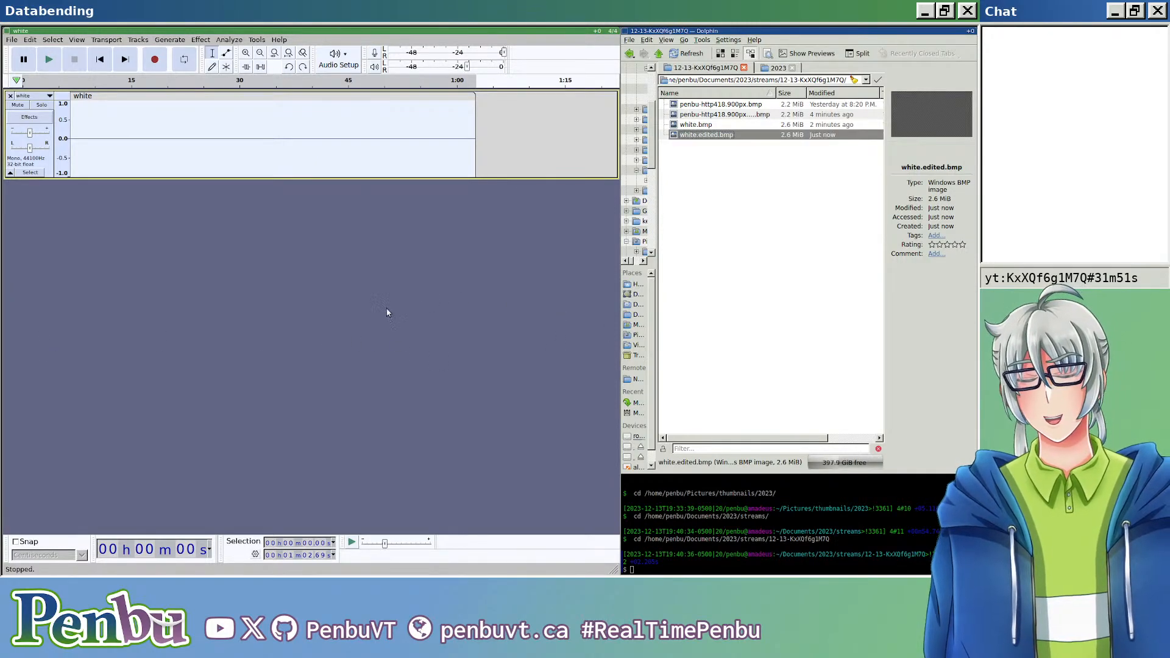
# Step: Fill the selected long clip with a generated sine tone at 80 Hz
pyautogui.click(148, 44)
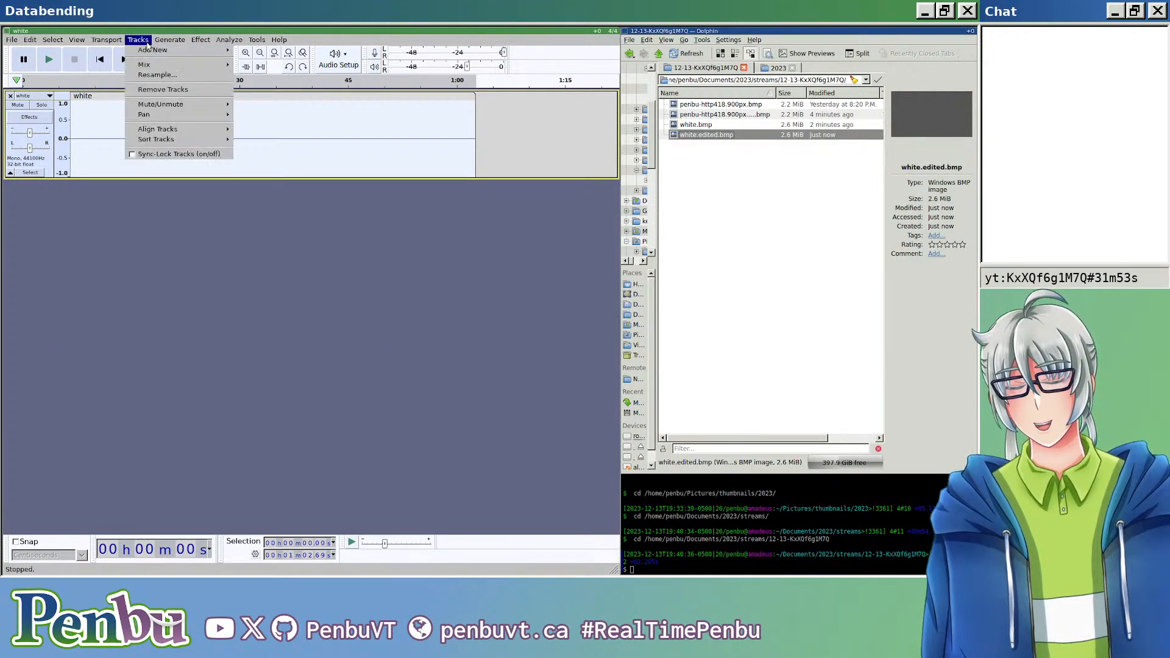
pyautogui.moveTo(111, 54)
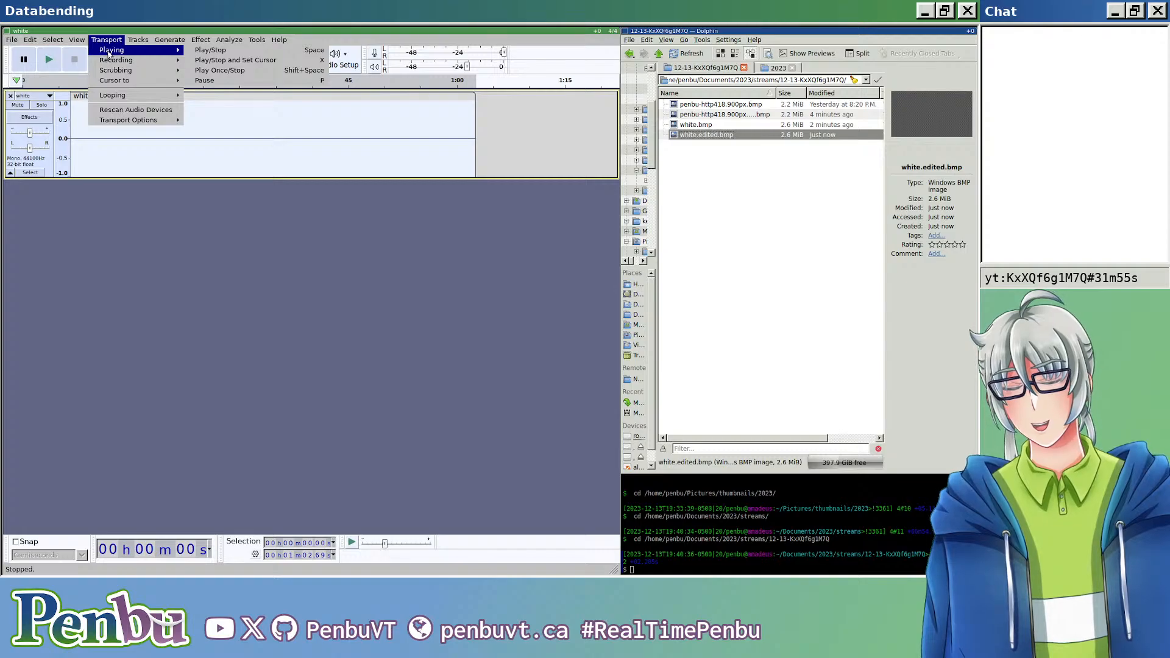
pyautogui.click(186, 136)
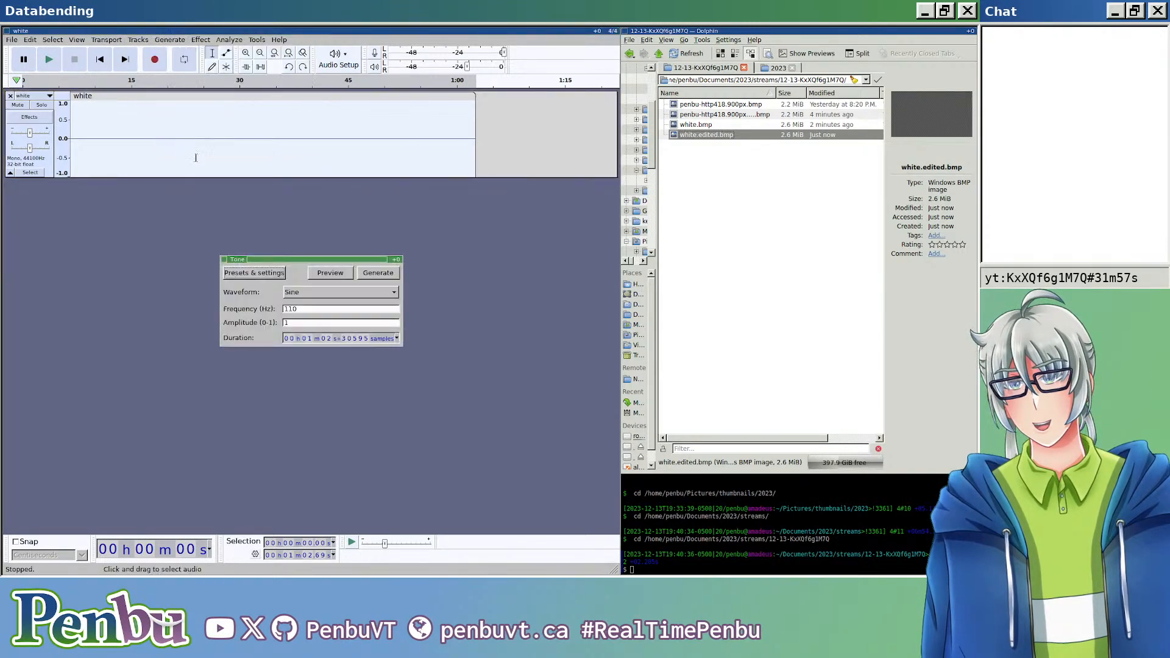
pyautogui.moveTo(308, 309); pyautogui.dragTo(253, 305)
pyautogui.write('80')
pyautogui.click(363, 274)
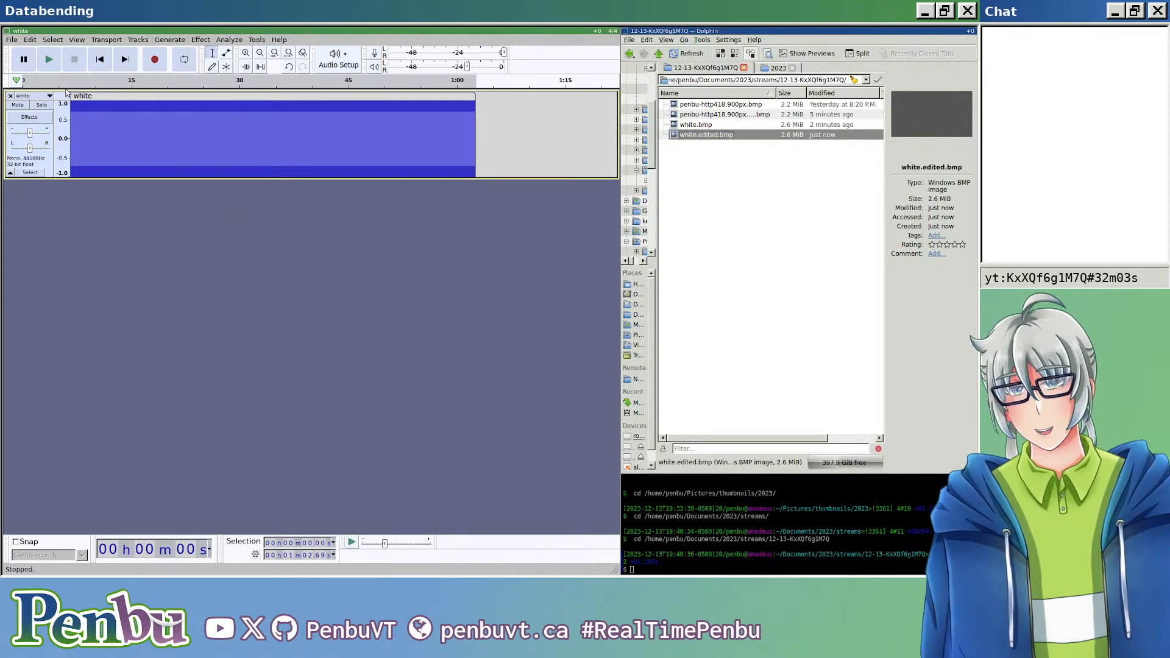
# Step: Export the audio again as white.edited.bmp in header-less RAW format with U-Law encoding, replacing the existing file
pyautogui.hotkey('ctrl', 'shift', 'e')
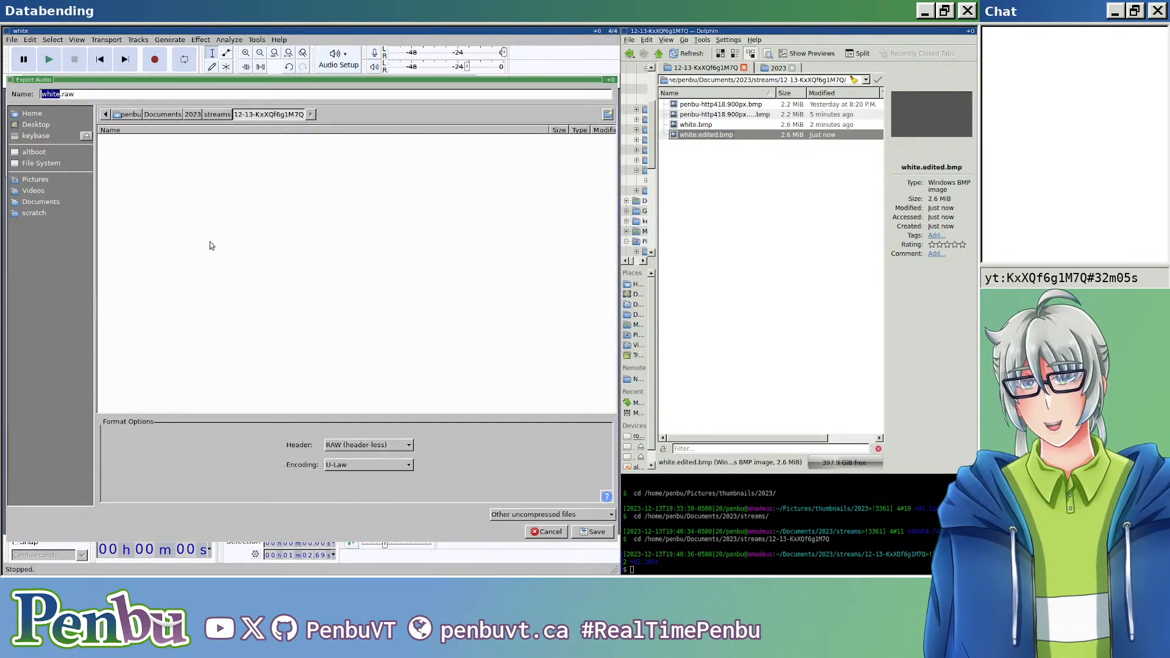
pyautogui.click(178, 97)
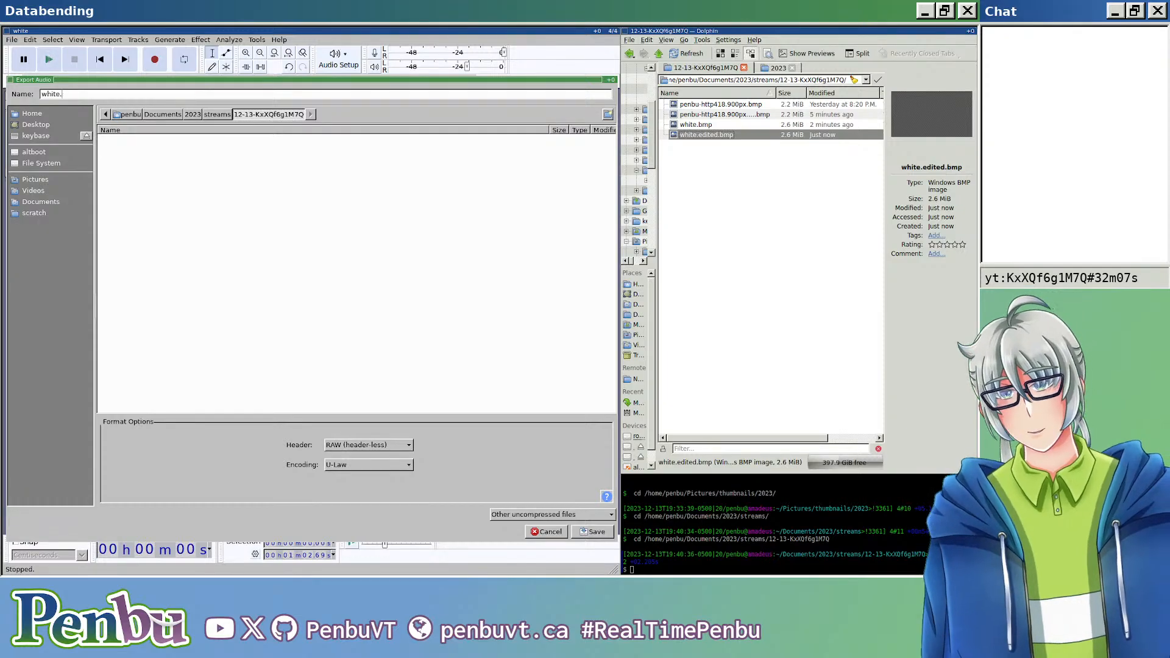
pyautogui.hotkey('ctrl', 'shift', 'Left')
pyautogui.hotkey('ctrl', 'shift', 'Left')
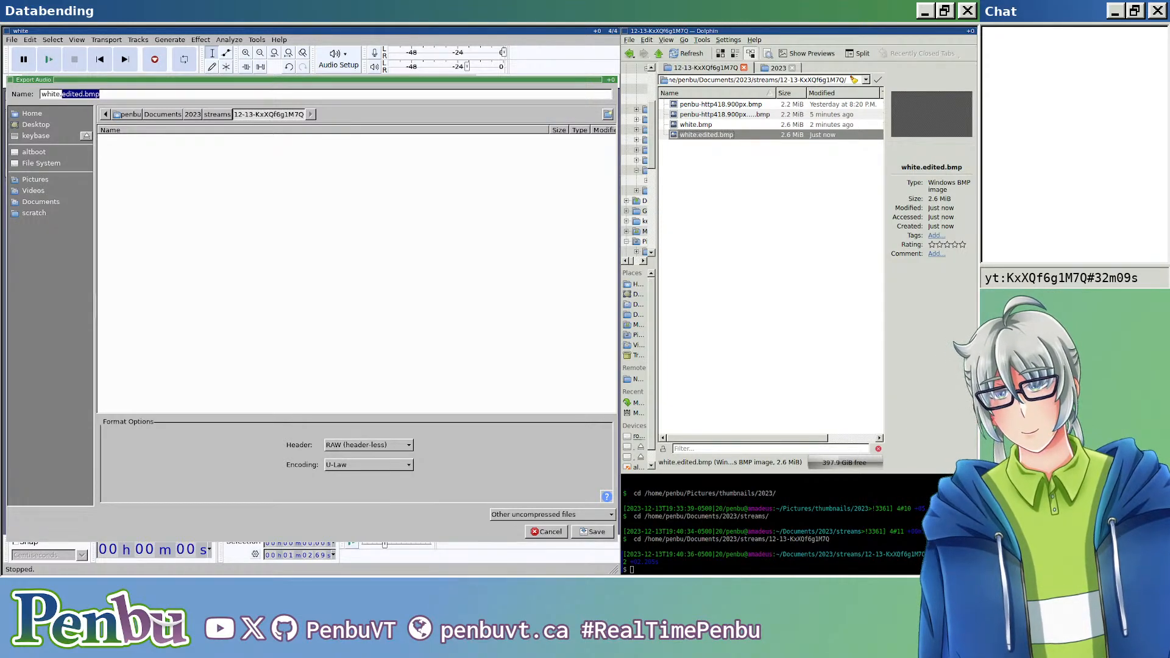
pyautogui.press('Return')
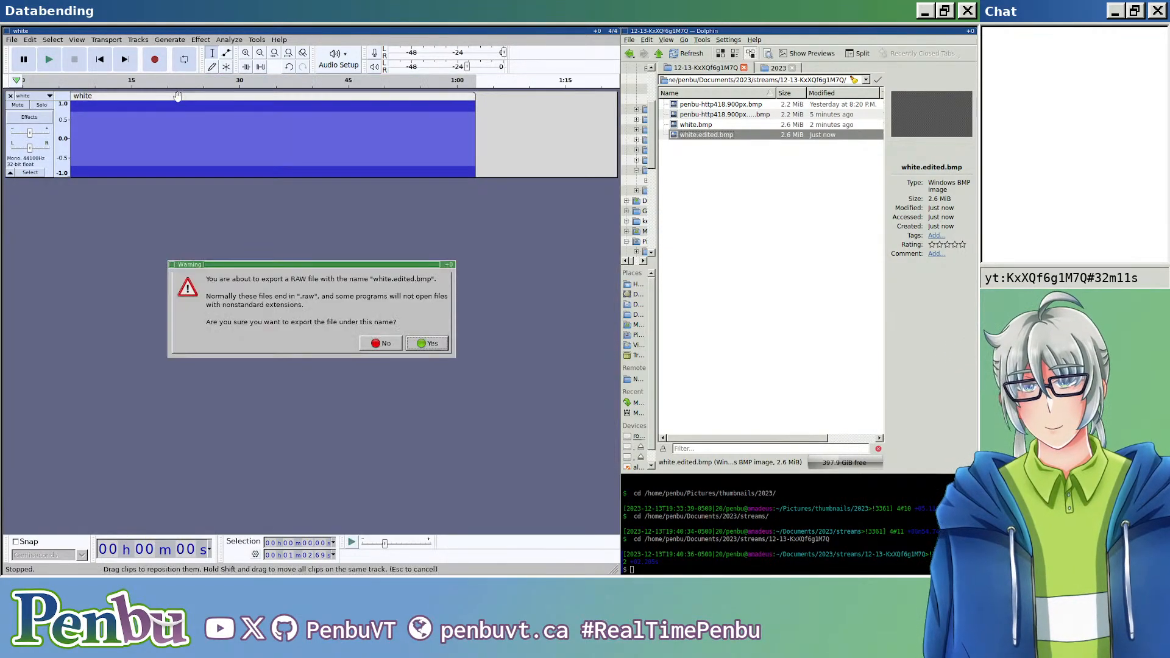
pyautogui.click(427, 343)
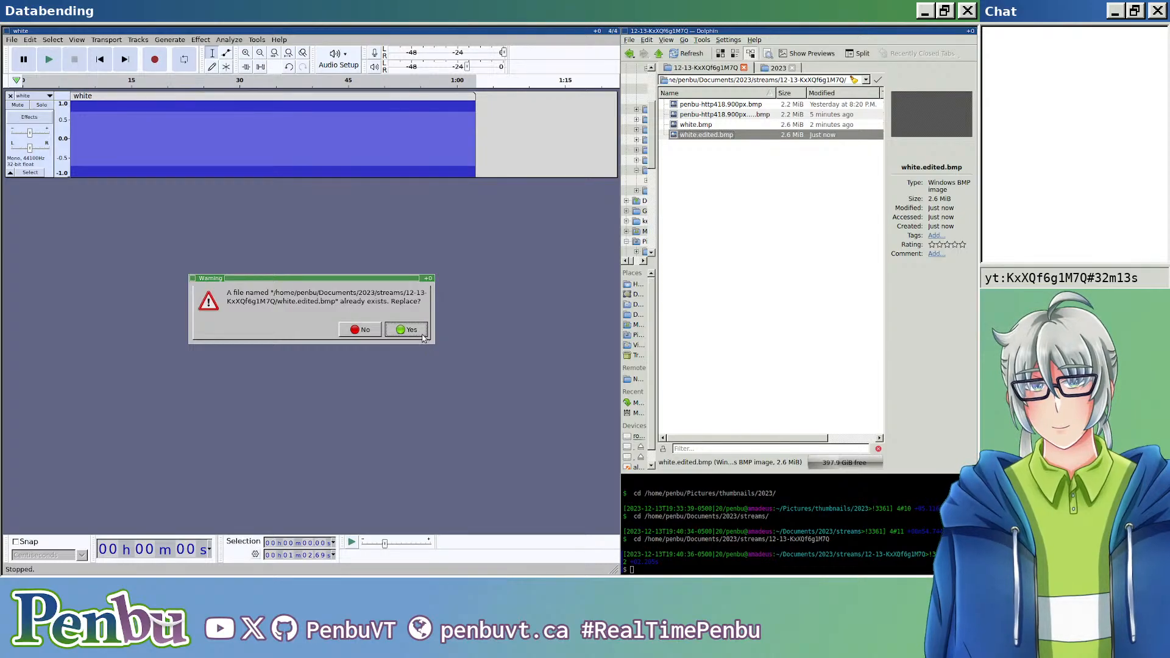
# Step: Open the re-exported white.edited.bmp, examine its stripe pattern at several magnifications and close the viewer
pyautogui.click(737, 228)
pyautogui.doubleClick(714, 135)
pyautogui.scroll(4, 717, 292)
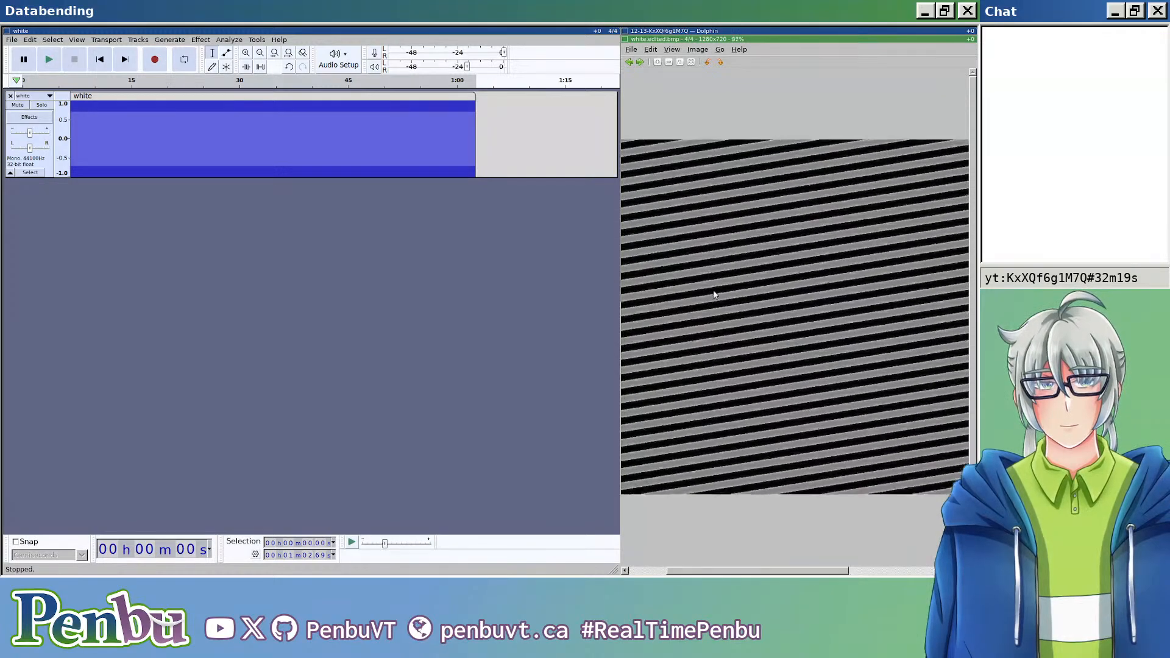
pyautogui.scroll(5, 720, 287)
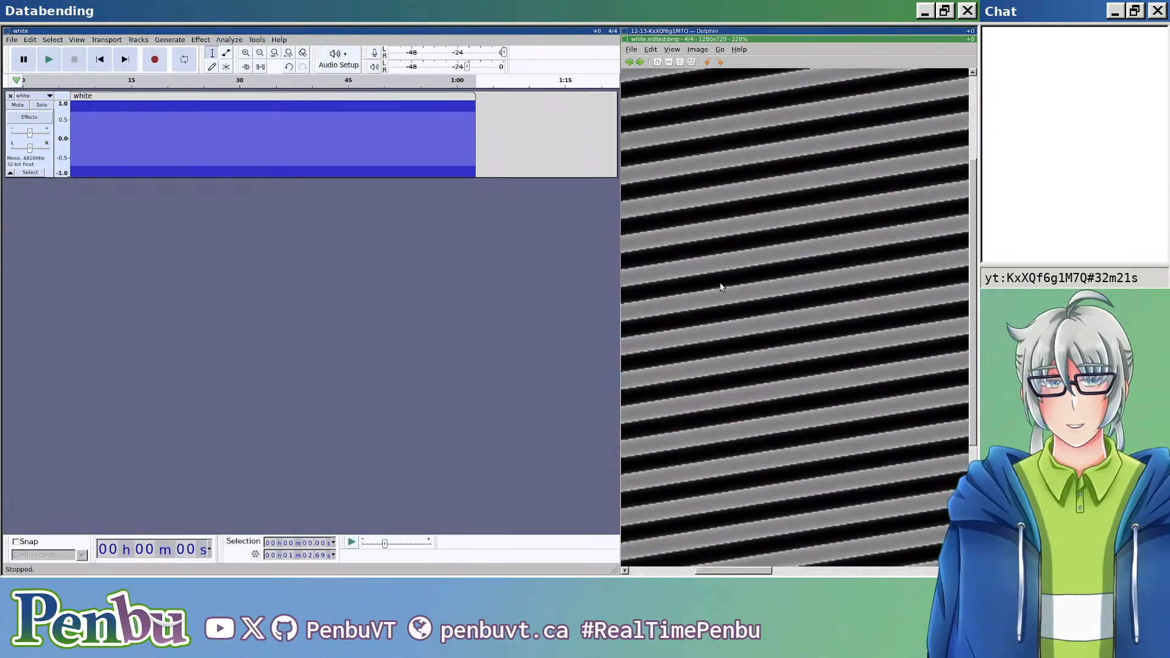
pyautogui.scroll(-10, 723, 284)
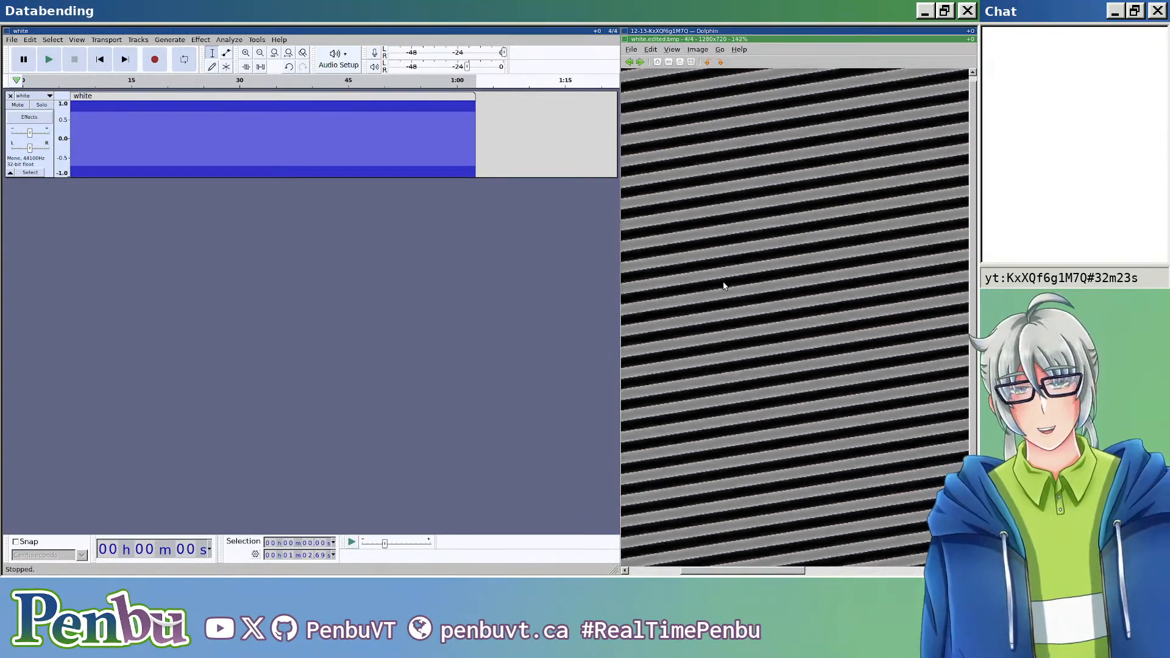
pyautogui.press('Escape')
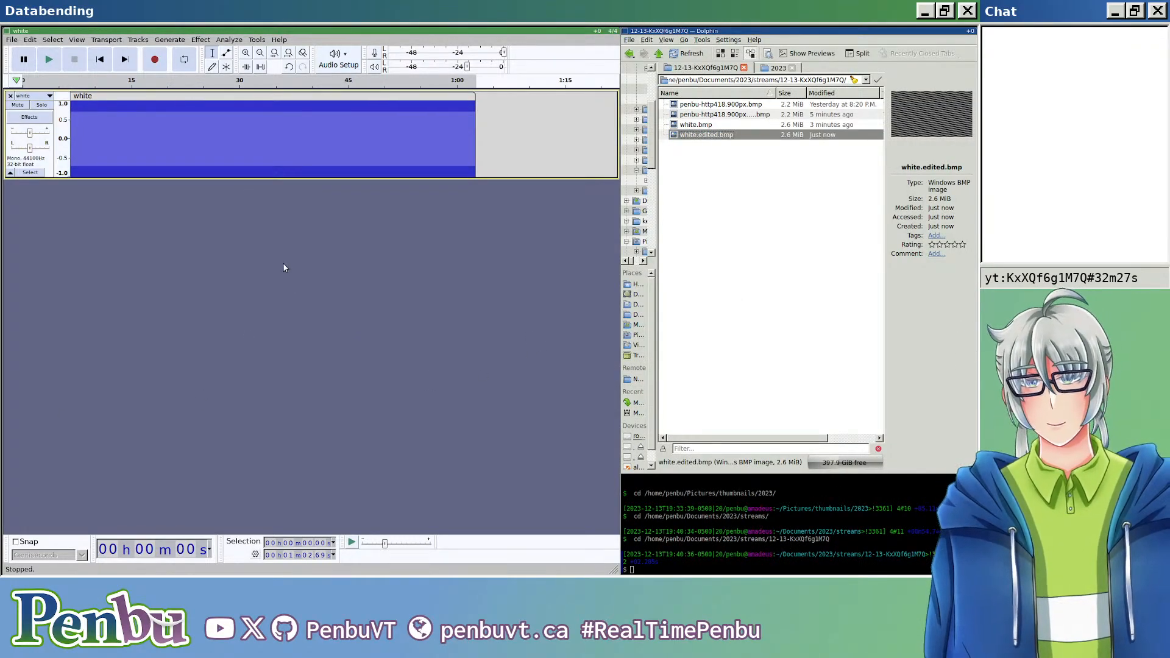
# Step: Replace the stretch about 13.5 s long starting at about 9.3 s with a generated square-wave tone
pyautogui.moveTo(143, 142)
pyautogui.mouseDown()
pyautogui.moveTo(236, 133)
pyautogui.moveTo(158, 142)
pyautogui.mouseUp()
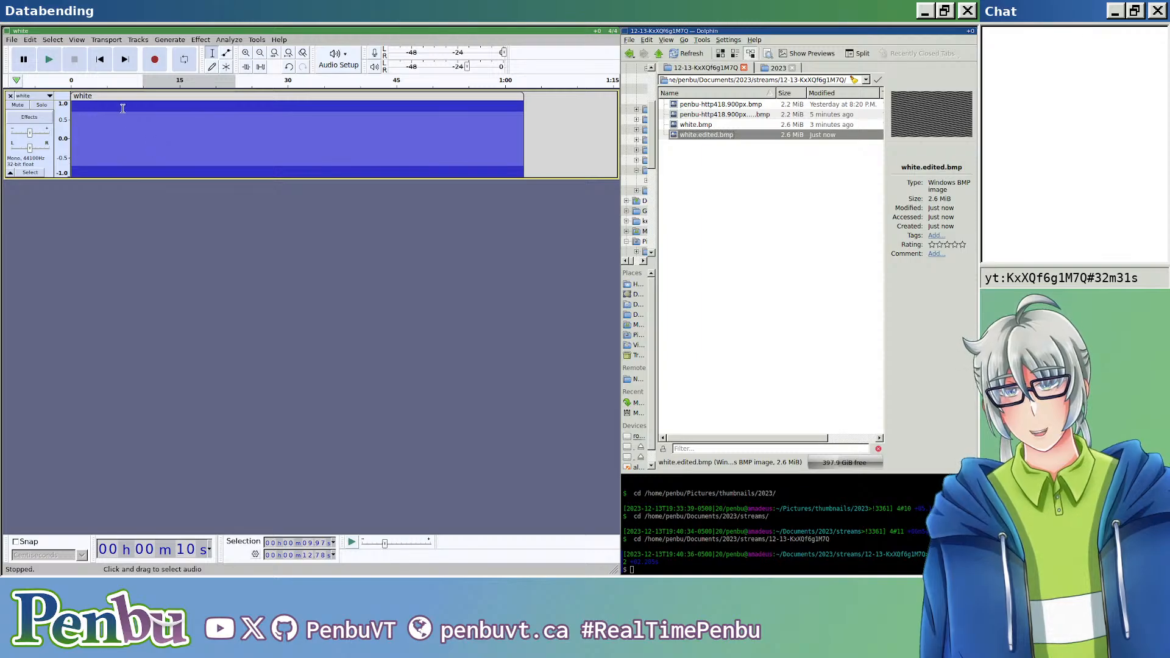
pyautogui.scroll(1, 185, 170)
pyautogui.scroll(-2, 184, 169)
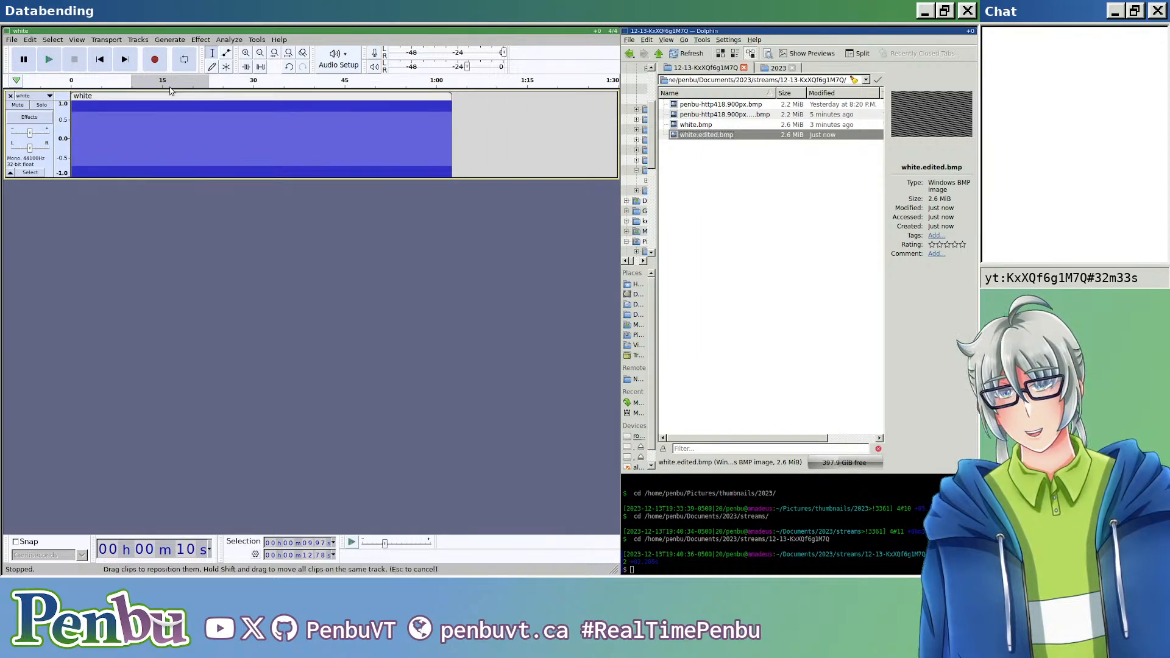
pyautogui.click(170, 39)
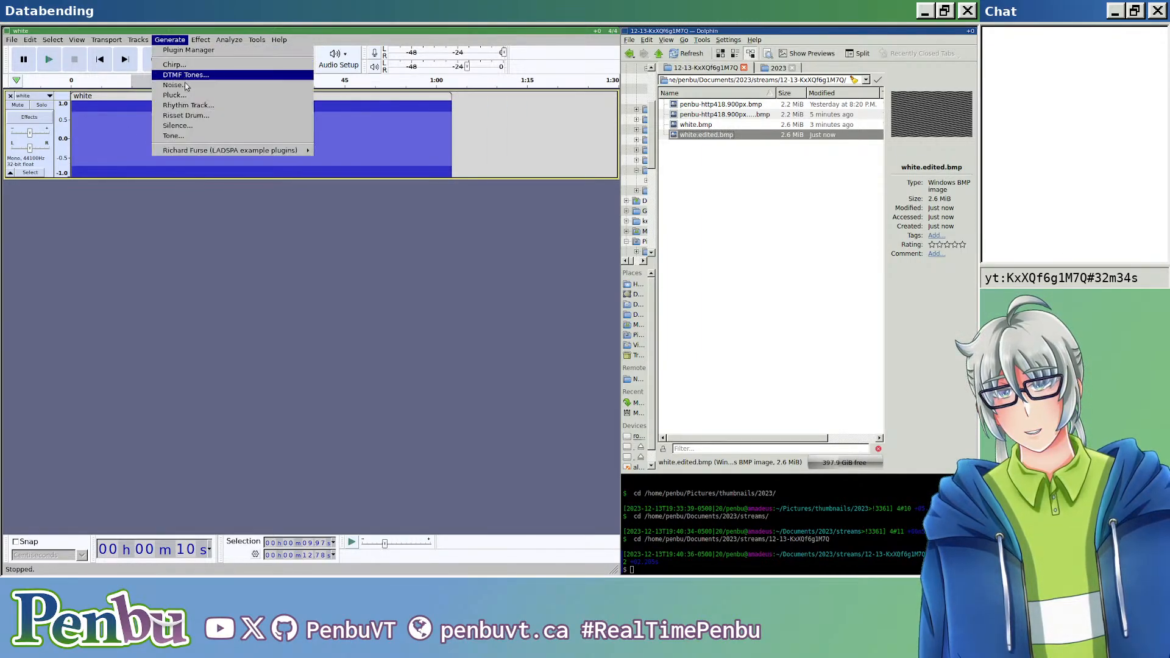
pyautogui.click(167, 227)
pyautogui.moveTo(132, 131)
pyautogui.mouseDown()
pyautogui.moveTo(144, 130)
pyautogui.moveTo(127, 126)
pyautogui.mouseUp()
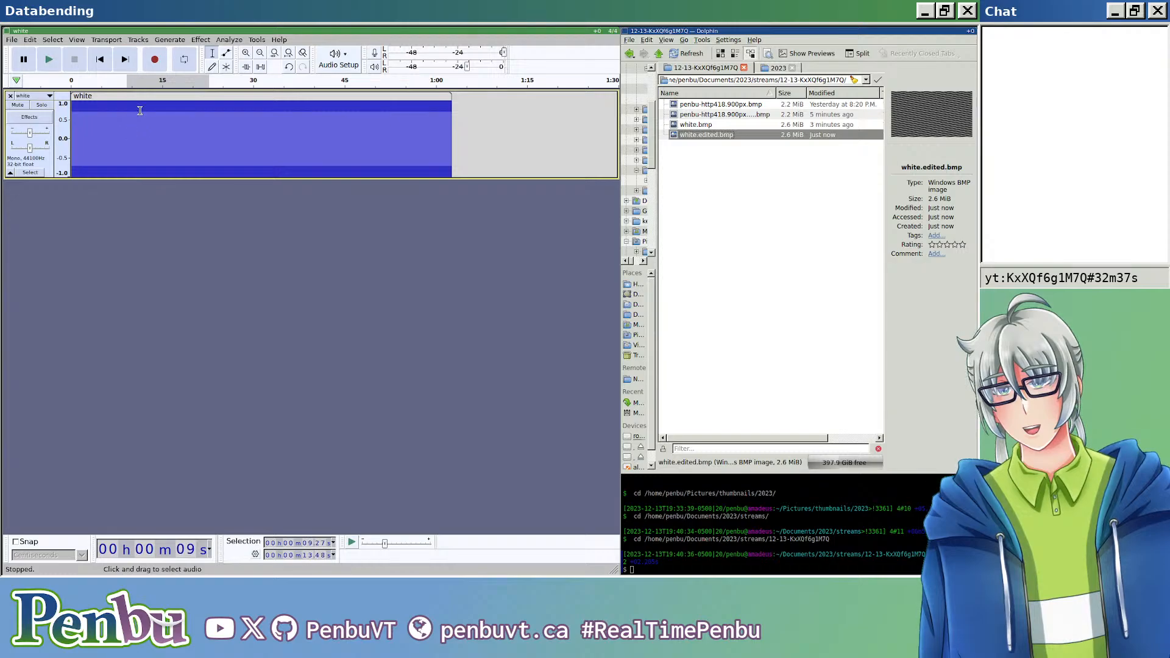
pyautogui.click(169, 40)
pyautogui.click(183, 135)
pyautogui.click(305, 294)
pyautogui.click(306, 293)
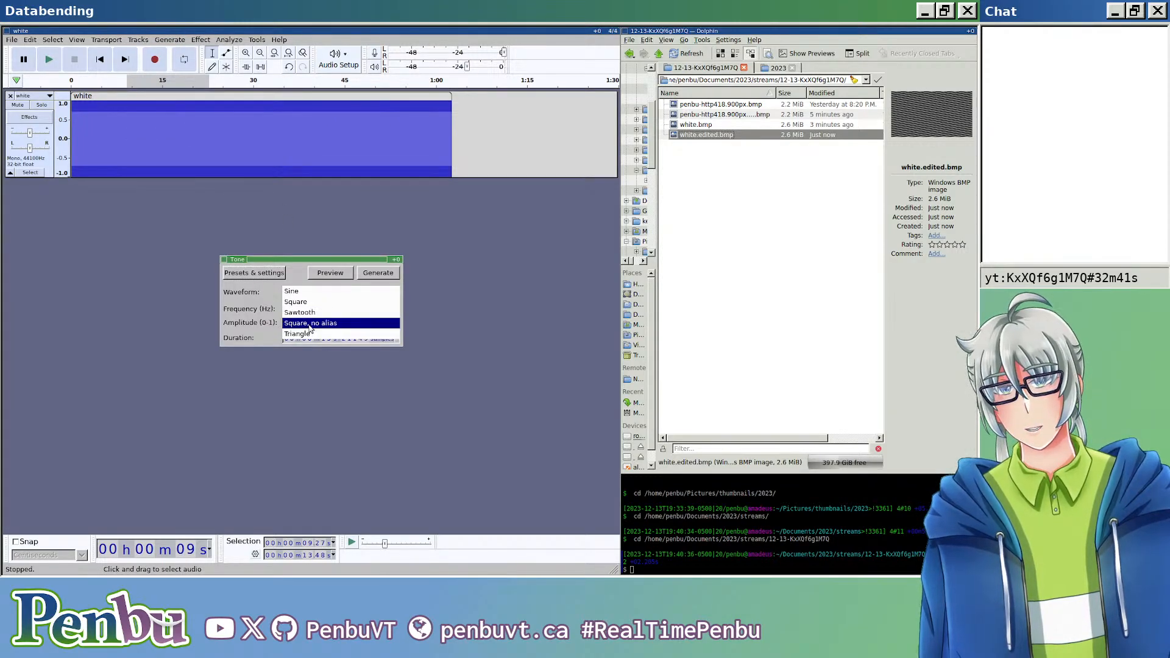
pyautogui.click(316, 302)
pyautogui.click(372, 273)
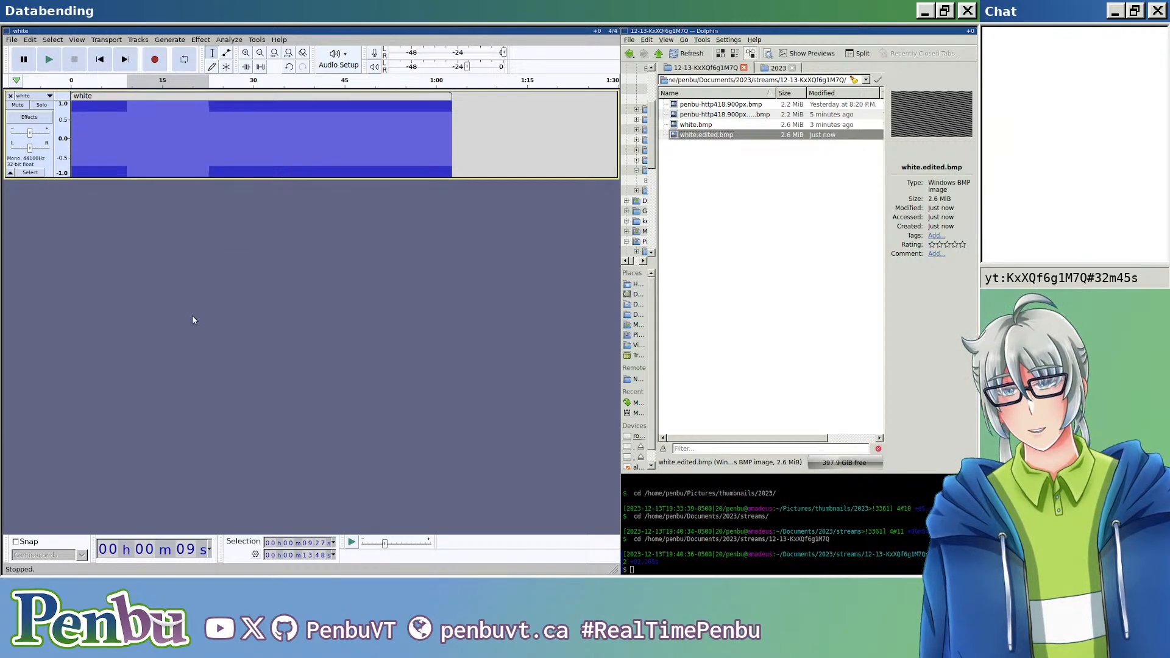
# Step: Export the audio with the square-wave section as white.edited.bmp in header-less RAW format with U-Law encoding, overwriting the existing file
pyautogui.hotkey('ctrl', 'shift', 'e')
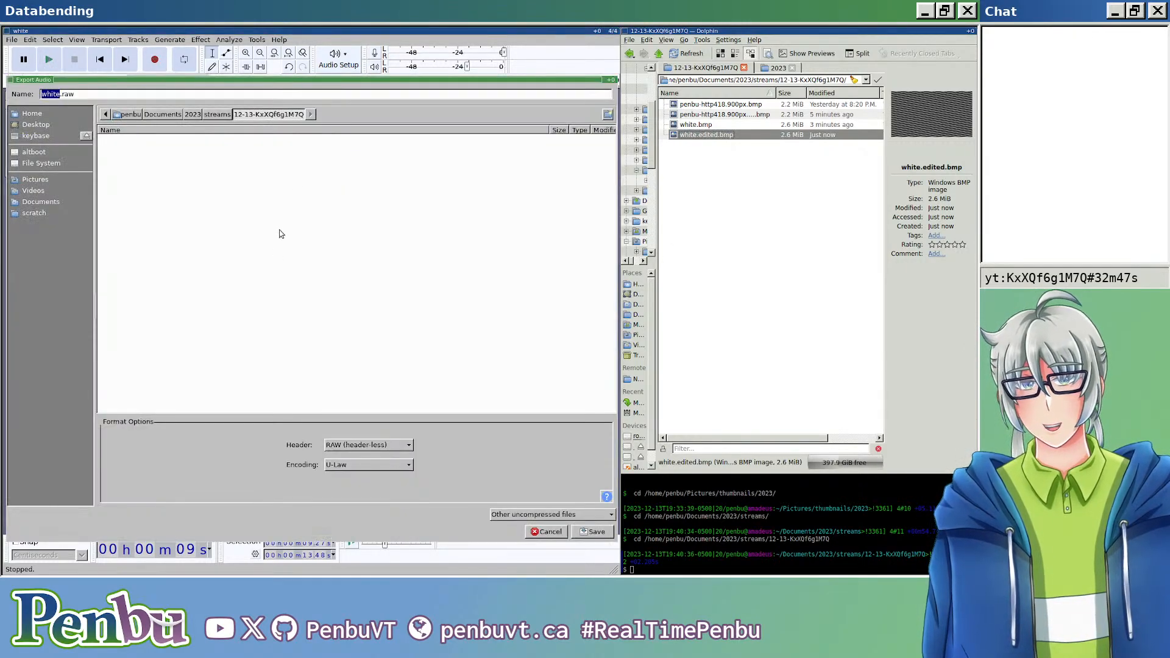
pyautogui.click(259, 94)
pyautogui.press('BackSpace')
pyautogui.press('BackSpace')
pyautogui.press('BackSpace')
pyautogui.write('edited.bmp')
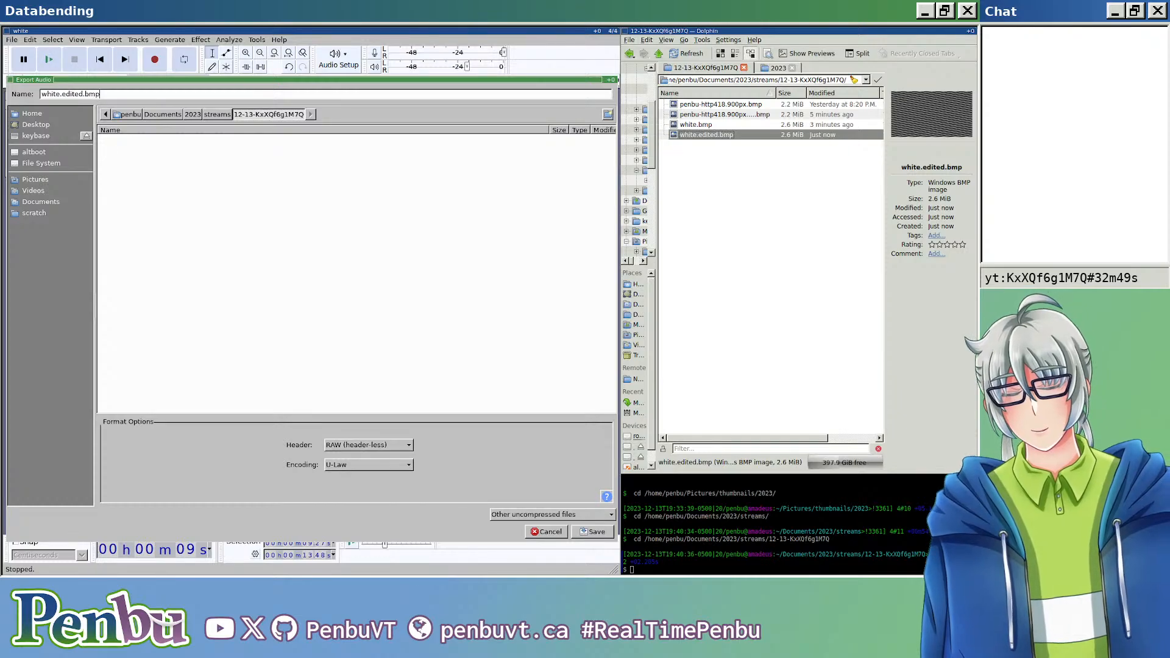
pyautogui.hotkey('ctrl', 'shift', 'Left')
pyautogui.hotkey('ctrl', 'shift', 'Left')
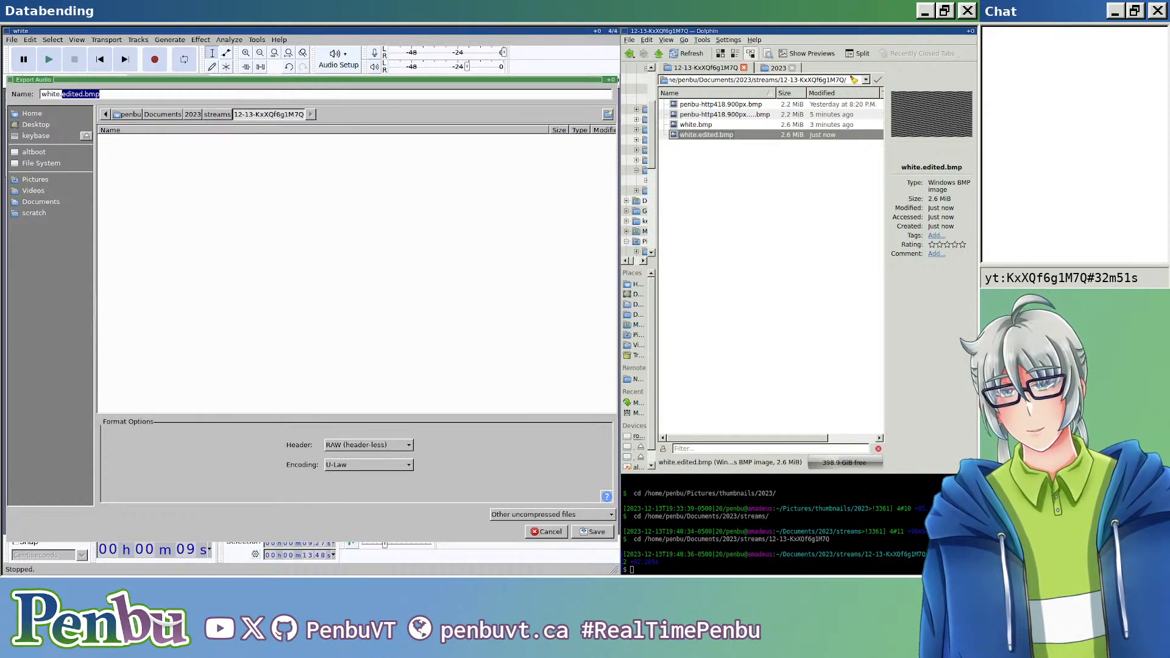
pyautogui.press('End')
pyautogui.press('Return')
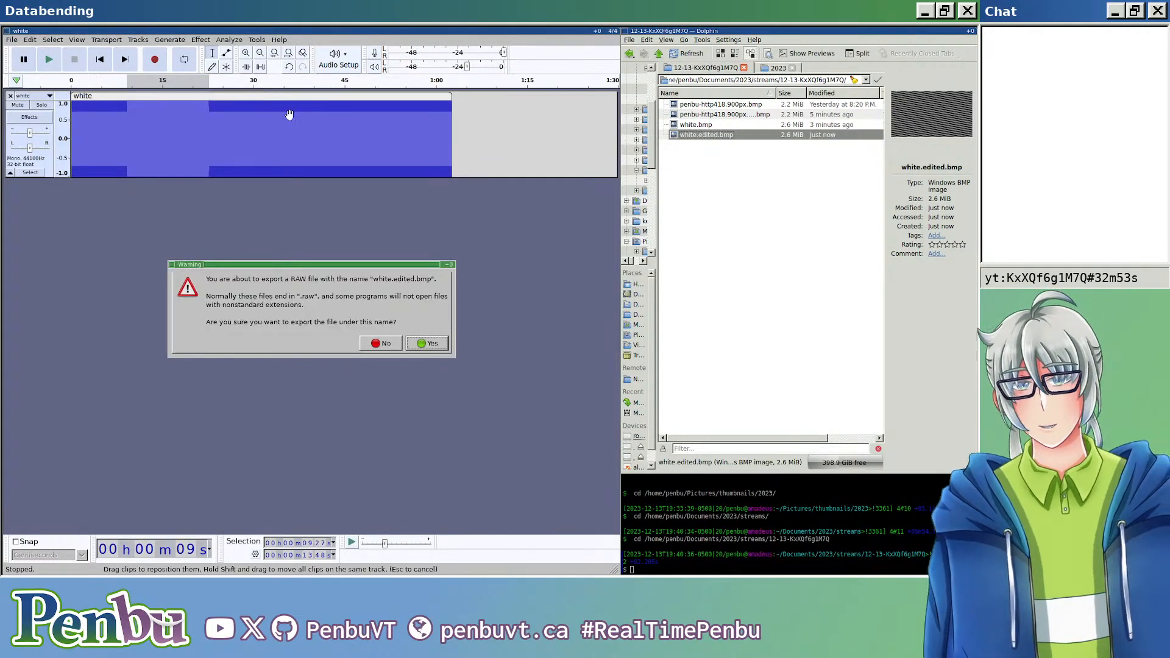
pyautogui.click(427, 343)
pyautogui.click(422, 329)
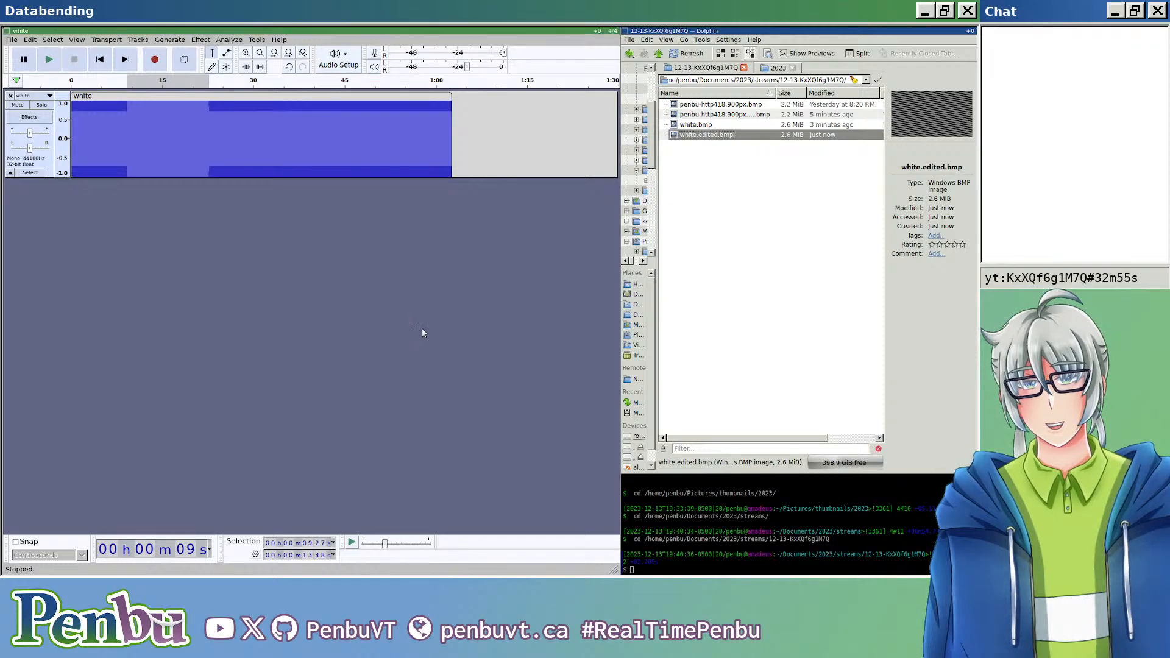
# Step: Open the exported white.edited.bmp and examine at several magnifications how the square-wave section changes the stripes
pyautogui.click(720, 145)
pyautogui.doubleClick(720, 136)
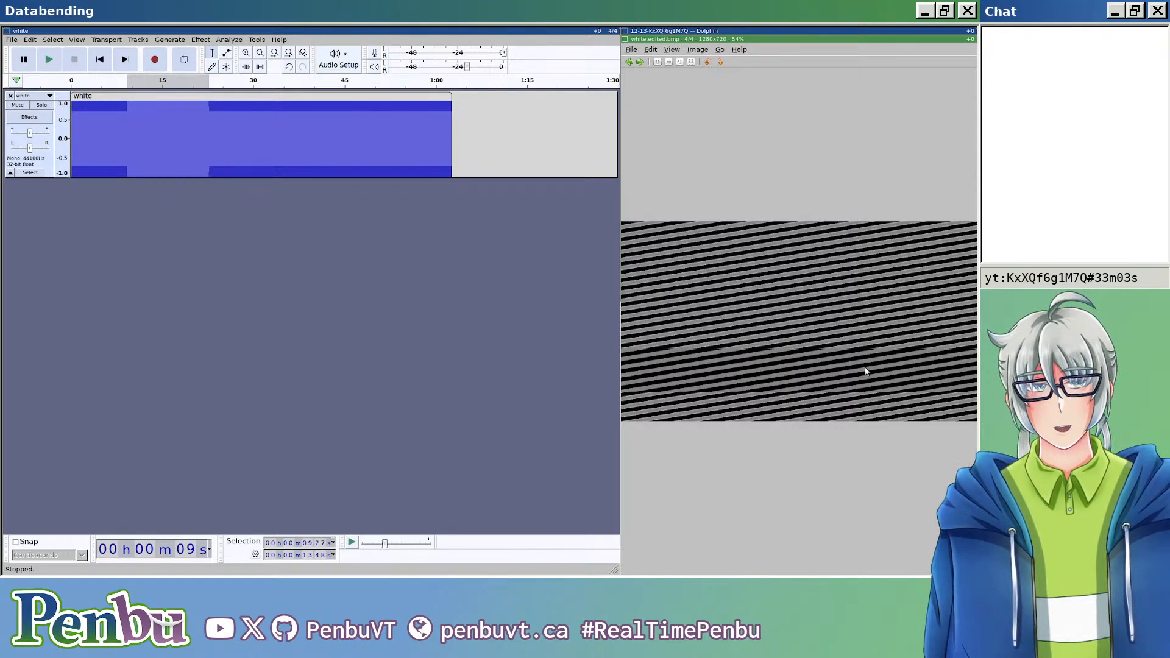
pyautogui.scroll(5, 865, 371)
pyautogui.moveTo(825, 392); pyautogui.dragTo(826, 312)
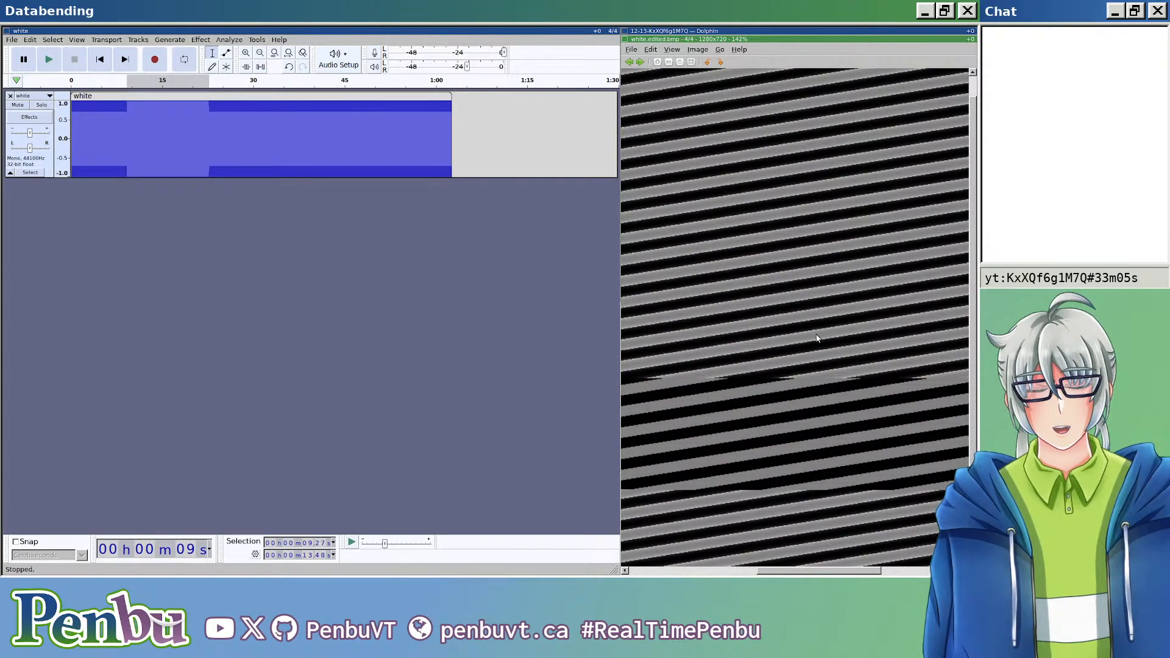
pyautogui.scroll(12, 836, 381)
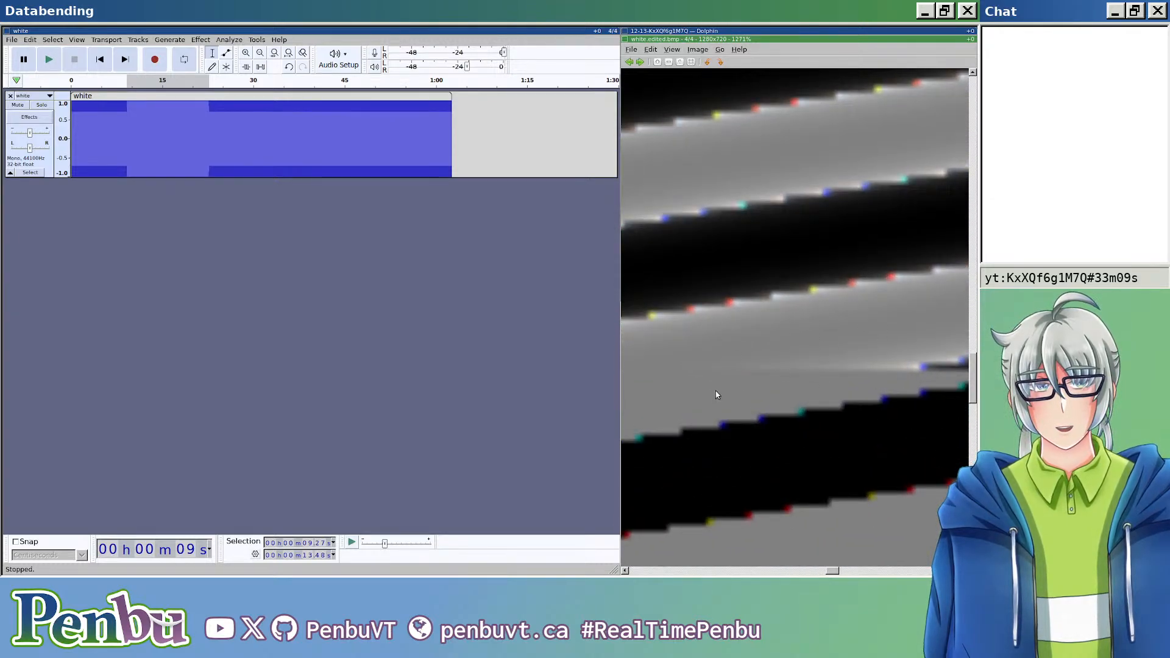
pyautogui.scroll(-11, 734, 398)
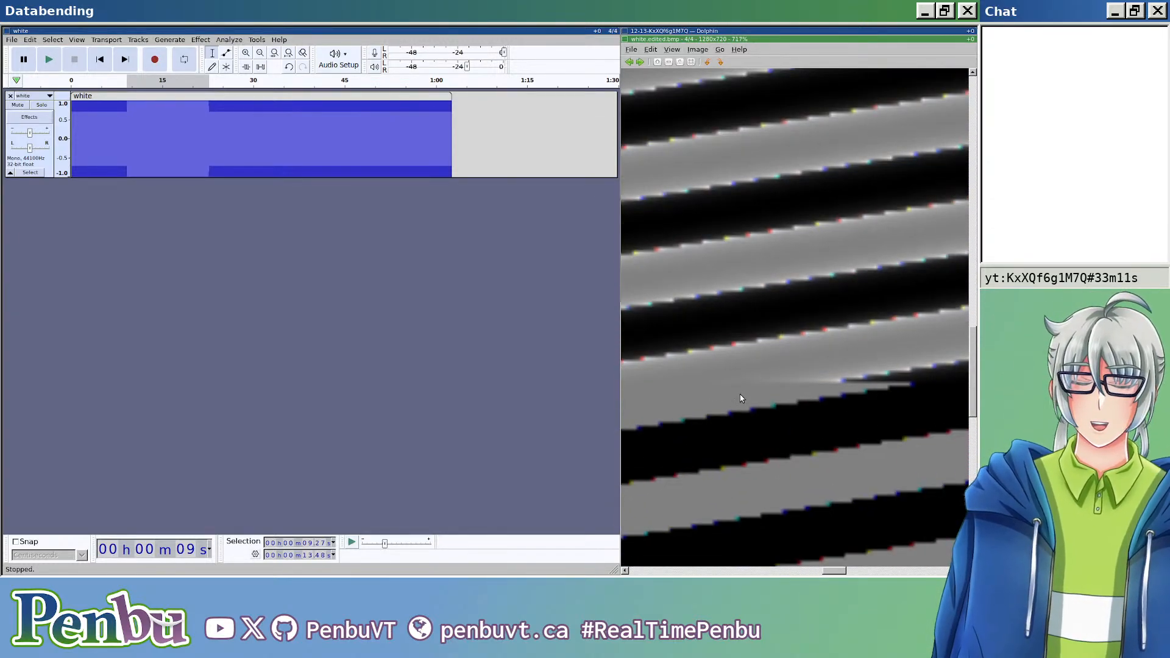
pyautogui.scroll(3, 744, 397)
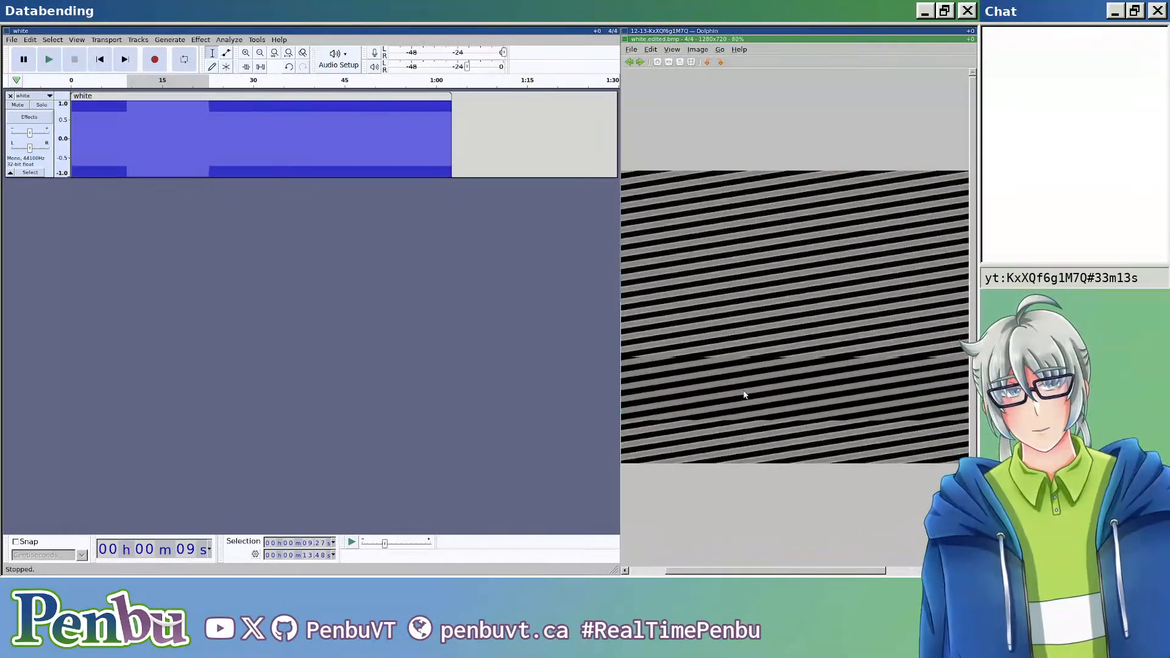
pyautogui.scroll(-11, 753, 387)
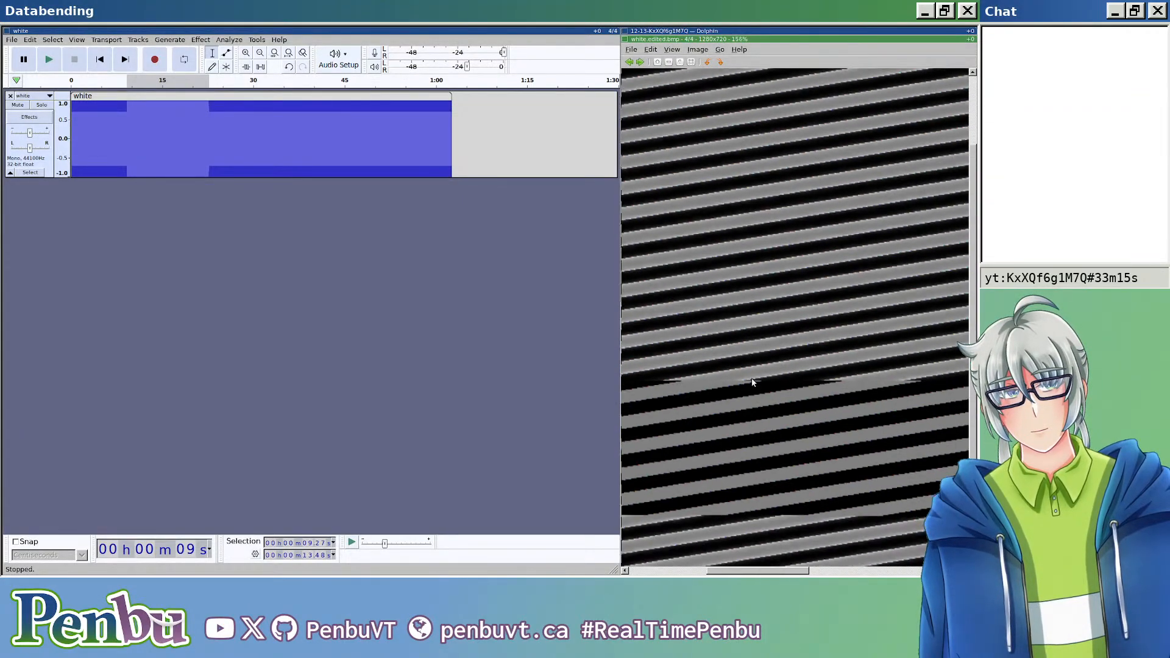
# Step: Replace the stretch about 16.9 s long starting at about 31.2 s with a 16-bar Metronome Tick rhythm track at 120 bpm
pyautogui.moveTo(363, 139); pyautogui.dragTo(261, 169)
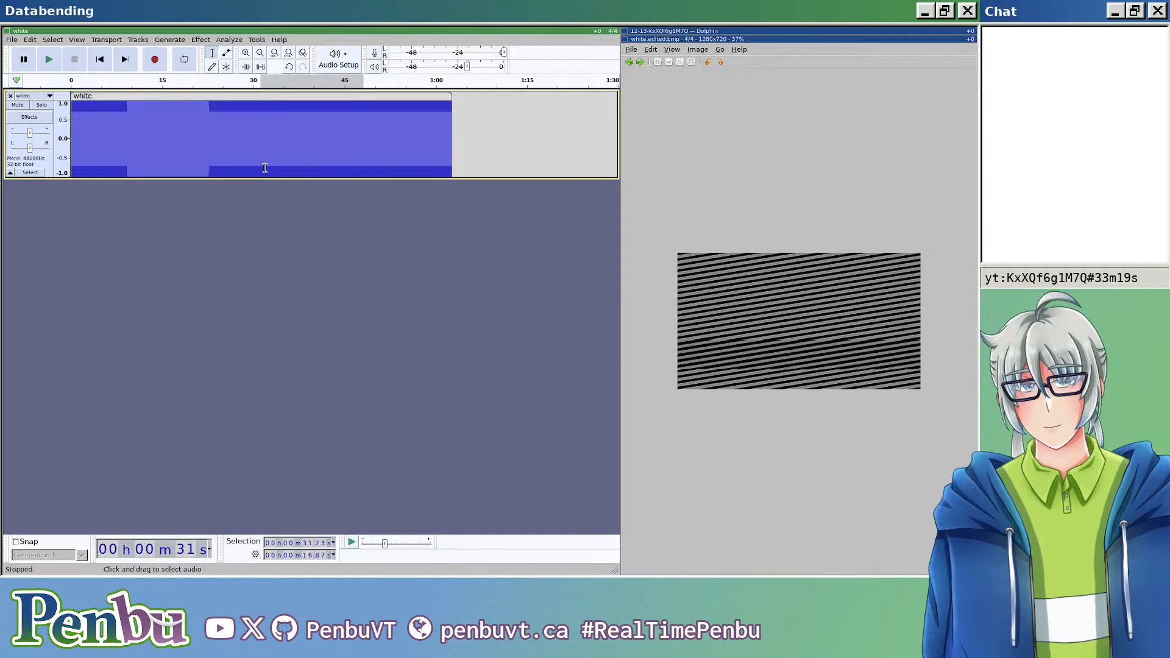
pyautogui.click(138, 40)
pyautogui.moveTo(169, 39)
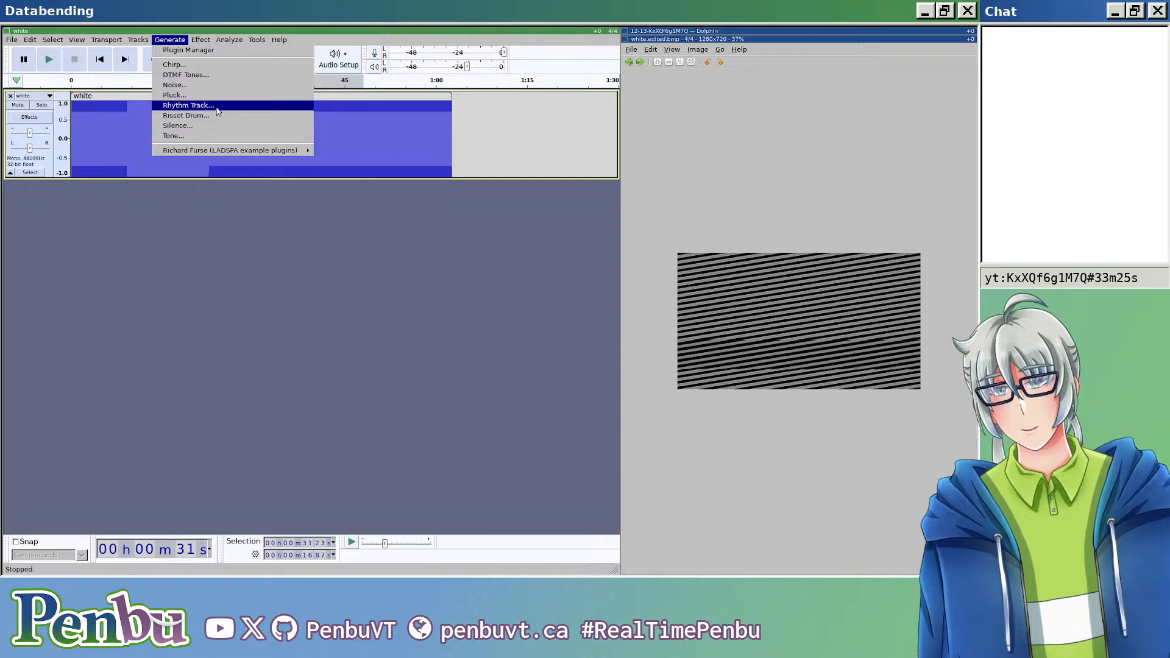
pyautogui.click(188, 105)
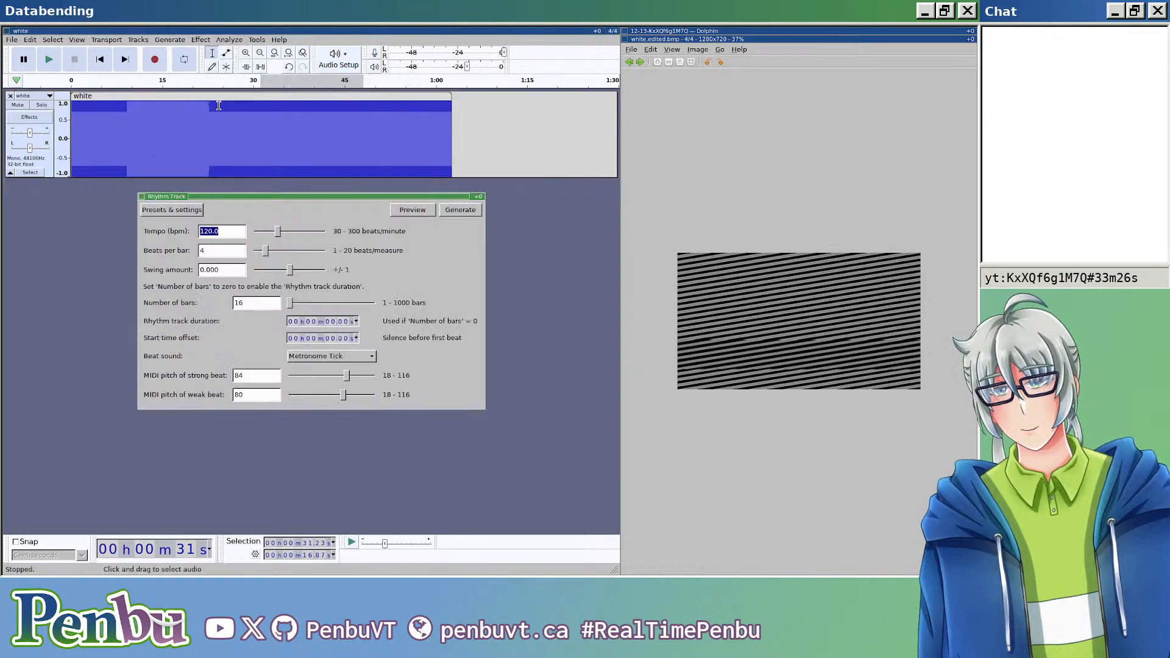
pyautogui.click(443, 209)
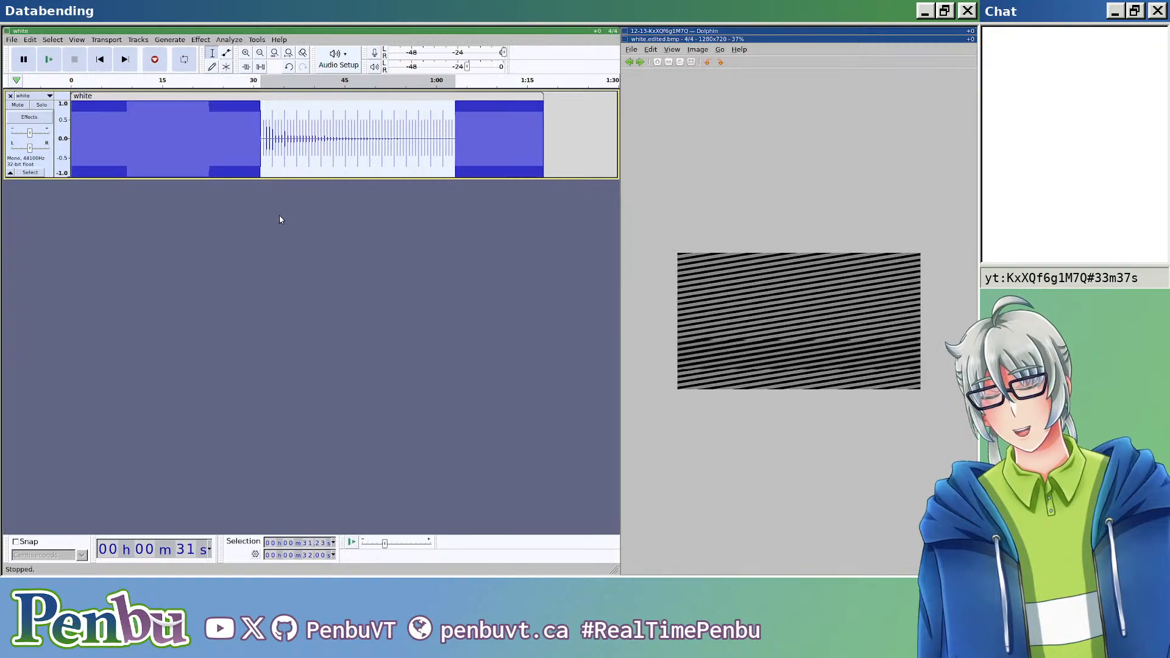
# Step: Export the audio containing the rhythm track over white.edited.bmp as header-less RAW with U-Law encoding
pyautogui.hotkey('ctrl', 'shift', 'e')
pyautogui.click(195, 92)
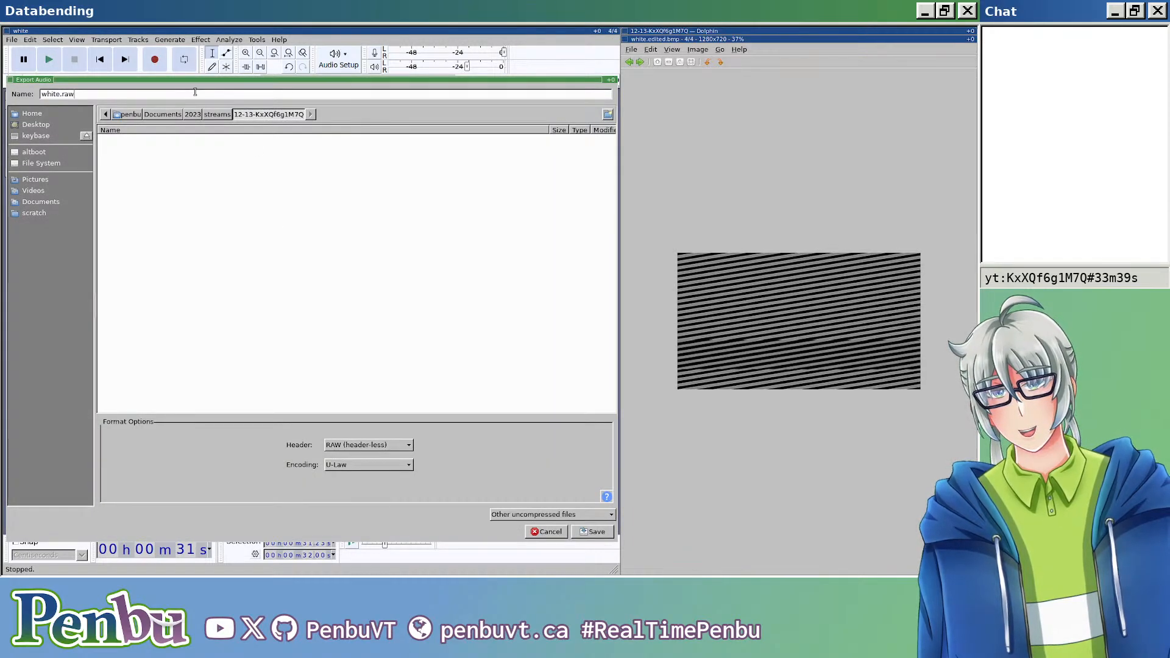
pyautogui.hotkey('ctrl', 'a')
pyautogui.write('white.edited.bmp')
pyautogui.press('Return')
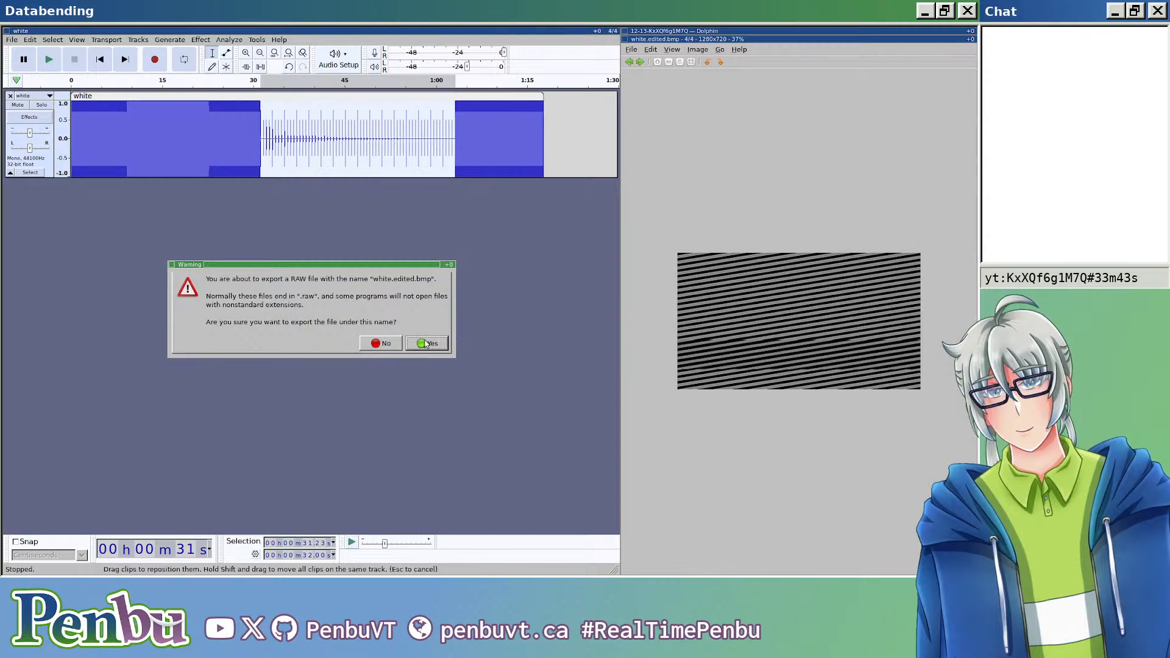
pyautogui.click(425, 343)
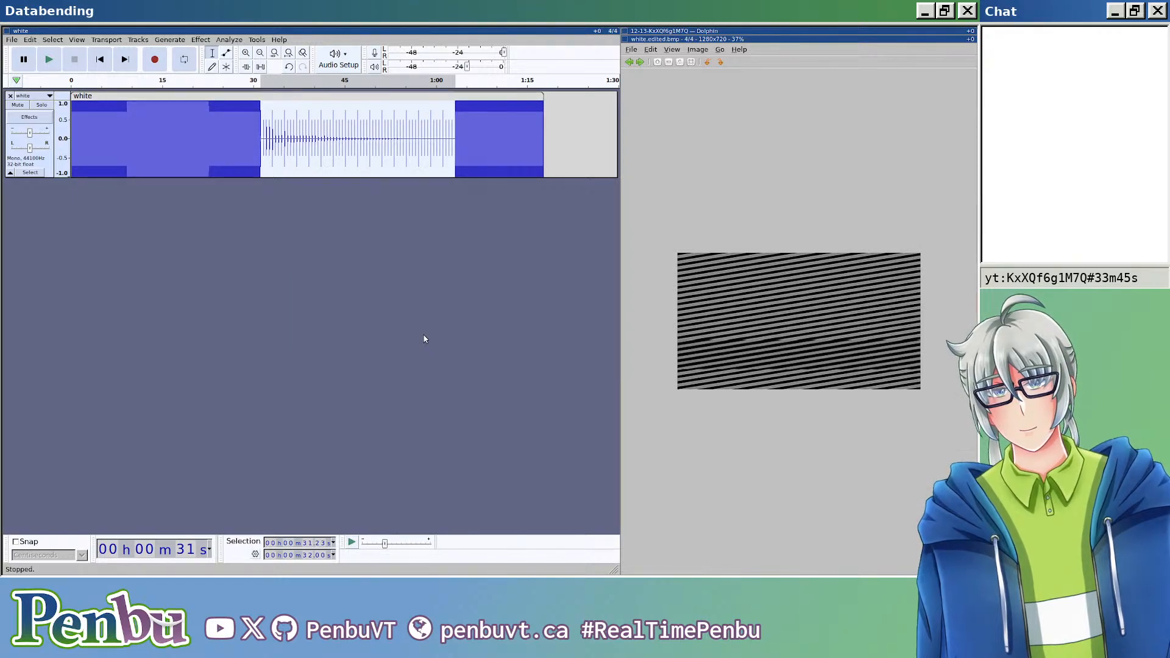
# Step: Reopen white.edited.bmp in the image viewer, examine the pattern made by the rhythm track and close the viewer
pyautogui.press('Escape')
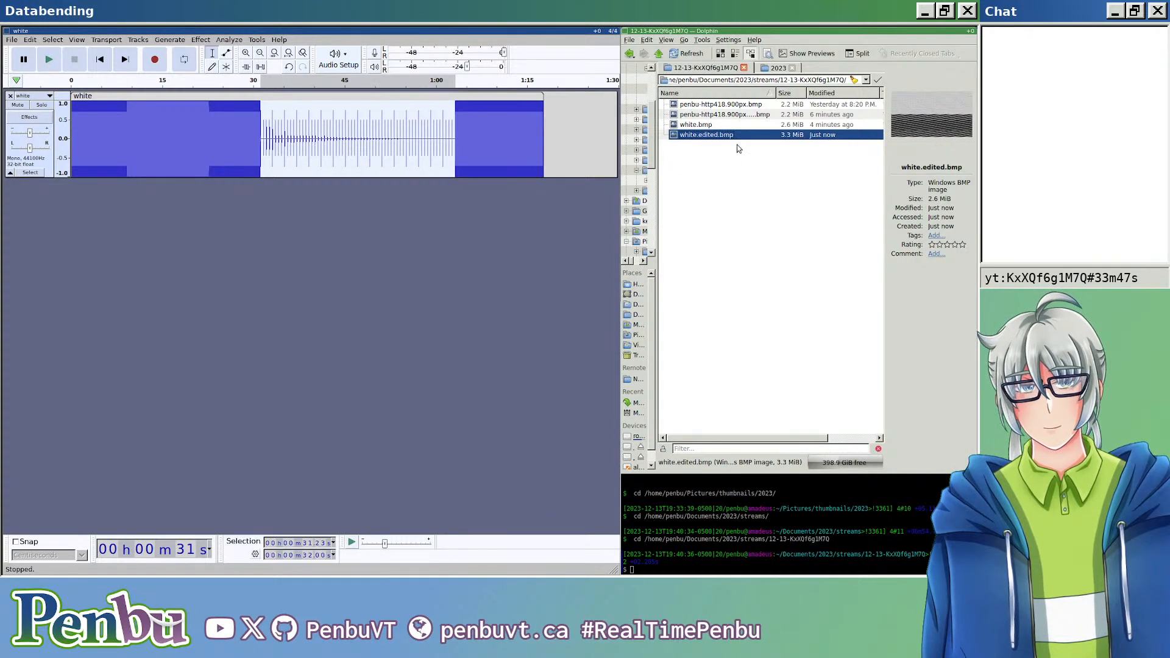
pyautogui.doubleClick(707, 134)
pyautogui.scroll(5, 758, 311)
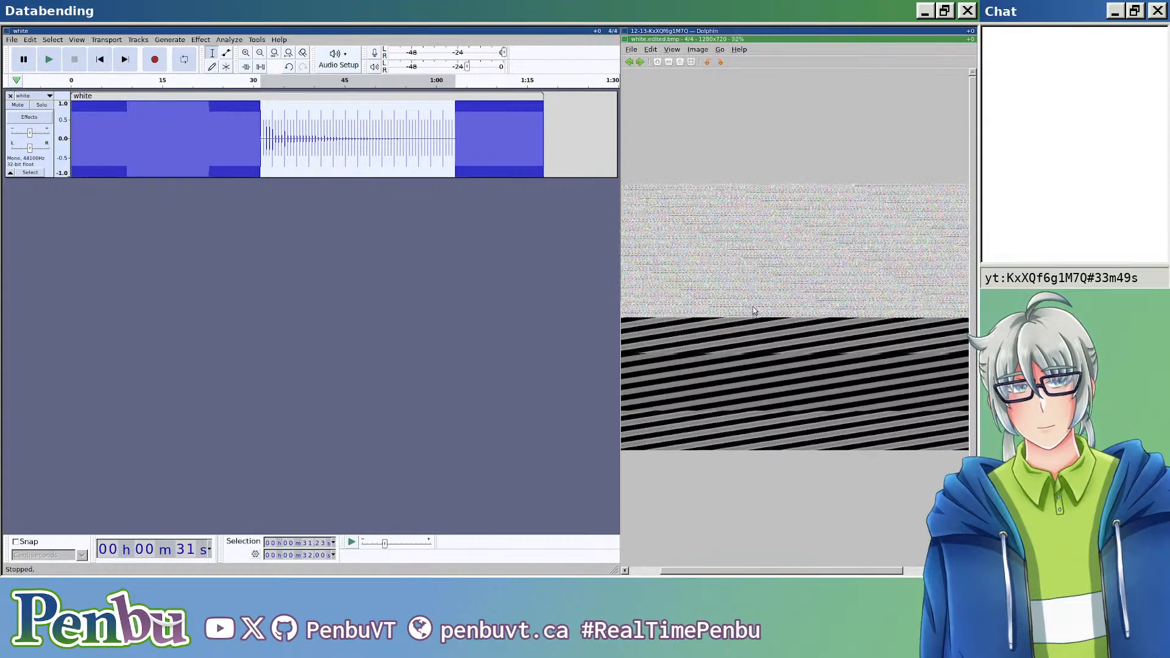
pyautogui.scroll(4, 741, 305)
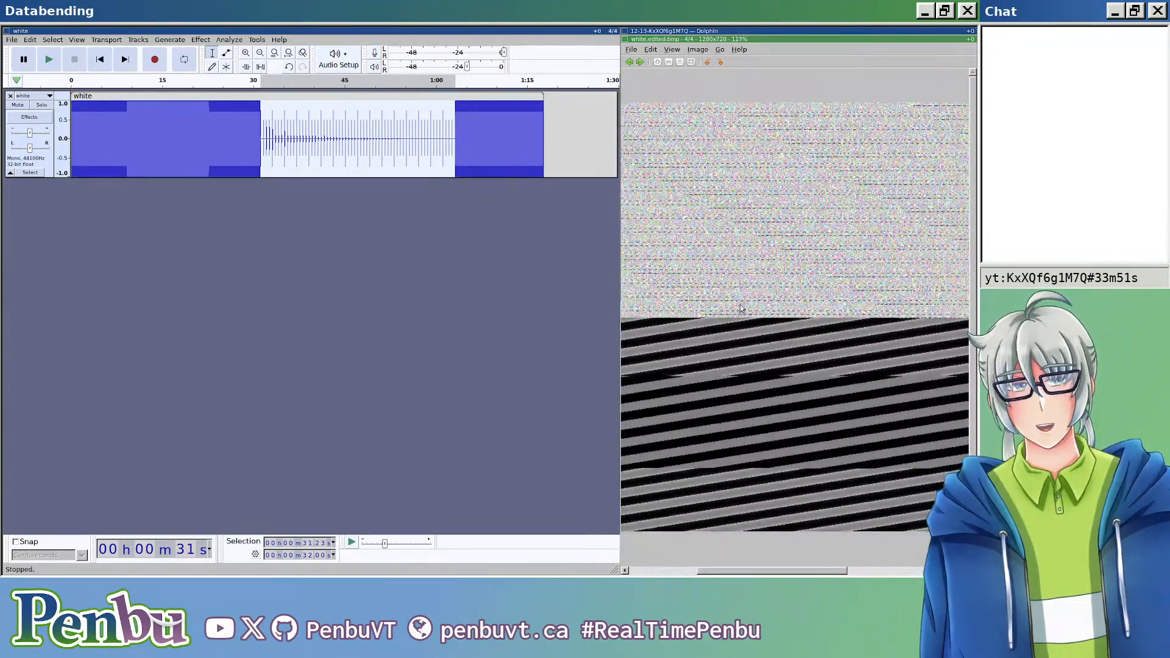
pyautogui.scroll(-6, 748, 266)
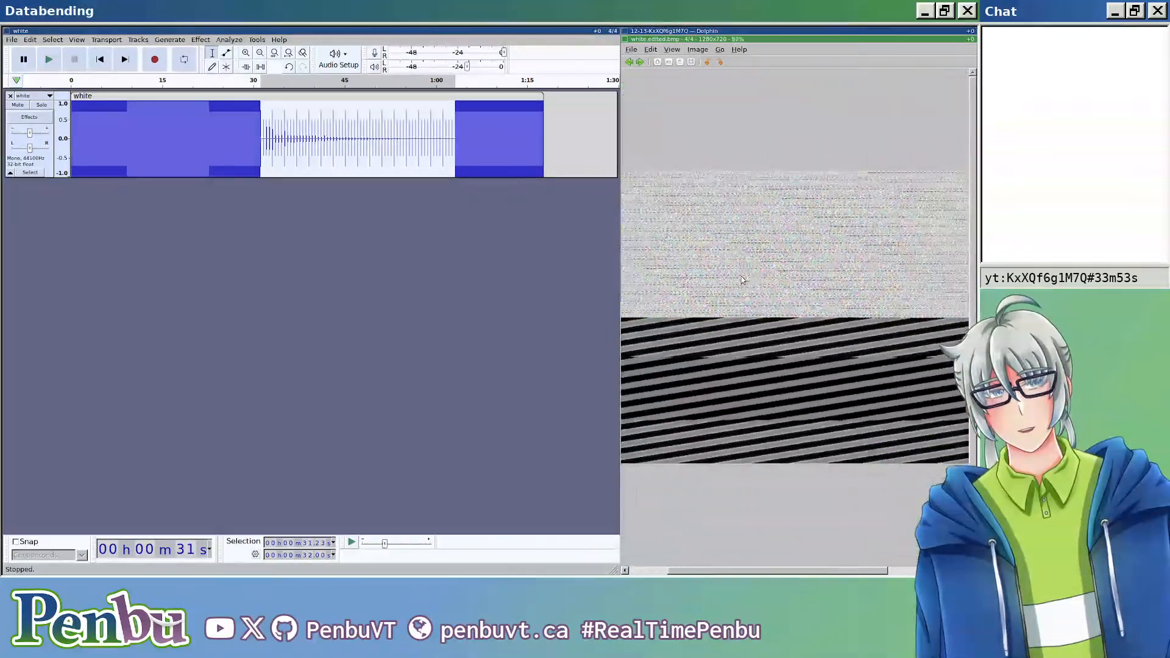
pyautogui.press('Escape')
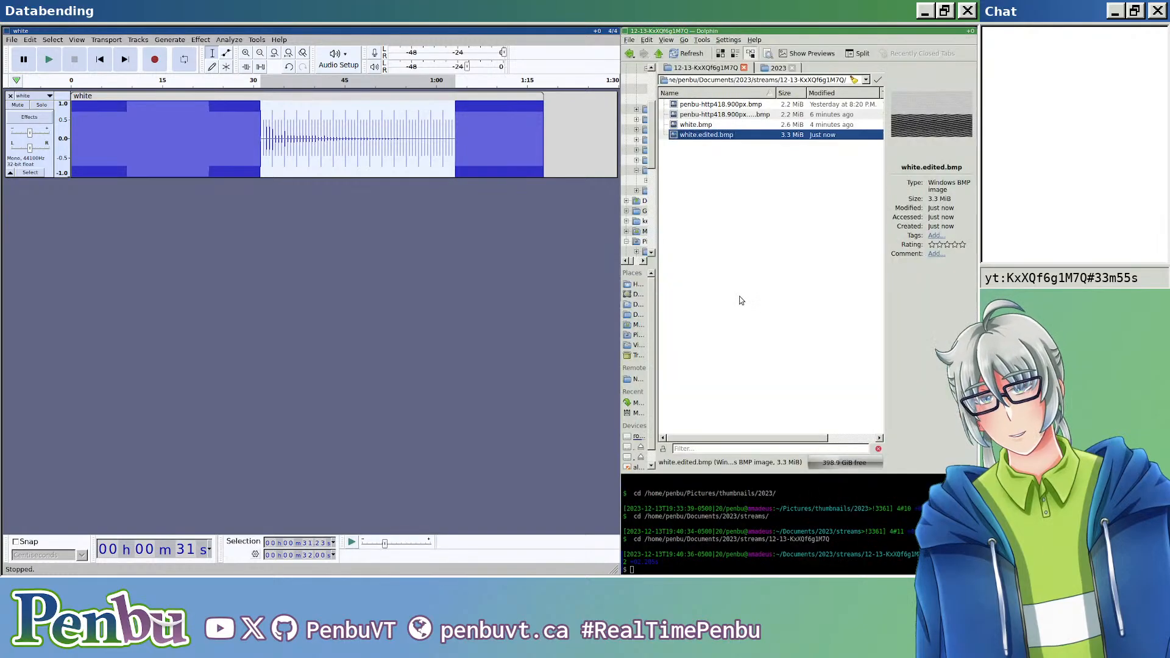
# Step: Try to fill the 17.45 s stretch starting at about 26.2 s with a linear sine chirp from 440 to 1320 Hz, amplitude 0.8 to 0.1
pyautogui.moveTo(231, 136); pyautogui.dragTo(335, 143)
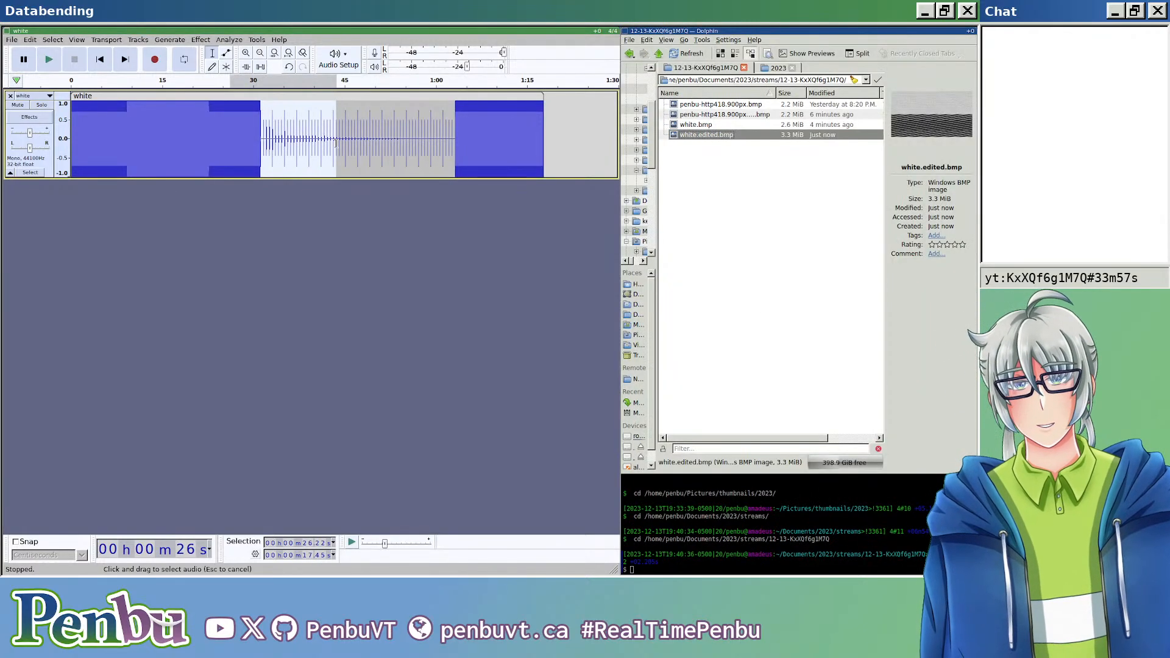
pyautogui.click(200, 40)
pyautogui.moveTo(170, 39)
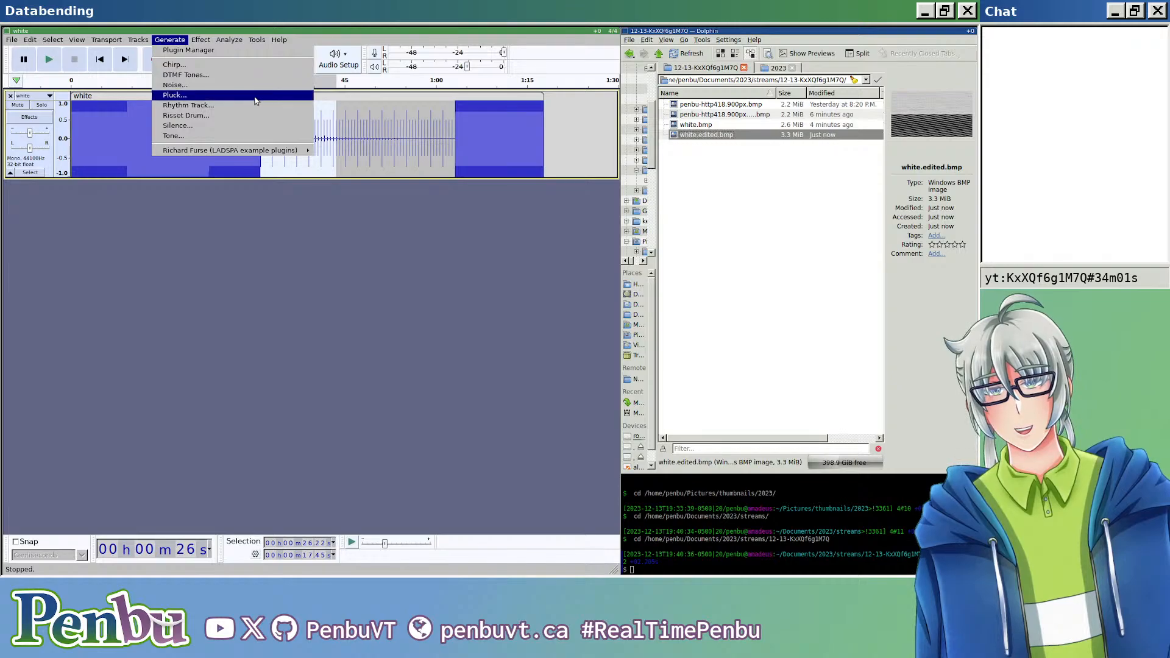
pyautogui.click(284, 67)
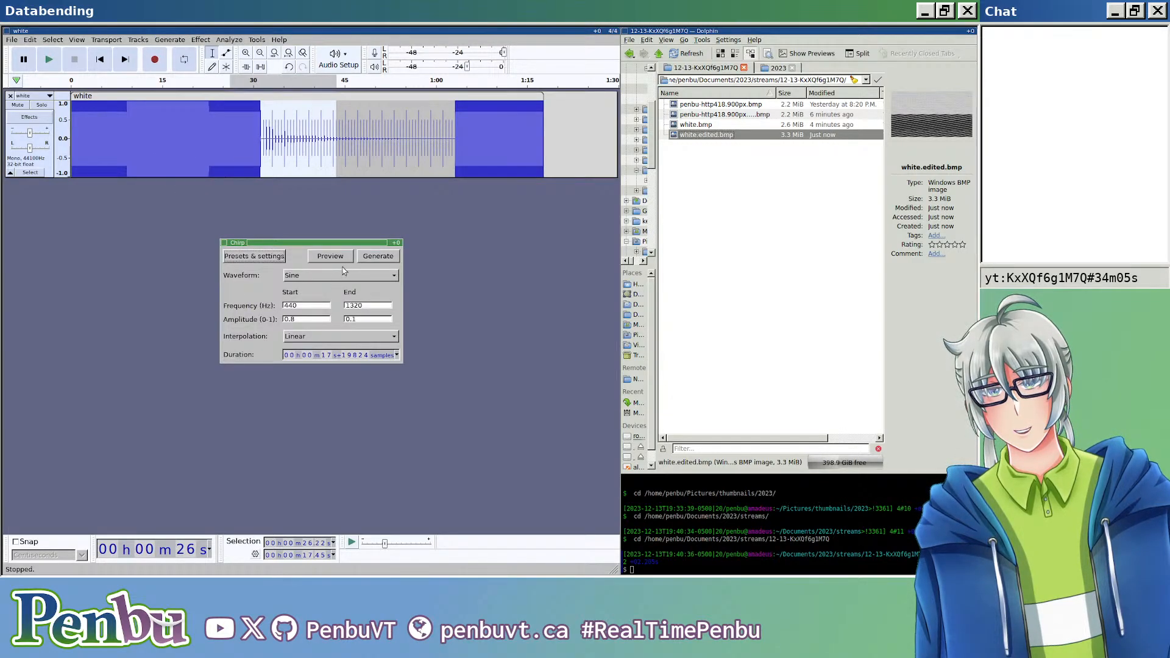
pyautogui.click(372, 257)
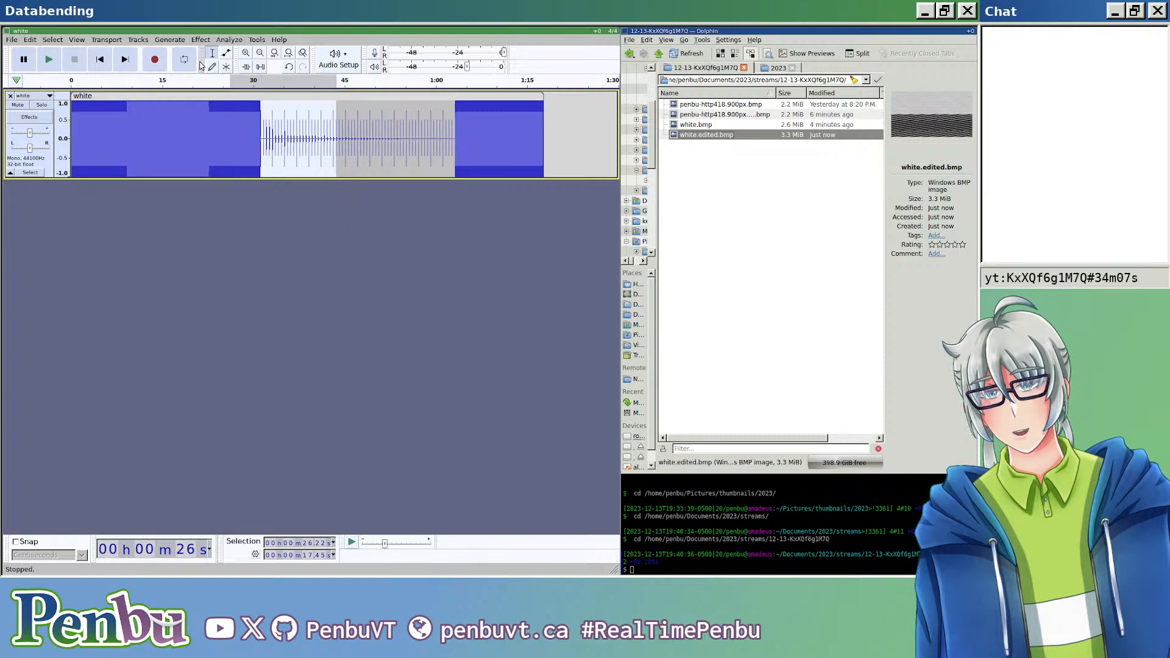
# Step: Replace the stretch about 14.1 s long starting at about 27.2 s with an 80 Hz triangle tone at amplitude 1
pyautogui.moveTo(236, 129); pyautogui.dragTo(324, 131)
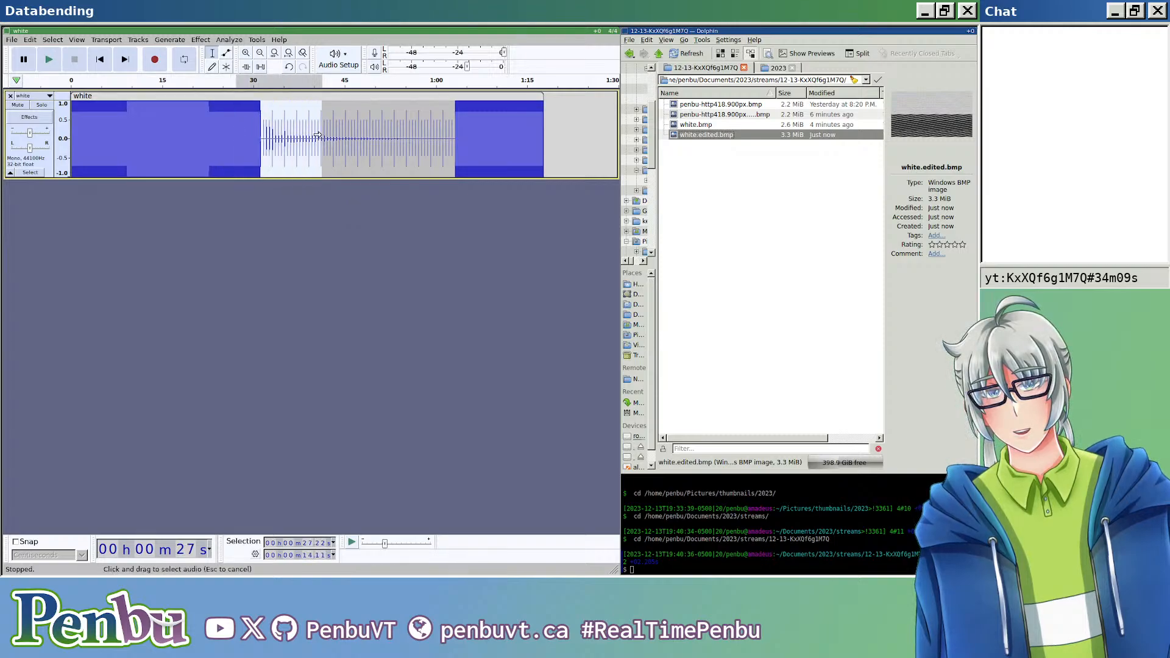
pyautogui.click(201, 40)
pyautogui.moveTo(169, 39)
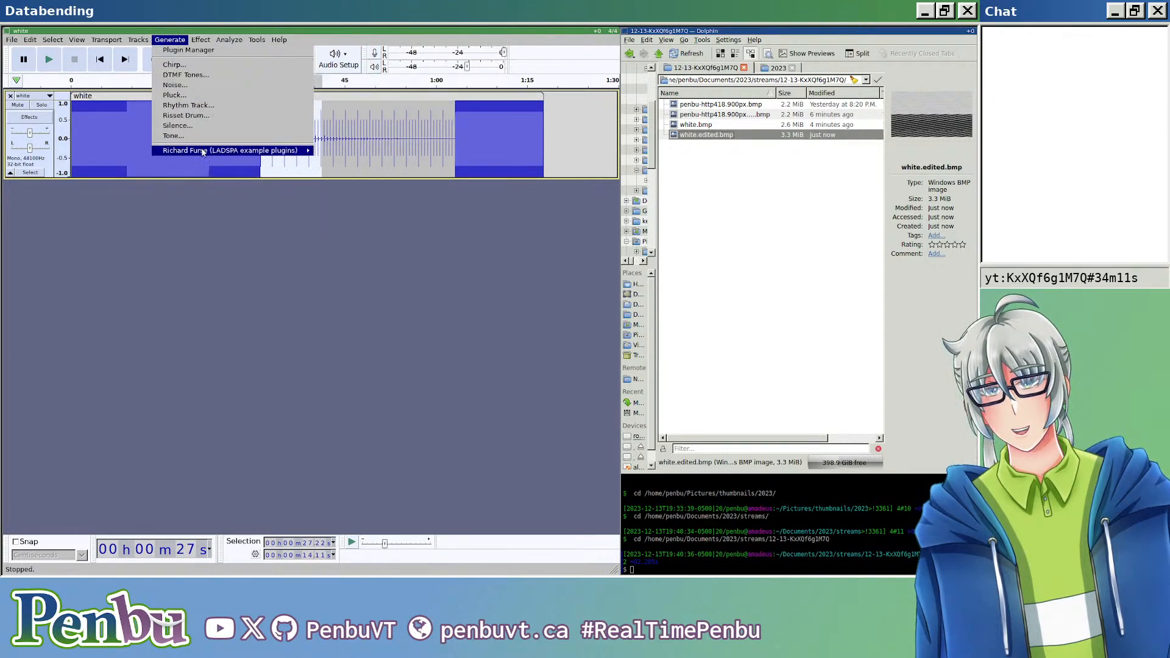
pyautogui.click(214, 138)
pyautogui.click(329, 292)
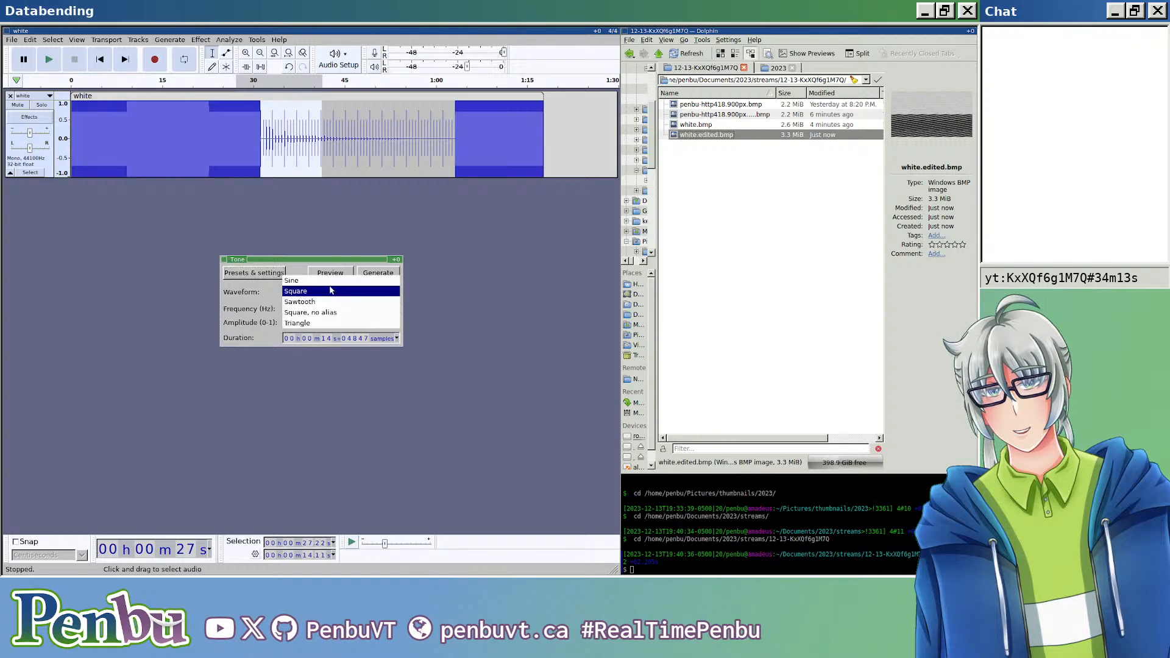
pyautogui.click(323, 325)
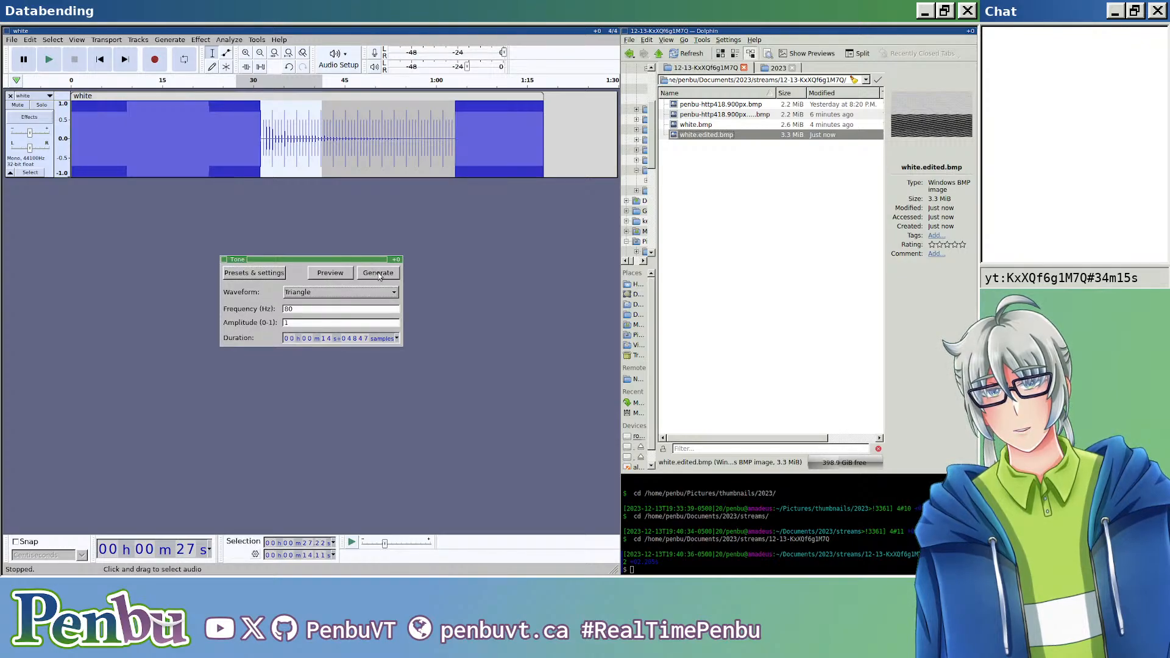
pyautogui.click(378, 273)
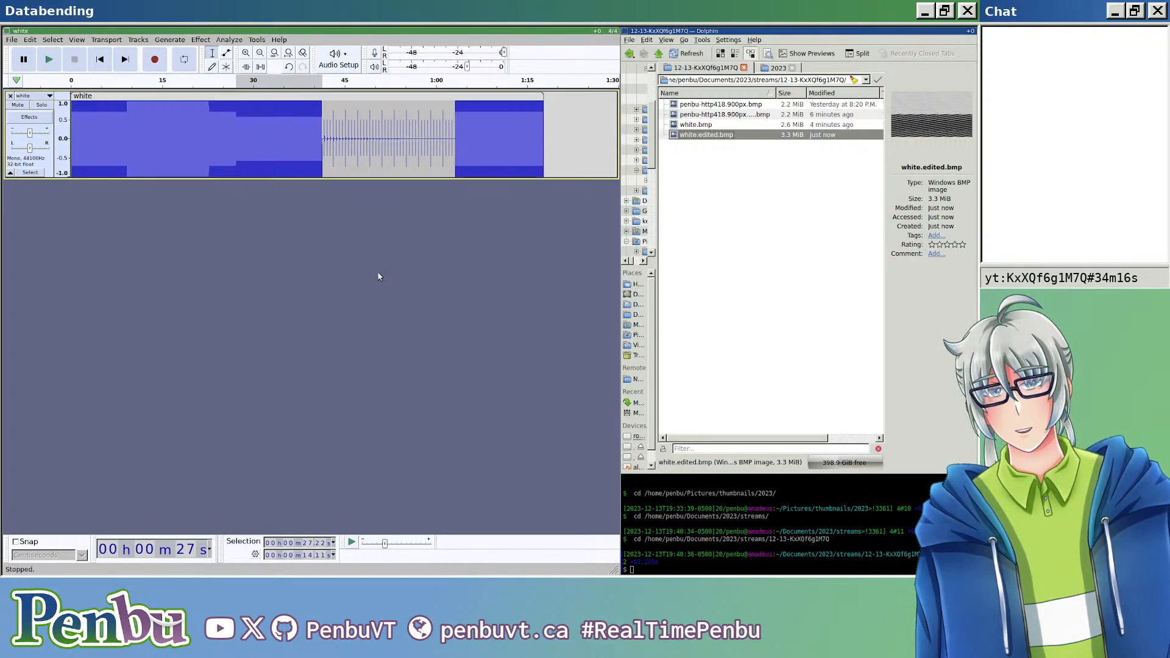
# Step: Export the audio containing the triangle tone over white.edited.bmp as header-less RAW with U-Law encoding
pyautogui.click(12, 40)
pyautogui.moveTo(76, 119)
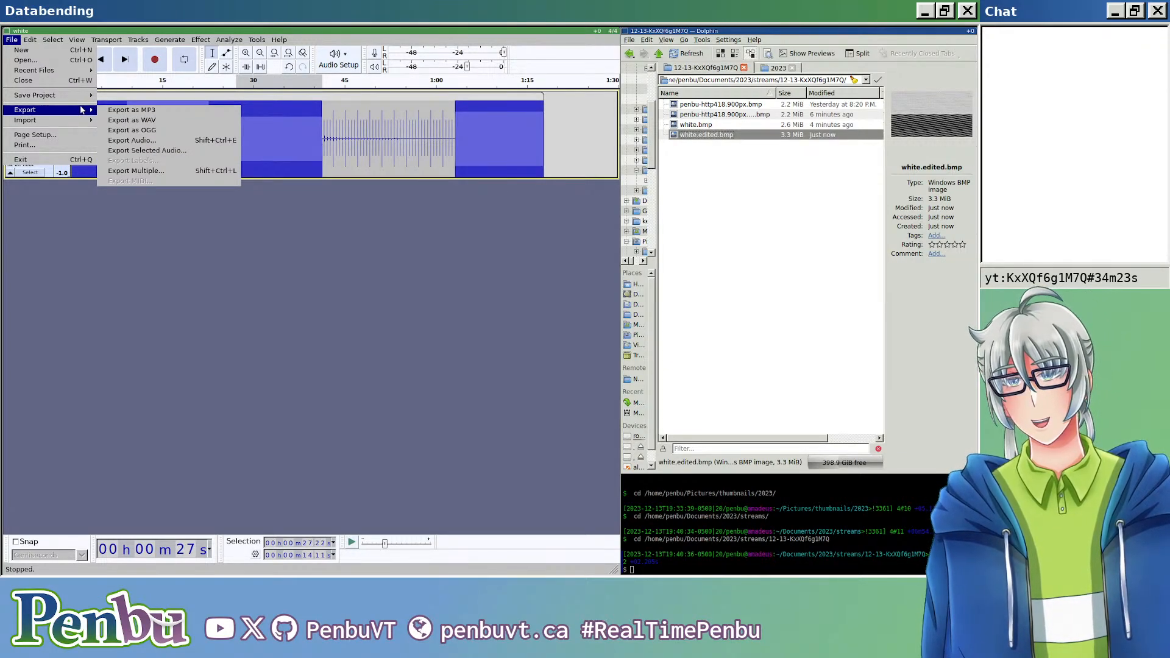
pyautogui.click(133, 141)
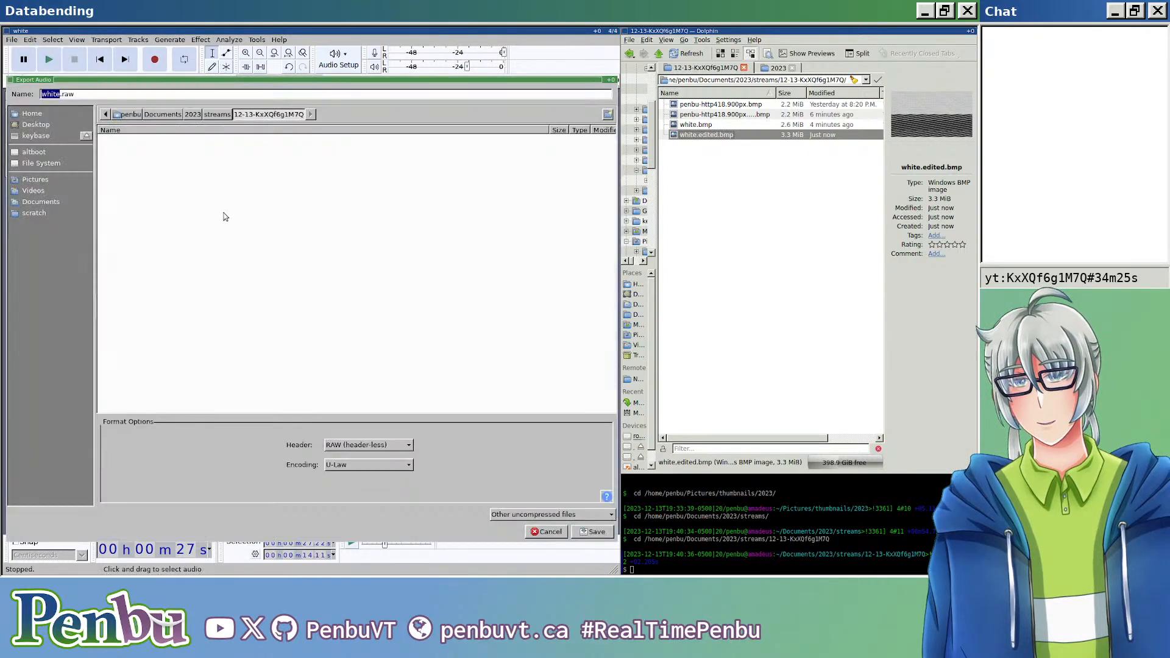
pyautogui.click(235, 95)
pyautogui.write('edited.bmp')
pyautogui.press('Return')
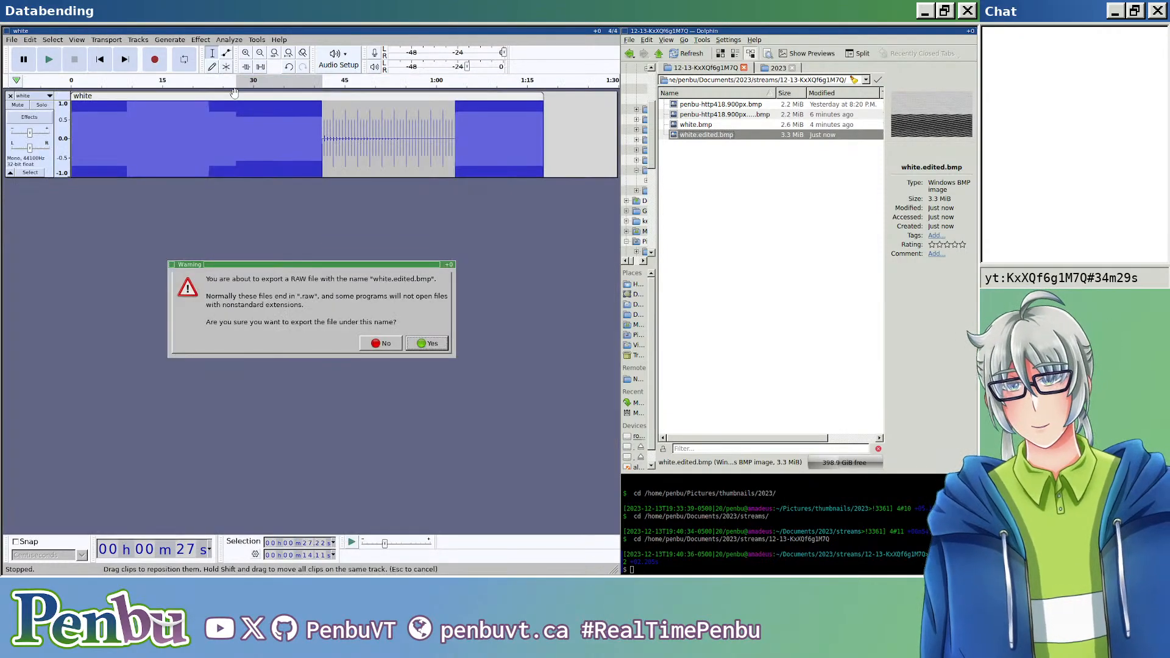
pyautogui.press('Return')
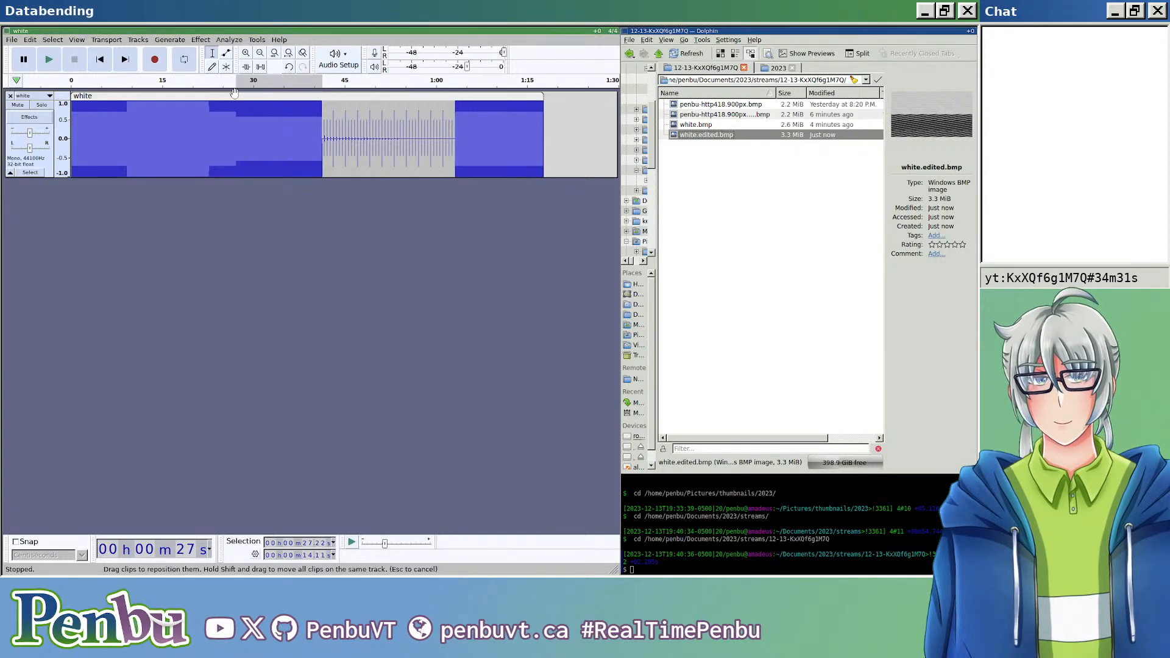
# Step: Open white.edited.bmp in the image viewer, examine the pattern made by the triangle tone up close and close the viewer
pyautogui.doubleClick(704, 135)
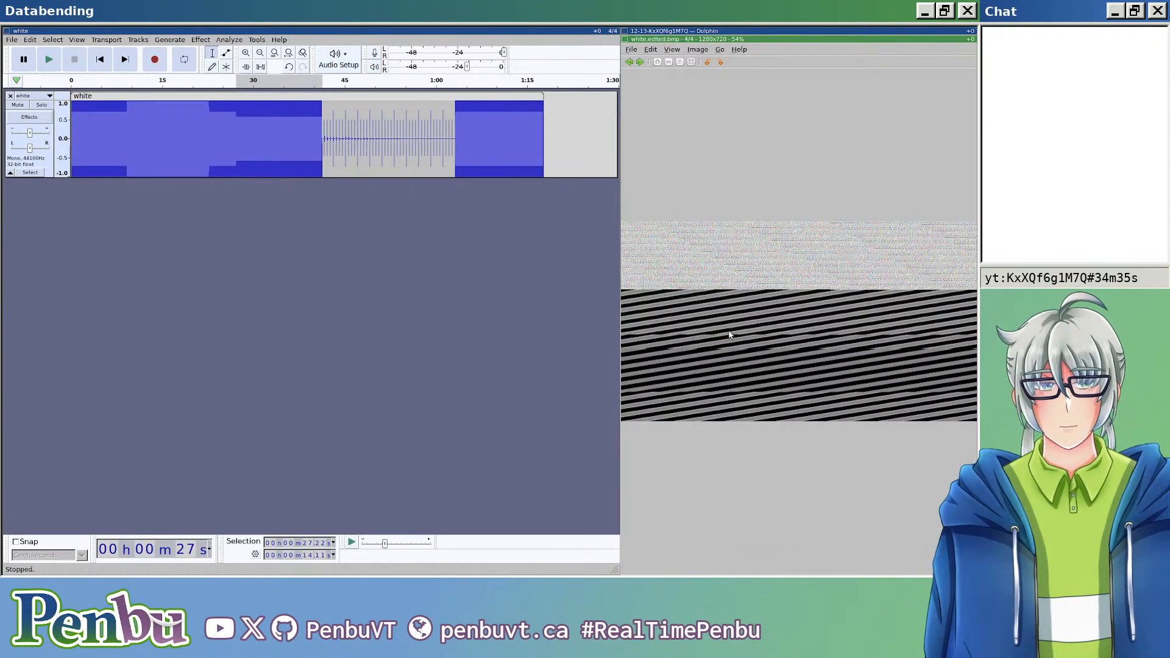
pyautogui.scroll(5, 729, 329)
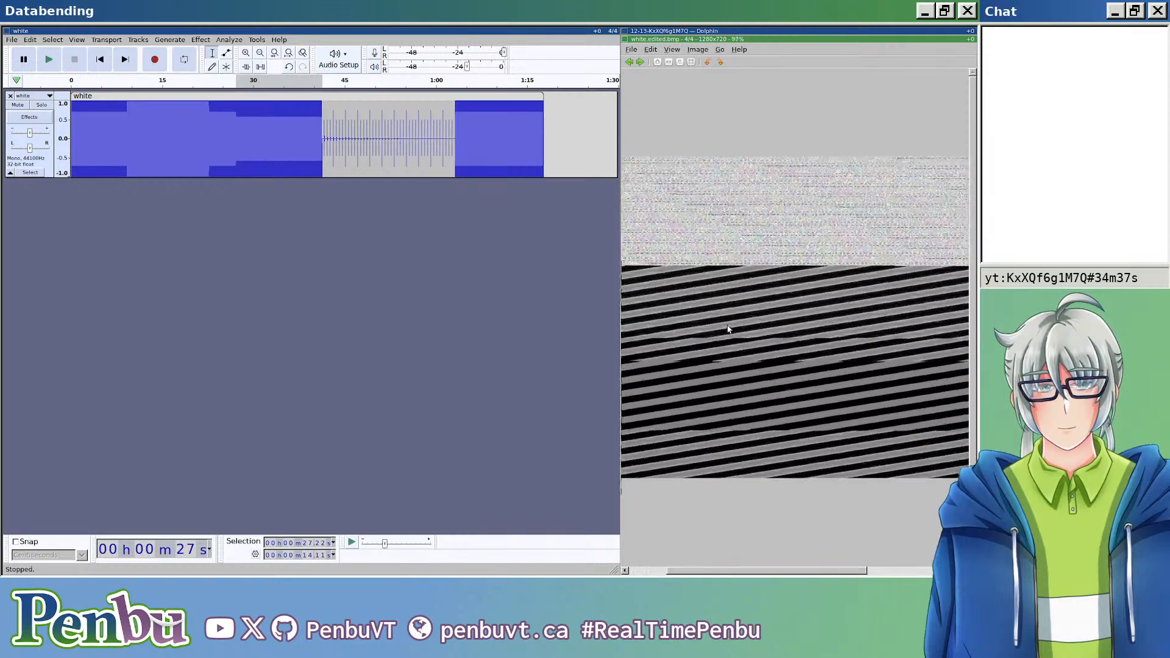
pyautogui.moveTo(770, 330); pyautogui.dragTo(834, 333)
pyautogui.scroll(1, 772, 379)
pyautogui.scroll(-4, 774, 381)
pyautogui.scroll(1, 776, 379)
pyautogui.press('Escape')
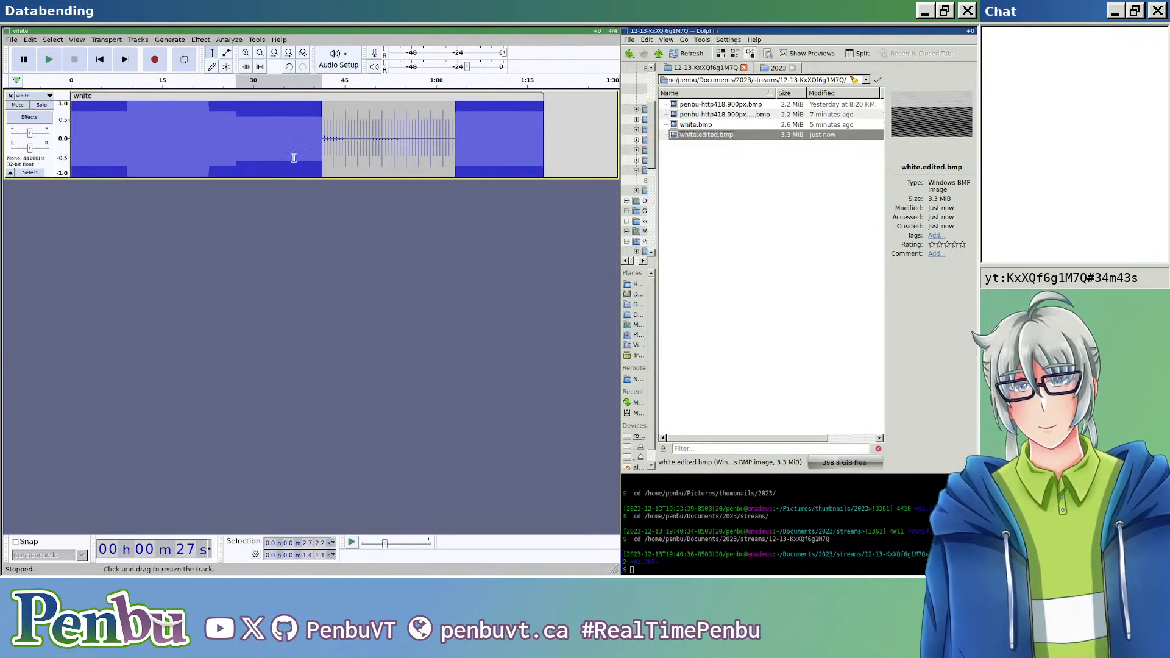
pyautogui.moveTo(508, 134); pyautogui.dragTo(96, 135)
pyautogui.click(200, 40)
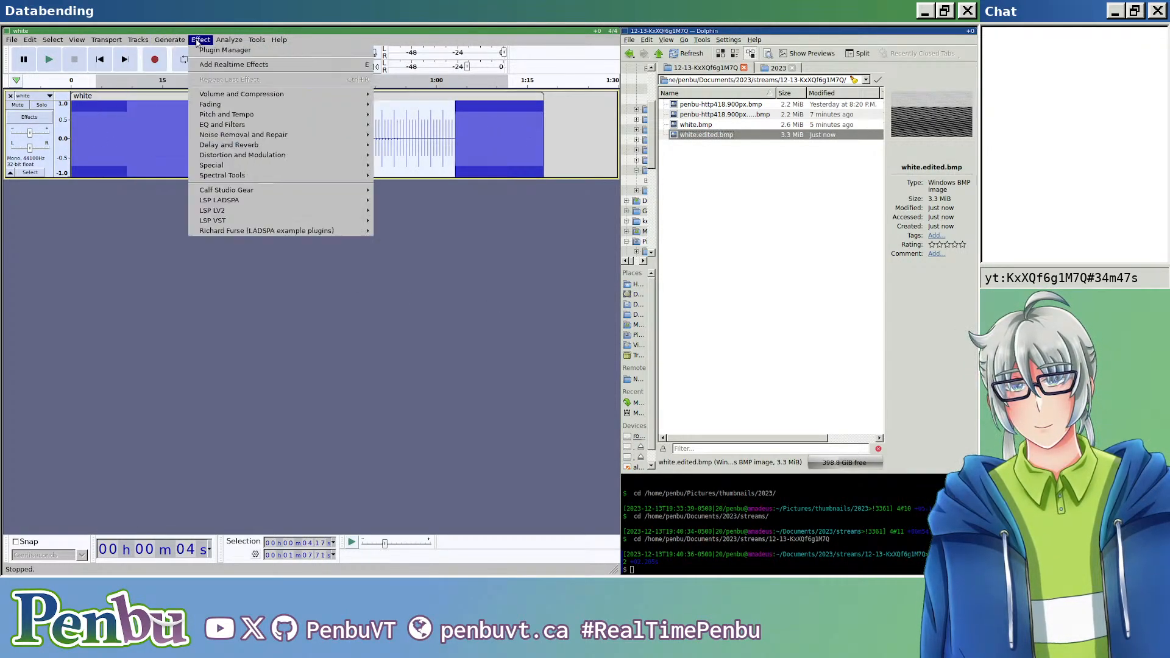
pyautogui.moveTo(178, 40)
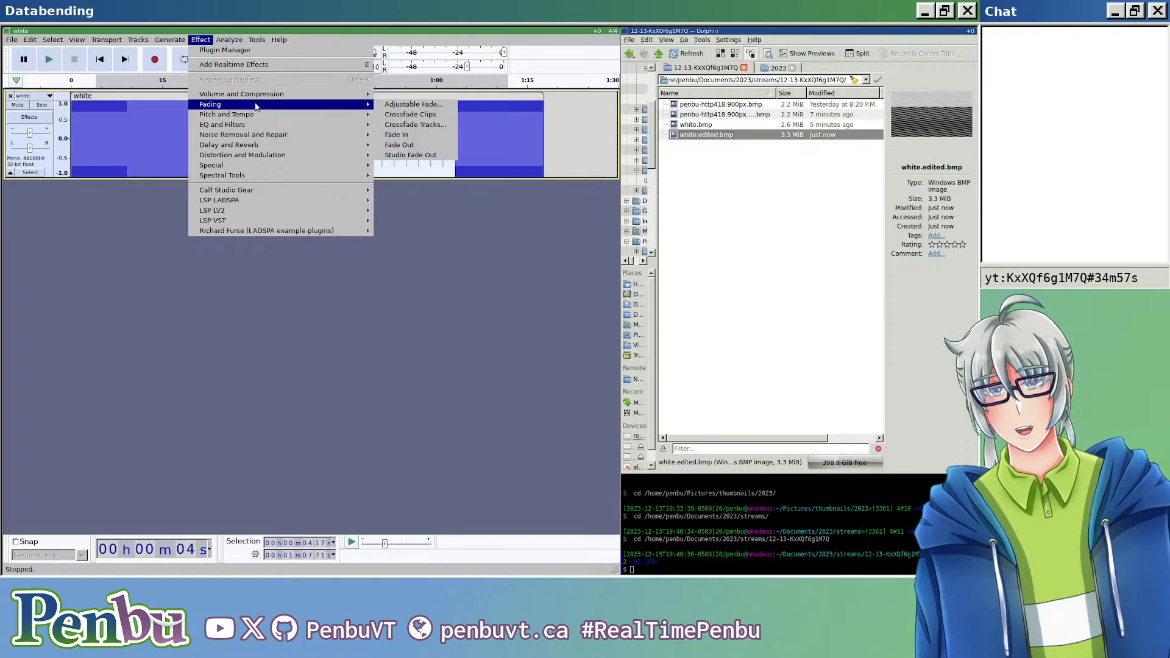
pyautogui.click(508, 171)
# Step: Fade out the track's last section, about 13.5 s long, starting at about 1 min 4.4 s
pyautogui.moveTo(466, 132); pyautogui.dragTo(544, 134)
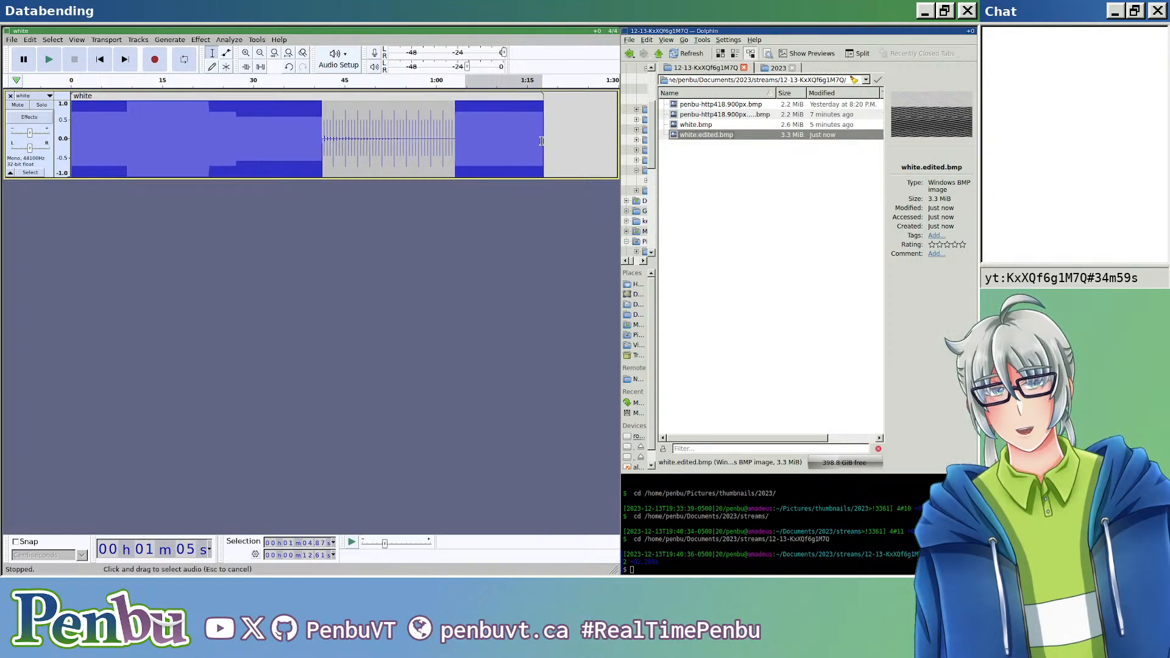
pyautogui.moveTo(457, 131); pyautogui.dragTo(543, 137)
pyautogui.click(488, 131)
pyautogui.click(201, 39)
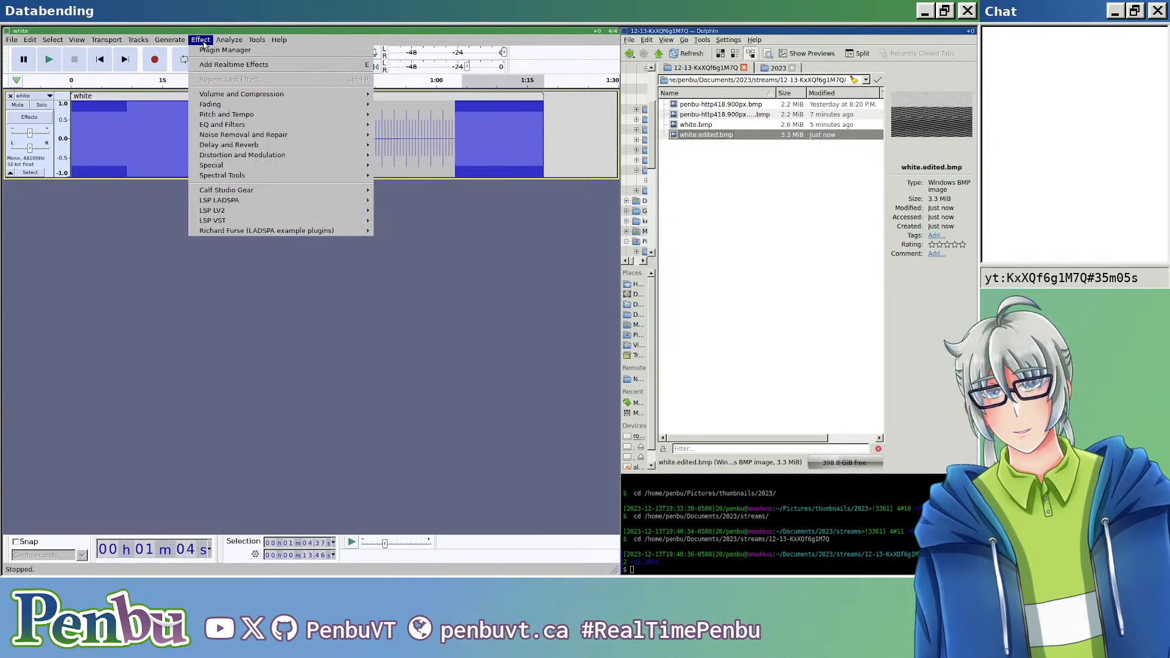
pyautogui.moveTo(227, 107)
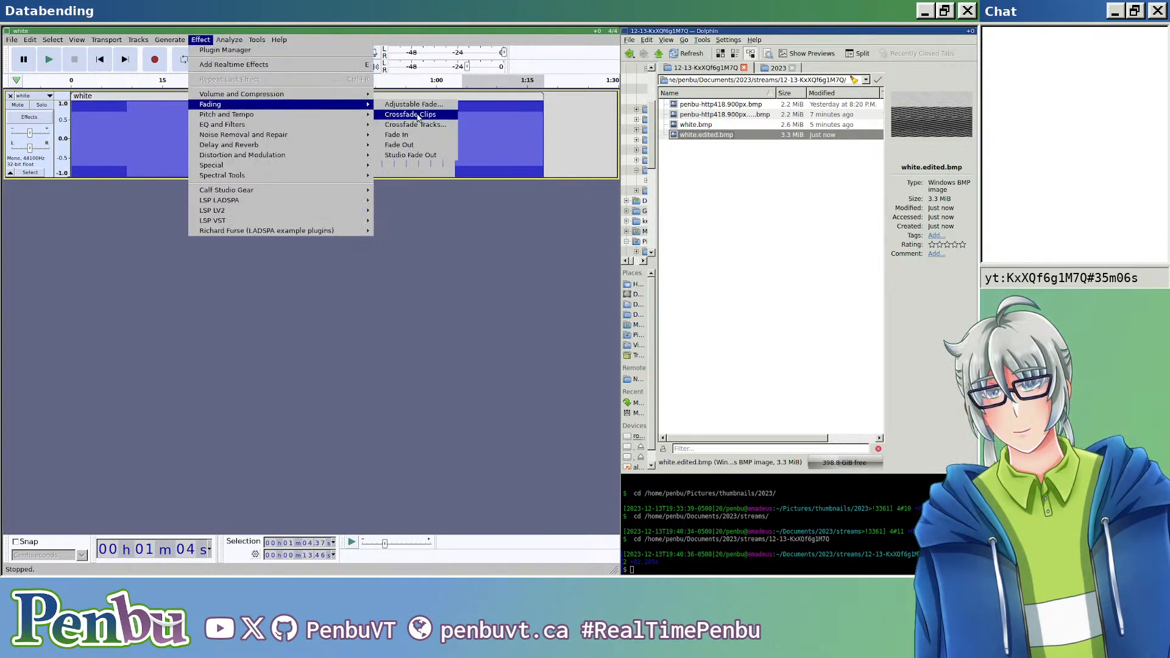
pyautogui.click(422, 145)
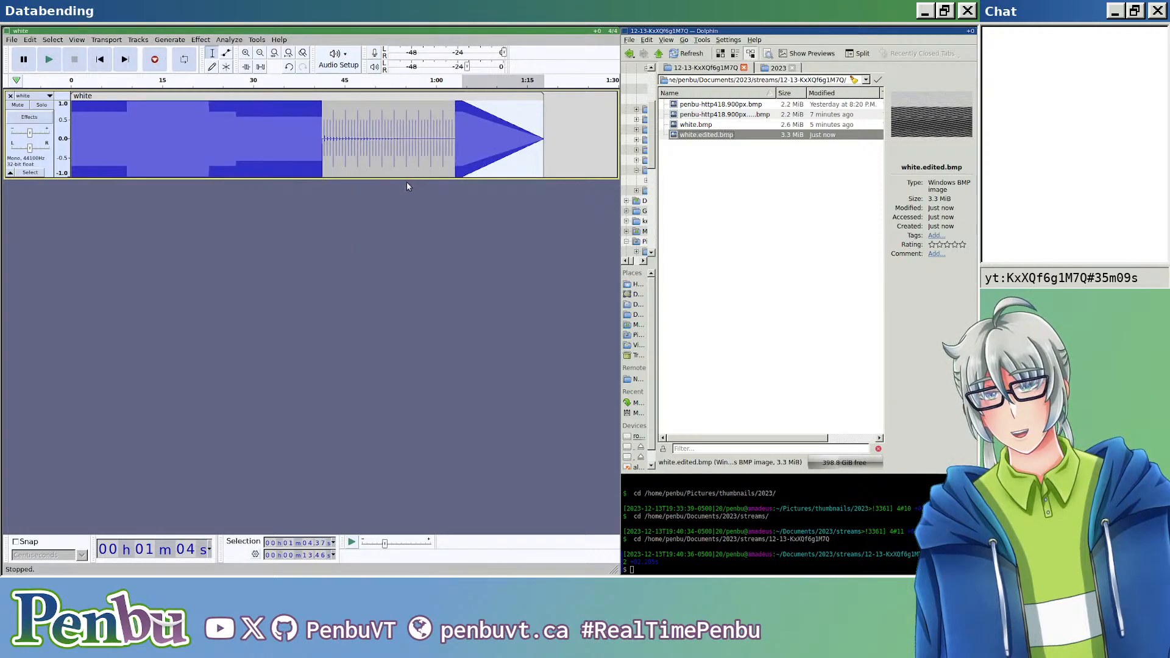
# Step: Place the cursor at the boundary between the short header data and the first generated tone at the track's start
pyautogui.scroll(1, 309, 197)
pyautogui.scroll(-1, 309, 201)
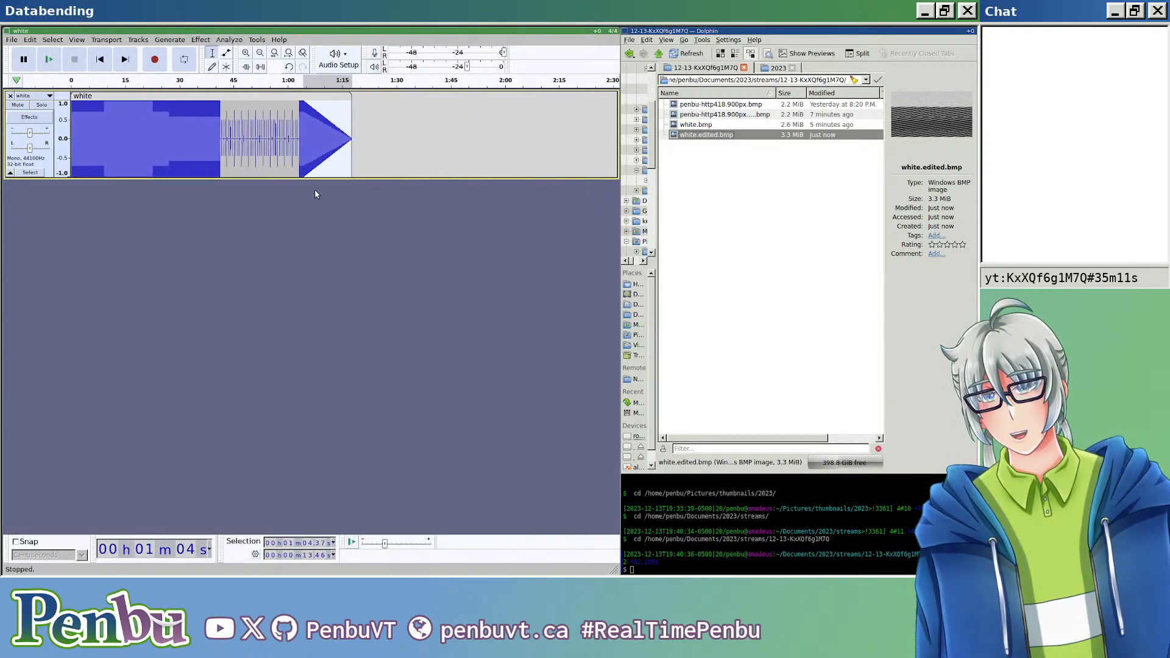
pyautogui.moveTo(88, 122); pyautogui.dragTo(72, 126)
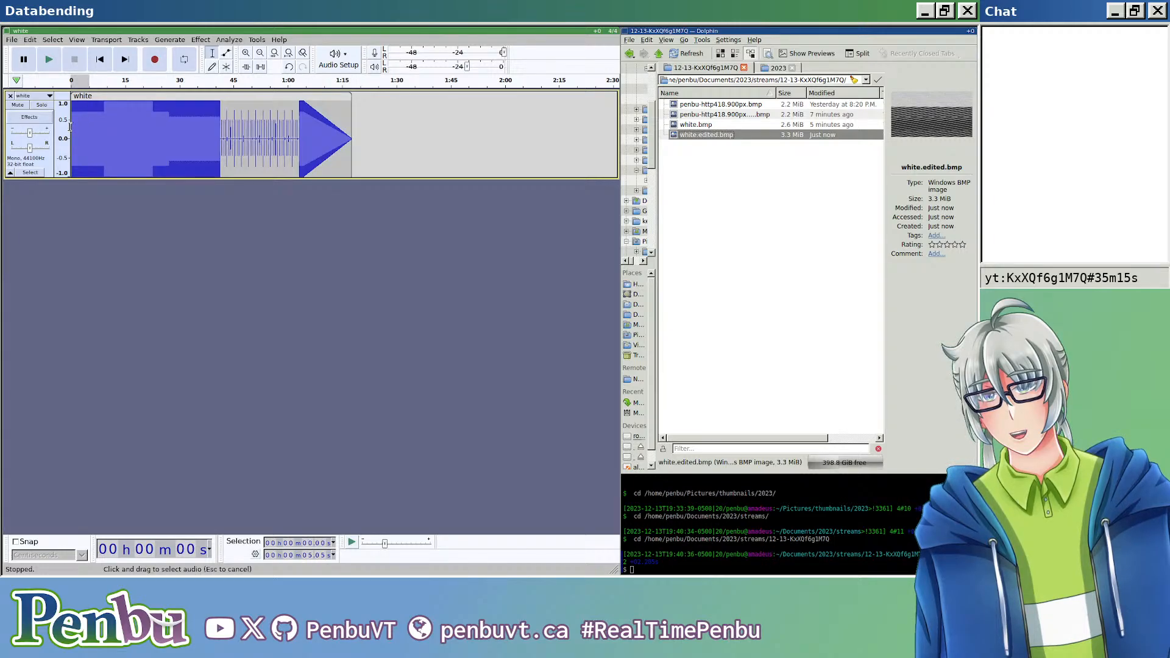
pyautogui.scroll(15, 89, 126)
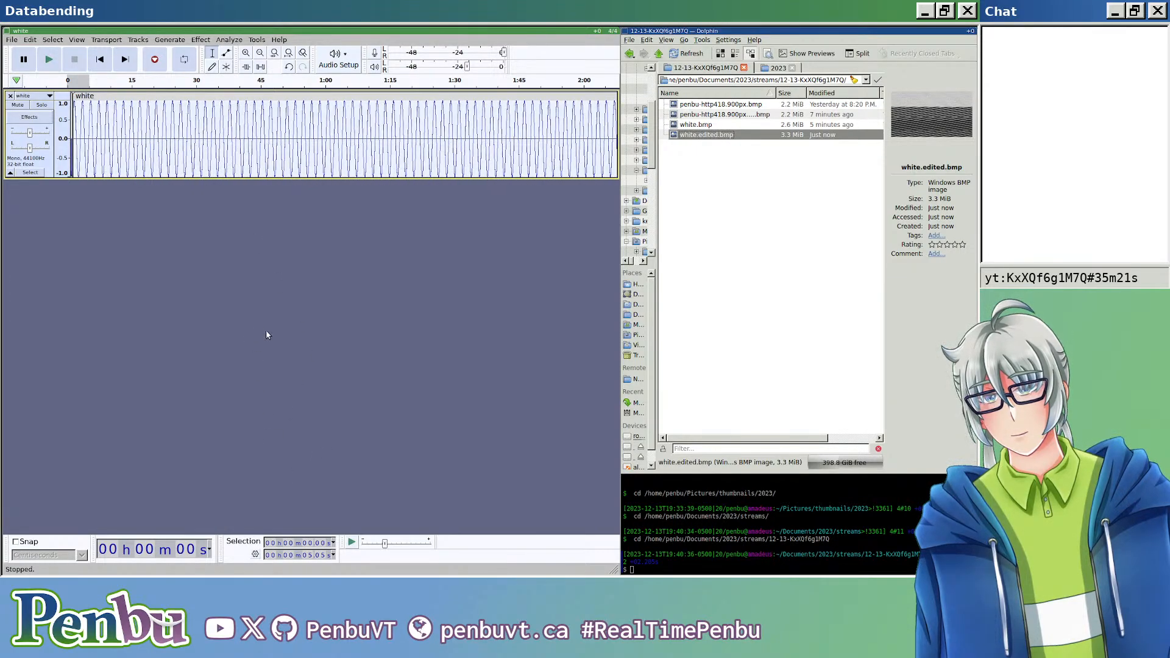
pyautogui.click(92, 122)
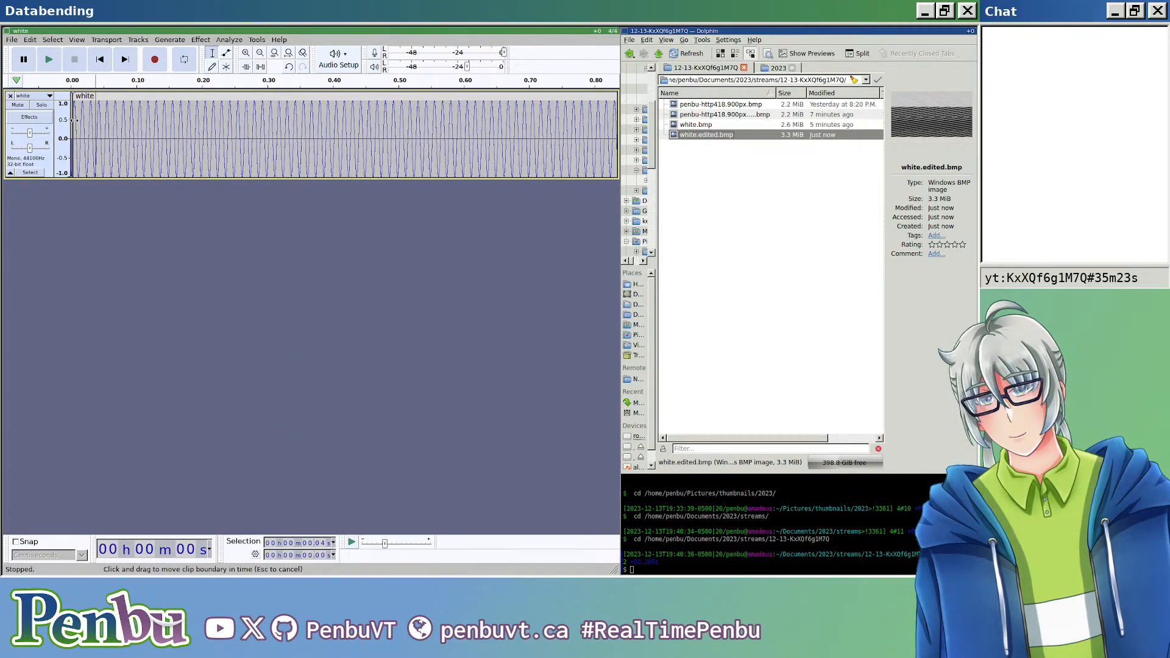
pyautogui.click(79, 121)
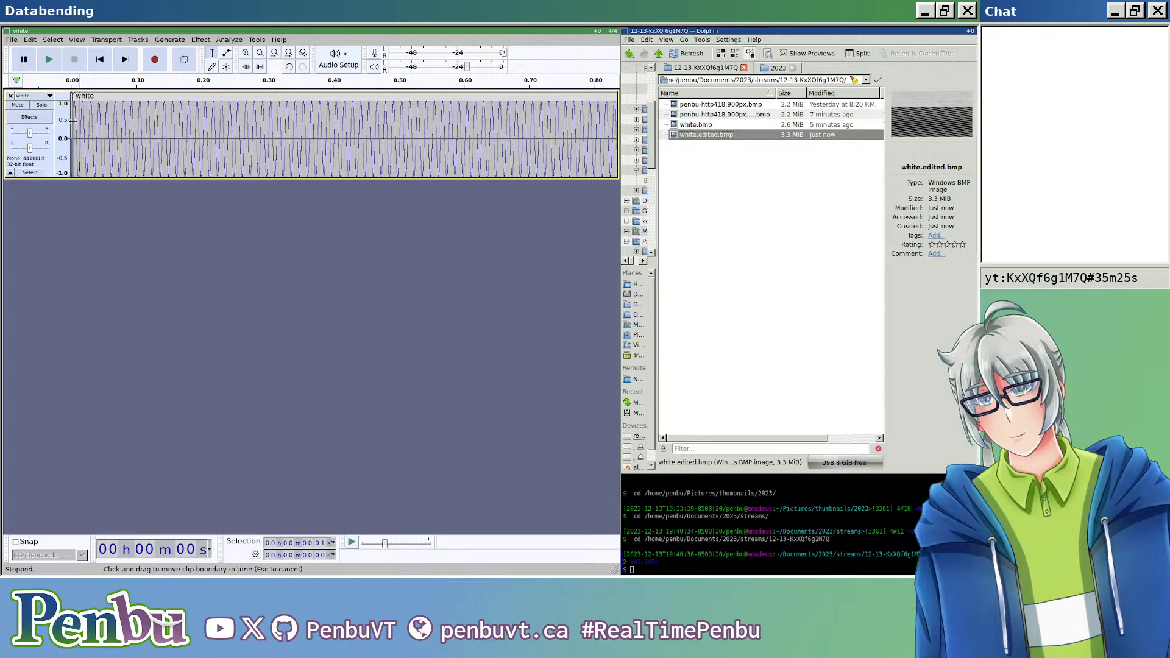
pyautogui.scroll(5, 74, 121)
pyautogui.scroll(3, 92, 127)
pyautogui.hscroll(-8, 94, 125)
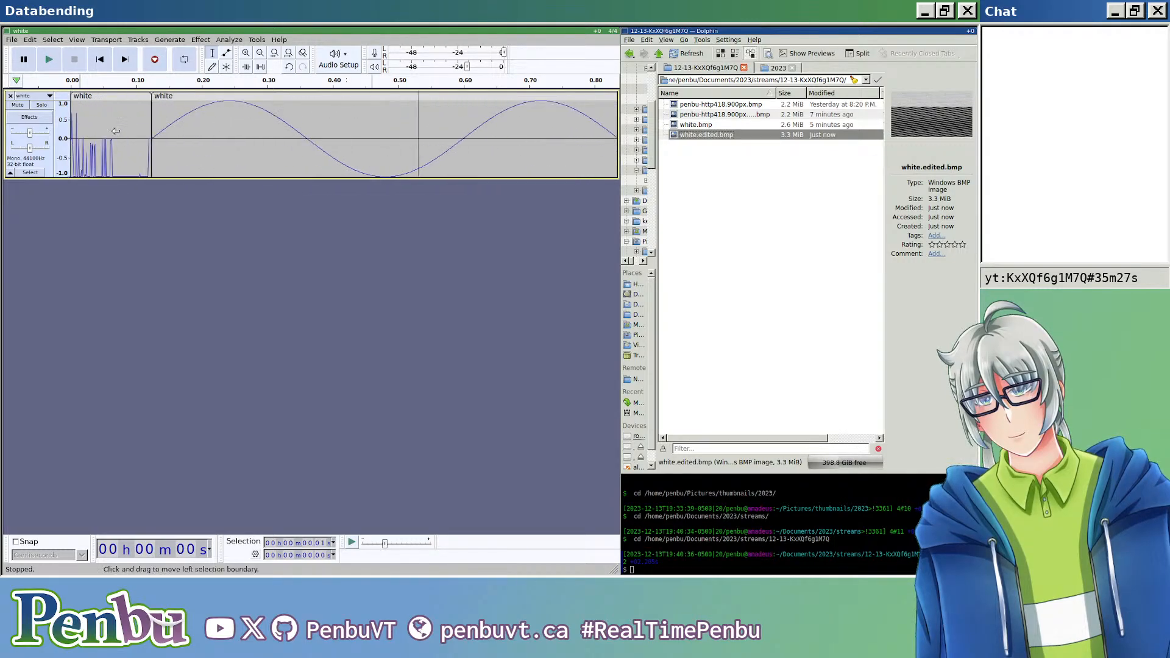
pyautogui.click(165, 122)
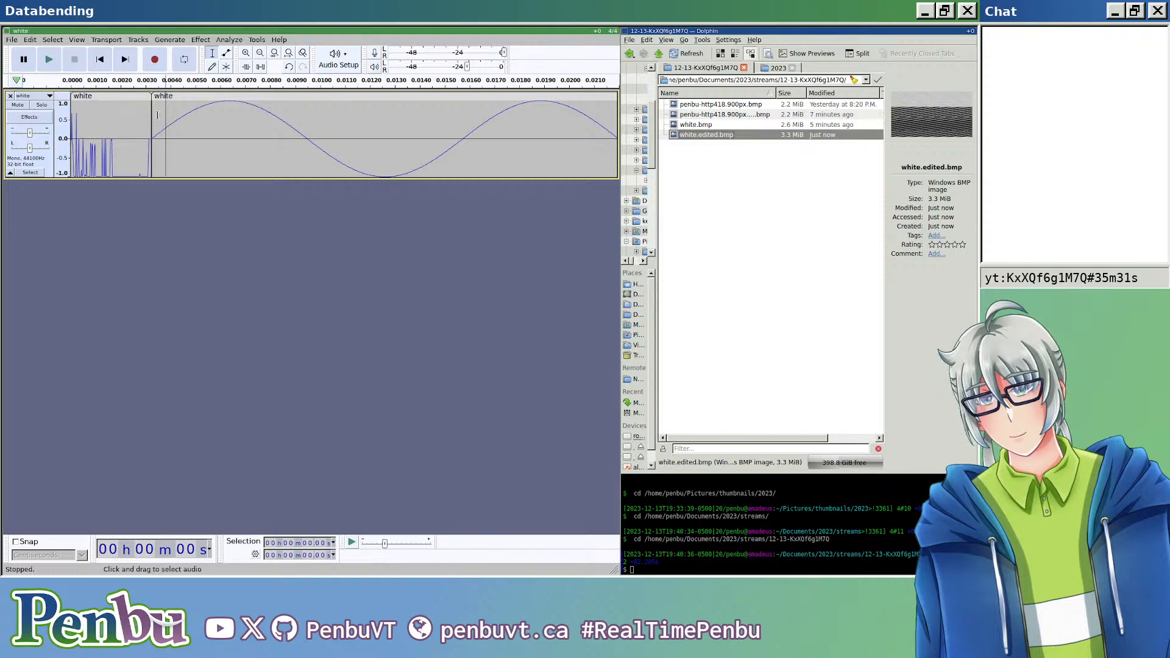
pyautogui.press('Left')
pyautogui.press('Left')
pyautogui.press('Left')
pyautogui.press('Left')
pyautogui.press('Left')
pyautogui.press('Left')
pyautogui.press('Left')
pyautogui.press('Left')
pyautogui.press('Left')
pyautogui.press('Left')
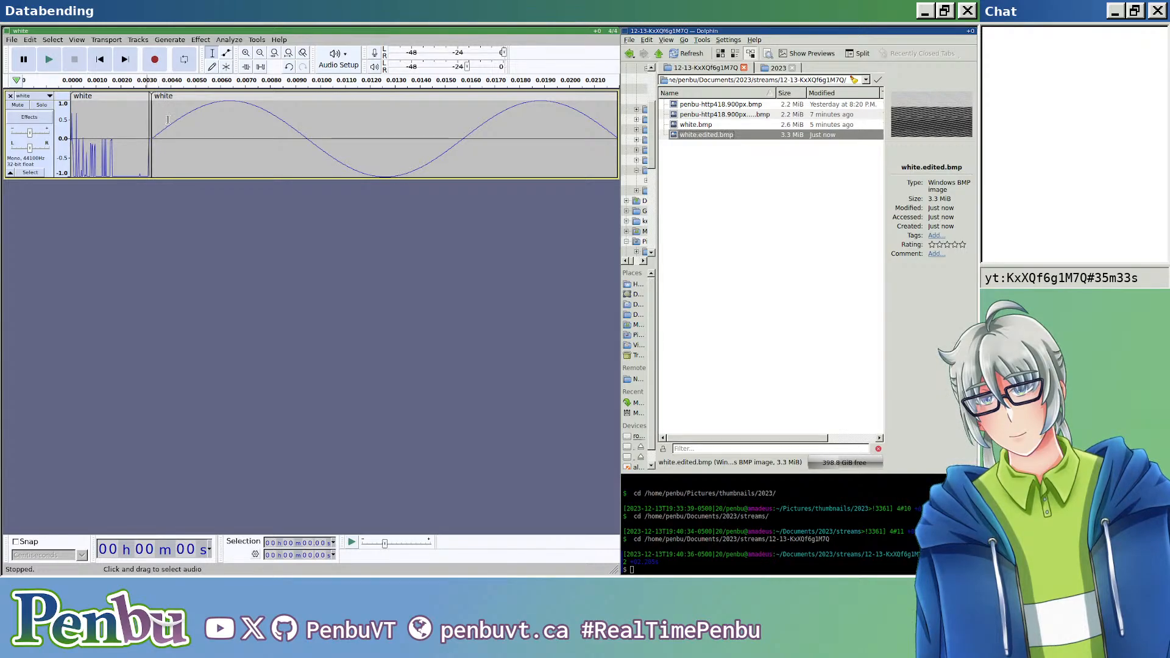
pyautogui.scroll(5, 169, 148)
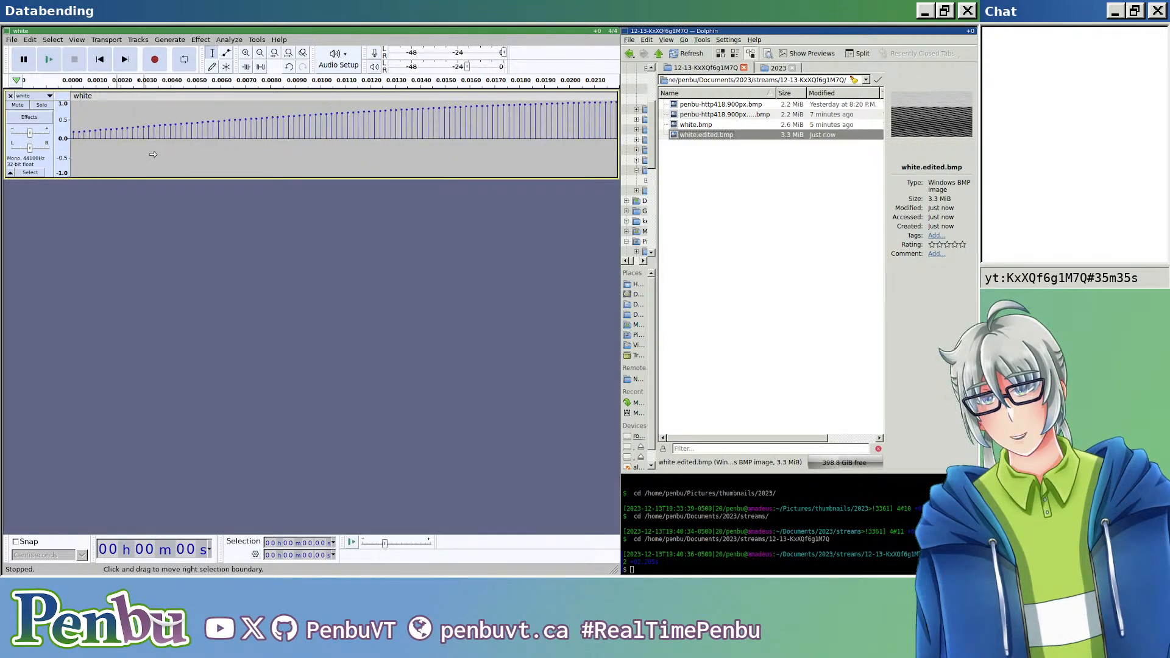
pyautogui.hscroll(-6, 165, 152)
pyautogui.hscroll(-3, 188, 162)
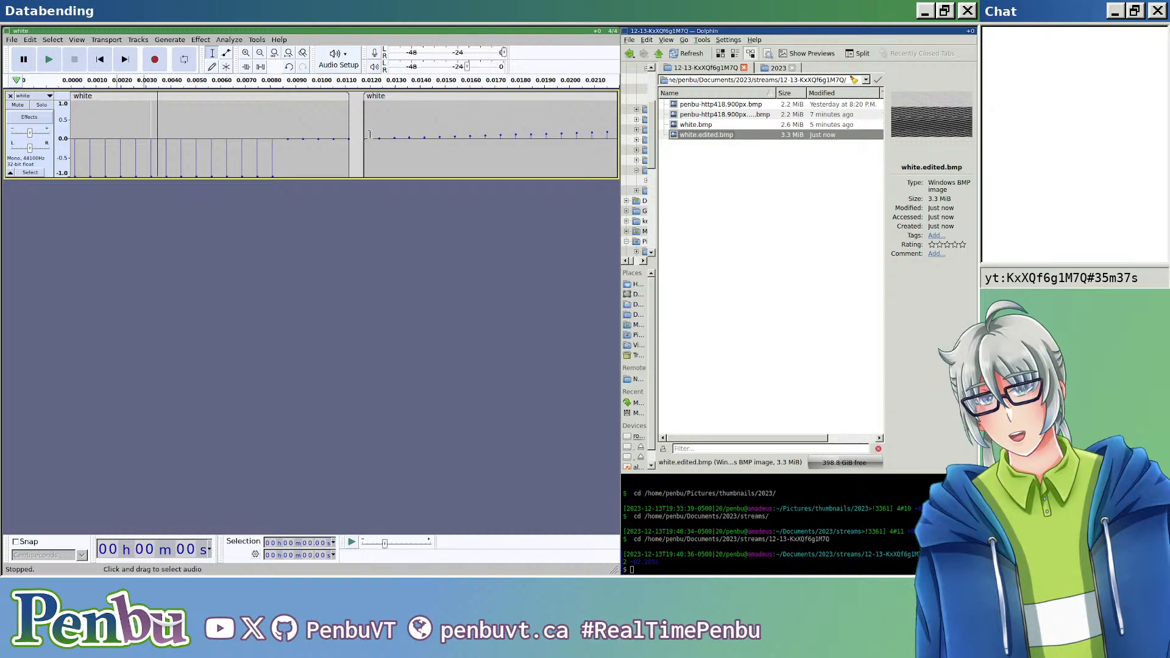
pyautogui.scroll(-6, 376, 154)
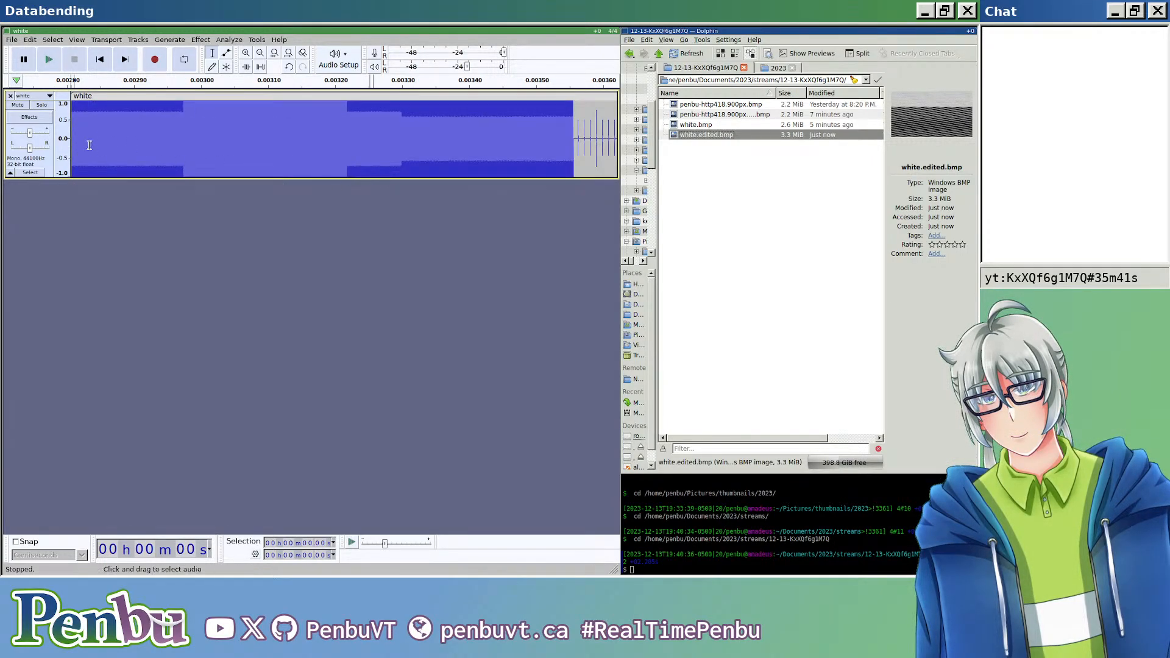
# Step: Extend the selection from the header's end to about 2.96 s and fade in that part of the first tone
pyautogui.keyDown('shift'); pyautogui.click(106, 127); pyautogui.keyUp('shift')
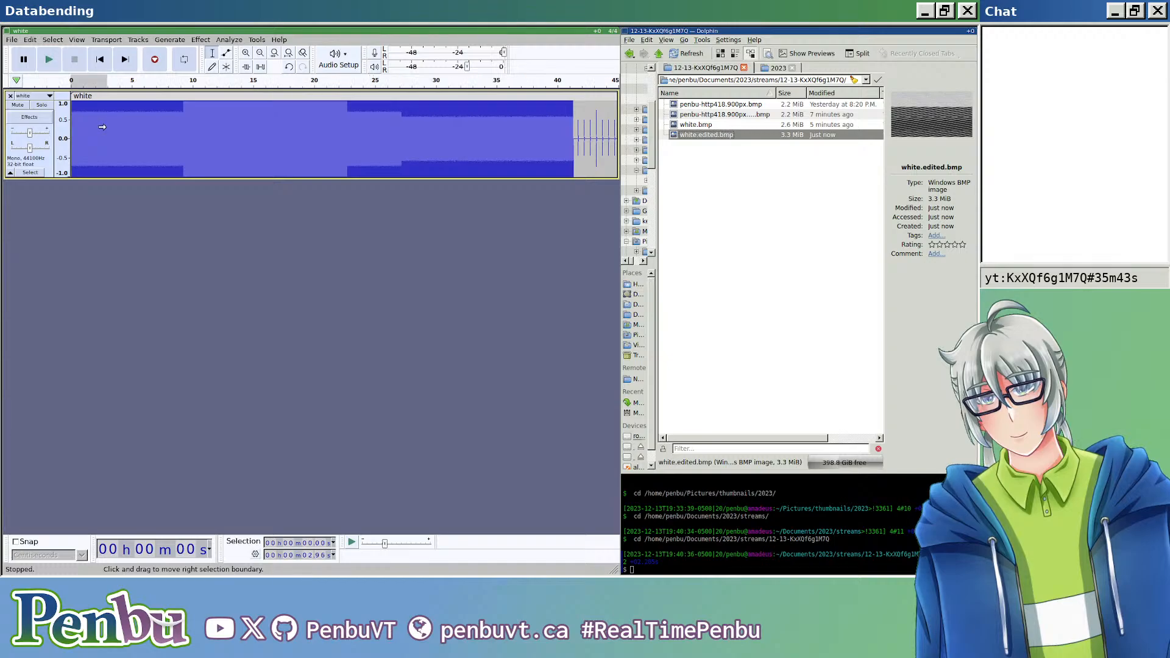
pyautogui.click(256, 40)
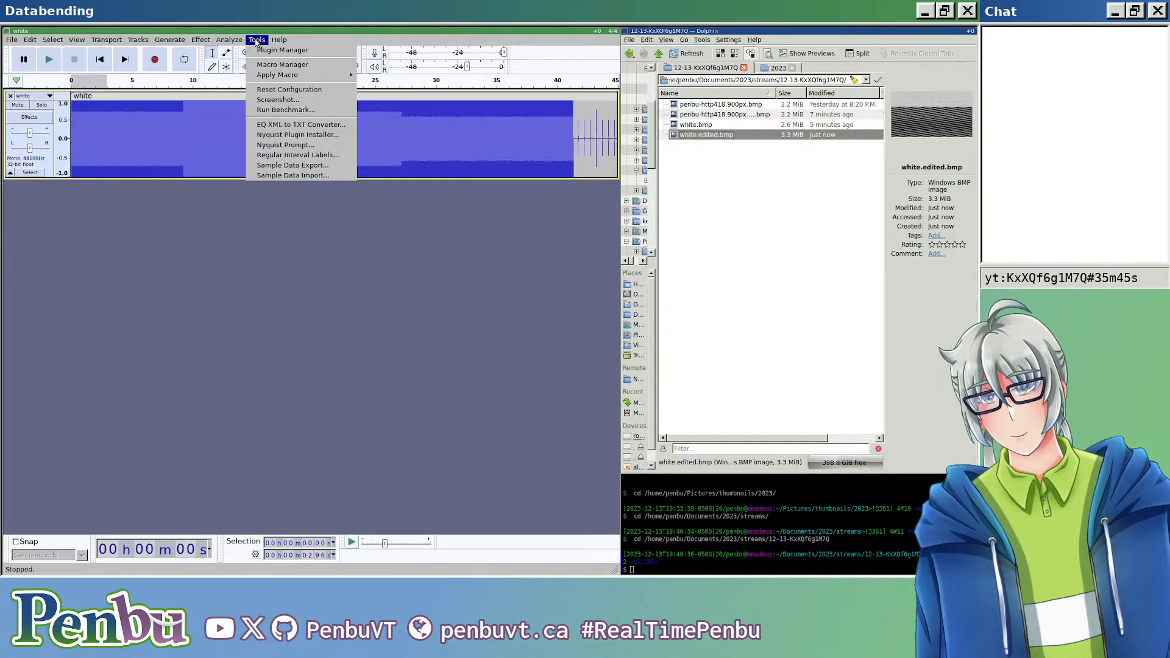
pyautogui.moveTo(201, 40)
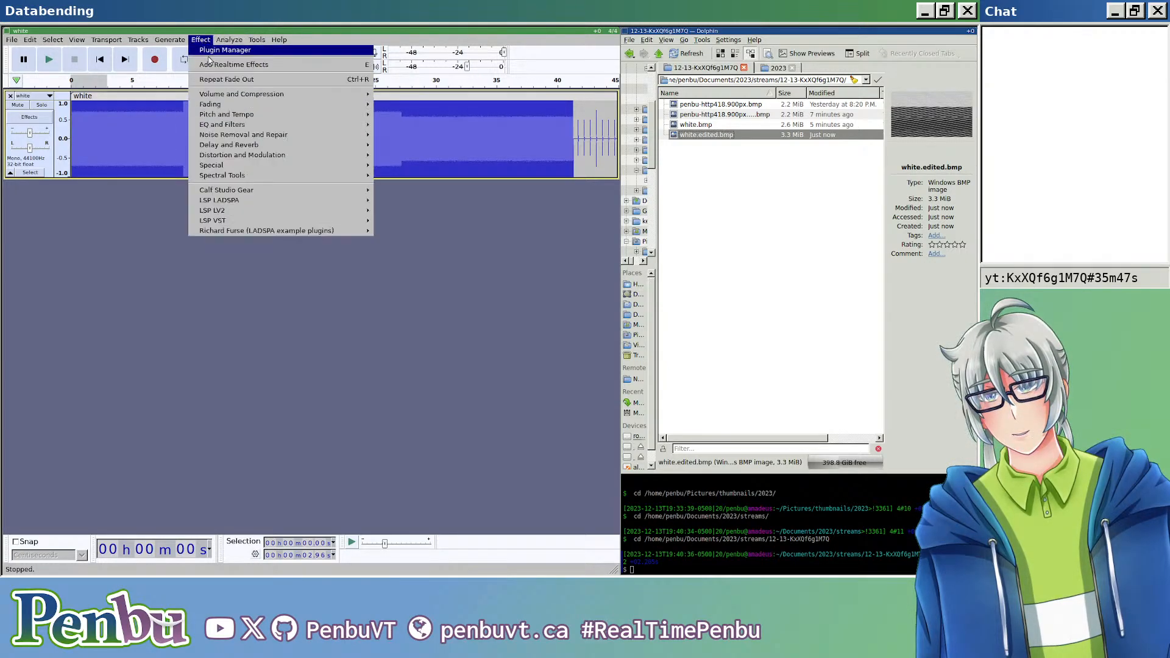
pyautogui.moveTo(344, 105)
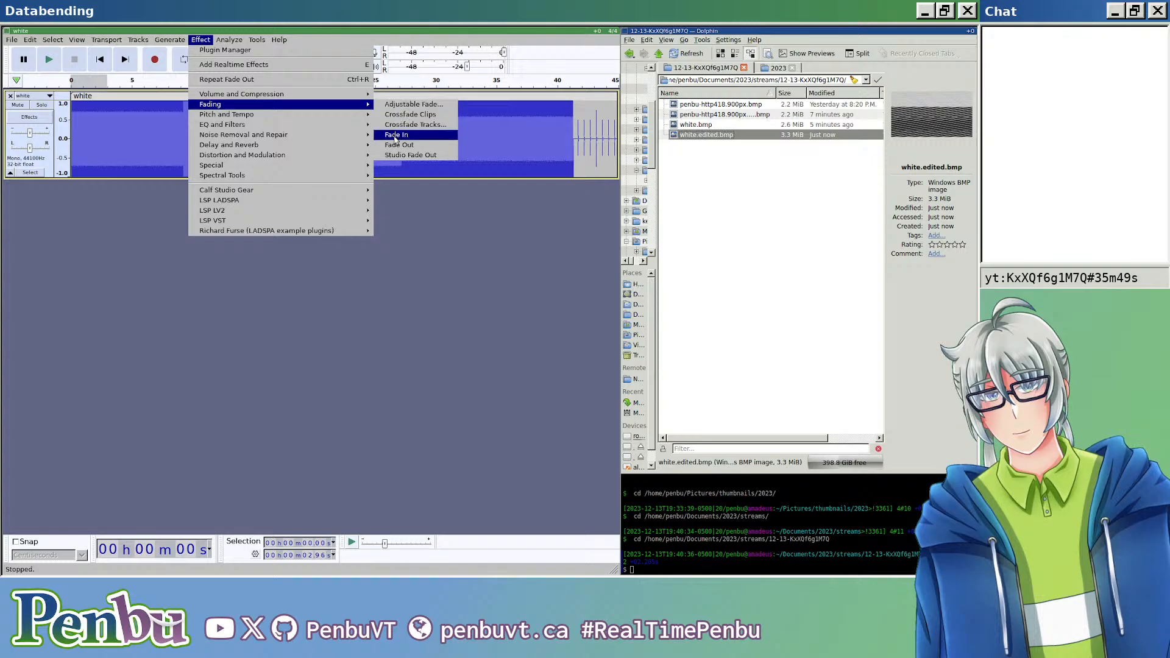
pyautogui.click(395, 135)
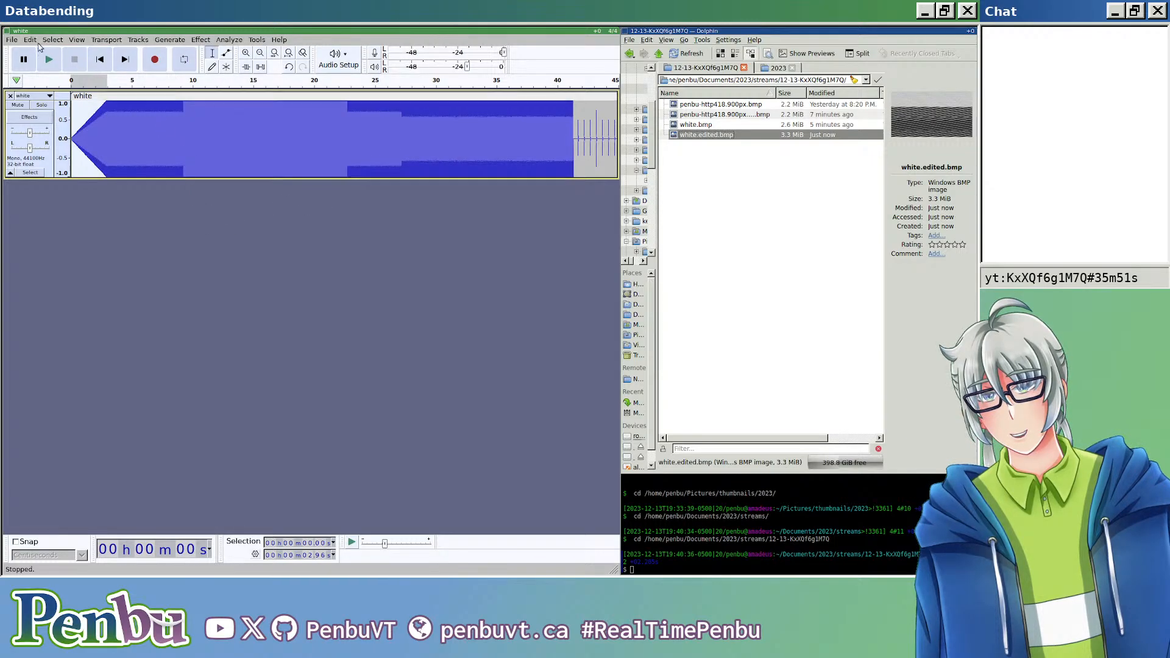
# Step: Export the faded audio as a RAW file named white.edited.bmp, replacing the existing file
pyautogui.click(12, 40)
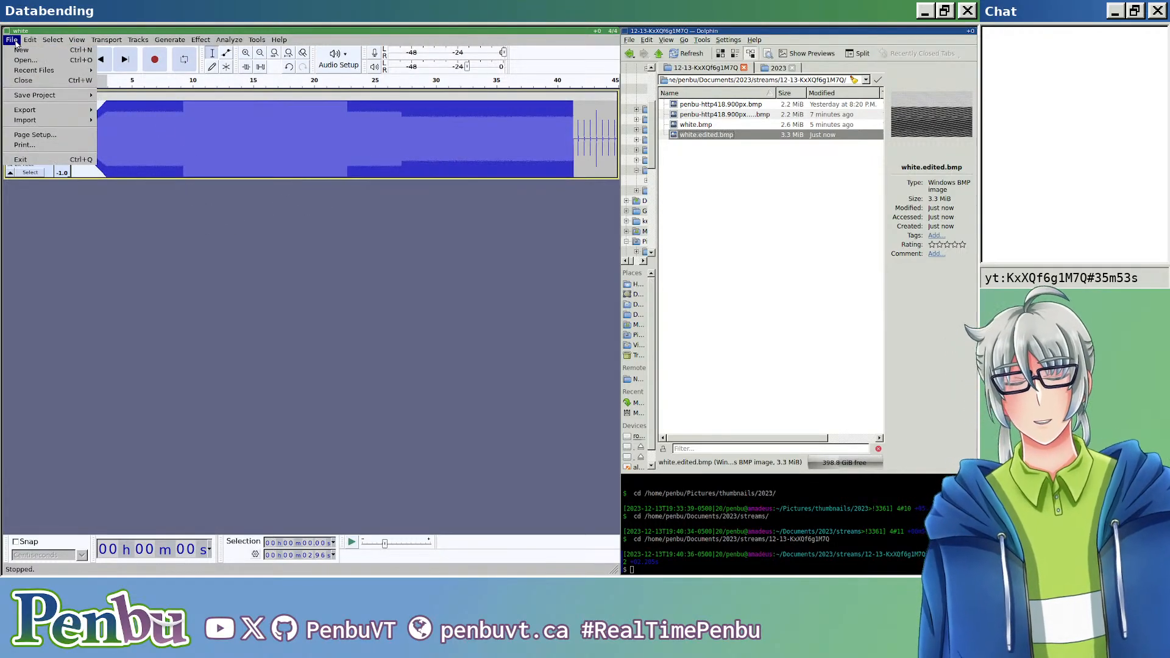
pyautogui.moveTo(47, 110)
pyautogui.click(82, 236)
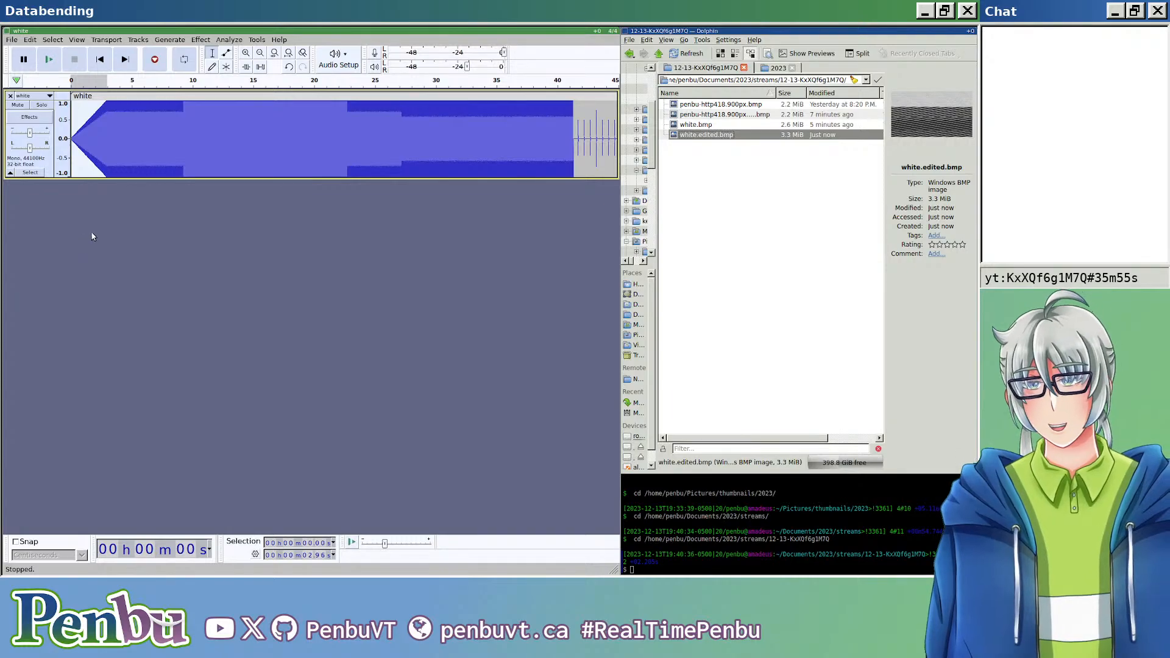
pyautogui.hotkey('ctrl', 'shift', 'e')
pyautogui.click(213, 98)
pyautogui.press('BackSpace')
pyautogui.press('BackSpace')
pyautogui.press('BackSpace')
pyautogui.press('BackSpace')
pyautogui.write('.edited.bmp')
pyautogui.press('Return')
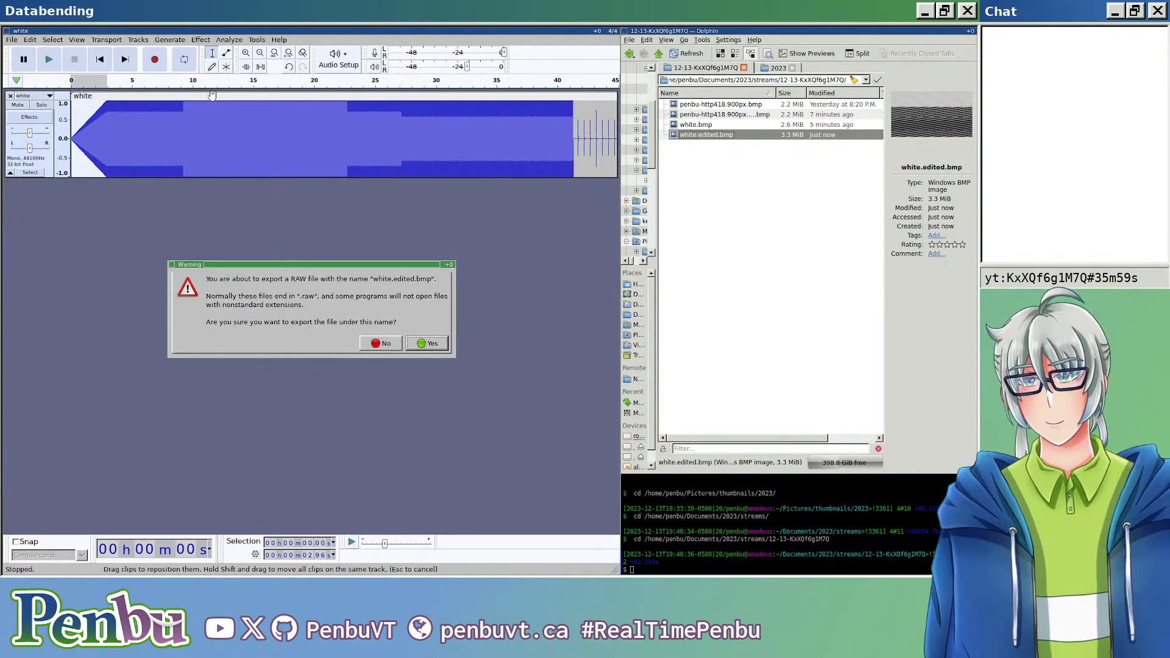
pyautogui.click(407, 330)
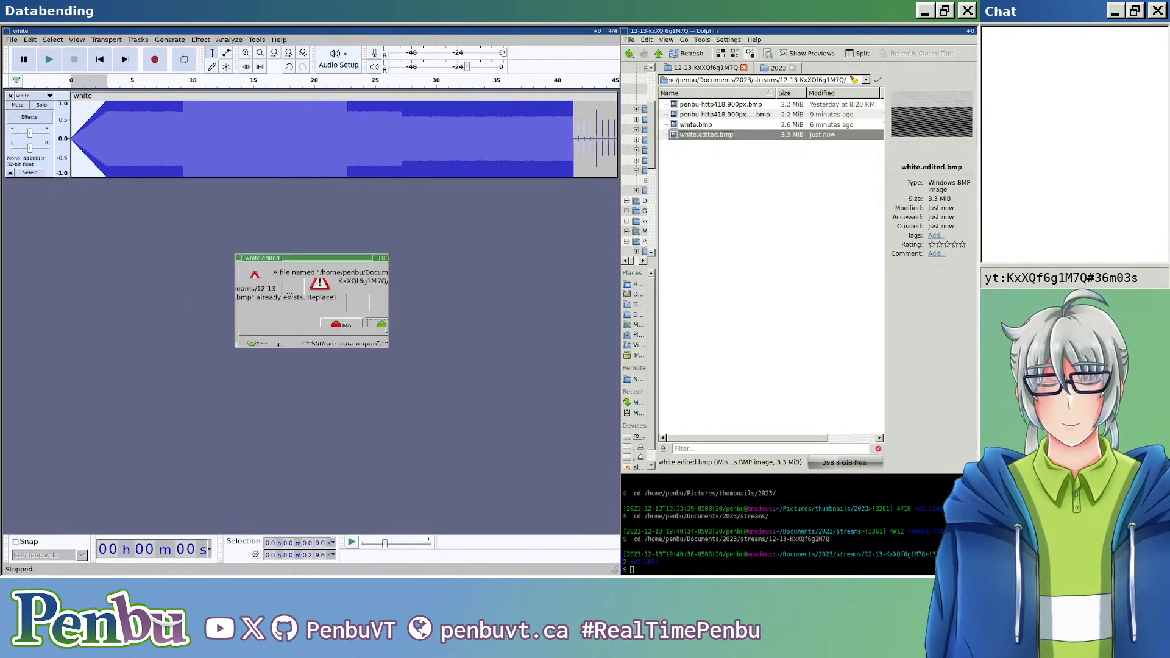
# Step: Open white.edited.bmp in the image viewer and examine the pattern up close after the fades
pyautogui.click(711, 173)
pyautogui.doubleClick(724, 139)
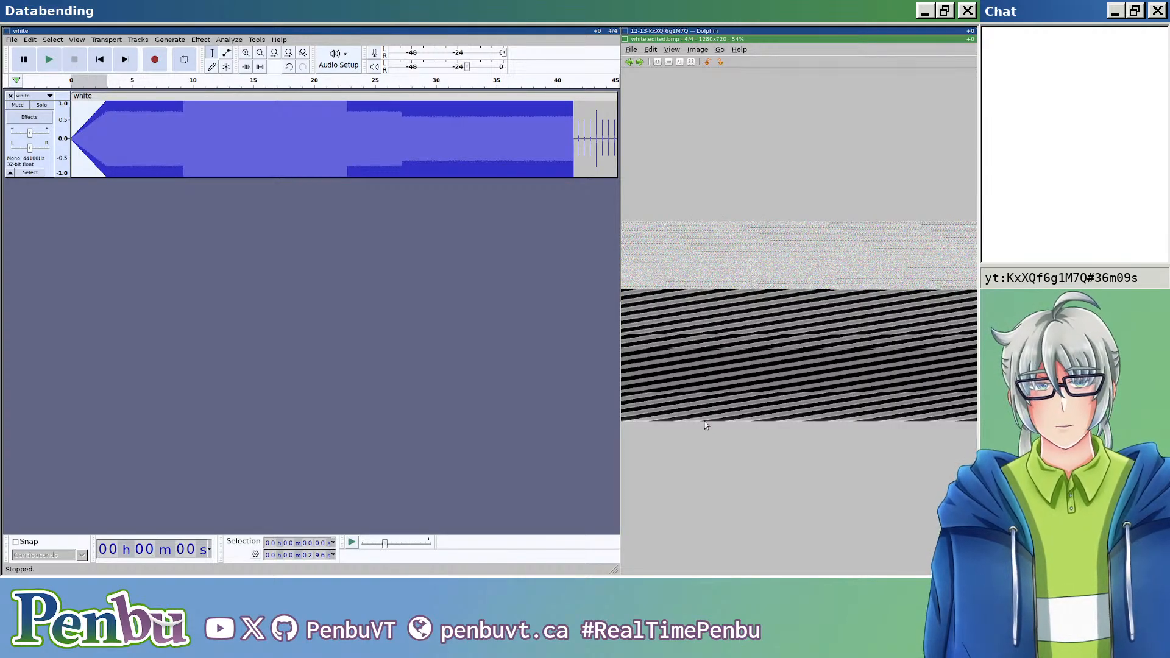
pyautogui.scroll(4, 773, 423)
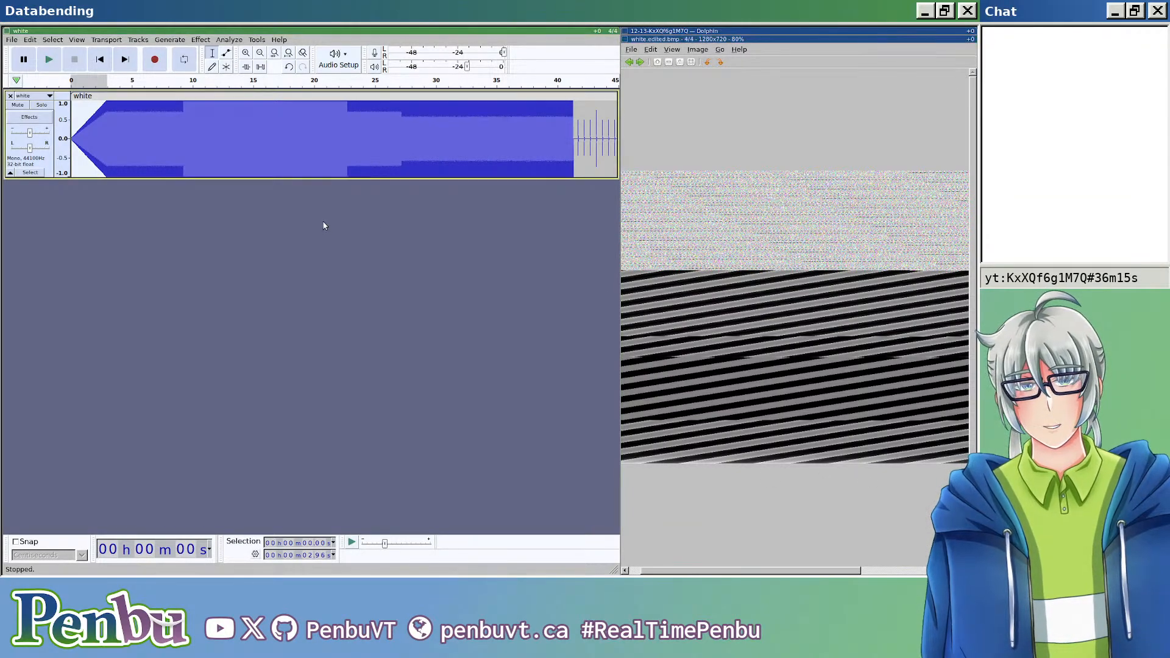
# Step: Apply the Wahwah effect with its default settings to about 36.6 s of the track, starting at about 2.76 s
pyautogui.moveTo(105, 124); pyautogui.dragTo(550, 134)
pyautogui.click(191, 40)
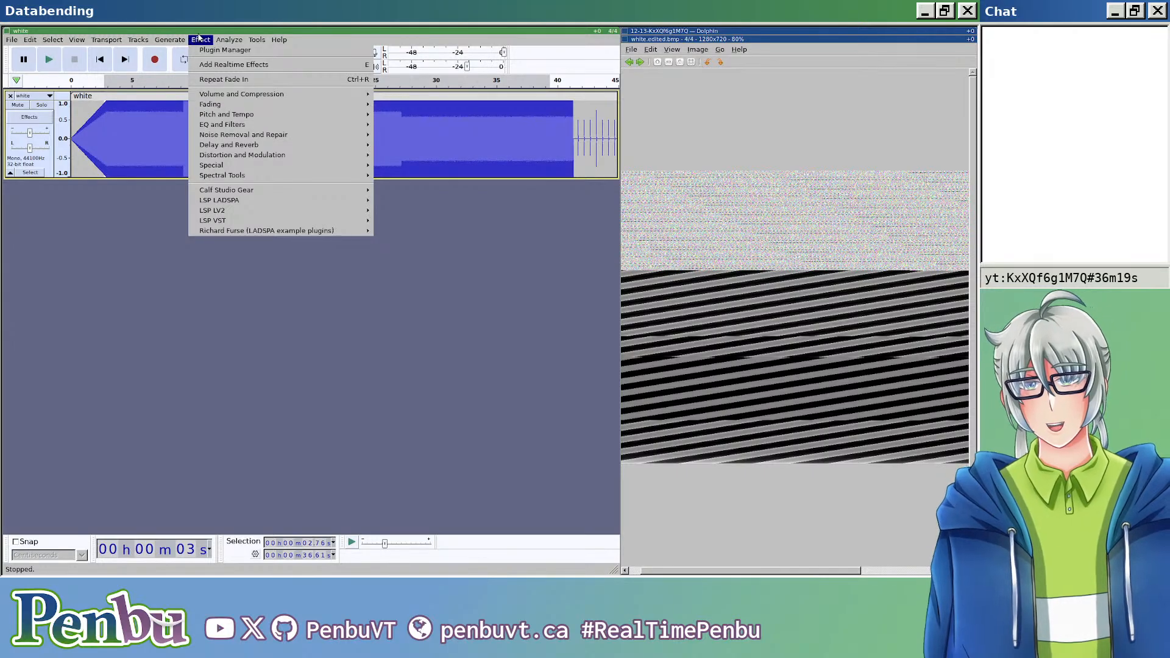
pyautogui.moveTo(303, 116)
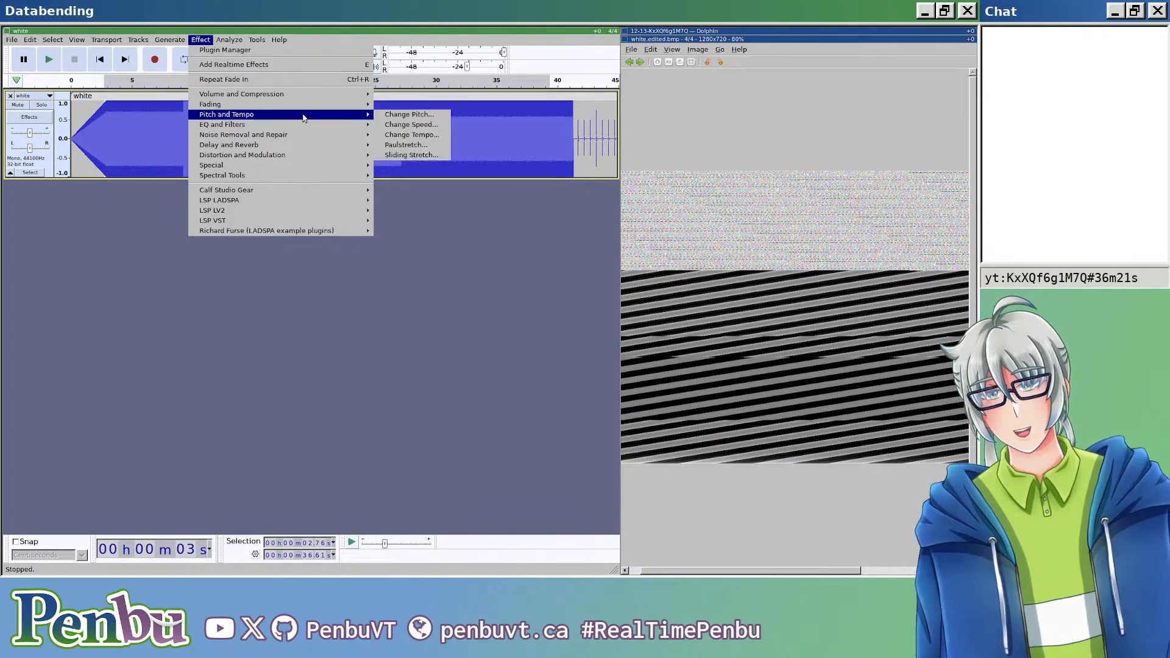
pyautogui.moveTo(302, 138)
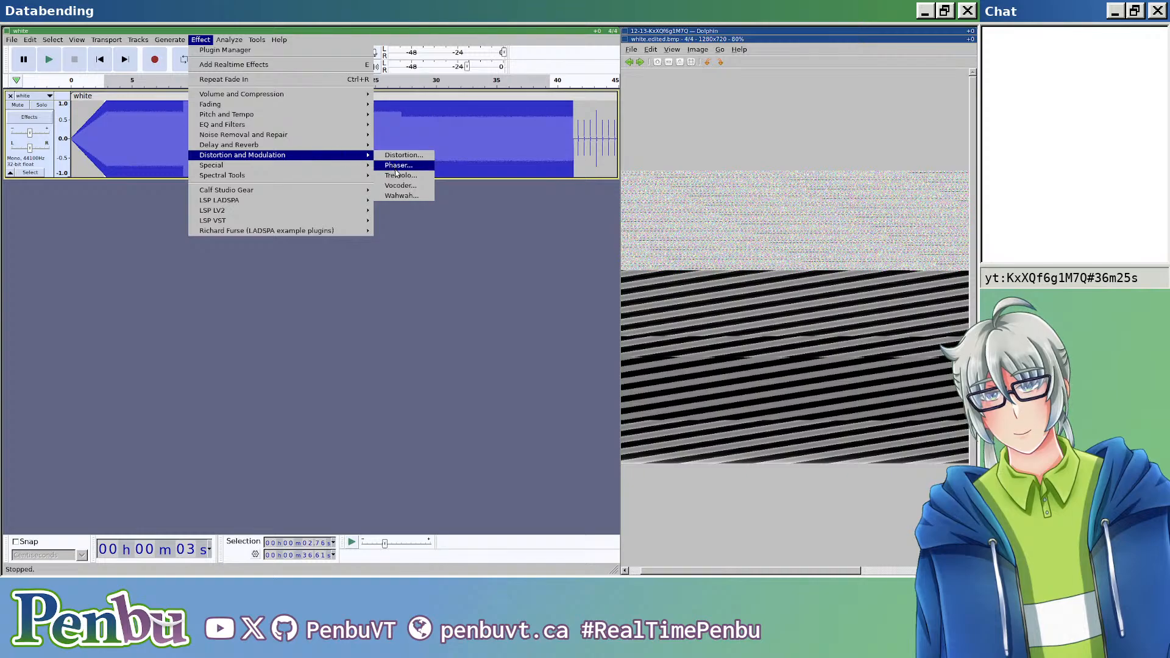
pyautogui.click(400, 196)
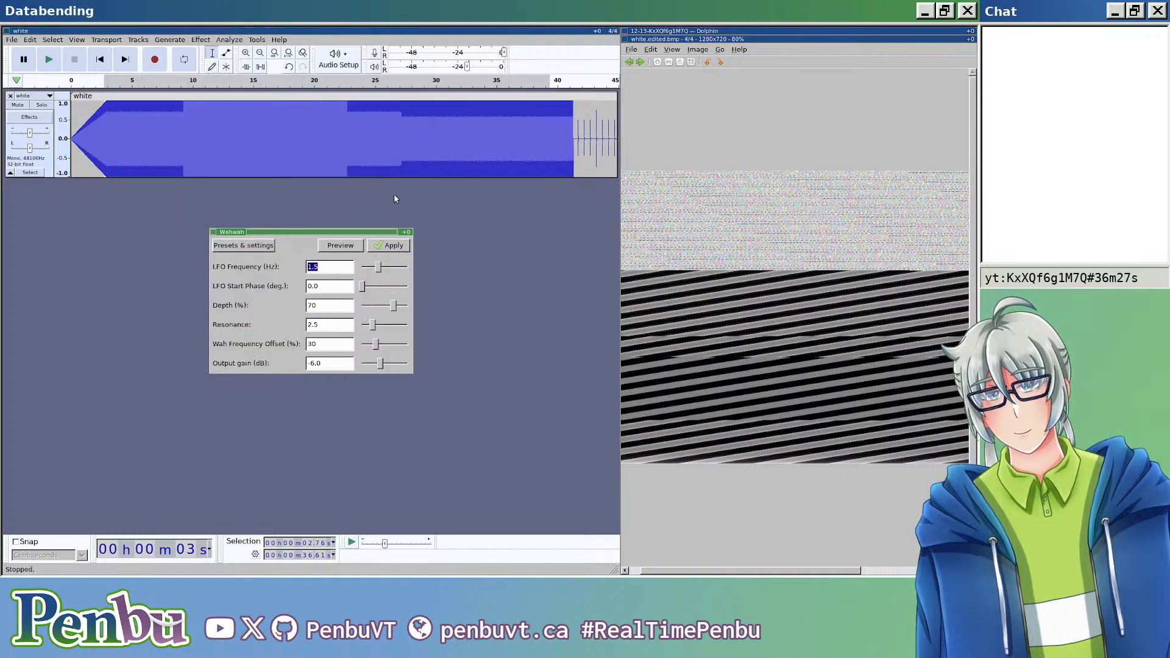
pyautogui.click(390, 245)
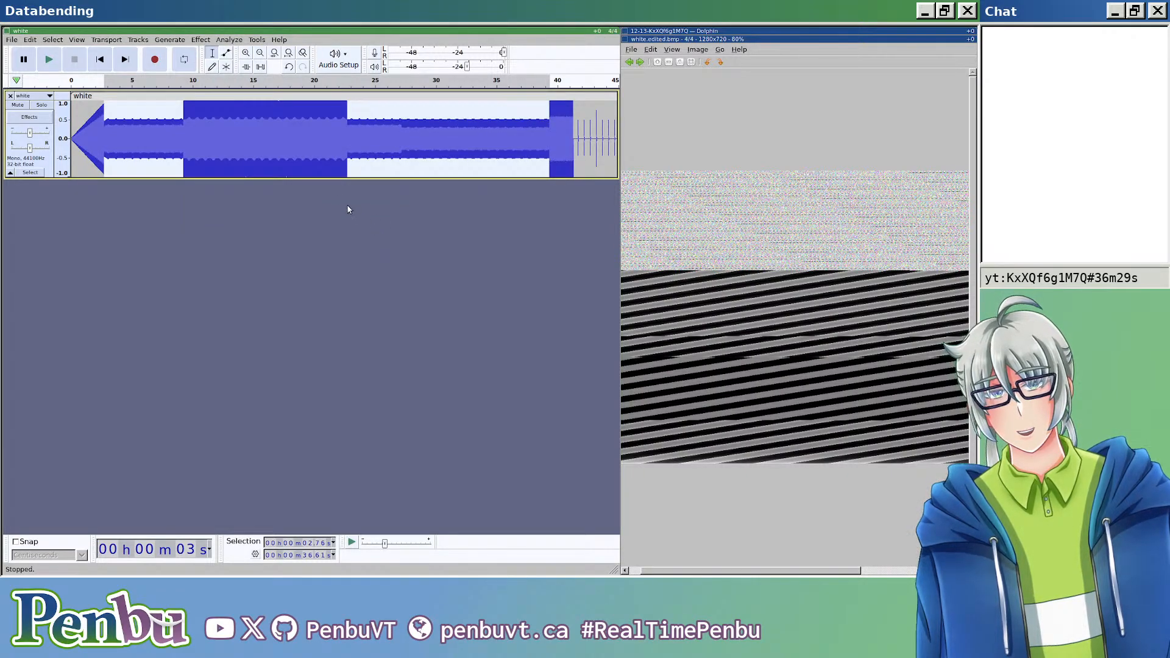
# Step: Export the Wahwah-processed audio as header-less RAW with U-Law encoding, overwriting white.edited.bmp
pyautogui.click(35, 202)
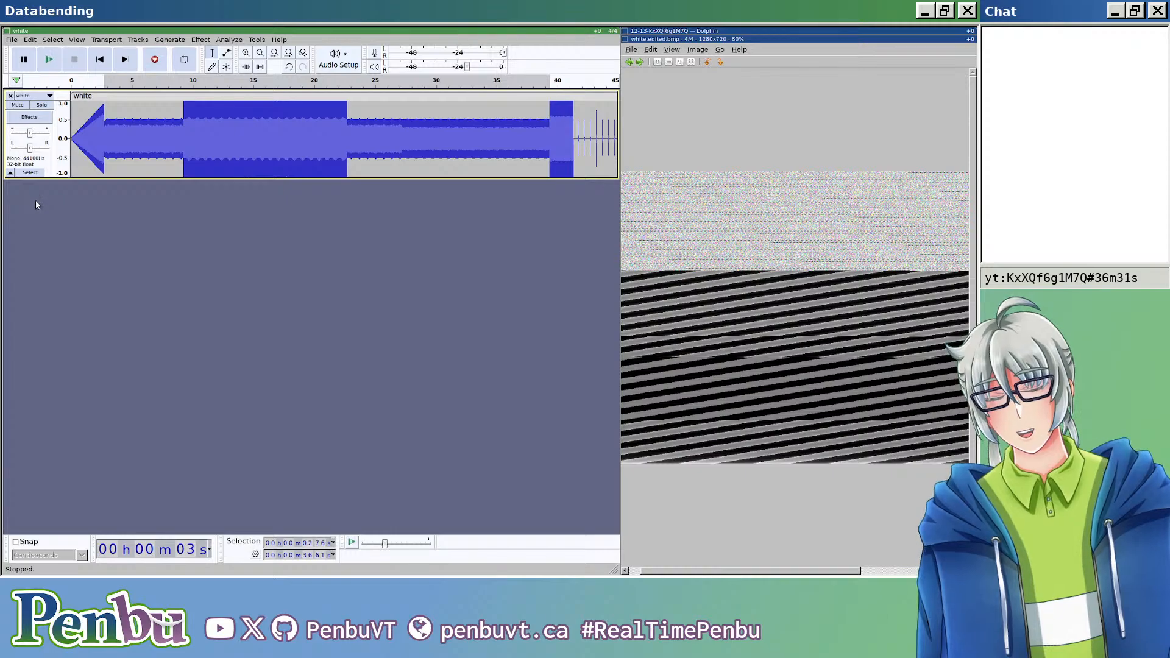
pyautogui.hotkey('ctrl', 'shift', 'e')
pyautogui.click(220, 97)
pyautogui.press('BackSpace')
pyautogui.press('BackSpace')
pyautogui.press('BackSpace')
pyautogui.press('BackSpace')
pyautogui.write('.edited.bmp')
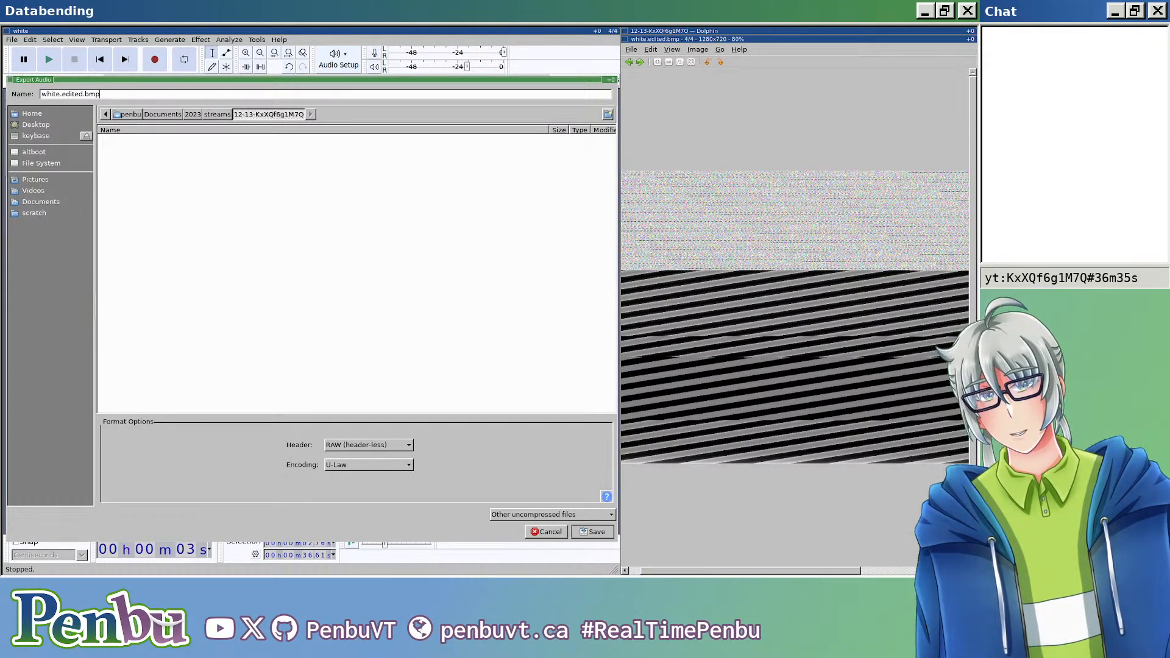
pyautogui.press('Return')
pyautogui.click(409, 342)
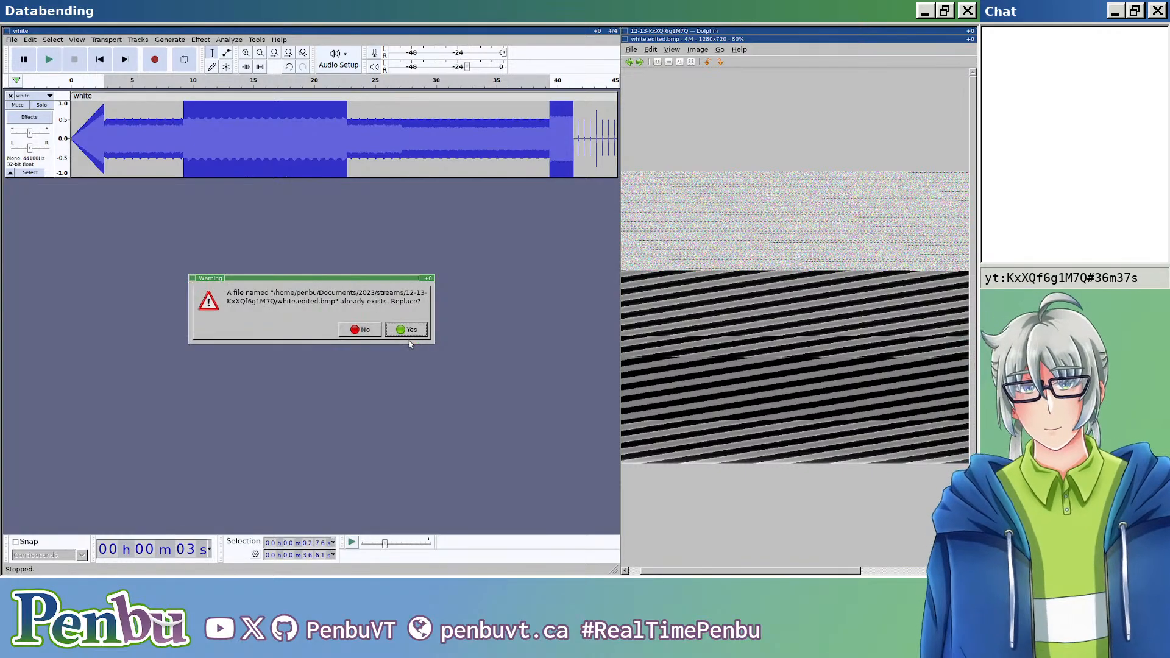
pyautogui.click(409, 339)
# Step: Reopen white.edited.bmp to check how Wahwah changed the pattern, compare it with the track's waveform, and close the viewer
pyautogui.click(740, 282)
pyautogui.press('Escape')
pyautogui.click(760, 149)
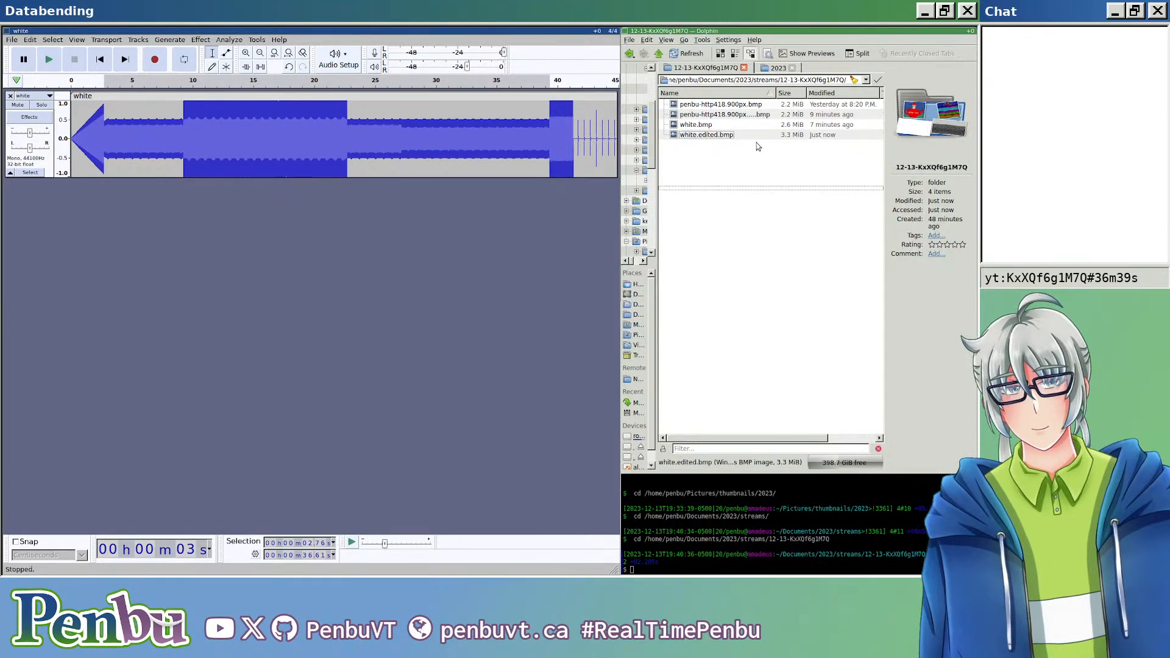
pyautogui.click(726, 136)
pyautogui.doubleClick(727, 136)
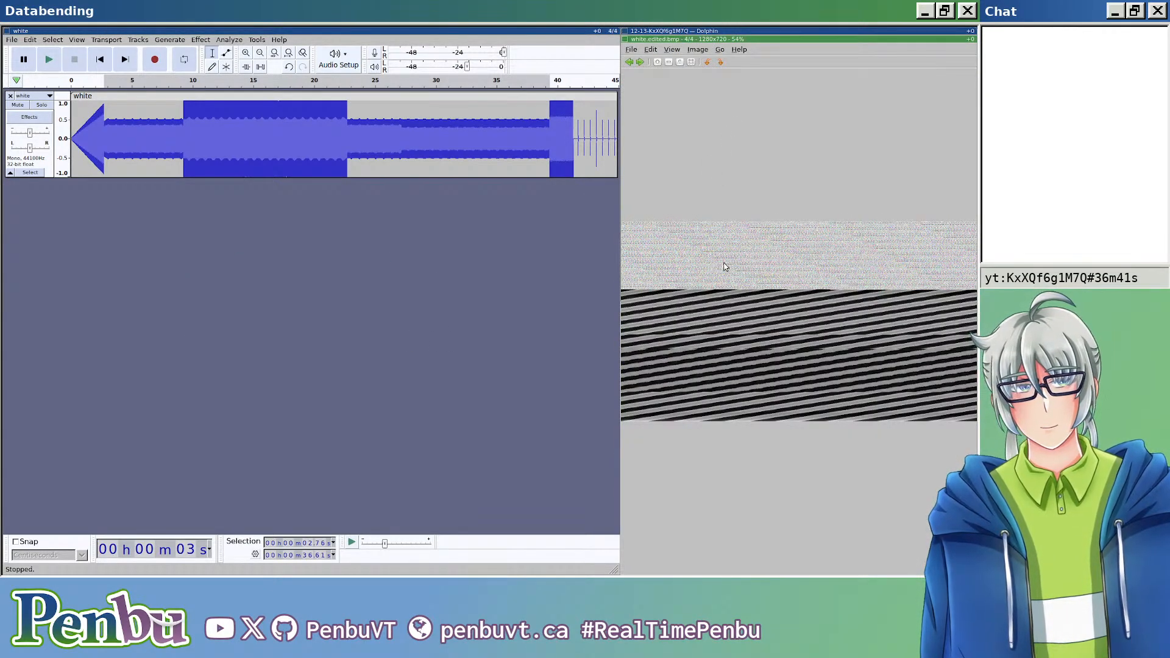
pyautogui.press('Escape')
pyautogui.click(727, 225)
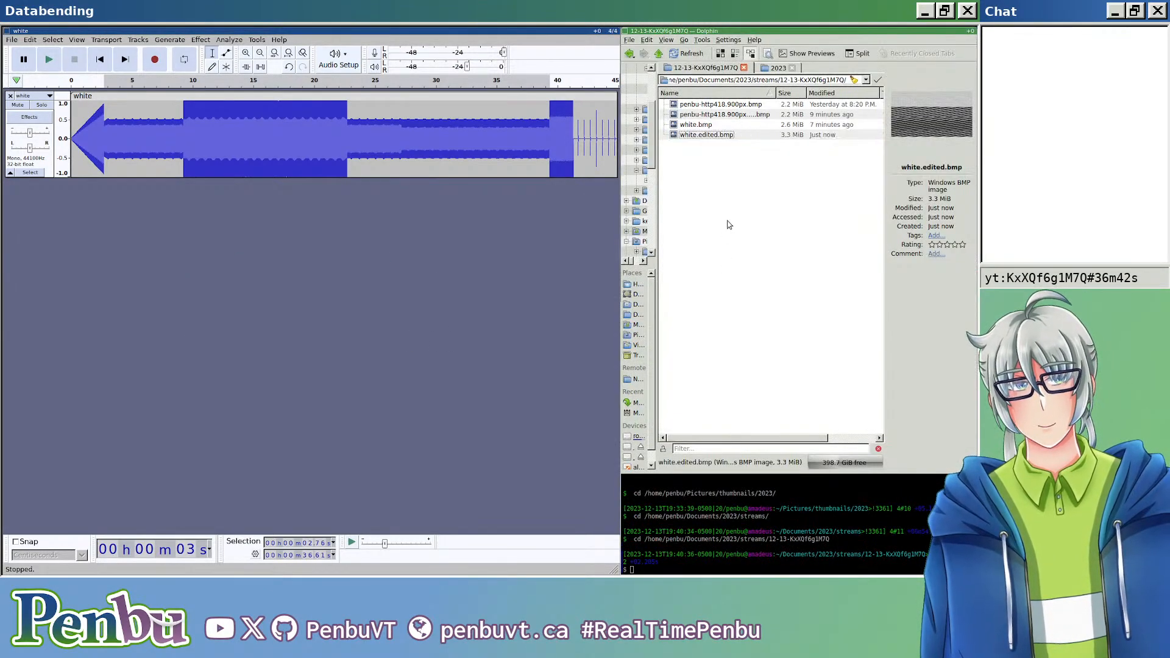
pyautogui.doubleClick(719, 137)
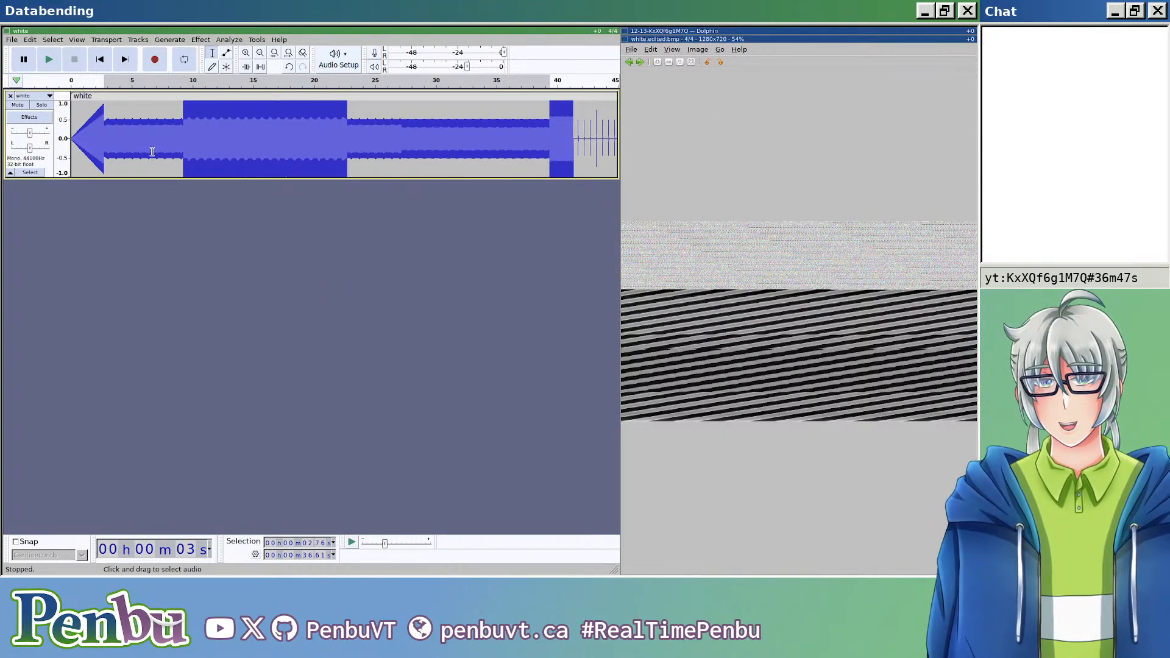
pyautogui.scroll(5, 339, 142)
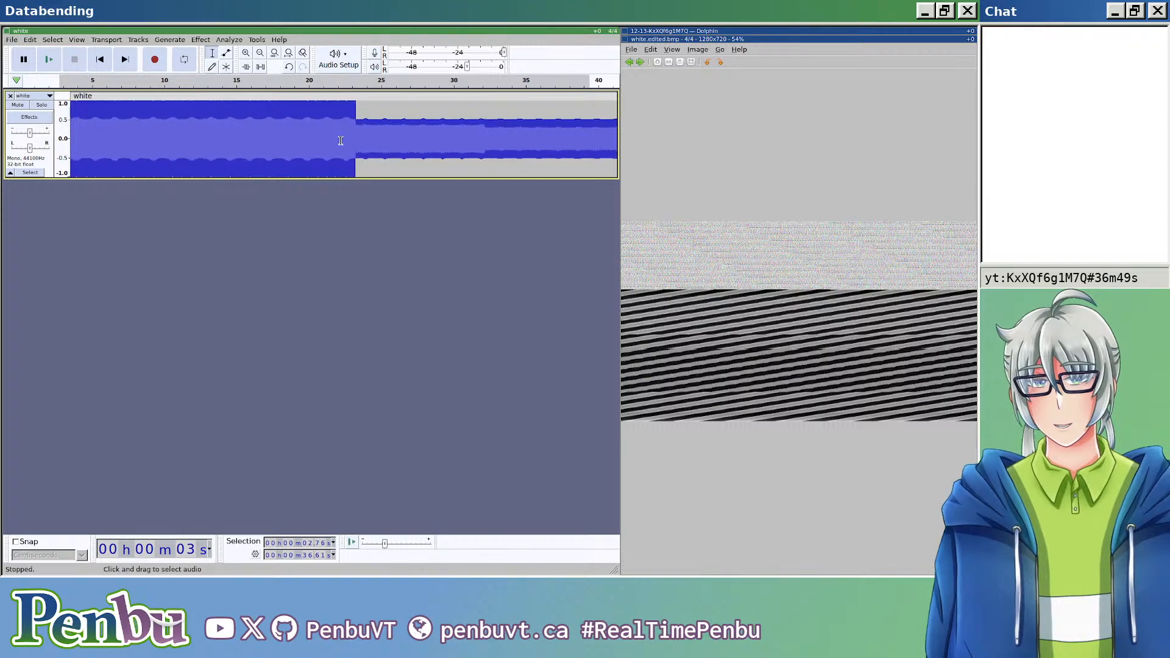
pyautogui.scroll(-4, 339, 142)
pyautogui.hotkey('ctrl', 'w')
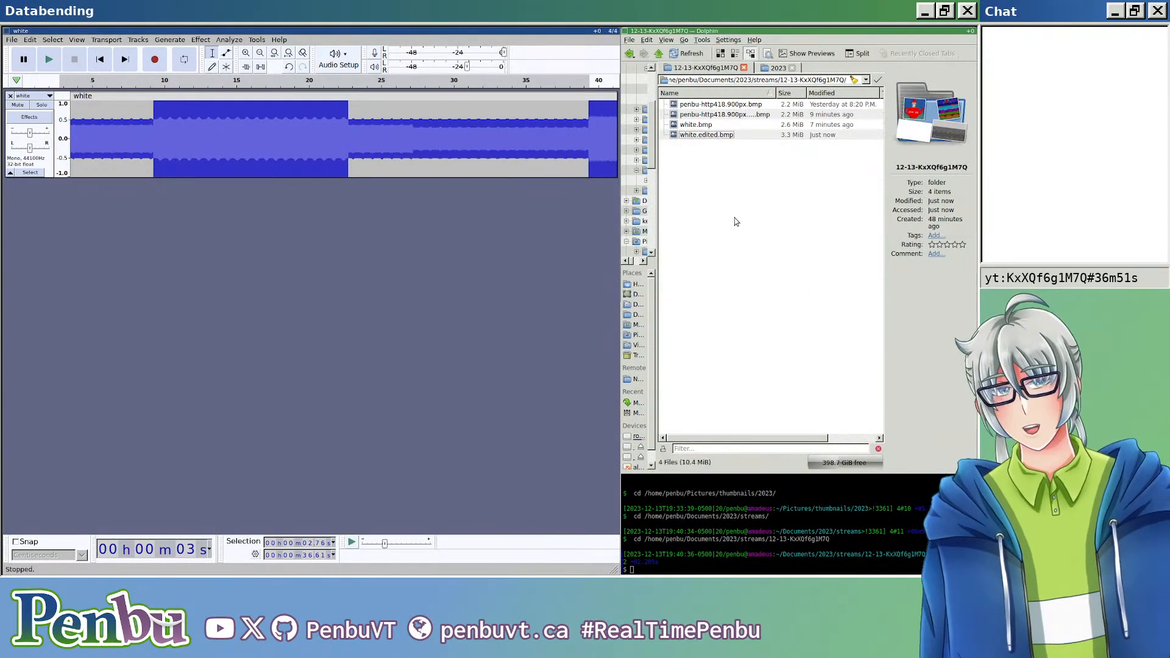
# Step: Export the track once more as white.edited.bmp in header-less RAW with U-Law encoding, replacing the file
pyautogui.hotkey('ctrl', 'shift', 'e')
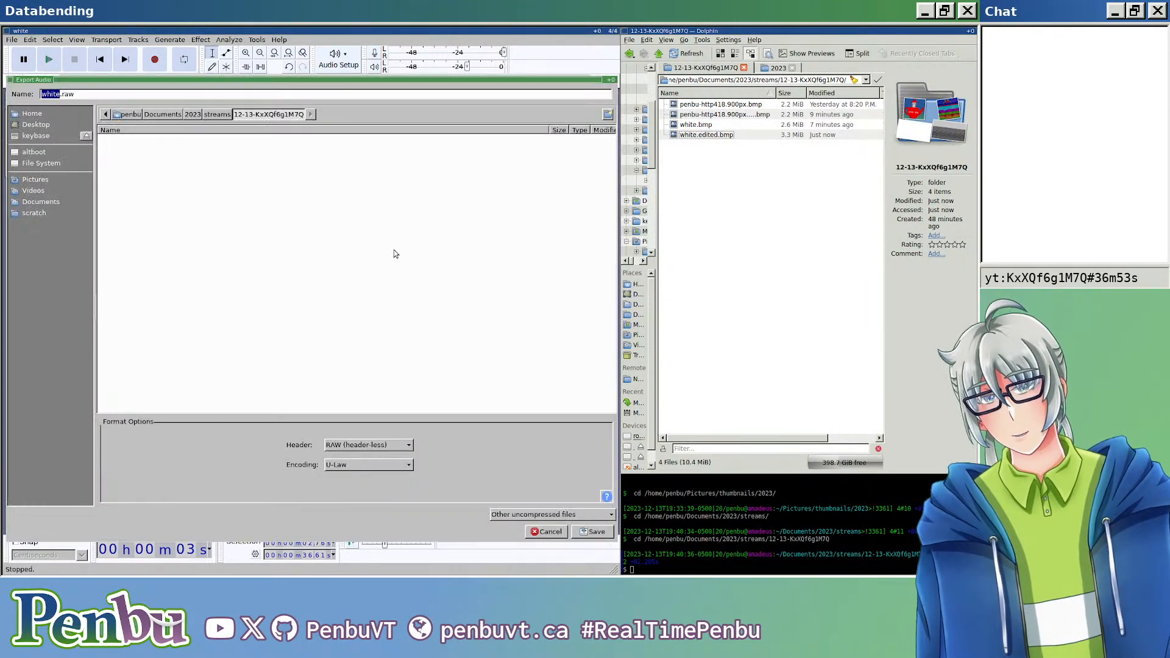
pyautogui.write('edited.bmp')
pyautogui.press('Return')
pyautogui.press('Return')
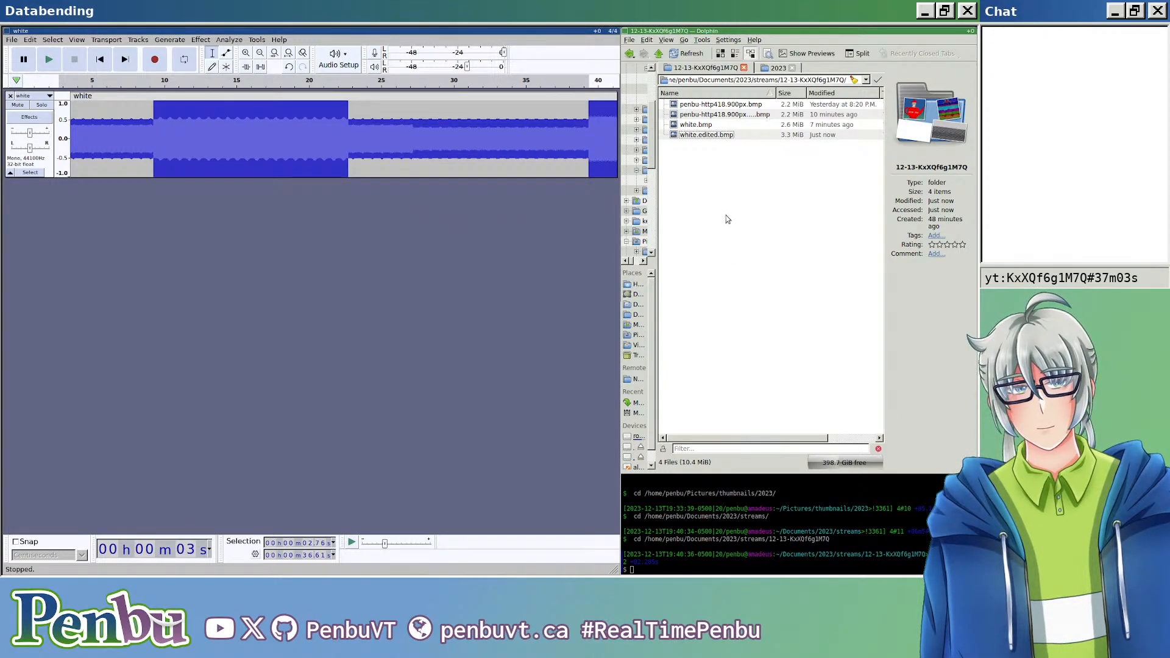
# Step: Examine the re-exported white.edited.bmp in the viewer, browse back to the original penbu-http418.900px.bmp, and close the viewer
pyautogui.doubleClick(729, 134)
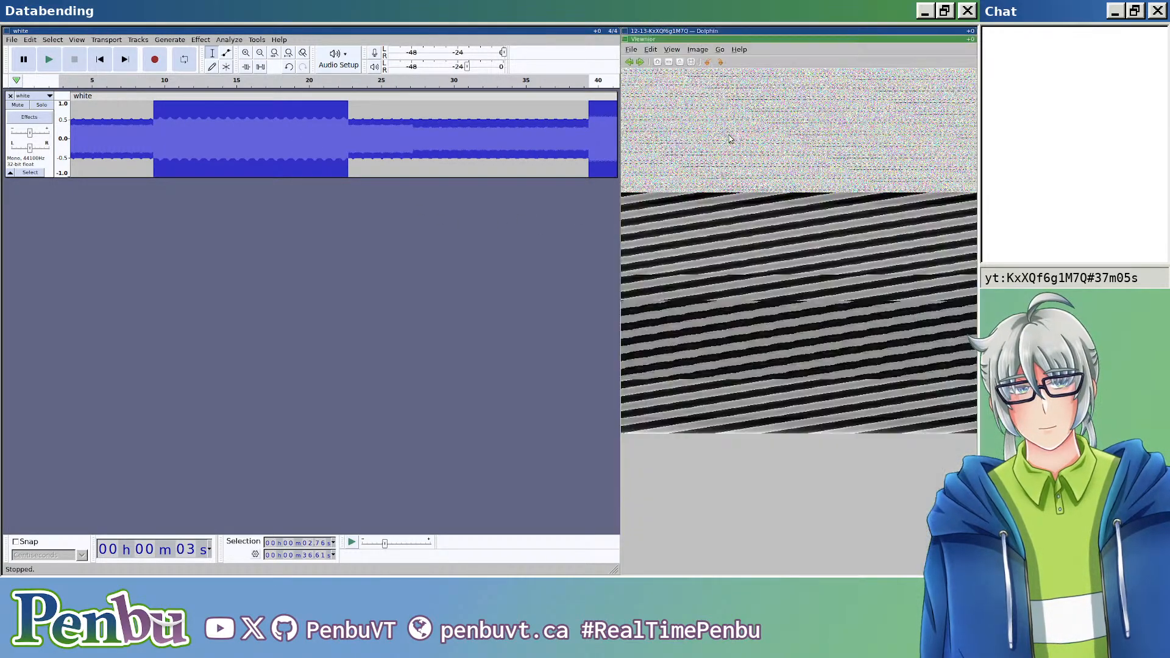
pyautogui.scroll(6, 717, 269)
pyautogui.scroll(-1, 717, 315)
pyautogui.press('Left')
pyautogui.press('Left')
pyautogui.press('Left')
pyautogui.scroll(3, 723, 325)
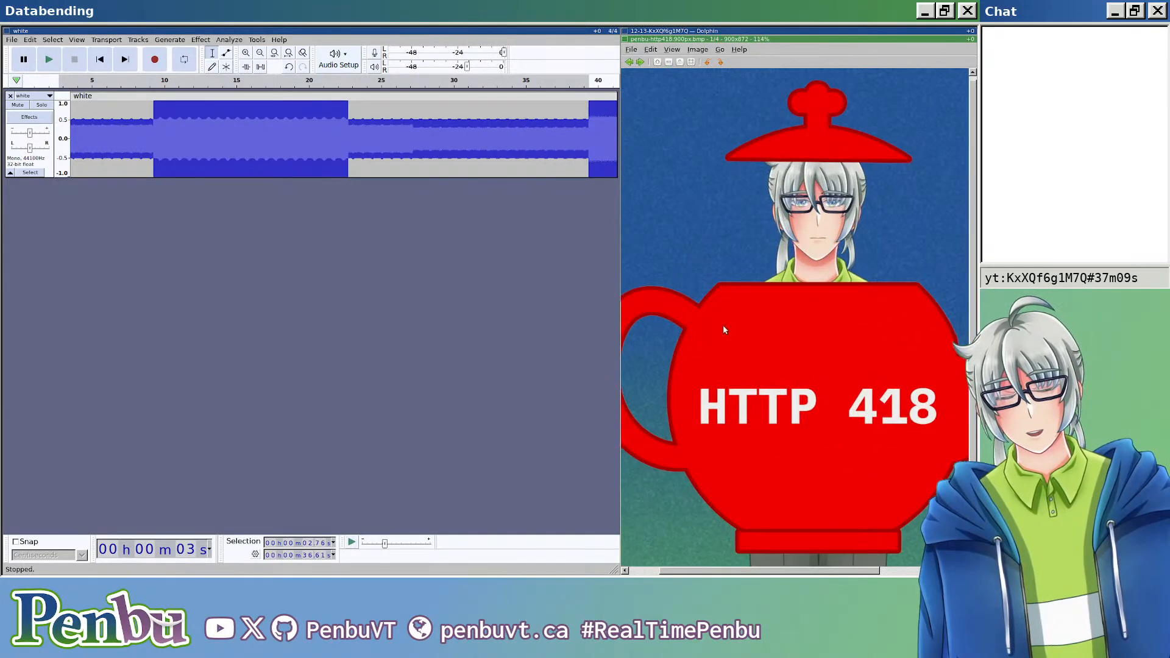
pyautogui.press('Escape')
# Step: Apply Sliding Stretch with 56% final tempo change and 6 semitones final pitch shift to about 58.9 s starting at about 12.9 s
pyautogui.scroll(-2, 240, 161)
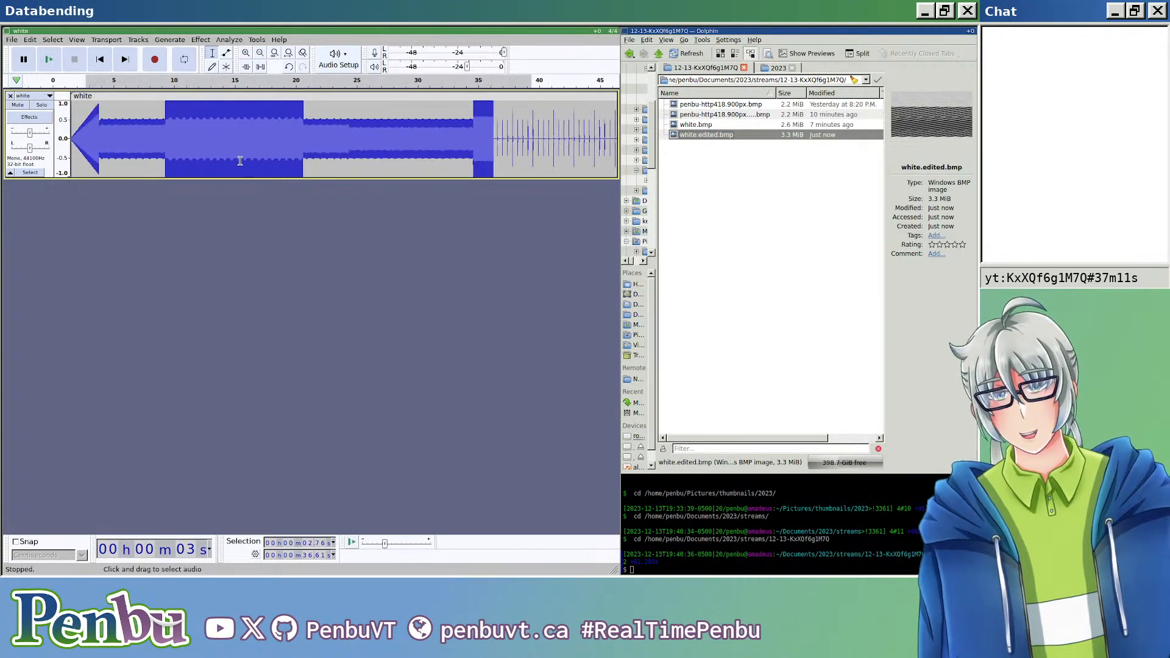
pyautogui.scroll(-2, 240, 161)
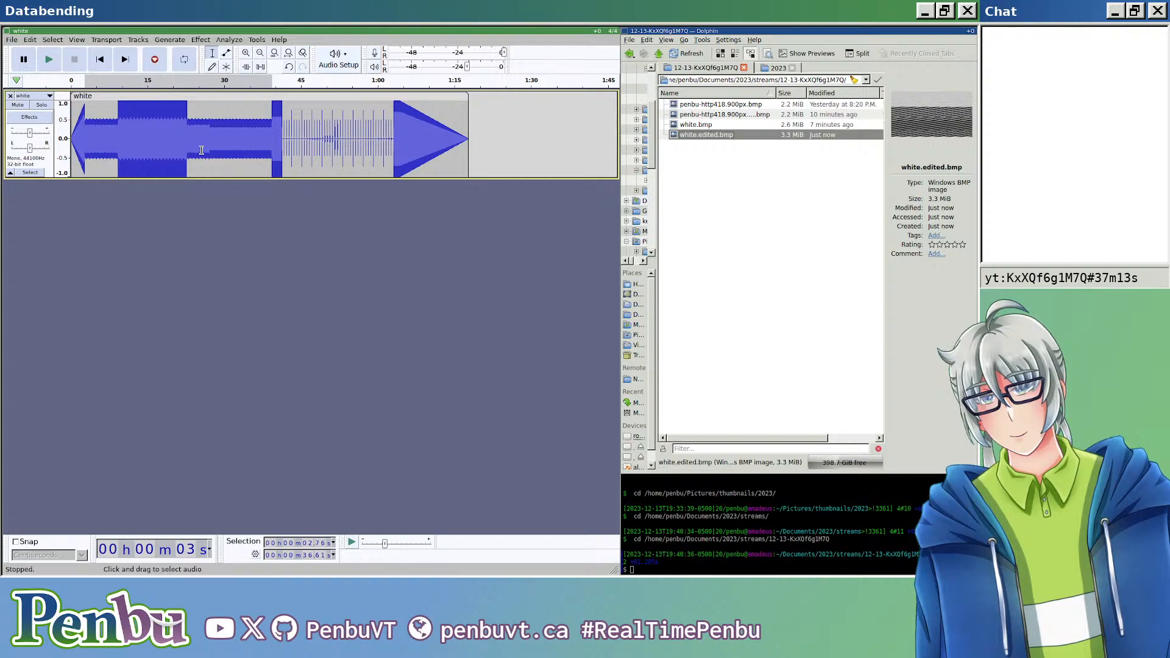
pyautogui.moveTo(137, 126); pyautogui.dragTo(437, 141)
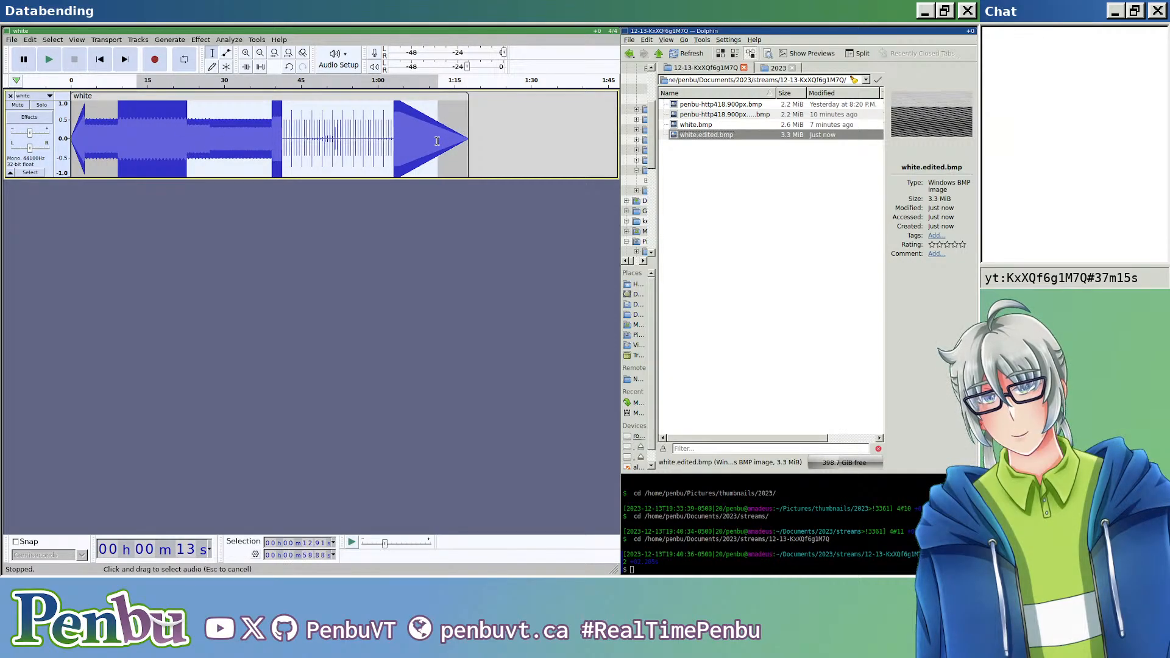
pyautogui.click(227, 40)
pyautogui.moveTo(204, 40)
pyautogui.moveTo(251, 114)
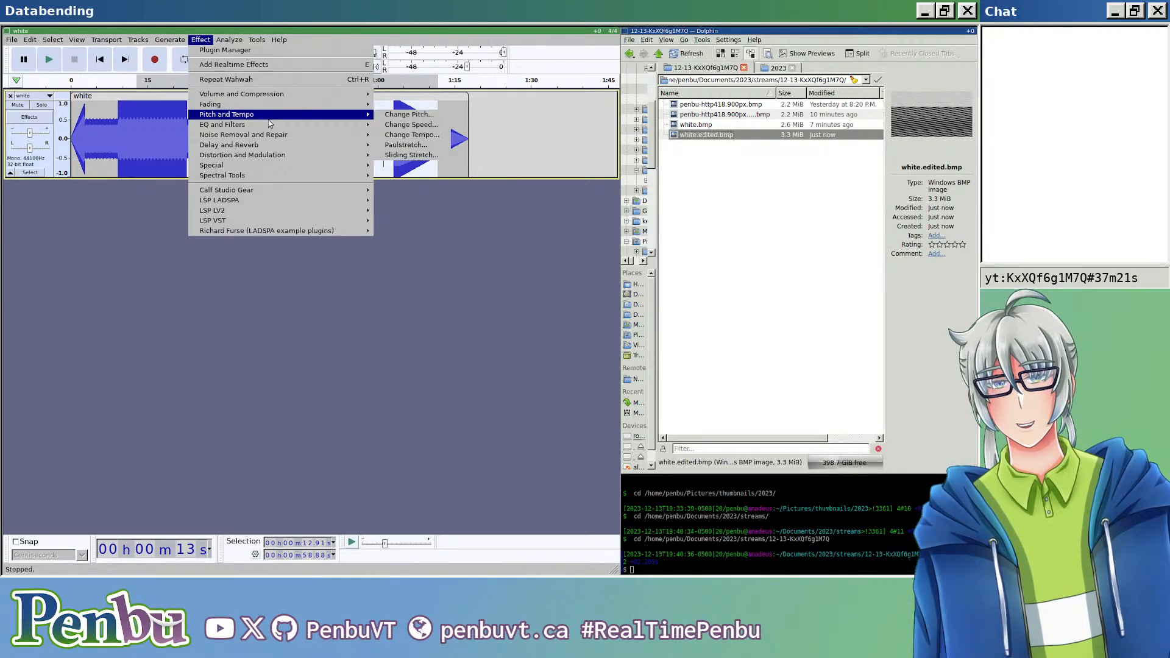
pyautogui.click(411, 155)
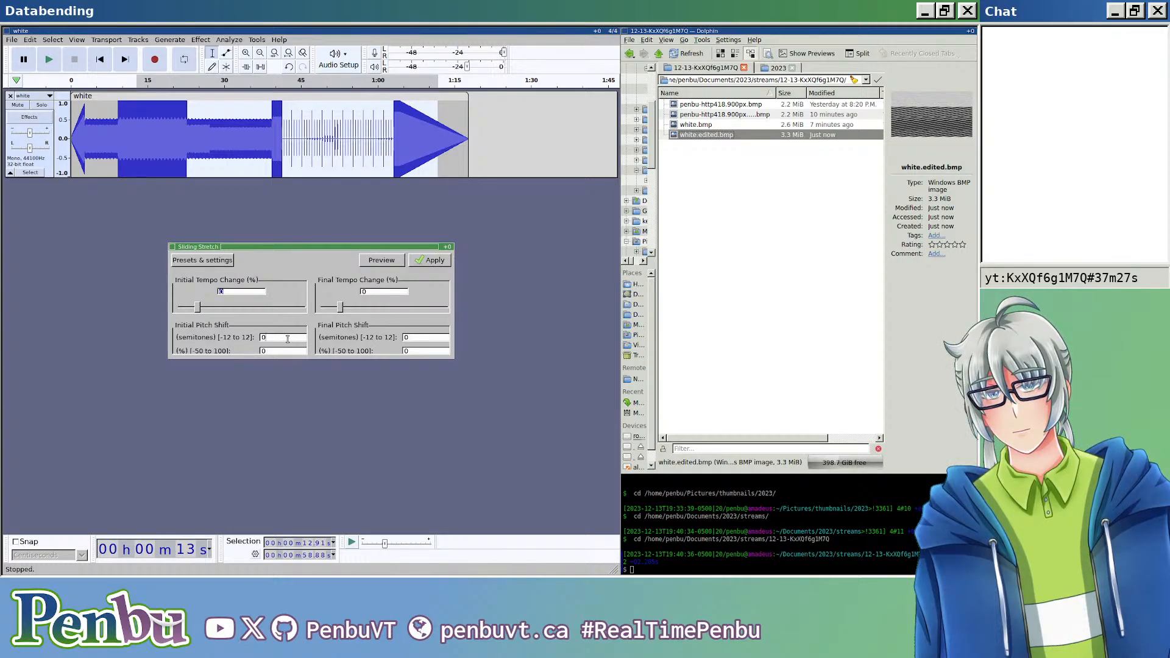
pyautogui.moveTo(340, 306); pyautogui.dragTo(353, 307)
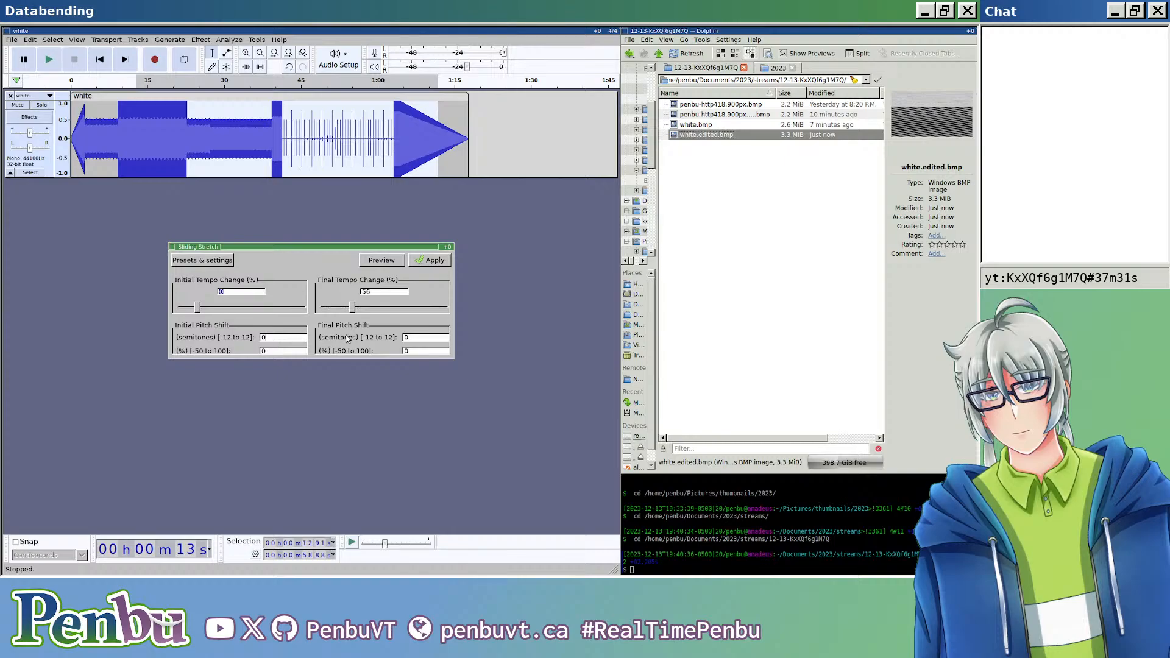
pyautogui.press('BackSpace')
pyautogui.write('6')
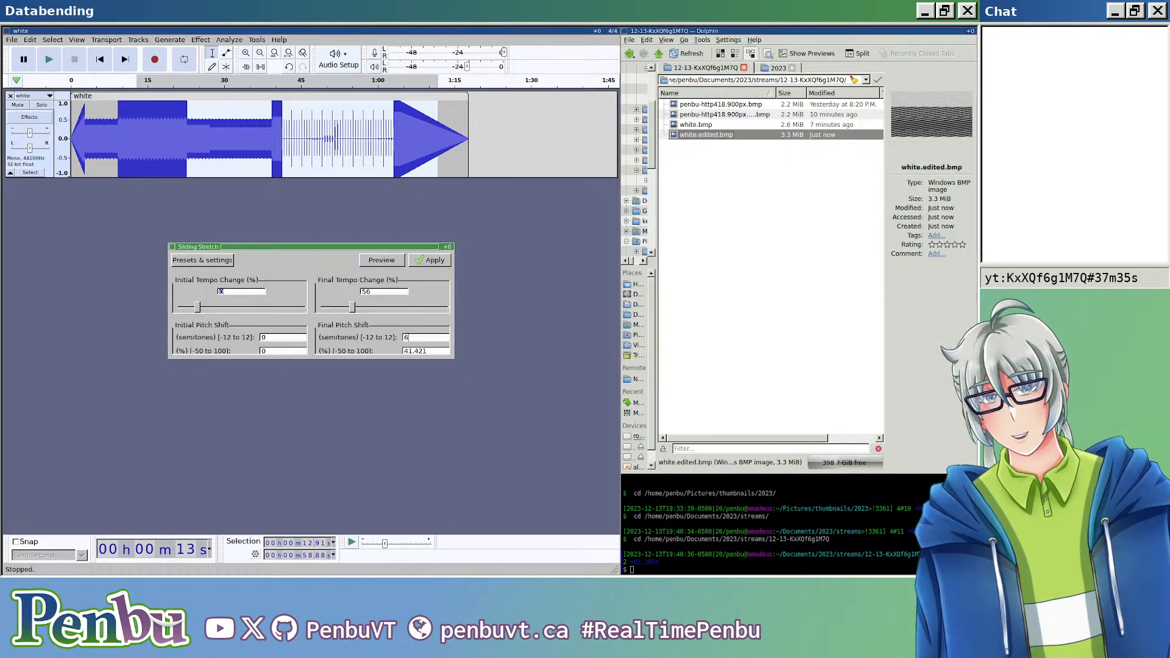
pyautogui.click(437, 264)
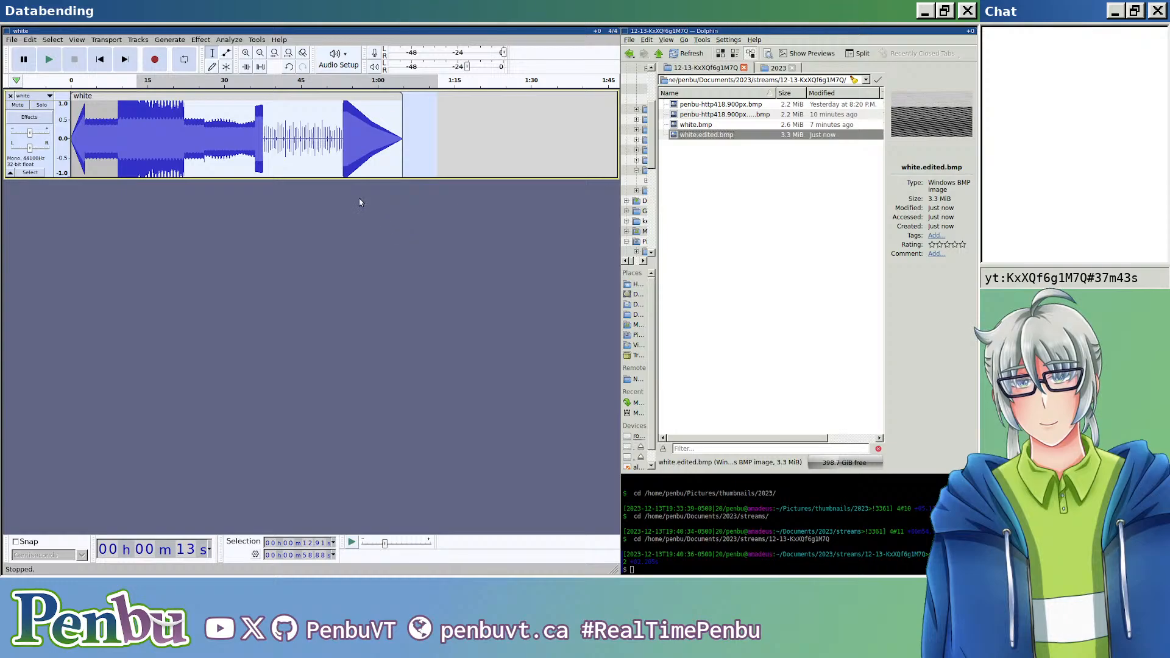
# Step: Export the stretched track as white.edited.bmp in header-less RAW with U-Law encoding, replacing the existing file
pyautogui.click(85, 232)
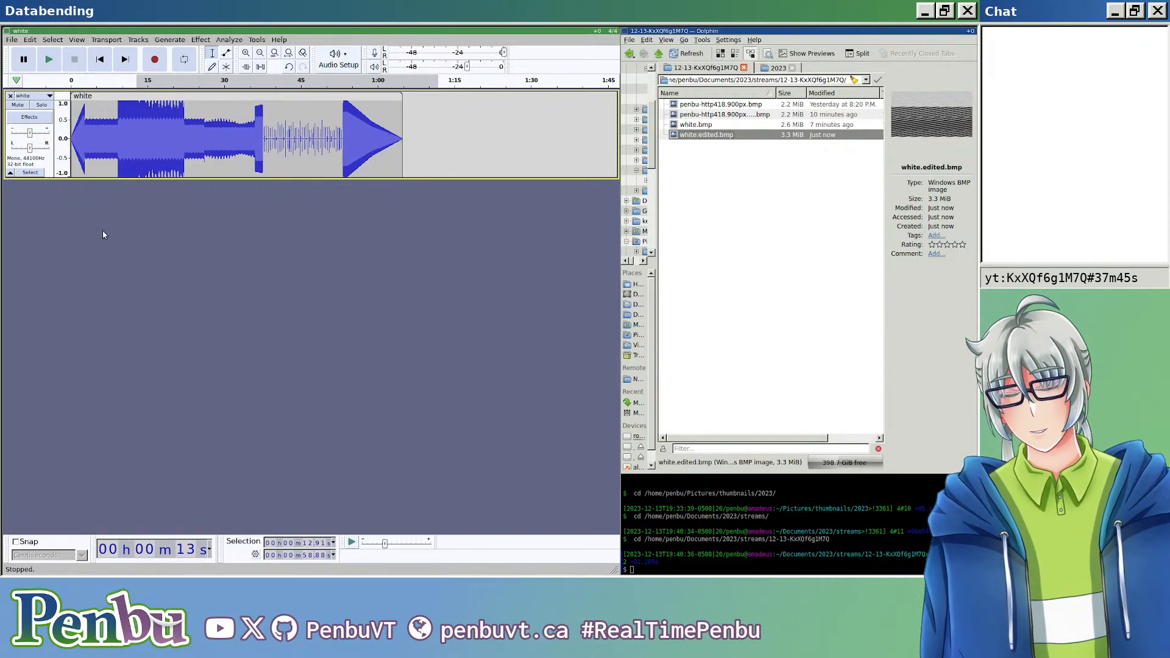
pyautogui.hotkey('ctrl', 'shift', 'e')
pyautogui.click(171, 94)
pyautogui.write('edited.bmp')
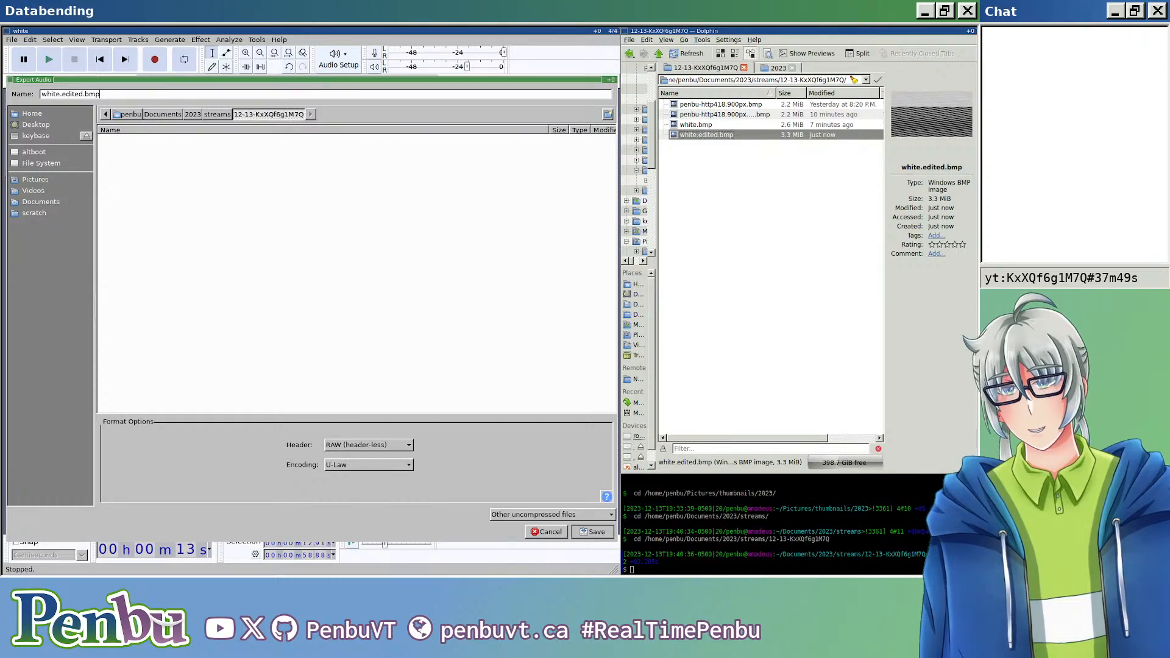
pyautogui.press('Return')
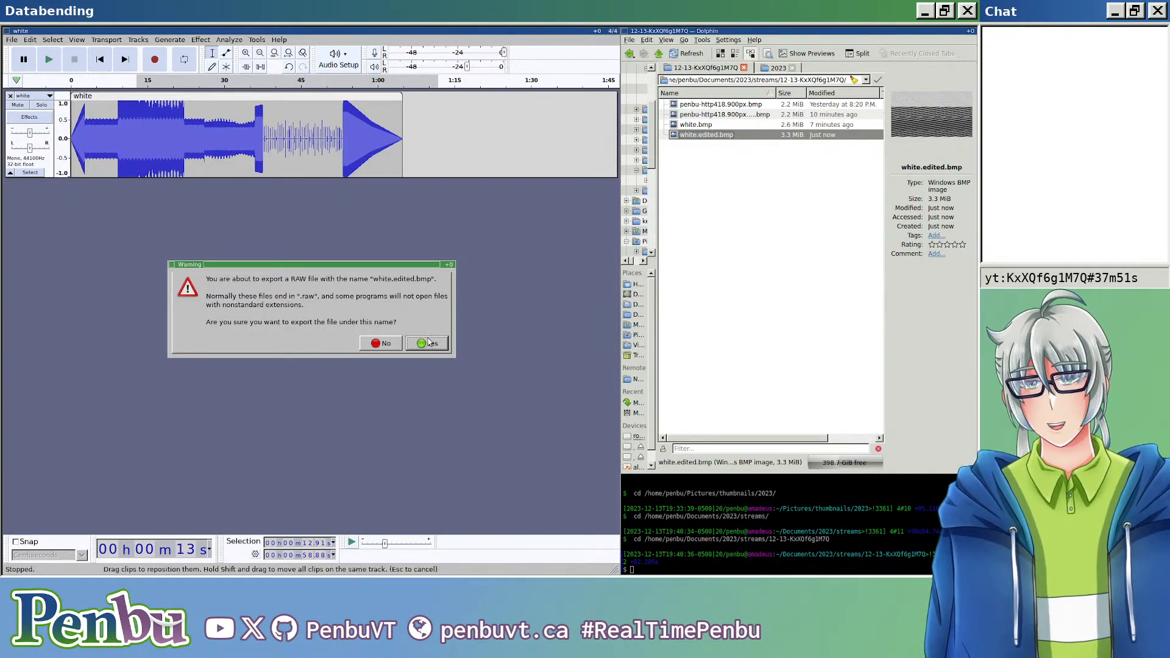
pyautogui.click(428, 340)
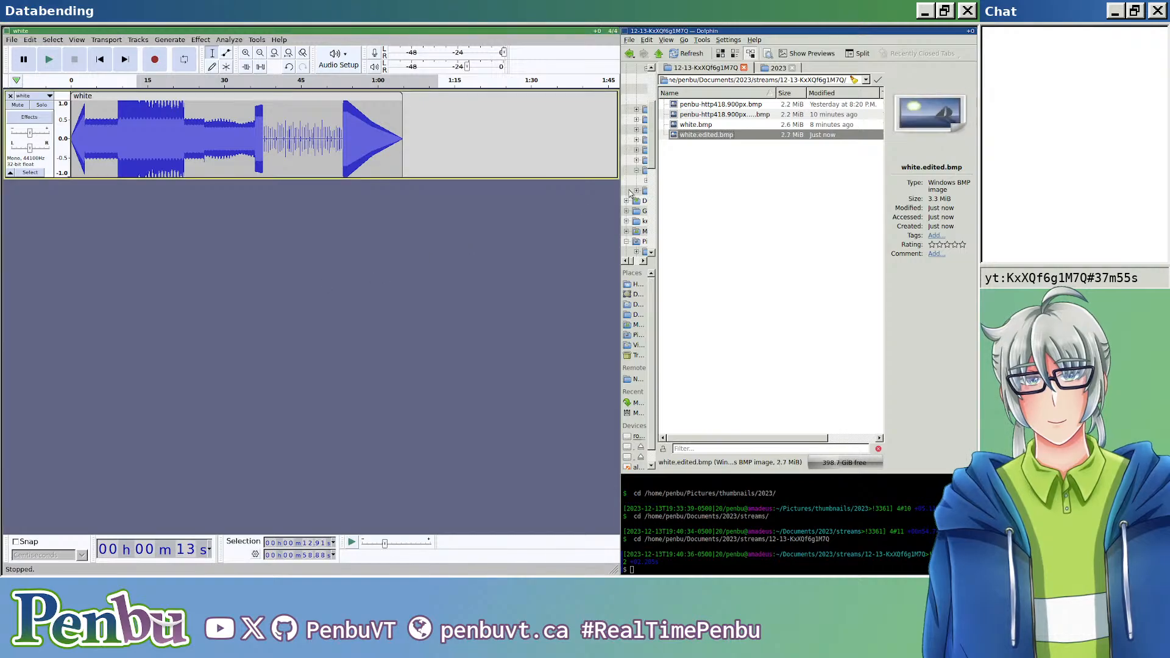
# Step: Check the stretched white.edited.bmp in the image viewer, close it, and undo the Sliding Stretch
pyautogui.doubleClick(726, 134)
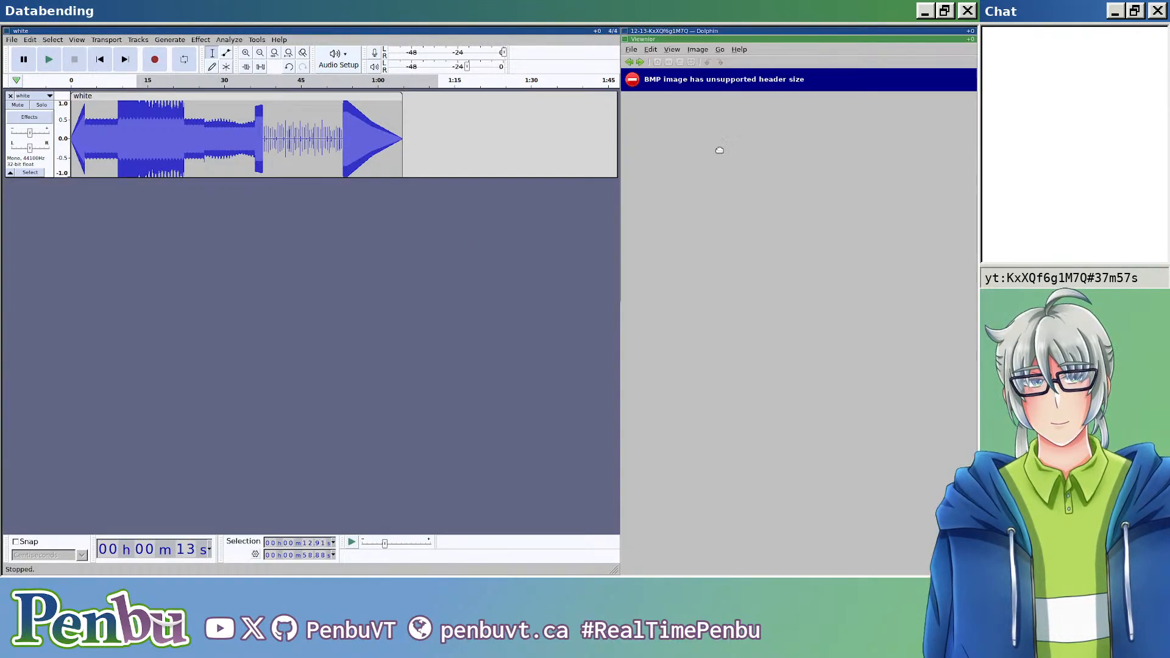
pyautogui.hotkey('ctrl', 'q')
pyautogui.hotkey('ctrl', 'z')
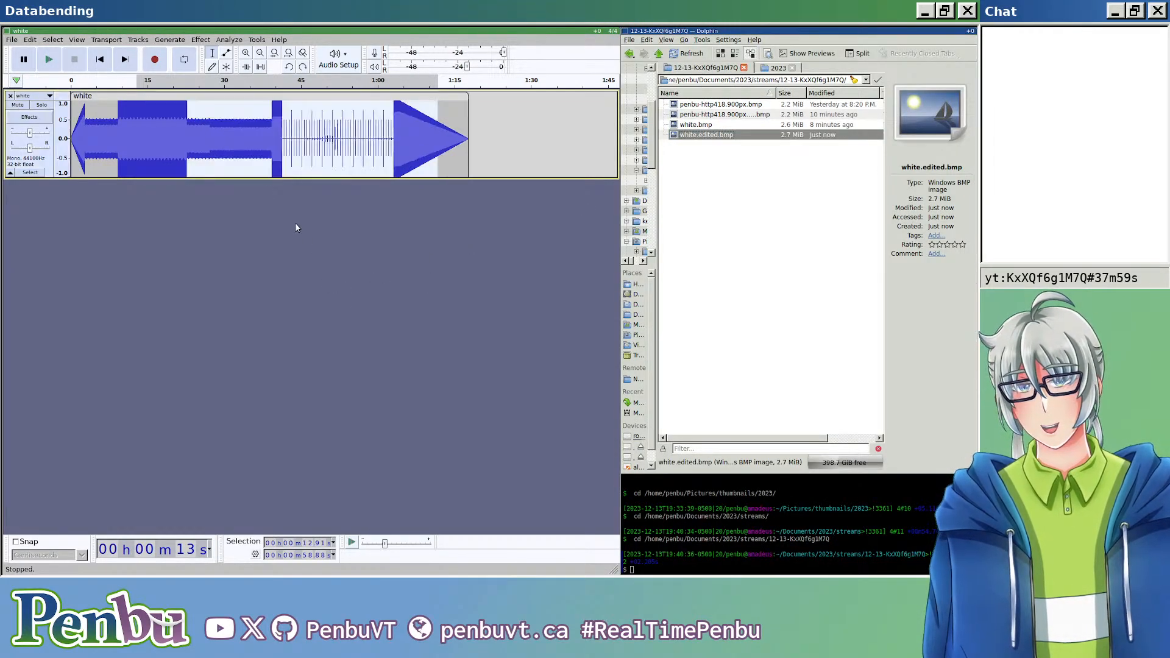
pyautogui.click(198, 40)
pyautogui.moveTo(299, 106)
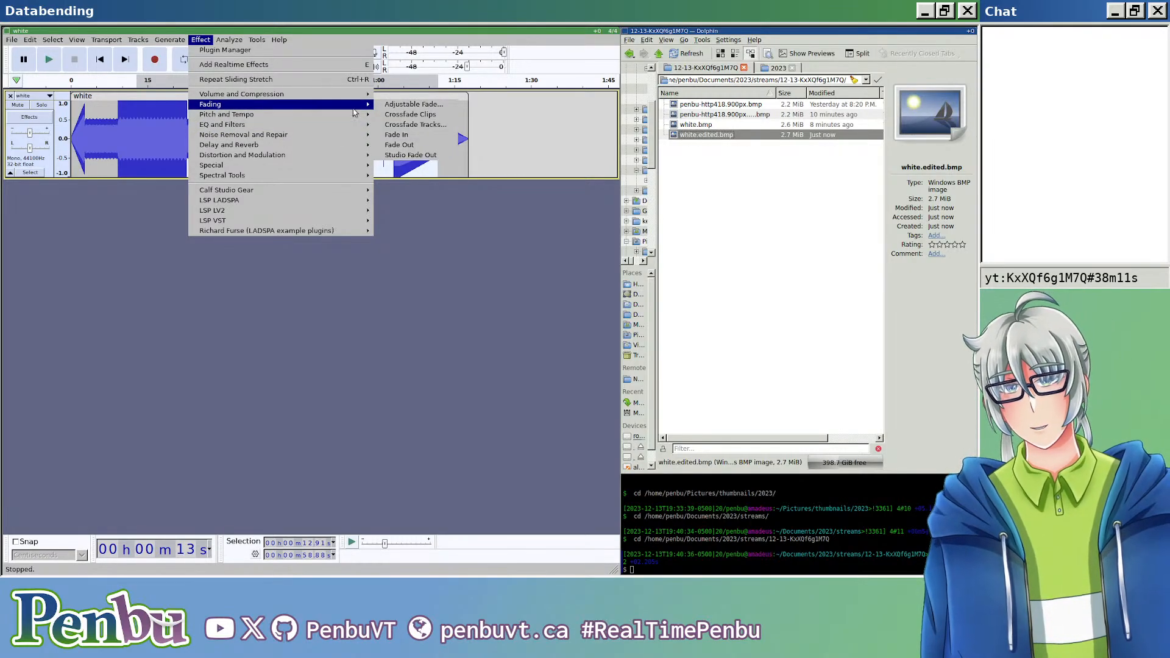
pyautogui.moveTo(343, 128)
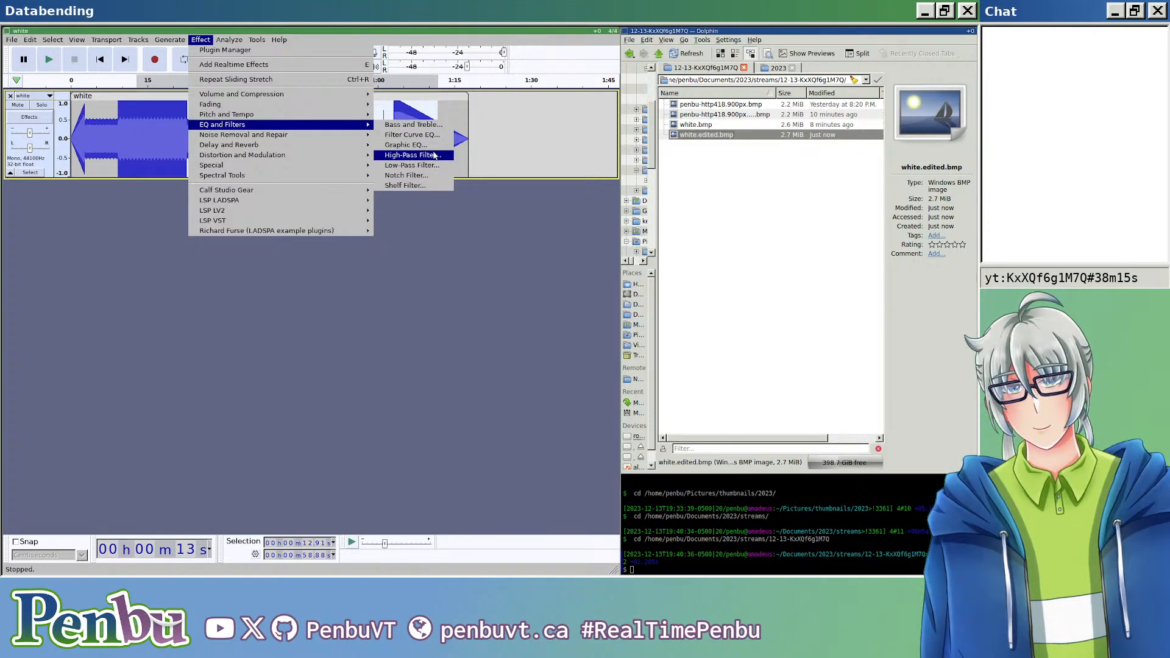
pyautogui.moveTo(293, 144)
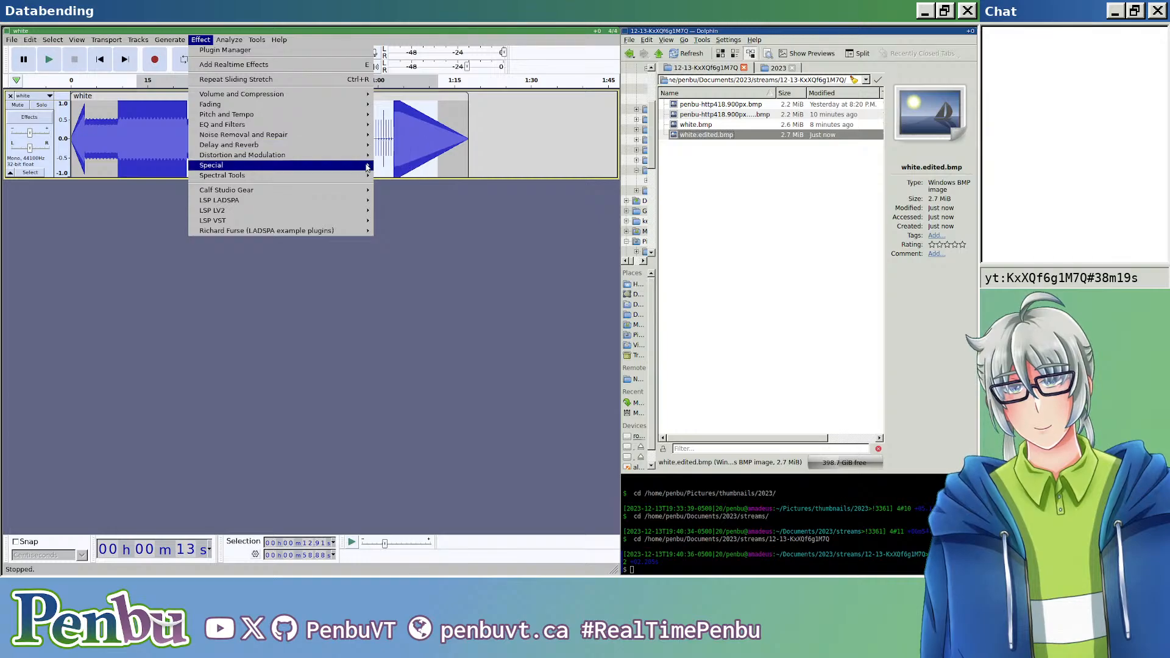
pyautogui.moveTo(312, 164)
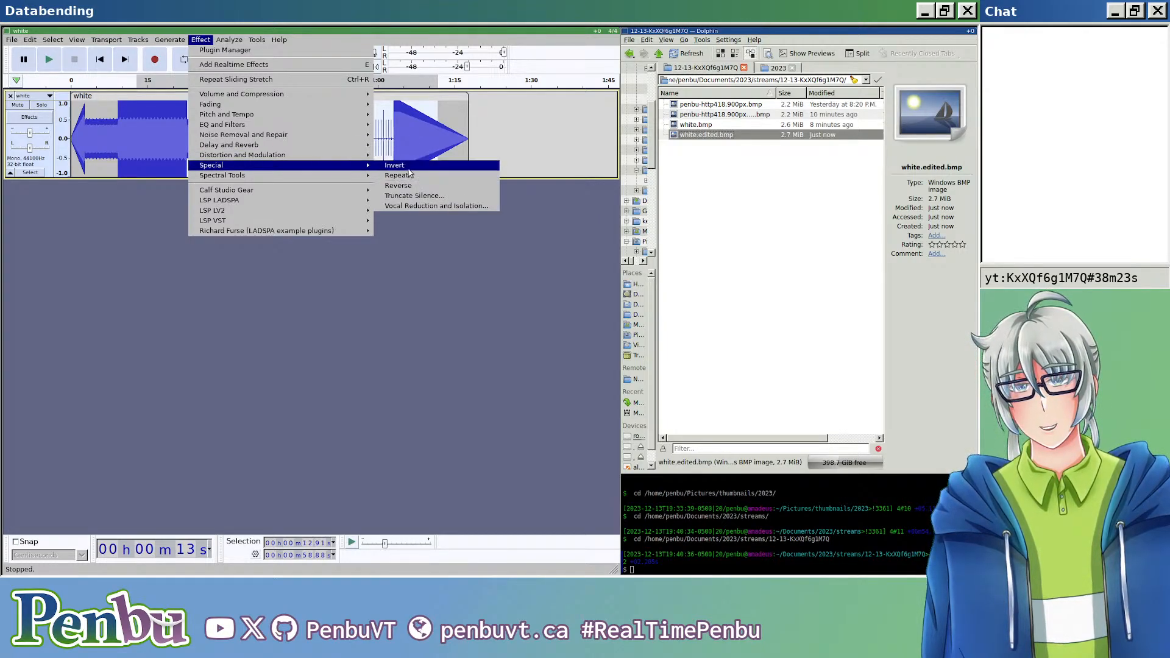
pyautogui.click(82, 276)
# Step: Invert about 12.7 s of the track starting at about 18.8 s
pyautogui.moveTo(167, 144); pyautogui.dragTo(232, 144)
pyautogui.click(201, 40)
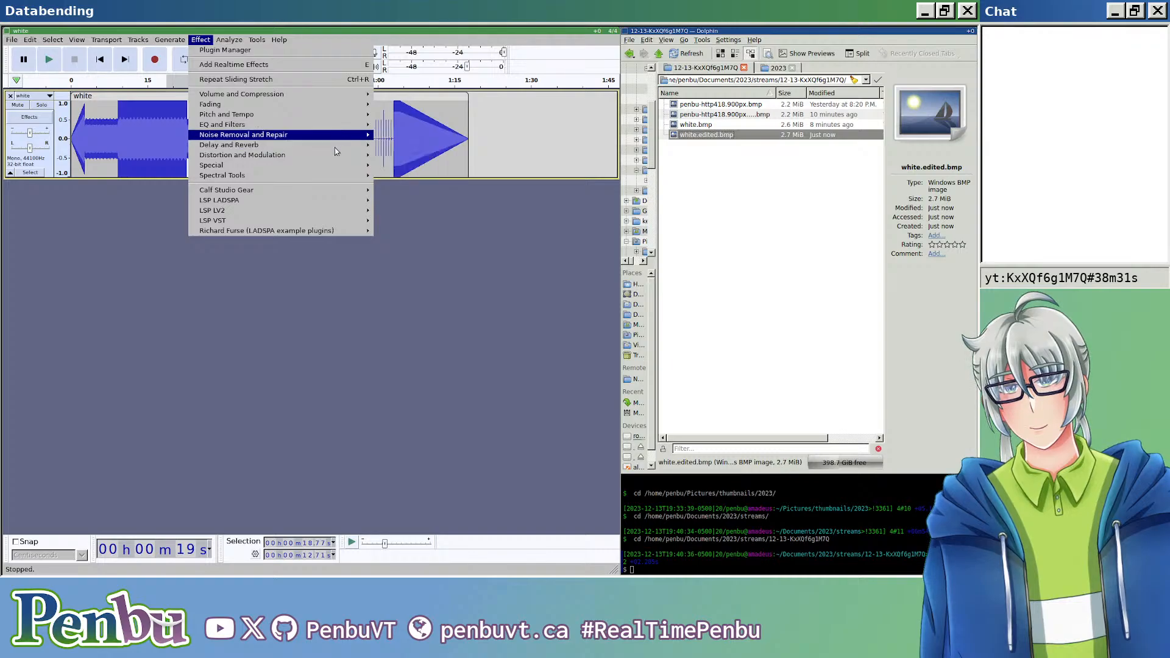
pyautogui.moveTo(334, 166)
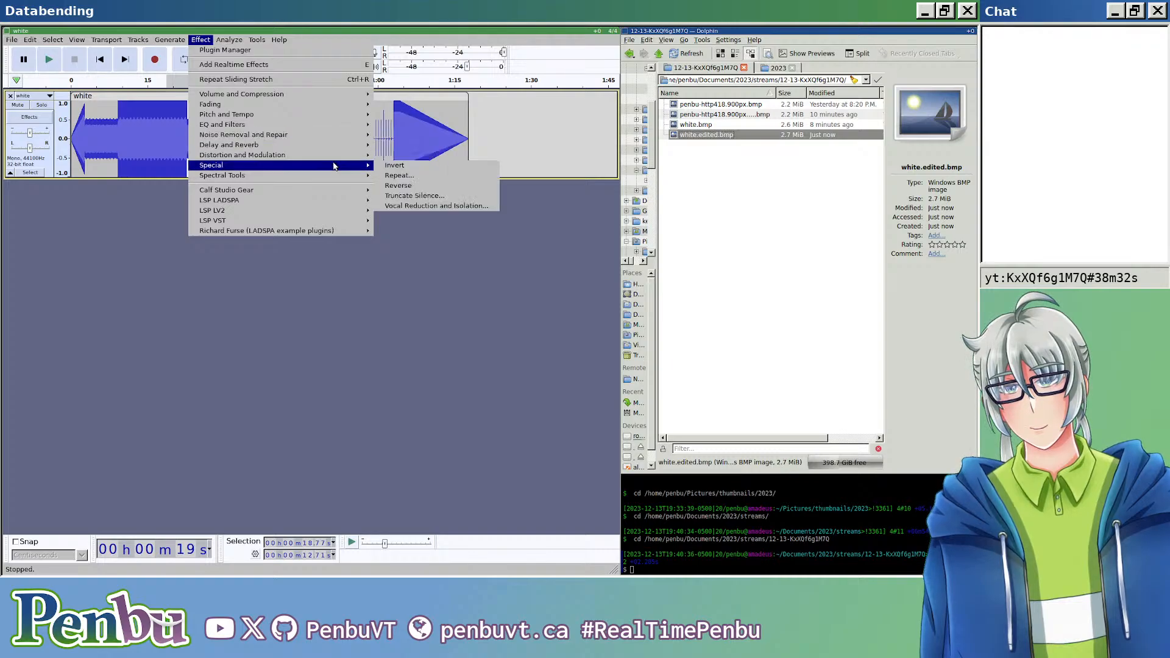
pyautogui.click(395, 166)
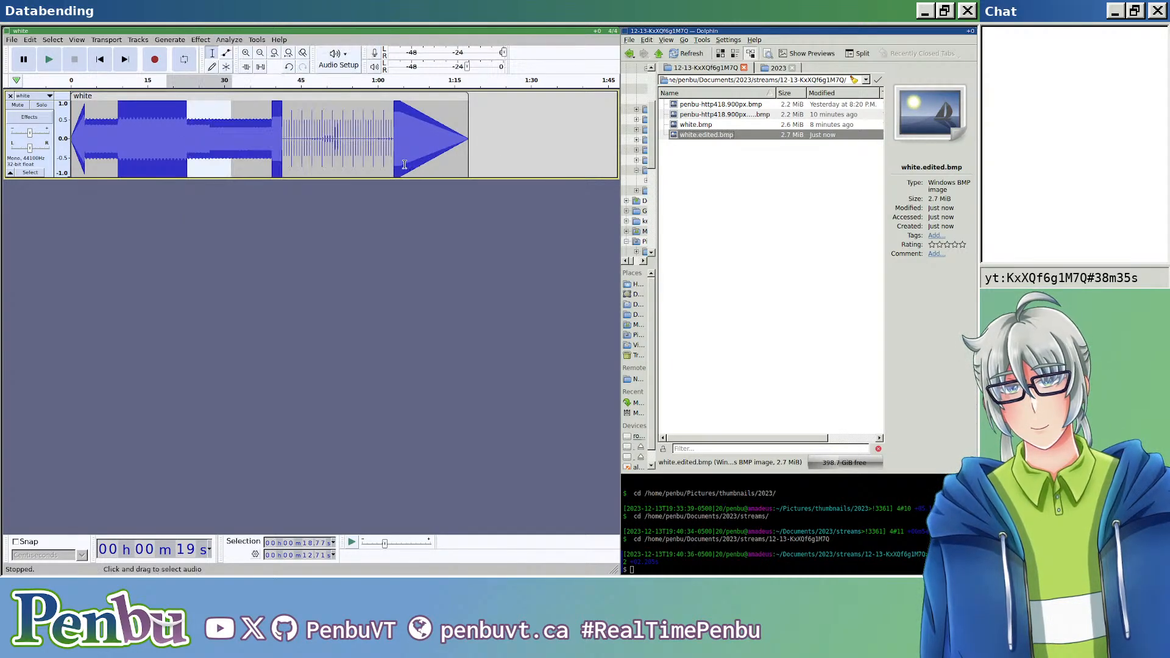
pyautogui.moveTo(250, 140); pyautogui.dragTo(341, 140)
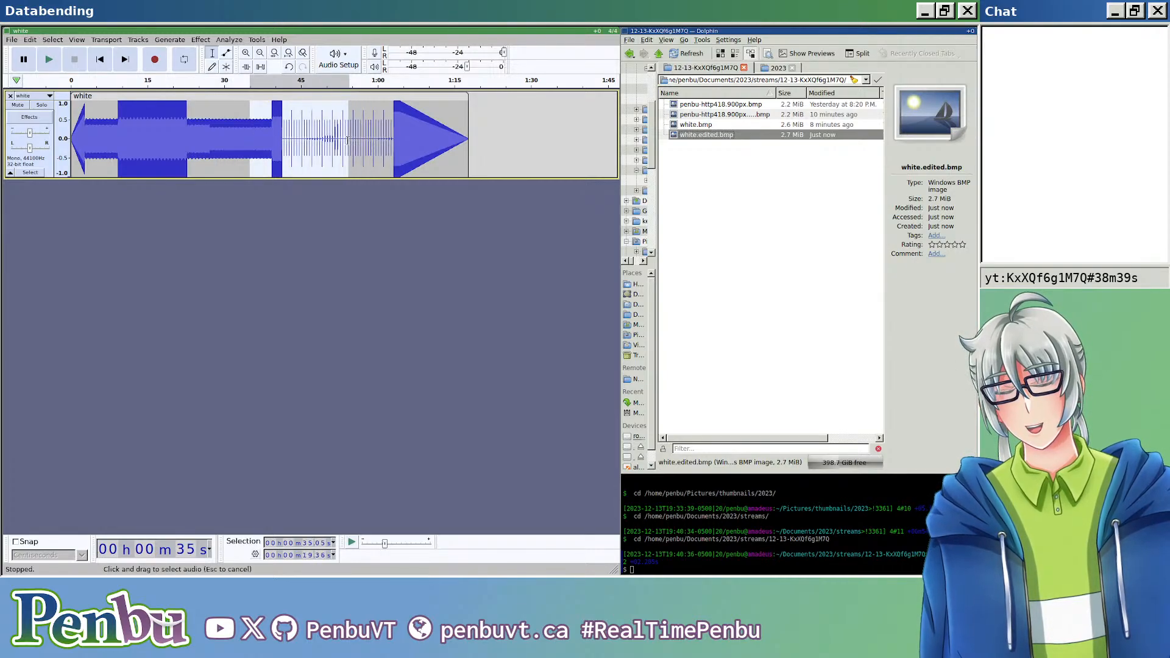
pyautogui.click(208, 39)
pyautogui.moveTo(317, 173)
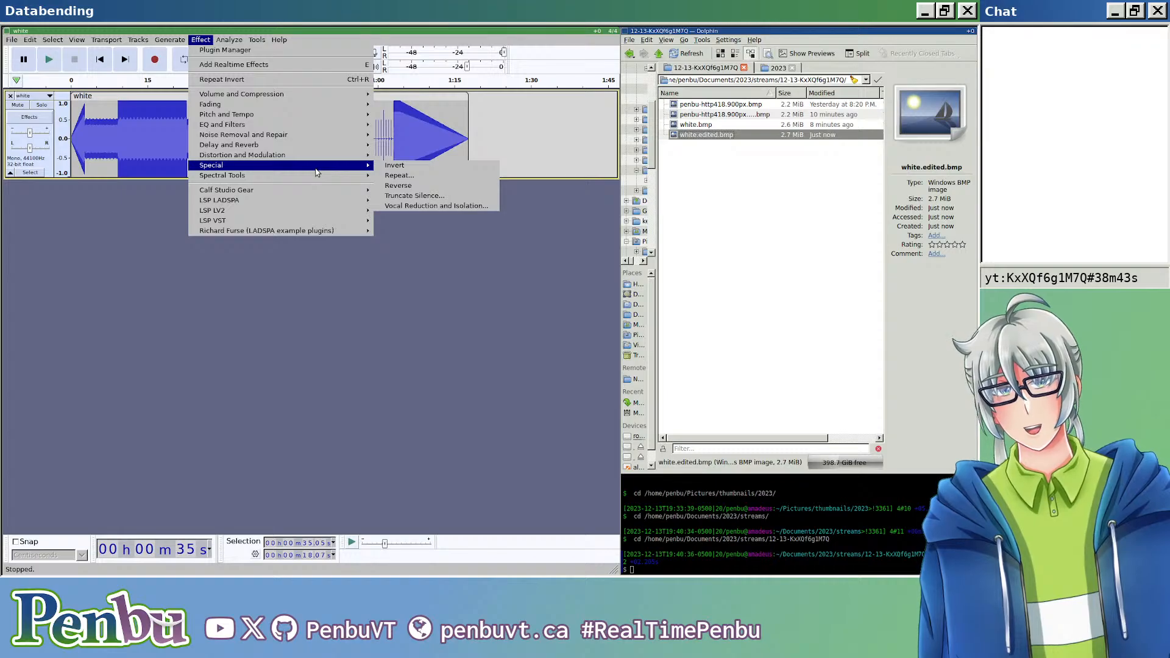
pyautogui.moveTo(331, 146)
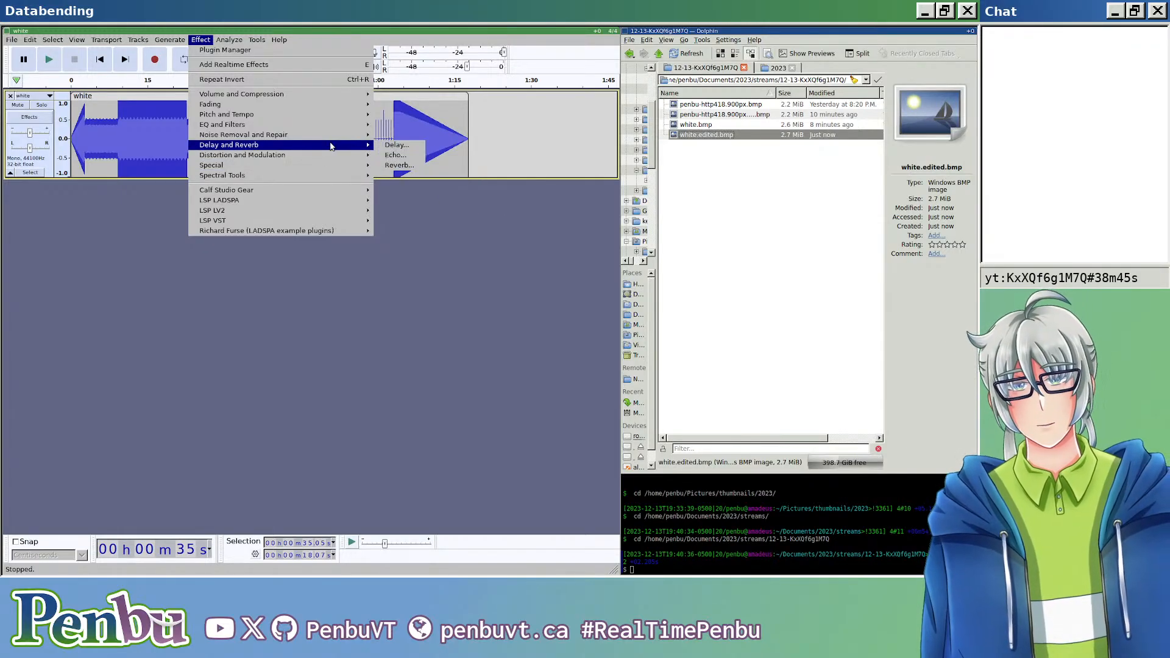
pyautogui.moveTo(343, 126)
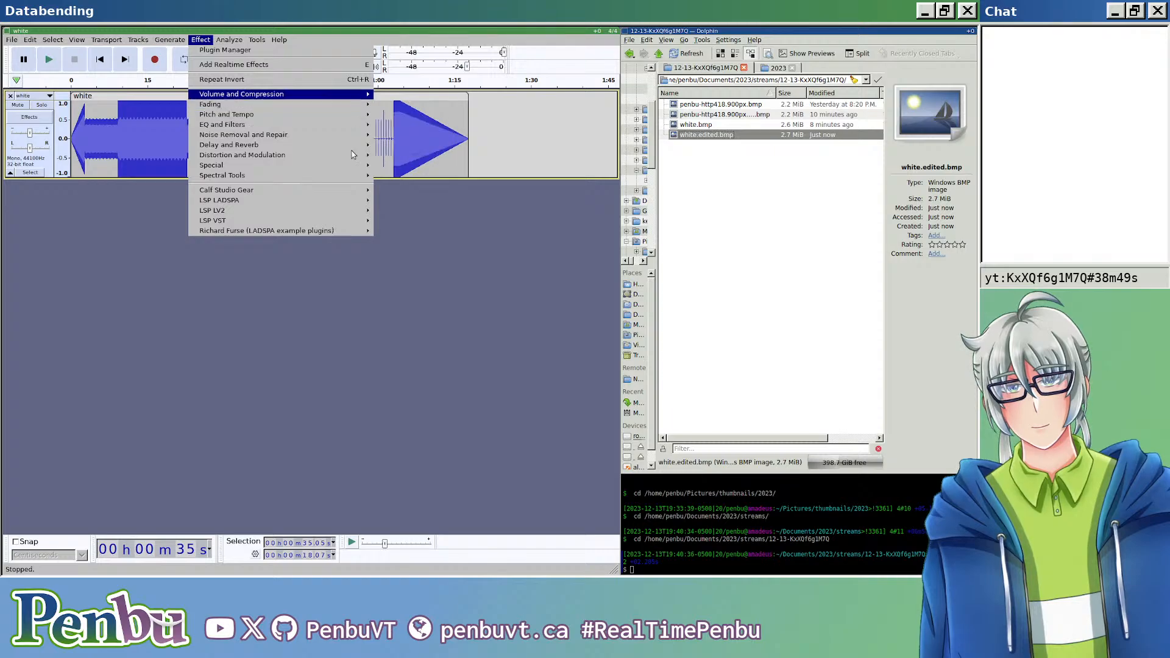
pyautogui.click(333, 309)
# Step: Export the partly inverted track as white.edited.bmp in header-less RAW with U-Law encoding, replacing the file
pyautogui.hotkey('ctrl', 'shift', 'e')
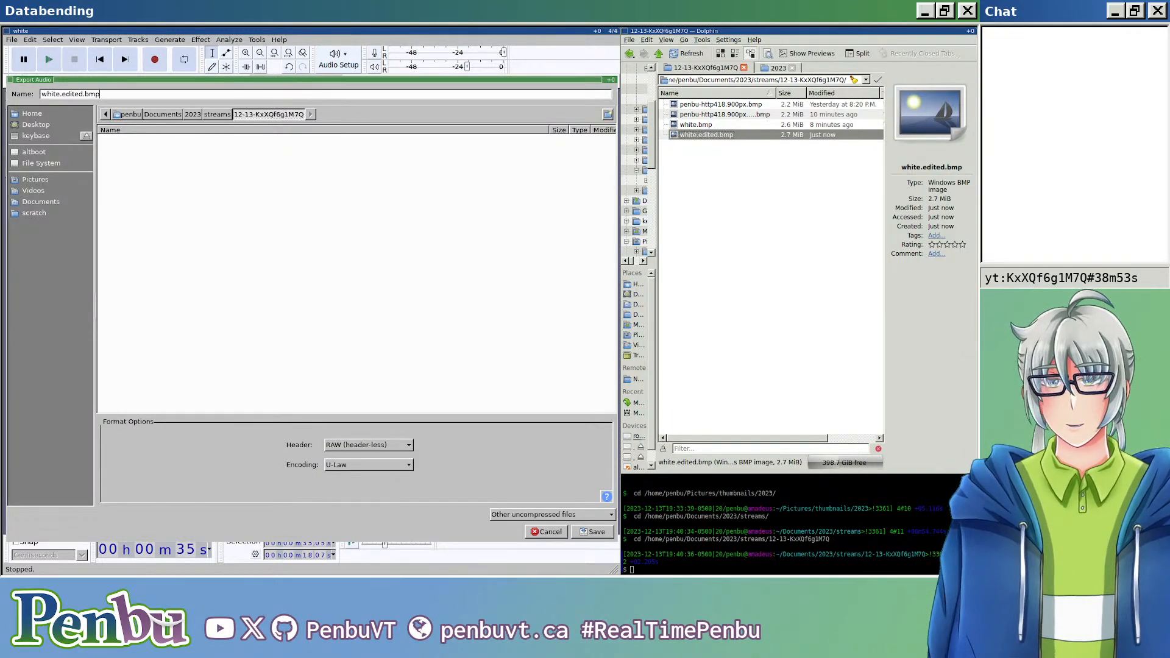
pyautogui.press('Return')
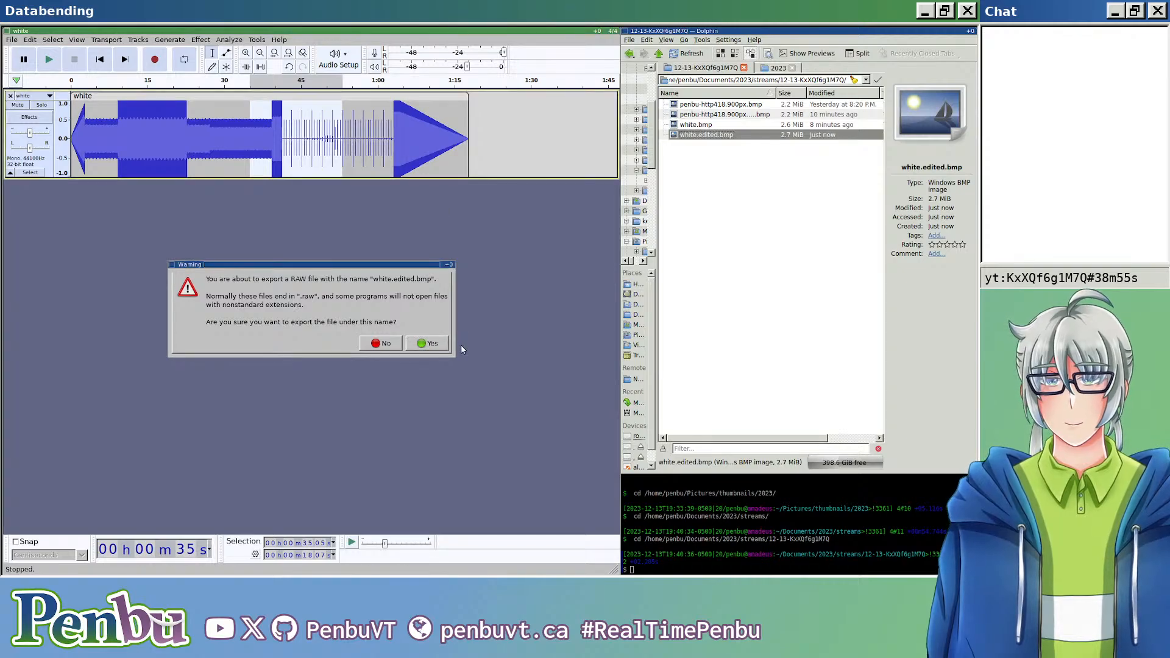
pyautogui.click(436, 340)
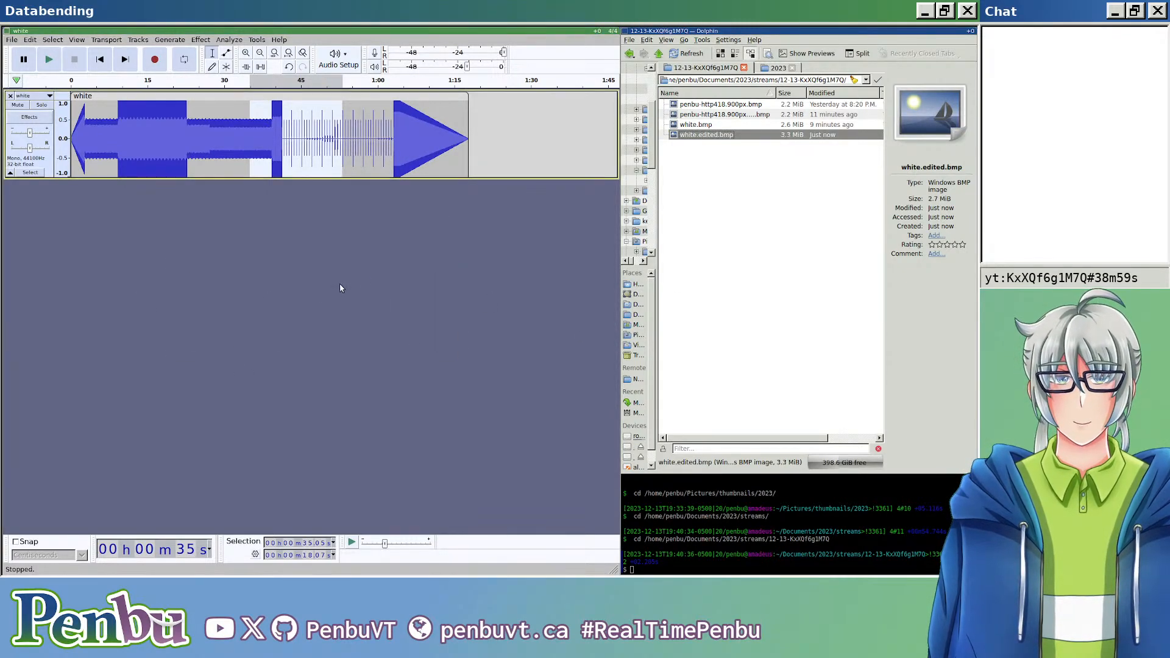
# Step: Check the inverted white.edited.bmp in the viewer, close it, and undo both the Invert and the earlier Wahwah
pyautogui.doubleClick(721, 136)
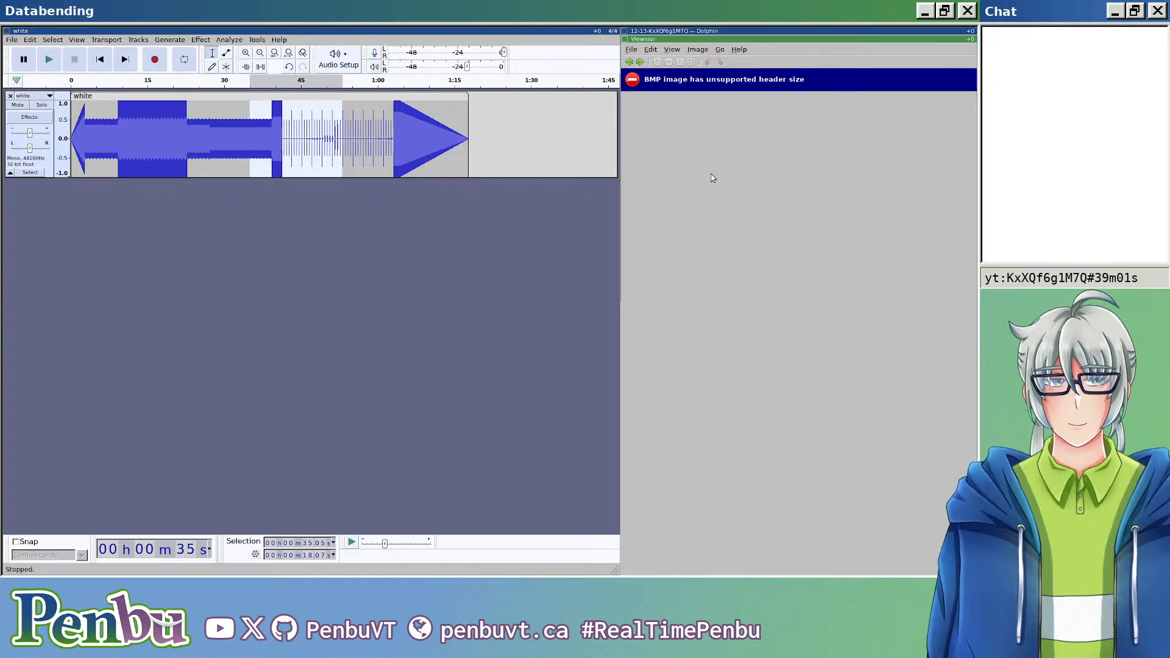
pyautogui.hotkey('ctrl', 'q')
pyautogui.click(379, 259)
pyautogui.hotkey('ctrl', 'z')
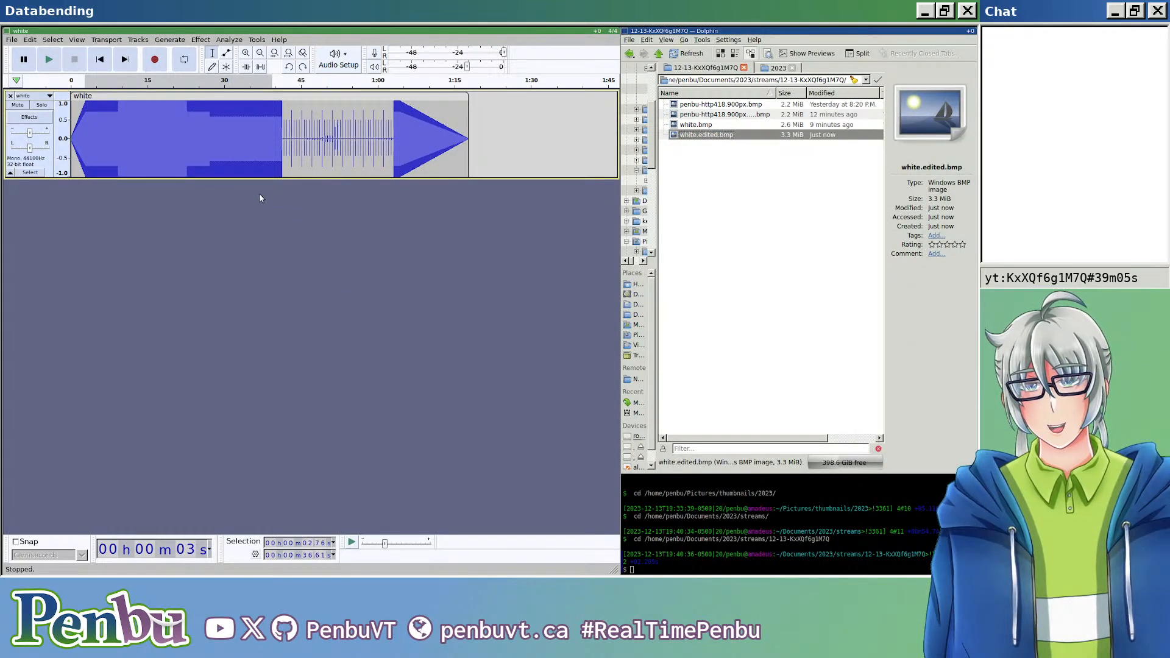
# Step: Export the restored track as white.edited.bmp in header-less RAW with U-Law encoding, replacing the file, and check it in the viewer
pyautogui.hotkey('ctrl', 'shift', 'e')
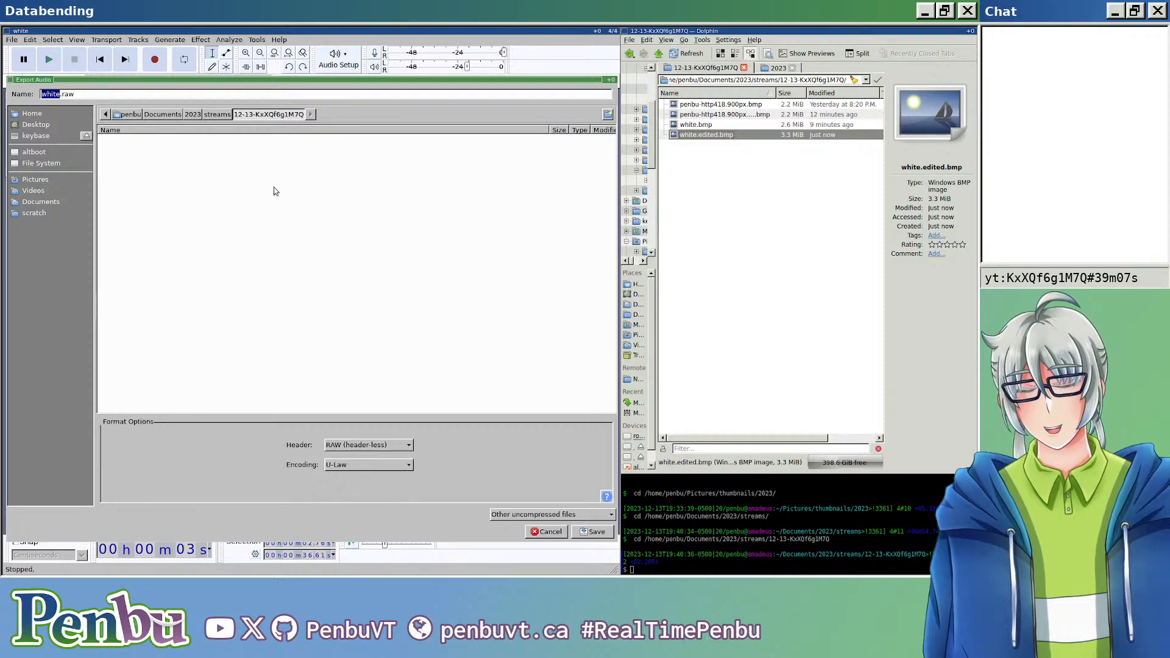
pyautogui.press('Delete')
pyautogui.press('Delete')
pyautogui.press('Delete')
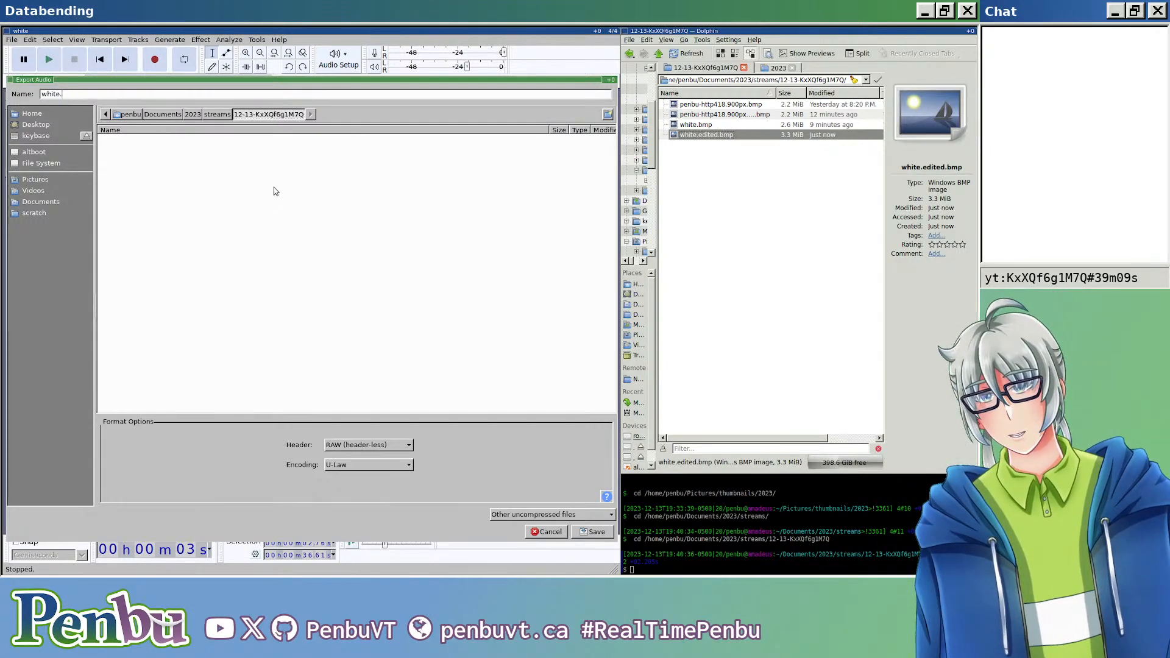
pyautogui.write('edited.bmp')
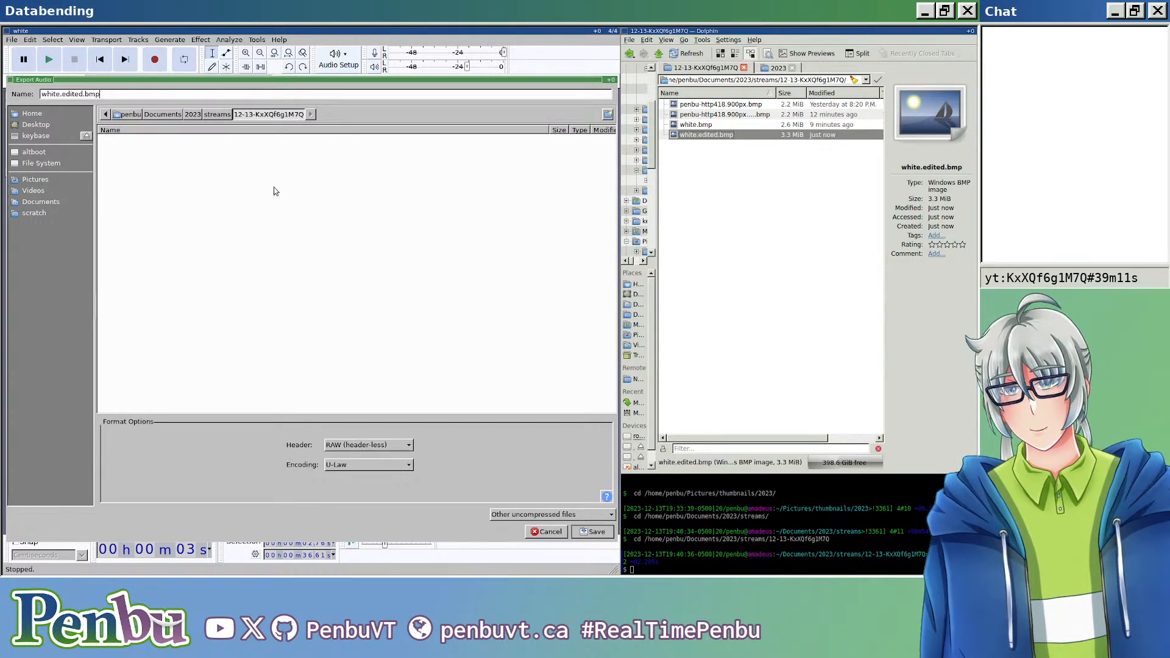
pyautogui.press('Return')
pyautogui.press('Return')
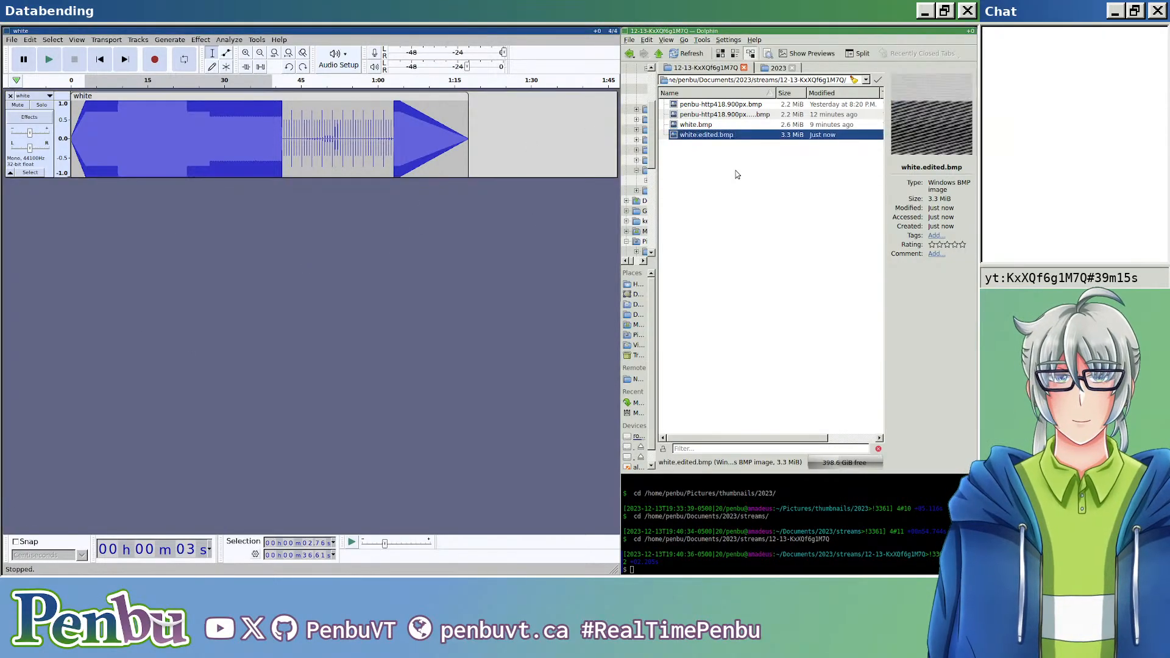
pyautogui.doubleClick(750, 135)
pyautogui.press('Escape')
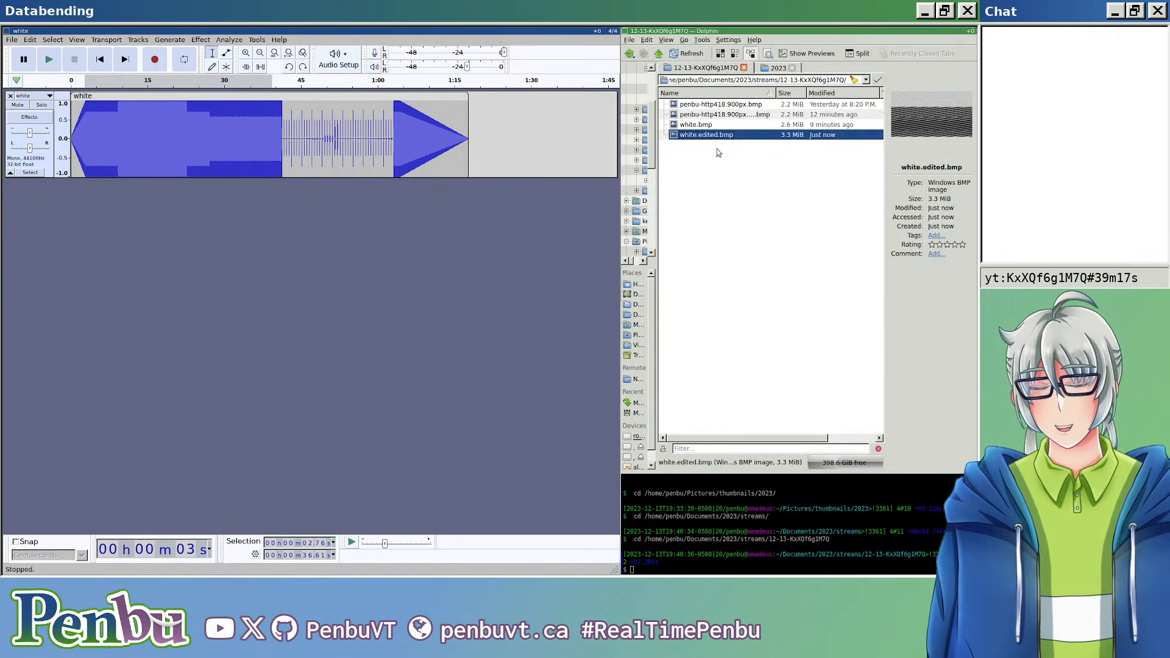
# Step: Invert about 64 s of the track starting at about 7 s
pyautogui.scroll(4, 209, 191)
pyautogui.hscroll(-5, 210, 191)
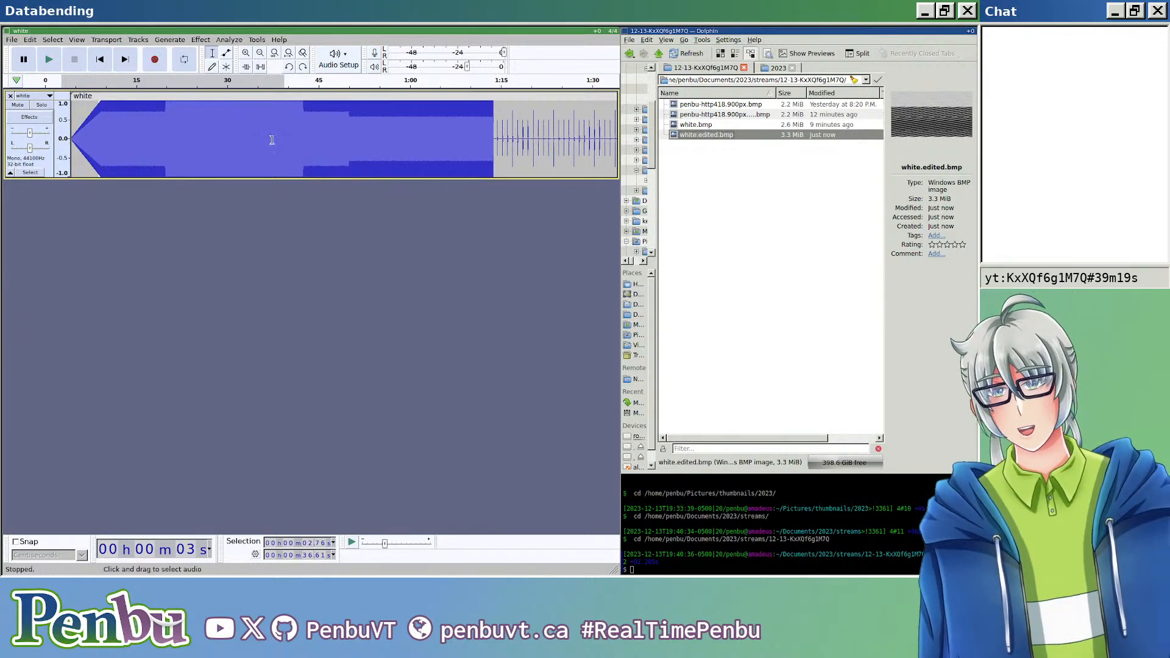
pyautogui.scroll(-1, 284, 135)
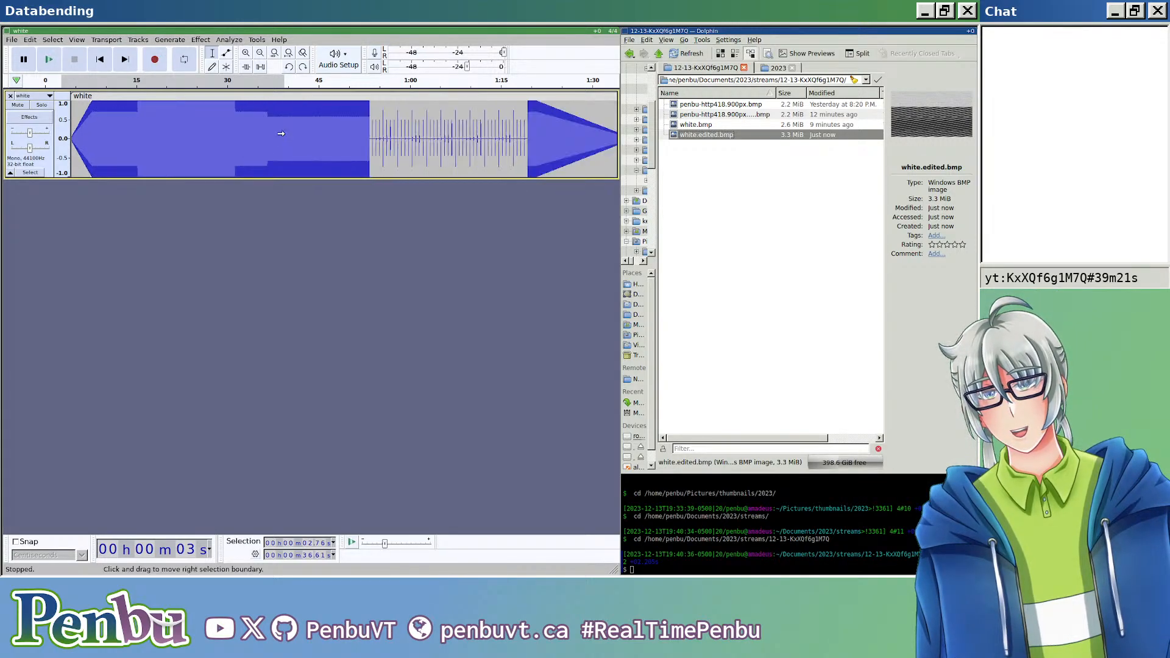
pyautogui.scroll(3, 196, 130)
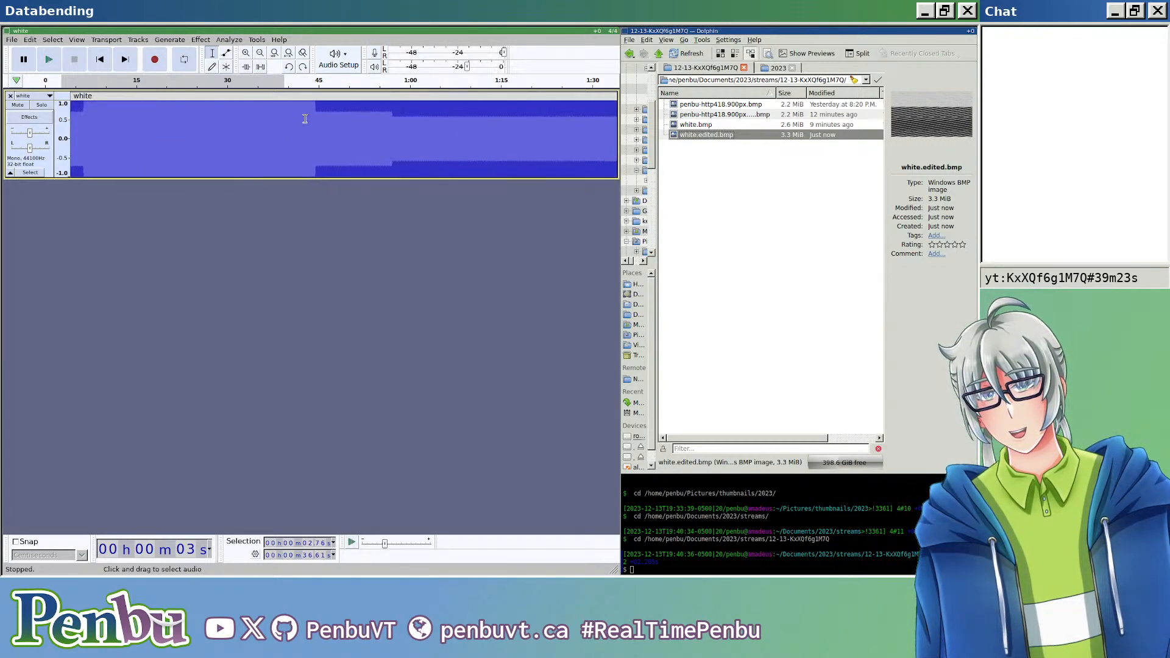
pyautogui.scroll(-1, 304, 142)
pyautogui.moveTo(253, 122); pyautogui.dragTo(496, 131)
pyautogui.click(217, 129)
pyautogui.moveTo(122, 128); pyautogui.dragTo(585, 135)
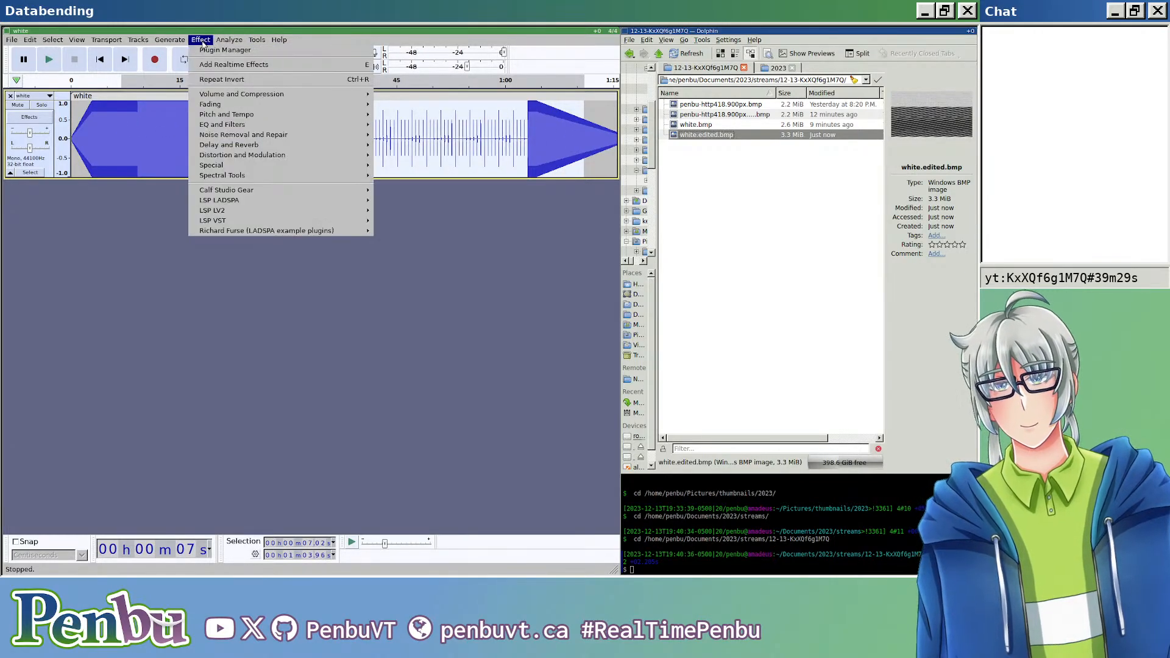
pyautogui.moveTo(255, 169)
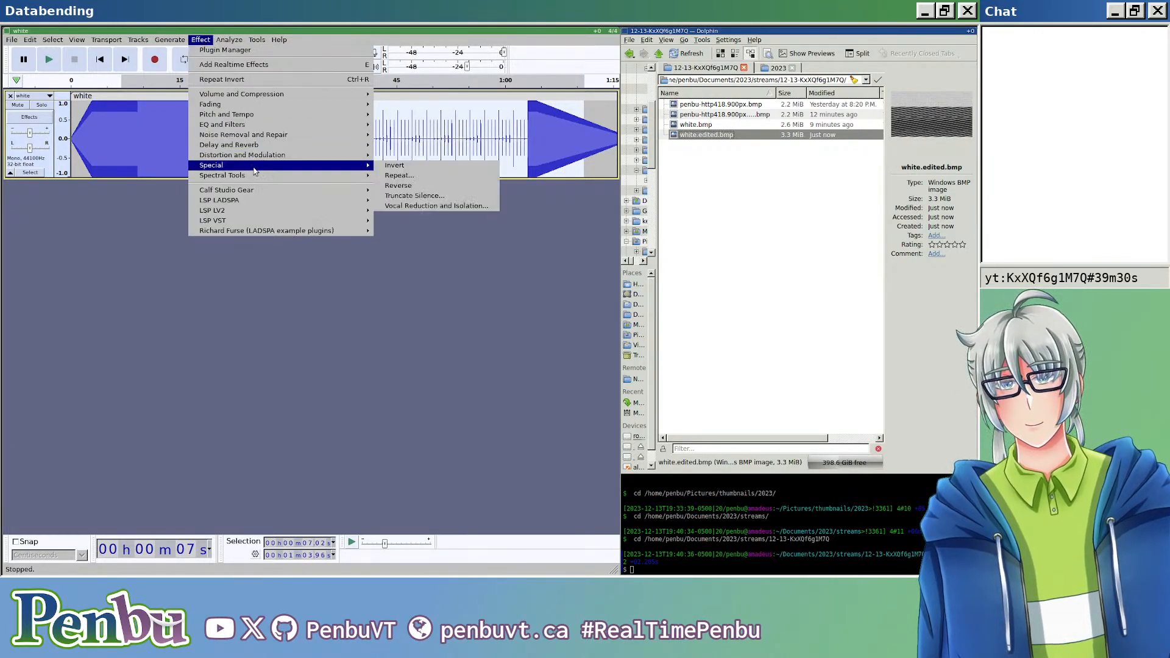
pyautogui.click(415, 170)
# Step: Invert about 11.9 s of the track starting at about 14.5 s
pyautogui.moveTo(176, 131); pyautogui.dragTo(262, 130)
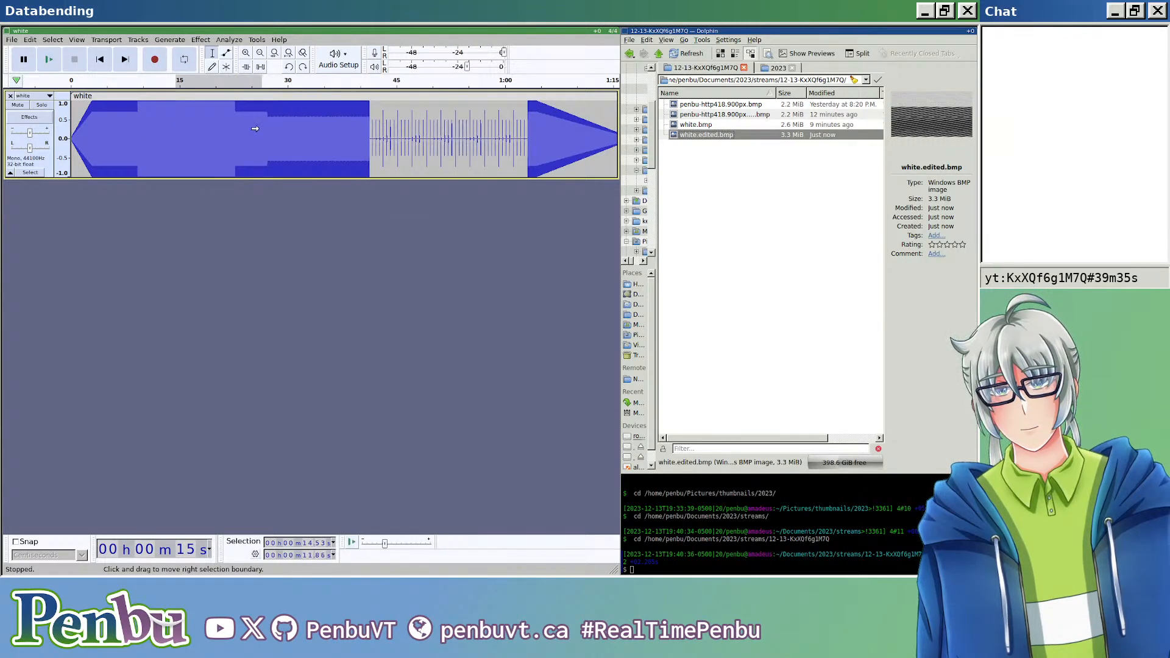
pyautogui.click(201, 39)
pyautogui.moveTo(351, 166)
pyautogui.click(395, 166)
# Step: Invert about 11.2 s of the track starting at about 56.9 s
pyautogui.moveTo(483, 131); pyautogui.dragTo(563, 132)
pyautogui.click(227, 39)
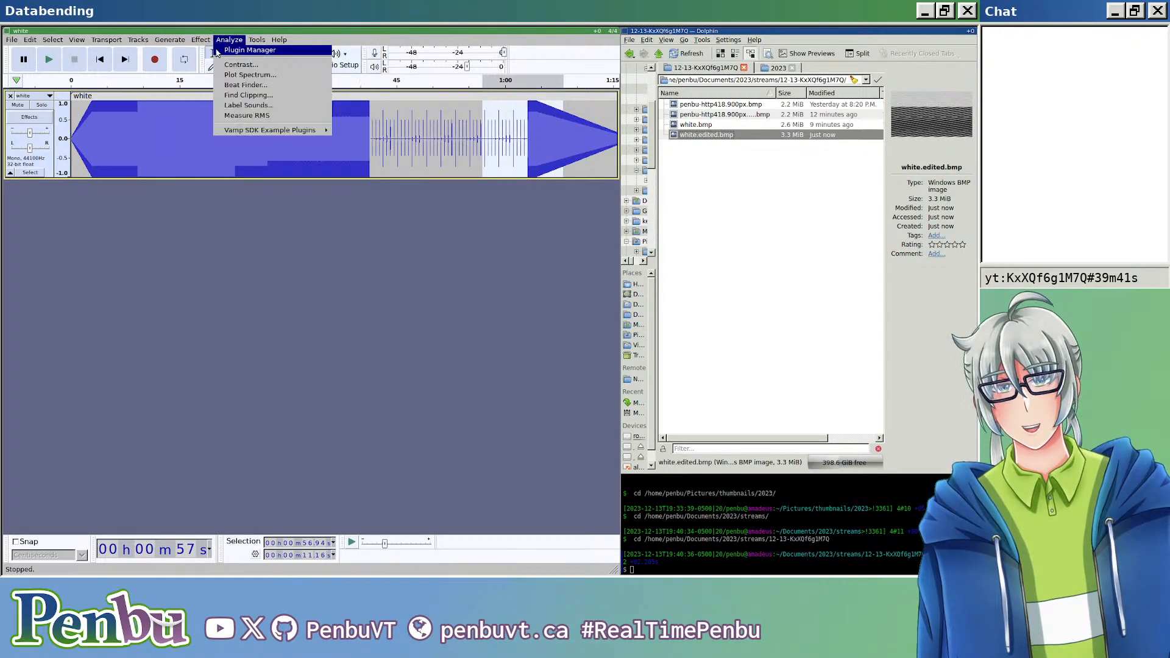
pyautogui.moveTo(201, 39)
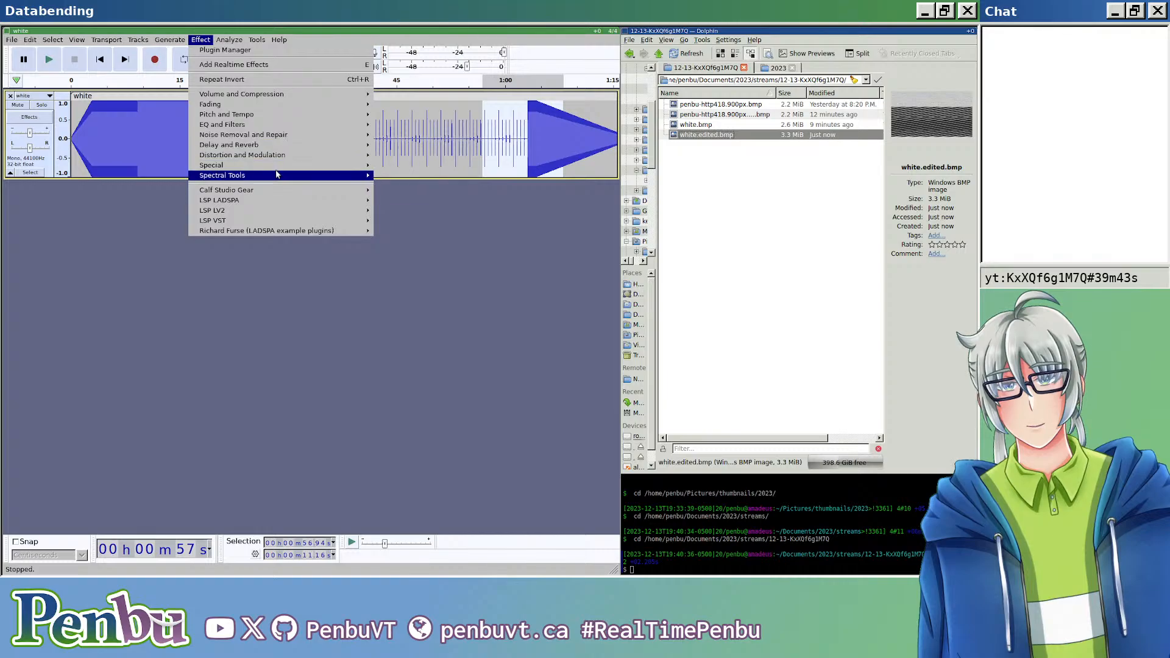
pyautogui.moveTo(277, 165)
pyautogui.click(396, 165)
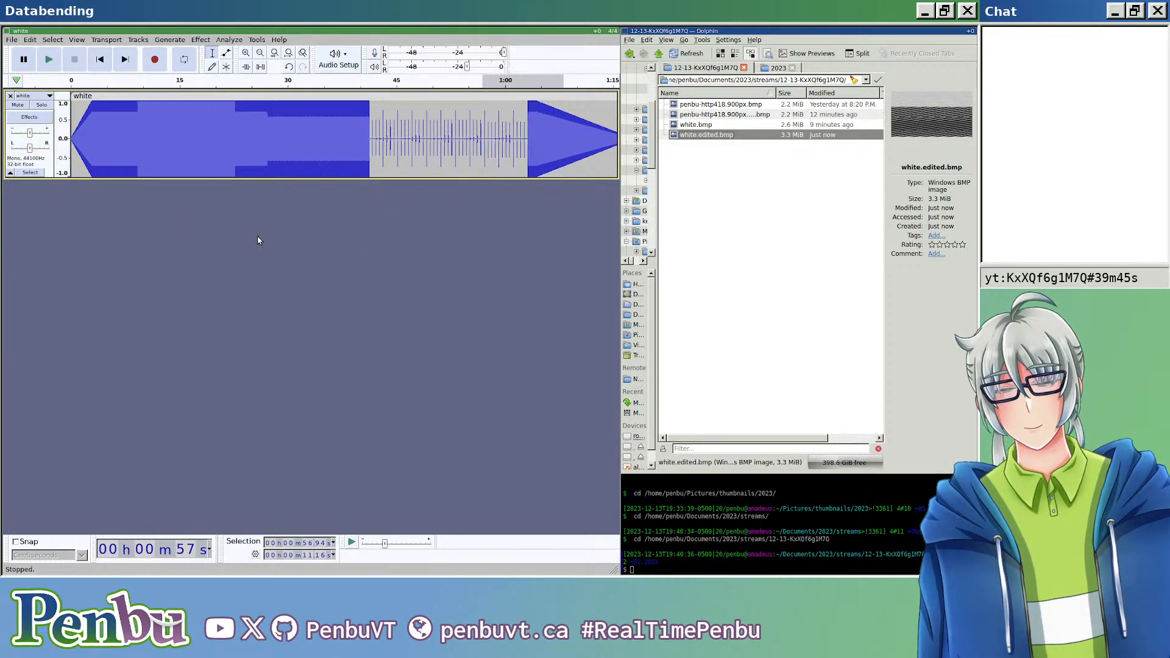
# Step: Export the track over white.edited.bmp as header-less RAW with U-Law encoding, check the image in the viewer, and close it
pyautogui.hotkey('ctrl', 'shift', 'e')
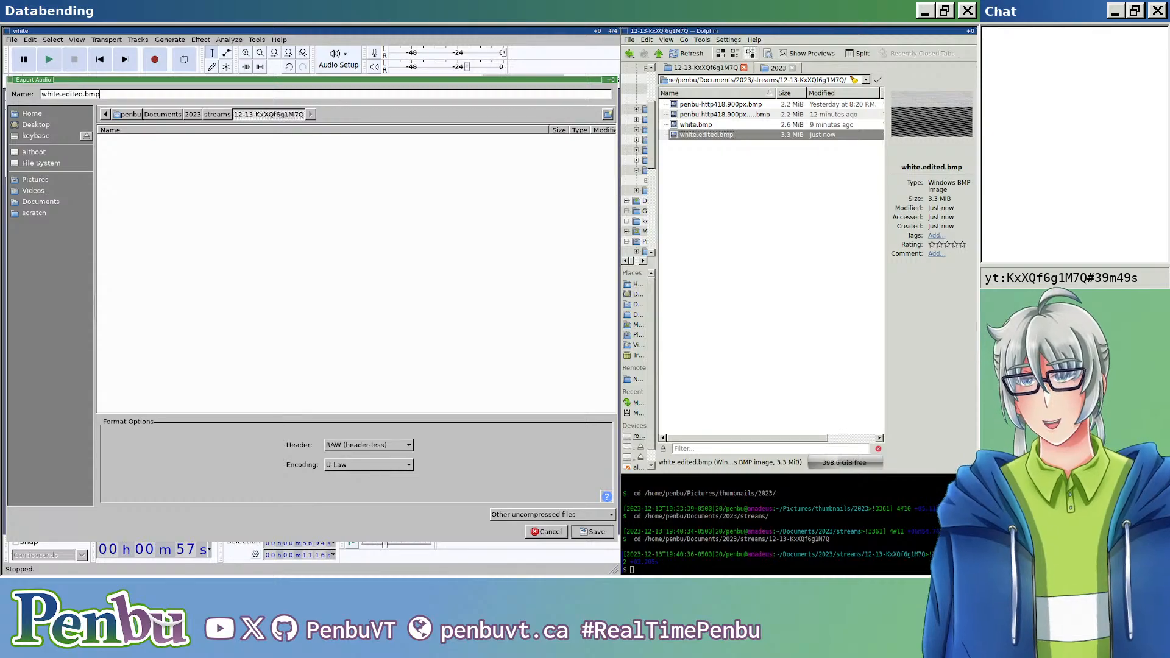
pyautogui.press('Return')
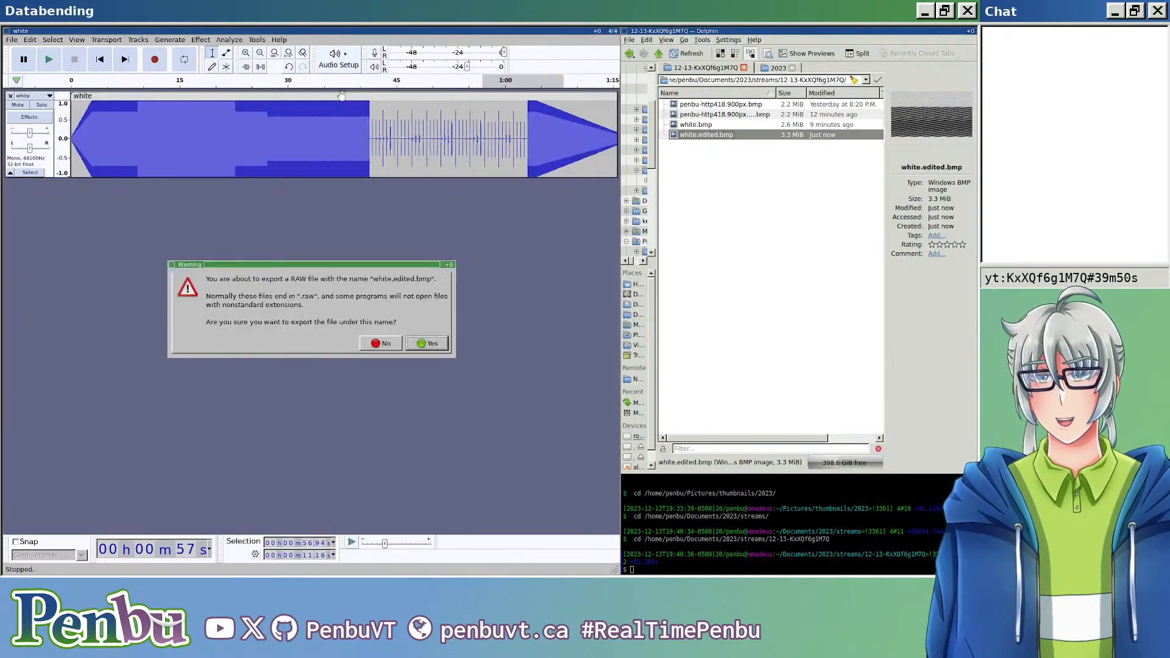
pyautogui.click(433, 345)
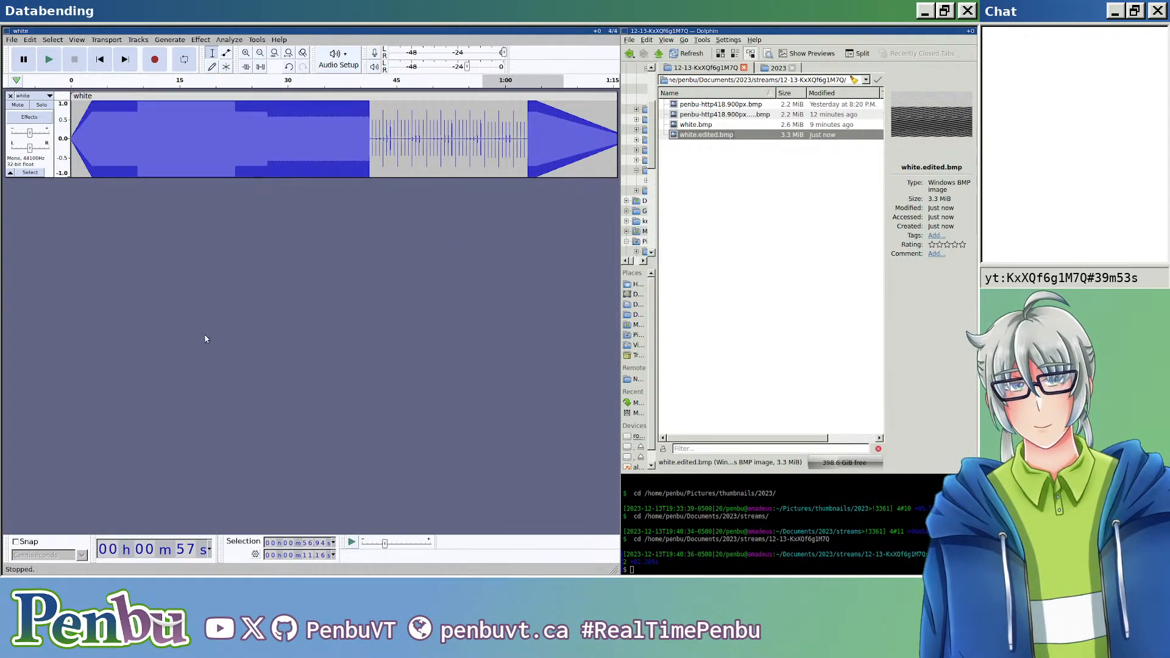
pyautogui.click(692, 262)
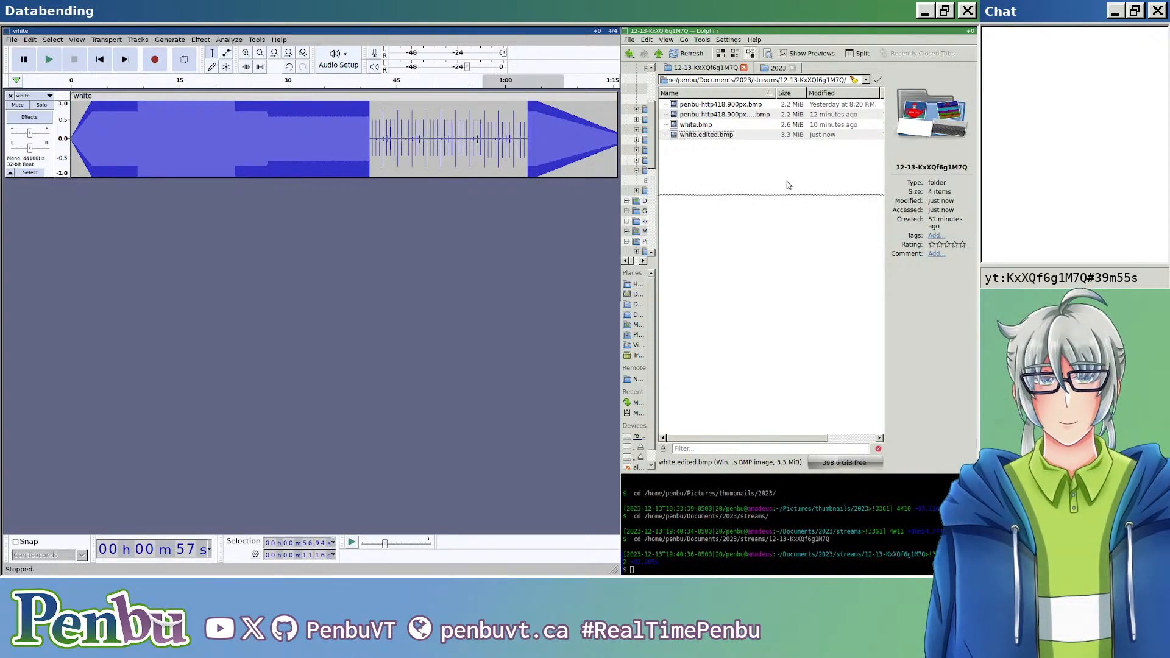
pyautogui.doubleClick(707, 135)
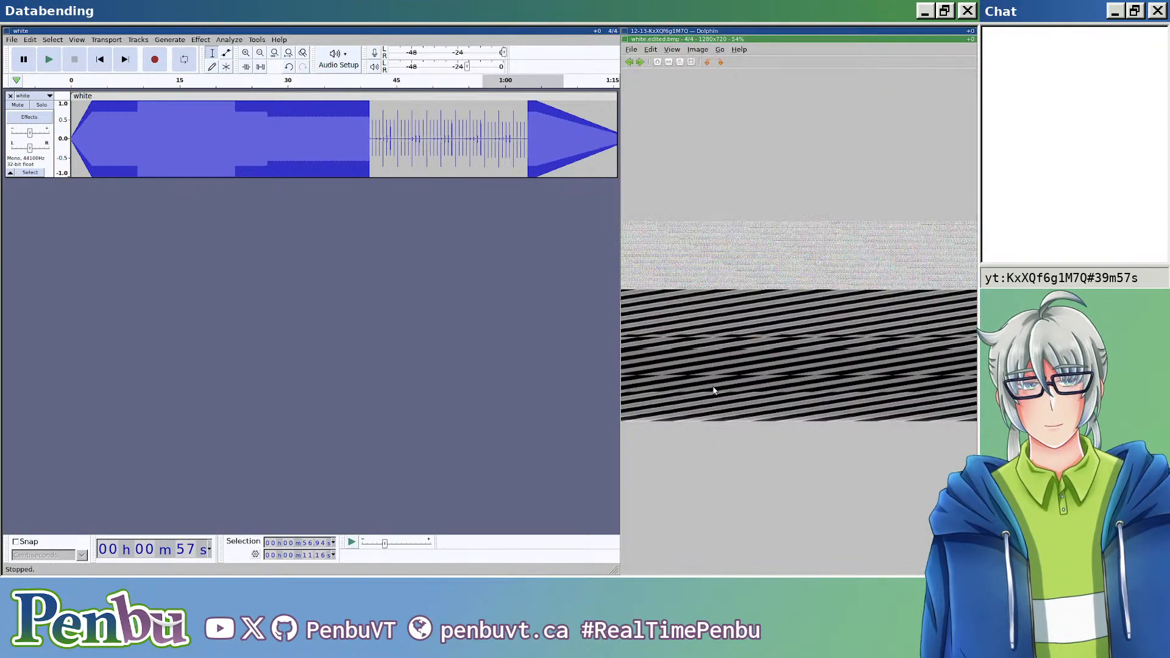
pyautogui.press('Escape')
pyautogui.moveTo(211, 145); pyautogui.dragTo(360, 145)
pyautogui.click(200, 42)
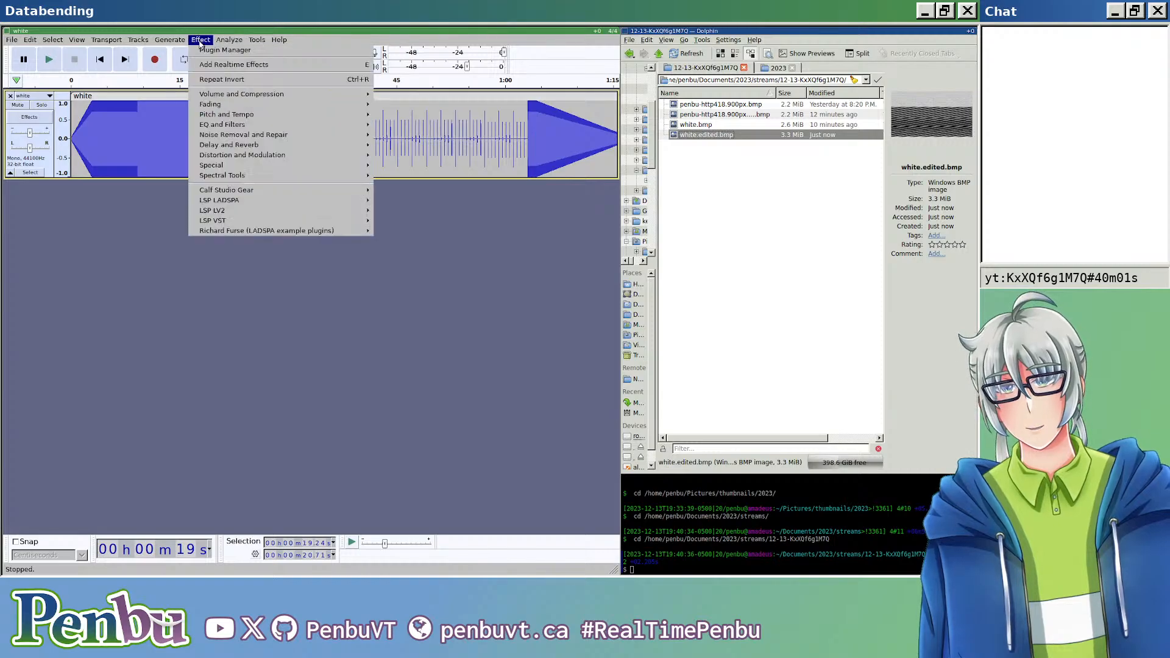
pyautogui.moveTo(279, 169)
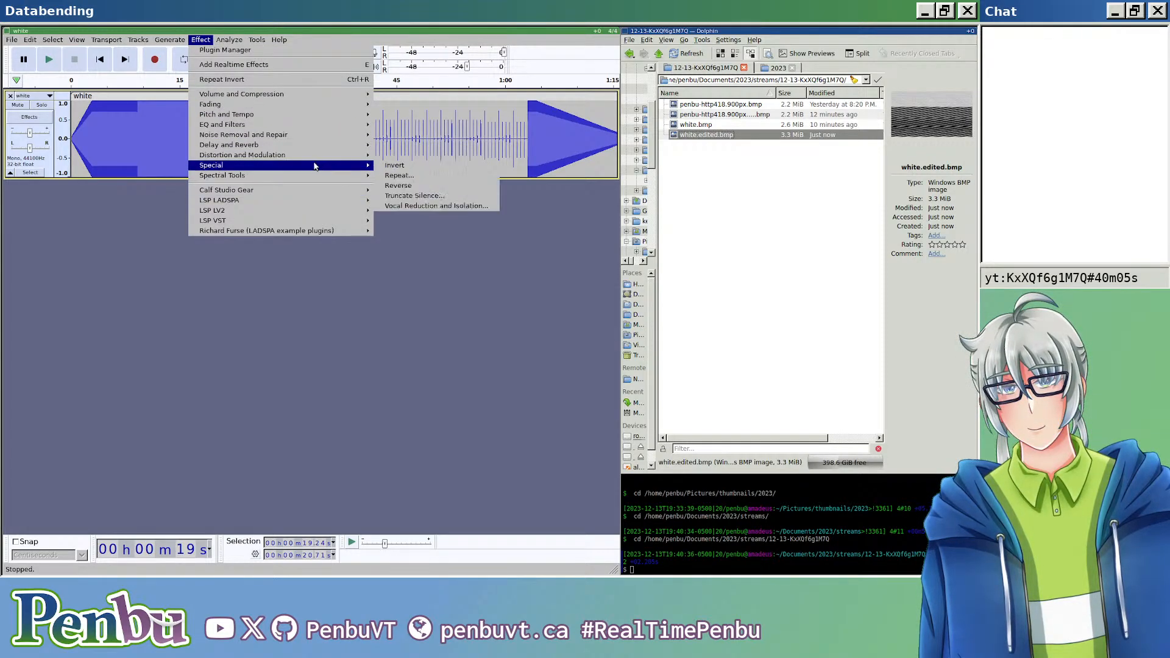
pyautogui.click(177, 245)
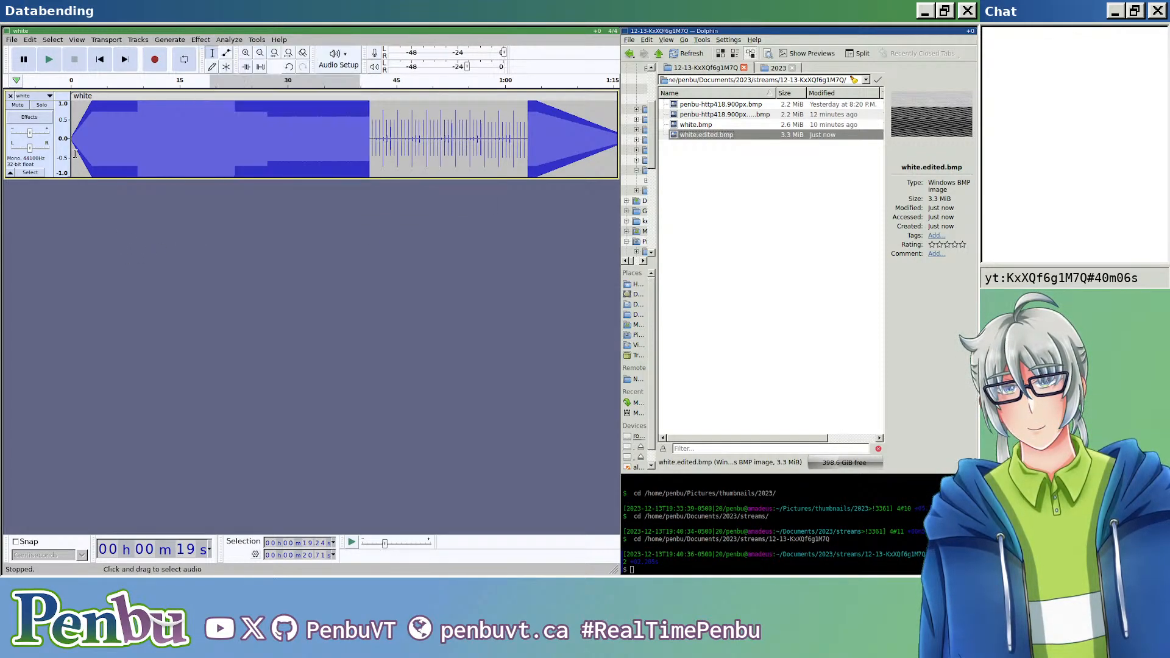
# Step: Switch the white track's display from waveform to spectrogram
pyautogui.click(49, 97)
pyautogui.click(43, 190)
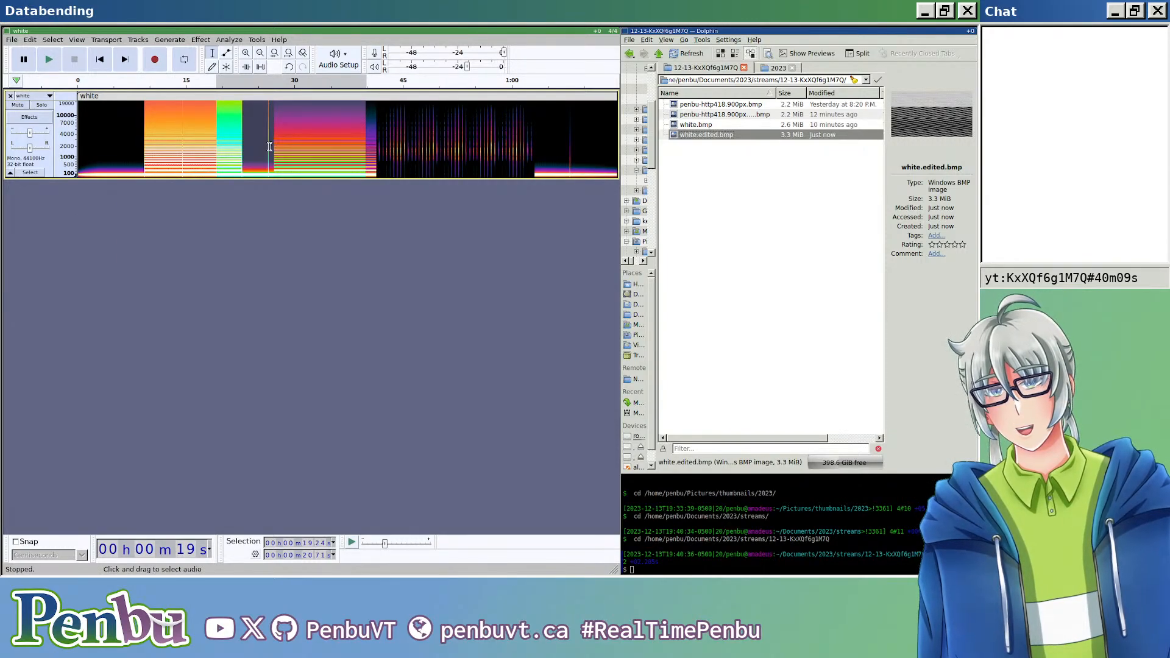
pyautogui.keyDown('ctrl'); pyautogui.scroll(1, 346, 177); pyautogui.keyUp('ctrl')
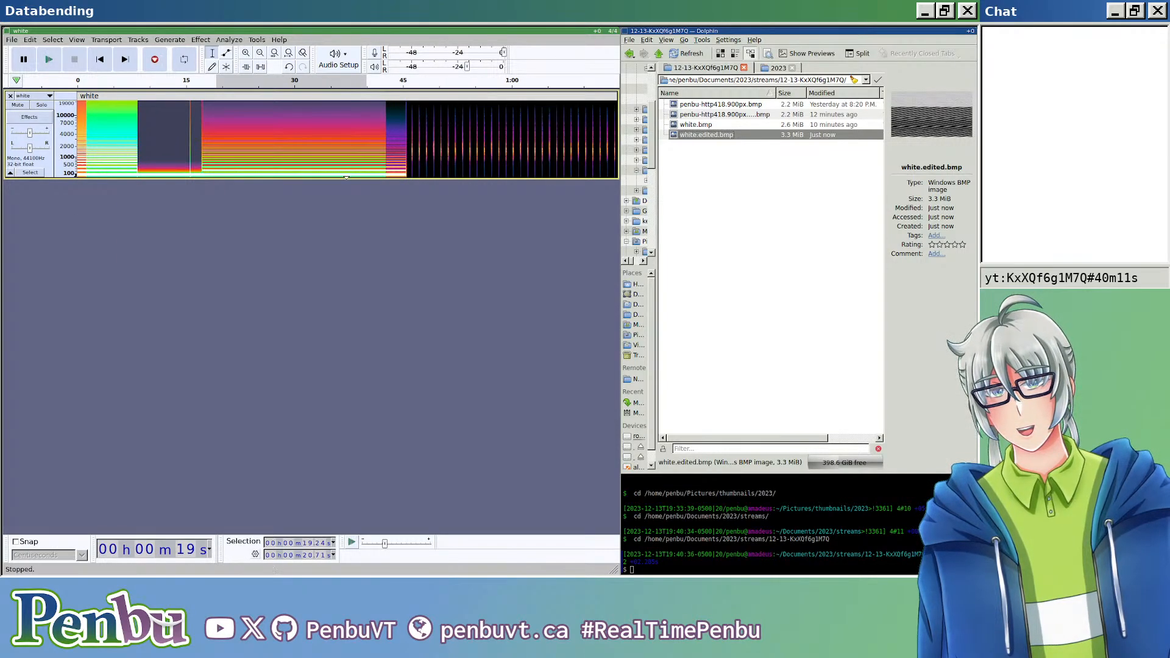
pyautogui.keyDown('ctrl'); pyautogui.scroll(-3, 347, 177); pyautogui.keyUp('ctrl')
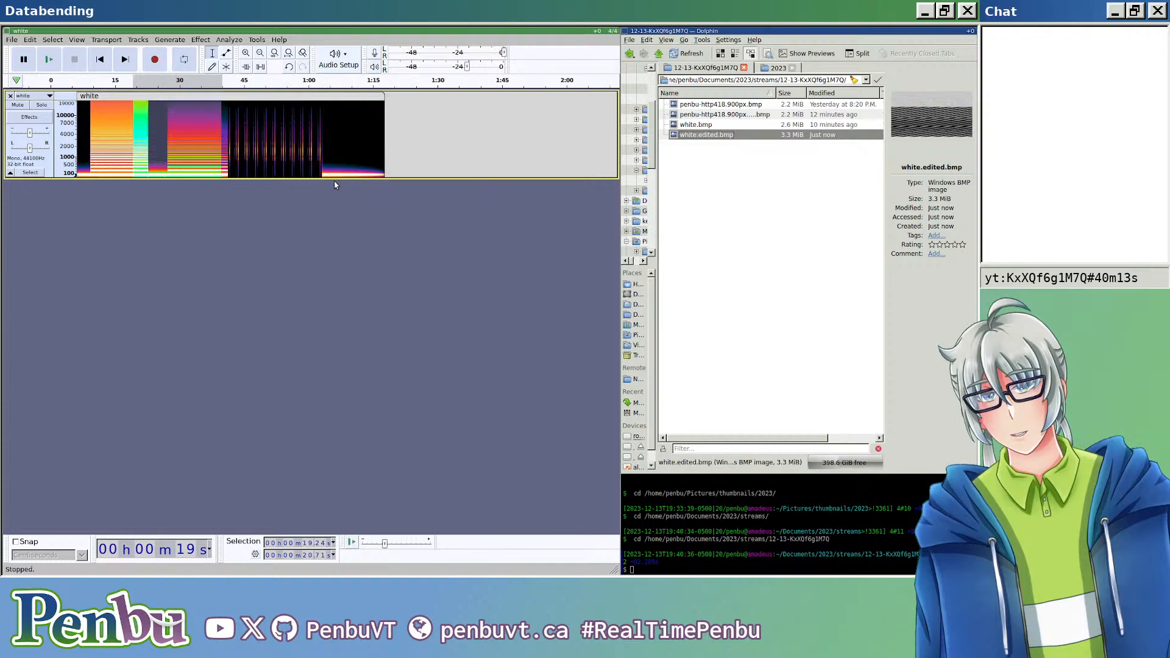
pyautogui.keyDown('ctrl'); pyautogui.scroll(3, 334, 182); pyautogui.keyUp('ctrl')
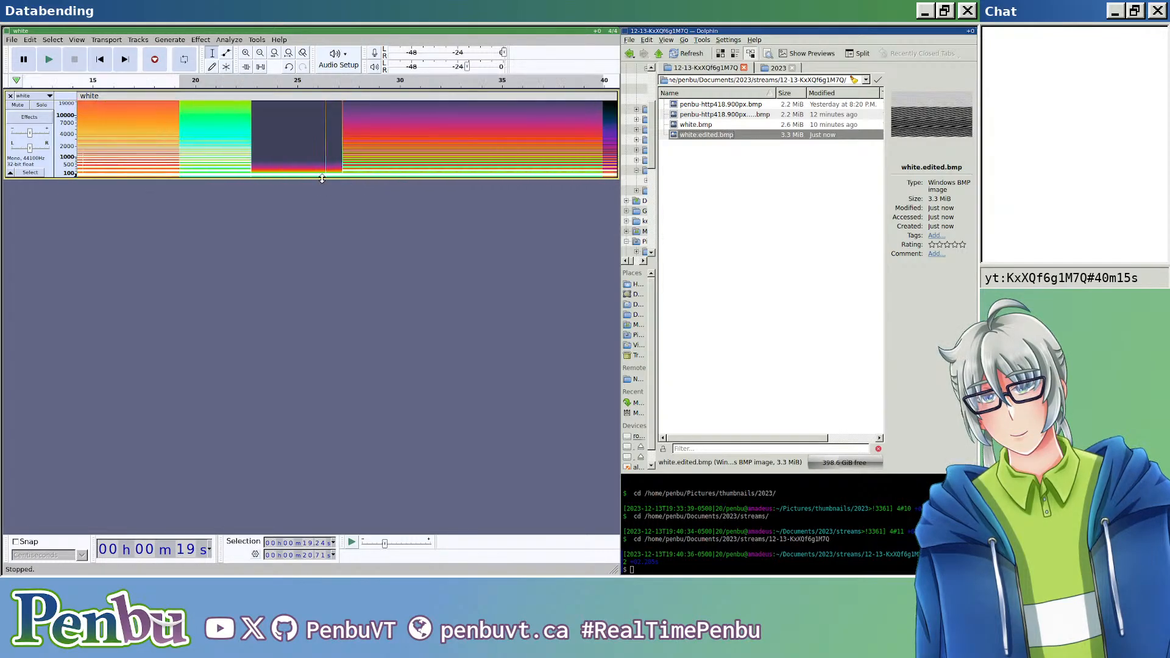
pyautogui.hscroll(-3, 323, 163)
pyautogui.hscroll(-2, 209, 153)
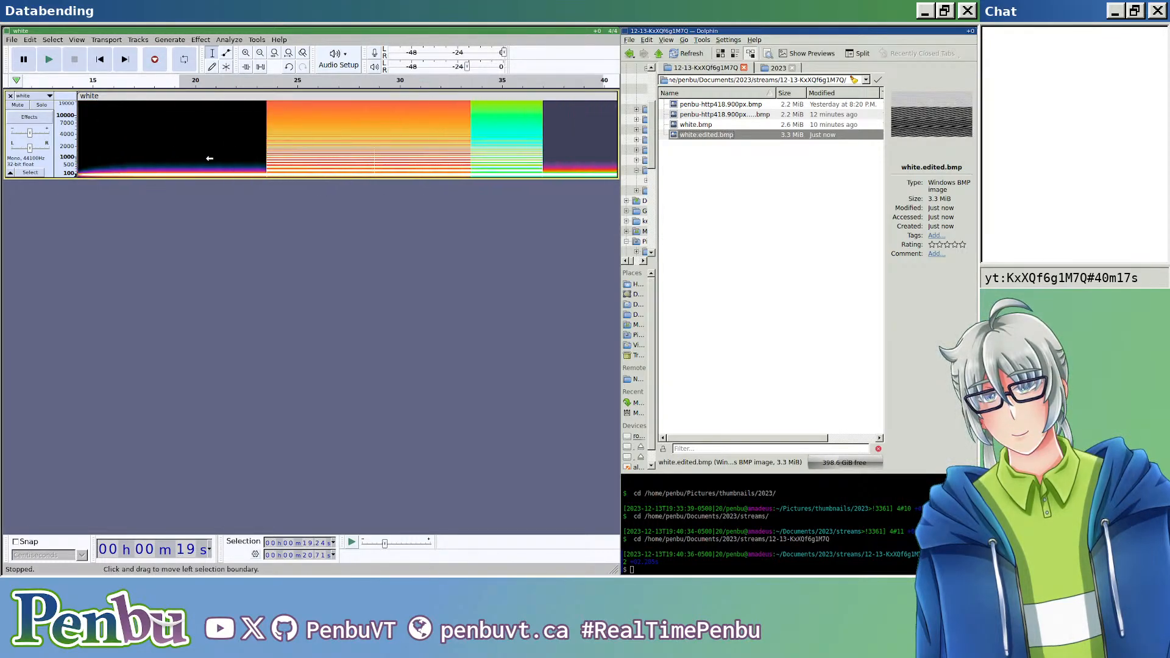
# Step: Enlarge the track's height and apply Spectral Delete to about 5.5 s from about 7.8 s, within roughly 2000 to 4700 Hz
pyautogui.moveTo(236, 143); pyautogui.dragTo(350, 136)
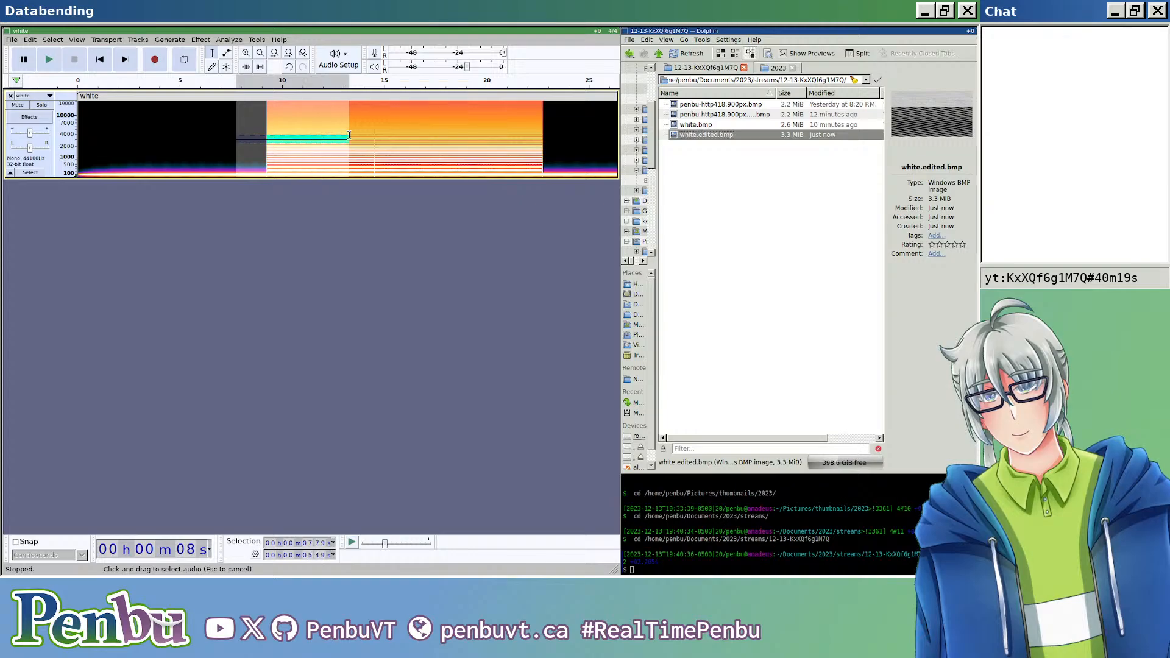
pyautogui.click(227, 40)
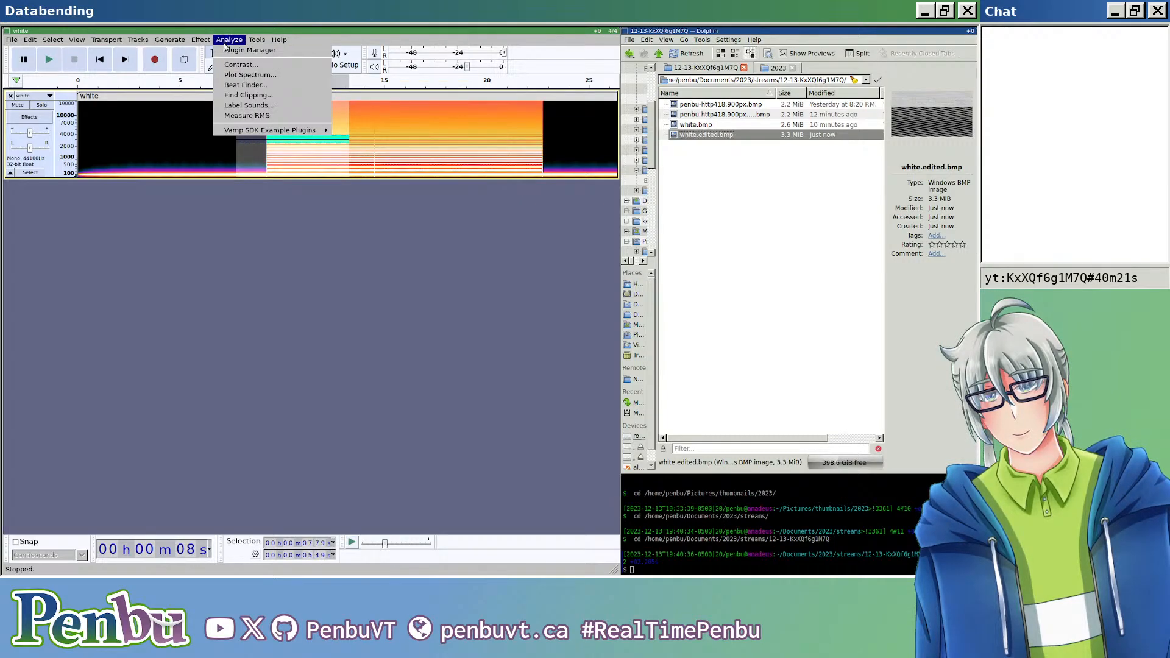
pyautogui.moveTo(201, 41)
pyautogui.moveTo(341, 166)
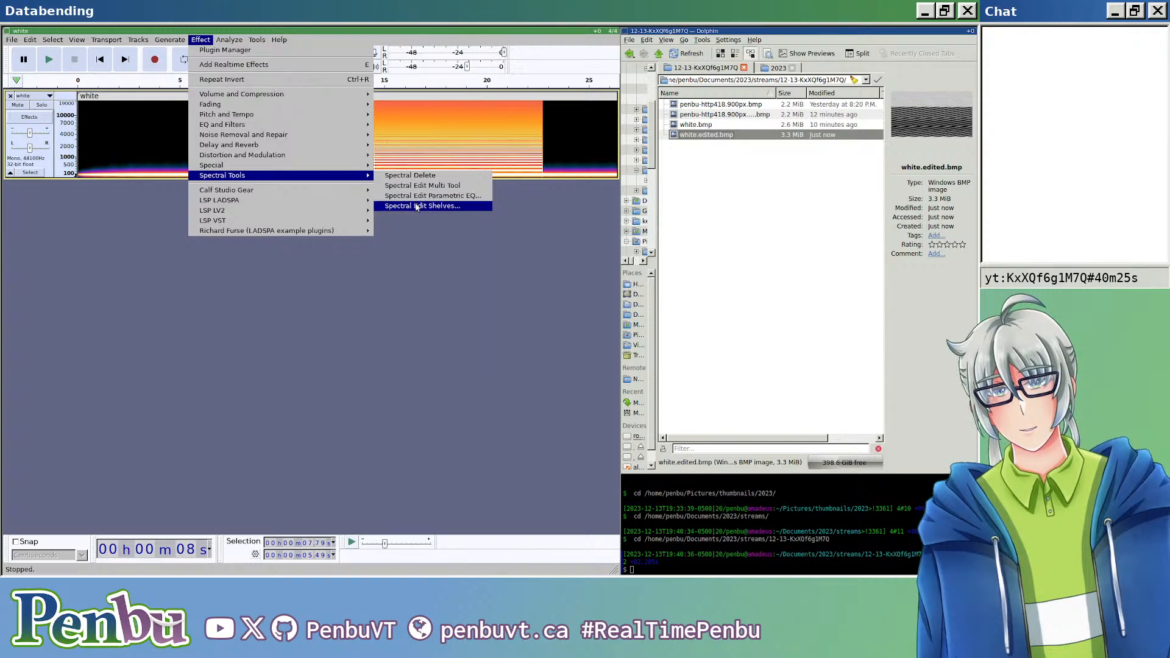
pyautogui.click(136, 192)
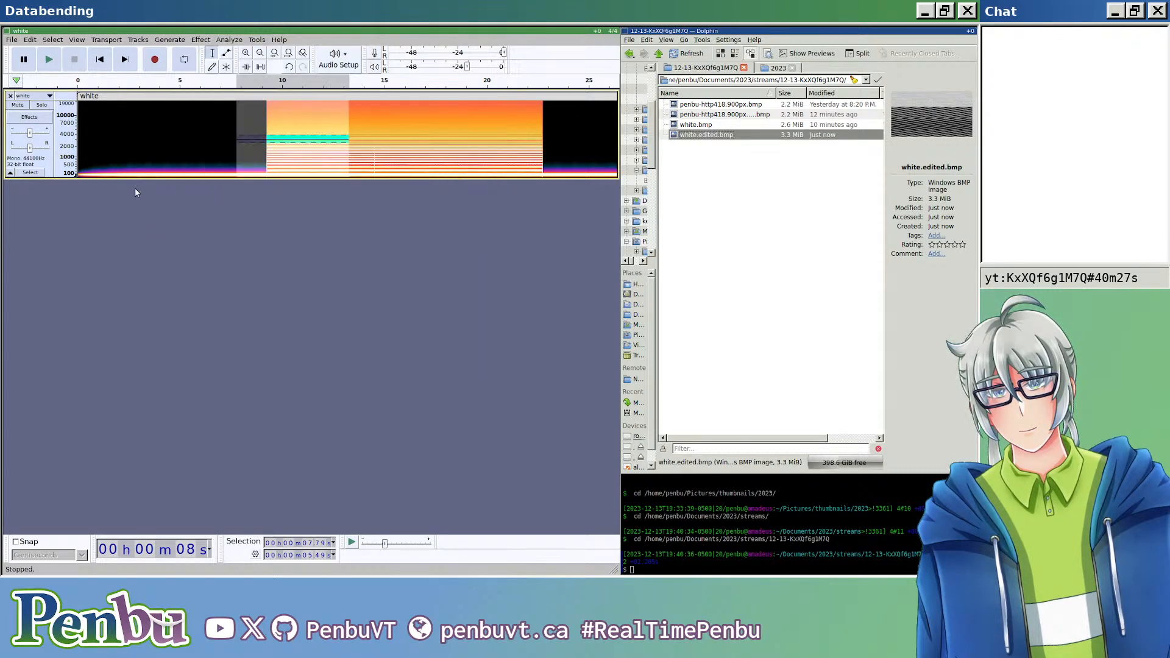
pyautogui.moveTo(136, 177); pyautogui.dragTo(120, 413)
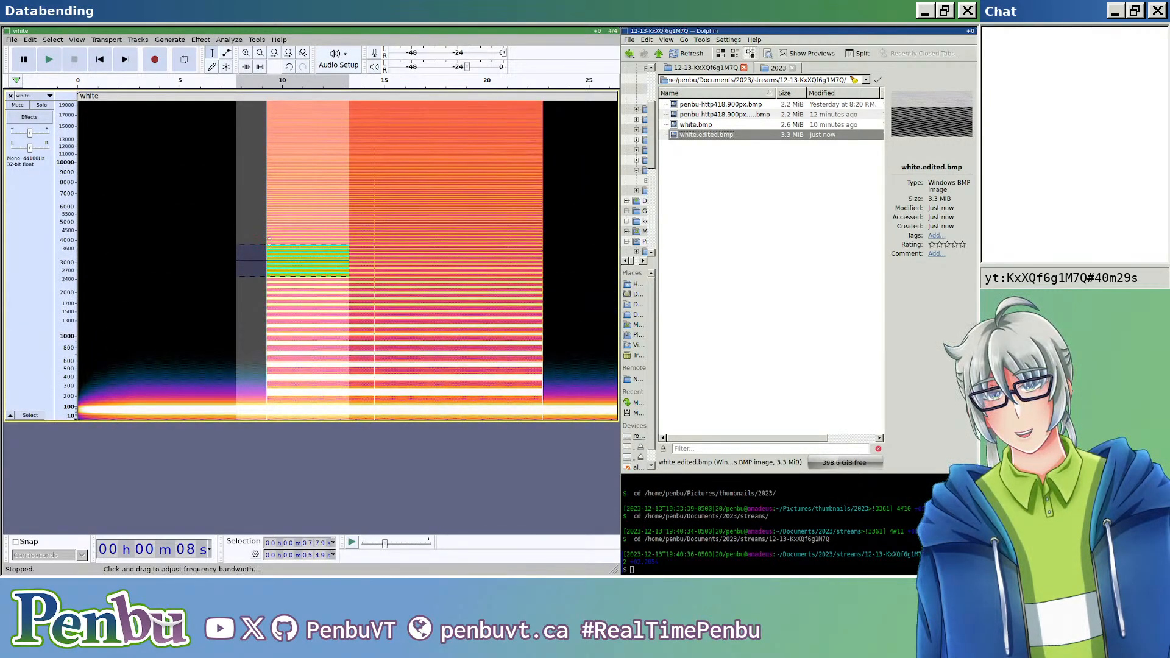
pyautogui.moveTo(288, 244)
pyautogui.mouseDown()
pyautogui.moveTo(289, 205)
pyautogui.moveTo(286, 226)
pyautogui.mouseUp()
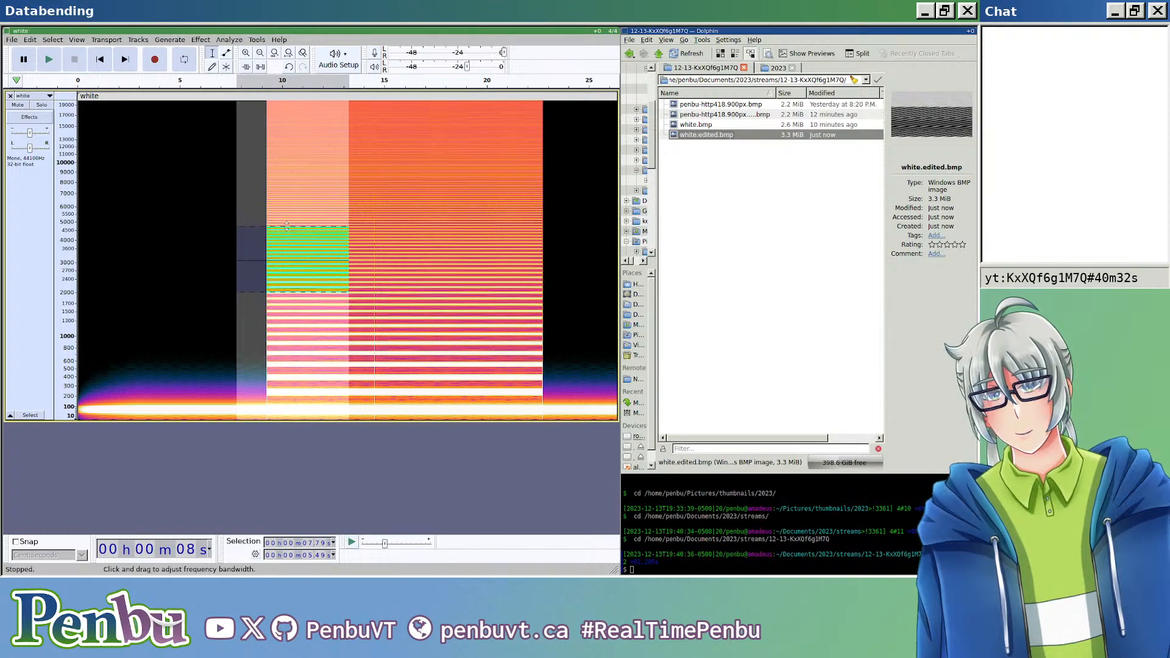
pyautogui.click(229, 39)
pyautogui.moveTo(200, 39)
pyautogui.moveTo(318, 176)
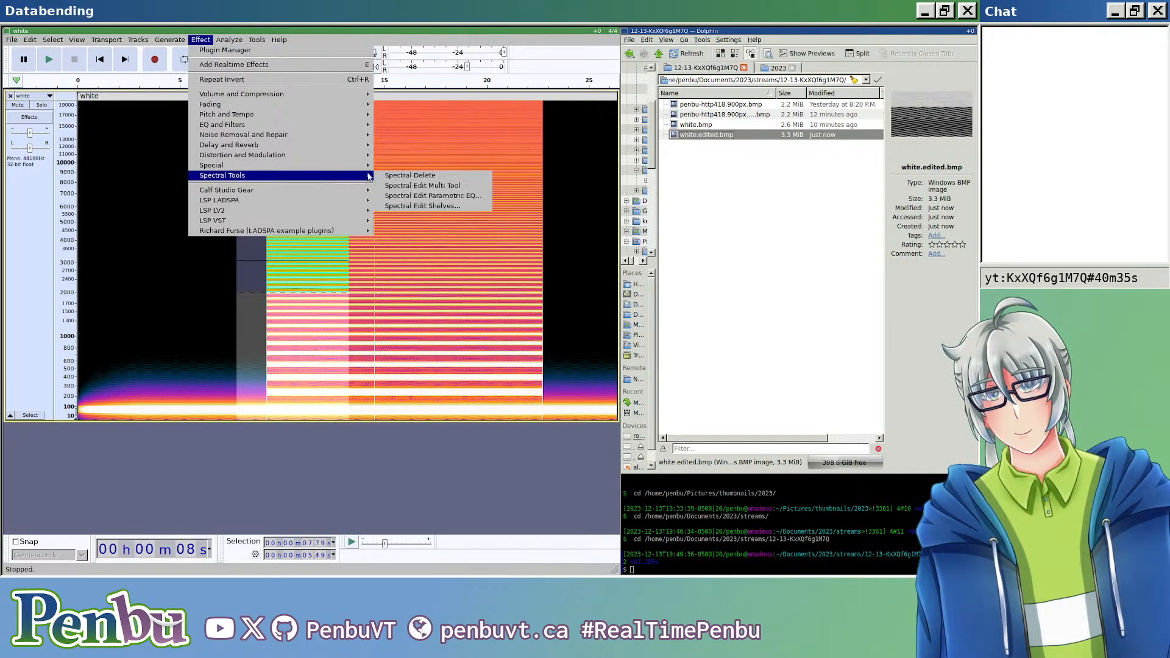
pyautogui.click(403, 176)
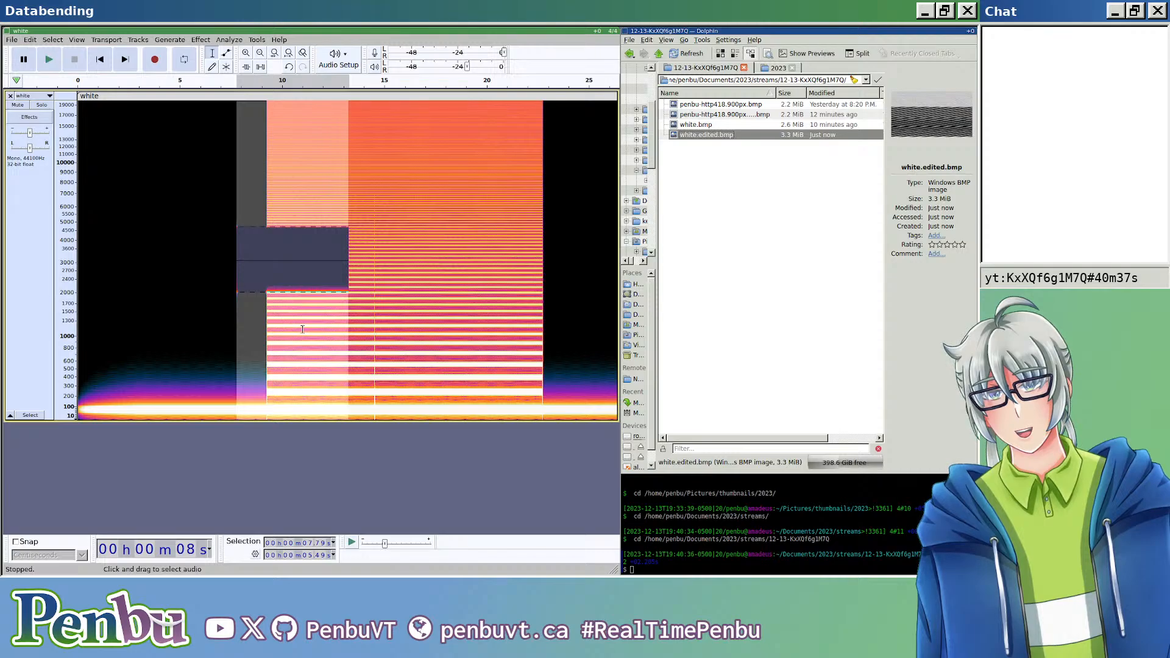
# Step: Apply Spectral Delete to about 13.3 s starting at about 39.5 s, within roughly 250 to 1150 Hz
pyautogui.hscroll(20, 303, 330)
pyautogui.moveTo(175, 325); pyautogui.dragTo(446, 391)
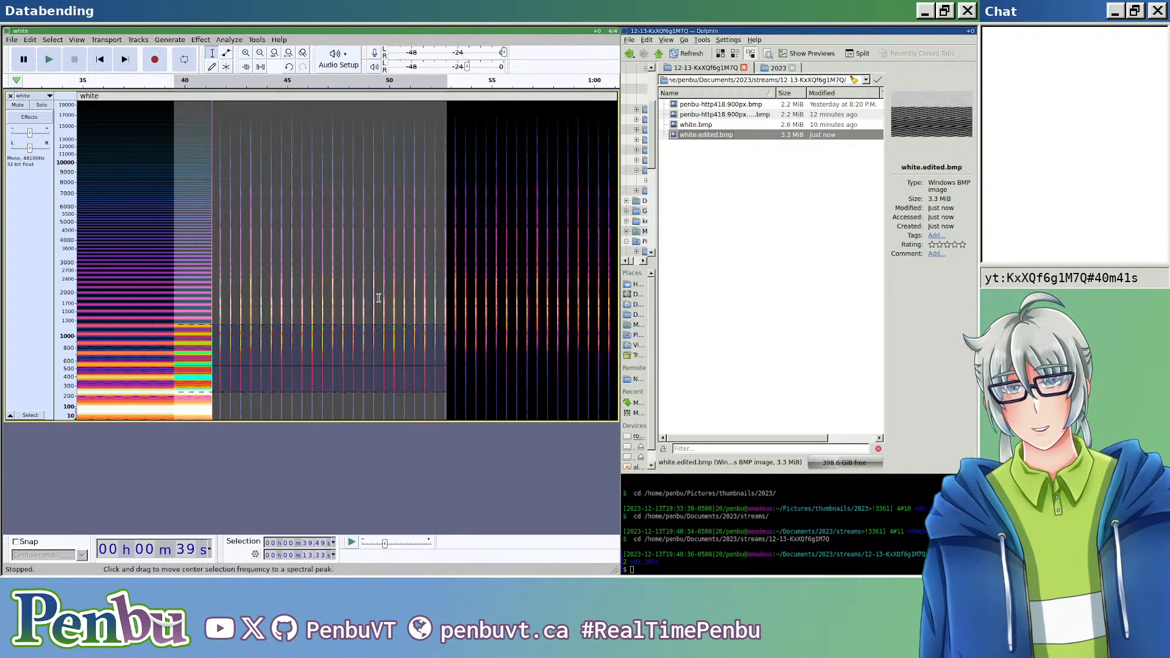
pyautogui.click(240, 42)
pyautogui.moveTo(200, 40)
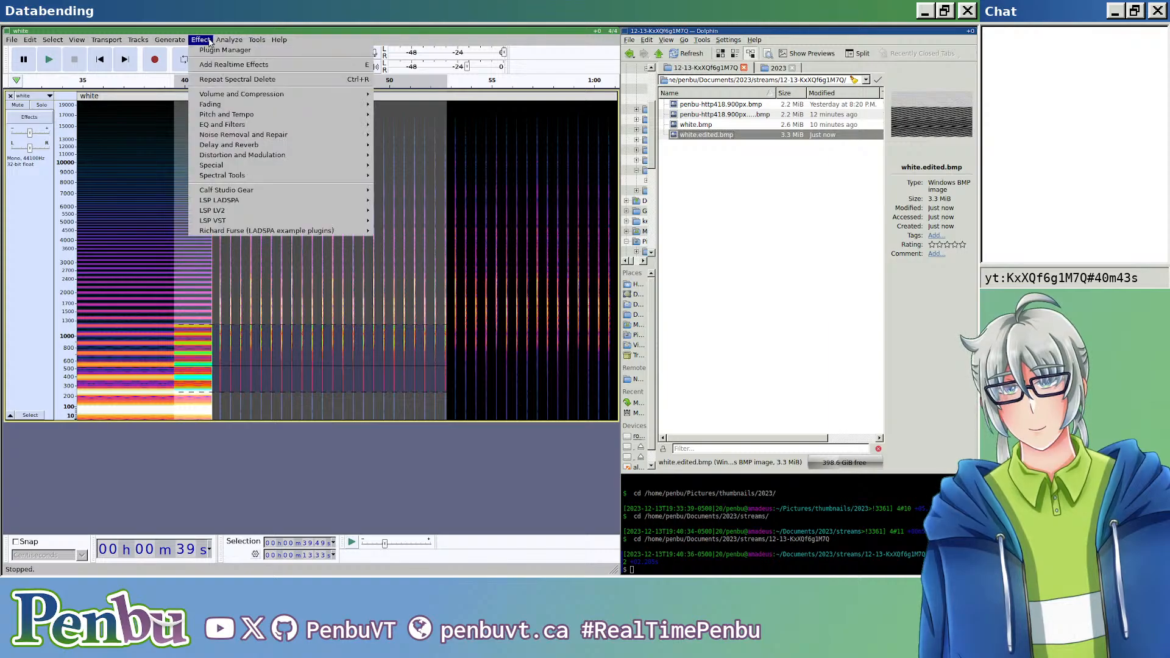
pyautogui.moveTo(341, 176)
pyautogui.click(398, 177)
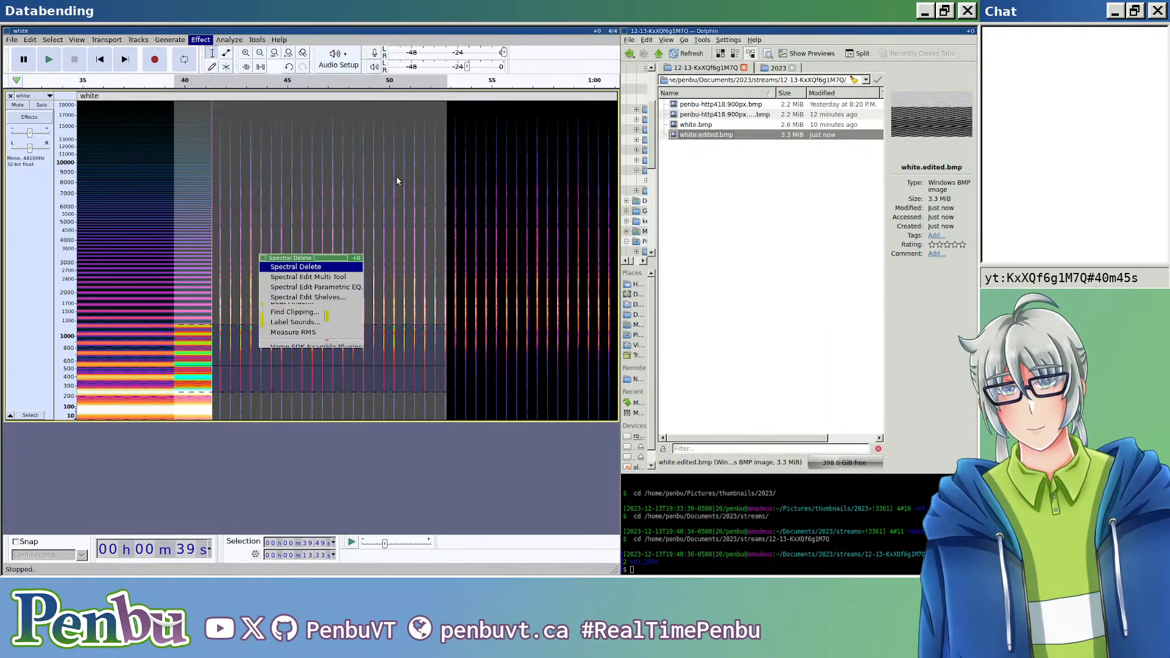
# Step: Apply Spectral Delete to about 10.2 s starting at about 19 s, within roughly 11,000 to 17,000 Hz
pyautogui.hscroll(5, 366, 338)
pyautogui.hscroll(3, 366, 337)
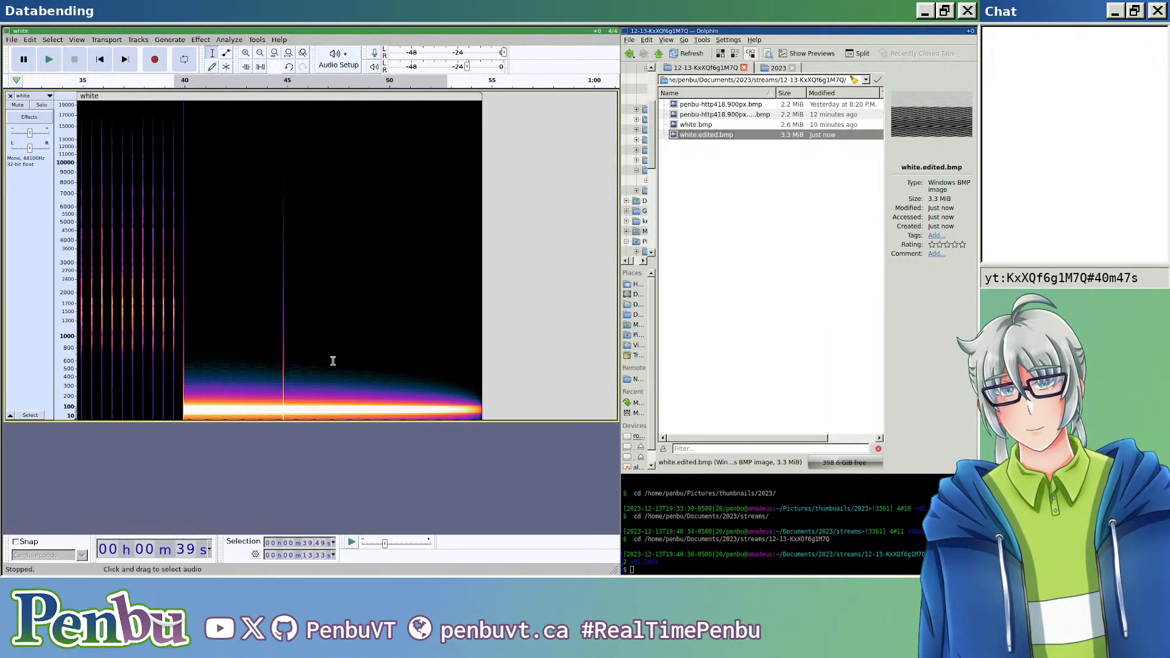
pyautogui.hscroll(-5, 237, 332)
pyautogui.hscroll(-10, 338, 183)
pyautogui.hscroll(-8, 333, 189)
pyautogui.moveTo(370, 113); pyautogui.dragTo(579, 155)
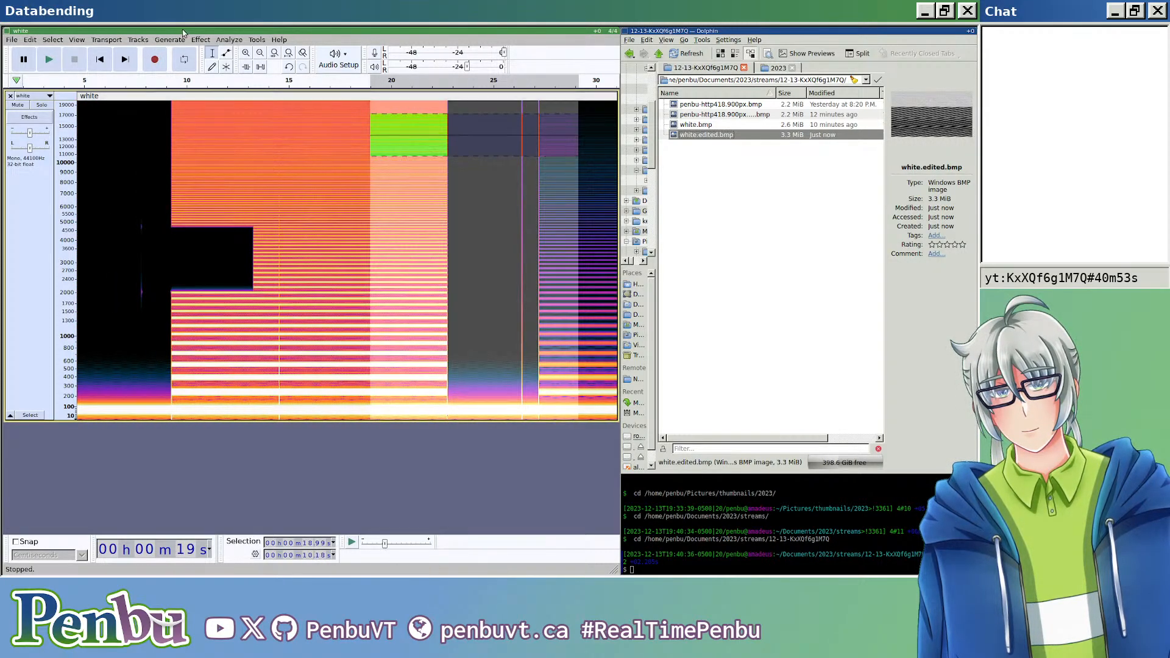
pyautogui.click(229, 39)
pyautogui.moveTo(200, 40)
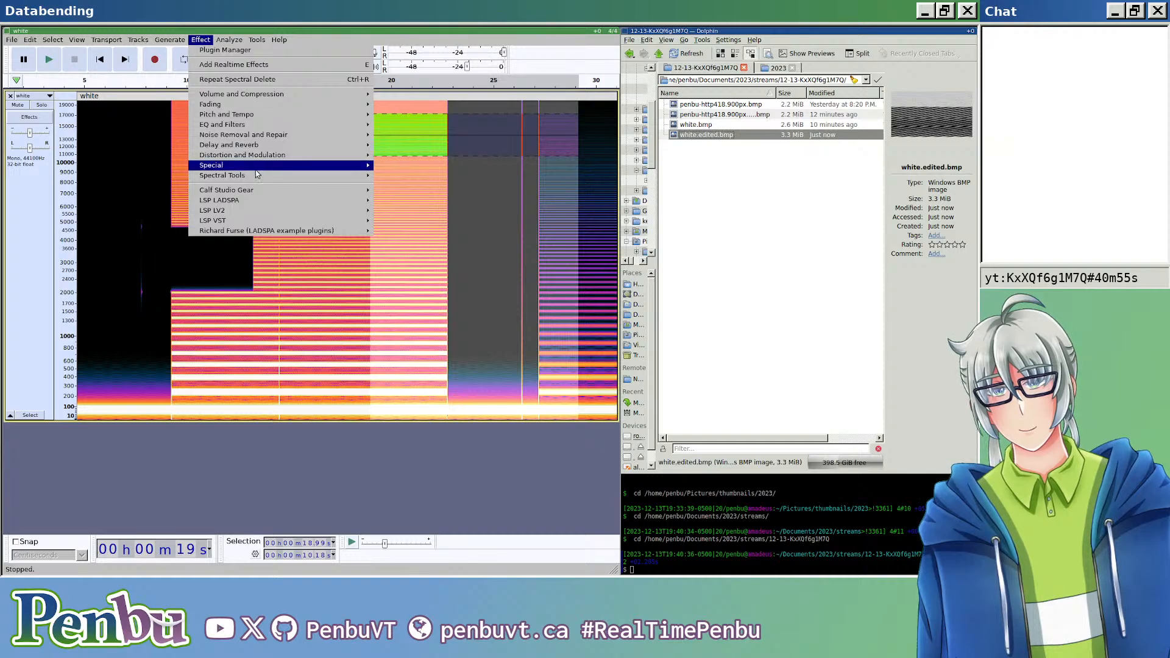
pyautogui.moveTo(268, 176)
pyautogui.click(376, 177)
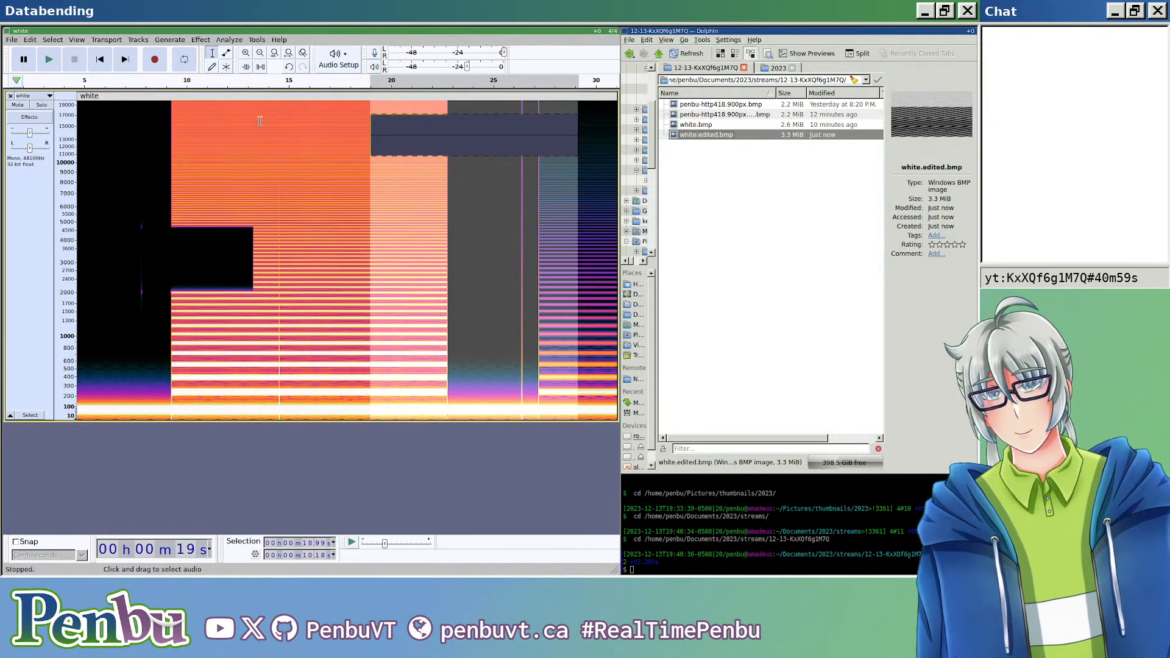
# Step: Apply Spectral Edit Parametric EQ with 0.00 dB gain to about 8.8 s from about 19.4 s, within roughly 3500 to 5700 Hz
pyautogui.moveTo(378, 211); pyautogui.dragTo(556, 251)
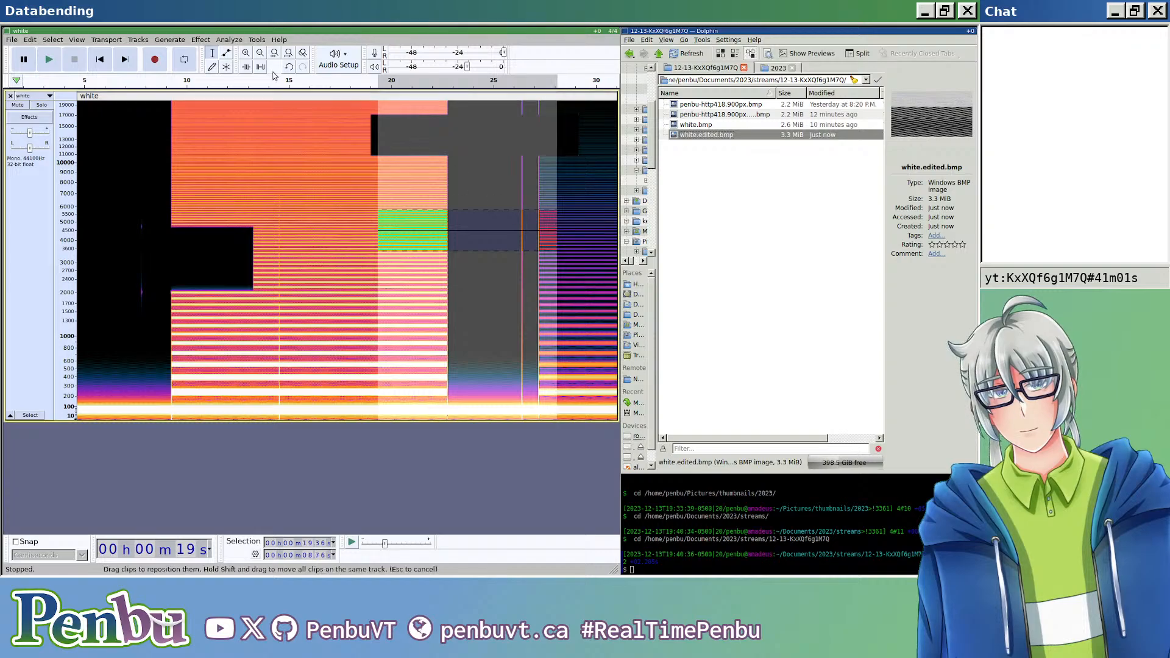
pyautogui.click(201, 40)
pyautogui.moveTo(295, 177)
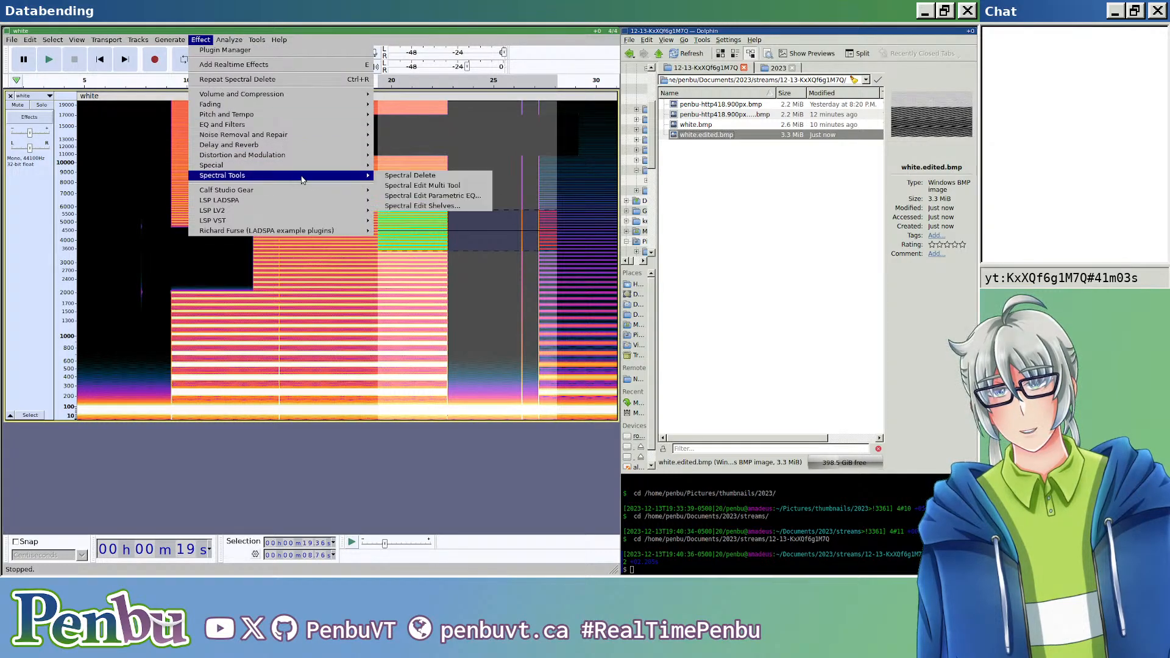
pyautogui.click(404, 197)
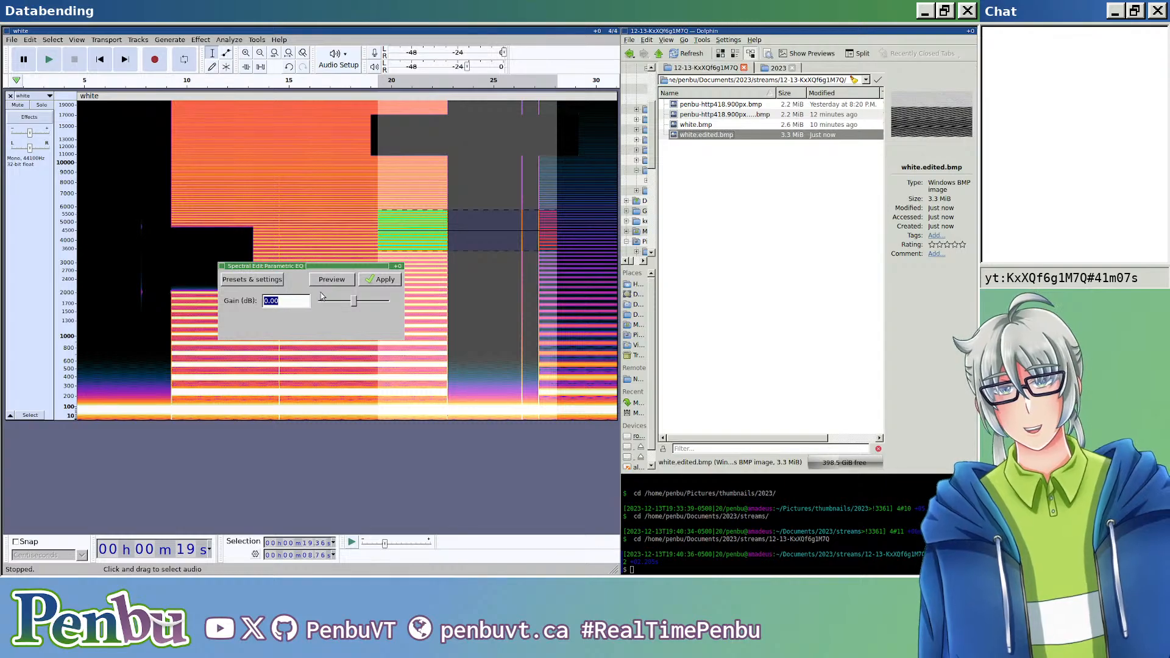
pyautogui.click(380, 281)
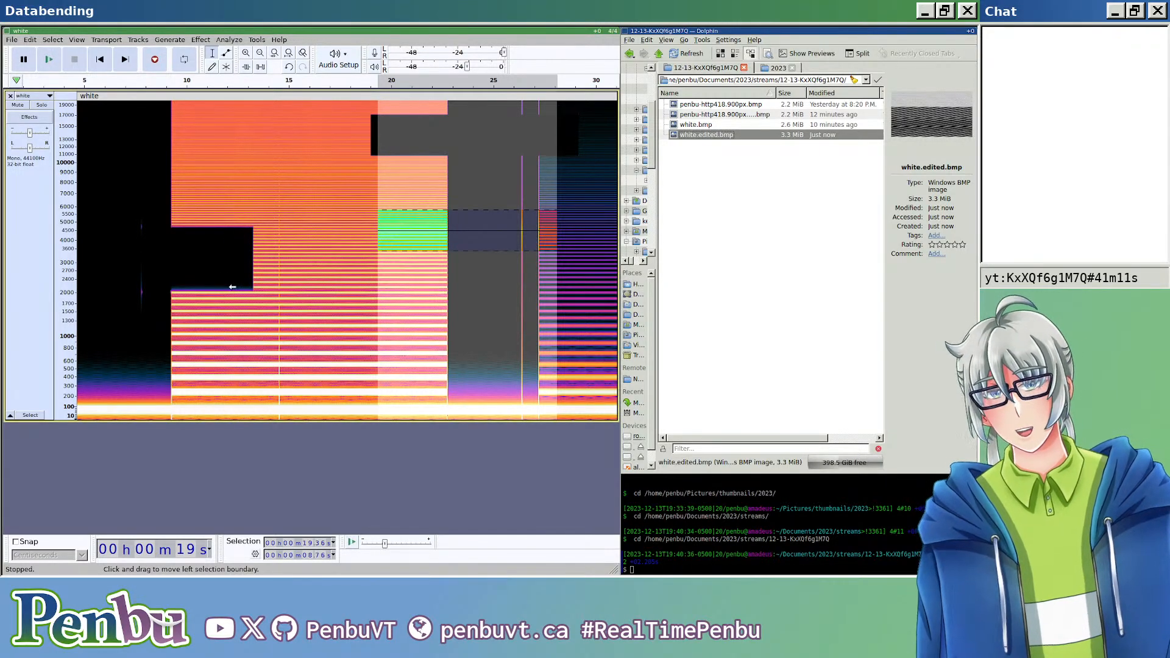
# Step: Export the edited track as headerless RAW audio with U-Law encoding, overwriting white.edited.bmp and accepting the nonstandard extension
pyautogui.click(297, 287)
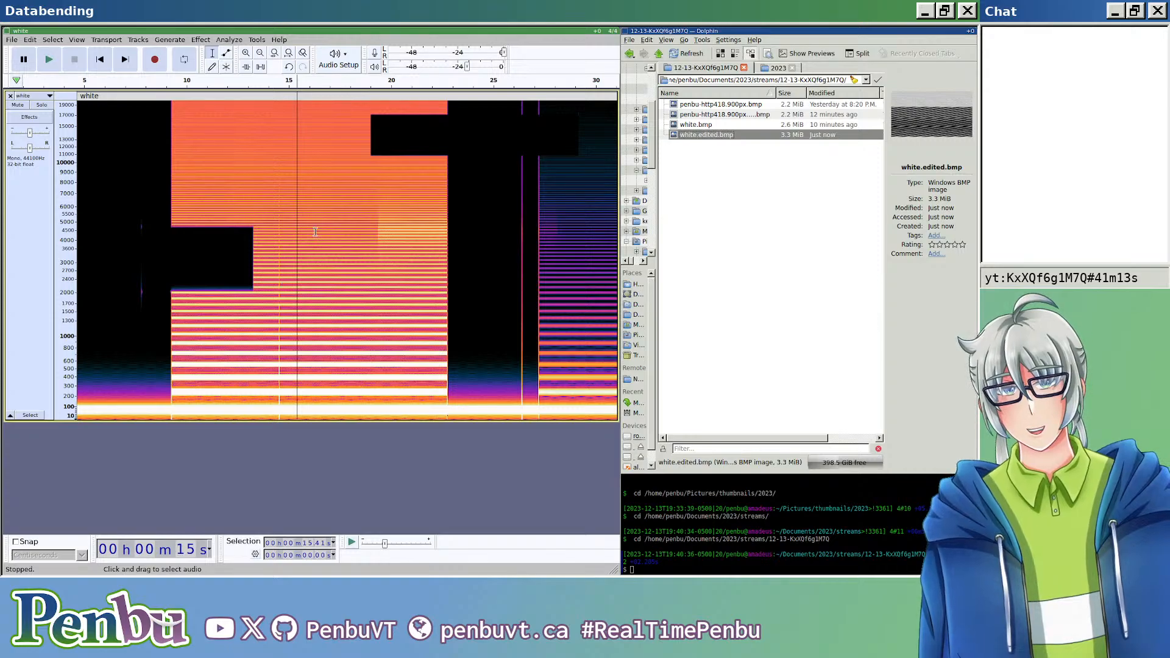
pyautogui.hotkey('ctrl', 'shift', 'e')
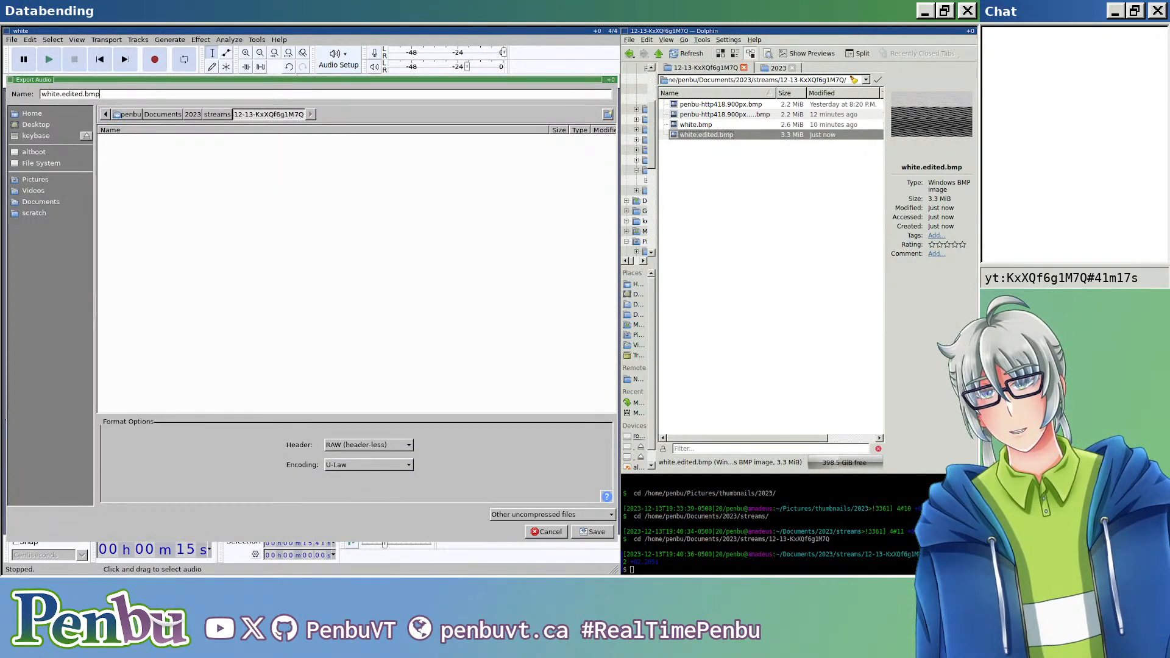
pyautogui.press('Return')
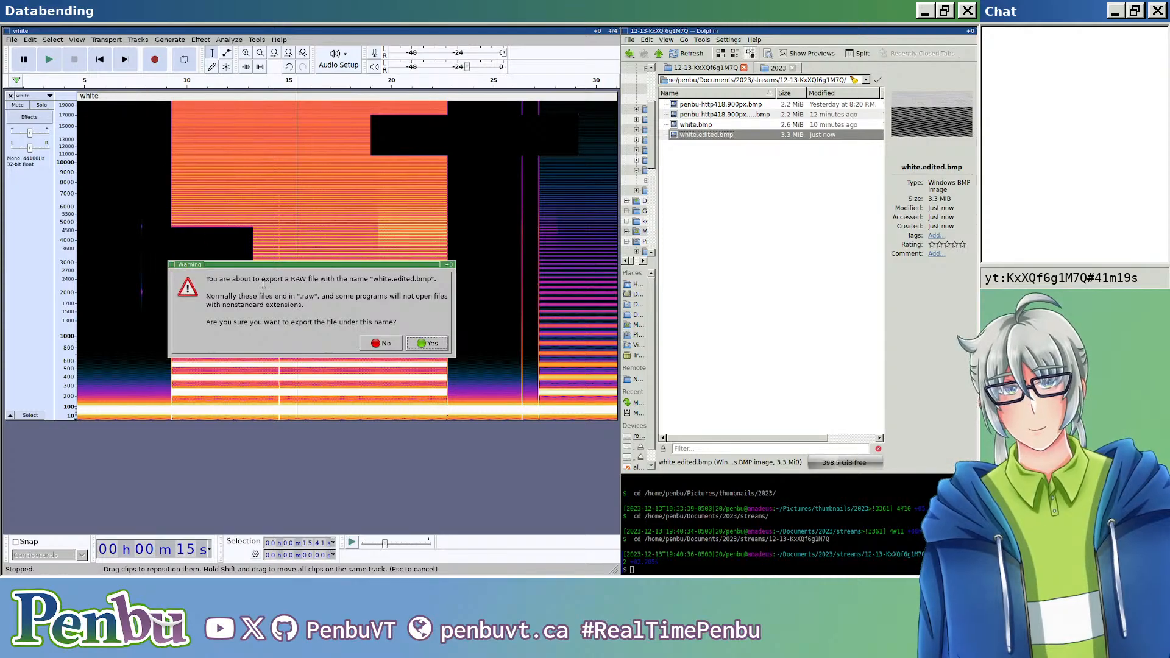
pyautogui.click(427, 344)
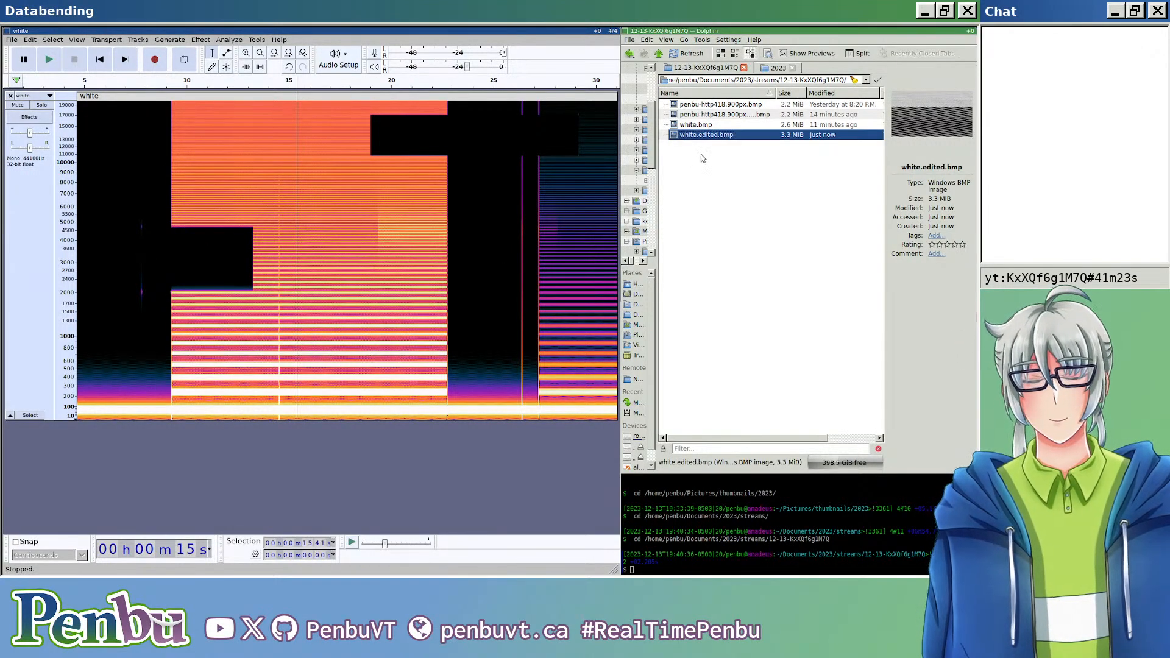
# Step: Open the exported white.edited.bmp and examine its noise band and diagonal stripes at different magnifications
pyautogui.scroll(9, 750, 289)
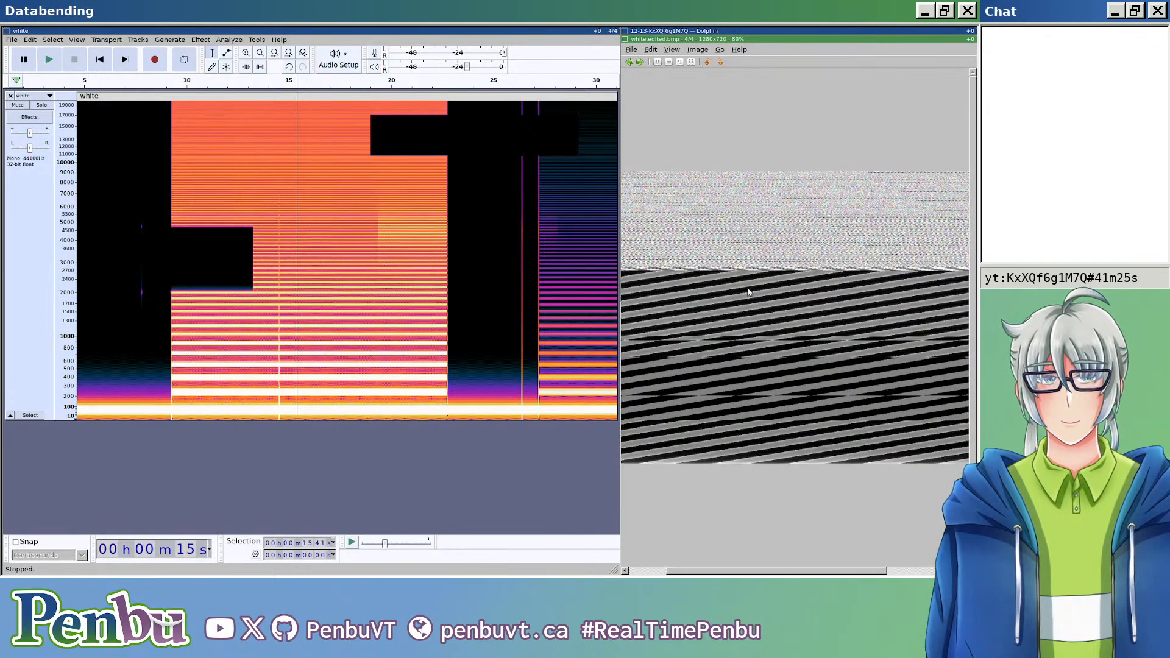
pyautogui.scroll(-10, 752, 292)
pyautogui.scroll(3, 751, 293)
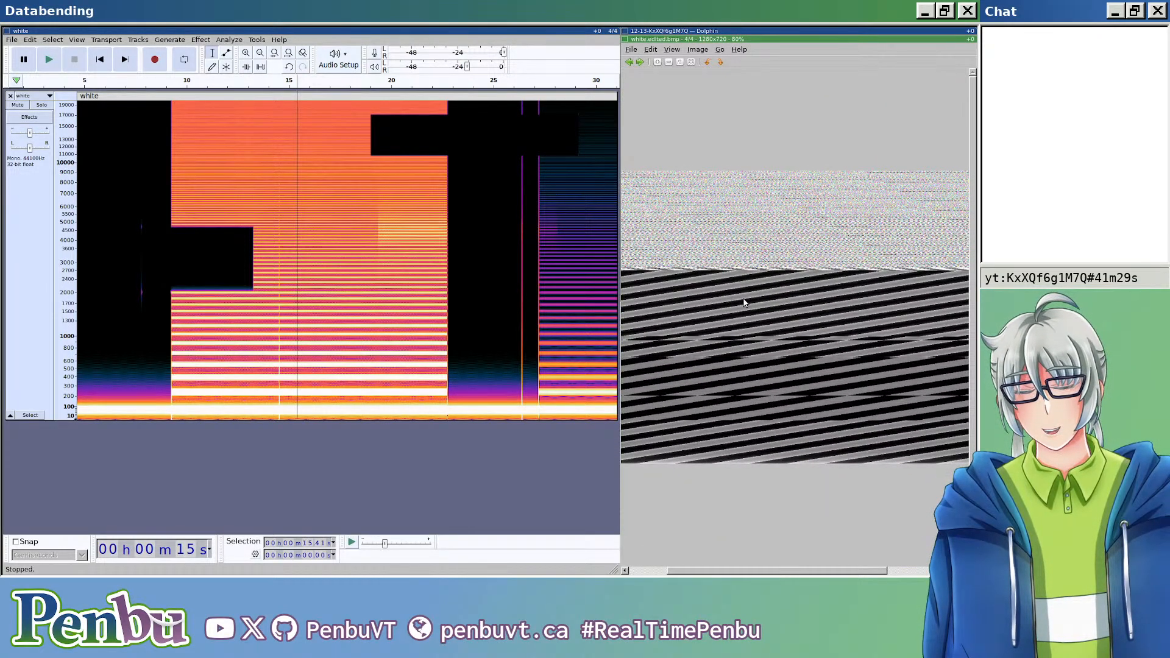
pyautogui.scroll(2, 743, 302)
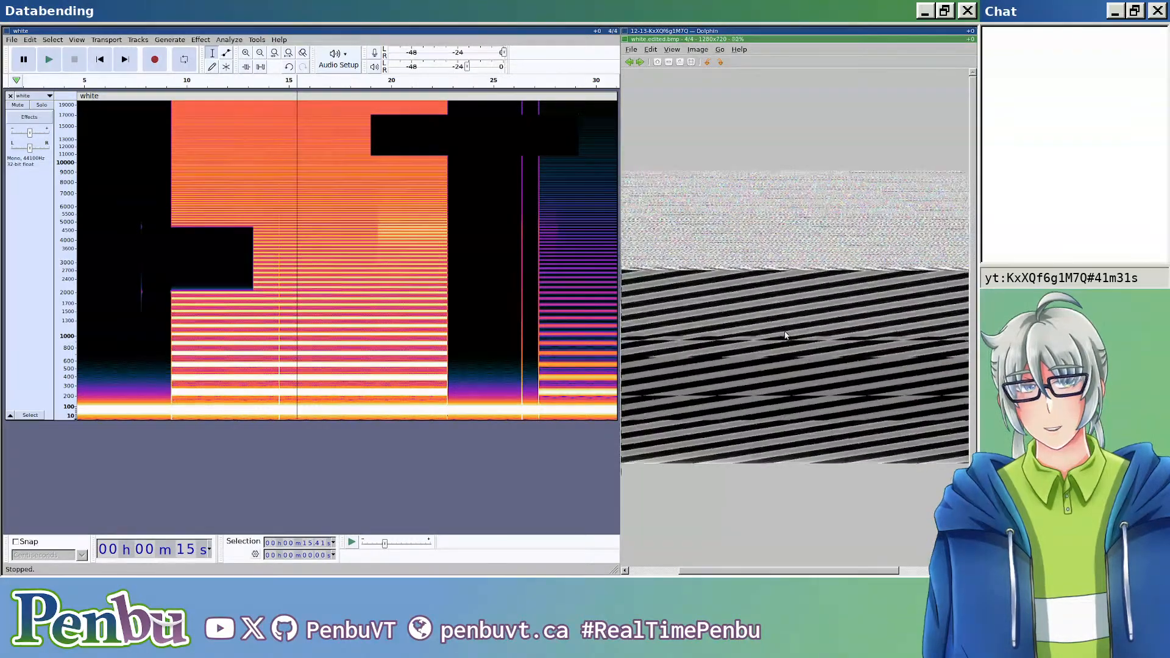
pyautogui.scroll(-2, 778, 332)
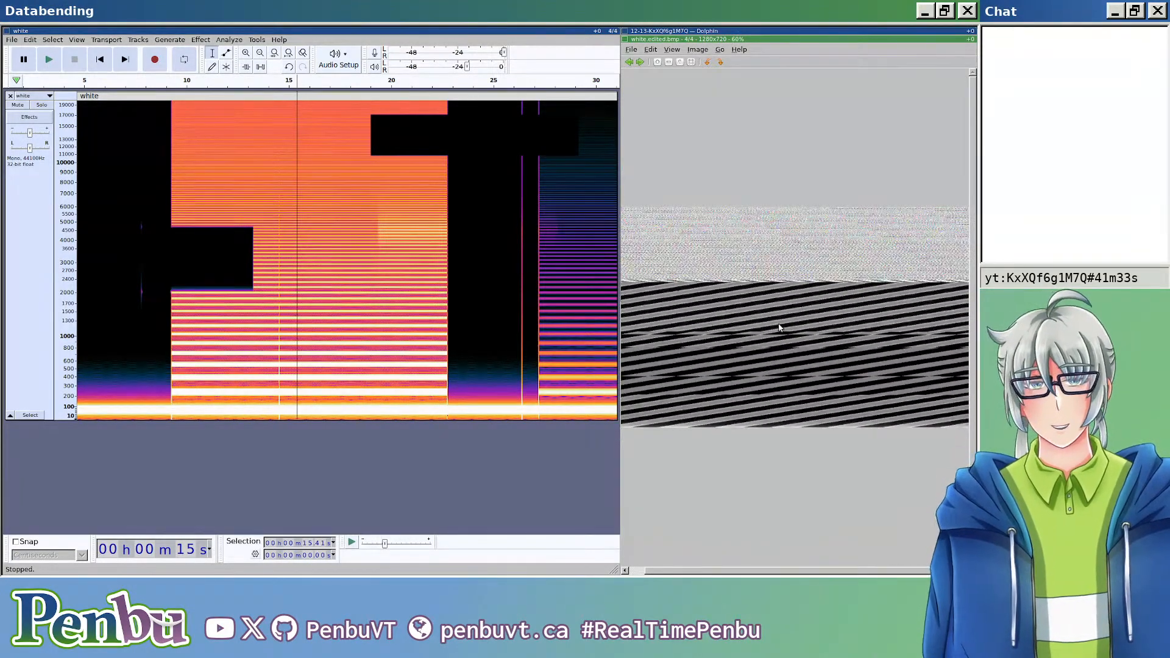
pyautogui.scroll(2, 781, 318)
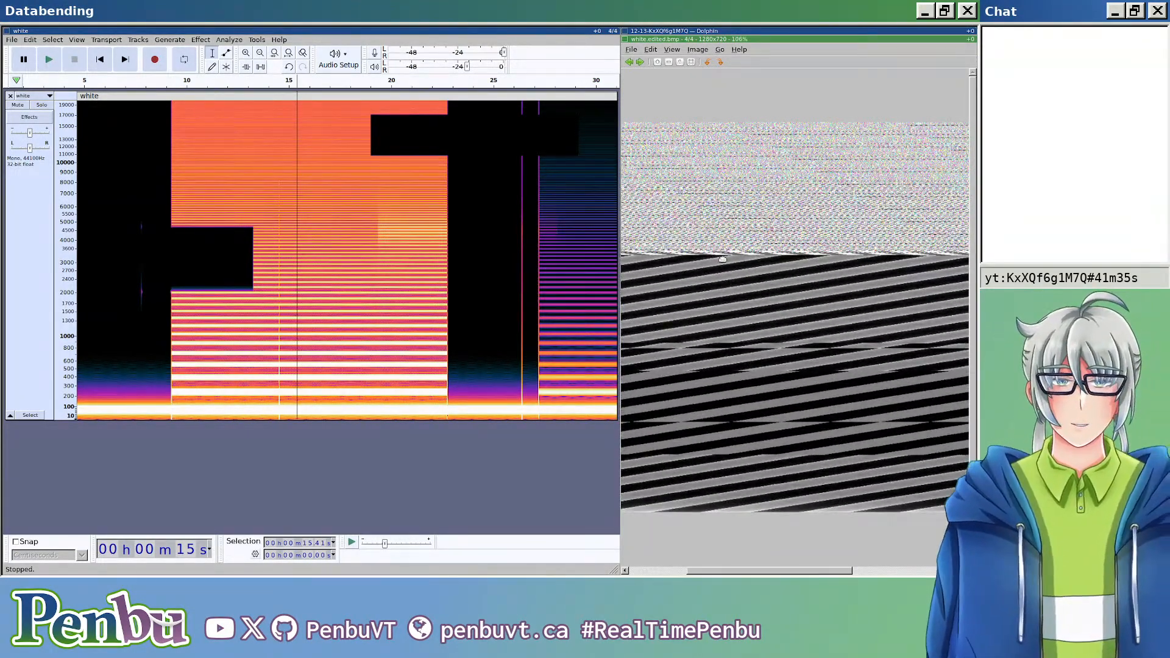
pyautogui.scroll(1, 726, 259)
pyautogui.scroll(-3, 852, 255)
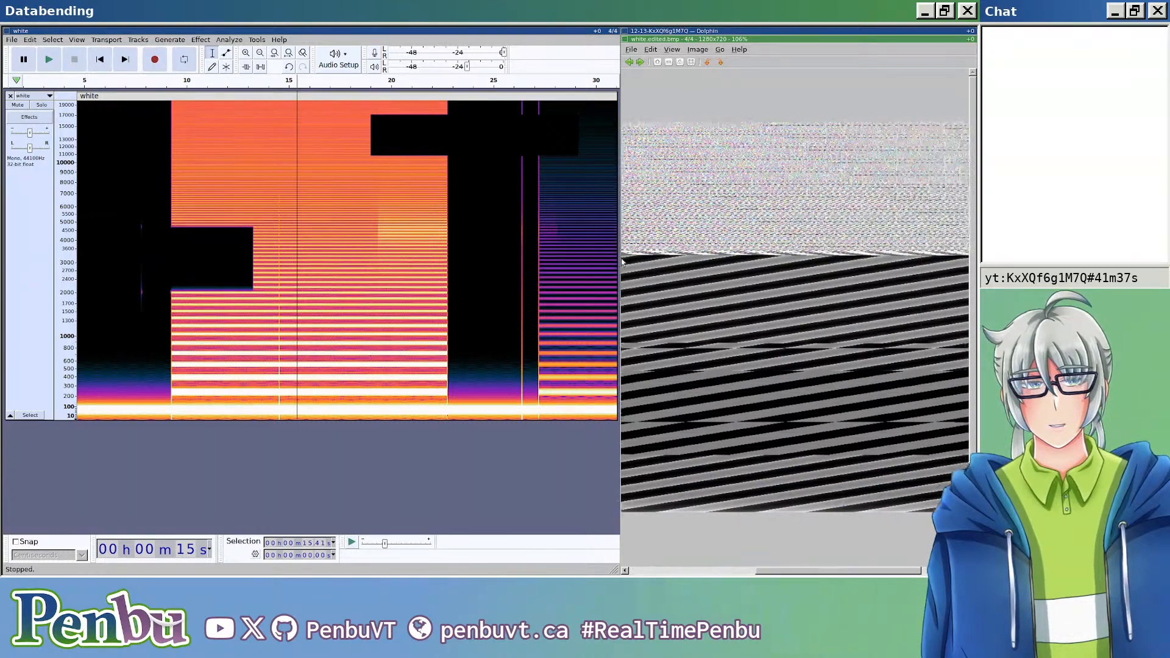
pyautogui.press('Escape')
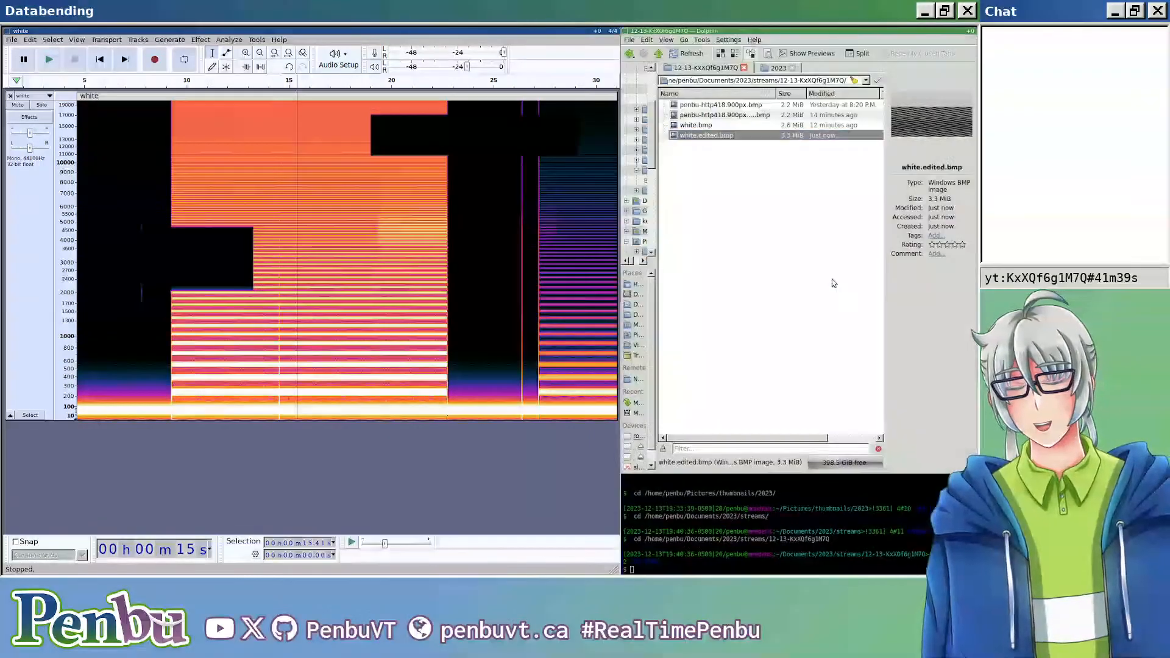
# Step: Apply Spectral Edit Multi Tool to about 33.6 s starting at about 33 s, within roughly 4000 to 7600 Hz
pyautogui.scroll(-7, 437, 269)
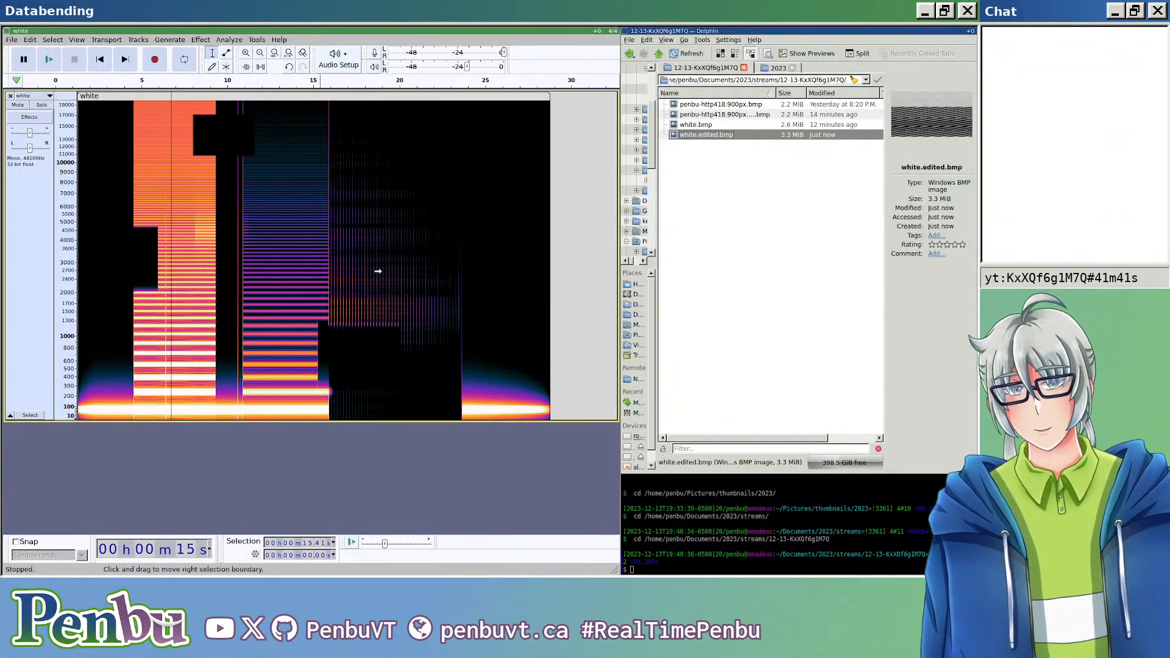
pyautogui.scroll(1, 378, 269)
pyautogui.moveTo(207, 186); pyautogui.dragTo(559, 243)
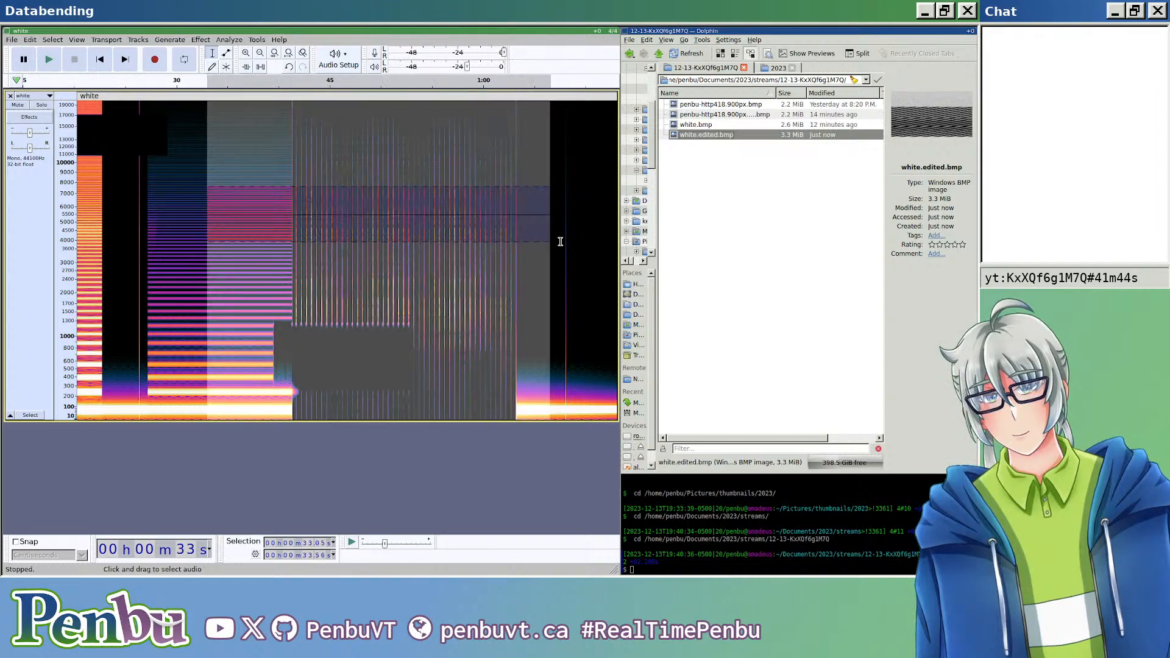
pyautogui.click(230, 40)
pyautogui.moveTo(350, 177)
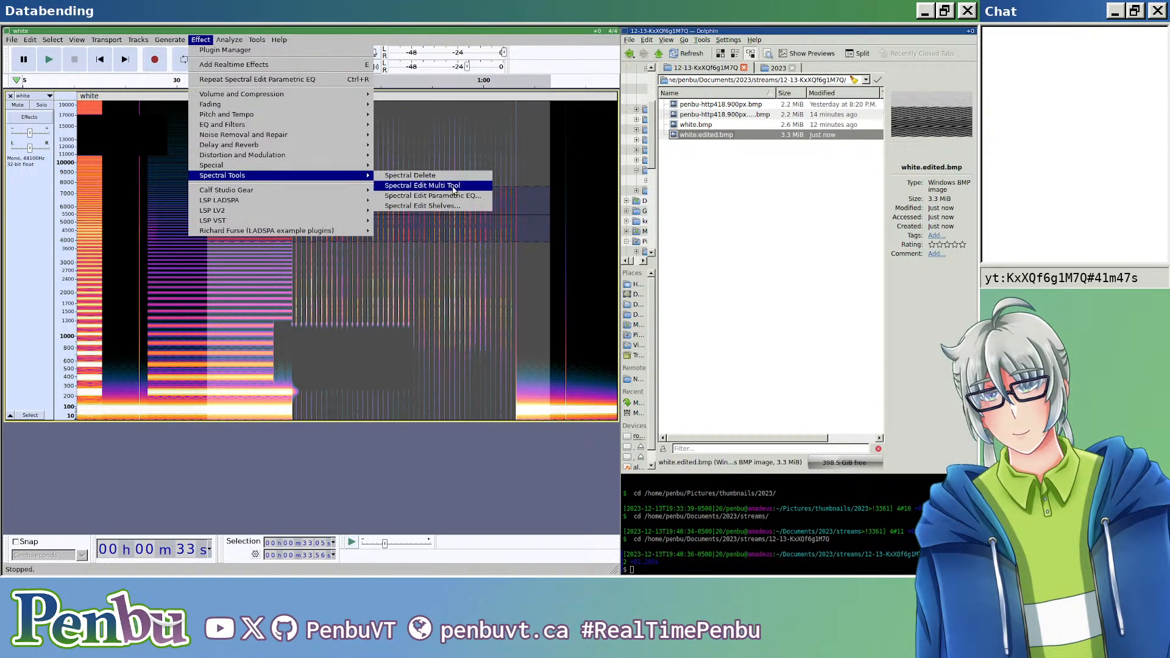
pyautogui.click(454, 185)
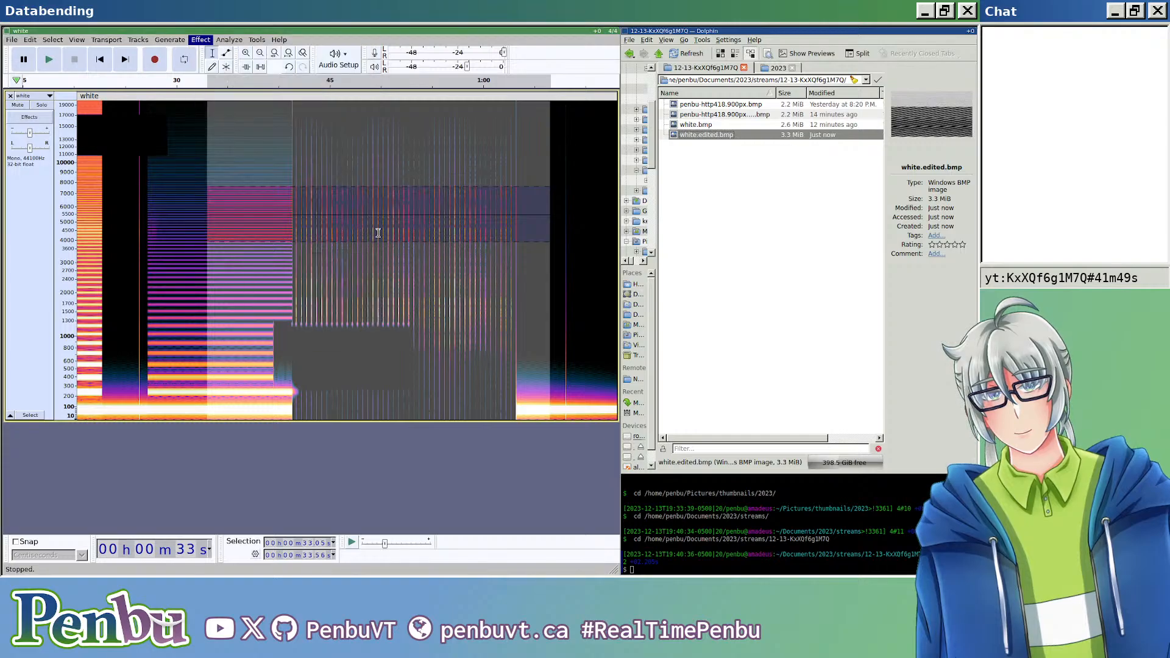
pyautogui.click(261, 175)
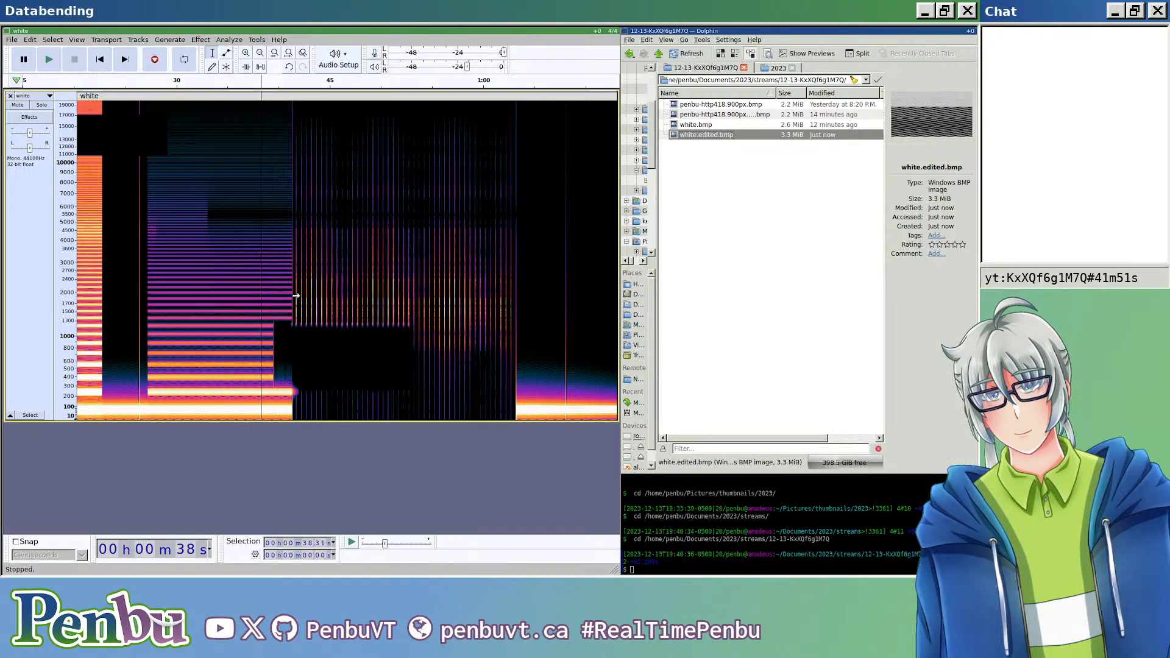
# Step: Apply Spectral Edit Shelves with -19.20 dB gain to about 17.2 s from about 18.7 s, within roughly 600 to 3400 Hz
pyautogui.hscroll(-7, 297, 294)
pyautogui.moveTo(269, 255); pyautogui.dragTo(445, 362)
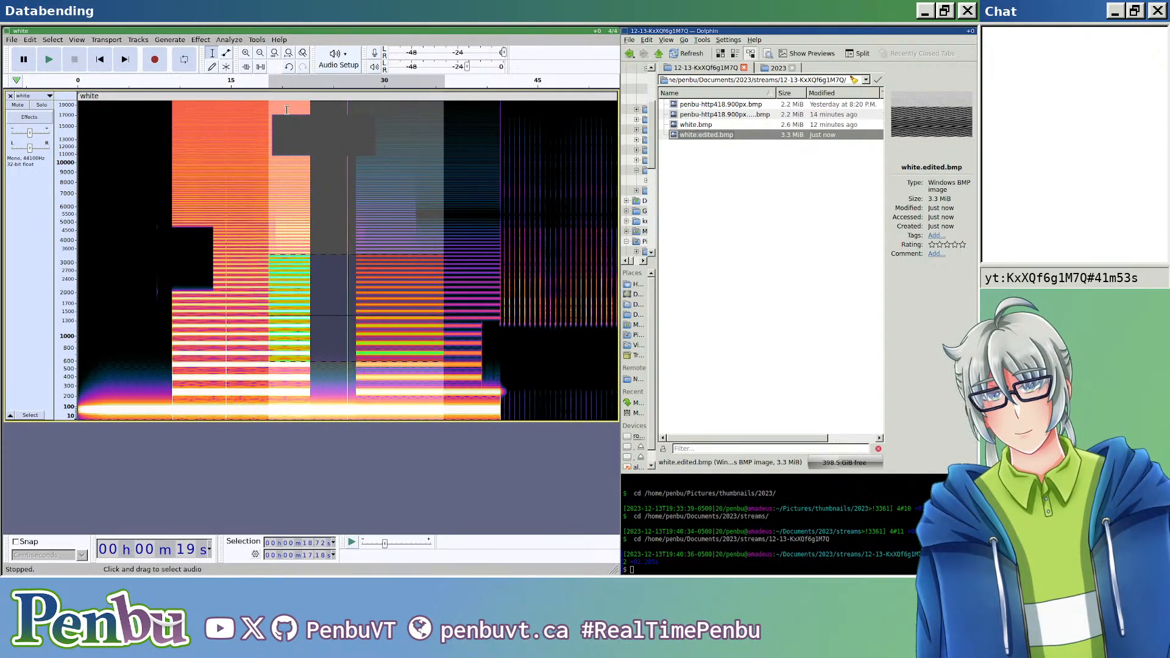
pyautogui.click(229, 39)
pyautogui.moveTo(325, 181)
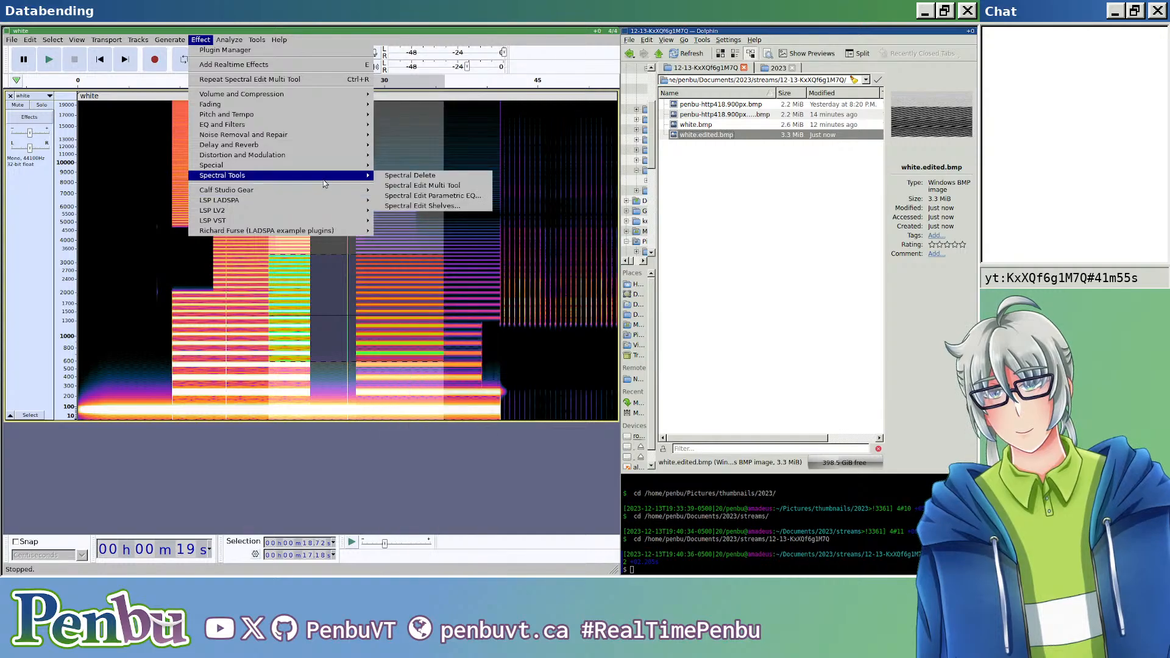
pyautogui.click(421, 206)
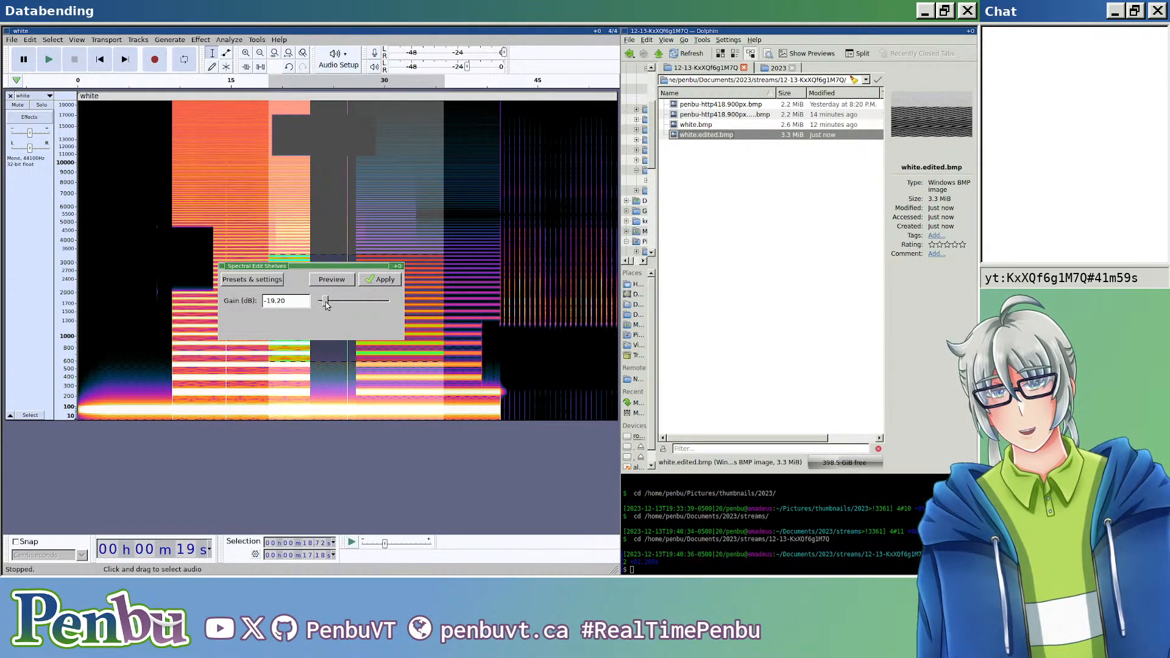
pyautogui.click(385, 279)
pyautogui.click(339, 298)
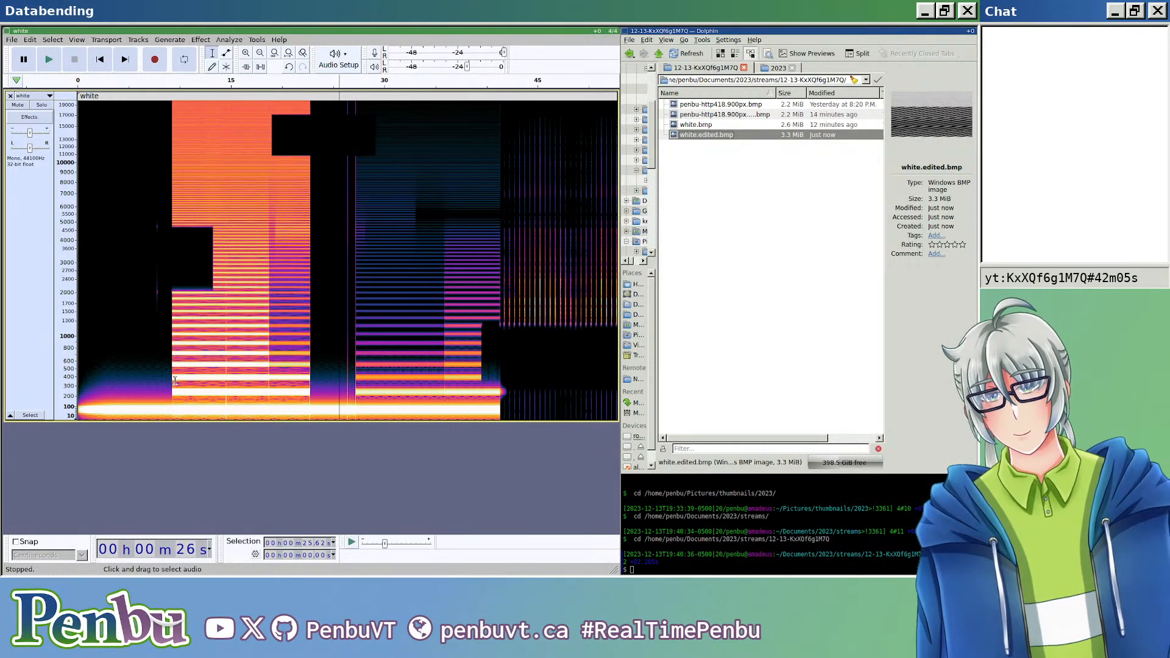
# Step: Reverse about 6.9 s of audio starting at about 5.7 s, and merge the clips at the split line ending that section
pyautogui.moveTo(137, 373); pyautogui.dragTo(207, 418)
pyautogui.click(229, 40)
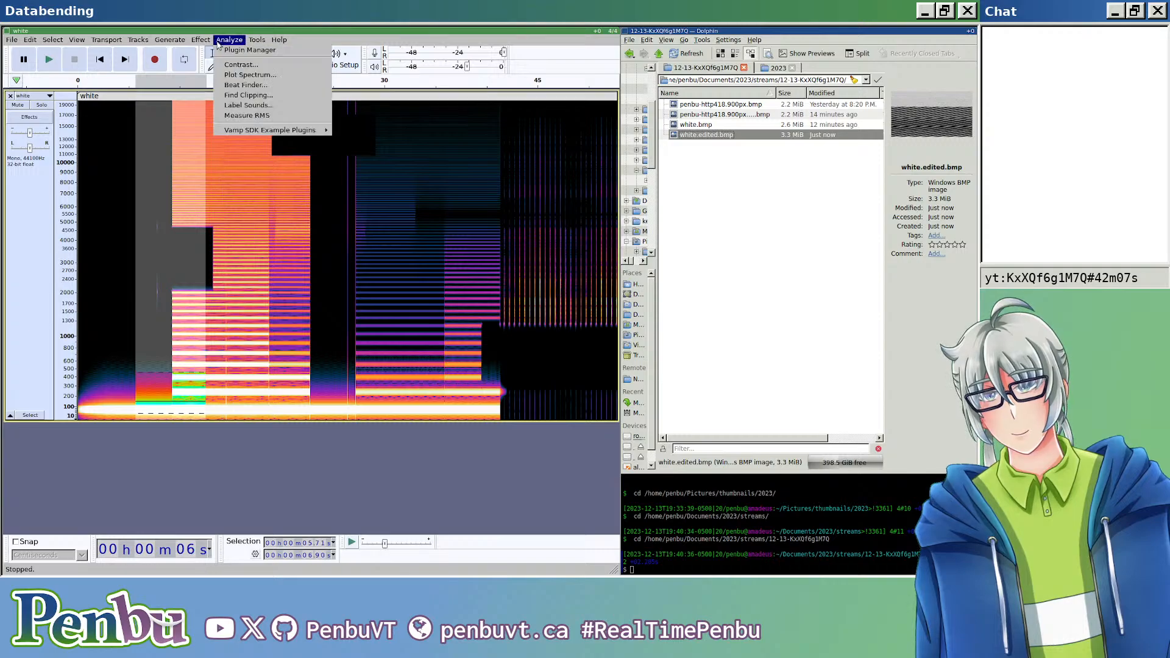
pyautogui.moveTo(203, 38)
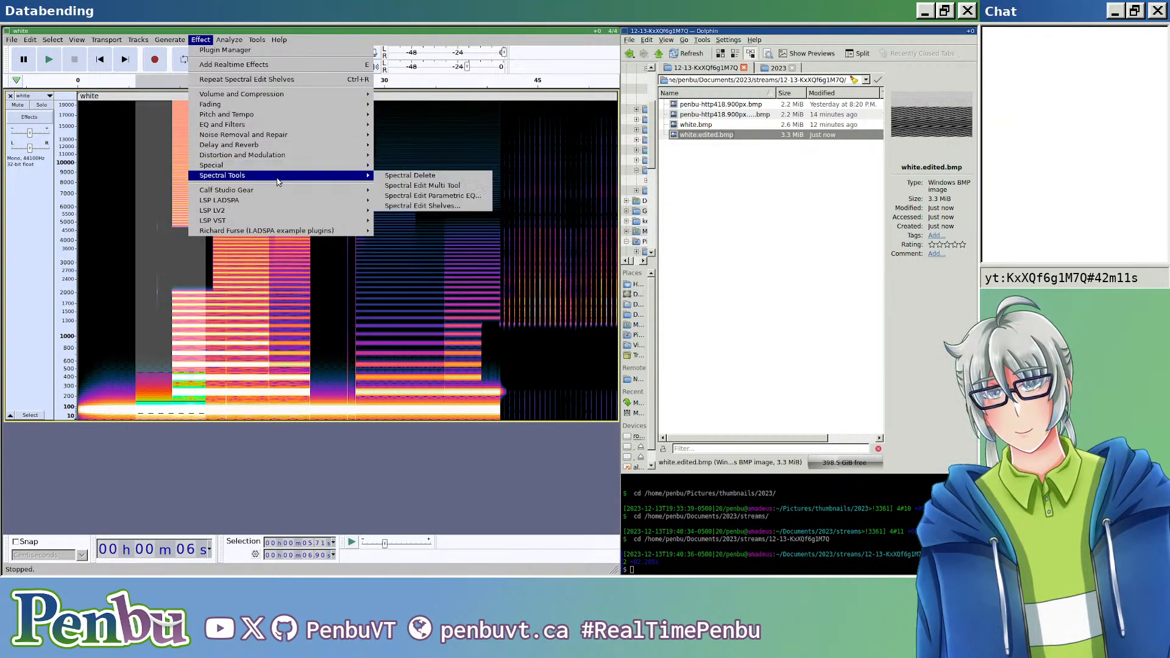
pyautogui.moveTo(304, 124)
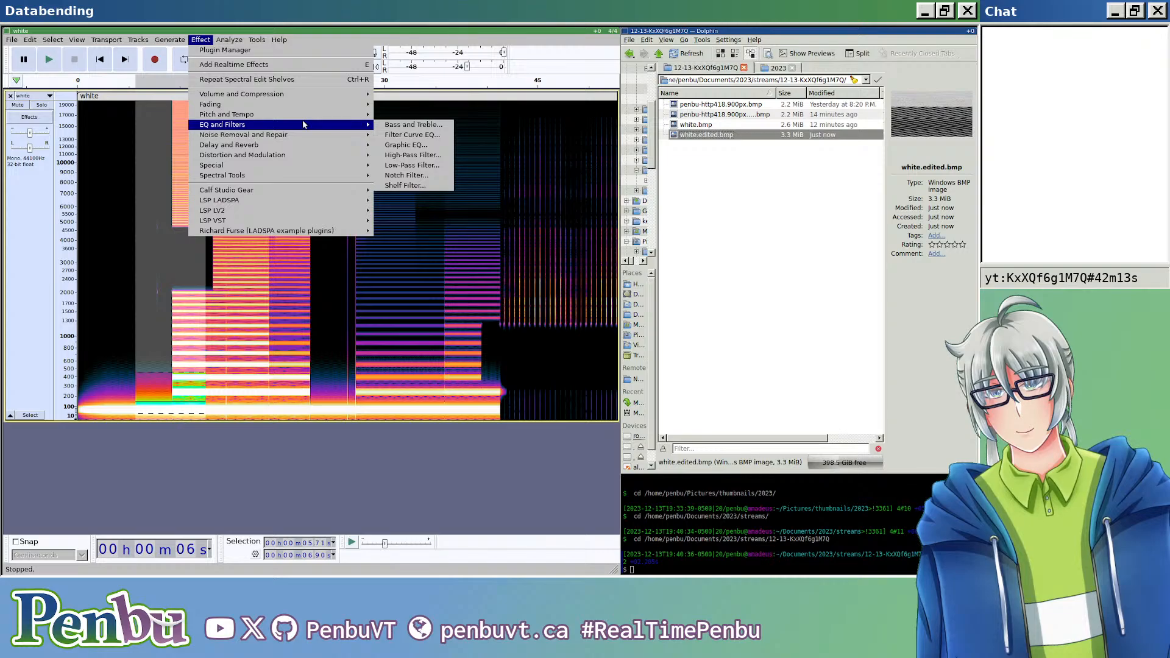
pyautogui.moveTo(317, 105)
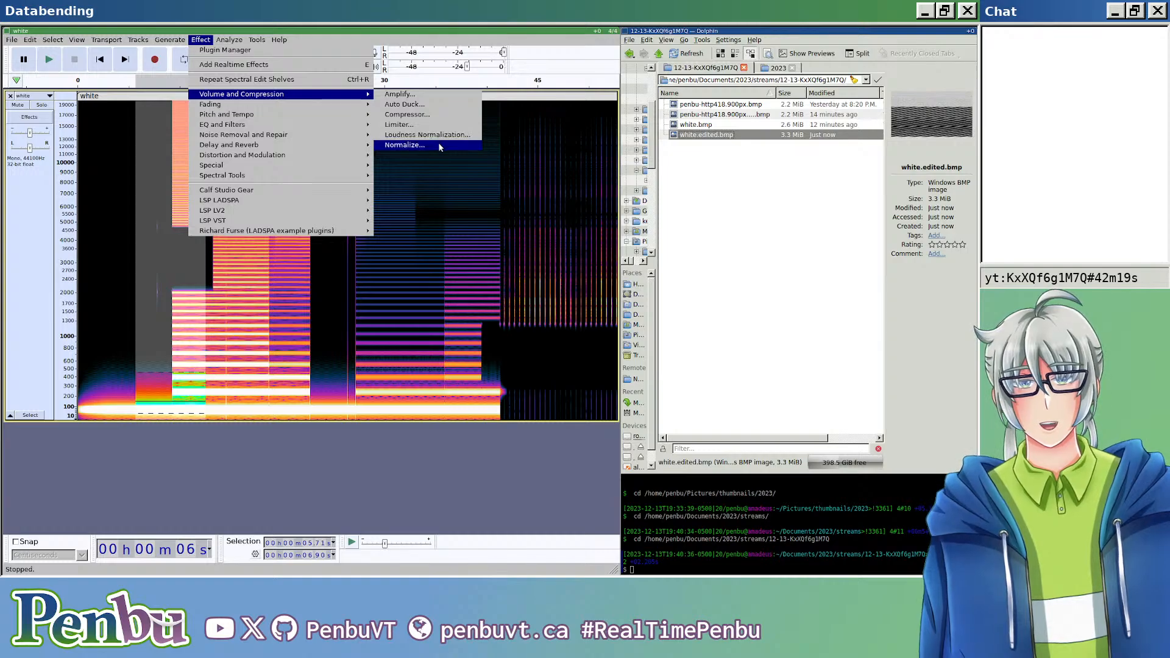
pyautogui.moveTo(313, 168)
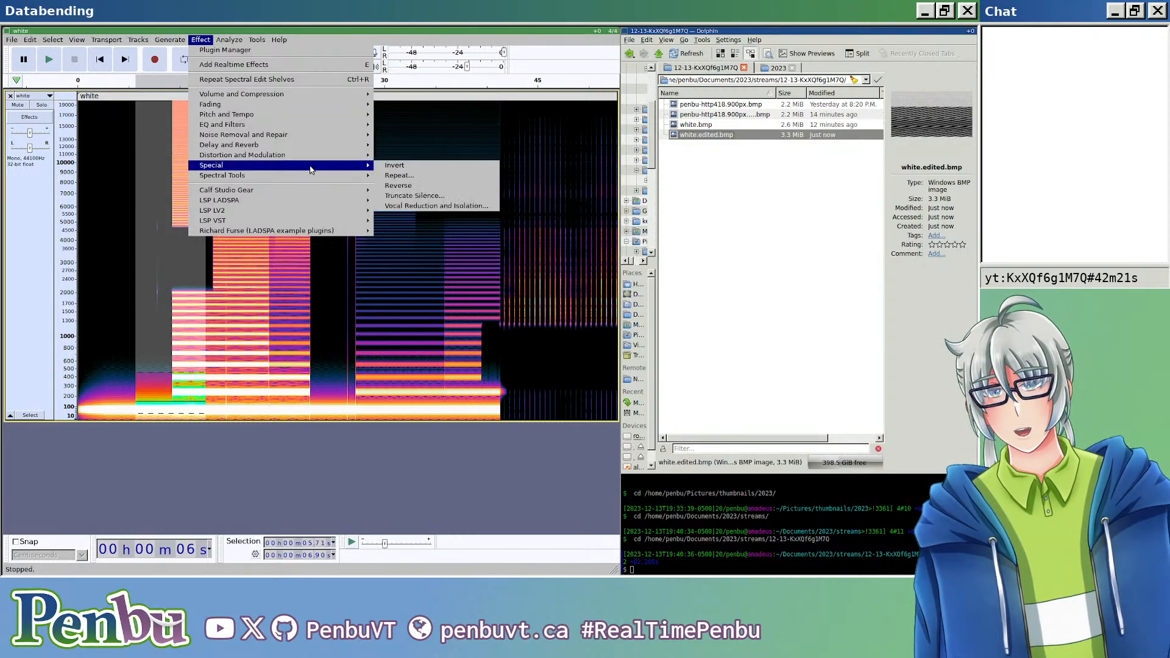
pyautogui.click(420, 189)
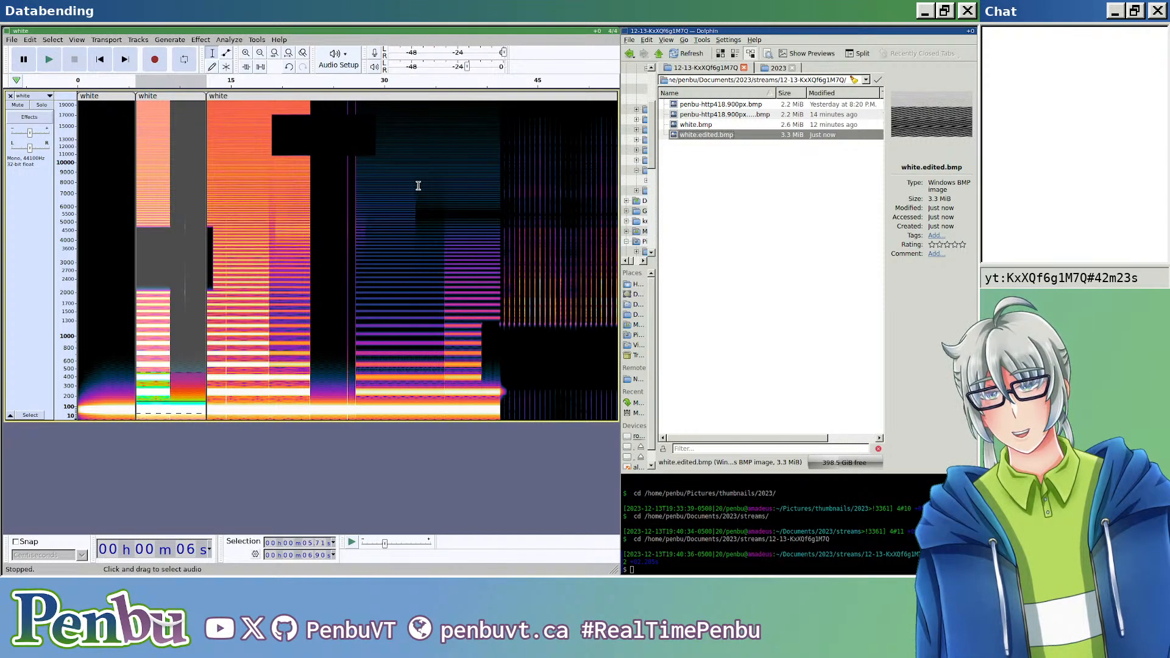
pyautogui.click(207, 247)
pyautogui.click(233, 246)
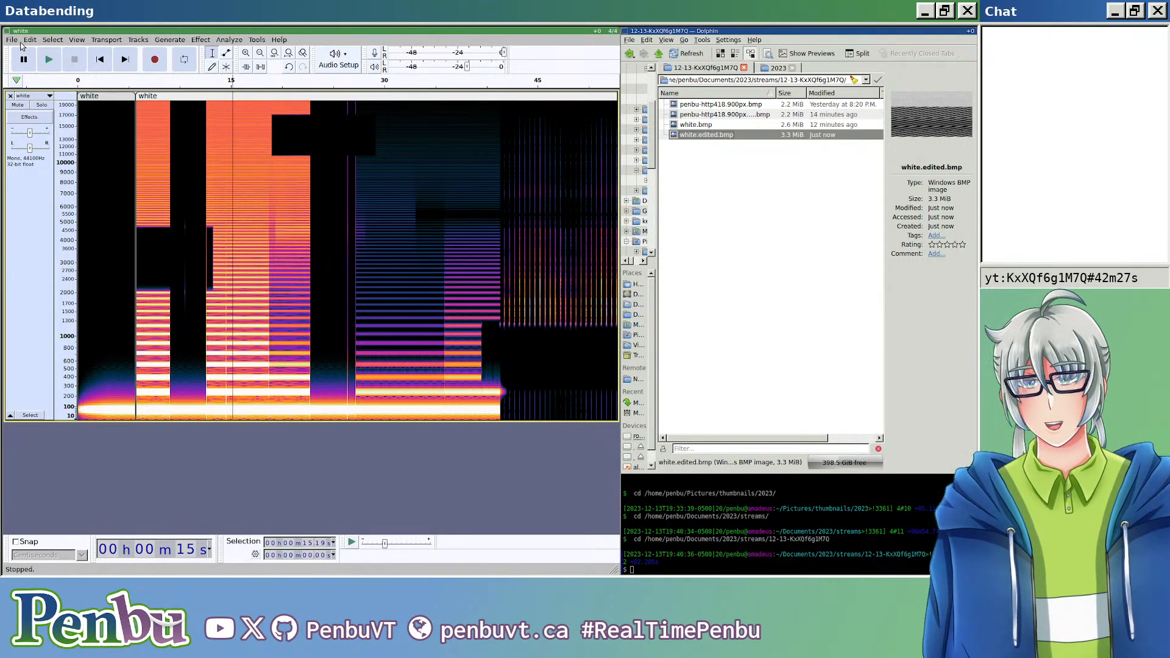
# Step: Export the track as RAW U-Law audio named white.edited.bmp, and inspect the resulting image at different magnifications
pyautogui.hotkey('ctrl', 'shift', 'e')
pyautogui.click(138, 93)
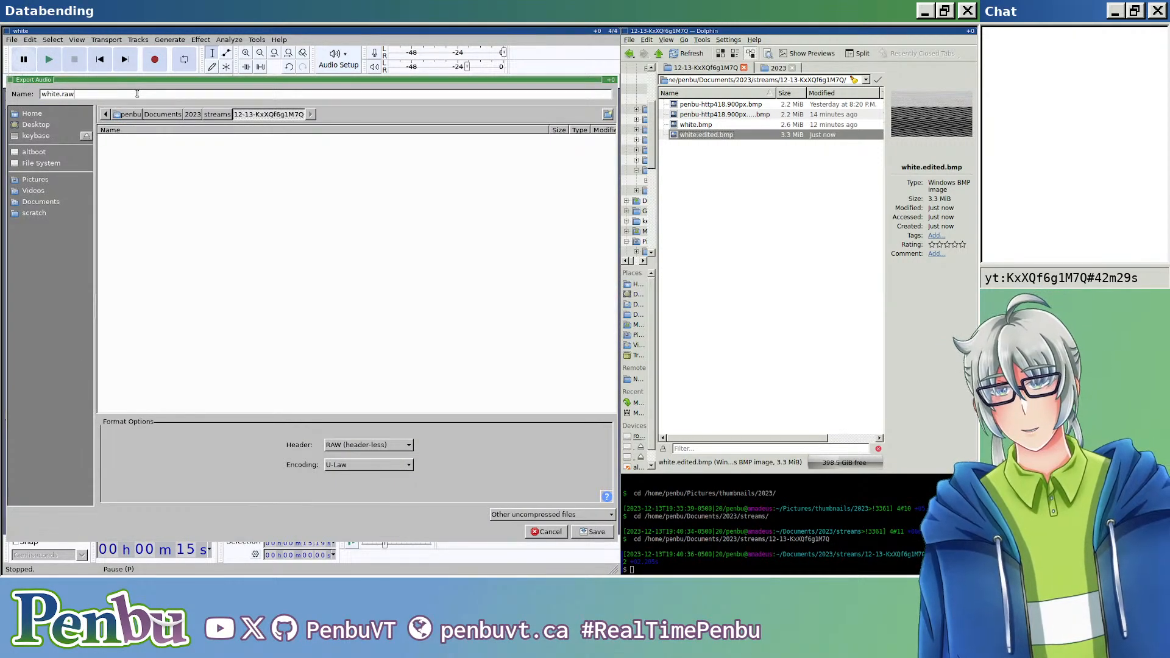
pyautogui.write('edited.bmp')
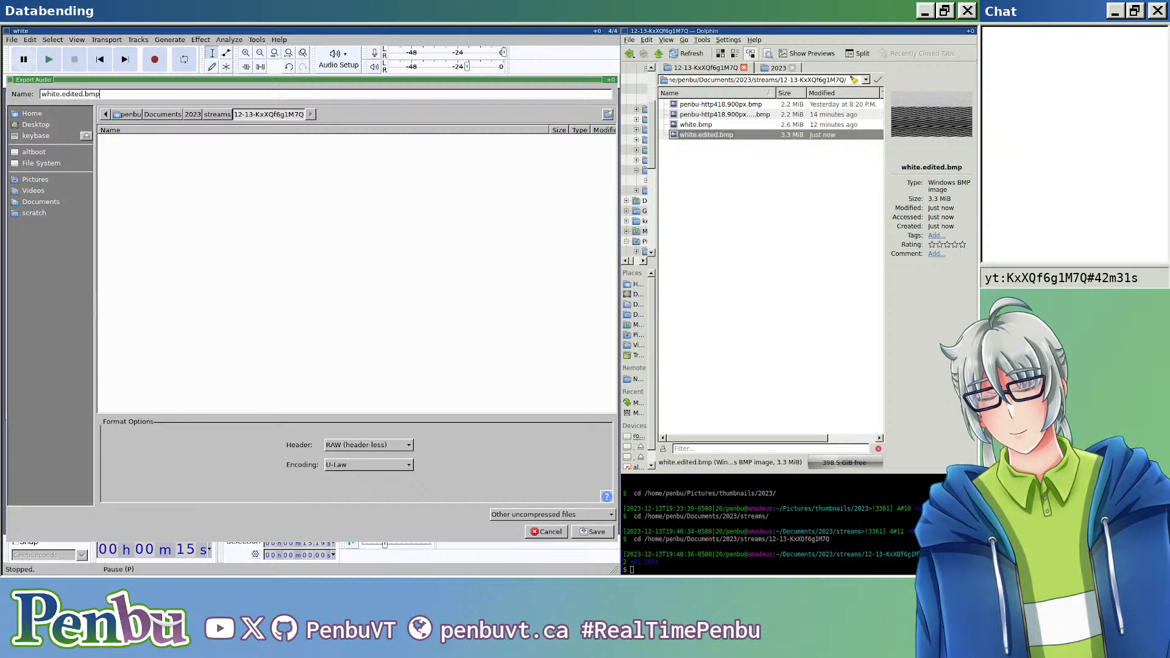
pyautogui.press('Return')
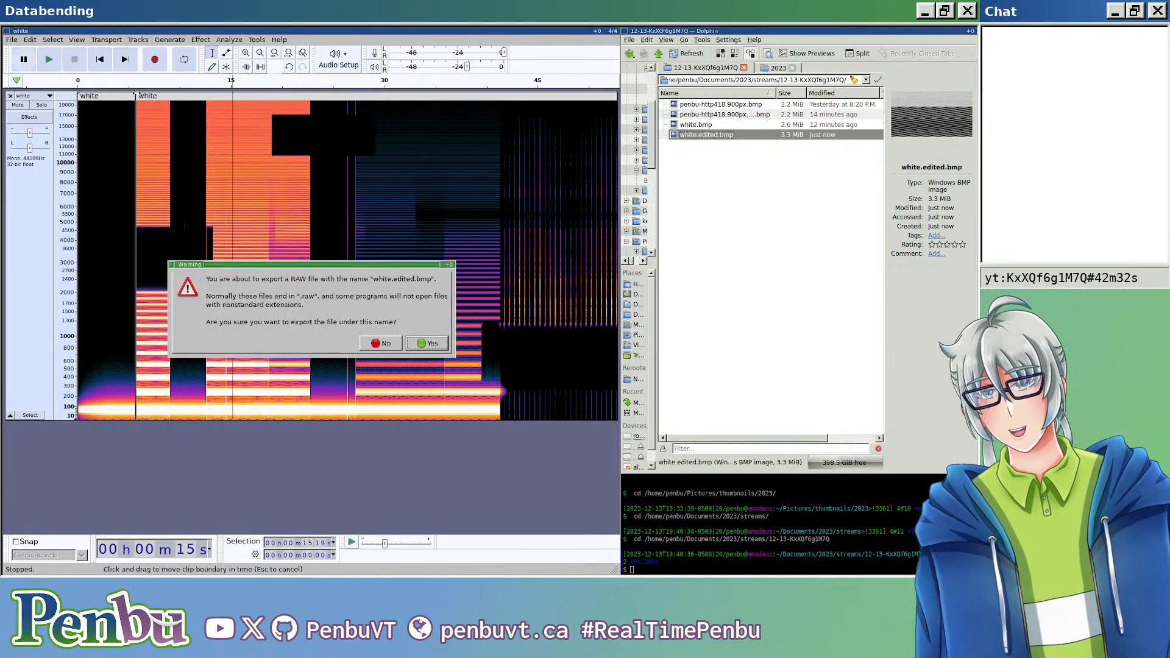
pyautogui.click(430, 343)
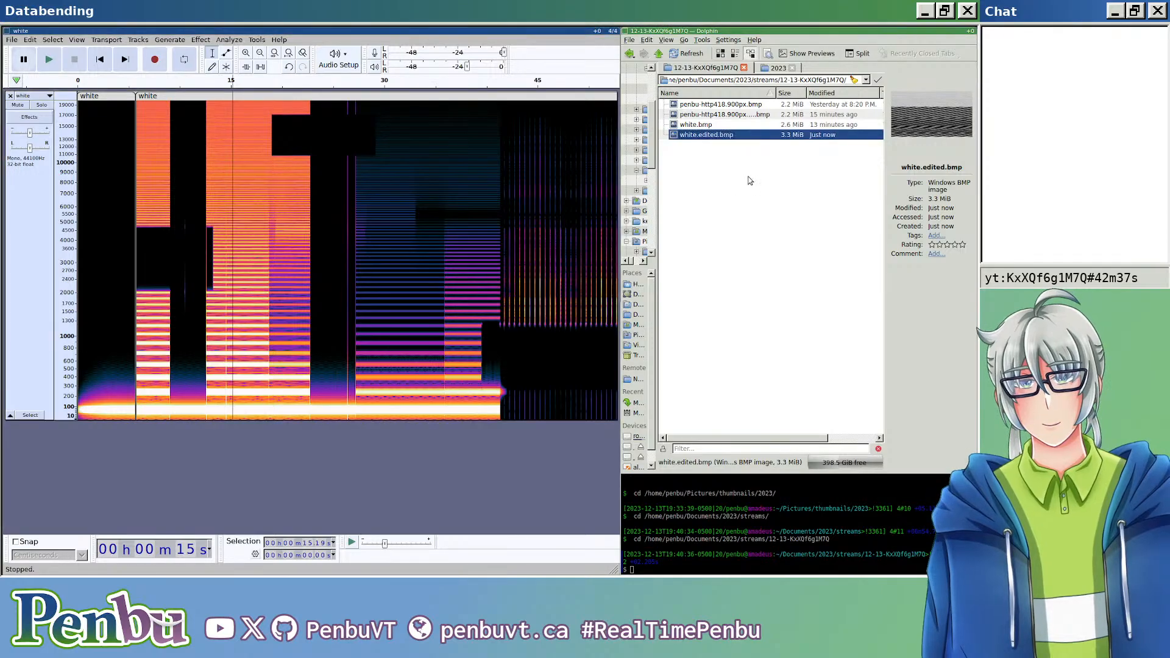
pyautogui.press('Return')
pyautogui.scroll(6, 761, 309)
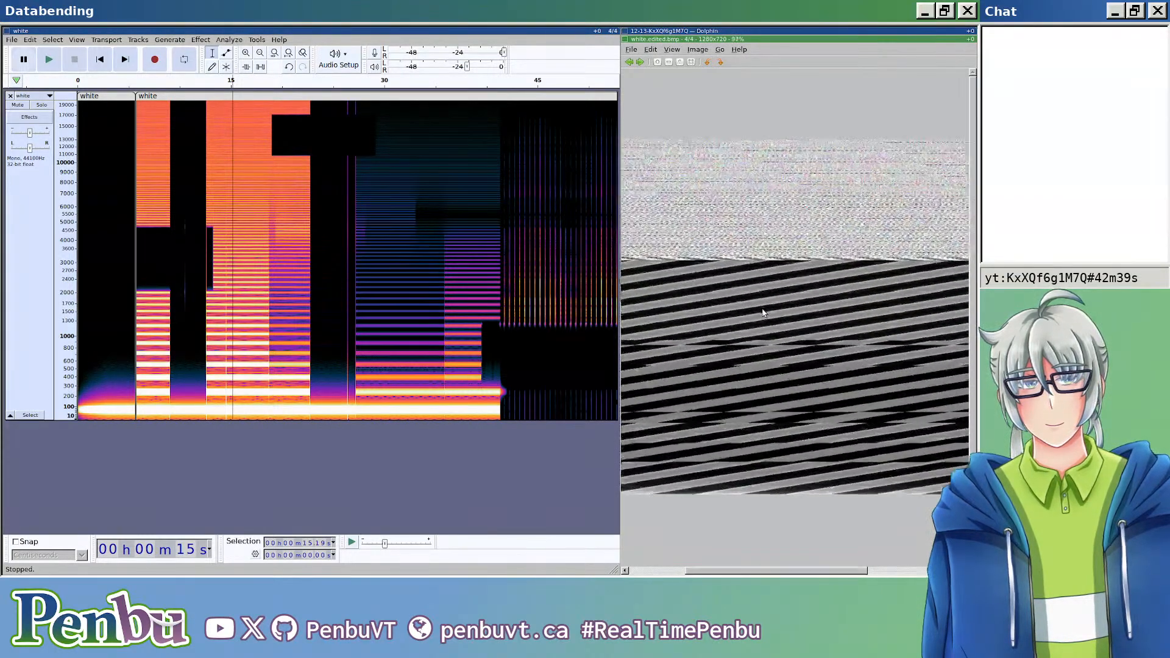
pyautogui.scroll(-7, 761, 309)
pyautogui.scroll(3, 761, 311)
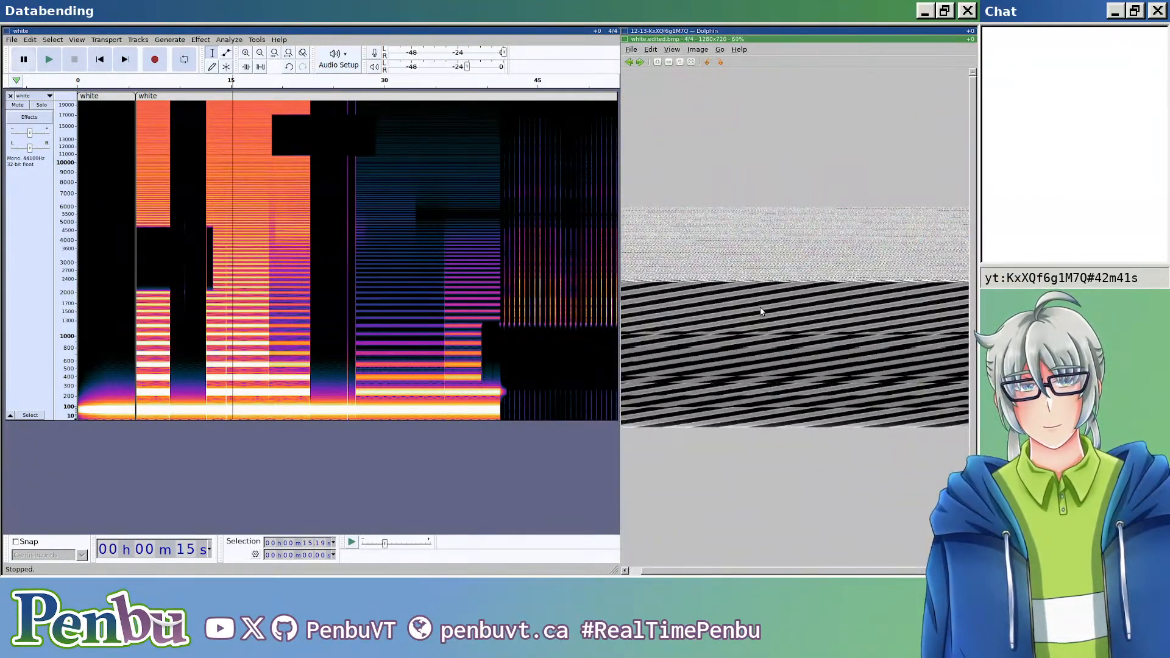
pyautogui.press('Escape')
# Step: Try to raise the pitch of about 13.7 s of audio starting at about 1 min 1.4 s by 12 semitones, from F1 to F2
pyautogui.scroll(-1, 332, 282)
pyautogui.scroll(-1, 332, 283)
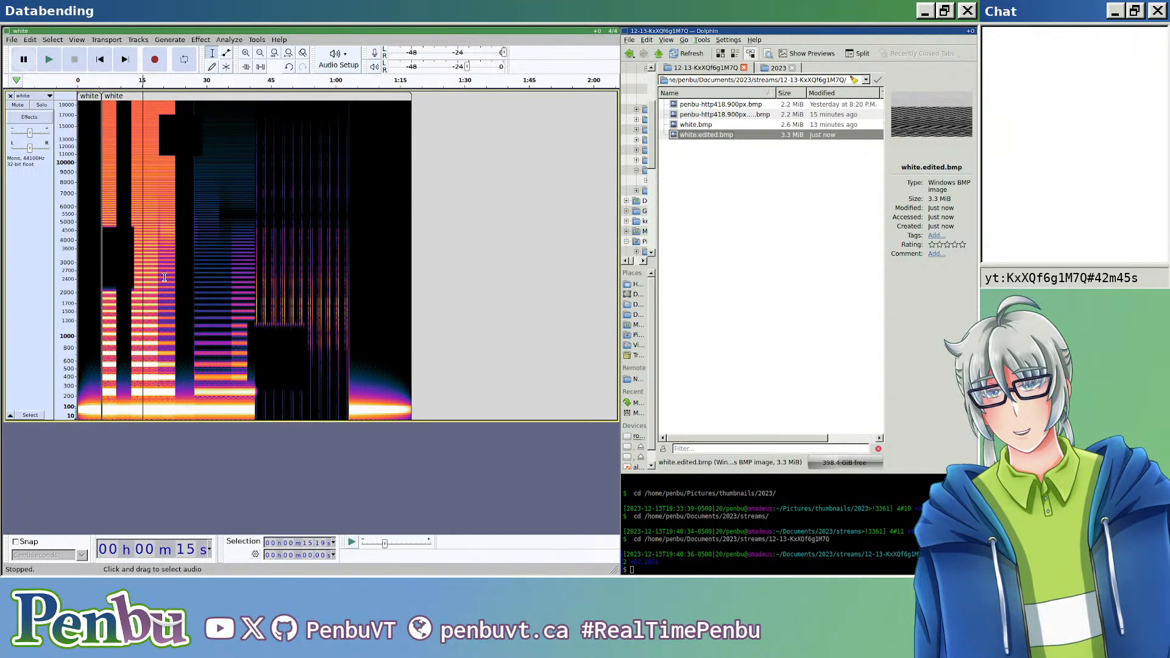
pyautogui.moveTo(190, 407); pyautogui.dragTo(267, 406)
pyautogui.click(325, 398)
pyautogui.moveTo(378, 384); pyautogui.dragTo(317, 361)
pyautogui.click(401, 347)
pyautogui.moveTo(395, 346); pyautogui.dragTo(342, 347)
pyautogui.click(201, 39)
pyautogui.moveTo(177, 42)
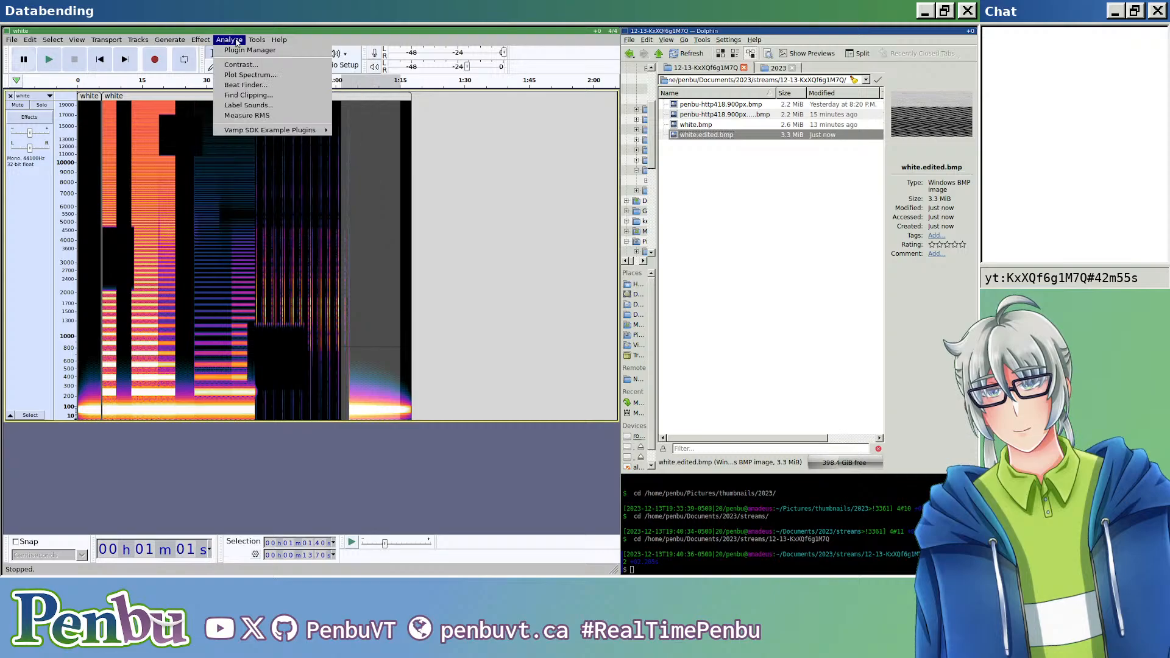
pyautogui.moveTo(220, 116)
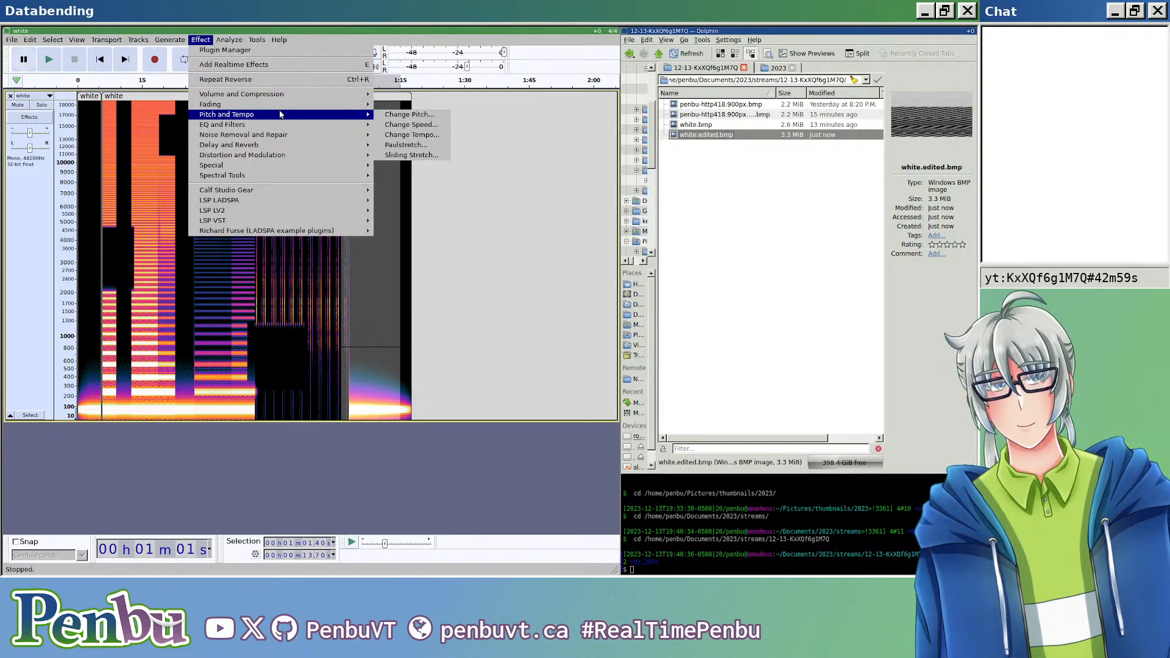
pyautogui.click(408, 114)
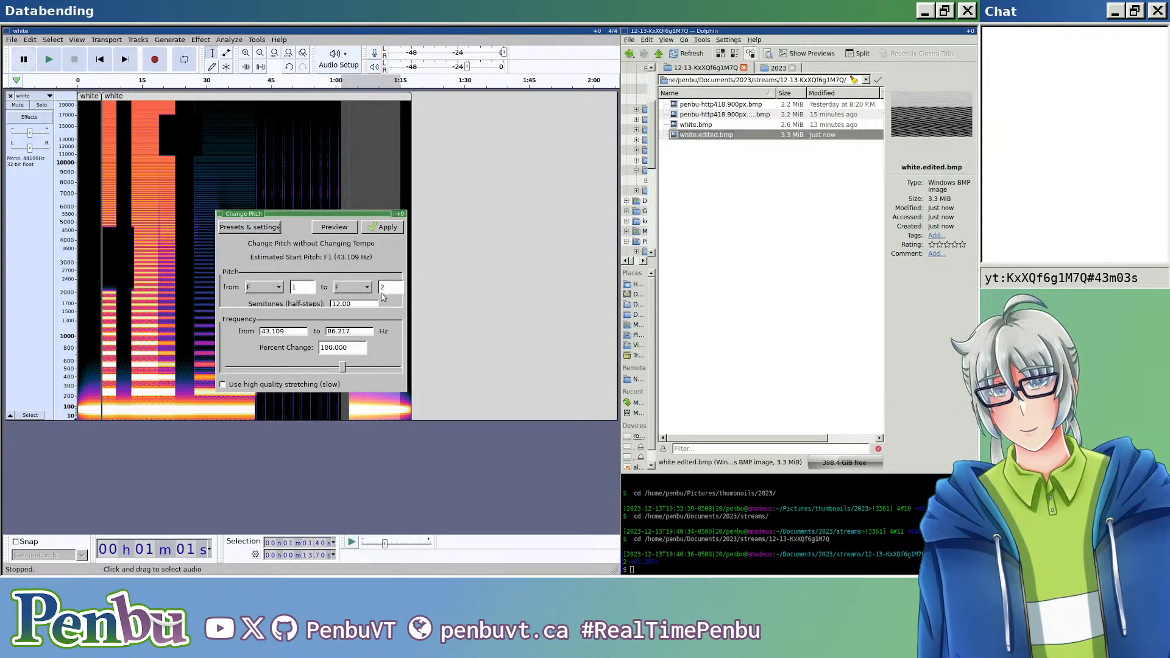
pyautogui.click(384, 229)
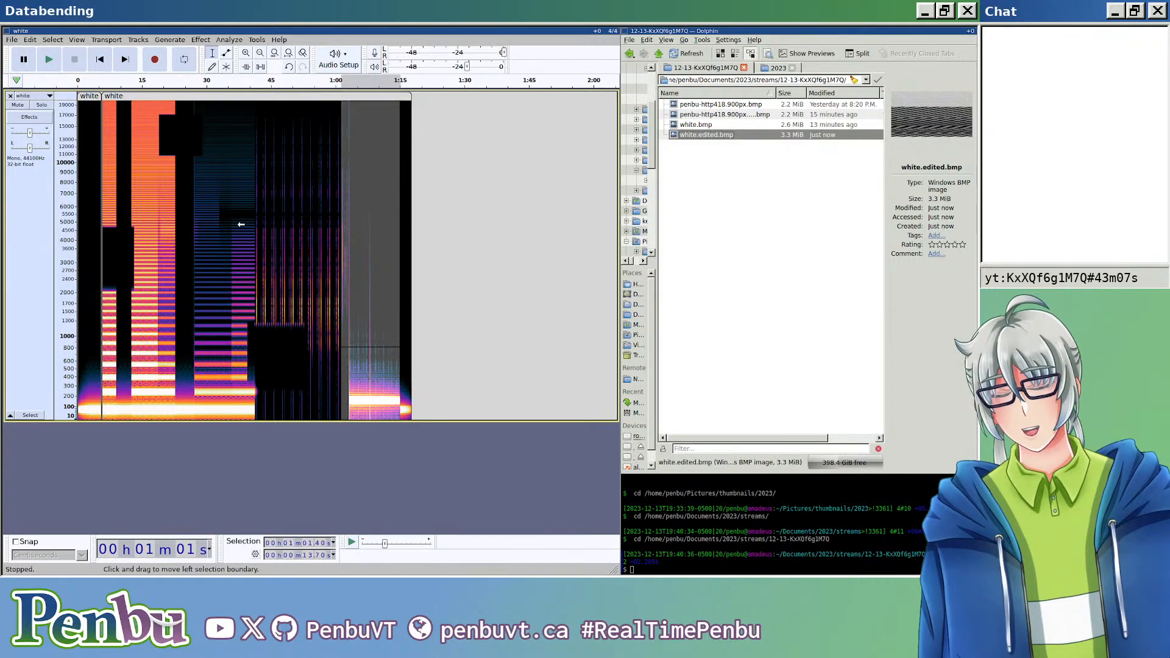
# Step: Export the pitch-shifted track as RAW U-Law audio over white.edited.bmp, and try to open the resulting image
pyautogui.hotkey('ctrl', 'shift', 'e')
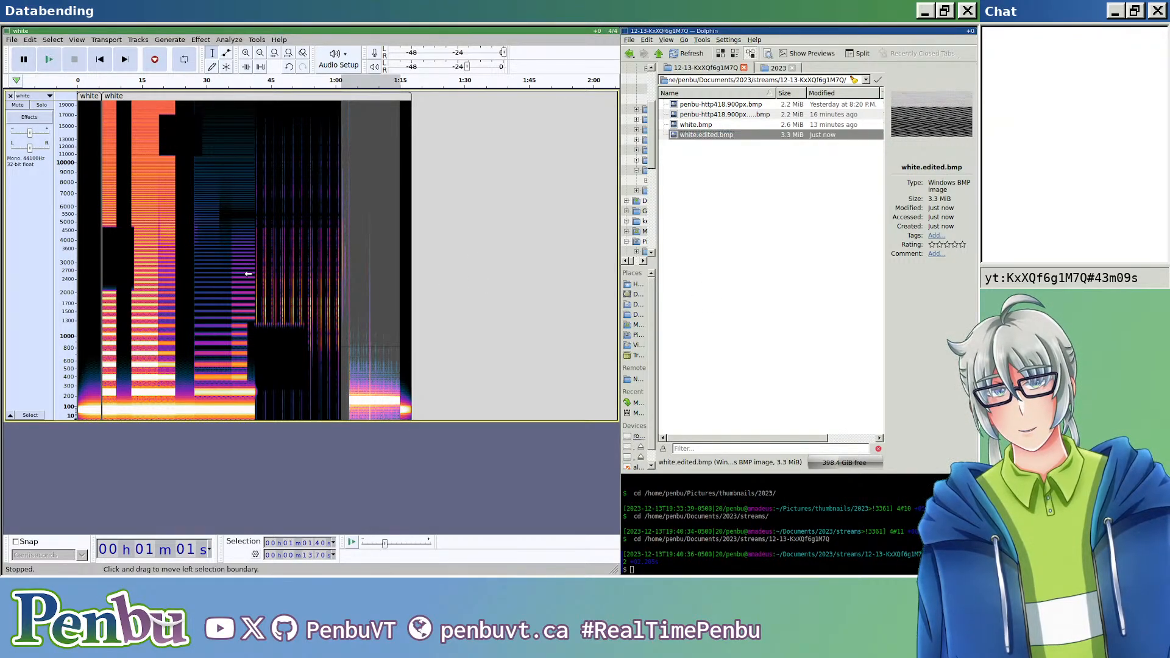
pyautogui.click(237, 93)
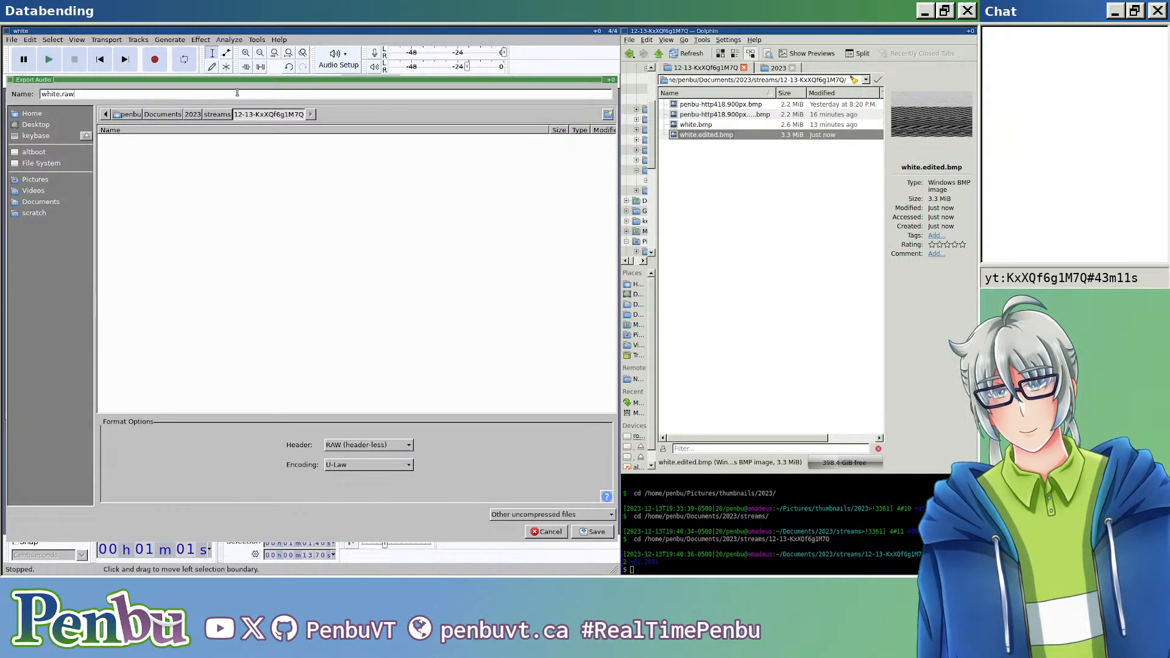
pyautogui.press('BackSpace')
pyautogui.press('BackSpace')
pyautogui.press('BackSpace')
pyautogui.press('BackSpace')
pyautogui.write('.edited.bmp')
pyautogui.press('Return')
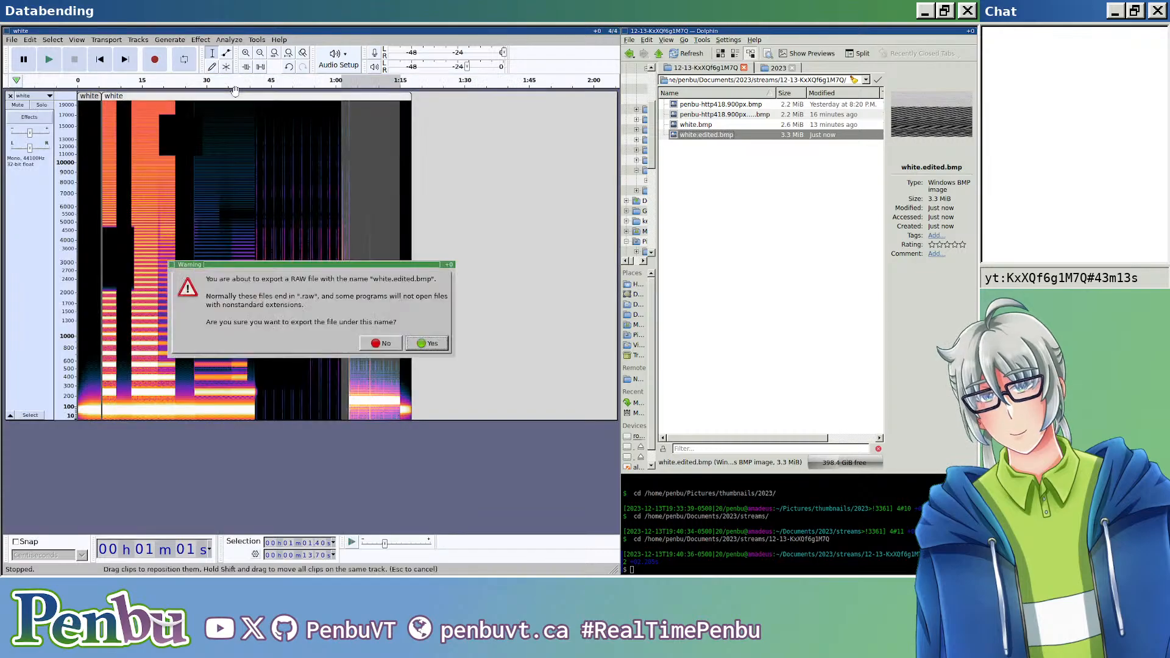
pyautogui.press('Return')
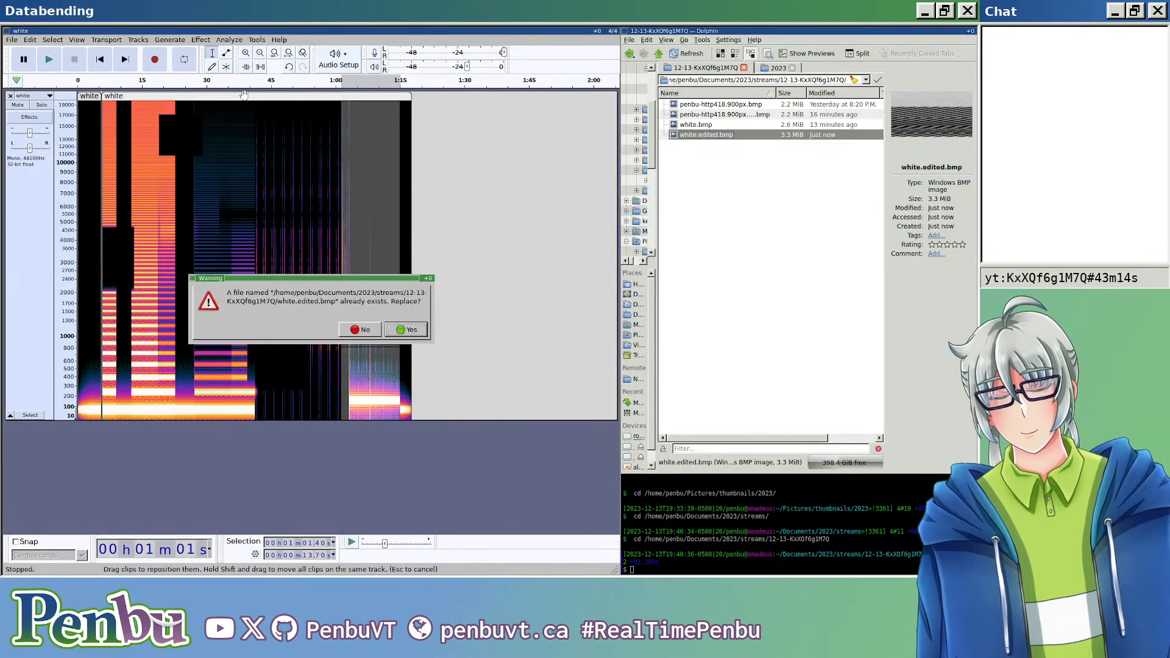
pyautogui.click(413, 329)
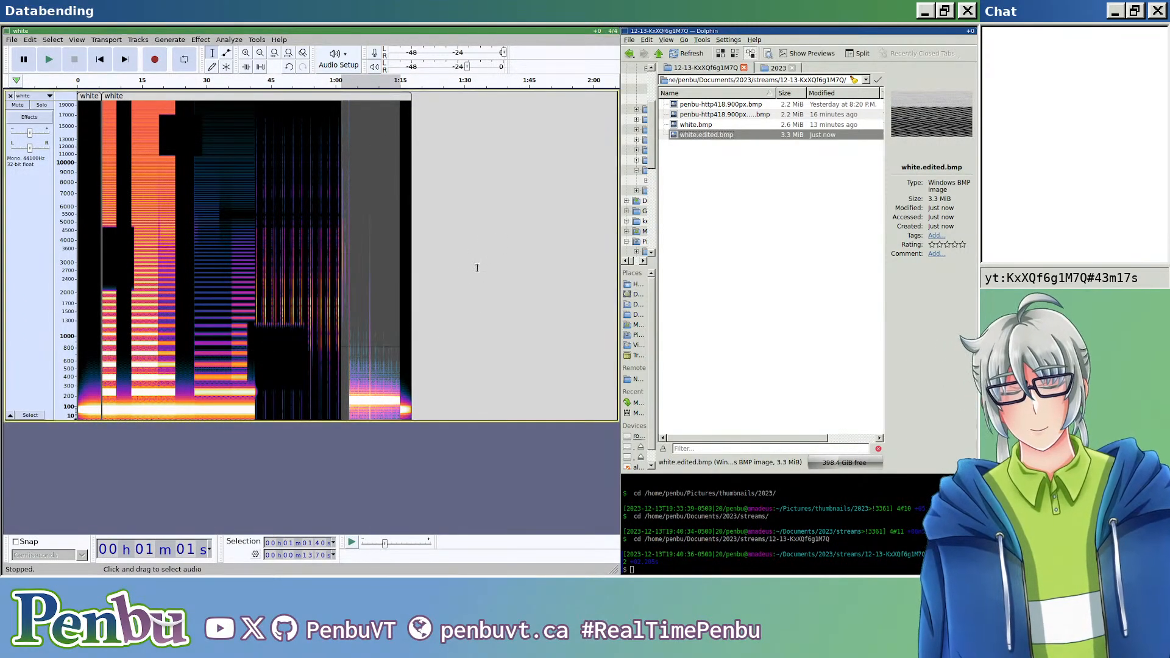
pyautogui.click(723, 158)
pyautogui.doubleClick(728, 137)
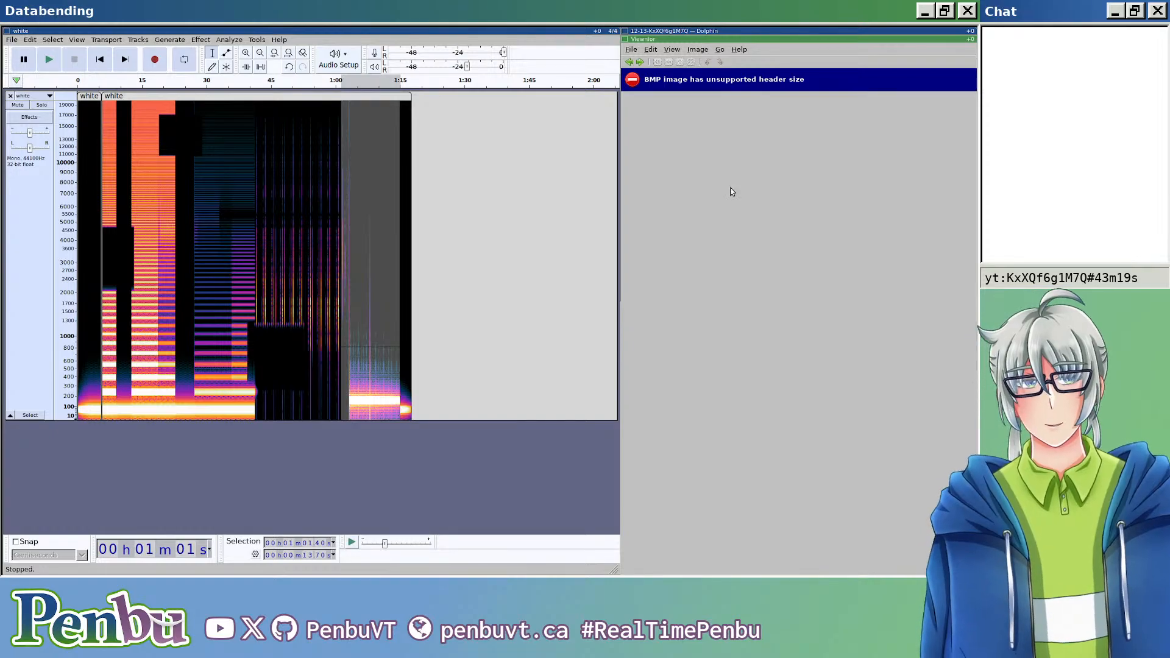
# Step: Close the image viewer and undo the last pitch change on the track
pyautogui.hotkey('ctrl', 'w')
pyautogui.click(473, 236)
pyautogui.hotkey('ctrl', 'z')
pyautogui.click(345, 274)
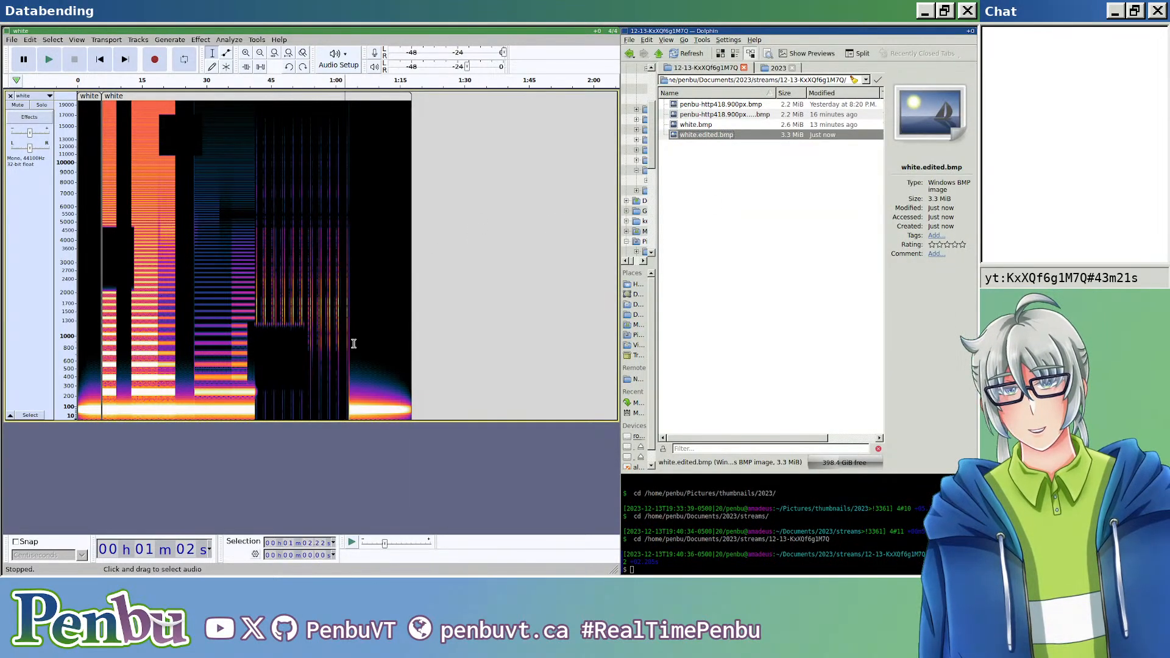
# Step: Repeat the Change Pitch effect on about 10.4 s of audio starting at about 35.8 s
pyautogui.moveTo(241, 313); pyautogui.dragTo(276, 317)
pyautogui.click(202, 300)
pyautogui.click(234, 41)
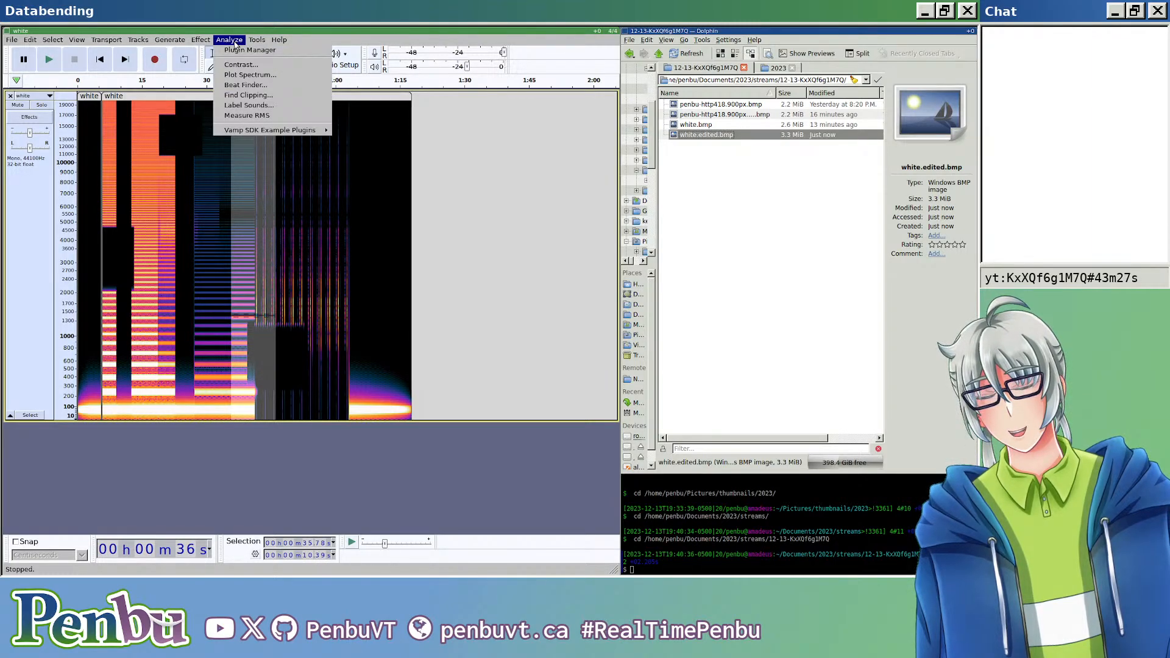
pyautogui.moveTo(201, 40)
pyautogui.moveTo(257, 105)
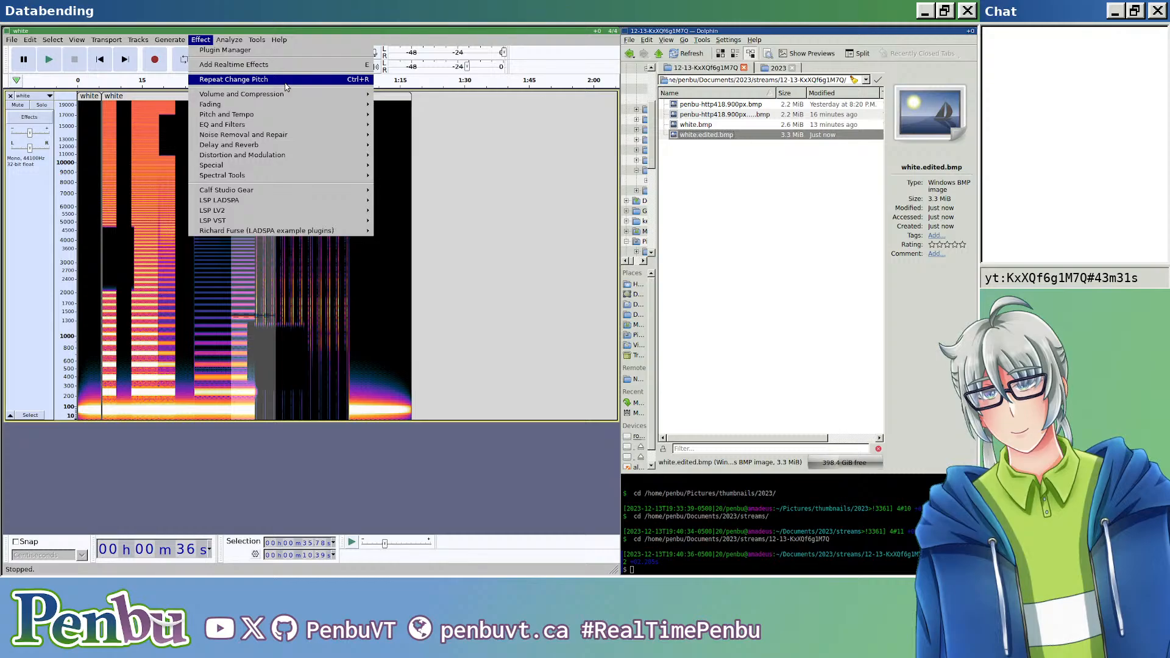
pyautogui.click(256, 80)
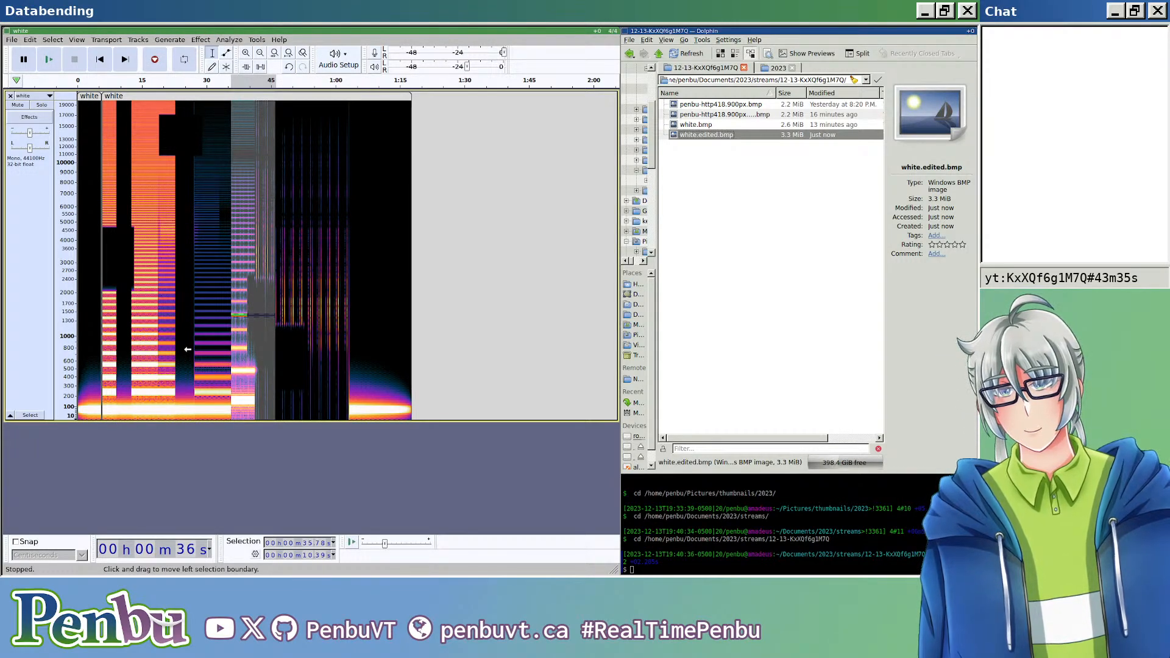
# Step: Export the track as RAW U-Law audio named white.edited.bmp, replacing the existing file, and open the resulting image
pyautogui.hotkey('ctrl', 'shift', 'e')
pyautogui.click(163, 94)
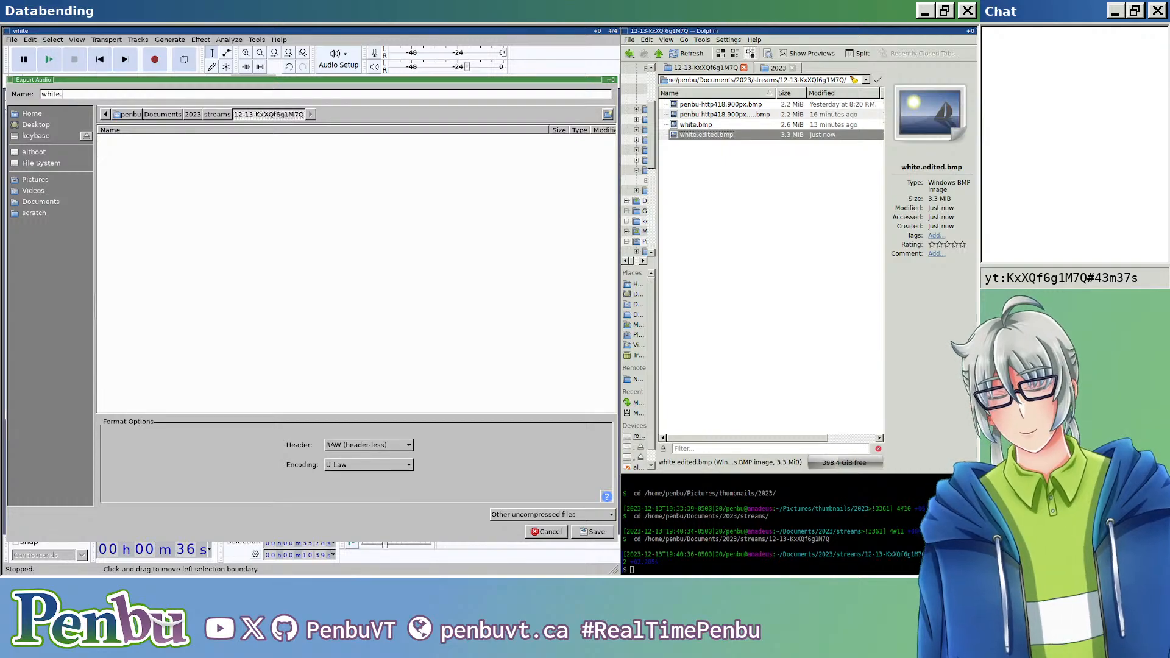
pyautogui.write('edited.bmp')
pyautogui.press('Return')
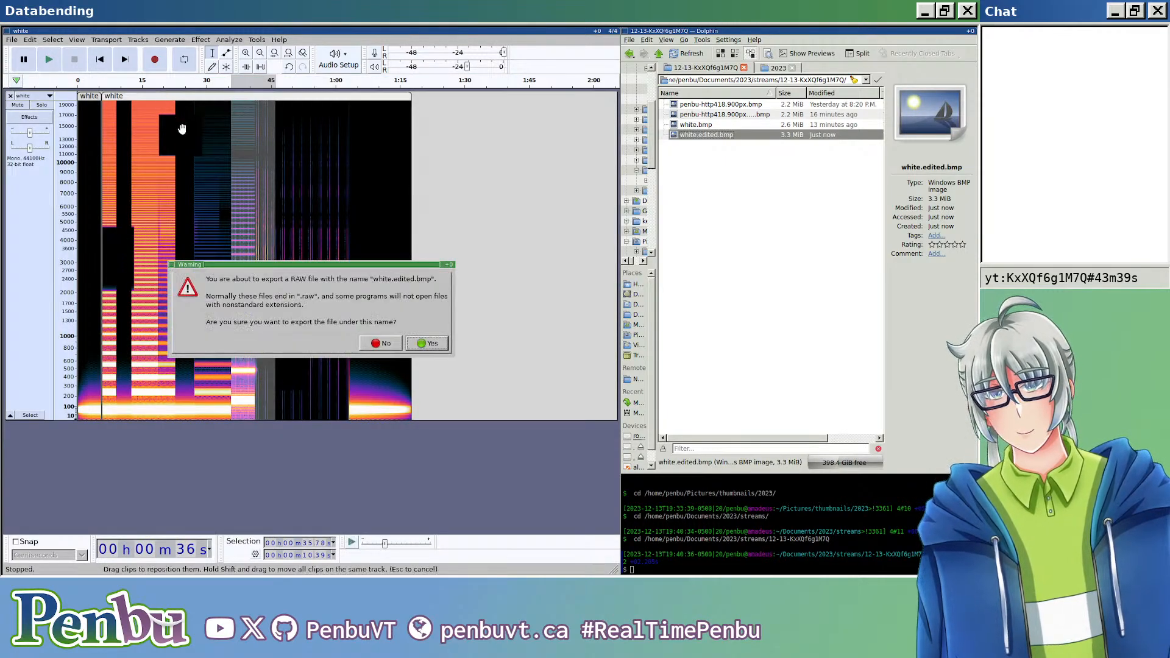
pyautogui.click(404, 330)
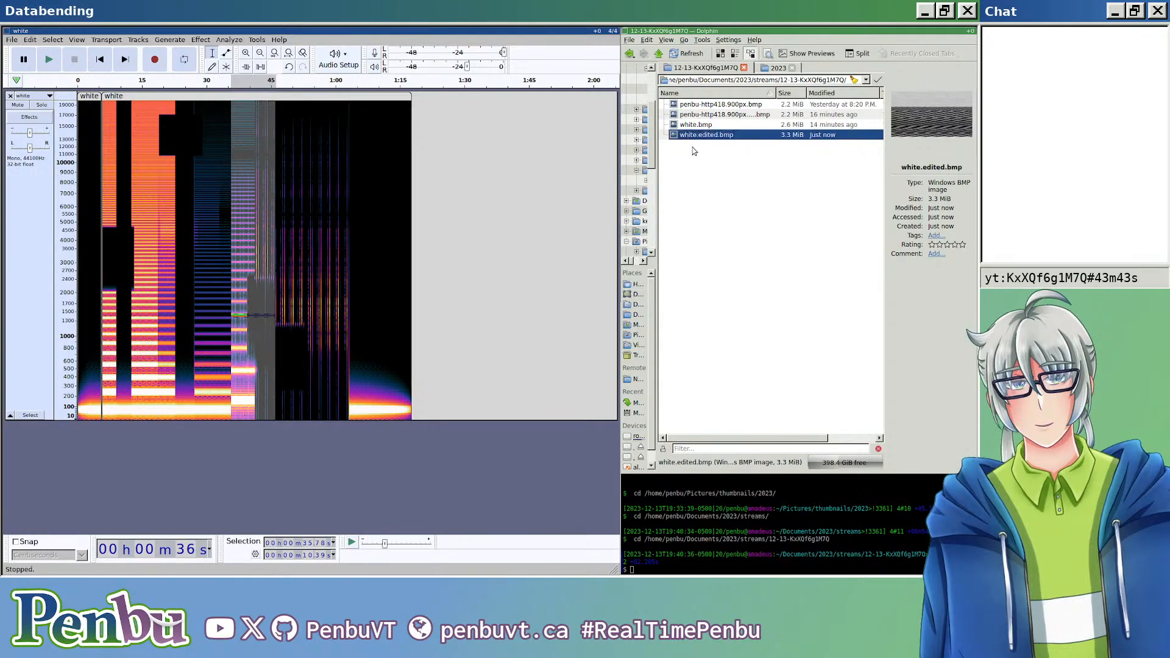
pyautogui.doubleClick(707, 135)
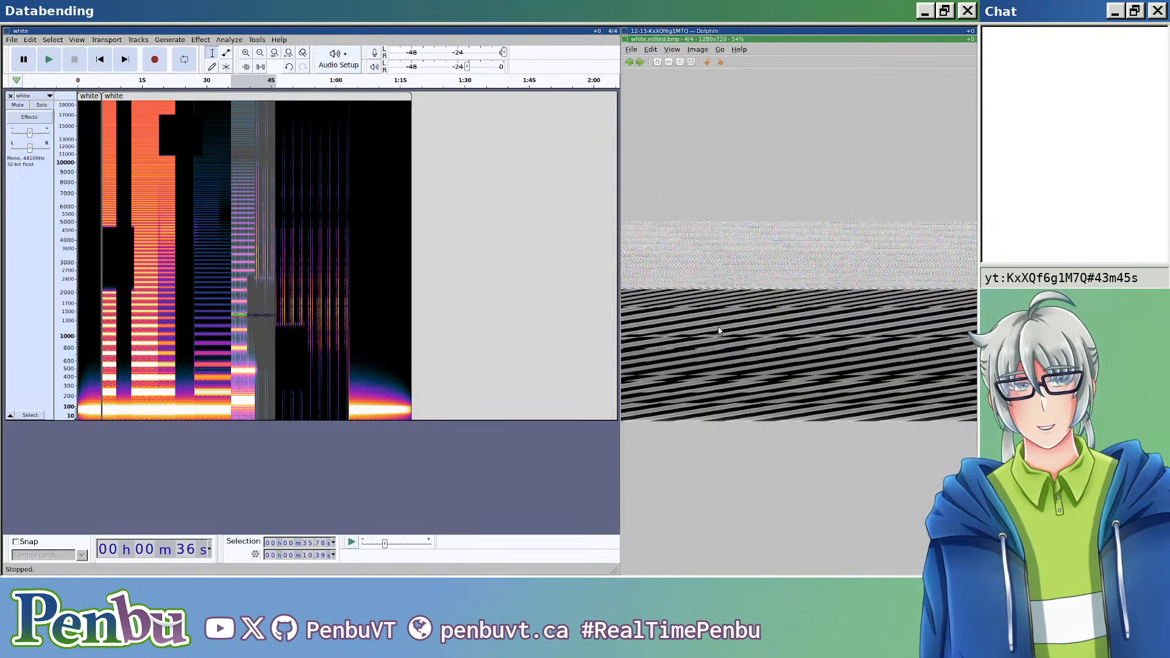
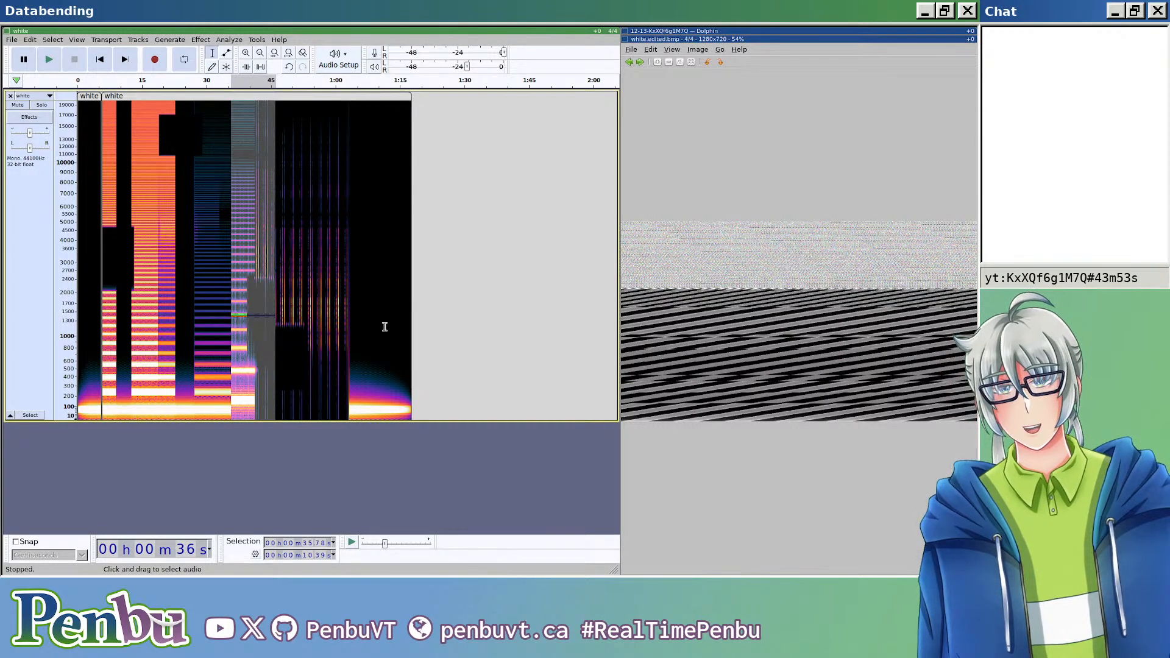
# Step: Inspect the exported image up close, and select about 8.9 s of audio starting at about 28.9 s
pyautogui.scroll(5, 824, 357)
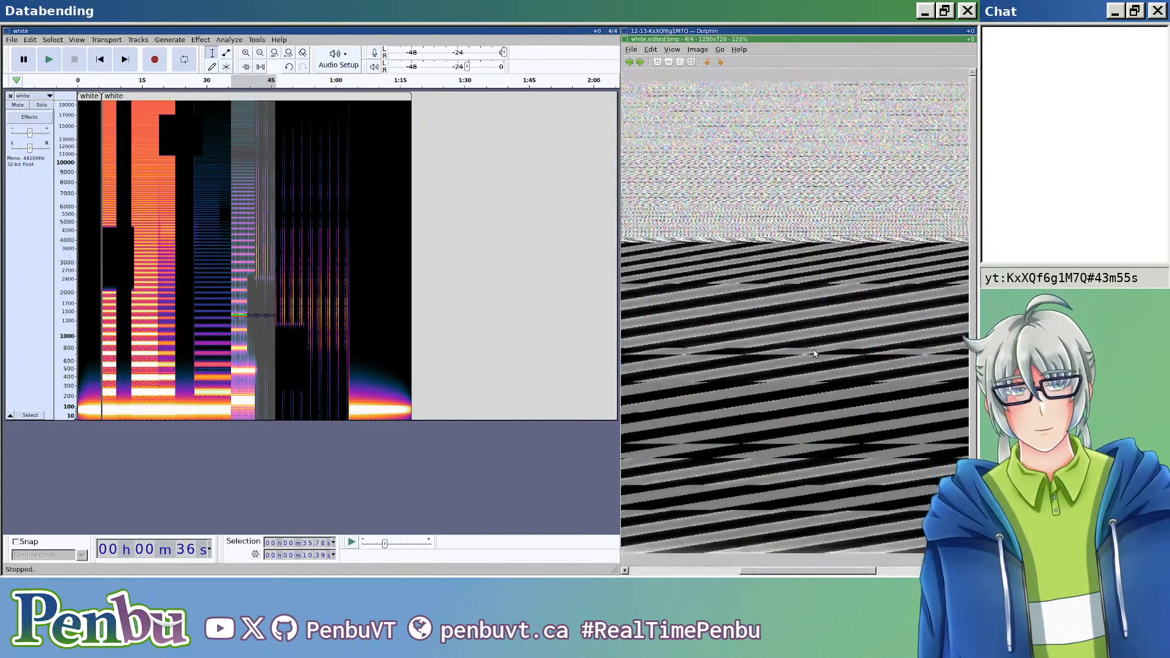
pyautogui.scroll(-4, 815, 353)
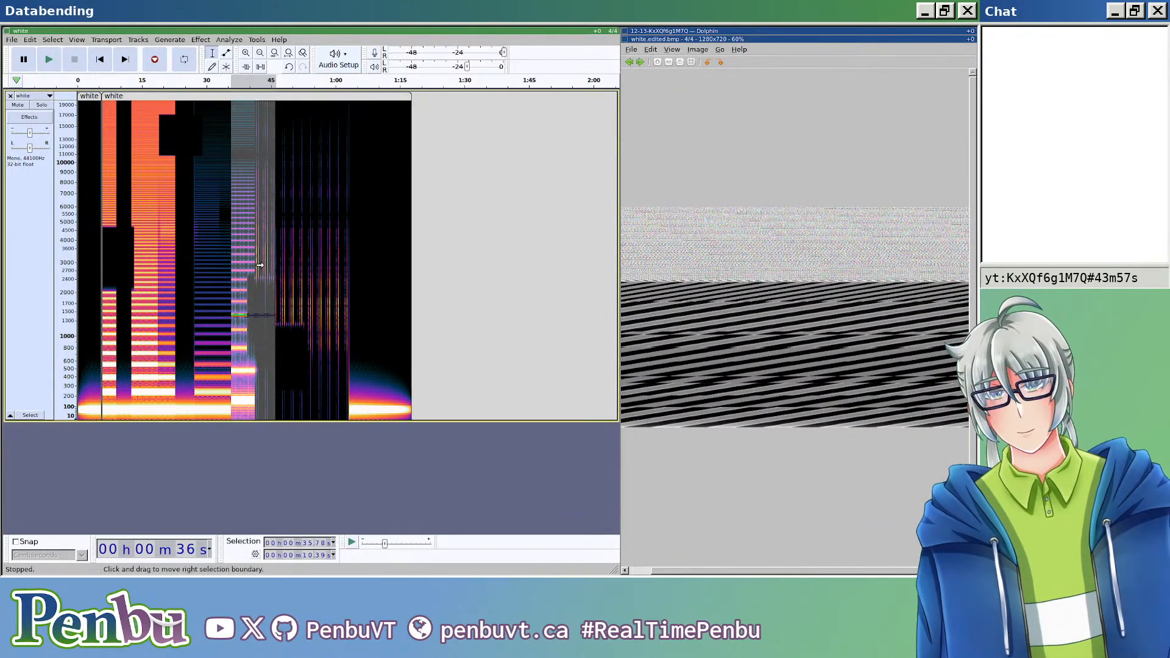
pyautogui.hotkey('ctrl', '1')
pyautogui.hotkey('ctrl', '1')
pyautogui.moveTo(145, 296); pyautogui.dragTo(255, 368)
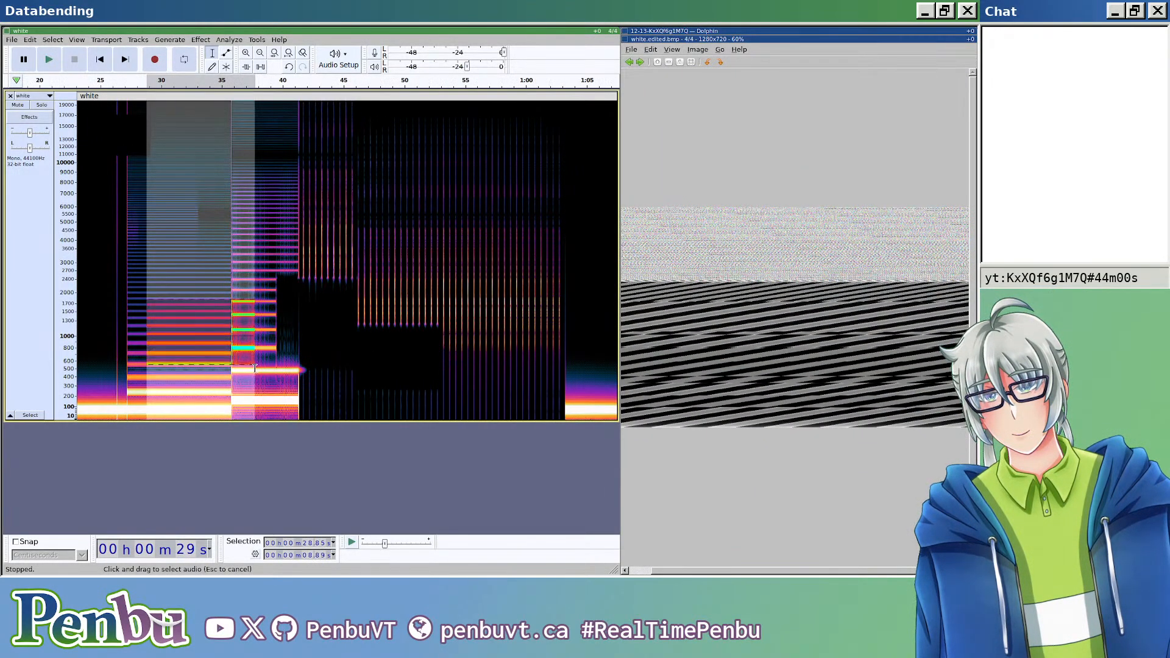
pyautogui.click(201, 39)
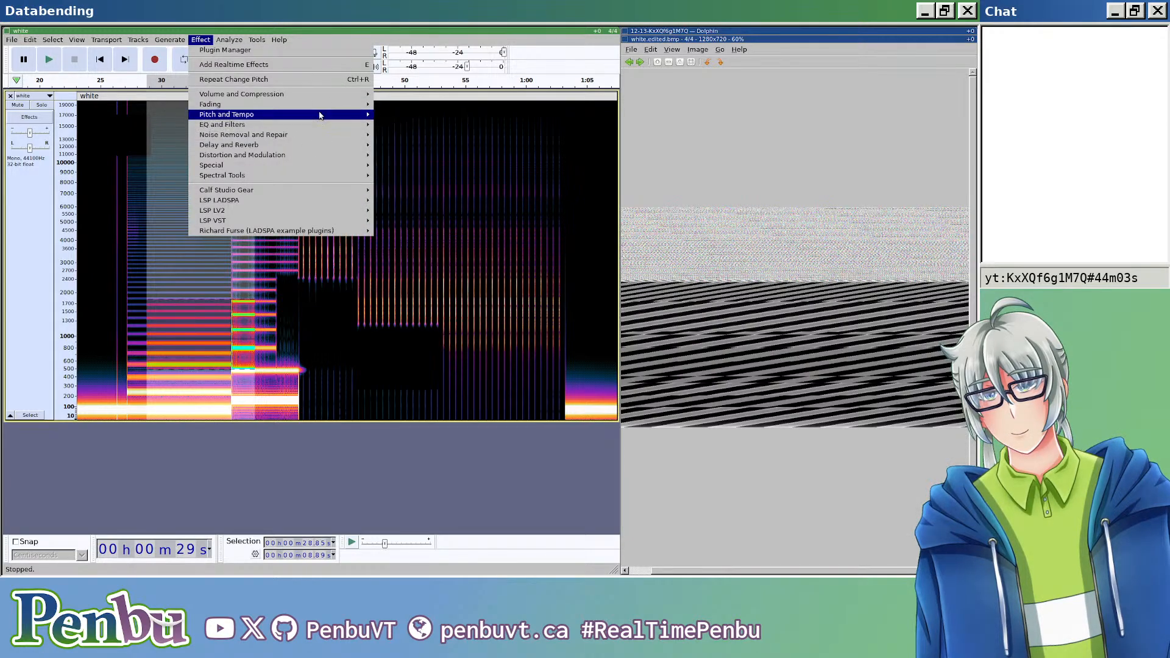
pyautogui.moveTo(320, 134)
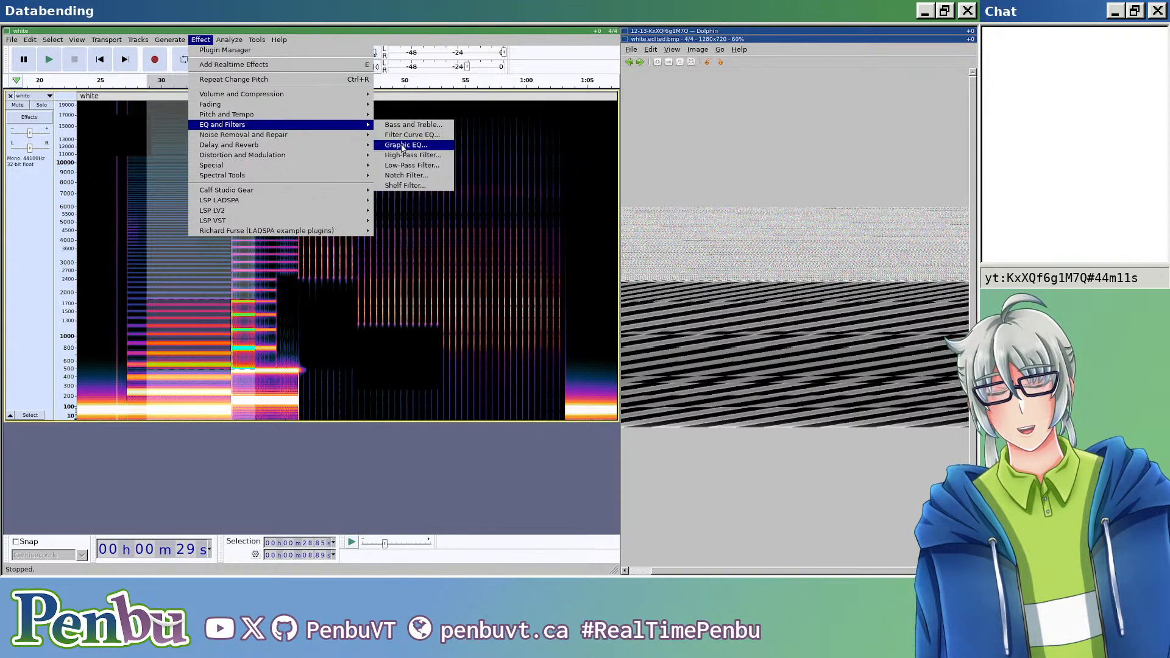
pyautogui.click(402, 145)
pyautogui.moveTo(367, 311)
pyautogui.mouseDown()
pyautogui.moveTo(367, 274)
pyautogui.moveTo(349, 295)
pyautogui.mouseUp()
pyautogui.press('Escape')
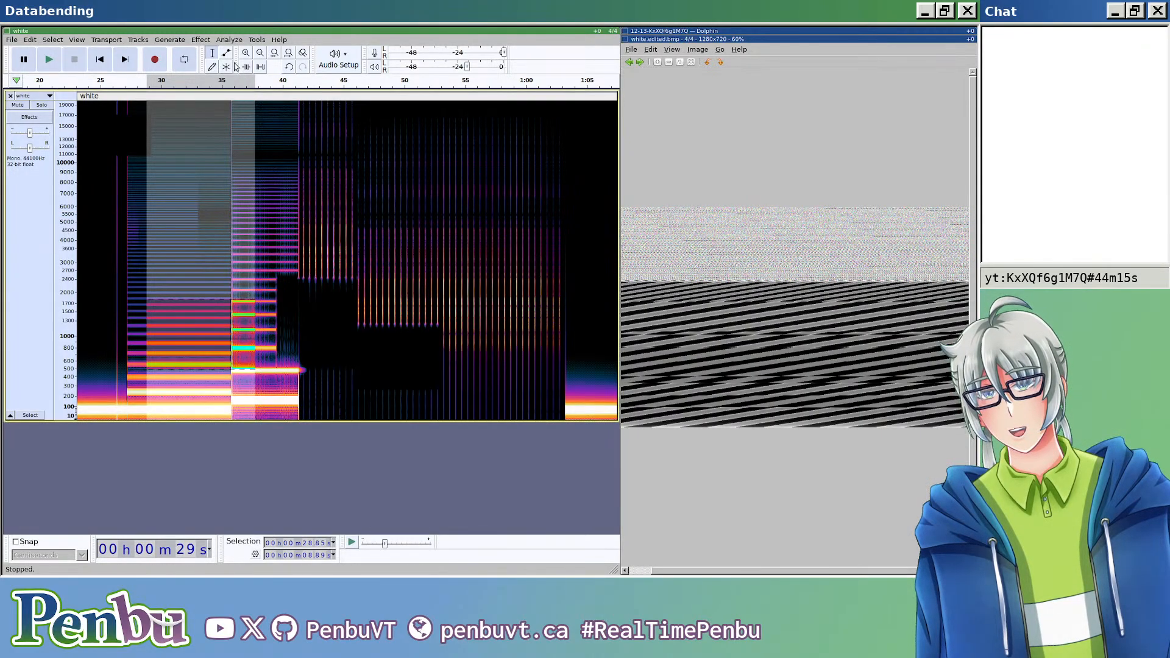
# Step: Apply the Filter Curve EQ effect to the selected 8.9 s of audio
pyautogui.click(201, 39)
pyautogui.moveTo(308, 125)
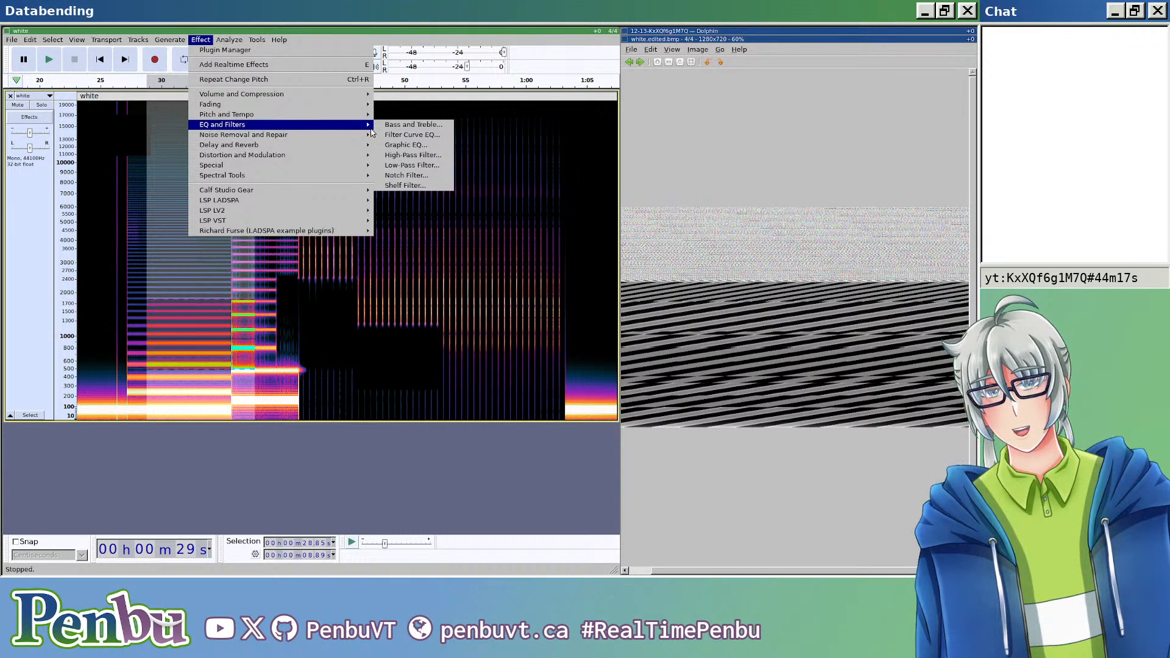
pyautogui.click(408, 135)
pyautogui.click(512, 199)
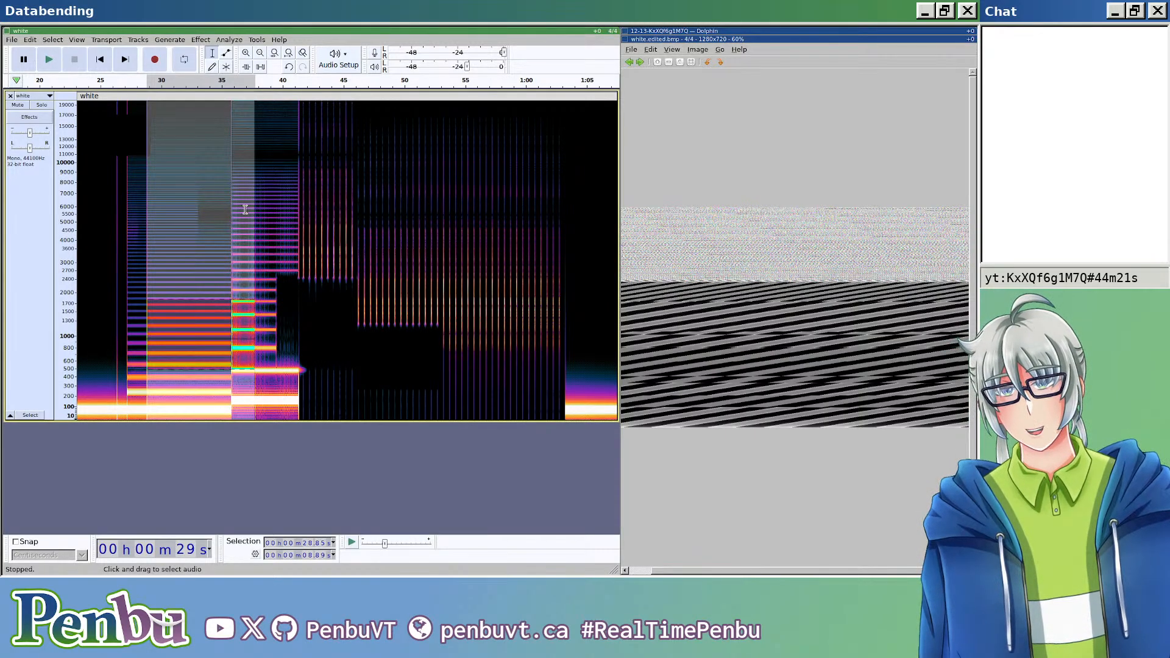
# Step: Select about 38.5 s of audio starting at about 19.0 s on the white track
pyautogui.scroll(-3, 268, 226)
pyautogui.scroll(1, 262, 227)
pyautogui.hscroll(-2, 249, 229)
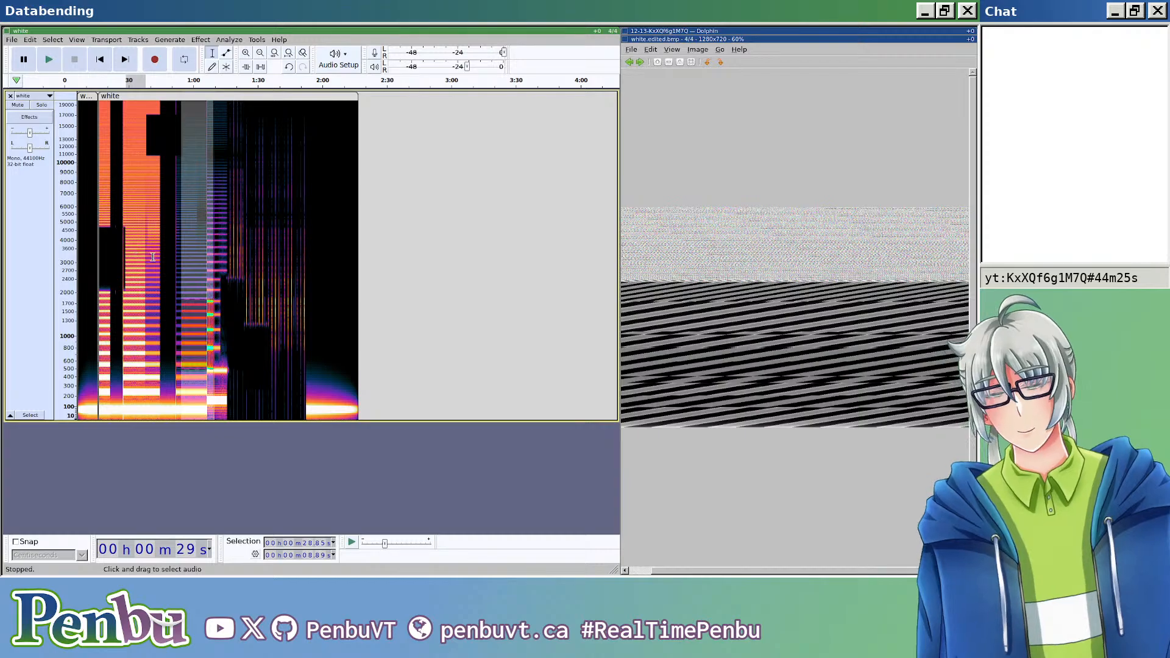
pyautogui.moveTo(146, 253); pyautogui.dragTo(278, 256)
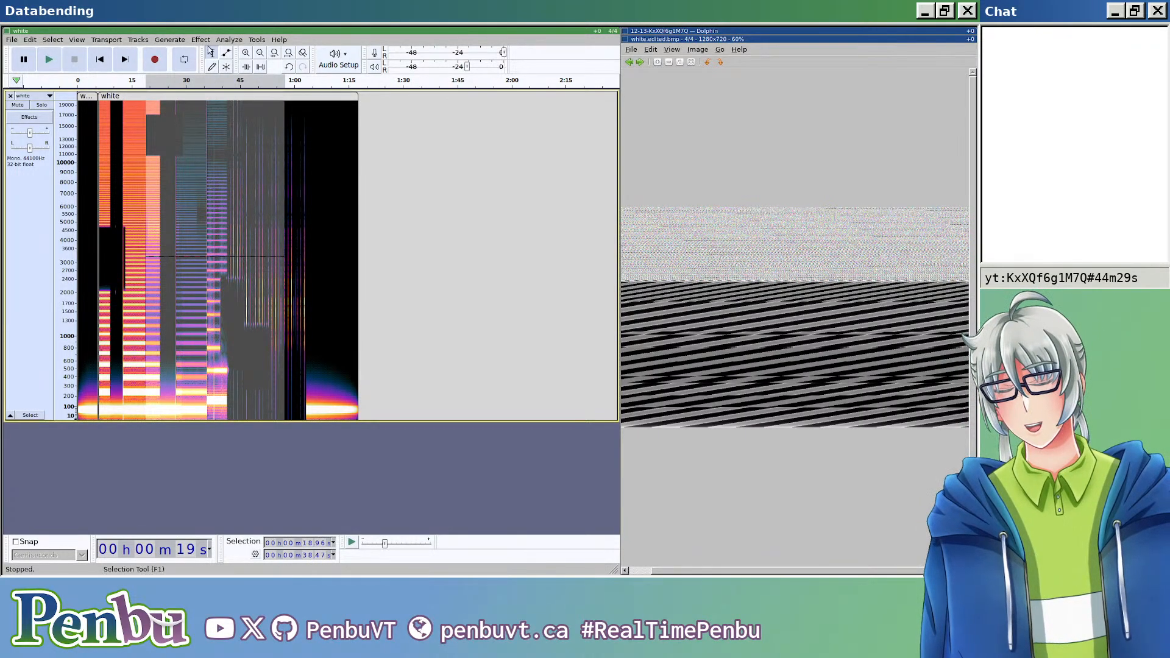
pyautogui.click(207, 40)
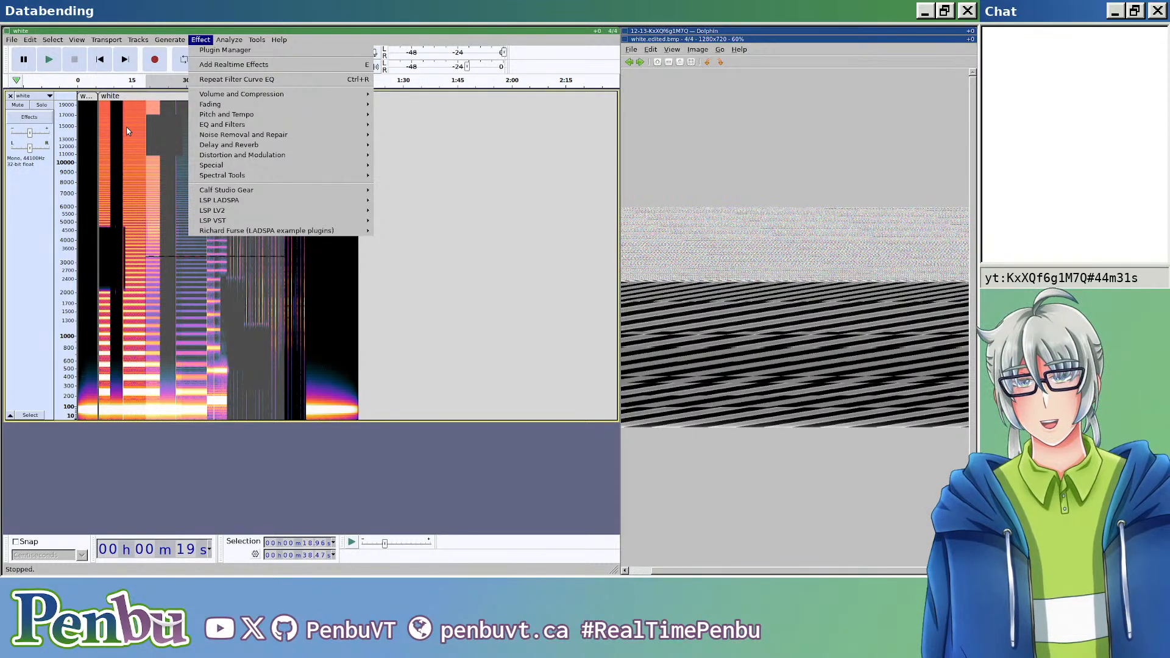
pyautogui.click(179, 437)
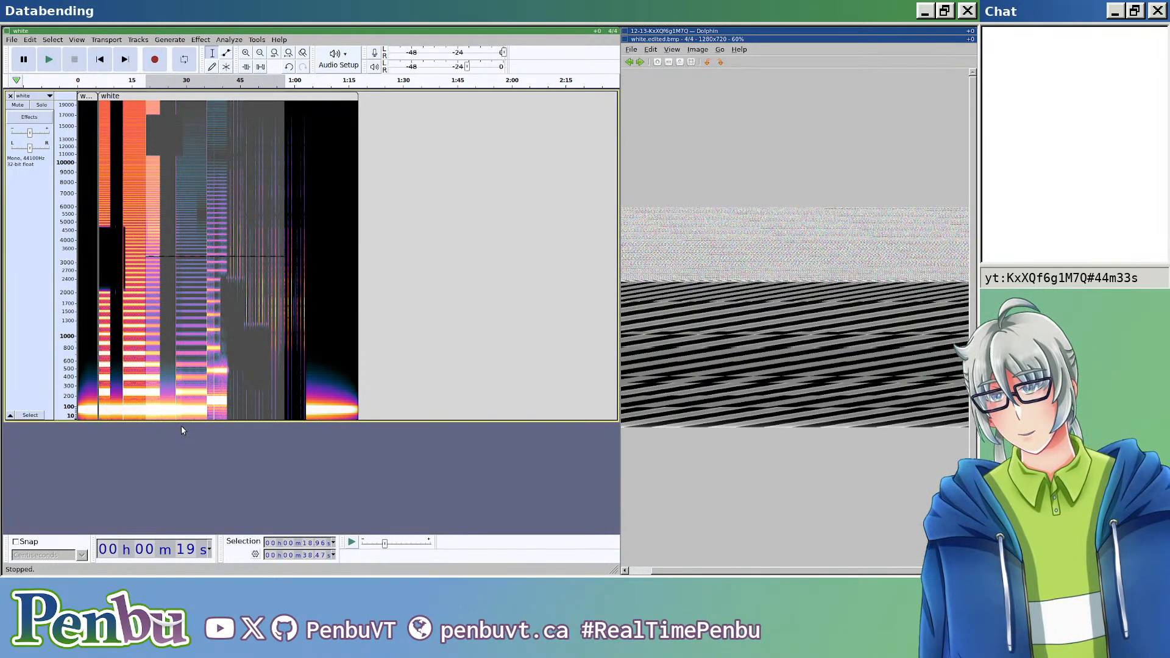
# Step: Switch the white track from spectrogram to waveform display and reduce the track's height
pyautogui.click(42, 98)
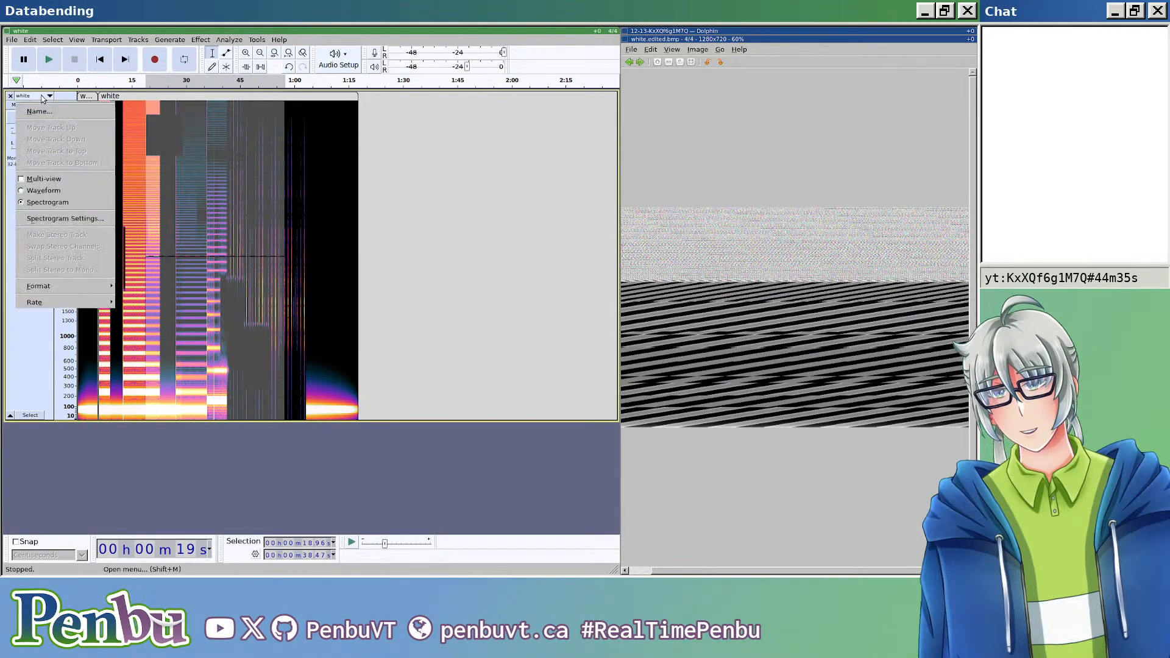
pyautogui.click(43, 190)
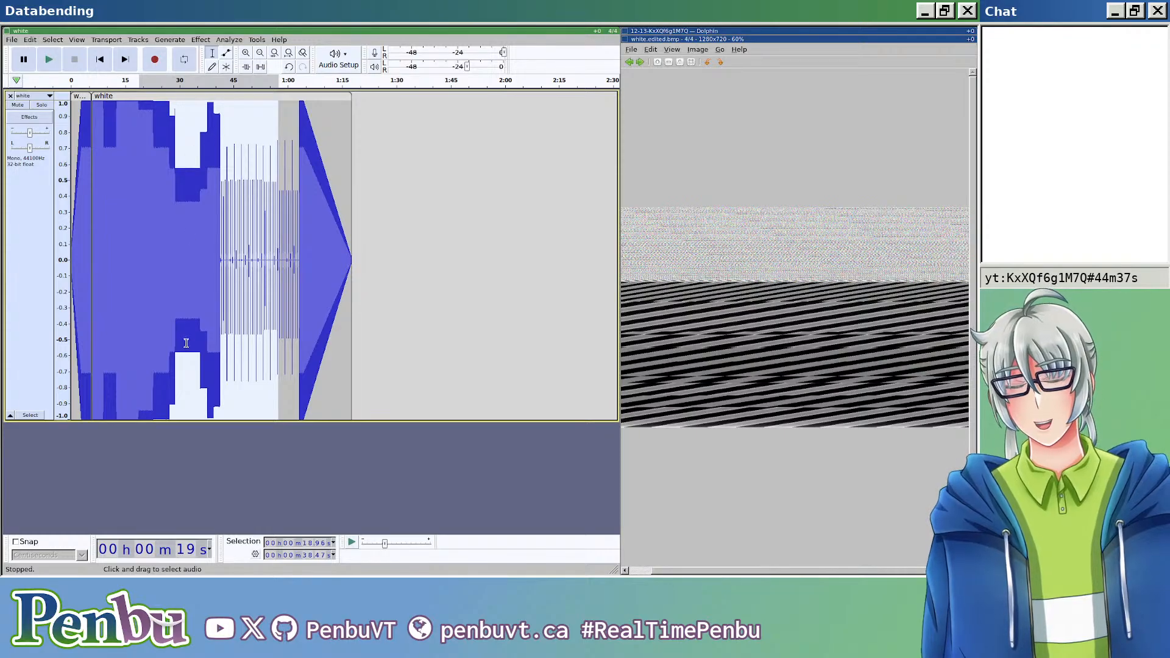
pyautogui.moveTo(215, 419); pyautogui.dragTo(204, 179)
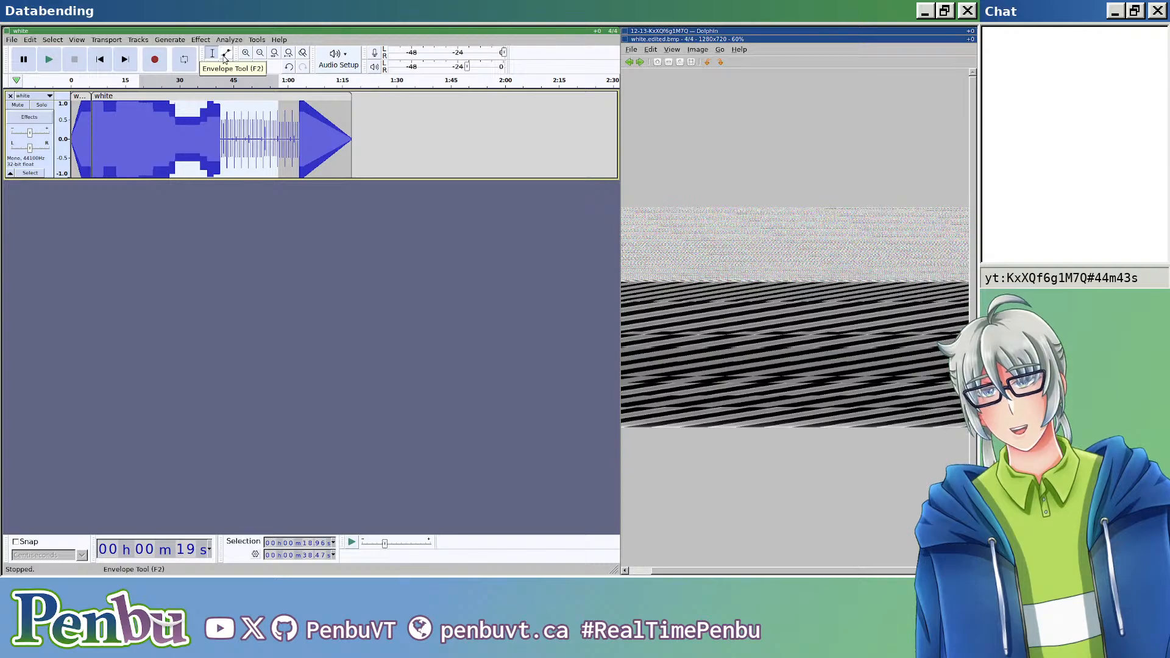
# Step: Reshape the track's amplitude envelope with the Envelope tool, adding control points between about 16 s and 58 s
pyautogui.click(226, 55)
pyautogui.click(189, 102)
pyautogui.moveTo(217, 104); pyautogui.dragTo(282, 106)
pyautogui.moveTo(128, 104); pyautogui.dragTo(148, 115)
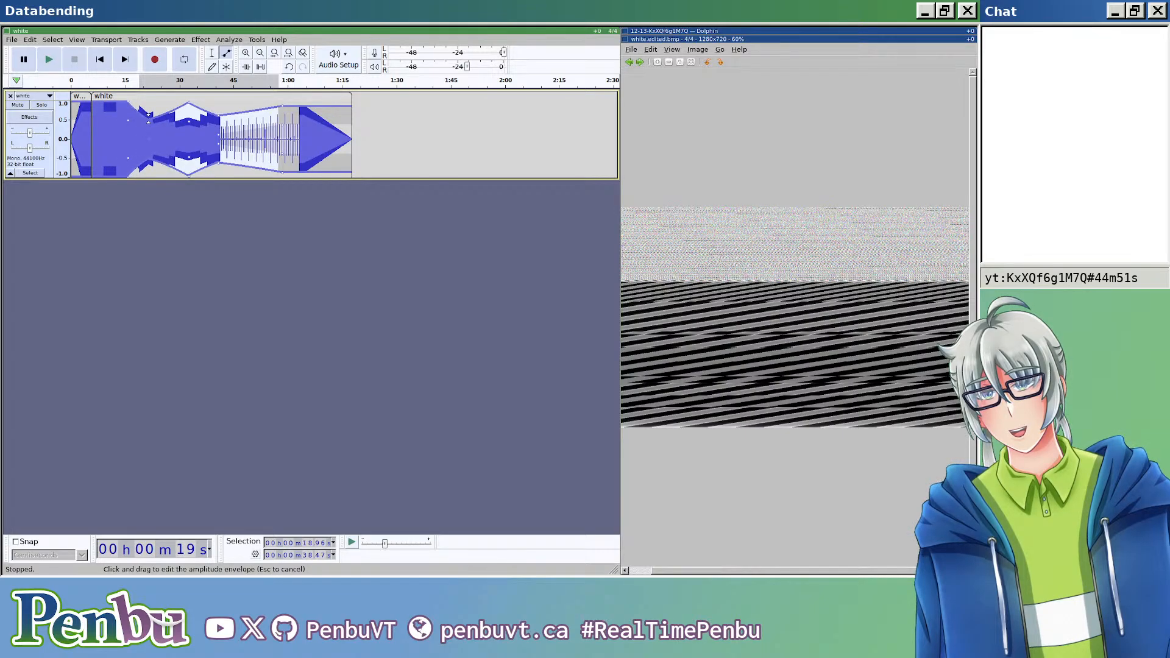
# Step: Export the track as RAW U-Law audio named white.edited.bmp, replacing the existing file, and open the resulting image
pyautogui.hotkey('ctrl', 'shift', 'e')
pyautogui.click(216, 94)
pyautogui.press('BackSpace')
pyautogui.press('BackSpace')
pyautogui.press('BackSpace')
pyautogui.write('edited.bmp')
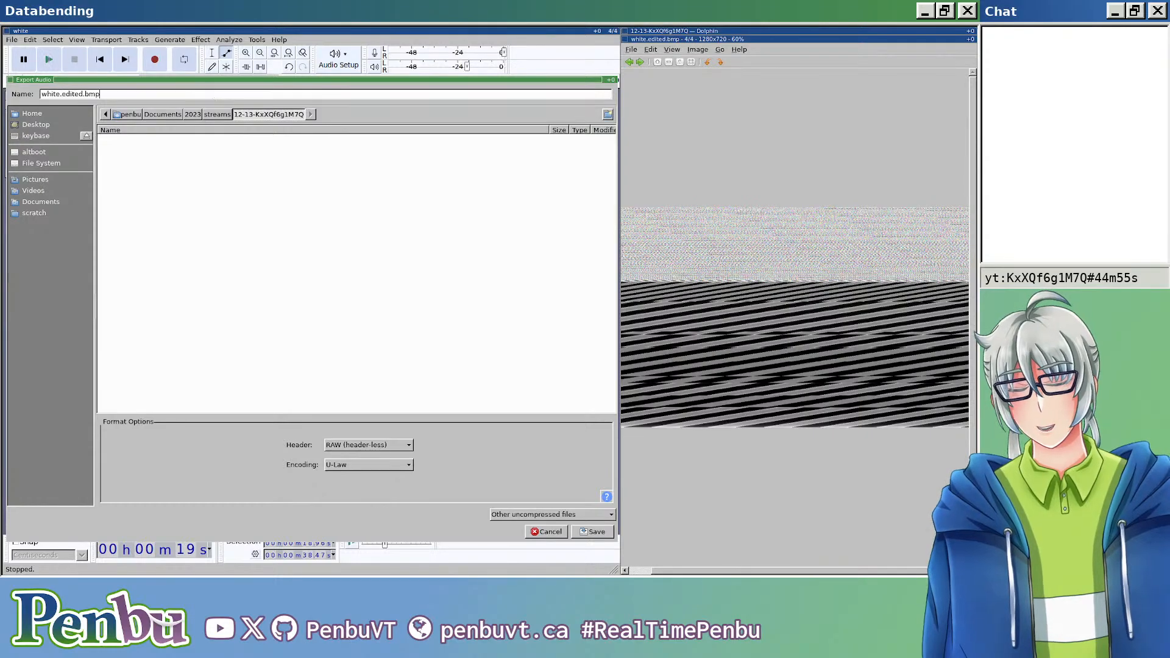
pyautogui.press('Return')
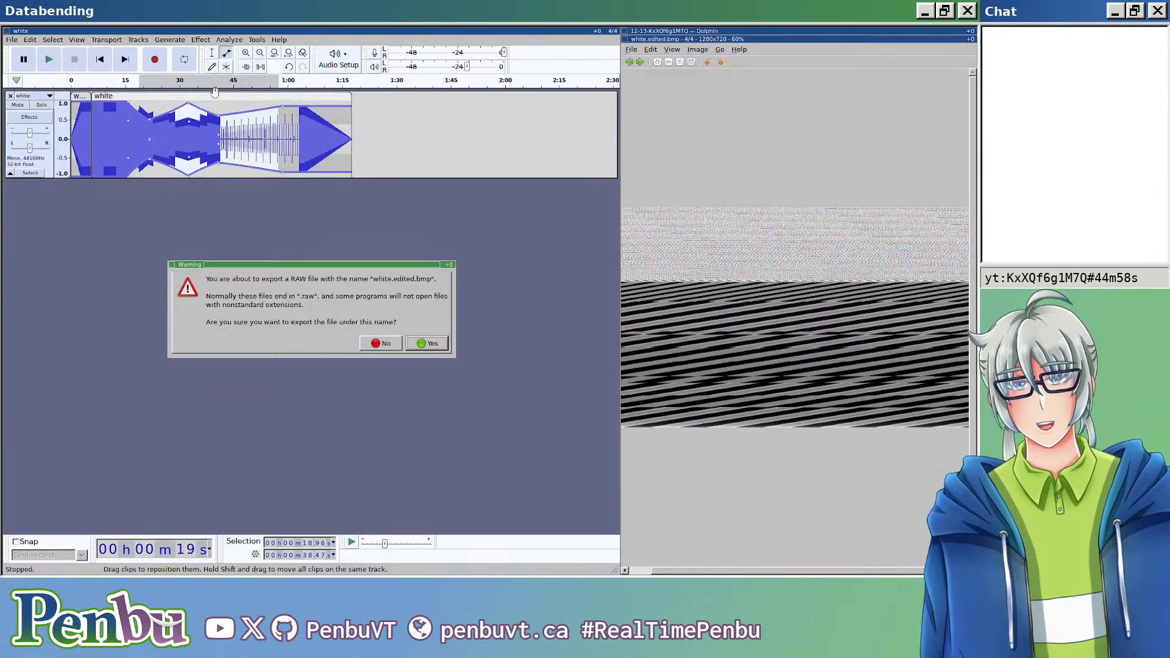
pyautogui.click(427, 343)
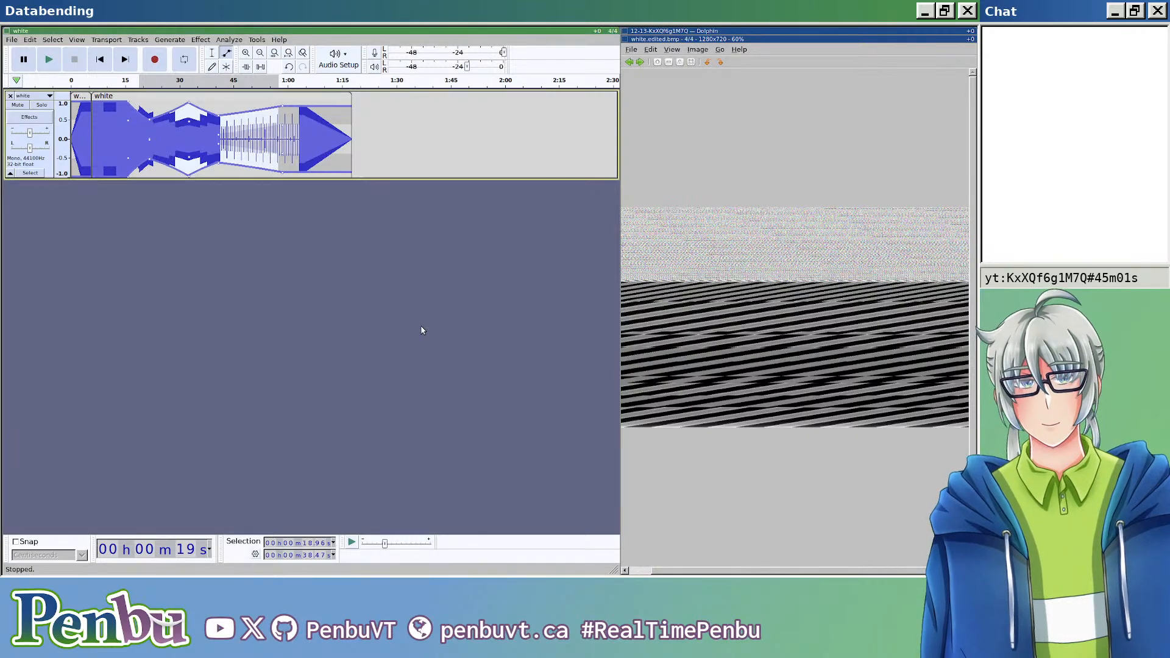
pyautogui.press('Escape')
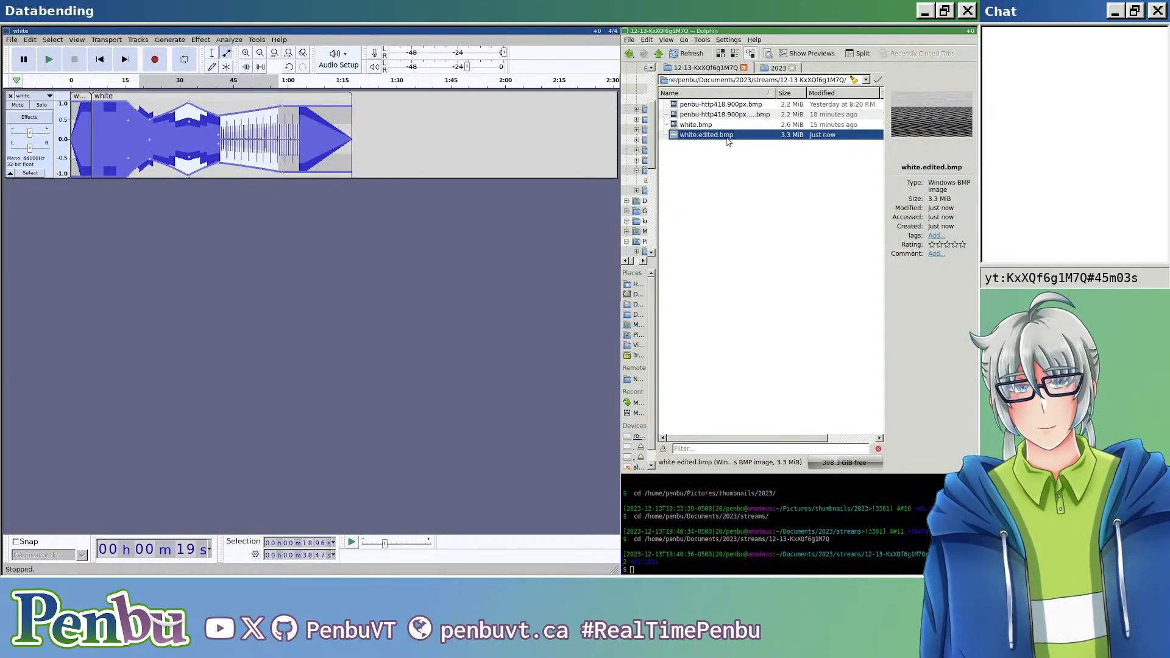
pyautogui.doubleClick(727, 141)
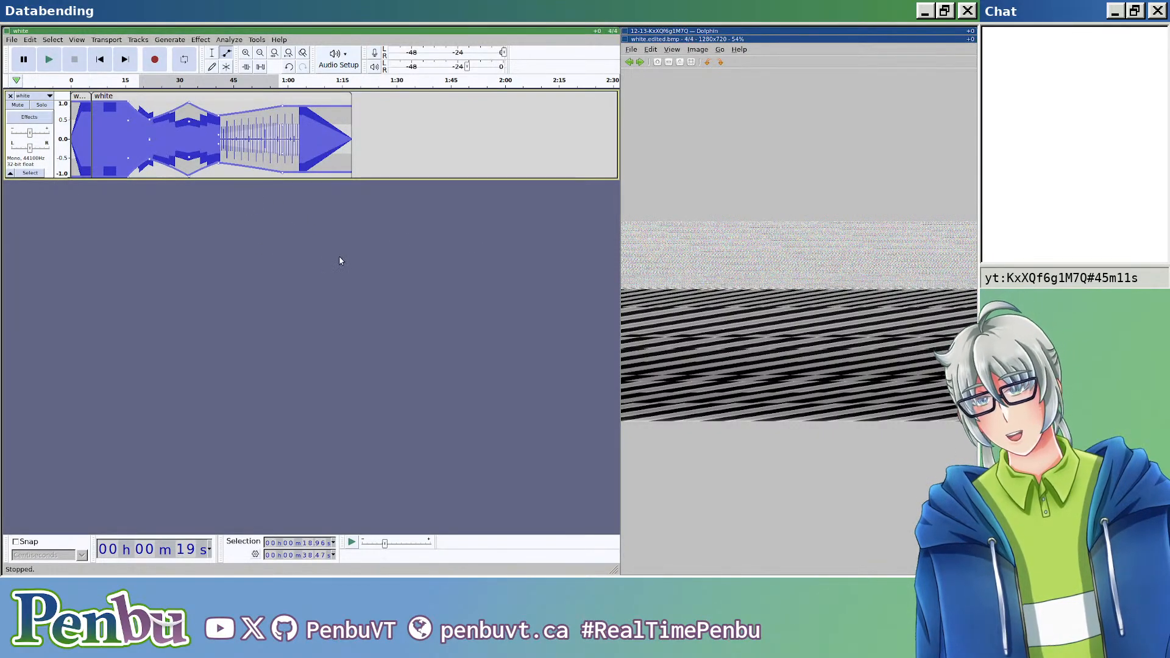
# Step: Close the image viewer and both open audio projects without saving their changes
pyautogui.press('Escape')
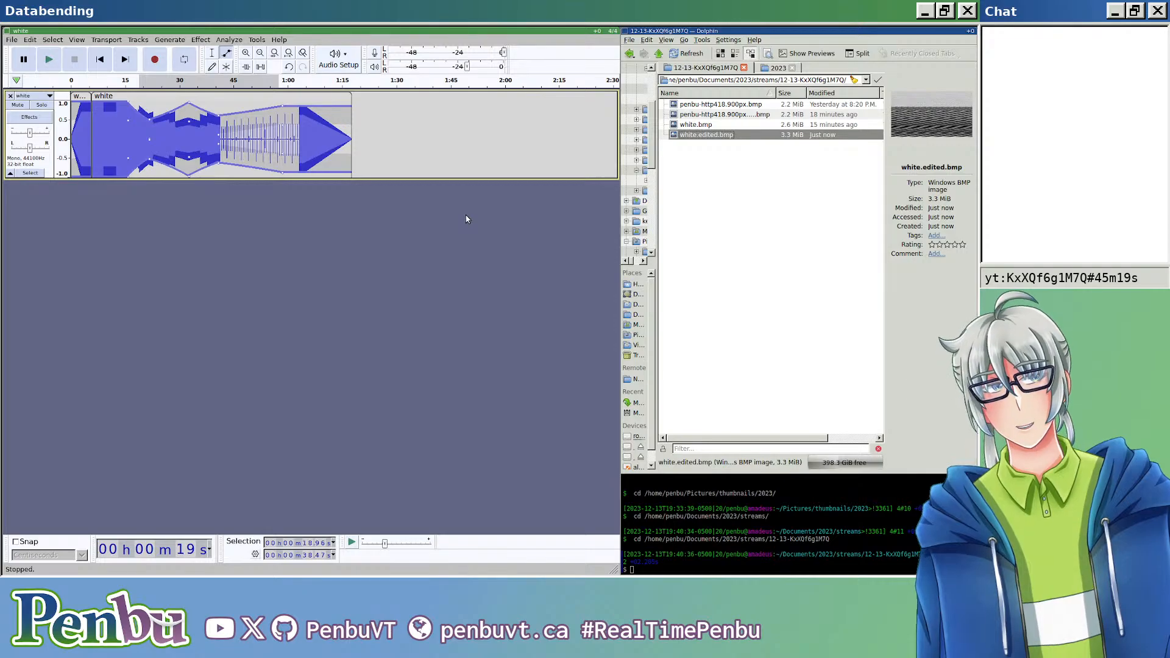
pyautogui.hotkey('ctrl', 'z')
pyautogui.hotkey('ctrl', 'y')
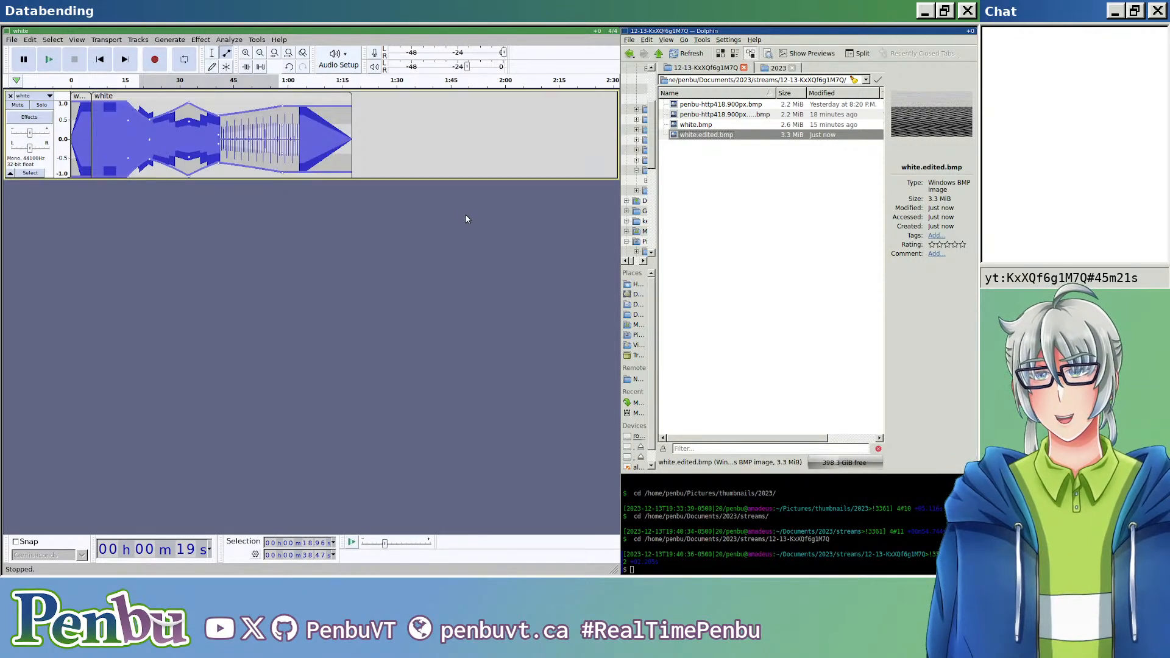
pyautogui.hotkey('ctrl', 'n')
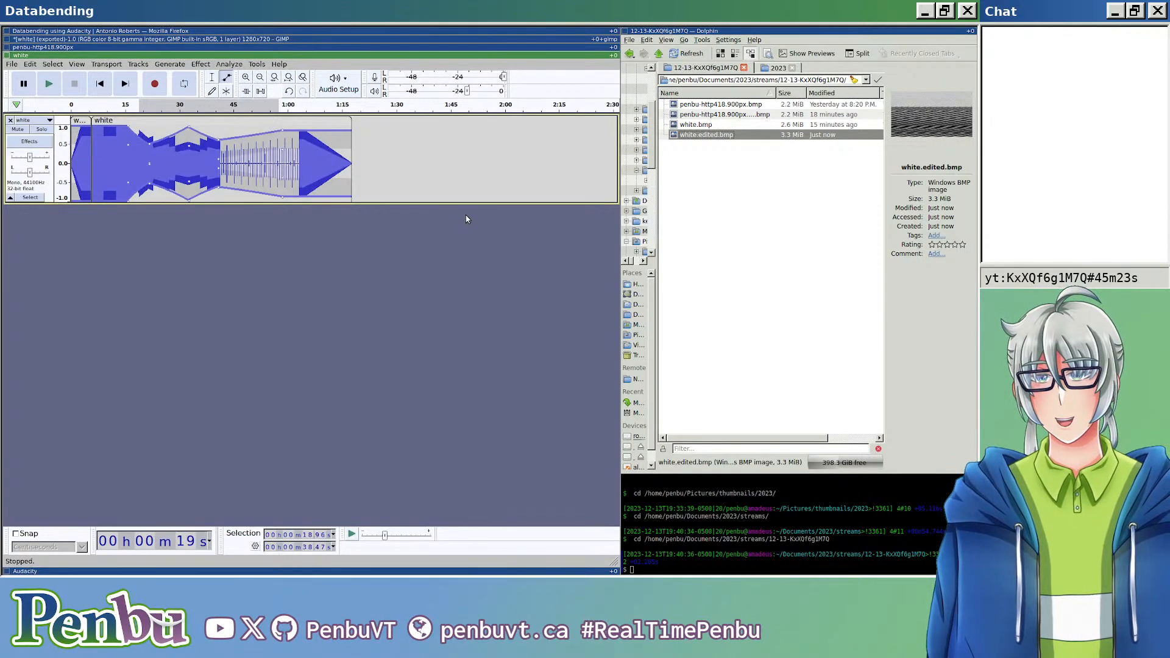
pyautogui.hotkey('ctrl', 'w')
pyautogui.hotkey('ctrl', 'w')
pyautogui.hotkey('alt', 'n')
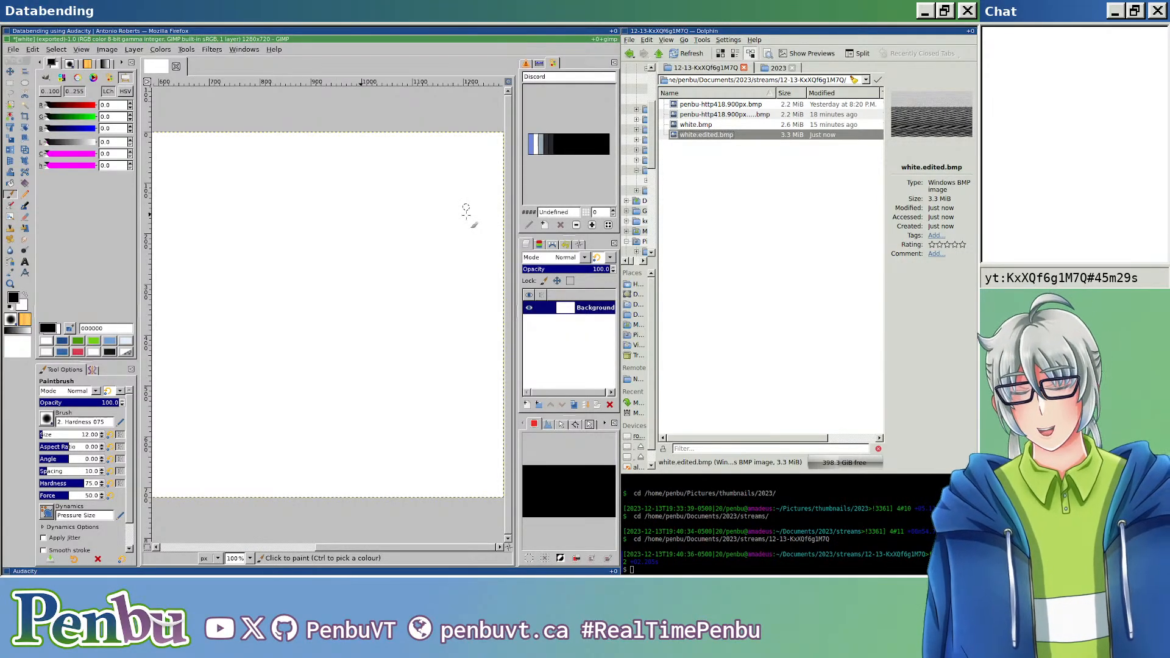
pyautogui.press('super+k')
pyautogui.press('super+j')
pyautogui.press('super+j')
pyautogui.press('super+j')
pyautogui.press('super+k')
pyautogui.press('super+k')
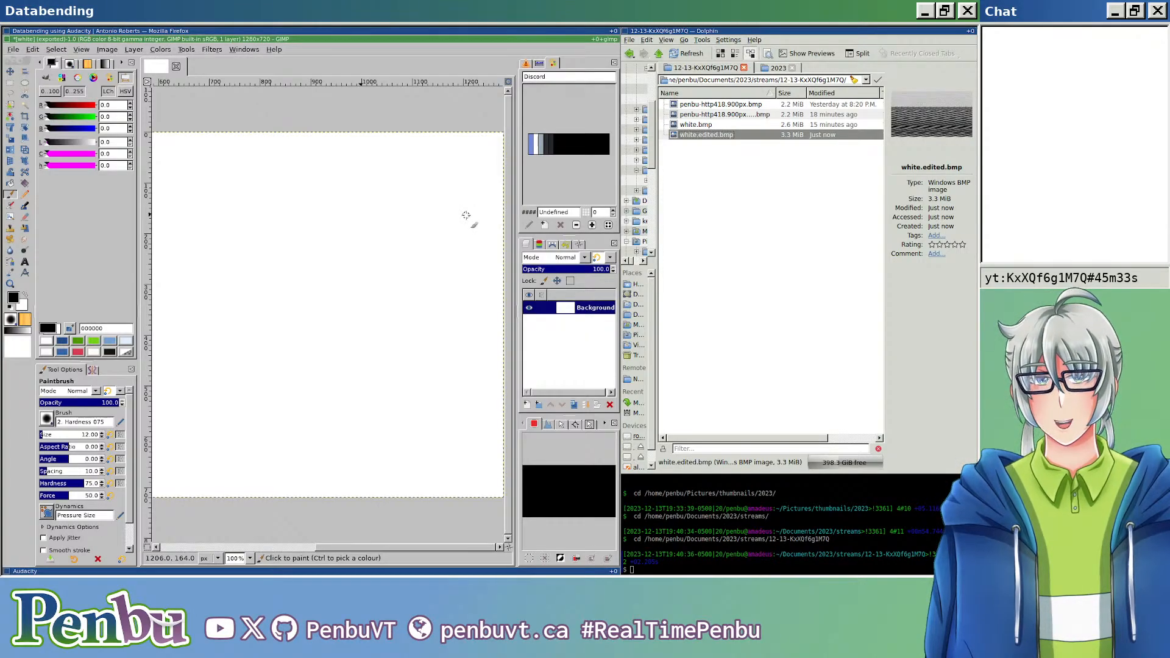
# Step: Copy databend-01.png from the databending folder of the 2023 thumbnails into the 12-13-KxXQf6g1M7Q streams folder
pyautogui.click(836, 289)
pyautogui.hotkey('ctrl', 'Tab')
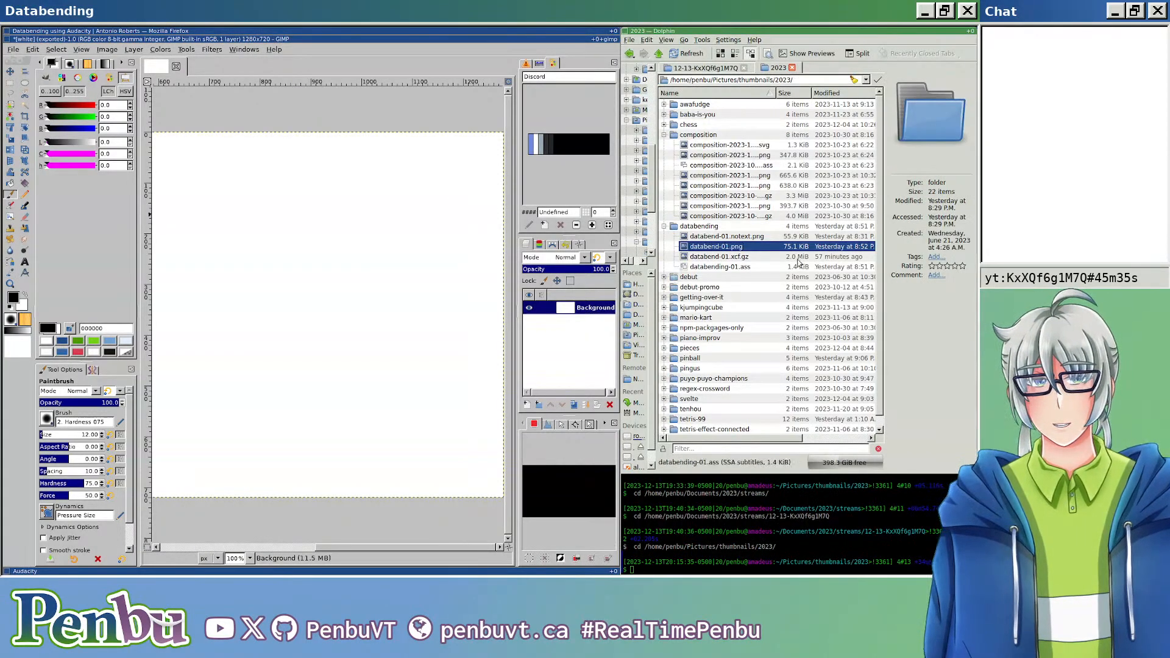
pyautogui.moveTo(741, 246)
pyautogui.moveTo(713, 246); pyautogui.dragTo(720, 177)
pyautogui.click(739, 201)
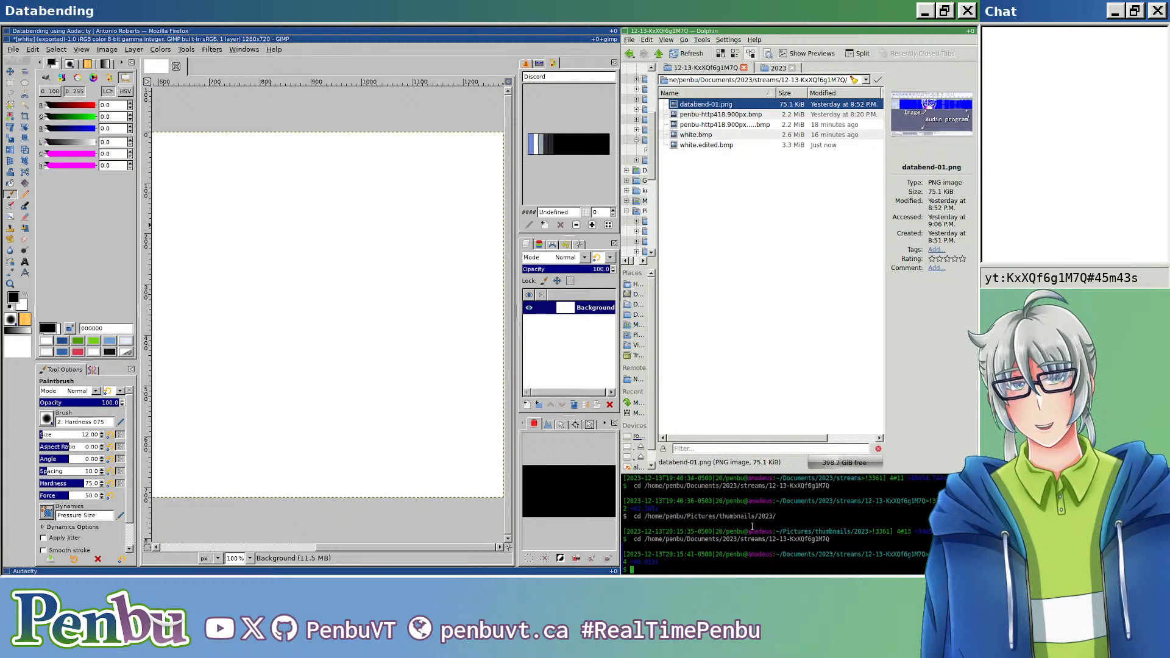
# Step: Convert databend-01.png to BMP in the terminal with "convert databend-01.{png,bmp}"
pyautogui.write('t')
pyautogui.press('Tab')
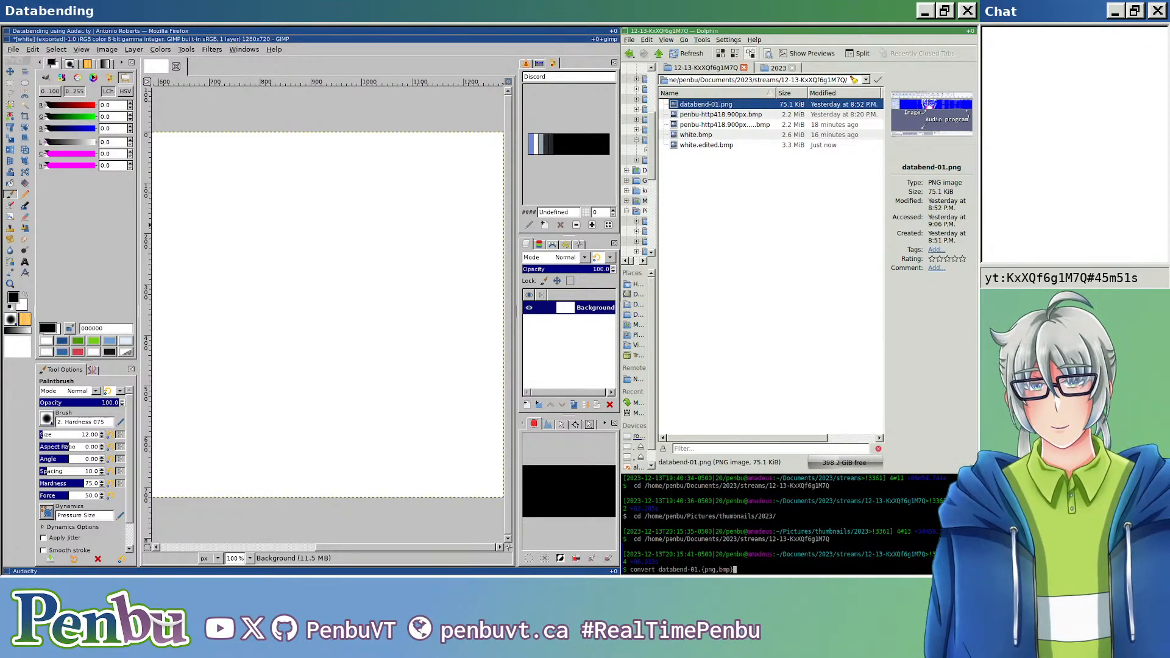
pyautogui.press('Return')
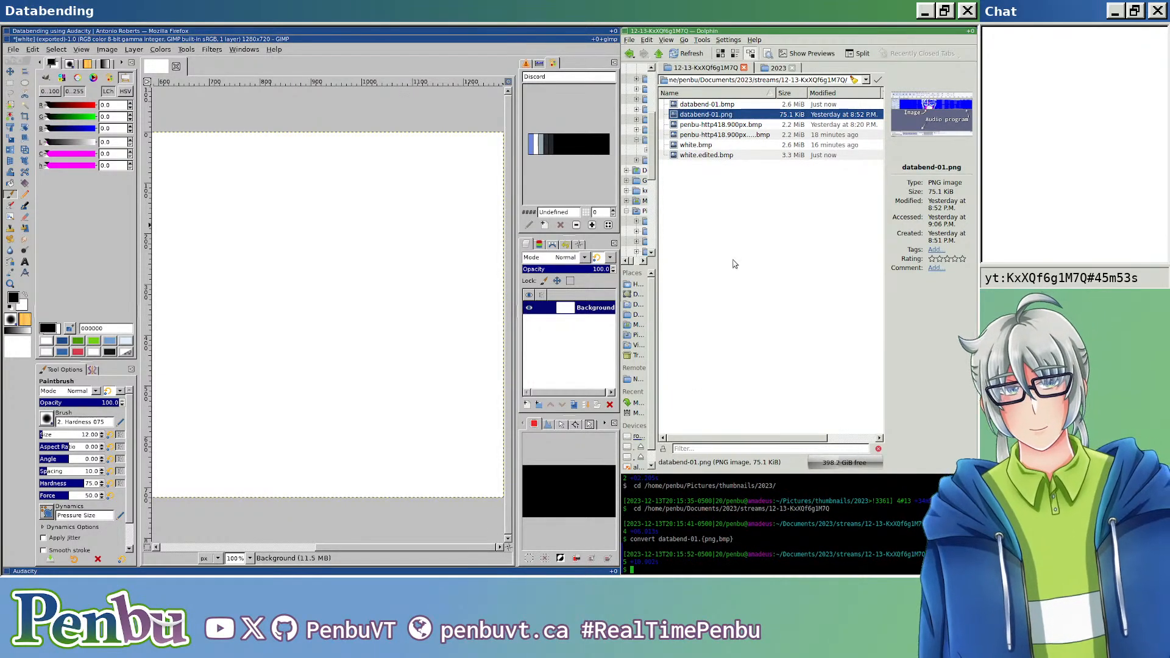
# Step: Switch to the empty Audacity window and import databend-01.bmp as raw data
pyautogui.click(735, 264)
pyautogui.press('super+j')
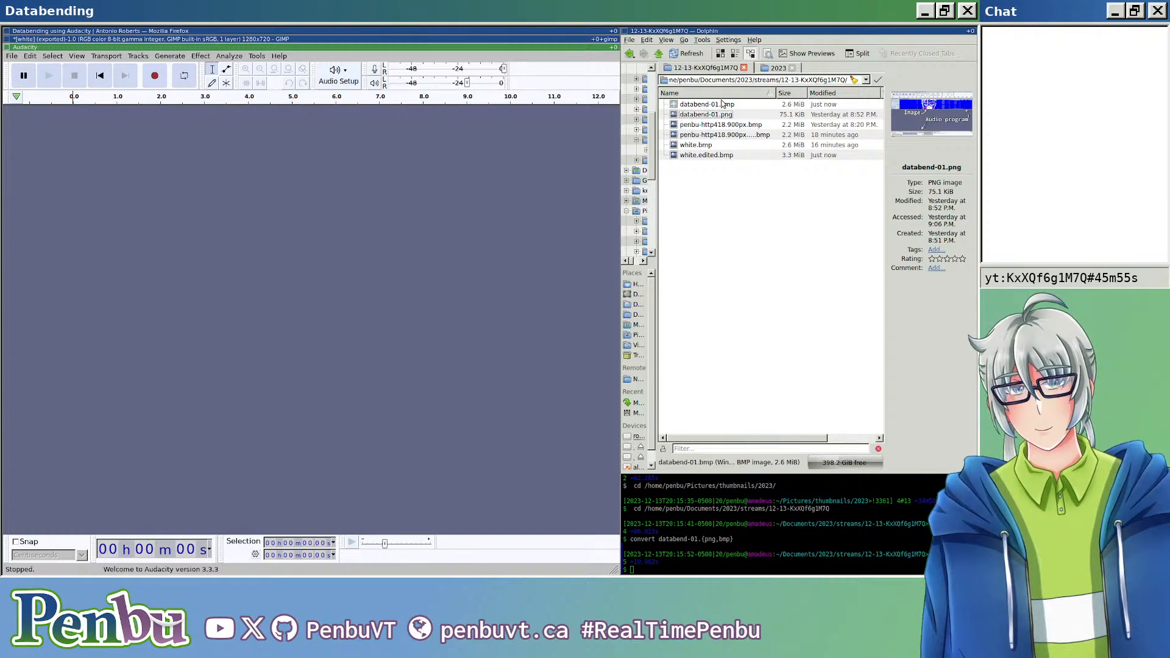
pyautogui.click(14, 56)
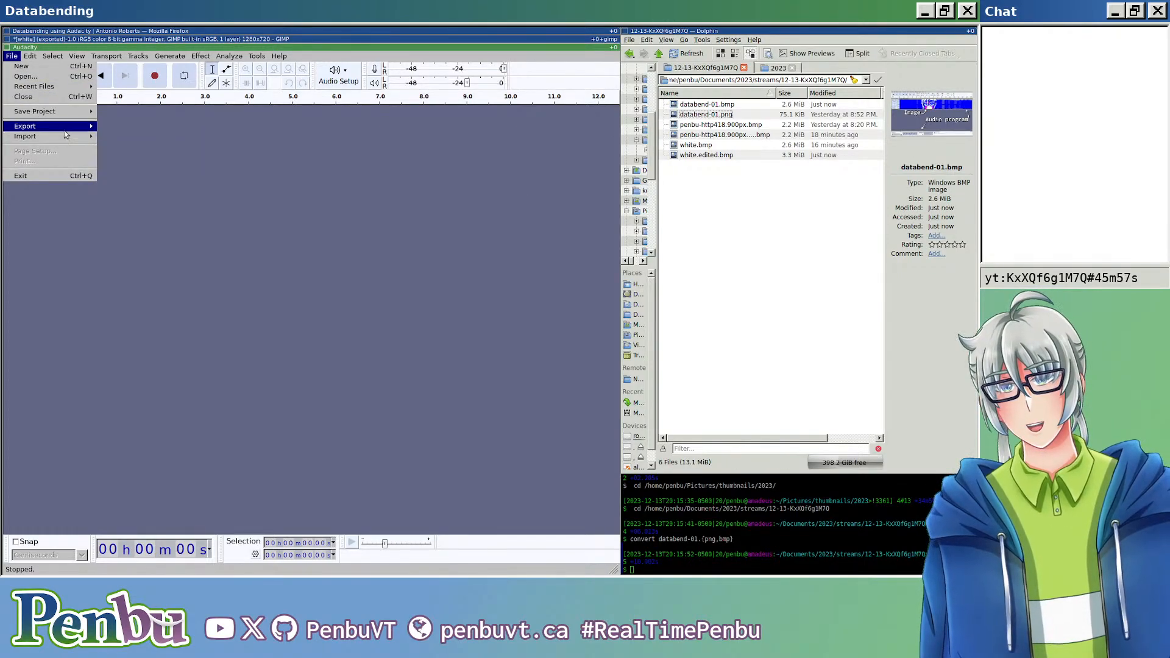
pyautogui.moveTo(85, 128)
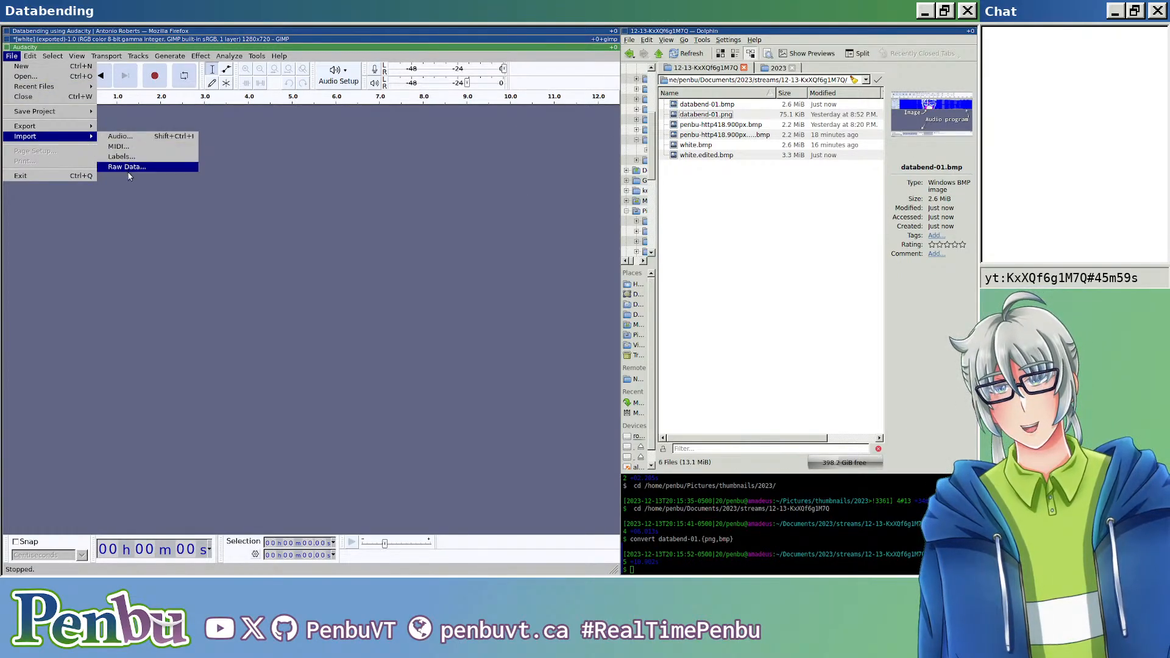
pyautogui.click(159, 163)
pyautogui.click(12, 56)
pyautogui.moveTo(61, 137)
pyautogui.click(131, 168)
pyautogui.doubleClick(146, 126)
pyautogui.click(360, 364)
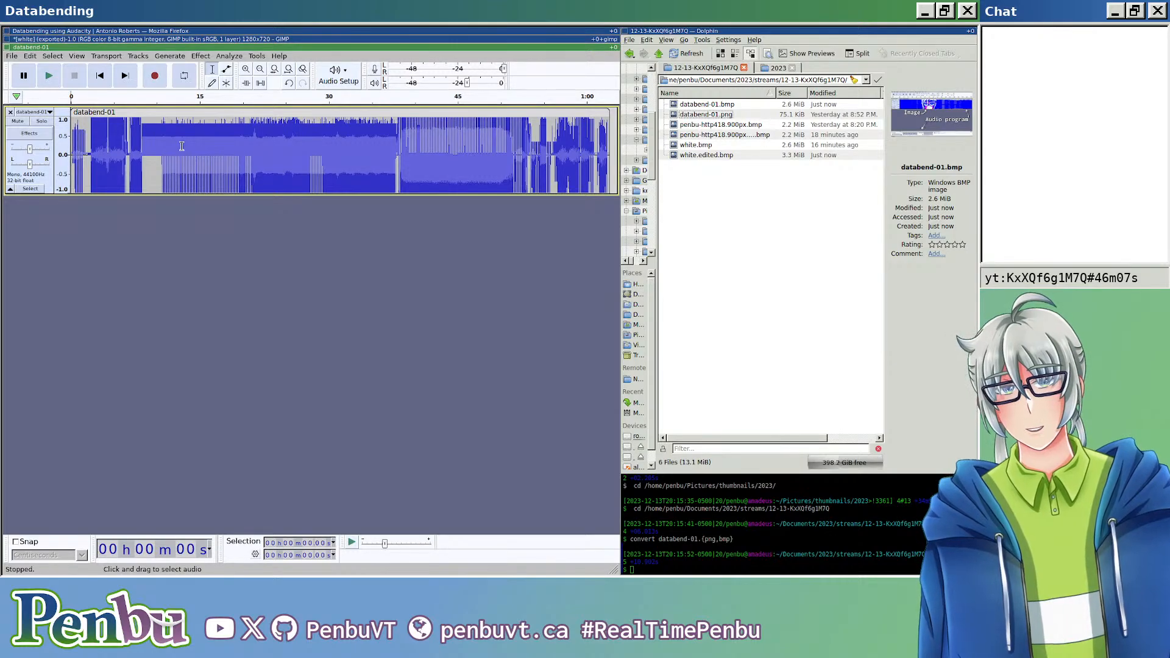
pyautogui.scroll(3, 181, 146)
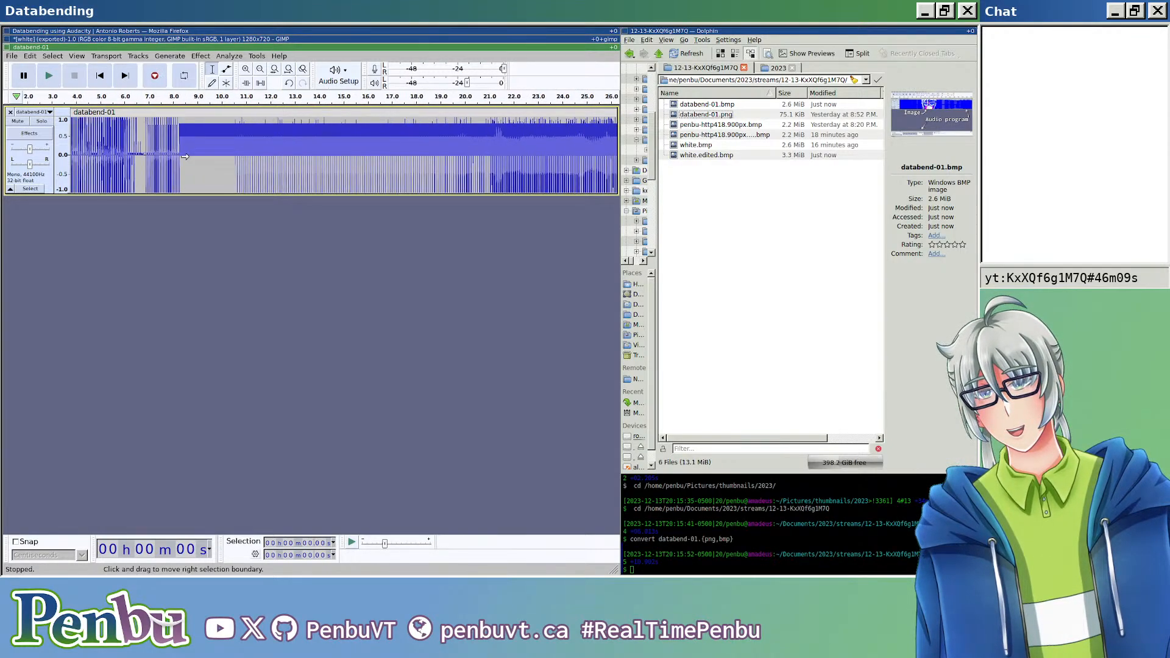
# Step: Split the databend-01 clip just after the image header, at about 1.8 s, and select the long clip after the split
pyautogui.hscroll(-3, 185, 157)
pyautogui.click(114, 147)
pyautogui.hotkey('ctrl', 'i')
pyautogui.scroll(-4, 158, 161)
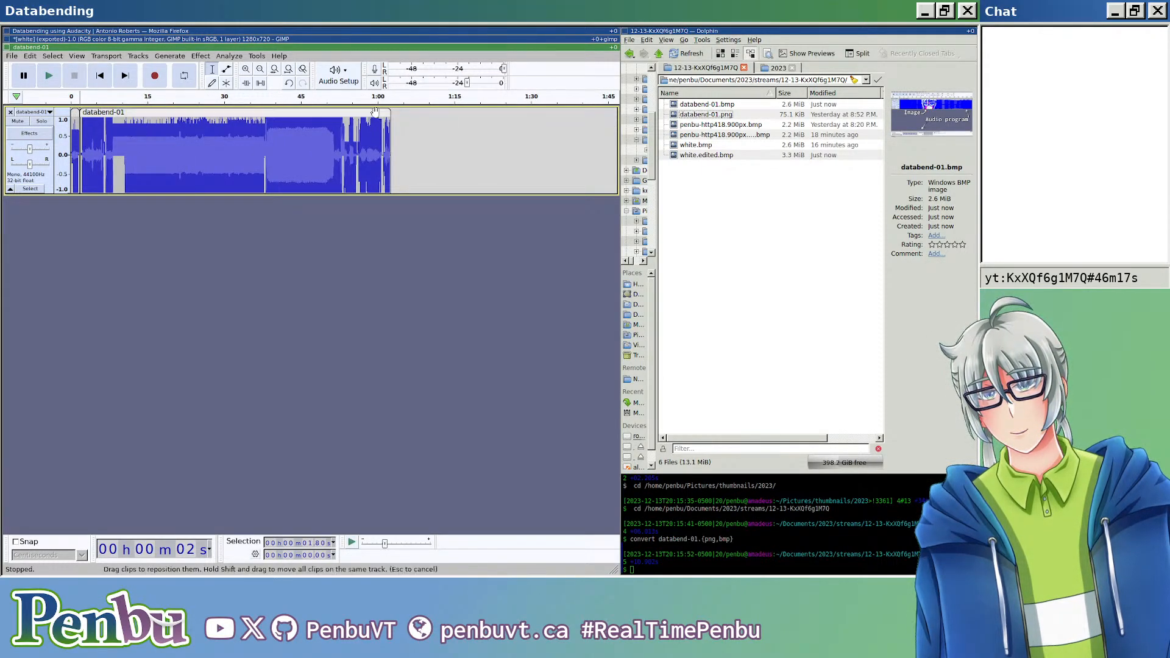
pyautogui.click(374, 112)
# Step: Apply the Reverb effect to the selected clip, keeping its preset values
pyautogui.click(219, 56)
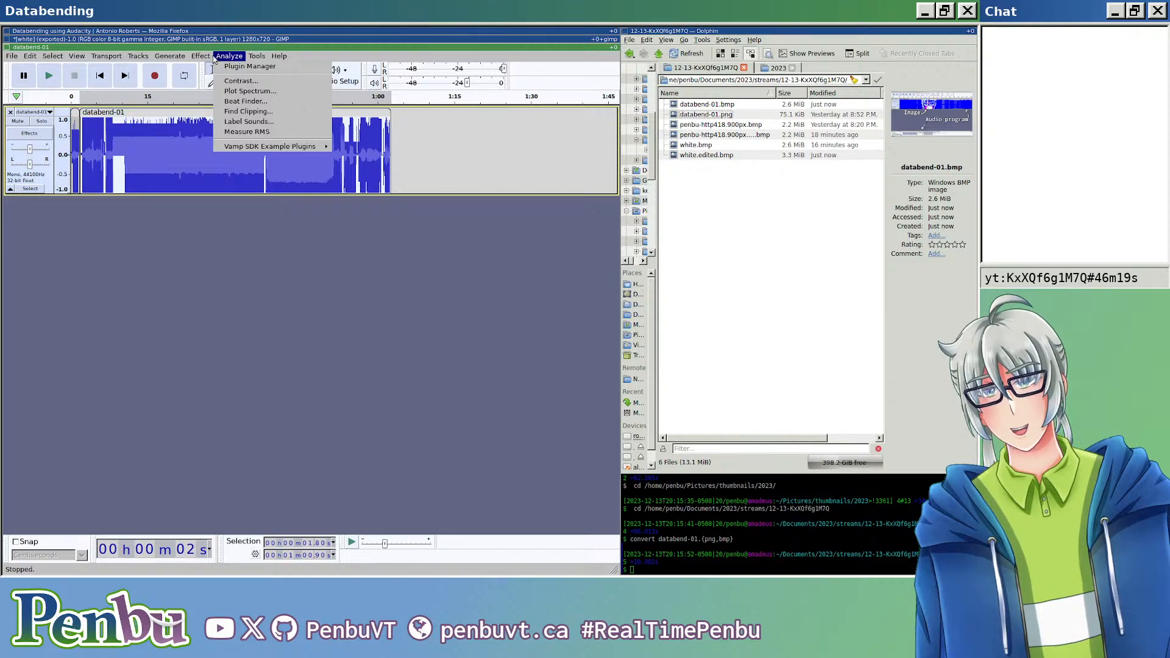
pyautogui.moveTo(201, 56)
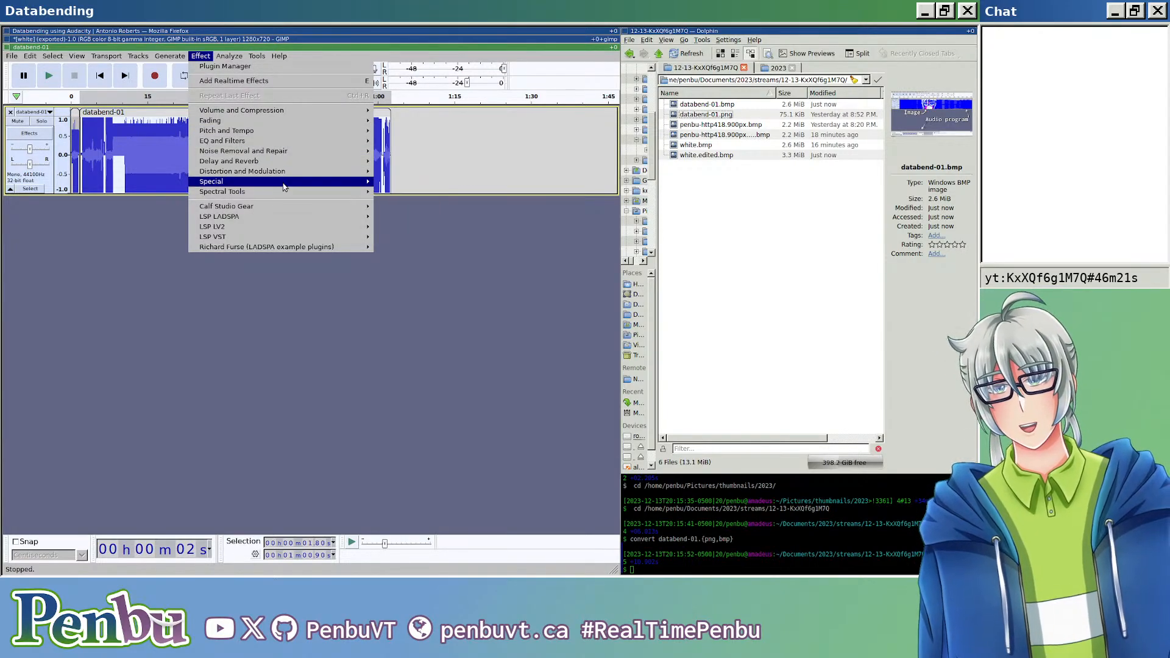
pyautogui.moveTo(289, 183)
pyautogui.moveTo(336, 162)
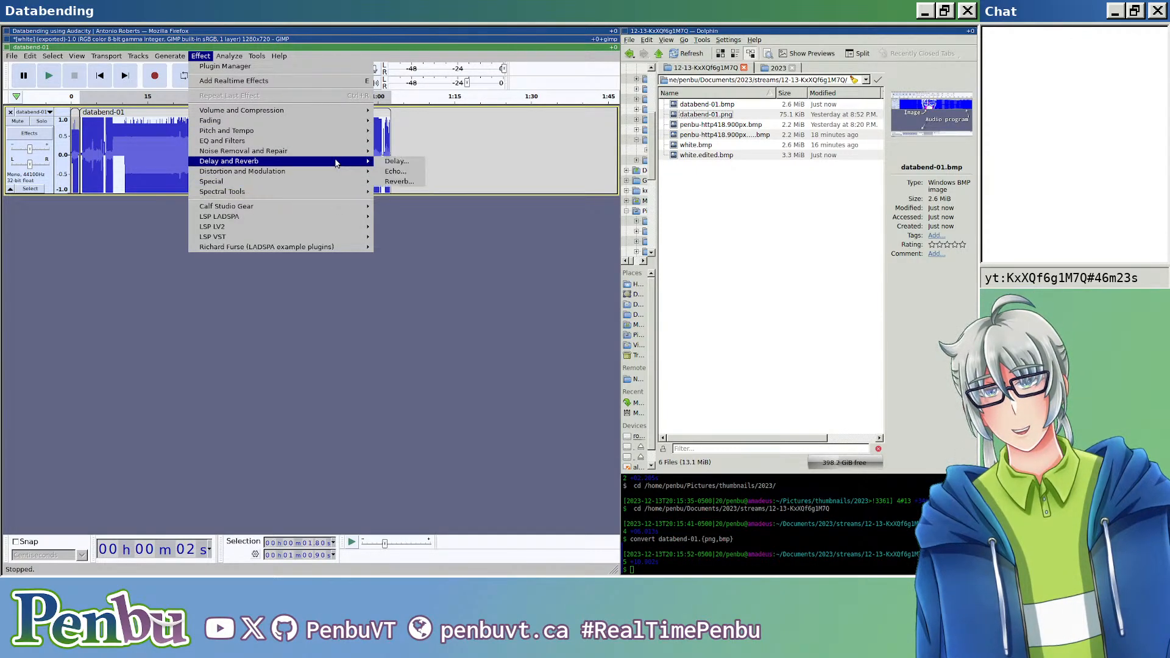
pyautogui.click(395, 182)
pyautogui.click(373, 218)
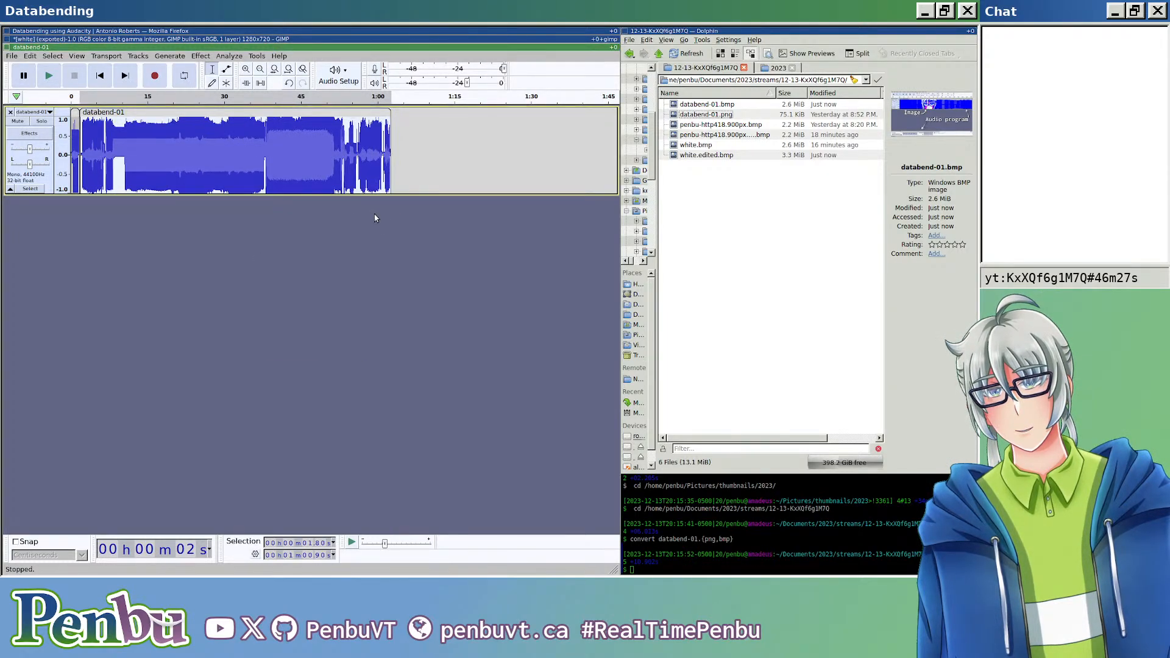
# Step: Export the audio as header-less U-Law RAW data named databend-01.edited.bmp and open that image in the viewer
pyautogui.hotkey('ctrl', 'shift', 'e')
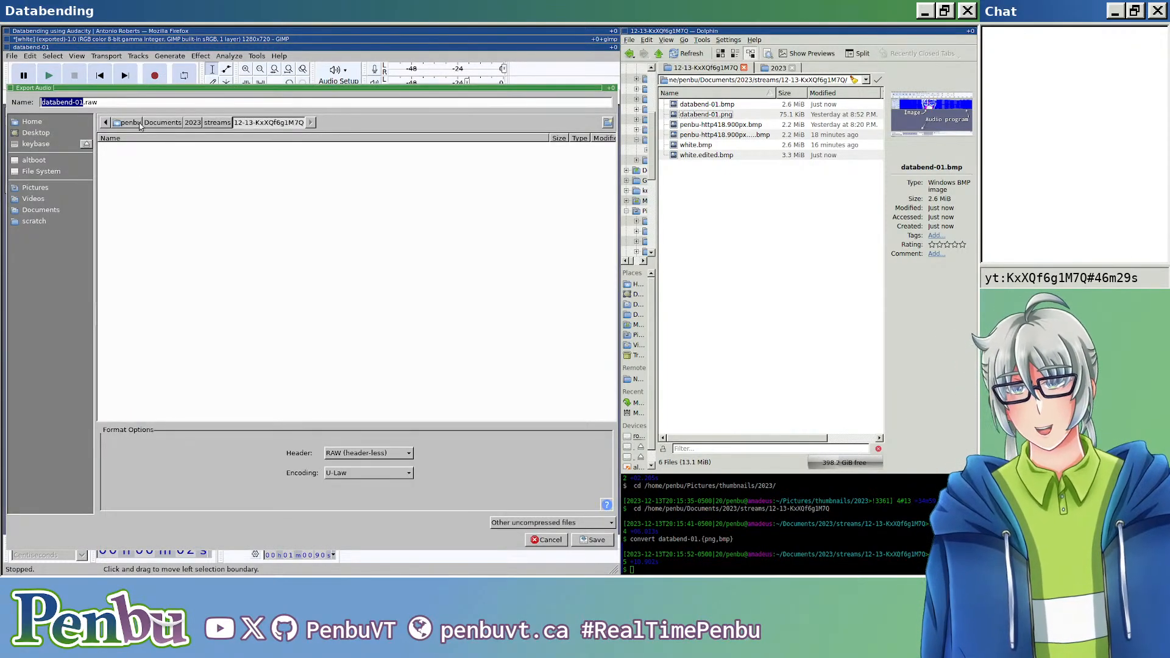
pyautogui.click(151, 106)
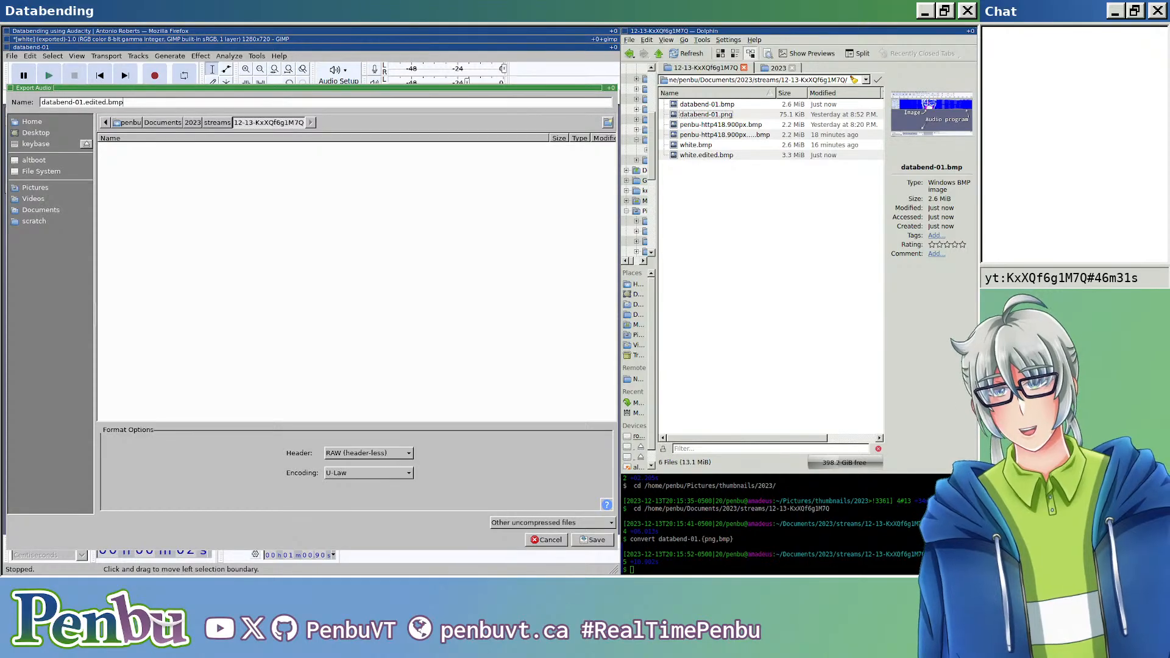
pyautogui.press('Return')
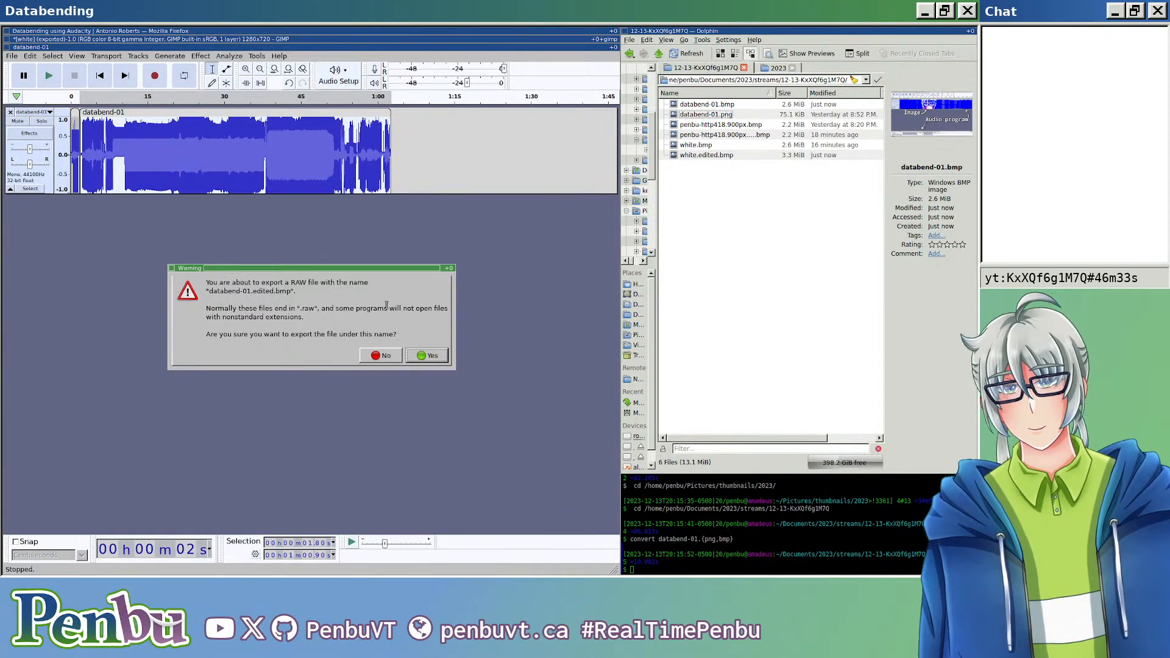
pyautogui.press('Return')
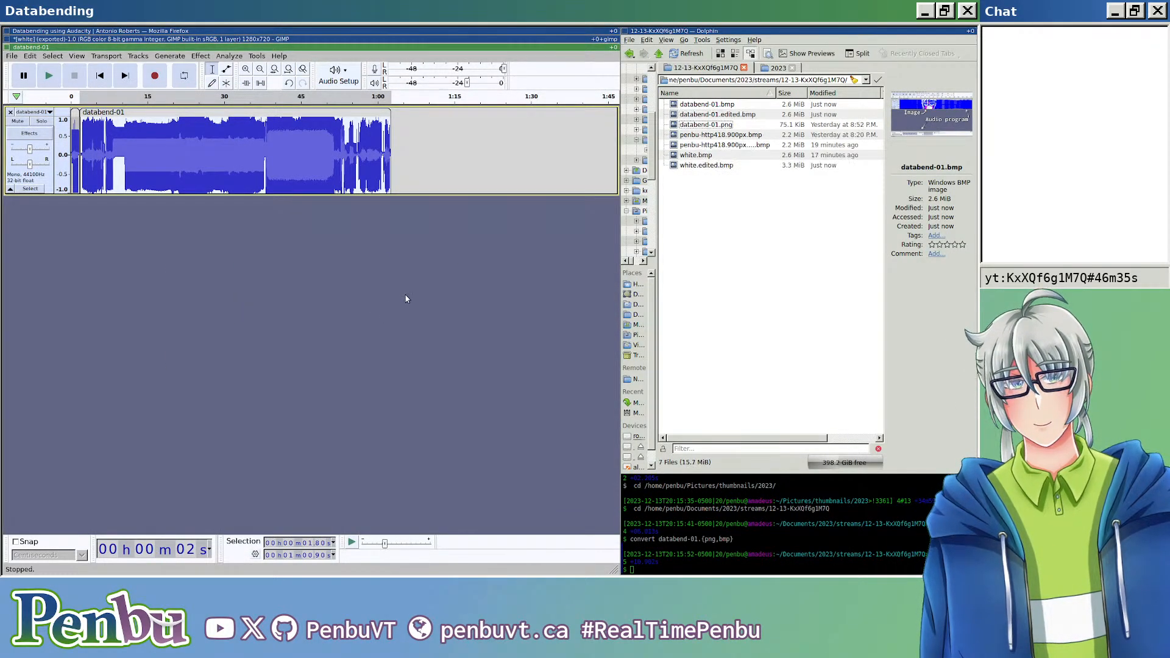
pyautogui.click(724, 116)
pyautogui.doubleClick(723, 116)
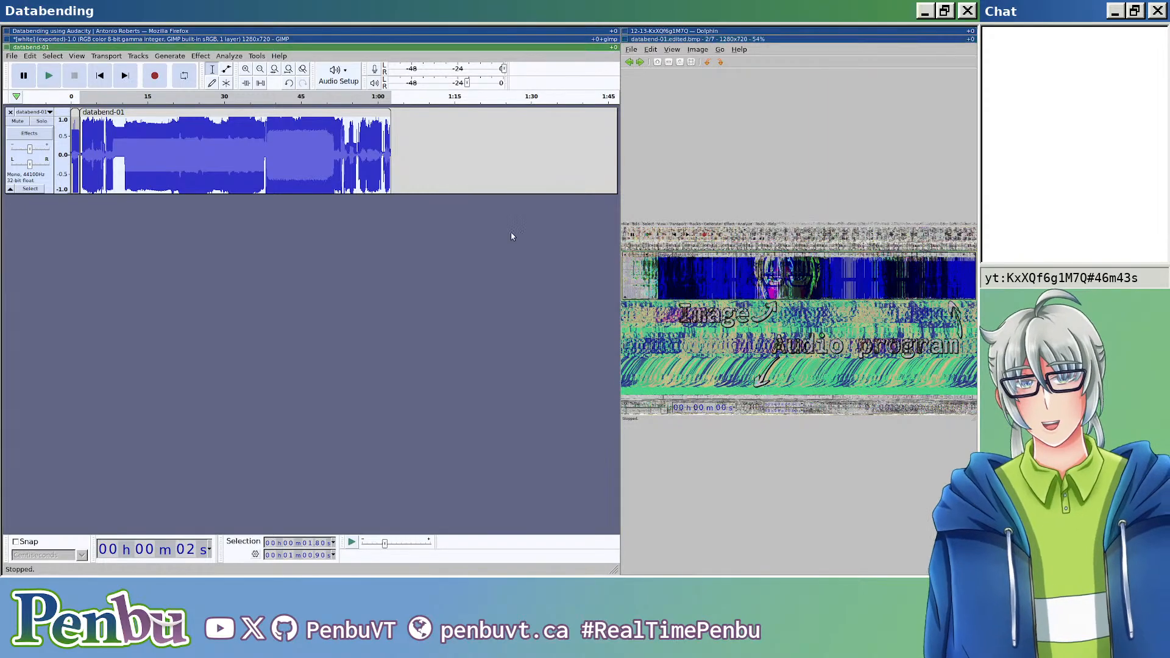
# Step: Apply the Echo effect to the selected databend-01 clip with its preset values
pyautogui.click(201, 56)
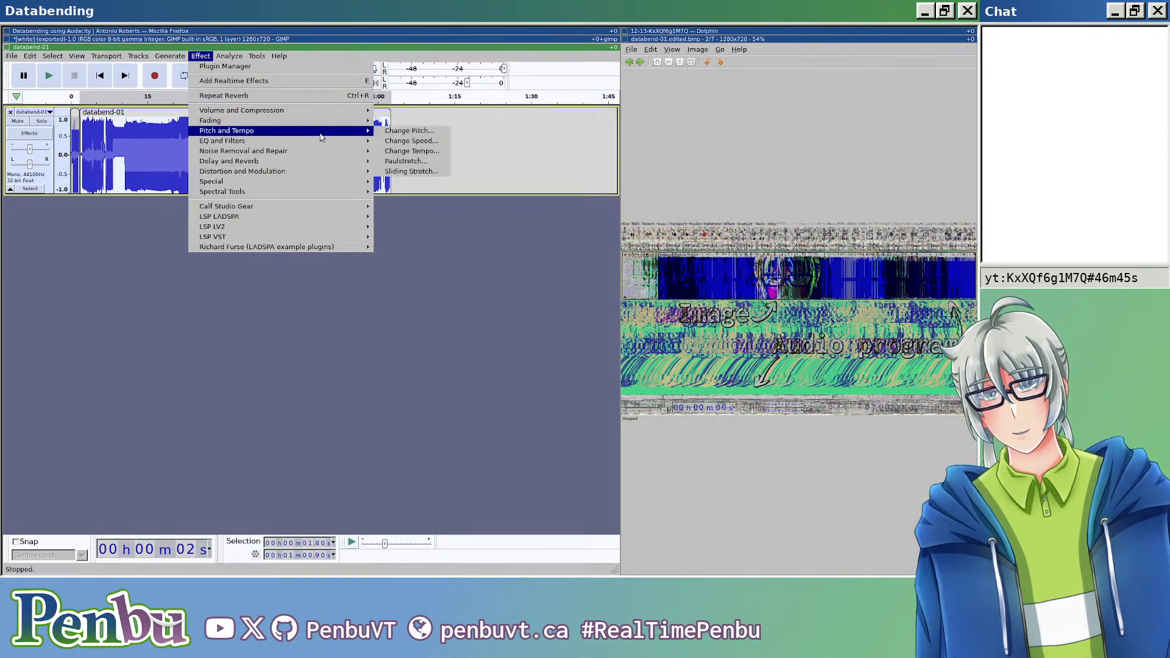
pyautogui.moveTo(323, 162)
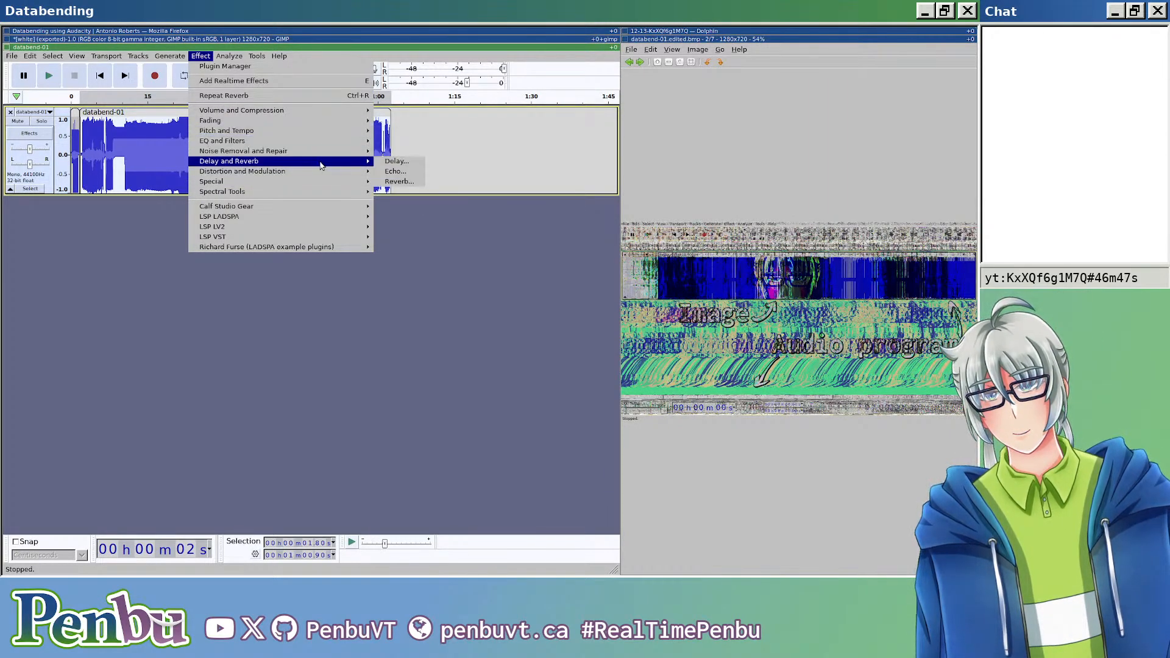
pyautogui.click(395, 171)
pyautogui.click(368, 293)
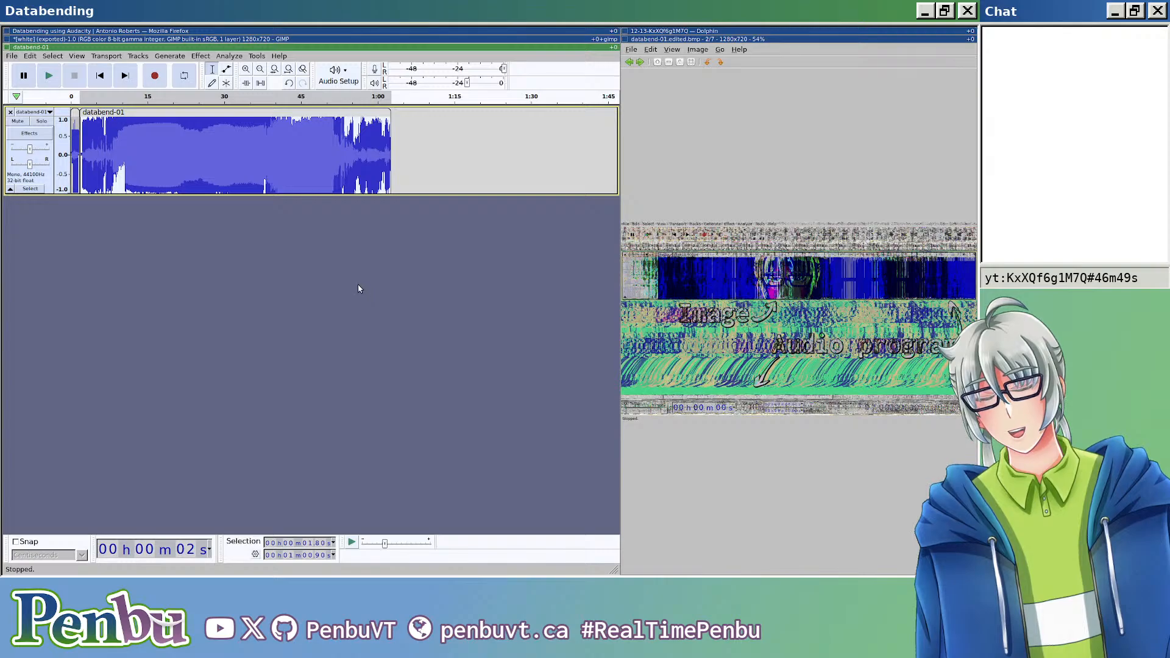
pyautogui.press('Escape')
pyautogui.click(379, 295)
# Step: Export the echoed audio over databend-01.edited.bmp, look at the resulting image and close the viewer
pyautogui.hotkey('ctrl', 'shift', 'e')
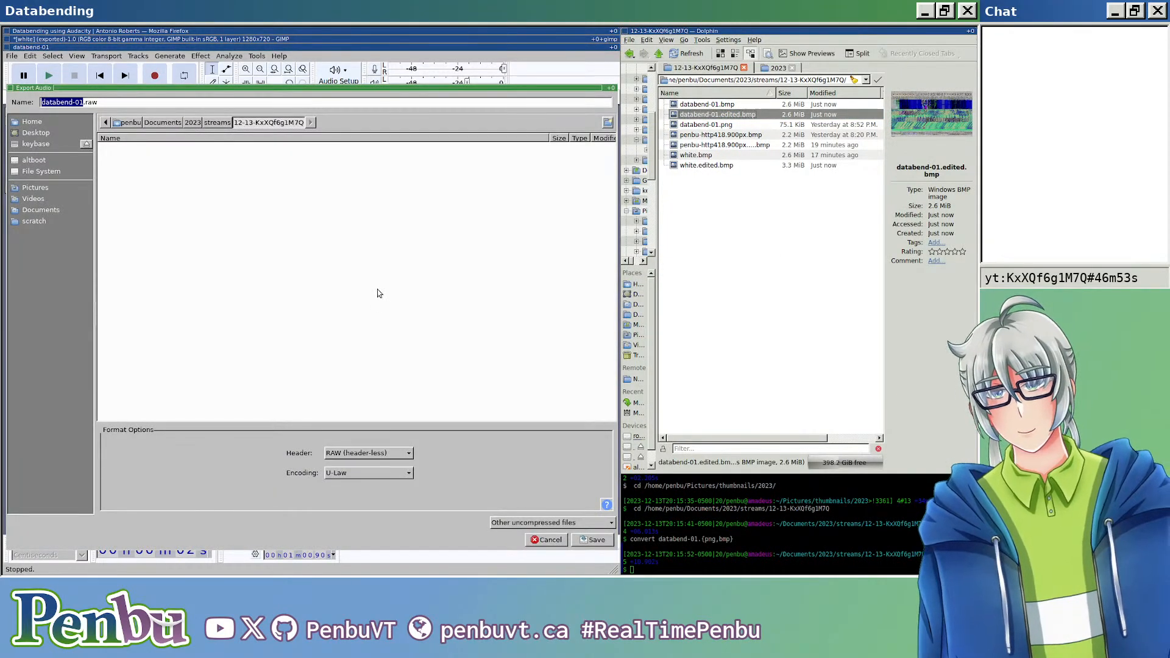
pyautogui.press('End')
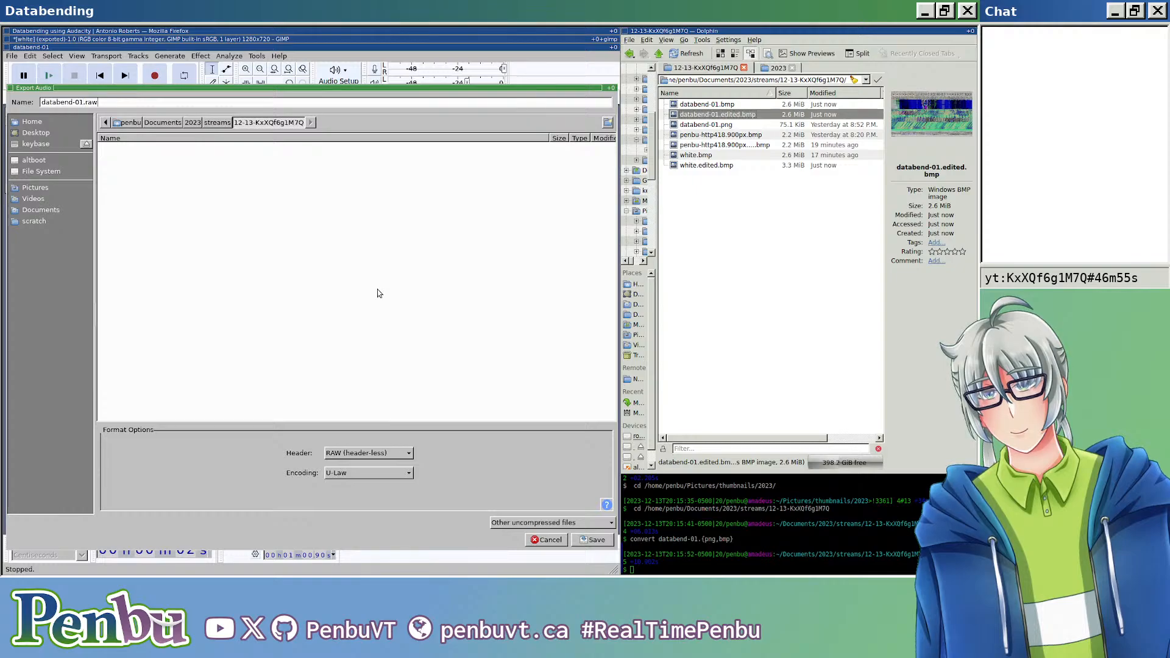
pyautogui.press('Return')
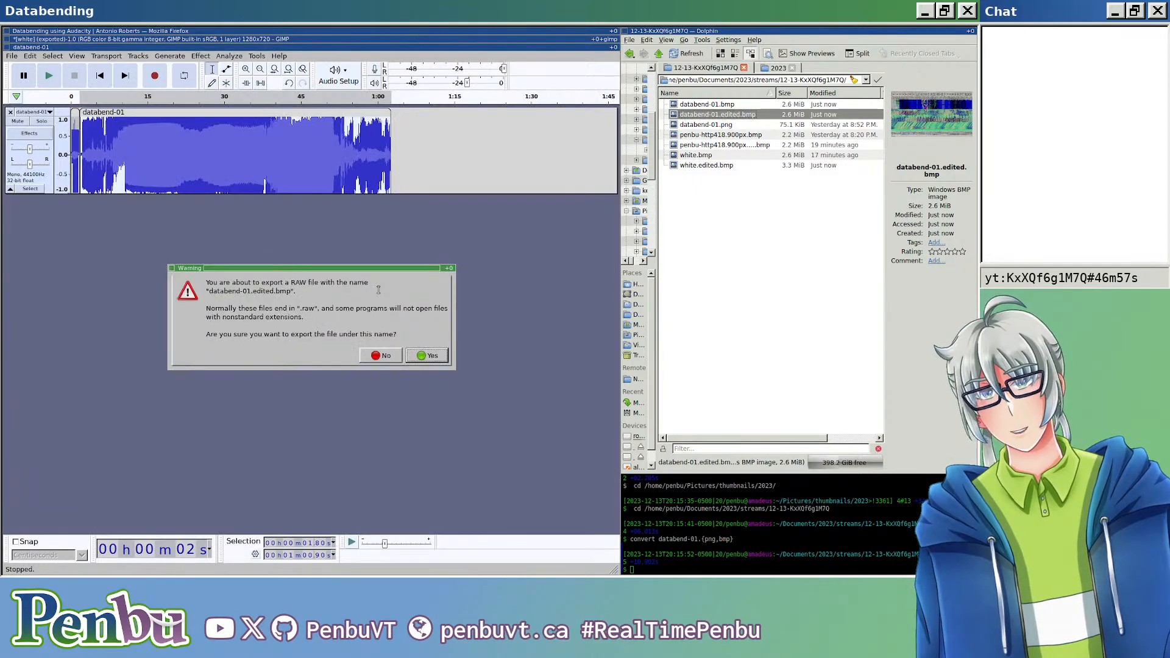
pyautogui.press('Return')
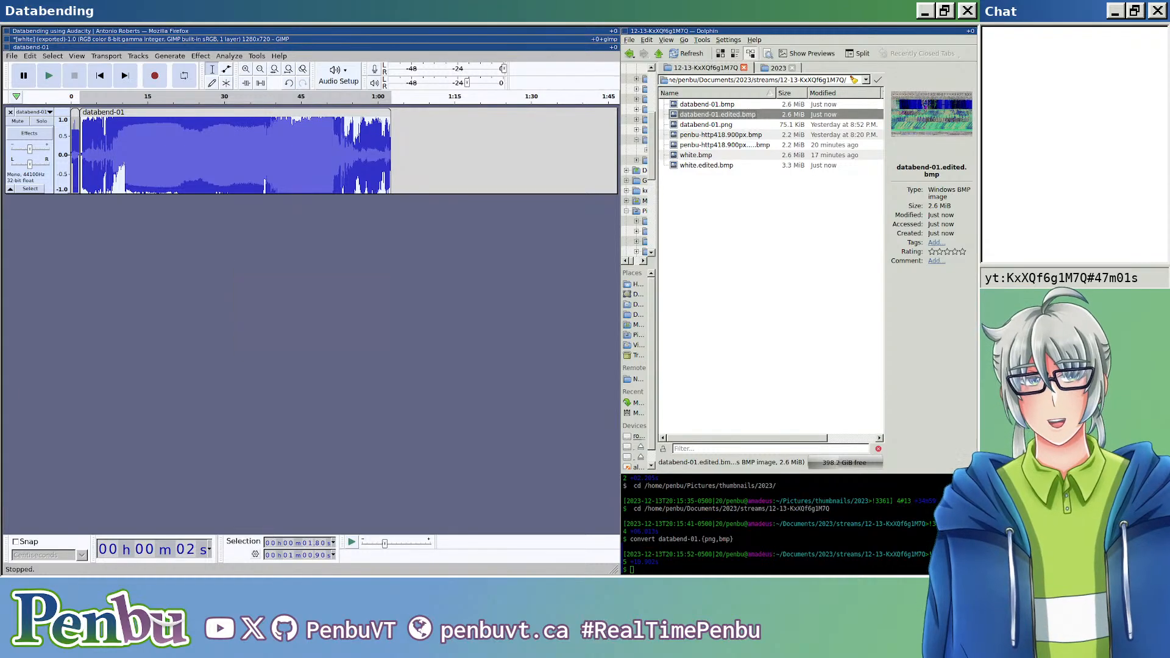
pyautogui.doubleClick(759, 116)
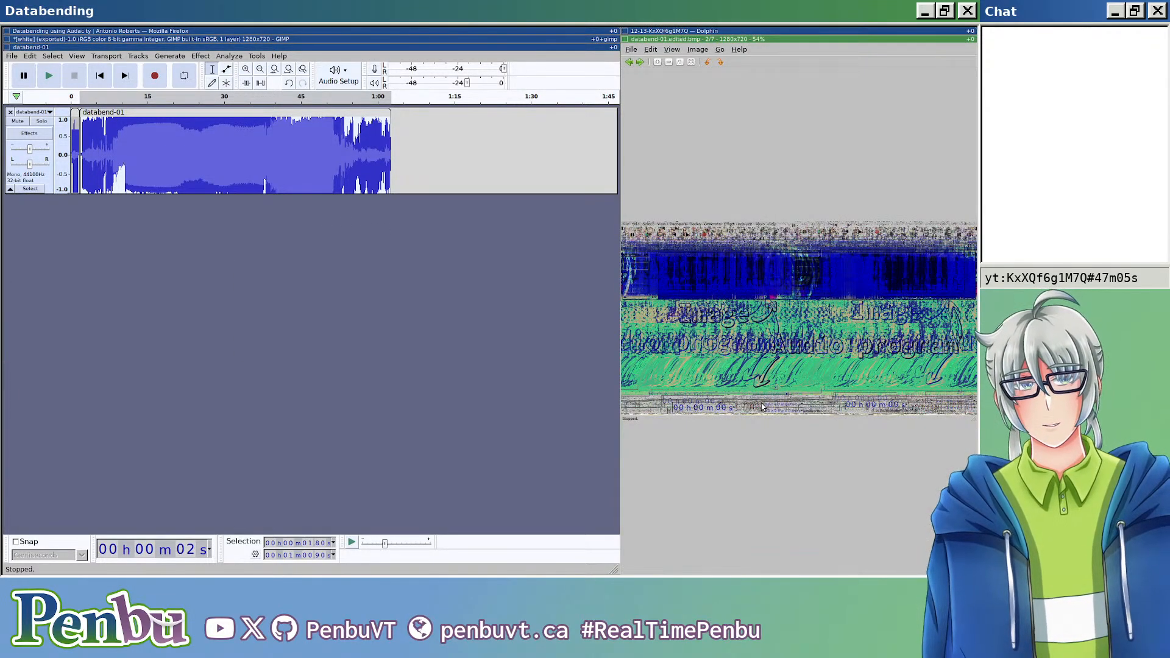
pyautogui.press('Escape')
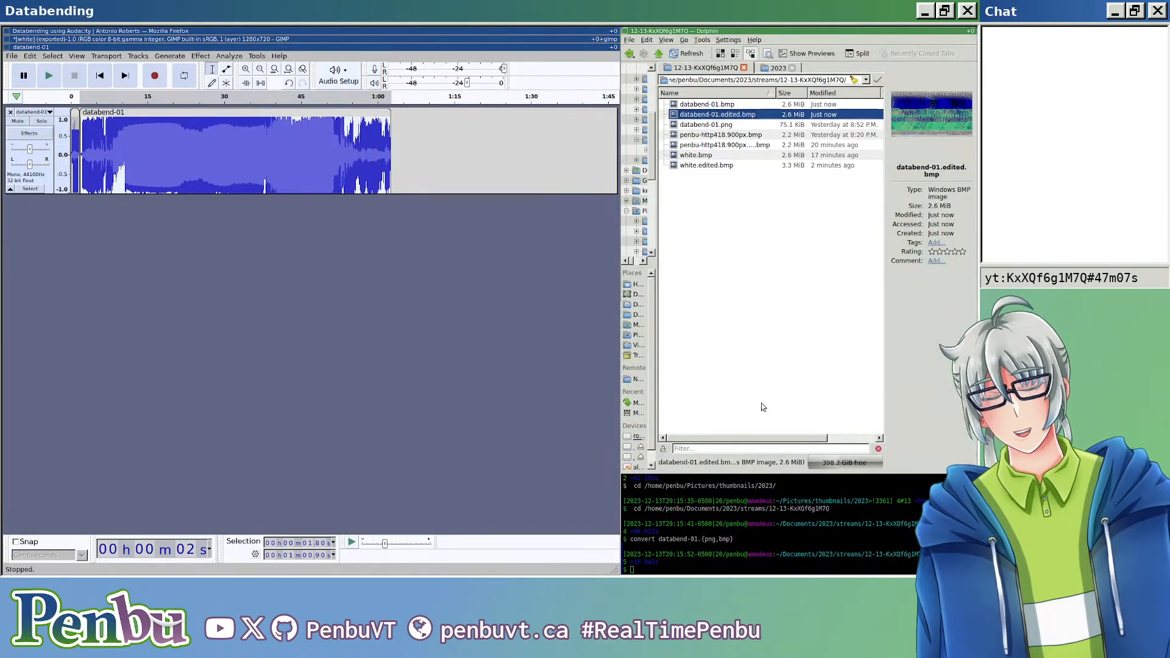
# Step: Undo the effects applied to the clip and take another close look at the exported databend-01.edited.bmp
pyautogui.click(454, 329)
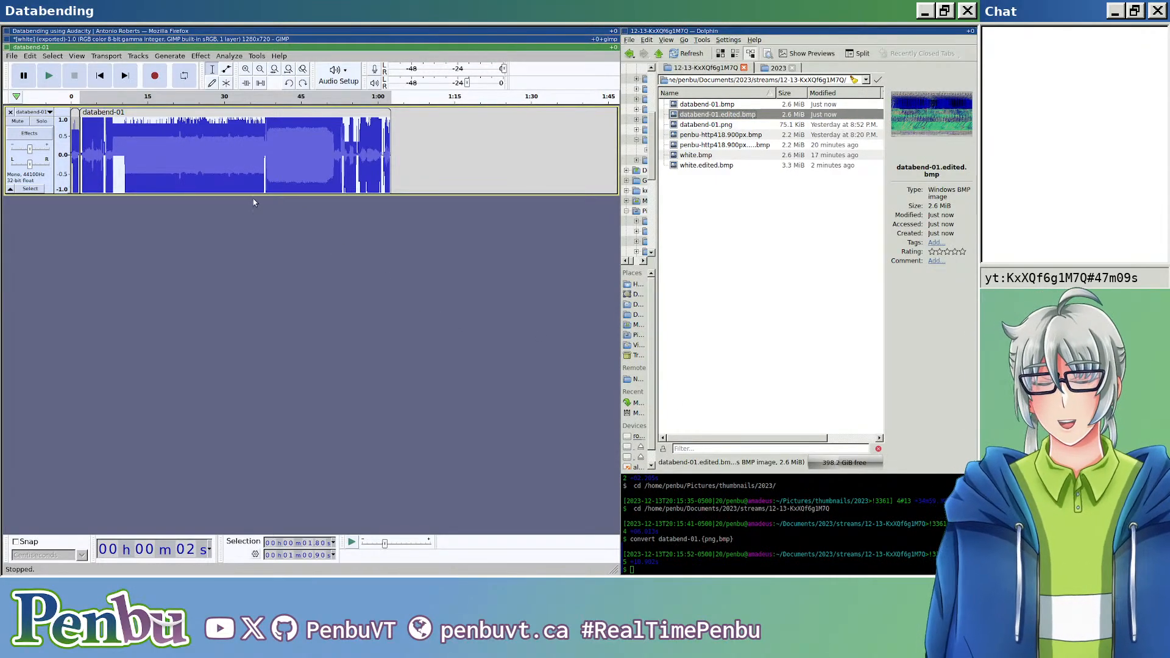
pyautogui.doubleClick(789, 115)
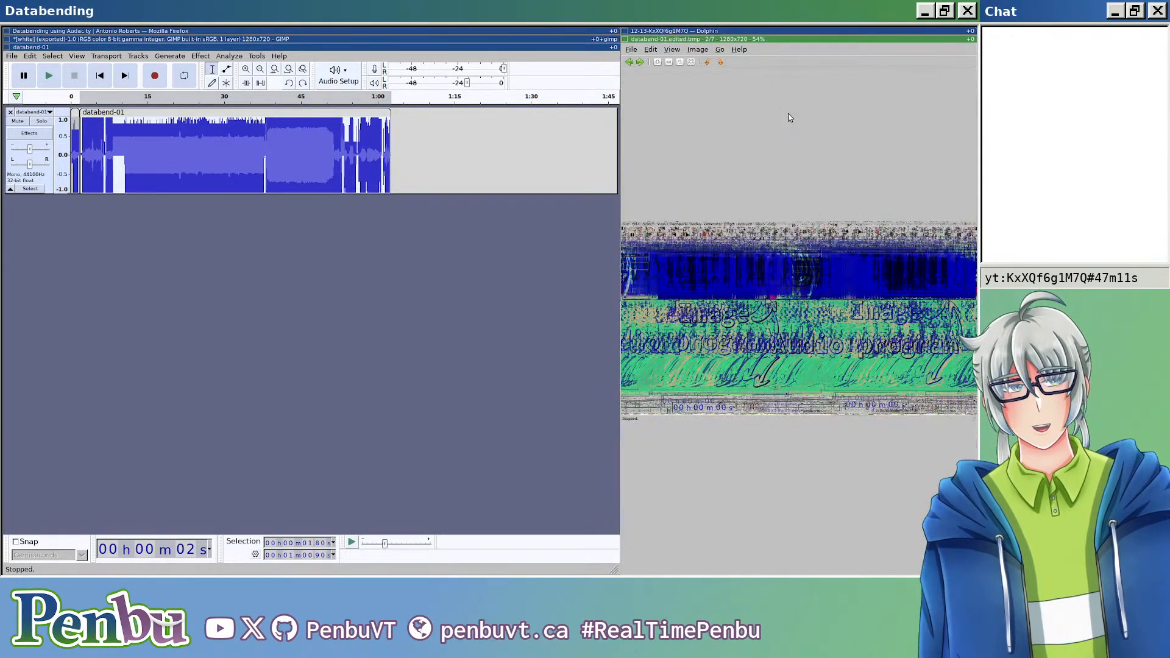
pyautogui.scroll(2, 691, 228)
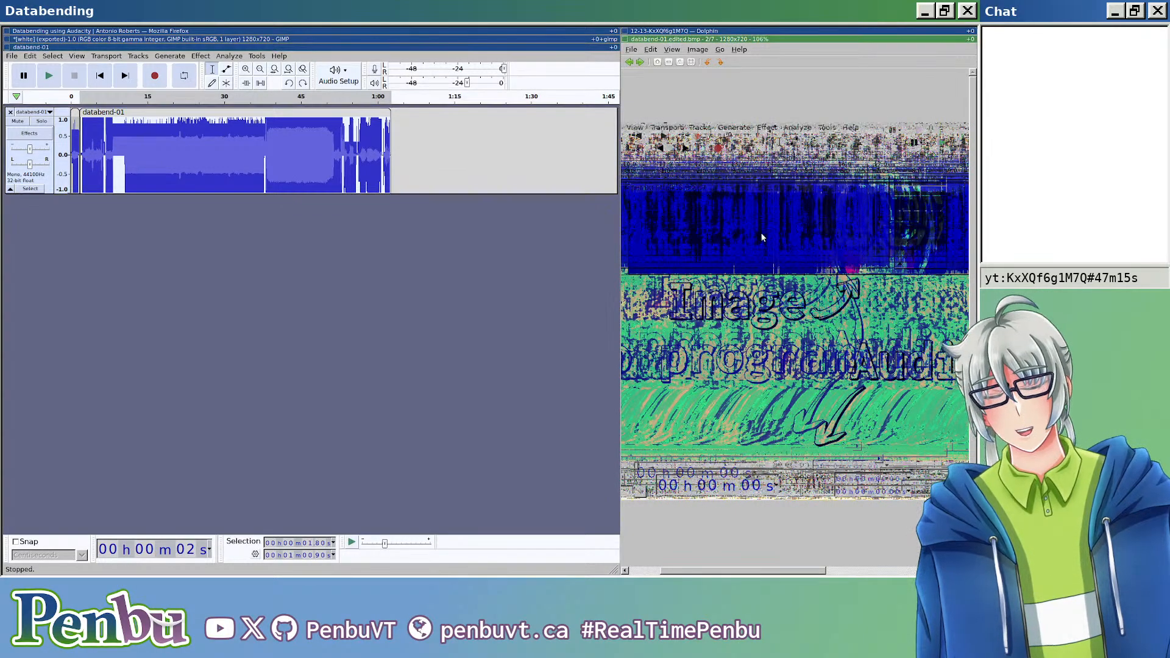
pyautogui.scroll(-3, 756, 247)
pyautogui.press('Escape')
# Step: Apply the Phaser effect to the selected clip with 2 stages, Dry/Wet 128, LFO frequency 0.4 Hz, depth 100 and output gain -6 dB
pyautogui.click(200, 56)
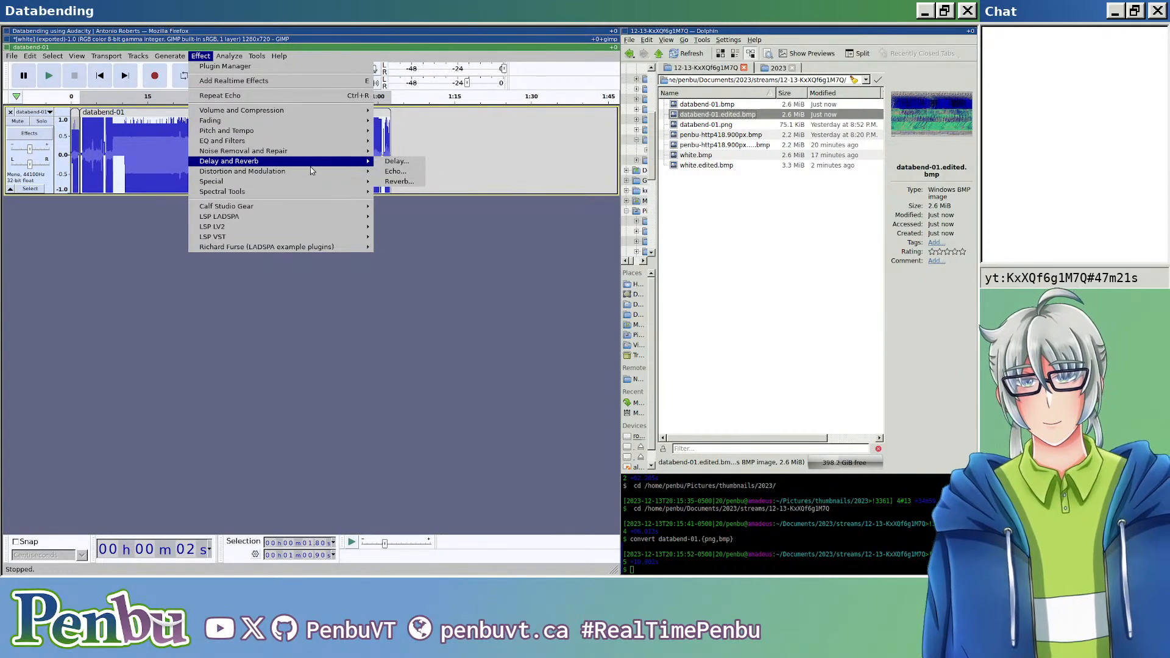
pyautogui.moveTo(309, 172)
pyautogui.click(400, 182)
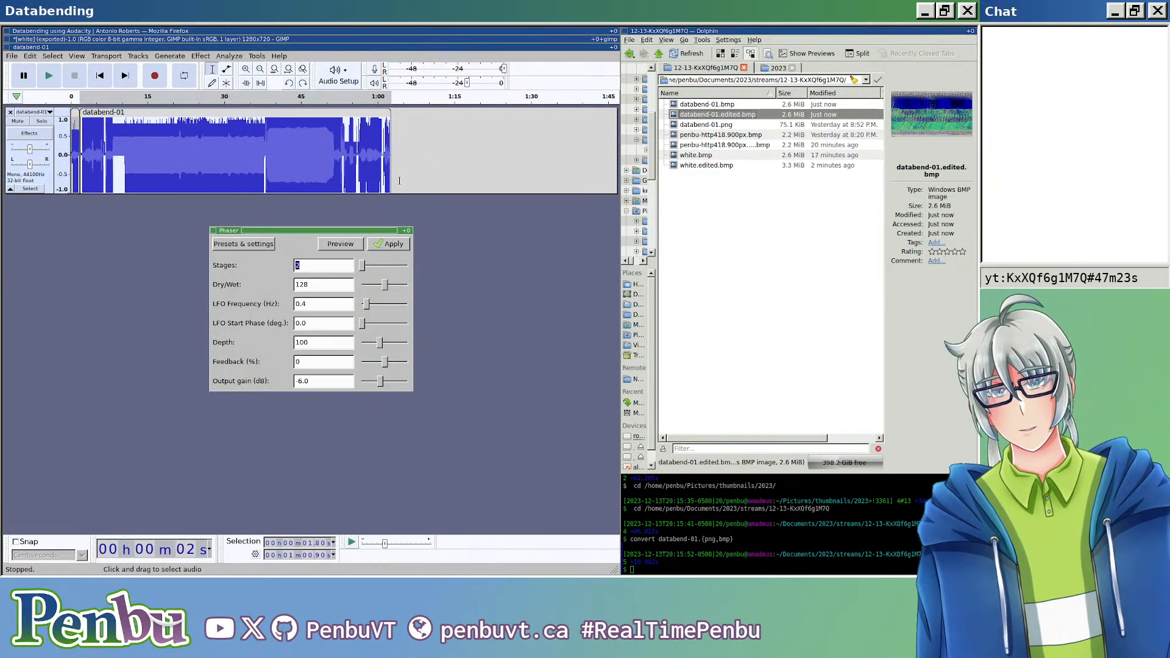
pyautogui.click(386, 245)
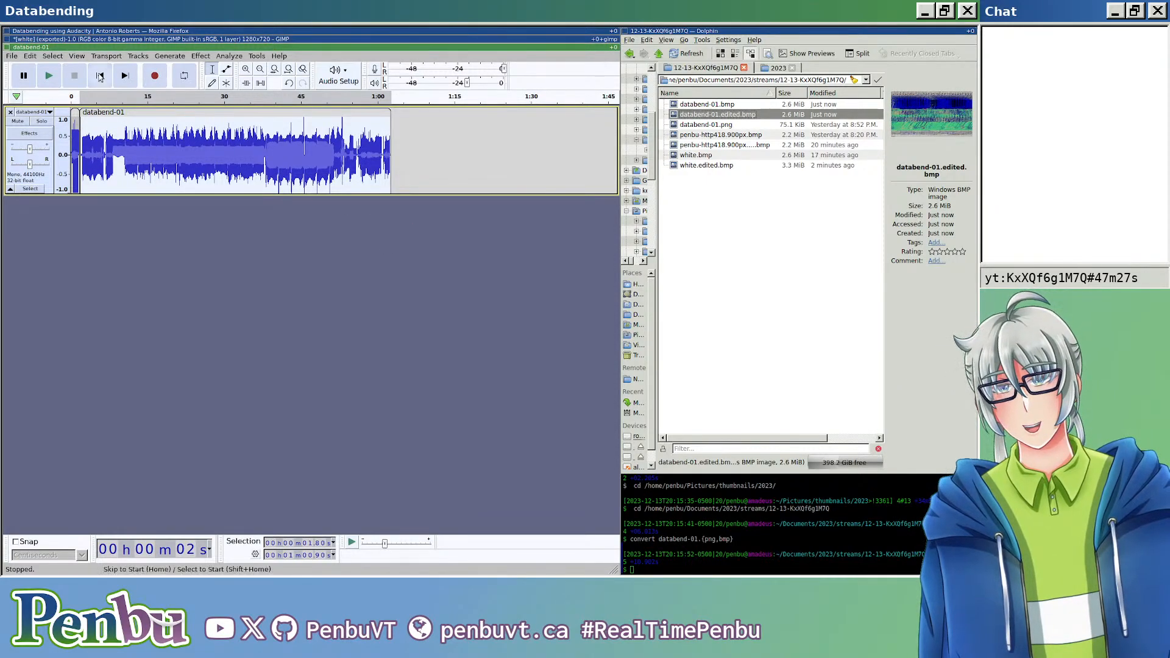
# Step: Export the phased audio as header-less U-Law RAW data, overwriting databend-01.edited.bmp
pyautogui.hotkey('ctrl', 'shift', 'e')
pyautogui.click(261, 105)
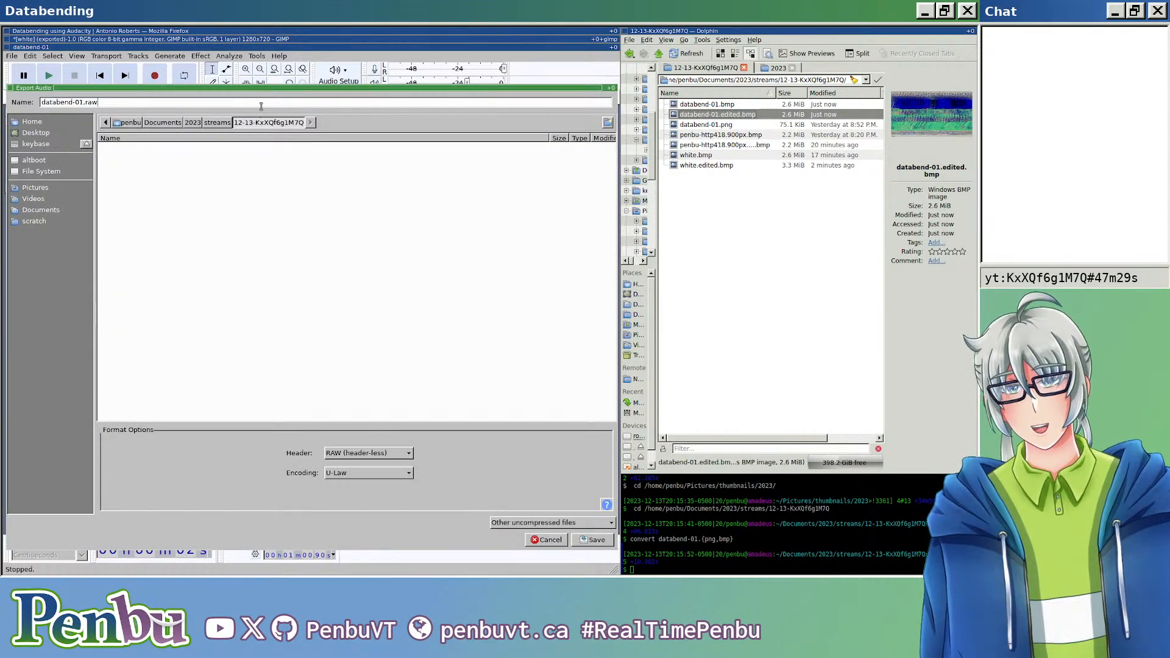
pyautogui.press('Return')
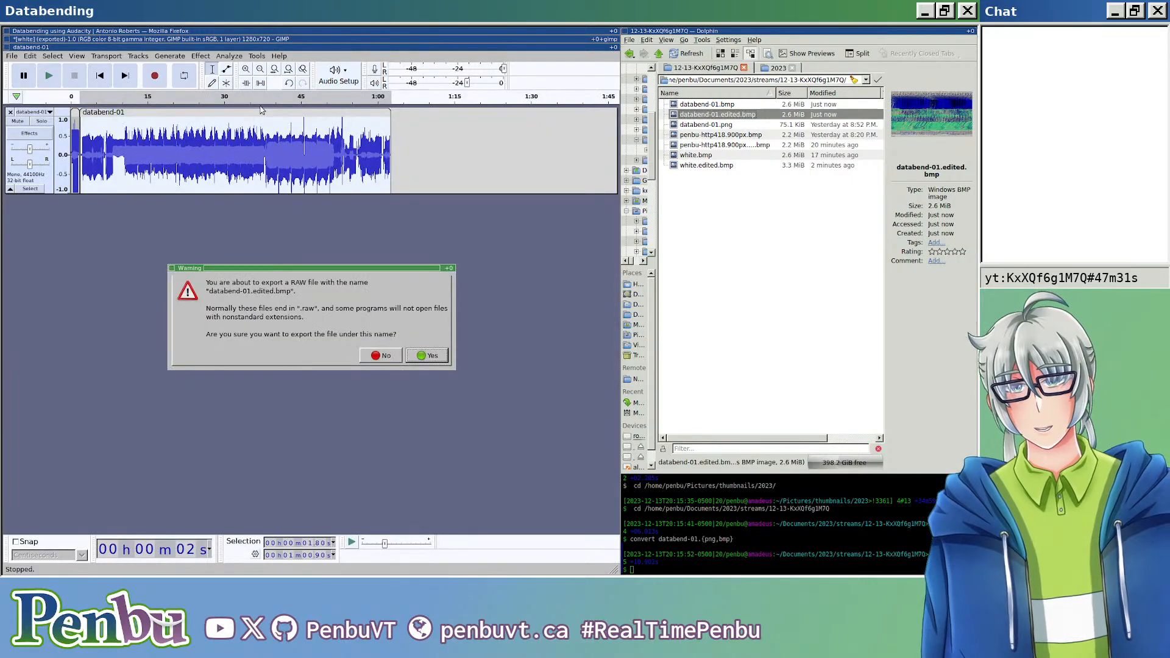
pyautogui.press('Return')
pyautogui.press('Return')
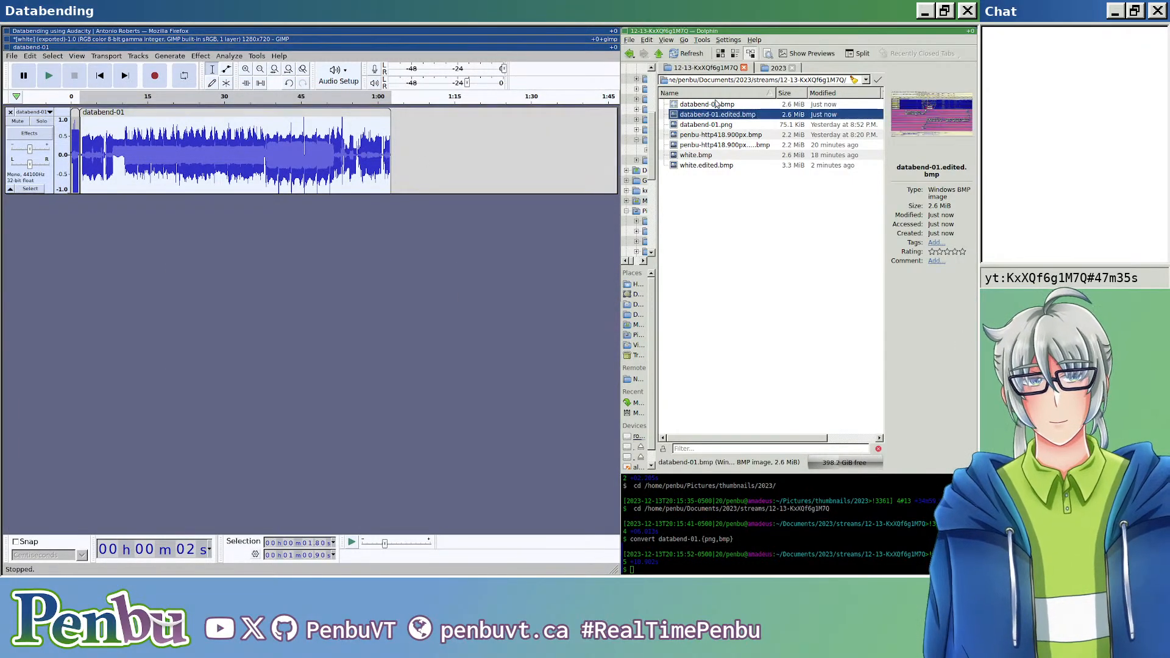
# Step: Open databend-01.edited.bmp, examine the phaser distortion up close and in full screen, and close the image viewer
pyautogui.click(789, 226)
pyautogui.doubleClick(709, 115)
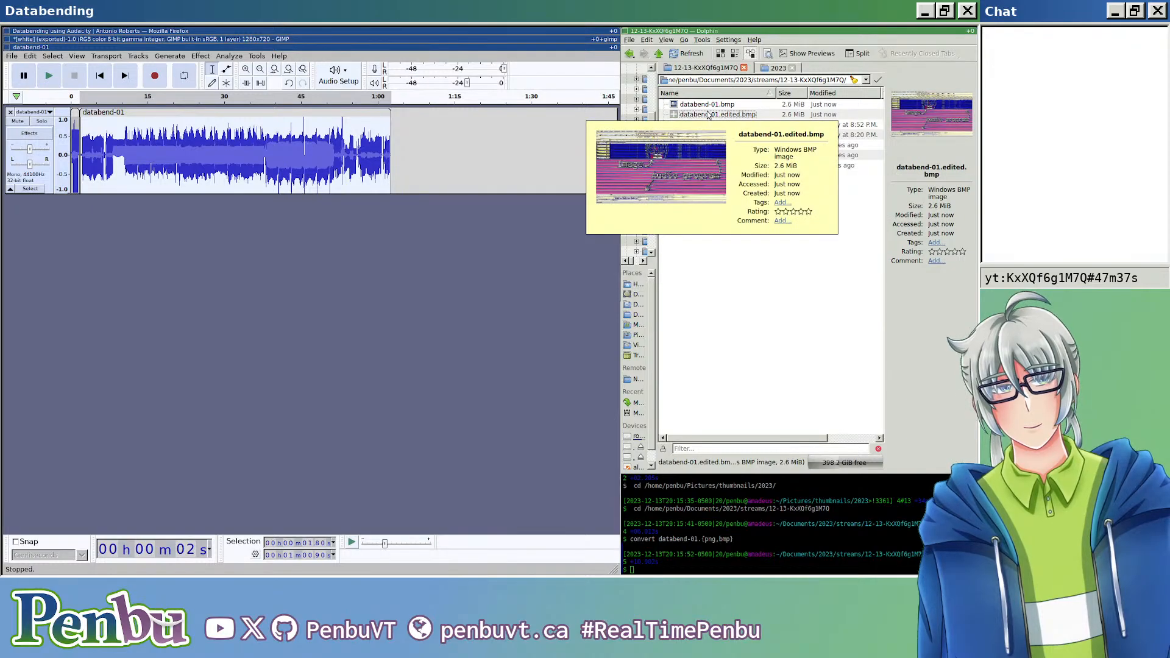
pyautogui.scroll(4, 747, 286)
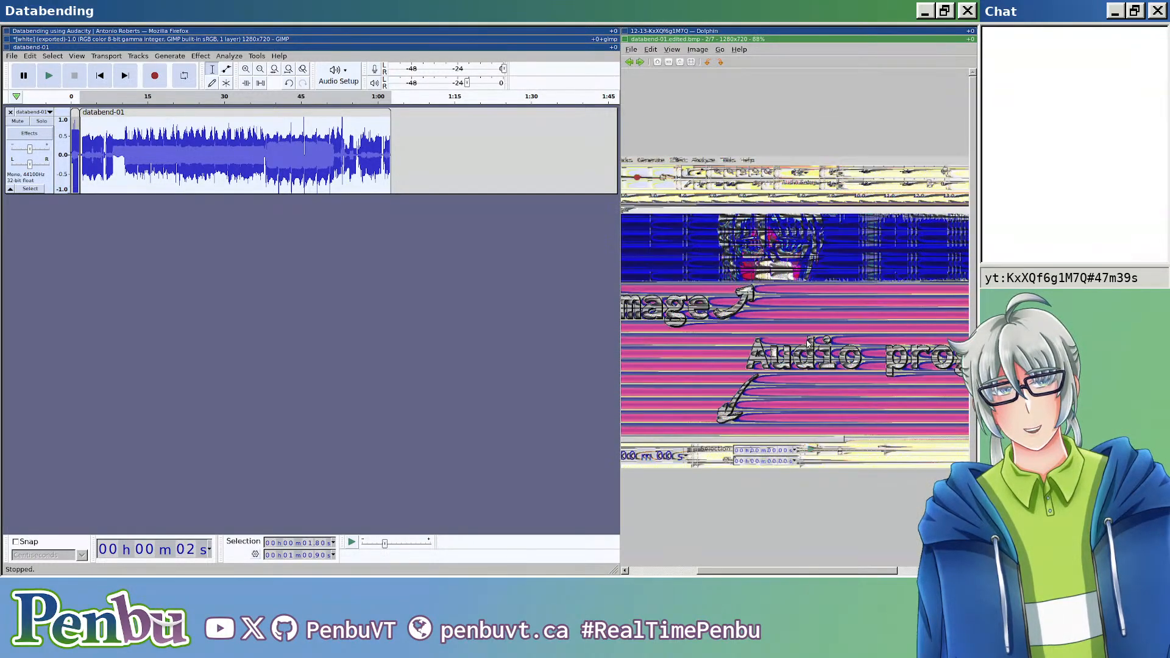
pyautogui.scroll(1, 747, 286)
pyautogui.moveTo(677, 314)
pyautogui.mouseDown()
pyautogui.moveTo(895, 299)
pyautogui.moveTo(630, 307)
pyautogui.mouseUp()
pyautogui.moveTo(939, 292); pyautogui.dragTo(707, 291)
pyautogui.moveTo(854, 286); pyautogui.dragTo(675, 275)
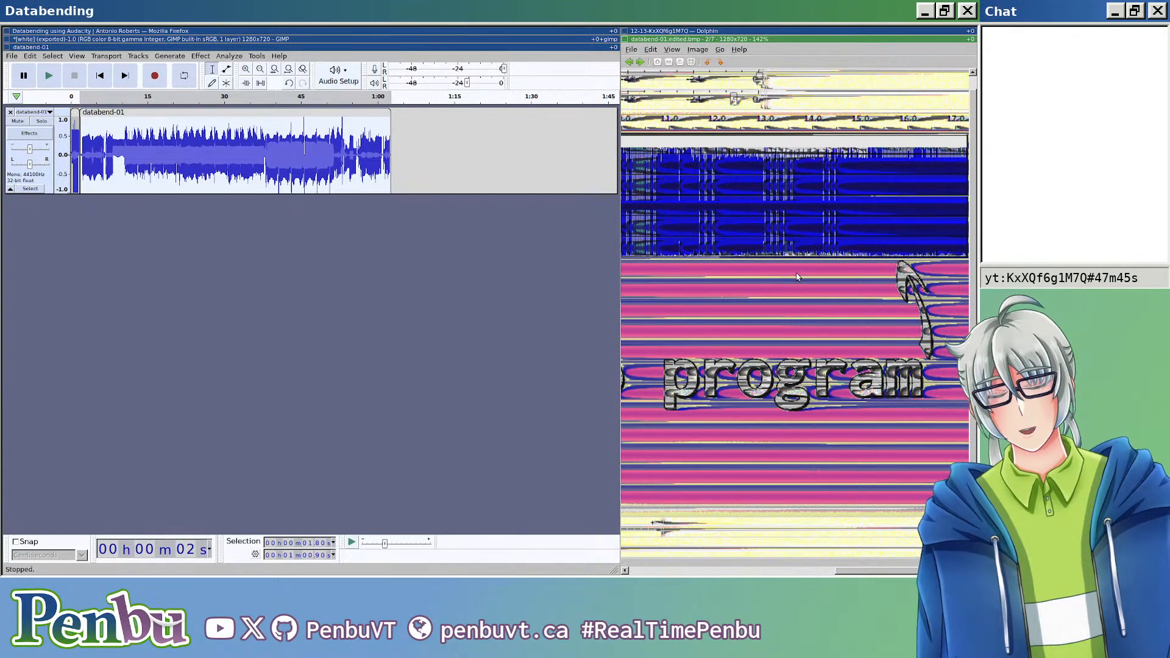
pyautogui.press('F11')
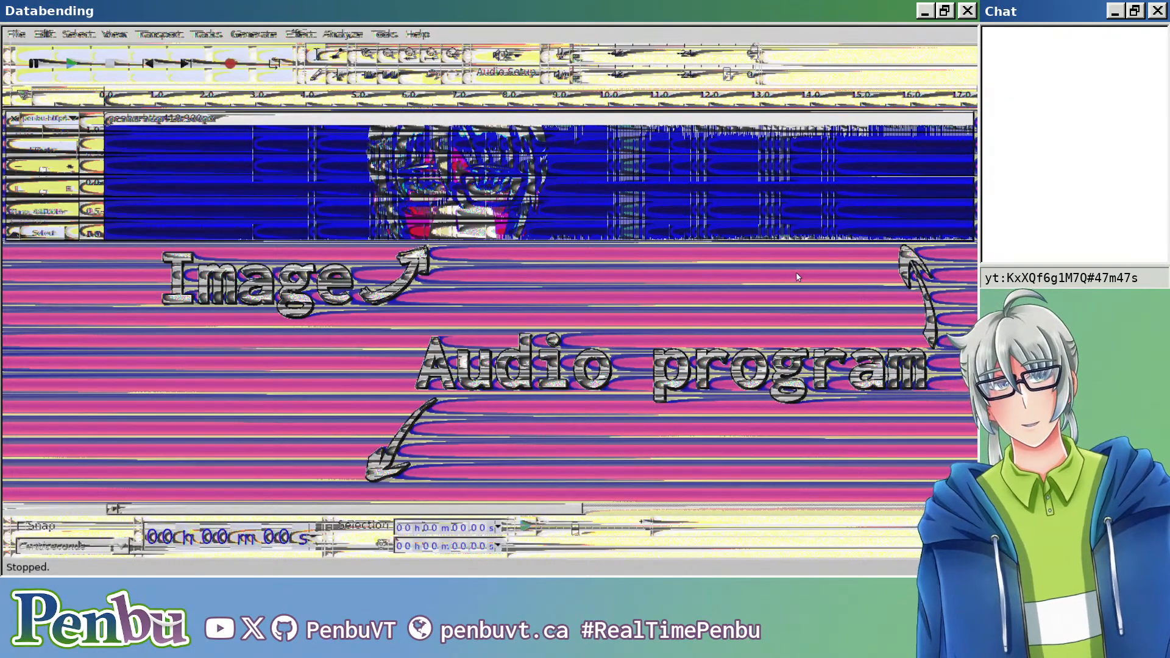
pyautogui.scroll(-2, 713, 280)
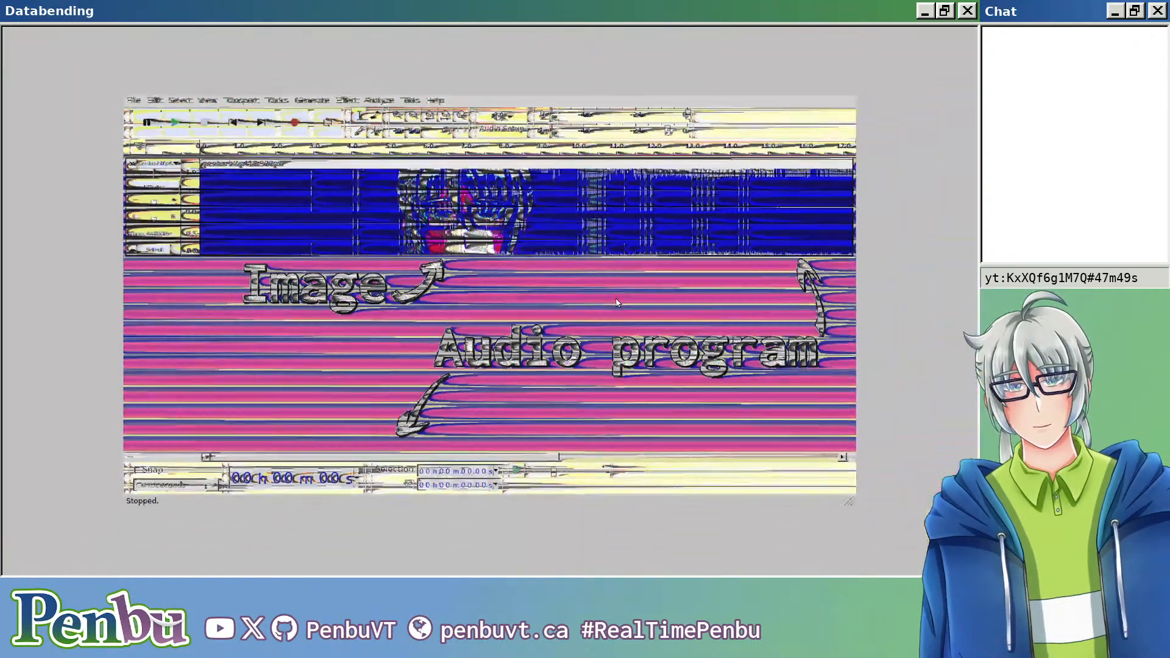
pyautogui.press('F11')
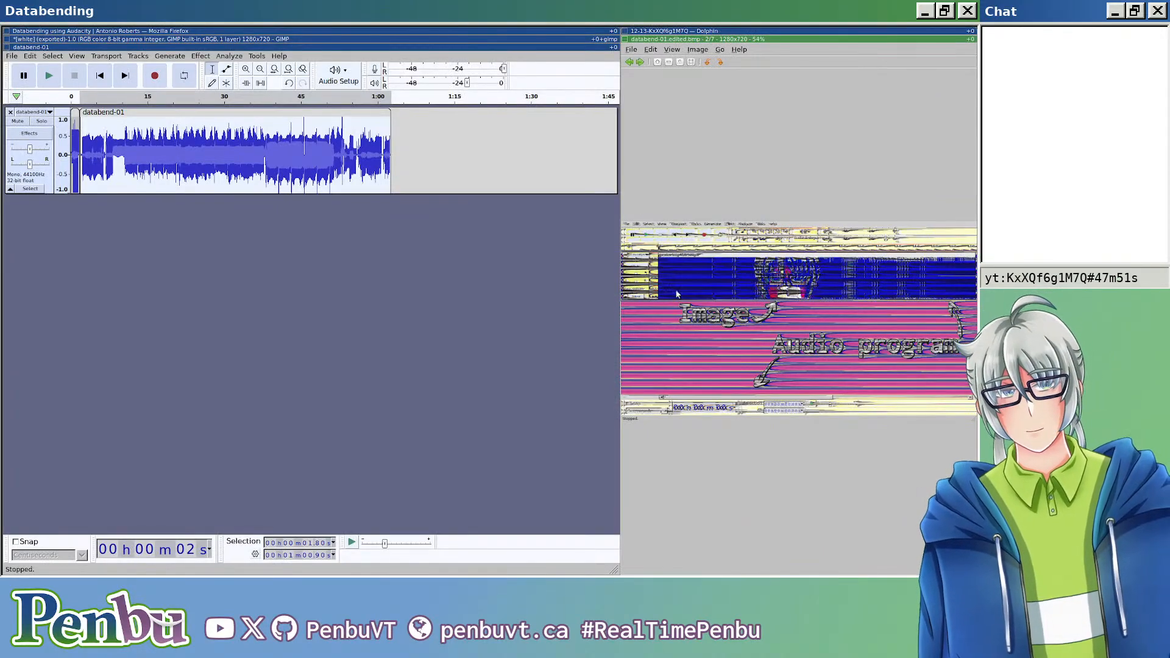
pyautogui.hotkey('ctrl', 'q')
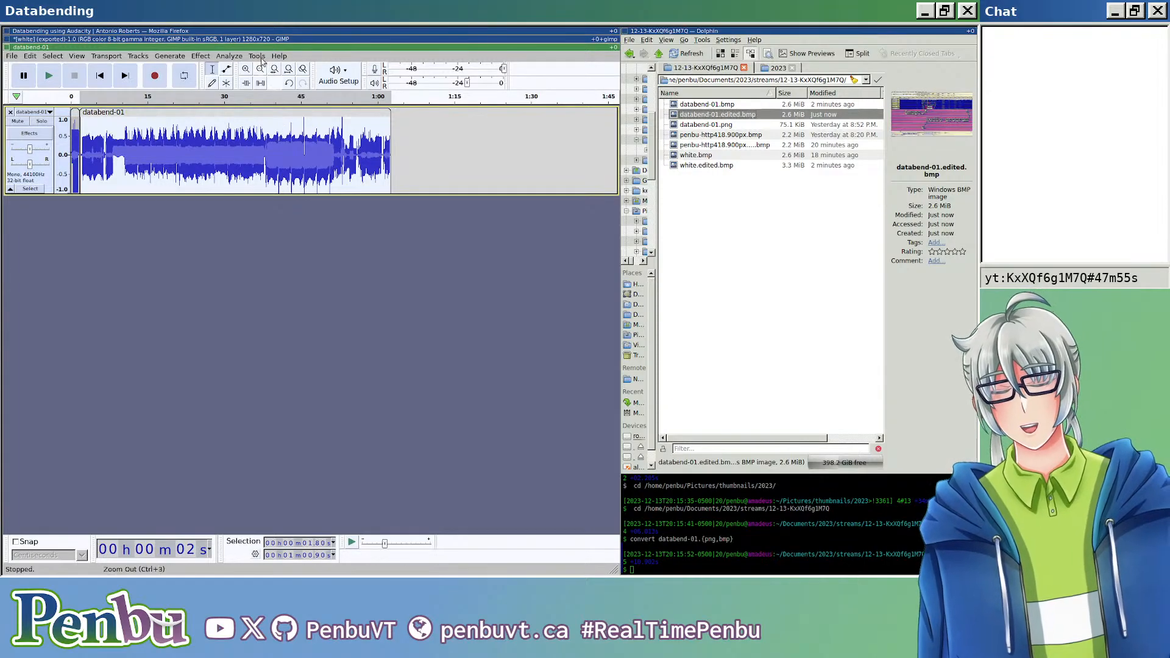
# Step: Cut about 7.5 seconds of audio starting near 12.5 s and paste it back into the clip at around 44 s
pyautogui.click(191, 141)
pyautogui.moveTo(135, 147); pyautogui.dragTo(174, 146)
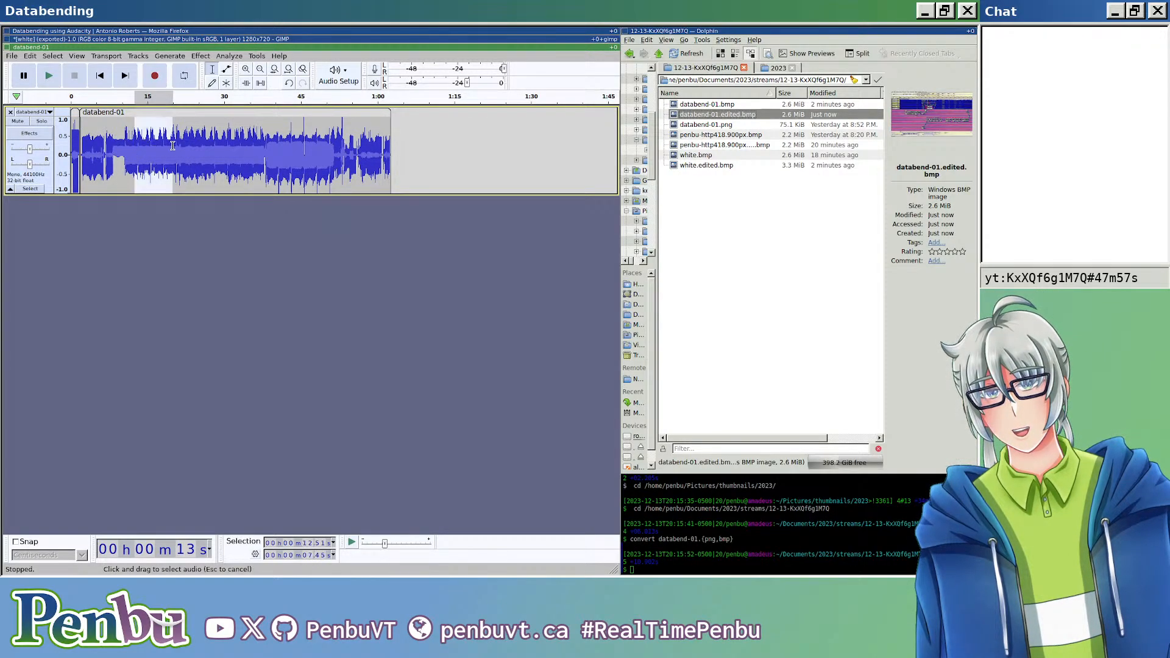
pyautogui.hotkey('ctrl', 'x')
pyautogui.click(296, 153)
pyautogui.hotkey('ctrl', 'v')
# Step: Cut a short section near the clip's end and paste it in at around 25 s
pyautogui.moveTo(370, 160); pyautogui.dragTo(354, 158)
pyautogui.hotkey('ctrl', 'x')
pyautogui.click(168, 153)
pyautogui.click(197, 153)
pyautogui.hotkey('ctrl', 'v')
pyautogui.moveTo(159, 146); pyautogui.dragTo(276, 146)
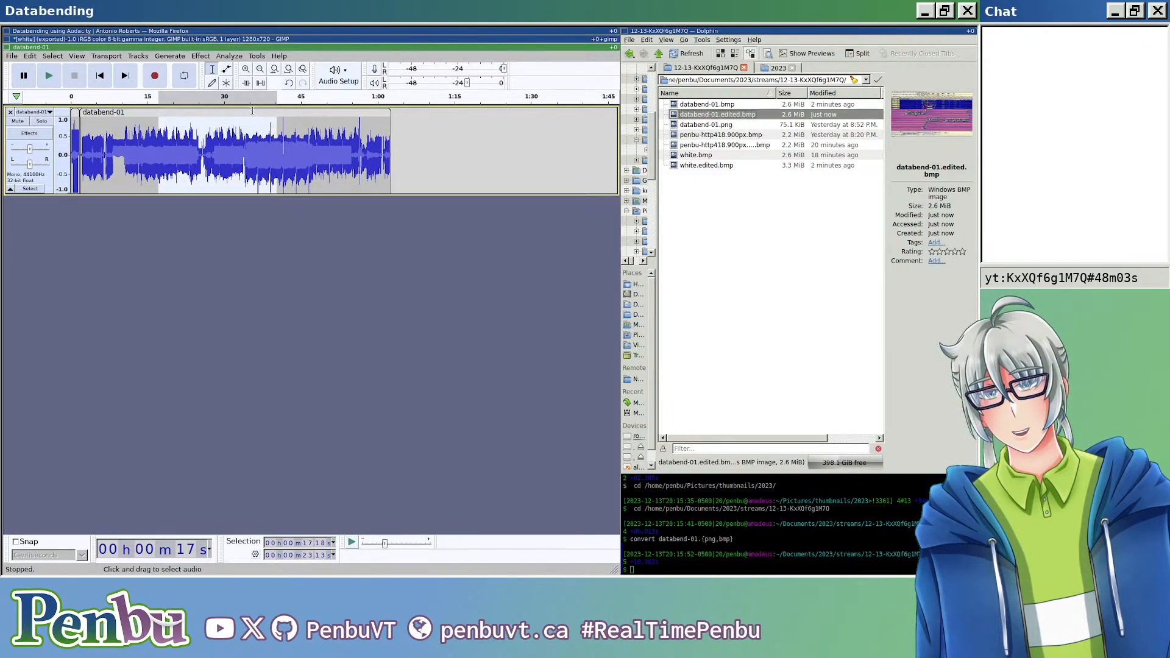
pyautogui.click(201, 56)
pyautogui.moveTo(317, 154)
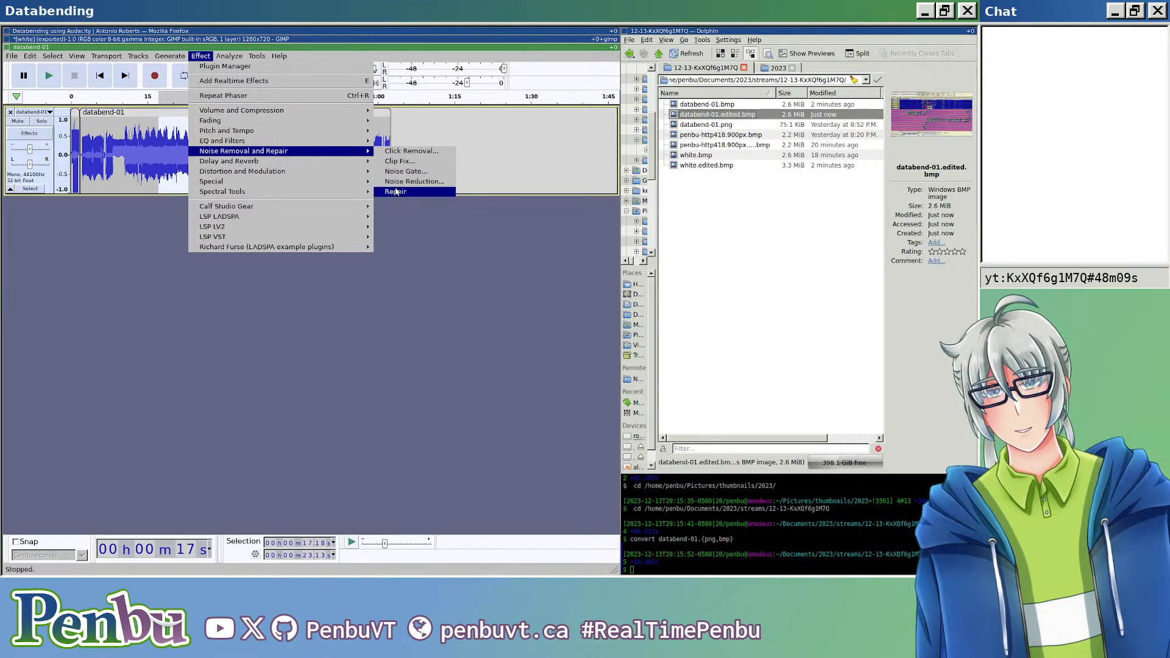
pyautogui.press('Escape')
pyautogui.press('Escape')
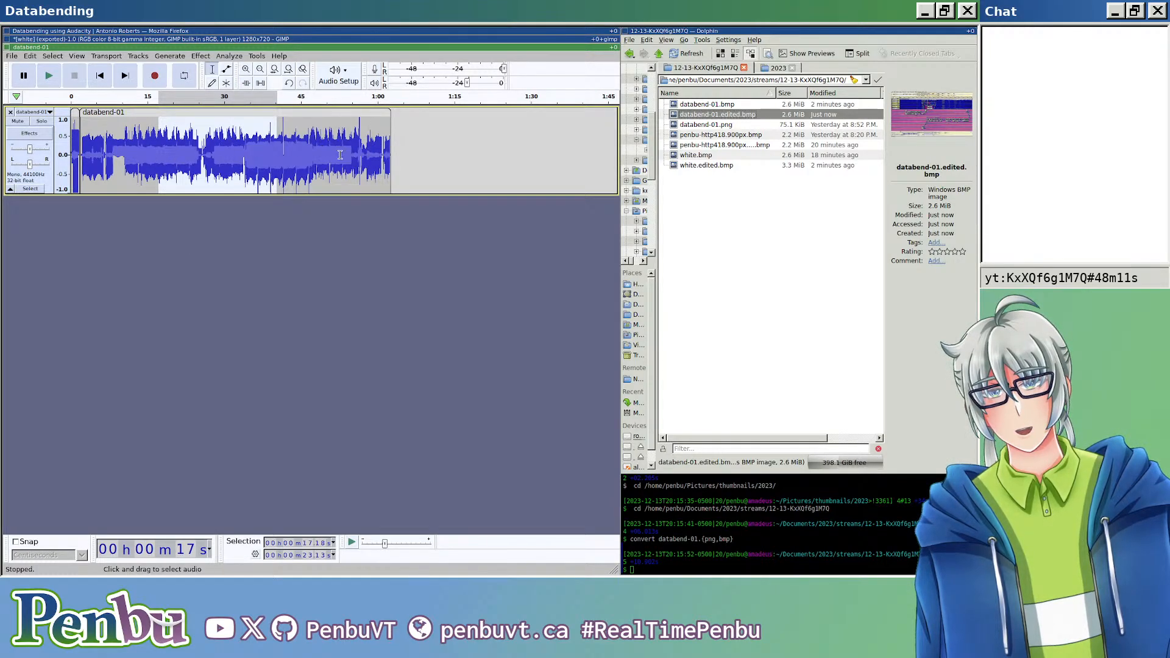
# Step: Examine the waveform up close around 33 to 34 s for a short stretch suitable as a noise sample
pyautogui.scroll(8, 159, 152)
pyautogui.hscroll(-5, 160, 152)
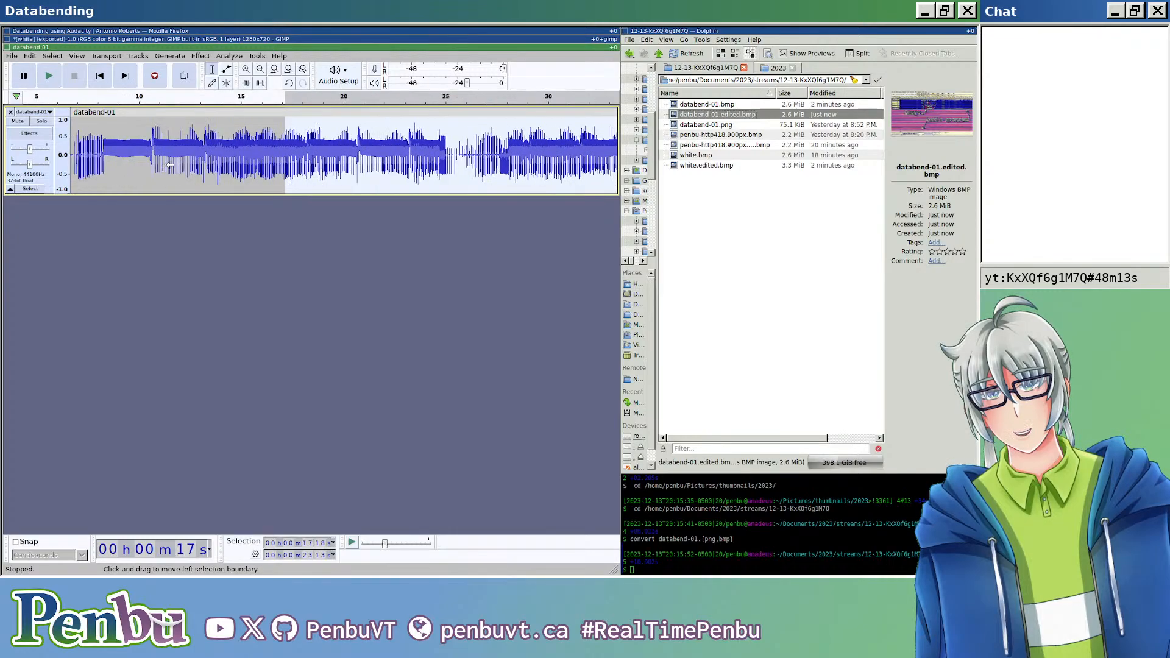
pyautogui.hscroll(-3, 344, 184)
pyautogui.hscroll(3, 345, 183)
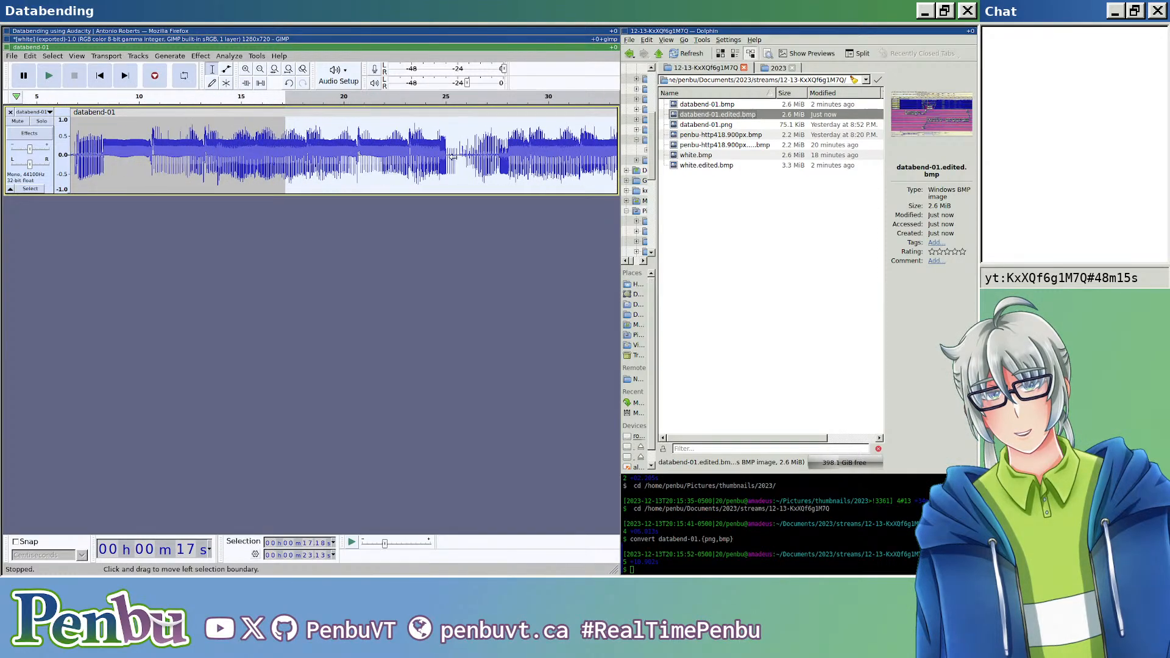
pyautogui.scroll(-3, 345, 183)
pyautogui.scroll(9, 326, 171)
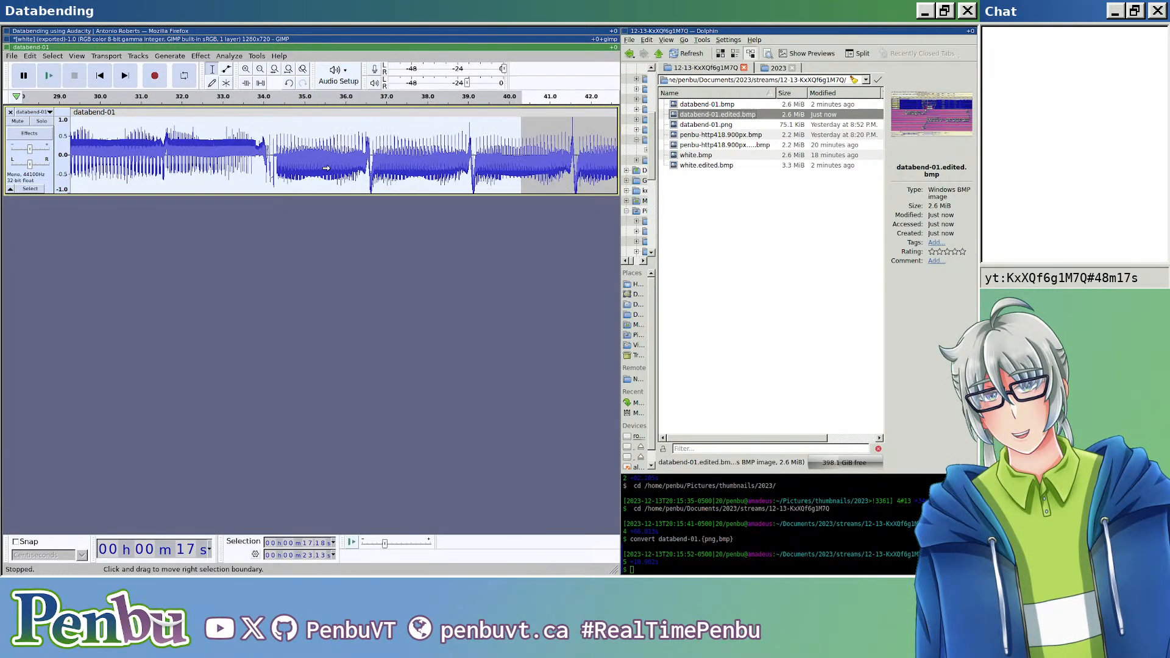
pyautogui.hscroll(-5, 108, 165)
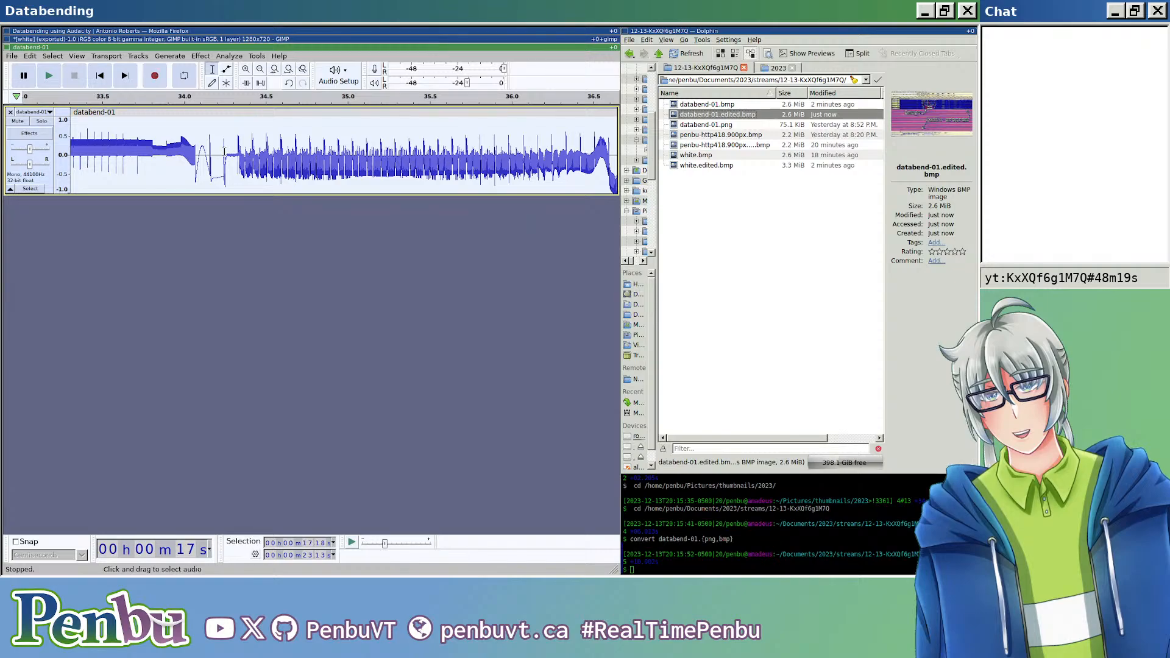
pyautogui.moveTo(236, 151); pyautogui.dragTo(204, 153)
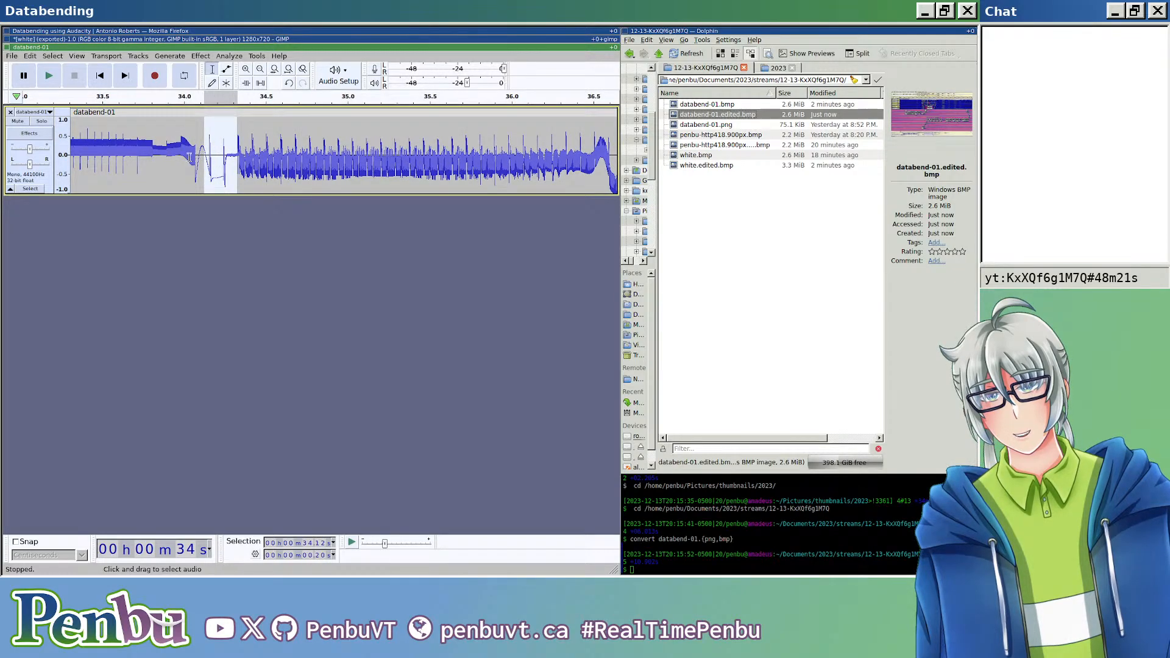
pyautogui.hscroll(-2, 185, 157)
pyautogui.hscroll(-1, 185, 158)
pyautogui.scroll(2, 279, 160)
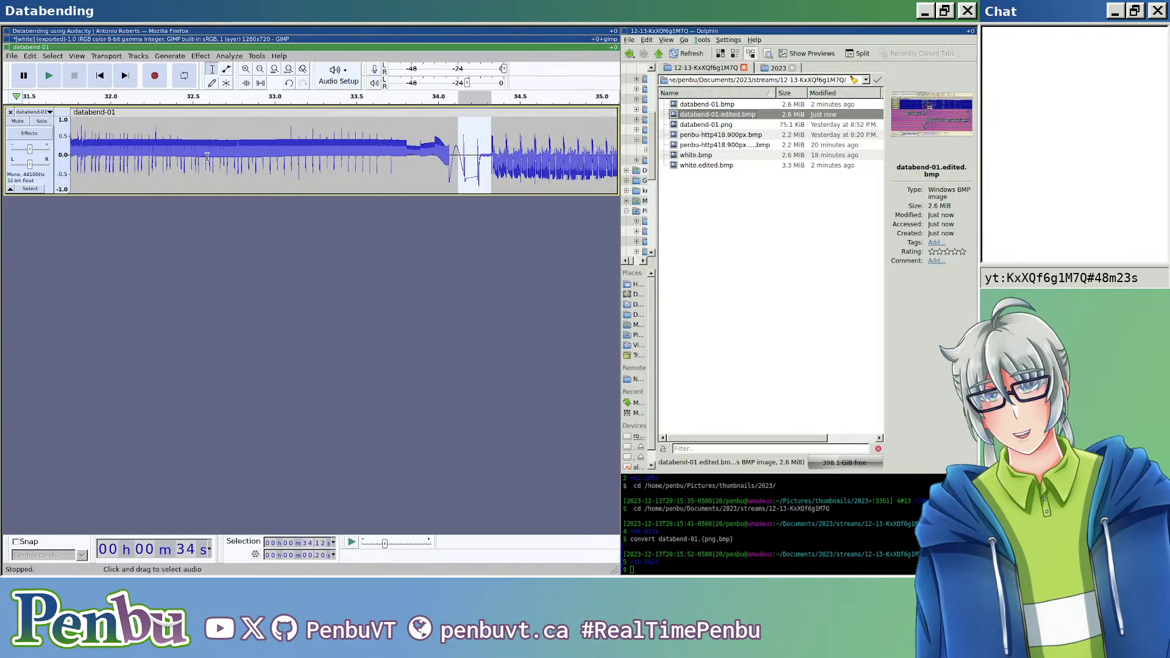
pyautogui.scroll(2, 459, 159)
pyautogui.hscroll(-13, 459, 158)
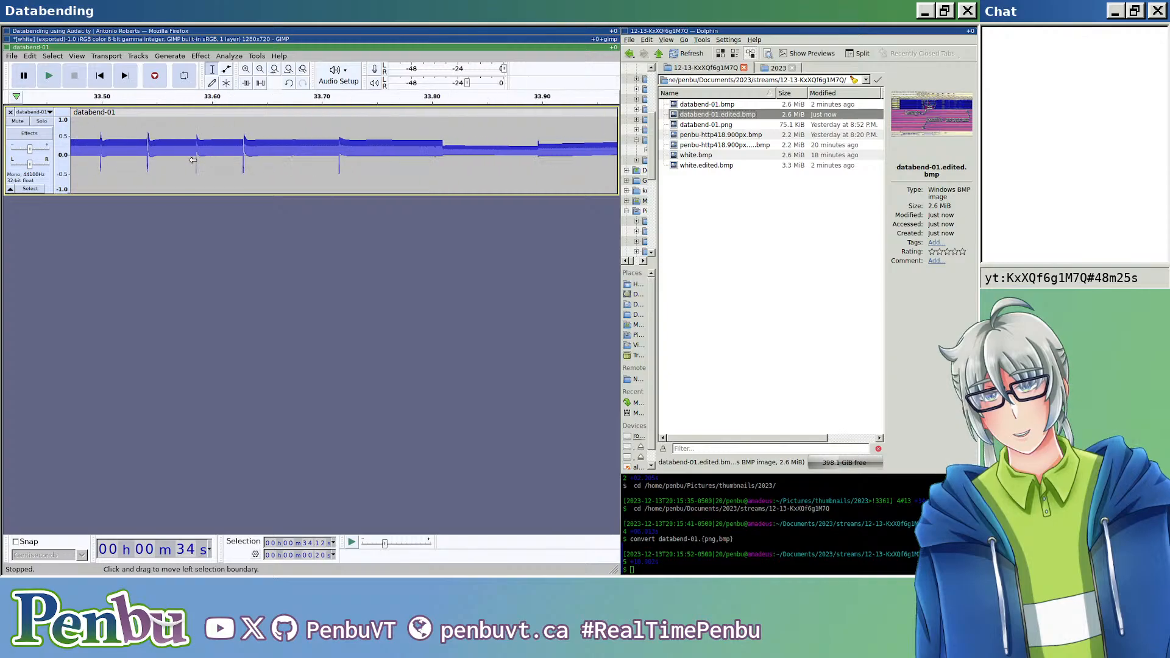
# Step: Select about 0.14 seconds of audio starting at 33.50 s and capture it as the Noise Reduction profile
pyautogui.moveTo(105, 151); pyautogui.dragTo(249, 153)
pyautogui.hscroll(4, 248, 154)
pyautogui.scroll(-3, 248, 154)
pyautogui.click(201, 55)
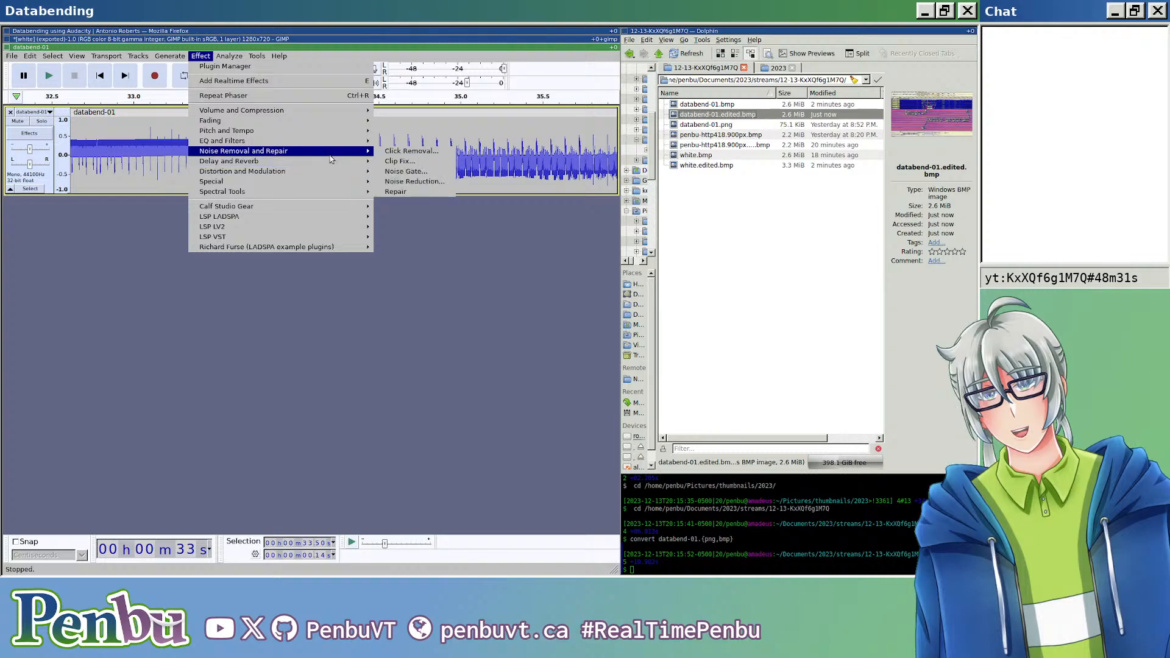
pyautogui.click(402, 182)
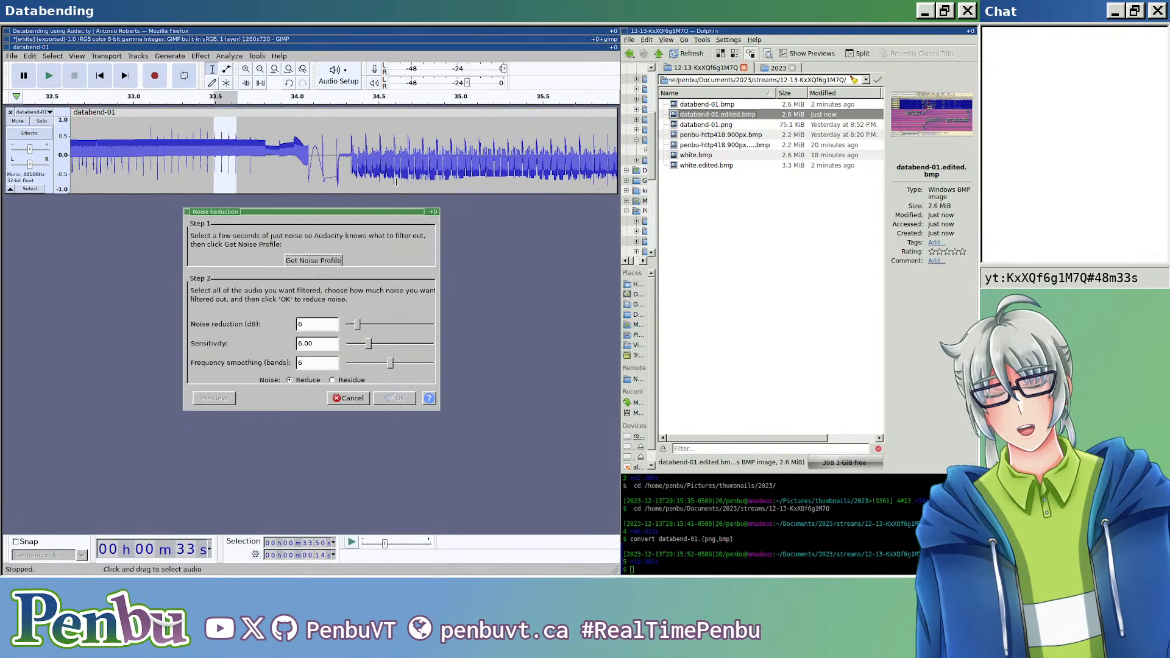
pyautogui.click(313, 261)
# Step: Apply Noise Reduction to the whole clip with 6 dB reduction, sensitivity 6.00 and 6 frequency smoothing bands
pyautogui.scroll(-2, 270, 197)
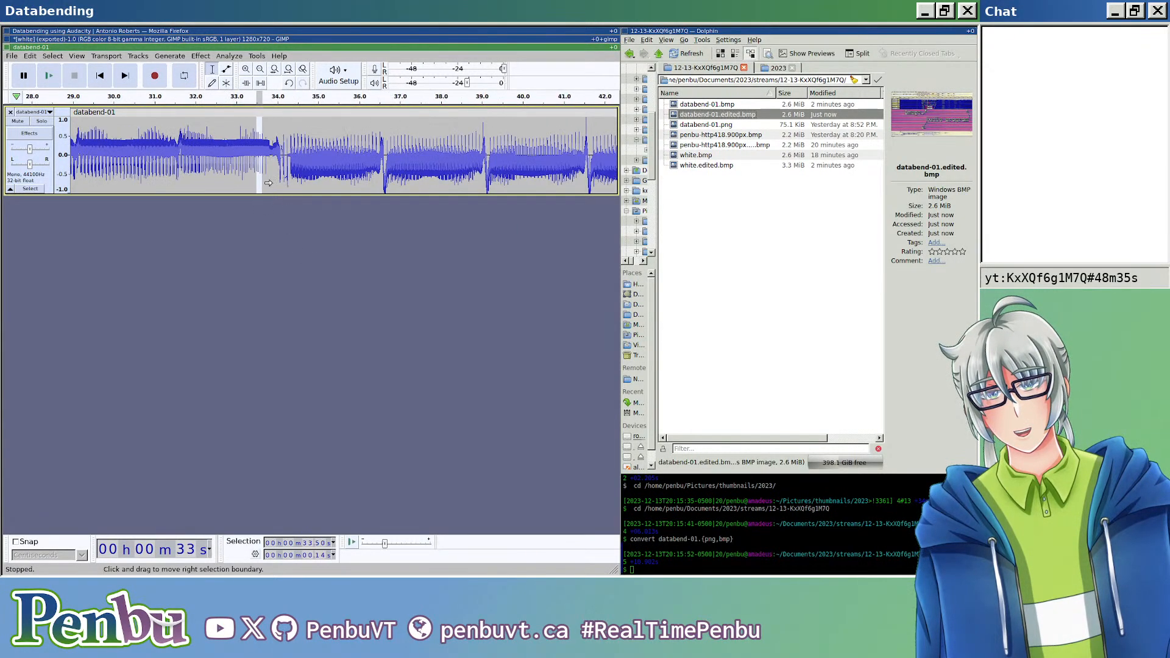
pyautogui.click(264, 112)
pyautogui.click(240, 59)
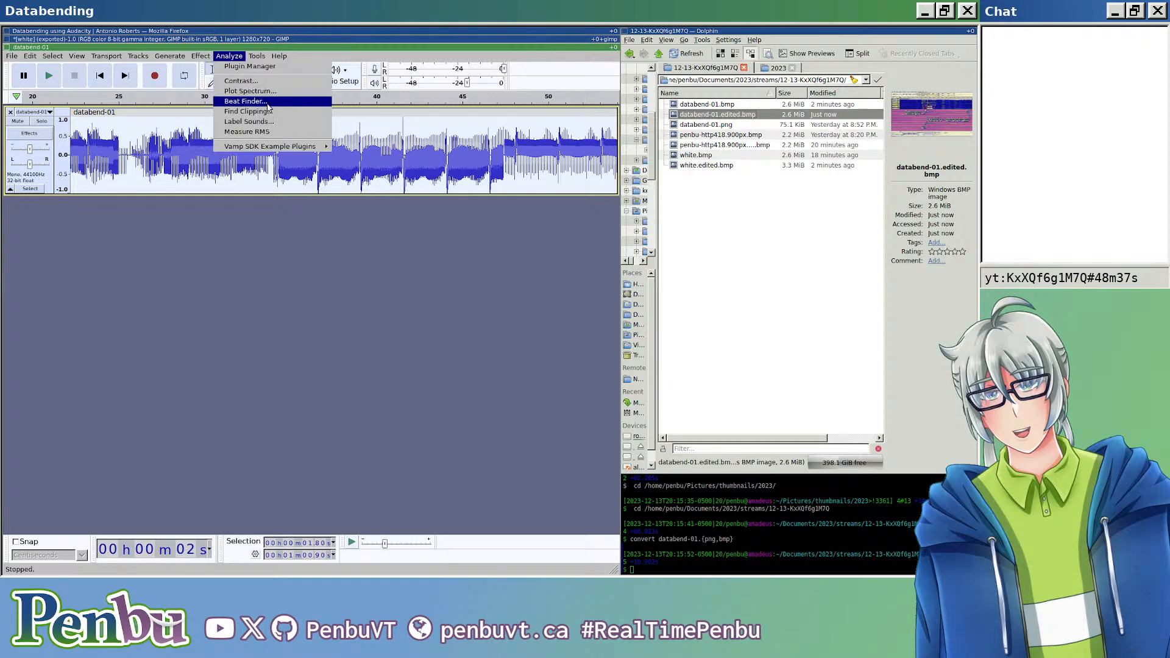
pyautogui.moveTo(199, 59)
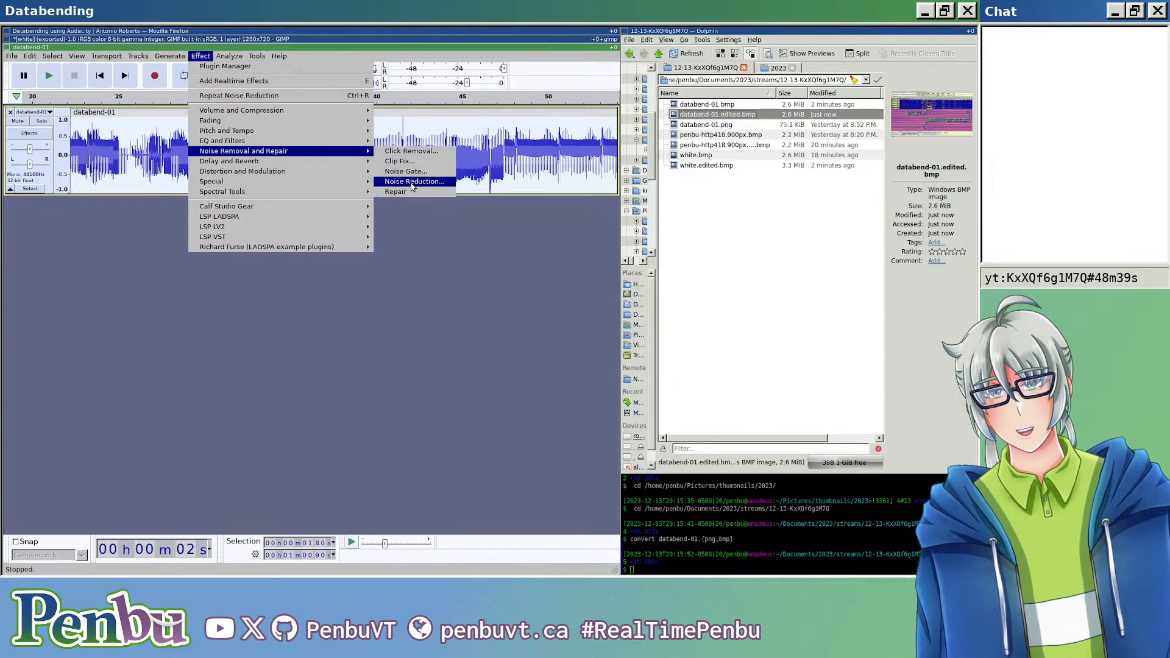
pyautogui.click(414, 182)
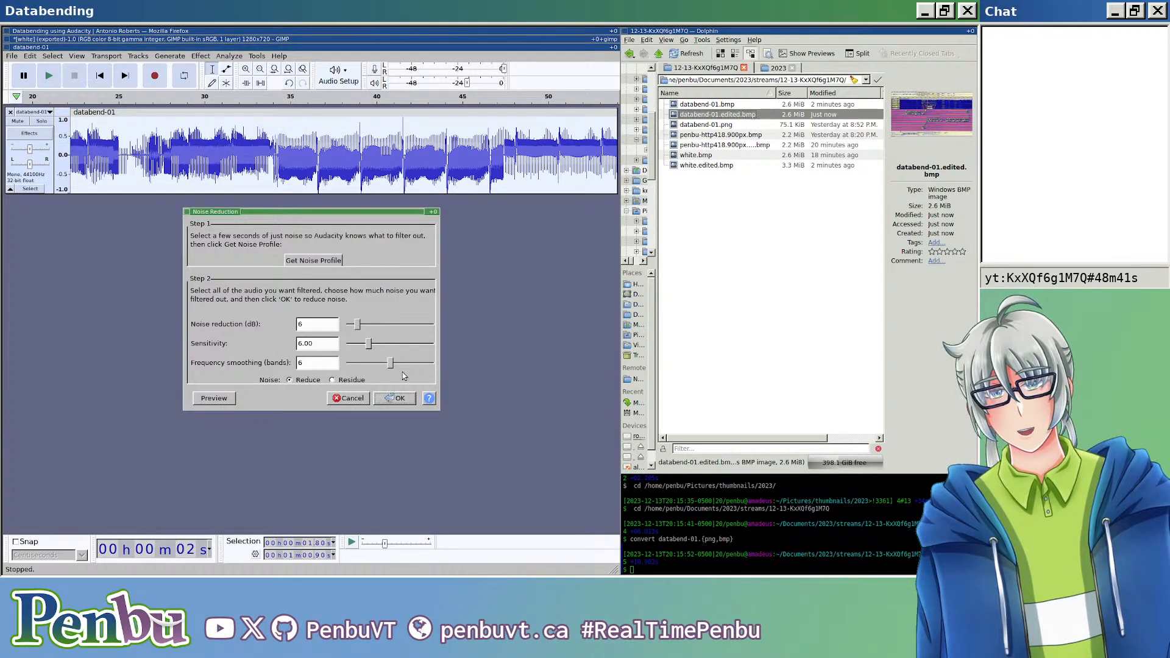
pyautogui.click(395, 399)
pyautogui.scroll(-5, 273, 246)
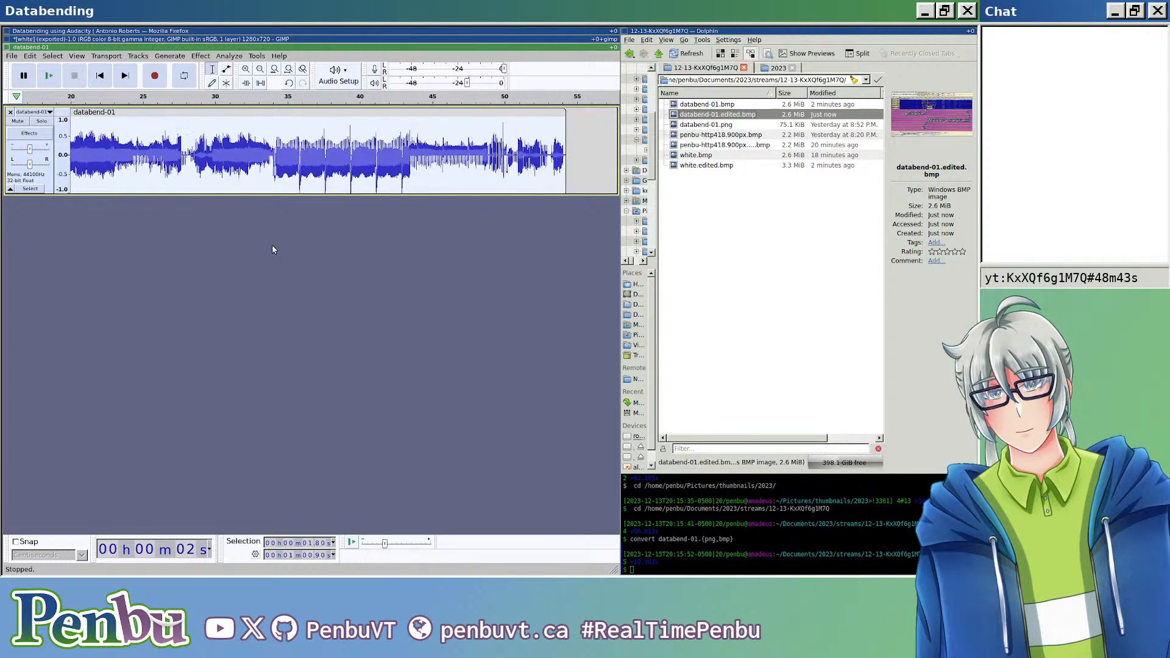
# Step: Export the noise-reduced audio as header-less U-Law RAW data, overwriting databend-01.edited.bmp
pyautogui.hotkey('ctrl', 'shift', 'e')
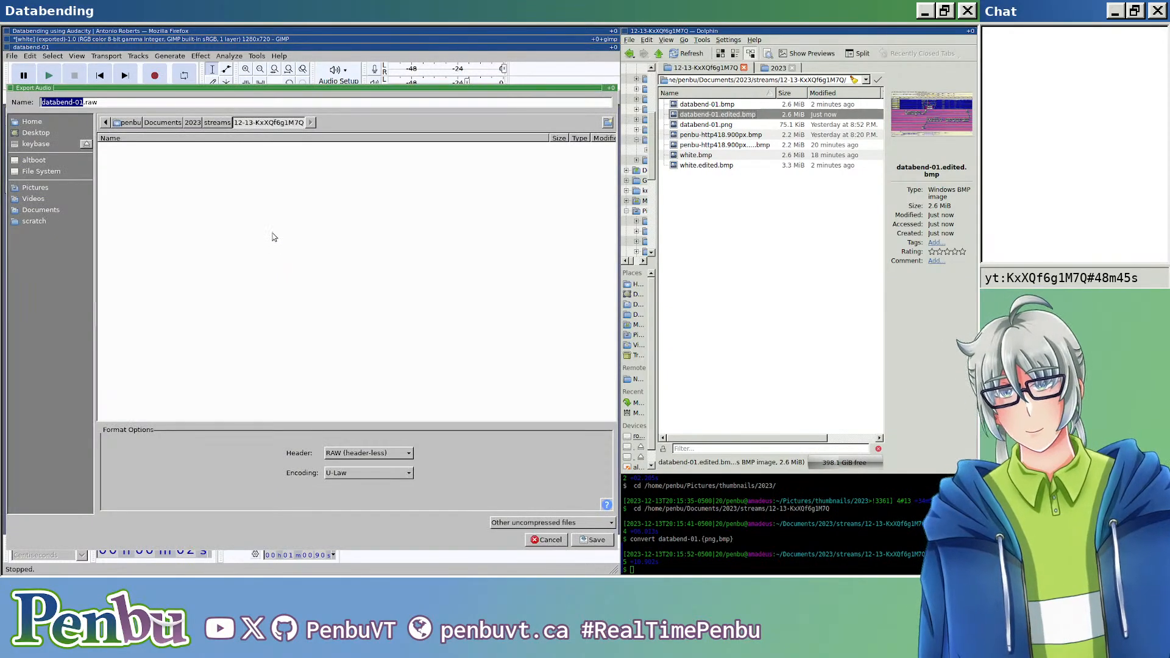
pyautogui.click(267, 104)
pyautogui.press('BackSpace')
pyautogui.press('BackSpace')
pyautogui.press('BackSpace')
pyautogui.write('edited.bmp')
pyautogui.press('Return')
pyautogui.press('Return')
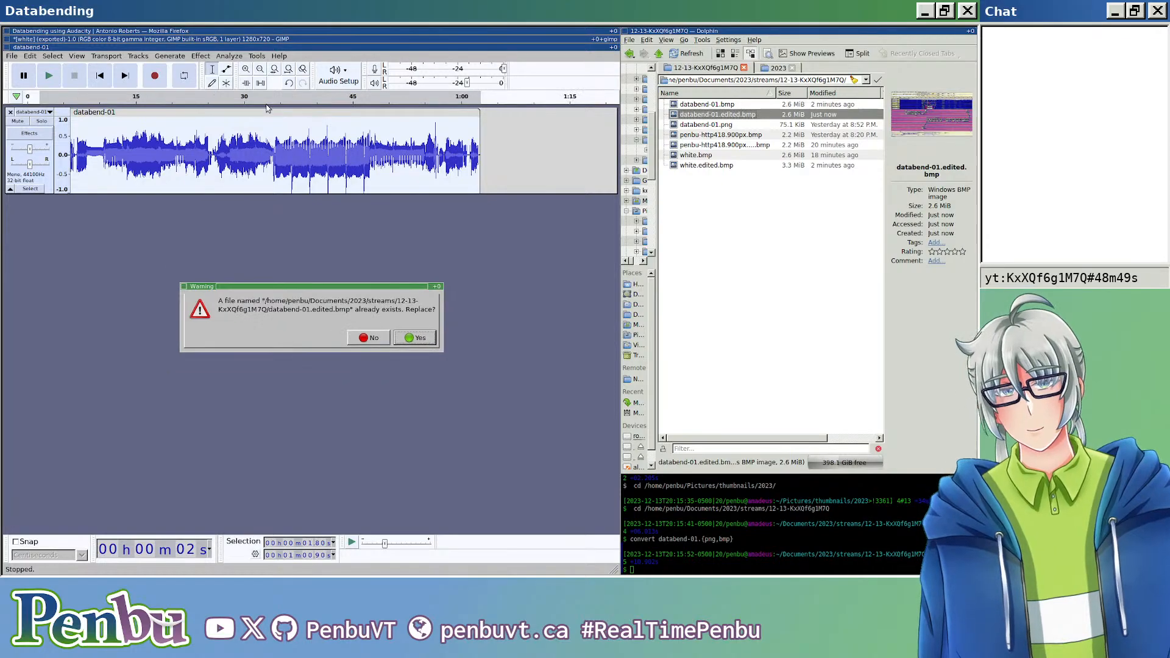
pyautogui.press('Return')
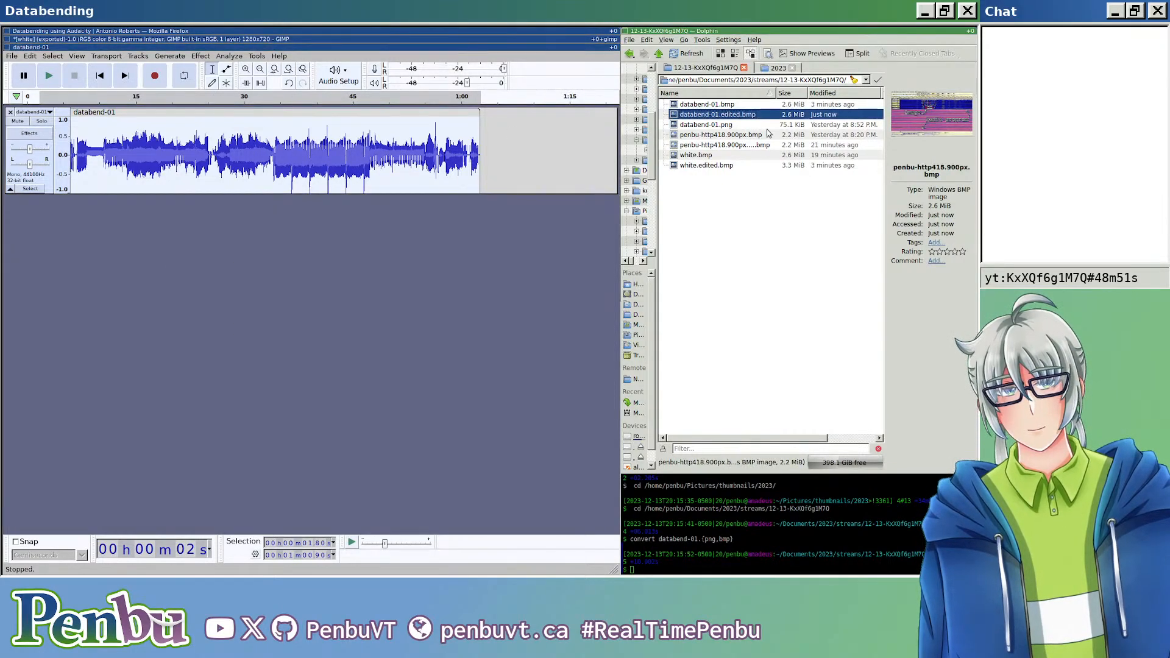
# Step: Open databend-01.edited.bmp, examine the noise reduction glitches at several magnifications, reopen it for another look and close the image viewer
pyautogui.click(754, 115)
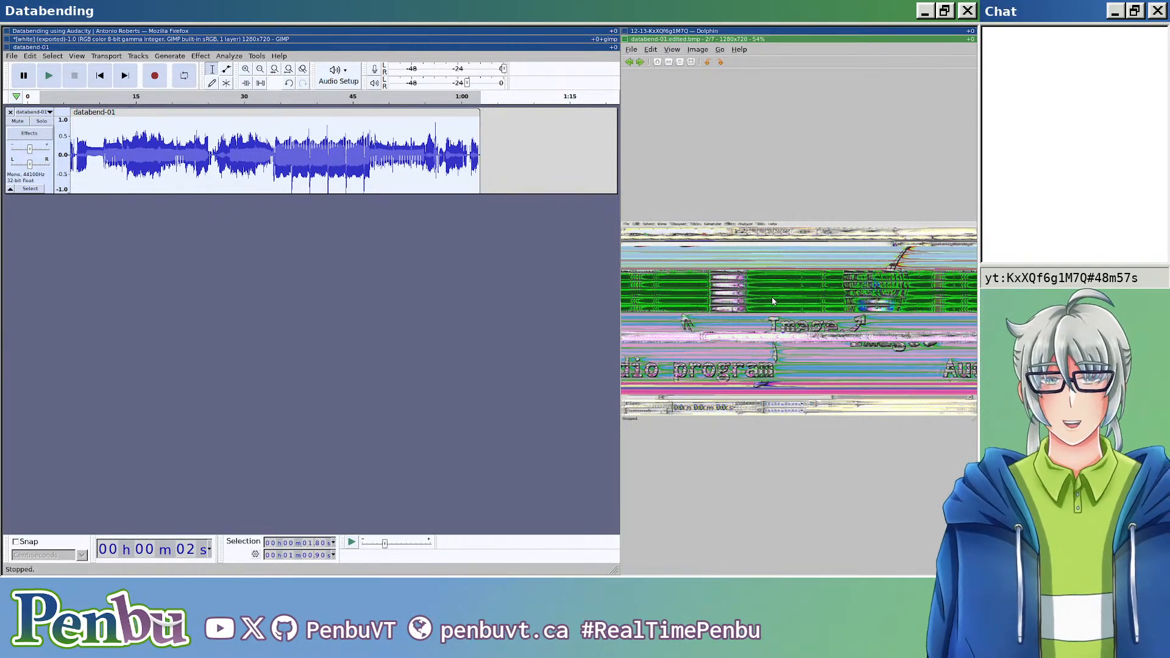
pyautogui.scroll(4, 753, 343)
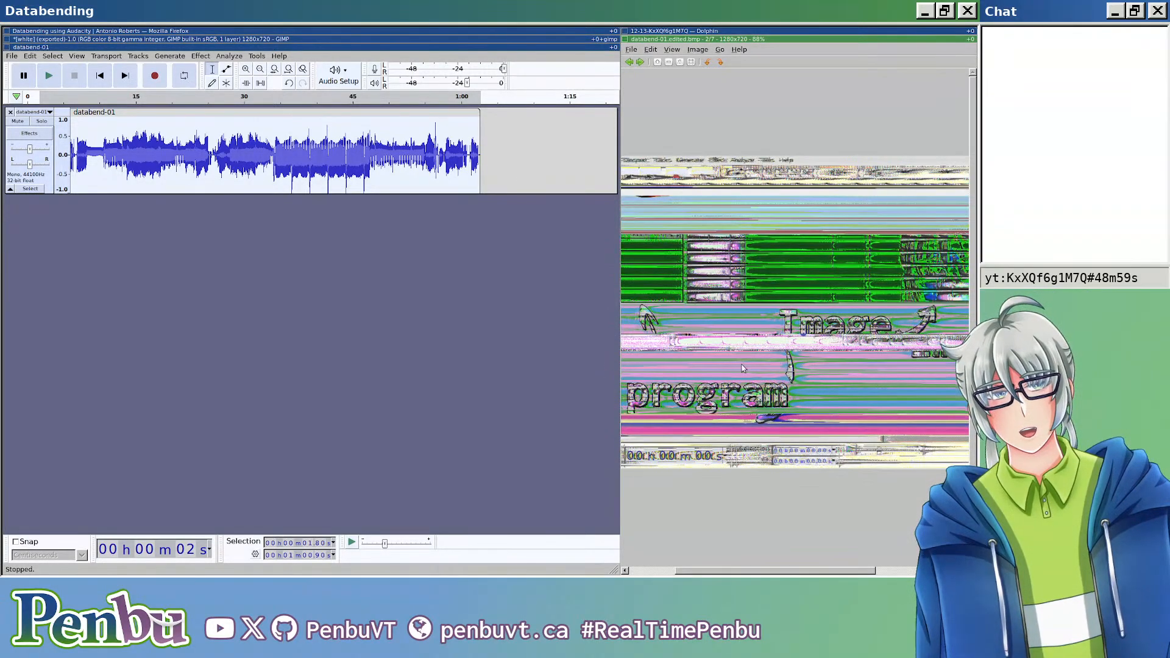
pyautogui.scroll(-3, 808, 368)
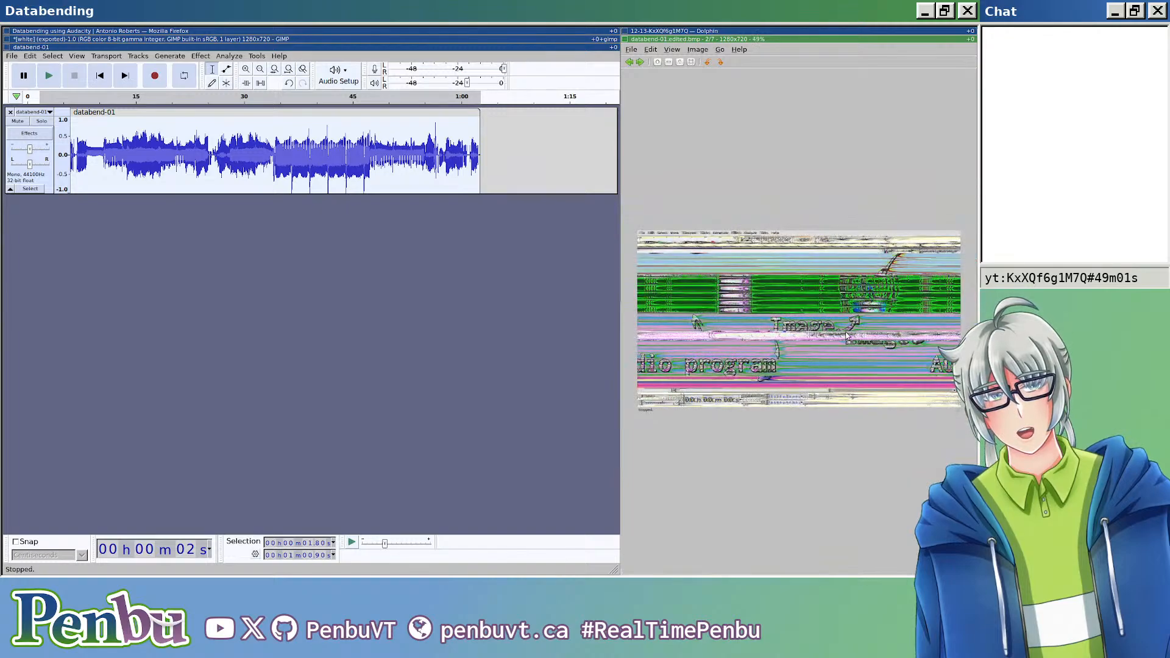
pyautogui.scroll(1, 820, 323)
pyautogui.scroll(-2, 819, 322)
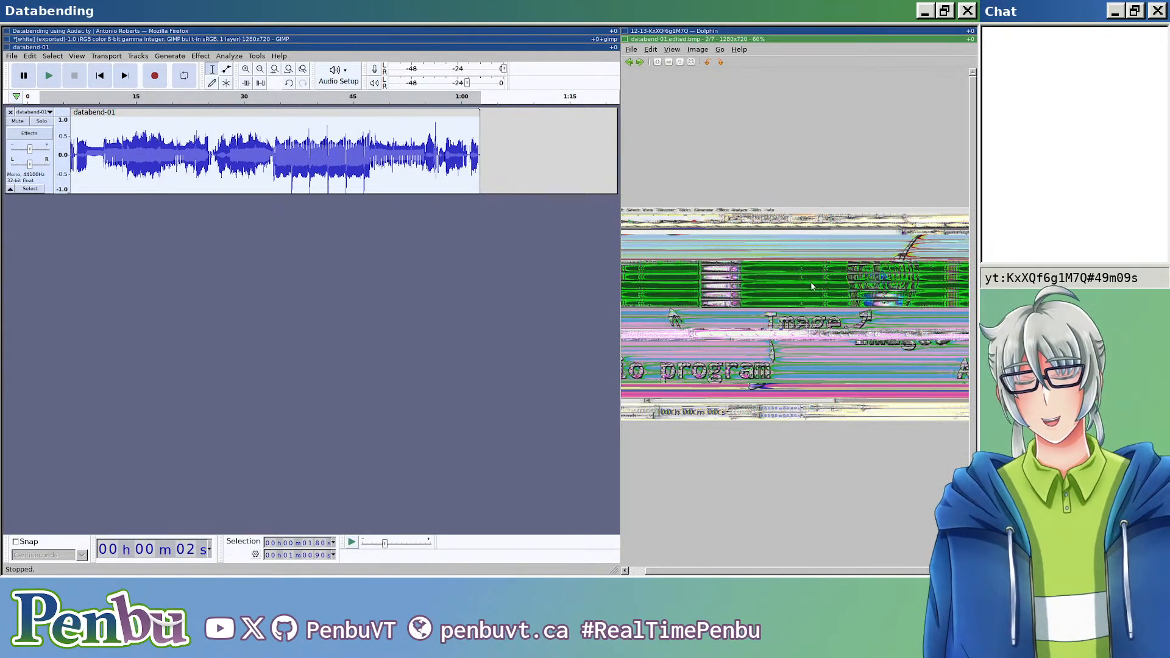
pyautogui.scroll(1, 790, 319)
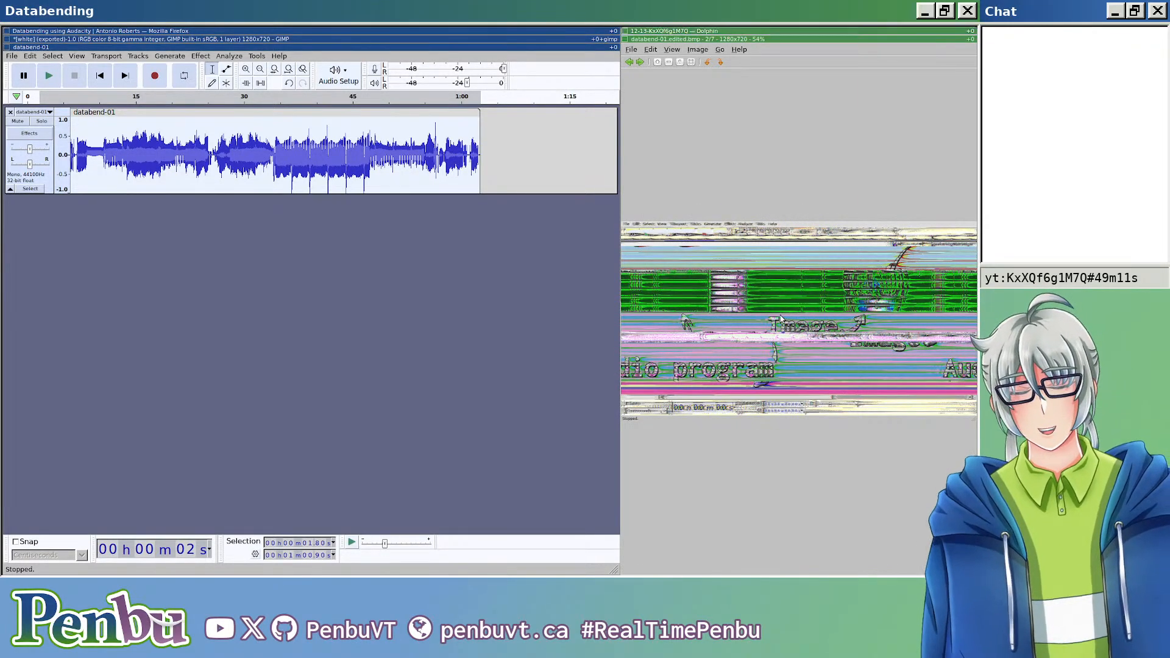
pyautogui.press('Escape')
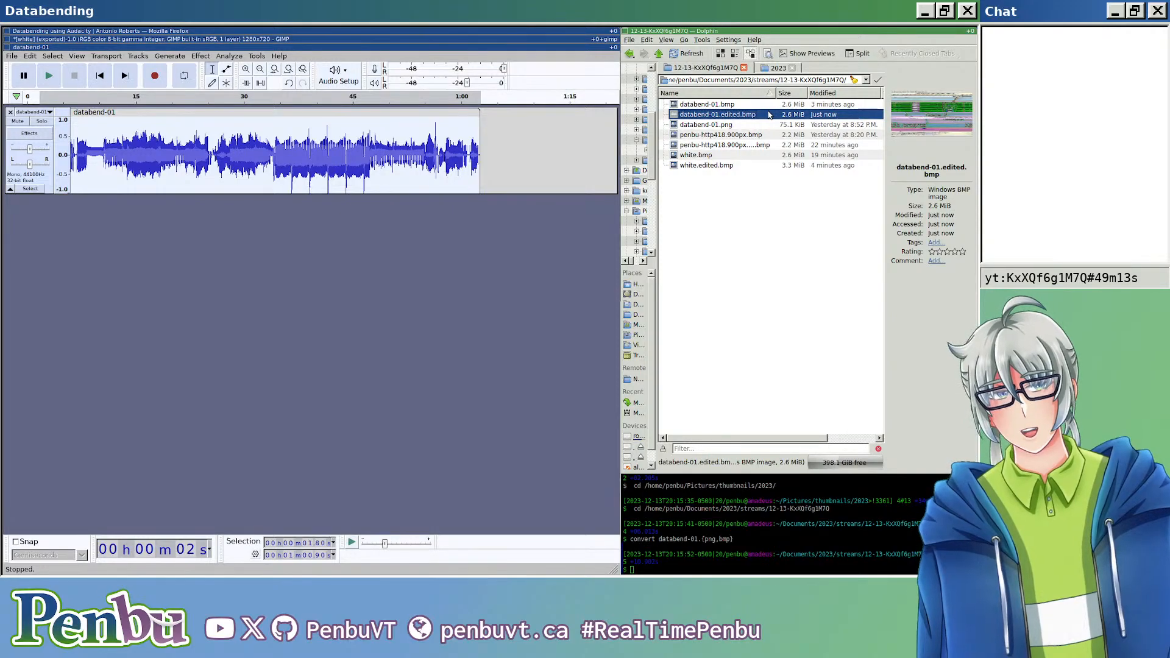
pyautogui.click(769, 115)
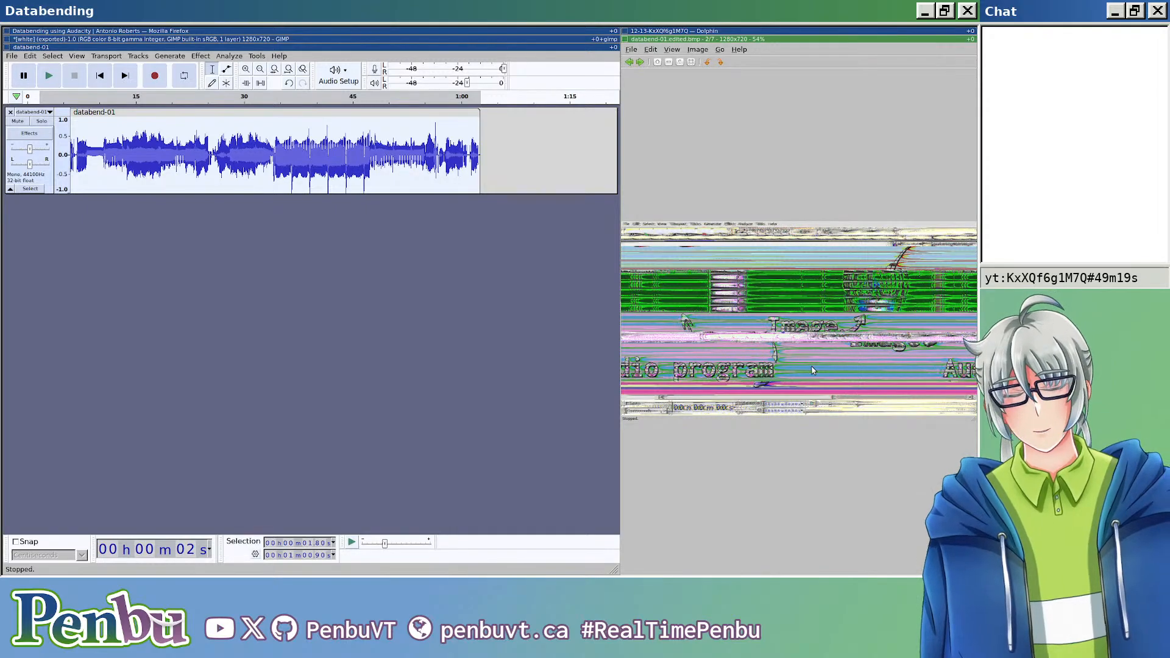
pyautogui.press('Escape')
# Step: Invert about 12 seconds of the clip starting at 13.84 s
pyautogui.click(127, 154)
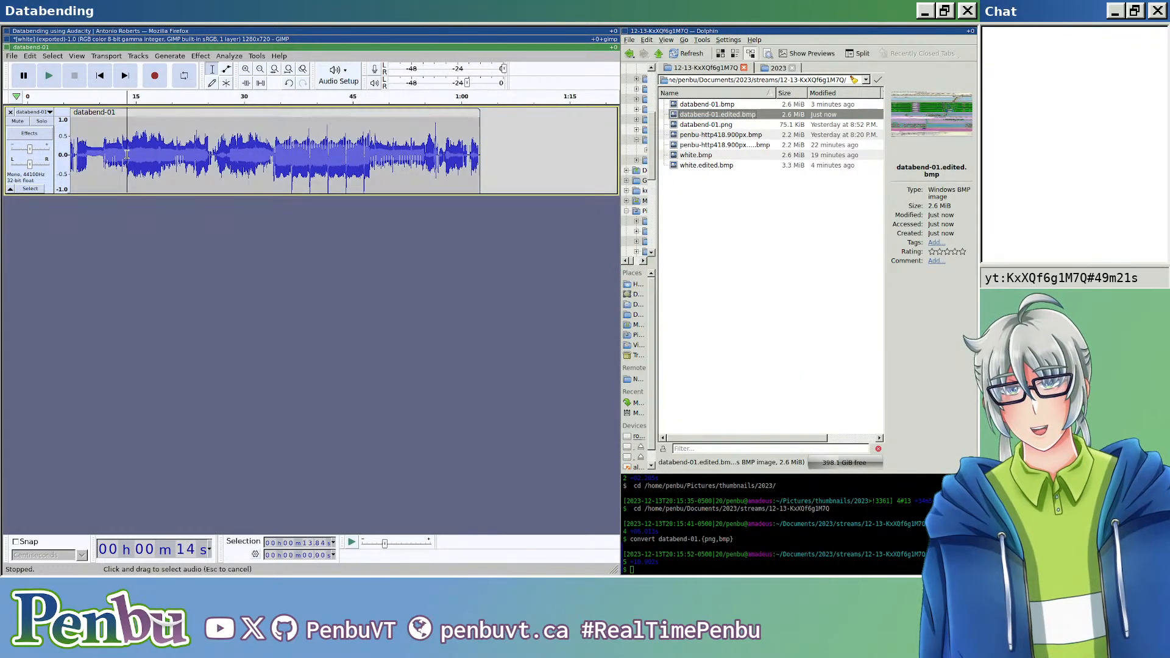
pyautogui.moveTo(127, 155); pyautogui.dragTo(215, 154)
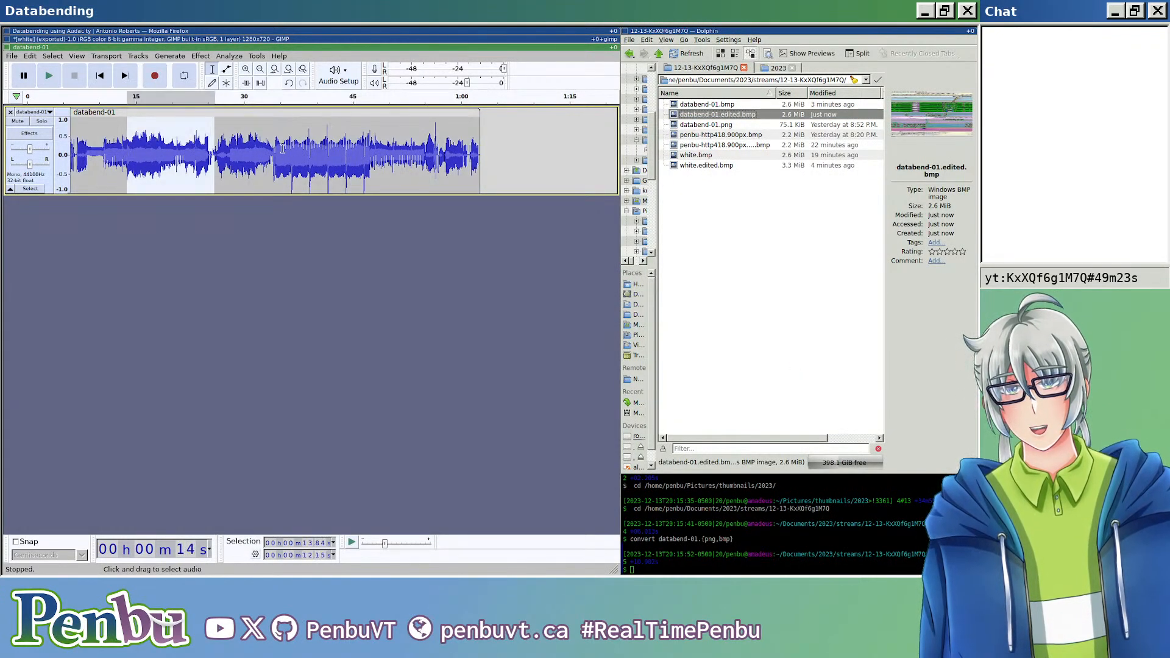
pyautogui.click(197, 56)
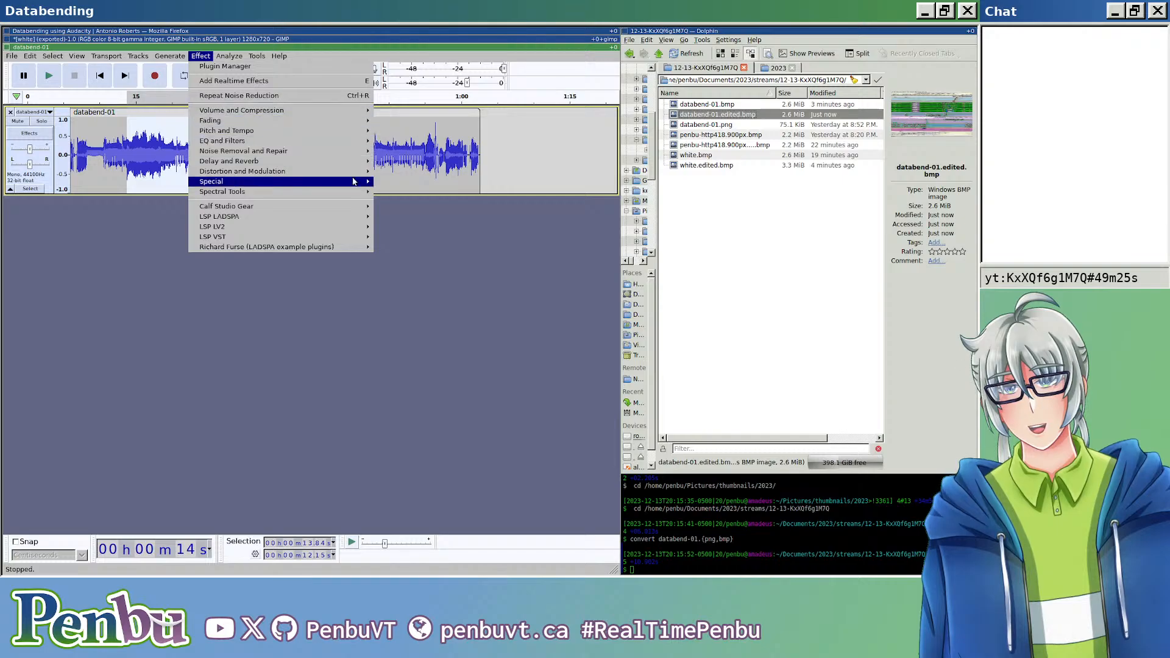
pyautogui.moveTo(353, 181)
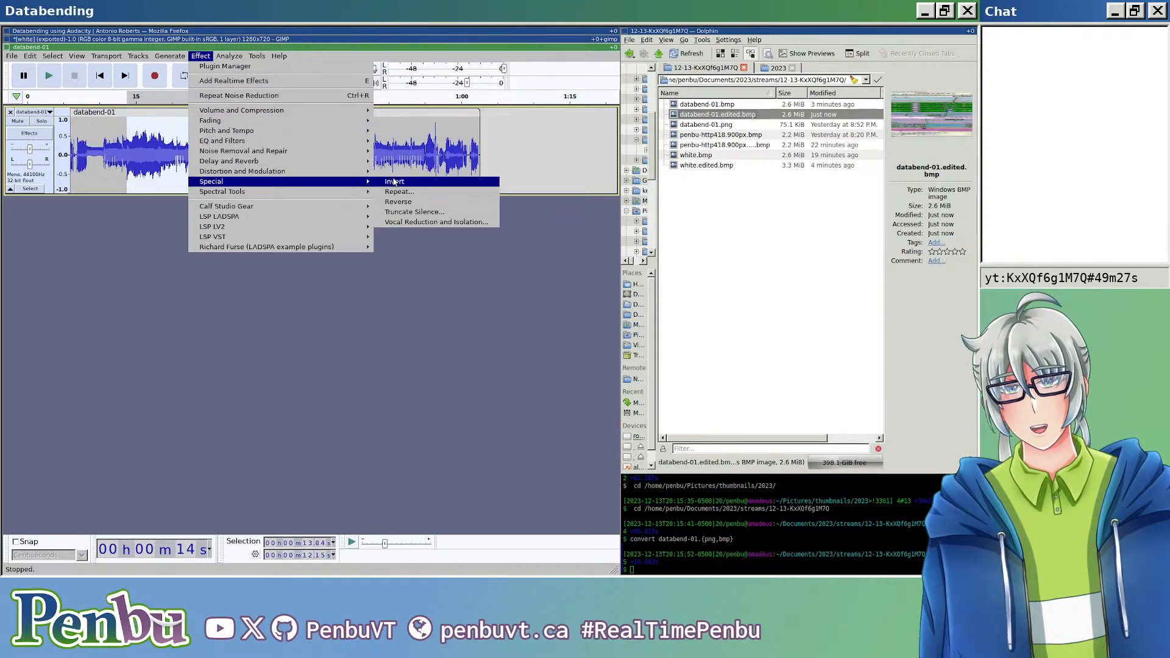
pyautogui.click(395, 181)
# Step: Invert about 10 seconds of the clip starting at 47.75 s and inspect the waveform around the edit
pyautogui.moveTo(373, 145); pyautogui.dragTo(448, 146)
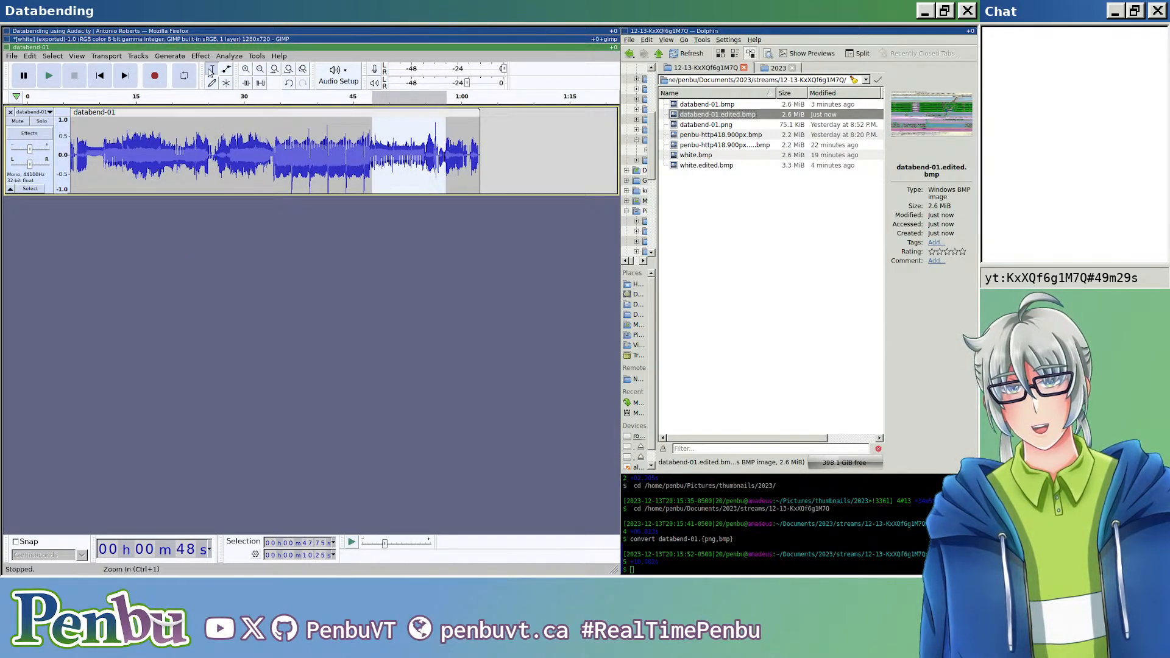
pyautogui.click(201, 56)
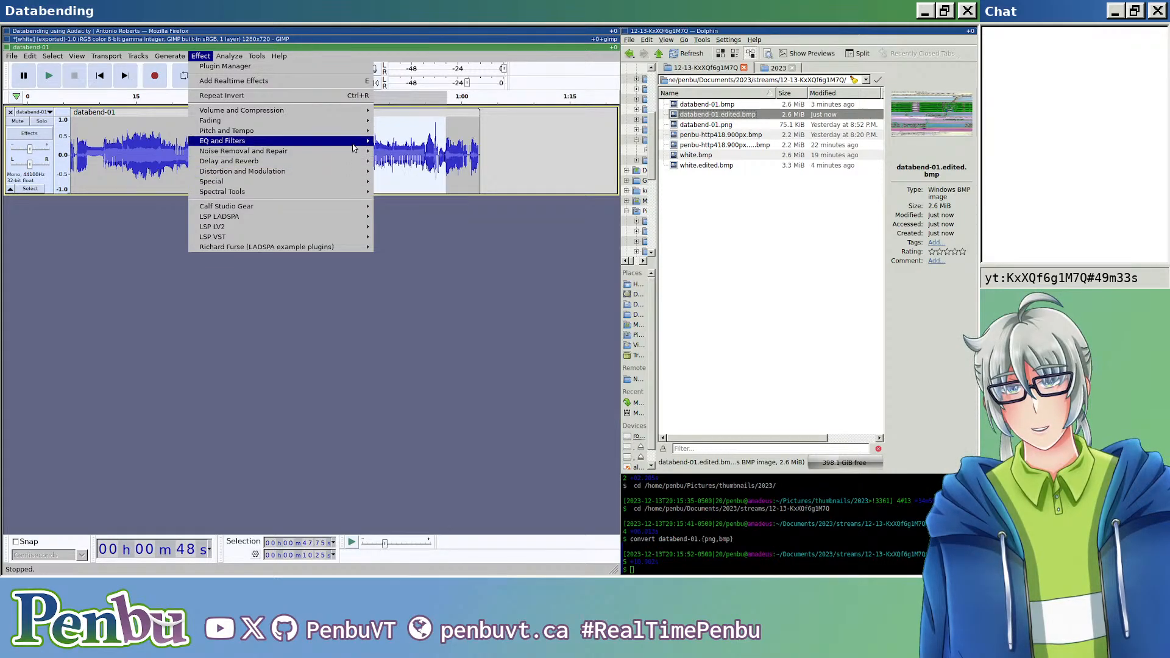
pyautogui.moveTo(344, 192)
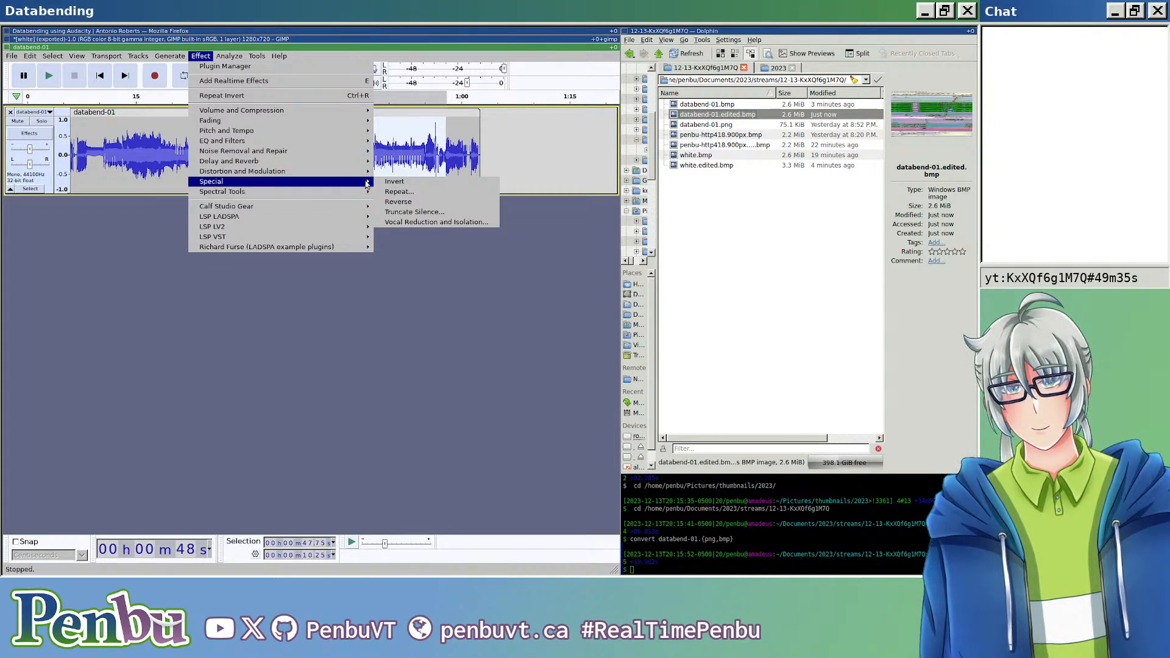
pyautogui.click(386, 182)
pyautogui.click(315, 165)
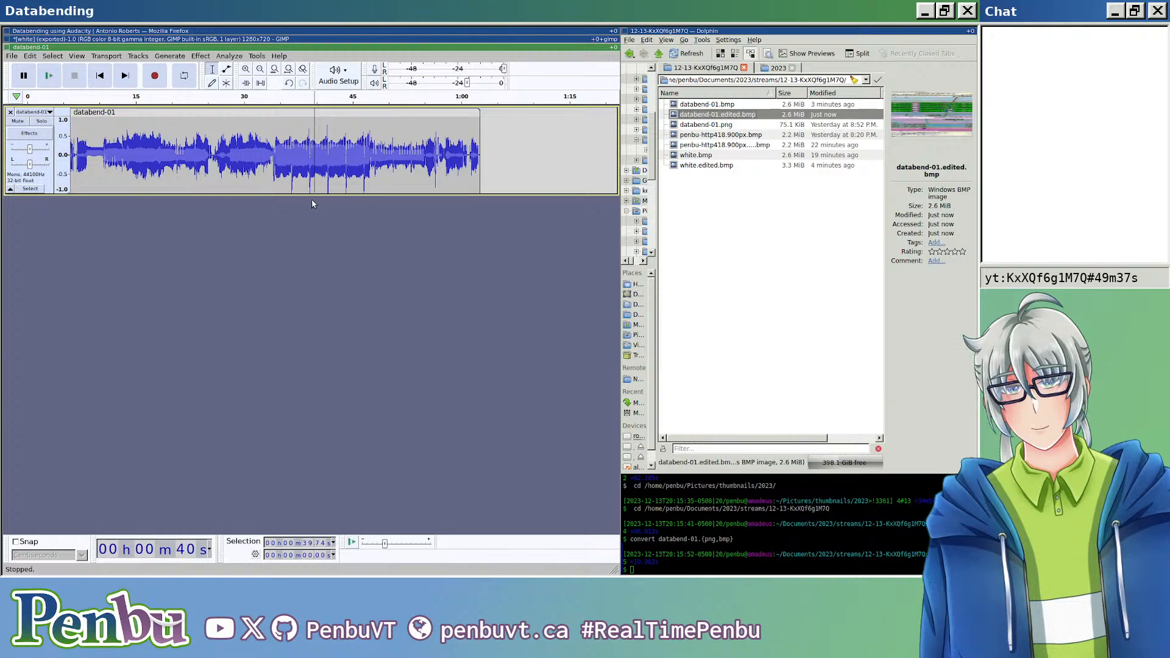
pyautogui.scroll(3, 313, 205)
pyautogui.hscroll(-5, 345, 192)
pyautogui.scroll(-1, 317, 189)
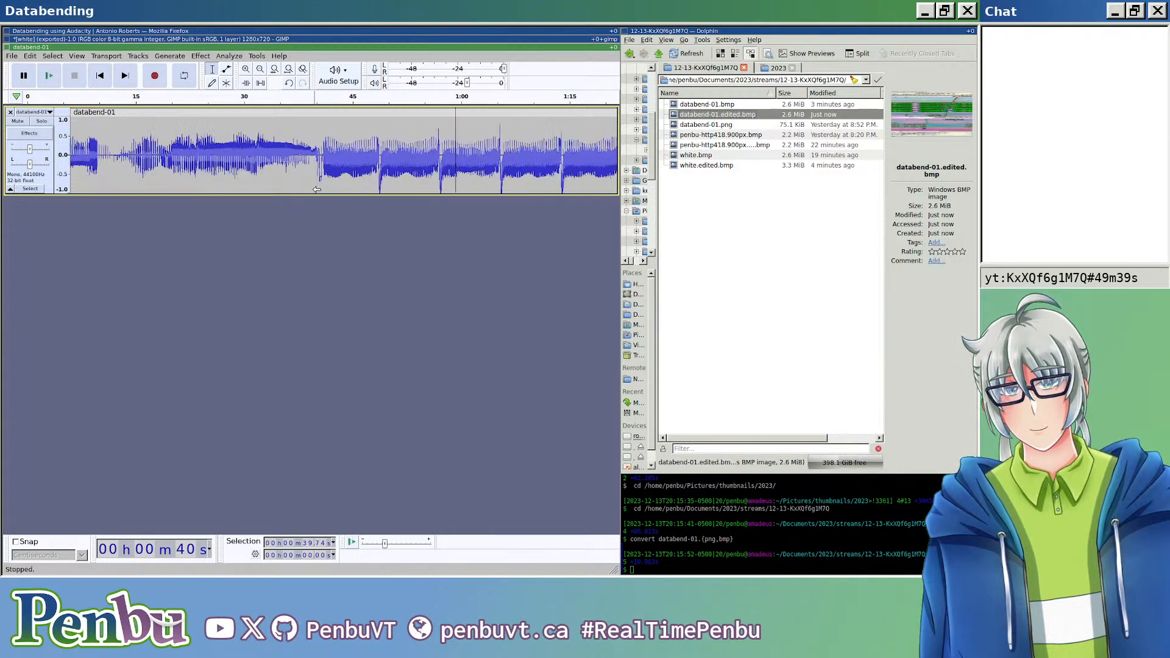
pyautogui.scroll(-3, 317, 189)
# Step: Export the twice-inverted audio as header-less U-Law RAW data, overwriting databend-01.edited.bmp
pyautogui.hotkey('ctrl', 'shift', 'e')
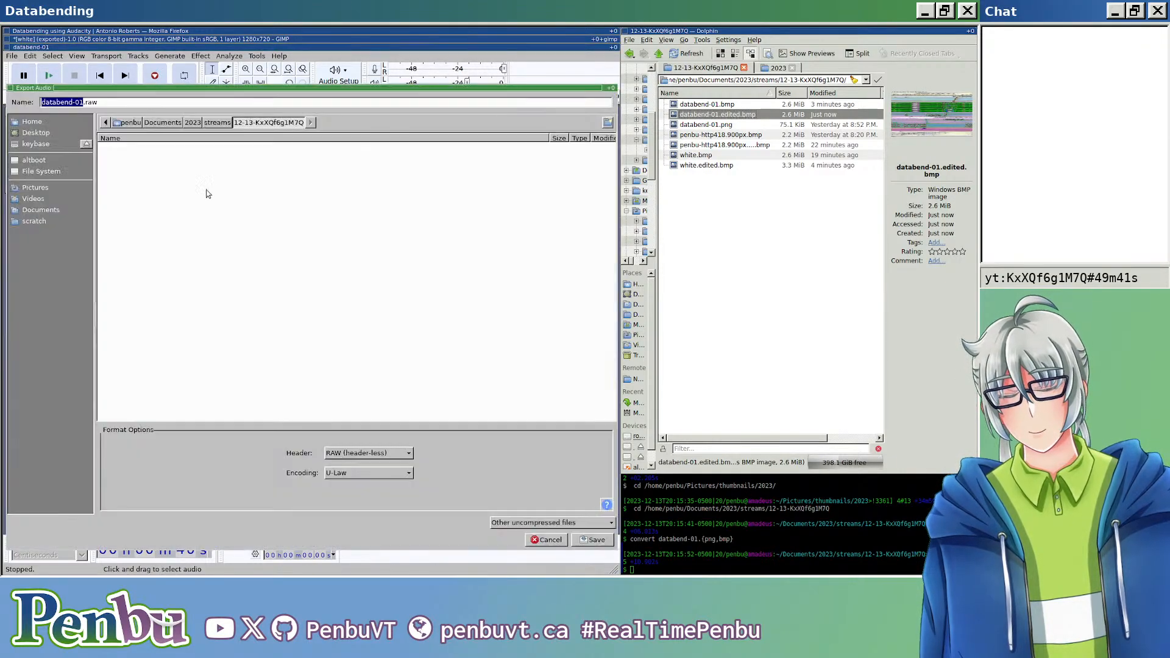
pyautogui.press('End')
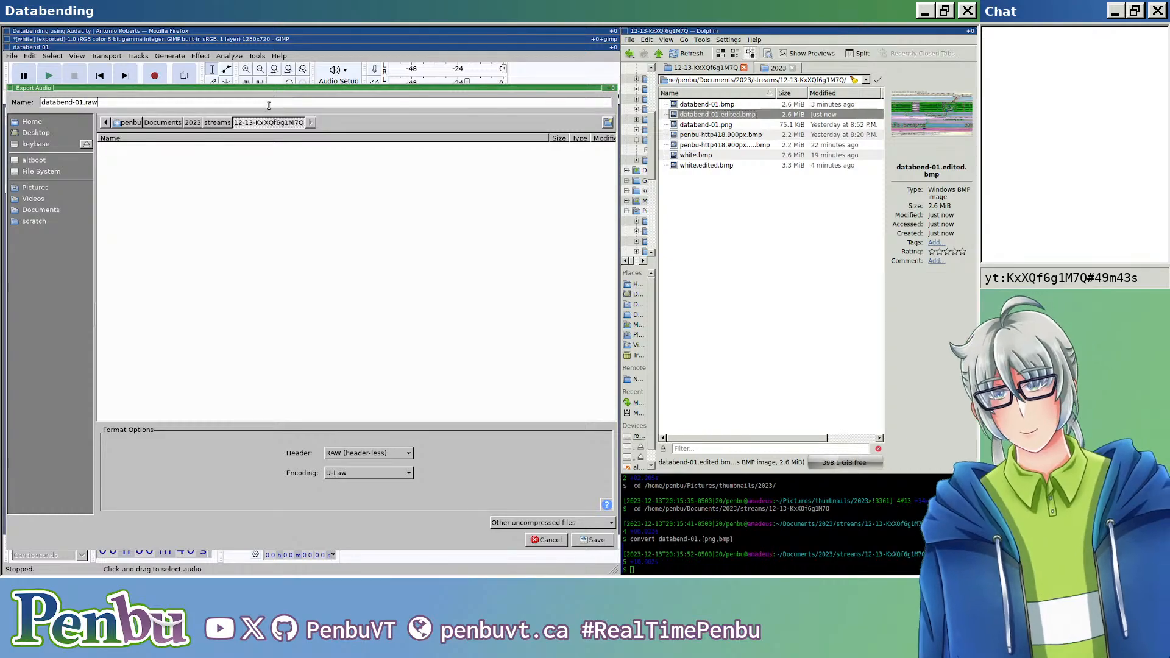
pyautogui.press('BackSpace')
pyautogui.press('BackSpace')
pyautogui.press('BackSpace')
pyautogui.press('BackSpace')
pyautogui.write('.edited.bmp')
pyautogui.press('Return')
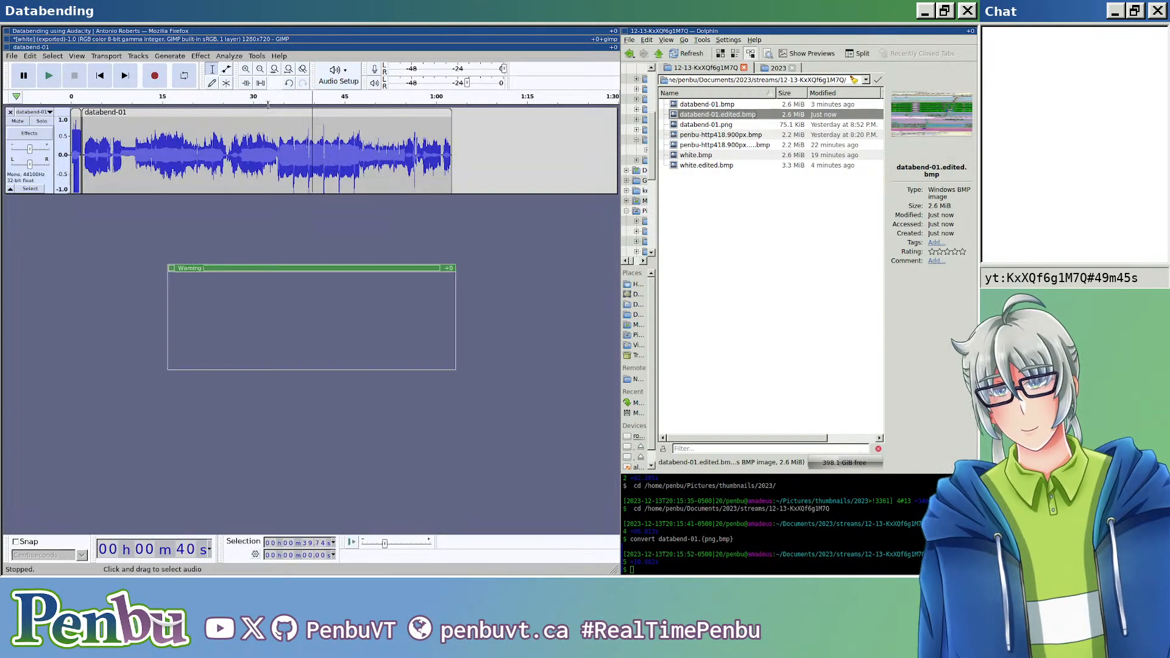
pyautogui.press('Return')
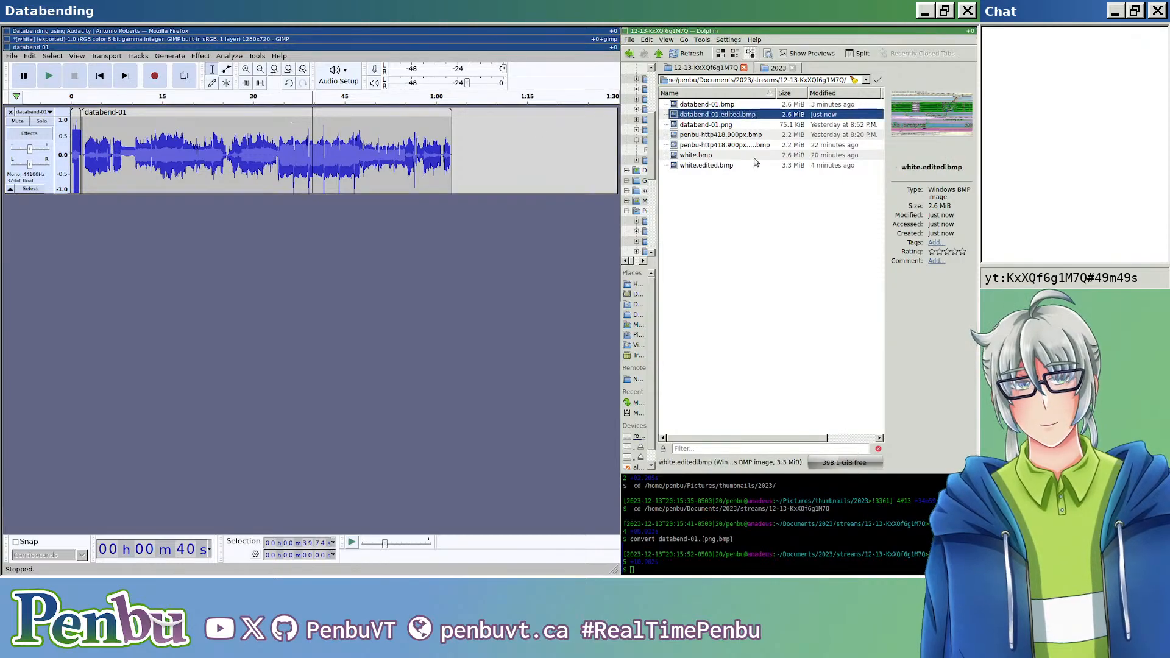
# Step: View databend-01.edited.bmp, close the image viewer, and undo both Invert effects and the Noise Reduction on the clip
pyautogui.click(731, 115)
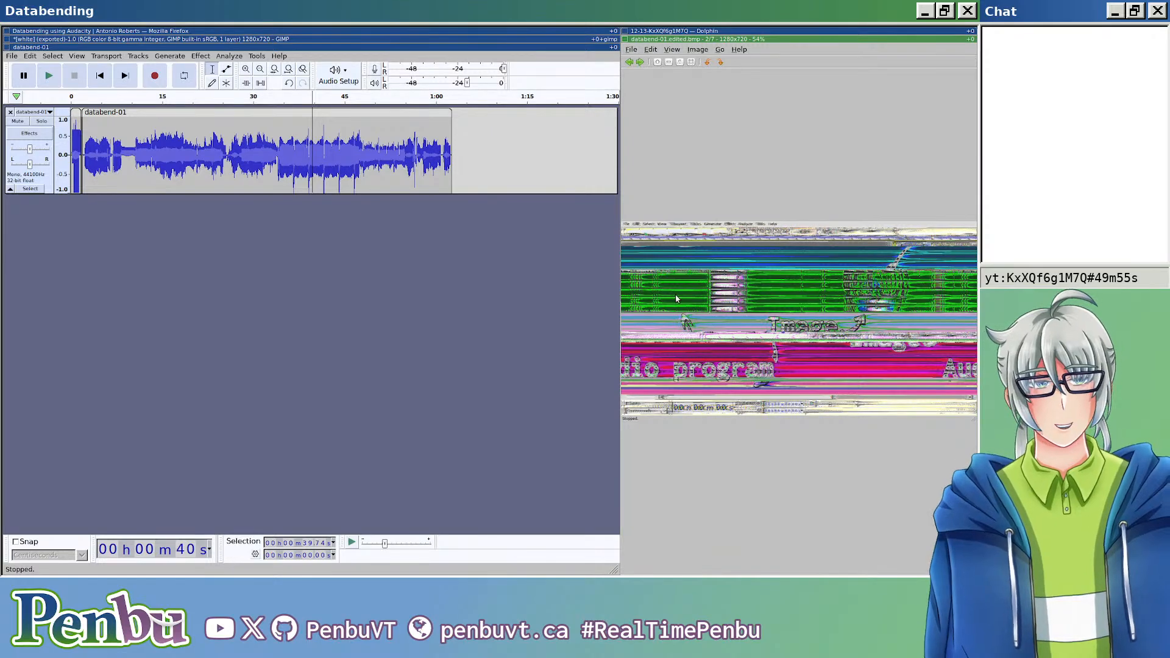
pyautogui.hotkey('ctrl', 'z')
pyautogui.hotkey('ctrl', 'z')
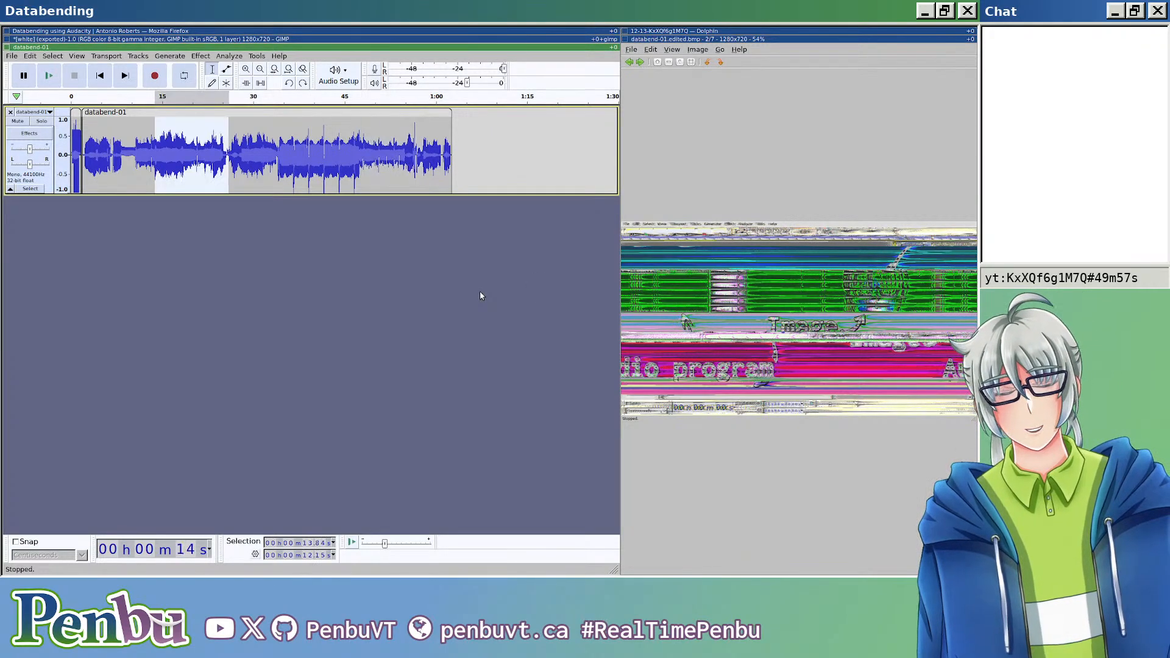
pyautogui.press('Escape')
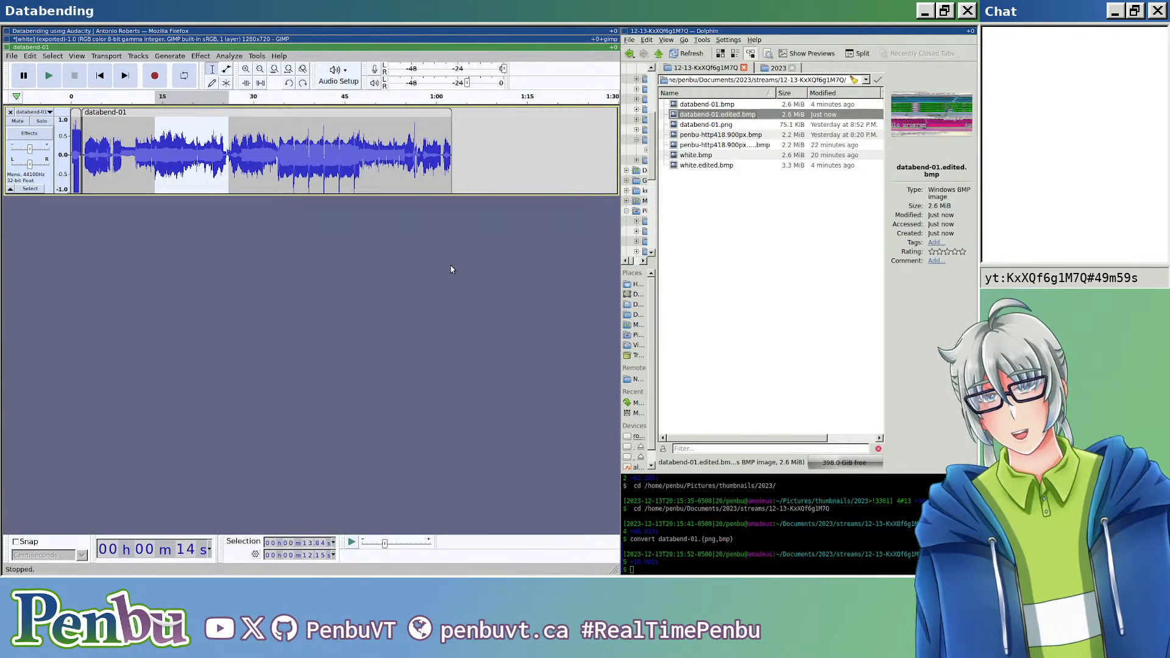
pyautogui.hotkey('ctrl', 'z')
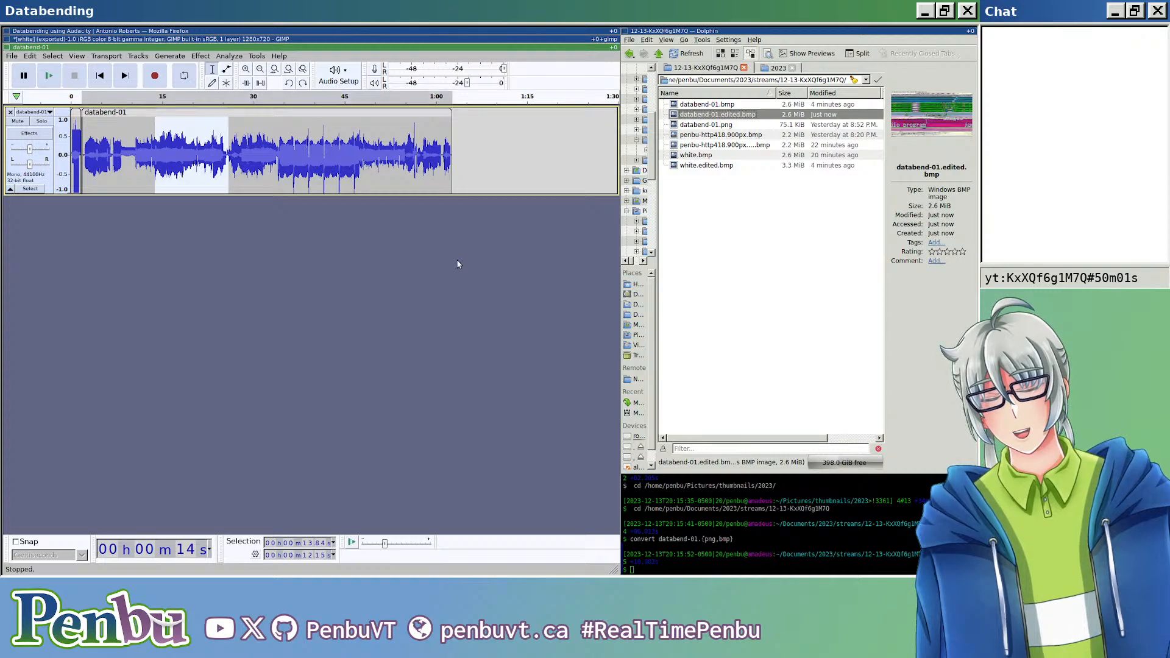
# Step: Export the restored clip as header-less U-Law RAW data, replacing databend-01.edited.bmp
pyautogui.hotkey('ctrl', 'shift', 'e')
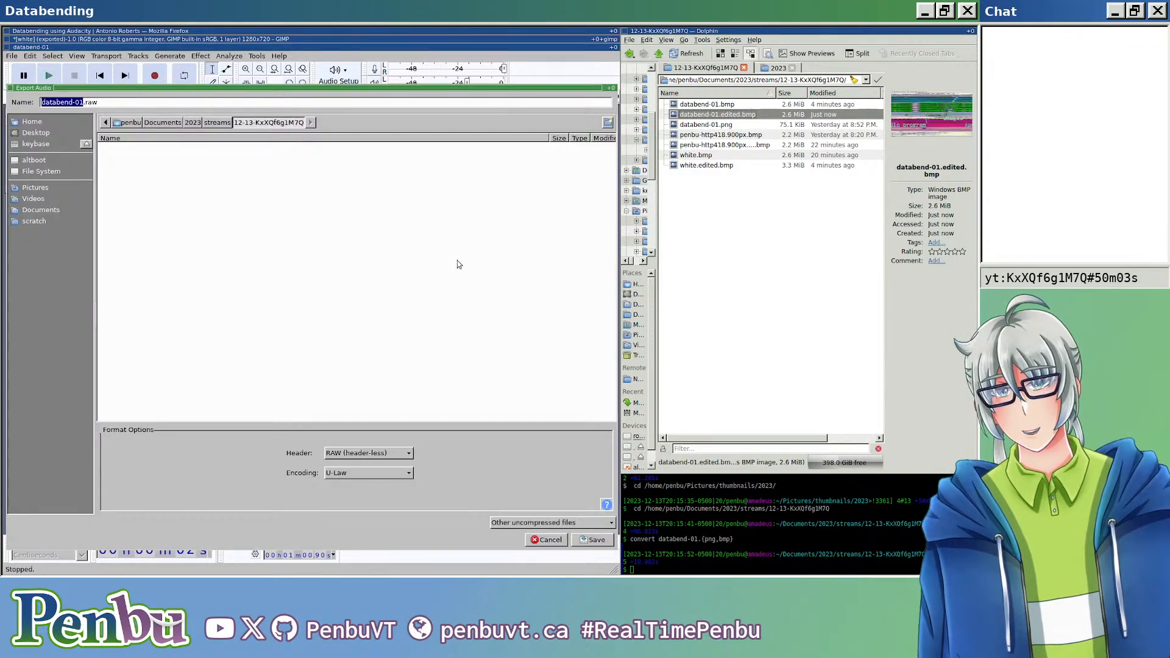
pyautogui.click(386, 105)
pyautogui.press('BackSpace')
pyautogui.press('BackSpace')
pyautogui.press('BackSpace')
pyautogui.press('BackSpace')
pyautogui.write('.edited.bmp')
pyautogui.press('Return')
pyautogui.press('Return')
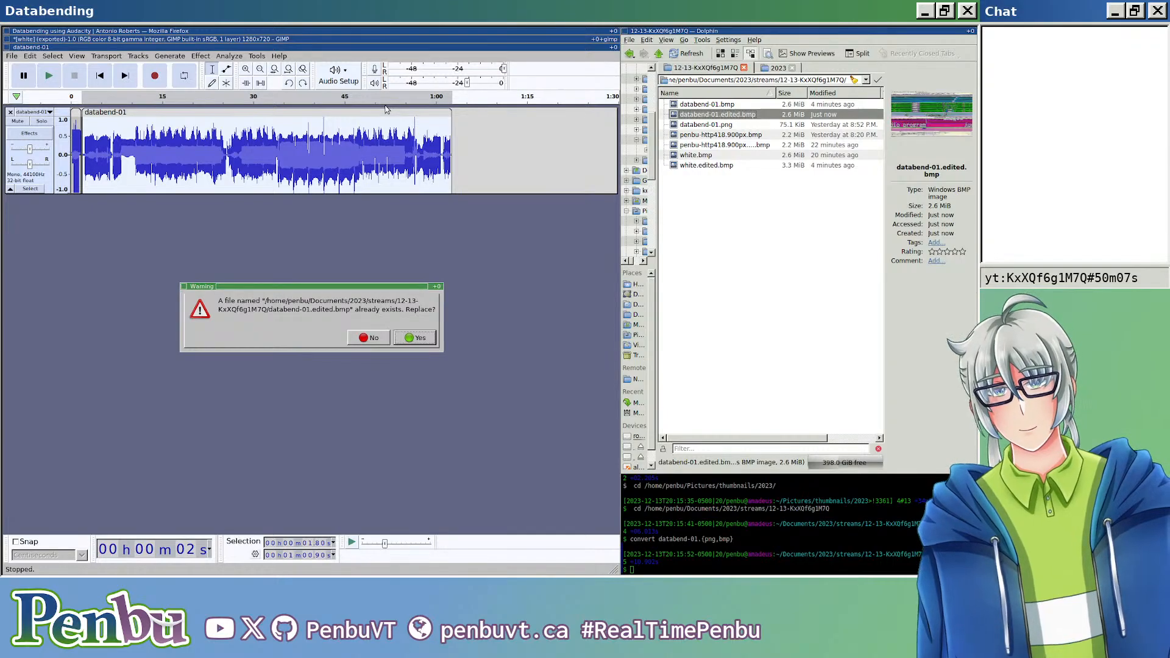
pyautogui.press('Return')
# Step: Examine databend-01.edited.bmp in the image viewer twice, undoing and redoing the clip's last edit for comparison, and close the viewer
pyautogui.click(754, 116)
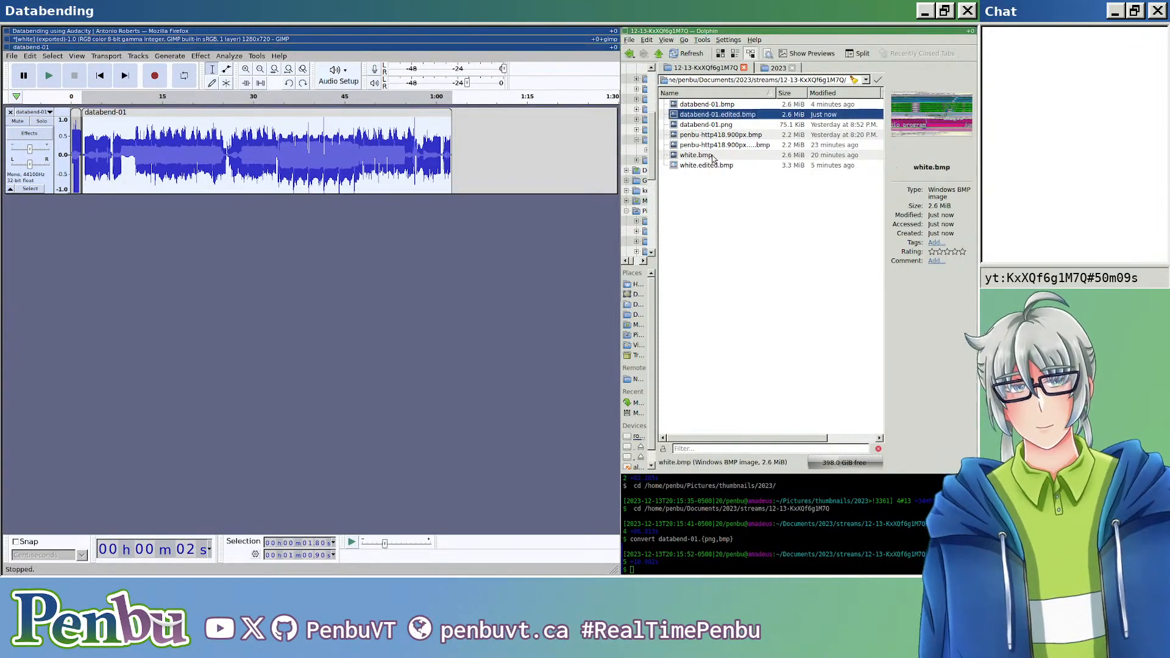
pyautogui.doubleClick(754, 117)
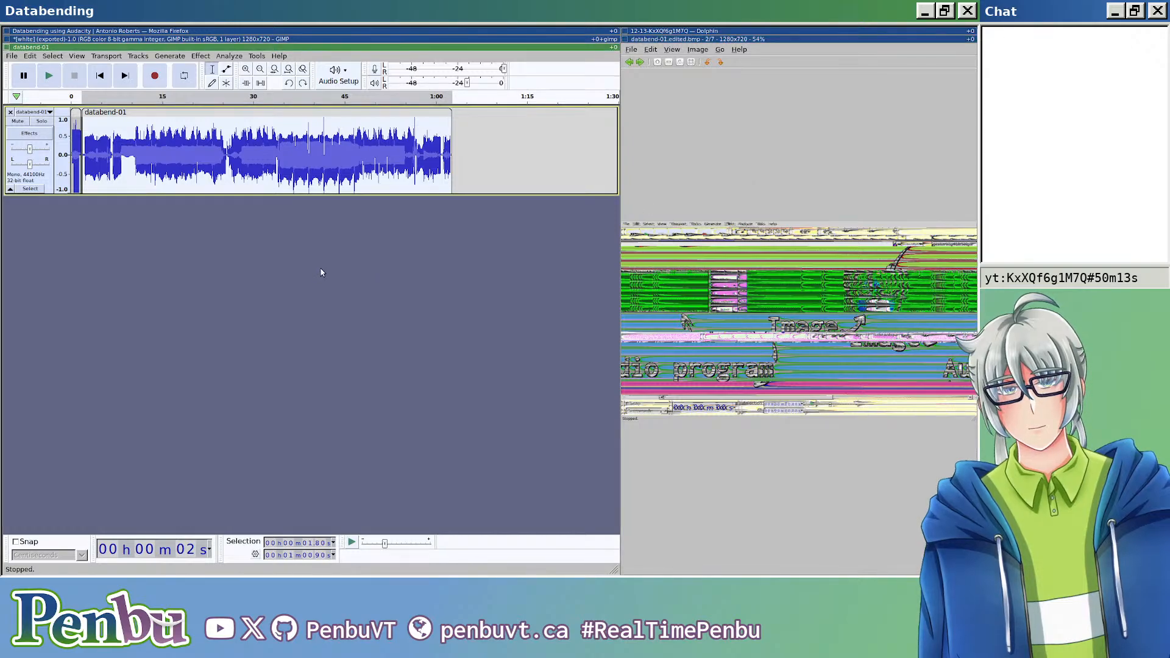
pyautogui.hotkey('ctrl', 'z')
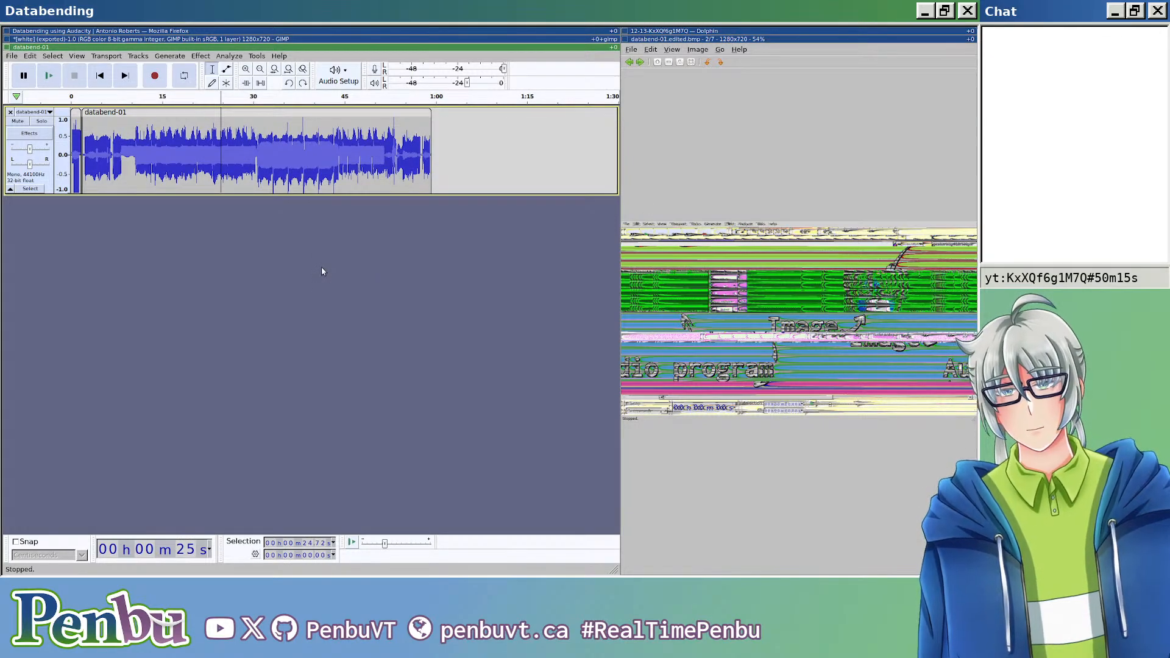
pyautogui.hotkey('ctrl', 'y')
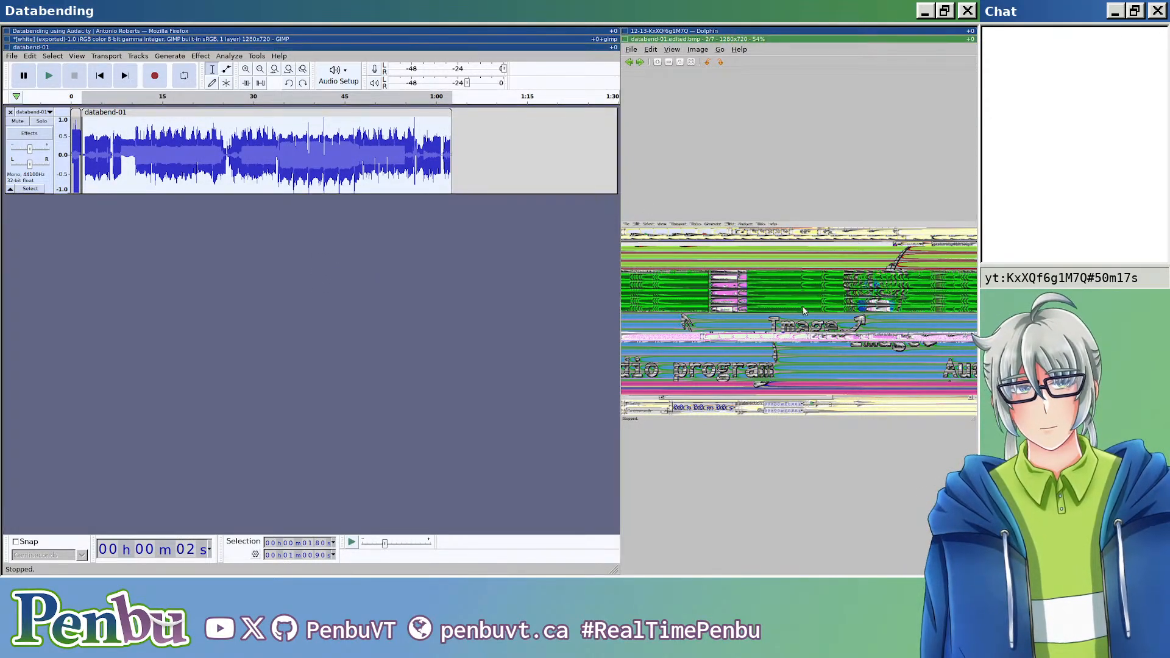
pyautogui.hotkey('ctrl', 'w')
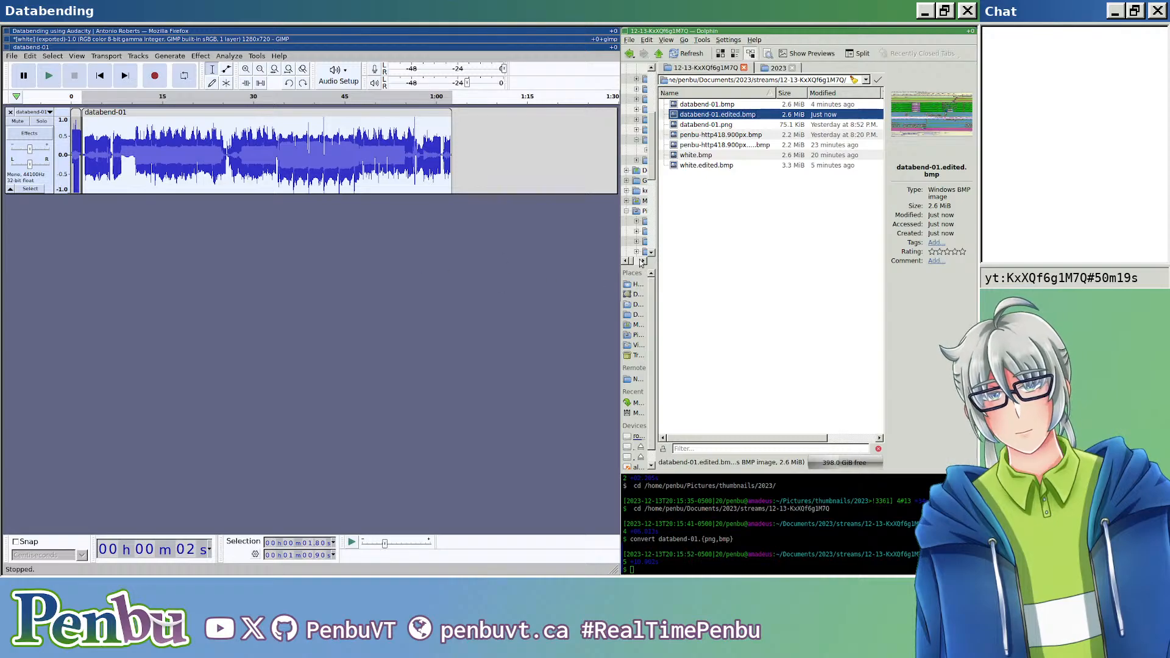
pyautogui.doubleClick(750, 116)
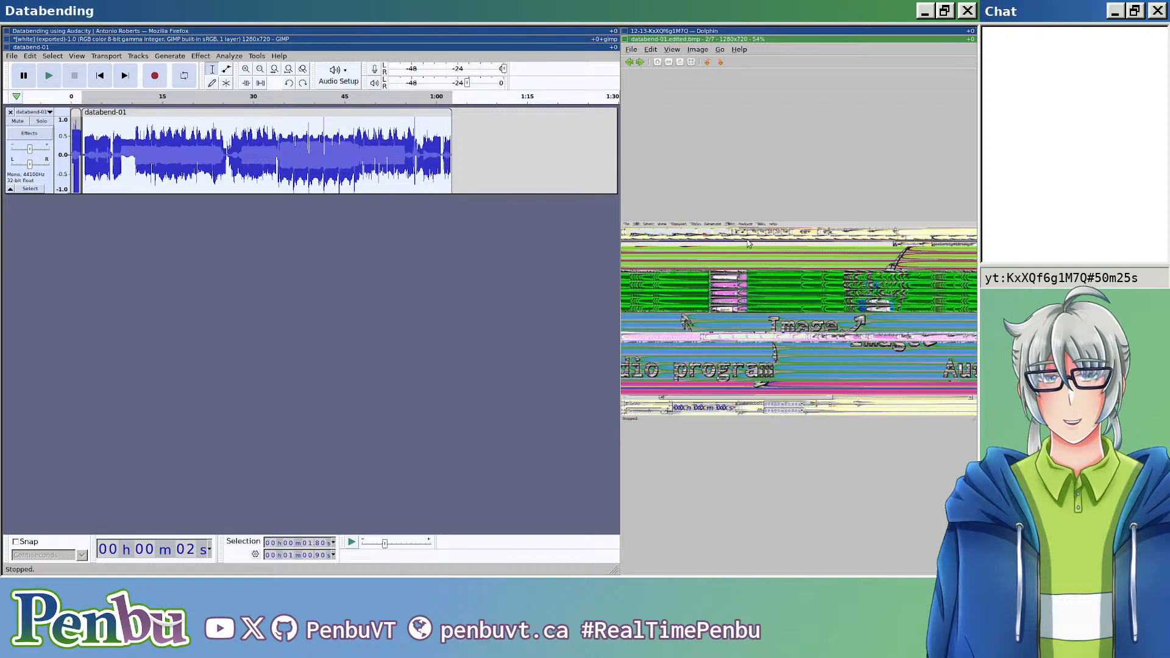
pyautogui.press('Escape')
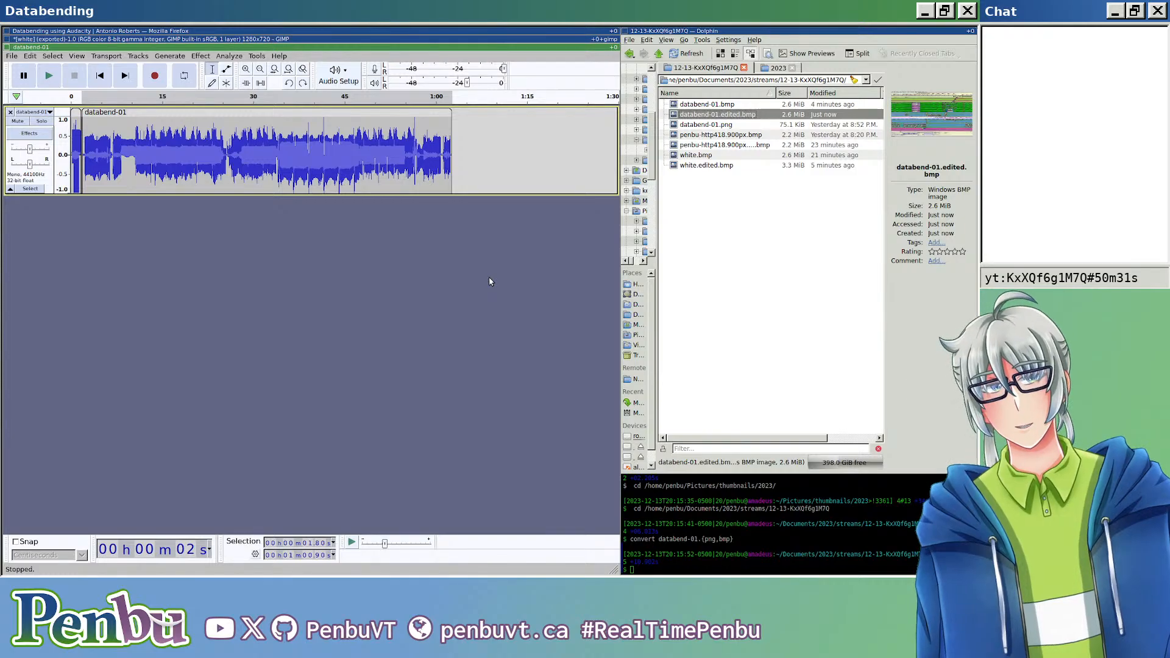
# Step: Cycle through the open windows and rearrange them so the file manager spans the full width above the terminal
pyautogui.press('super+j')
pyautogui.press('super+m')
pyautogui.press('super+j')
pyautogui.press('super+j')
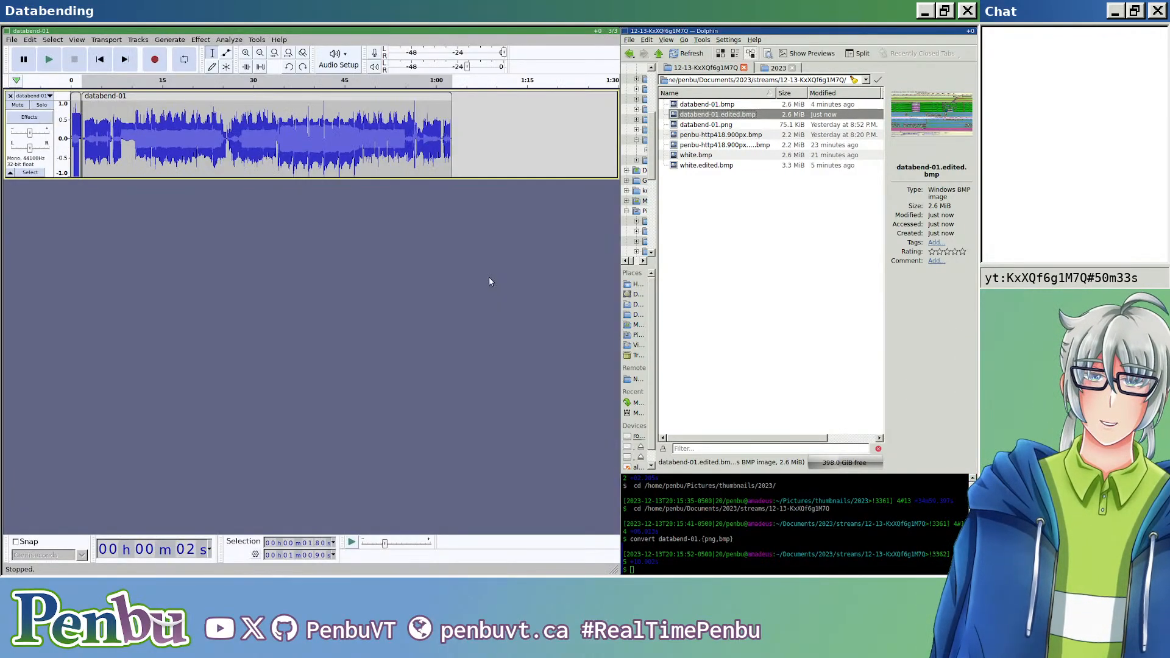
pyautogui.press('super+j')
pyautogui.press('super+m')
pyautogui.press('super+j')
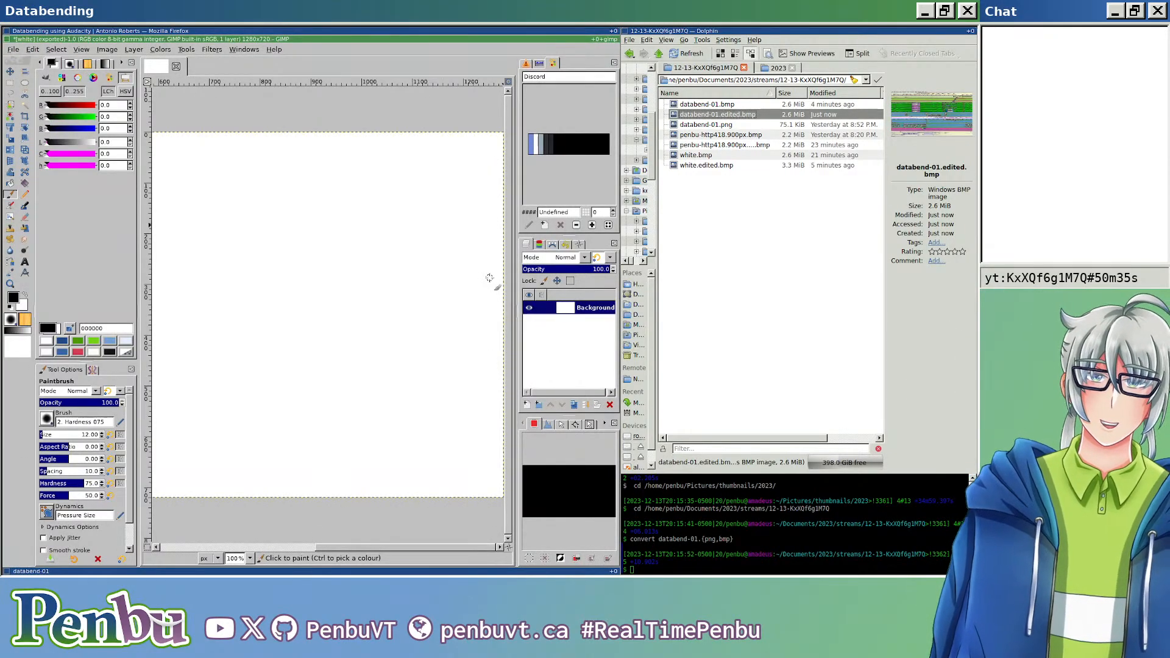
pyautogui.press('super+k')
pyautogui.press('super+k')
pyautogui.press('super+l')
pyautogui.press('super+shift+h')
pyautogui.press('super+m')
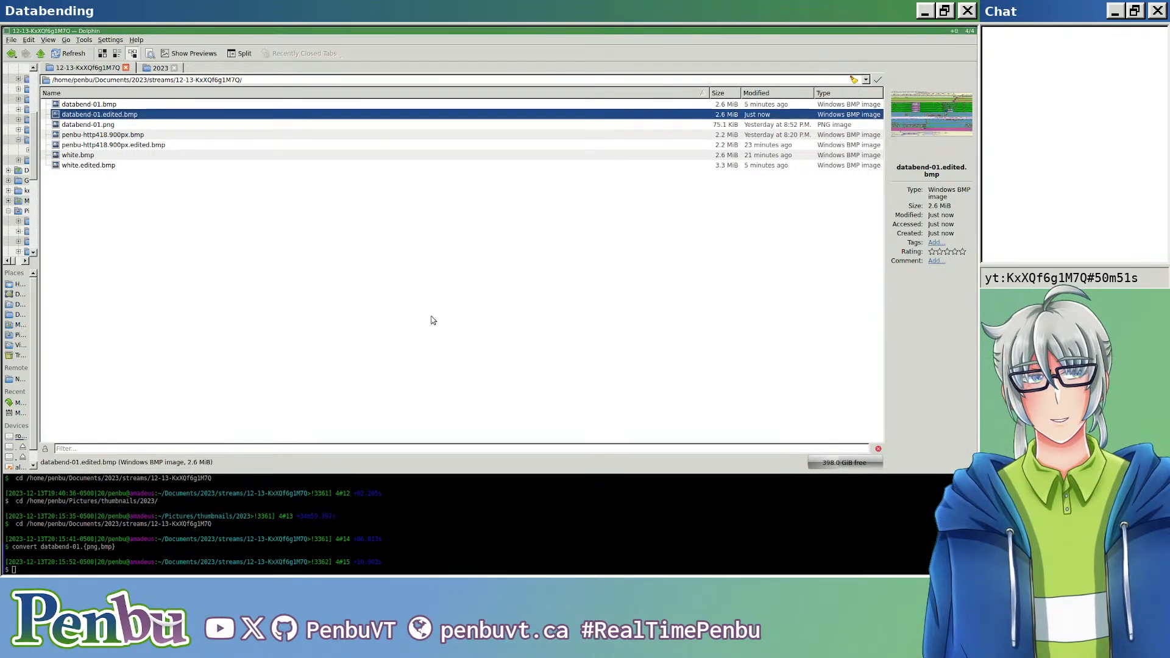
# Step: Switch to the 2023 thumbnails folder and look through the debut, piano-improv and pingus subfolders for another image
pyautogui.click(404, 310)
pyautogui.click(160, 67)
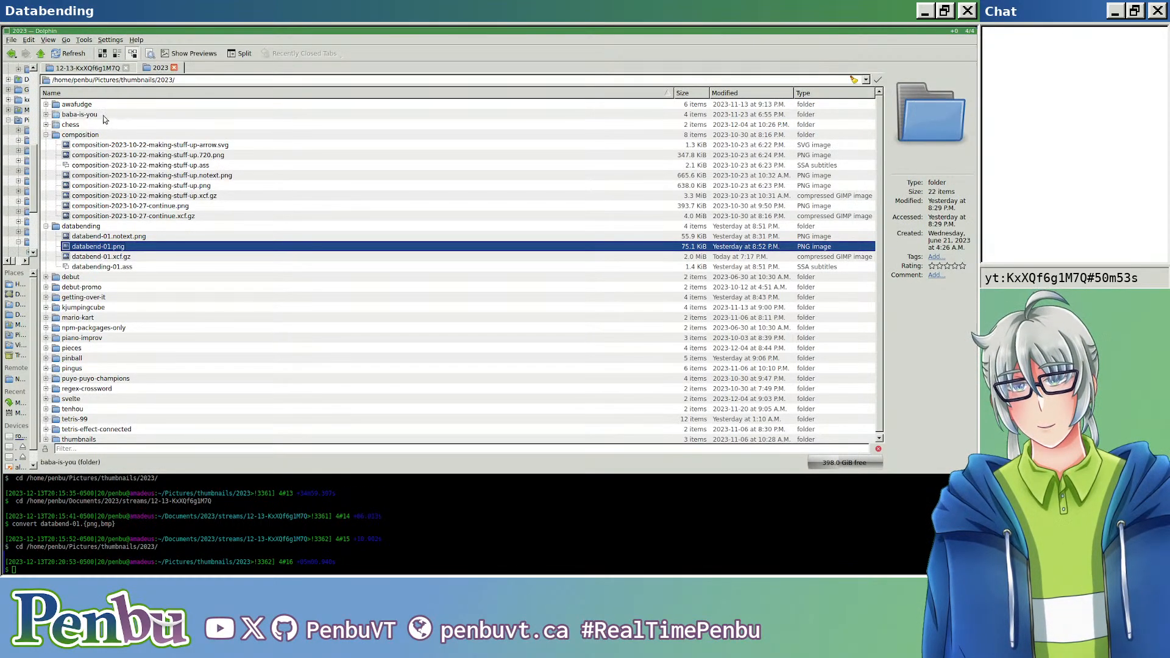
pyautogui.click(47, 278)
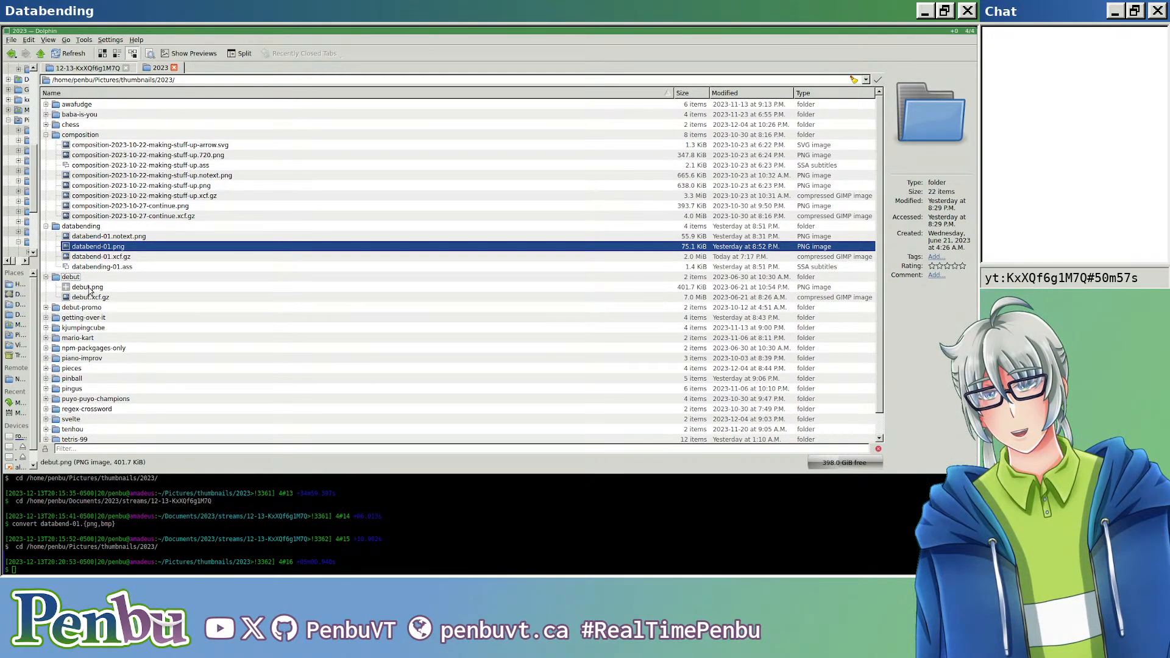
pyautogui.moveTo(90, 291)
pyautogui.scroll(-1, 61, 299)
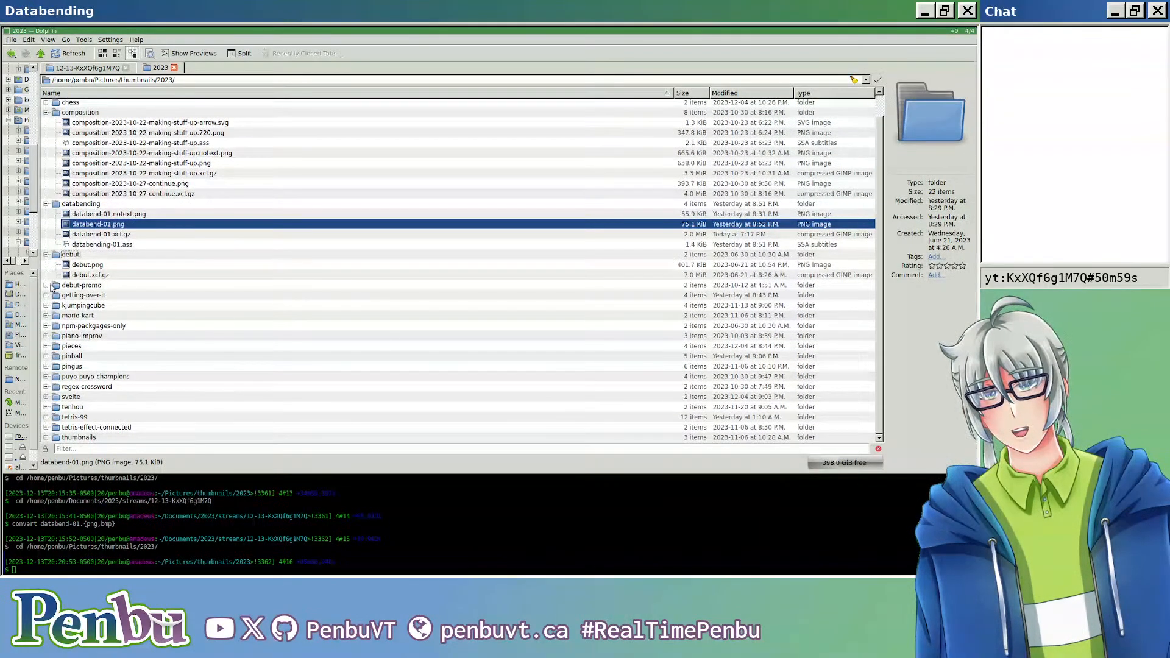
pyautogui.click(47, 336)
pyautogui.scroll(-1, 73, 329)
pyautogui.moveTo(96, 320)
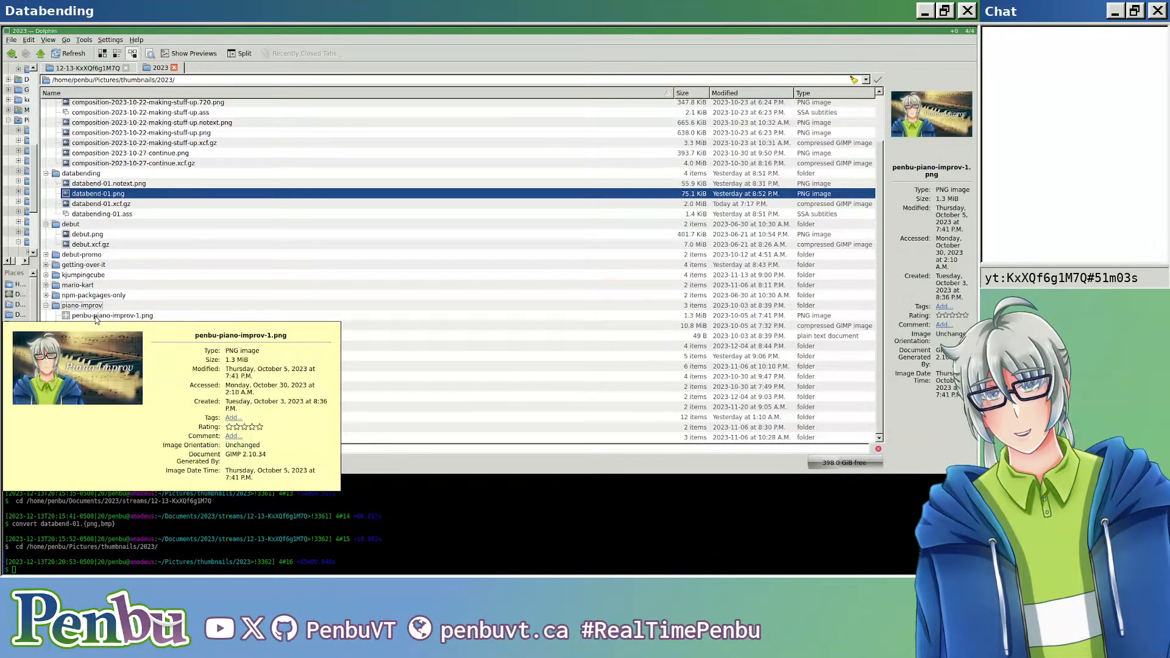
pyautogui.click(46, 366)
pyautogui.scroll(-2, 50, 365)
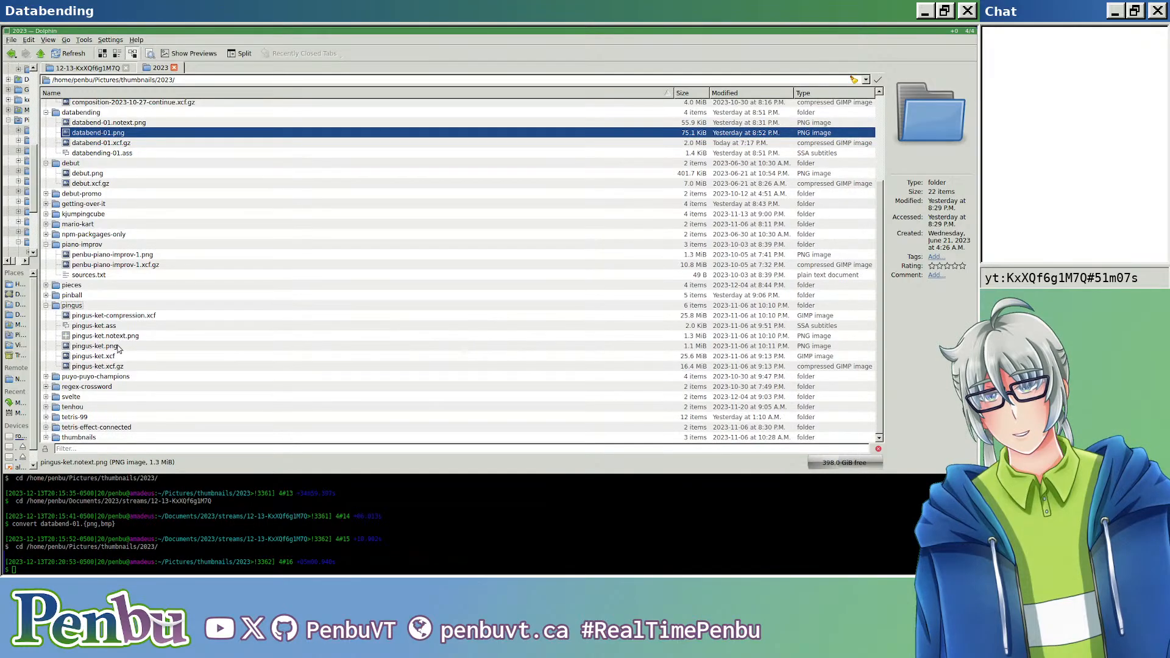
# Step: Look through the puyo-puyo-champions, regex-crossword, tenhou and thumbnails subfolders, previewing their images
pyautogui.click(46, 376)
pyautogui.scroll(-2, 44, 390)
pyautogui.click(45, 386)
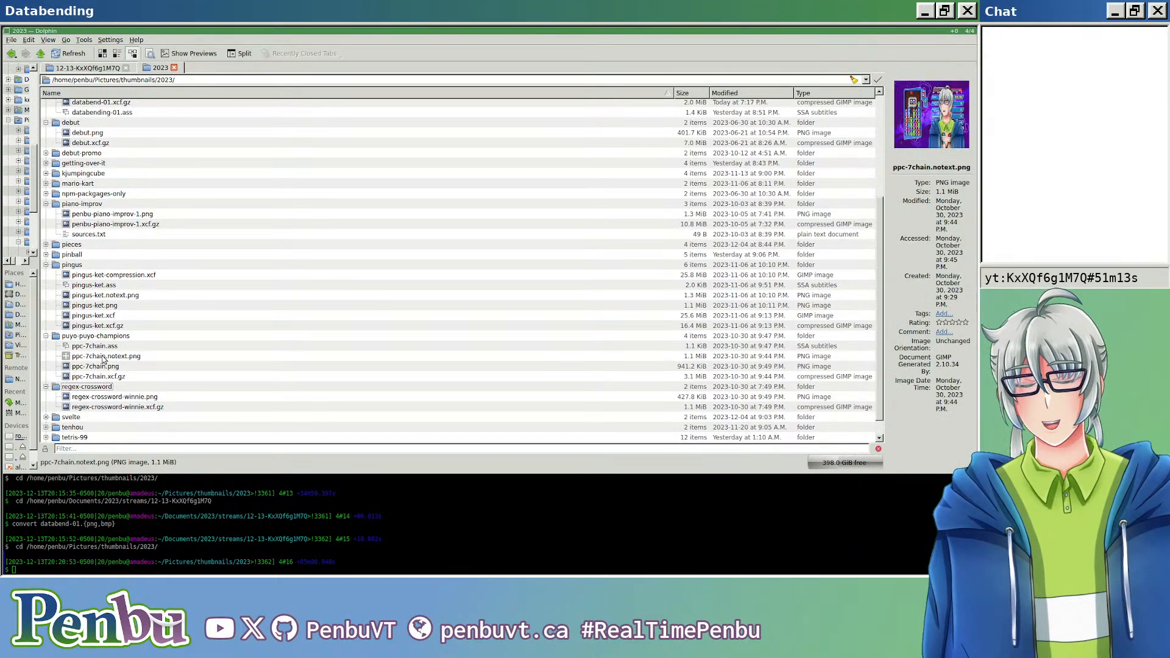
pyautogui.scroll(-1, 100, 372)
pyautogui.moveTo(95, 382)
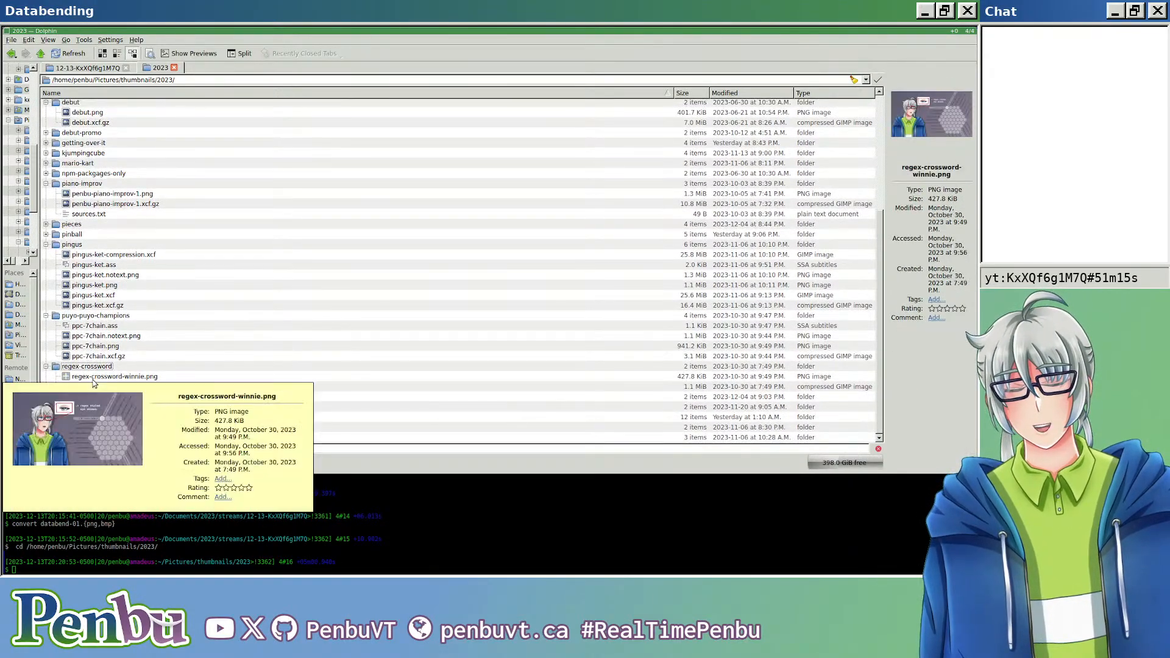
pyautogui.click(54, 397)
pyautogui.click(46, 406)
pyautogui.scroll(-1, 44, 407)
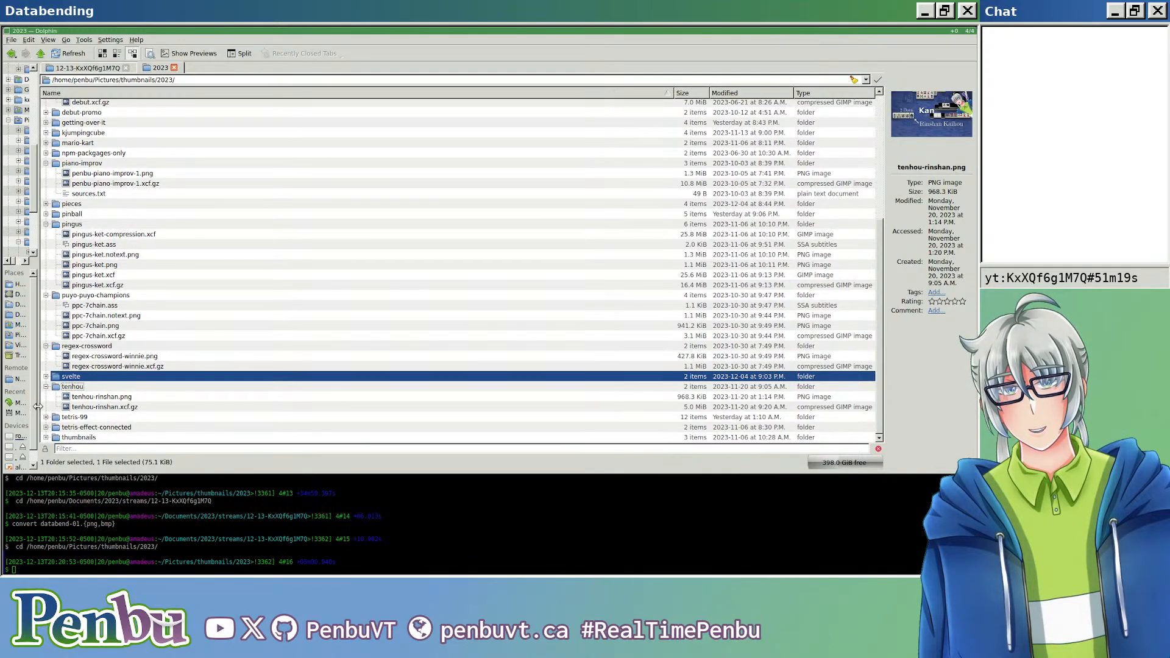
pyautogui.click(46, 438)
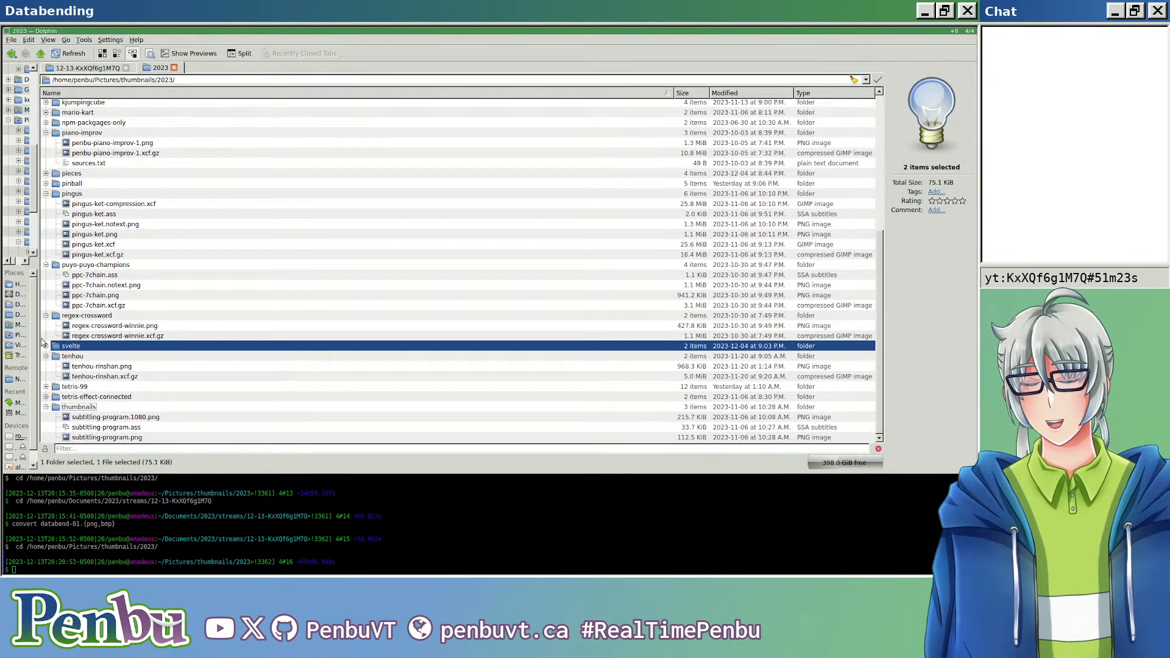
pyautogui.moveTo(125, 418)
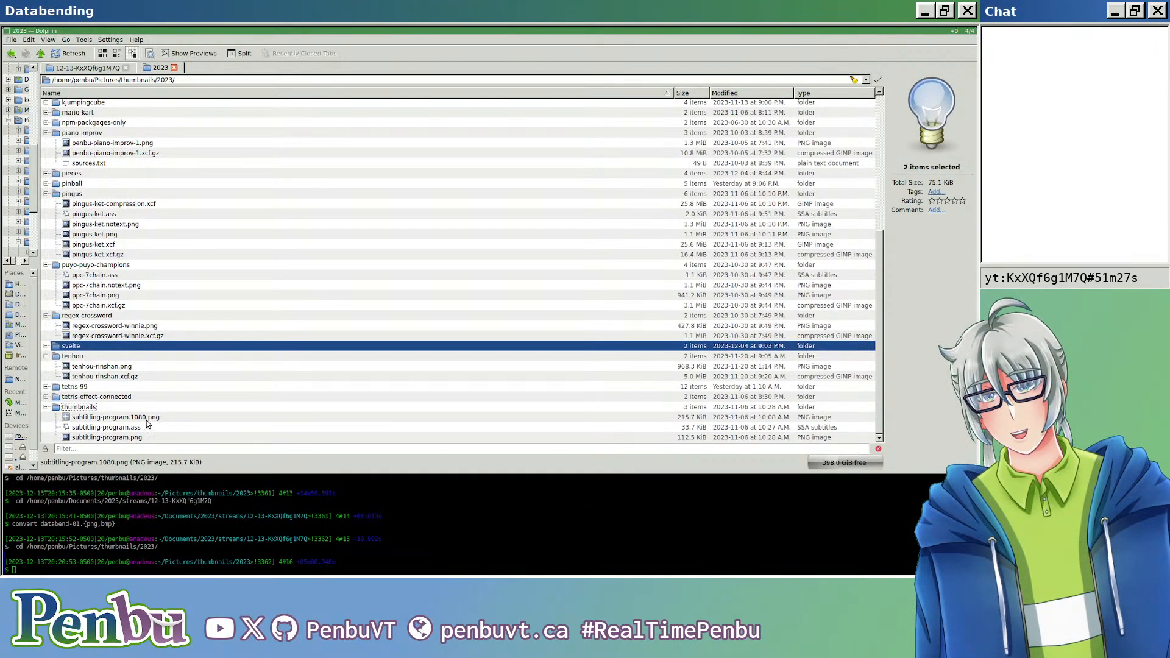
# Step: Copy subtitling-program.png from the thumbnails subfolder into the 12-13-KxXQf6g1M7Q stream folder
pyautogui.click(135, 438)
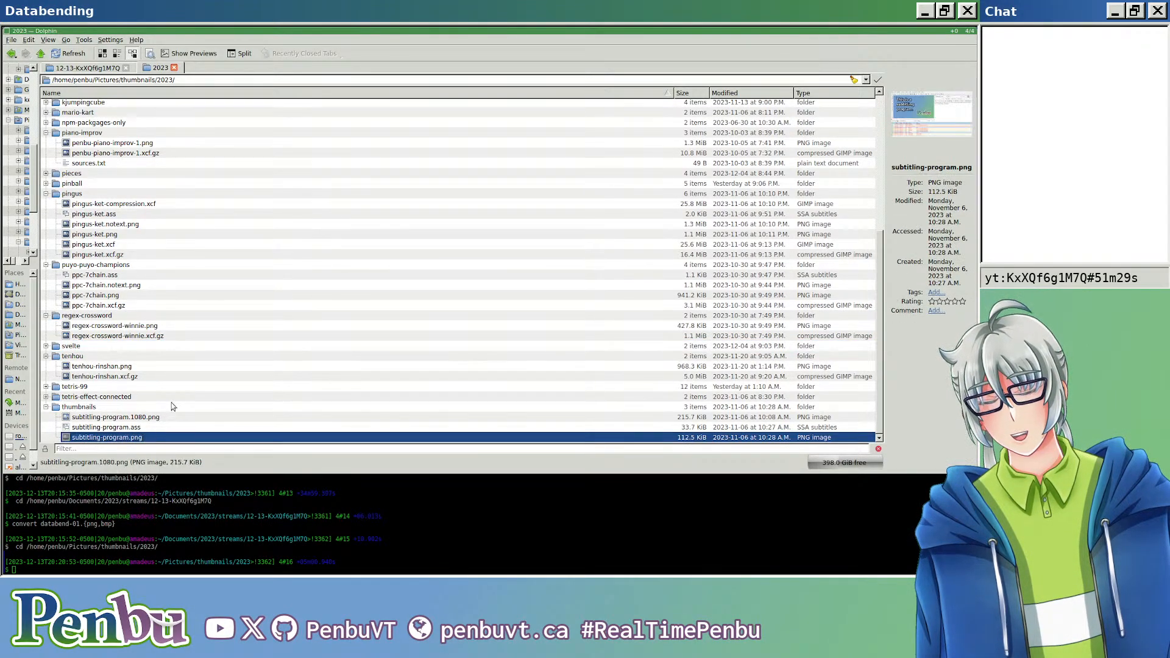
pyautogui.click(88, 68)
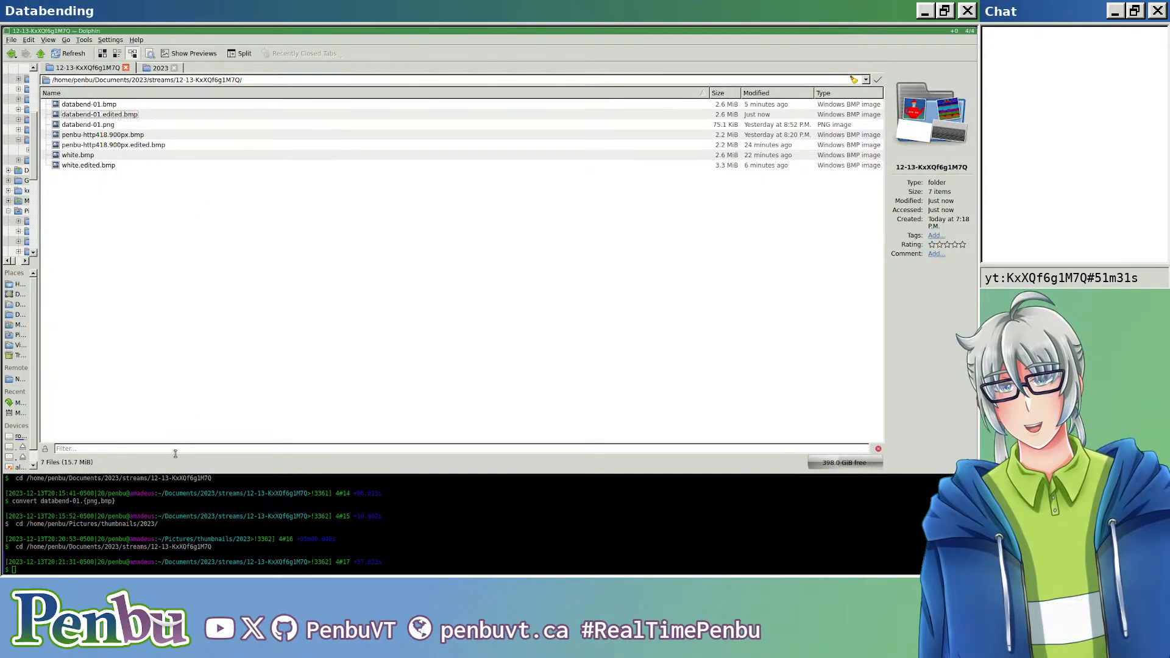
pyautogui.moveTo(195, 388); pyautogui.dragTo(194, 386)
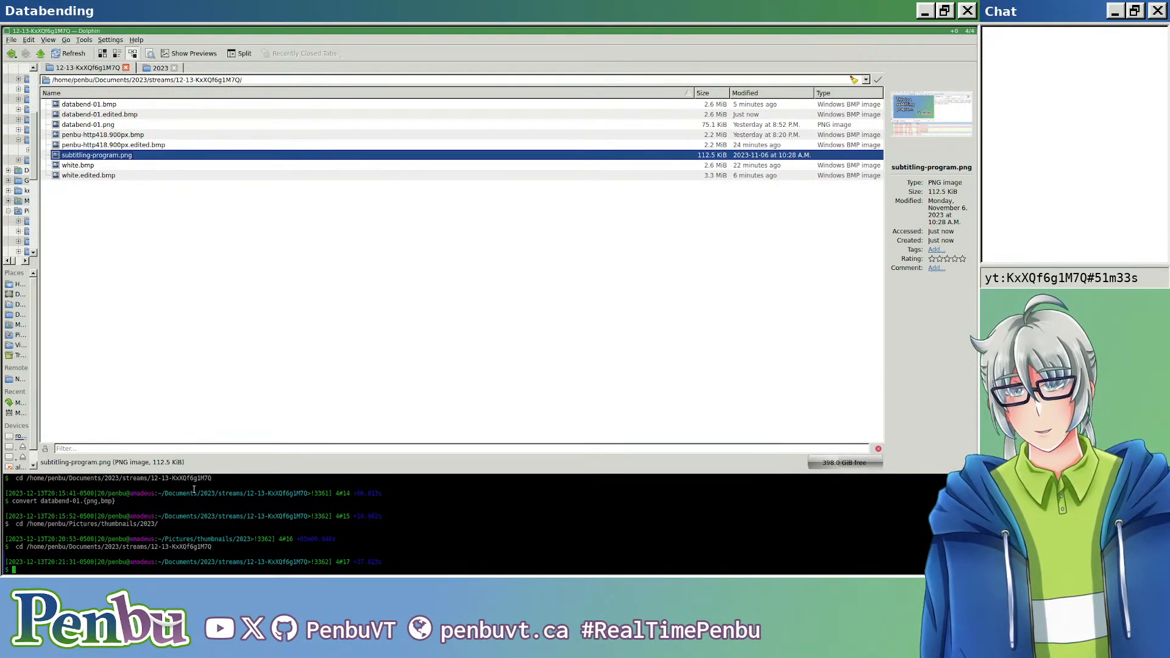
# Step: Convert subtitling-program.png to BMP in the terminal with convert, and preview the new subtitling-program.bmp
pyautogui.write('ert su')
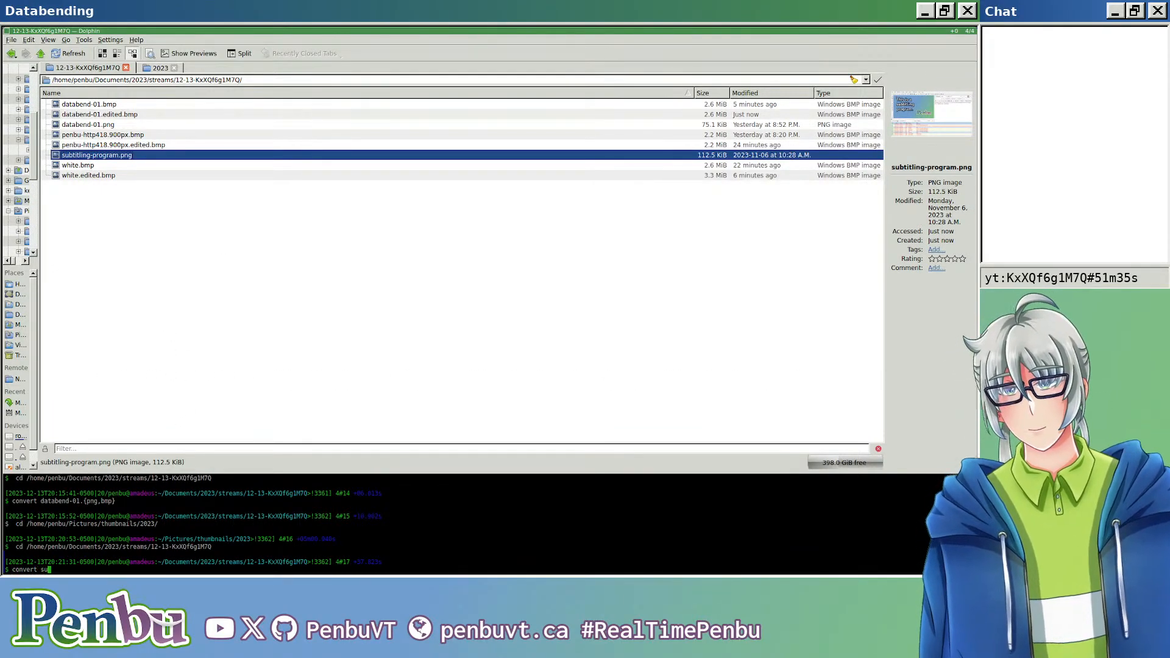
pyautogui.write('btitling-program.png ,bmp}')
pyautogui.press('Return')
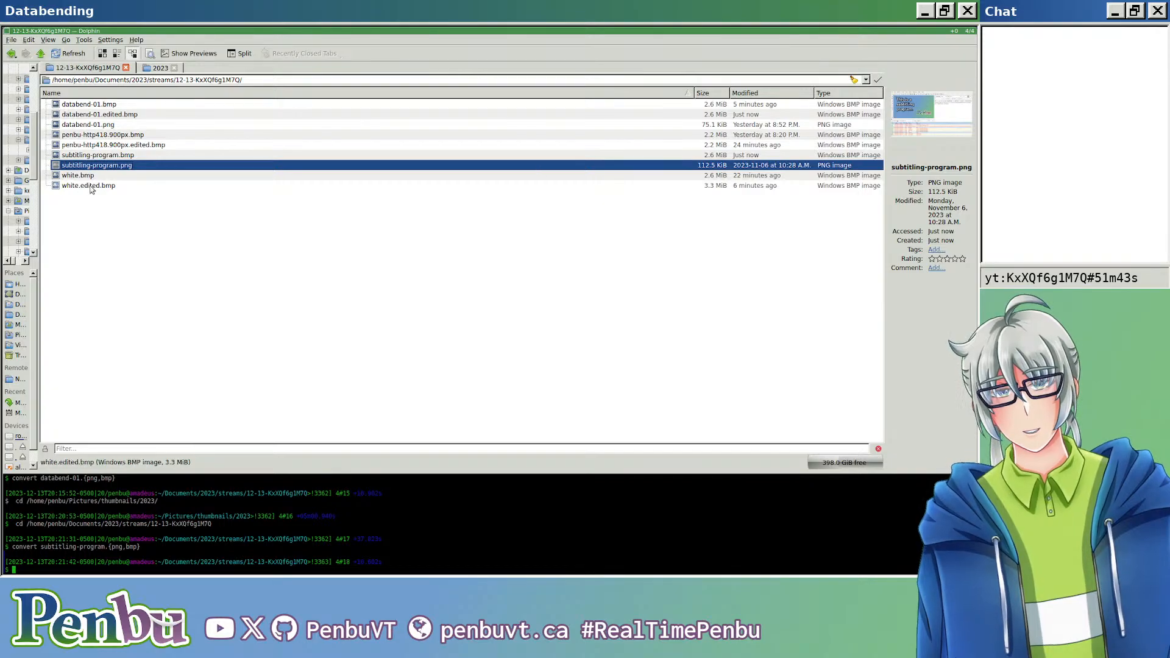
pyautogui.click(92, 211)
pyautogui.moveTo(116, 156)
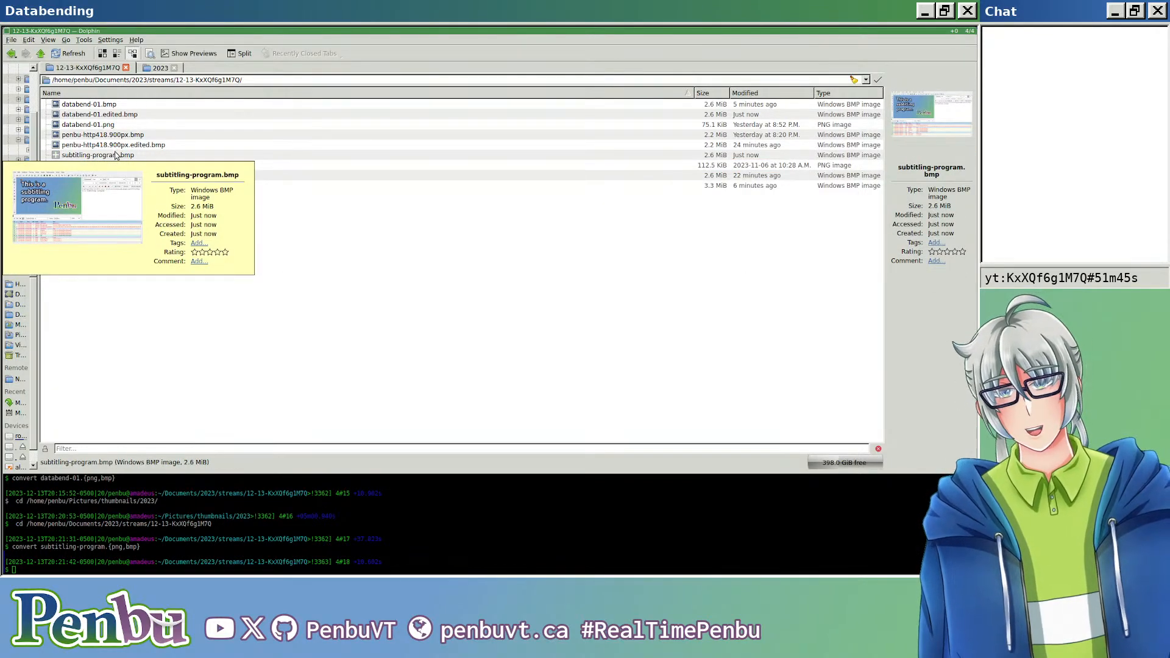
# Step: Switch to Audacity and start a new empty project
pyautogui.press('super+s')
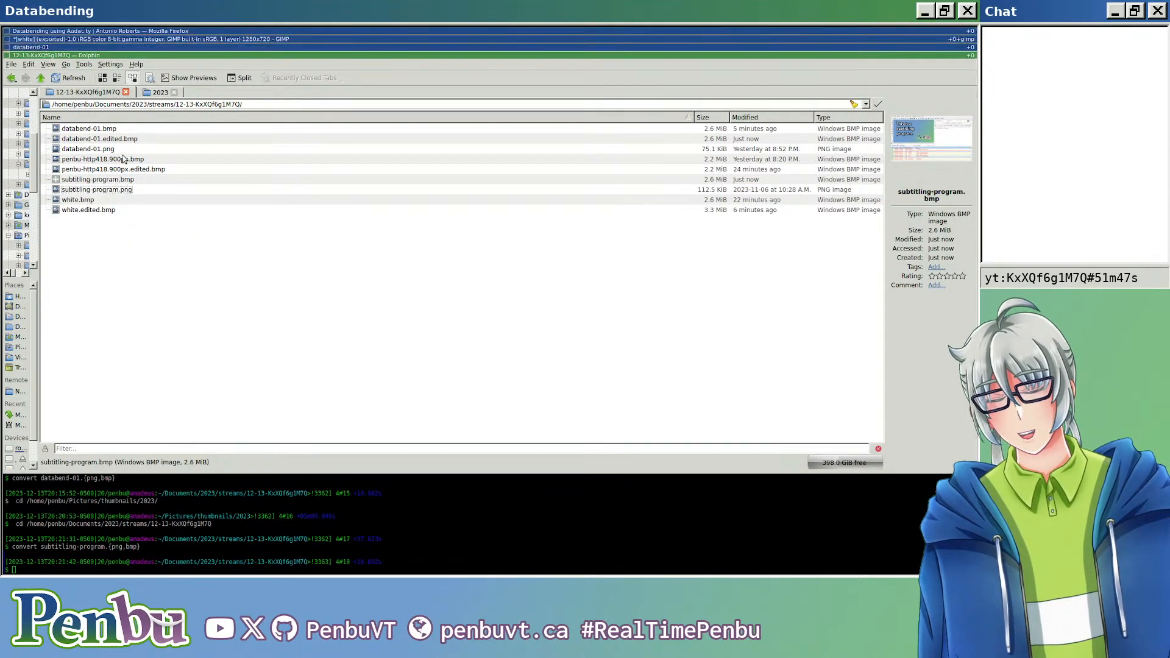
pyautogui.press('super+j')
pyautogui.press('super+j')
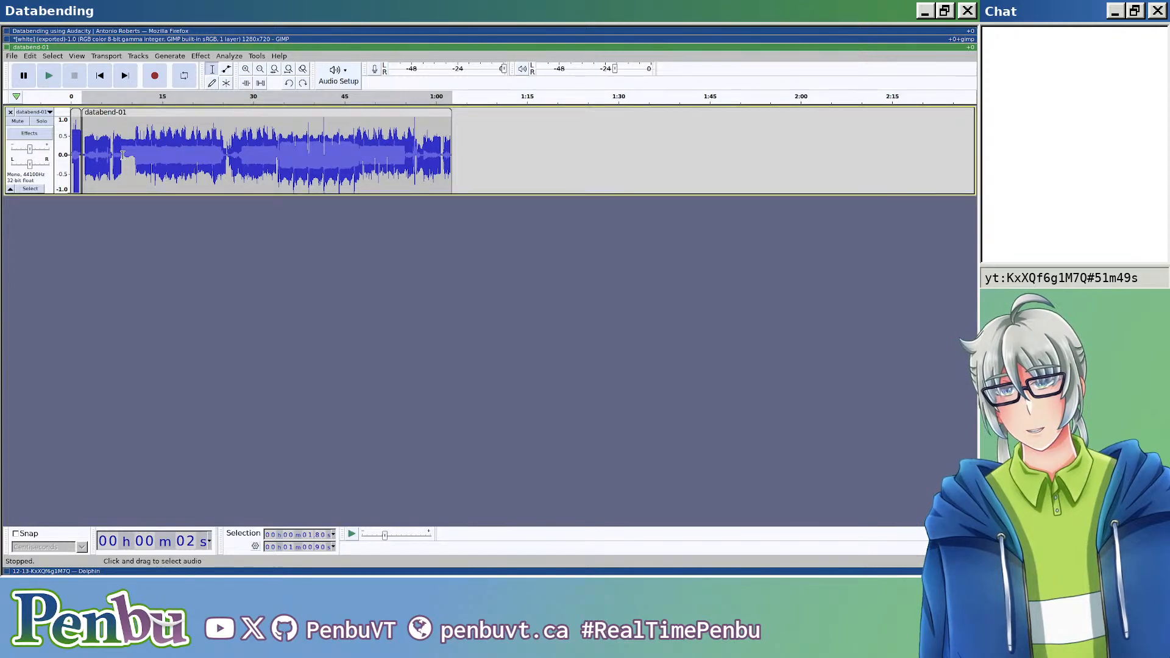
pyautogui.hotkey('ctrl', 'n')
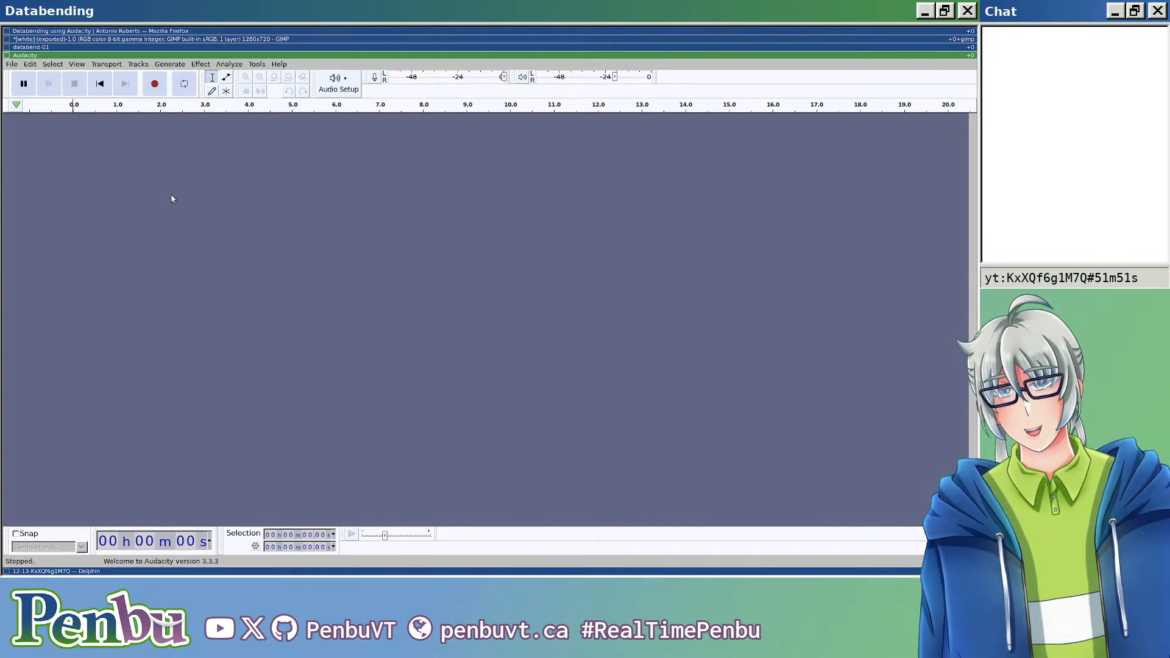
# Step: Import subtitling-program.bmp from the stream folder as raw audio data into the new project
pyautogui.click(12, 64)
pyautogui.moveTo(49, 144)
pyautogui.click(165, 177)
pyautogui.click(12, 64)
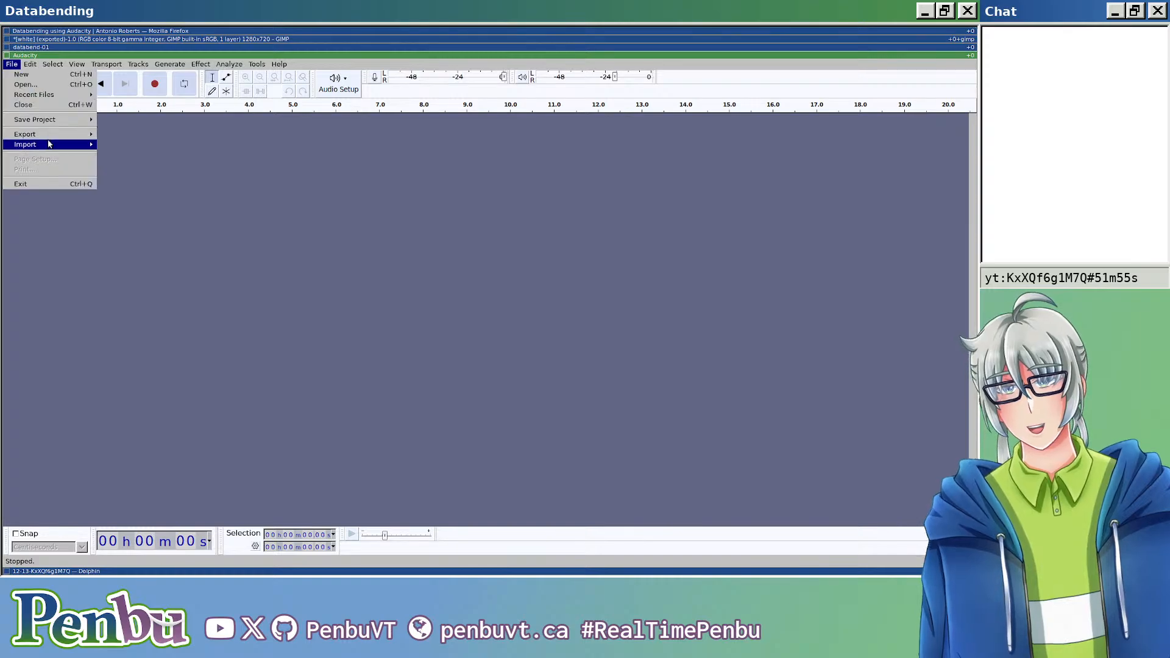
pyautogui.click(150, 173)
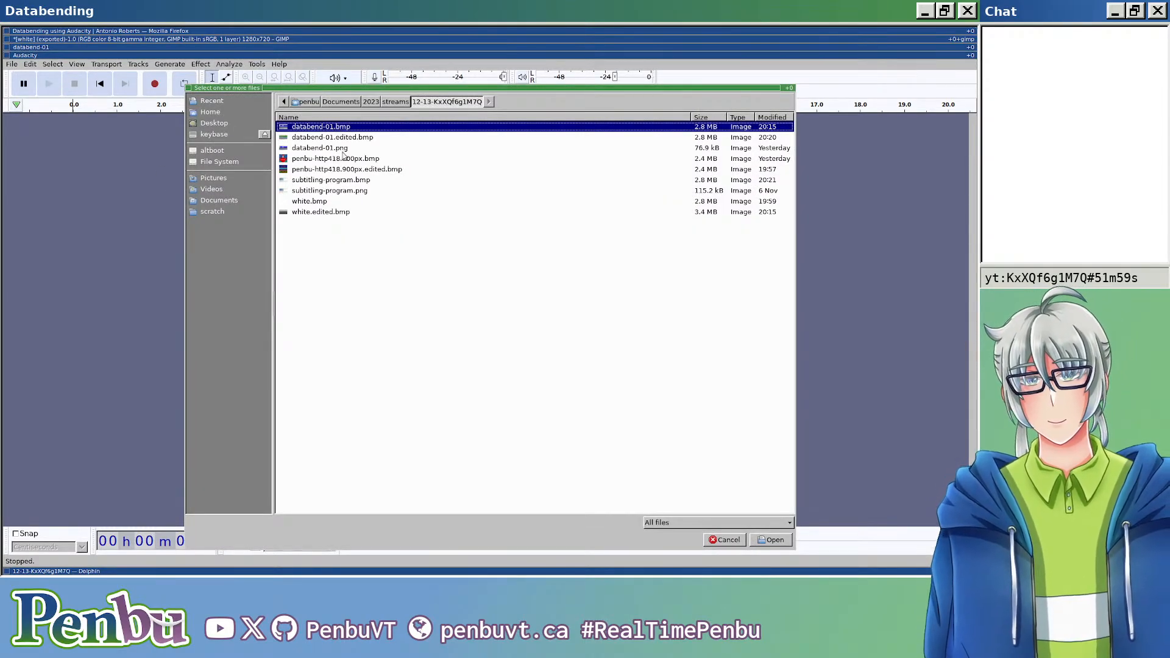
pyautogui.doubleClick(360, 182)
pyautogui.click(537, 364)
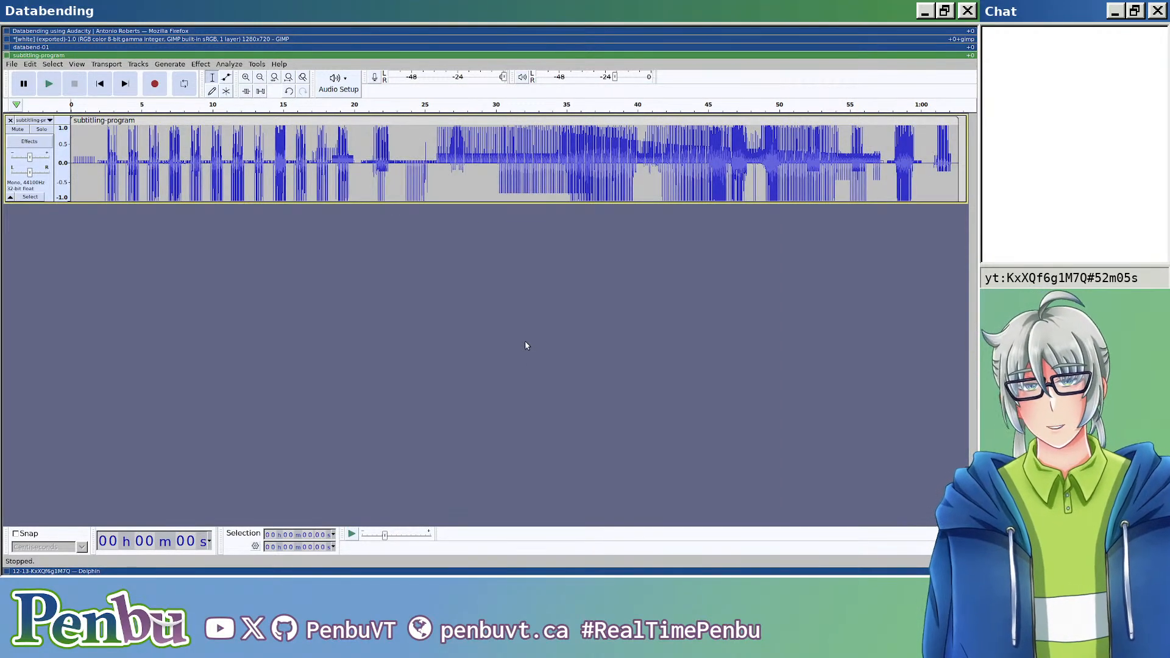
# Step: Move the file manager into the side column above the terminal, and cycle through the main column's windows to the databend-01 project
pyautogui.press('super+Up')
pyautogui.press('super+Up')
pyautogui.press('super+Up')
pyautogui.press('super+Up')
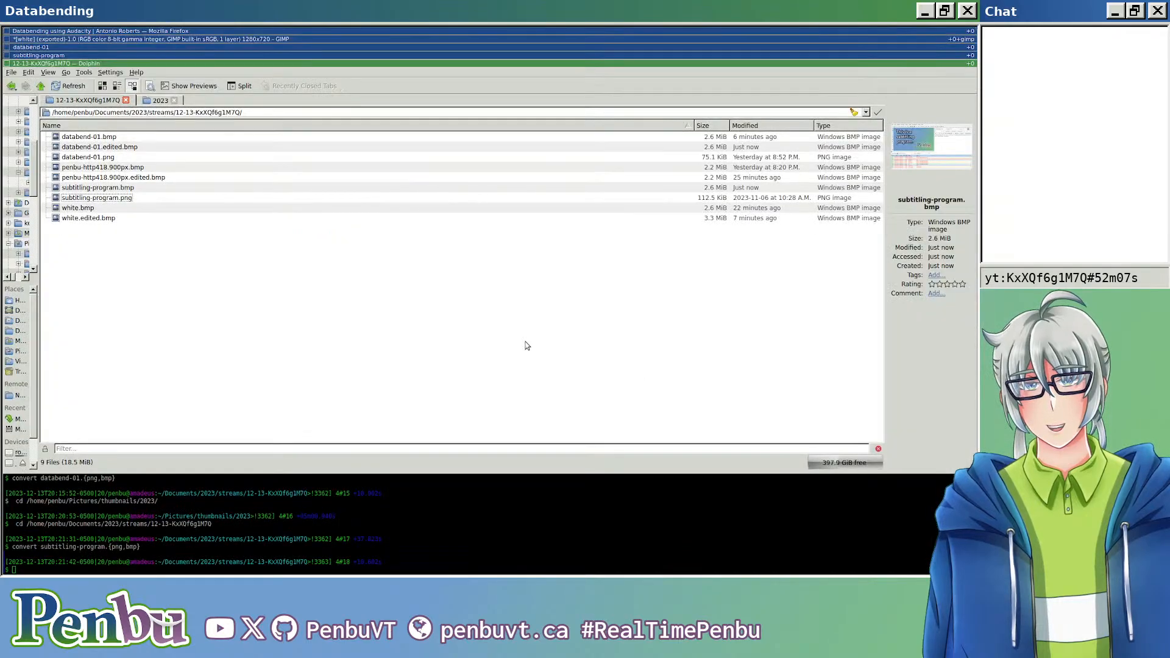
pyautogui.press('super+shift+Right')
pyautogui.press('super+Left')
pyautogui.press('super+Down')
pyautogui.press('super+Down')
pyautogui.press('super+Down')
pyautogui.press('super+Down')
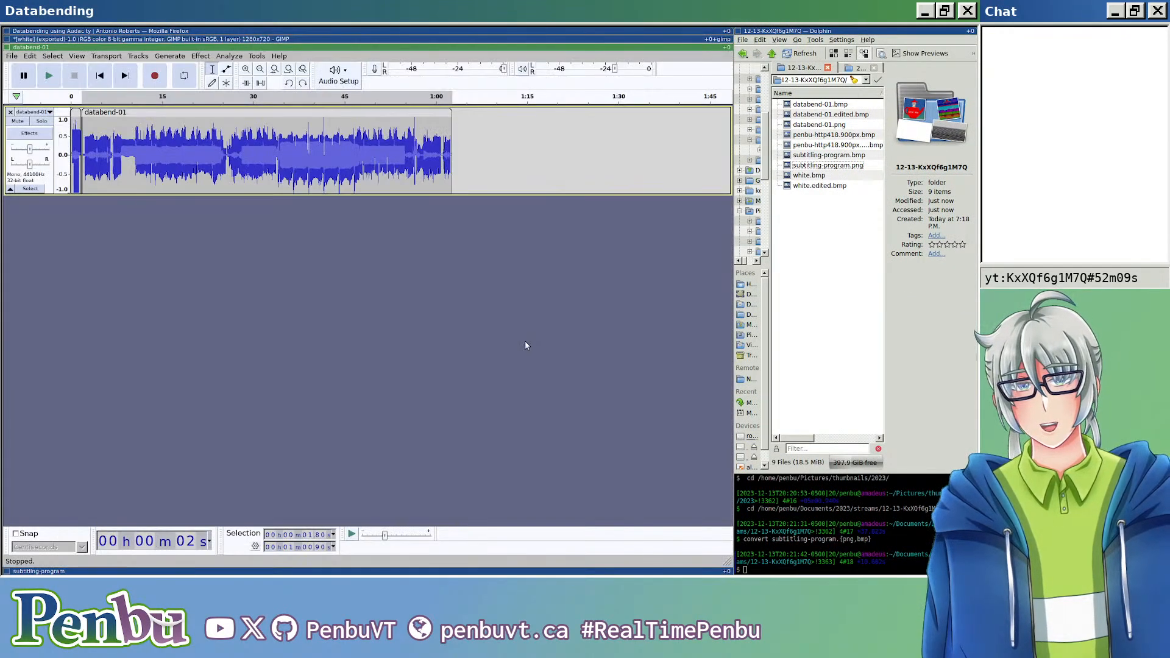
pyautogui.press('super+Up')
pyautogui.press('super+Up')
pyautogui.press('super+Up')
pyautogui.press('super+Down')
pyautogui.press('super+Down')
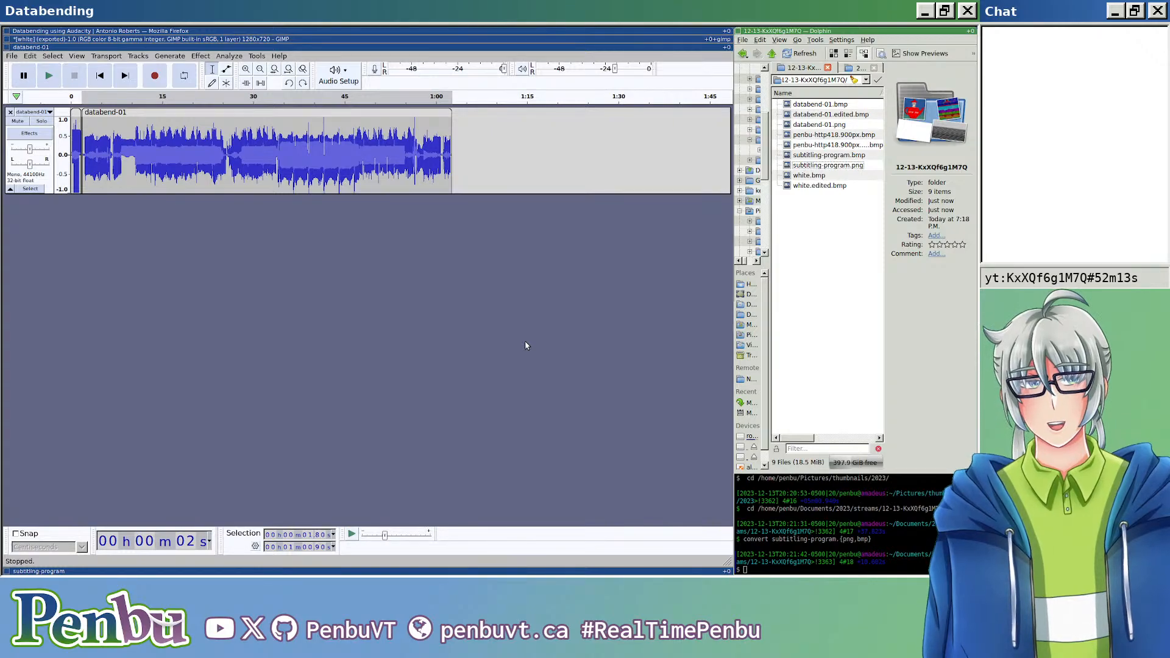
# Step: Open subtitling-program.bmp in the image viewer, and close the databend-01 Audacity project without saving it
pyautogui.doubleClick(859, 156)
pyautogui.press('super+shift+Left')
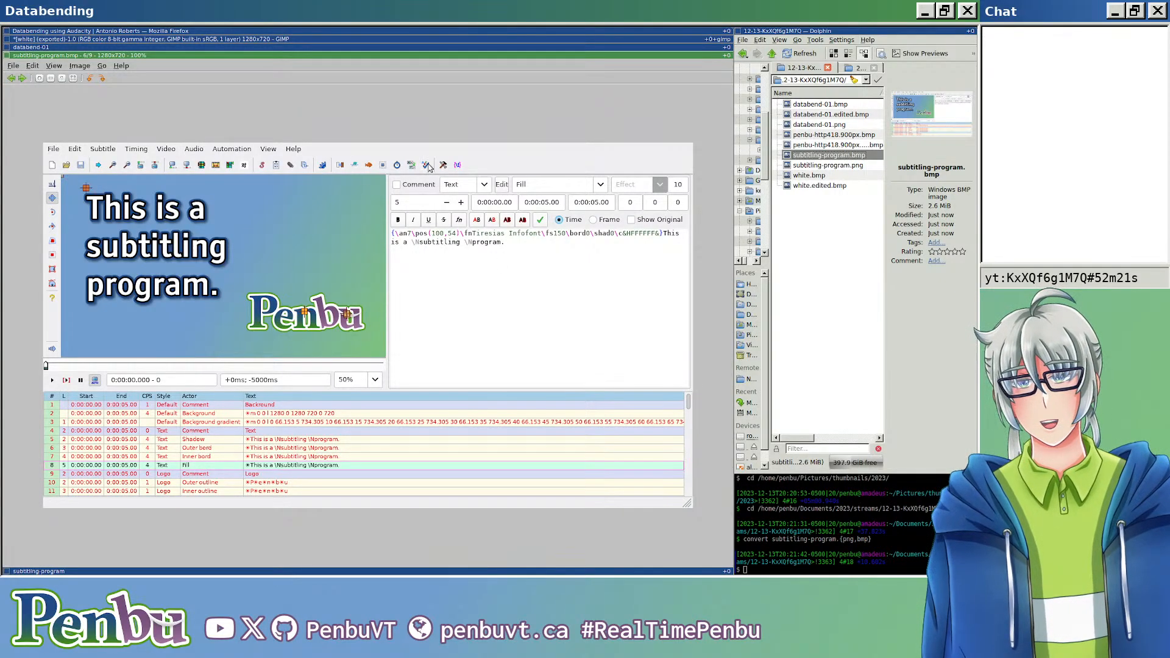
pyautogui.press('super+Up')
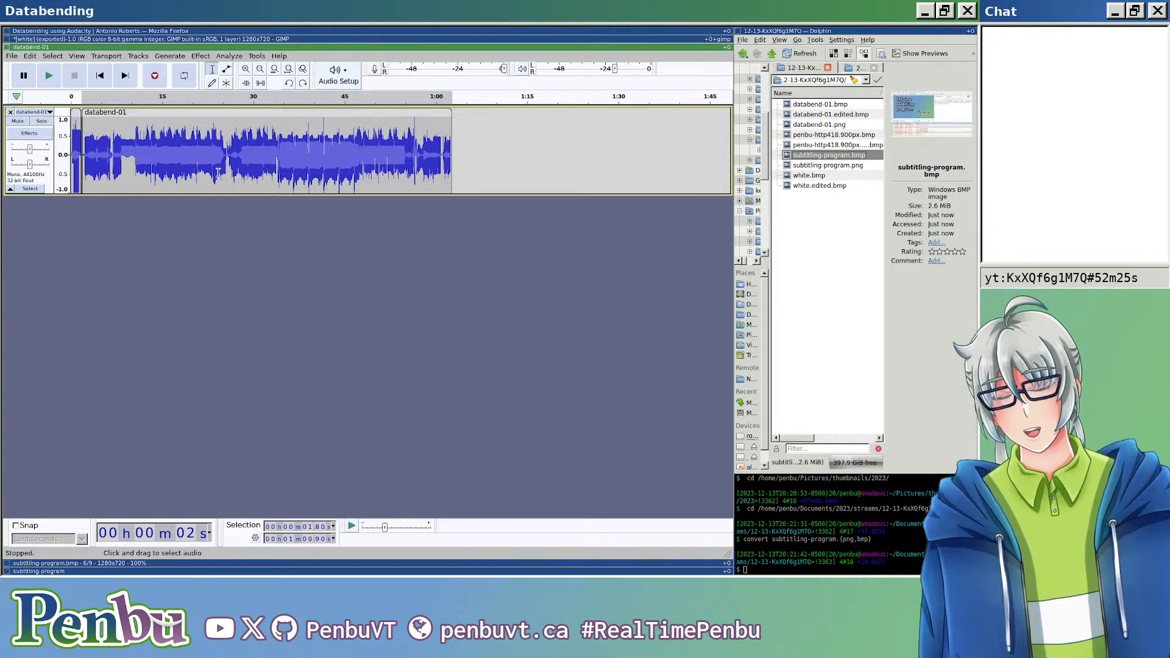
pyautogui.hotkey('ctrl', 'w')
pyautogui.hotkey('alt', 'n')
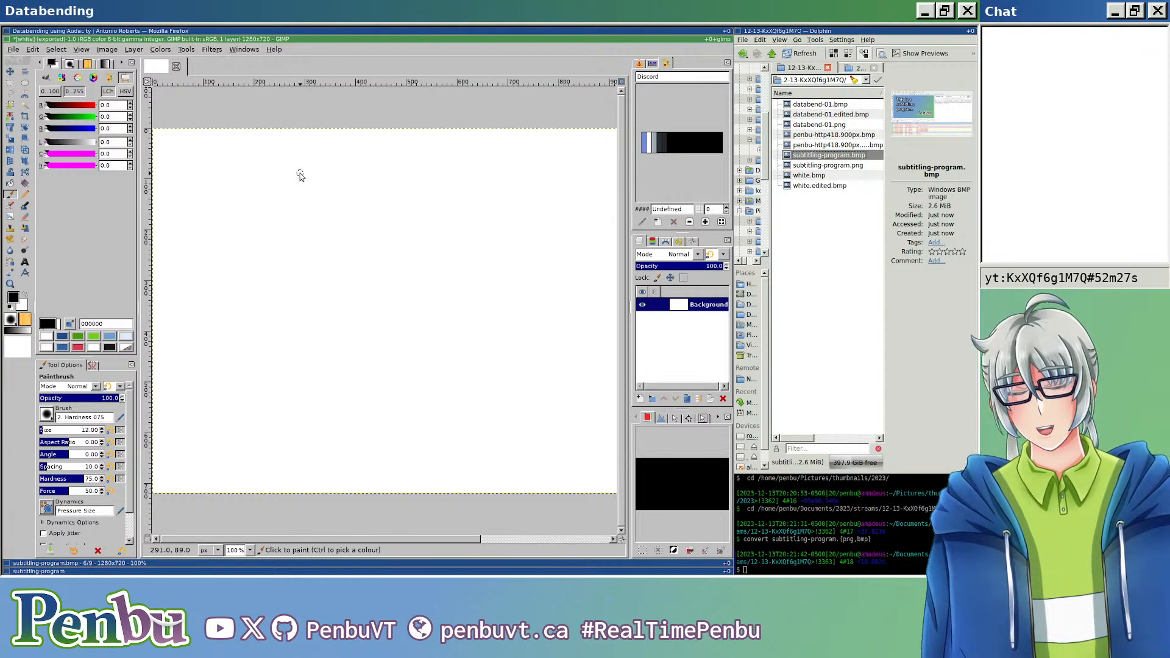
# Step: Move the image viewer into the side column, and show the subtitling-program project at full height in the main column
pyautogui.press('super+Down')
pyautogui.press('super+Down')
pyautogui.scroll(3, 280, 170)
pyautogui.scroll(-4, 294, 157)
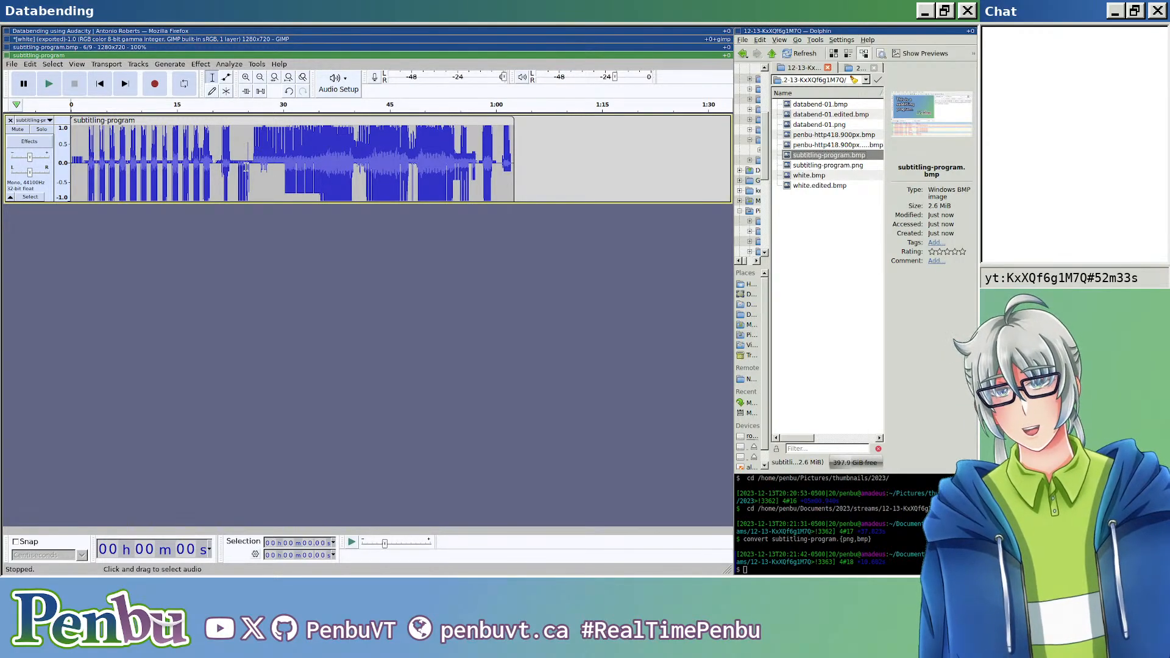
pyautogui.press('super+Down')
pyautogui.press('super+Down')
pyautogui.press('super+Down')
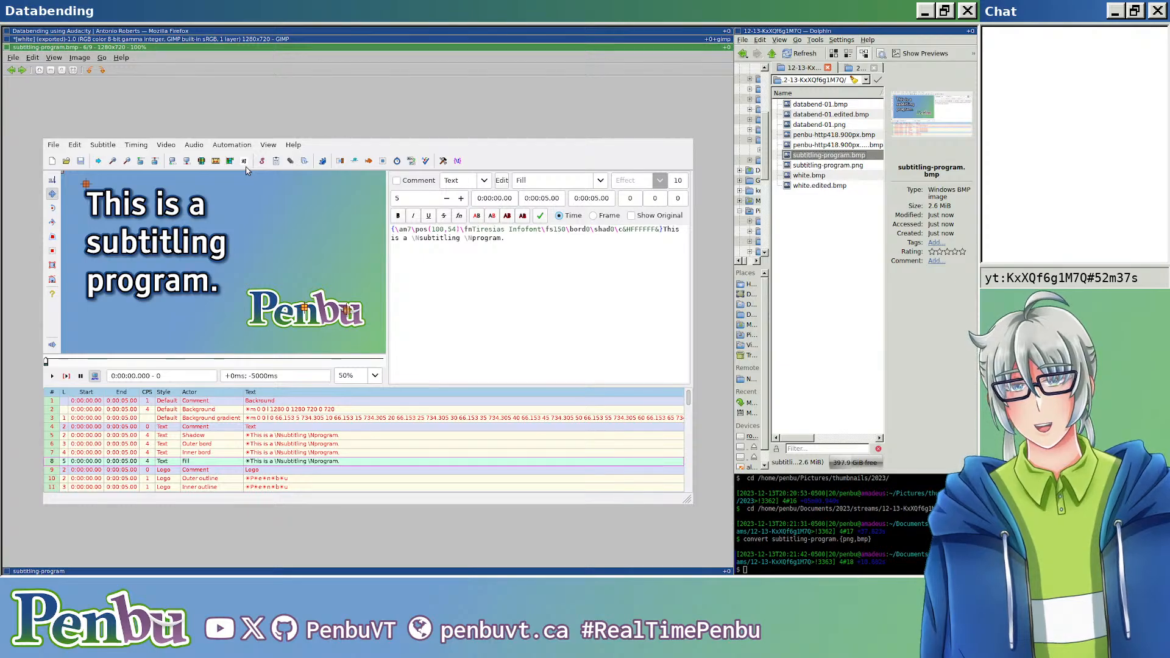
pyautogui.press('super+shift+Right')
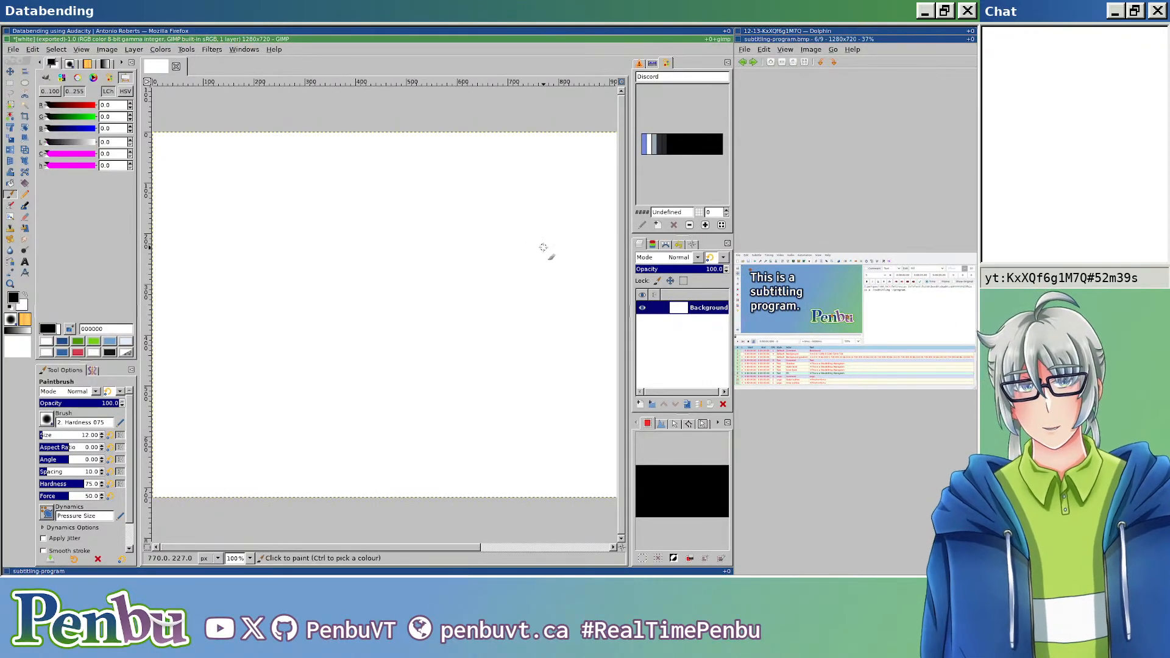
pyautogui.press('super+Down')
pyautogui.press('super+m')
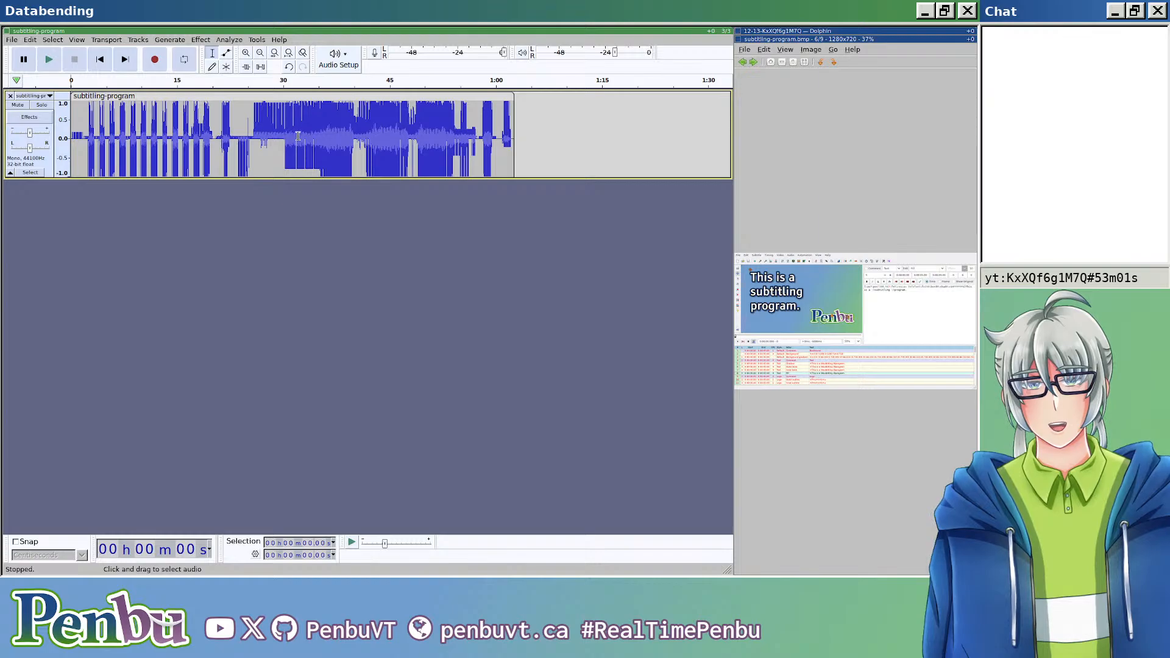
# Step: Select successive waveform sections, such as 9.25 s from 25.74 s and 1.45 s from 0.23 s, to relate them to the image
pyautogui.moveTo(253, 133); pyautogui.dragTo(319, 141)
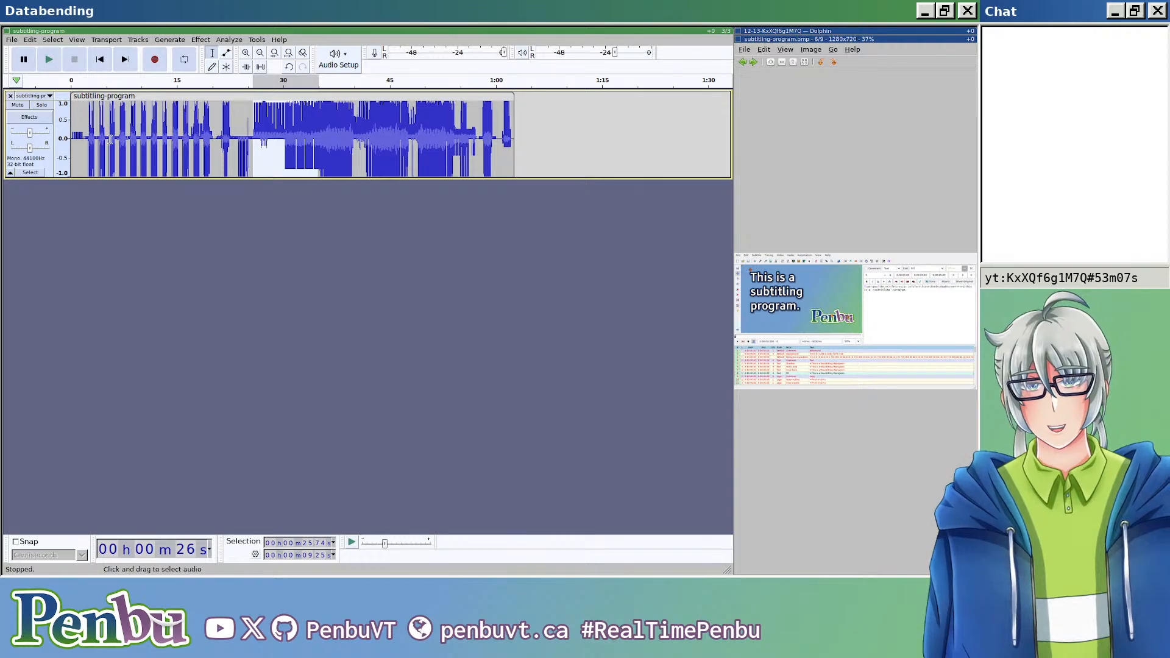
pyautogui.moveTo(89, 137); pyautogui.dragTo(257, 139)
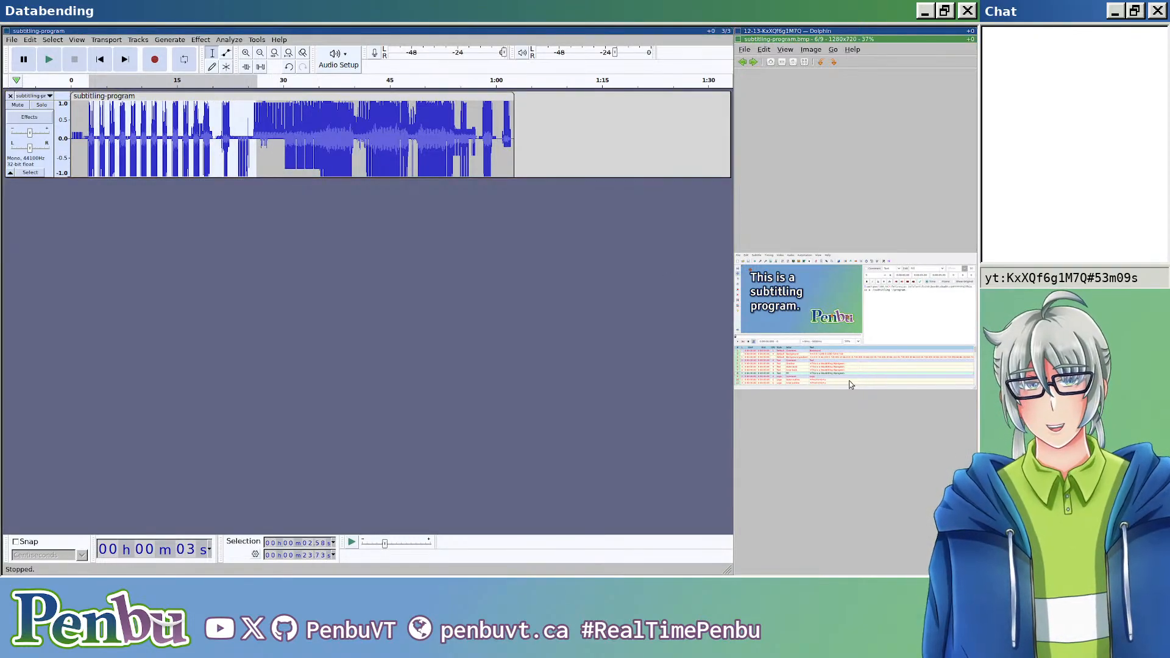
pyautogui.click(238, 133)
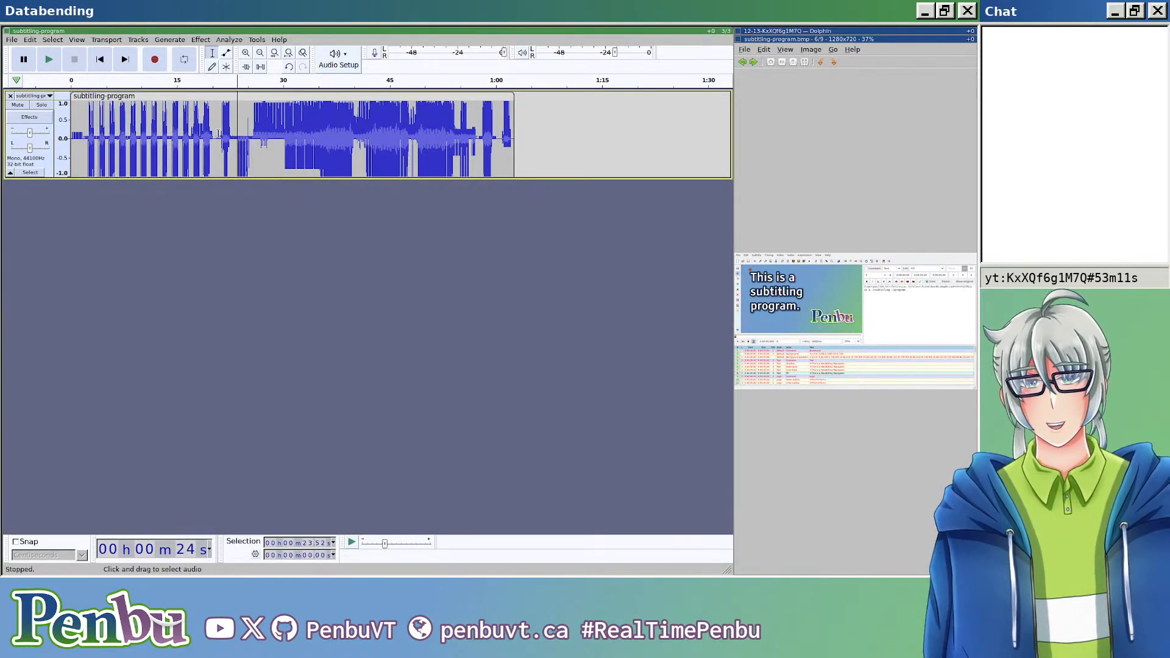
pyautogui.scroll(5, 95, 138)
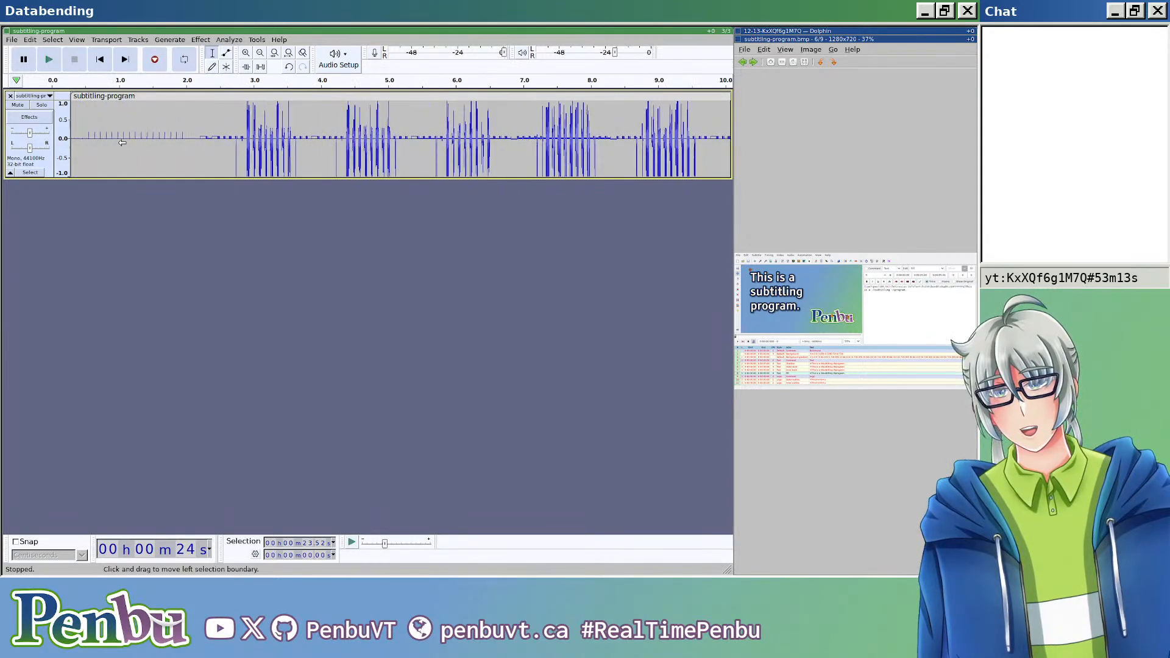
pyautogui.click(197, 137)
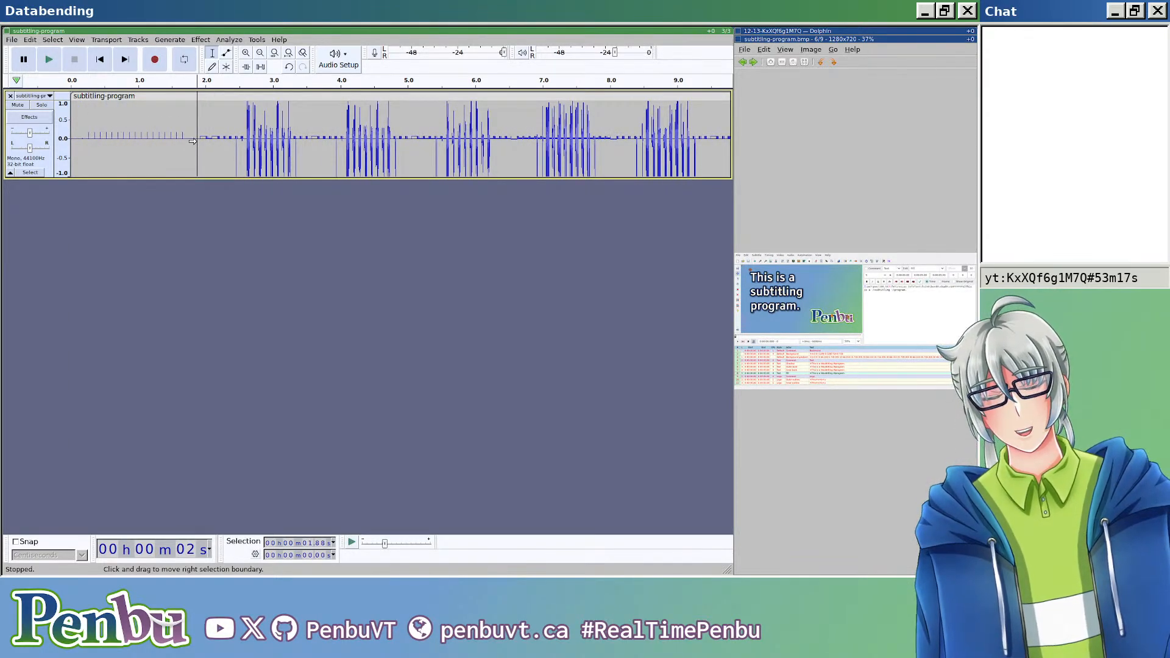
pyautogui.moveTo(86, 146); pyautogui.dragTo(183, 146)
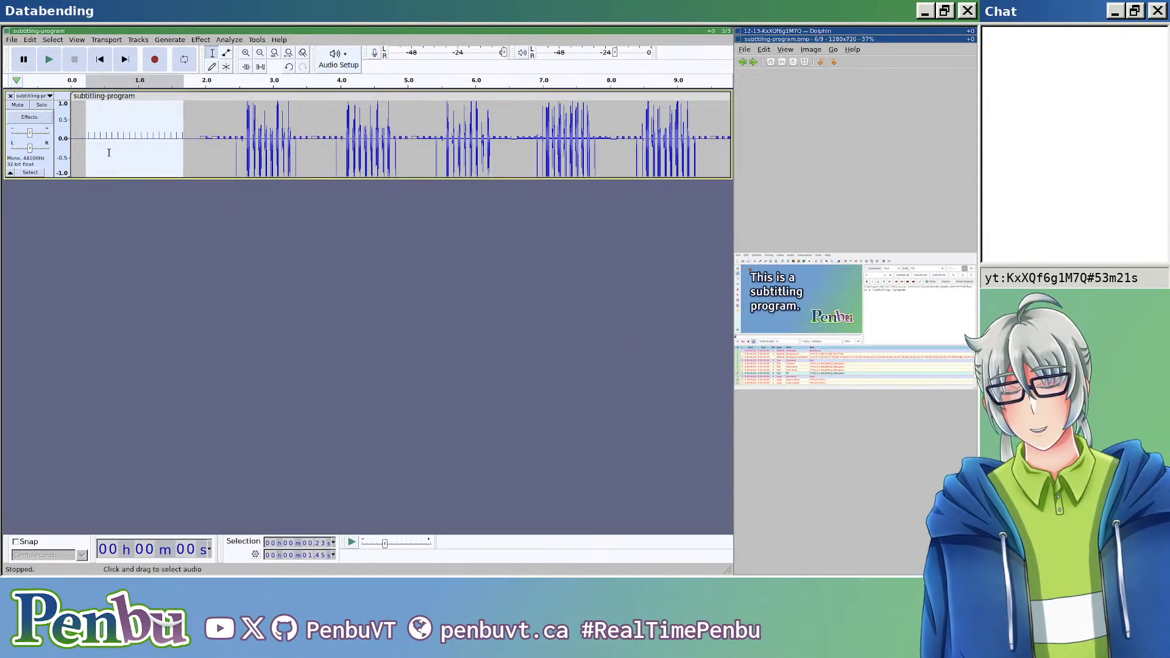
# Step: Split the subtitling-program clip at about 0.17 s, in the flat stretch before the first small spikes
pyautogui.scroll(4, 105, 149)
pyautogui.scroll(2, 114, 160)
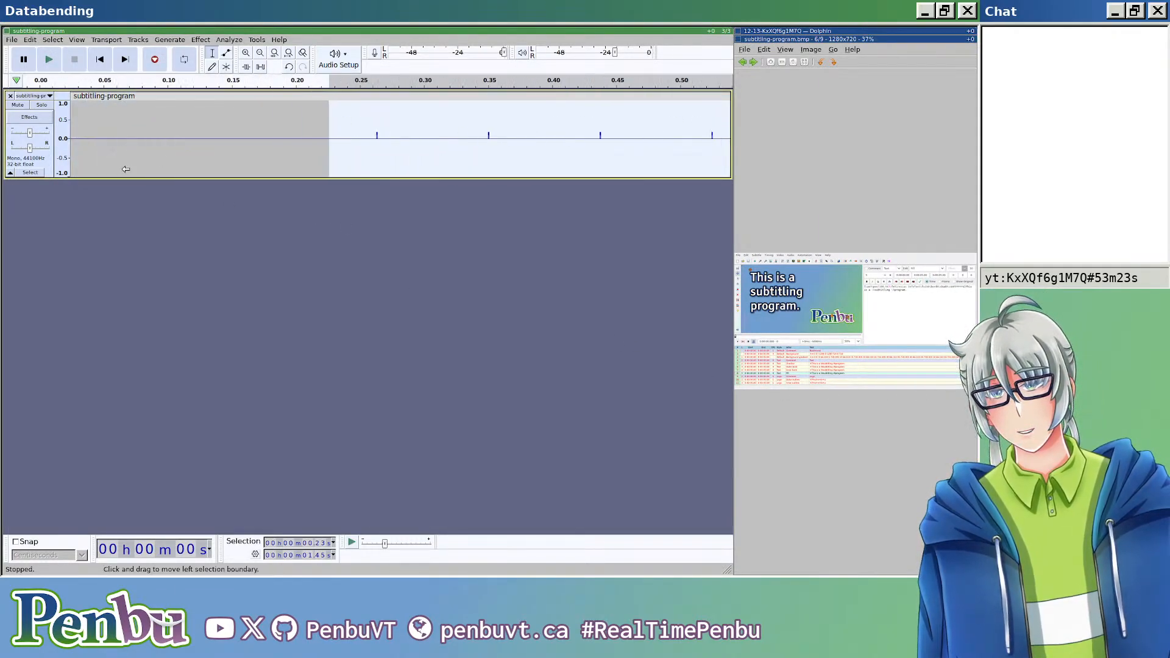
pyautogui.hscroll(-4, 98, 157)
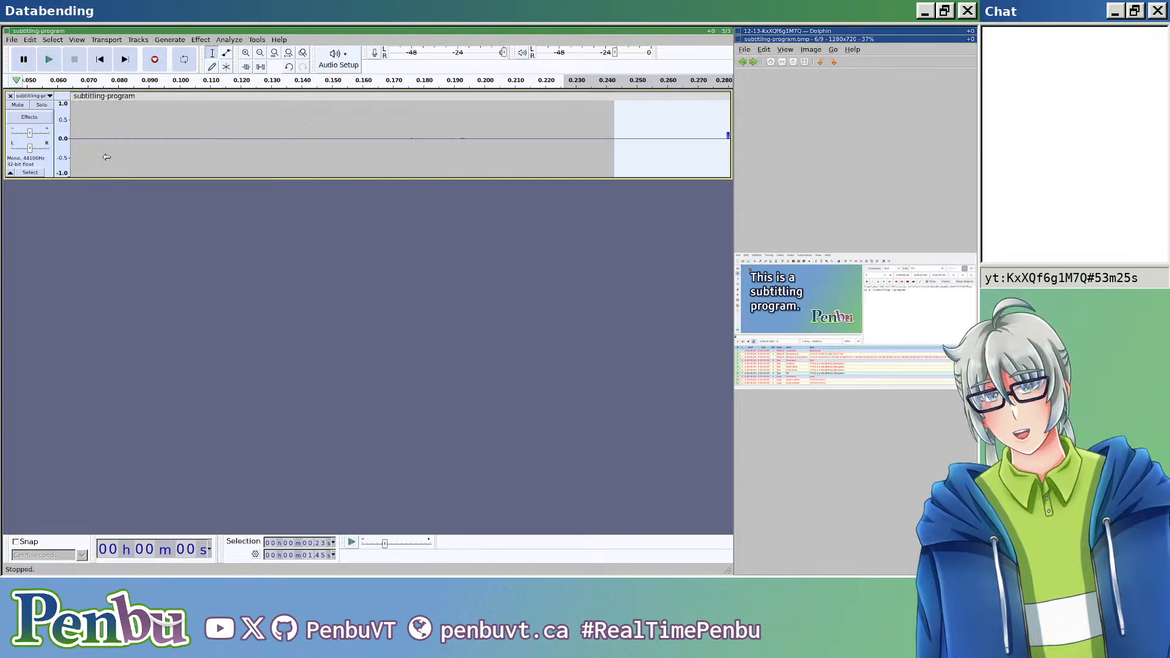
pyautogui.scroll(-2, 123, 154)
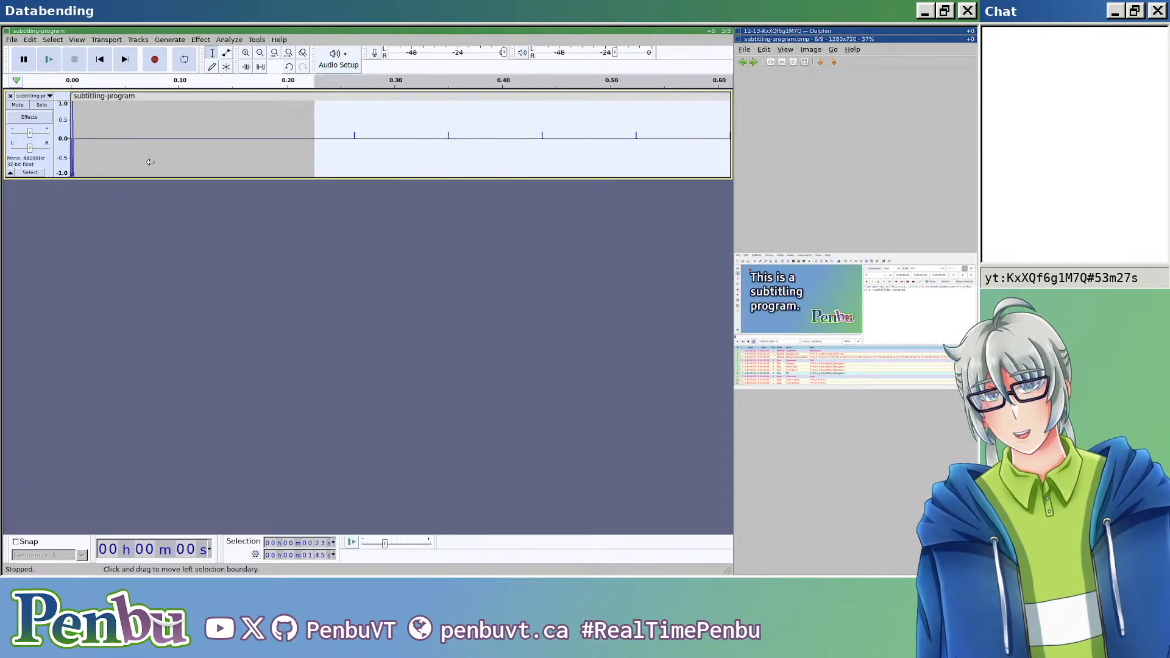
pyautogui.click(203, 142)
pyautogui.hotkey('ctrl', 'i')
pyautogui.scroll(-4, 241, 140)
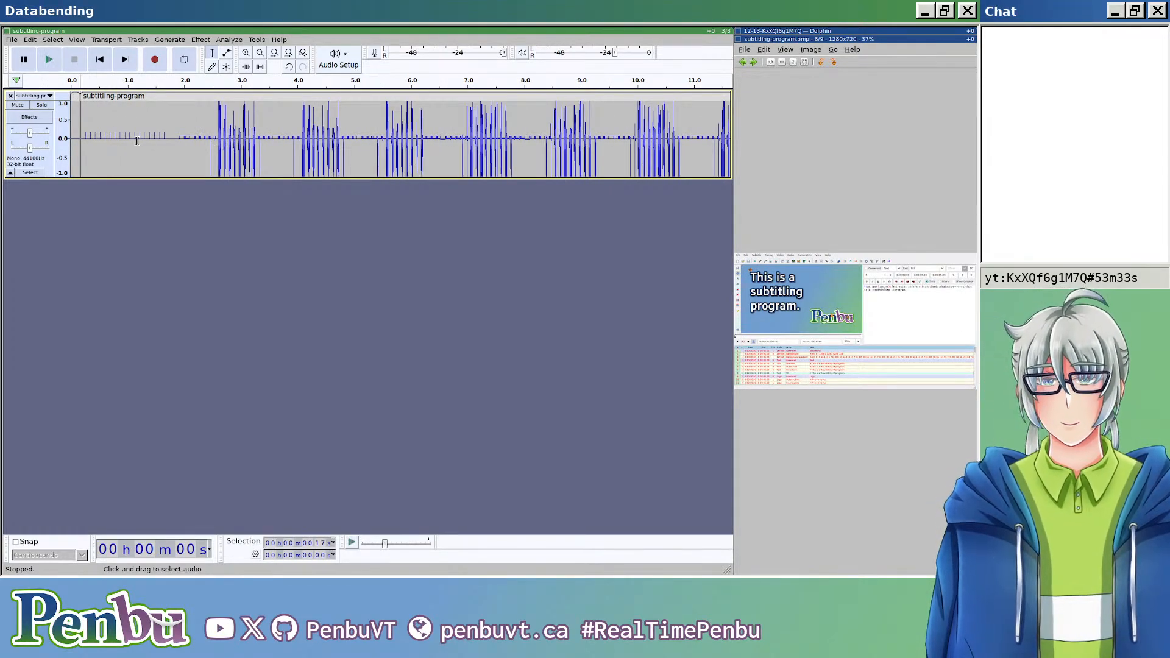
# Step: Select the 1.49 s stretch of small spikes from 0.22 s and amplify it to a new peak amplitude of 0 dB
pyautogui.moveTo(167, 132); pyautogui.dragTo(83, 145)
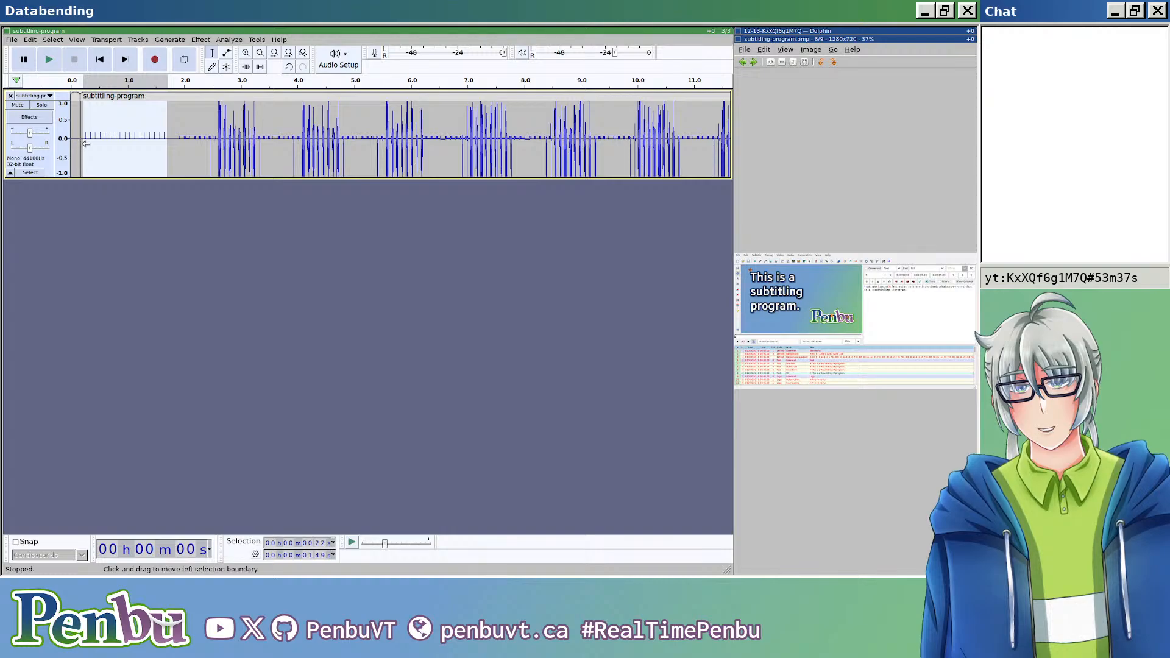
pyautogui.click(201, 41)
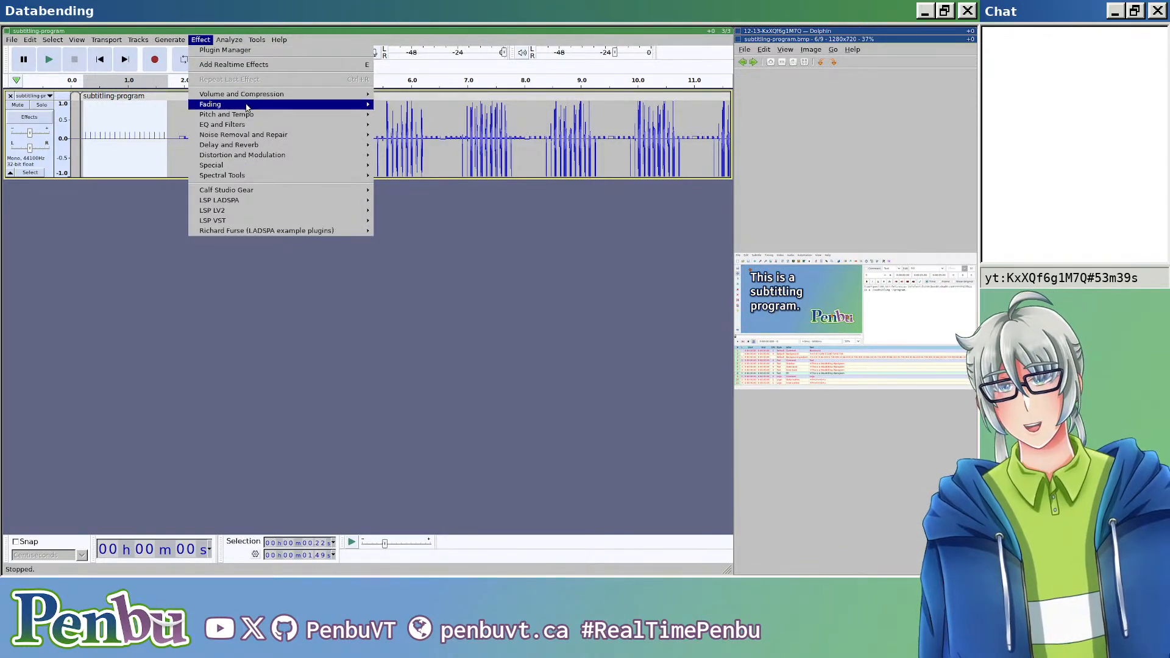
pyautogui.moveTo(249, 125)
pyautogui.moveTo(265, 147)
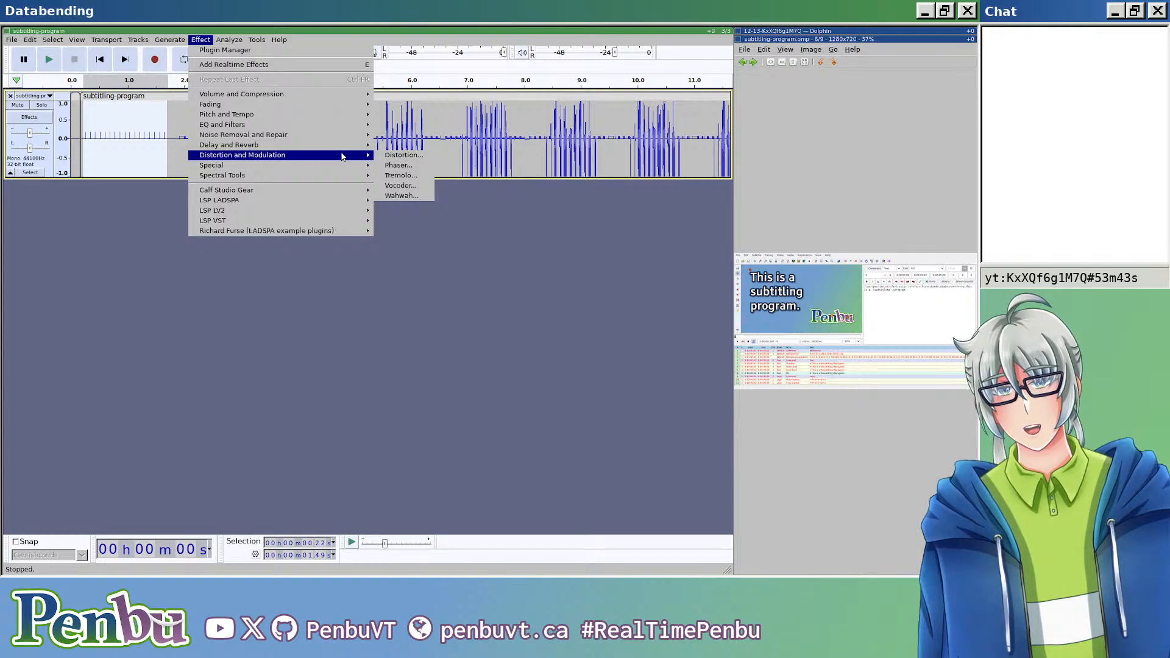
pyautogui.moveTo(370, 168)
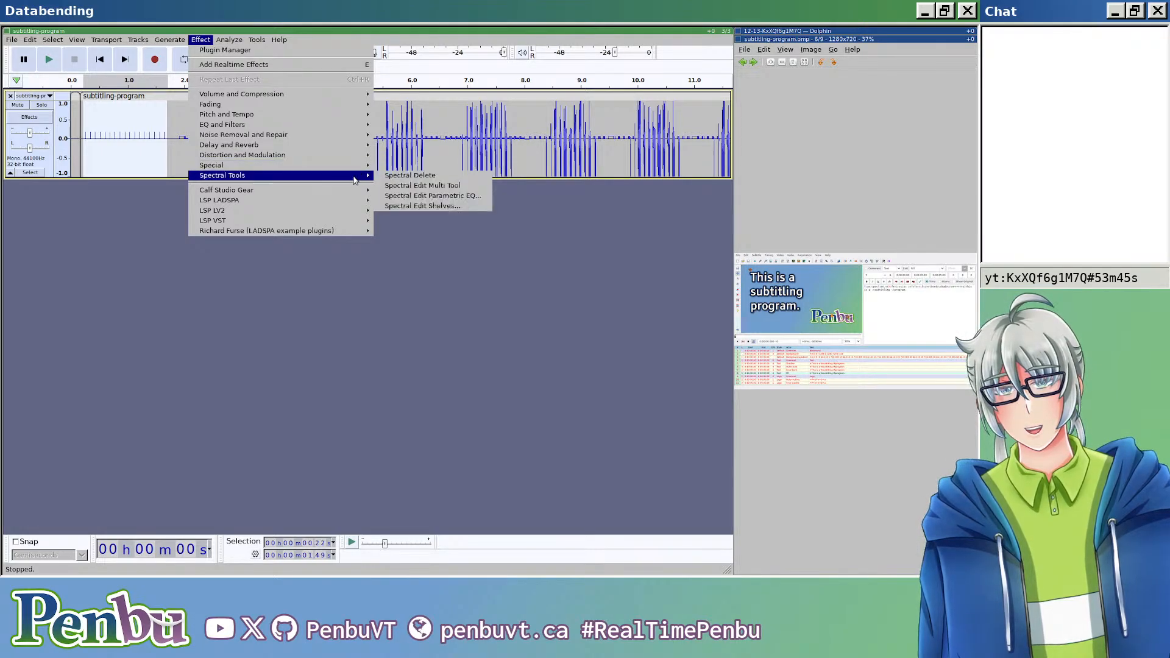
pyautogui.click(390, 94)
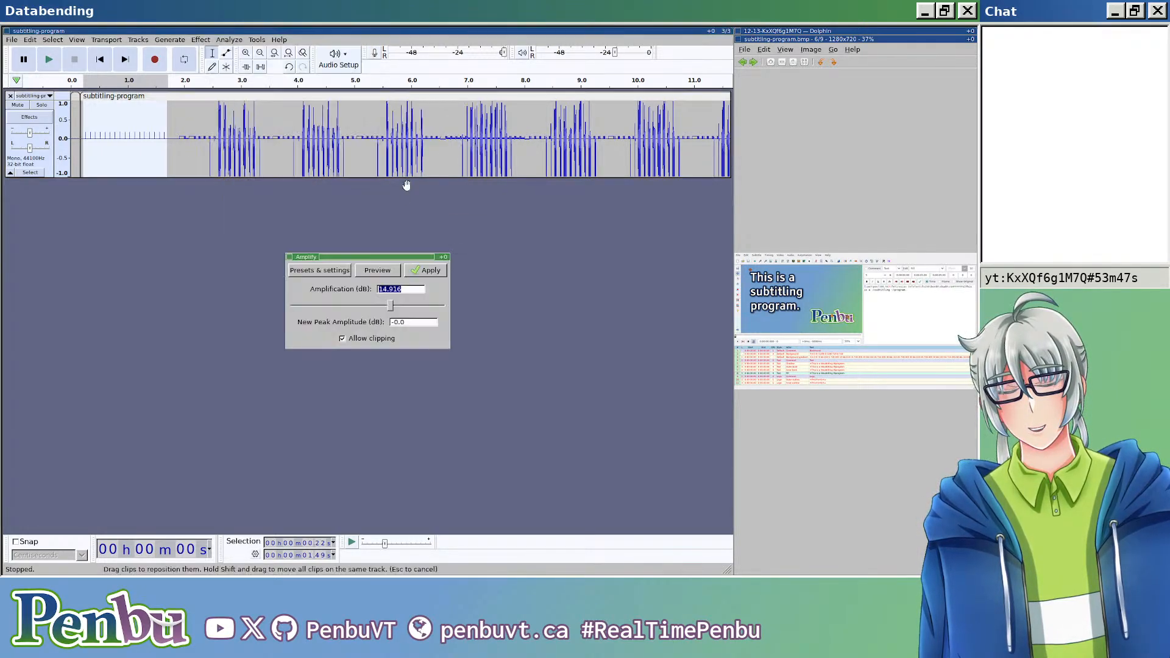
pyautogui.click(420, 272)
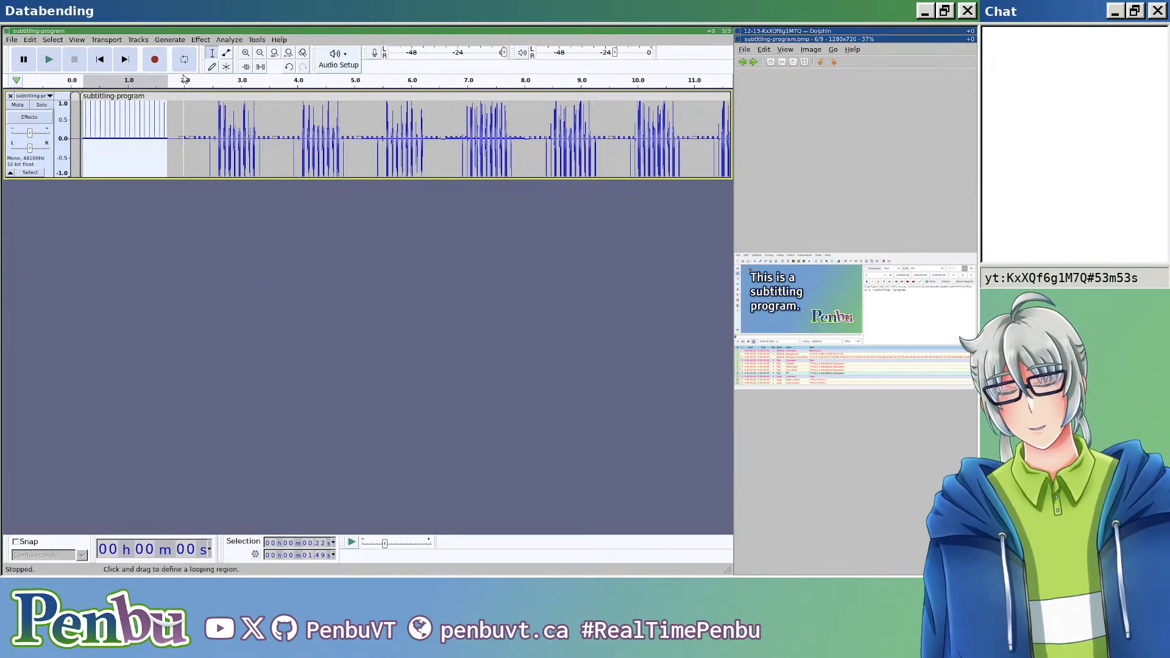
# Step: Export the project as header-less RAW with U-Law encoding, named subtitling-program.edited.bmp
pyautogui.hotkey('ctrl', 'shift', 'e')
pyautogui.click(307, 95)
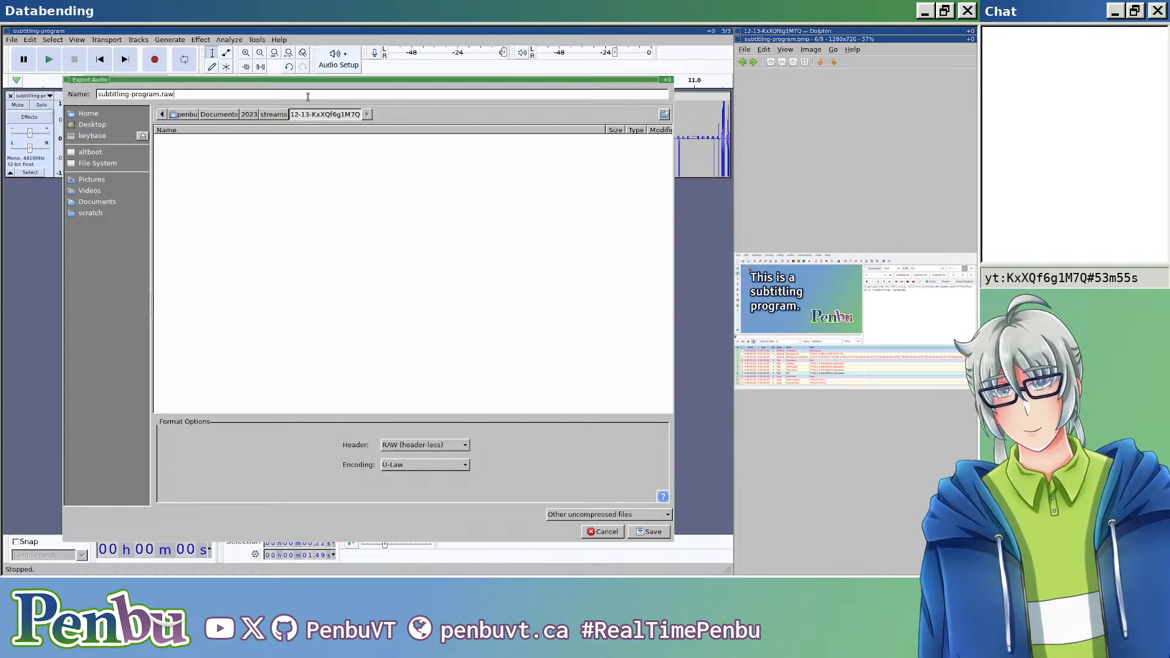
pyautogui.press('BackSpace')
pyautogui.press('BackSpace')
pyautogui.press('BackSpace')
pyautogui.write('file:///home/penbu/Pictures/thumbnails/2023/thumbnails/subtitling-program.png')
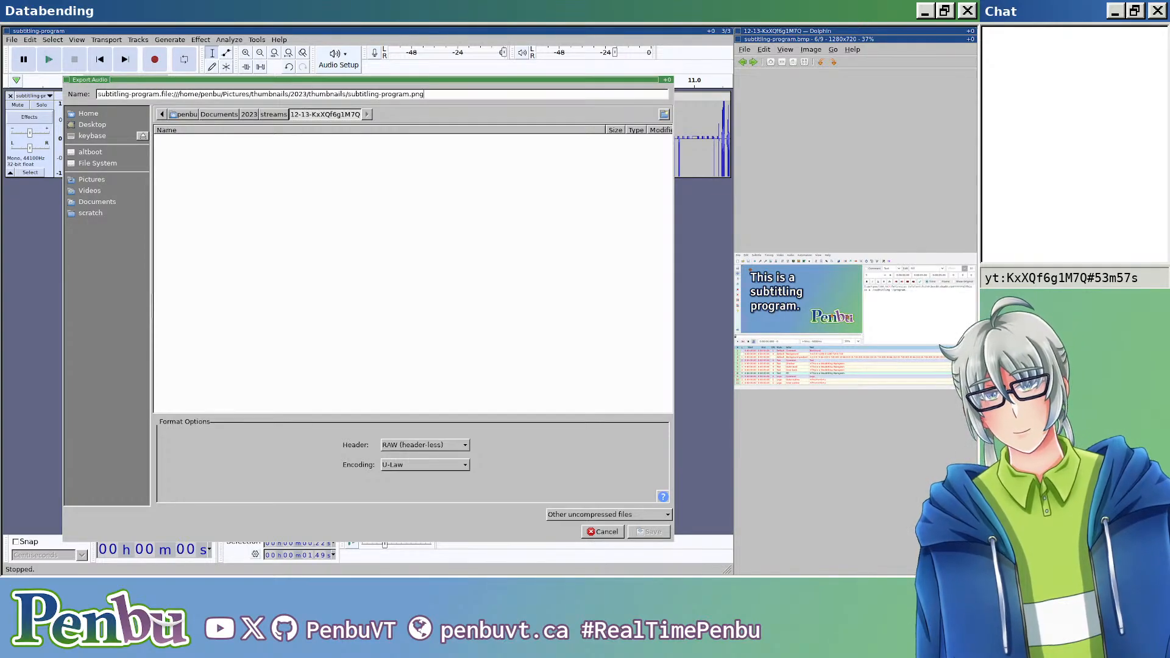
pyautogui.press('BackSpace')
pyautogui.press('BackSpace')
pyautogui.press('BackSpace')
pyautogui.press('BackSpace')
pyautogui.press('BackSpace')
pyautogui.press('BackSpace')
pyautogui.press('BackSpace')
pyautogui.press('BackSpace')
pyautogui.press('BackSpace')
pyautogui.press('BackSpace')
pyautogui.press('BackSpace')
pyautogui.press('BackSpace')
pyautogui.press('BackSpace')
pyautogui.press('BackSpace')
pyautogui.press('BackSpace')
pyautogui.press('BackSpace')
pyautogui.press('BackSpace')
pyautogui.press('BackSpace')
pyautogui.press('BackSpace')
pyautogui.press('BackSpace')
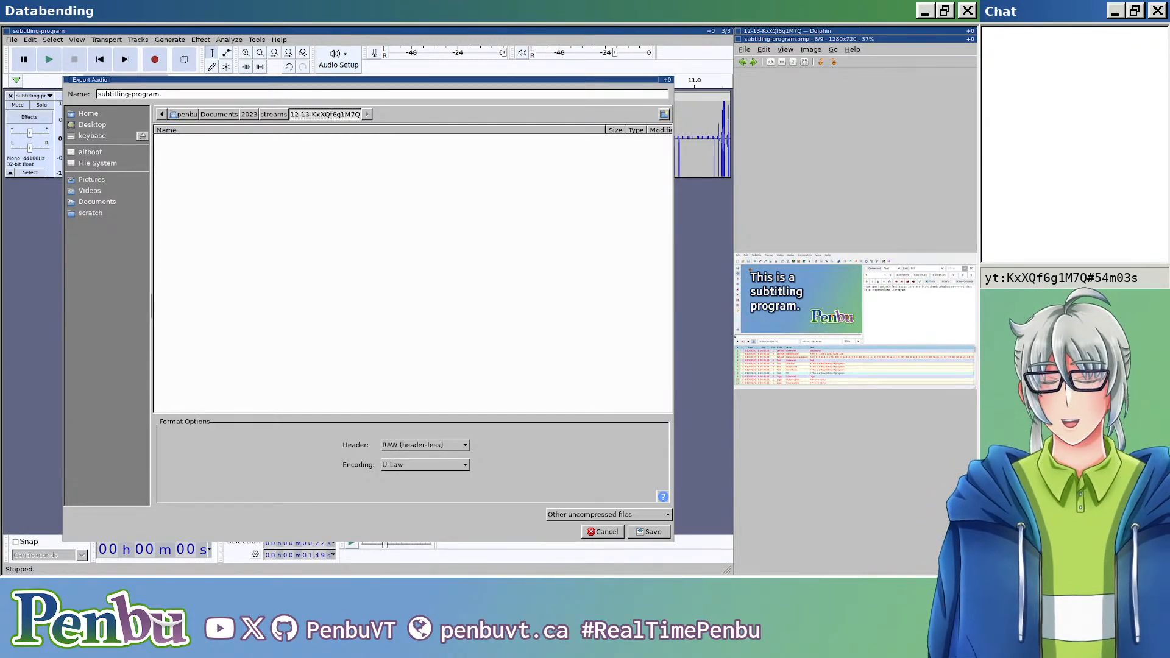
pyautogui.write('e')
pyautogui.hotkey('ctrl', 'shift', 'Left')
pyautogui.hotkey('ctrl', 'shift', 'Left')
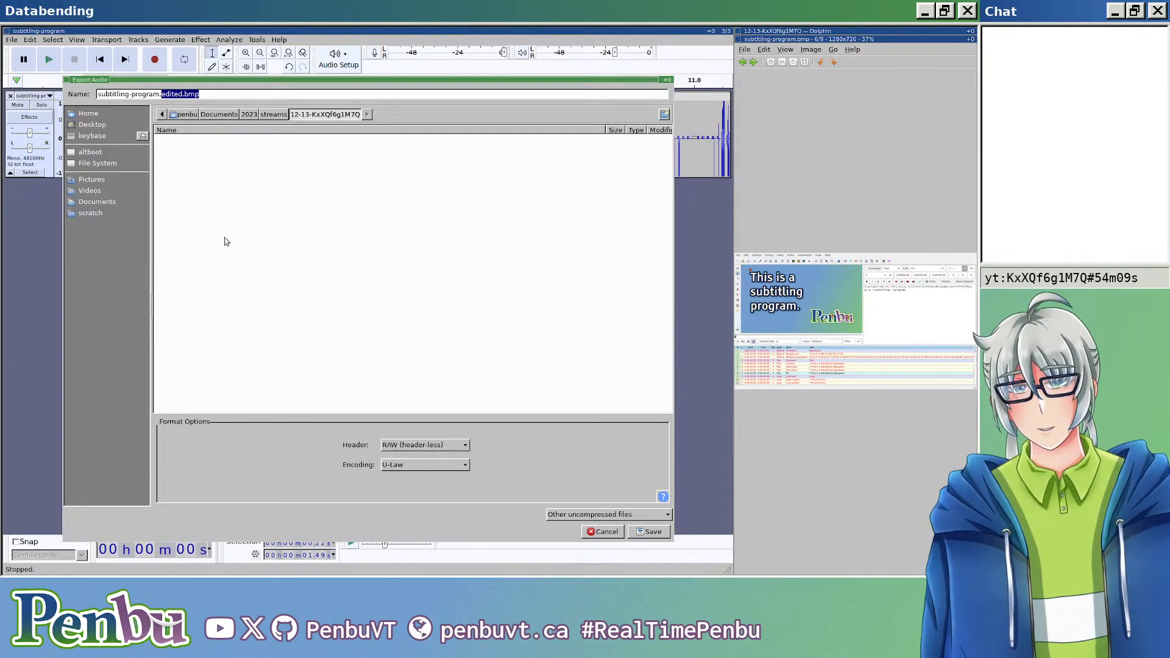
pyautogui.press('Return')
pyautogui.press('Return')
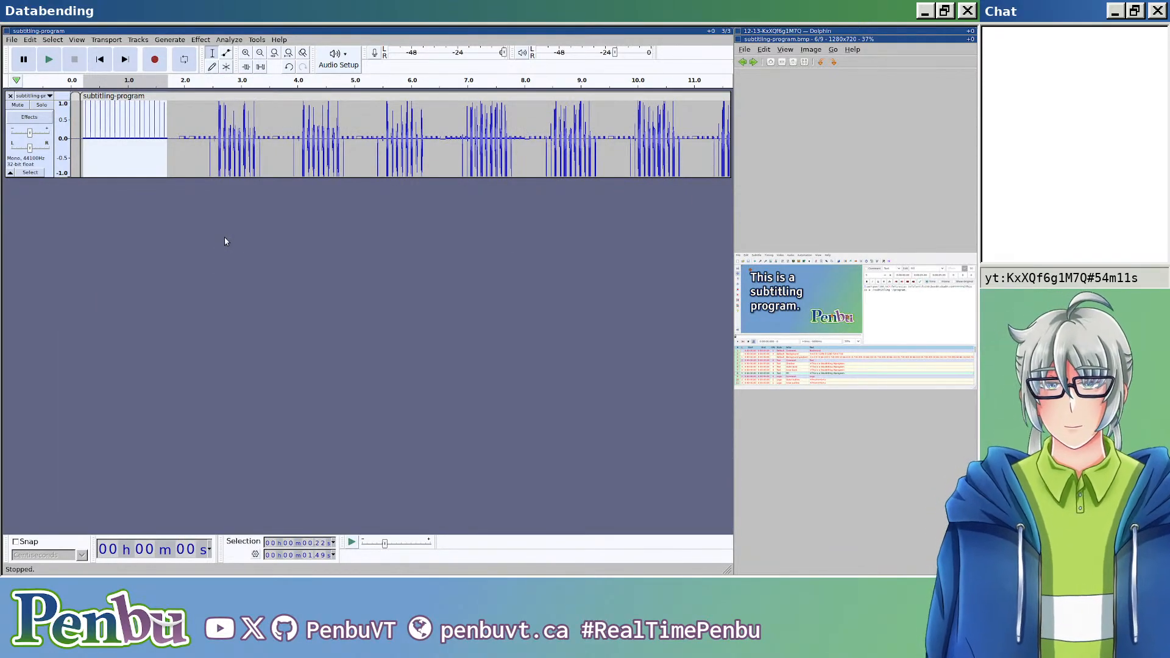
pyautogui.press('Escape')
# Step: Show subtitling-program.edited.bmp in the image viewer and examine its comment box, title text, logo and subtitle table up close
pyautogui.click(844, 210)
pyautogui.doubleClick(840, 166)
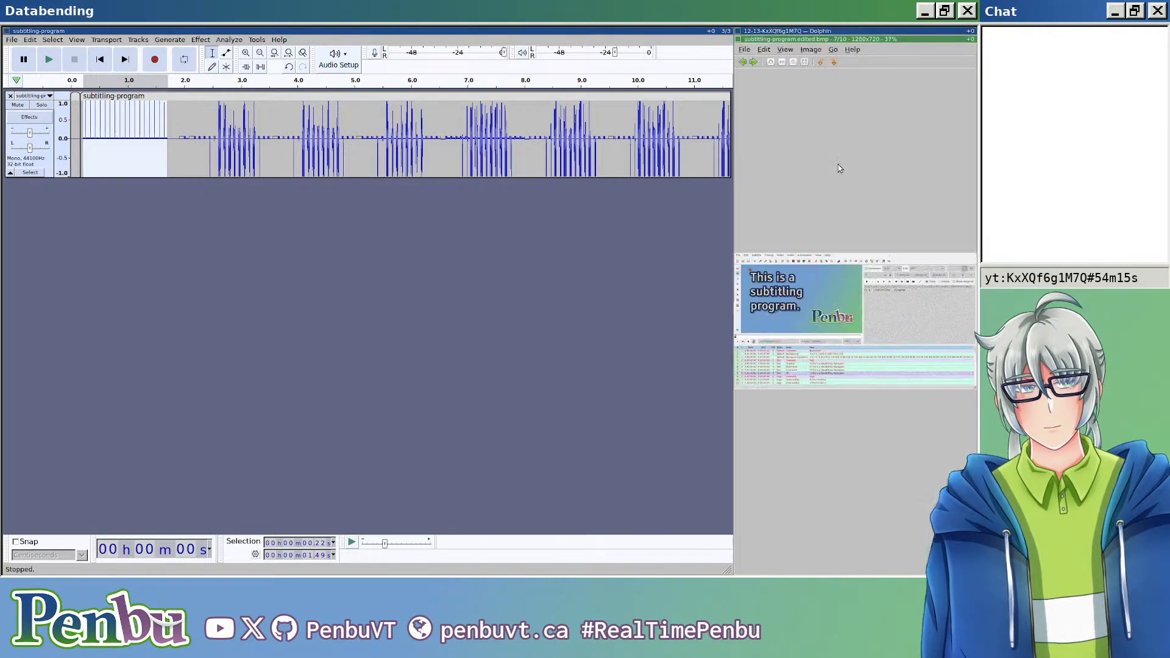
pyautogui.scroll(5, 876, 331)
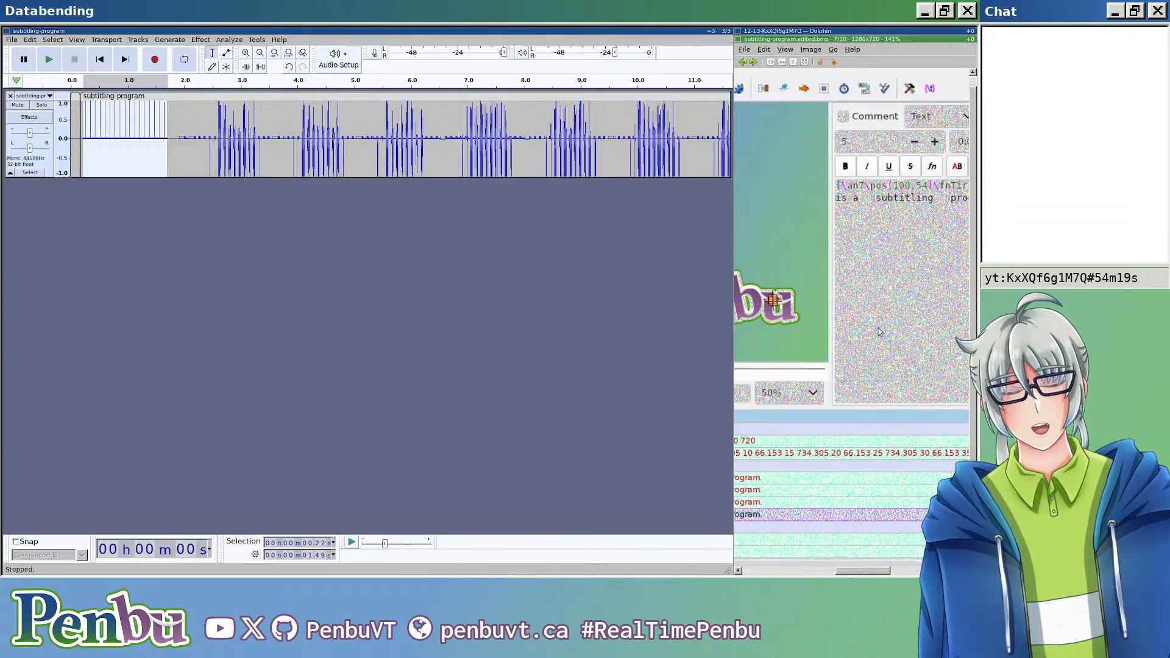
pyautogui.scroll(-2, 880, 331)
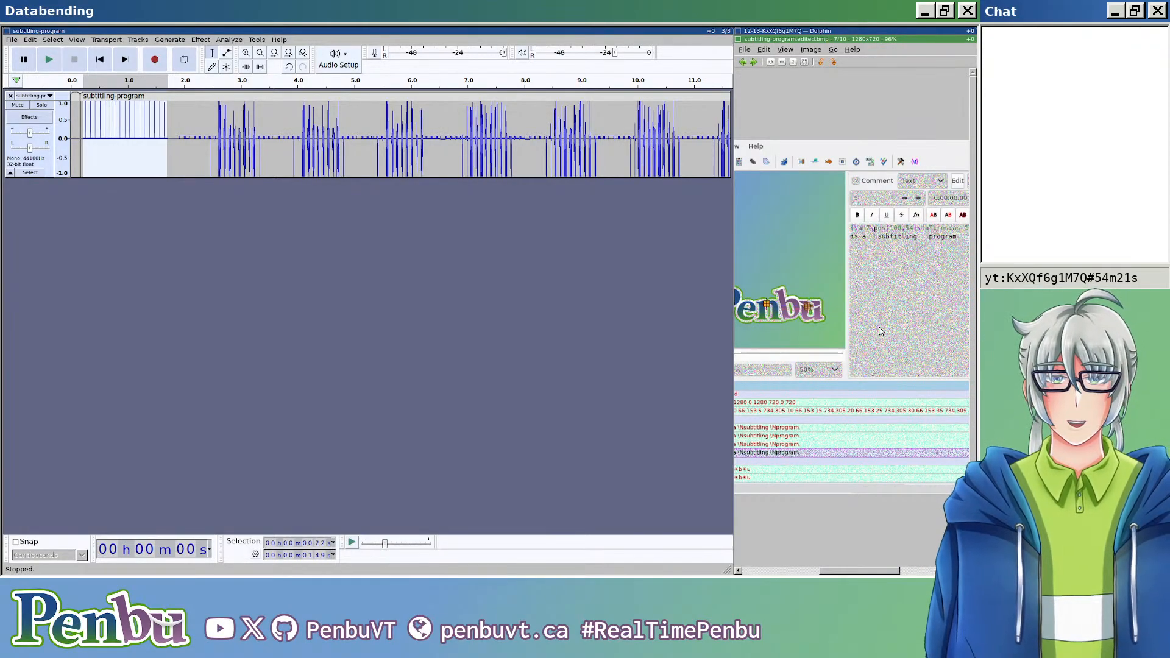
pyautogui.scroll(-1, 848, 253)
pyautogui.scroll(3, 869, 269)
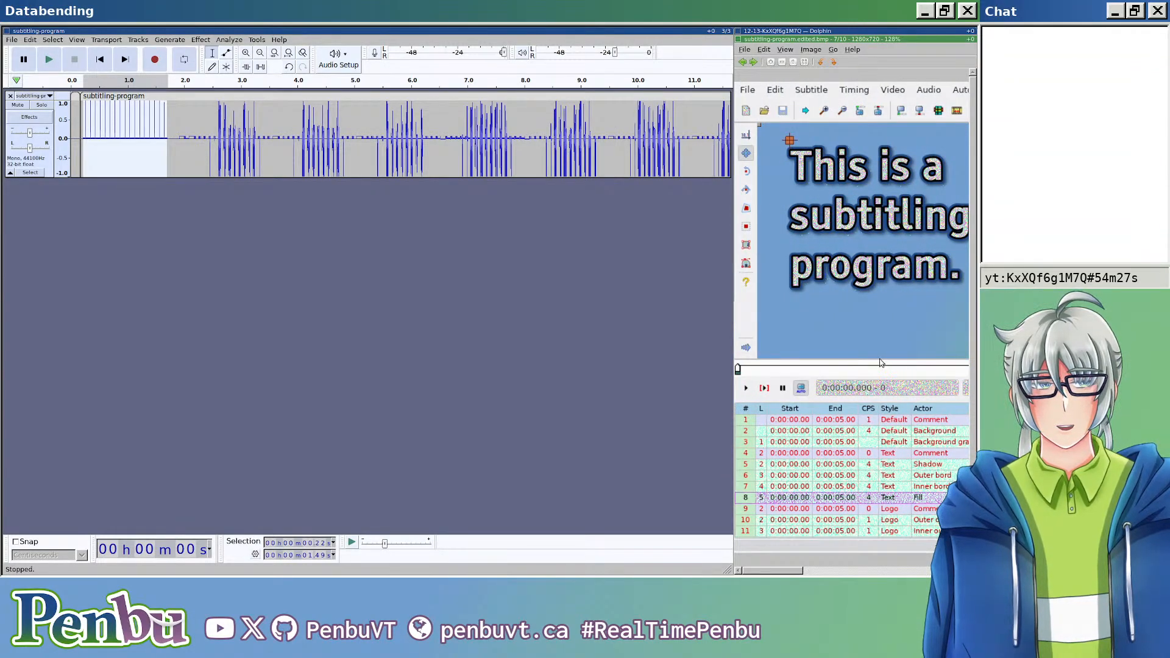
pyautogui.scroll(-2, 879, 361)
pyautogui.scroll(3, 884, 358)
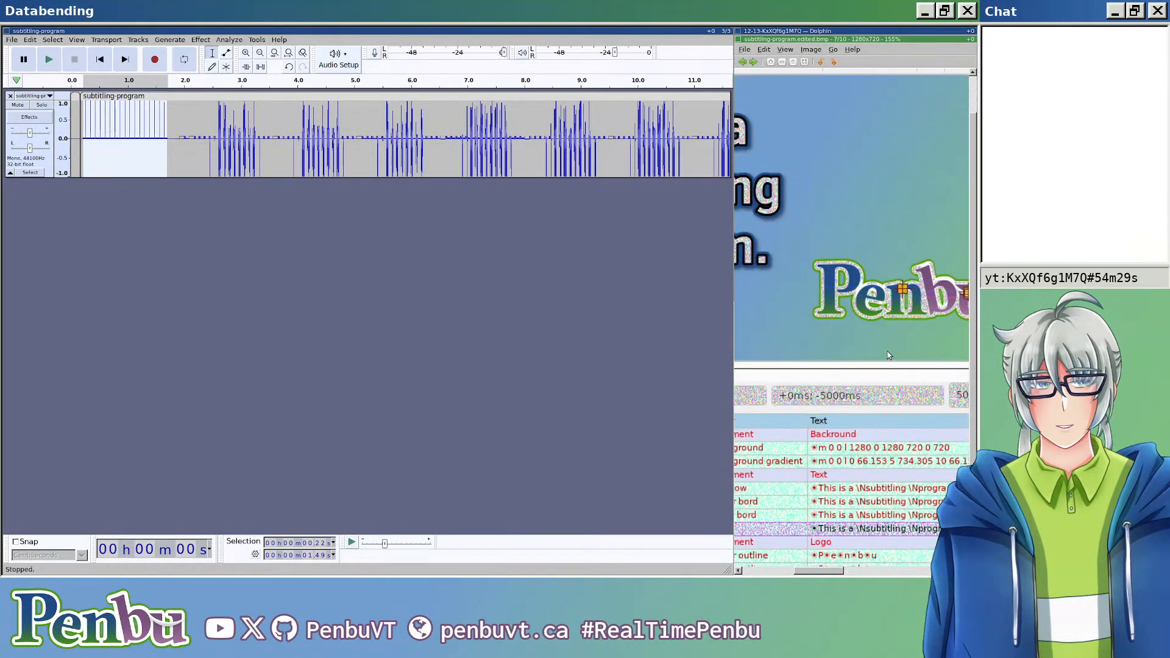
pyautogui.scroll(-4, 888, 355)
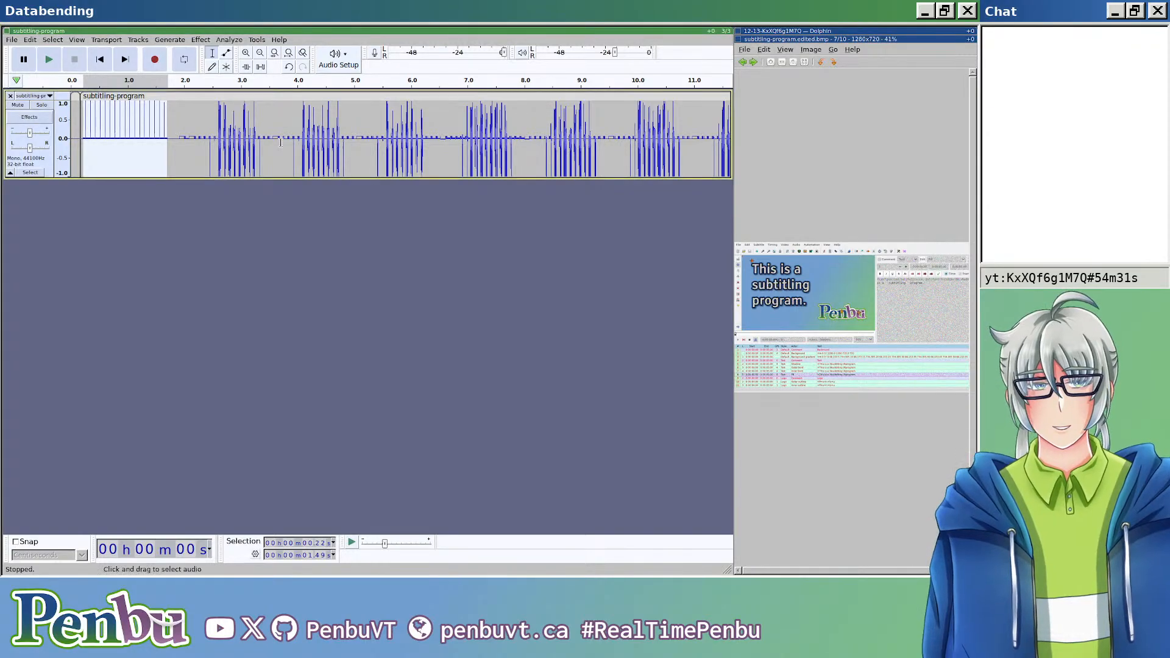
# Step: Select 0.82 s from 1.79 s, up to the first tall burst, and repeat the last Amplify on it
pyautogui.click(173, 131)
pyautogui.scroll(-2, 266, 164)
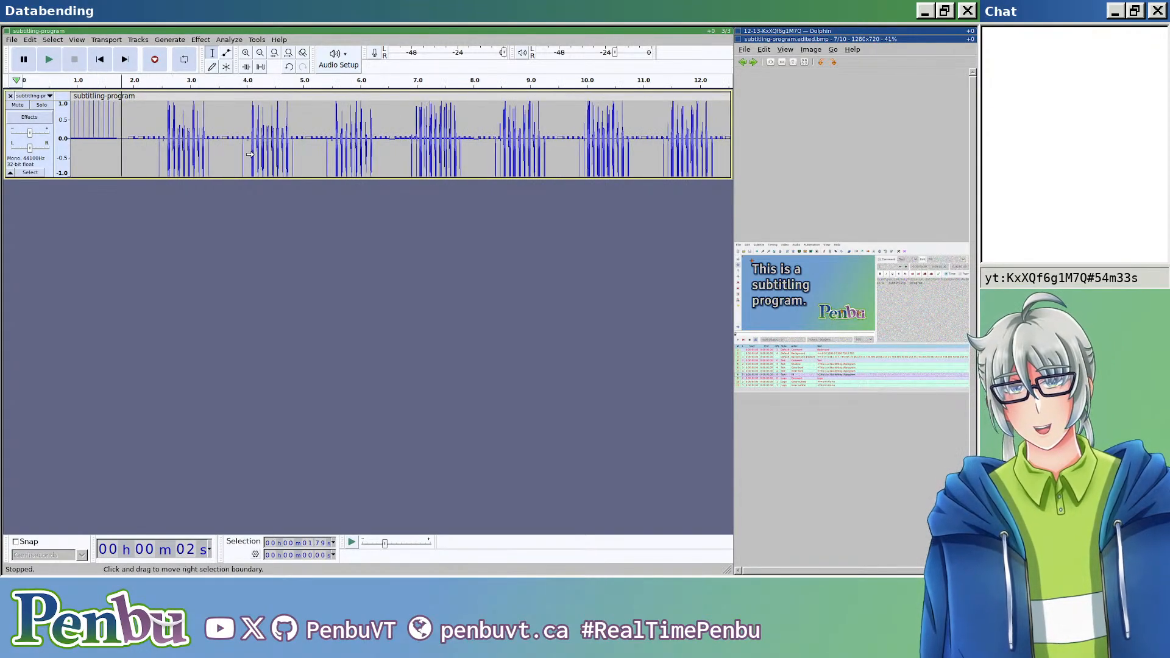
pyautogui.scroll(-2, 266, 164)
pyautogui.scroll(2, 297, 160)
pyautogui.scroll(1, 193, 147)
pyautogui.scroll(4, 192, 147)
pyautogui.hscroll(-6, 259, 166)
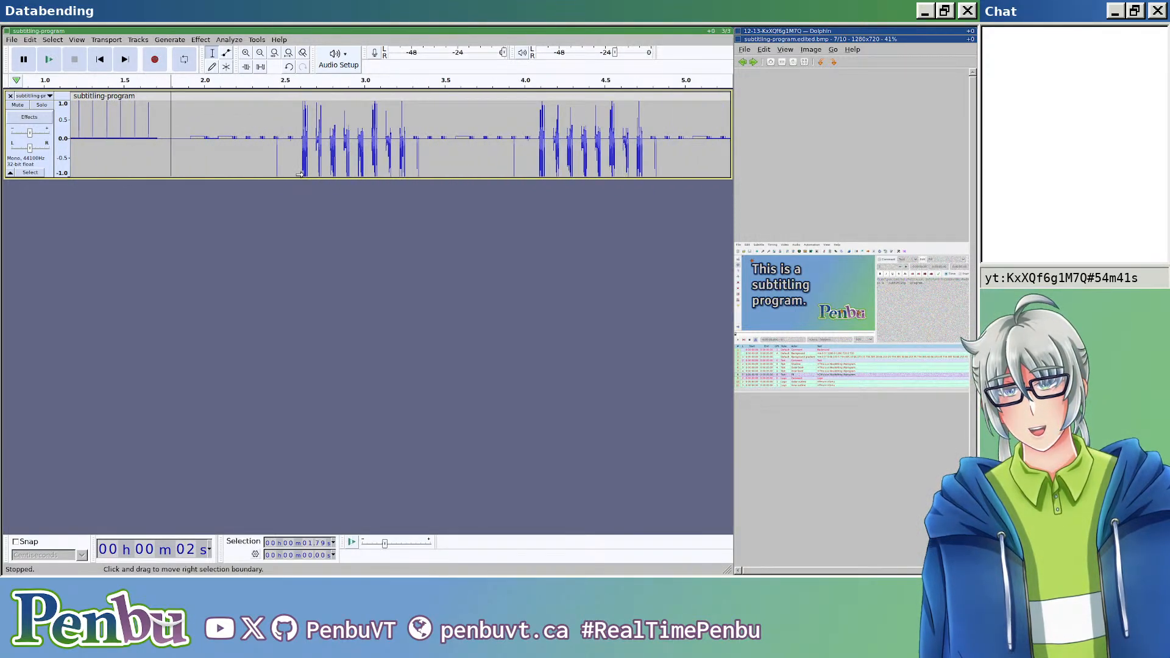
pyautogui.scroll(-2, 298, 175)
pyautogui.keyDown('shift'); pyautogui.click(278, 135); pyautogui.keyUp('shift')
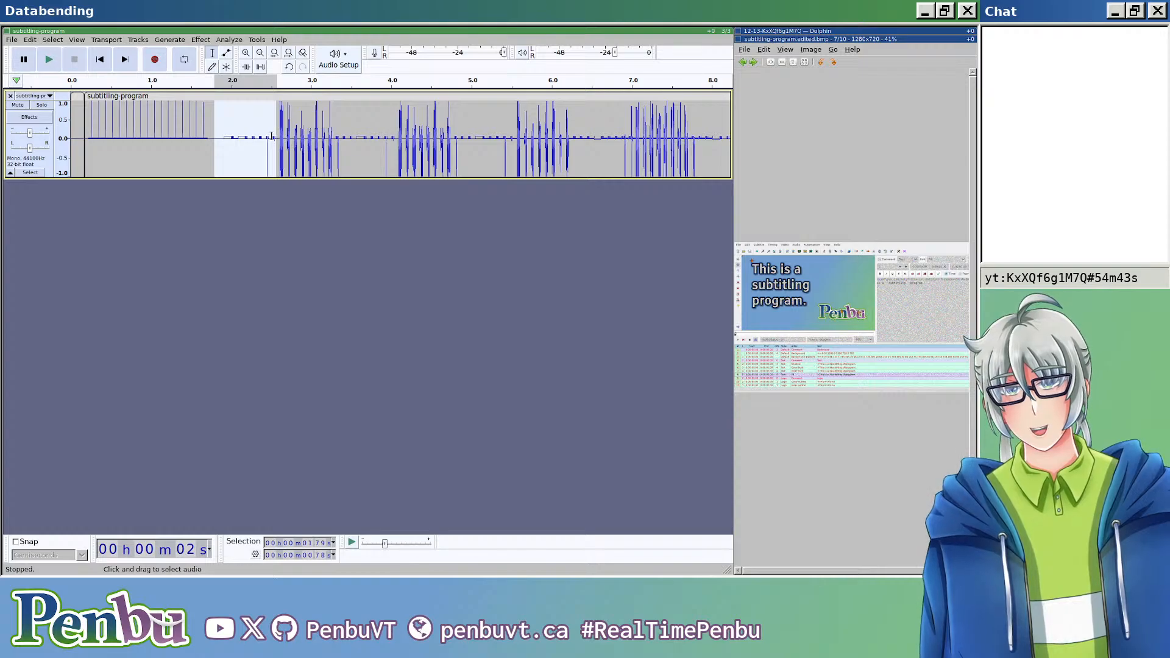
pyautogui.moveTo(275, 133); pyautogui.dragTo(280, 132)
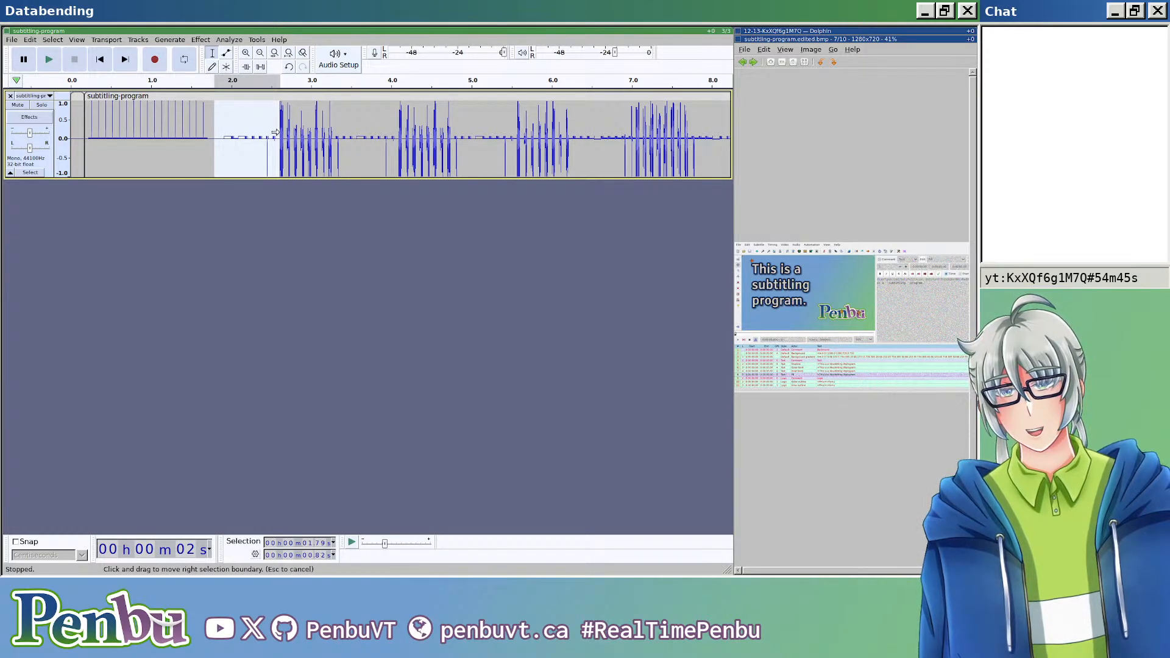
pyautogui.hotkey('ctrl', 'r')
# Step: Repeat Amplify on the quiet stretches at about 3.3 to 3.8 s and 4.8 to 5.3 s, between the tall bursts
pyautogui.moveTo(341, 135); pyautogui.dragTo(381, 137)
pyautogui.hotkey('ctrl', 'r')
pyautogui.moveTo(460, 139); pyautogui.dragTo(501, 139)
pyautogui.hotkey('ctrl', 'r')
# Step: Select the quiet 0.43 s stretch from 6.31 s and apply Amplify to it
pyautogui.moveTo(575, 139); pyautogui.dragTo(611, 139)
pyautogui.click(234, 42)
pyautogui.moveTo(283, 97)
pyautogui.click(400, 96)
pyautogui.click(415, 271)
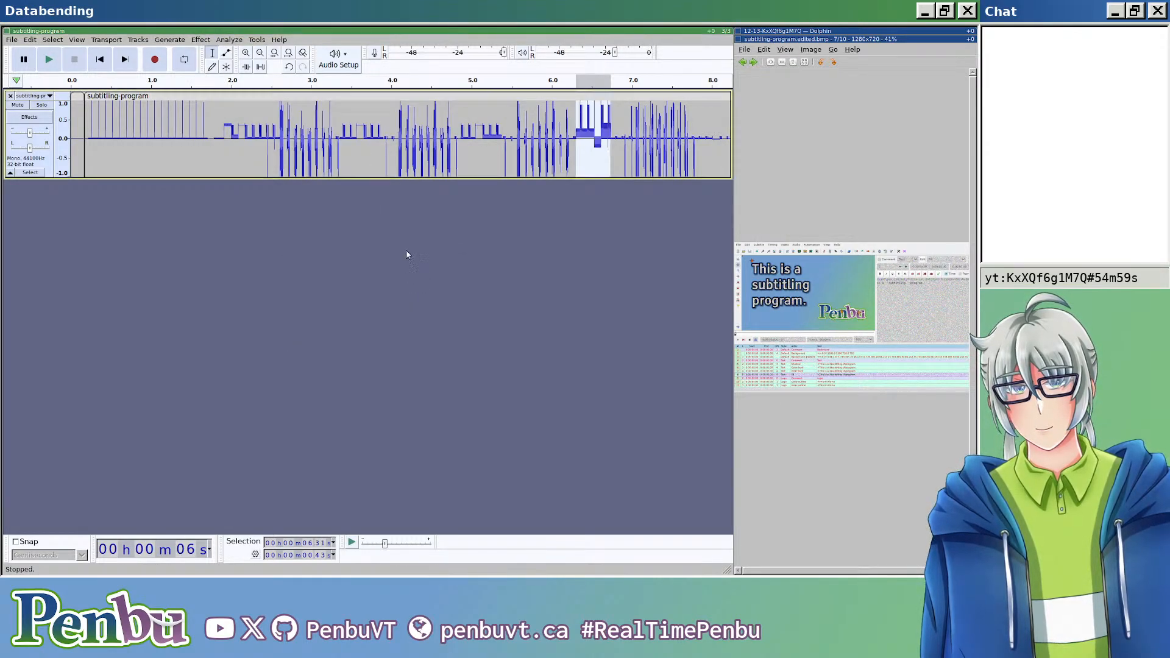
# Step: Select 0.34 s from 3.49 s, within the already amplified stretch, and repeat Amplify on it
pyautogui.moveTo(352, 137); pyautogui.dragTo(378, 136)
pyautogui.click(229, 40)
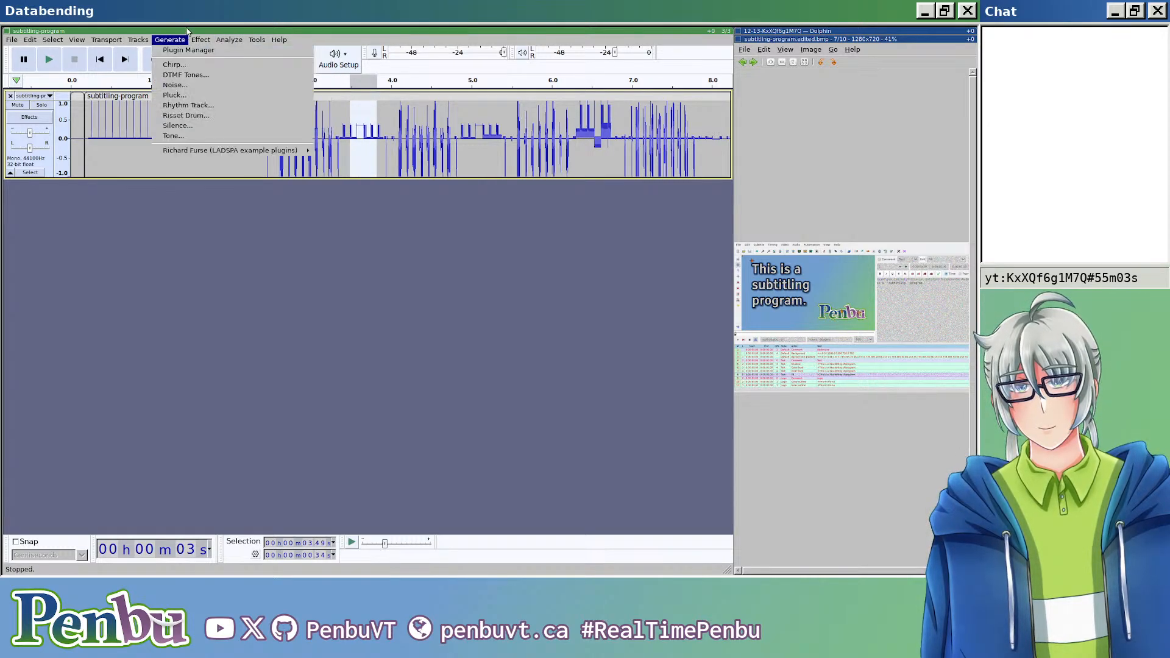
pyautogui.click(235, 76)
# Step: Select the quiet 0.43 s stretch from 7.85 s and amplify it to a new peak amplitude of 0 dB
pyautogui.scroll(-2, 343, 233)
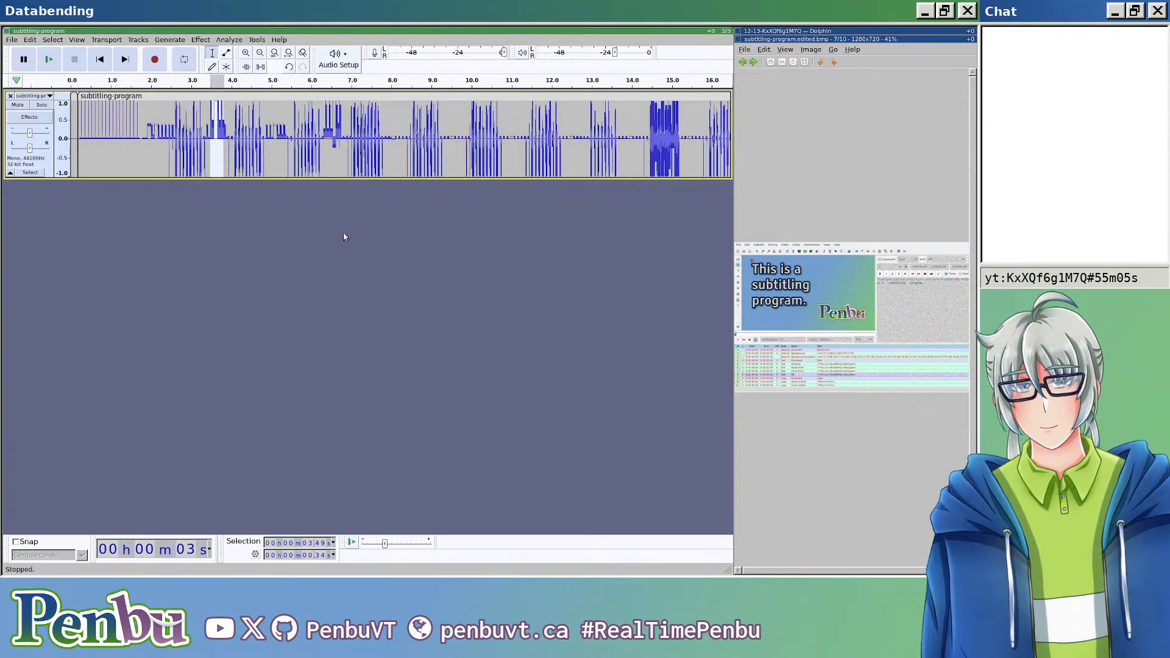
pyautogui.hscroll(5, 447, 163)
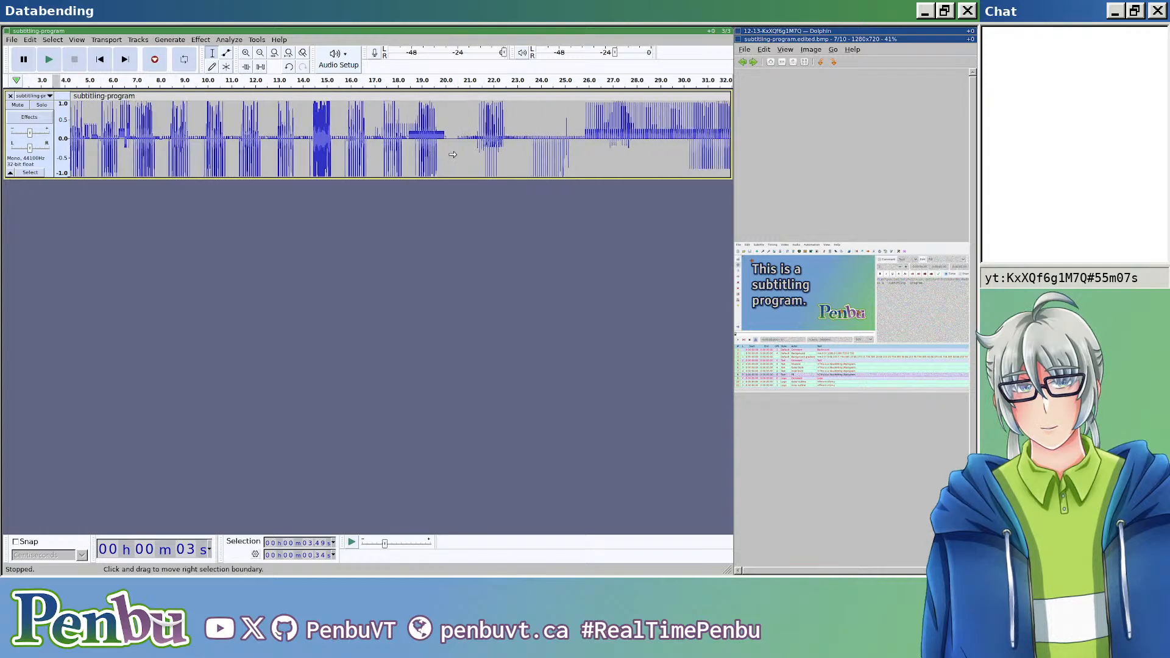
pyautogui.hscroll(-5, 397, 149)
pyautogui.scroll(1, 421, 151)
pyautogui.hscroll(-4, 430, 152)
pyautogui.scroll(1, 433, 153)
pyautogui.hscroll(-4, 436, 153)
pyautogui.scroll(1, 436, 153)
pyautogui.hscroll(2, 435, 152)
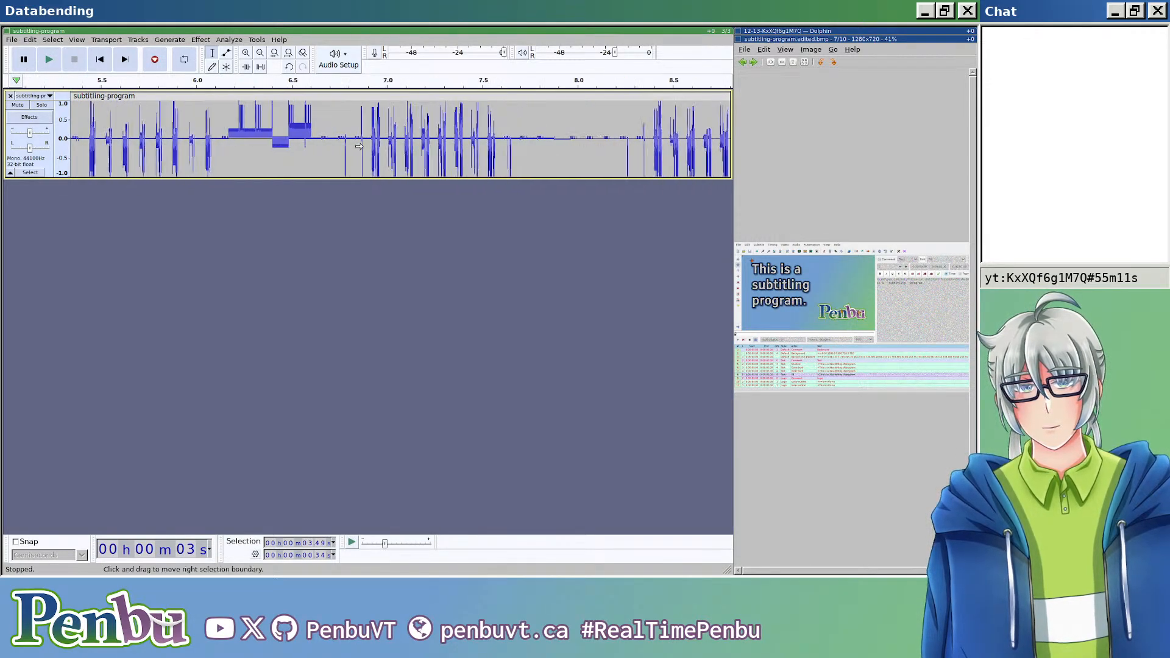
pyautogui.moveTo(423, 134); pyautogui.dragTo(504, 134)
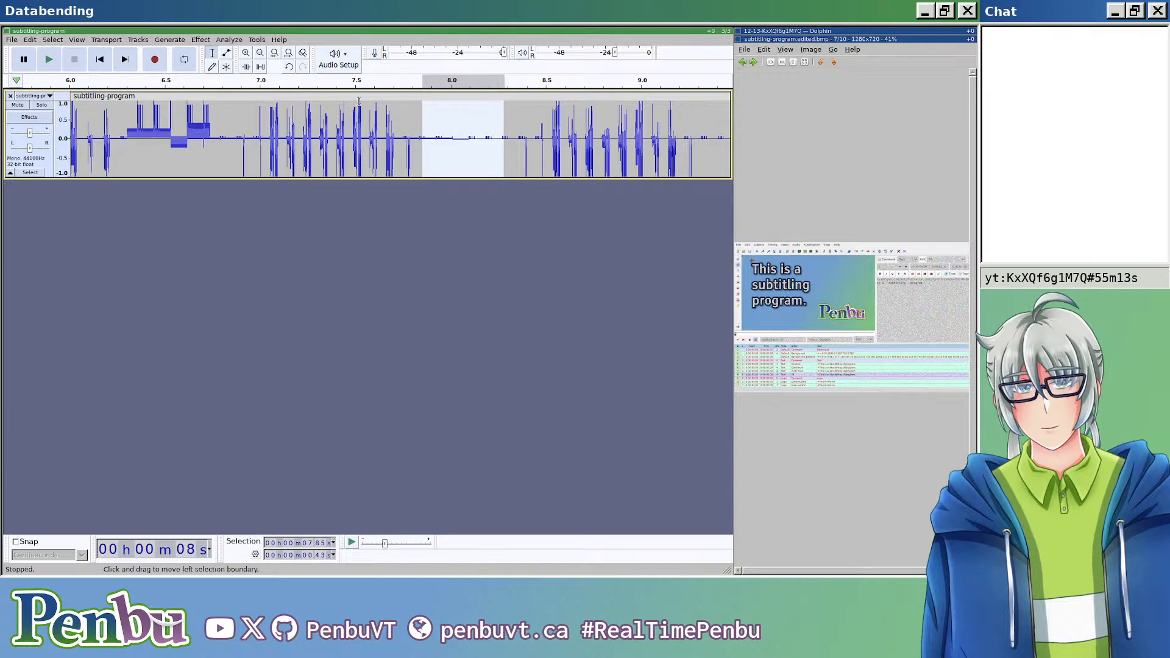
pyautogui.click(183, 41)
pyautogui.moveTo(201, 39)
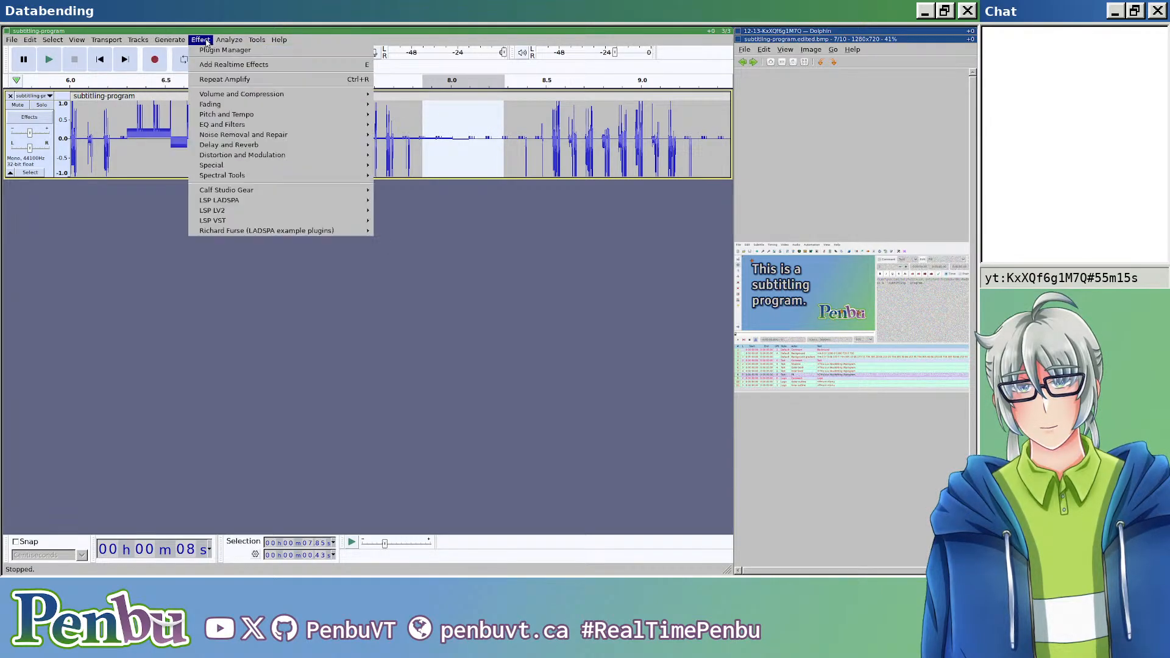
pyautogui.moveTo(342, 94)
pyautogui.click(383, 95)
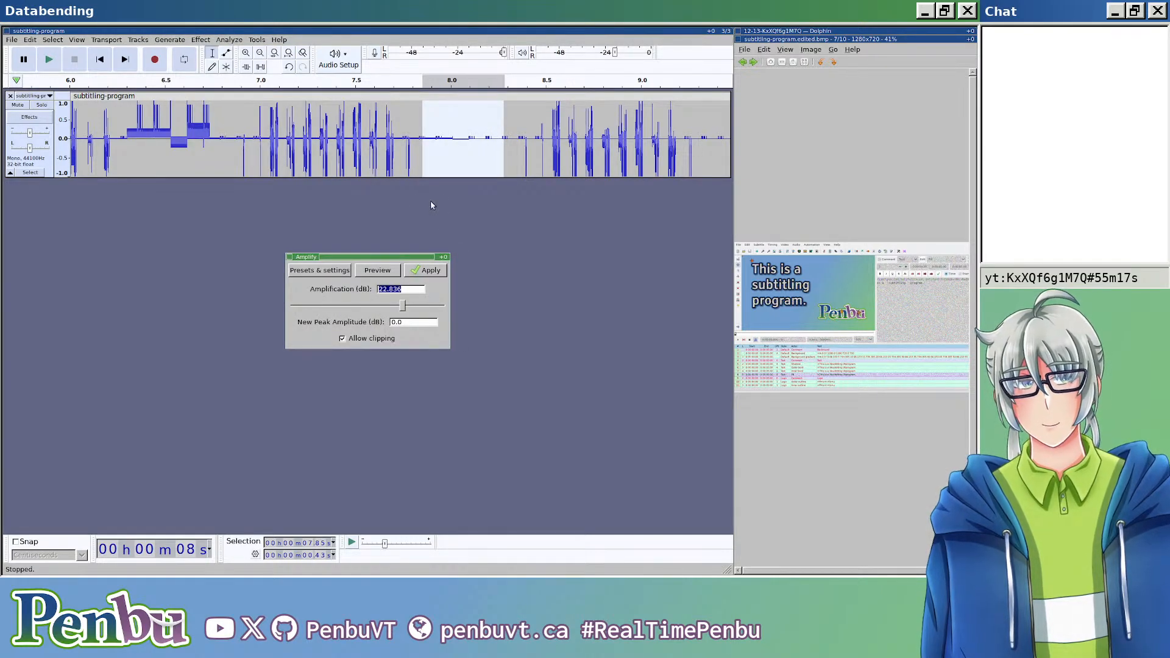
pyautogui.click(427, 272)
# Step: Select 12.24 s from 9.53 s and apply the Compressor with threshold -18 dB, noise floor -40 dB and ratio 2.3:1
pyautogui.hotkey('ctrl', 'f')
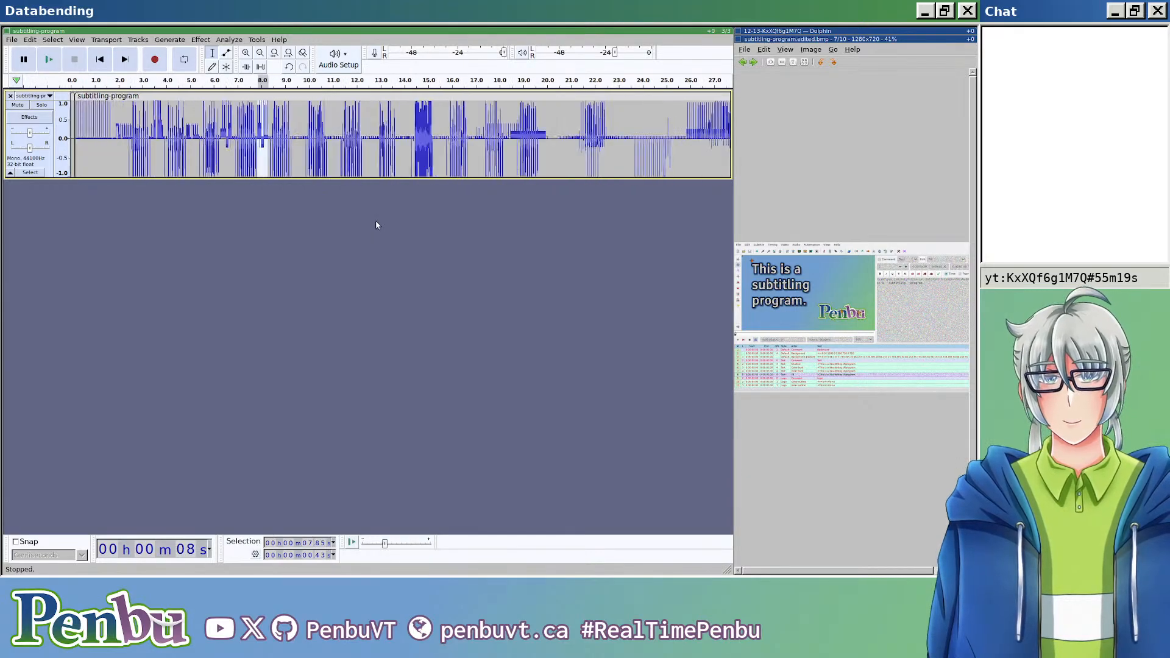
pyautogui.scroll(-2, 376, 221)
pyautogui.moveTo(232, 131); pyautogui.dragTo(438, 131)
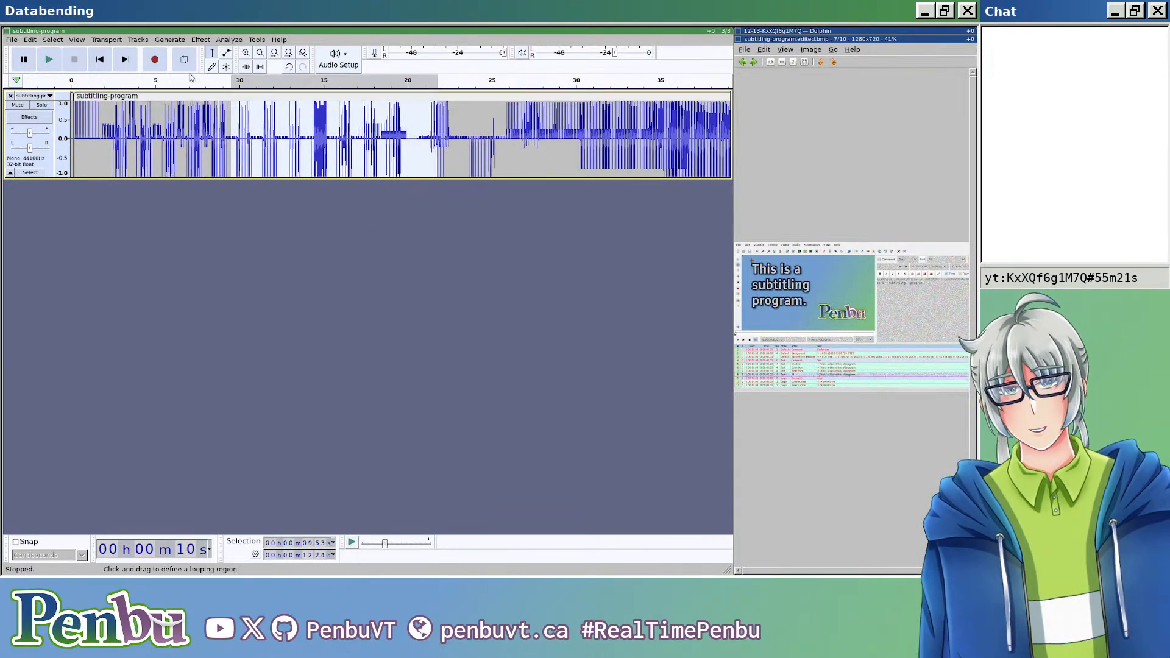
pyautogui.click(229, 40)
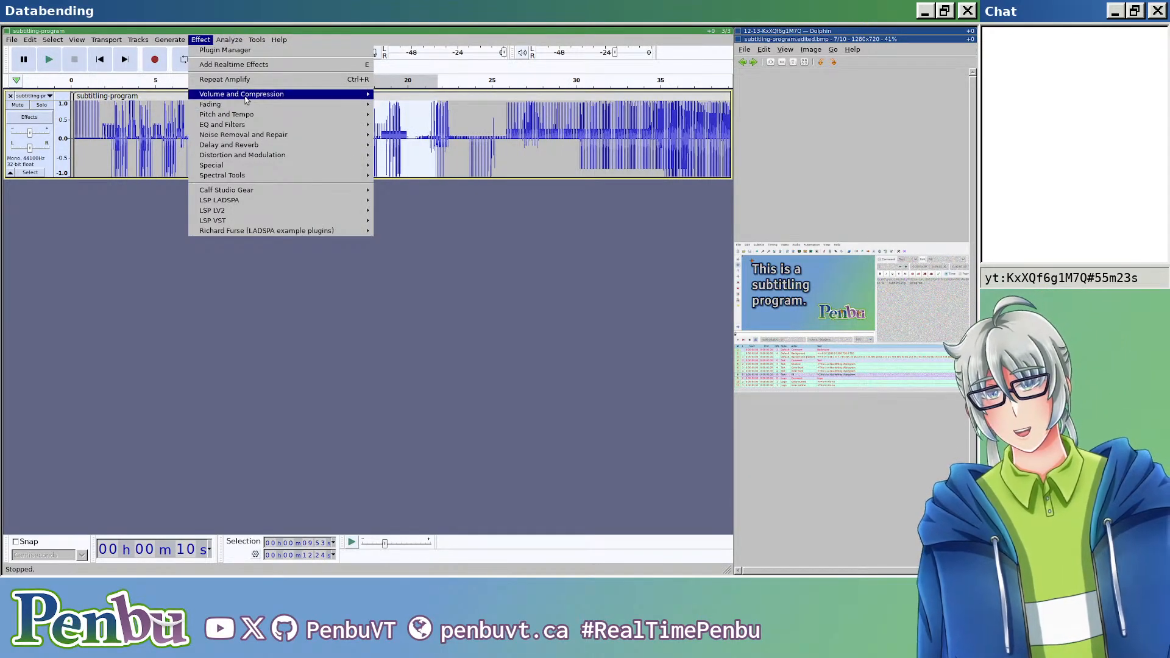
pyautogui.moveTo(214, 94)
pyautogui.click(402, 114)
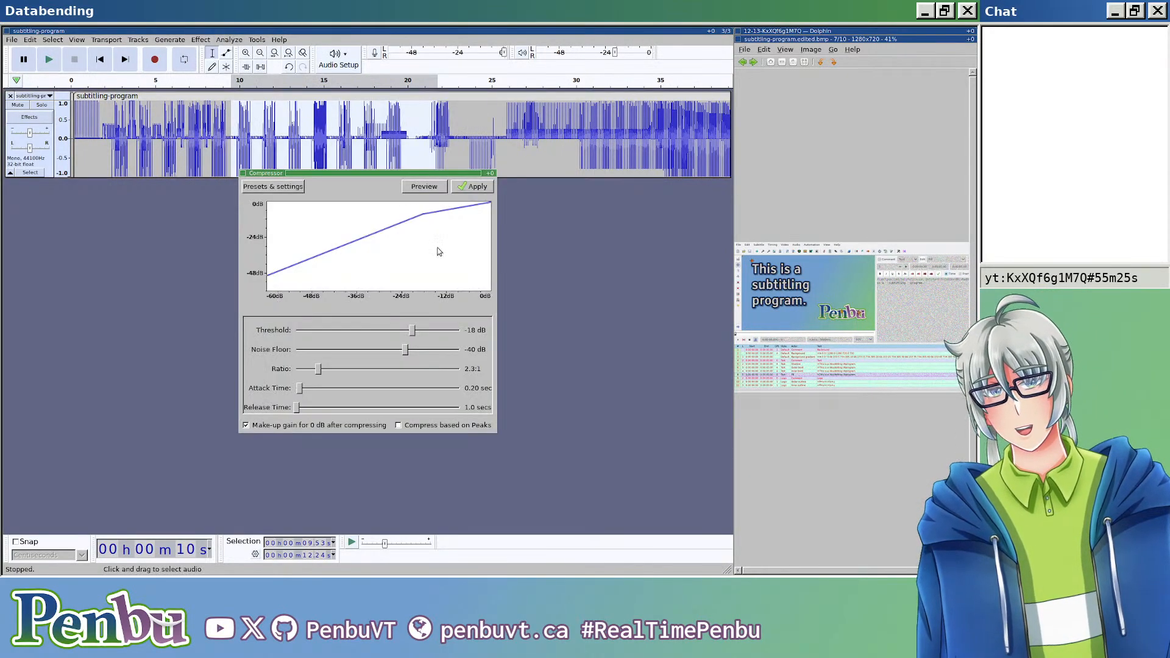
pyautogui.click(461, 194)
pyautogui.click(227, 41)
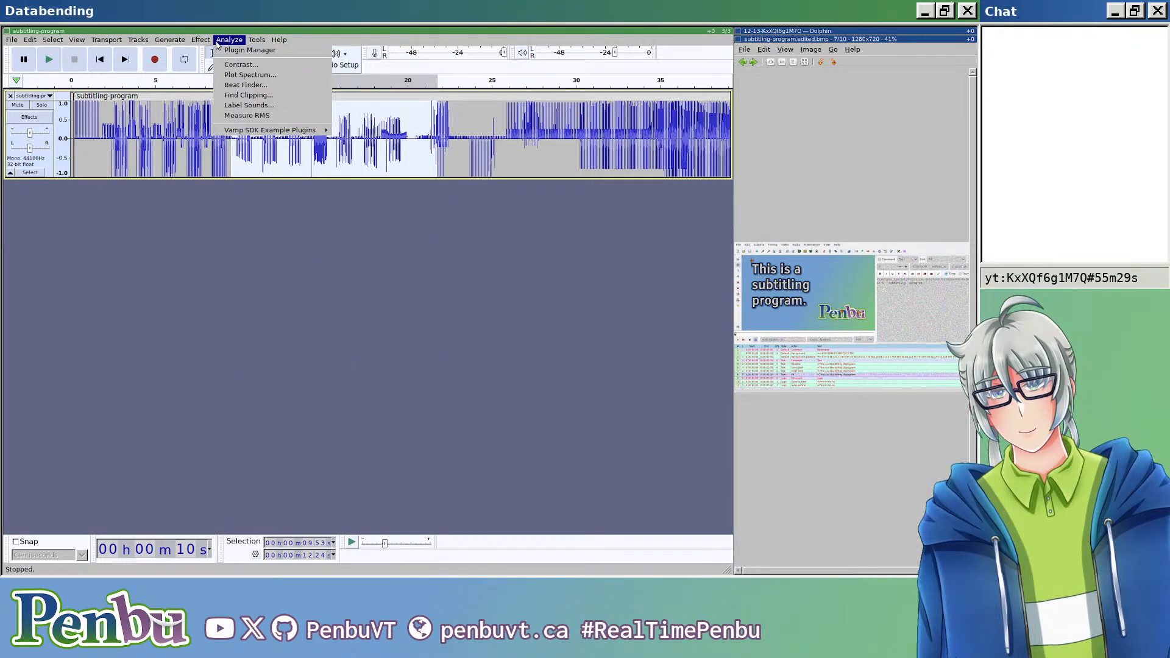
pyautogui.click(317, 345)
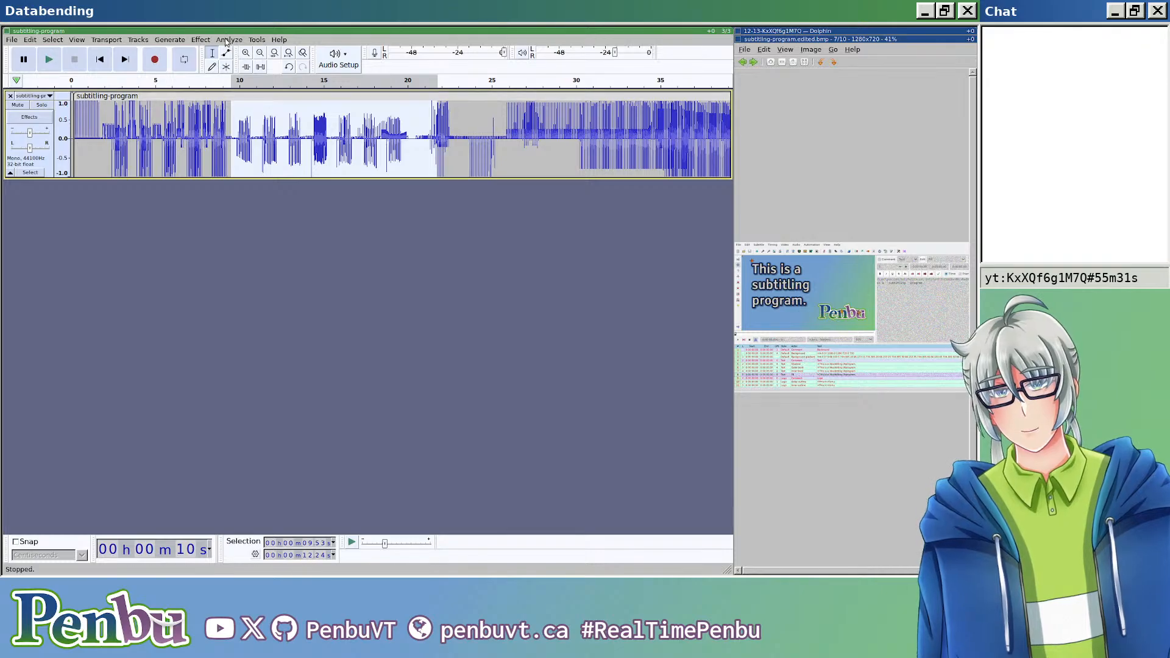
# Step: Apply the Compressor to the selected 12.24 s stretch with threshold -54 dB and ratio 4.5:1
pyautogui.click(202, 39)
pyautogui.moveTo(278, 98)
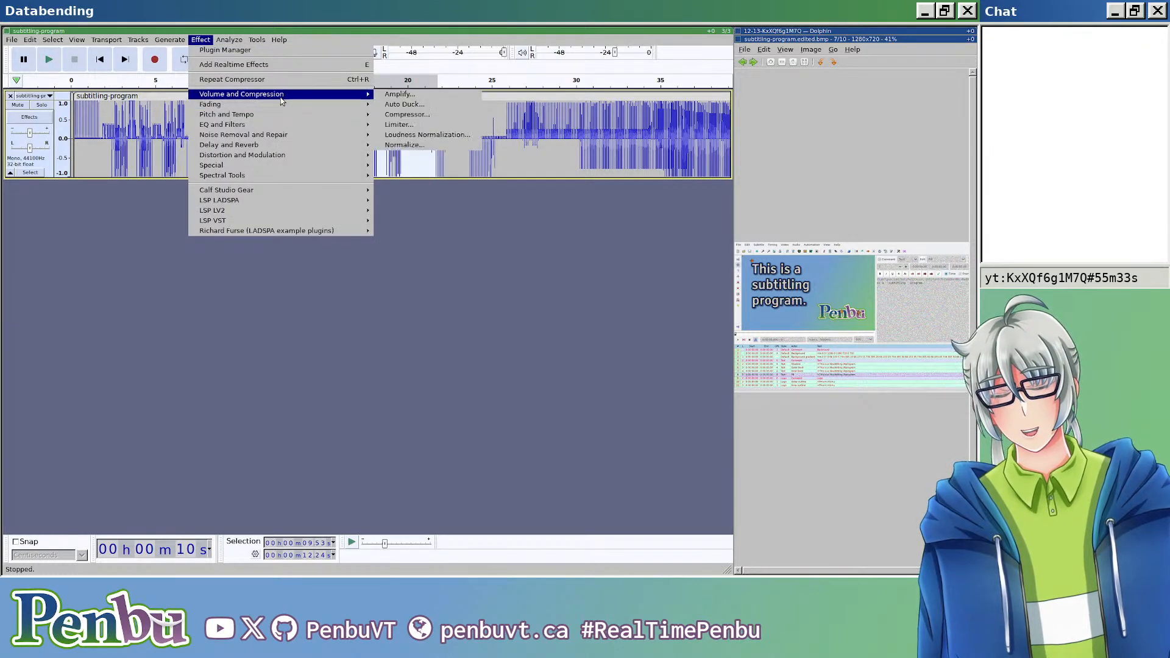
pyautogui.click(407, 115)
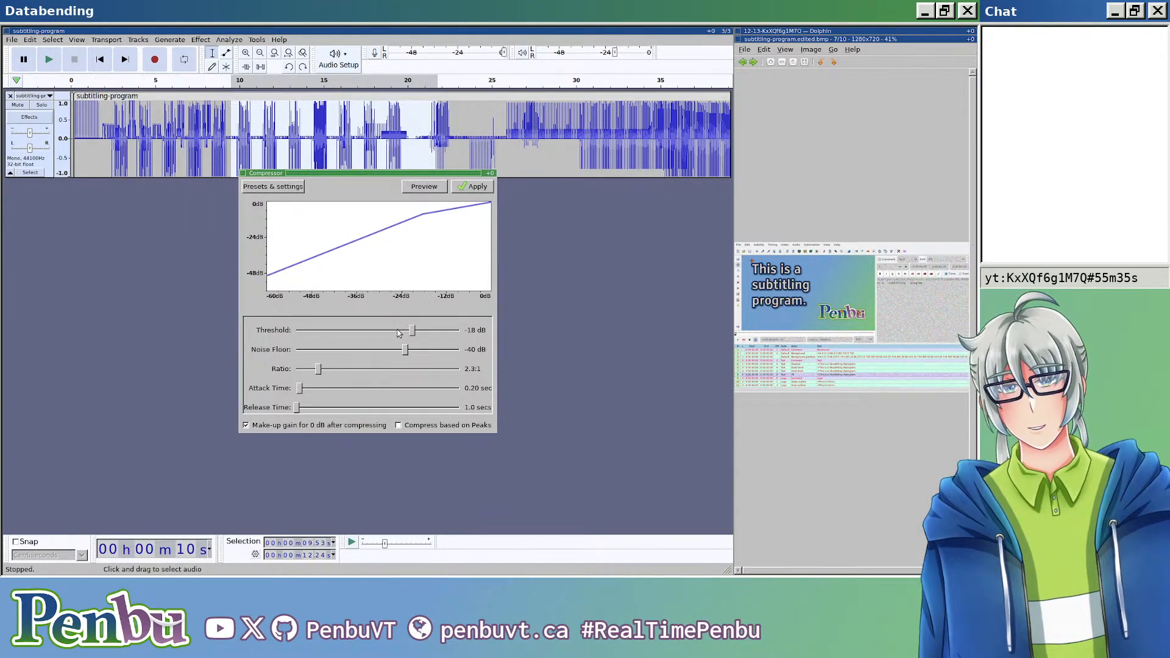
pyautogui.moveTo(413, 330); pyautogui.dragTo(317, 329)
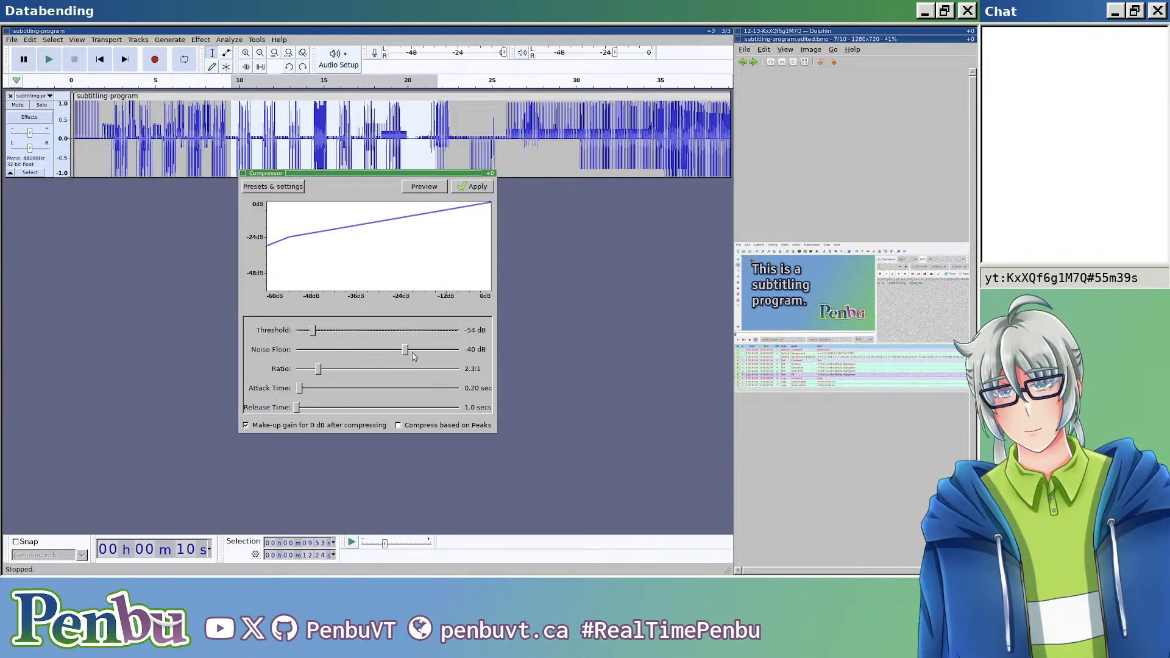
pyautogui.moveTo(325, 370); pyautogui.dragTo(358, 365)
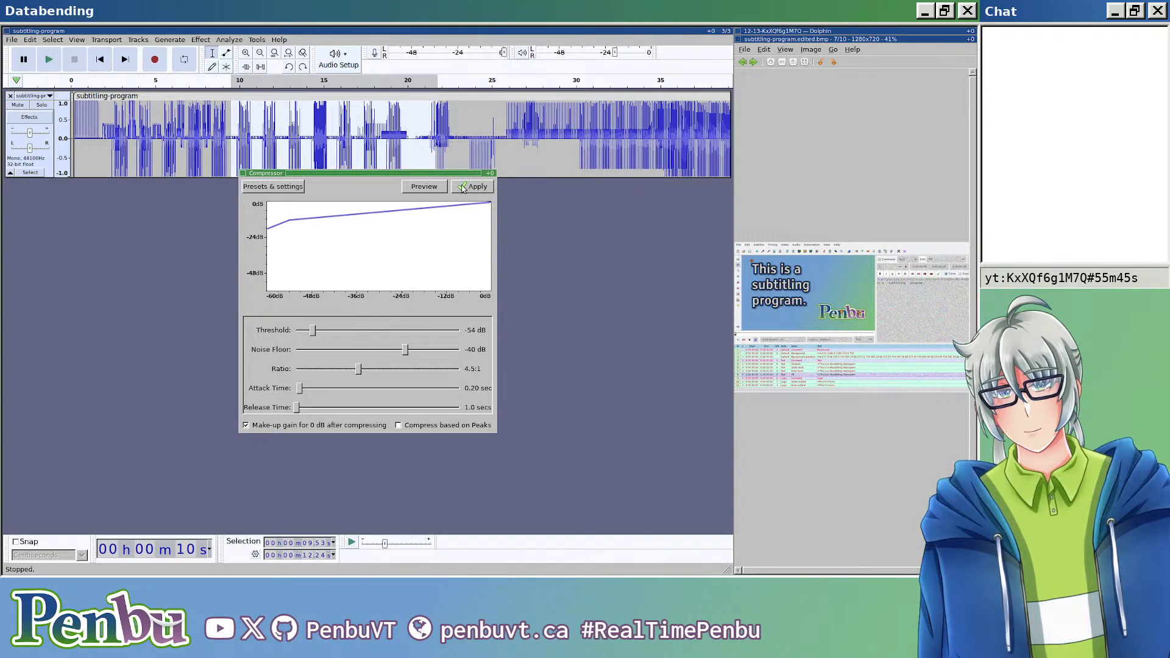
pyautogui.click(473, 187)
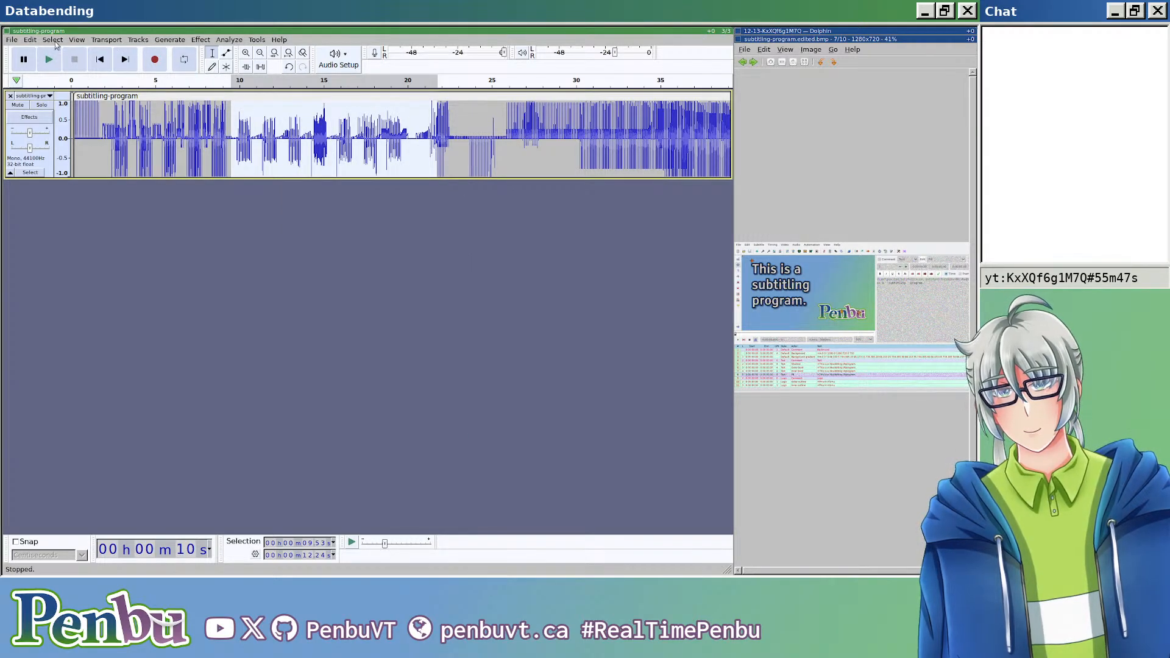
# Step: Export the audio as subtitling-program.edited.bmp, replacing the existing file
pyautogui.hotkey('ctrl', 'shift', 'e')
pyautogui.click(297, 94)
pyautogui.press('BackSpace')
pyautogui.press('BackSpace')
pyautogui.press('BackSpace')
pyautogui.write('edited.bmp')
pyautogui.press('Return')
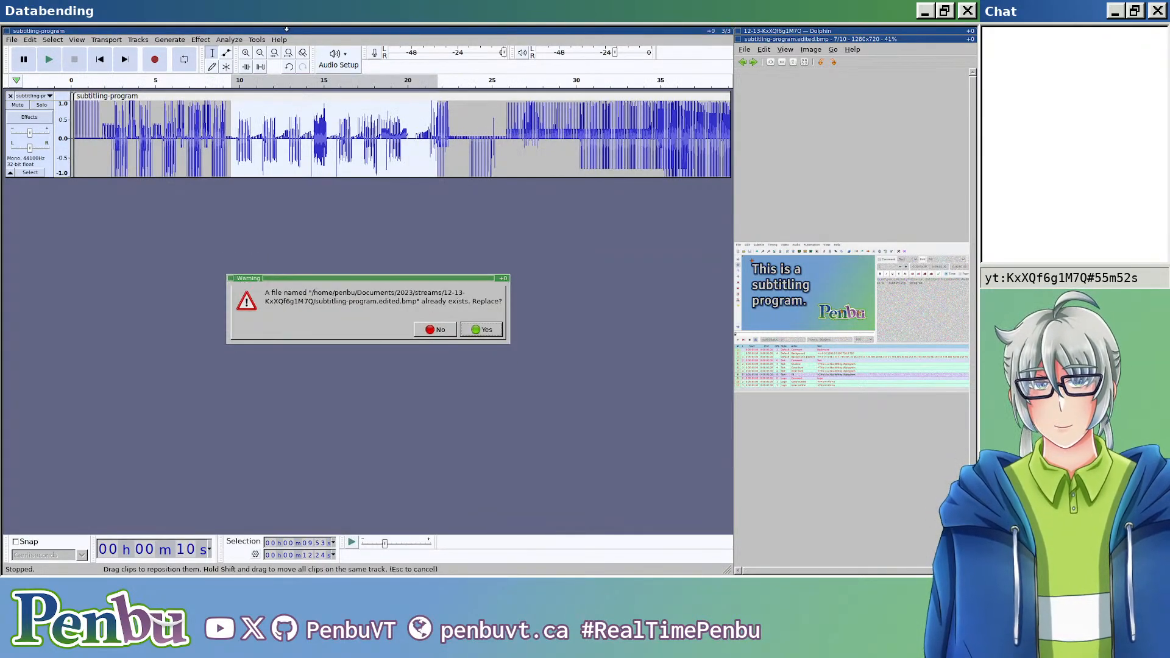
pyautogui.click(483, 333)
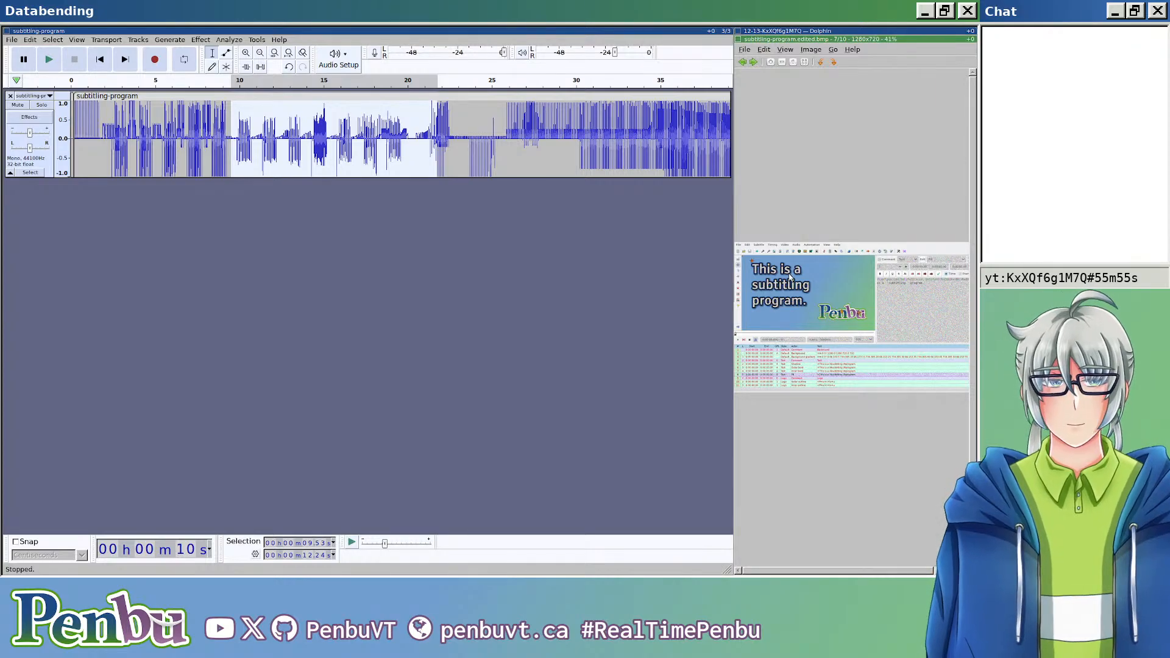
# Step: Reopen subtitling-program.edited.bmp from Dolphin in the image viewer, enlarge it and examine the glitches, closing the viewer when done
pyautogui.press('Escape')
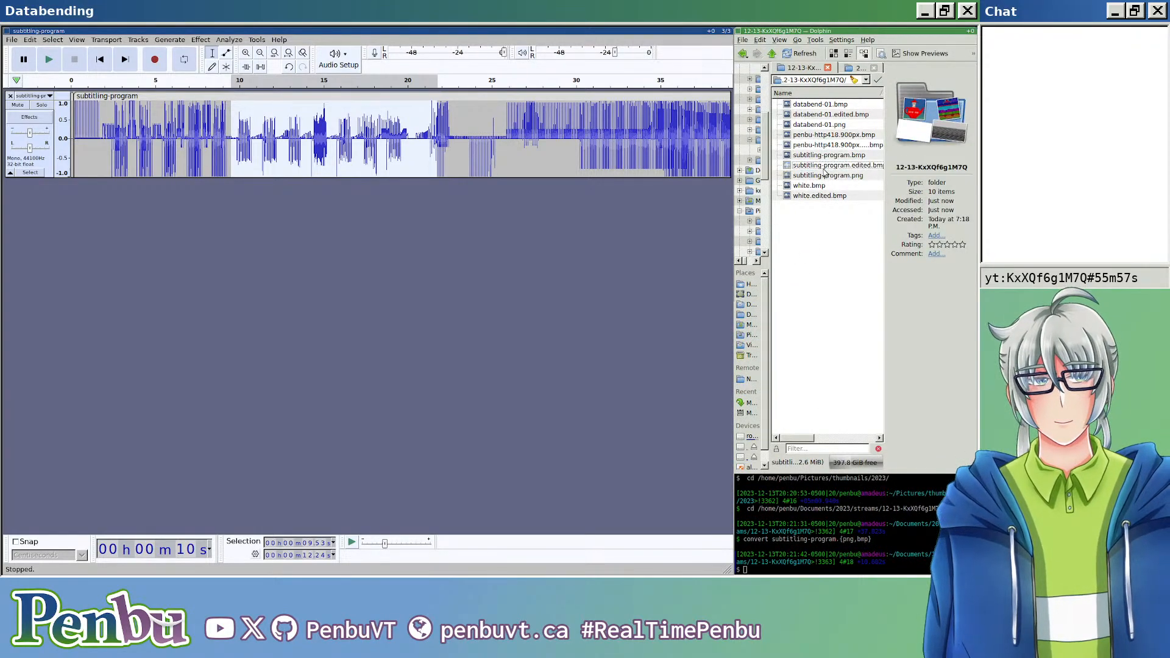
pyautogui.doubleClick(825, 172)
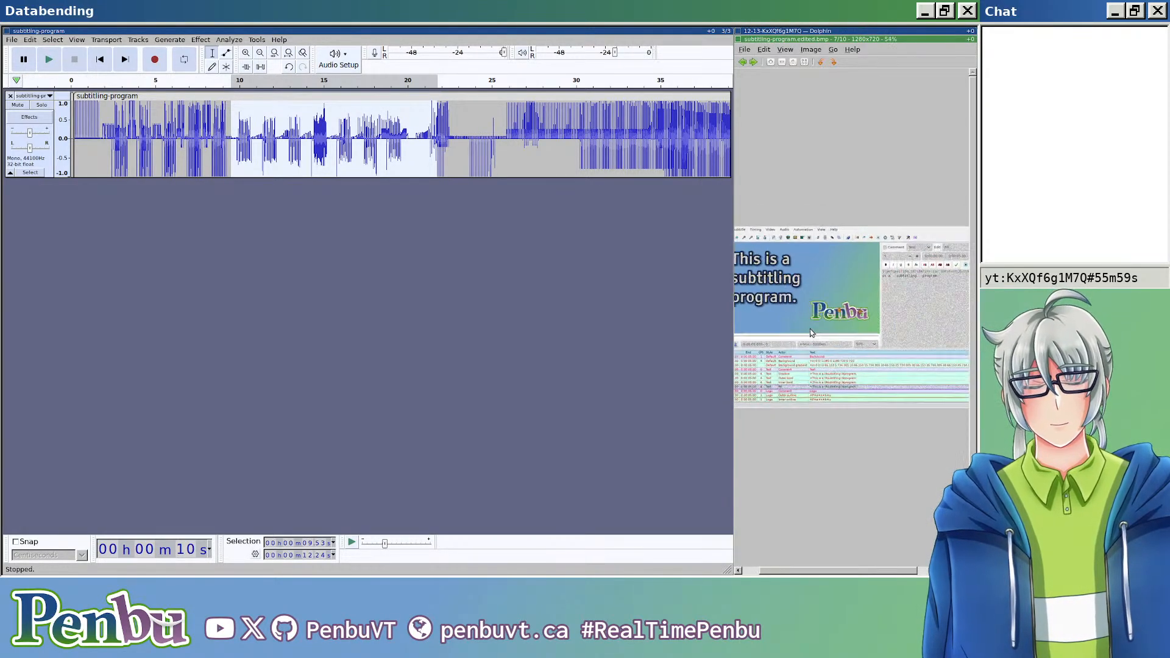
pyautogui.scroll(-5, 811, 331)
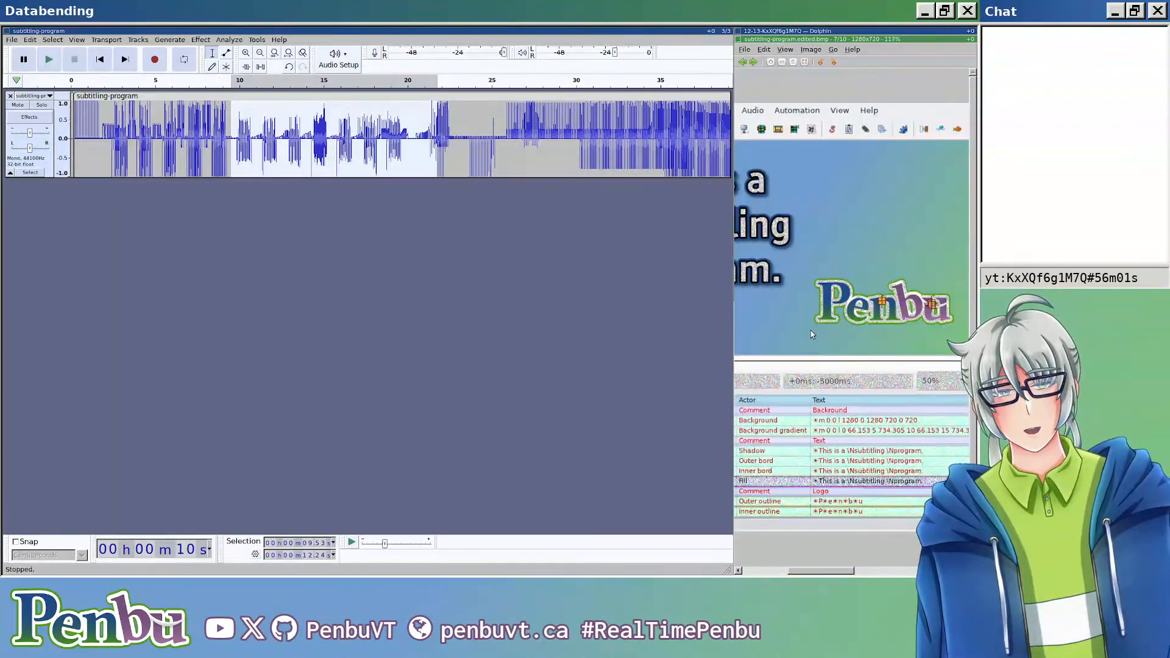
pyautogui.press('Escape')
pyautogui.press('Escape')
pyautogui.press('Escape')
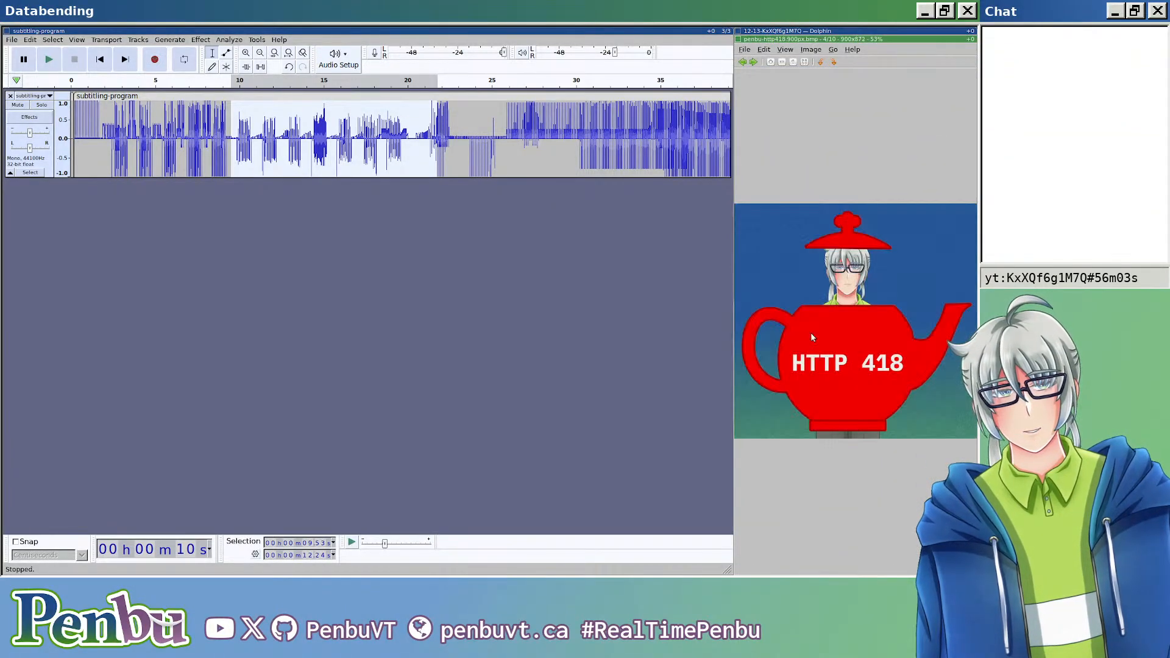
pyautogui.doubleClick(806, 167)
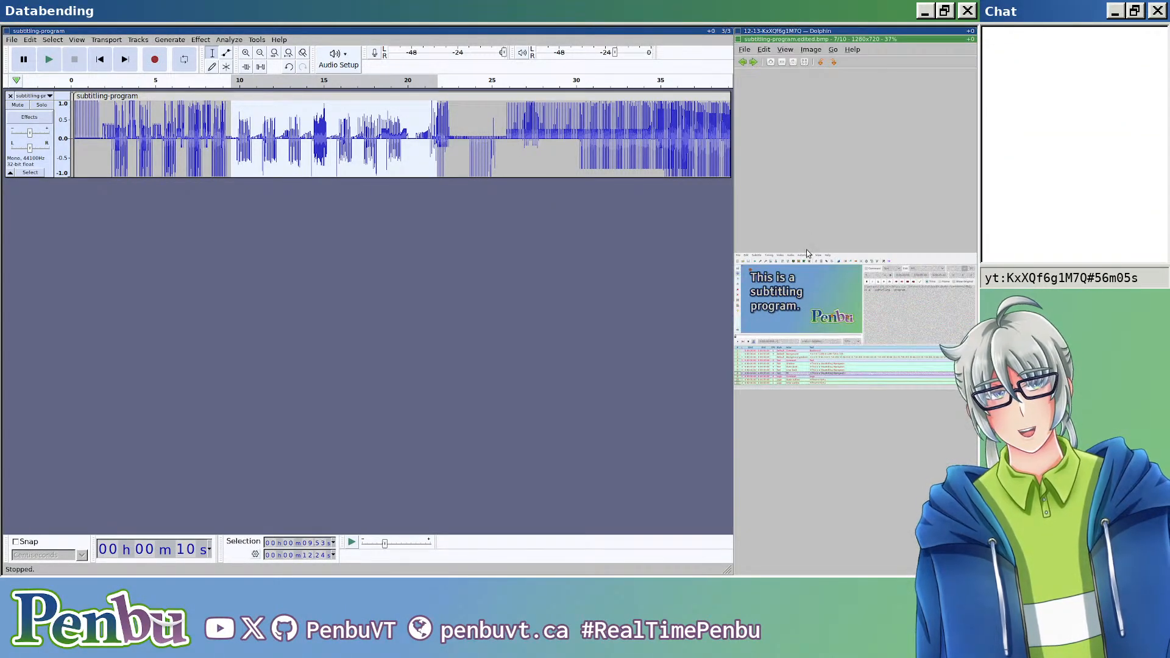
pyautogui.press('super+shift+Left')
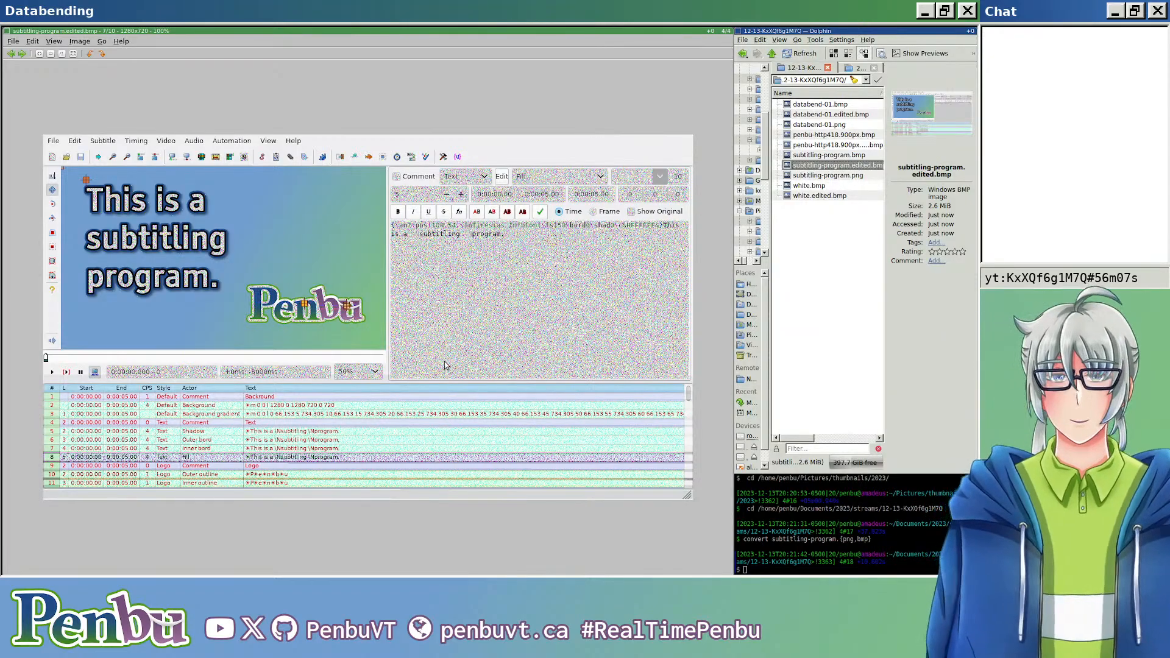
pyautogui.scroll(5, 447, 366)
pyautogui.scroll(-2, 426, 259)
pyautogui.moveTo(327, 368); pyautogui.dragTo(421, 305)
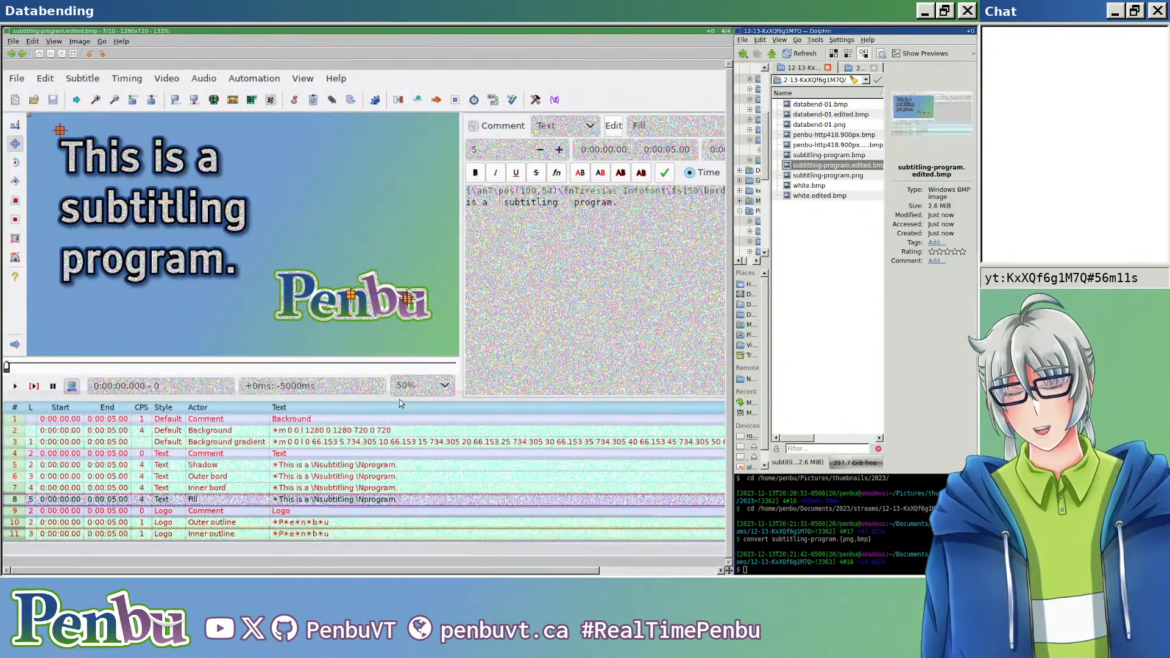
pyautogui.hotkey('ctrl', 'q')
# Step: Cut a stretch from the loud second half of the waveform and paste it back at about 32 s
pyautogui.hotkey('ctrl', 'z')
pyautogui.scroll(-5, 432, 270)
pyautogui.click(256, 130)
pyautogui.moveTo(256, 129); pyautogui.dragTo(467, 130)
pyautogui.click(403, 130)
pyautogui.hotkey('ctrl', 'x')
pyautogui.click(295, 129)
pyautogui.hotkey('ctrl', 'v')
# Step: Move 6.17 s of audio from 45.10 s to about 28 s, and about 3.5 s from 56 s to about 27 s
pyautogui.moveTo(391, 134); pyautogui.dragTo(434, 134)
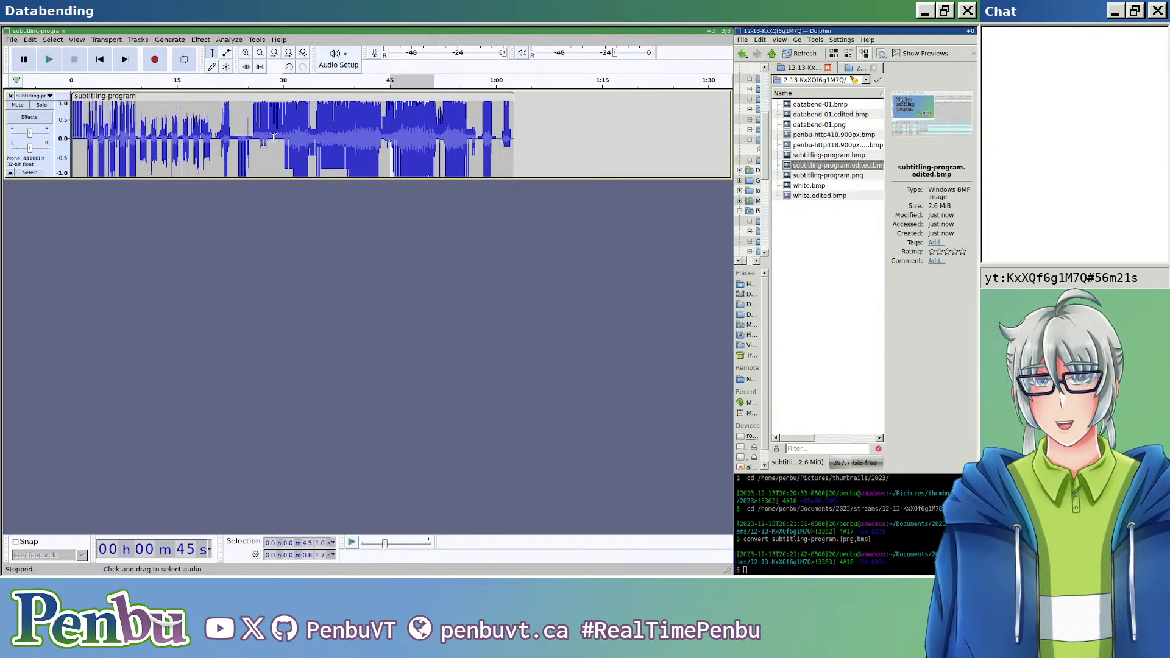
pyautogui.hotkey('ctrl', 'x')
pyautogui.click(273, 135)
pyautogui.hotkey('ctrl', 'v')
pyautogui.moveTo(467, 137); pyautogui.dragTo(491, 137)
pyautogui.hotkey('ctrl', 'x')
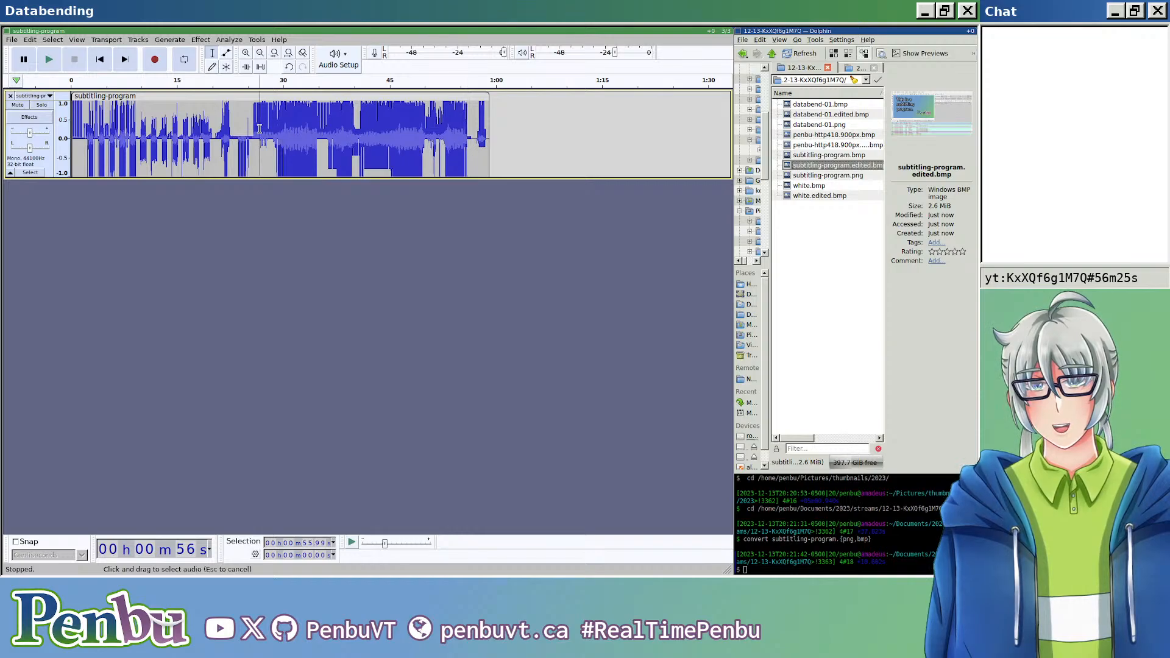
pyautogui.click(262, 135)
pyautogui.hotkey('ctrl', 'v')
# Step: Move about 4.7 s of audio from 44 s to about 35 s, and a short stretch near 57 s to about 49 s
pyautogui.moveTo(384, 139); pyautogui.dragTo(417, 140)
pyautogui.hotkey('ctrl', 'x')
pyautogui.click(320, 135)
pyautogui.hotkey('ctrl', 'v')
pyautogui.moveTo(464, 137); pyautogui.dragTo(476, 137)
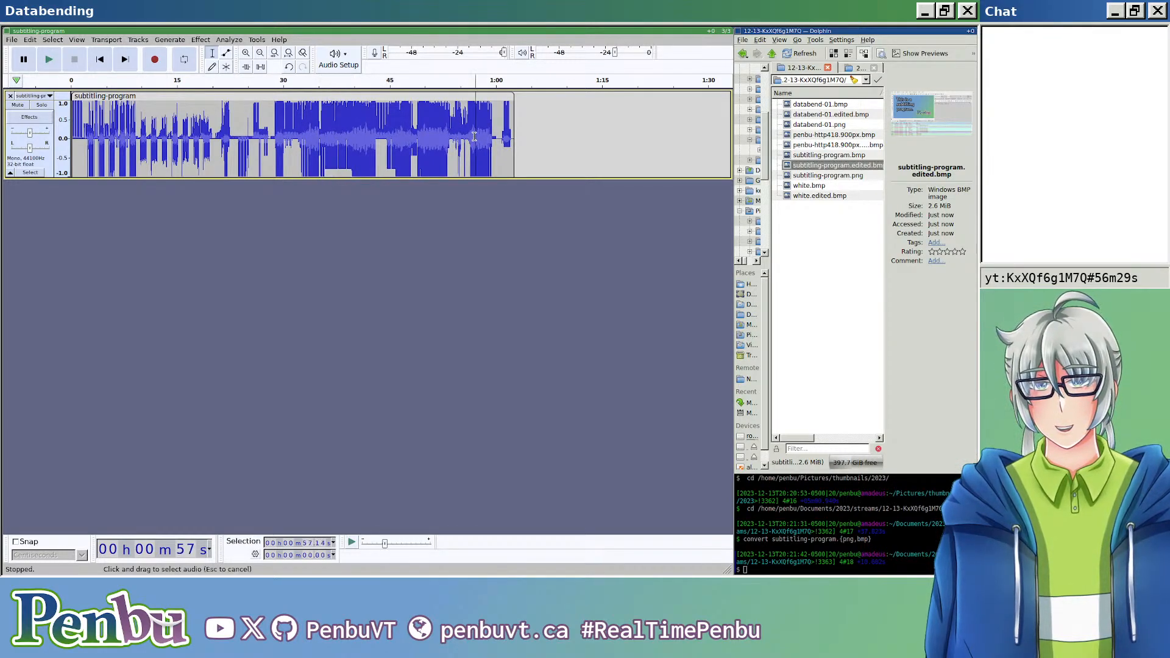
pyautogui.hotkey('ctrl', 'x')
pyautogui.click(417, 135)
pyautogui.hotkey('ctrl', 'v')
# Step: Move about 1.8 s of audio from 42.73 s to about 52 s, and 3.87 s from about 33 s to 41.30 s
pyautogui.moveTo(372, 135); pyautogui.dragTo(385, 136)
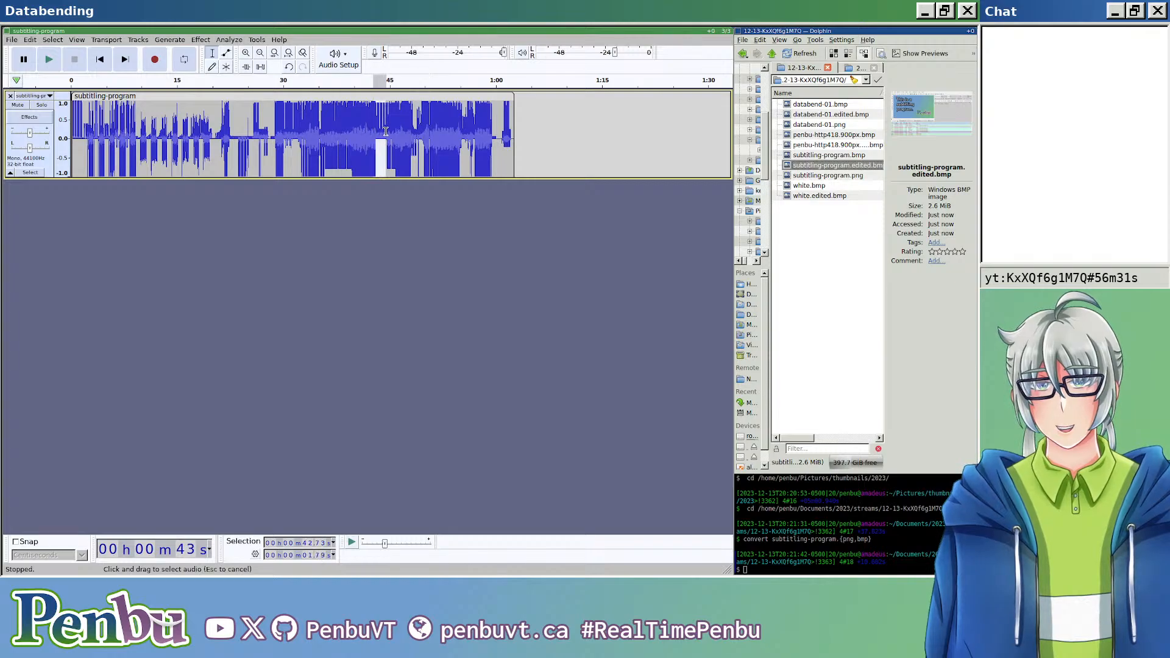
pyautogui.hotkey('ctrl', 'x')
pyautogui.click(438, 135)
pyautogui.hotkey('ctrl', 'v')
pyautogui.moveTo(306, 135); pyautogui.dragTo(333, 135)
pyautogui.hotkey('ctrl', 'x')
pyautogui.click(363, 134)
pyautogui.hotkey('ctrl', 'v')
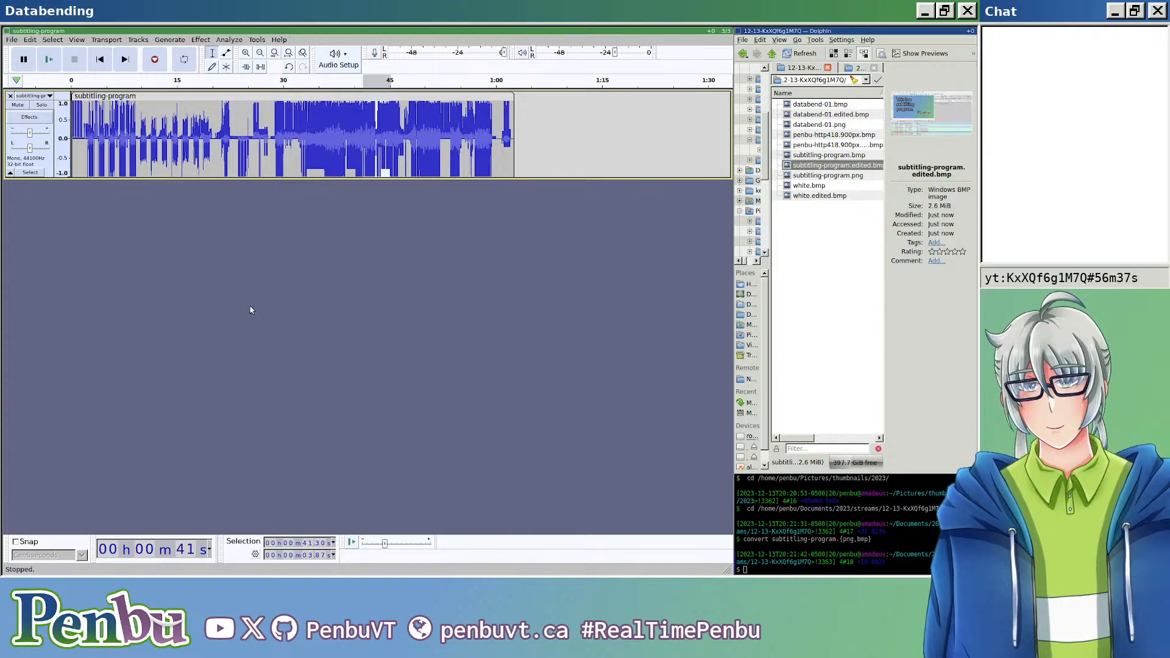
# Step: Export the rearranged waveform over the existing subtitling-program.edited.bmp
pyautogui.hotkey('ctrl', 'shift', 'e')
pyautogui.click(236, 94)
pyautogui.hotkey('ctrl', 'a')
pyautogui.hotkey('ctrl', 'v')
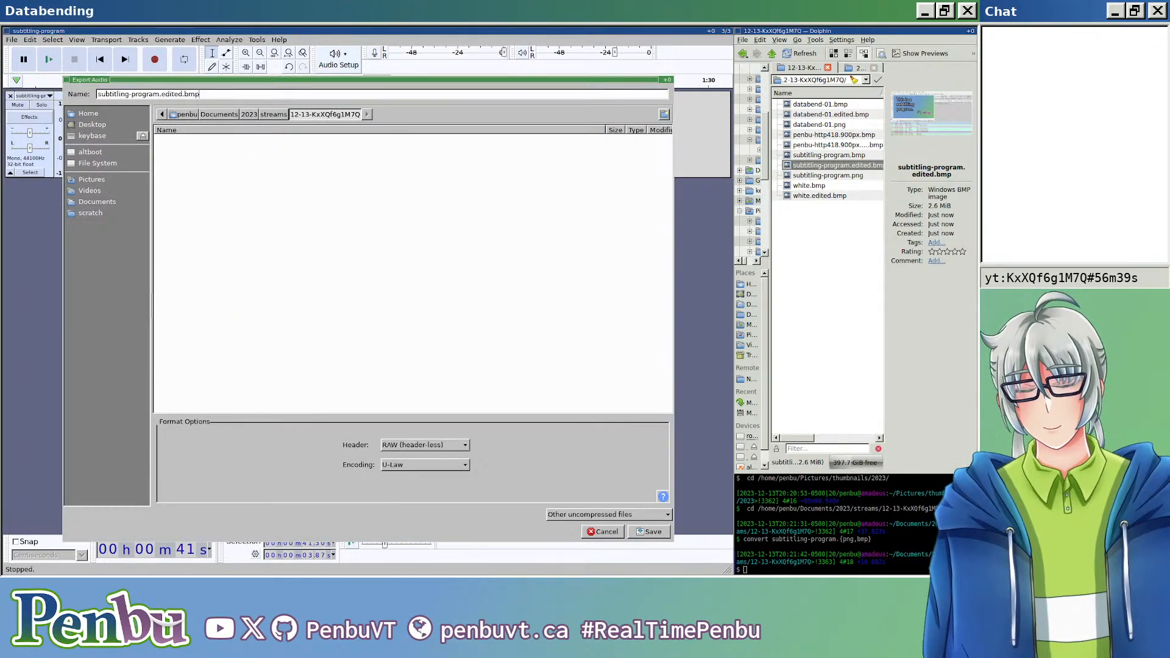
pyautogui.press('Return')
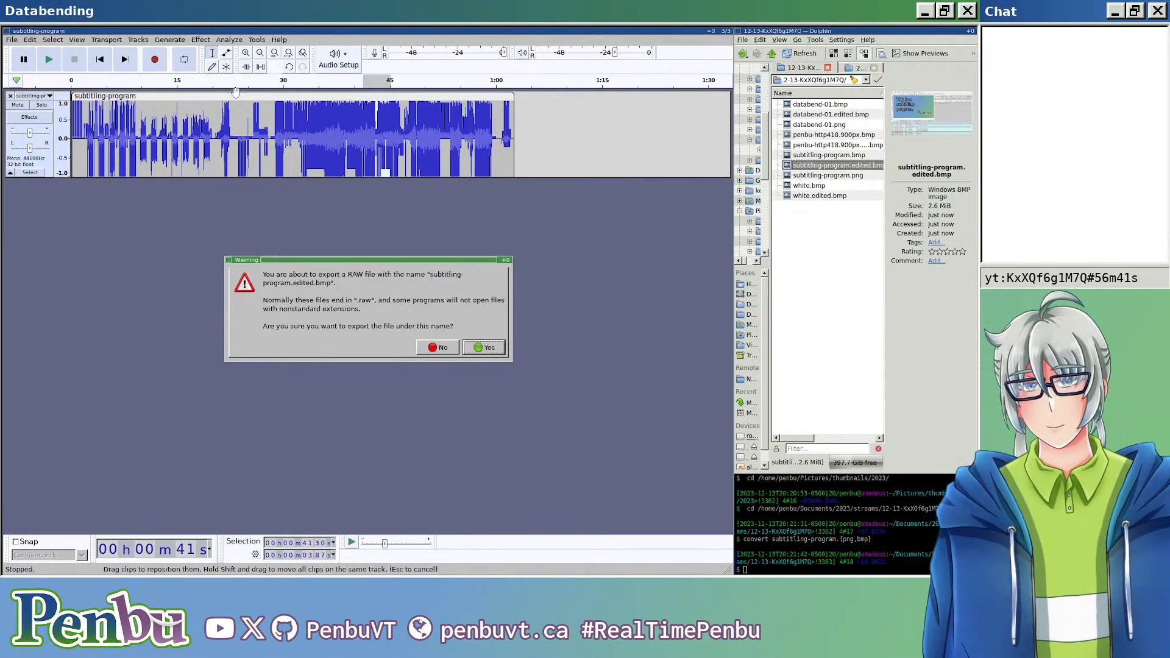
pyautogui.press('Return')
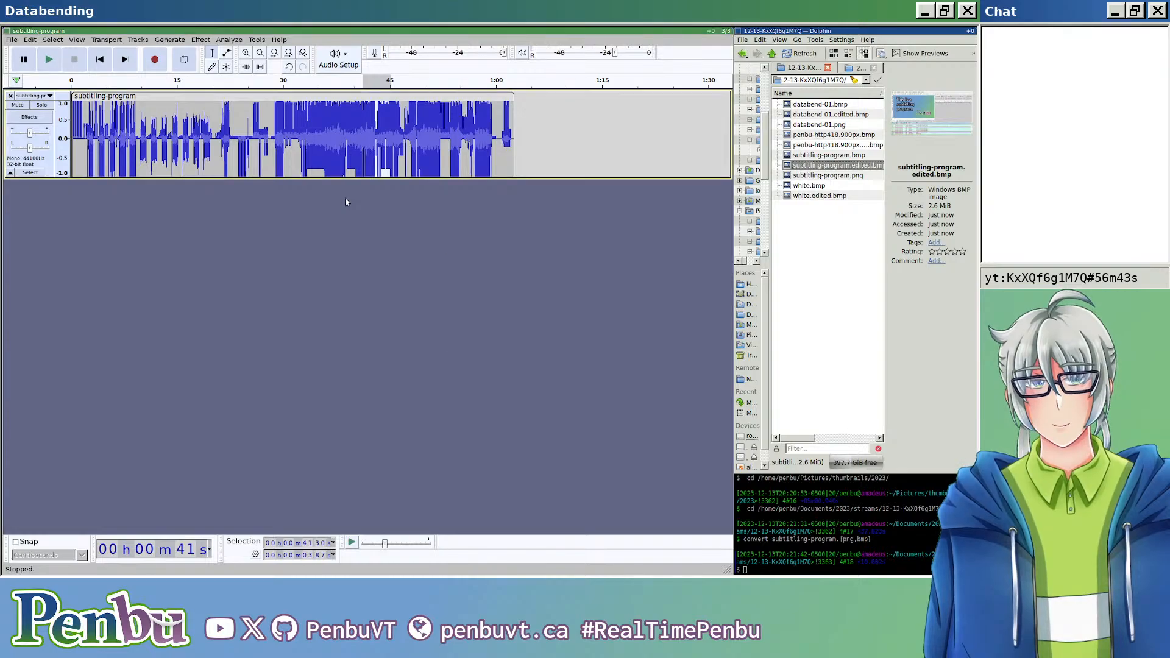
# Step: Open subtitling-program.edited.bmp from Dolphin, enlarge it to examine the rearranged sections, and close the viewer
pyautogui.doubleClick(807, 165)
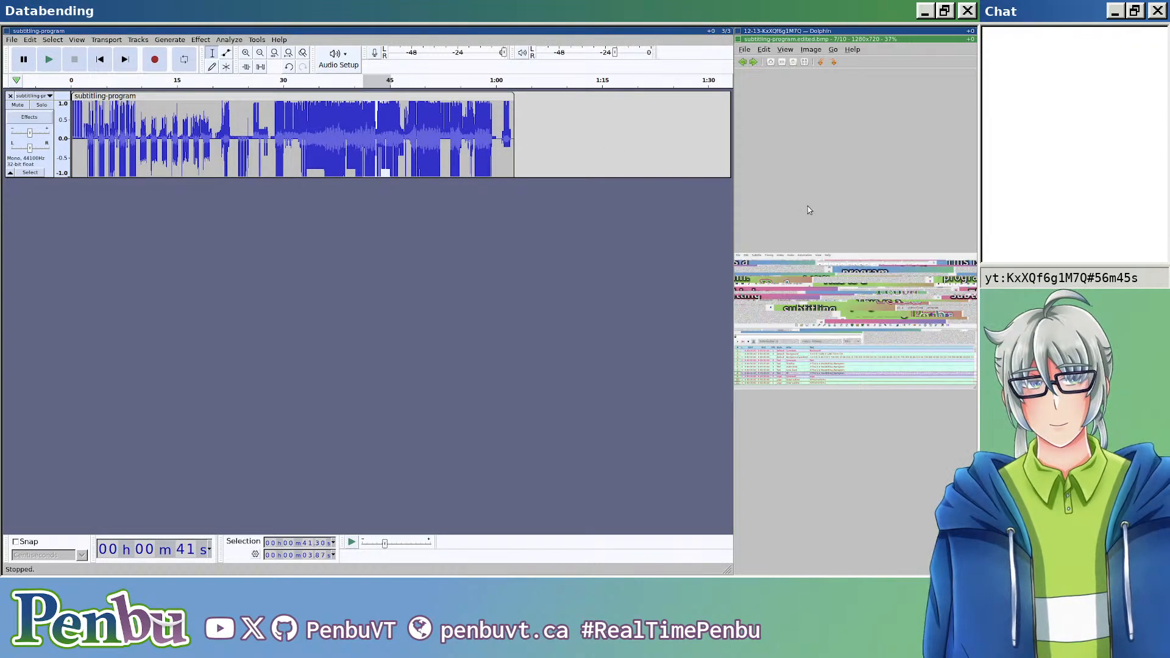
pyautogui.press('super+shift+h')
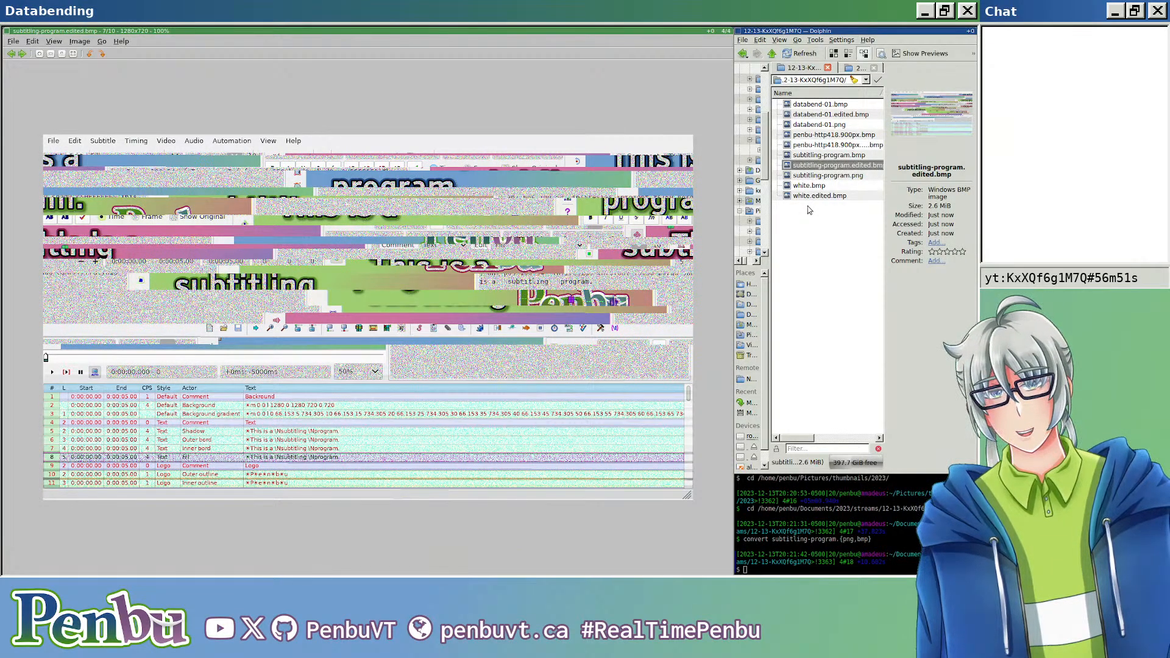
pyautogui.hotkey('ctrl', 'q')
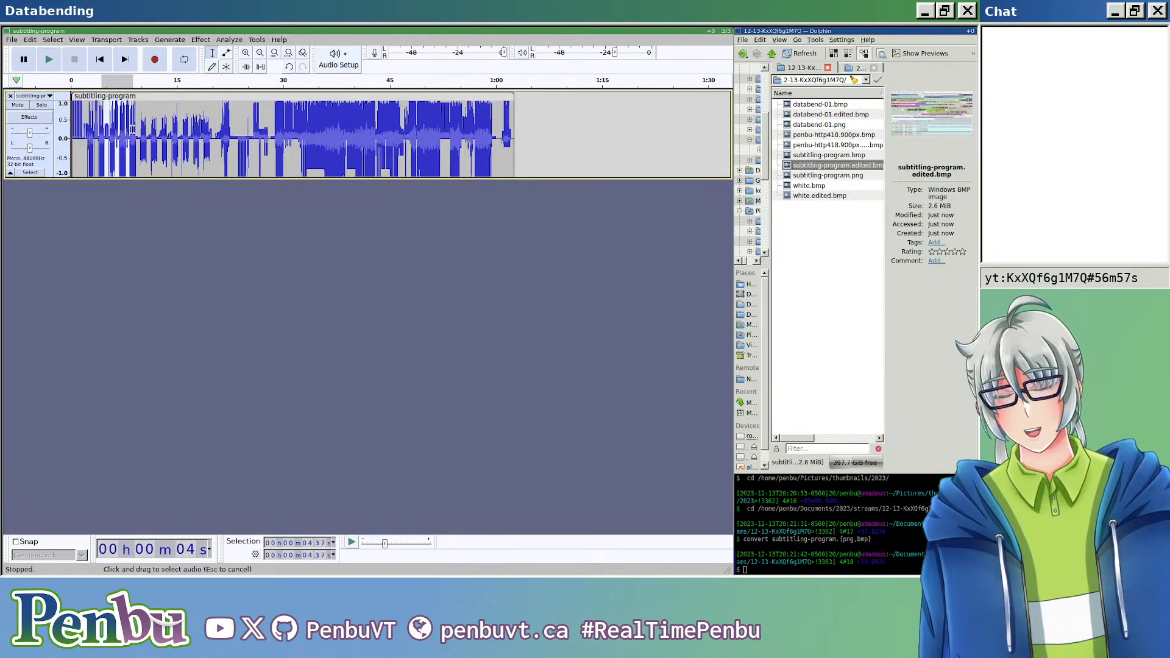
# Step: Cut a short stretch of audio and paste it at about 8 s, among the early sections of the waveform
pyautogui.click(362, 126)
pyautogui.moveTo(367, 127); pyautogui.dragTo(487, 129)
pyautogui.moveTo(380, 127)
pyautogui.mouseDown()
pyautogui.moveTo(432, 125)
pyautogui.moveTo(397, 128)
pyautogui.mouseUp()
pyautogui.hotkey('ctrl', 'x')
pyautogui.click(127, 134)
pyautogui.hotkey('ctrl', 'v')
# Step: Move the stretch from about 15 to 18 s to about 52 s, and another 2.51 s stretch to 34.56 s
pyautogui.moveTo(200, 135); pyautogui.dragTo(175, 133)
pyautogui.hotkey('ctrl', 'x')
pyautogui.click(440, 135)
pyautogui.hotkey('ctrl', 'v')
pyautogui.hotkey('ctrl', 'x')
pyautogui.click(316, 133)
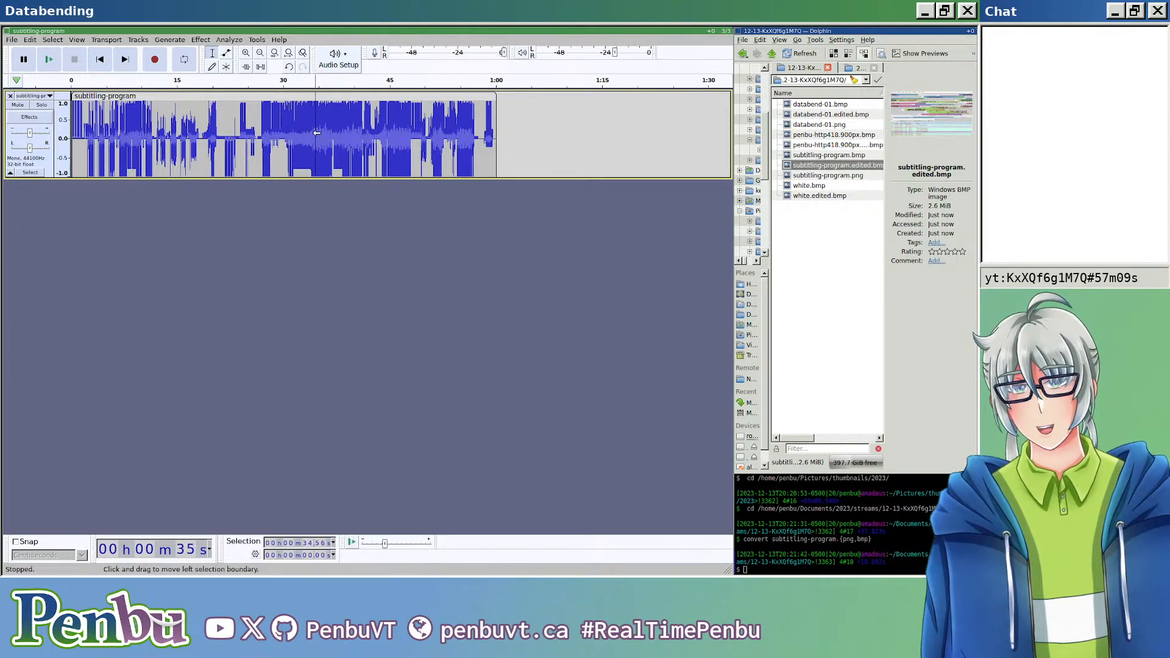
pyautogui.hotkey('ctrl', 'v')
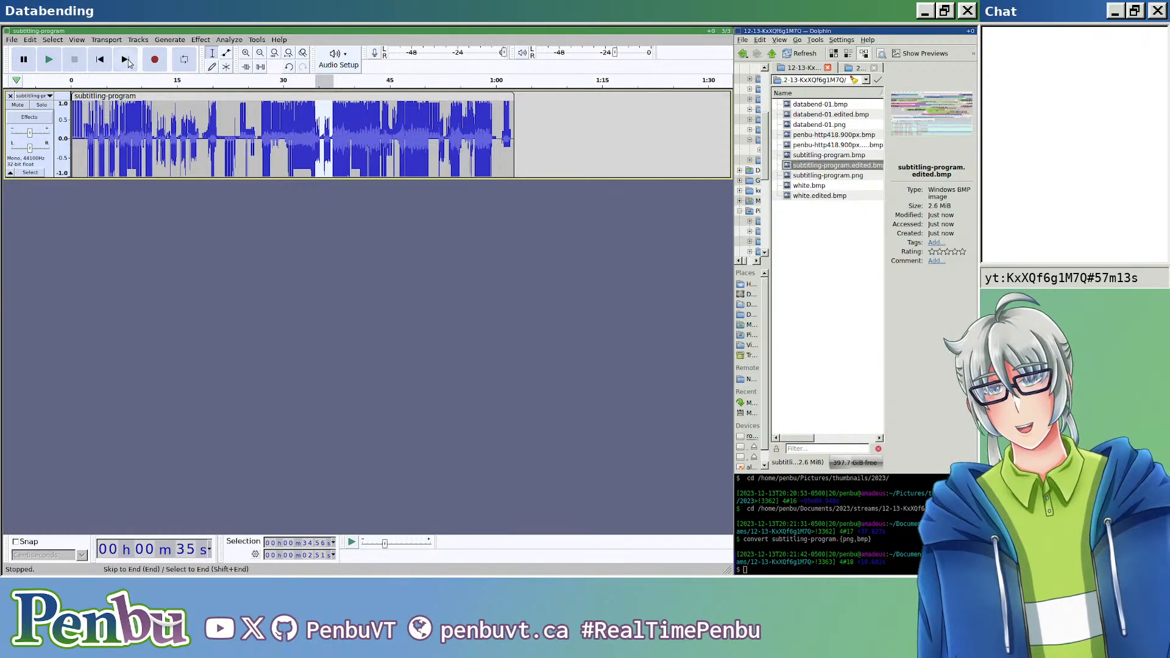
# Step: Export the audio over subtitling-program.edited.bmp again and open the image to view the new arrangement
pyautogui.hotkey('ctrl', 'shift', 'e')
pyautogui.click(198, 95)
pyautogui.hotkey('ctrl', 'a')
pyautogui.hotkey('ctrl', 'v')
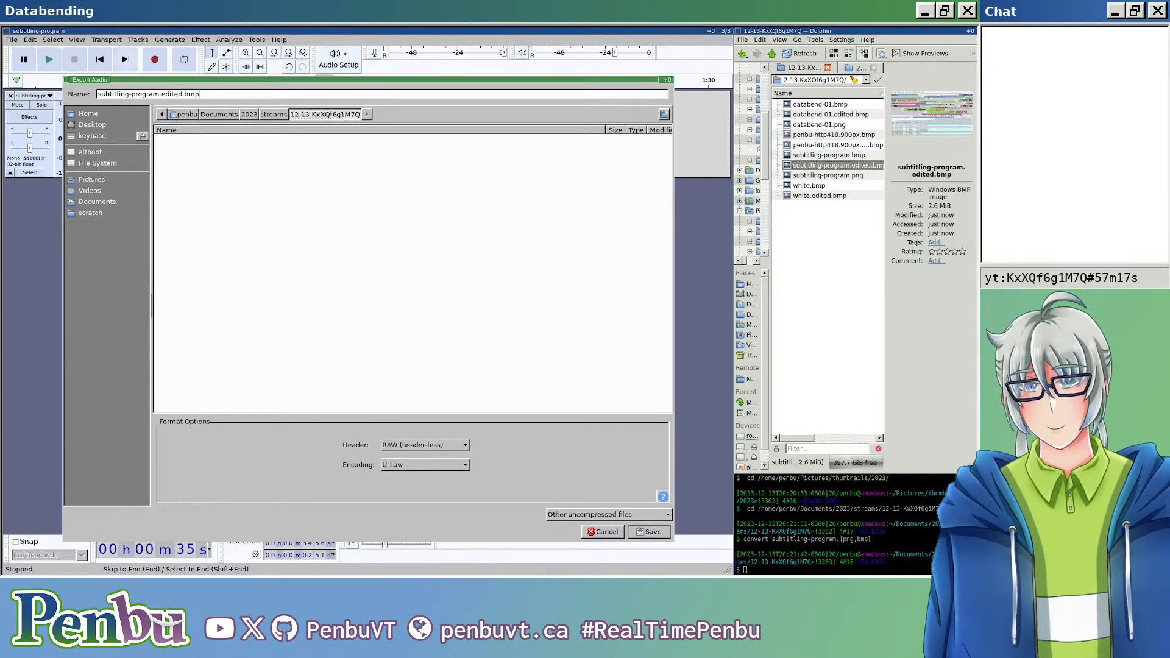
pyautogui.press('Return')
pyautogui.press('Return')
pyautogui.press('Return')
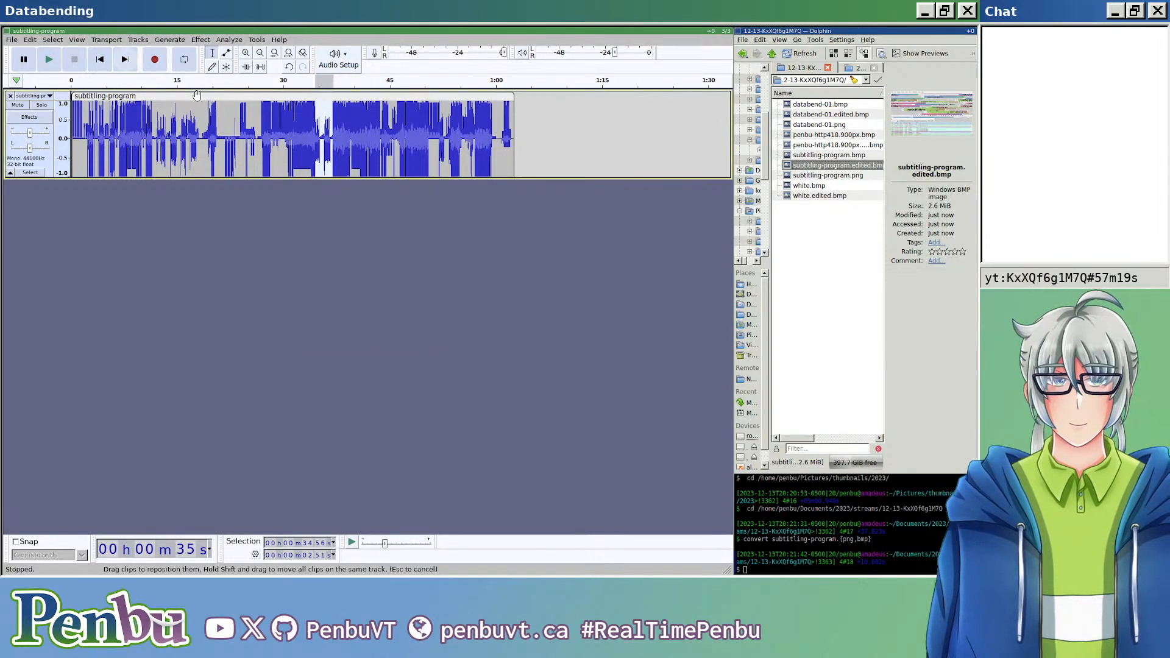
pyautogui.doubleClick(835, 165)
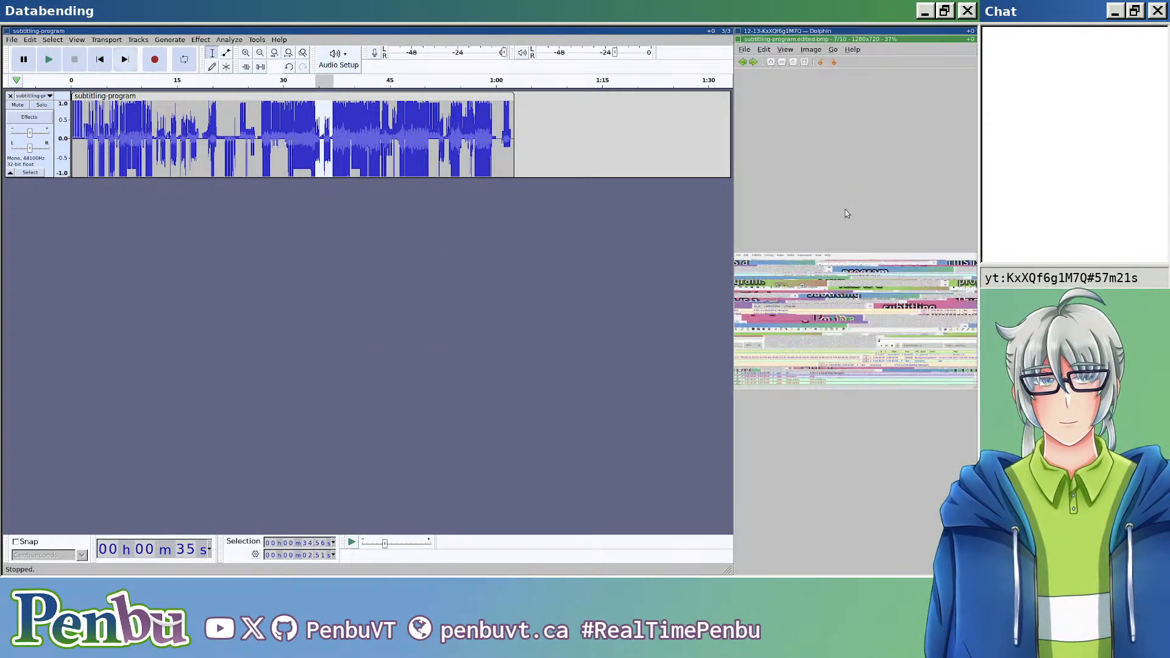
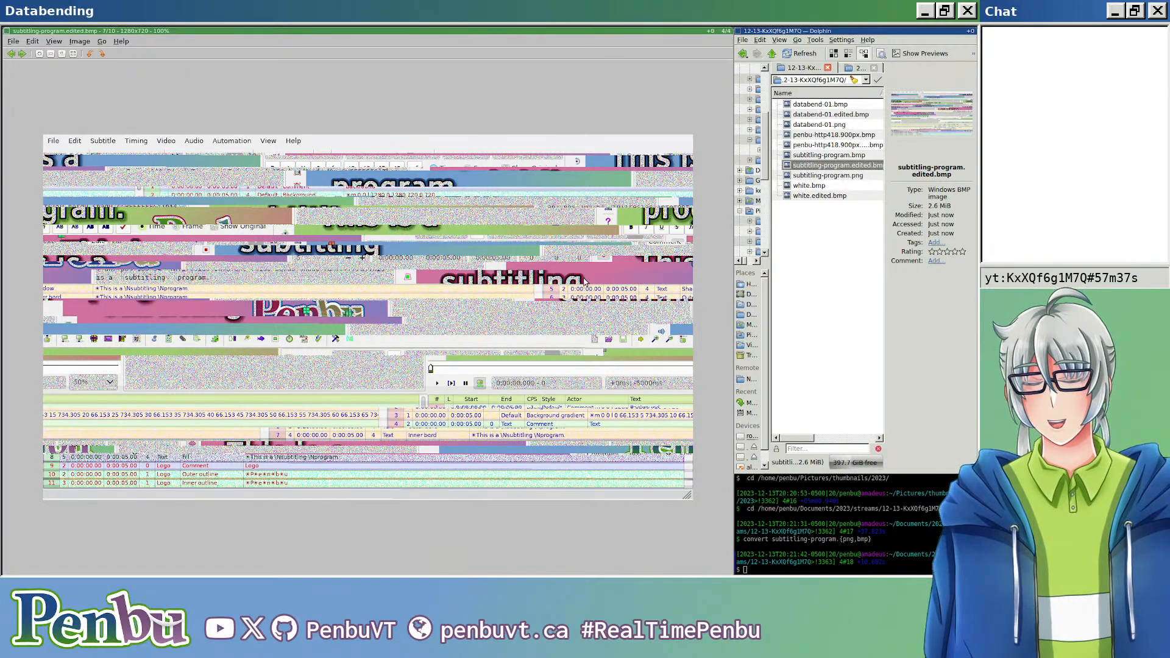
# Step: Close the image viewer and the subtitling-program audio project, discarding the project's unsaved changes
pyautogui.hotkey('ctrl', 'w')
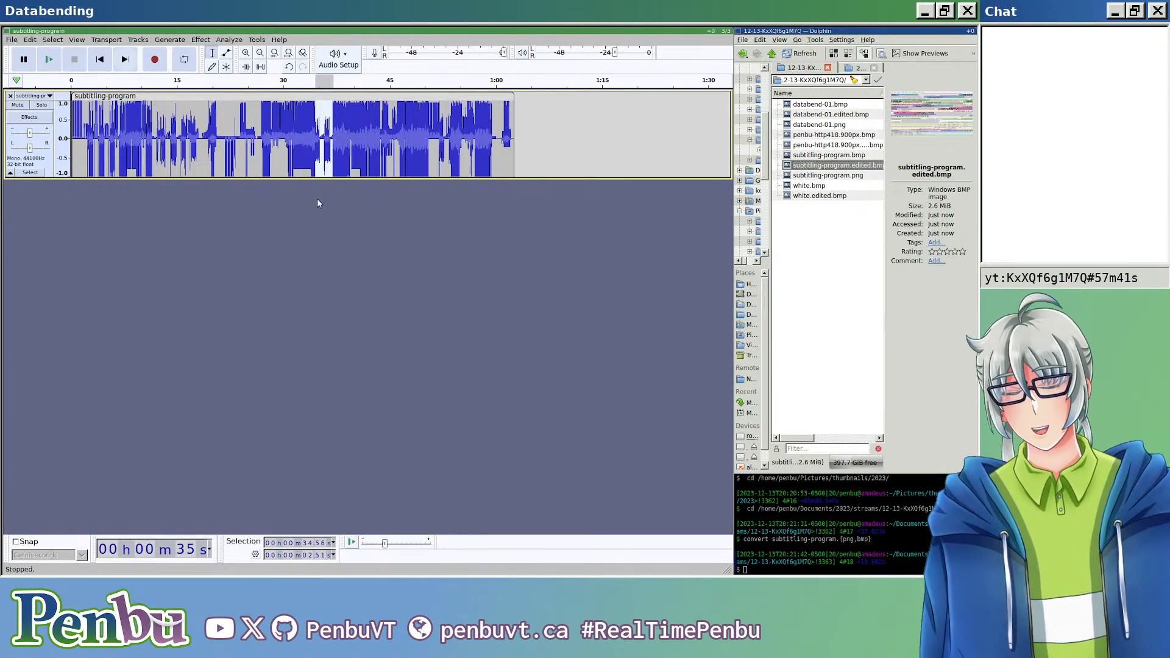
pyautogui.hotkey('ctrl', 'w')
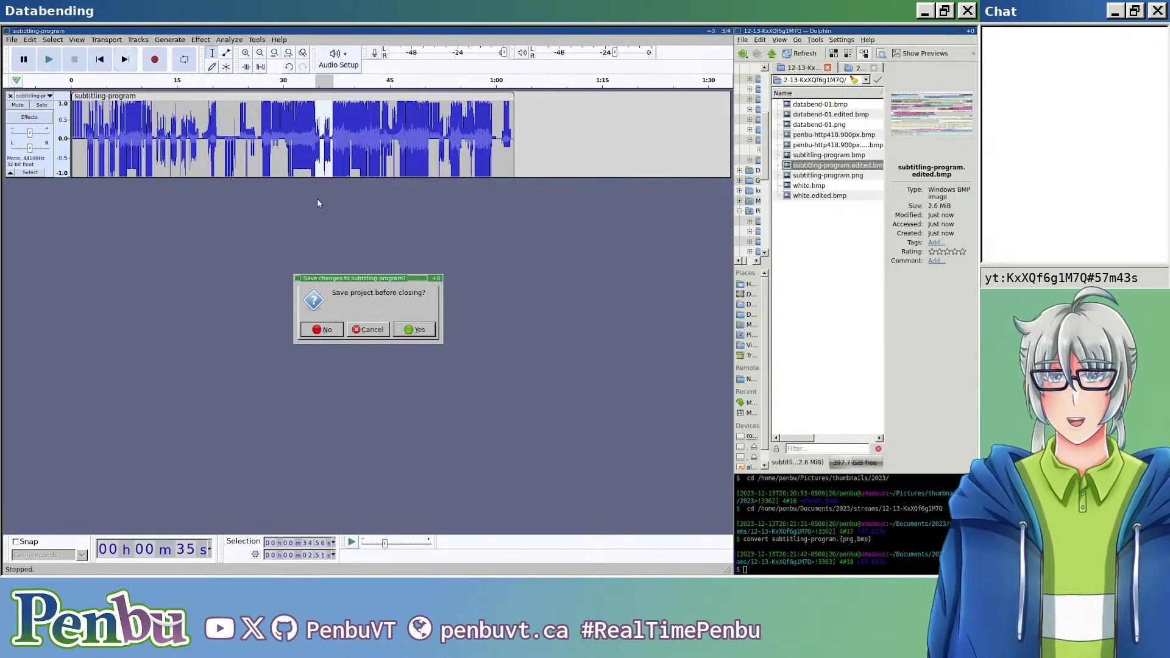
pyautogui.hotkey('alt', 'n')
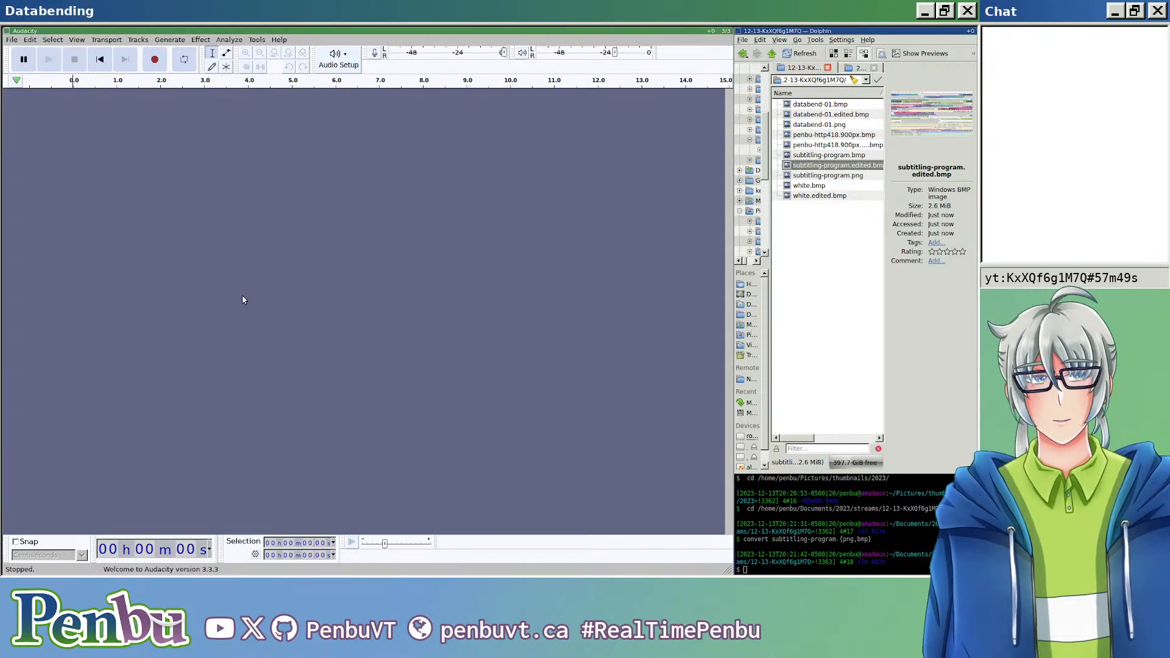
# Step: Switch to Dolphin, enlarge its window and show the Pictures/thumbnails/2023 folder
pyautogui.press('super+s')
pyautogui.press('super+k')
pyautogui.press('super+k')
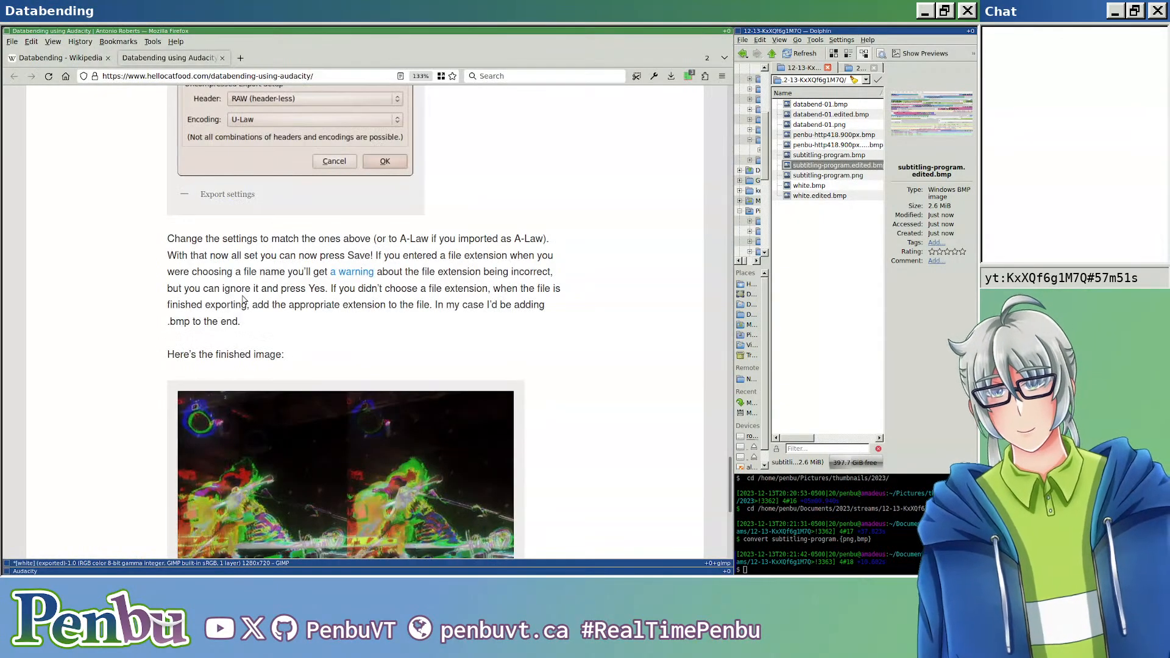
pyautogui.press('super+j')
pyautogui.press('super+j')
pyautogui.press('super+j')
pyautogui.press('super+j')
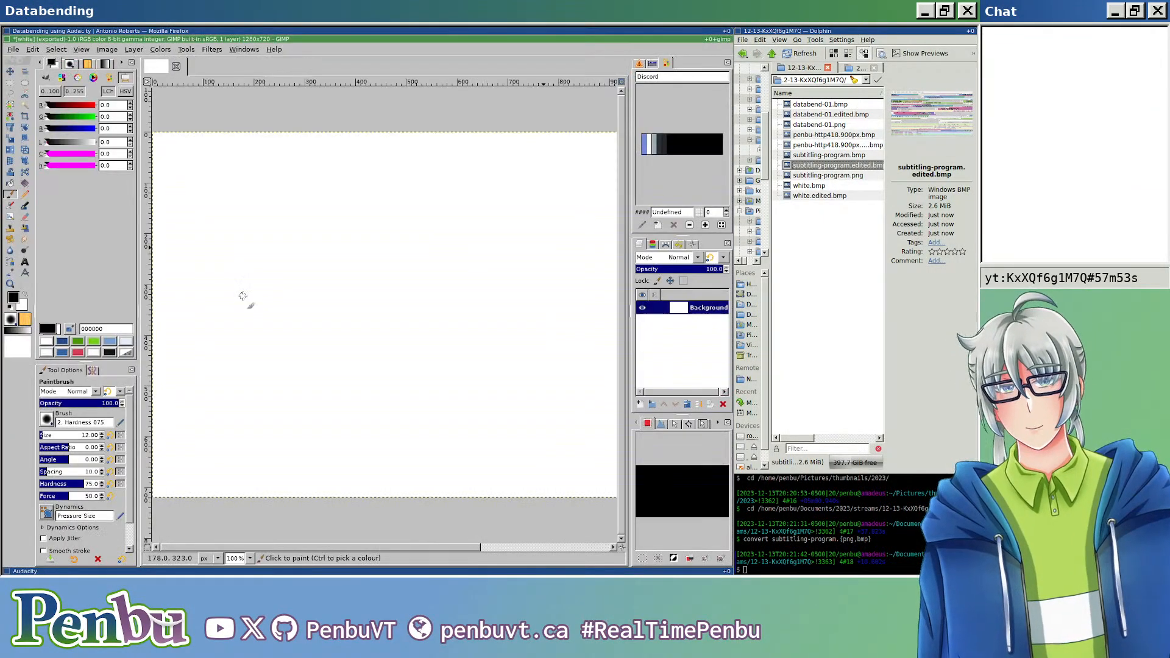
pyautogui.press('super+l')
pyautogui.press('super+shift+h')
pyautogui.press('super+m')
pyautogui.hotkey('ctrl', 'Tab')
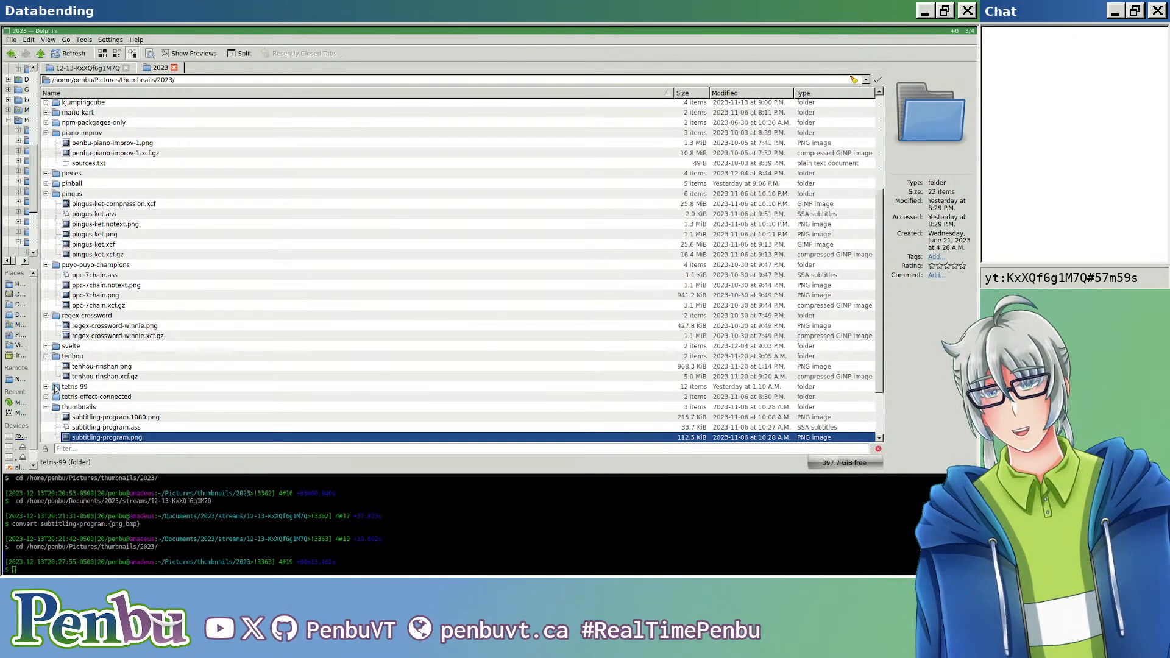
# Step: View fischer-polgar-fools-mate.png from the chess folder, close it, and preview baba-is-you-bucket-is-red-and-blue.png in the baba-is-you folder
pyautogui.scroll(8, 54, 390)
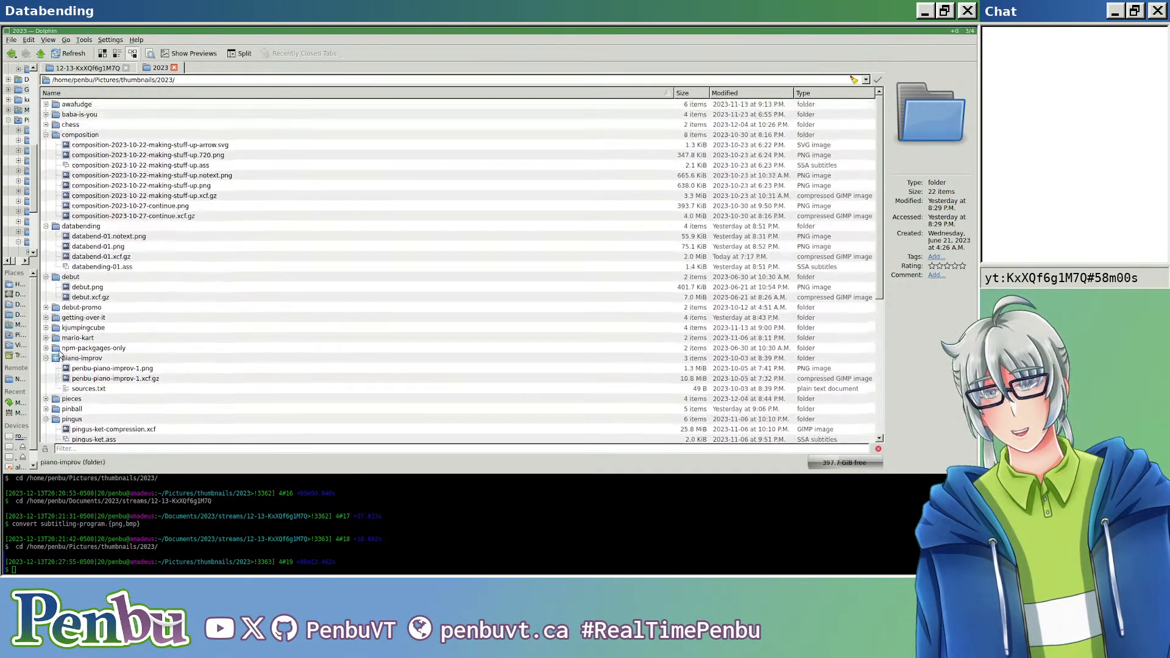
pyautogui.click(46, 125)
pyautogui.click(122, 135)
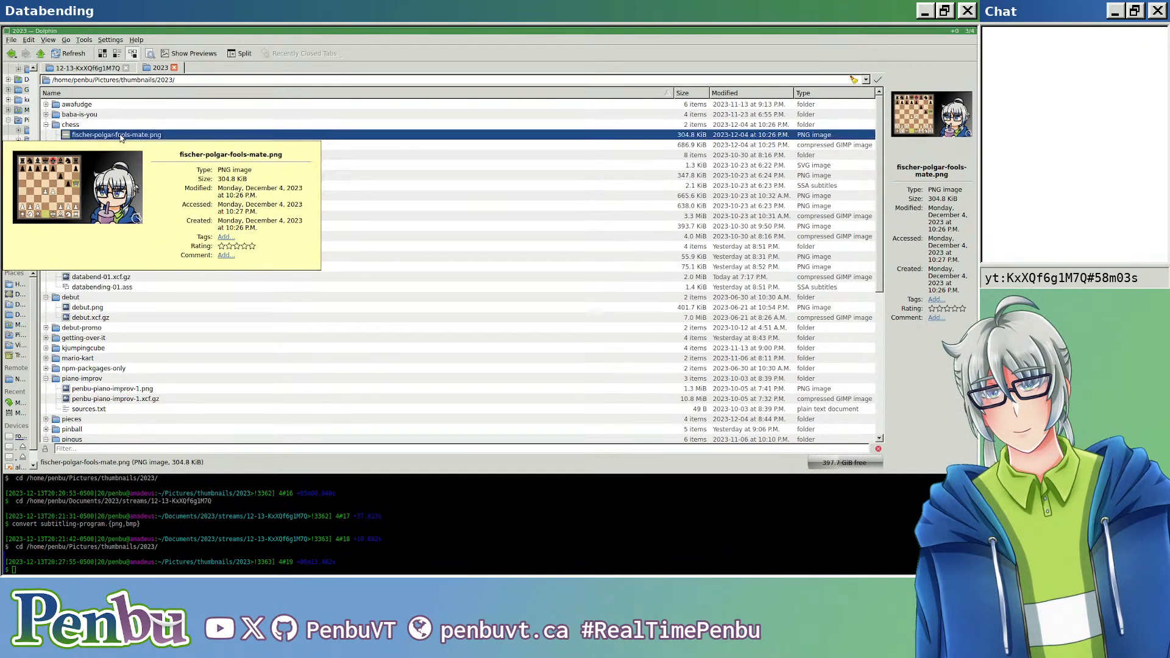
pyautogui.doubleClick(121, 135)
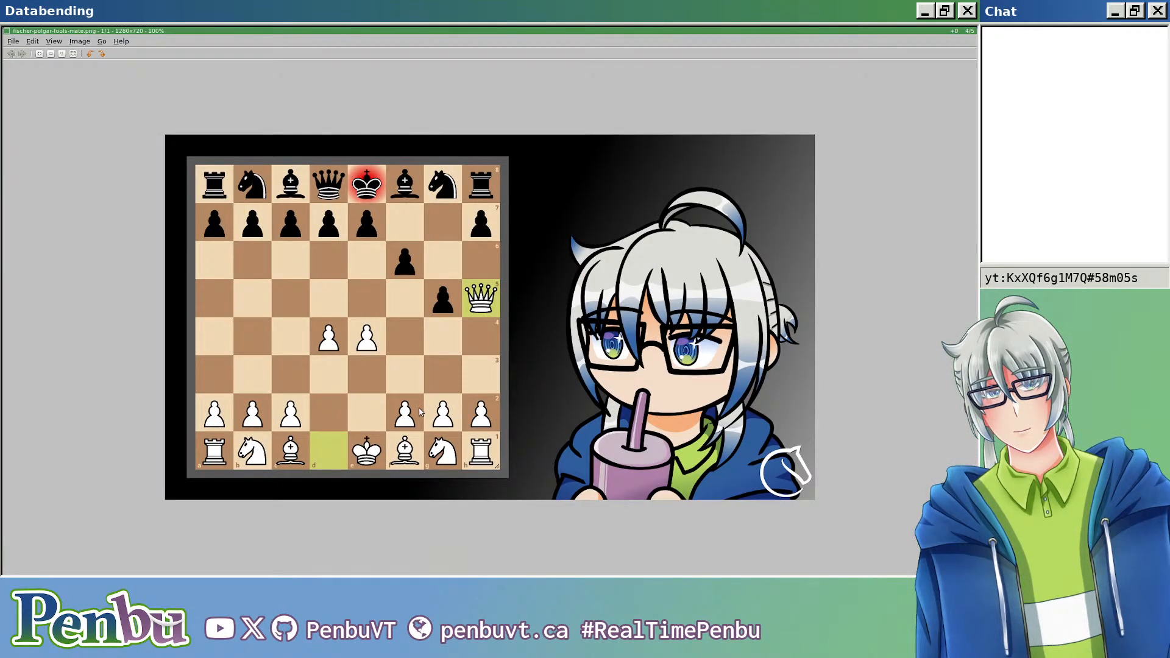
pyautogui.press('Escape')
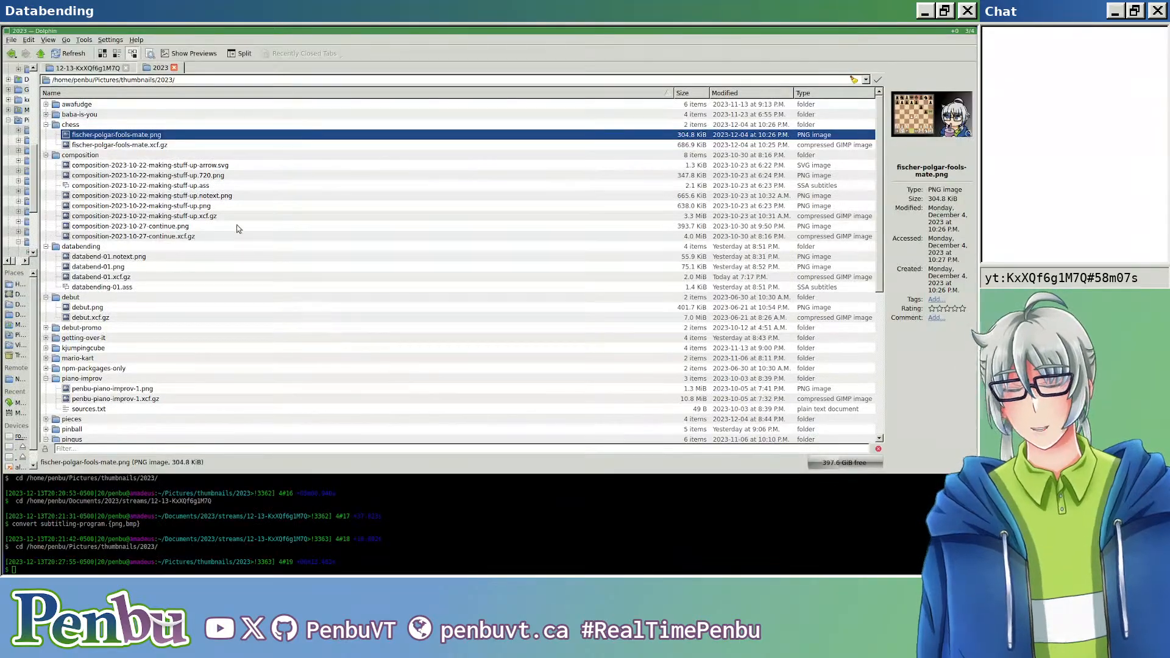
pyautogui.click(47, 114)
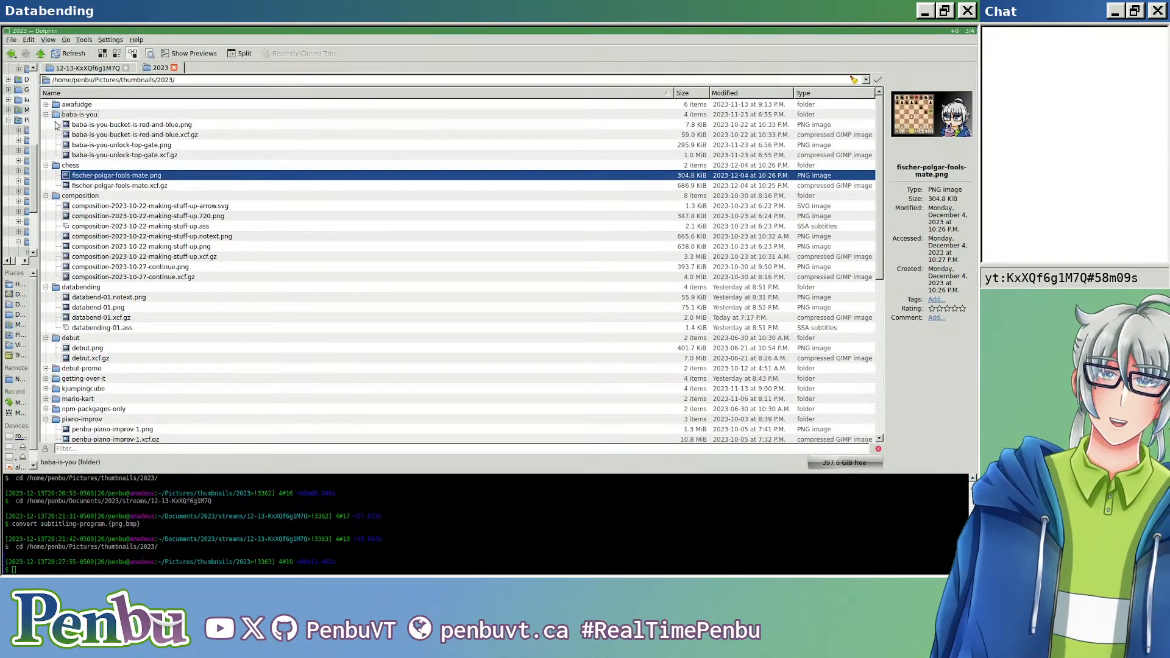
pyautogui.moveTo(128, 126)
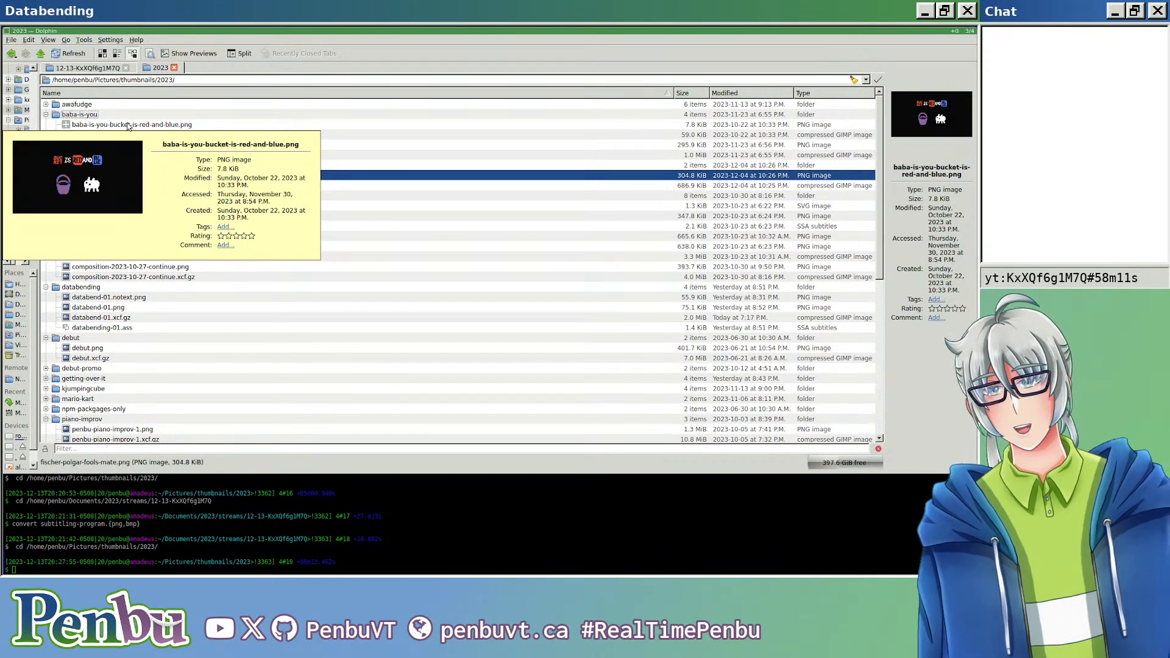
# Step: Switch to GIMP, enlarge its window and create a new 1280 × 720 px image
pyautogui.click(431, 226)
pyautogui.press('super+s')
pyautogui.press('super+k')
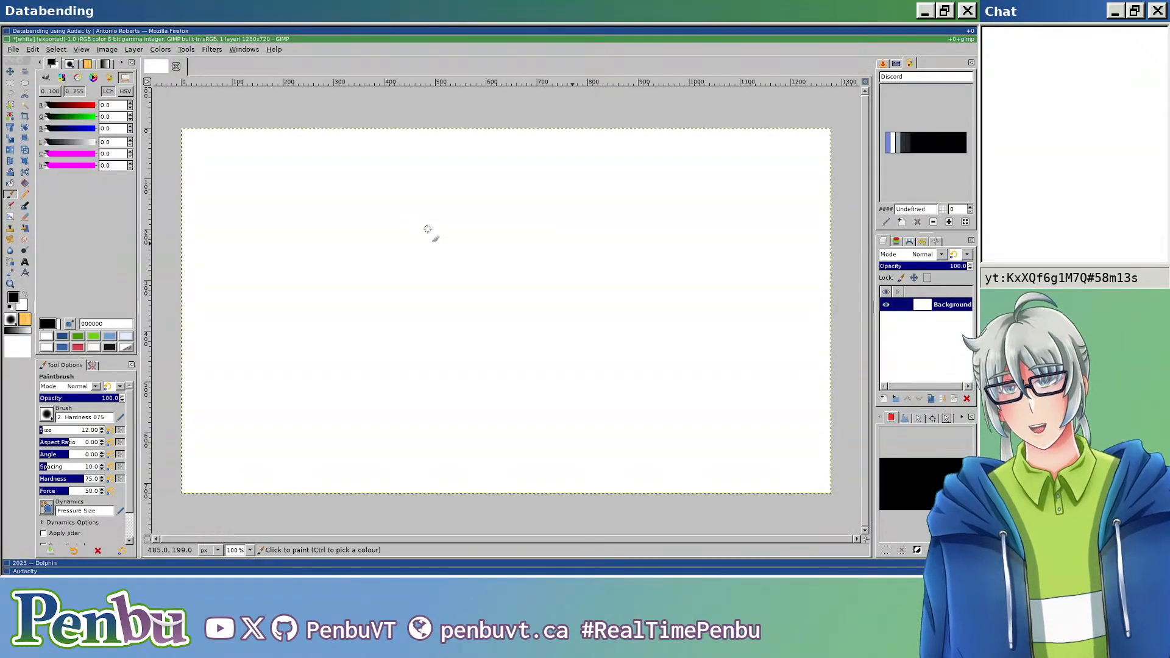
pyautogui.press('super+m')
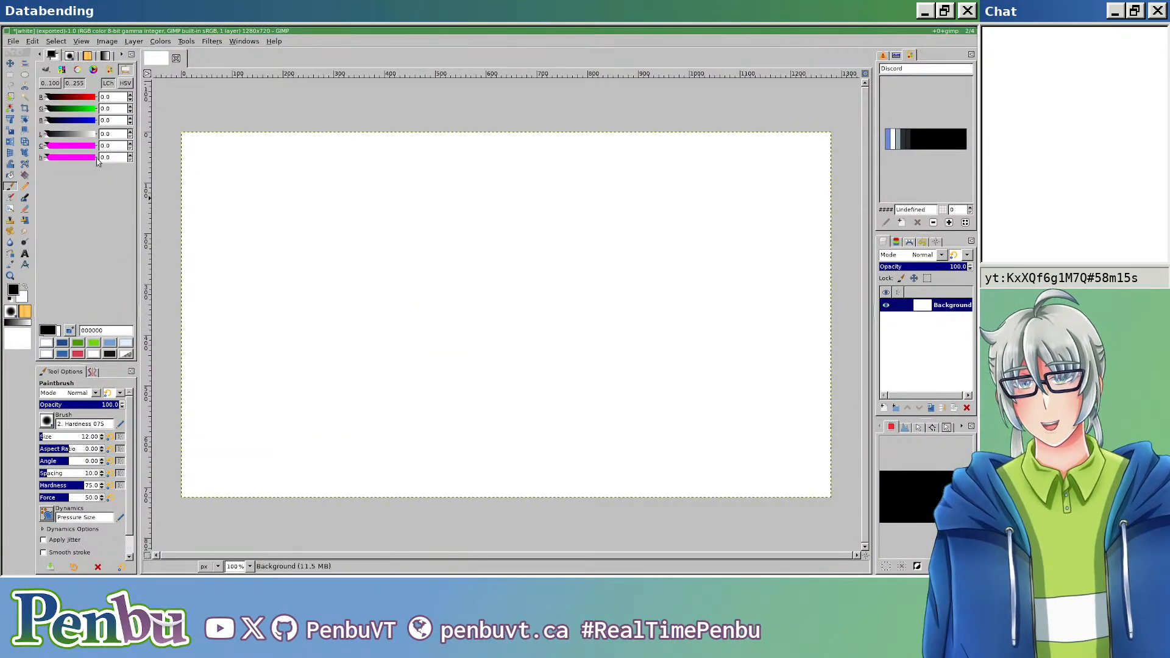
pyautogui.hotkey('ctrl', 'n')
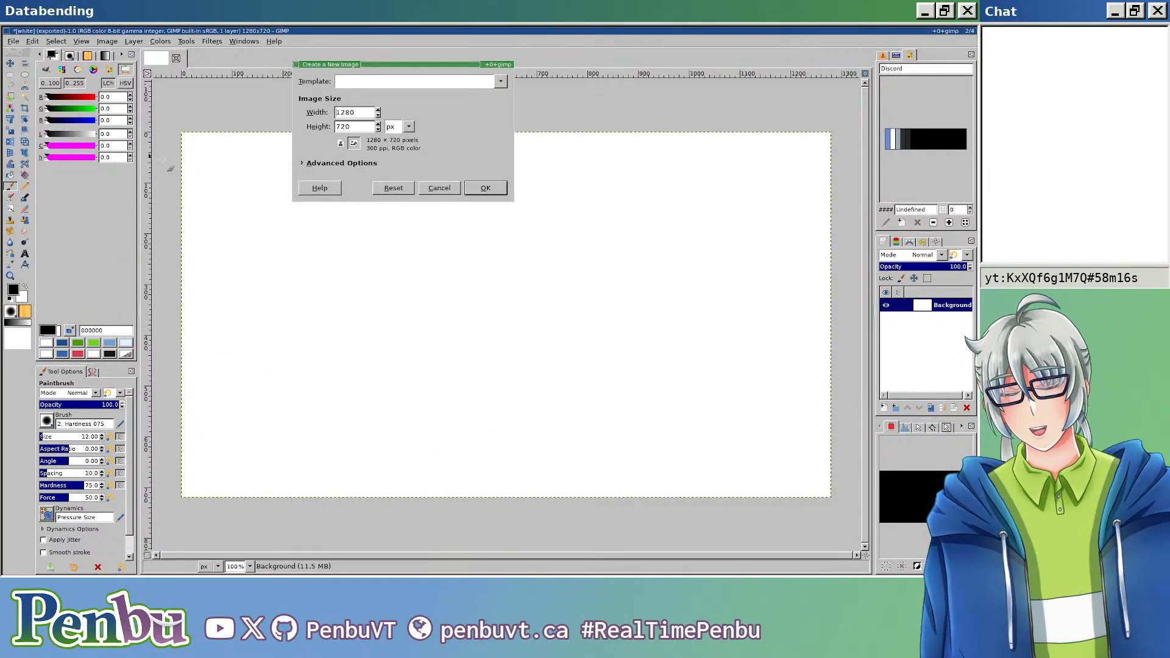
pyautogui.click(486, 188)
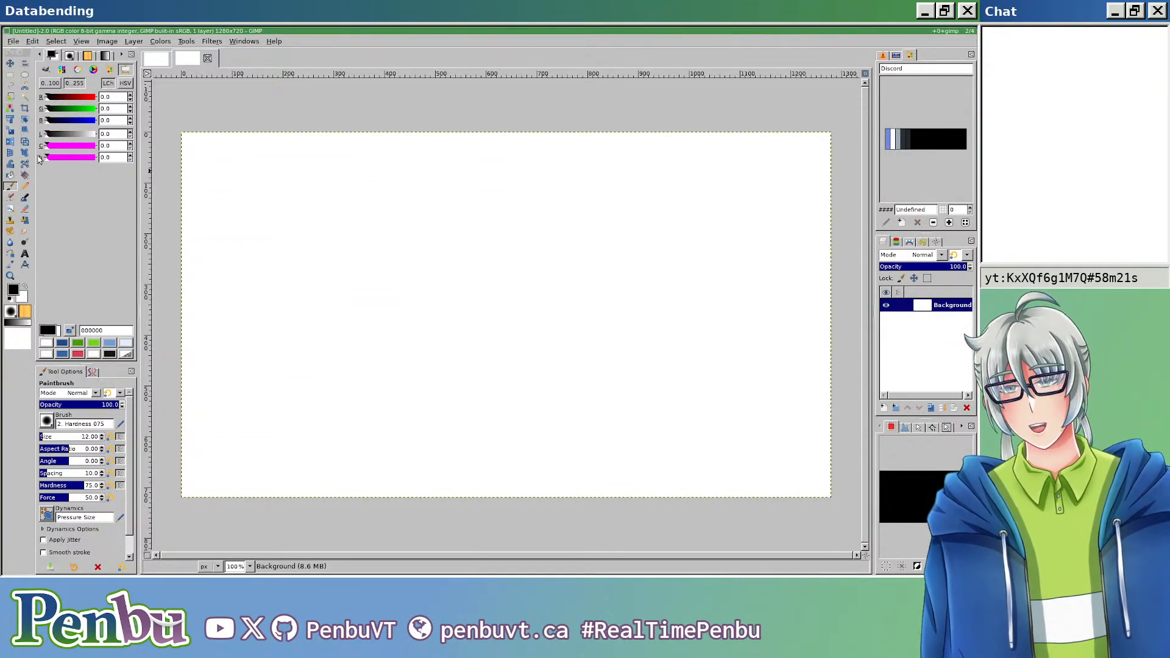
# Step: Activate the Gradient tool and choose the full-saturation spectrum gradient
pyautogui.click(26, 176)
pyautogui.click(47, 419)
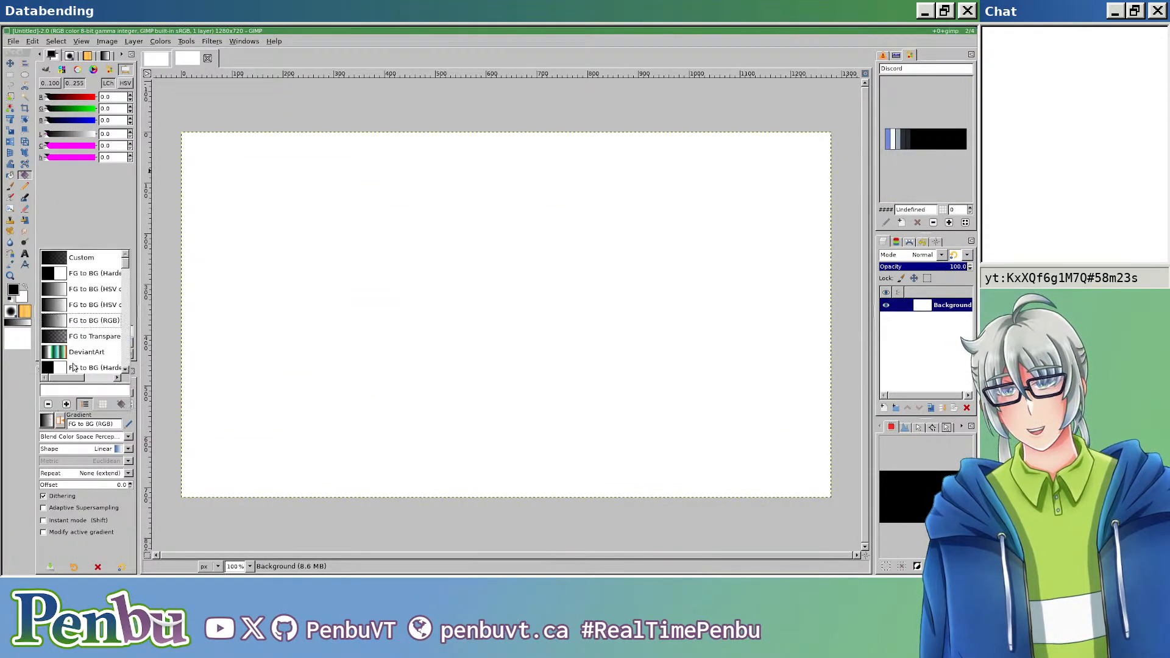
pyautogui.scroll(8, 92, 317)
pyautogui.scroll(-4, 93, 311)
pyautogui.scroll(16, 96, 298)
pyautogui.scroll(-10, 99, 290)
pyautogui.scroll(-10, 100, 291)
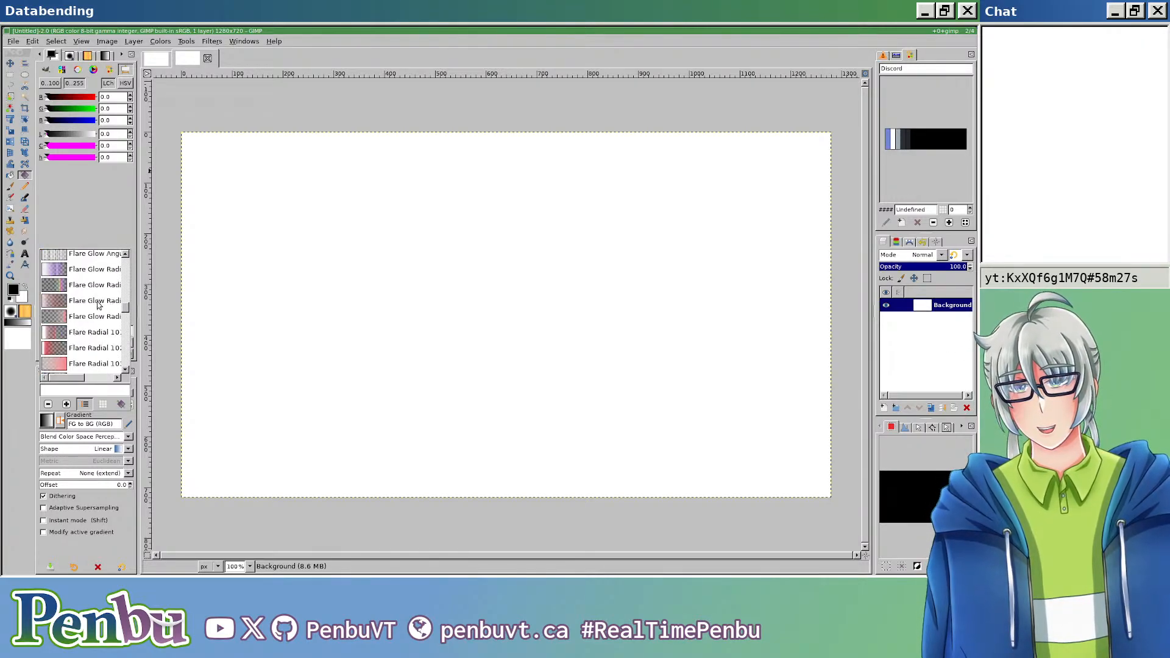
pyautogui.click(95, 283)
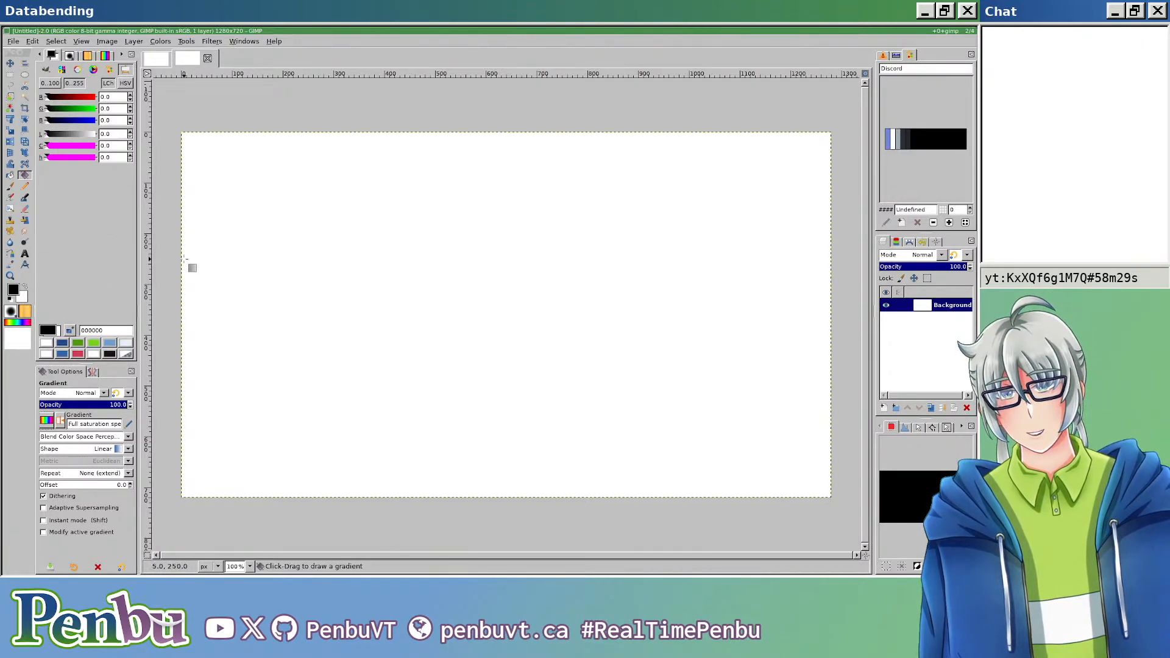
# Step: Enable snapping to canvas edges and fill the background with a horizontal rainbow gradient from the left edge to about X 1269 px
pyautogui.click(85, 42)
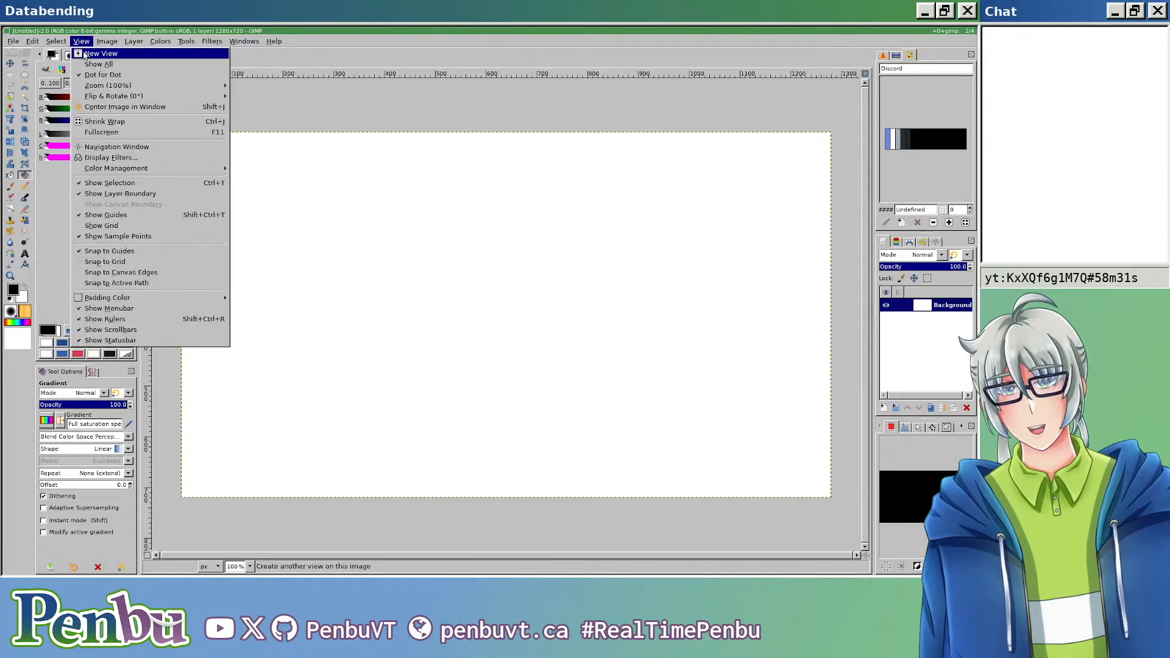
pyautogui.click(140, 272)
pyautogui.click(181, 235)
pyautogui.moveTo(181, 234); pyautogui.dragTo(830, 292)
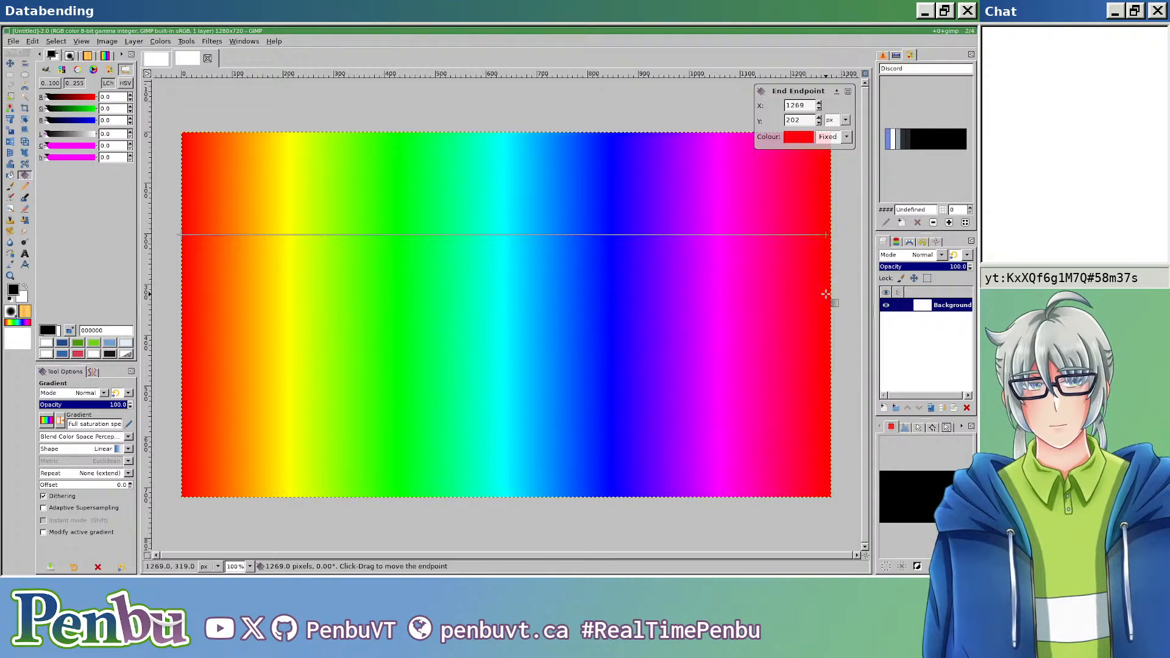
pyautogui.press('Return')
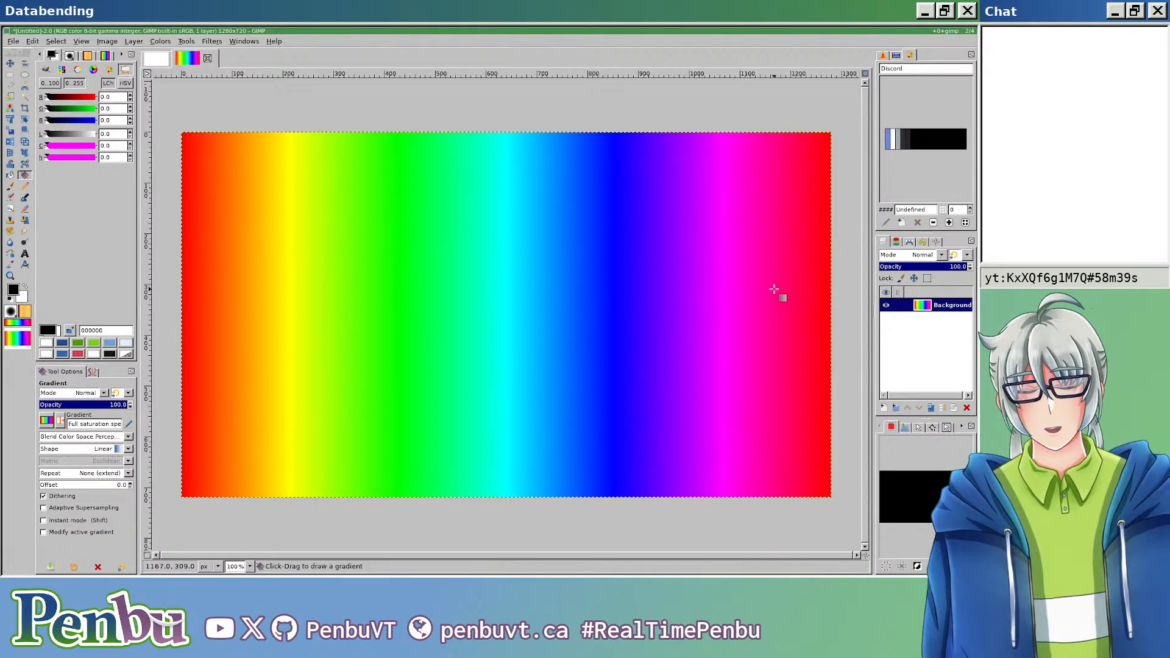
# Step: Add a transparent 1280 × 720 px layer and a horizontal guide at 50% of the image height
pyautogui.click(884, 409)
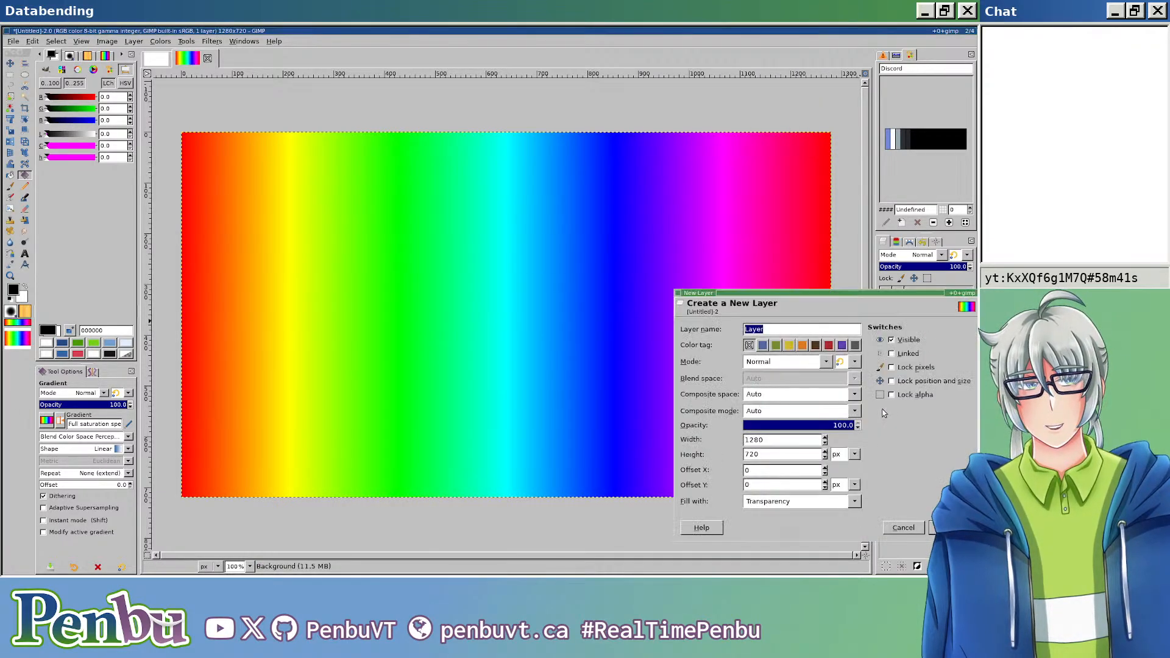
pyautogui.press('Return')
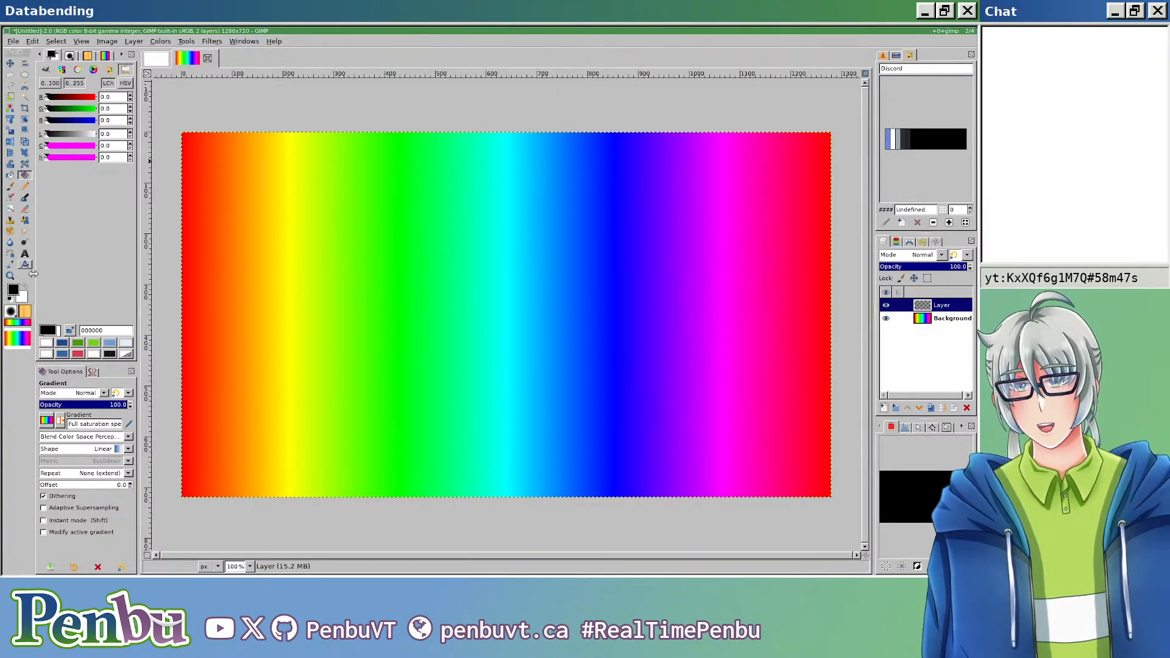
pyautogui.click(106, 41)
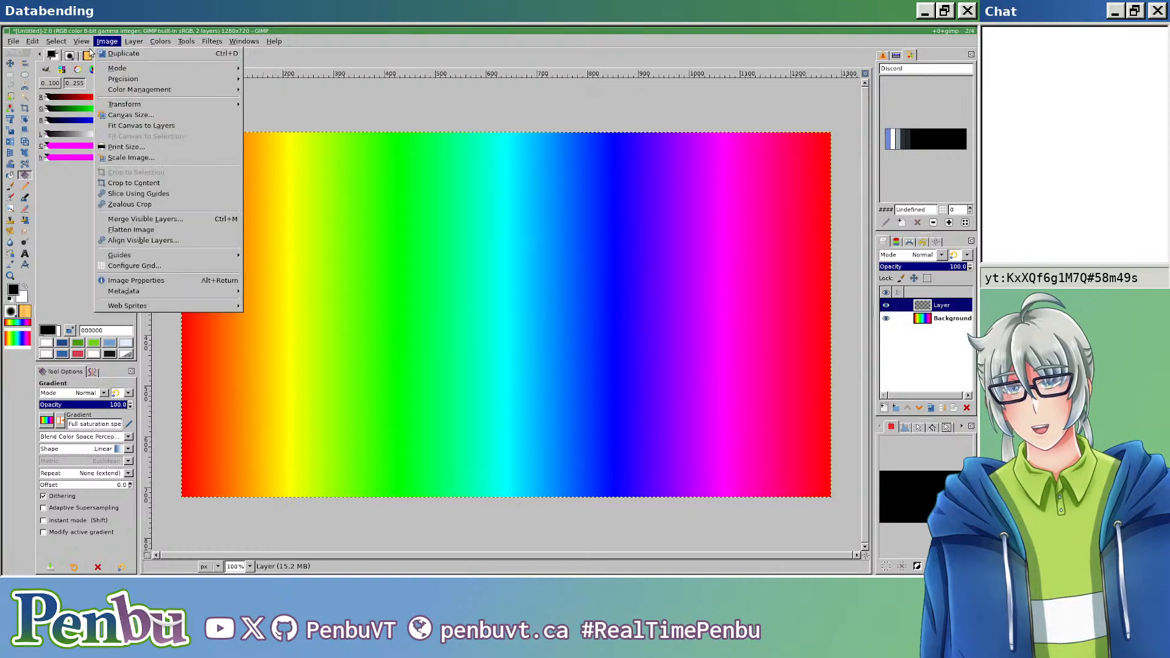
pyautogui.moveTo(193, 262)
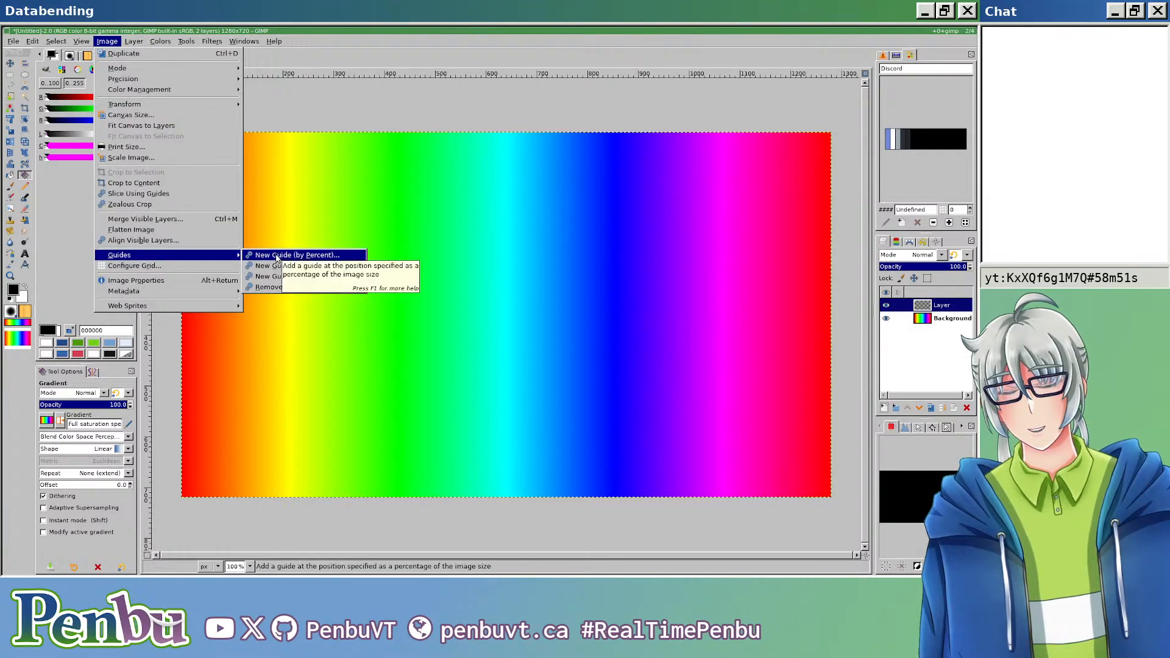
pyautogui.click(280, 256)
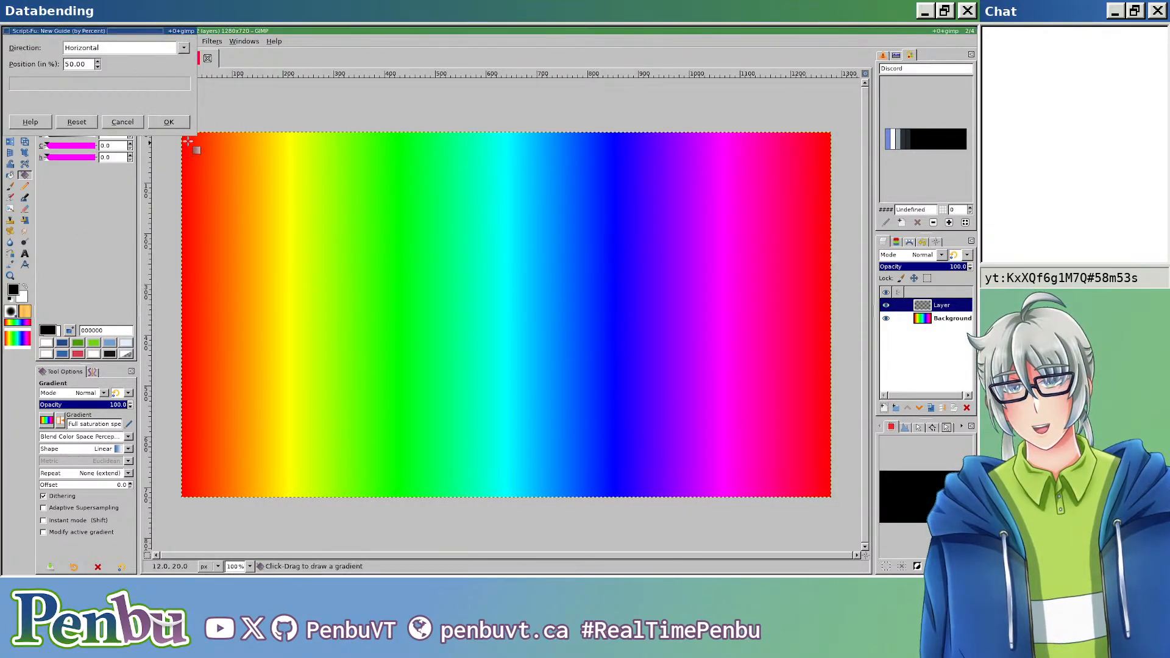
pyautogui.press('Return')
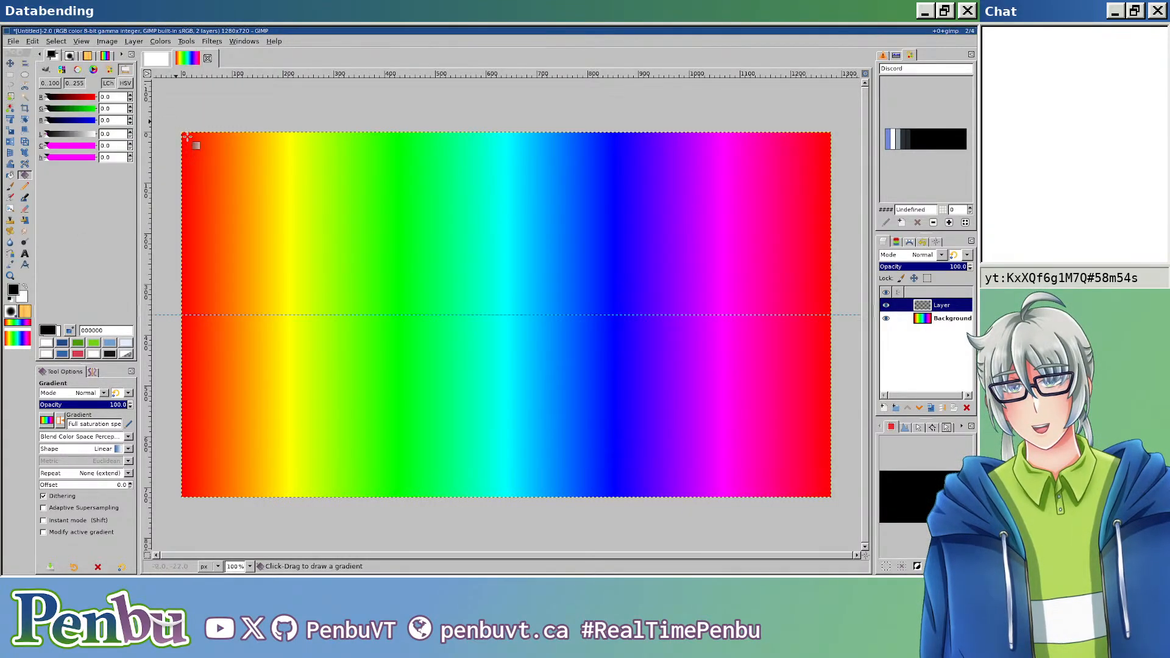
# Step: Draw a black FG to Transparent gradient on the new layer, from the canvas's bottom edge up to the guide at Y 360
pyautogui.click(47, 421)
pyautogui.scroll(5, 90, 316)
pyautogui.scroll(8, 88, 319)
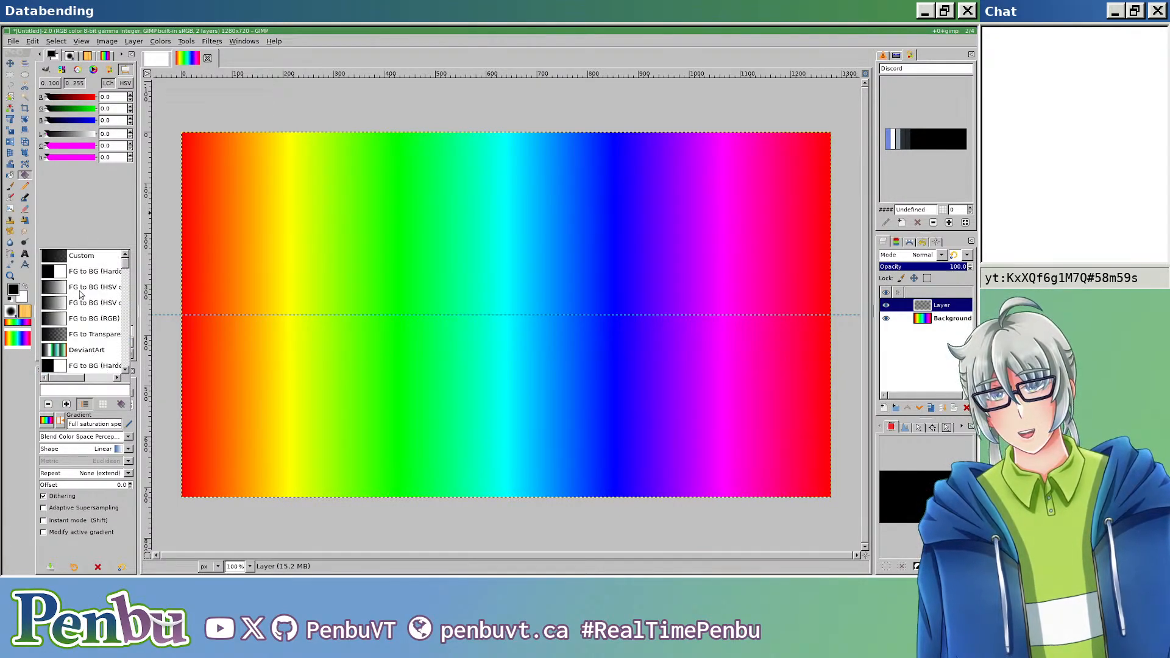
pyautogui.click(72, 336)
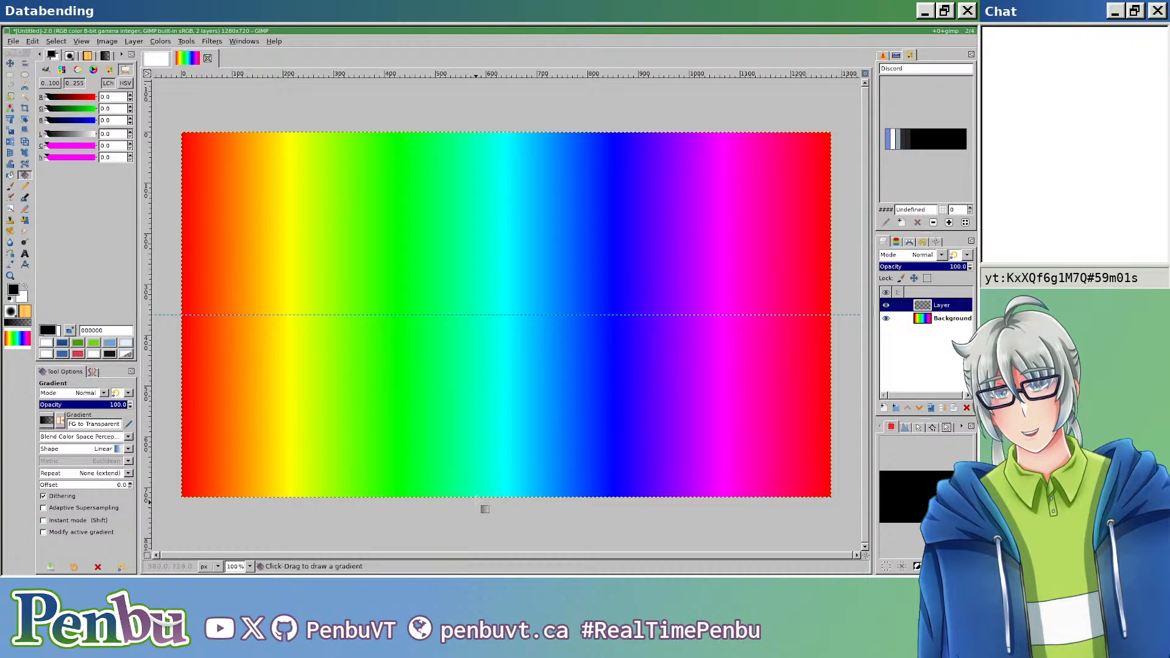
pyautogui.moveTo(478, 497); pyautogui.dragTo(480, 314)
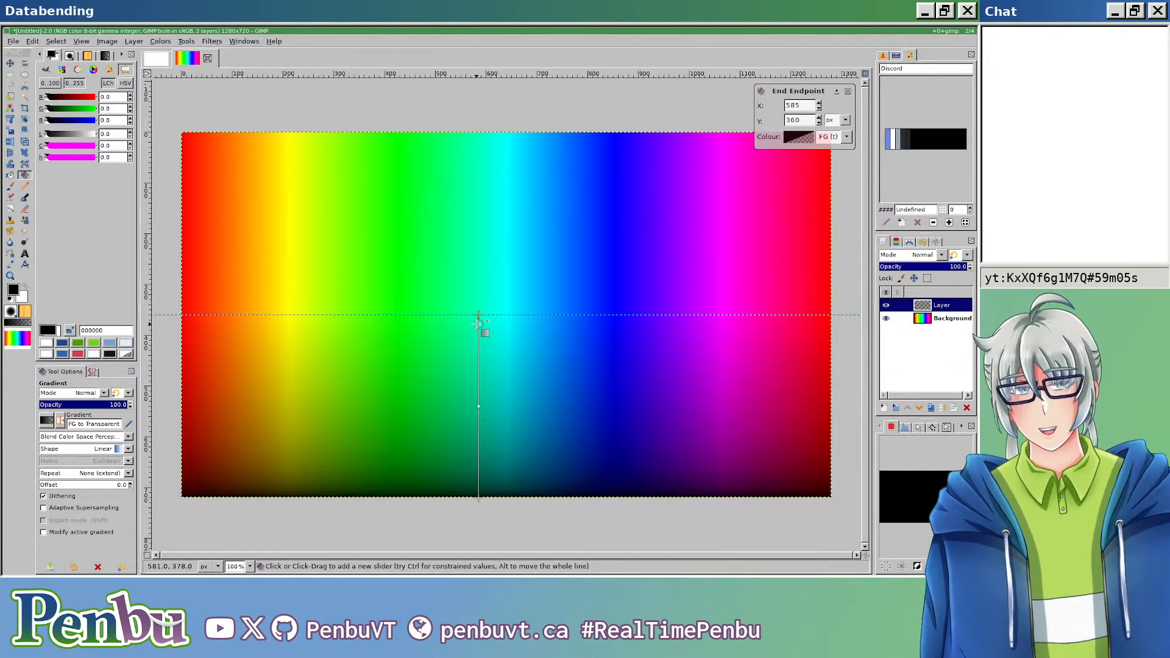
pyautogui.press('Return')
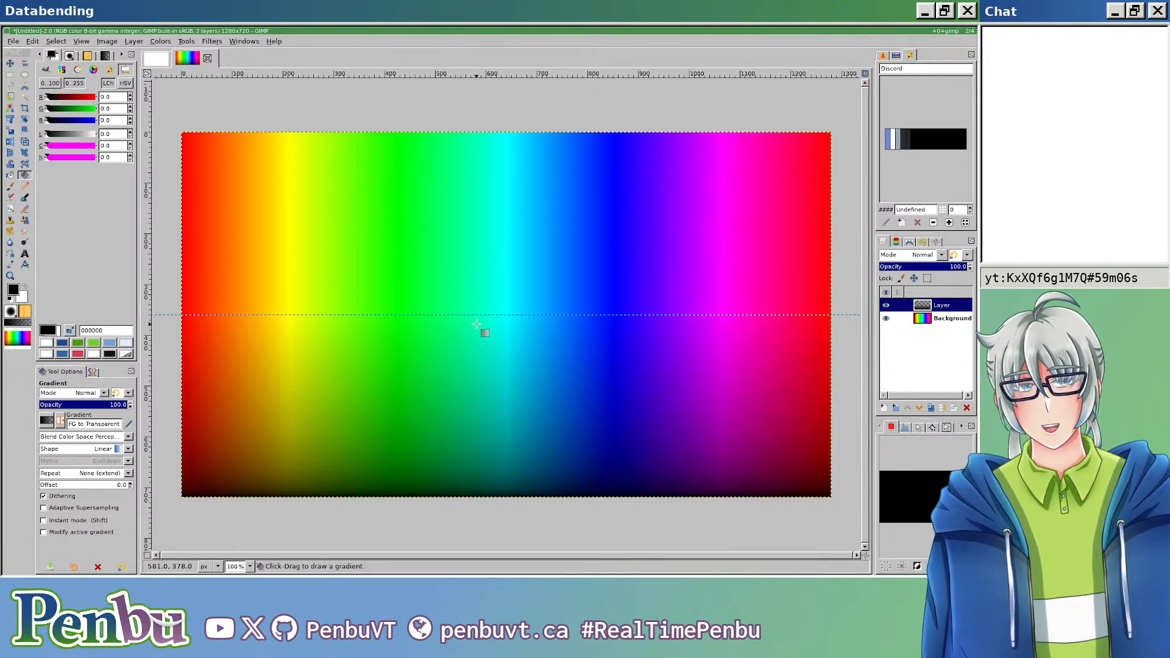
# Step: Add another layer and draw a white FG to Transparent gradient on it, from the canvas's top edge down to the guide
pyautogui.click(885, 408)
pyautogui.press('Return')
pyautogui.press('x')
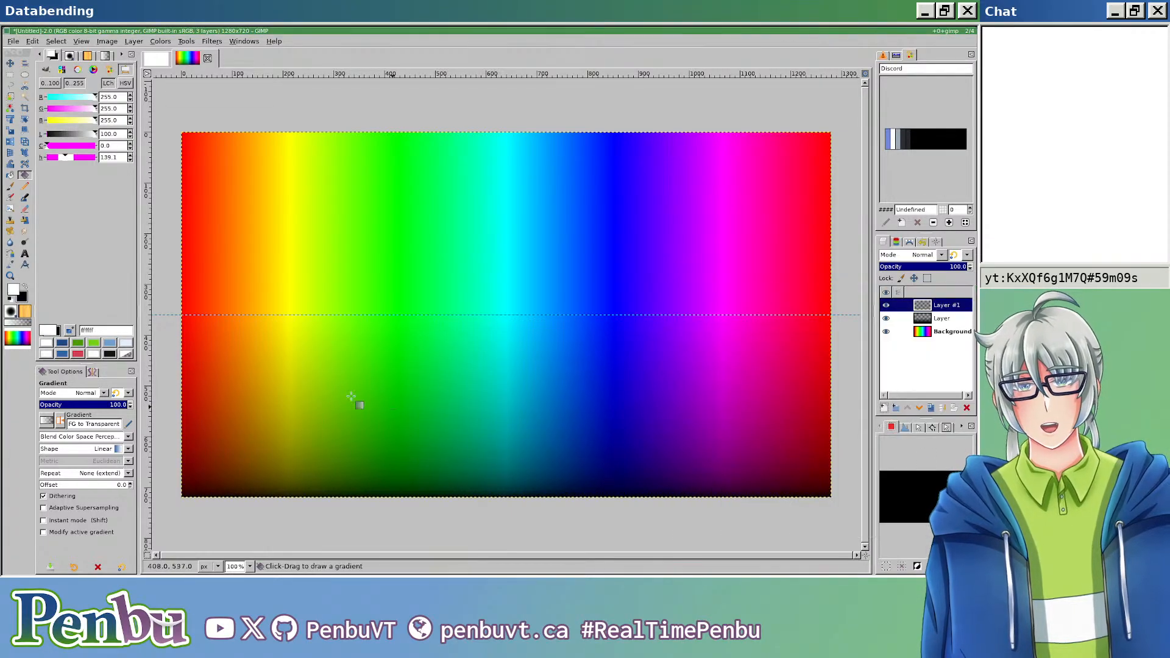
pyautogui.moveTo(501, 132); pyautogui.dragTo(484, 313)
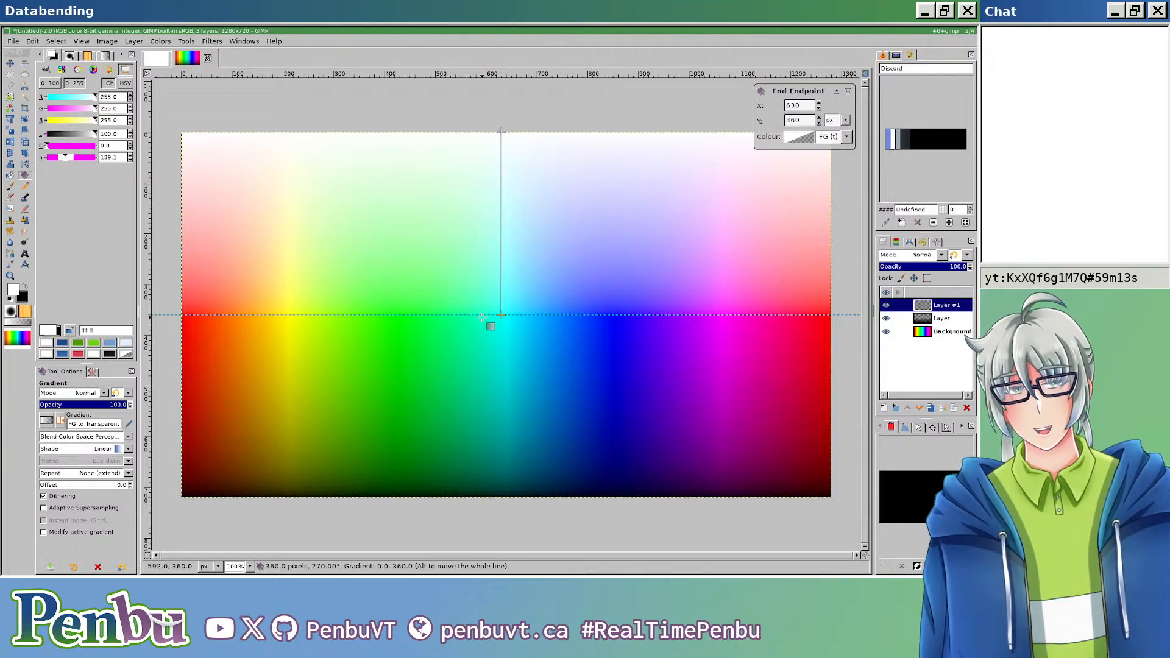
pyautogui.press('Return')
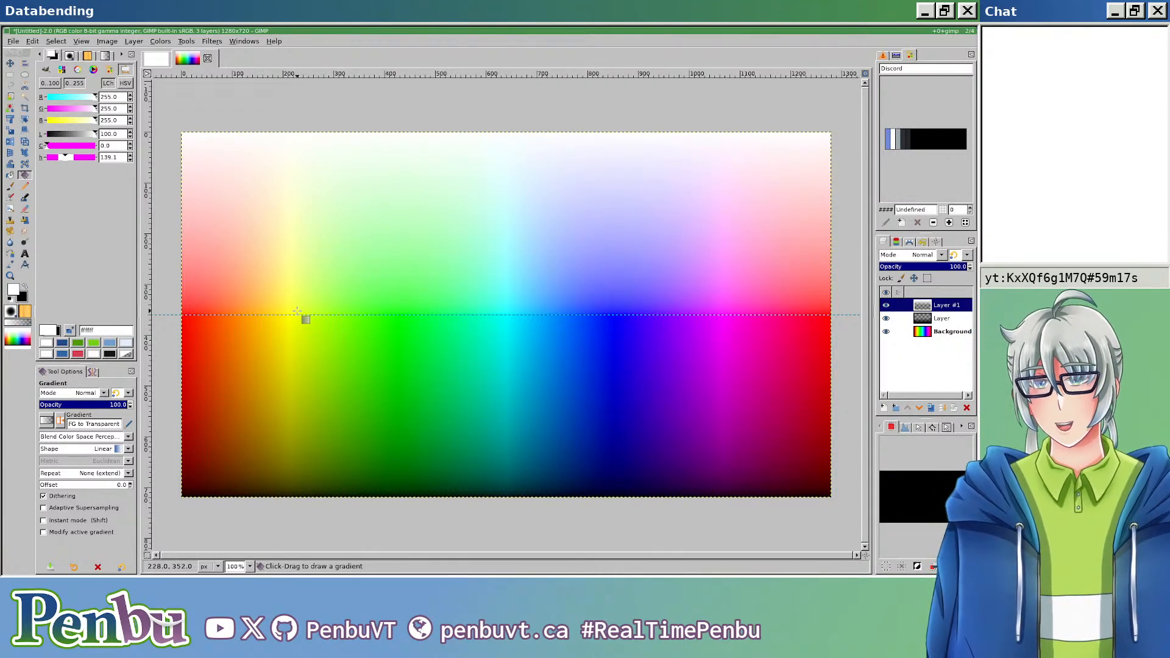
# Step: Export the image as spectrum.bmp into the 12-13-KxXQf6g1M7Q stream folder with the default BMP options
pyautogui.hotkey('ctrl', 'shift', 'e')
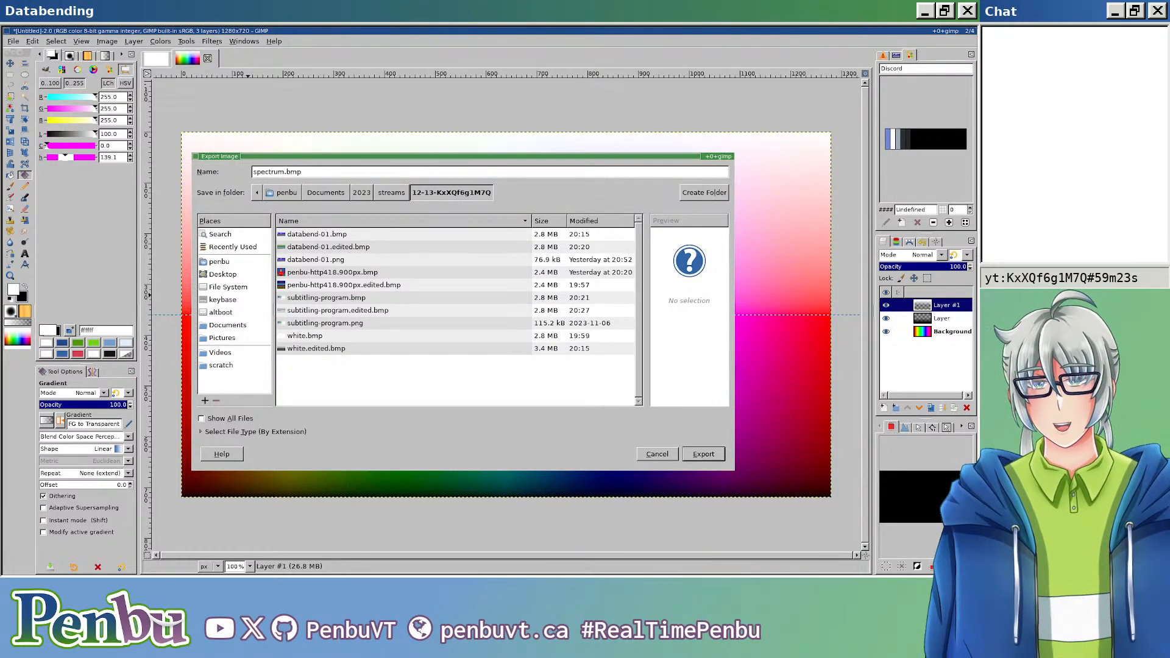
pyautogui.press('Return')
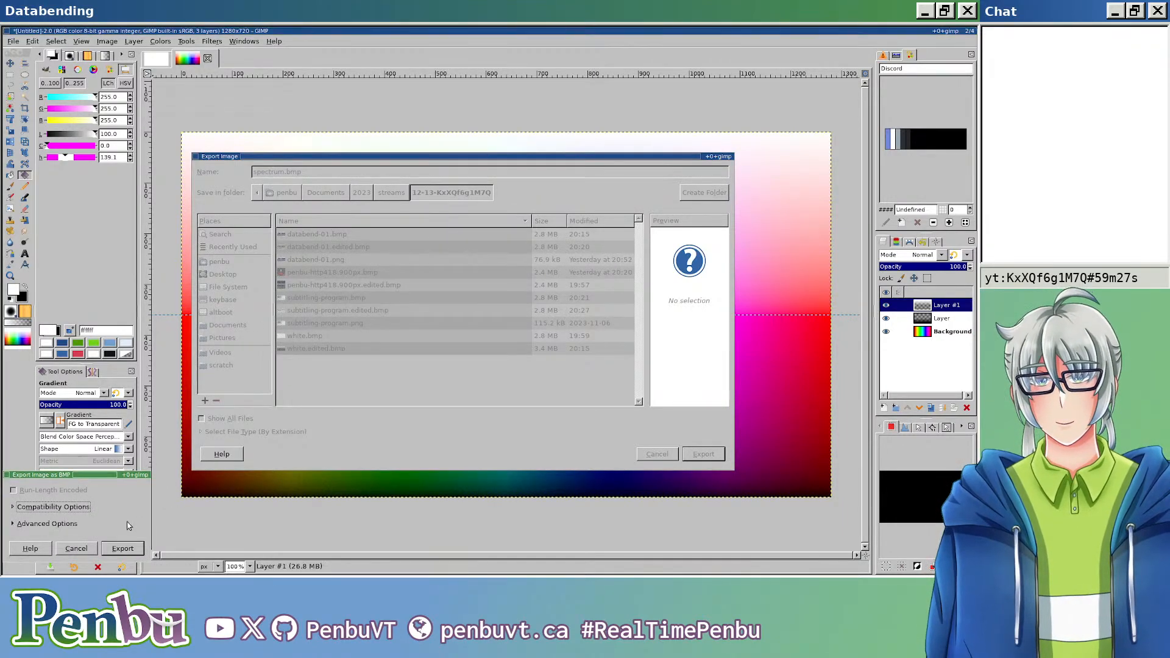
pyautogui.click(123, 548)
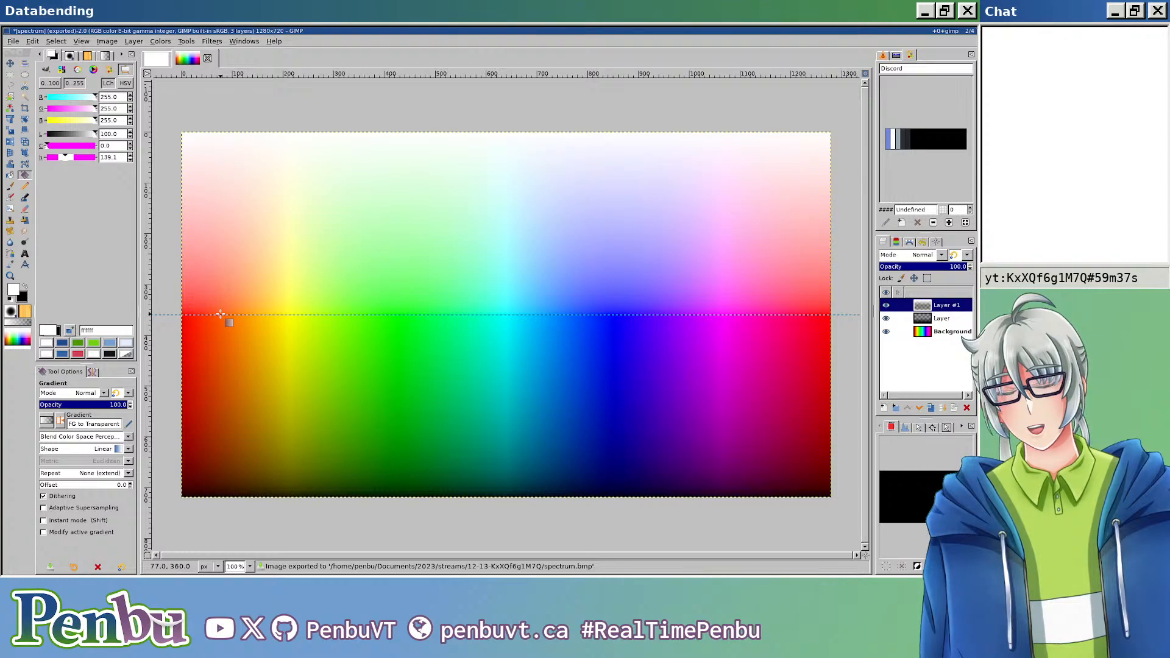
# Step: Add another transparent 1280 × 720 px layer and set the foreground colour to ff0000
pyautogui.click(884, 408)
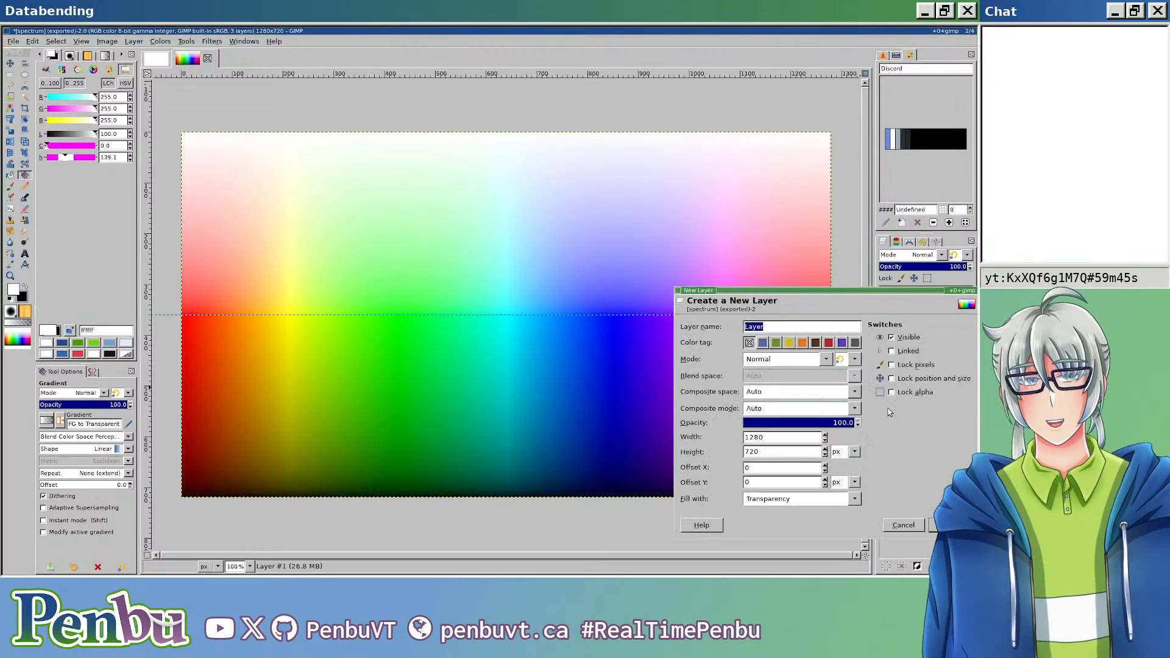
pyautogui.press('Return')
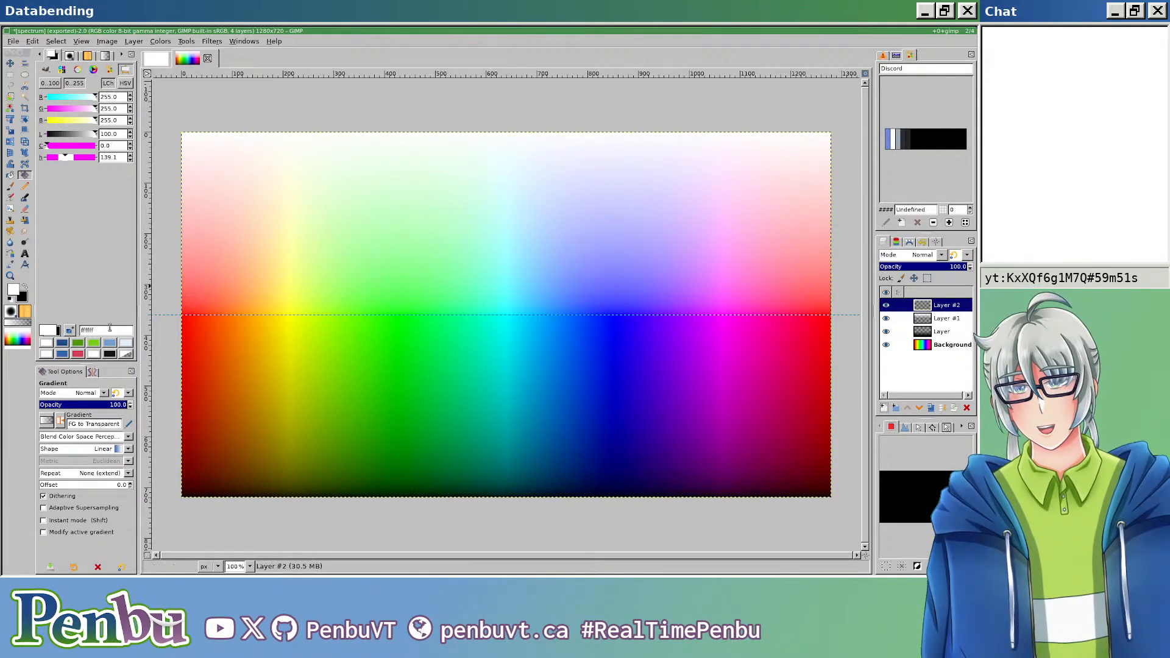
pyautogui.write('ff000')
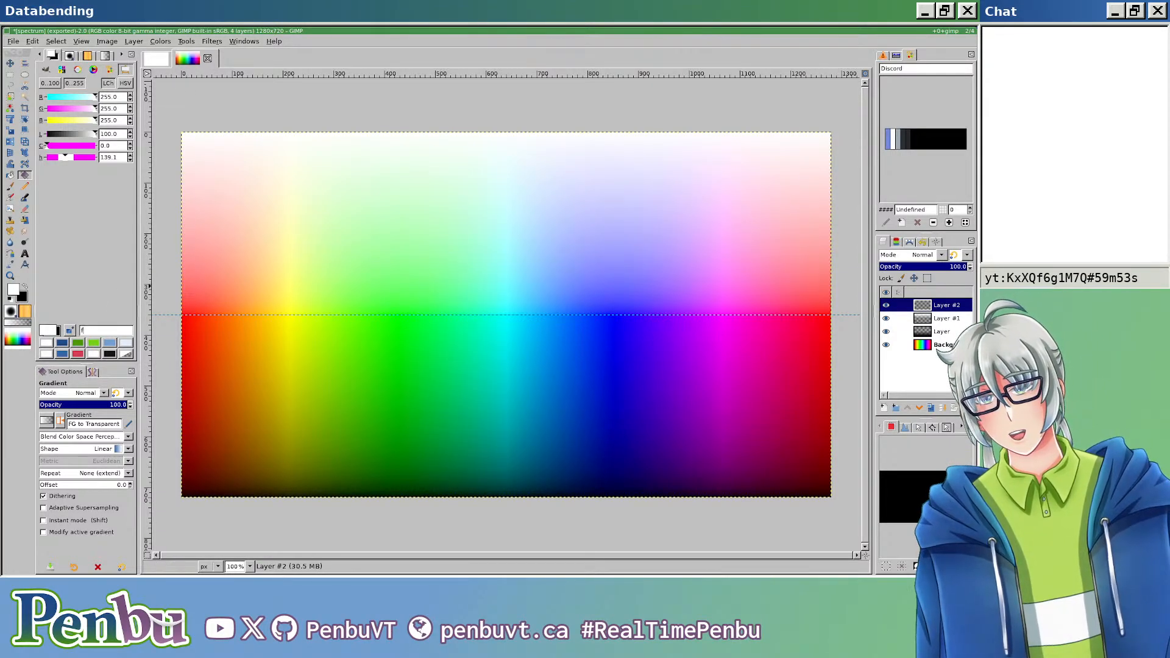
pyautogui.write('0')
pyautogui.press('Return')
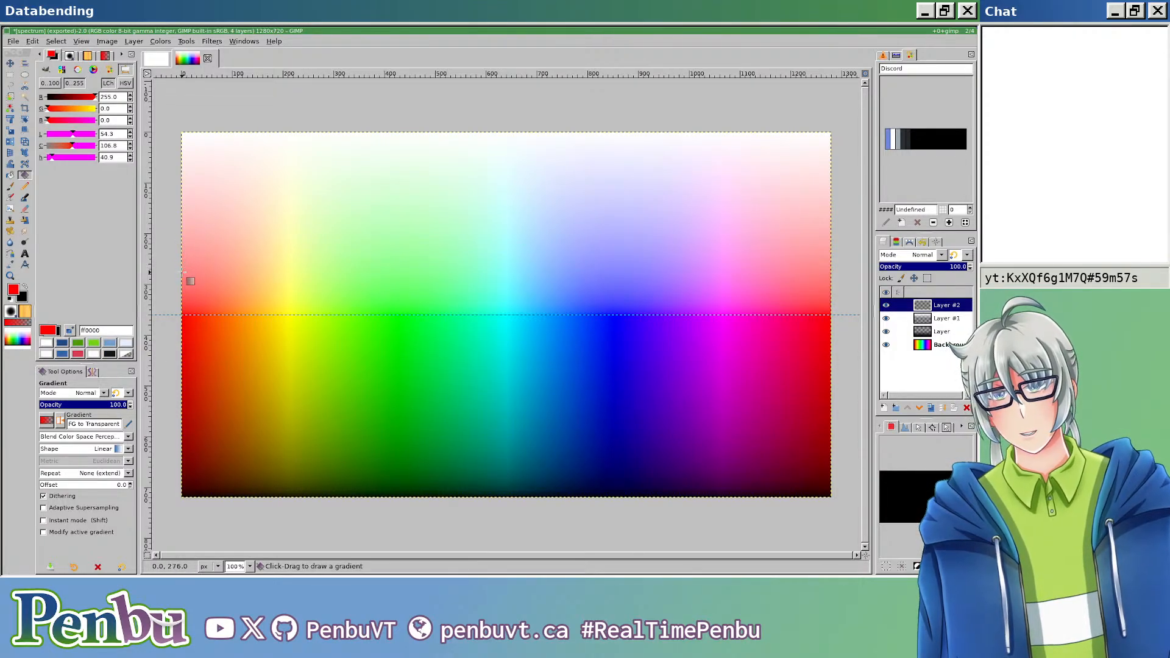
# Step: Fill the new layer with a horizontal FG to BG (RGB) gradient across the canvas at Y 295, running from black to red
pyautogui.click(47, 421)
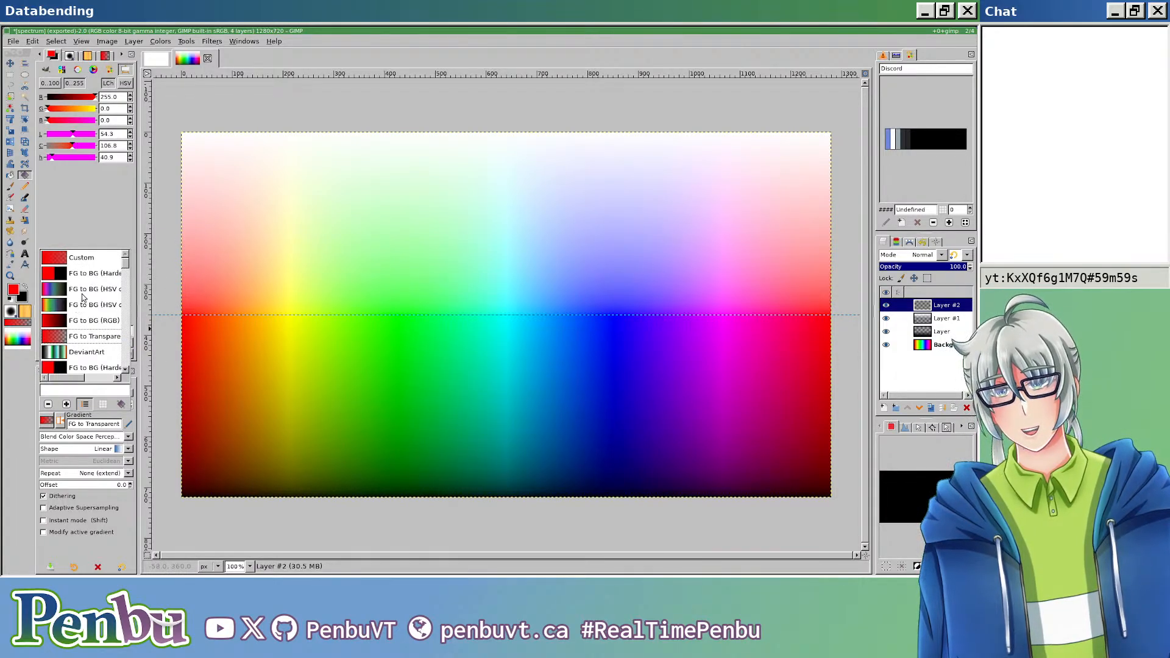
pyautogui.scroll(-2, 87, 331)
pyautogui.scroll(1, 87, 329)
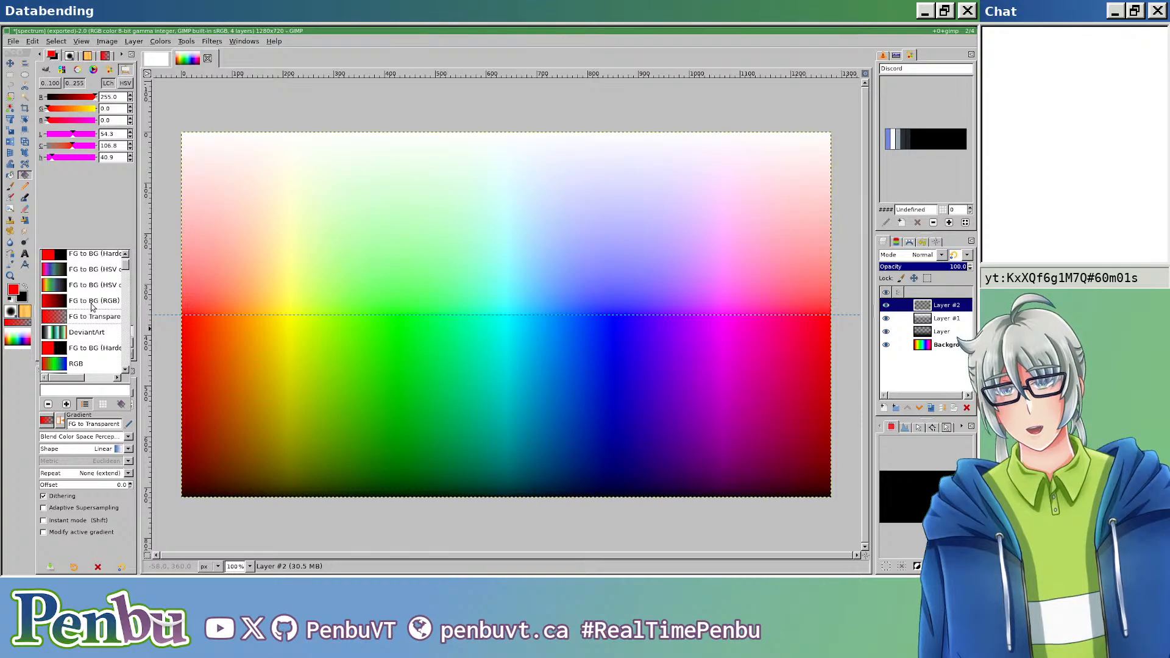
pyautogui.click(91, 304)
pyautogui.moveTo(180, 282); pyautogui.dragTo(808, 282)
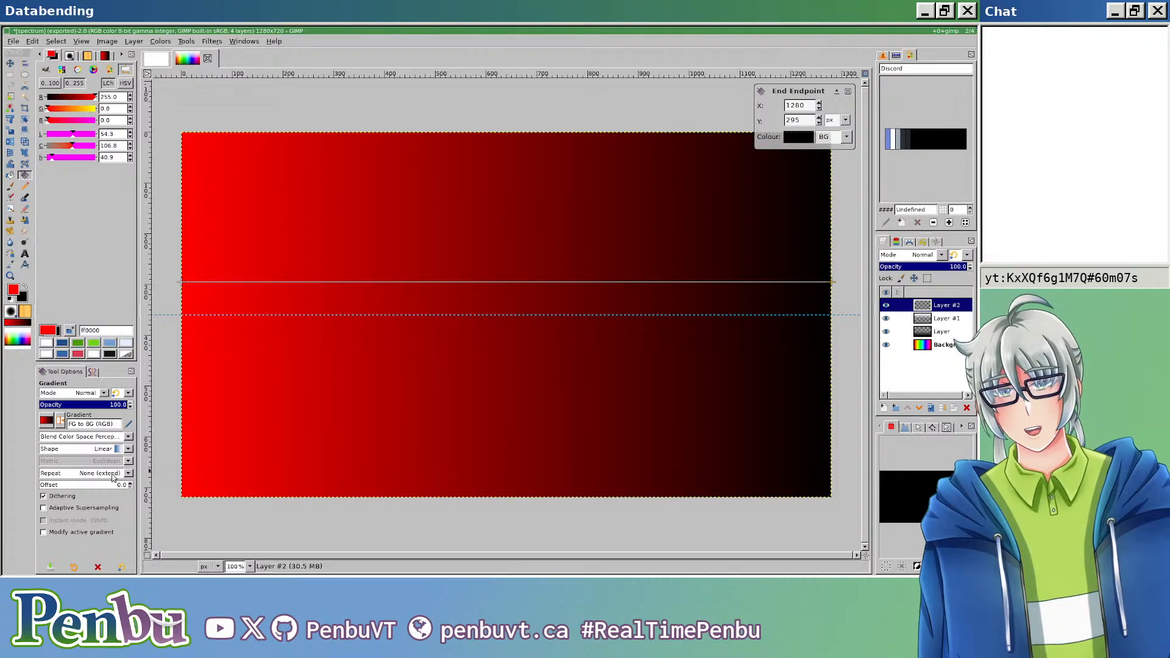
pyautogui.press('x')
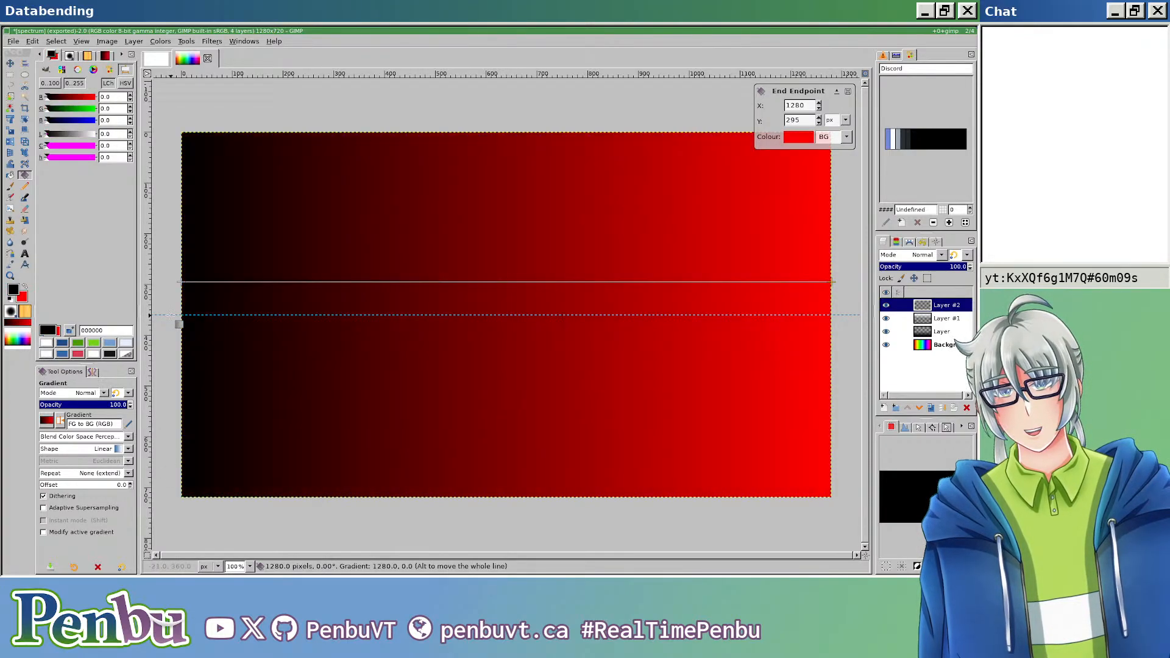
pyautogui.press('Return')
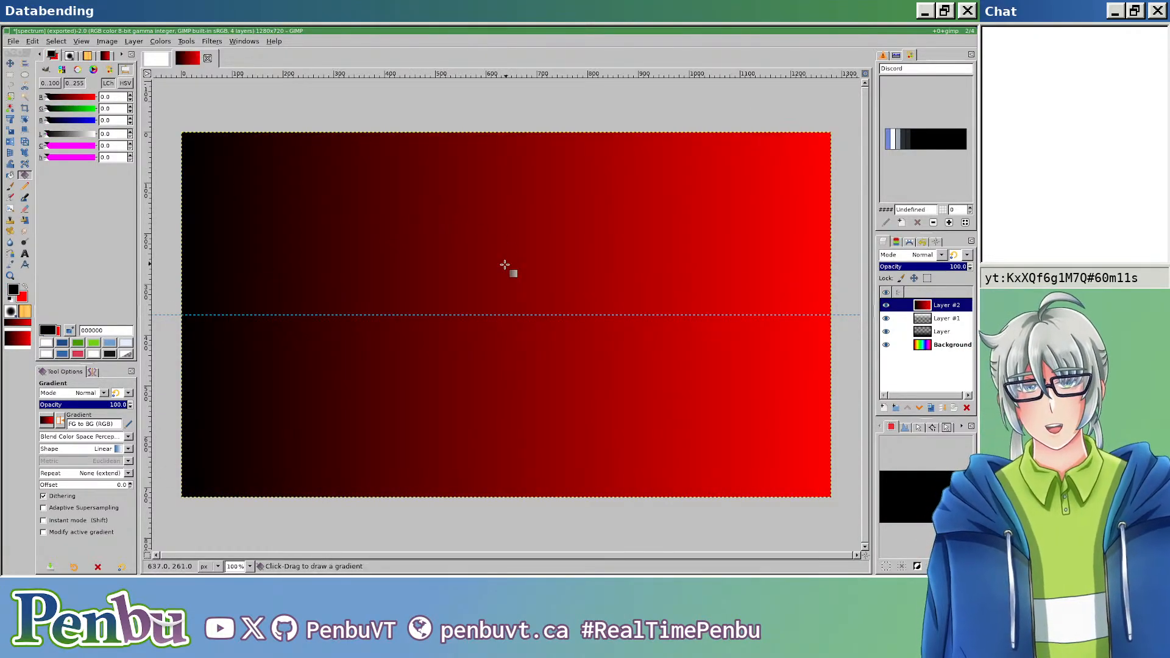
# Step: Set the gradient layer's blend mode to HSV Saturation
pyautogui.click(942, 256)
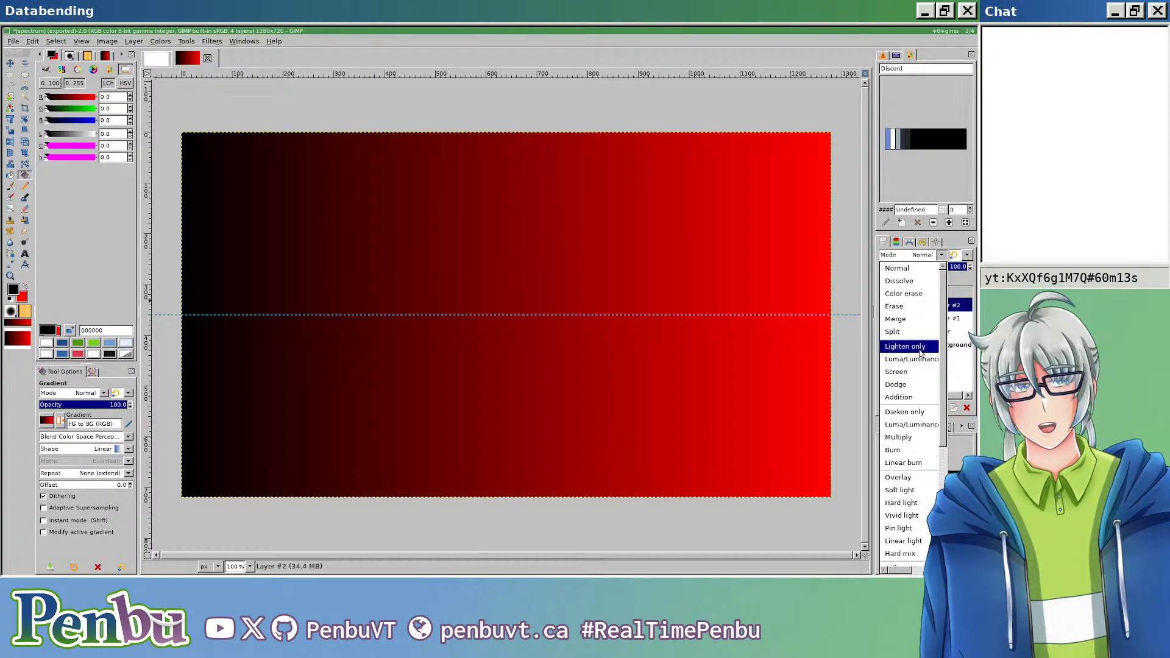
pyautogui.scroll(-3, 920, 360)
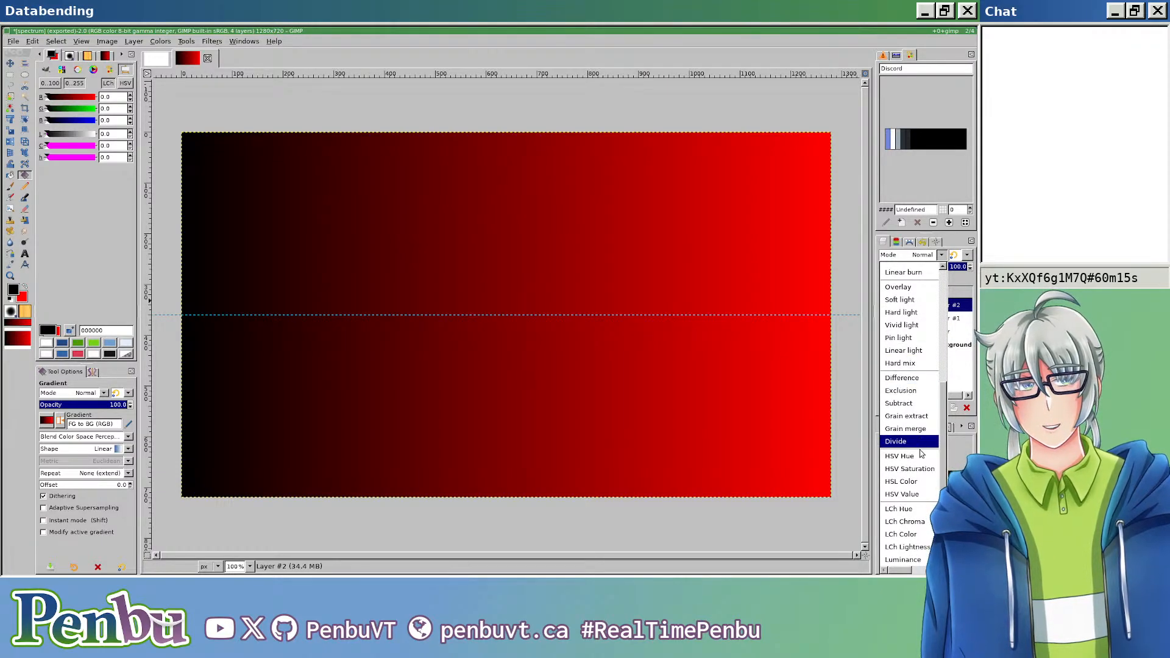
pyautogui.click(909, 459)
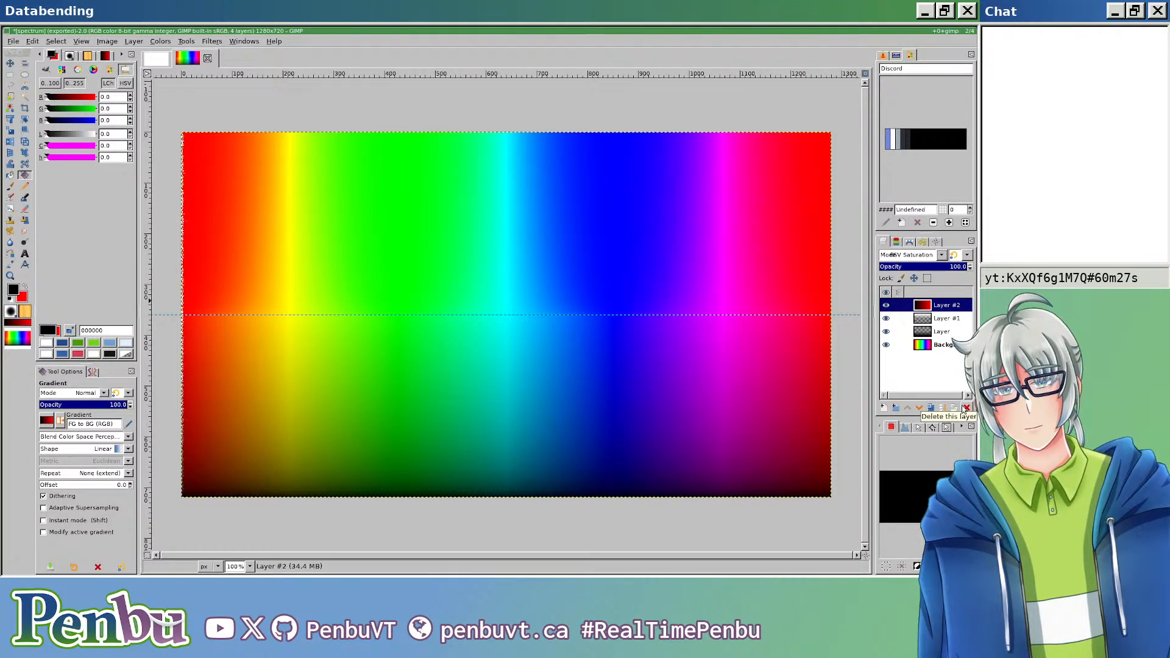
# Step: Set the foreground colour to 808080 and choose the FG to Transparent gradient
pyautogui.click(109, 330)
pyautogui.write('808080')
pyautogui.press('Return')
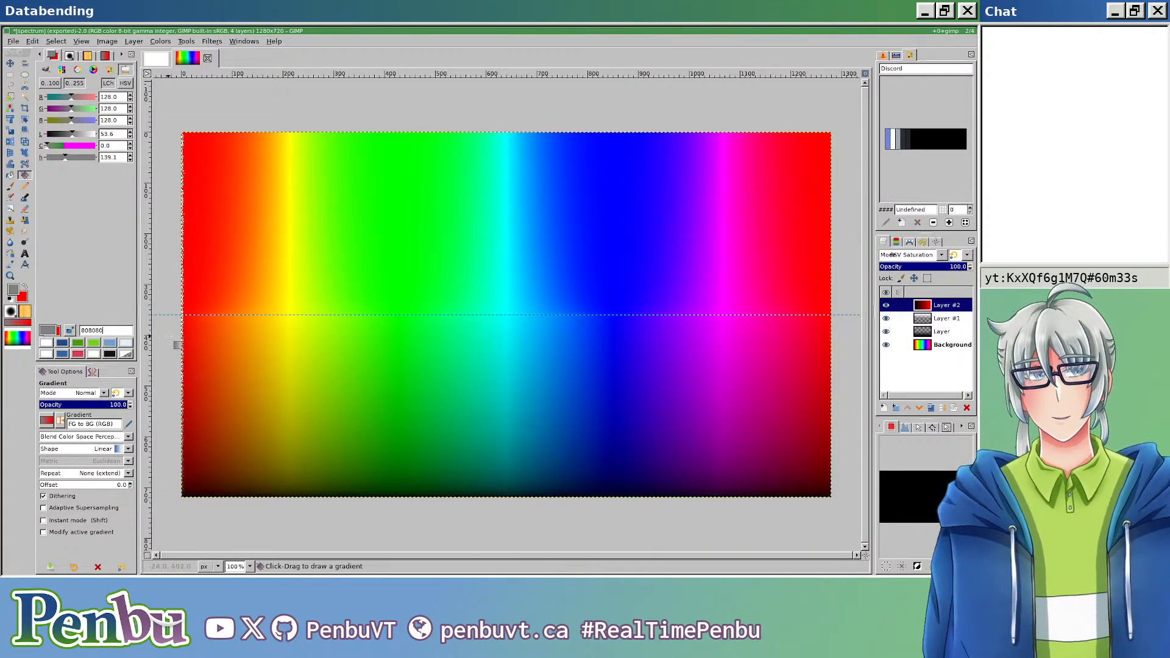
pyautogui.click(45, 421)
pyautogui.scroll(-4, 88, 307)
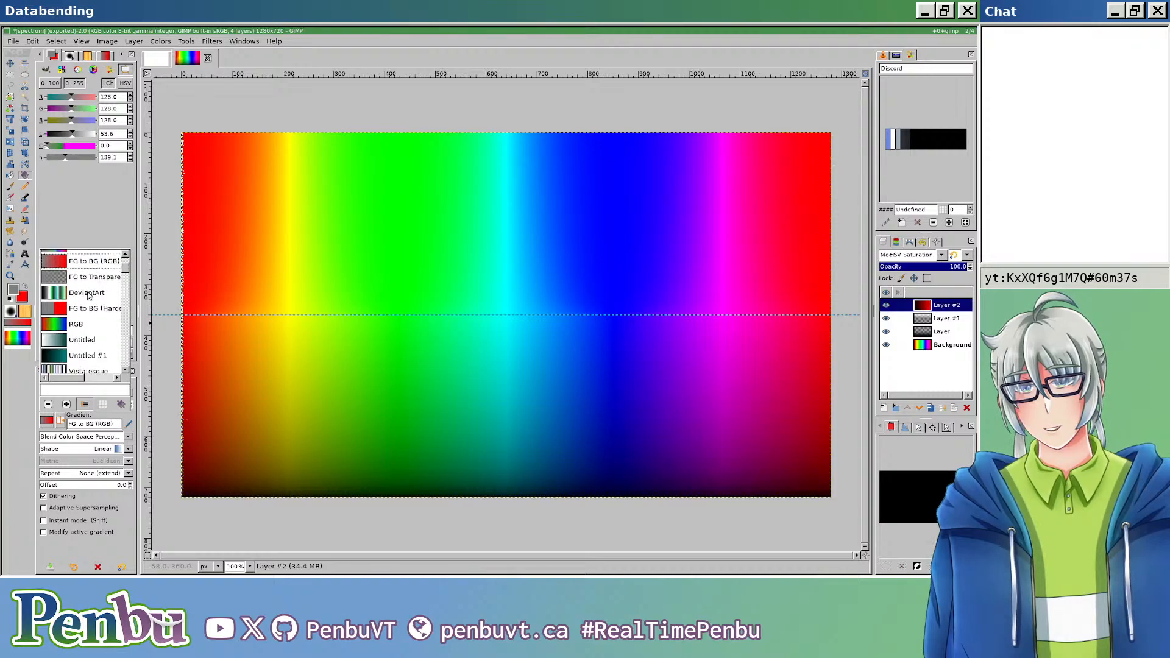
pyautogui.doubleClick(92, 278)
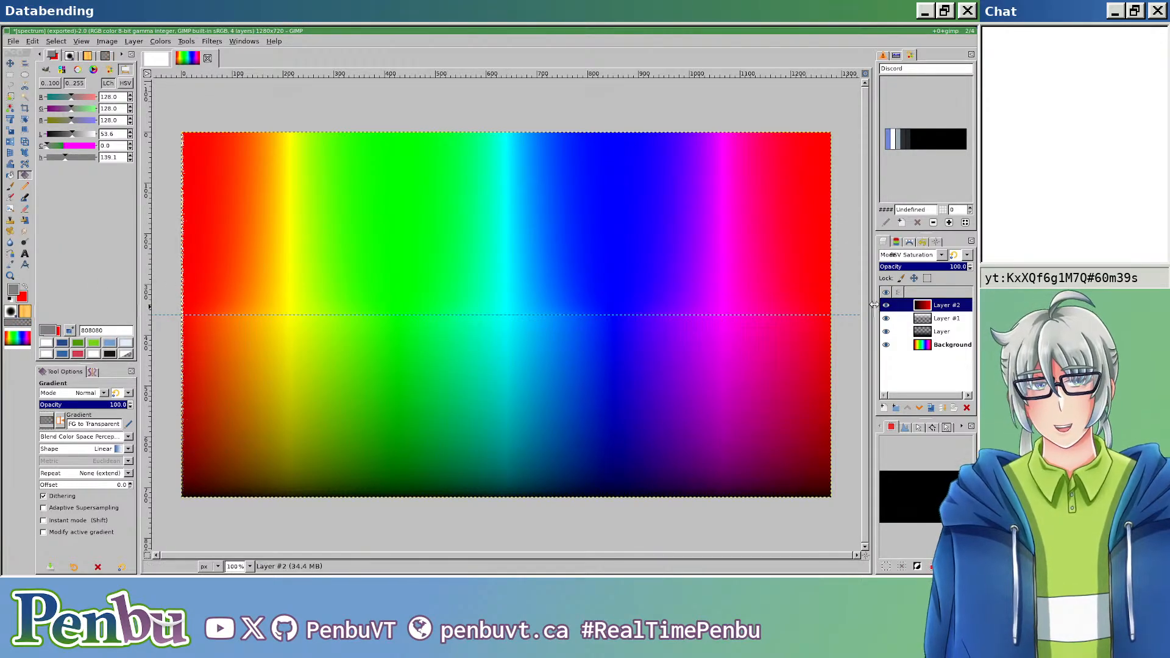
# Step: Replace the saturation layer's content with a grey-to-transparent gradient along the guide to X 1280, Y 360, and move the layer directly above Background
pyautogui.hotkey('ctrl', 'a')
pyautogui.press('Delete')
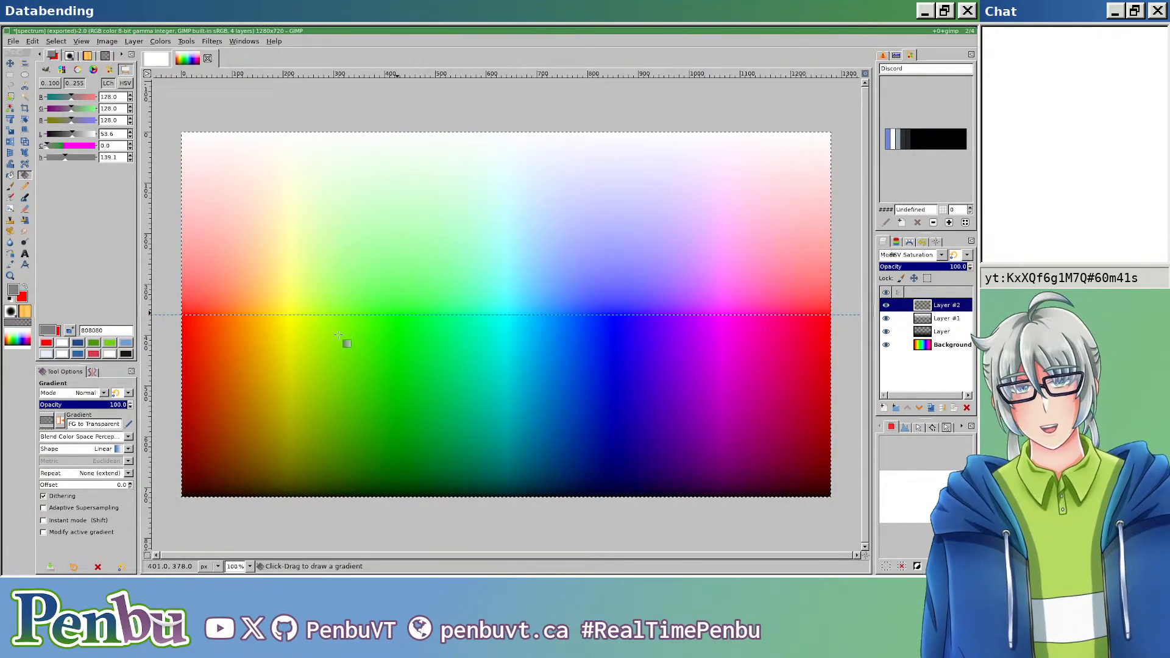
pyautogui.moveTo(183, 315)
pyautogui.mouseDown()
pyautogui.moveTo(239, 327)
pyautogui.moveTo(829, 313)
pyautogui.mouseUp()
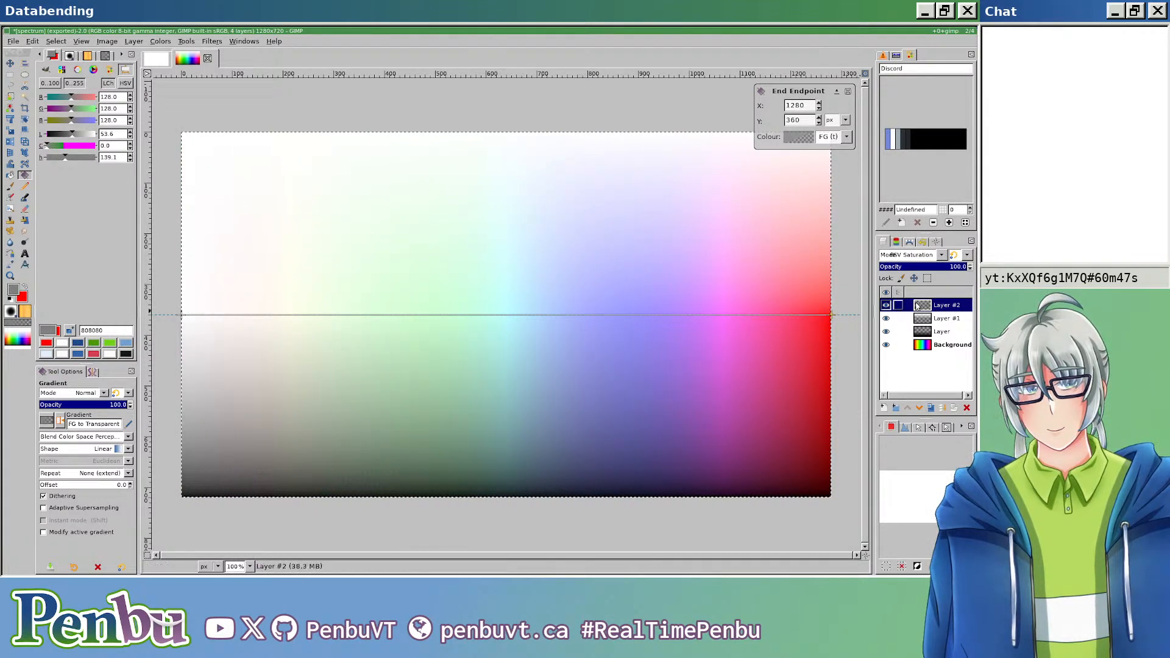
pyautogui.press('Return')
pyautogui.moveTo(919, 306); pyautogui.dragTo(930, 341)
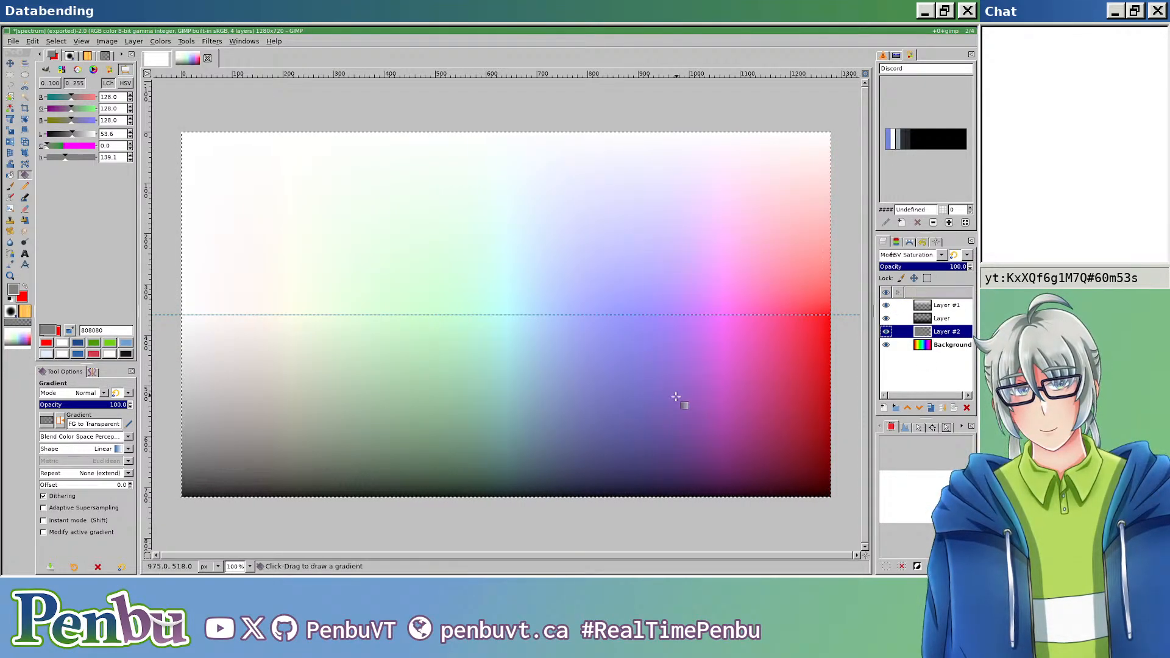
# Step: Undo all edits on the saturation layer, including its creation
pyautogui.hotkey('ctrl', 'z')
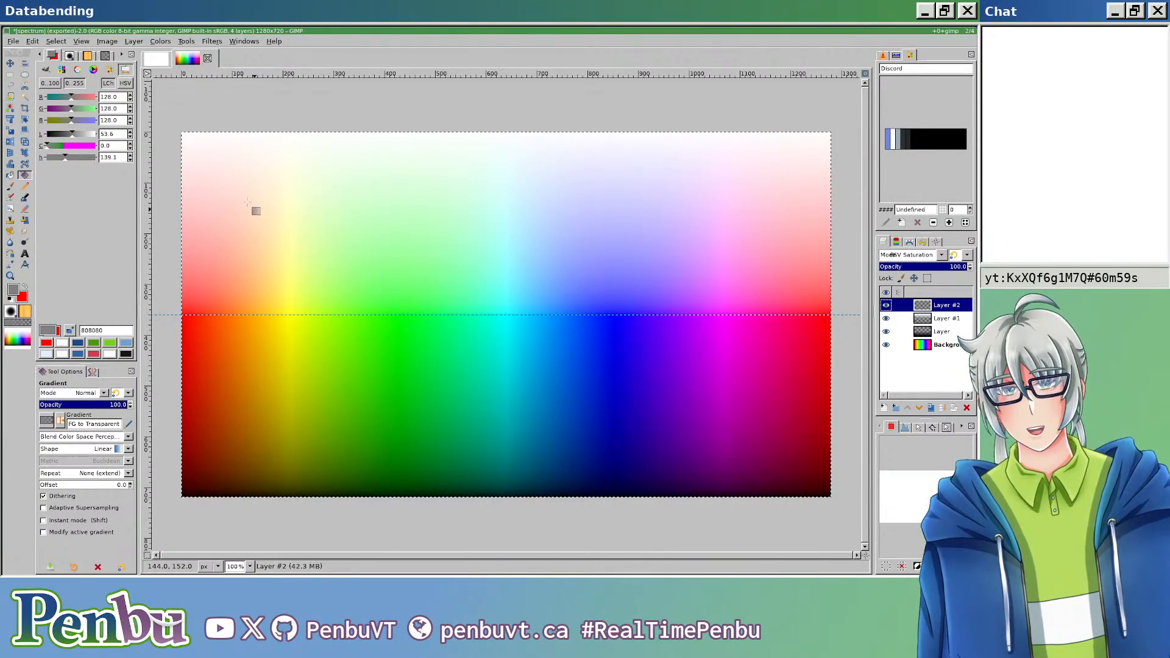
pyautogui.hotkey('ctrl', 'e')
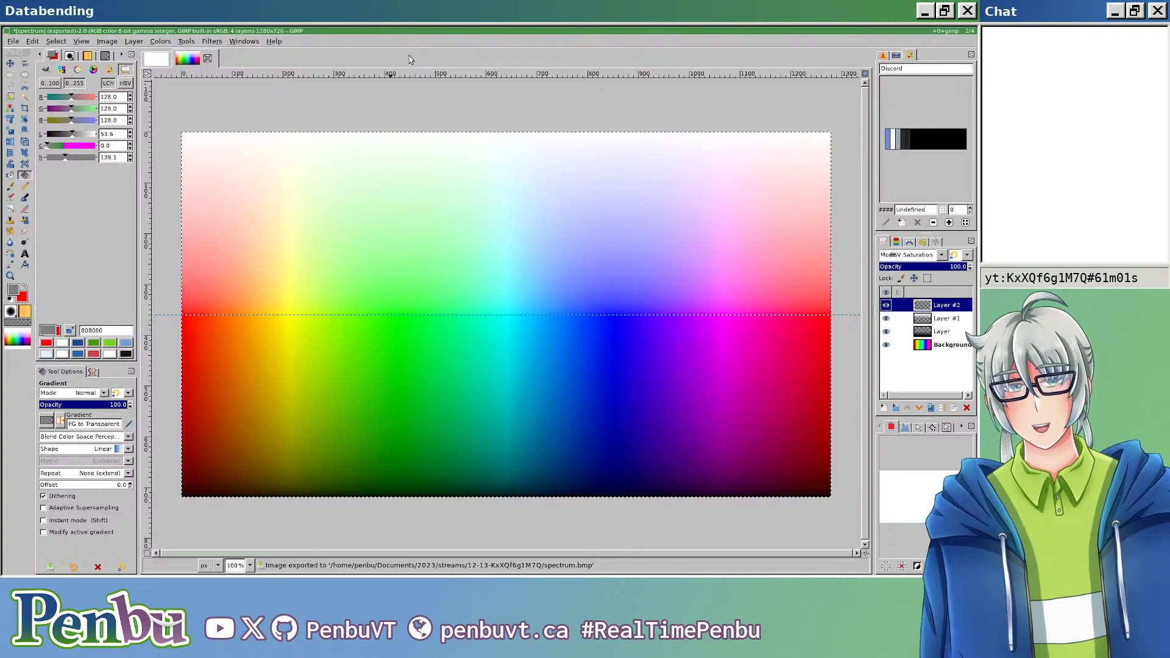
pyautogui.click(13, 41)
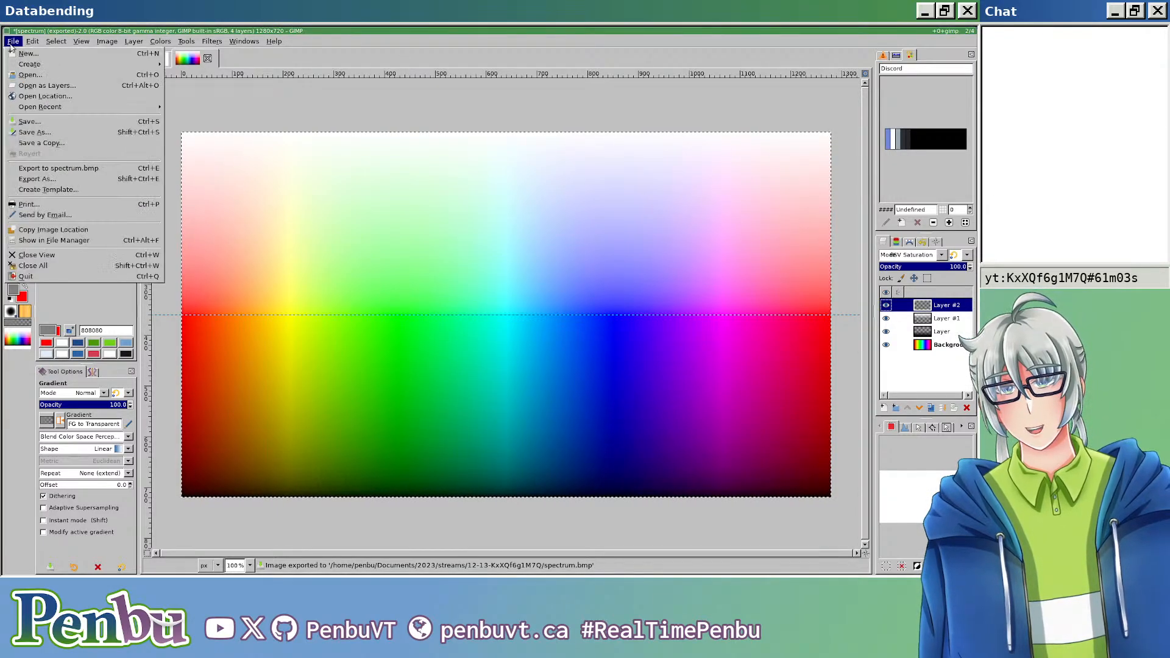
pyautogui.click(404, 43)
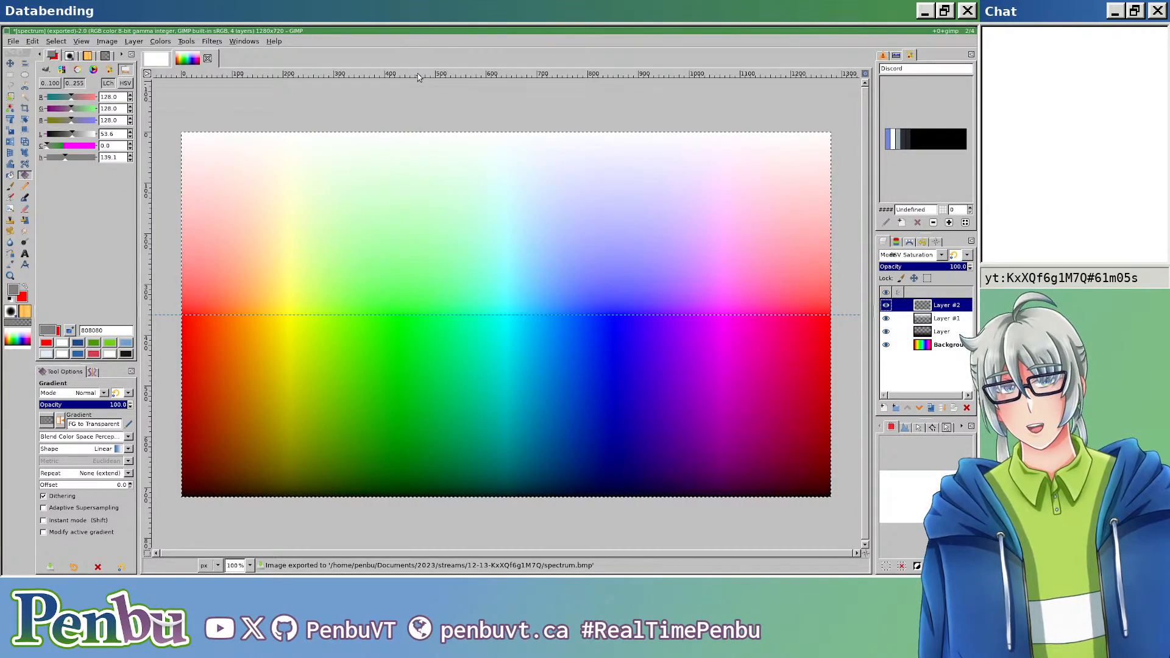
pyautogui.hotkey('ctrl', 'z')
pyautogui.hotkey('ctrl', 'z')
pyautogui.hotkey('ctrl', 'z')
pyautogui.hotkey('ctrl', 'z')
pyautogui.hotkey('ctrl', 'z')
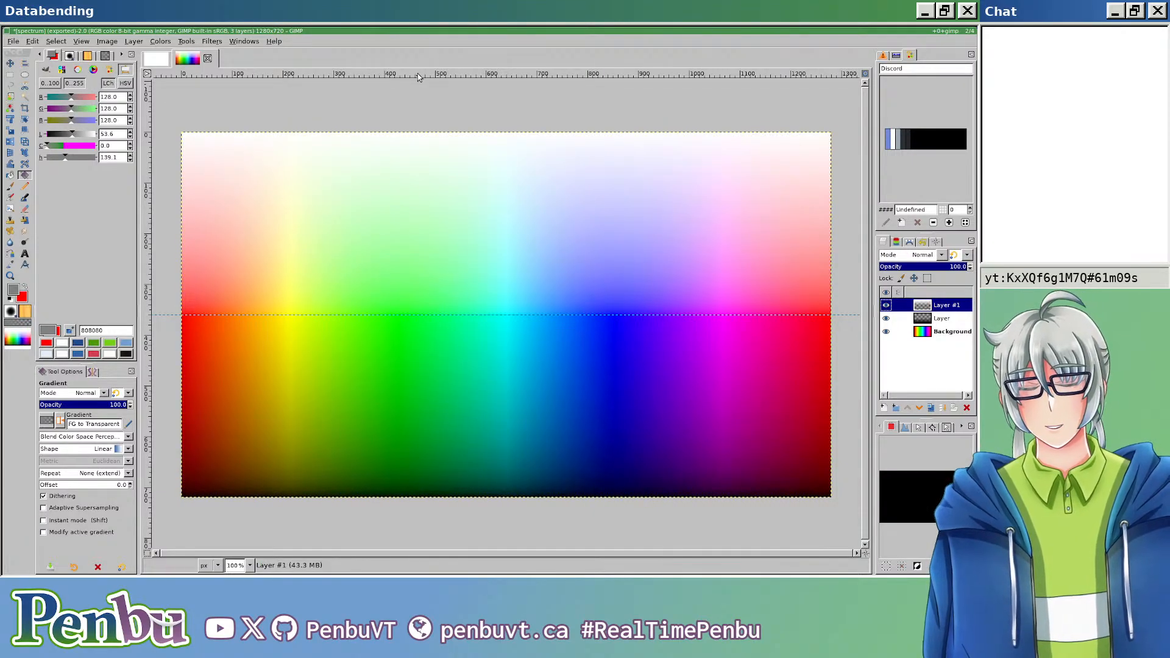
# Step: Re-export the image to spectrum.bmp and switch to the 12-13-KxXQf6g1M7Q folder in Dolphin
pyautogui.hotkey('ctrl', 'e')
pyautogui.press('super+0')
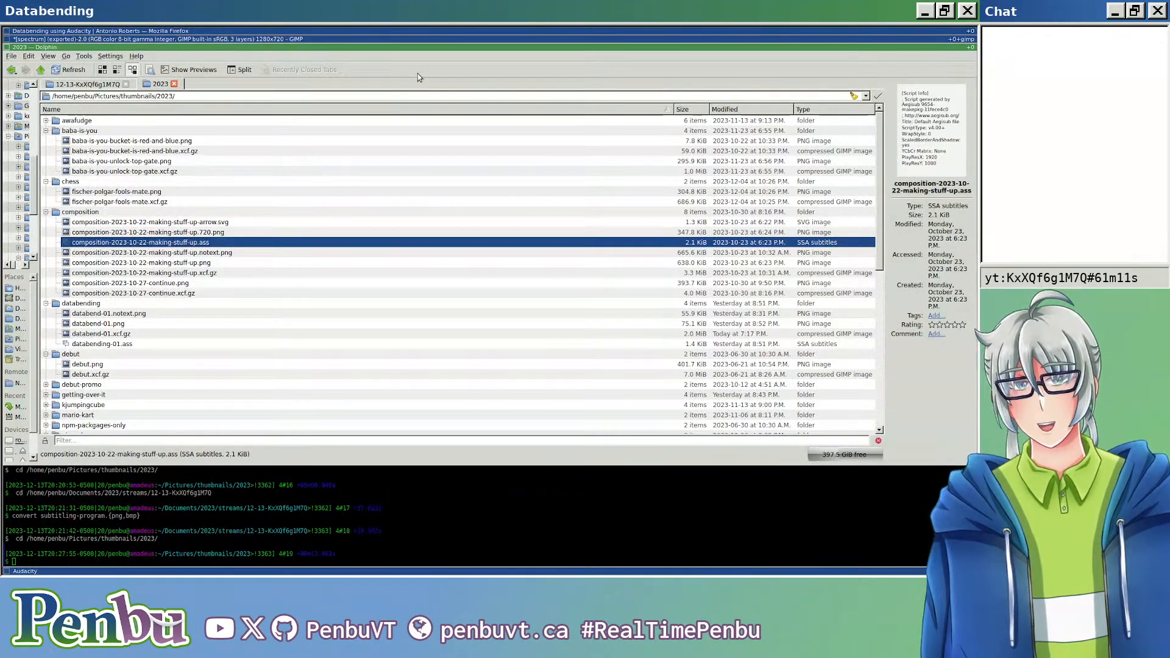
pyautogui.hotkey('ctrl', 'Tab')
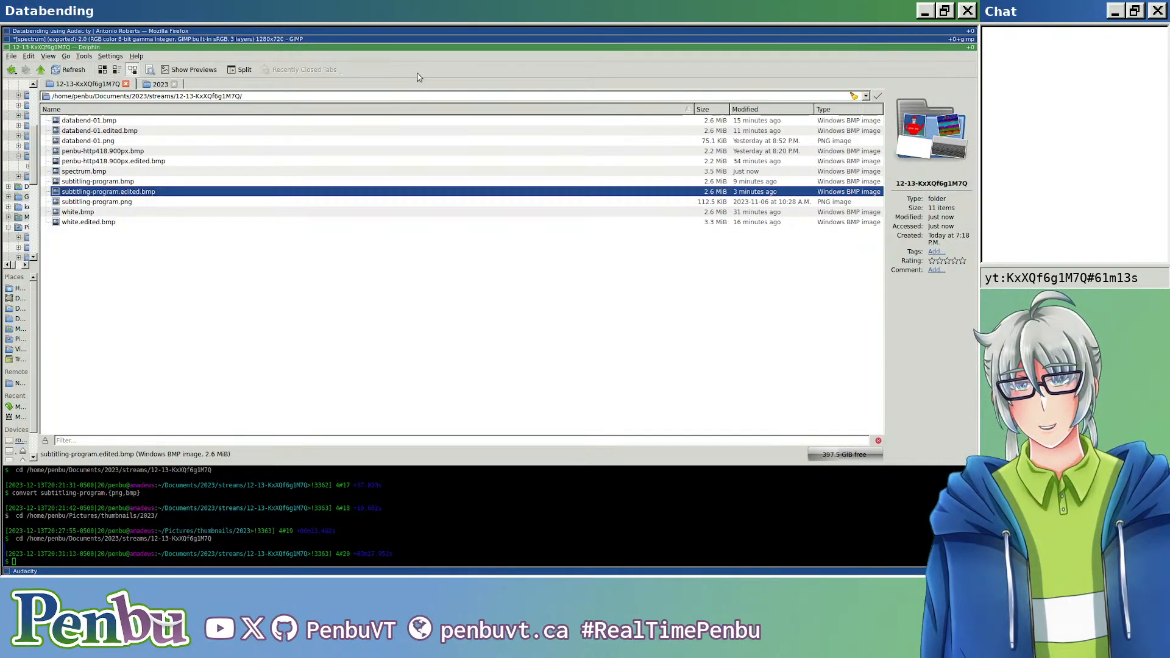
# Step: Arrange Audacity beside the Dolphin window and narrow Audacity to about two thirds of the screen width
pyautogui.press('super+shift+l')
pyautogui.press('super+h')
pyautogui.press('super+j')
pyautogui.press('super+m')
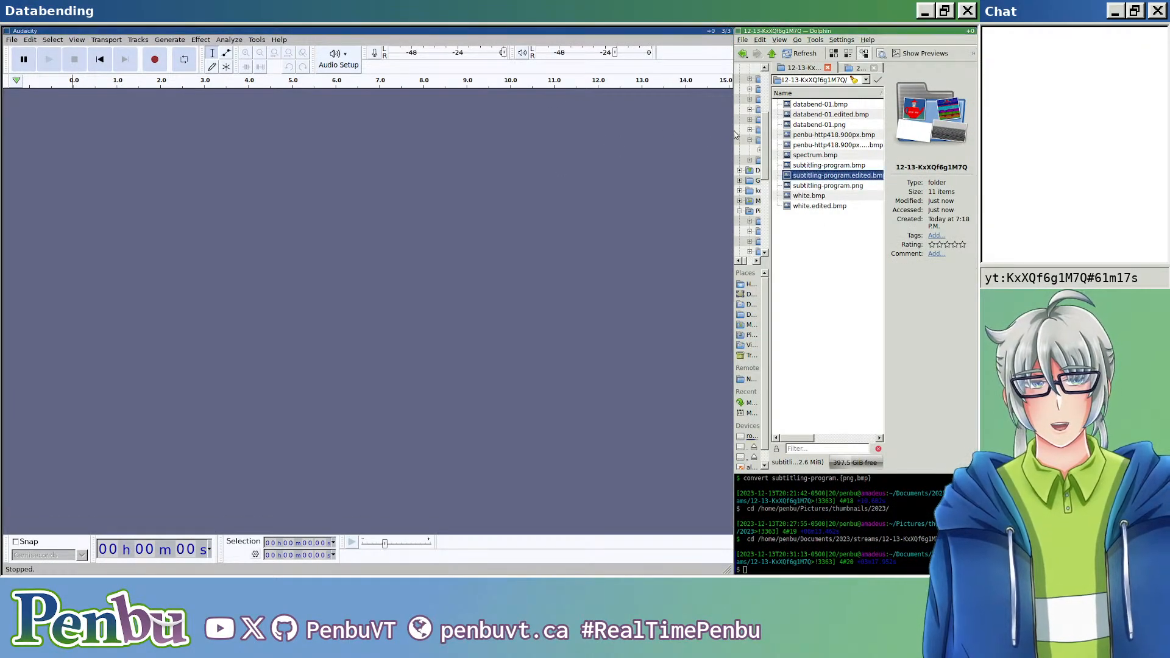
pyautogui.moveTo(736, 292); pyautogui.dragTo(638, 132)
# Step: Import spectrum.bmp into Audacity as raw data
pyautogui.click(12, 40)
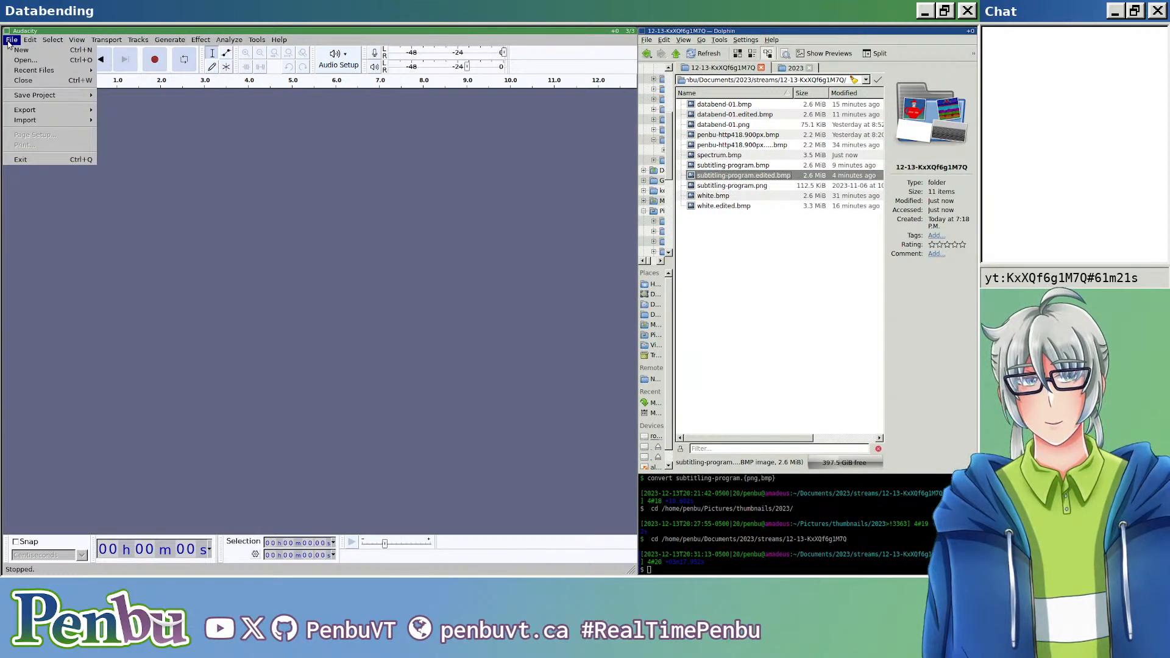
pyautogui.moveTo(52, 120)
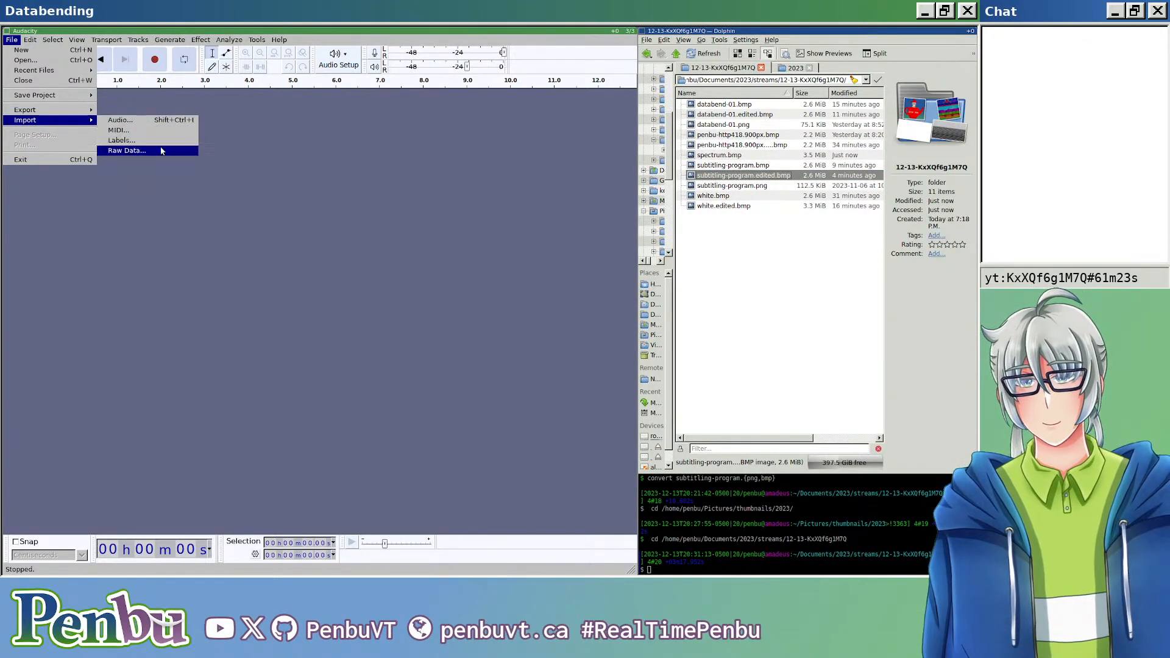
pyautogui.click(162, 151)
pyautogui.doubleClick(145, 172)
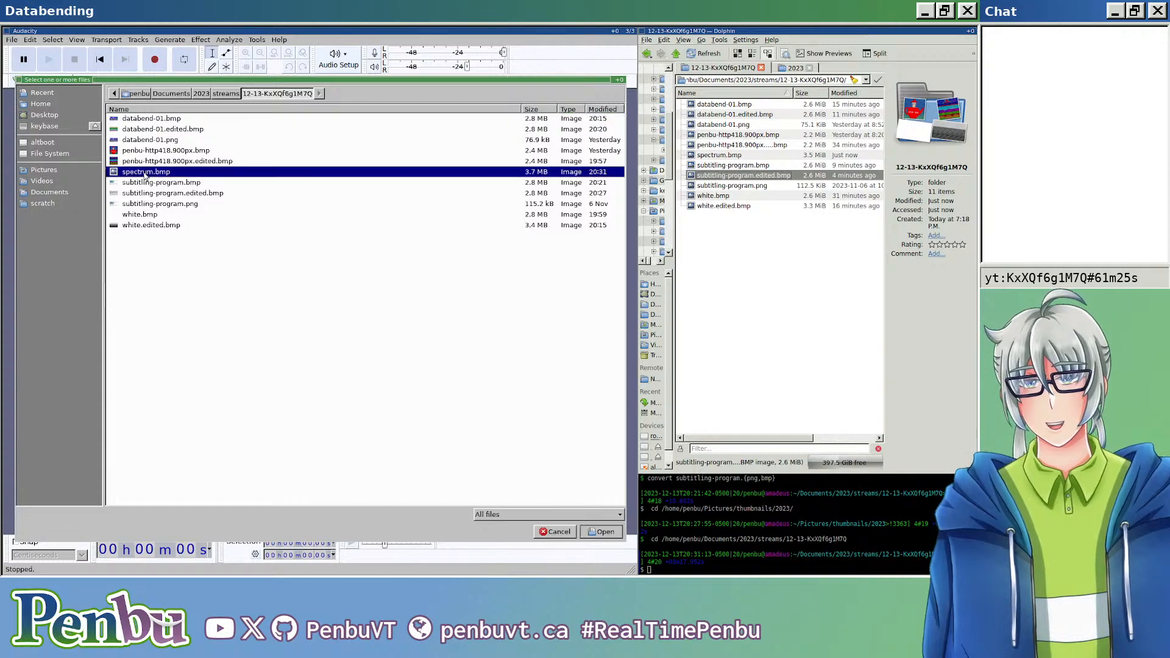
pyautogui.click(369, 356)
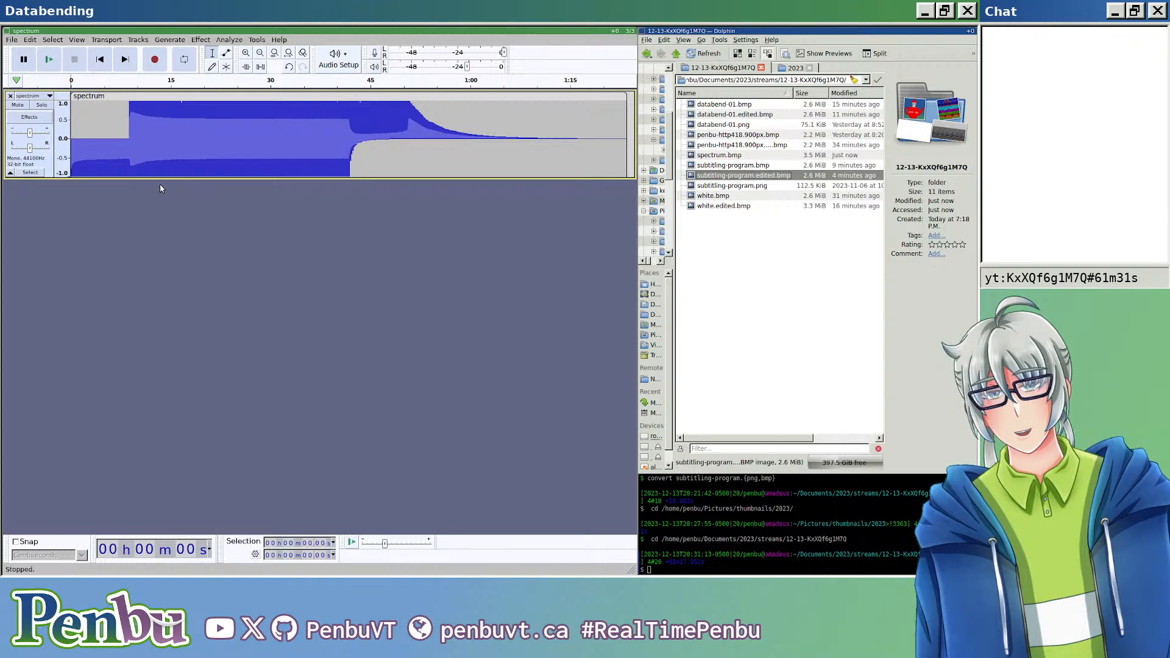
# Step: View subtitling-program.edited.bmp from Dolphin, close it, and select spectrum.bmp to preview it
pyautogui.click(746, 176)
pyautogui.doubleClick(746, 177)
pyautogui.press('Escape')
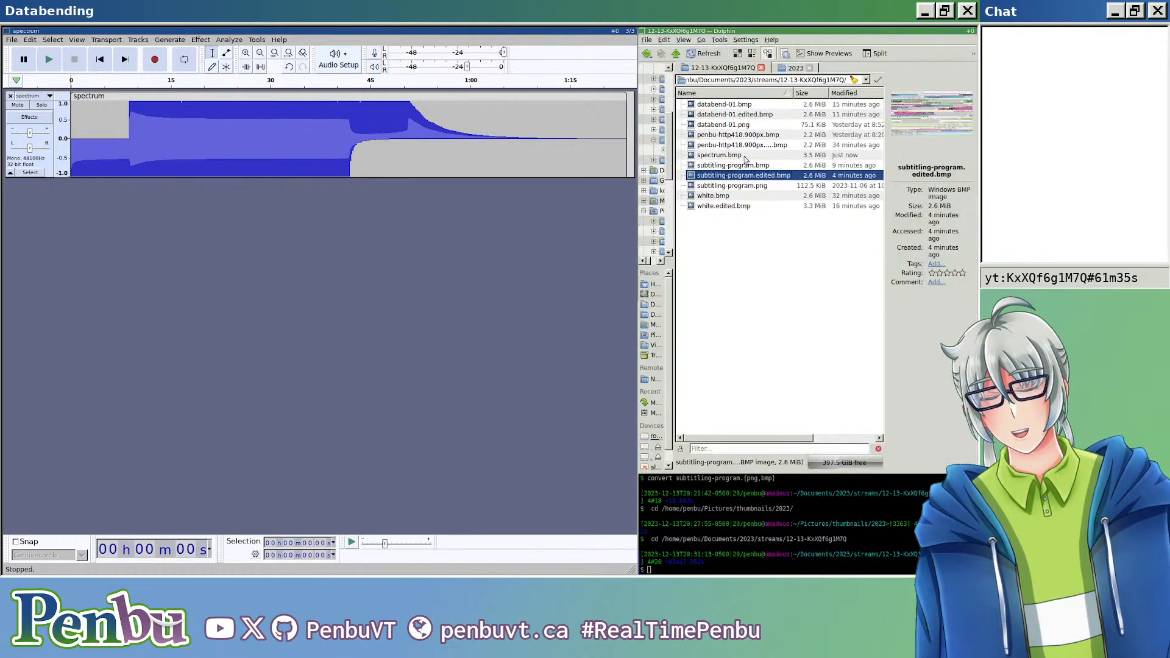
pyautogui.click(735, 156)
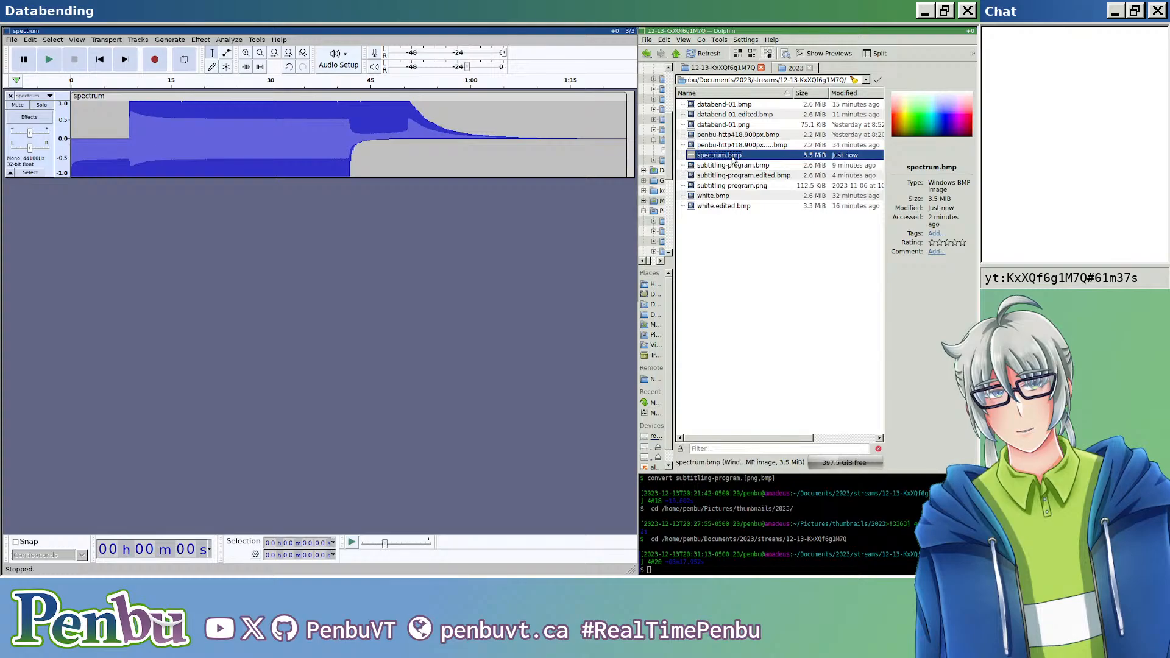
# Step: Open spectrum.bmp from Dolphin in the image viewer and examine the quiet tail of the spectrum waveform in Audacity
pyautogui.doubleClick(734, 156)
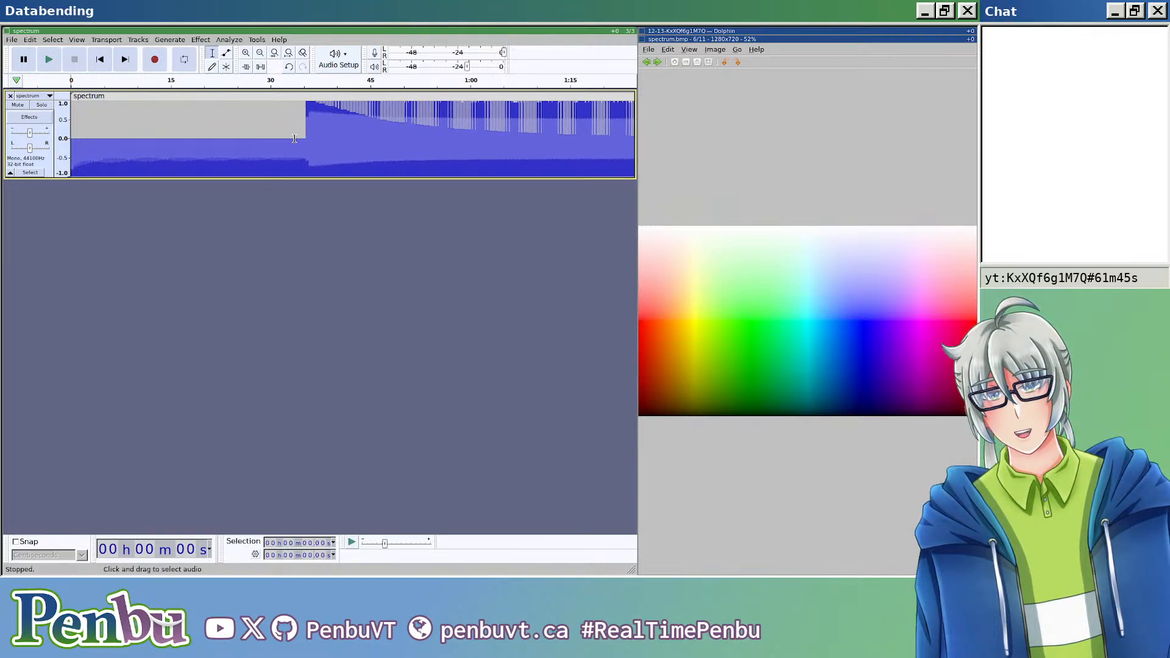
pyautogui.scroll(-12, 294, 157)
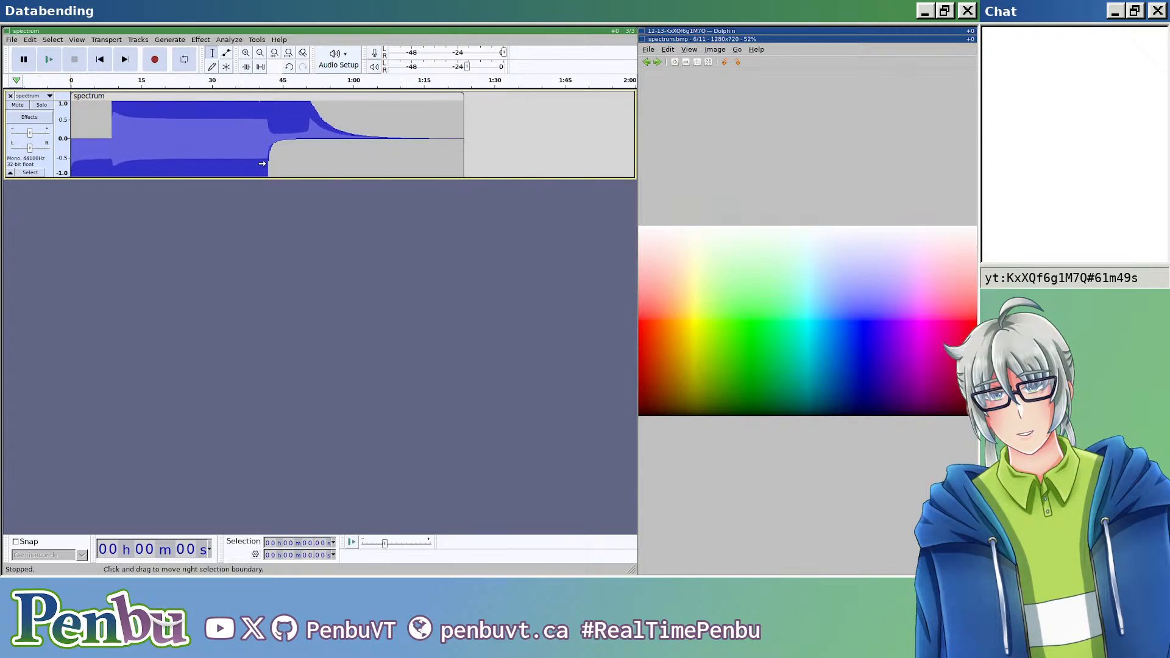
pyautogui.moveTo(275, 140); pyautogui.dragTo(457, 131)
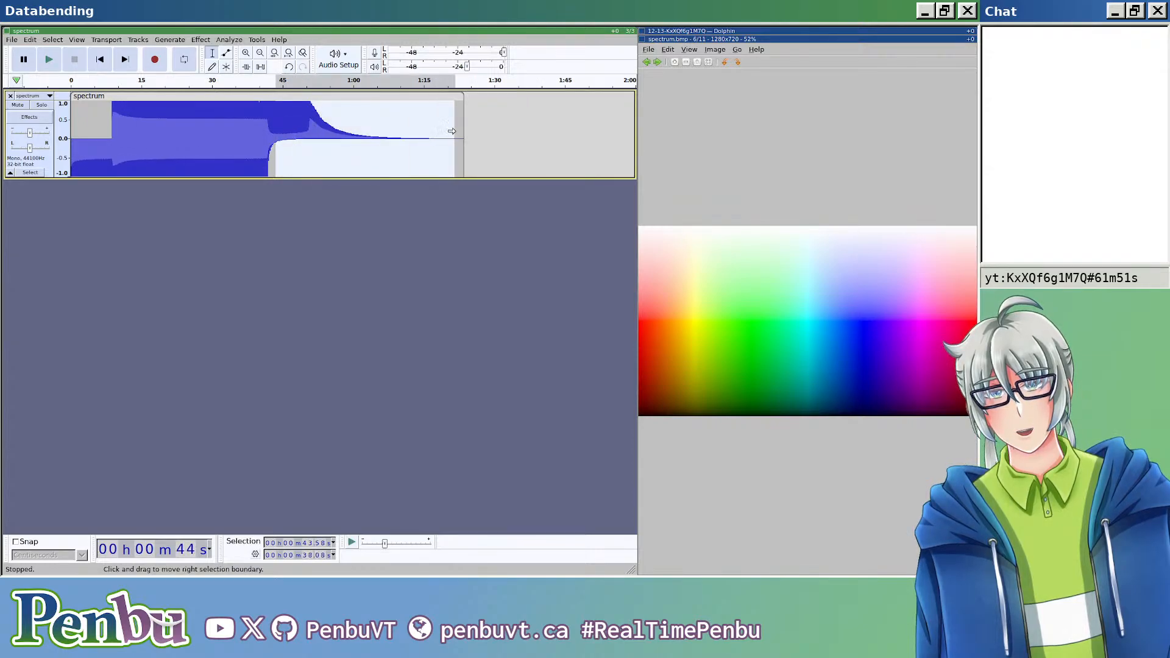
pyautogui.click(455, 131)
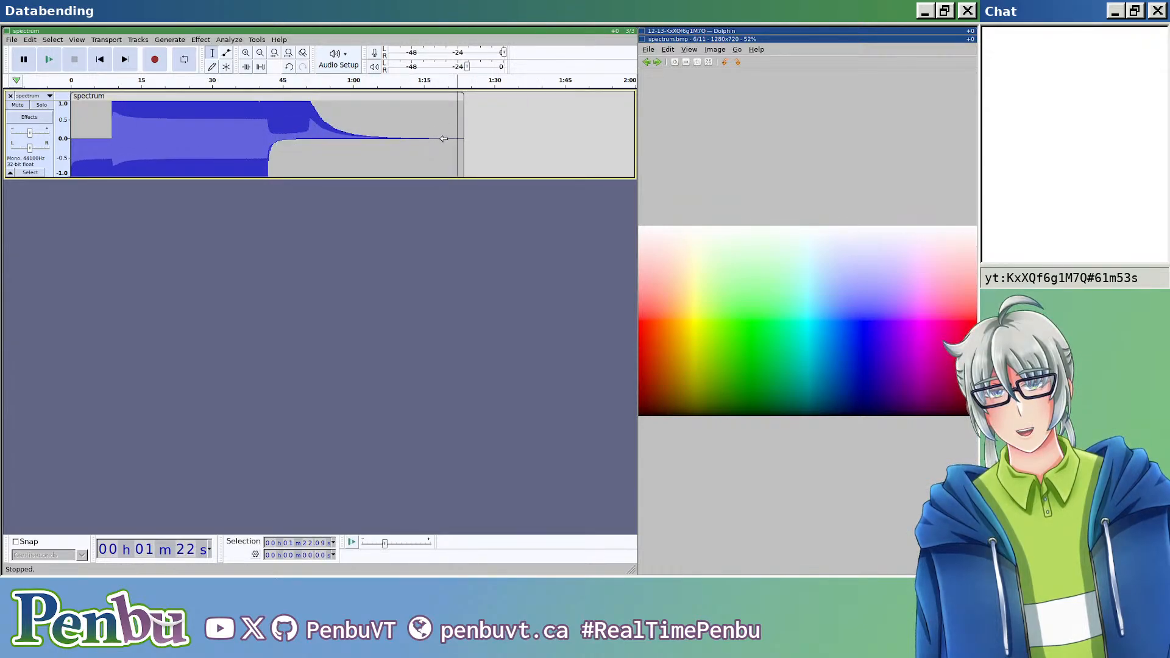
pyautogui.scroll(12, 441, 142)
pyautogui.moveTo(410, 136); pyautogui.dragTo(596, 151)
pyautogui.scroll(-6, 527, 159)
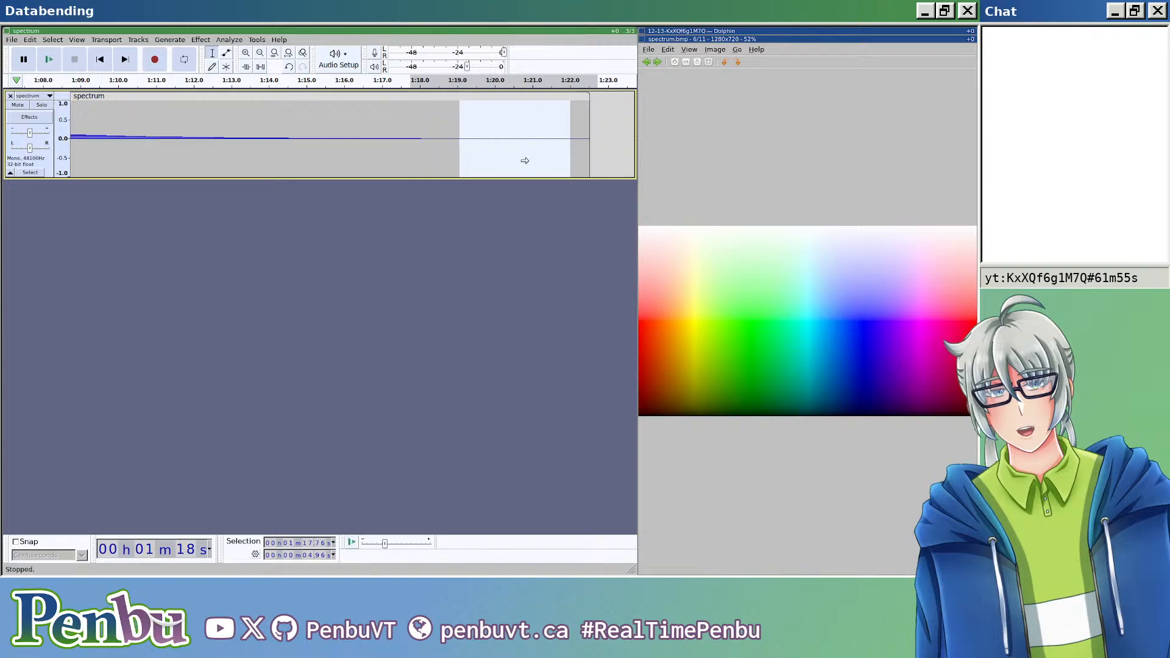
# Step: Examine the spectrum waveform close up, following its repeating row pattern from the middle back towards the beginning
pyautogui.click(262, 164)
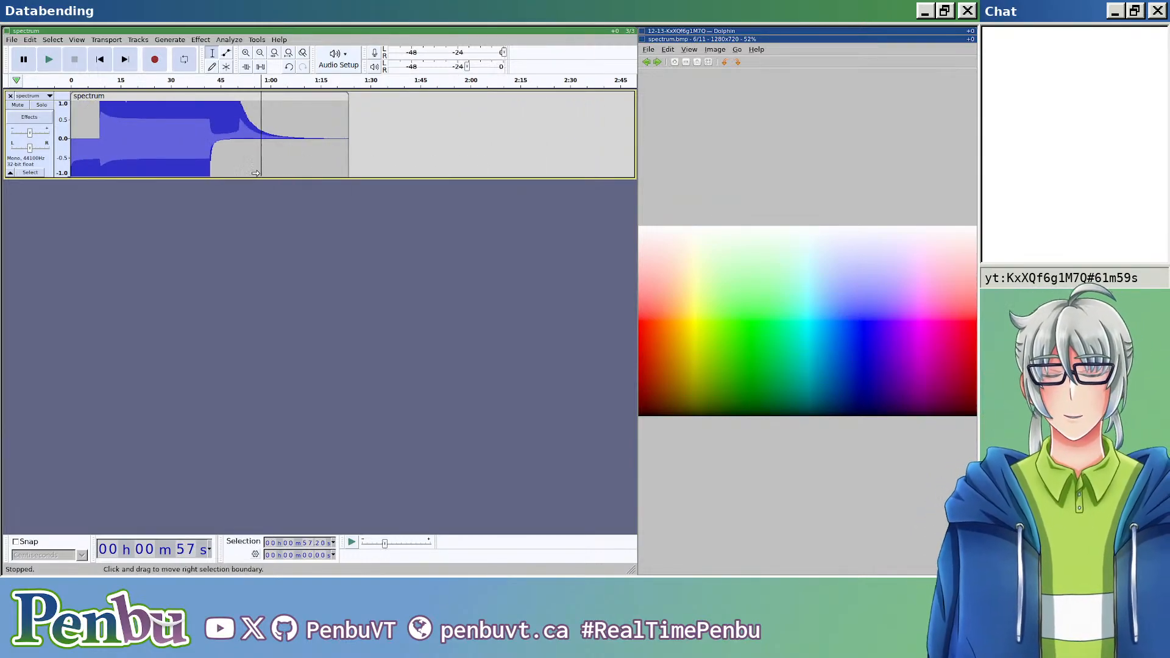
pyautogui.scroll(5, 236, 157)
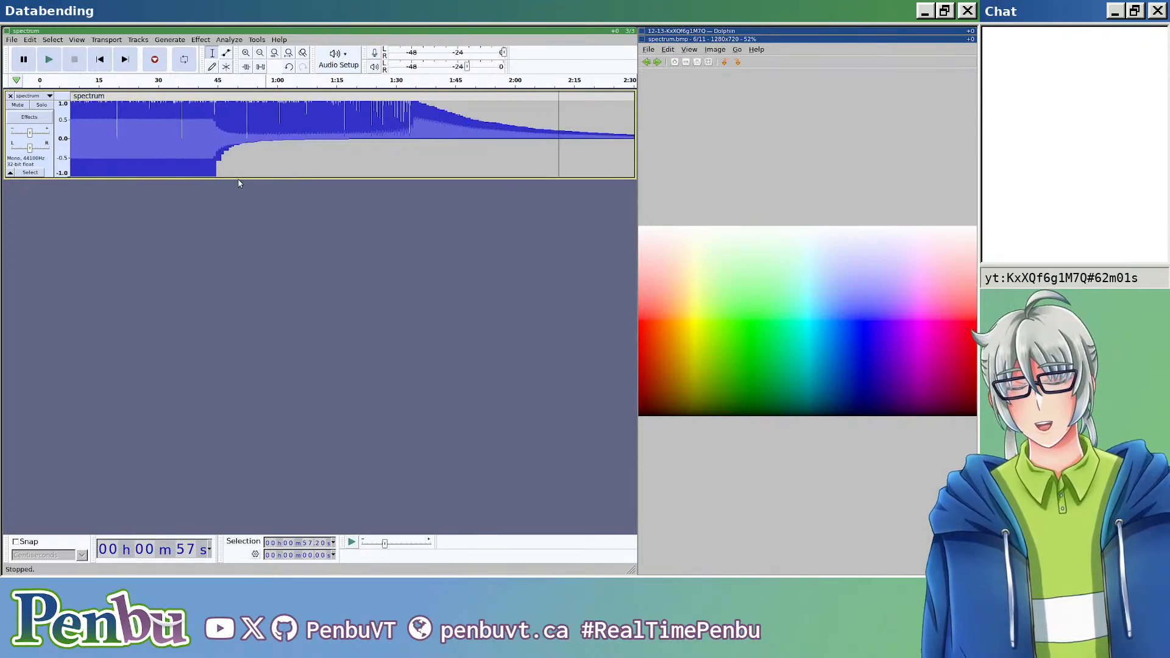
pyautogui.hscroll(-7, 232, 141)
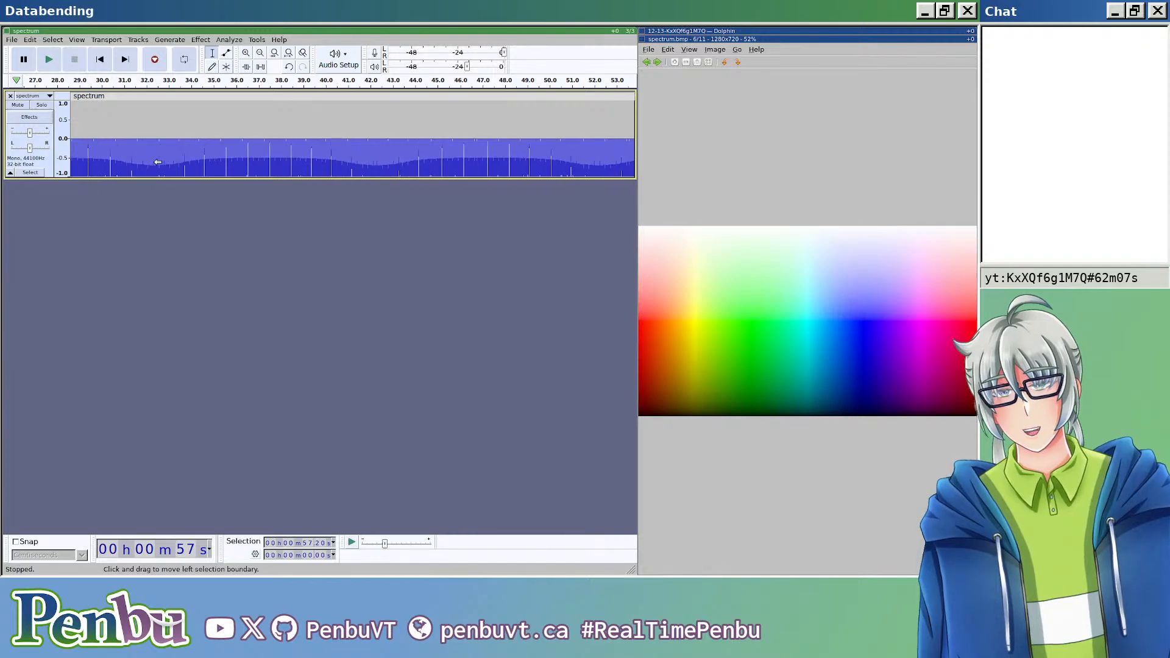
pyautogui.hscroll(-13, 156, 163)
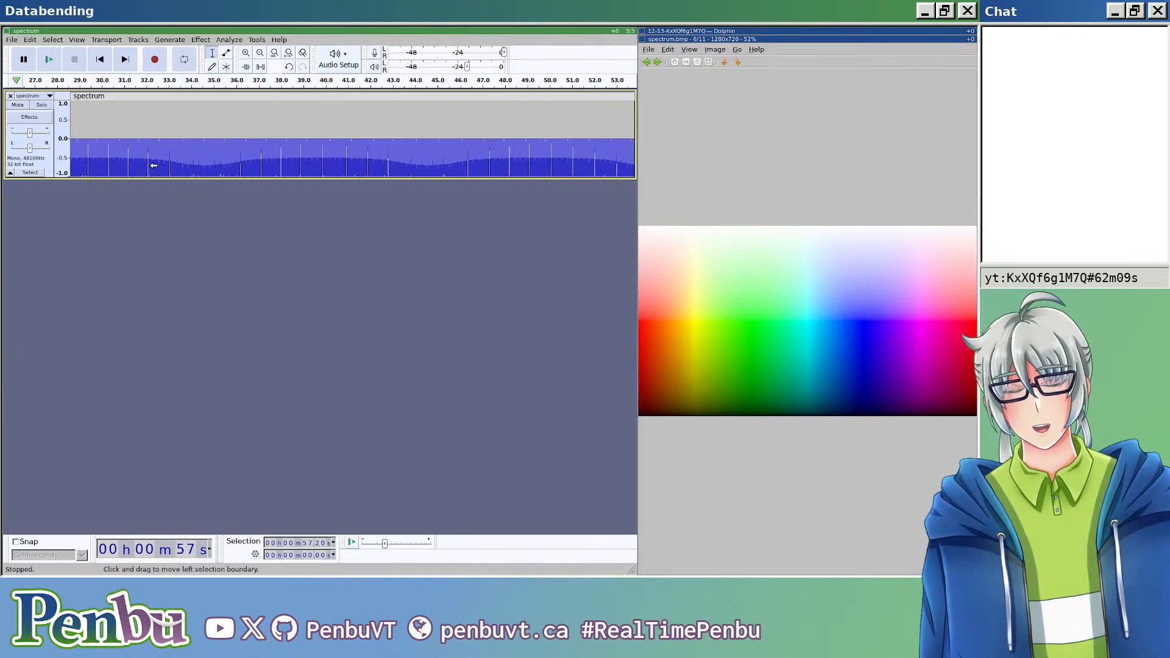
pyautogui.click(146, 157)
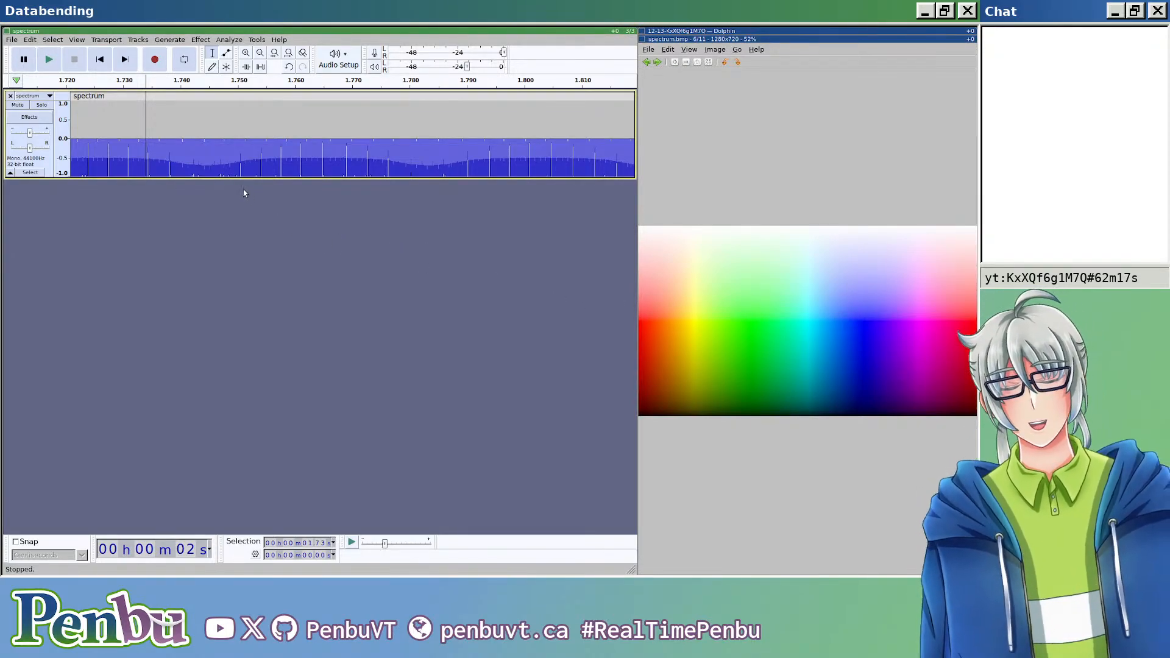
pyautogui.hscroll(-7, 195, 163)
pyautogui.hscroll(-15, 196, 163)
pyautogui.hscroll(-10, 200, 169)
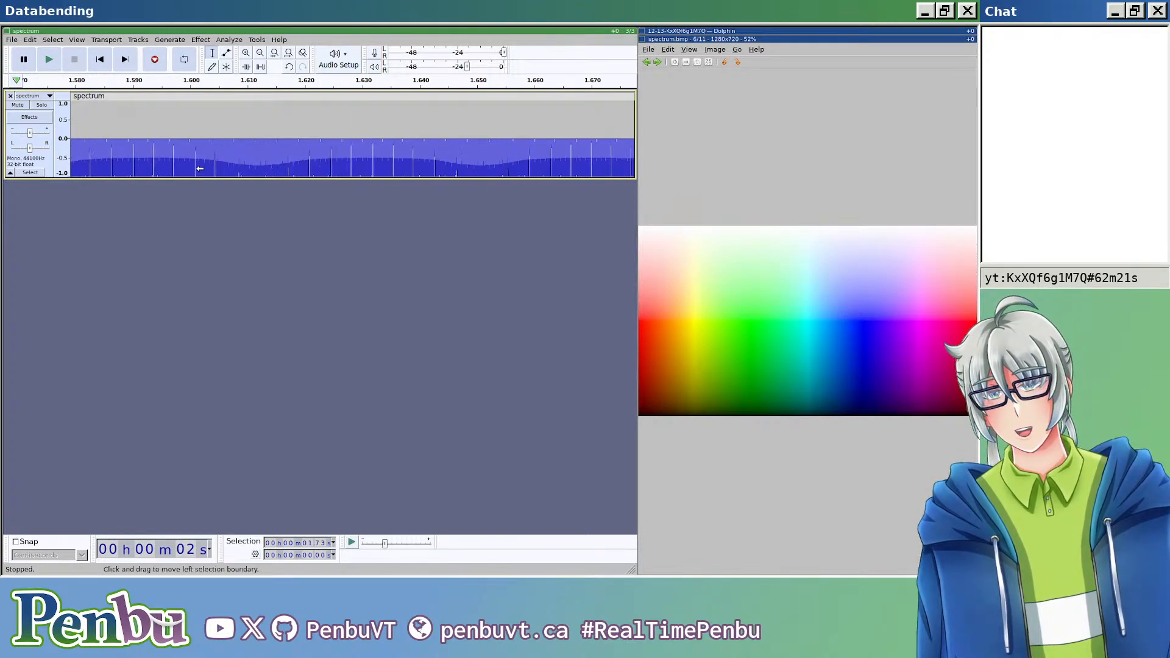
pyautogui.hscroll(-5, 212, 165)
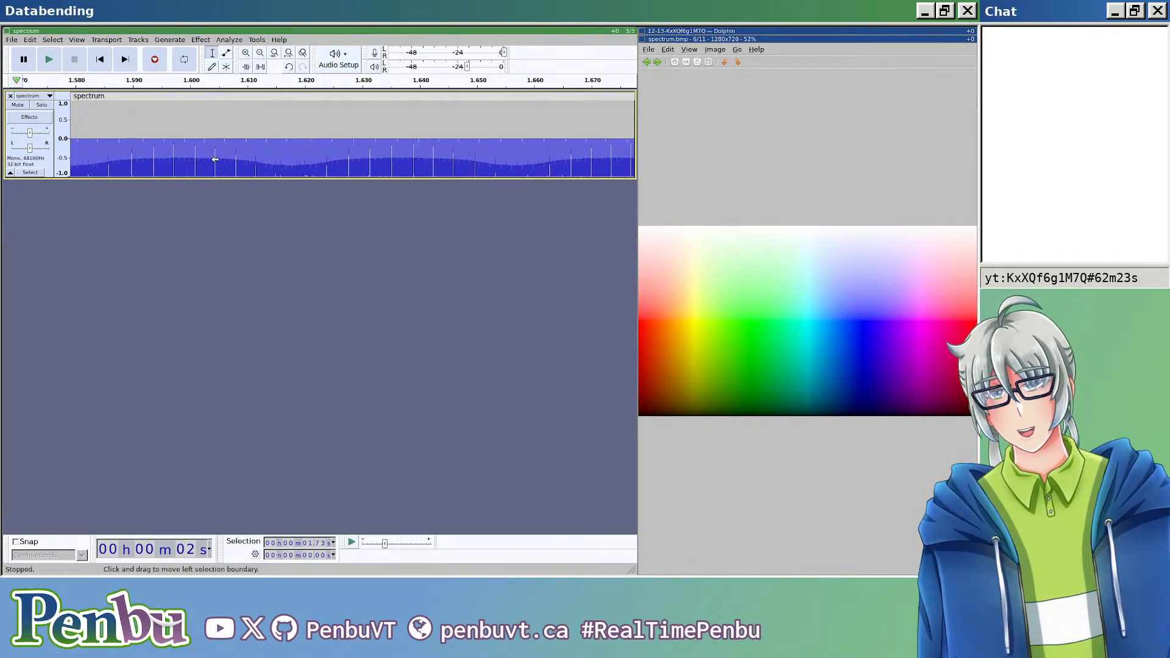
pyautogui.hscroll(-5, 216, 152)
pyautogui.hscroll(-15, 216, 154)
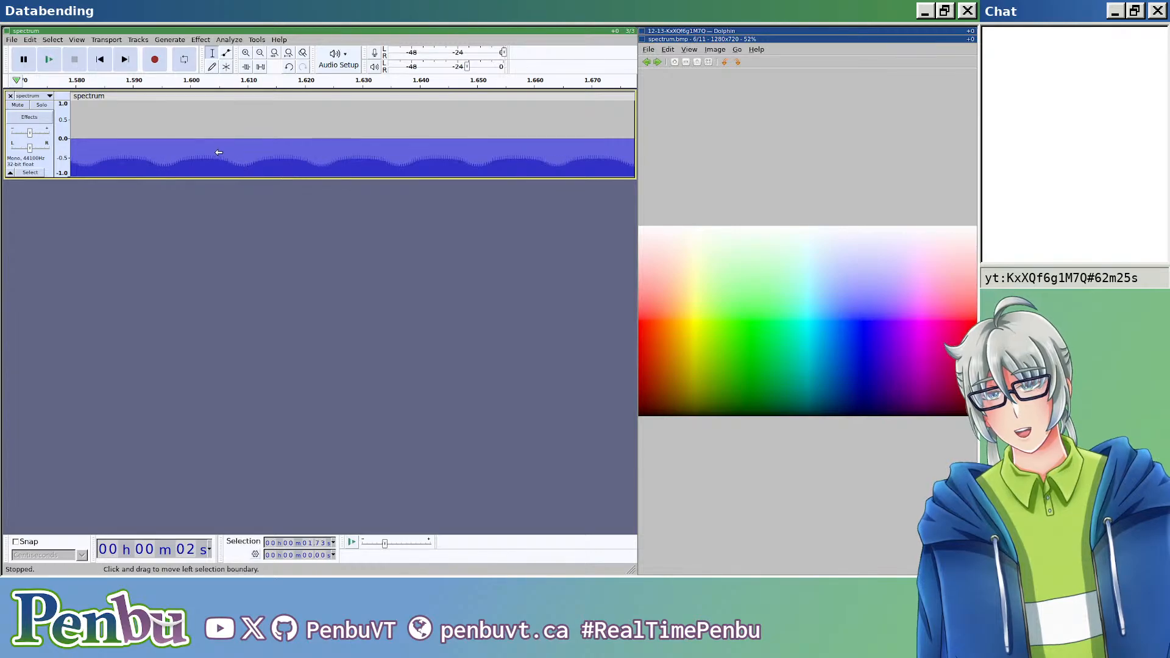
pyautogui.hscroll(-5, 216, 157)
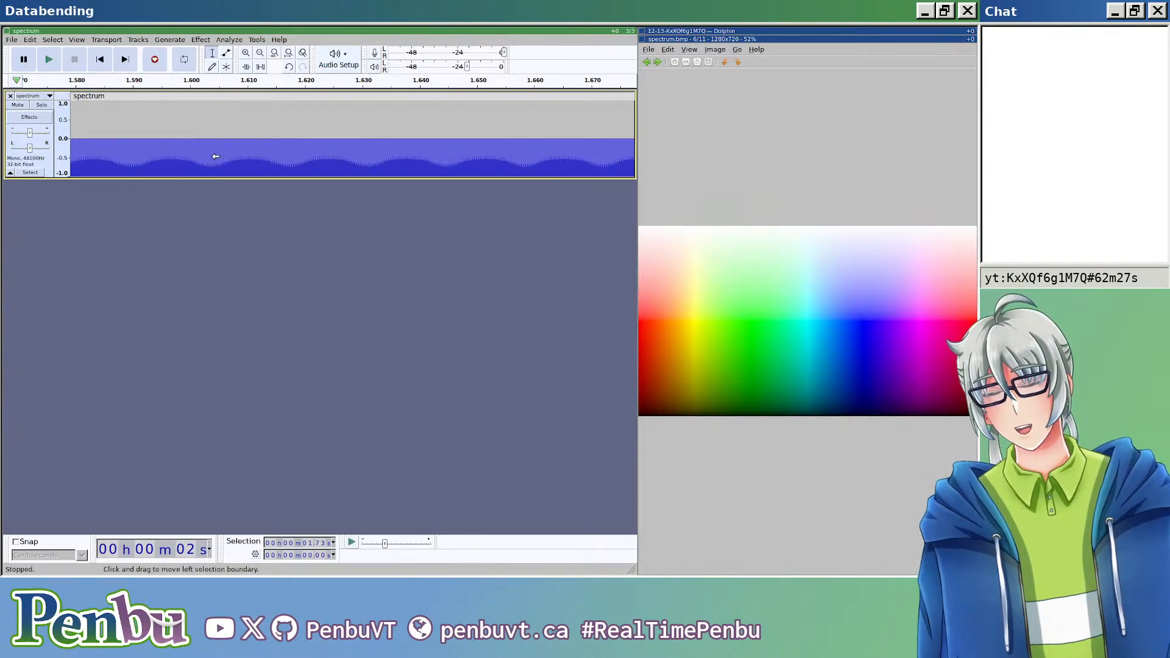
# Step: Return to the start of the spectrum track and place the cursor near the boundary between the BMP header and pixel data
pyautogui.click(217, 155)
pyautogui.press('Home')
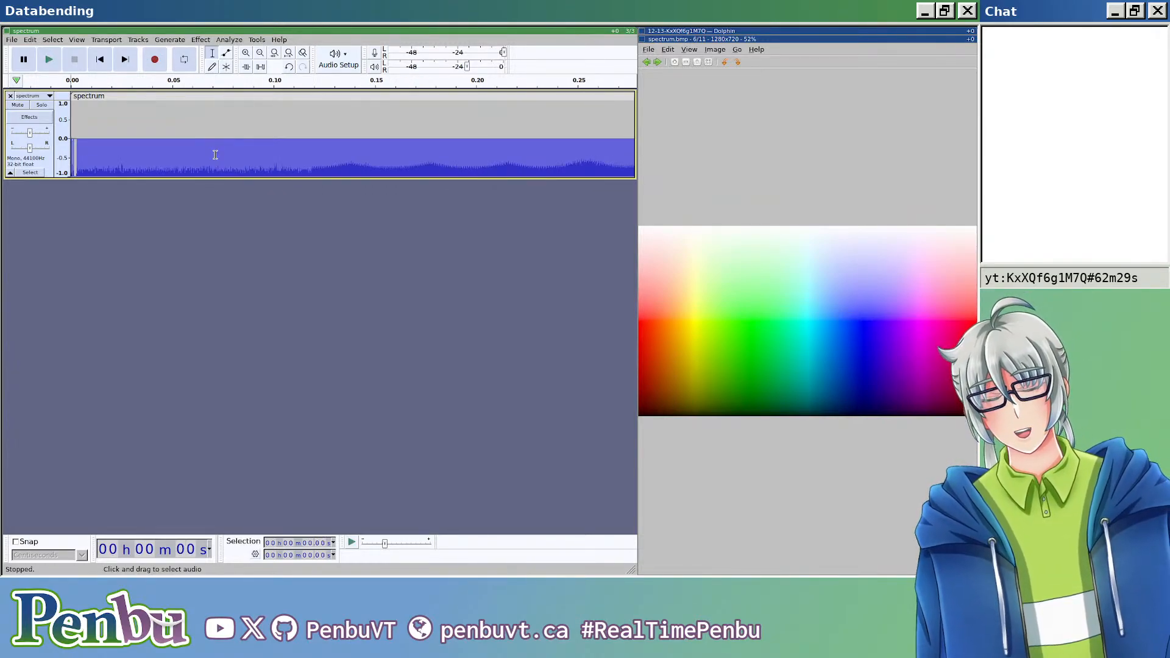
pyautogui.scroll(4, 97, 146)
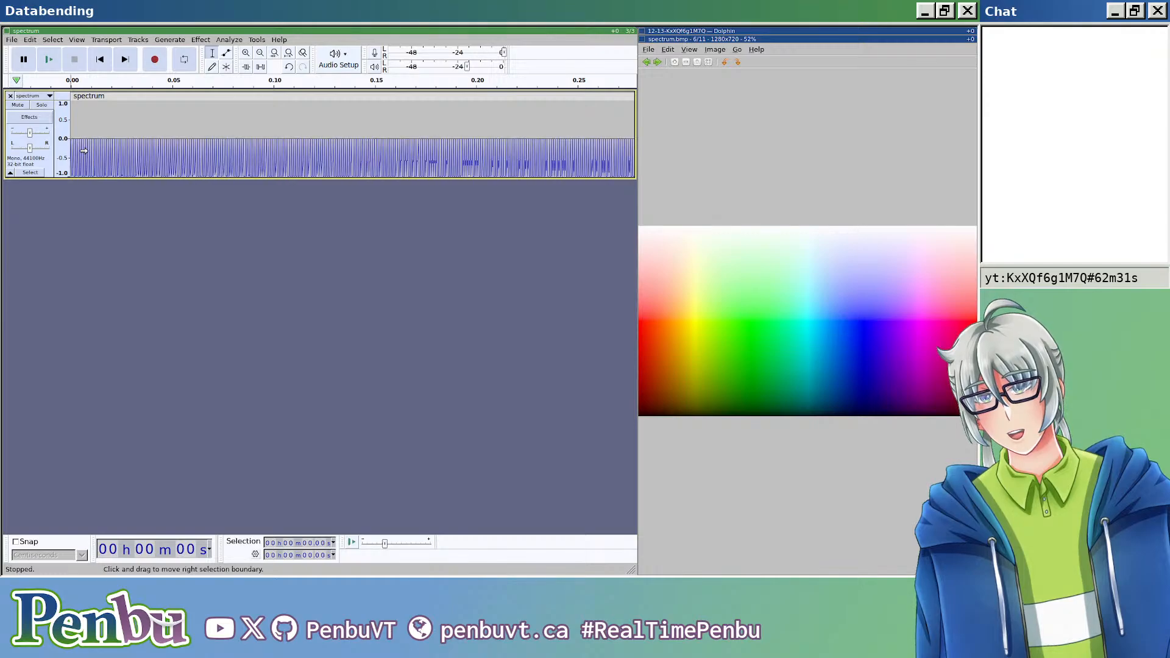
pyautogui.press('Right')
pyautogui.press('Right')
pyautogui.press('Right')
pyautogui.press('Right')
pyautogui.press('Right')
pyautogui.press('Right')
pyautogui.press('Right')
pyautogui.press('Right')
pyautogui.press('Right')
pyautogui.press('Right')
pyautogui.press('Right')
pyautogui.press('Right')
pyautogui.press('Right')
pyautogui.press('Right')
pyautogui.press('Right')
pyautogui.press('Right')
pyautogui.press('Right')
pyautogui.press('Right')
pyautogui.press('Right')
pyautogui.press('Right')
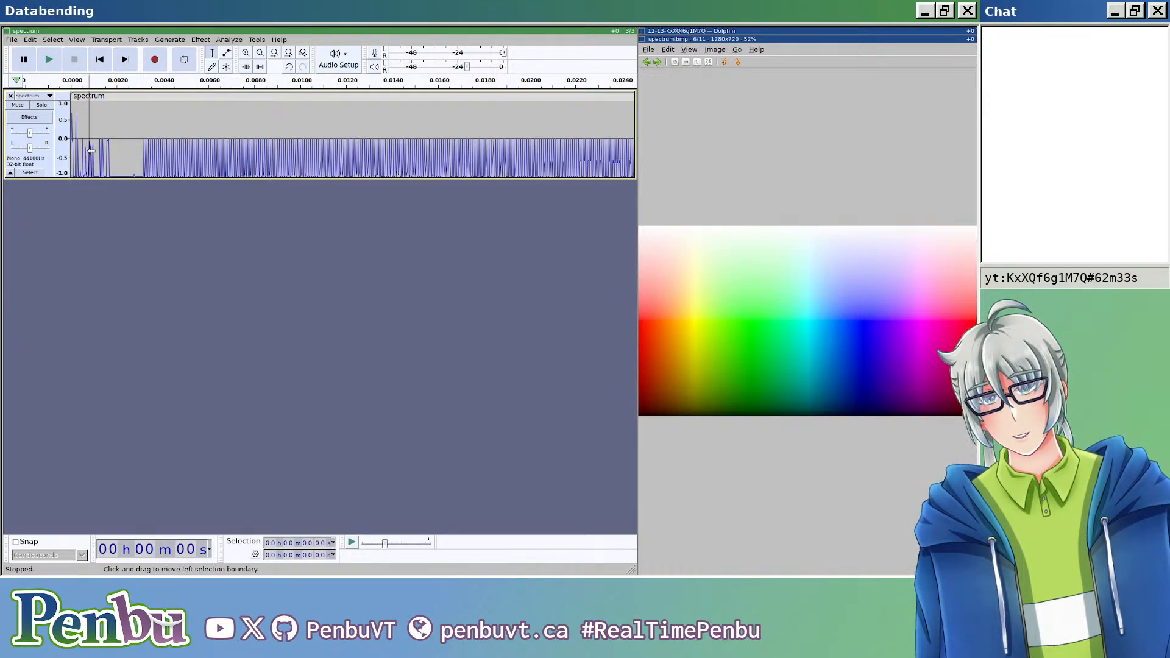
pyautogui.press('Right')
pyautogui.press('Right')
pyautogui.press('Right')
pyautogui.press('Right')
pyautogui.press('Right')
pyautogui.press('Right')
pyautogui.press('Right')
pyautogui.press('Right')
pyautogui.press('Right')
pyautogui.press('Right')
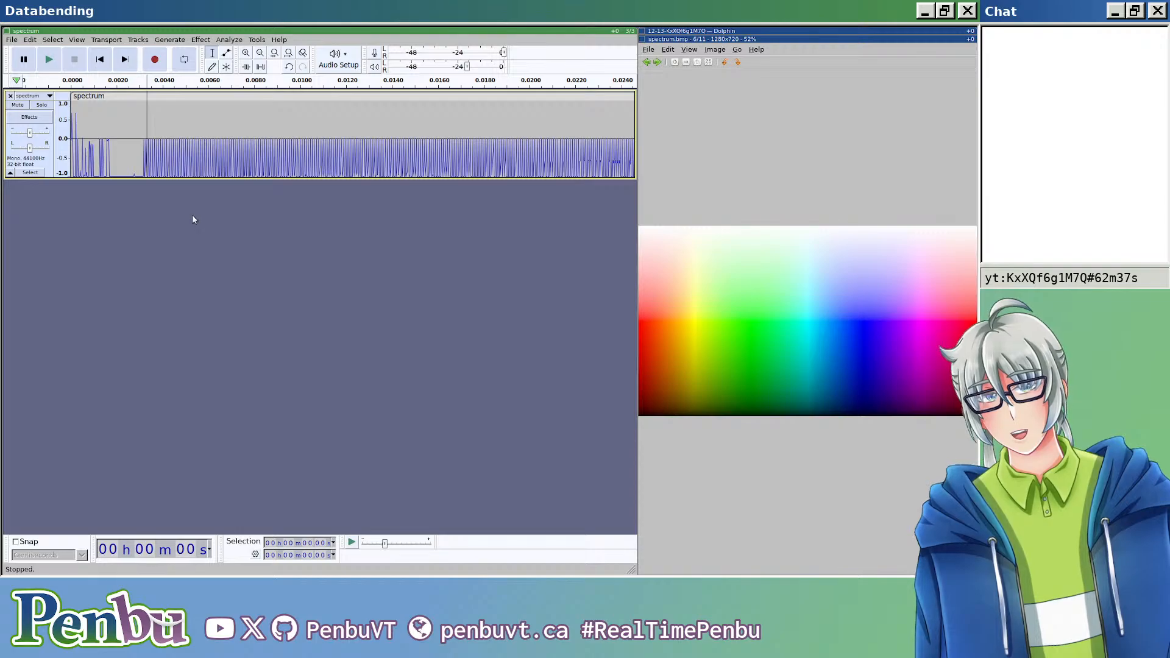
# Step: Refine the cursor to sample level at the start of the regular pixel pattern and split the clip there
pyautogui.scroll(2, 149, 166)
pyautogui.scroll(3, 139, 167)
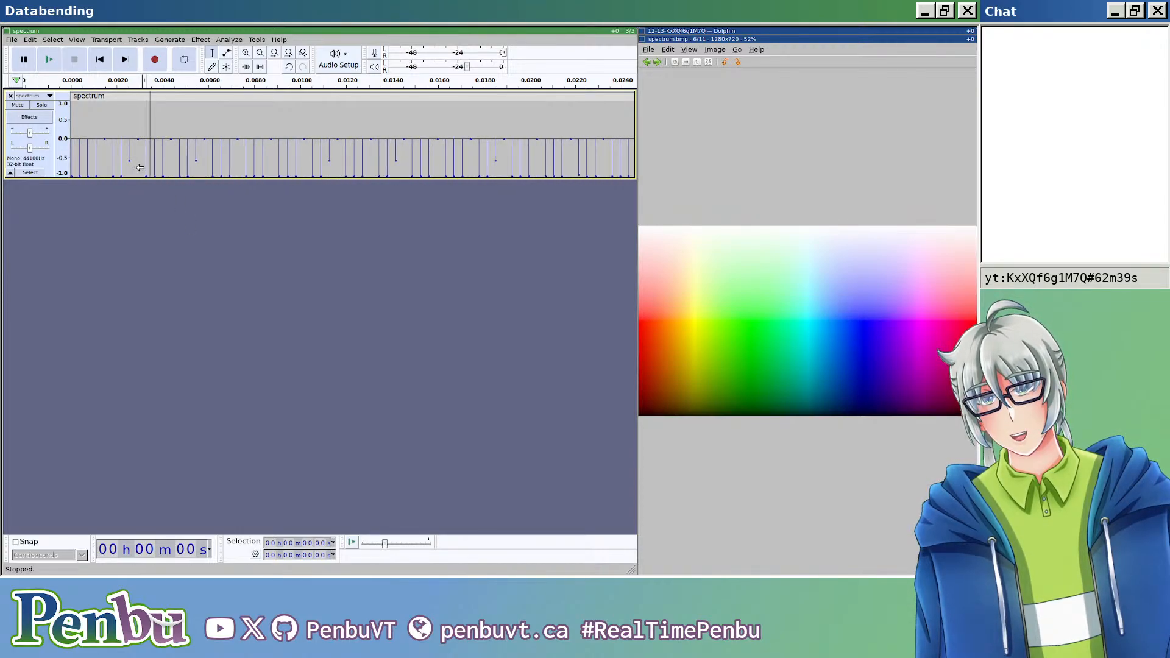
pyautogui.hscroll(-12, 140, 167)
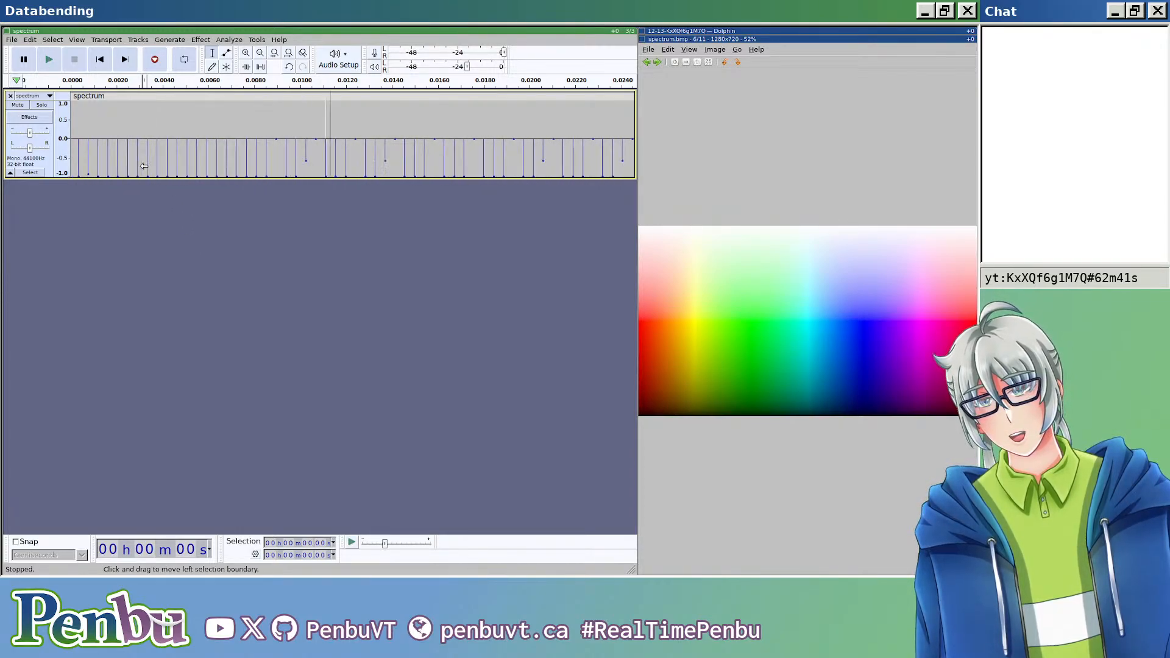
pyautogui.hscroll(-15, 249, 128)
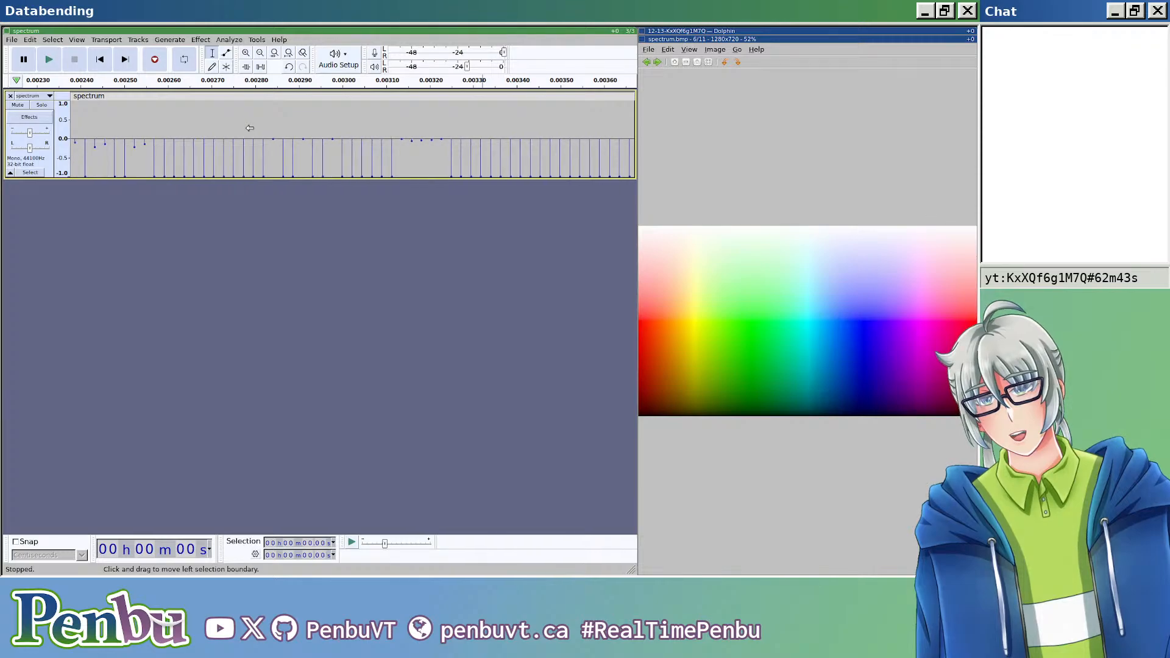
pyautogui.scroll(-3, 255, 131)
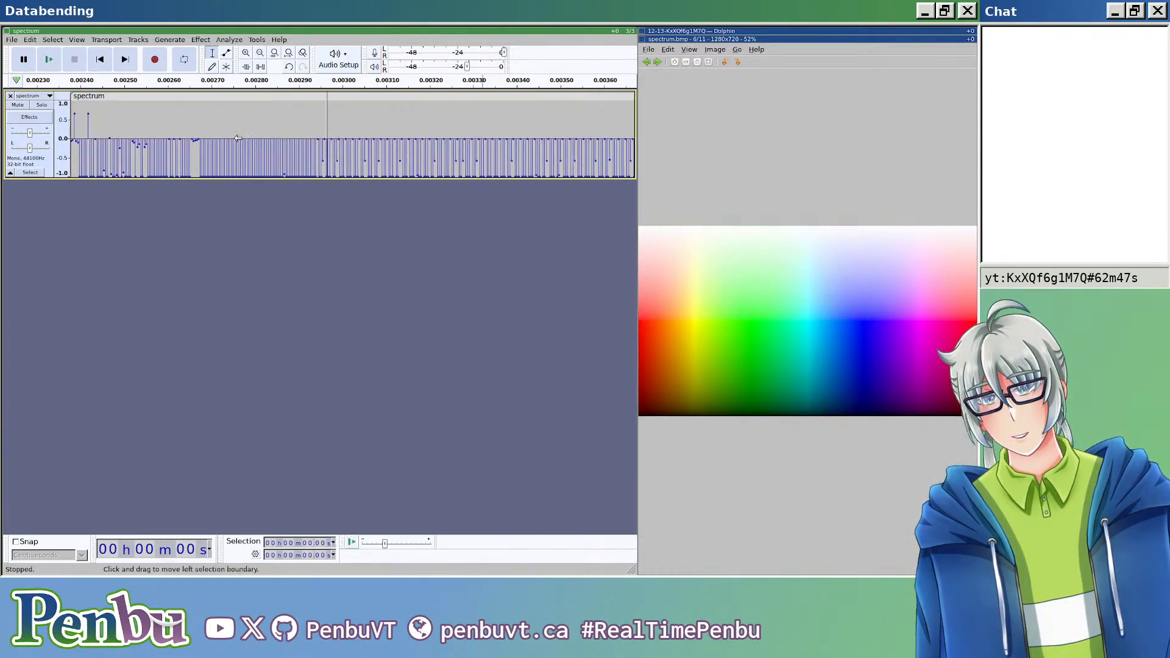
pyautogui.scroll(-2, 238, 139)
pyautogui.scroll(3, 218, 139)
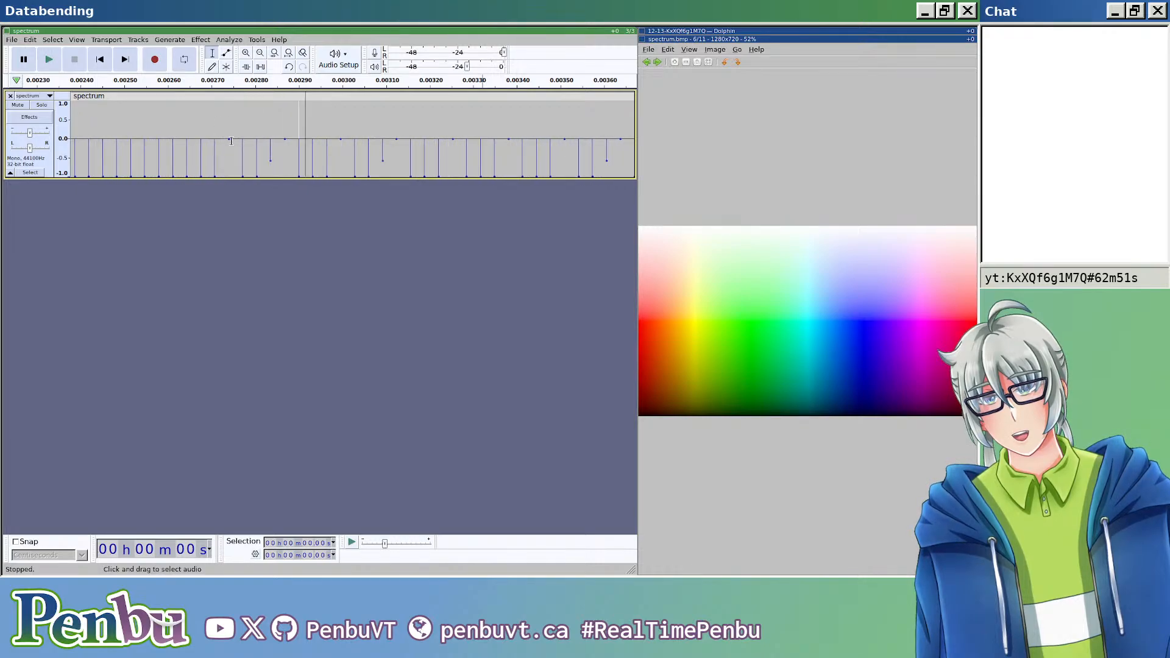
pyautogui.click(280, 140)
pyautogui.scroll(-4, 277, 172)
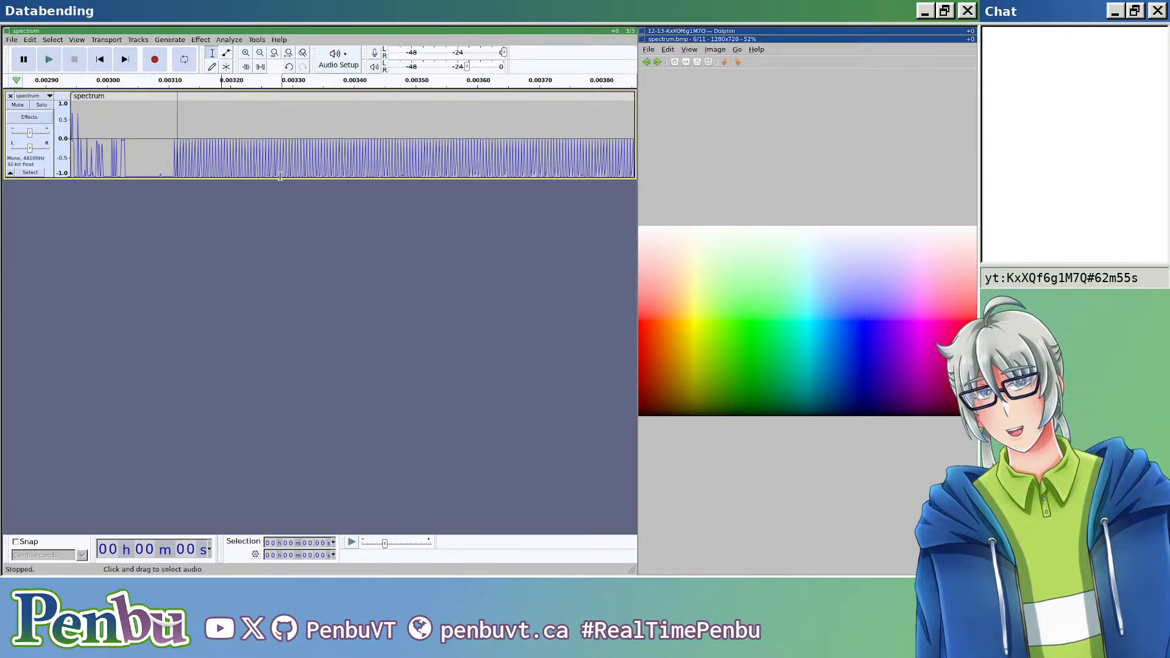
pyautogui.hotkey('ctrl', 'i')
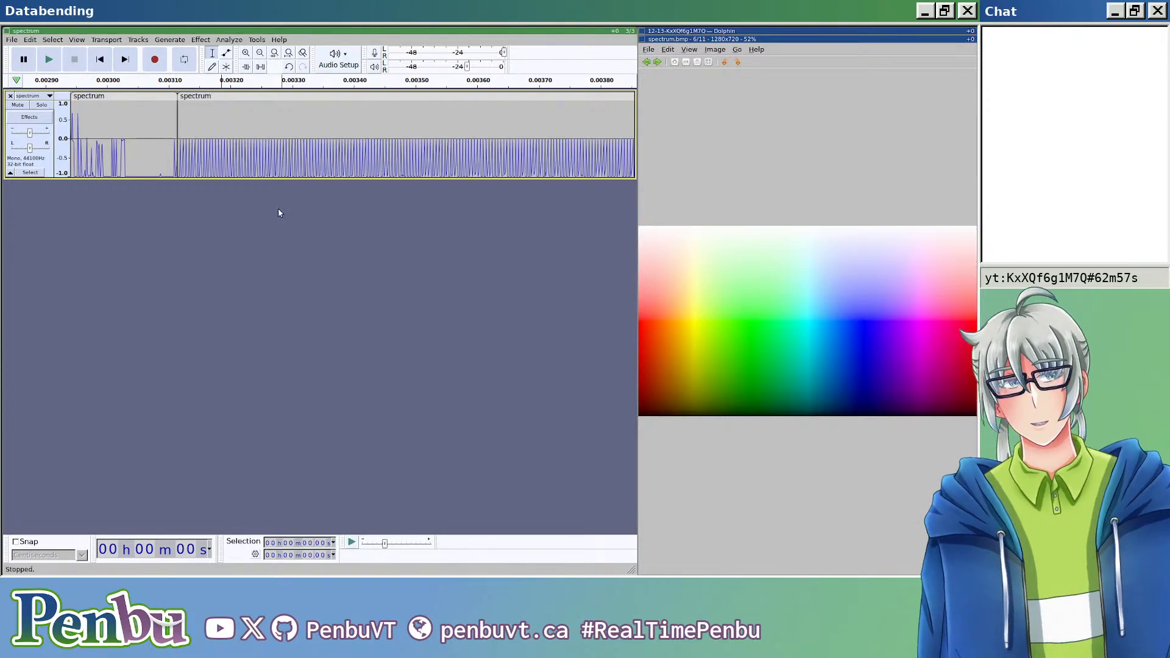
# Step: Select the whole image-data clip after the header split
pyautogui.scroll(-12, 274, 247)
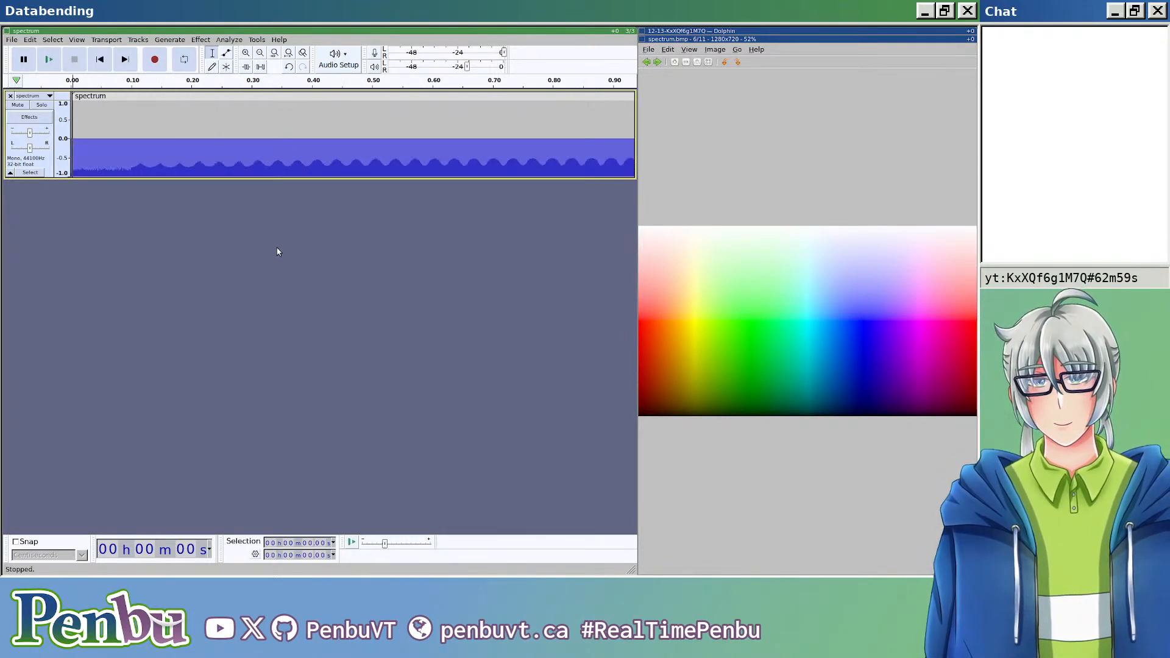
pyautogui.scroll(-4, 264, 231)
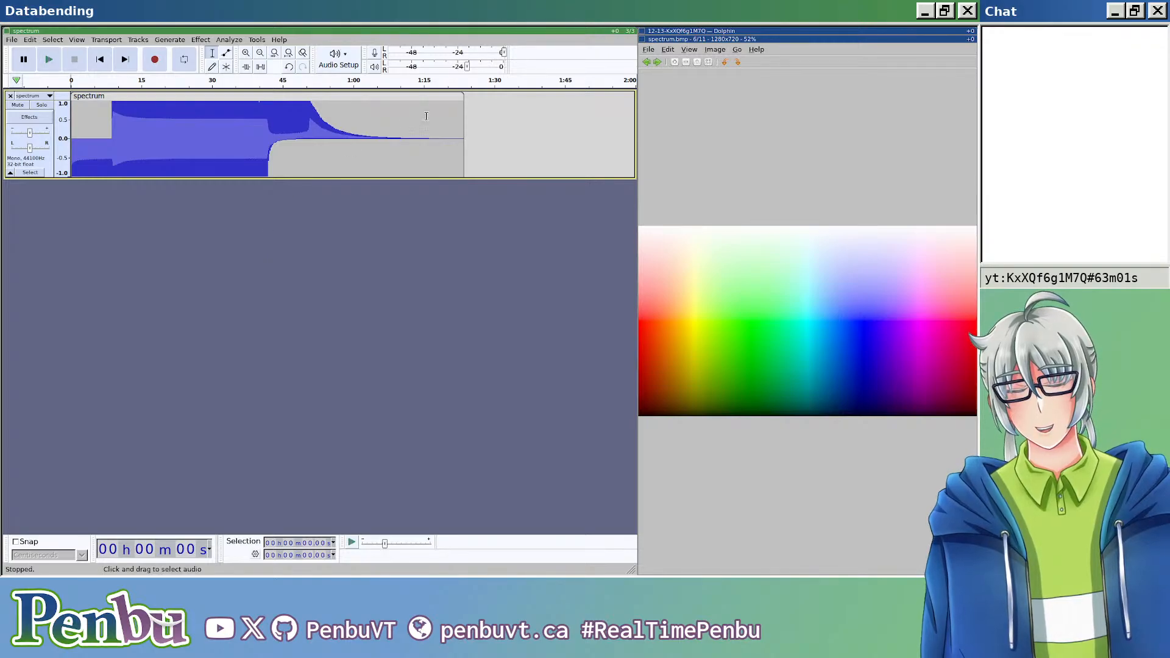
pyautogui.click(448, 97)
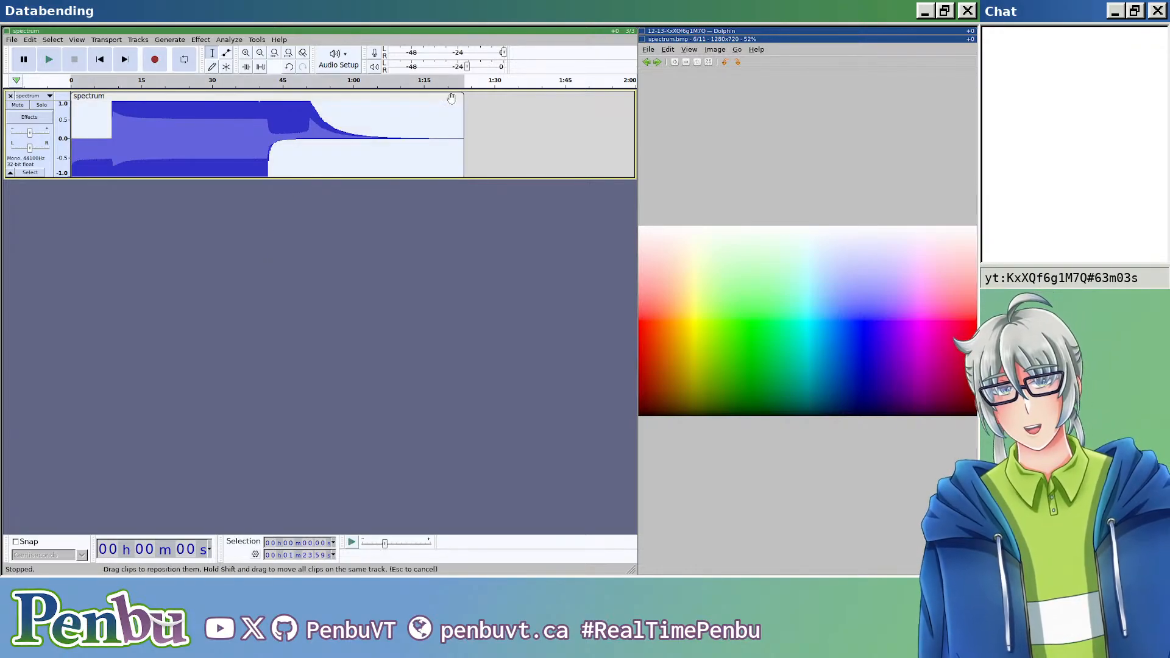
# Step: Try the Delay effect on the selected image-data clip, and undo it
pyautogui.click(197, 40)
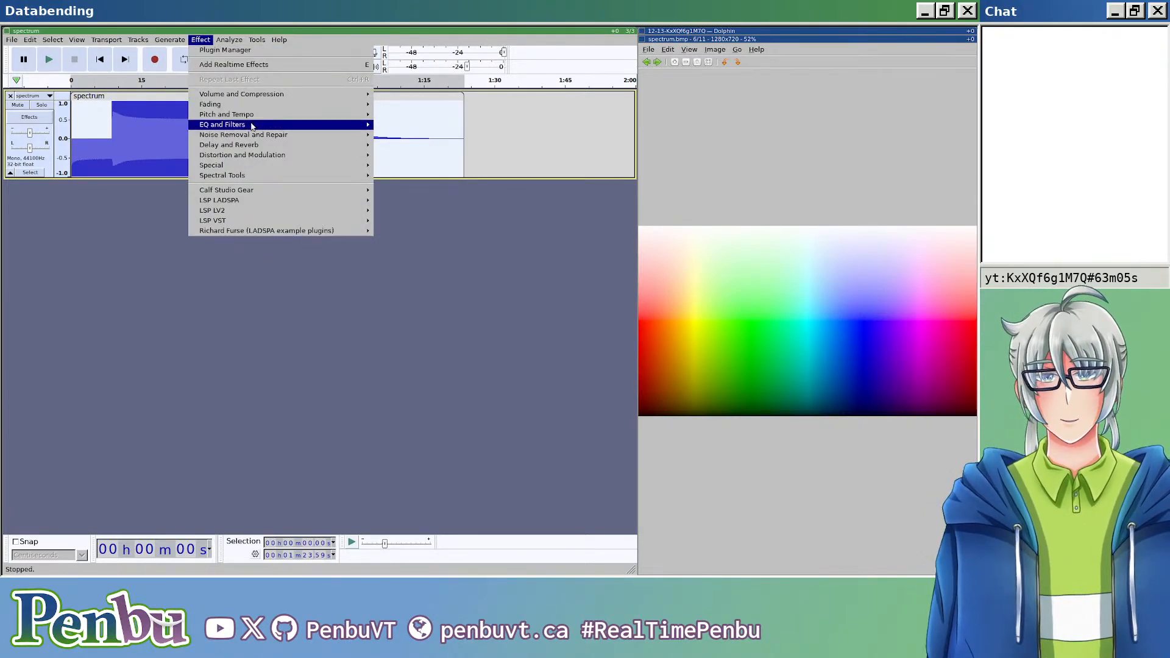
pyautogui.moveTo(272, 117)
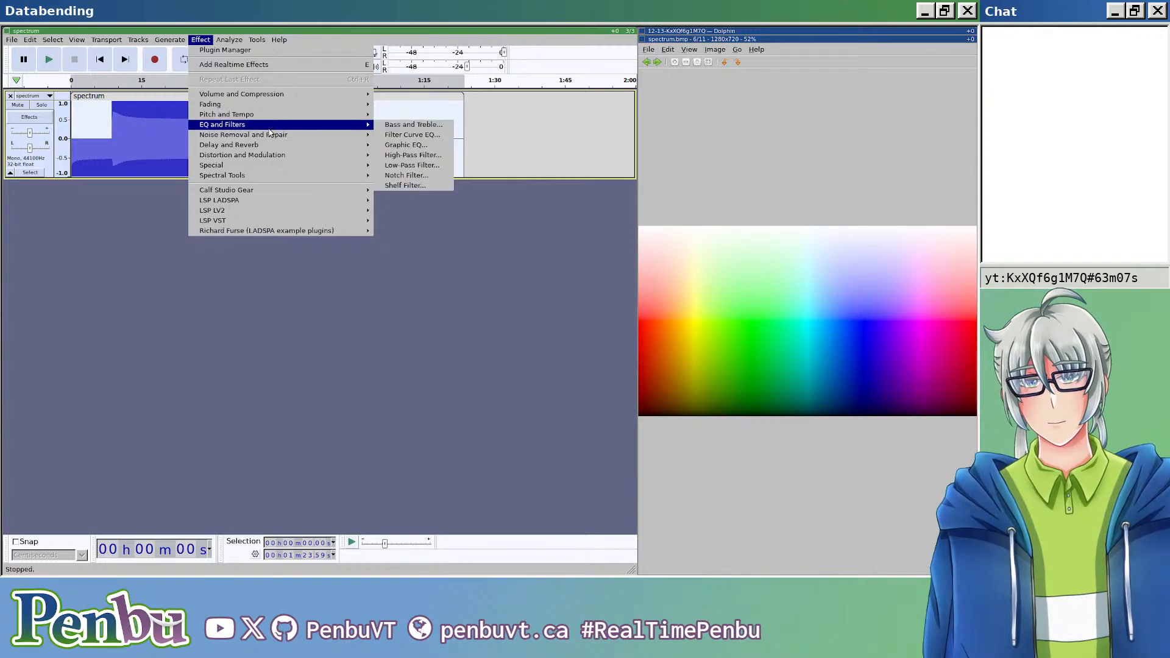
pyautogui.moveTo(273, 147)
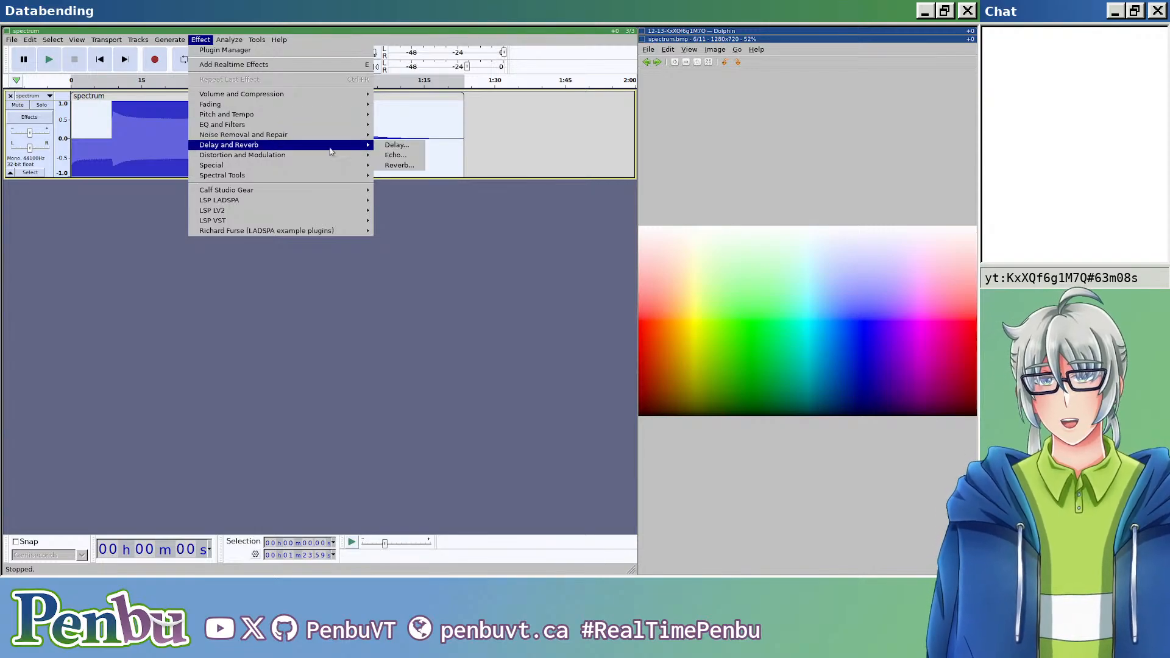
pyautogui.click(400, 145)
pyautogui.click(427, 233)
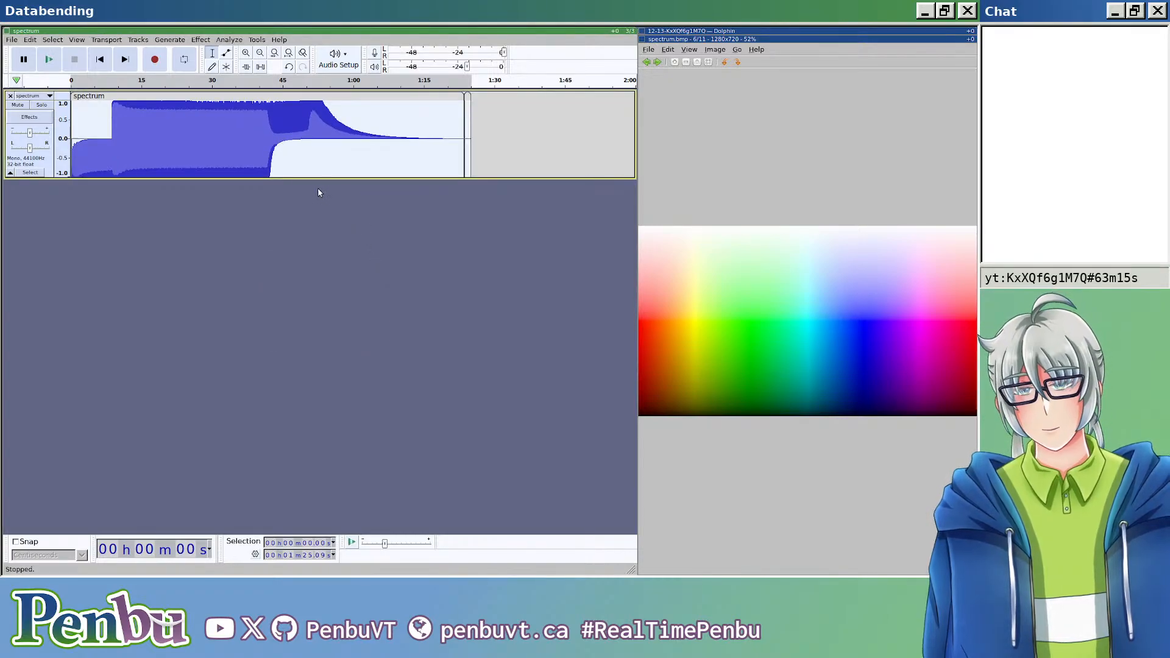
pyautogui.hotkey('ctrl', 'z')
# Step: Apply the Echo effect with a decay factor of 0.5 to the selected image-data clip
pyautogui.click(211, 41)
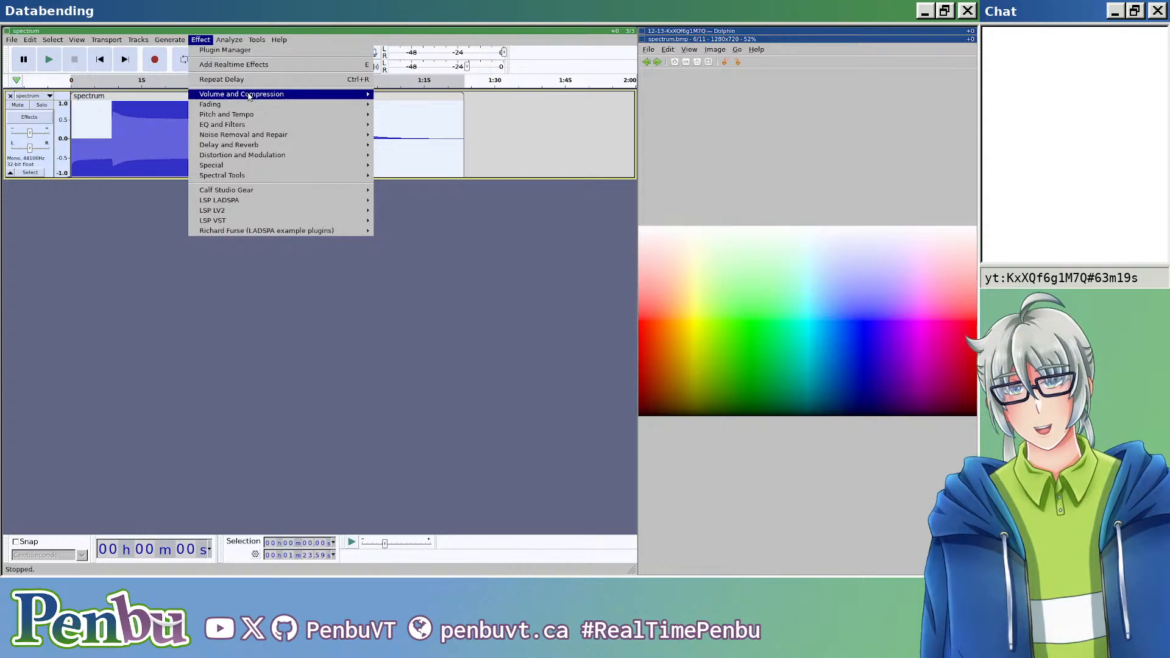
pyautogui.moveTo(270, 127)
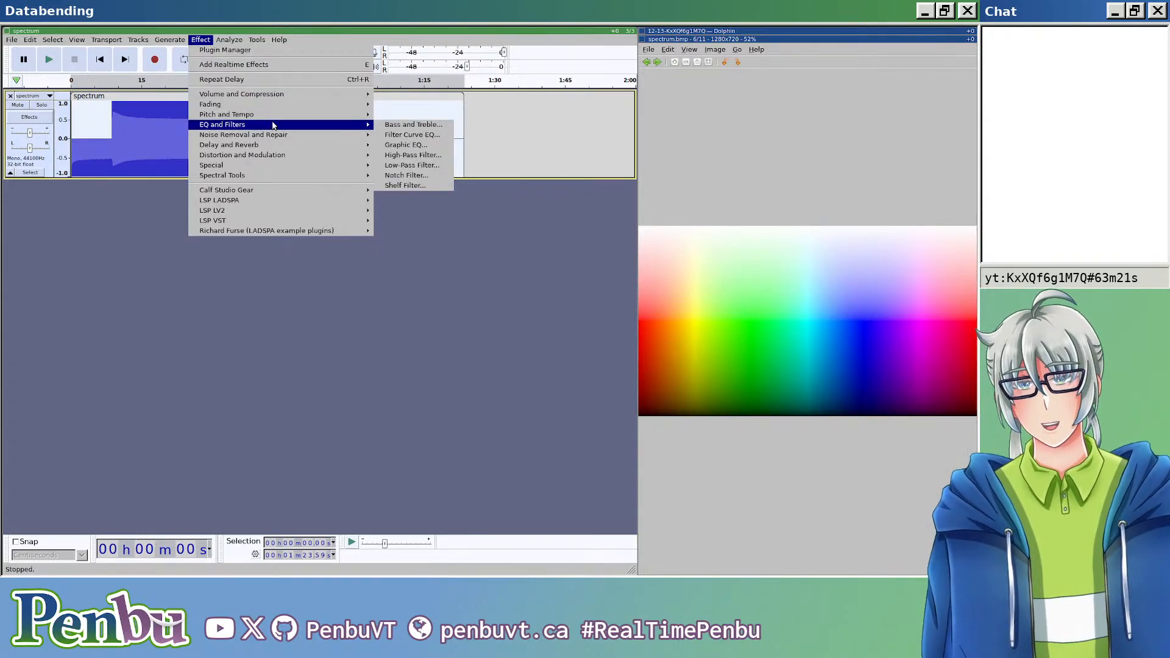
pyautogui.moveTo(317, 148)
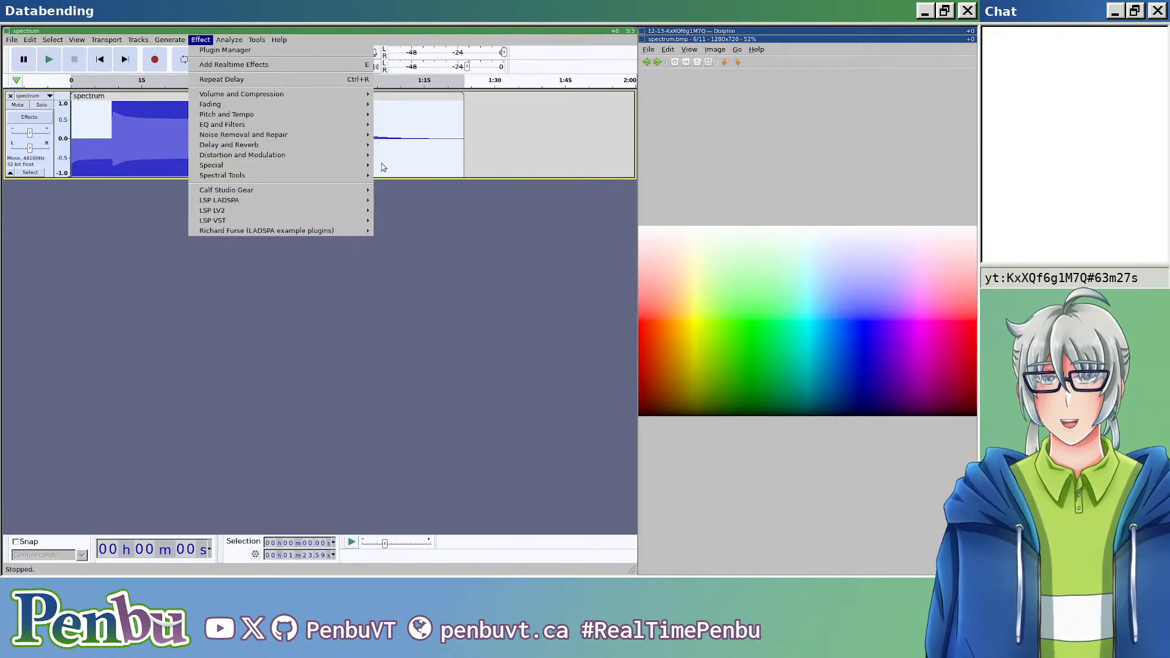
pyautogui.click(395, 154)
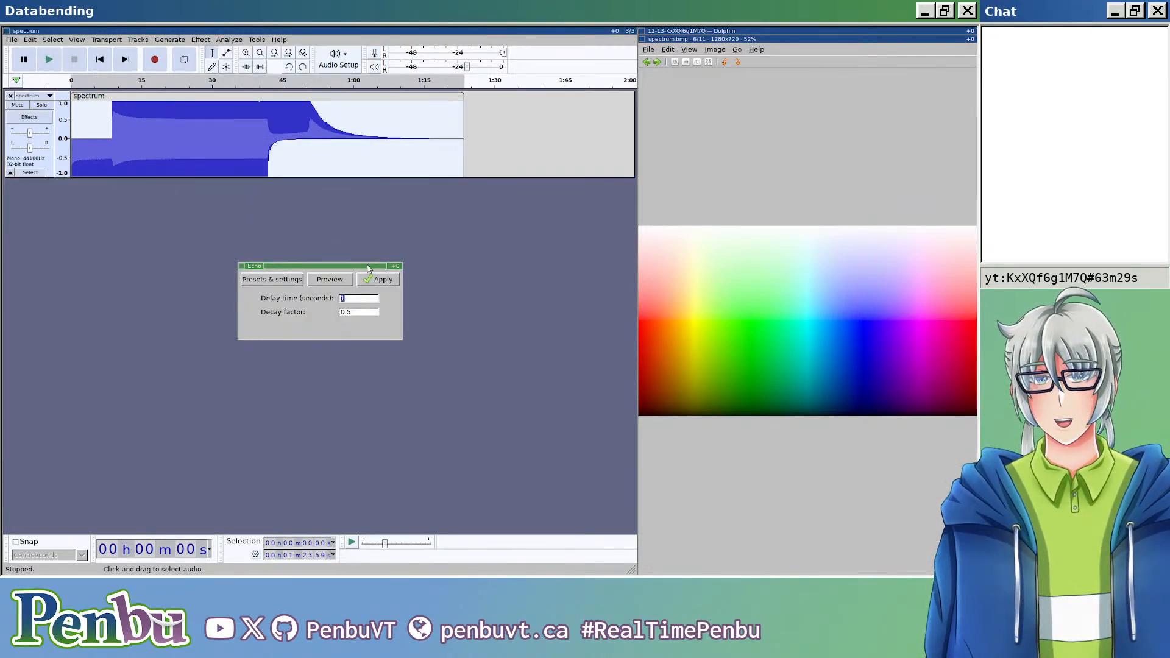
pyautogui.click(378, 279)
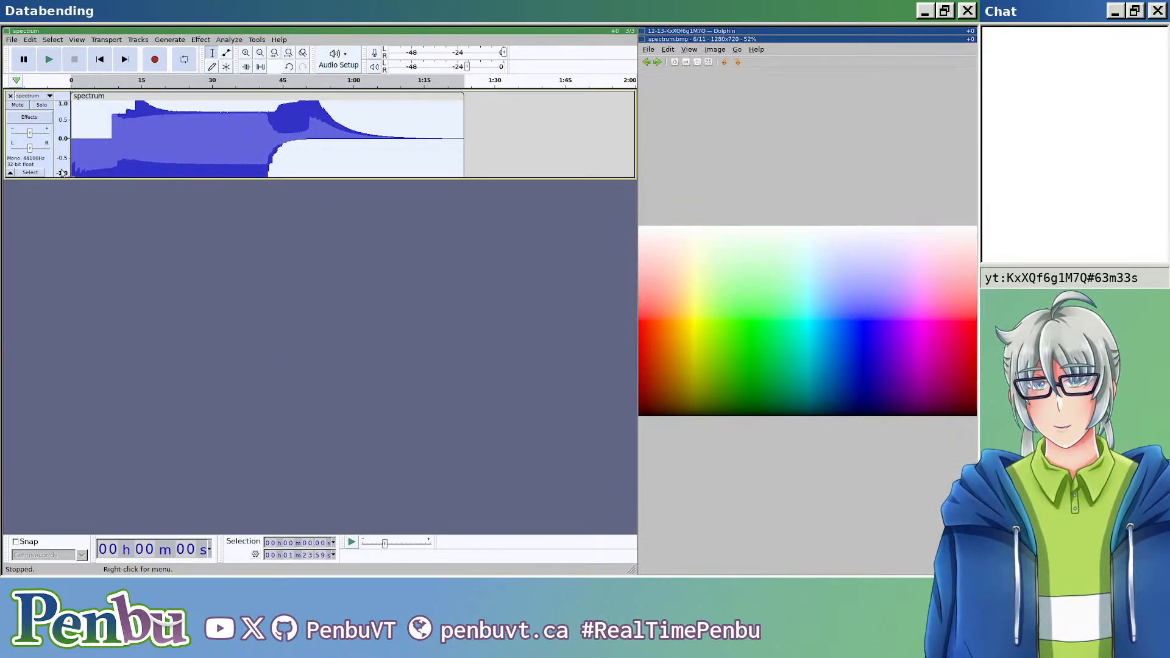
# Step: Export the echoed audio as a header-less RAW file with U-Law encoding, named spectrum.edited.bmp
pyautogui.hotkey('ctrl', 'shift', 'e')
pyautogui.click(196, 95)
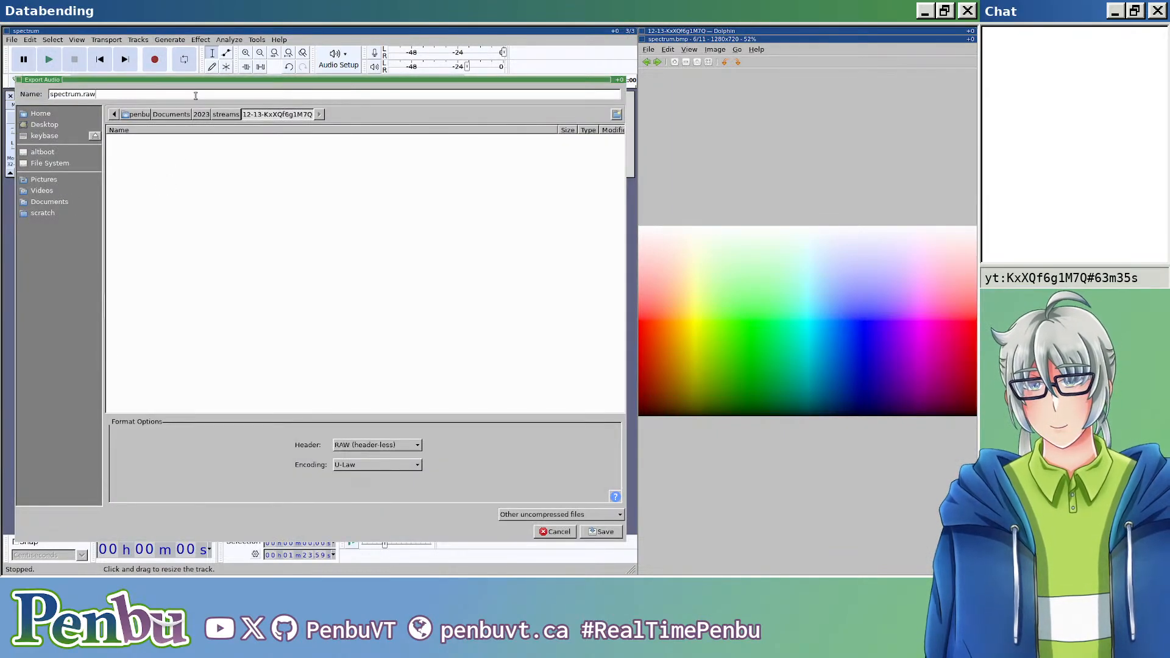
pyautogui.press('Return')
pyautogui.press('Return')
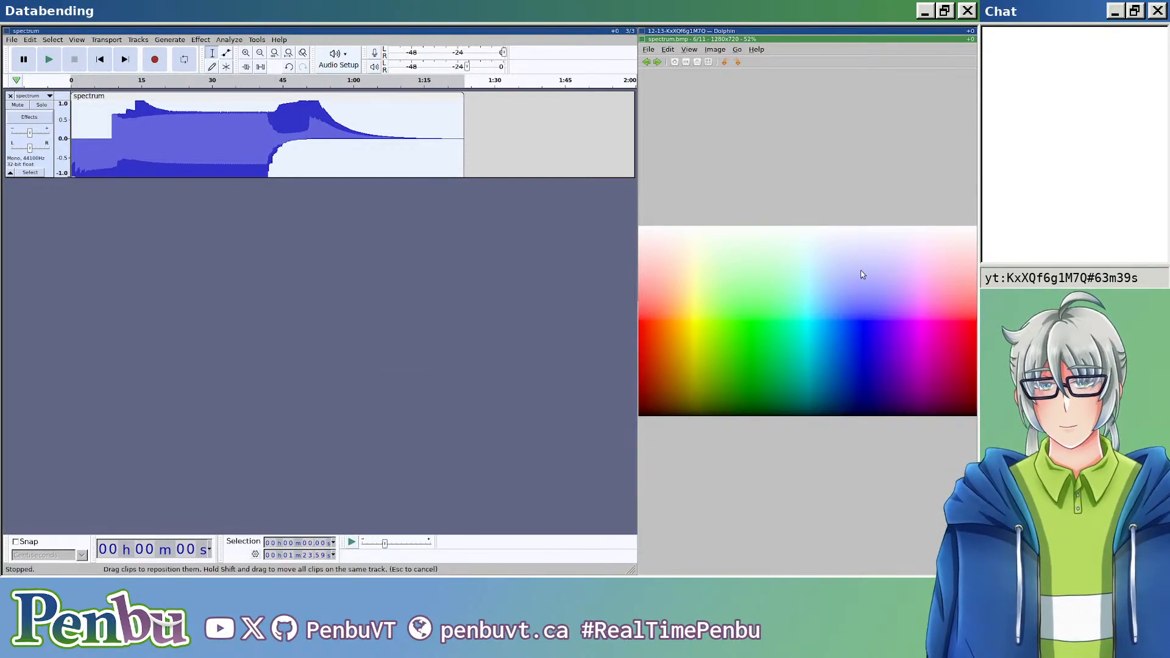
pyautogui.press('super+Up')
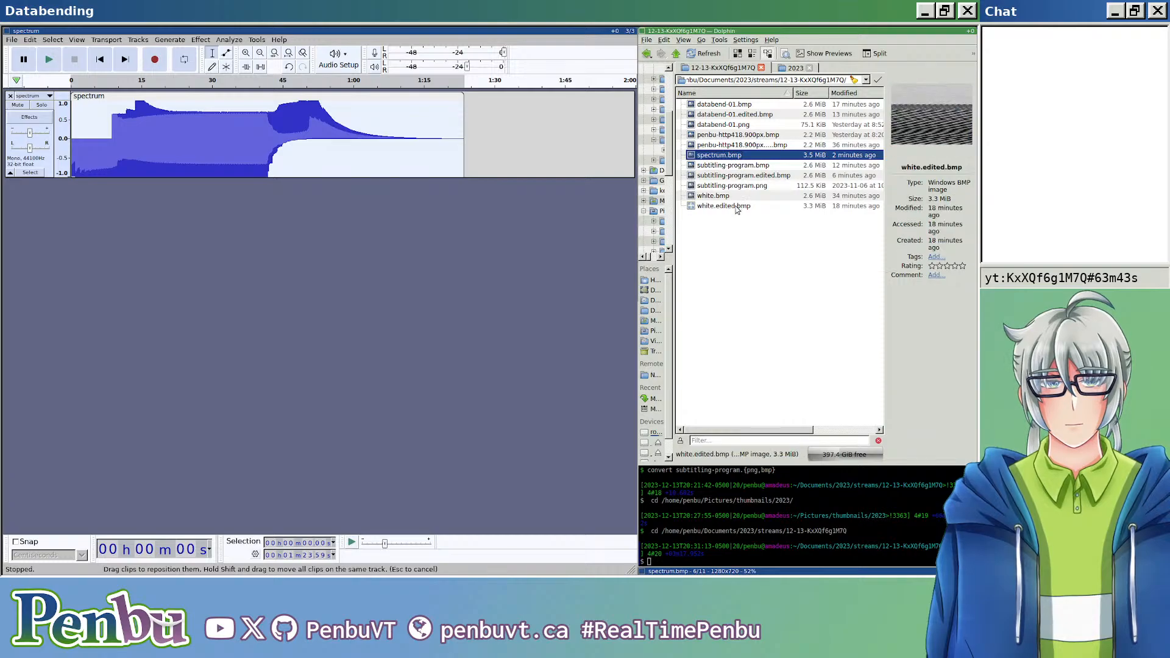
pyautogui.click(739, 226)
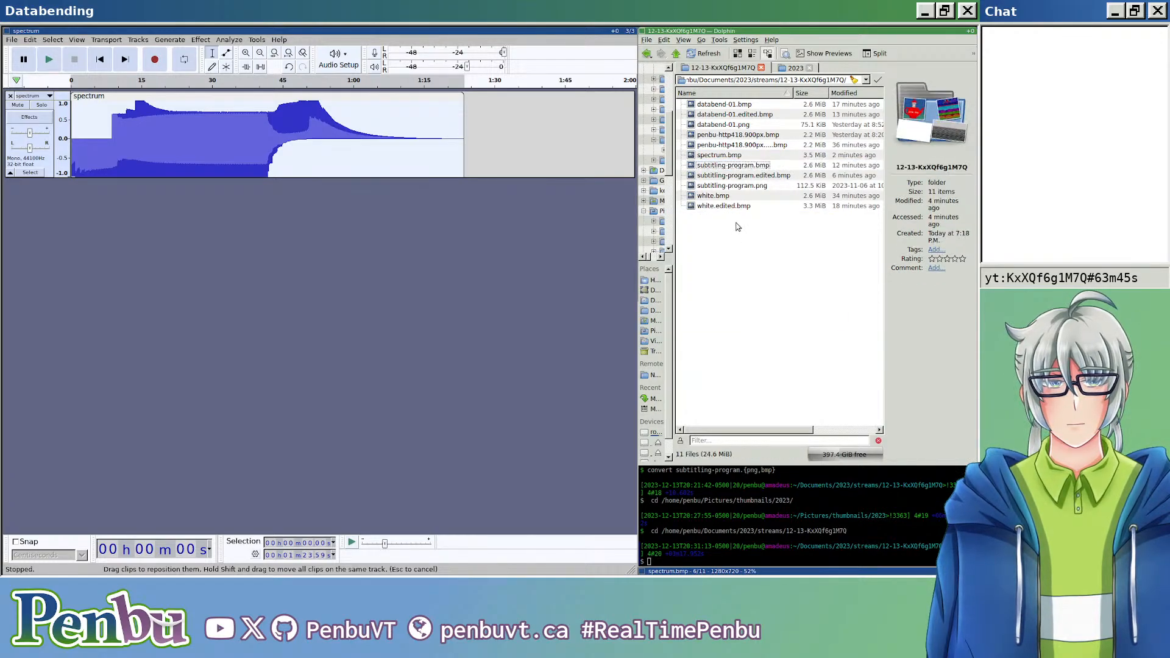
pyautogui.click(564, 273)
pyautogui.click(753, 271)
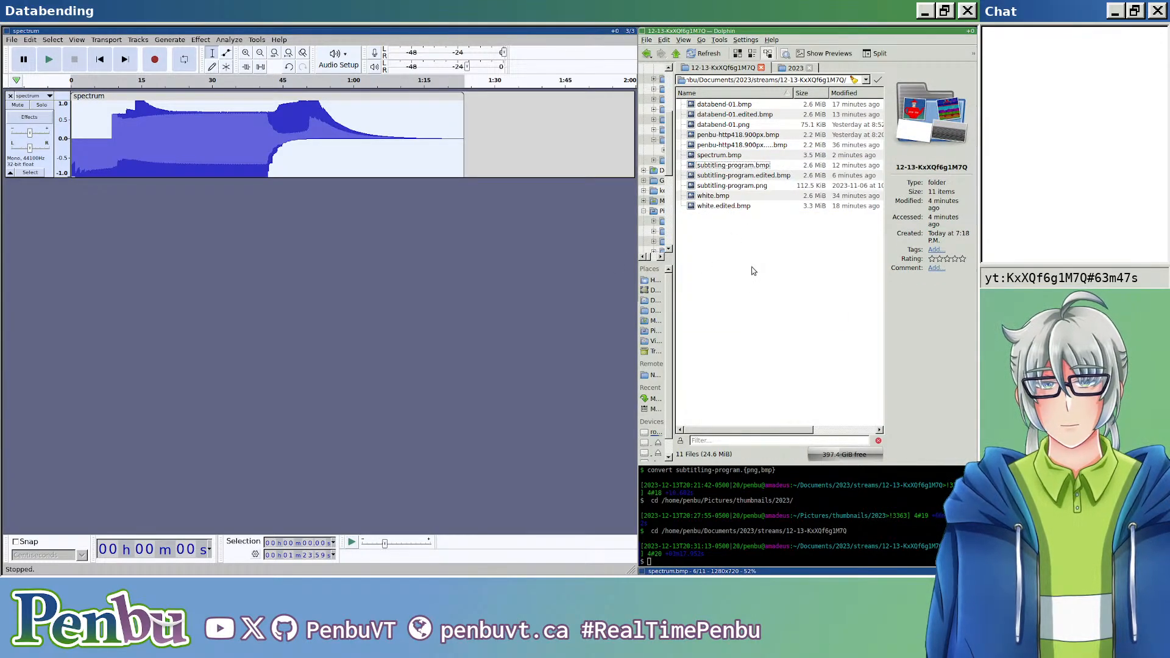
pyautogui.click(523, 241)
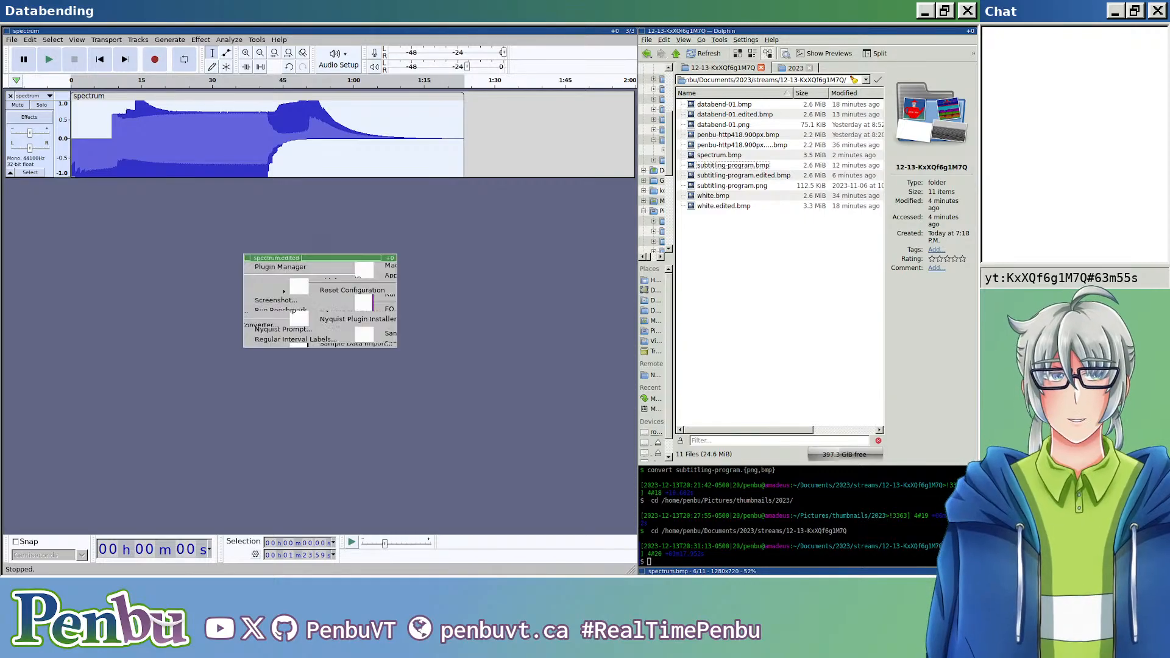
# Step: Open spectrum.edited.bmp in the image viewer, examine the echo glitches up close, and close the viewer
pyautogui.doubleClick(743, 166)
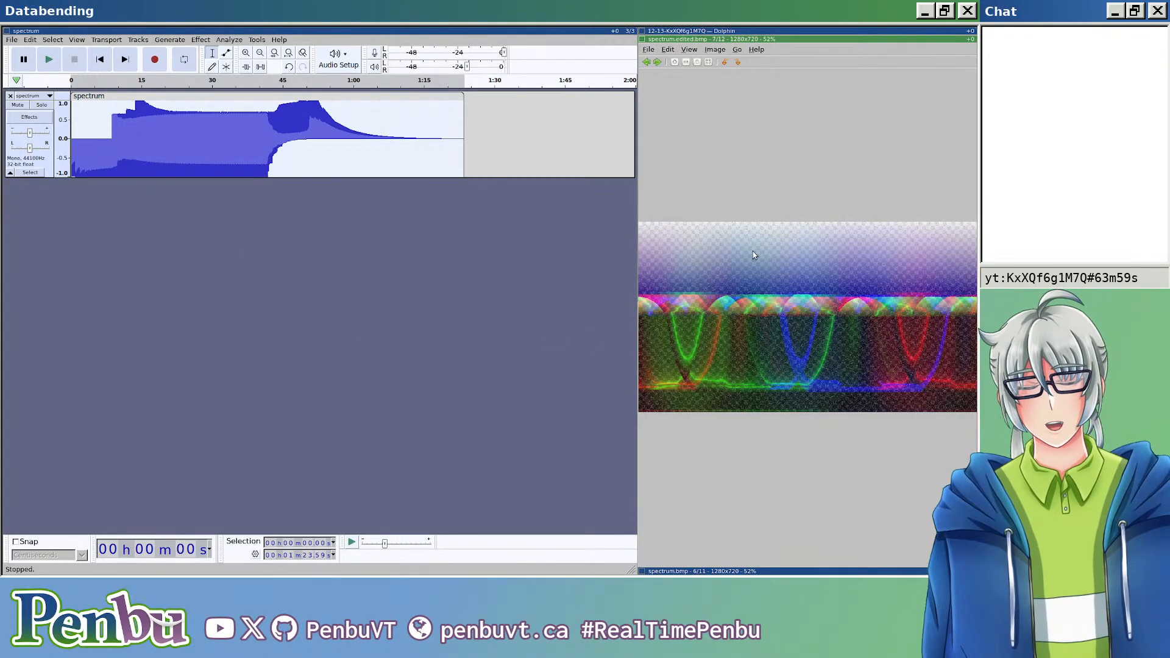
pyautogui.scroll(3, 752, 251)
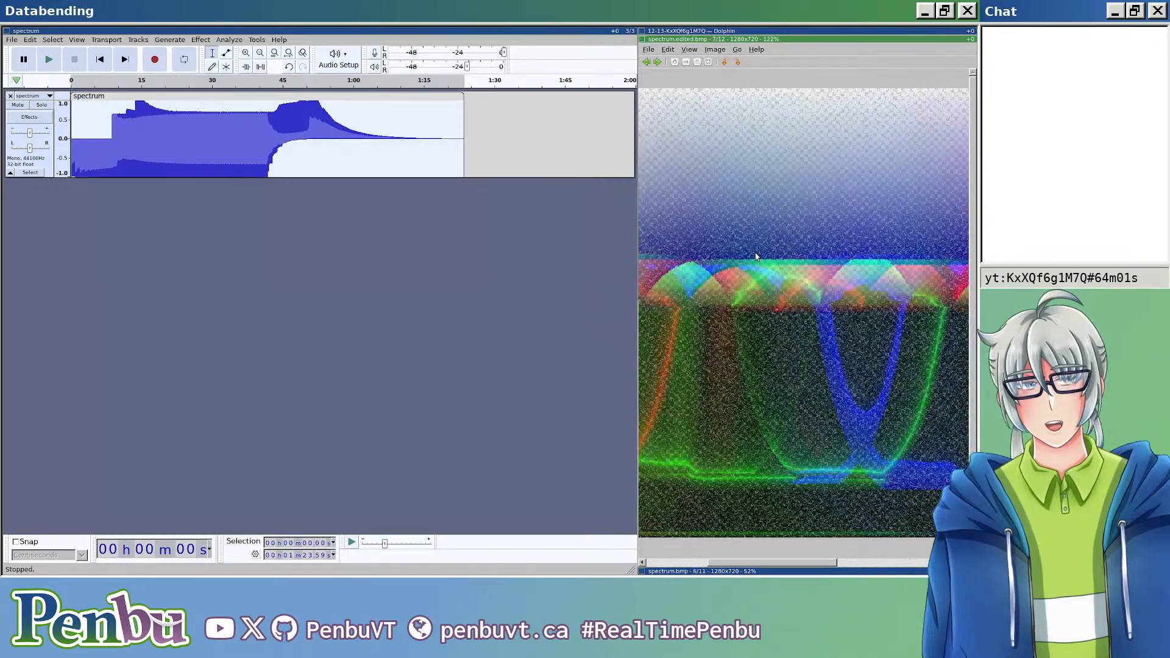
pyautogui.scroll(-3, 756, 256)
pyautogui.scroll(-1, 756, 256)
pyautogui.scroll(1, 756, 256)
pyautogui.press('q')
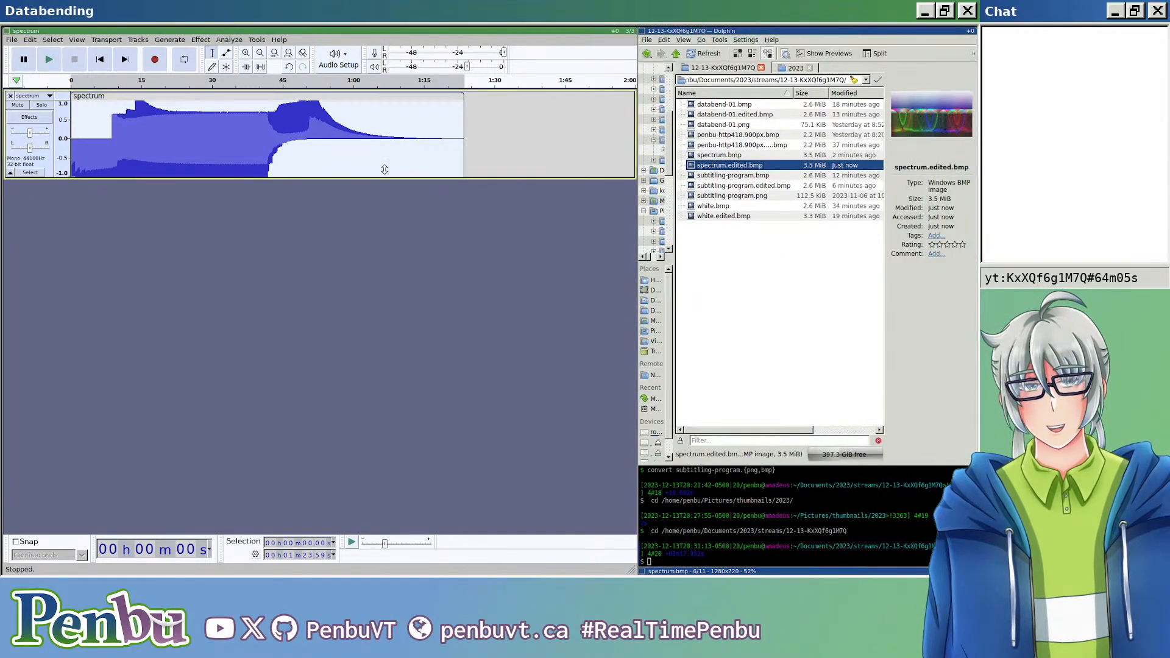
# Step: Apply the Bass and Treble effect to the selected clip with bass and treble both at 18 dB
pyautogui.click(159, 41)
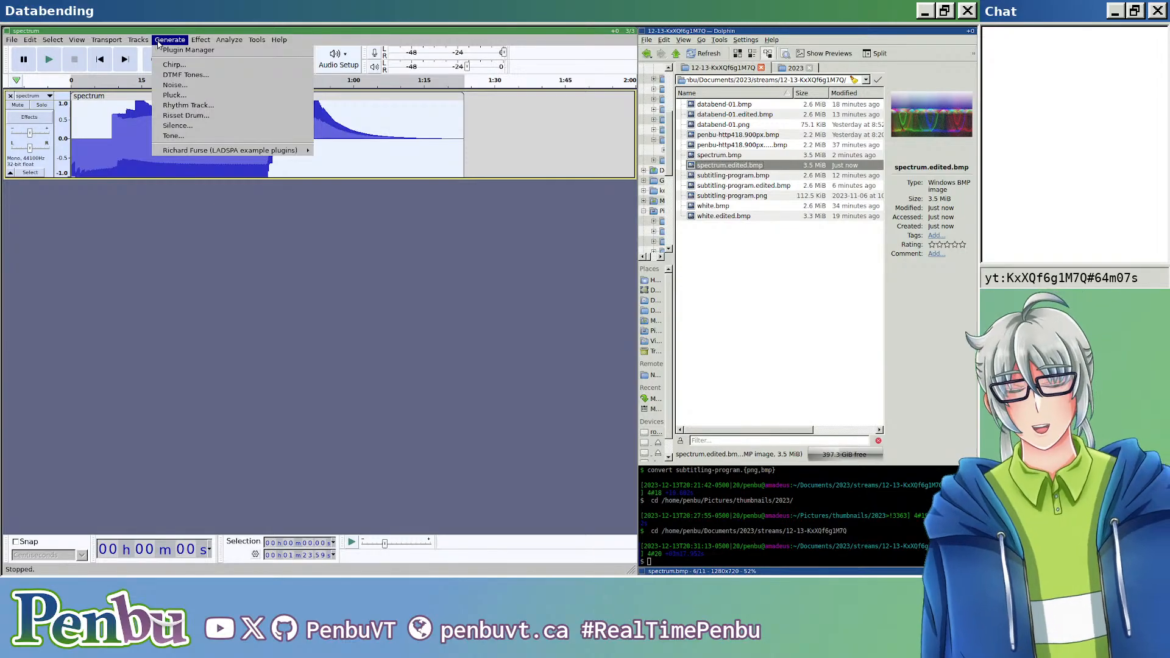
pyautogui.moveTo(195, 42)
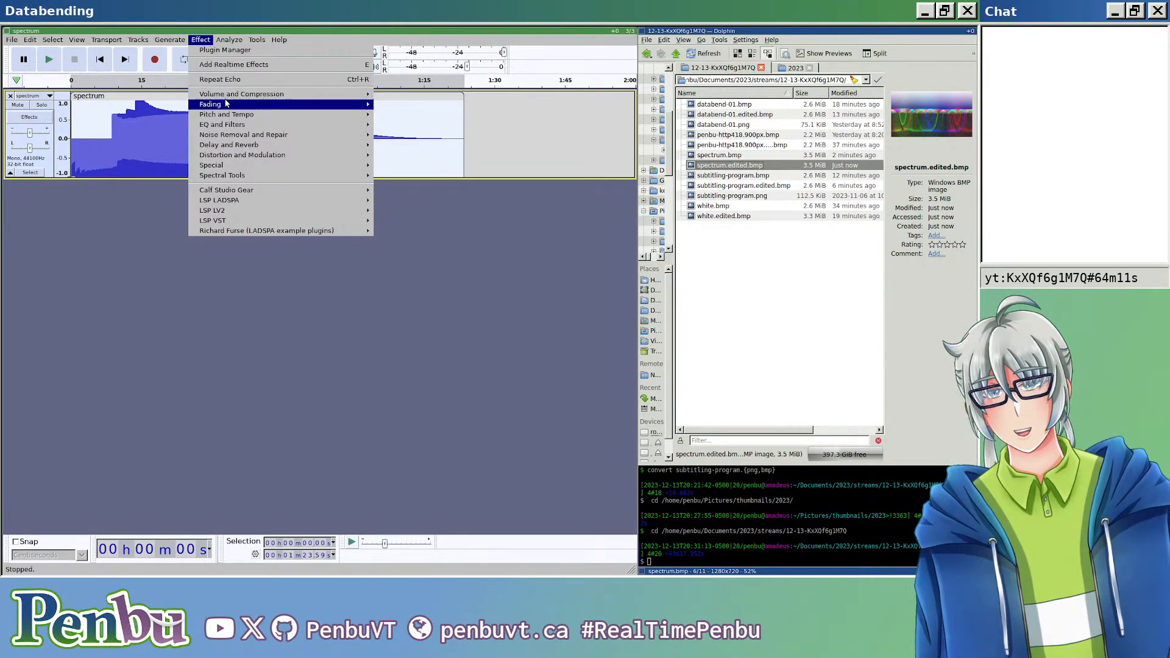
pyautogui.moveTo(226, 105)
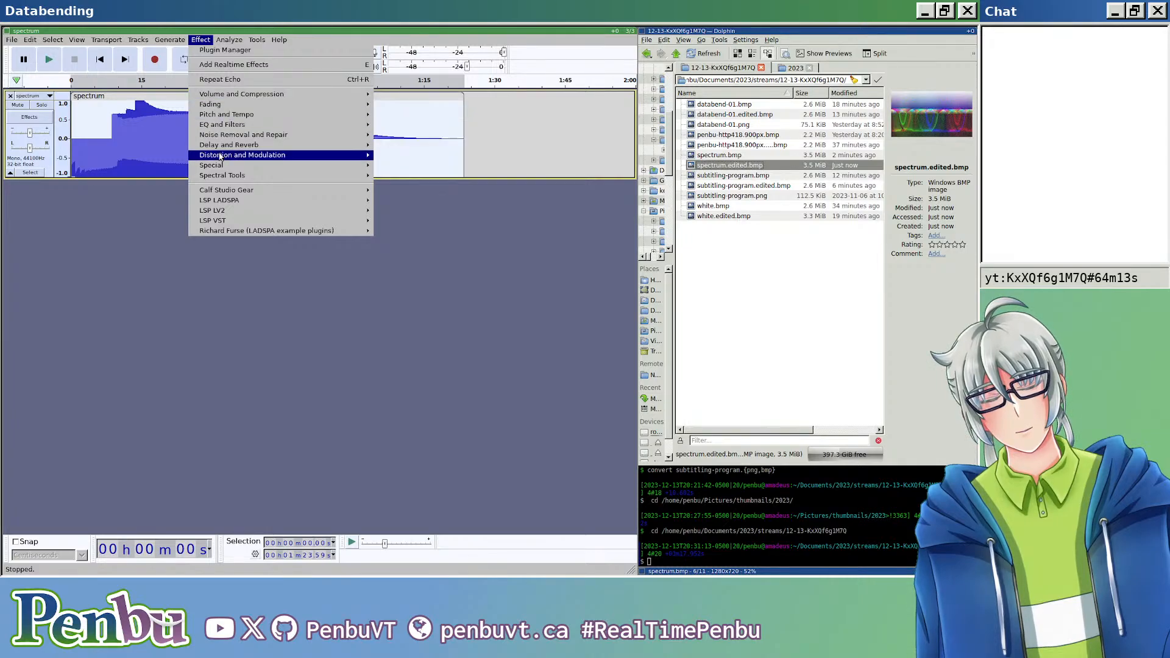
pyautogui.moveTo(222, 148)
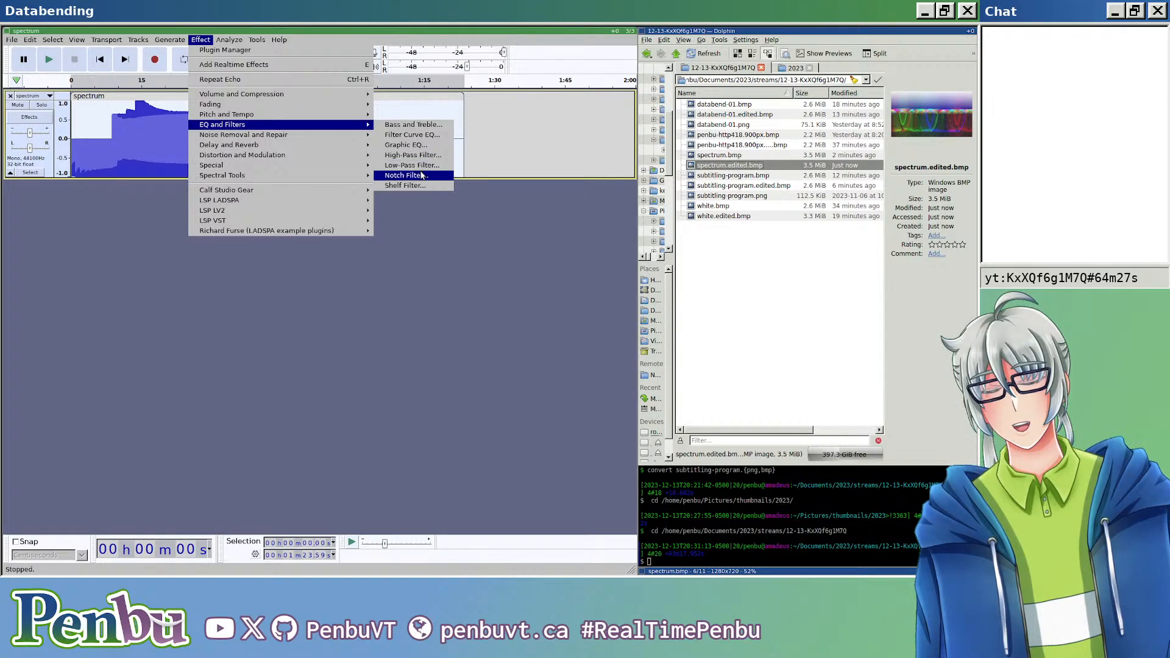
pyautogui.click(426, 125)
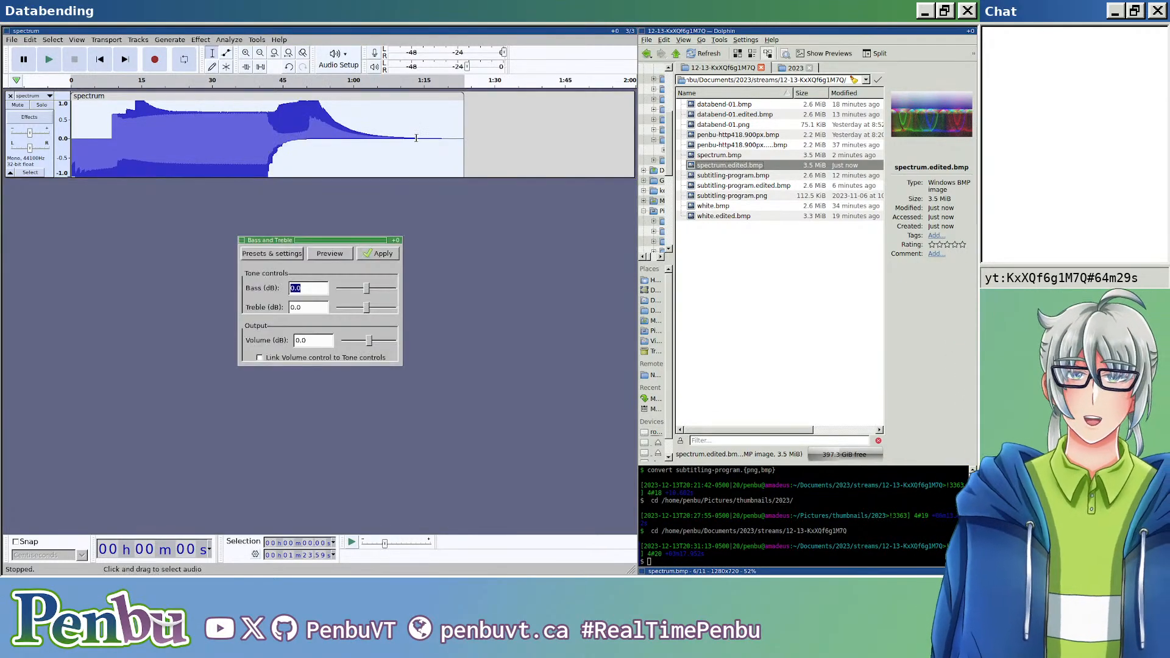
pyautogui.moveTo(384, 290); pyautogui.dragTo(386, 289)
pyautogui.moveTo(365, 307); pyautogui.dragTo(381, 308)
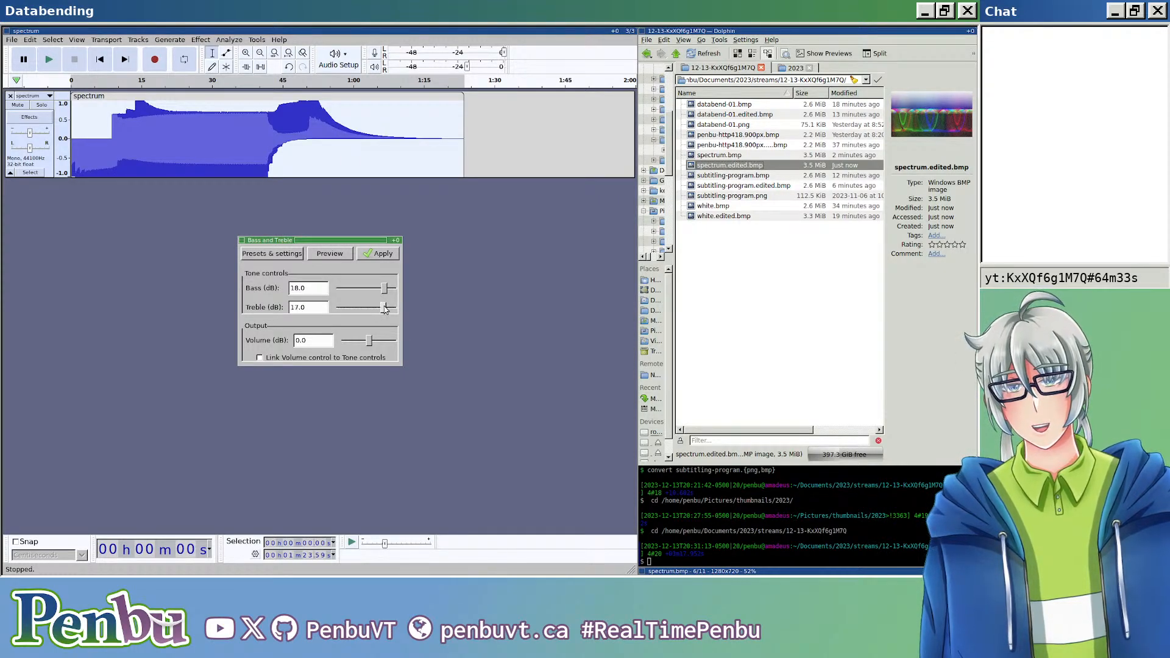
pyautogui.click(383, 255)
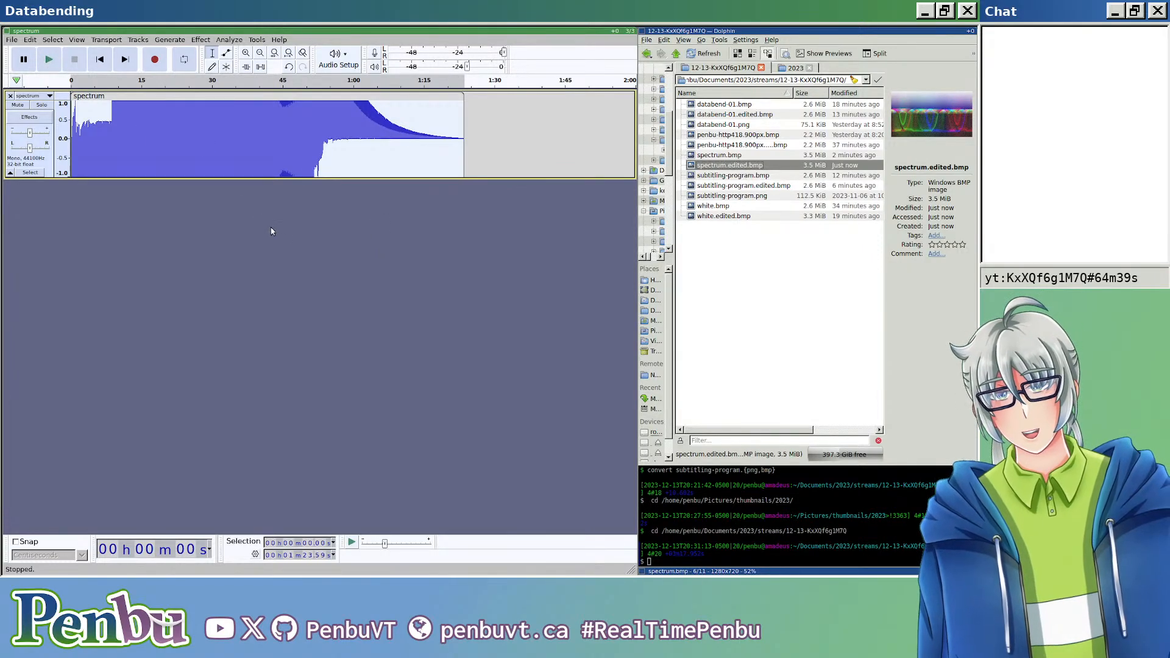
# Step: Export the boosted audio as header-less U-Law RAW under the name spectrum.edited.bmp
pyautogui.hotkey('ctrl', 'shift', 'e')
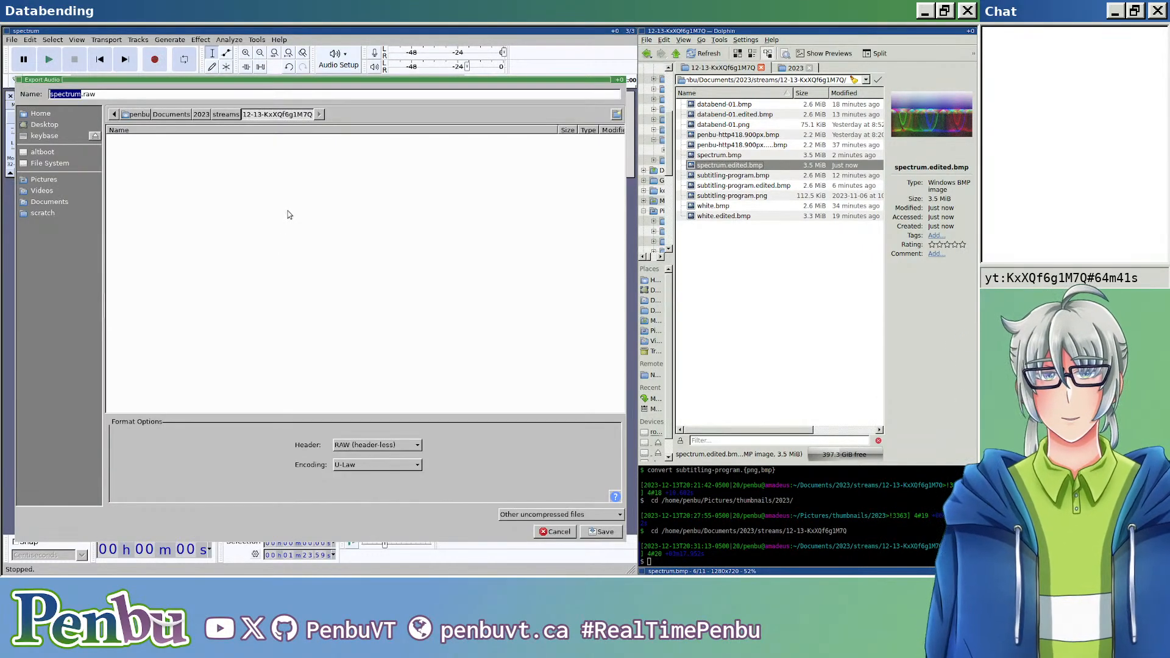
pyautogui.click(230, 96)
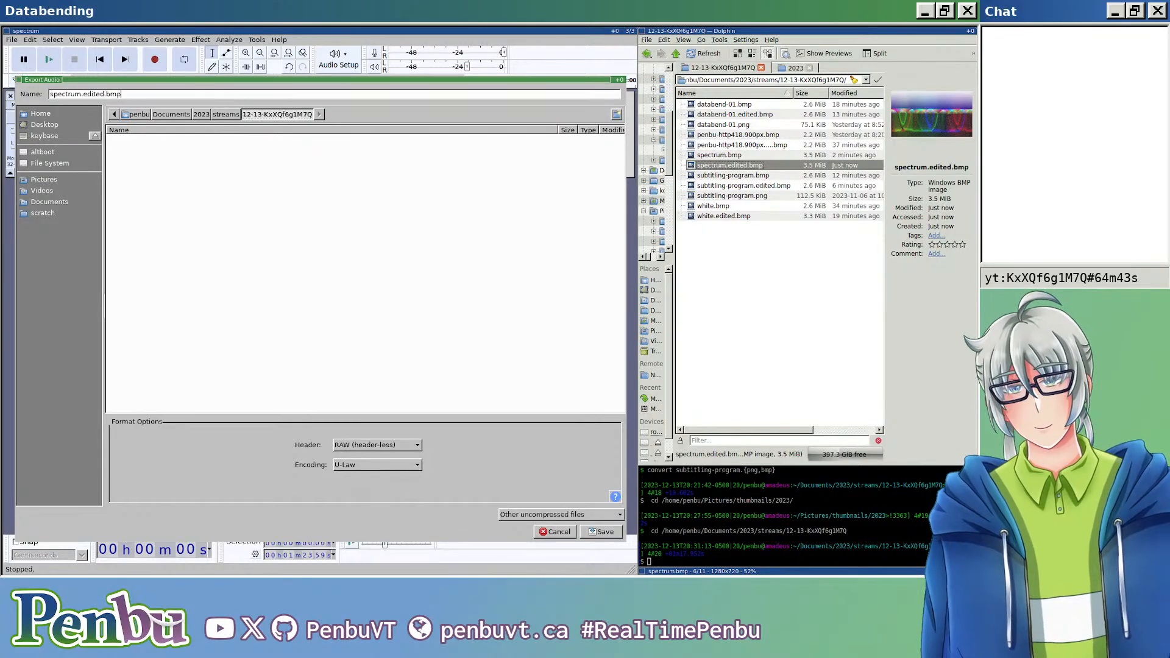
pyautogui.press('Return')
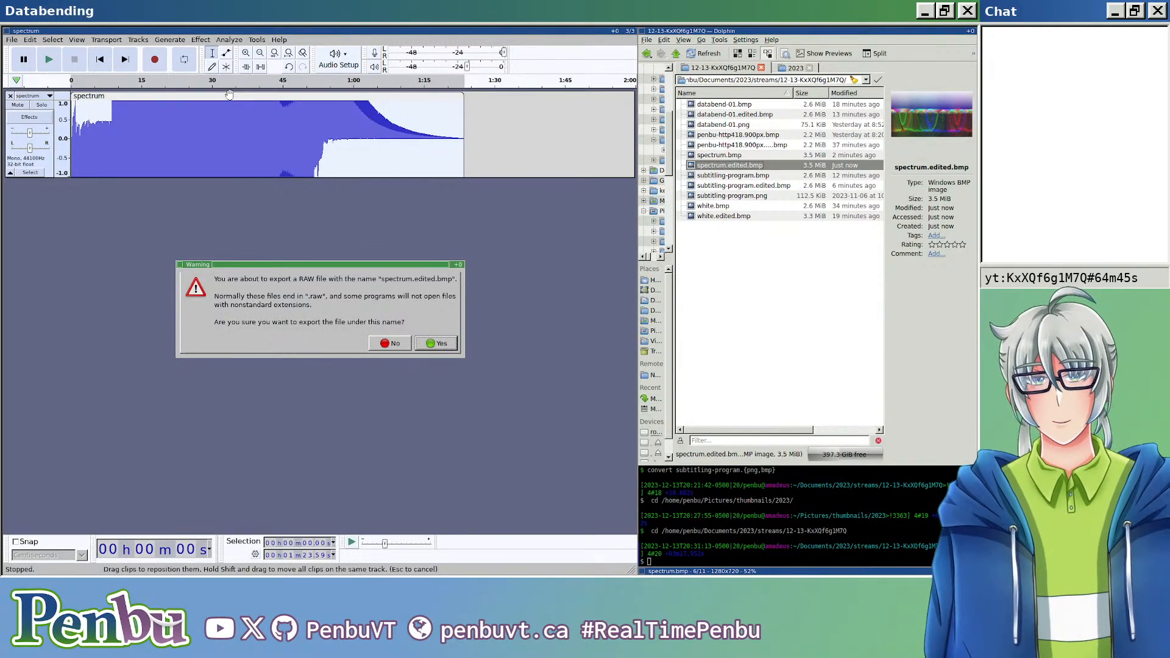
pyautogui.press('Return')
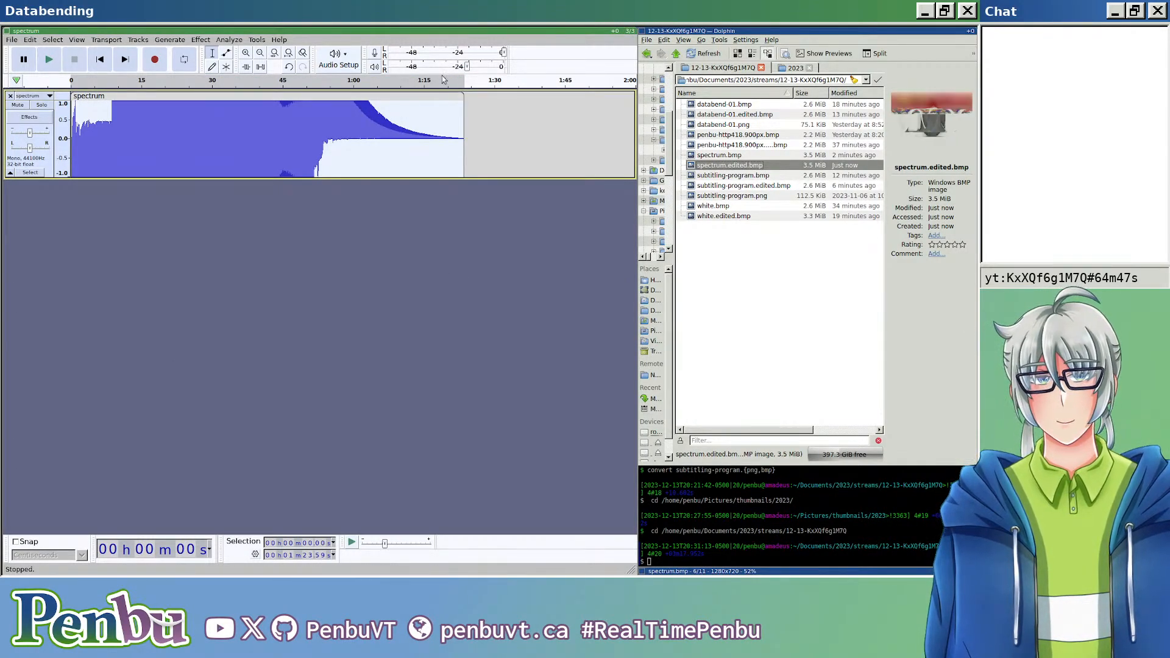
# Step: Open the re-exported spectrum.edited.bmp in the image viewer, examine the bass and treble glitches at several magnifications, and close it
pyautogui.click(786, 248)
pyautogui.click(751, 167)
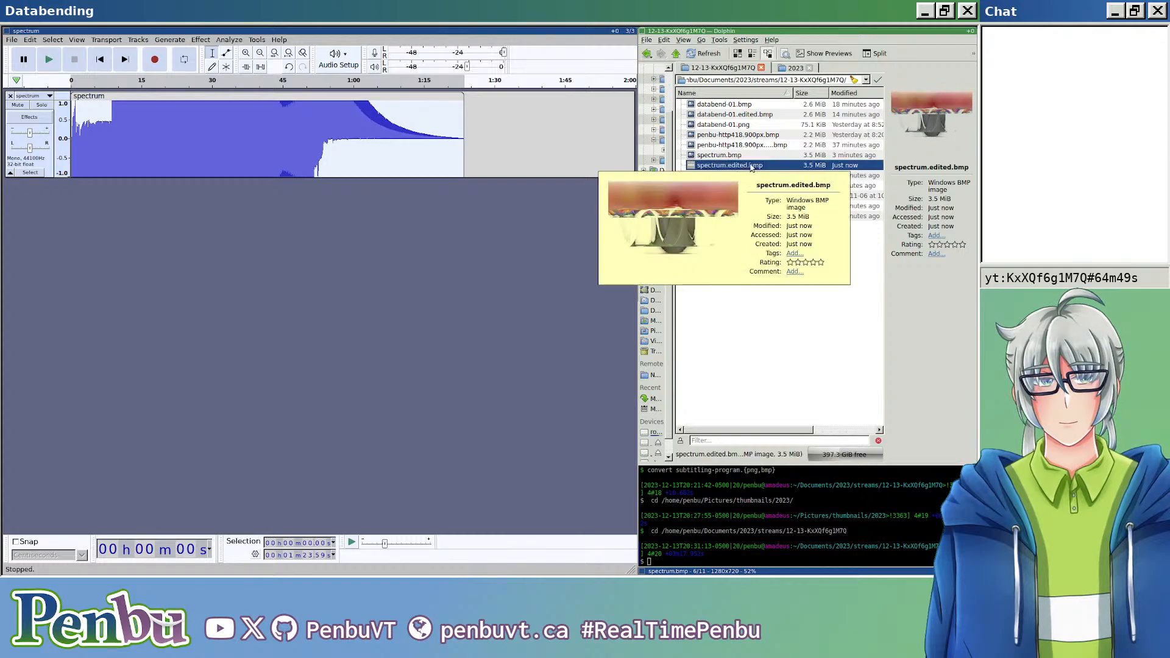
pyautogui.doubleClick(752, 167)
pyautogui.scroll(4, 726, 369)
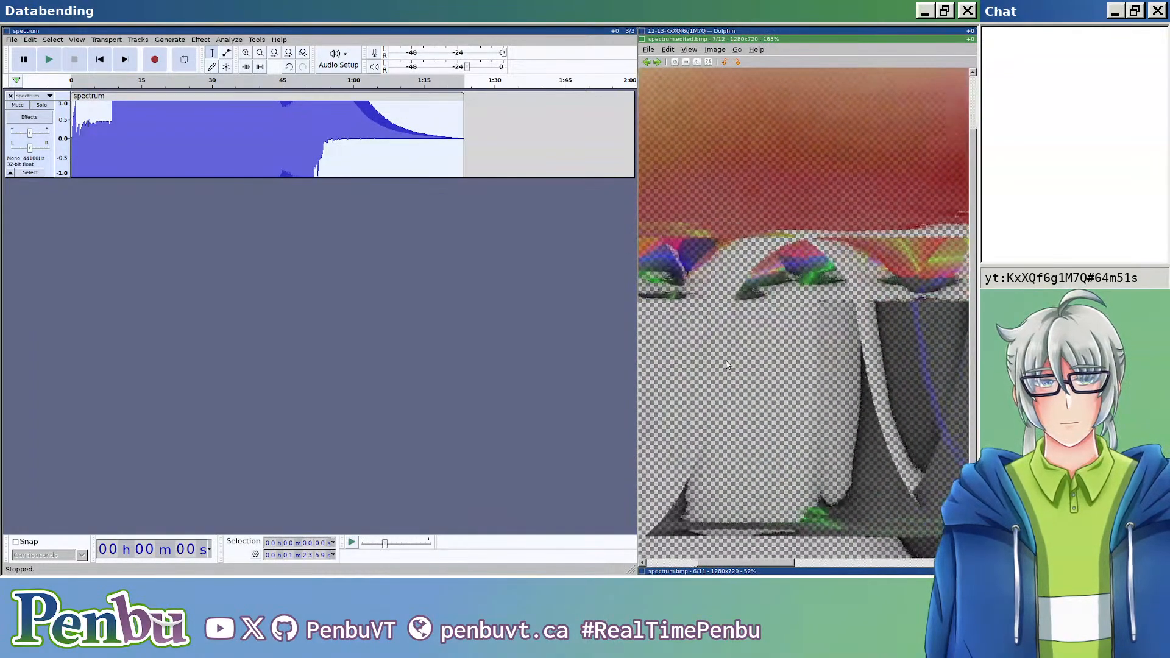
pyautogui.scroll(-5, 727, 364)
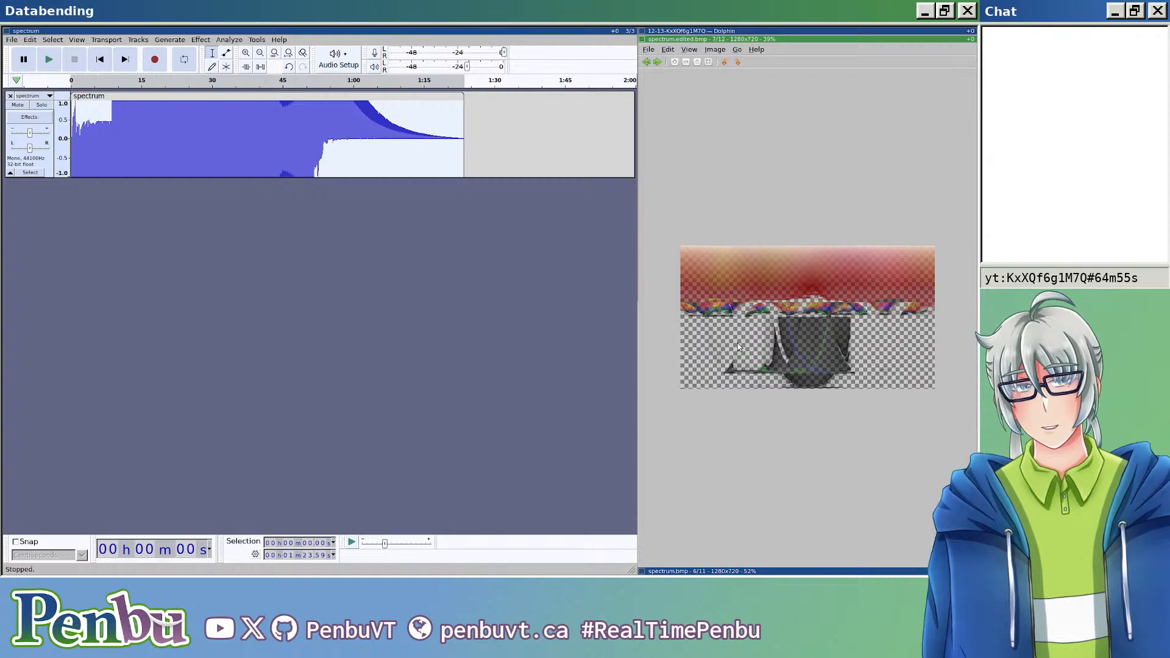
pyautogui.scroll(3, 738, 347)
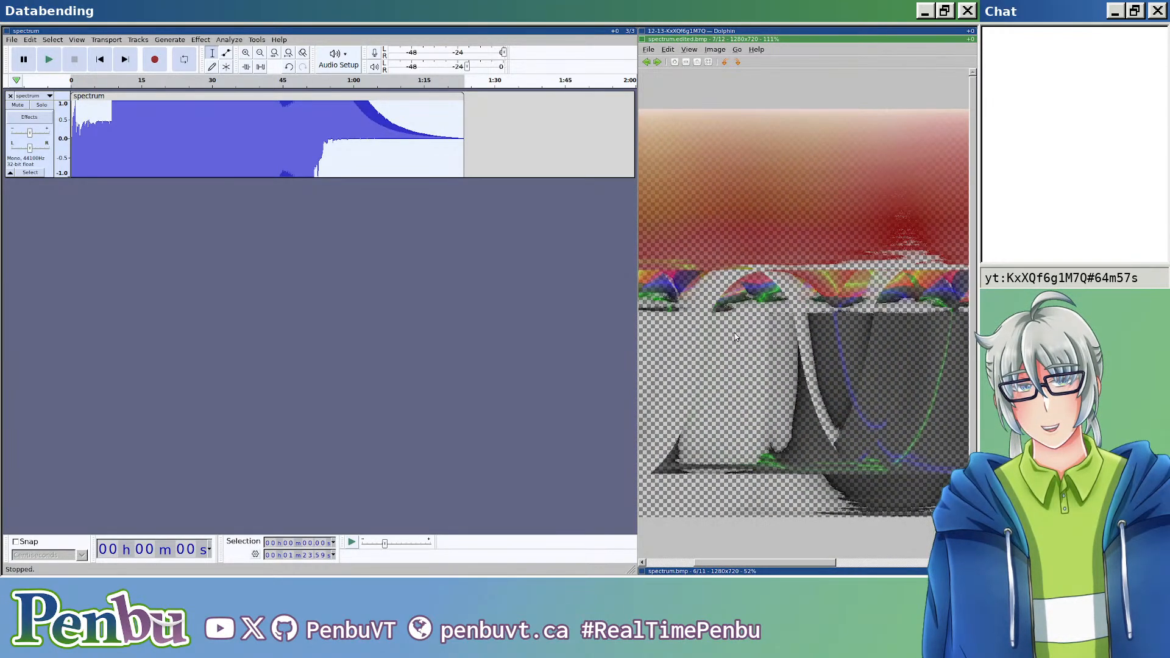
pyautogui.scroll(-3, 744, 324)
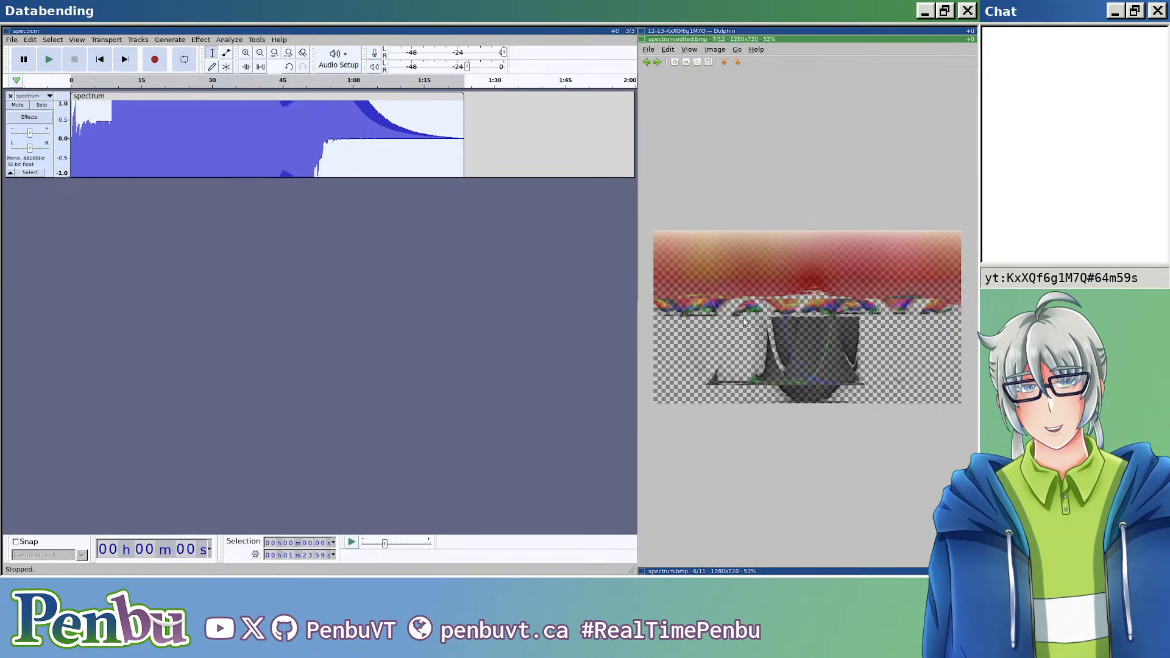
pyautogui.scroll(6, 738, 328)
pyautogui.press('Escape')
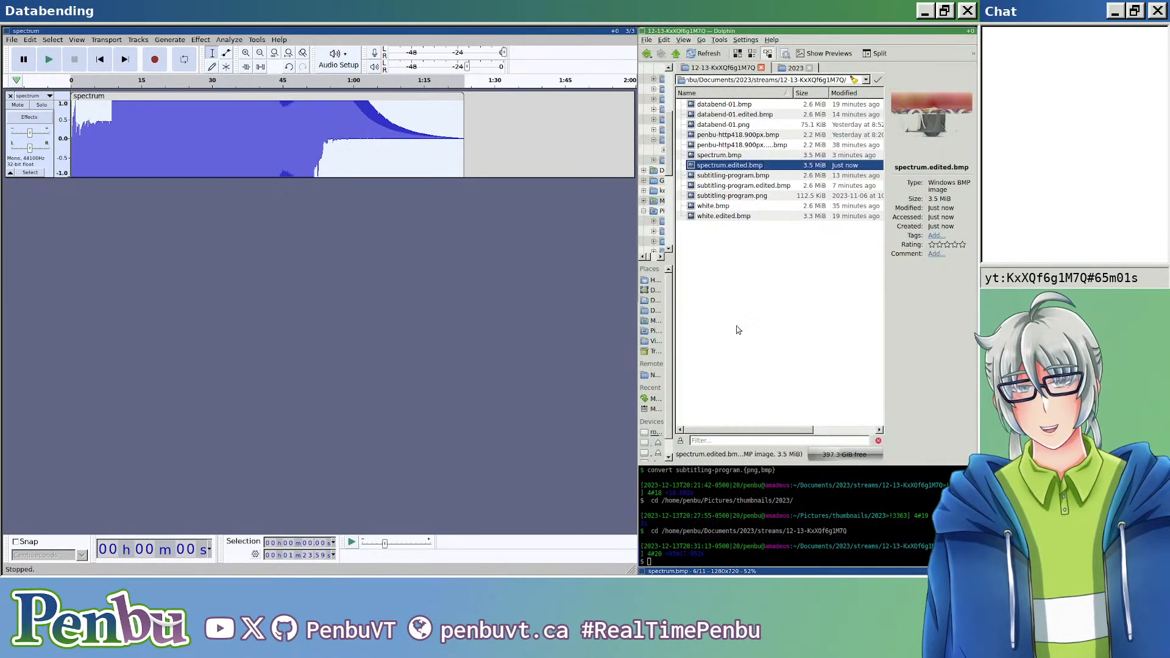
# Step: Switch to Firefox, open spectrum.edited.bmp in a new tab, and compare it with the original spectrum.bmp
pyautogui.click(512, 288)
pyautogui.press('super+s')
pyautogui.press('super+k')
pyautogui.press('super+k')
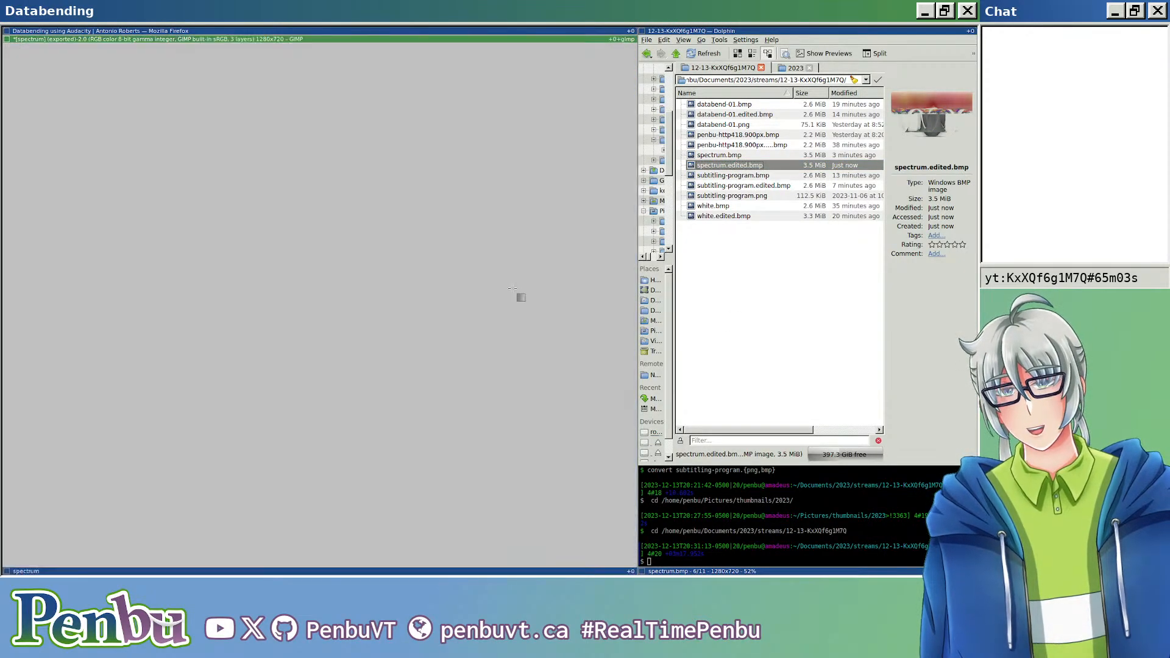
pyautogui.hotkey('ctrl', 't')
pyautogui.moveTo(717, 166); pyautogui.dragTo(376, 214)
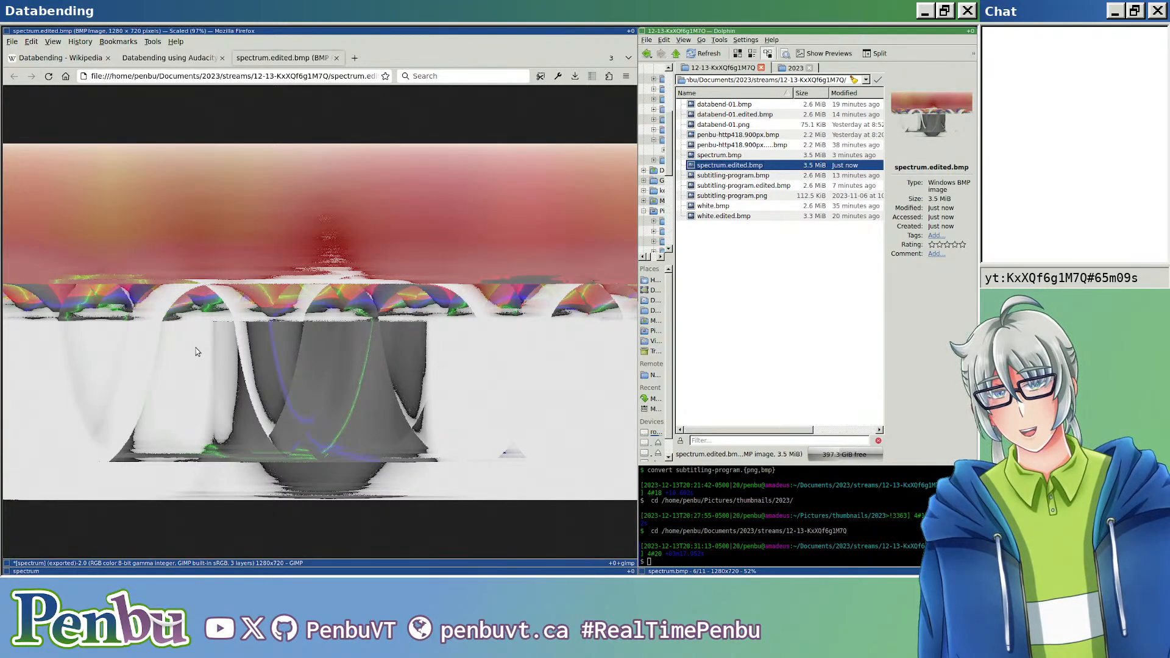
pyautogui.press('super+j')
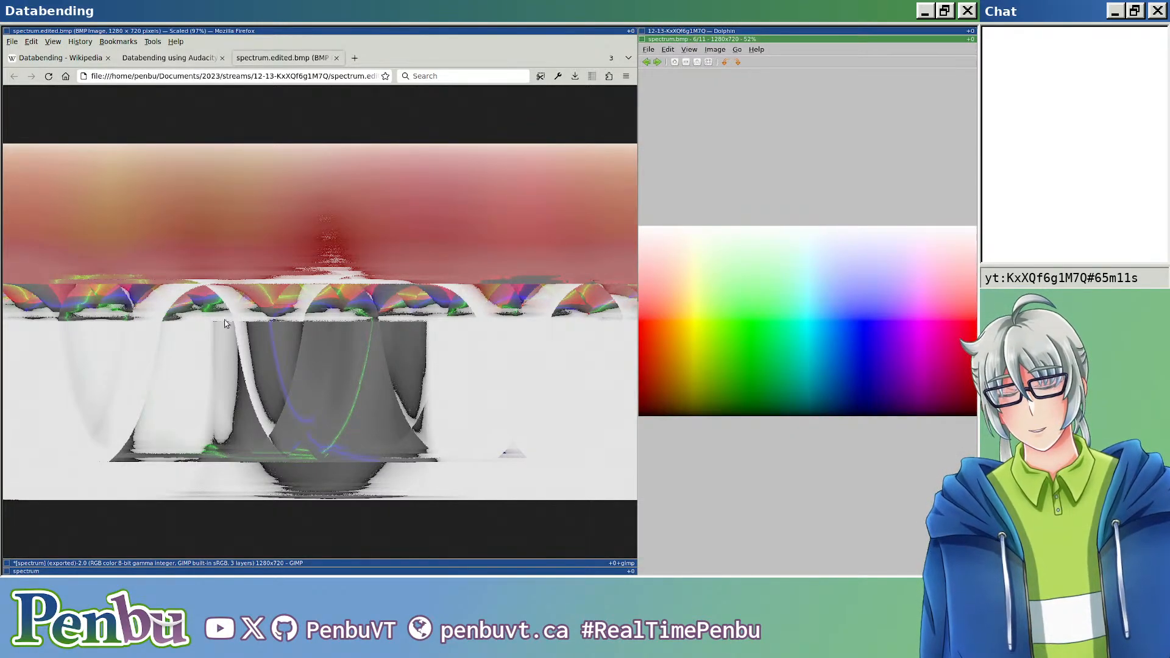
pyautogui.press('super+k')
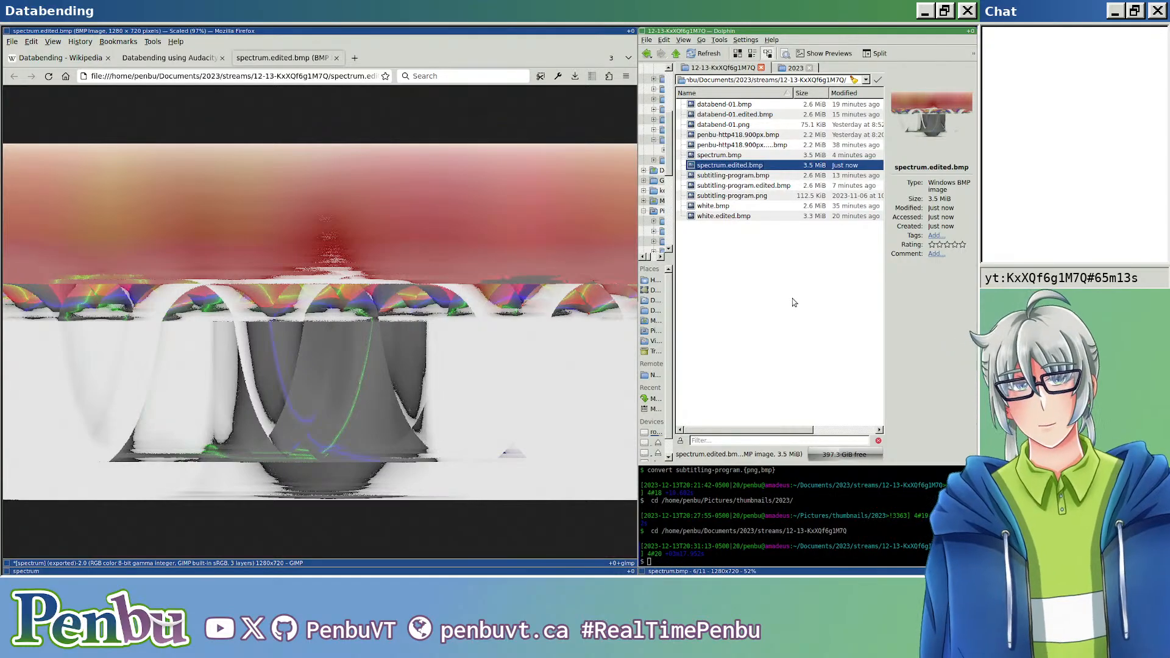
# Step: Switch to Audacity and undo the last Bass and Treble boost on the spectrum clip
pyautogui.press('super+j')
pyautogui.press('super+j')
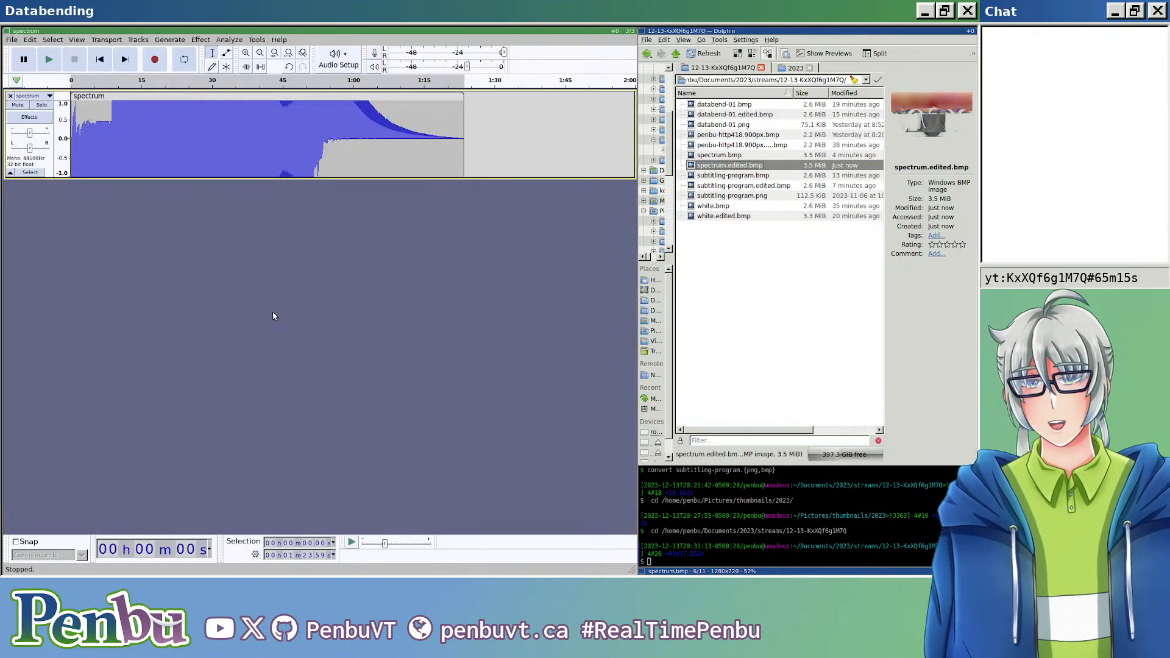
pyautogui.hotkey('ctrl', 'z')
pyautogui.click(730, 223)
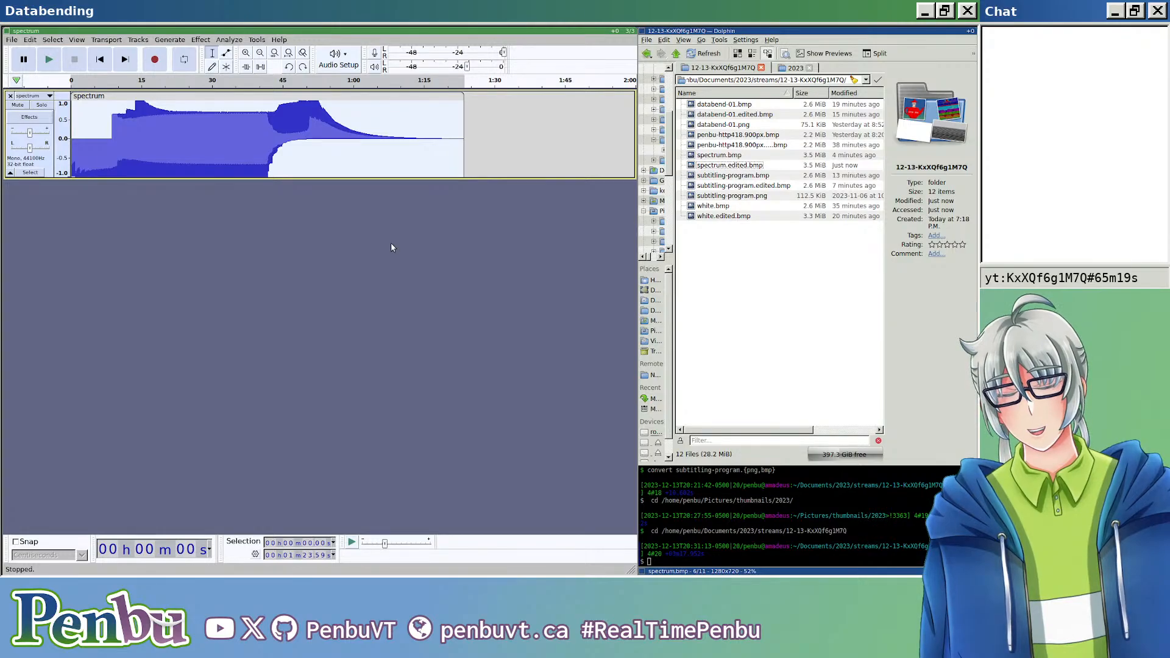
# Step: Export the restored audio as header-less U-Law RAW over spectrum.edited.bmp and check the image briefly in the image viewer
pyautogui.hotkey('ctrl', 'shift', 'e')
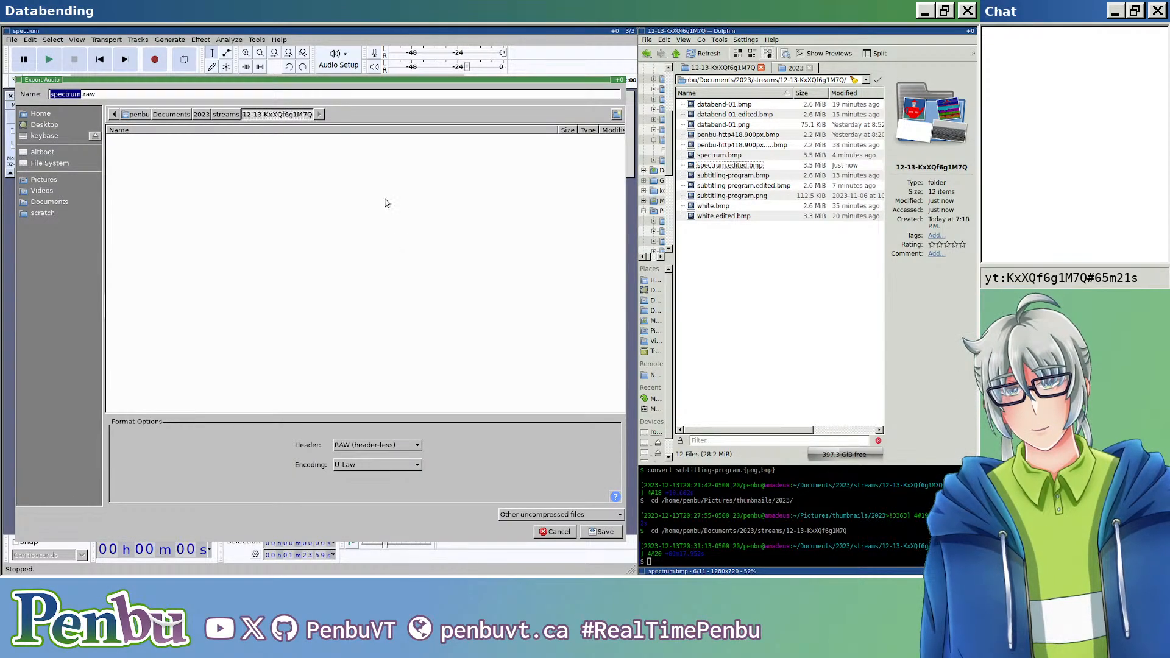
pyautogui.hotkey('ctrl', 'a')
pyautogui.write('spectrum.edited.bmp')
pyautogui.press('Return')
pyautogui.press('Return')
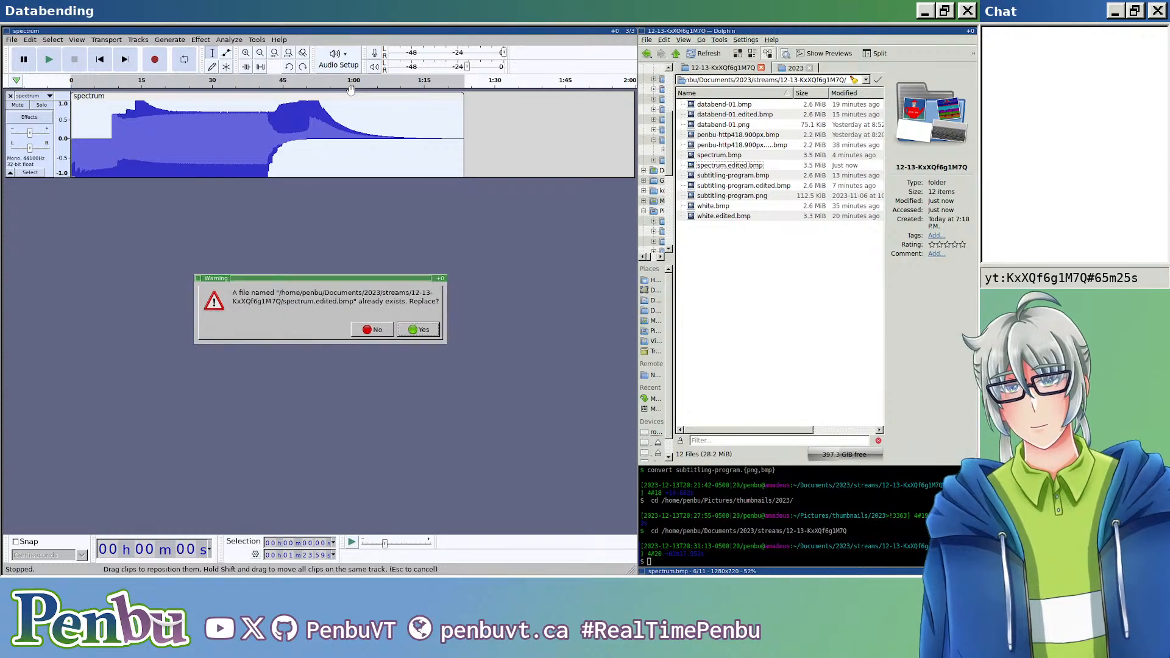
pyautogui.press('Return')
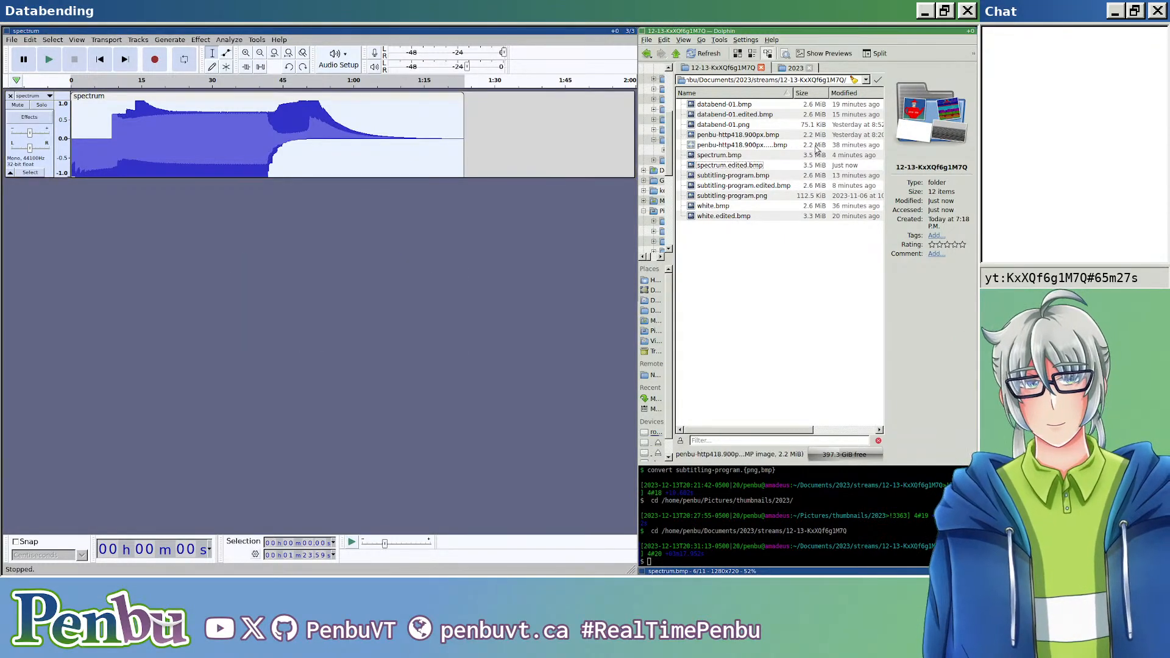
pyautogui.doubleClick(762, 165)
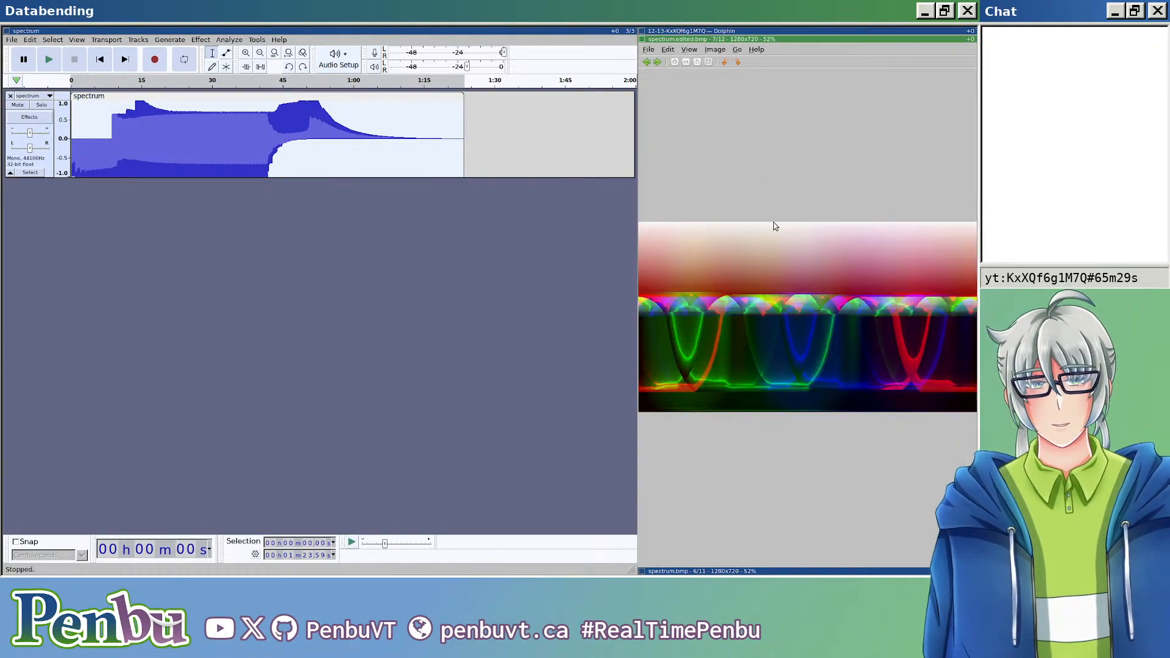
pyautogui.press('Escape')
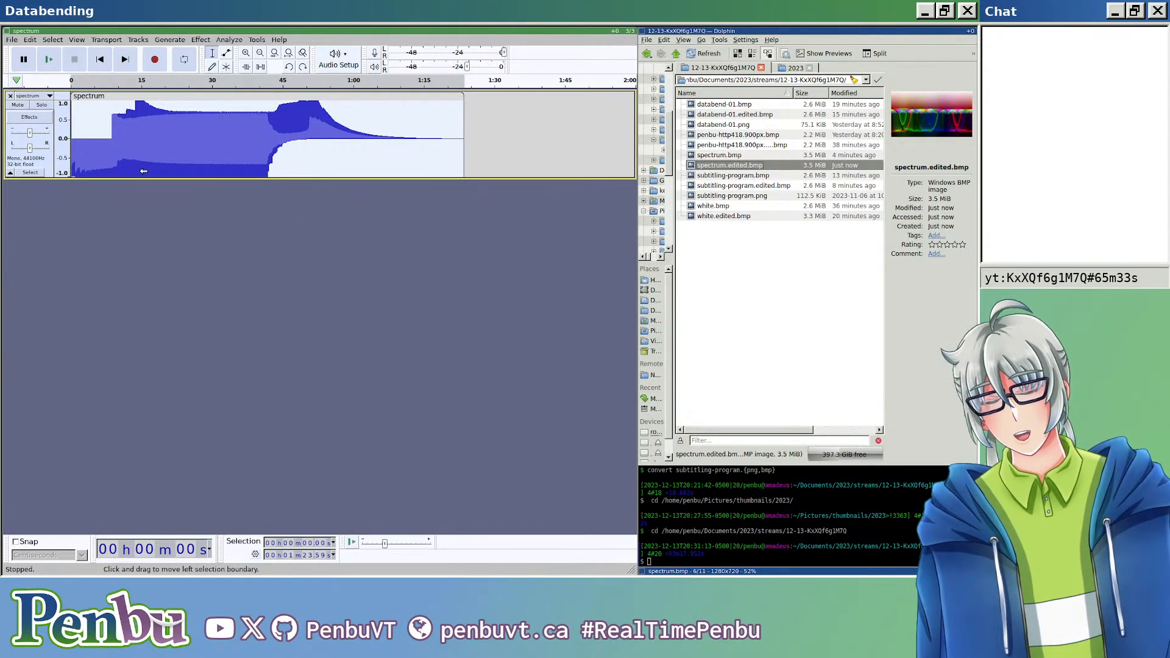
# Step: Add a new mono track and place a copy of the spectrum clip at its start
pyautogui.click(107, 39)
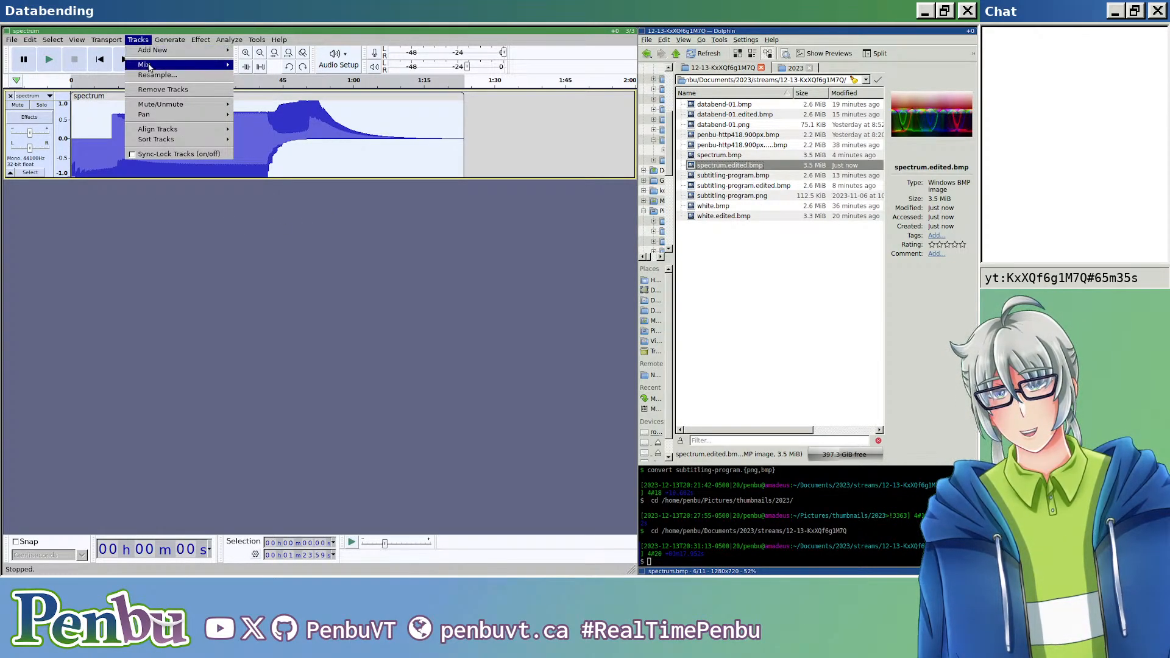
pyautogui.moveTo(158, 50)
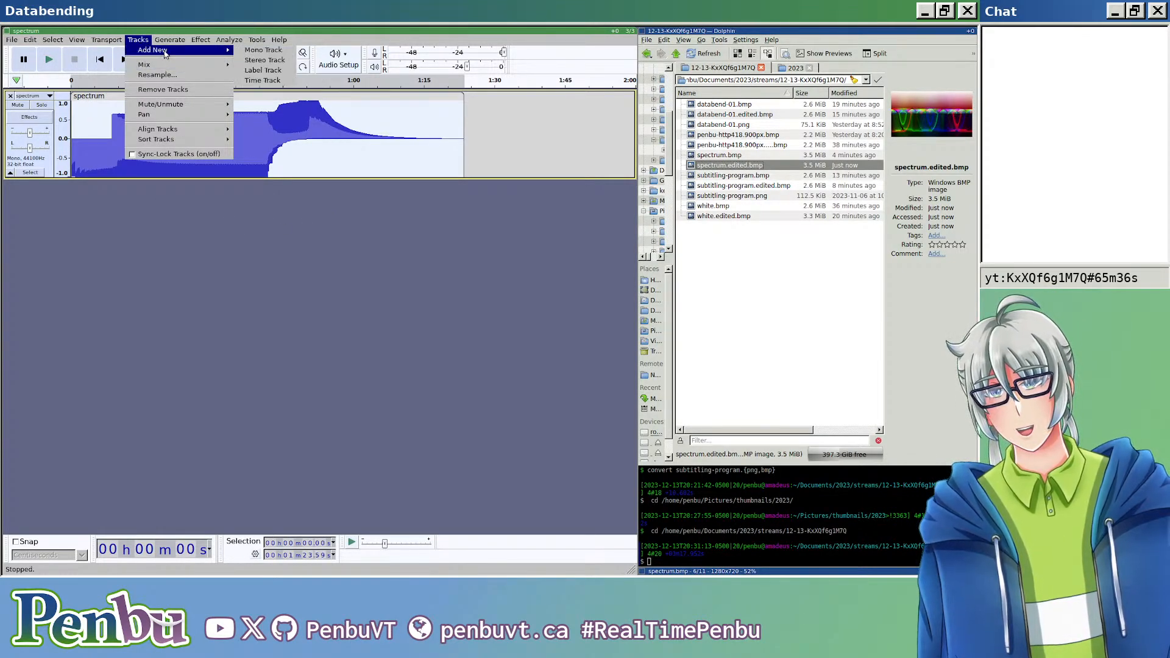
pyautogui.click(284, 55)
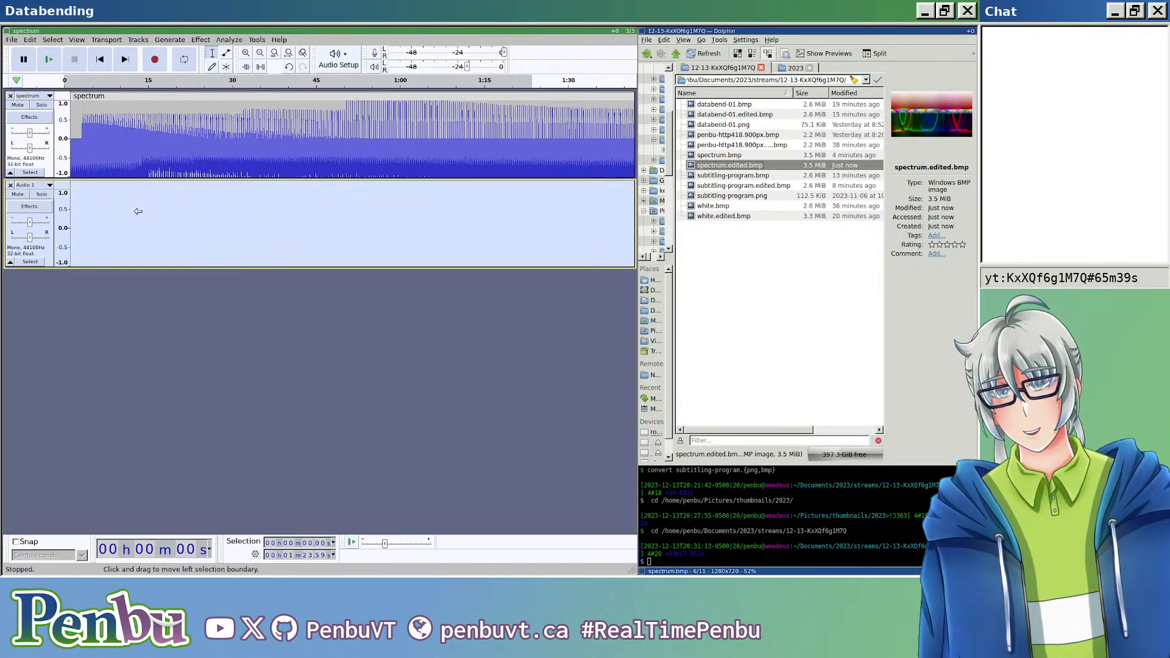
pyautogui.click(138, 104)
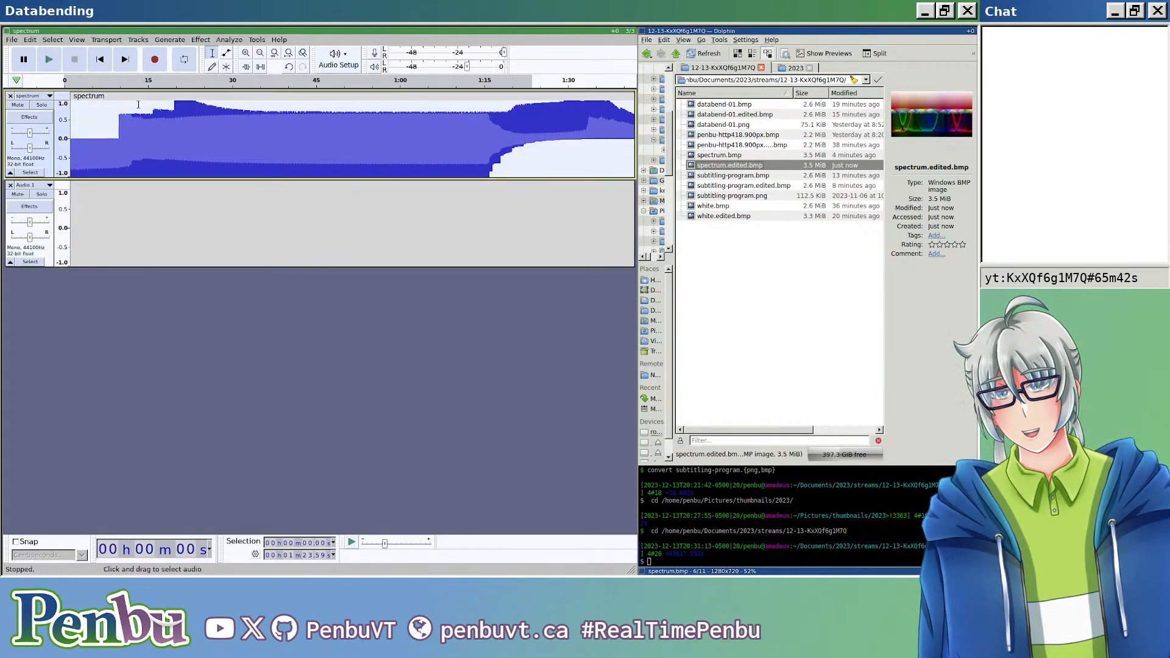
pyautogui.click(148, 212)
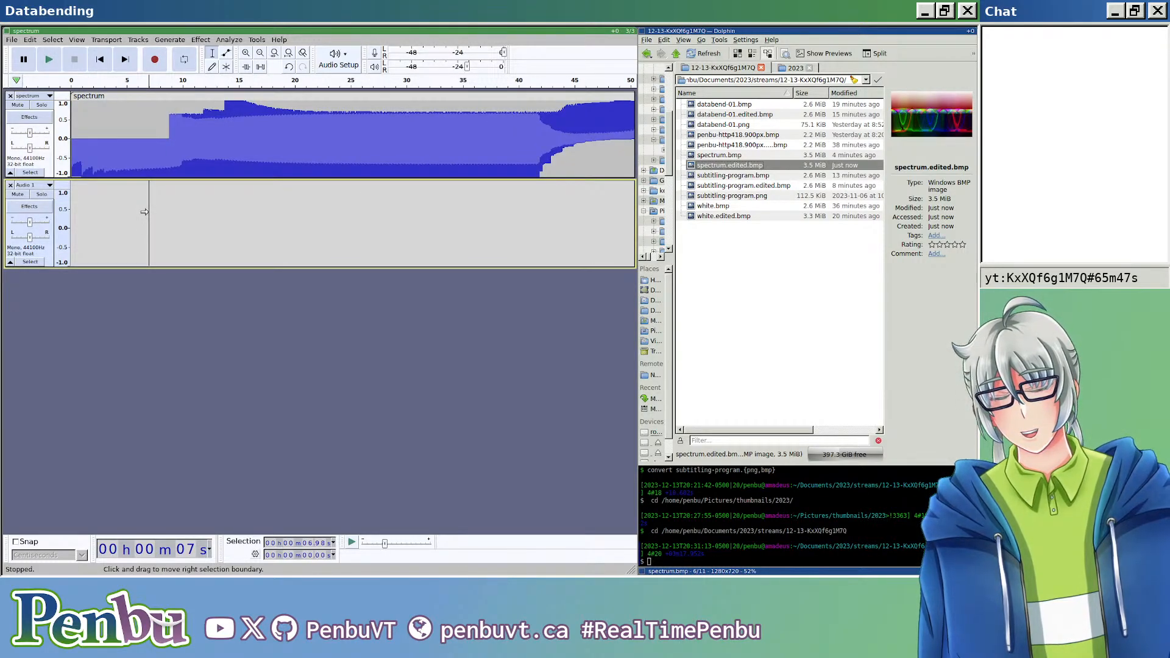
pyautogui.hotkey('ctrl', 'v')
pyautogui.moveTo(170, 187); pyautogui.dragTo(105, 186)
# Step: Examine the waveforms of both tracks around their beginning at several zoom levels
pyautogui.scroll(5, 110, 197)
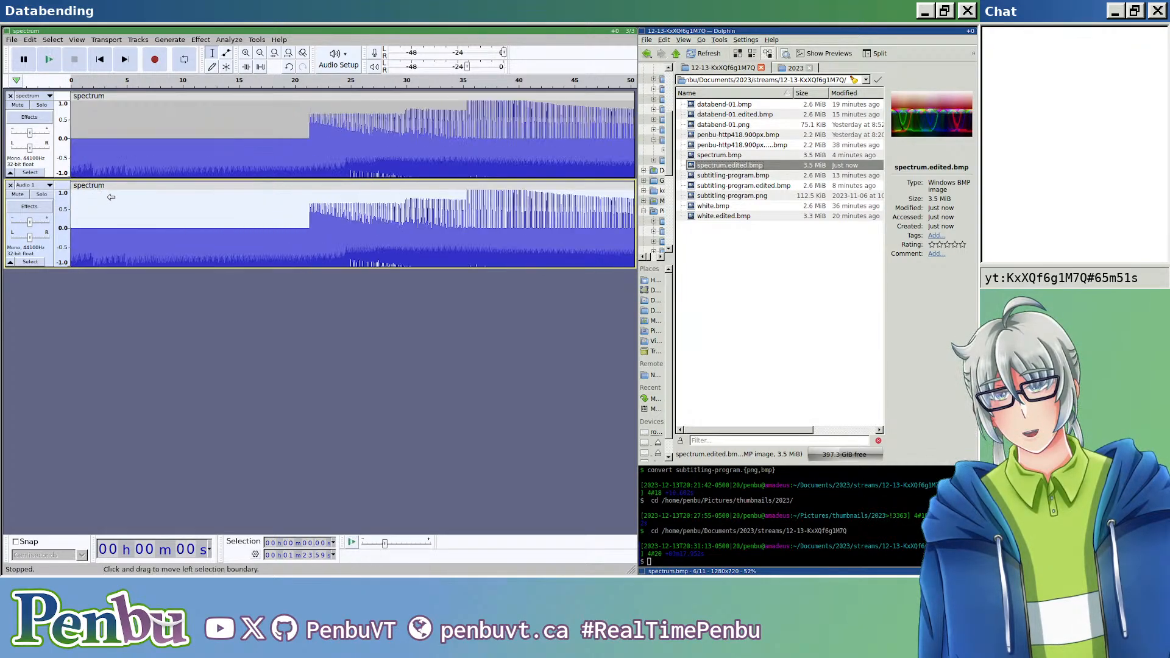
pyautogui.click(152, 216)
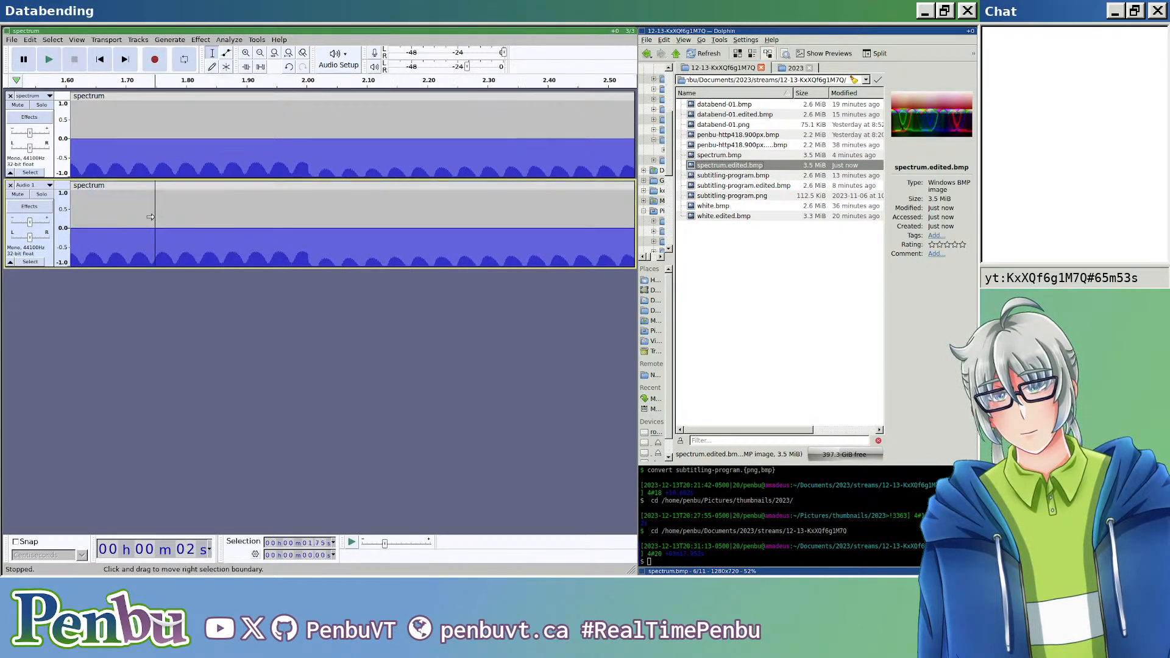
pyautogui.press('Home')
pyautogui.scroll(5, 99, 202)
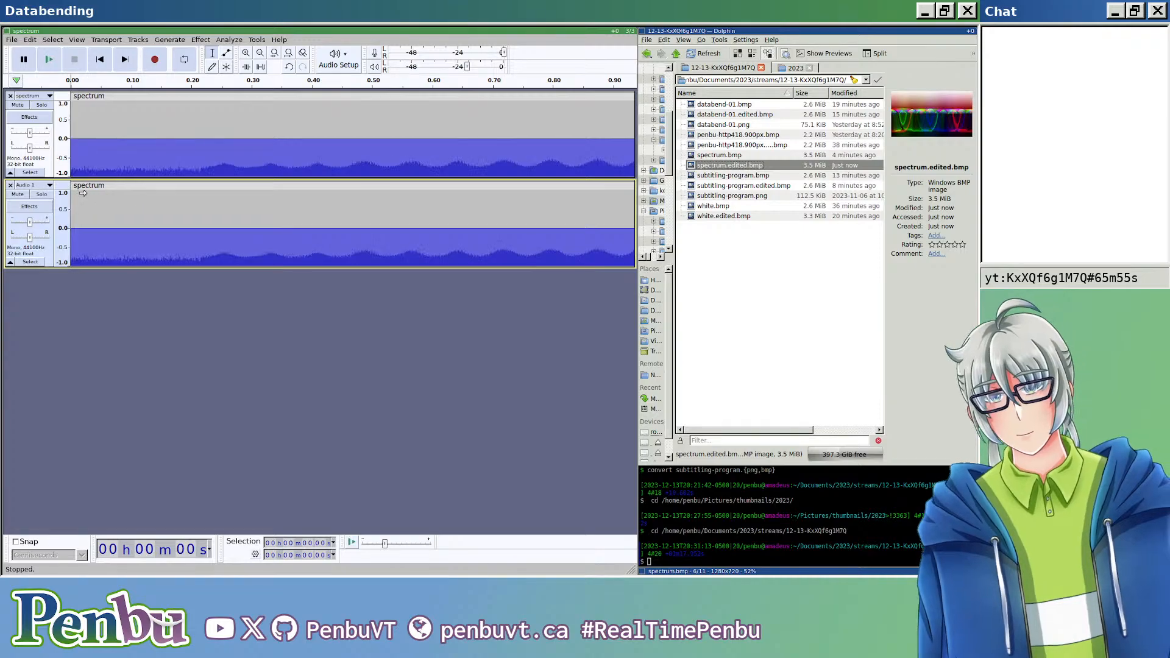
pyautogui.scroll(4, 99, 201)
pyautogui.scroll(-2, 119, 200)
pyautogui.scroll(-8, 128, 201)
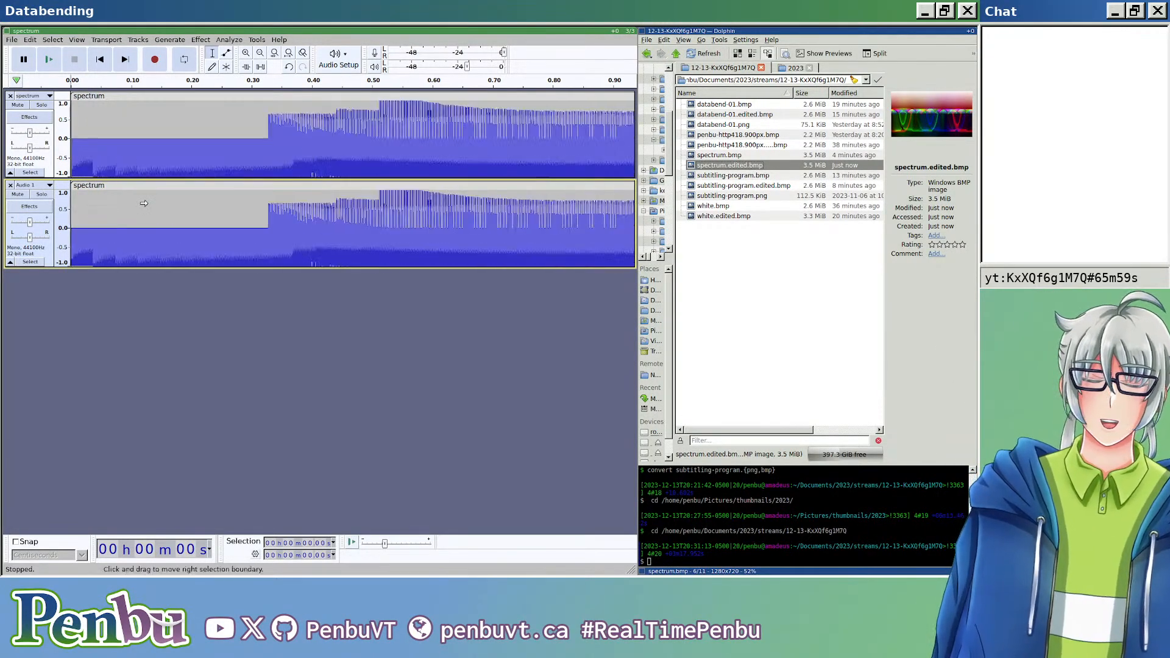
pyautogui.scroll(-1, 144, 203)
# Step: Select the copied clip in the second track and set up the Tone generator with a Sawtooth waveform
pyautogui.click(167, 185)
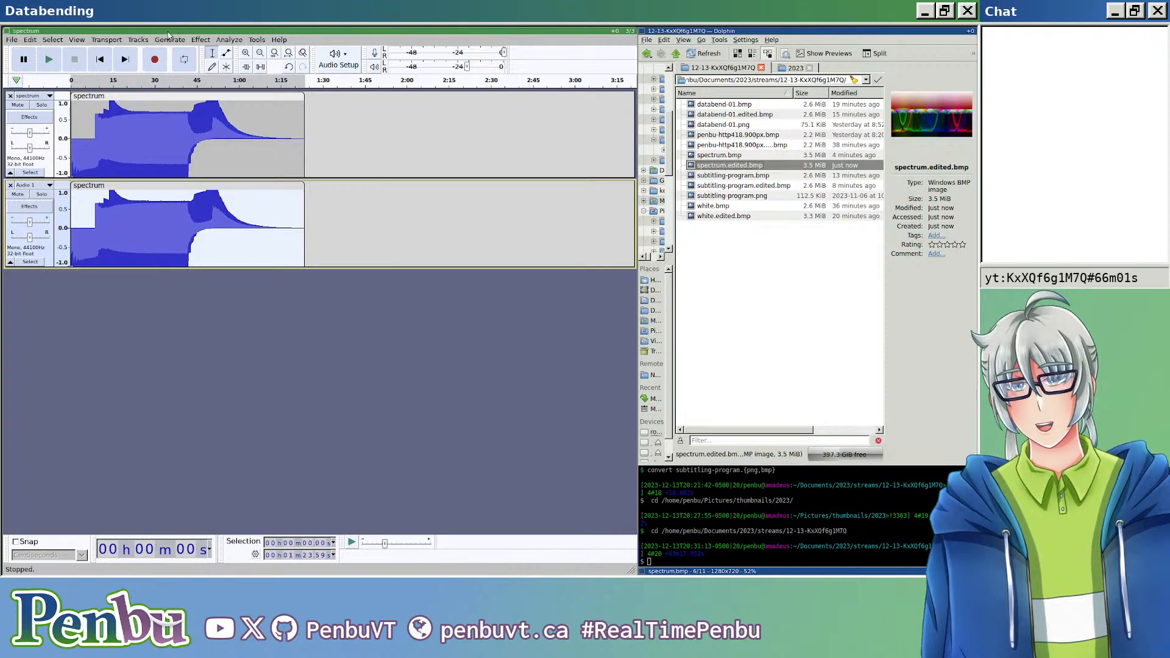
pyautogui.click(159, 42)
pyautogui.click(173, 136)
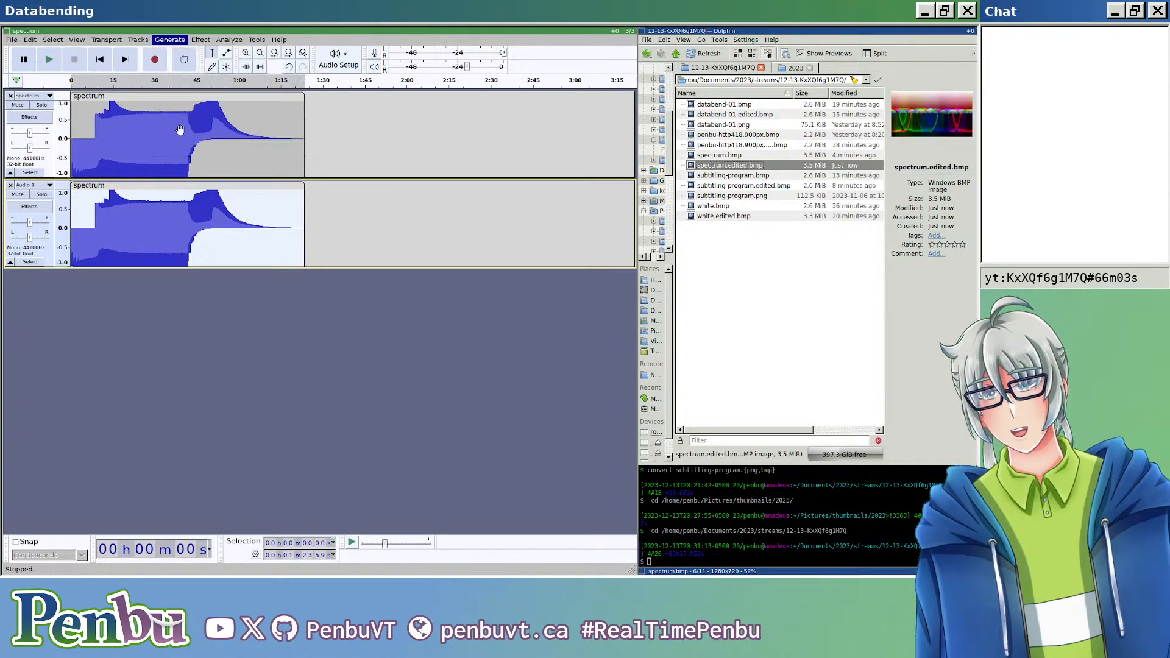
pyautogui.click(351, 292)
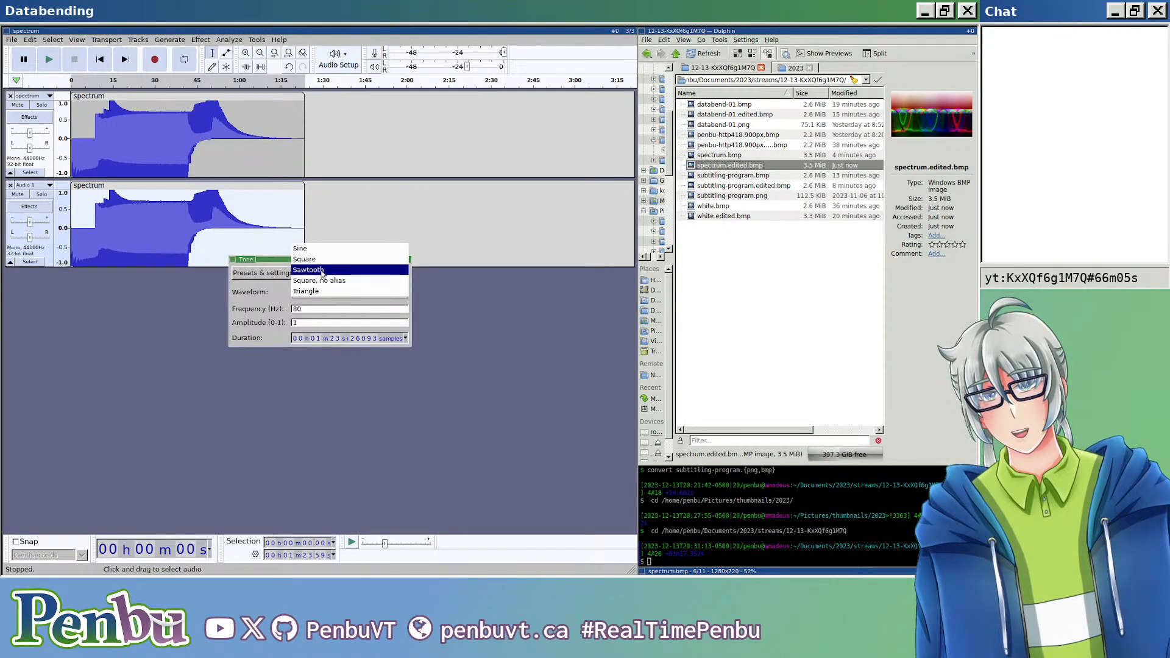
pyautogui.click(327, 270)
# Step: Try to set the sawtooth tone's frequency below 1 Hz, using values such as 0.5 and 0.1
pyautogui.doubleClick(335, 309)
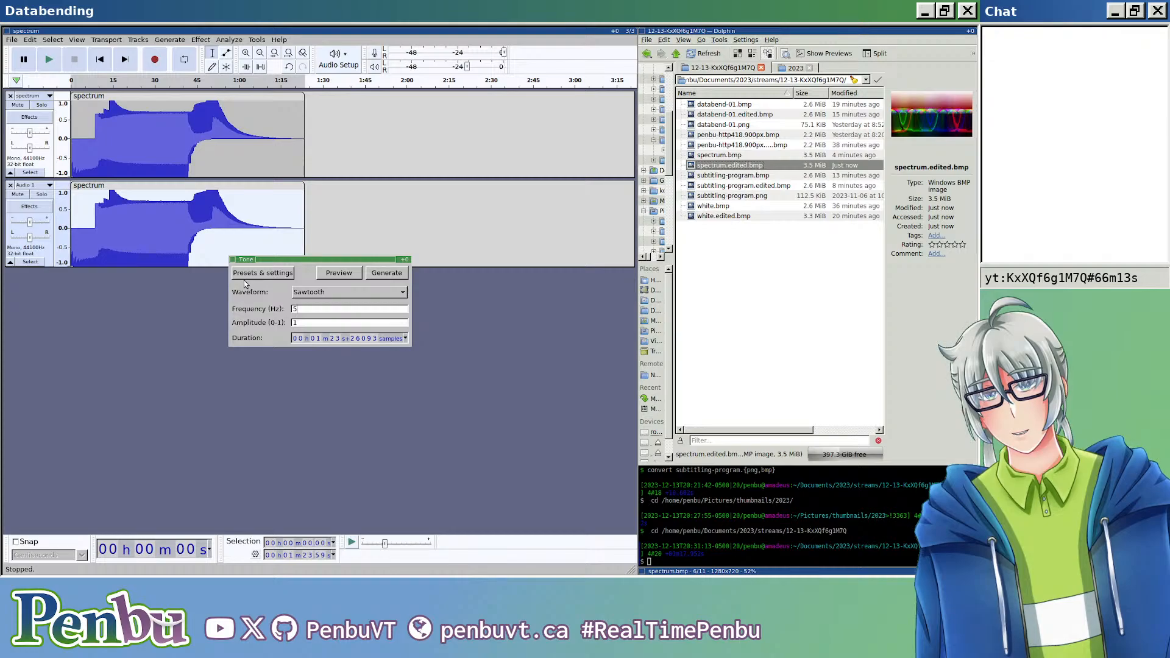
pyautogui.press('BackSpace')
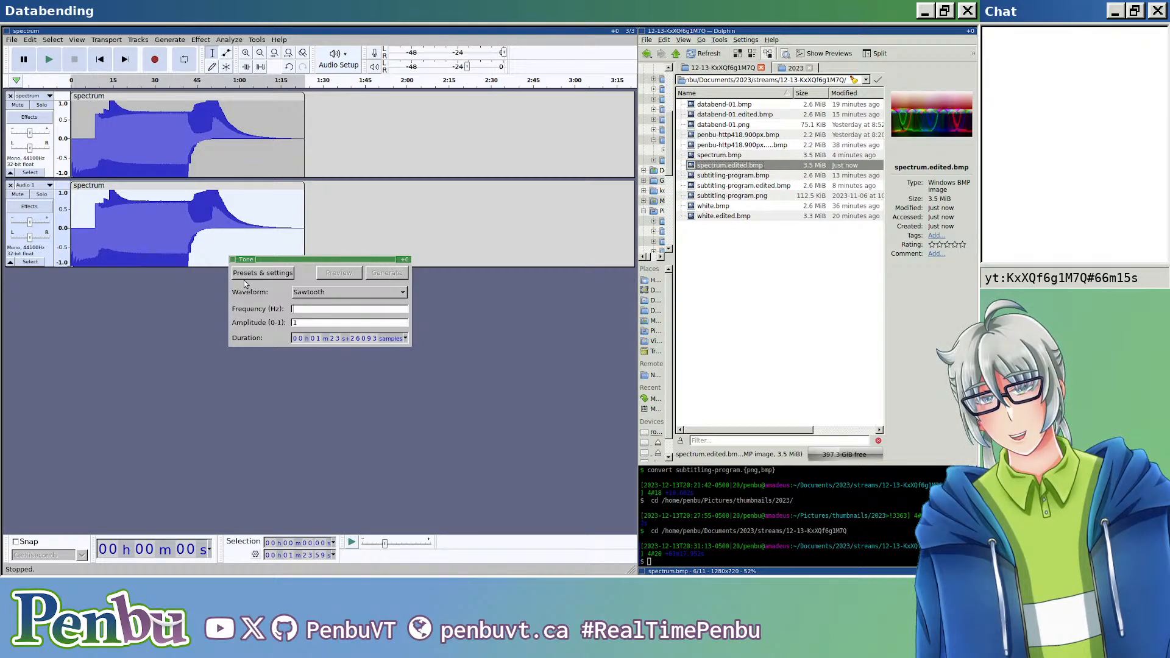
pyautogui.write('0')
pyautogui.write('.5')
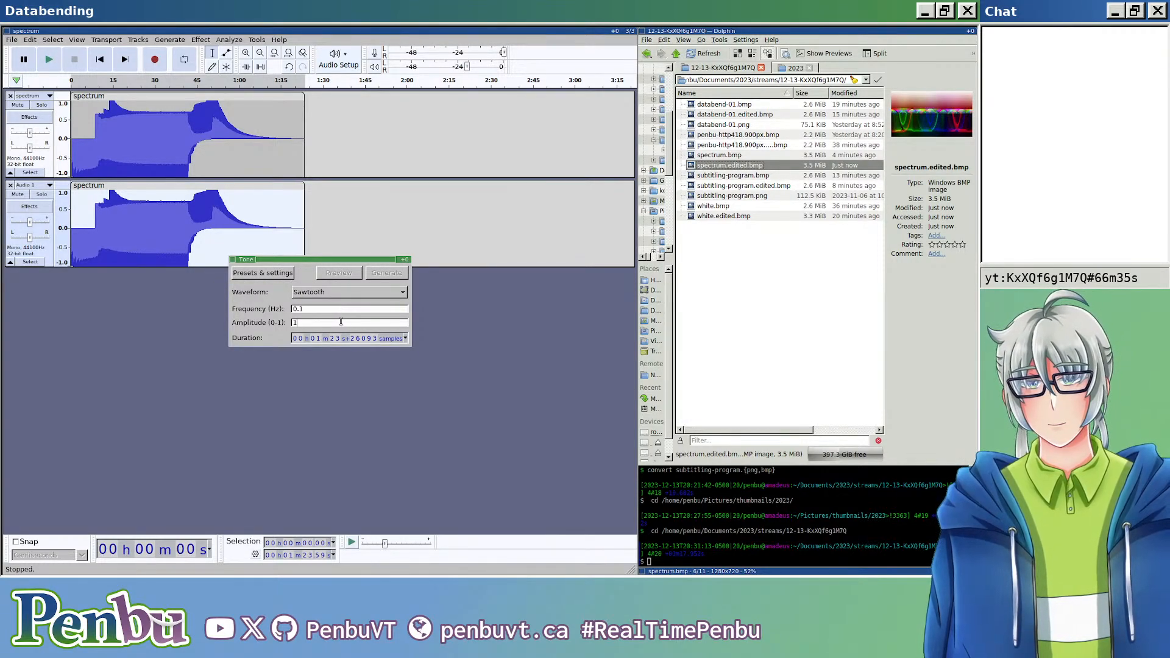
pyautogui.click(370, 293)
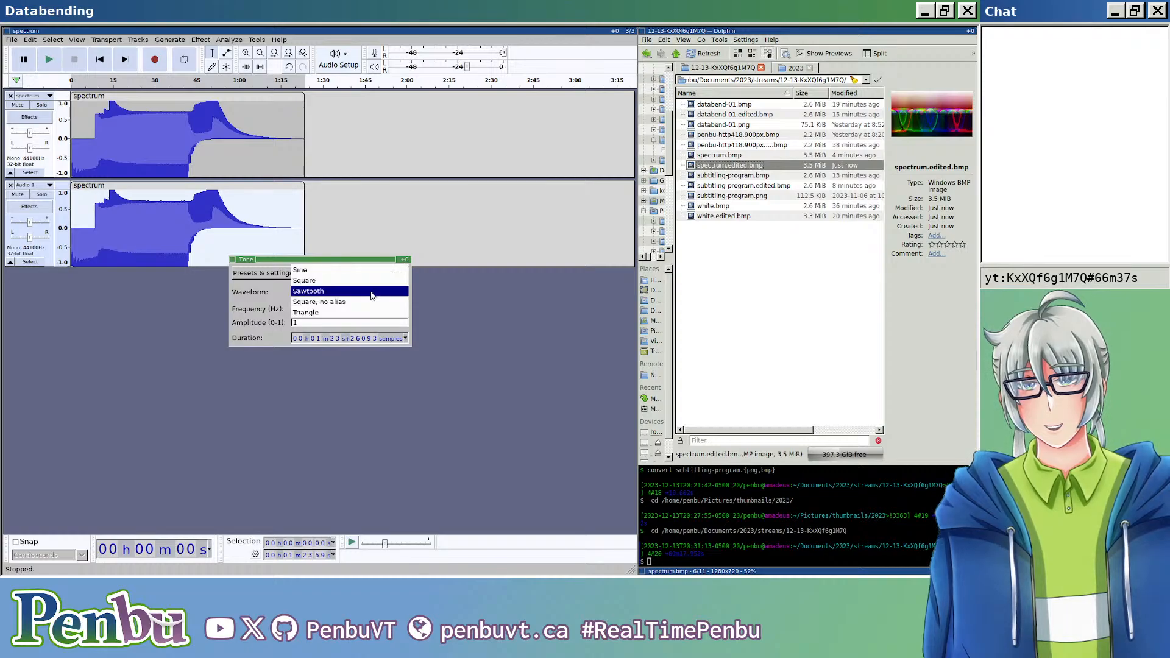
pyautogui.click(371, 295)
pyautogui.click(323, 309)
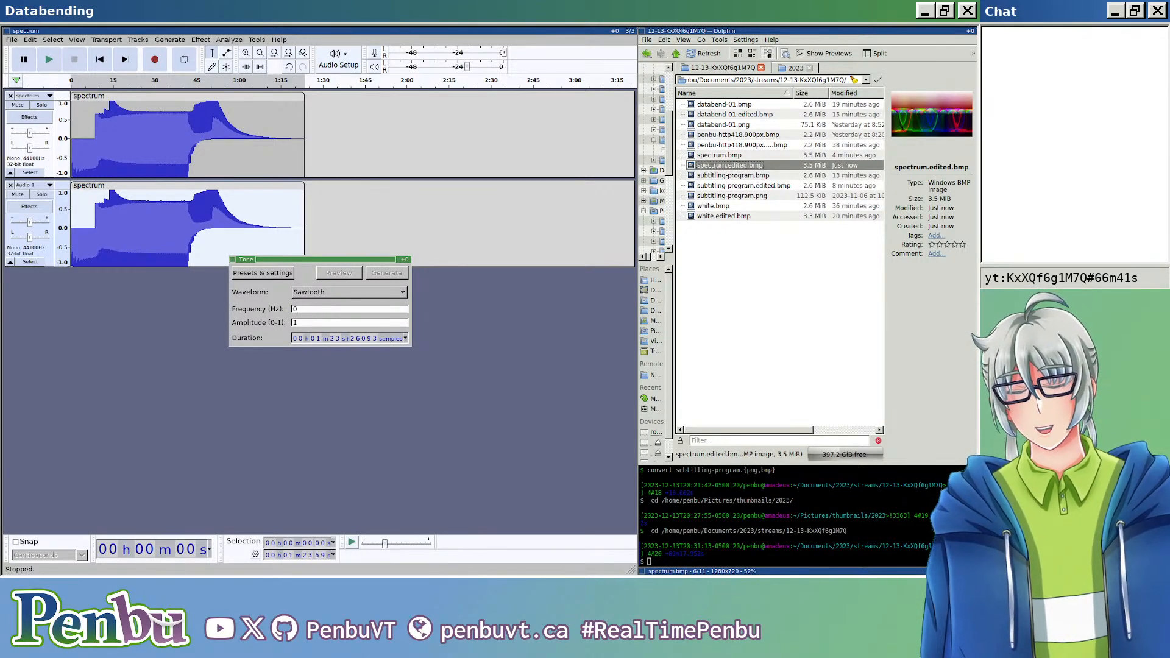
pyautogui.write('1')
pyautogui.press('BackSpace')
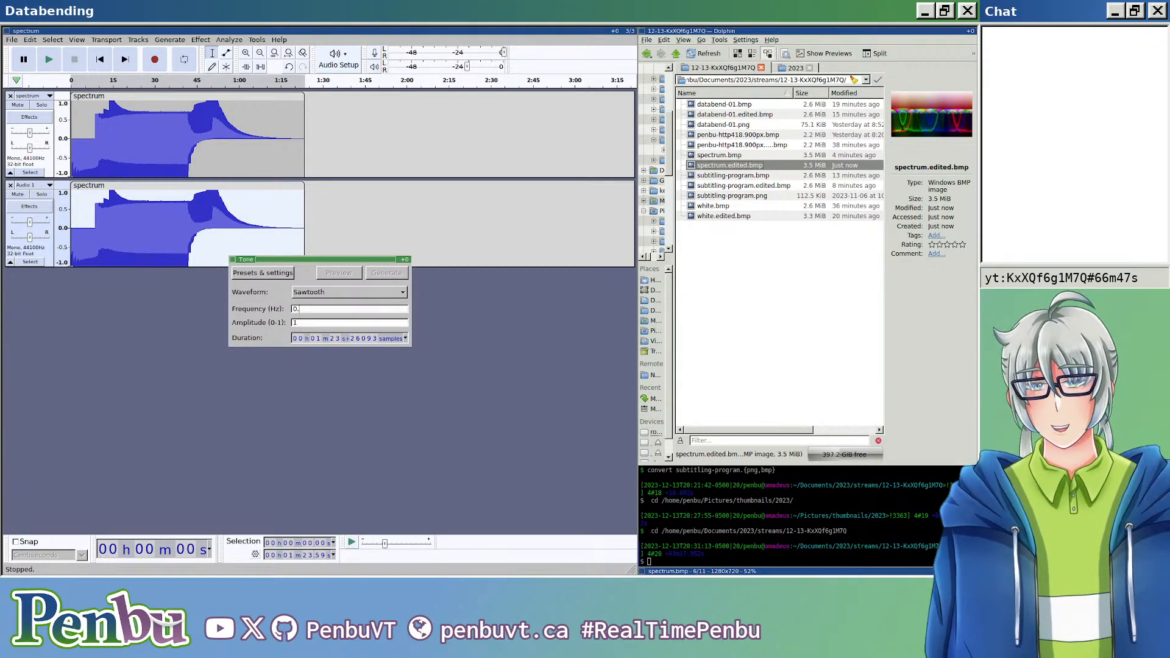
# Step: Set the tone's frequency to 1 Hz, generate it over the copied clip, and inspect the resulting waveform
pyautogui.write('1')
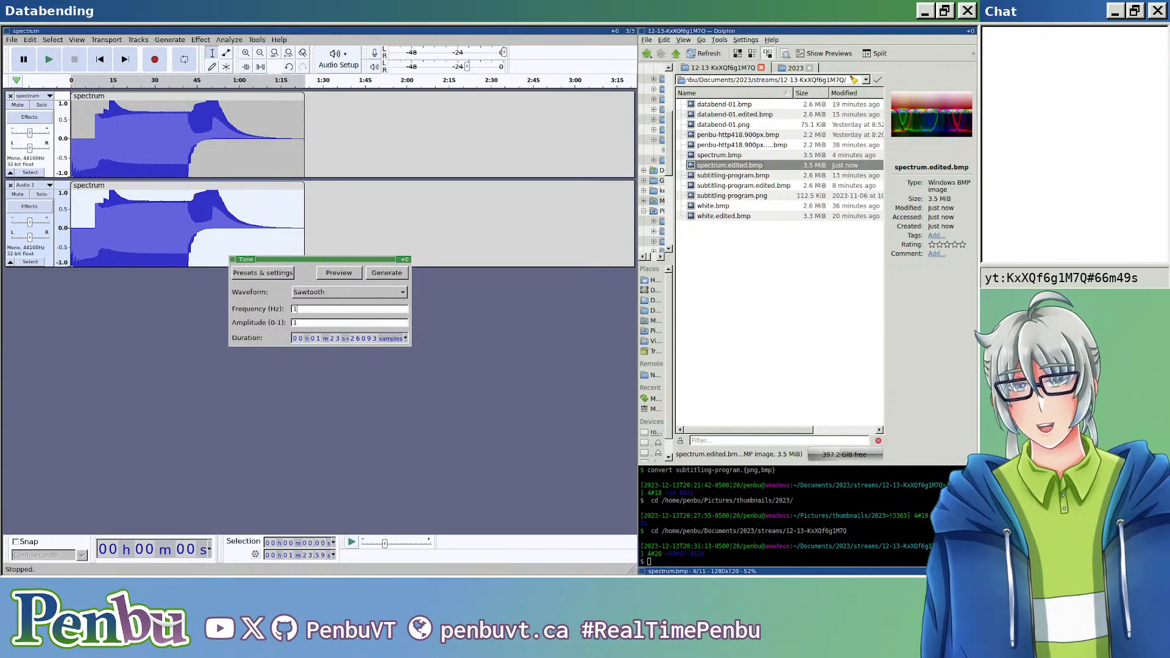
pyautogui.click(387, 273)
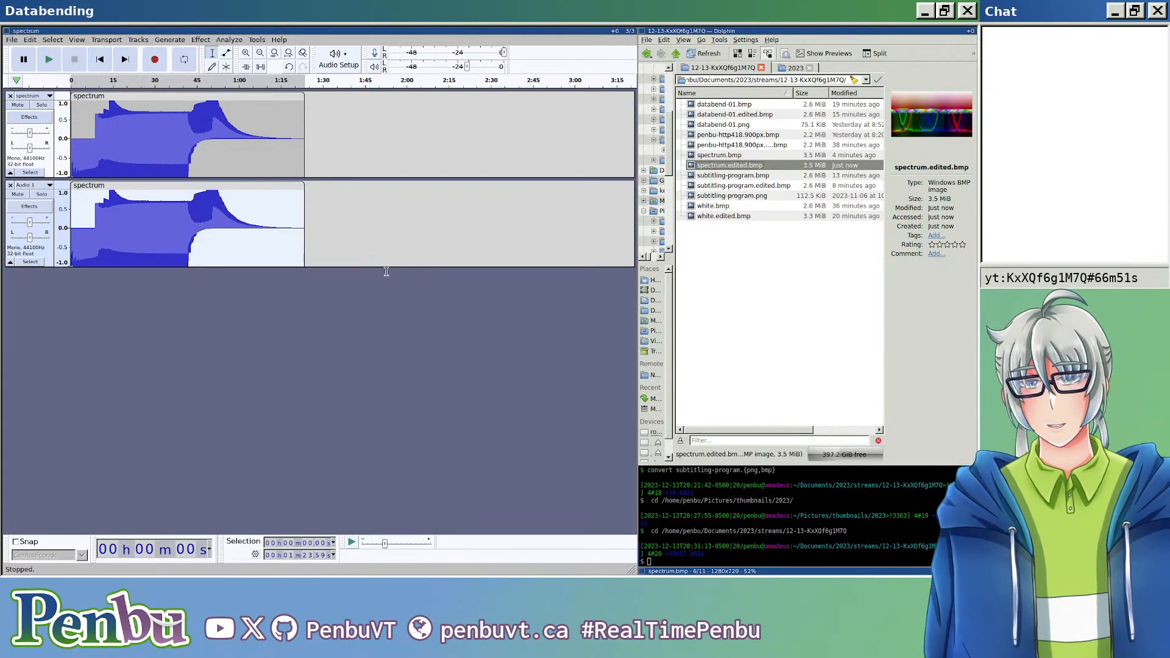
pyautogui.scroll(13, 128, 221)
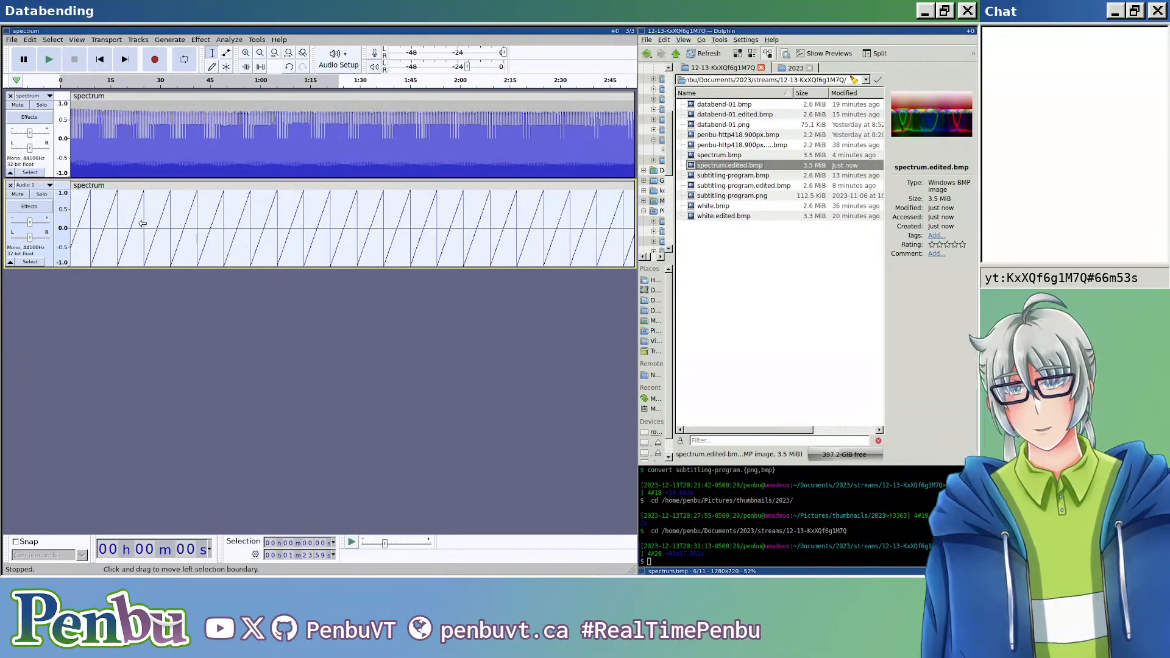
pyautogui.hscroll(18, 129, 228)
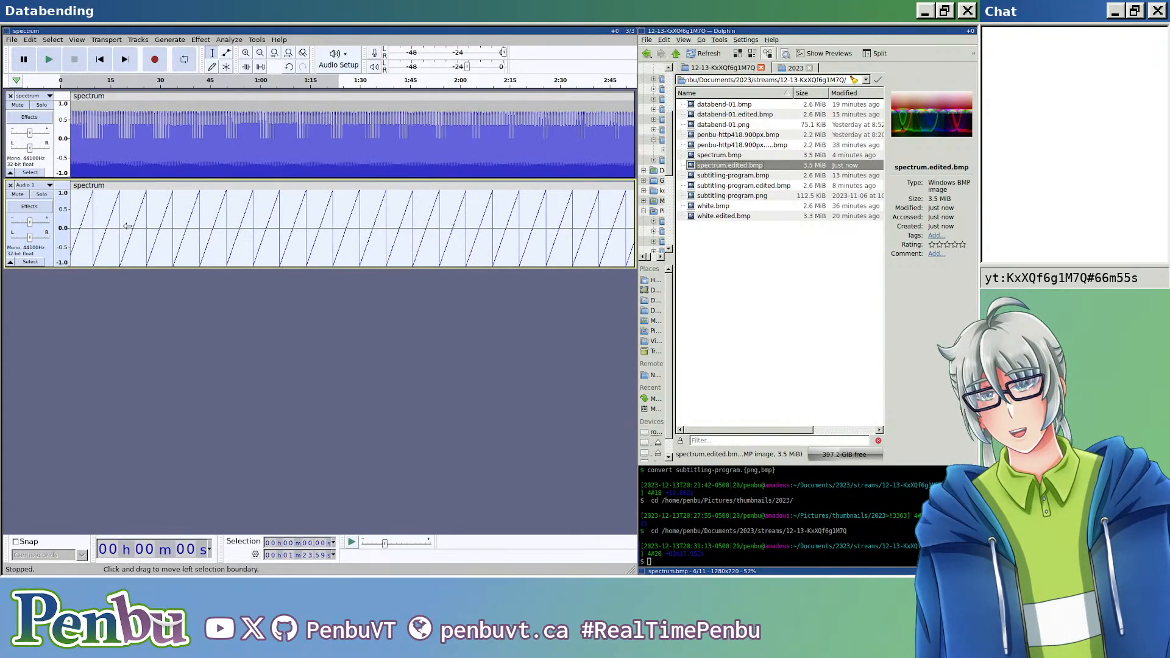
pyautogui.scroll(-5, 134, 236)
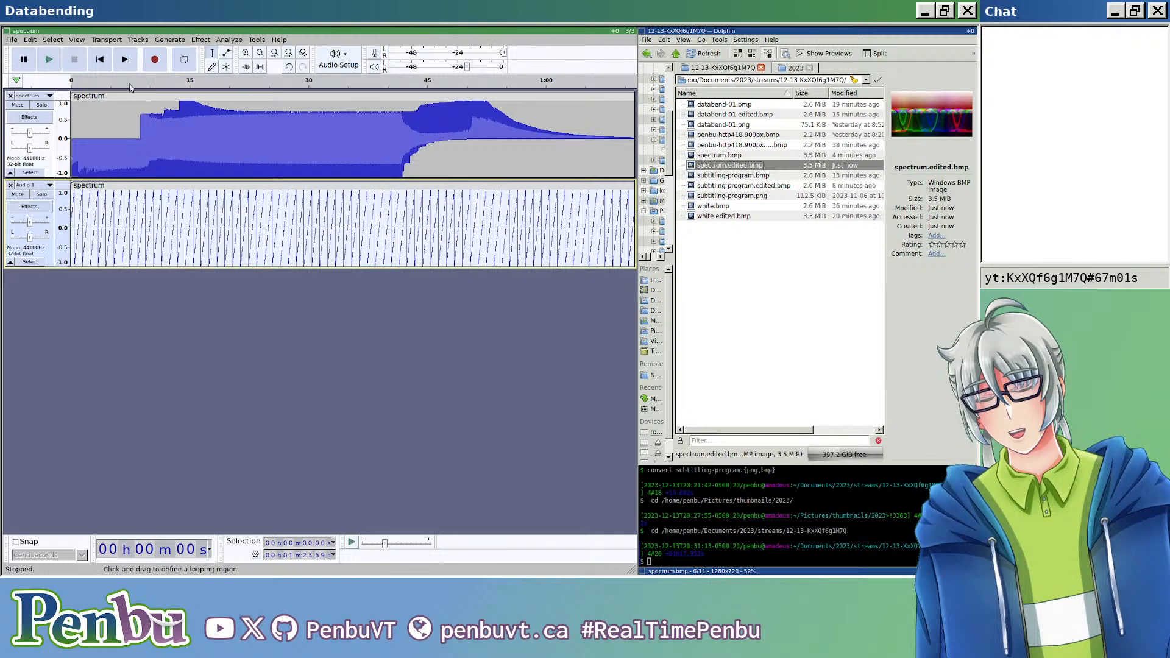
# Step: Export both tracks mixed down to mono as header-less U-Law RAW over spectrum.edited.bmp and open the file in the image viewer
pyautogui.click(111, 300)
pyautogui.hotkey('ctrl', 'shift', 'e')
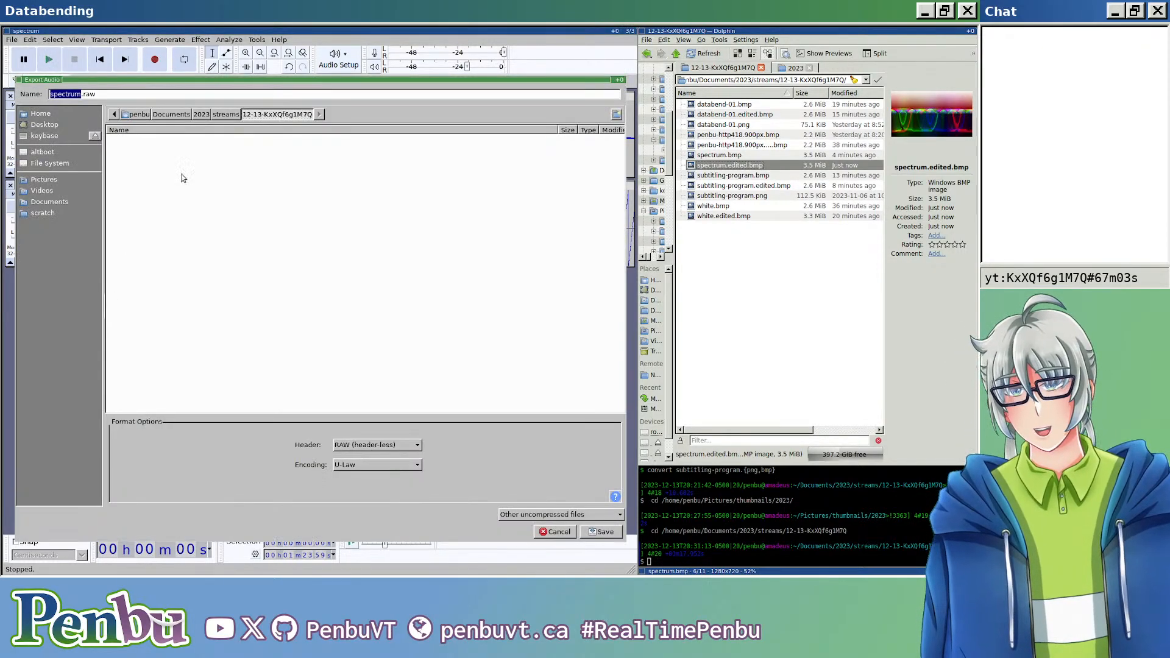
pyautogui.click(162, 94)
pyautogui.press('BackSpace')
pyautogui.press('BackSpace')
pyautogui.press('BackSpace')
pyautogui.write('edited.bmp')
pyautogui.press('Return')
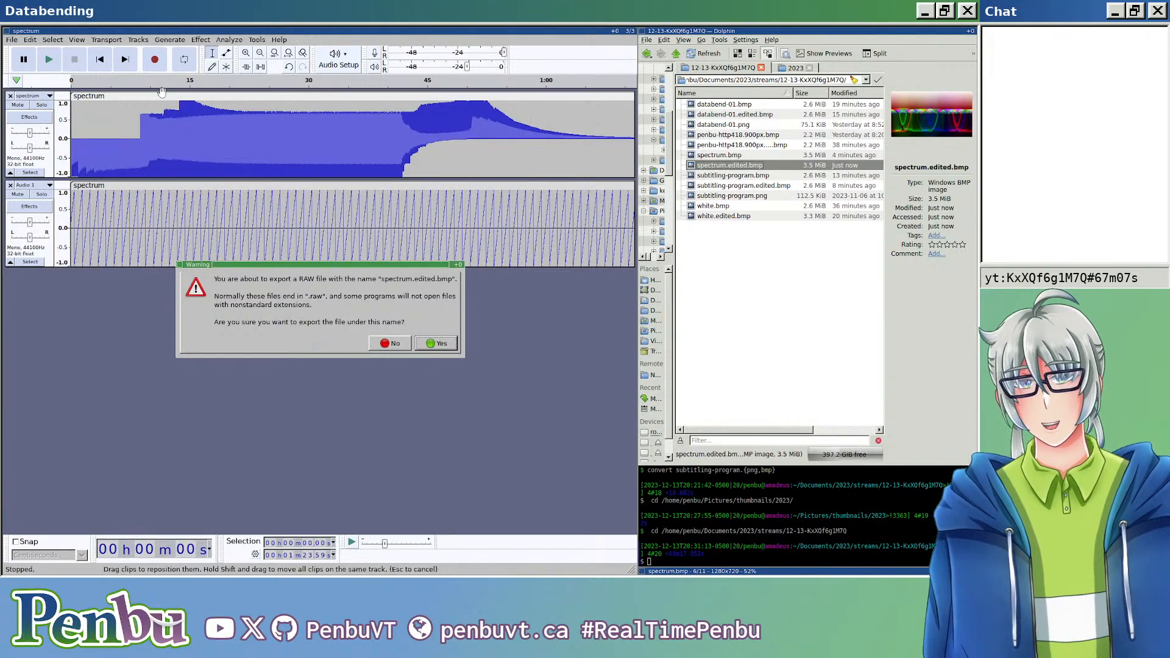
pyautogui.click(439, 345)
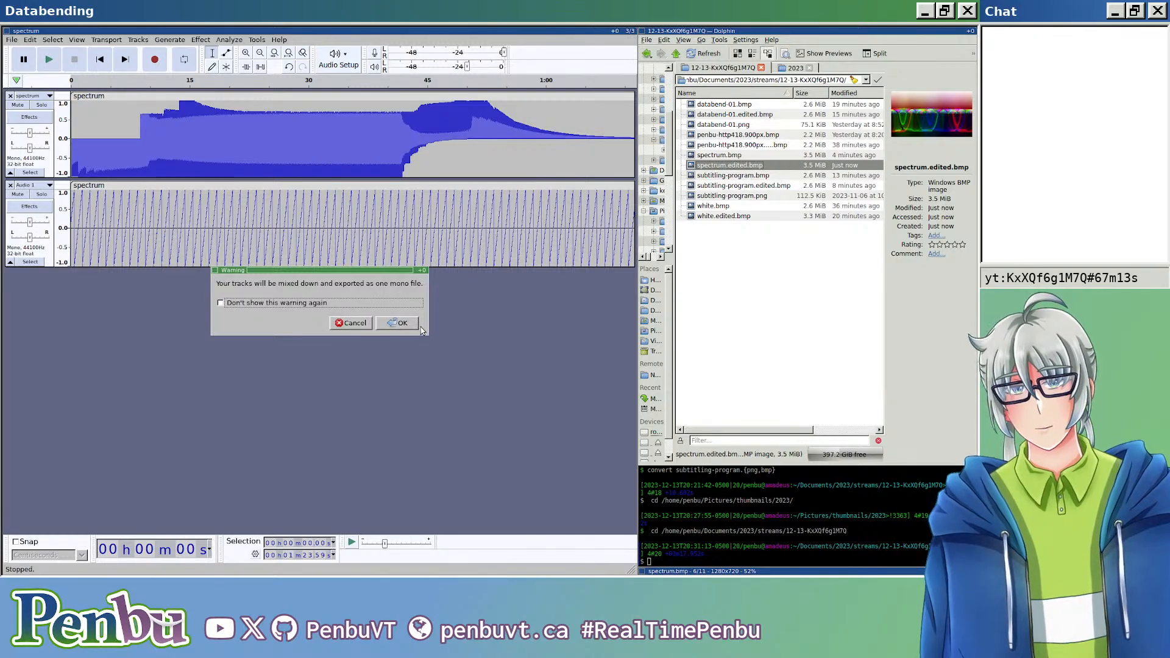
pyautogui.click(412, 326)
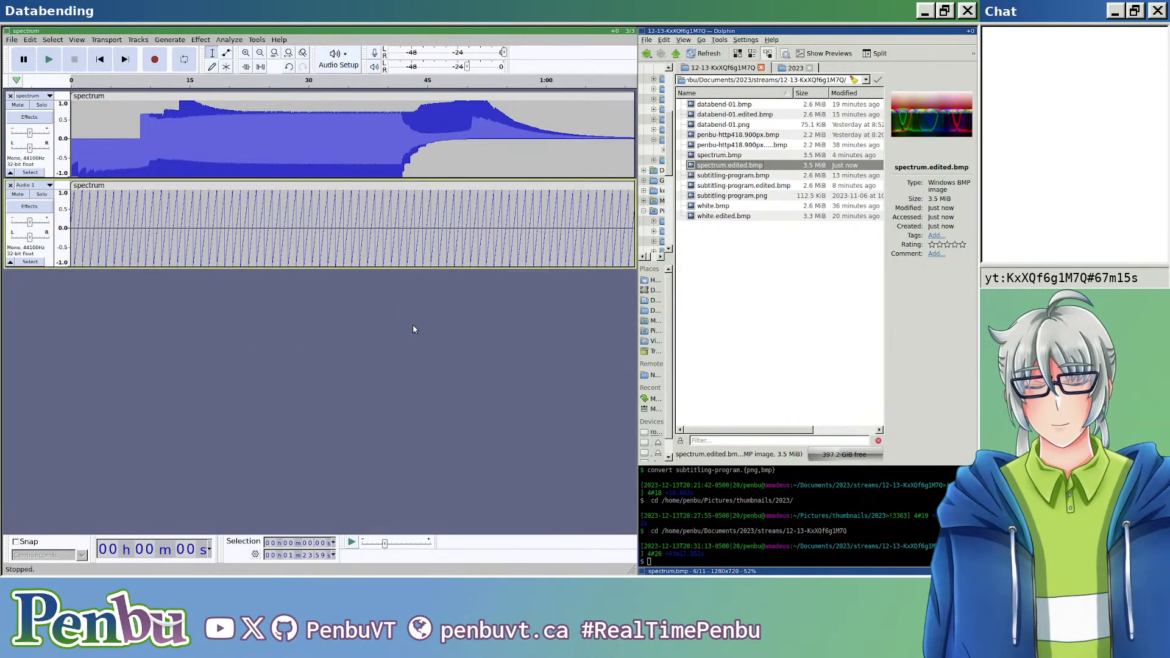
pyautogui.click(751, 167)
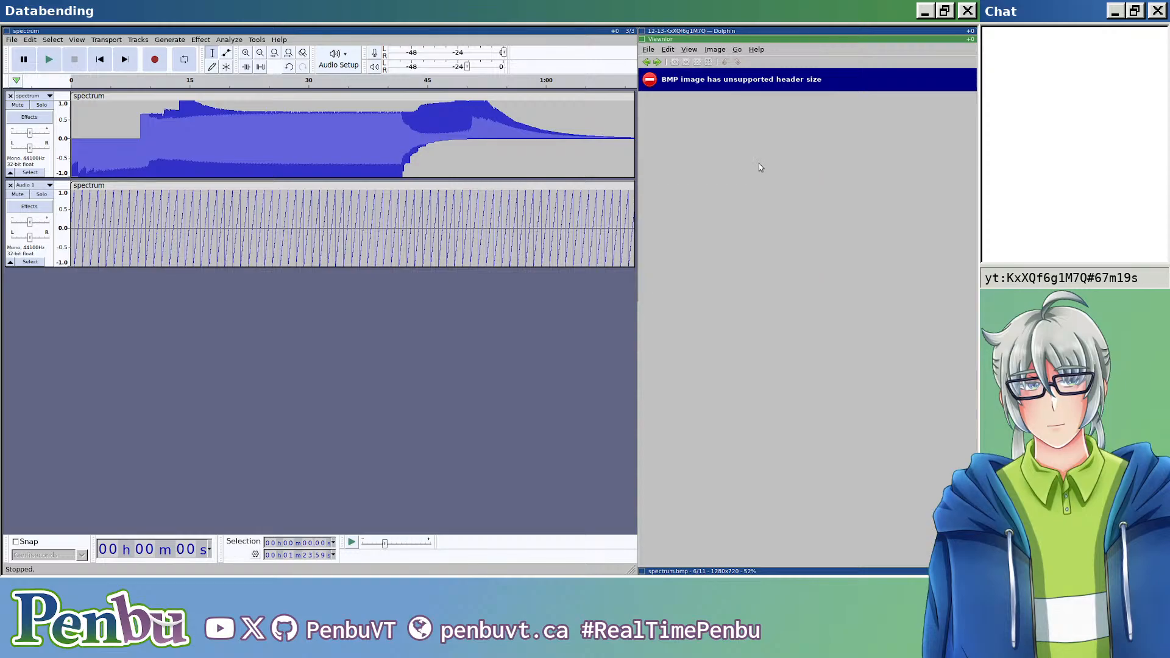
# Step: Close the image viewer and delete the tail of the sawtooth clip in the second track from about 1:16.65 to its end
pyautogui.hotkey('ctrl', 'w')
pyautogui.scroll(-3, 342, 264)
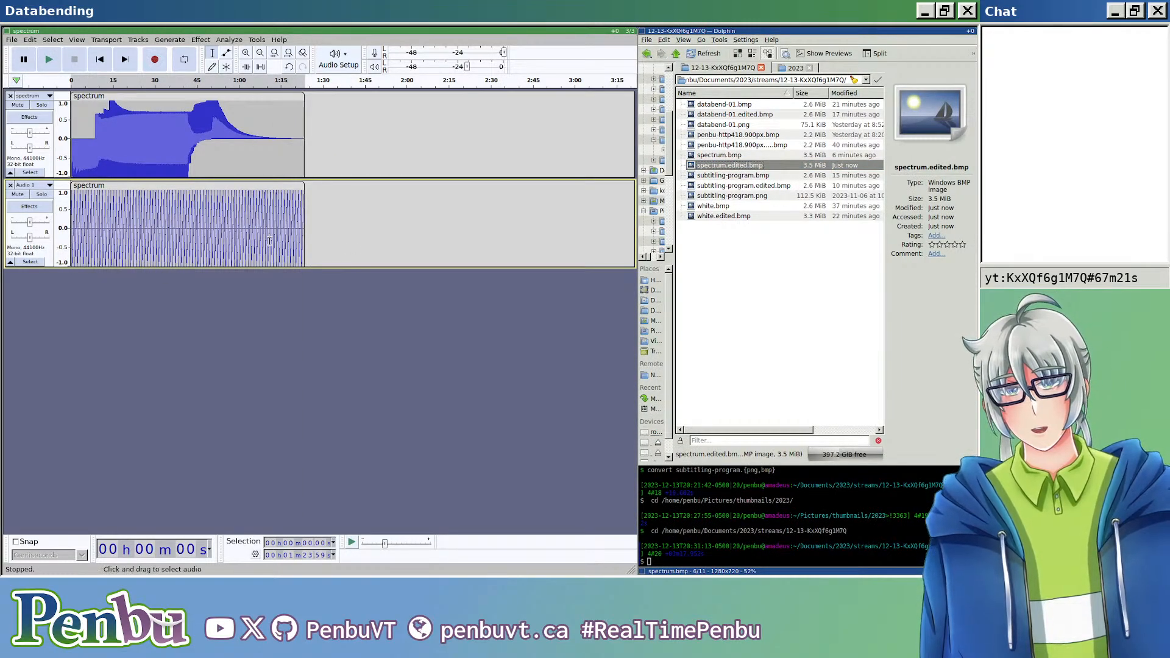
pyautogui.scroll(3, 287, 218)
pyautogui.scroll(3, 287, 219)
pyautogui.moveTo(163, 215); pyautogui.dragTo(528, 208)
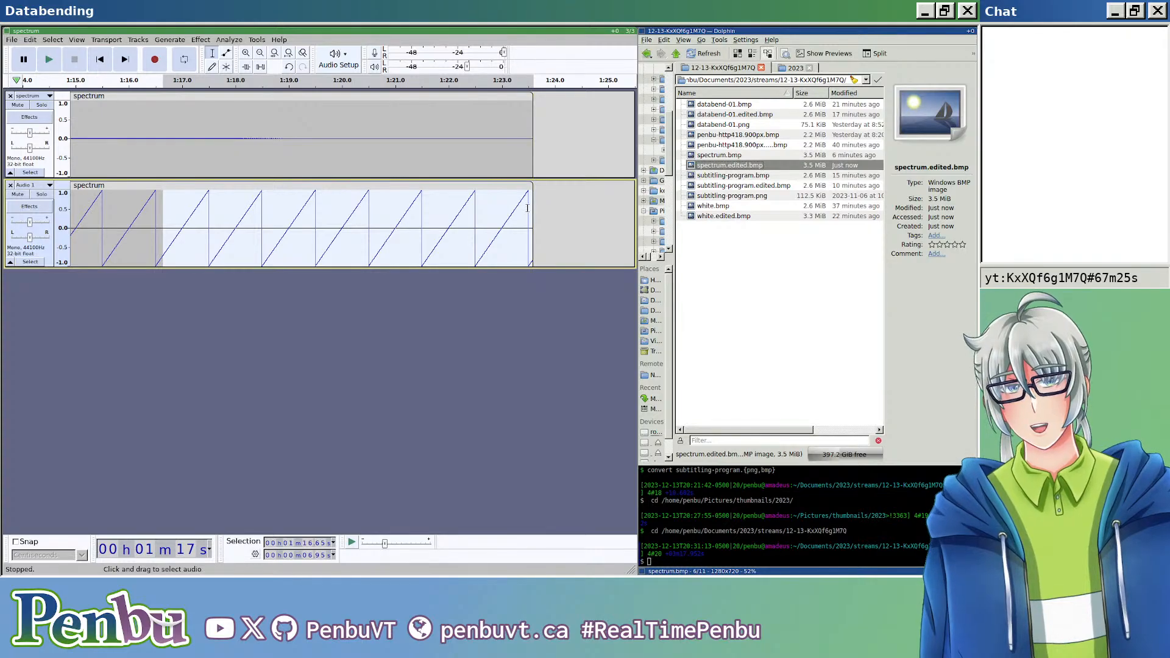
pyautogui.press('Delete')
pyautogui.scroll(-1, 322, 220)
pyautogui.scroll(-2, 306, 221)
pyautogui.hscroll(-7, 290, 225)
pyautogui.scroll(2, 81, 215)
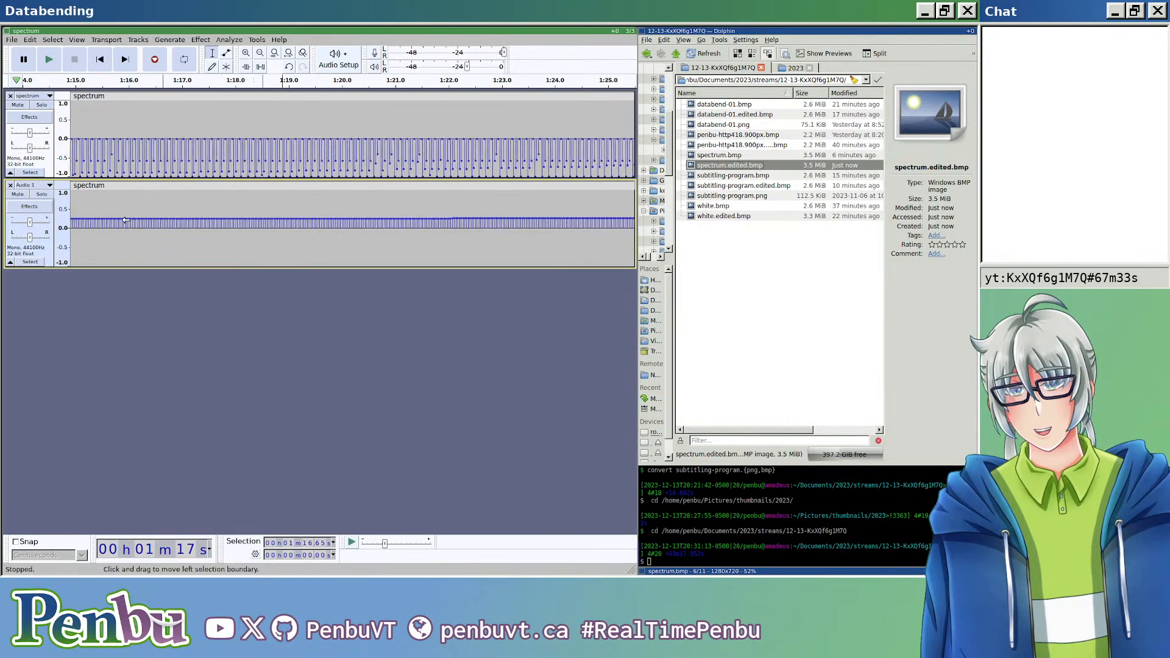
pyautogui.click(151, 215)
pyautogui.press('Home')
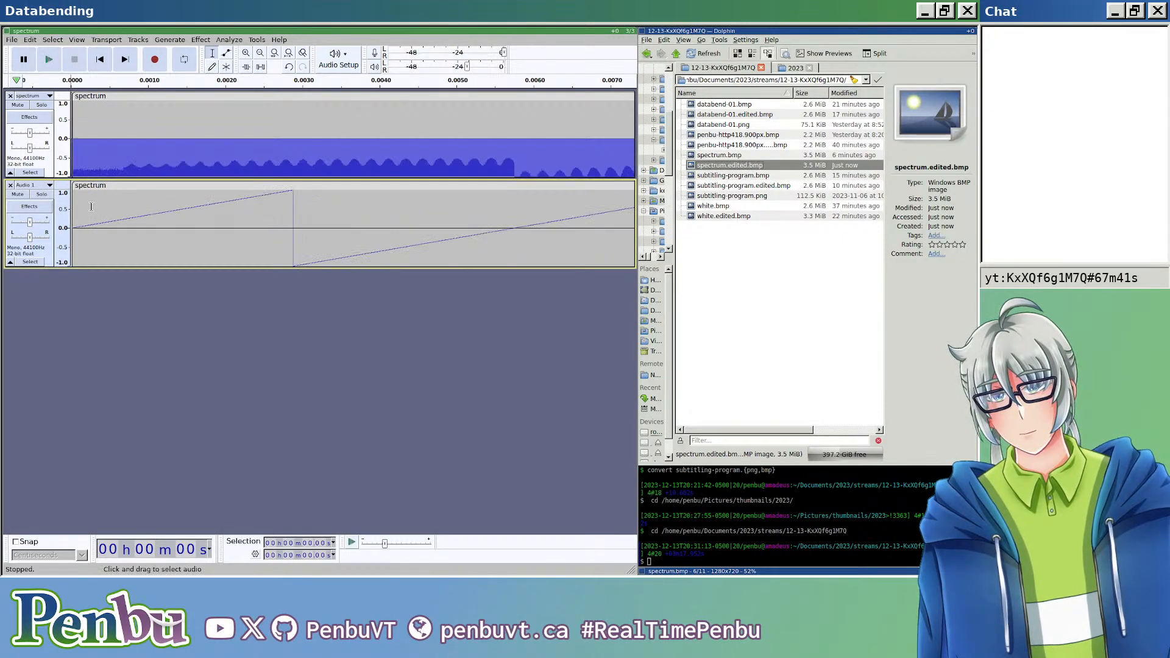
pyautogui.moveTo(266, 204); pyautogui.dragTo(71, 222)
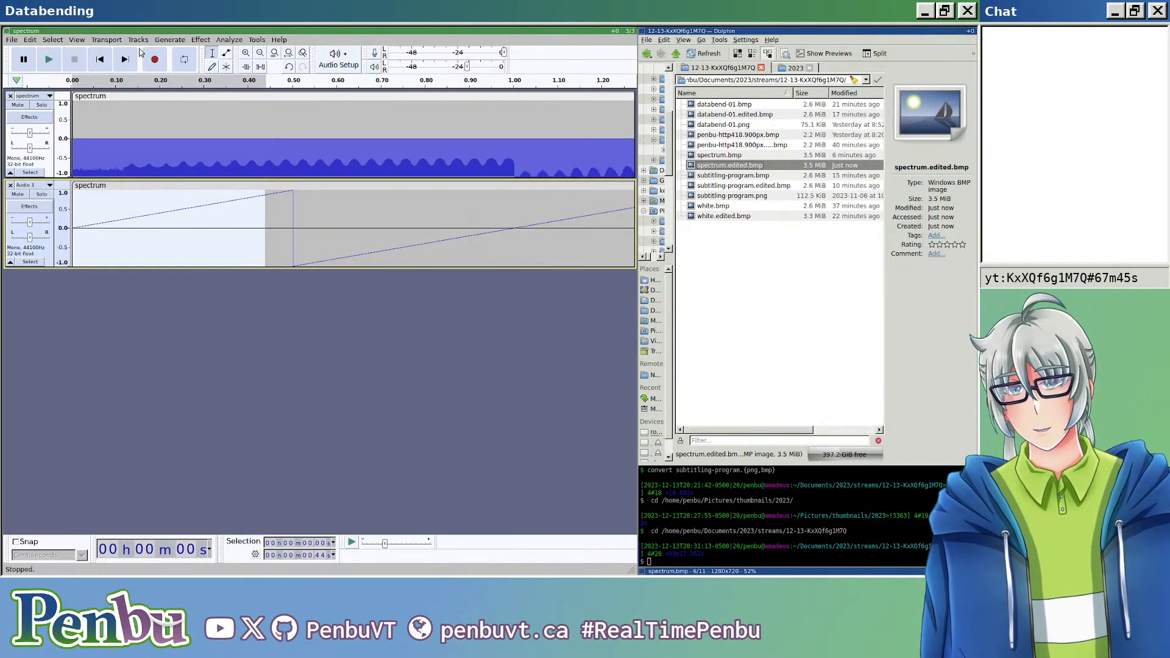
pyautogui.hotkey('ctrl', 'shift', 'k')
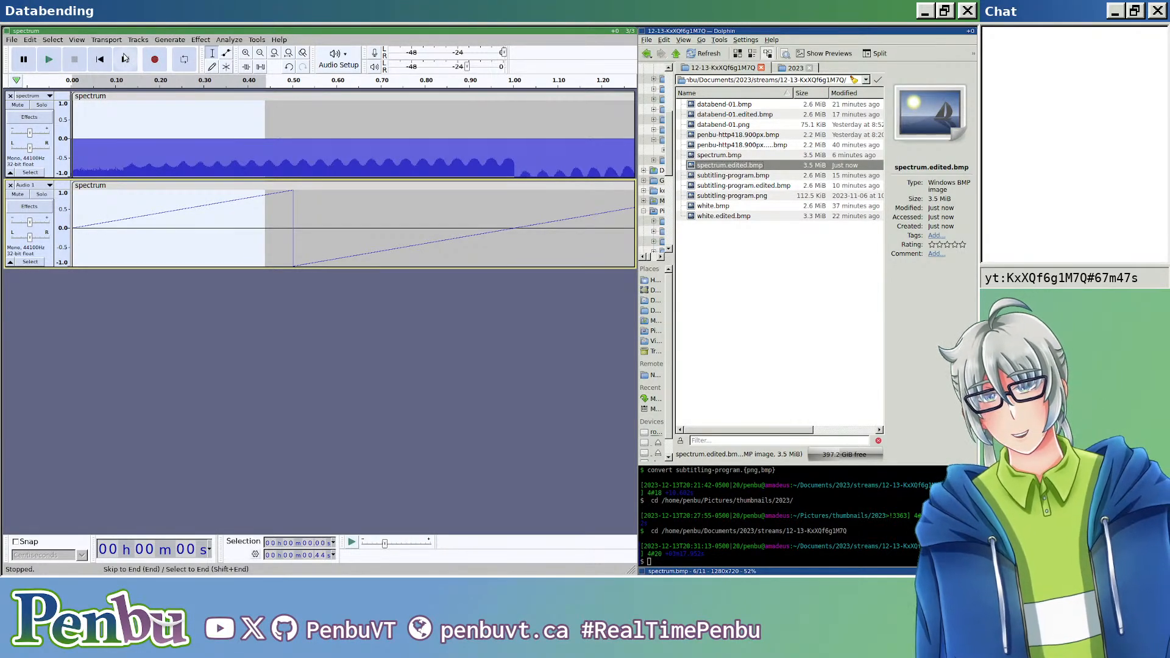
pyautogui.click(125, 59)
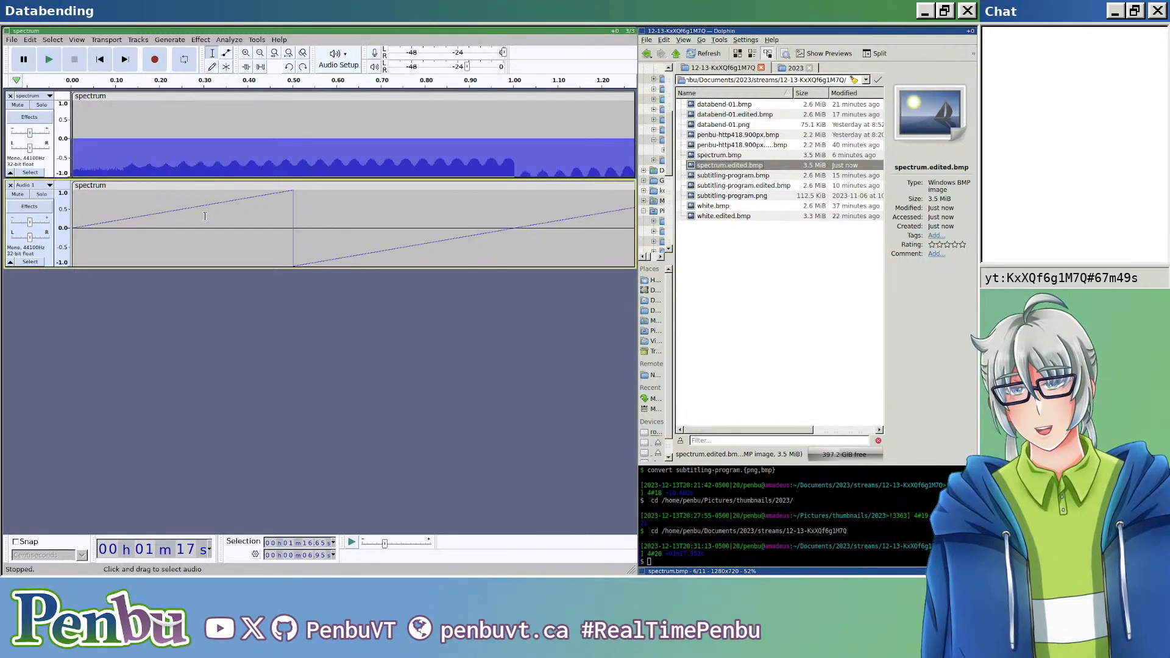
pyautogui.click(29, 39)
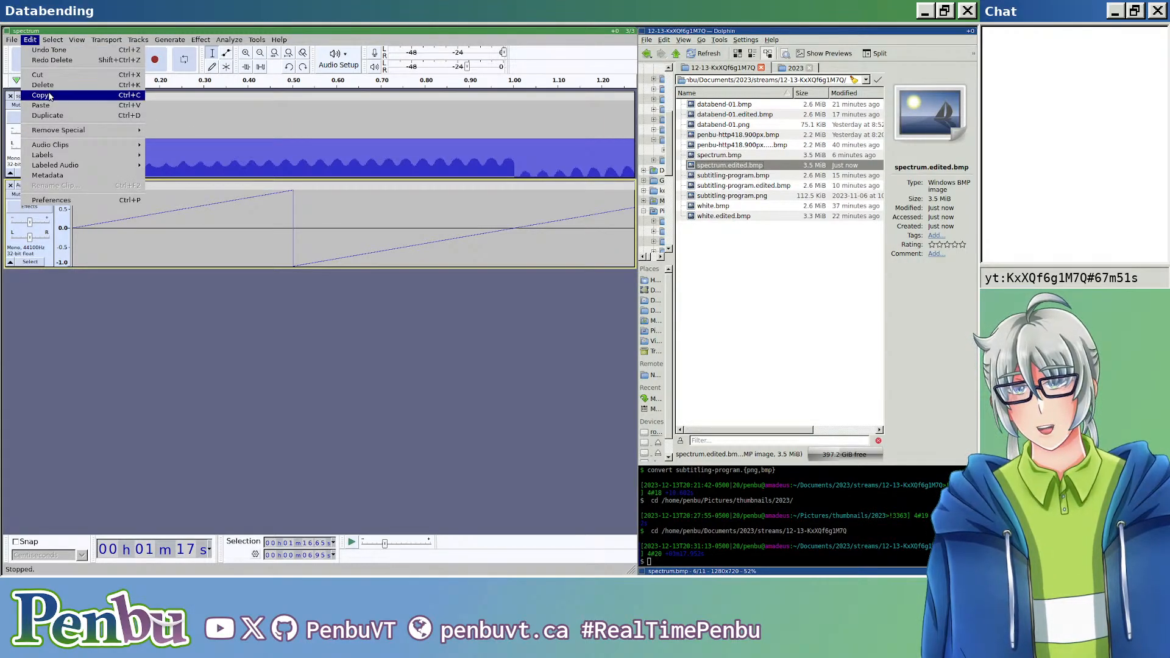
pyautogui.click(52, 60)
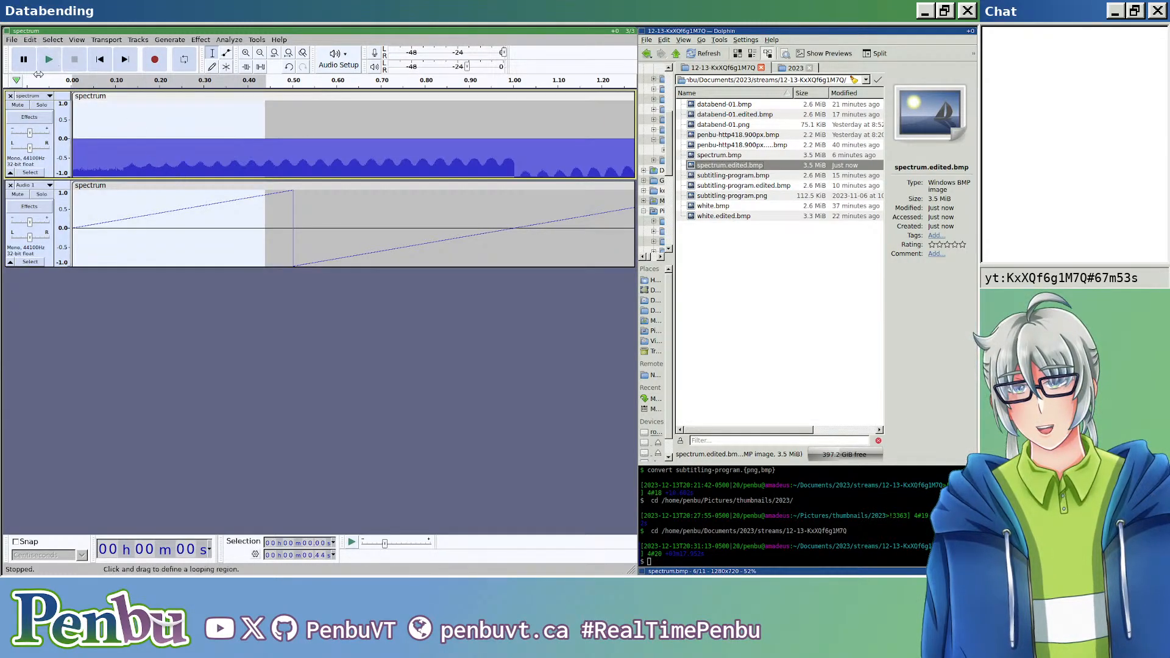
# Step: Silence about the first 0.36 s of the sawtooth clip in the second track
pyautogui.click(193, 202)
pyautogui.moveTo(230, 207); pyautogui.dragTo(72, 226)
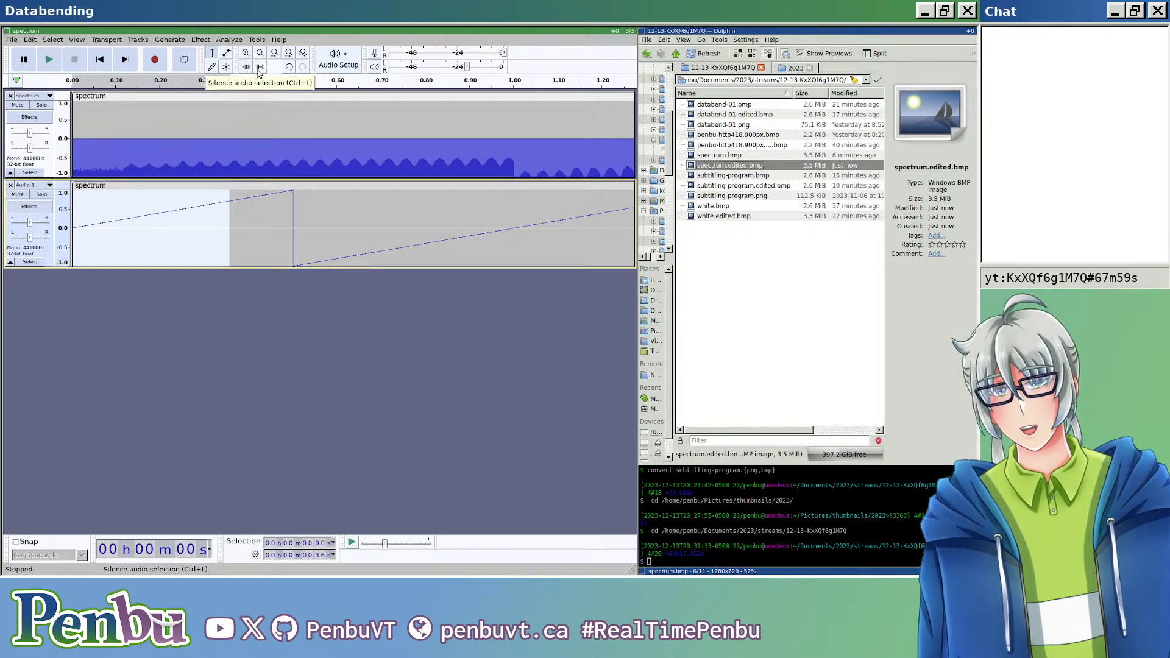
pyautogui.click(260, 72)
pyautogui.click(251, 236)
pyautogui.scroll(-3, 165, 242)
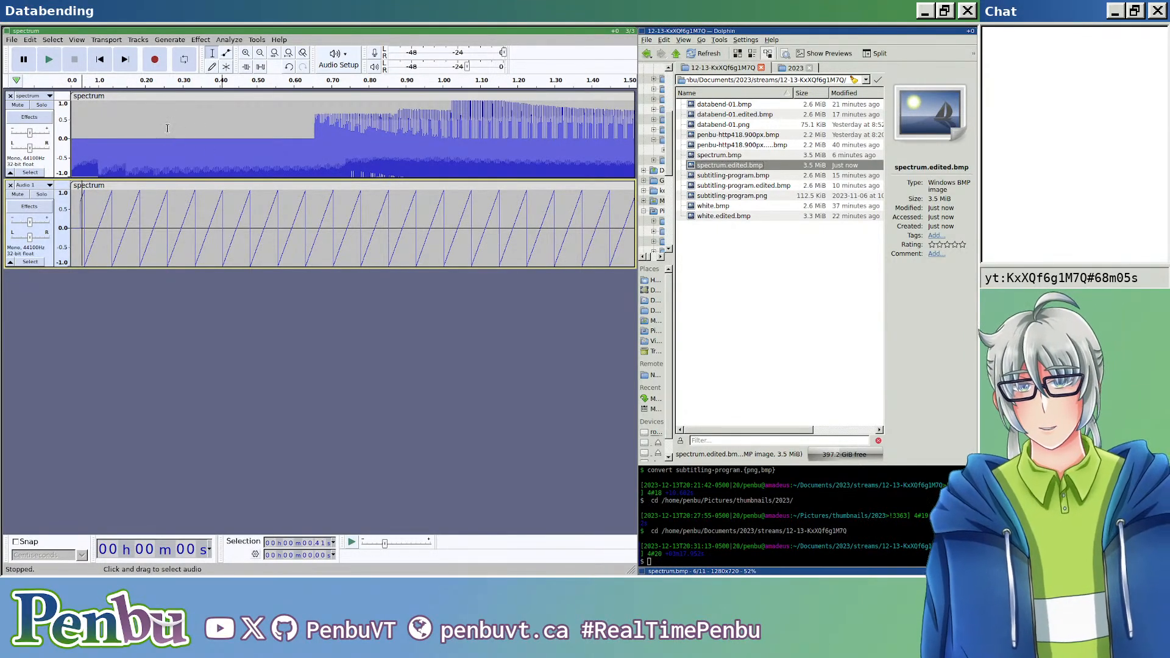
# Step: Export both tracks mixed down to mono as header-less U-Law RAW, overwriting spectrum.edited.bmp
pyautogui.hotkey('ctrl', 'shift', 'e')
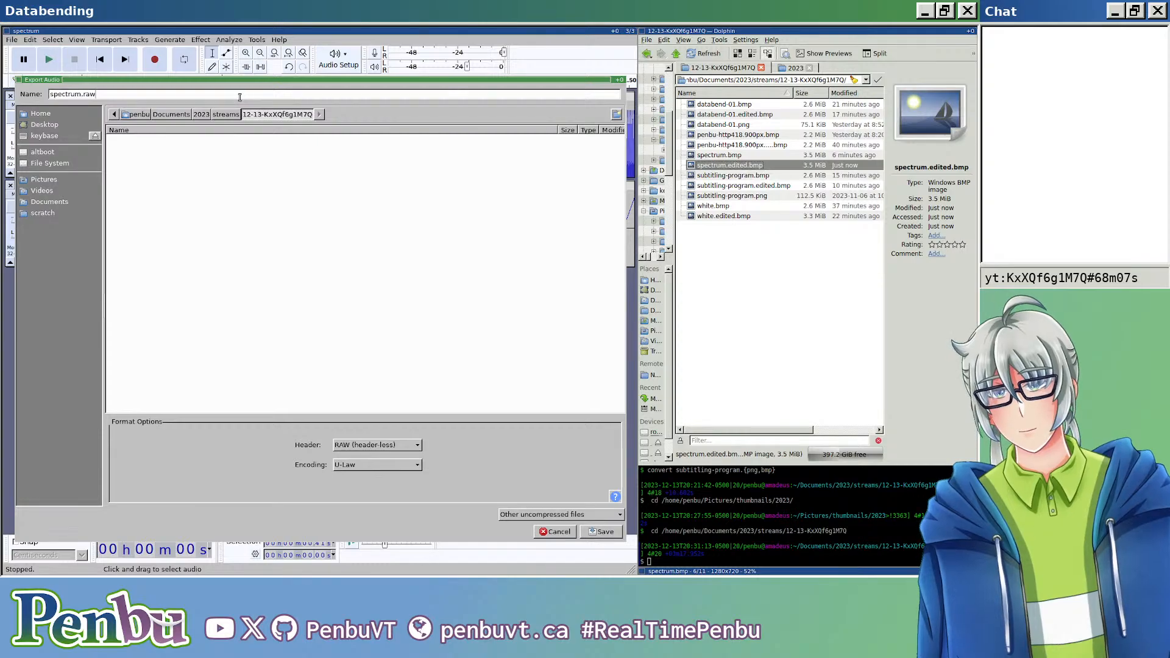
pyautogui.hotkey('ctrl', 'a')
pyautogui.hotkey('ctrl', 'v')
pyautogui.press('Return')
pyautogui.press('Return')
pyautogui.press('Return')
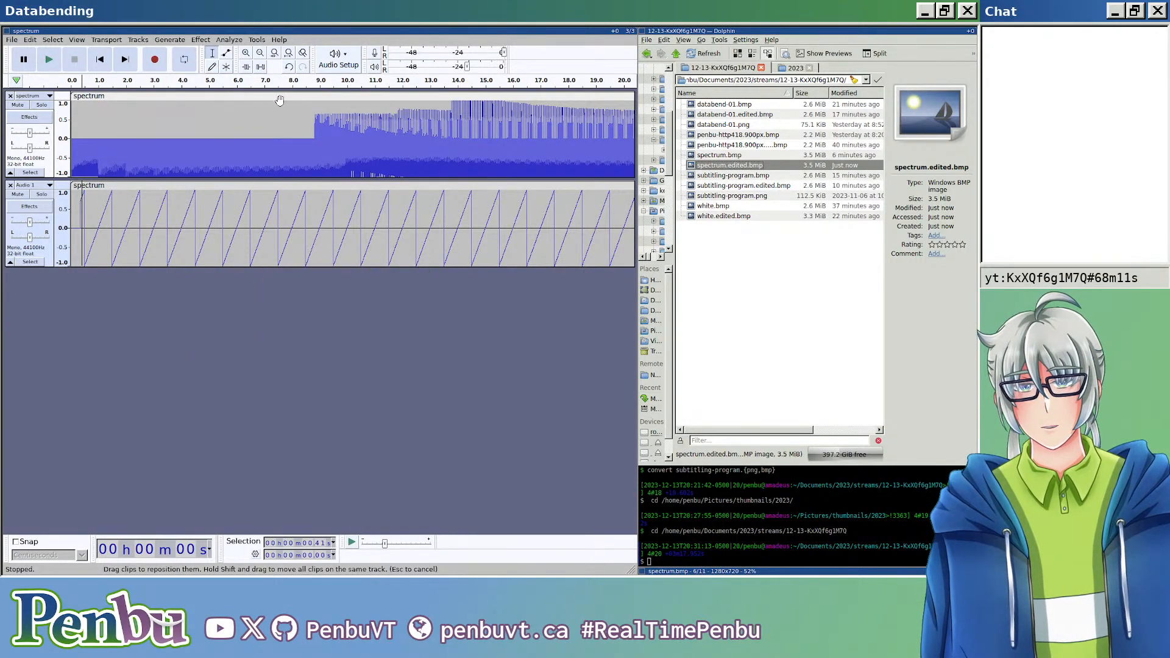
# Step: Open spectrum.edited.bmp in the image viewer, examine the glitch pattern up close, and close the viewer
pyautogui.doubleClick(738, 166)
pyautogui.press('Escape')
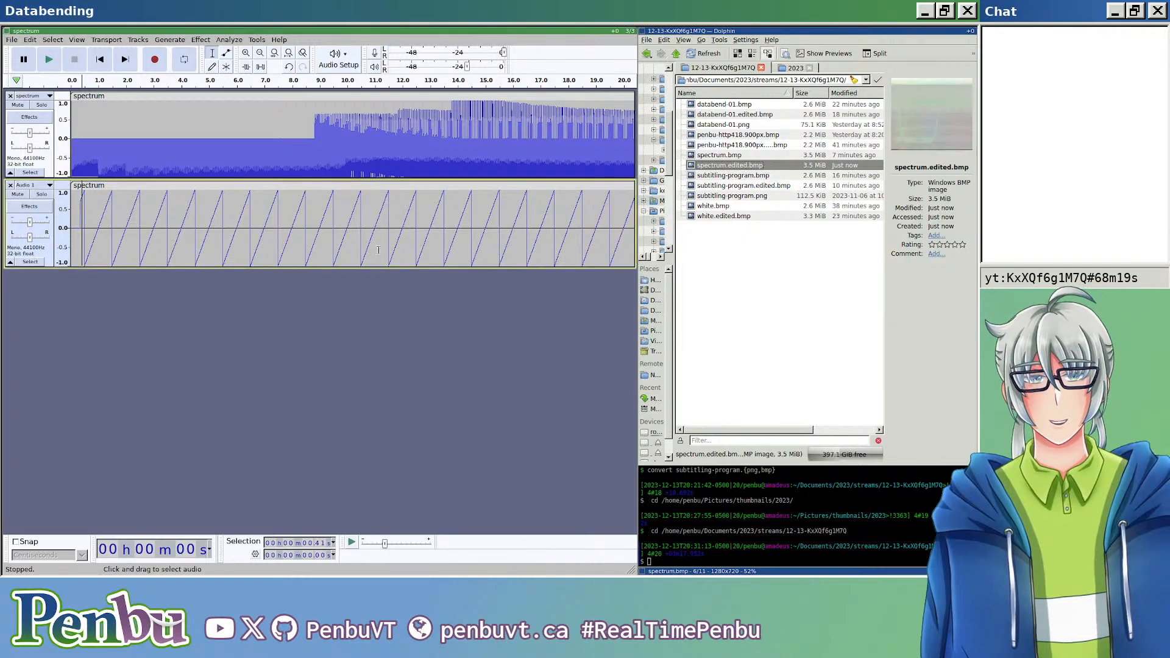
pyautogui.click(764, 166)
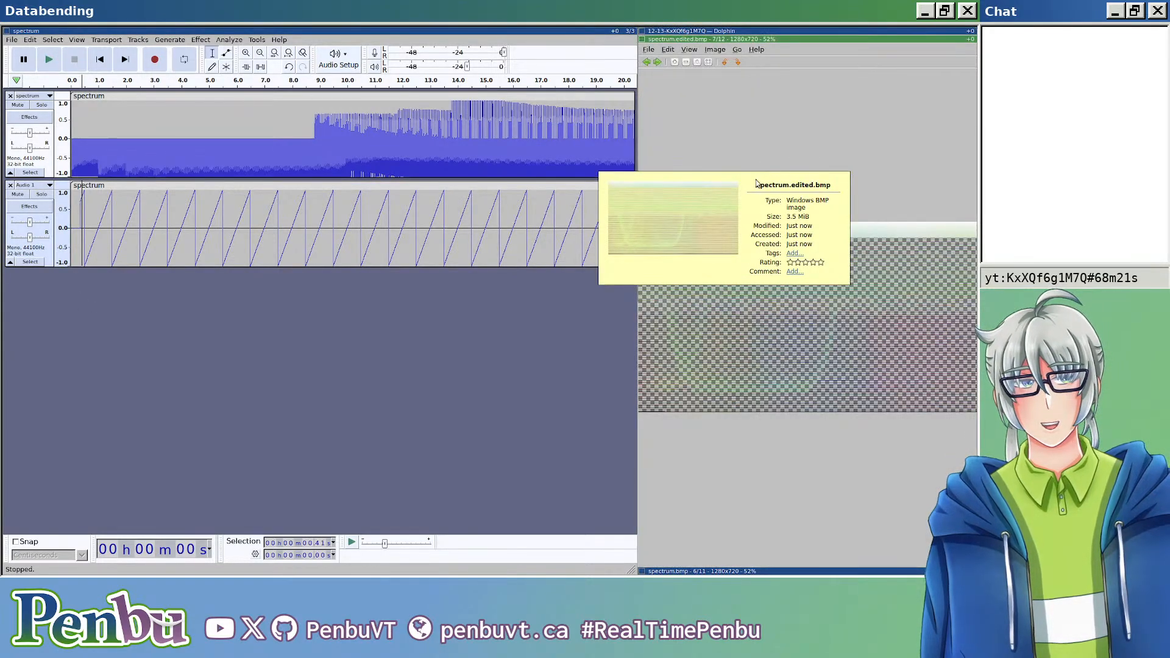
pyautogui.scroll(5, 802, 330)
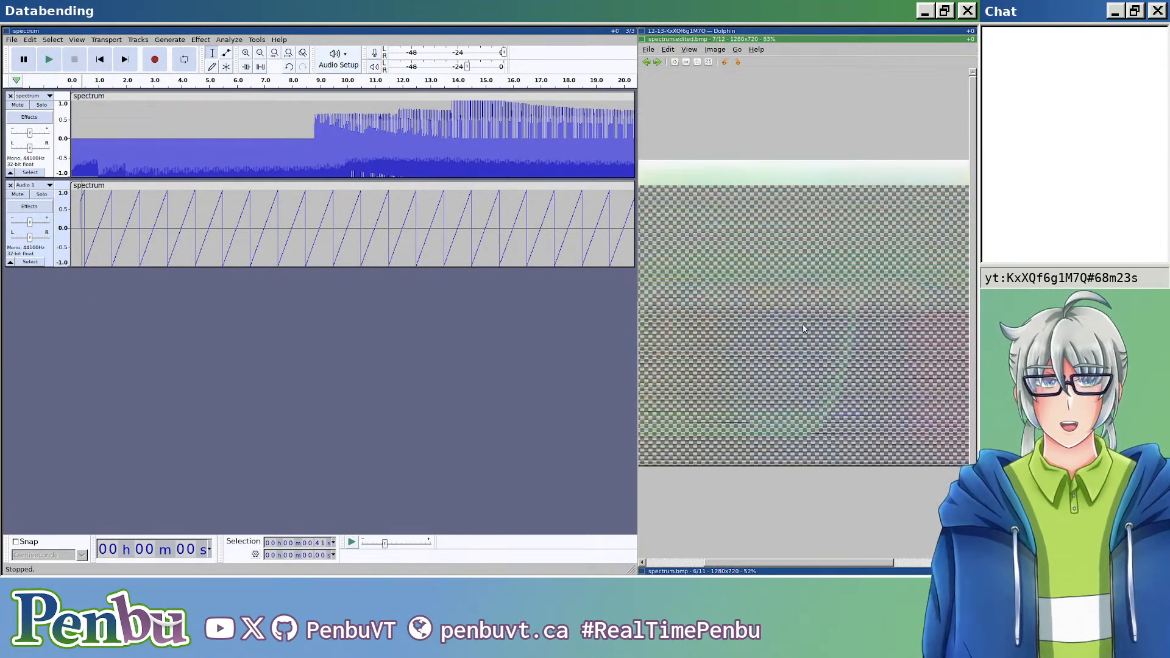
pyautogui.scroll(-5, 797, 333)
pyautogui.press('Escape')
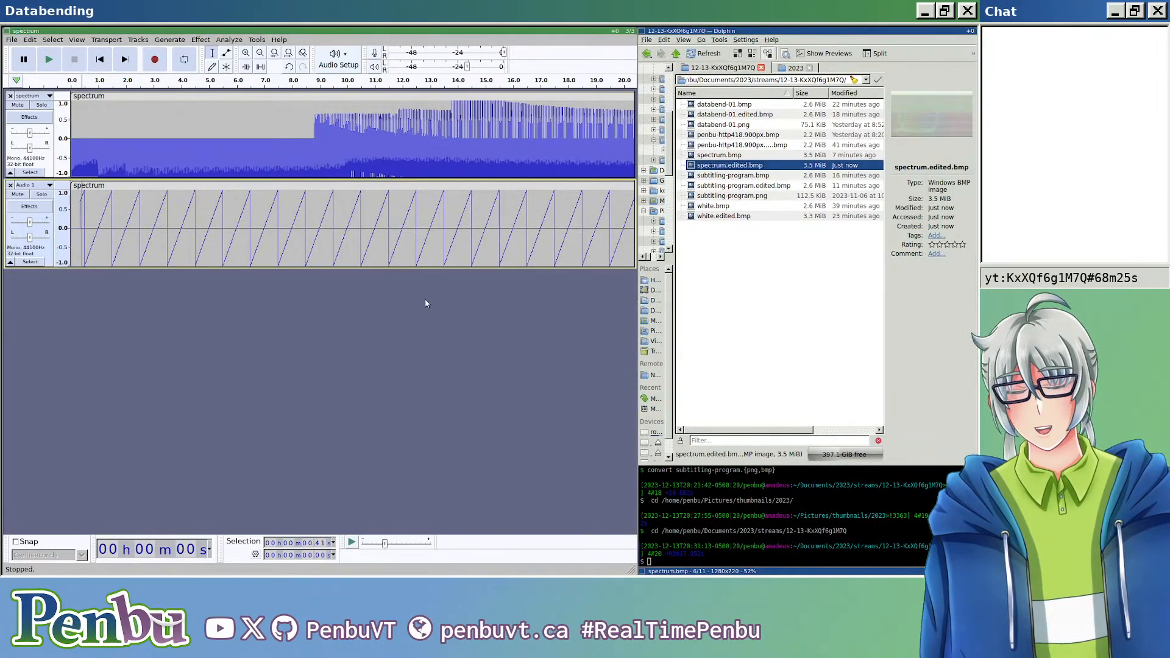
# Step: Undo the second track's edits back to the copied spectrum clip and apply the Invert effect to that copy
pyautogui.scroll(-3, 413, 304)
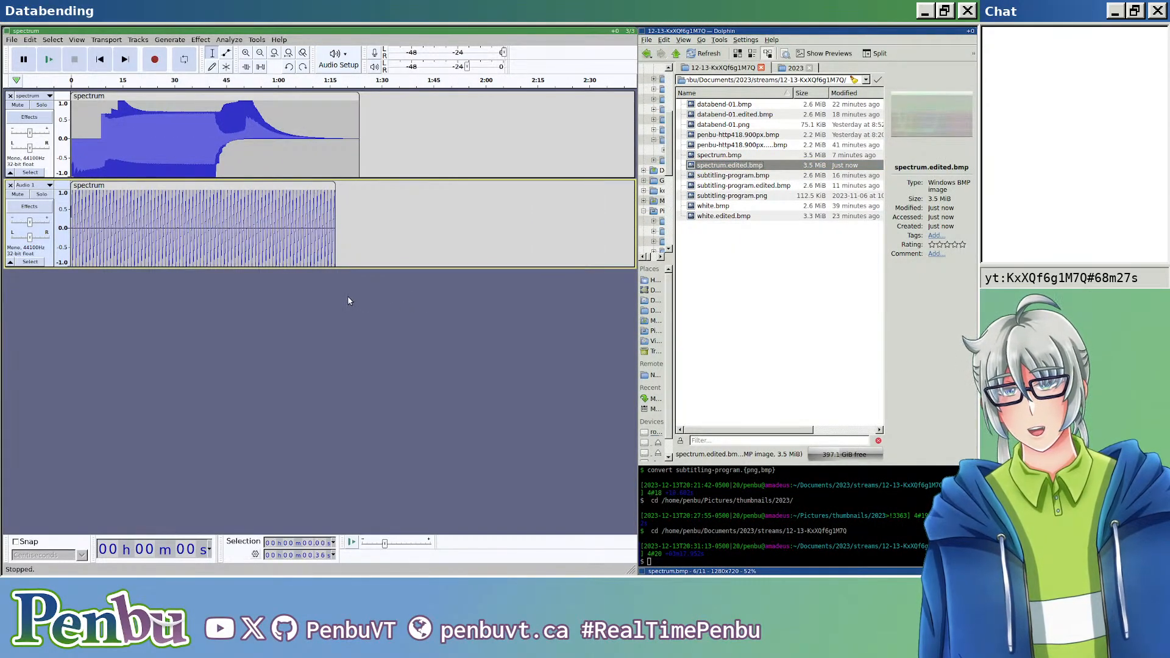
pyautogui.hotkey('ctrl', 'z')
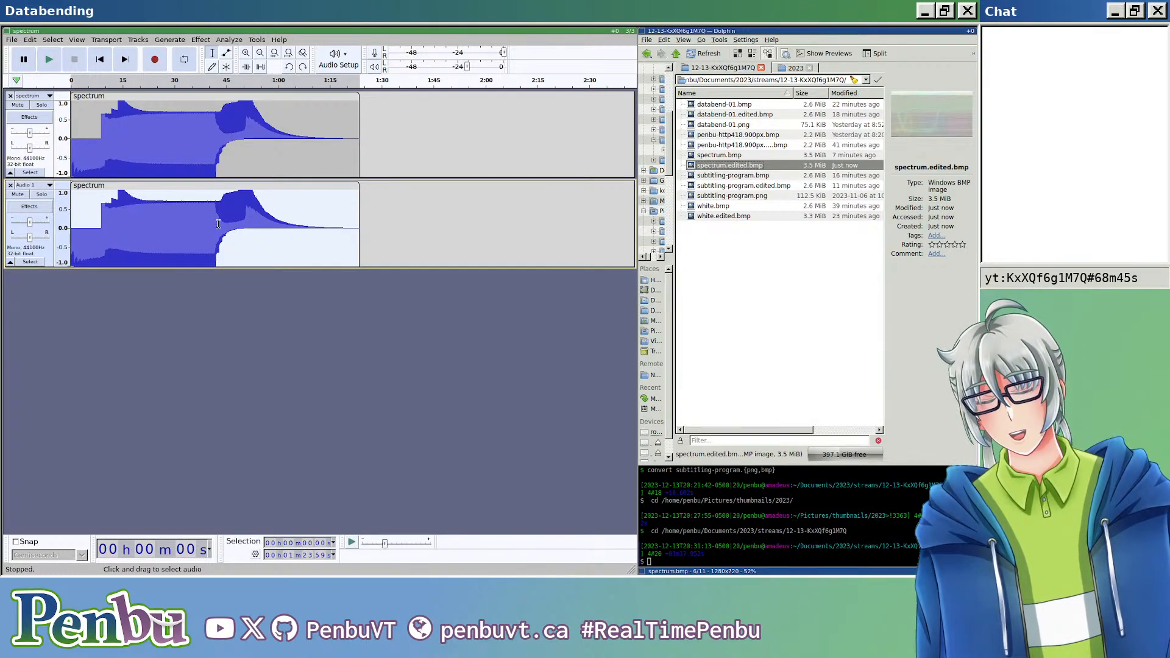
pyautogui.scroll(10, 146, 255)
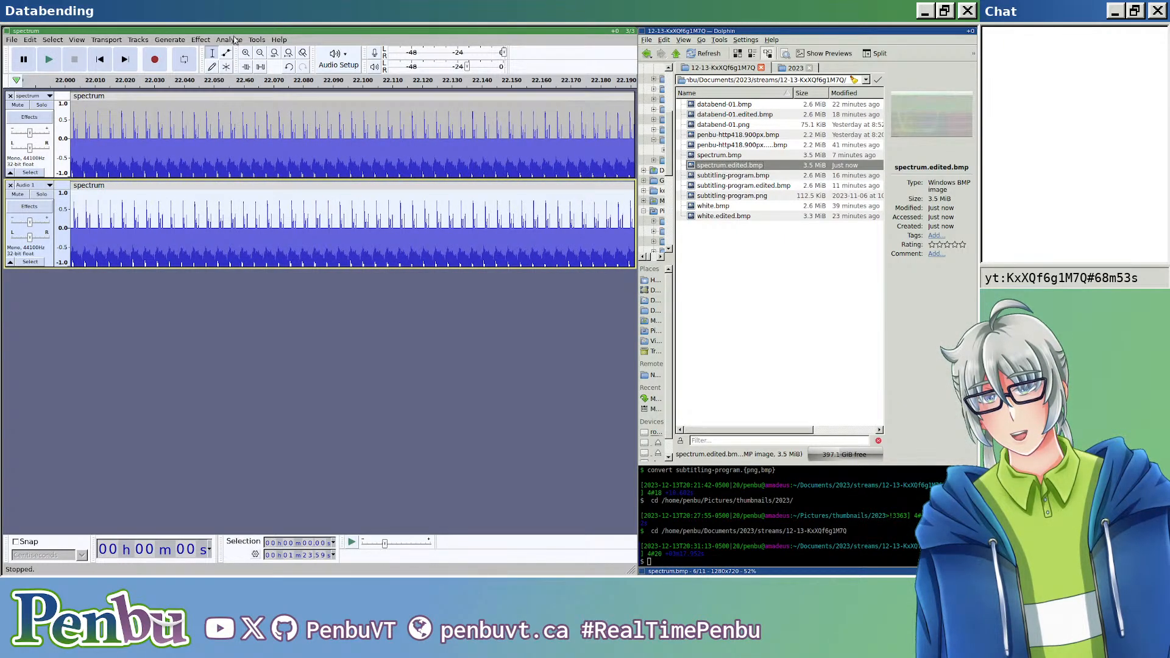
pyautogui.click(206, 41)
pyautogui.moveTo(347, 177)
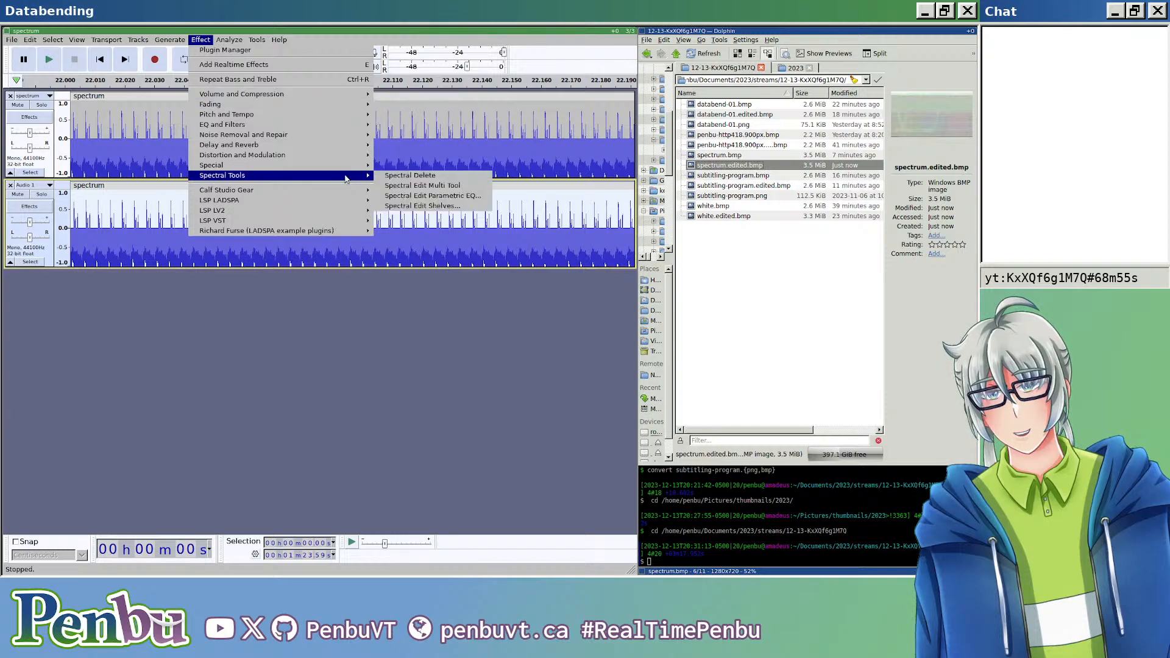
pyautogui.click(385, 166)
pyautogui.scroll(-4, 404, 256)
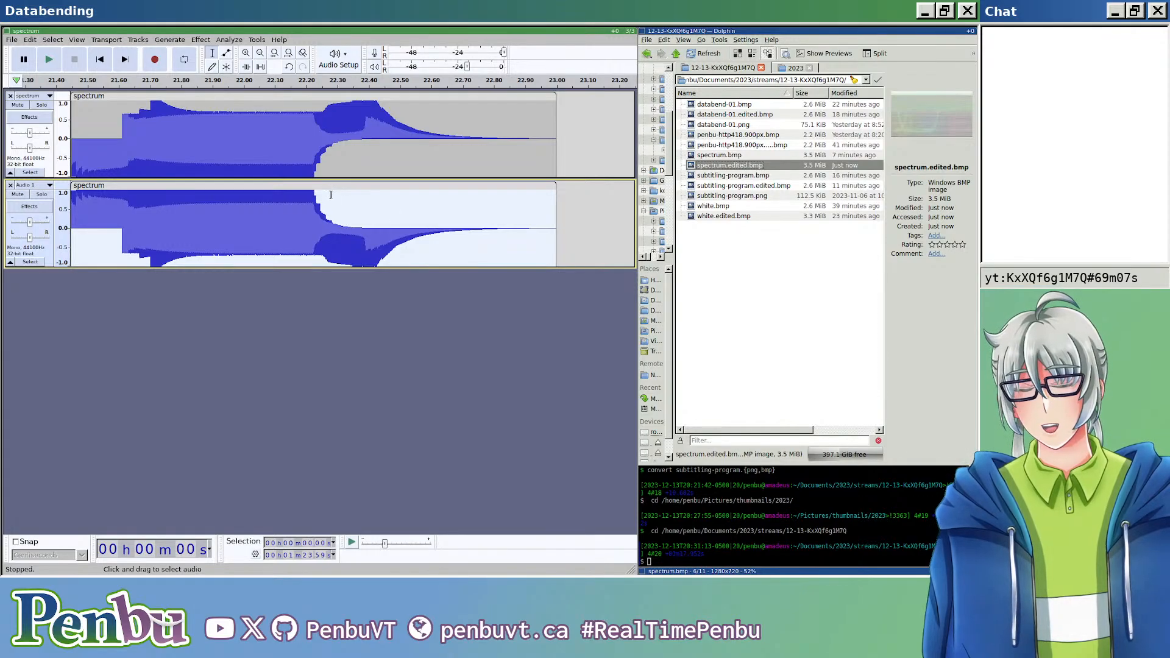
# Step: Delete the few samples of the inverted clip that extend past the end of the first track's clip
pyautogui.scroll(3, 525, 212)
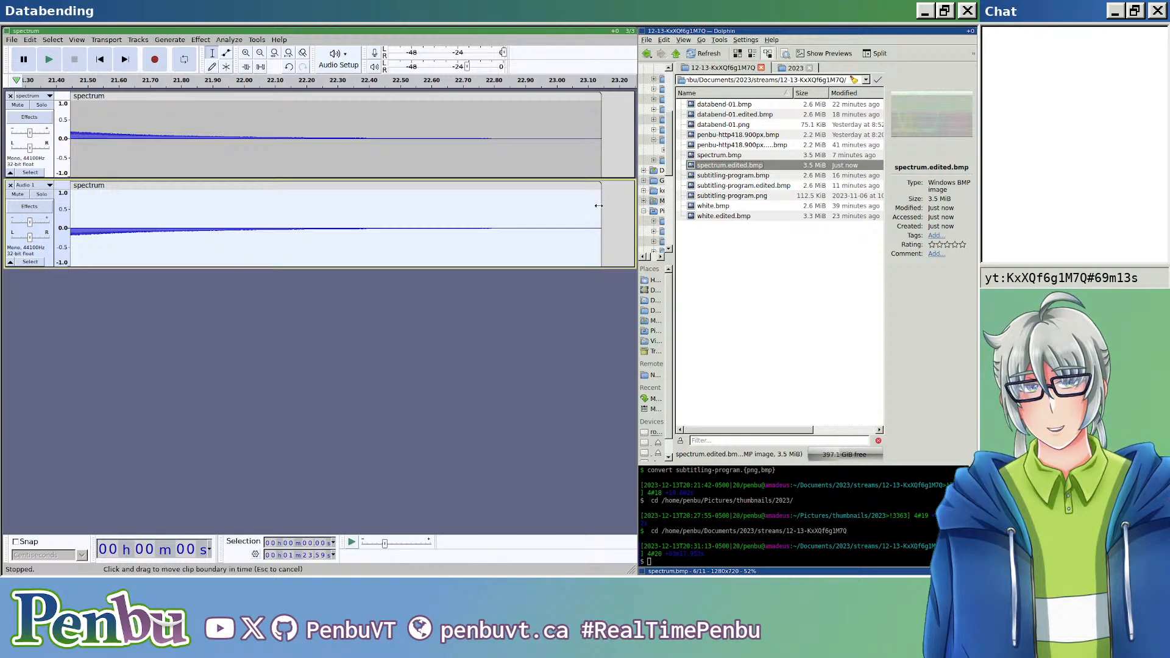
pyautogui.moveTo(493, 214); pyautogui.dragTo(609, 214)
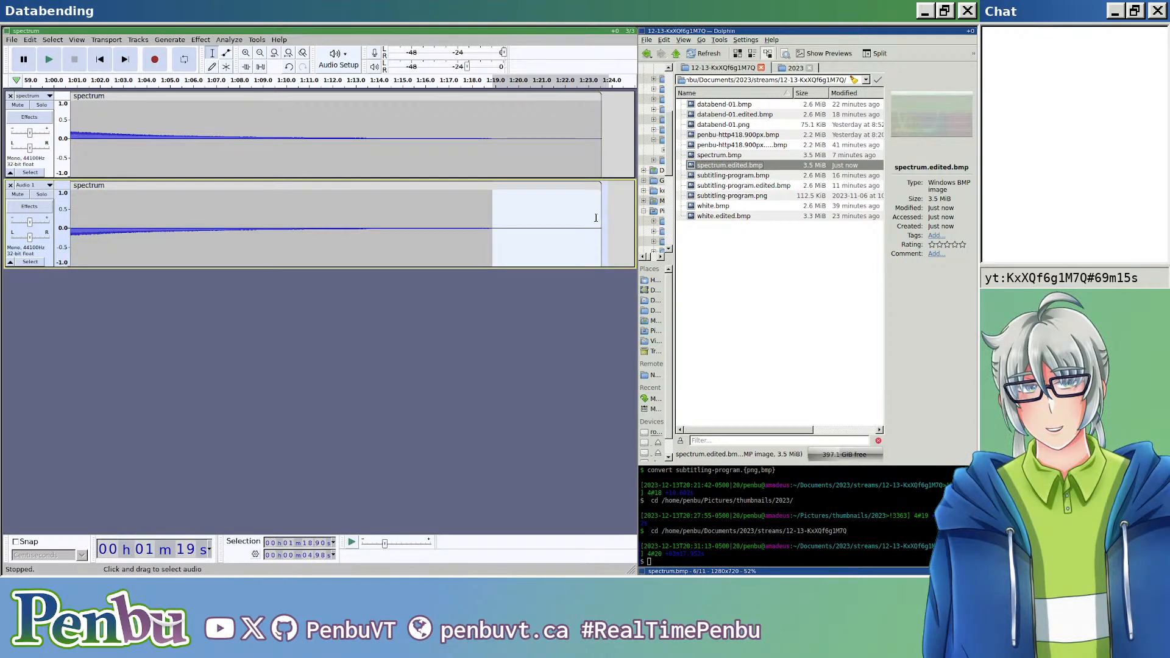
pyautogui.scroll(3, 593, 220)
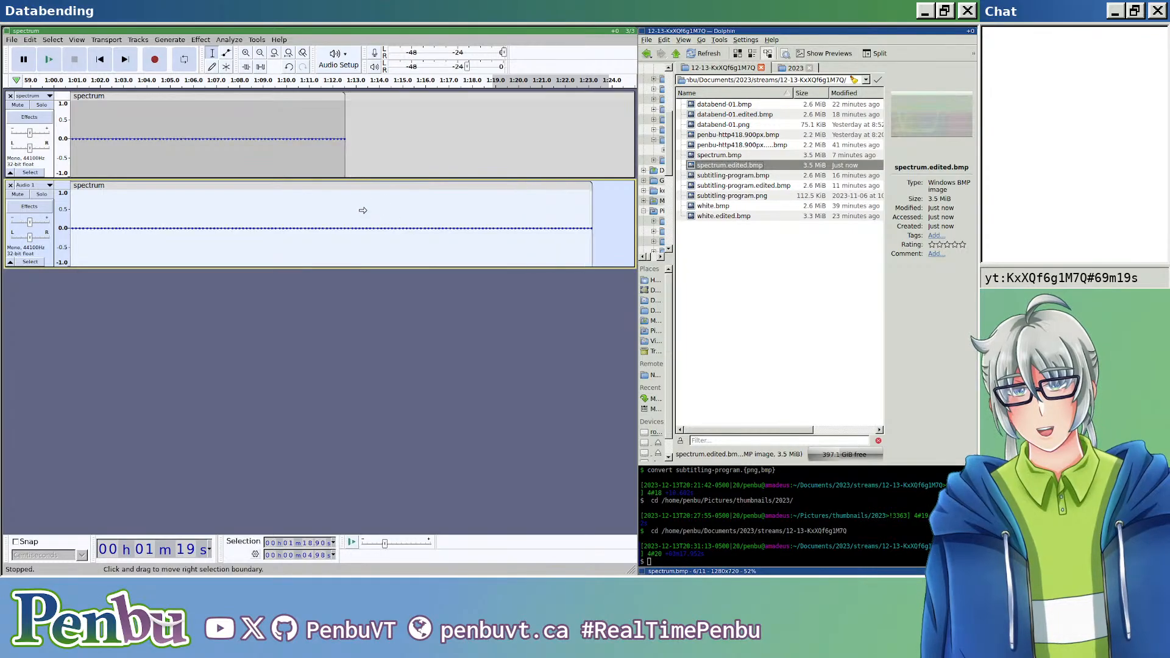
pyautogui.click(270, 202)
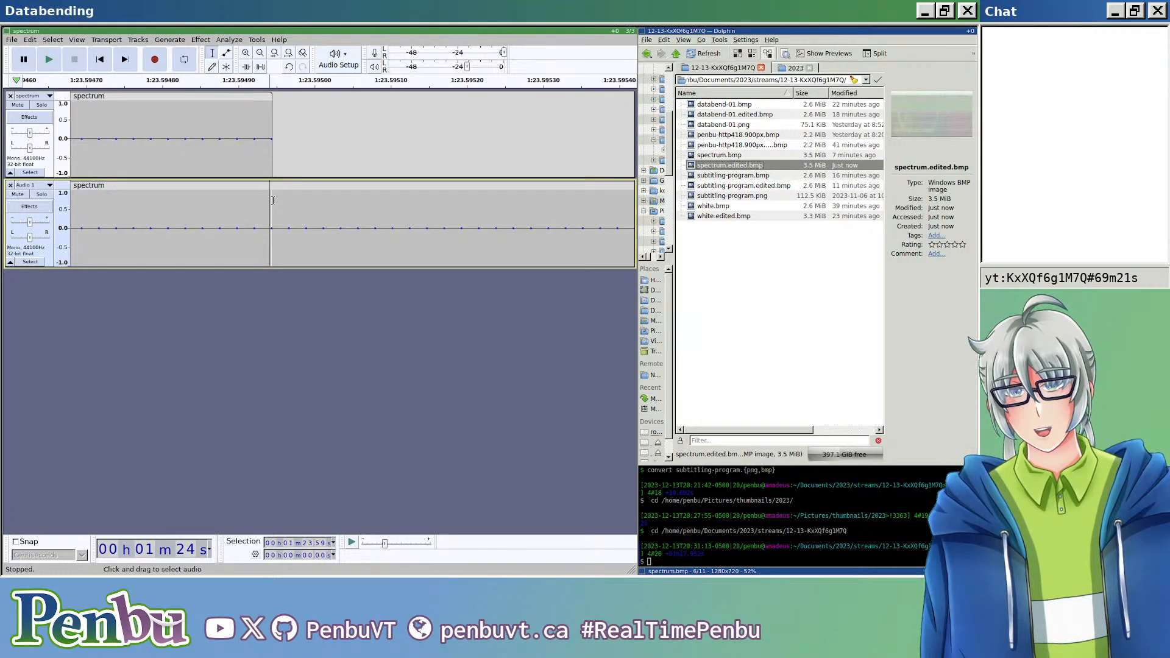
pyautogui.moveTo(289, 199); pyautogui.dragTo(448, 210)
pyautogui.scroll(-1, 457, 213)
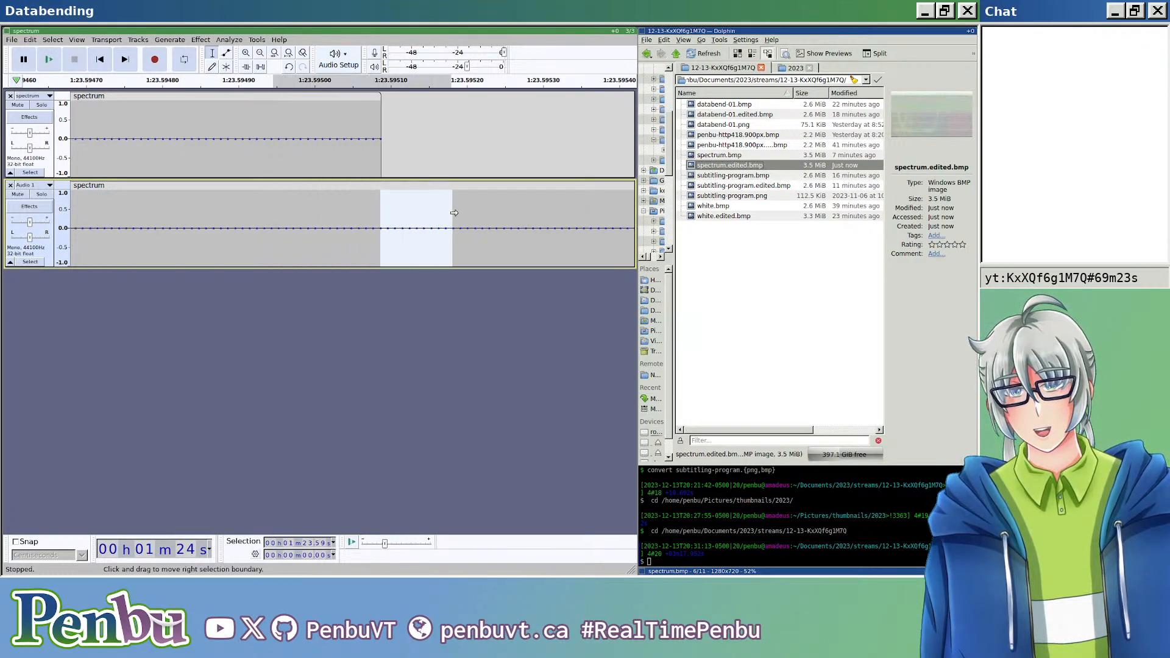
pyautogui.click(345, 209)
pyautogui.scroll(-3, 361, 211)
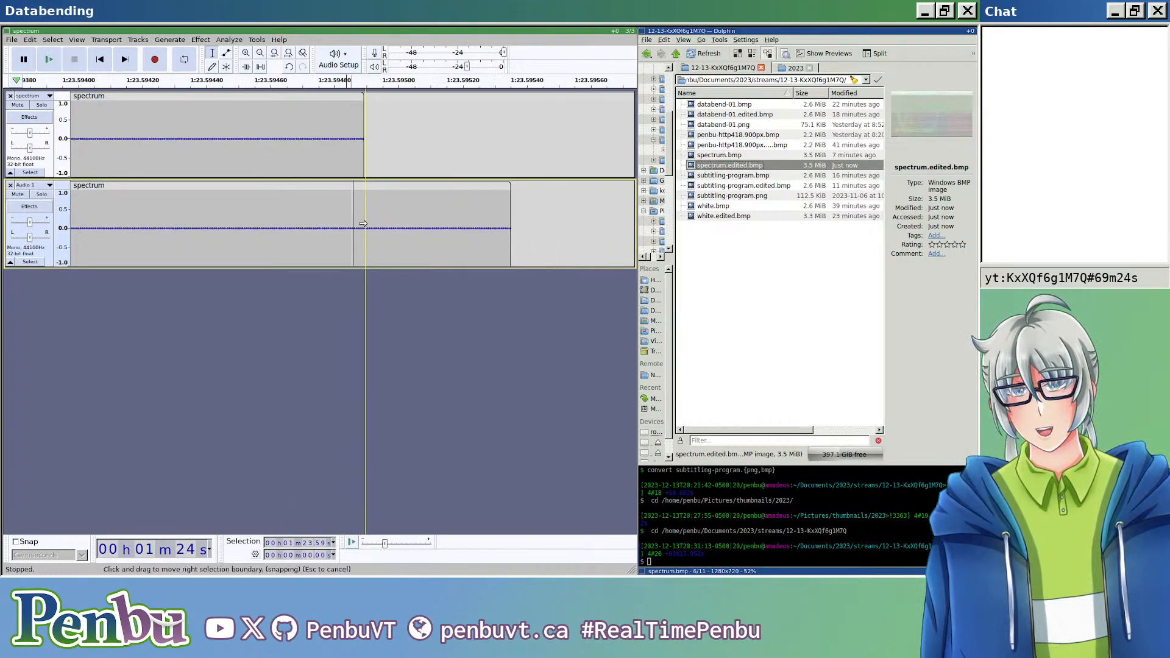
pyautogui.doubleClick(397, 209)
pyautogui.press('Delete')
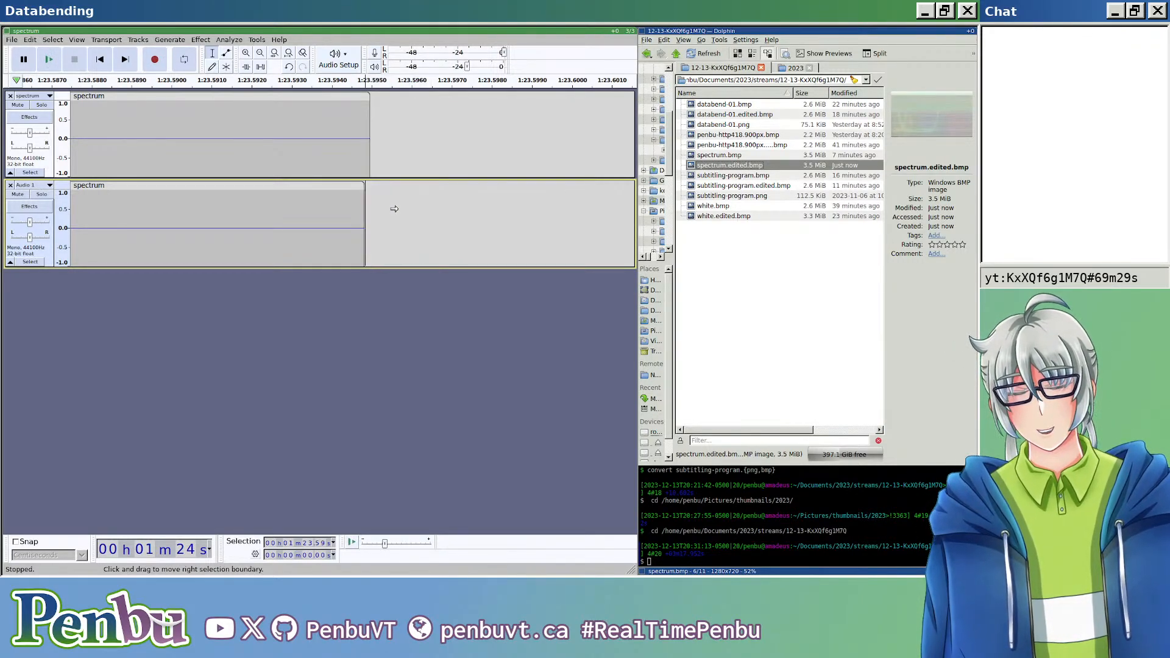
# Step: Export the original and inverted tracks mixed down to mono as header-less U-Law RAW, overwriting spectrum.edited.bmp
pyautogui.scroll(-9, 234, 253)
pyautogui.hscroll(-14, 255, 300)
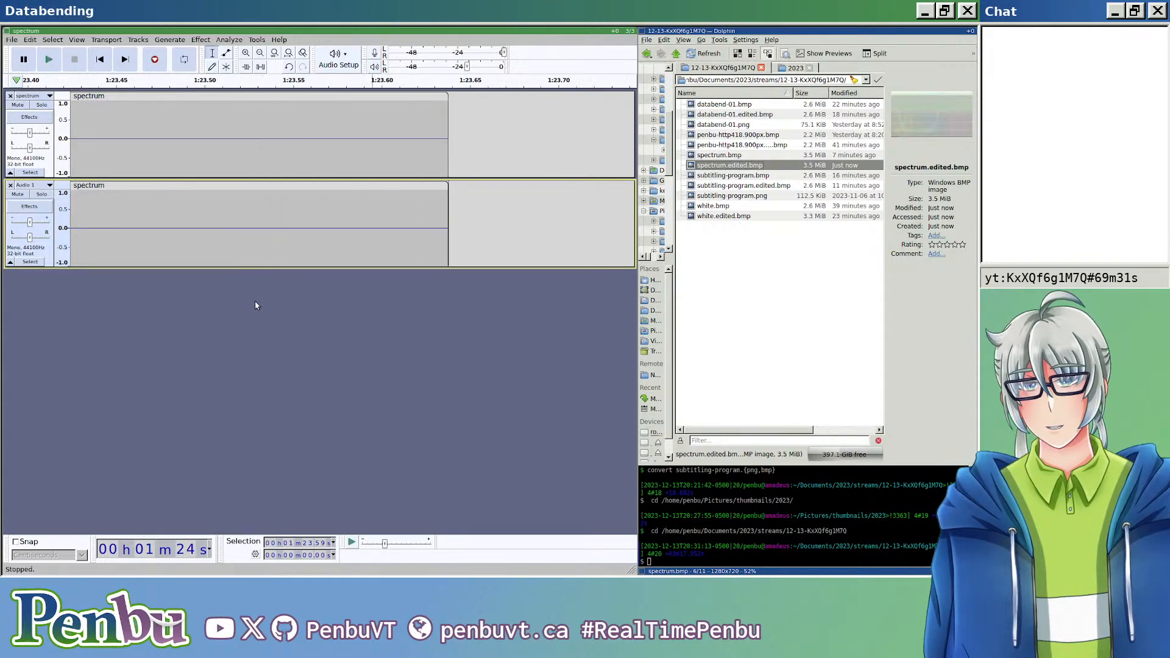
pyautogui.scroll(-5, 277, 314)
pyautogui.scroll(-2, 277, 317)
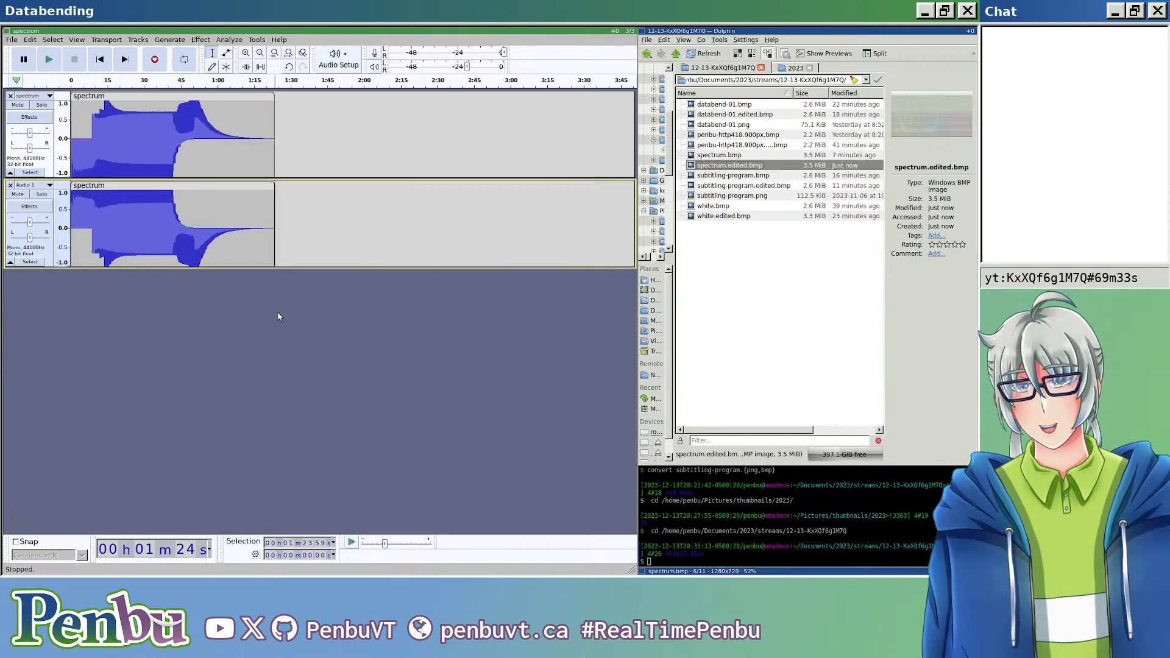
pyautogui.click(17, 40)
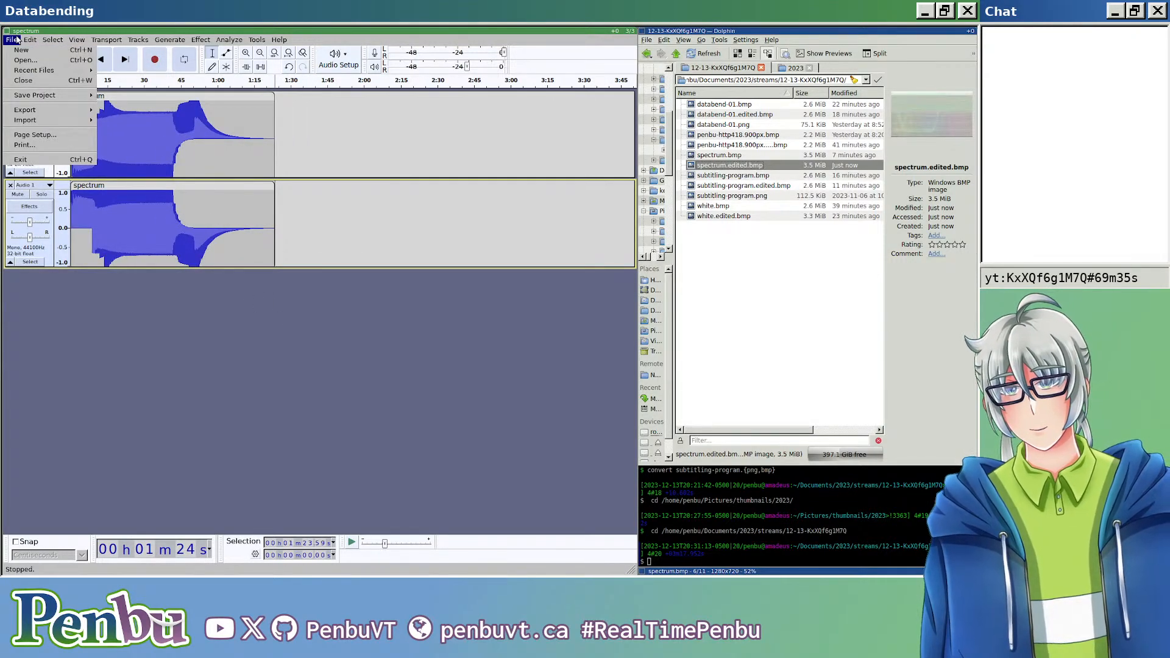
pyautogui.moveTo(38, 109)
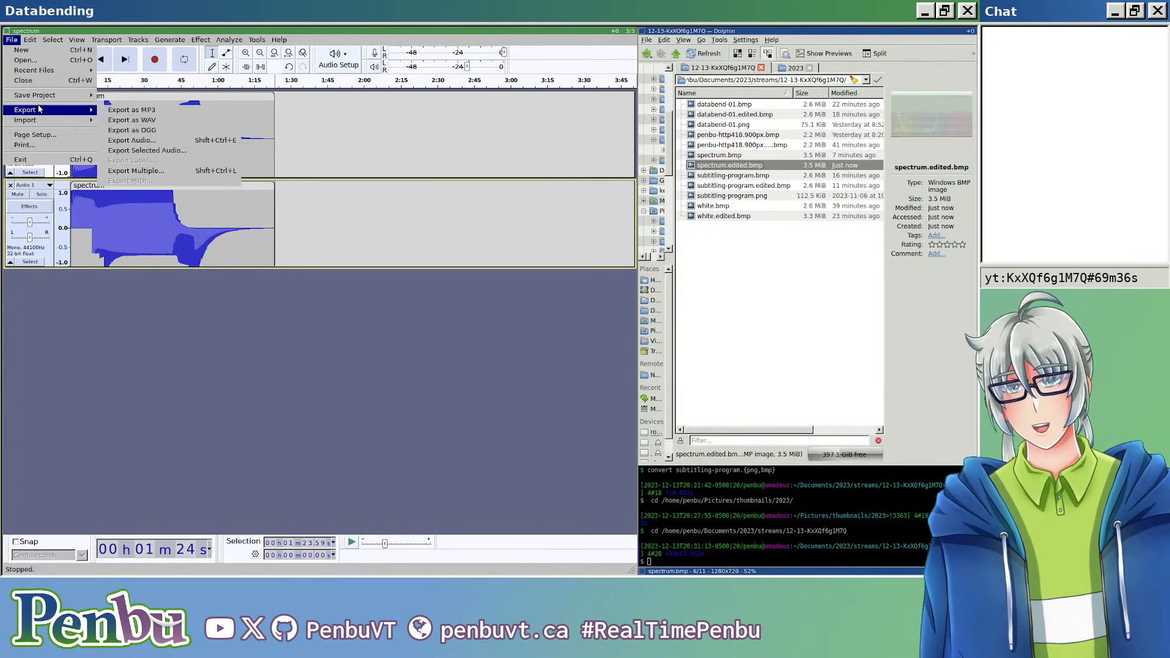
pyautogui.click(114, 316)
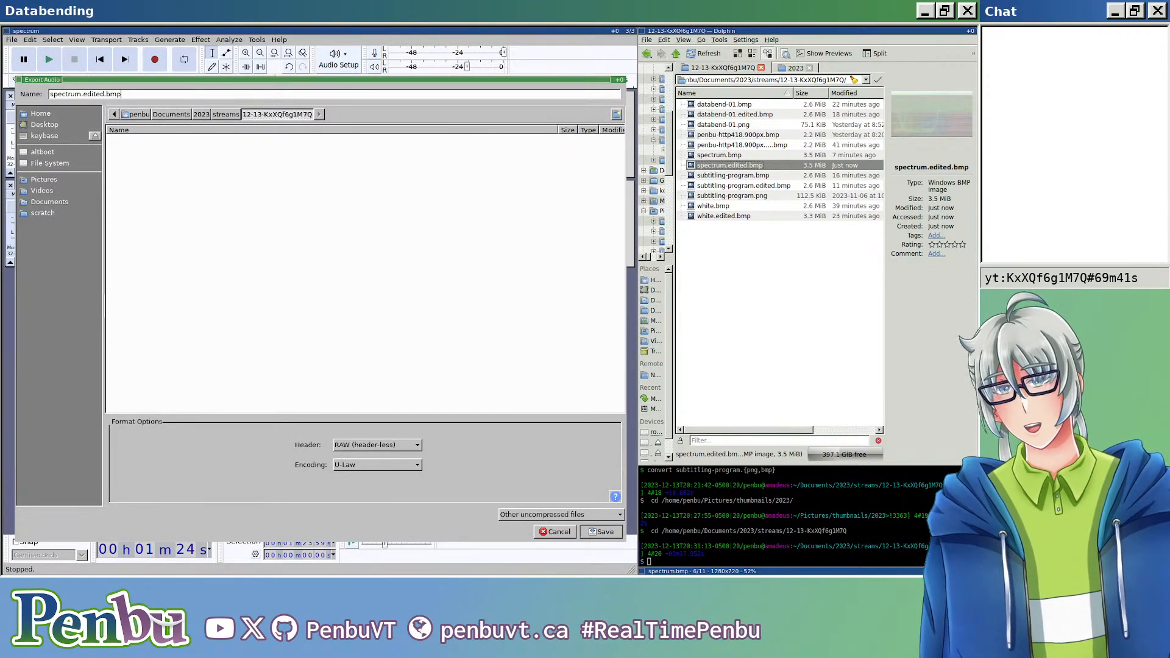
pyautogui.press('Return')
pyautogui.press('Return')
pyautogui.press('Return')
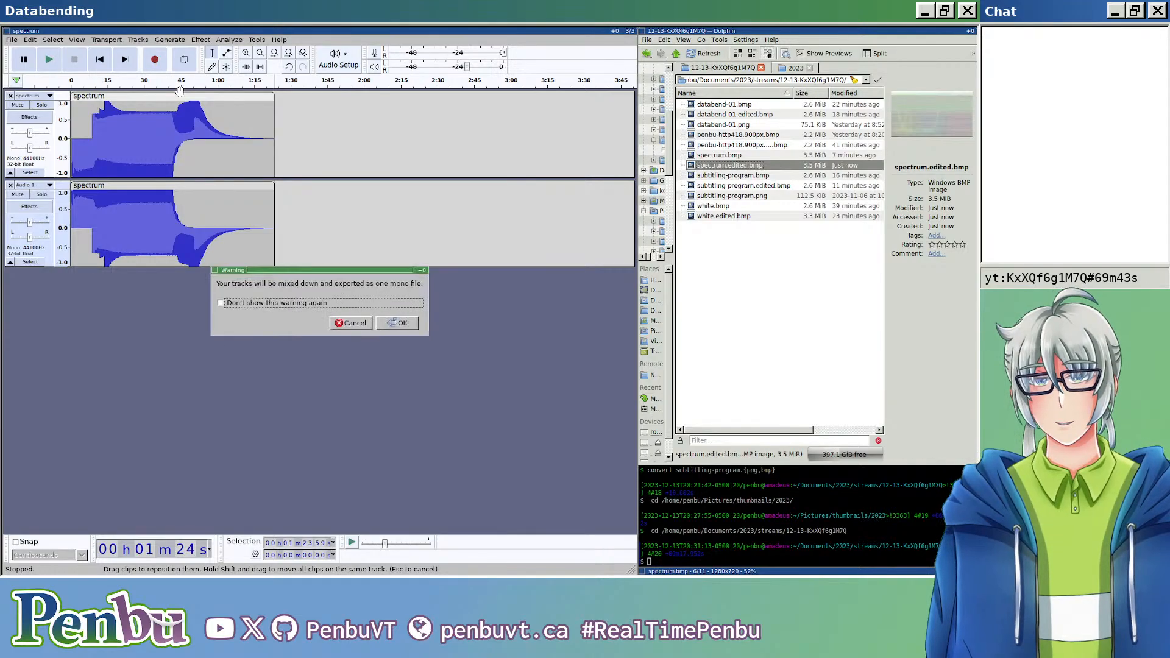
pyautogui.press('Return')
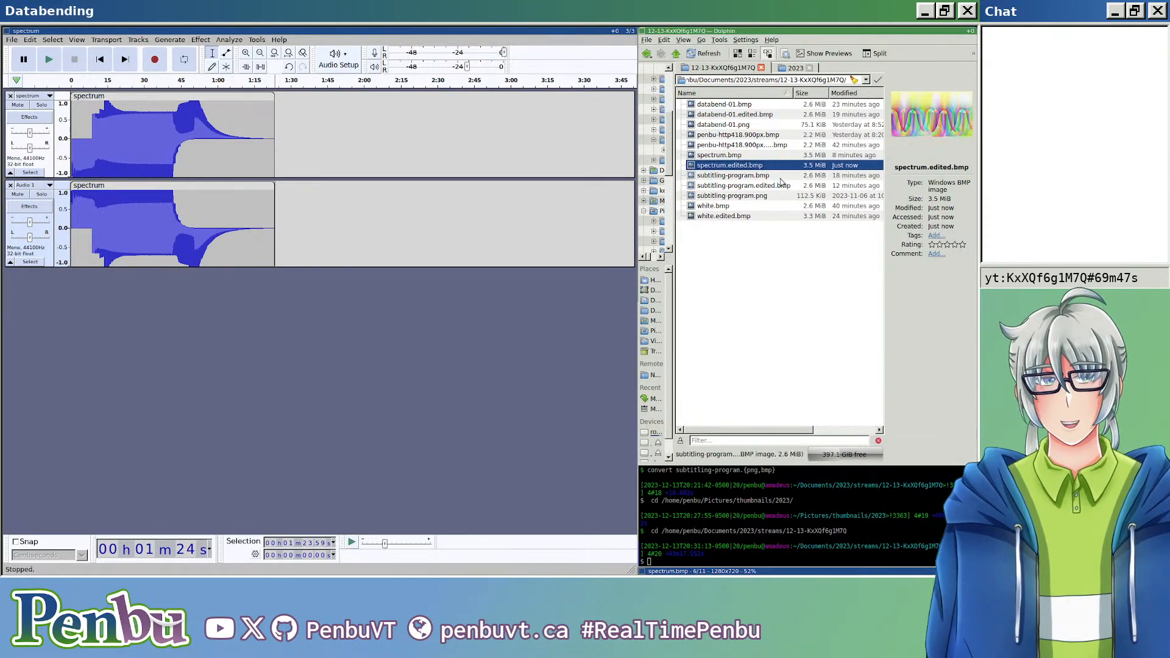
# Step: View the newly exported spectrum.edited.bmp enlarged in the image viewer, examine its glitch pattern up close, and close the viewer
pyautogui.click(750, 166)
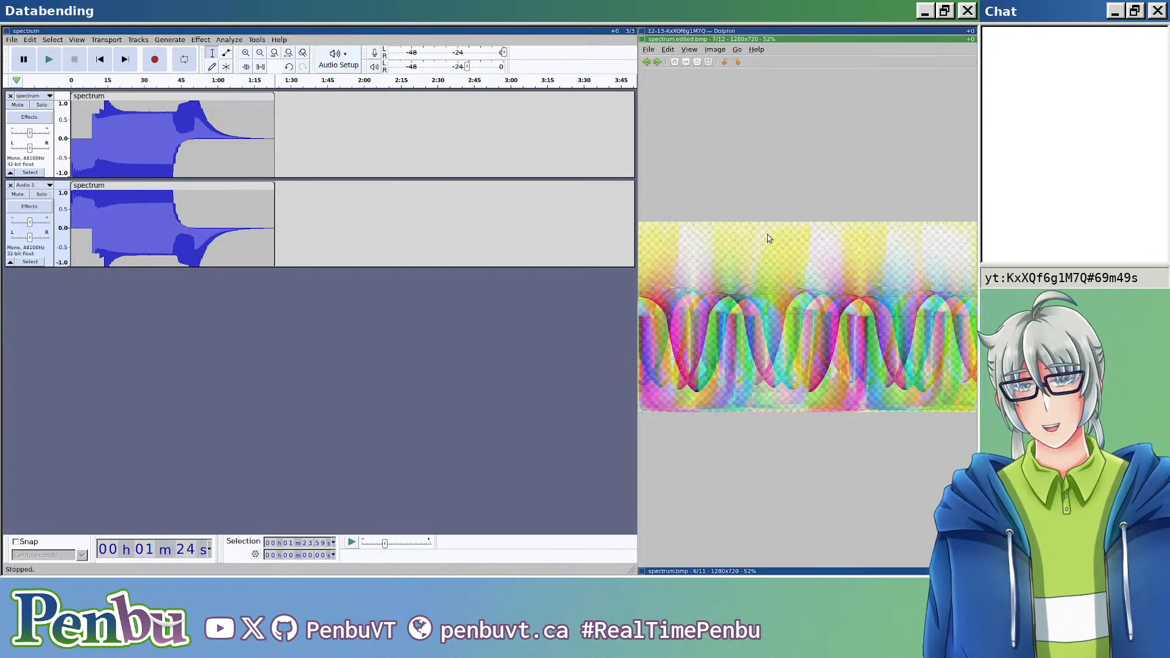
pyautogui.press('super+shift+h')
pyautogui.scroll(5, 427, 216)
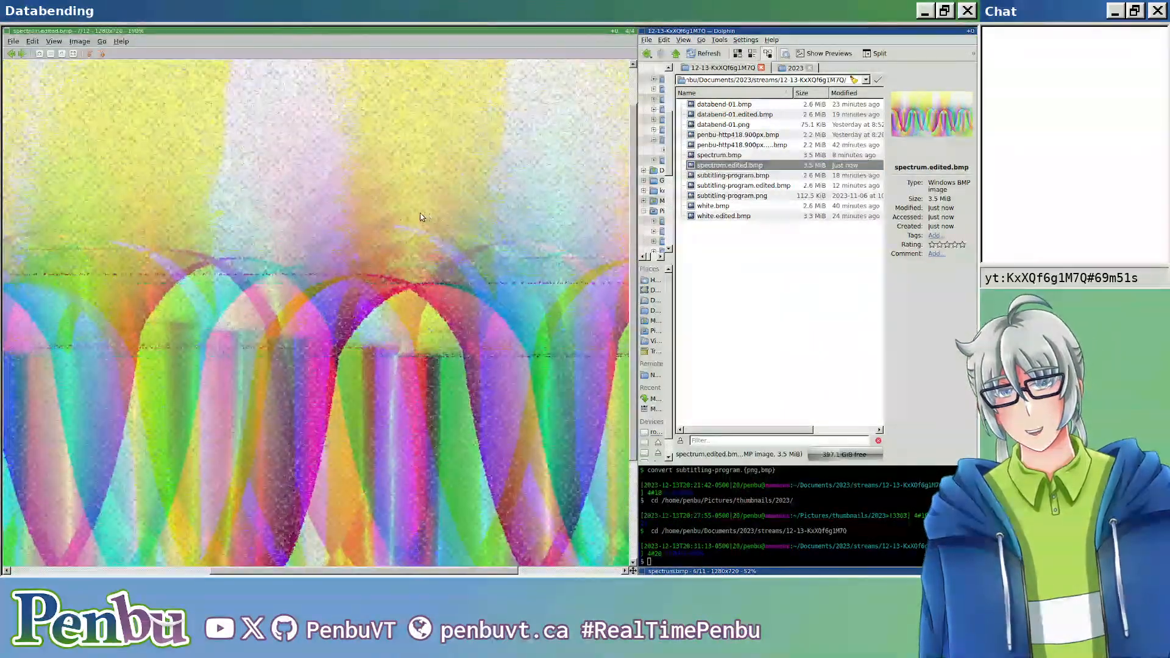
pyautogui.scroll(-9, 410, 217)
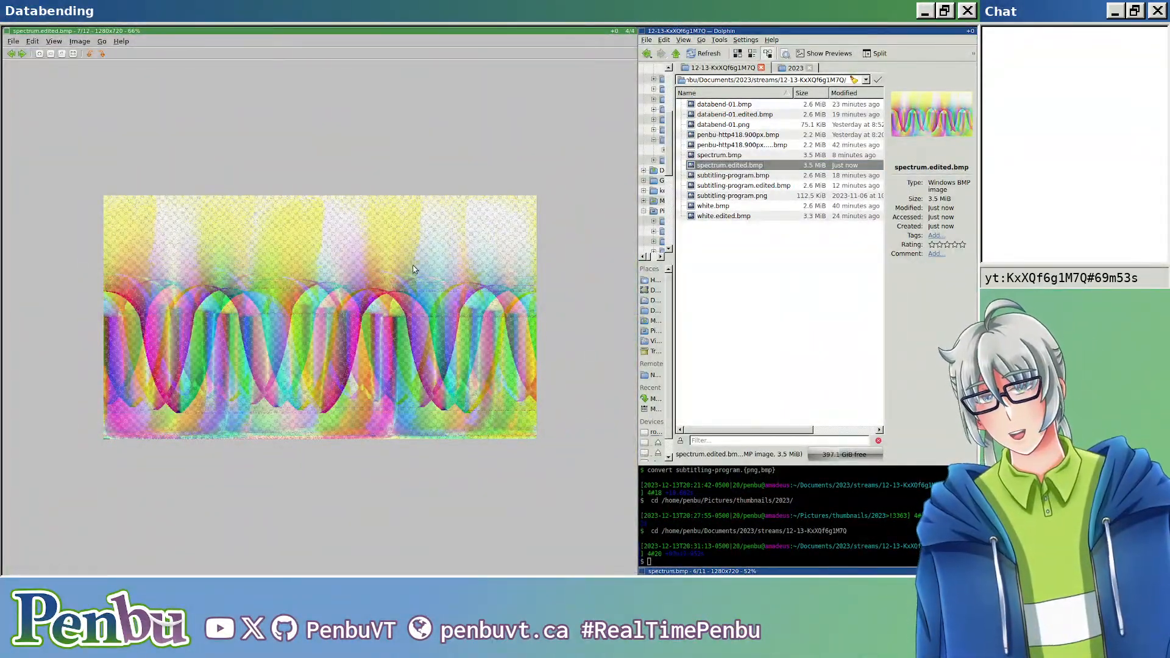
pyautogui.hotkey('ctrl', 'w')
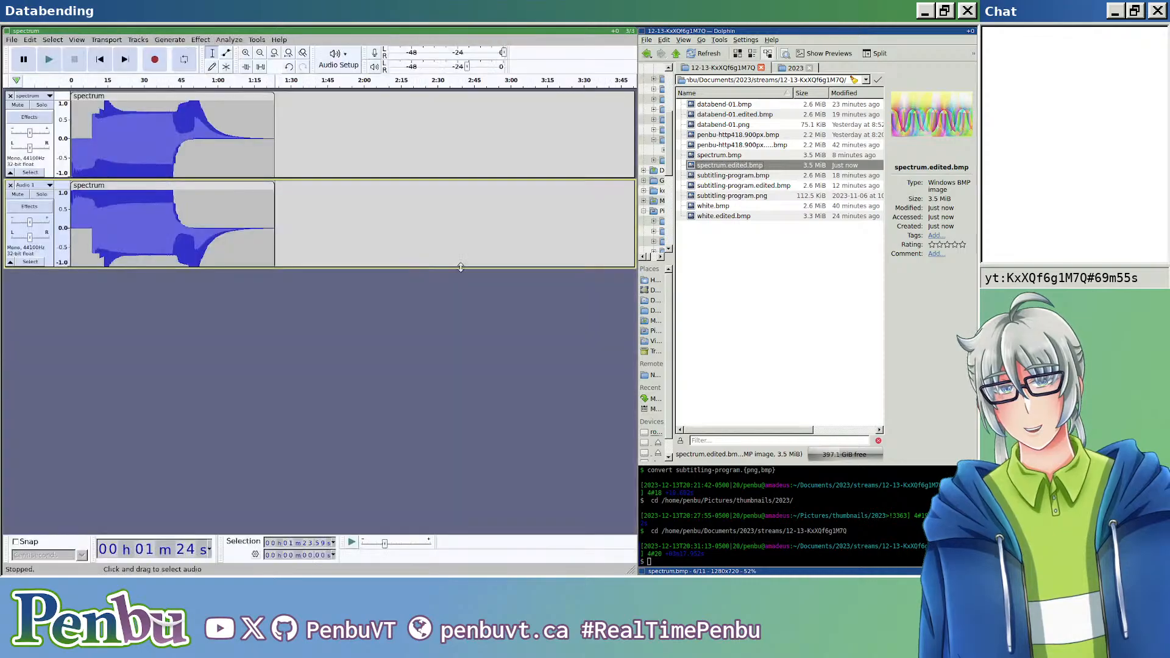
# Step: Open spectrum.edited.bmp in Firefox and examine the databent image there
pyautogui.press('super+s')
pyautogui.press('super+k')
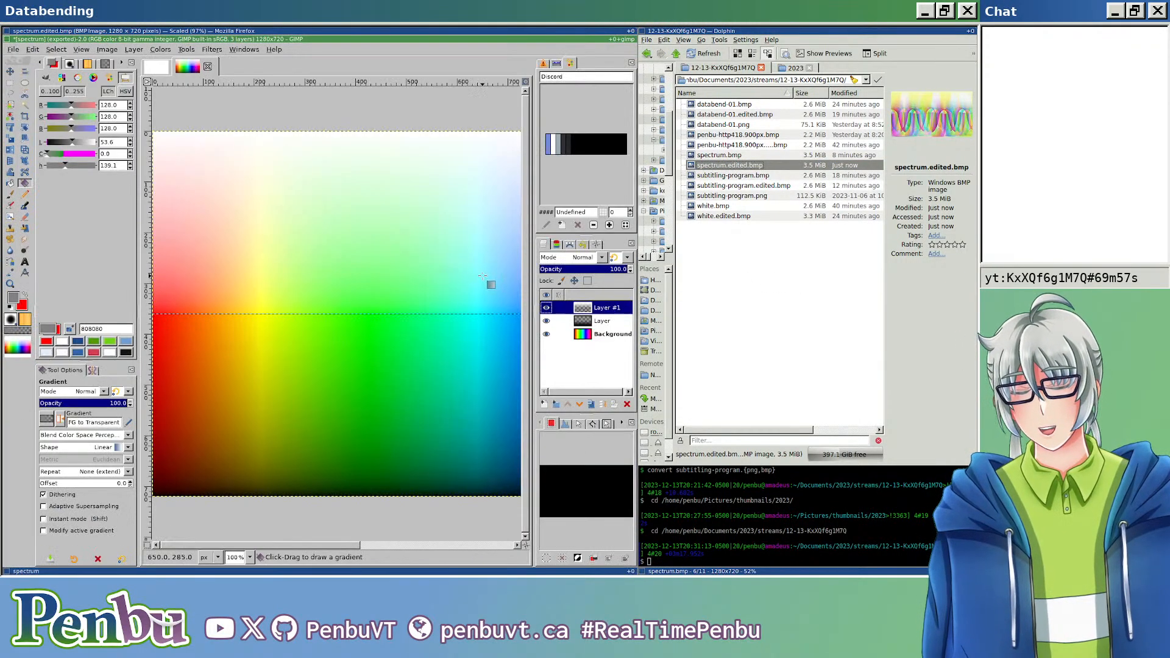
pyautogui.press('super+k')
pyautogui.moveTo(729, 165); pyautogui.dragTo(470, 256)
pyautogui.scroll(4, 327, 327)
pyautogui.scroll(-5, 329, 326)
# Step: Compare the databent image in Firefox with the original spectrum.bmp in the image viewer
pyautogui.press('super+j')
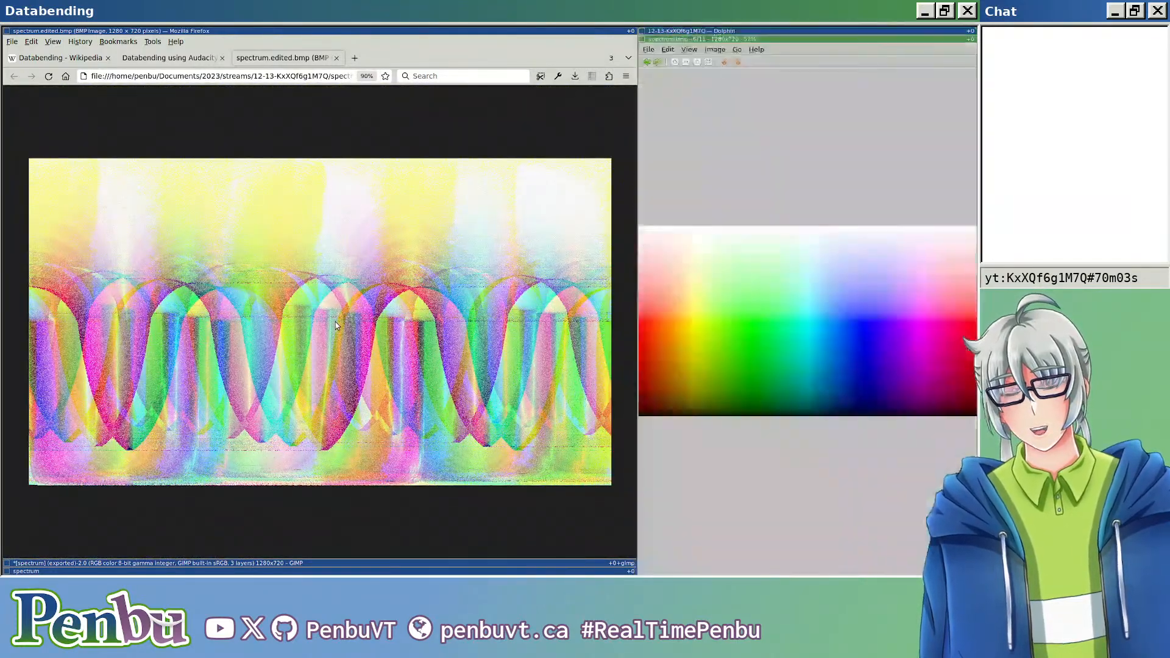
pyautogui.press('super+k')
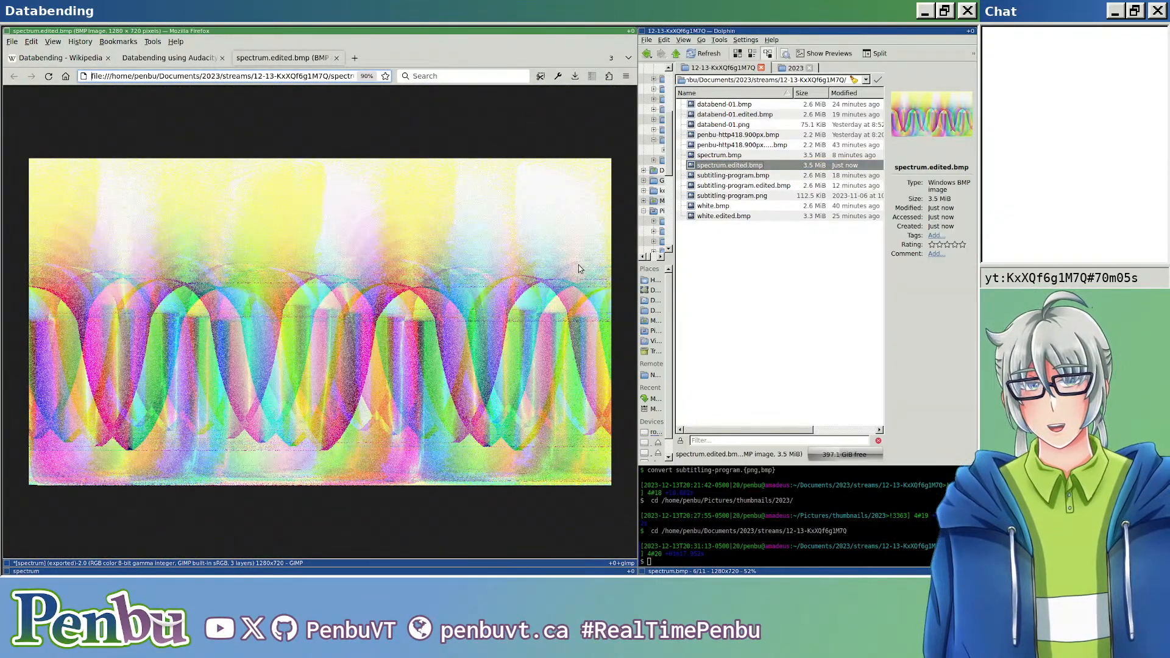
pyautogui.press('super+j')
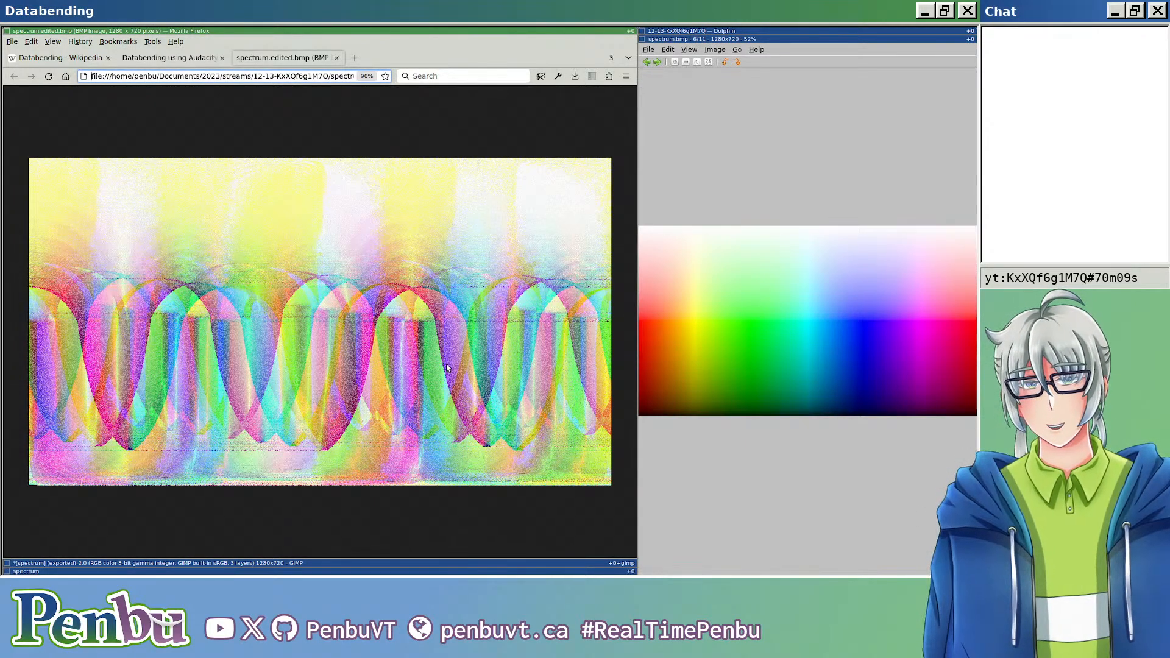
pyautogui.press('super+k')
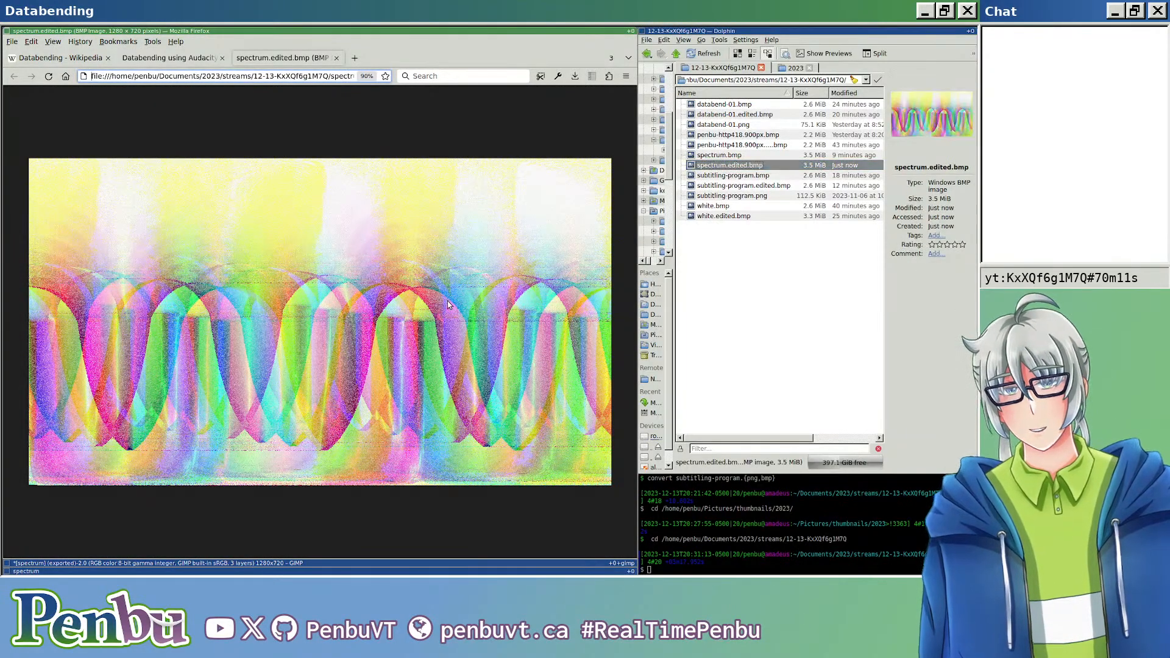
# Step: Switch back to Audacity and save the project as spectrum.aup3 in the 12-13-KxXQf6g1M7Q streams folder
pyautogui.press('super+k')
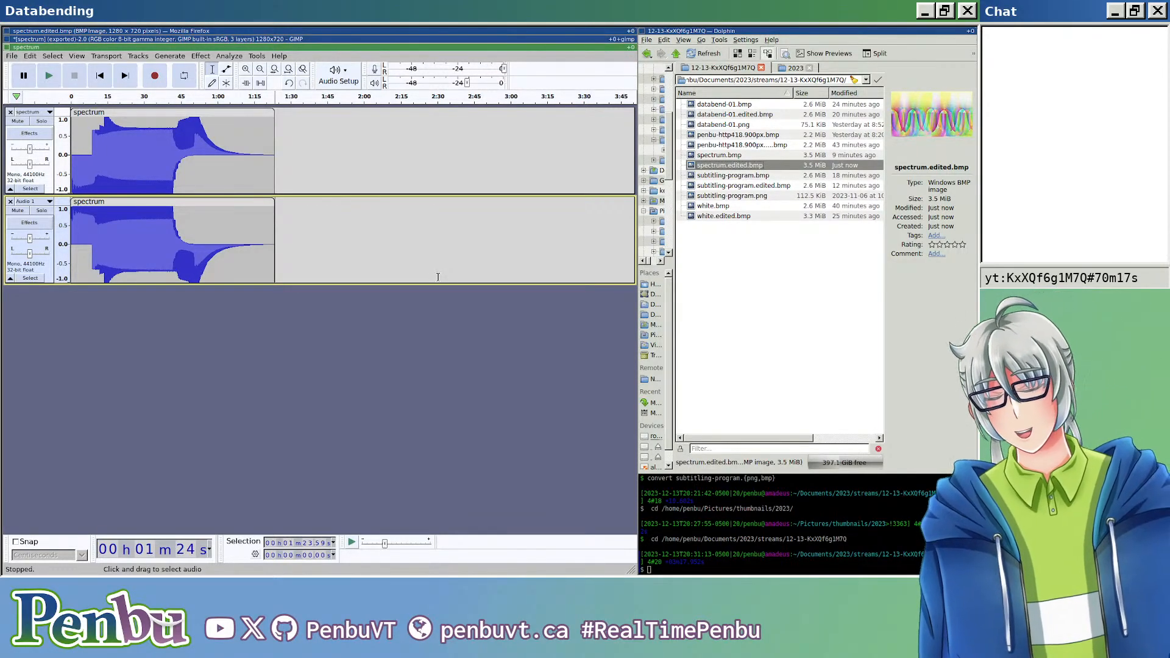
pyautogui.hotkey('ctrl', 's')
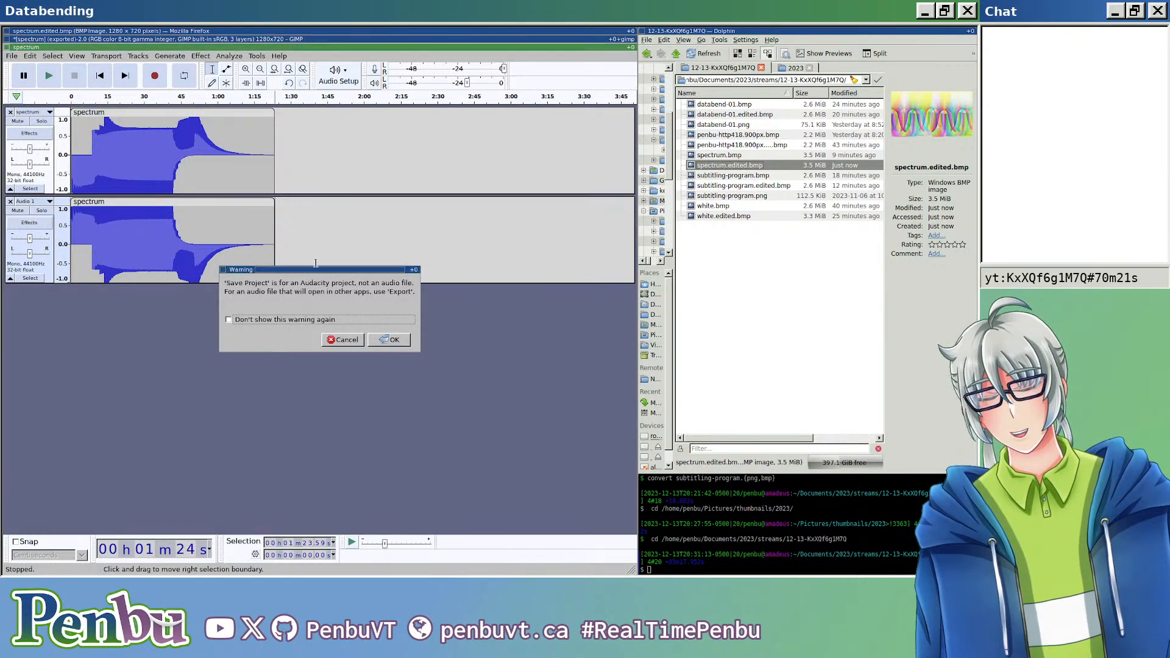
pyautogui.click(389, 340)
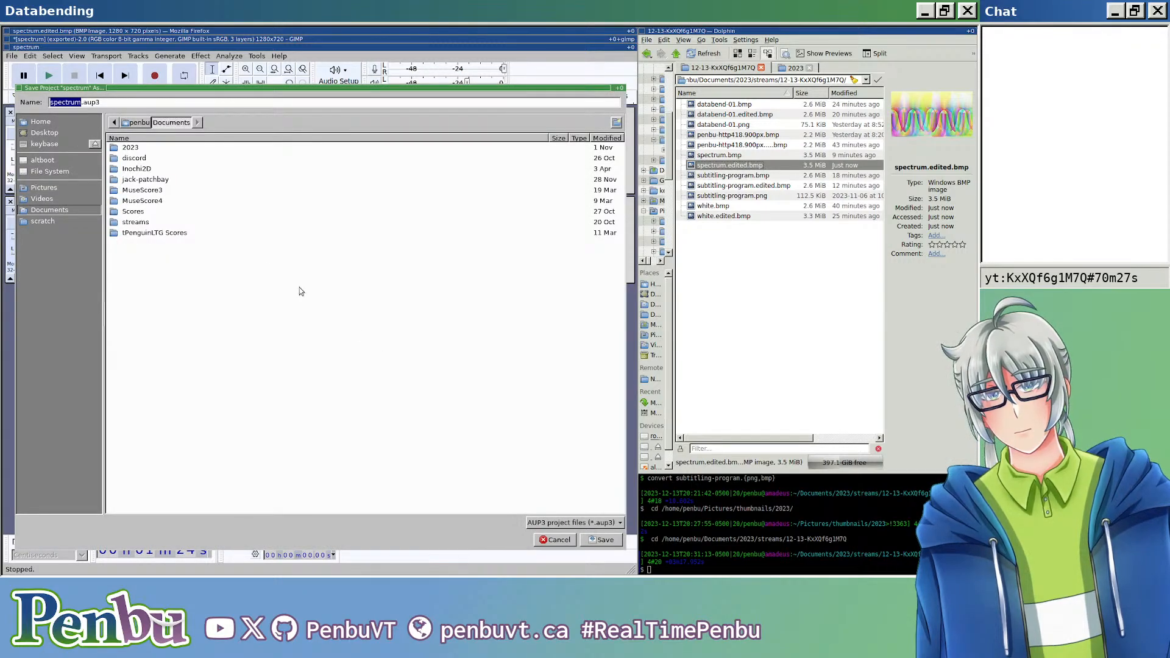
pyautogui.doubleClick(131, 148)
pyautogui.doubleClick(137, 168)
pyautogui.doubleClick(158, 169)
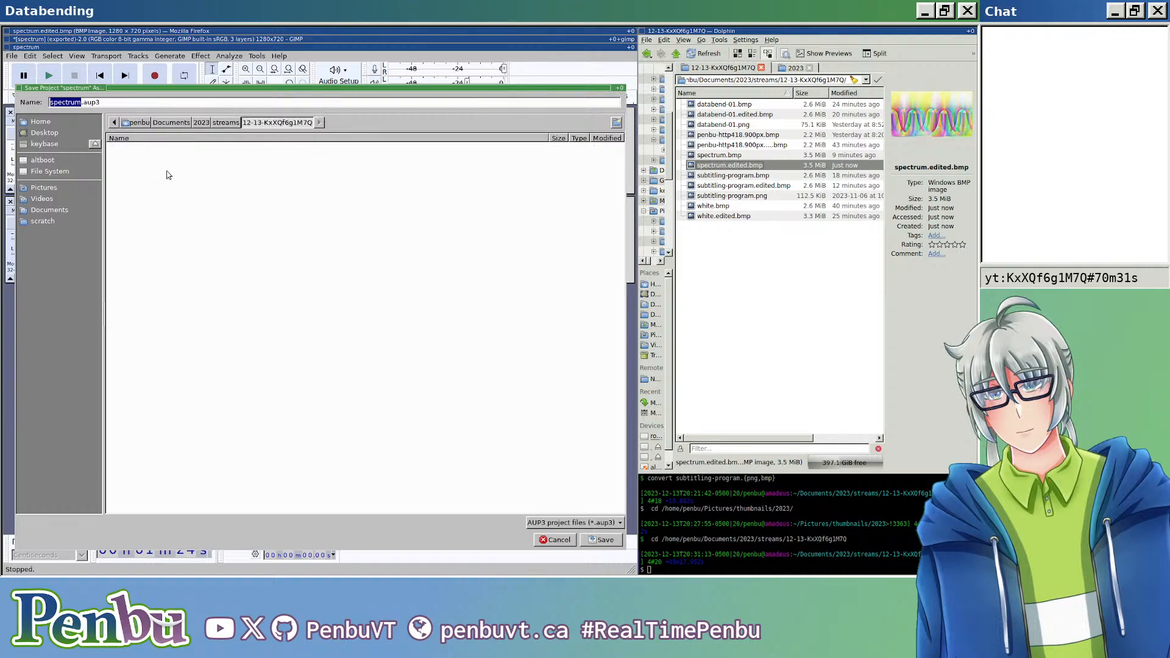
pyautogui.click(606, 542)
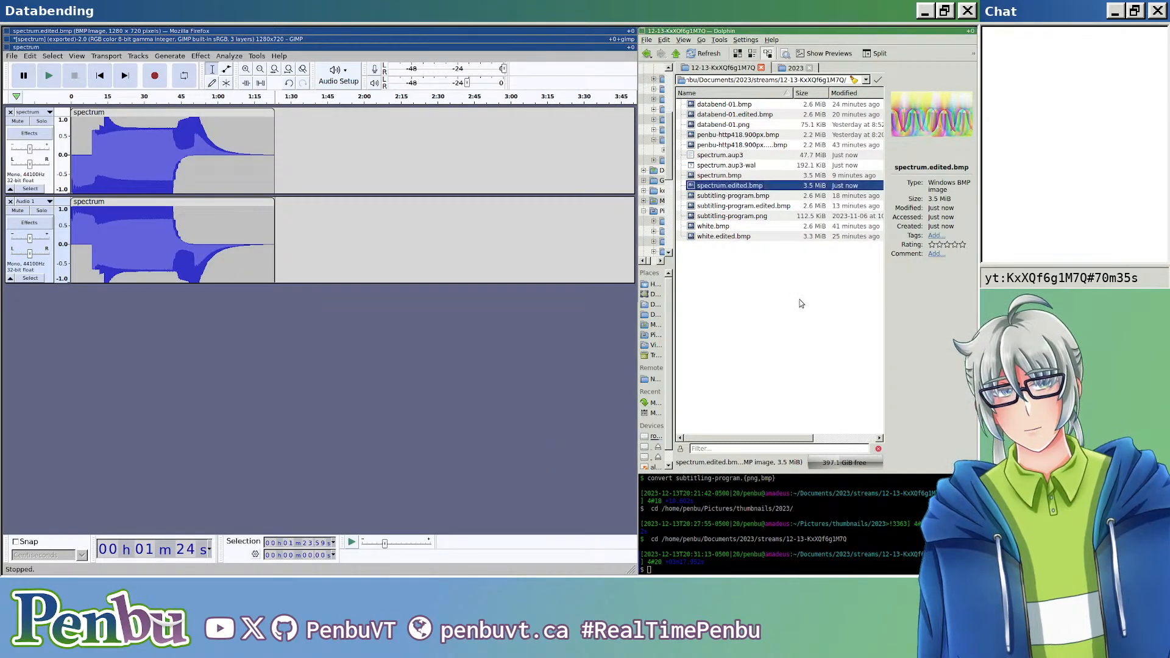
pyautogui.click(808, 295)
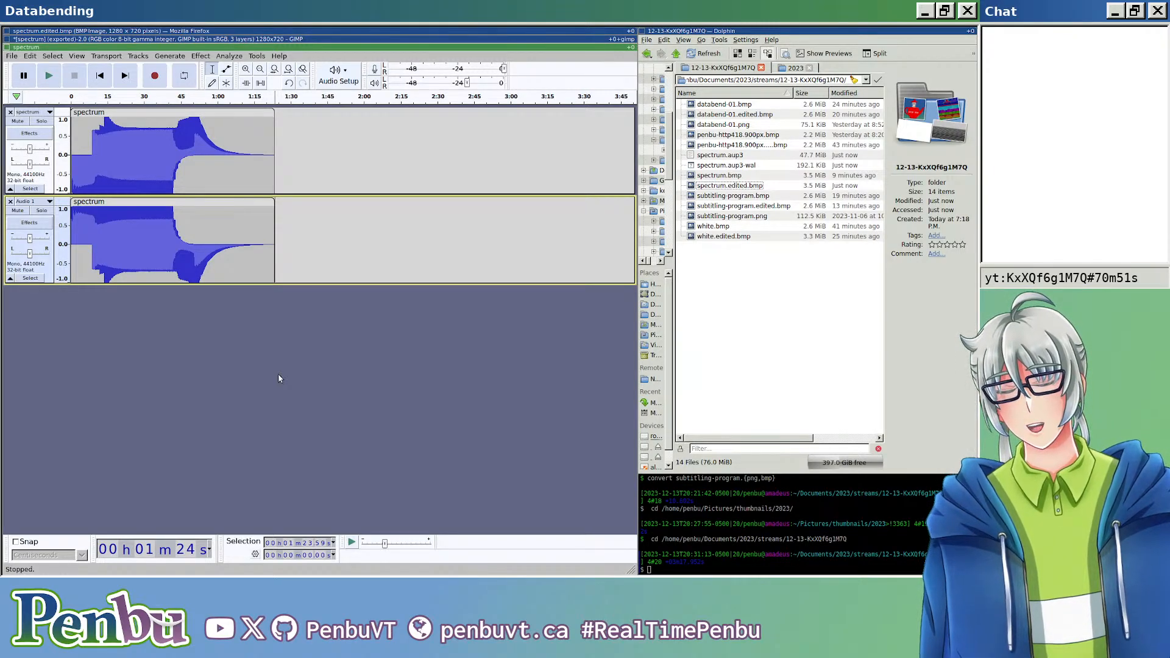
# Step: Review the databent image in Firefox again, and inspect the ends of both clips in Audacity
pyautogui.press('super+j')
pyautogui.press('super+k')
pyautogui.press('super+k')
pyautogui.press('super+k')
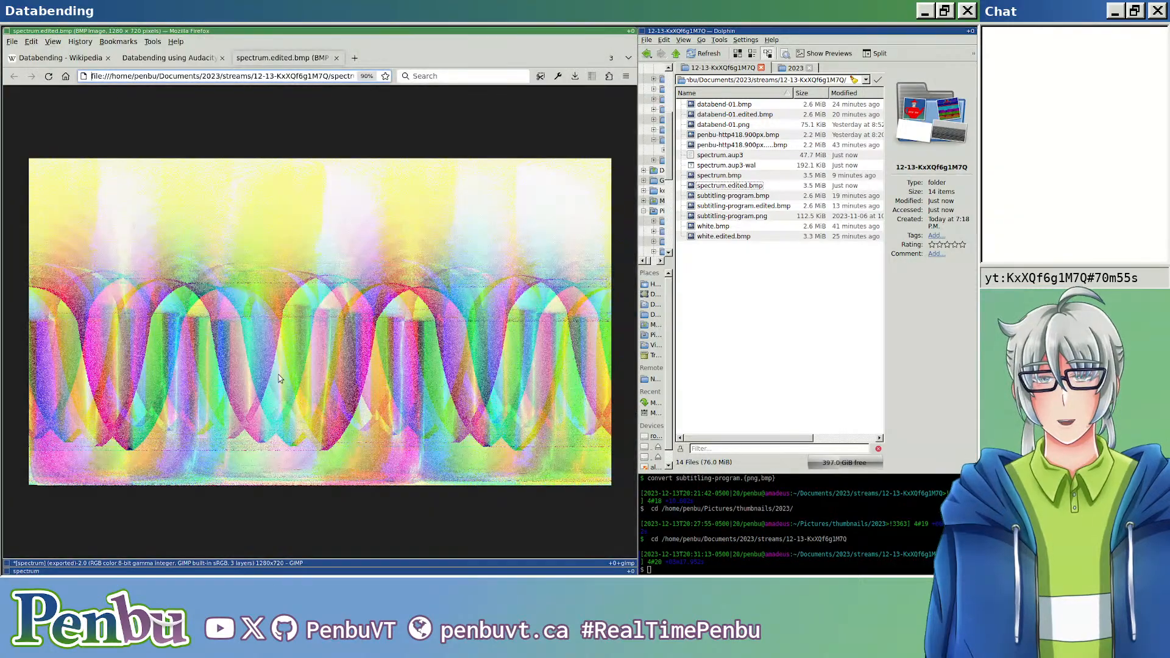
pyautogui.press('super+k')
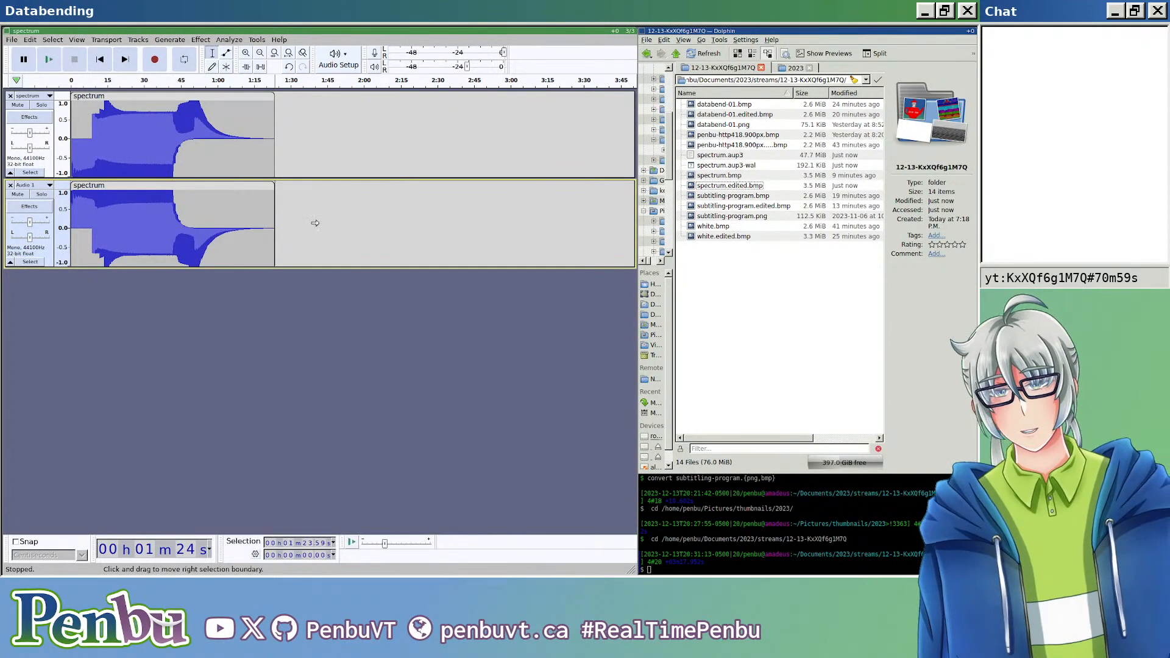
pyautogui.scroll(1, 246, 253)
pyautogui.scroll(1, 246, 254)
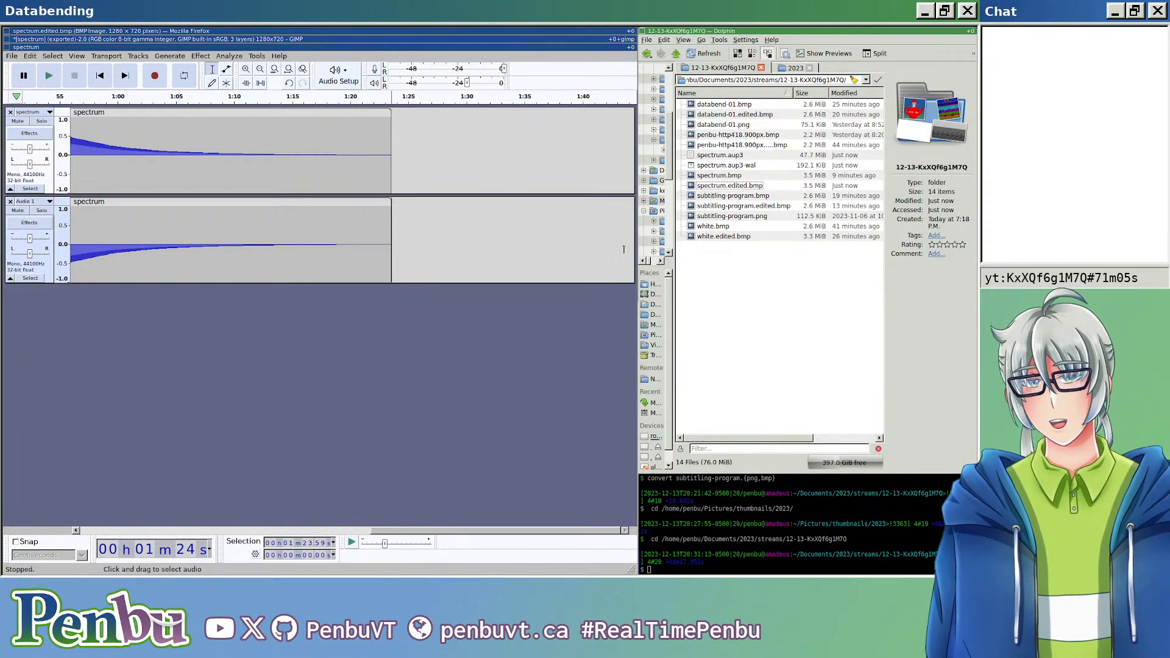
# Step: Switch to Dolphin's thumbnails/2023 folder, view kjumpingcube-qa.png from the kjumpingcube folder, and close the image viewer
pyautogui.press('super+h')
pyautogui.press('super+j')
pyautogui.press('super+j')
pyautogui.press('super+j')
pyautogui.press('super+j')
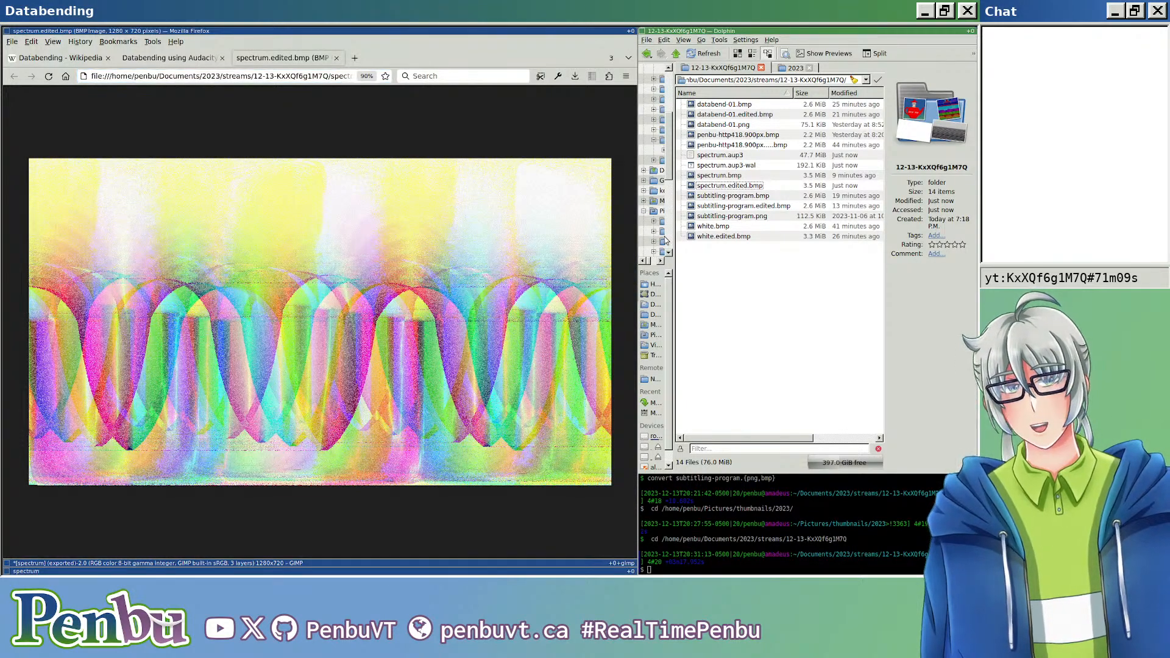
pyautogui.press('super+shift+h')
pyautogui.hotkey('ctrl', 'Tab')
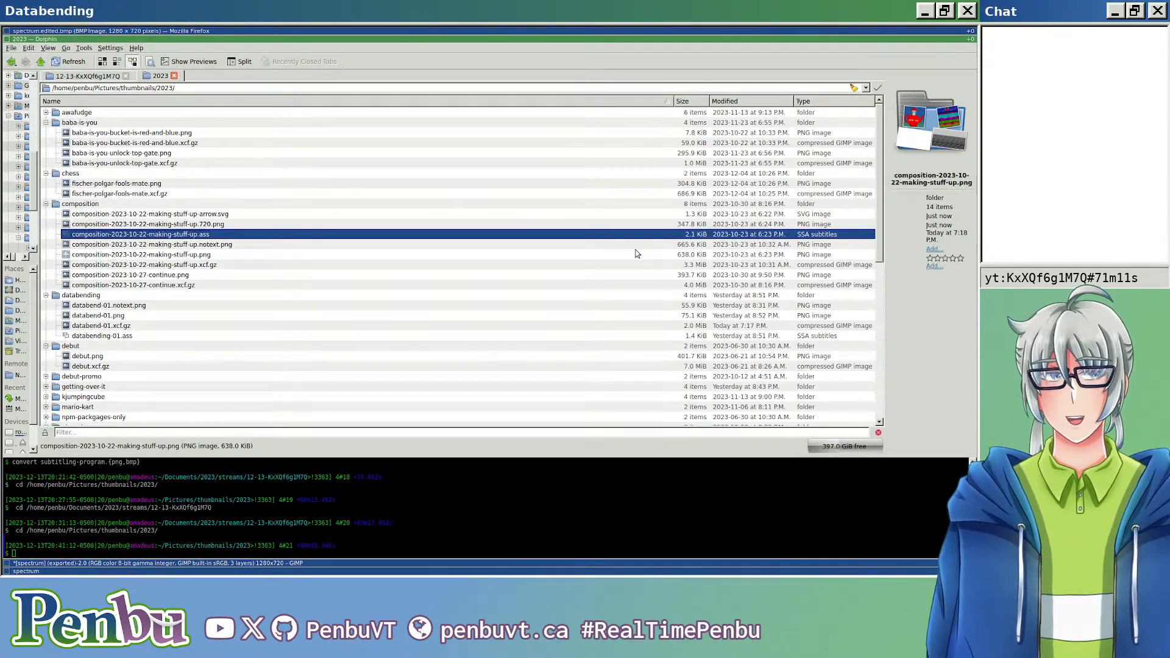
pyautogui.scroll(-7, 350, 213)
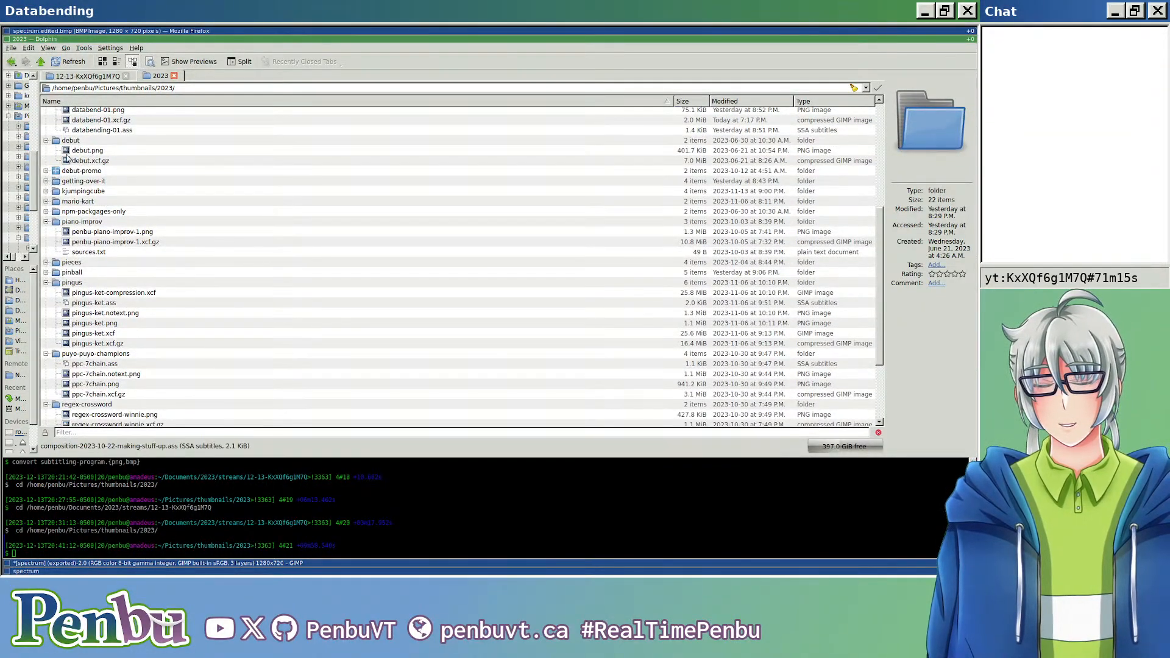
pyautogui.click(47, 191)
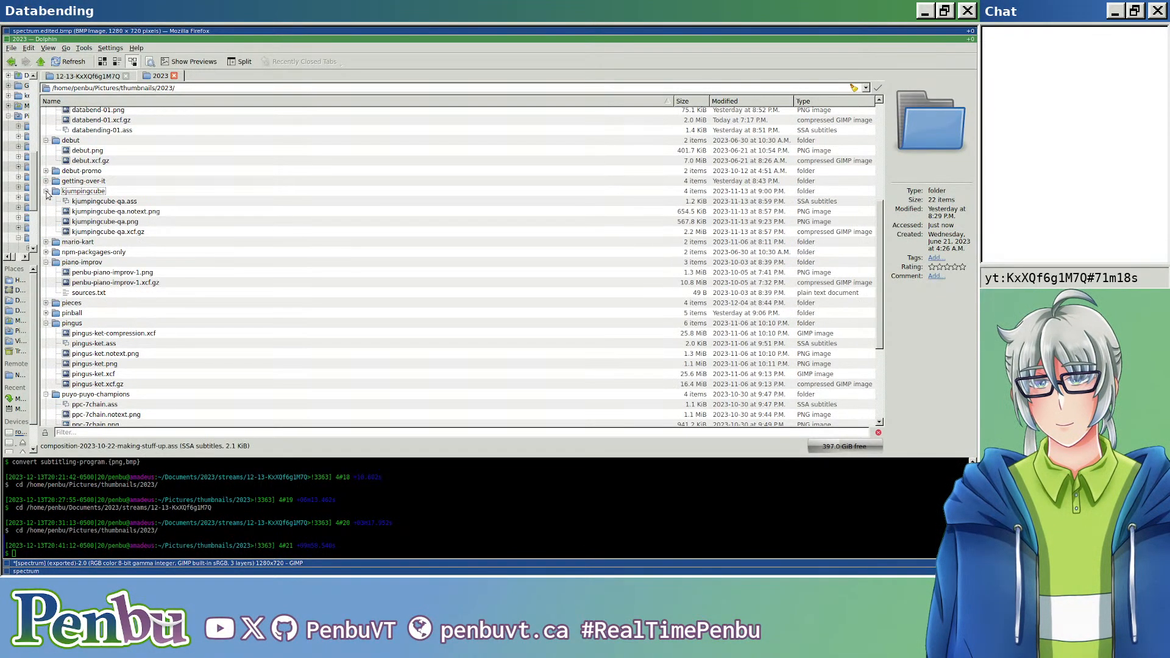
pyautogui.doubleClick(136, 223)
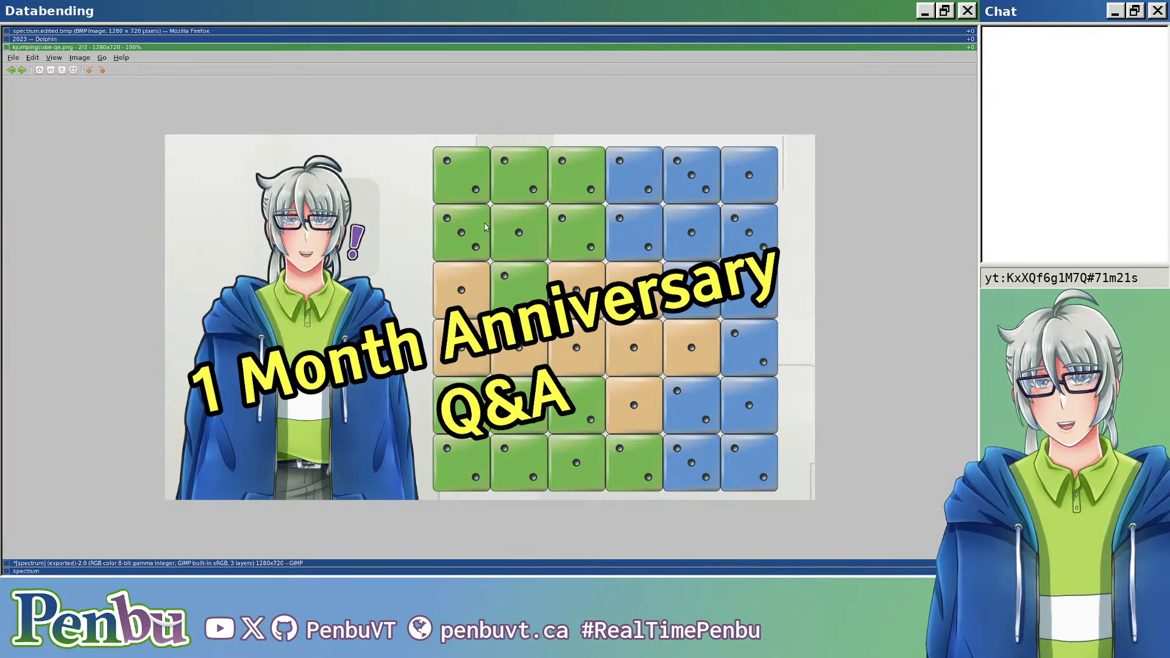
pyautogui.hotkey('ctrl', 'q')
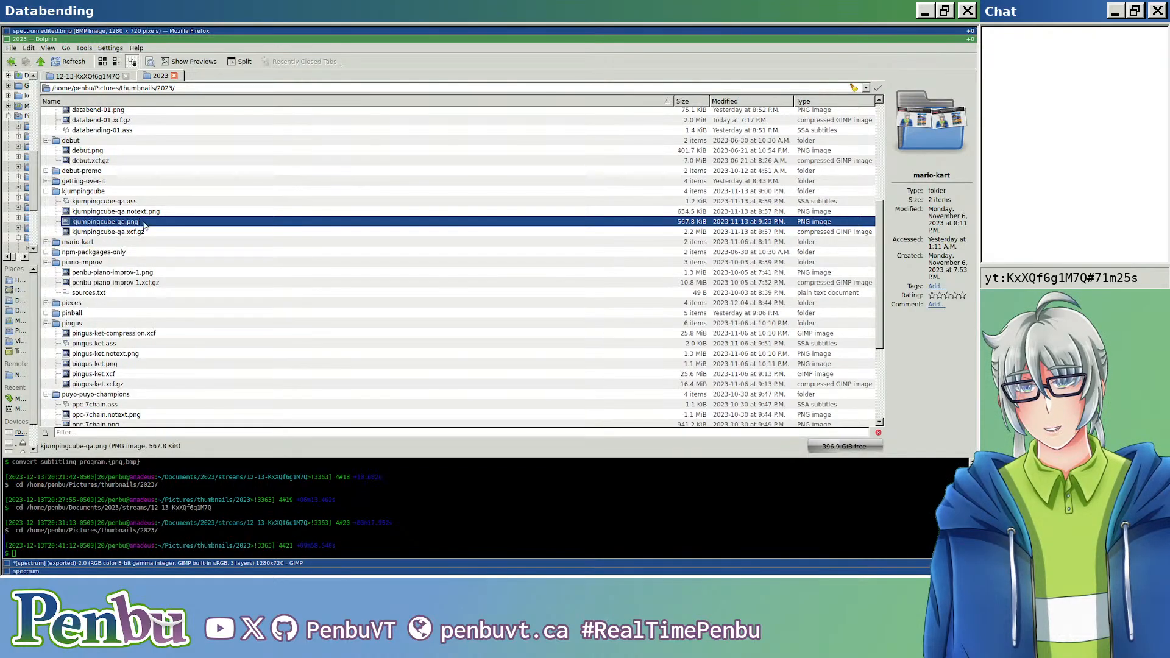
# Step: View npm-packages-only.png from the npm-packgages-only folder, close it, and look through the other thumbnail folders
pyautogui.click(46, 253)
pyautogui.doubleClick(137, 263)
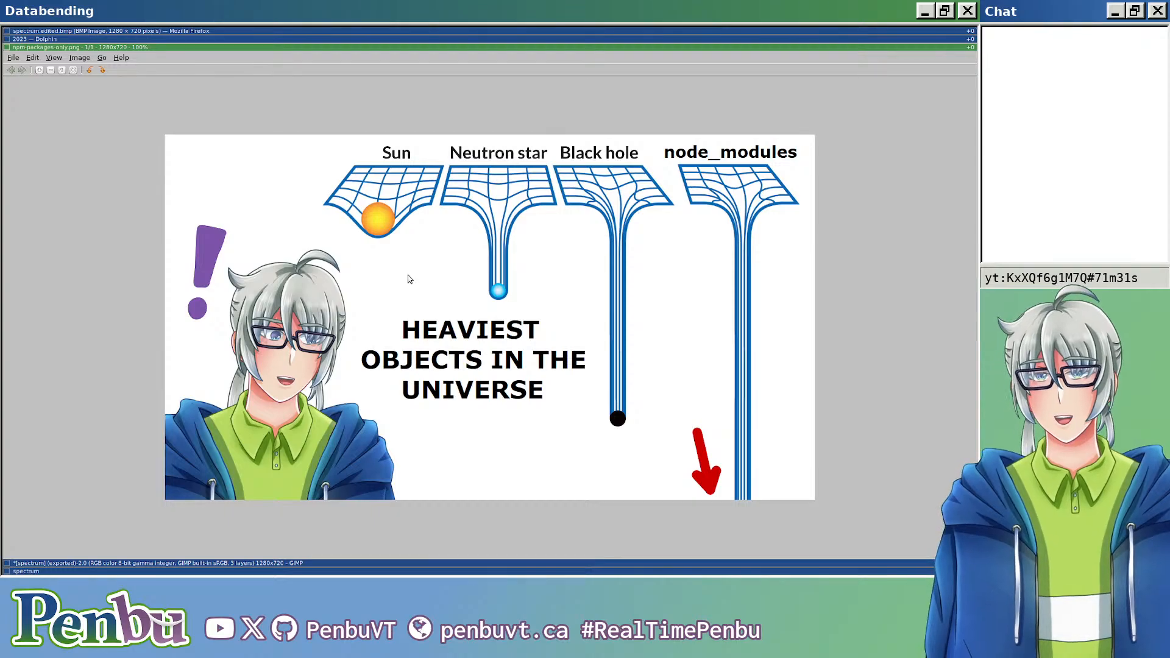
pyautogui.press('Escape')
pyautogui.scroll(-2, 153, 262)
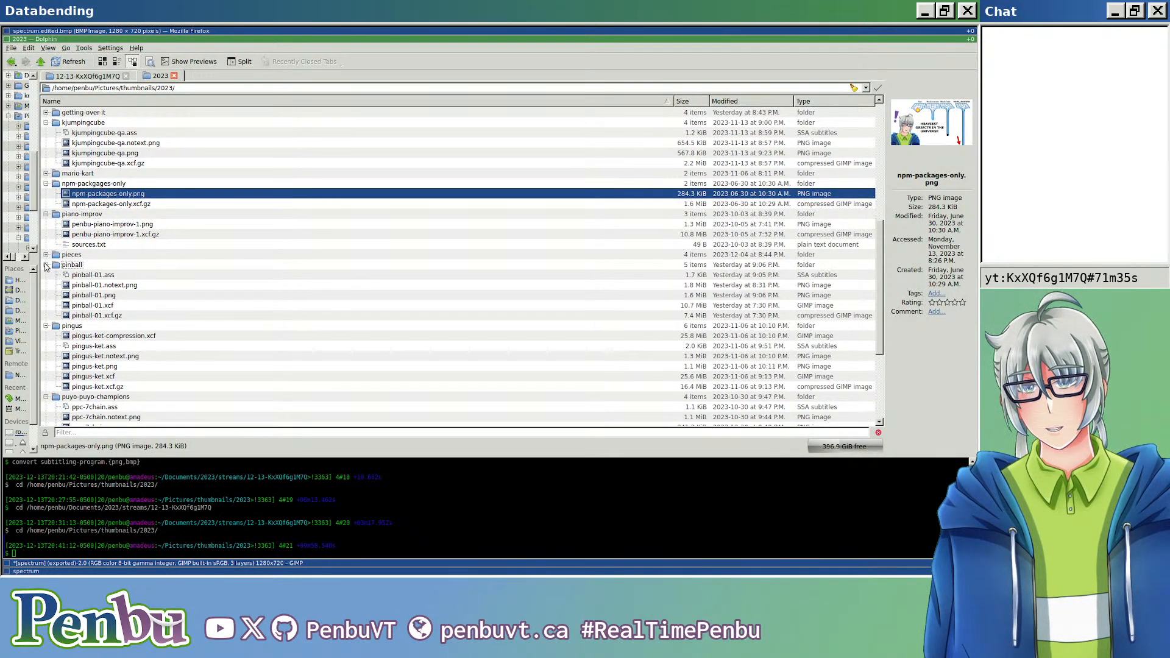
pyautogui.scroll(-3, 44, 271)
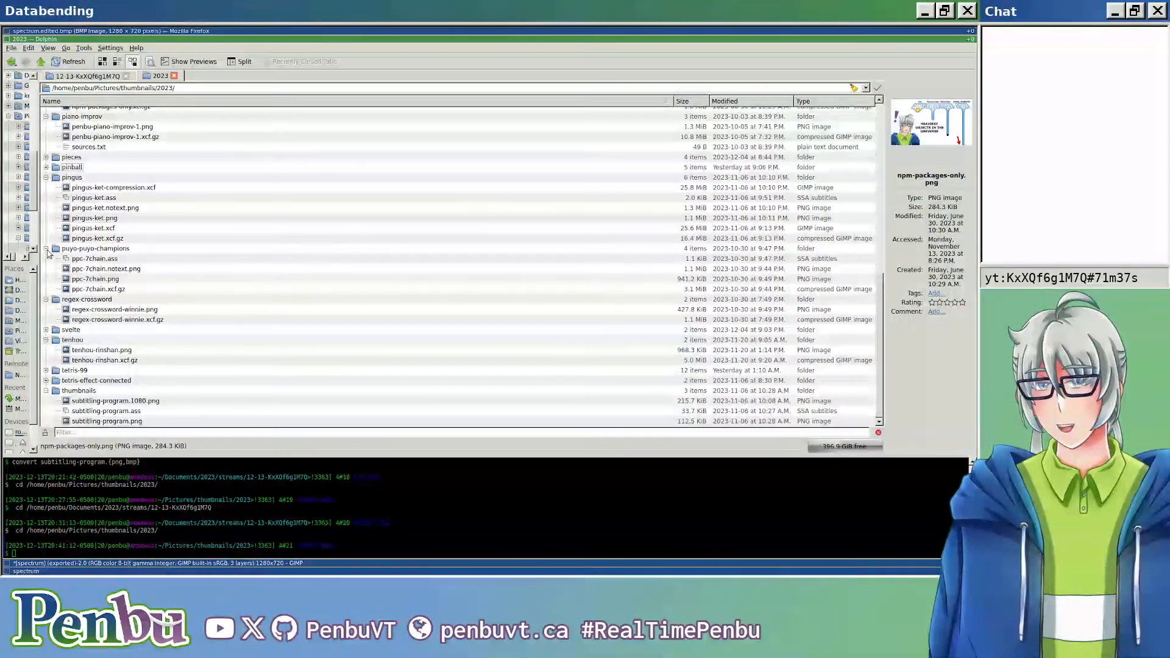
pyautogui.scroll(10, 122, 274)
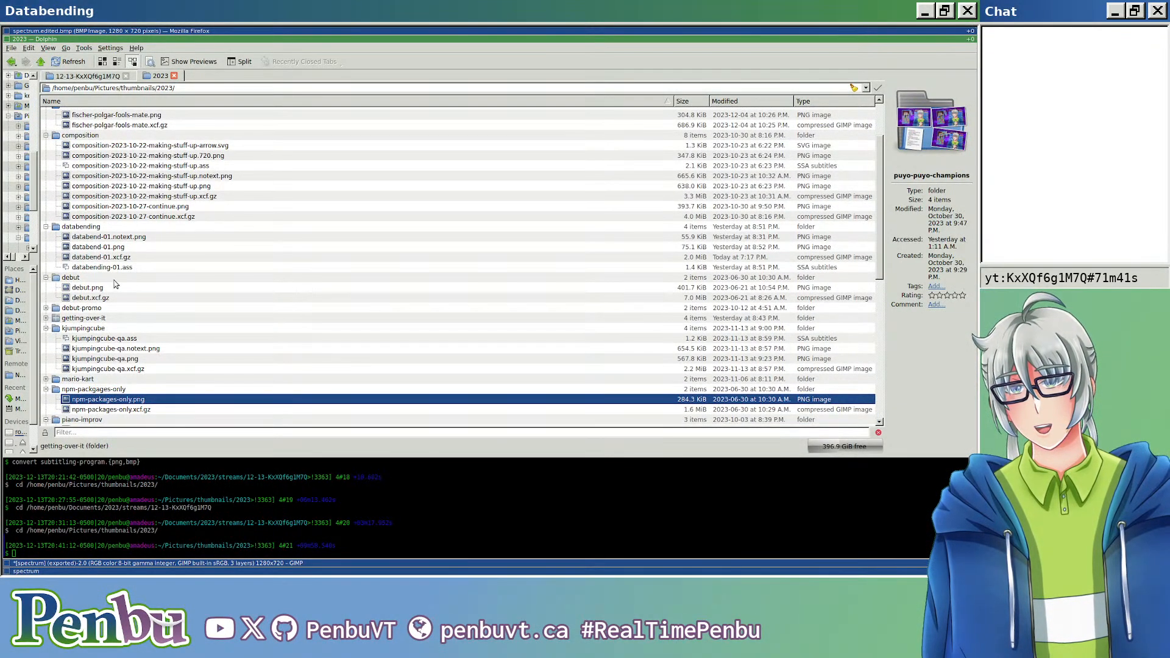
# Step: Copy npm-packages-only.png into the 12-13-KxXQf6g1M7Q streams folder and convert it to BMP with ImageMagick's convert command
pyautogui.moveTo(120, 402)
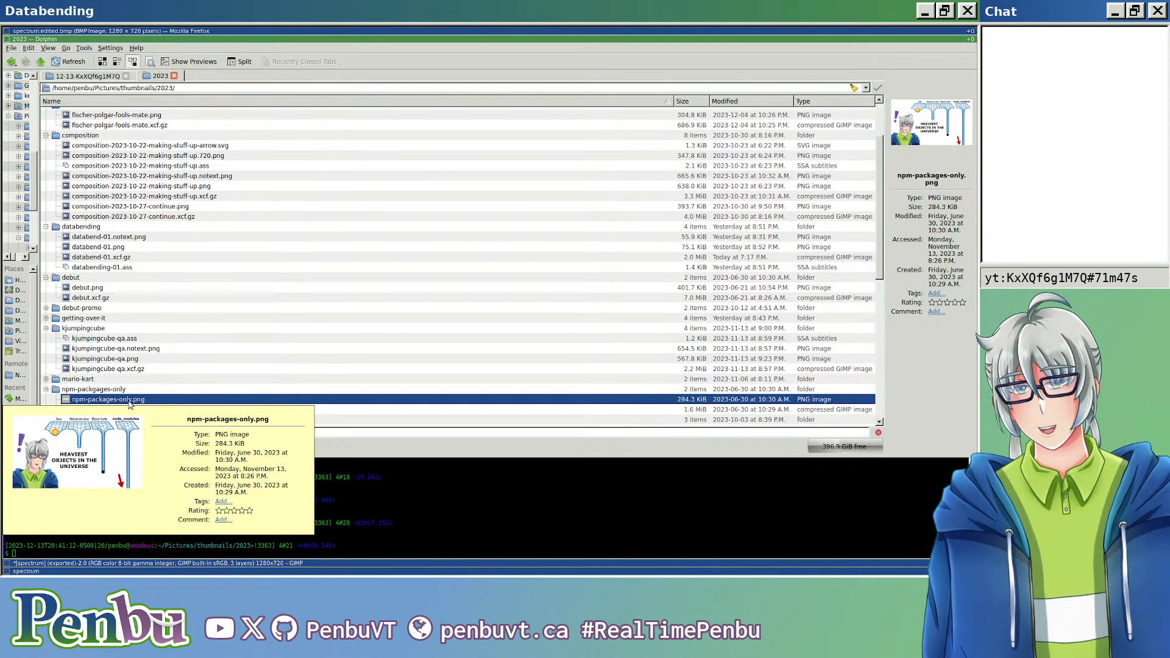
pyautogui.moveTo(138, 400); pyautogui.dragTo(149, 303)
pyautogui.click(170, 325)
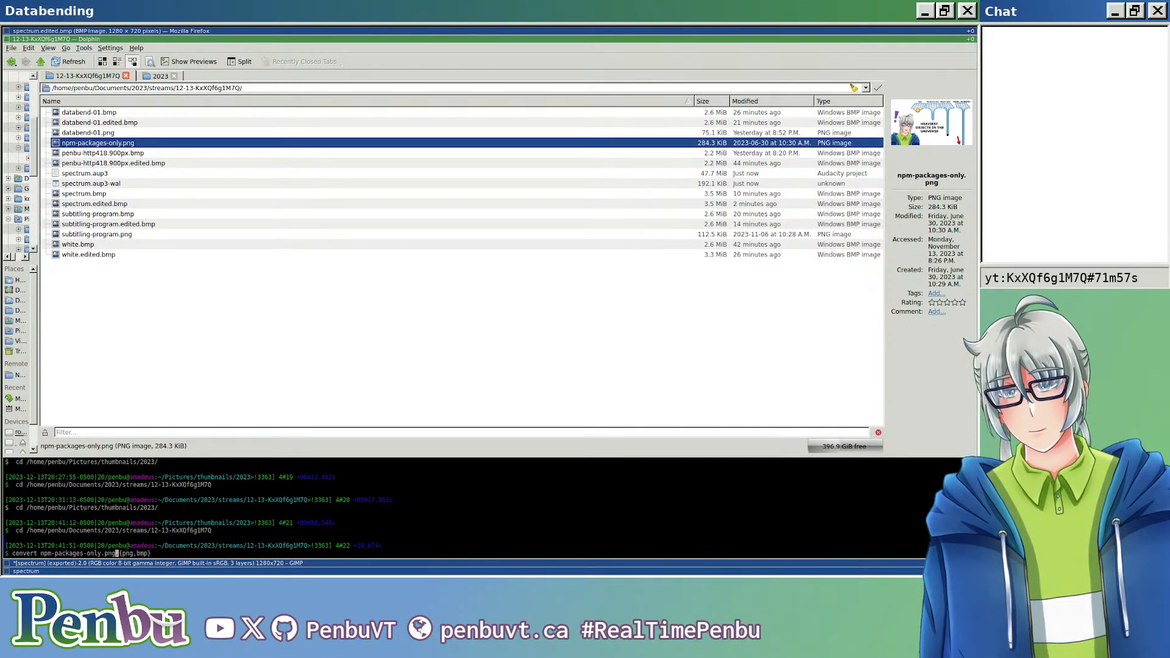
pyautogui.press('Return')
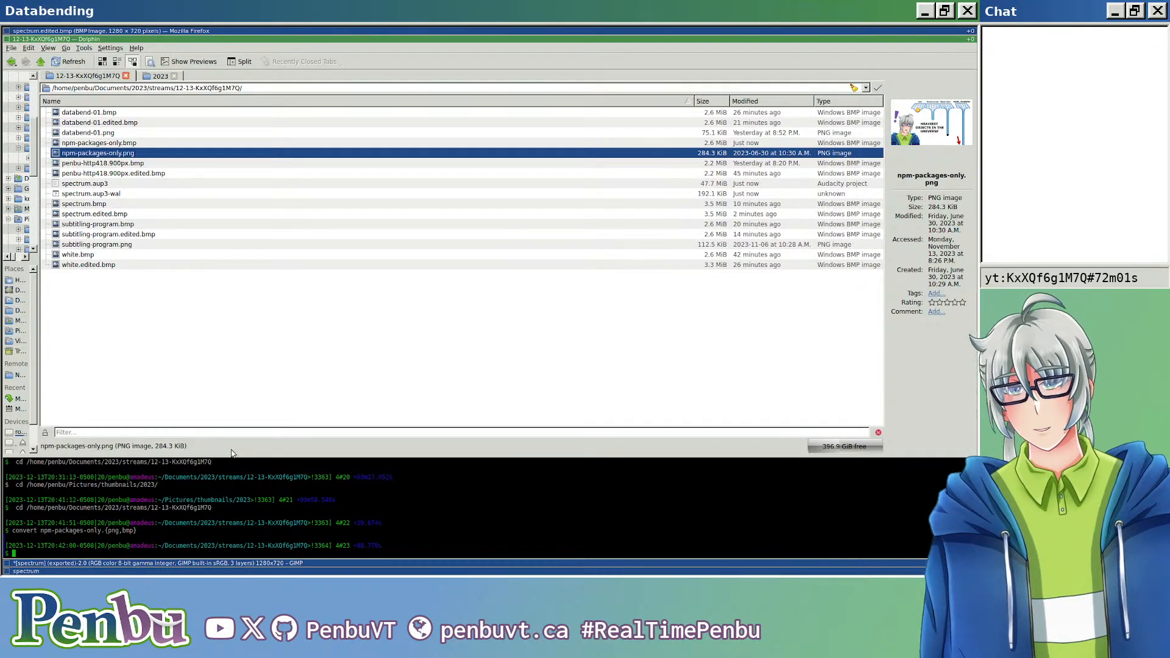
# Step: Switch to Audacity, replace the spectrum project with a new empty project, and maximize its window
pyautogui.press('super+Down')
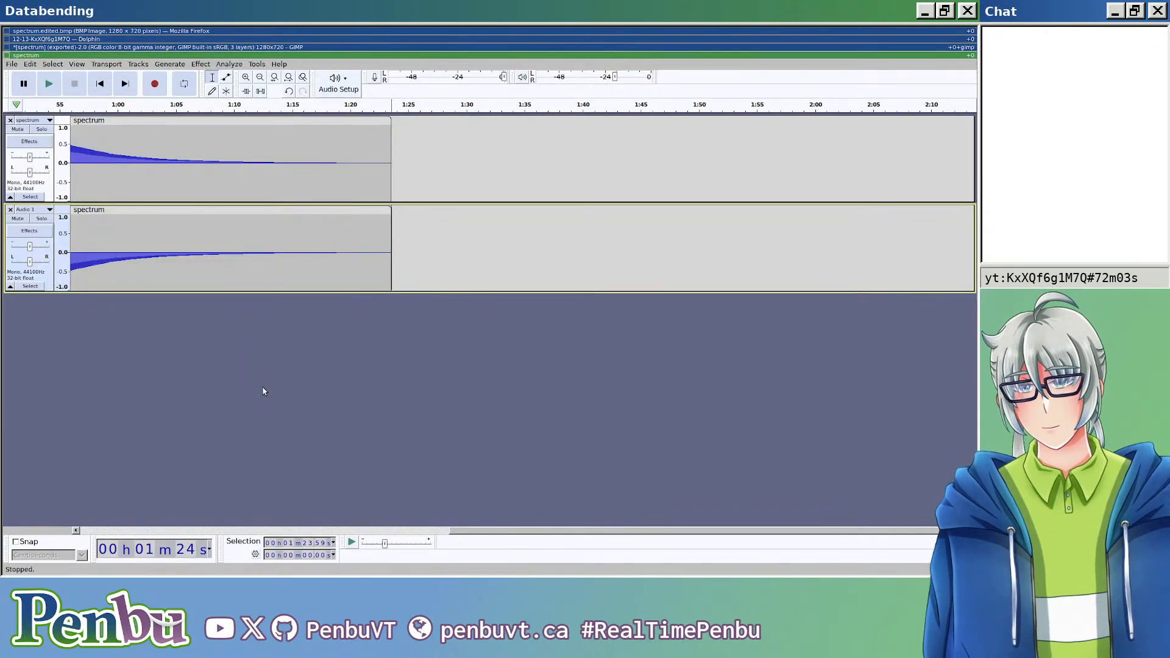
pyautogui.hotkey('ctrl', 'n')
pyautogui.hotkey('ctrl', 'w')
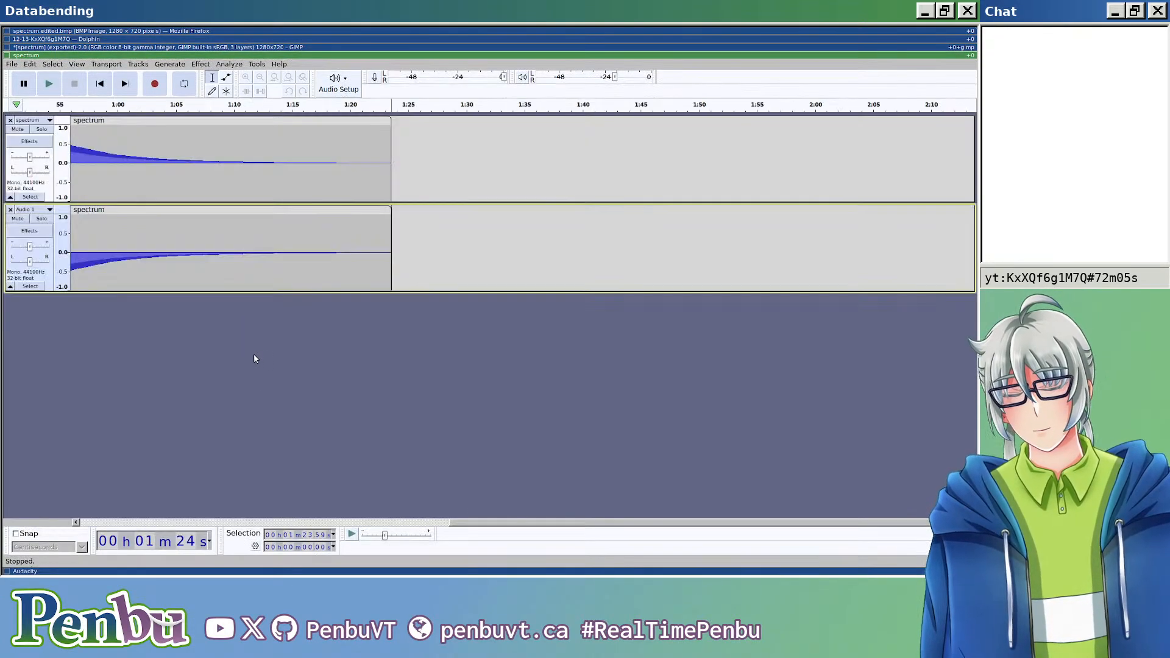
pyautogui.hotkey('ctrl', 'w')
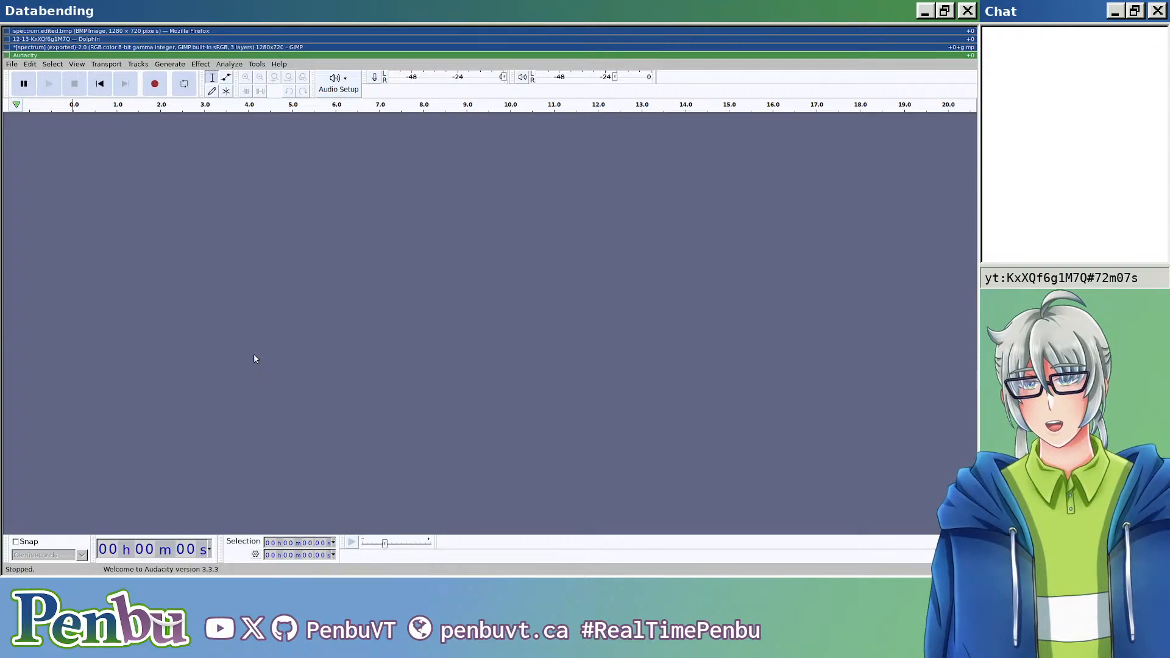
pyautogui.press('super+k')
pyautogui.press('super+k')
pyautogui.press('super+j')
pyautogui.press('super+j')
pyautogui.press('super+m')
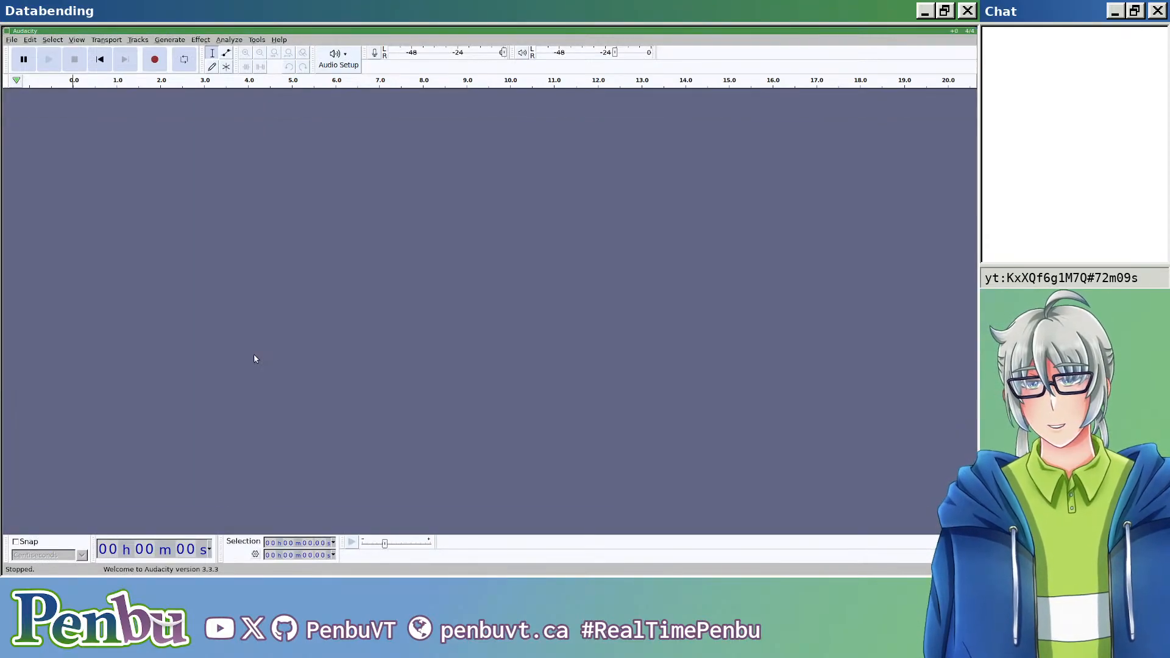
# Step: Import npm-packages-only.bmp from the 12-13-KxXQf6g1M7Q folder as raw data
pyautogui.hotkey('alt', 'f')
pyautogui.press('i')
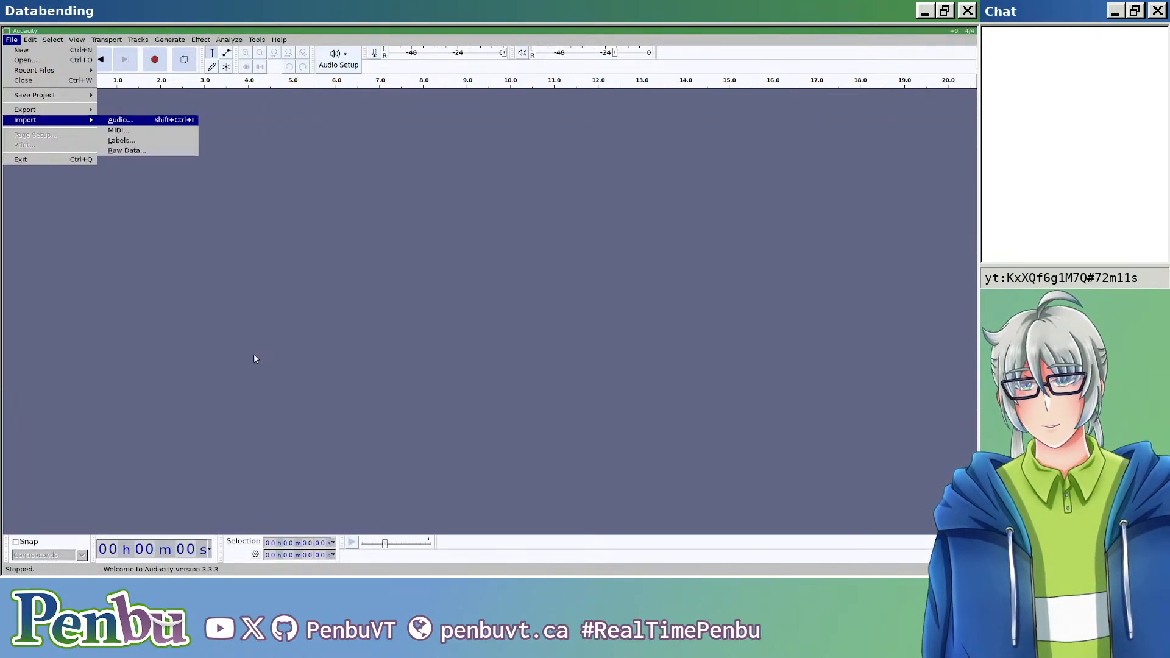
pyautogui.press('Down')
pyautogui.press('Down')
pyautogui.press('Down')
pyautogui.press('Return')
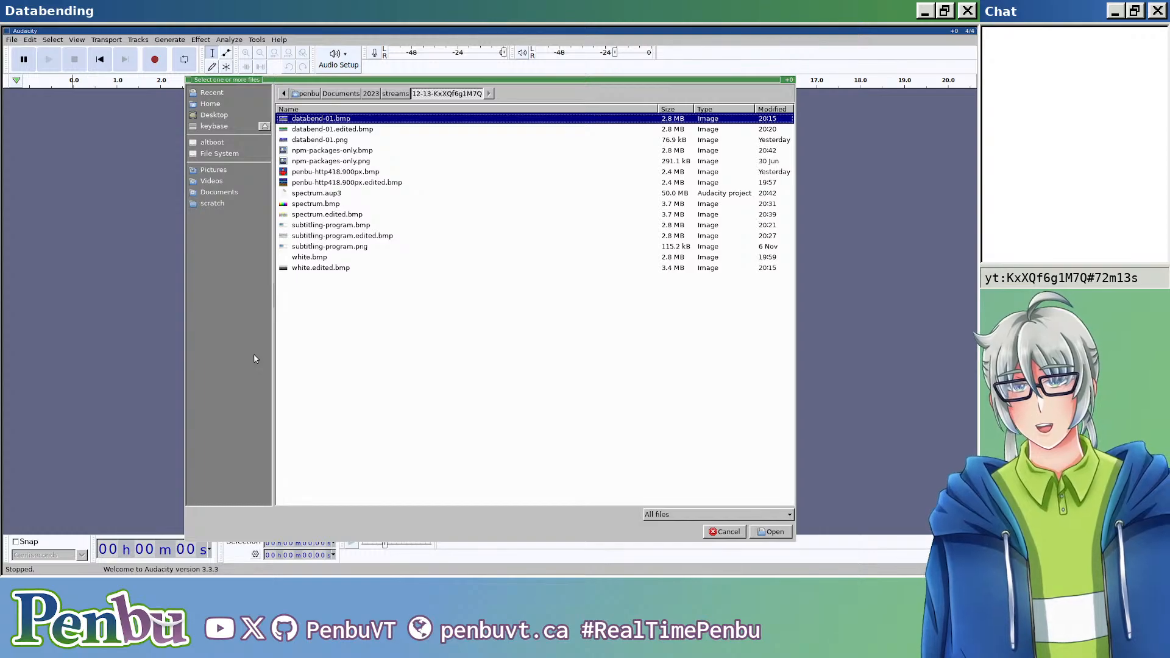
pyautogui.doubleClick(372, 152)
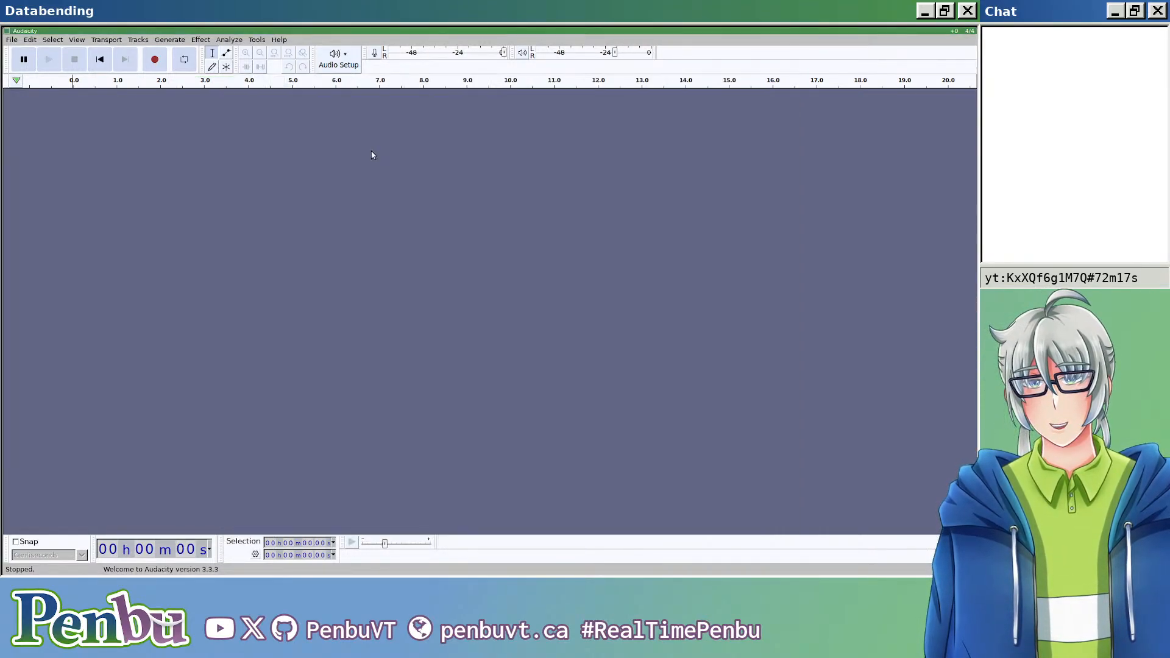
pyautogui.click(536, 356)
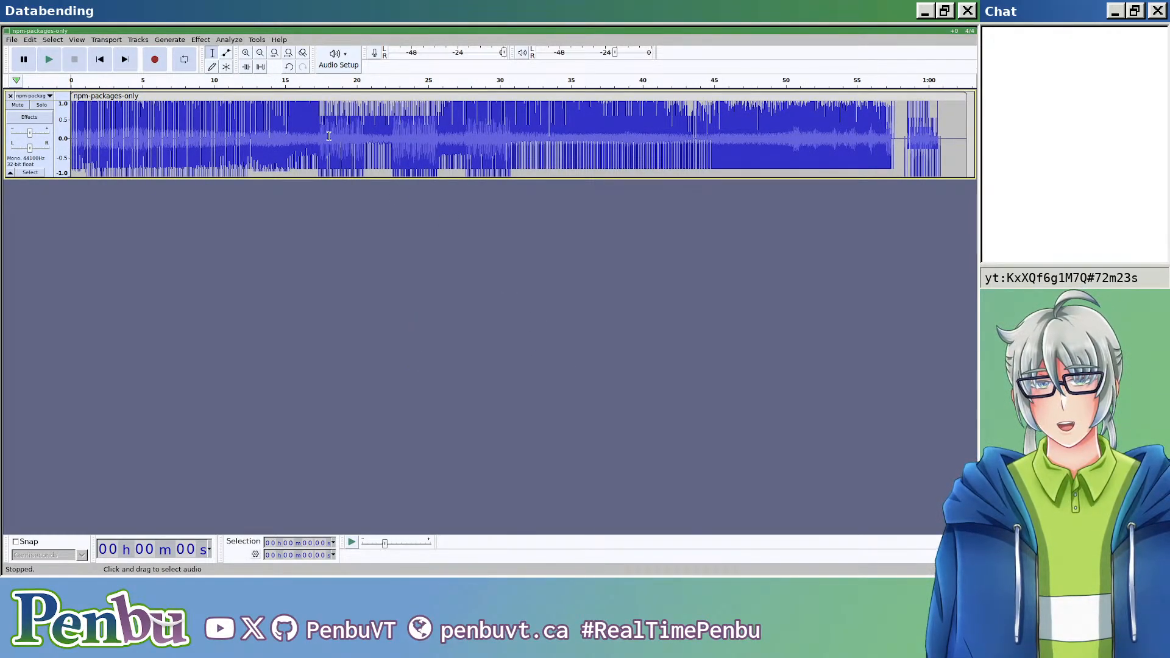
# Step: Examine the repeating waveform pattern at the start of the npm-packages-only clip
pyautogui.scroll(5, 88, 156)
pyautogui.scroll(3, 89, 156)
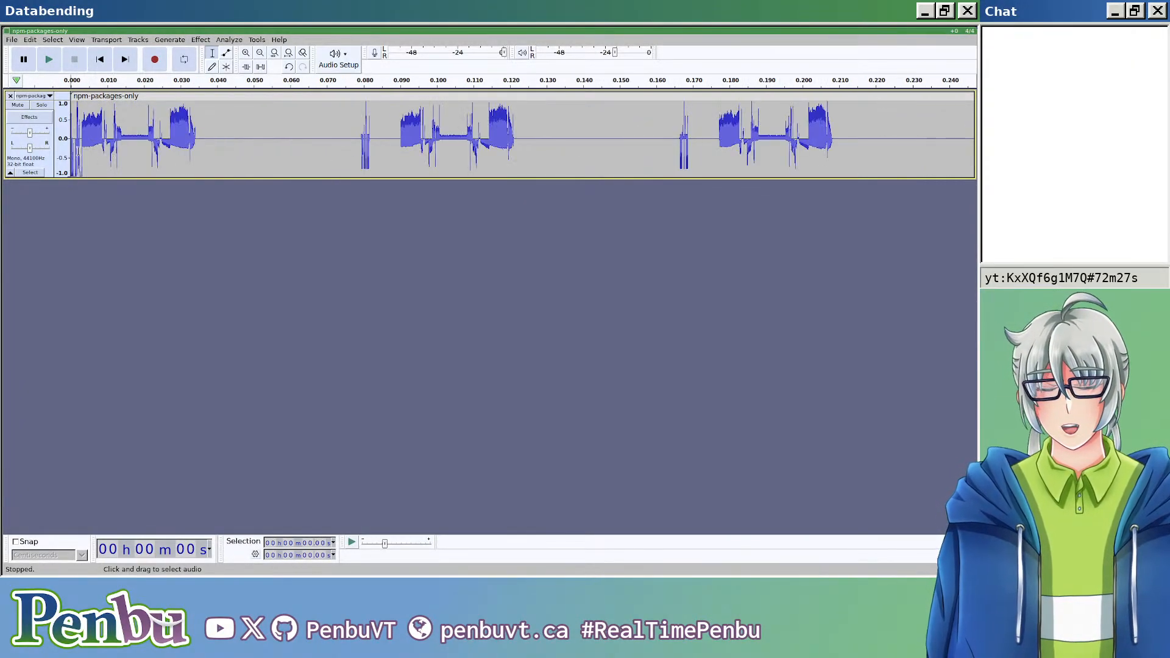
pyautogui.scroll(2, 88, 153)
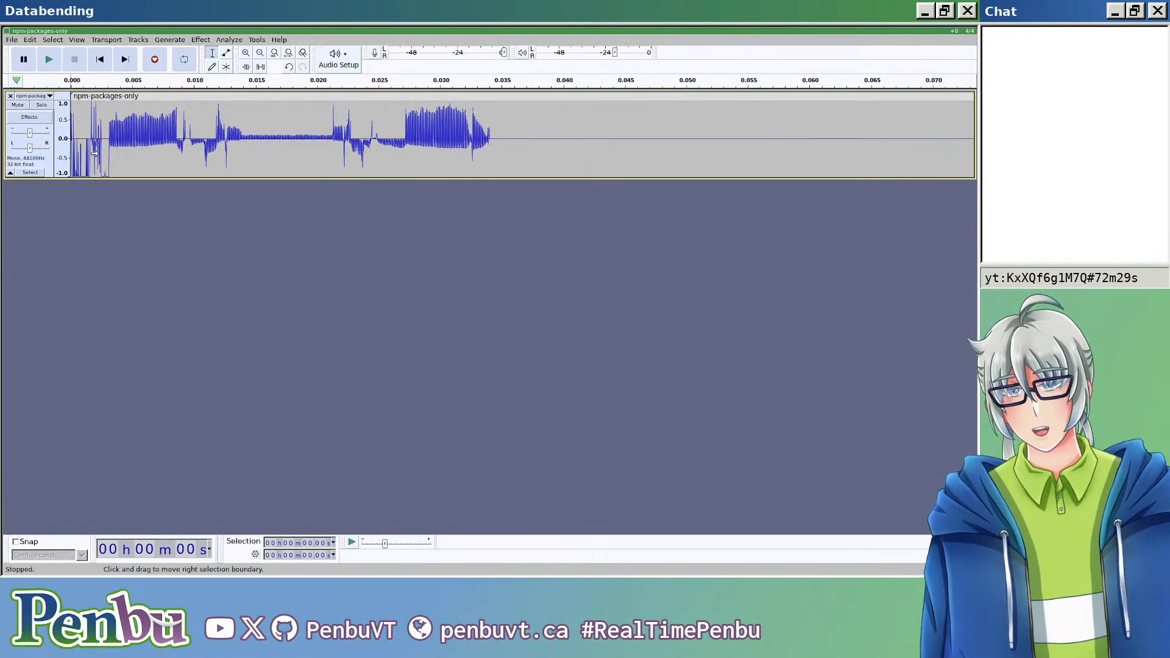
pyautogui.scroll(-1, 128, 143)
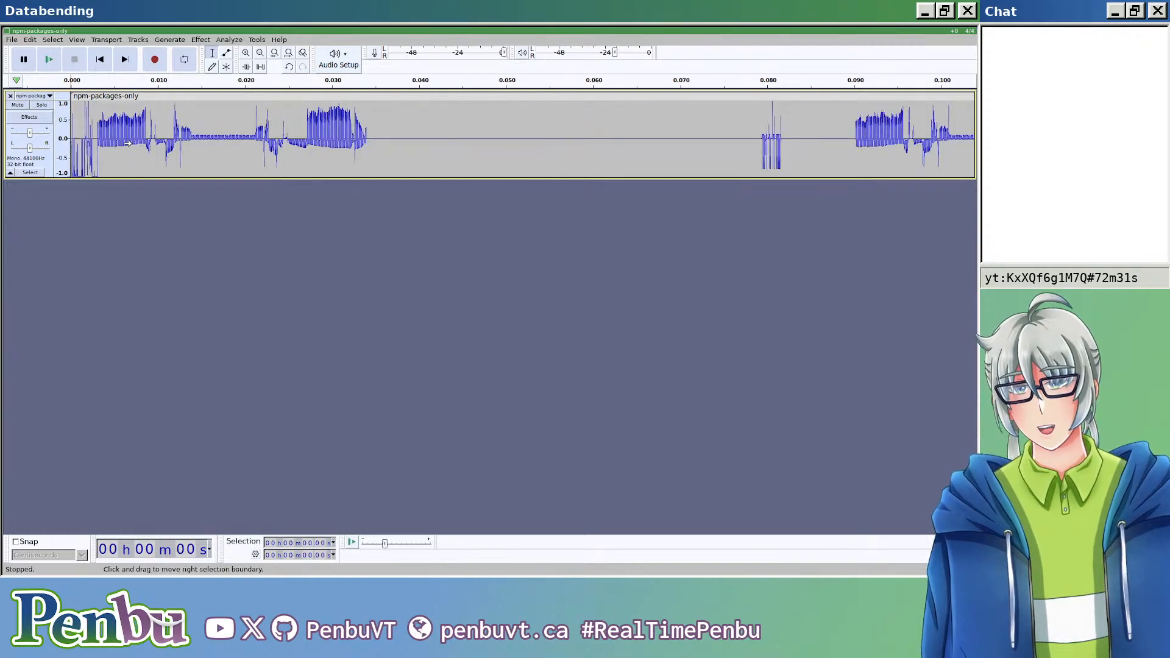
pyautogui.scroll(-1, 128, 143)
pyautogui.click(308, 134)
pyautogui.scroll(-2, 305, 135)
pyautogui.scroll(-3, 198, 135)
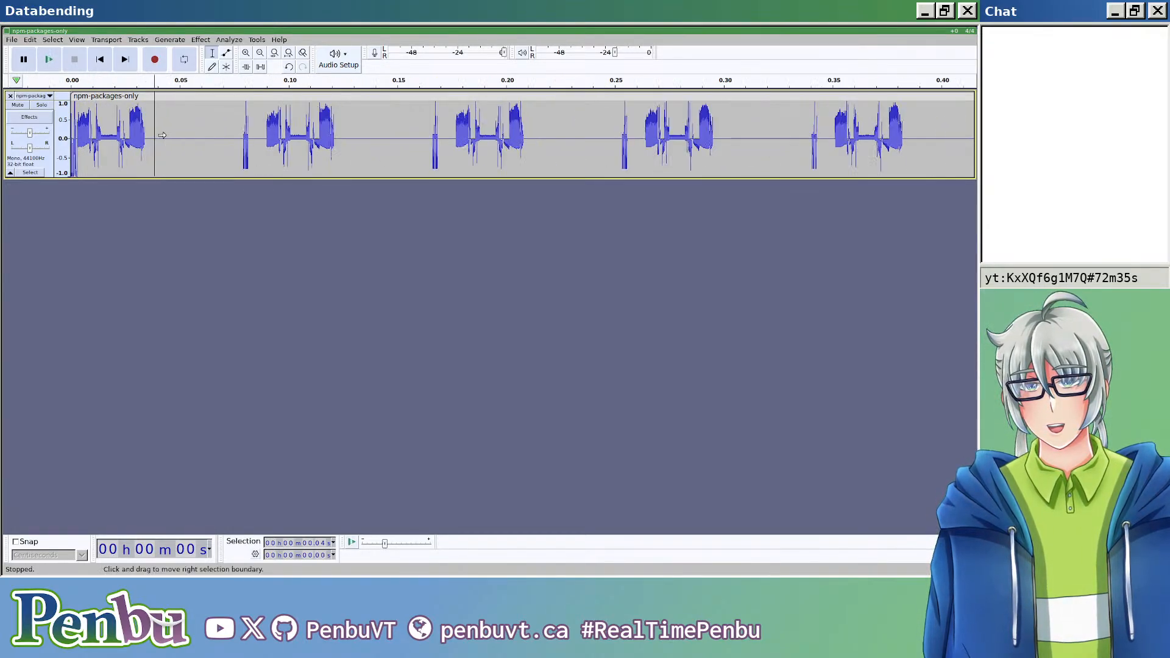
pyautogui.scroll(1, 114, 143)
pyautogui.hscroll(-1, 114, 143)
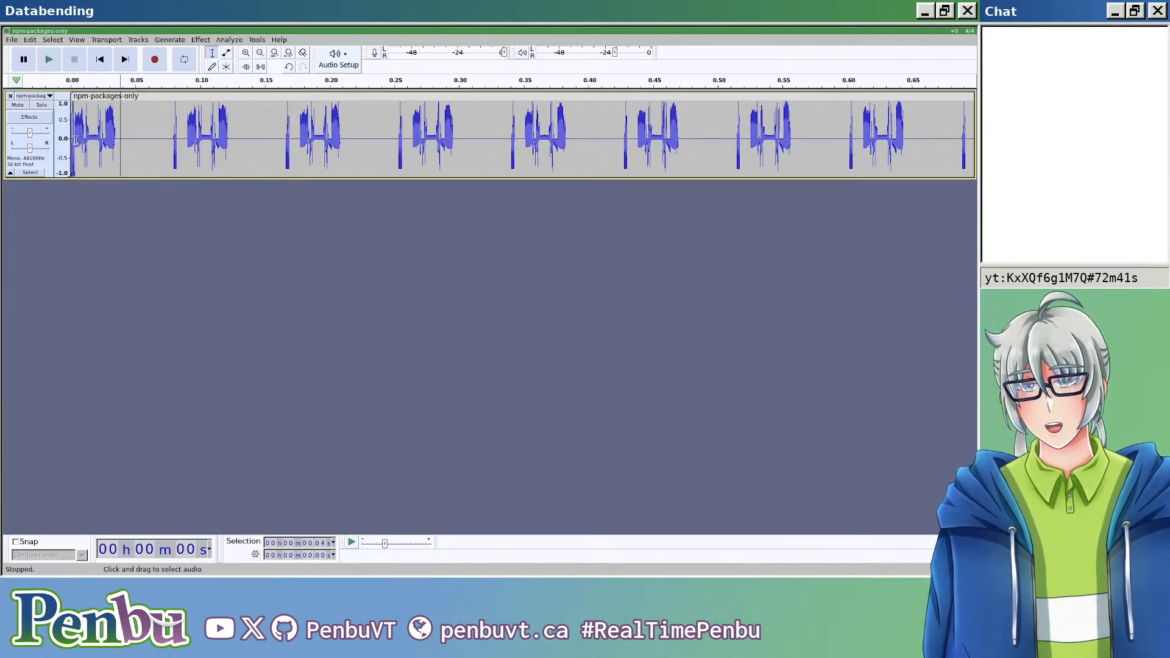
# Step: Inspect individual samples around 0.003 s where the waveform changes character, and return to an overview of the whole clip
pyautogui.scroll(3, 104, 148)
pyautogui.hscroll(-1, 104, 149)
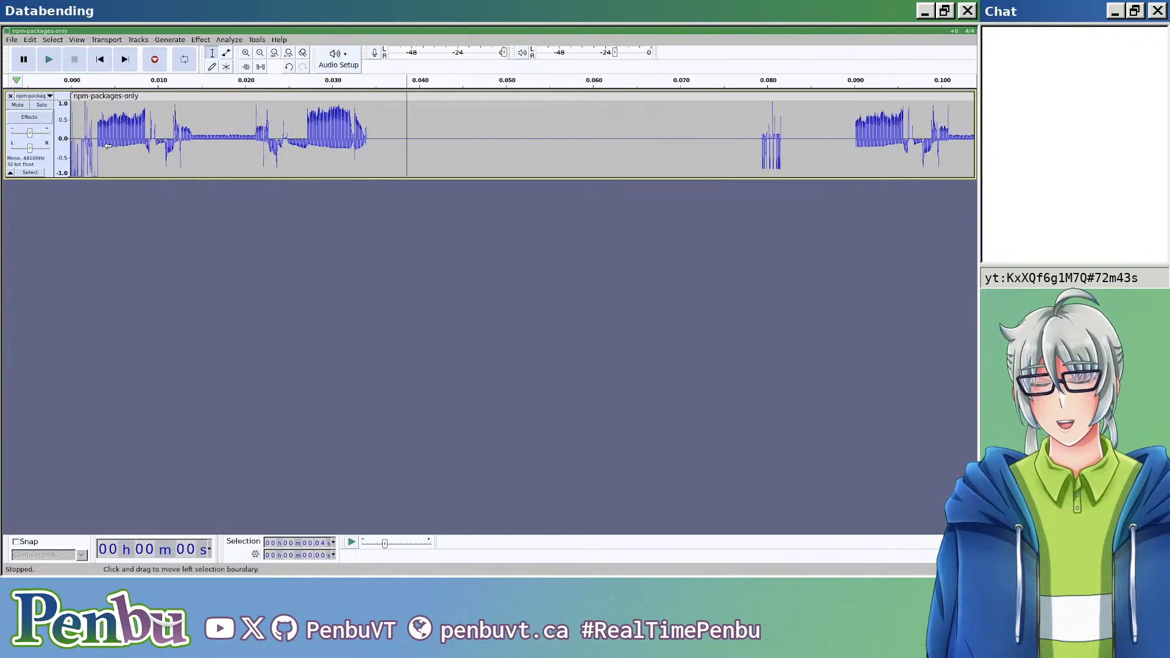
pyautogui.click(101, 136)
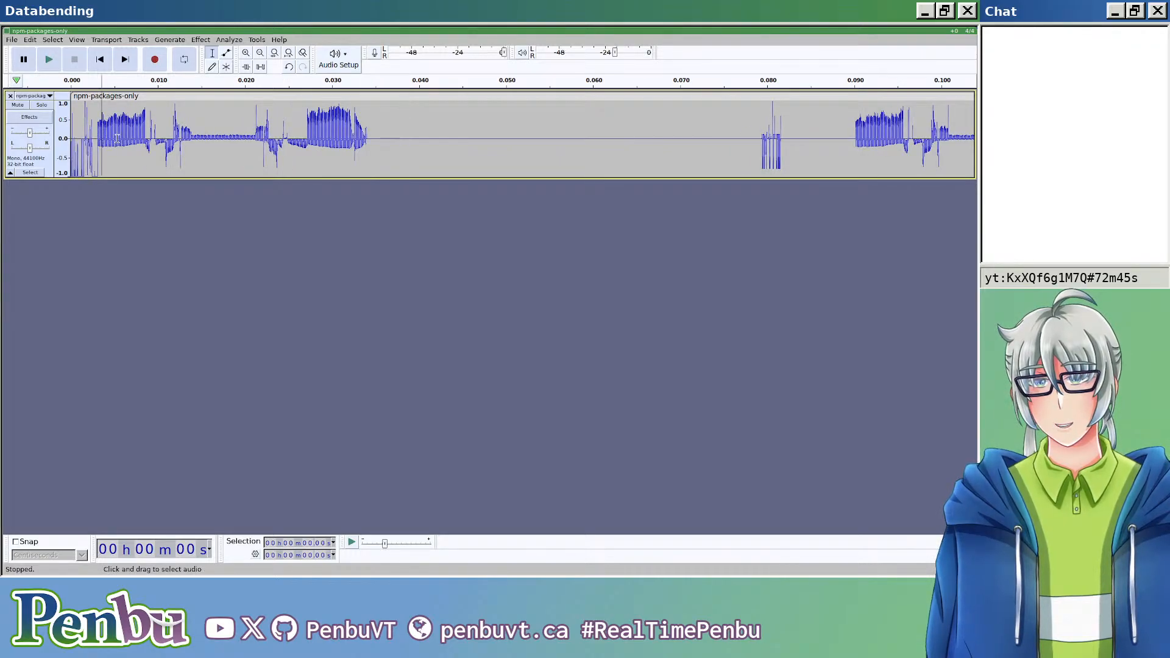
pyautogui.scroll(3, 92, 140)
pyautogui.scroll(2, 91, 141)
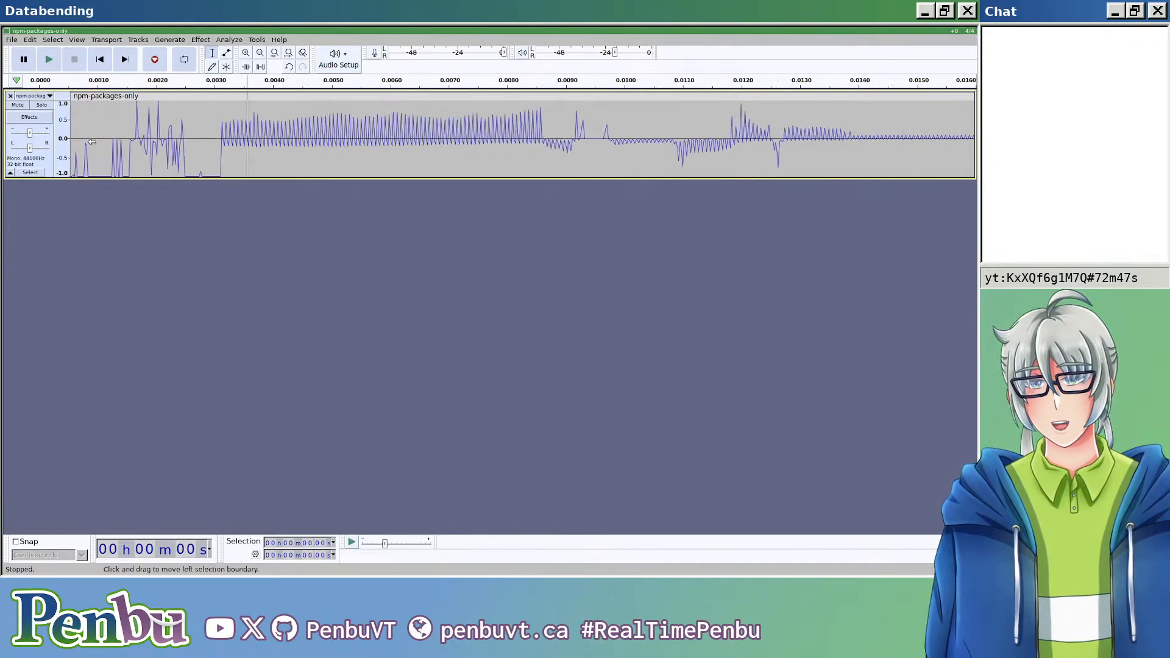
pyautogui.scroll(3, 204, 142)
pyautogui.hscroll(-1, 240, 140)
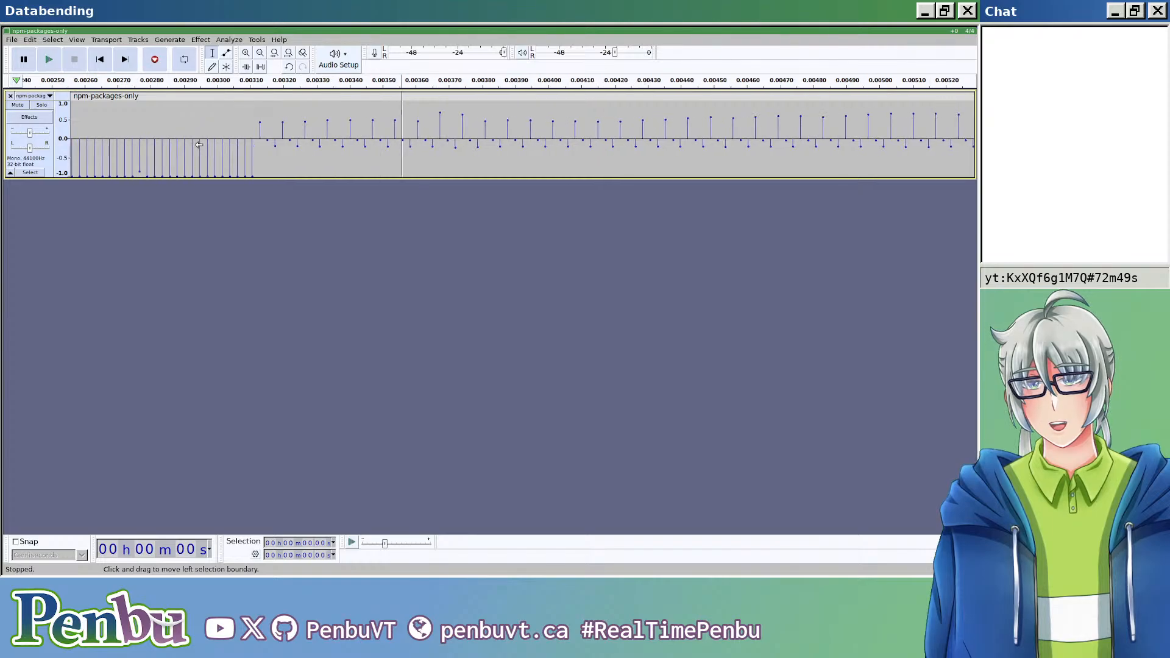
pyautogui.click(264, 139)
pyautogui.scroll(-3, 264, 140)
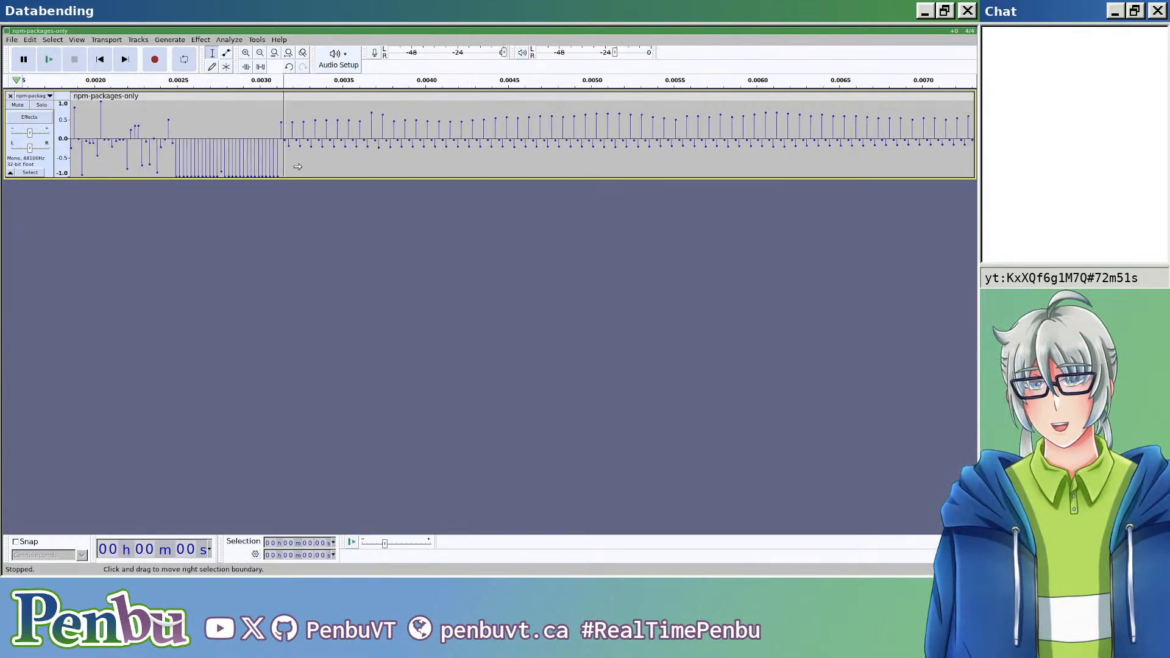
pyautogui.scroll(-7, 273, 162)
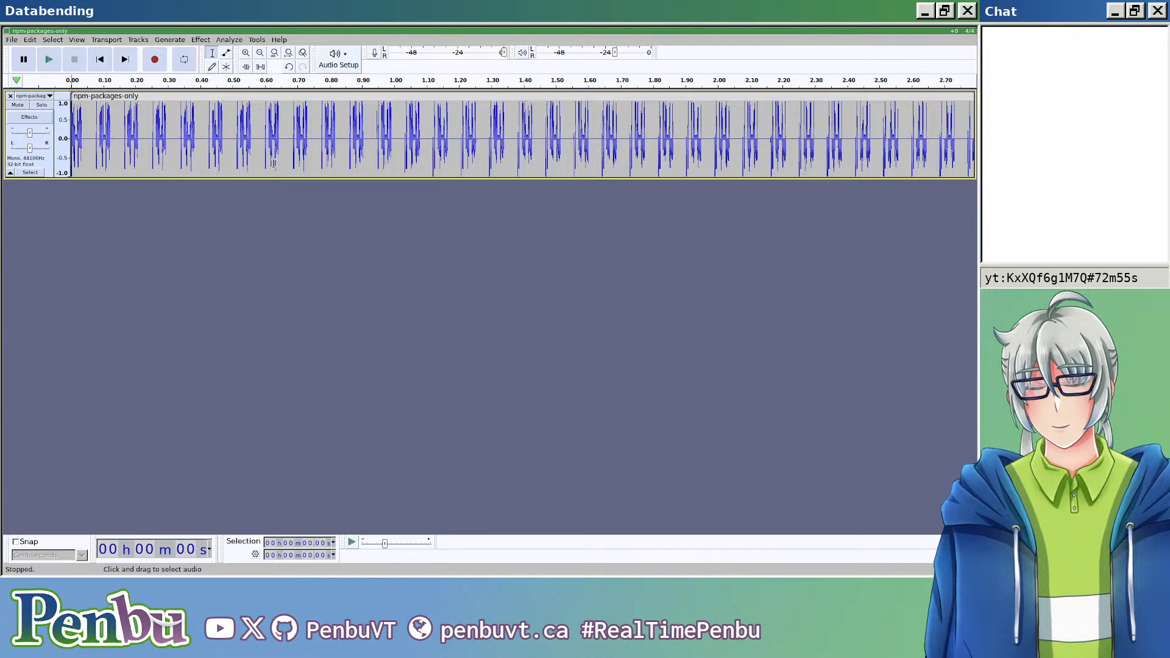
pyautogui.scroll(-1, 252, 174)
pyautogui.scroll(-4, 251, 174)
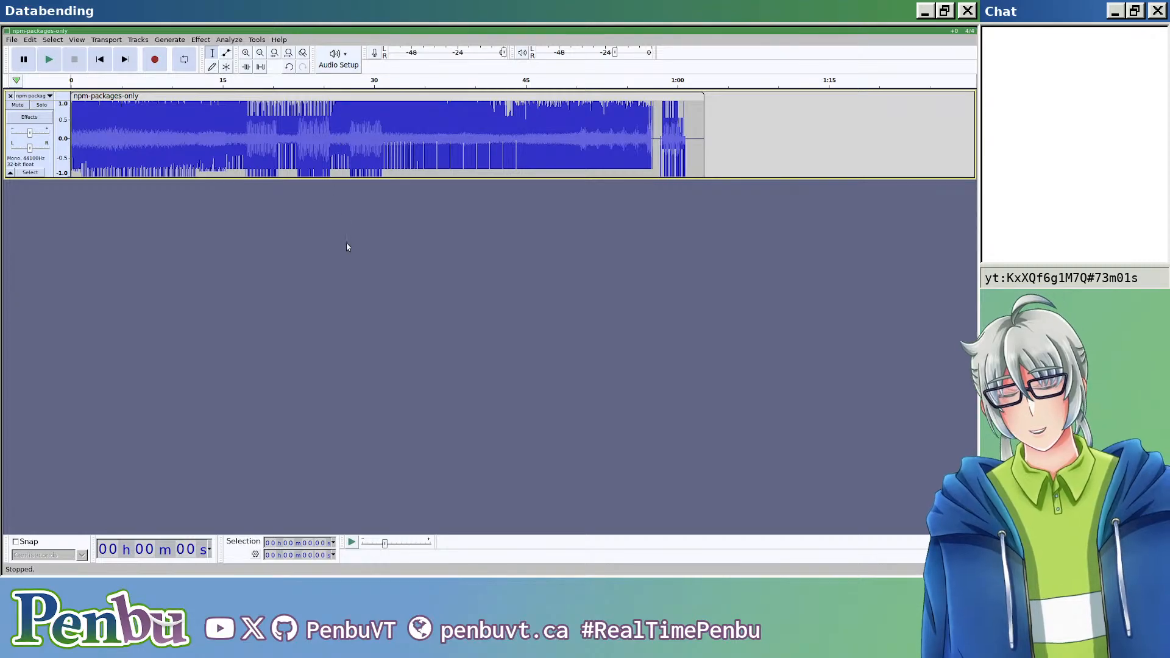
# Step: Rearrange the windows so Audacity sits in a wide column beside Dolphin and the terminal
pyautogui.press('super+s')
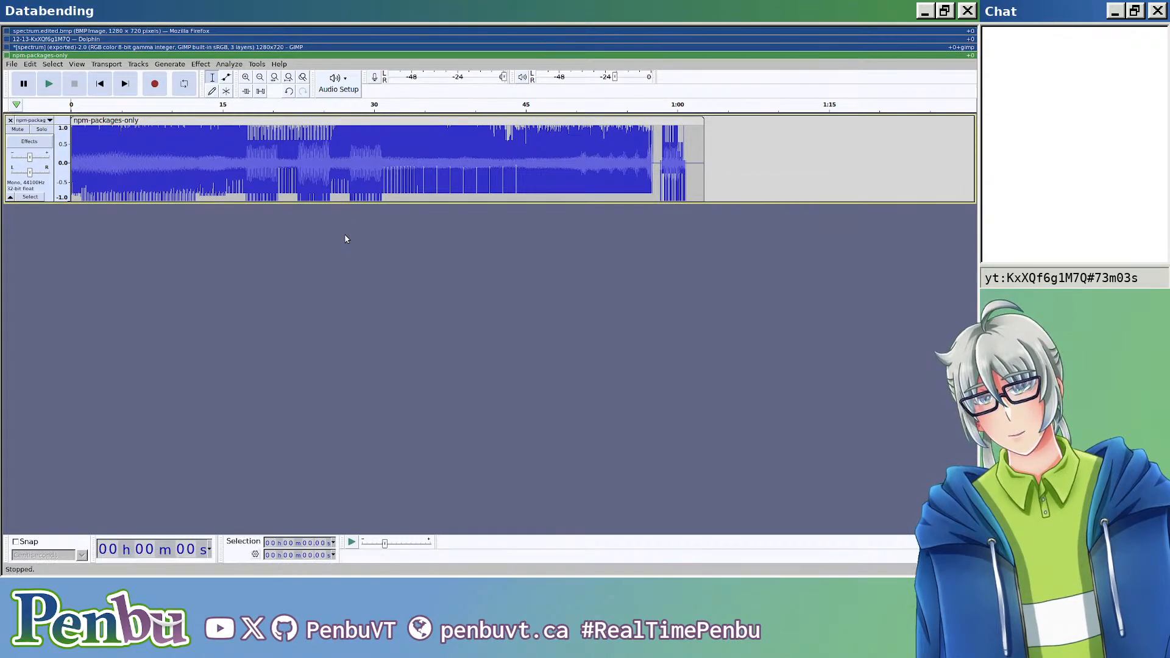
pyautogui.press('super+k')
pyautogui.press('super+k')
pyautogui.press('super+shift+l')
pyautogui.press('super+h')
pyautogui.press('super+j')
pyautogui.press('super+j')
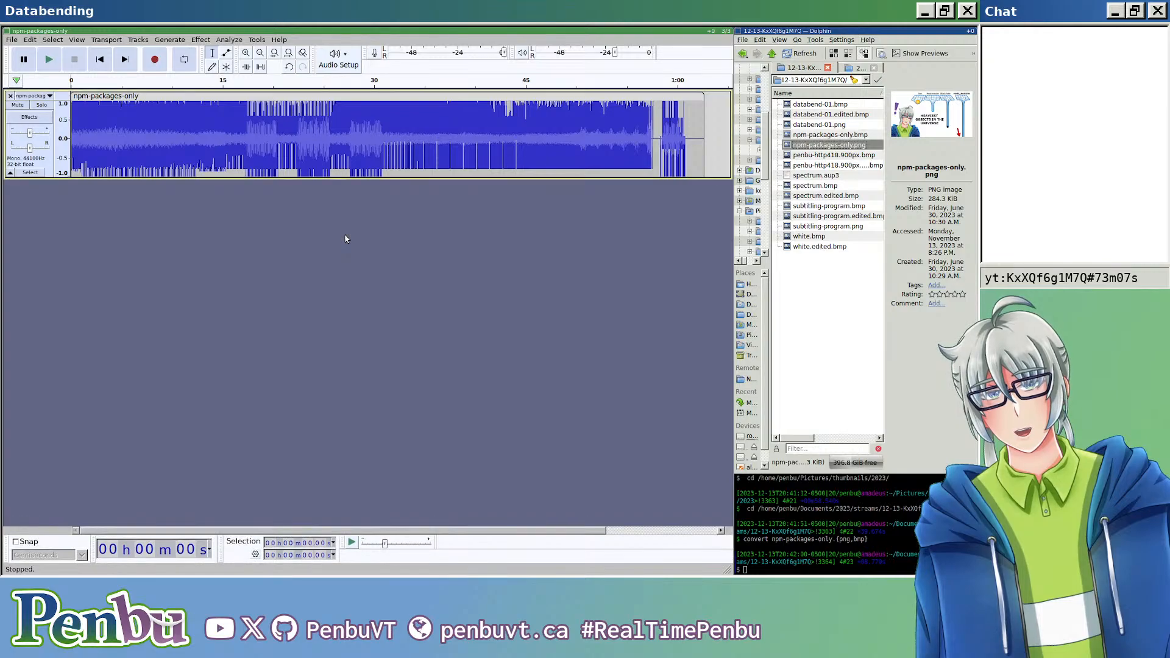
# Step: Apply Clip Fix to the entire npm-packages-only clip with a 50% clipping threshold and -9 dB amplitude reduction
pyautogui.scroll(6, 135, 136)
pyautogui.scroll(-9, 141, 159)
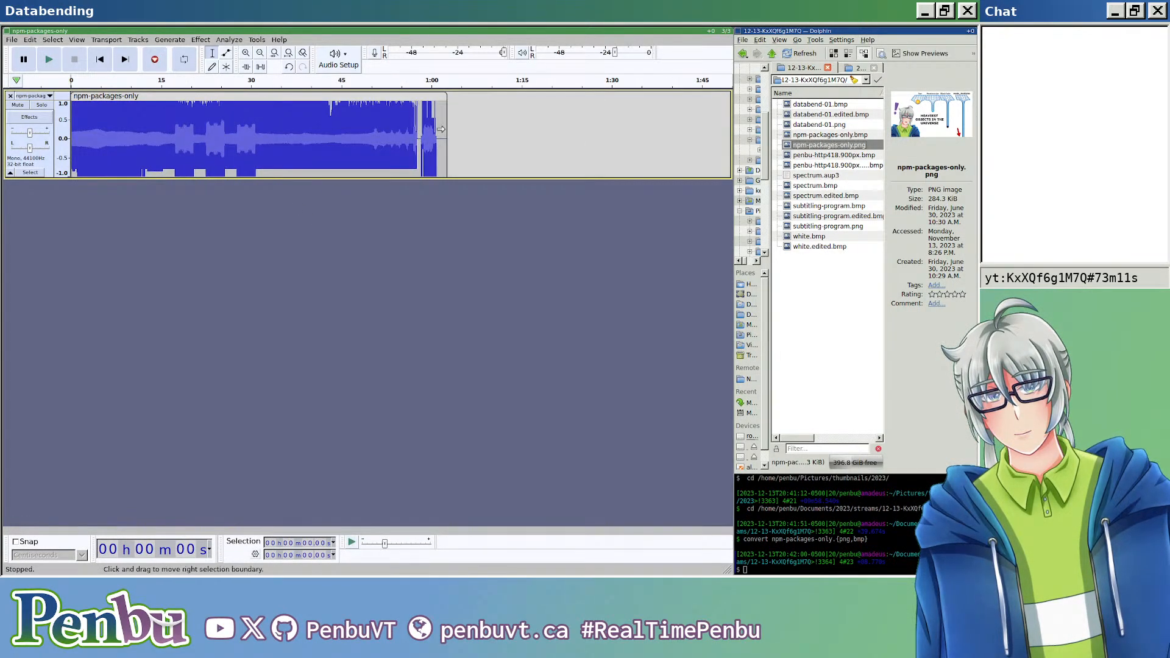
pyautogui.hotkey('ctrl', 'a')
pyautogui.moveTo(441, 128); pyautogui.dragTo(442, 128)
pyautogui.click(171, 40)
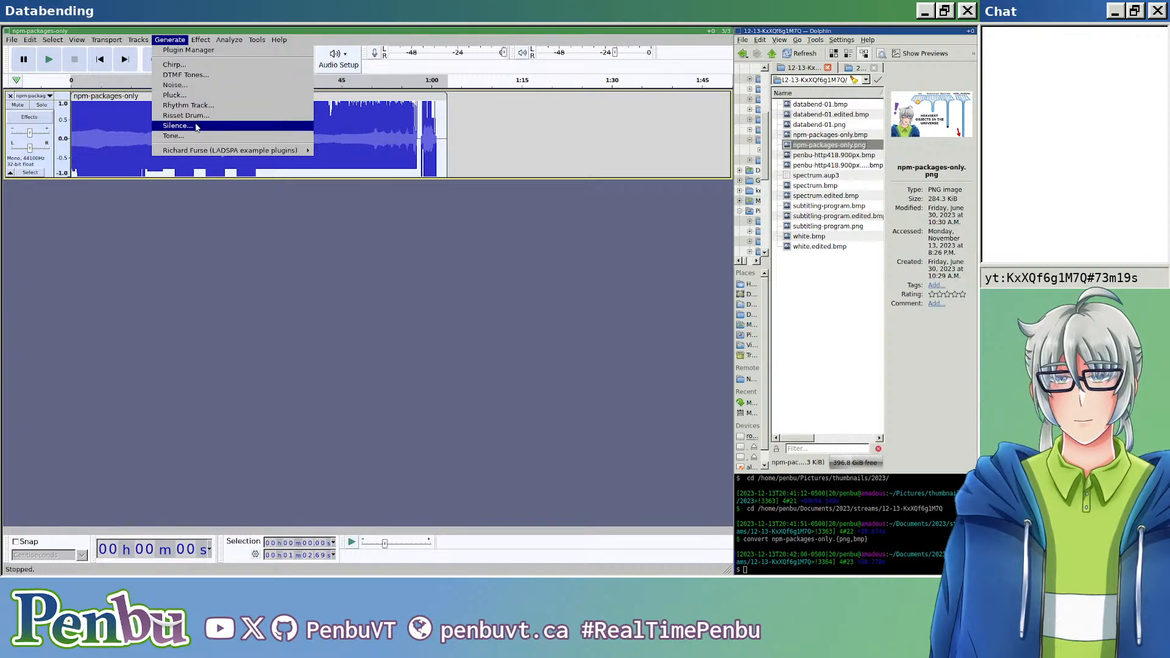
pyautogui.moveTo(261, 135)
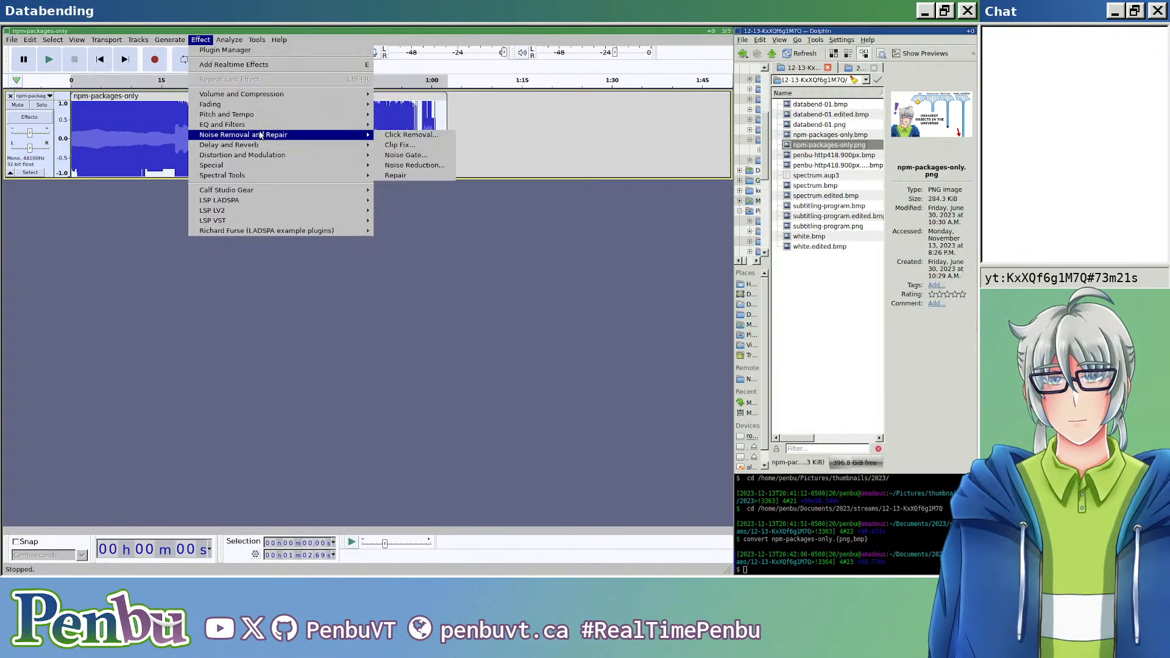
pyautogui.click(422, 146)
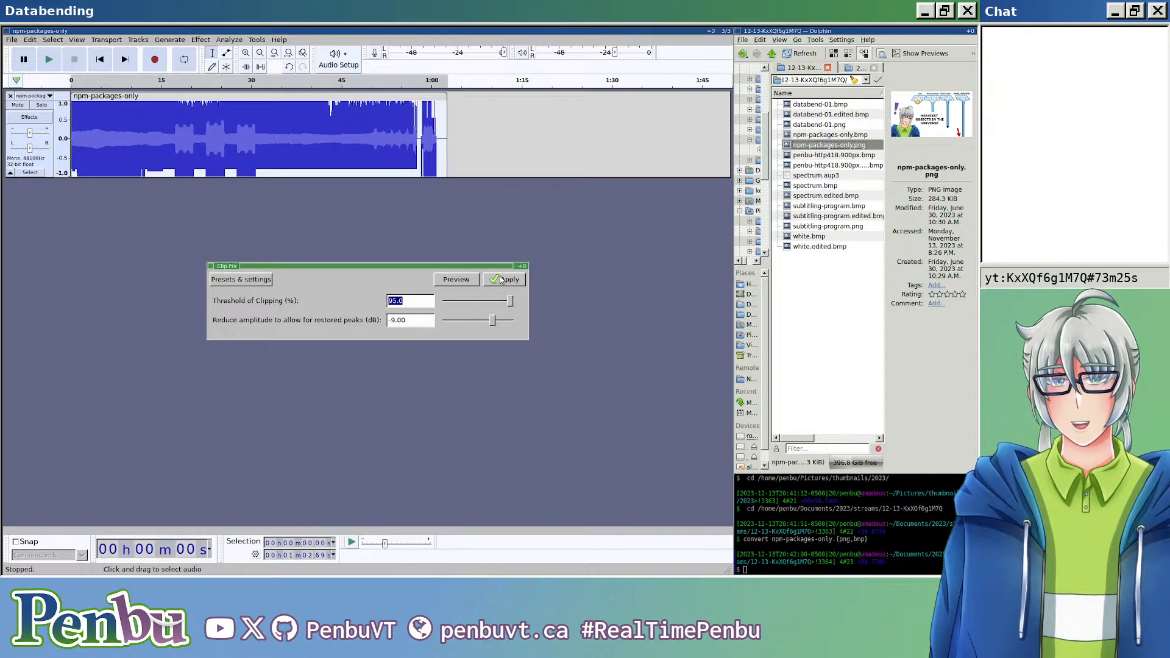
pyautogui.scroll(1, 505, 305)
pyautogui.moveTo(504, 305); pyautogui.dragTo(481, 303)
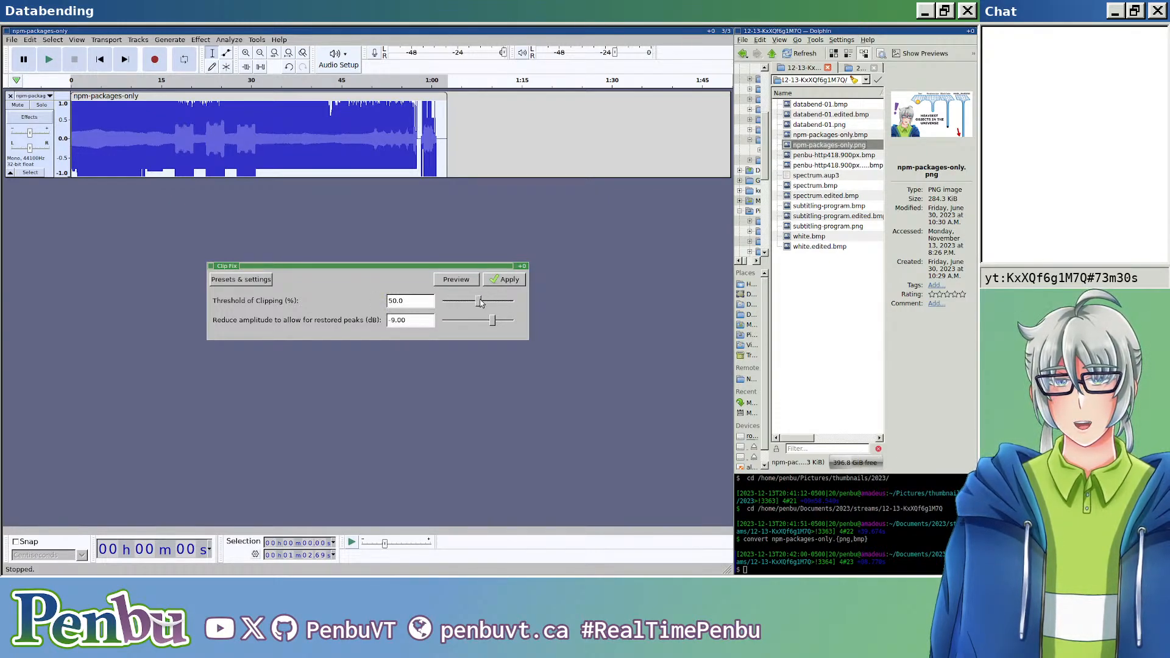
pyautogui.click(508, 281)
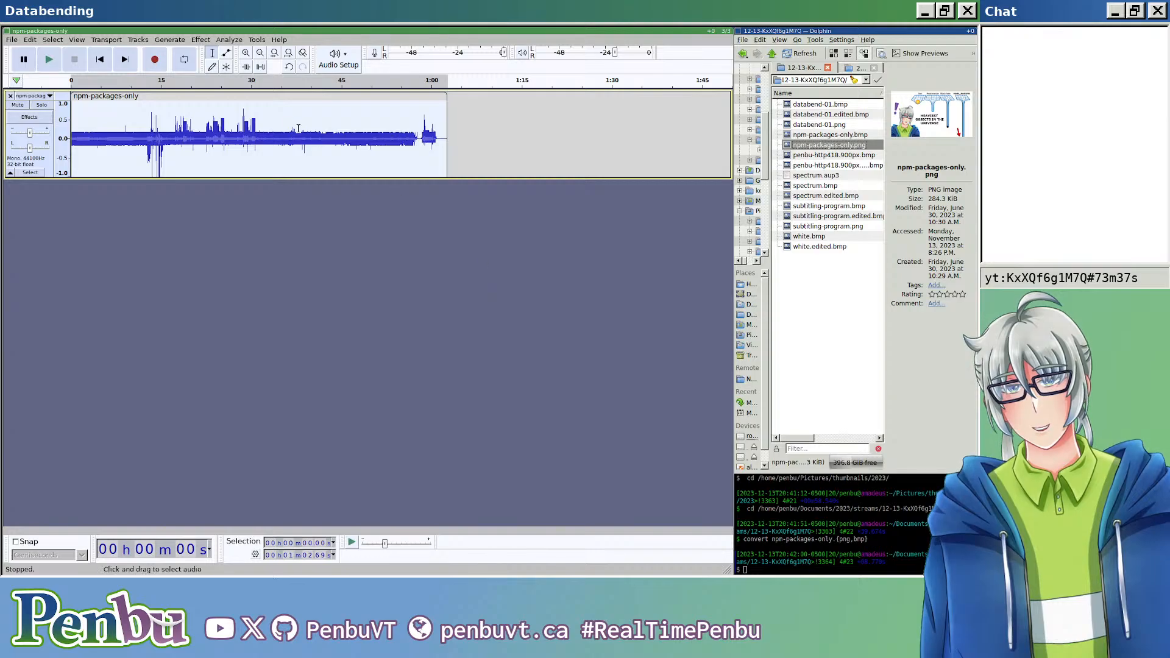
# Step: Export the clip-fixed audio as headerless raw U-Law data named npm-packages-only.edited.bmp
pyautogui.keyDown('ctrl'); pyautogui.scroll(2, 238, 131); pyautogui.keyUp('ctrl')
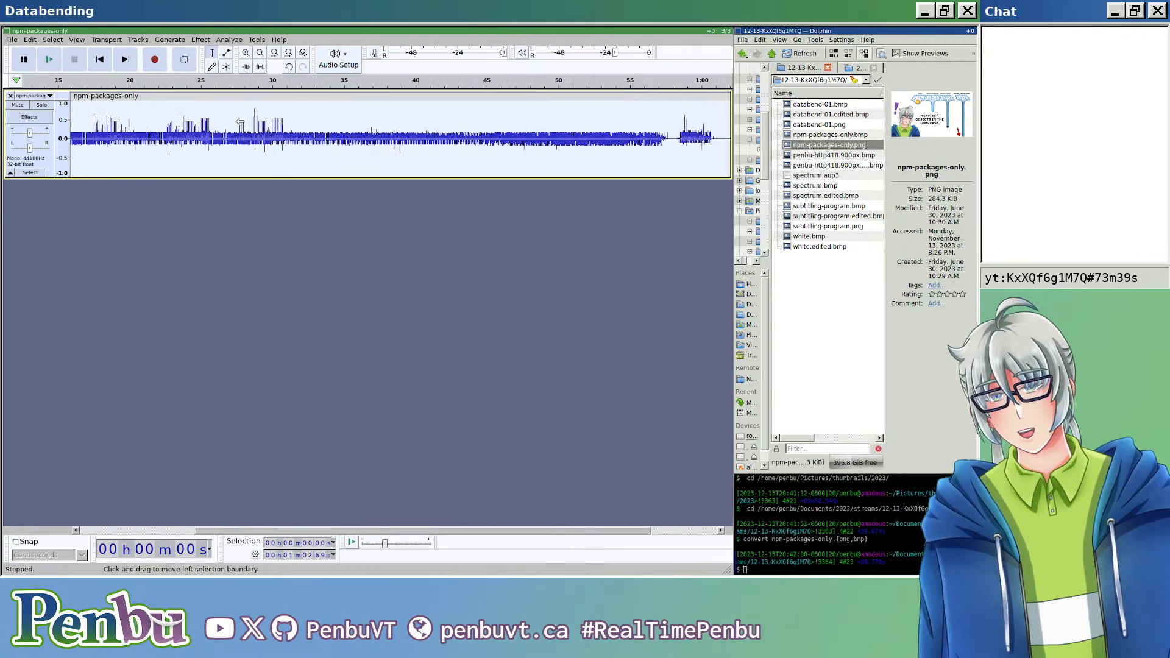
pyautogui.hscroll(-5, 257, 146)
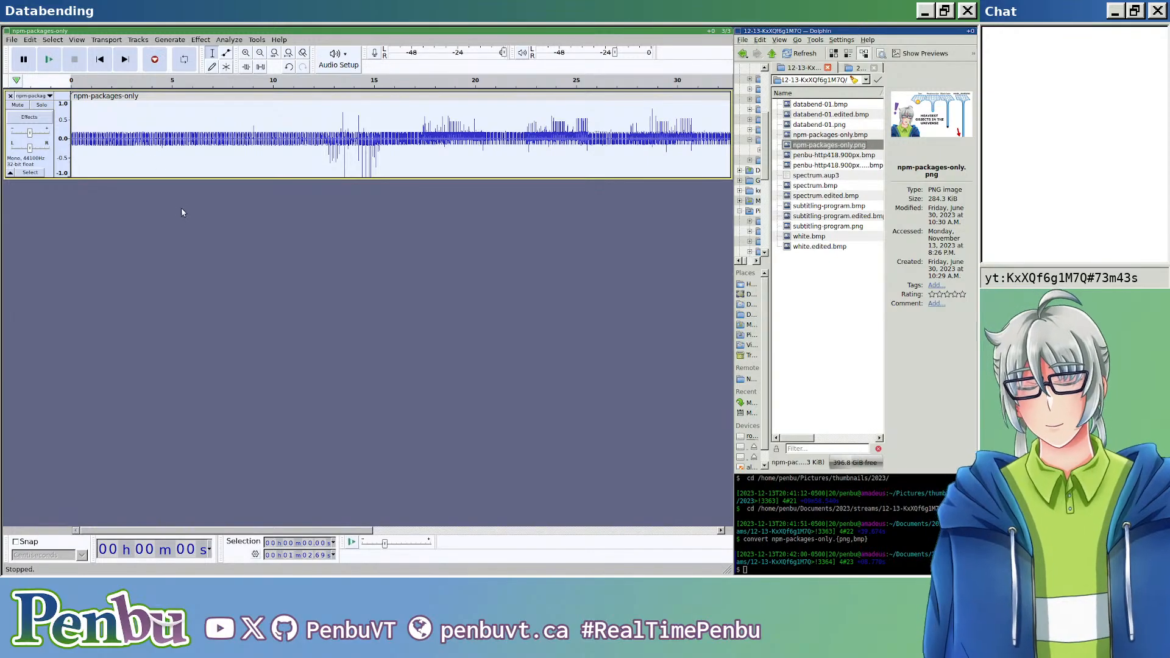
pyautogui.hotkey('ctrl', 'shift', 'e')
pyautogui.click(220, 97)
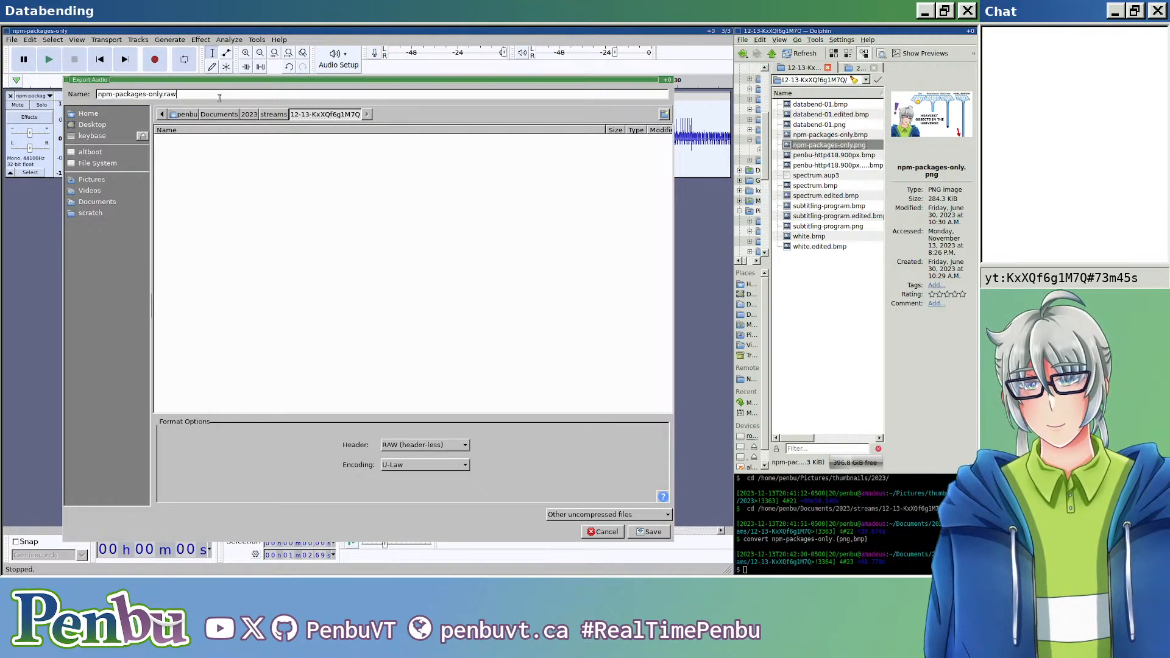
pyautogui.write('edited.bmp')
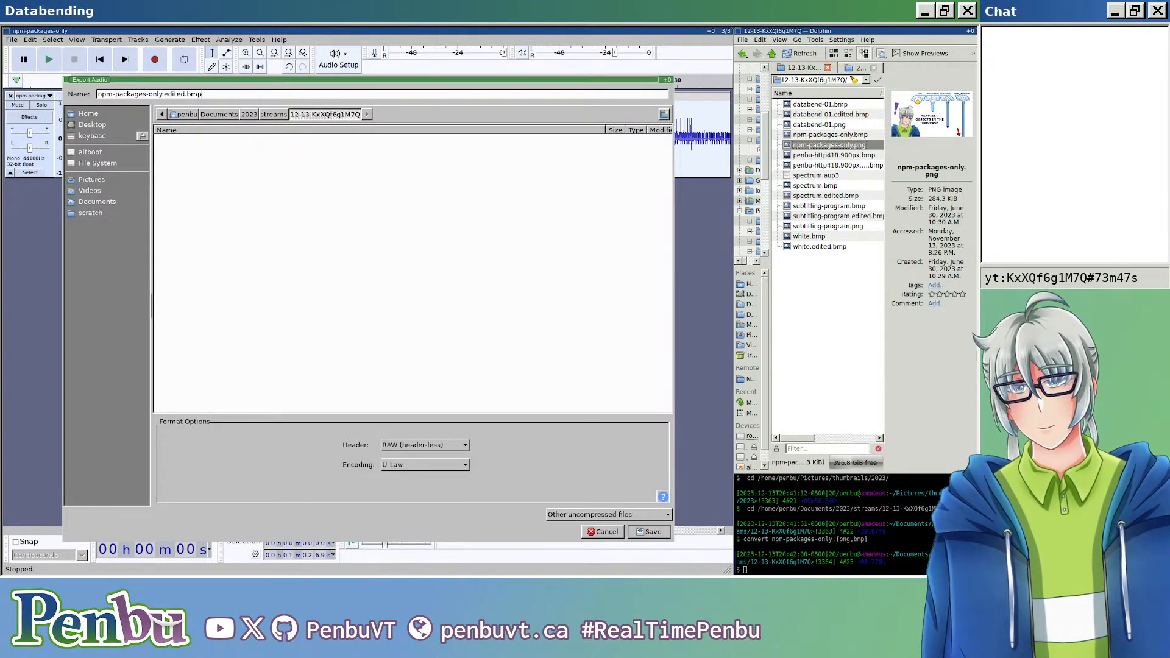
pyautogui.press('Return')
pyautogui.press('Return')
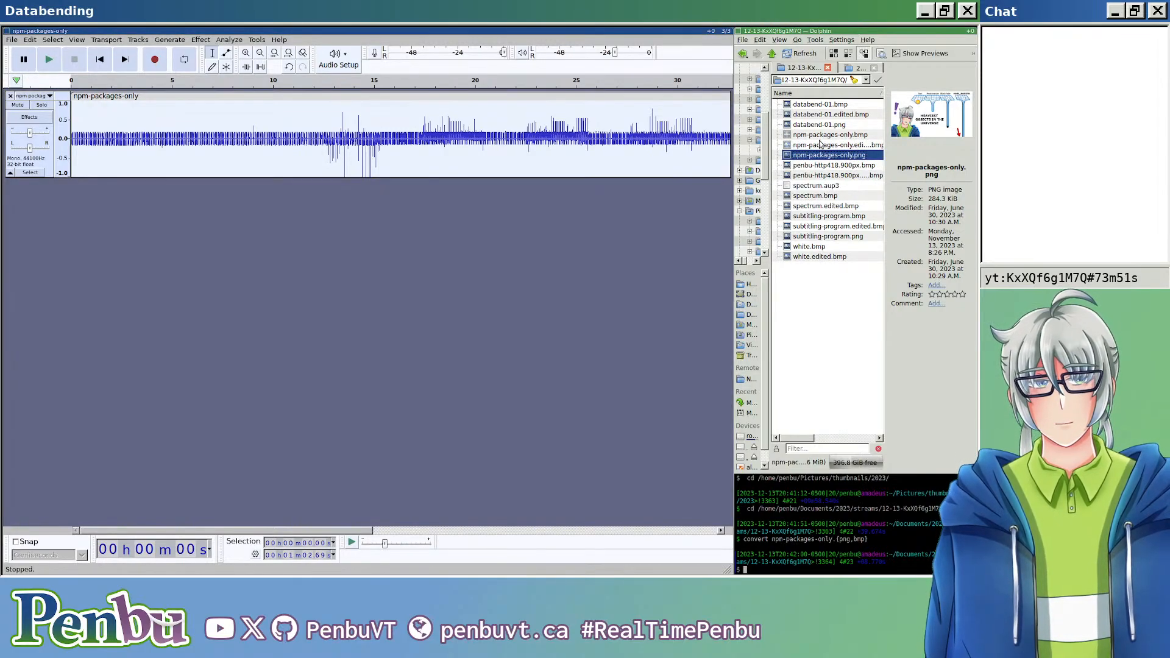
# Step: View the exported npm-packages-only.edited.bmp enlarged in the wide column, and close the image viewer
pyautogui.doubleClick(821, 144)
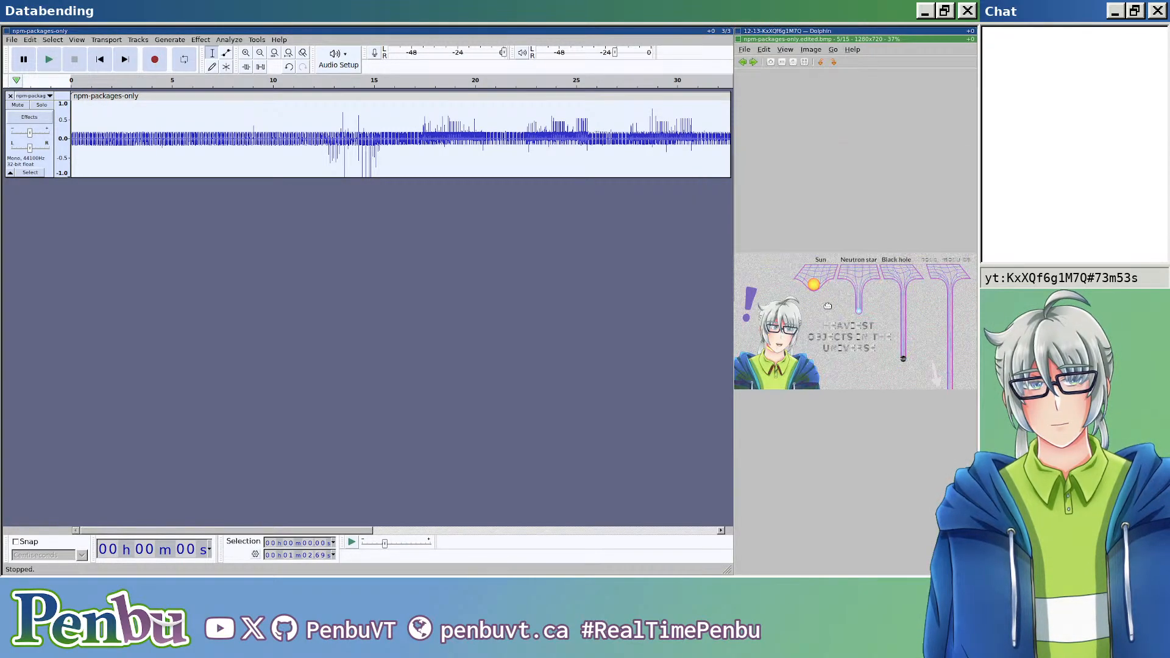
pyautogui.press('super+shift+Left')
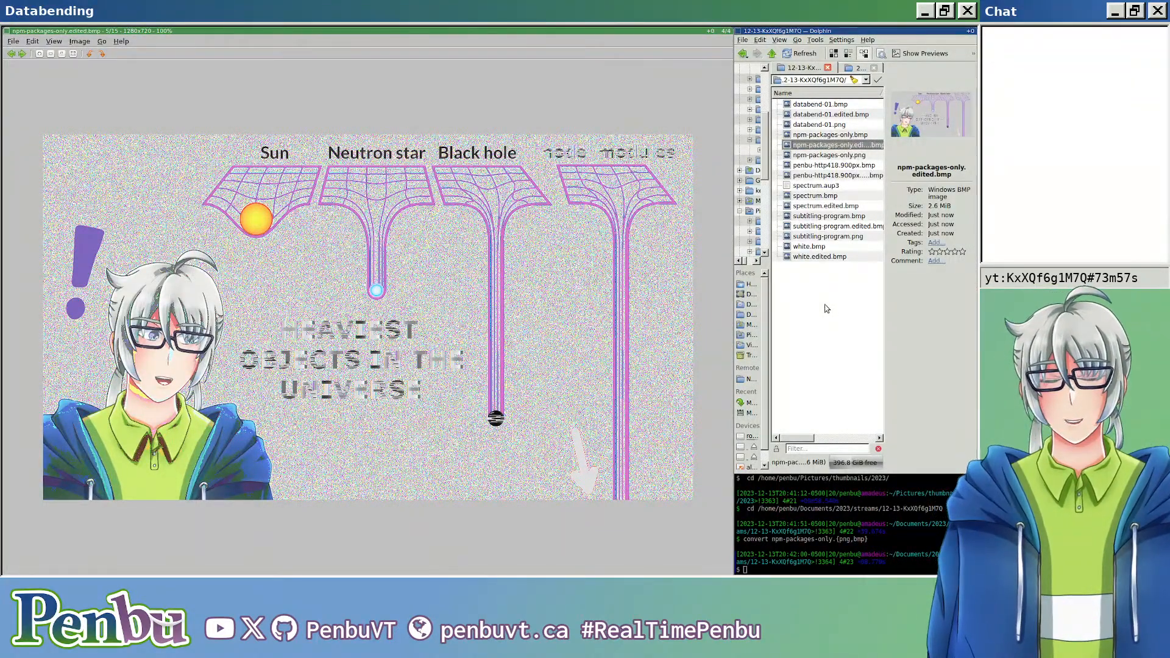
pyautogui.hotkey('ctrl', 'w')
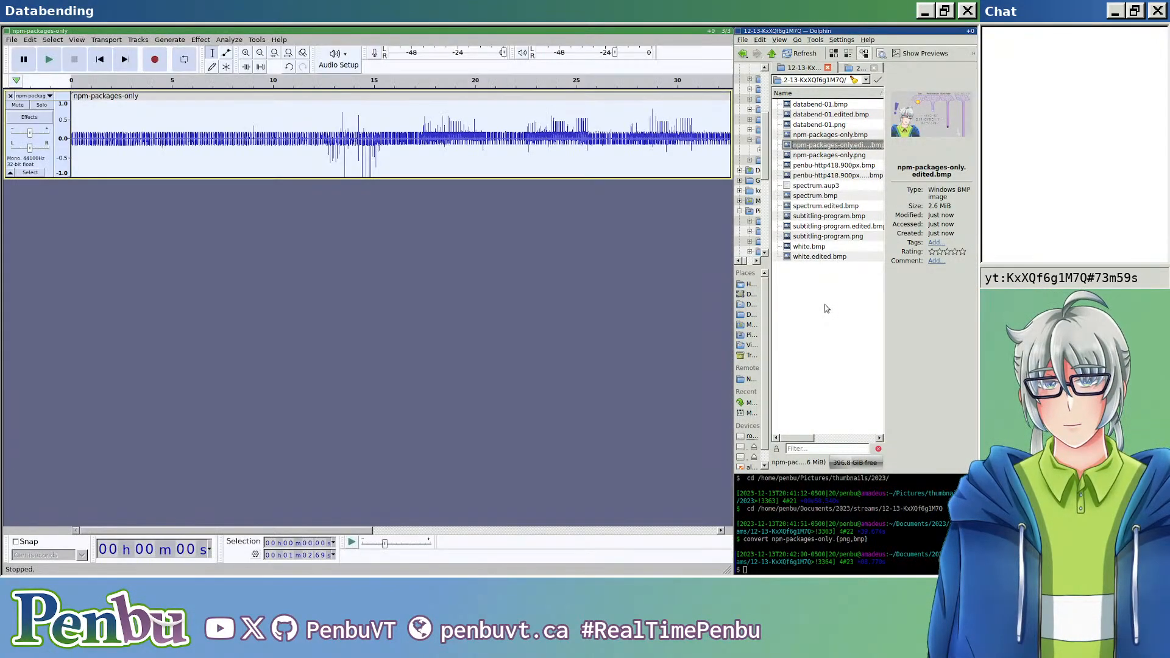
# Step: Apply the Click Removal effect to the entire npm-packages-only clip
pyautogui.click(193, 42)
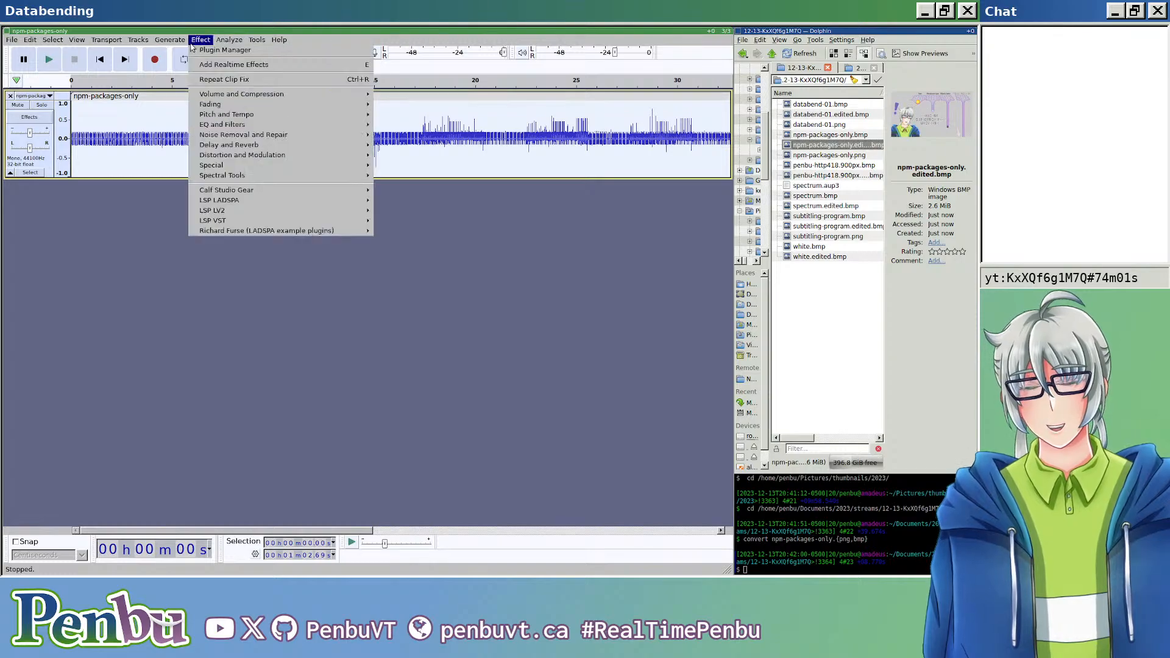
pyautogui.moveTo(320, 116)
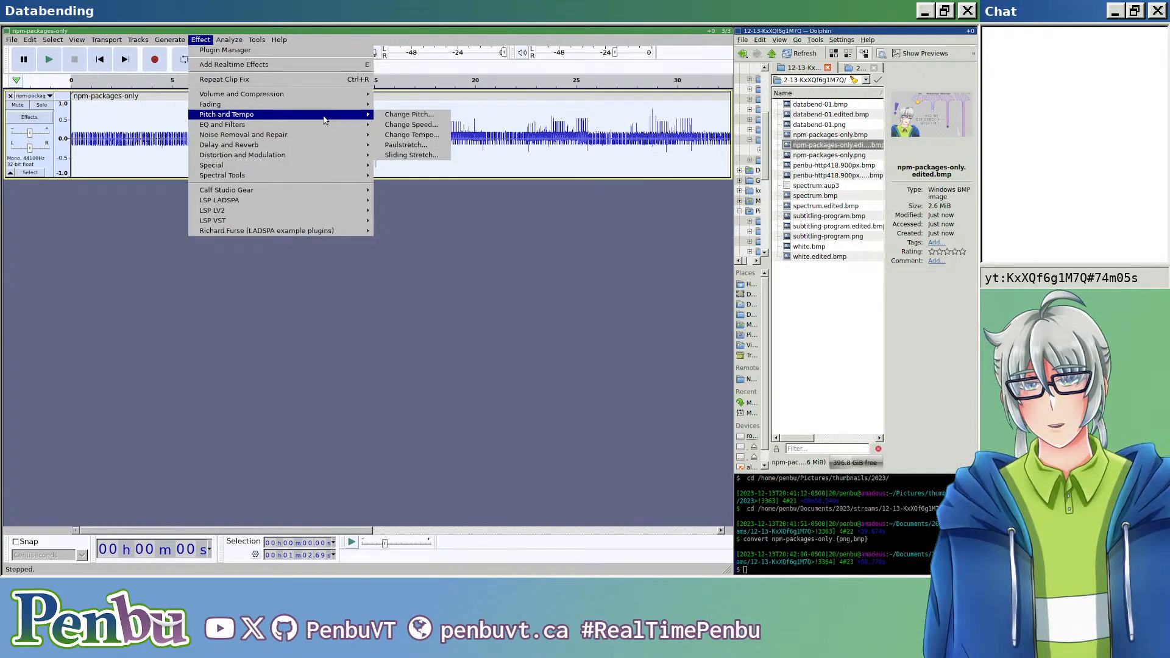
pyautogui.moveTo(353, 136)
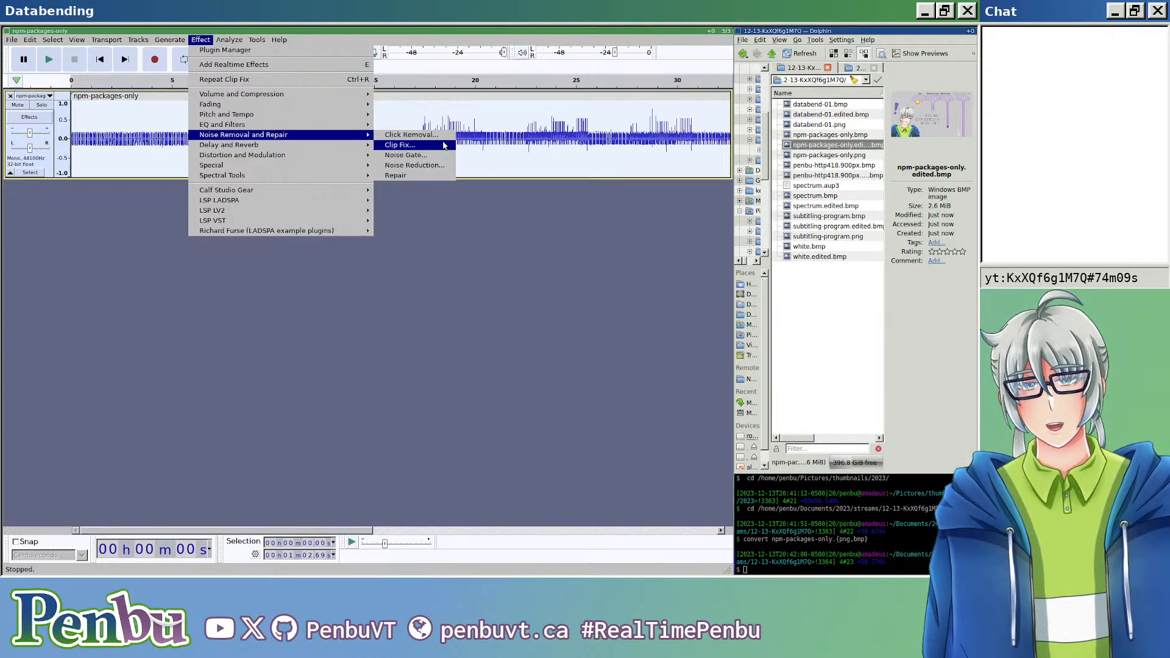
pyautogui.click(393, 135)
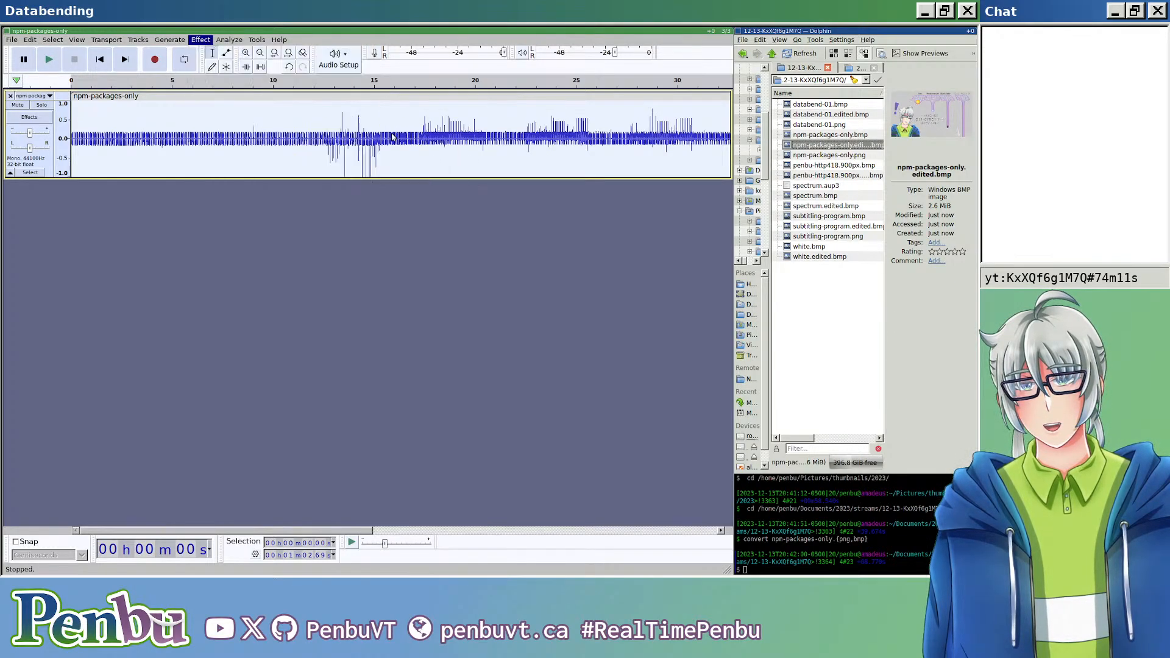
pyautogui.click(491, 279)
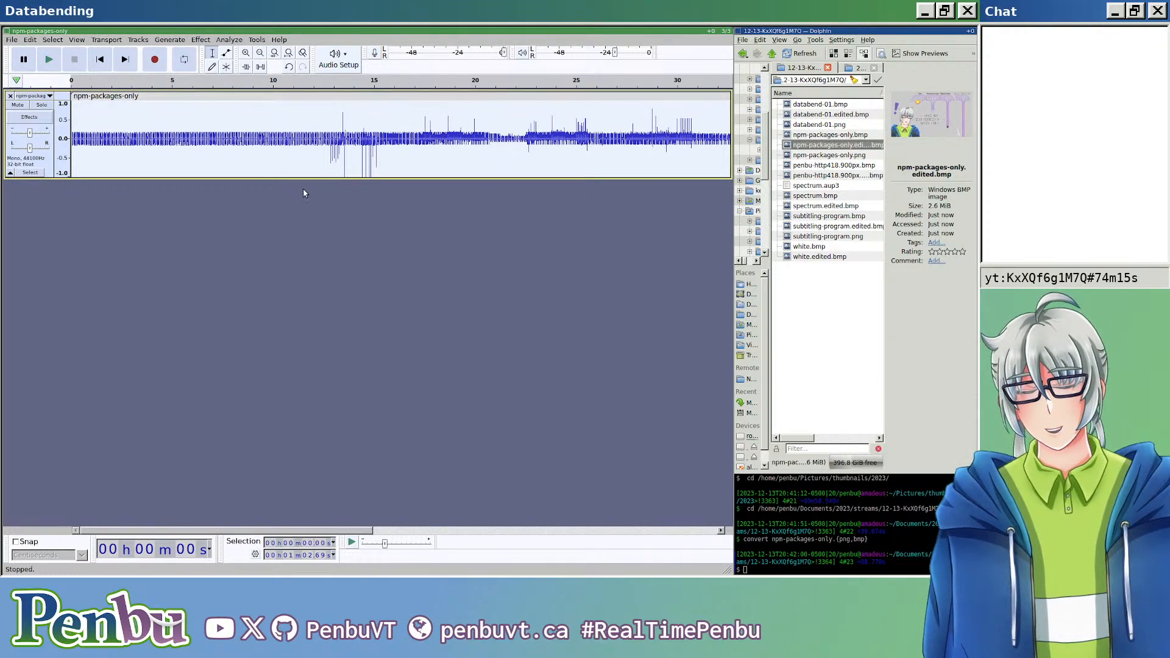
# Step: Export the click-removed audio as raw U-Law data, overwriting npm-packages-only.edited.bmp
pyautogui.hotkey('ctrl', 'shift', 'e')
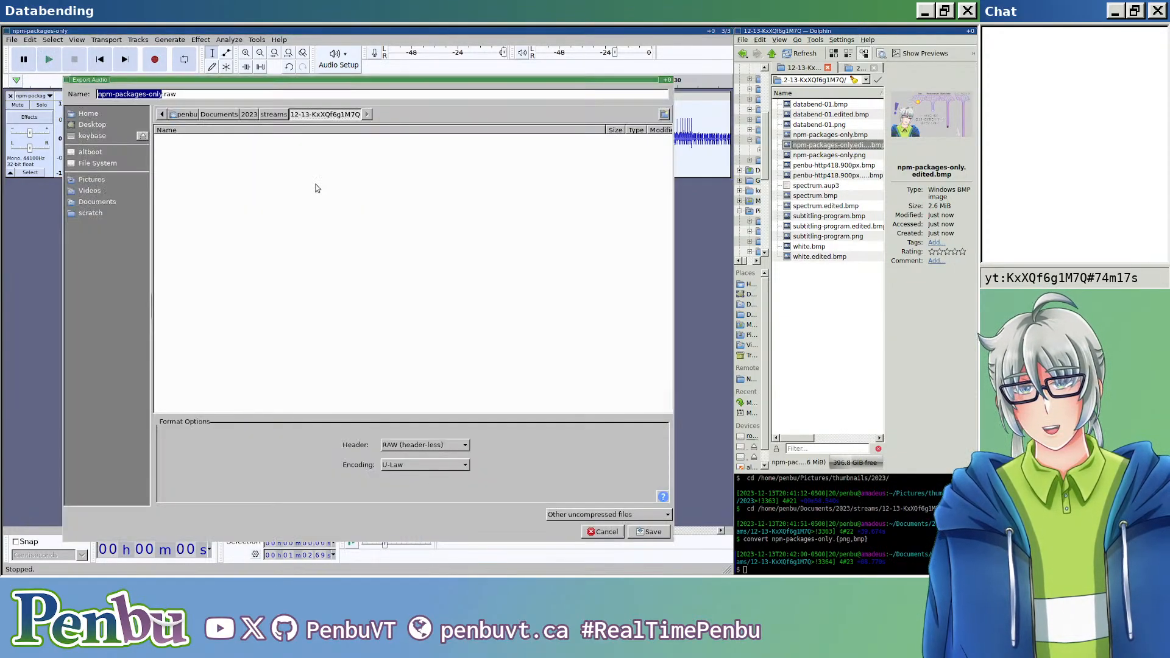
pyautogui.click(310, 98)
pyautogui.press('BackSpace')
pyautogui.press('BackSpace')
pyautogui.press('BackSpace')
pyautogui.write('edited.bmp')
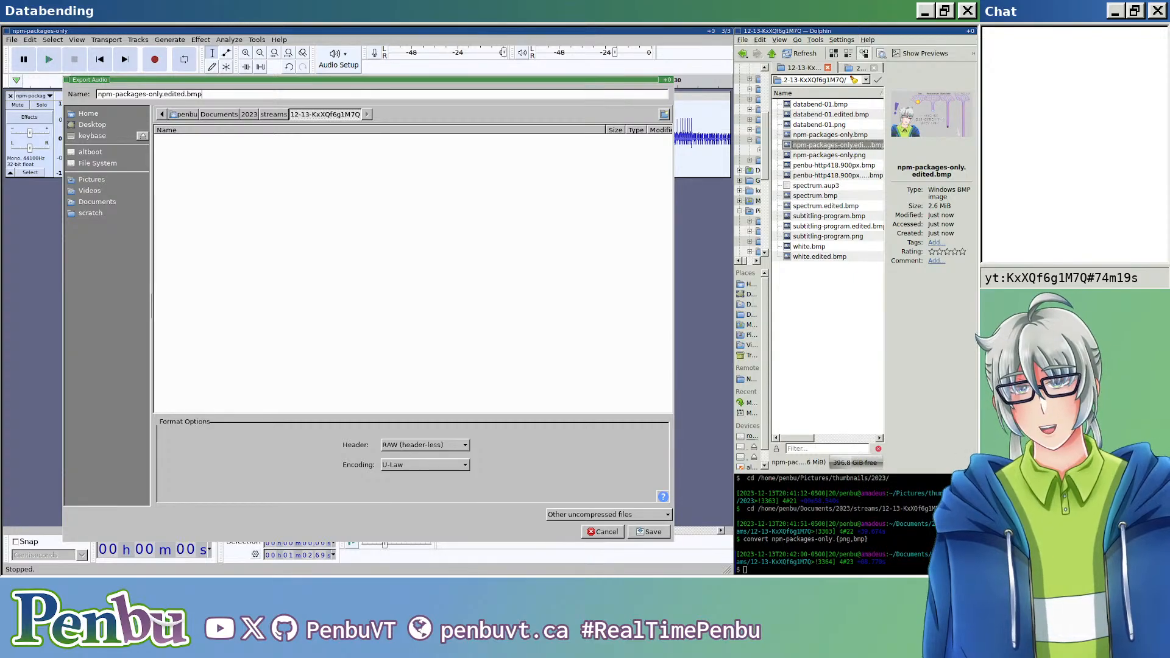
pyautogui.press('Return')
pyautogui.press('Return')
pyautogui.press('Return')
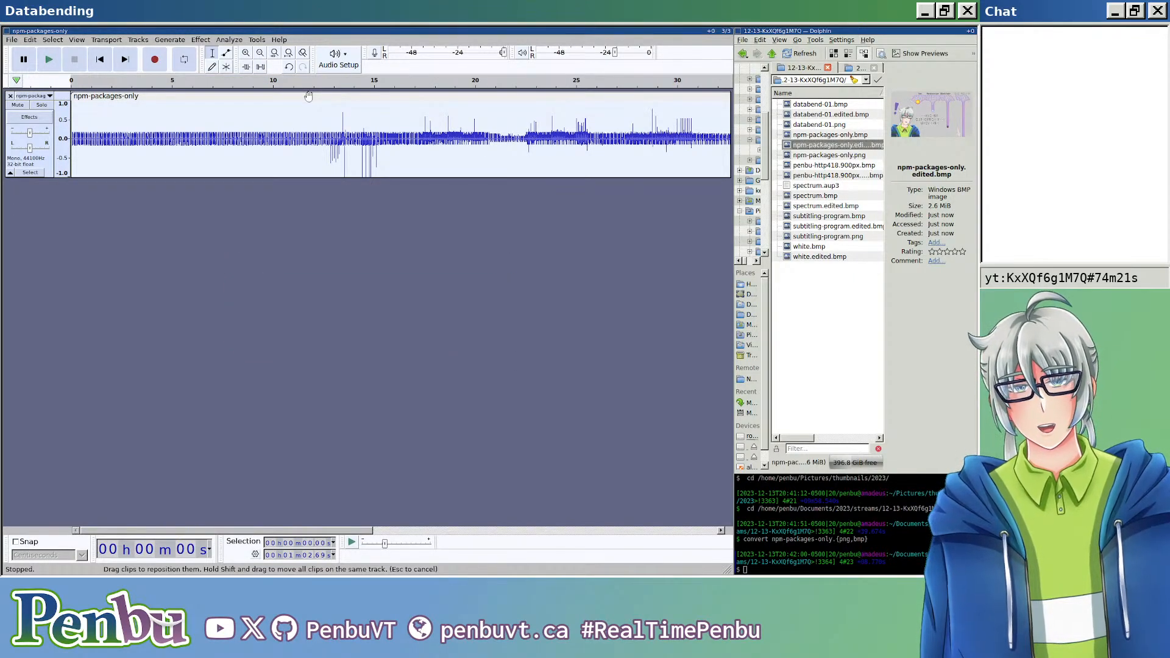
# Step: Open the re-exported npm-packages-only.edited.bmp, examine its distorted title text up close, and close the viewer
pyautogui.click(844, 145)
pyautogui.doubleClick(844, 145)
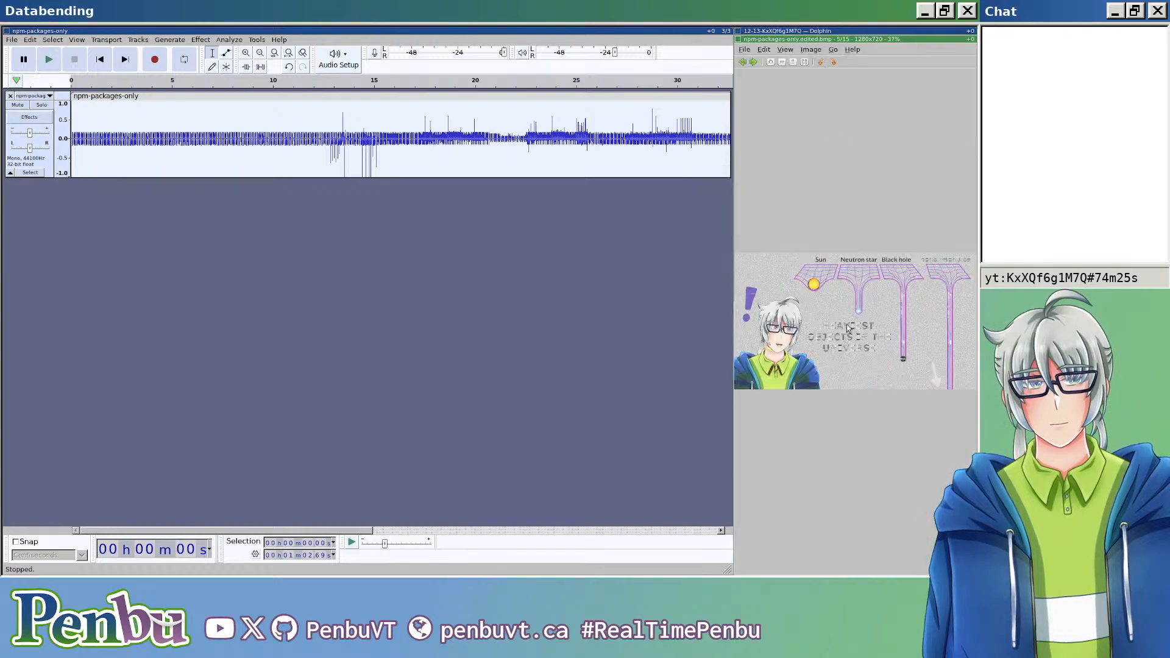
pyautogui.scroll(4, 849, 342)
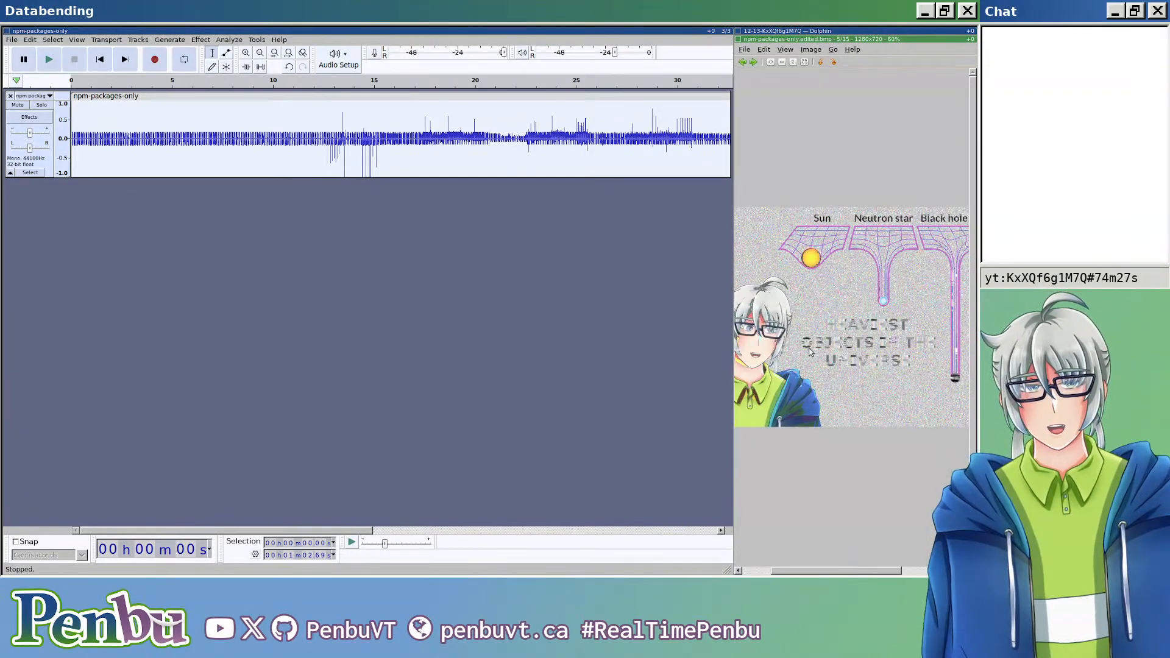
pyautogui.scroll(-2, 812, 358)
pyautogui.moveTo(813, 359)
pyautogui.mouseDown()
pyautogui.moveTo(1071, 353)
pyautogui.moveTo(815, 342)
pyautogui.mouseUp()
pyautogui.press('Escape')
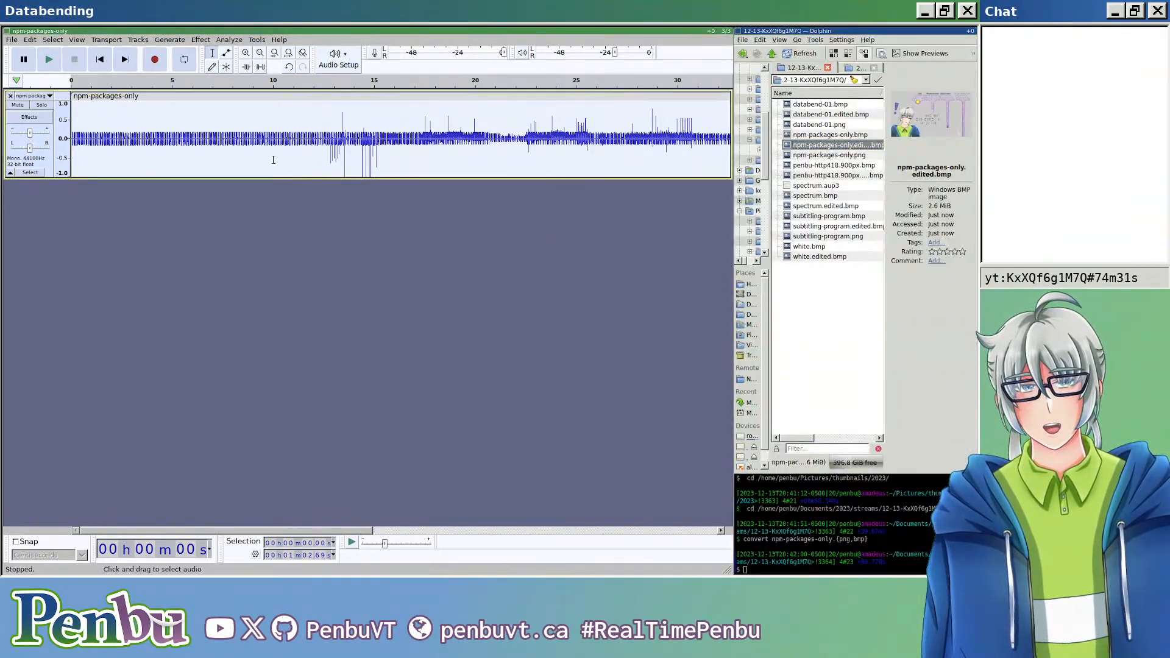
pyautogui.click(201, 40)
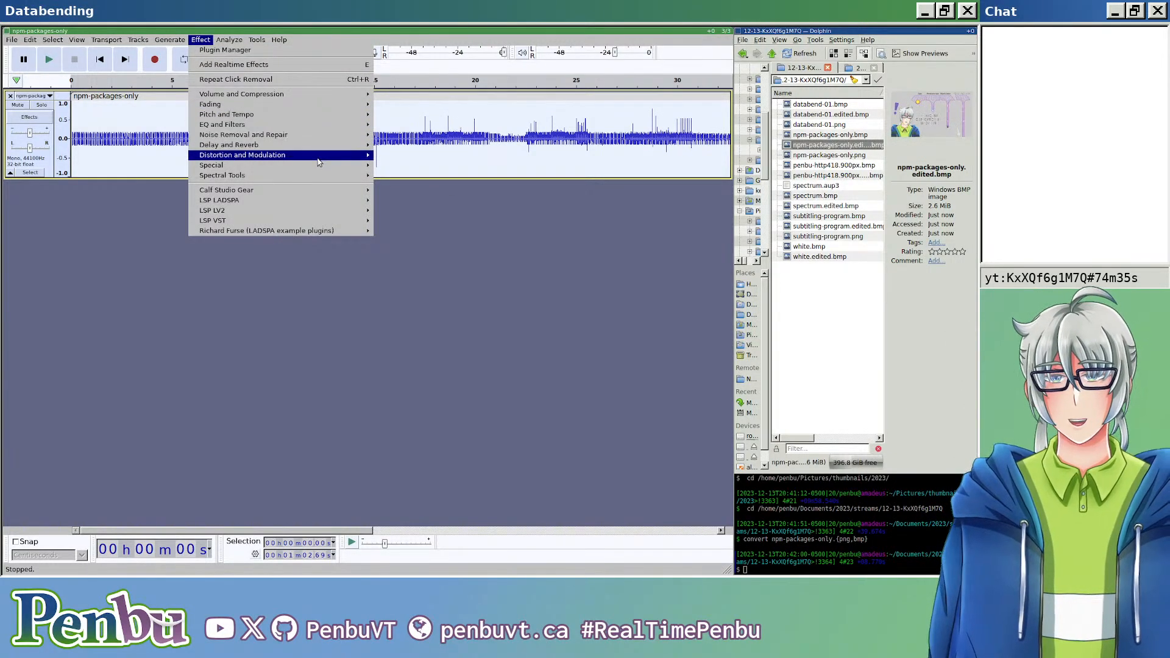
pyautogui.moveTo(317, 158)
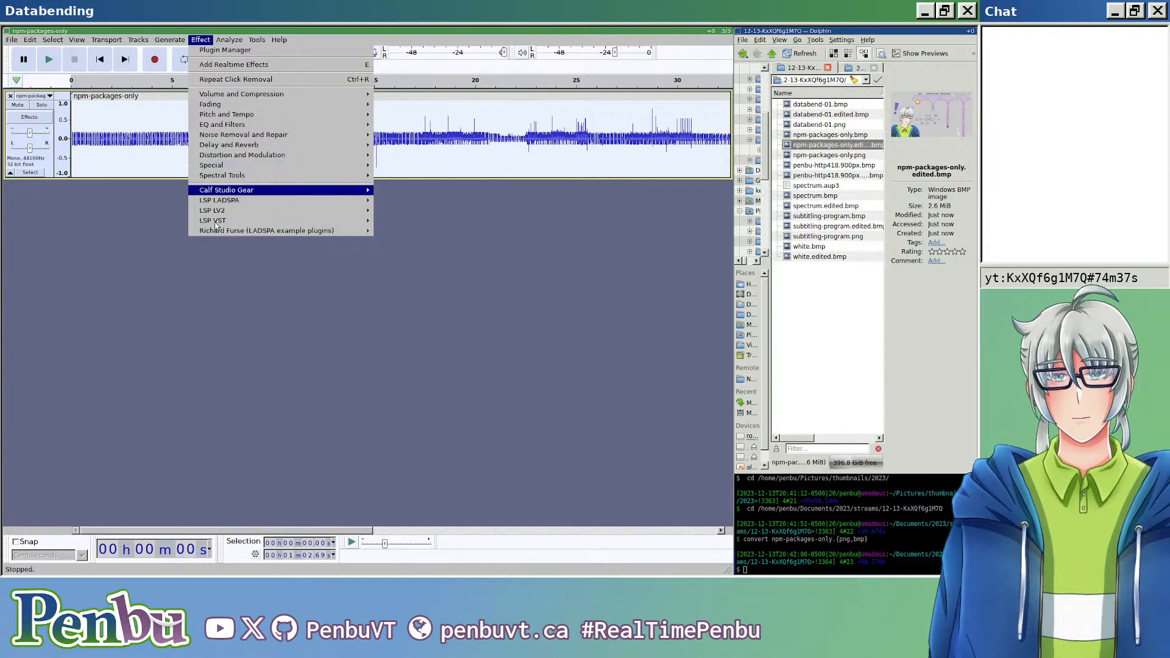
pyautogui.click(174, 253)
# Step: Cut the roughly 3.6 s section starting at about 12.4 s and paste it at about 29.7 s in the clip
pyautogui.scroll(-3, 214, 220)
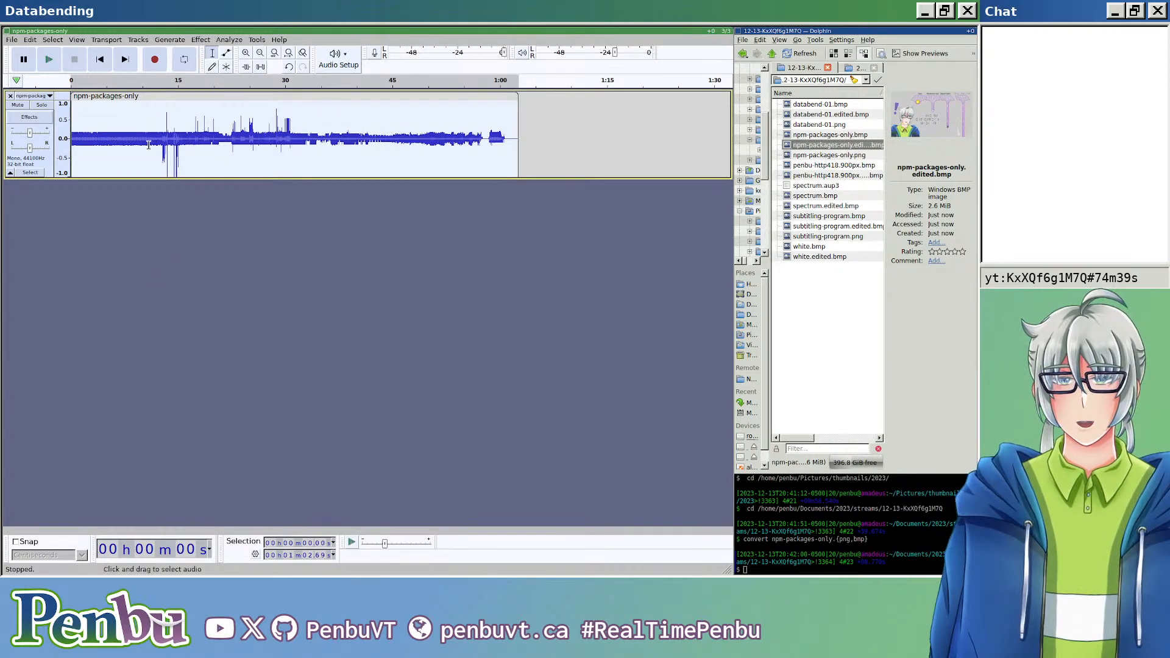
pyautogui.moveTo(162, 131)
pyautogui.mouseDown()
pyautogui.moveTo(186, 135)
pyautogui.moveTo(159, 145)
pyautogui.mouseUp()
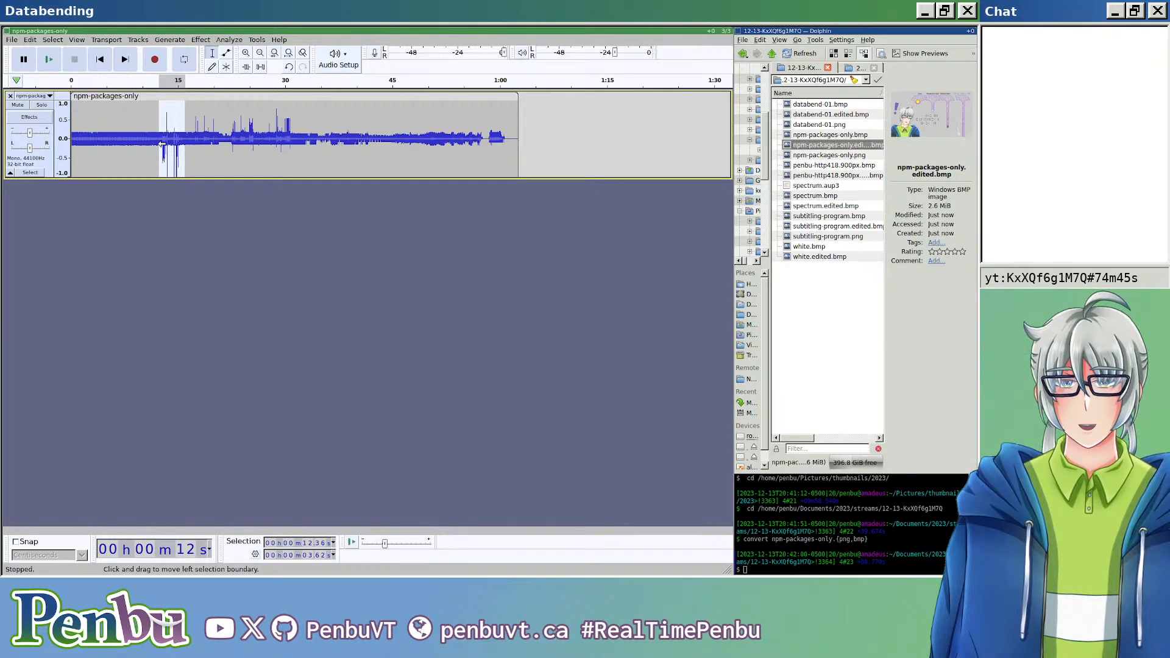
pyautogui.press('Delete')
pyautogui.click(285, 139)
pyautogui.click(283, 146)
pyautogui.hotkey('ctrl', 'v')
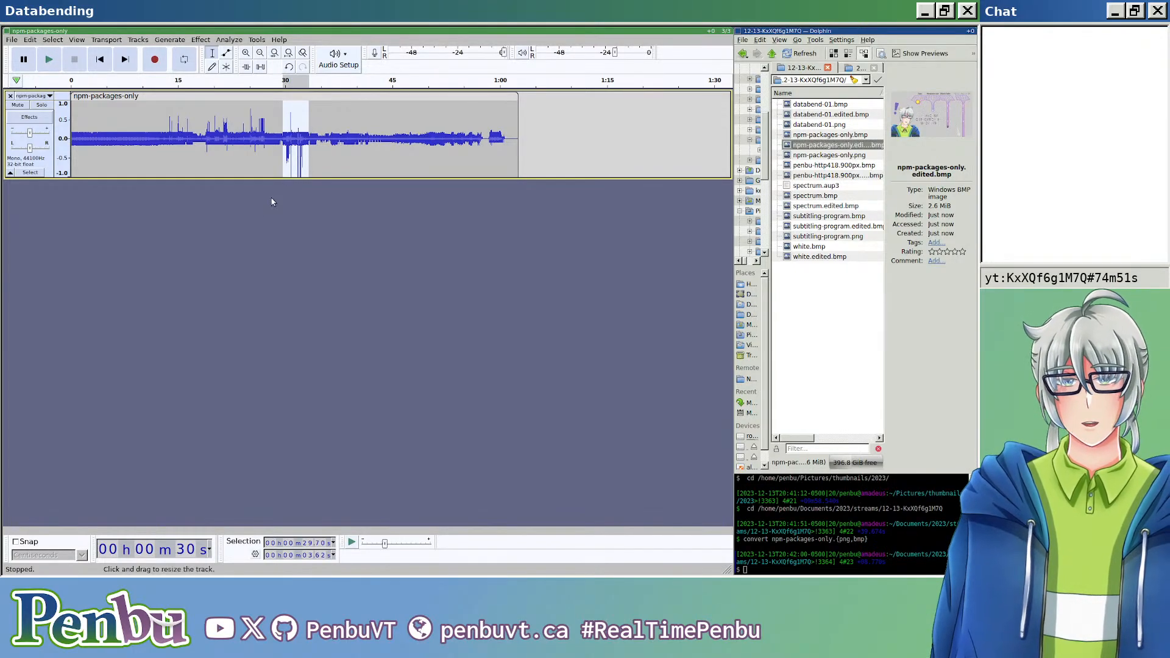
# Step: Export the rearranged audio as raw U-Law data, replacing the existing npm-packages-only.edited.bmp
pyautogui.hotkey('ctrl', 'shift', 'e')
pyautogui.click(282, 94)
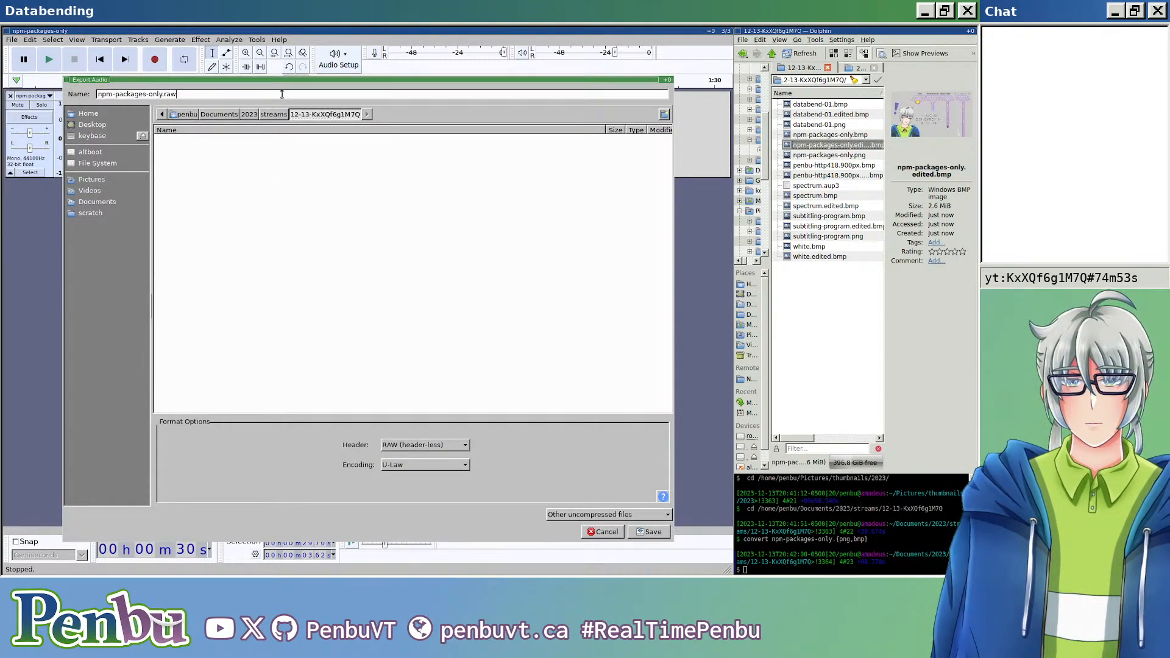
pyautogui.hotkey('ctrl', 'a')
pyautogui.hotkey('ctrl', 'v')
pyautogui.press('Return')
pyautogui.press('Return')
pyautogui.press('Return')
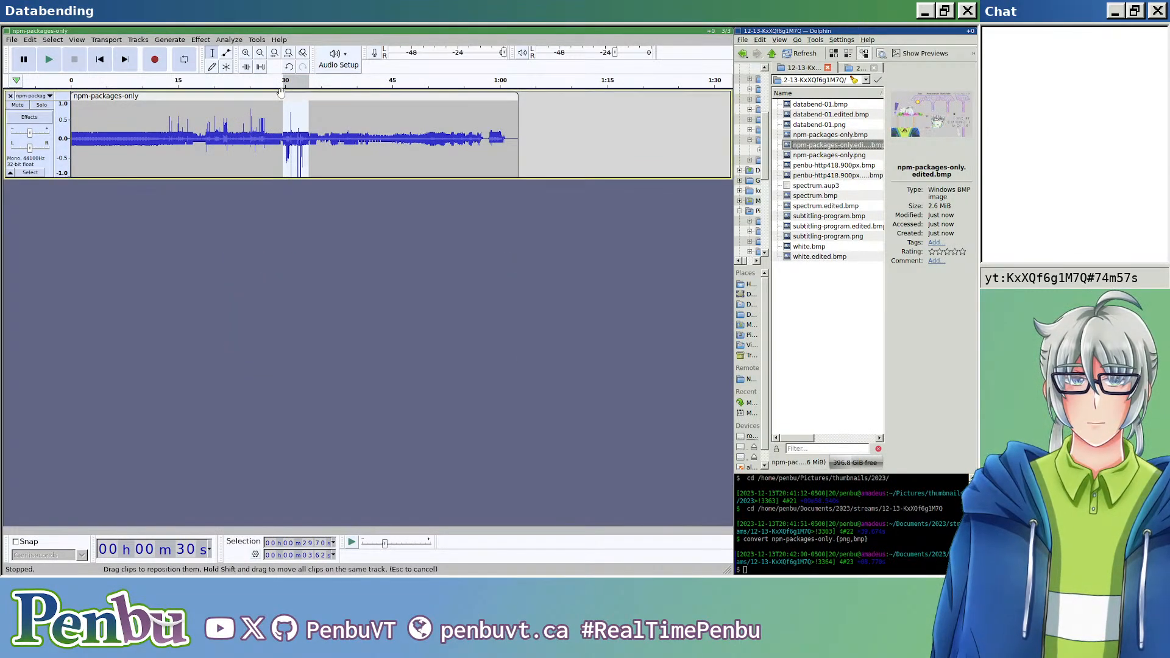
# Step: Open npm-packages-only.edited.bmp with the relocated section and show it enlarged in the wide column
pyautogui.click(859, 147)
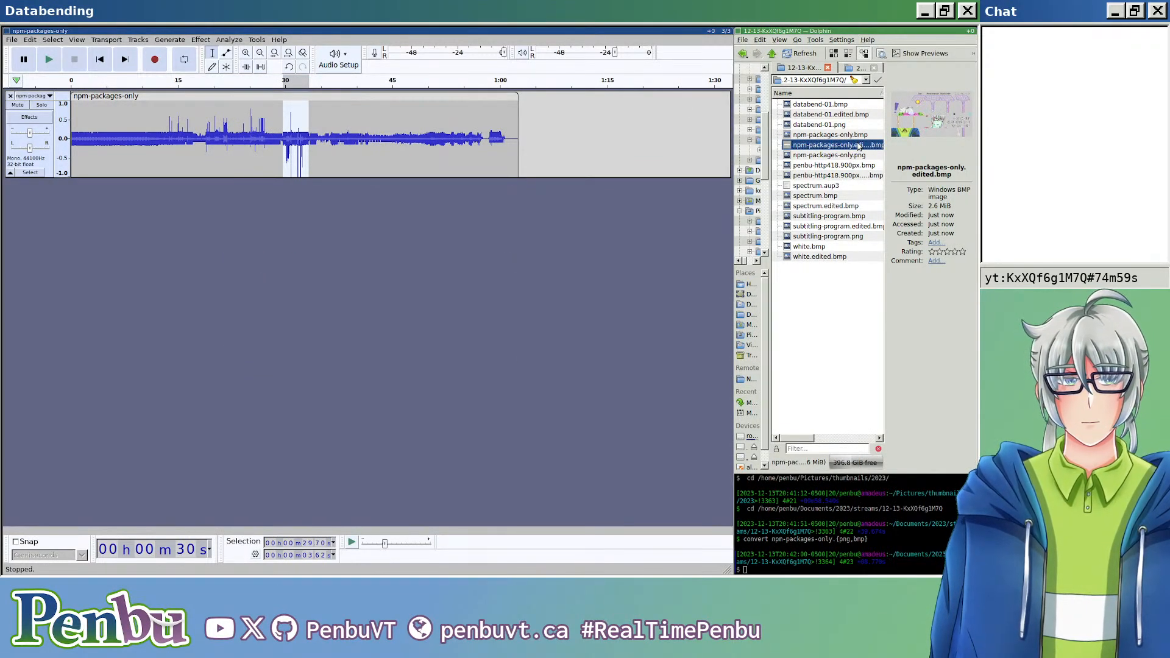
pyautogui.doubleClick(859, 146)
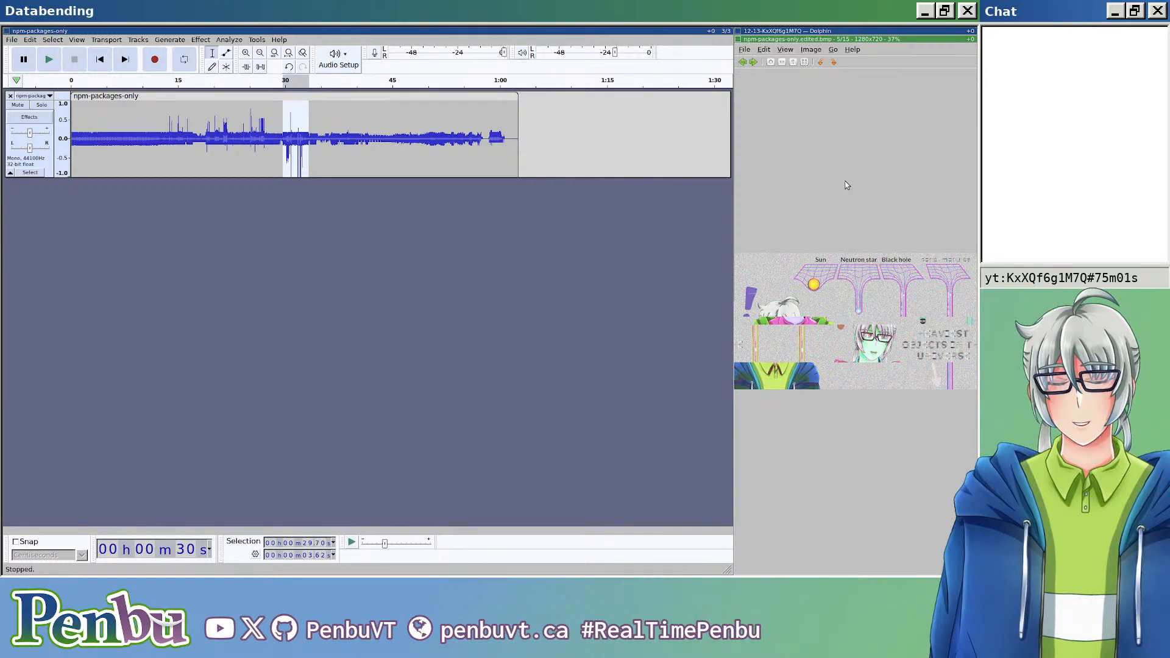
pyautogui.press('super+shift+Left')
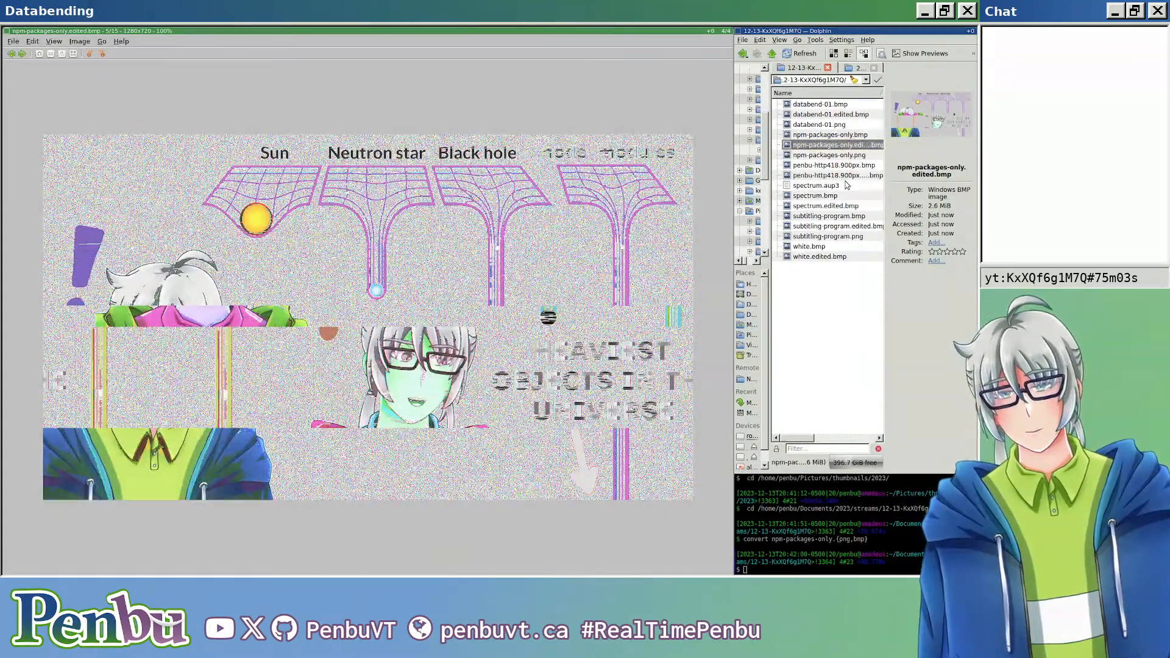
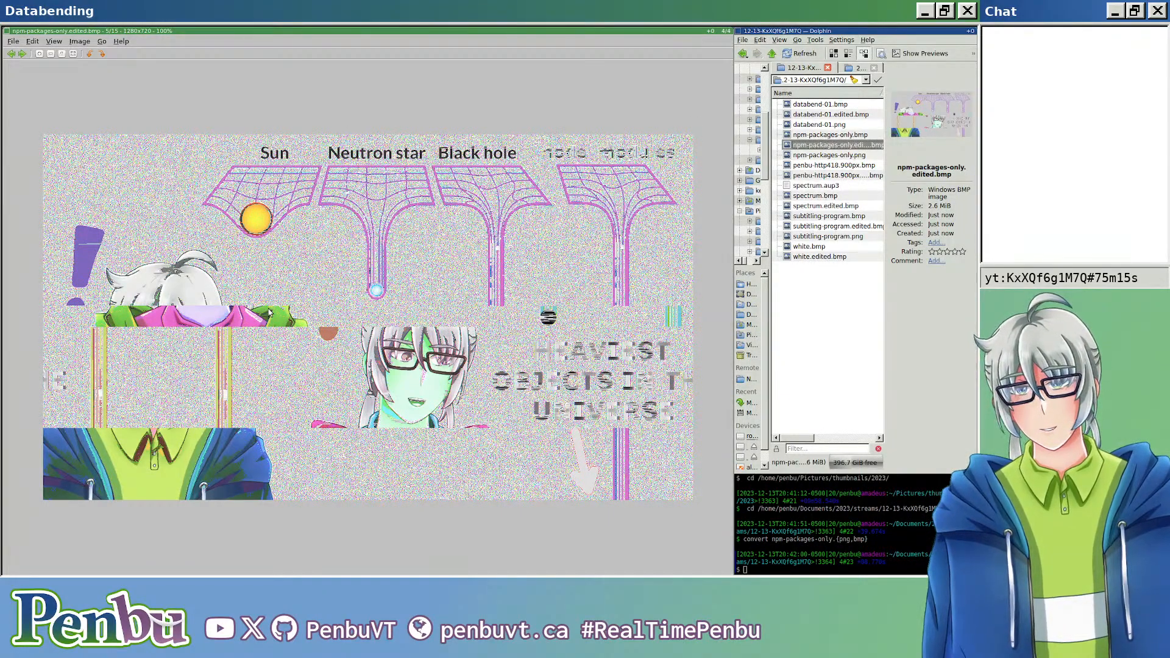
# Step: Reopen npm-packages-only.edited.bmp in the image viewer, inspect the glitched picture at full size, and close it
pyautogui.hotkey('ctrl', 'w')
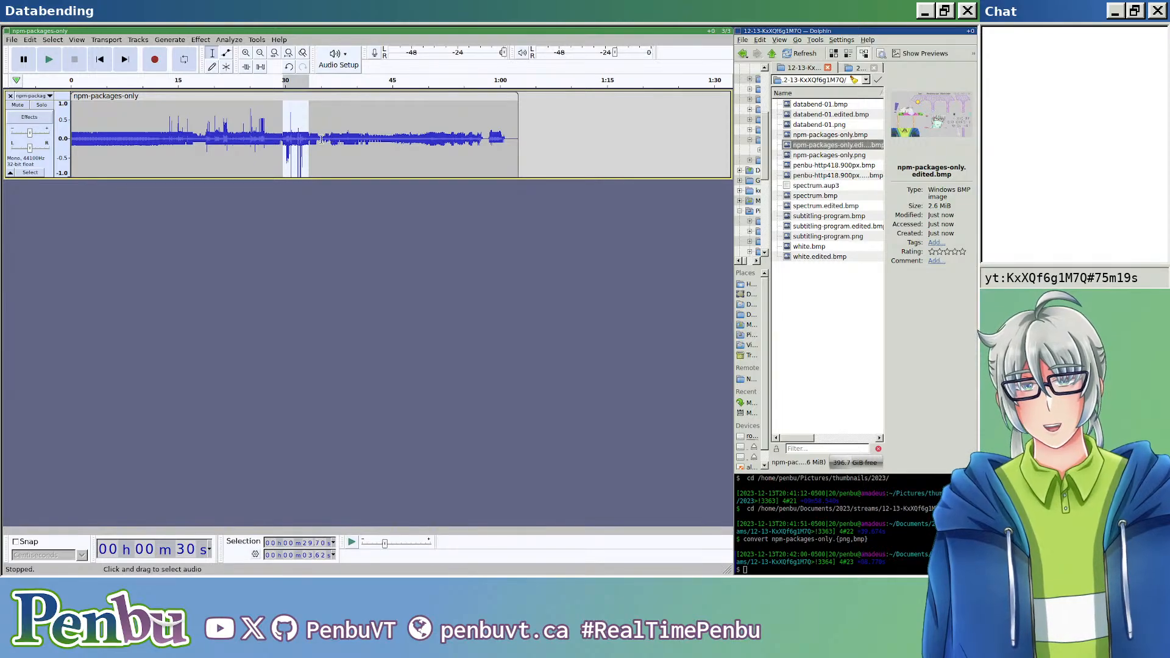
pyautogui.click(303, 207)
pyautogui.click(402, 220)
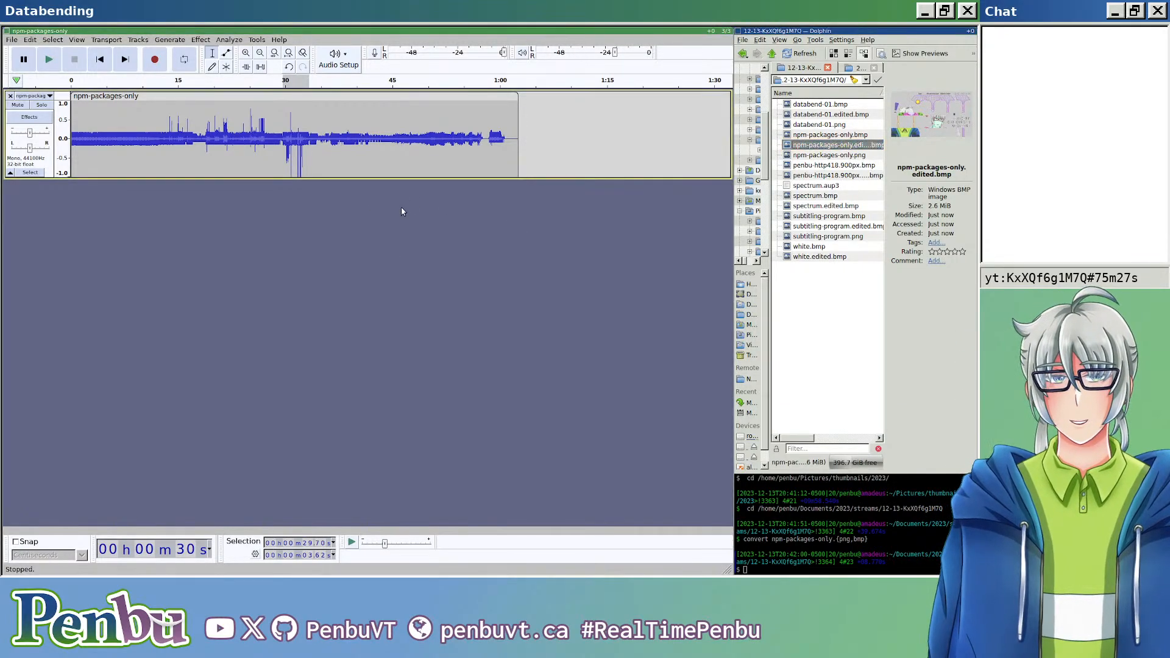
pyautogui.doubleClick(857, 146)
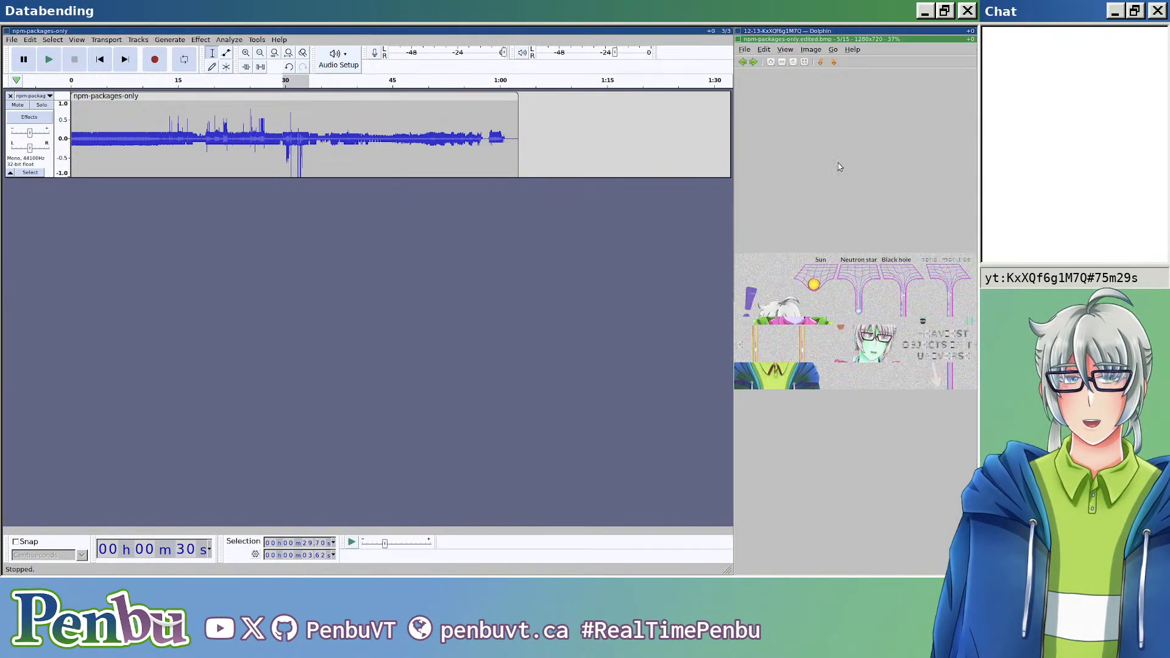
pyautogui.press('super+shift+h')
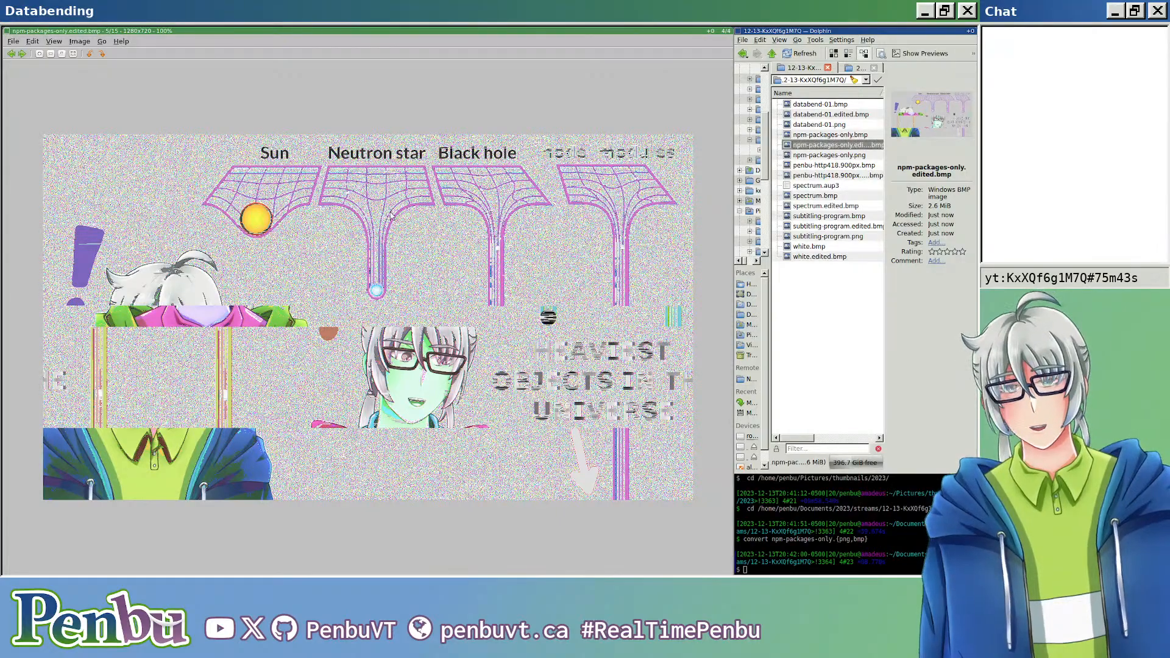
pyautogui.hotkey('ctrl', 'w')
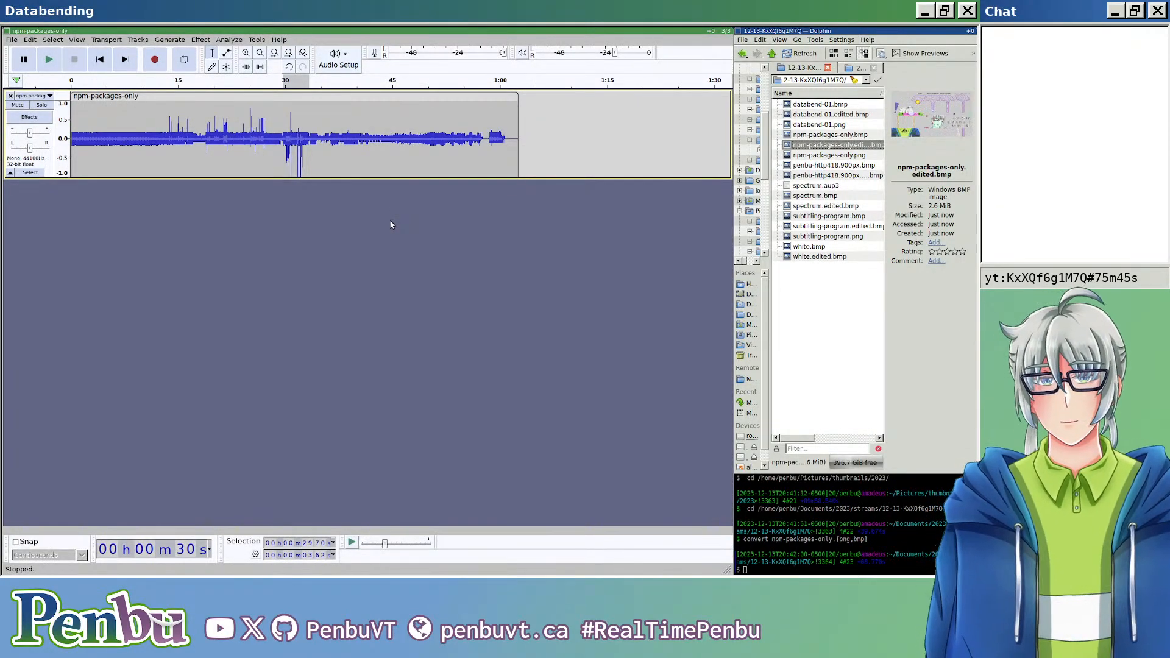
# Step: Open a new empty audio project and close the npm-packages-only project without saving
pyautogui.hotkey('ctrl', 'n')
pyautogui.hotkey('alt', 'Tab')
pyautogui.hotkey('ctrl', 'w')
pyautogui.hotkey('alt', 'n')
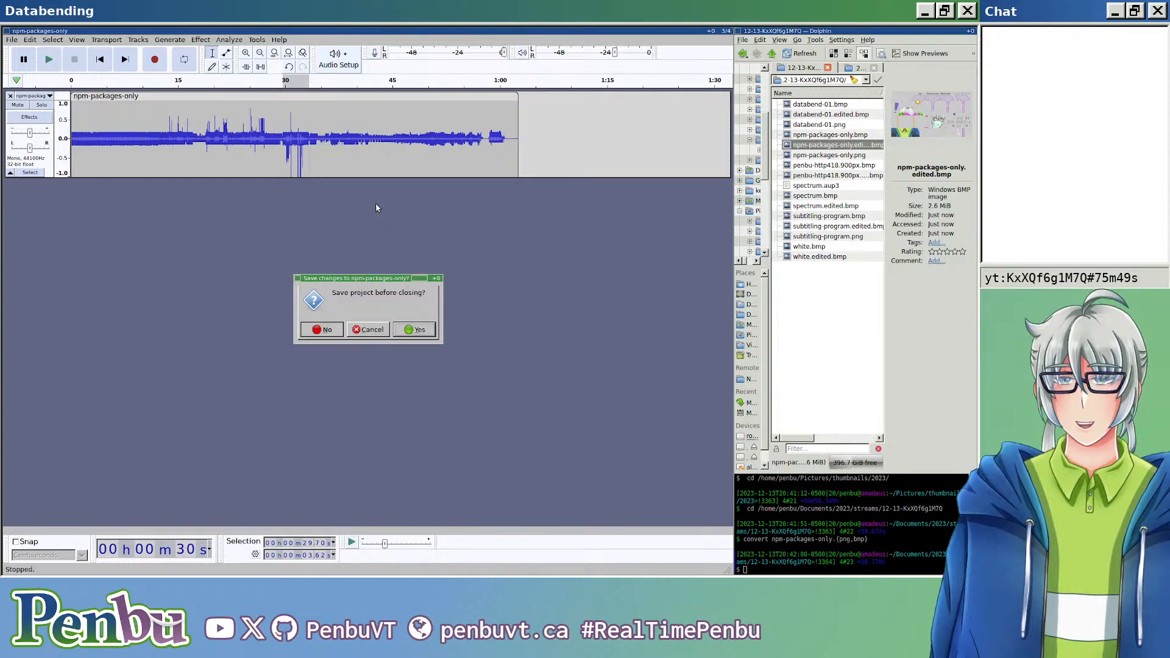
# Step: Switch to Dolphin, enlarge it across the workspace, and show the 2023 thumbnails folder
pyautogui.press('super+k')
pyautogui.press('super+s')
pyautogui.press('super+k')
pyautogui.press('super+Down')
pyautogui.press('super+Down')
pyautogui.press('super+Down')
pyautogui.press('super+Down')
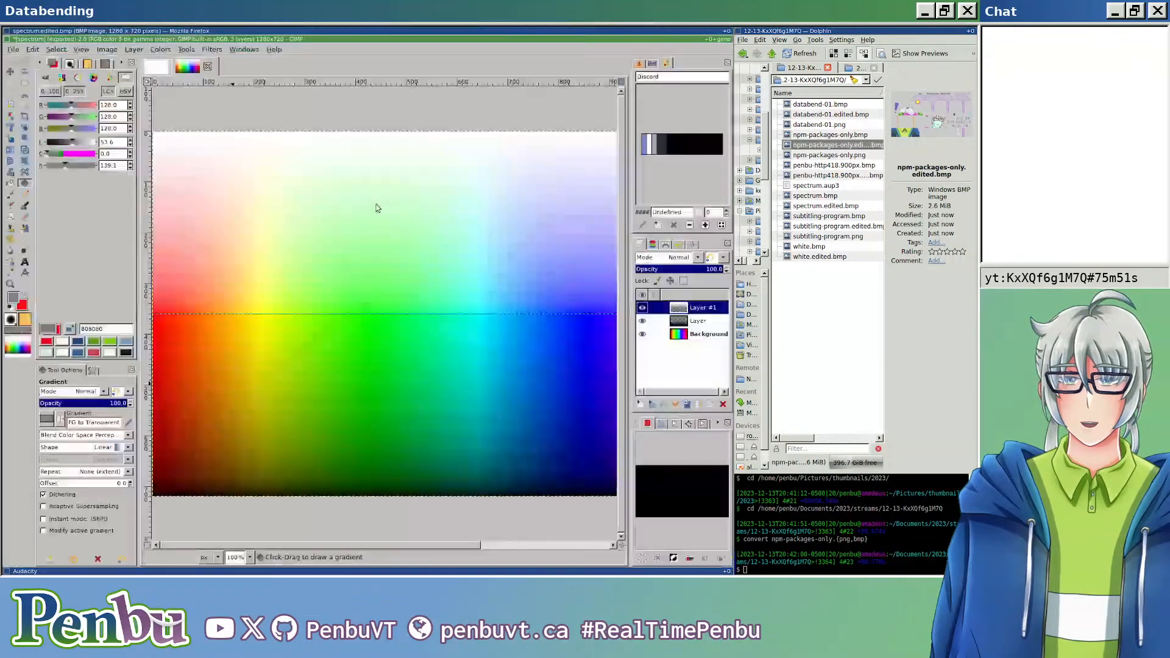
pyautogui.press('super+Up')
pyautogui.press('super+Right')
pyautogui.press('super+shift+Left')
pyautogui.press('super+m')
pyautogui.hotkey('ctrl', 'Tab')
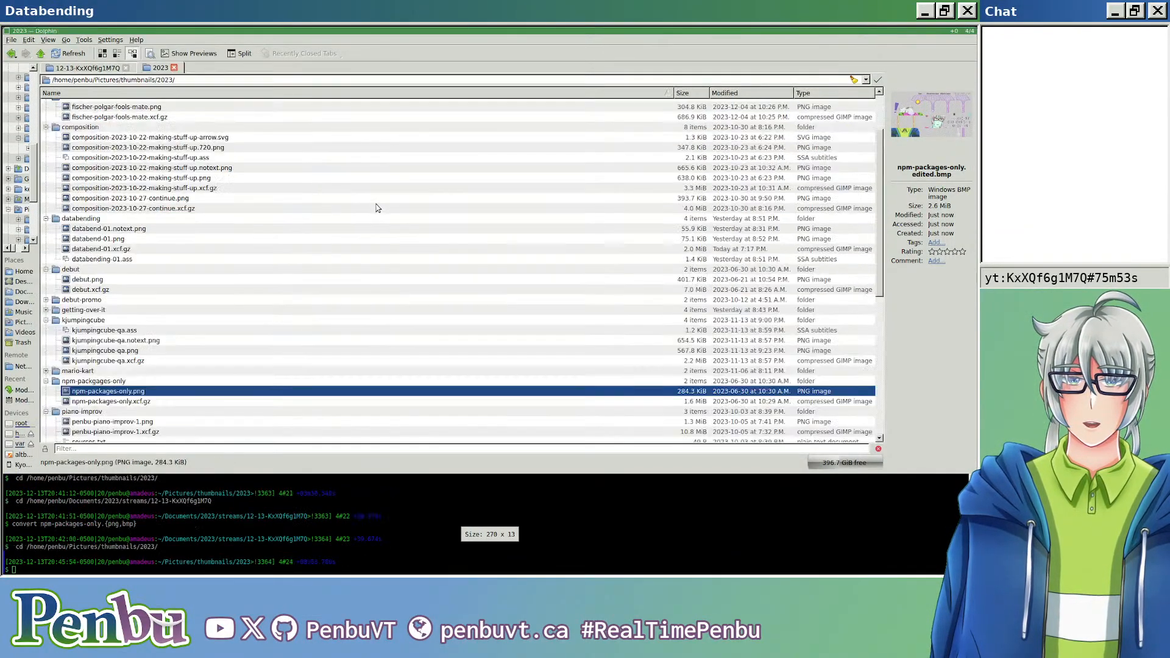
# Step: Copy kjumpingcube-qa.png from the 2023 thumbnails folder into the 12-13-KxXQf6g1M7Q stream folder
pyautogui.click(123, 351)
pyautogui.moveTo(123, 351); pyautogui.dragTo(146, 293)
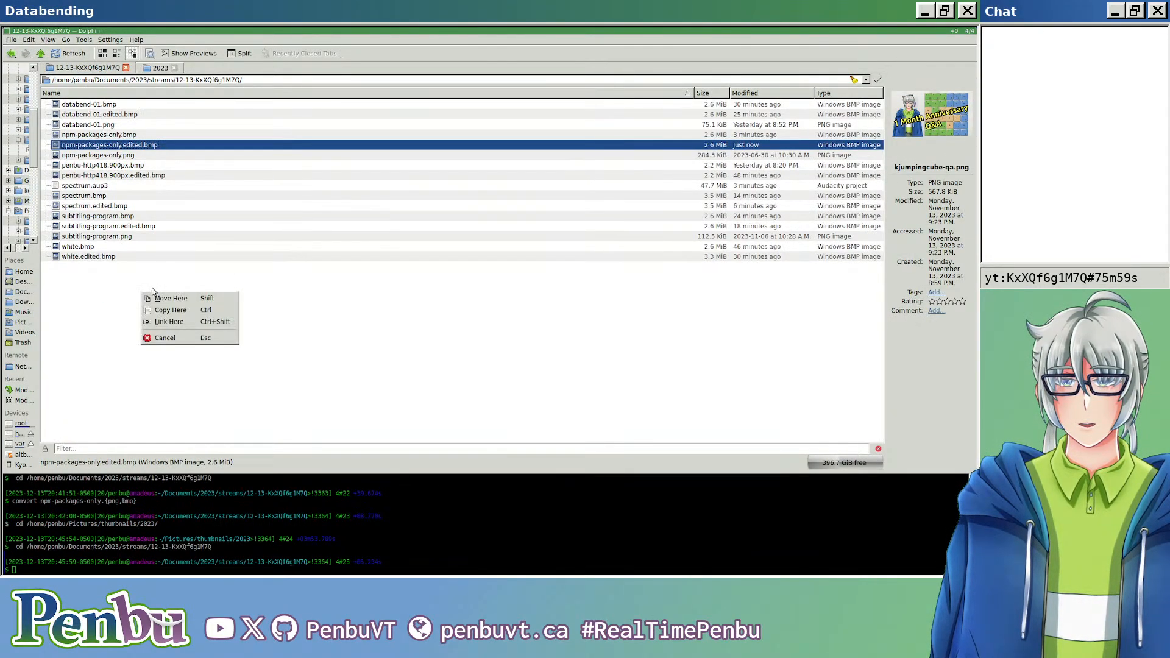
pyautogui.click(174, 317)
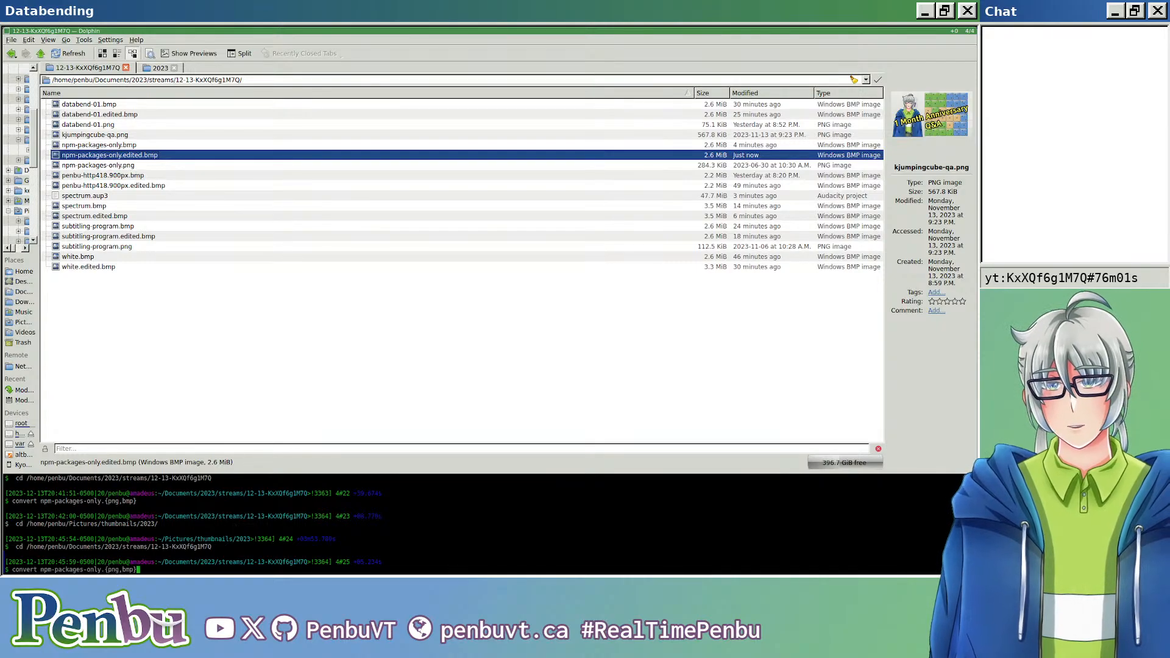
# Step: Convert kjumpingcube-qa.png to BMP in the terminal with "convert kjumpingcube-qa.{png,bmp}" and preview the new file
pyautogui.press('Up')
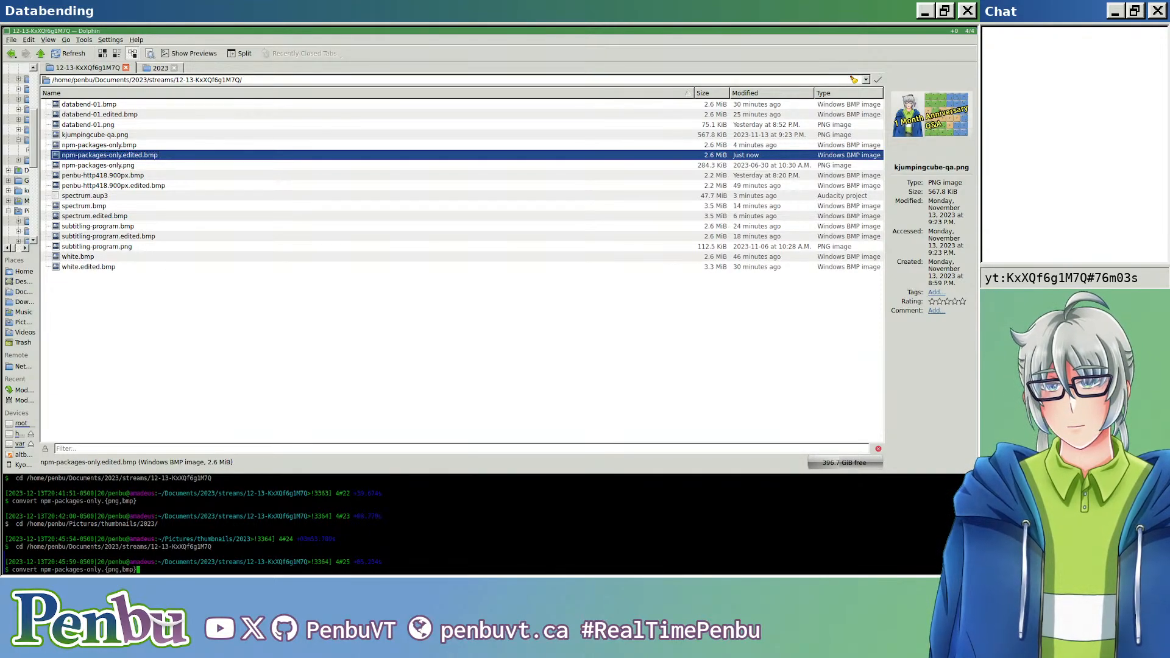
pyautogui.hotkey('alt', 'd')
pyautogui.hotkey('alt', 'd')
pyautogui.hotkey('alt', 'd')
pyautogui.write('kjumpingcube-qa.png')
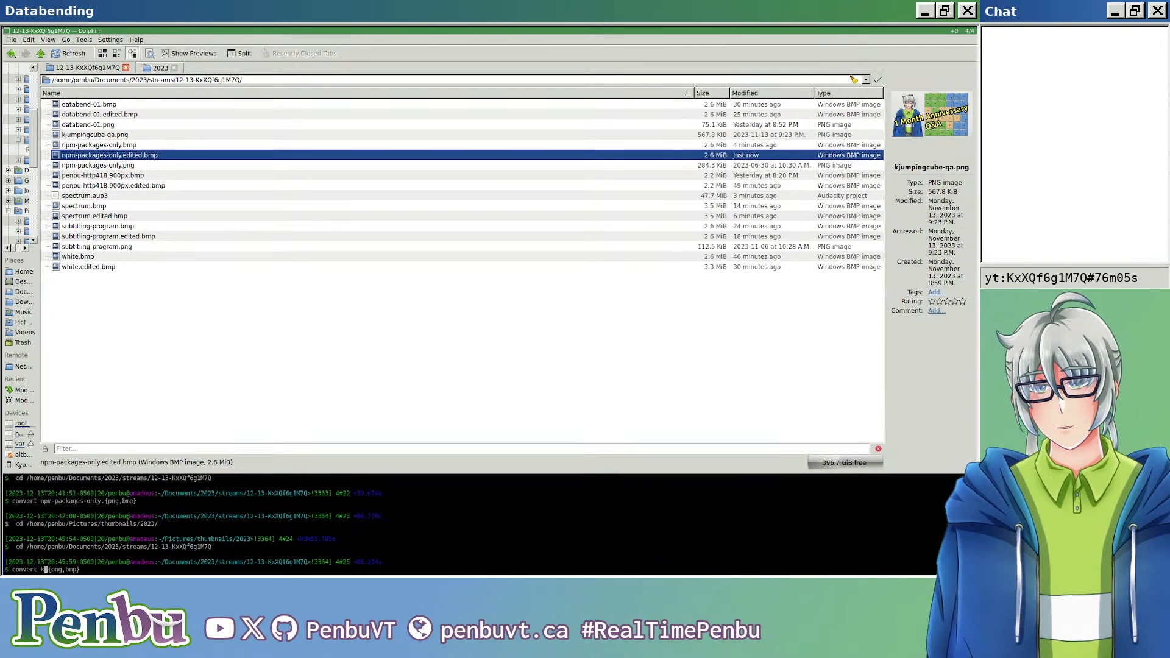
pyautogui.press('BackSpace')
pyautogui.press('BackSpace')
pyautogui.press('BackSpace')
pyautogui.press('BackSpace')
pyautogui.press('Return')
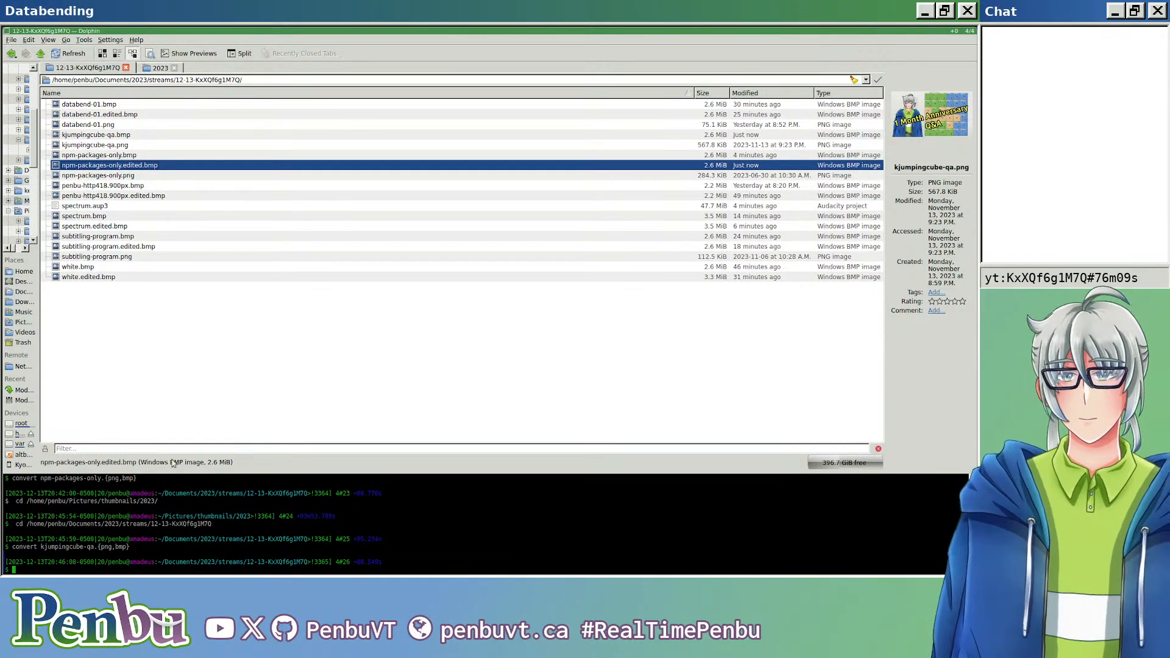
pyautogui.click(171, 296)
pyautogui.moveTo(96, 138)
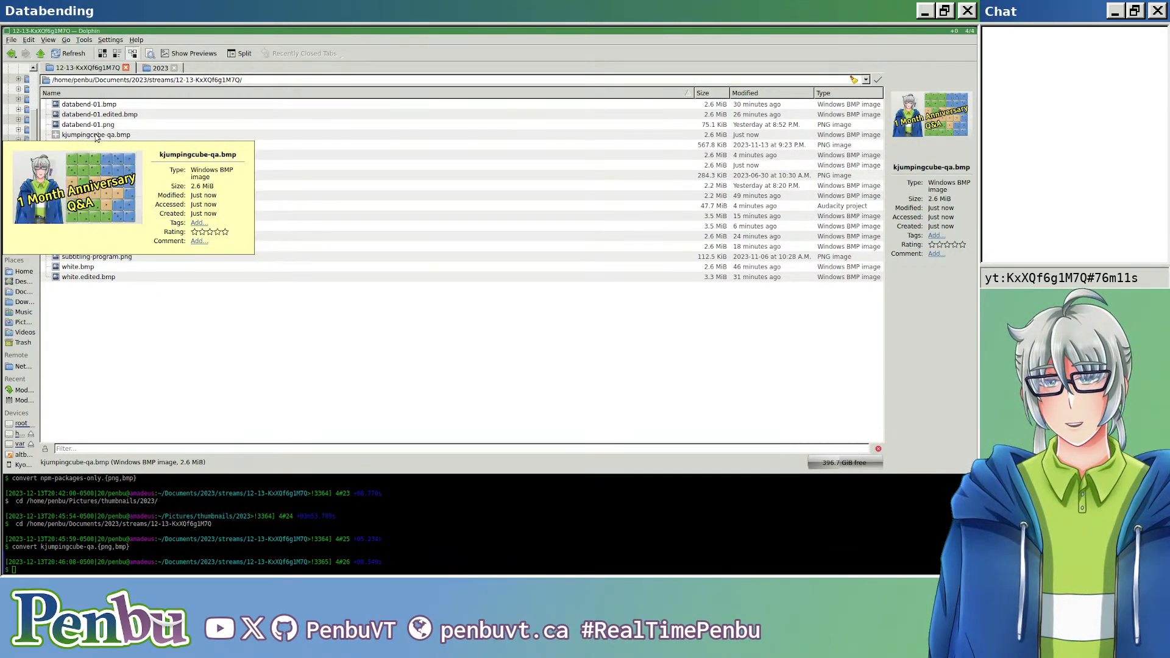
# Step: Switch to Audacity and import kjumpingcube-qa.bmp as raw data with U-Law encoding, 1 channel (mono), at 44100 Hz
pyautogui.hotkey('alt', 'Tab')
pyautogui.hotkey('alt', 'Tab')
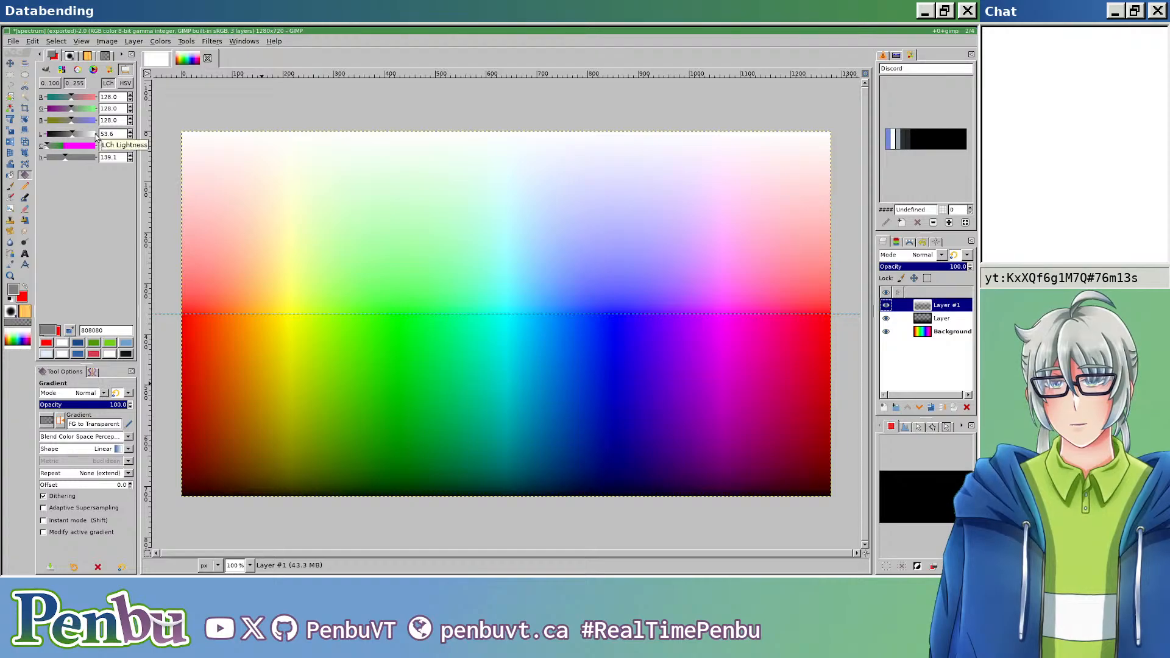
pyautogui.hotkey('alt', 'Tab')
pyautogui.hotkey('alt', 'f')
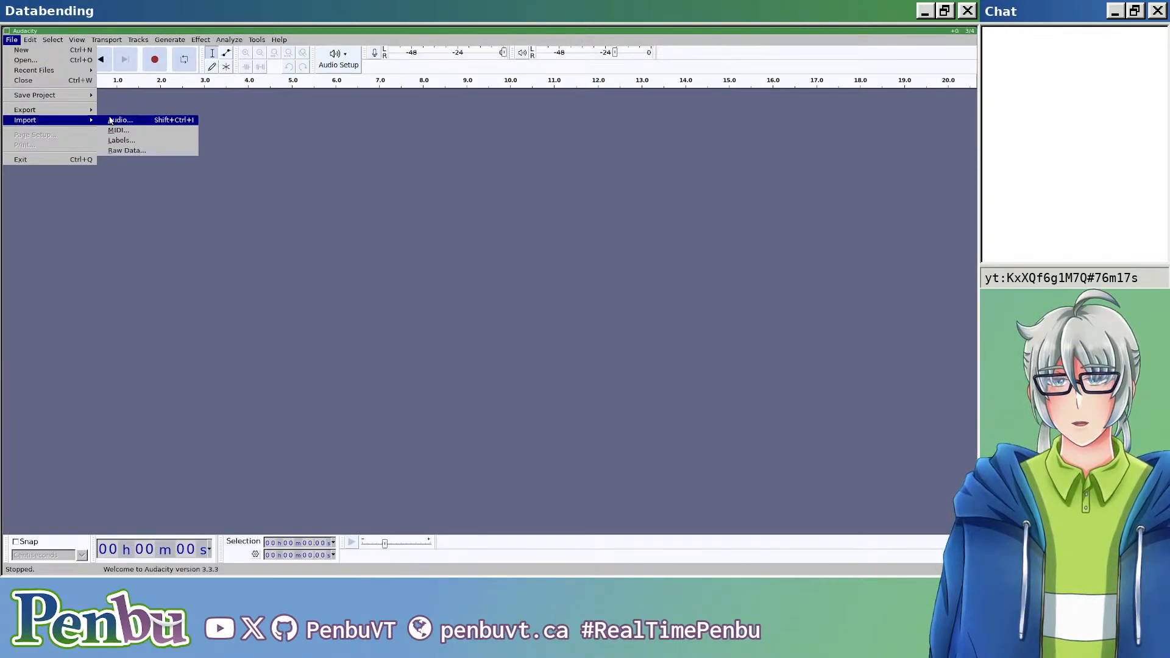
pyautogui.click(123, 151)
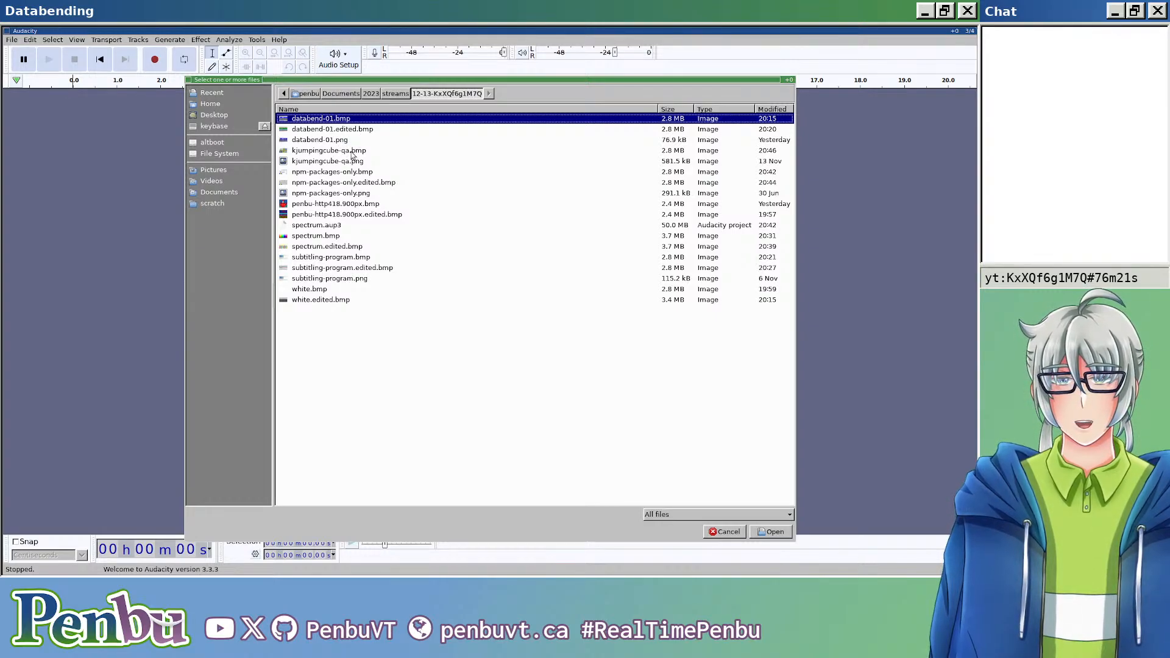
pyautogui.doubleClick(351, 152)
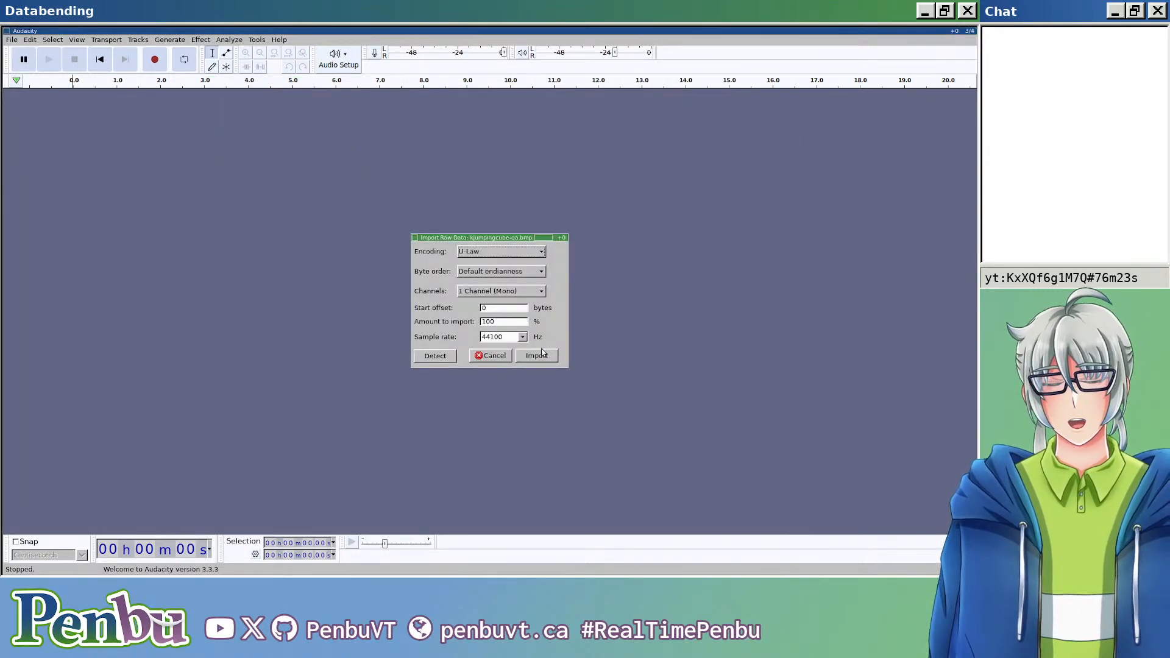
pyautogui.click(542, 353)
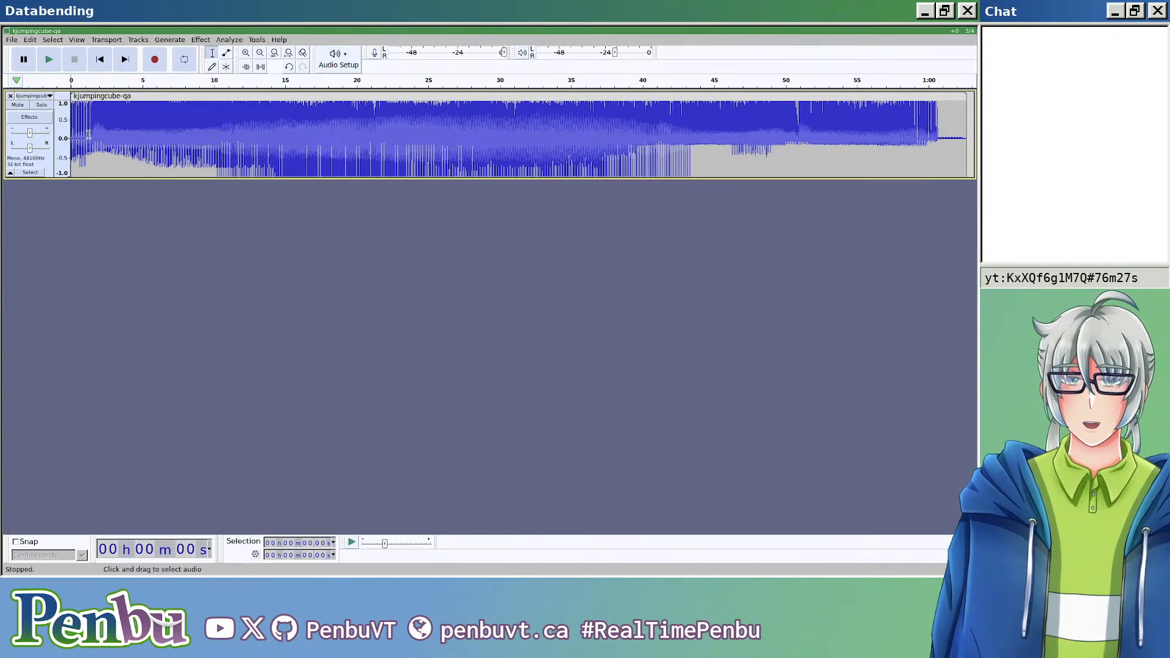
# Step: Split the kjumpingcube-qa clip near its start, at about 0.0045 s, to separate the beginning of the file
pyautogui.scroll(5, 89, 135)
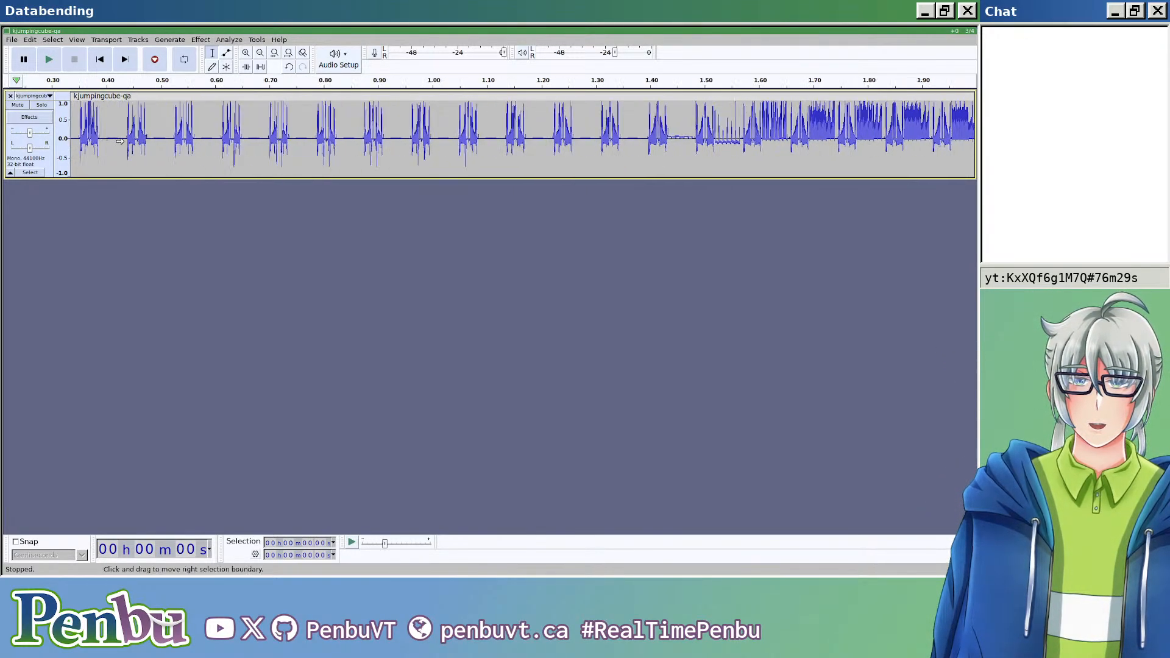
pyautogui.hscroll(-3, 119, 141)
pyautogui.scroll(4, 126, 143)
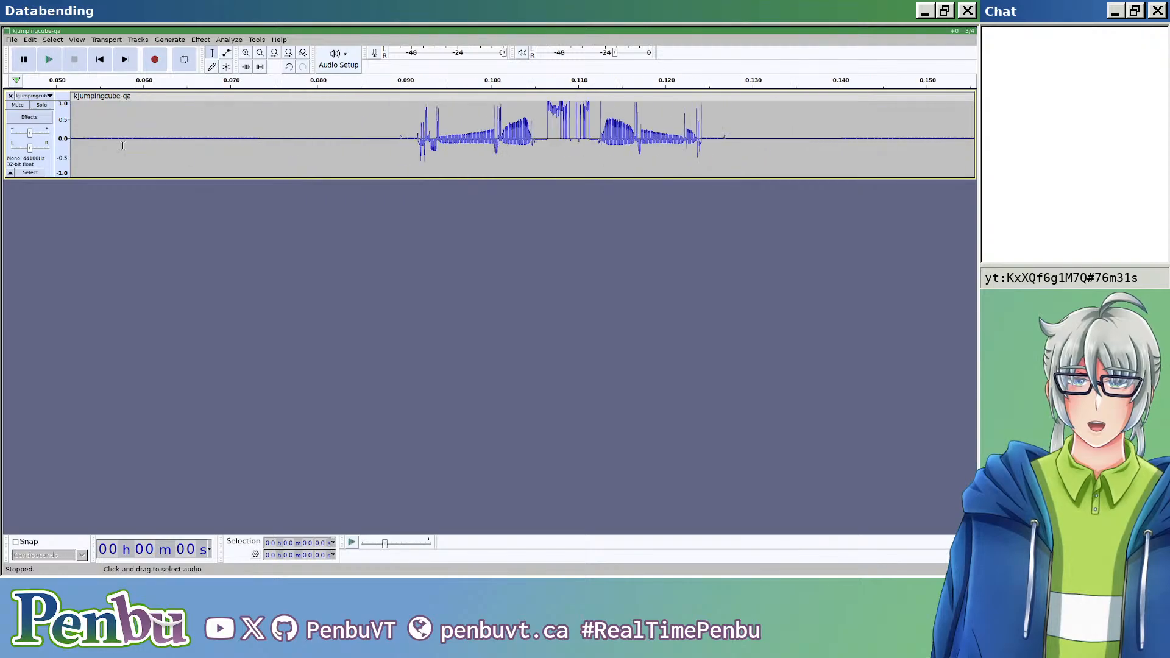
pyautogui.scroll(5, 150, 146)
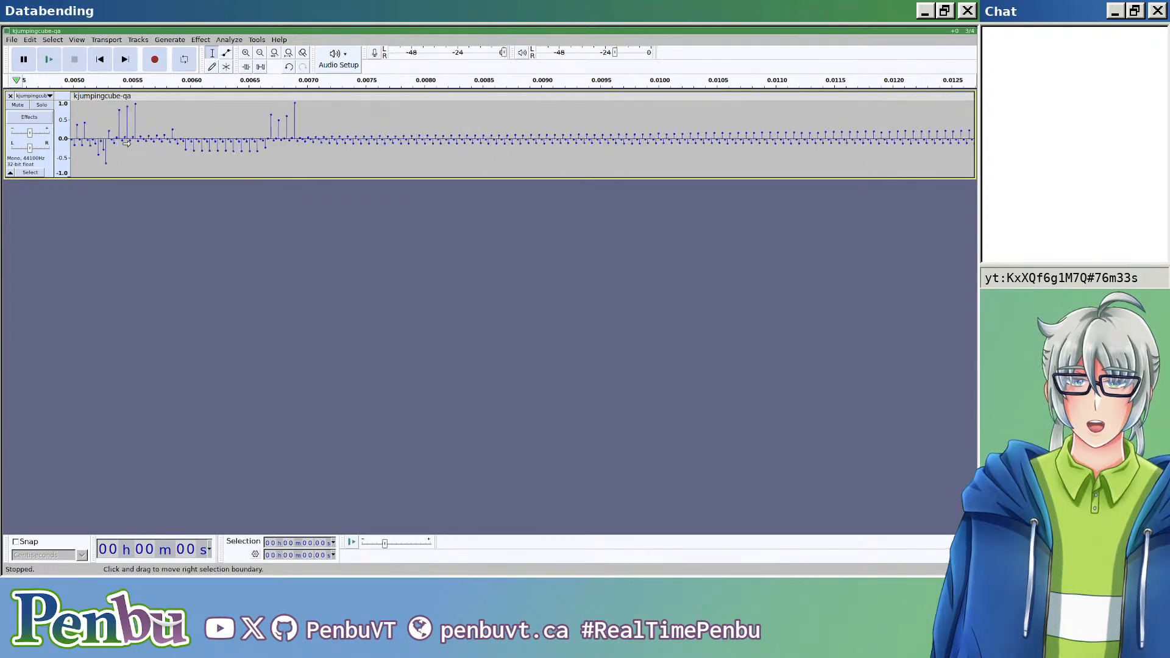
pyautogui.click(370, 139)
pyautogui.hotkey('ctrl', 'i')
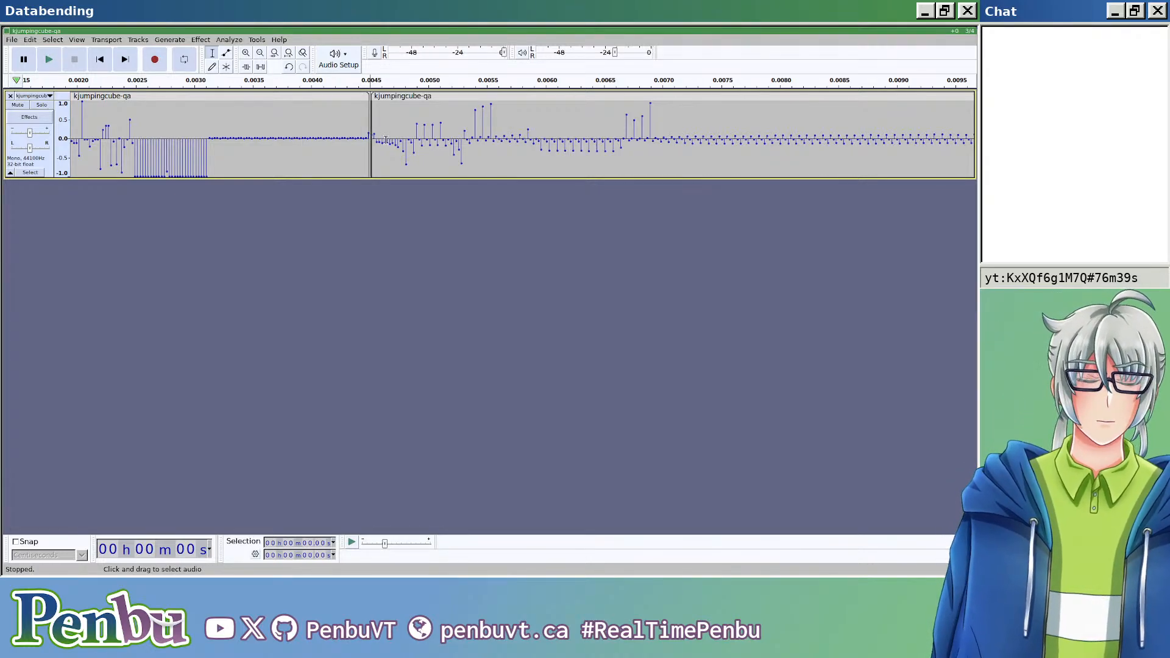
# Step: Examine the kjumpingcube-qa waveform from the split point out to the full track
pyautogui.scroll(-5, 444, 233)
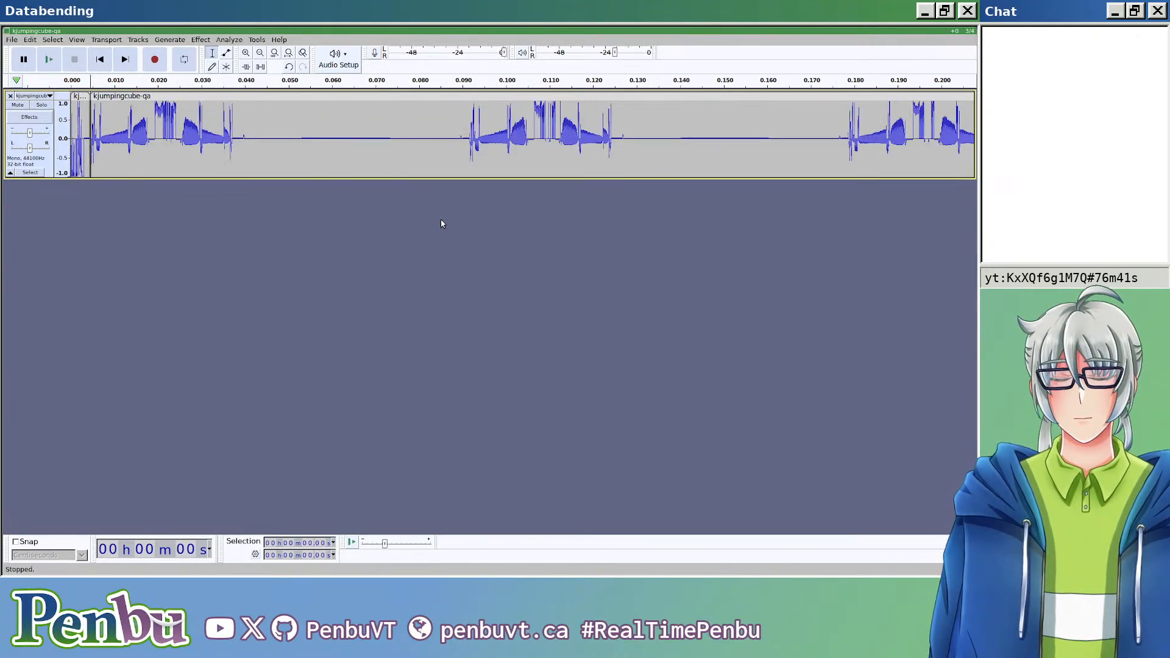
pyautogui.scroll(-2, 441, 220)
pyautogui.scroll(-2, 441, 222)
pyautogui.hscroll(10, 441, 222)
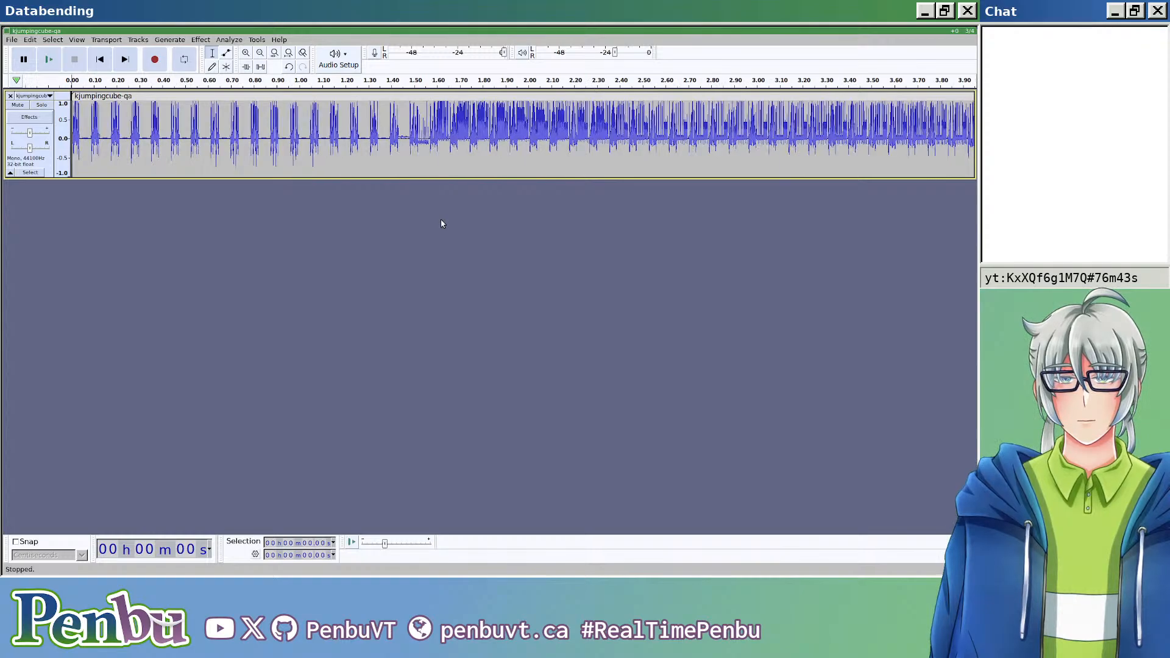
pyautogui.hscroll(-10, 311, 151)
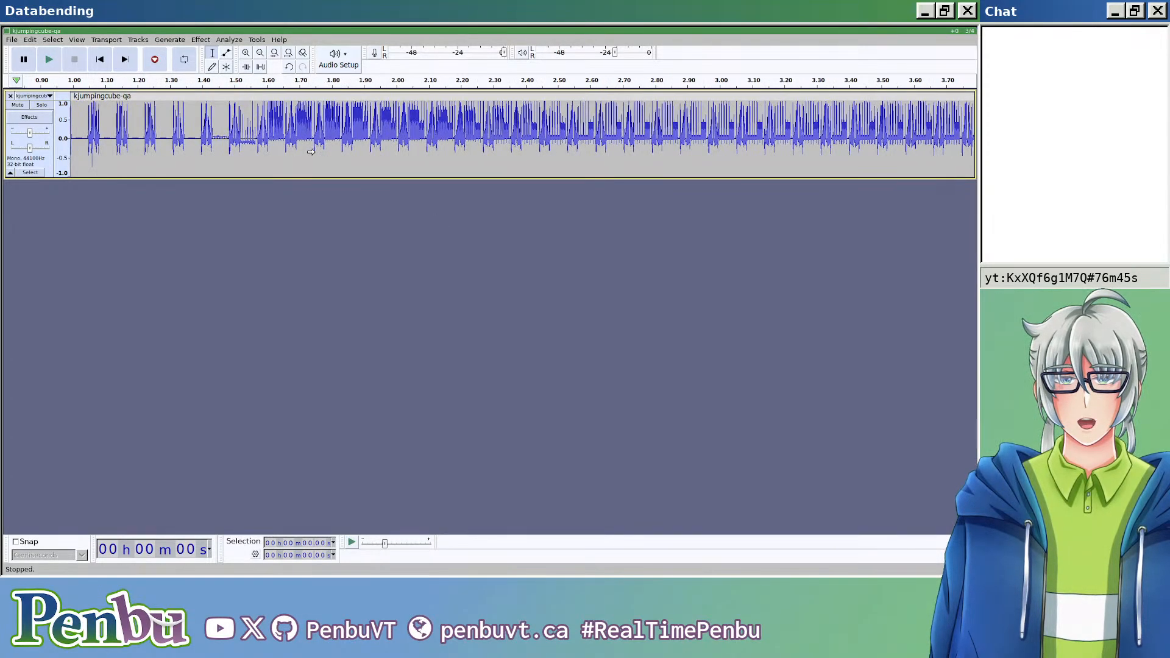
pyautogui.scroll(-5, 311, 152)
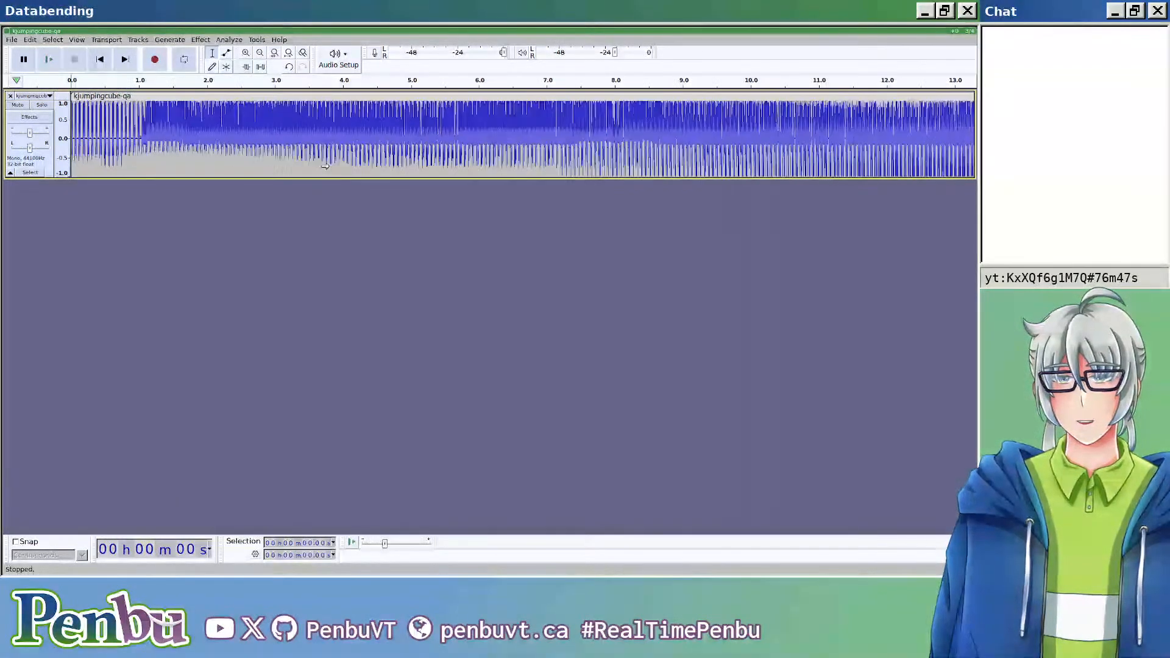
pyautogui.scroll(2, 325, 166)
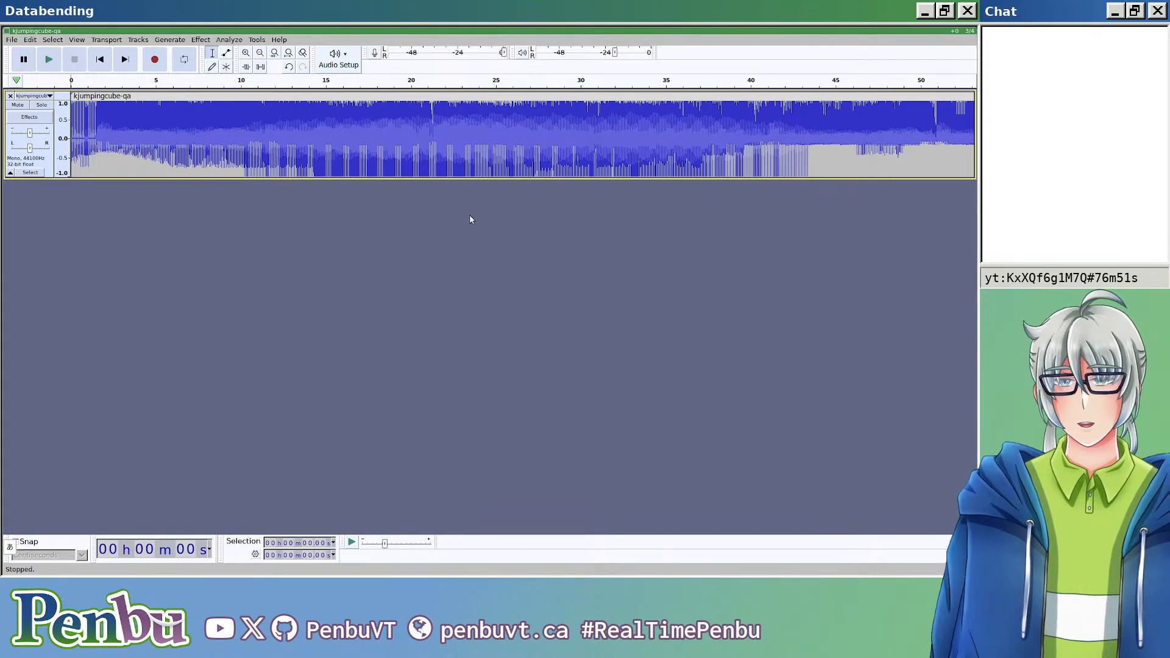
# Step: Switch to Firefox, search Wikipedia for BMP in a new tab, and open the BMP file format article
pyautogui.press('super+s')
pyautogui.press('super+k')
pyautogui.press('super+k')
pyautogui.press('super+m')
pyautogui.hotkey('ctrl', 'l')
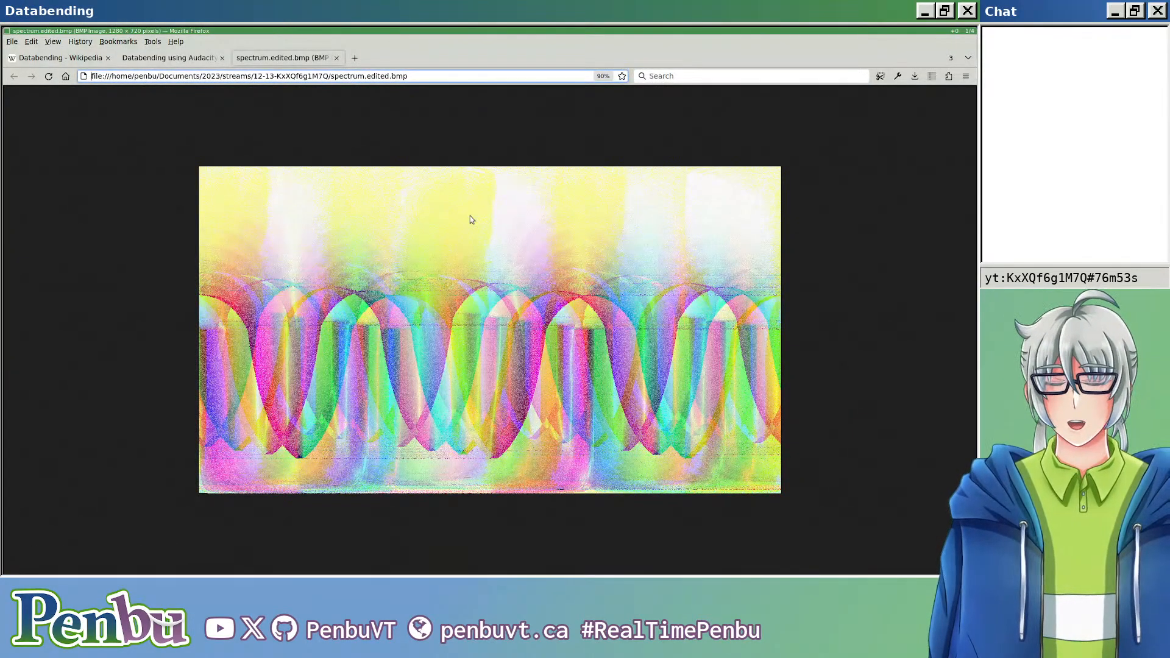
pyautogui.hotkey('ctrl', 't')
pyautogui.write('wikipedia bmp')
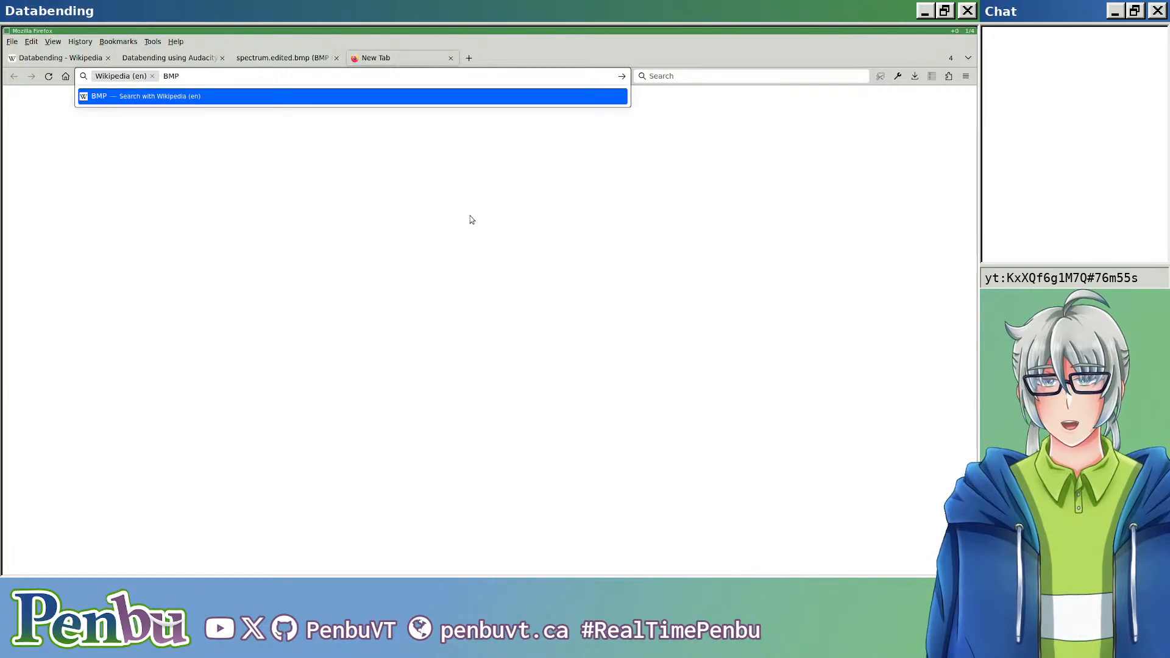
pyautogui.press('Return')
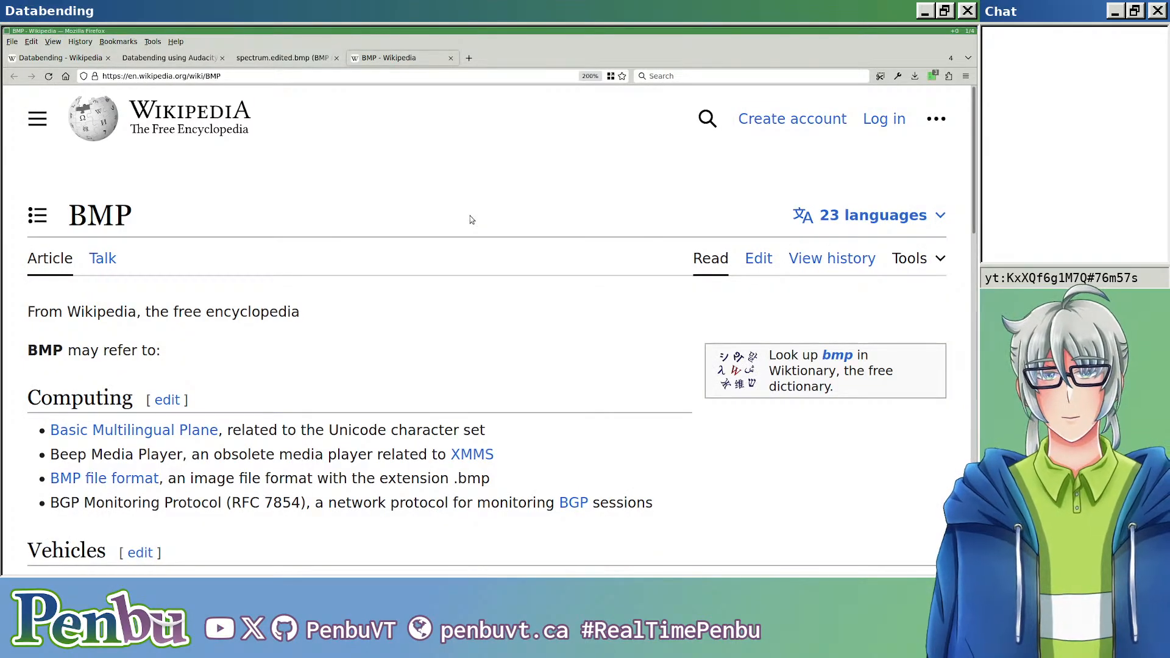
pyautogui.scroll(-5, 128, 147)
pyautogui.click(135, 138)
# Step: Examine the article's bitmap file structure diagram, from the file and DIB headers to the color table and pixel array
pyautogui.scroll(-8, 282, 255)
pyautogui.scroll(1, 283, 255)
pyautogui.scroll(-1, 697, 265)
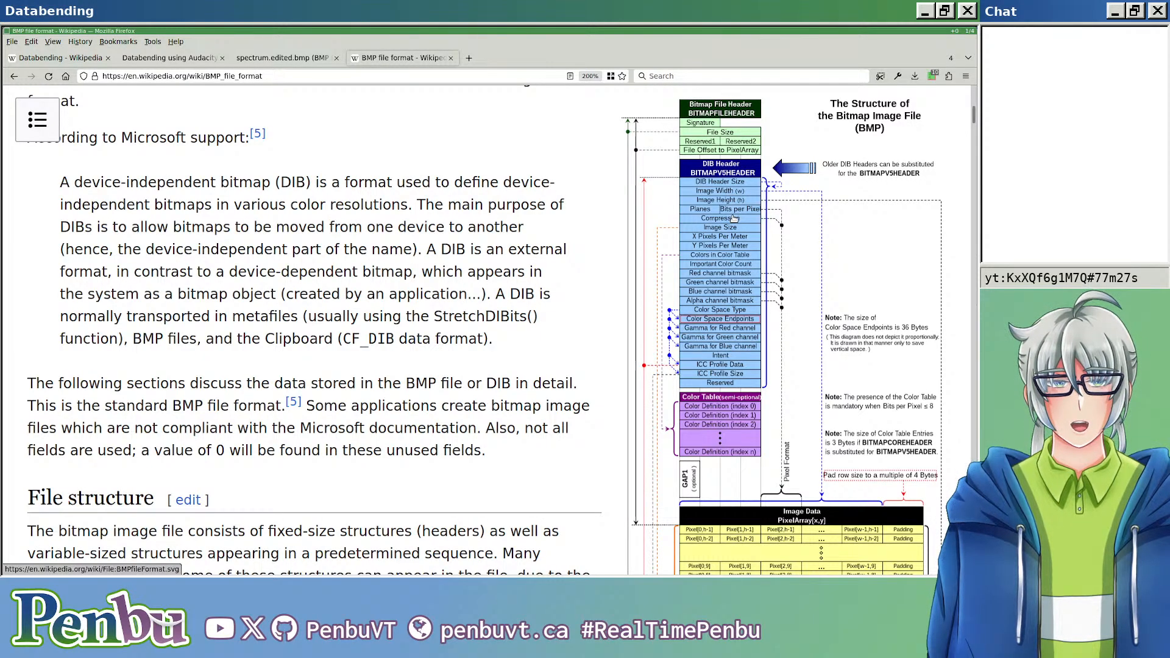
pyautogui.scroll(2, 735, 217)
pyautogui.scroll(-3, 731, 238)
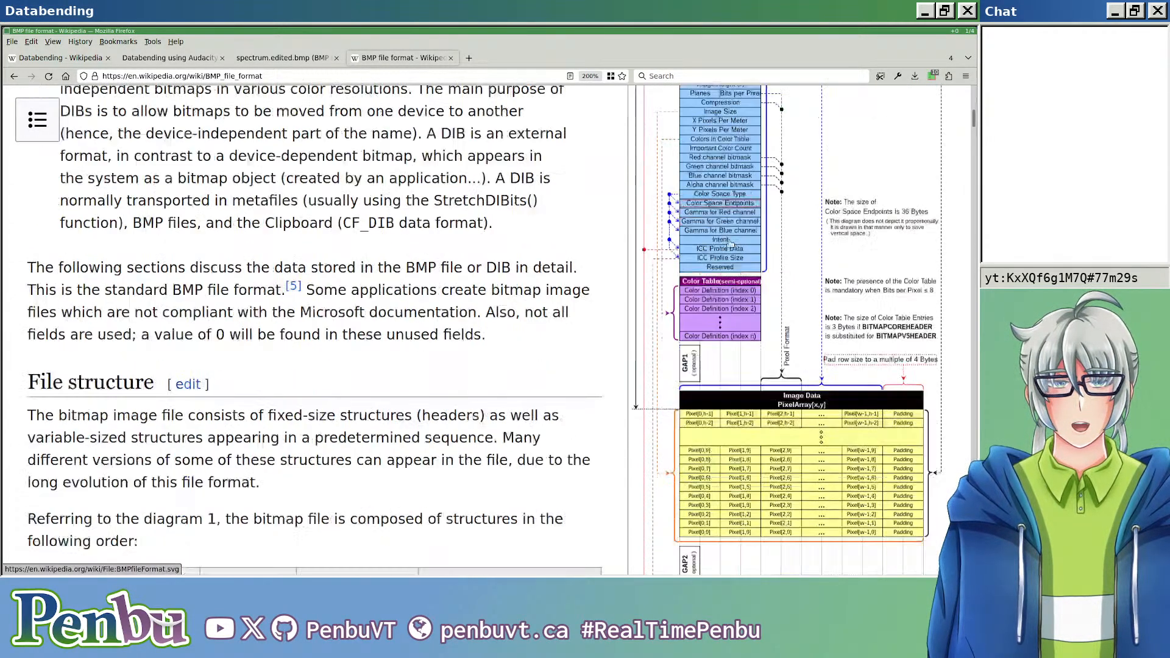
pyautogui.scroll(3, 728, 317)
pyautogui.scroll(-2, 726, 315)
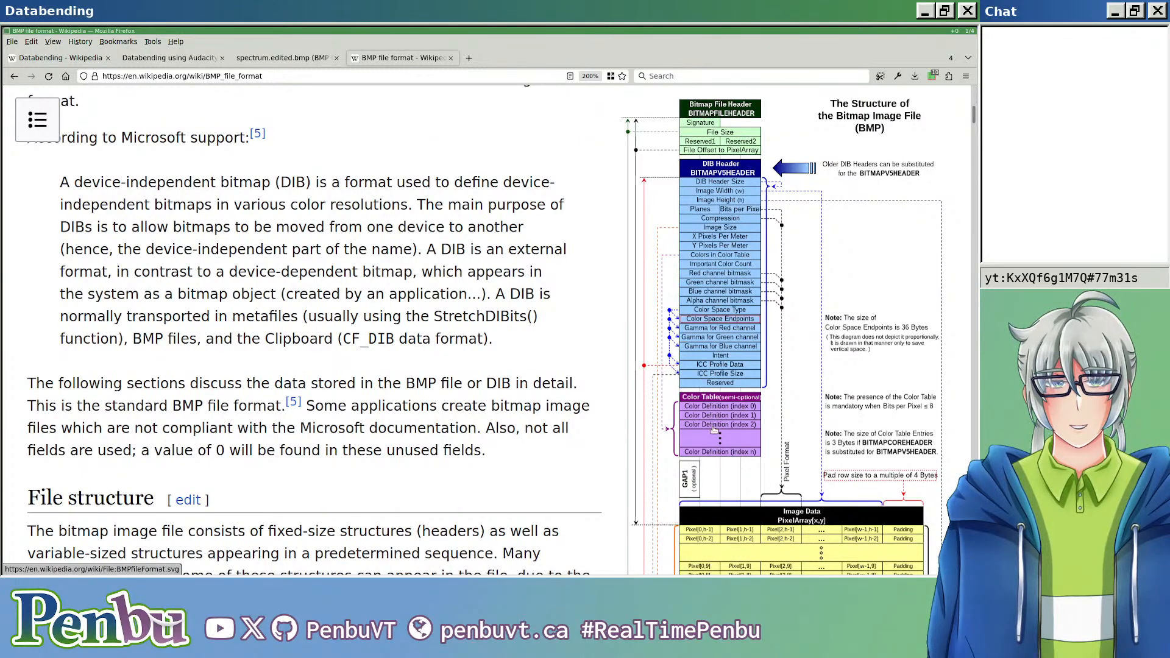
pyautogui.scroll(-2, 711, 327)
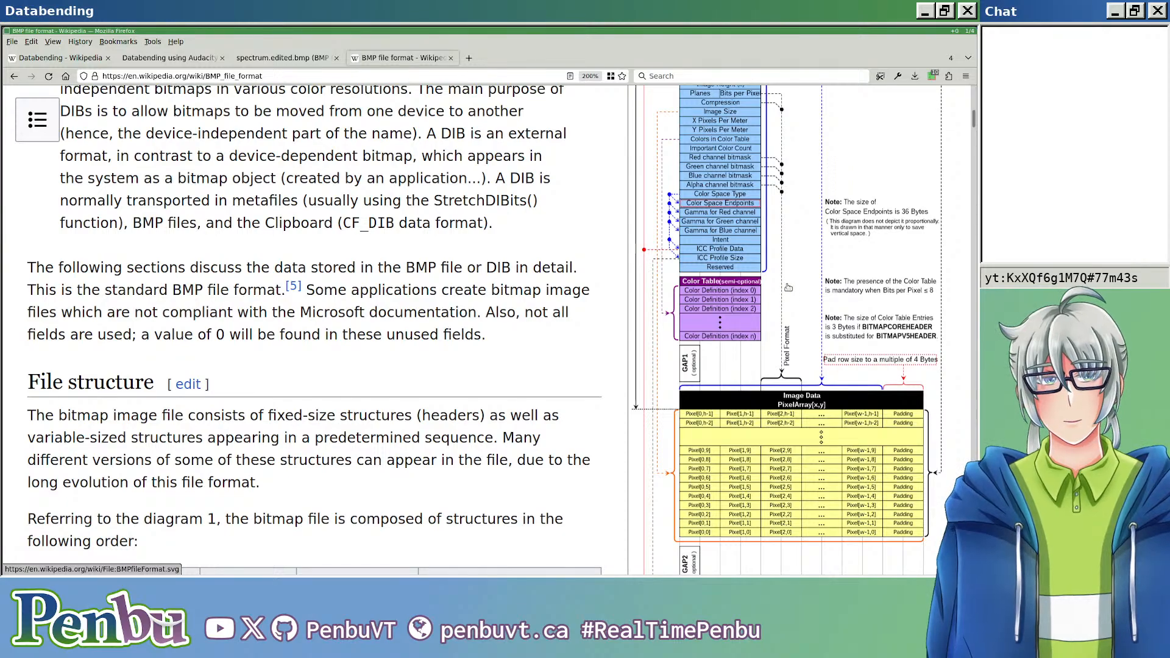
# Step: Examine the bitmap diagram's DIB header, color table, pixel array and ICC color profile blocks
pyautogui.scroll(-2, 788, 285)
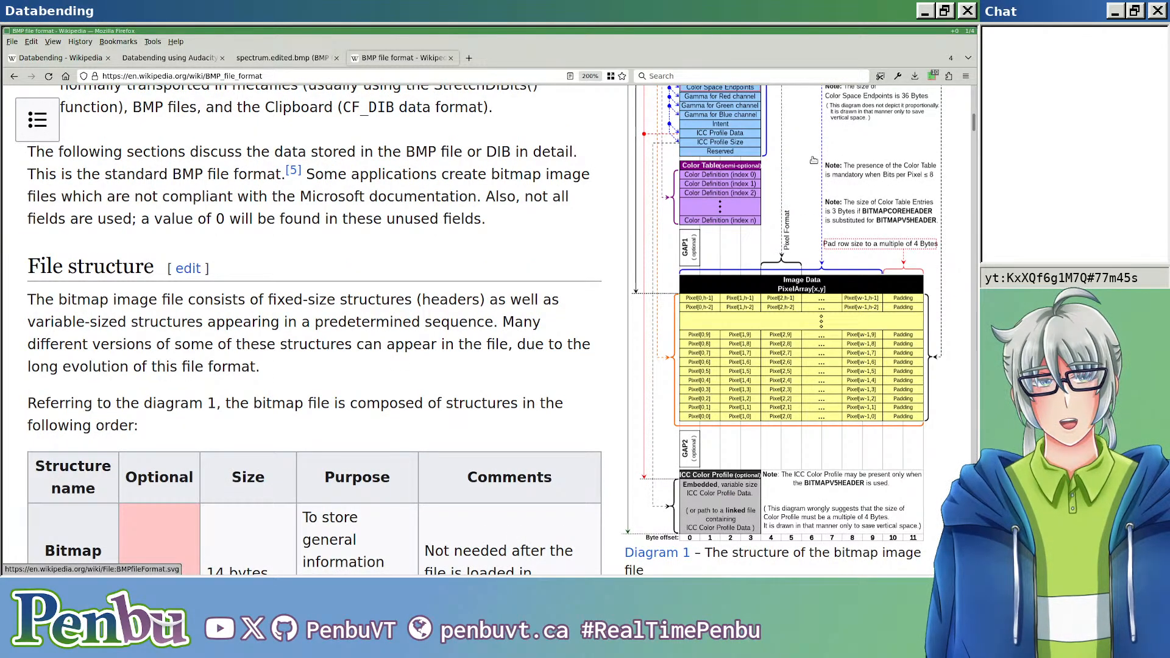
pyautogui.scroll(2, 768, 176)
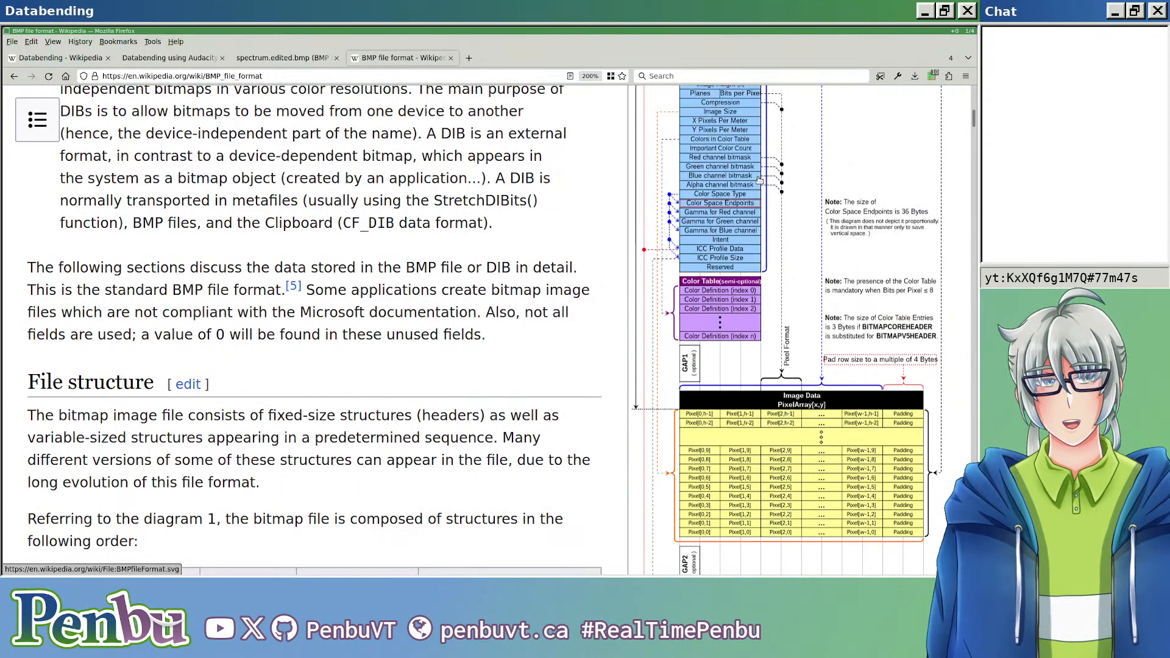
pyautogui.scroll(-4, 744, 256)
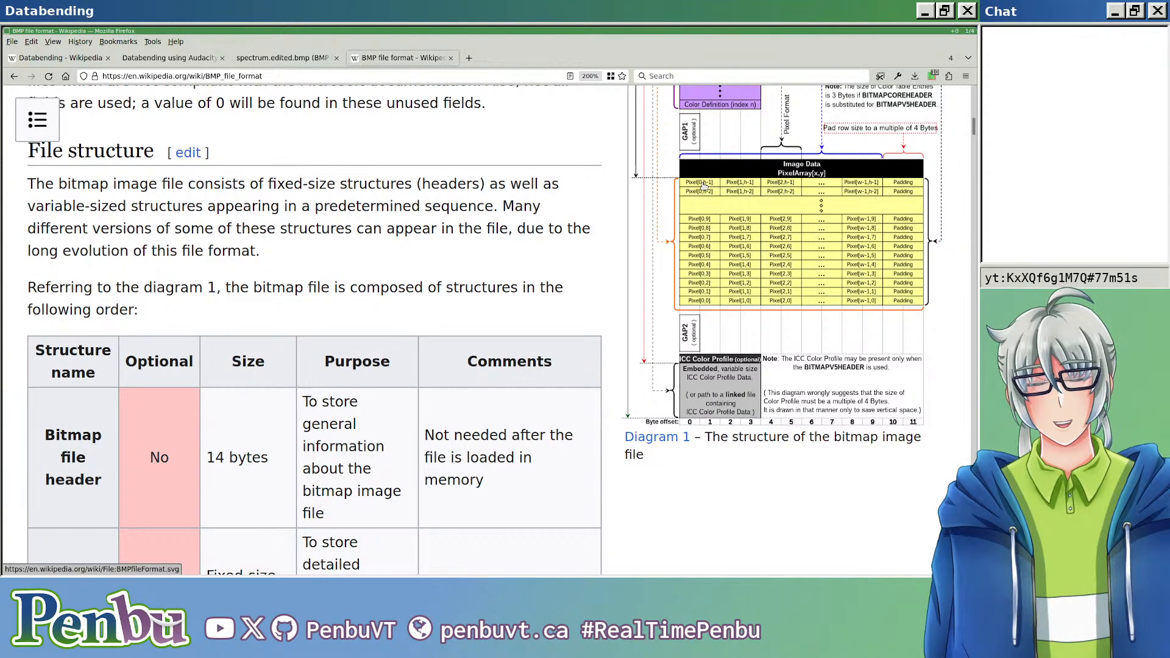
pyautogui.scroll(-2, 808, 281)
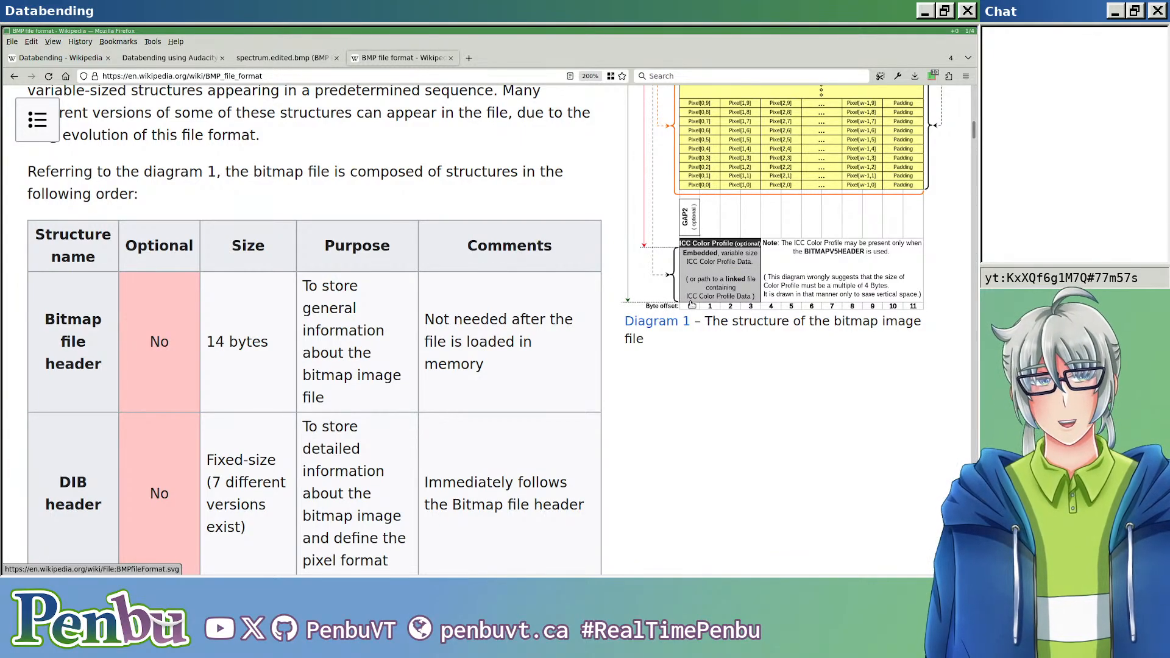
pyautogui.scroll(6, 692, 301)
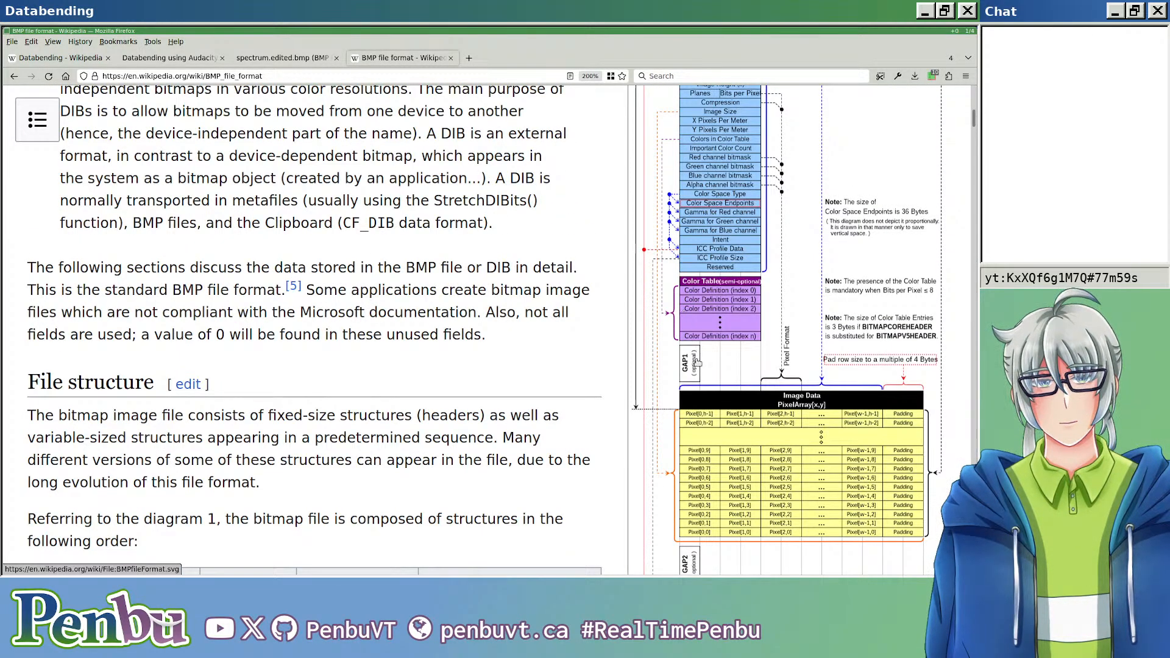
pyautogui.scroll(6, 704, 368)
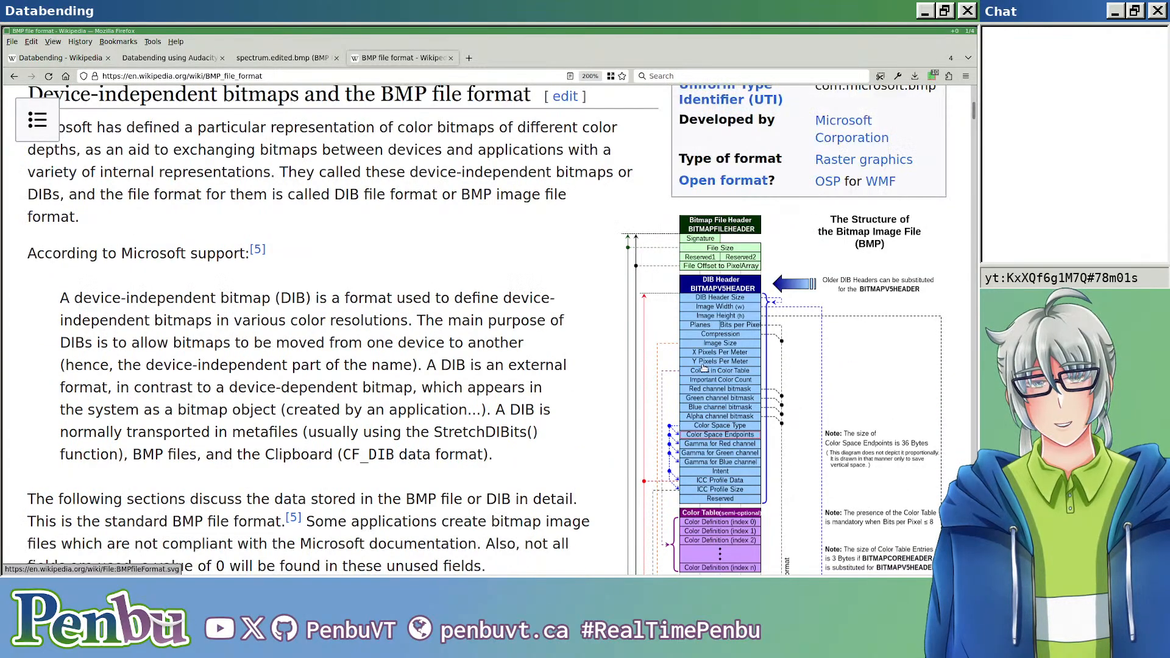
pyautogui.scroll(-4, 746, 241)
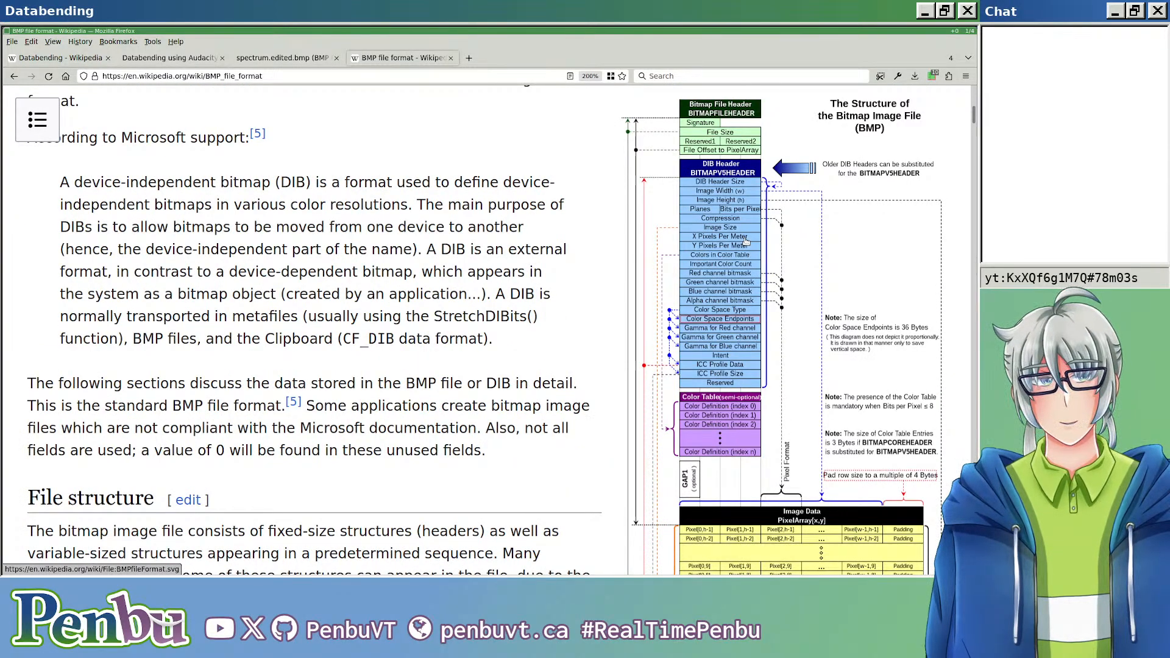
# Step: Examine the article's file structure table, bitmap file header fields and pixel storage section
pyautogui.scroll(-8, 731, 269)
pyautogui.scroll(-18, 561, 306)
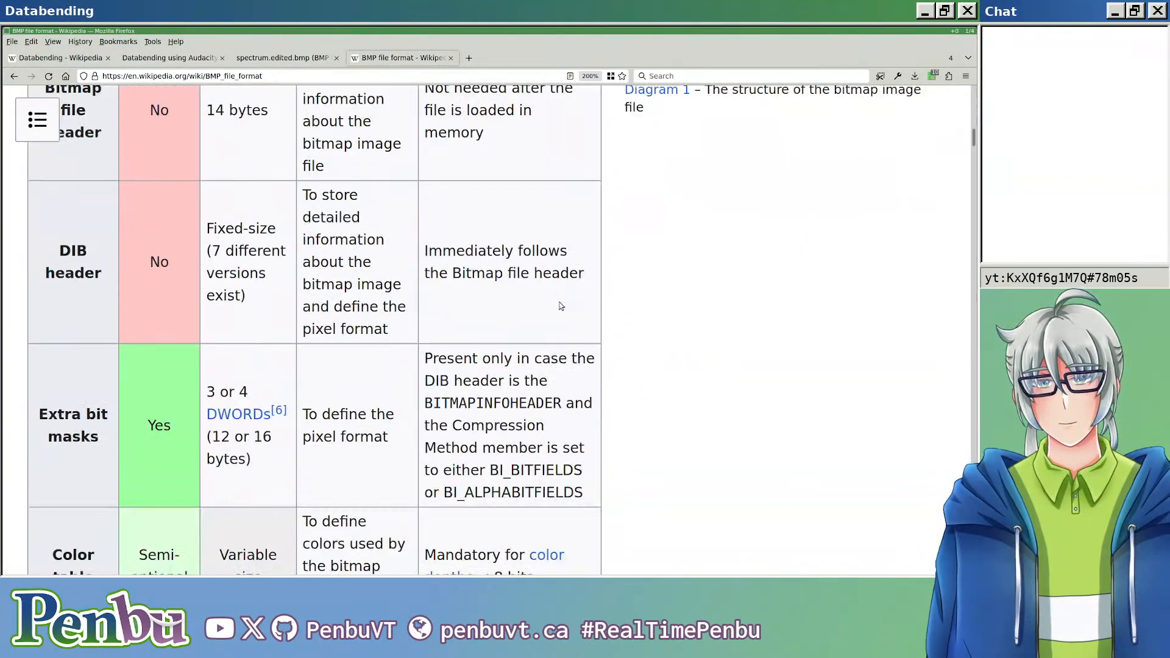
pyautogui.scroll(-2, 126, 223)
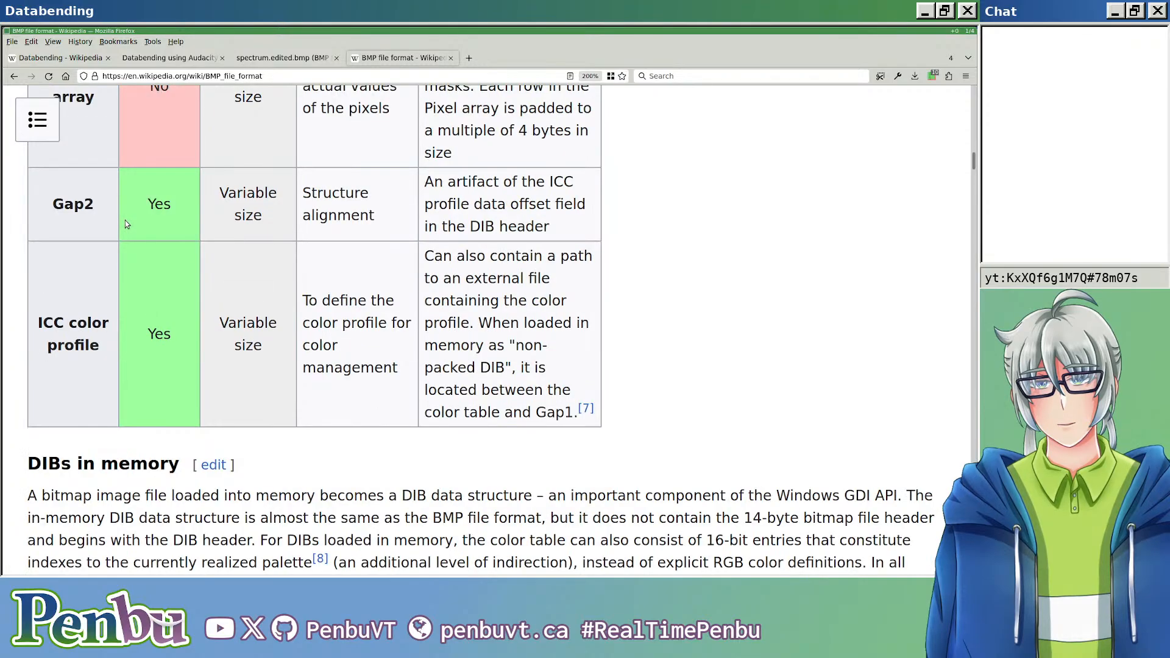
pyautogui.scroll(3, 129, 211)
pyautogui.scroll(12, 238, 296)
pyautogui.scroll(2, 238, 294)
pyautogui.scroll(-11, 172, 270)
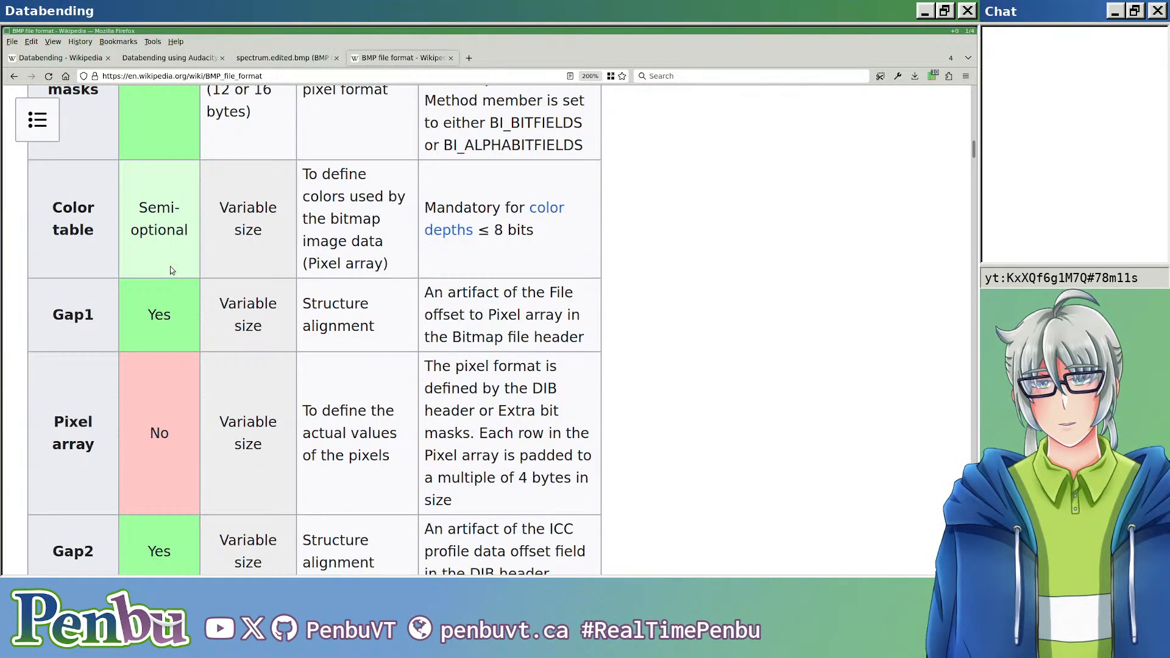
pyautogui.scroll(-20, 170, 265)
pyautogui.scroll(-20, 204, 269)
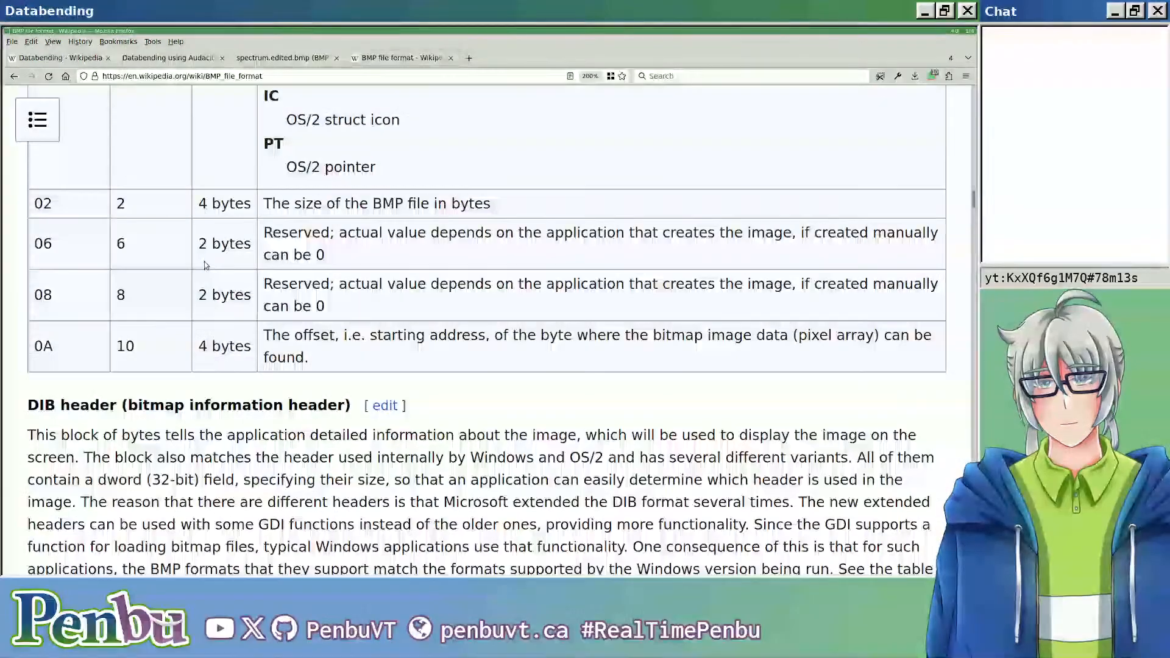
pyautogui.scroll(-9, 220, 266)
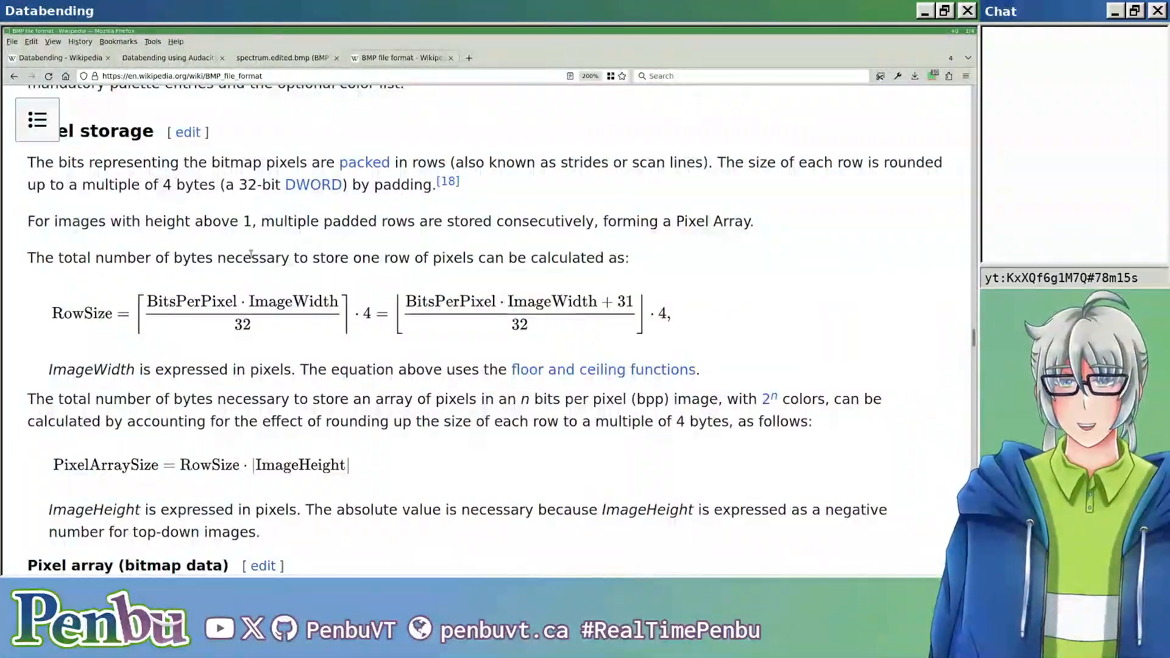
# Step: Return to the bitmap structure diagram and examine the pixel row order from the last row to Pixel[0,0]
pyautogui.hotkey('alt', 'Tab')
pyautogui.hotkey('alt', 'Tab')
pyautogui.scroll(20, 537, 286)
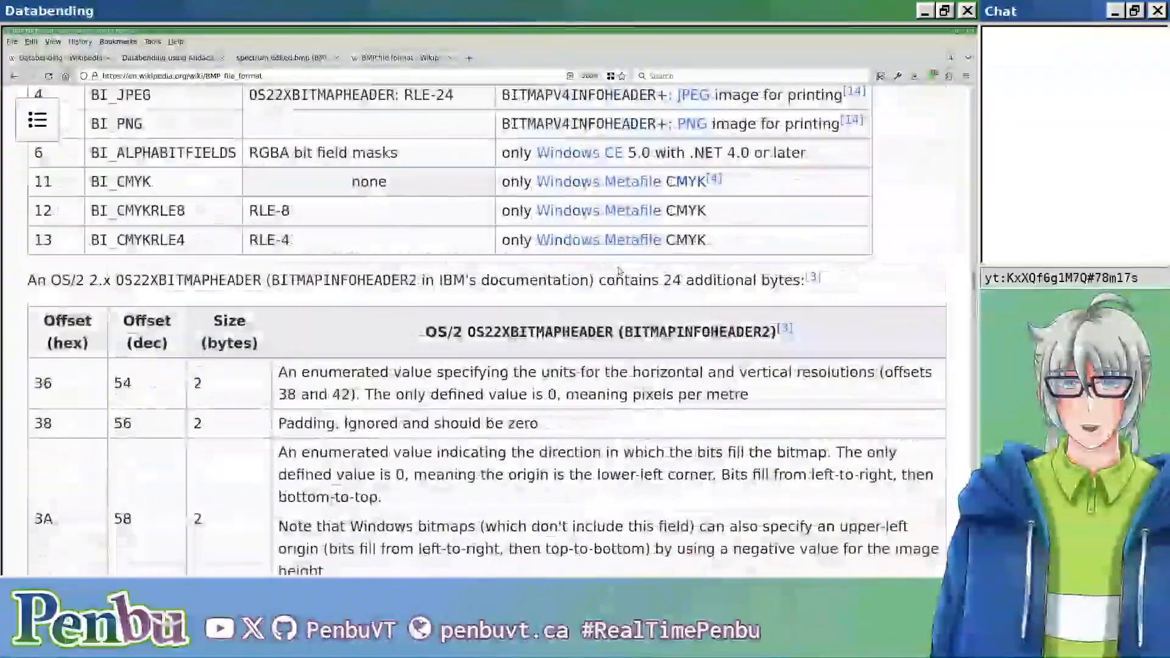
pyautogui.scroll(20, 663, 276)
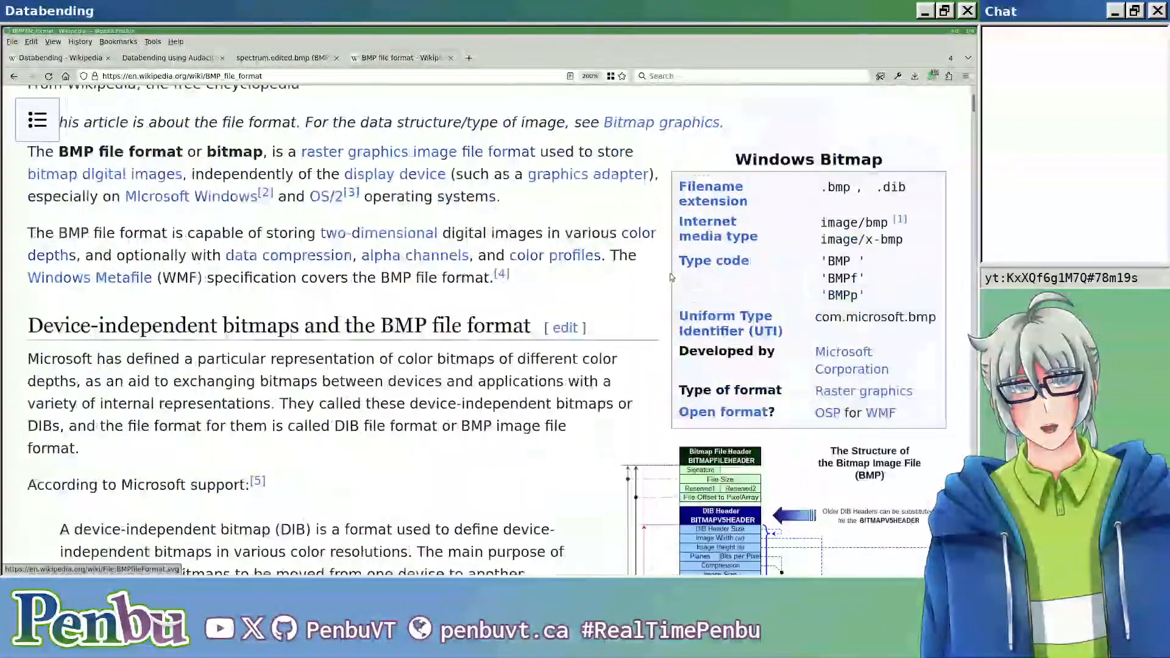
pyautogui.scroll(-15, 671, 280)
pyautogui.scroll(3, 701, 290)
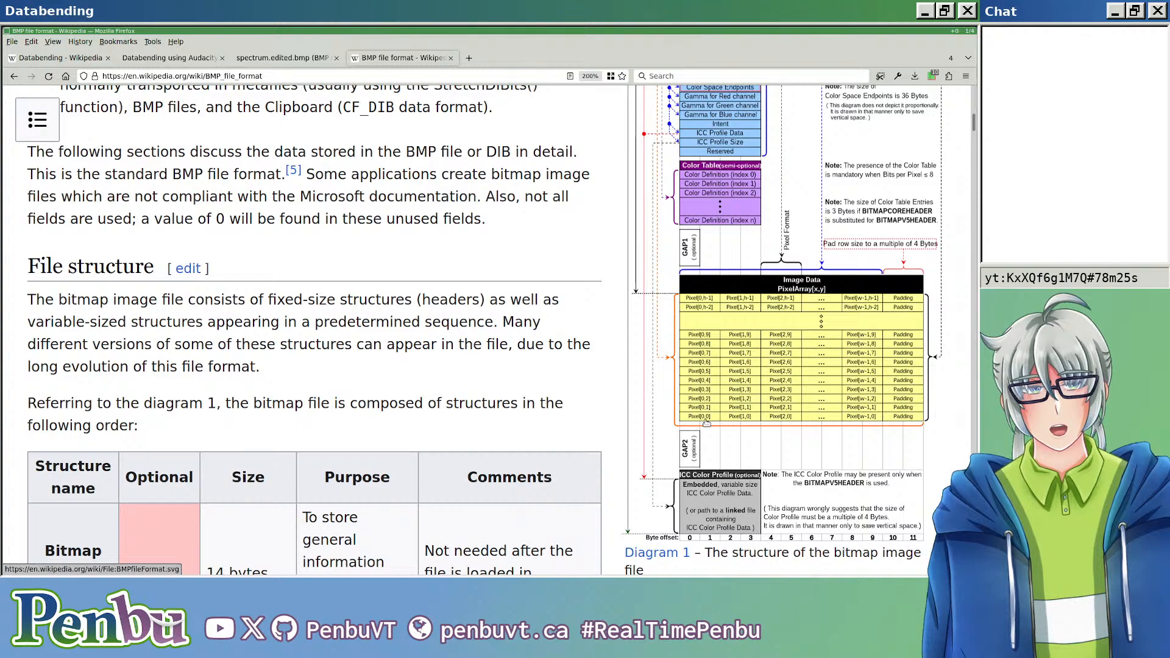
pyautogui.scroll(3, 705, 423)
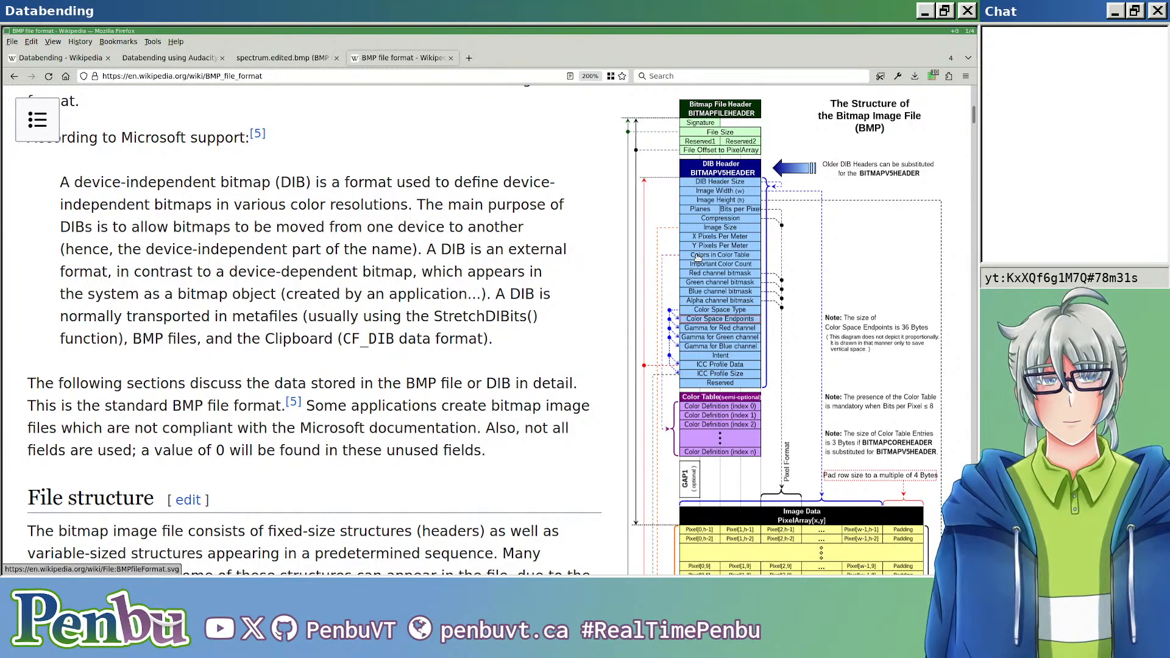
pyautogui.scroll(-2, 700, 262)
pyautogui.scroll(-2, 699, 262)
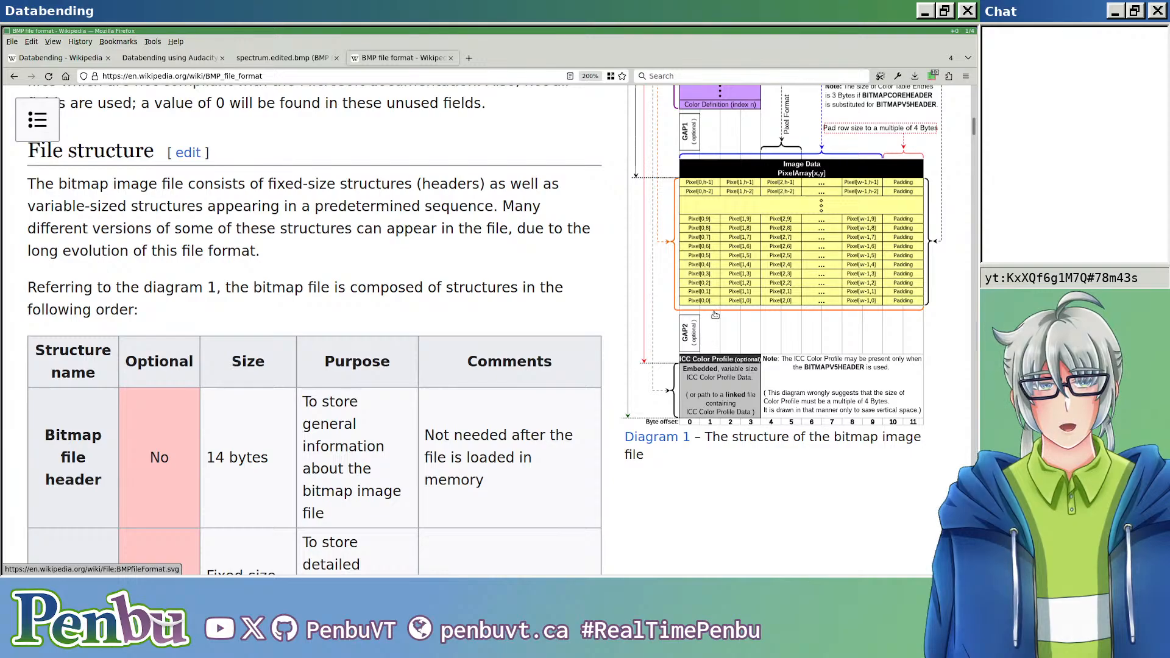
pyautogui.scroll(2, 716, 359)
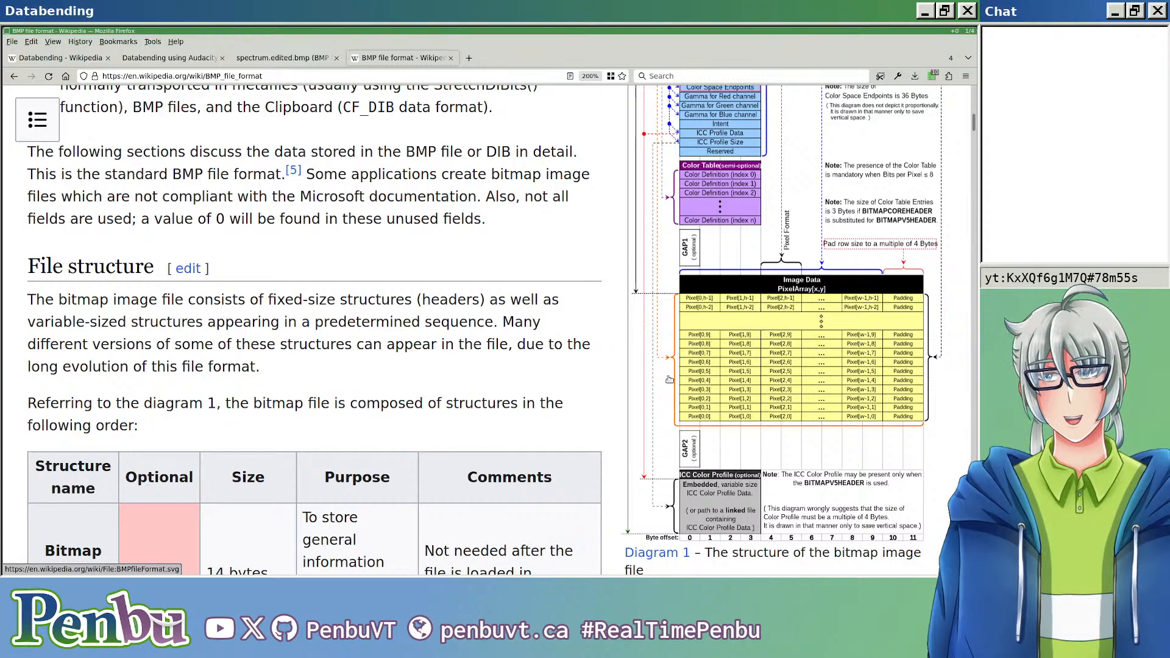
# Step: Switch between Audacity and Firefox to compare the kjumpingcube-qa waveform with the BMP diagram's pixel array, finishing in Audacity
pyautogui.hotkey('alt', 'Tab')
pyautogui.hotkey('alt', 'Tab')
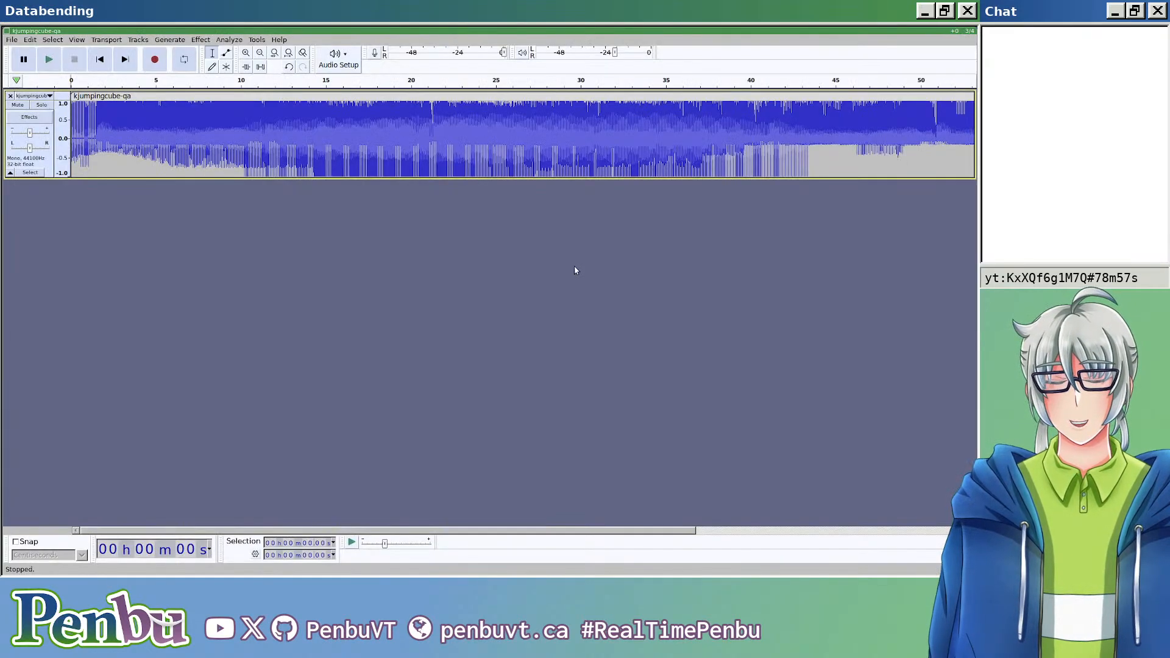
pyautogui.hotkey('alt', 'shift', 'Tab')
pyautogui.hotkey('alt', 'shift', 'Tab')
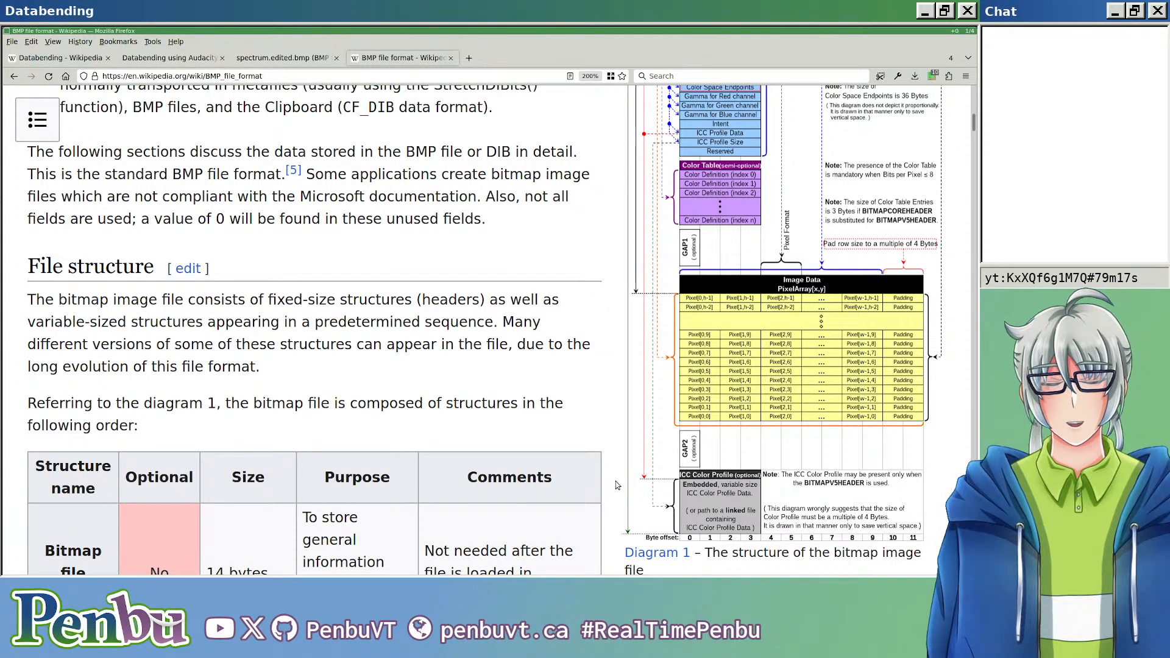
pyautogui.hotkey('alt', 'Tab')
pyautogui.hotkey('alt', 'Tab')
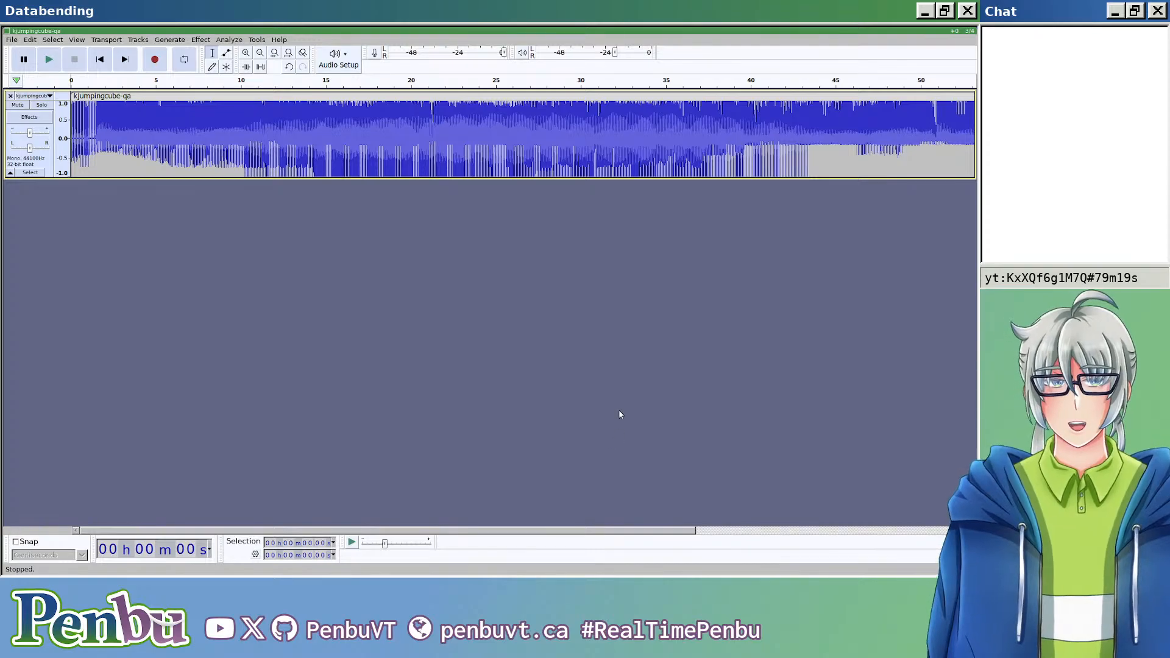
# Step: Stack the open windows and select a short stretch near the end of the kjumpingcube-qa clip, past 1 minute
pyautogui.hscroll(8, 639, 337)
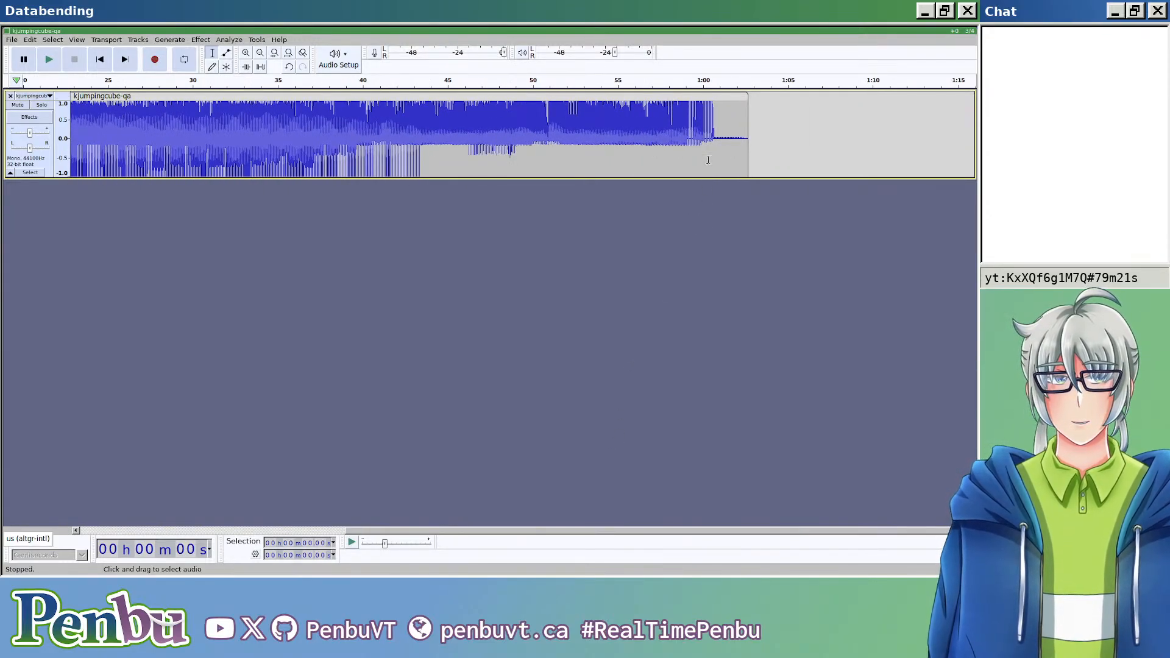
pyautogui.press('super+s')
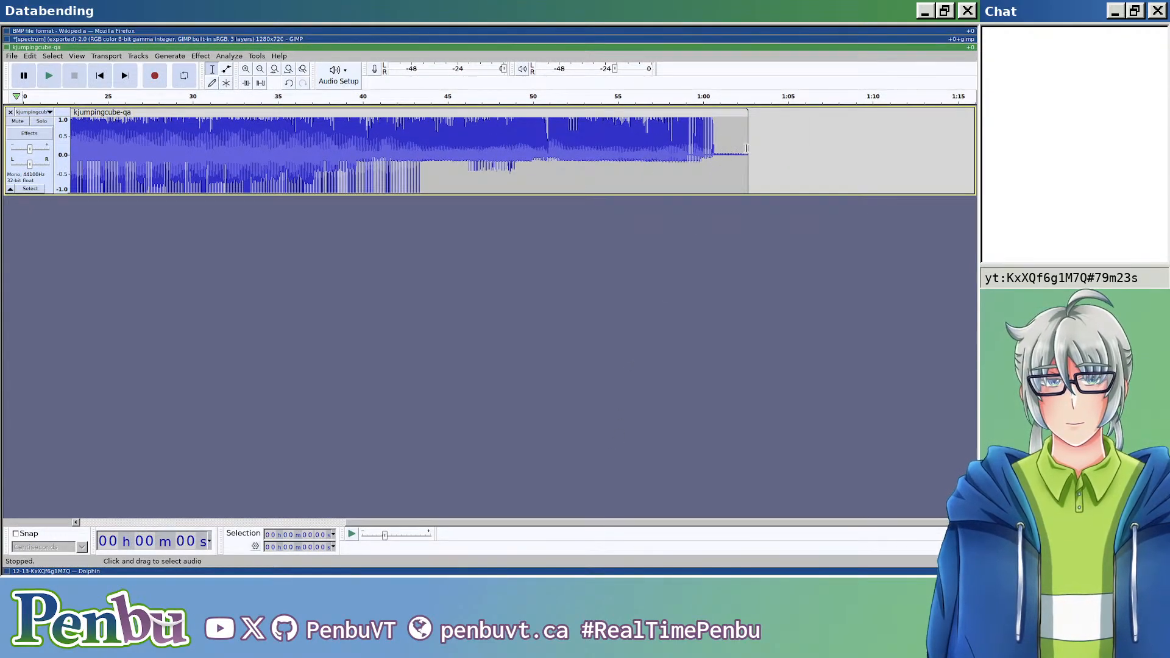
pyautogui.moveTo(731, 157); pyautogui.dragTo(743, 160)
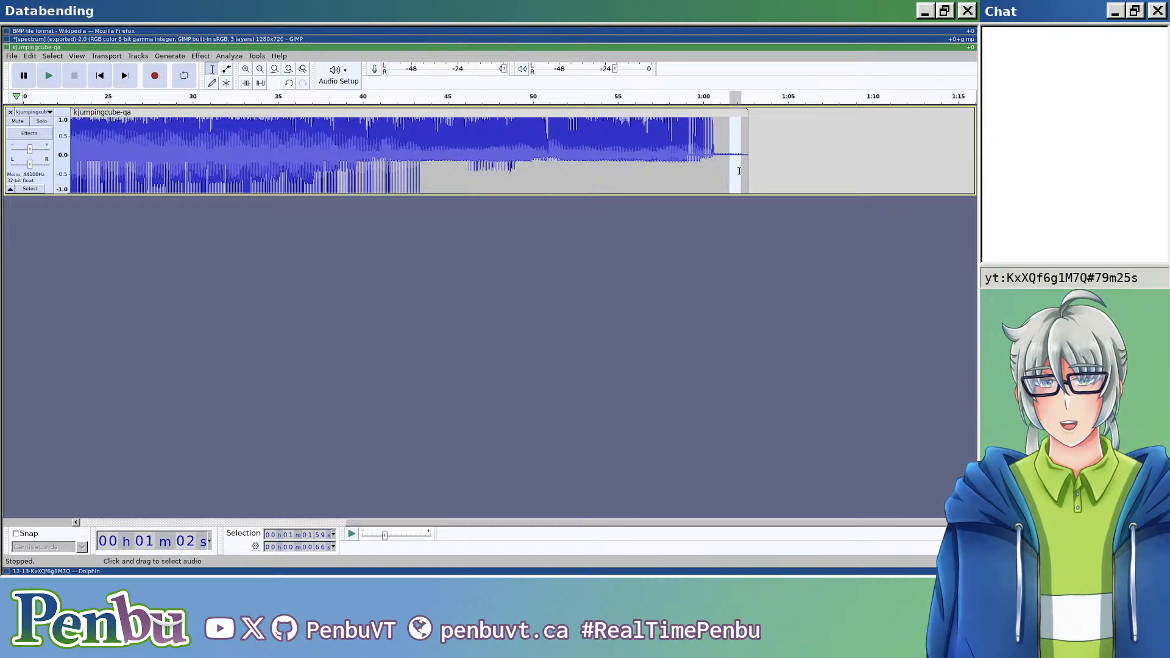
# Step: Switch to Dolphin and open kjumpingcube-qa.bmp in the image viewer
pyautogui.press('super+Down')
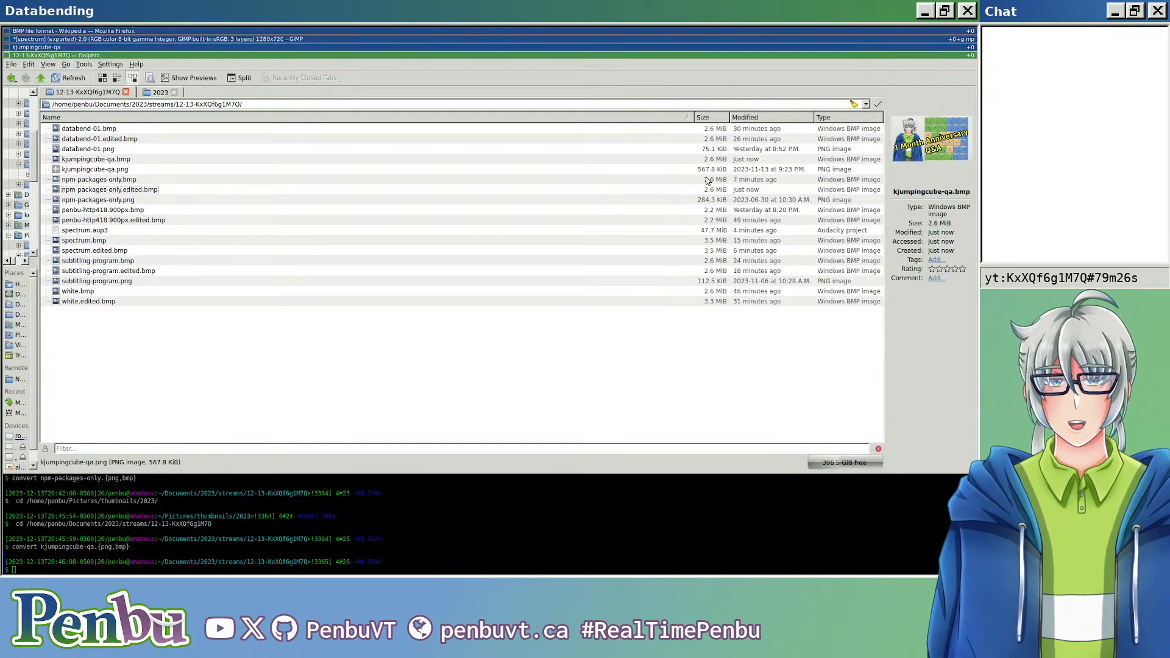
pyautogui.click(117, 183)
pyautogui.click(306, 318)
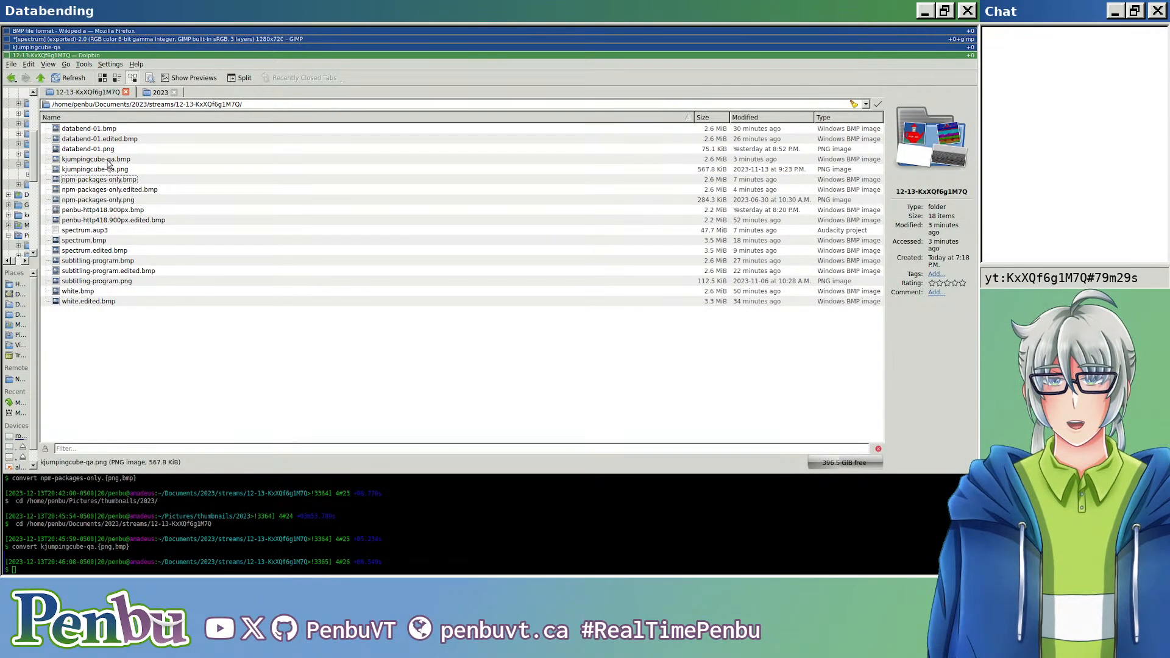
pyautogui.doubleClick(111, 160)
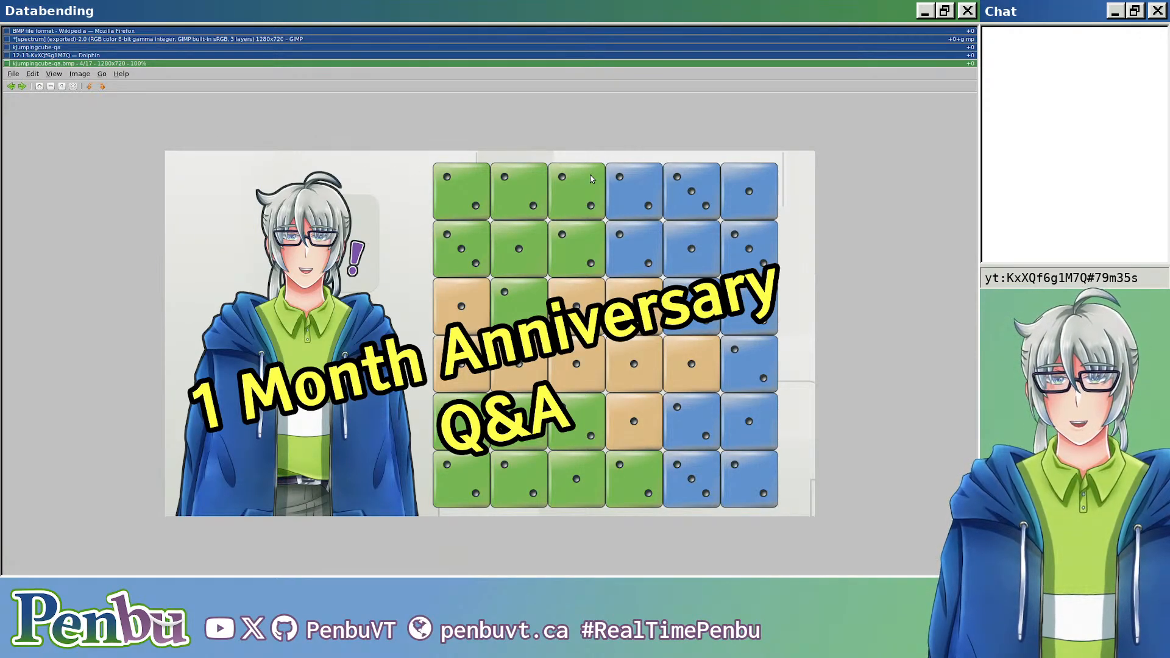
# Step: Switch back to Audacity and examine the kjumpingcube-qa waveform from its end to the repeating bursts in the first second
pyautogui.press('super+Up')
pyautogui.press('super+Up')
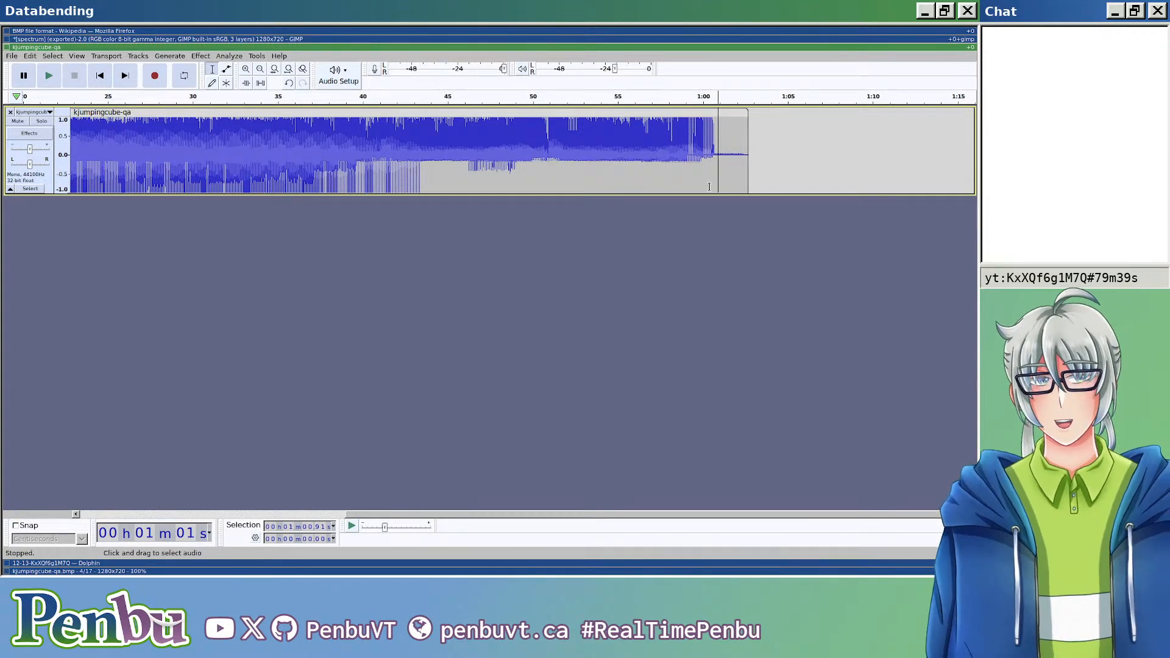
pyautogui.keyDown('ctrl'); pyautogui.scroll(1, 465, 159); pyautogui.keyUp('ctrl')
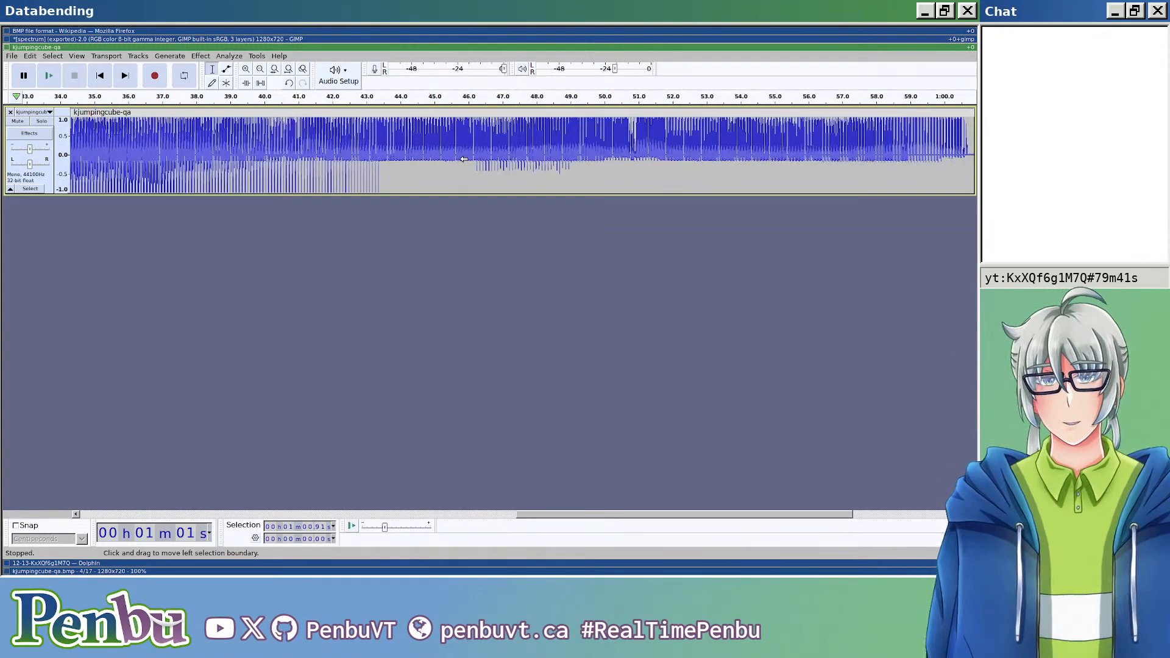
pyautogui.keyDown('ctrl'); pyautogui.scroll(-2, 465, 159); pyautogui.keyUp('ctrl')
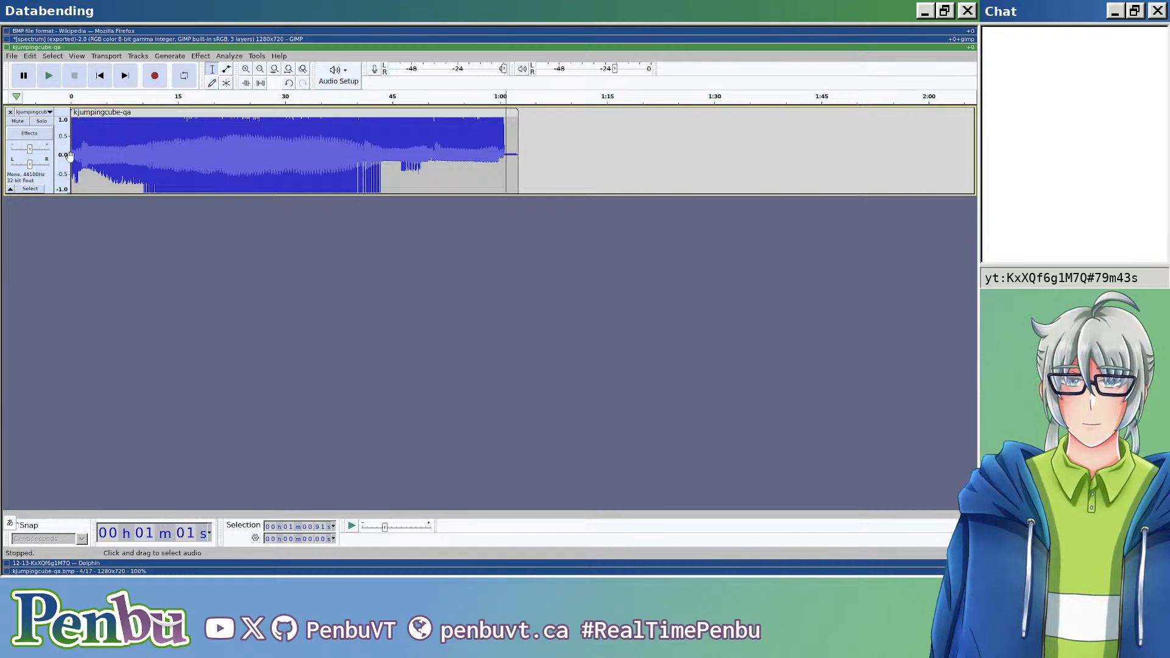
pyautogui.keyDown('ctrl'); pyautogui.scroll(3, 74, 158); pyautogui.keyUp('ctrl')
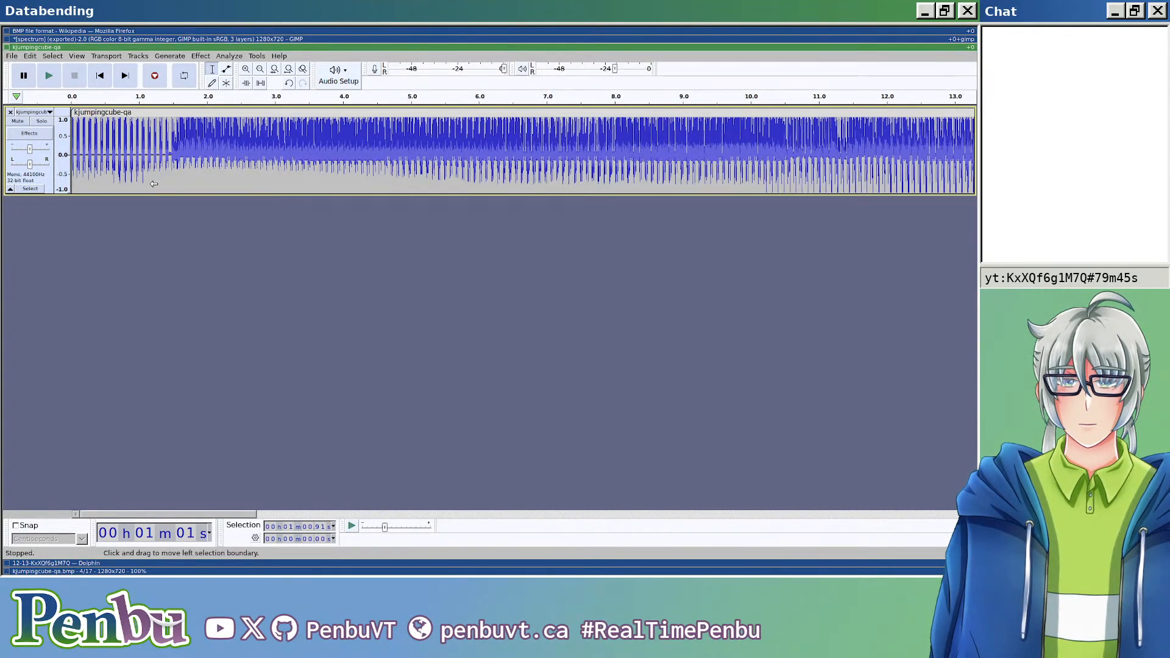
pyautogui.keyDown('ctrl'); pyautogui.scroll(3, 116, 132); pyautogui.keyUp('ctrl')
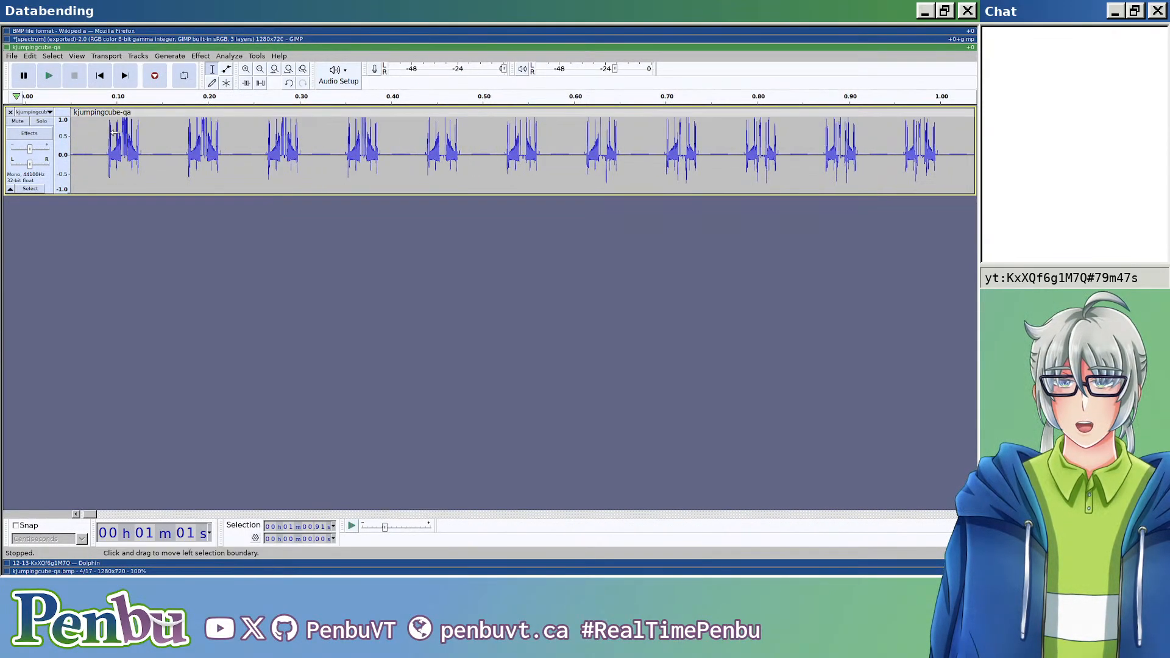
pyautogui.keyDown('ctrl'); pyautogui.scroll(-3, 115, 132); pyautogui.keyUp('ctrl')
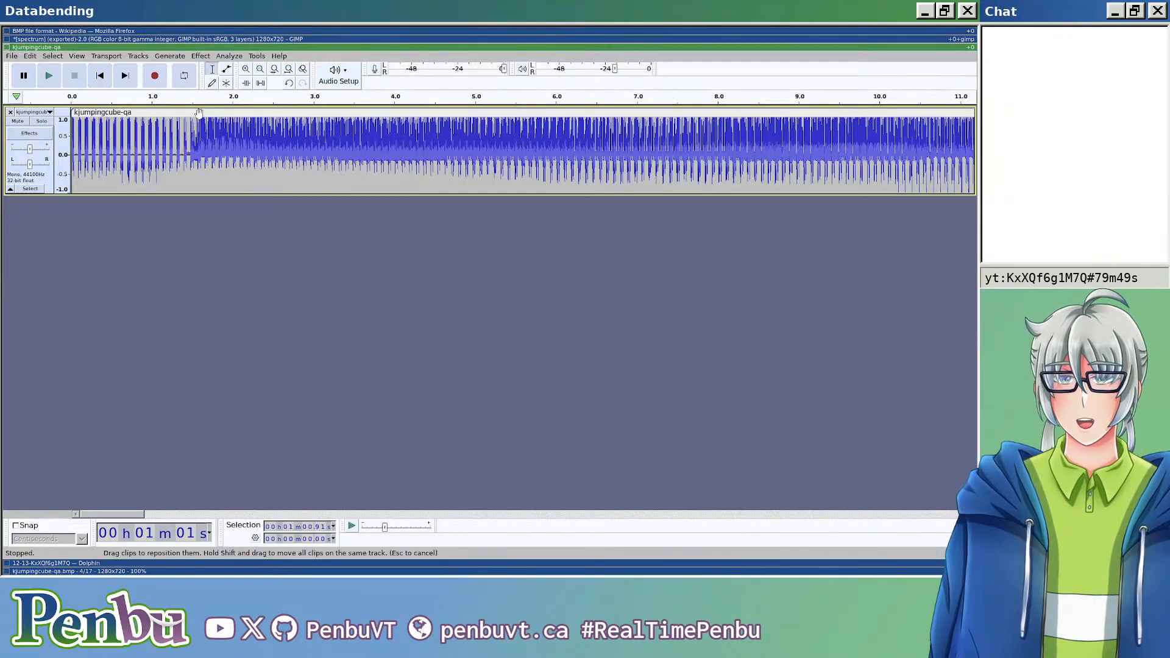
# Step: Select the whole kjumpingcube-qa clip, and switch to the BMP file format article in Firefox
pyautogui.click(199, 113)
pyautogui.keyDown('ctrl'); pyautogui.scroll(-3, 200, 113); pyautogui.keyUp('ctrl')
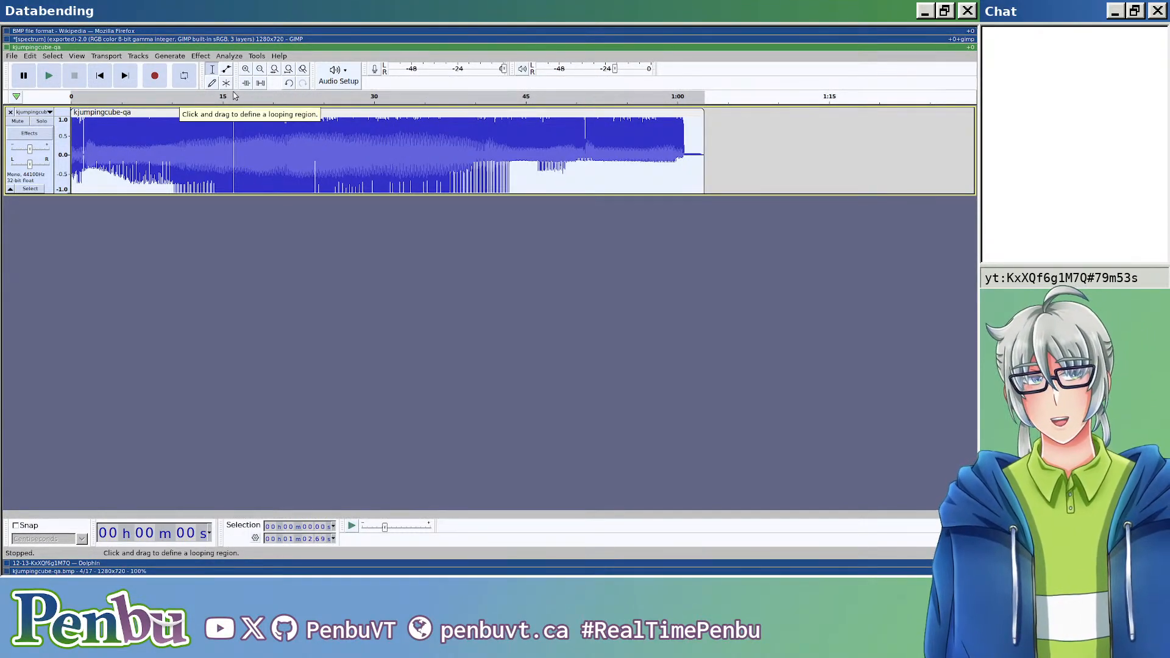
pyautogui.hotkey('alt', 'Tab')
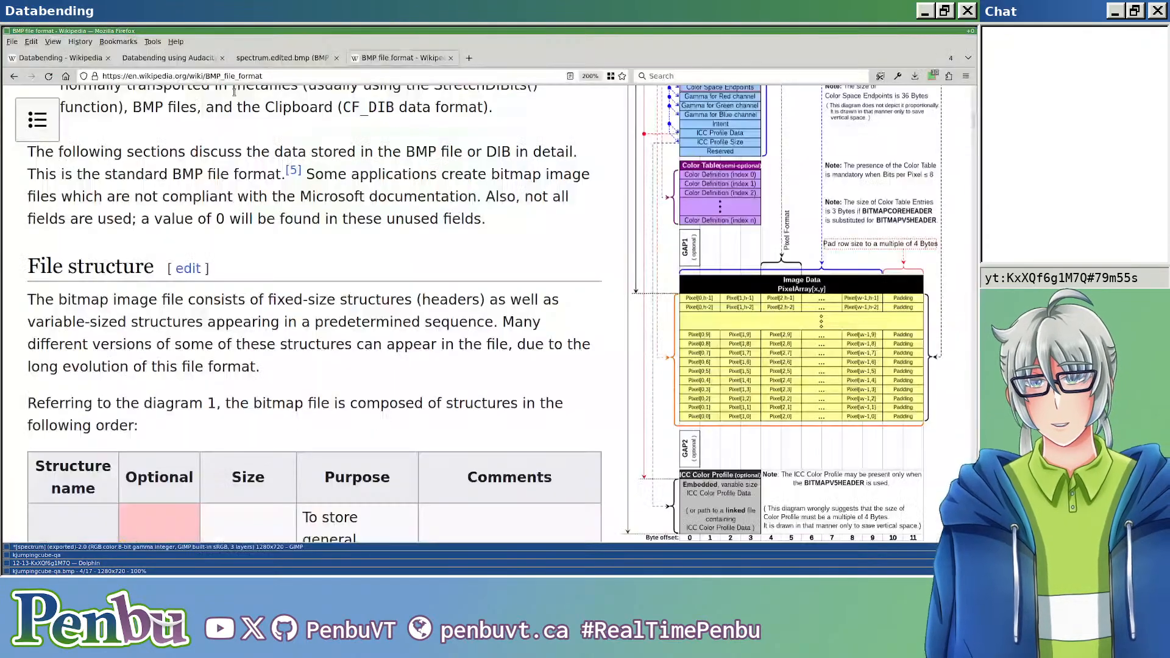
# Step: Search the web for "audio multiply" in a new browser tab
pyautogui.hotkey('ctrl', 't')
pyautogui.write('audio multiple')
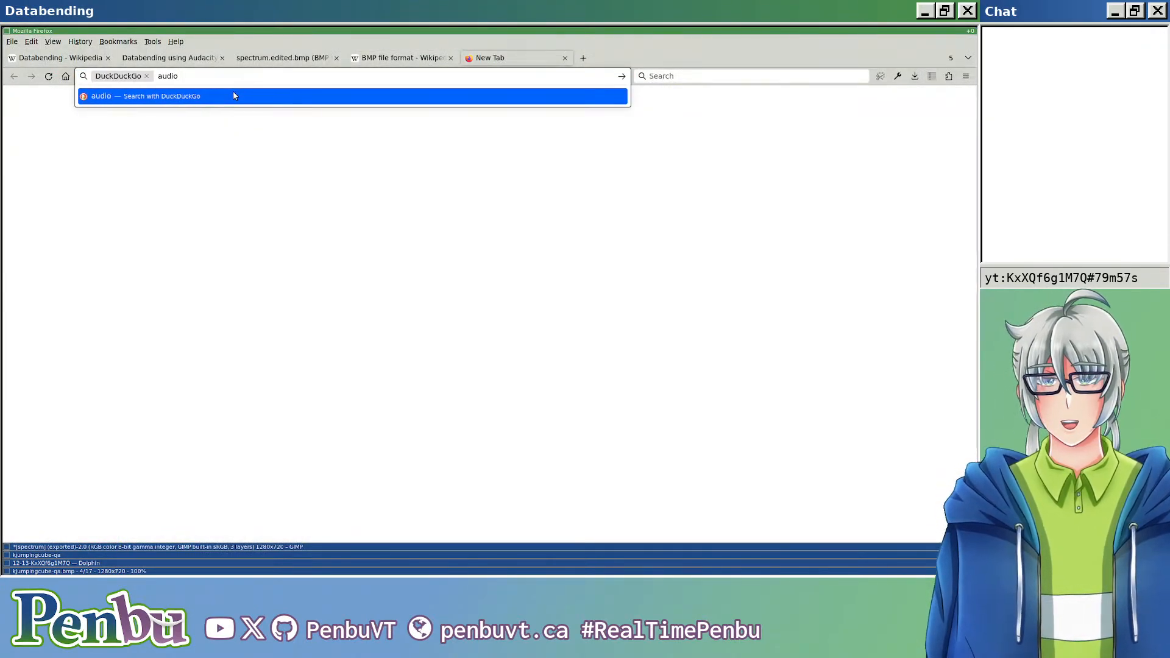
pyautogui.press('BackSpace')
pyautogui.write('y')
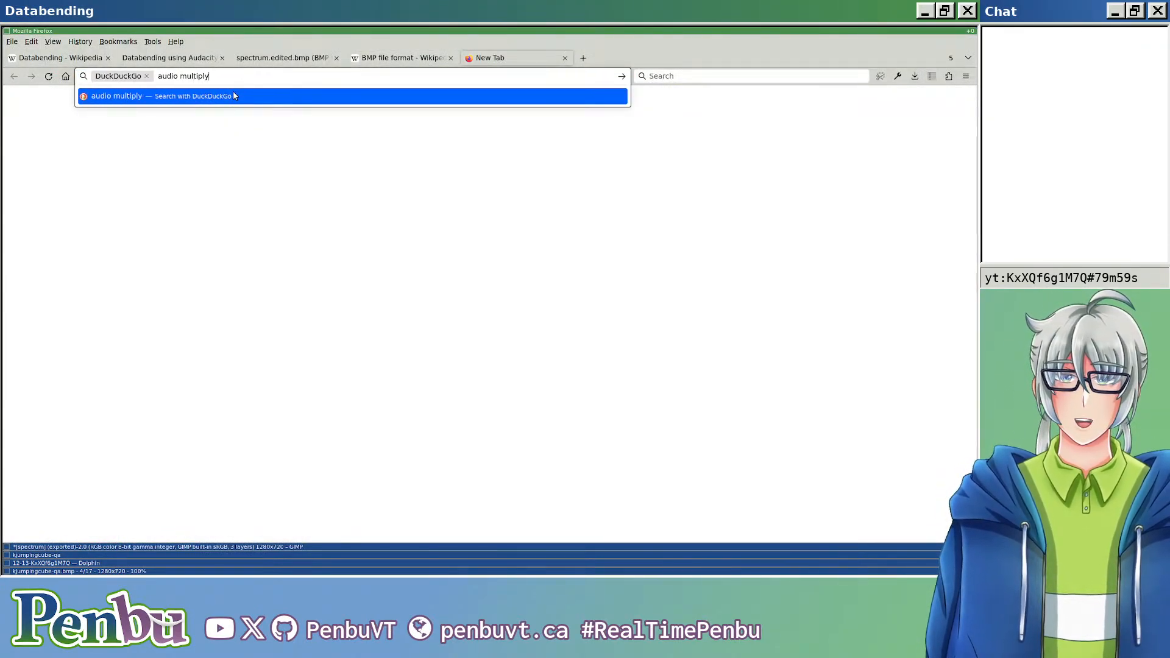
pyautogui.press('Return')
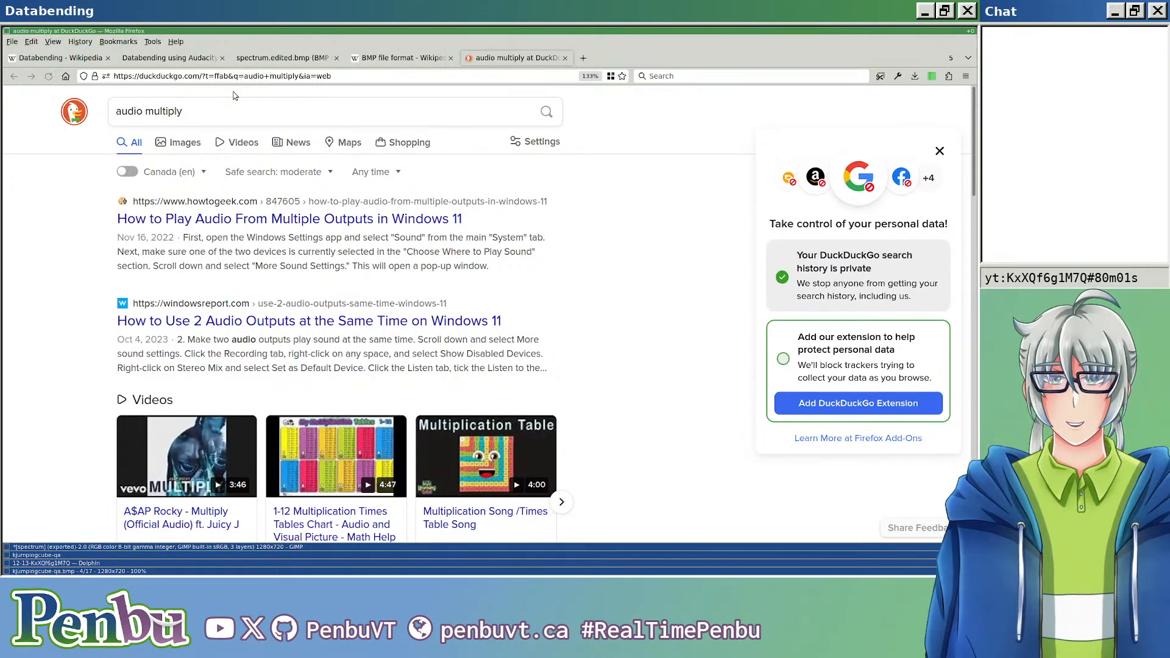
# Step: Replace the web search with "audacity use other track as envelope"
pyautogui.click(226, 112)
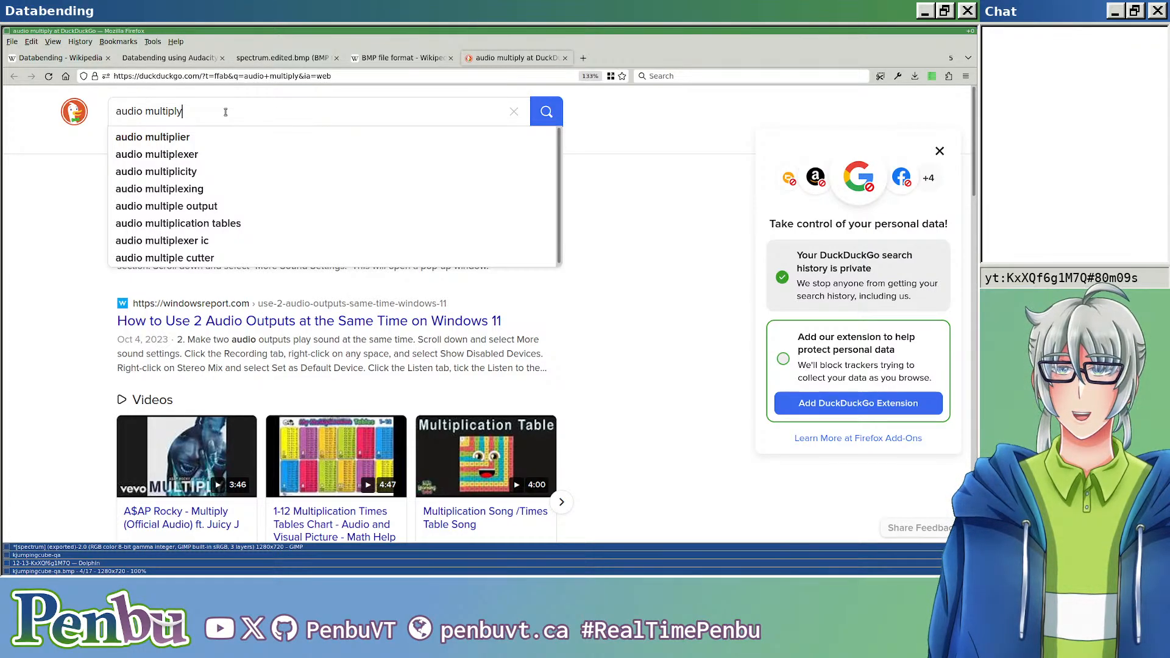
pyautogui.hotkey('ctrl', 'BackSpace')
pyautogui.press('BackSpace')
pyautogui.press('BackSpace')
pyautogui.hotkey('ctrl', 'a')
pyautogui.write('u')
pyautogui.press('BackSpace')
pyautogui.write('audacity ')
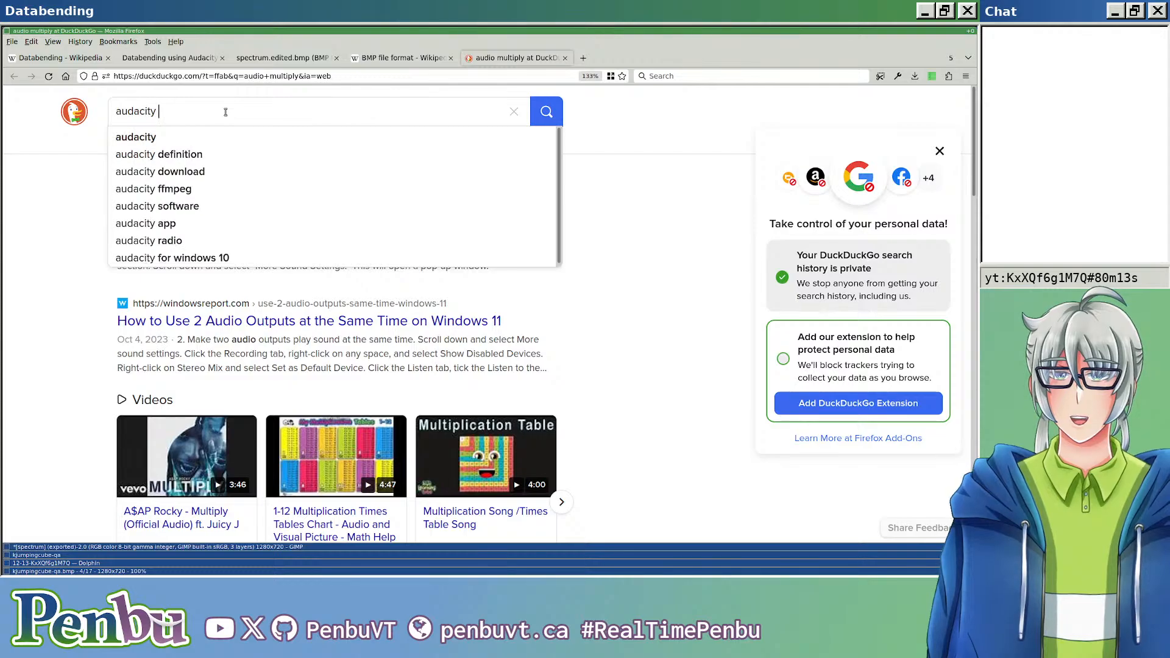
pyautogui.write('use other track ')
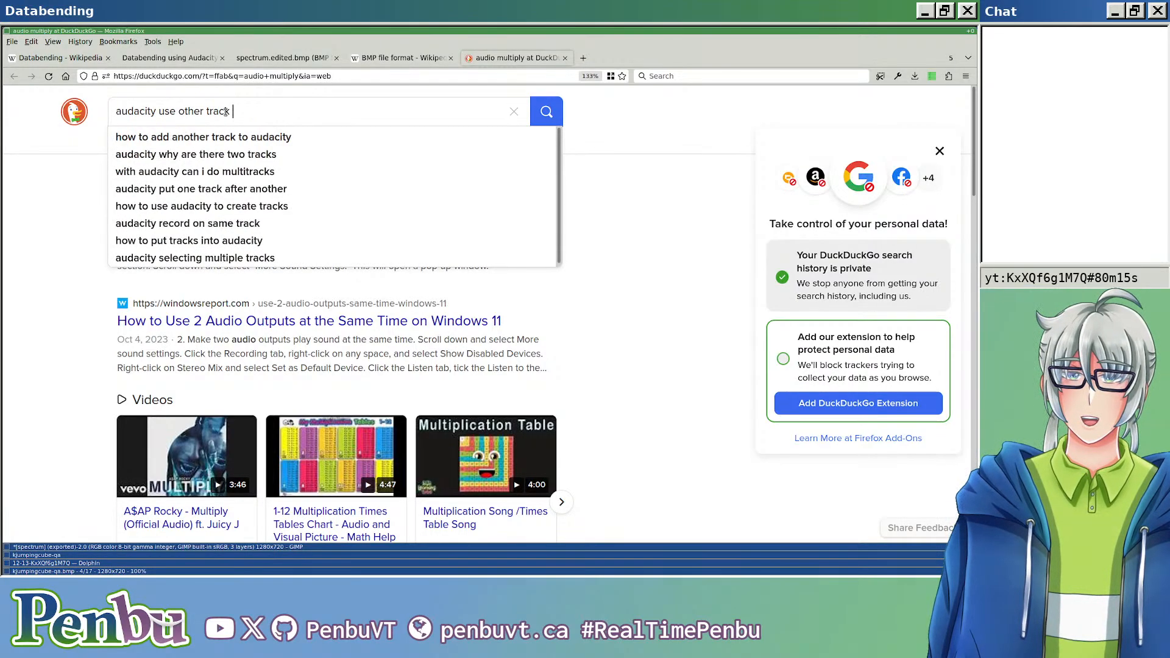
pyautogui.write('as envelope')
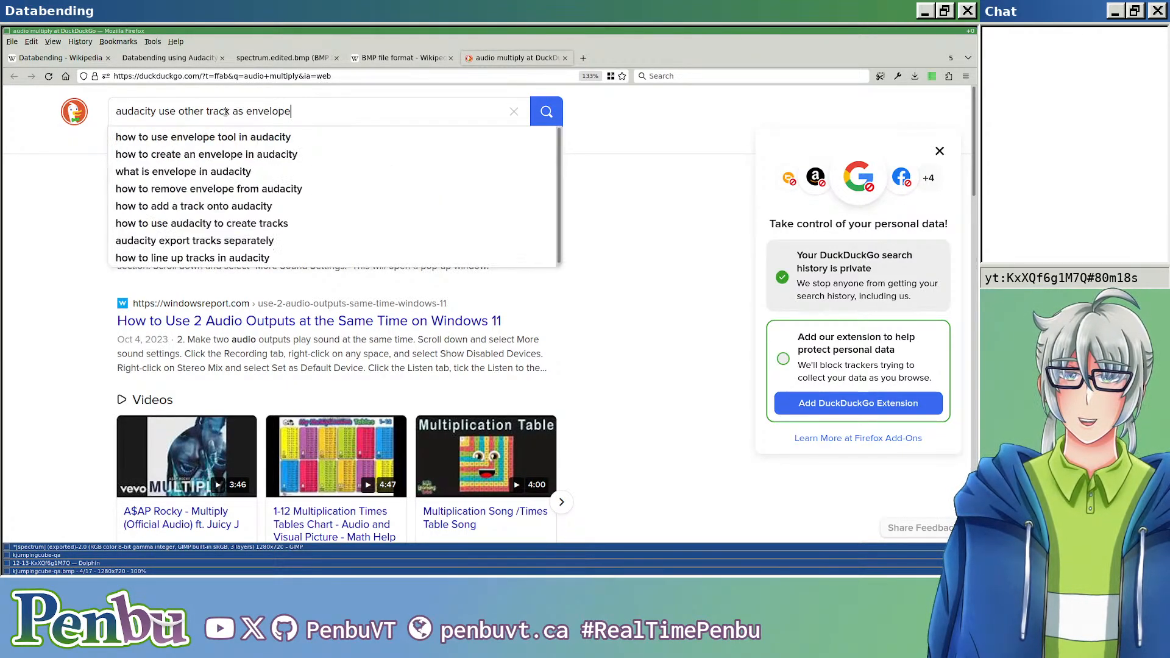
pyautogui.press('Return')
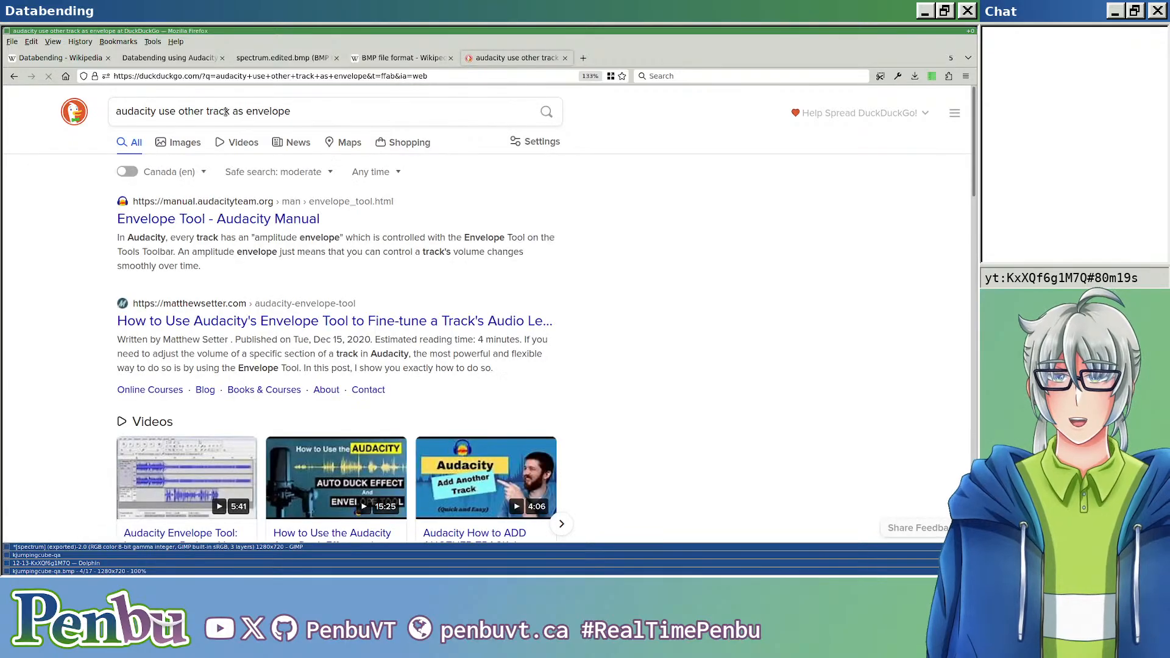
# Step: Open the Audacity forum thread on capturing an envelope from one track for another, and examine its example tracks and replies
pyautogui.scroll(-10, 310, 189)
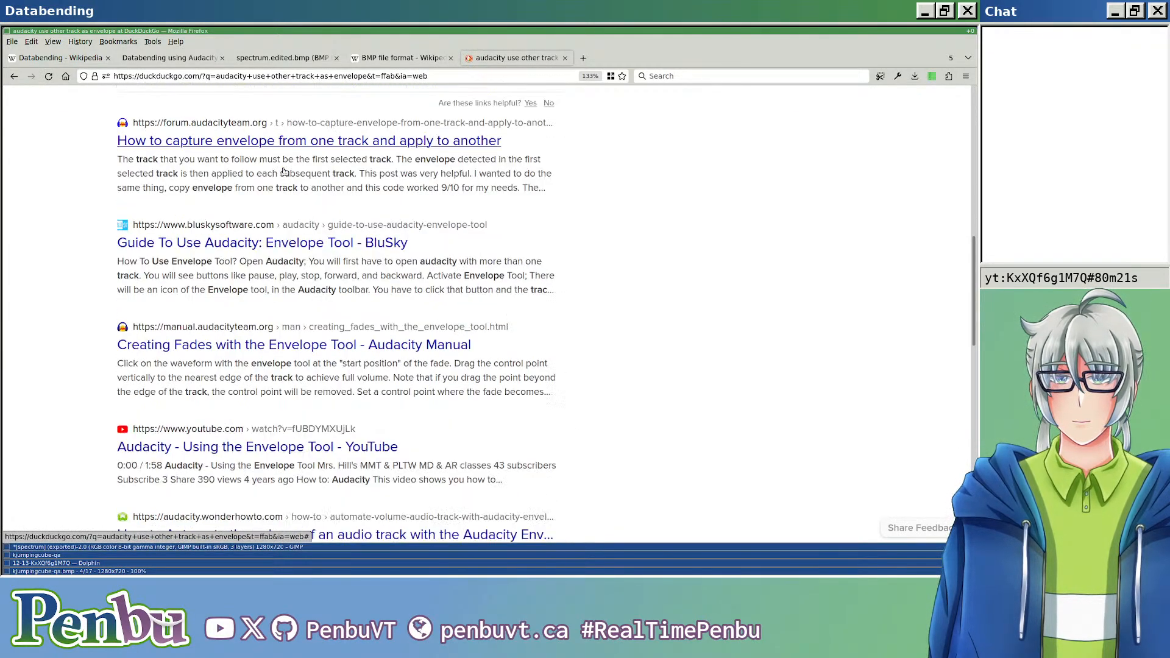
pyautogui.click(428, 129)
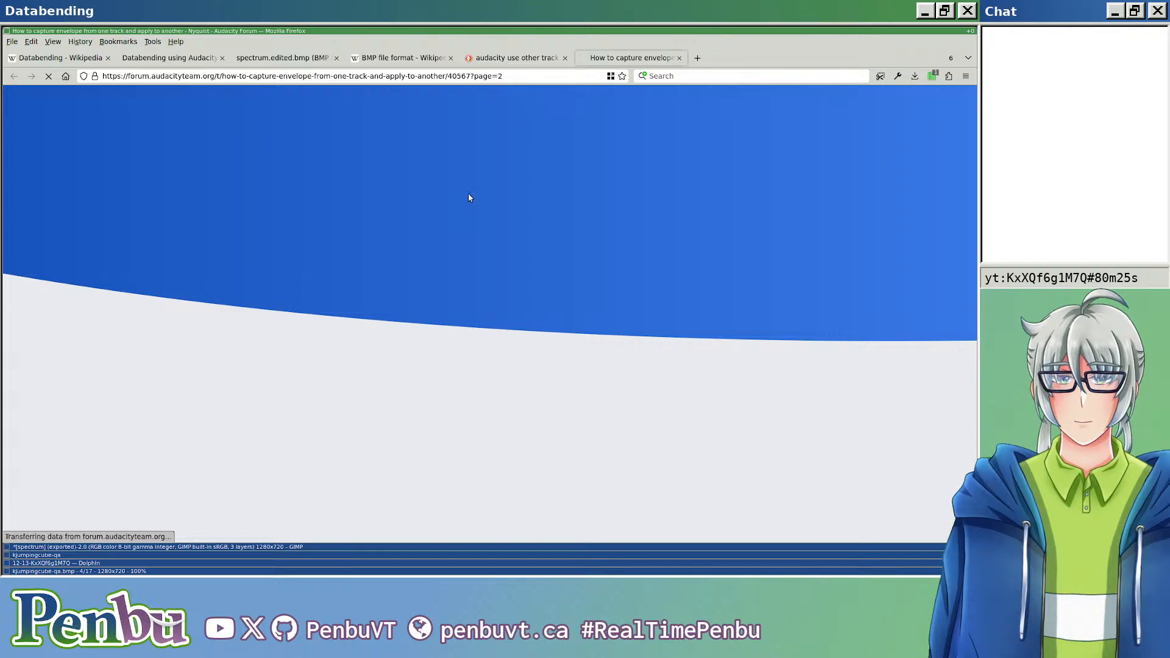
pyautogui.scroll(5, 472, 190)
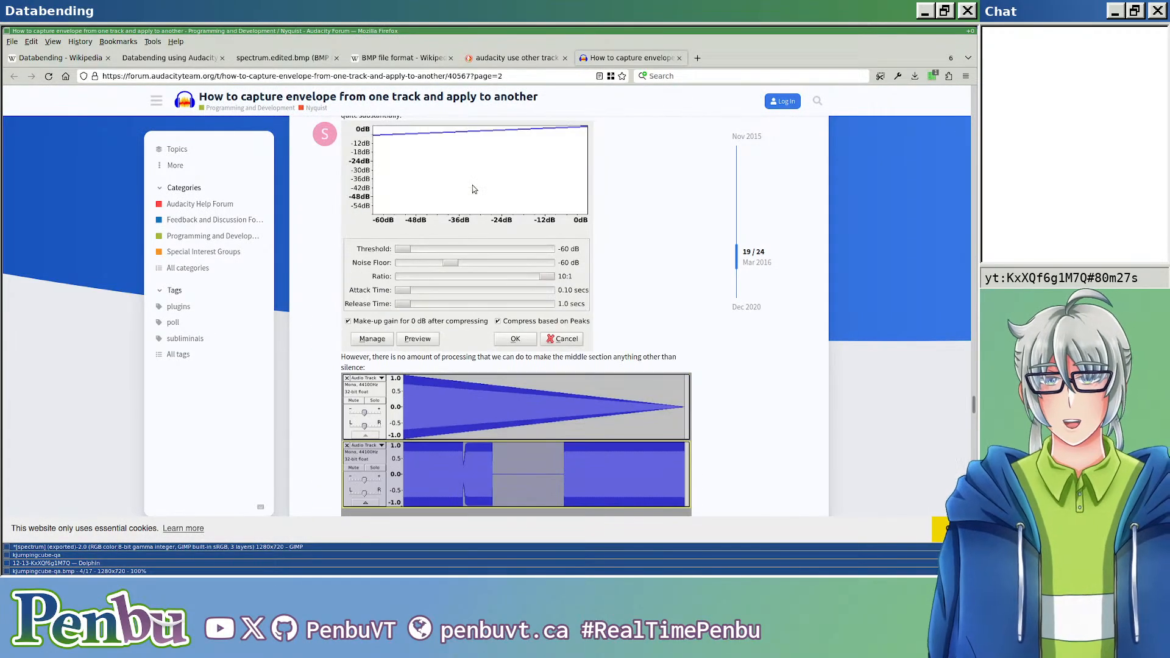
pyautogui.scroll(10, 479, 187)
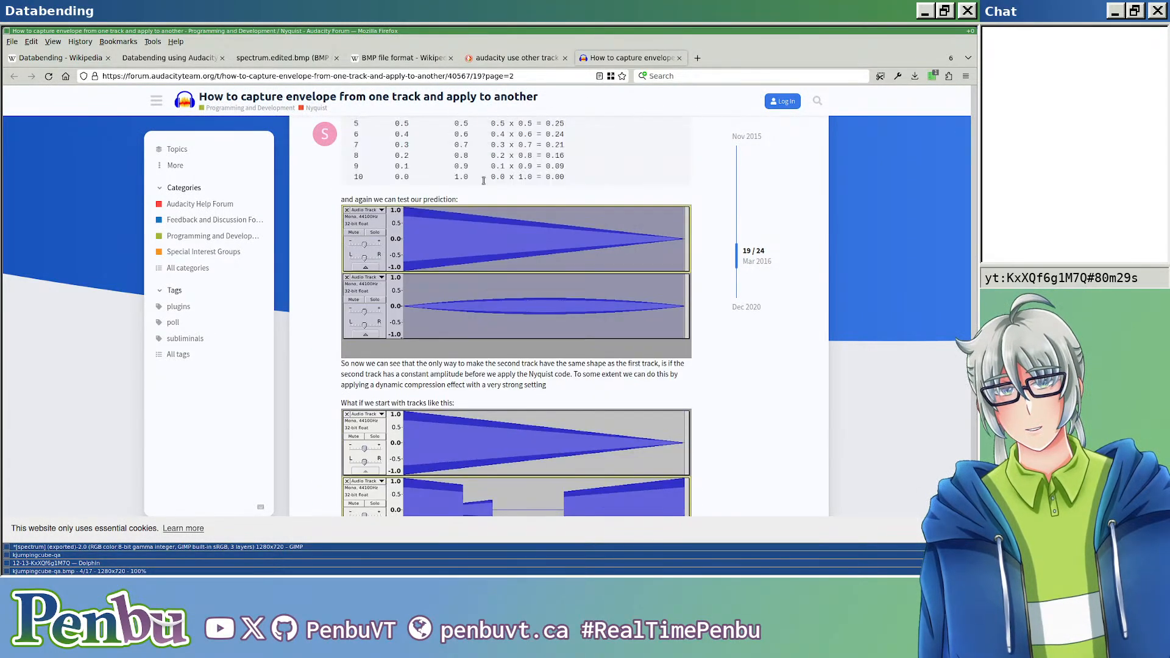
pyautogui.scroll(8, 482, 180)
pyautogui.scroll(-5, 485, 180)
pyautogui.scroll(-10, 486, 180)
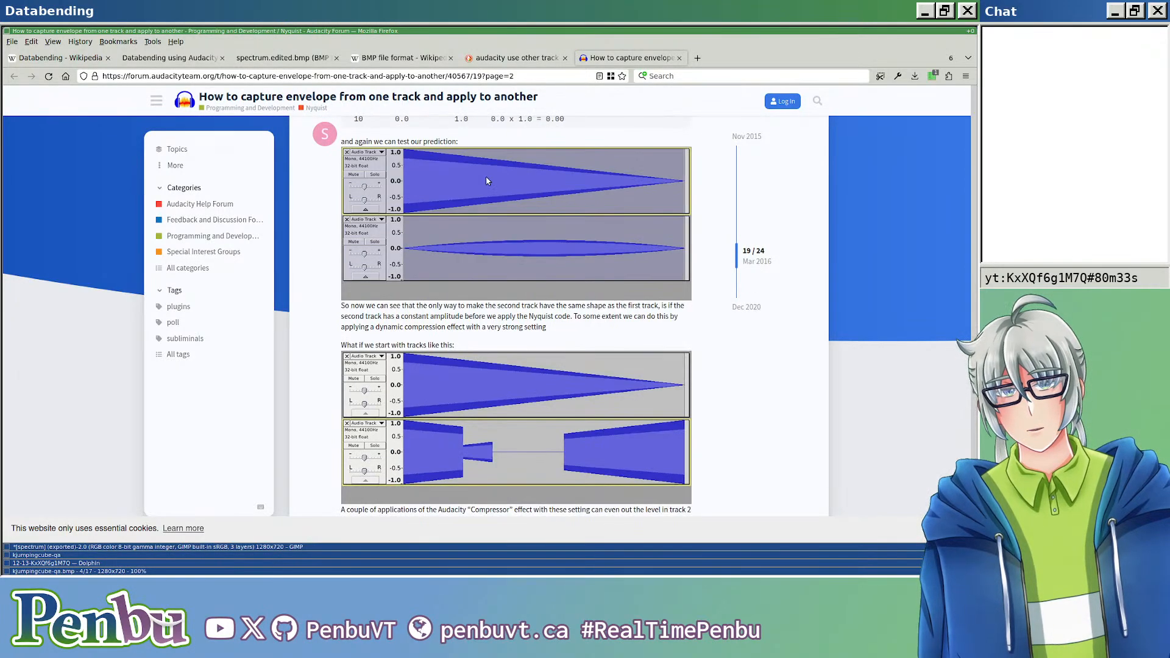
pyautogui.scroll(-12, 488, 181)
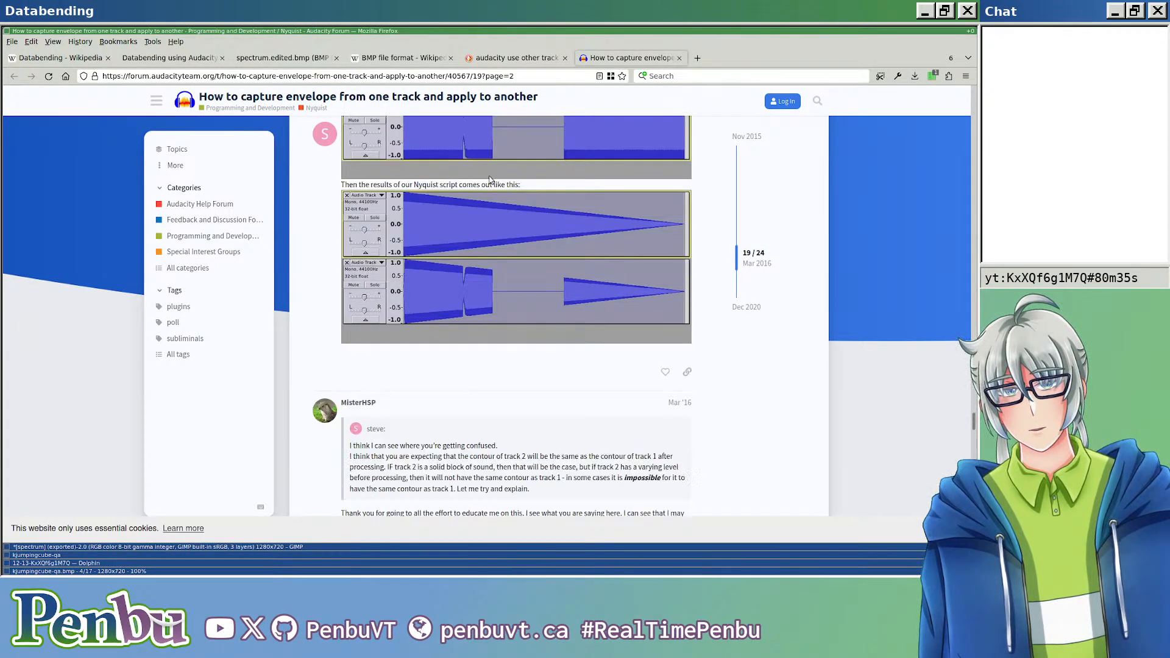
pyautogui.scroll(-15, 491, 180)
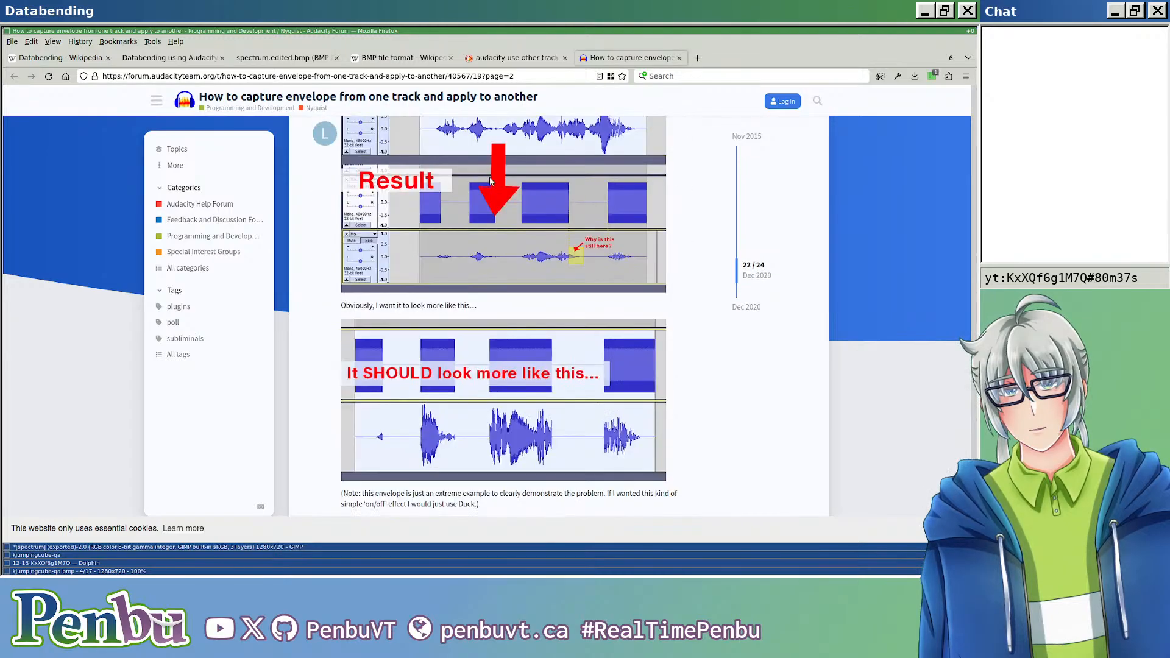
pyautogui.scroll(5, 493, 180)
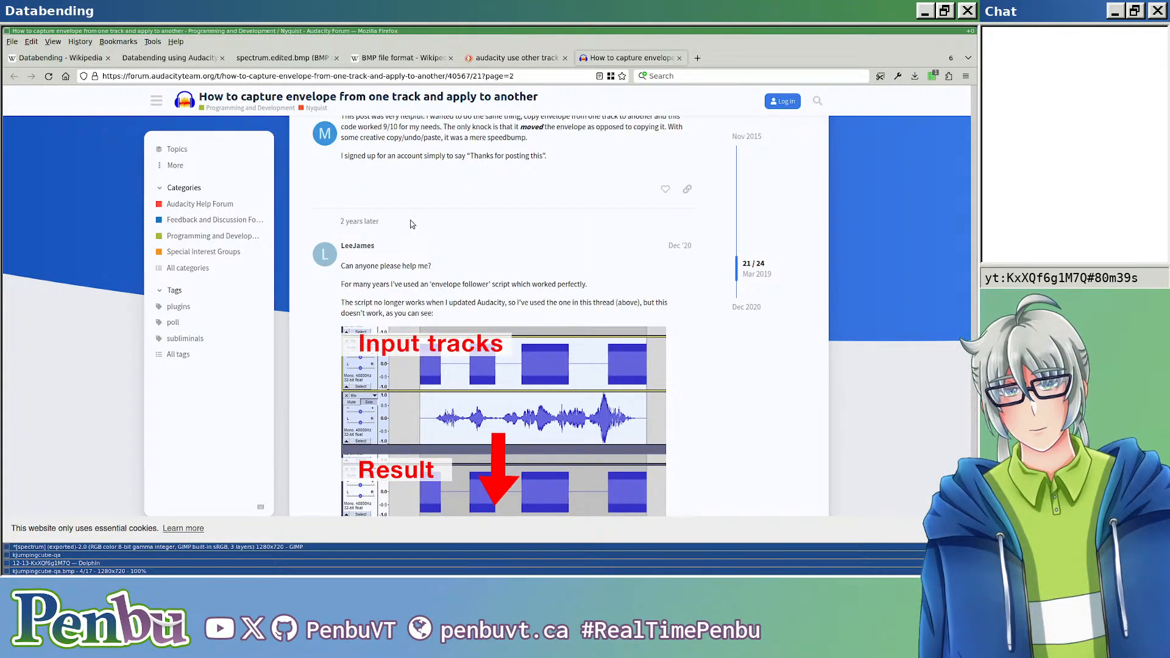
pyautogui.scroll(-1, 368, 295)
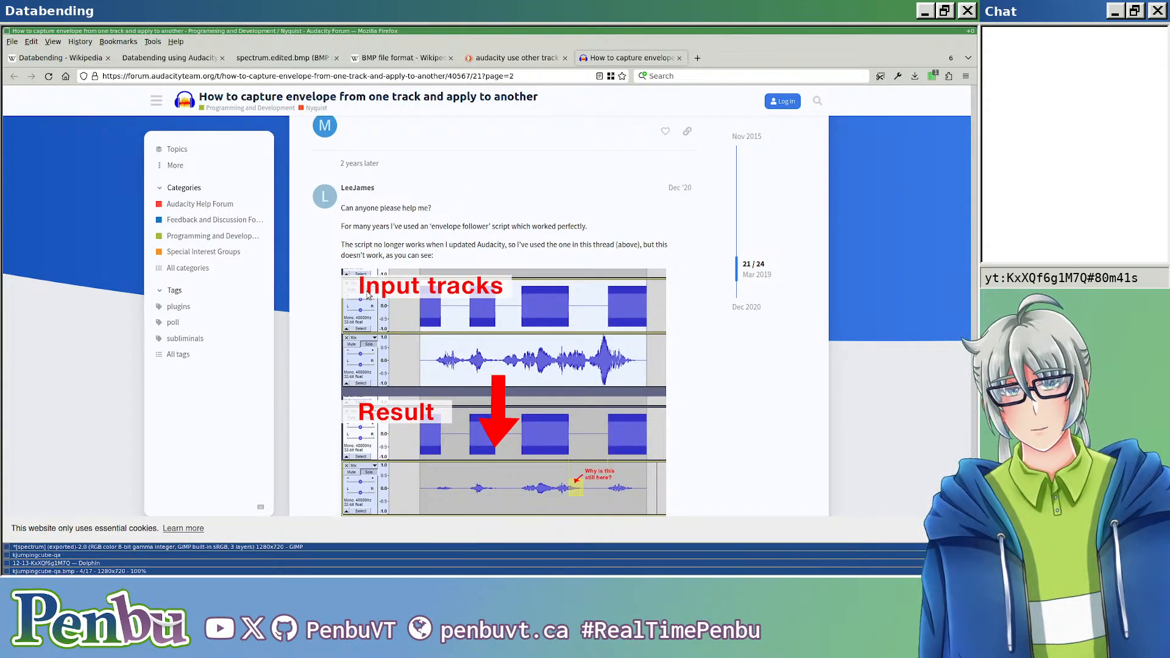
pyautogui.scroll(-10, 368, 295)
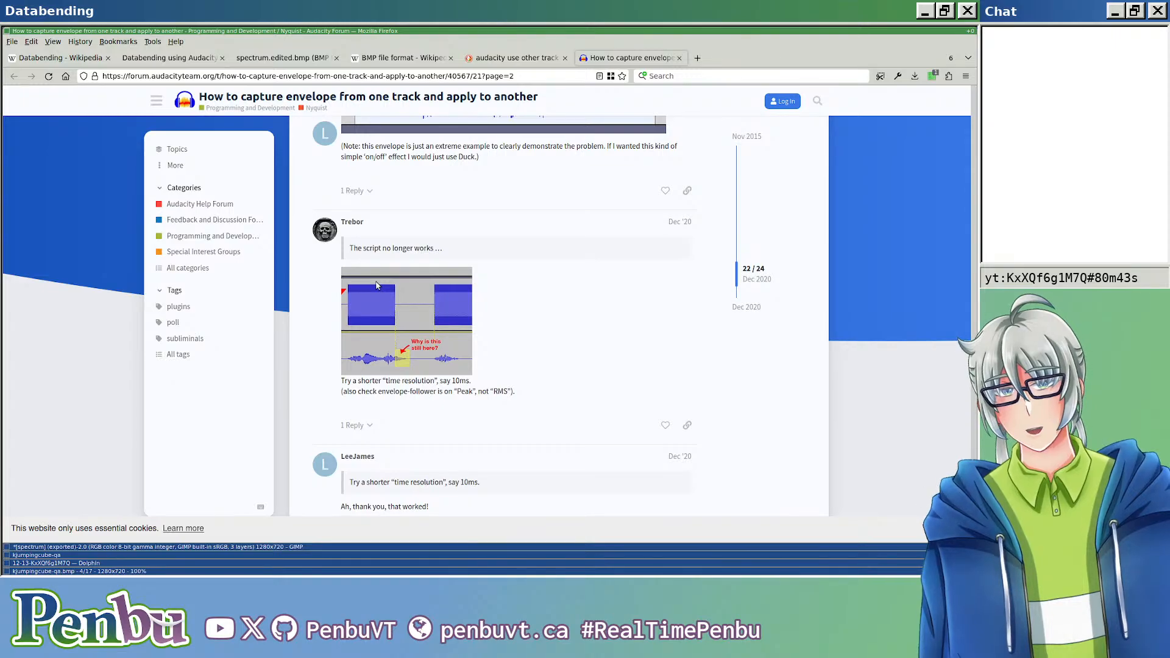
pyautogui.scroll(-5, 376, 285)
pyautogui.scroll(-5, 377, 280)
pyautogui.scroll(4, 377, 280)
# Step: Switch to Audacity and apply Tremolo to the kjumpingcube-qa clip with a sine waveform, starting phase 0, wet level 40 percent and frequency 4.0 Hz
pyautogui.hotkey('alt', 'Tab')
pyautogui.hotkey('alt', 'Tab')
pyautogui.hotkey('alt', 'Tab')
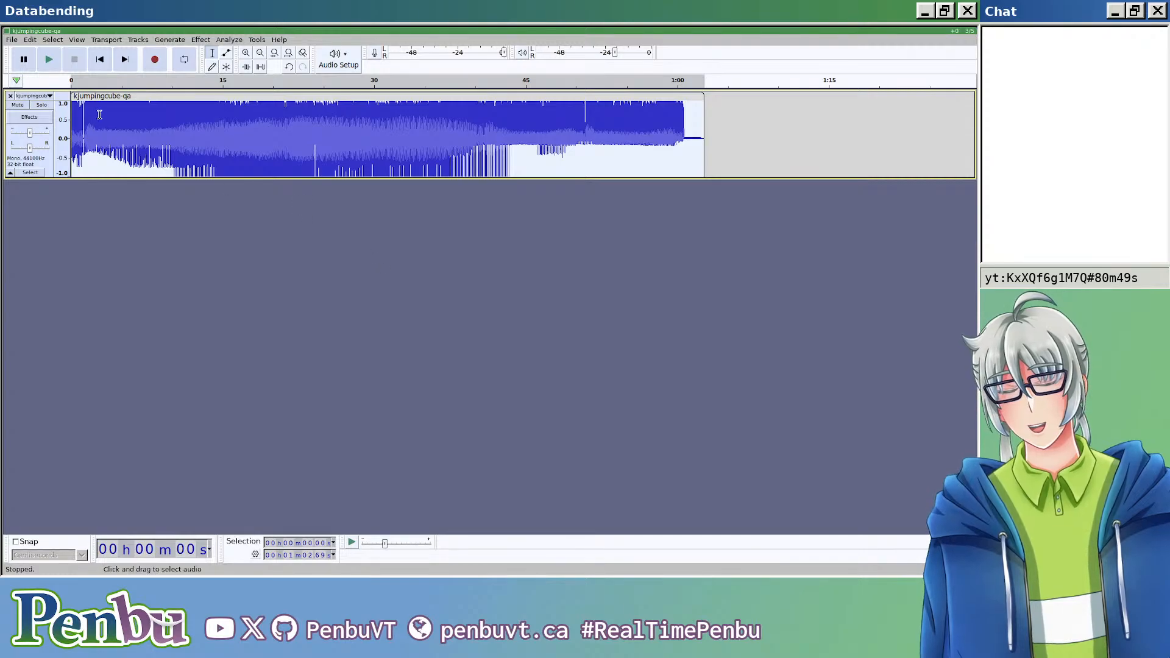
pyautogui.click(133, 39)
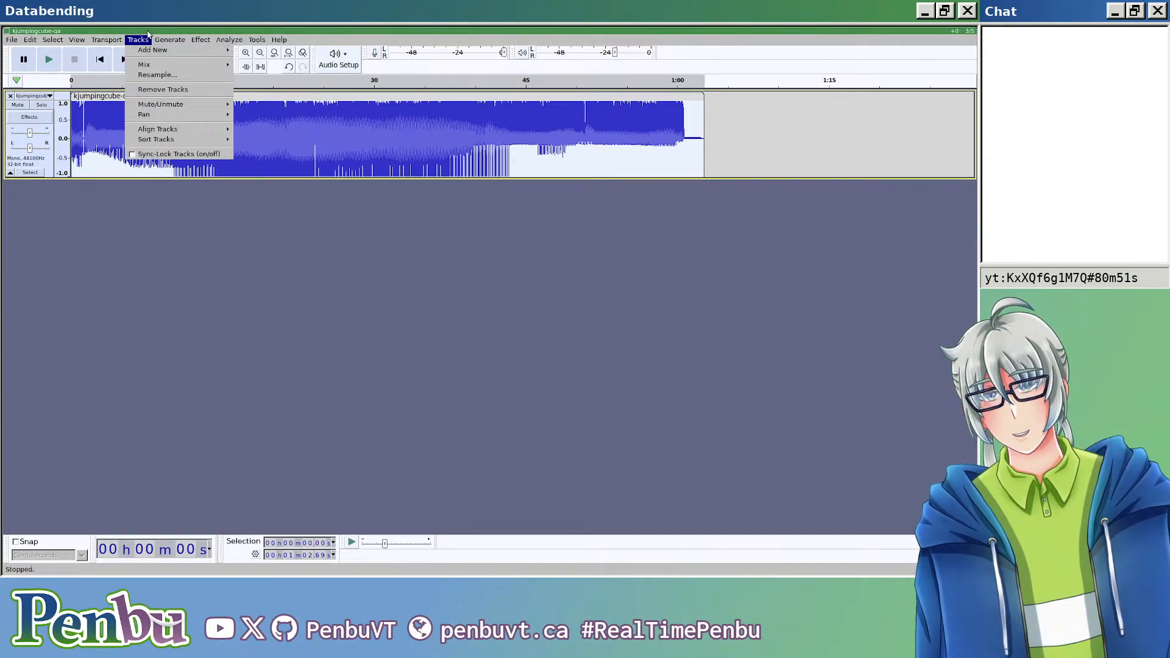
pyautogui.moveTo(155, 41)
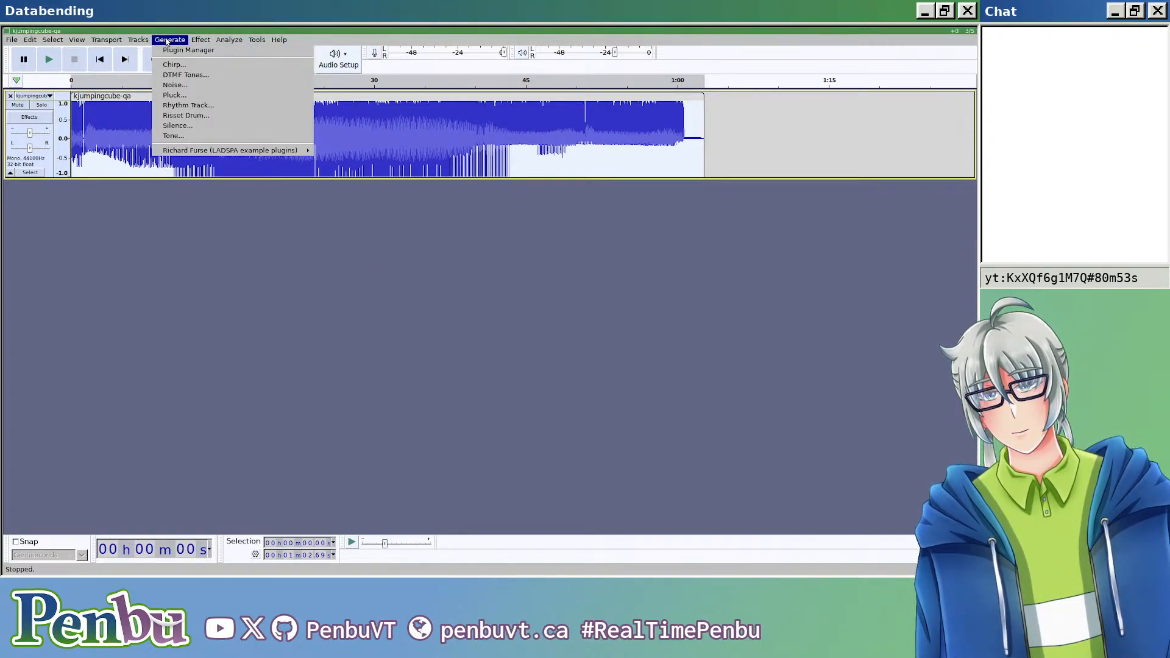
pyautogui.moveTo(200, 40)
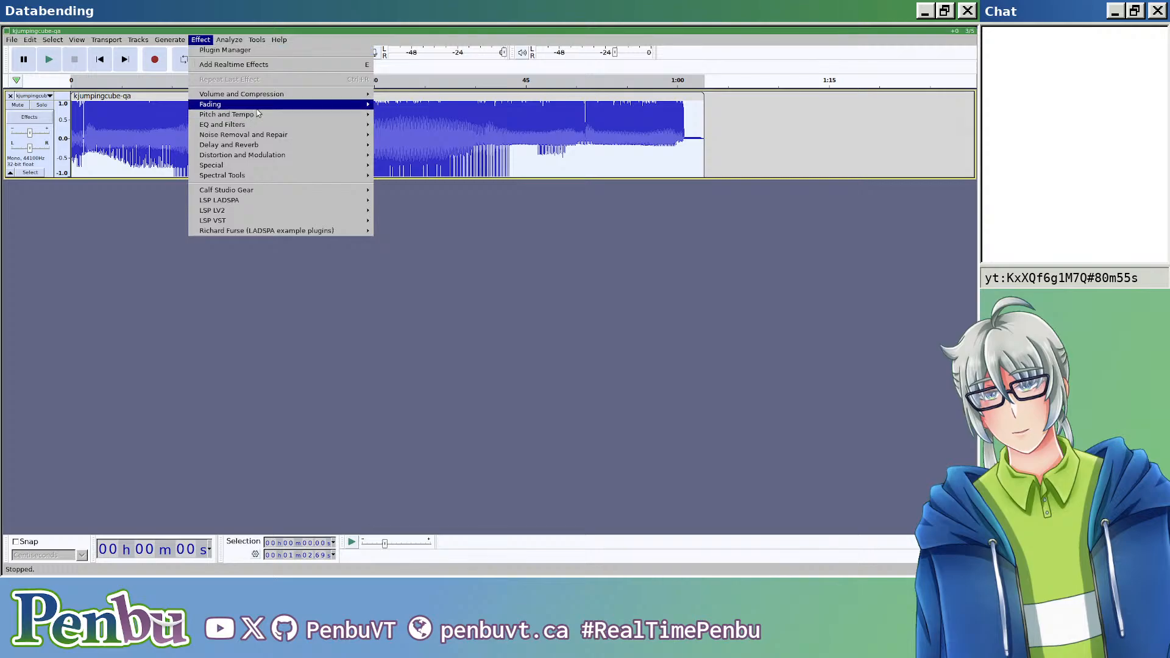
pyautogui.moveTo(266, 128)
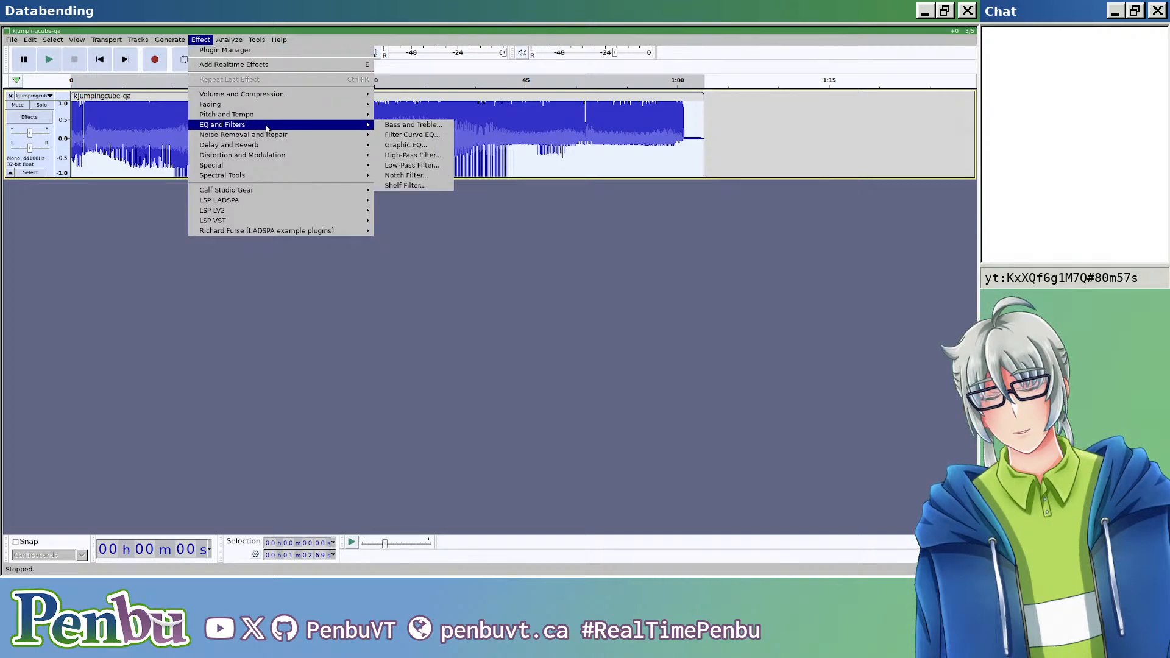
pyautogui.moveTo(269, 157)
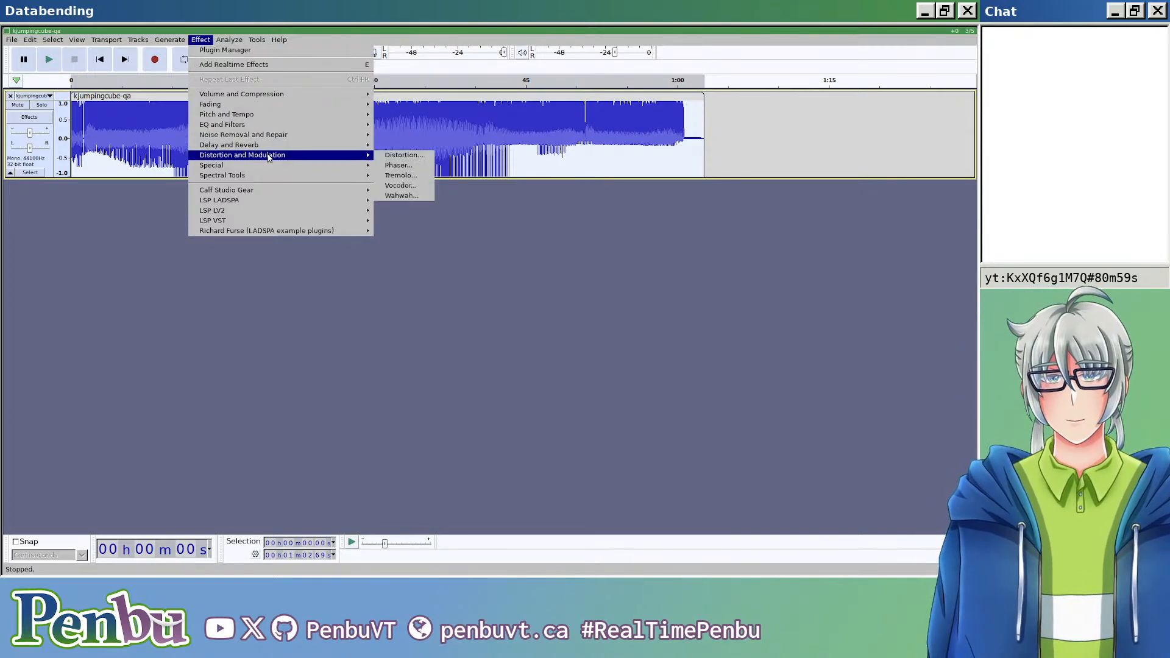
pyautogui.click(402, 177)
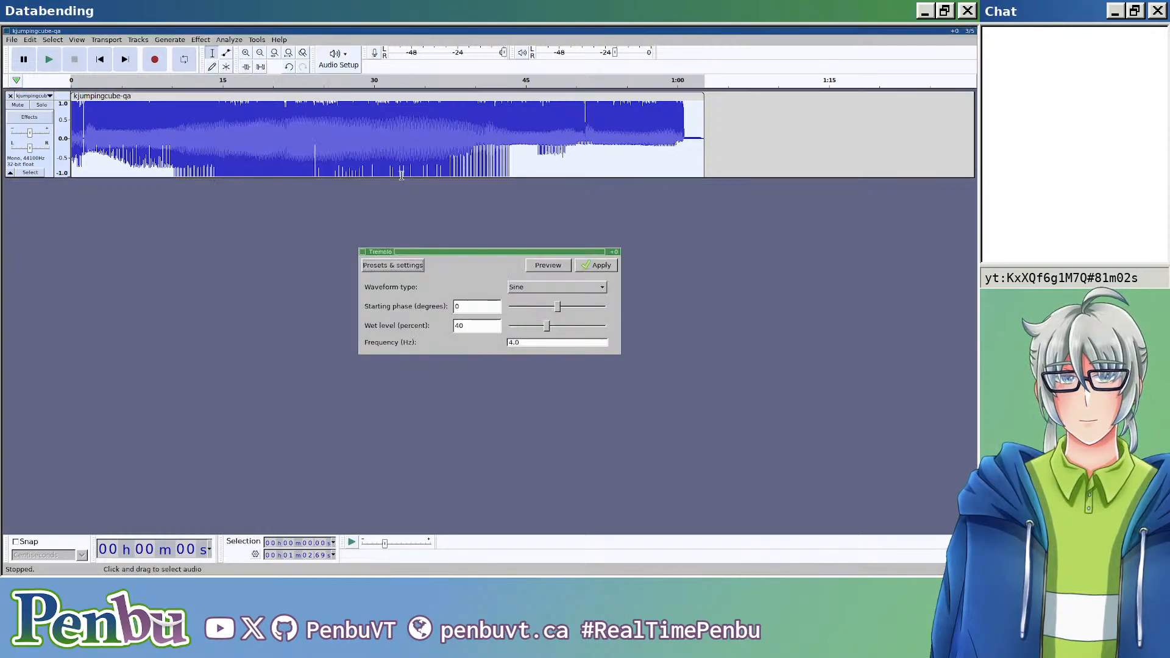
pyautogui.click(592, 266)
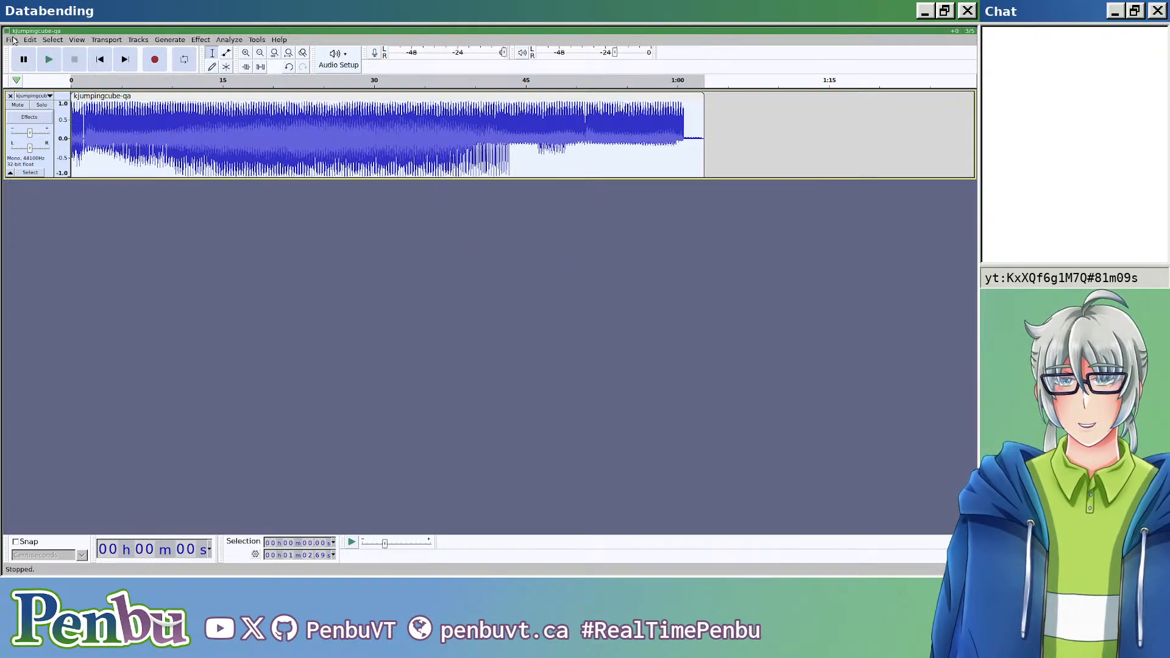
# Step: Export the audio as header-less RAW with U-Law encoding under the file name kjumpingcube-qa.edited.bmp
pyautogui.hotkey('ctrl', 'shift', 'e')
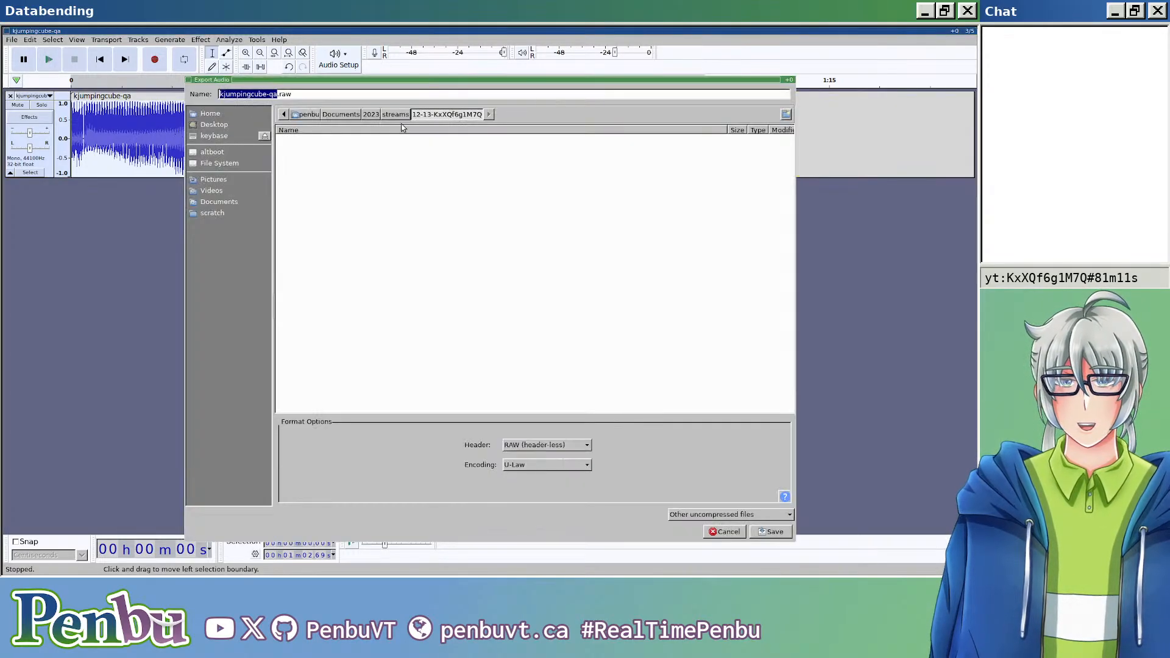
pyautogui.click(407, 96)
pyautogui.press('BackSpace')
pyautogui.press('BackSpace')
pyautogui.press('BackSpace')
pyautogui.write('edited.bmp')
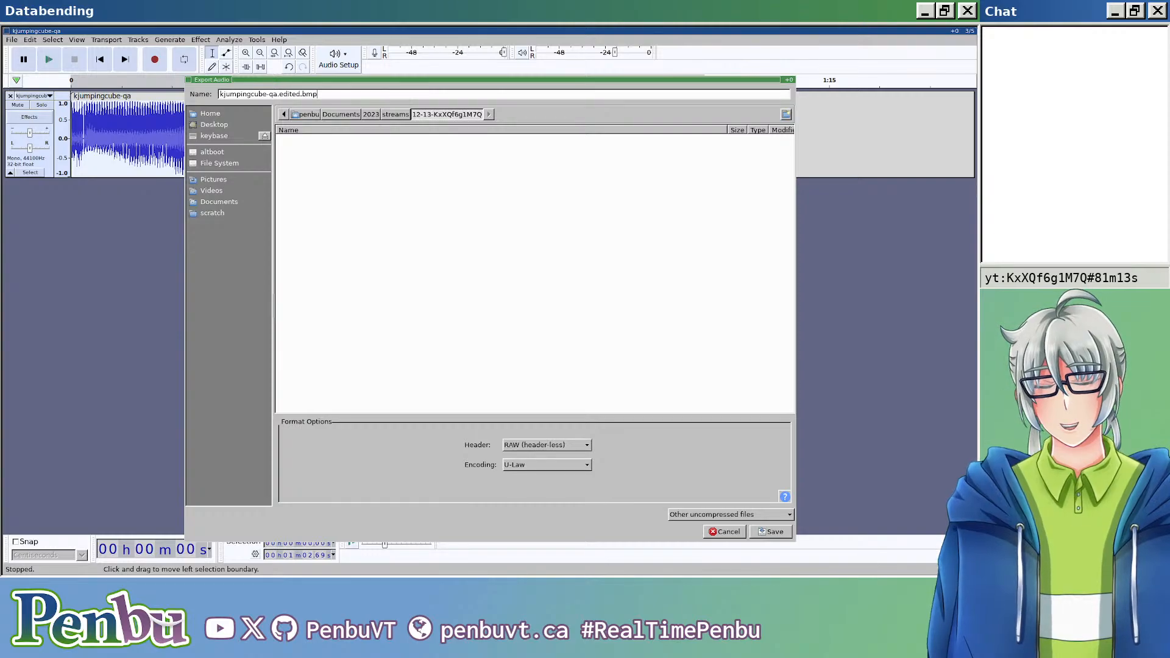
pyautogui.press('Return')
pyautogui.press('Return')
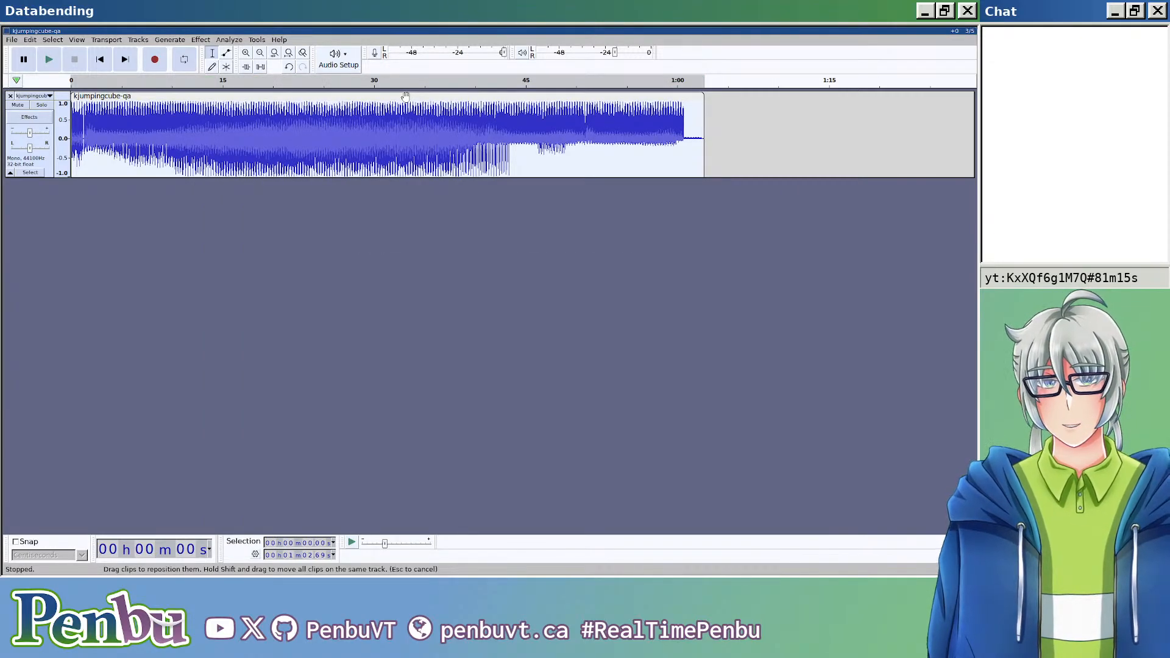
# Step: Arrange Audacity side by side with Dolphin and widen the Dolphin side to show the file details
pyautogui.press('super+s')
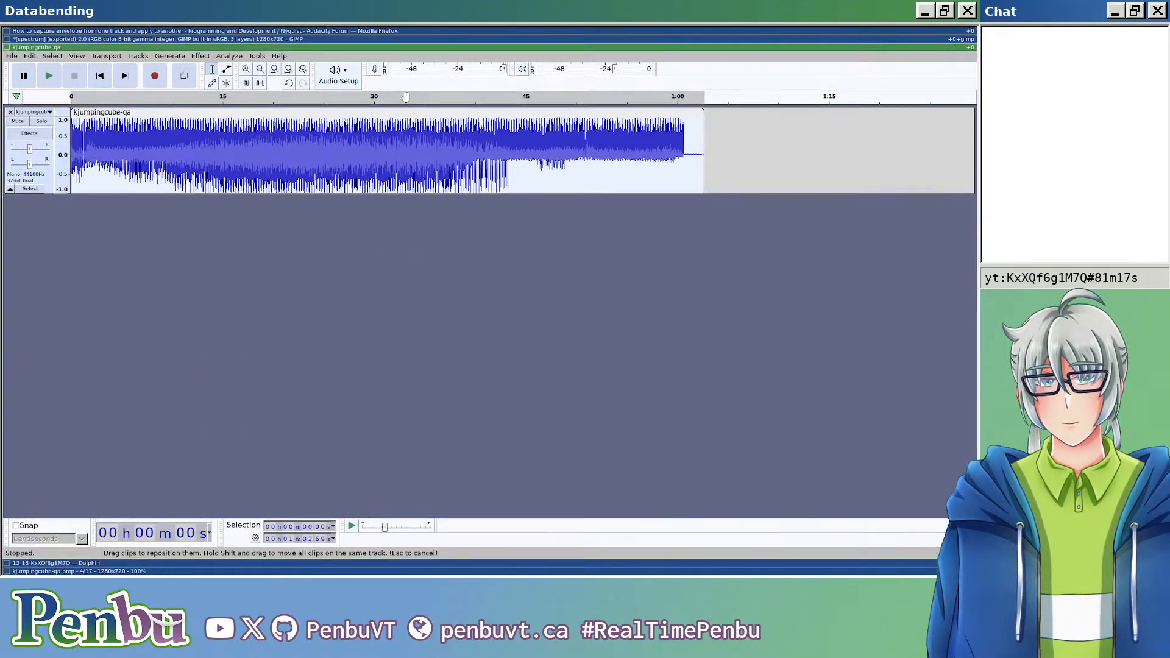
pyautogui.press('super+j')
pyautogui.press('super+e')
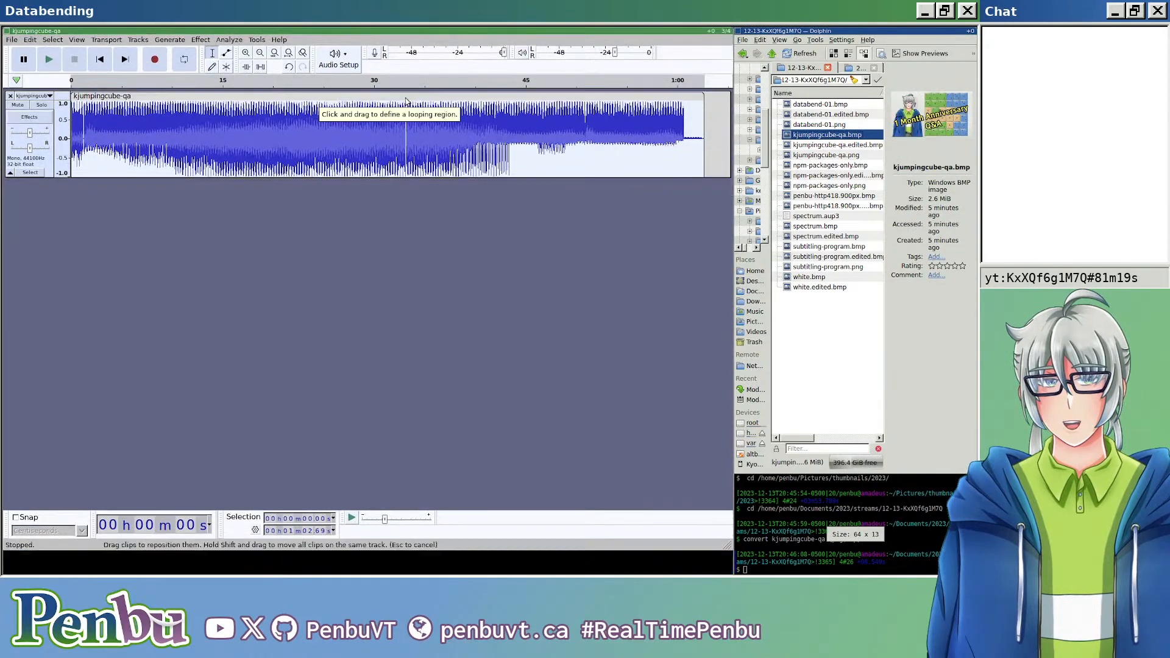
pyautogui.moveTo(734, 192); pyautogui.dragTo(640, 191)
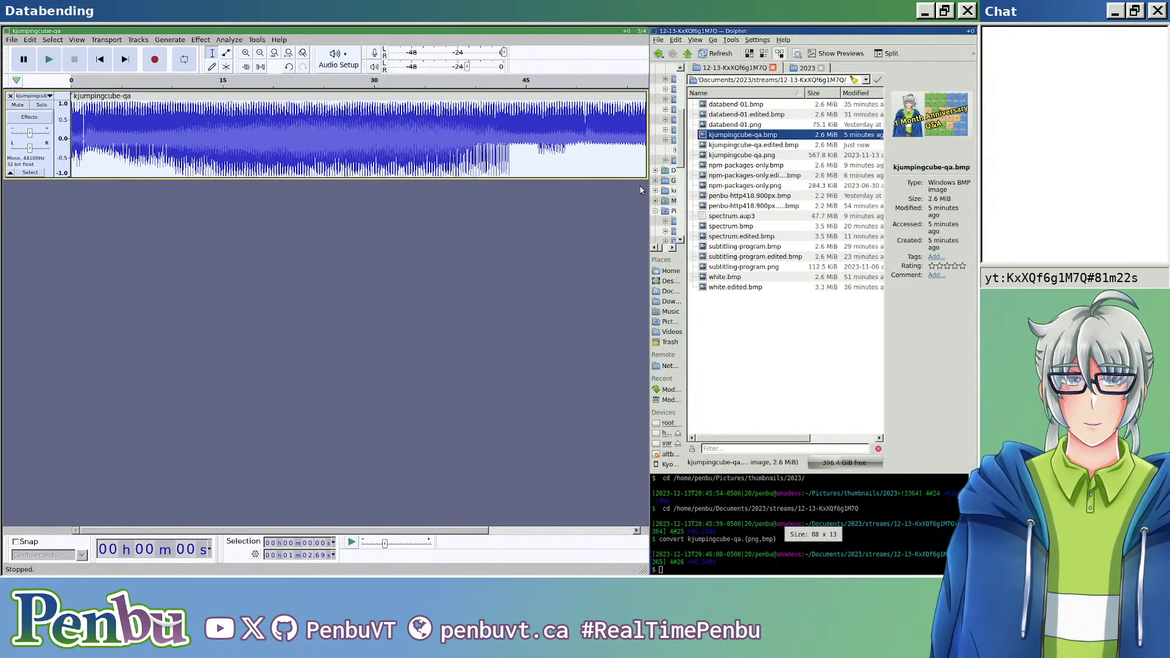
# Step: Open kjumpingcube-qa.edited.bmp in the image viewer and examine the dice grid, title text and character close up
pyautogui.click(767, 147)
pyautogui.doubleClick(767, 147)
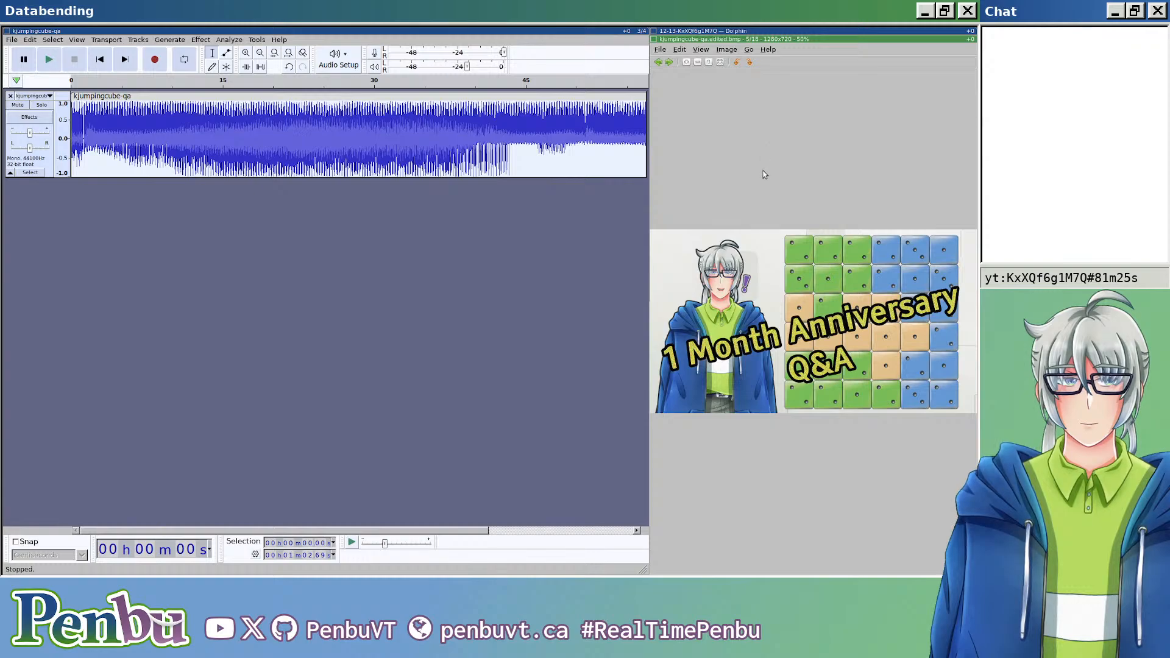
pyautogui.scroll(5, 805, 290)
pyautogui.moveTo(807, 269); pyautogui.dragTo(961, 286)
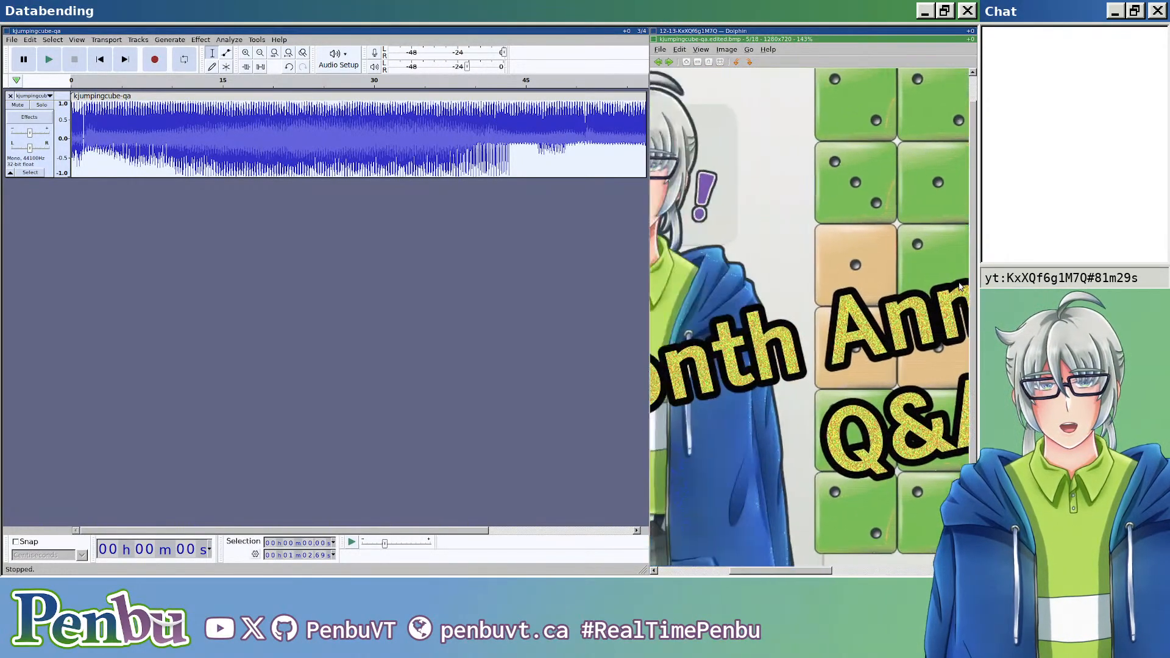
pyautogui.moveTo(757, 298); pyautogui.dragTo(894, 286)
pyautogui.moveTo(739, 266); pyautogui.dragTo(801, 292)
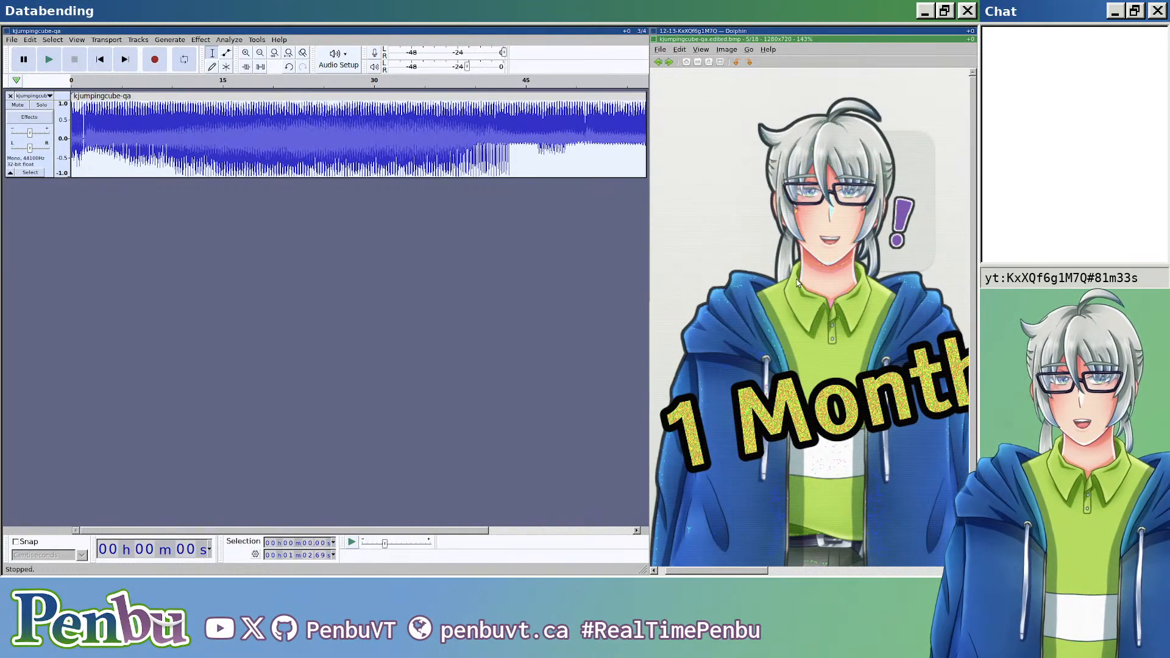
# Step: Close the image preview and undo the last two edits to the kjumpingcube-qa clip in Audacity
pyautogui.click(524, 185)
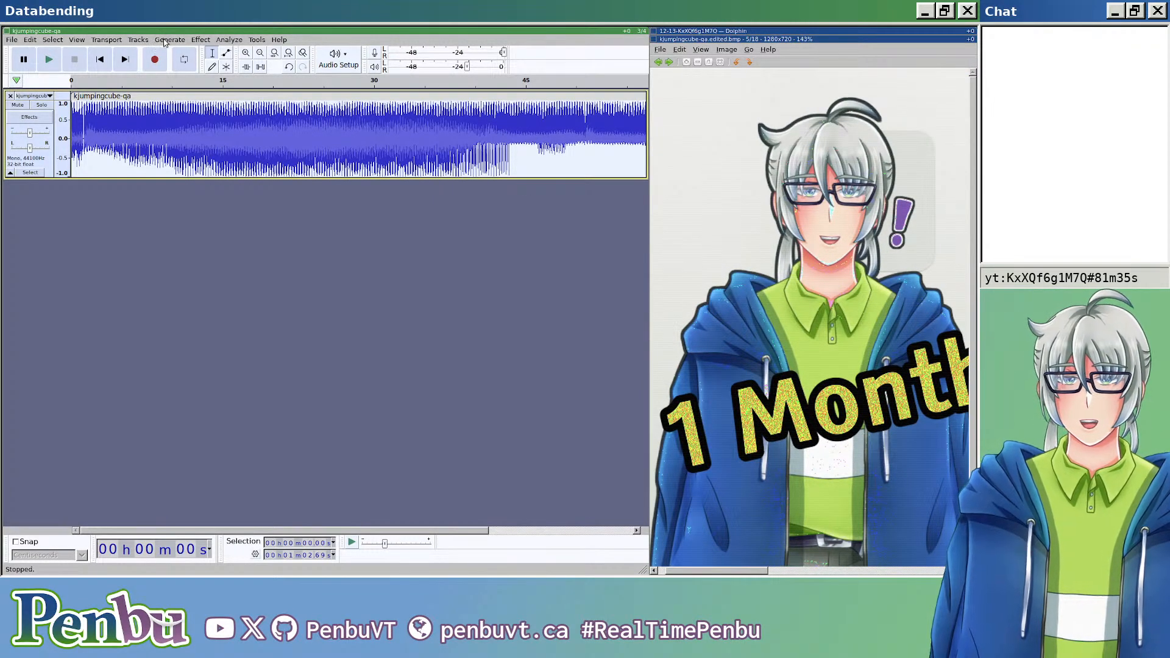
pyautogui.press('Escape')
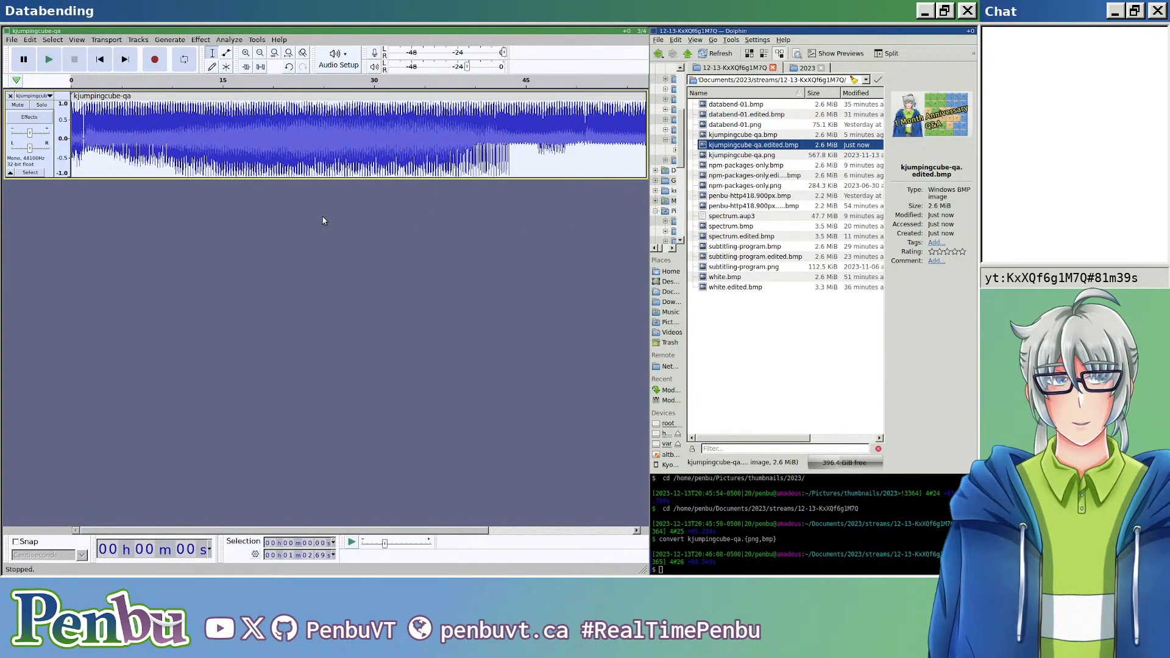
pyautogui.hotkey('ctrl', 'z')
pyautogui.hotkey('ctrl', 'z')
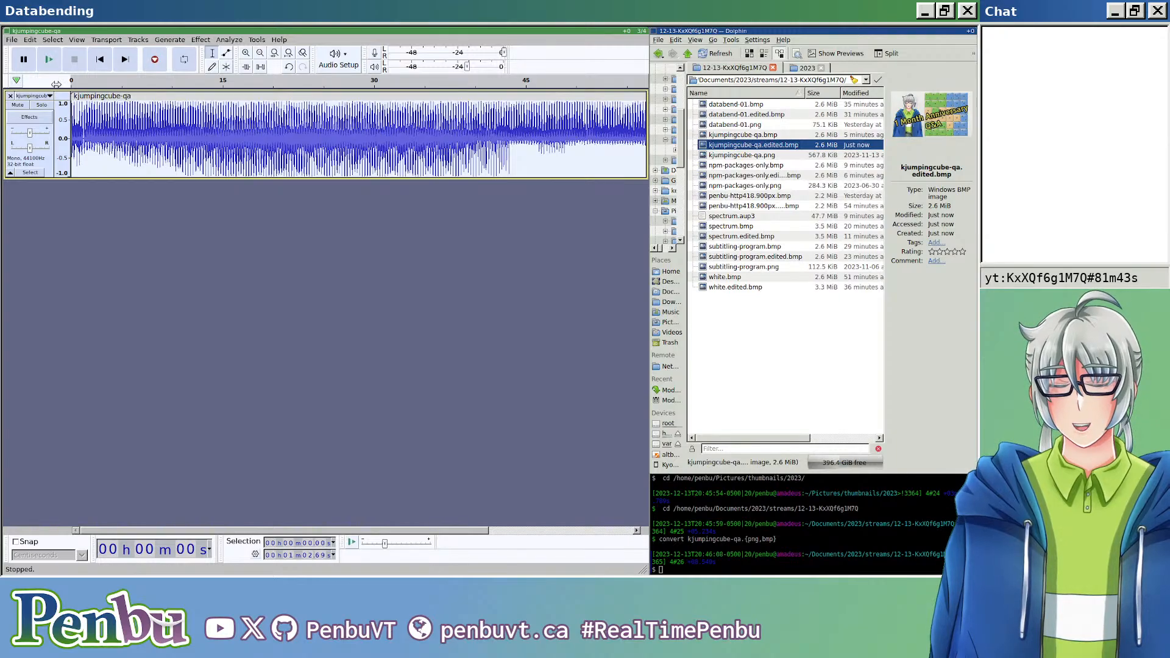
# Step: Export the clip's audio as kjumpingcube-qa.edited.bmp, replacing the existing file
pyautogui.hotkey('ctrl', 'shift', 'e')
pyautogui.click(224, 94)
pyautogui.press('BackSpace')
pyautogui.press('BackSpace')
pyautogui.press('BackSpace')
pyautogui.write('edited.bmp')
pyautogui.press('Return')
pyautogui.press('Return')
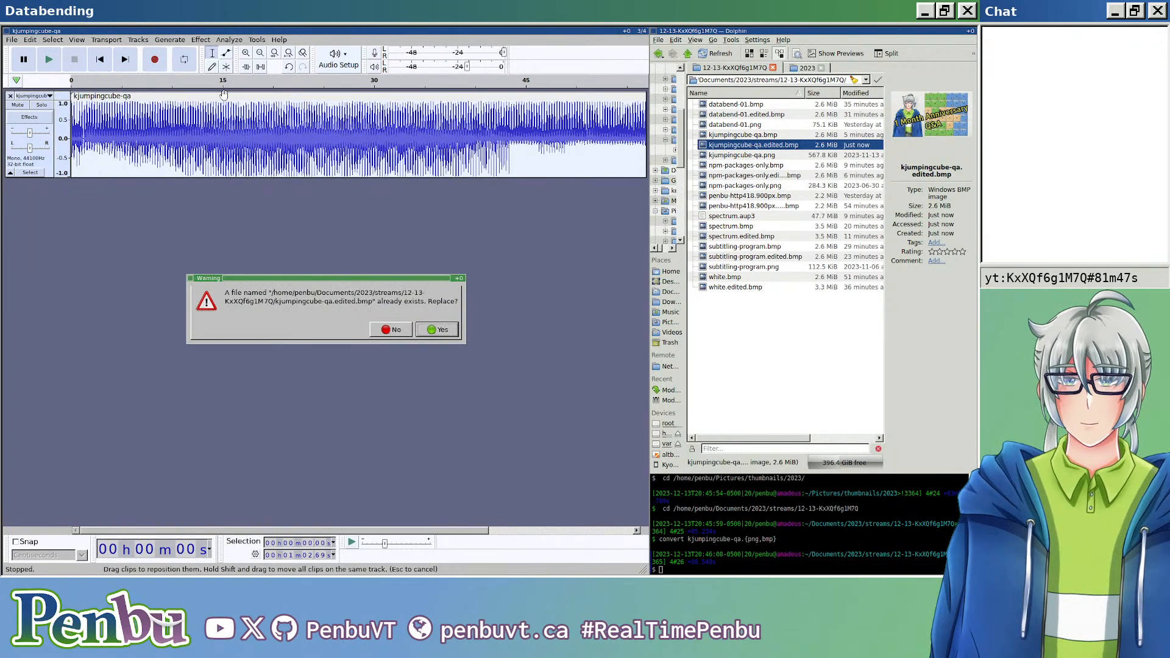
pyautogui.press('Return')
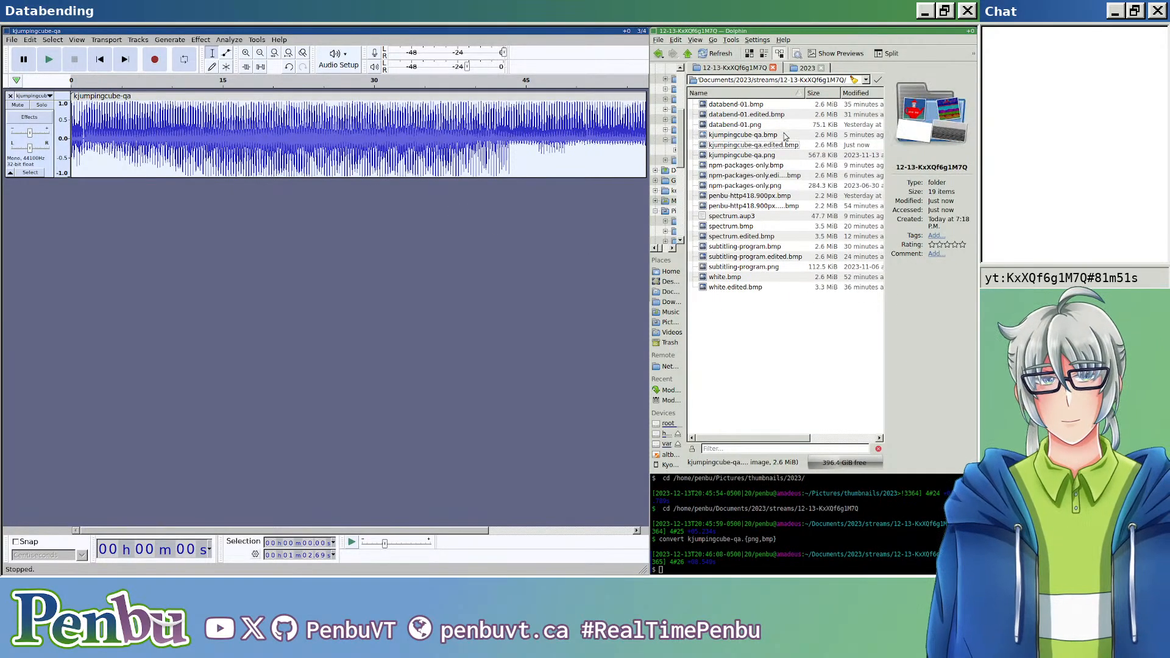
# Step: Open the re-exported kjumpingcube-qa.edited.bmp in the image viewer and examine the title text, dice grid and character at high magnification
pyautogui.doubleClick(785, 150)
pyautogui.scroll(5, 764, 298)
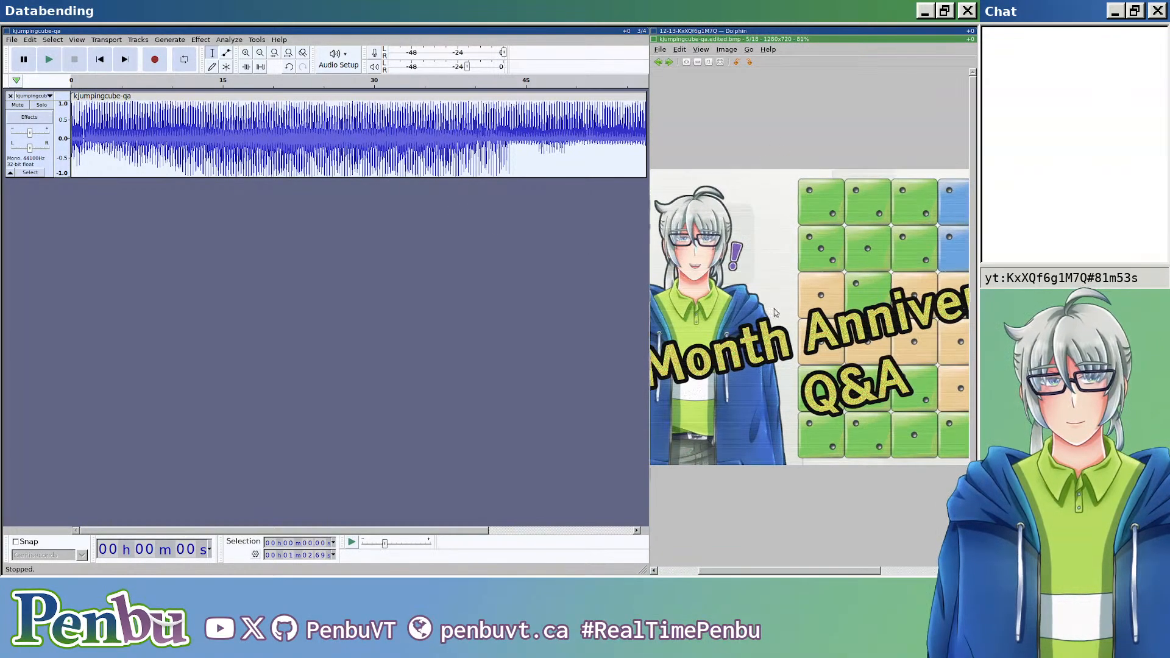
pyautogui.scroll(-3, 778, 311)
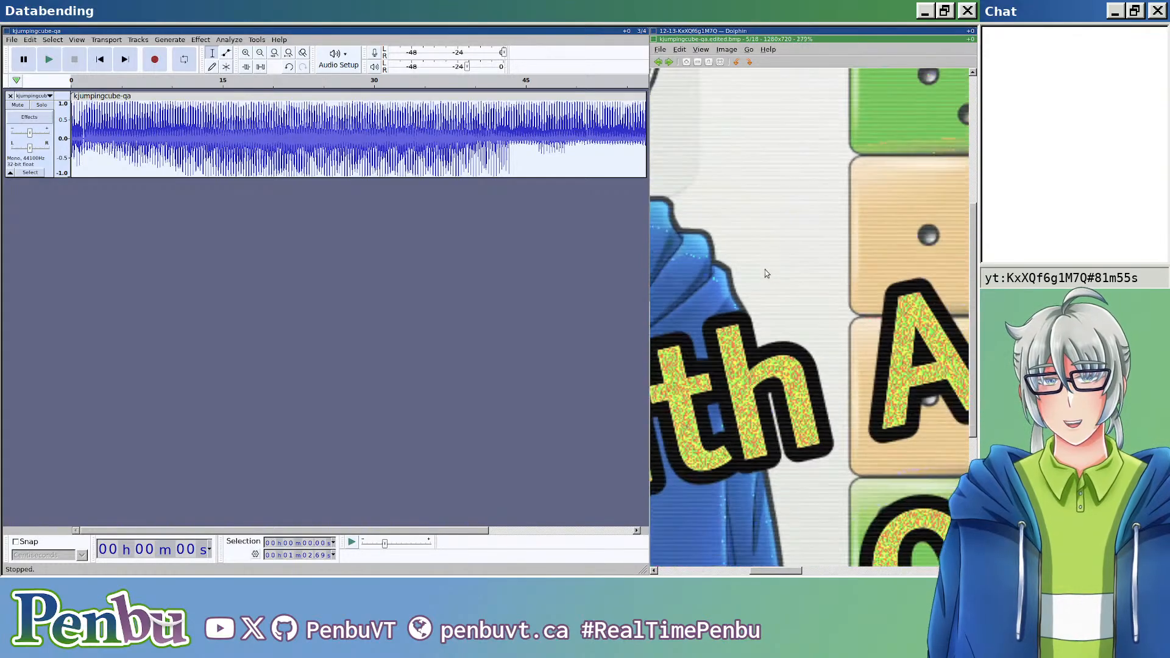
pyautogui.moveTo(737, 280); pyautogui.dragTo(860, 408)
pyautogui.moveTo(765, 253); pyautogui.dragTo(815, 266)
pyautogui.moveTo(956, 294); pyautogui.dragTo(667, 275)
pyautogui.moveTo(954, 284); pyautogui.dragTo(664, 259)
pyautogui.moveTo(957, 302); pyautogui.dragTo(862, 290)
pyautogui.scroll(-5, 862, 290)
pyautogui.scroll(-3, 863, 290)
pyautogui.press('Escape')
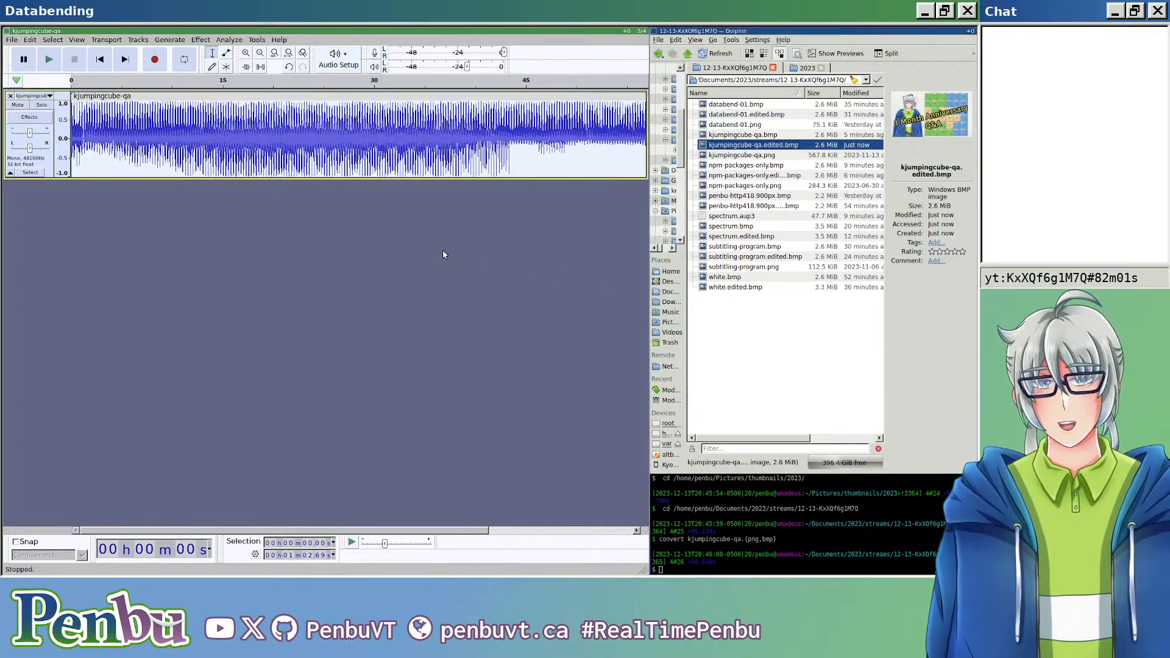
# Step: Undo one more edit and export the audio as header-less RAW with U-Law encoding, overwriting kjumpingcube-qa.edited.bmp
pyautogui.hotkey('ctrl', 'z')
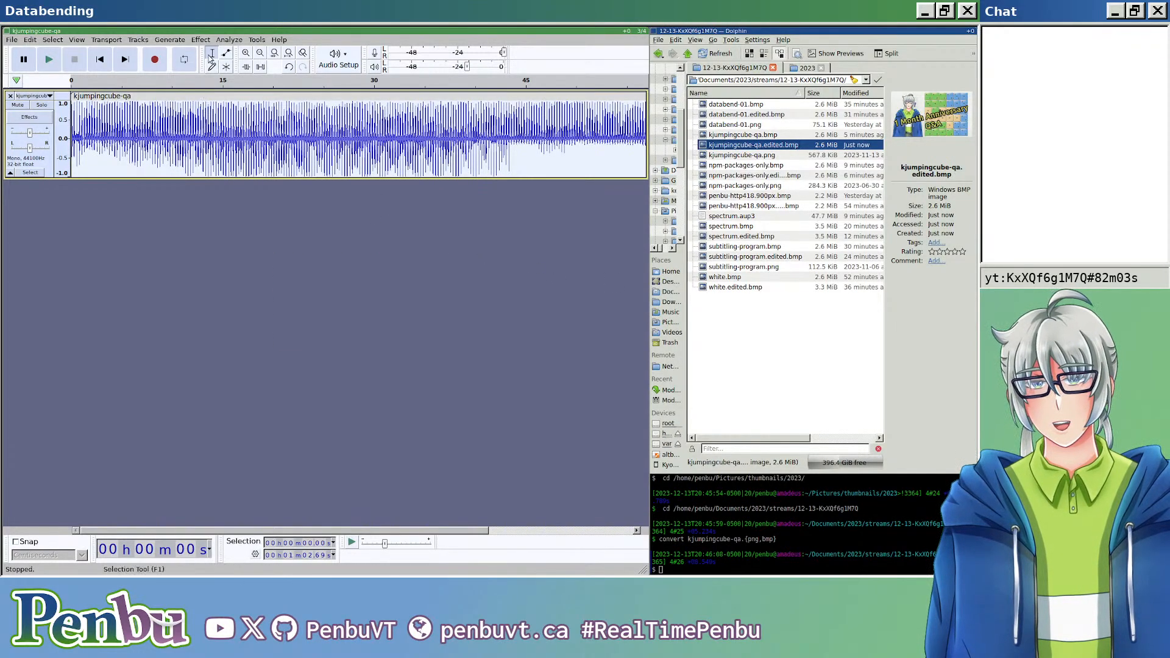
pyautogui.hotkey('ctrl', 'shift', 'e')
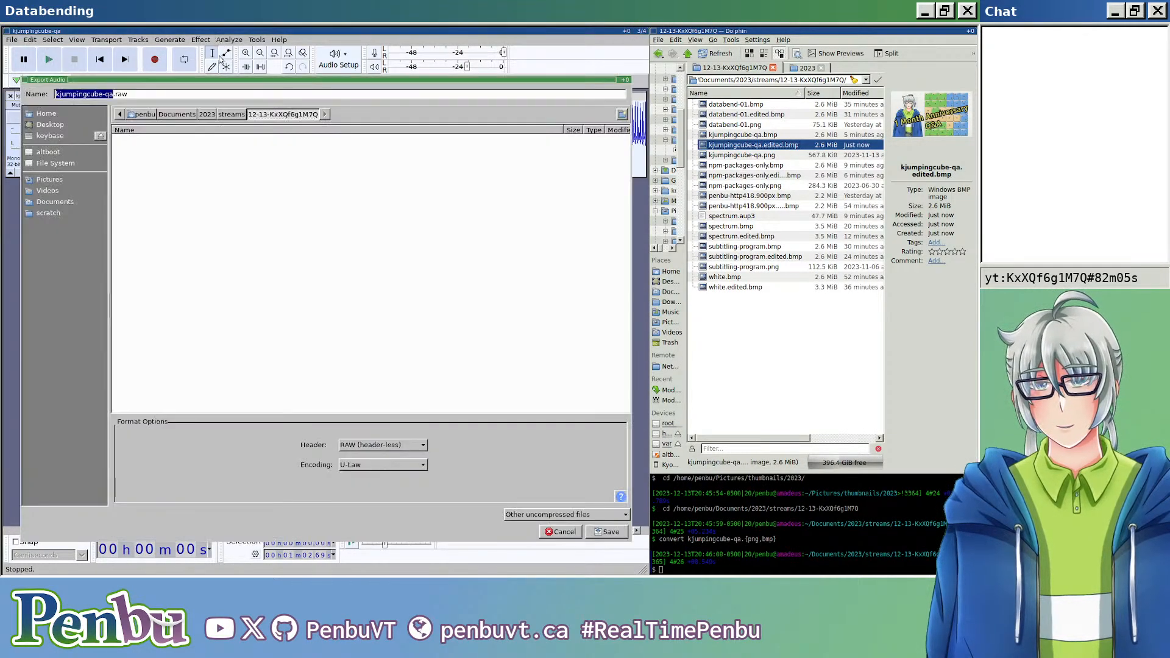
pyautogui.click(218, 95)
pyautogui.press('BackSpace')
pyautogui.press('BackSpace')
pyautogui.press('BackSpace')
pyautogui.write('edited.bmp')
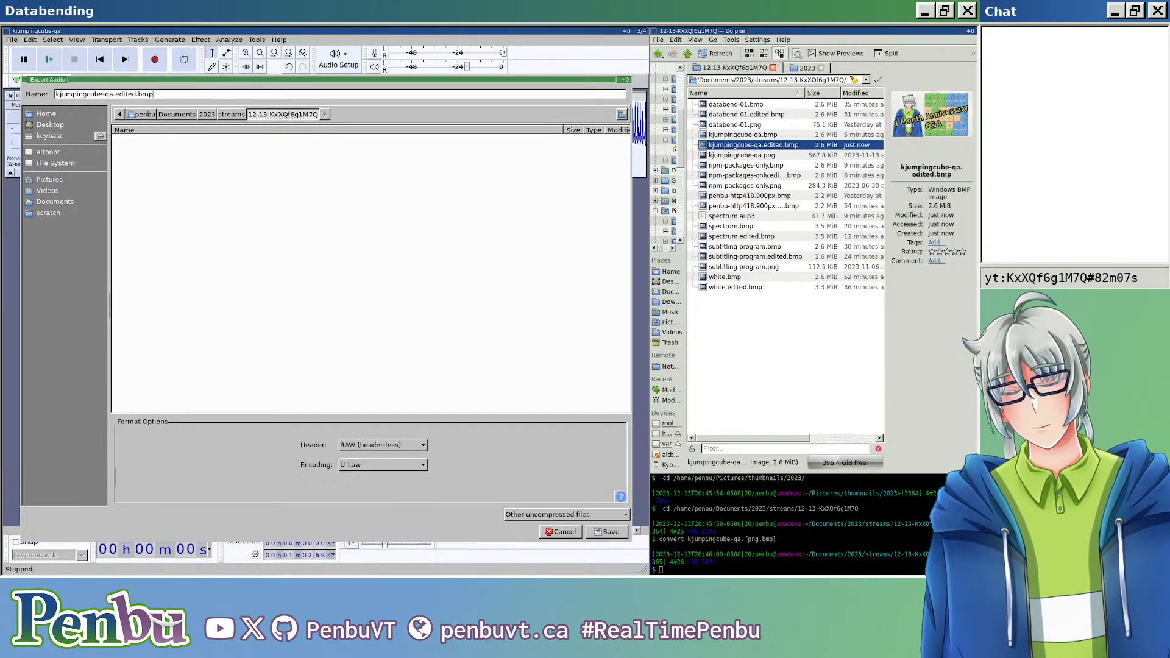
pyautogui.press('Return')
pyautogui.press('Return')
pyautogui.press('Return')
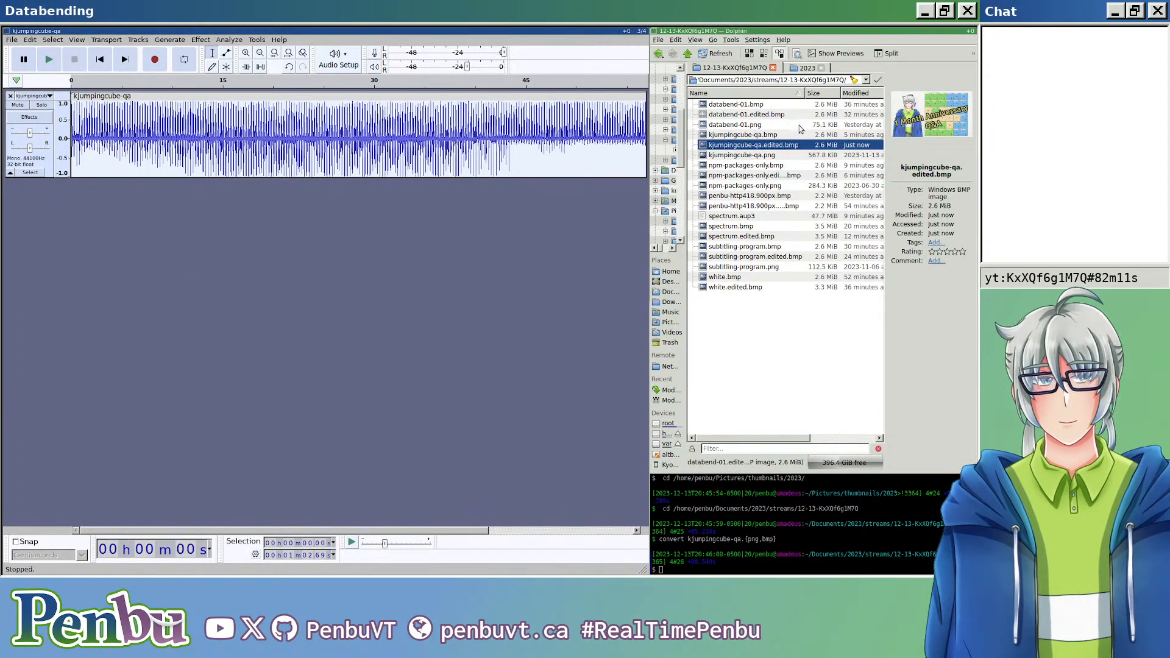
# Step: Open the new kjumpingcube-qa.edited.bmp and inspect the character's shirt and the title lettering close up
pyautogui.doubleClick(798, 150)
pyautogui.scroll(10, 797, 300)
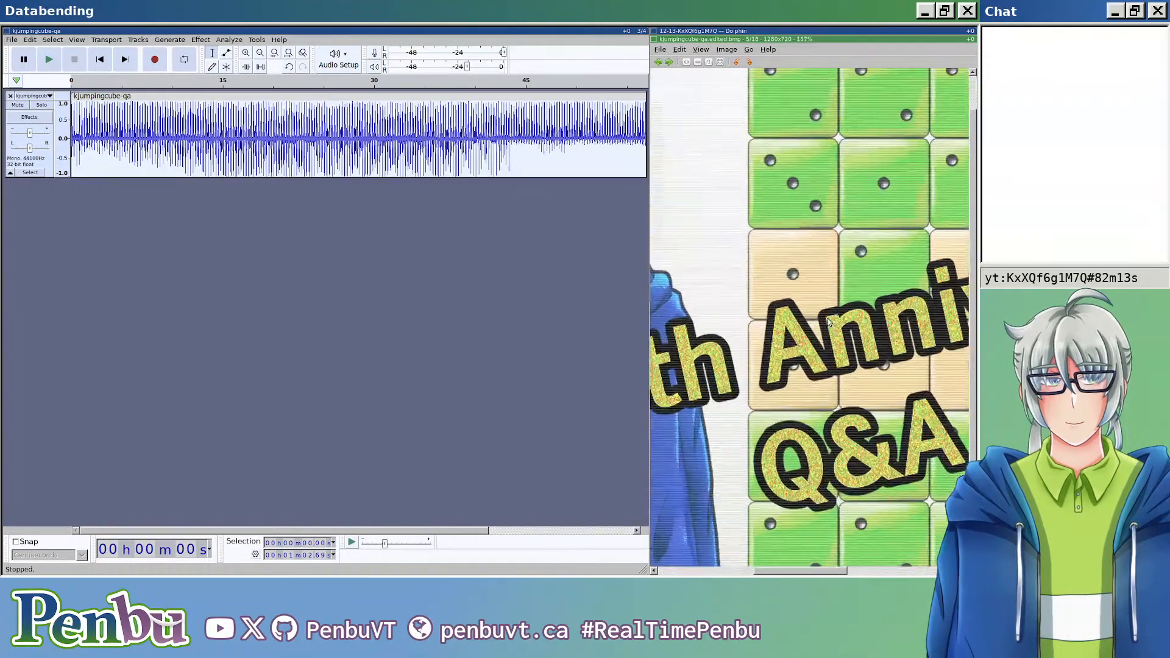
pyautogui.scroll(-5, 750, 314)
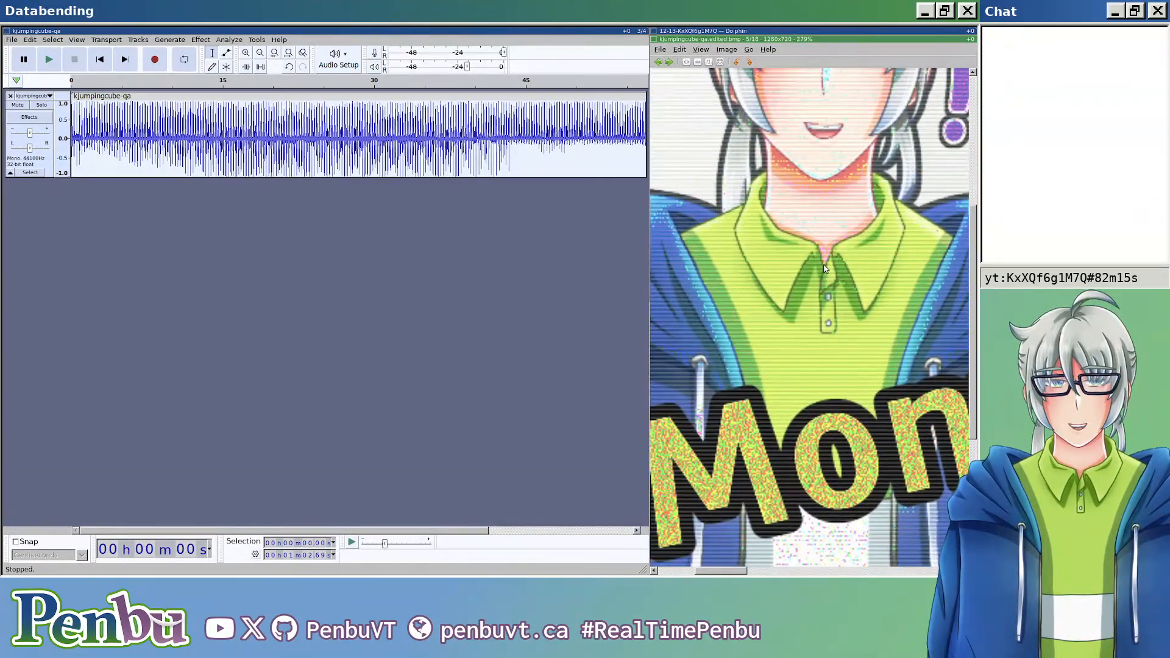
pyautogui.scroll(-2, 825, 270)
pyautogui.scroll(5, 825, 286)
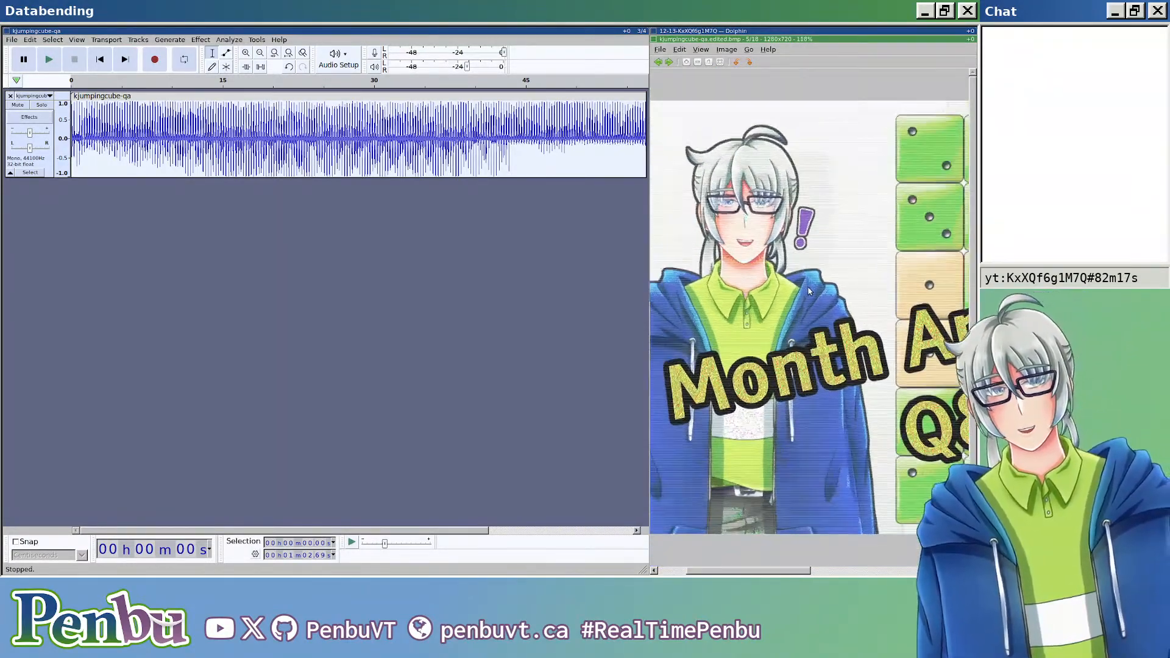
pyautogui.press('Escape')
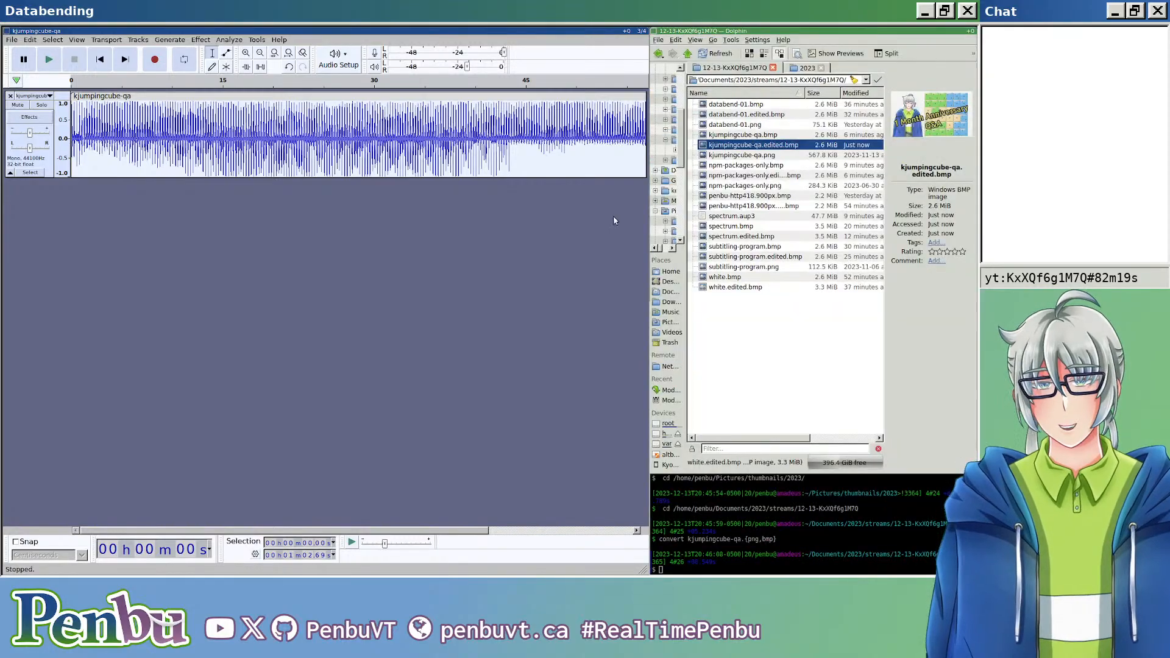
pyautogui.click(210, 40)
pyautogui.moveTo(201, 41)
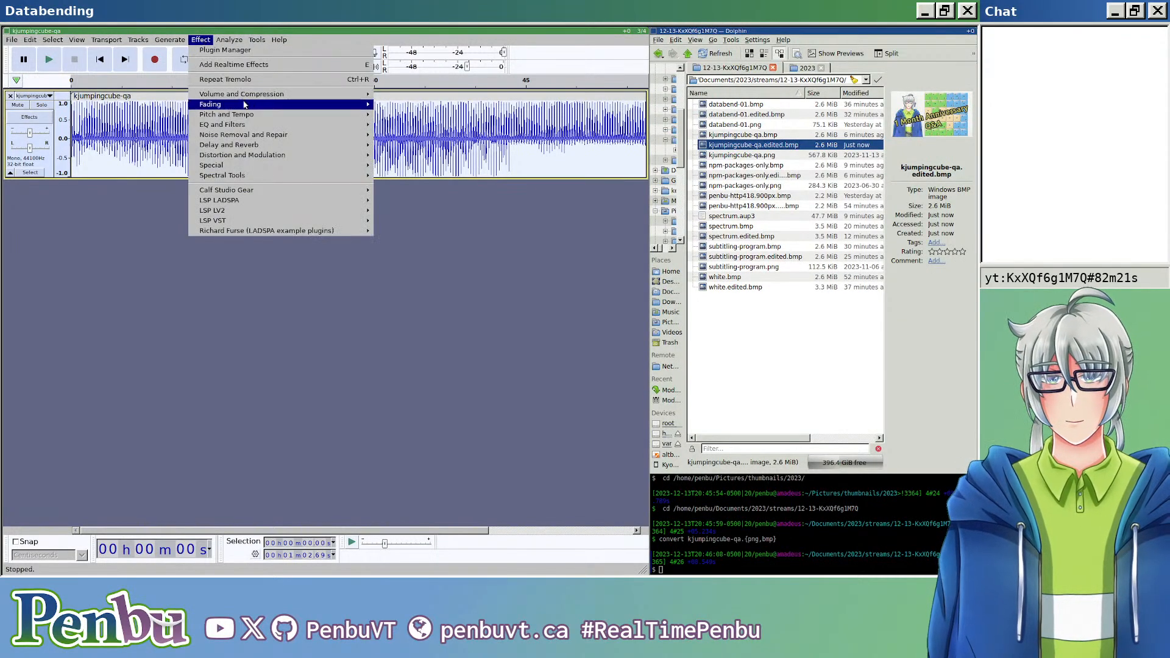
pyautogui.moveTo(300, 126)
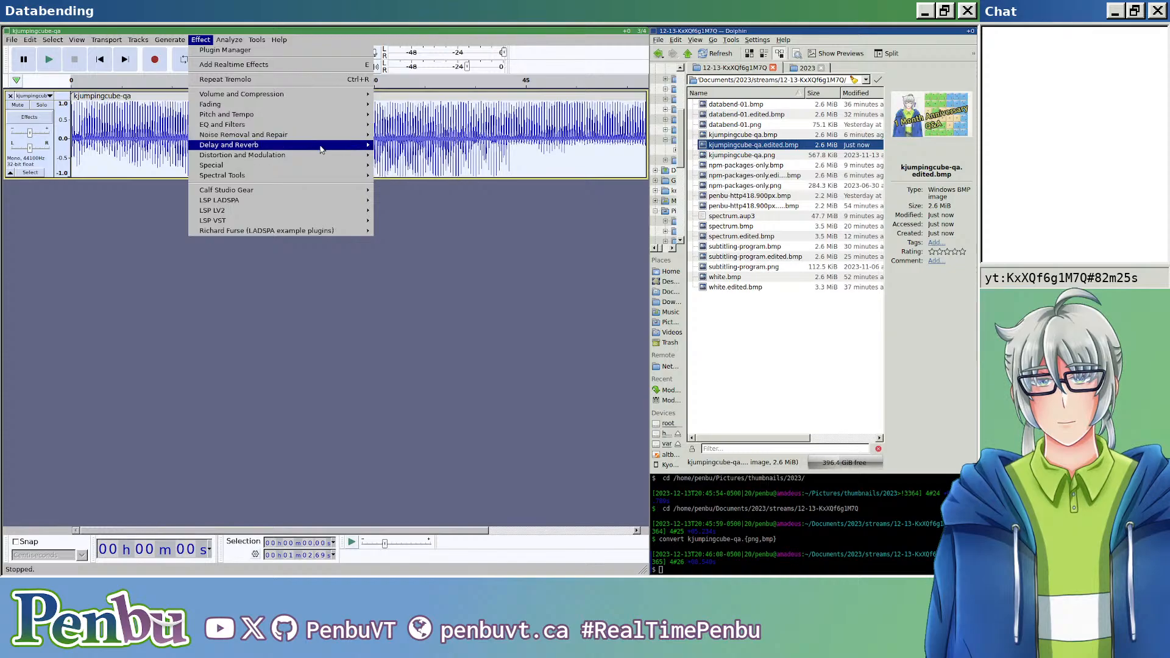
pyautogui.click(143, 239)
pyautogui.scroll(3, 257, 153)
pyautogui.scroll(5, 256, 153)
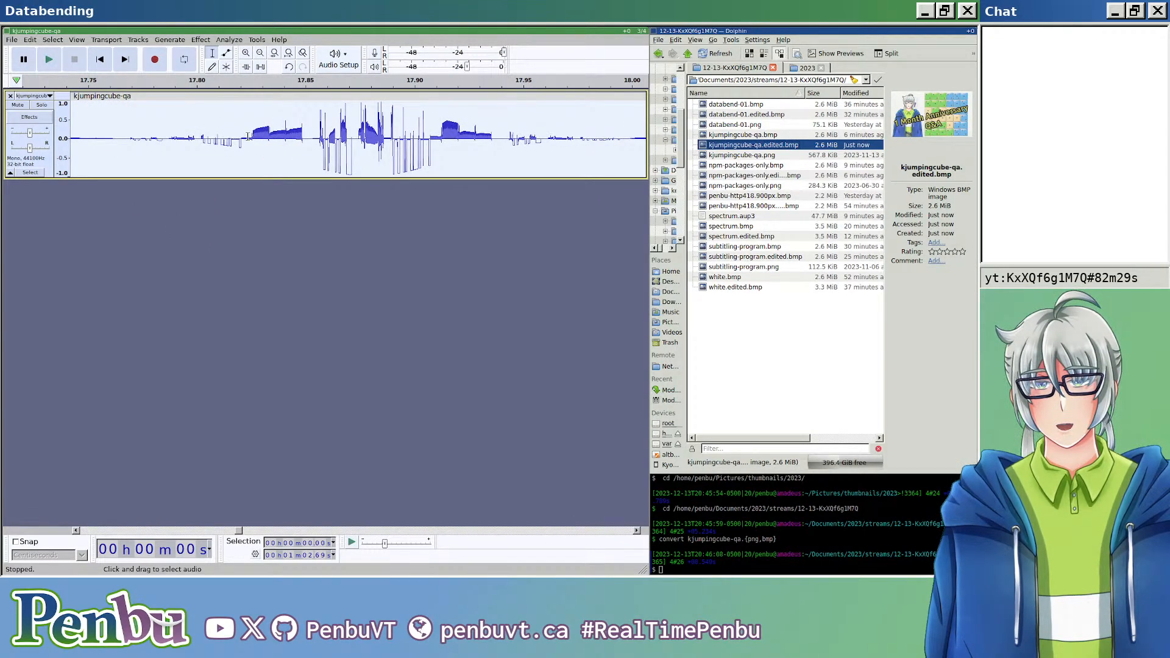
pyautogui.scroll(3, 262, 137)
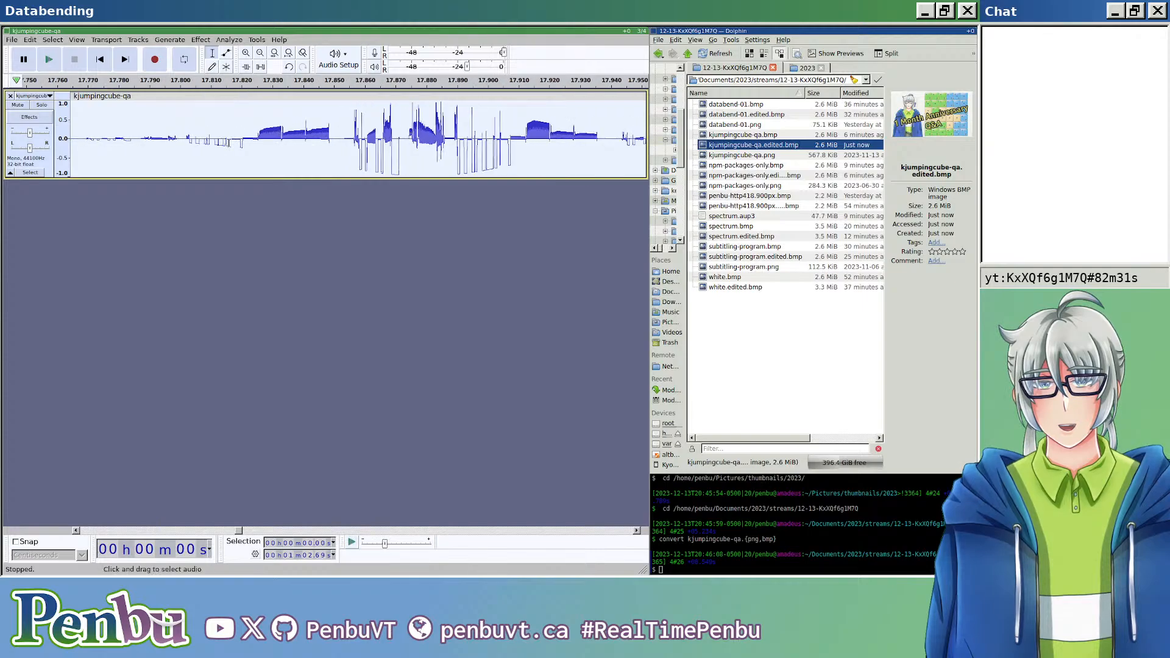
pyautogui.moveTo(284, 135); pyautogui.dragTo(186, 140)
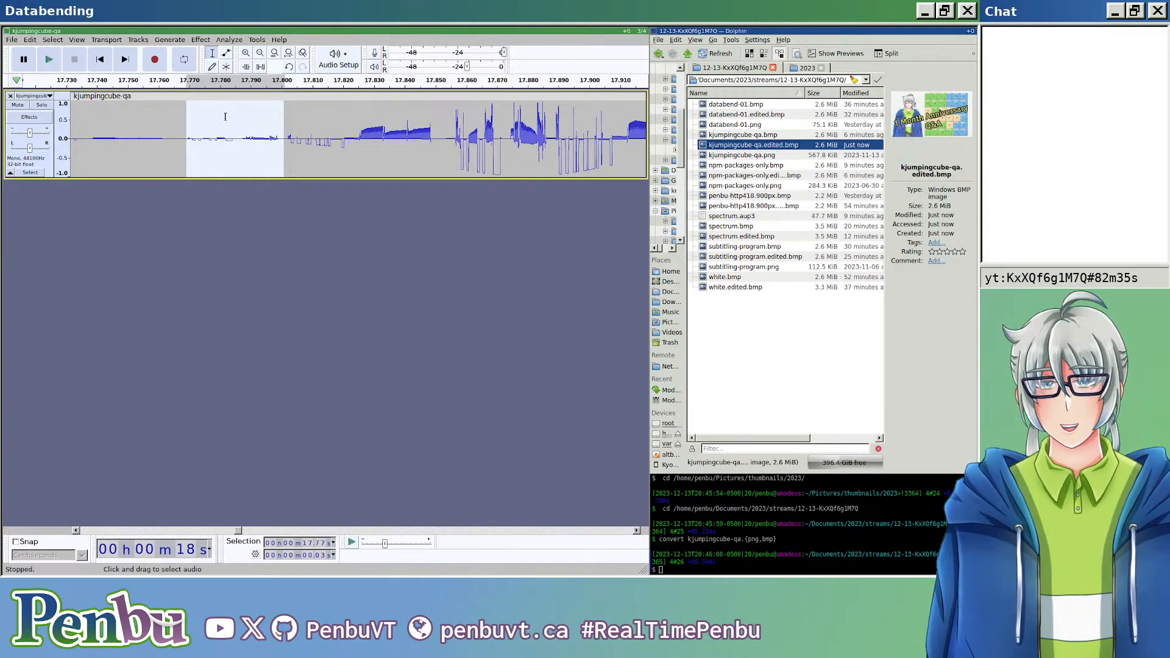
pyautogui.scroll(-6, 240, 122)
pyautogui.scroll(-6, 239, 122)
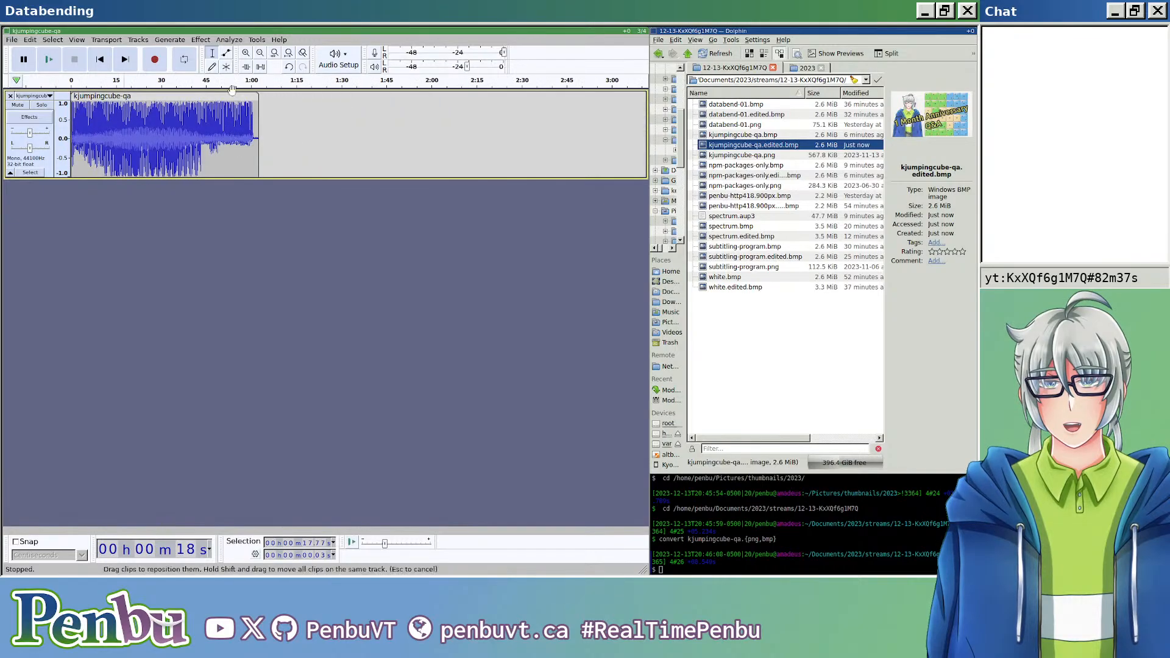
pyautogui.click(204, 40)
pyautogui.press('Escape')
pyautogui.hotkey('ctrl', 'a')
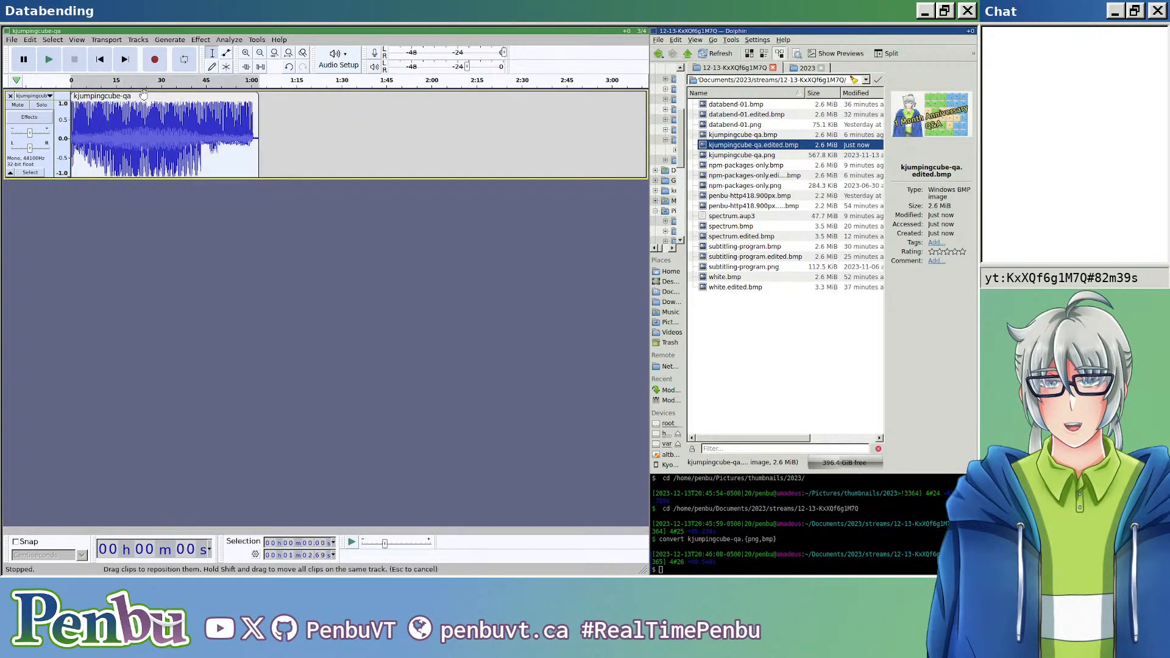
# Step: Select the short quiet passage of the clip from about 27.26 to 27.27 seconds
pyautogui.scroll(10, 151, 140)
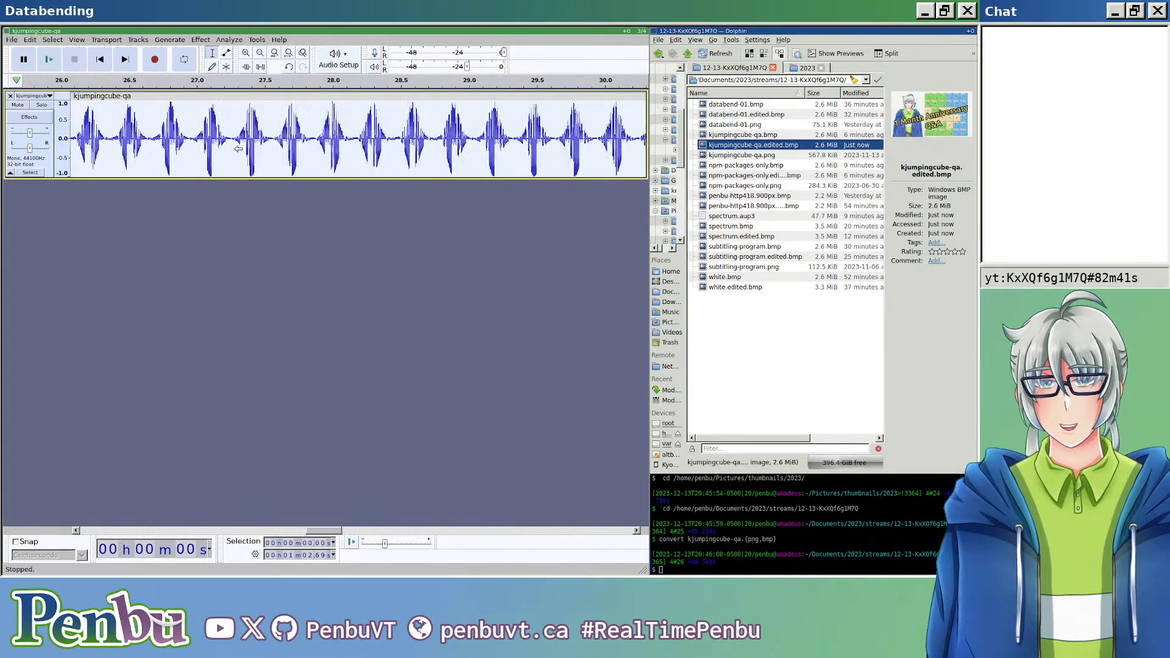
pyautogui.moveTo(255, 138); pyautogui.dragTo(182, 139)
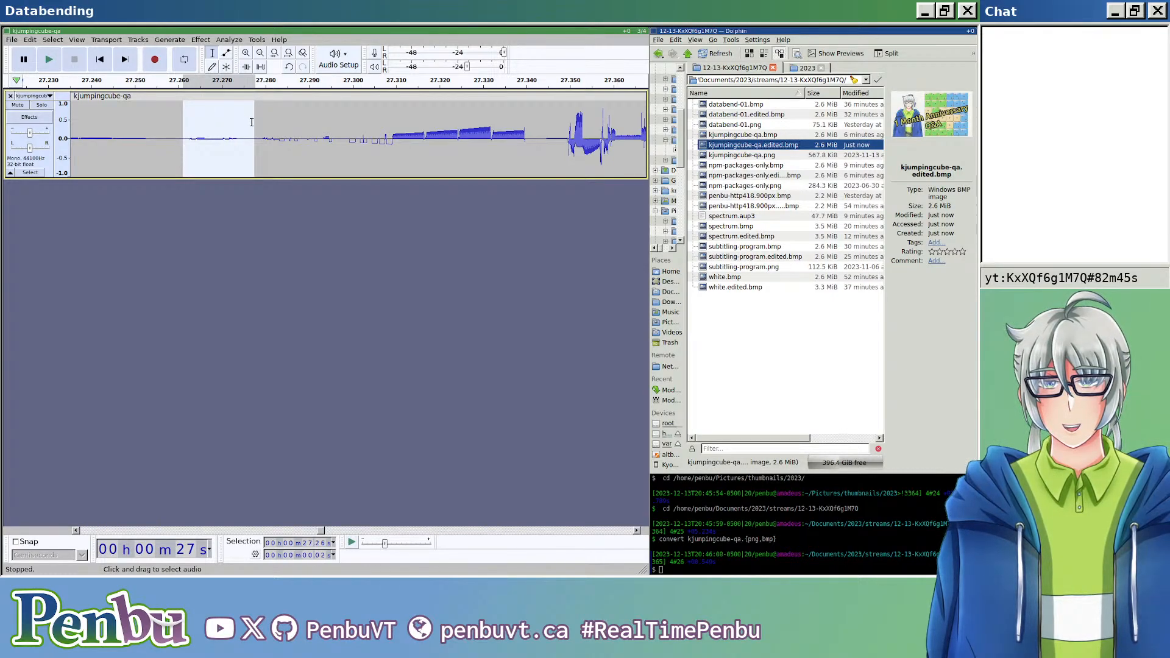
pyautogui.moveTo(252, 123); pyautogui.dragTo(189, 129)
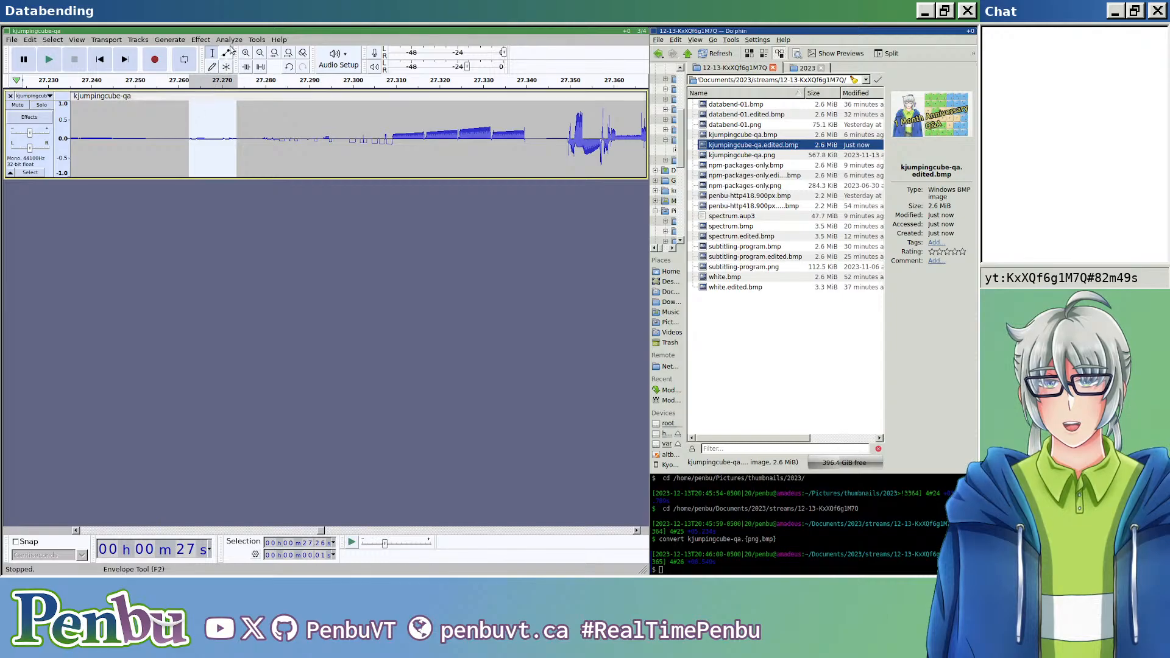
# Step: Try to capture a noise profile from the selected quiet passage with Noise Reduction
pyautogui.click(200, 39)
pyautogui.moveTo(310, 108)
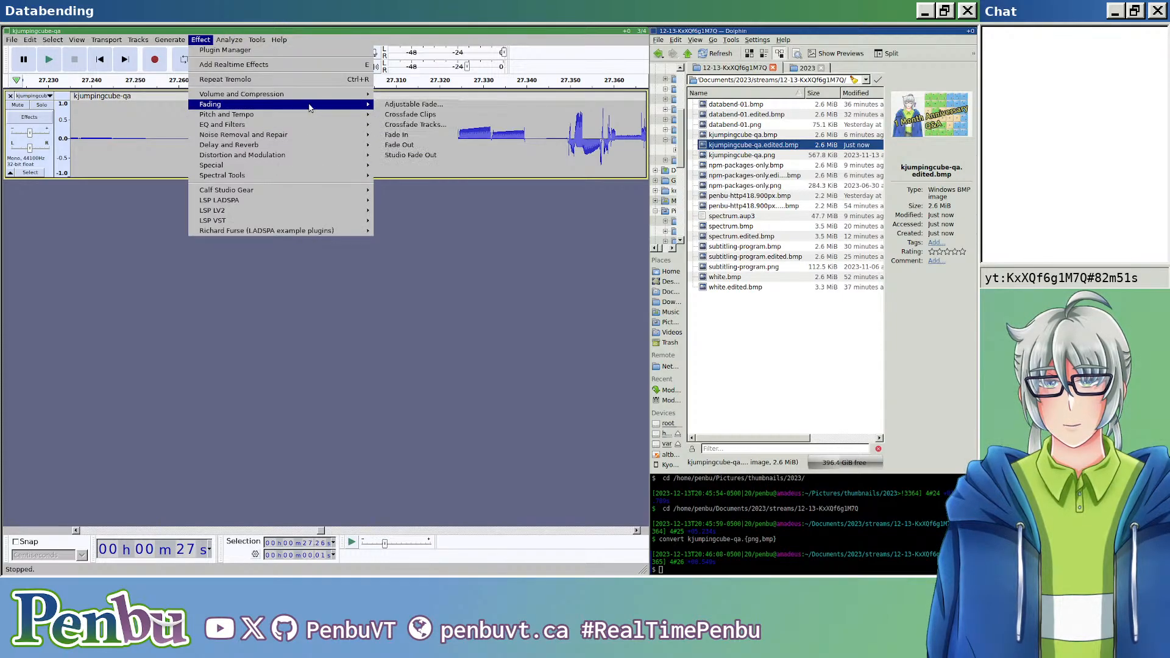
pyautogui.moveTo(340, 169)
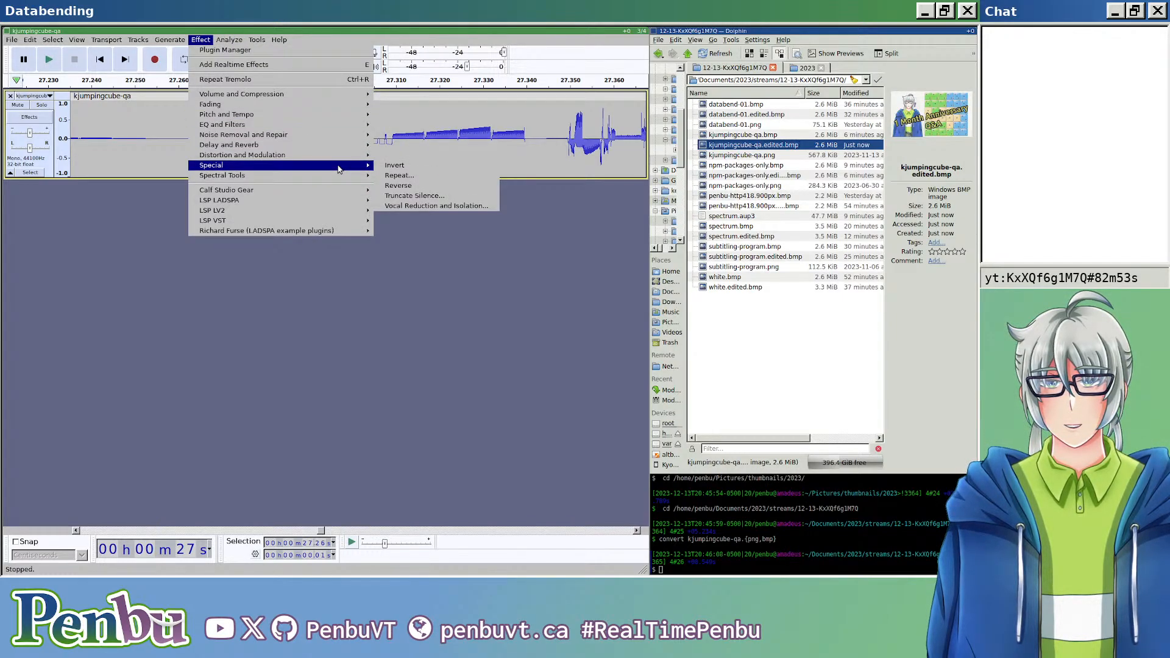
pyautogui.moveTo(347, 137)
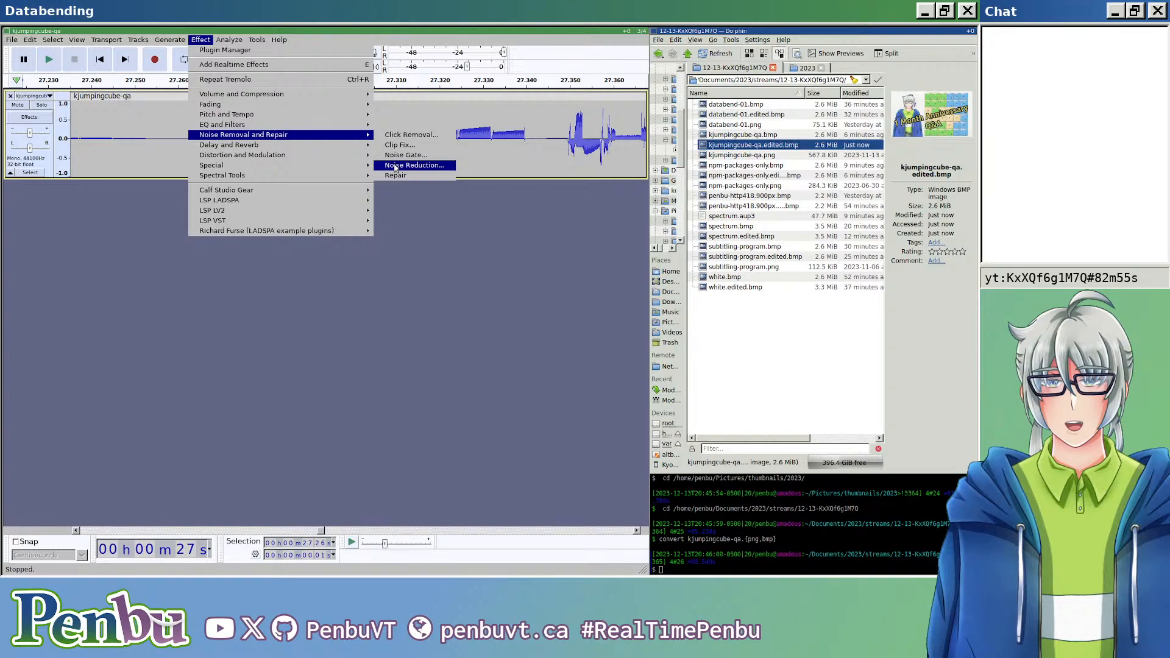
pyautogui.click(395, 166)
pyautogui.click(337, 251)
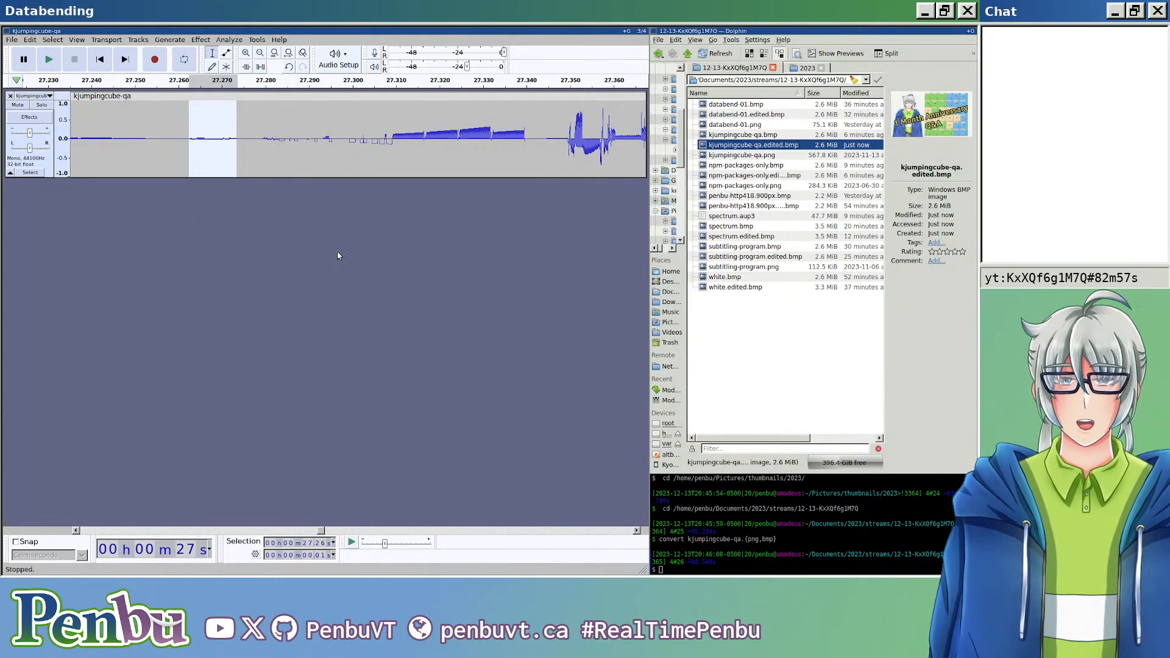
pyautogui.click(378, 328)
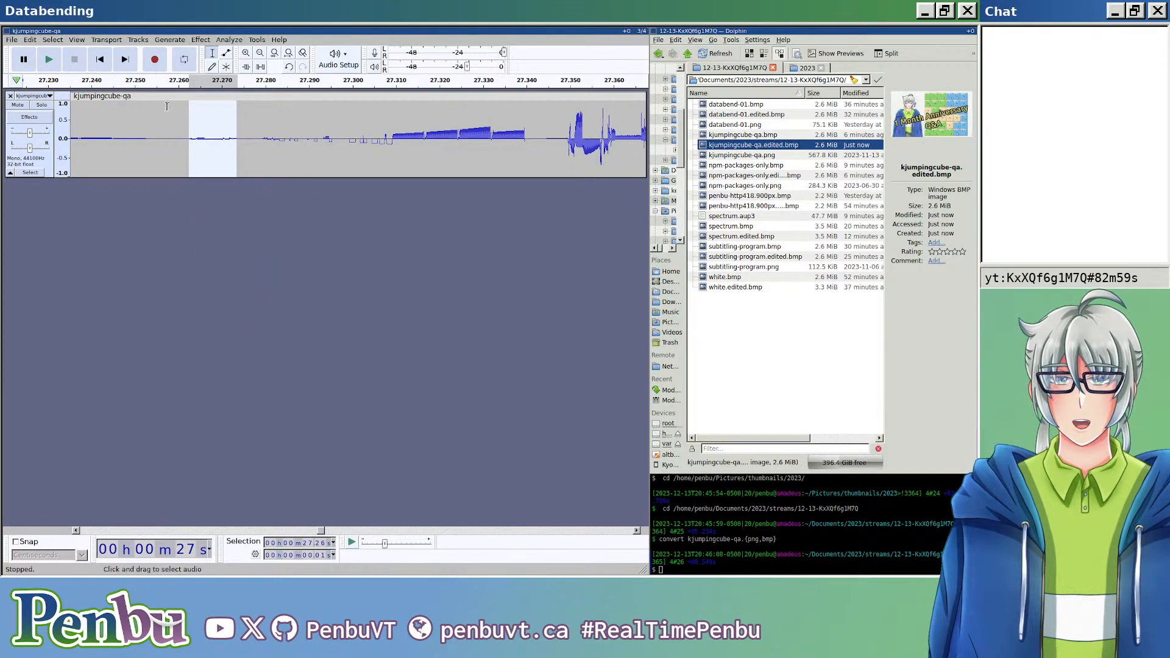
# Step: Extend the selection's end to about 27.30 seconds and try again to get a Noise Reduction profile from it
pyautogui.moveTo(231, 117); pyautogui.dragTo(336, 119)
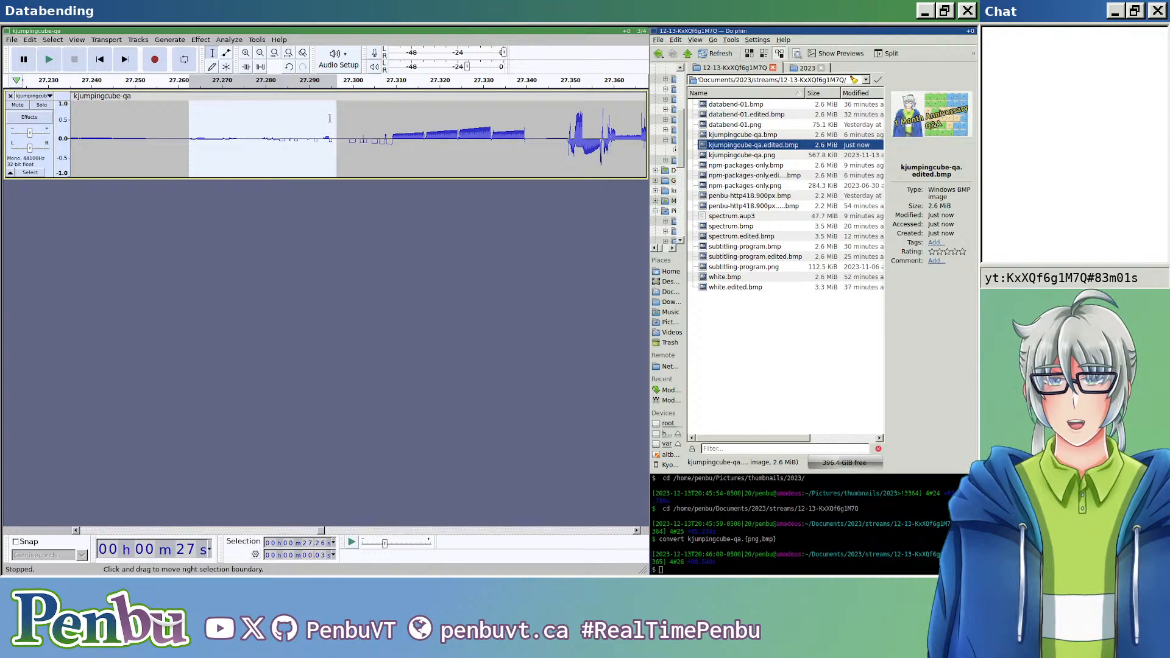
pyautogui.click(227, 40)
pyautogui.moveTo(200, 40)
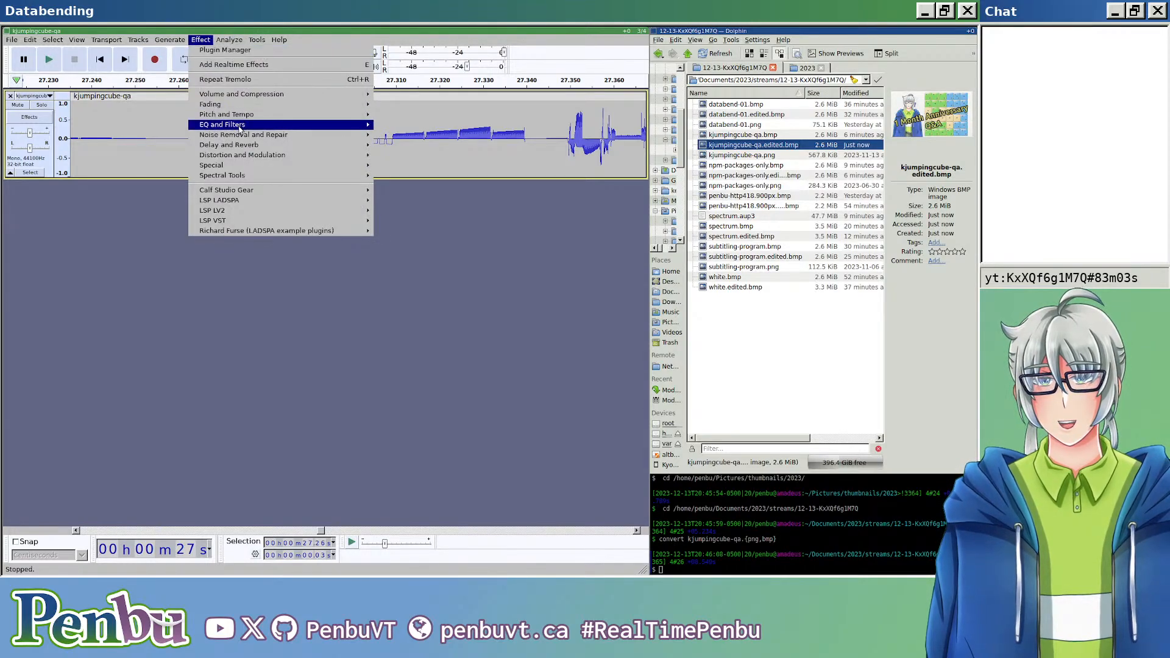
pyautogui.moveTo(317, 135)
pyautogui.click(409, 165)
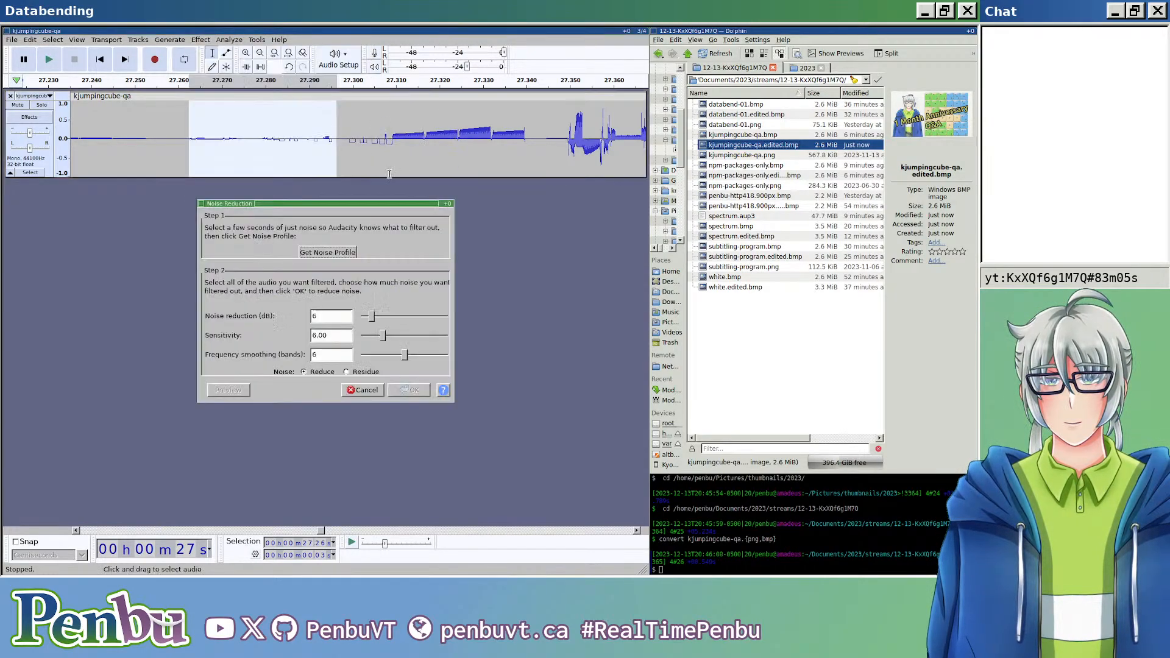
pyautogui.click(336, 255)
pyautogui.click(374, 330)
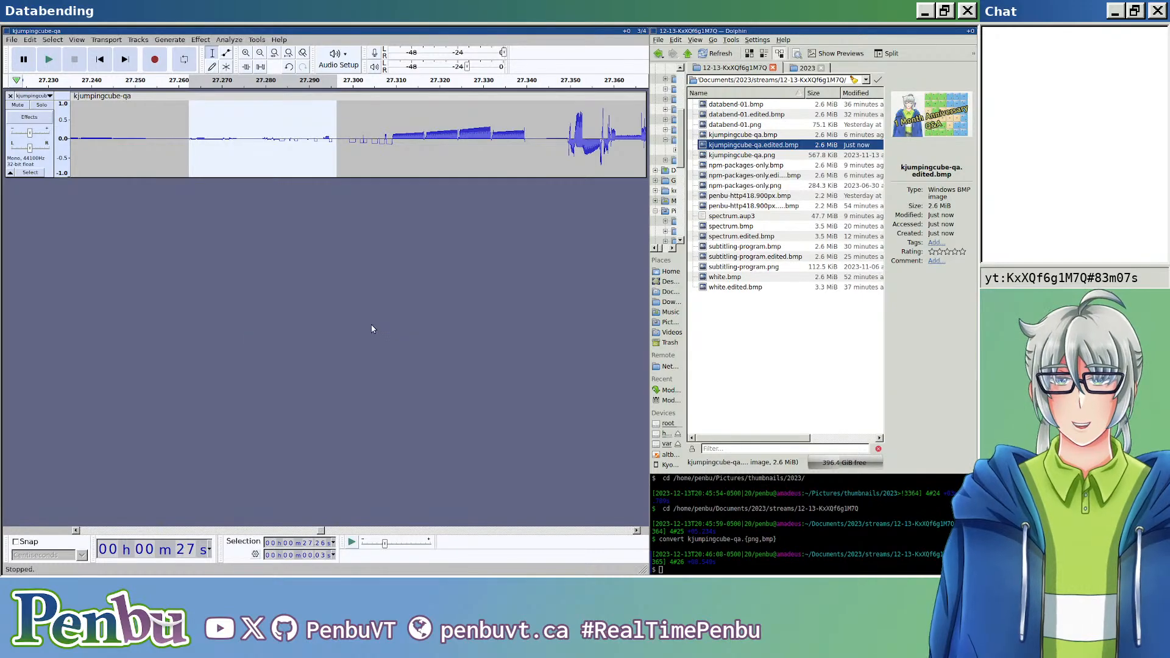
# Step: Select the longer quiet passage from about 27.23 to 27.30 seconds and capture it as the Noise Reduction profile
pyautogui.scroll(-1, 259, 172)
pyautogui.scroll(-1, 259, 171)
pyautogui.moveTo(237, 129); pyautogui.dragTo(193, 130)
pyautogui.click(207, 41)
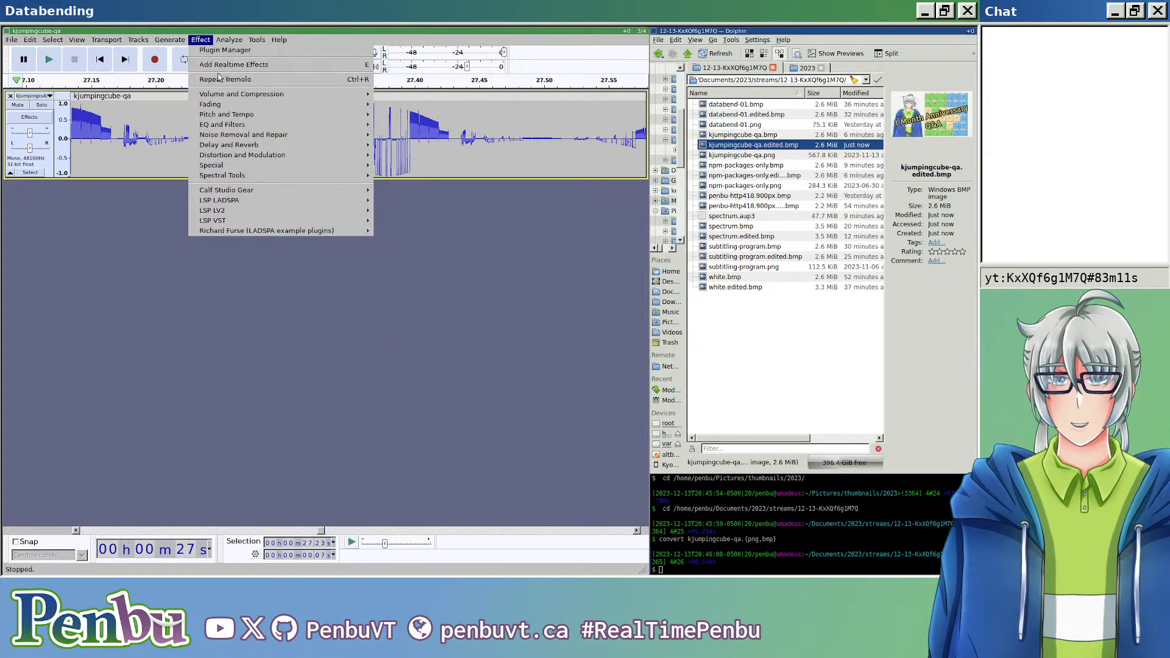
pyautogui.moveTo(316, 135)
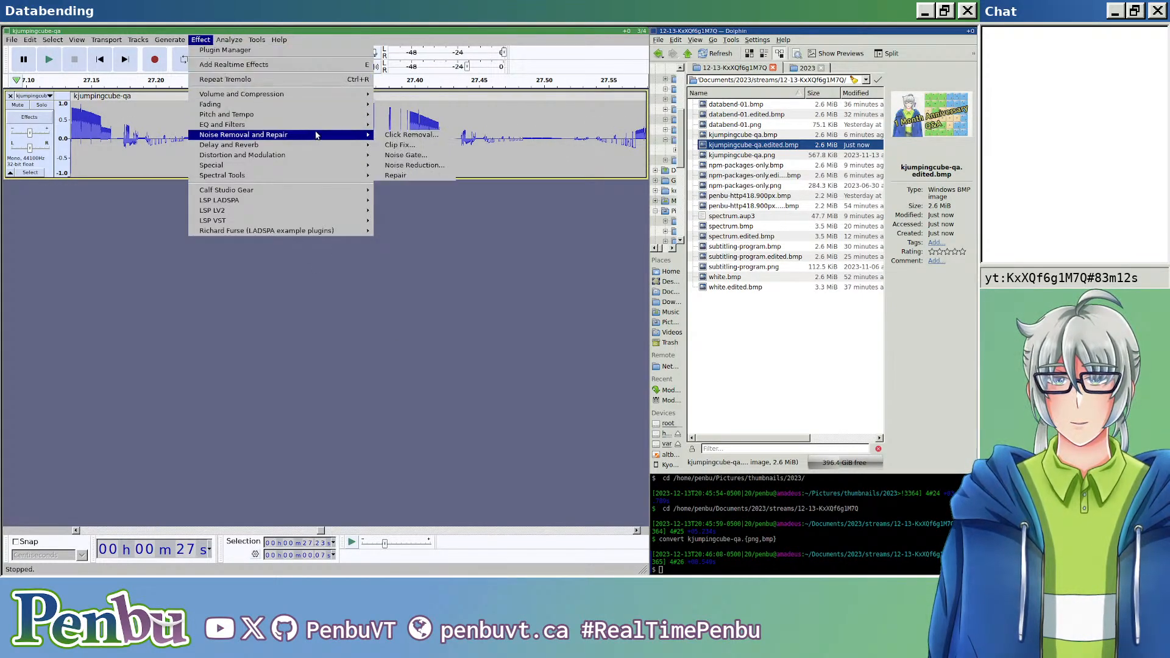
pyautogui.click(400, 165)
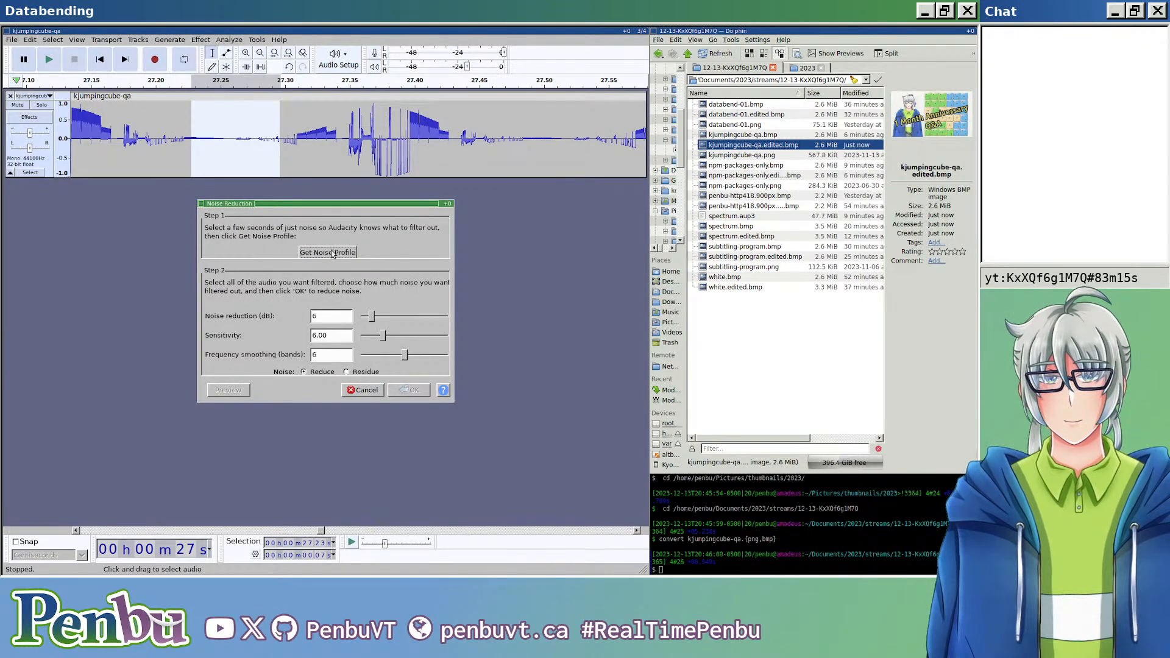
pyautogui.click(310, 241)
# Step: Apply Noise Reduction to the whole clip with 6 dB reduction, sensitivity 6.00 and frequency smoothing of 6 bands
pyautogui.scroll(-2, 293, 191)
pyautogui.hotkey('ctrl', 'a')
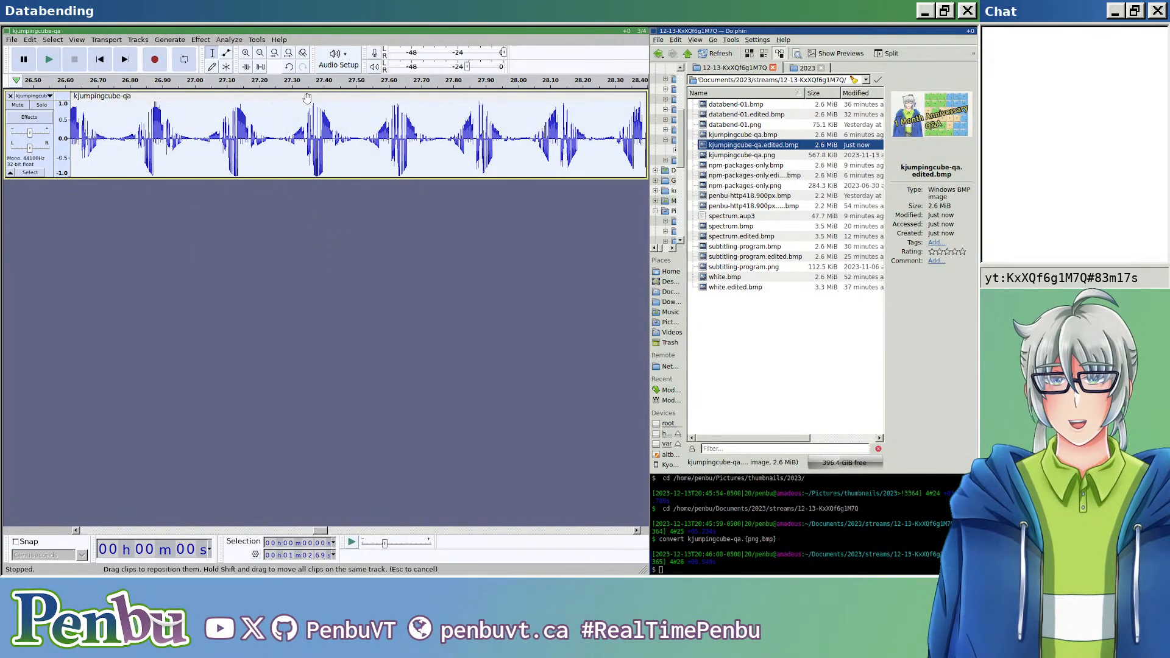
pyautogui.click(229, 40)
pyautogui.moveTo(201, 40)
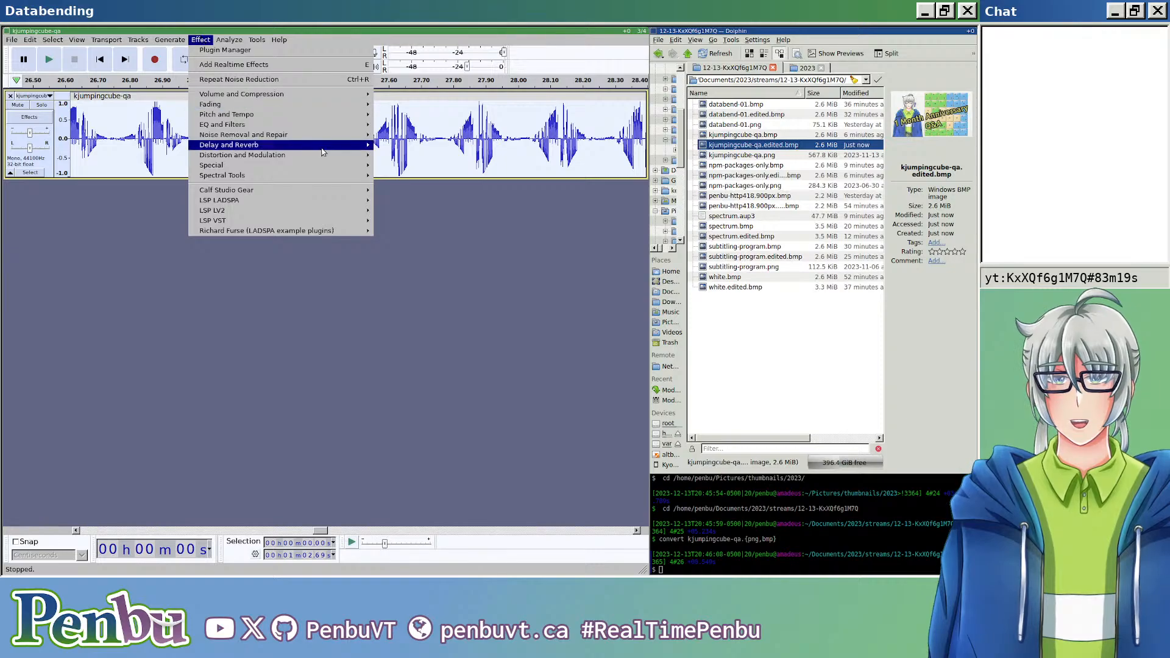
pyautogui.moveTo(339, 136)
pyautogui.click(412, 166)
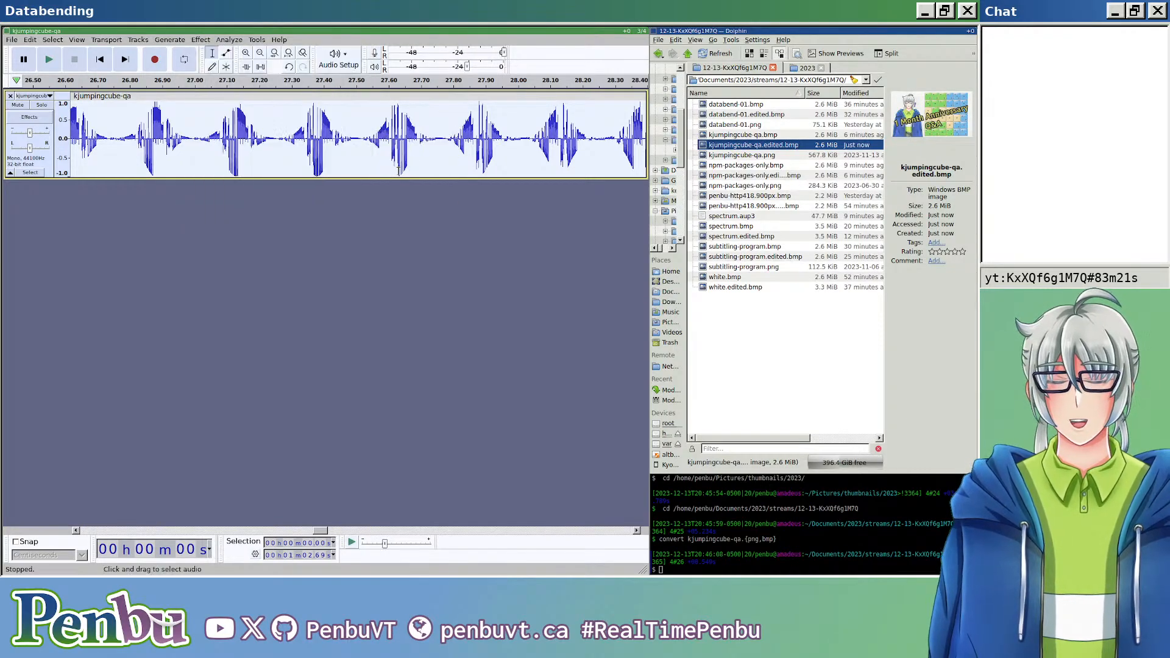
pyautogui.click(414, 390)
pyautogui.scroll(-4, 352, 218)
pyautogui.scroll(-2, 341, 211)
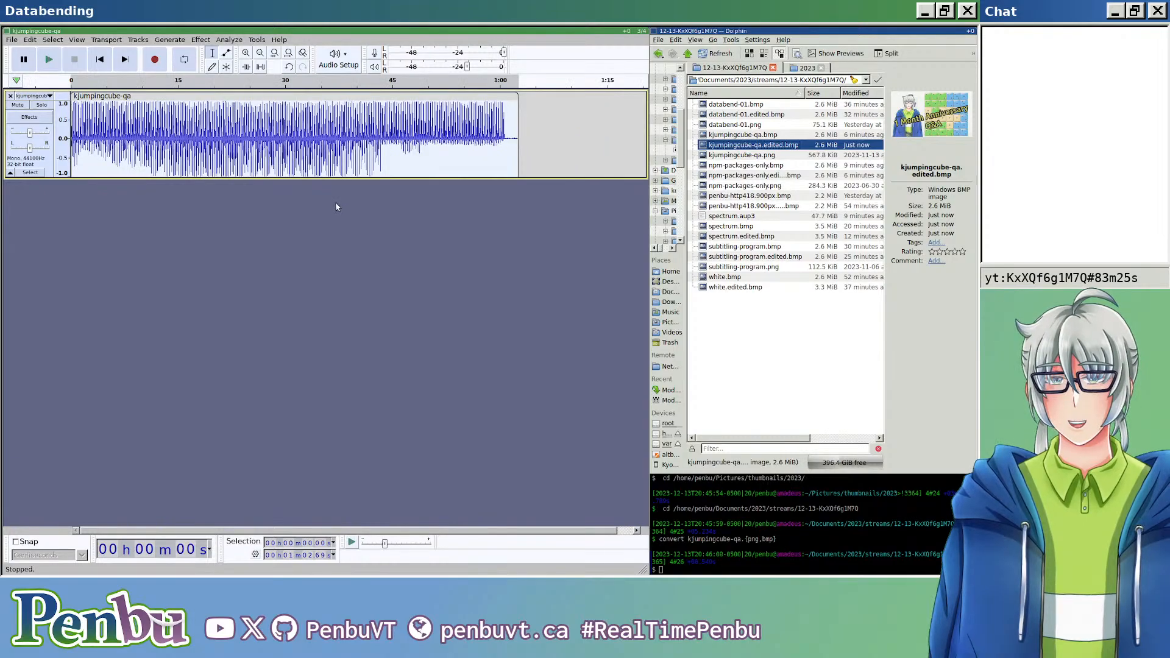
# Step: Export the noise-reduced clip as header-less U-Law raw audio over kjumpingcube-qa.edited.bmp
pyautogui.hotkey('ctrl', 'shift', 'e')
pyautogui.click(334, 95)
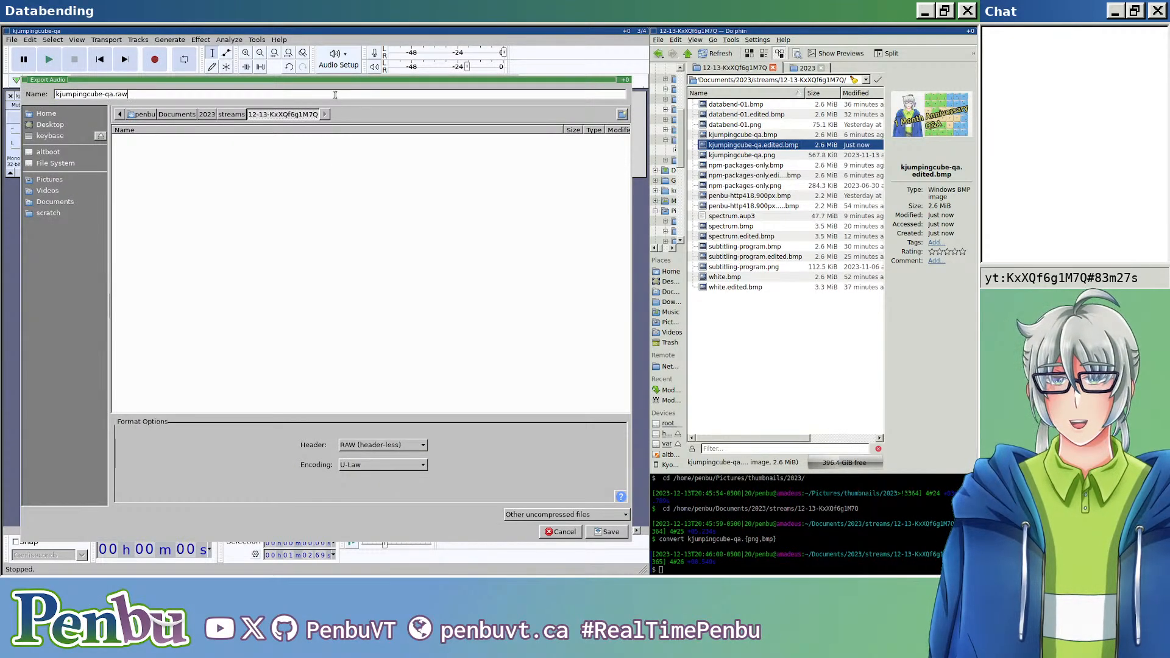
pyautogui.write('edited.bmp')
pyautogui.press('Return')
pyautogui.press('Return')
pyautogui.press('Return')
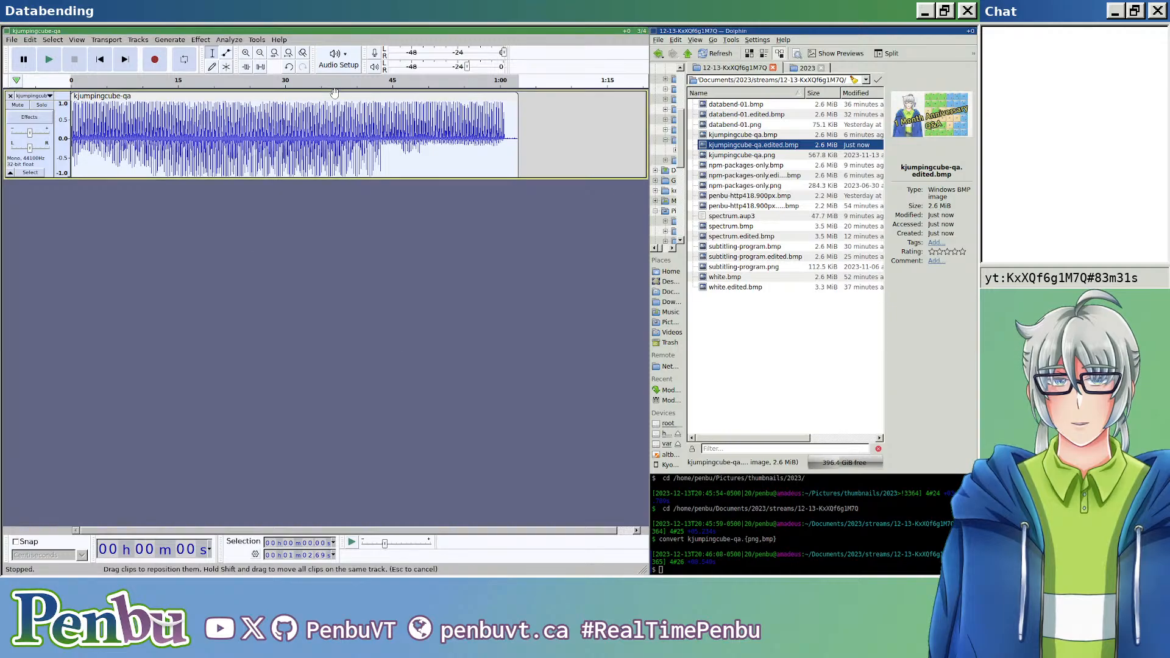
# Step: Open the exported kjumpingcube-qa.edited.bmp and compare it back and forth with the original kjumpingcube-qa.png
pyautogui.doubleClick(779, 147)
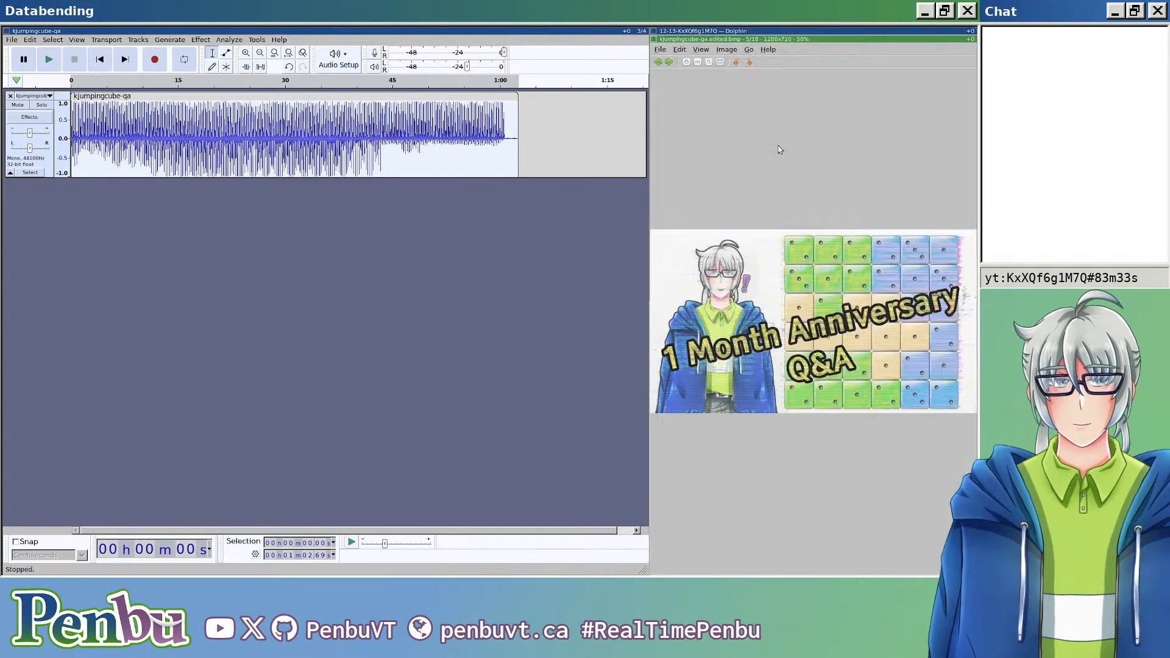
pyautogui.scroll(4, 800, 342)
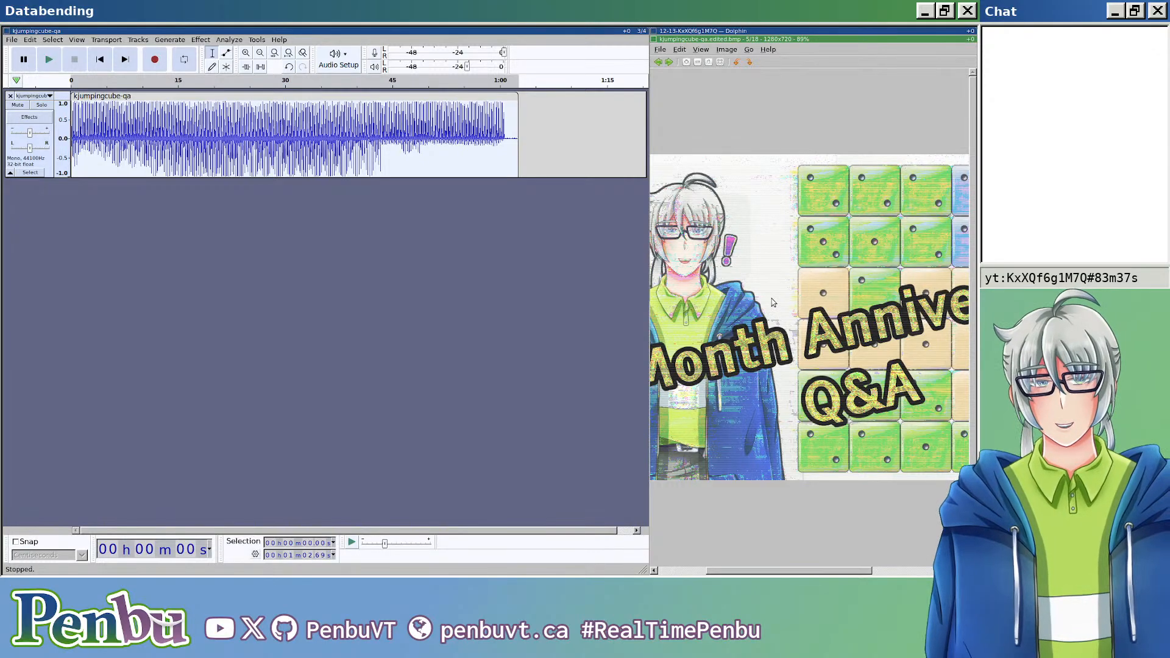
pyautogui.press('Right')
pyautogui.press('Right')
pyautogui.press('Right')
pyautogui.press('Right')
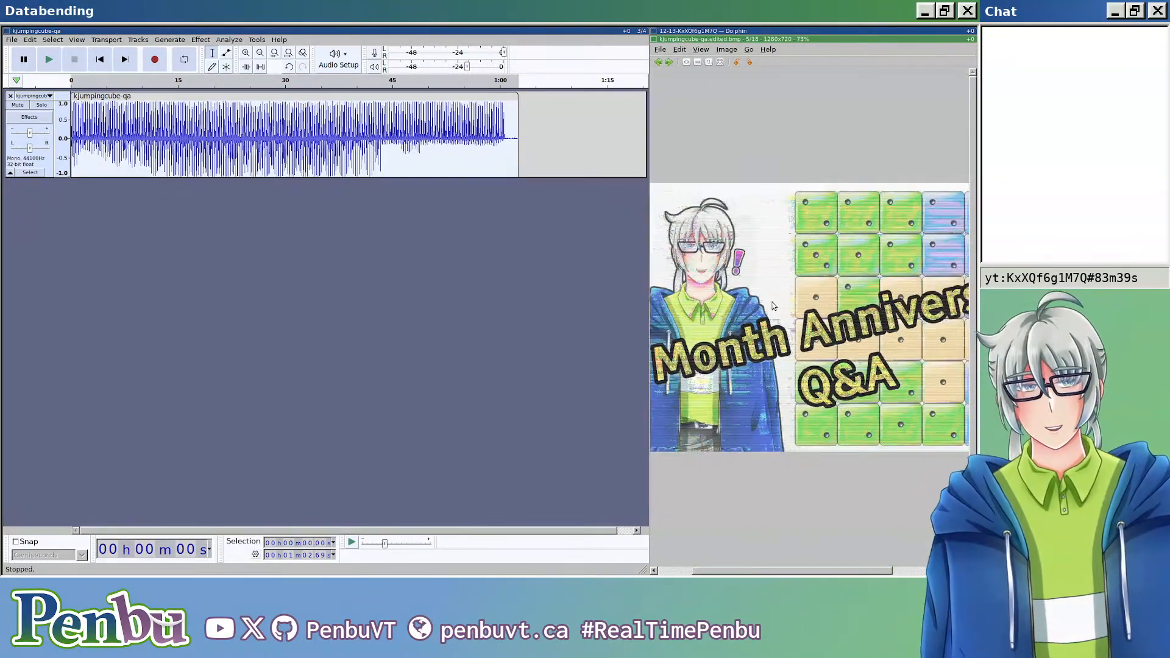
pyautogui.press('Left')
pyautogui.press('Left')
pyautogui.press('Left')
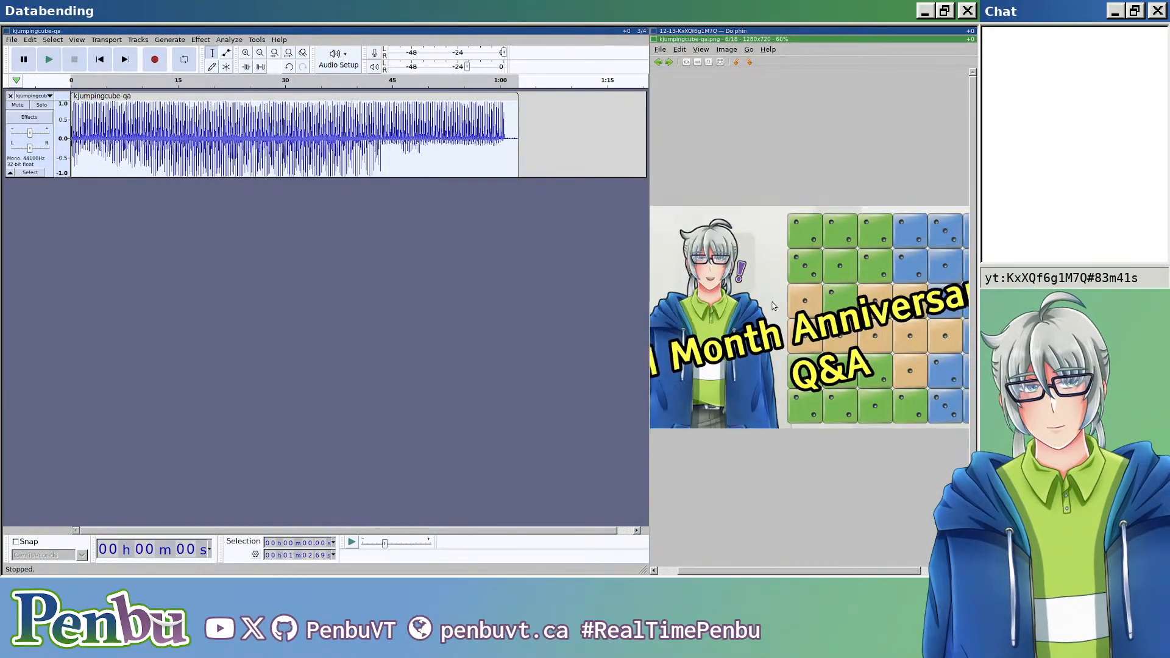
pyautogui.press('Right')
pyautogui.press('Left')
pyautogui.press('Left')
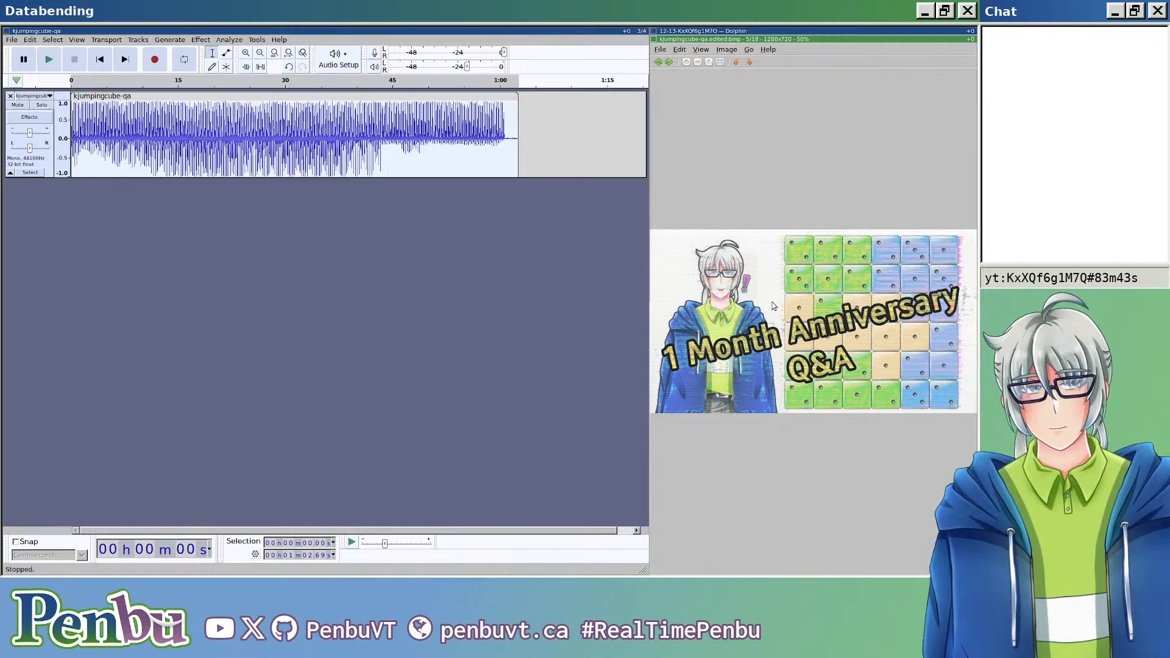
pyautogui.press('Right')
pyautogui.press('Left')
pyautogui.press('Right')
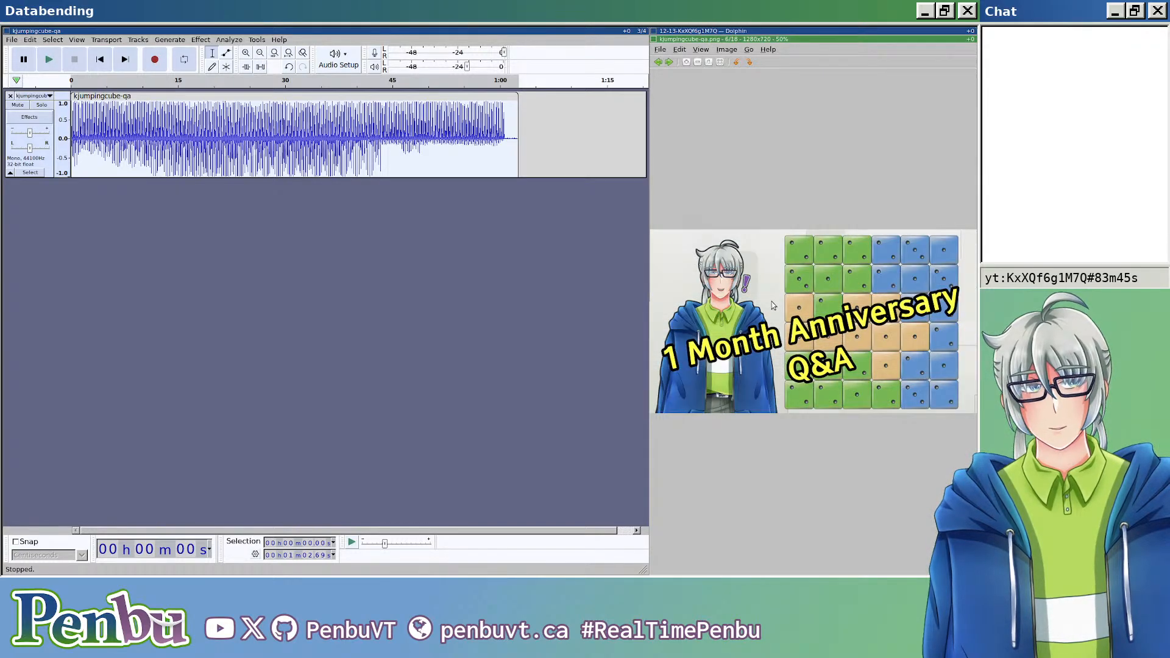
pyautogui.press('Left')
pyautogui.press('Right')
pyautogui.press('Left')
pyautogui.press('Right')
pyautogui.press('Left')
pyautogui.press('Escape')
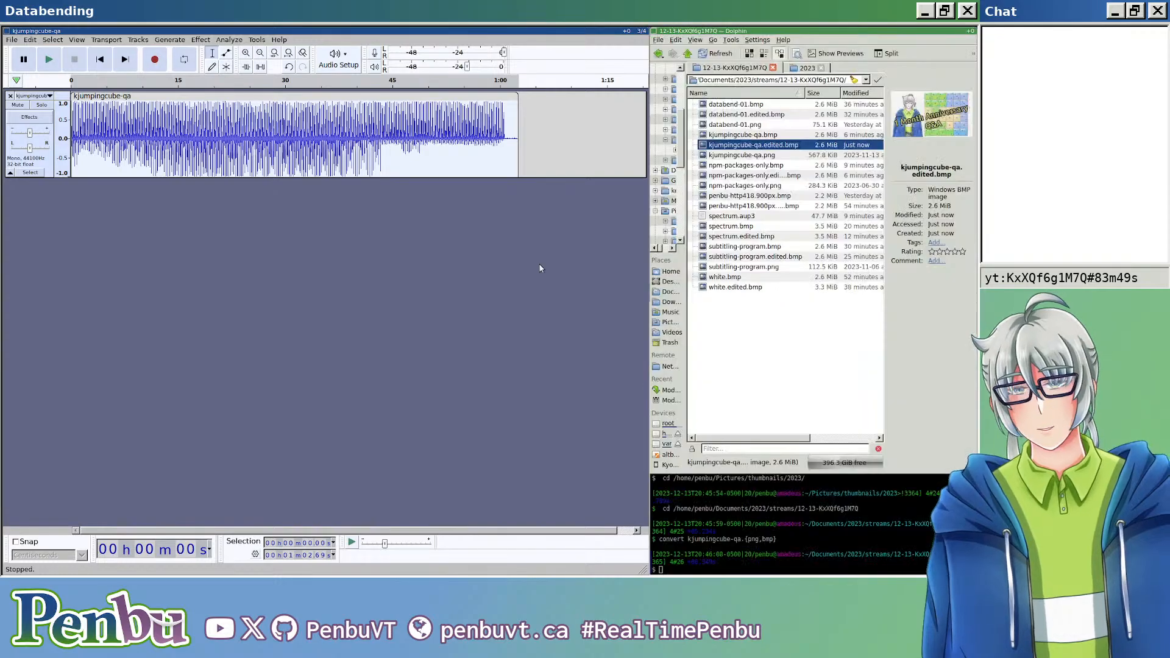
# Step: Apply Studio Fade Out to the whole clip
pyautogui.click(541, 266)
pyautogui.scroll(3, 247, 153)
pyautogui.scroll(-4, 276, 150)
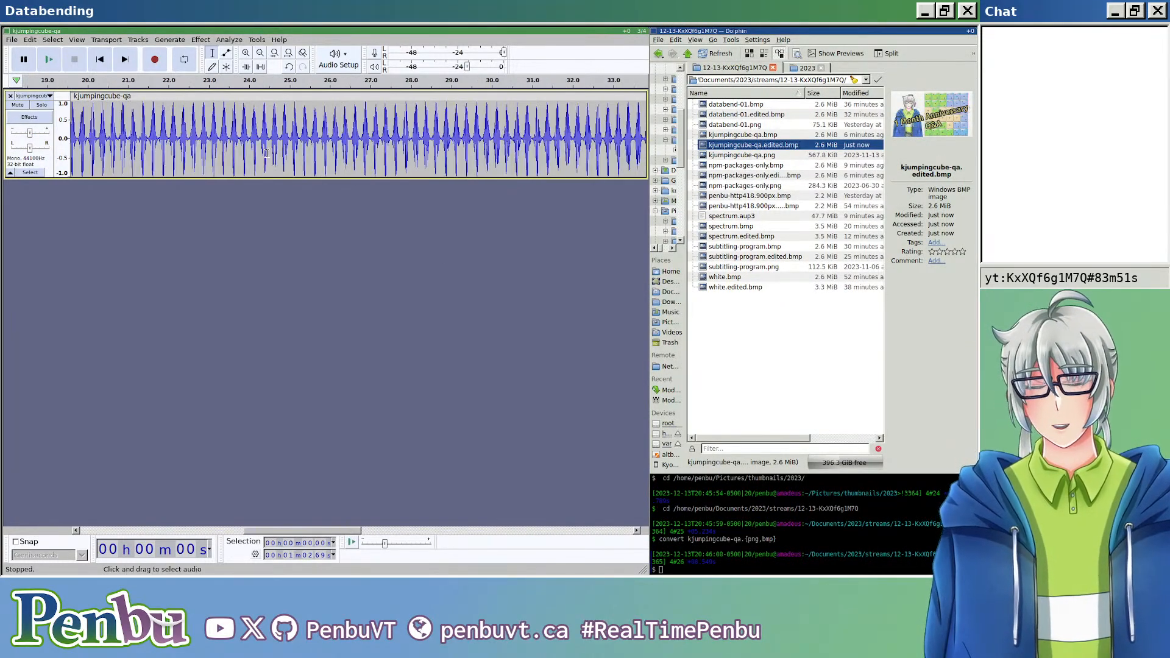
pyautogui.scroll(-1, 275, 151)
pyautogui.click(202, 40)
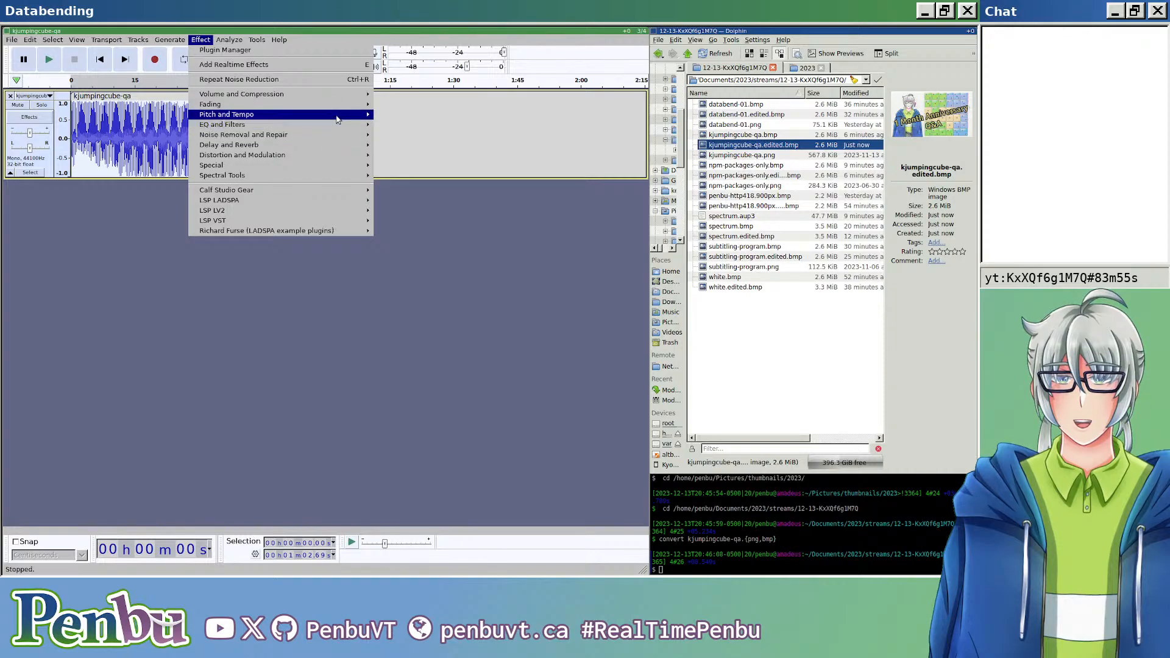
pyautogui.moveTo(344, 109)
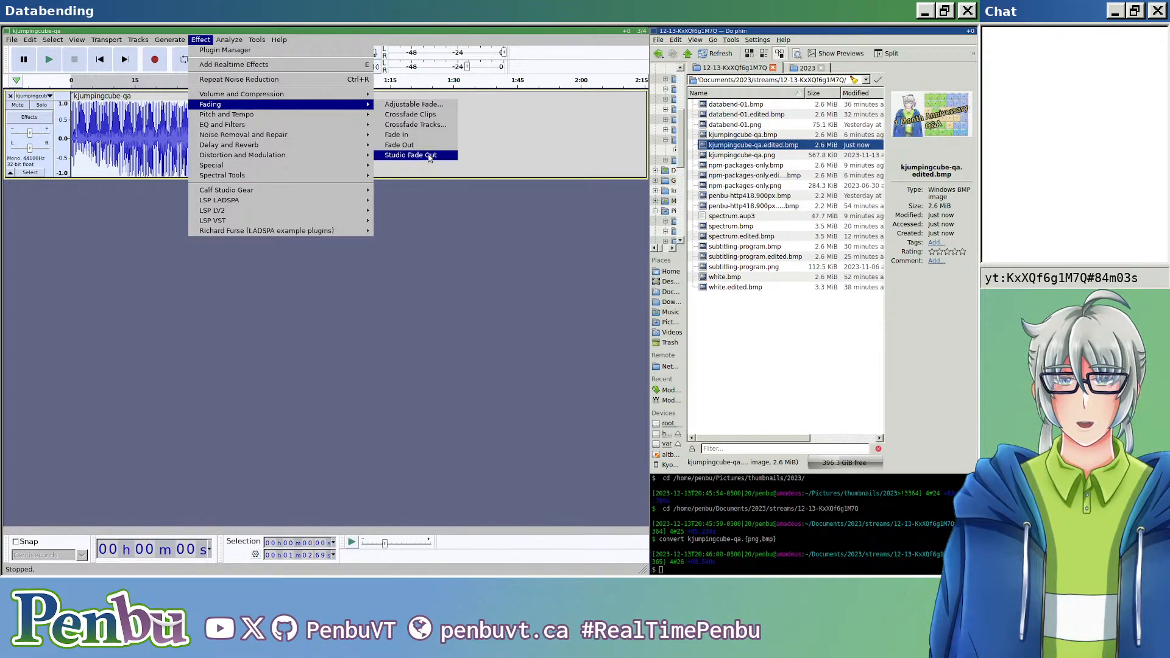
pyautogui.click(422, 155)
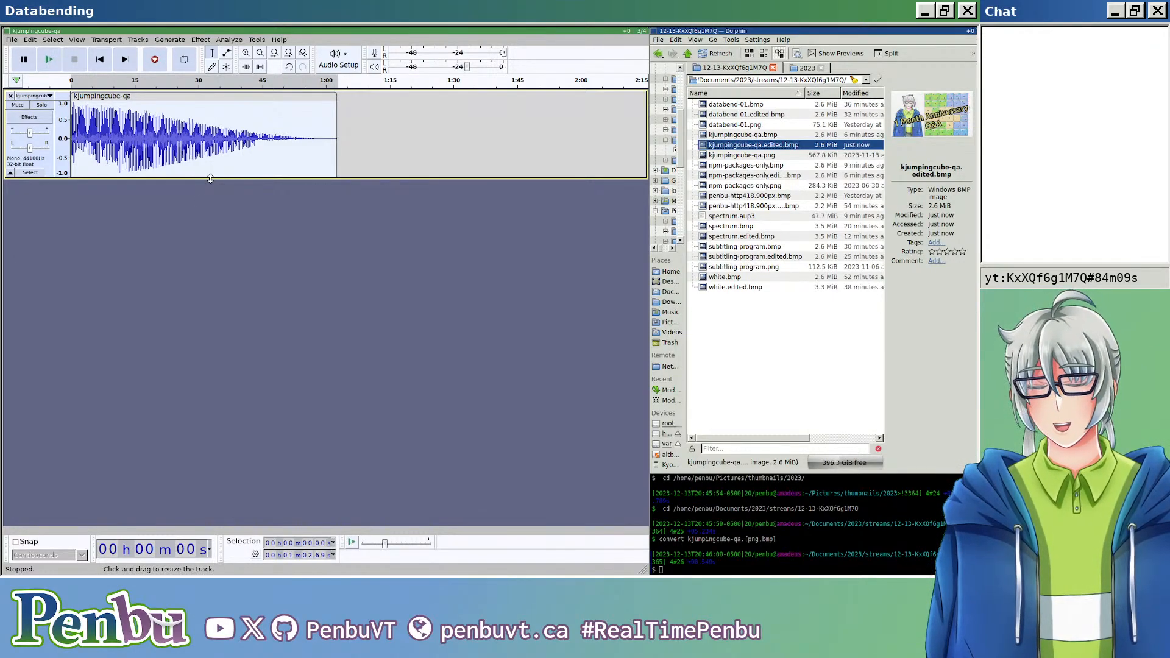
# Step: Export the faded clip as raw audio, replacing the existing kjumpingcube-qa.edited.bmp
pyautogui.hotkey('ctrl', 'shift', 'e')
pyautogui.press('BackSpace')
pyautogui.press('BackSpace')
pyautogui.press('BackSpace')
pyautogui.write('edited.bmp')
pyautogui.press('Return')
pyautogui.press('Return')
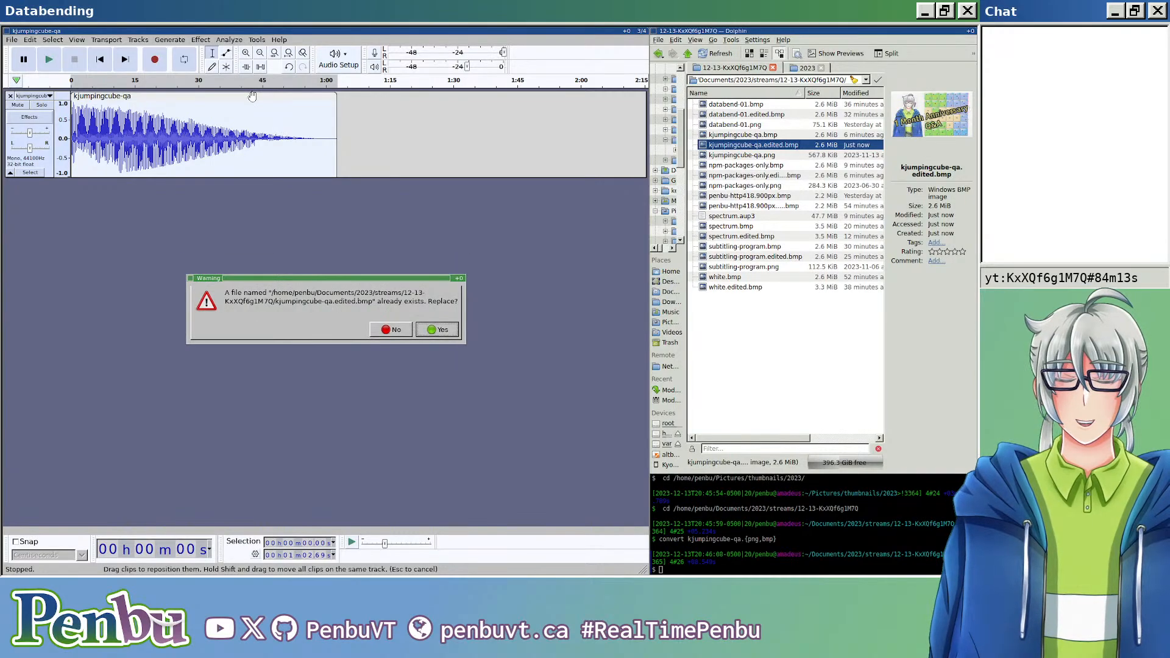
# Step: View the faded kjumpingcube-qa.edited.bmp, close it and undo the Studio Fade Out on the clip
pyautogui.doubleClick(779, 149)
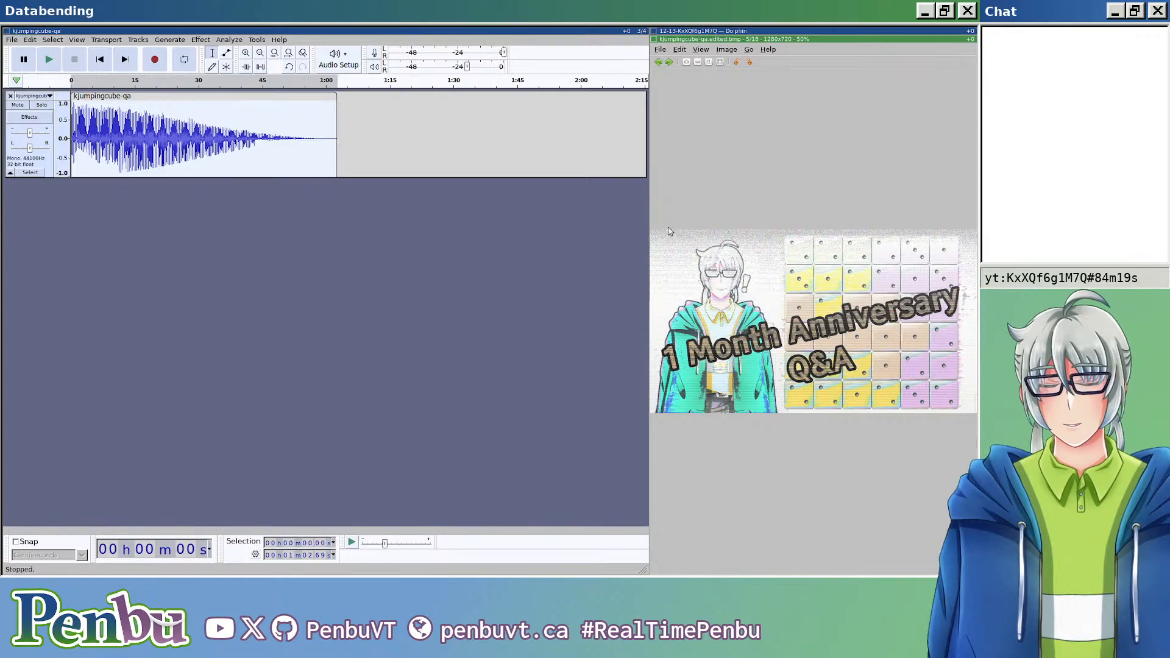
pyautogui.press('Escape')
pyautogui.click(408, 187)
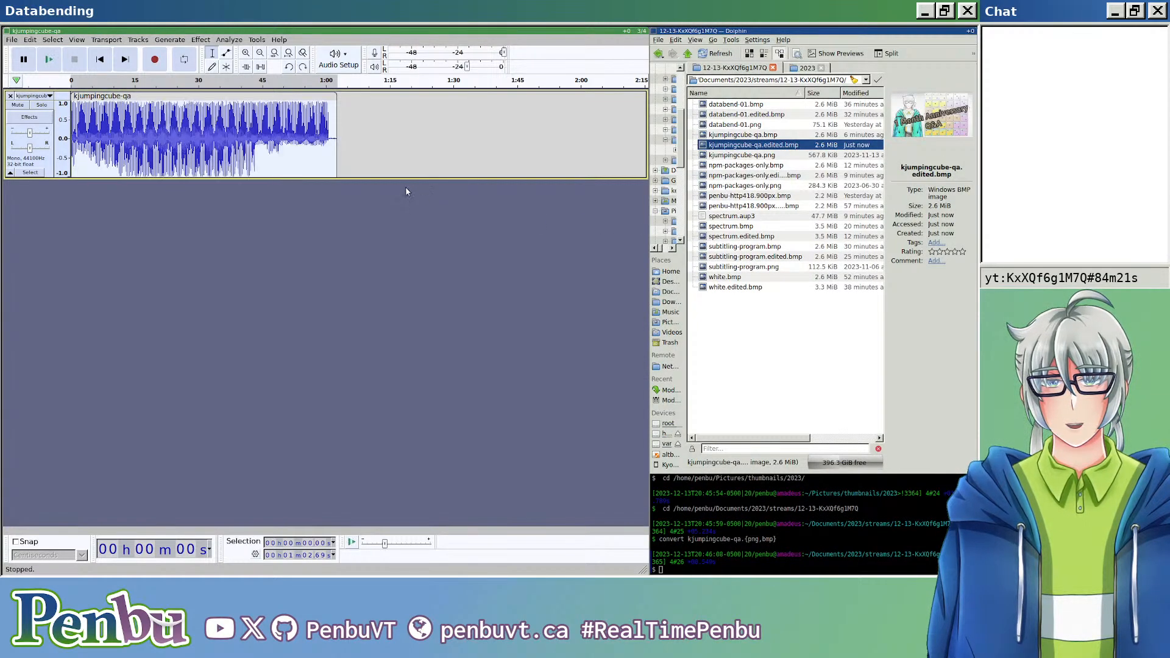
# Step: Reverse the whole clip
pyautogui.click(192, 39)
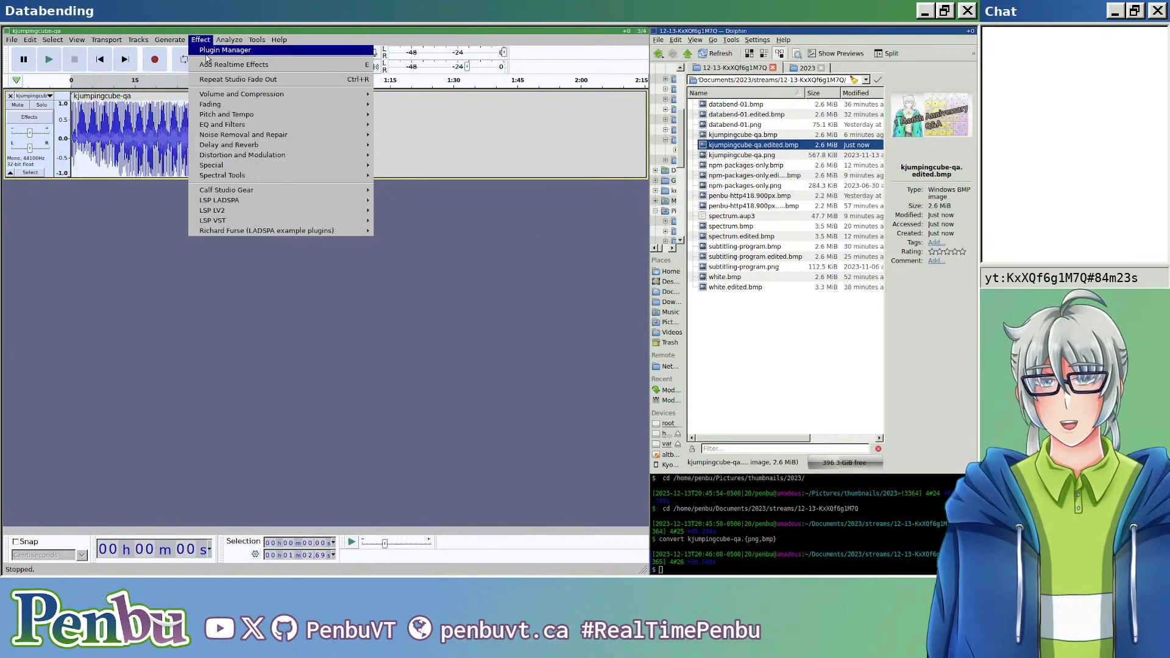
pyautogui.moveTo(321, 178)
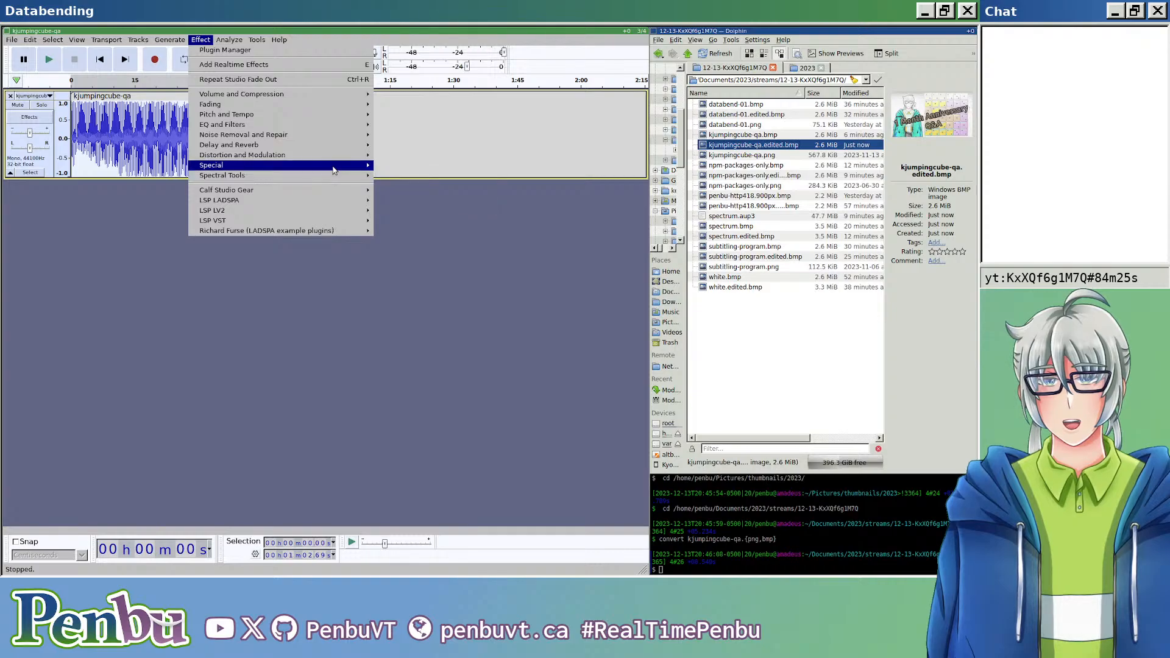
pyautogui.click(420, 185)
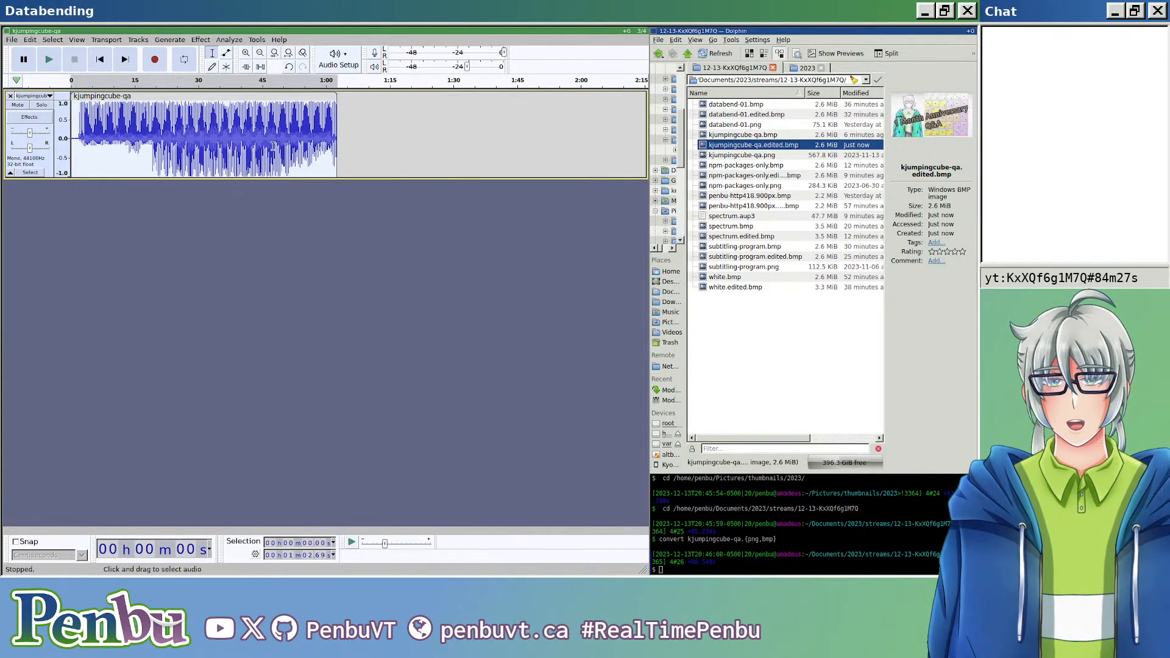
# Step: Export the reversed clip as header-less U-Law raw audio over kjumpingcube-qa.edited.bmp and open the resulting image
pyautogui.hotkey('ctrl', 'shift', 'e')
pyautogui.click(201, 94)
pyautogui.press('BackSpace')
pyautogui.press('BackSpace')
pyautogui.press('BackSpace')
pyautogui.write('edited.bmp')
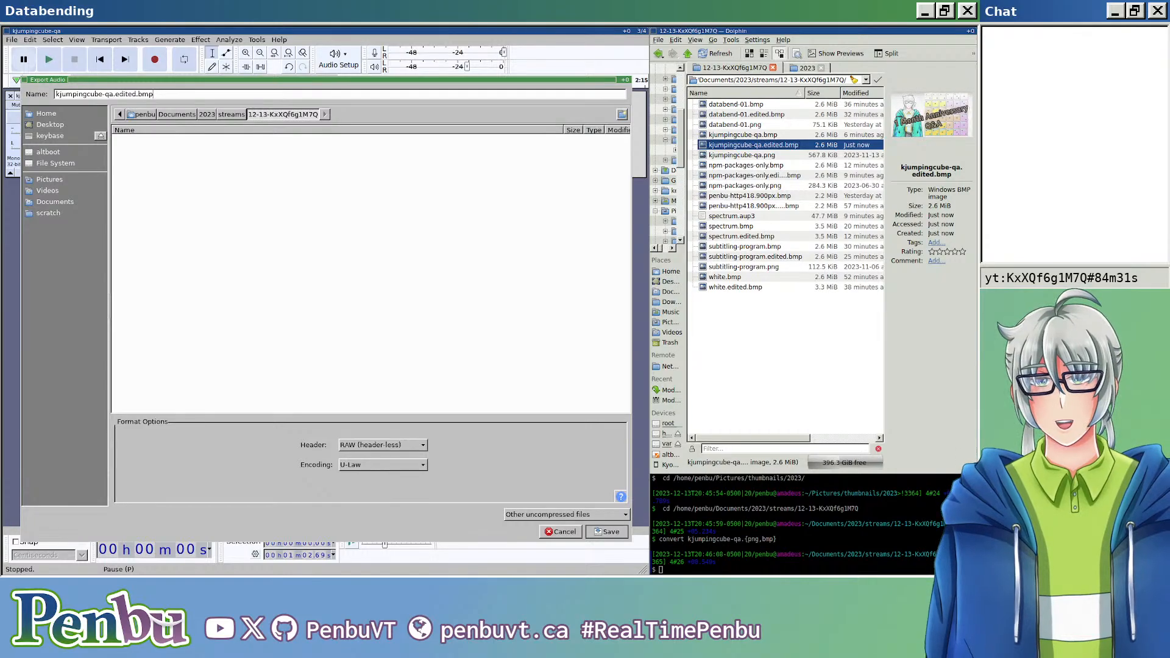
pyautogui.press('Return')
pyautogui.press('Return')
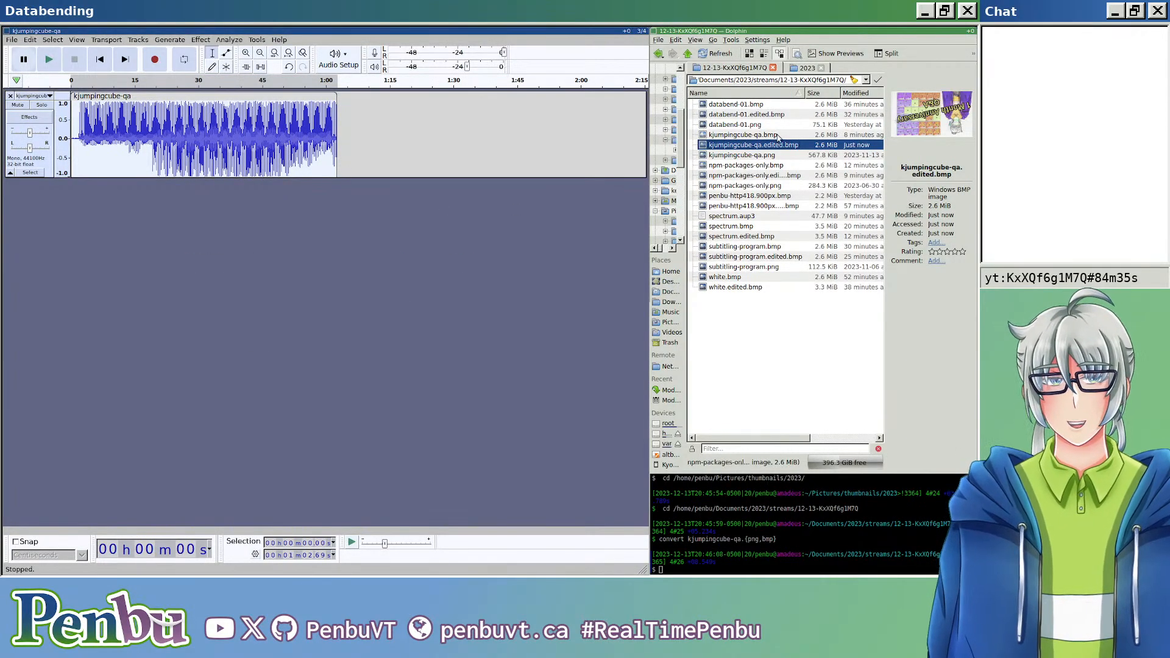
pyautogui.doubleClick(769, 147)
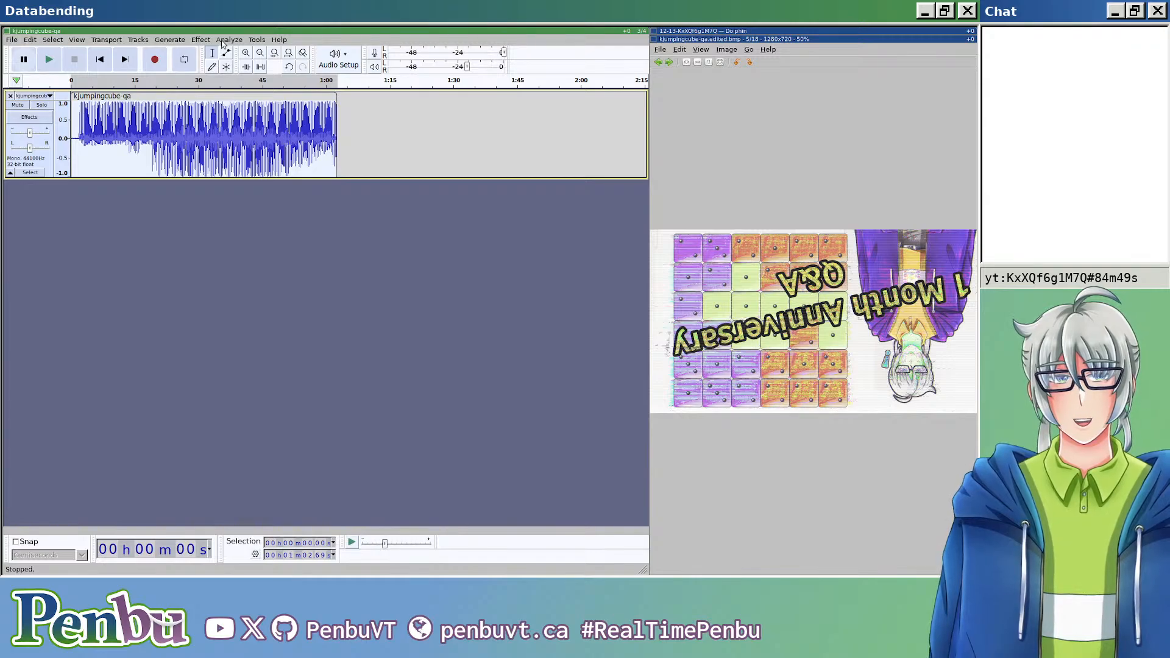
# Step: Apply Studio Fade Out to the reversed clip and reverse it again to restore its original direction
pyautogui.click(223, 43)
pyautogui.moveTo(200, 40)
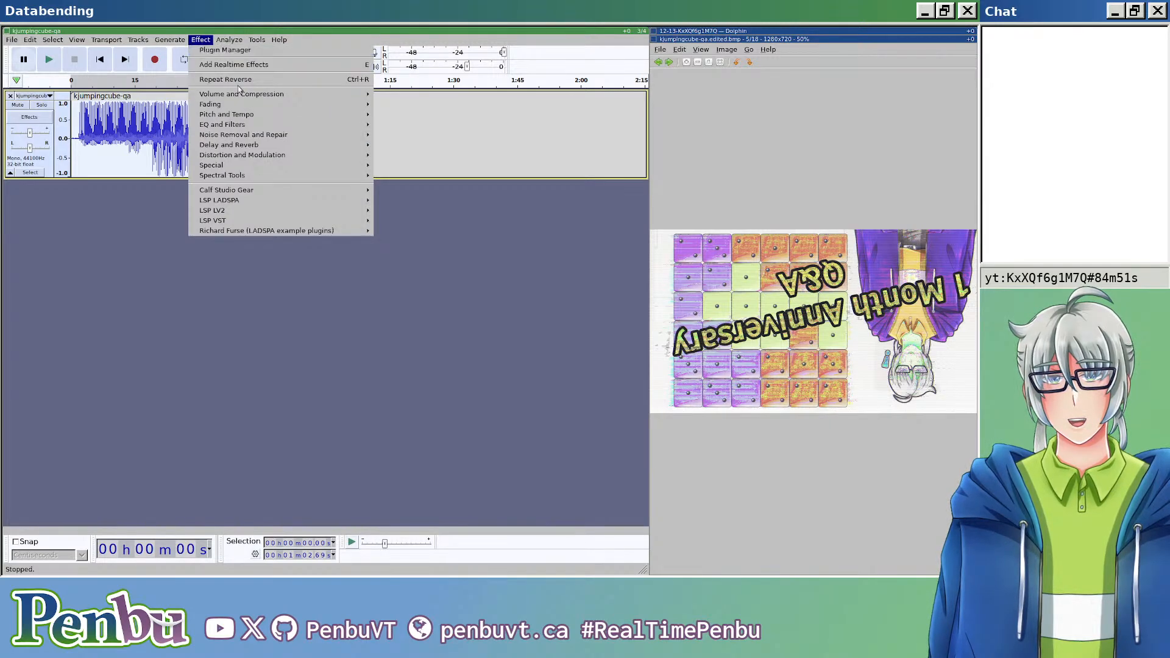
pyautogui.moveTo(309, 124)
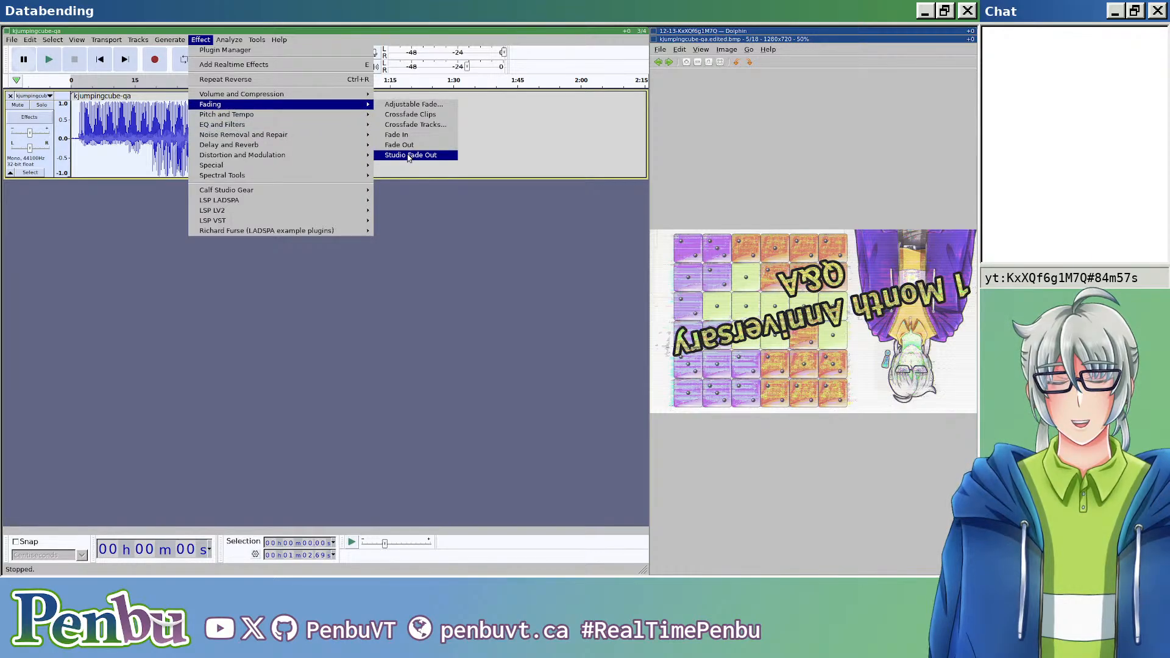
pyautogui.click(408, 156)
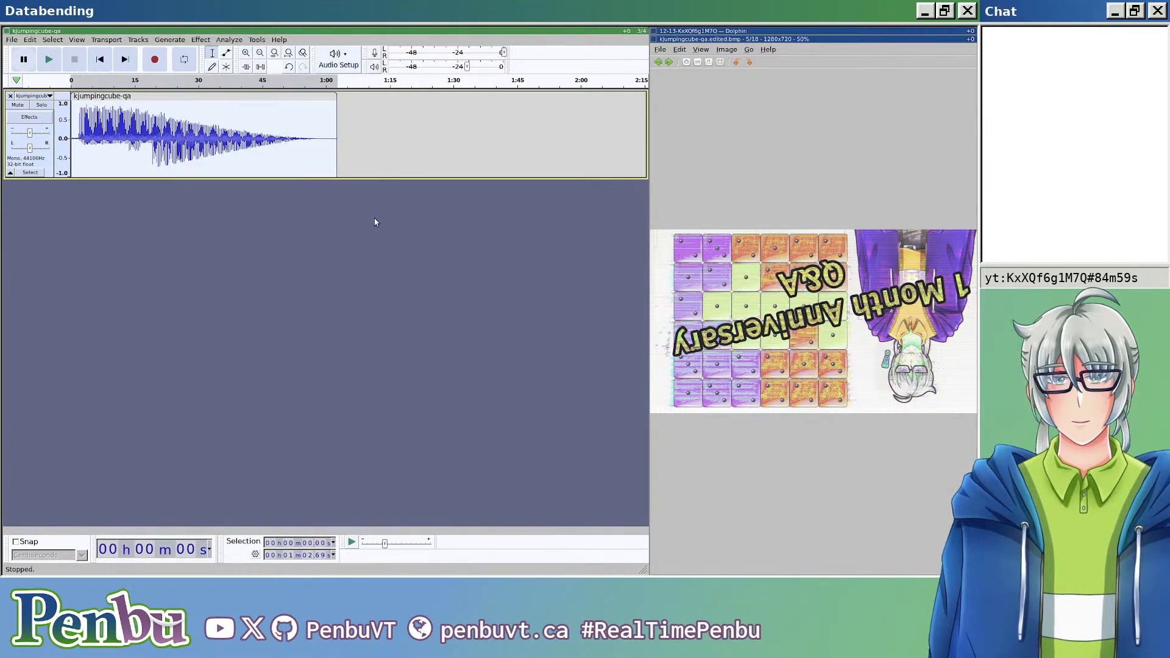
pyautogui.click(200, 39)
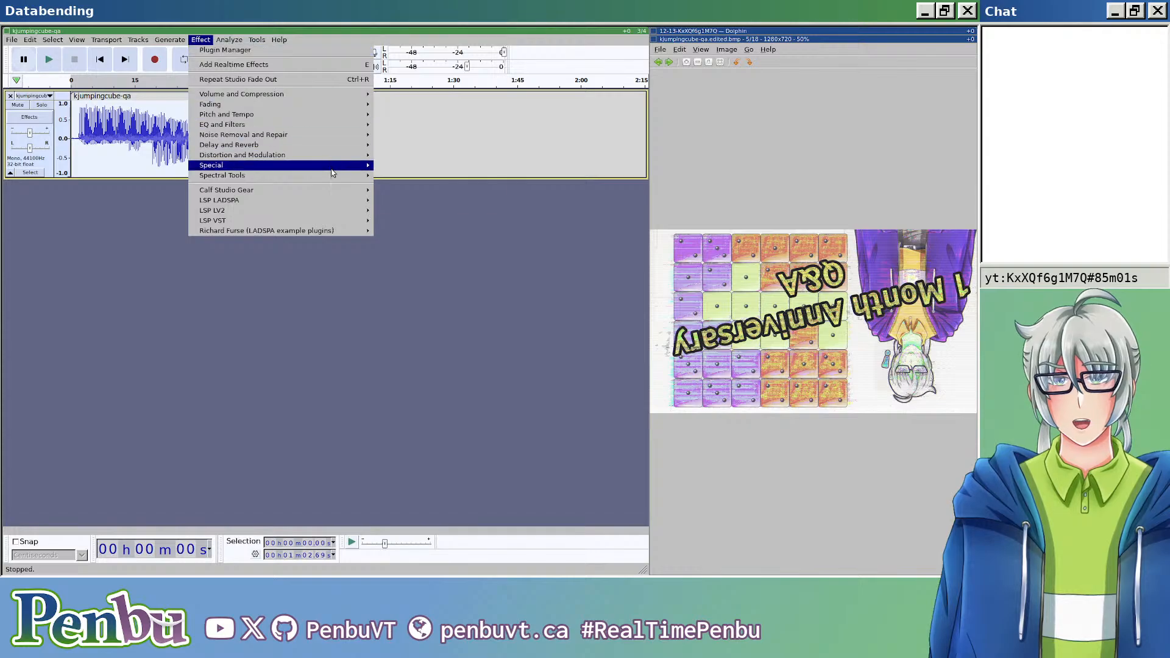
pyautogui.moveTo(345, 172)
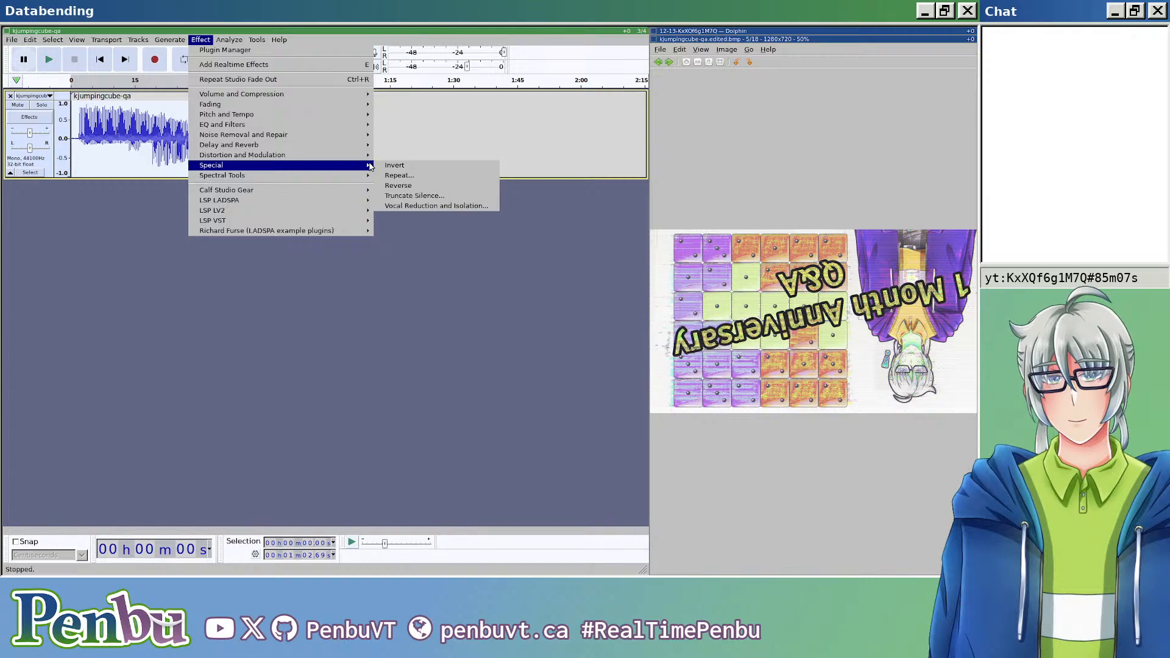
pyautogui.click(398, 185)
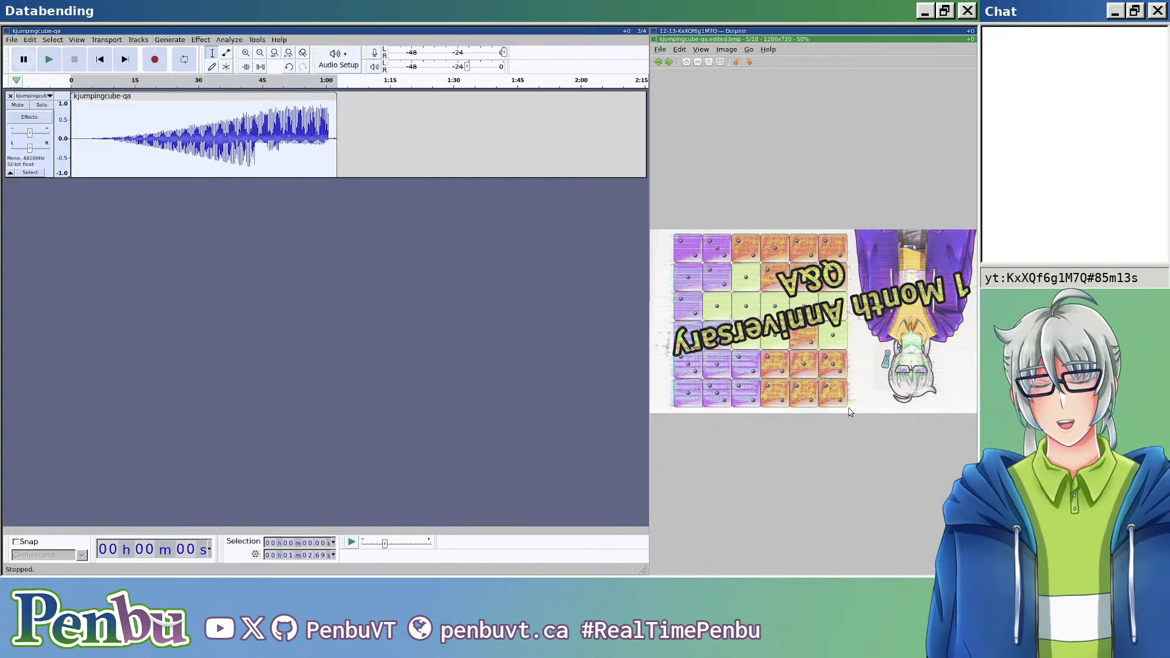
# Step: Export the faded clip as header-less U-Law raw audio, replacing kjumpingcube-qa.edited.bmp
pyautogui.hotkey('ctrl', 'shift', 'e')
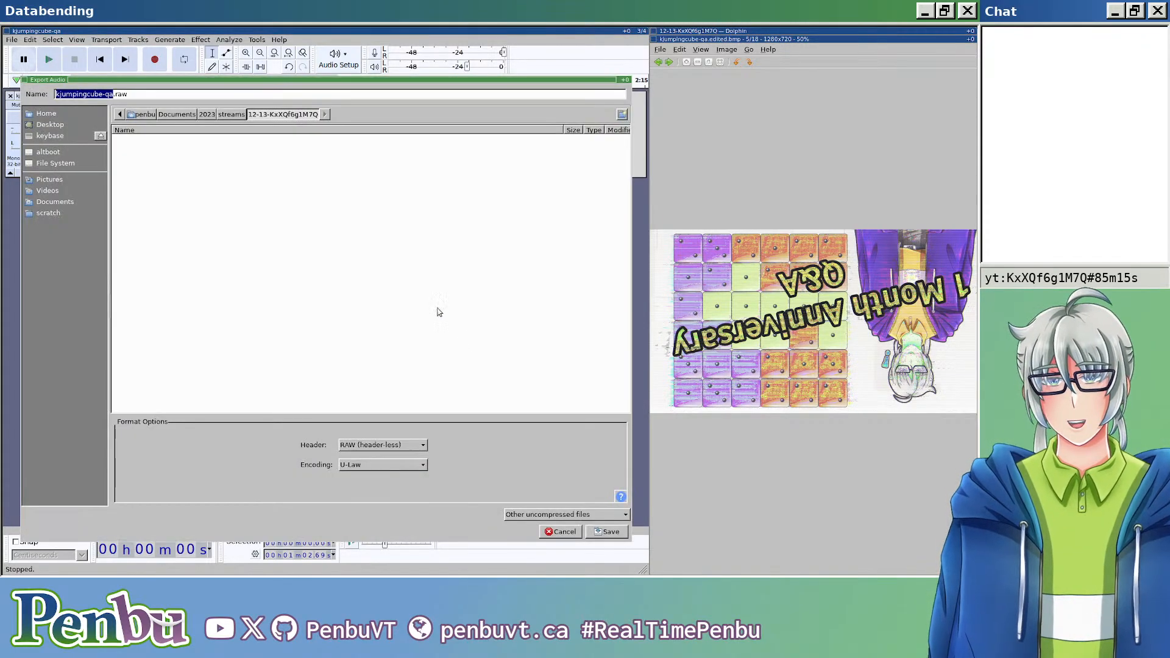
pyautogui.click(290, 94)
pyautogui.press('BackSpace')
pyautogui.press('BackSpace')
pyautogui.press('BackSpace')
pyautogui.press('BackSpace')
pyautogui.write('.edited.bmp')
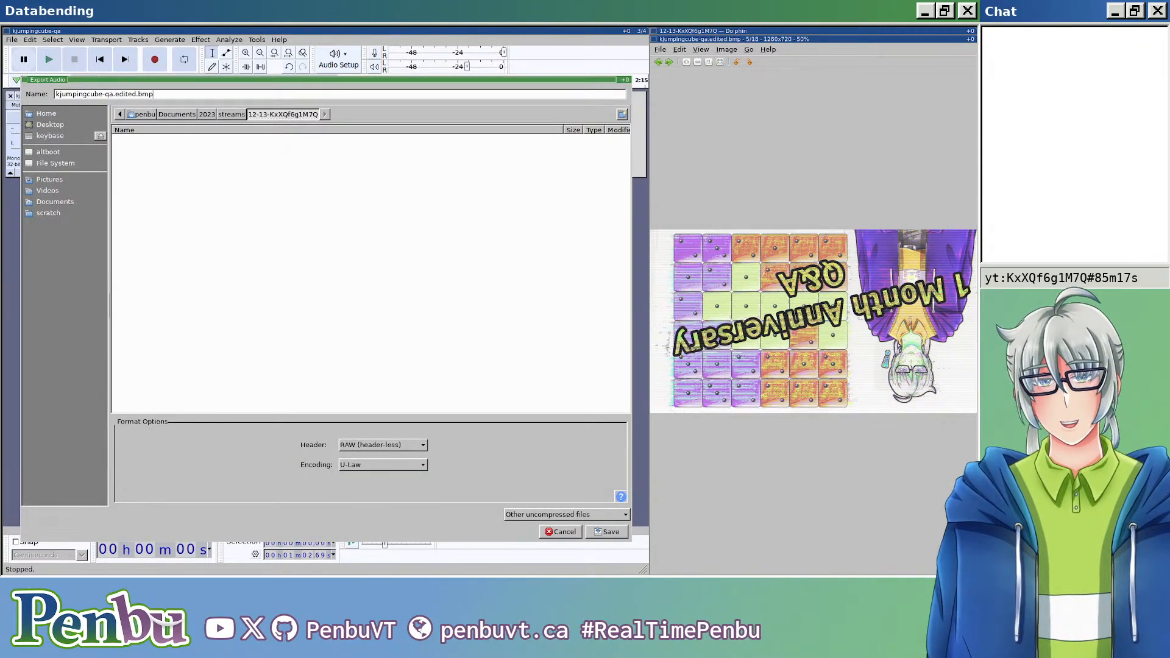
pyautogui.press('Return')
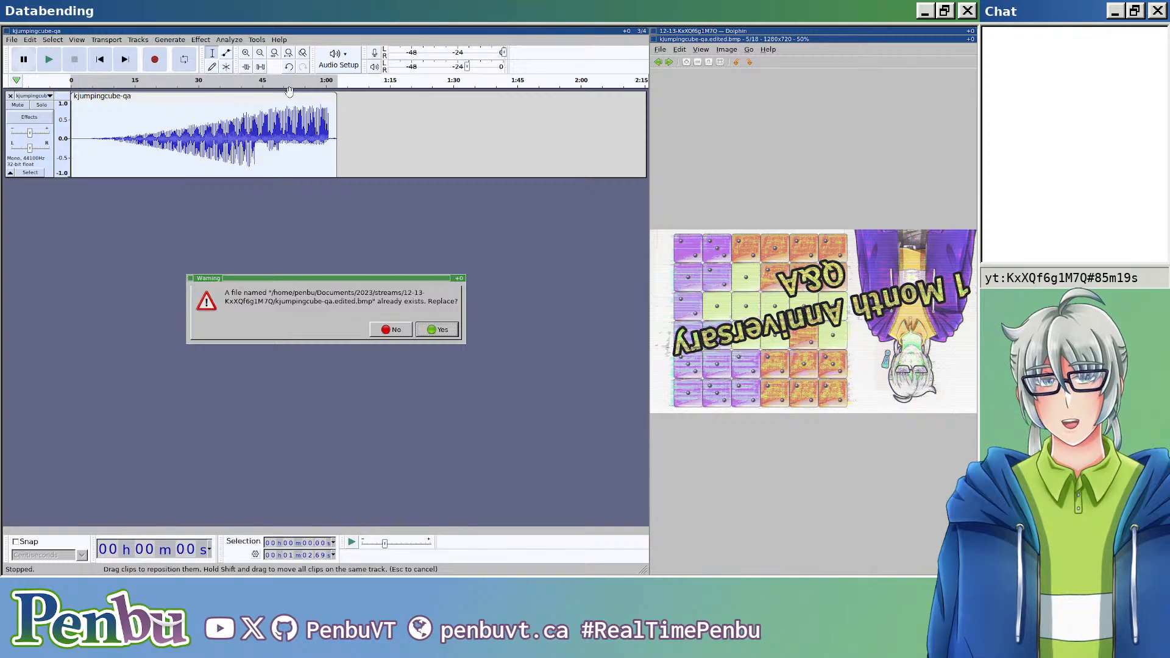
pyautogui.press('Return')
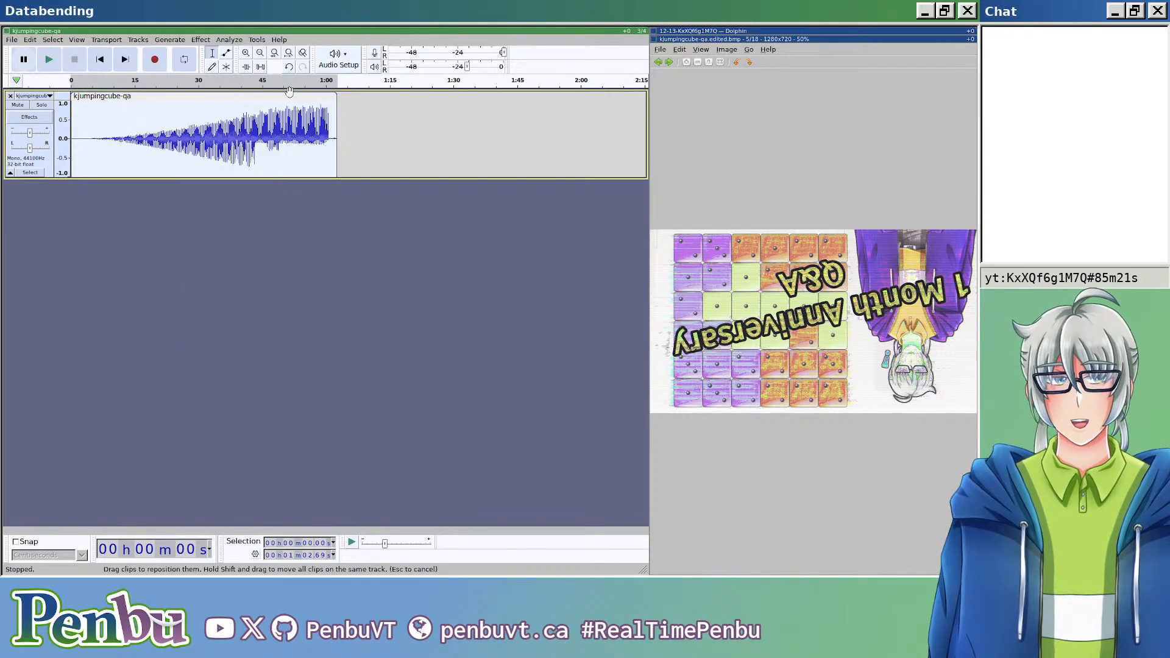
# Step: Reopen kjumpingcube-qa.edited.bmp, examine the fade's effect on the character and dice grid up close, and close the image
pyautogui.hotkey('ctrl', 'w')
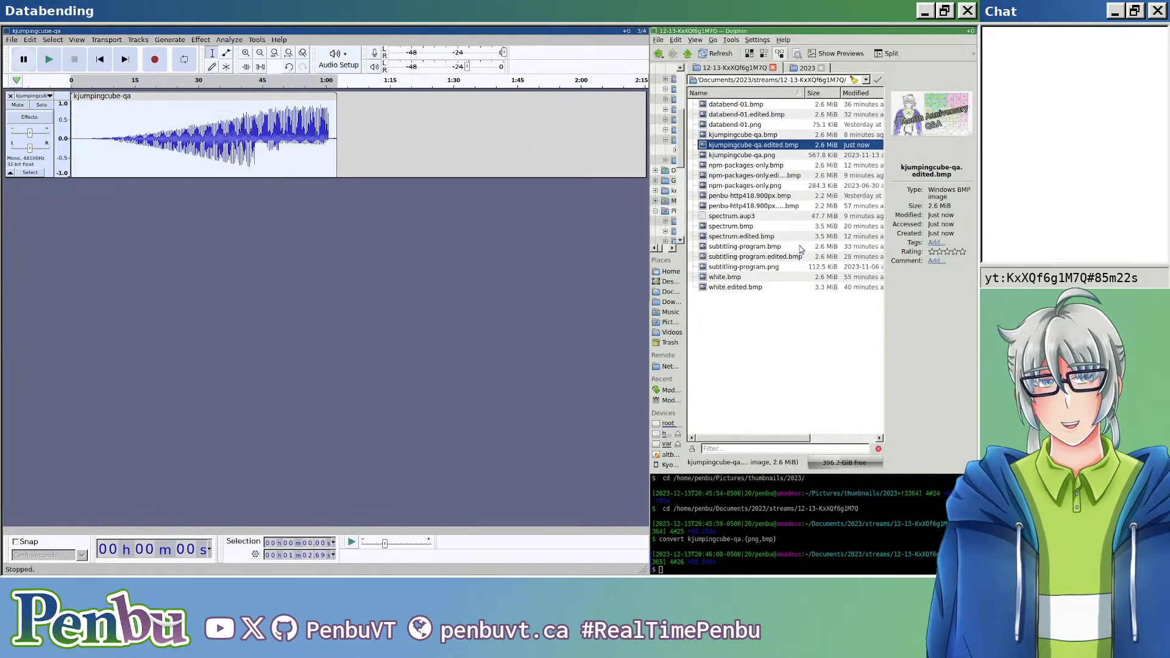
pyautogui.doubleClick(768, 144)
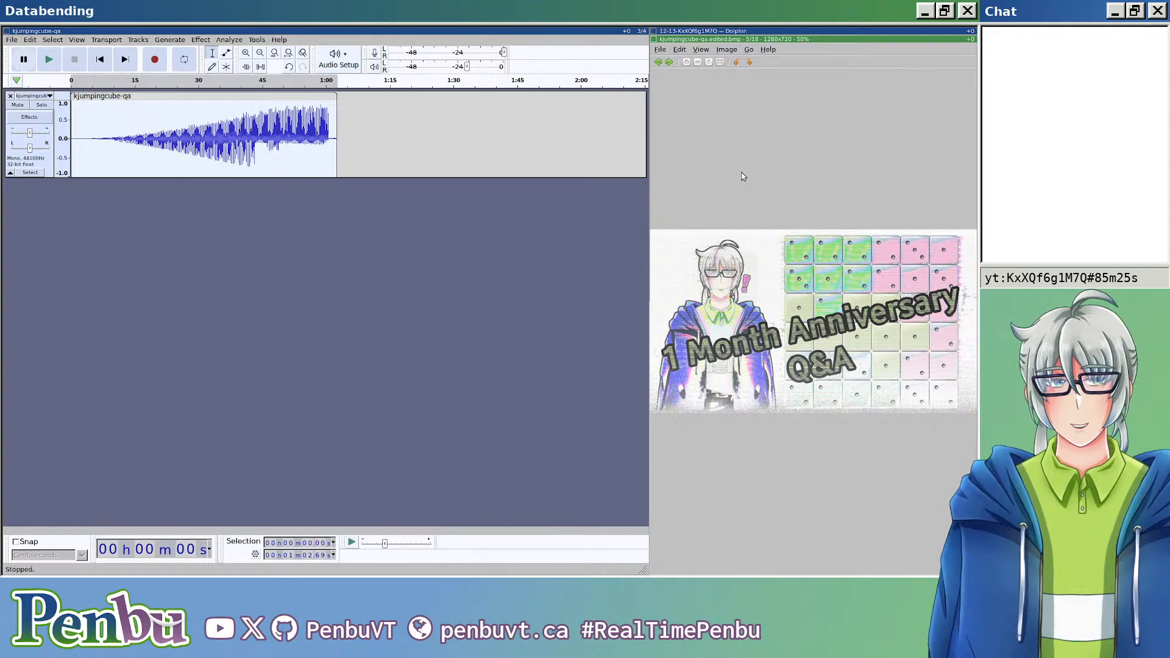
pyautogui.scroll(1, 785, 272)
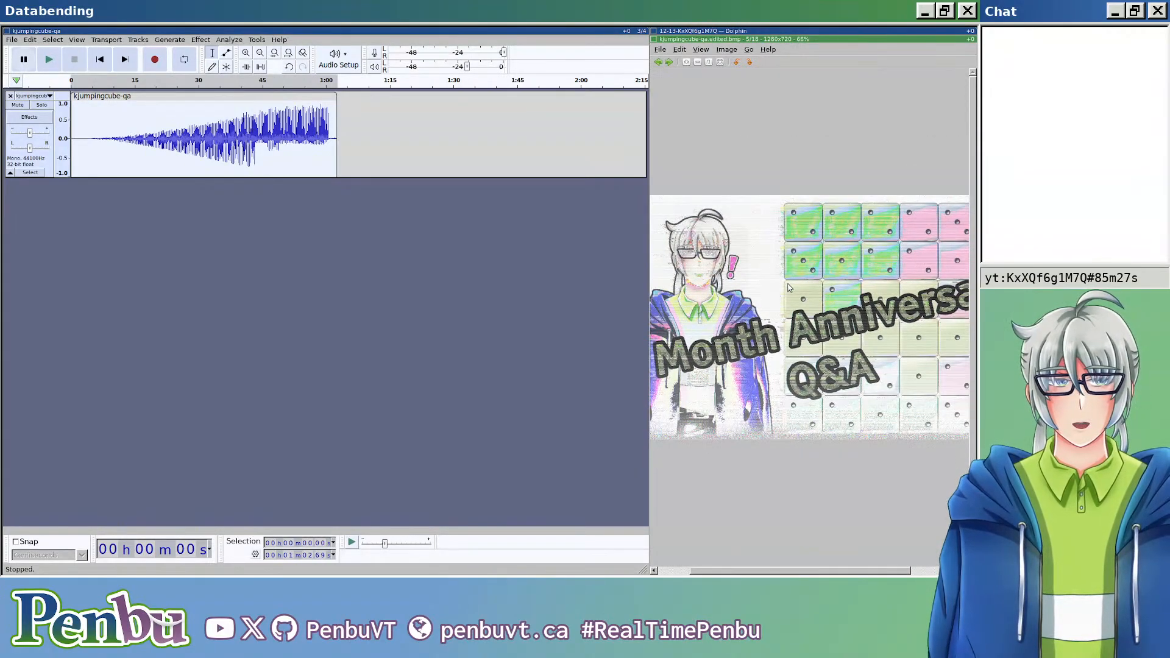
pyautogui.scroll(-1, 786, 278)
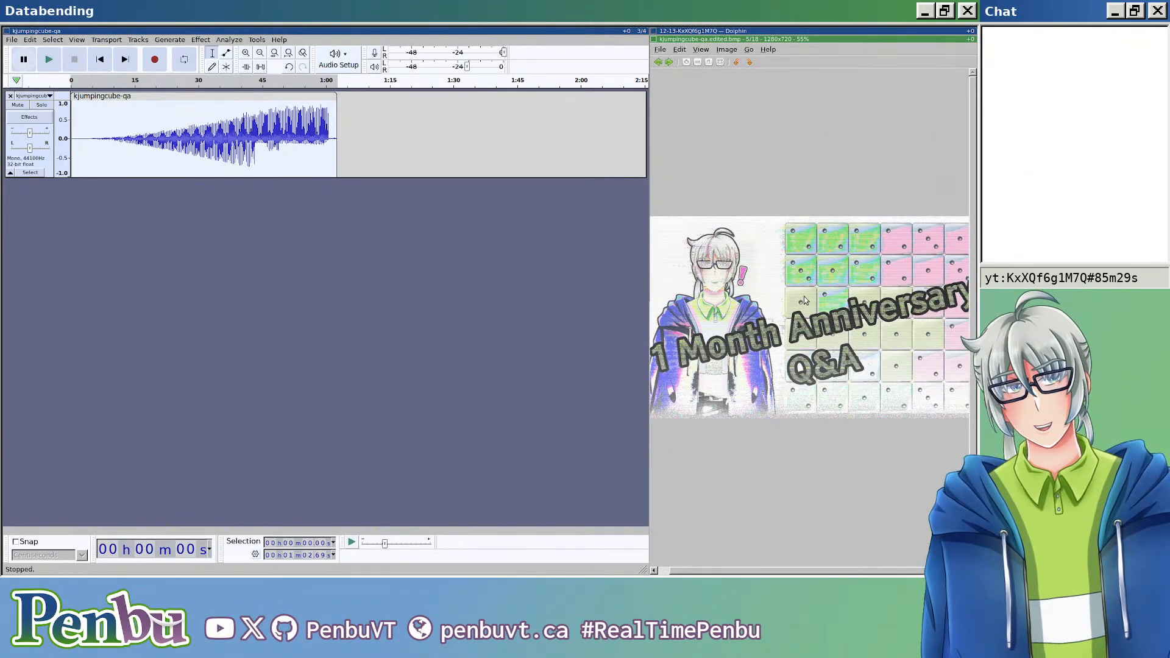
pyautogui.scroll(1, 814, 320)
pyautogui.scroll(-1, 811, 336)
pyautogui.scroll(-1, 811, 337)
pyautogui.scroll(-1, 844, 353)
pyautogui.scroll(1, 750, 363)
pyautogui.scroll(1, 714, 351)
pyautogui.scroll(1, 714, 351)
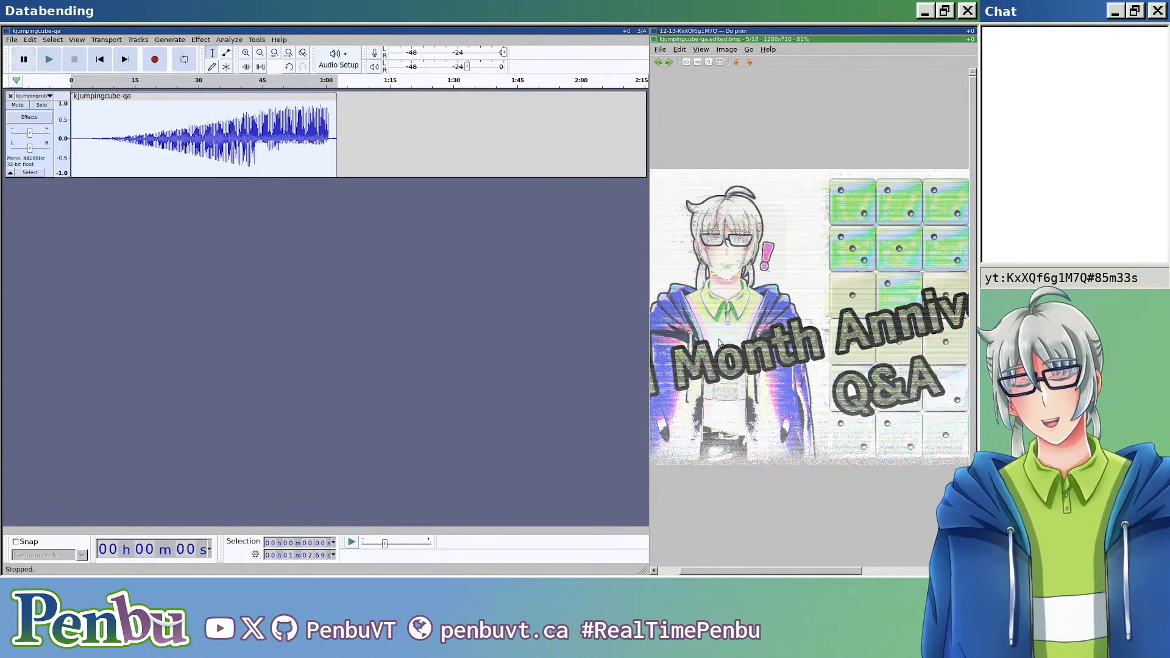
pyautogui.scroll(-2, 747, 340)
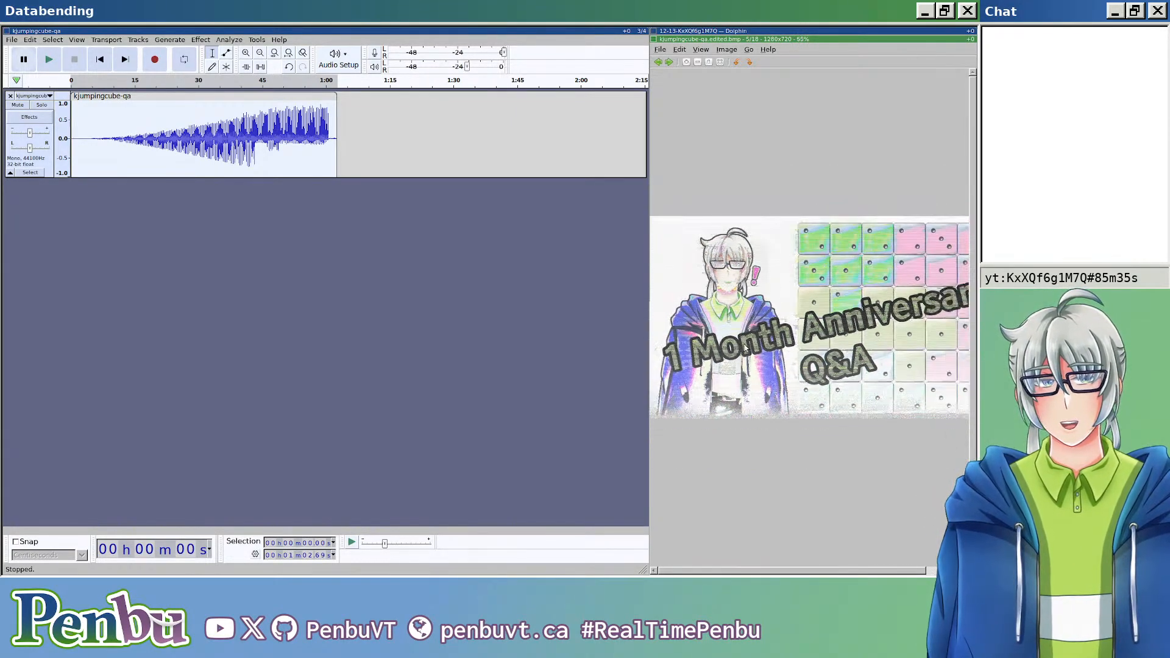
pyautogui.scroll(5, 772, 402)
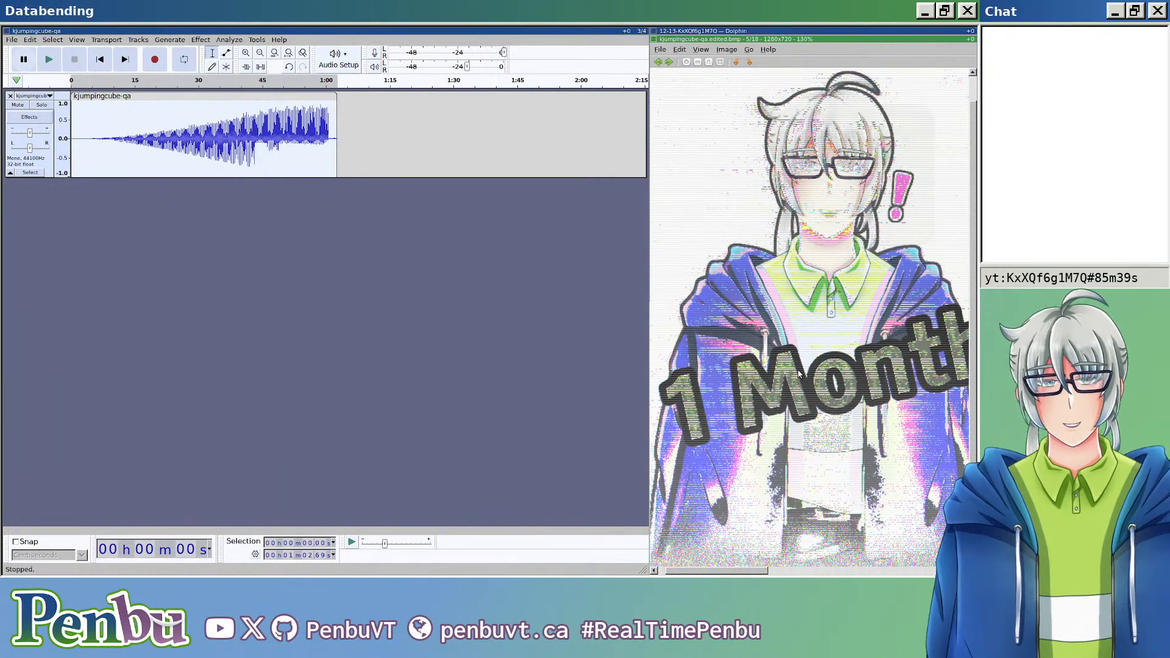
pyautogui.scroll(-5, 799, 374)
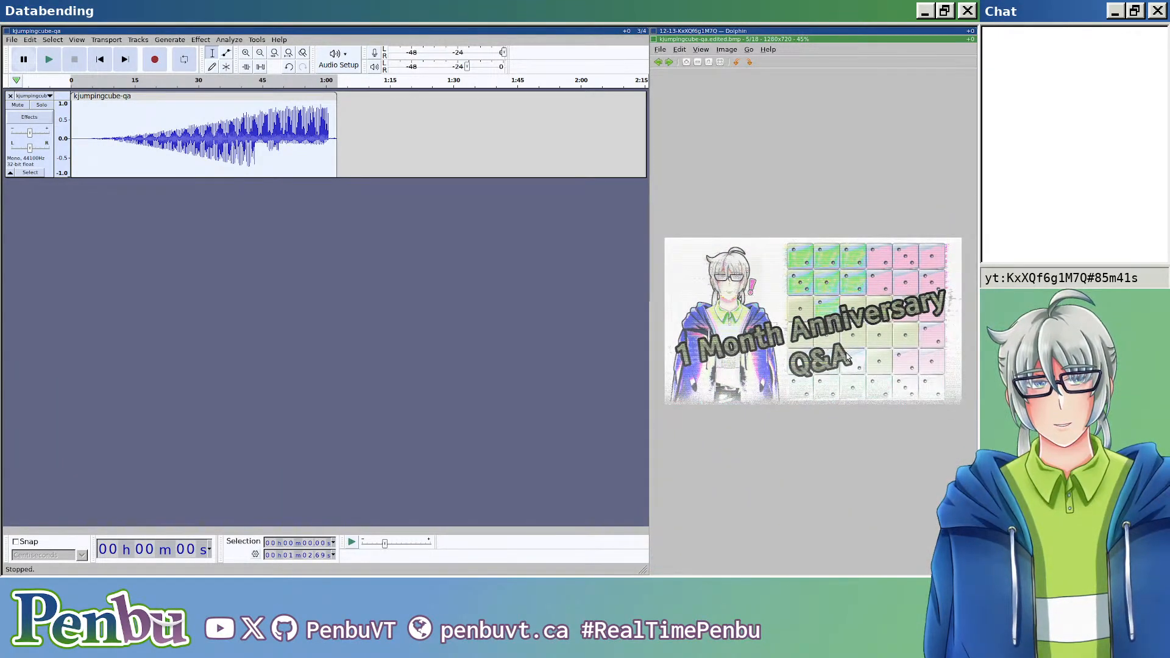
pyautogui.scroll(5, 847, 357)
pyautogui.scroll(-3, 872, 378)
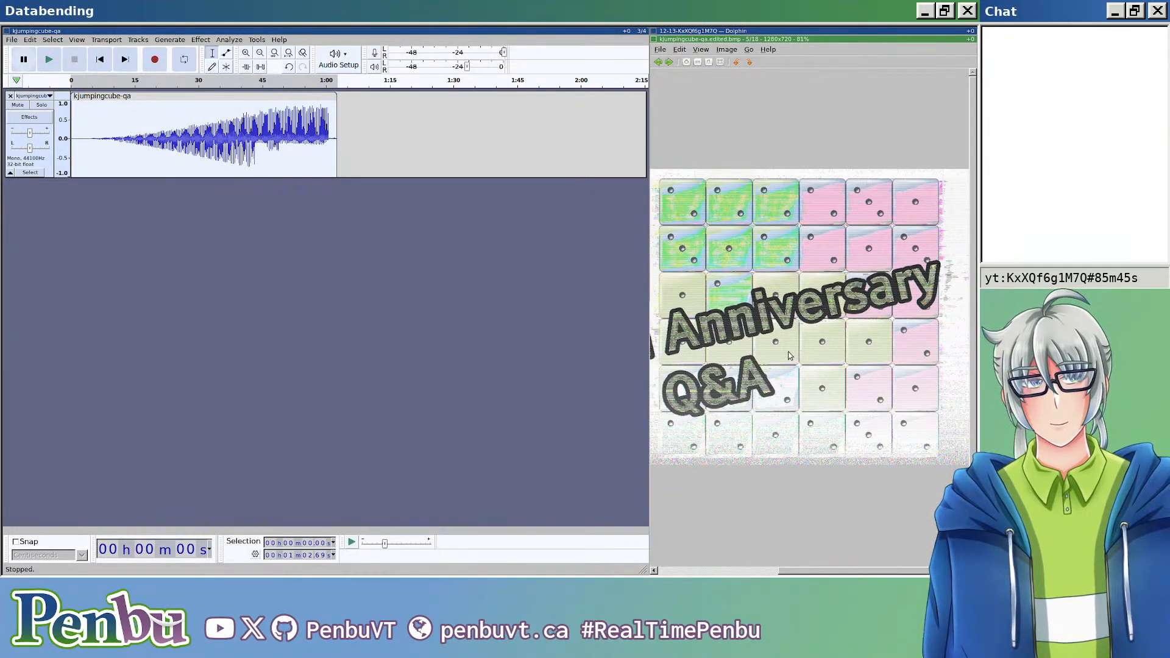
pyautogui.press('Escape')
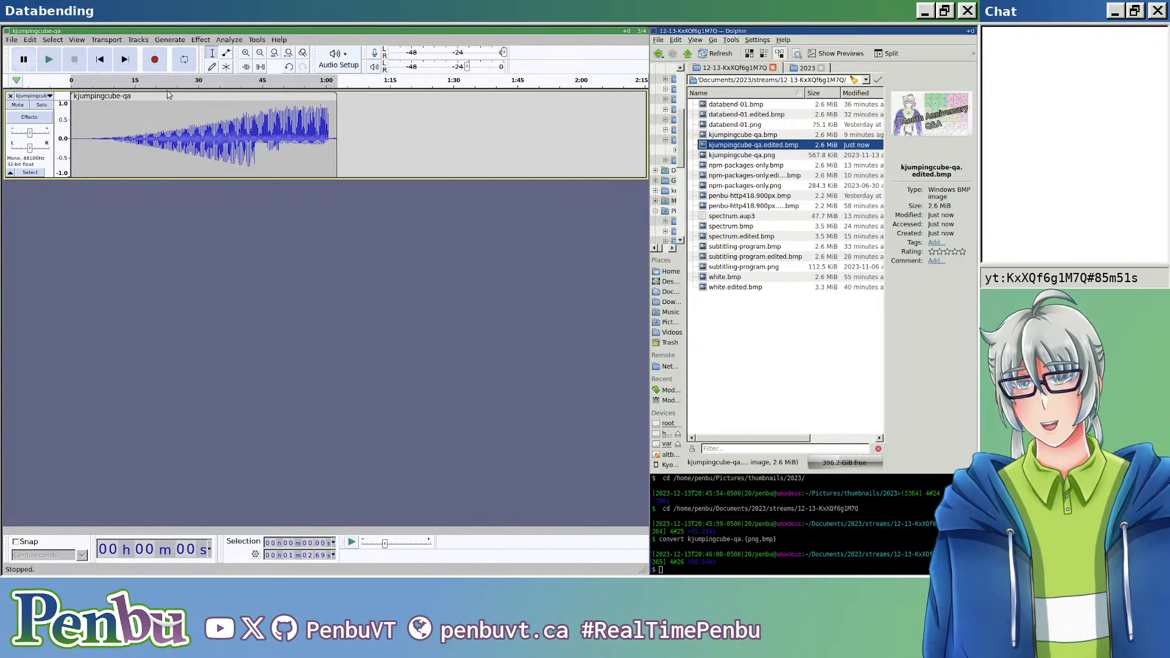
# Step: Amplify the whole clip to a new peak of 0 dB and apply the Compressor with its offered settings
pyautogui.click(201, 39)
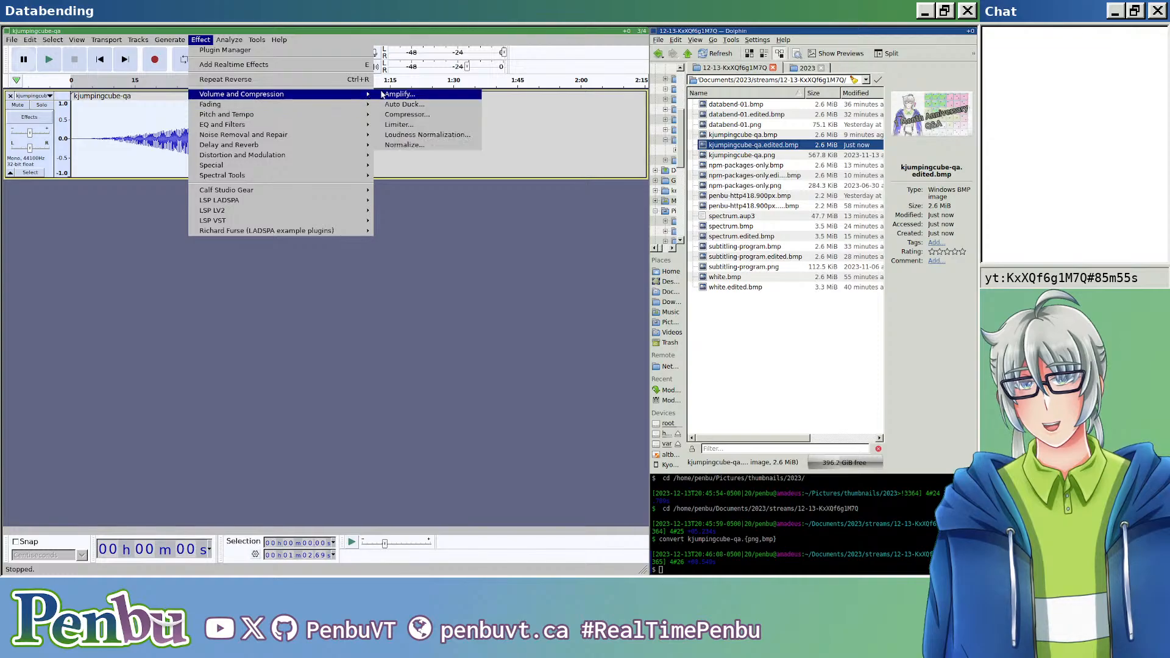
pyautogui.click(389, 96)
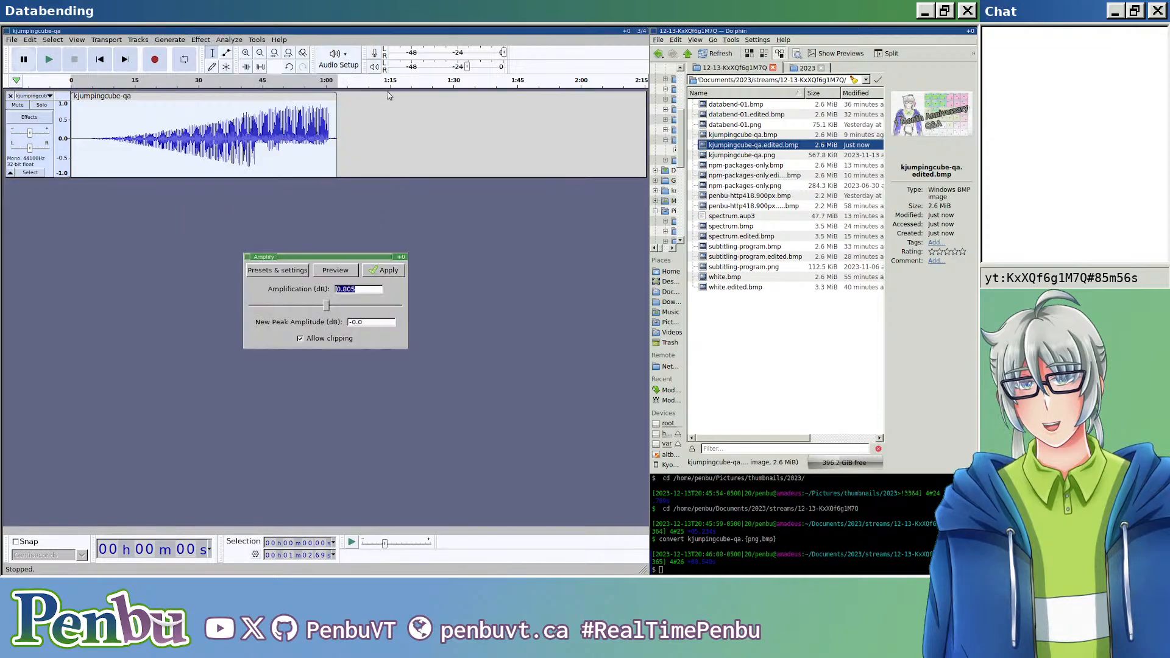
pyautogui.click(389, 270)
pyautogui.click(229, 39)
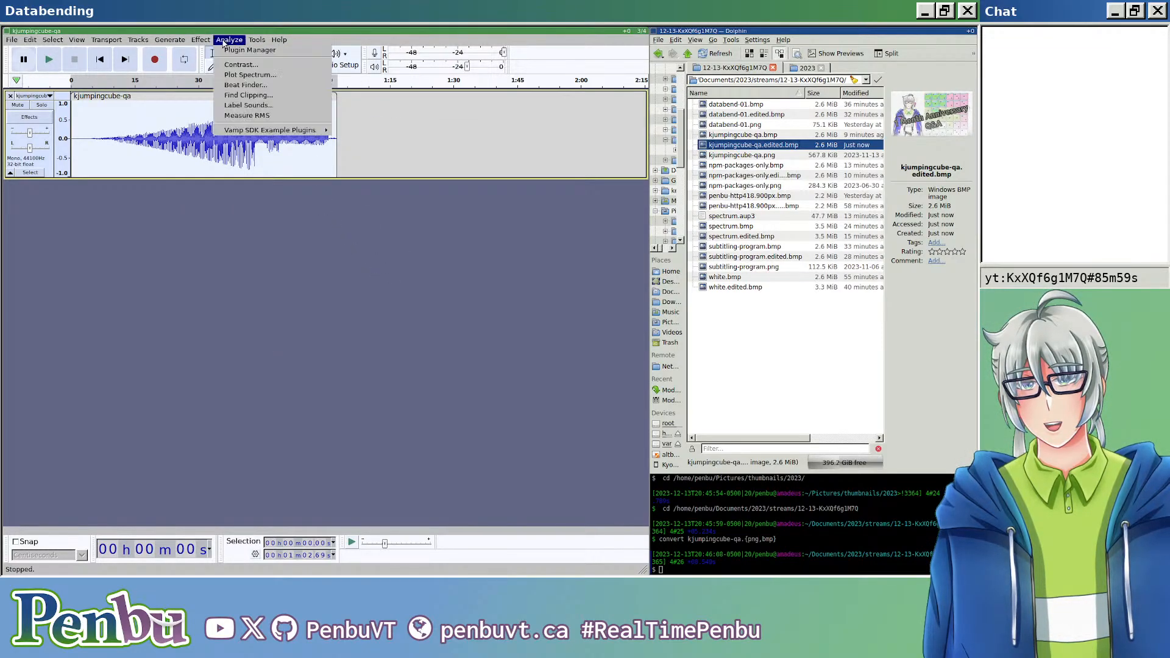
pyautogui.moveTo(201, 39)
pyautogui.moveTo(353, 94)
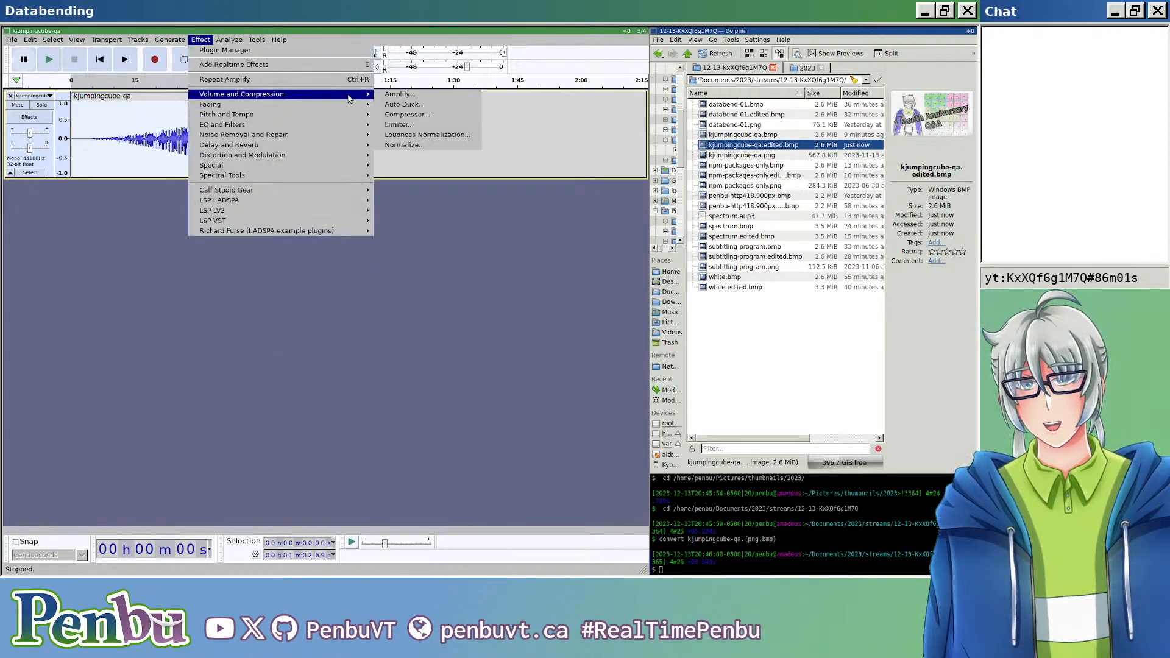
pyautogui.click(404, 114)
pyautogui.click(421, 188)
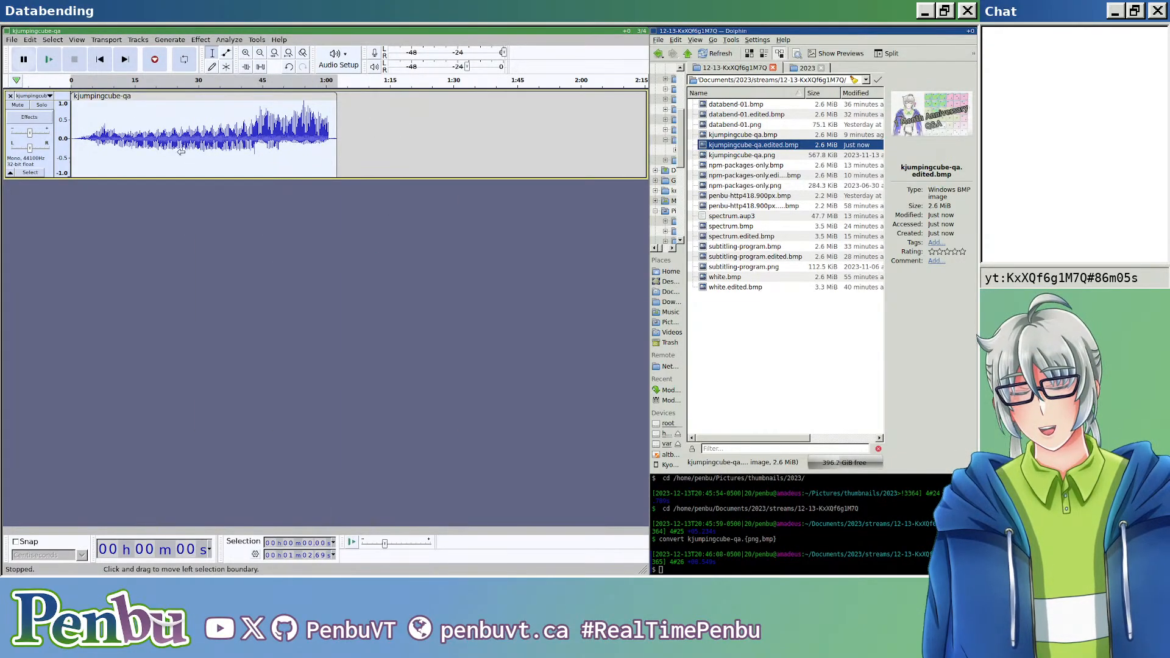
# Step: Export the compressed clip as header-less U-Law raw audio over kjumpingcube-qa.edited.bmp
pyautogui.hotkey('ctrl', 'shift', 'e')
pyautogui.click(295, 95)
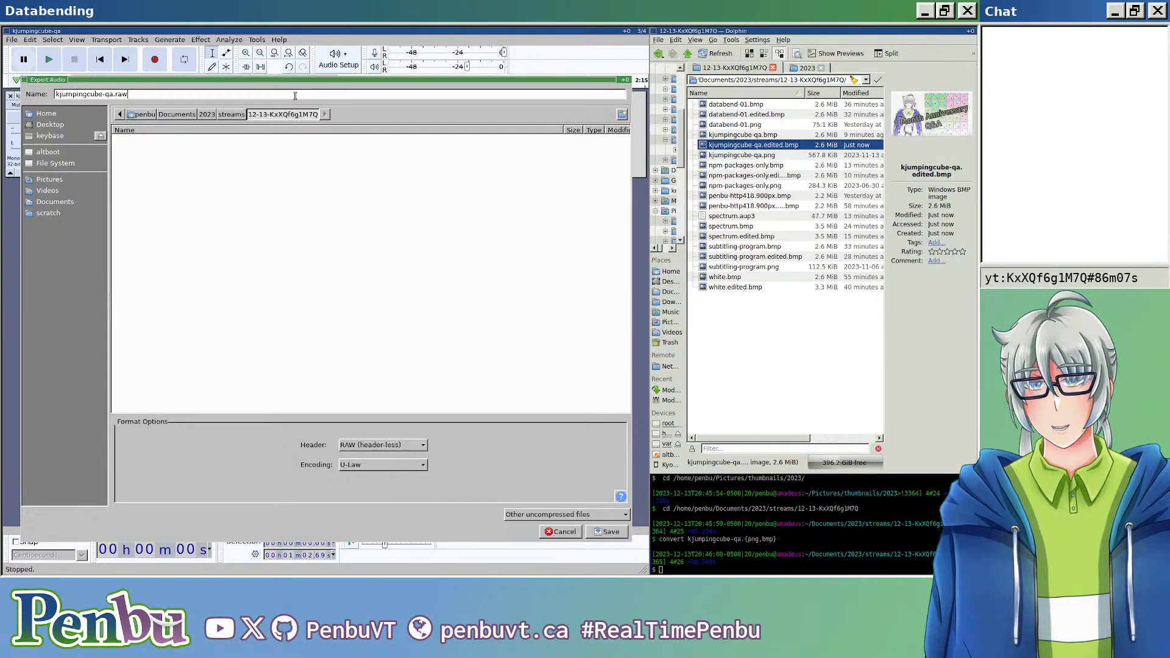
pyautogui.press('BackSpace')
pyautogui.press('BackSpace')
pyautogui.press('BackSpace')
pyautogui.press('BackSpace')
pyautogui.write('.edited.bmp')
pyautogui.press('Return')
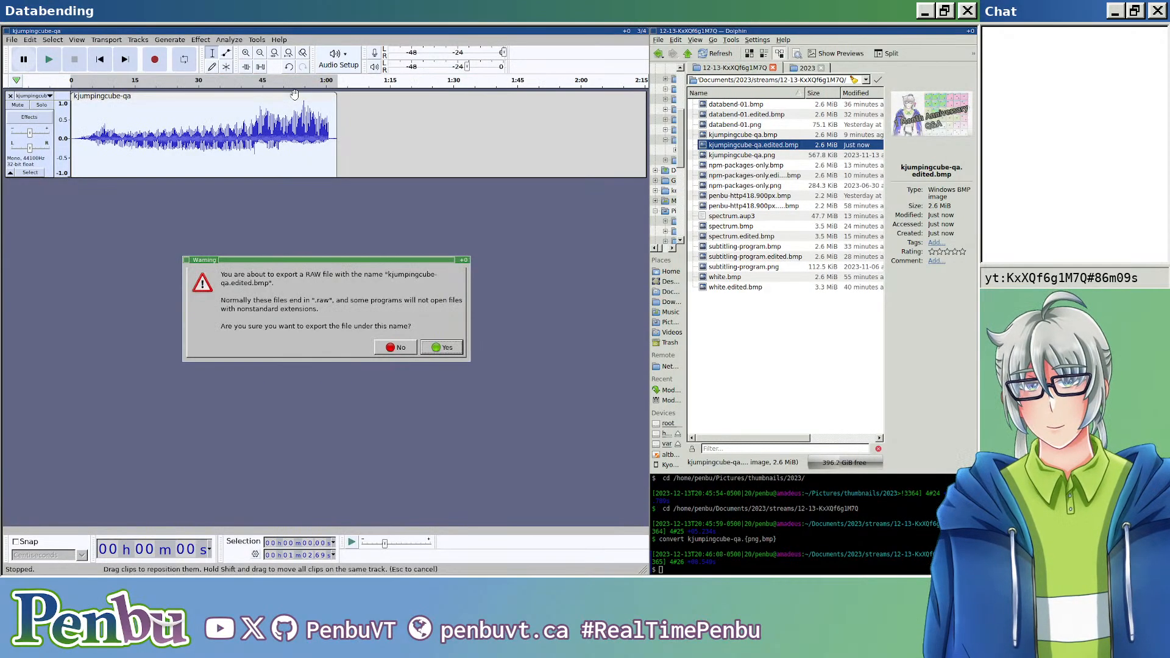
pyautogui.press('Return')
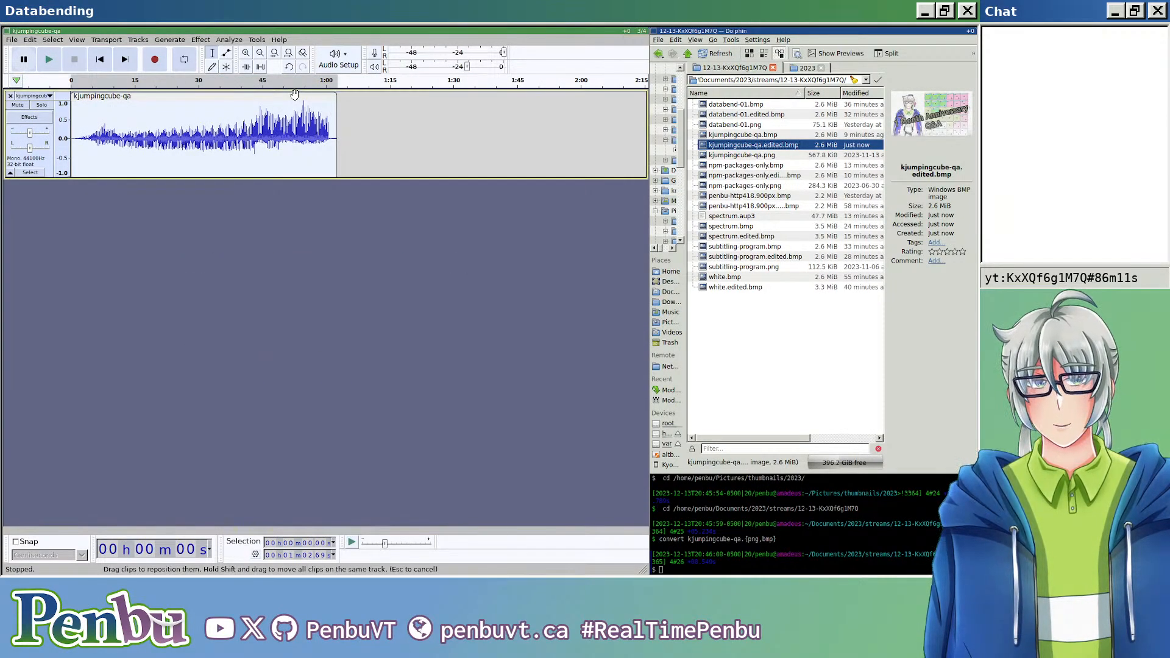
# Step: Open the newly exported kjumpingcube-qa.edited.bmp, view it in the larger window area and close it
pyautogui.doubleClick(790, 144)
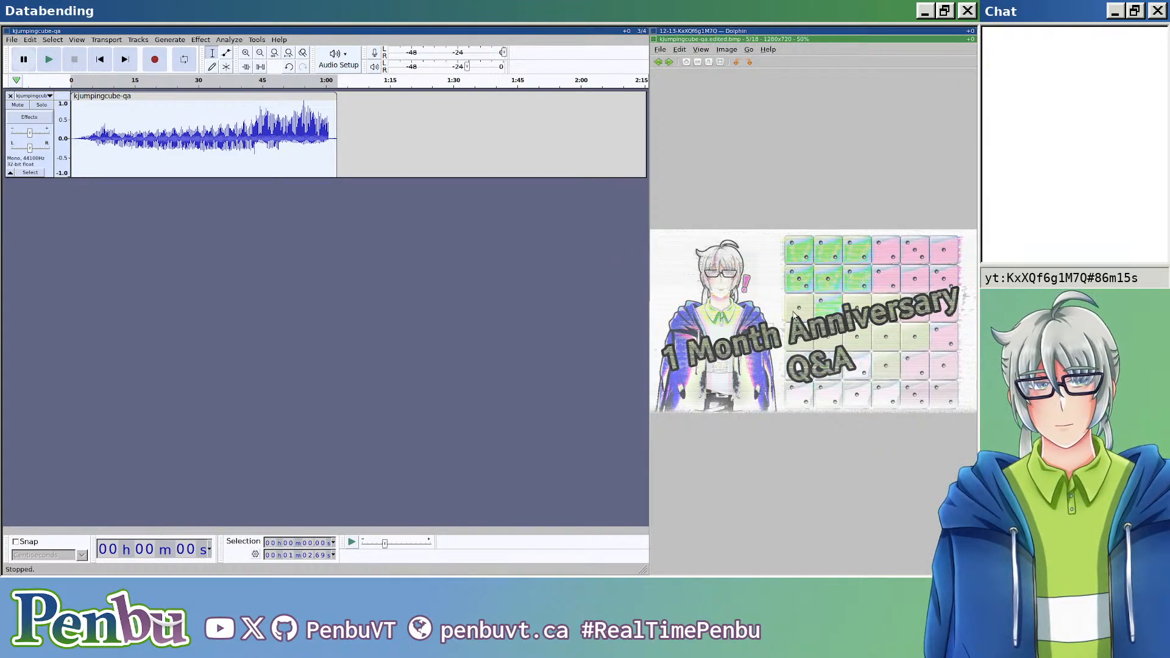
pyautogui.press('super+shift+Left')
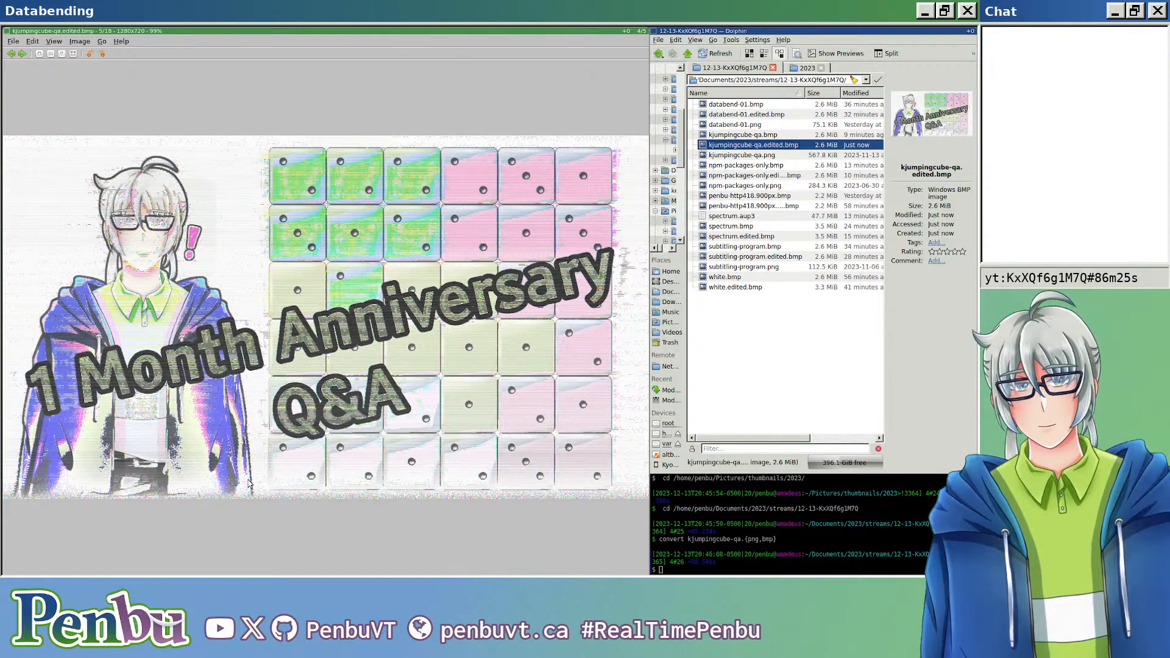
pyautogui.hotkey('ctrl', 'q')
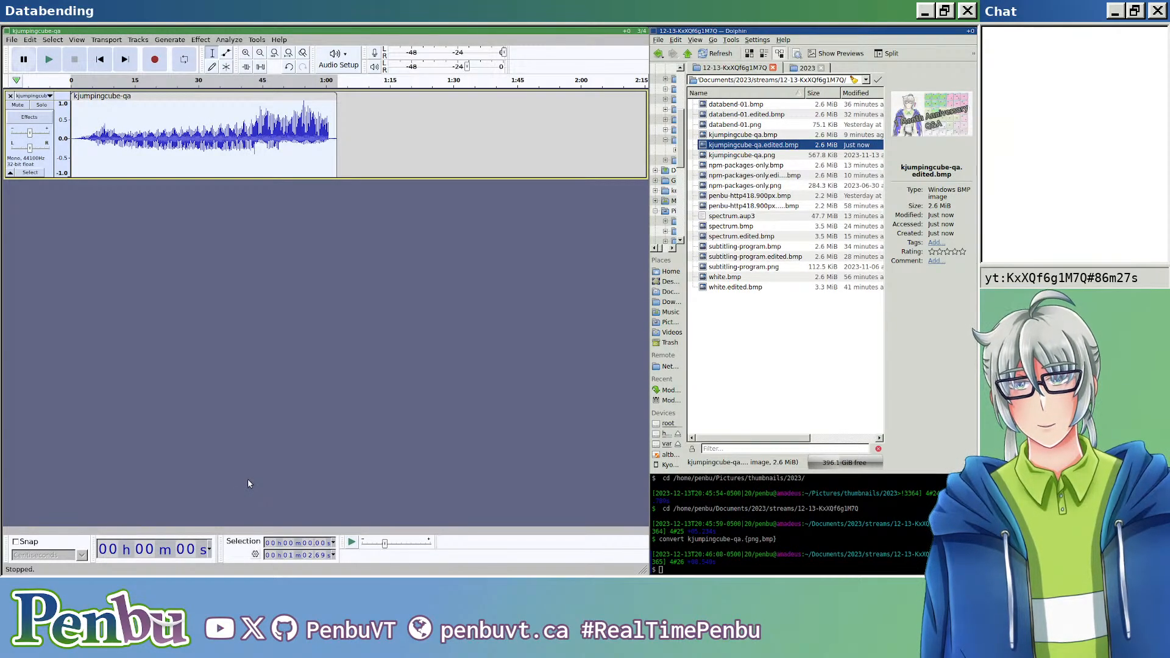
# Step: In the Dolphin file manager, filter the stream folder by "bmp" and open all matching files together in the image viewer
pyautogui.click(741, 361)
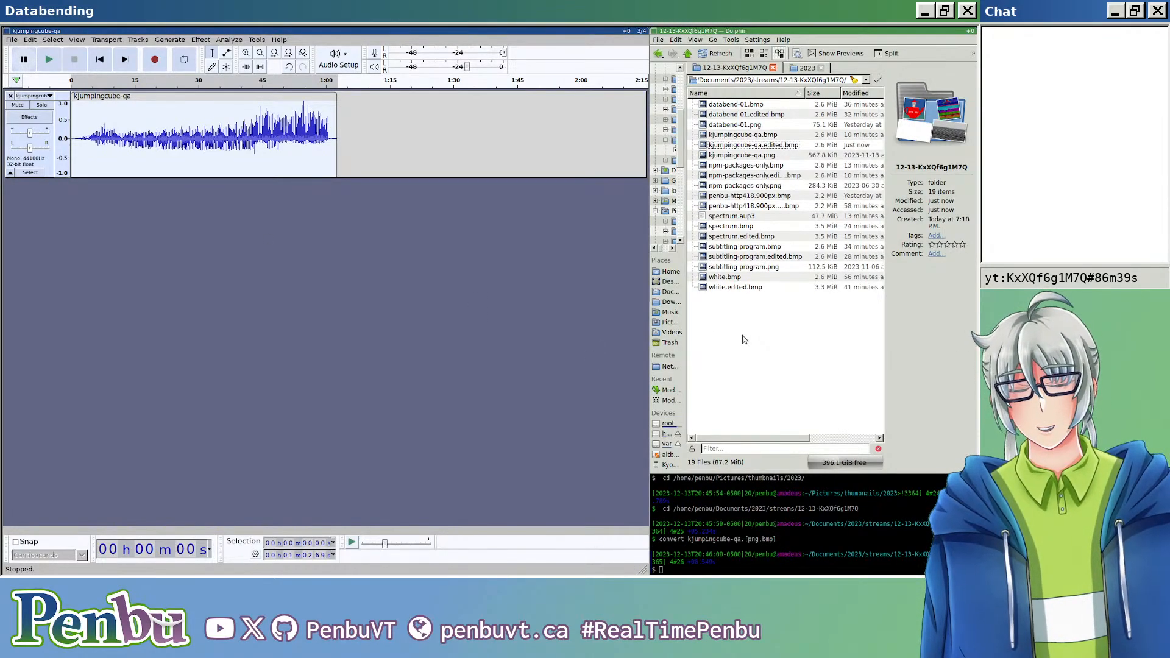
pyautogui.press('super+Right')
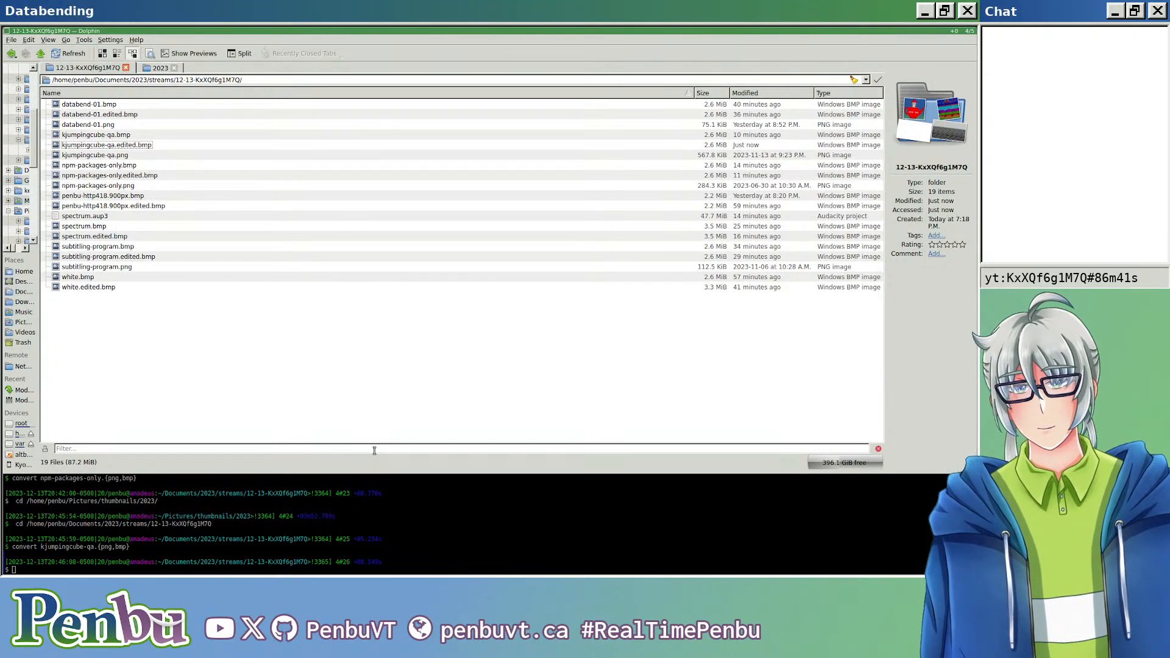
pyautogui.write('bmp')
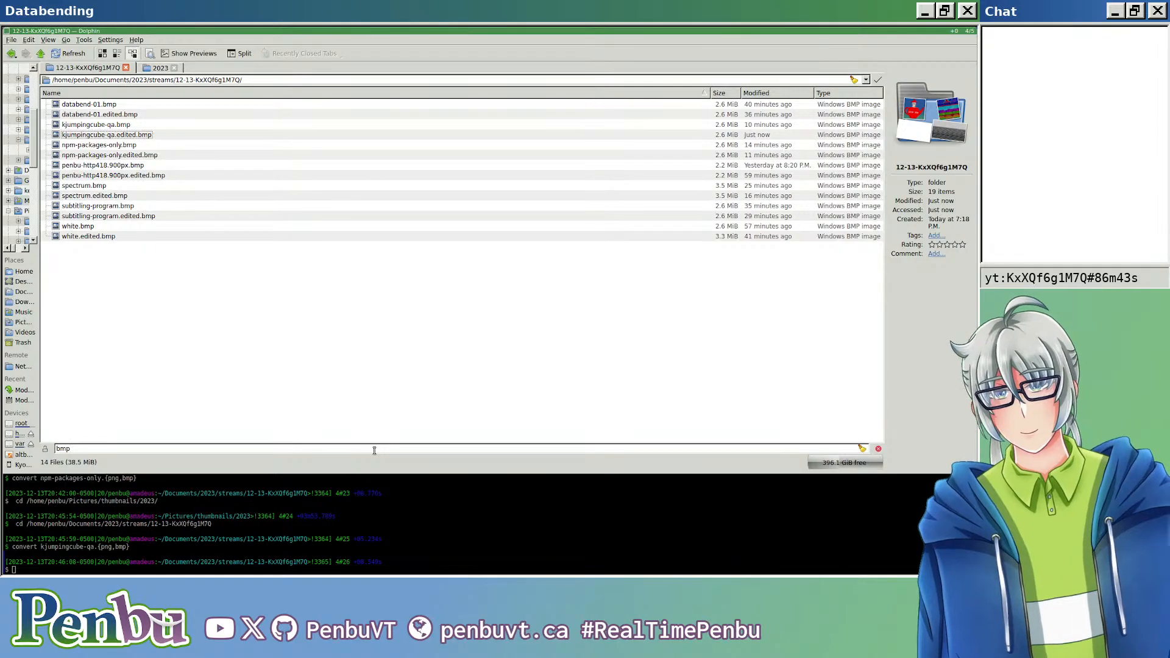
pyautogui.click(170, 293)
pyautogui.hotkey('ctrl', 'a')
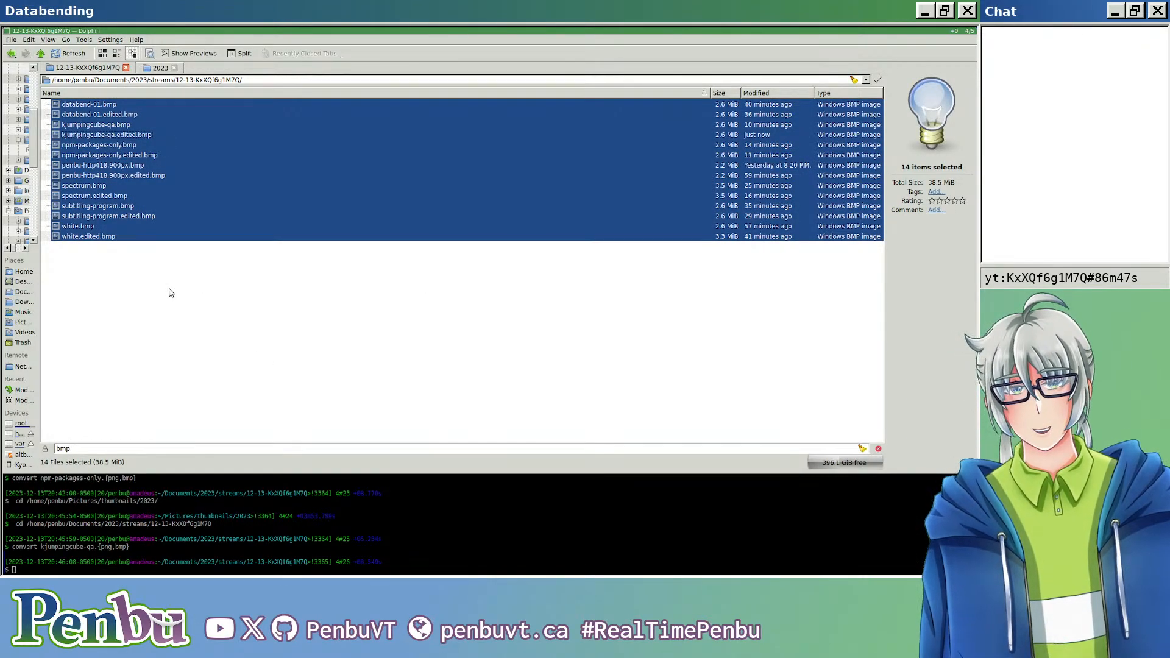
pyautogui.press('Return')
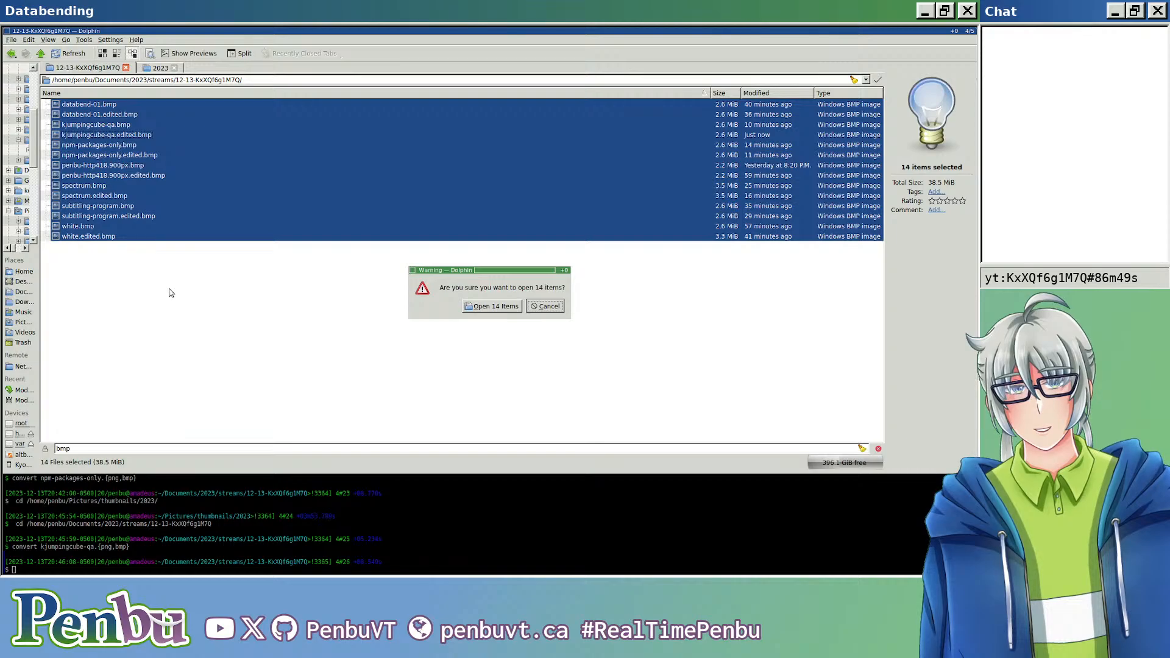
pyautogui.press('Return')
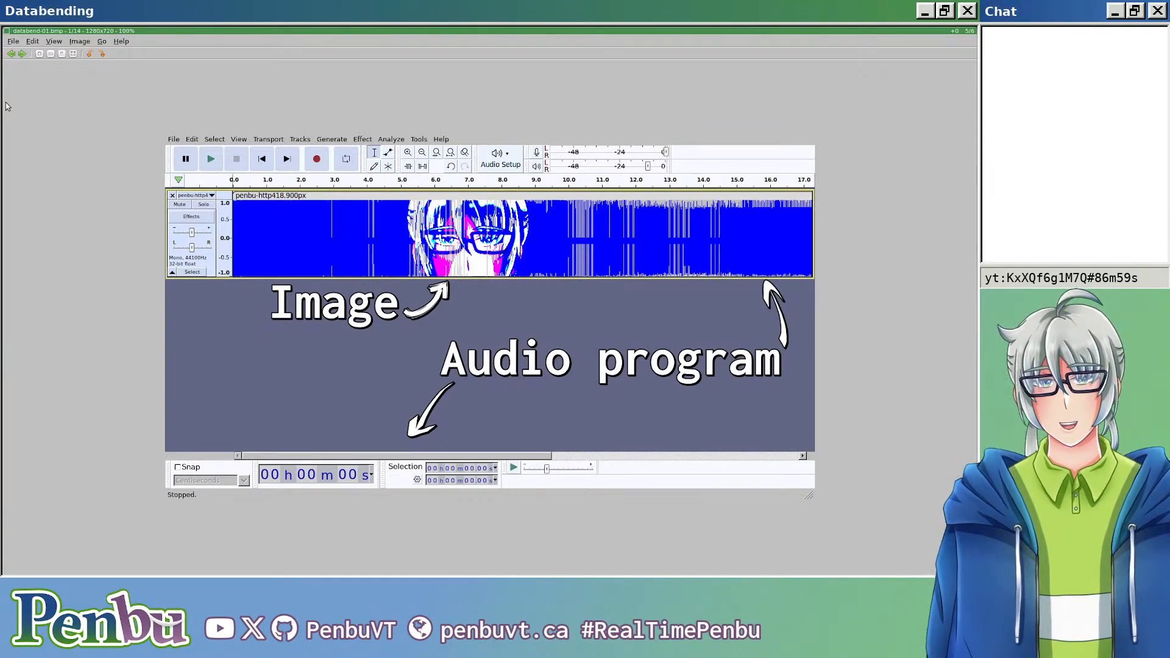
# Step: Page through the original and edited images one by one, from databend-01.bmp to white.edited.bmp
pyautogui.press('Right')
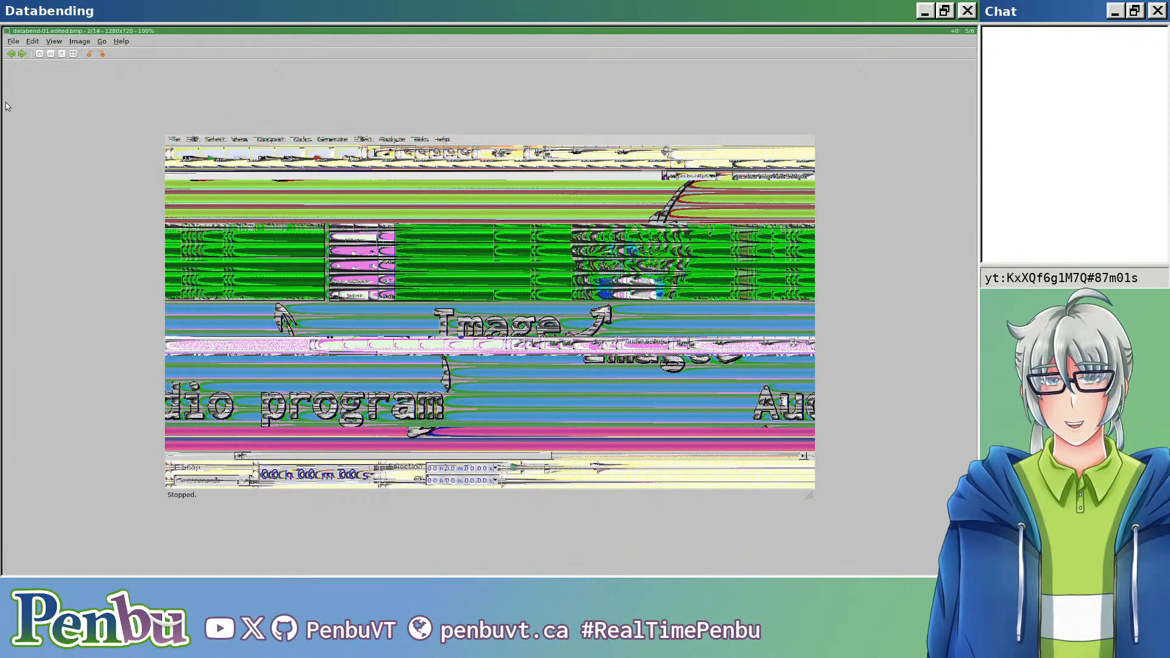
pyautogui.press('Right')
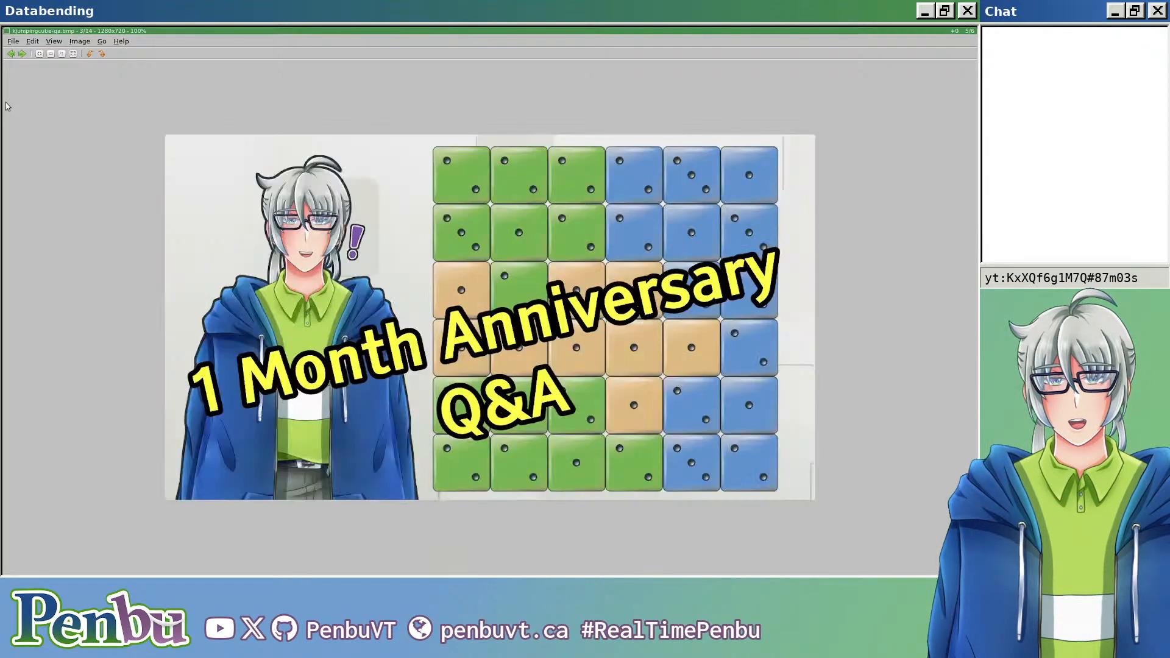
pyautogui.press('Right')
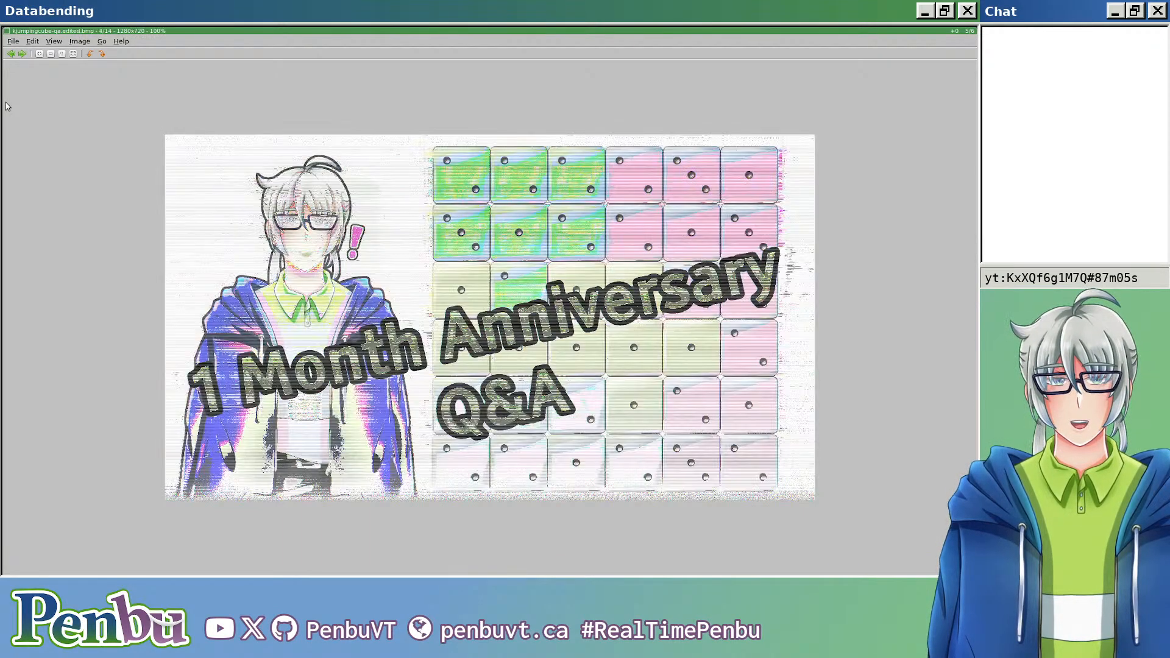
pyautogui.press('Right')
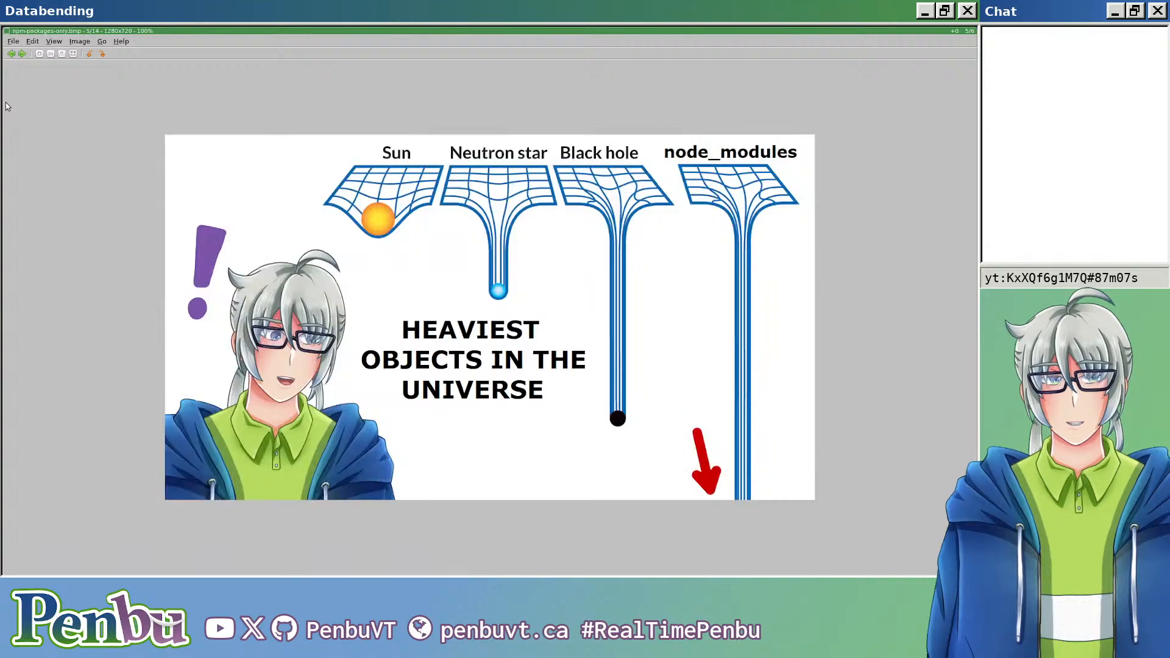
pyautogui.press('Right')
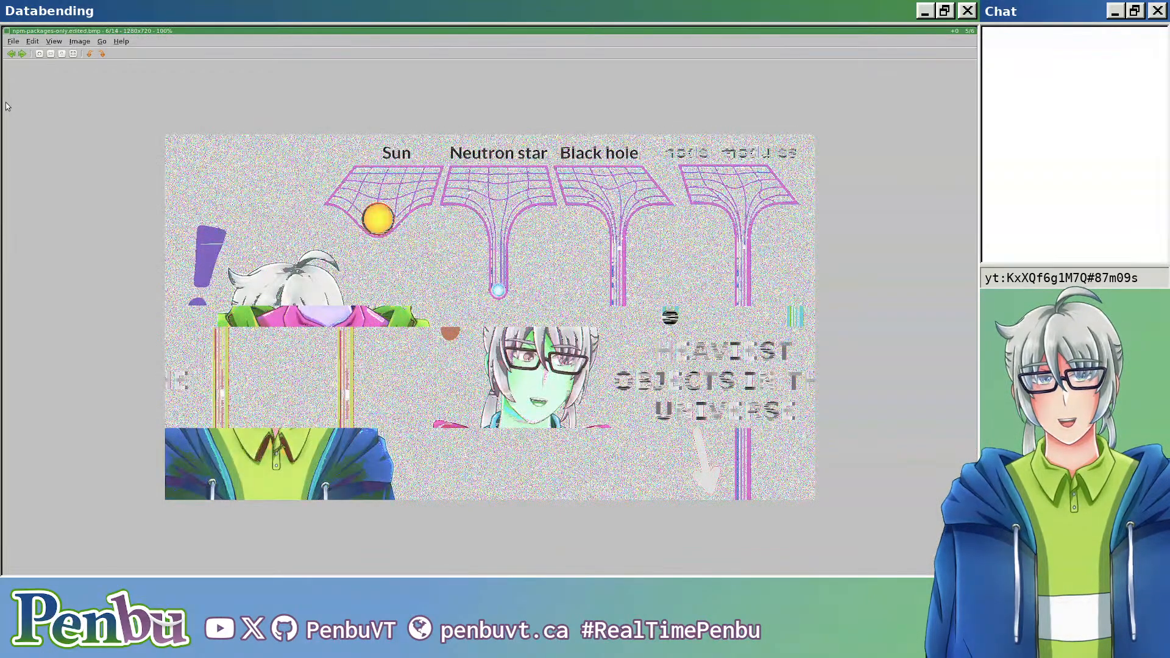
pyautogui.press('Right')
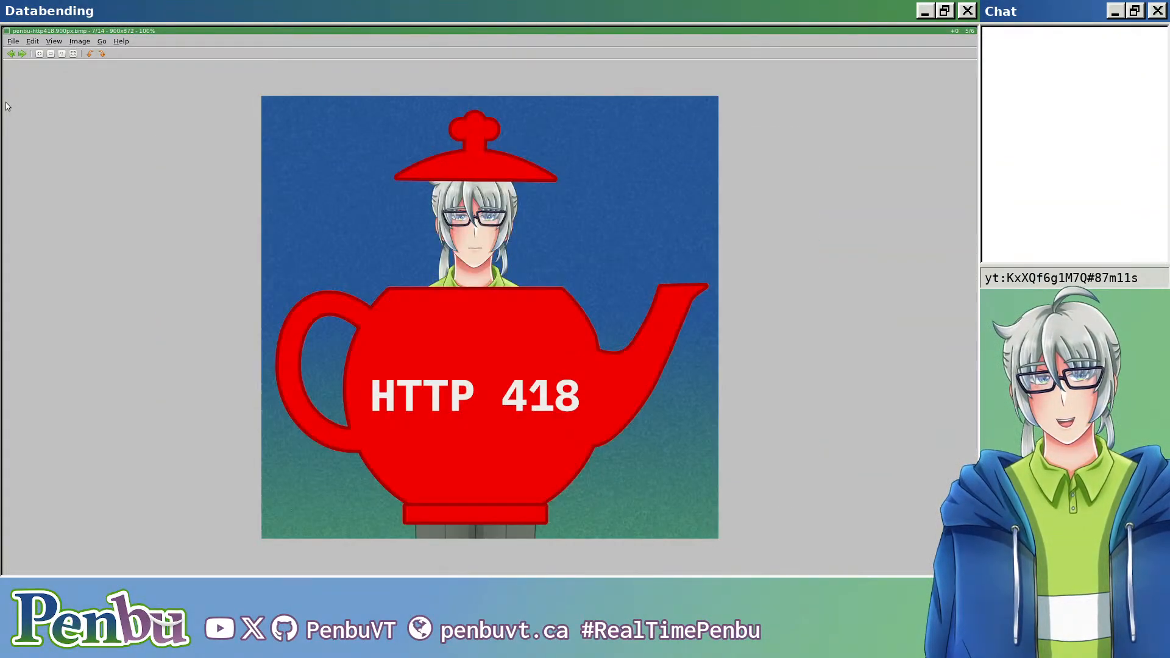
pyautogui.press('Right')
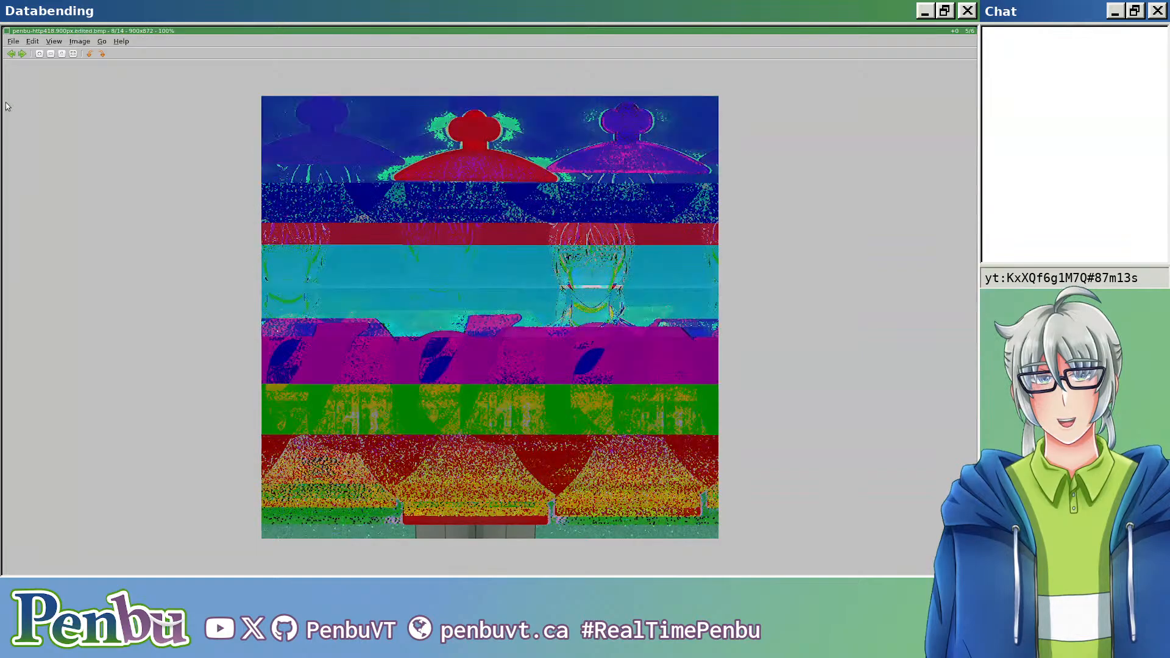
pyautogui.press('Right')
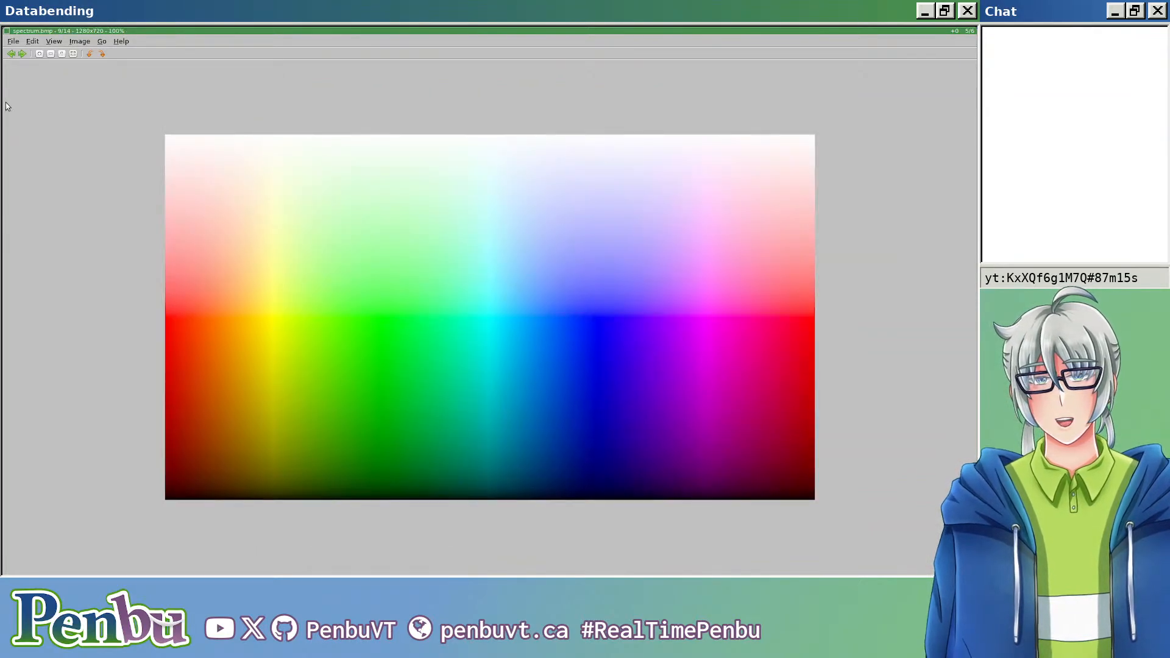
pyautogui.press('Right')
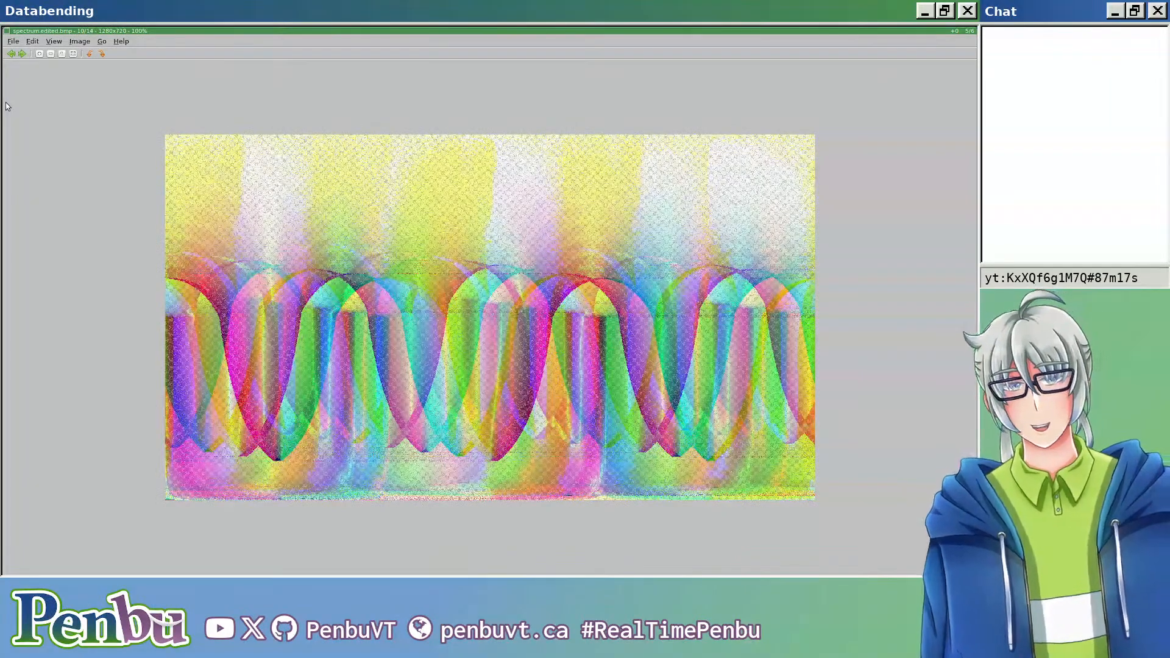
pyautogui.press('Right')
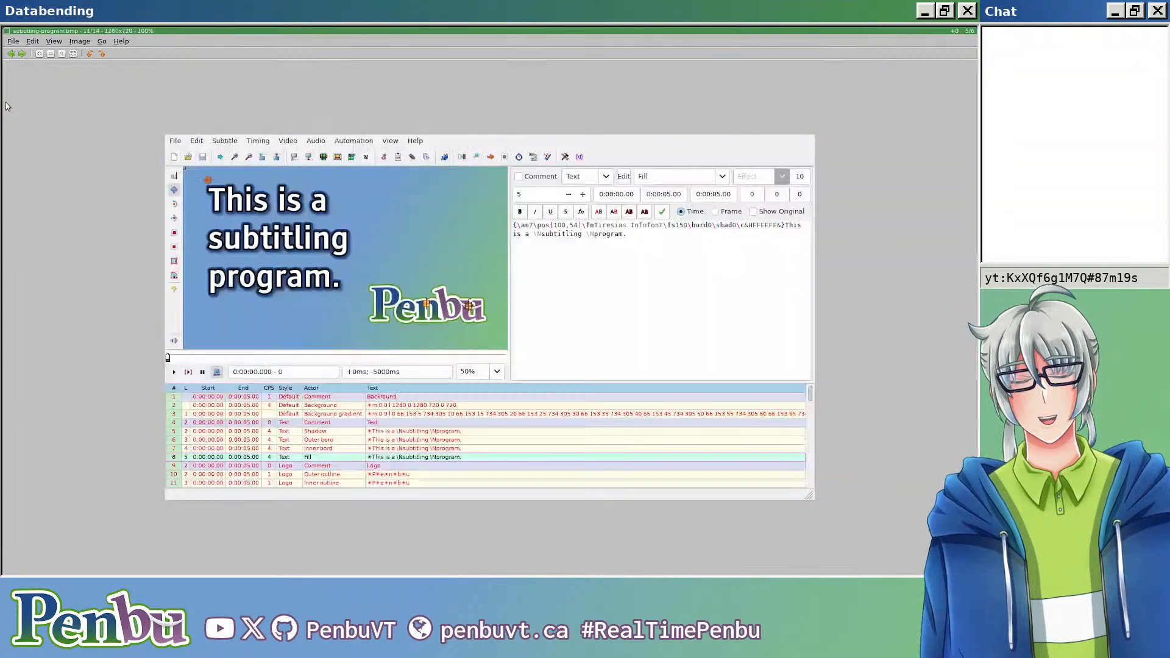
pyautogui.press('Right')
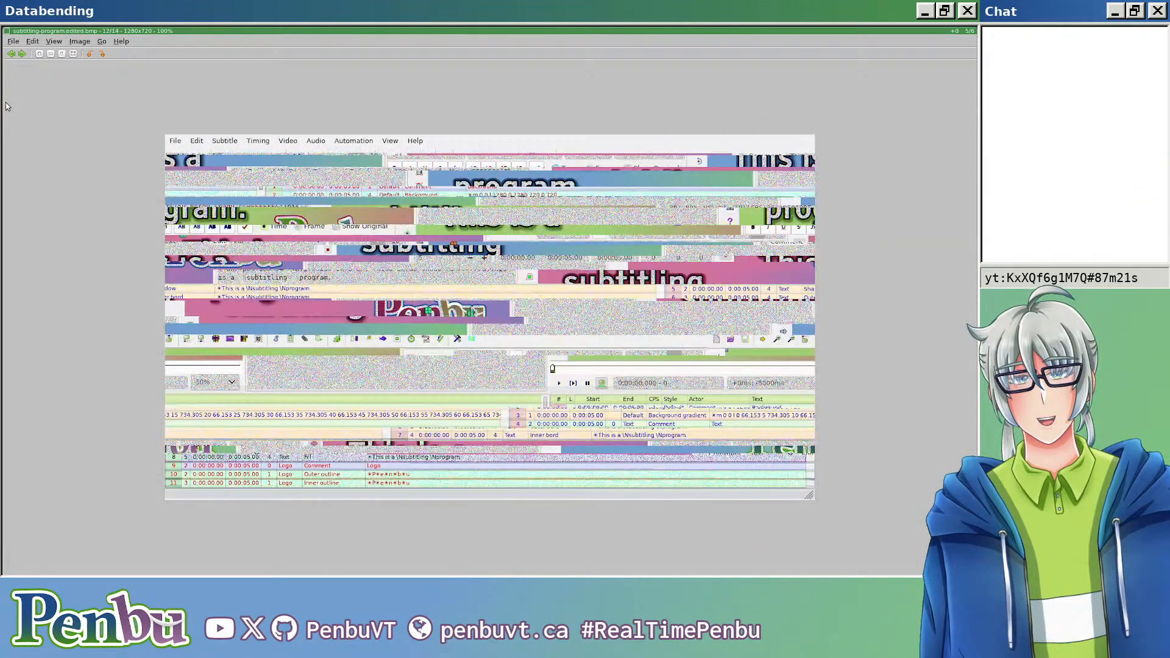
pyautogui.press('Right')
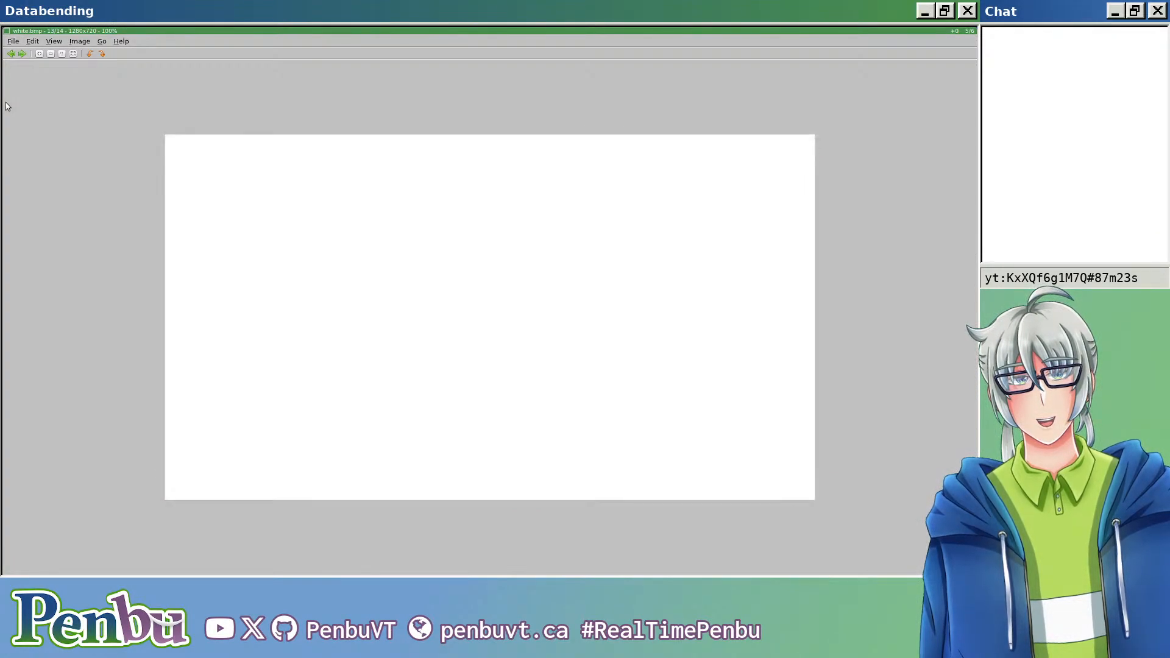
pyautogui.press('Right')
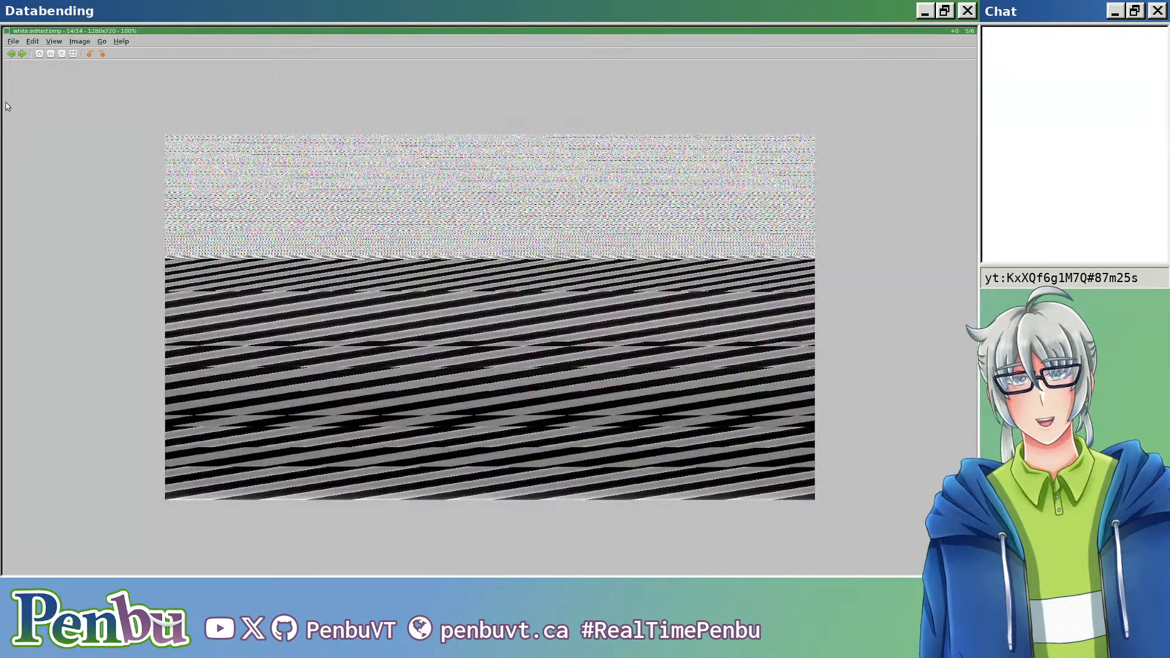
# Step: Flip quickly through the image set a second time, back around to databend-01.bmp, and close the viewer
pyautogui.press('Right')
pyautogui.press('Right')
pyautogui.press('Right')
pyautogui.press('Right')
pyautogui.press('Right')
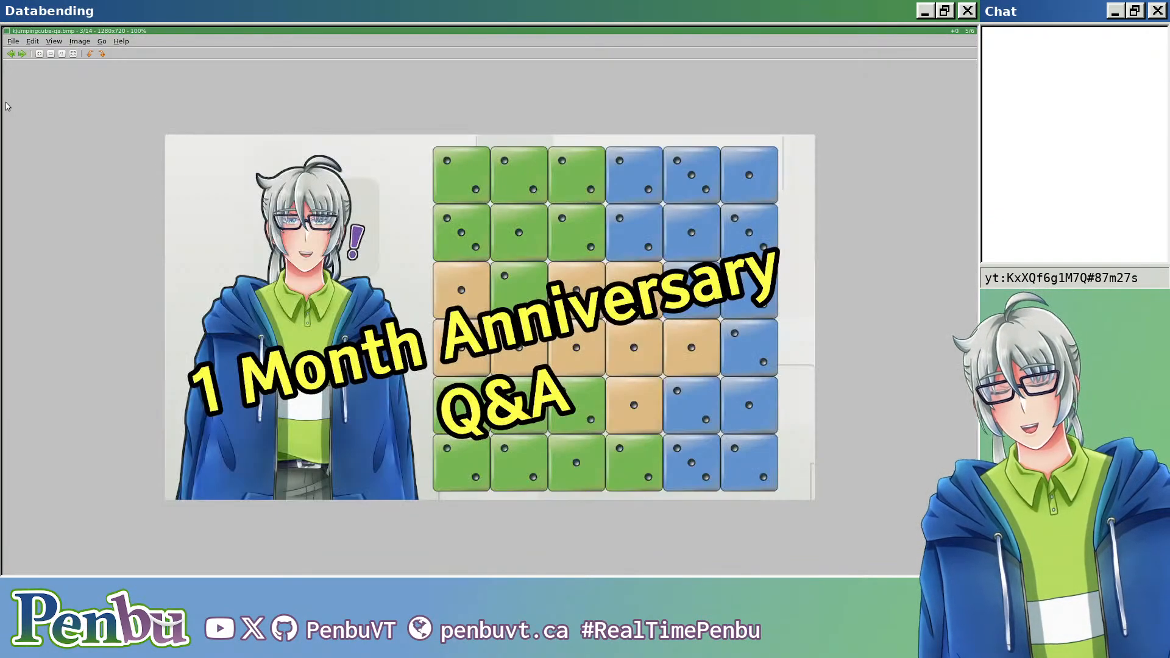
pyautogui.press('Right')
pyautogui.press('Right')
pyautogui.press('Right')
pyautogui.press('Right')
pyautogui.press('Right')
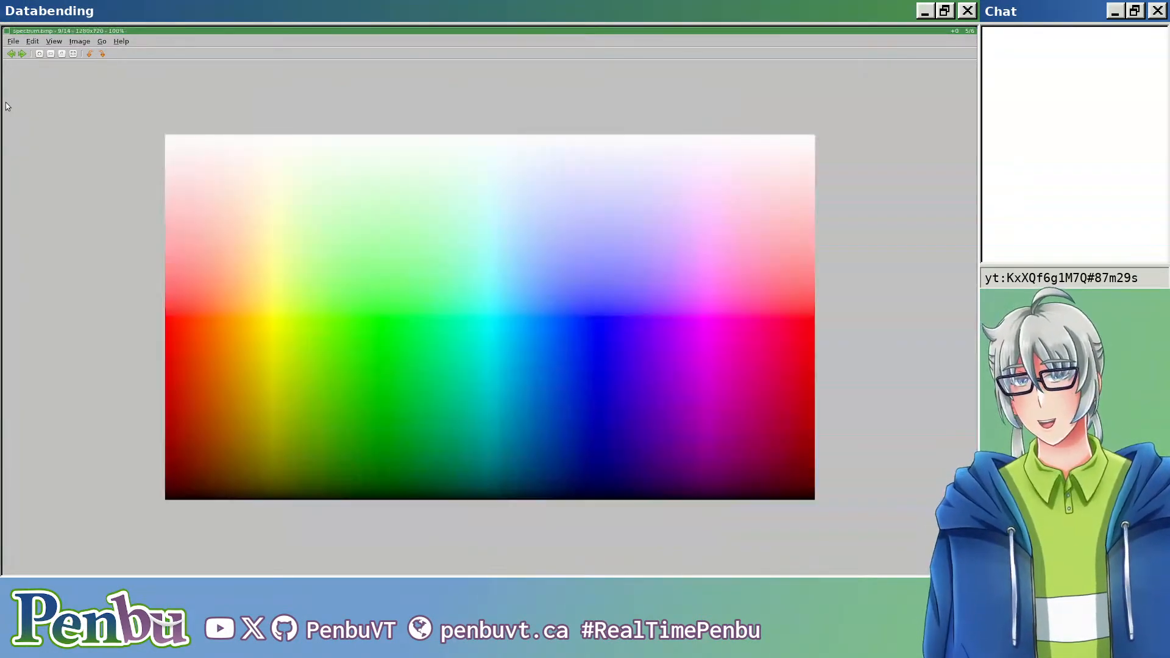
pyautogui.press('Right')
pyautogui.press('Right')
pyautogui.press('Right')
pyautogui.press('Right')
pyautogui.press('Right')
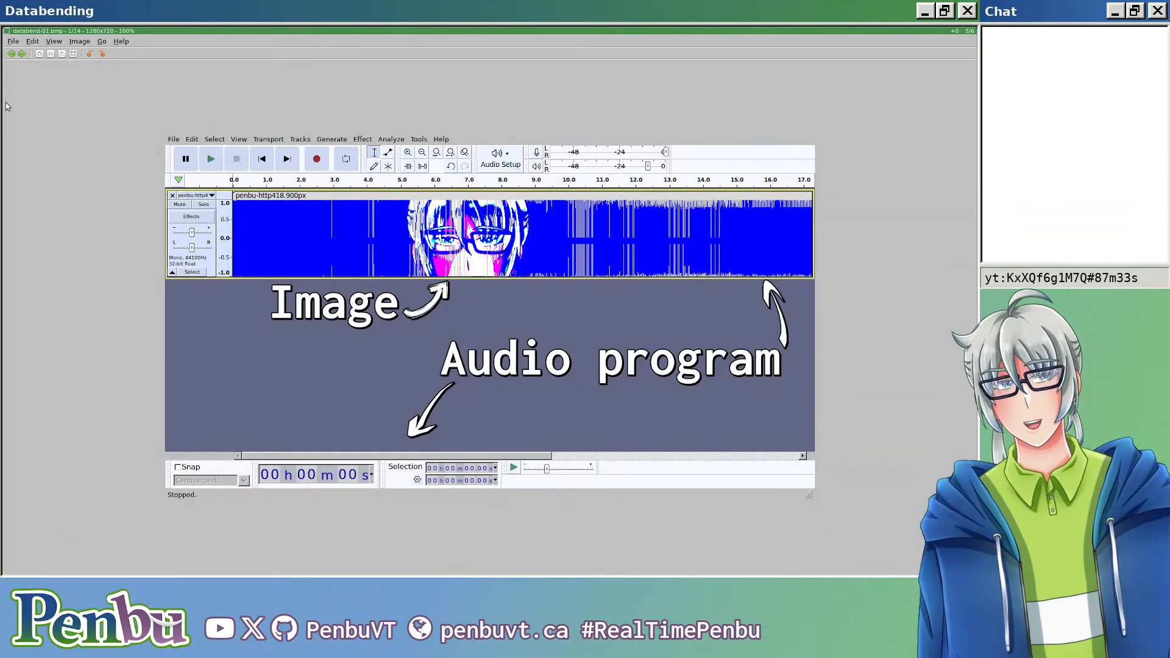
pyautogui.press('Escape')
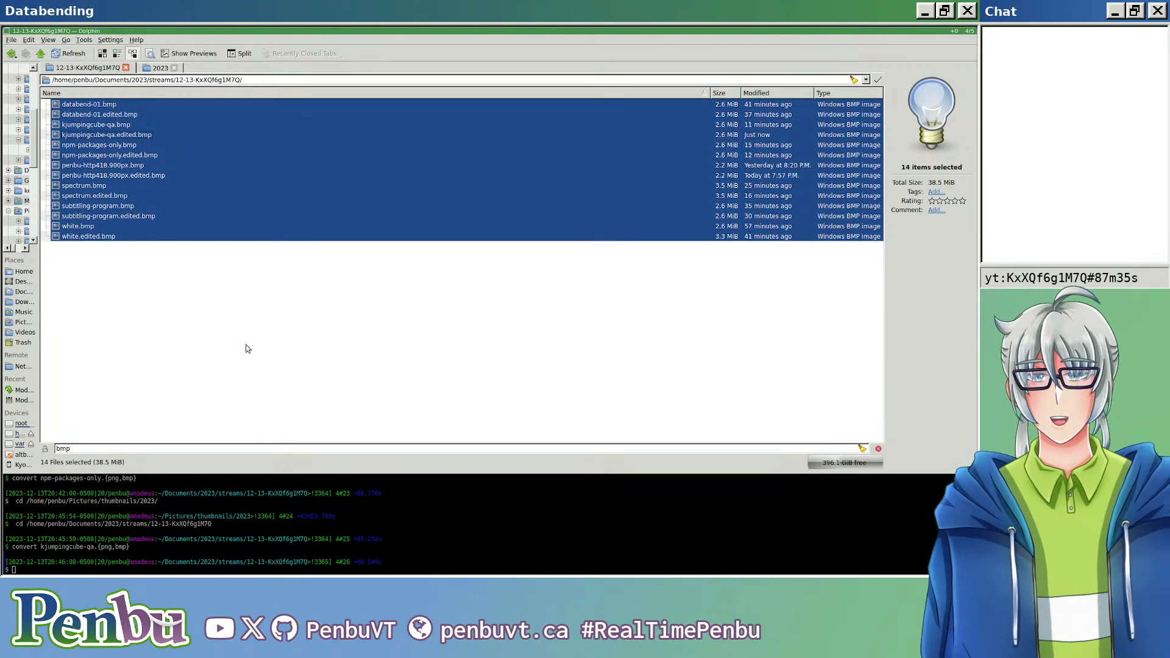
# Step: View debut.png from the 2023 thumbnails folder, close it and copy the file into the 12-13-KxXQf6g1M7Q stream folder
pyautogui.hotkey('ctrl', 'Tab')
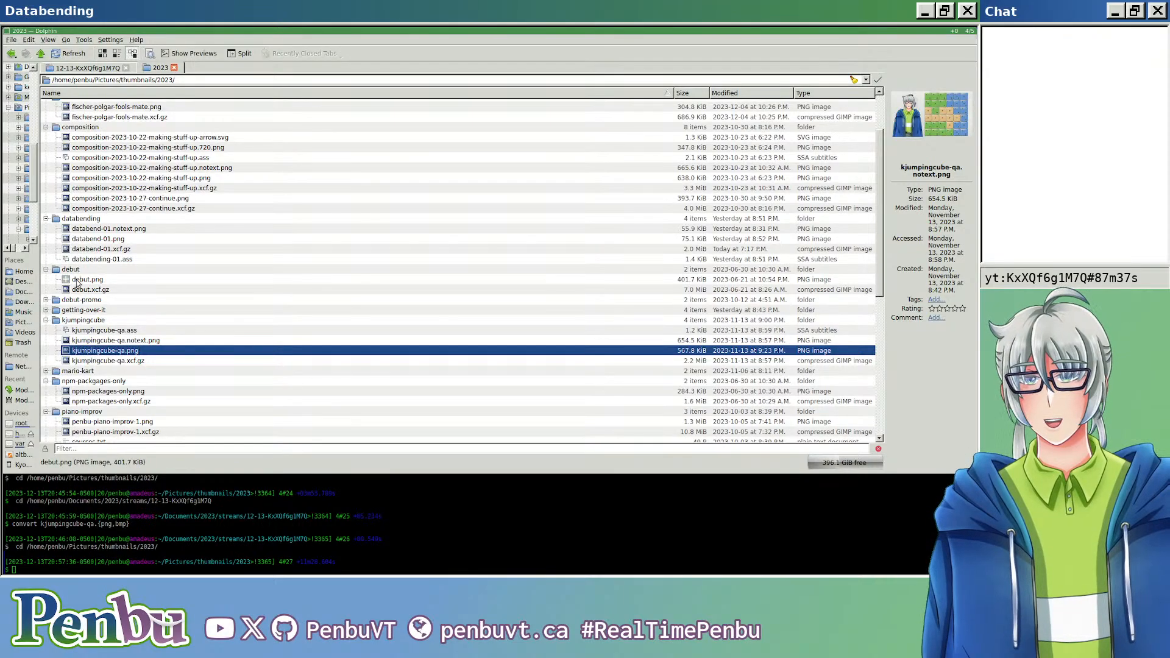
pyautogui.doubleClick(87, 279)
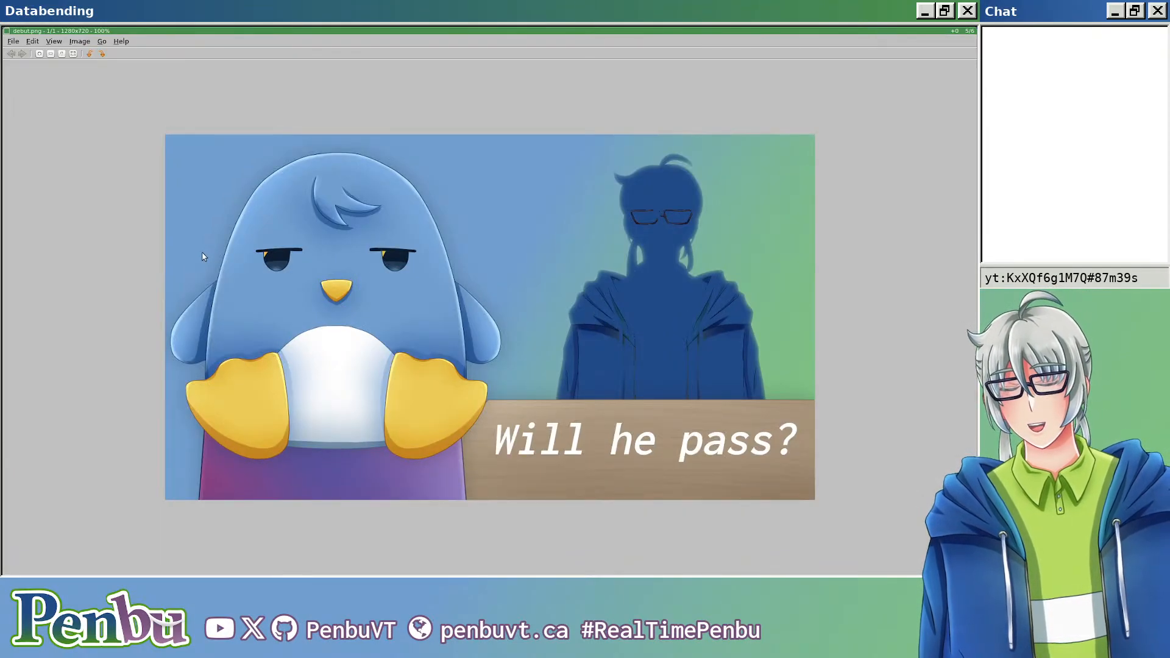
pyautogui.press('Escape')
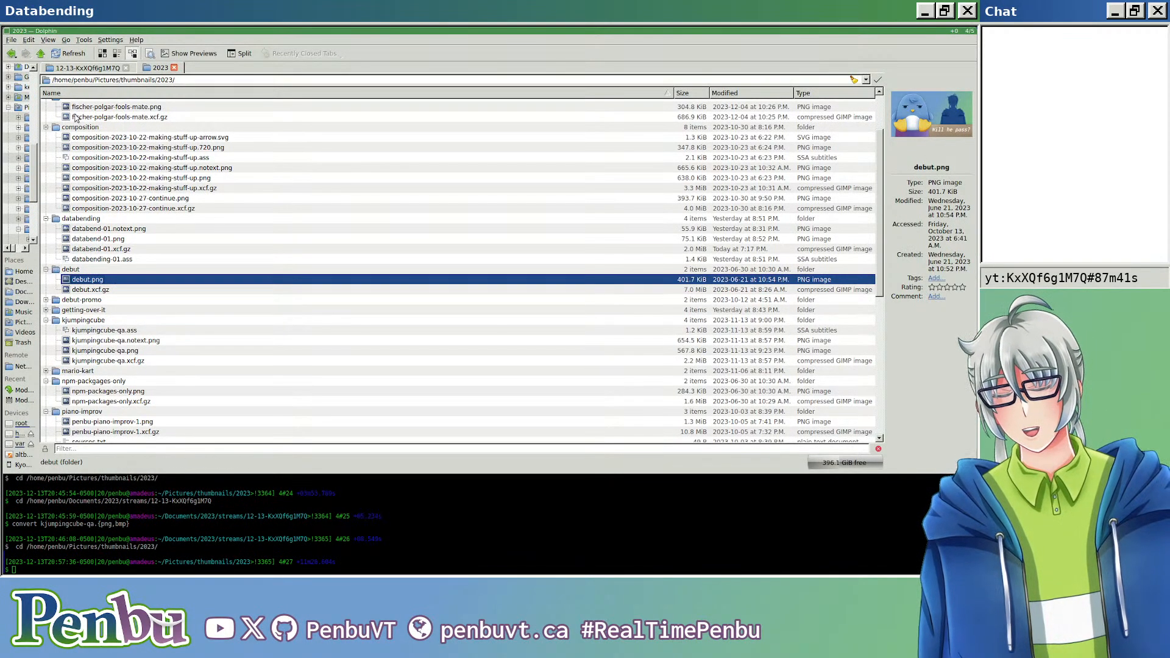
pyautogui.moveTo(95, 284); pyautogui.dragTo(131, 248)
pyautogui.click(167, 269)
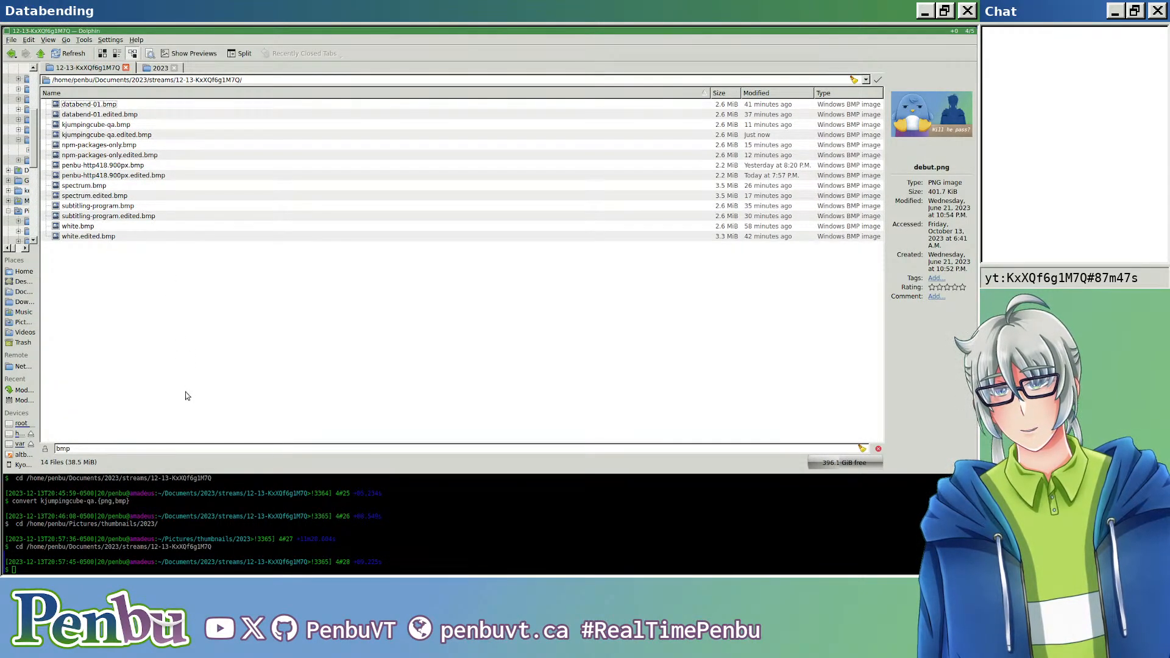
# Step: Clear the "bmp" file filter and create debut.bmp in the terminal by running convert debut.{png,bmp}
pyautogui.tripleClick(176, 448)
pyautogui.press('BackSpace')
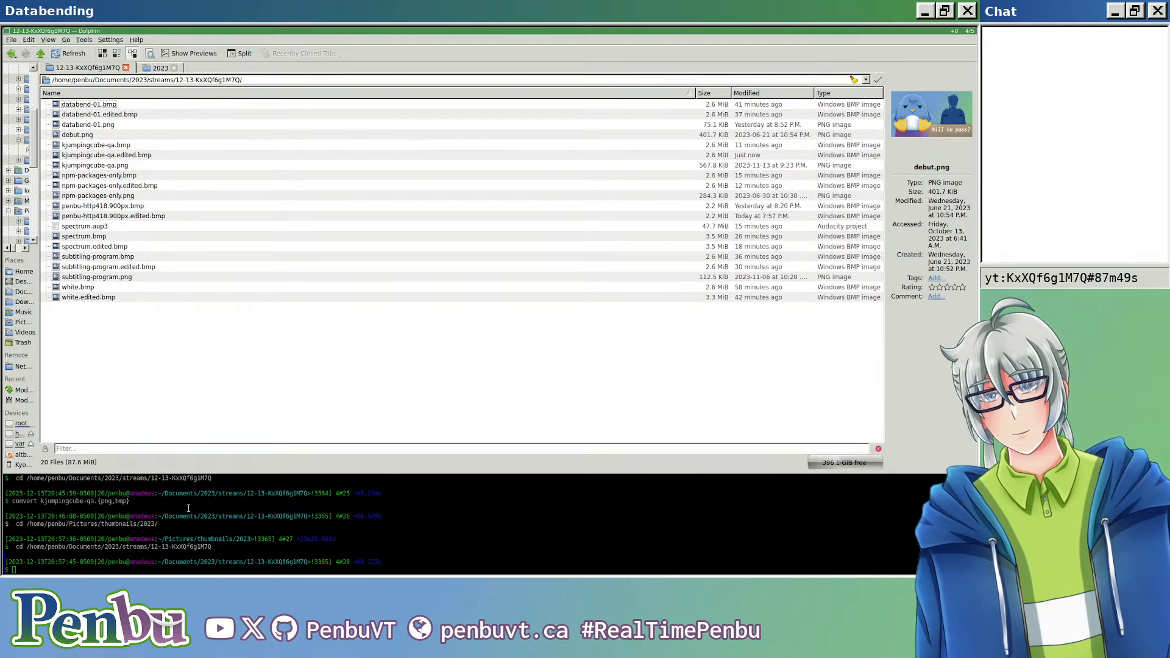
pyautogui.moveTo(205, 529); pyautogui.dragTo(206, 536)
pyautogui.press('Up')
pyautogui.press('Up')
pyautogui.press('Up')
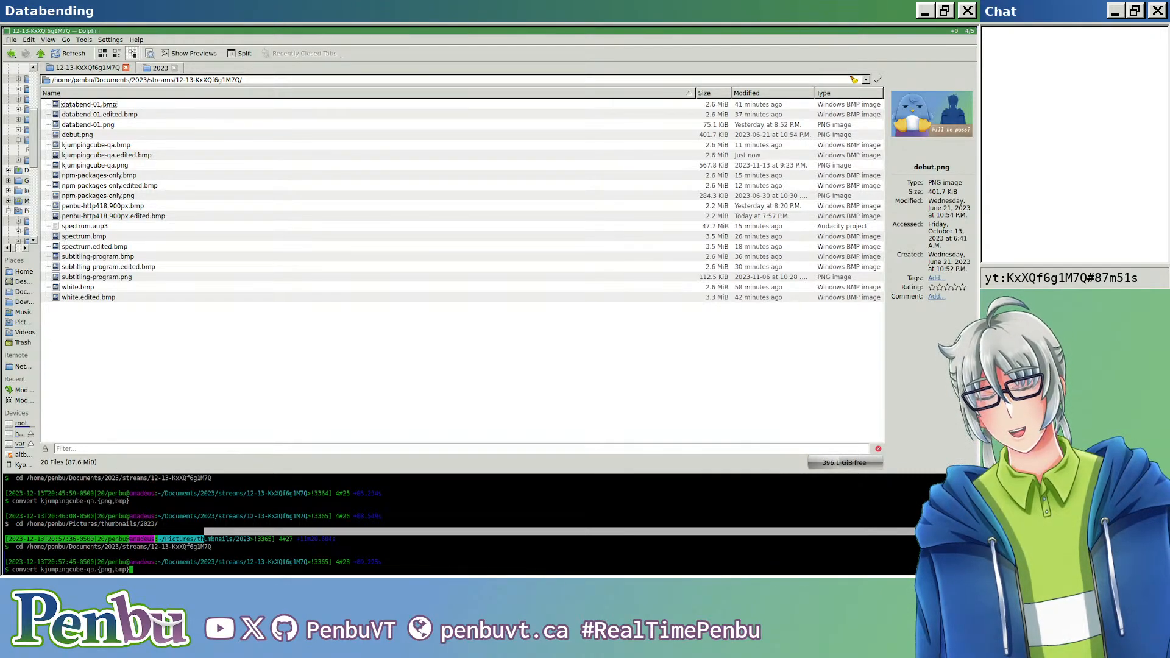
pyautogui.hotkey('ctrl', 'Left')
pyautogui.hotkey('ctrl', 'Left')
pyautogui.hotkey('ctrl', 'Left')
pyautogui.press('Right')
pyautogui.press('Right')
pyautogui.hotkey('alt', 'BackSpace')
pyautogui.hotkey('alt', 'BackSpace')
pyautogui.write('debut')
pyautogui.press('Return')
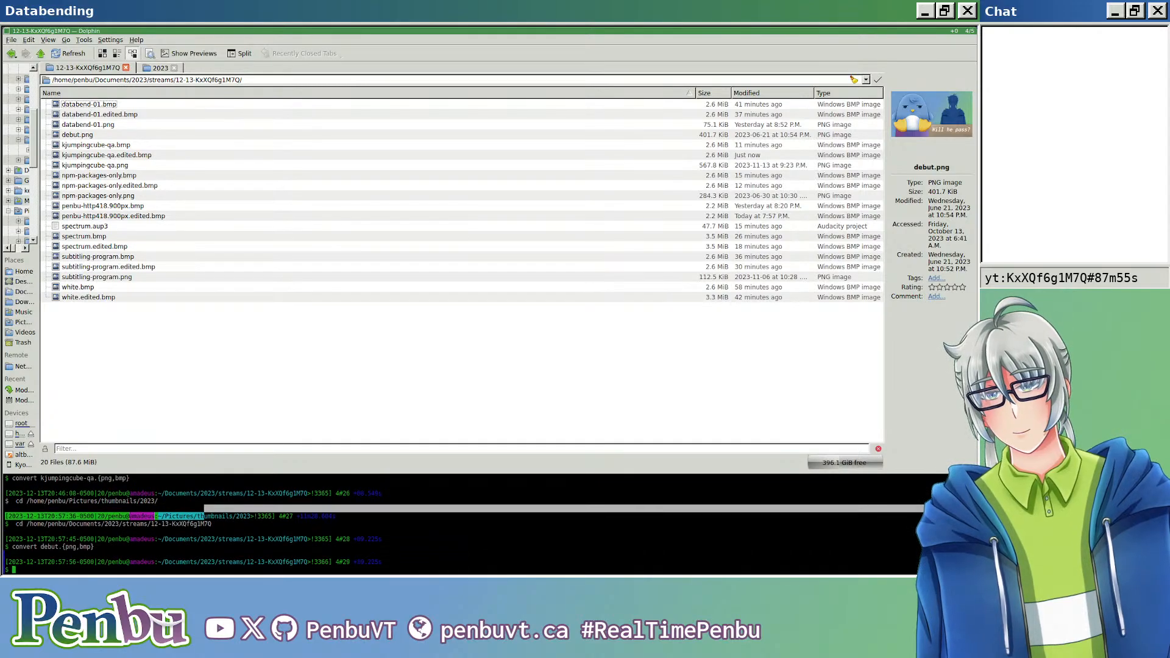
pyautogui.click(177, 418)
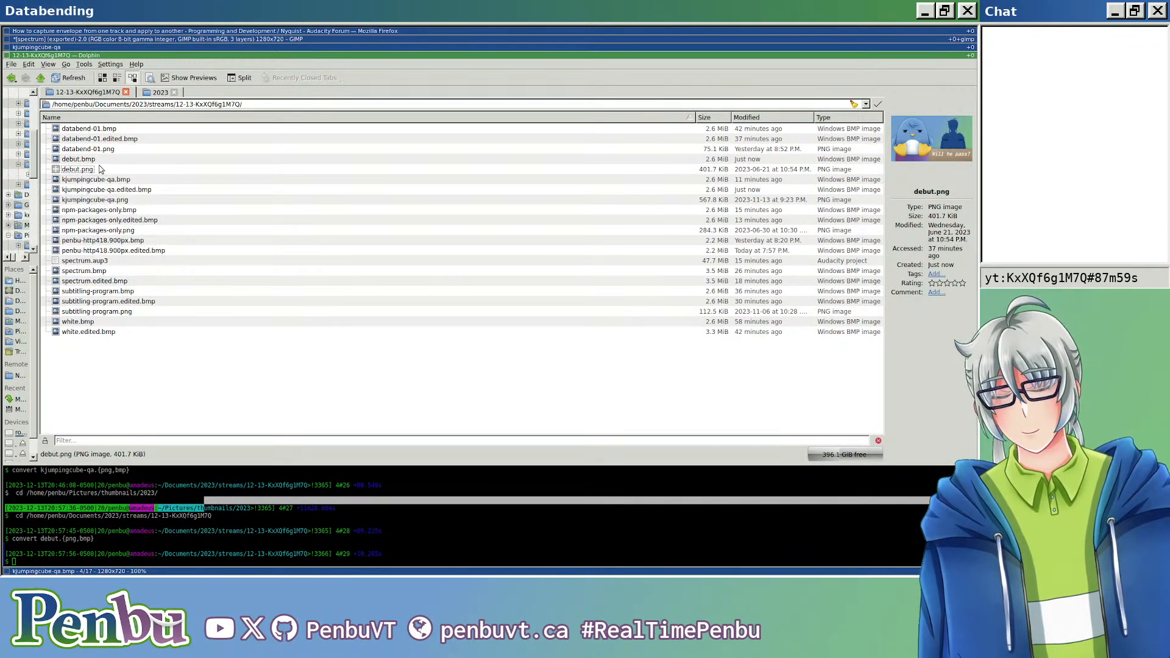
# Step: Switch to Audacity, open a new empty project and close the kjumpingcube-qa project without saving
pyautogui.press('super+k')
pyautogui.hotkey('ctrl', 'n')
pyautogui.press('super+k')
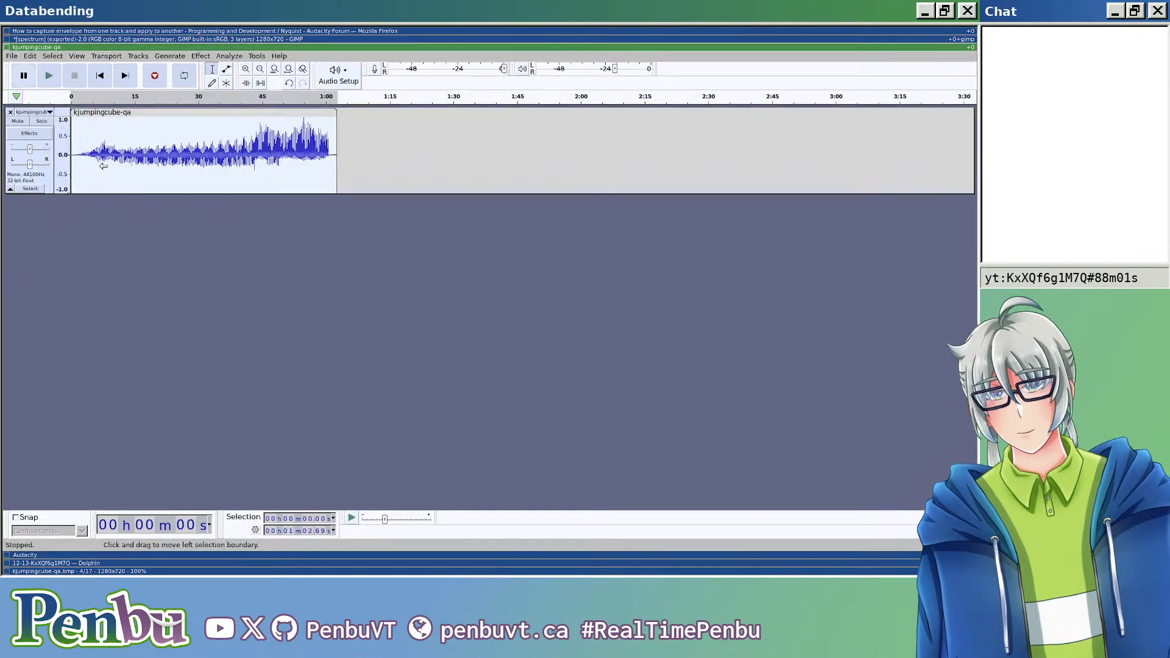
pyautogui.hotkey('ctrl', 'w')
pyautogui.hotkey('alt', 'n')
pyautogui.press('super+j')
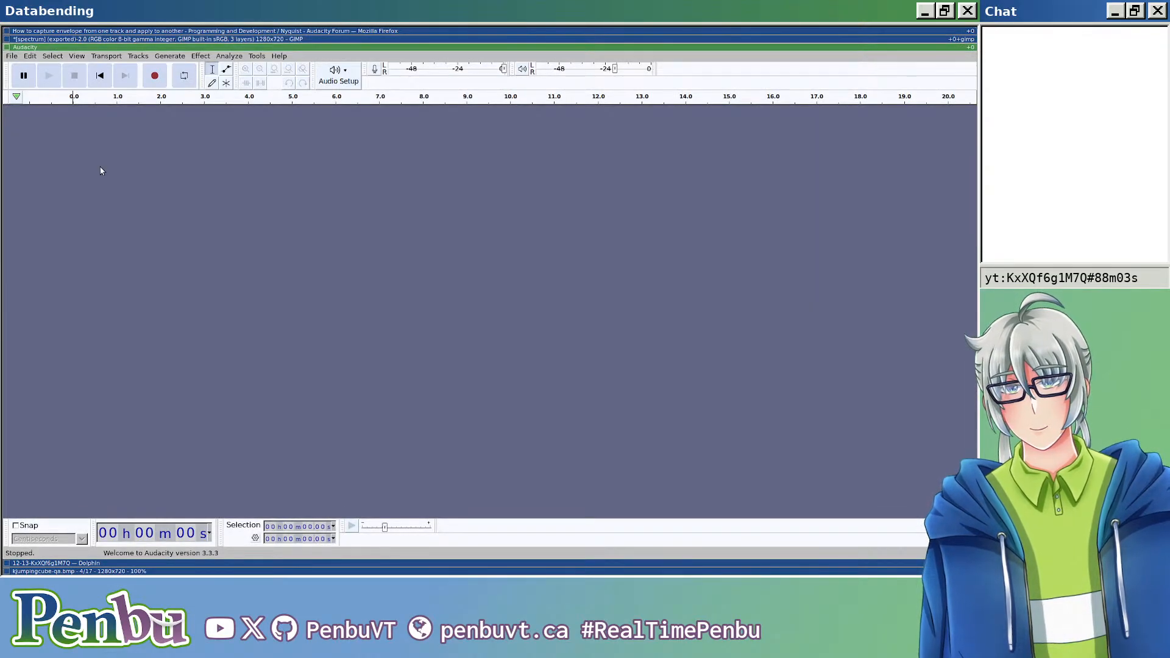
pyautogui.press('super+j')
pyautogui.press('super+k')
# Step: Import debut.bmp as raw data with U-Law encoding, default endianness, 1 channel (Mono), offset 0, amount 100 % and 44100 Hz
pyautogui.hotkey('alt', 'f')
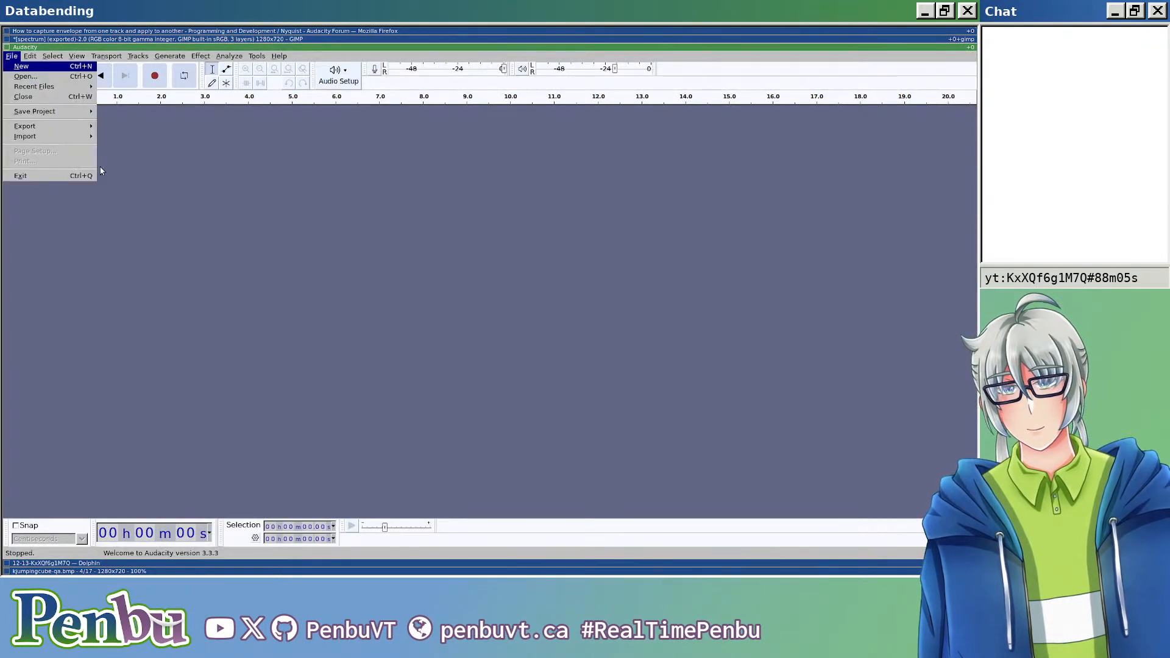
pyautogui.press('Down')
pyautogui.press('Down')
pyautogui.press('Down')
pyautogui.press('Down')
pyautogui.press('Down')
pyautogui.press('Down')
pyautogui.press('Down')
pyautogui.press('Up')
pyautogui.press('Up')
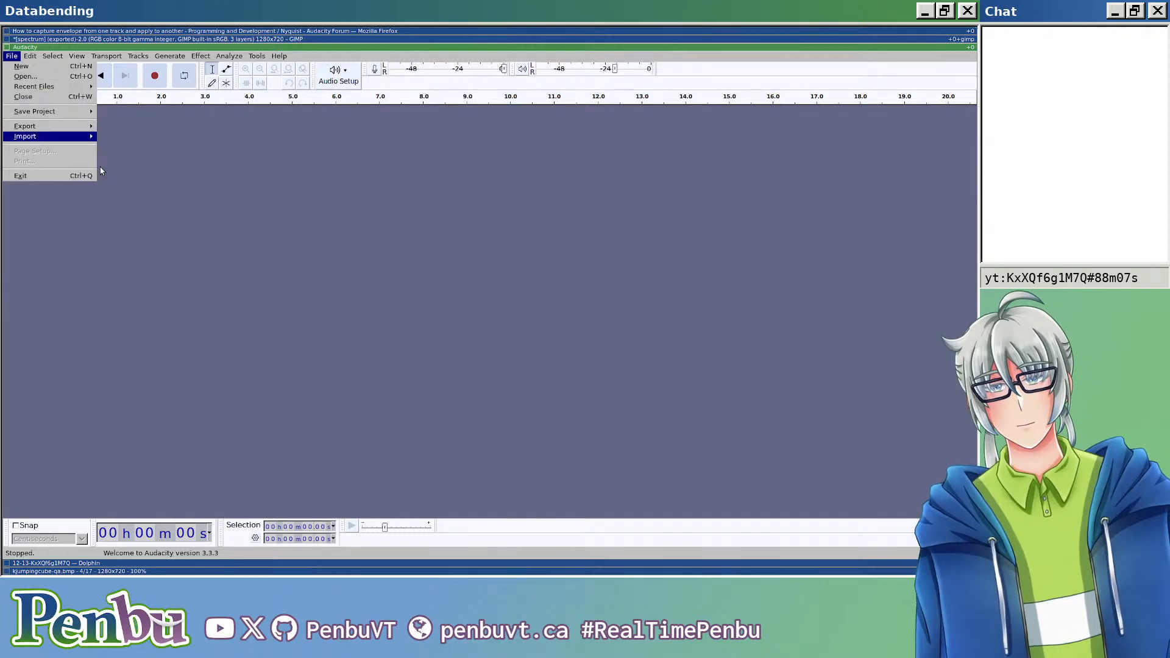
pyautogui.press('Left')
pyautogui.press('Right')
pyautogui.press('Down')
pyautogui.press('Down')
pyautogui.press('Down')
pyautogui.press('Down')
pyautogui.press('Down')
pyautogui.press('Down')
pyautogui.press('Right')
pyautogui.press('Down')
pyautogui.press('Down')
pyautogui.press('Down')
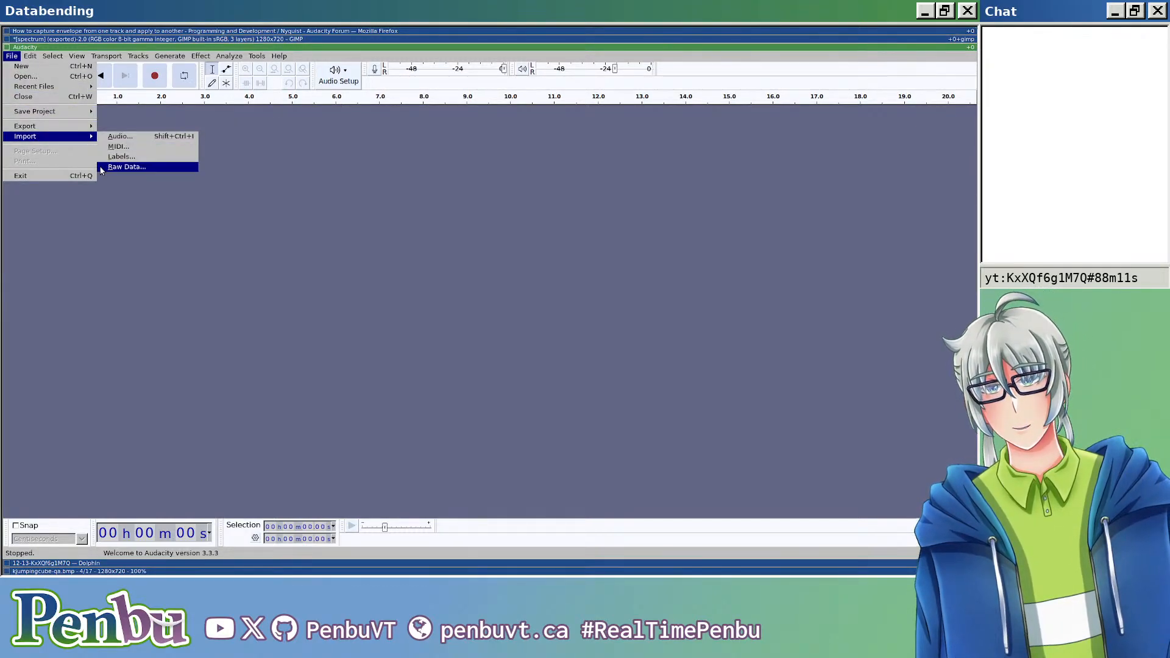
pyautogui.press('Return')
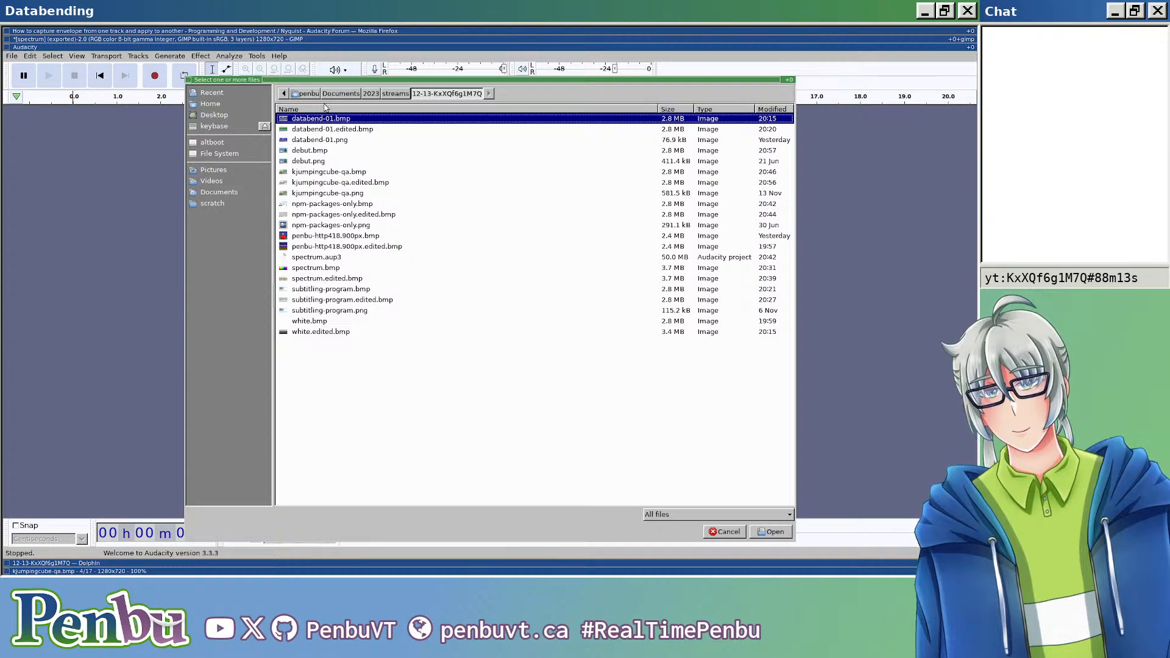
pyautogui.doubleClick(325, 151)
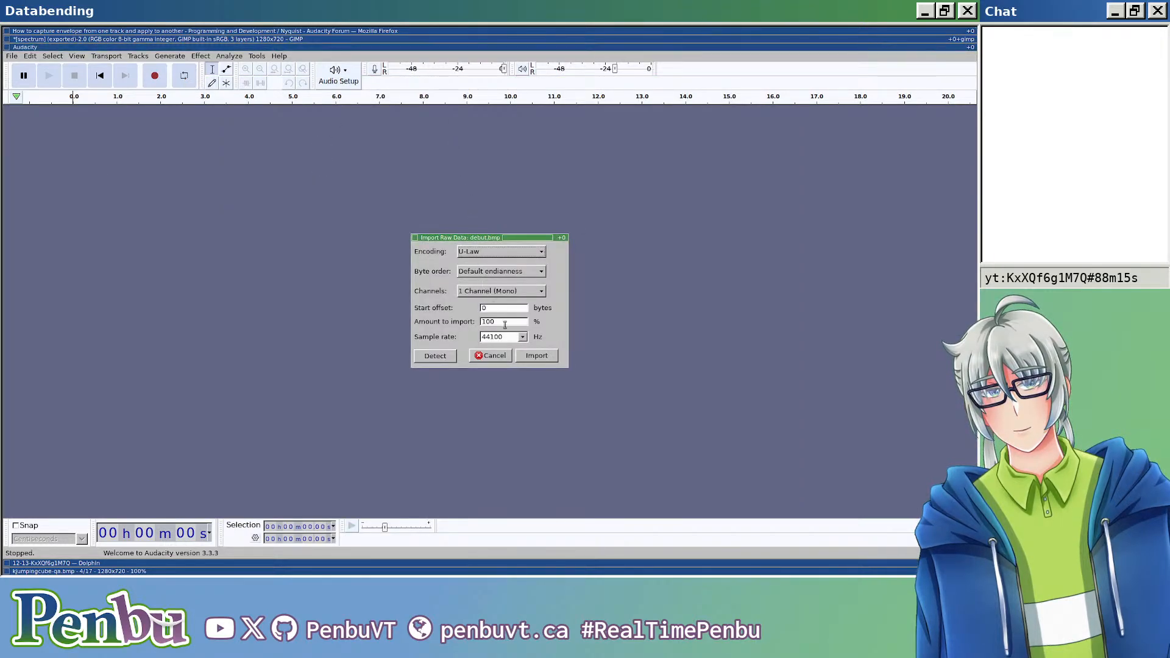
pyautogui.click(533, 355)
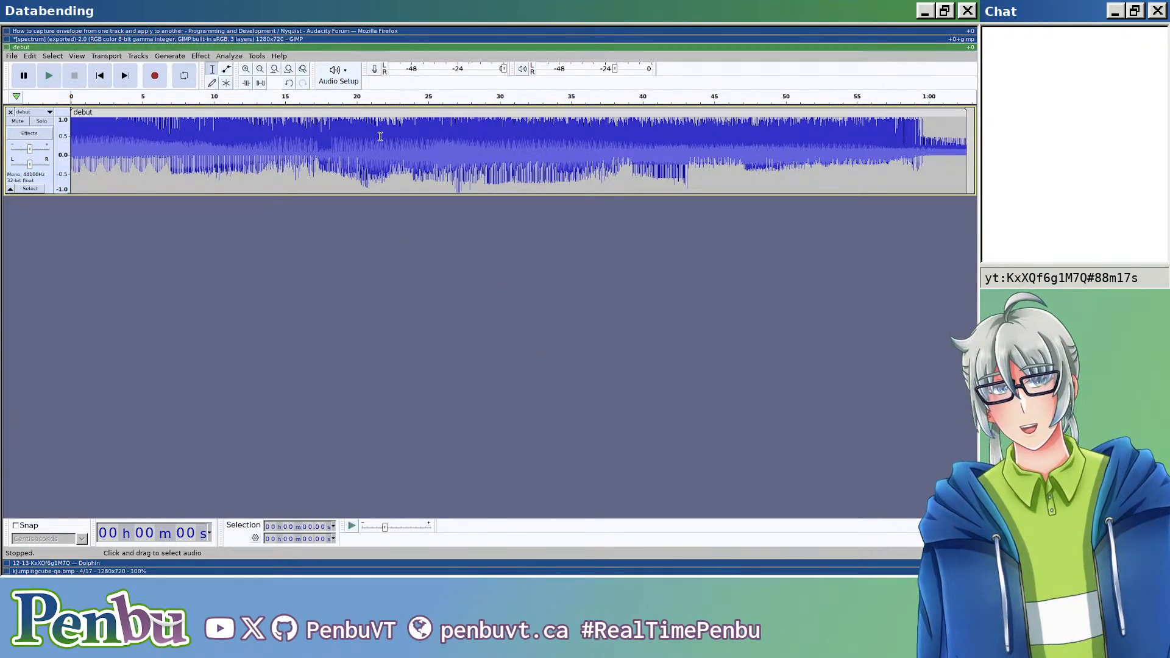
# Step: Split the debut clip right after the BMP header data, at about 0.00313 s
pyautogui.scroll(4, 101, 146)
pyautogui.scroll(6, 103, 147)
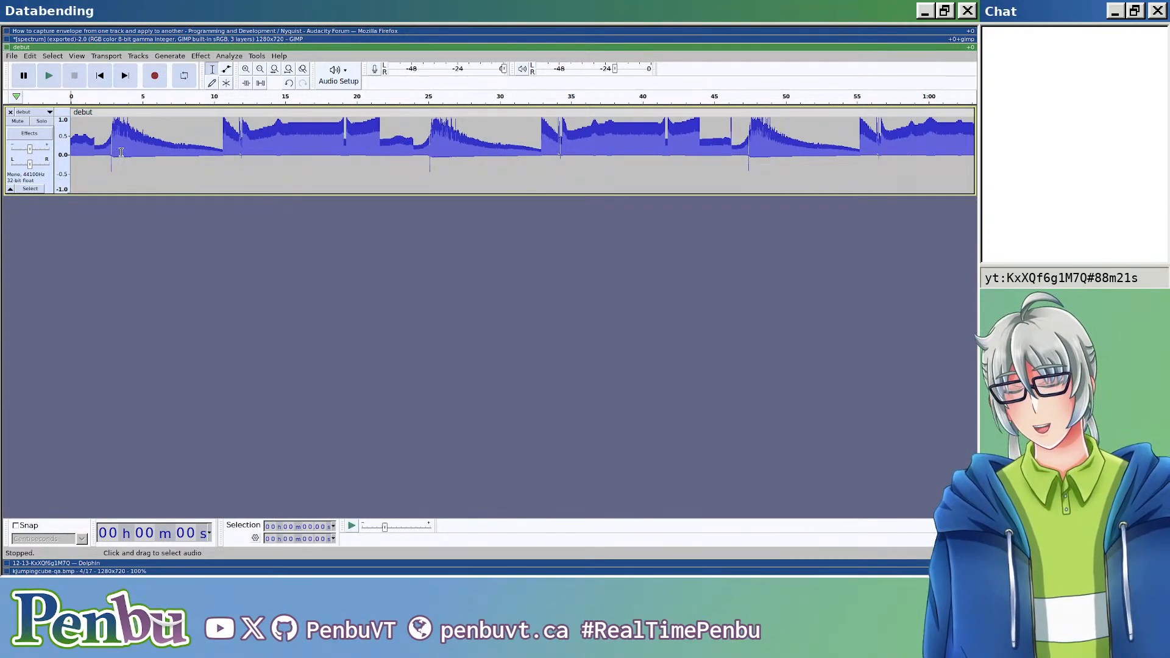
pyautogui.scroll(8, 121, 152)
pyautogui.scroll(8, 110, 152)
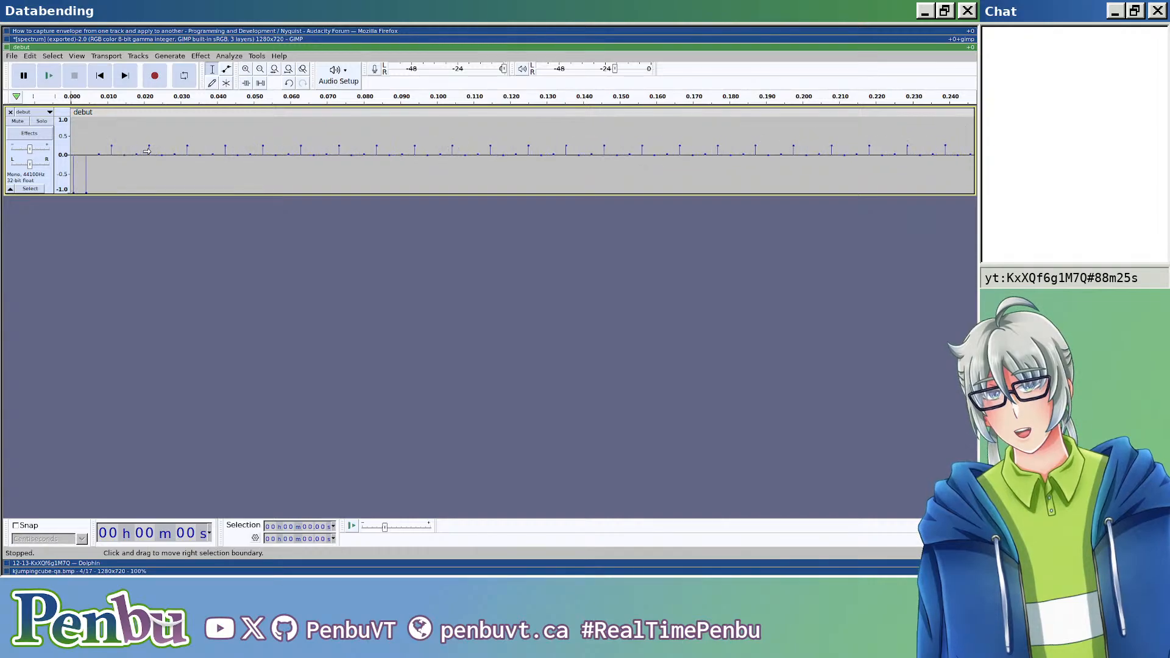
pyautogui.scroll(6, 236, 157)
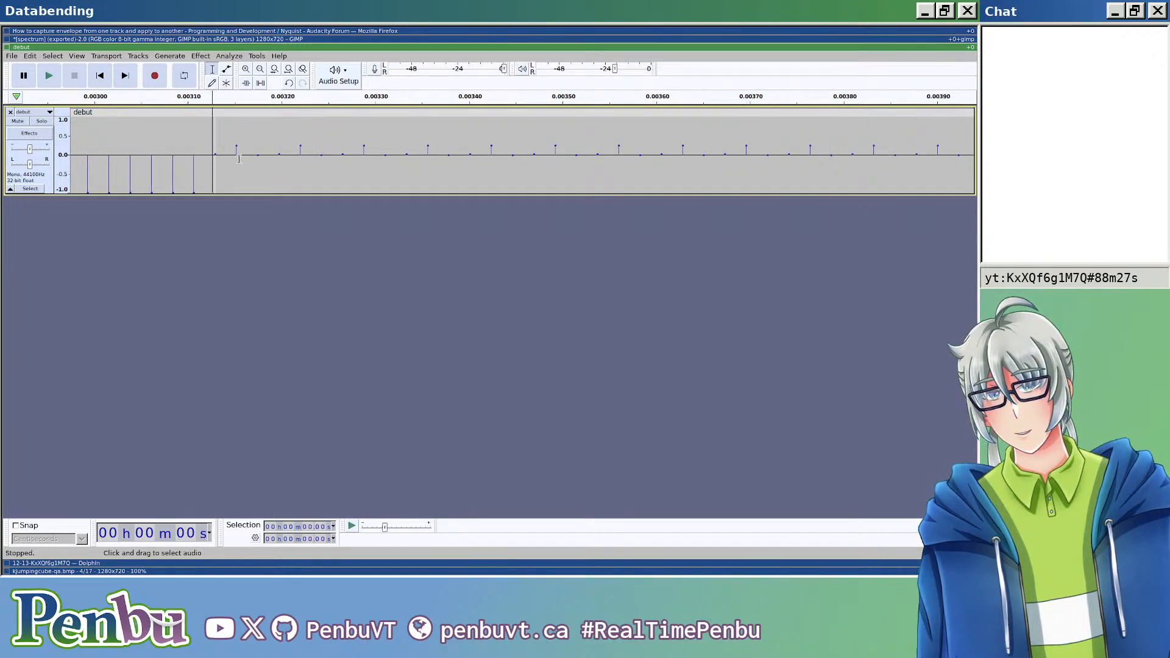
pyautogui.hotkey('ctrl', 'i')
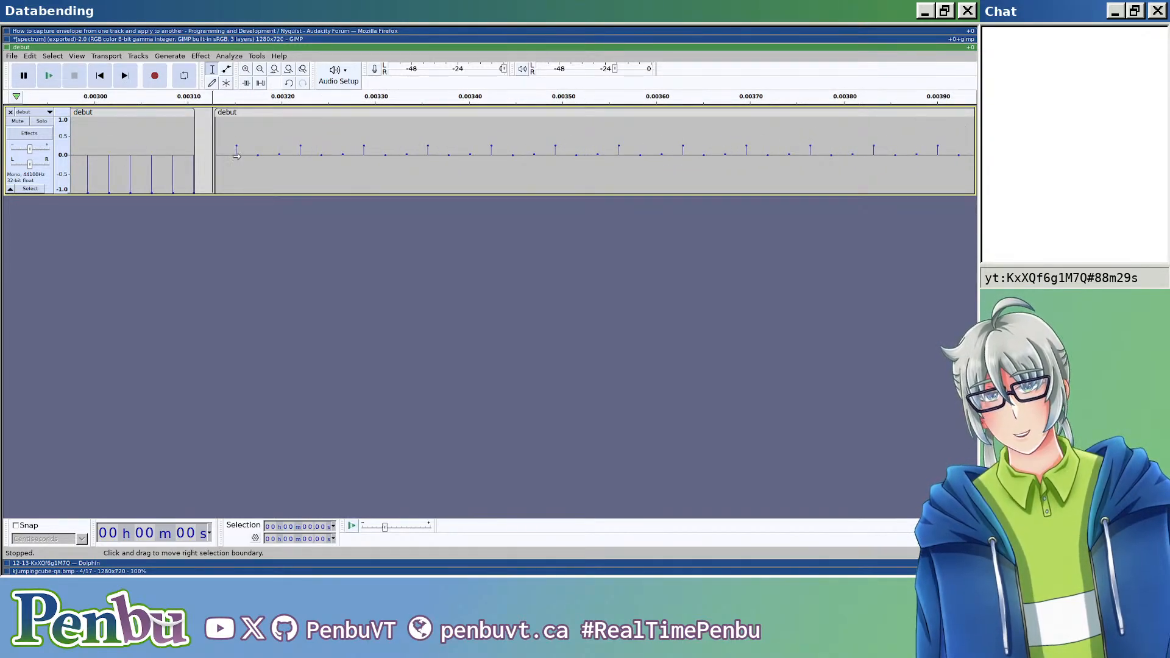
# Step: Select the long debut clip after the split and apply the Invert effect to it
pyautogui.scroll(-10, 277, 206)
pyautogui.scroll(-10, 277, 207)
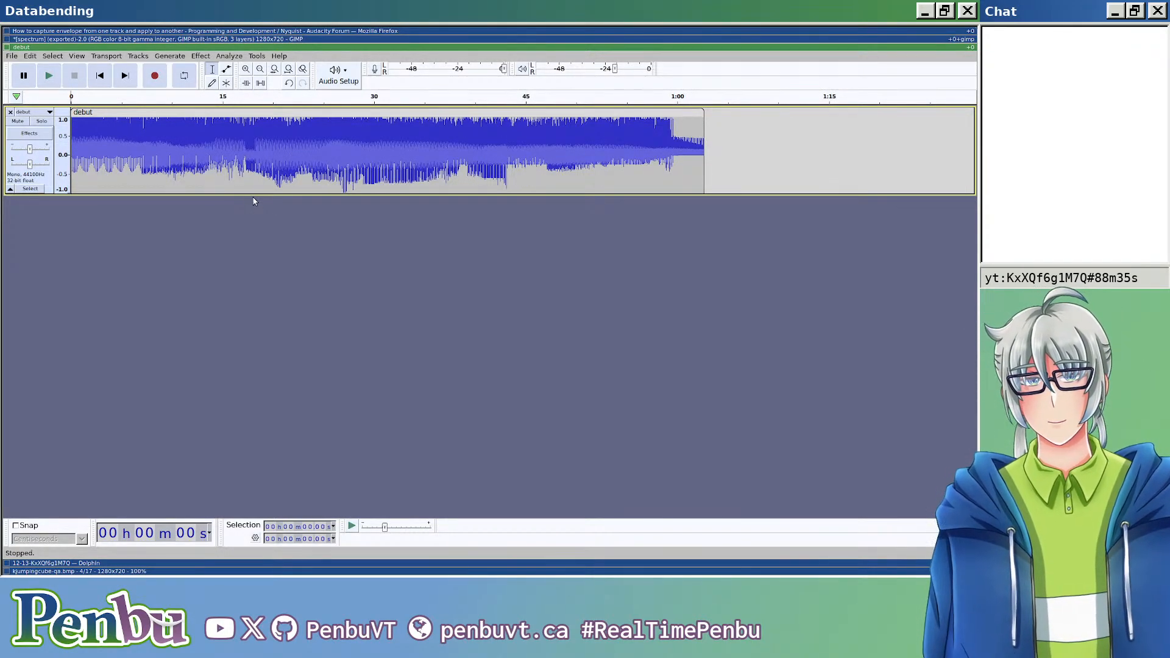
pyautogui.doubleClick(253, 132)
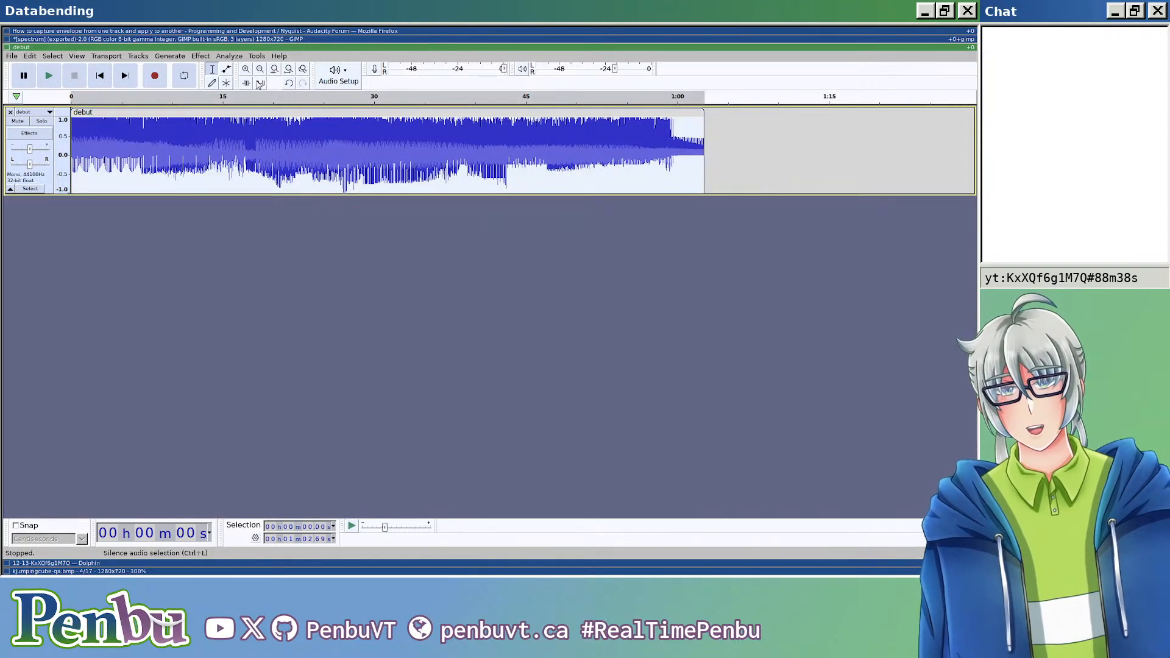
pyautogui.click(230, 56)
pyautogui.moveTo(212, 56)
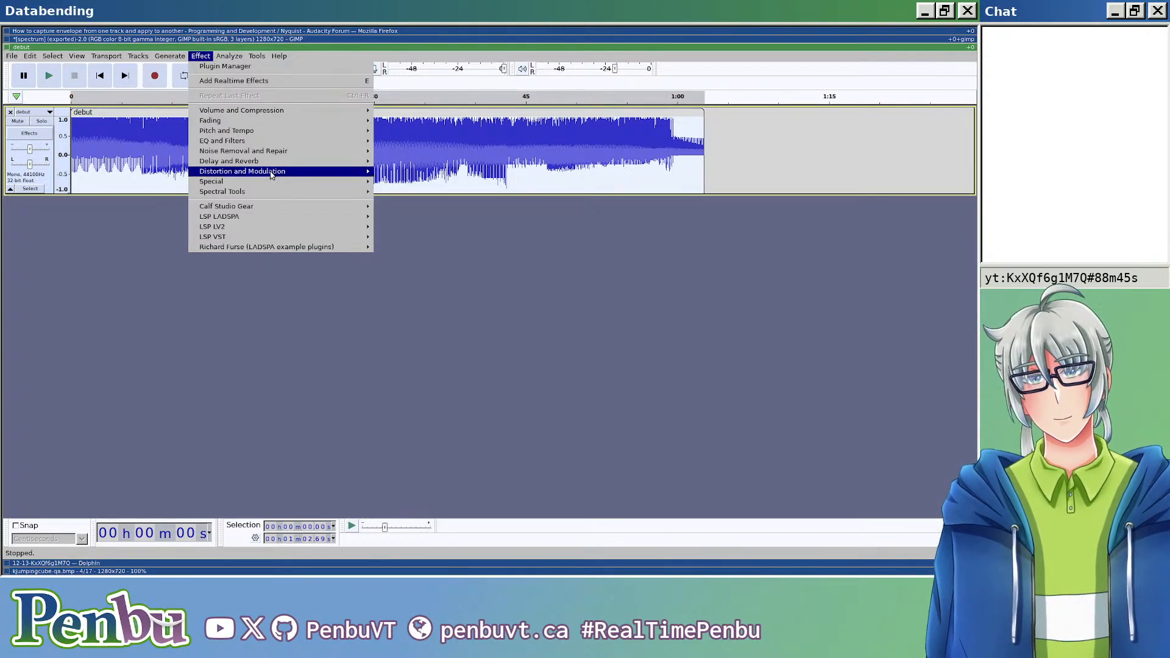
pyautogui.moveTo(281, 166)
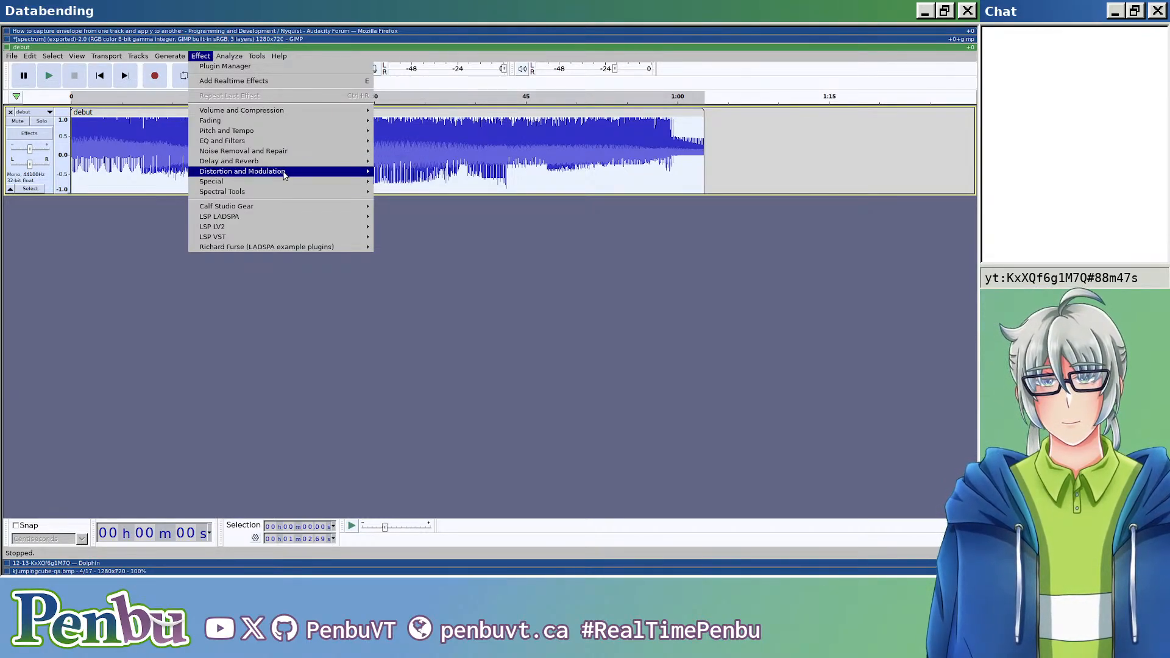
pyautogui.moveTo(311, 183)
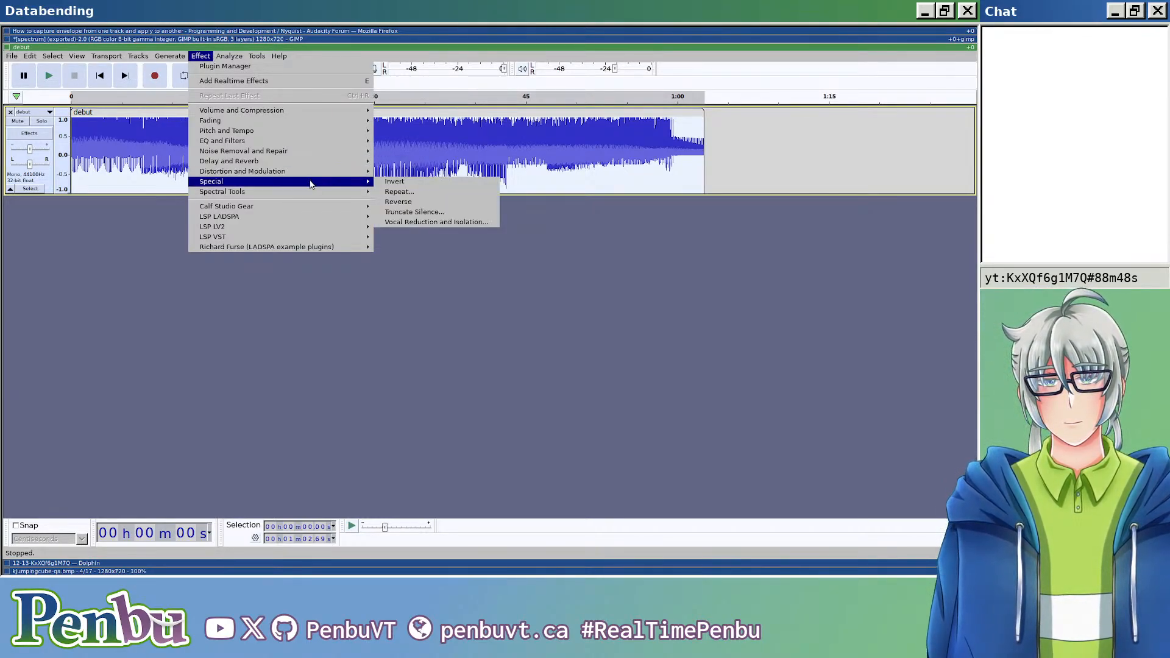
pyautogui.click(418, 187)
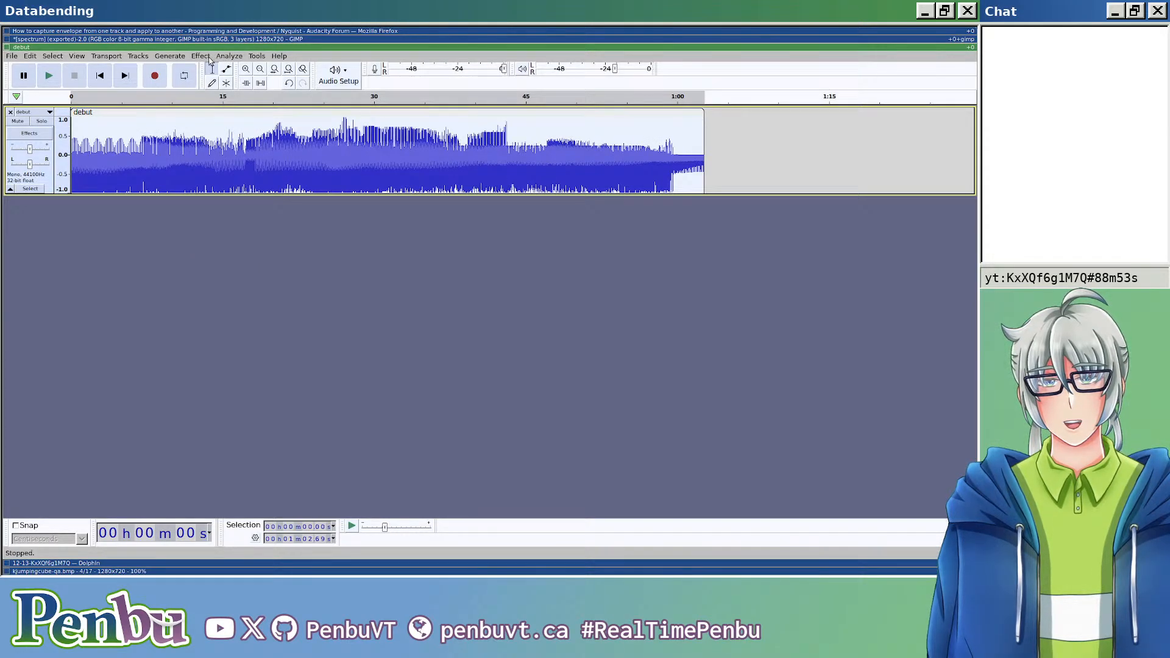
# Step: Export the audio as debut.edited.bmp in the 12-13-KxXQf6g1M7Q folder, using a RAW (header-less) header and U-Law encoding
pyautogui.hotkey('ctrl', 'shift', 'e')
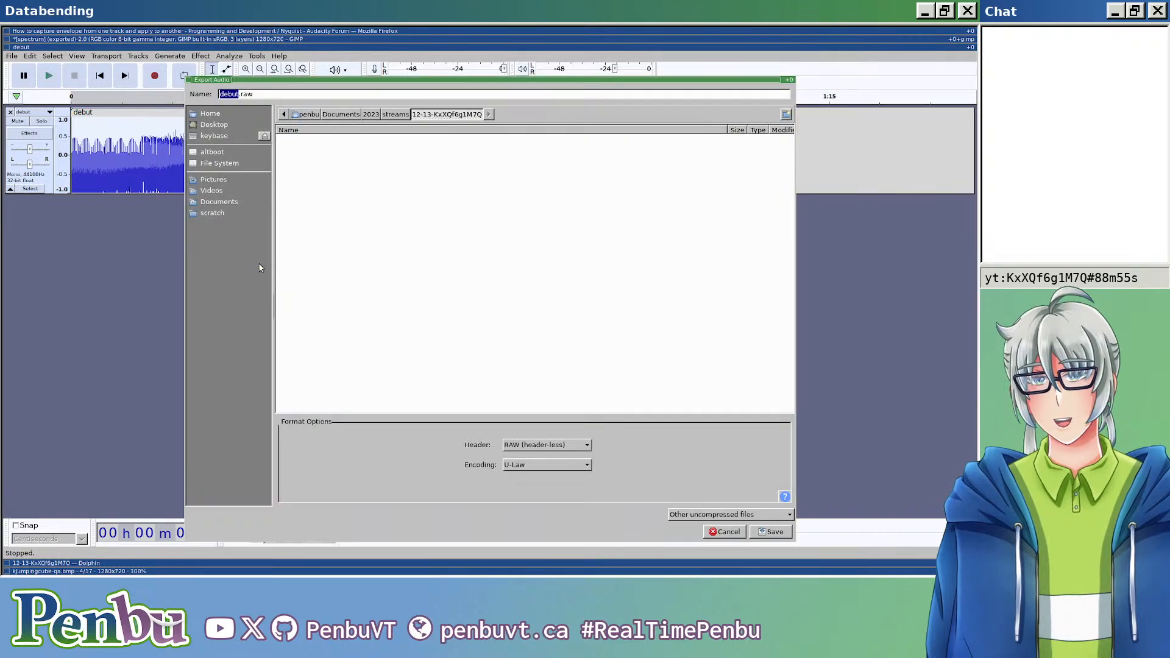
pyautogui.press('End')
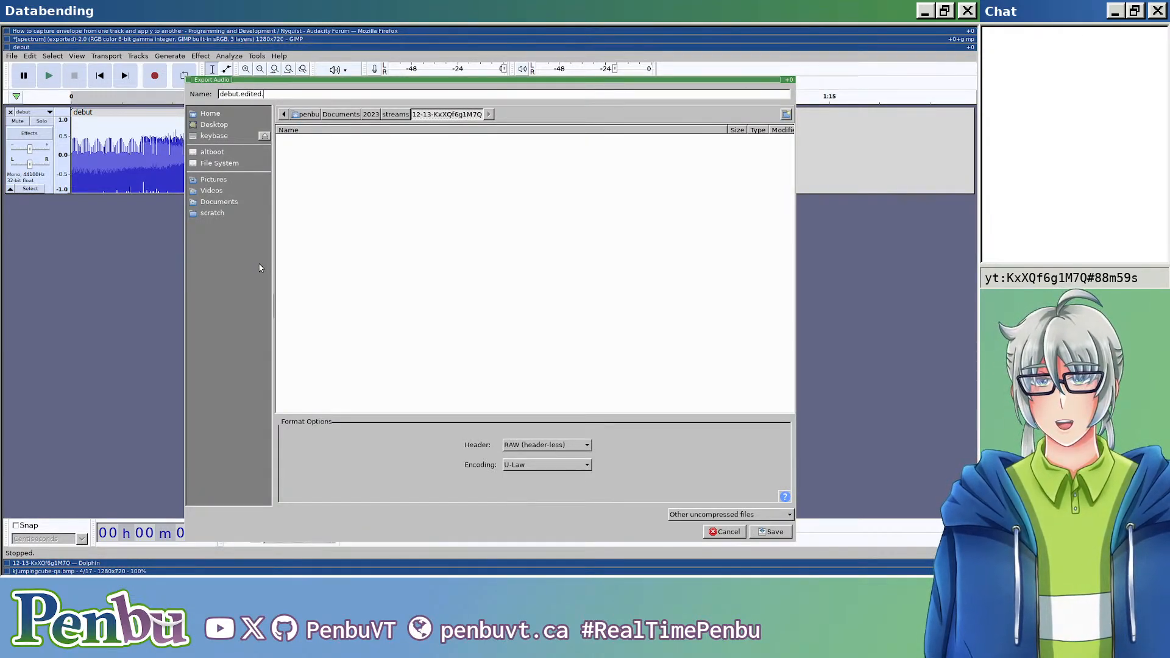
pyautogui.hotkey('ctrl', 'shift', 'Left')
pyautogui.hotkey('ctrl', 'shift', 'Left')
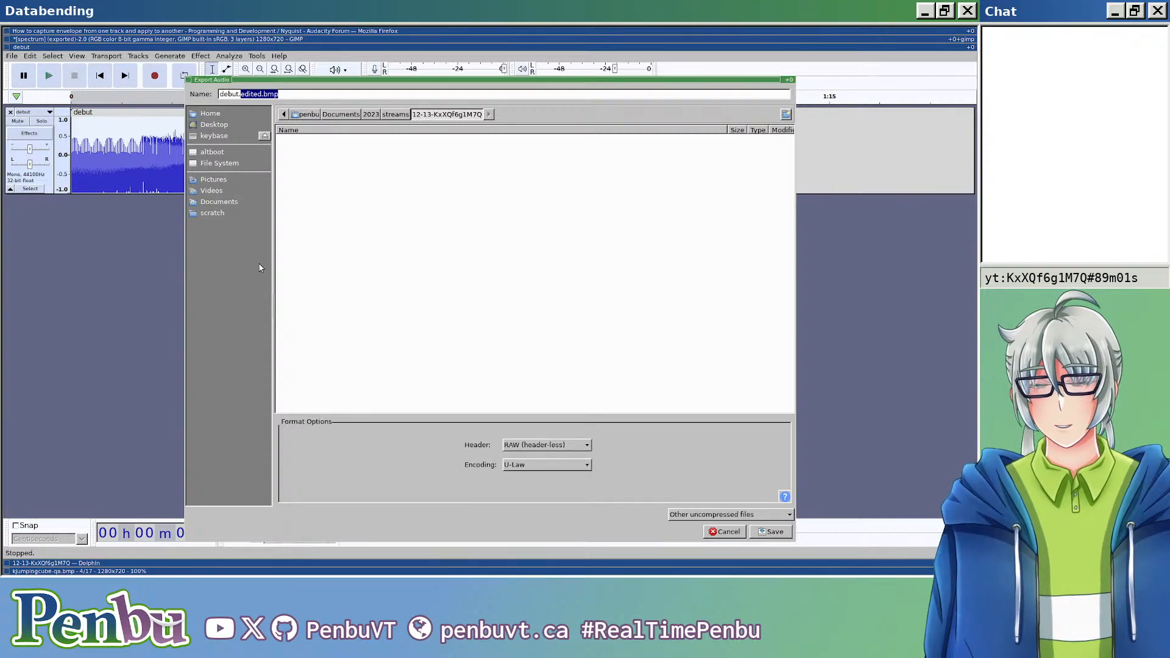
pyautogui.press('Return')
pyautogui.press('Return')
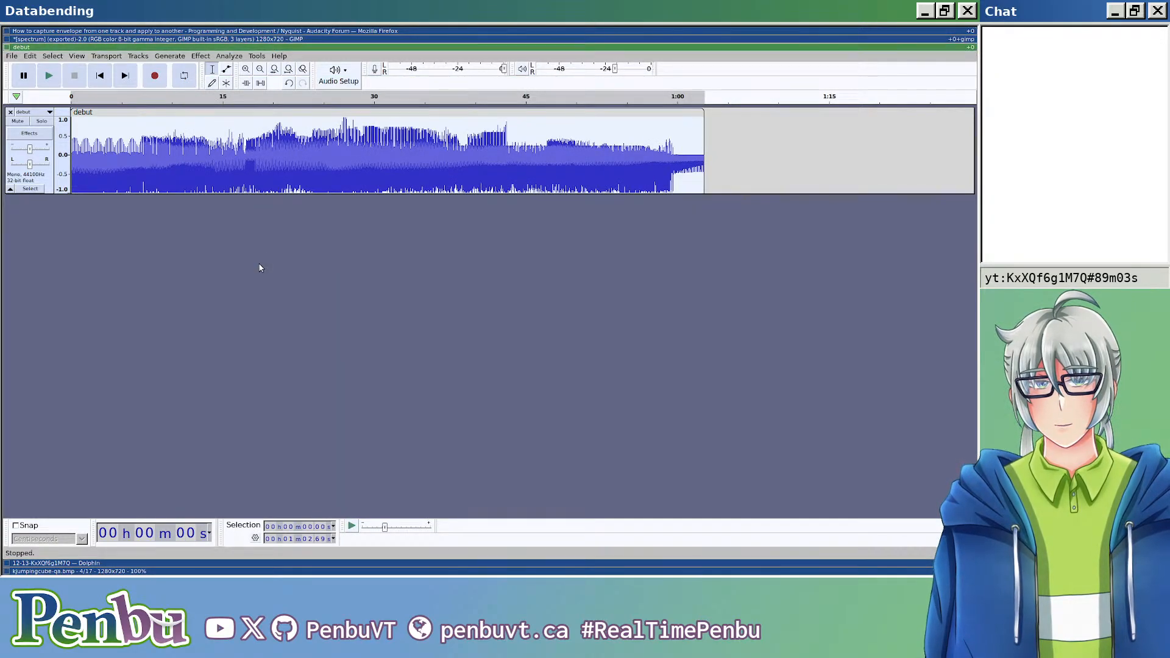
# Step: Move the Dolphin window into its own column beside Audacity and let Audacity fill the full height of its column
pyautogui.press('super+Down')
pyautogui.press('super+shift+Right')
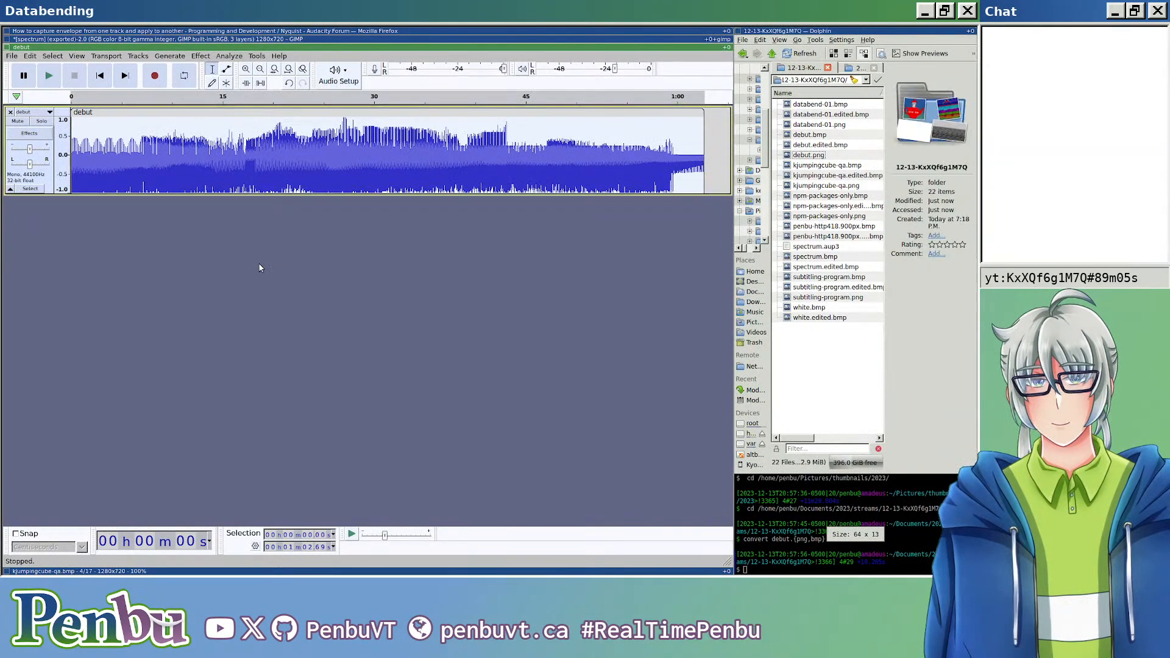
pyautogui.press('super+m')
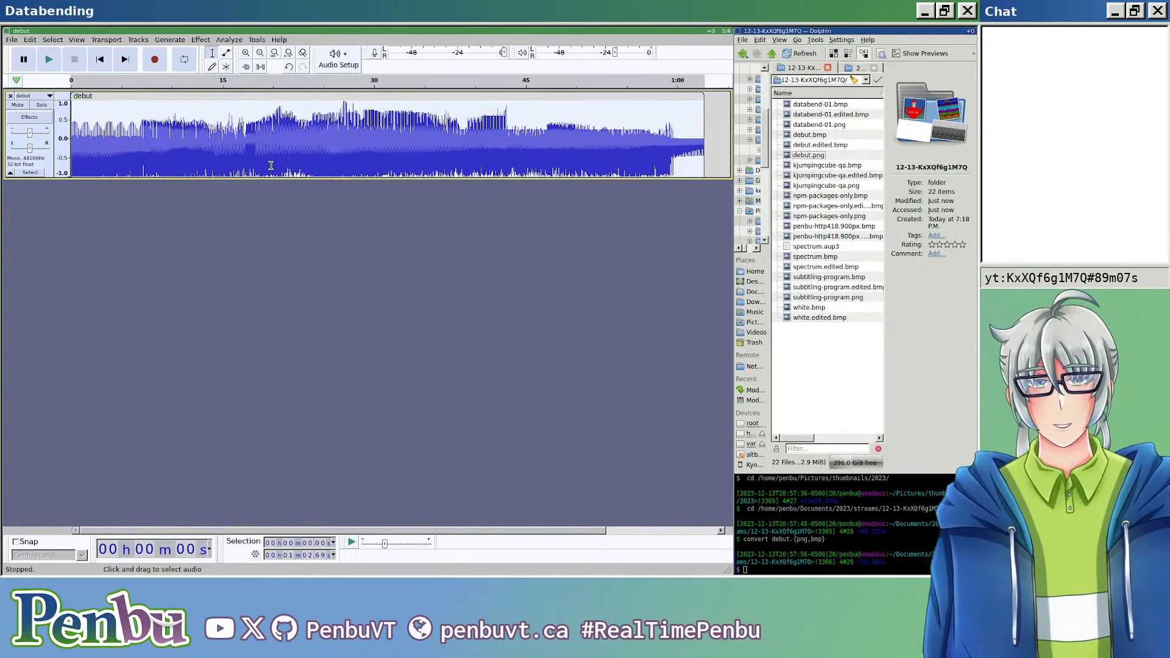
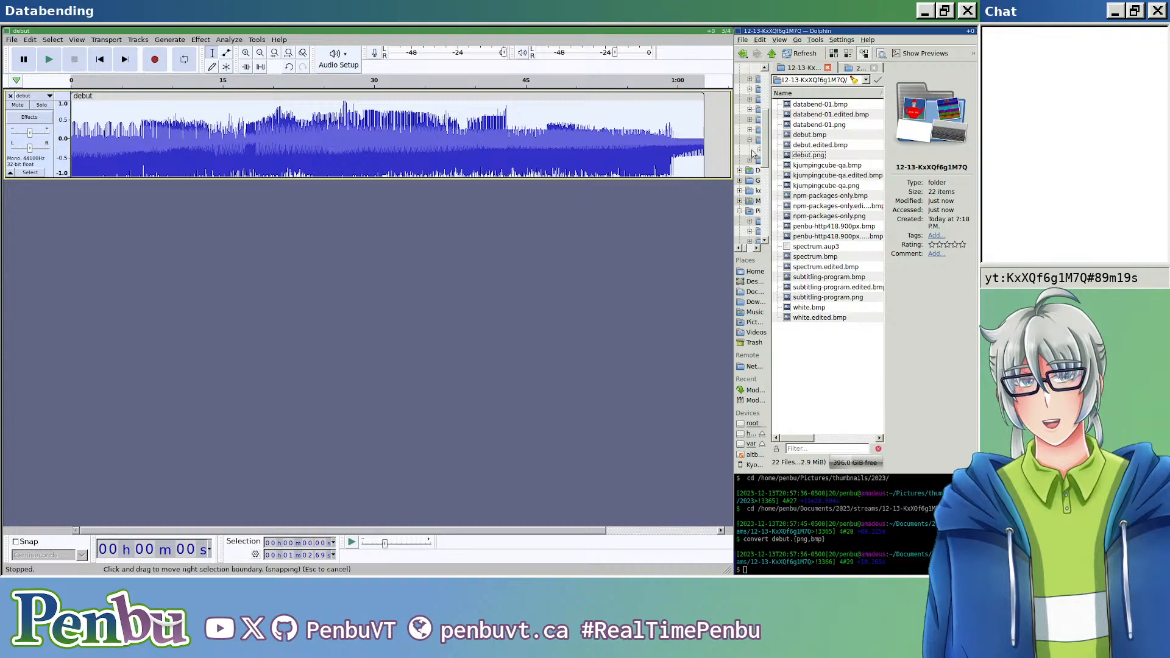
# Step: Open debut.edited.bmp from Dolphin, view the inverted image enlarged in the wide column, and close the viewer
pyautogui.moveTo(811, 162)
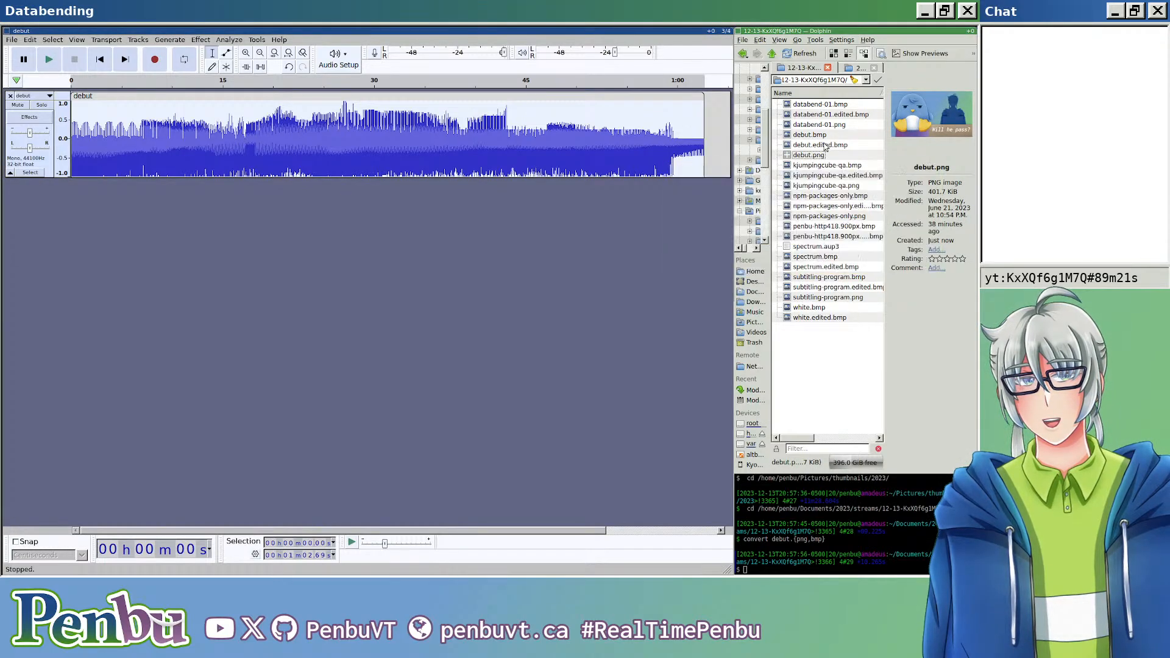
pyautogui.doubleClick(823, 145)
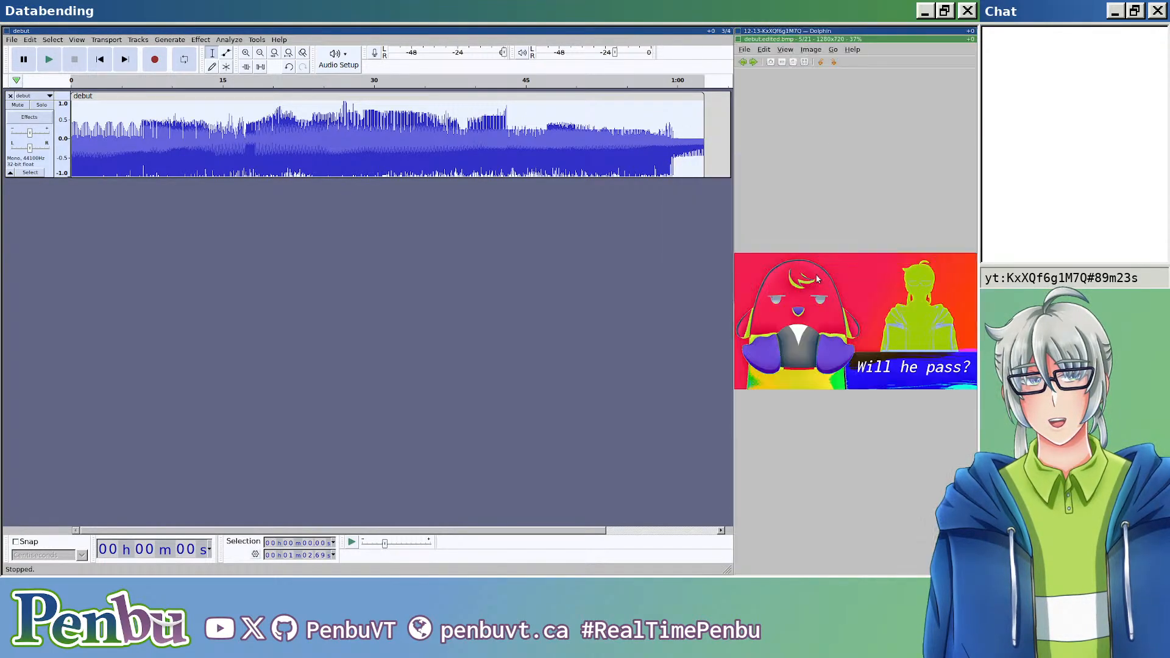
pyautogui.press('super+shift+Left')
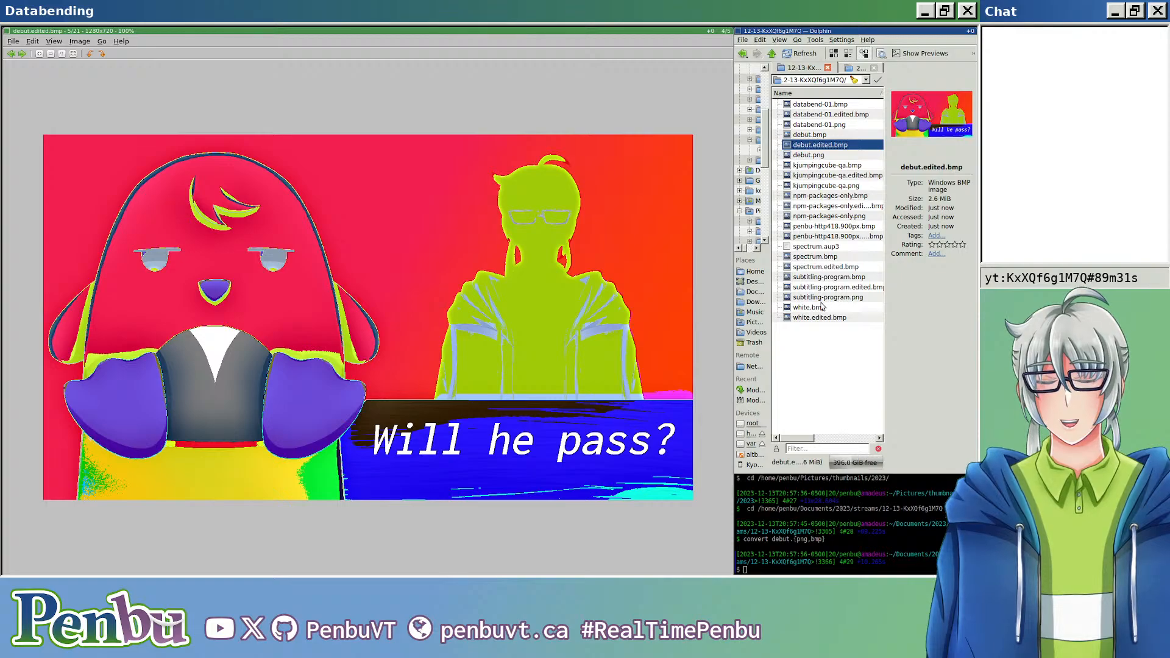
pyautogui.hotkey('ctrl', 'w')
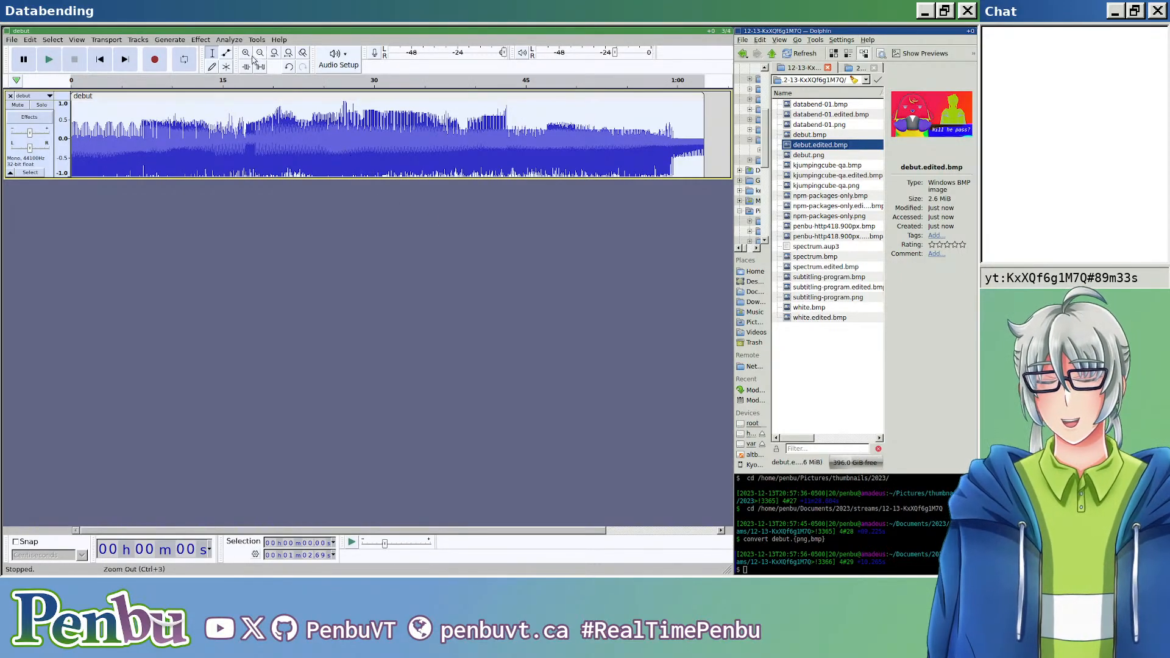
# Step: Apply the Wahwah effect to the selected debut clip with the settings offered
pyautogui.click(207, 40)
pyautogui.moveTo(278, 117)
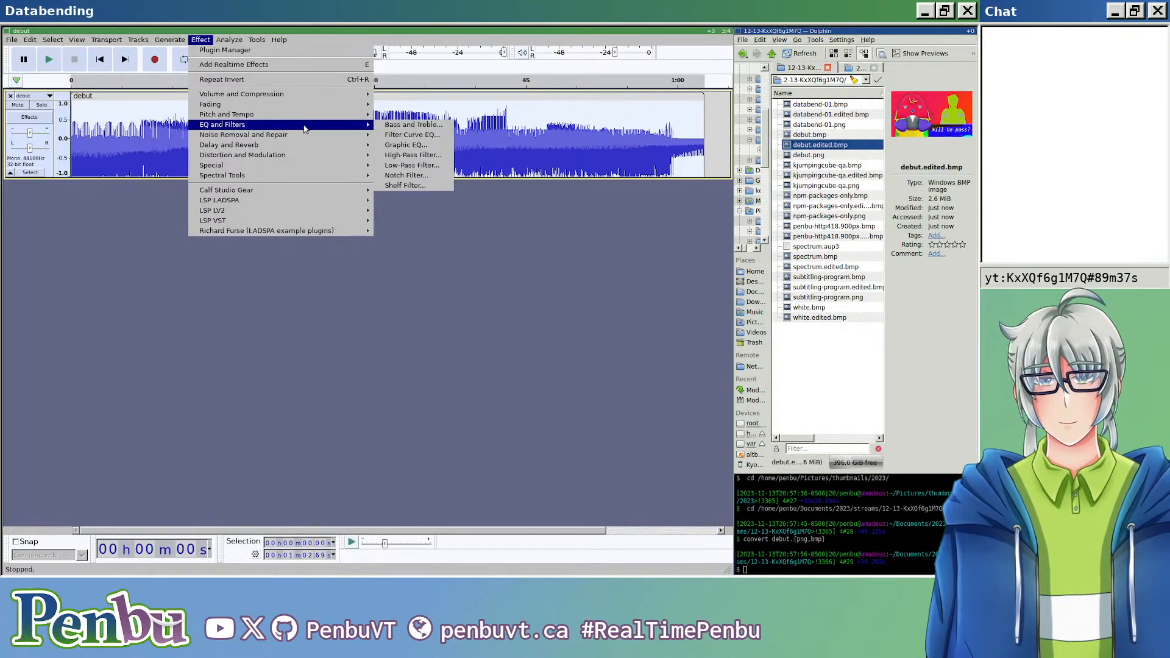
pyautogui.moveTo(317, 145)
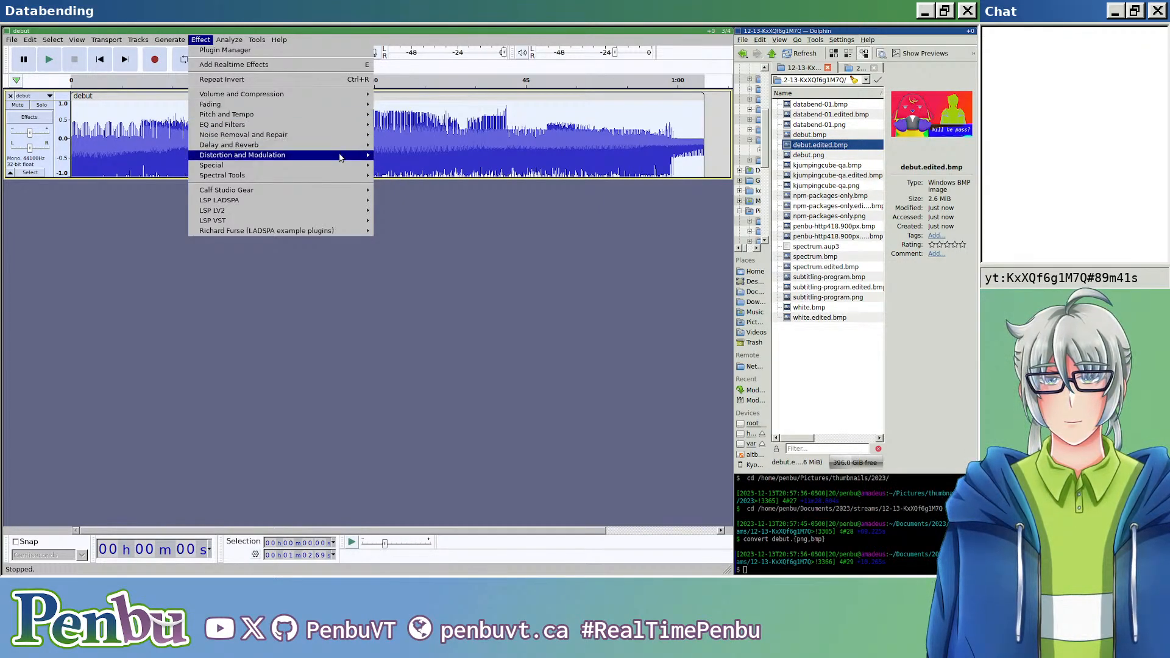
pyautogui.moveTo(369, 157)
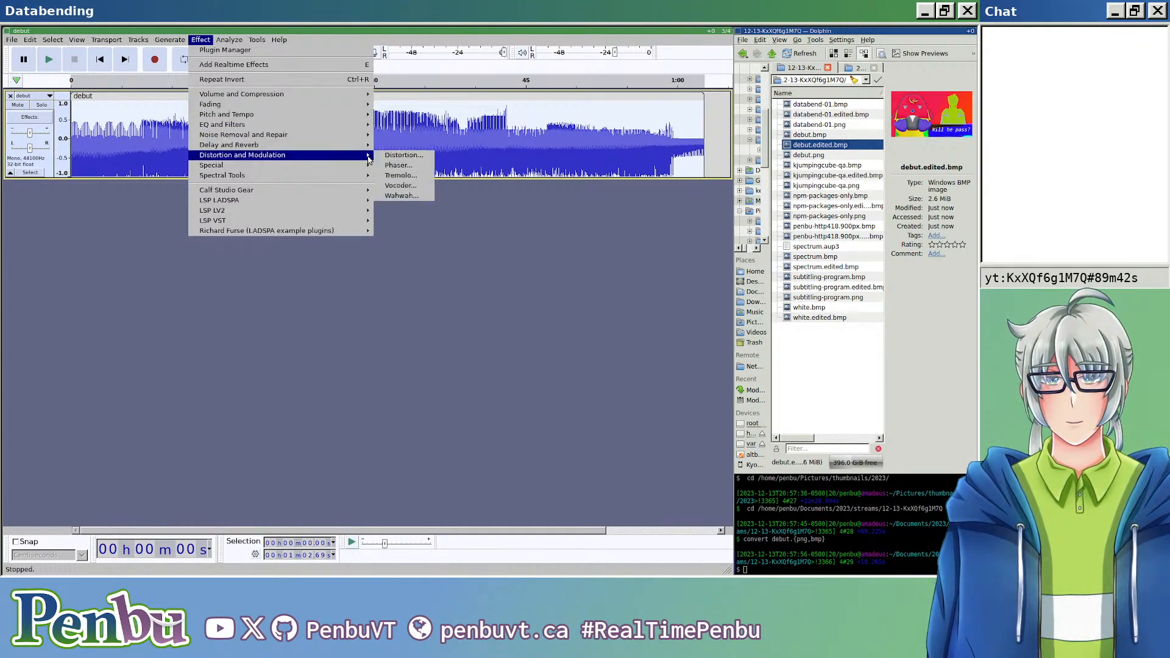
pyautogui.click(409, 196)
pyautogui.click(439, 244)
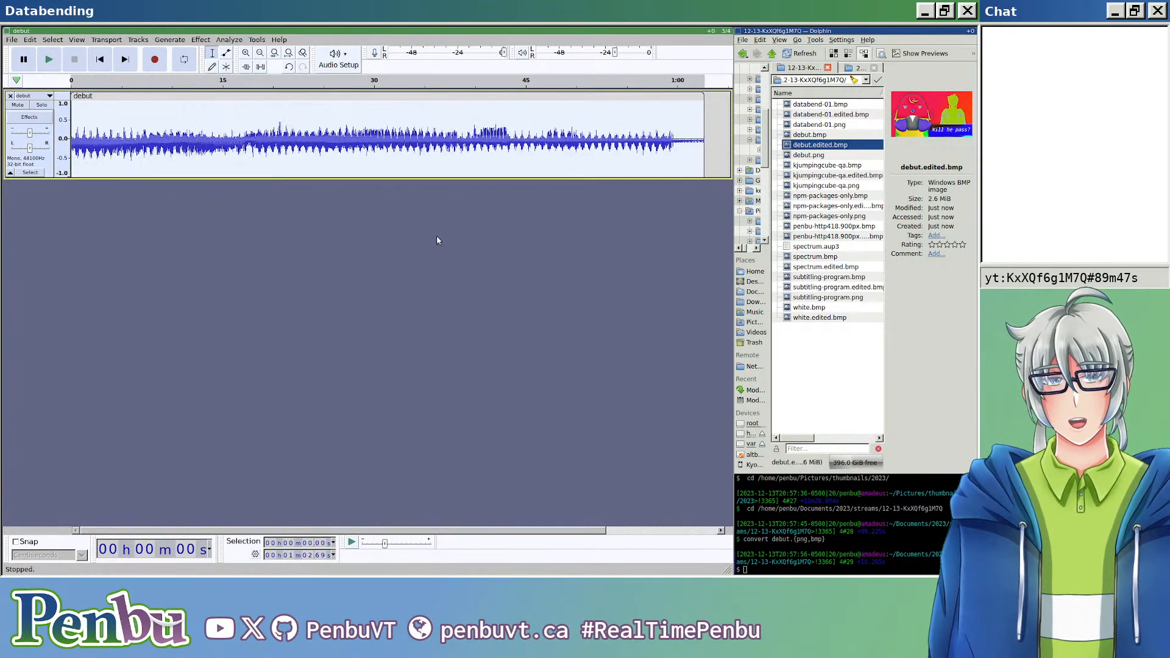
pyautogui.click(223, 39)
pyautogui.click(269, 94)
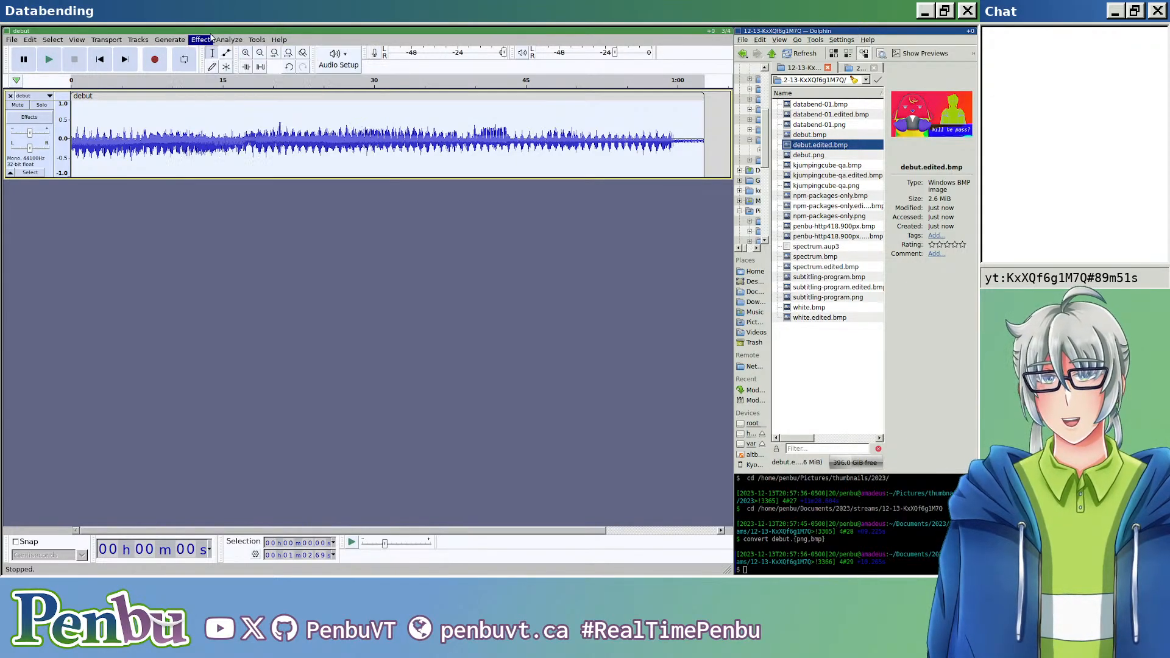
# Step: Export the Wahwah result over debut.edited.bmp in the 12-13-KxXQf6g1M7Q folder as RAW (header-less) with U-Law encoding
pyautogui.hotkey('ctrl', 'shift', 'e')
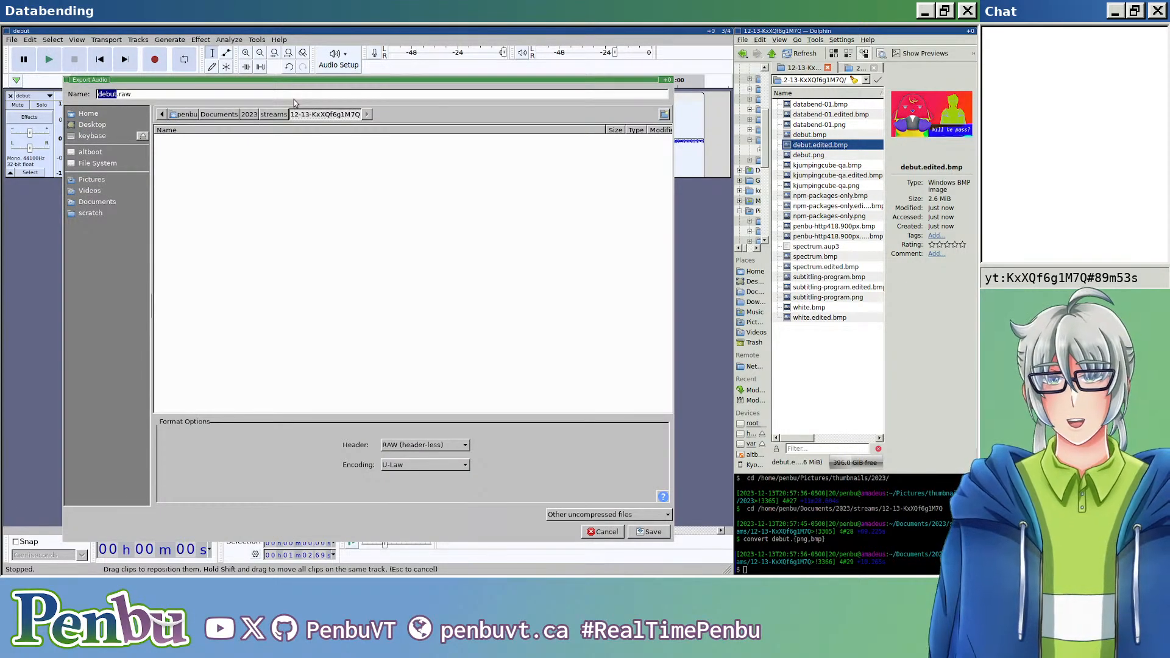
pyautogui.click(298, 96)
pyautogui.press('BackSpace')
pyautogui.press('BackSpace')
pyautogui.press('BackSpace')
pyautogui.write('edited.bmp')
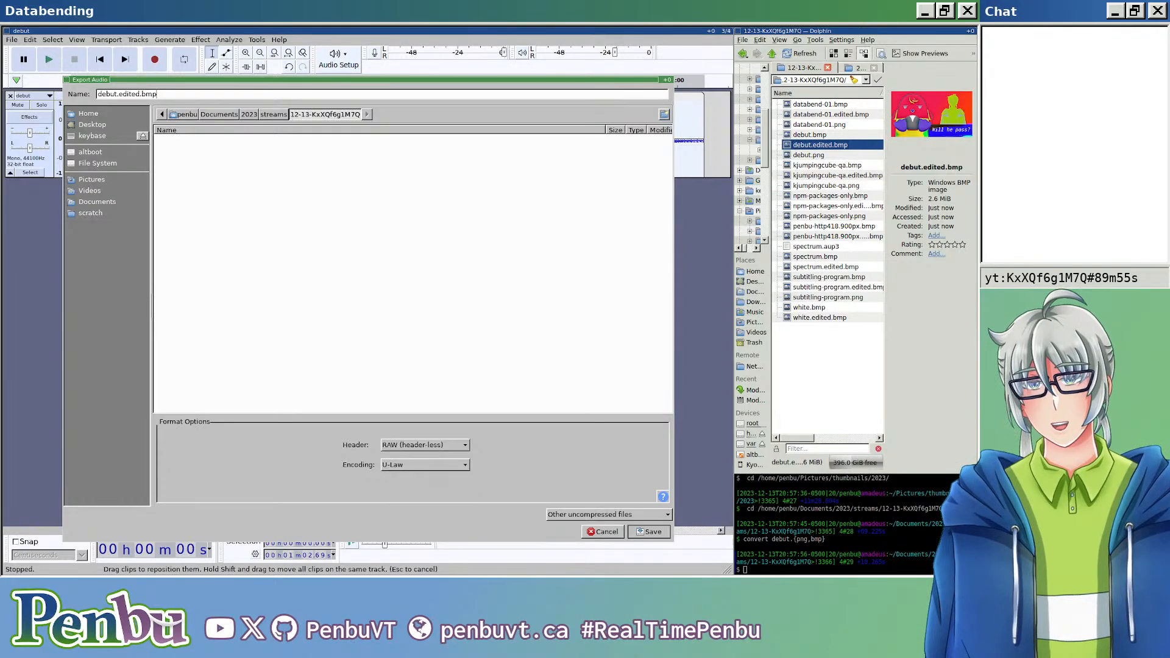
pyautogui.press('Return')
pyautogui.press('Return')
pyautogui.press('Return')
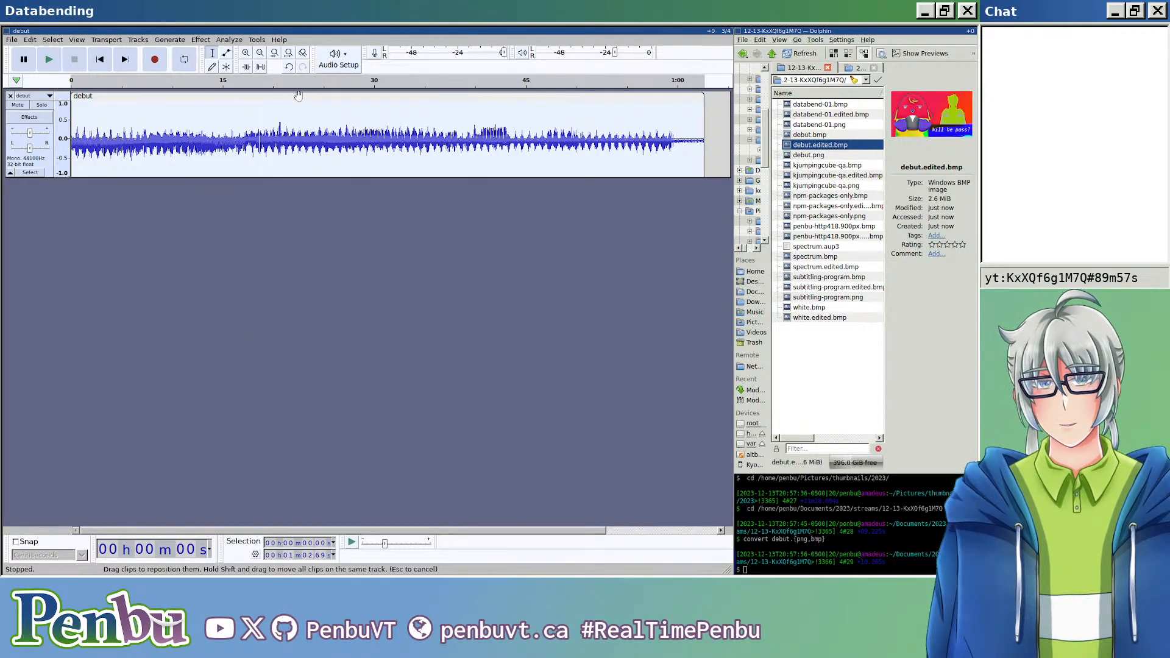
# Step: View the re-exported debut.edited.bmp enlarged in the wide column and close the viewer
pyautogui.doubleClick(841, 144)
pyautogui.press('super+shift+Left')
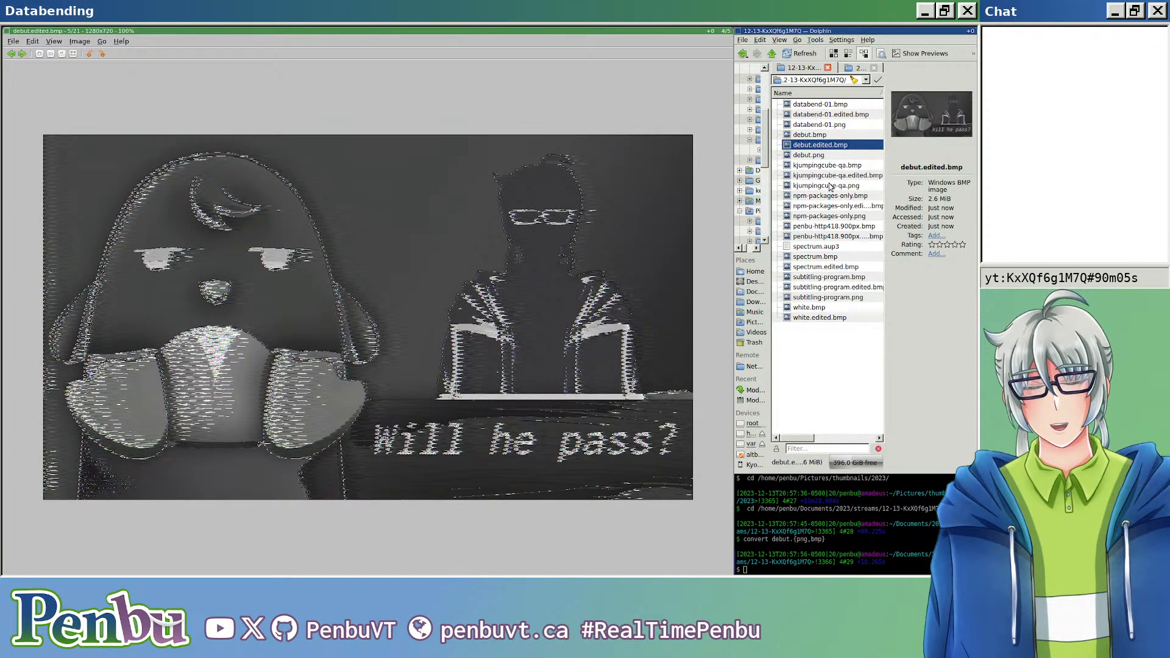
pyautogui.hotkey('ctrl', 'w')
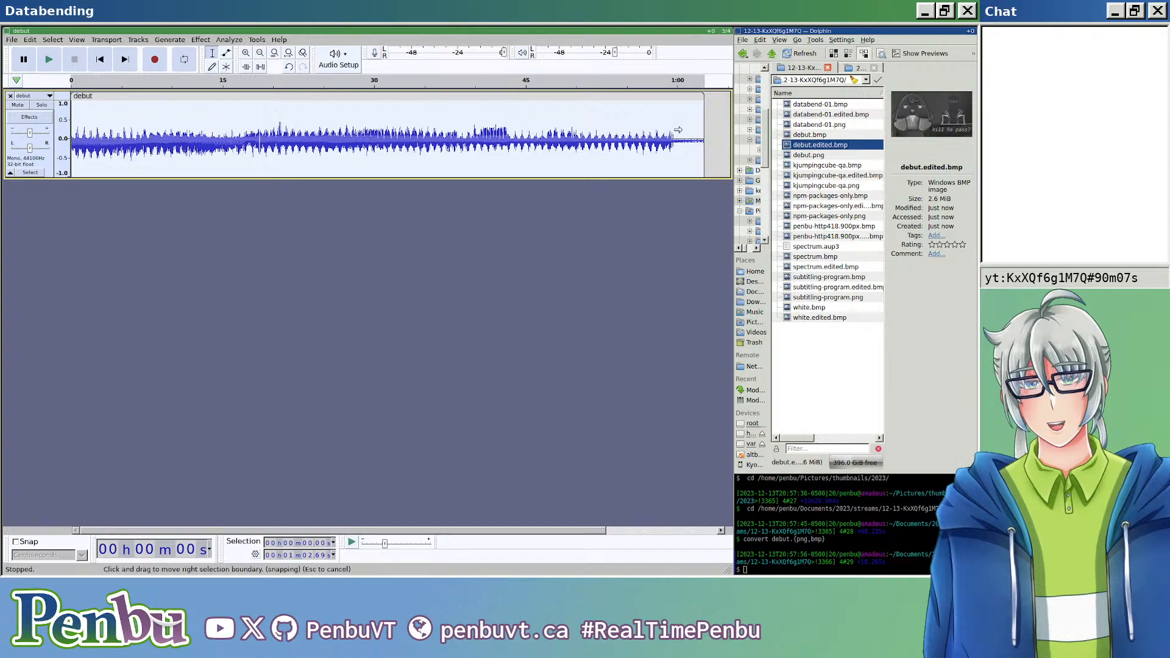
# Step: Amplify the selected debut clip to a new peak amplitude of 0.0 dB
pyautogui.click(201, 40)
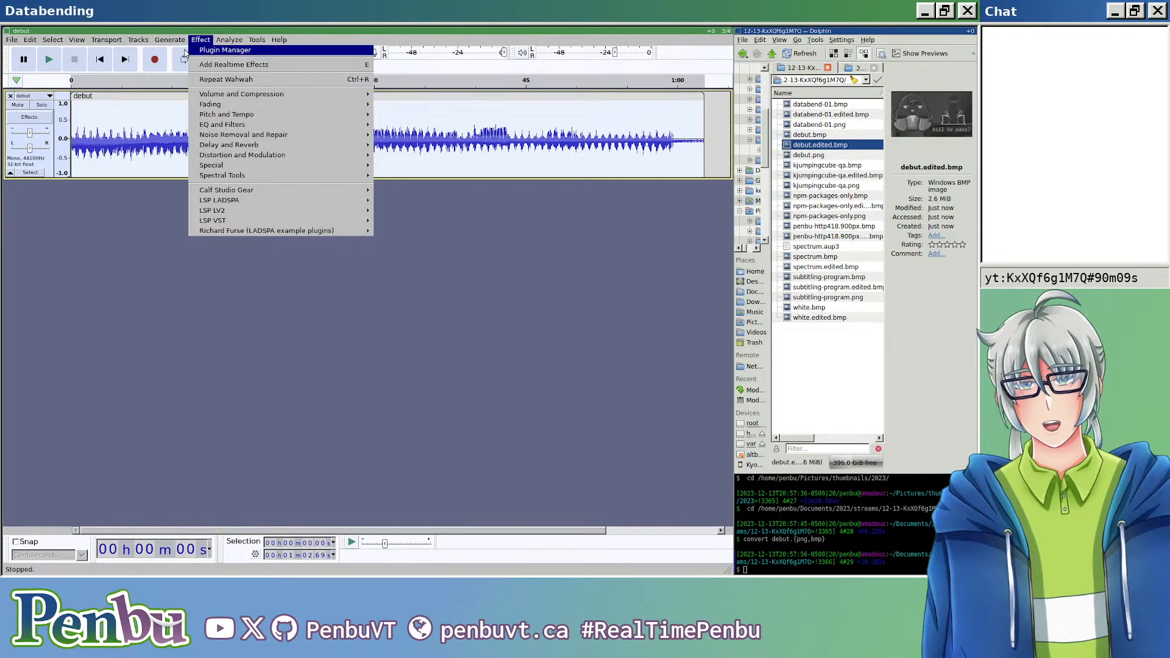
pyautogui.moveTo(245, 93)
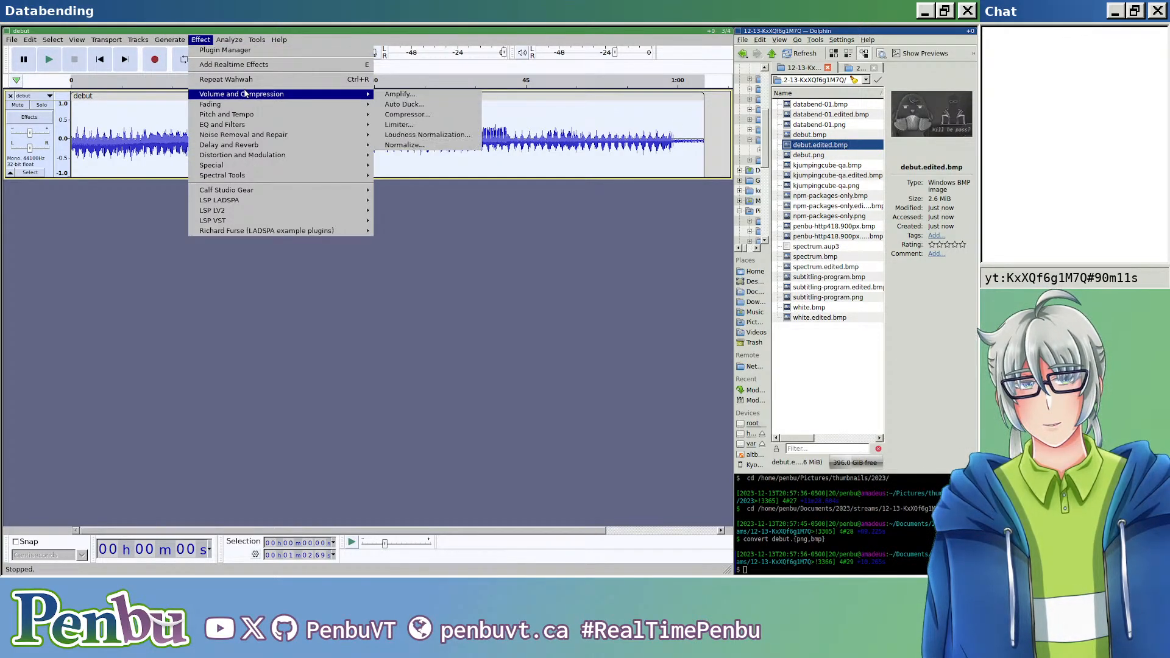
pyautogui.click(453, 98)
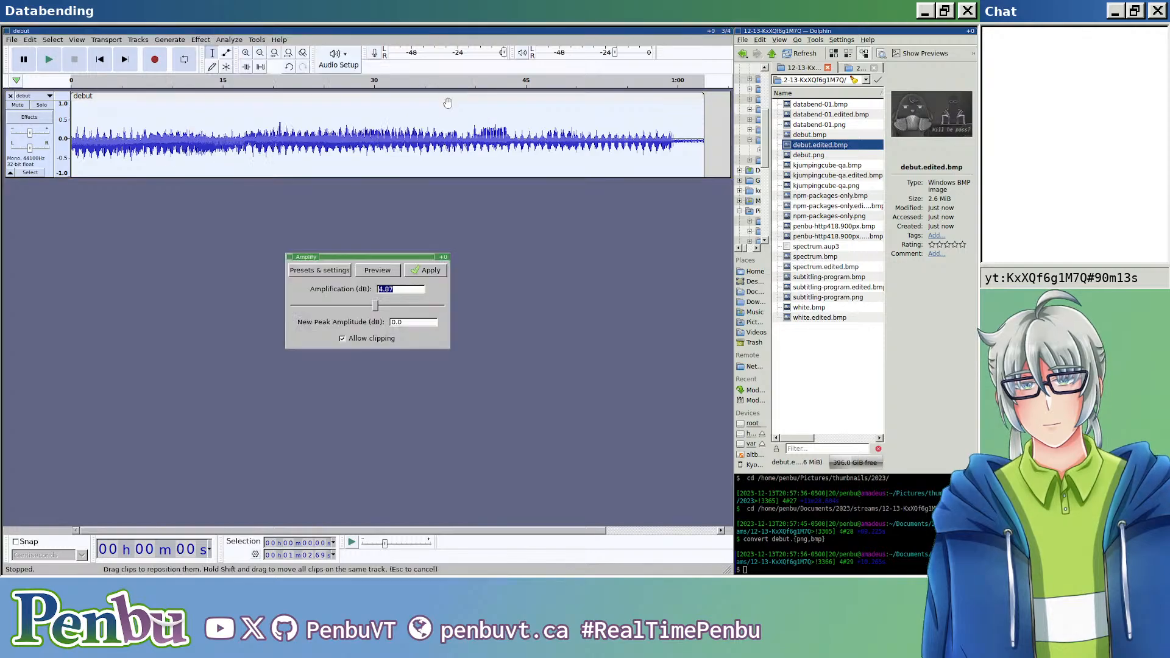
pyautogui.click(443, 274)
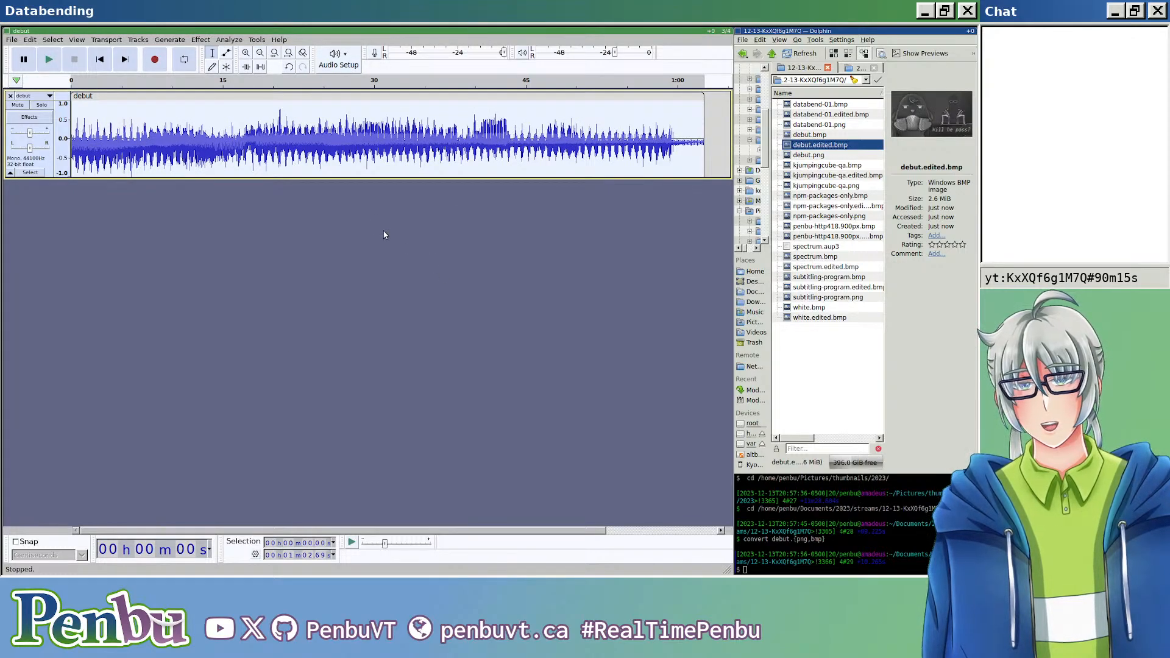
# Step: Export the amplified audio over debut.edited.bmp, keeping the RAW (header-less) header and U-Law encoding
pyautogui.hotkey('ctrl', 'shift', 'e')
pyautogui.click(319, 95)
pyautogui.hotkey('ctrl', 'a')
pyautogui.write('debut.edited.bmp')
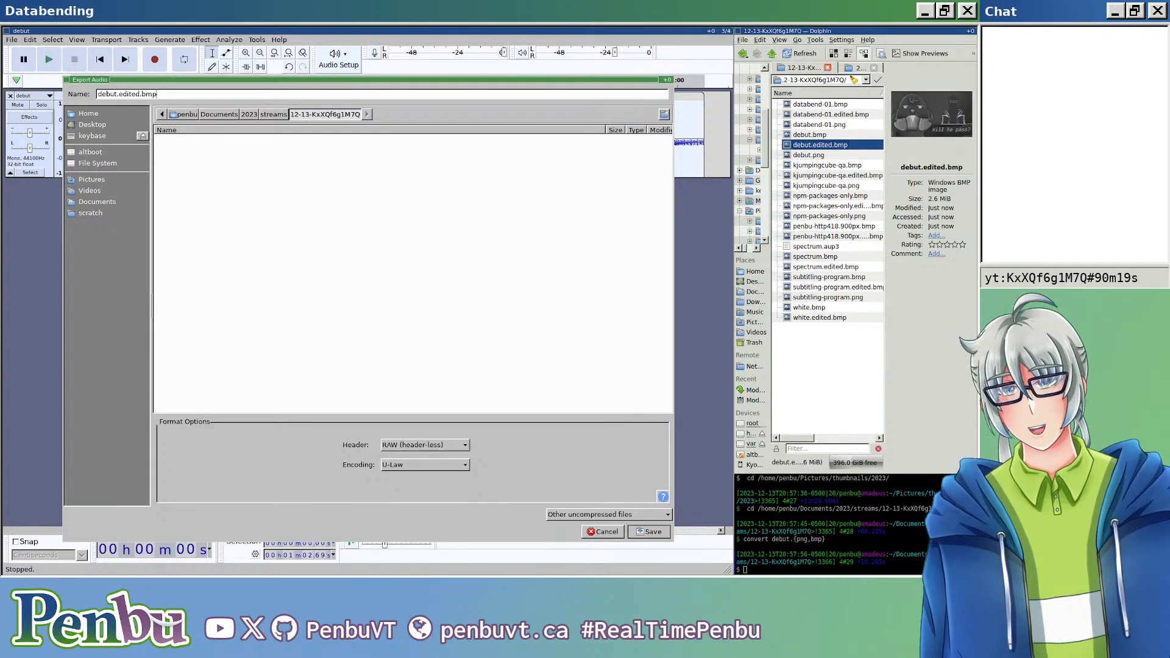
pyautogui.press('Return')
pyautogui.press('Return')
pyautogui.press('Return')
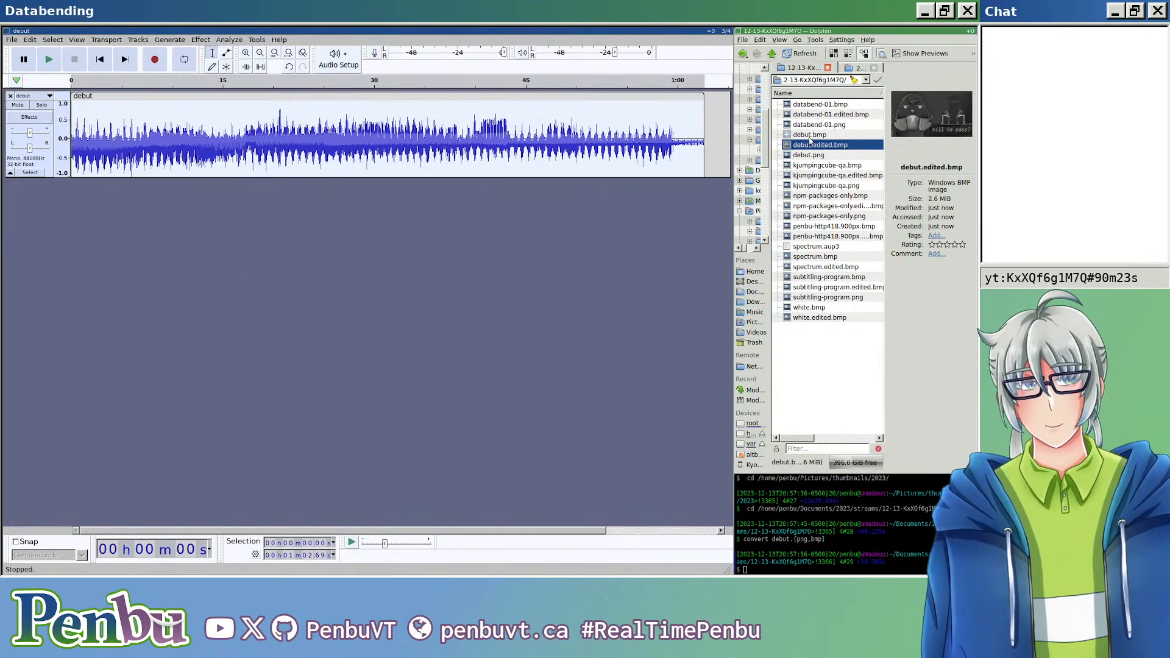
# Step: Undo the amplification of the debut clip
pyautogui.click(608, 214)
pyautogui.hotkey('ctrl', 'z')
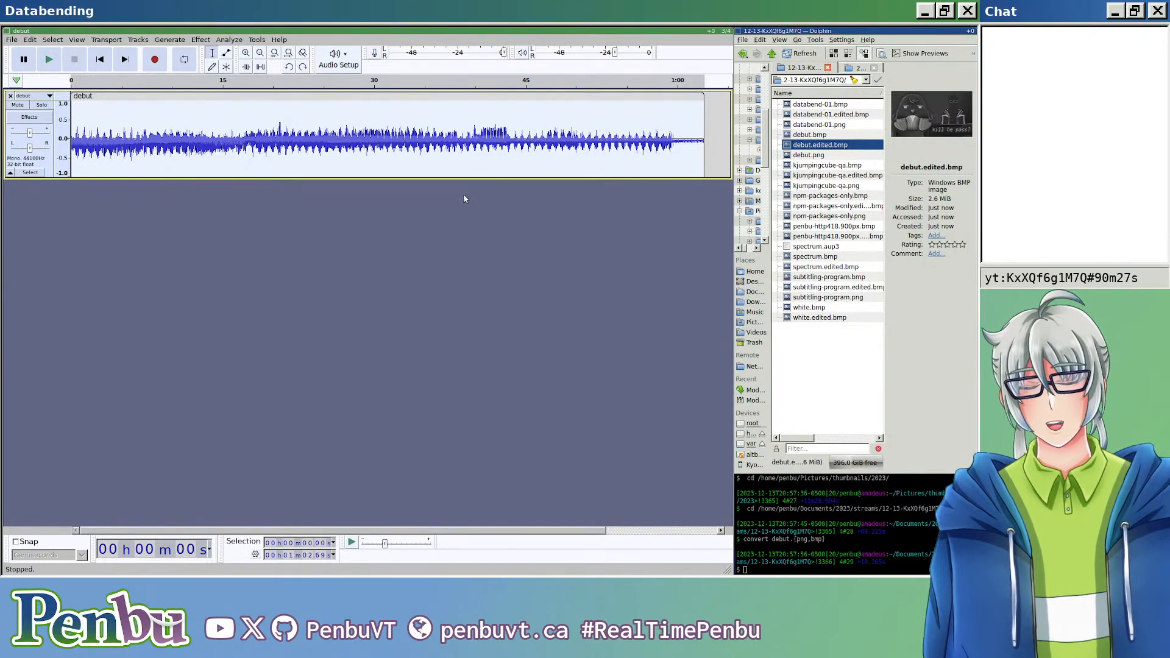
pyautogui.click(235, 39)
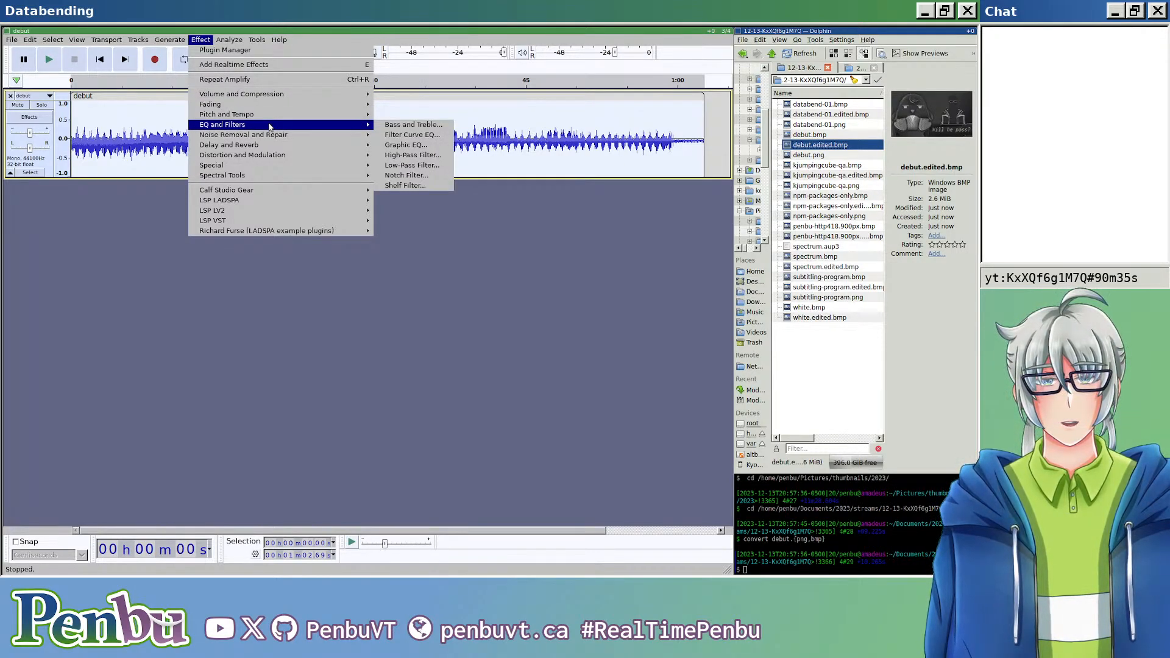
pyautogui.click(97, 281)
# Step: Add a new empty mono track below the debut track
pyautogui.click(98, 40)
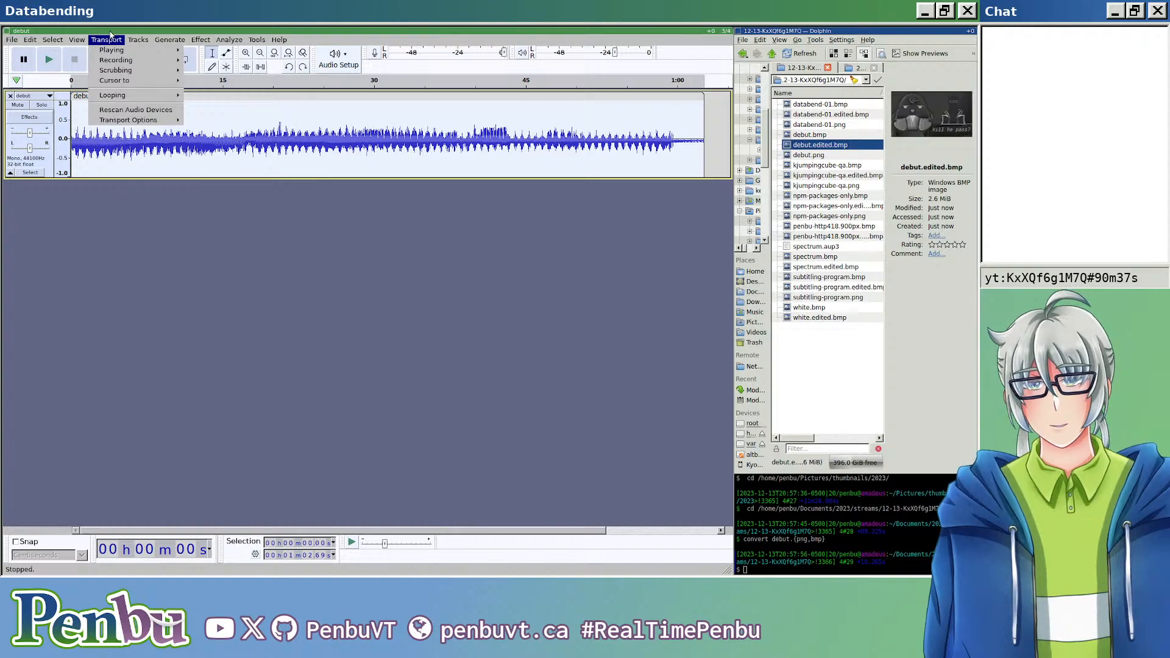
pyautogui.moveTo(139, 40)
pyautogui.moveTo(220, 50)
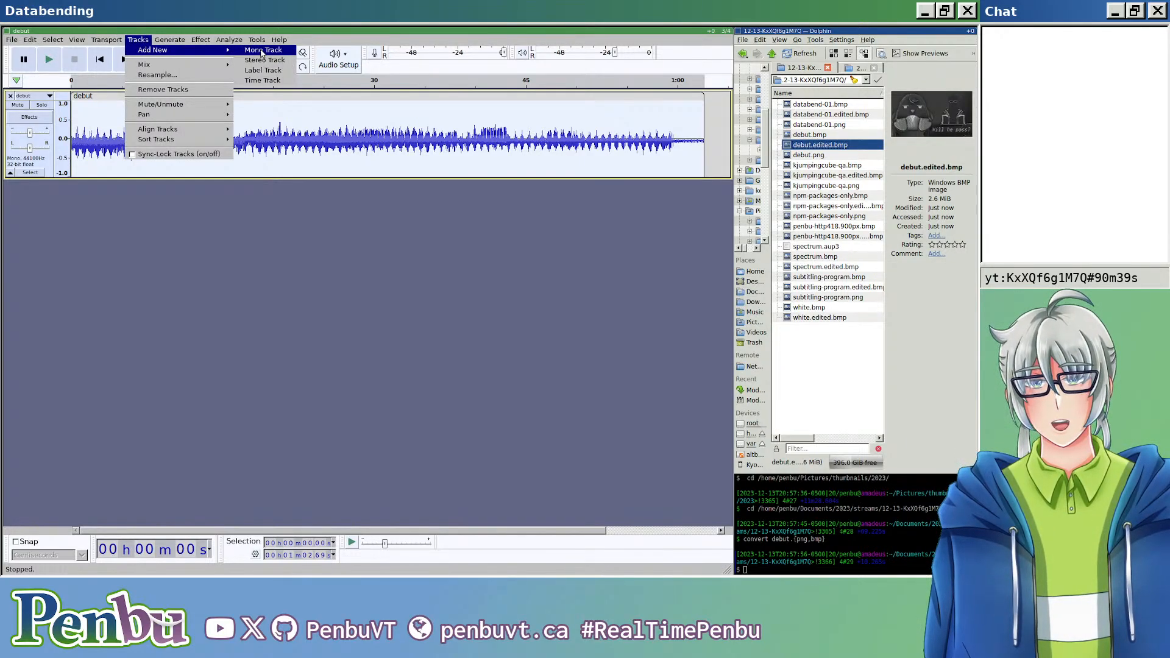
pyautogui.click(263, 50)
# Step: Try pasting a copy of the long debut clip into the new track past the original's start, and undo the paste
pyautogui.scroll(3, 149, 115)
pyautogui.scroll(1, 149, 115)
pyautogui.hscroll(-5, 152, 113)
pyautogui.click(158, 110)
pyautogui.press('Home')
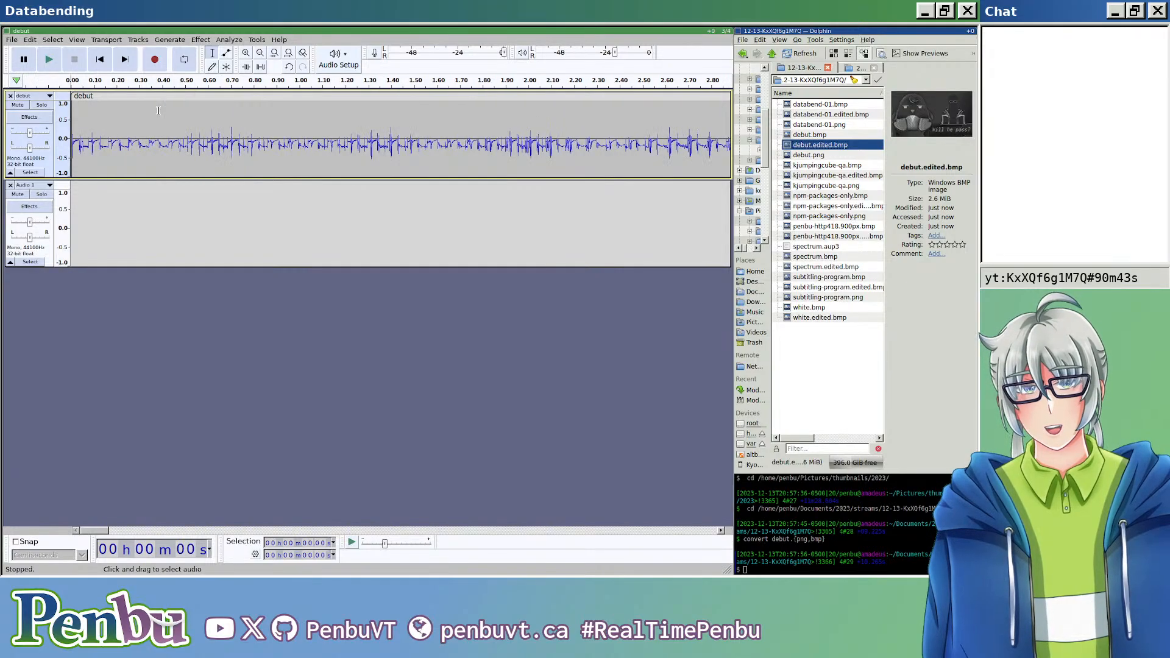
pyautogui.click(148, 92)
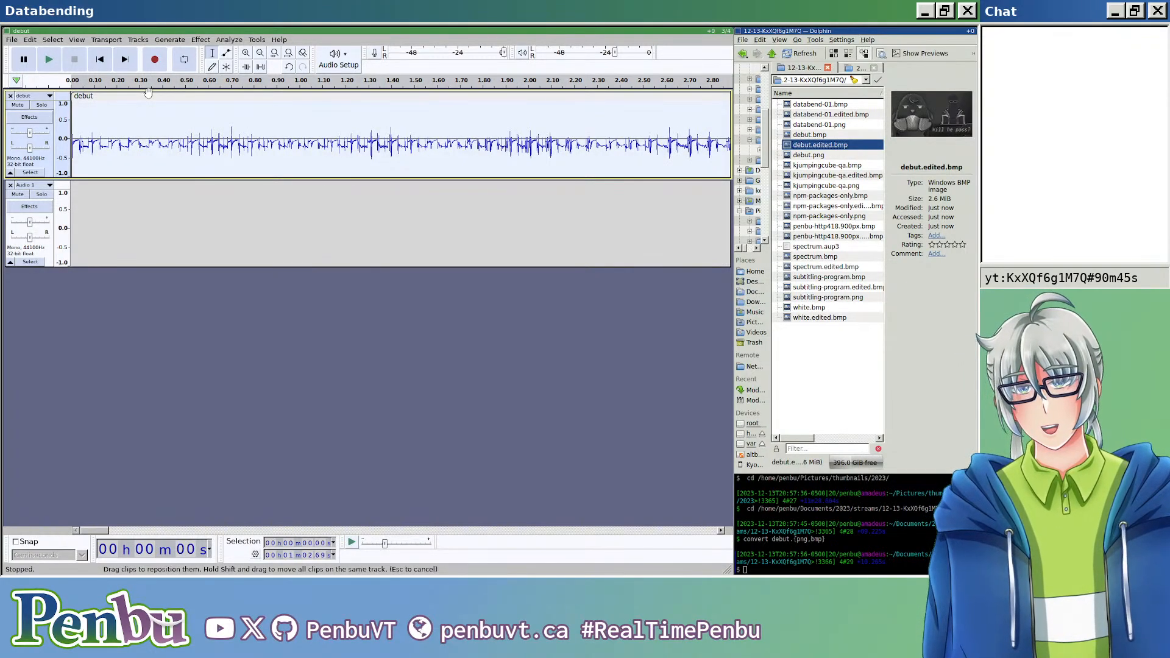
pyautogui.click(147, 194)
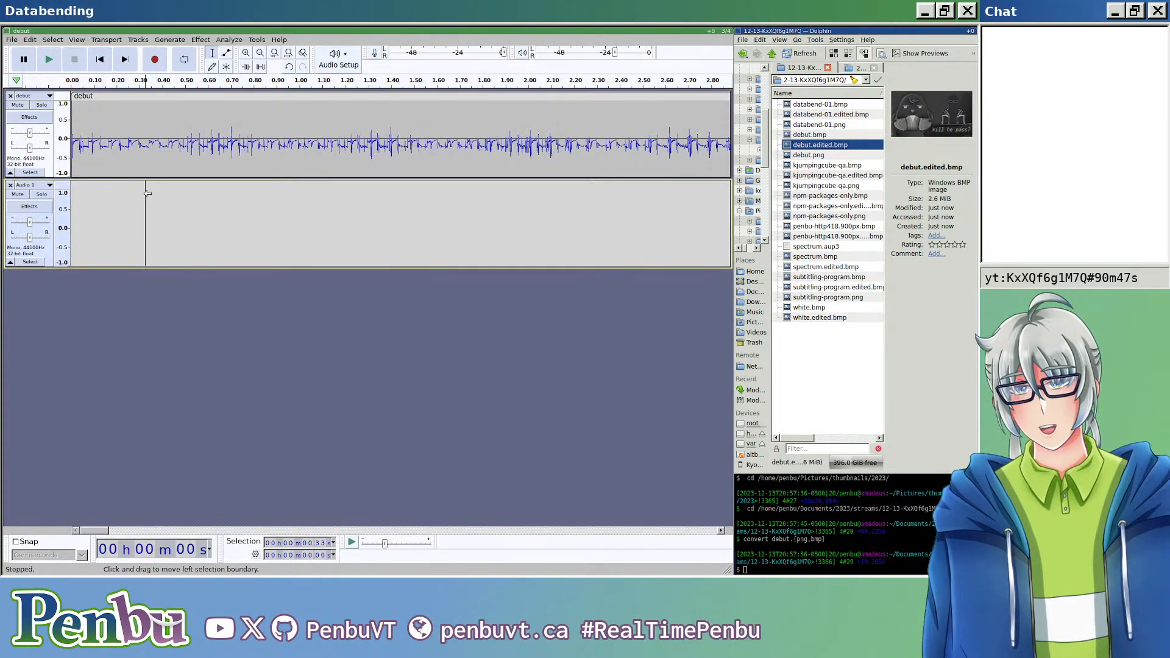
pyautogui.hotkey('ctrl', 'v')
pyautogui.hotkey('ctrl', 'z')
# Step: Paste a copy of the long debut clip into the new mono track, aligned with the original's start at about 0.00313 s
pyautogui.scroll(3, 92, 177)
pyautogui.click(106, 146)
pyautogui.scroll(6, 140, 128)
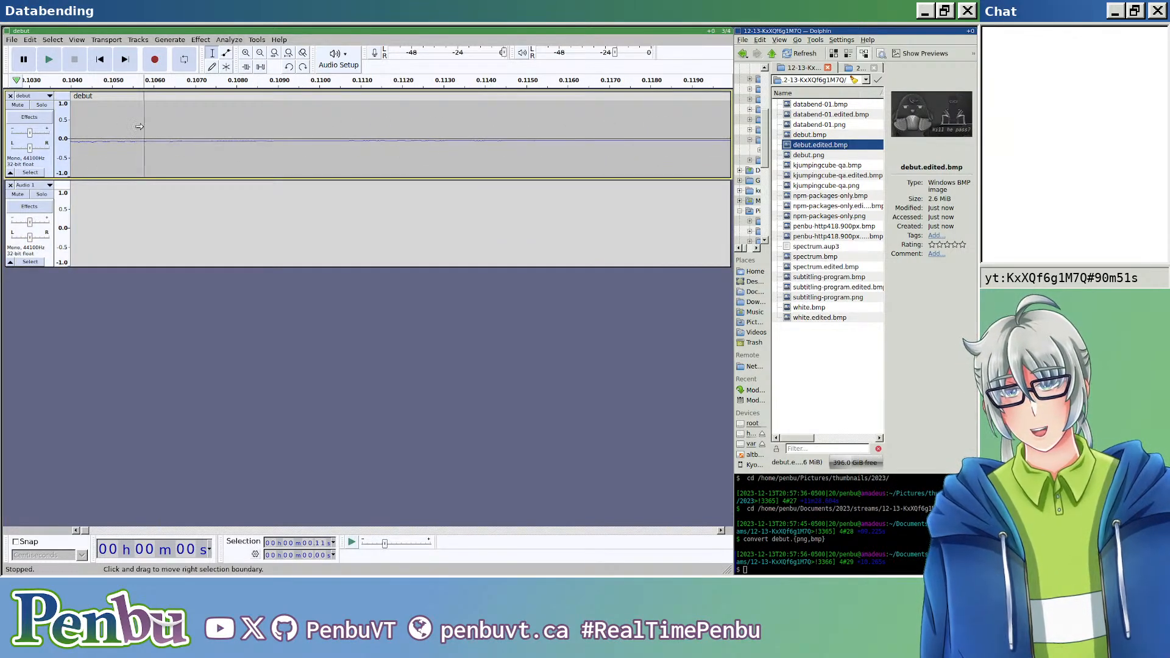
pyautogui.press('Home')
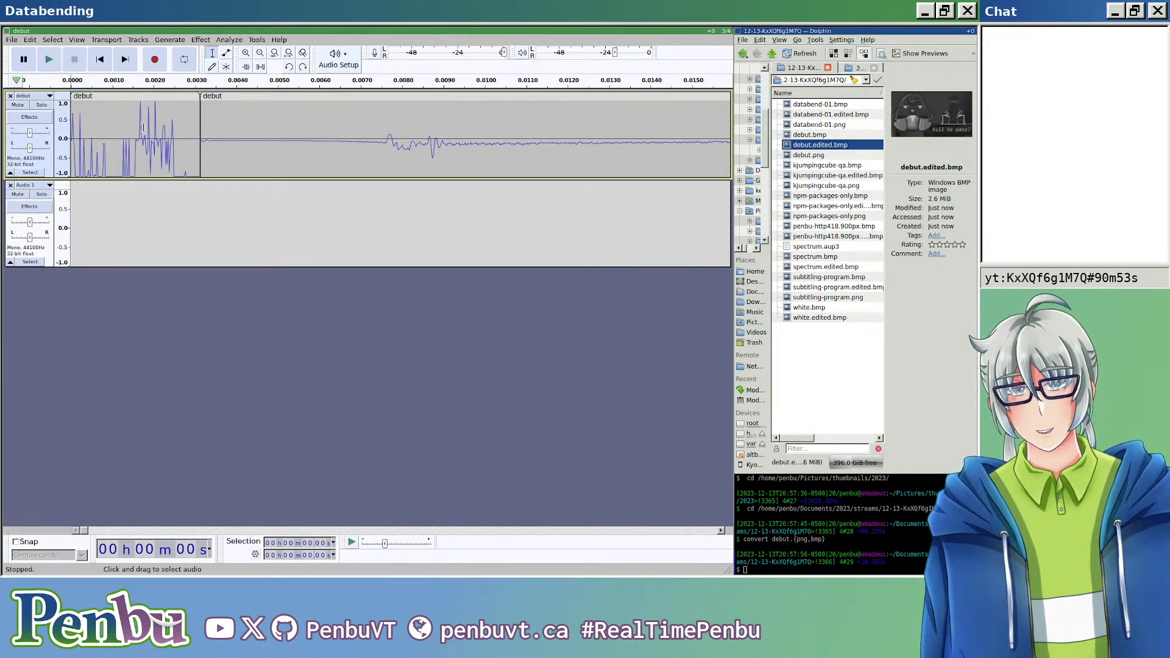
pyautogui.scroll(5, 201, 141)
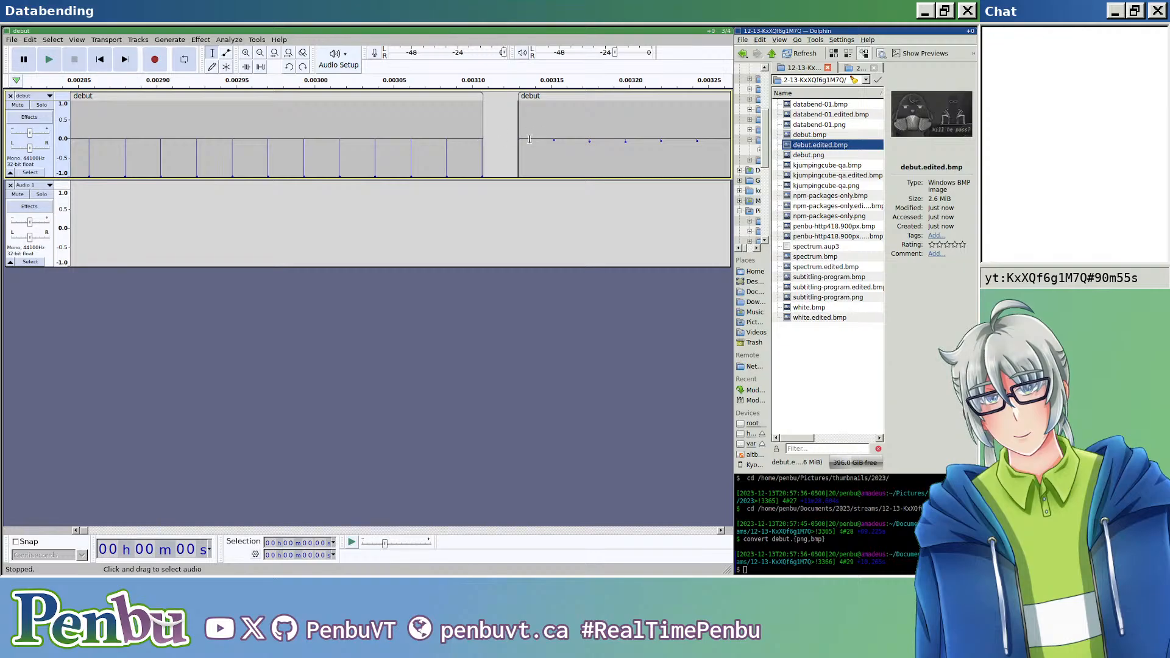
pyautogui.click(529, 139)
pyautogui.click(551, 97)
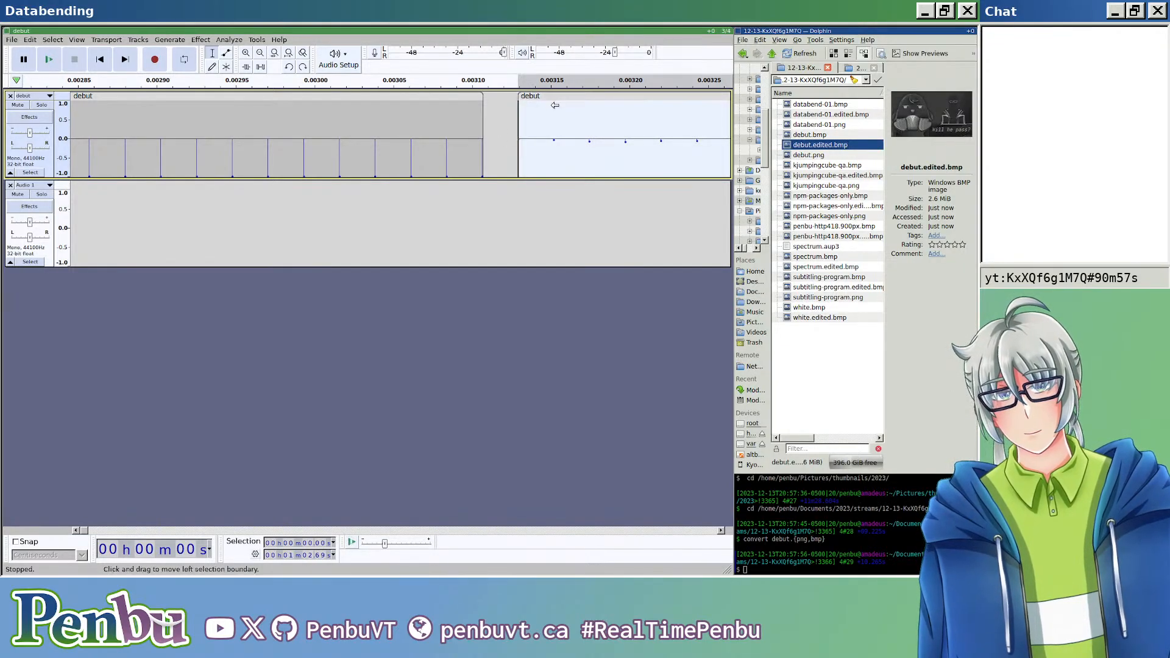
pyautogui.click(519, 195)
pyautogui.hotkey('ctrl', 'v')
pyautogui.scroll(-7, 532, 200)
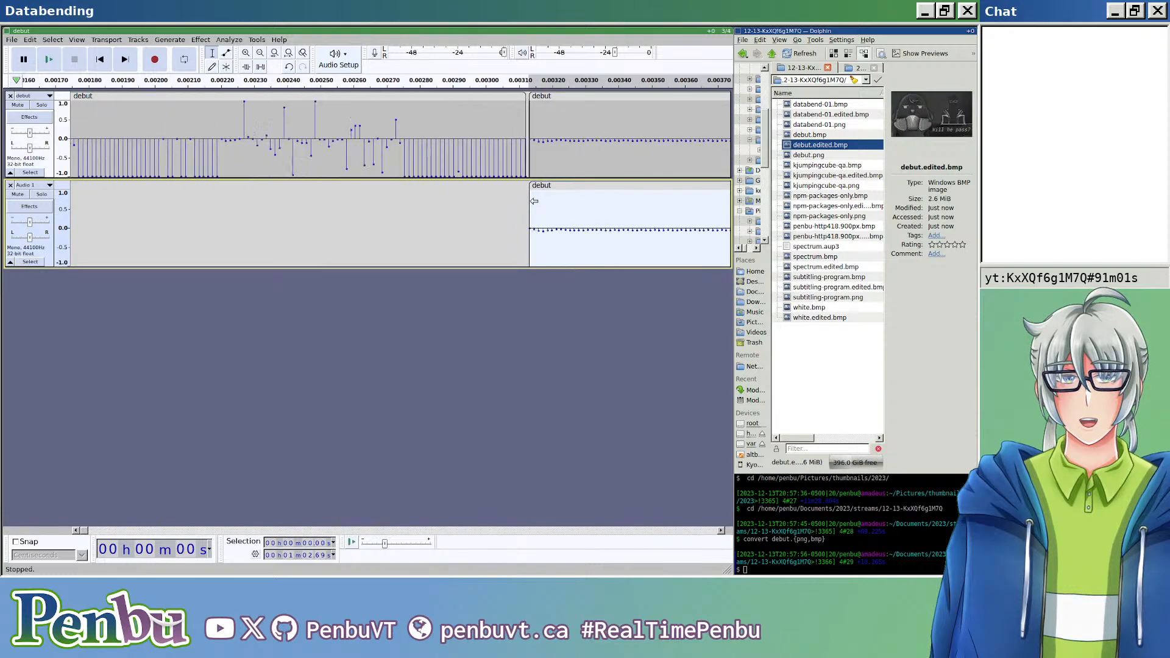
pyautogui.scroll(5, 196, 201)
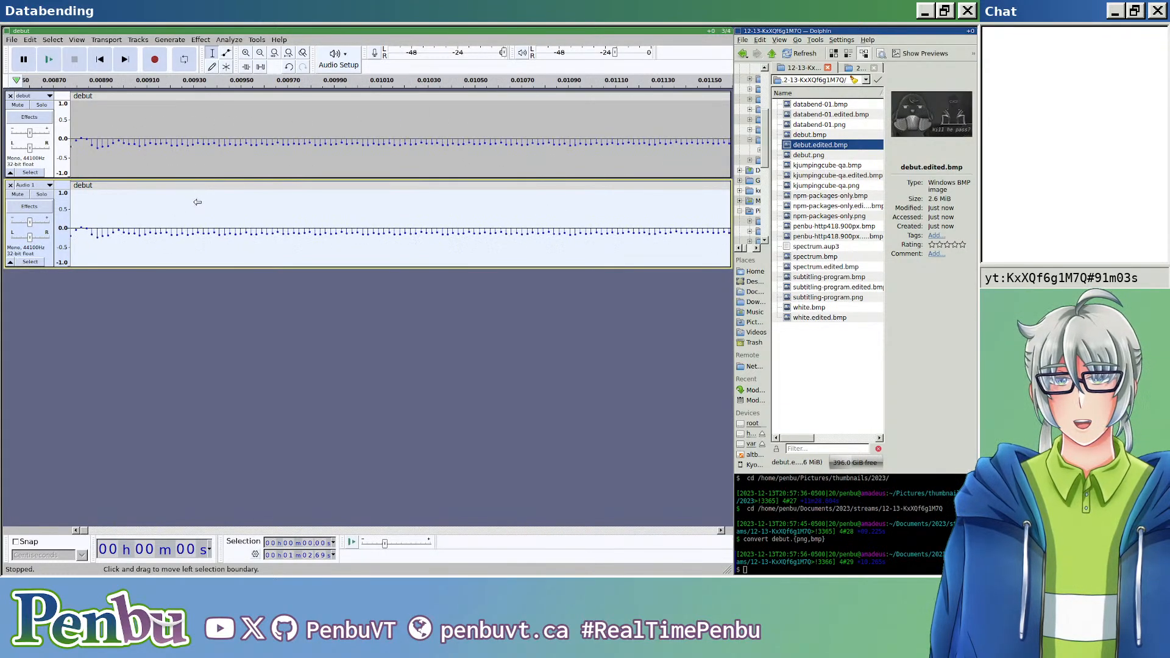
pyautogui.hscroll(-10, 189, 211)
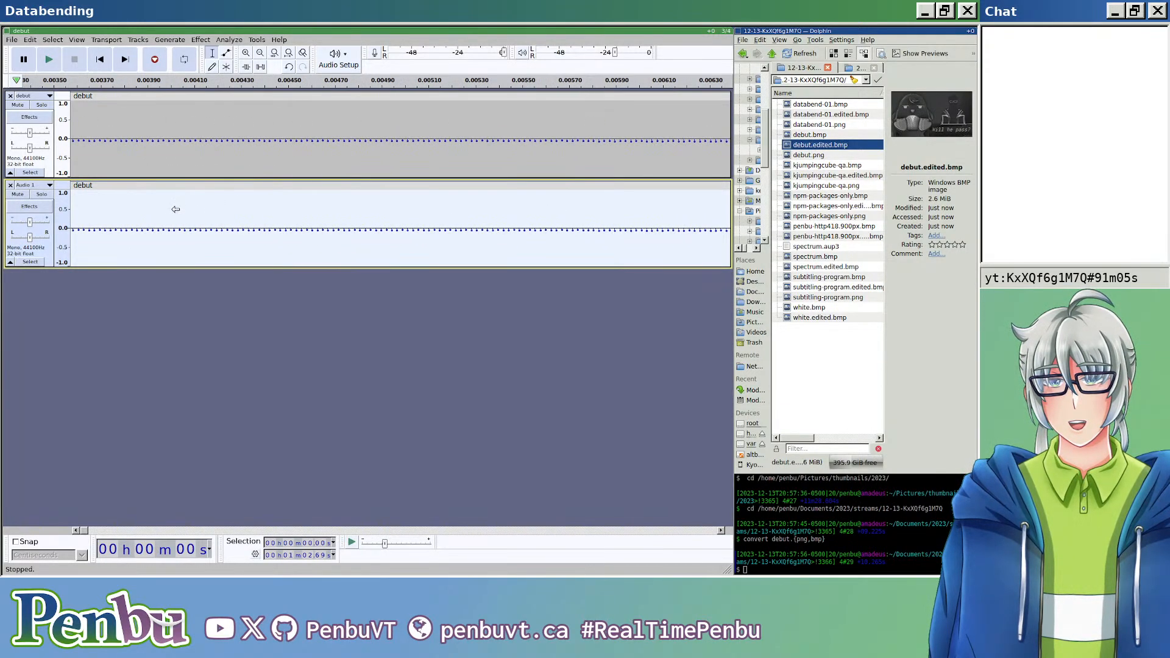
pyautogui.scroll(2, 317, 212)
pyautogui.scroll(2, 317, 212)
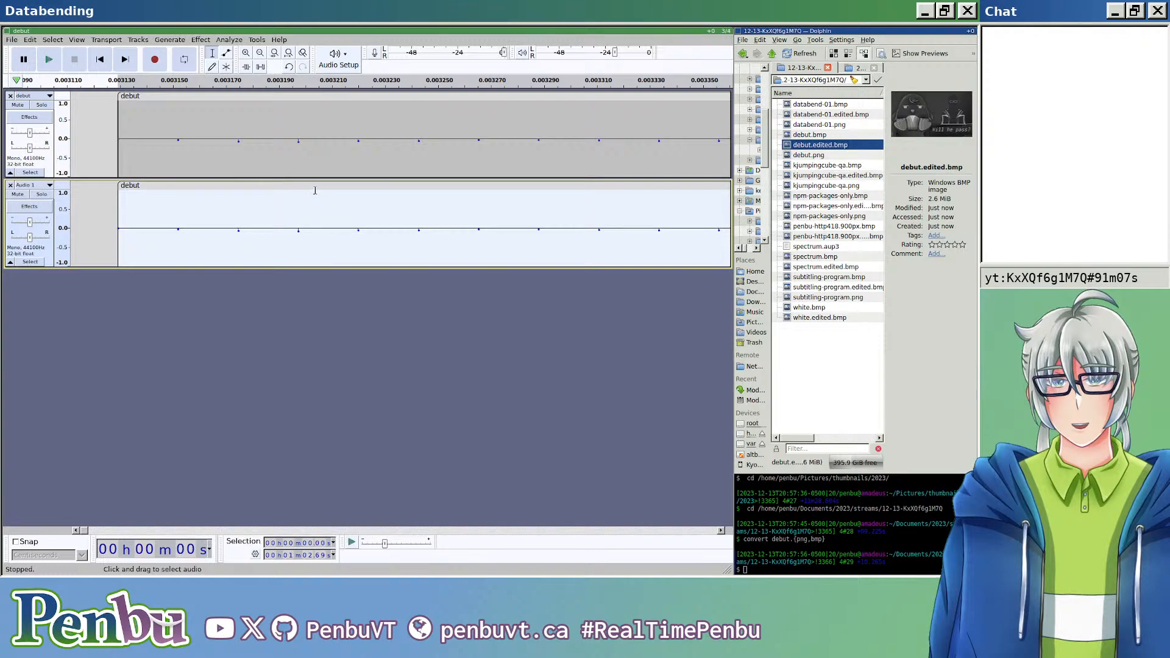
# Step: Shift the duplicate debut clip in the second track three samples later, to start at about 0.0032 s
pyautogui.moveTo(321, 188); pyautogui.dragTo(476, 184)
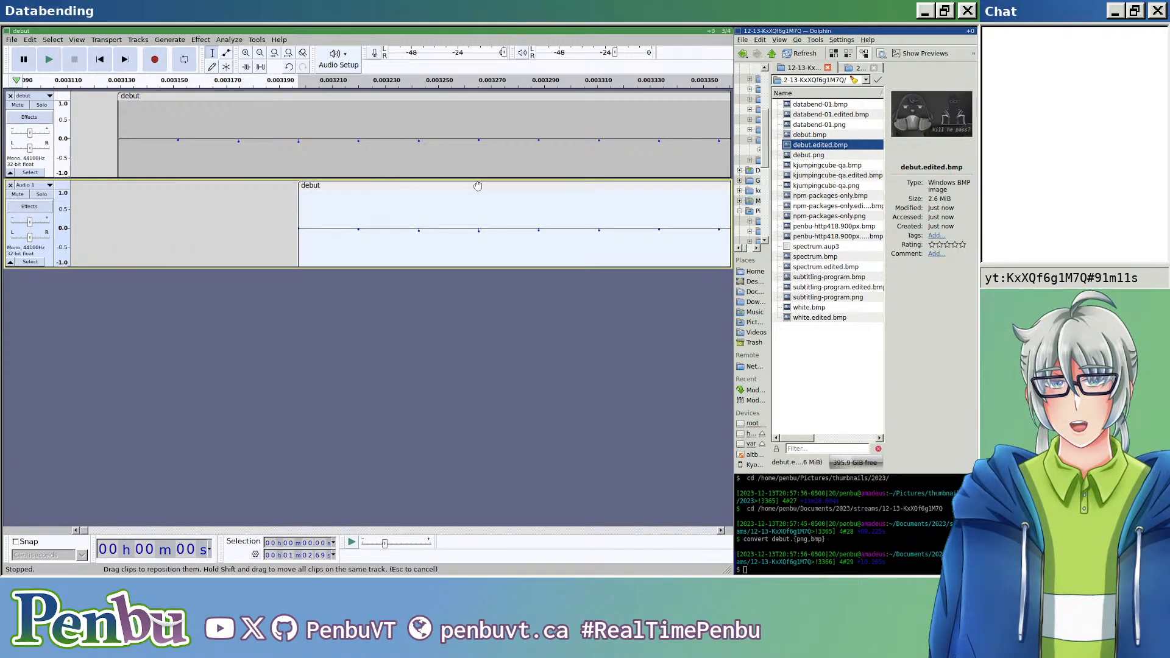
pyautogui.scroll(-4, 476, 189)
pyautogui.scroll(-15, 472, 198)
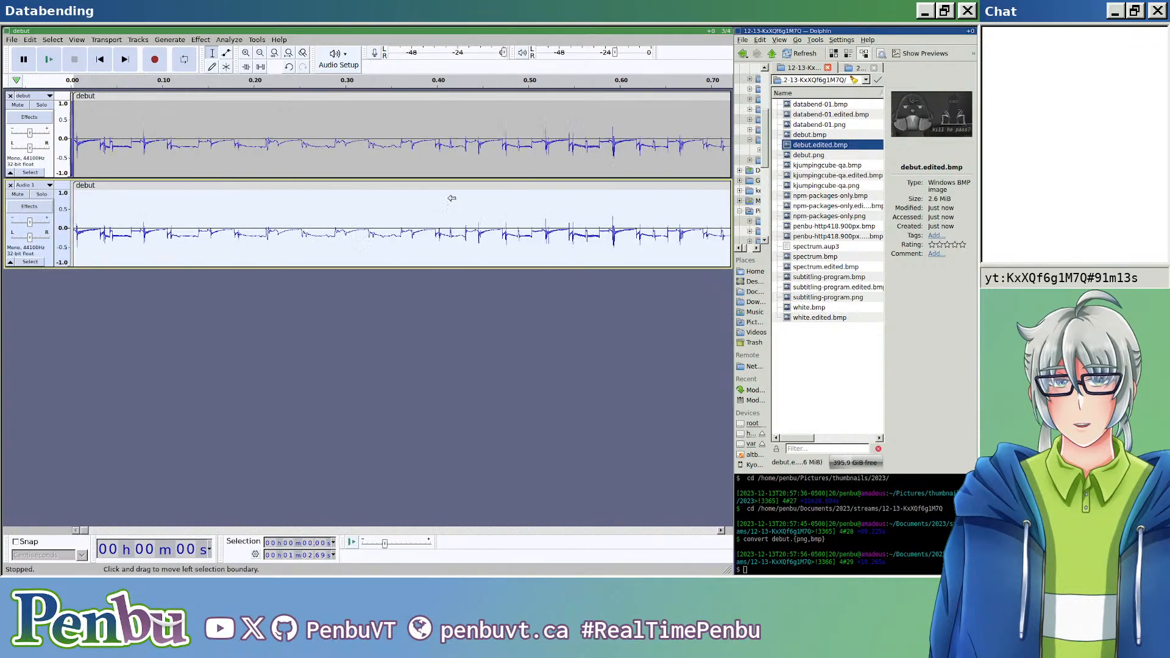
# Step: Remove the overhanging samples at the end of the duplicate clip so it ends level with the original debut clip
pyautogui.scroll(10, 300, 203)
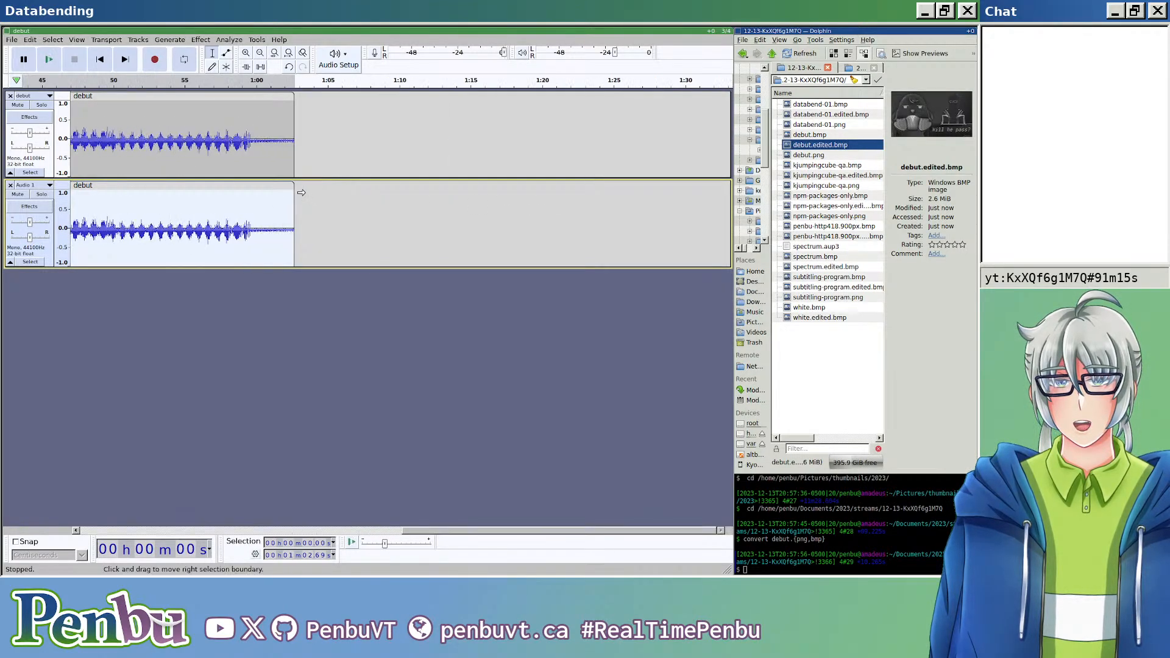
pyautogui.scroll(8, 301, 203)
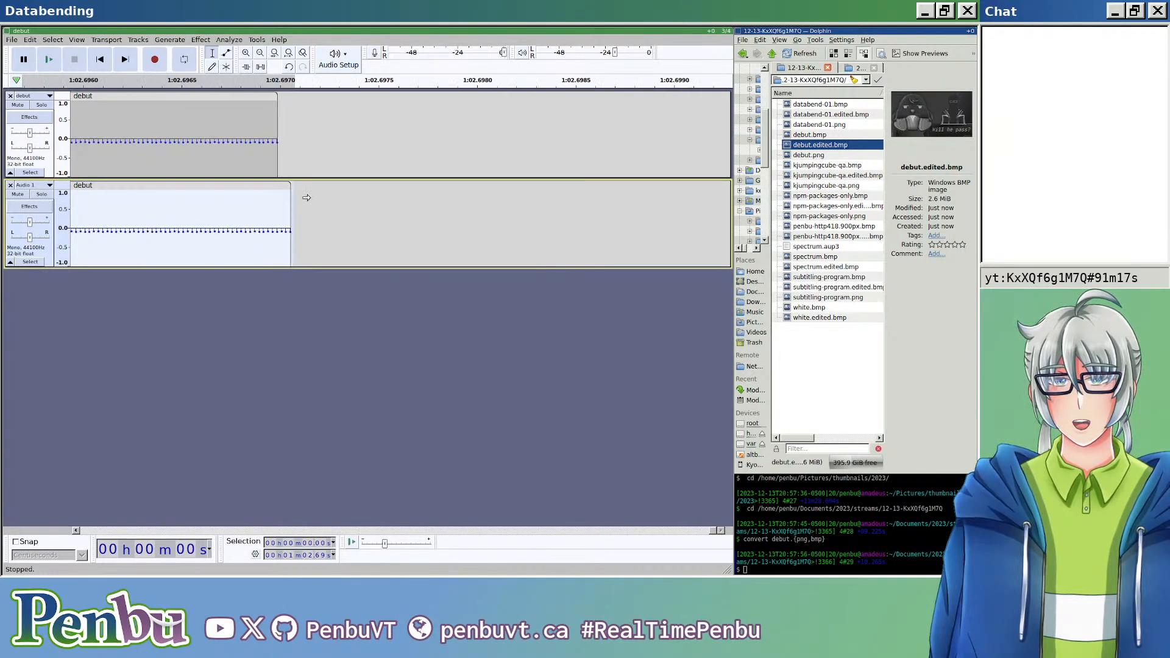
pyautogui.moveTo(120, 208); pyautogui.dragTo(261, 219)
pyautogui.scroll(-4, 263, 218)
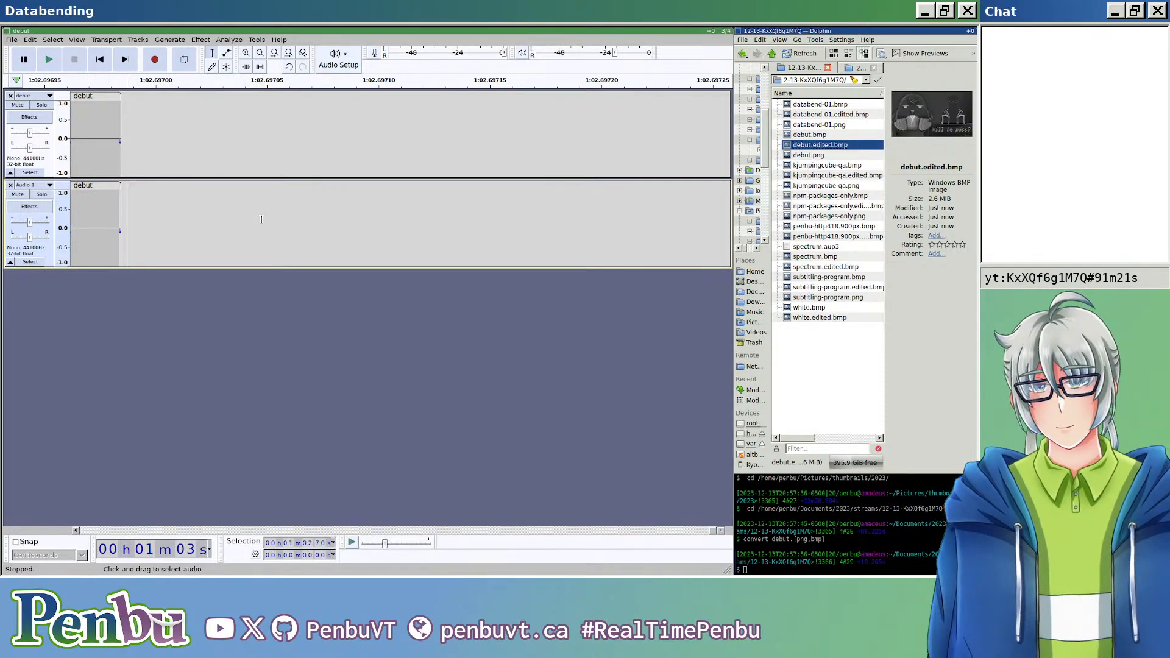
pyautogui.scroll(-10, 266, 218)
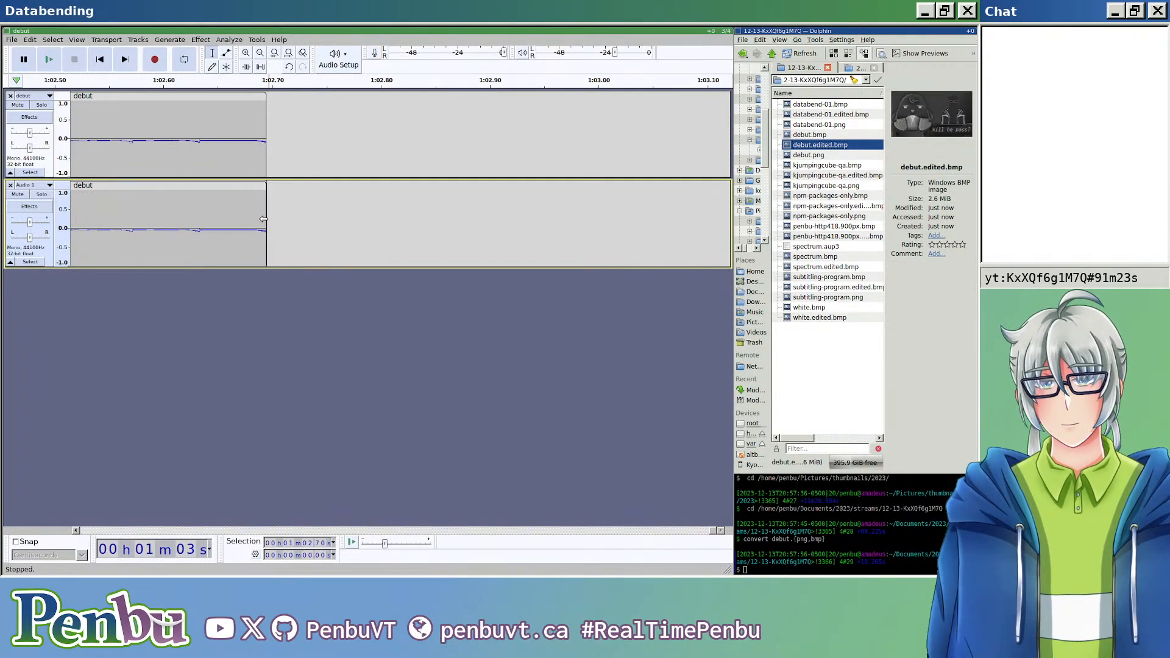
pyautogui.hscroll(-10, 240, 207)
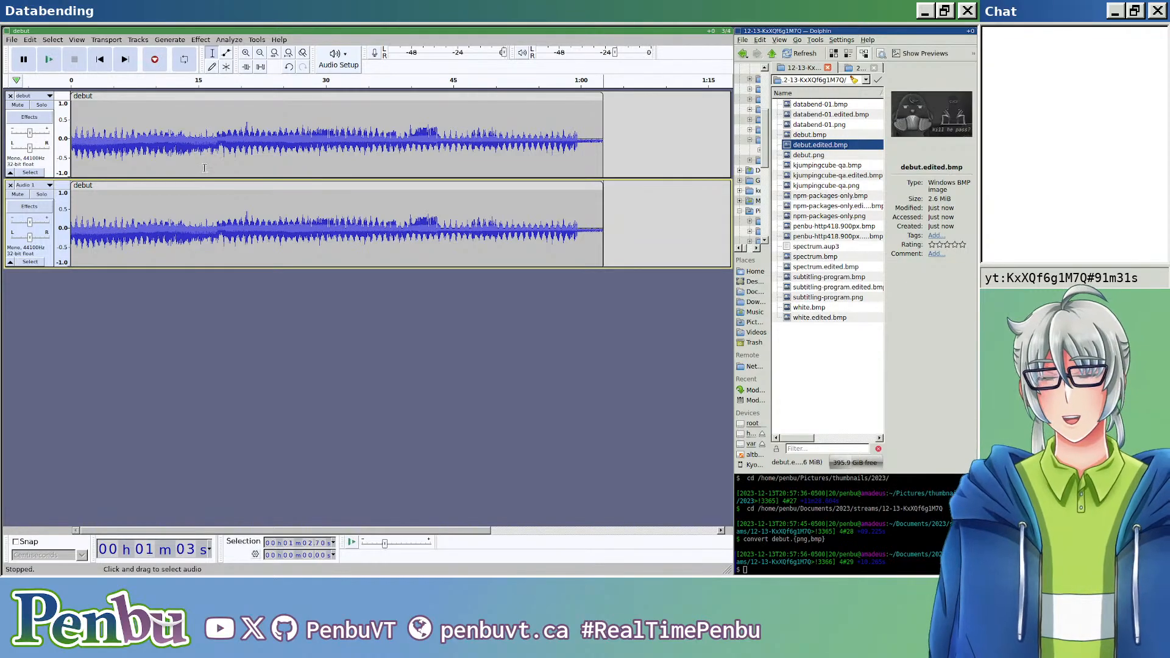
# Step: Export the two-track mix as raw audio over debut.edited.bmp, keeping the nonstandard extension
pyautogui.hotkey('ctrl', 'shift', 'e')
pyautogui.click(235, 96)
pyautogui.press('BackSpace')
pyautogui.press('BackSpace')
pyautogui.press('BackSpace')
pyautogui.write('edited.bmp')
pyautogui.press('Return')
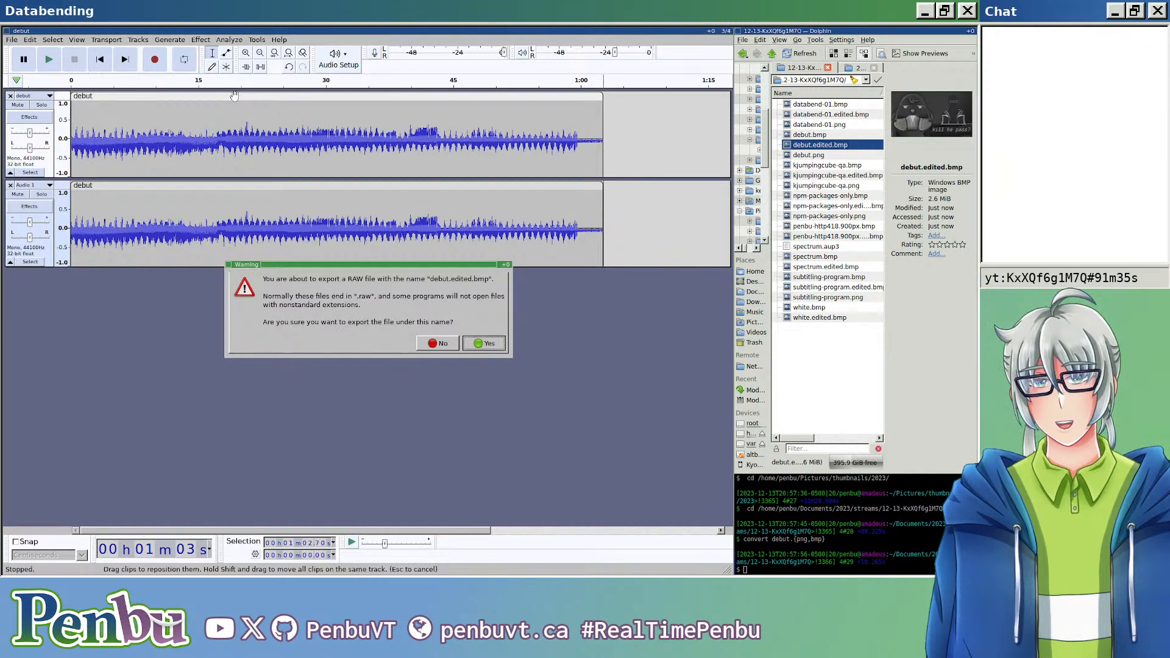
pyautogui.press('Return')
pyautogui.press('Return')
pyautogui.press('Return')
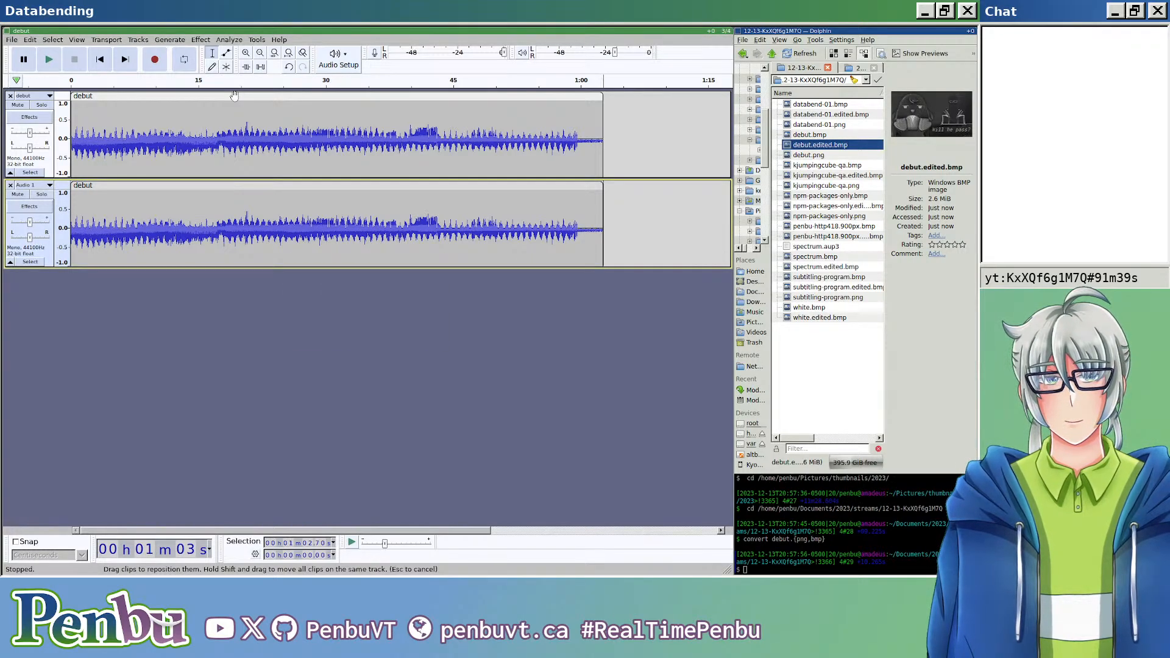
# Step: View the exported debut.edited.bmp enlarged in the image viewer and close it
pyautogui.doubleClick(843, 146)
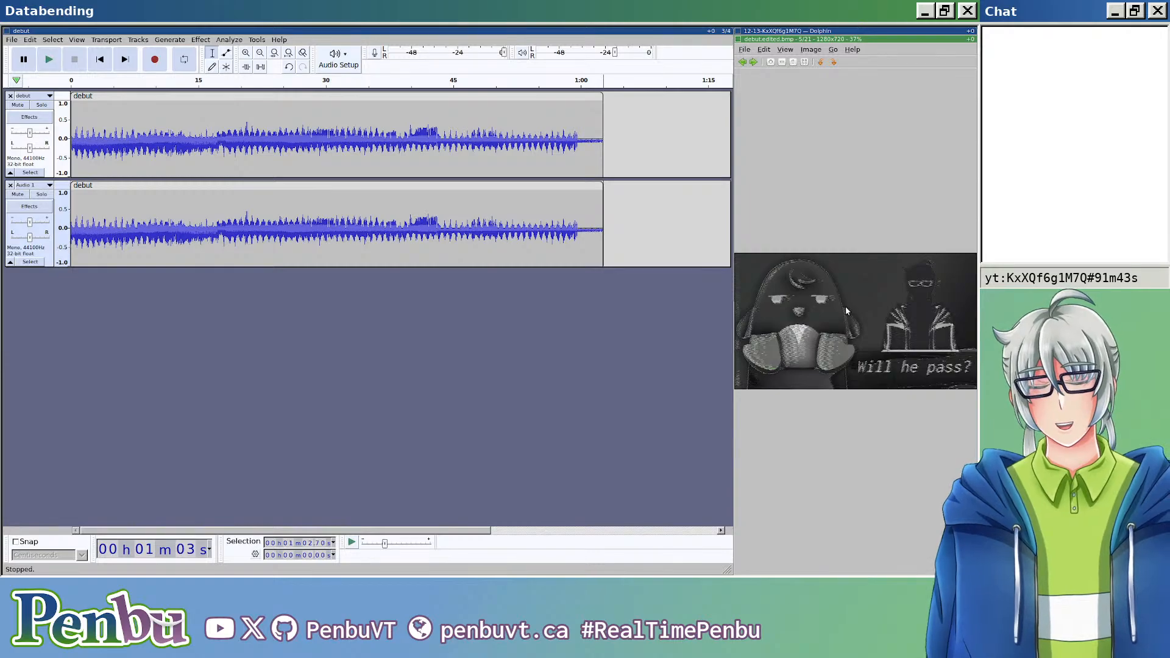
pyautogui.press('super+shift+Left')
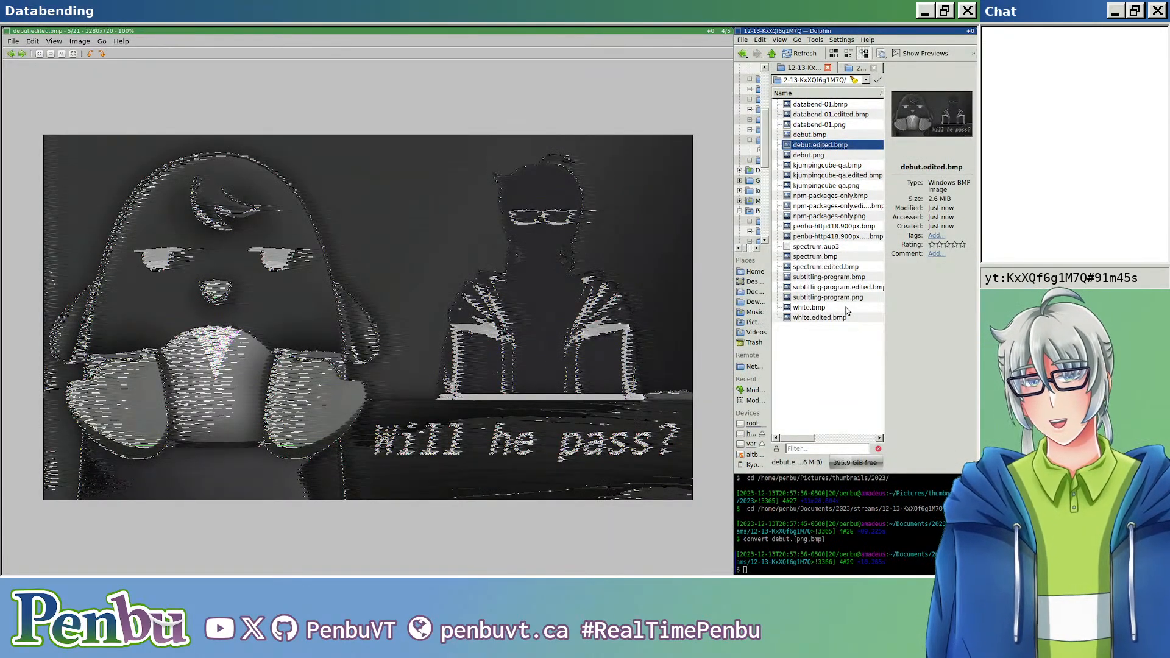
pyautogui.hotkey('ctrl', 'w')
pyautogui.scroll(8, 153, 208)
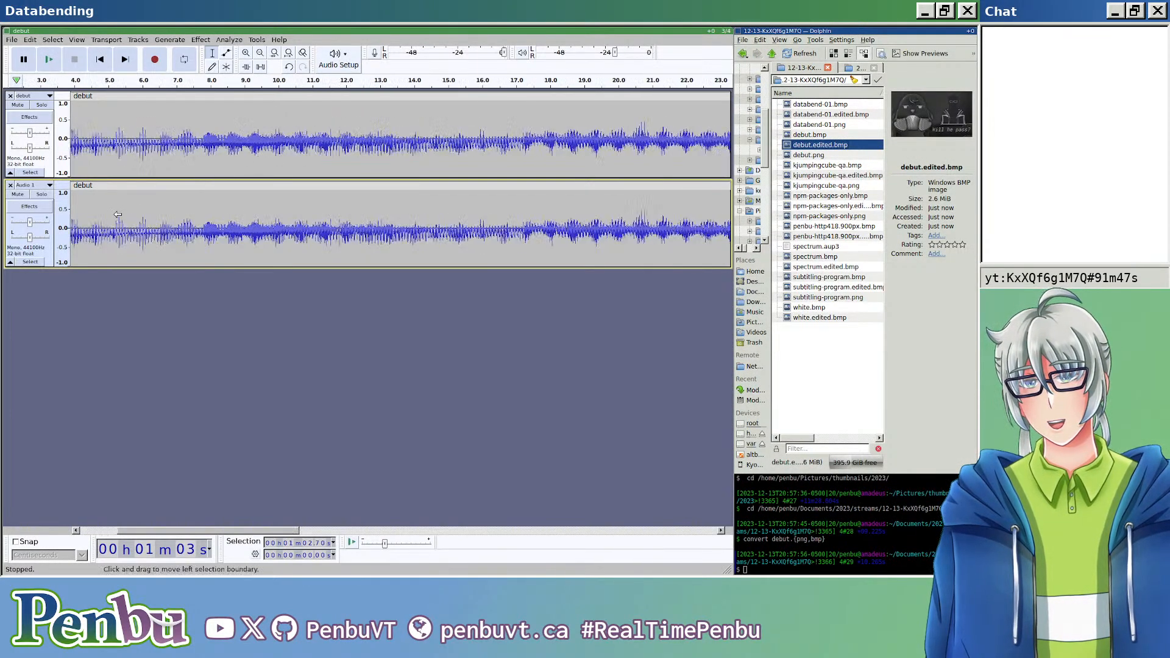
pyautogui.scroll(2, 154, 210)
pyautogui.hscroll(-20, 160, 212)
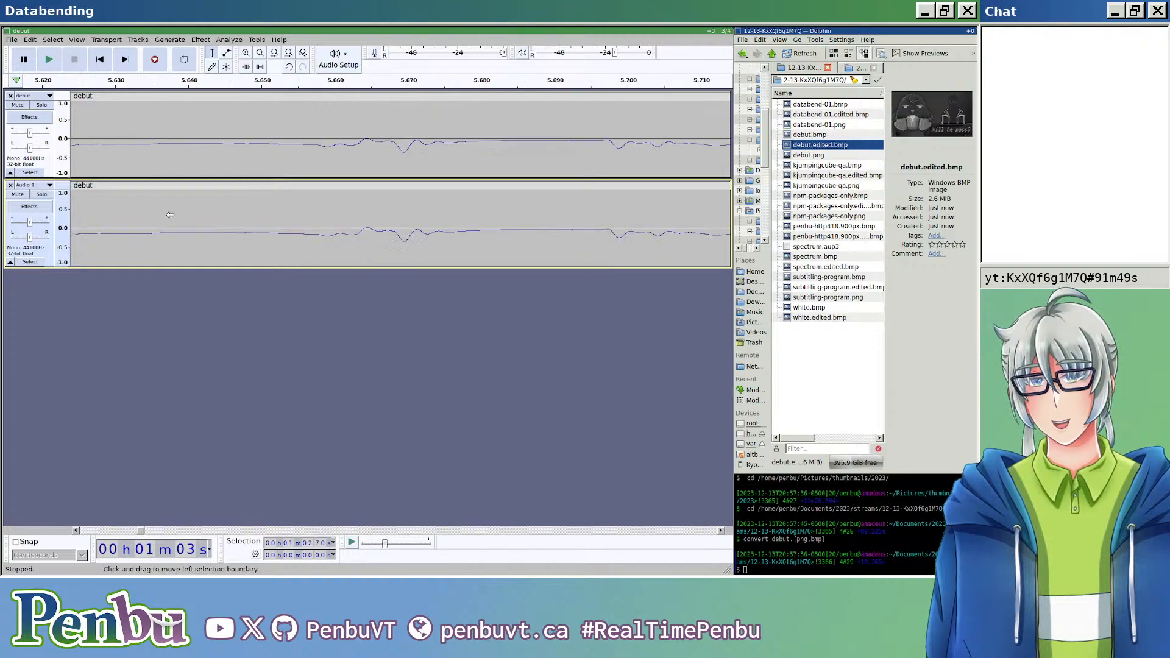
pyautogui.hscroll(-15, 200, 220)
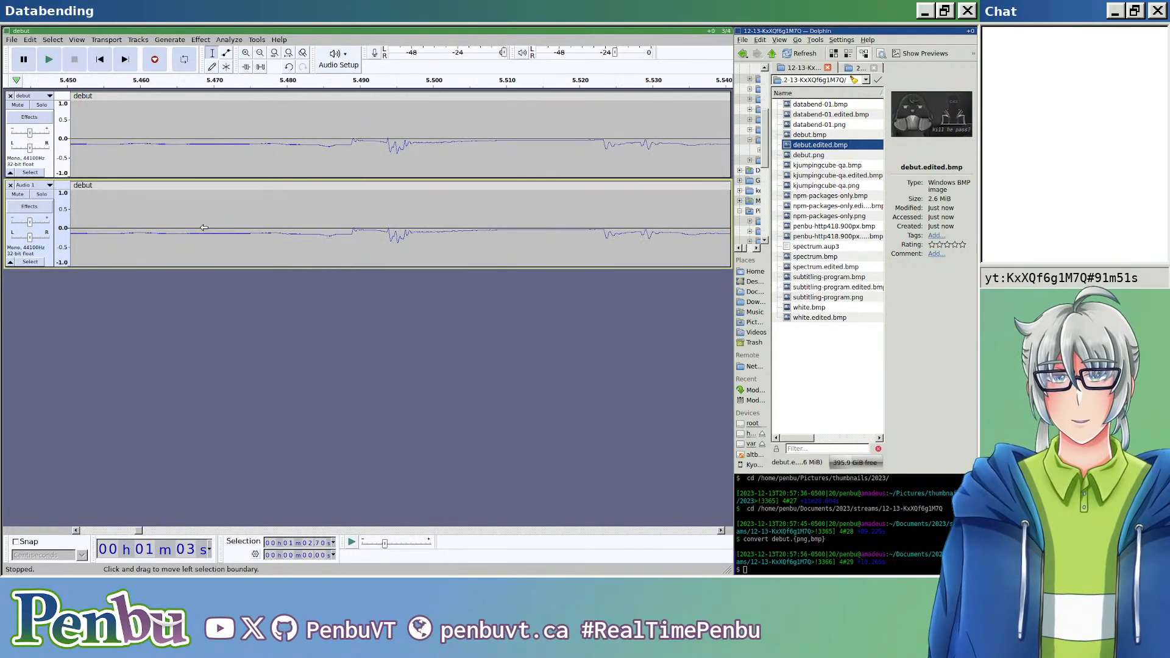
pyautogui.hscroll(-10, 203, 228)
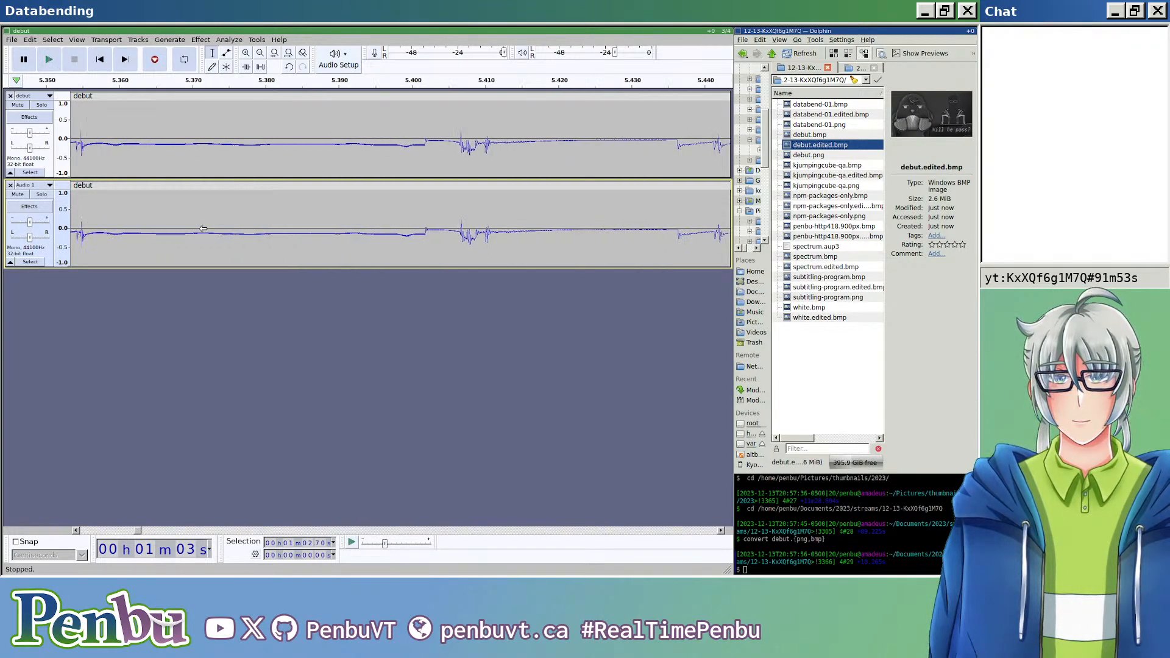
pyautogui.scroll(-11, 206, 227)
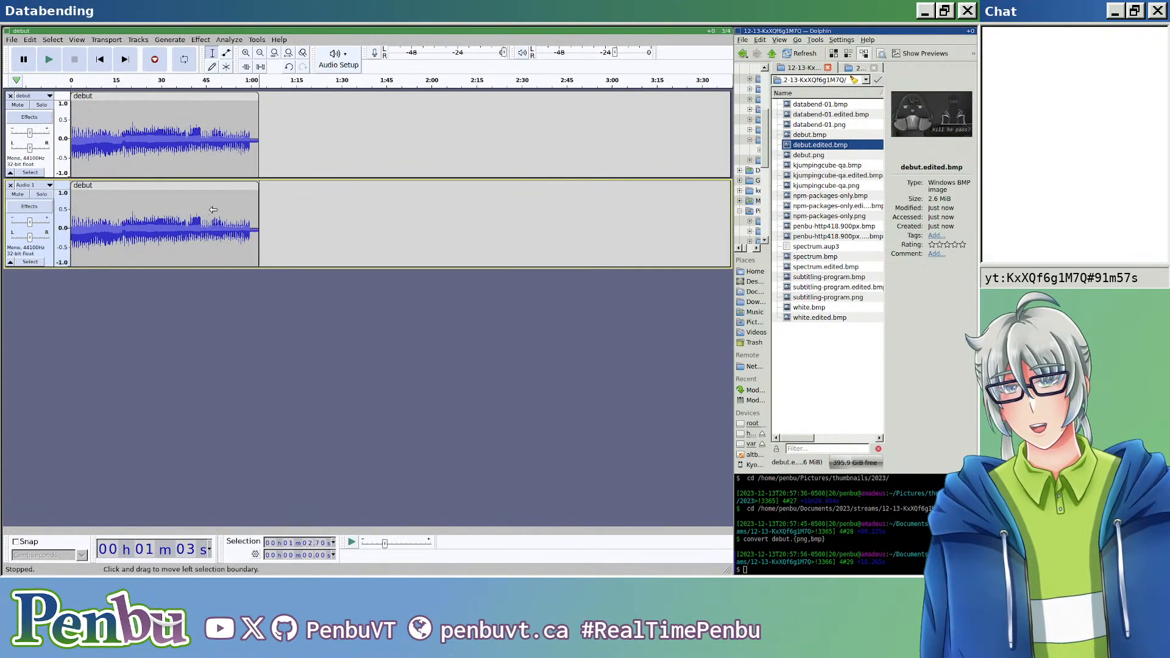
# Step: Create a new project and import debut.bmp as raw U-Law data with default endianness, mono, at 44100 Hz
pyautogui.hotkey('ctrl', 'n')
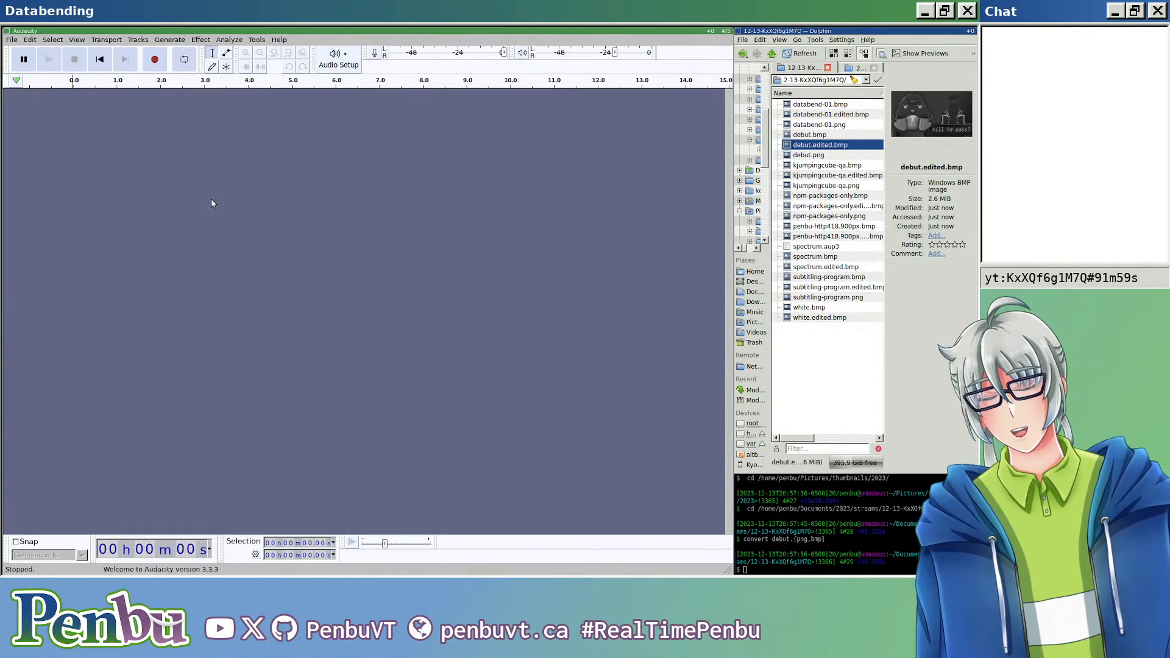
pyautogui.hotkey('alt', 'f')
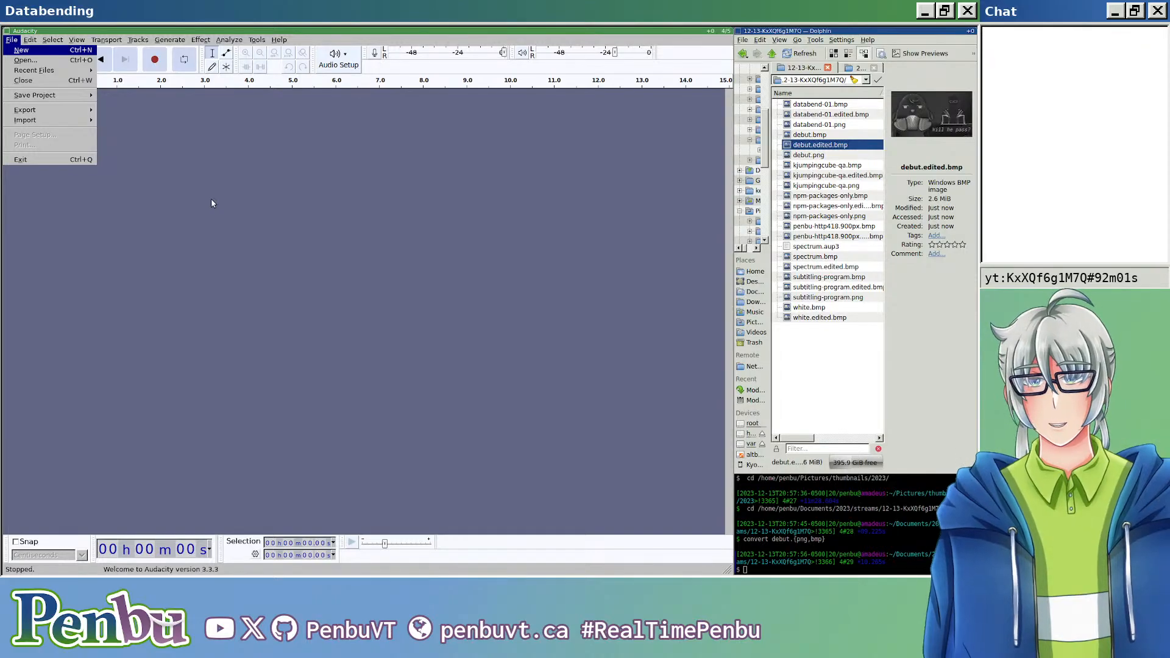
pyautogui.moveTo(90, 121)
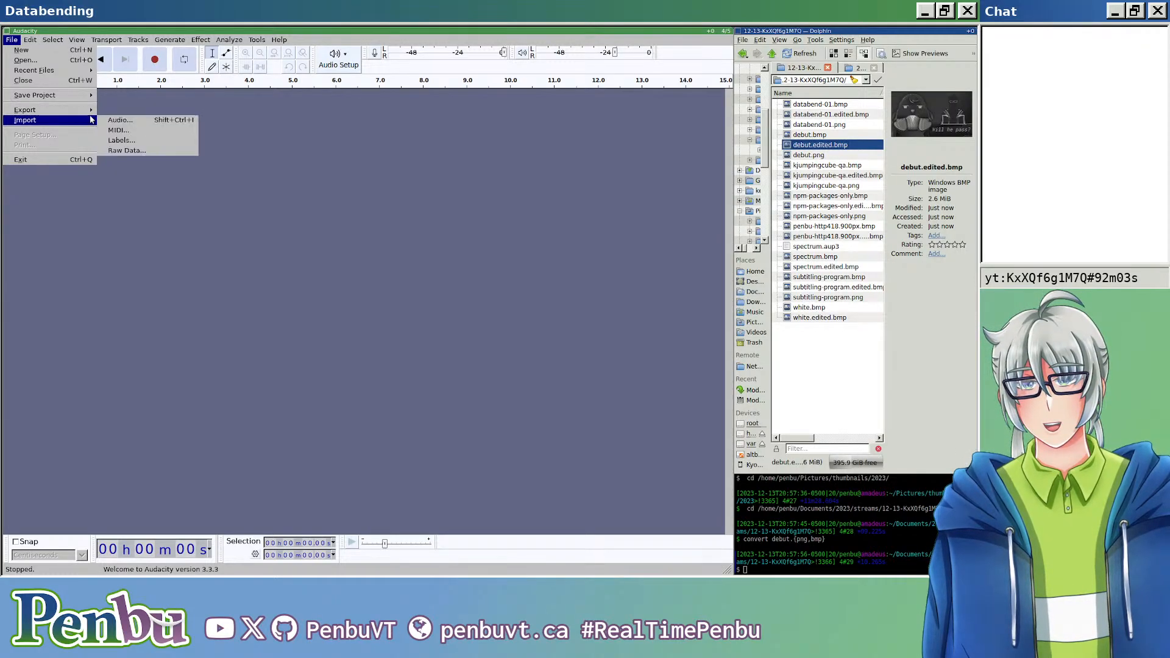
pyautogui.click(157, 150)
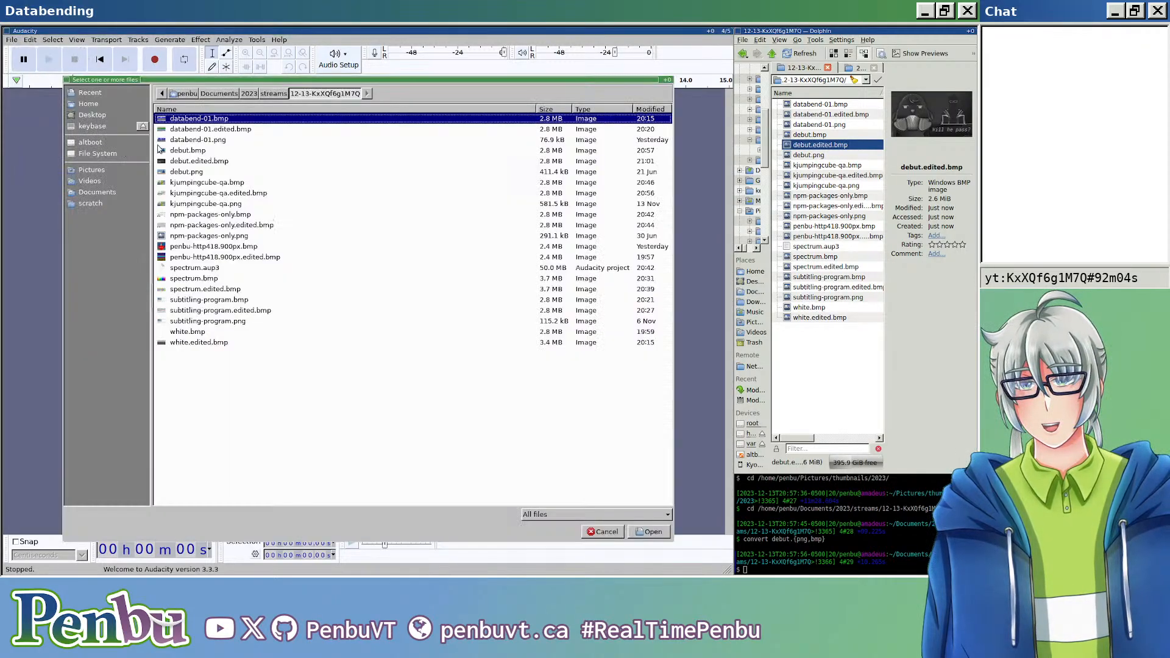
pyautogui.click(216, 173)
pyautogui.doubleClick(213, 152)
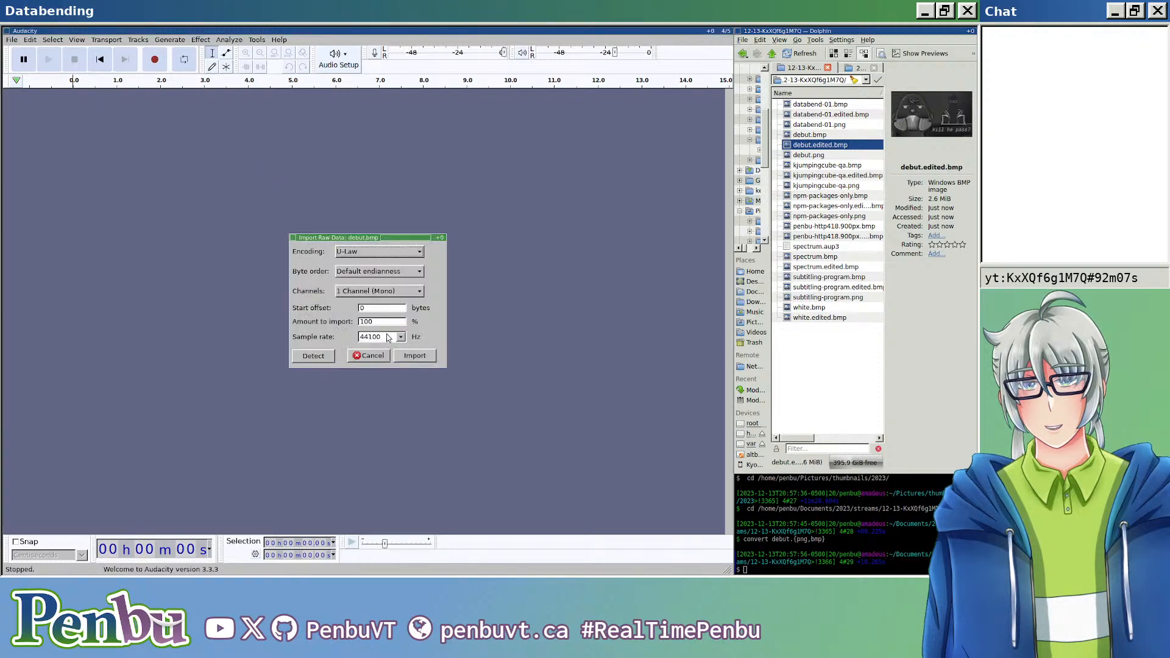
pyautogui.click(400, 359)
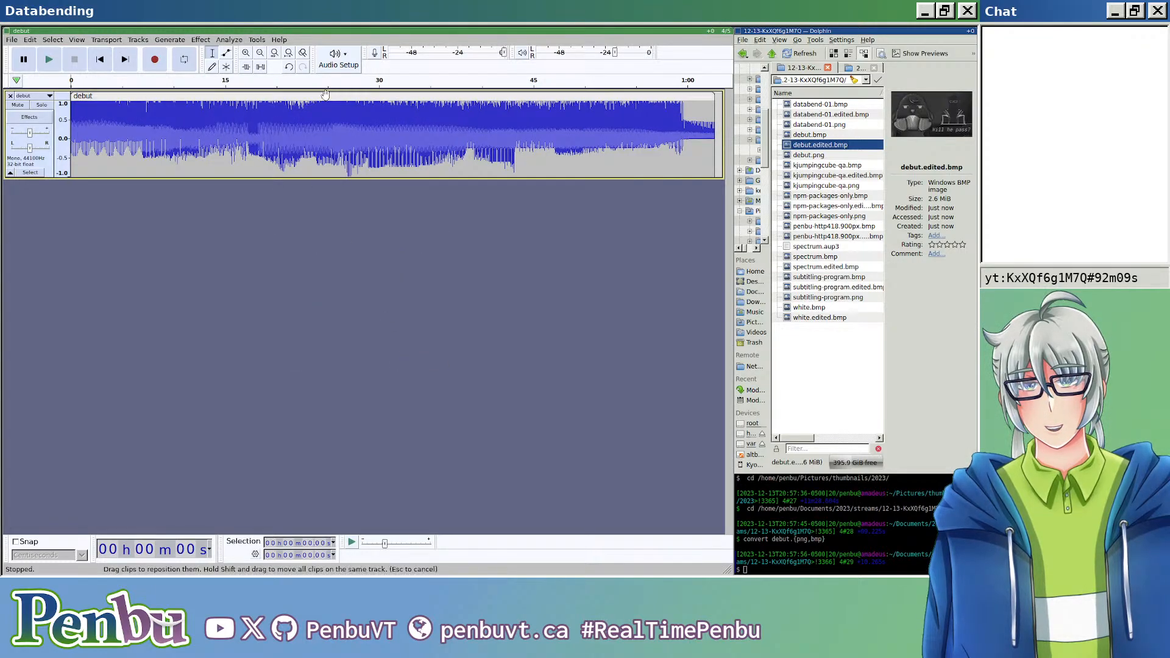
# Step: Copy the freshly imported debut clip into a new third mono track at time 0 in the two-track project
pyautogui.doubleClick(298, 147)
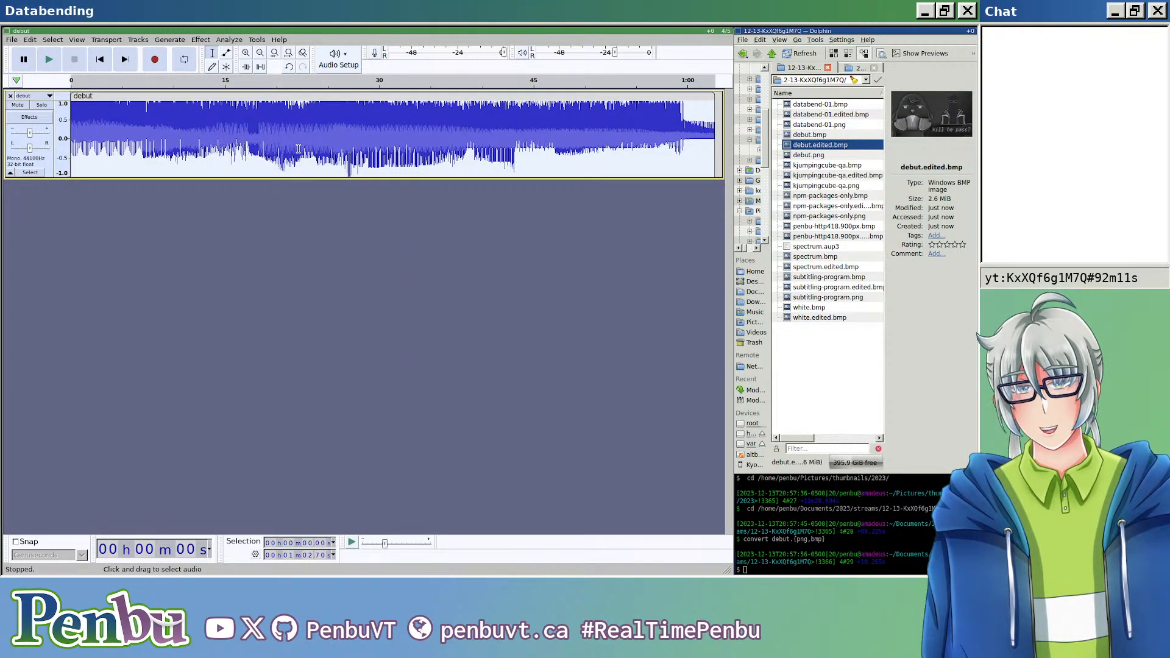
pyautogui.hotkey('alt', 'Tab')
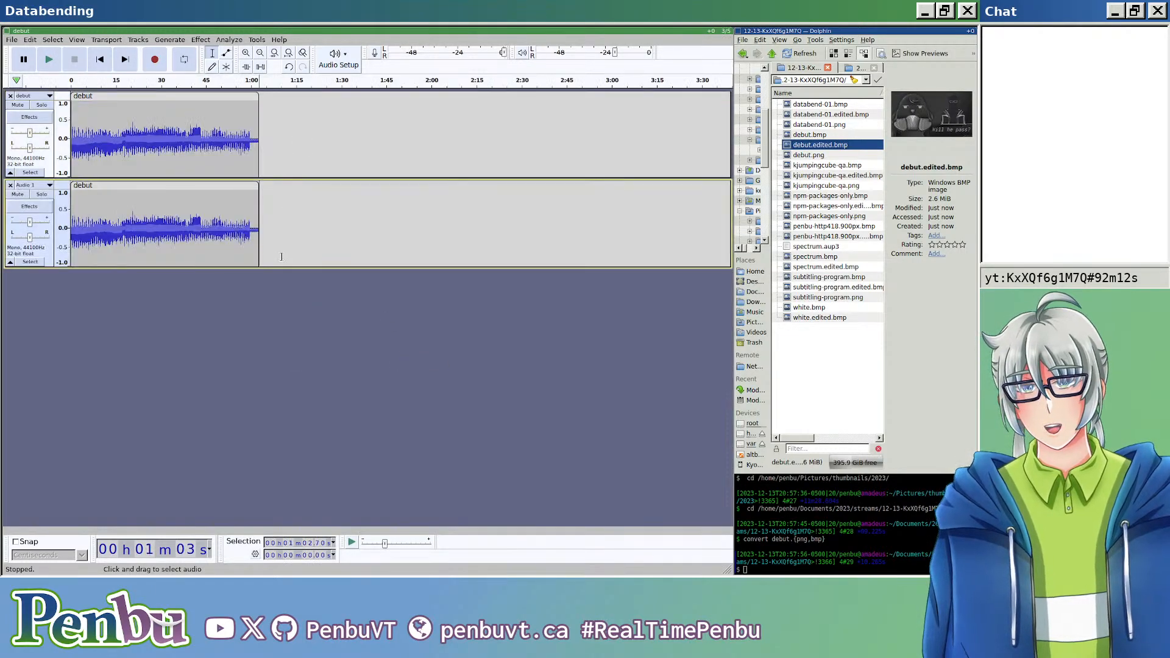
pyautogui.click(101, 41)
pyautogui.moveTo(108, 45)
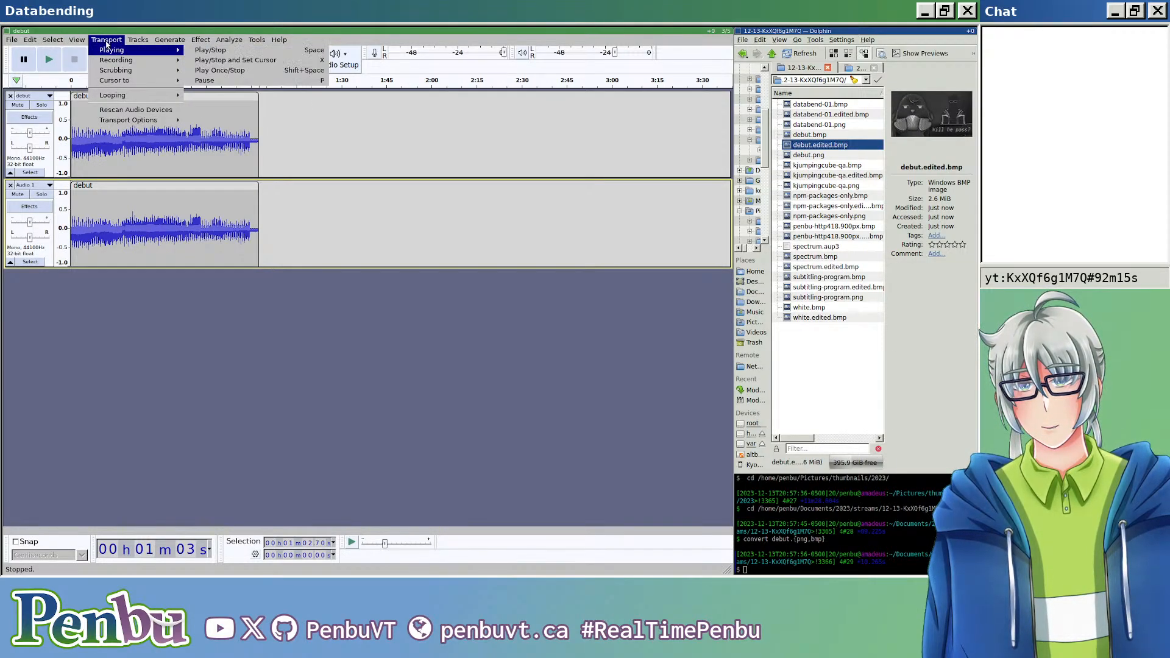
pyautogui.click(248, 53)
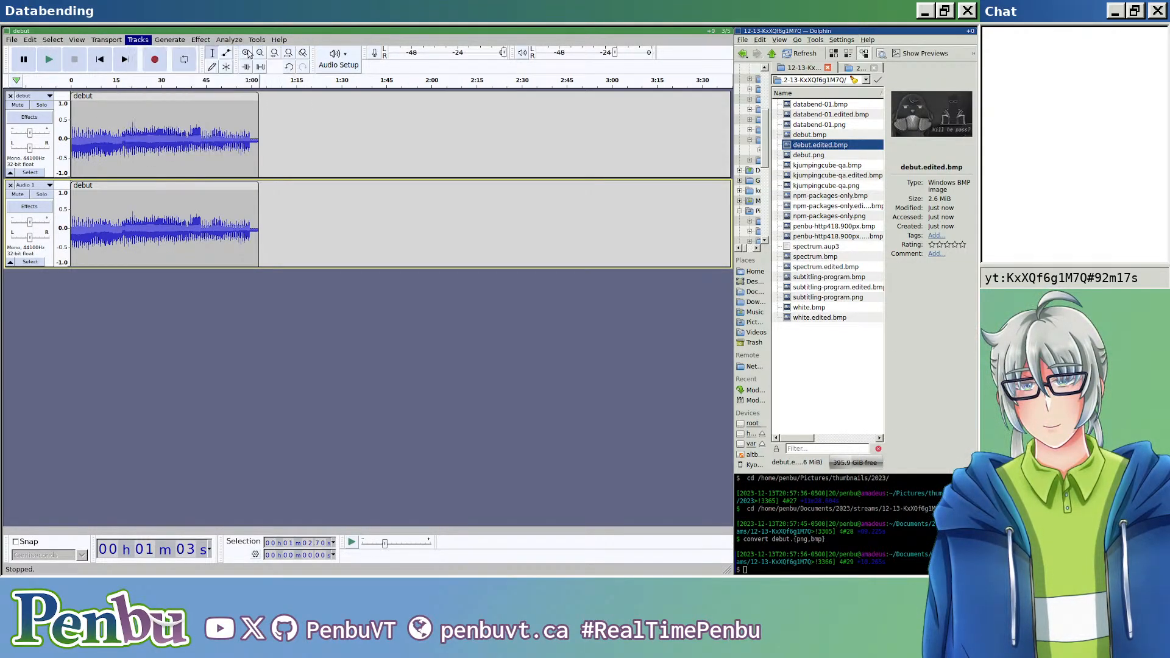
pyautogui.click(303, 283)
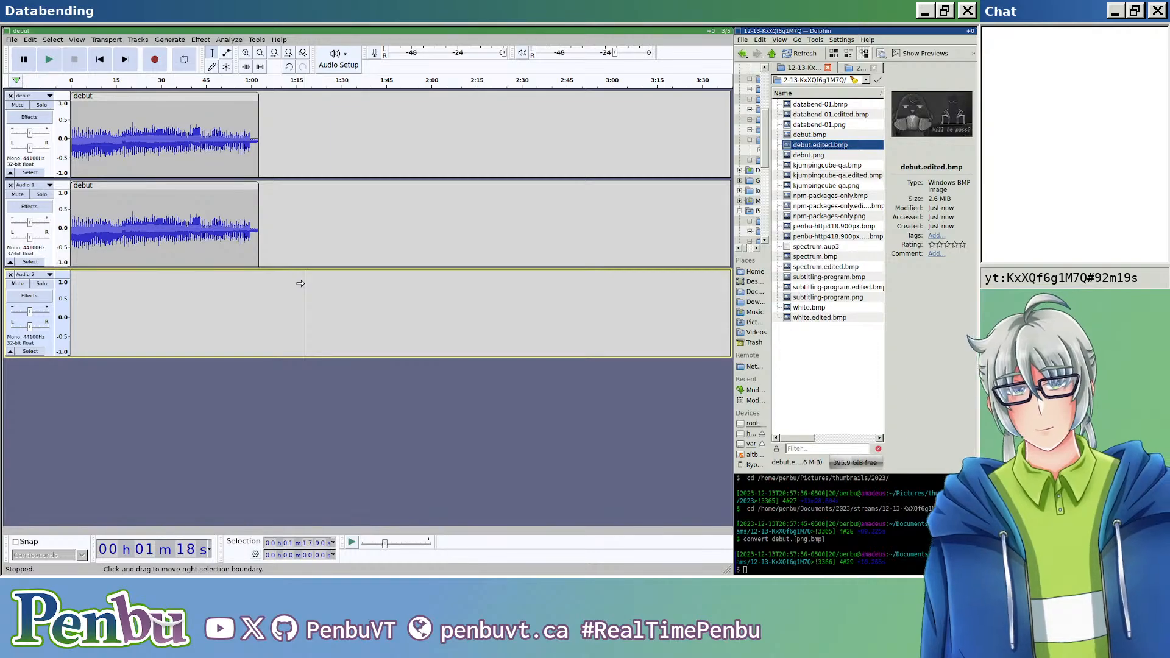
pyautogui.press('Home')
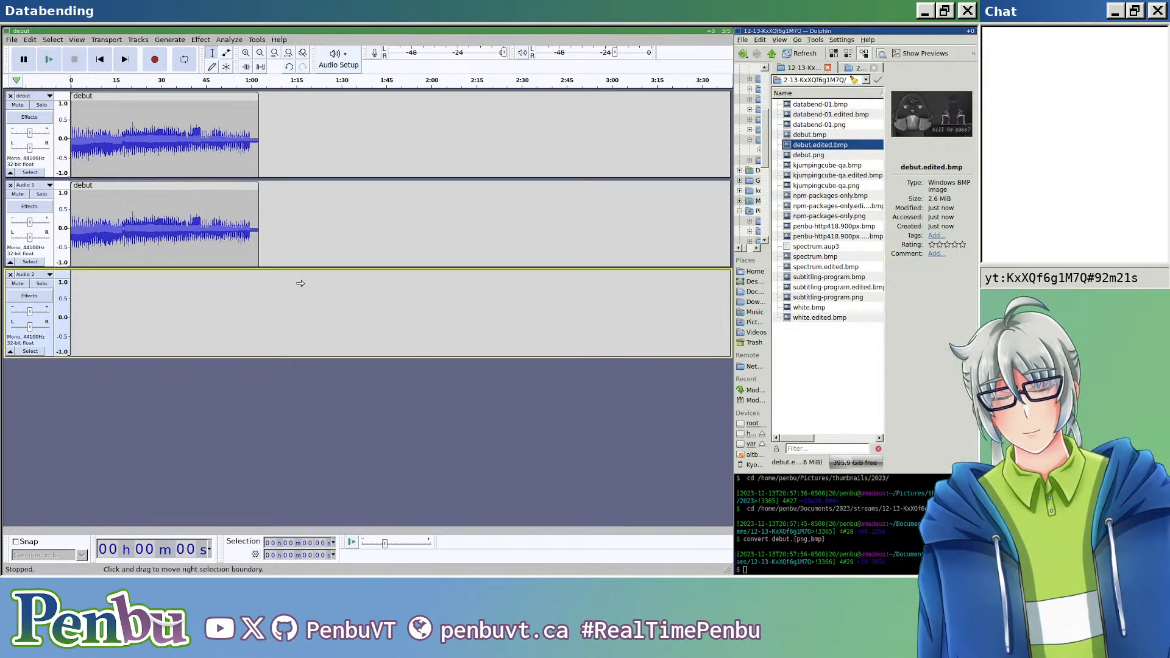
pyautogui.hotkey('ctrl', 'v')
# Step: Examine the individual samples at the very start of the three tracks to compare the pasted clip with the original
pyautogui.scroll(9, 142, 224)
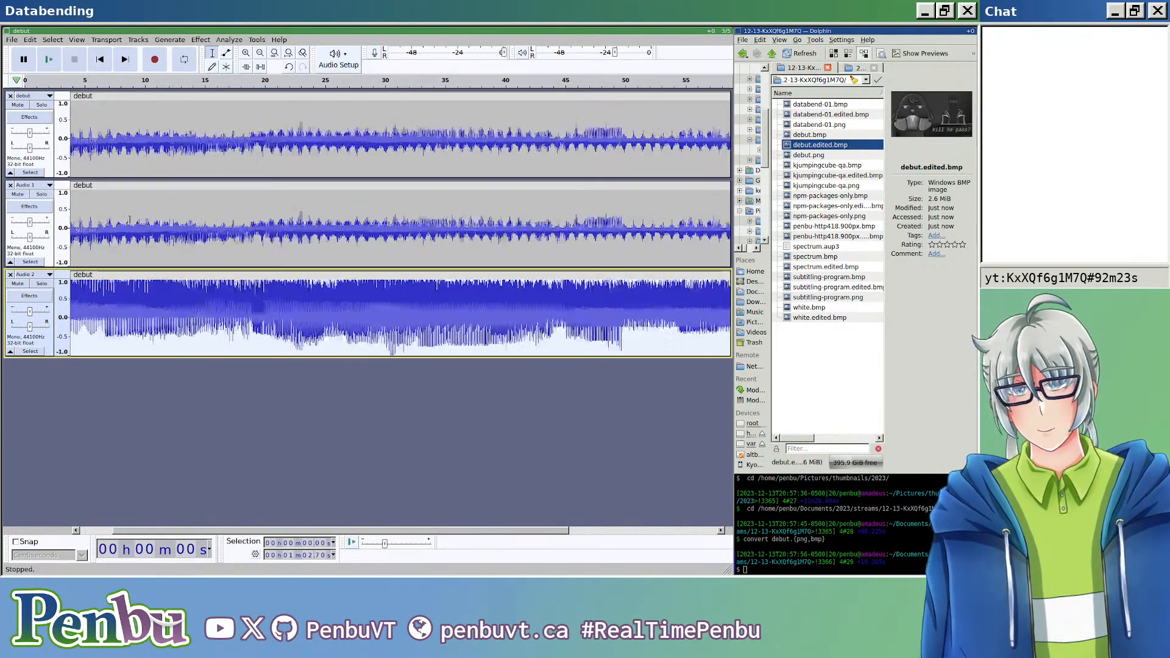
pyautogui.hscroll(-5, 143, 224)
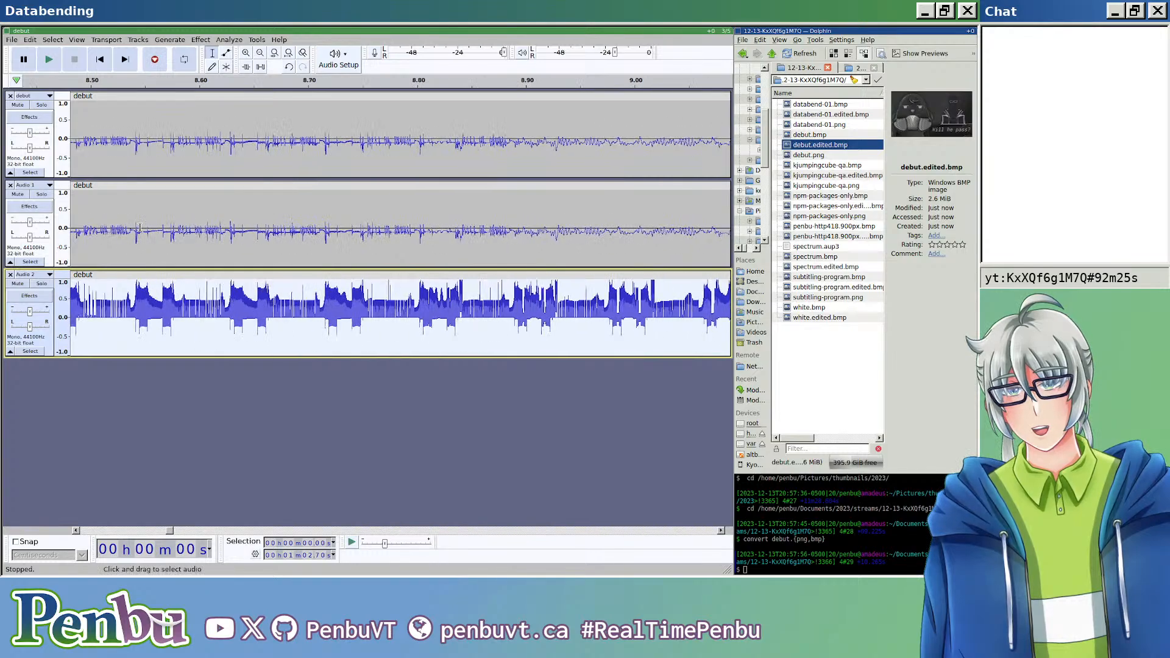
pyautogui.moveTo(168, 533); pyautogui.dragTo(40, 529)
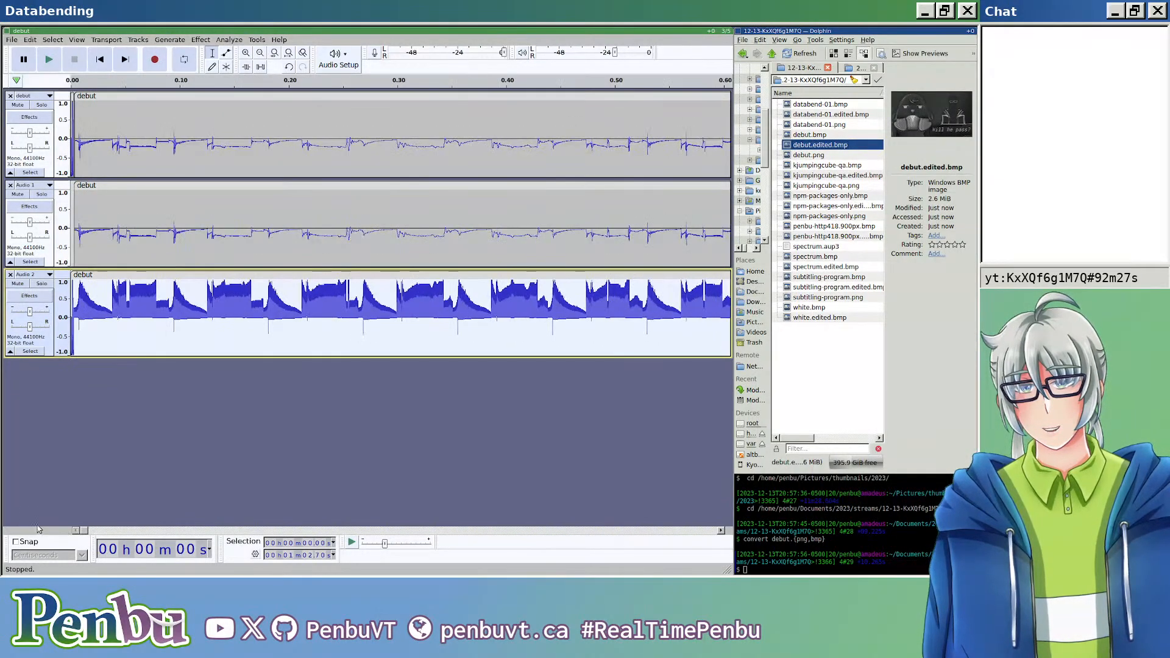
pyautogui.scroll(6, 98, 241)
pyautogui.scroll(4, 98, 241)
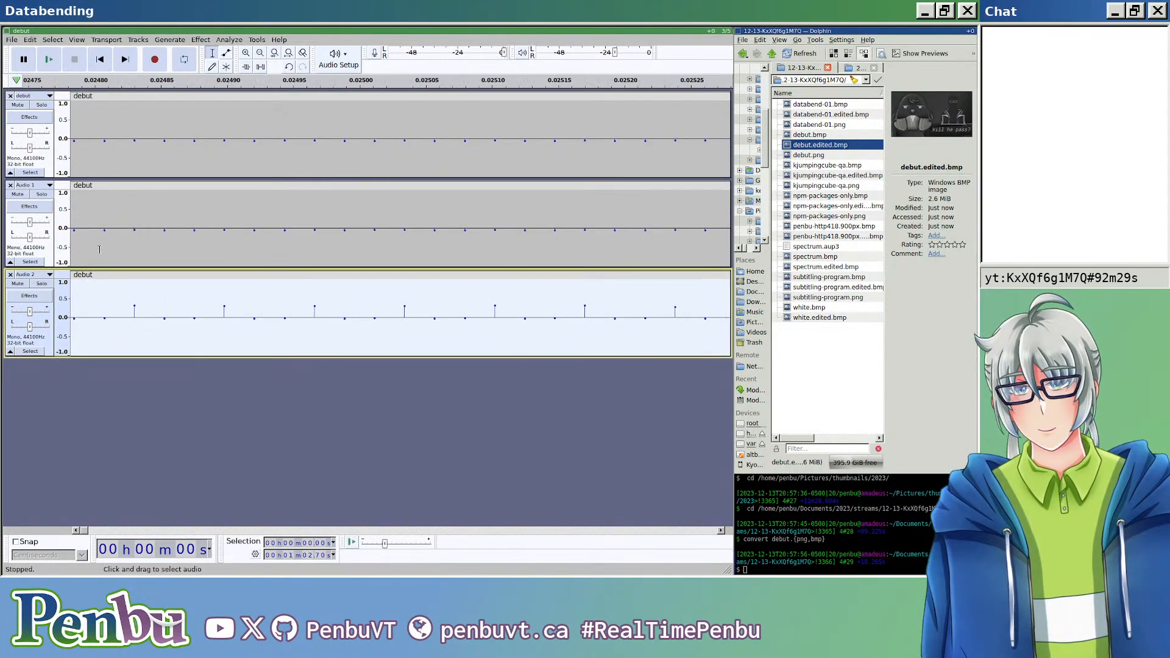
pyautogui.hscroll(-8, 151, 370)
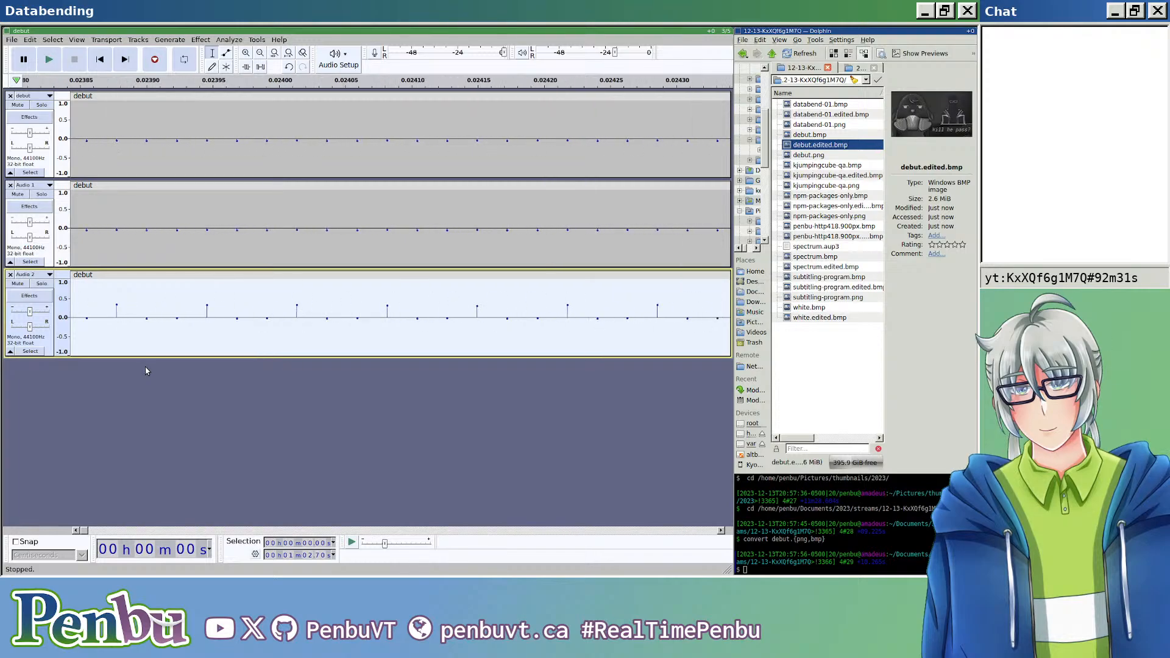
pyautogui.hscroll(-3, 146, 365)
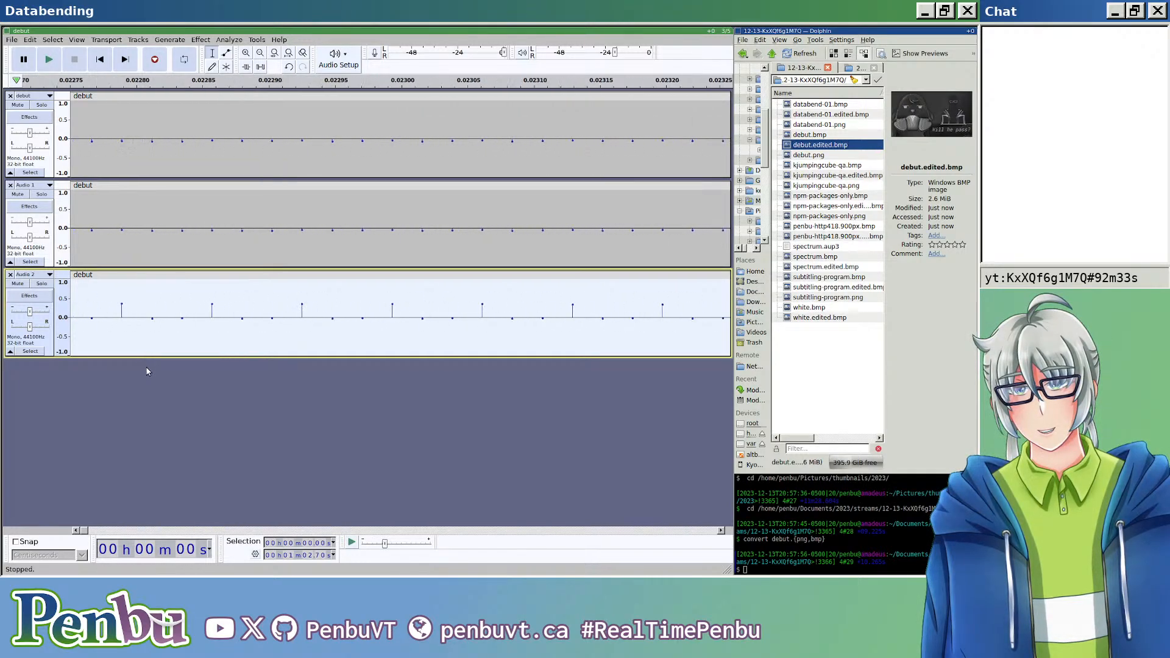
pyautogui.moveTo(87, 529); pyautogui.dragTo(81, 533)
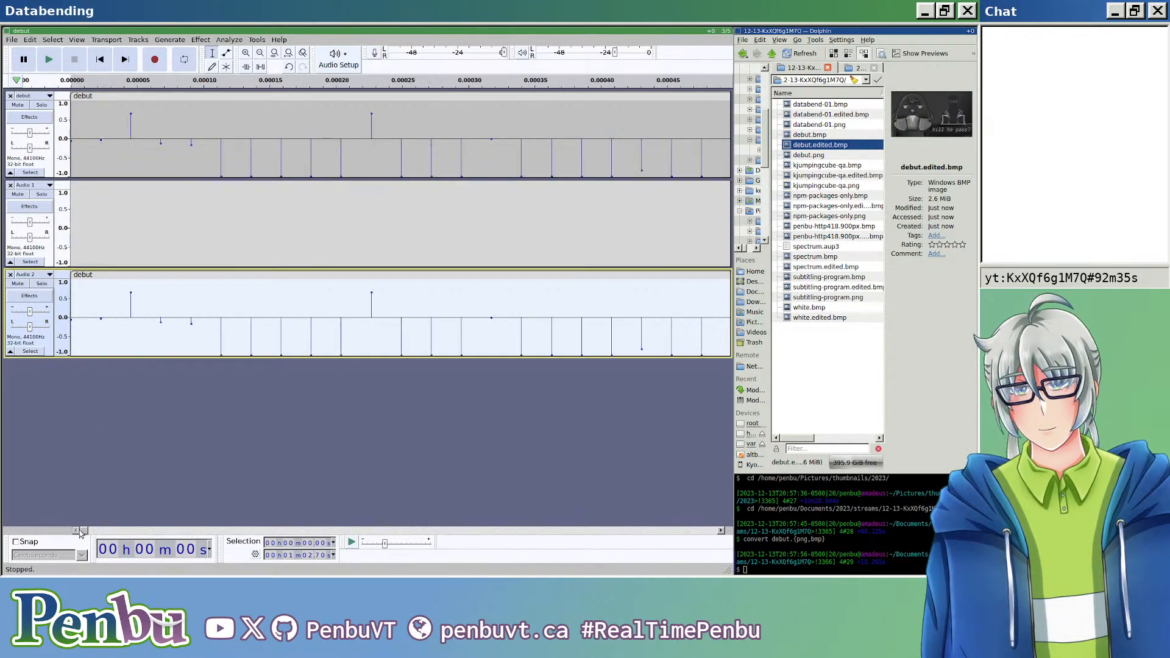
# Step: Split the third track's clip at the header's end, about 0.00313 s, in line with the top track's second clip, and delete the header part
pyautogui.hscroll(4, 231, 329)
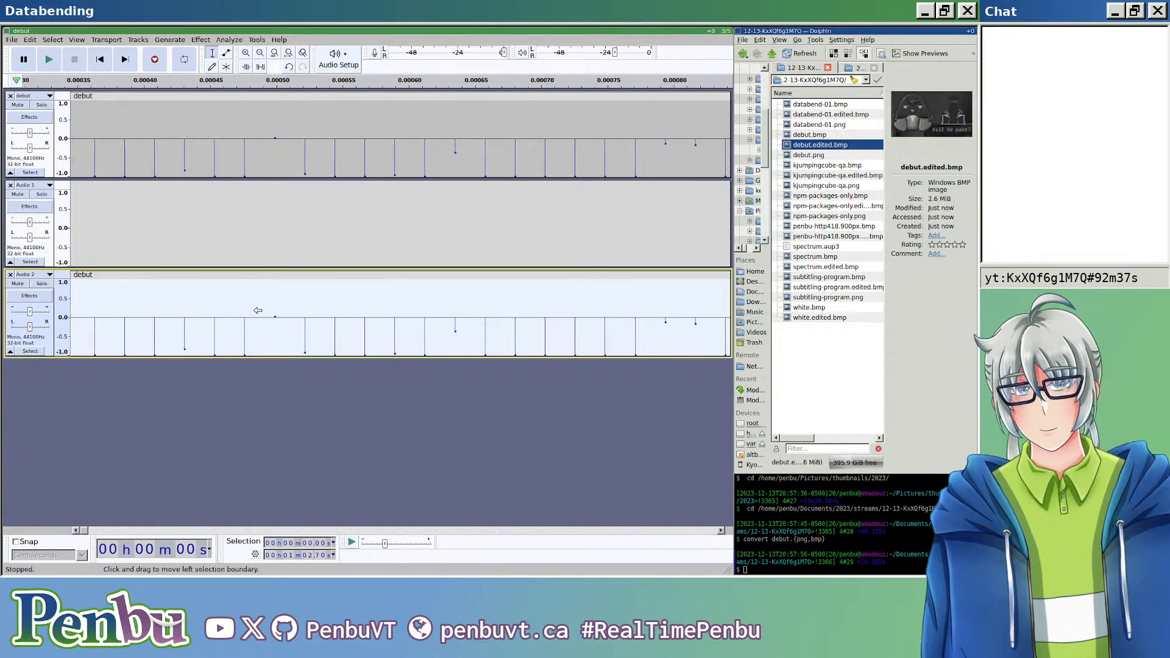
pyautogui.scroll(-4, 277, 312)
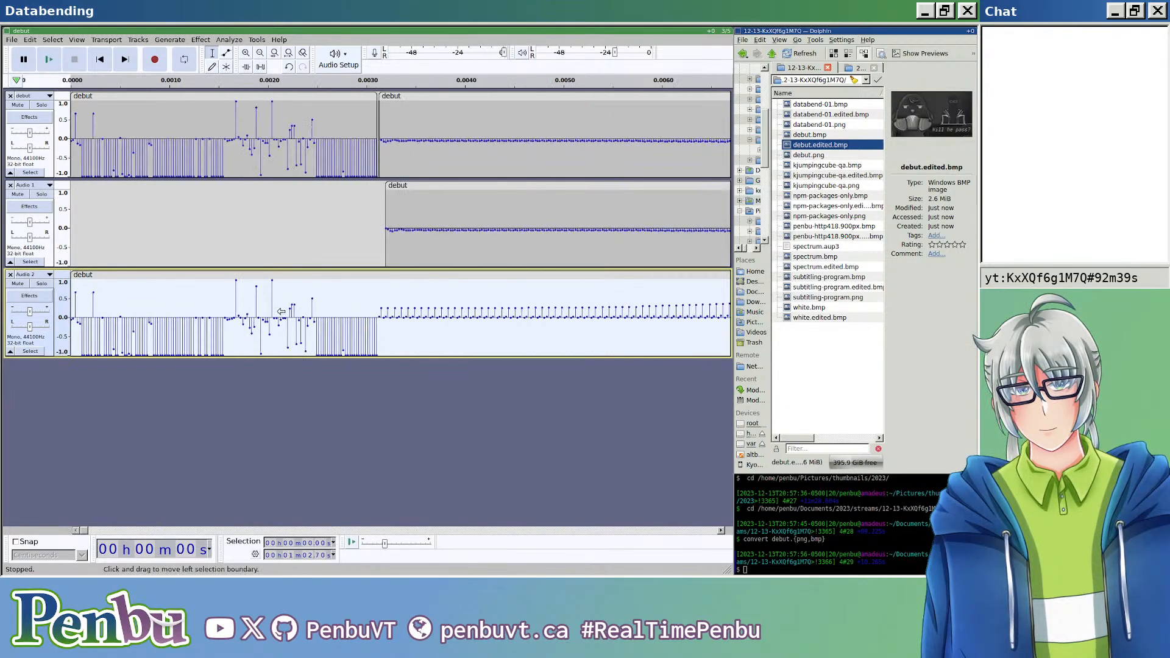
pyautogui.scroll(4, 383, 230)
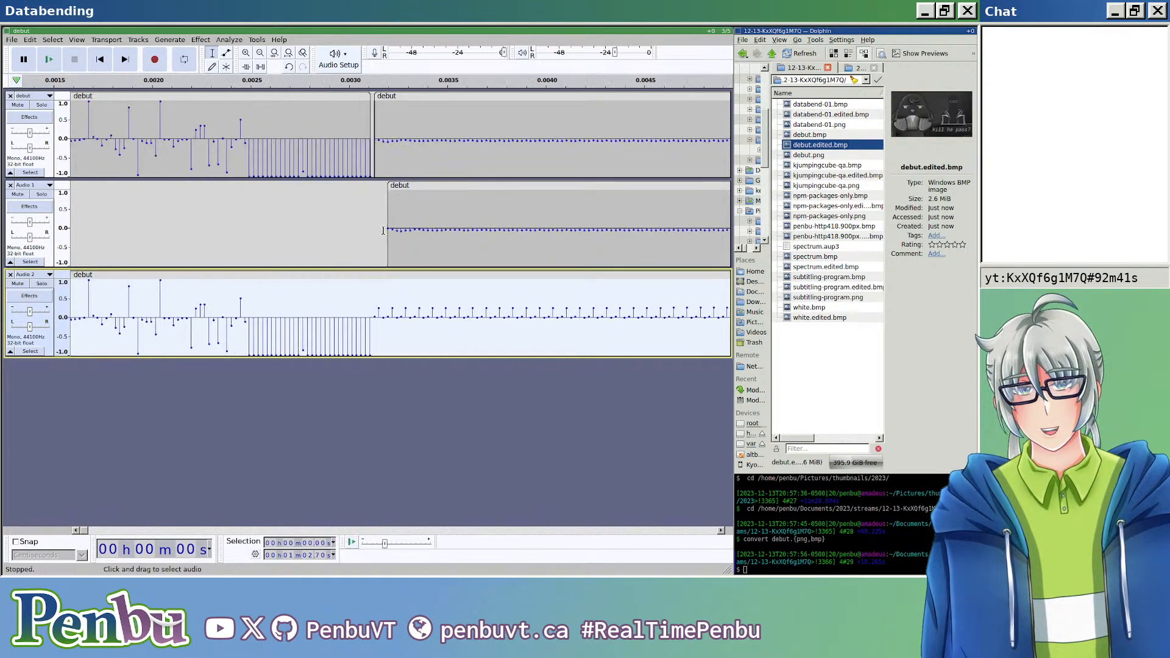
pyautogui.click(332, 298)
pyautogui.scroll(1, 341, 298)
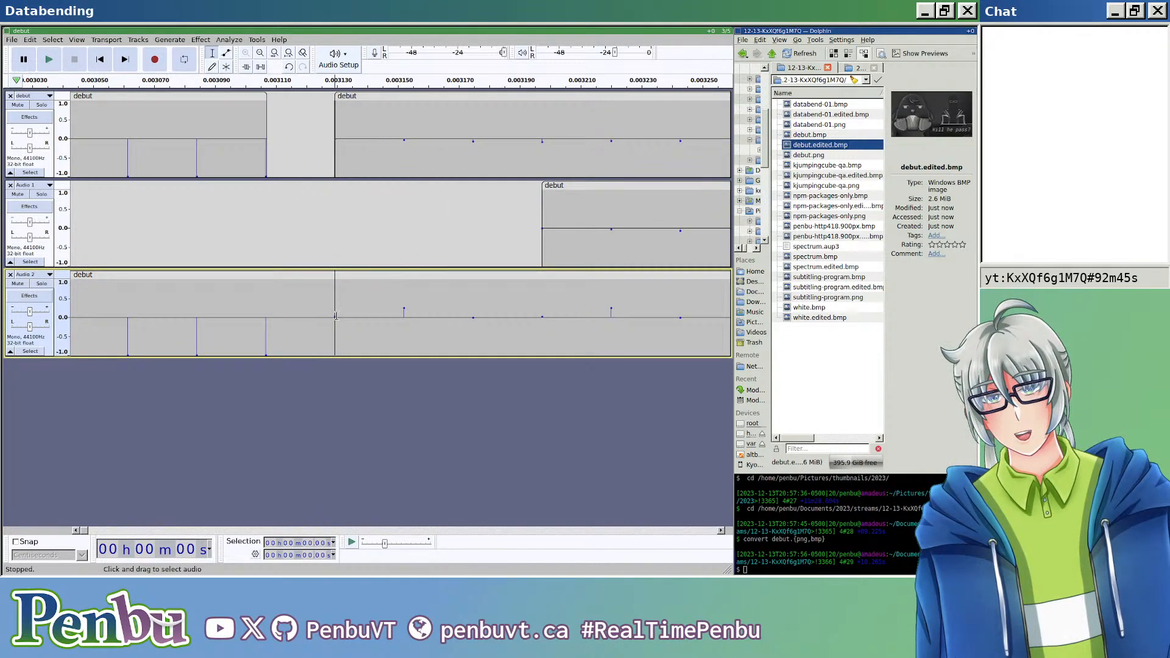
pyautogui.hotkey('ctrl', 'i')
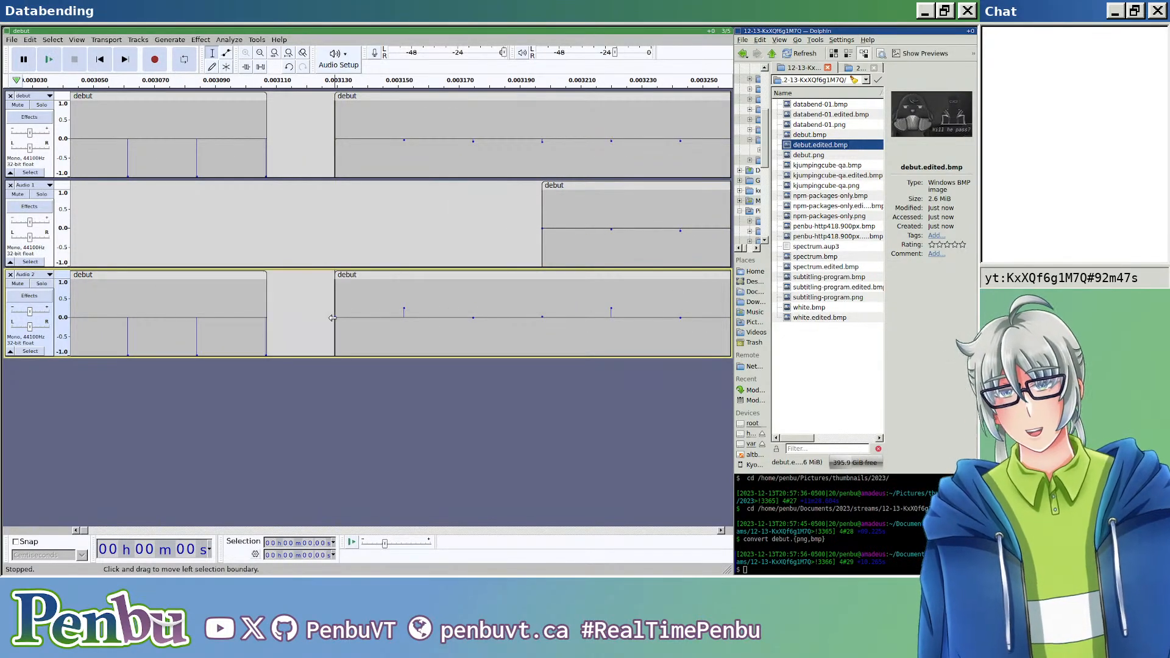
pyautogui.click(226, 278)
pyautogui.press('Delete')
# Step: Export the three-track mix without the third clip's header as headerless raw U-Law audio, overwriting debut.edited.bmp
pyautogui.scroll(-6, 225, 277)
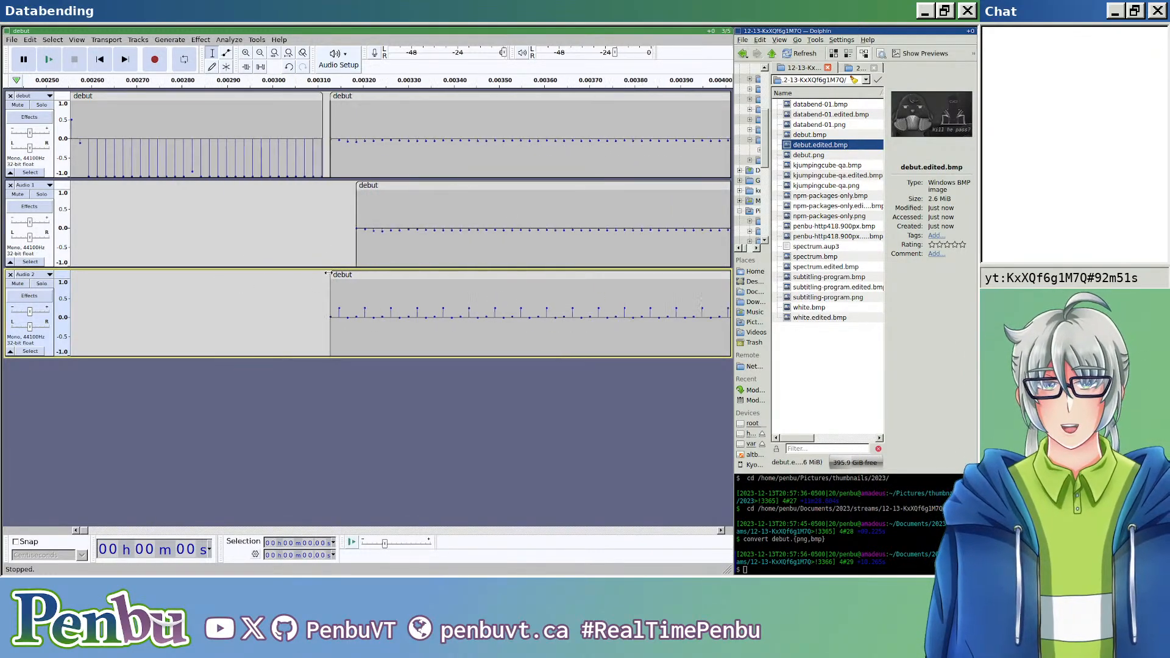
pyautogui.scroll(-7, 316, 287)
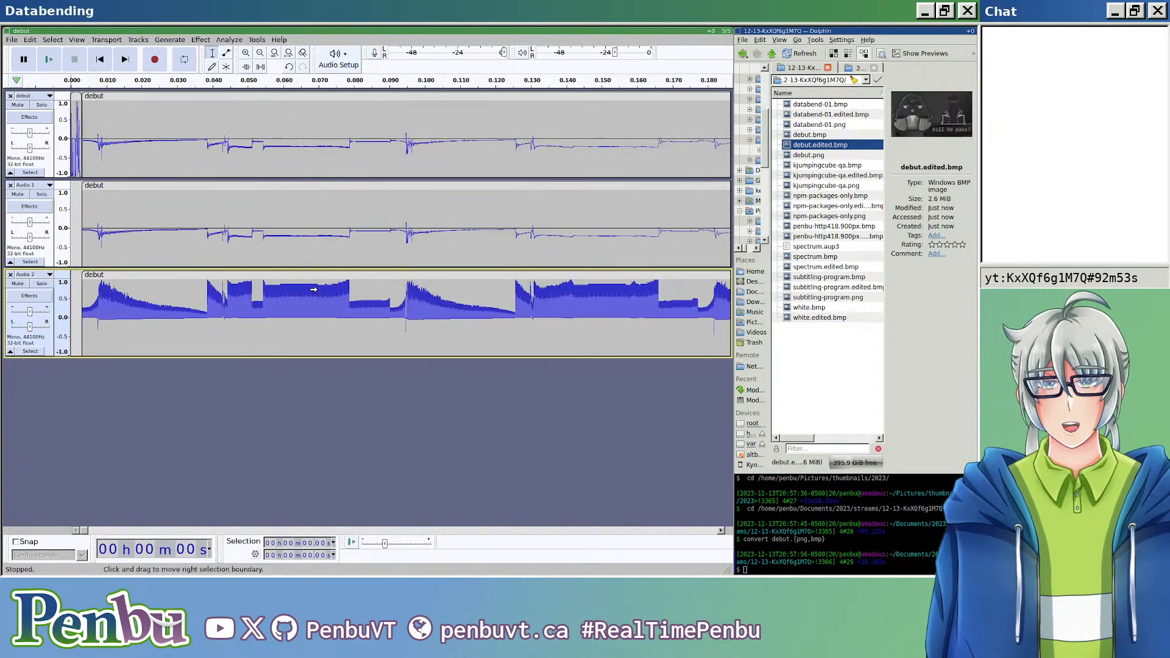
pyautogui.scroll(-8, 308, 301)
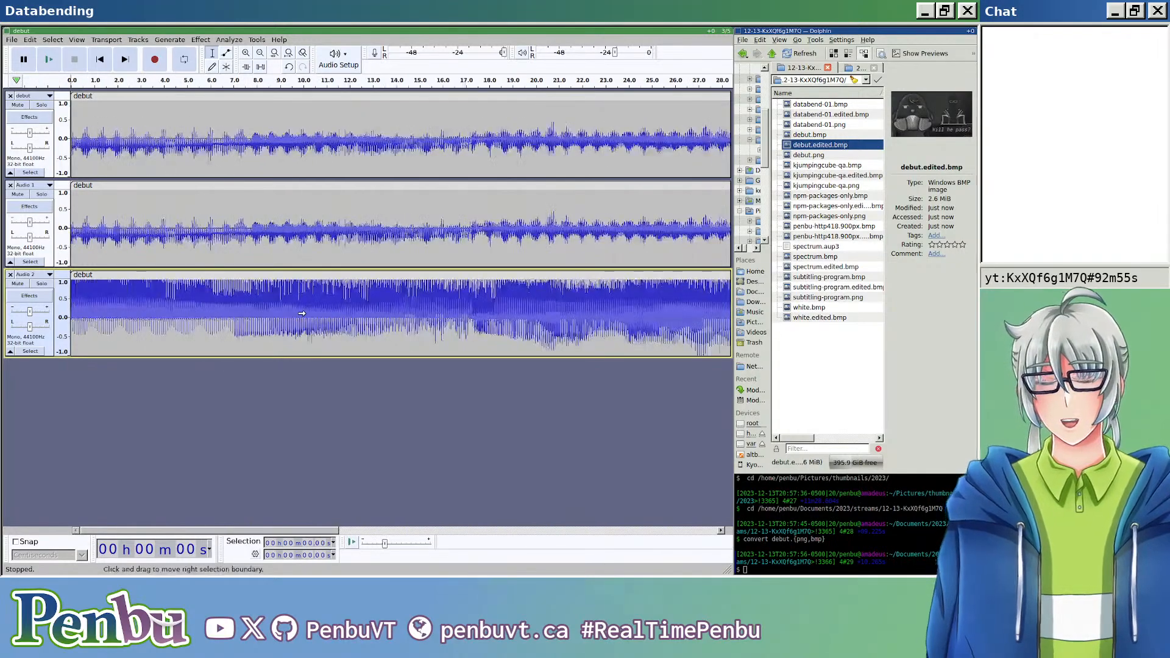
pyautogui.scroll(-1, 277, 303)
pyautogui.scroll(2, 256, 300)
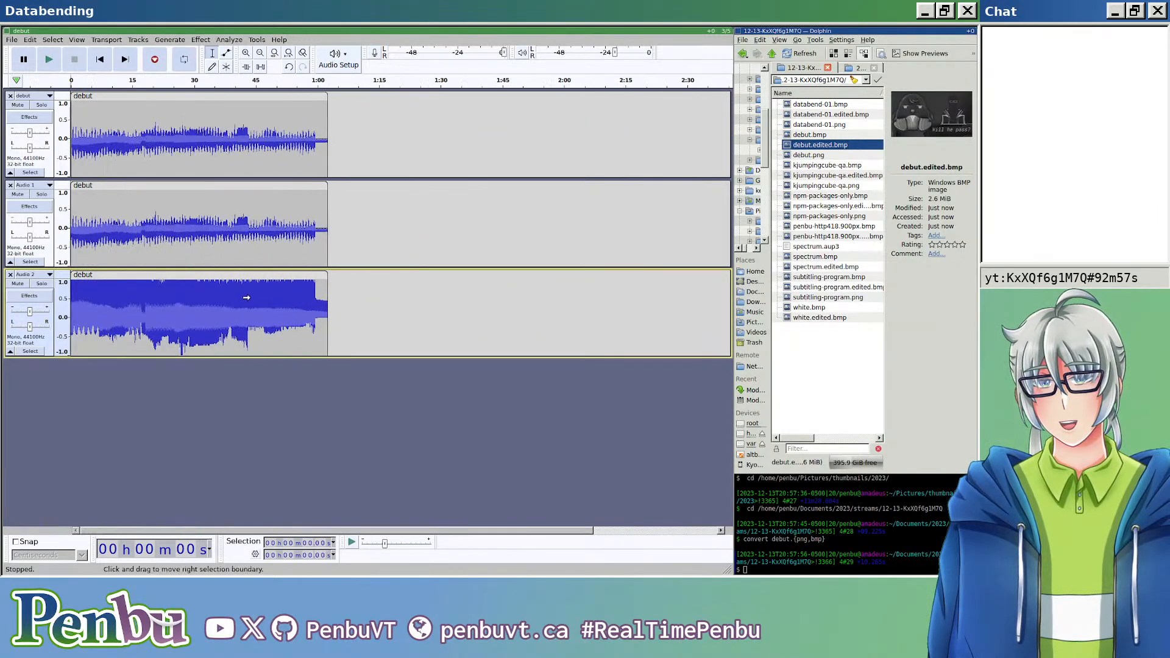
pyautogui.hotkey('ctrl', 'shift', 'e')
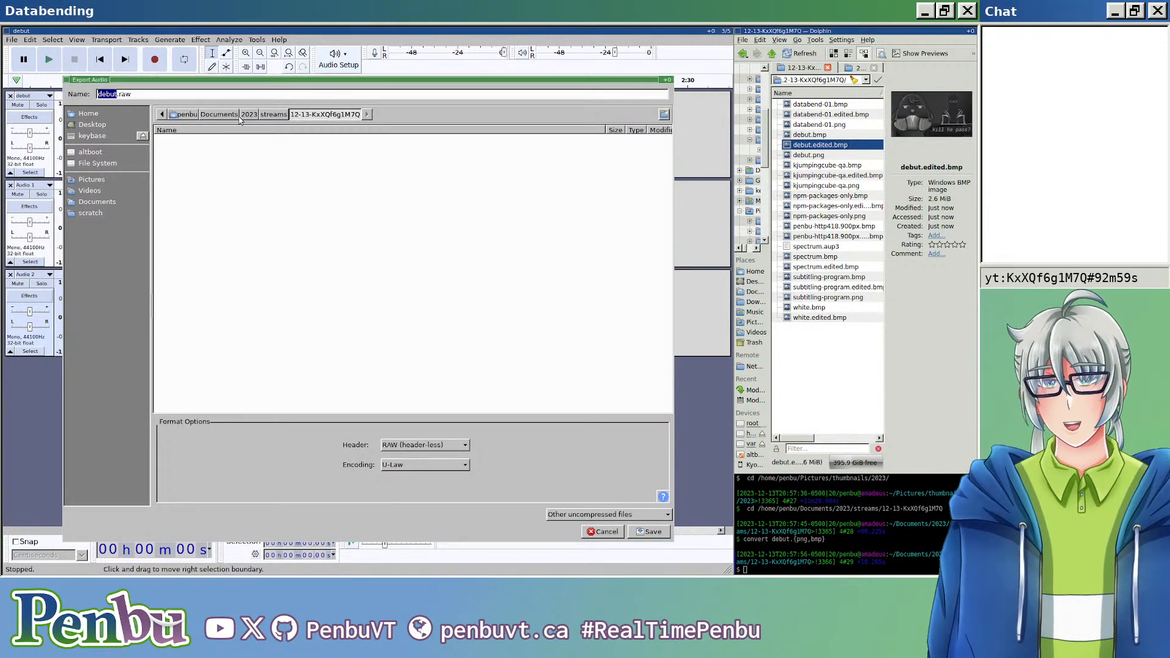
pyautogui.click(251, 95)
pyautogui.write('edited.bmp')
pyautogui.hotkey('ctrl', 'BackSpace')
pyautogui.hotkey('ctrl', 'BackSpace')
pyautogui.write('edited.bmp')
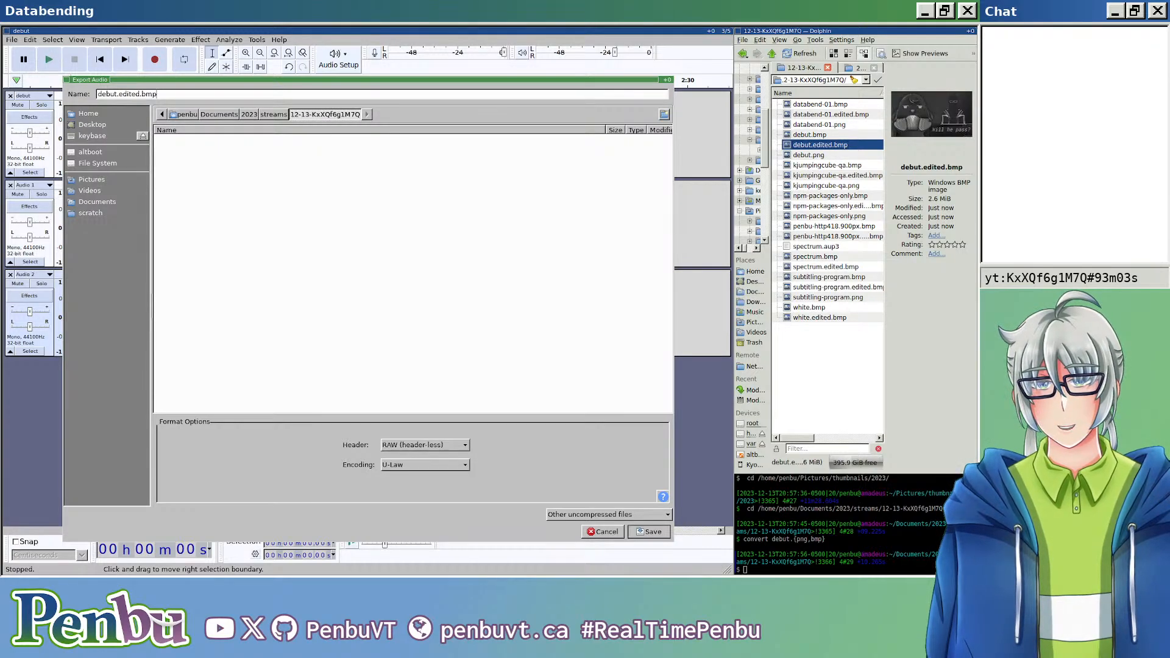
pyautogui.press('Return')
pyautogui.press('Return')
pyautogui.press('Return')
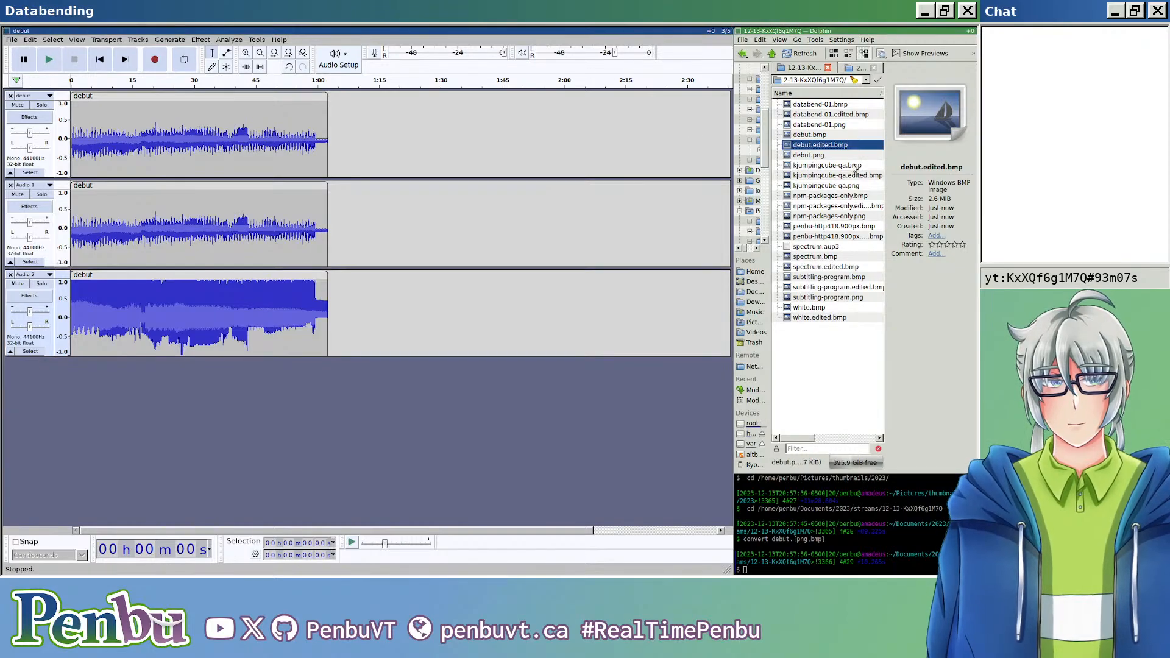
# Step: Open debut.edited.bmp in the image viewer to check it, close the viewer, and widen the file manager beside the audio editor
pyautogui.moveTo(836, 146)
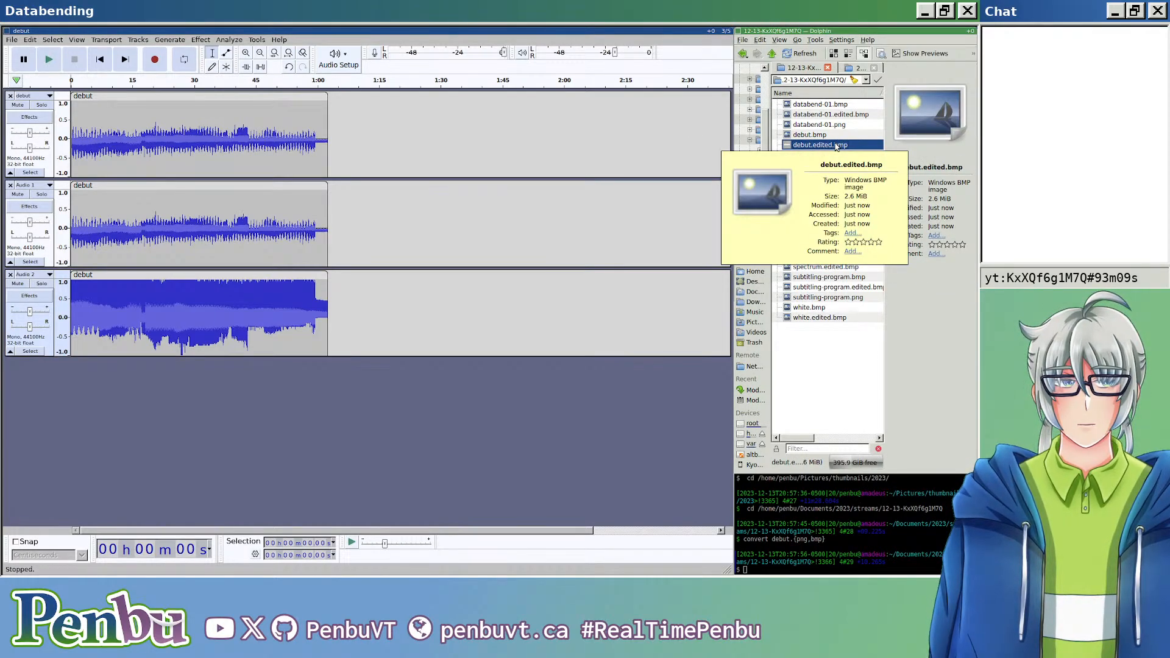
pyautogui.doubleClick(837, 147)
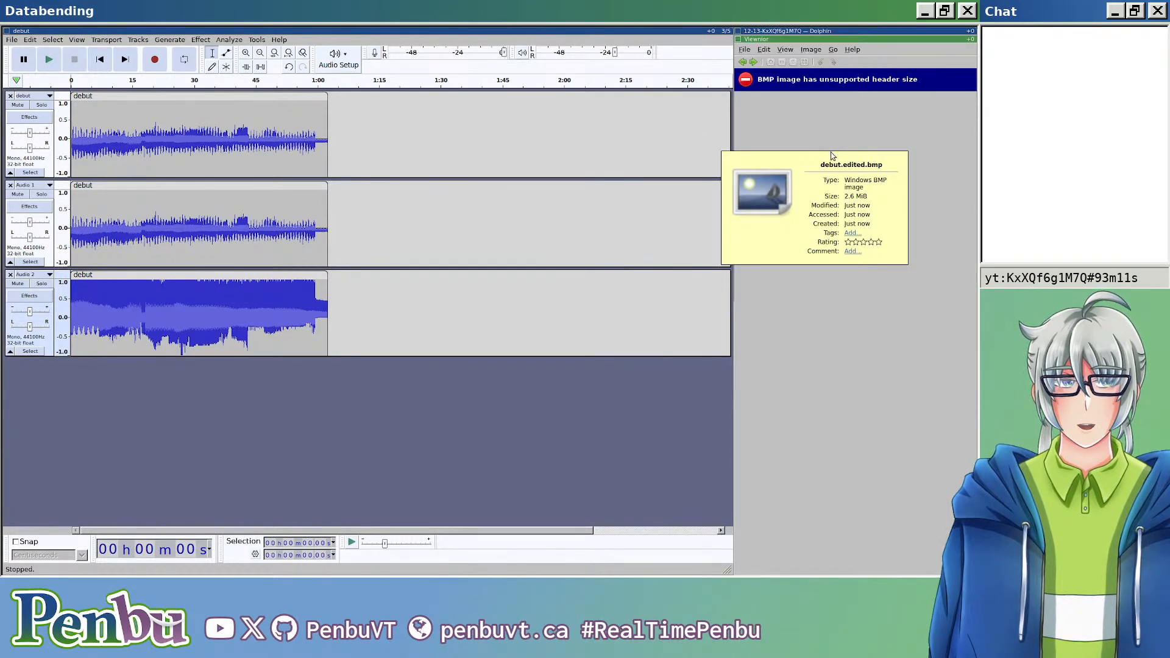
pyautogui.press('Escape')
pyautogui.moveTo(734, 300); pyautogui.dragTo(683, 300)
# Step: Delete the tail of the third track's clip from about 59.7 s to its end
pyautogui.scroll(3, 299, 304)
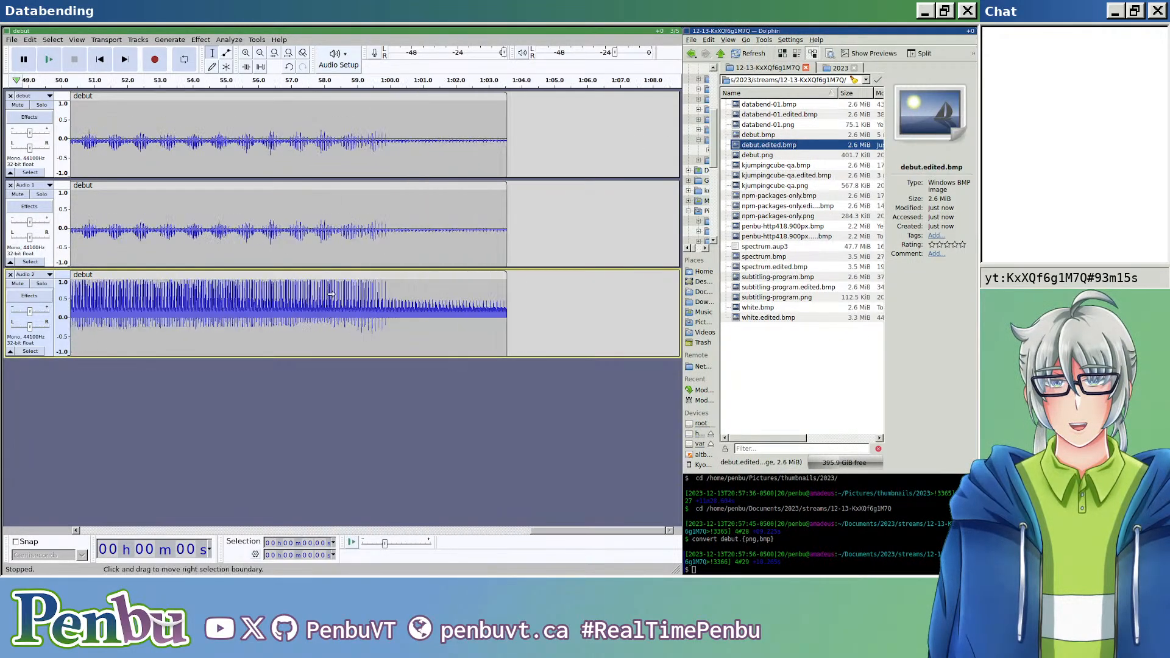
pyautogui.moveTo(390, 308); pyautogui.dragTo(503, 312)
pyautogui.press('Delete')
pyautogui.click(191, 41)
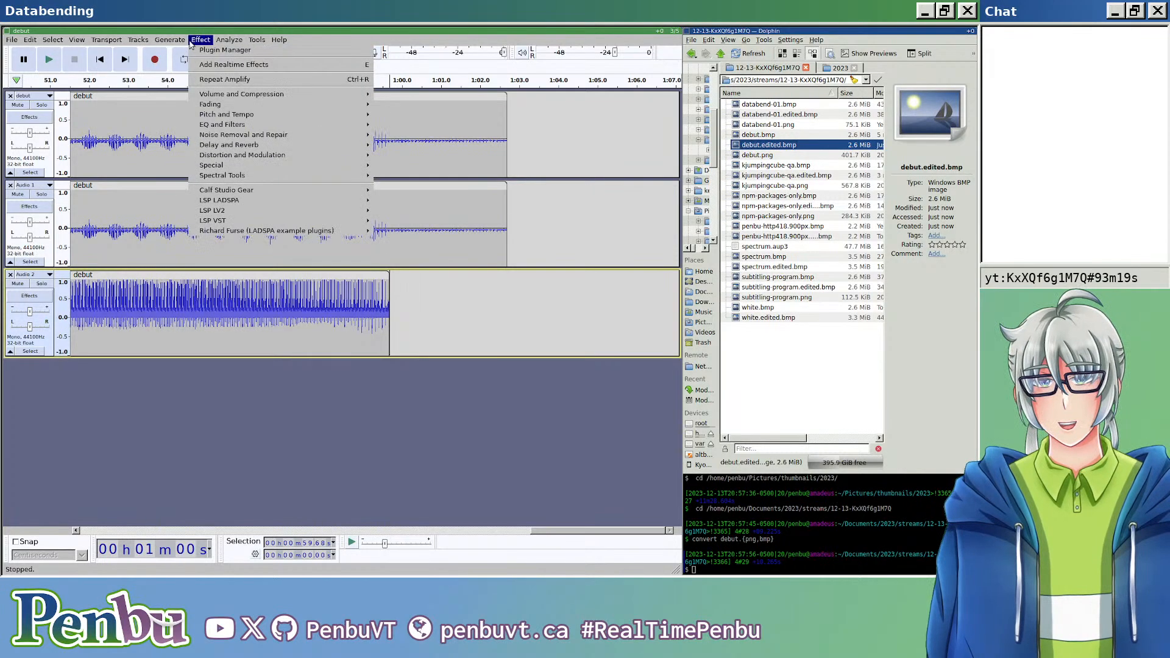
pyautogui.click(159, 42)
# Step: Export the mix with the shortened third clip as raw U-Law audio, replacing the existing debut.edited.bmp
pyautogui.hotkey('ctrl', 'shift', 'e')
pyautogui.click(275, 96)
pyautogui.hotkey('ctrl', 'a')
pyautogui.write('debut.edited.bmp')
pyautogui.press('Return')
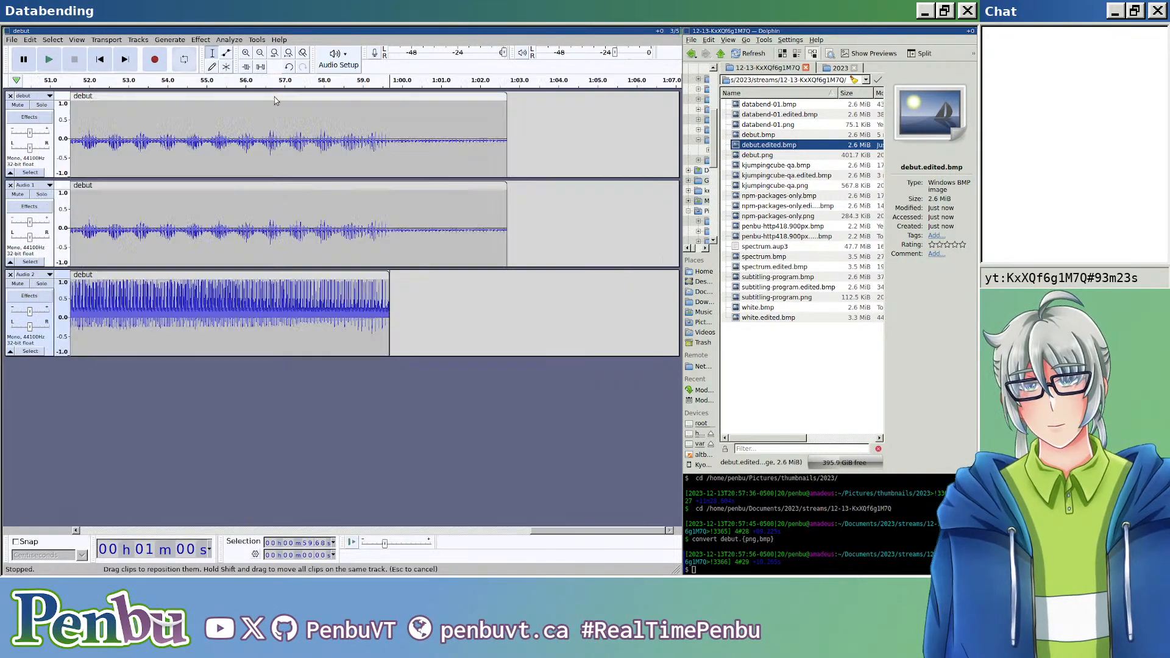
pyautogui.press('Return')
pyautogui.press('Return')
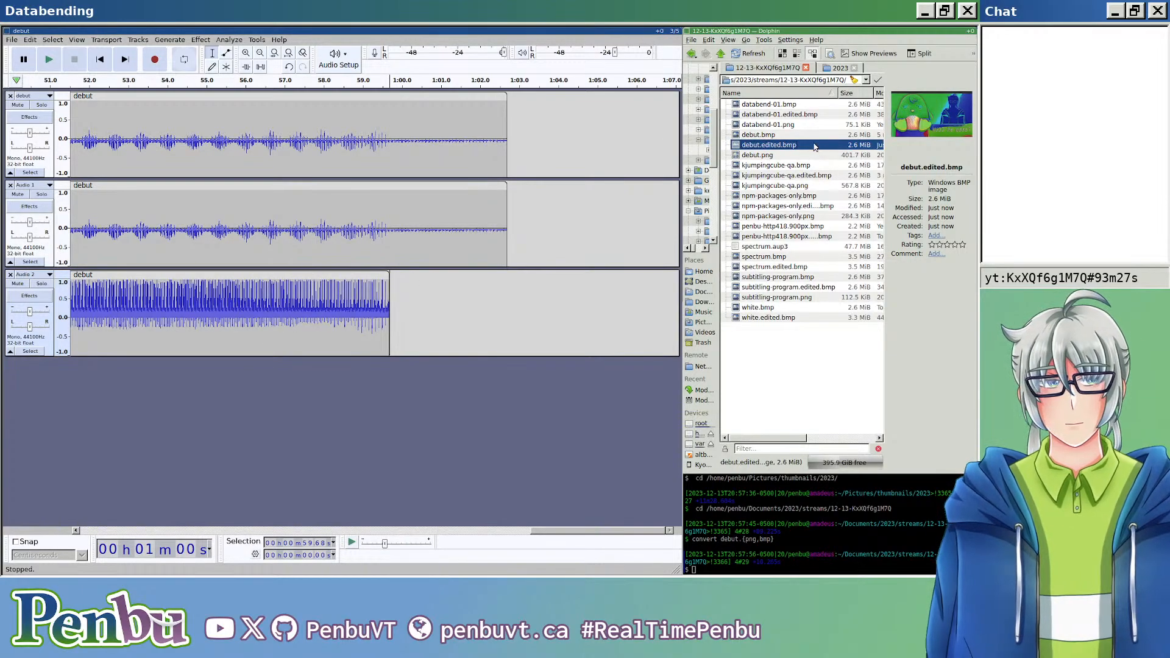
# Step: View the newly exported debut.edited.bmp enlarged in the image viewer and close it
pyautogui.moveTo(28, 312)
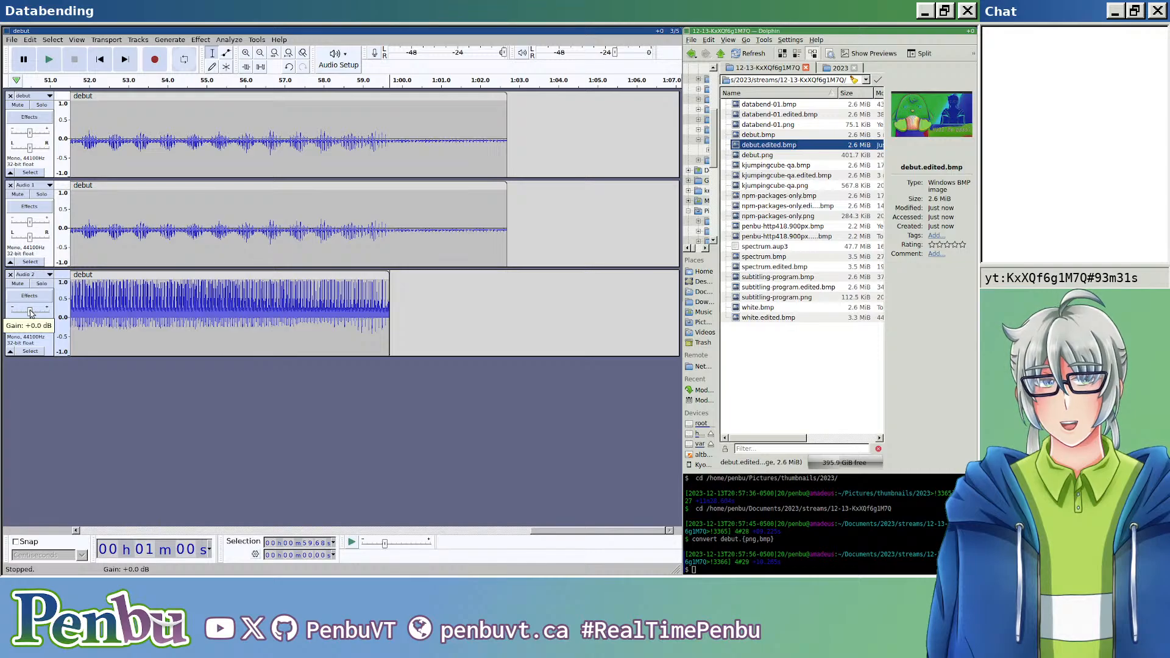
pyautogui.doubleClick(784, 146)
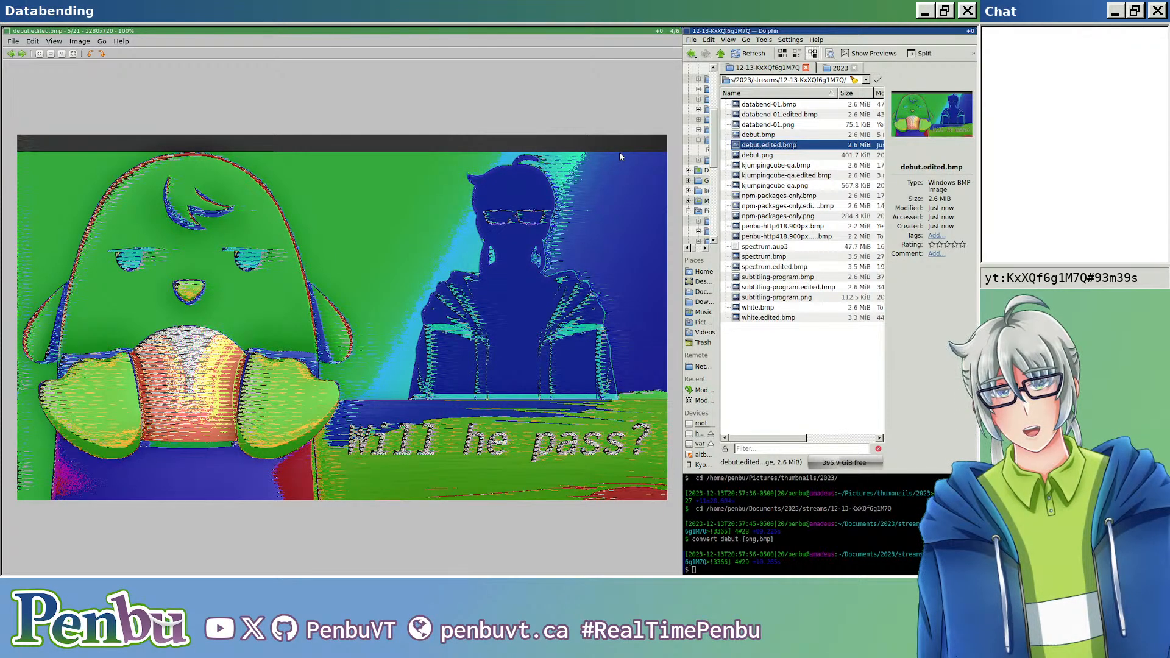
pyautogui.hotkey('ctrl', 'w')
# Step: Undo the deletion of the third clip's tail and inspect how the three clips line up at their ends
pyautogui.keyDown('shift'); pyautogui.click(506, 303); pyautogui.keyUp('shift')
pyautogui.scroll(6, 509, 299)
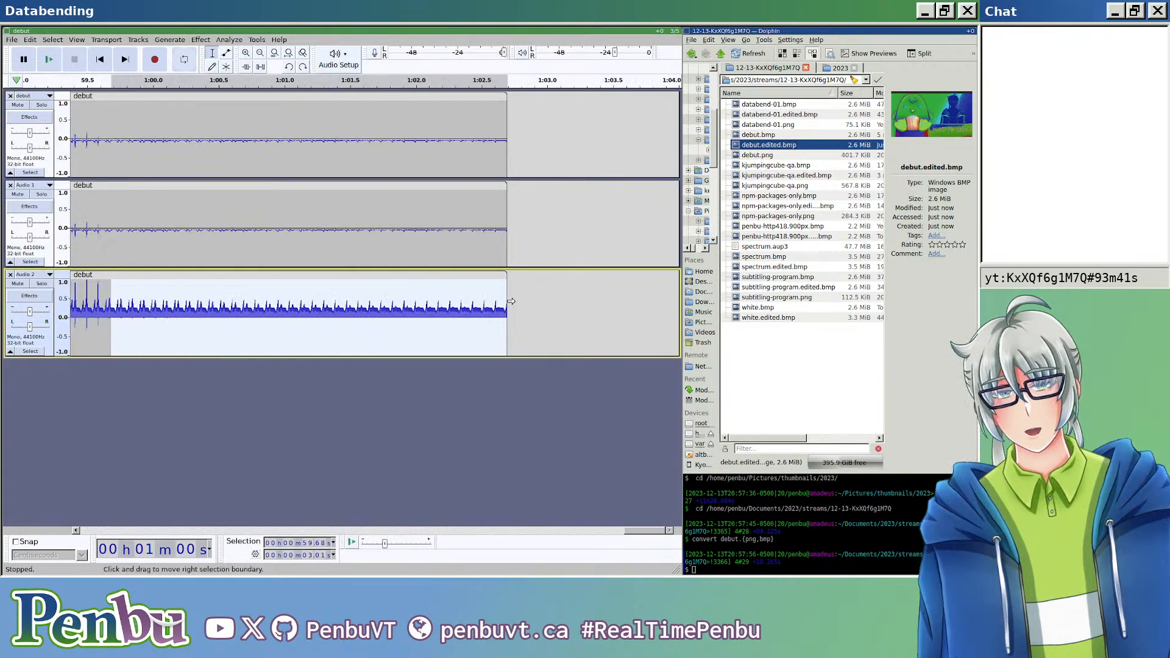
pyautogui.scroll(3, 509, 298)
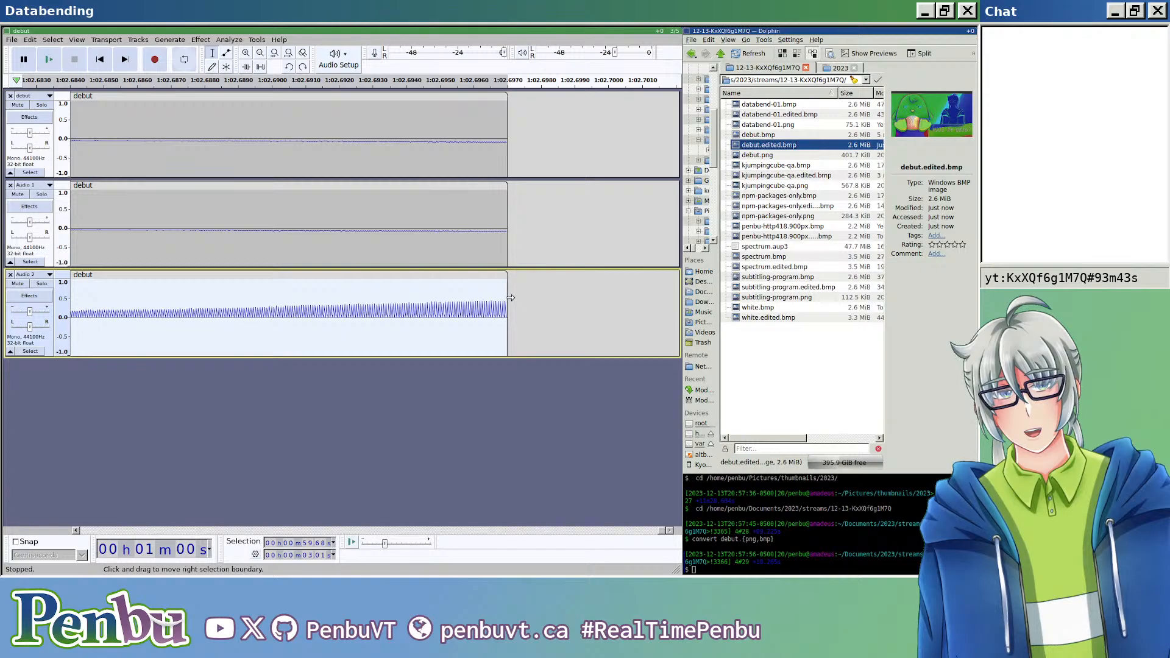
pyautogui.scroll(-4, 505, 301)
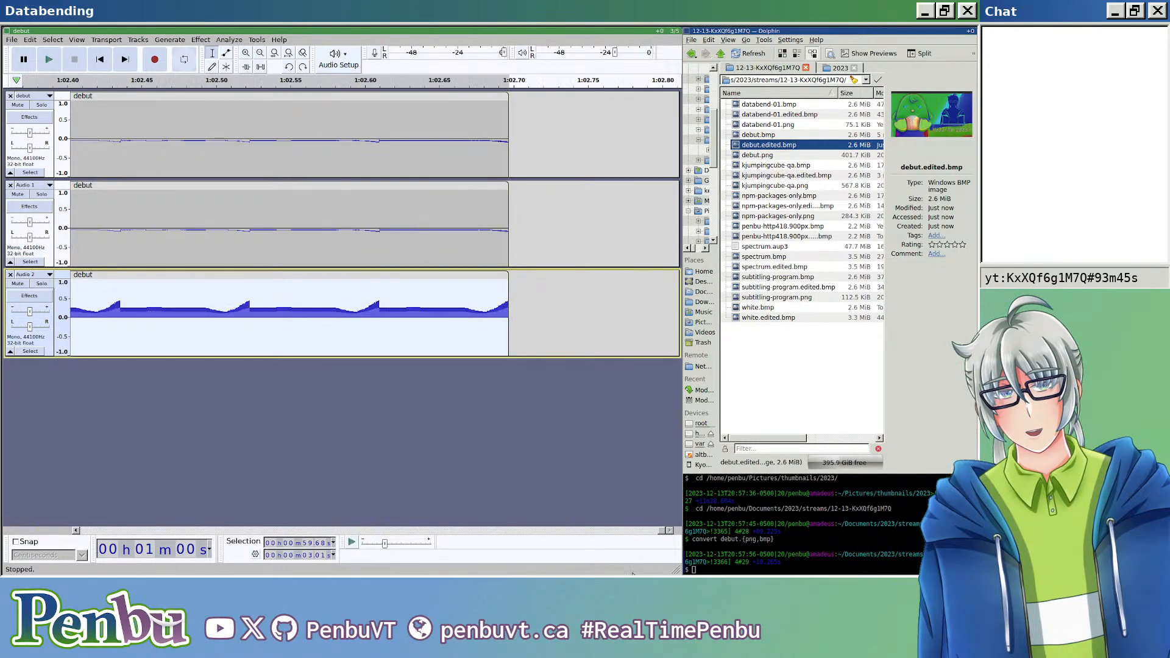
# Step: Split the third track's clip at about 0.0387 s, just before its first jump in amplitude, and delete the part before the split
pyautogui.moveTo(664, 530); pyautogui.dragTo(29, 489)
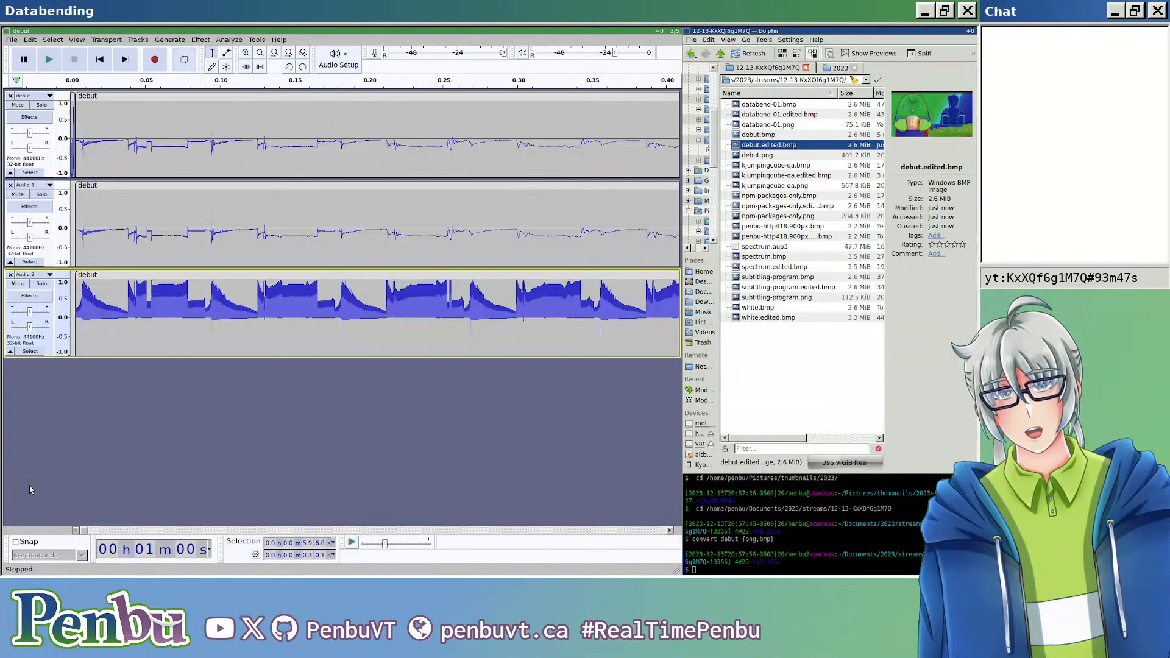
pyautogui.scroll(6, 85, 301)
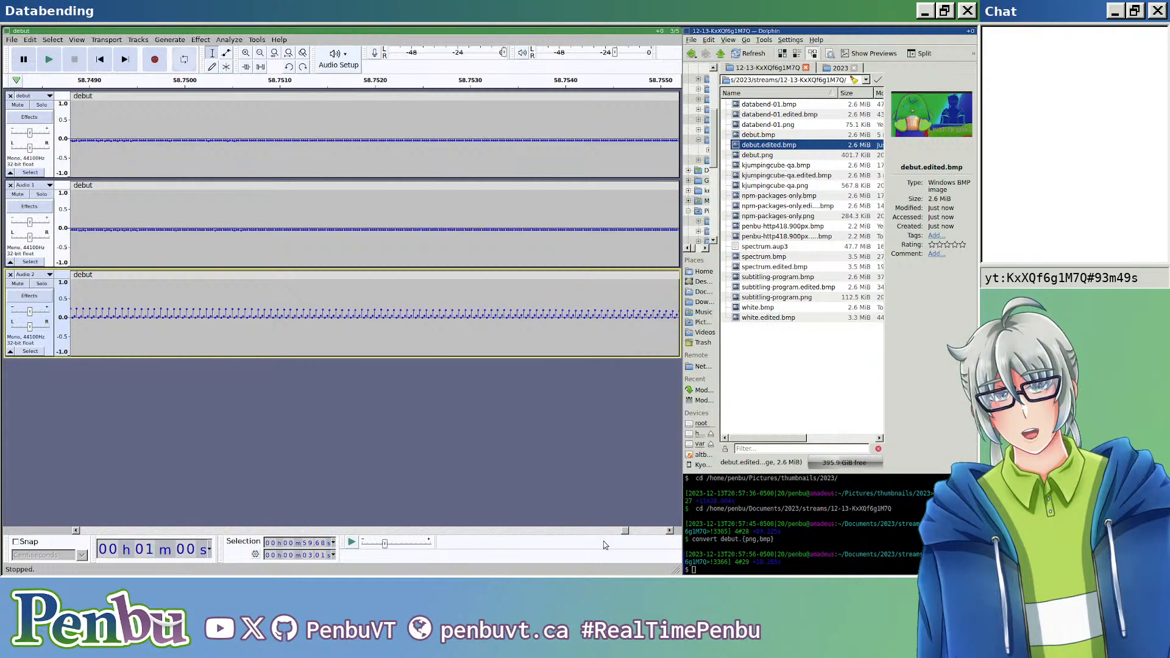
pyautogui.moveTo(627, 532); pyautogui.dragTo(61, 499)
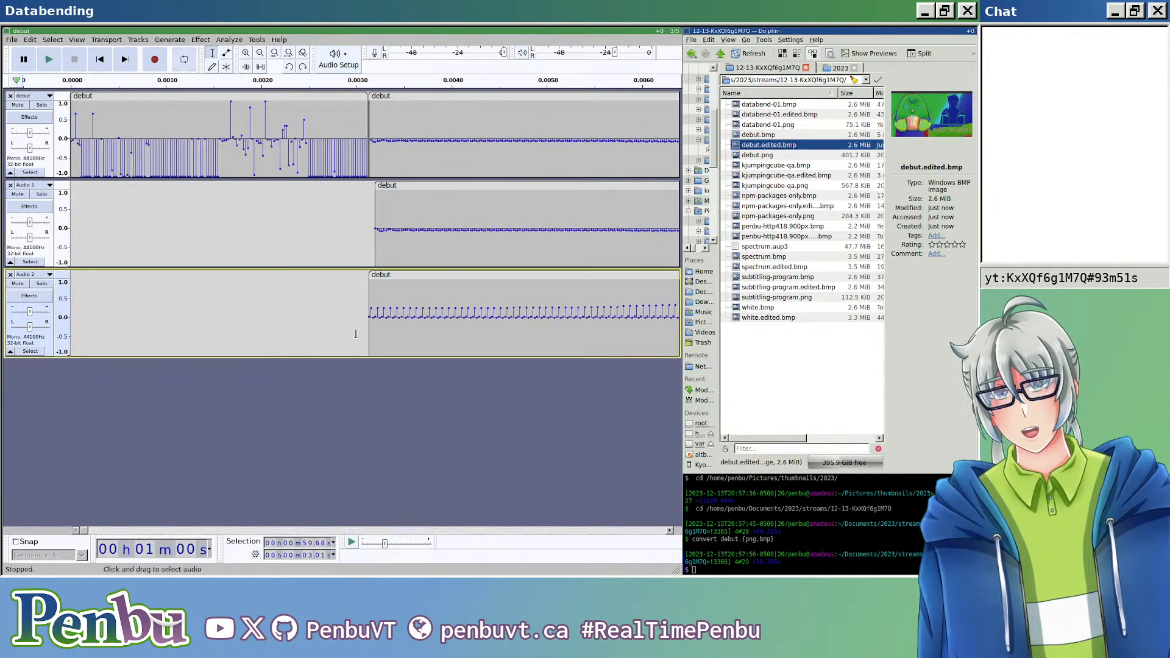
pyautogui.scroll(-3, 402, 314)
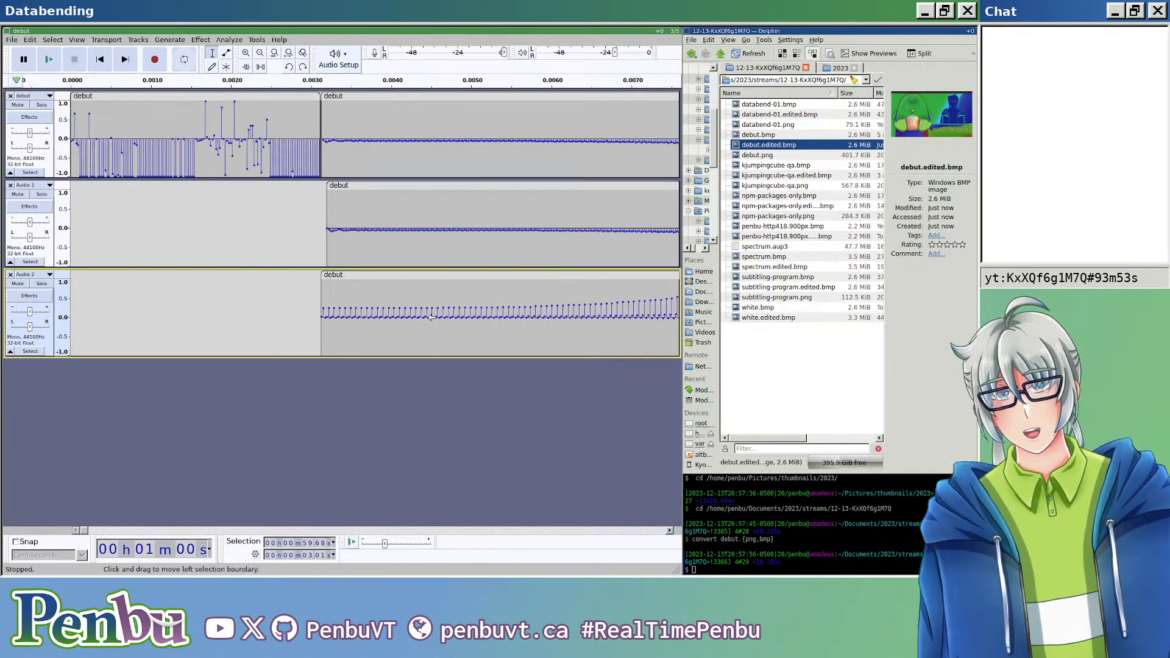
pyautogui.scroll(-1, 409, 318)
pyautogui.click(391, 308)
pyautogui.scroll(4, 396, 317)
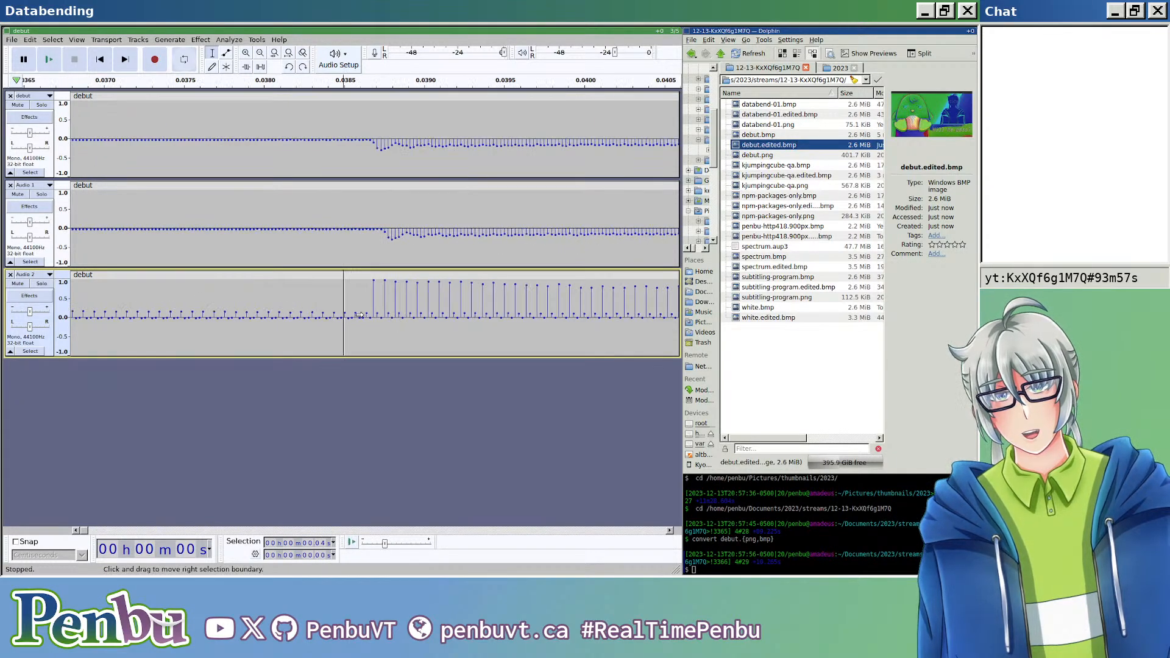
pyautogui.click(372, 316)
pyautogui.hotkey('ctrl', 'i')
pyautogui.click(295, 275)
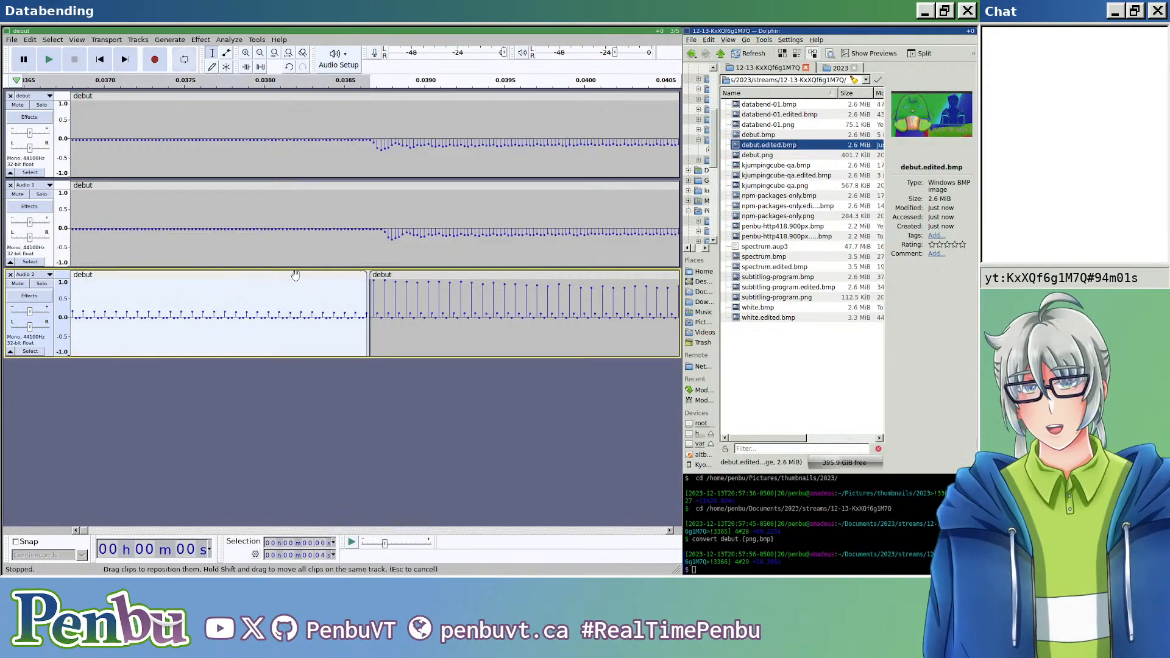
pyautogui.press('Delete')
# Step: Export the mix with the third clip's trimmed start as headerless raw U-Law audio over the existing debut.edited.bmp
pyautogui.scroll(-8, 306, 263)
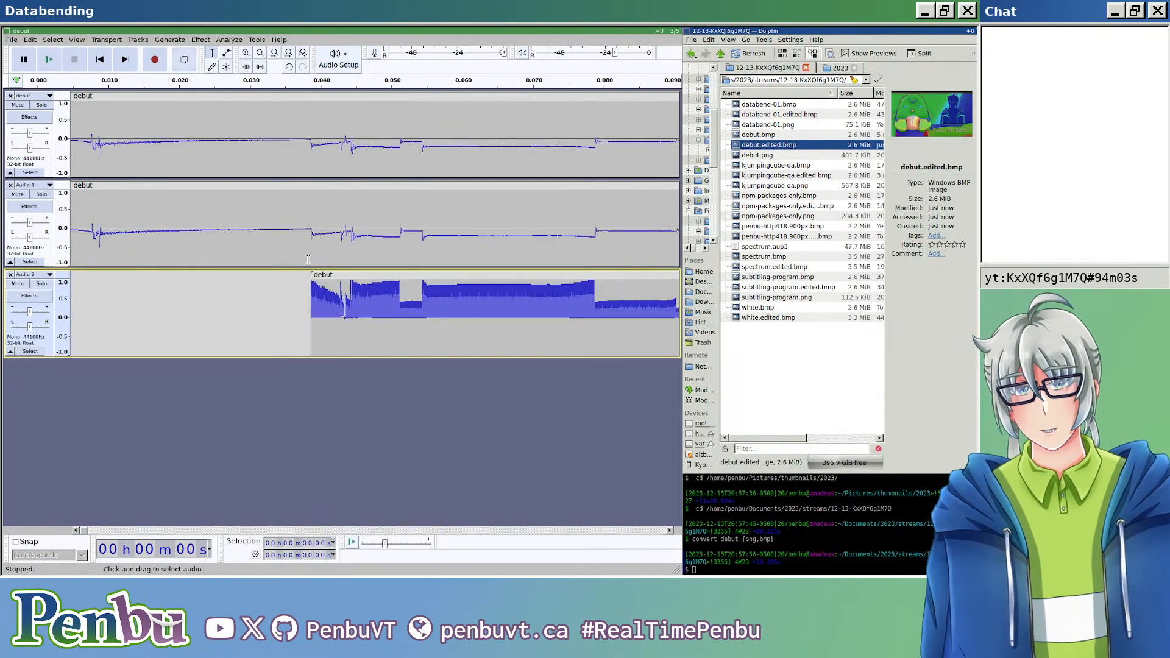
pyautogui.scroll(-3, 306, 254)
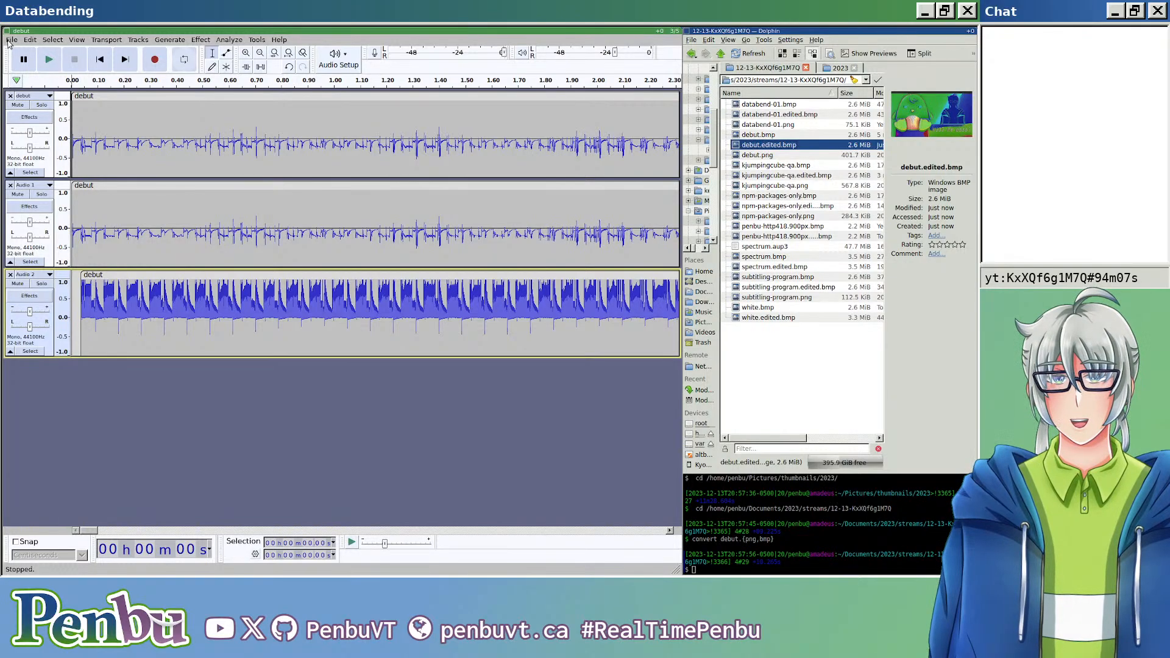
pyautogui.hotkey('ctrl', 'shift', 'e')
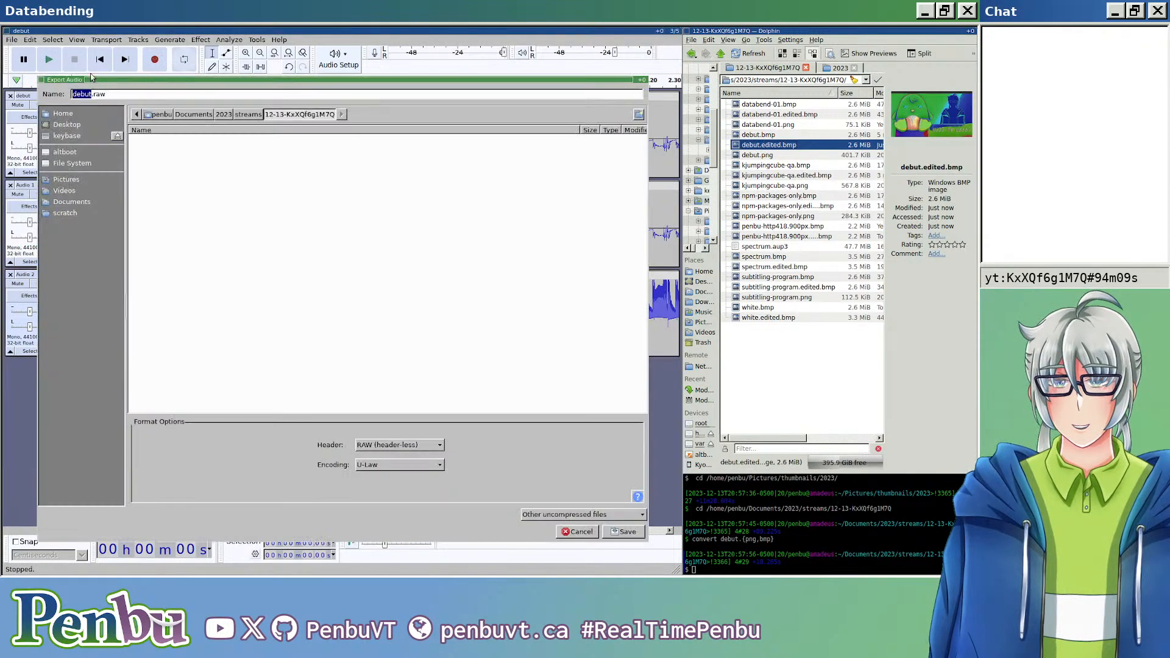
pyautogui.click(157, 95)
pyautogui.press('BackSpace')
pyautogui.press('BackSpace')
pyautogui.press('BackSpace')
pyautogui.write('edited.bmp')
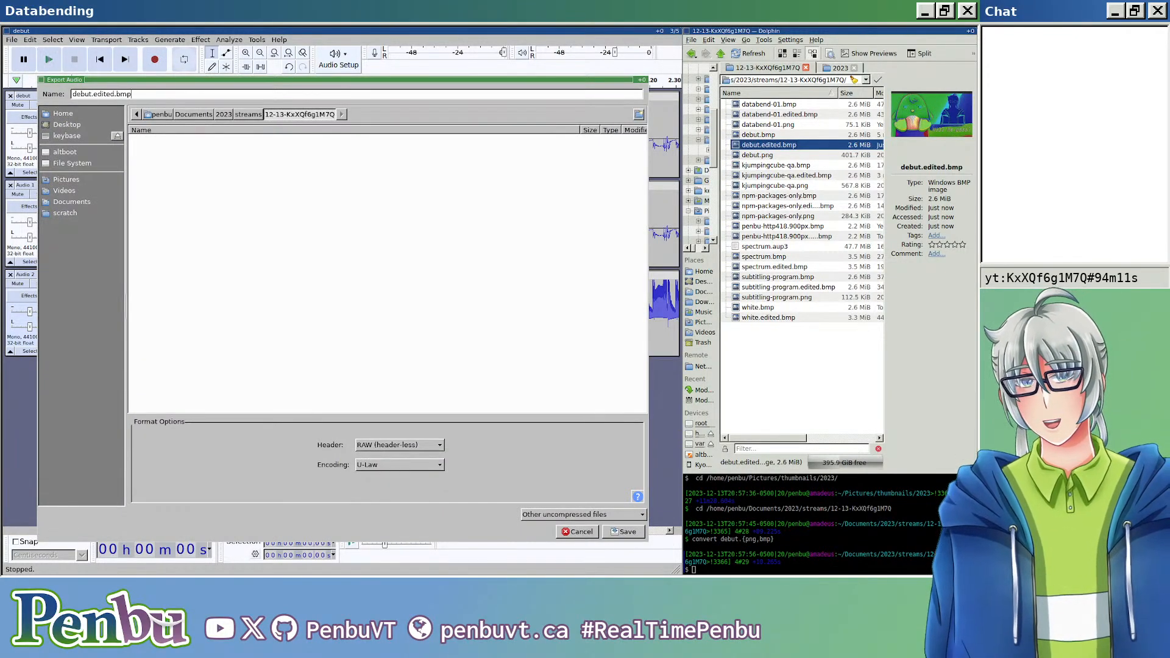
pyautogui.press('Return')
pyautogui.press('Return')
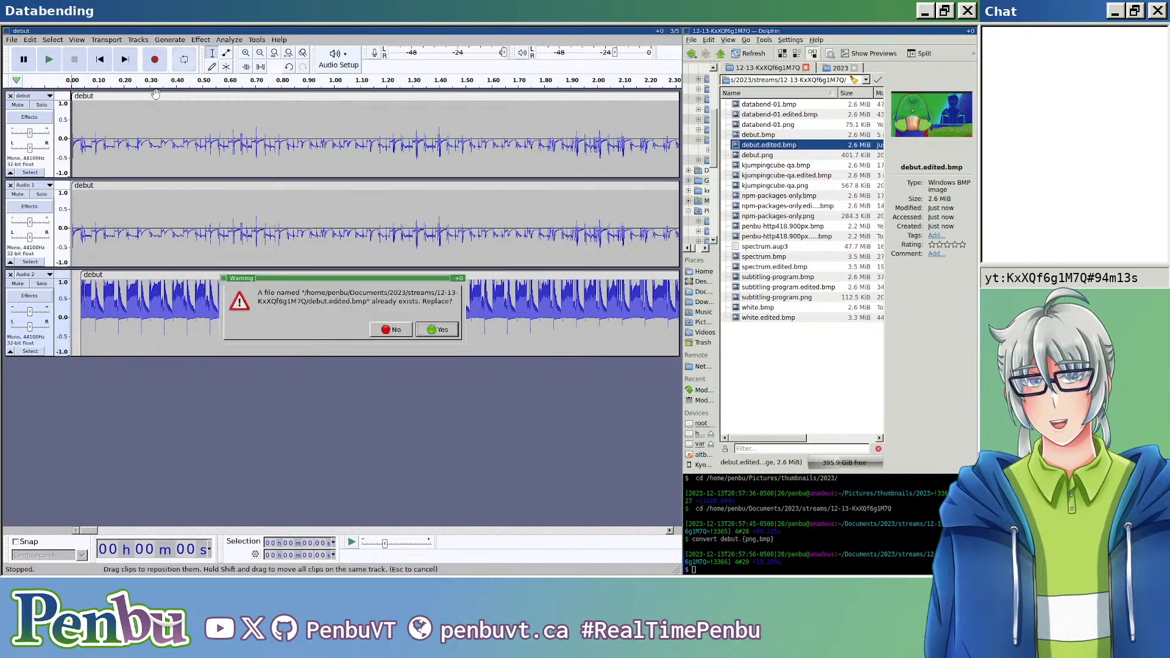
pyautogui.press('Return')
pyautogui.press('Return')
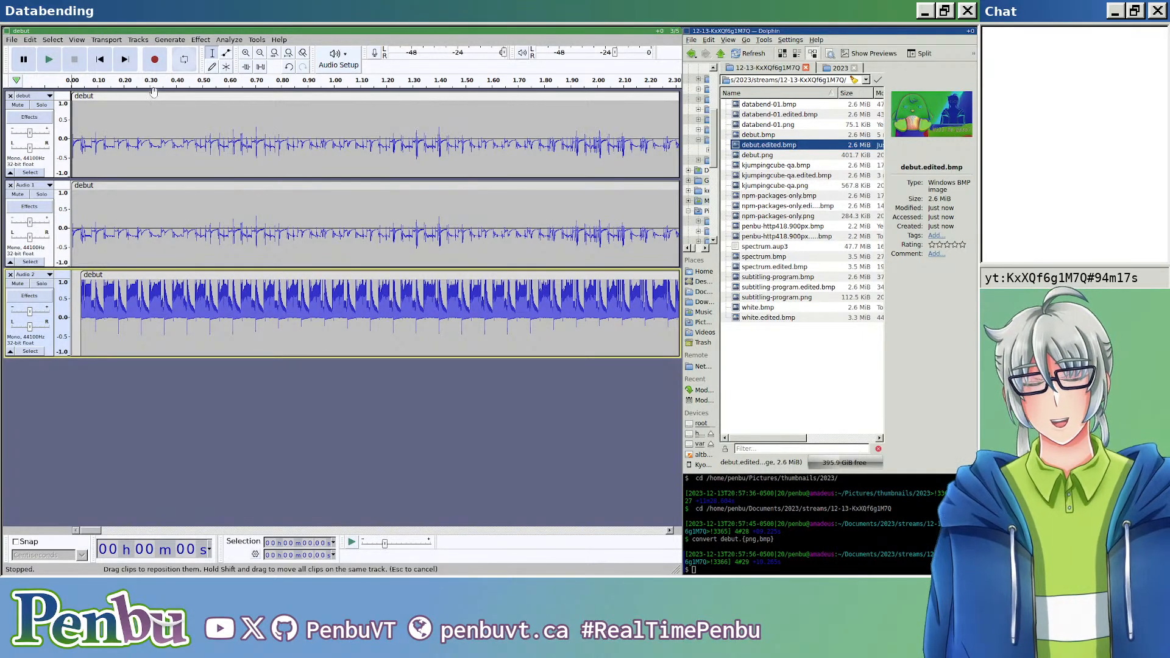
# Step: View the re-exported debut.edited.bmp in the image viewer, enlarged and full screen, and close it
pyautogui.doubleClick(812, 148)
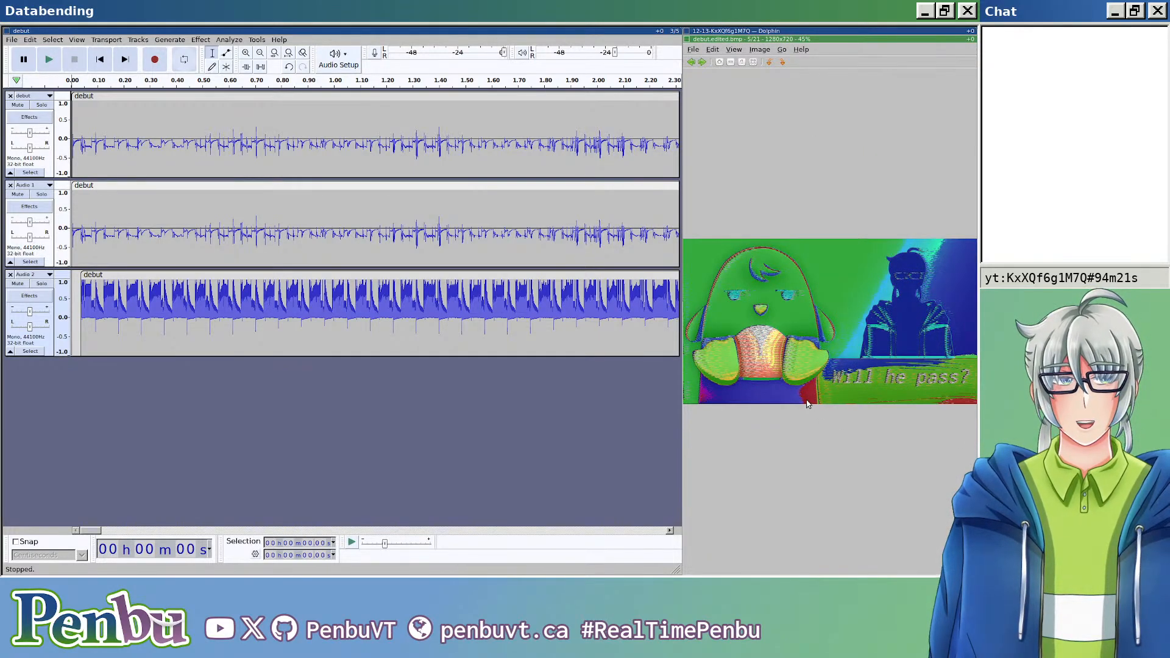
pyautogui.scroll(5, 808, 404)
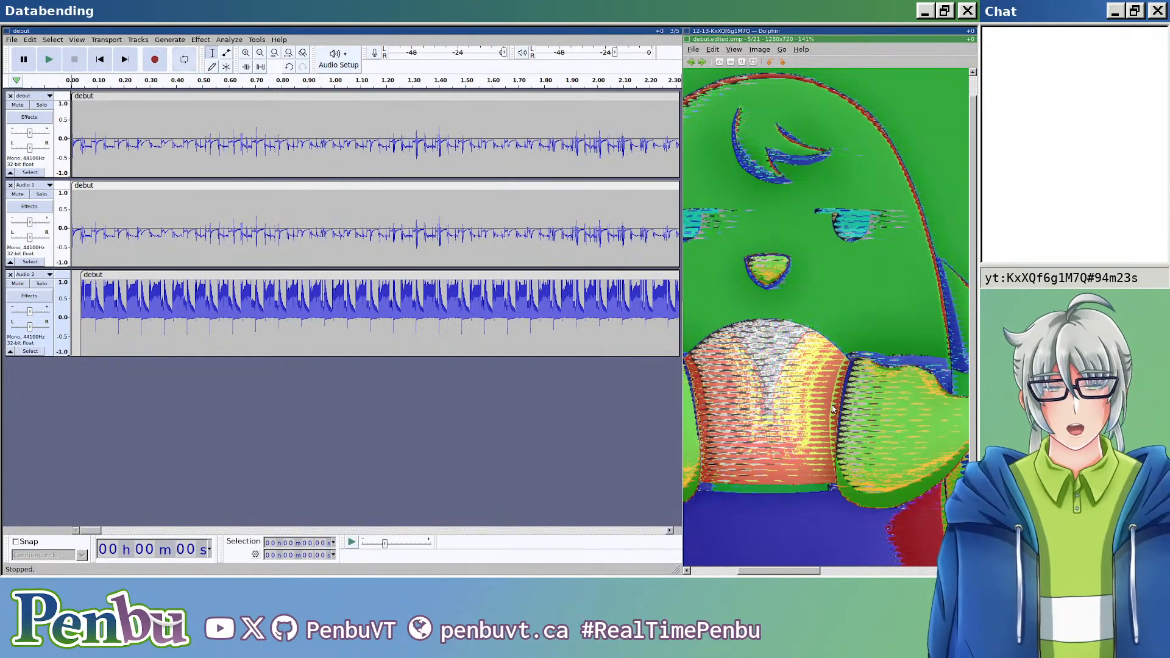
pyautogui.doubleClick(833, 408)
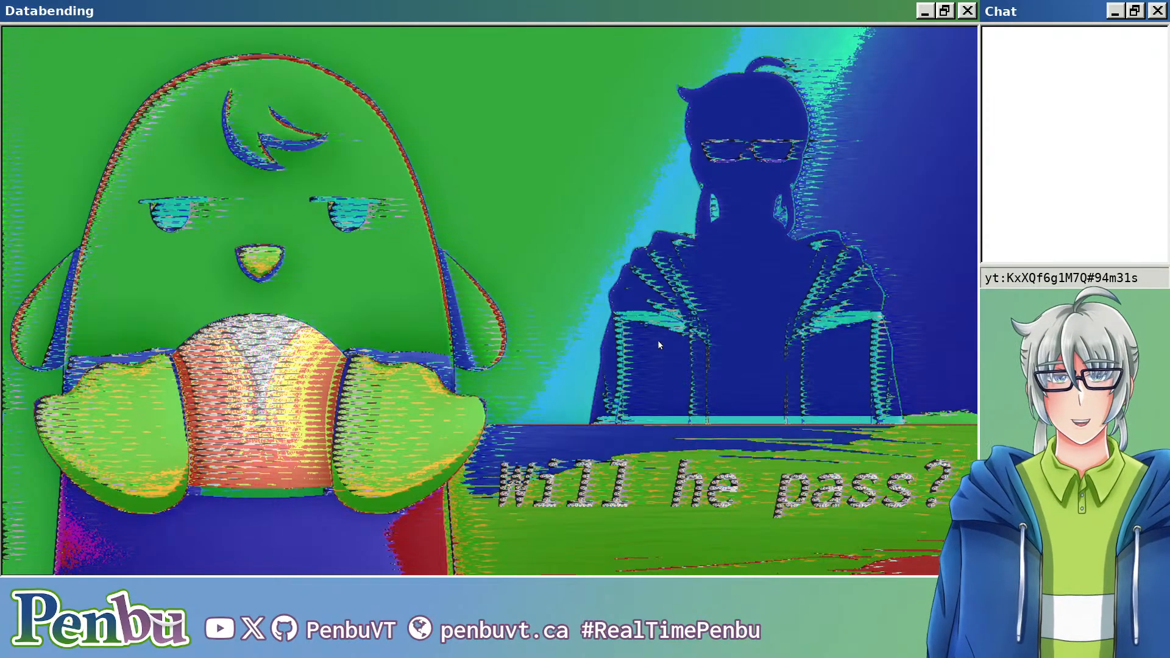
pyautogui.scroll(-4, 636, 324)
pyautogui.scroll(4, 620, 317)
pyautogui.press('Escape')
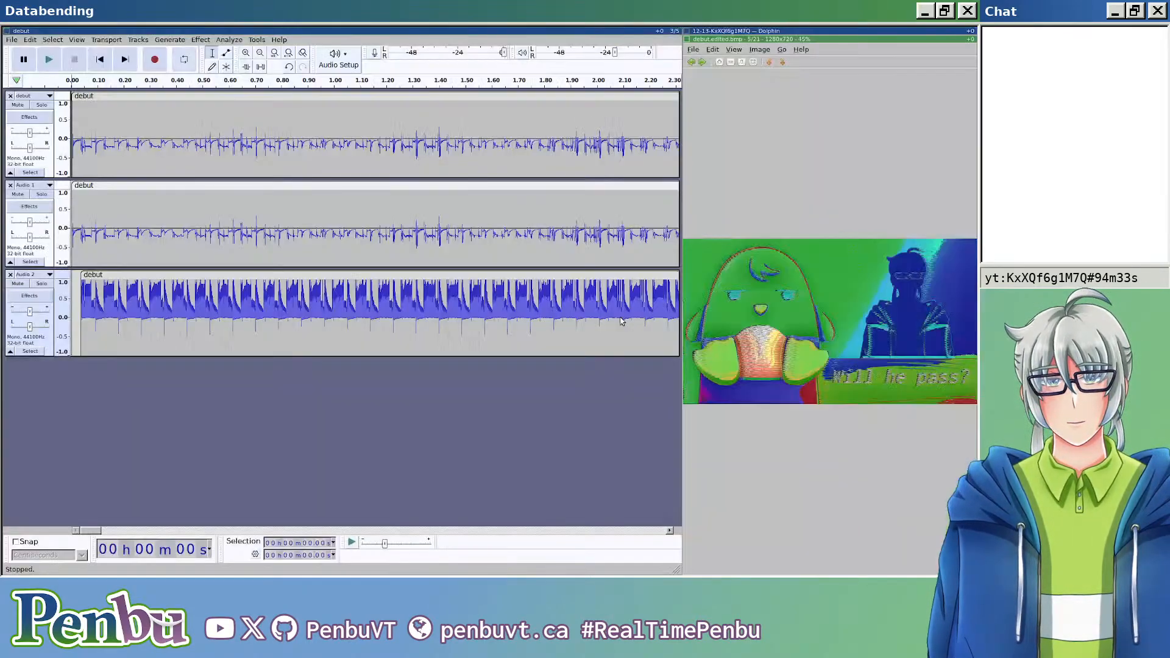
pyautogui.press('Escape')
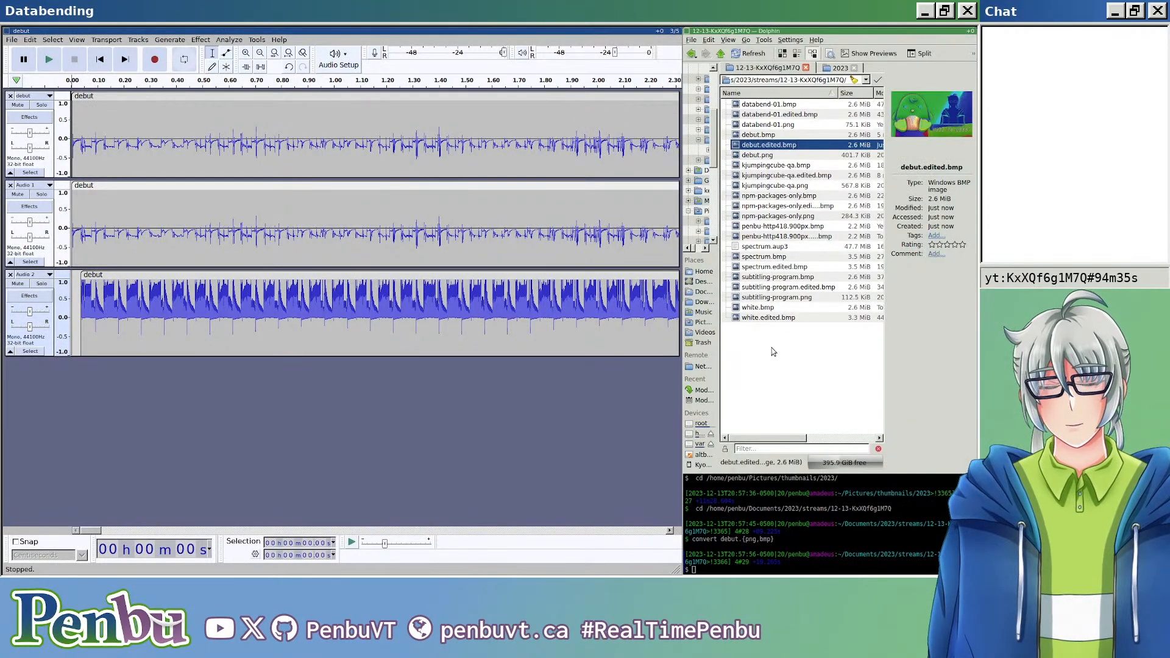
# Step: Lower the third track's gain to -15 dB and export the mix as headerless raw U-Law audio over debut.edited.bmp
pyautogui.click(29, 312)
pyautogui.moveTo(28, 312); pyautogui.dragTo(13, 316)
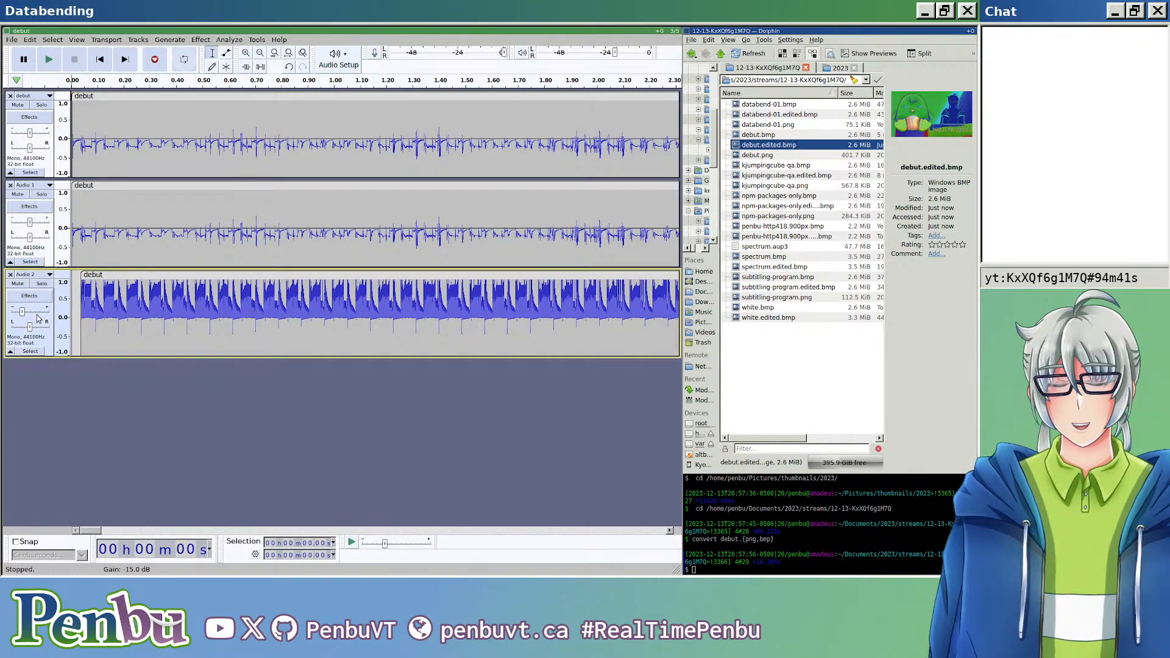
pyautogui.hotkey('ctrl', 'shift', 'e')
pyautogui.click(227, 95)
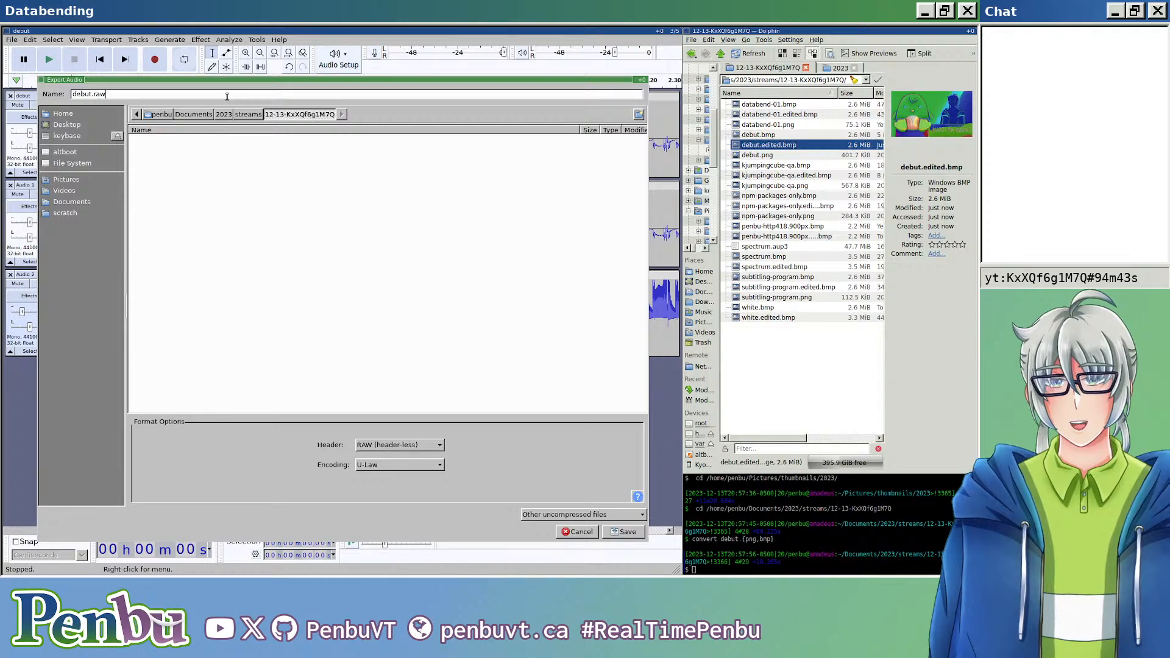
pyautogui.press('BackSpace')
pyautogui.press('BackSpace')
pyautogui.press('BackSpace')
pyautogui.write('edited.bmp')
pyautogui.press('Return')
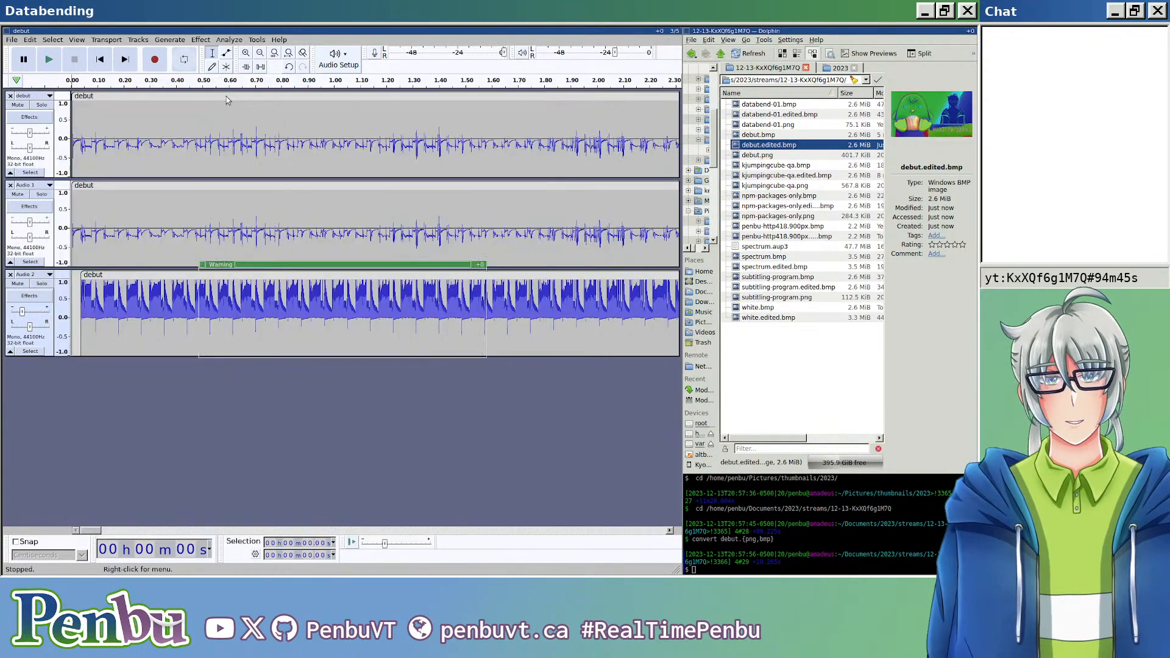
pyautogui.press('Return')
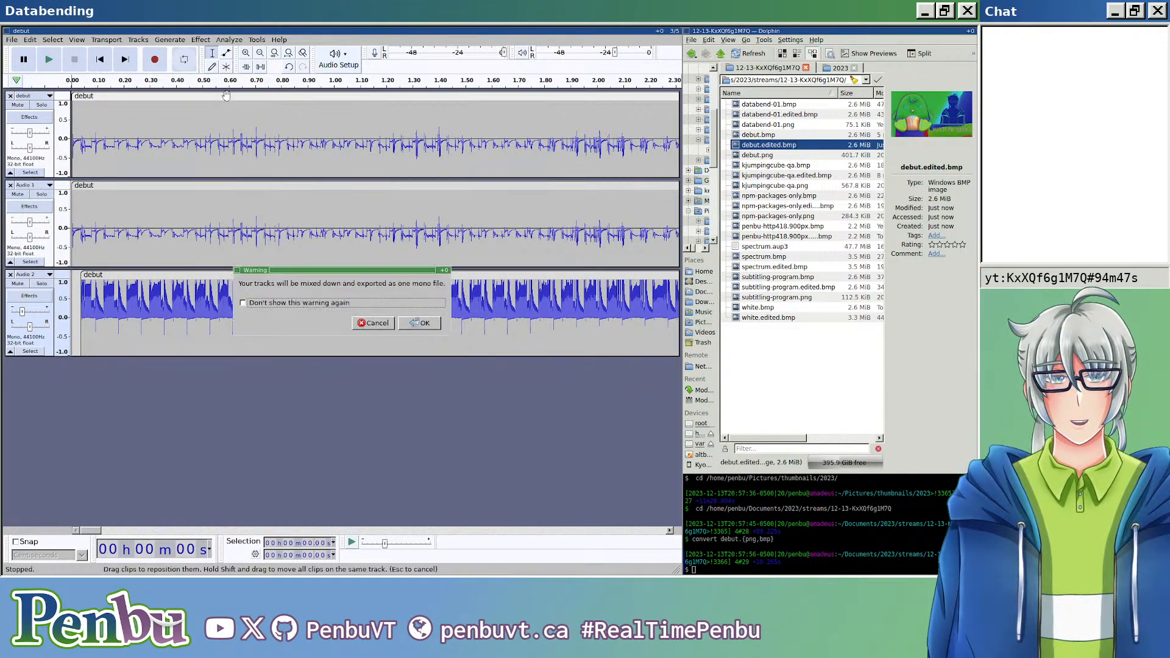
pyautogui.press('Return')
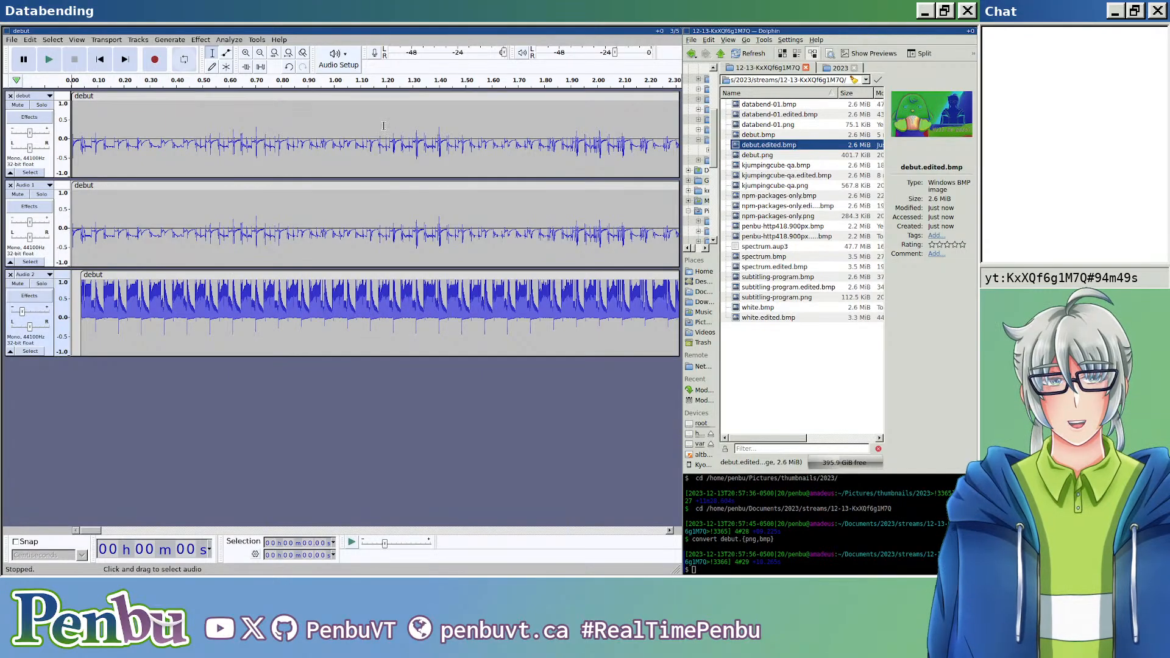
# Step: View the debut.edited.bmp exported with the quieter third track in the image viewer and close it
pyautogui.moveTo(772, 149)
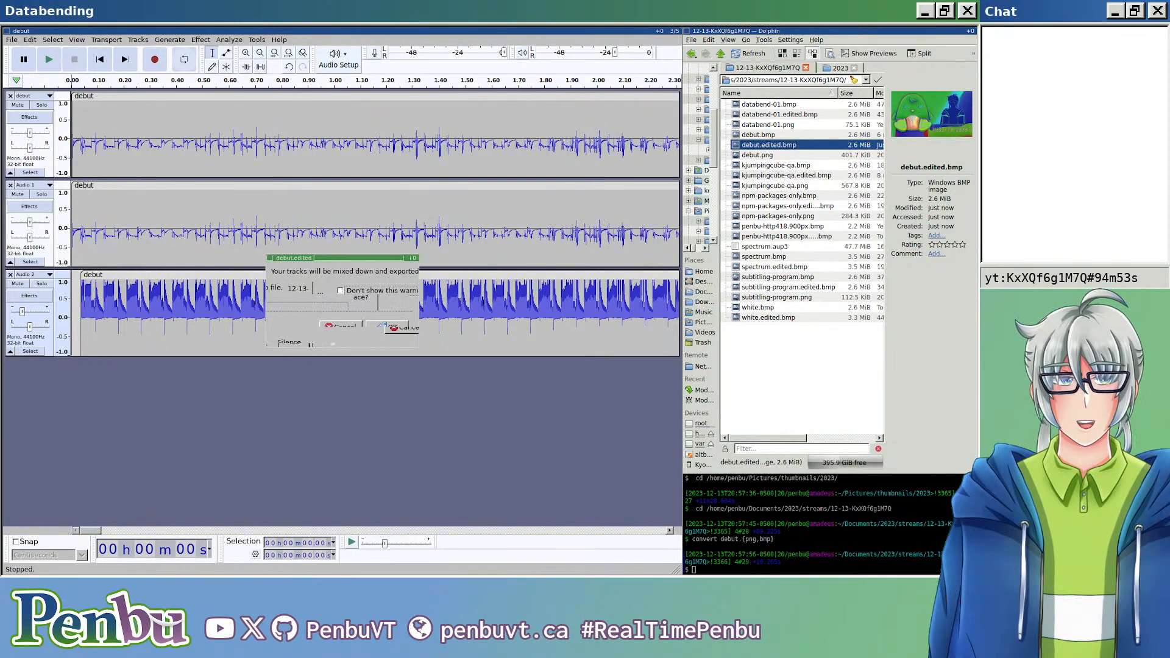
pyautogui.doubleClick(776, 146)
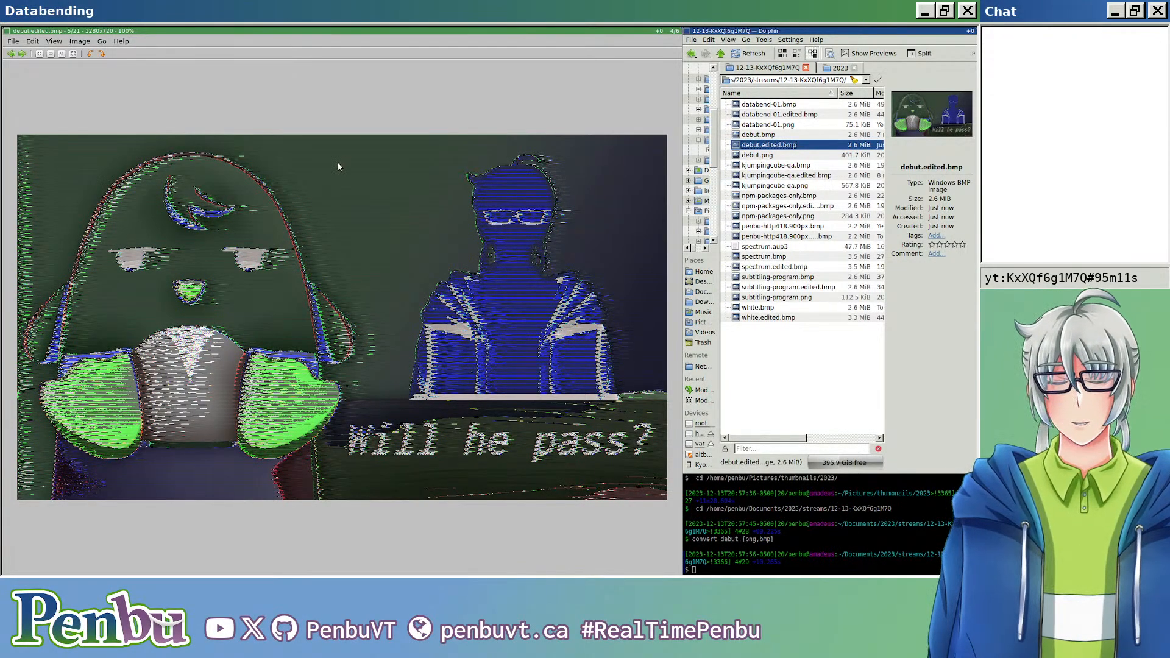
pyautogui.hotkey('ctrl', 'w')
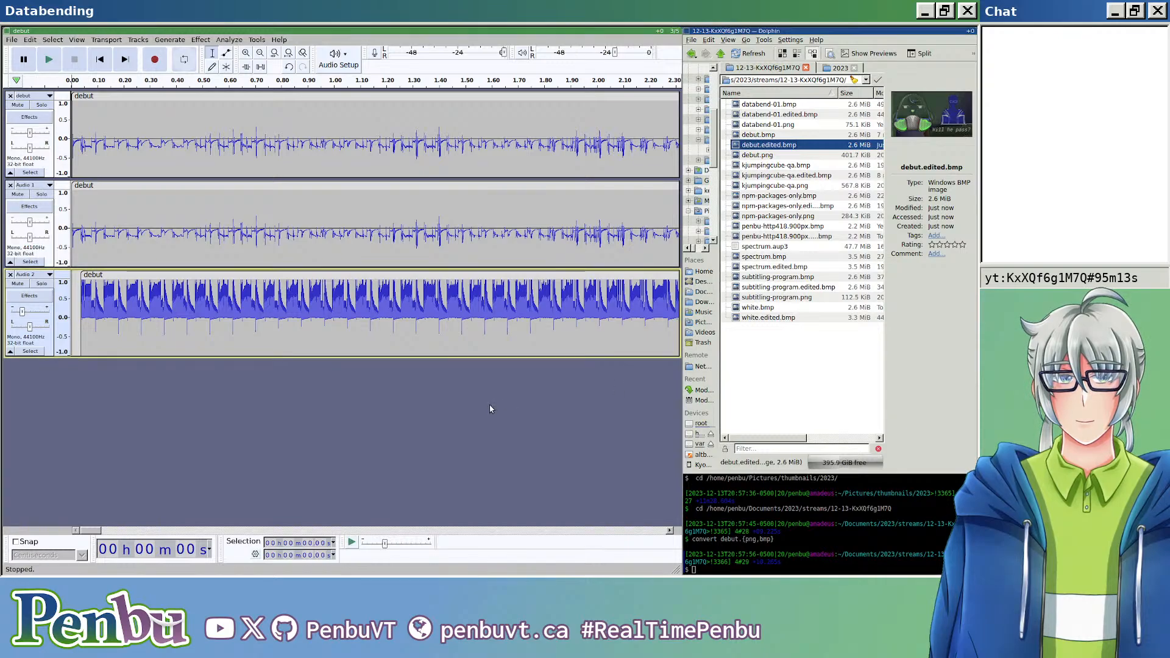
# Step: Save the three-track Audacity project as debut.aup3 in the stream folder
pyautogui.hotkey('ctrl', 's')
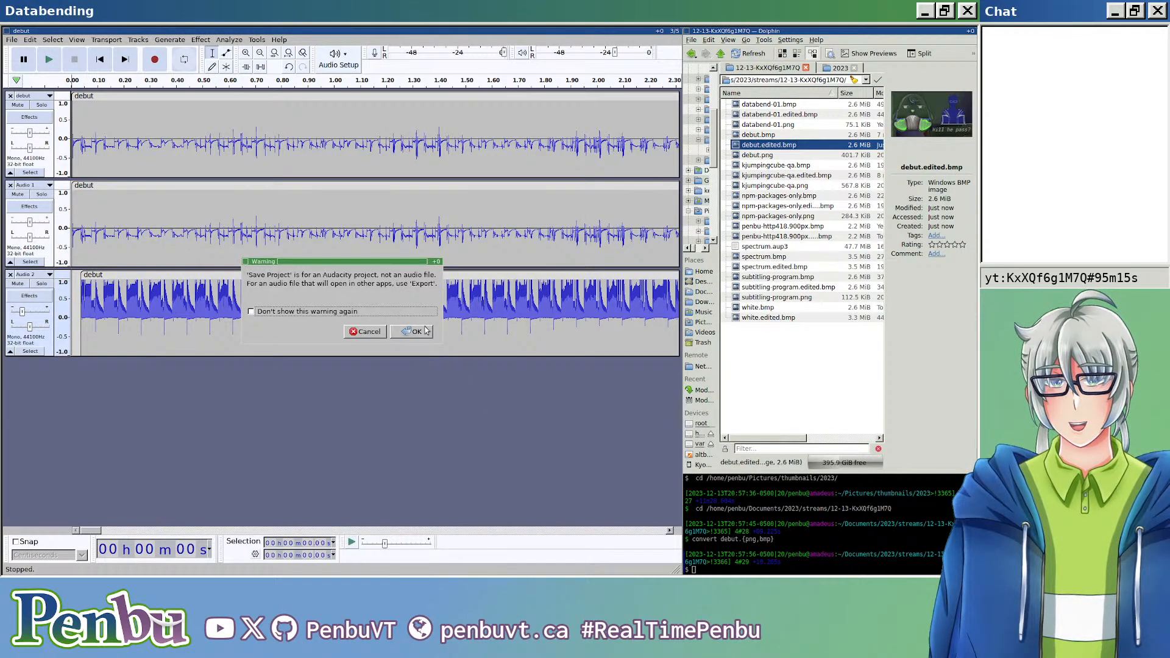
pyautogui.click(420, 335)
pyautogui.click(223, 95)
pyautogui.press('Return')
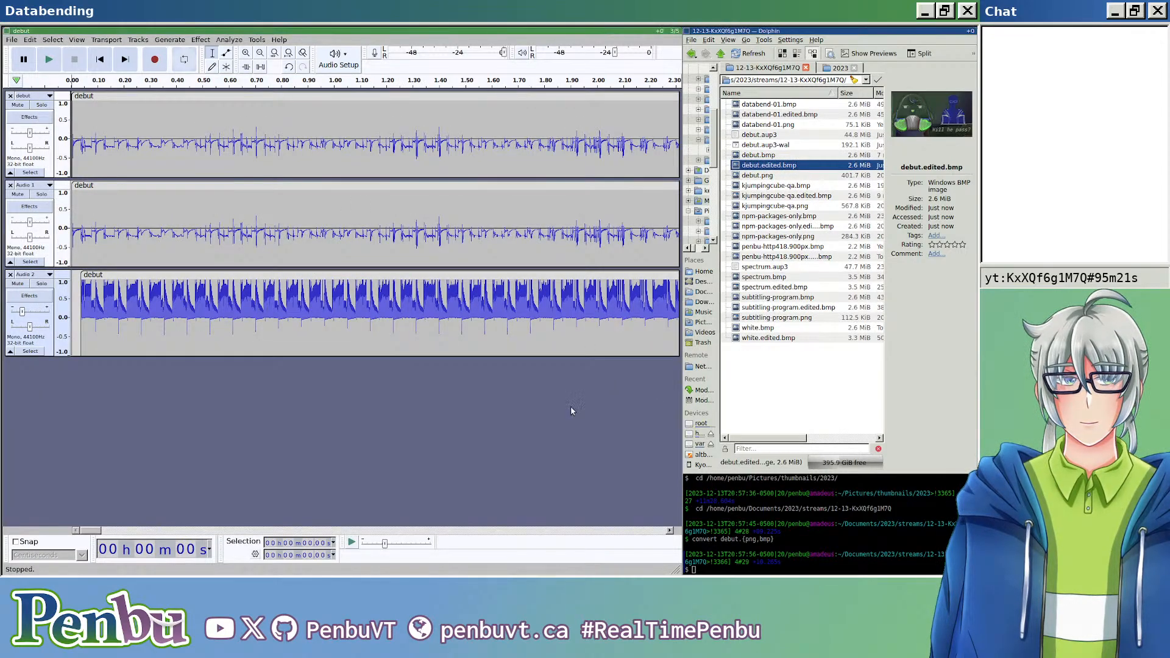
# Step: Stack the Dolphin file manager with the other main windows and show it at full width above the terminal
pyautogui.press('super+s')
pyautogui.press('super+Up')
pyautogui.press('super+Down')
pyautogui.press('super+Down')
pyautogui.press('super+Down')
pyautogui.press('super+Down')
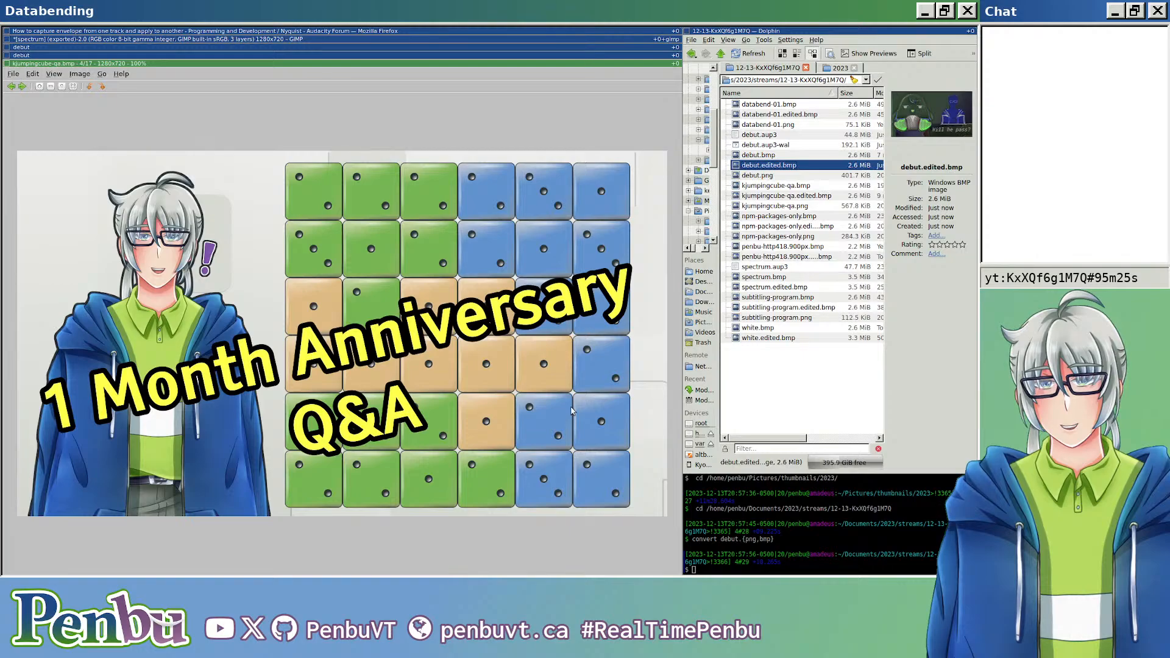
pyautogui.press('super+Down')
pyautogui.press('super+Down')
pyautogui.press('super+Down')
pyautogui.press('super+Down')
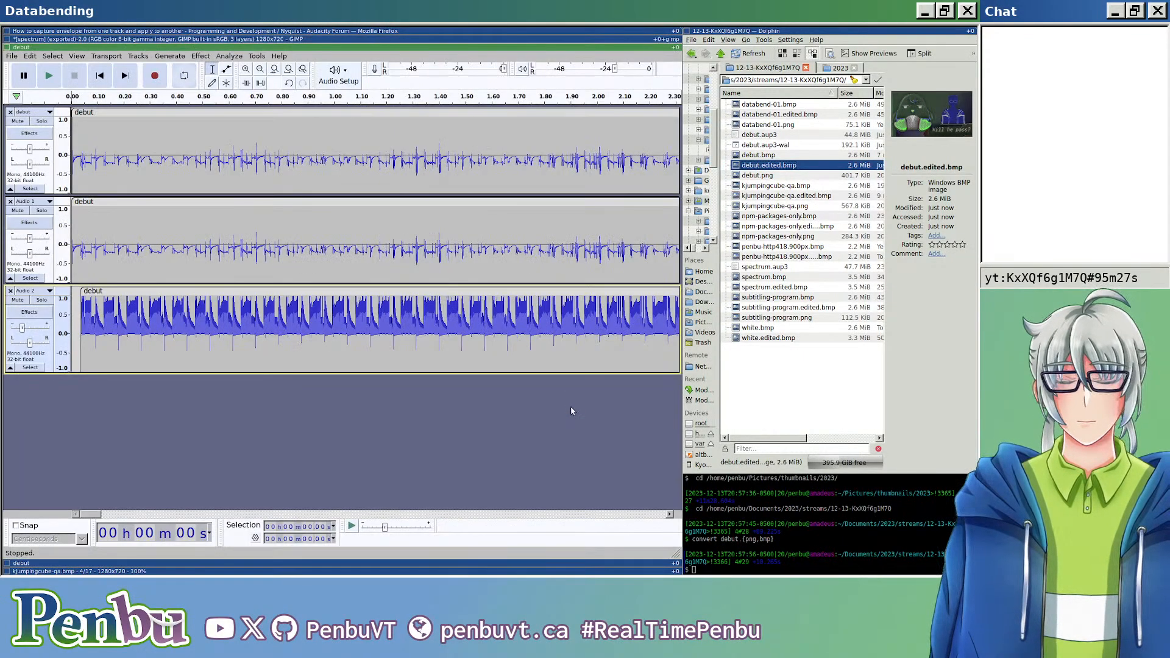
pyautogui.press('super+Right')
pyautogui.press('super+shift+Left')
pyautogui.press('super+m')
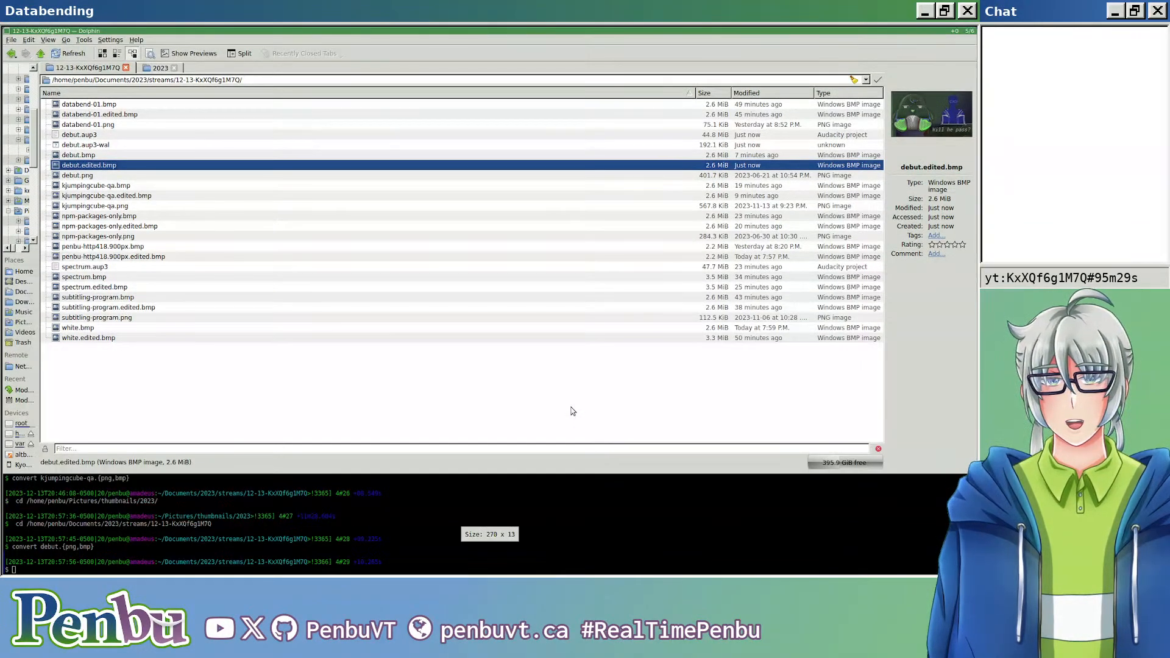
# Step: Preview pingus-ket.png in the 2023 thumbnails folder and copy it into the 12-13-KxXQf6g1M7Q stream folder
pyautogui.hotkey('ctrl', 'Tab')
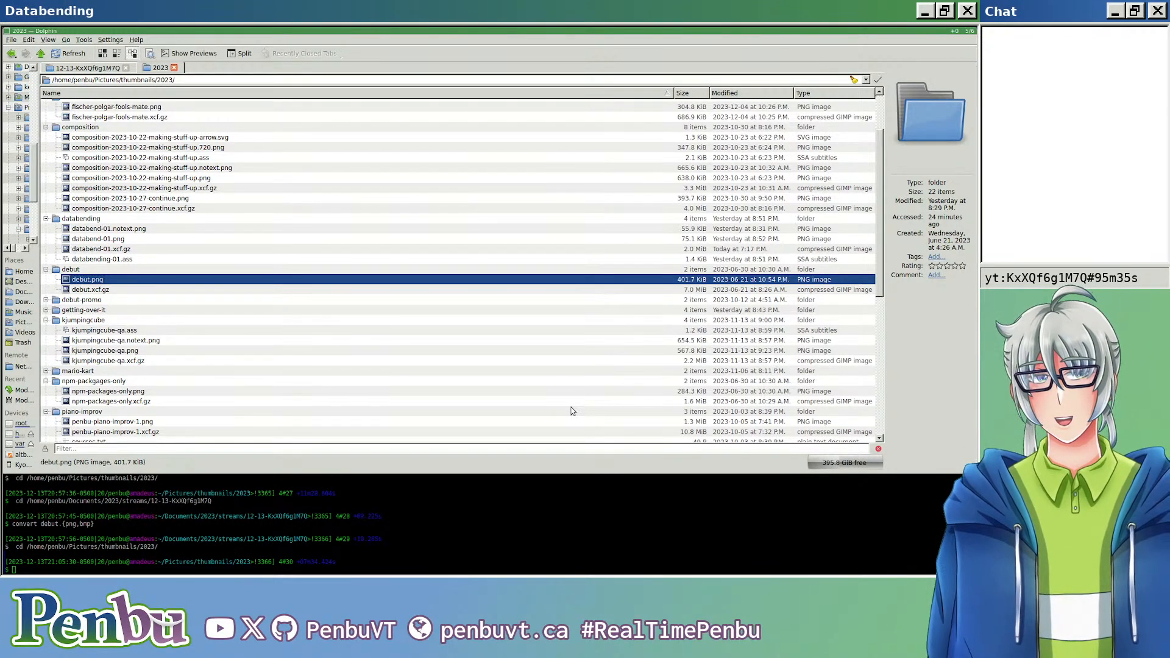
pyautogui.scroll(-9, 350, 328)
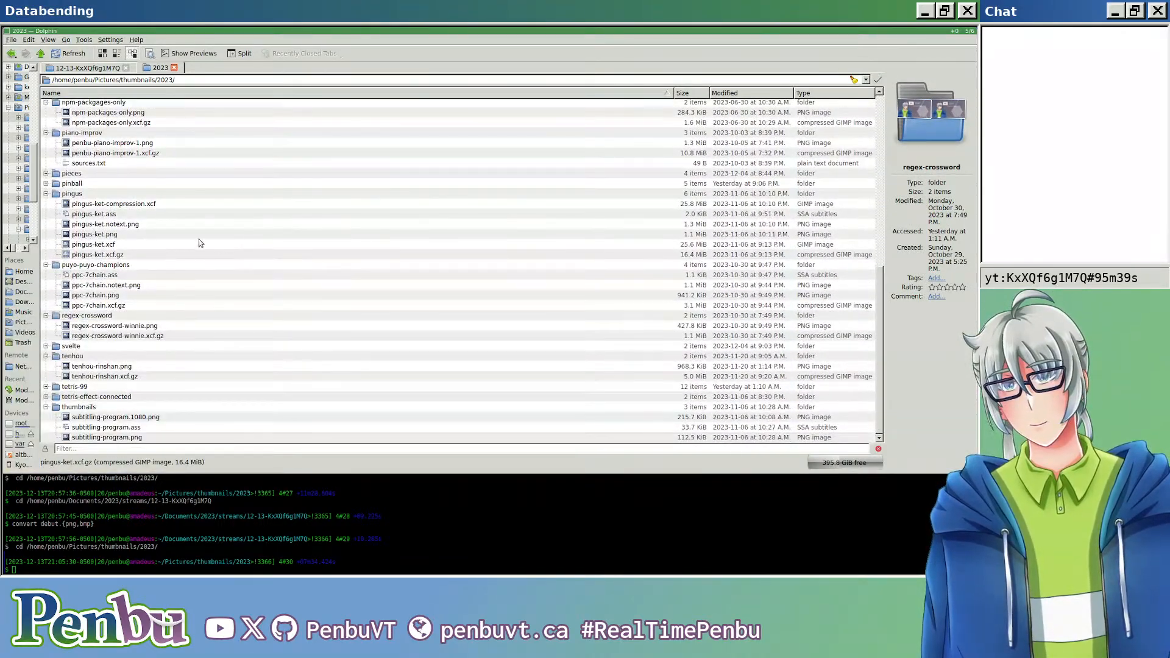
pyautogui.doubleClick(109, 236)
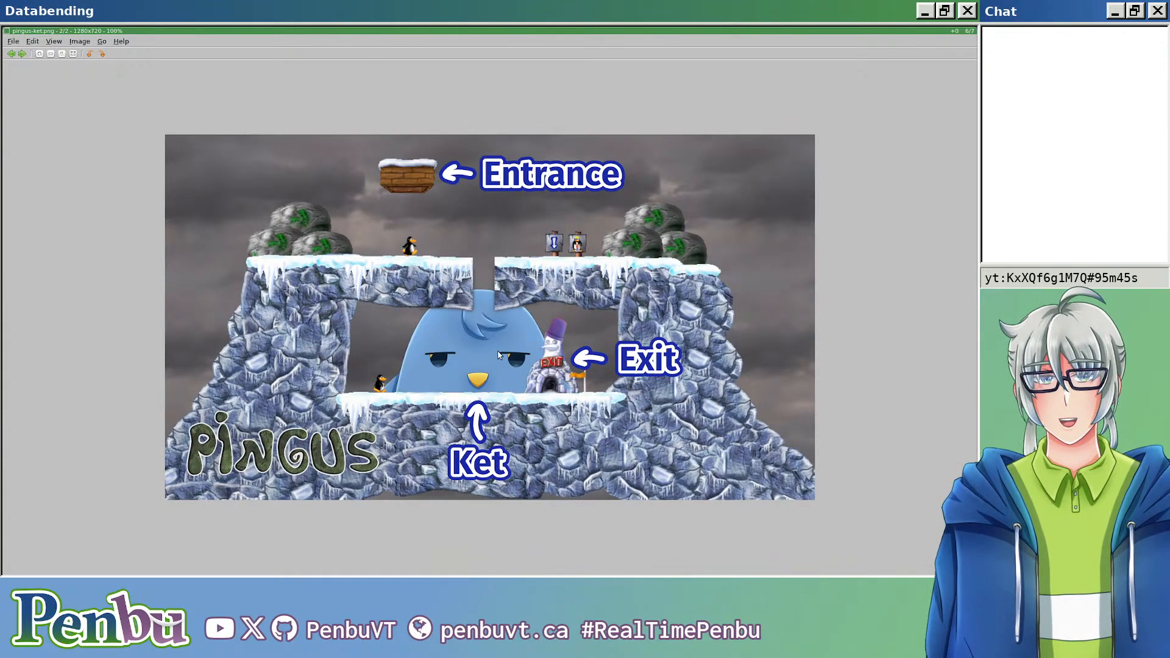
pyautogui.hotkey('ctrl', 'q')
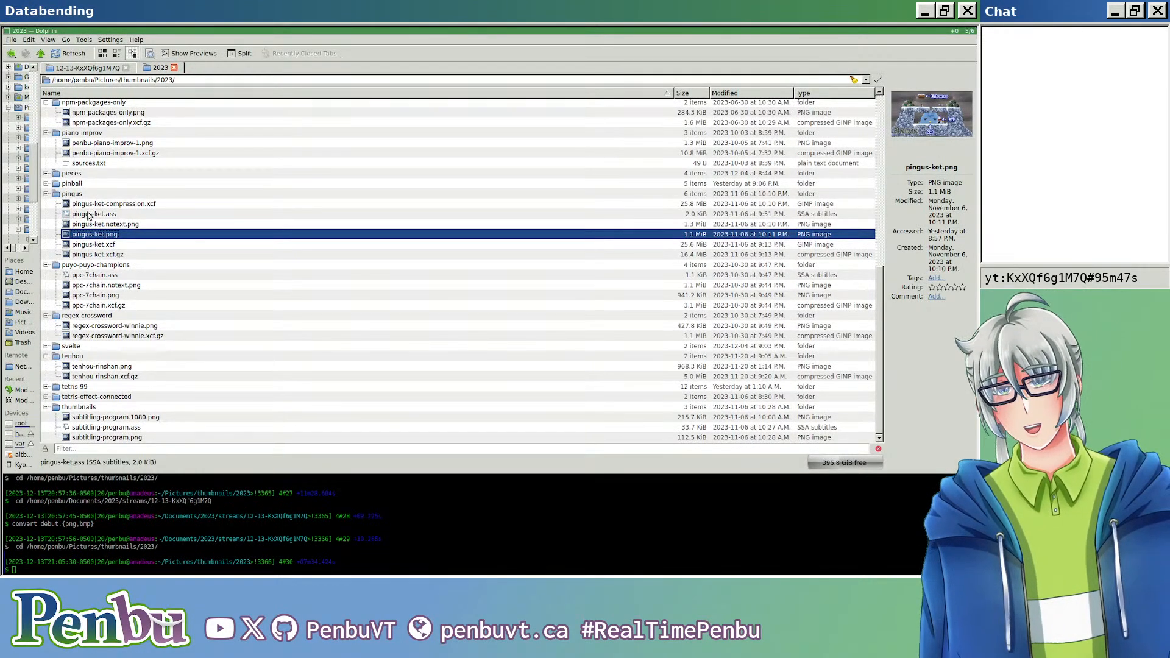
pyautogui.moveTo(111, 234); pyautogui.dragTo(166, 365)
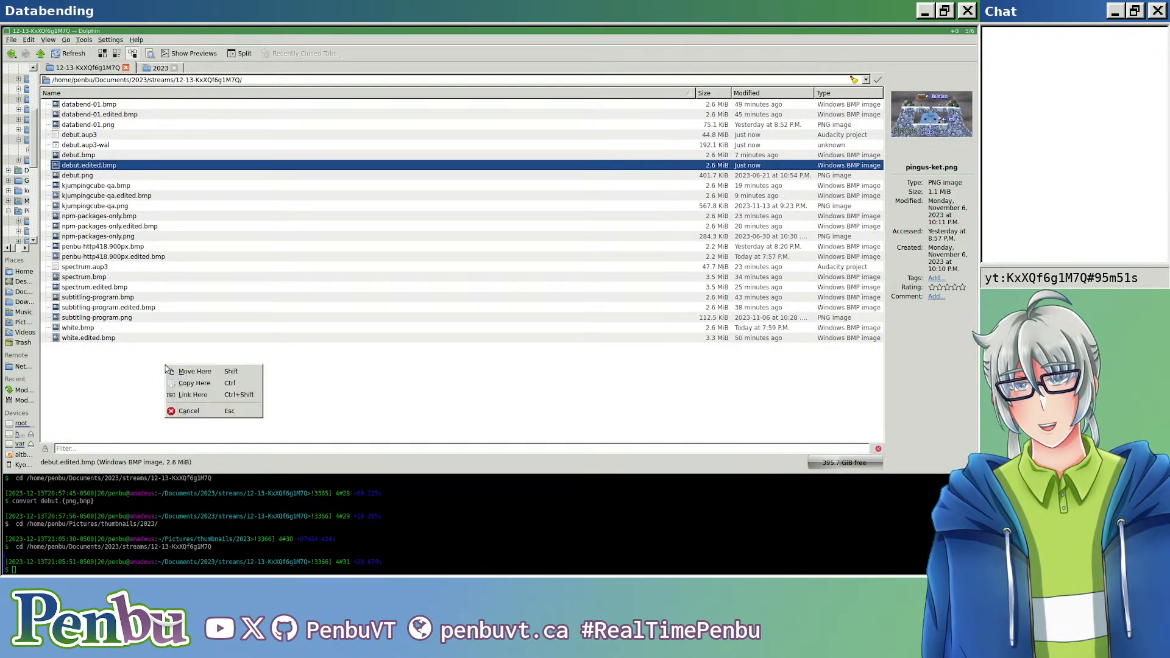
pyautogui.click(195, 383)
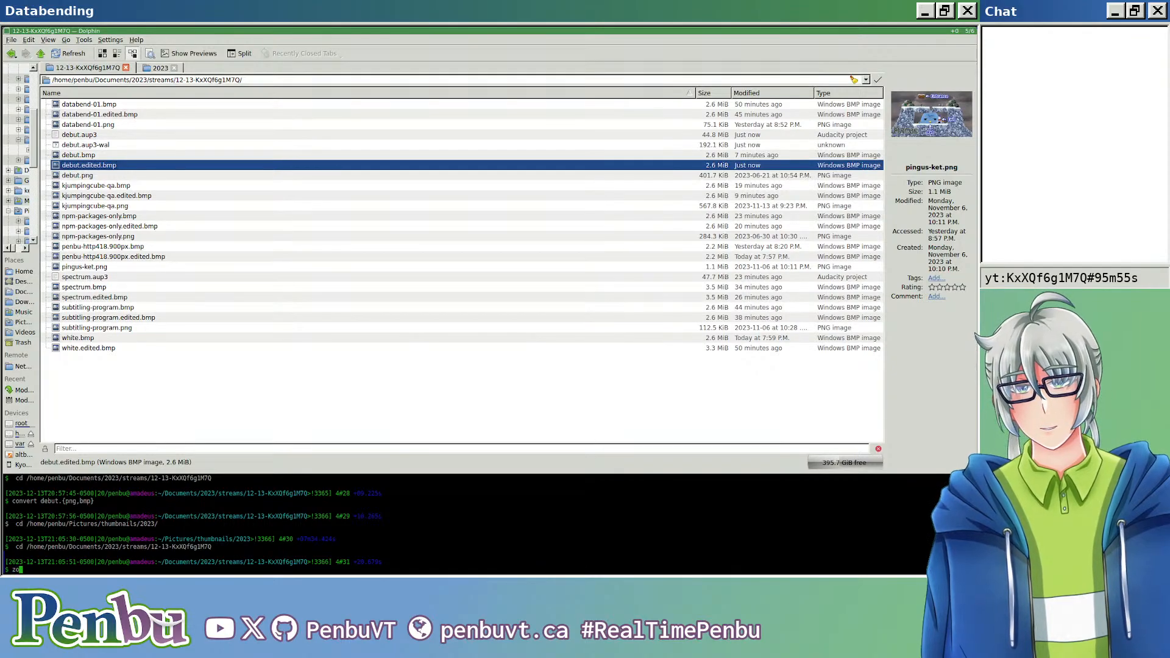
# Step: Convert pingus-ket.png to BMP in the terminal with the command convert pingus-ket.{png,bmp}
pyautogui.write('ert')
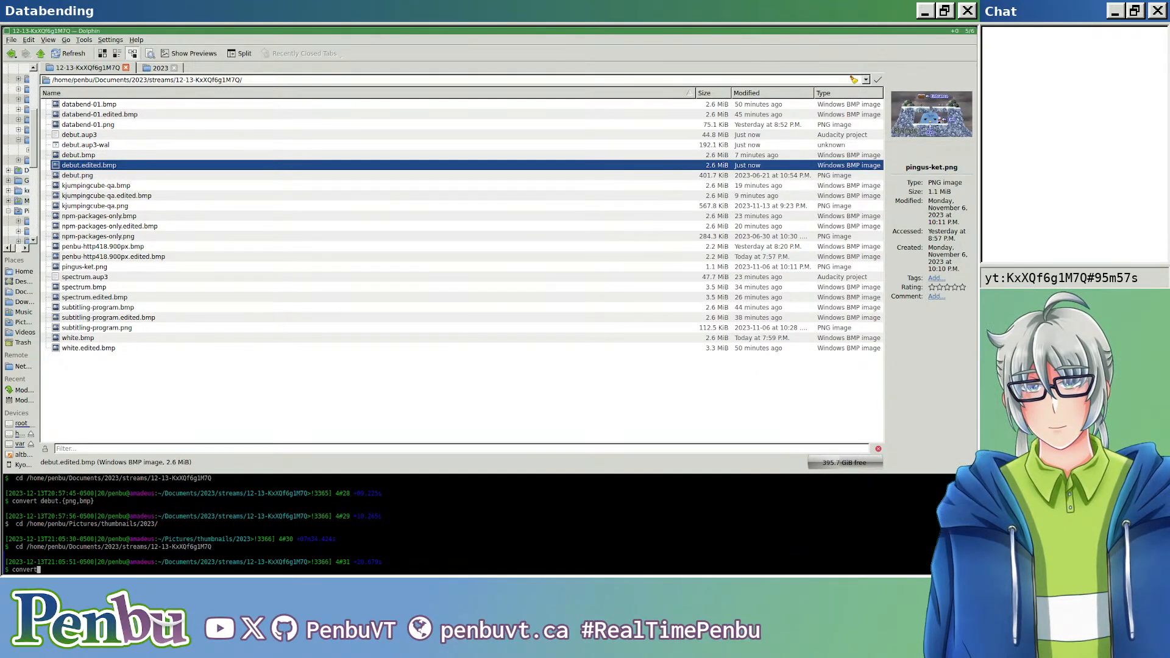
pyautogui.write(' pin')
pyautogui.press('Tab')
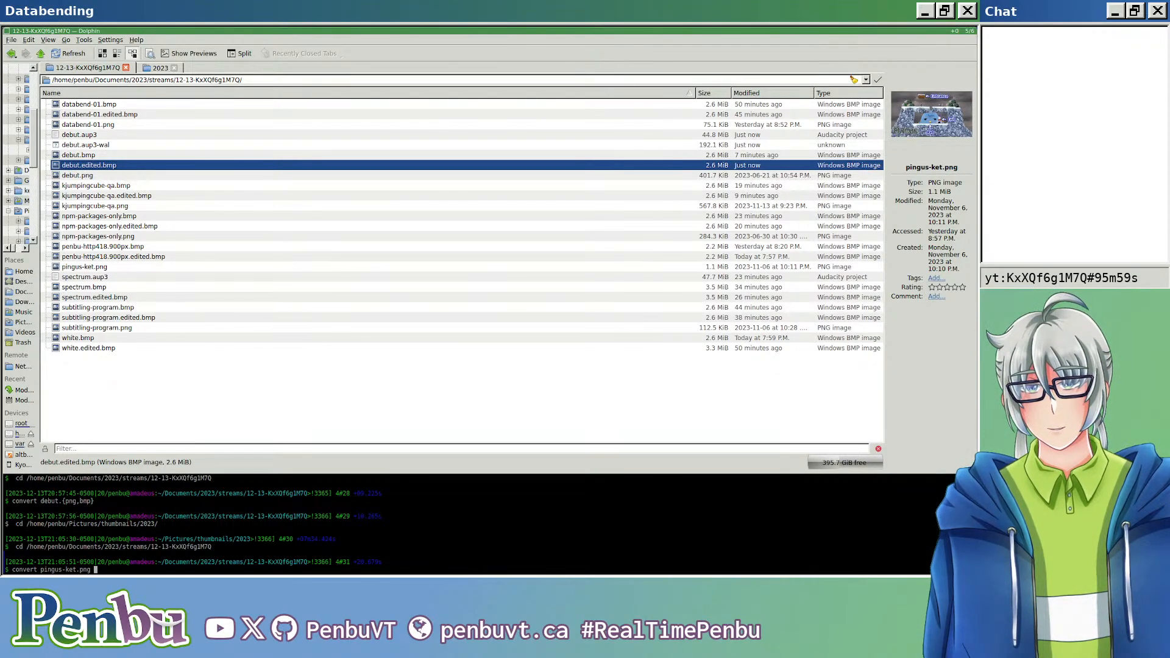
pyautogui.press('BackSpace')
pyautogui.press('BackSpace')
pyautogui.press('BackSpace')
pyautogui.press('BackSpace')
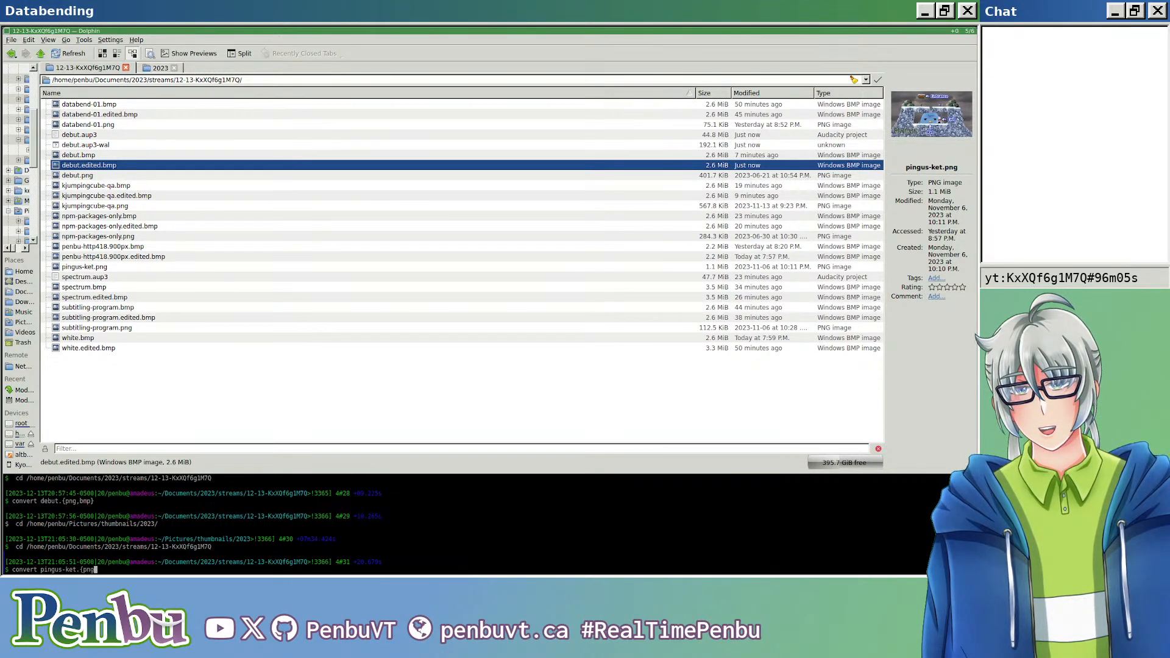
pyautogui.write('{png,bmp}')
pyautogui.press('Return')
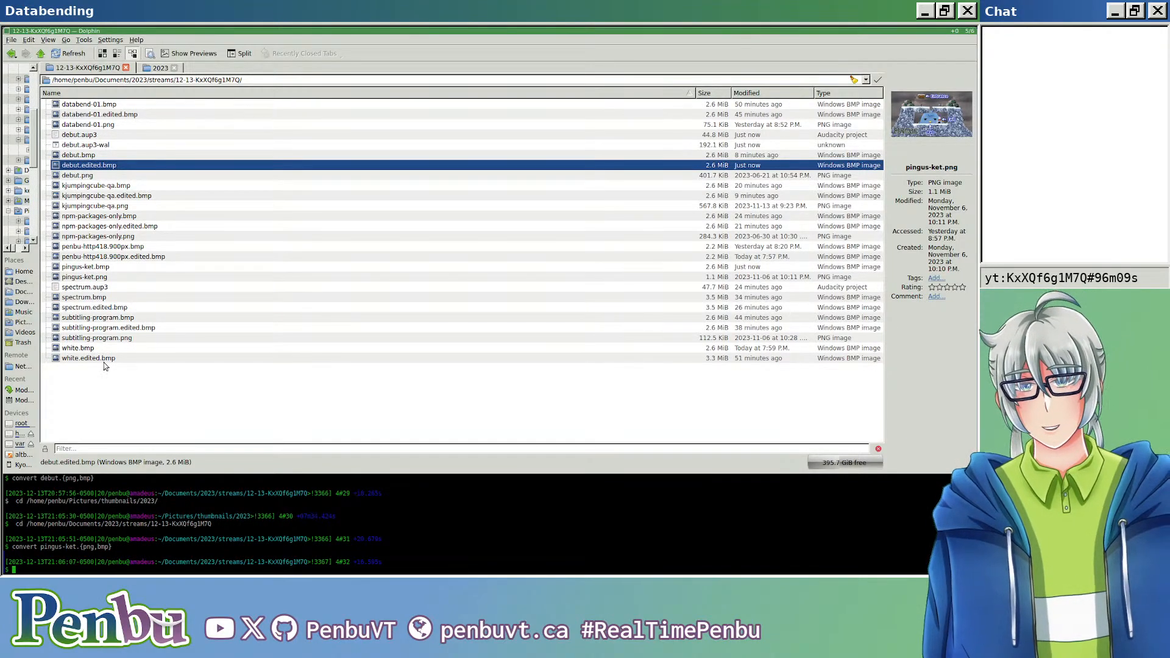
# Step: Switch to the single-track debut project in Audacity and close it without saving
pyautogui.press('super+j')
pyautogui.press('super+j')
pyautogui.press('super+s')
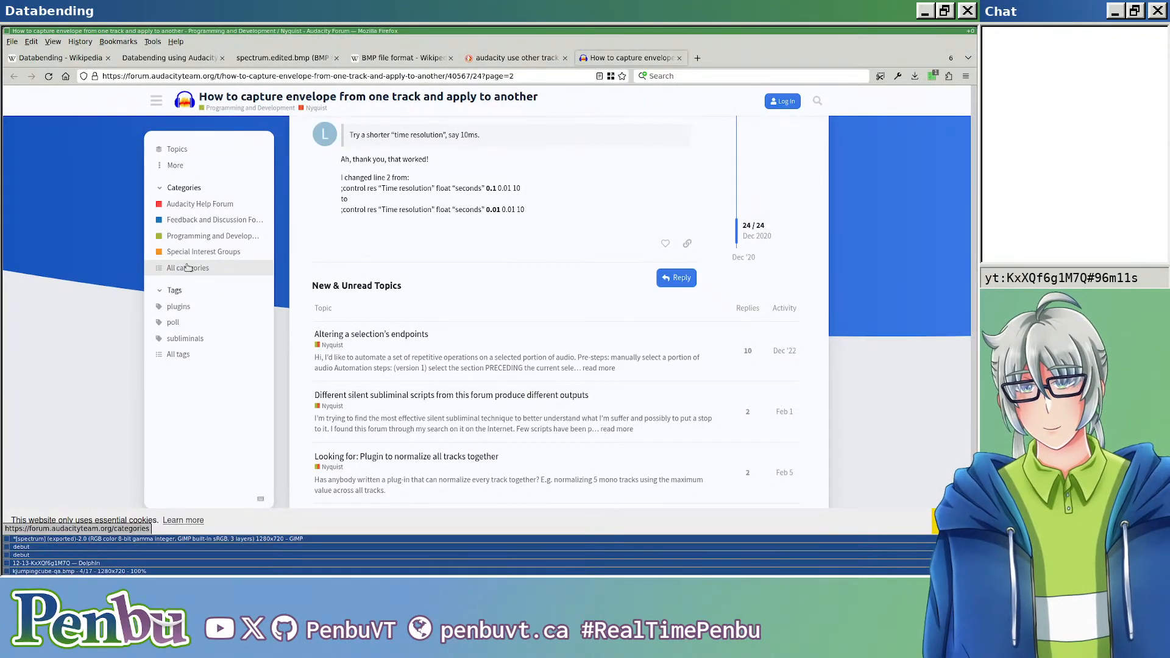
pyautogui.press('super+j')
pyautogui.press('super+j')
pyautogui.press('super+j')
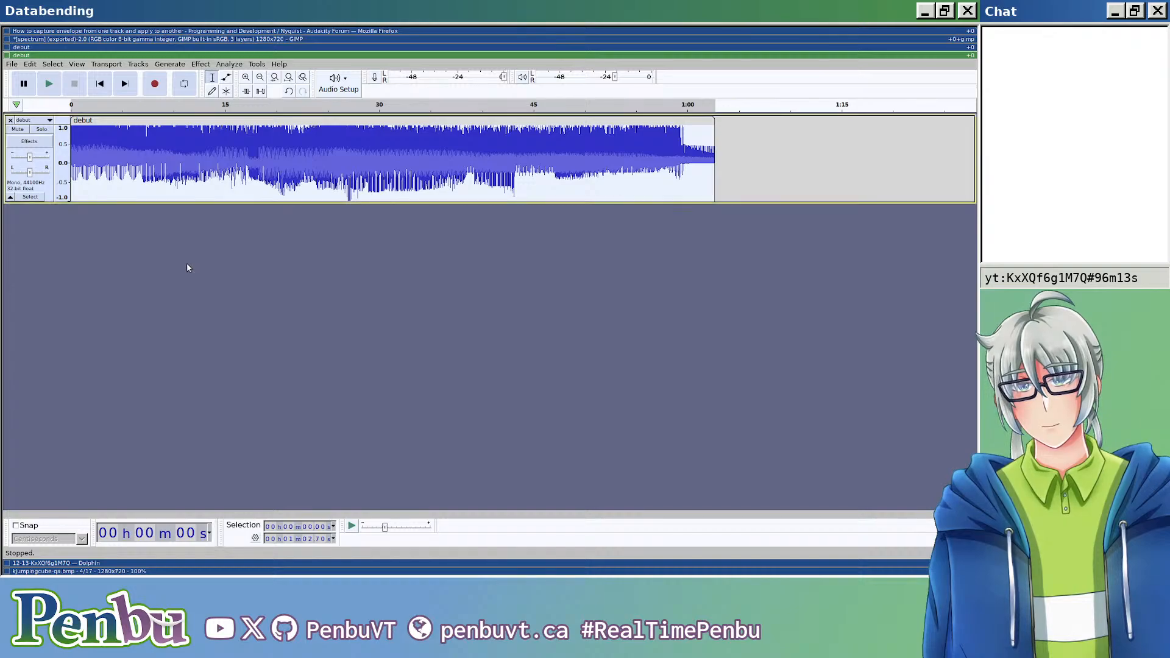
pyautogui.hotkey('ctrl', 'w')
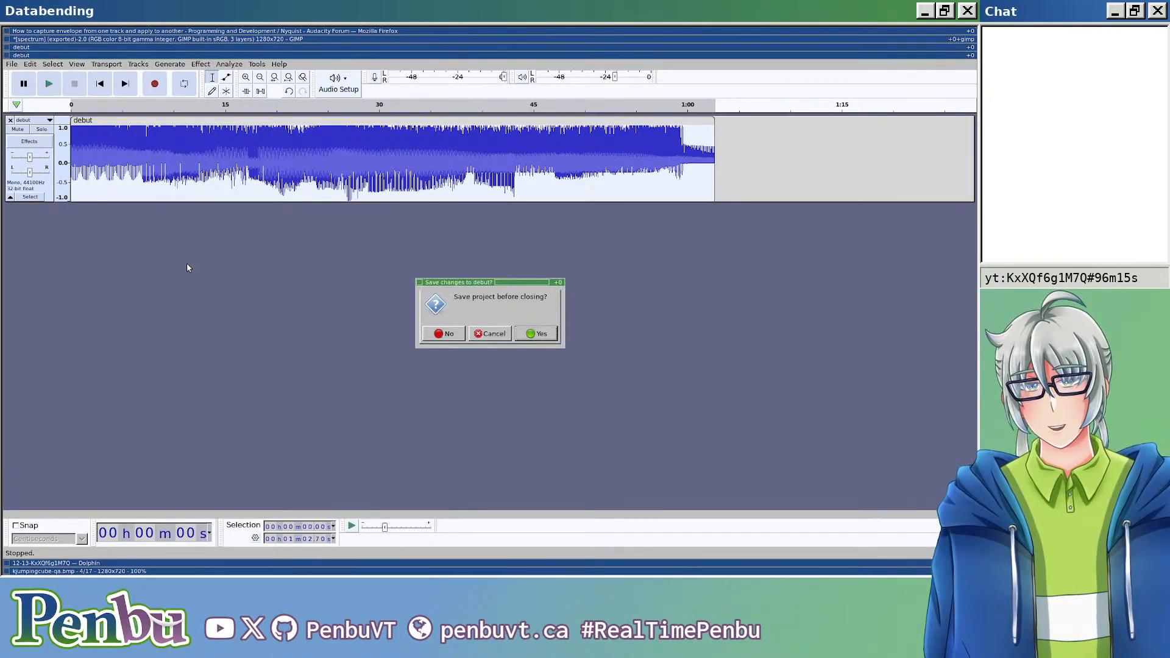
pyautogui.hotkey('alt', 'n')
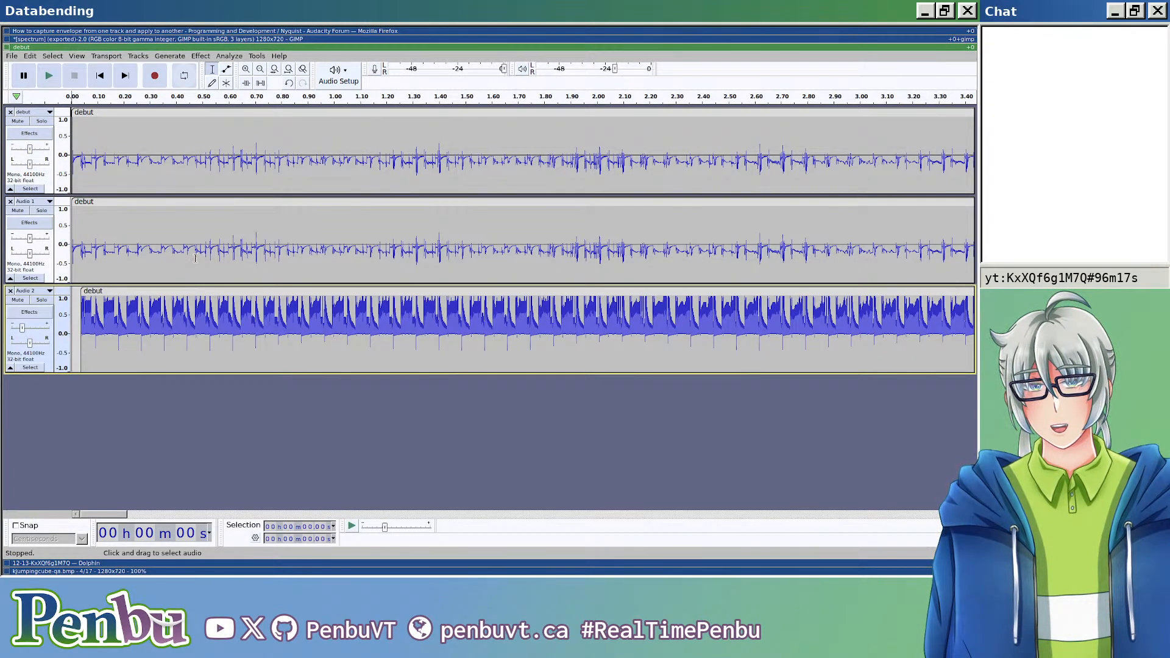
# Step: Create a new empty Audacity project, close the three-track debut project, and maximize the empty project window
pyautogui.hotkey('ctrl', 'n')
pyautogui.press('super+k')
pyautogui.hotkey('ctrl', 'w')
pyautogui.hotkey('alt', 'n')
pyautogui.press('super+j')
pyautogui.press('super+m')
# Step: Import pingus-ket.bmp as raw data with U-Law encoding, default endianness, one mono channel and a 44100 Hz sample rate
pyautogui.hotkey('alt', 'f')
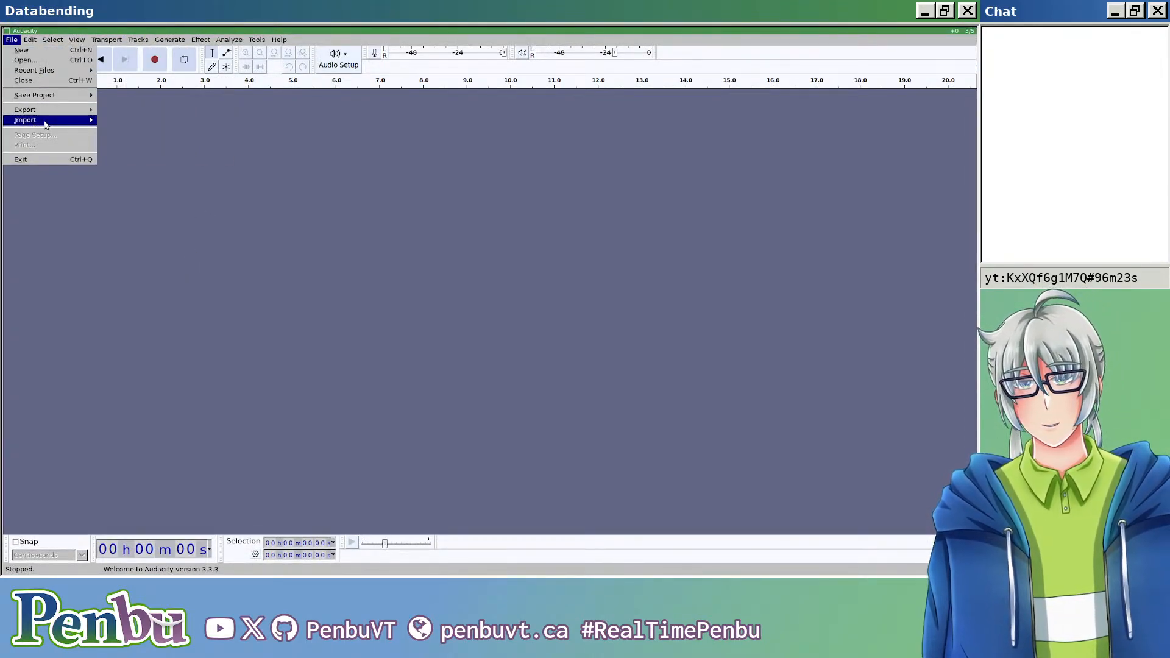
pyautogui.moveTo(47, 121)
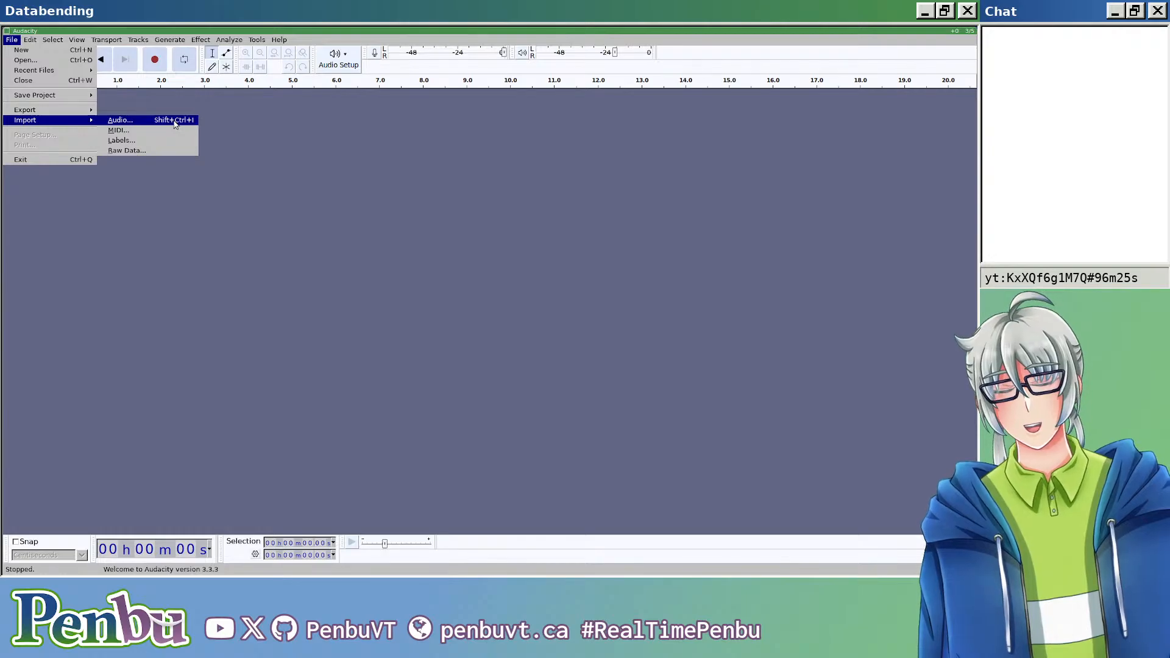
pyautogui.click(171, 148)
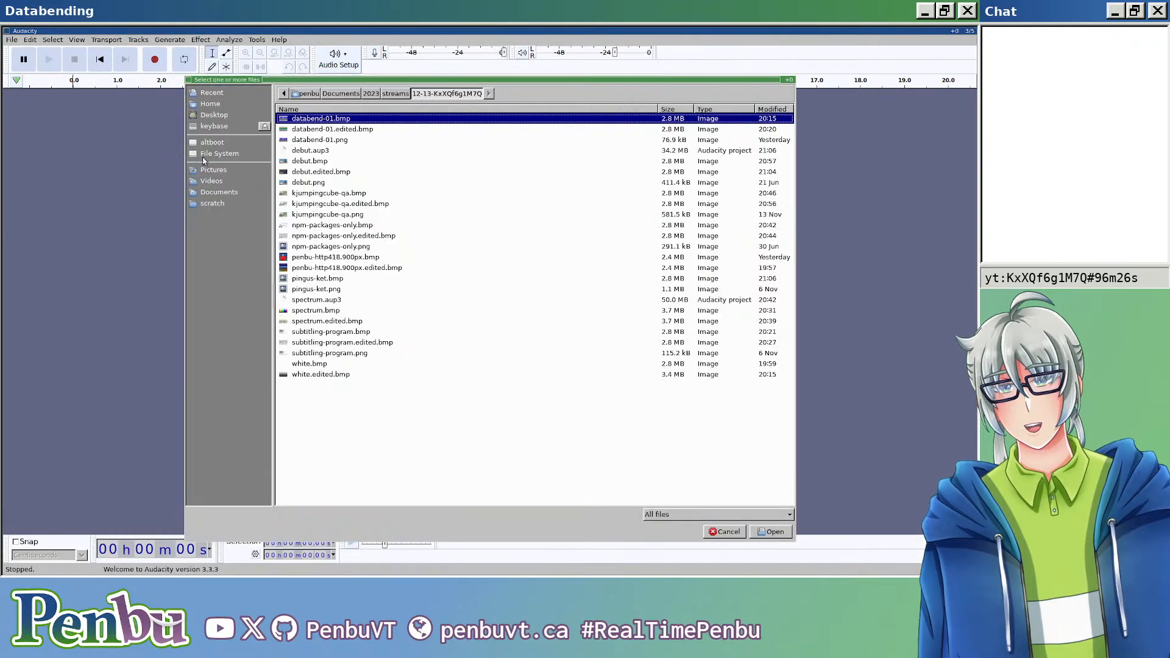
pyautogui.doubleClick(328, 279)
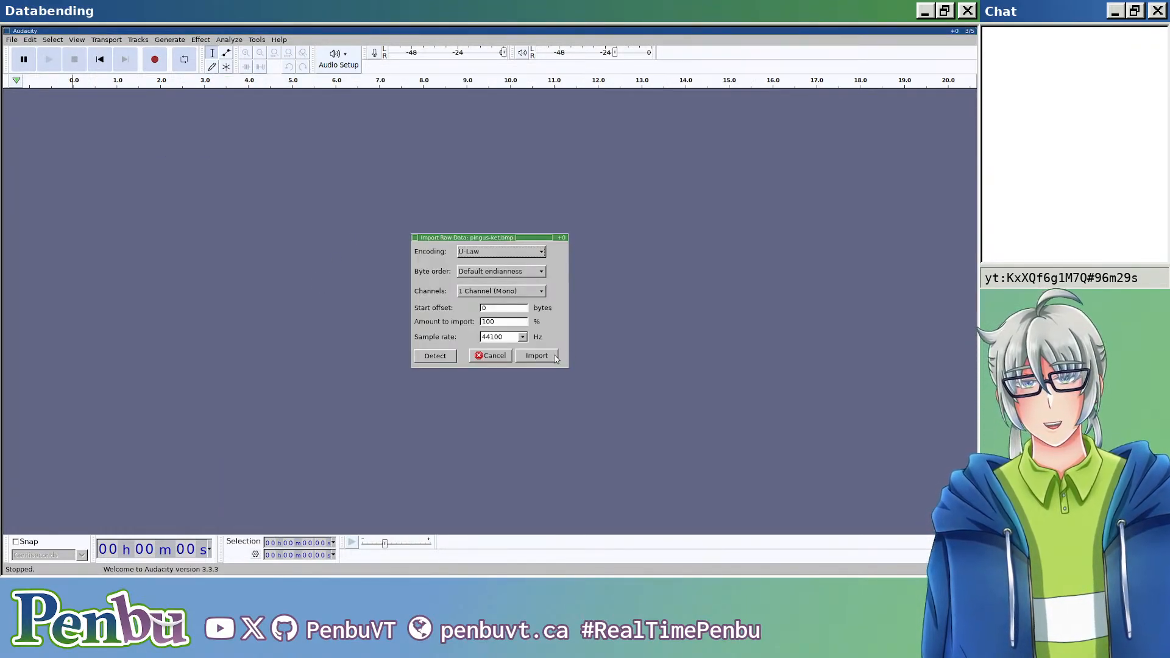
pyautogui.click(554, 358)
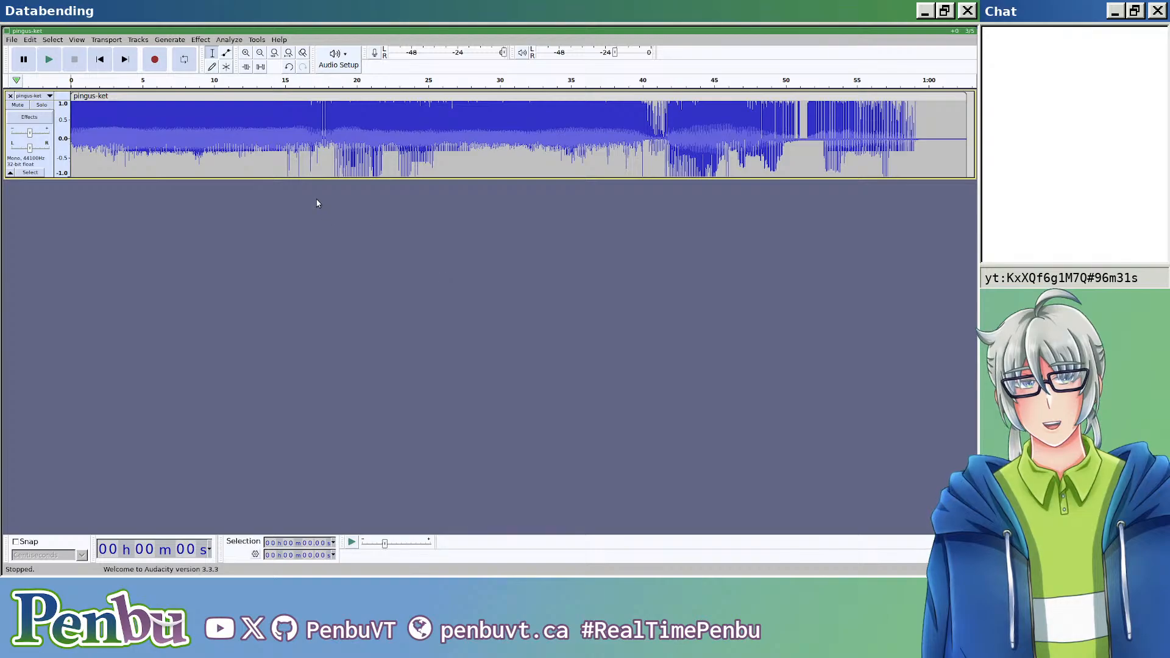
# Step: Split the pingus-ket clip at about 0.0042 s to separate the BMP header from the image data
pyautogui.scroll(7, 77, 129)
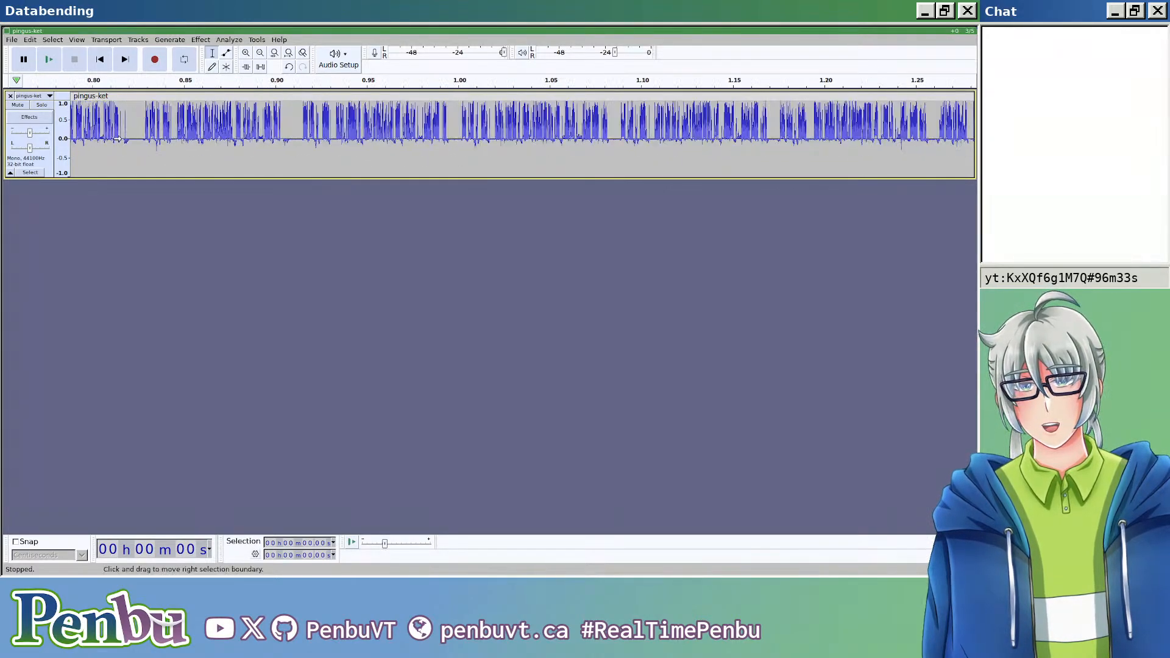
pyautogui.click(141, 138)
pyautogui.press('Home')
pyautogui.scroll(1, 80, 136)
pyautogui.scroll(7, 80, 136)
pyautogui.hscroll(-10, 102, 133)
pyautogui.hscroll(-5, 150, 144)
pyautogui.scroll(-2, 246, 142)
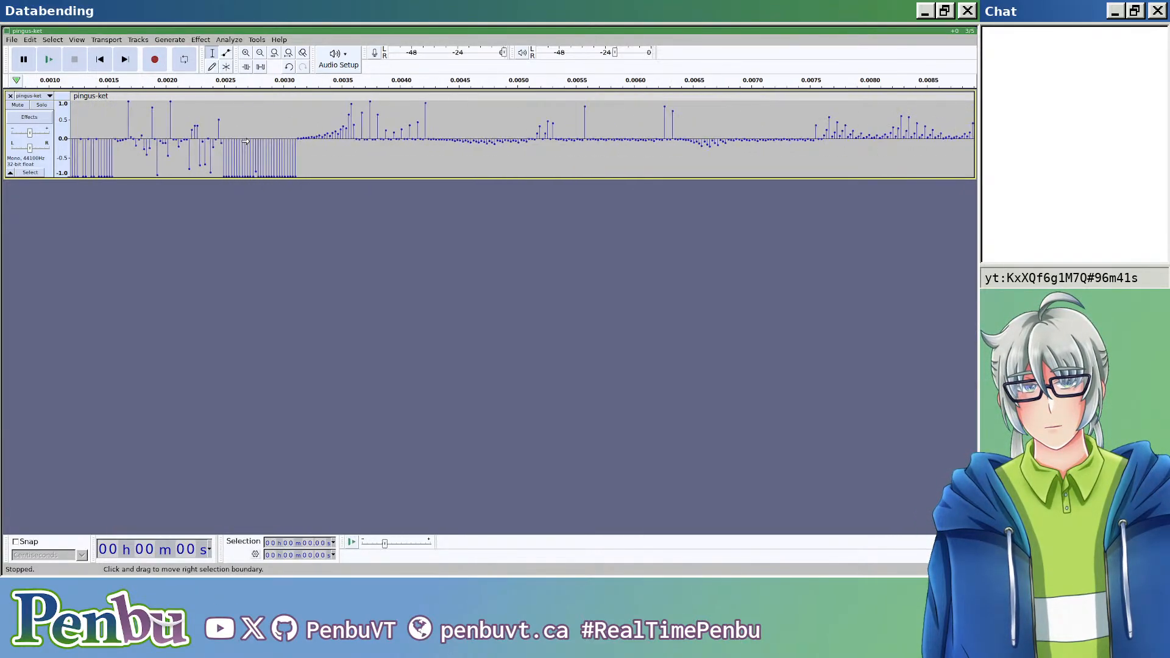
pyautogui.scroll(-1, 312, 136)
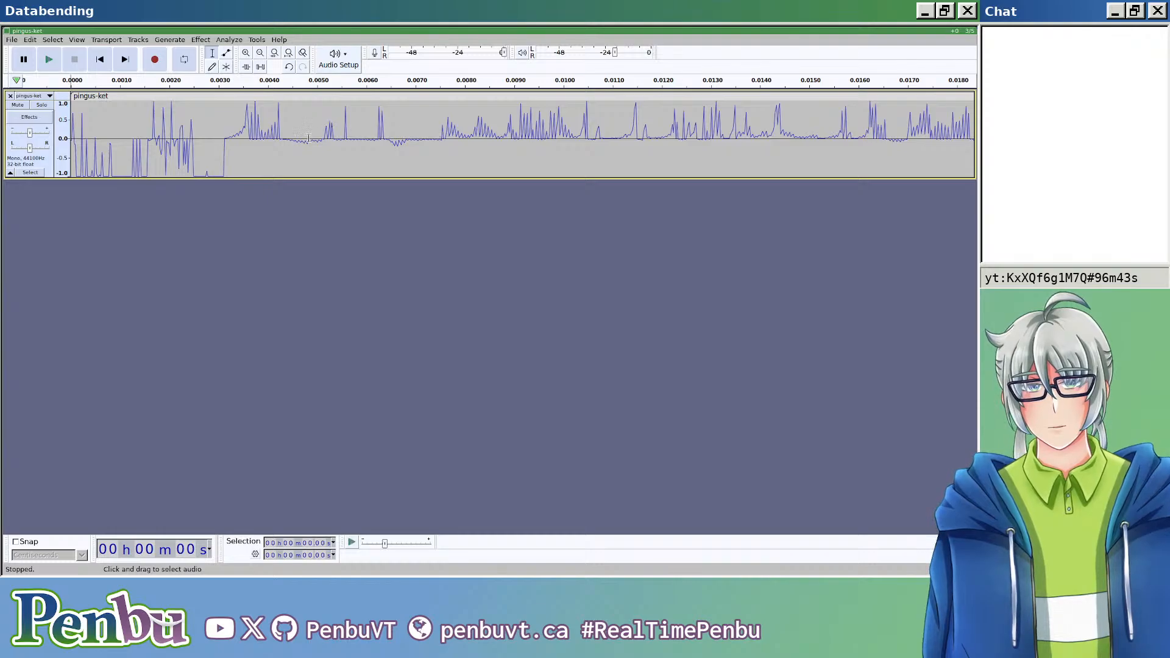
pyautogui.scroll(-1, 308, 154)
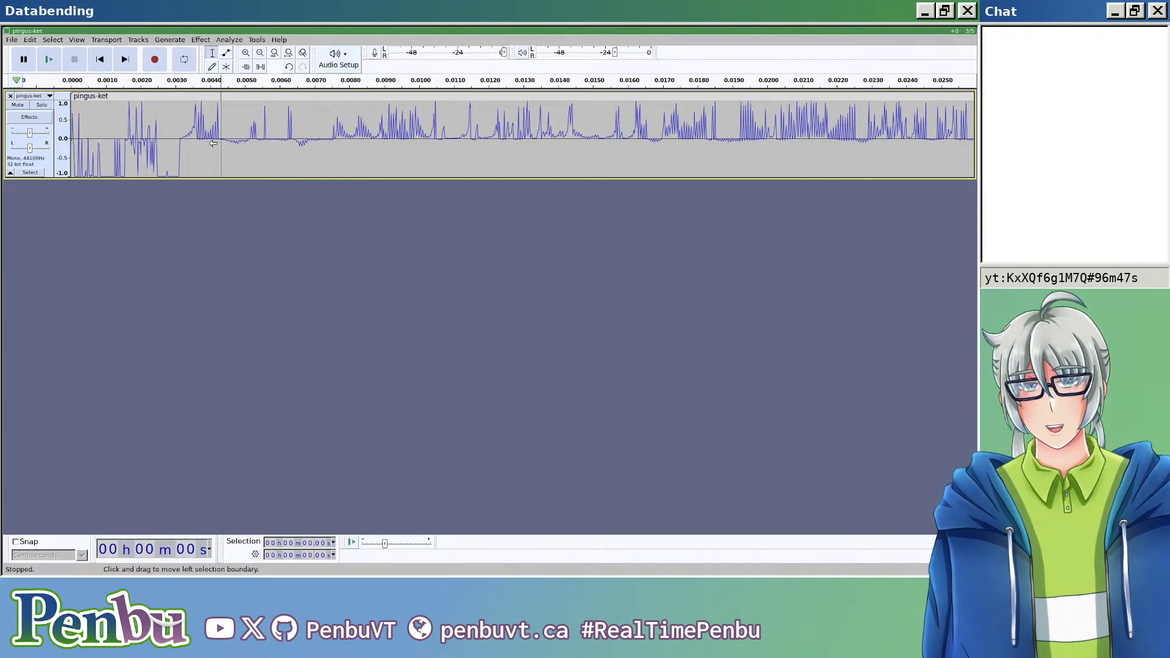
pyautogui.scroll(4, 213, 143)
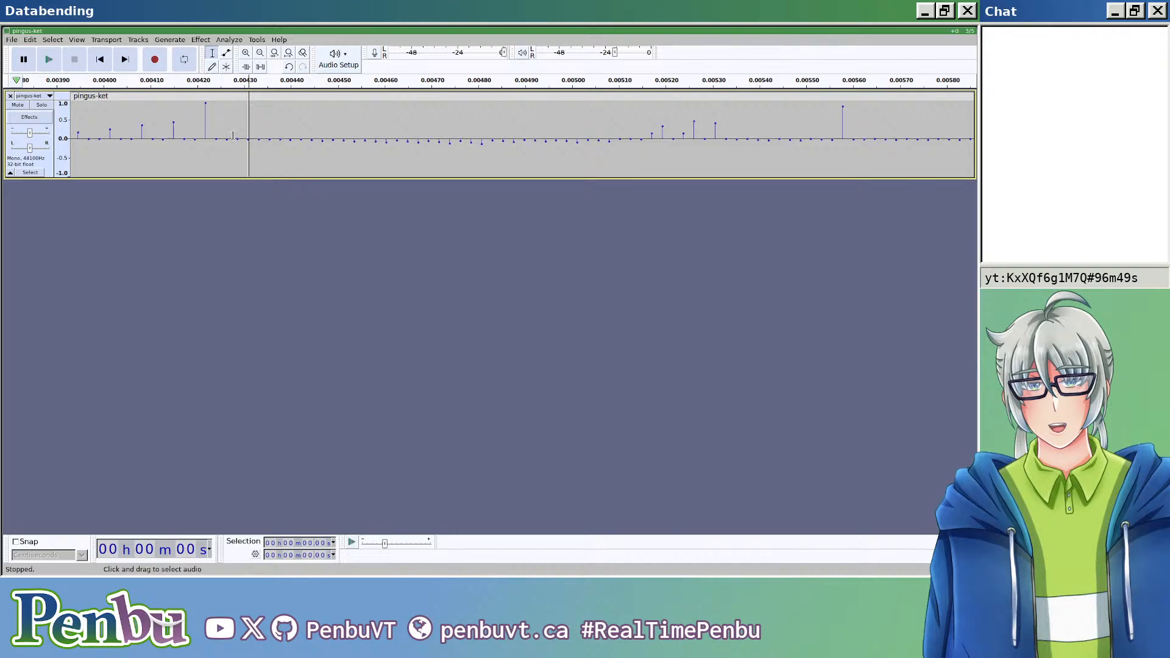
pyautogui.click(216, 141)
pyautogui.hotkey('ctrl', 'i')
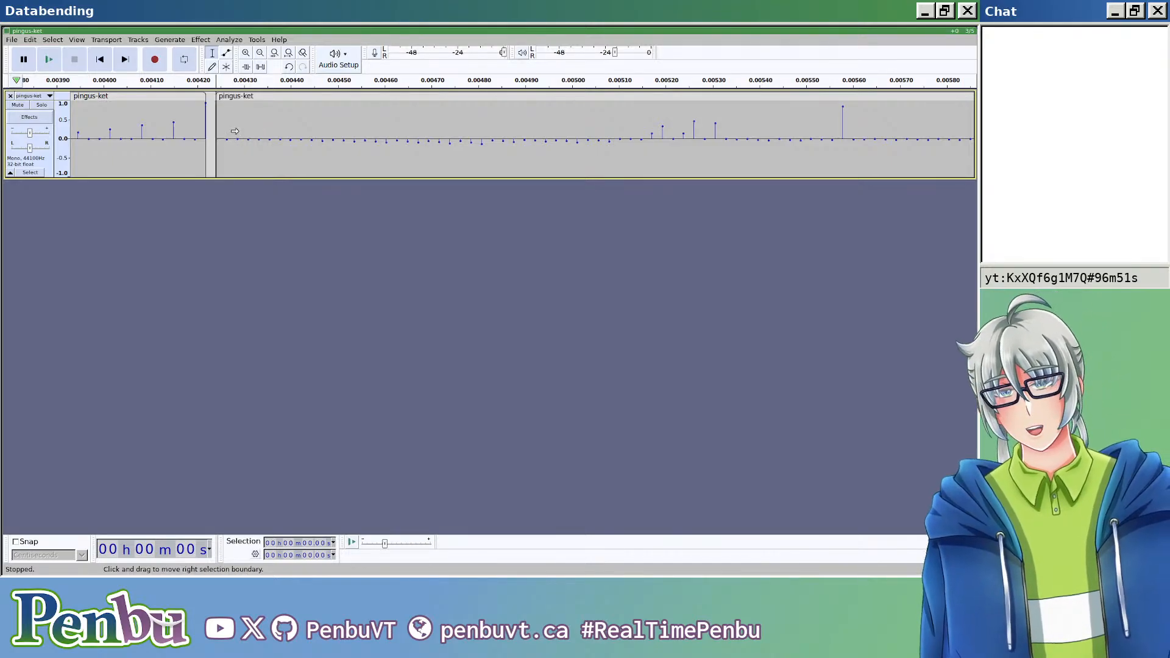
# Step: Select the whole long pingus-ket clip that follows the split header section
pyautogui.scroll(-5, 239, 132)
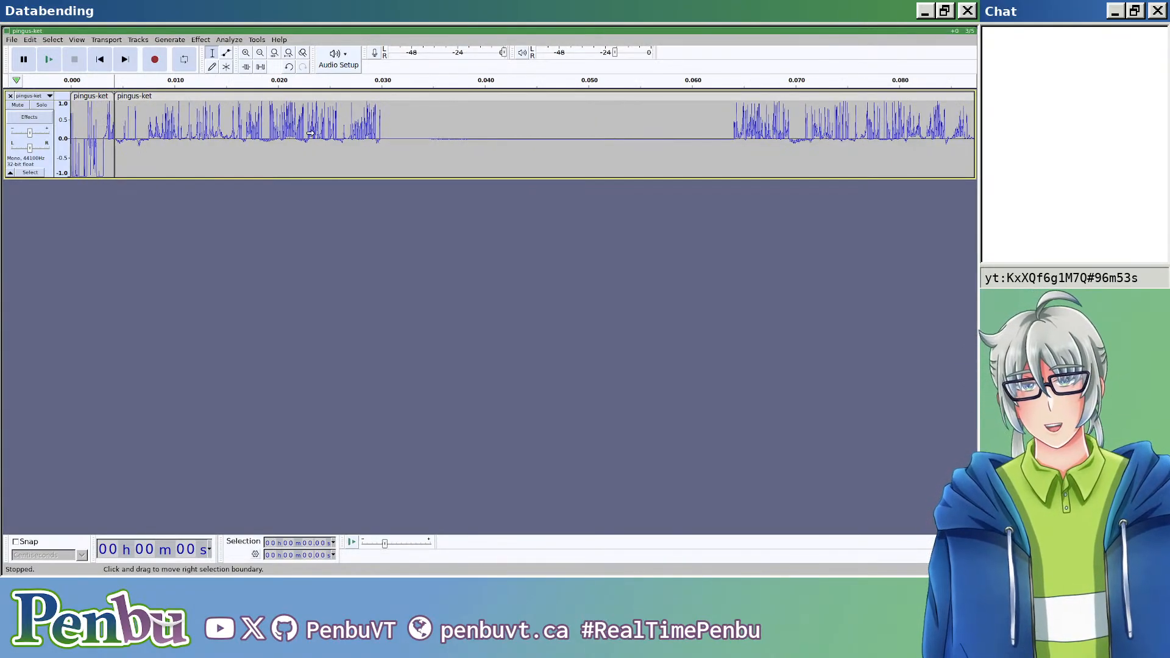
pyautogui.scroll(-5, 351, 131)
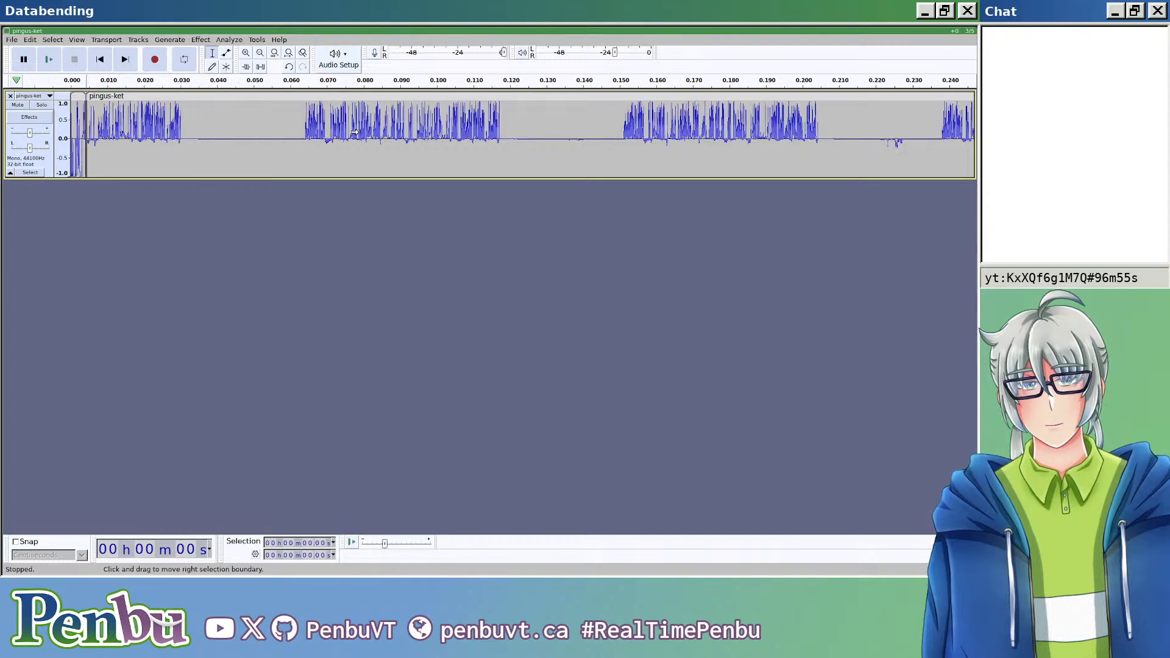
pyautogui.scroll(-8, 350, 136)
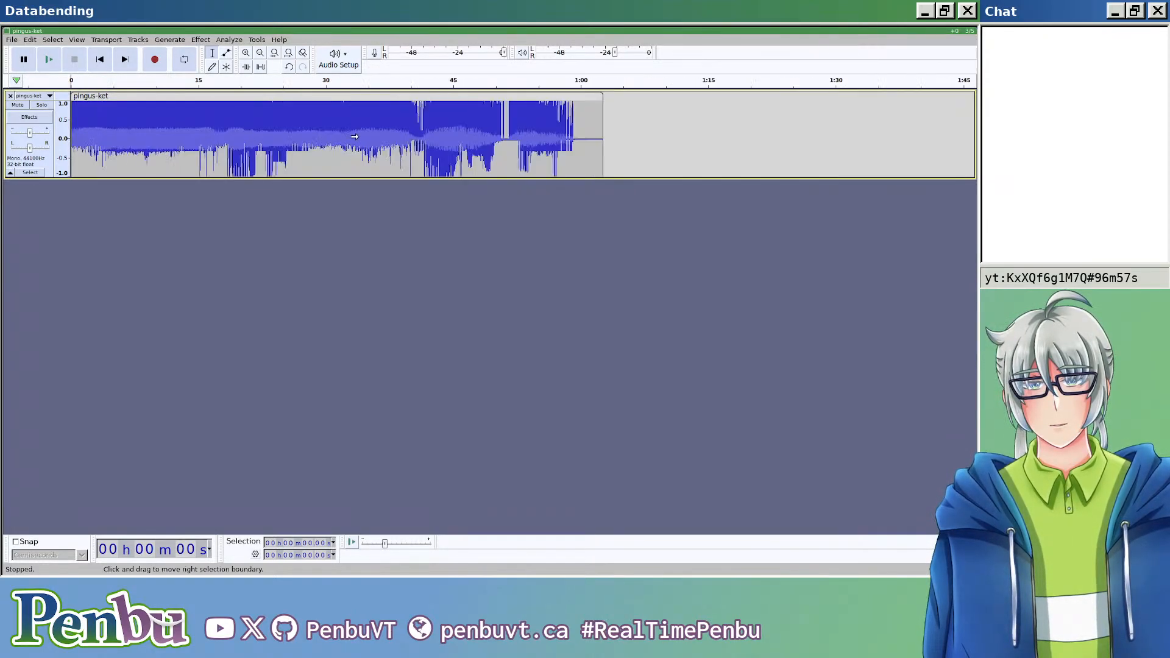
pyautogui.click(348, 96)
# Step: Try to apply the Auto Duck effect to the selected pingus-ket clip
pyautogui.click(226, 40)
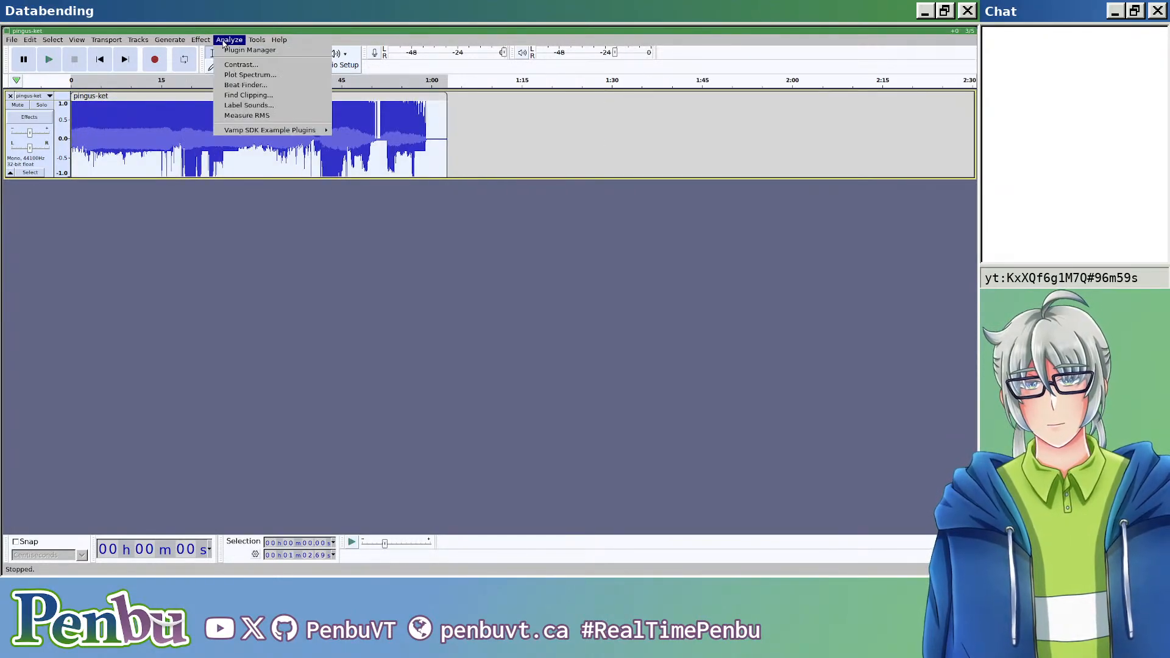
pyautogui.moveTo(205, 37)
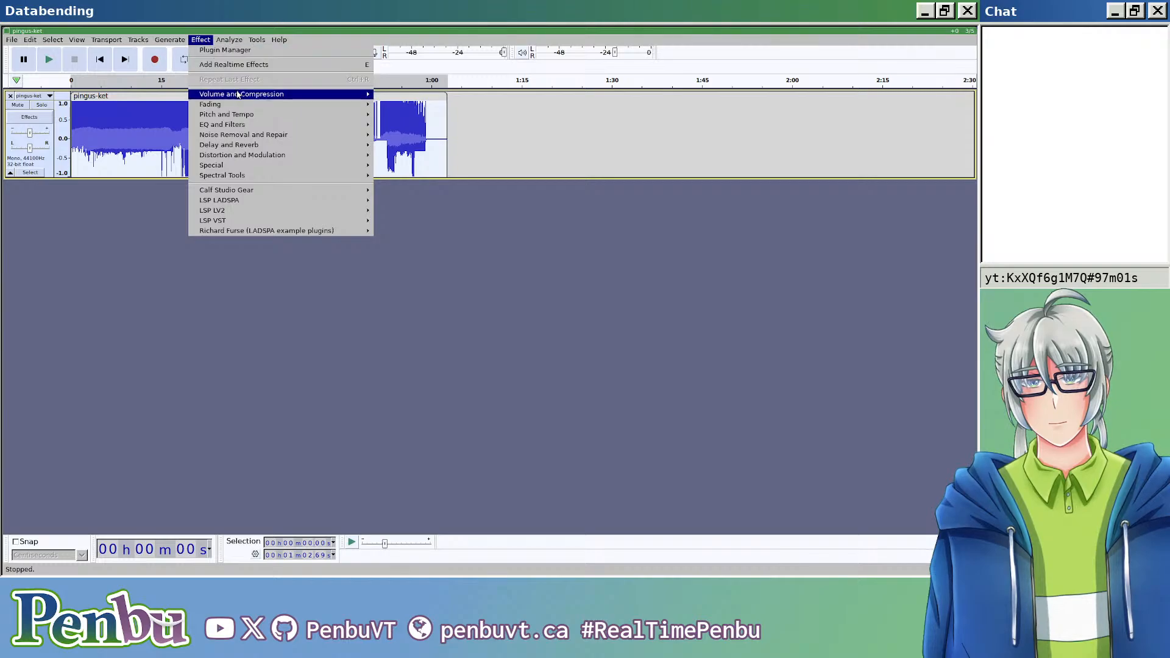
pyautogui.moveTo(244, 94)
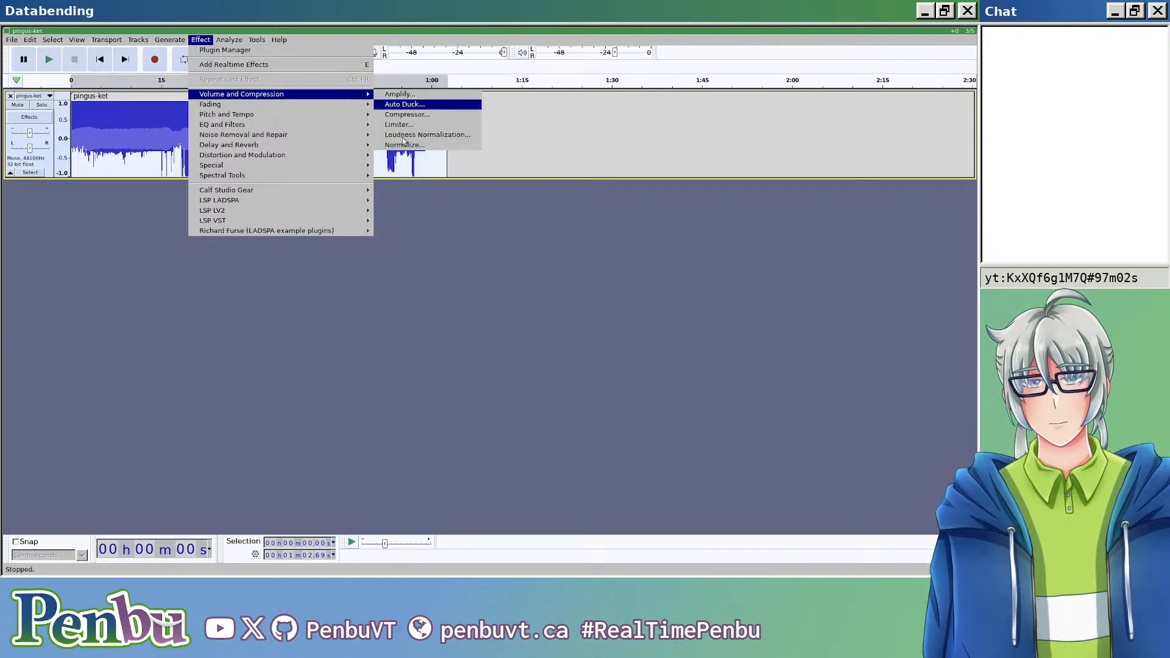
pyautogui.click(413, 106)
pyautogui.click(590, 332)
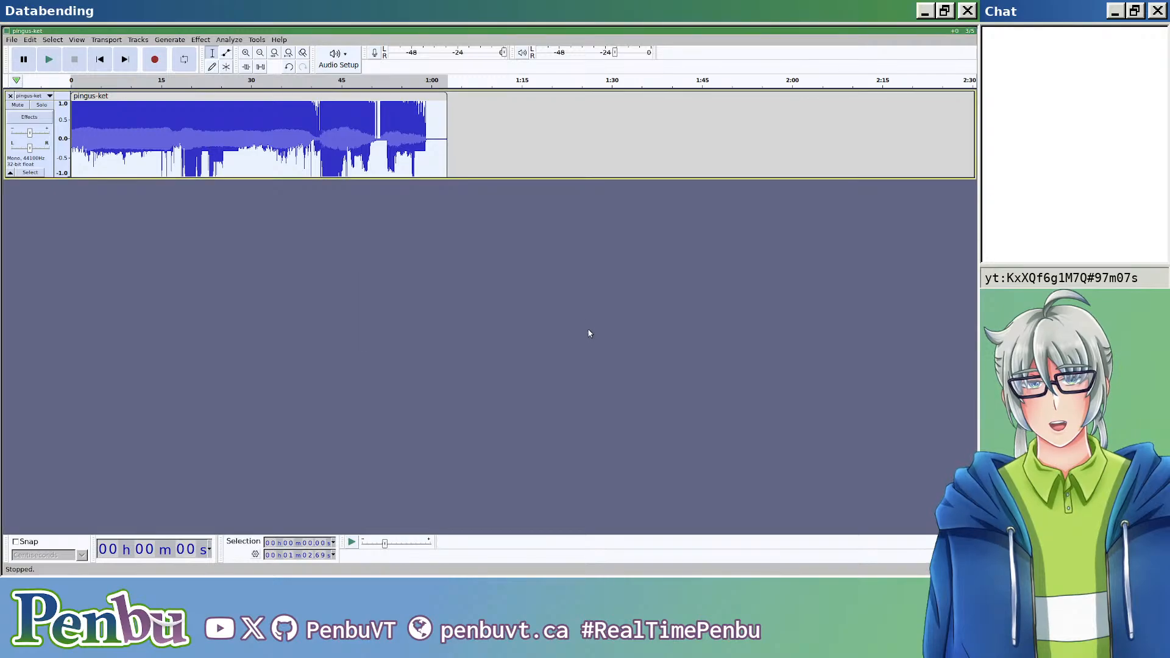
# Step: Try Loudness Normalization to -23.0 LUFS perceived loudness on the selected clip, inspect the waveform, and undo the effect
pyautogui.click(256, 39)
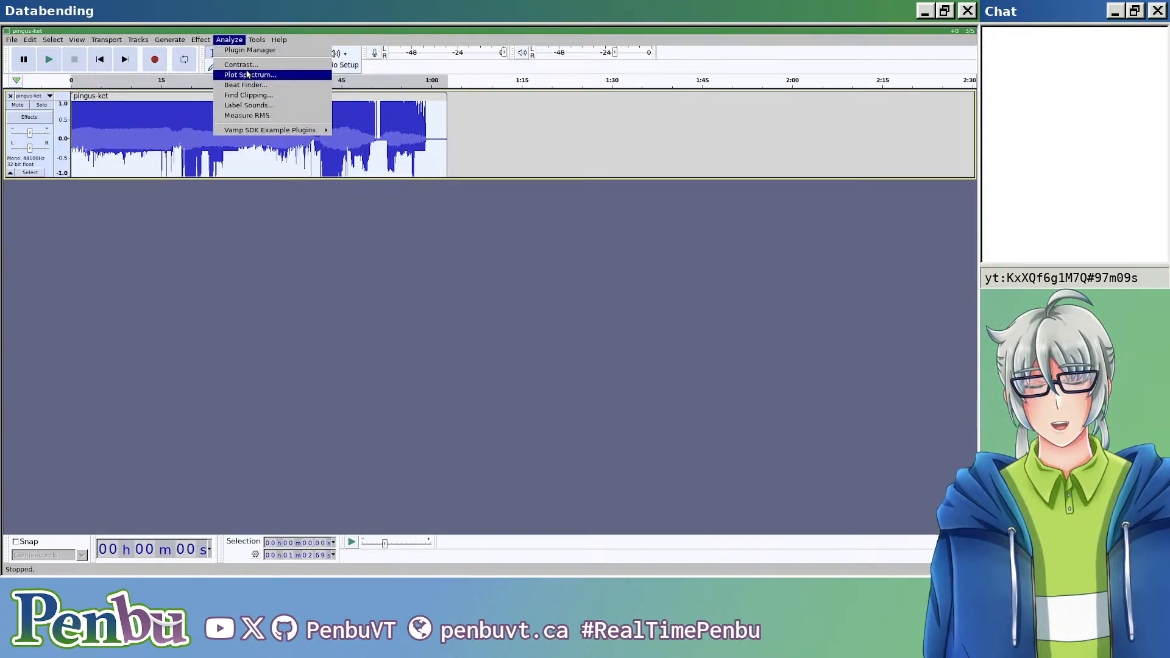
pyautogui.moveTo(201, 39)
pyautogui.moveTo(253, 96)
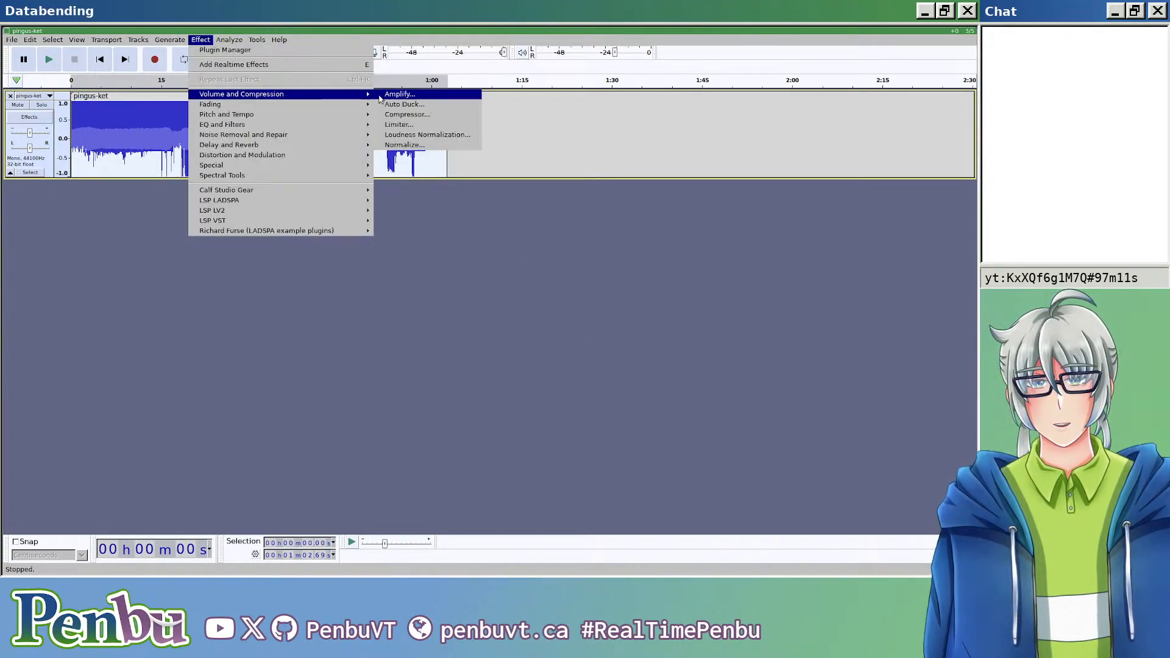
pyautogui.click(427, 135)
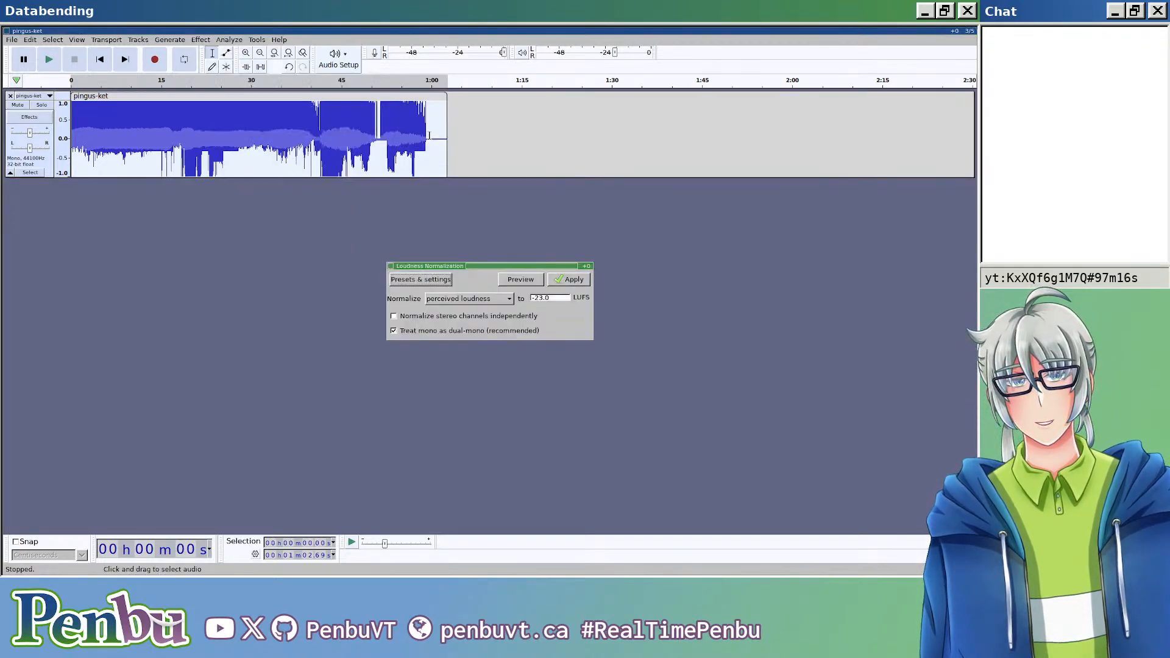
pyautogui.click(568, 282)
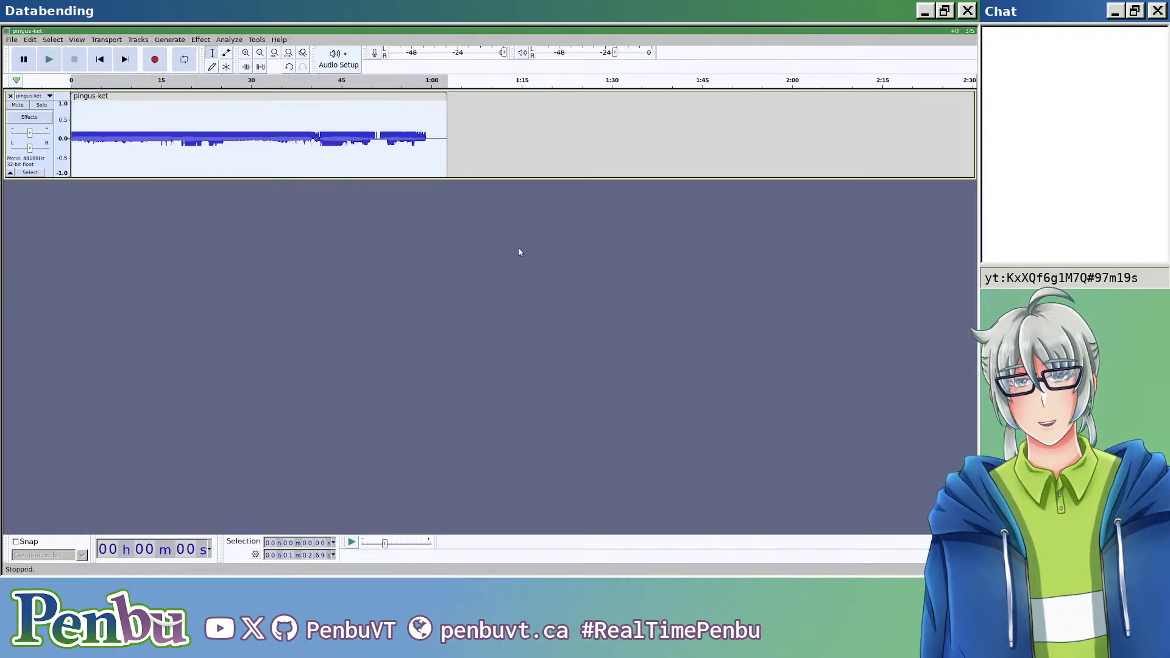
pyautogui.hotkey('ctrl', '1')
pyautogui.hotkey('ctrl', '1')
pyautogui.hotkey('ctrl', '1')
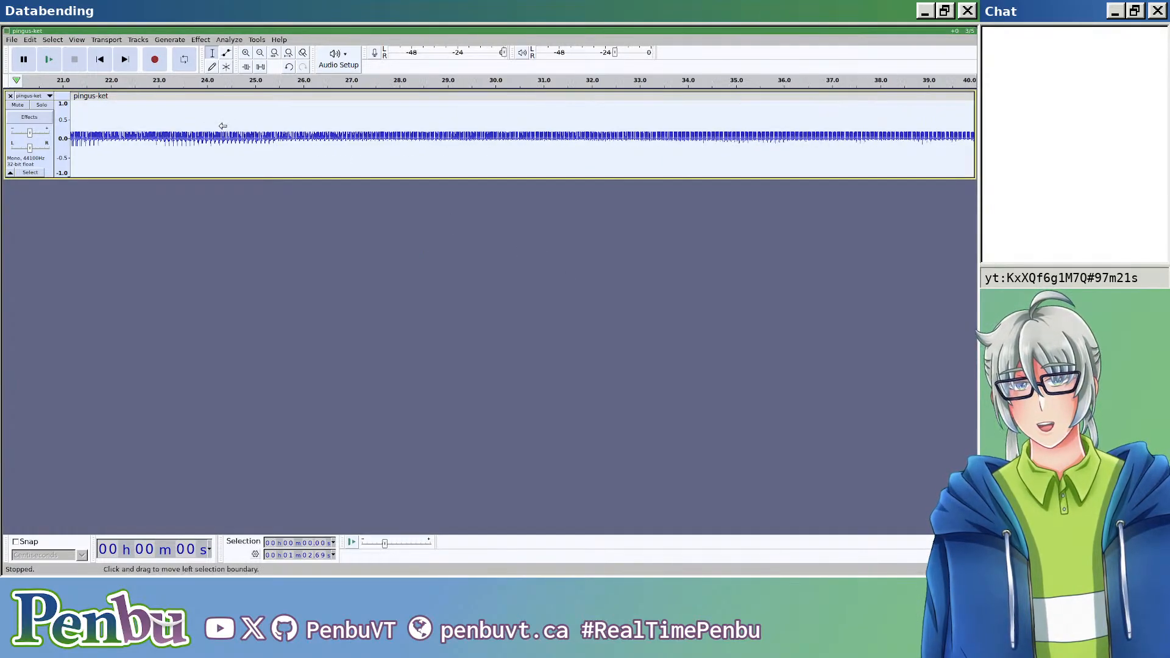
pyautogui.hotkey('ctrl', 'z')
# Step: Apply the Compressor effect with its current settings to the selected pingus-ket clip
pyautogui.click(200, 40)
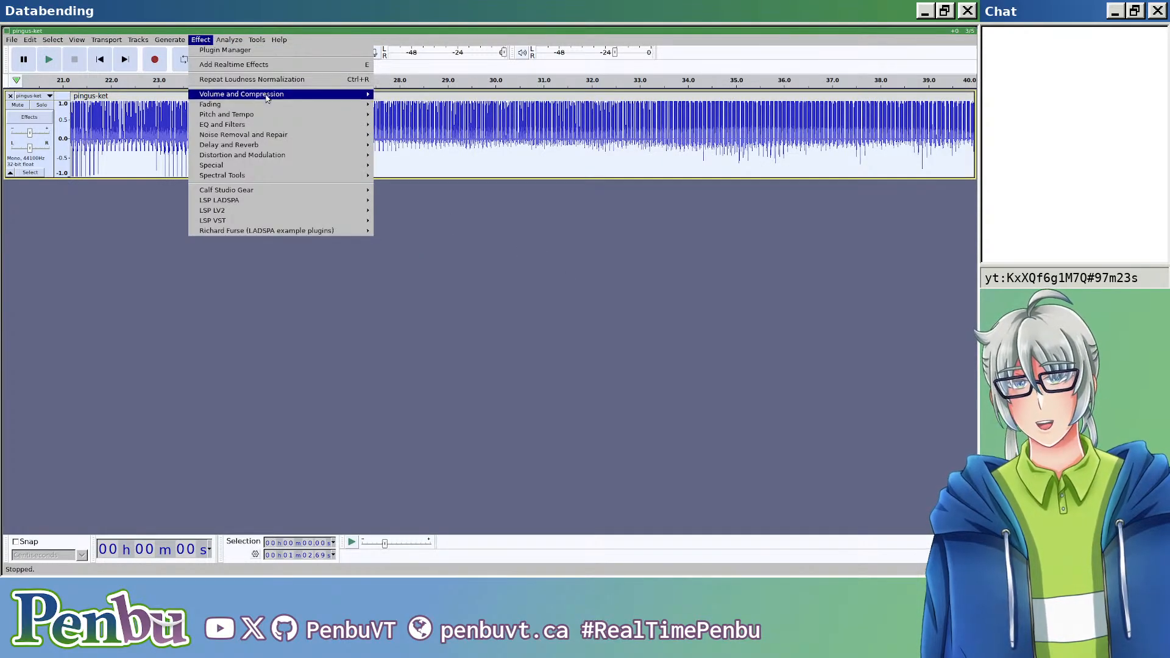
pyautogui.moveTo(331, 99)
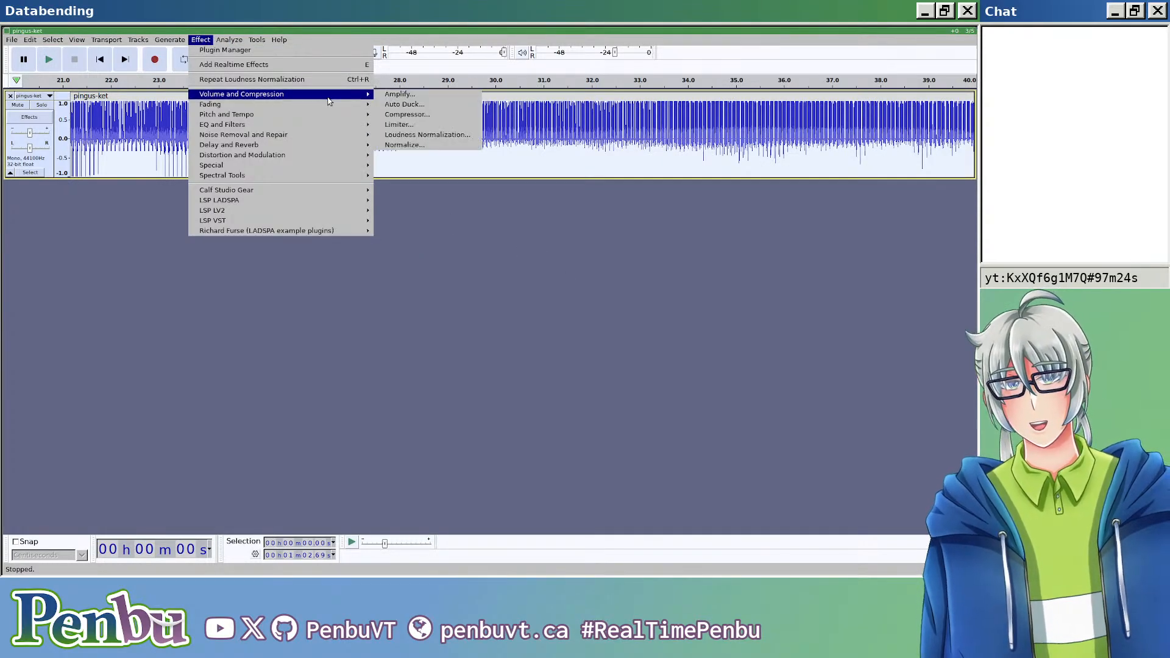
pyautogui.click(412, 116)
pyautogui.click(598, 187)
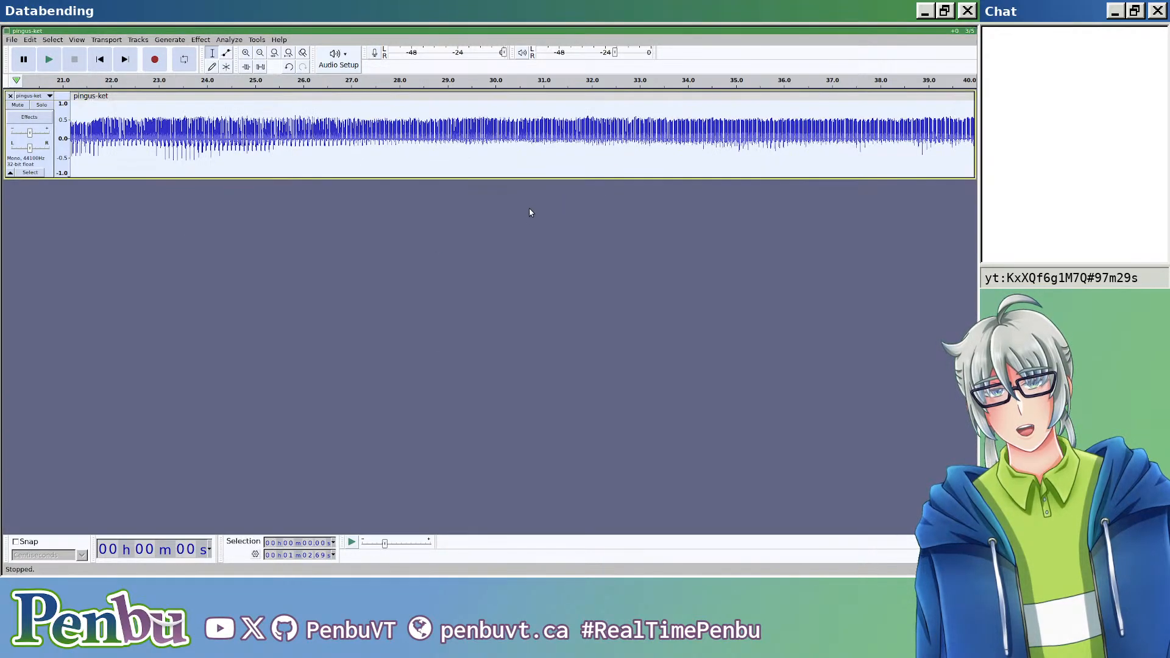
pyautogui.scroll(-7, 320, 199)
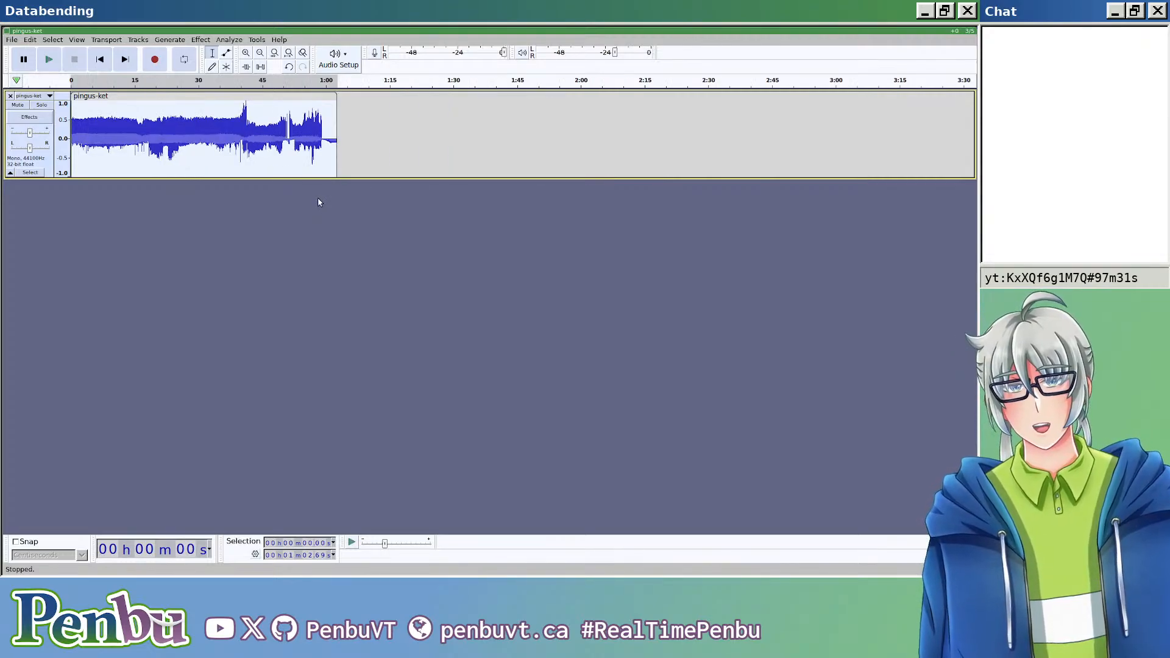
# Step: Export the audio as pingus-ket.edited.bmp with a RAW (header-less) header and U-Law encoding in the stream folder
pyautogui.hotkey('ctrl', 'shift', 'e')
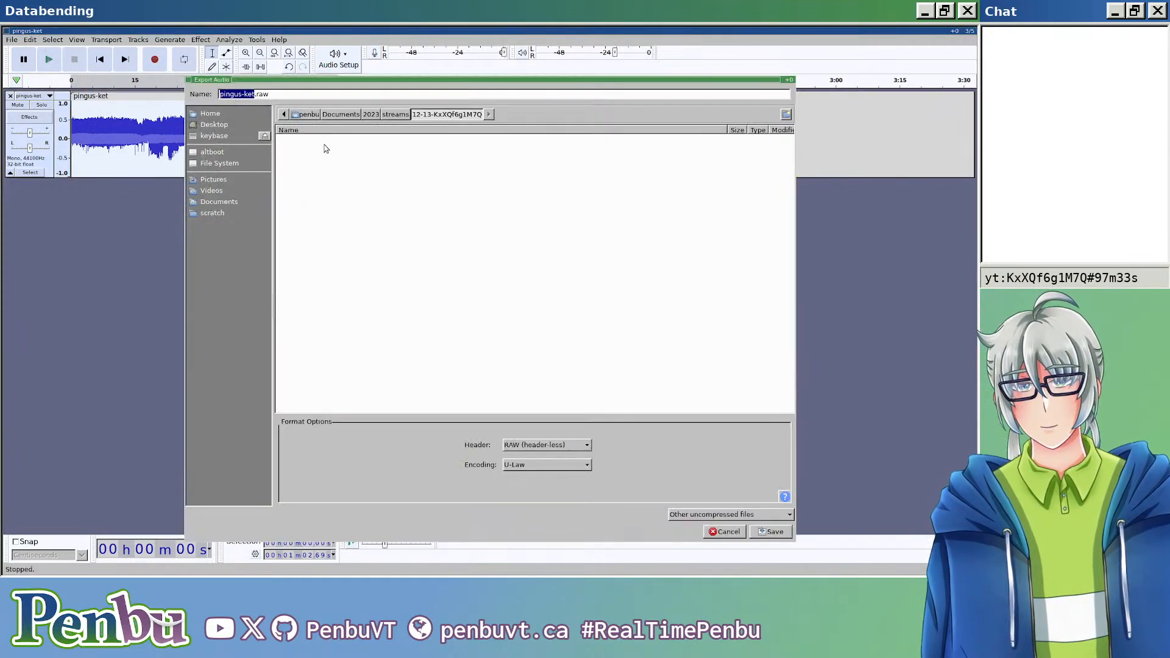
pyautogui.click(360, 95)
pyautogui.press('Return')
pyautogui.press('Return')
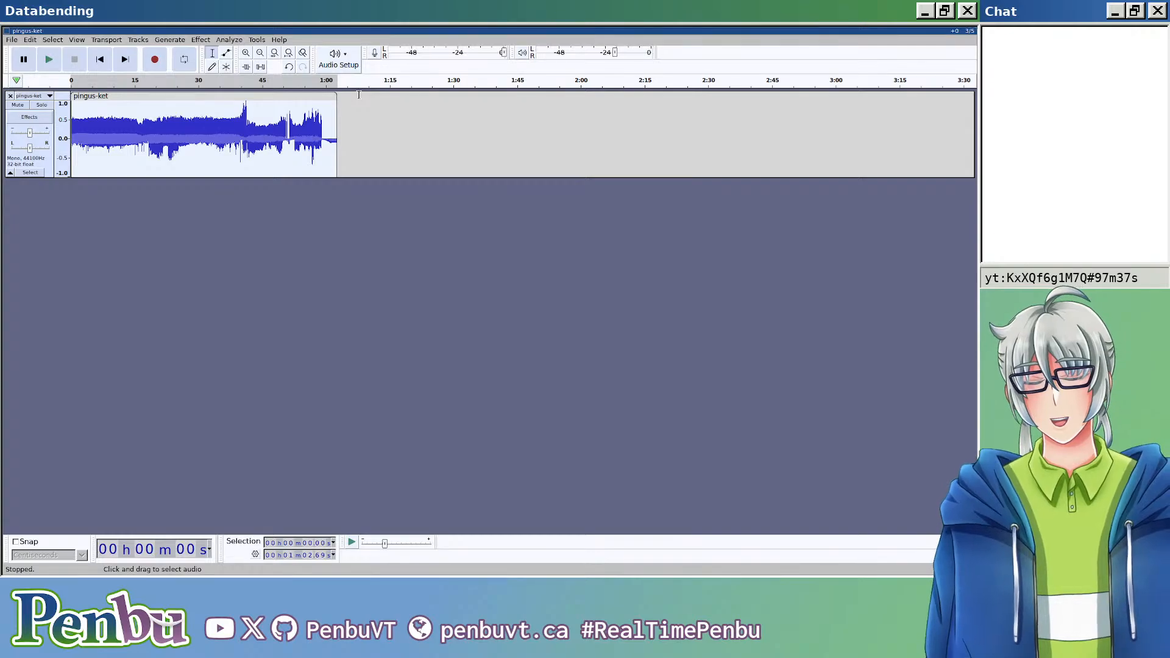
# Step: Tile the Audacity window beside the Dolphin and terminal windows, and widen the Dolphin and terminal column
pyautogui.press('super+s')
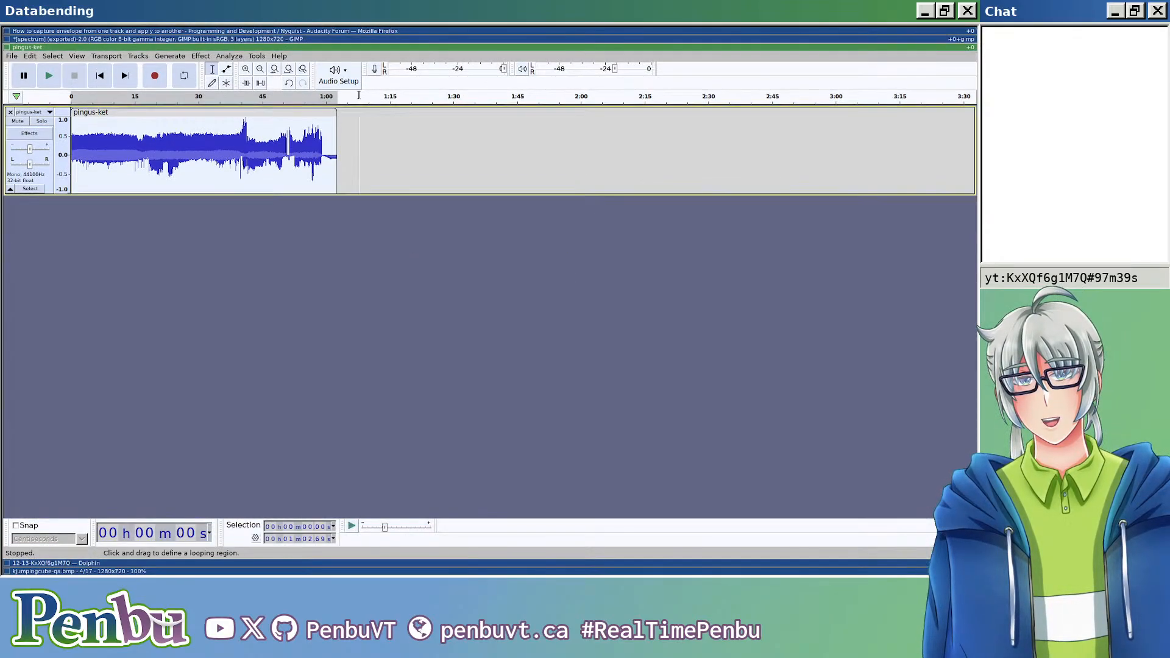
pyautogui.press('super+j')
pyautogui.press('super+shift+l')
pyautogui.press('super+h')
pyautogui.press('super+m')
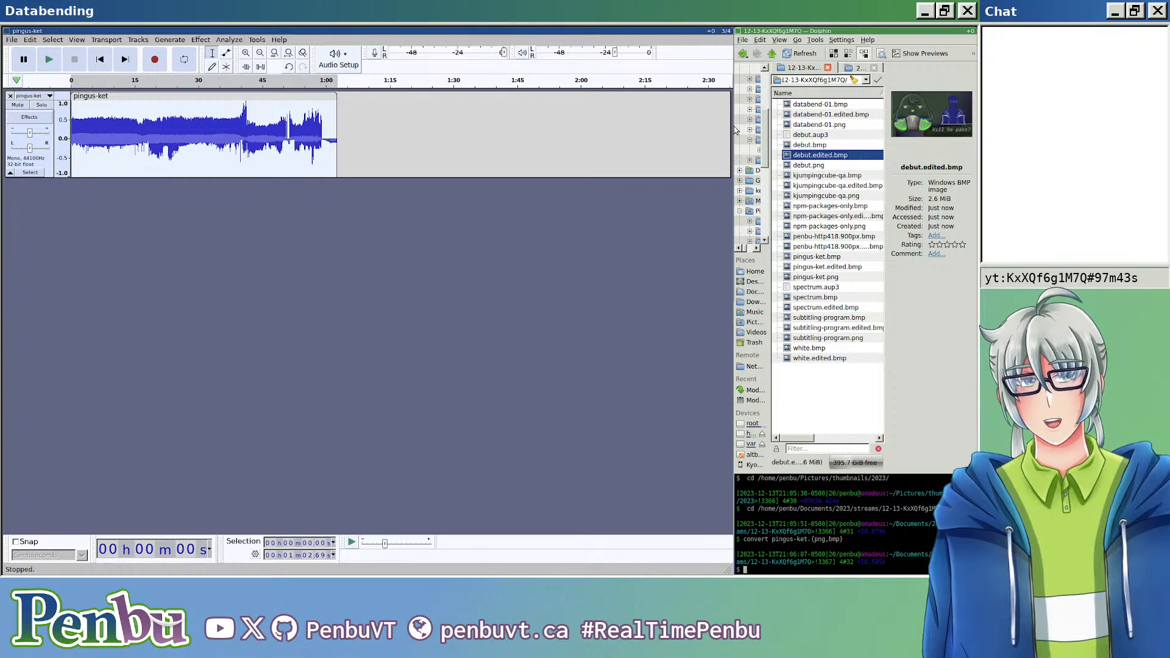
pyautogui.moveTo(734, 128); pyautogui.dragTo(591, 132)
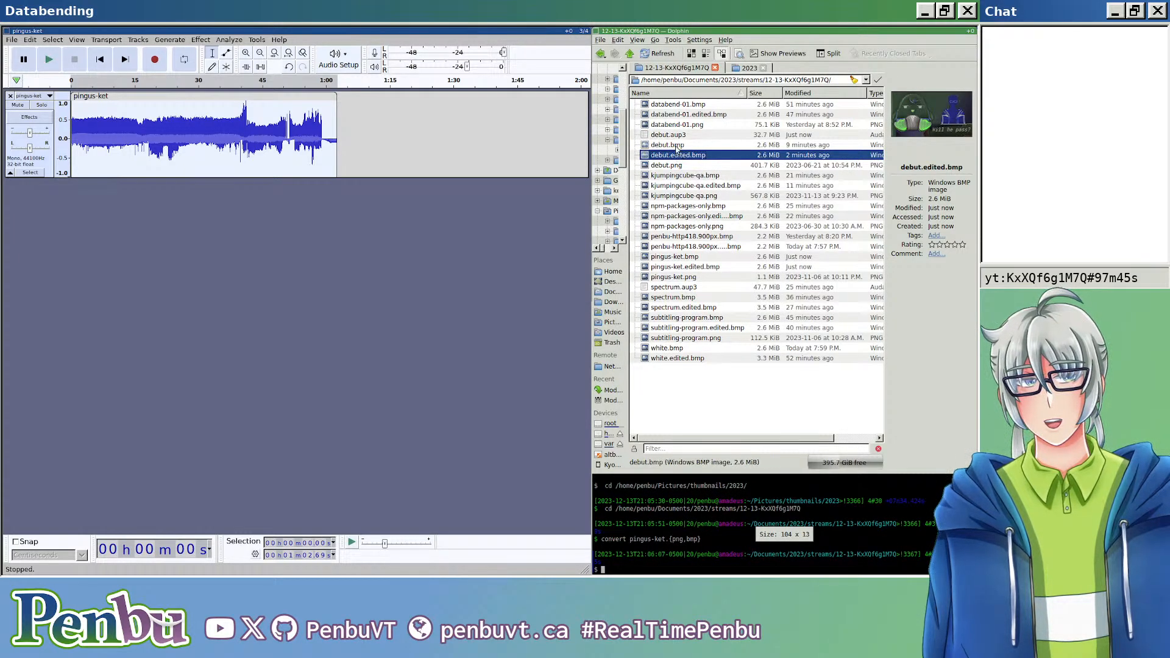
# Step: Open pingus-ket.edited.bmp in the image viewer to examine the compressor's result, and close the viewer
pyautogui.doubleClick(685, 266)
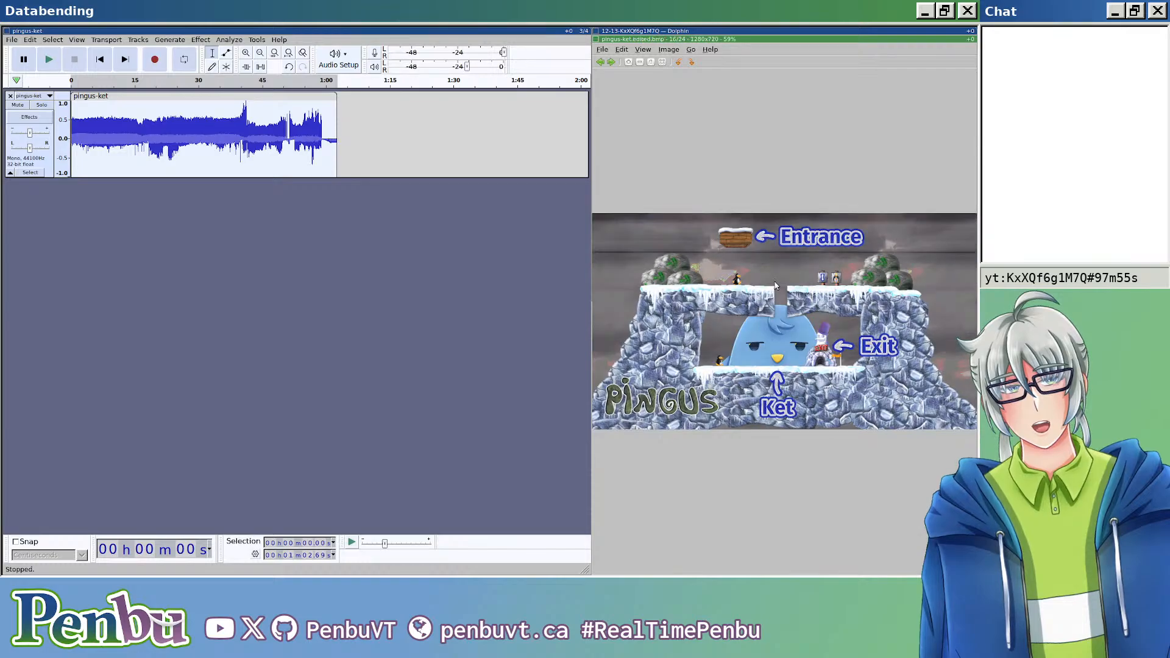
pyautogui.press('Escape')
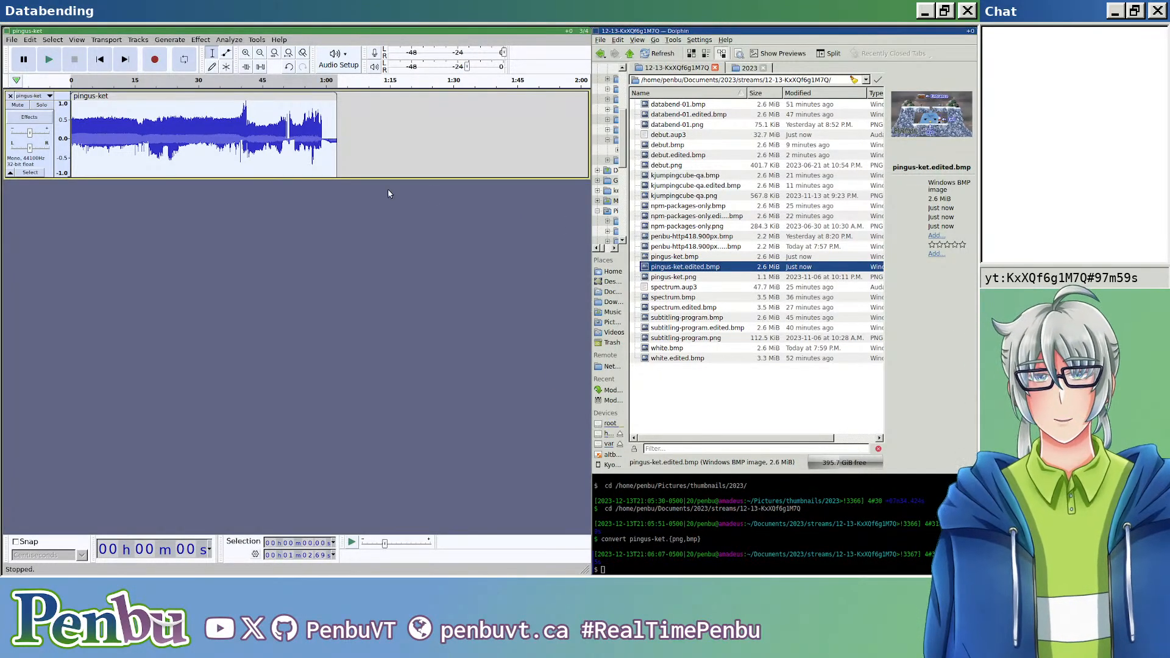
# Step: Apply the Invert effect to the selected pingus-ket audio
pyautogui.click(201, 40)
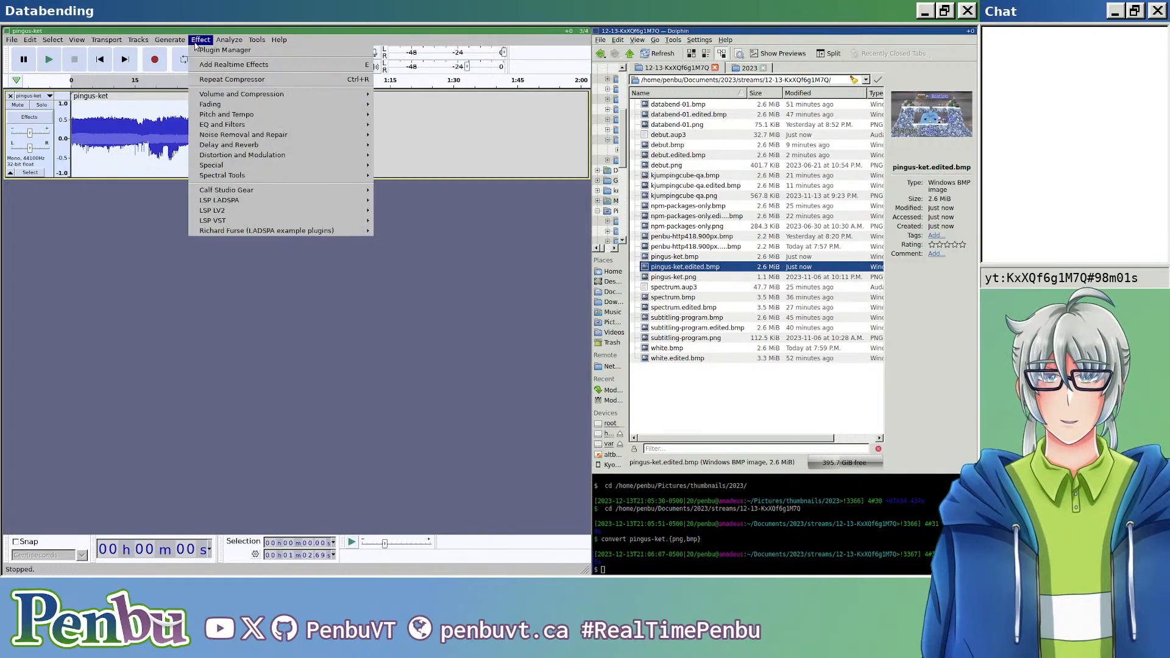
pyautogui.moveTo(304, 99)
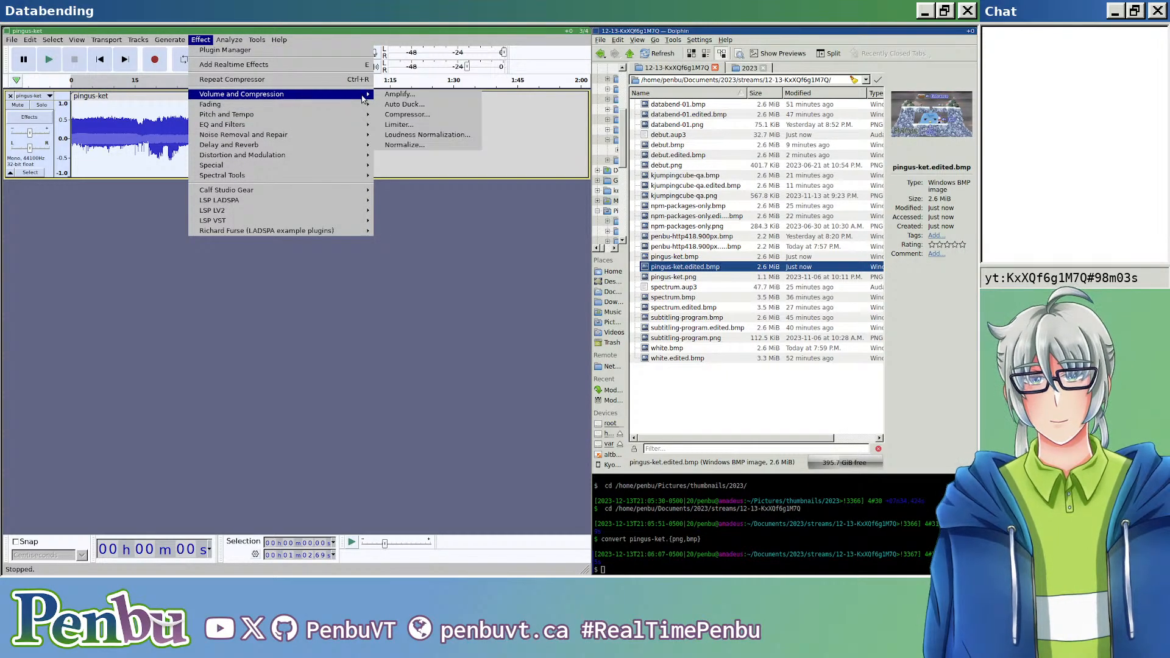
pyautogui.moveTo(352, 169)
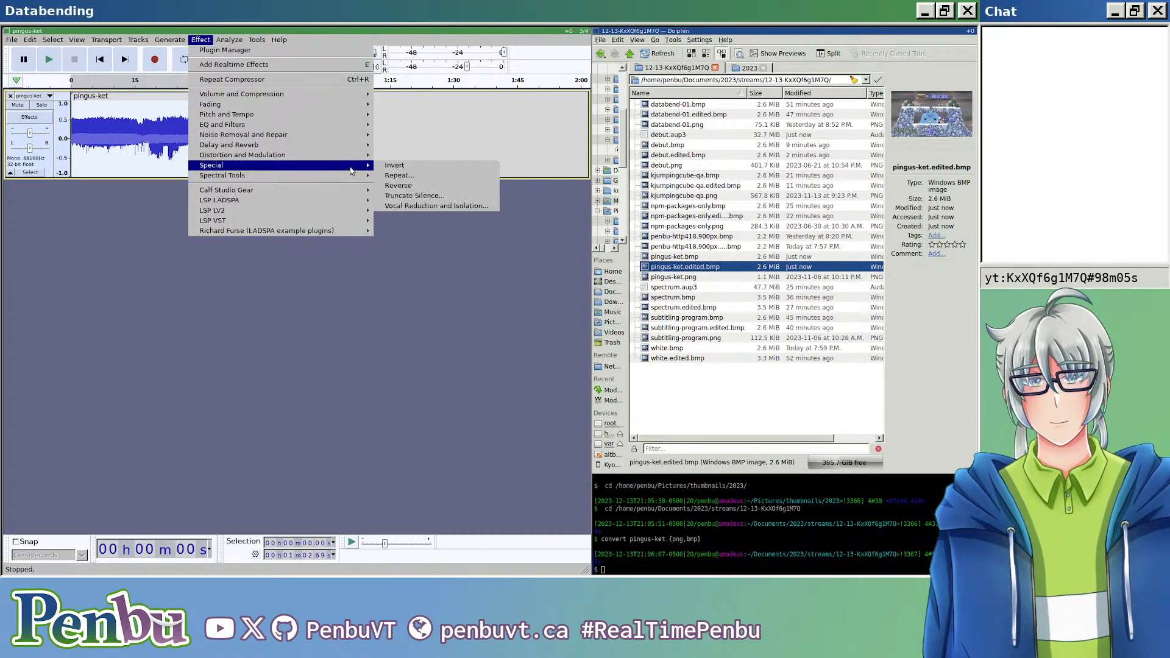
pyautogui.click(390, 166)
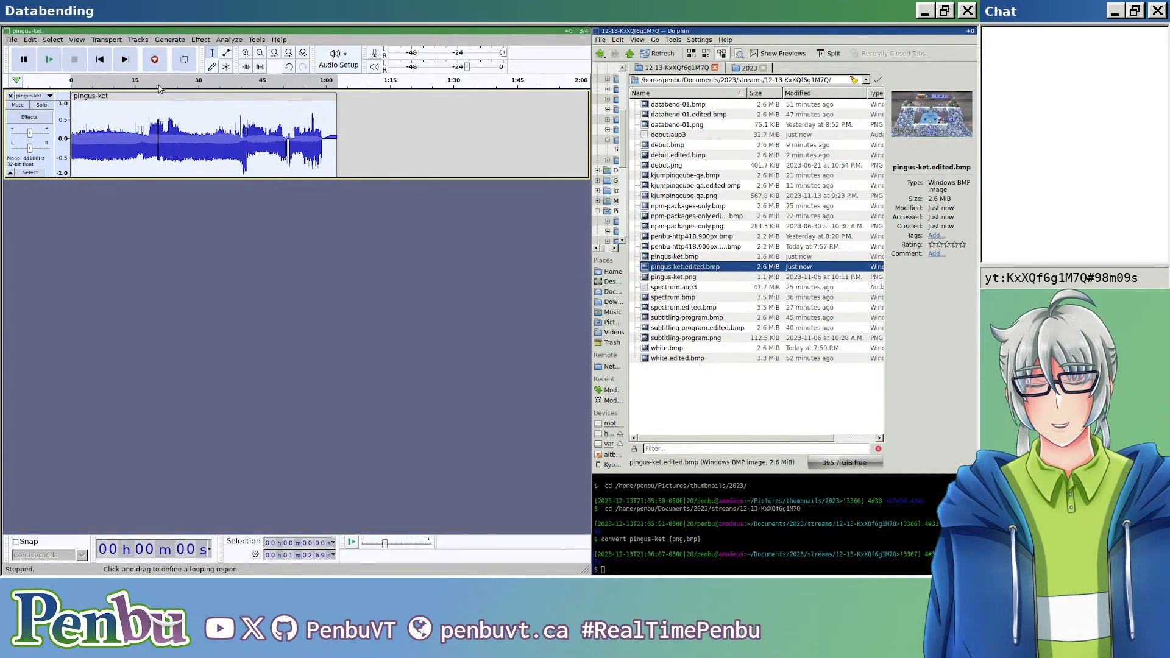
# Step: Export the inverted audio as pingus-ket.edited.bmp with a RAW (header-less) header and U-Law encoding, replacing the existing file
pyautogui.hotkey('ctrl', 'shift', 'e')
pyautogui.click(203, 90)
pyautogui.press('BackSpace')
pyautogui.press('BackSpace')
pyautogui.press('BackSpace')
pyautogui.write('edited.bmp')
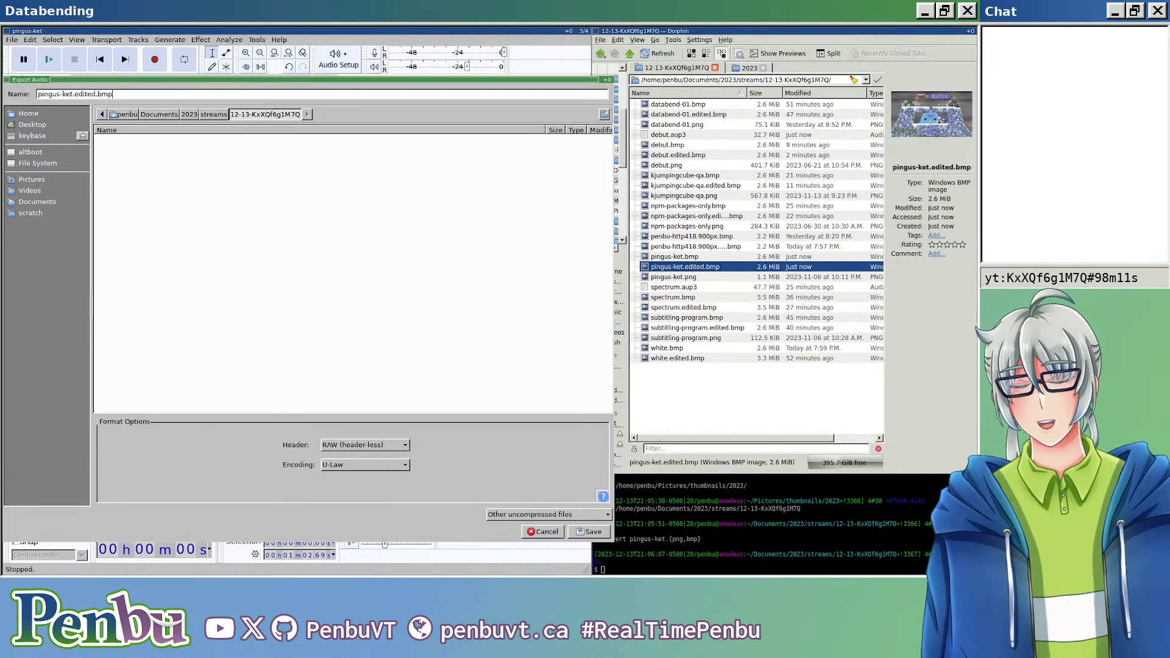
pyautogui.press('Return')
pyautogui.press('Return')
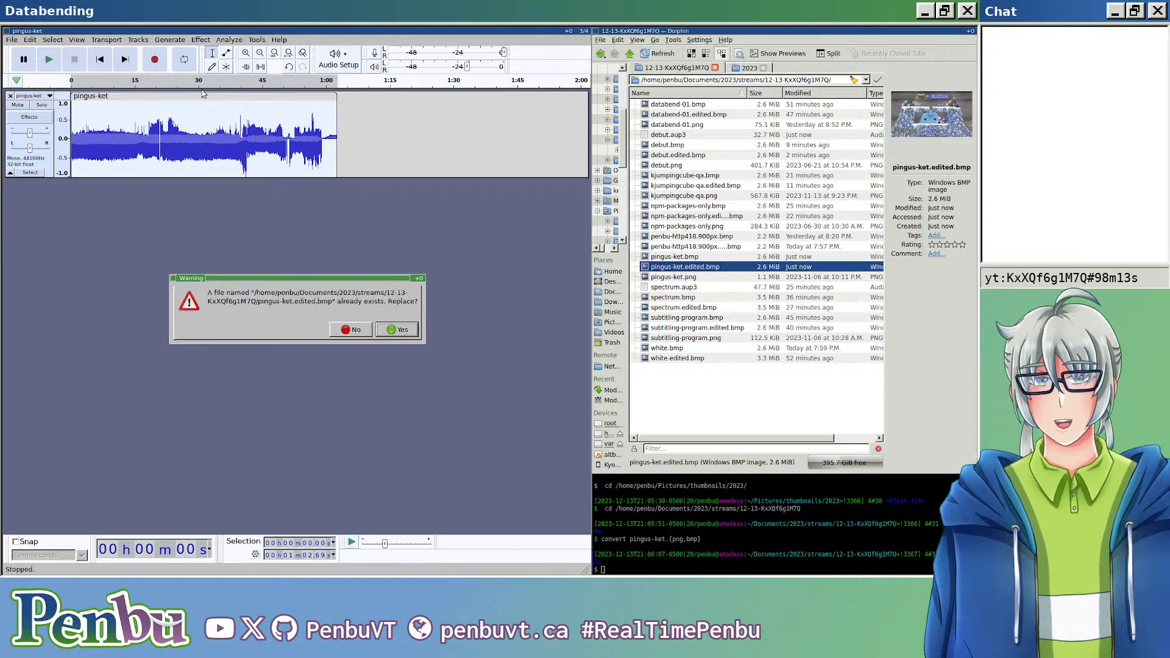
pyautogui.press('Return')
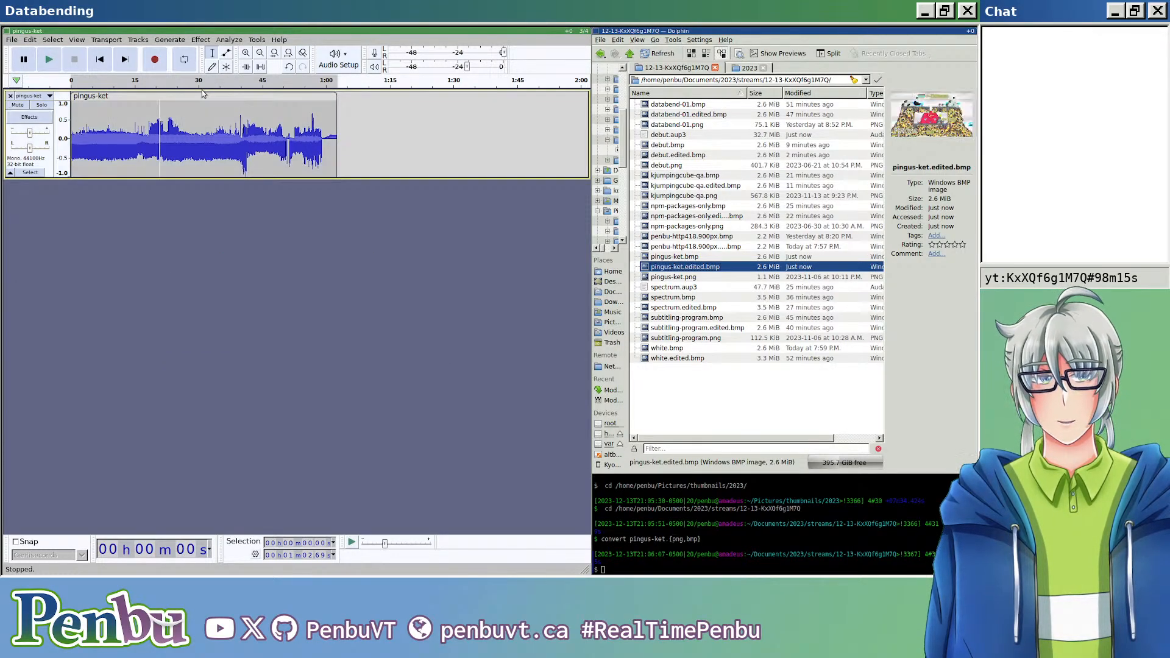
# Step: Examine the inverted pingus-ket.edited.bmp in the image viewer, close the viewer, and undo the Invert effect
pyautogui.doubleClick(718, 267)
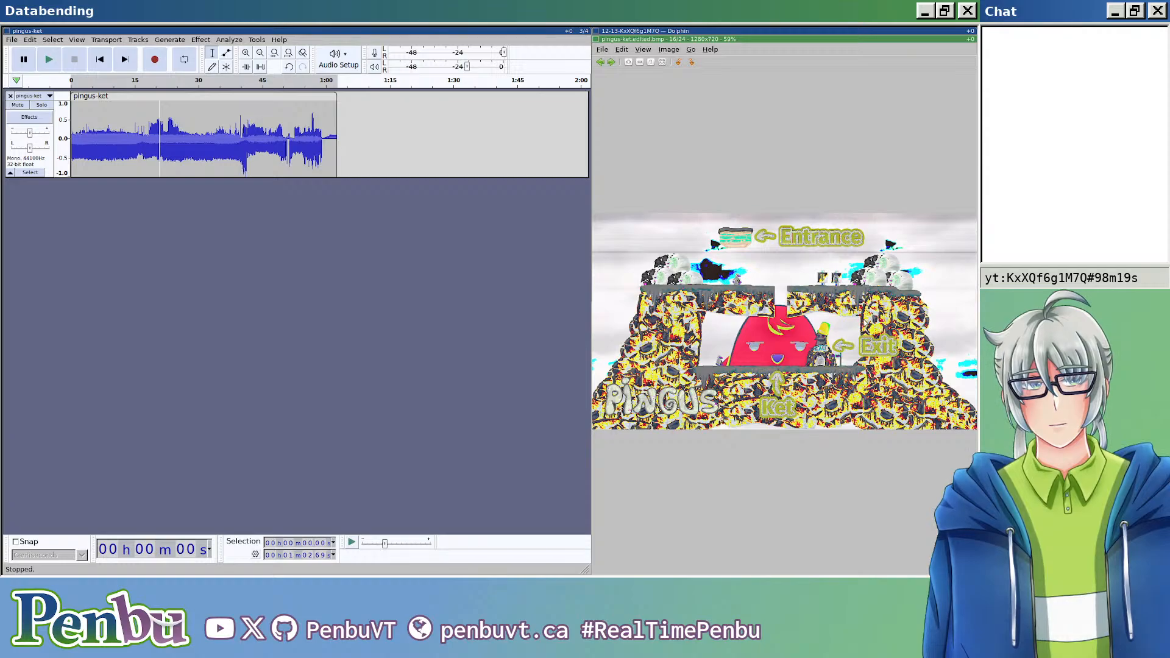
pyautogui.press('Escape')
pyautogui.hotkey('ctrl', 'z')
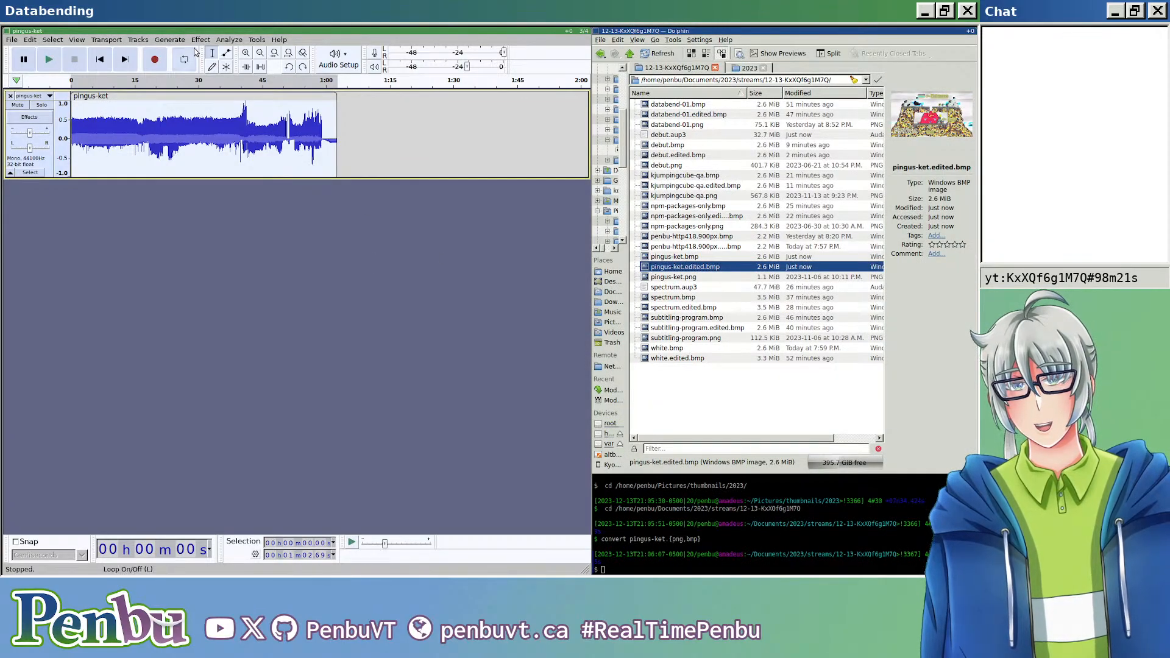
# Step: Apply the Reverse effect from the special effects to the selected pingus-ket audio
pyautogui.click(201, 39)
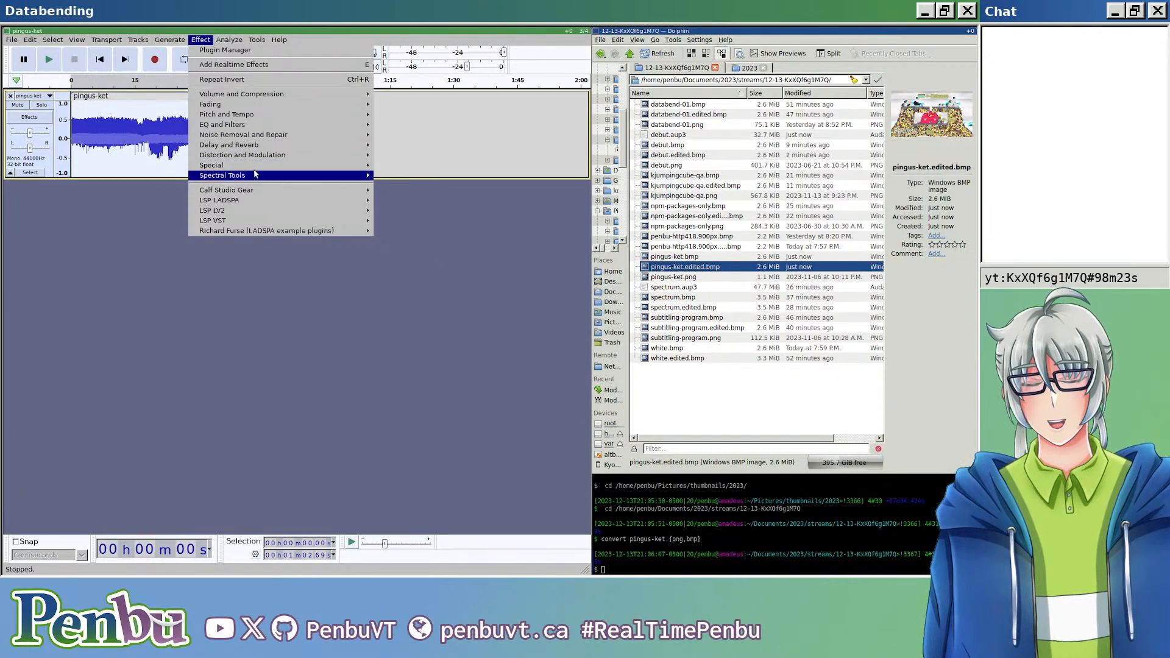
pyautogui.moveTo(329, 97)
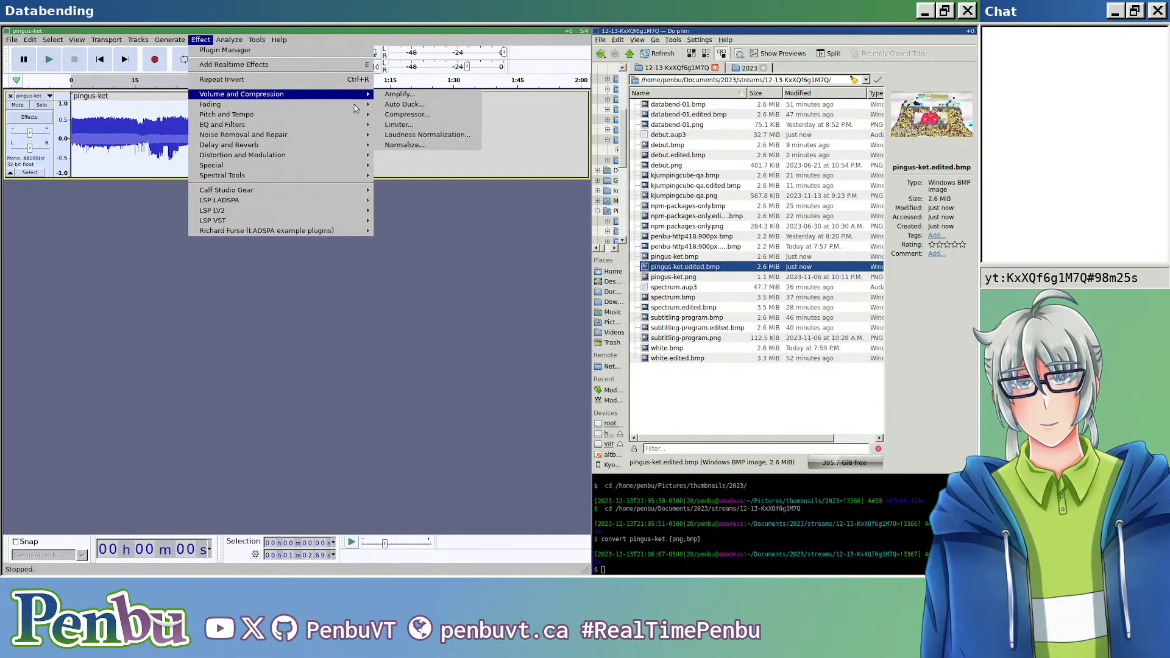
pyautogui.moveTo(352, 118)
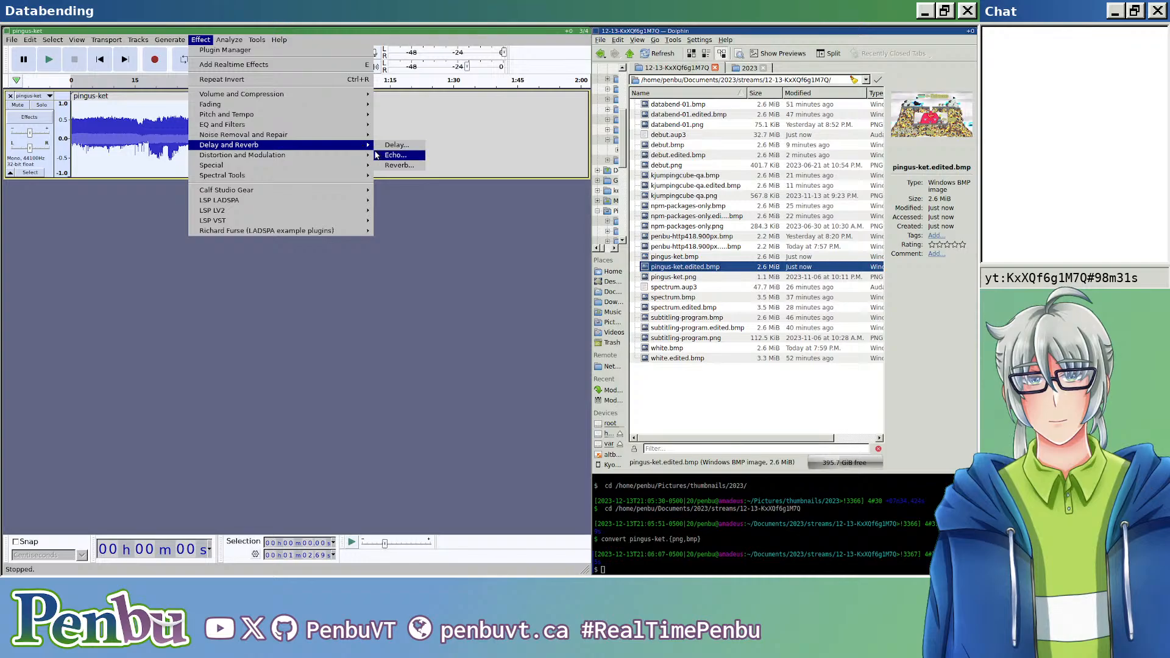
pyautogui.moveTo(348, 175)
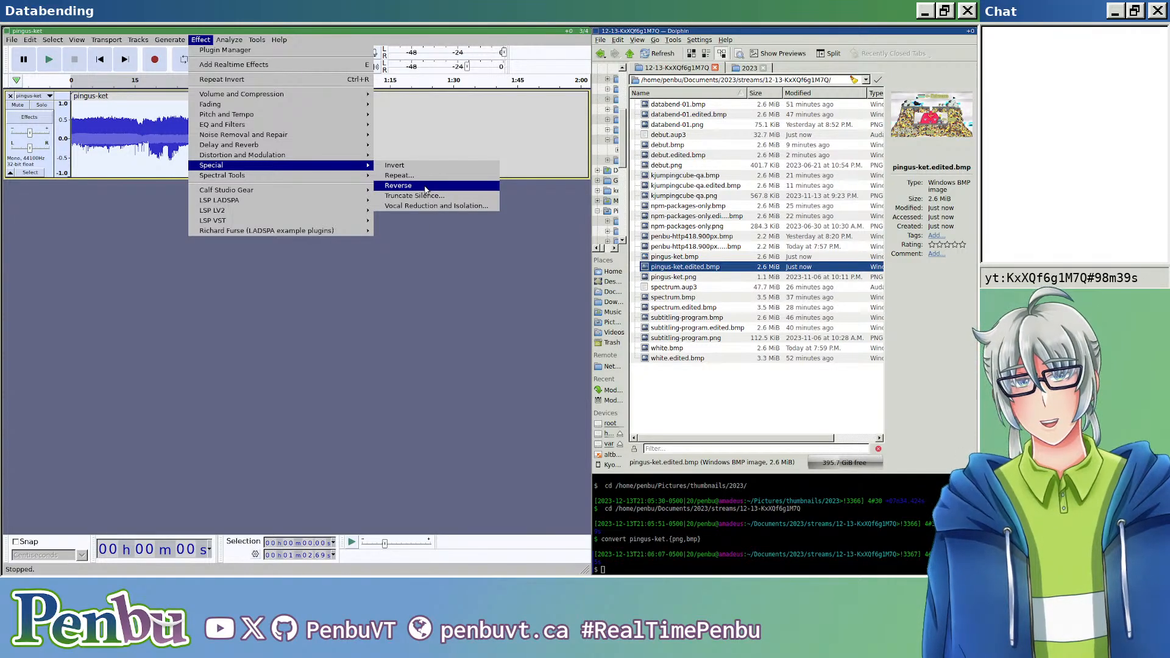
pyautogui.click(425, 186)
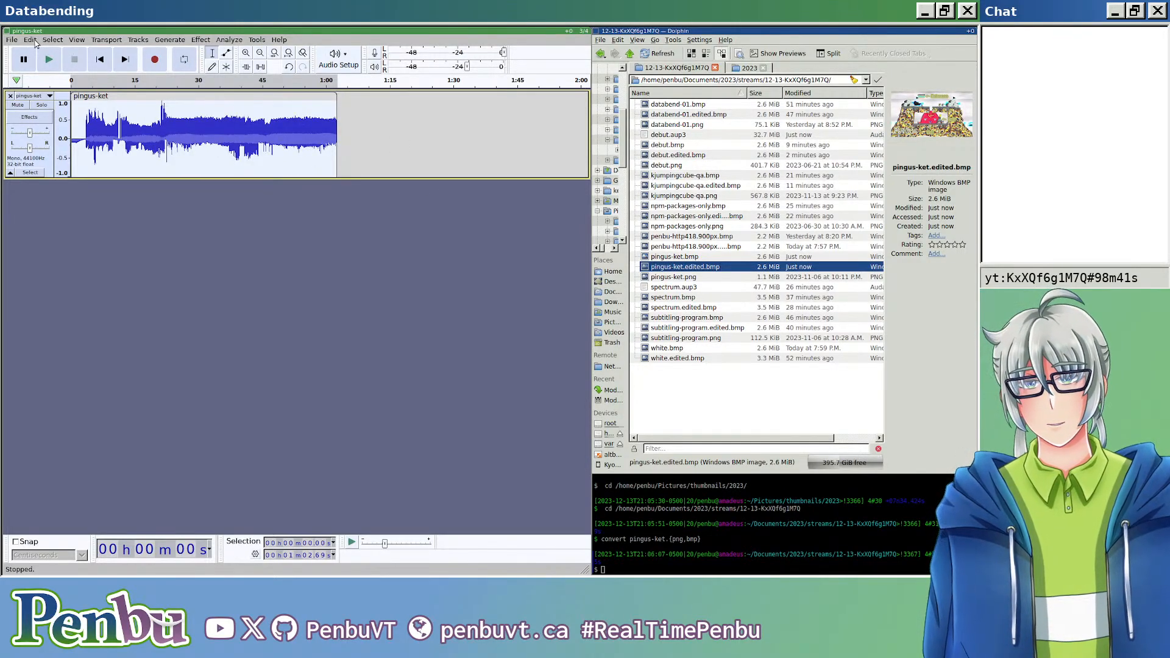
# Step: Export the reversed audio over pingus-ket.edited.bmp, keeping the RAW (header-less) header and U-Law encoding
pyautogui.hotkey('ctrl', 'shift', 'e')
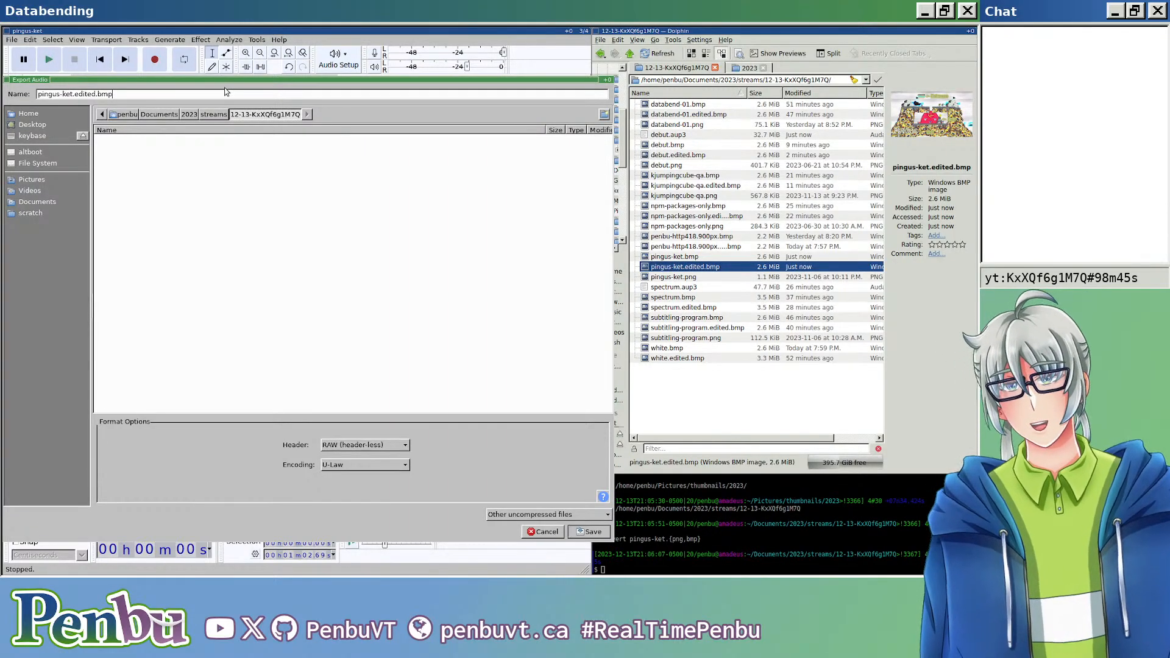
pyautogui.press('Return')
pyautogui.press('Return')
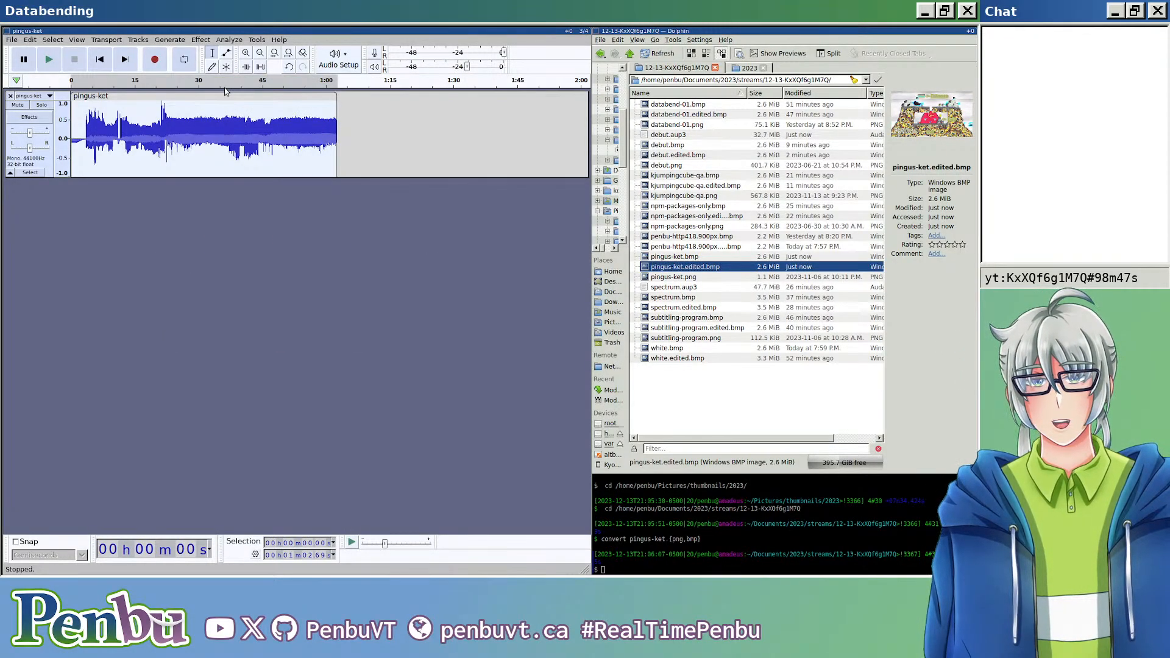
# Step: Examine the reversed pingus-ket.edited.bmp in the image viewer, close the viewer, and undo the Reverse effect
pyautogui.doubleClick(715, 268)
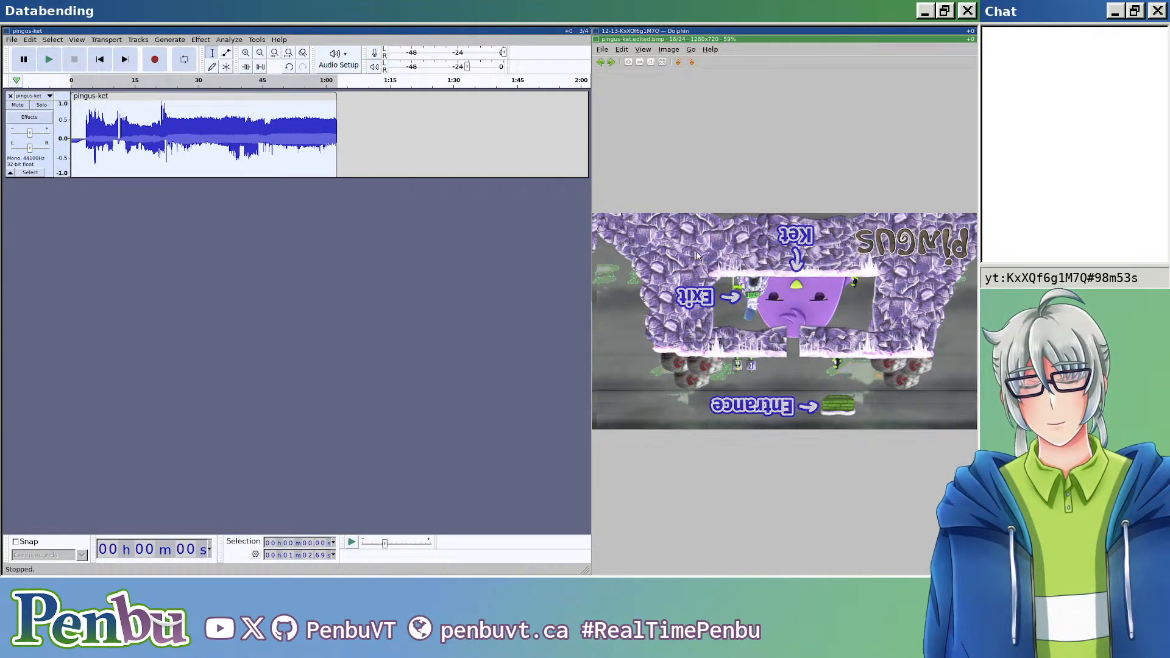
pyautogui.press('Escape')
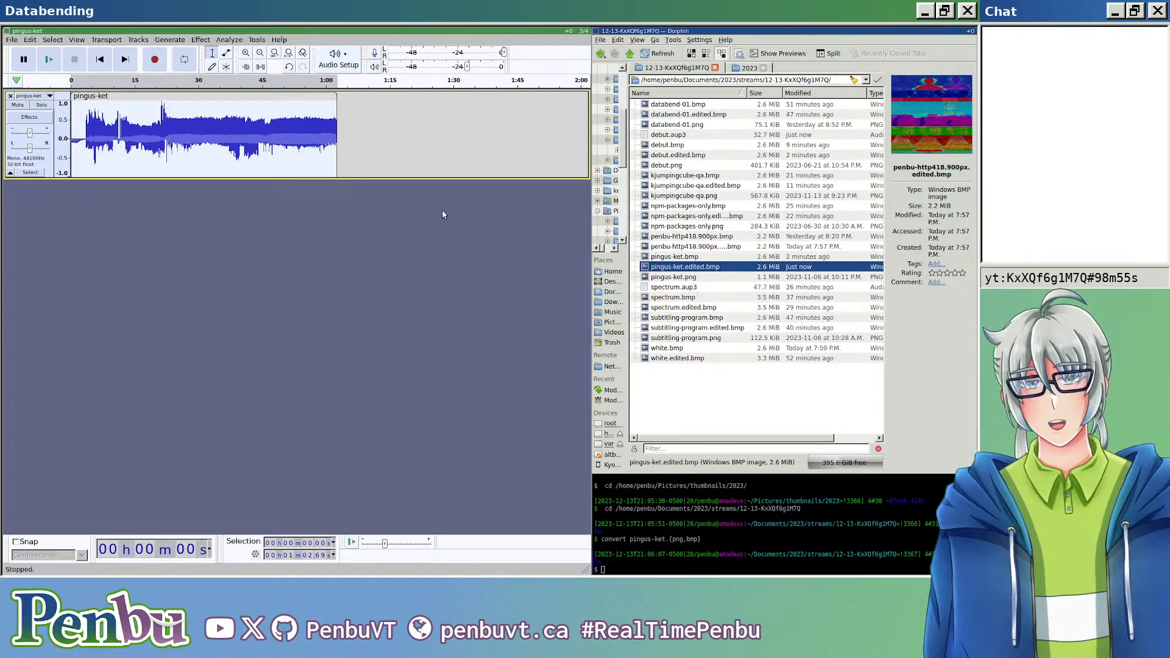
pyautogui.hotkey('ctrl', 'z')
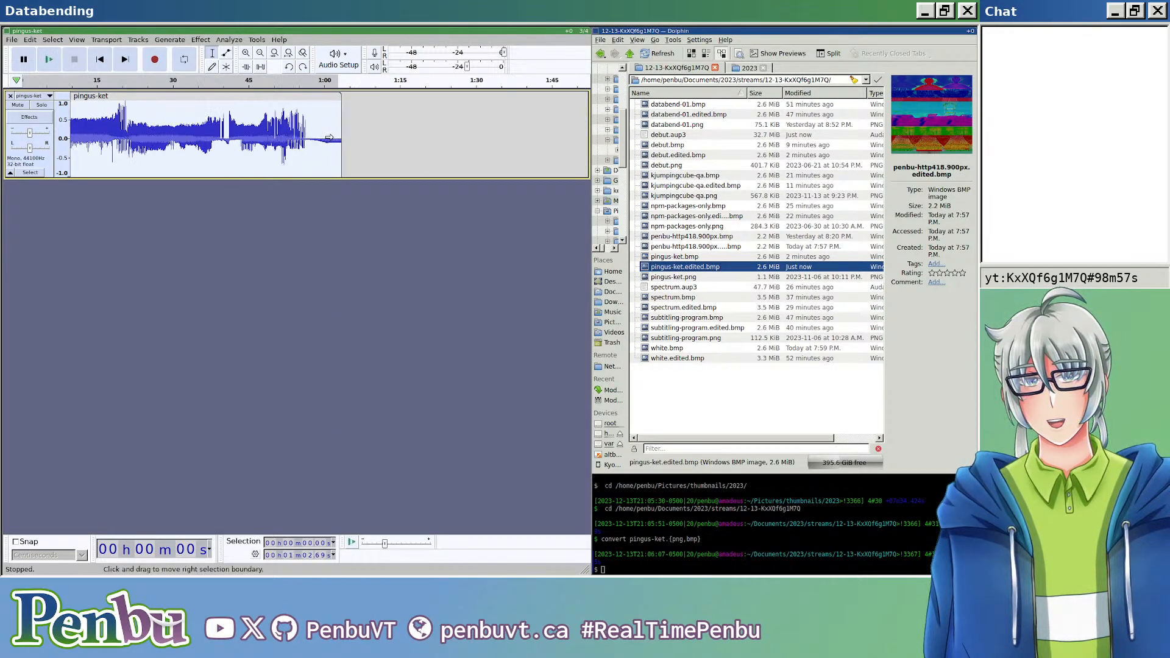
# Step: Cut the final sample from the very end of the pingus-ket audio clip
pyautogui.hotkey('ctrl', 'z')
pyautogui.hotkey('ctrl', 'z')
pyautogui.hotkey('ctrl', 'z')
pyautogui.hscroll(-10, 283, 272)
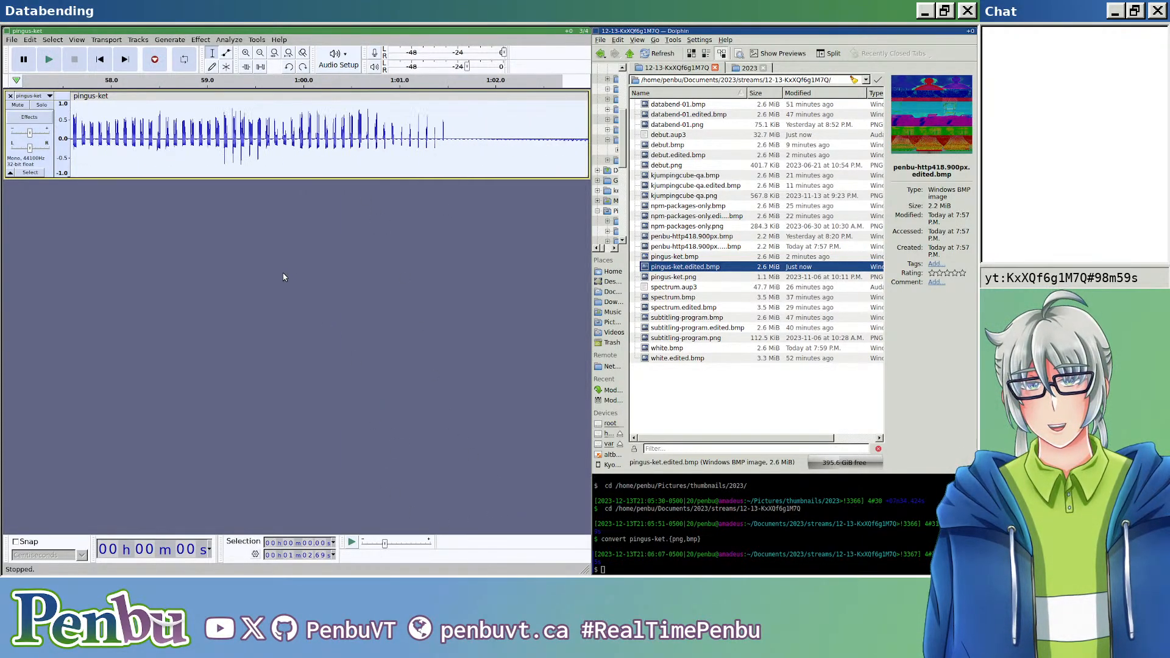
pyautogui.scroll(-5, 273, 271)
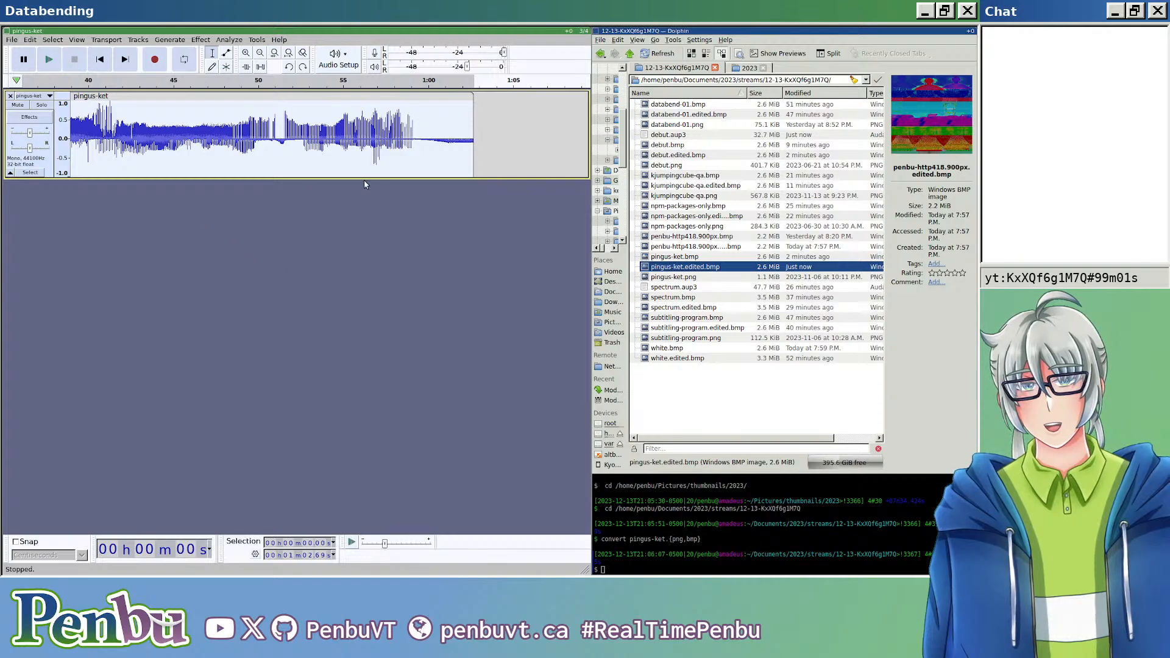
pyautogui.hotkey('ctrl', 'z')
pyautogui.hotkey('ctrl', 'z')
pyautogui.hotkey('ctrl', 'z')
pyautogui.hotkey('ctrl', 'z')
pyautogui.hotkey('ctrl', 'z')
pyautogui.moveTo(416, 137); pyautogui.dragTo(446, 137)
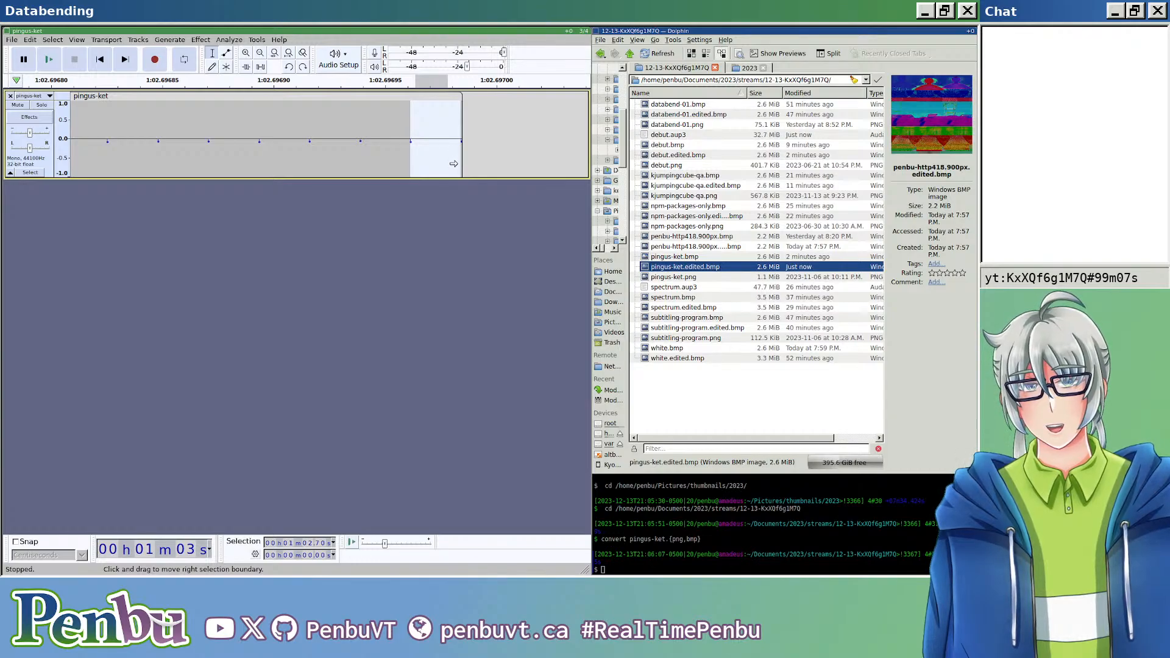
pyautogui.press('Delete')
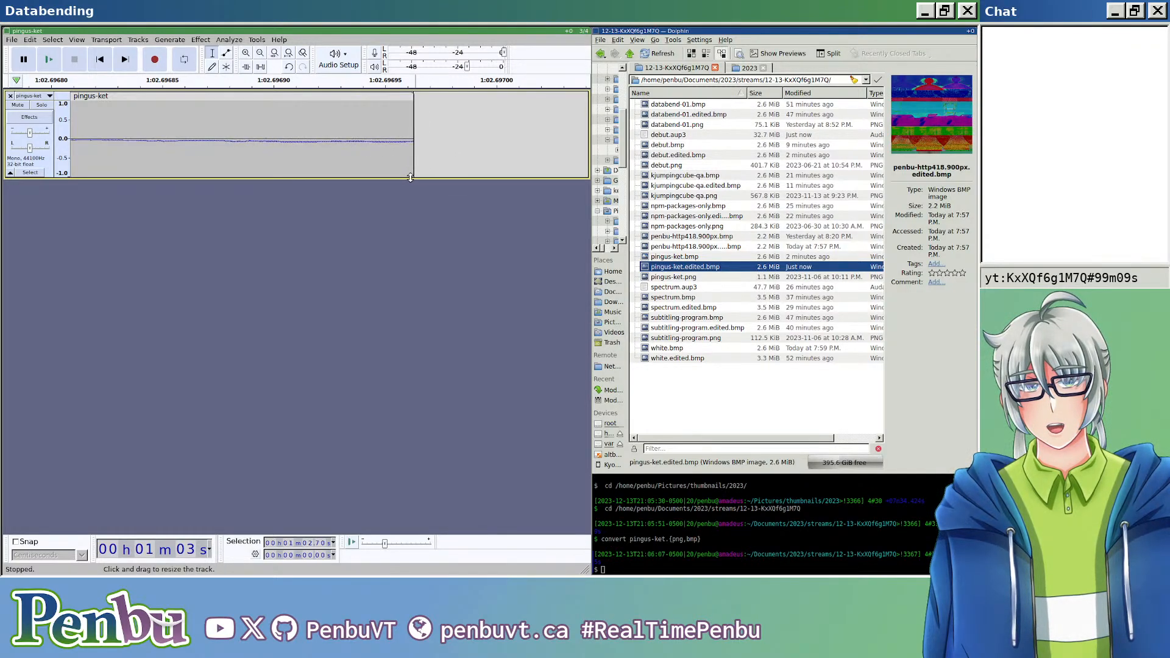
# Step: Try to paste the cut sample at the start of the main audio clip, just after the short header clip
pyautogui.scroll(-20, 408, 177)
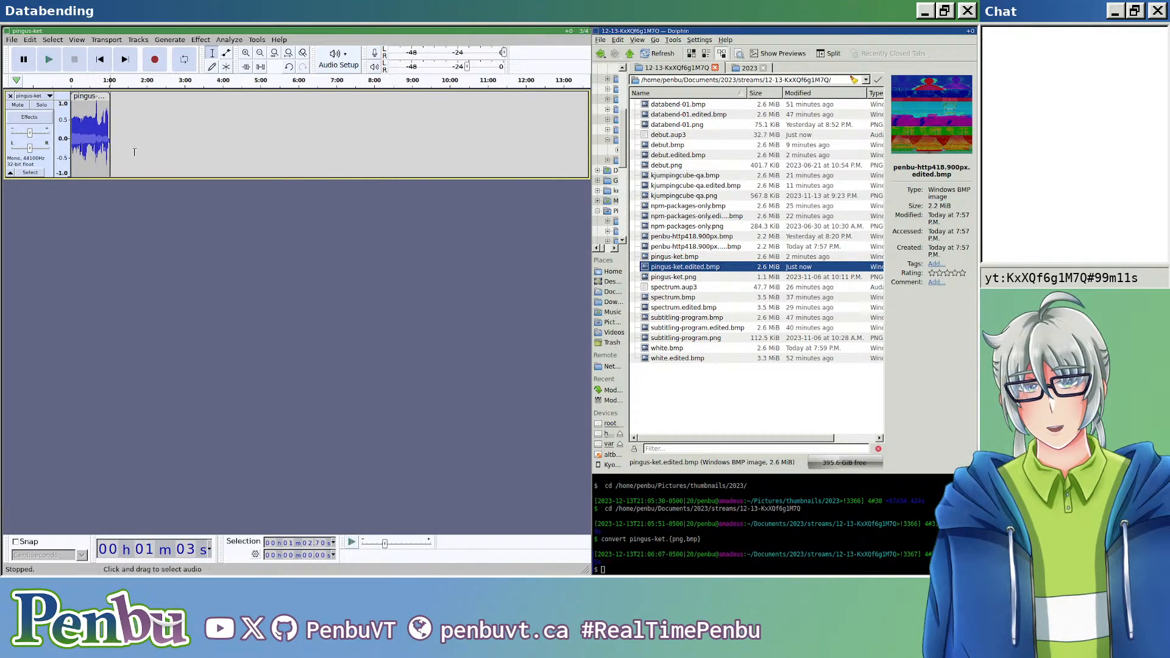
pyautogui.scroll(6, 84, 120)
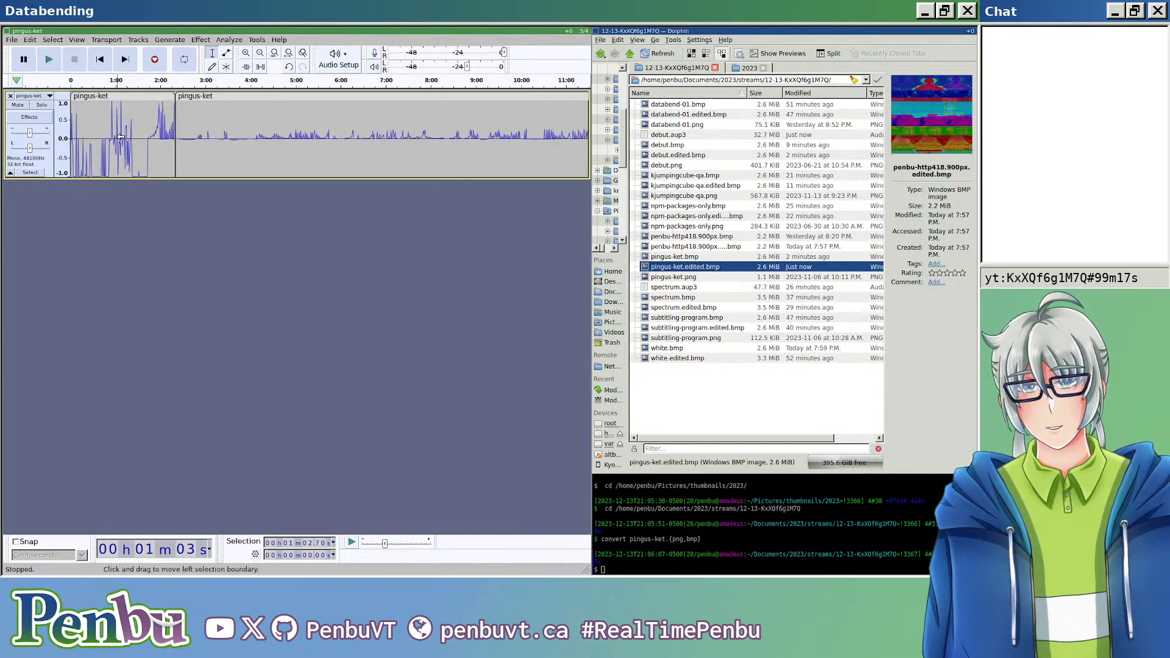
pyautogui.scroll(5, 176, 127)
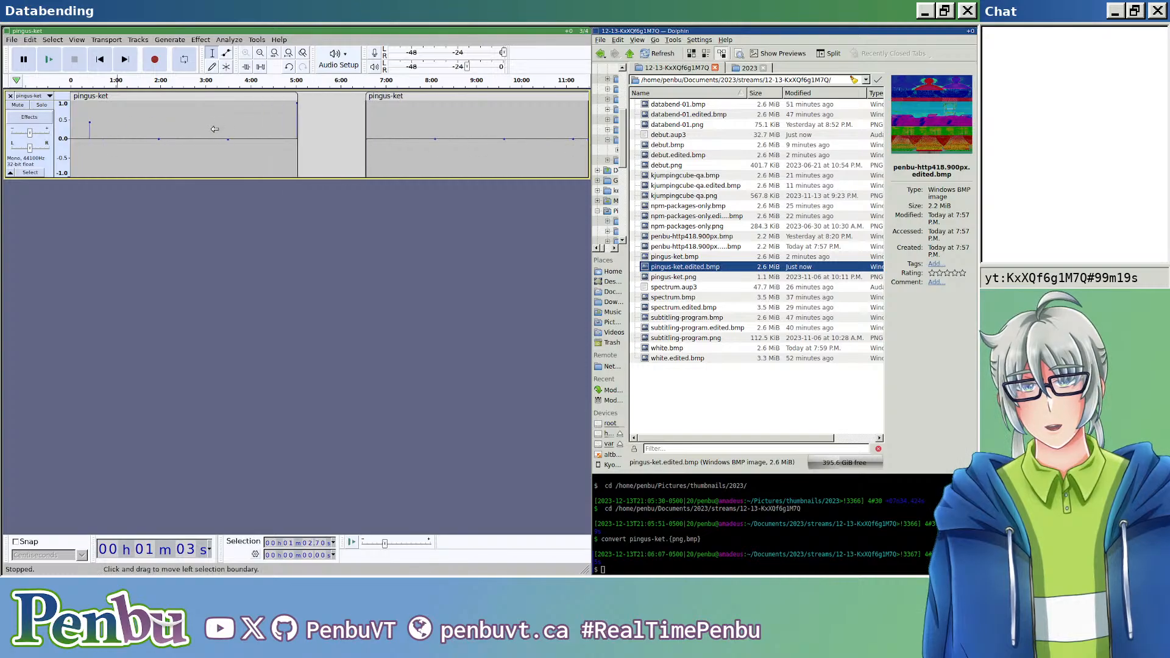
pyautogui.click(361, 132)
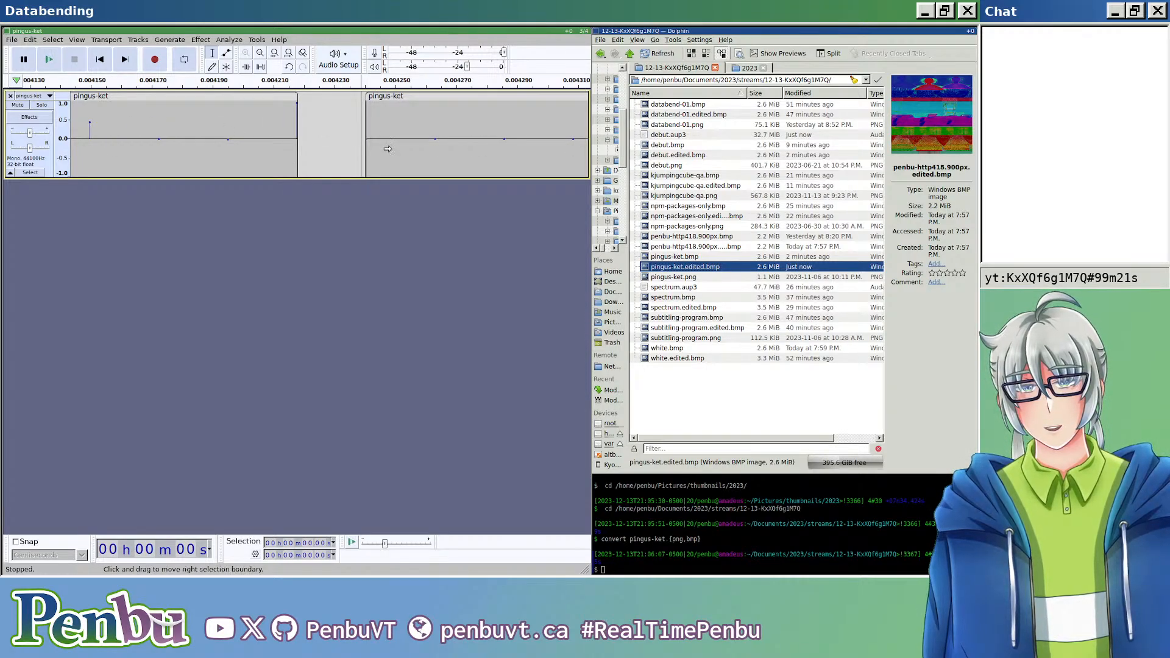
pyautogui.hotkey('shift', 'End')
pyautogui.press('Delete')
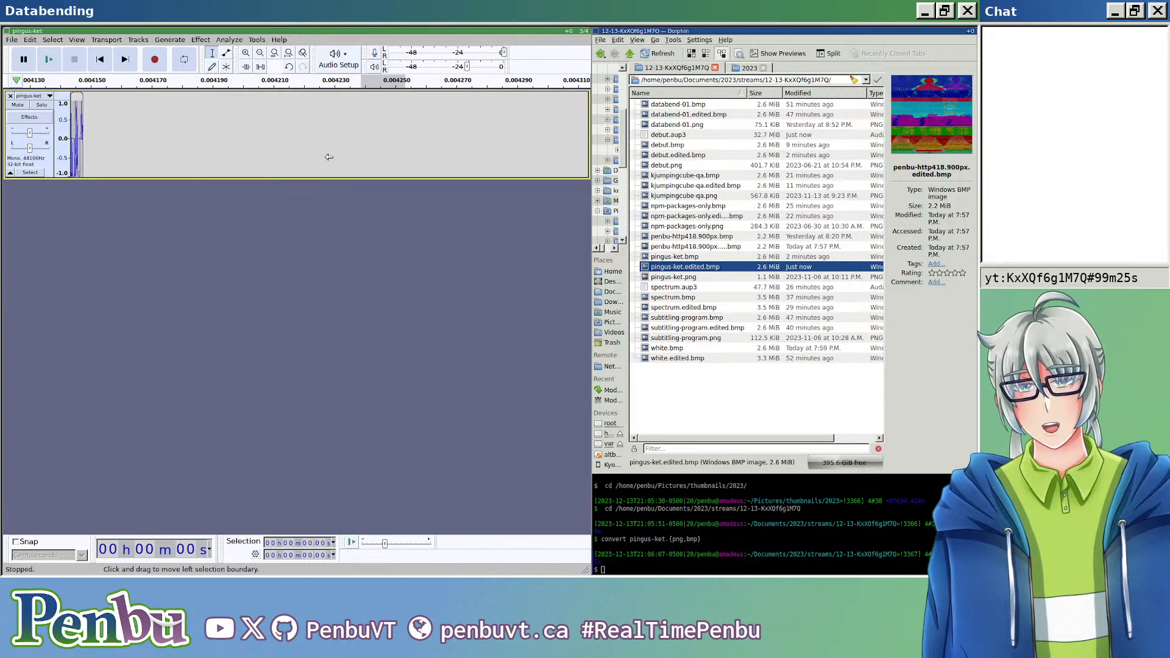
# Step: Undo the paste and the cut of the final sample, and check the undo history at the clip's end
pyautogui.scroll(-20, 332, 157)
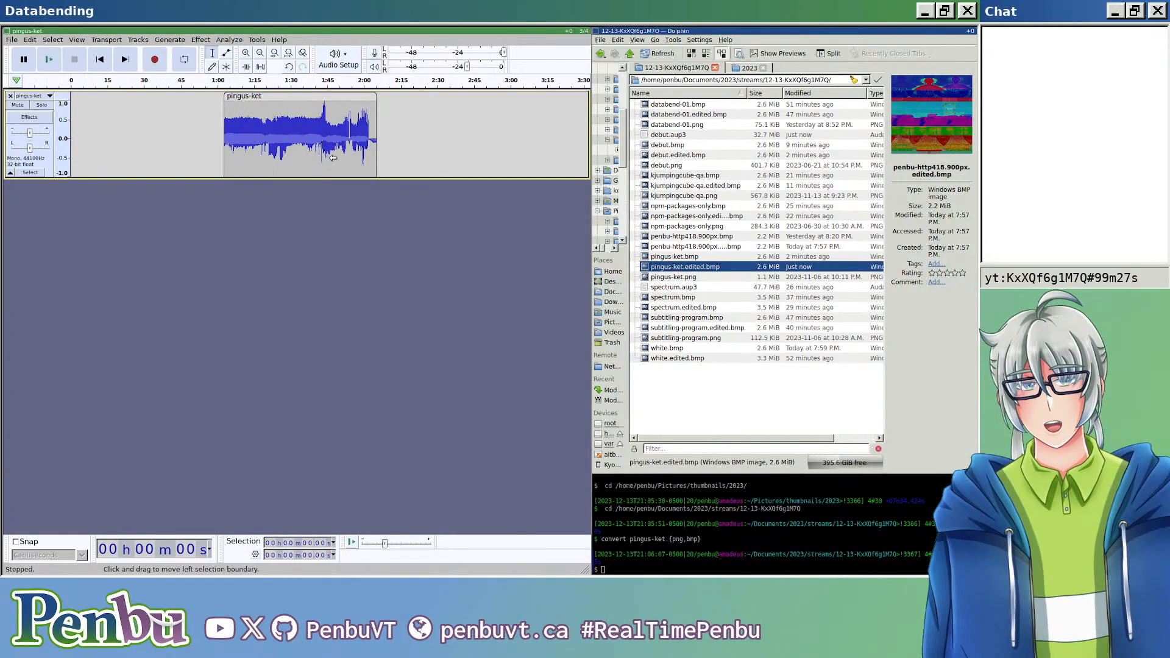
pyautogui.scroll(5, 234, 146)
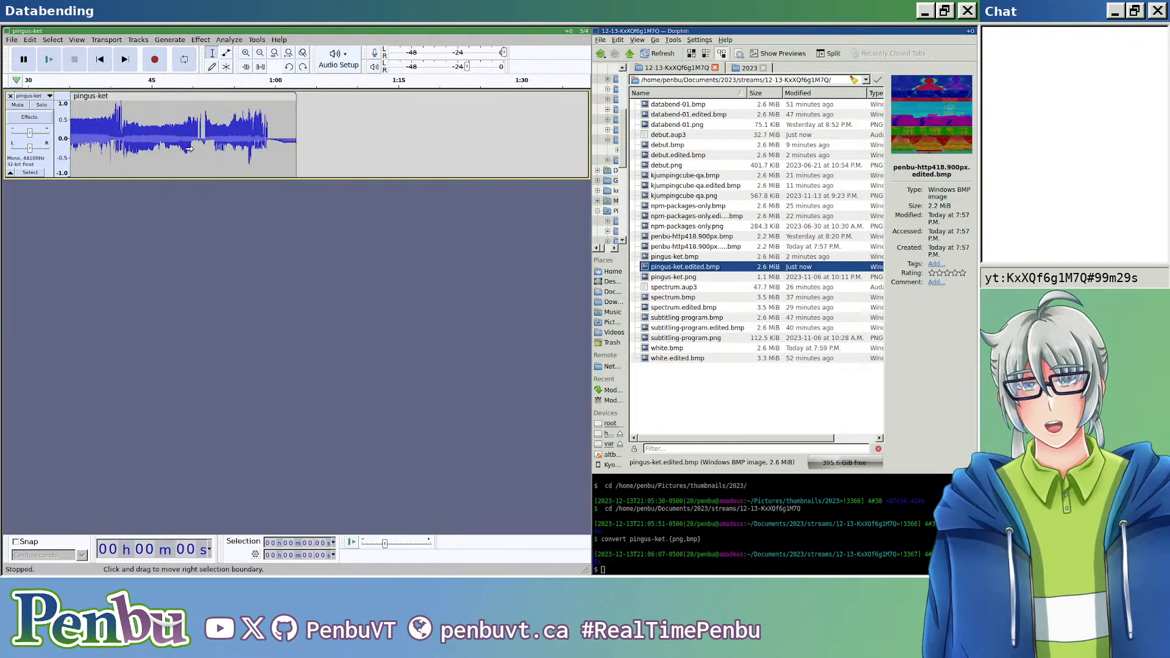
pyautogui.scroll(5, 342, 160)
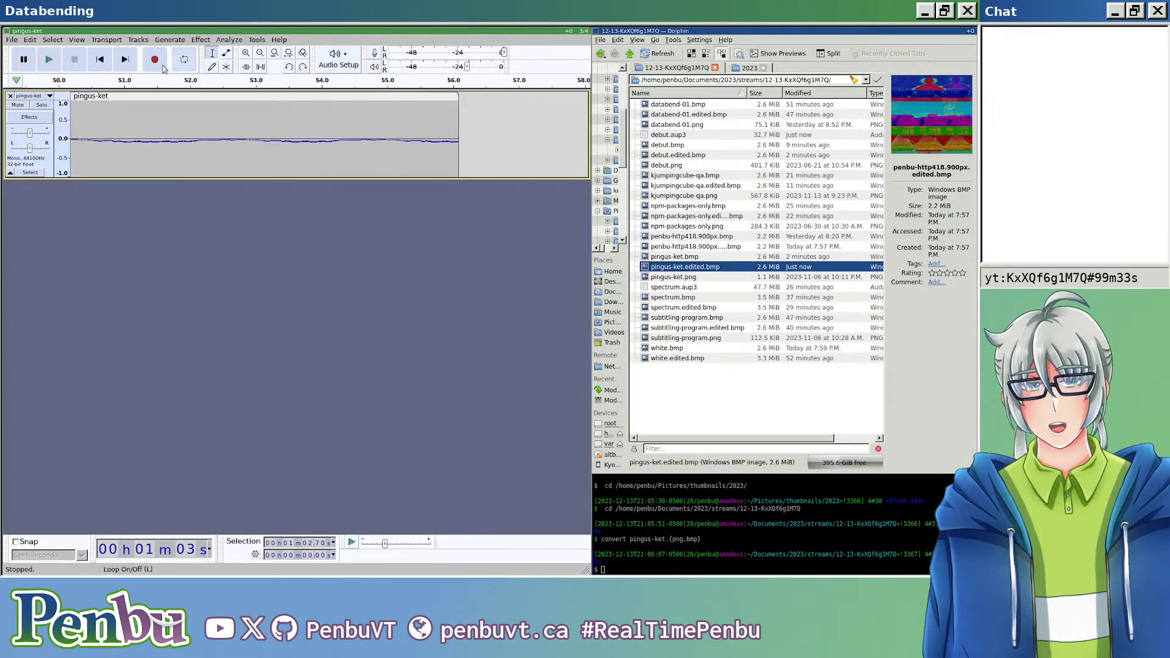
pyautogui.click(53, 40)
pyautogui.moveTo(30, 42)
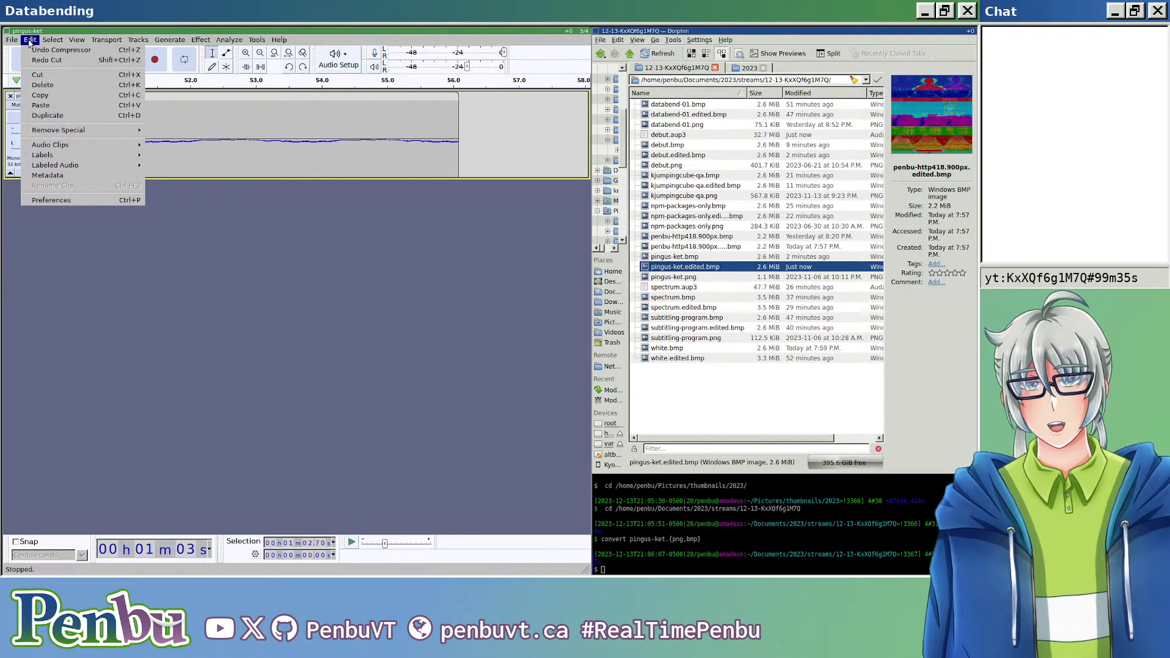
# Step: Cut the last two samples from the very end of the pingus-ket audio clip
pyautogui.click(461, 144)
pyautogui.scroll(5, 461, 144)
pyautogui.moveTo(451, 144); pyautogui.dragTo(464, 145)
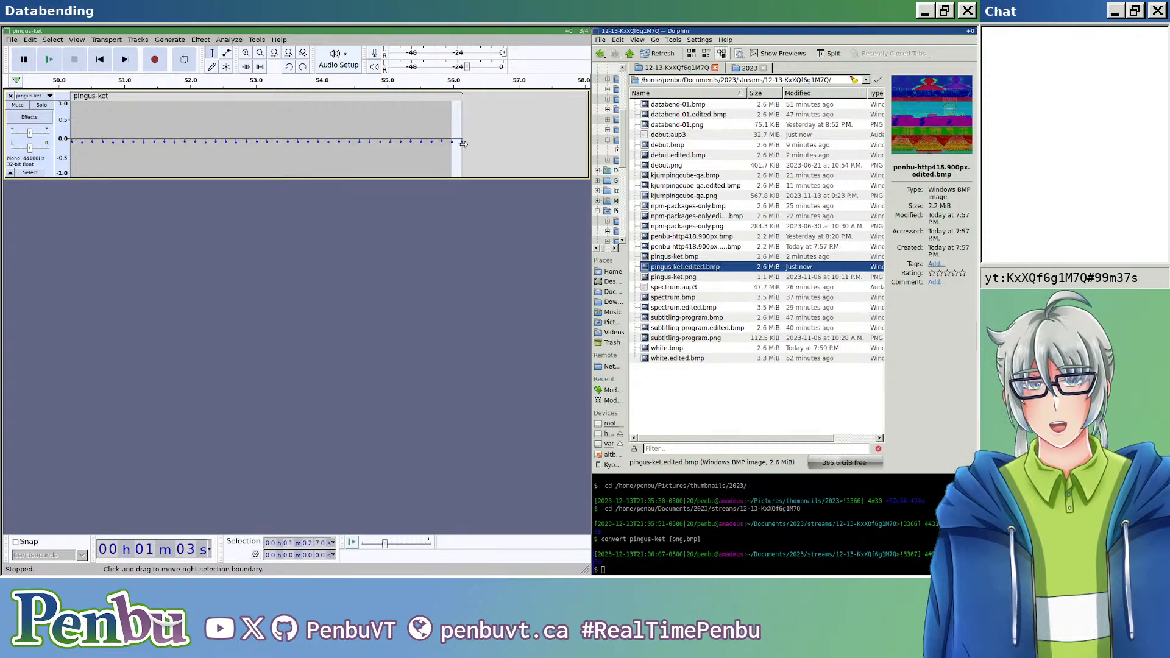
pyautogui.scroll(3, 464, 144)
pyautogui.click(393, 128)
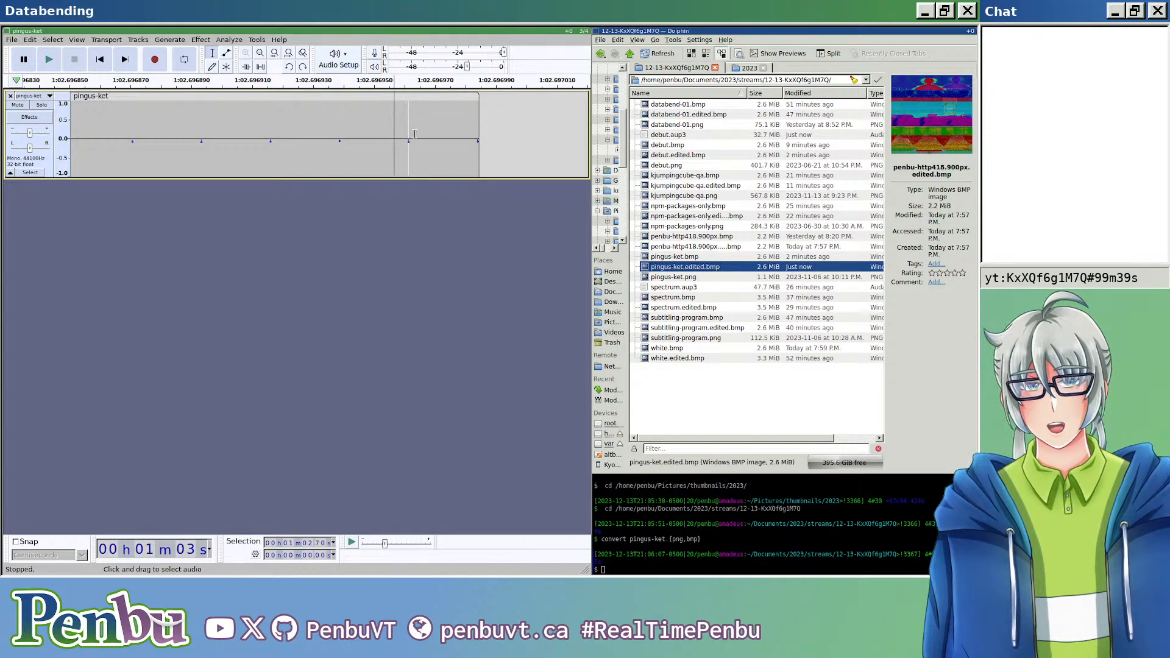
pyautogui.moveTo(411, 134)
pyautogui.mouseDown()
pyautogui.moveTo(466, 136)
pyautogui.moveTo(424, 135)
pyautogui.mouseUp()
pyautogui.moveTo(339, 135); pyautogui.dragTo(461, 137)
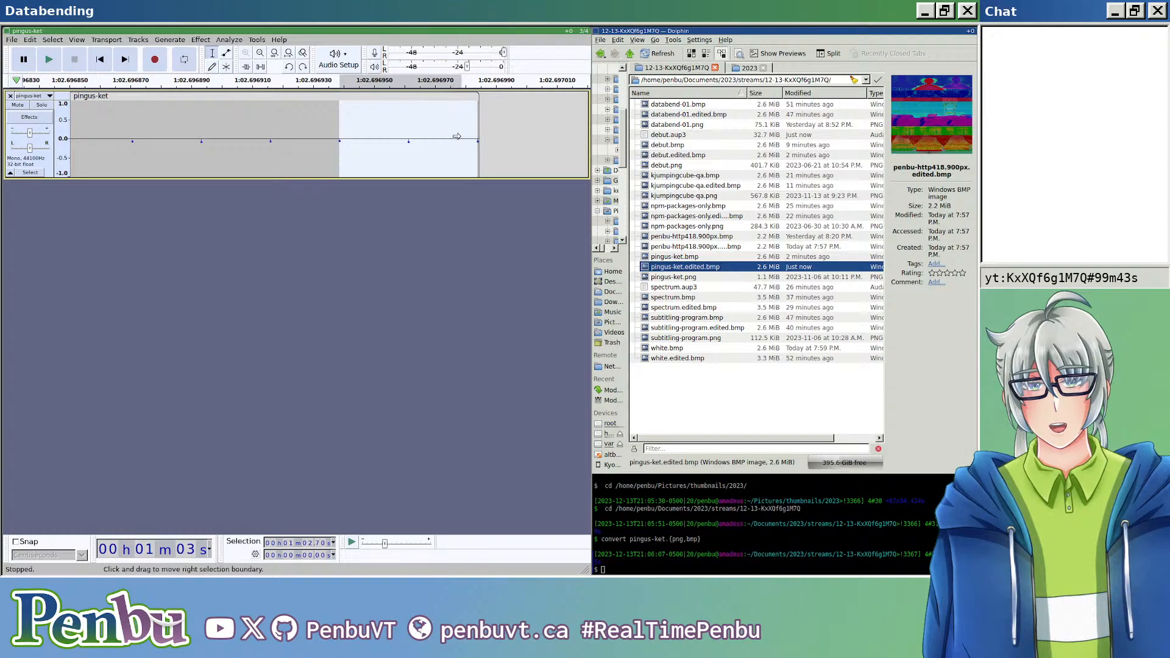
pyautogui.press('Delete')
pyautogui.scroll(-20, 341, 146)
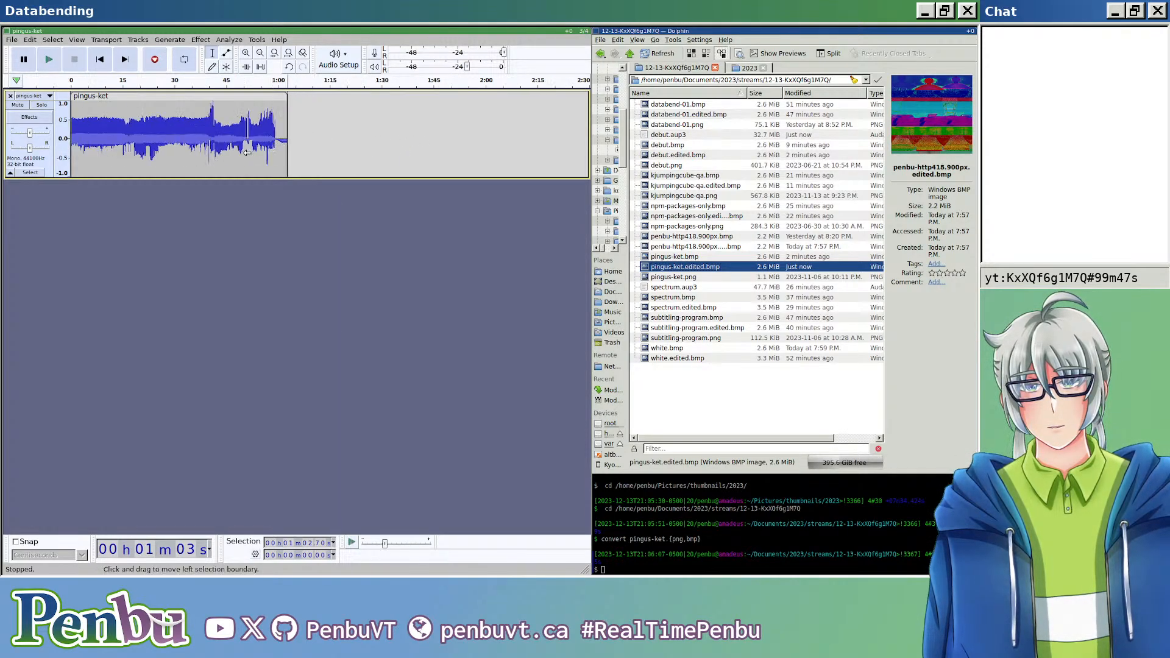
# Step: Paste the two cut samples at the start of the main audio clip, right after the short header clip
pyautogui.click(183, 97)
pyautogui.scroll(3, 92, 127)
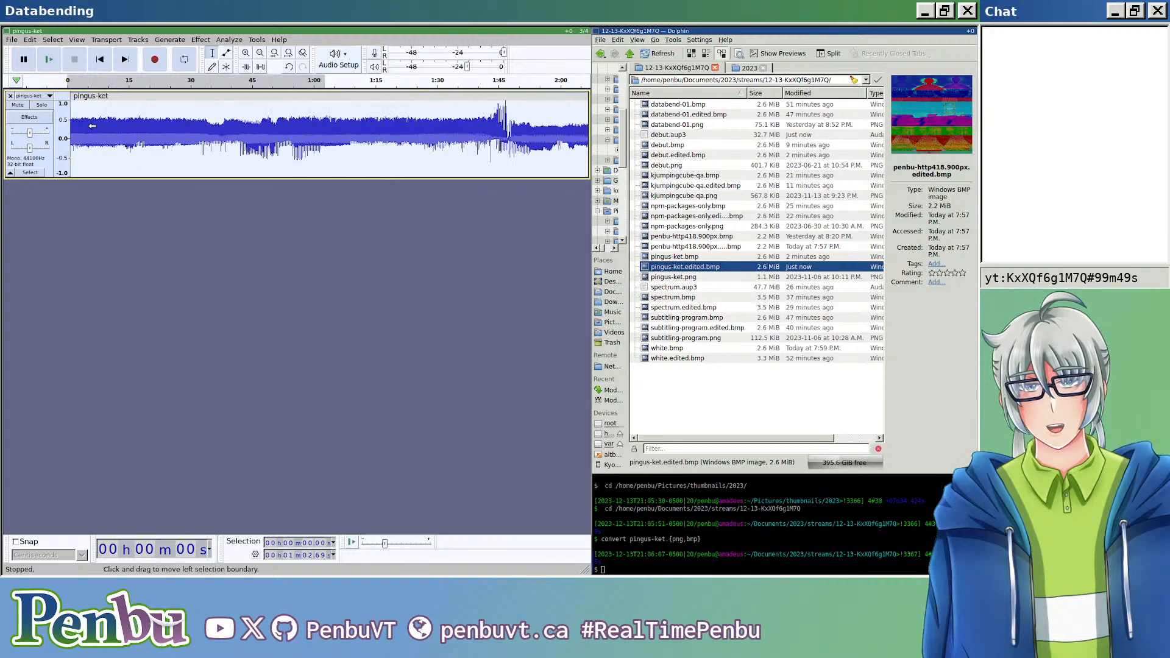
pyautogui.press('Home')
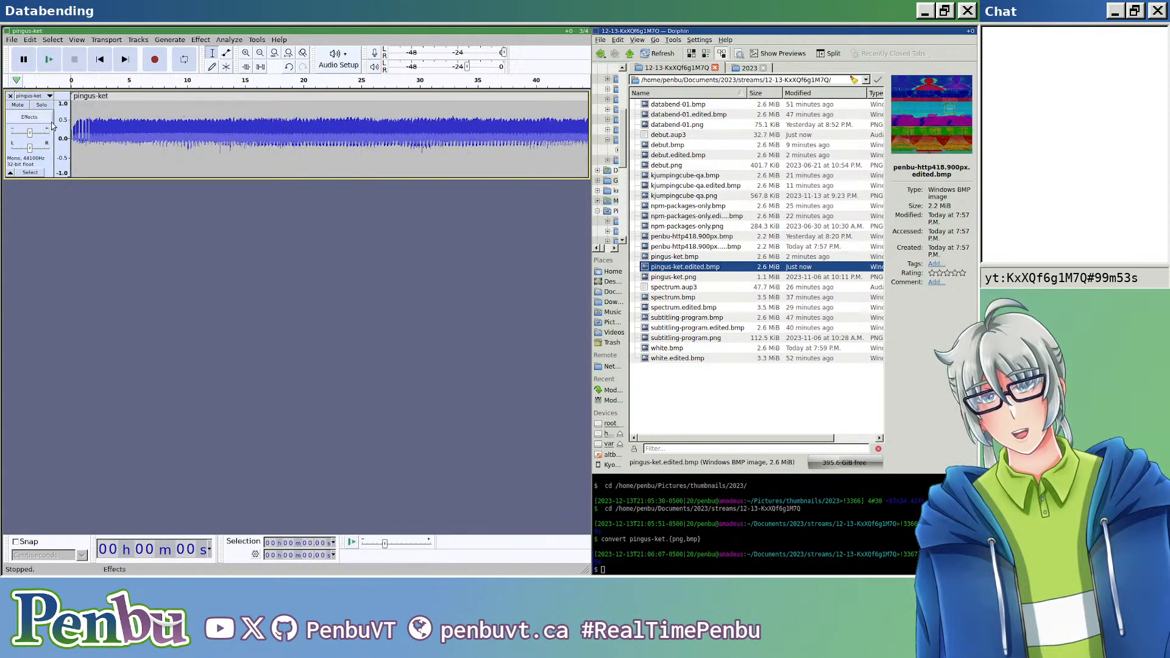
pyautogui.scroll(18, 78, 134)
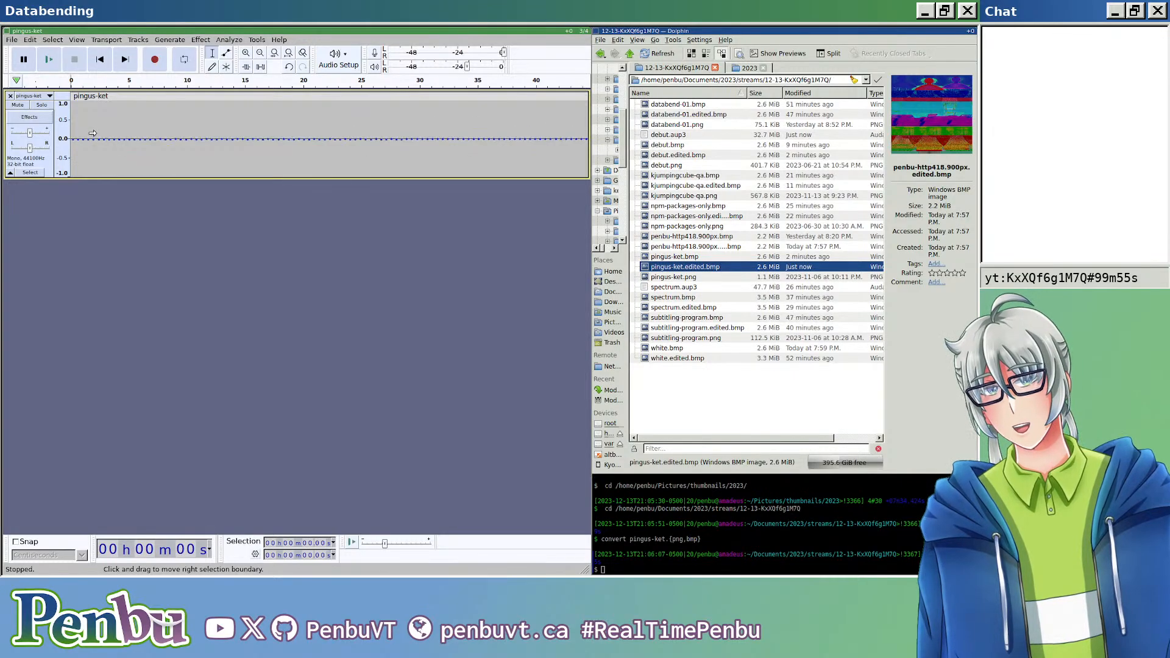
pyautogui.scroll(-2, 109, 128)
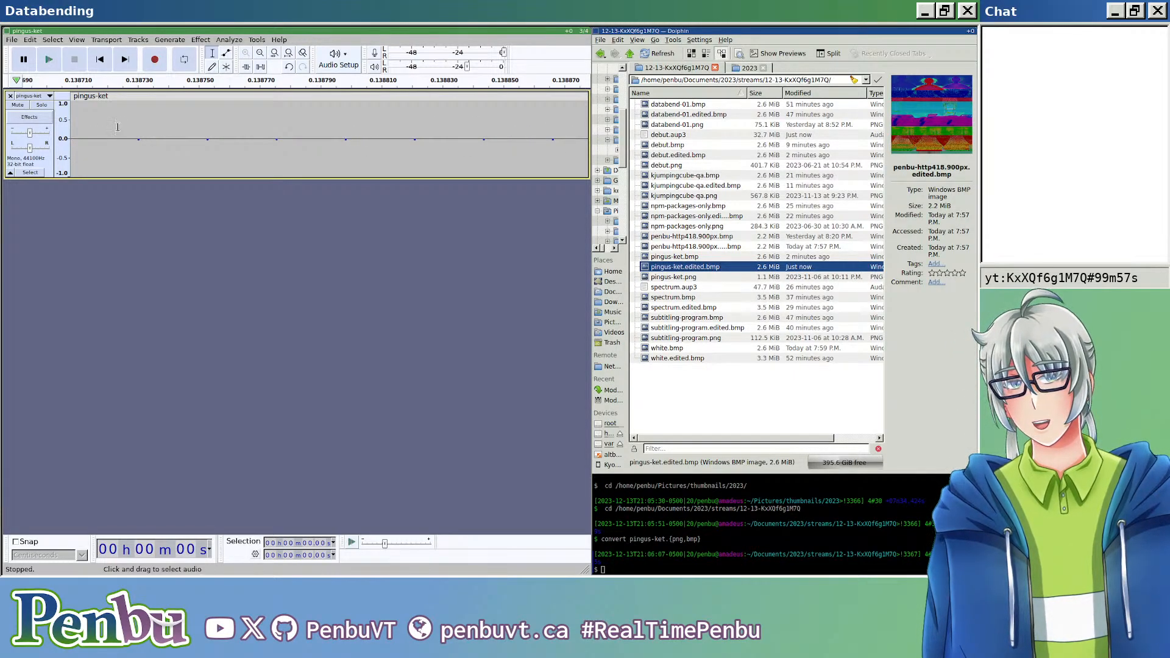
pyautogui.scroll(-6, 110, 130)
pyautogui.scroll(-6, 99, 130)
pyautogui.scroll(5, 99, 130)
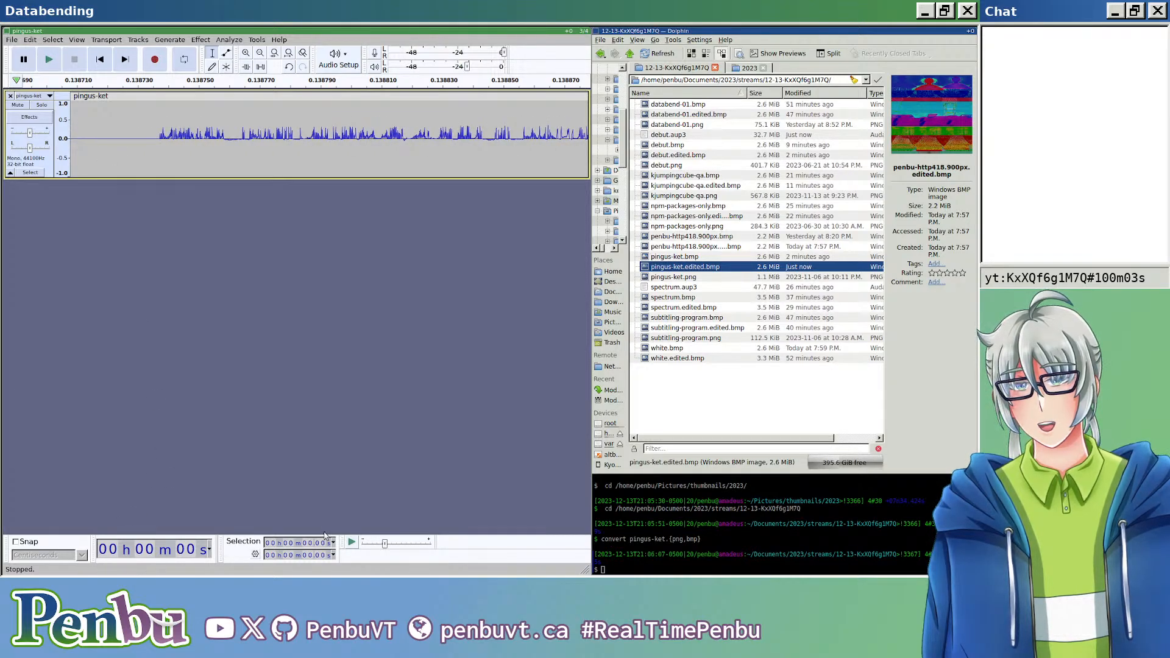
pyautogui.hscroll(-20, 262, 155)
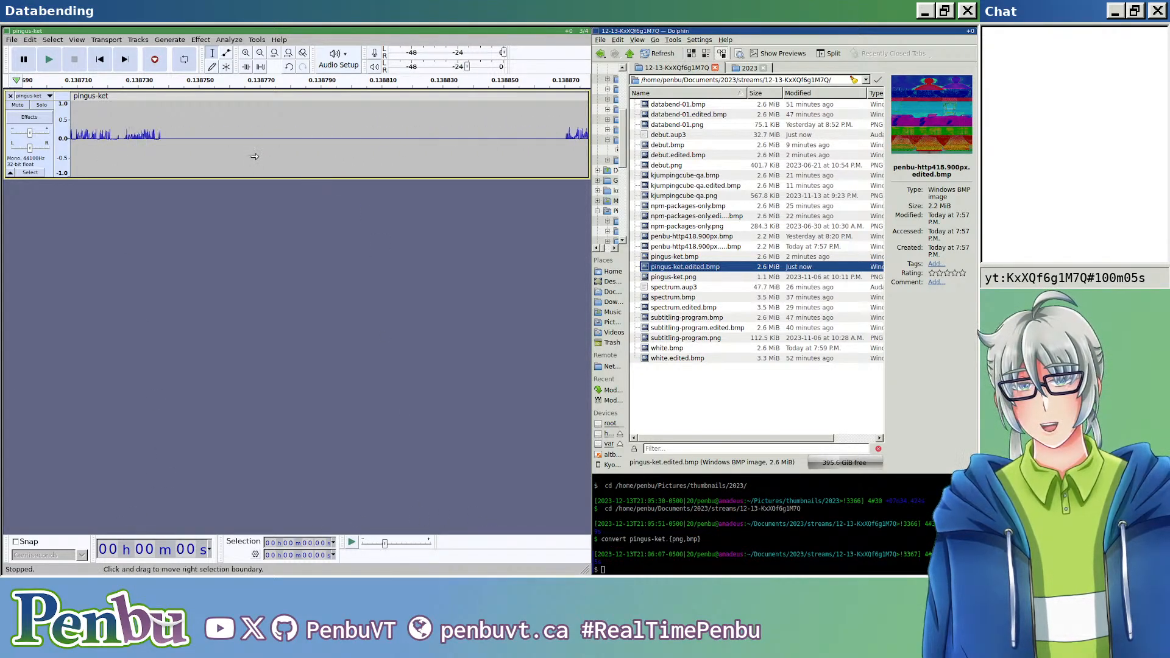
pyautogui.scroll(4, 256, 149)
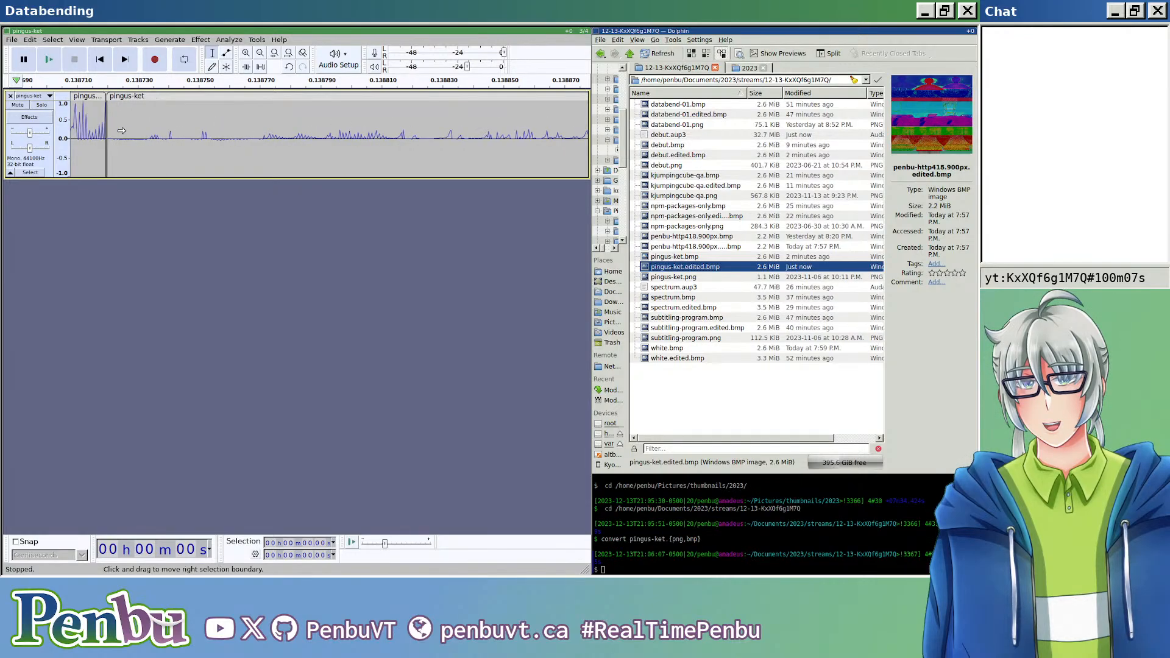
pyautogui.scroll(3, 289, 143)
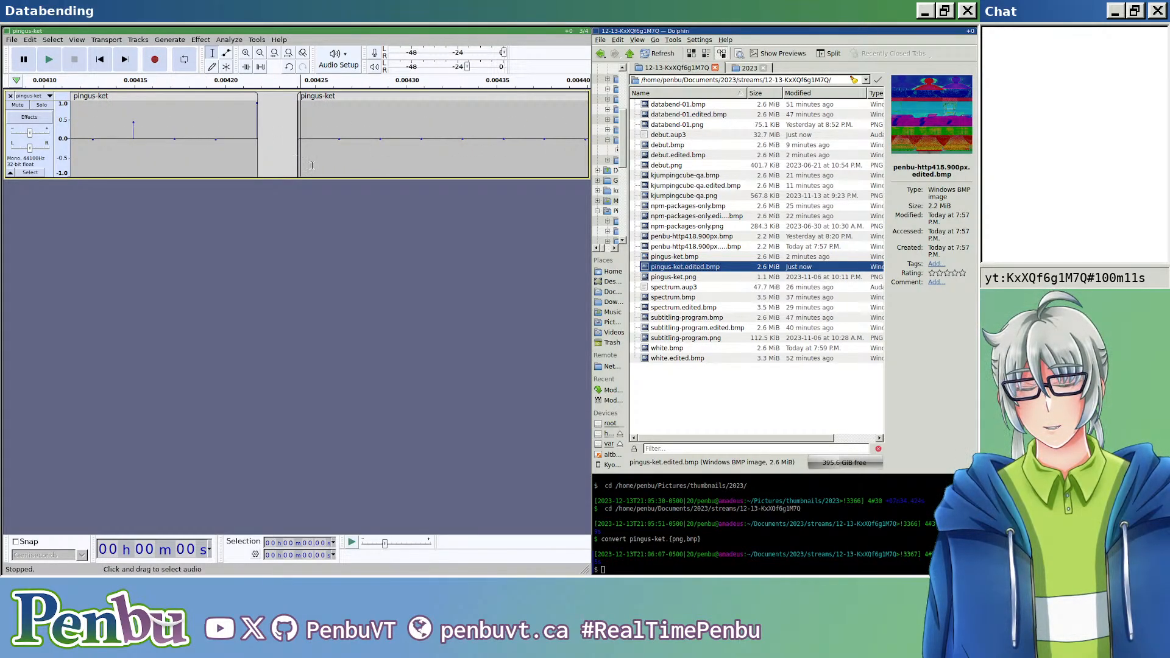
pyautogui.moveTo(300, 136); pyautogui.dragTo(379, 165)
pyautogui.scroll(-10, 341, 170)
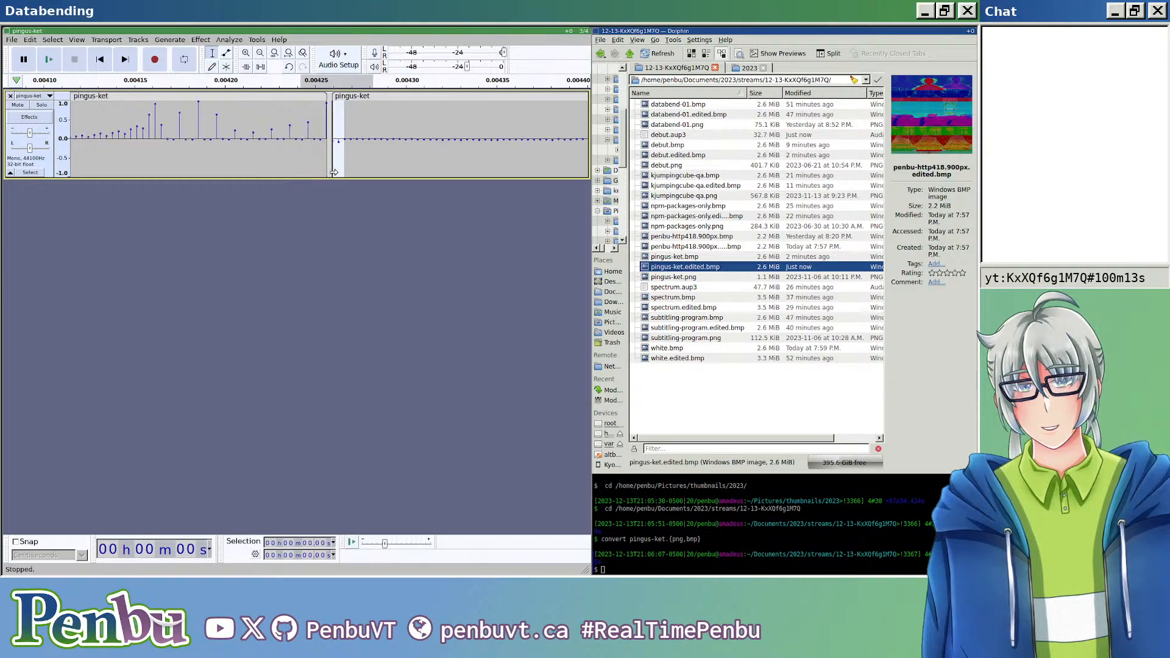
# Step: Export the audio as RAW (header-less) with U-Law encoding under the name pingus-ket.edited.bmp, replacing the existing file
pyautogui.scroll(-10, 353, 169)
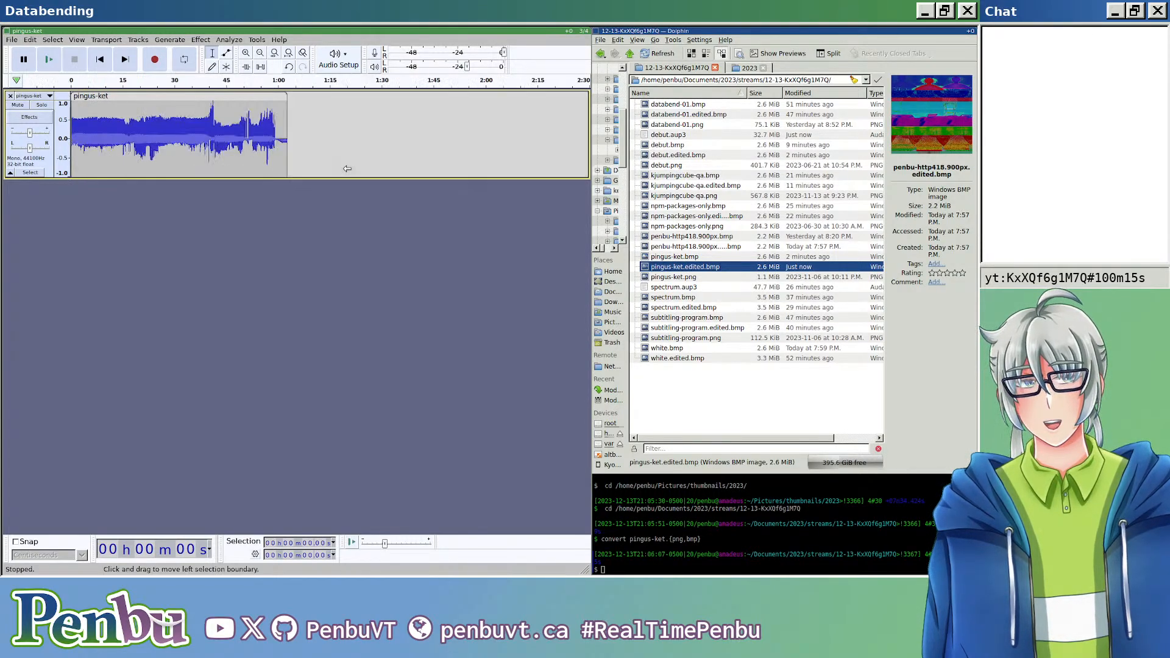
pyautogui.scroll(3, 233, 119)
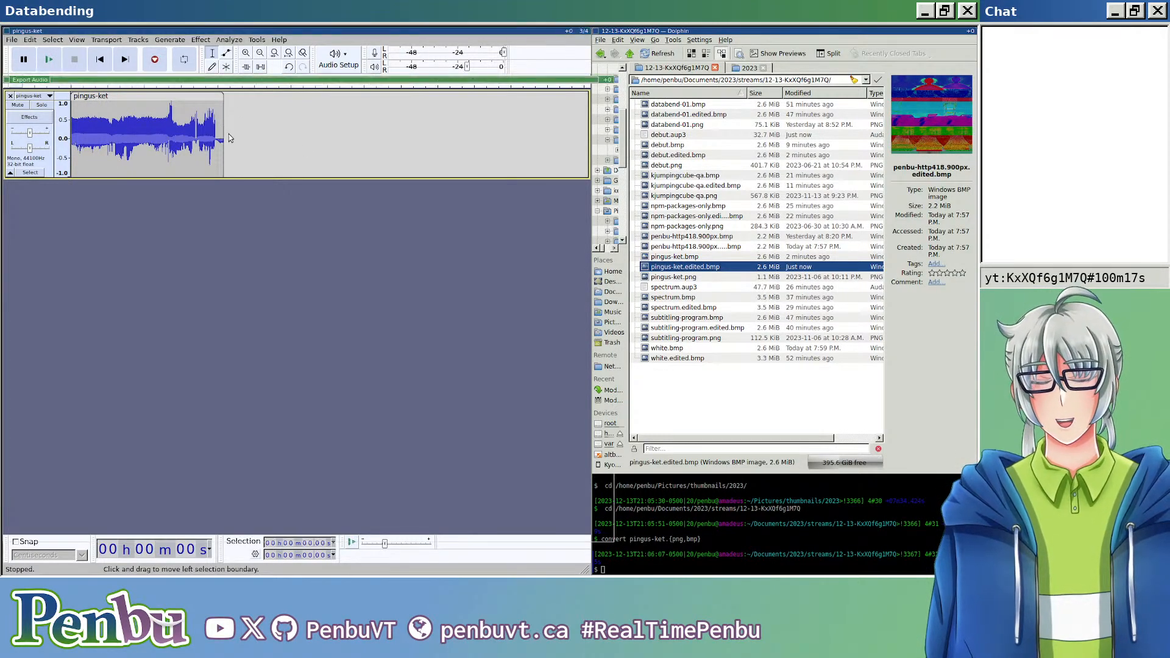
pyautogui.hotkey('ctrl', 'shift', 'e')
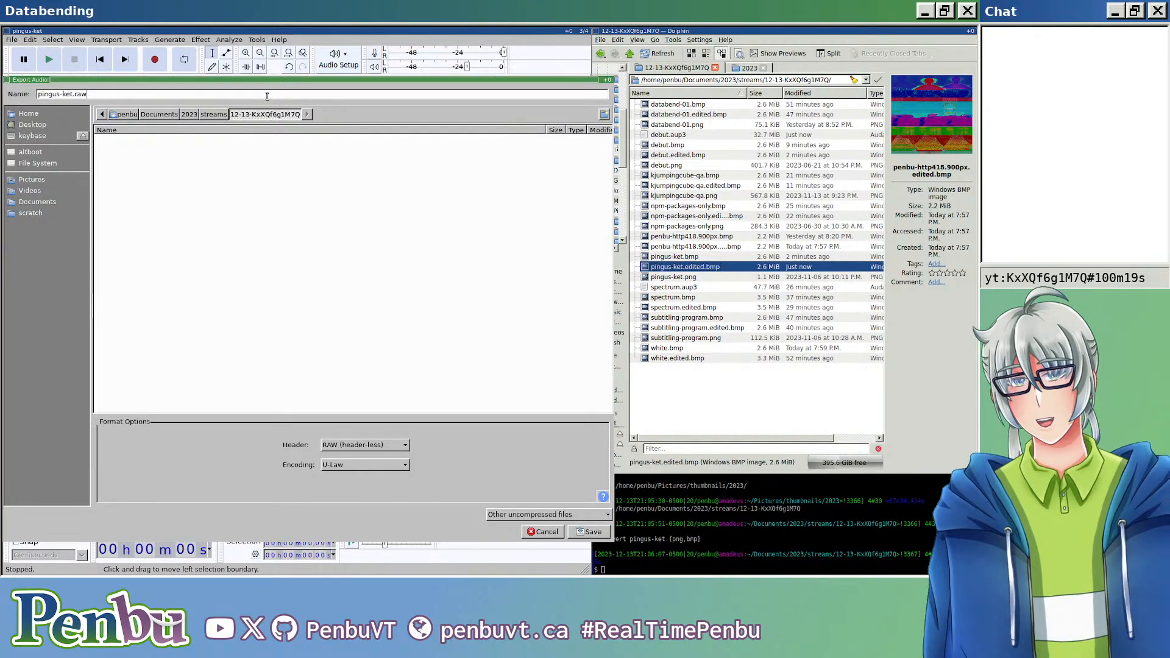
pyautogui.press('Return')
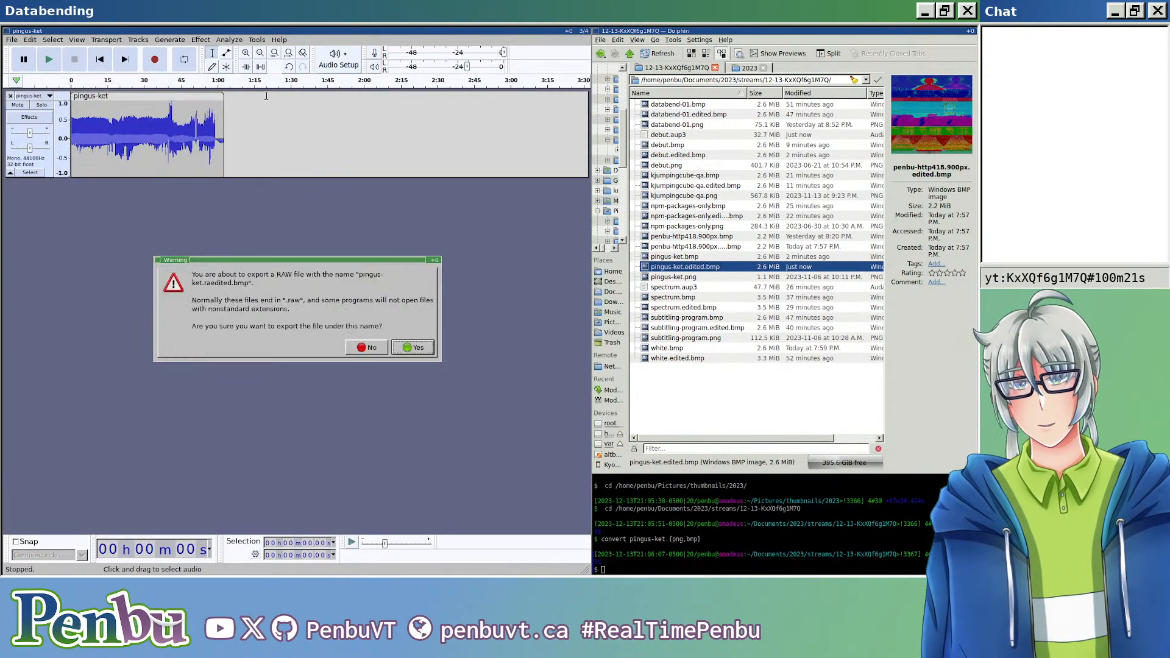
pyautogui.press('Escape')
pyautogui.press('Right')
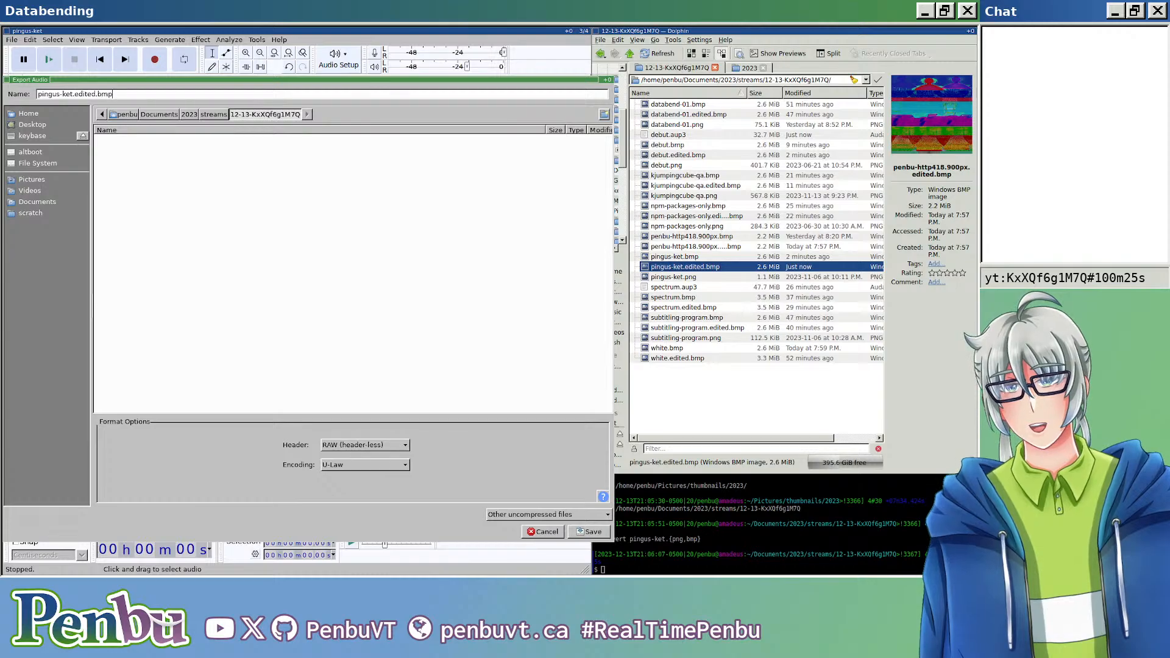
pyautogui.press('Return')
pyautogui.press('Return')
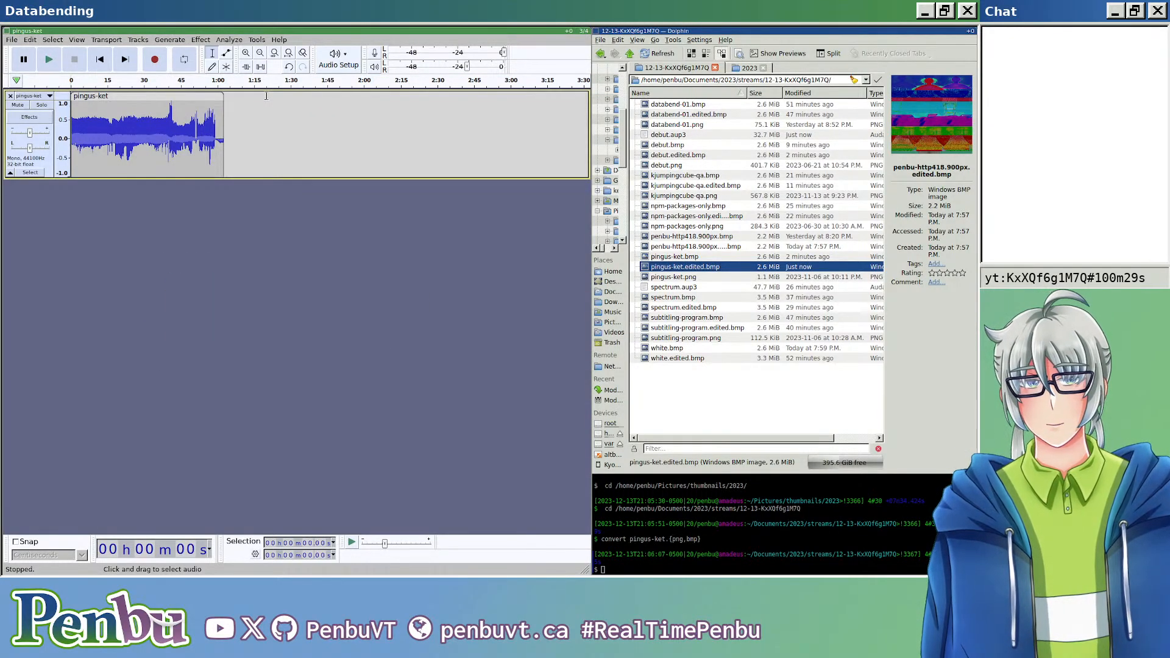
# Step: Examine the sample-shifted pingus-ket.edited.bmp in the image viewer, then close the viewer
pyautogui.doubleClick(703, 268)
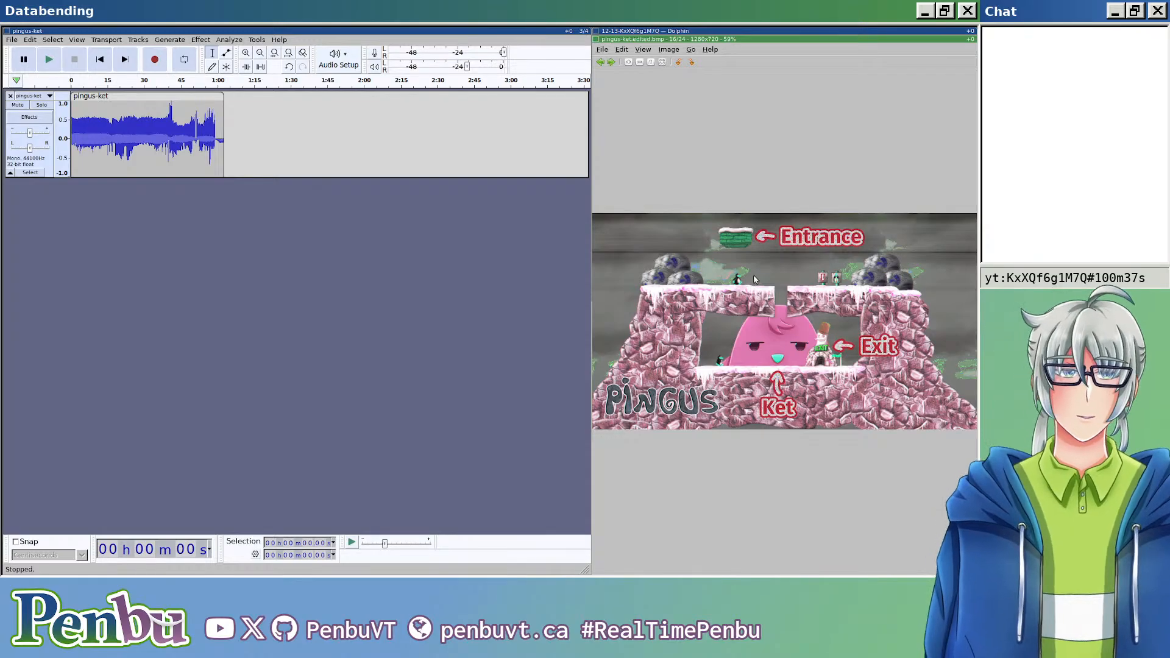
pyautogui.scroll(4, 754, 279)
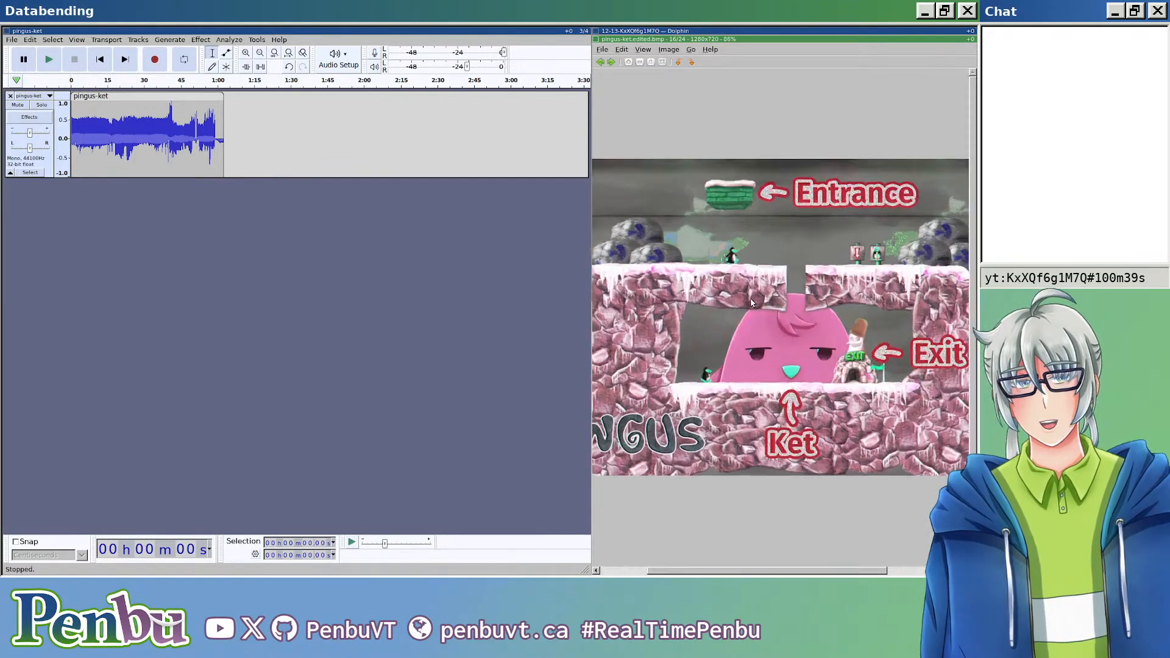
pyautogui.scroll(-2, 761, 312)
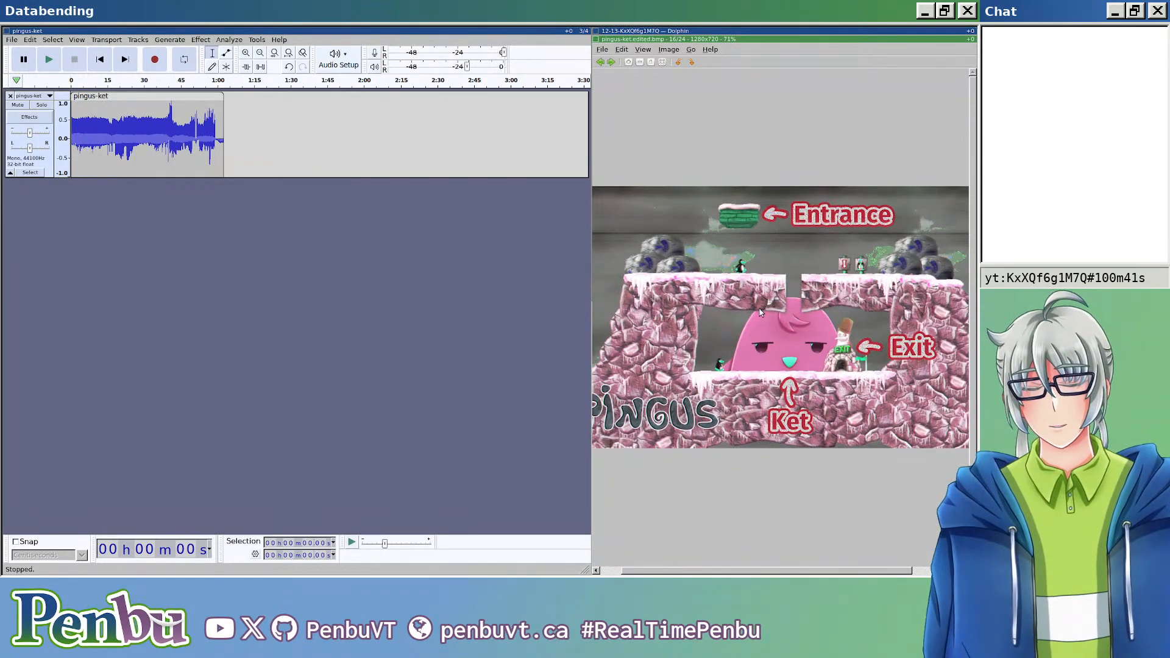
pyautogui.press('Escape')
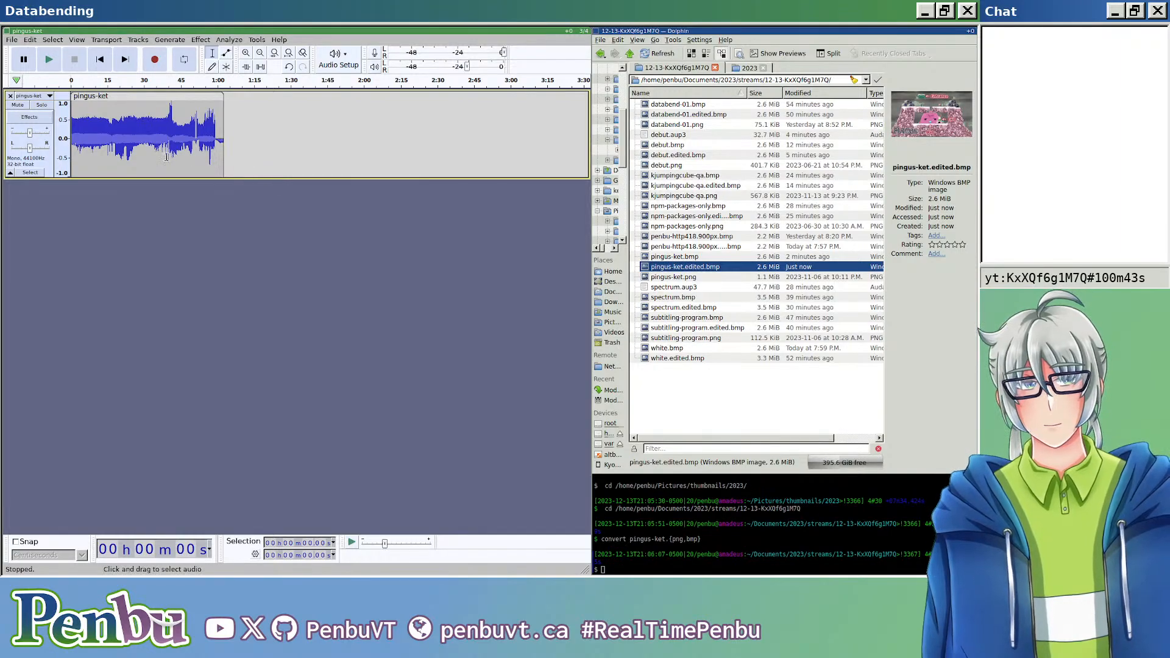
# Step: Select the main pingus-ket audio clip and browse the available distortion and modulation effects
pyautogui.scroll(3, 165, 142)
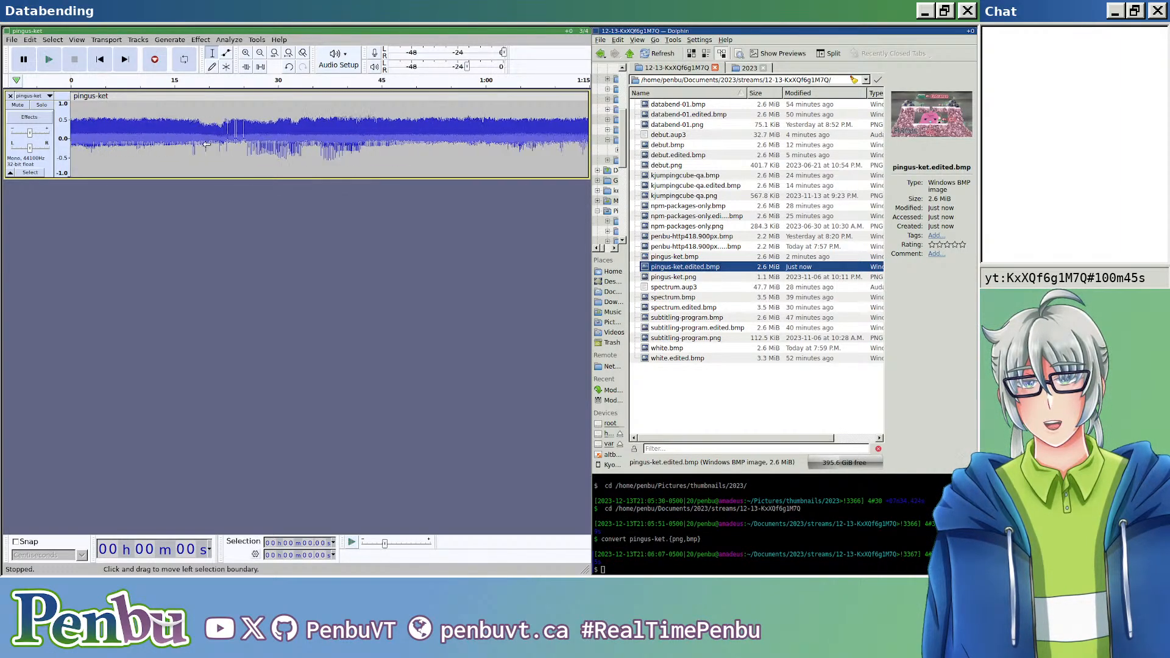
pyautogui.hscroll(-5, 235, 143)
pyautogui.hscroll(-5, 253, 146)
pyautogui.hscroll(10, 254, 146)
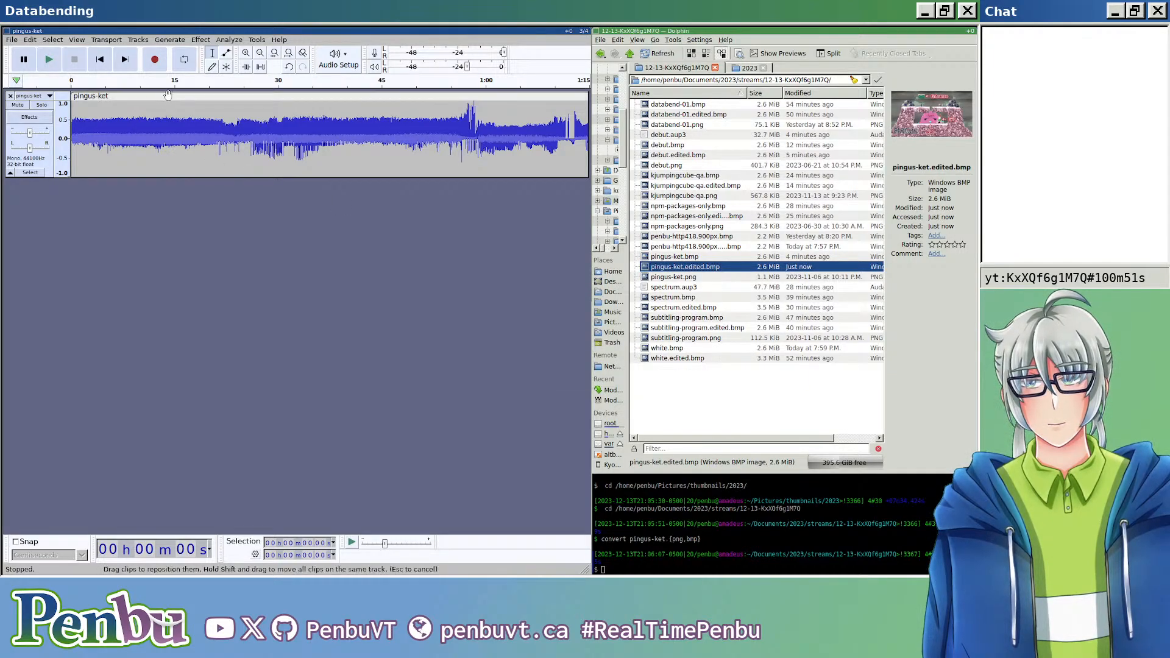
pyautogui.doubleClick(176, 152)
pyautogui.click(182, 42)
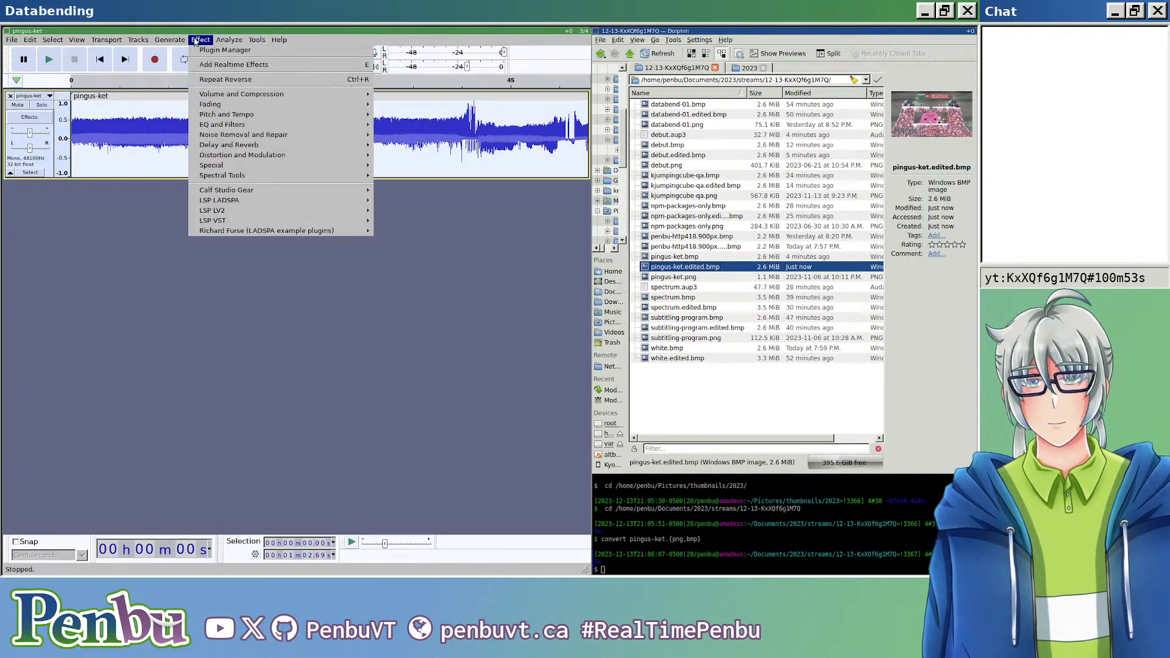
pyautogui.moveTo(284, 160)
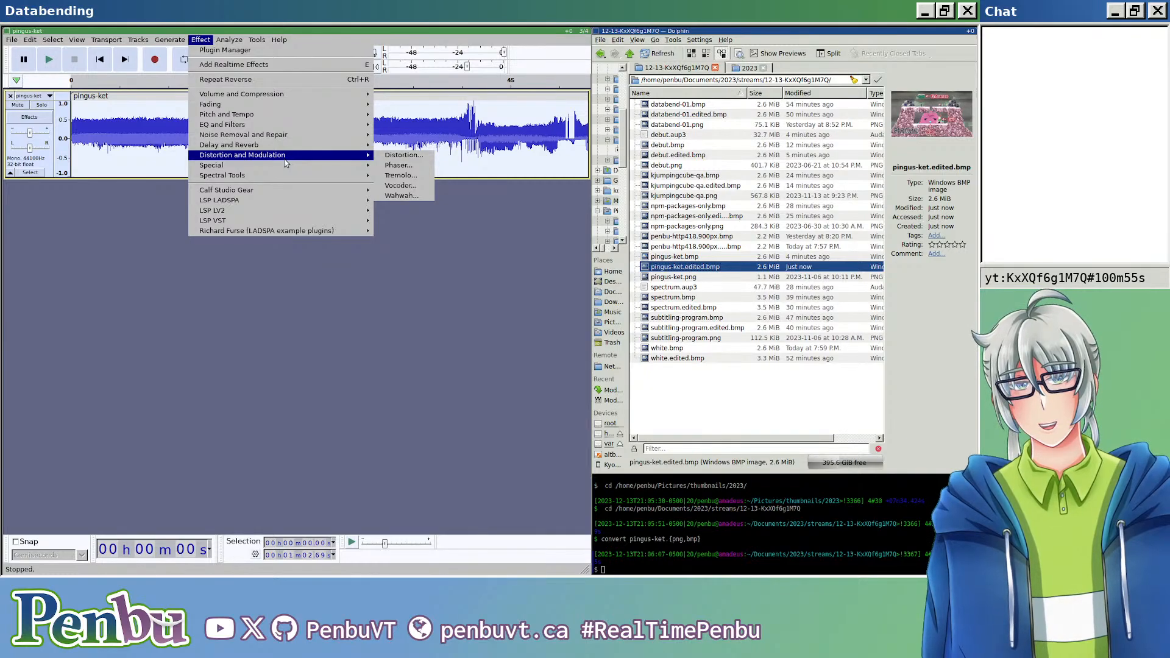
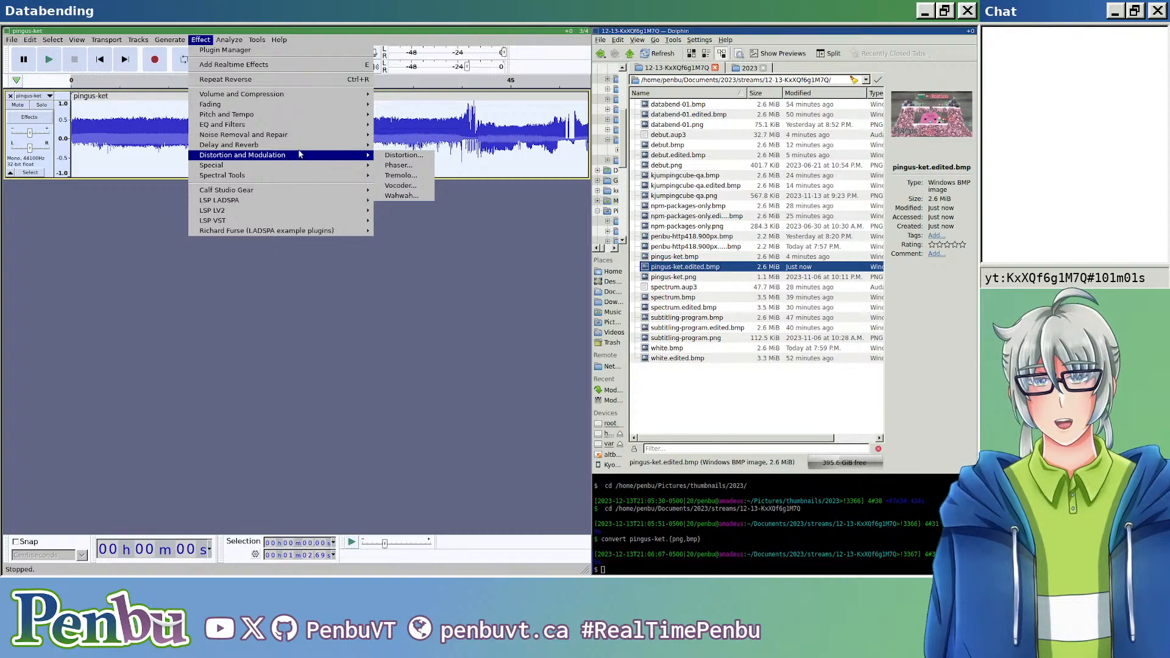
pyautogui.moveTo(311, 119)
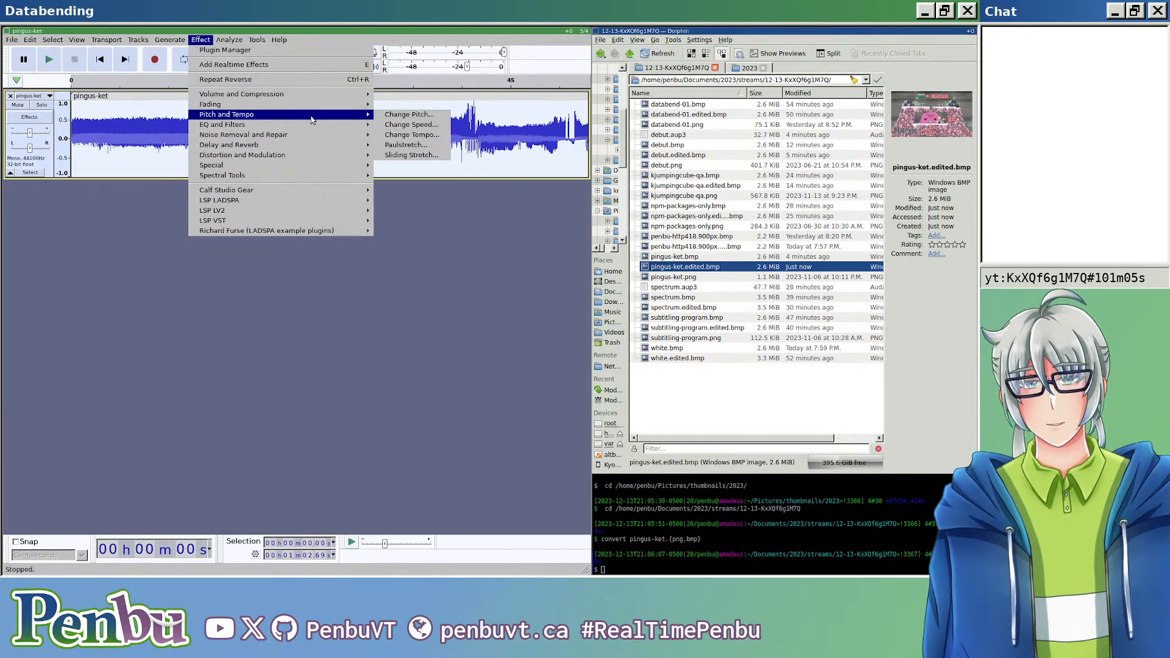
pyautogui.click(296, 287)
pyautogui.click(229, 39)
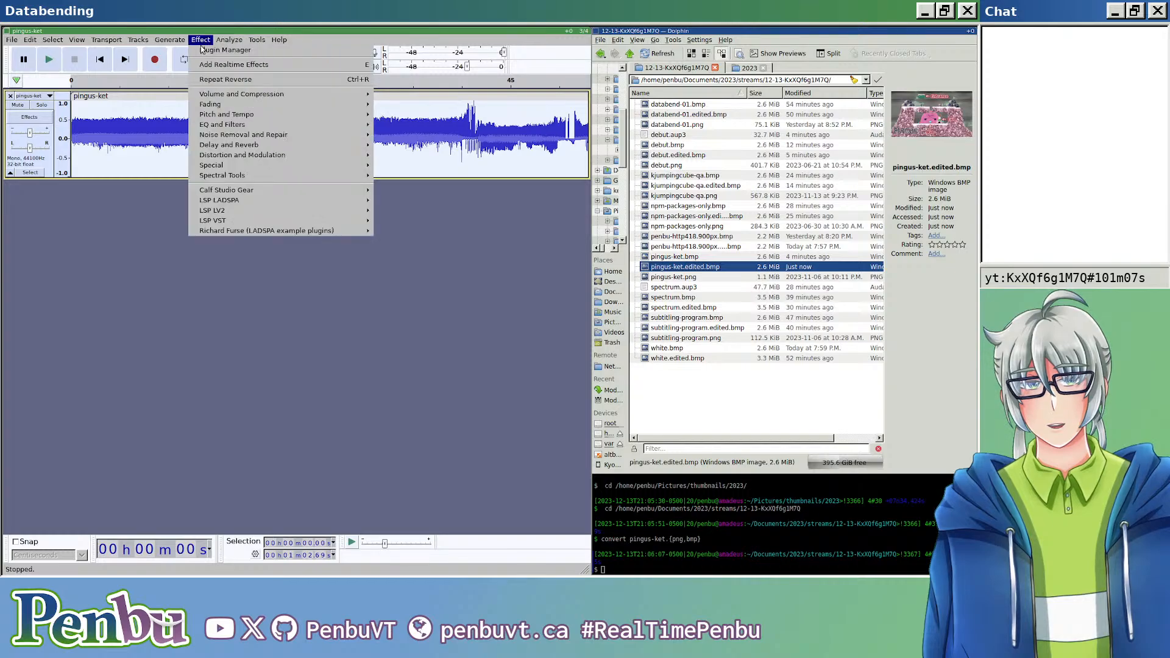
pyautogui.moveTo(267, 115)
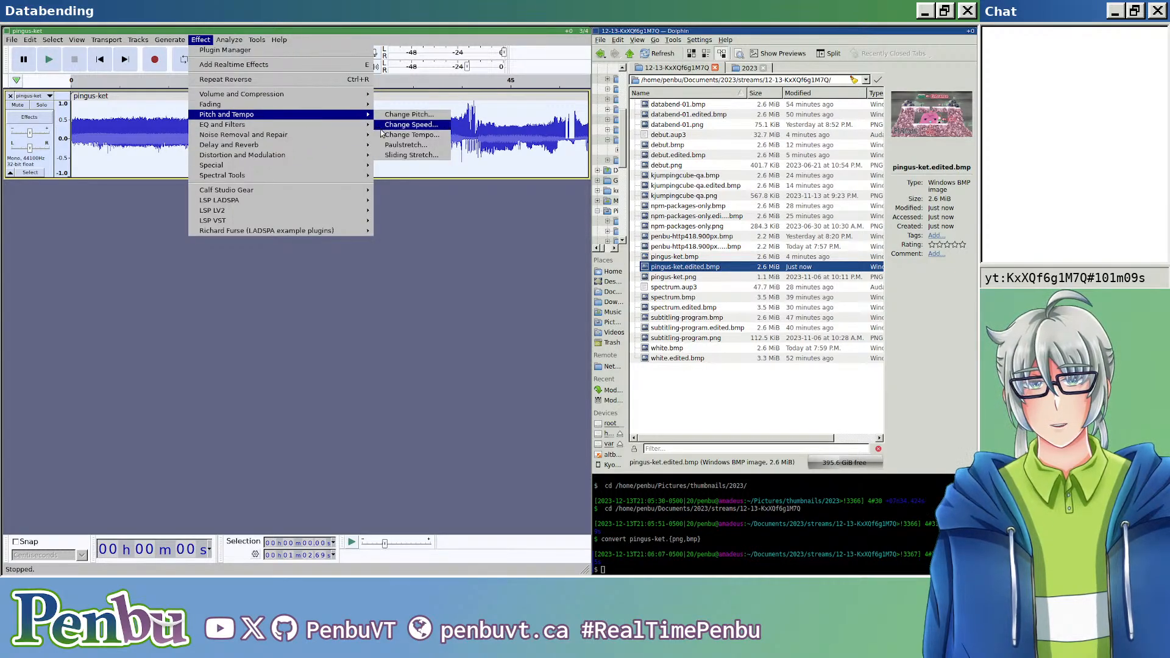
pyautogui.moveTo(370, 117)
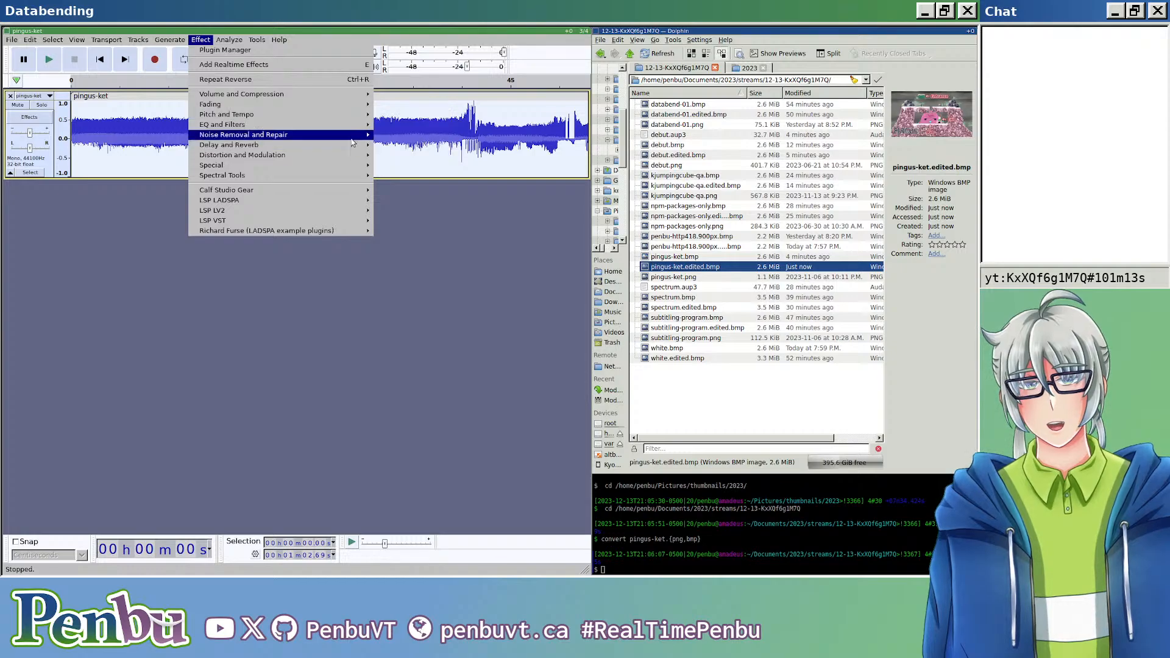
pyautogui.moveTo(353, 139)
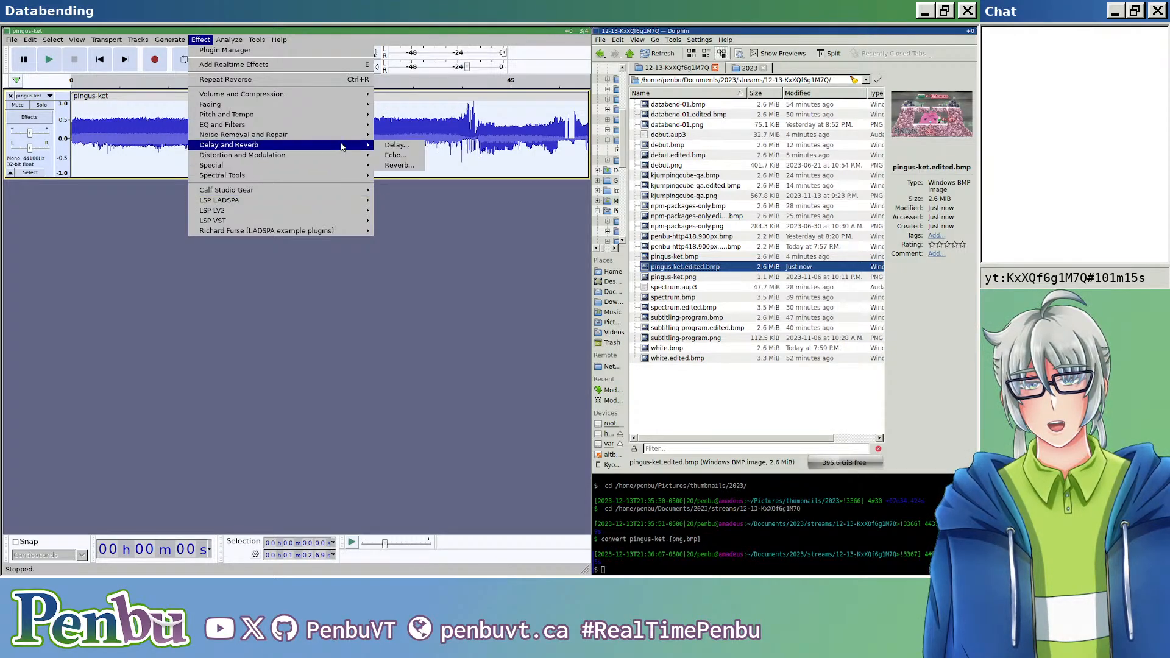
pyautogui.click(249, 326)
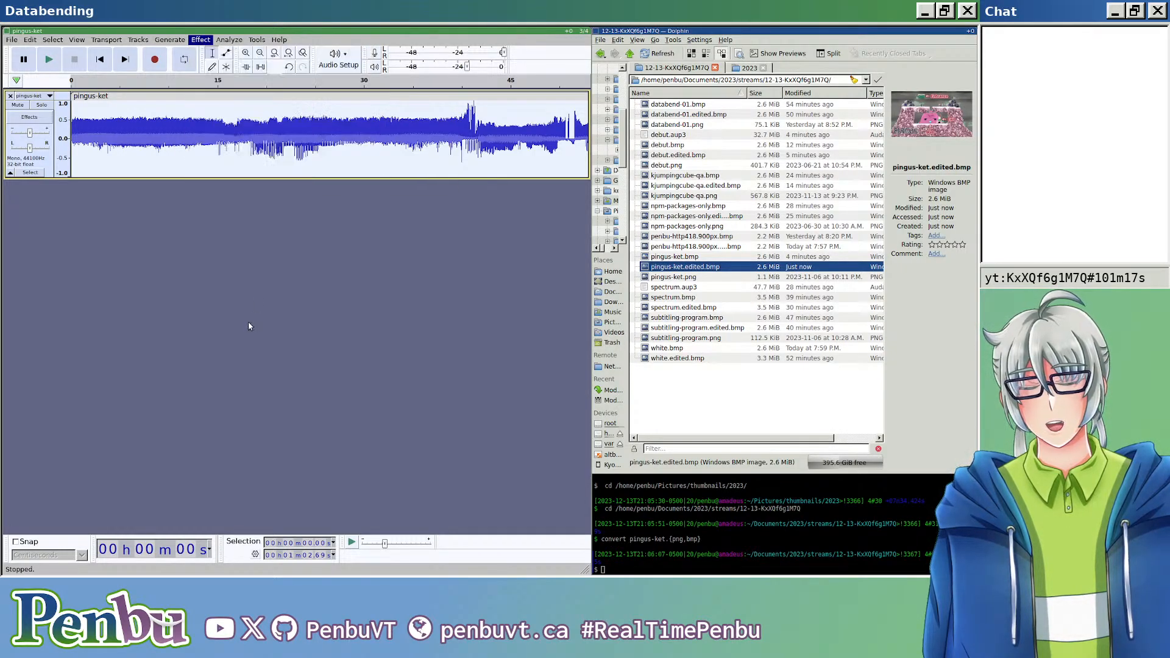
# Step: Create a new project and import pingus-ket.bmp as raw data with U-Law encoding, one mono channel and a 44100 Hz sample rate
pyautogui.scroll(-5, 268, 263)
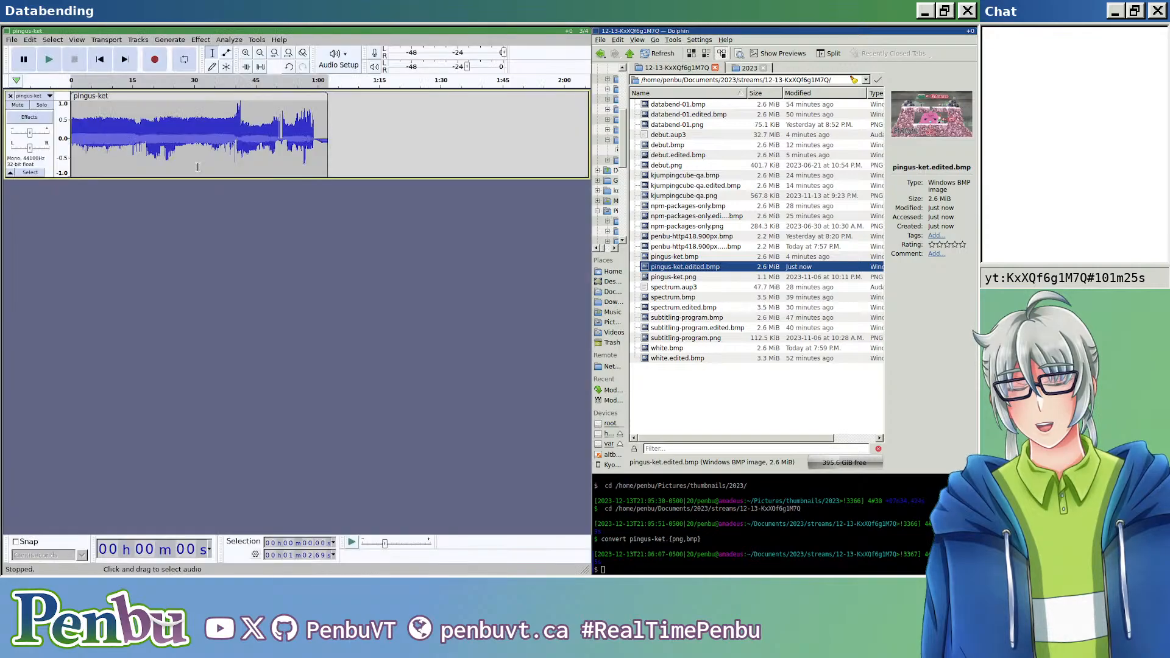
pyautogui.hotkey('ctrl', 'n')
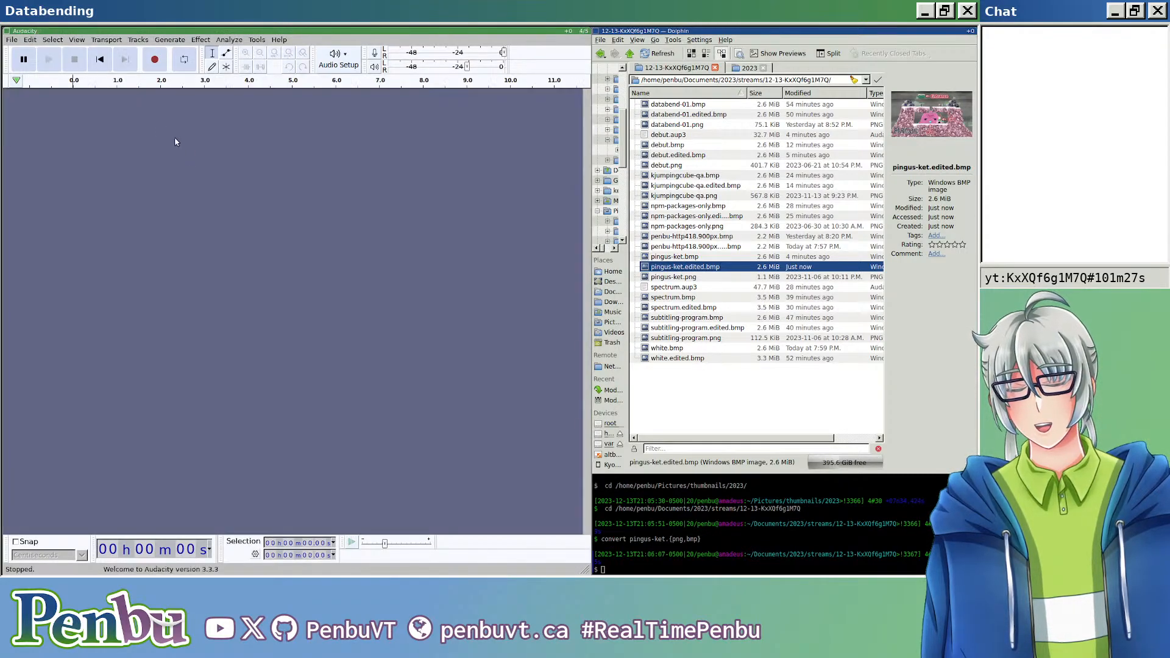
pyautogui.click(12, 40)
pyautogui.moveTo(50, 123)
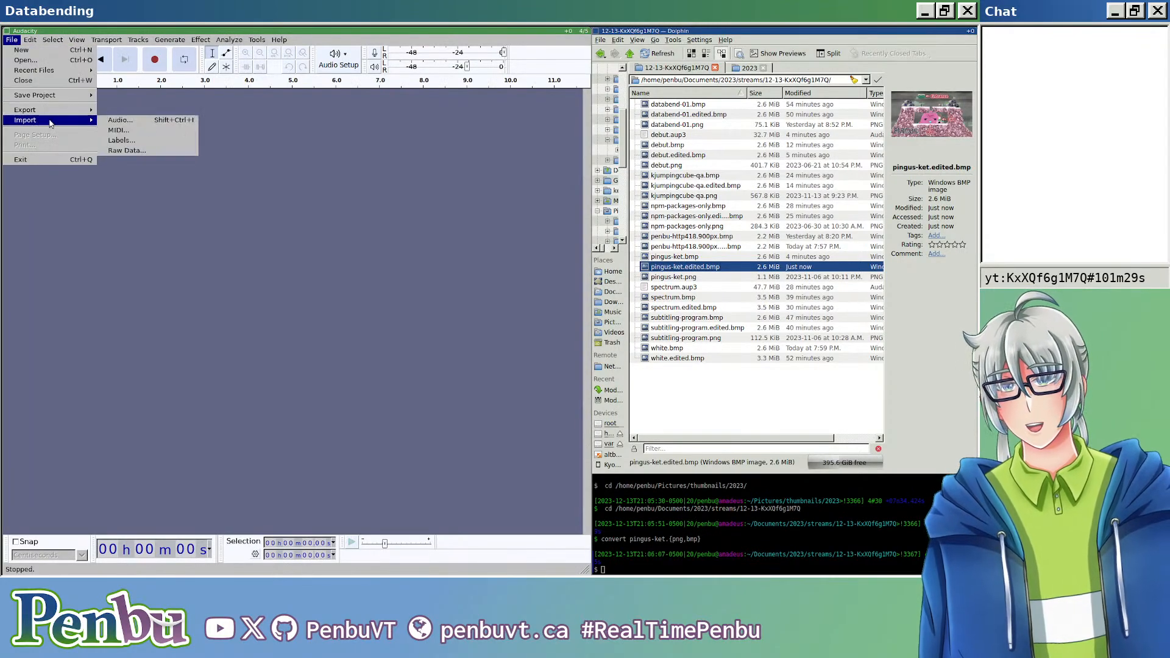
pyautogui.click(152, 151)
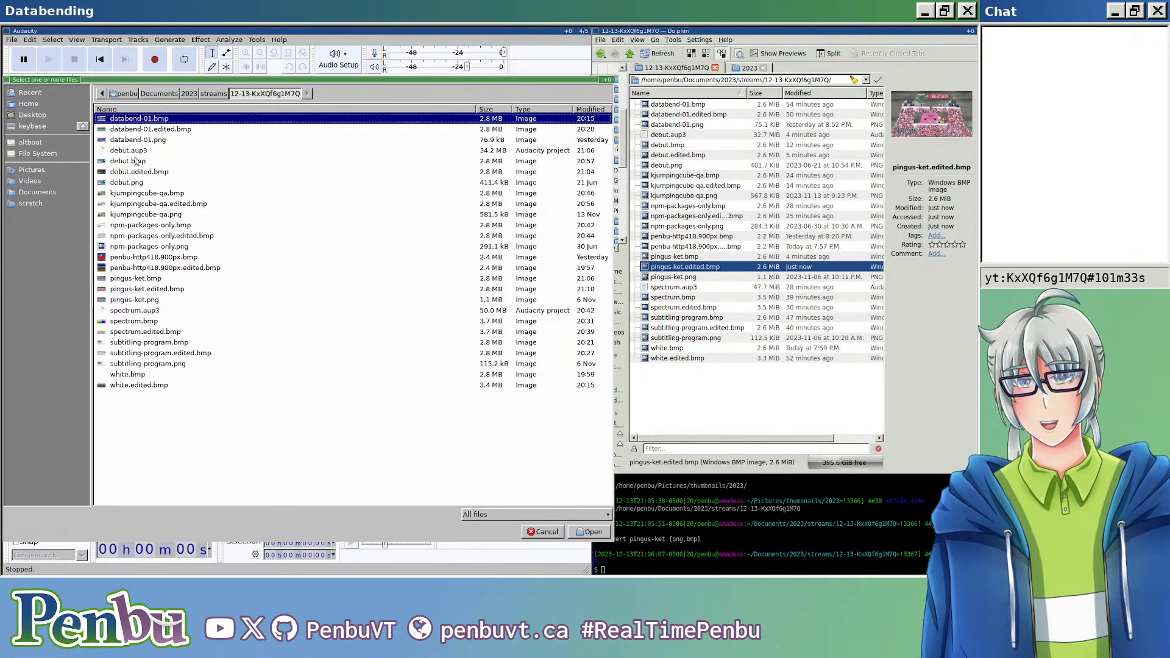
pyautogui.doubleClick(155, 280)
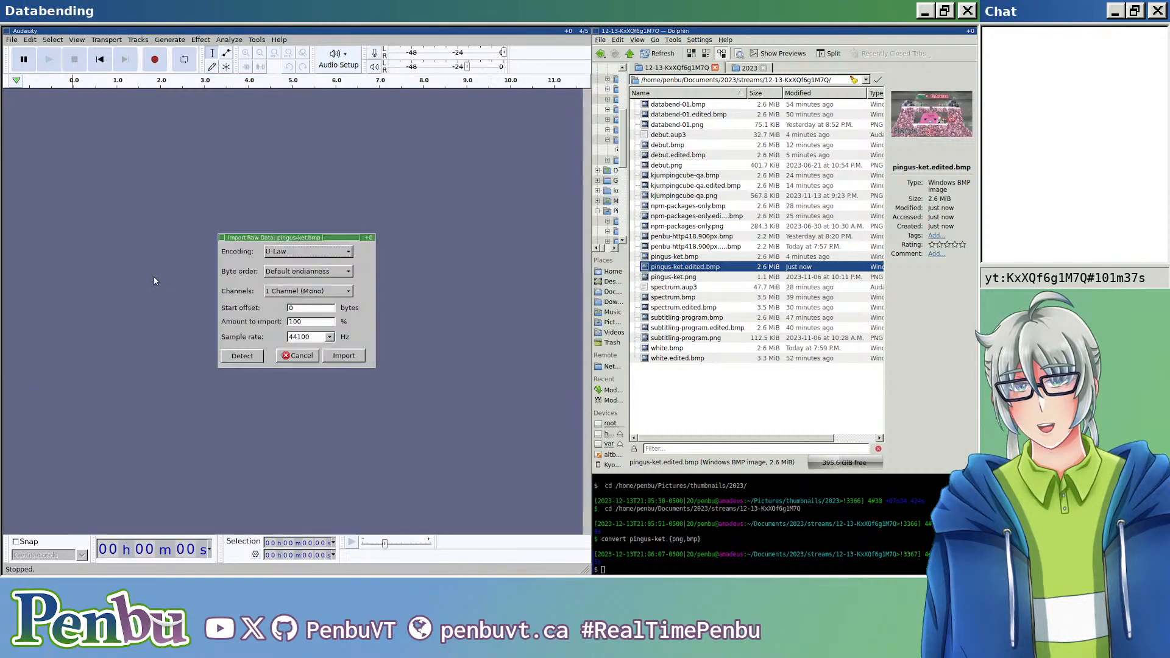
pyautogui.click(343, 356)
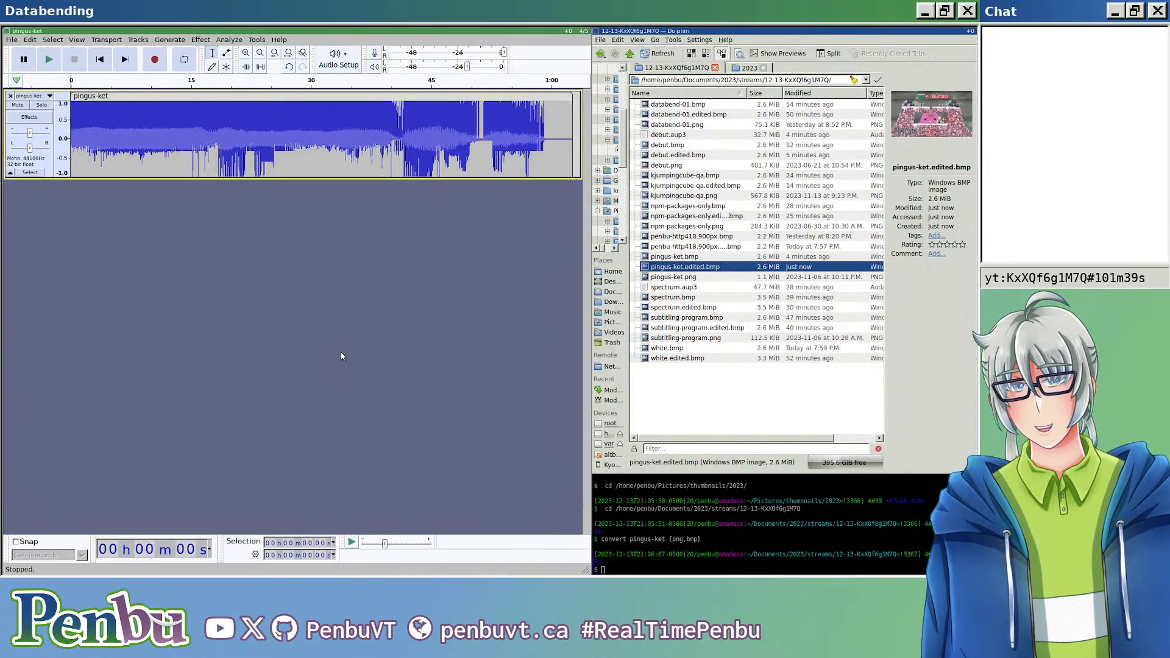
# Step: Copy the freshly imported clip into a new mono track in the edited pingus-ket project, pasting it at the track's start
pyautogui.click(127, 95)
pyautogui.hotkey('alt', 'Tab')
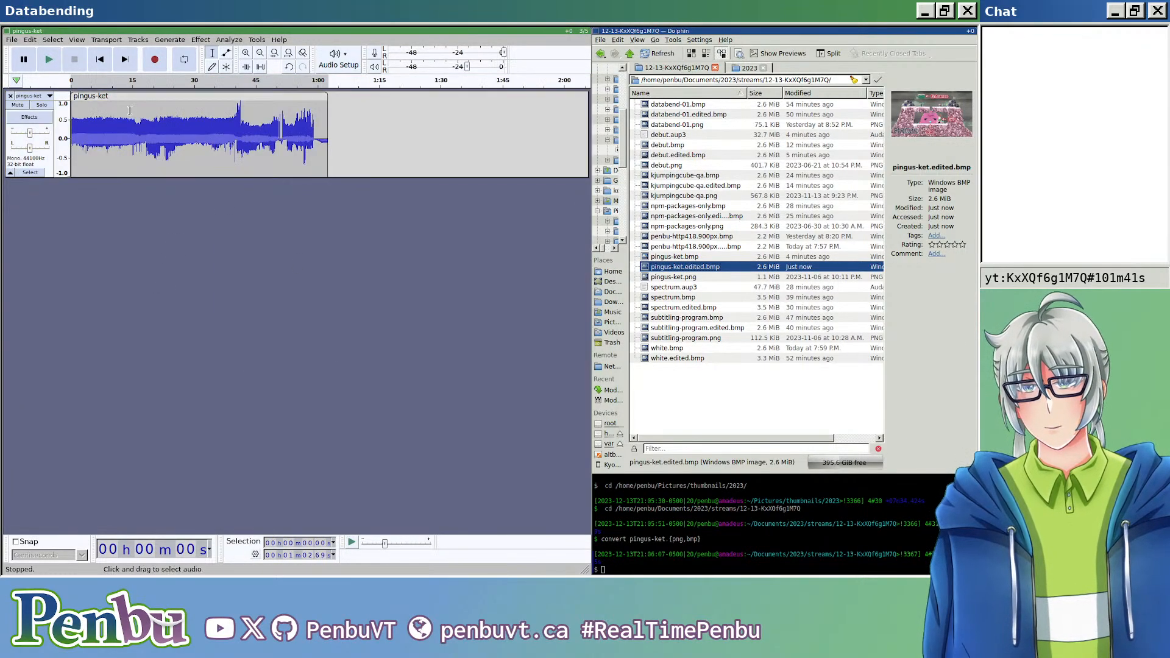
pyautogui.click(111, 40)
pyautogui.moveTo(137, 40)
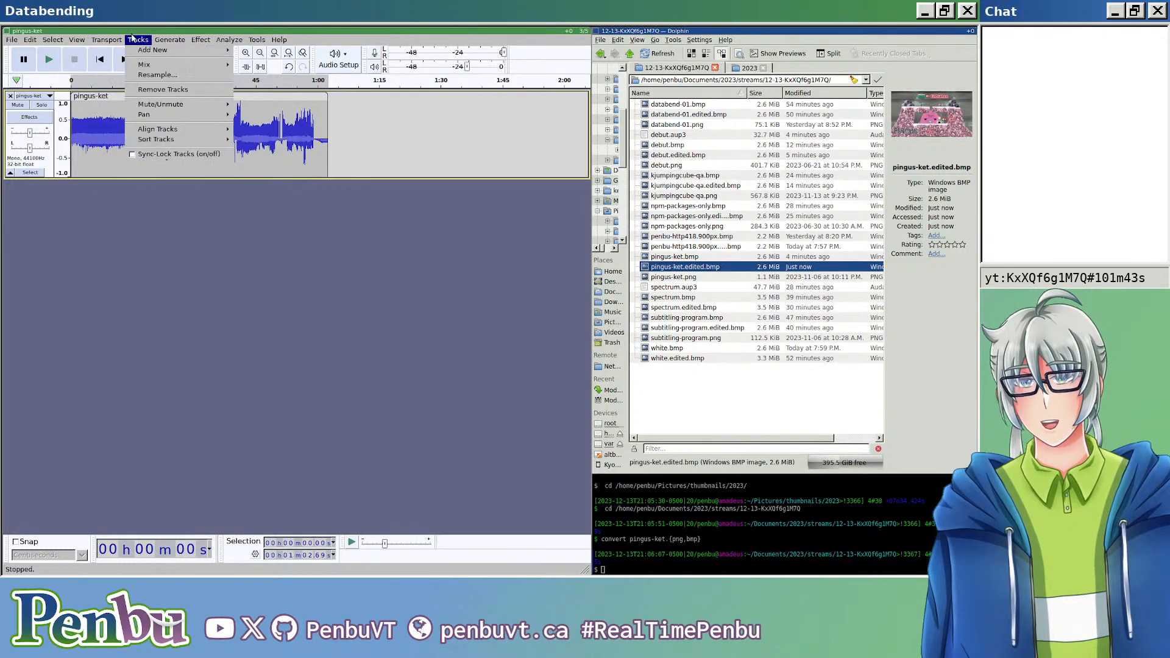
pyautogui.click(263, 50)
pyautogui.click(264, 211)
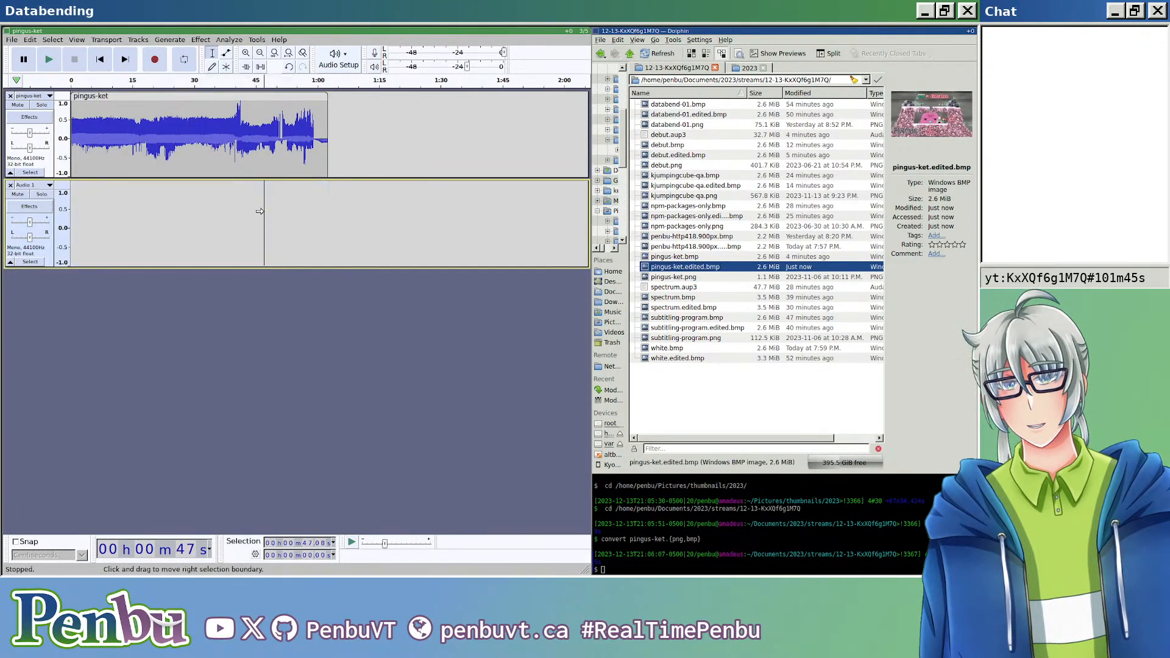
pyautogui.press('Home')
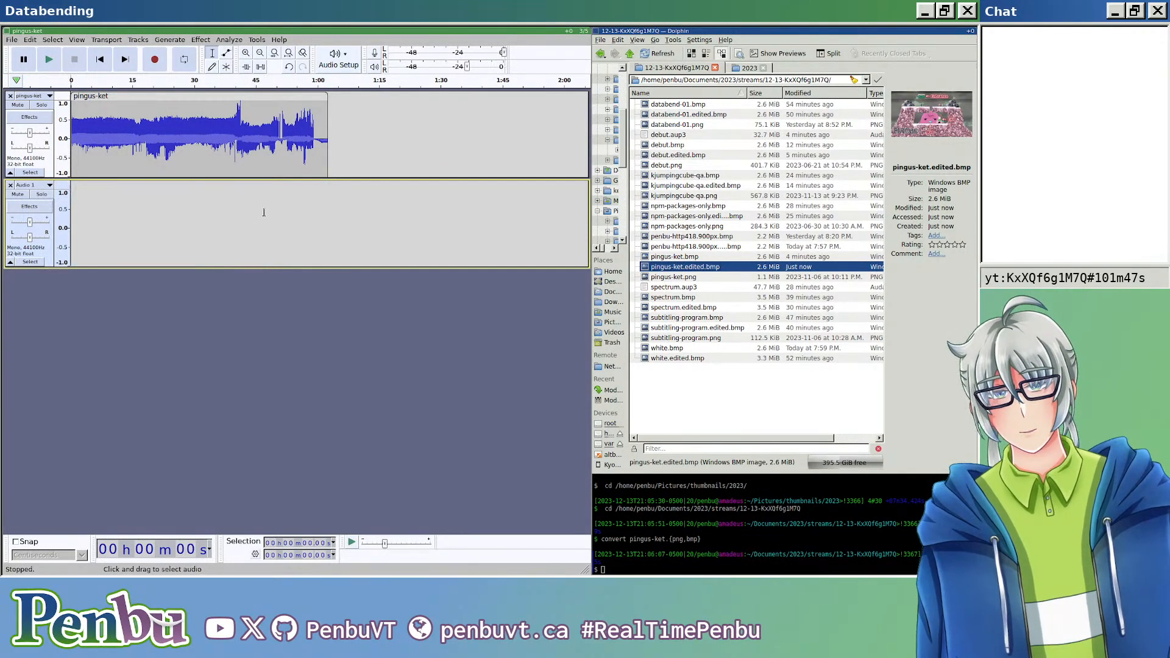
pyautogui.hotkey('ctrl', 'v')
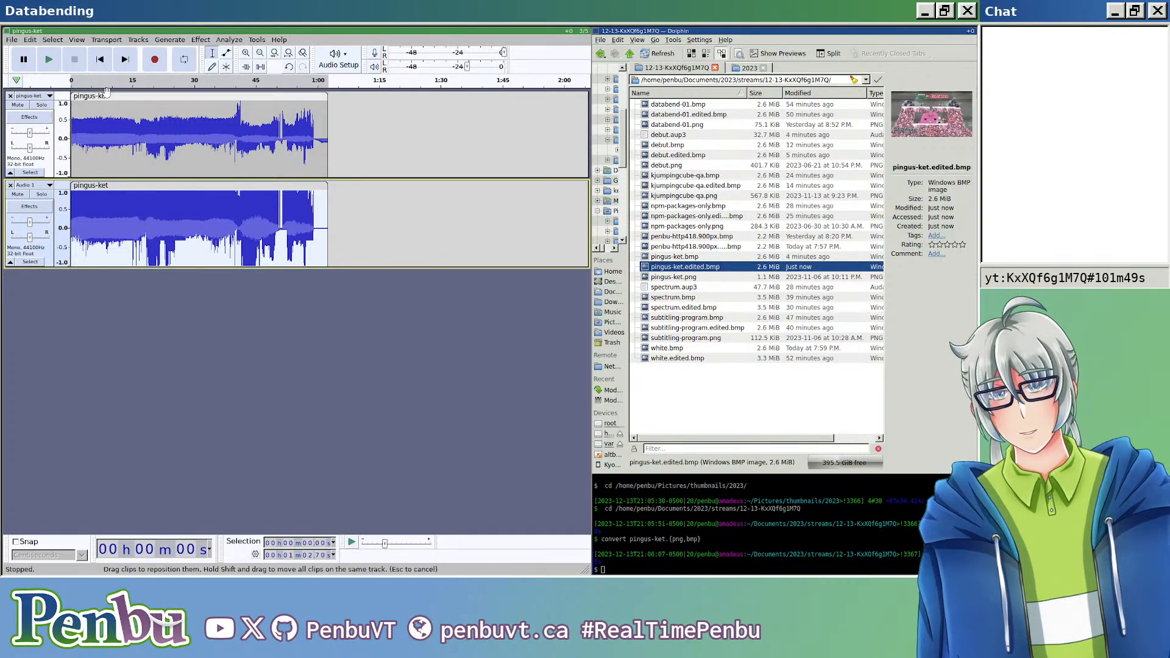
# Step: Split the pasted clip where the upper track's main clip begins and delete its header portion
pyautogui.scroll(8, 63, 165)
pyautogui.hscroll(15, 92, 163)
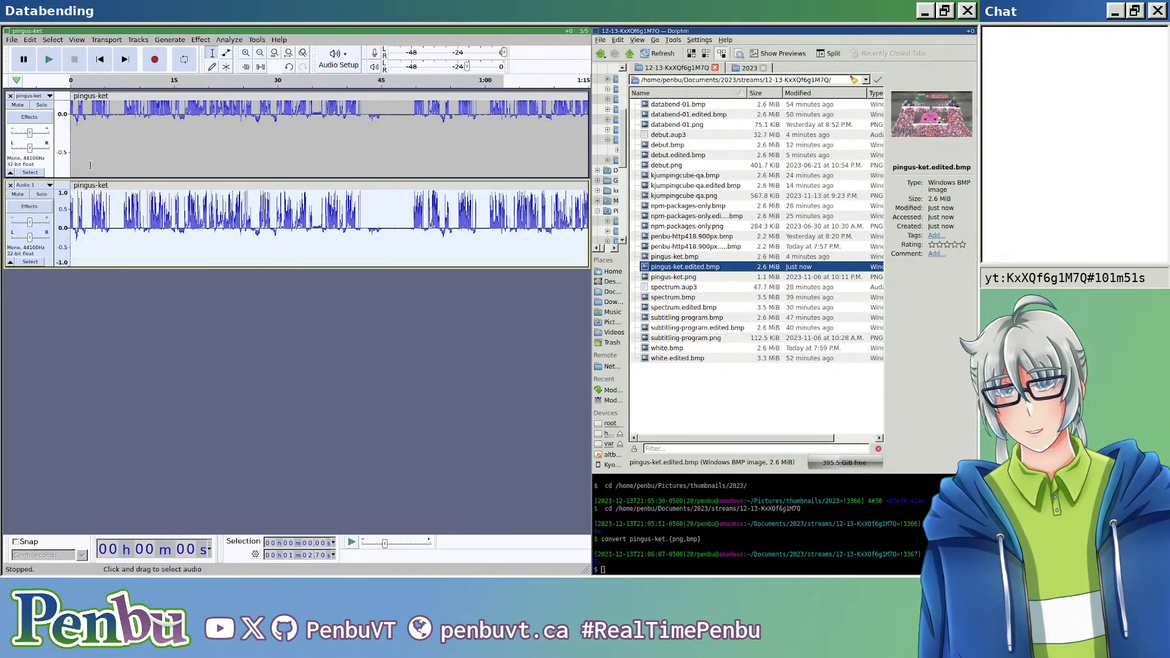
pyautogui.hscroll(15, 97, 158)
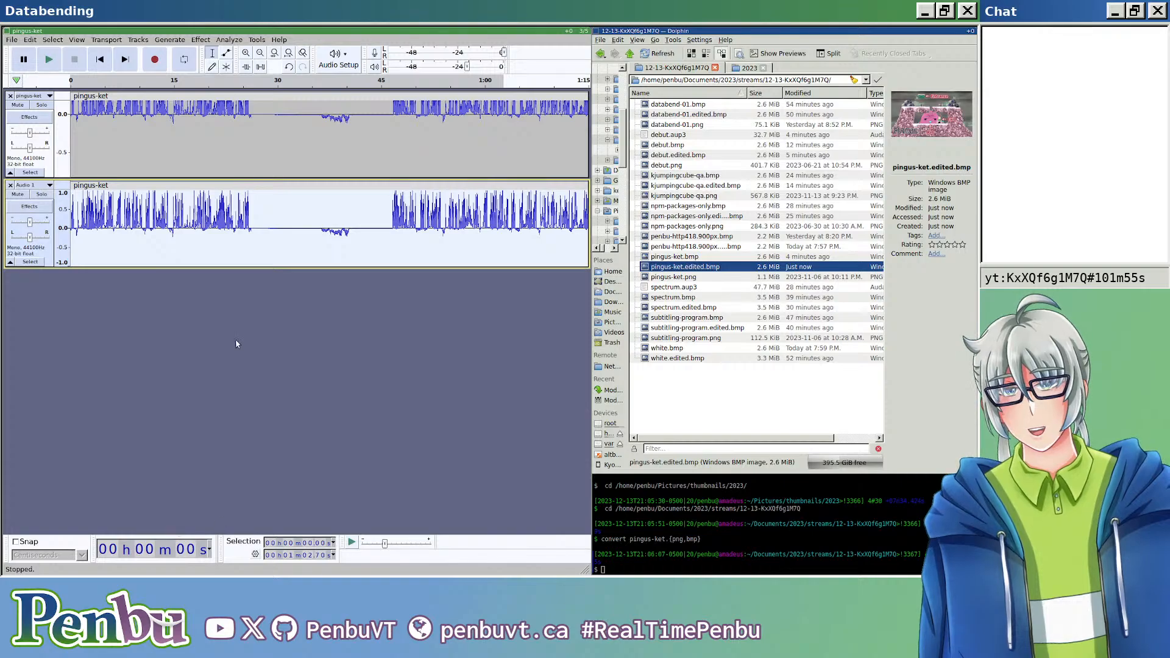
pyautogui.hscroll(6, 199, 152)
pyautogui.click(198, 154)
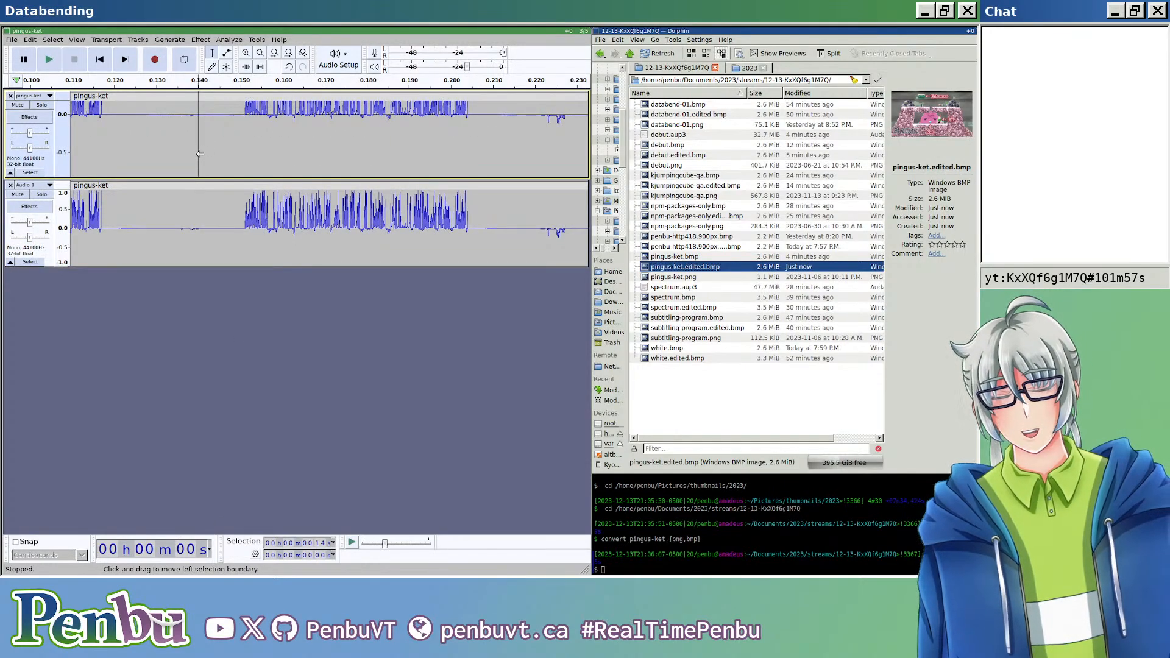
pyautogui.press('Home')
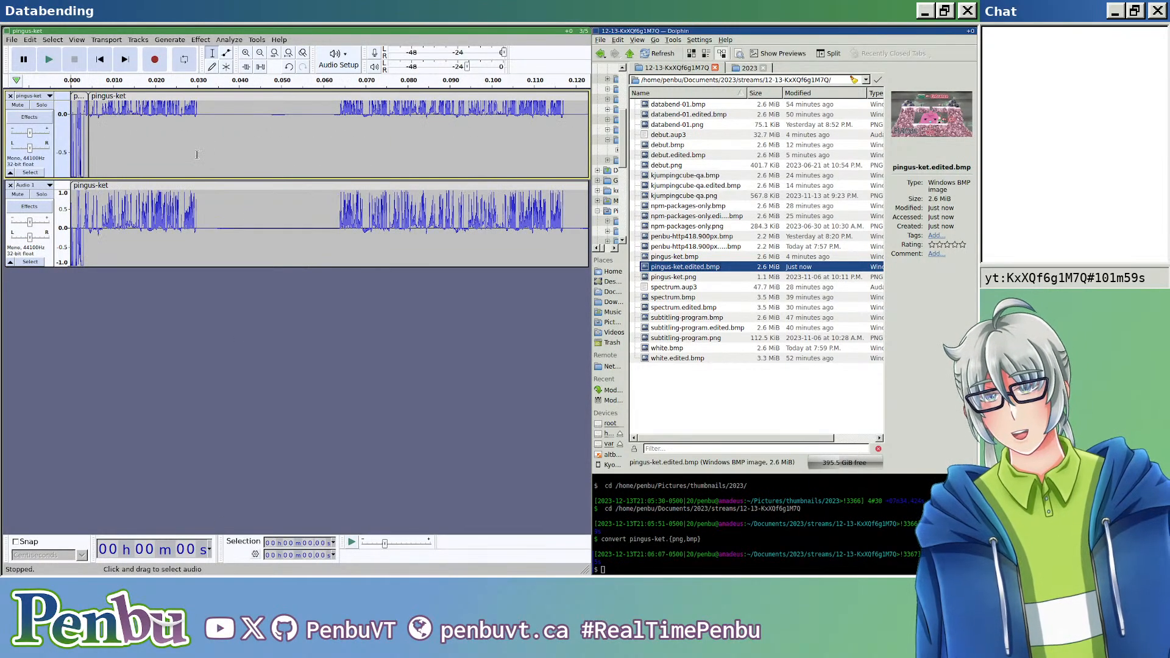
pyautogui.scroll(6, 85, 145)
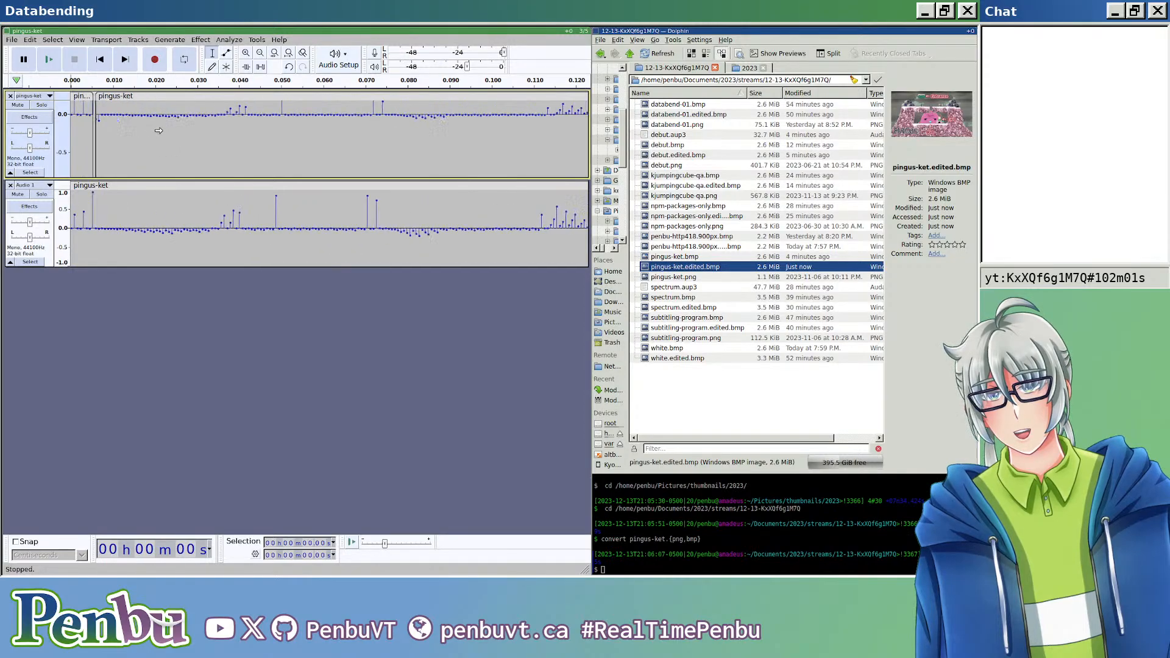
pyautogui.scroll(9, 129, 207)
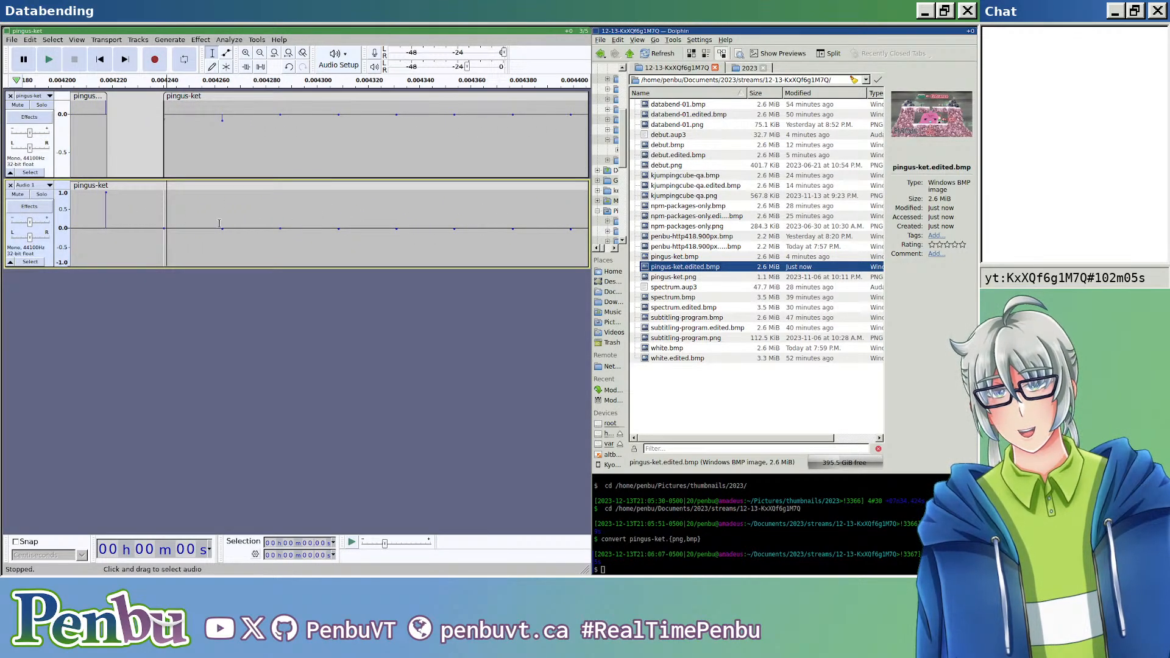
pyautogui.hotkey('ctrl', 'i')
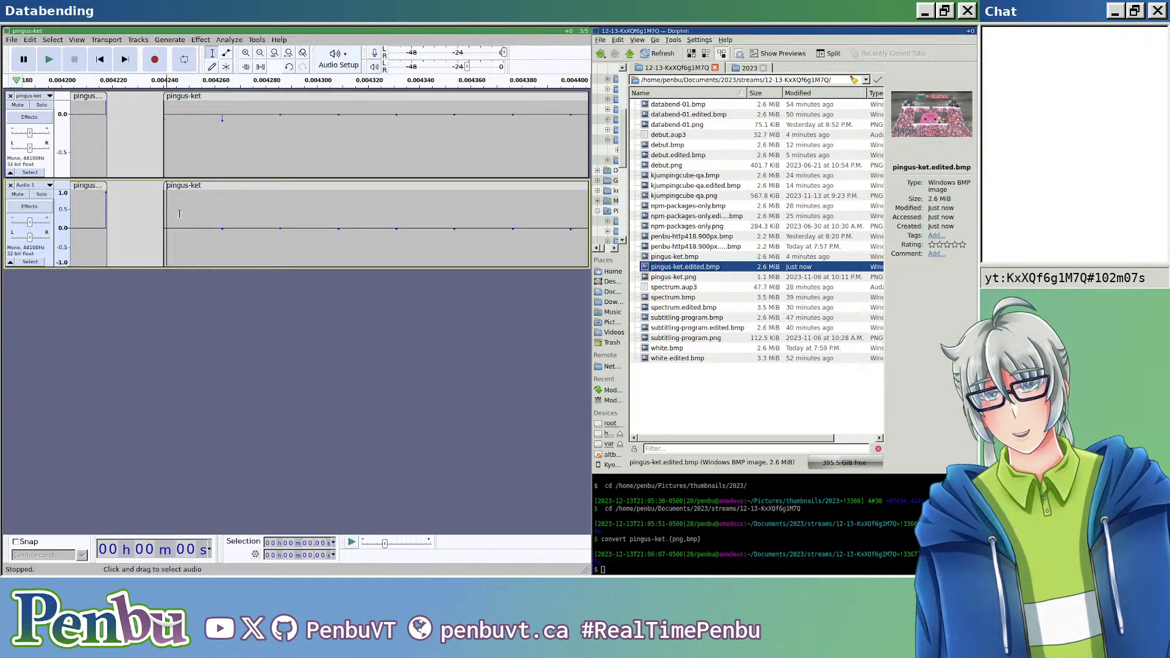
pyautogui.click(85, 187)
pyautogui.press('Delete')
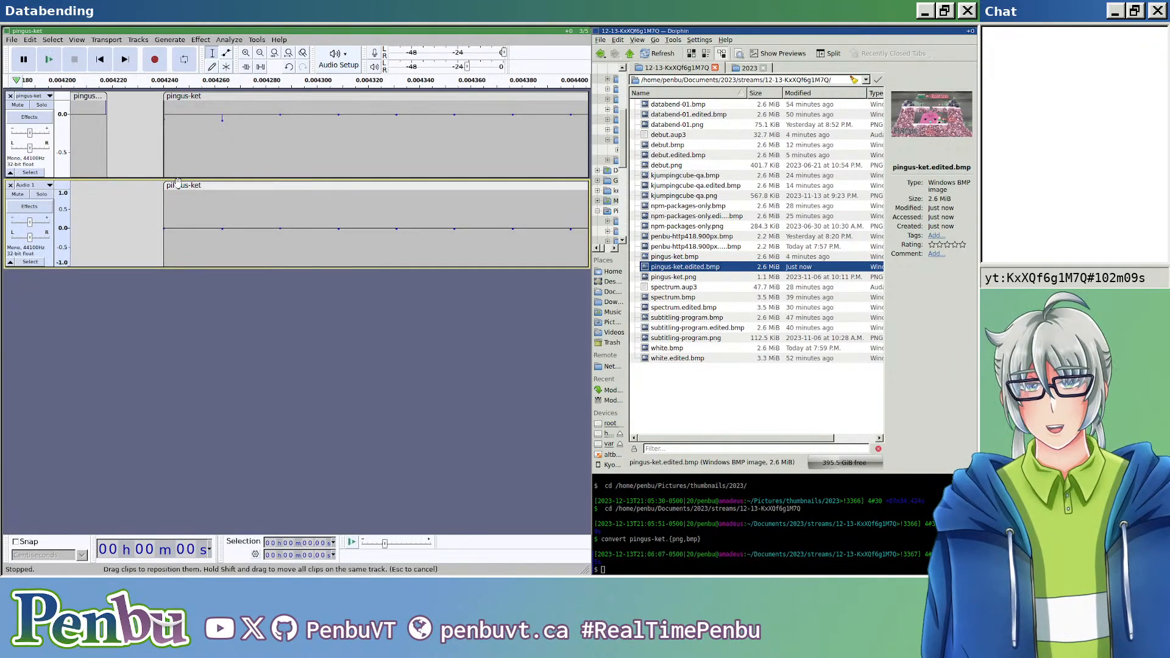
# Step: Try to select the main audio on both tracks from their end back to the header boundary
pyautogui.scroll(-3, 185, 187)
pyautogui.scroll(-8, 191, 200)
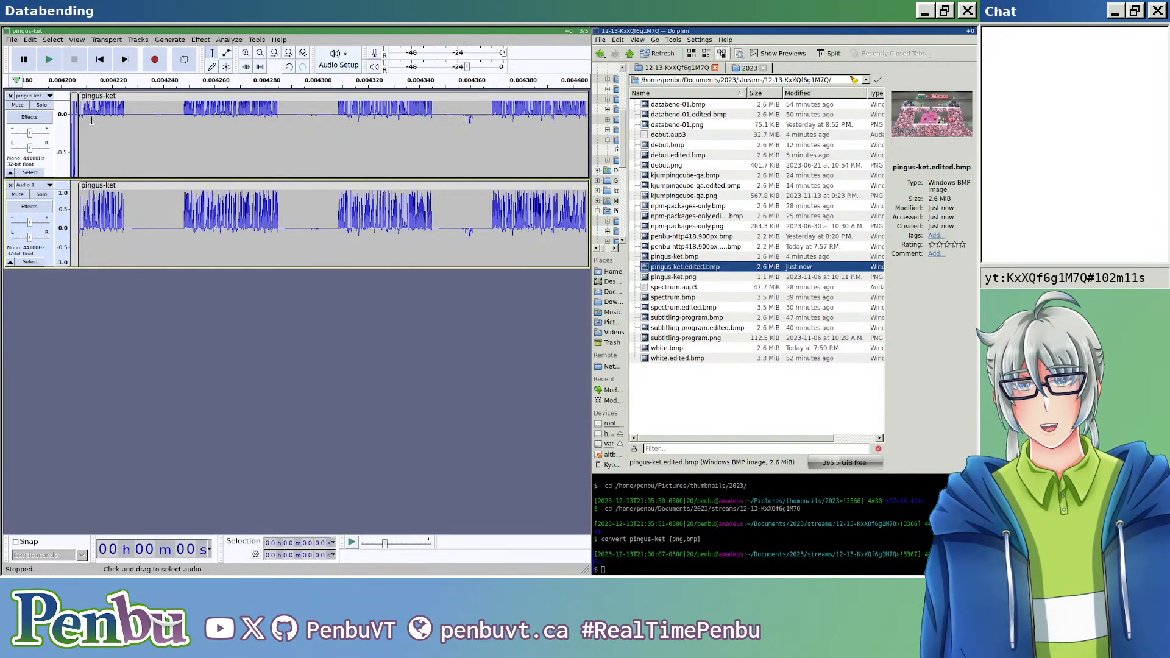
pyautogui.scroll(-15, 88, 122)
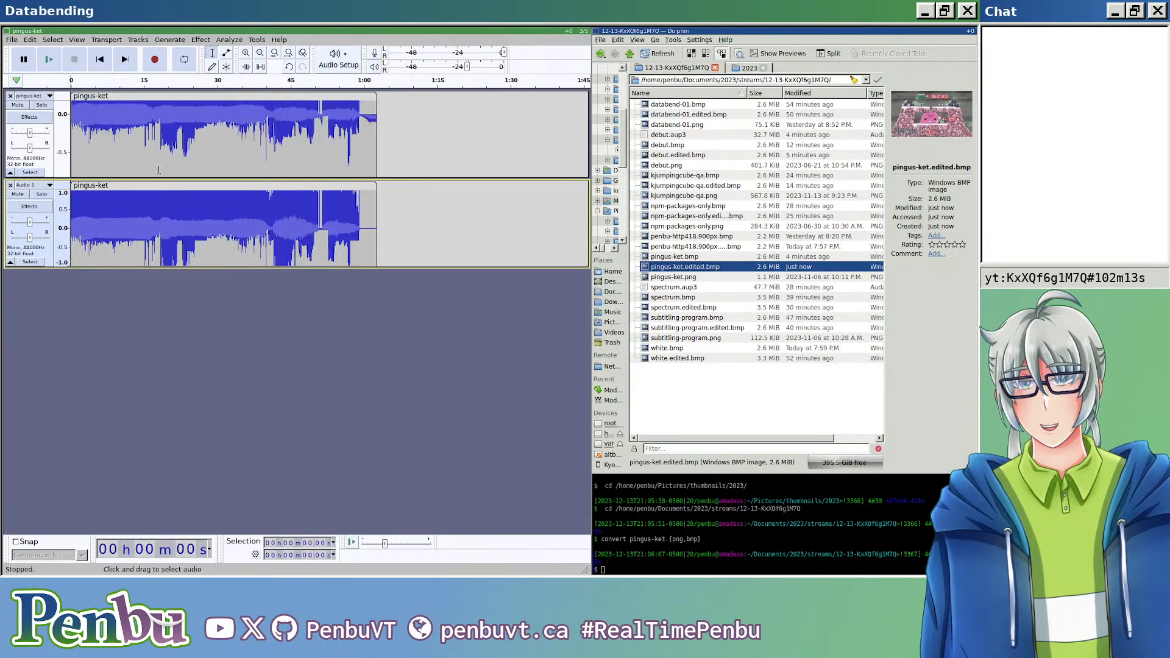
pyautogui.scroll(2, 238, 283)
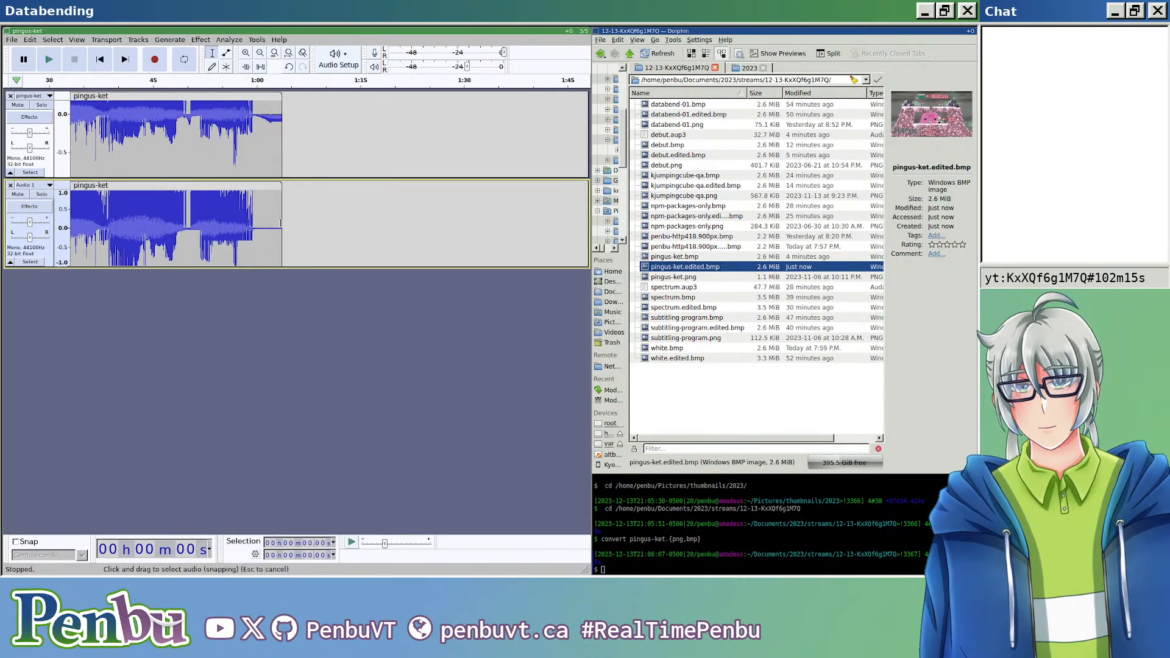
pyautogui.moveTo(281, 224); pyautogui.dragTo(78, 140)
pyautogui.scroll(3, 105, 138)
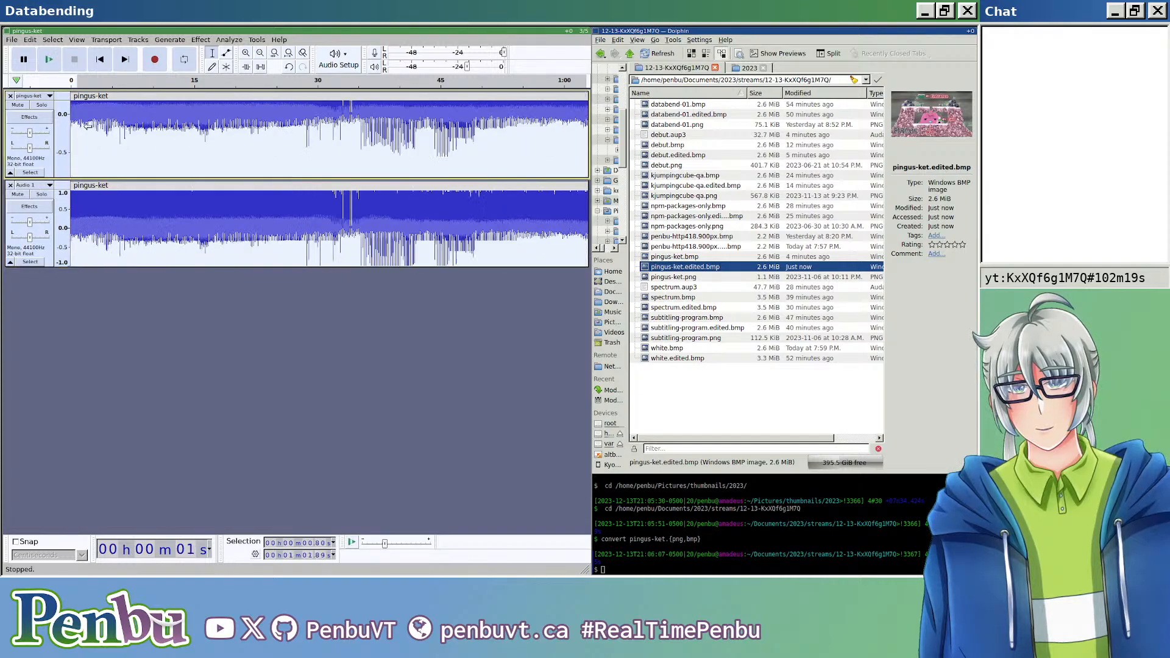
pyautogui.scroll(3, 107, 143)
pyautogui.hscroll(-10, 115, 147)
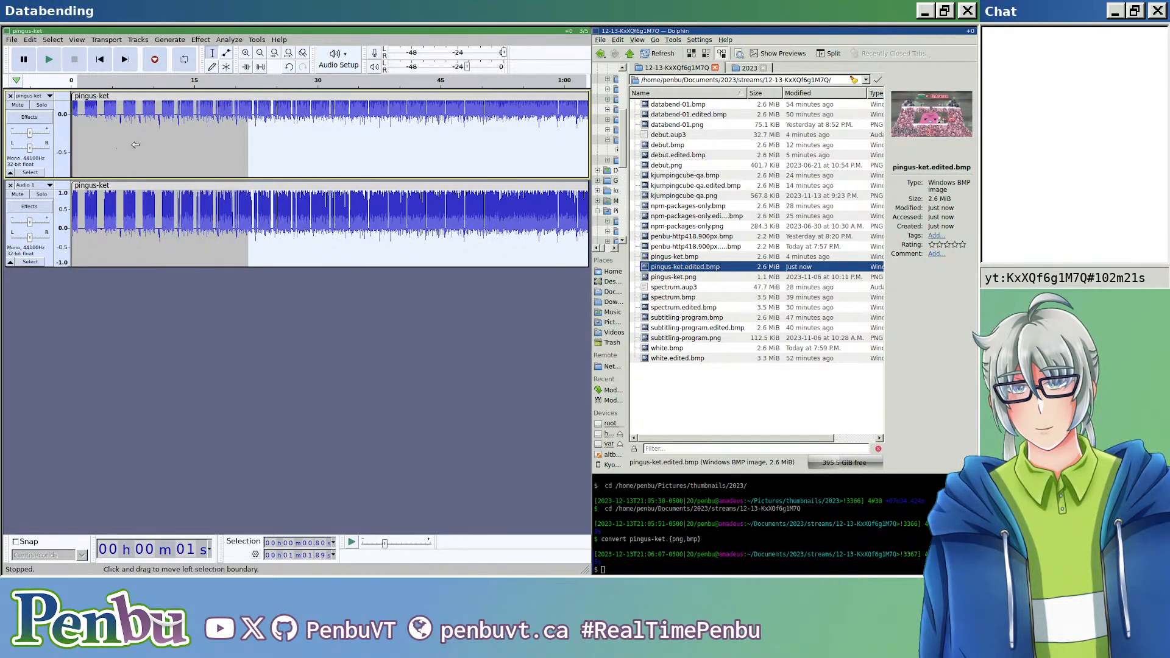
pyautogui.moveTo(248, 130); pyautogui.dragTo(76, 128)
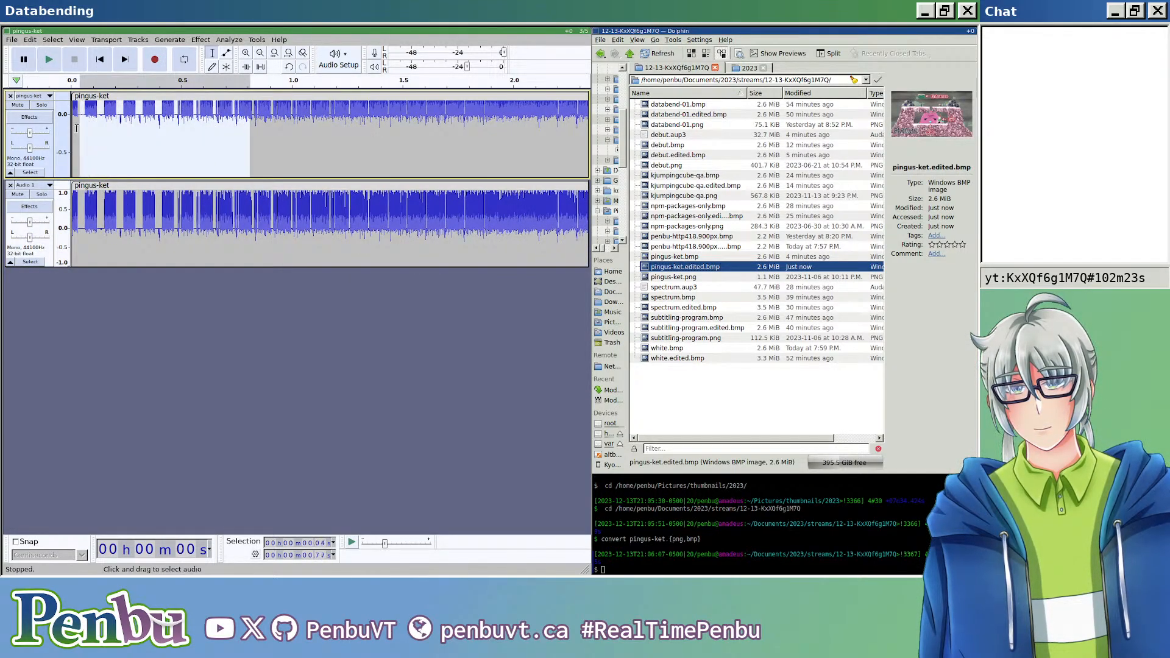
# Step: Select the main pingus-ket clip in the upper track, starting right after the short header clip
pyautogui.click(76, 128)
pyautogui.scroll(3, 111, 142)
pyautogui.hscroll(-5, 111, 142)
pyautogui.scroll(3, 82, 126)
pyautogui.scroll(6, 241, 128)
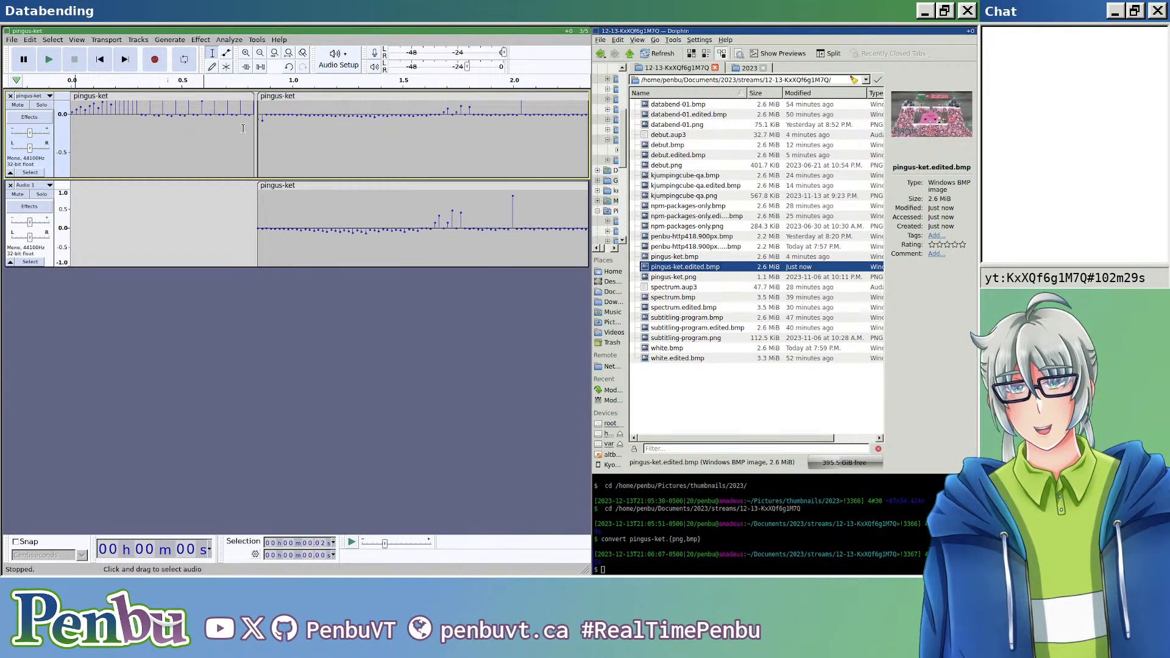
pyautogui.scroll(3, 258, 132)
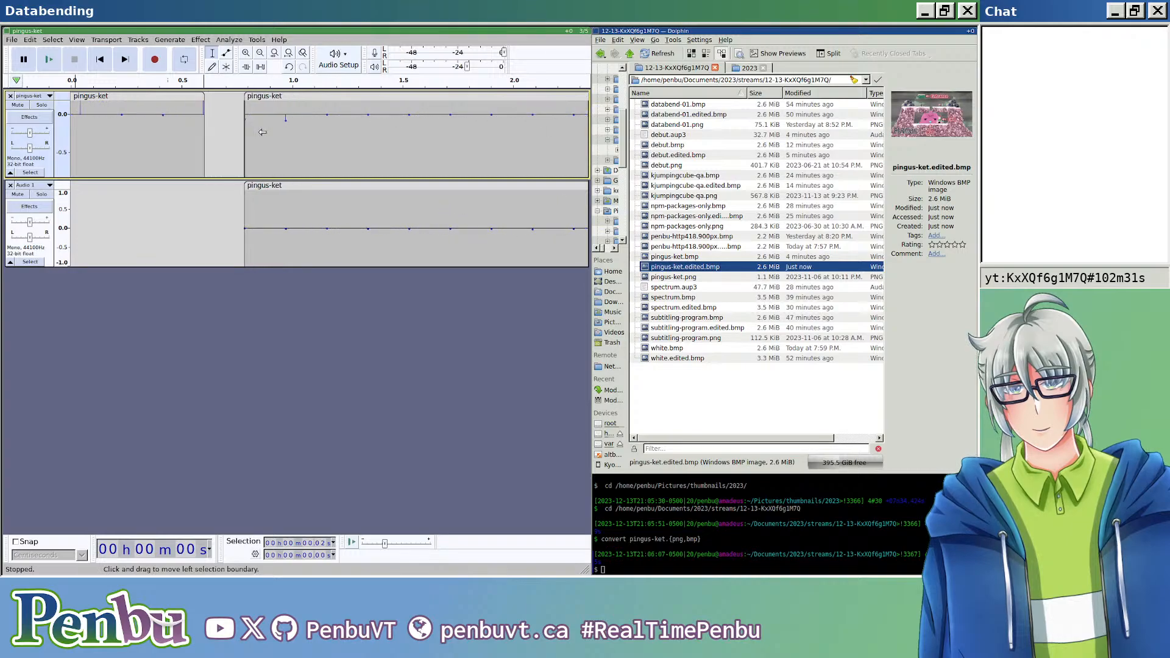
pyautogui.click(258, 96)
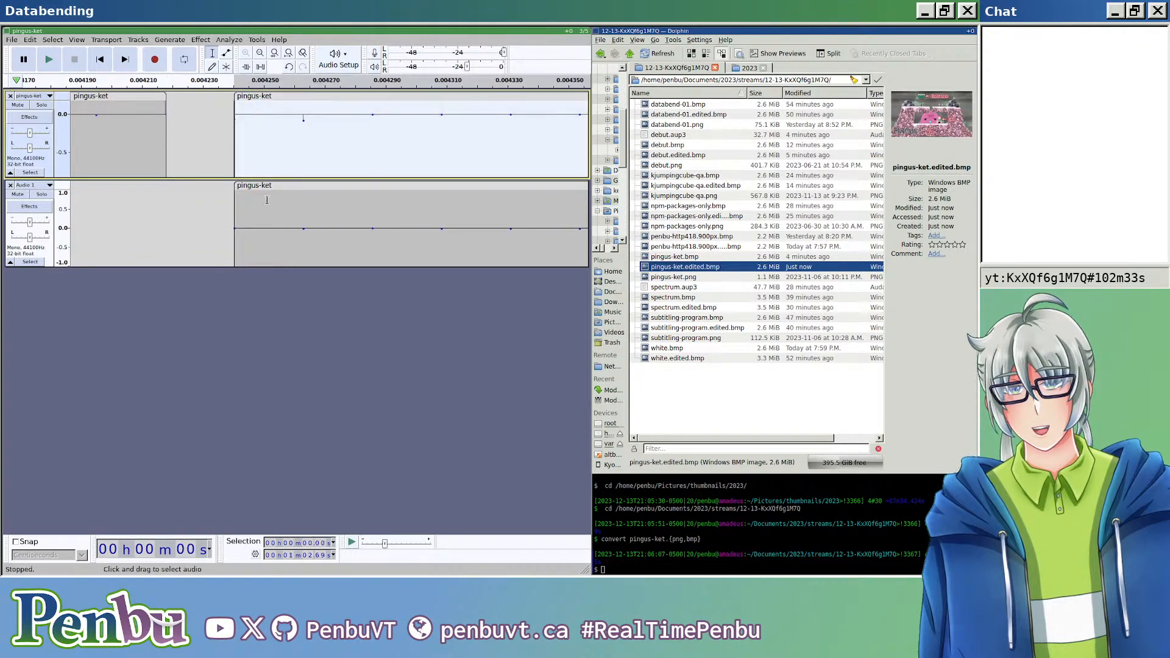
pyautogui.click(278, 187)
pyautogui.click(279, 159)
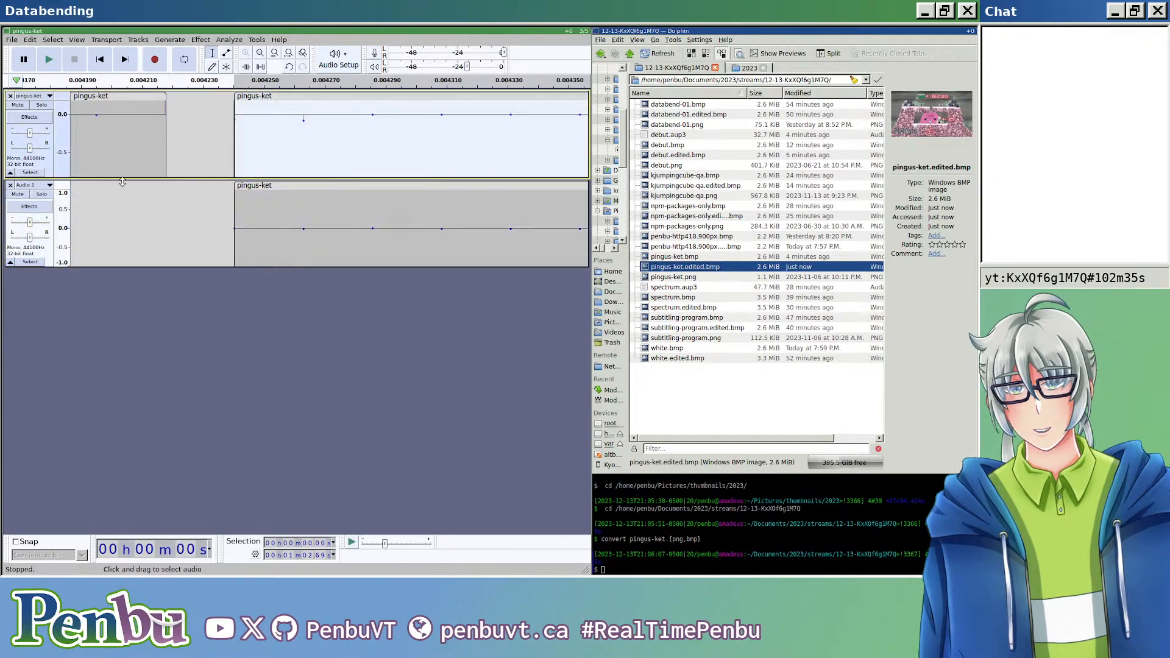
# Step: Extend the selection to the pingus-ket clip on the lower track so both main clips are selected
pyautogui.keyDown('ctrl'); pyautogui.click(46, 254); pyautogui.keyUp('ctrl')
pyautogui.scroll(-9, 222, 251)
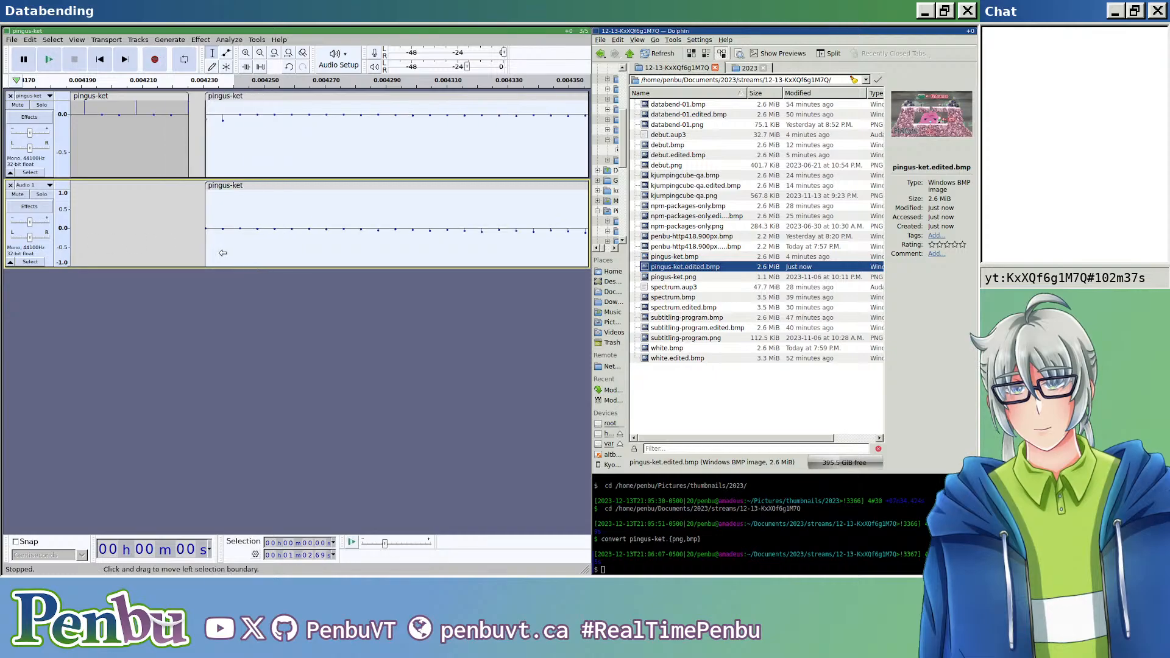
pyautogui.scroll(-10, 222, 250)
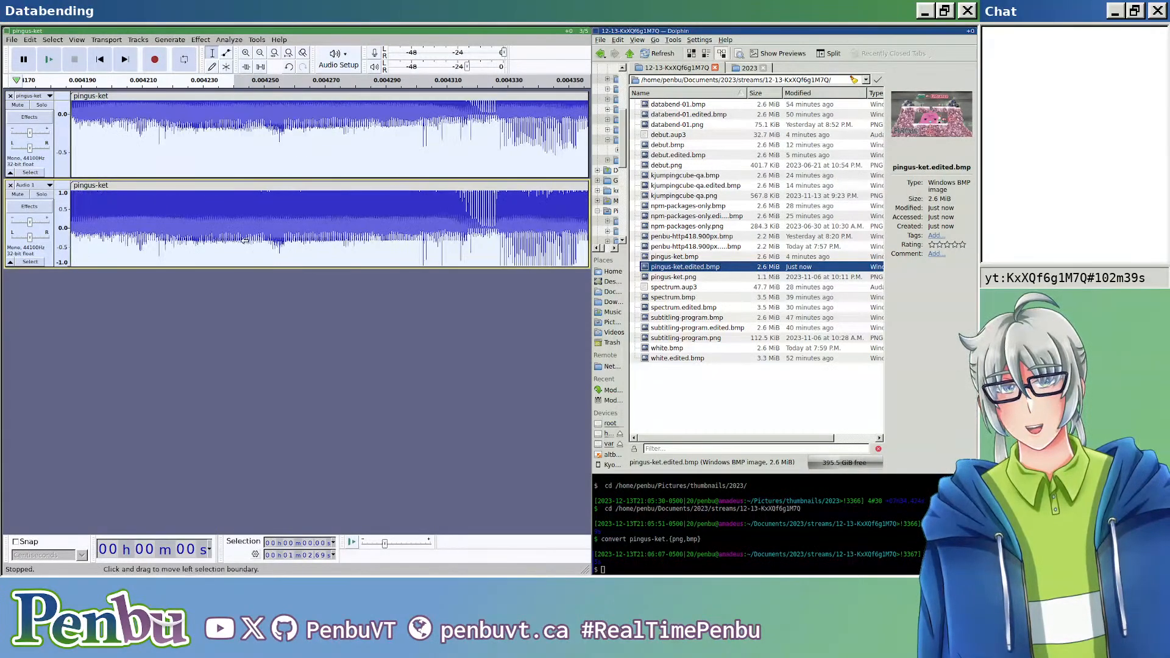
pyautogui.scroll(-2, 233, 236)
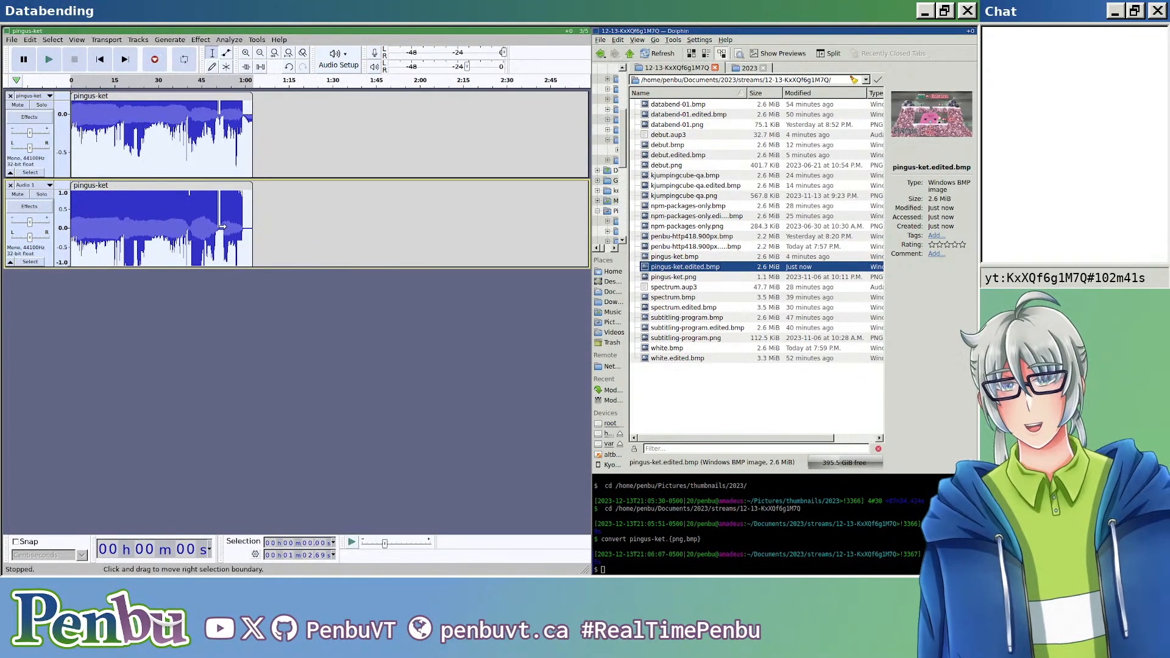
# Step: Apply Crossfade Tracks to both selected clips with Constant Gain and the fade direction Alternating In / Out
pyautogui.click(200, 40)
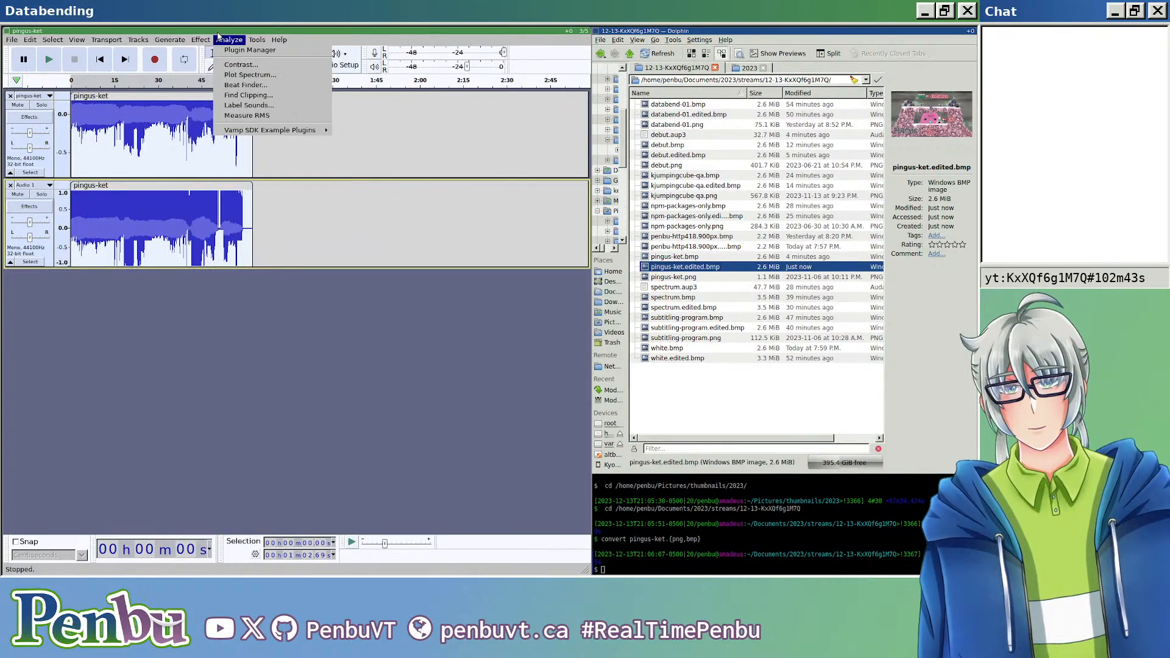
pyautogui.moveTo(200, 40)
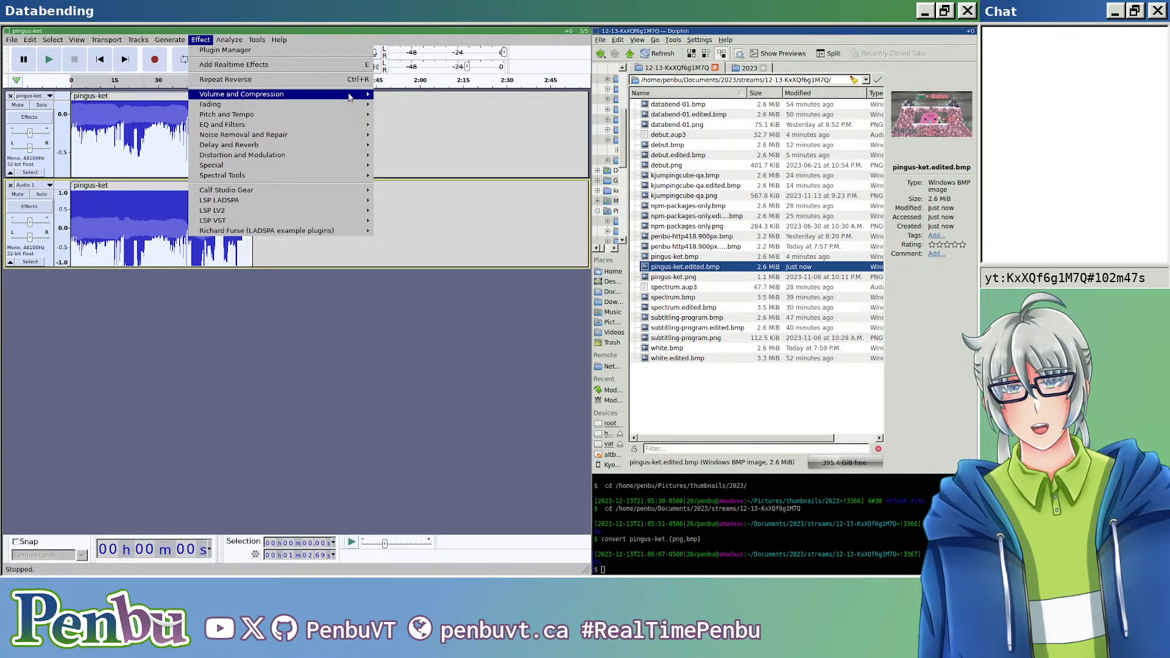
pyautogui.moveTo(345, 176)
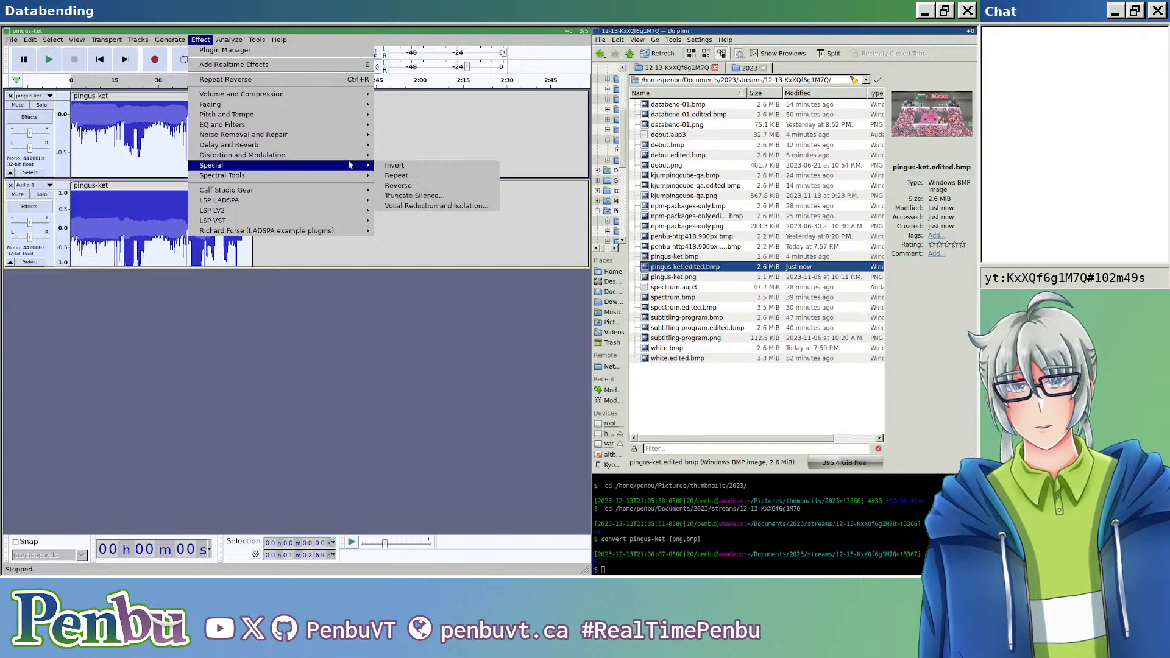
pyautogui.moveTo(341, 100)
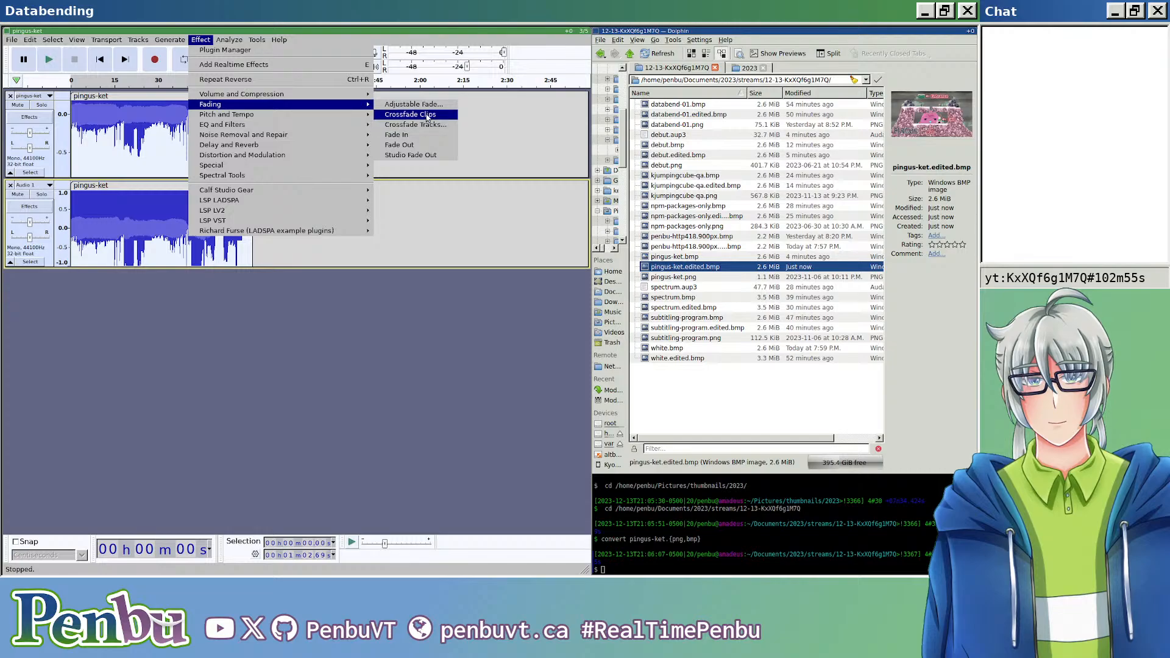
pyautogui.click(435, 124)
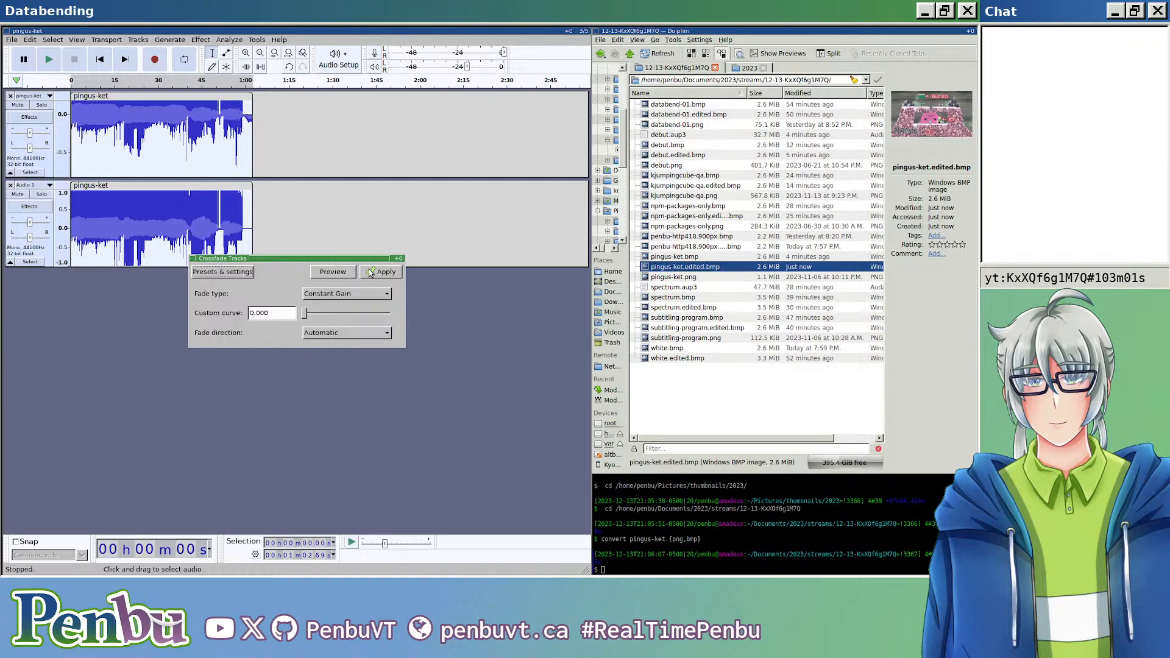
pyautogui.click(350, 332)
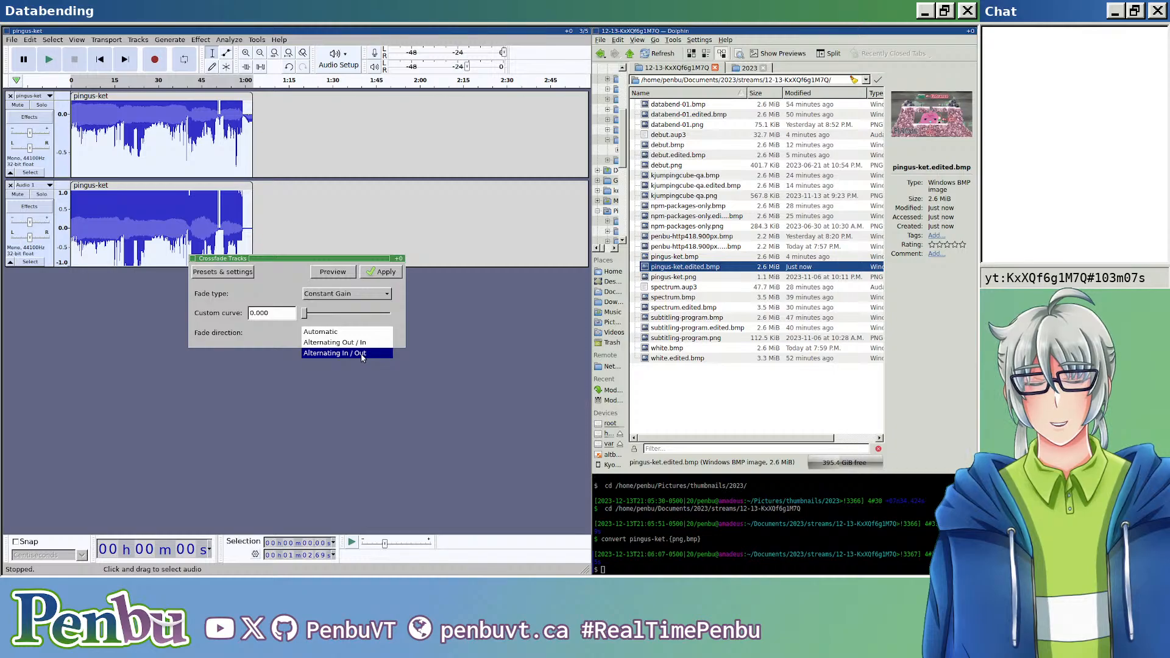
pyautogui.click(363, 355)
pyautogui.click(388, 273)
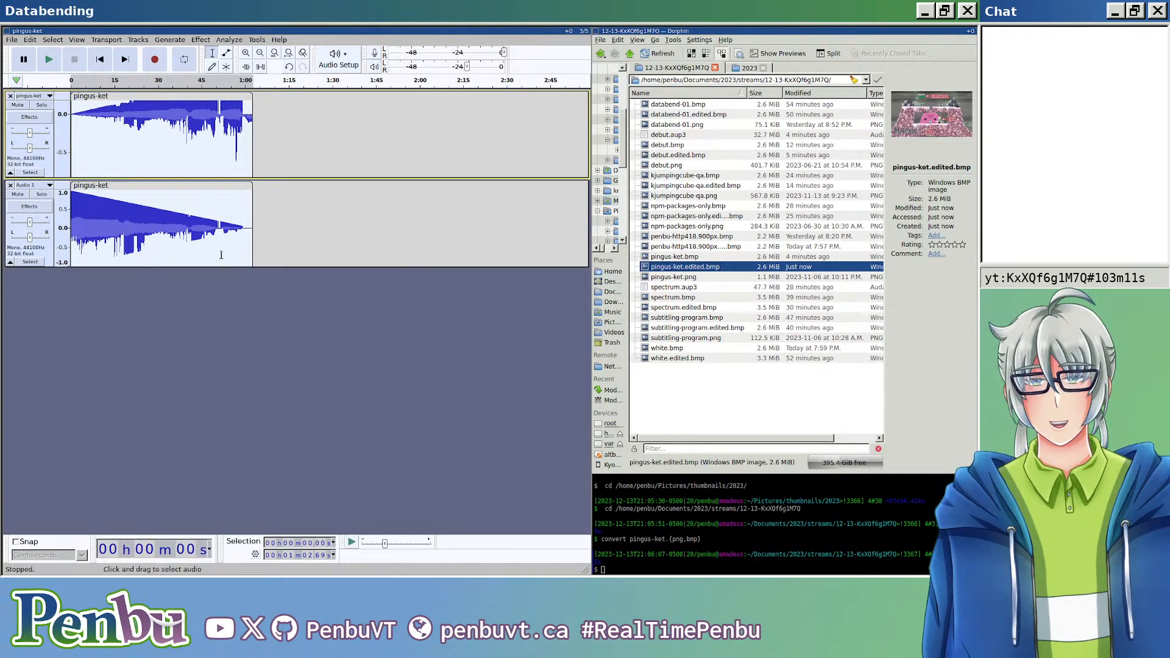
# Step: Export the crossfaded tracks as header-less U-Law audio to pingus-ket.edited.bmp, replacing the existing file
pyautogui.scroll(5, 174, 201)
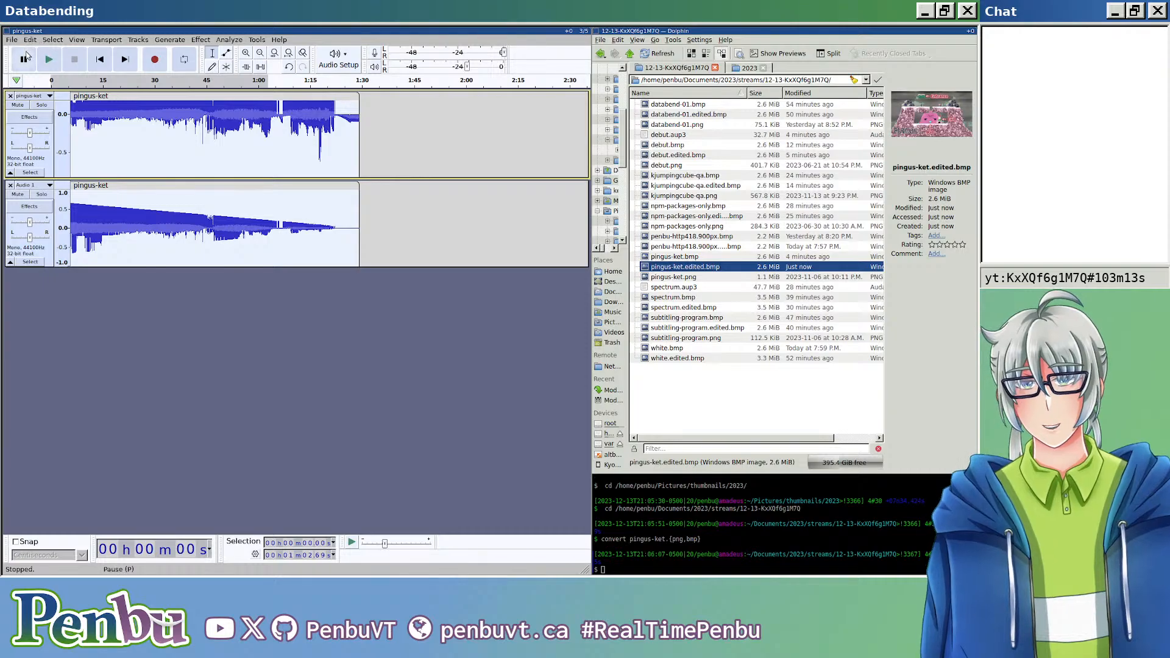
pyautogui.hotkey('ctrl', 'shift', 'e')
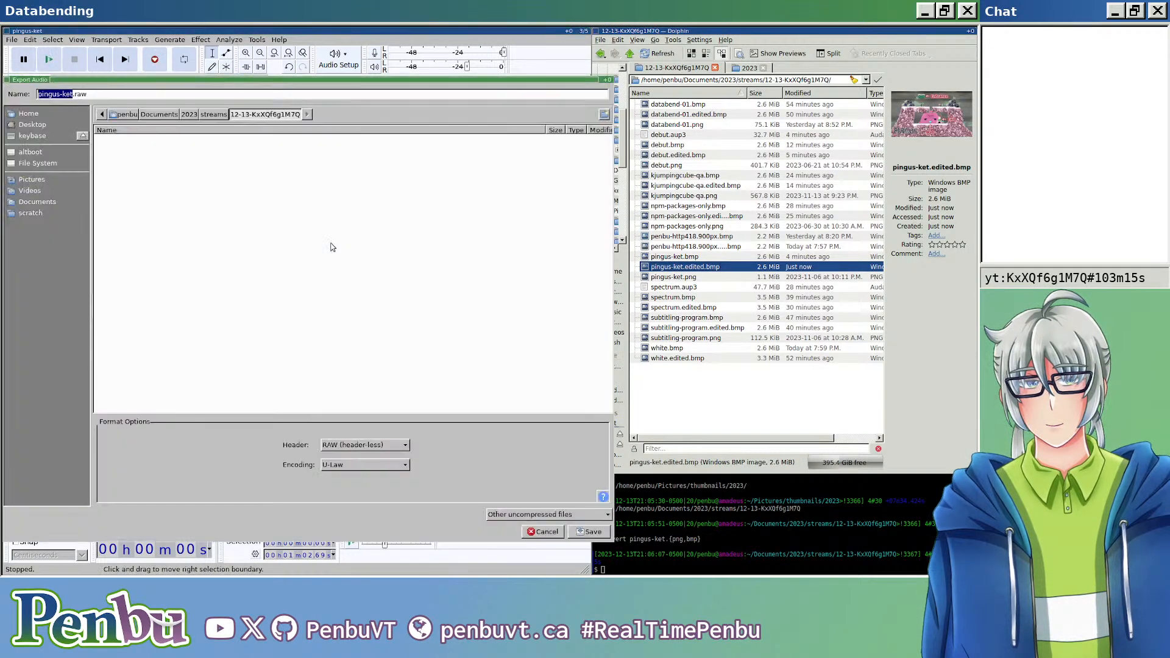
pyautogui.press('End')
pyautogui.press('BackSpace')
pyautogui.press('BackSpace')
pyautogui.press('BackSpace')
pyautogui.write('edited.bmp')
pyautogui.press('Return')
pyautogui.press('Return')
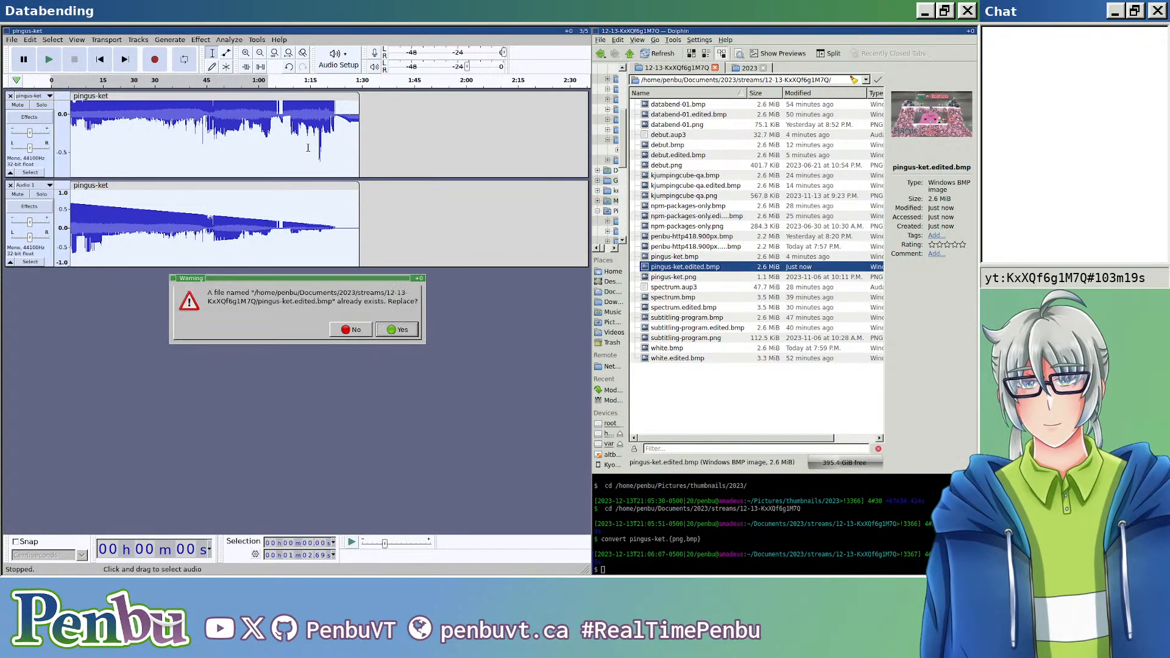
pyautogui.press('Return')
pyautogui.press('Return')
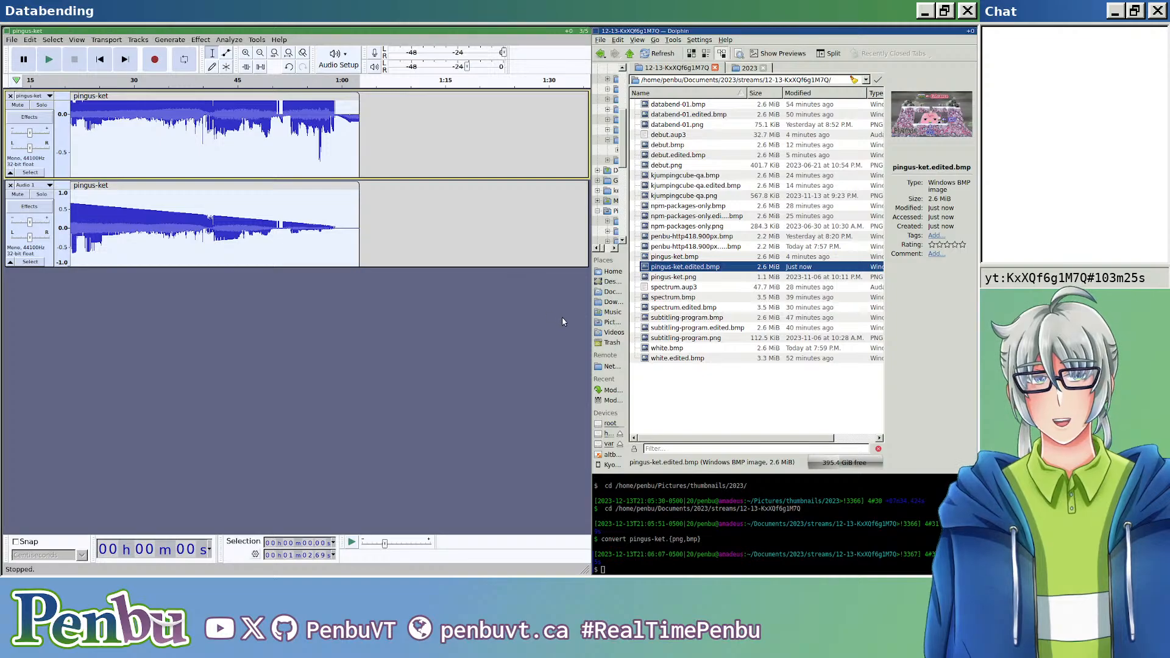
# Step: View the exported pingus-ket.edited.bmp image, close it and undo the crossfade on the two tracks
pyautogui.doubleClick(669, 268)
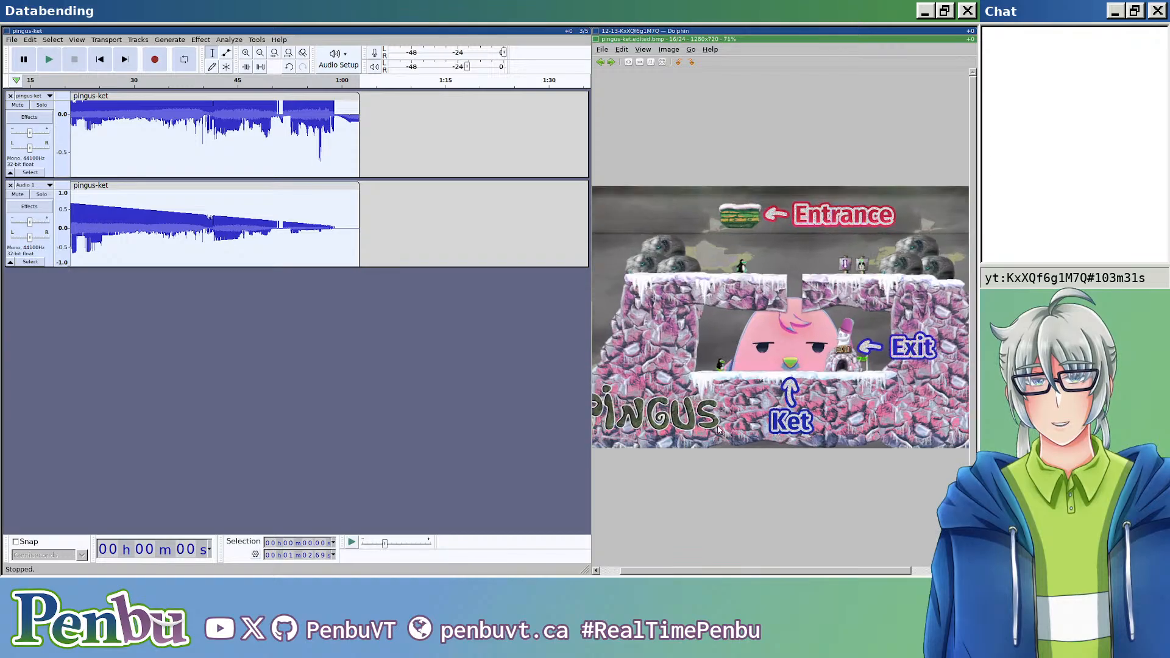
pyautogui.press('Escape')
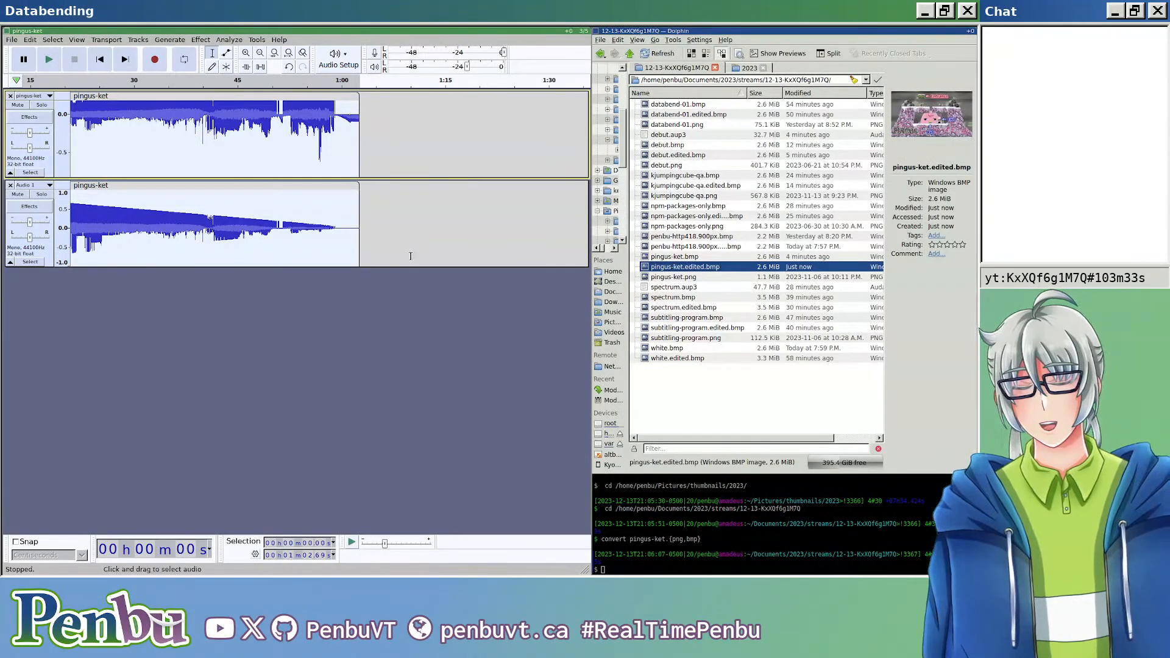
pyautogui.hotkey('ctrl', 'z')
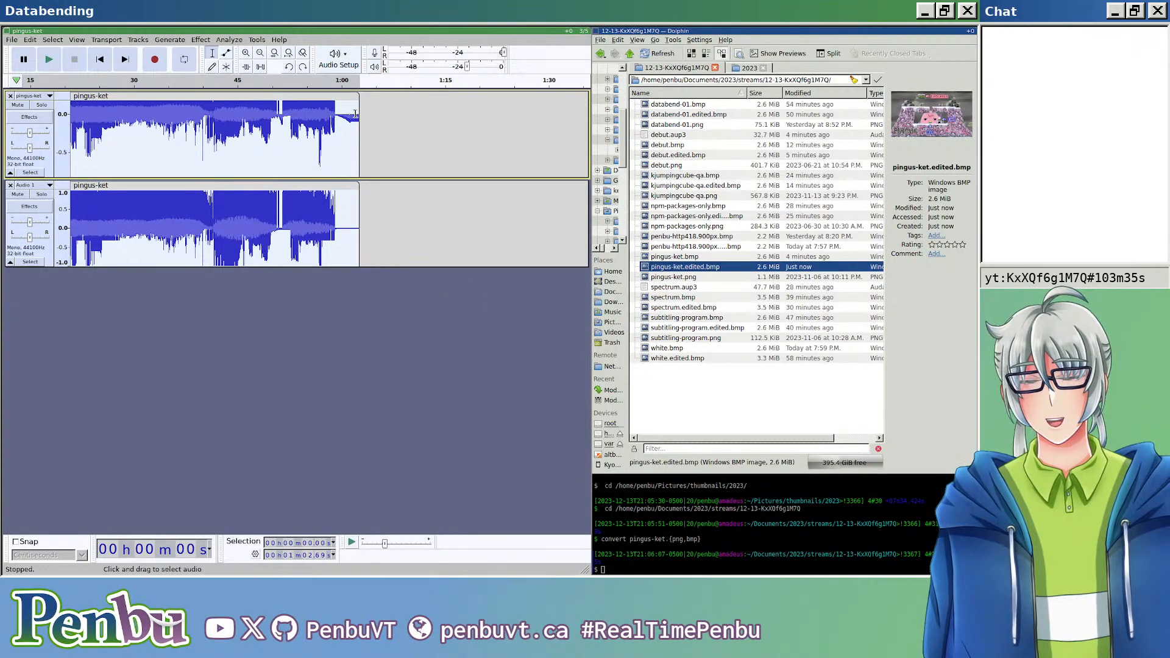
# Step: Apply Crossfade Tracks to both selected clips with Constant Gain and the fade direction Alternating Out / In
pyautogui.click(207, 41)
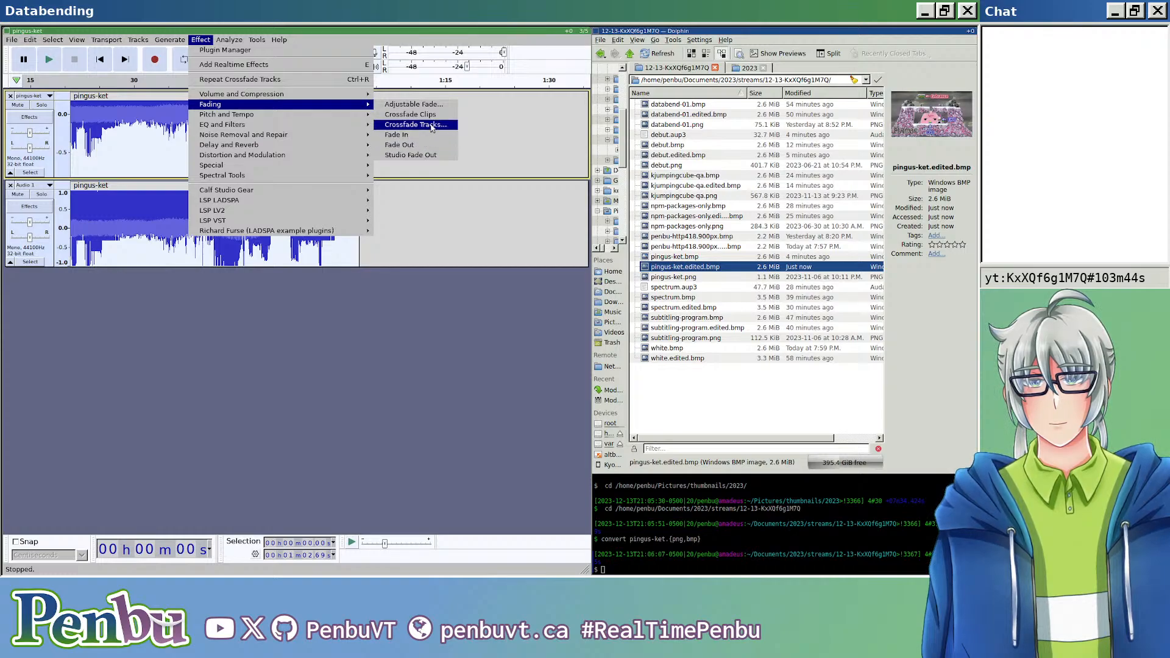
pyautogui.click(432, 127)
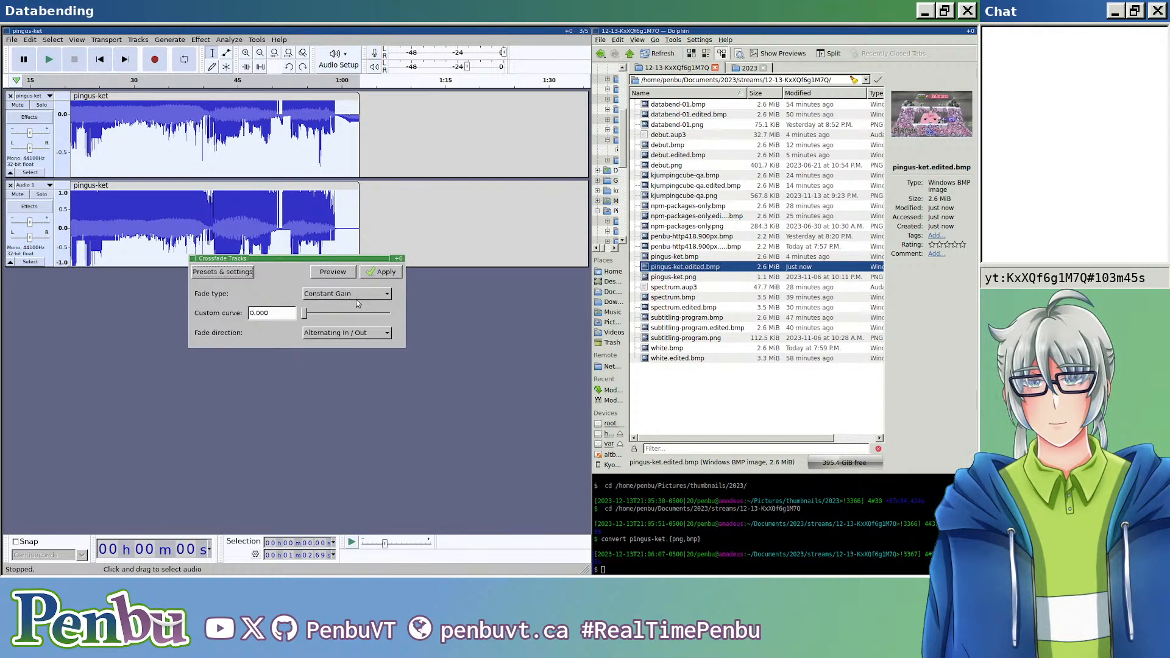
pyautogui.click(325, 332)
pyautogui.click(342, 334)
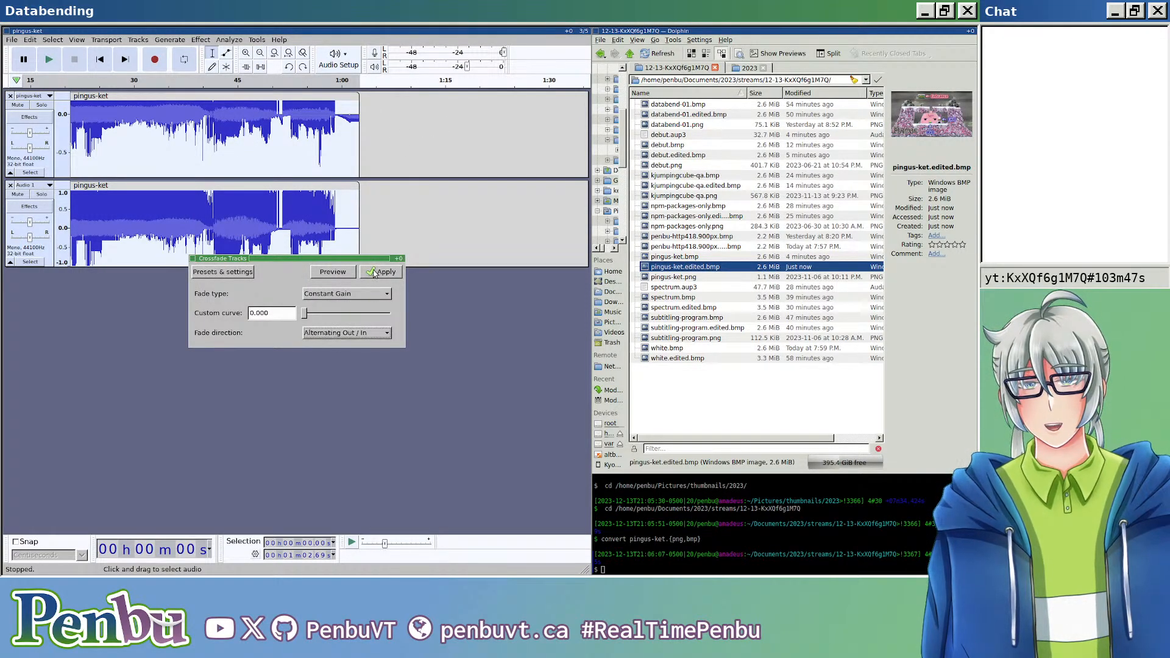
pyautogui.click(375, 273)
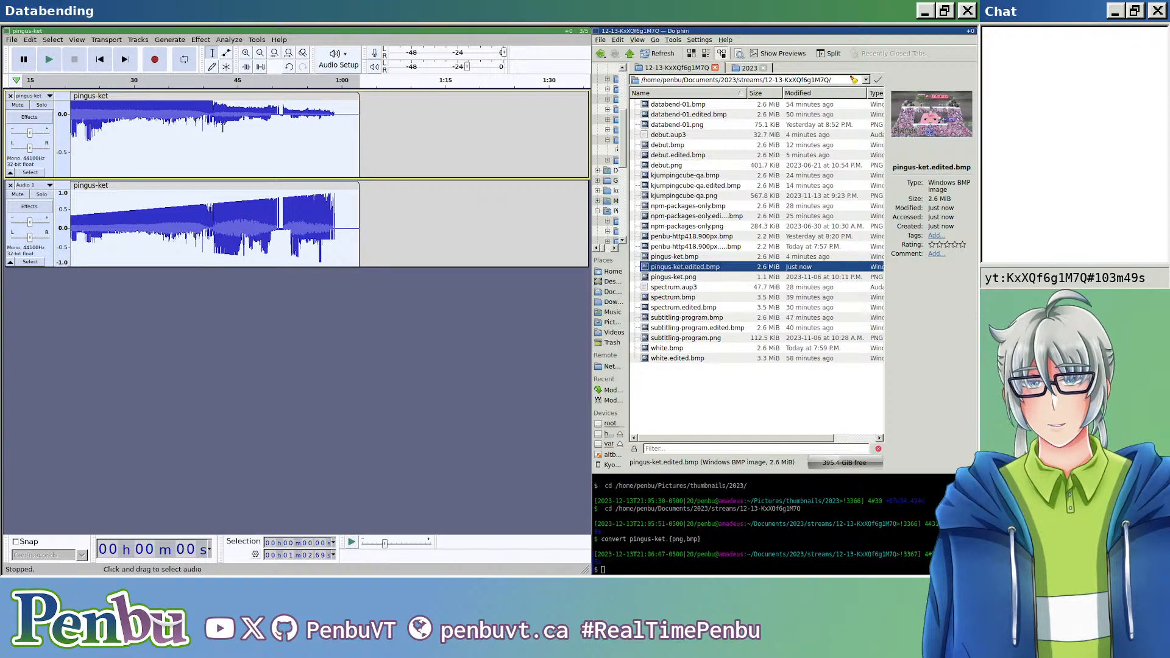
# Step: Export the Out / In crossfade mixed down to mono as header-less U-Law audio, overwriting pingus-ket.edited.bmp
pyautogui.hotkey('ctrl', 'shift', 'e')
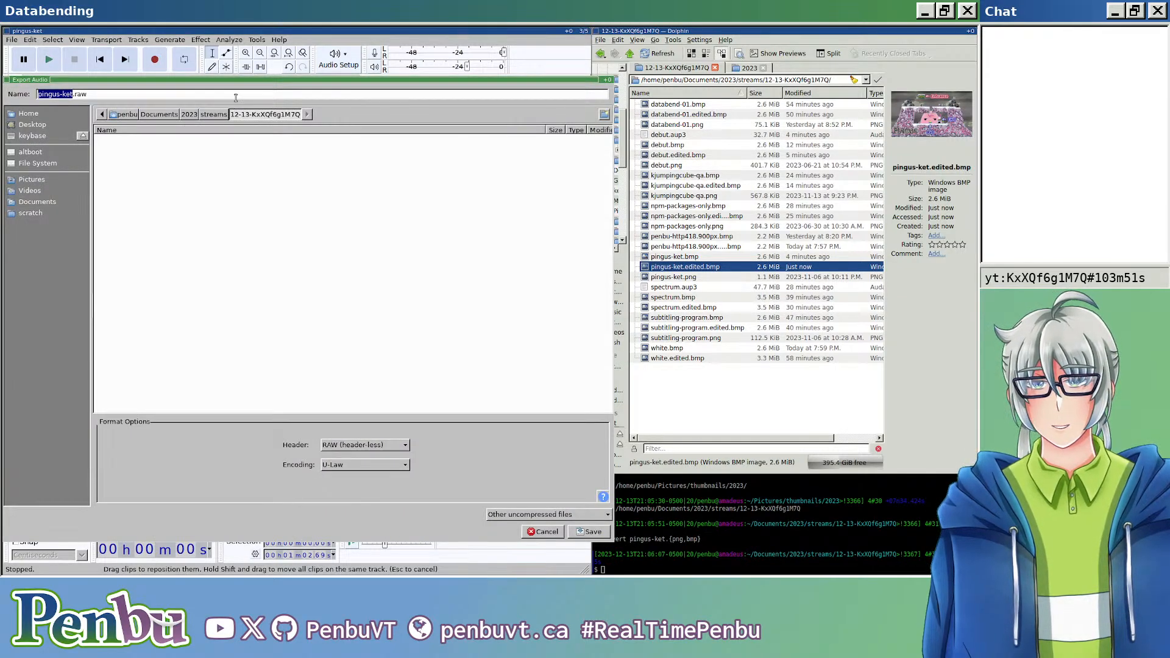
pyautogui.click(235, 96)
pyautogui.hotkey('ctrl', 'a')
pyautogui.write('pingus-ket.edited.bmp')
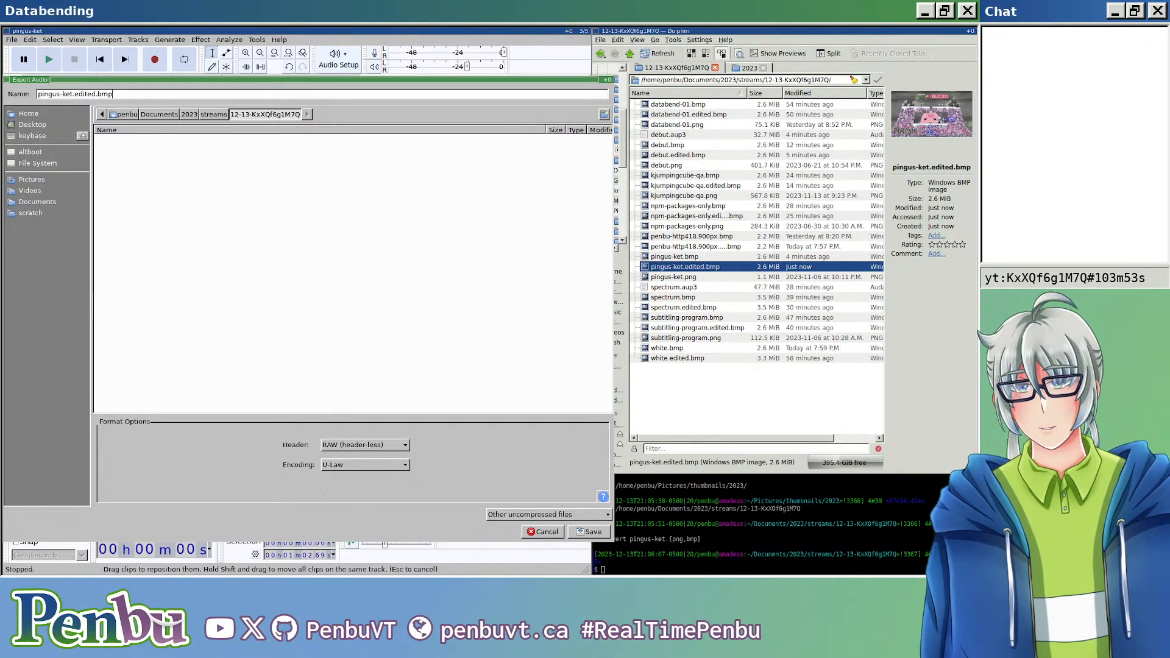
pyautogui.press('Return')
pyautogui.press('Return')
pyautogui.press('Return')
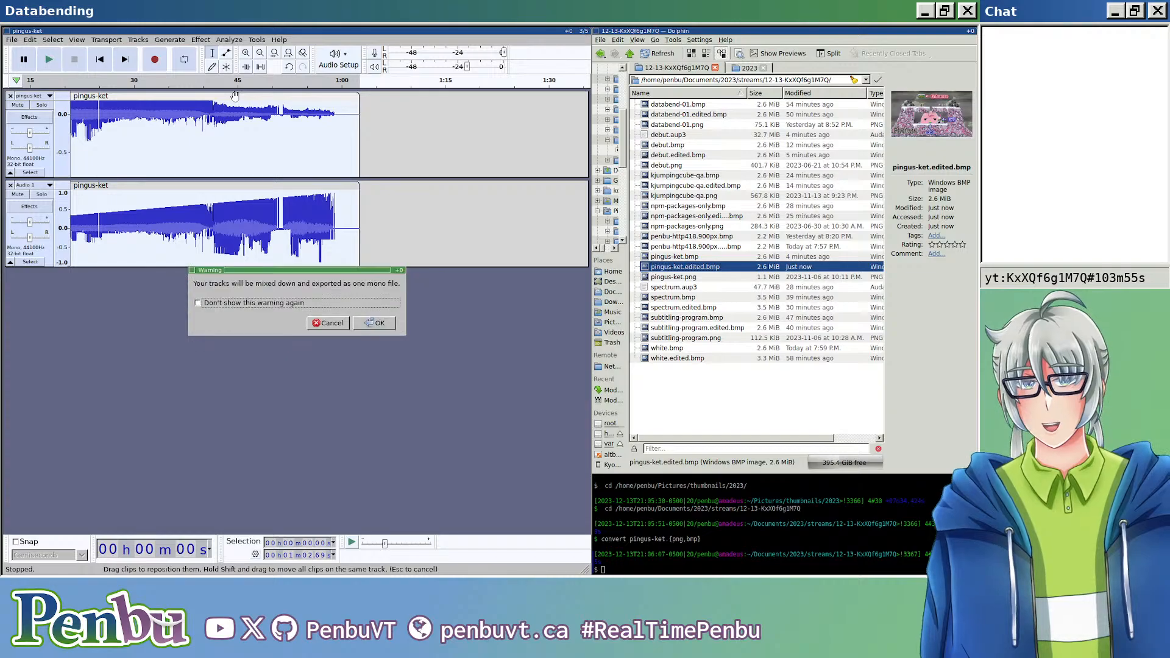
pyautogui.press('Return')
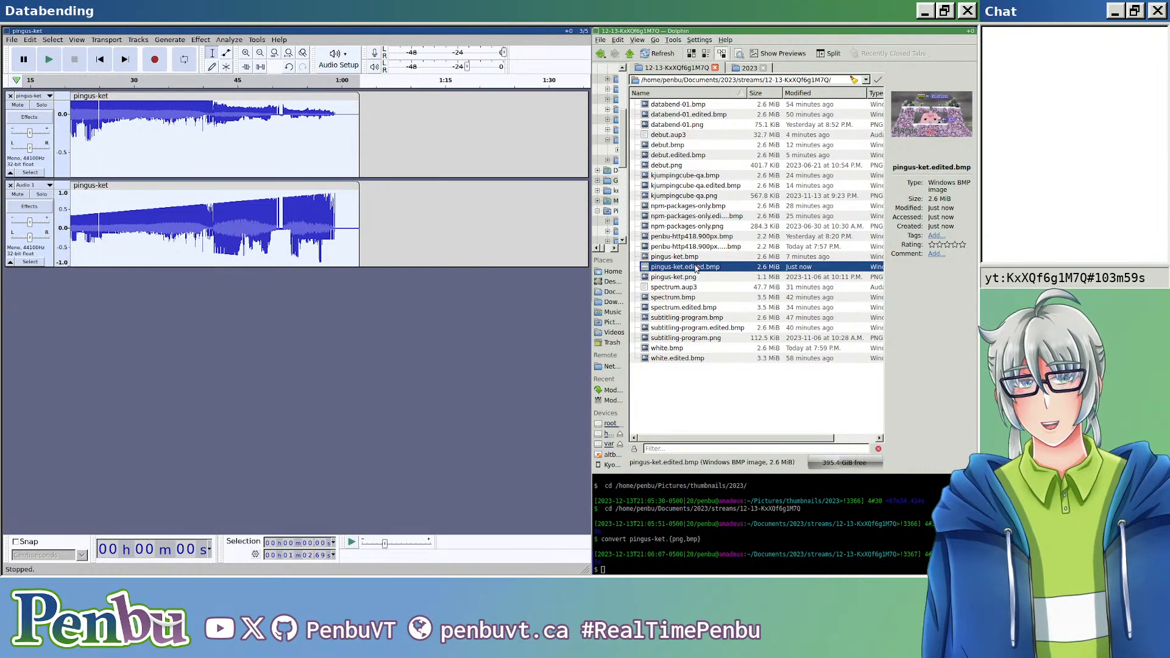
# Step: Open pingus-ket.edited.bmp in the image viewer, examine it in the larger window area and close the viewer
pyautogui.doubleClick(697, 269)
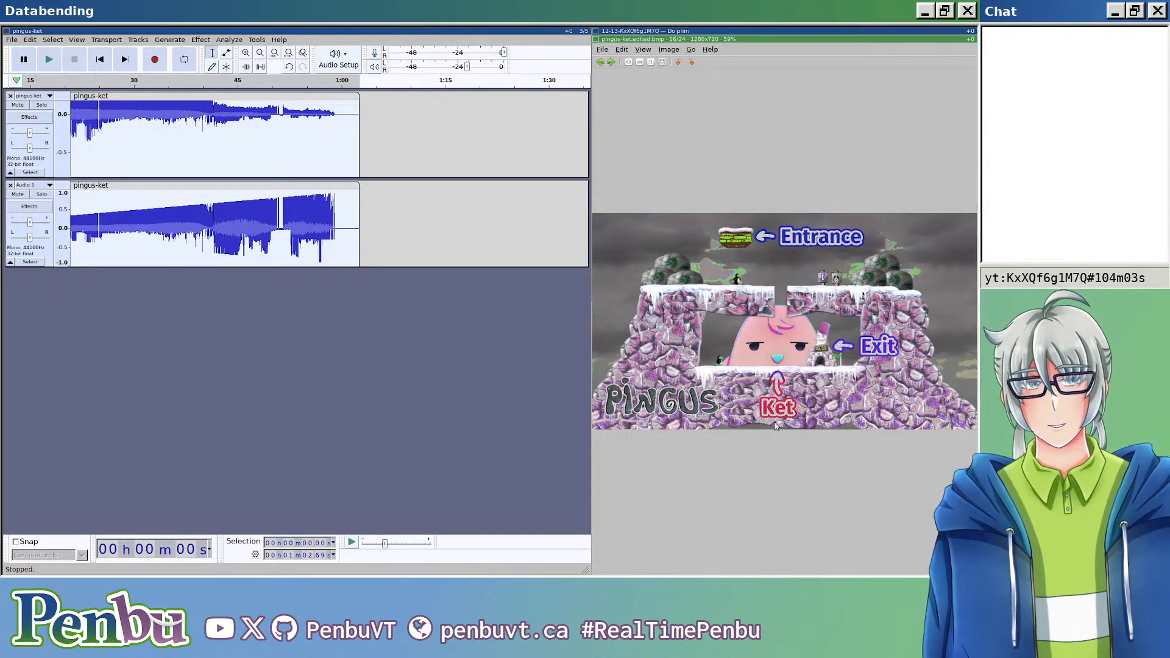
pyautogui.press('super+shift+Left')
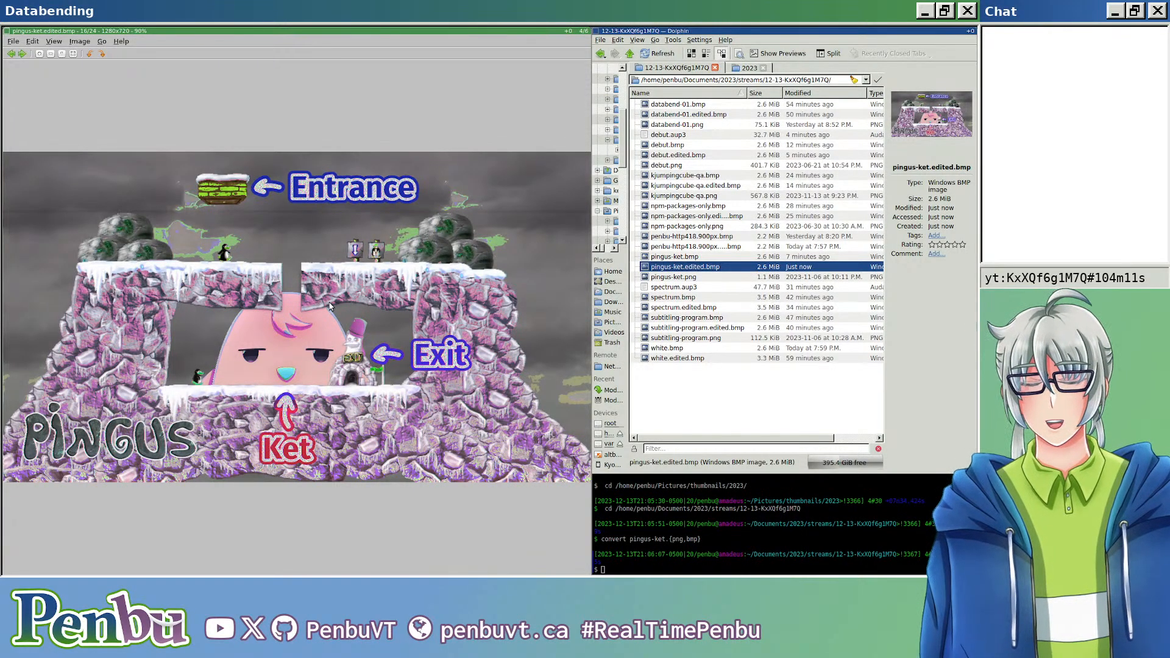
pyautogui.hotkey('ctrl', 'q')
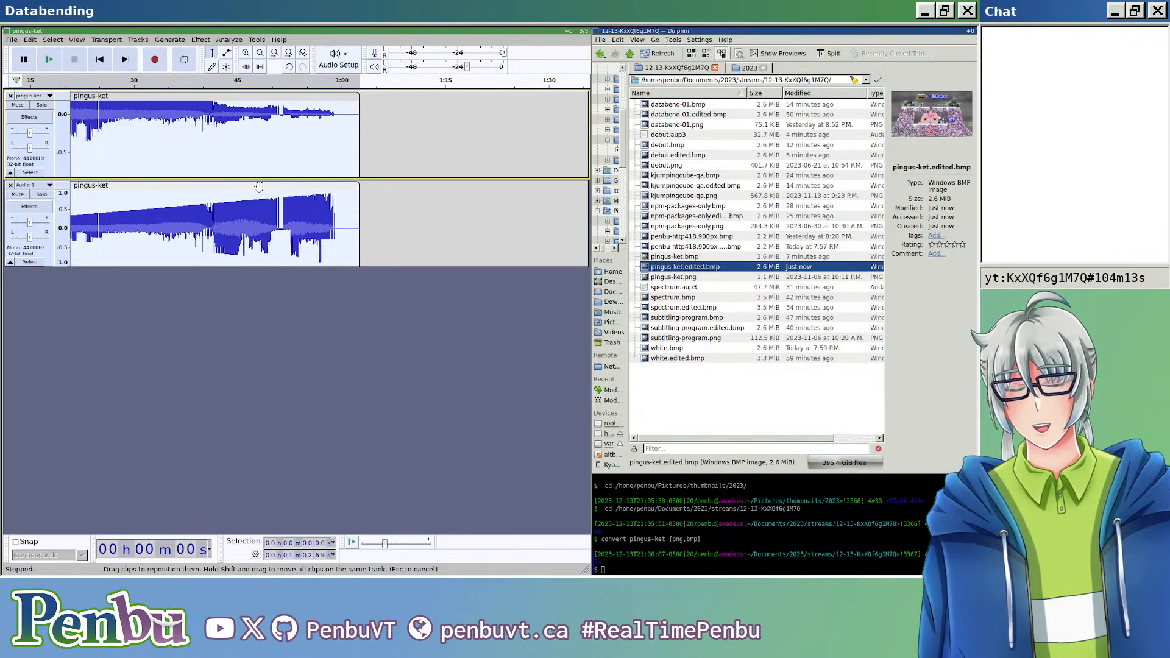
# Step: Select only the pingus-ket clip on the lower track and apply the Invert effect to it
pyautogui.scroll(-1, 271, 181)
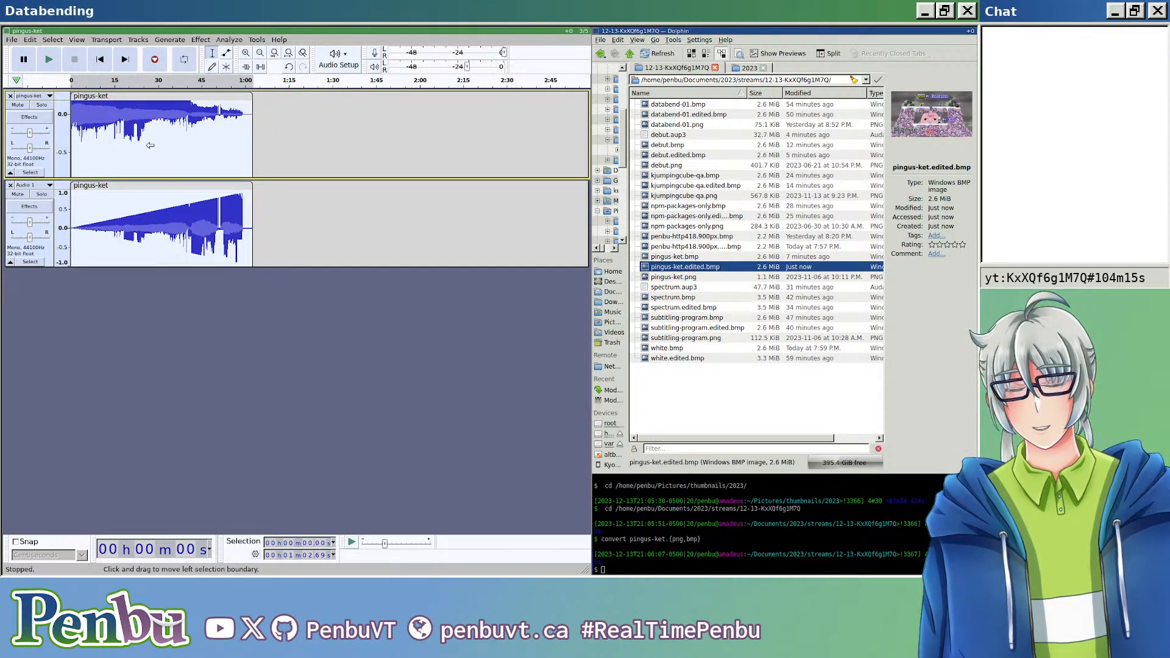
pyautogui.scroll(1, 163, 175)
pyautogui.scroll(3, 163, 175)
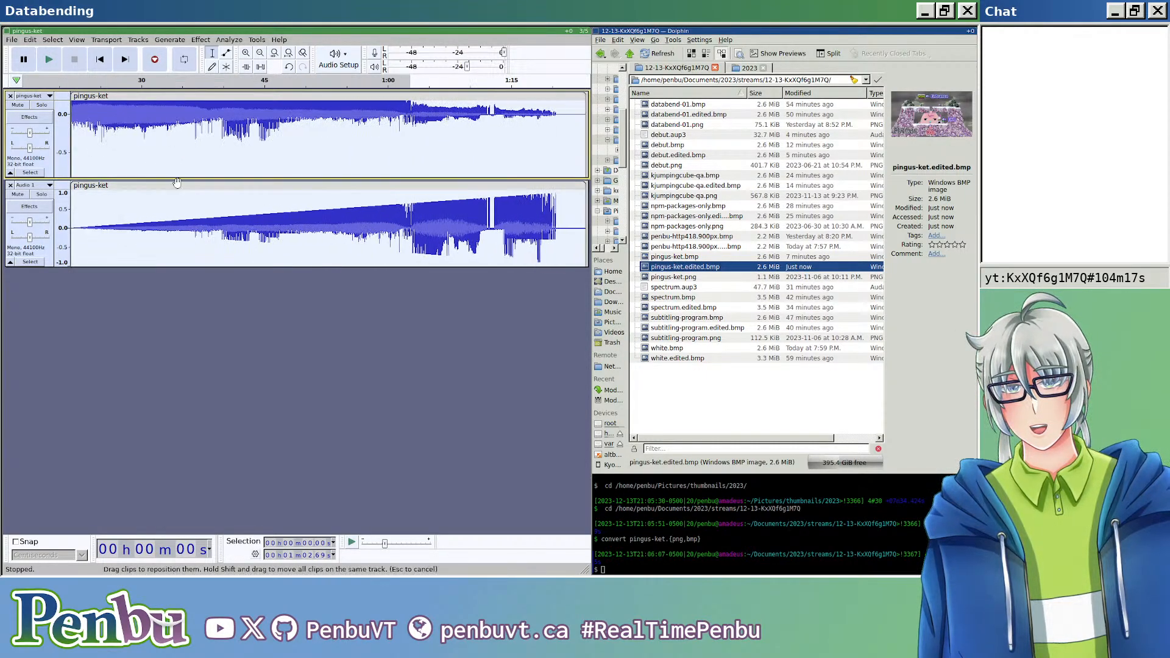
pyautogui.click(204, 189)
pyautogui.click(200, 40)
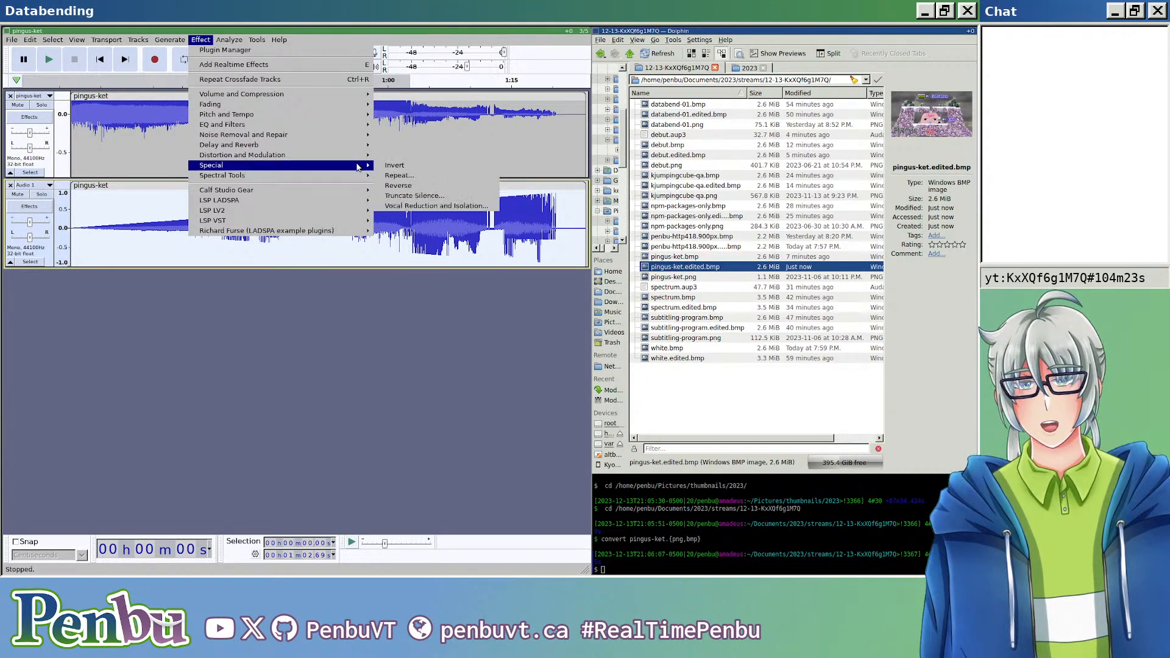
pyautogui.click(389, 167)
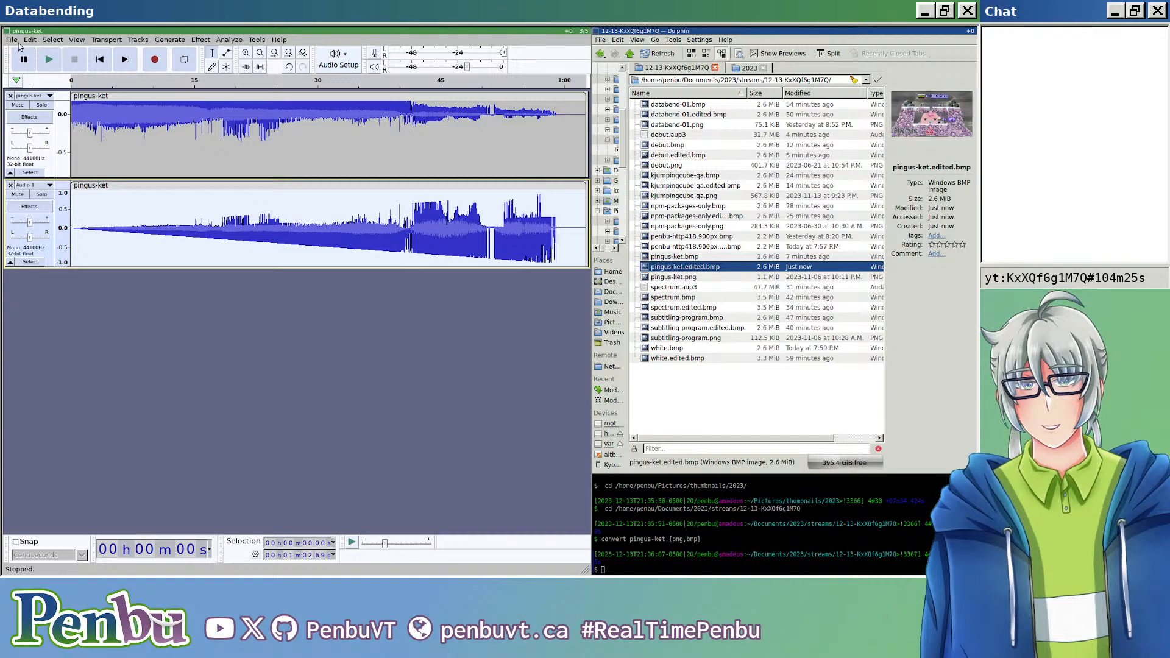
# Step: Export the tracks with the inverted lower clip to pingus-ket.edited.bmp, replacing the existing file, and open the image
pyautogui.hotkey('ctrl', 'shift', 'e')
pyautogui.click(179, 94)
pyautogui.press('BackSpace')
pyautogui.press('BackSpace')
pyautogui.press('BackSpace')
pyautogui.write('bmp')
pyautogui.press('Return')
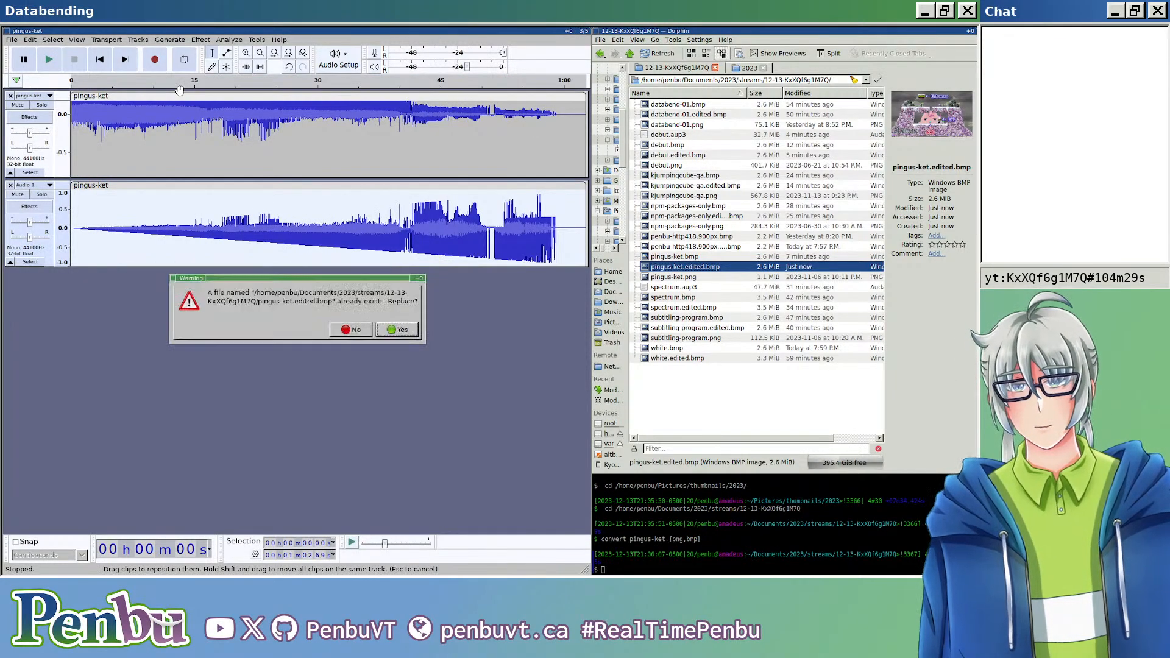
pyautogui.press('Return')
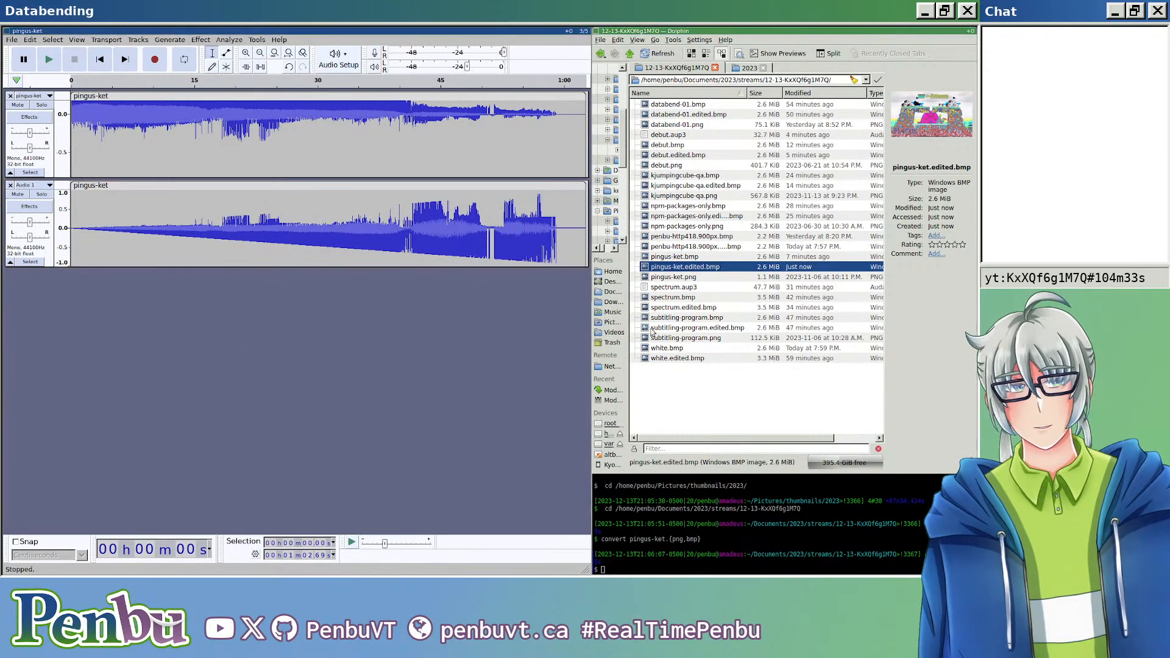
pyautogui.click(712, 386)
pyautogui.doubleClick(707, 268)
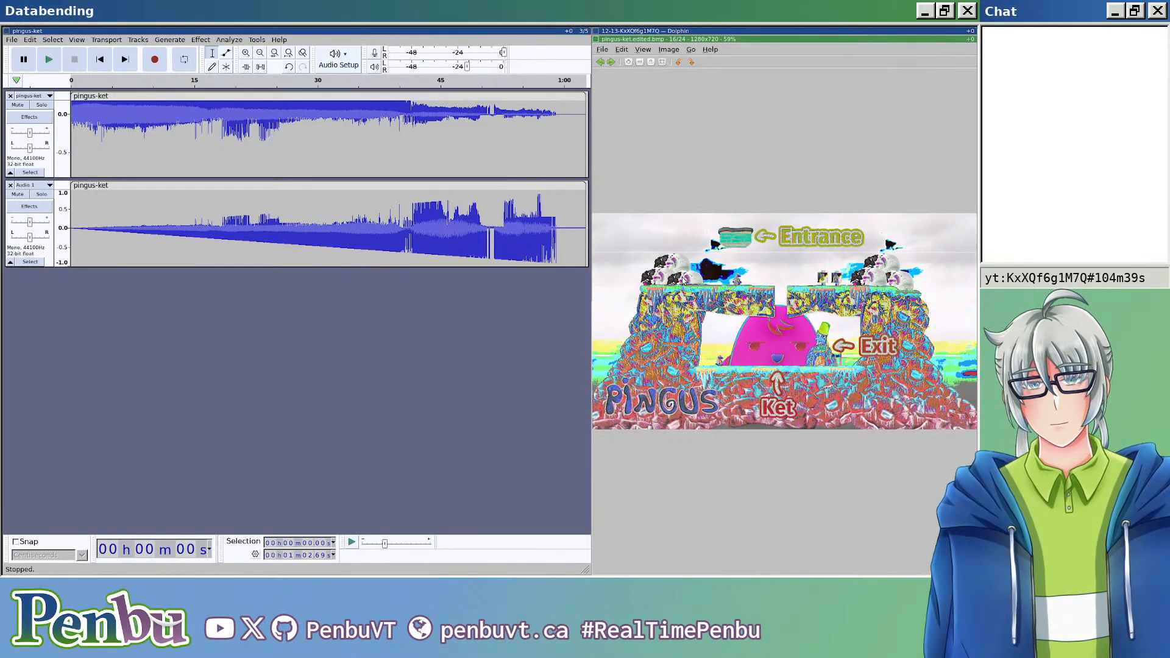
# Step: Examine the edited image in the larger window area, close the viewer and undo the Invert on the lower pingus-ket clip
pyautogui.press('super+shift+Left')
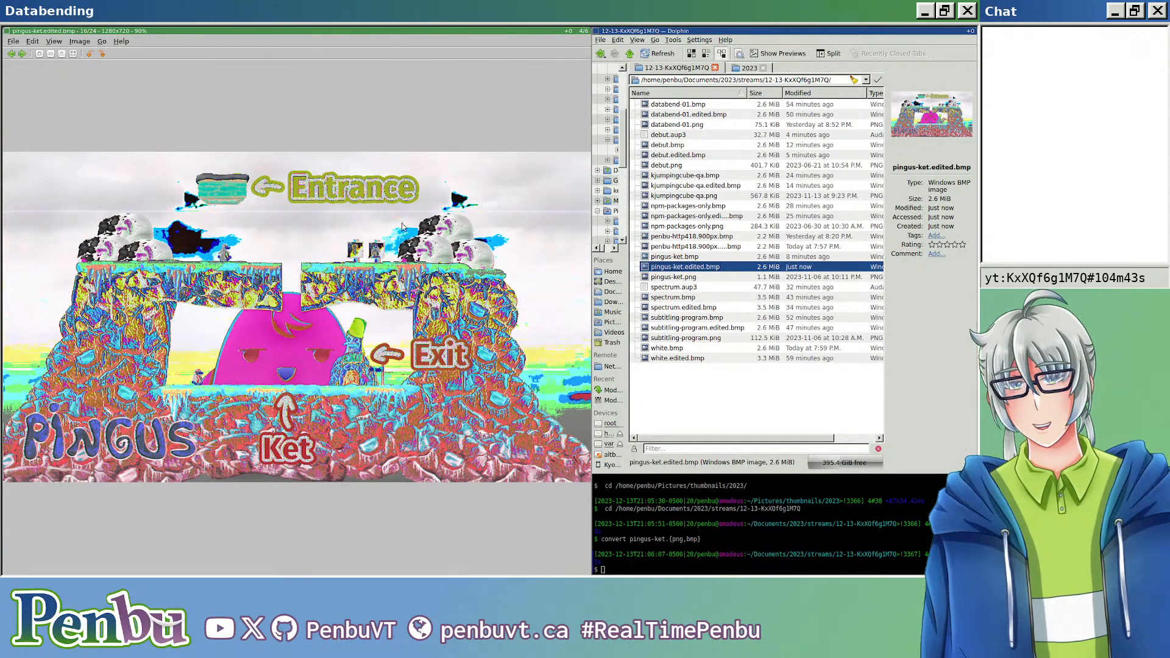
pyautogui.hotkey('ctrl', 'w')
pyautogui.hotkey('ctrl', 'z')
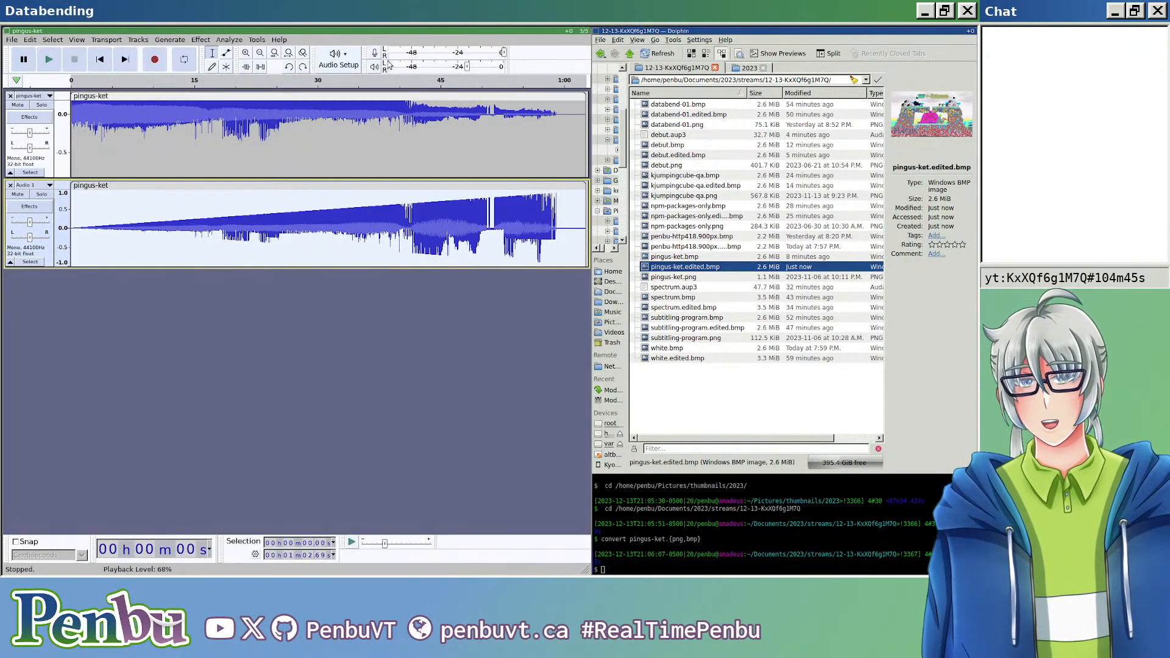
# Step: Select only the pingus-ket clip on the upper track, apply the Invert effect to it and clear the selection
pyautogui.click(395, 95)
pyautogui.click(197, 40)
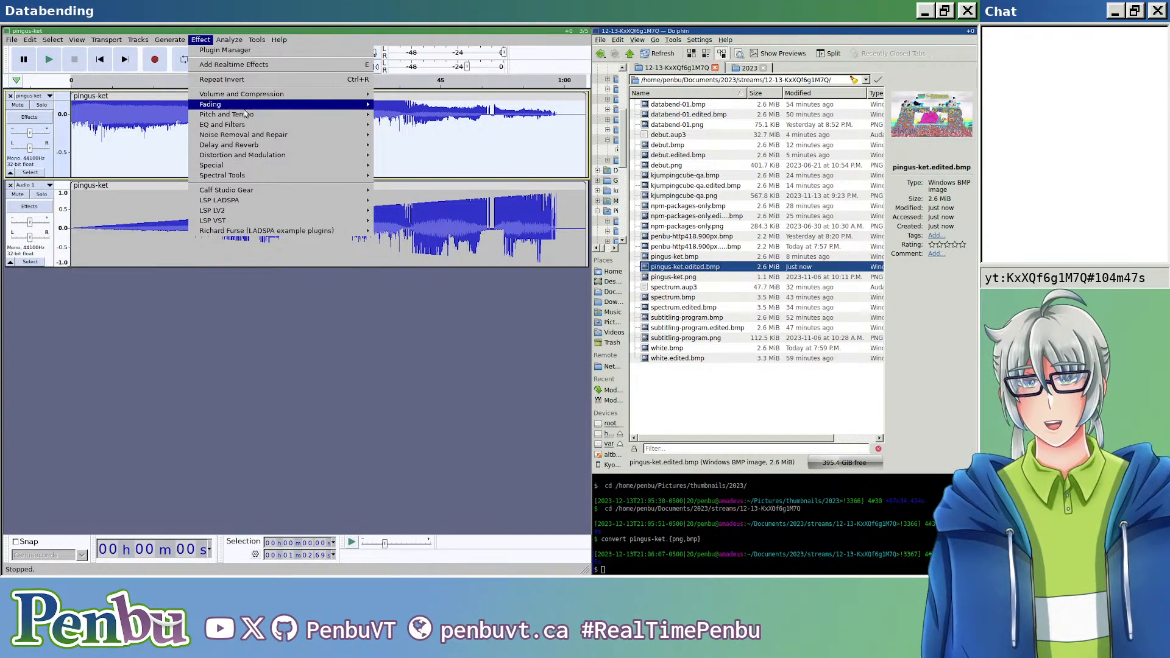
pyautogui.moveTo(333, 165)
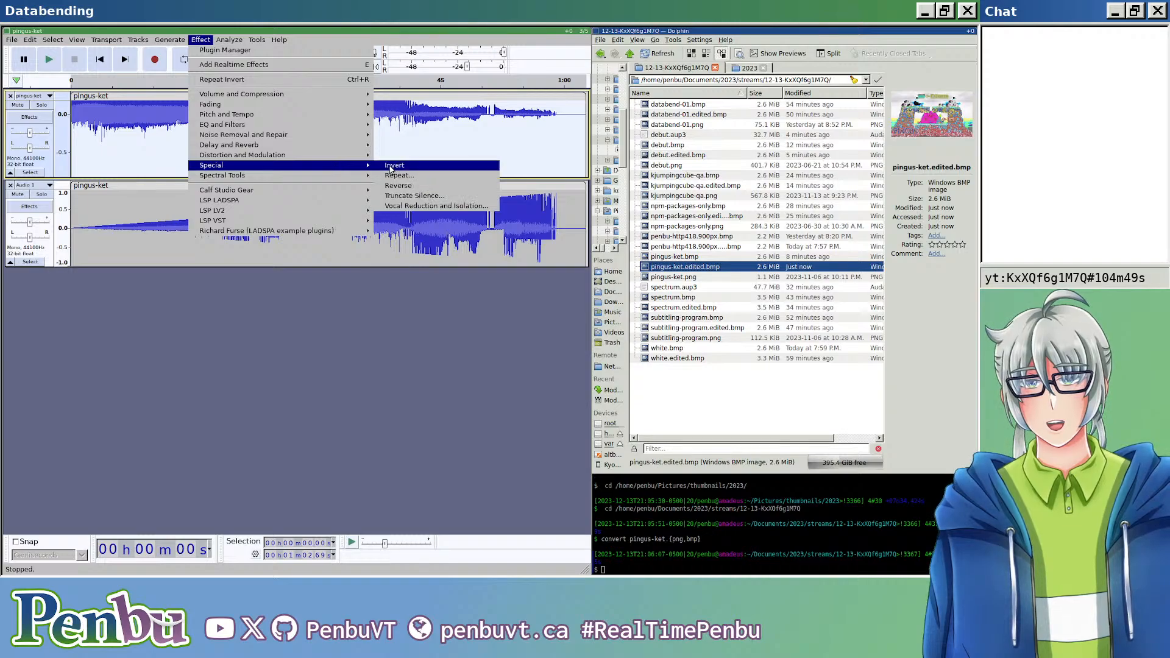
pyautogui.click(392, 165)
pyautogui.click(210, 323)
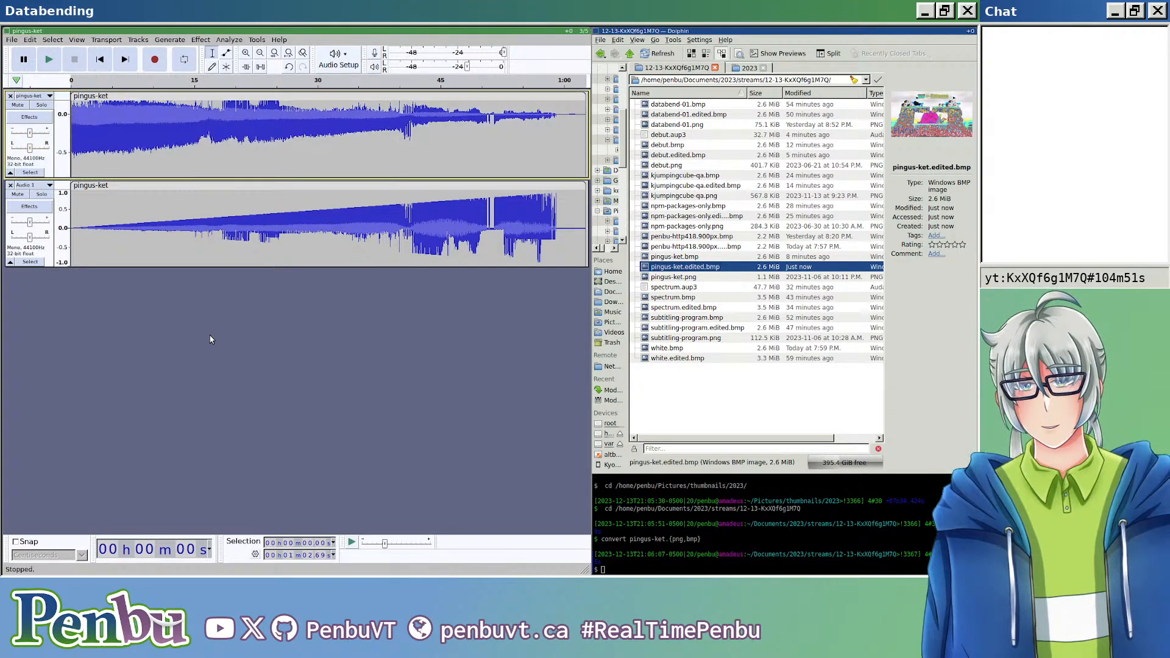
# Step: Export the tracks with the inverted upper clip as header-less U-Law audio, overwriting pingus-ket.edited.bmp
pyautogui.hotkey('ctrl', 'shift', 'e')
pyautogui.click(251, 96)
pyautogui.press('BackSpace')
pyautogui.press('BackSpace')
pyautogui.press('BackSpace')
pyautogui.press('BackSpace')
pyautogui.write('.edited.bmp')
pyautogui.press('Return')
pyautogui.press('Return')
pyautogui.press('Return')
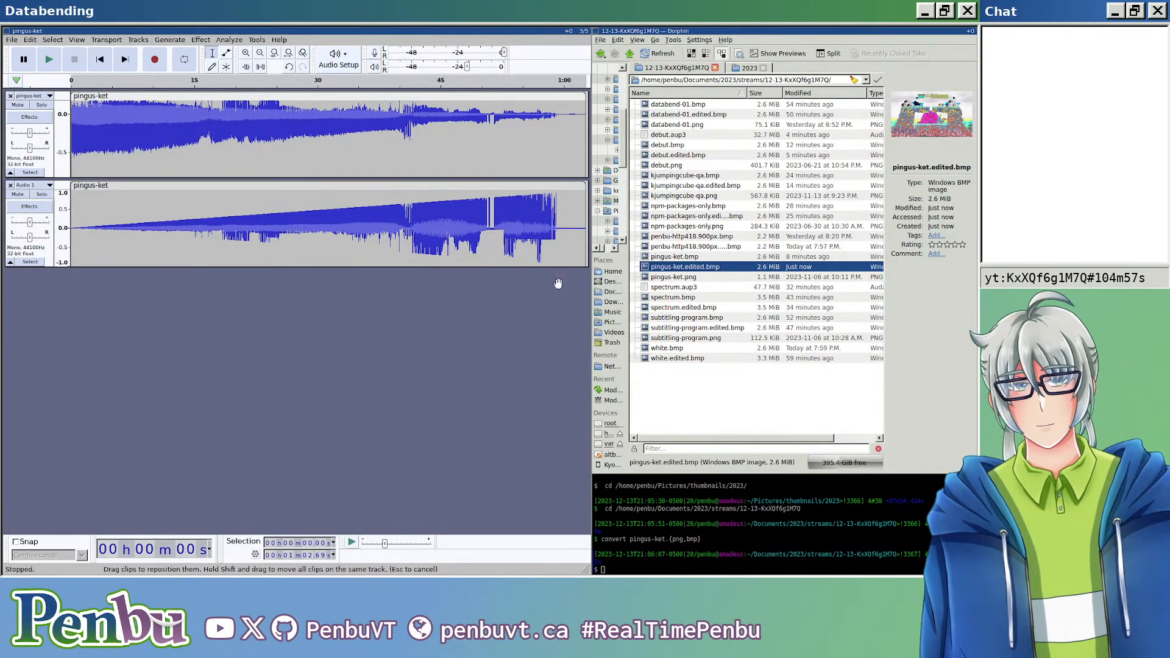
# Step: Open pingus-ket.edited.bmp in the image viewer, reopen it to load the new export, and examine it in full screen
pyautogui.click(708, 358)
pyautogui.click(713, 269)
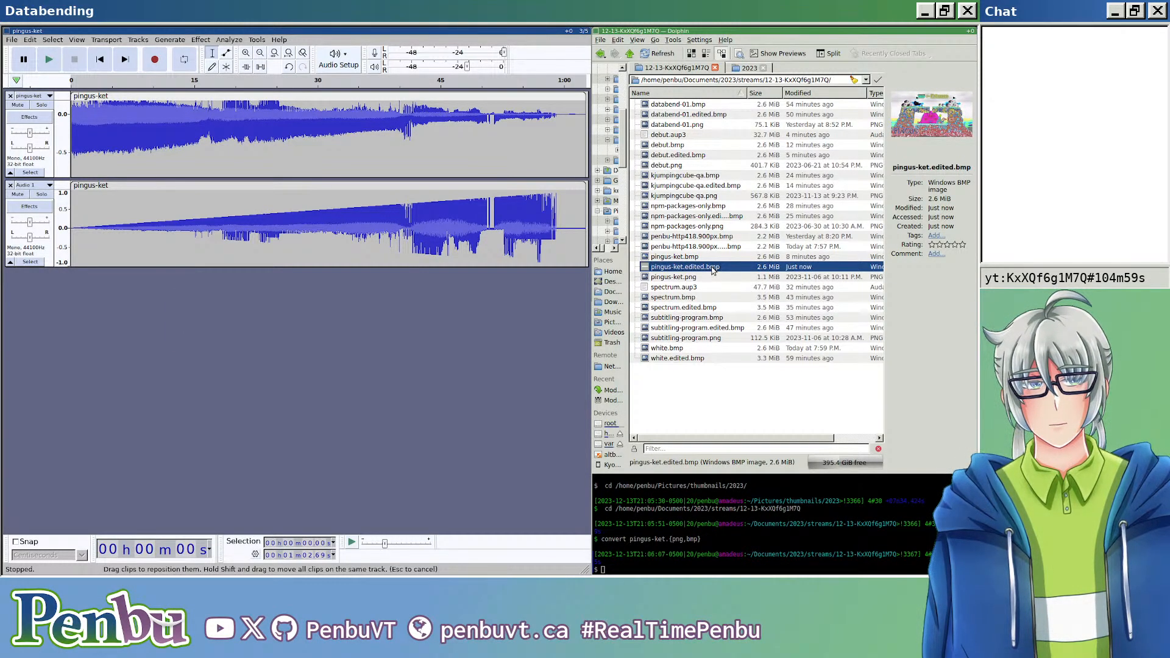
pyautogui.doubleClick(714, 269)
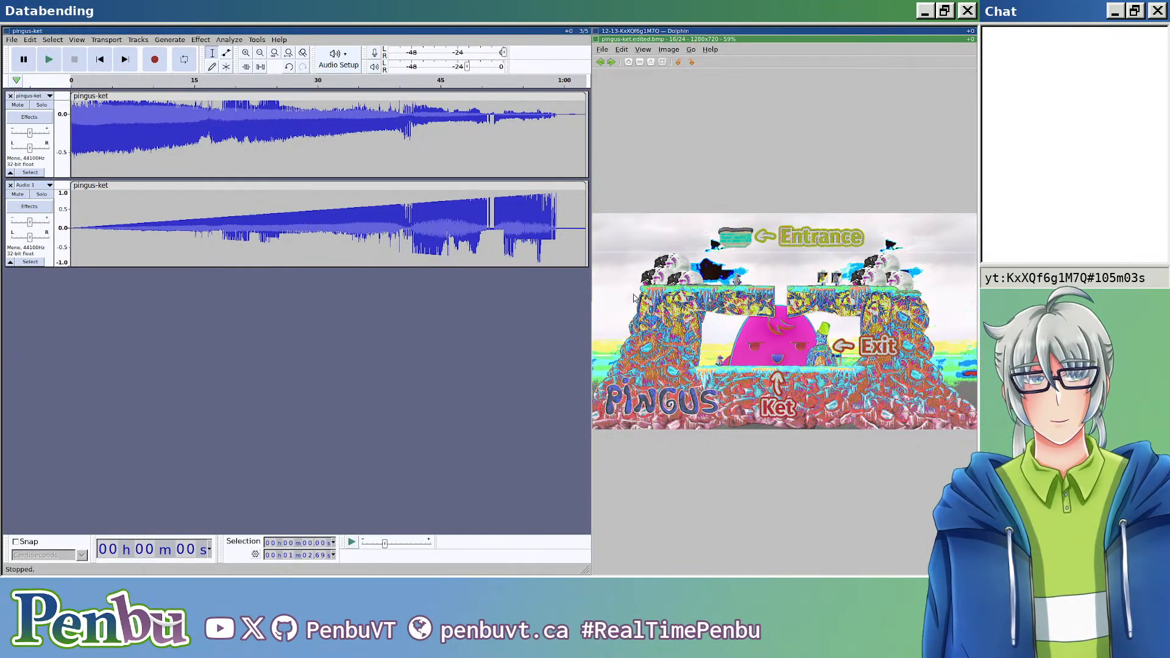
pyautogui.press('Escape')
pyautogui.doubleClick(704, 268)
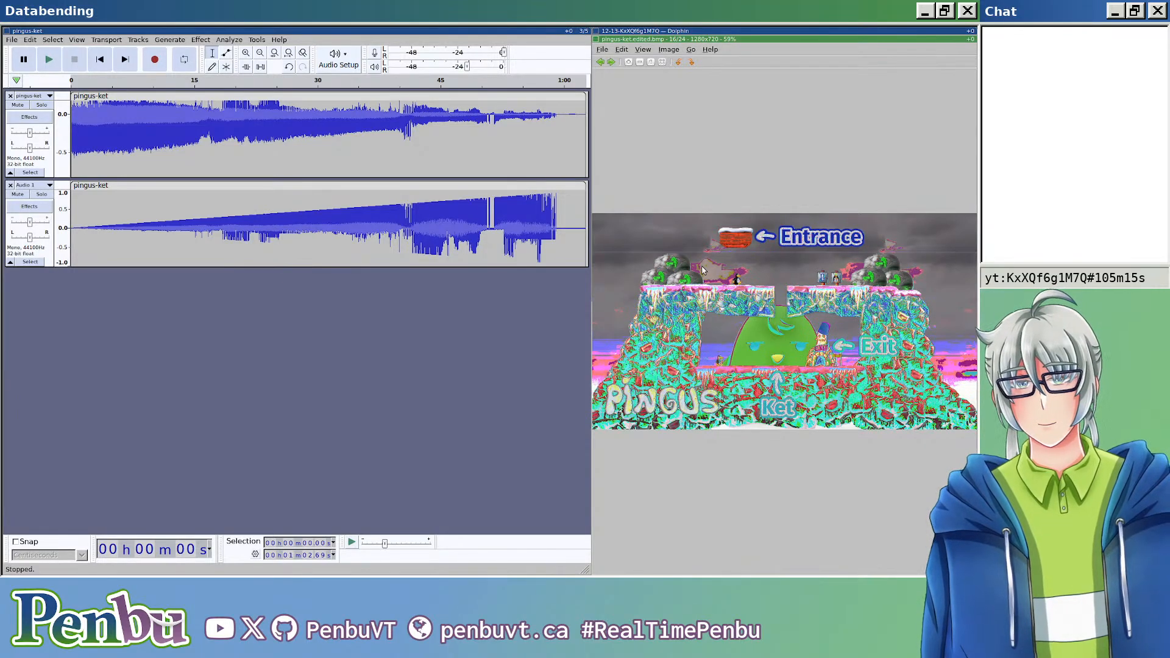
pyautogui.press('F11')
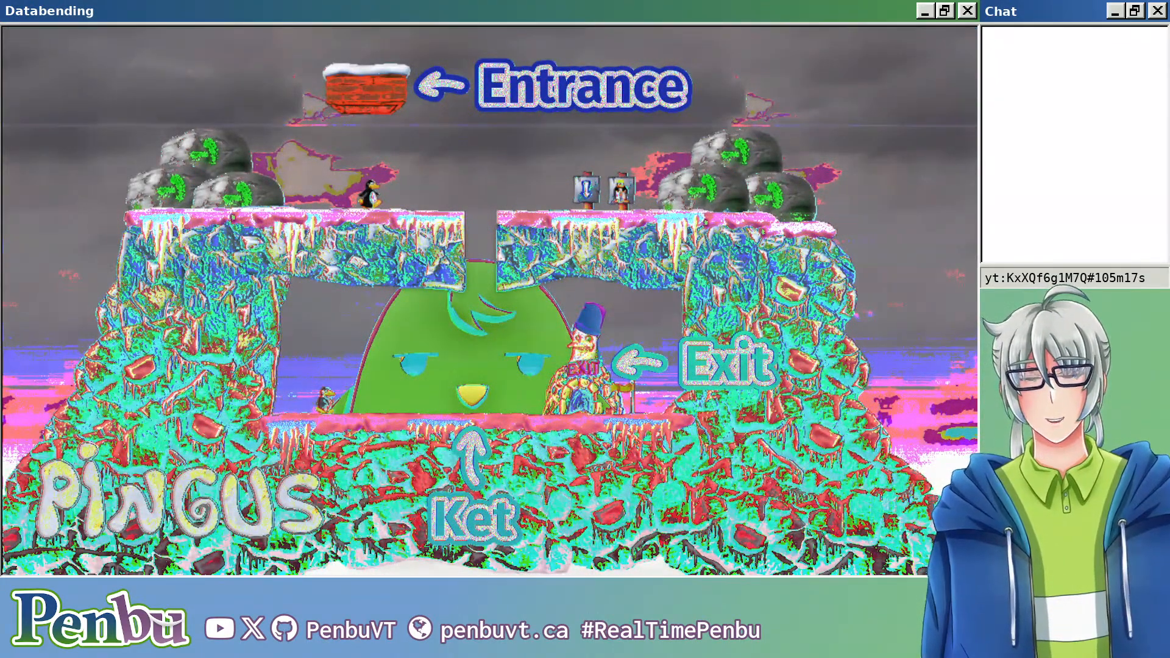
pyautogui.press('F11')
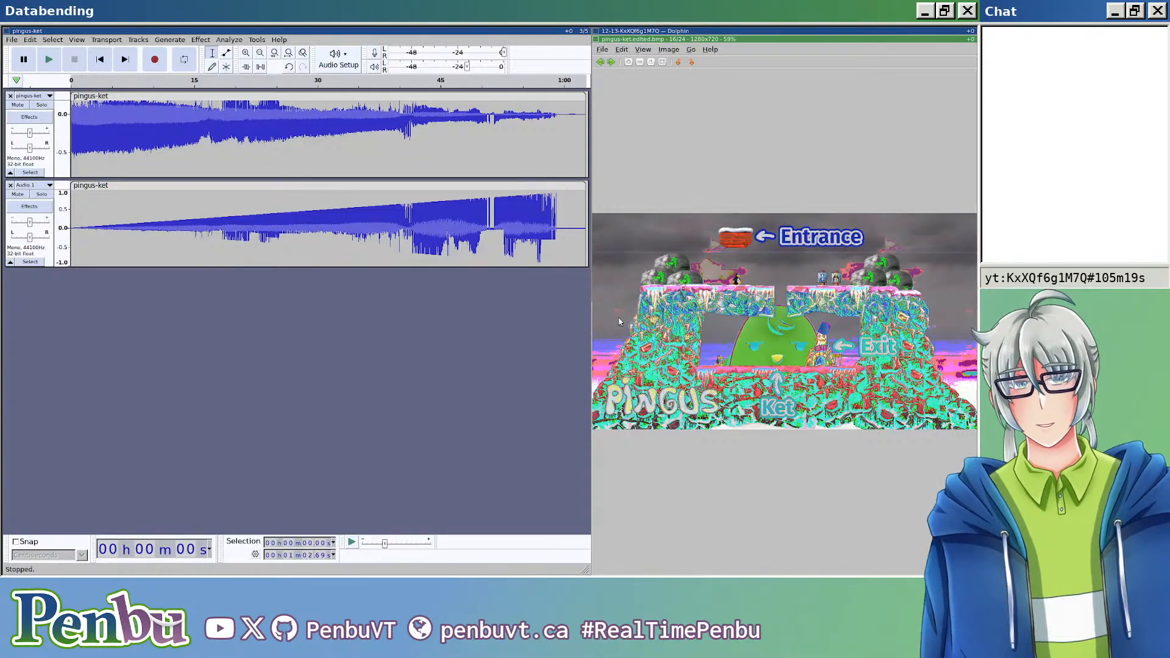
# Step: Undo the Invert effect on the upper pingus-ket clip and close the image viewer
pyautogui.click(460, 376)
pyautogui.hotkey('ctrl', 'z')
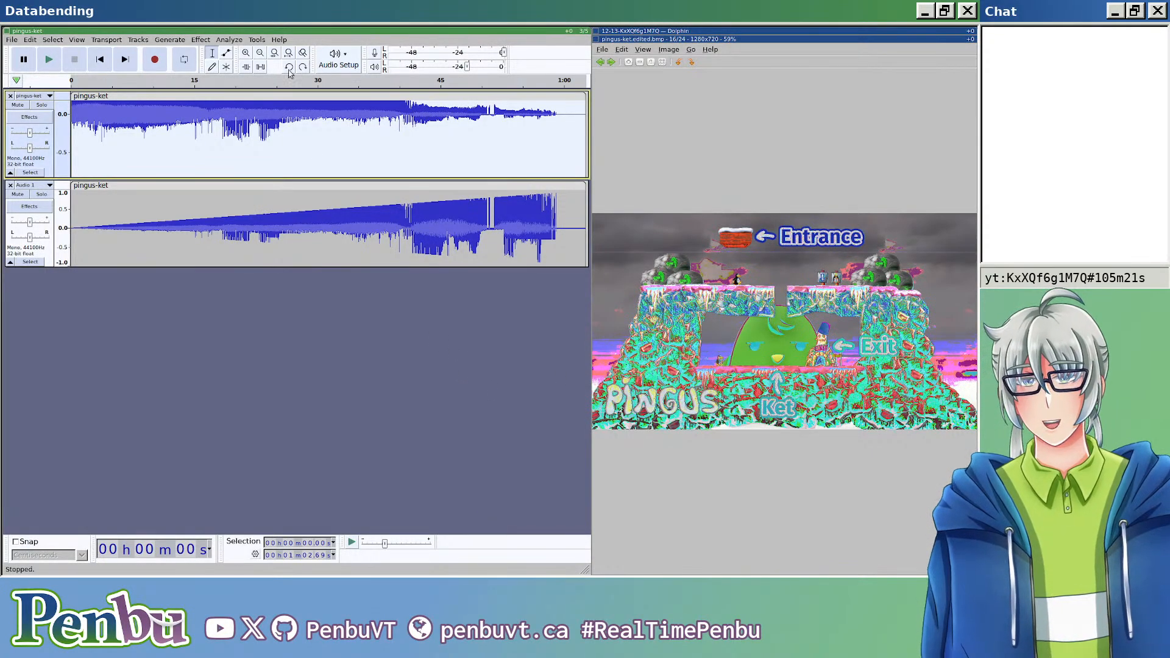
pyautogui.click(734, 270)
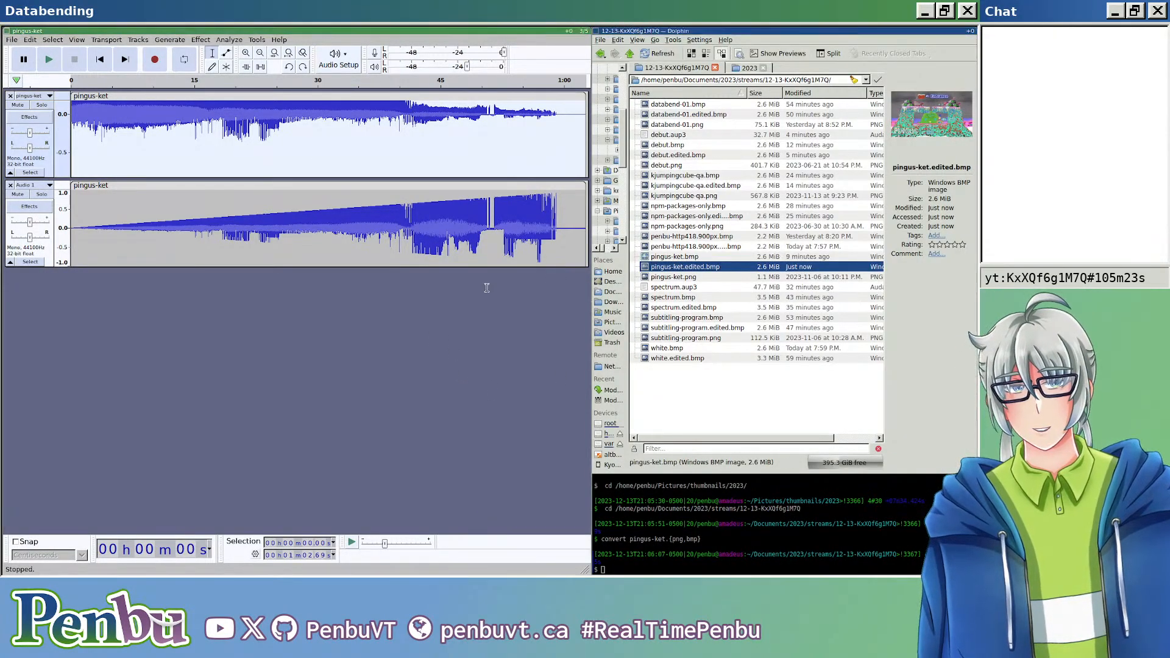
# Step: Export the non-inverted crossfade as header-less U-Law audio over pingus-ket.edited.bmp, view the resulting image and close it
pyautogui.hotkey('ctrl', 'shift', 'e')
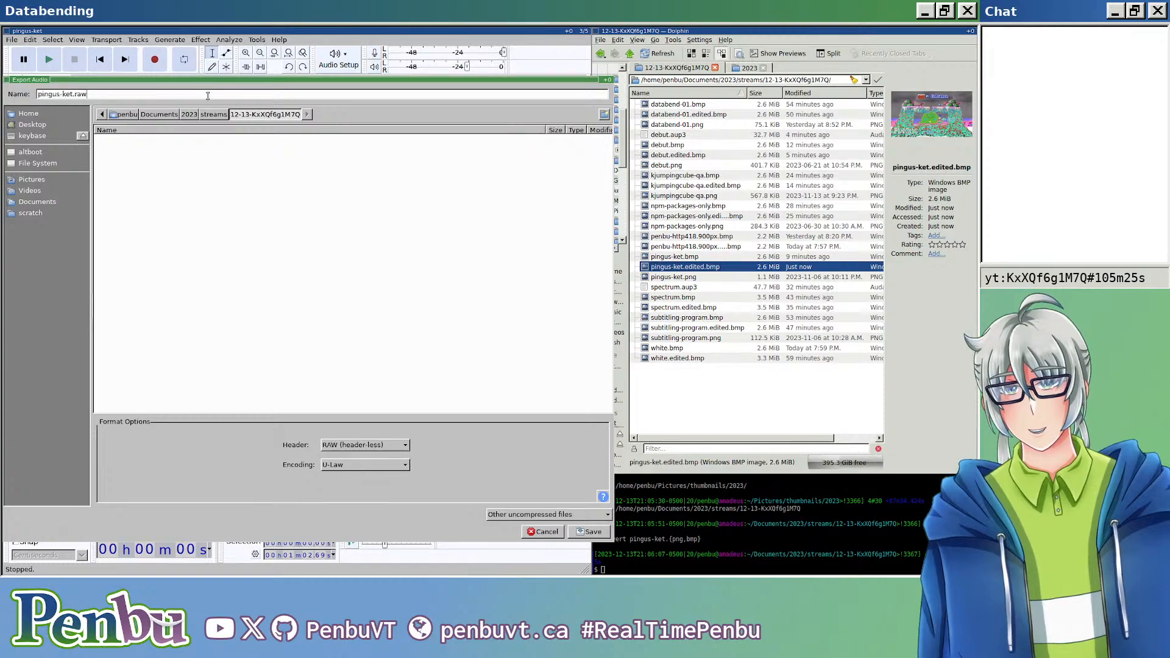
pyautogui.press('Return')
pyautogui.press('Return')
pyautogui.press('Return')
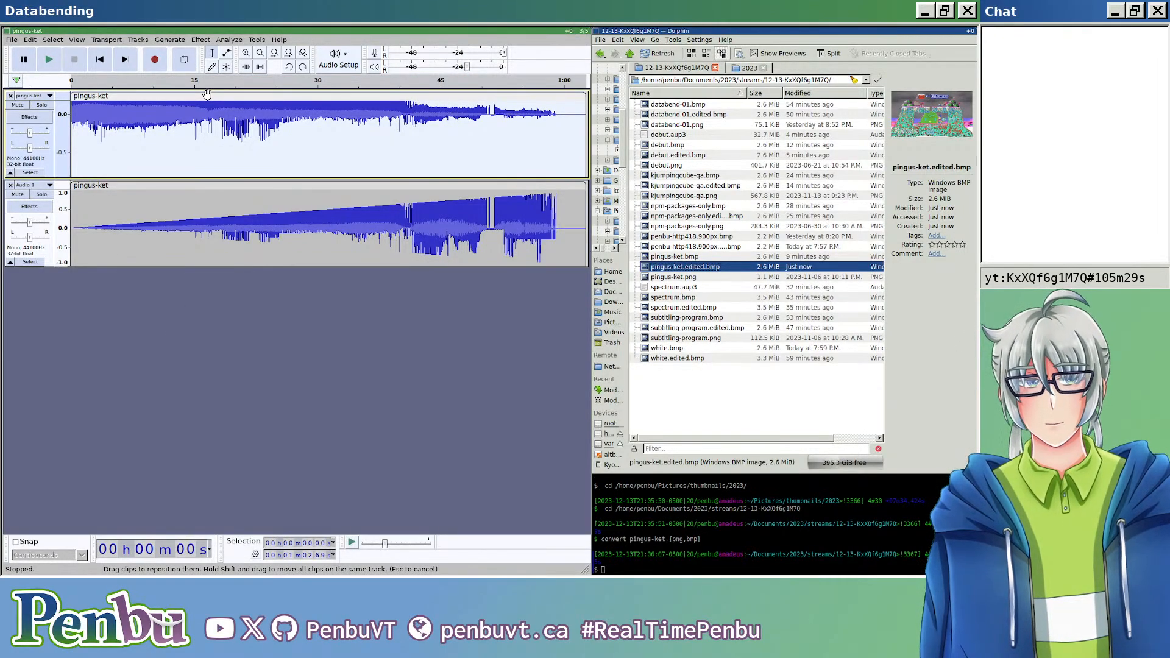
pyautogui.doubleClick(682, 271)
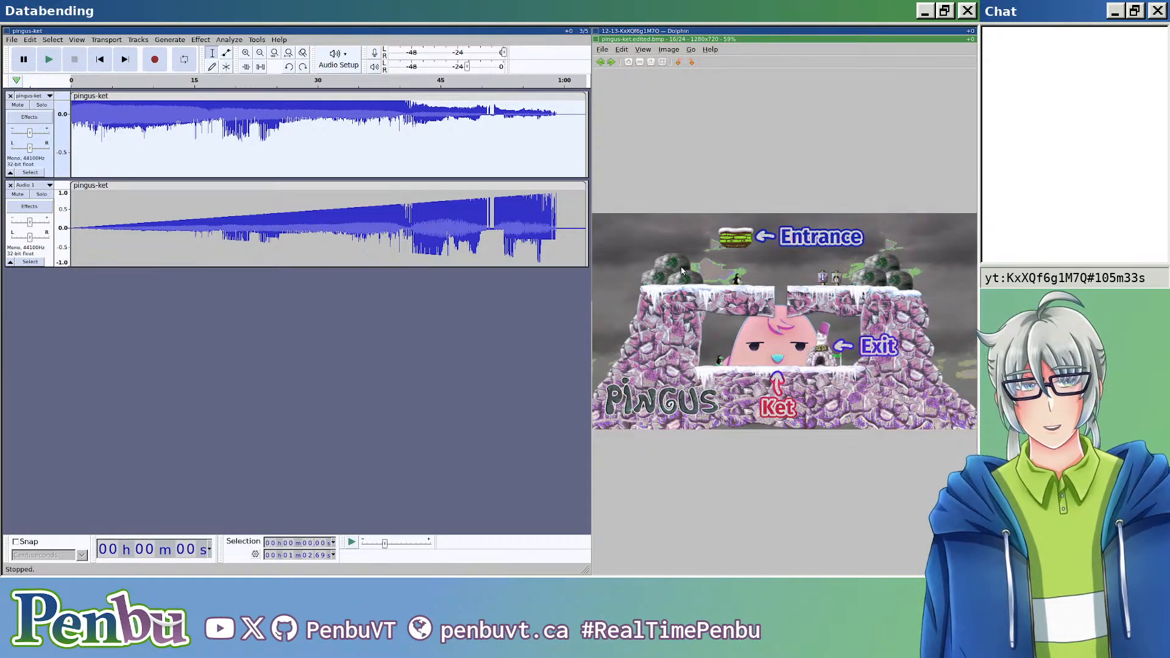
pyautogui.press('Escape')
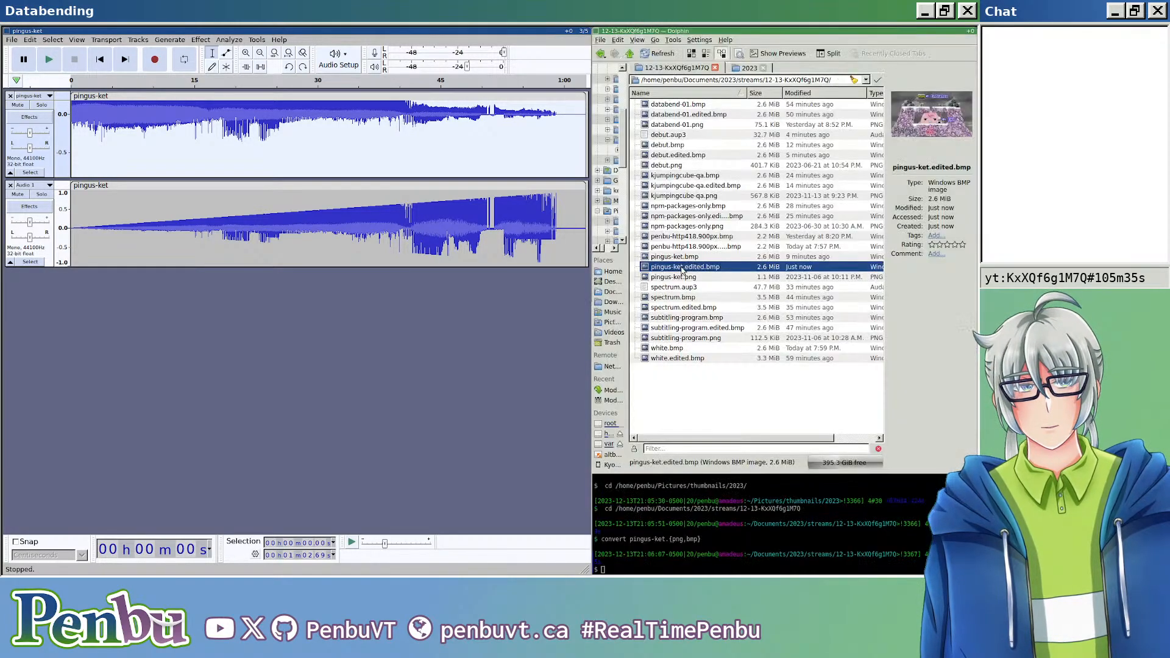
pyautogui.scroll(-1, 239, 128)
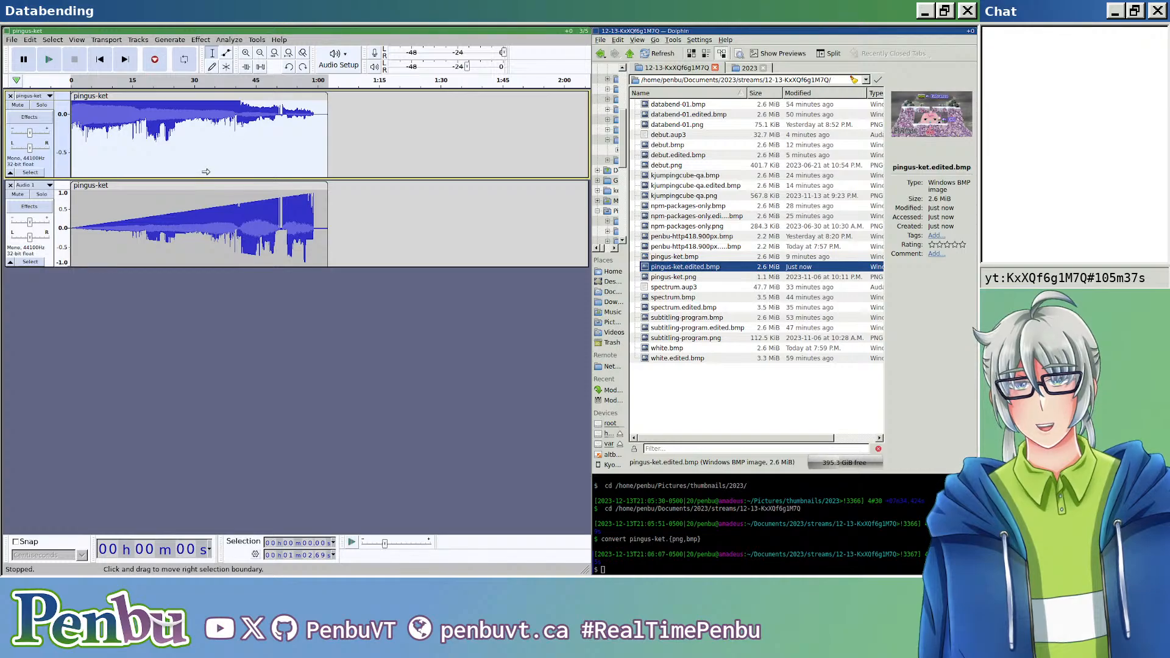
pyautogui.click(229, 186)
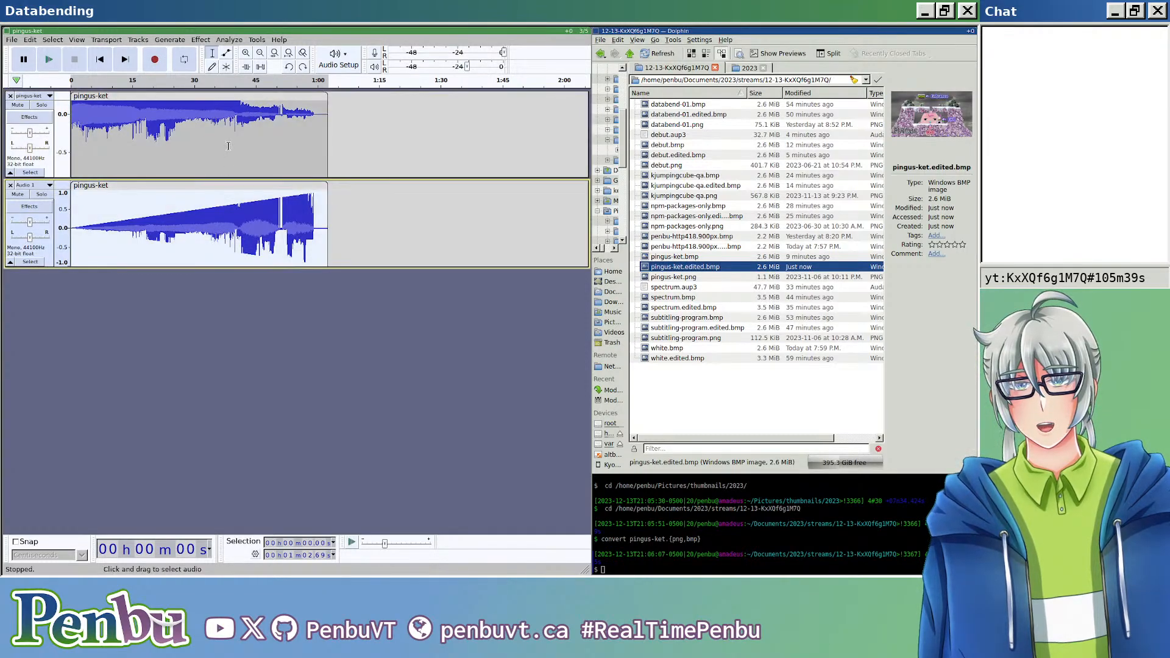
pyautogui.click(132, 97)
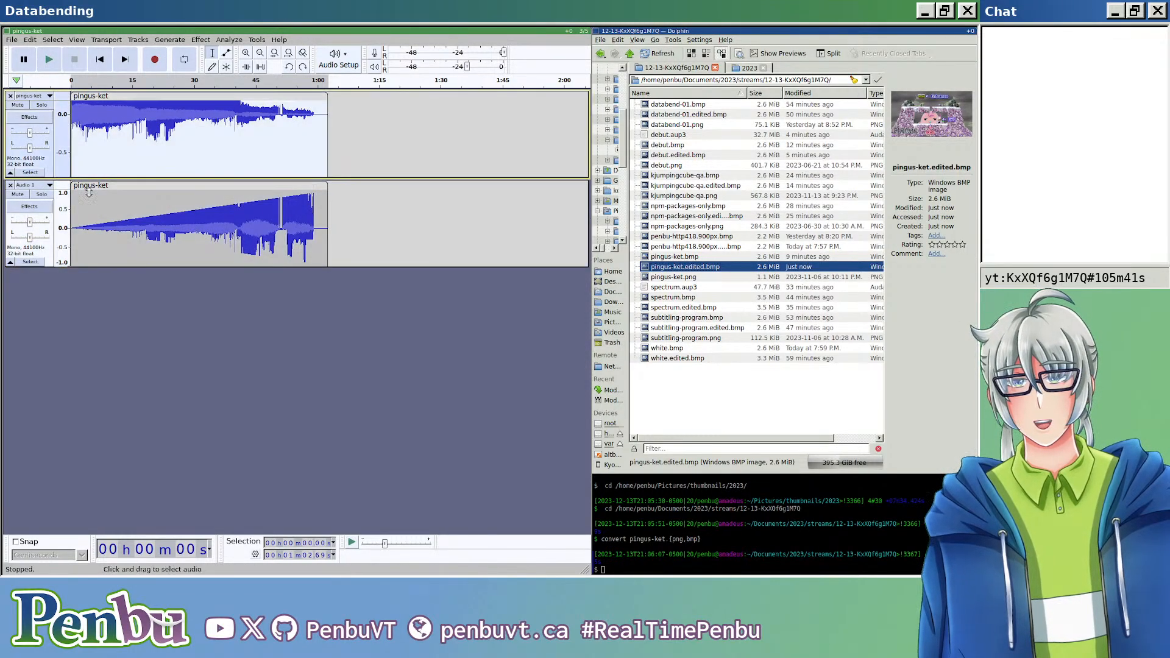
pyautogui.keyDown('shift'); pyautogui.click(46, 247); pyautogui.keyUp('shift')
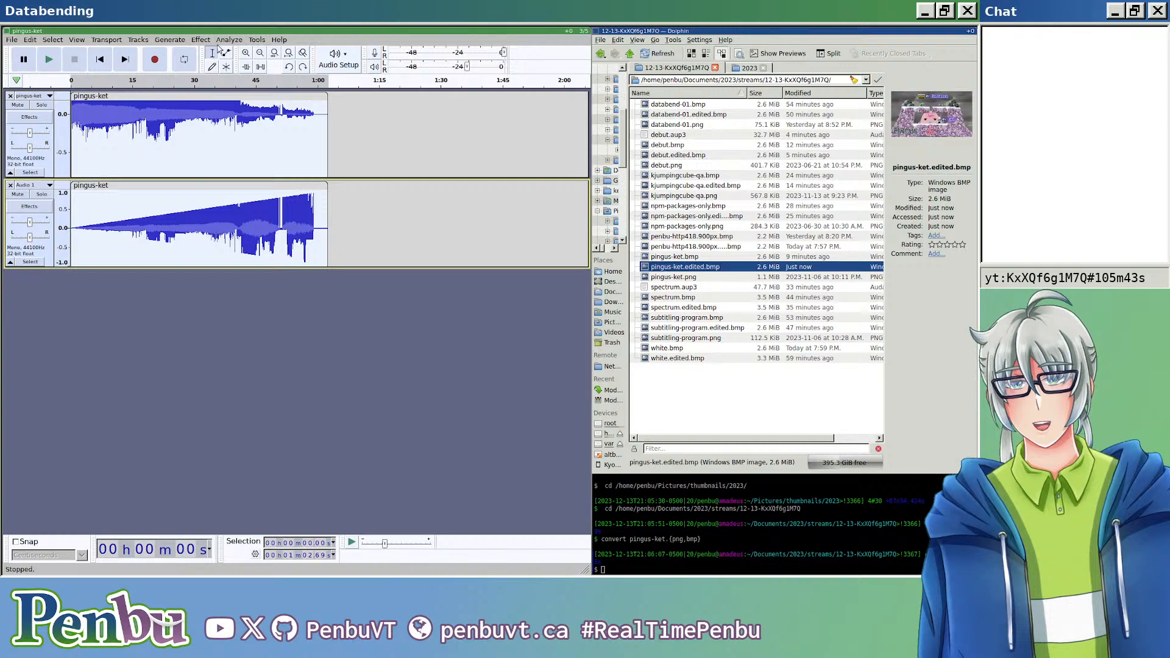
pyautogui.click(200, 40)
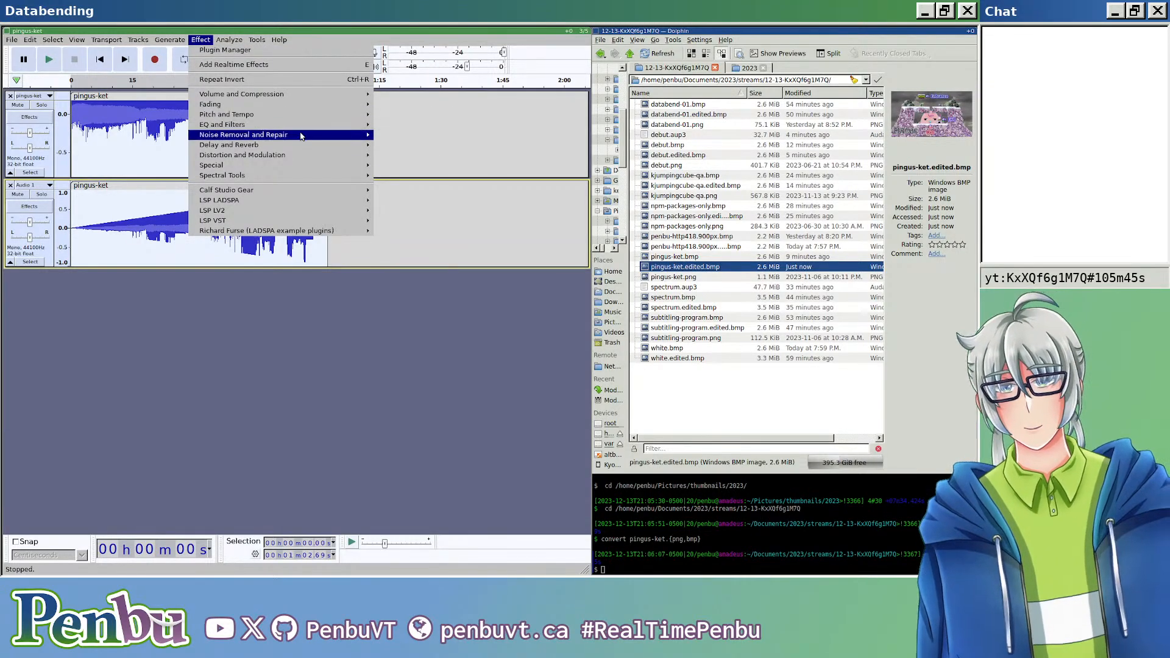
pyautogui.moveTo(301, 136)
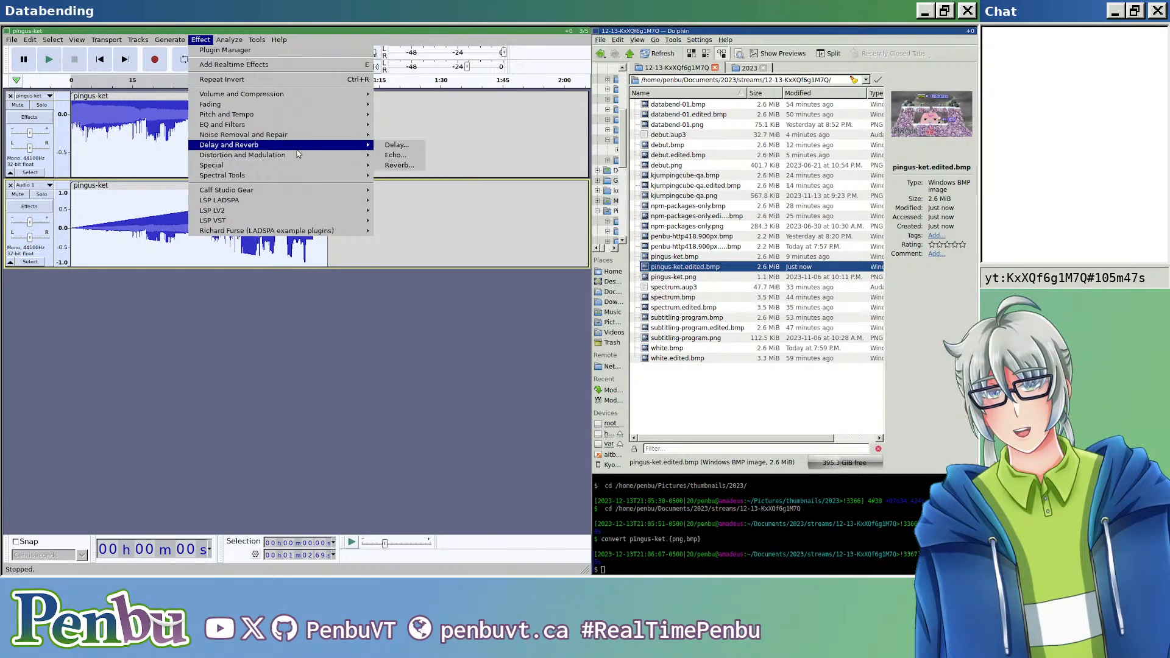
pyautogui.moveTo(295, 159)
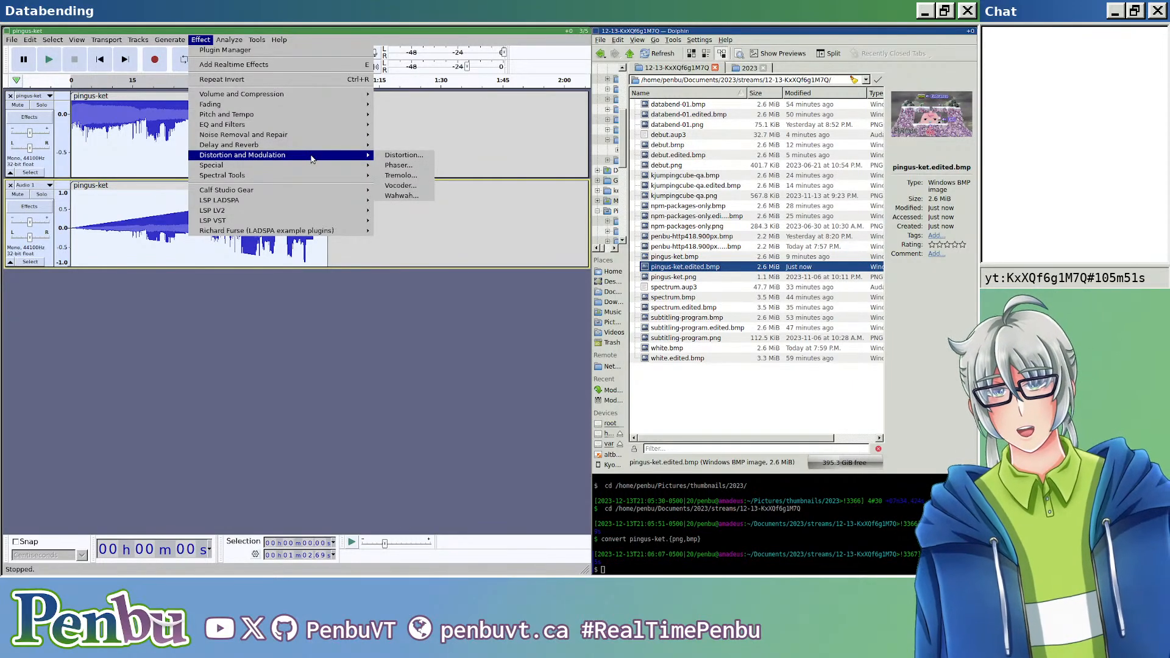
pyautogui.click(399, 165)
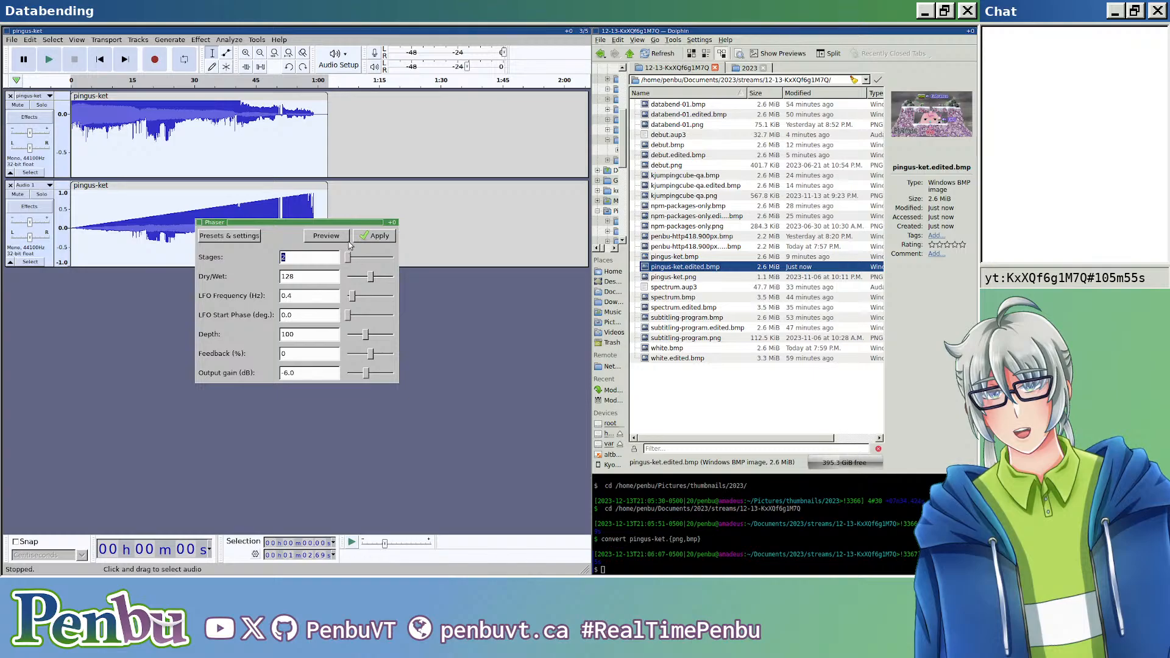
pyautogui.press('Escape')
pyautogui.click(200, 40)
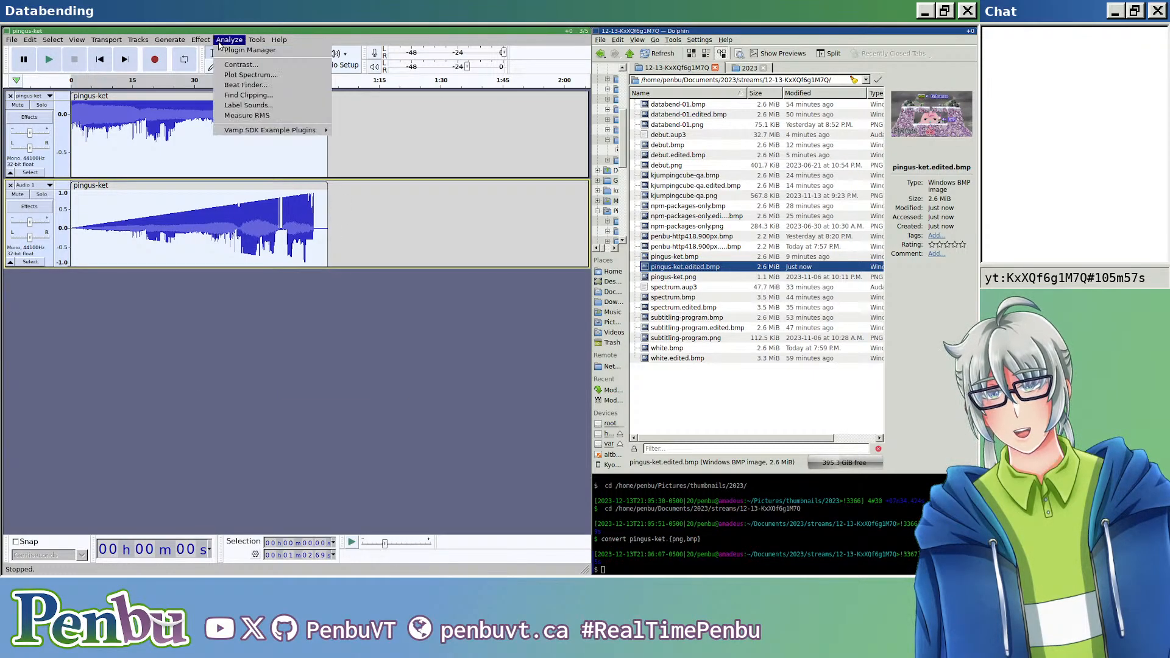
pyautogui.moveTo(290, 158)
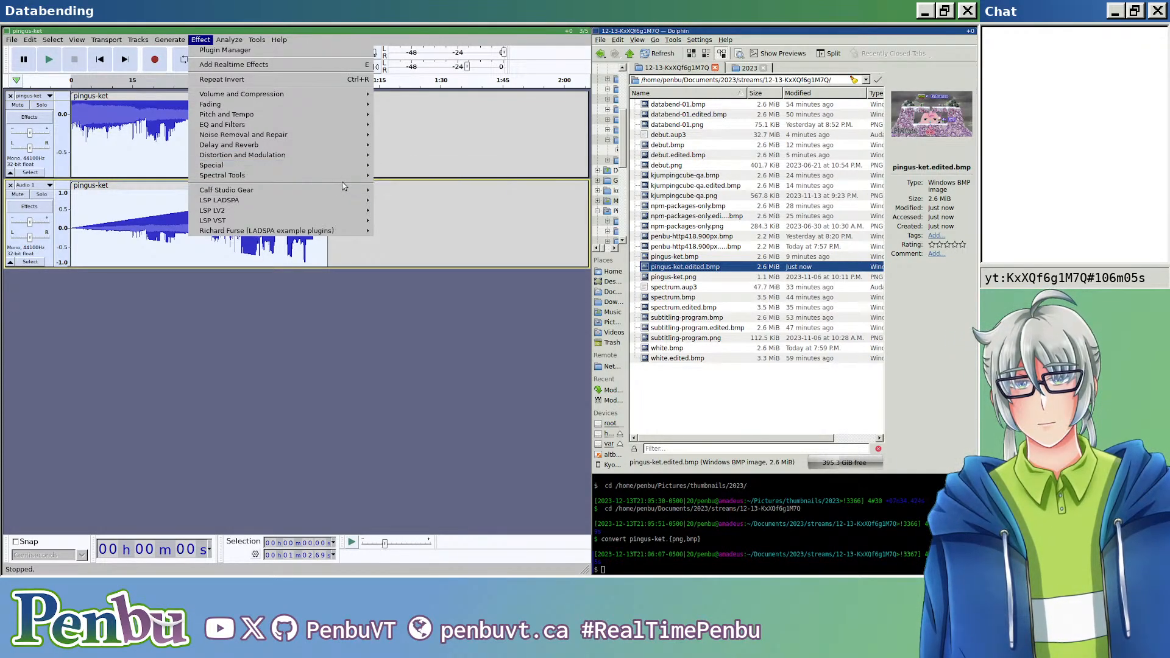
pyautogui.click(168, 183)
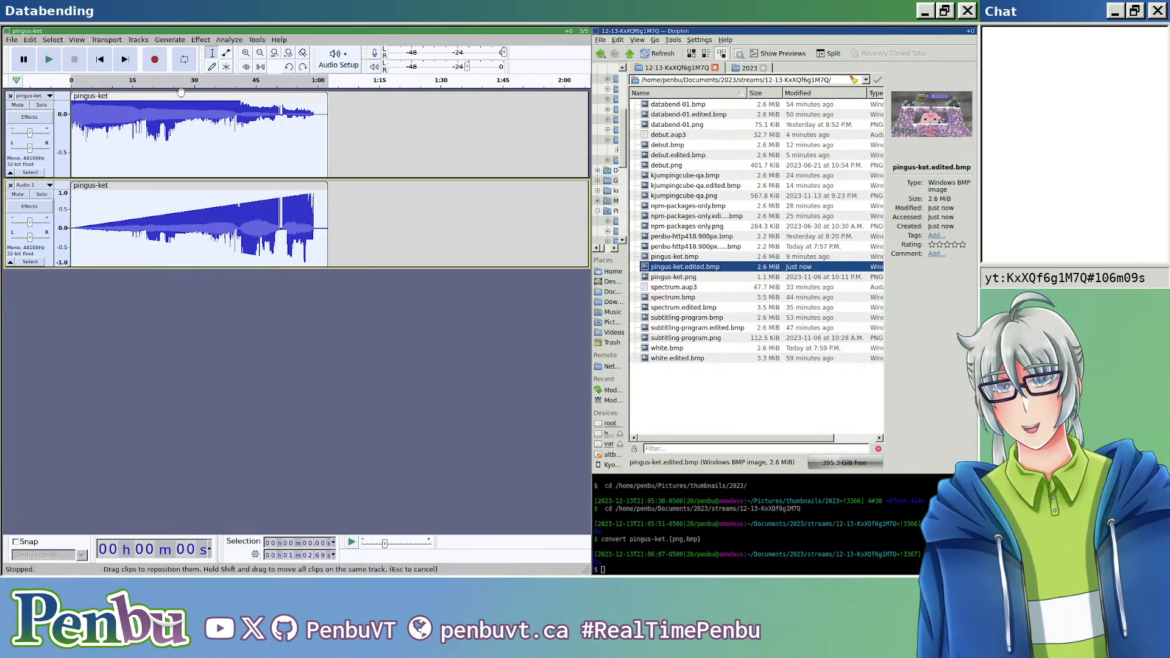
# Step: Try to apply Vocal Reduction and Isolation with the Remove Vocals action to the upper pingus-ket clip
pyautogui.click(201, 40)
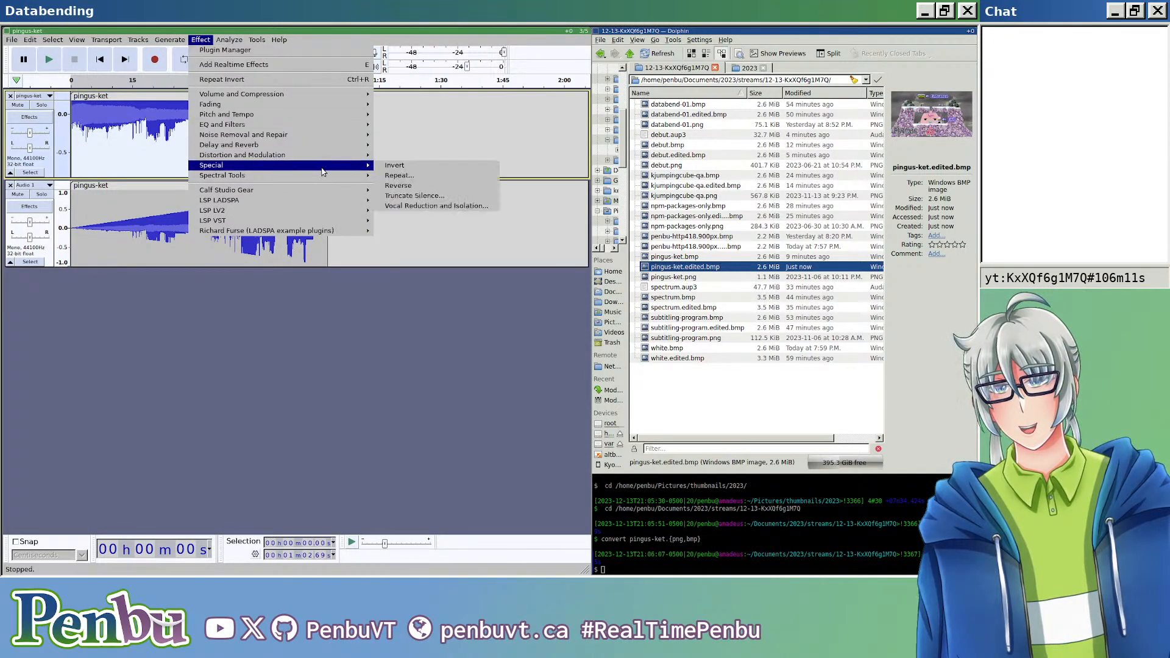
pyautogui.moveTo(342, 168)
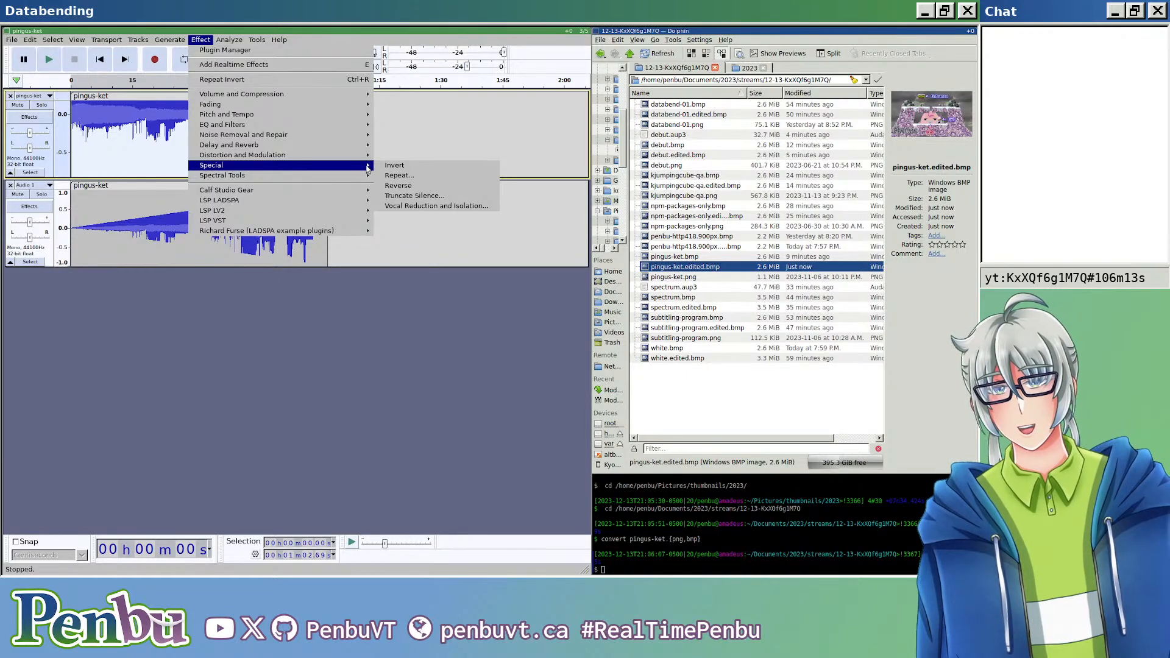
pyautogui.click(415, 207)
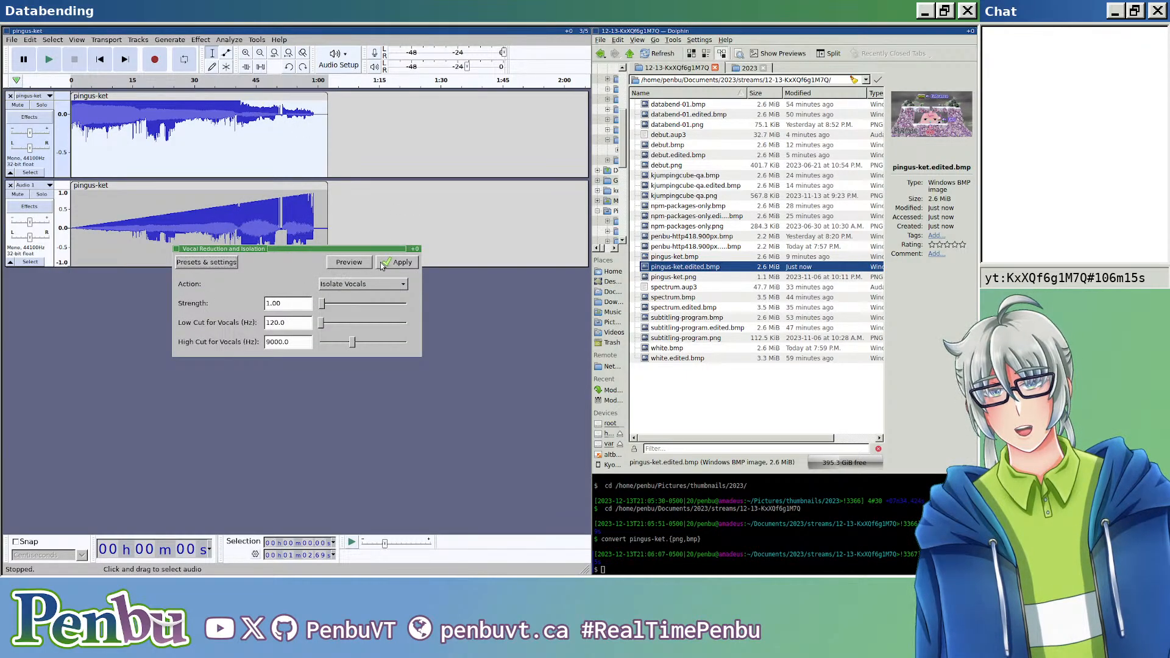
pyautogui.click(391, 284)
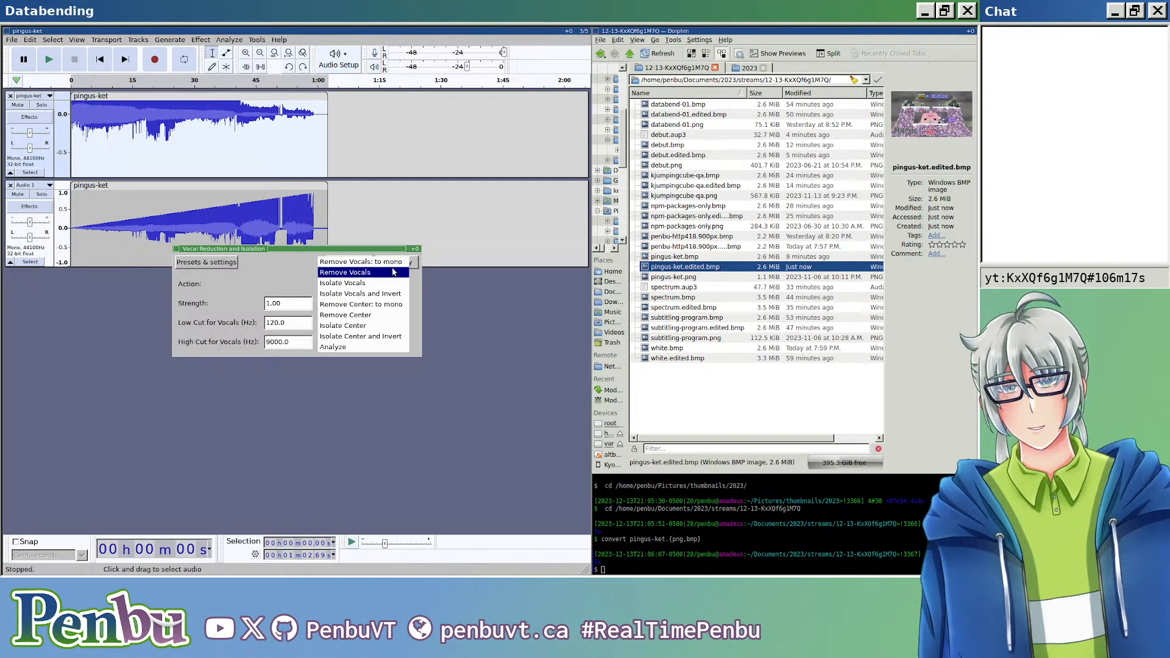
pyautogui.click(394, 273)
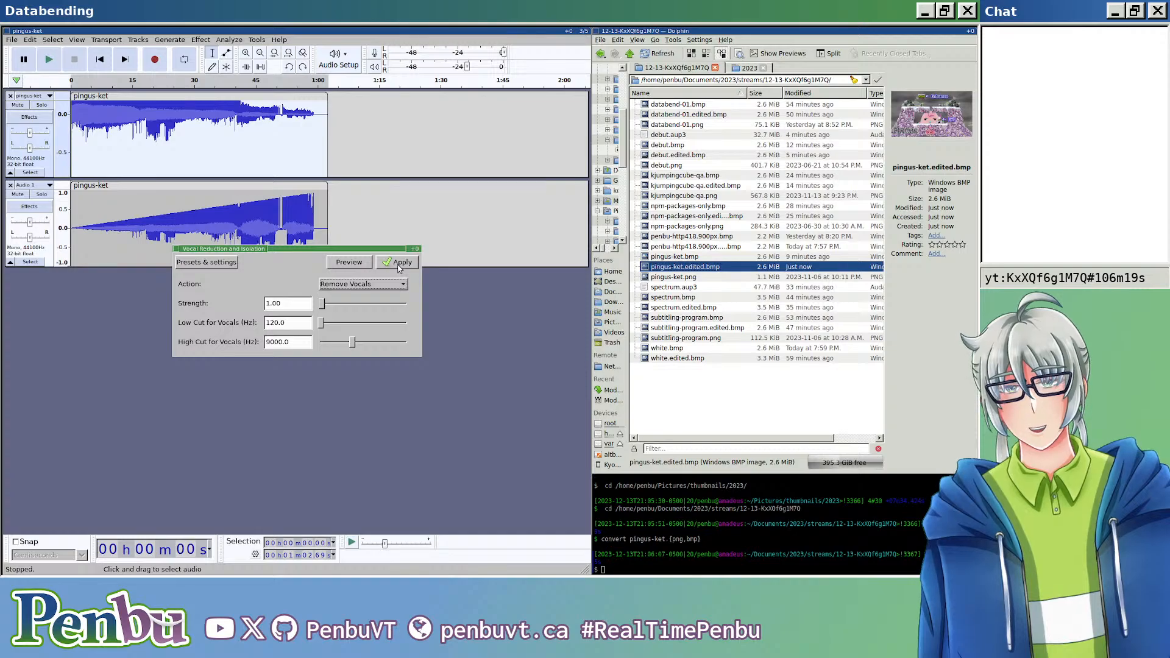
pyautogui.click(398, 263)
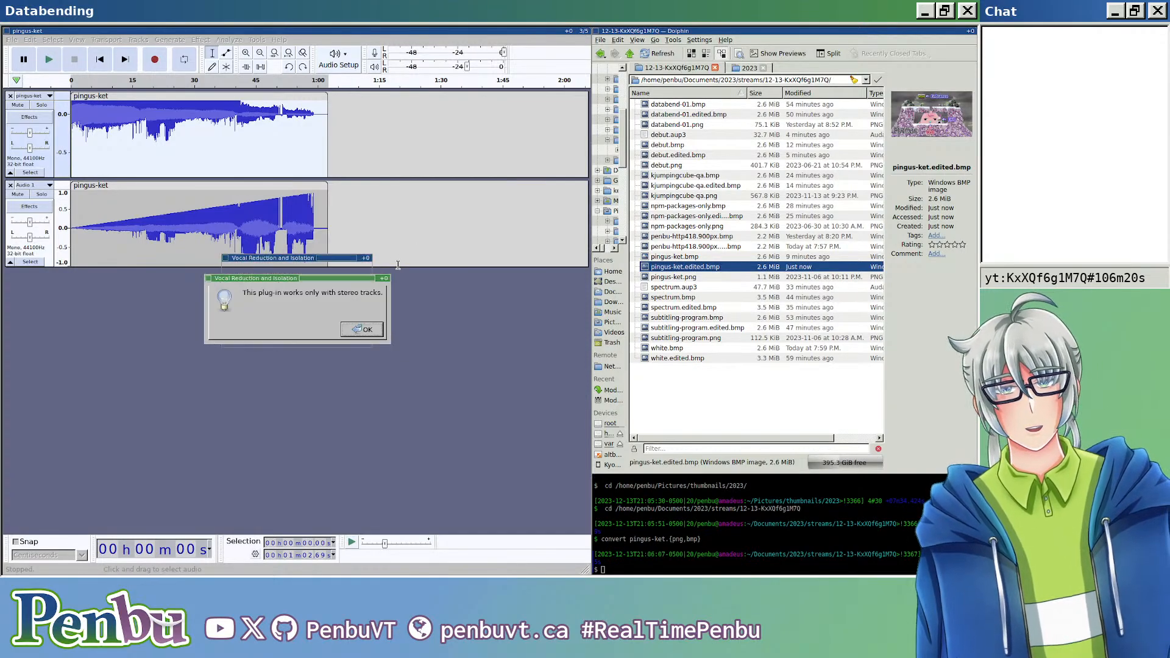
pyautogui.click(357, 329)
pyautogui.click(200, 40)
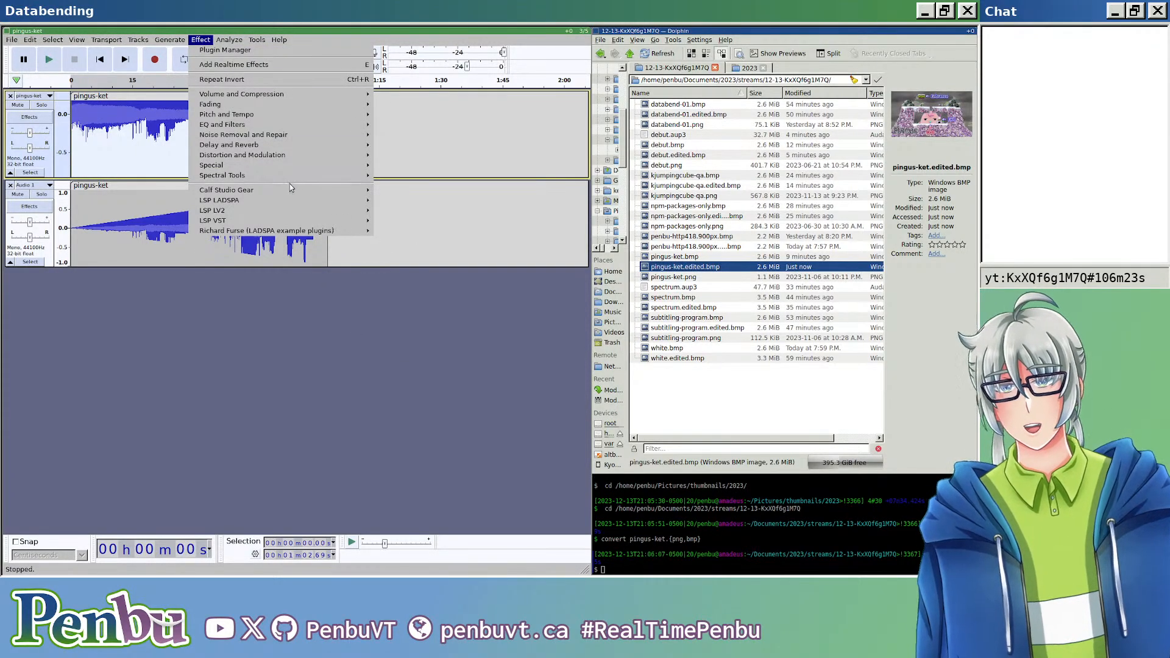
pyautogui.moveTo(342, 155)
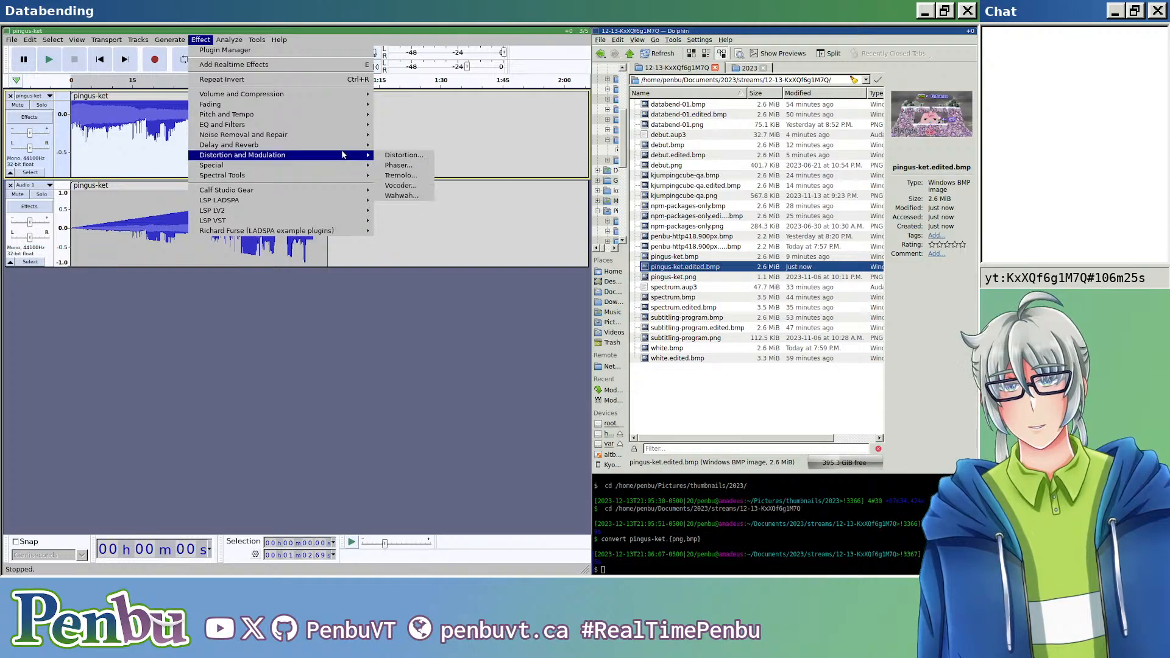
pyautogui.moveTo(344, 126)
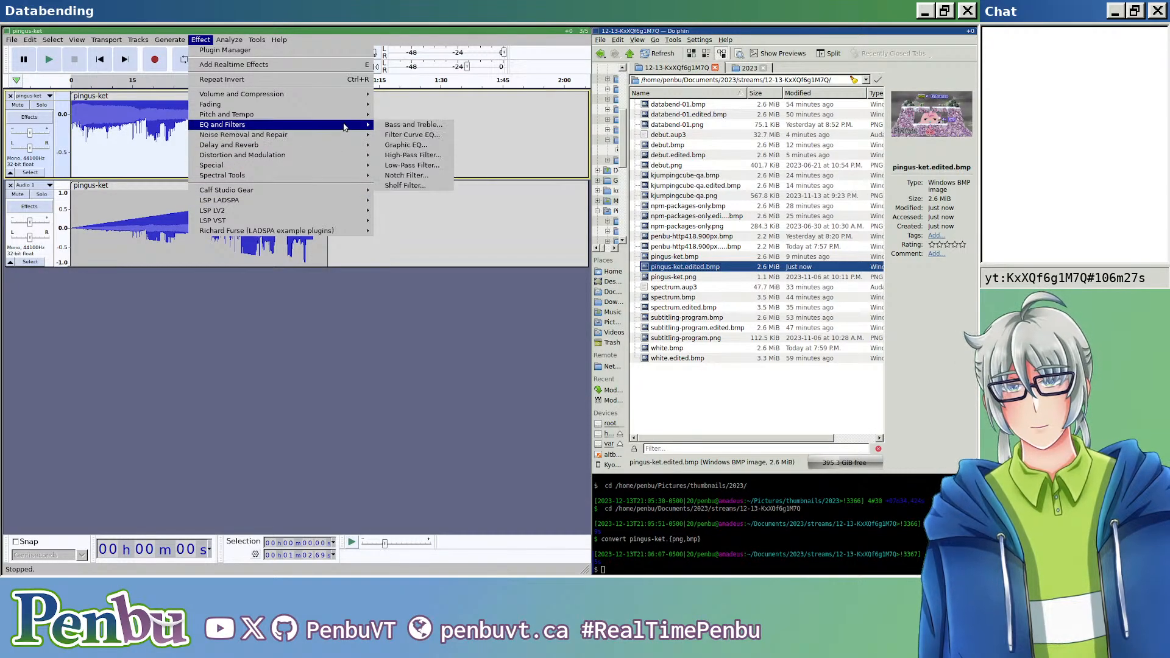
pyautogui.click(412, 156)
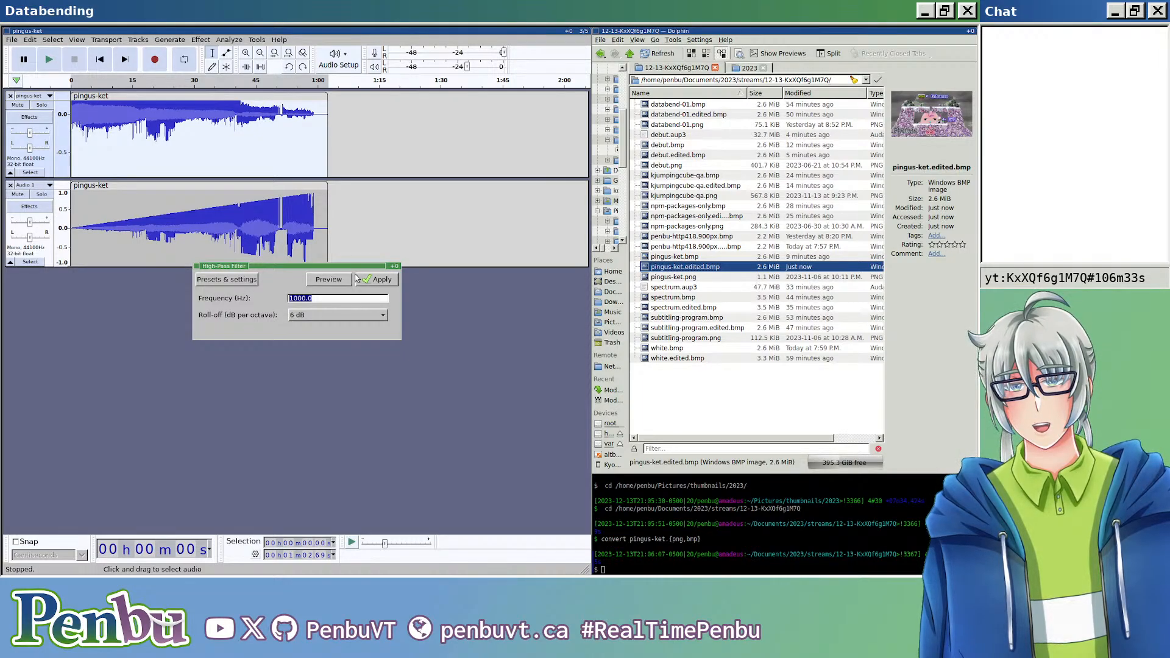
pyautogui.press('Escape')
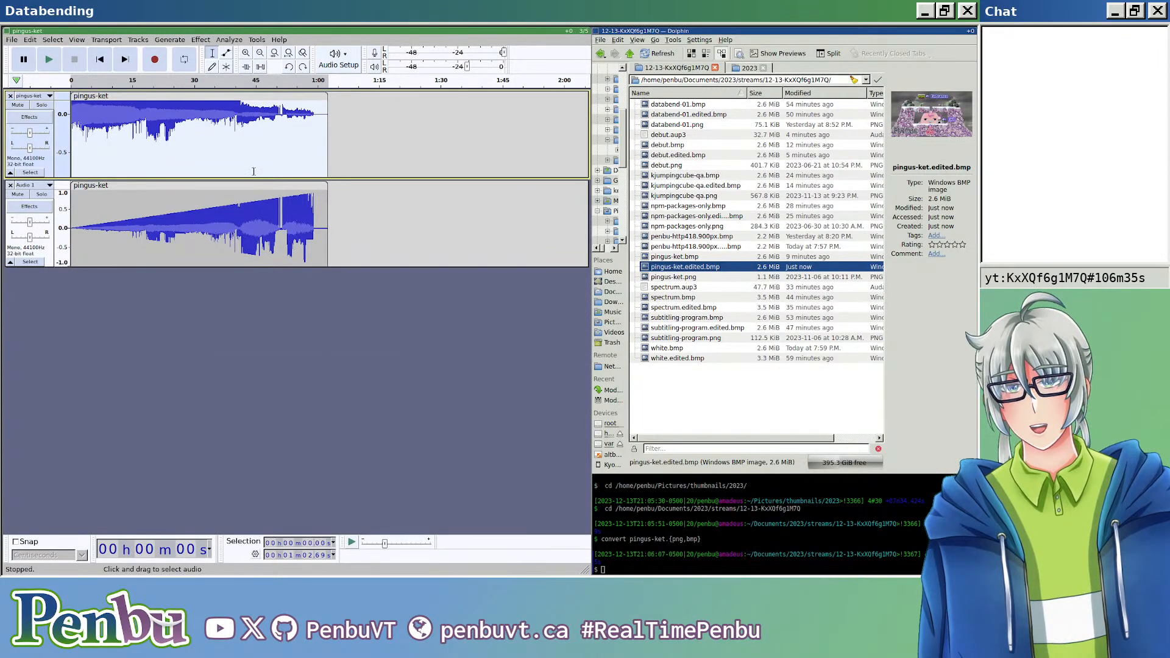
# Step: Switch both the upper and the lower pingus-ket tracks from waveform to spectrogram view
pyautogui.scroll(5, 85, 134)
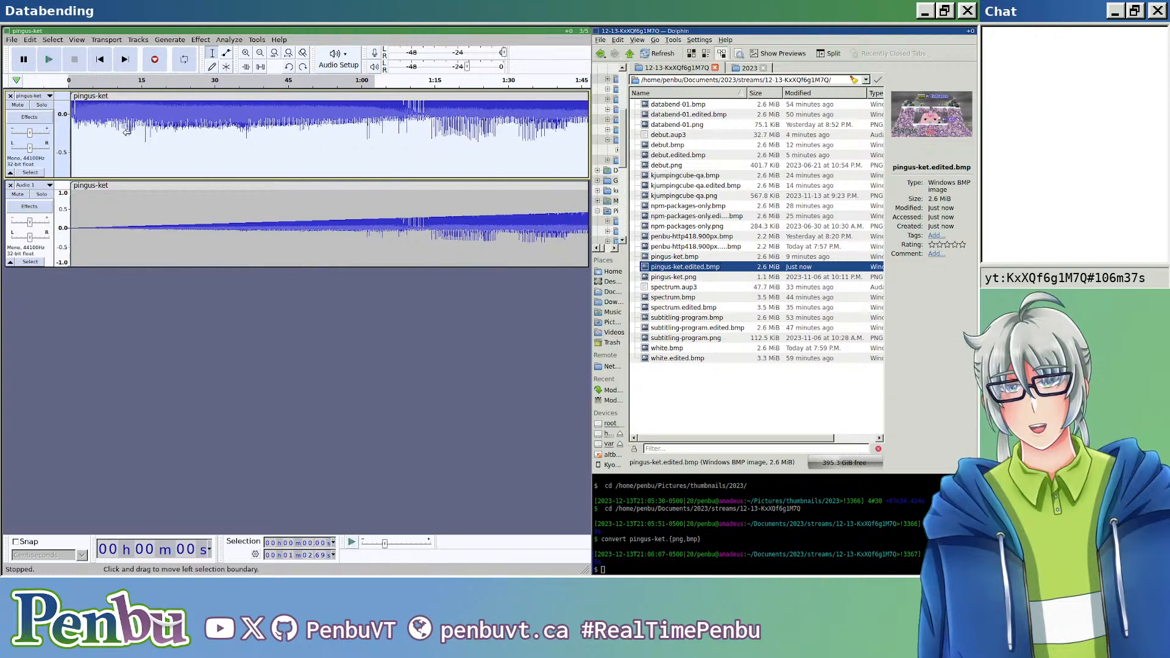
pyautogui.click(52, 97)
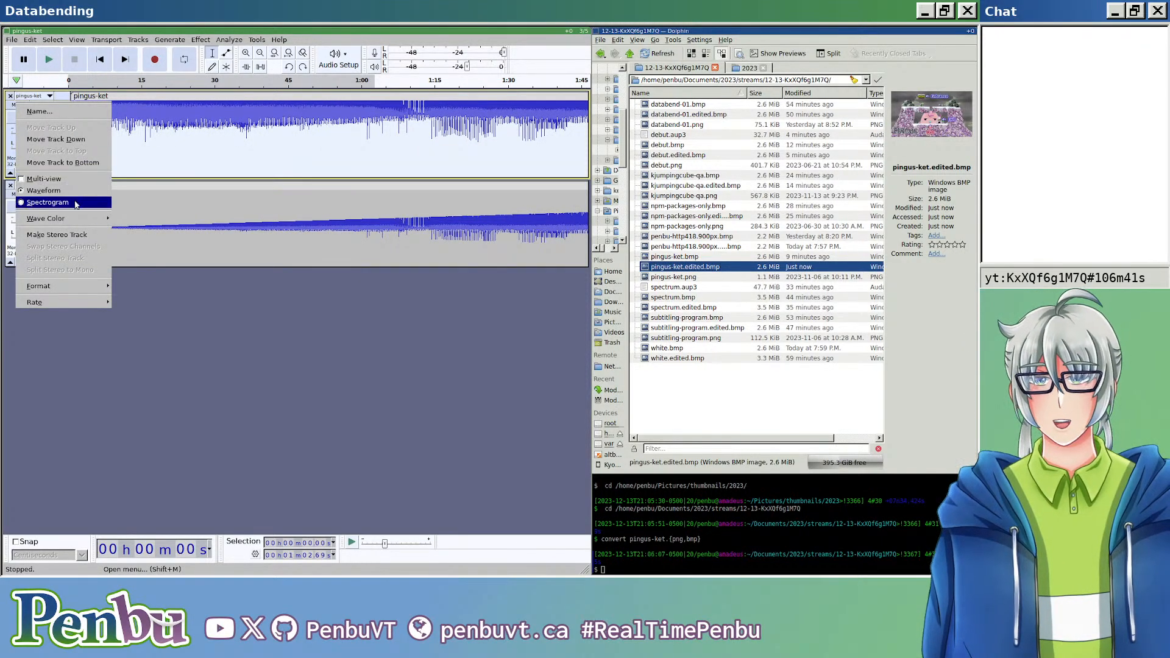
pyautogui.click(76, 203)
pyautogui.scroll(-7, 277, 158)
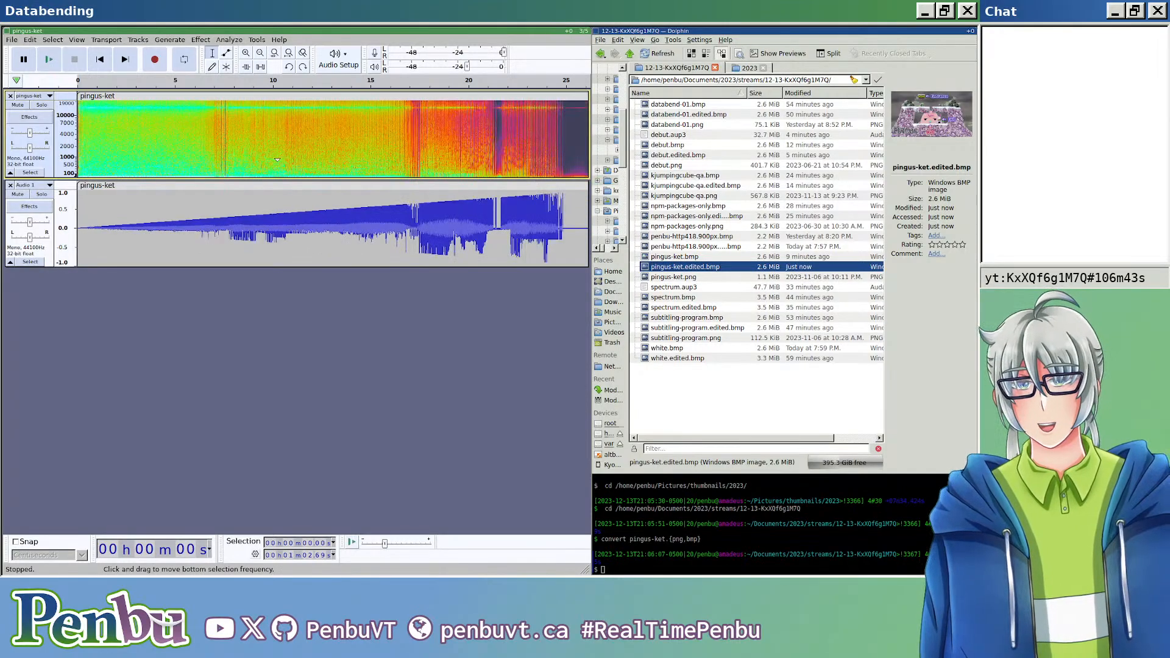
pyautogui.scroll(4, 427, 110)
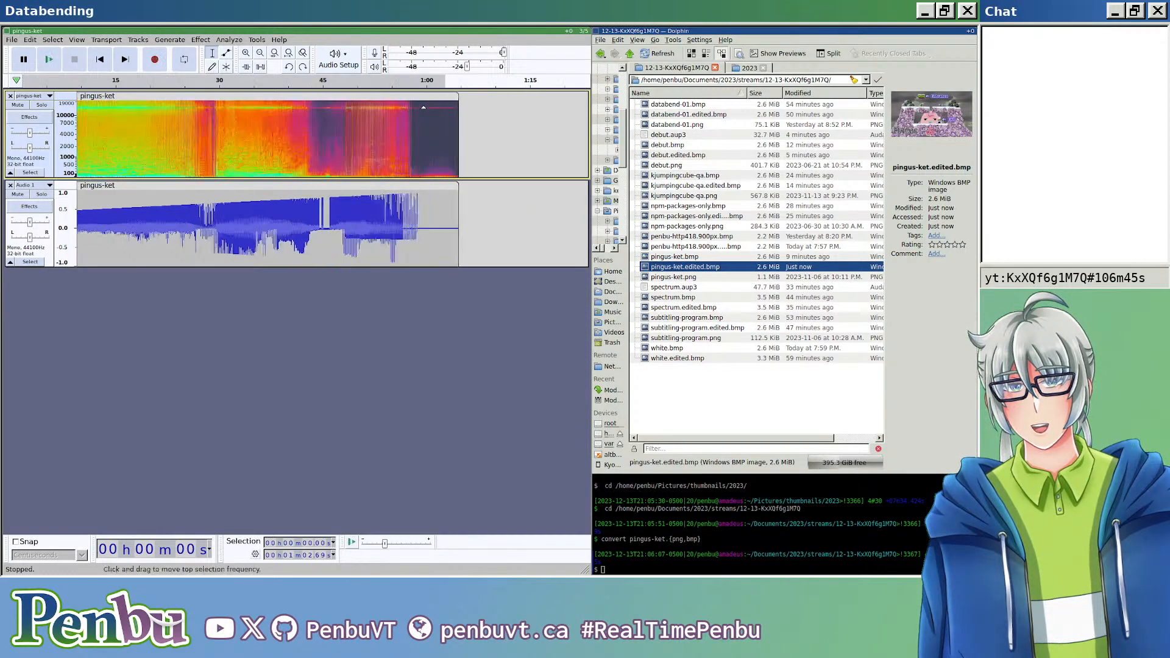
pyautogui.hscroll(-10, 244, 106)
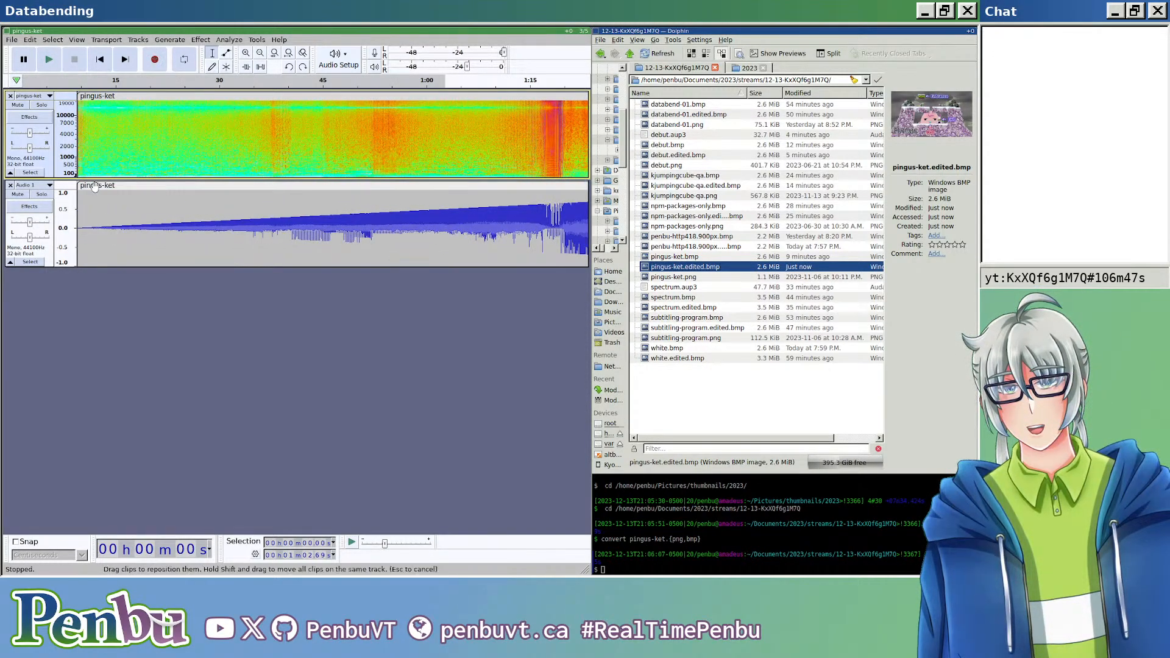
pyautogui.click(30, 184)
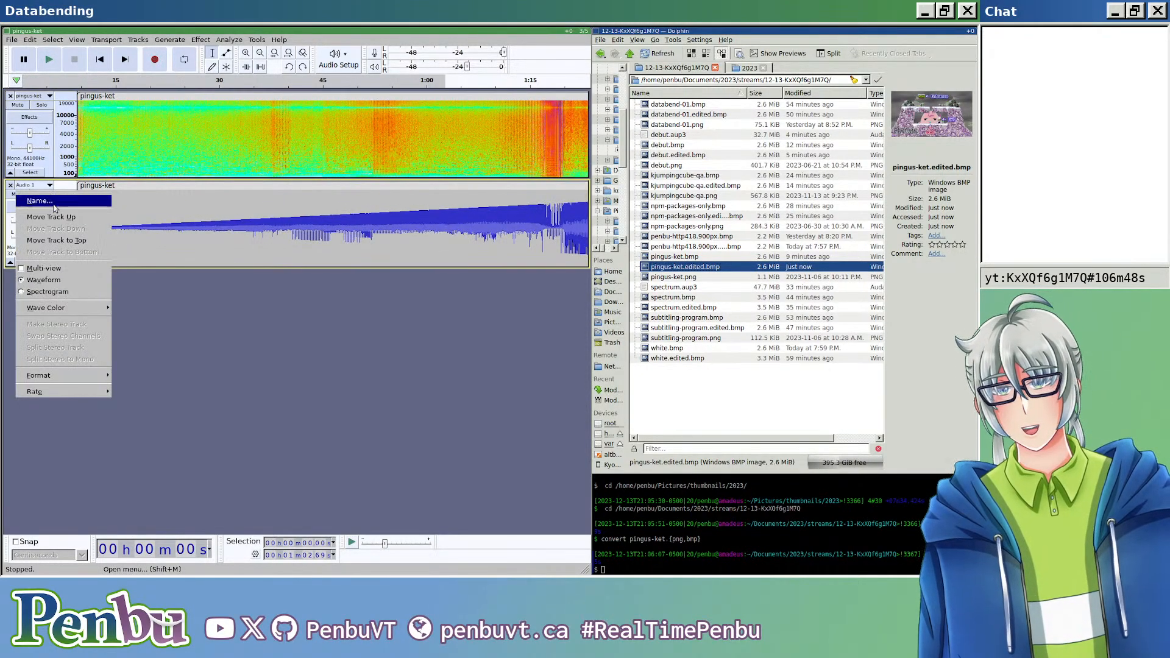
pyautogui.click(54, 292)
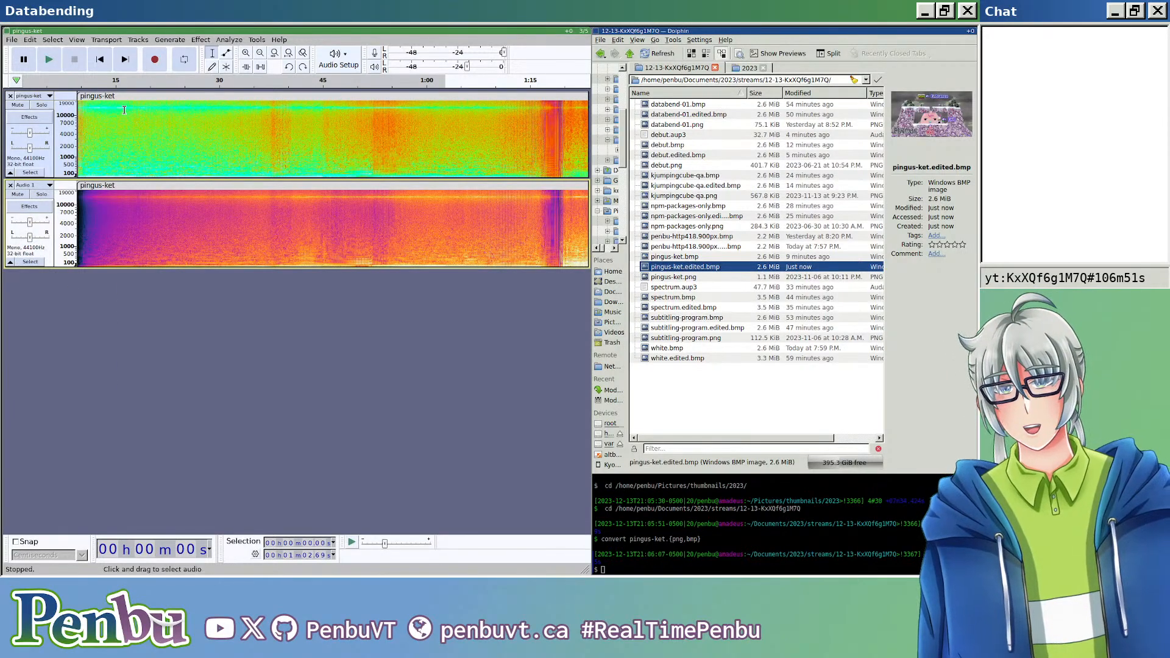
pyautogui.scroll(2, 125, 110)
pyautogui.scroll(-3, 171, 128)
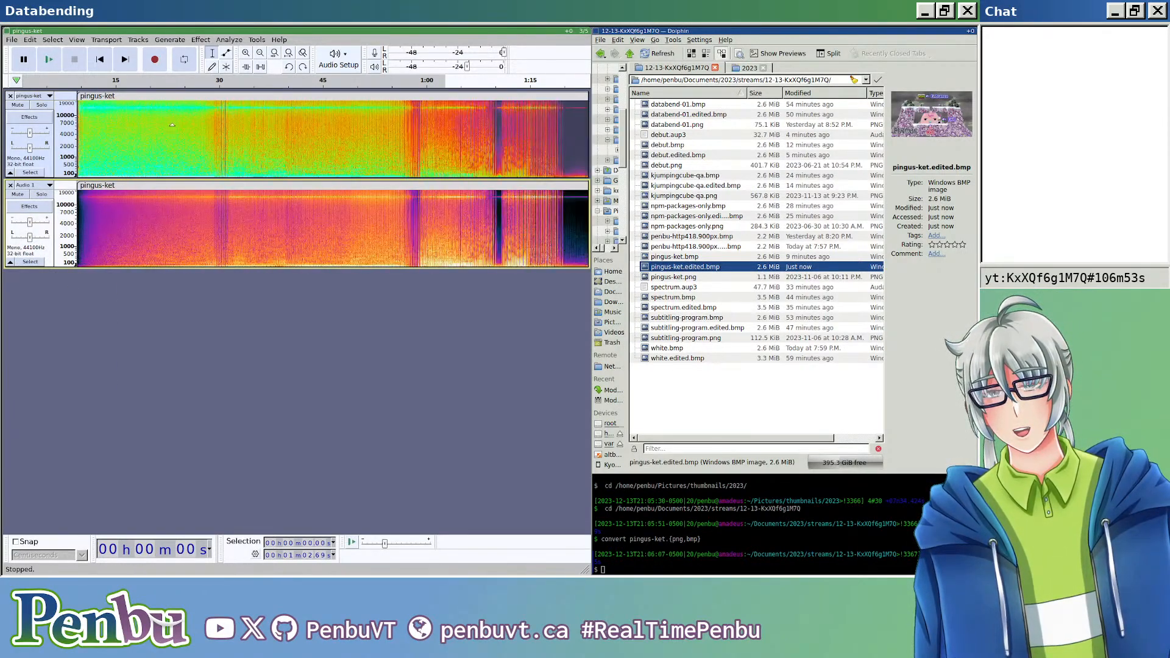
# Step: Apply a Low-Pass Filter to the upper pingus-ket clip at 8000 Hz with a 6 dB roll-off
pyautogui.click(201, 39)
pyautogui.moveTo(246, 107)
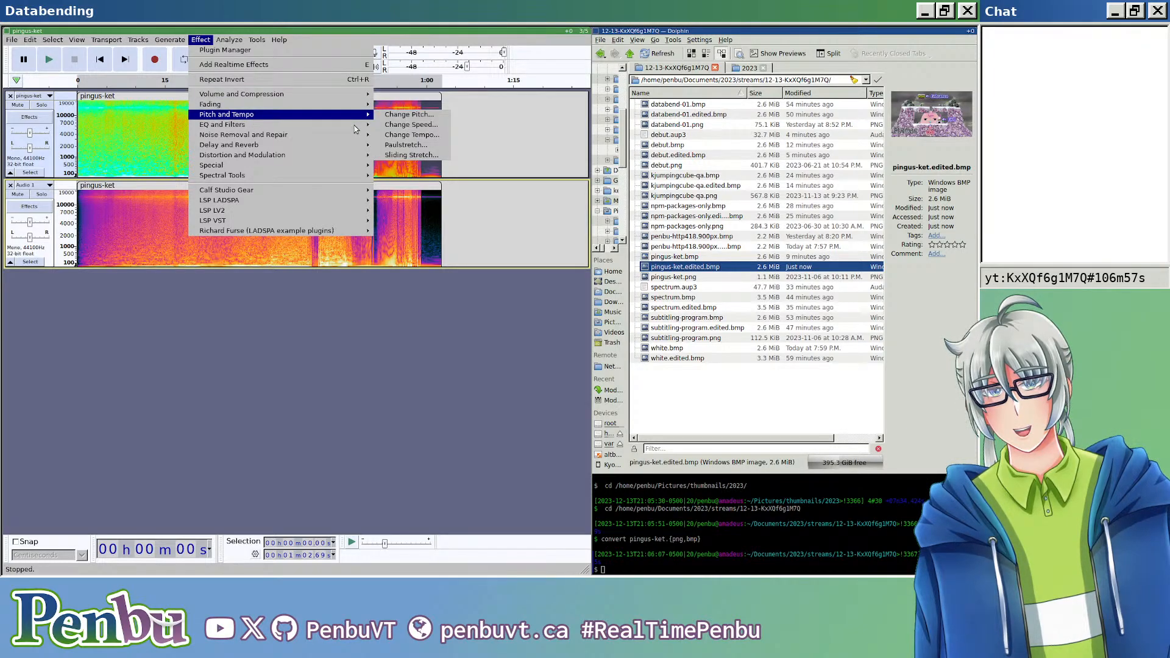
pyautogui.moveTo(356, 128)
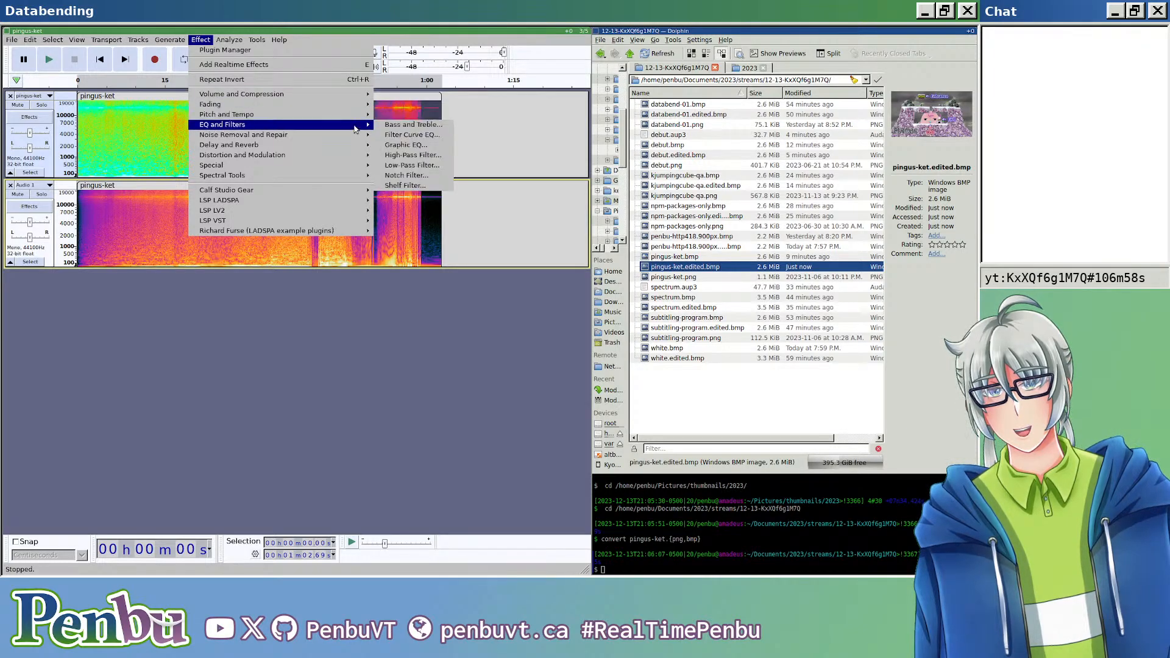
pyautogui.click(408, 165)
pyautogui.click(331, 301)
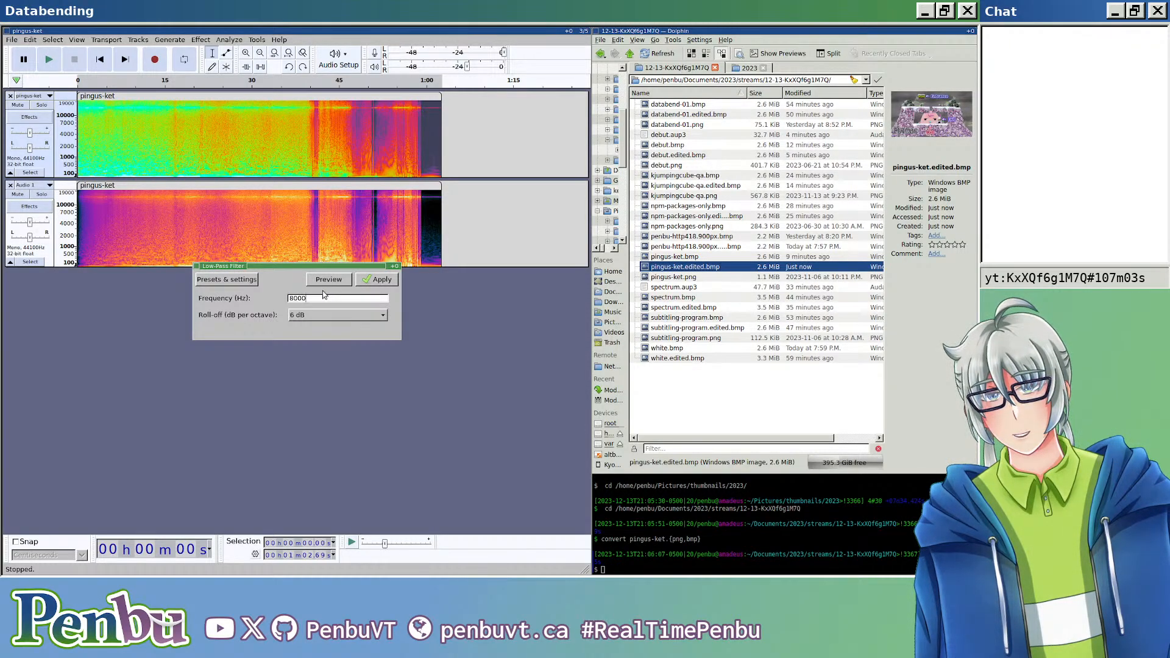
pyautogui.click(387, 280)
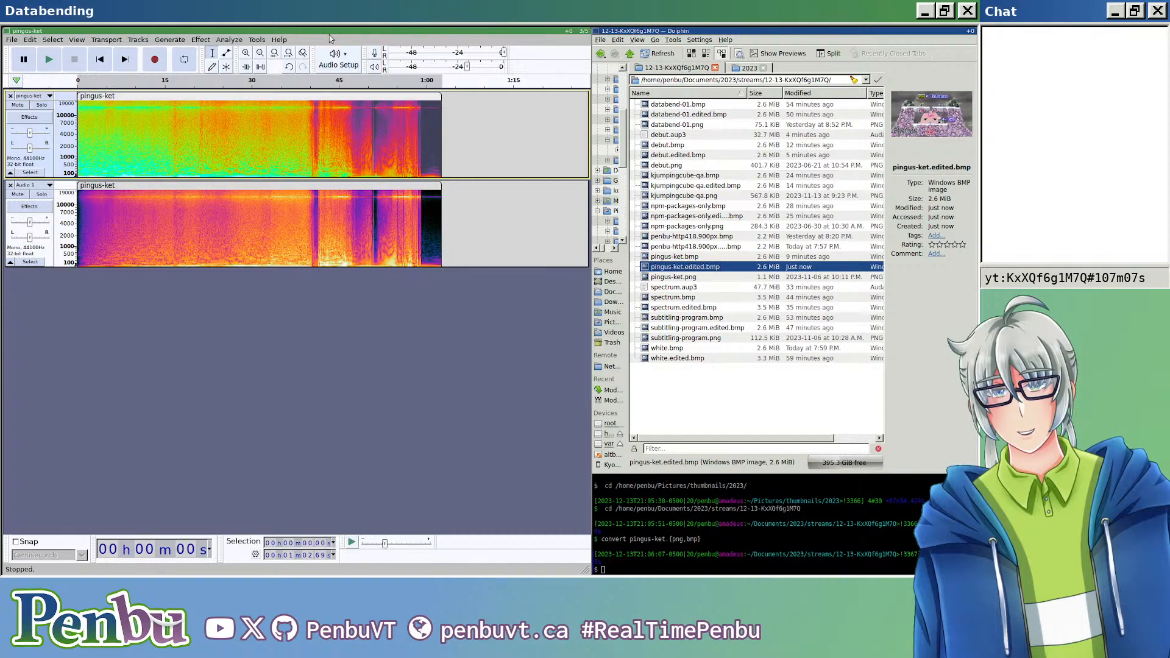
# Step: Apply the Low-Pass Filter to the upper pingus-ket clip again, keeping 8000 Hz but choosing a steeper roll-off
pyautogui.click(226, 40)
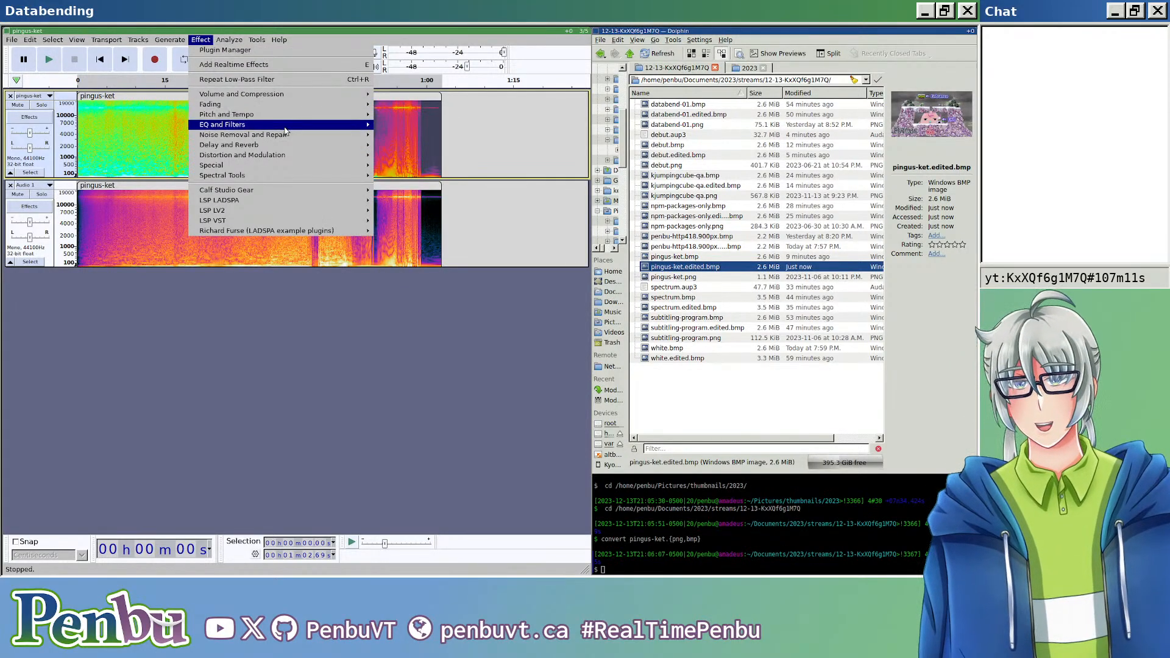
pyautogui.moveTo(292, 150)
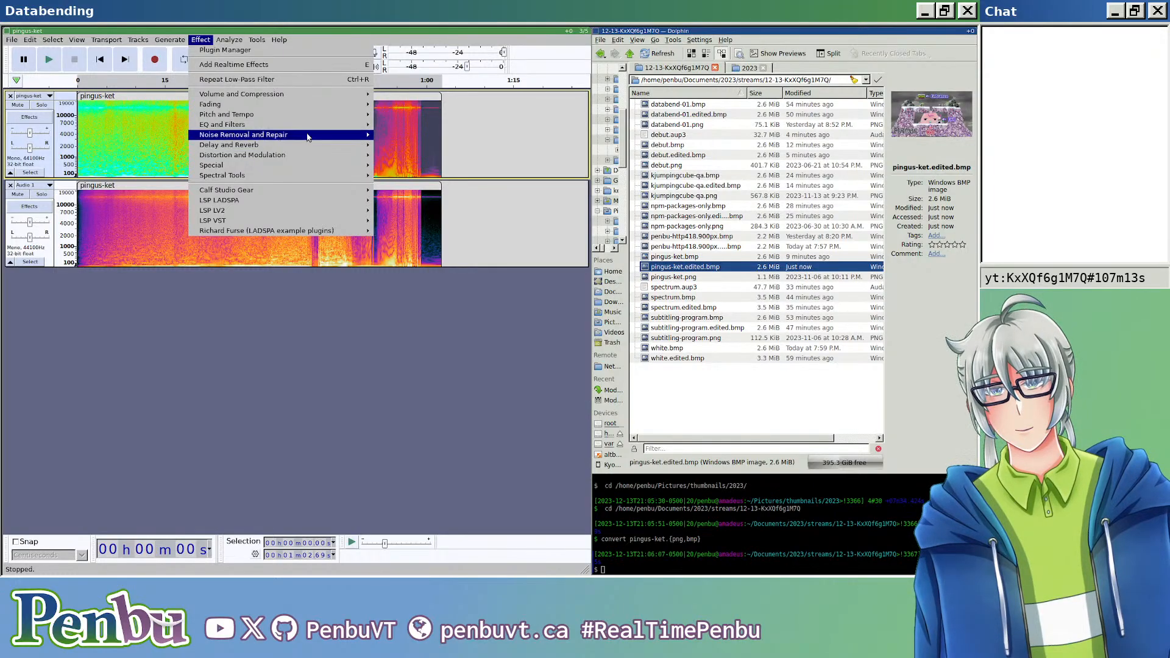
pyautogui.moveTo(320, 124)
pyautogui.click(413, 165)
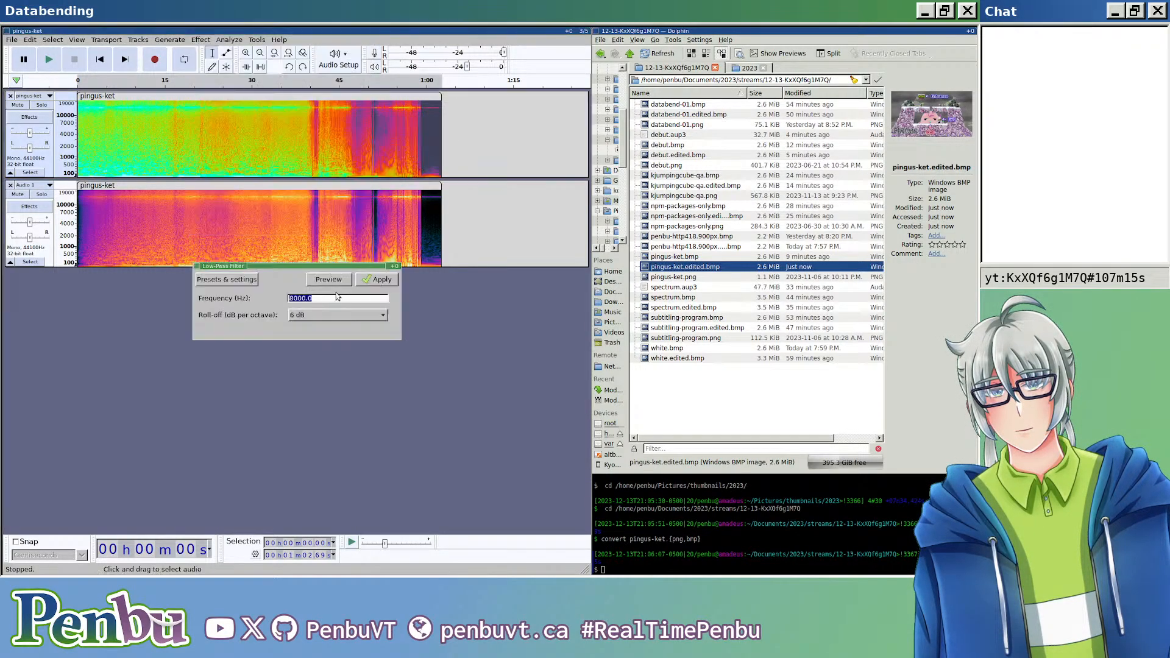
pyautogui.click(337, 315)
pyautogui.click(331, 352)
pyautogui.click(387, 284)
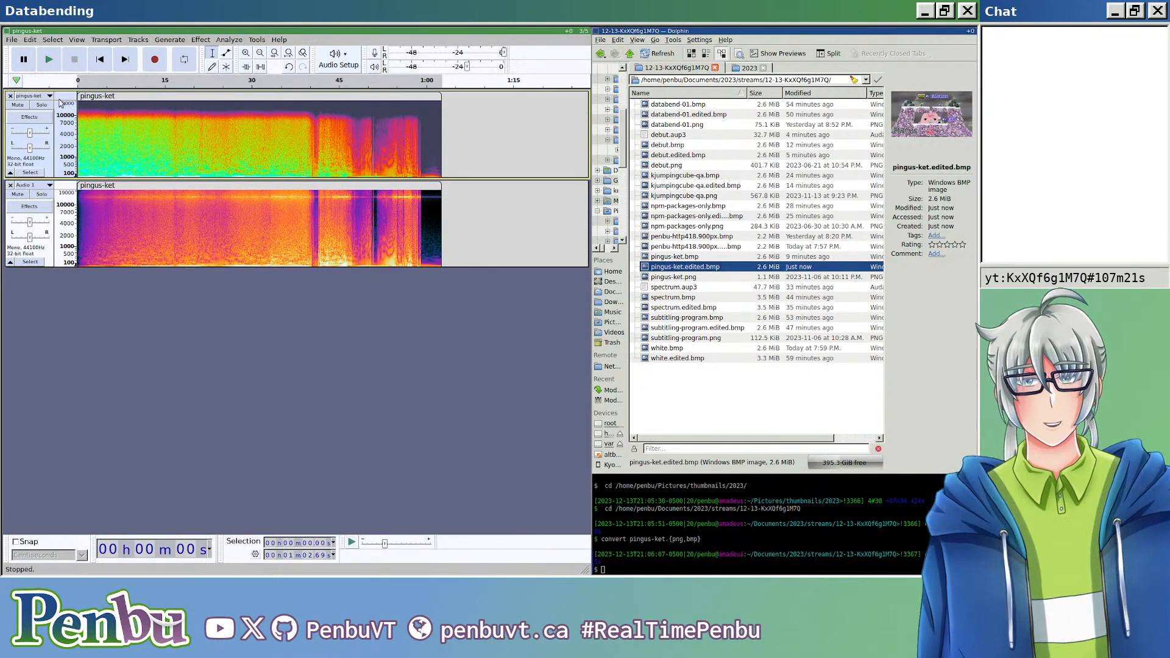
# Step: Export the mix as header-less U-Law audio over pingus-ket.edited.bmp and open the resulting image in the image viewer
pyautogui.hotkey('ctrl', 'shift', 'e')
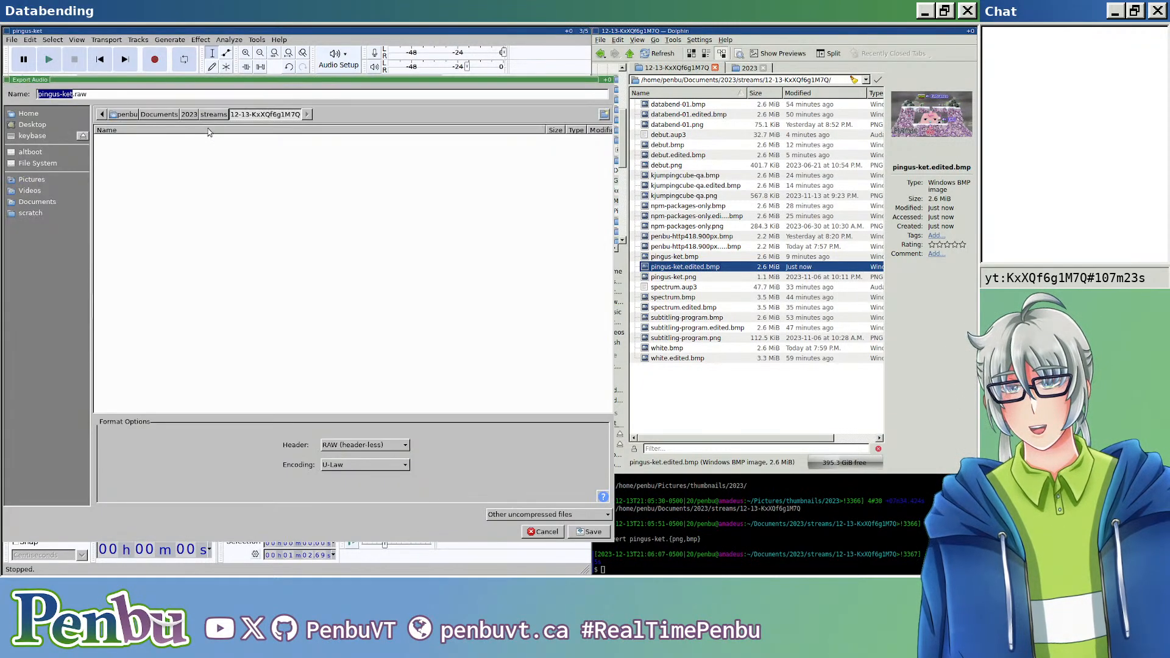
pyautogui.click(235, 95)
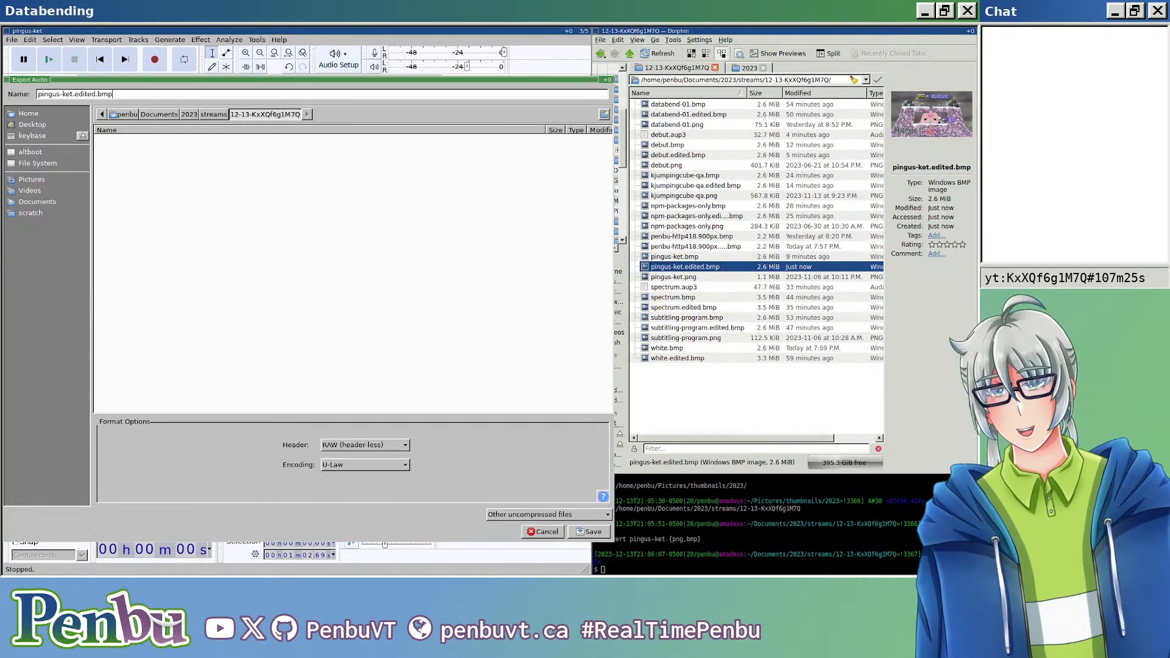
pyautogui.press('Return')
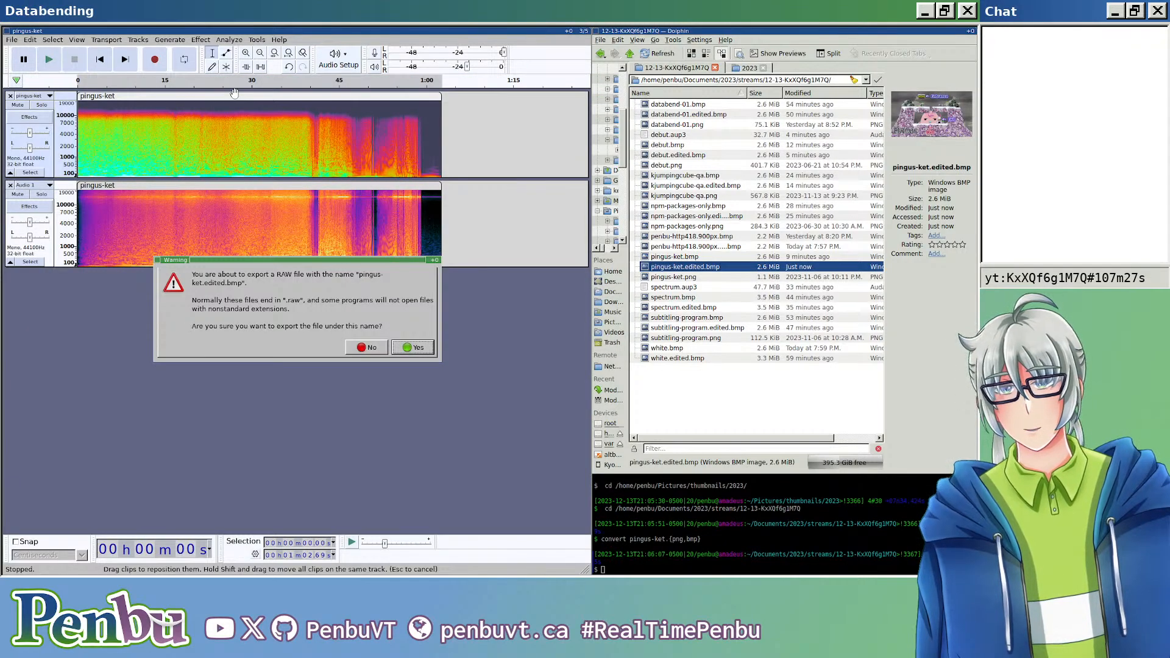
pyautogui.press('Return')
pyautogui.press('Return')
pyautogui.press('Return')
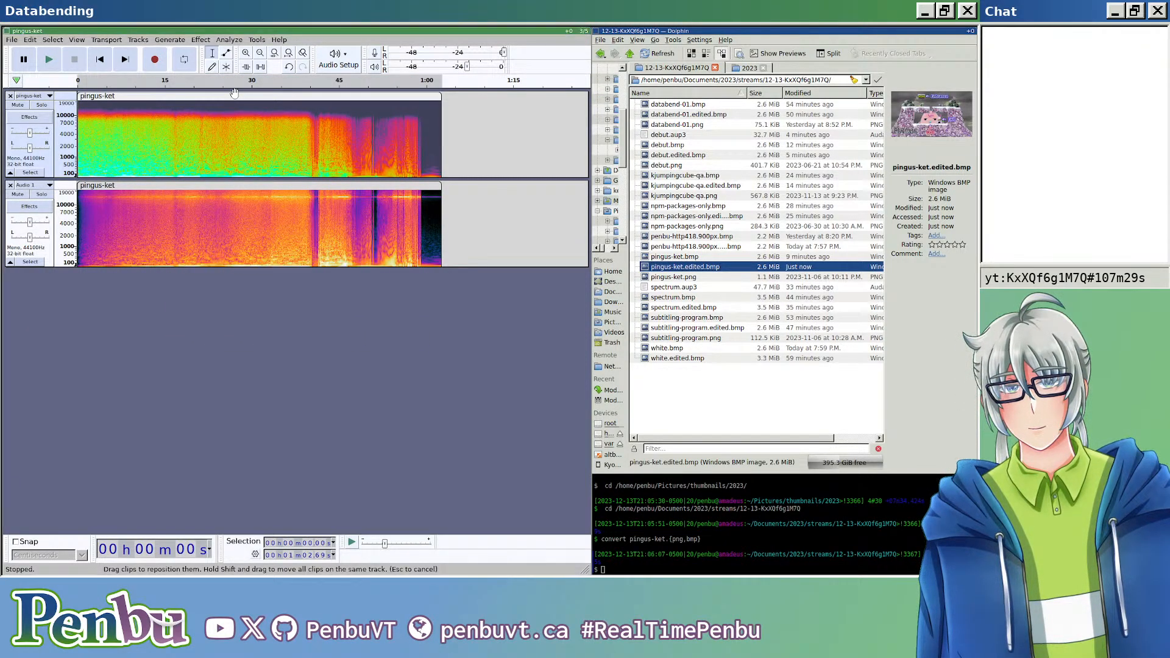
pyautogui.doubleClick(664, 266)
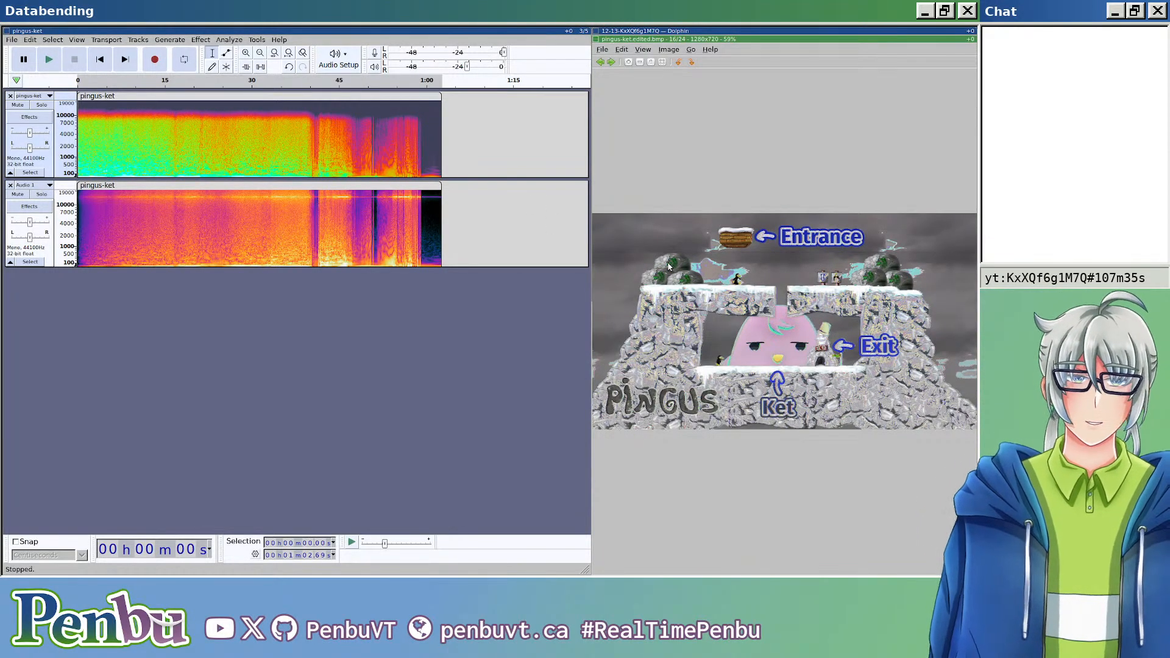
# Step: Close the image viewer and undo the steeper low-pass filtering of the upper pingus-ket clip
pyautogui.click(446, 371)
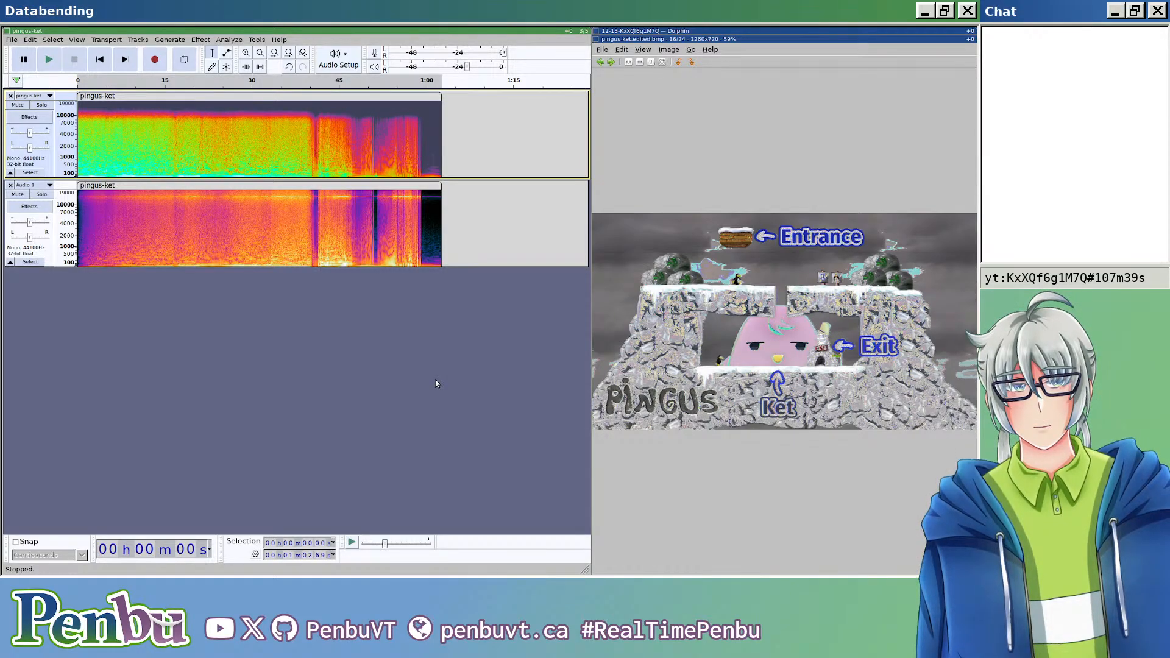
pyautogui.click(734, 144)
pyautogui.press('Escape')
pyautogui.press('Down')
pyautogui.hotkey('shift', 'Delete')
pyautogui.click(863, 323)
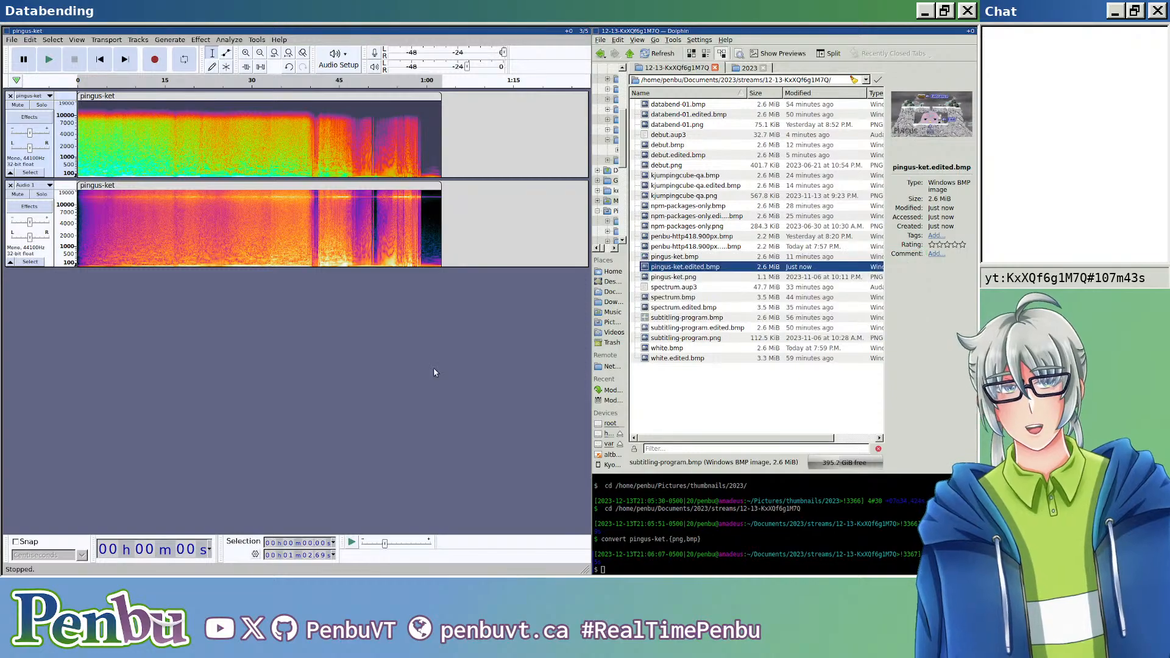
pyautogui.click(356, 370)
pyautogui.hotkey('ctrl', 'z')
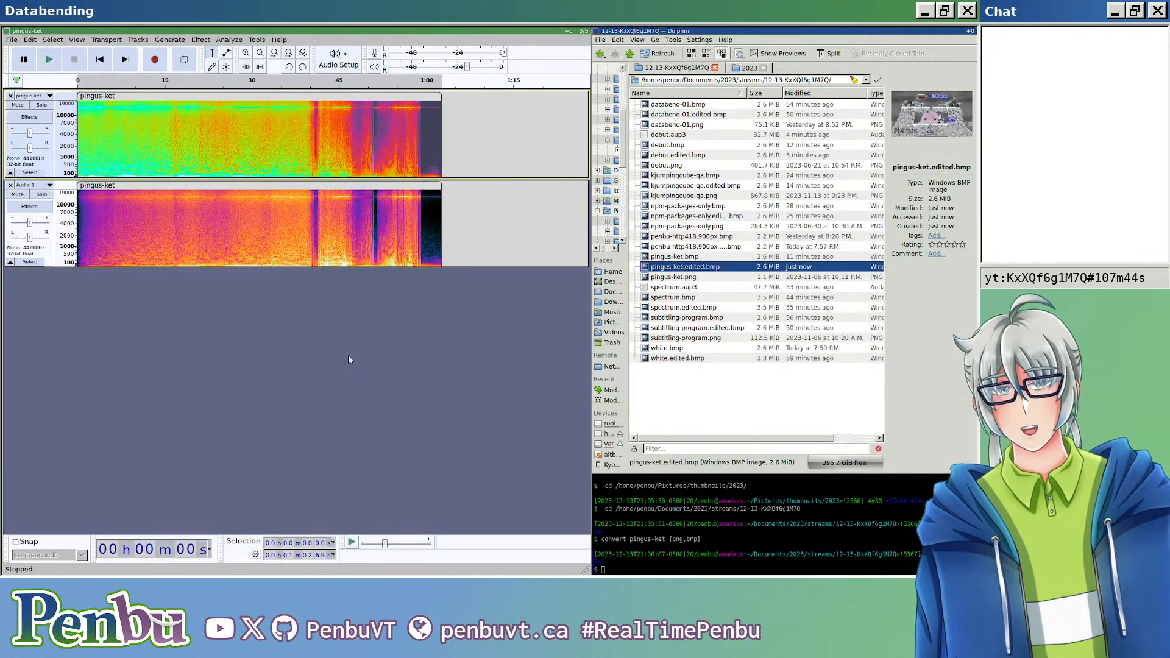
# Step: Repeat the Low-Pass Filter on the lower pingus-ket clip and export the mix as header-less U-Law audio over pingus-ket.edited.bmp
pyautogui.click(176, 185)
pyautogui.hotkey('ctrl', 'r')
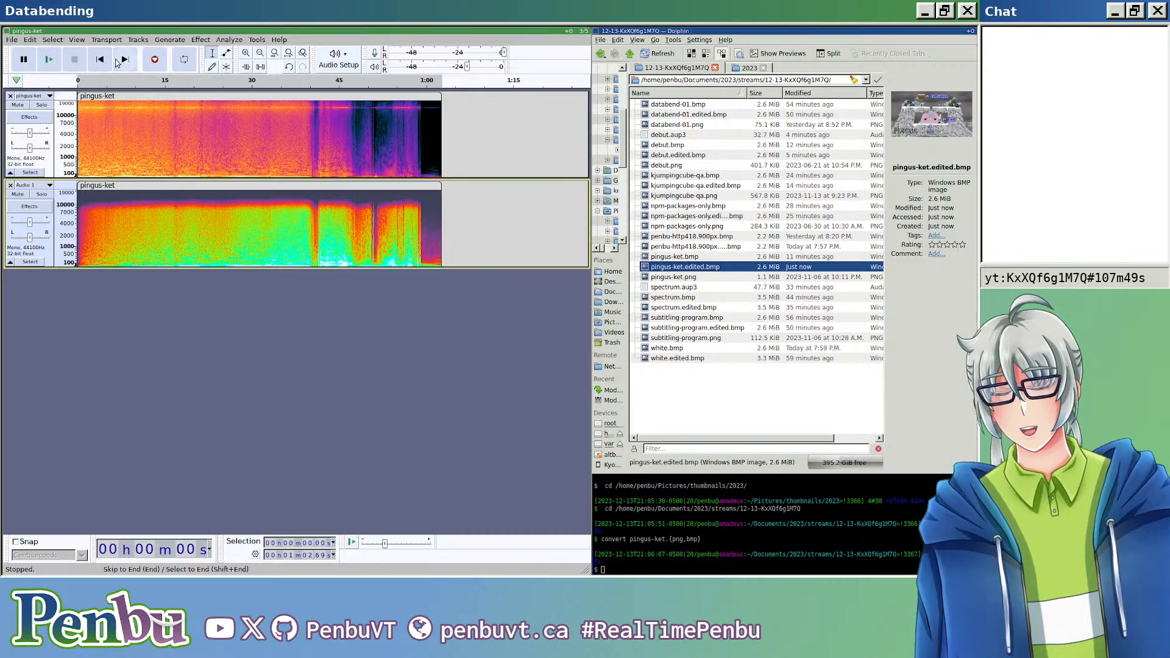
pyautogui.hotkey('ctrl', 'shift', 'e')
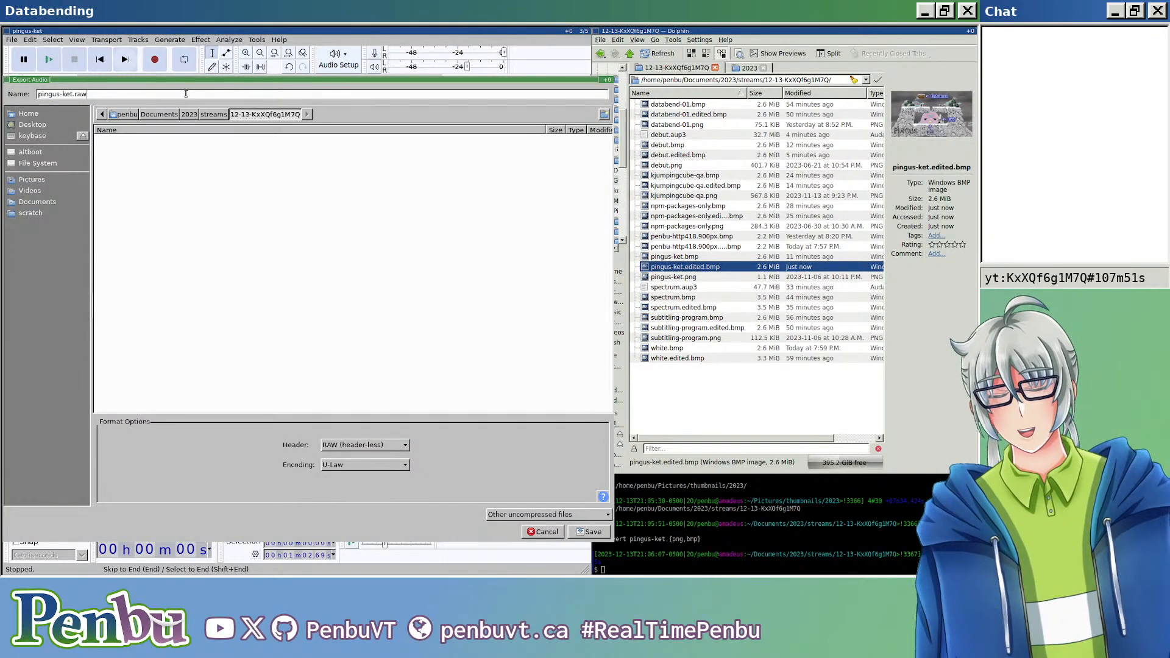
pyautogui.press('Return')
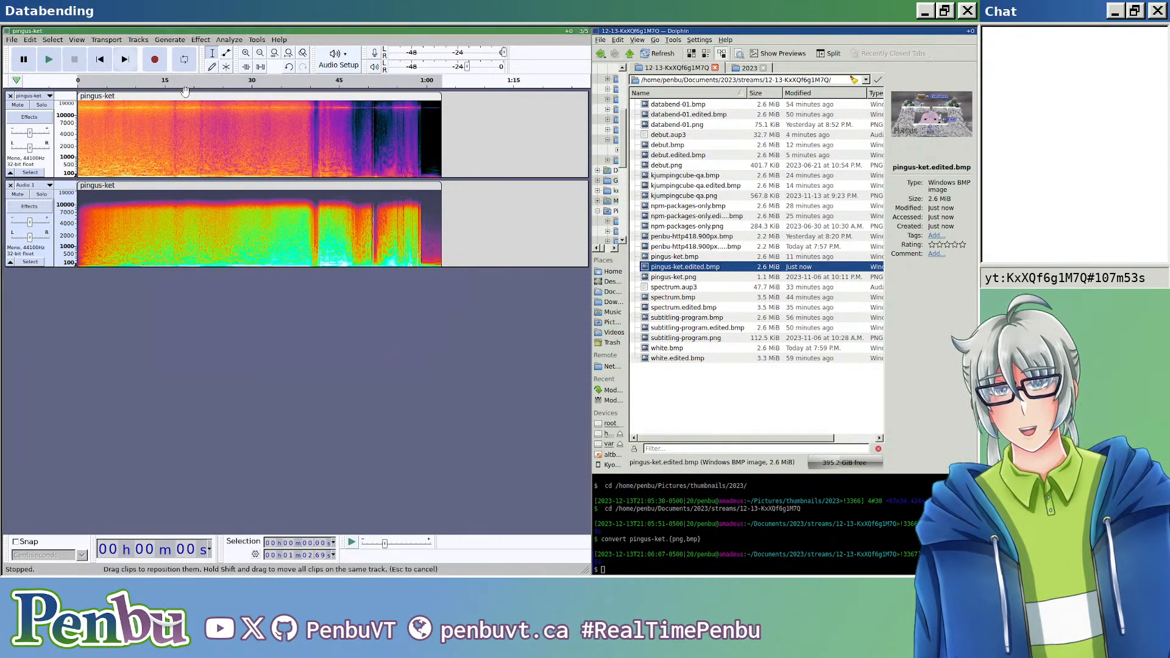
pyautogui.press('Return')
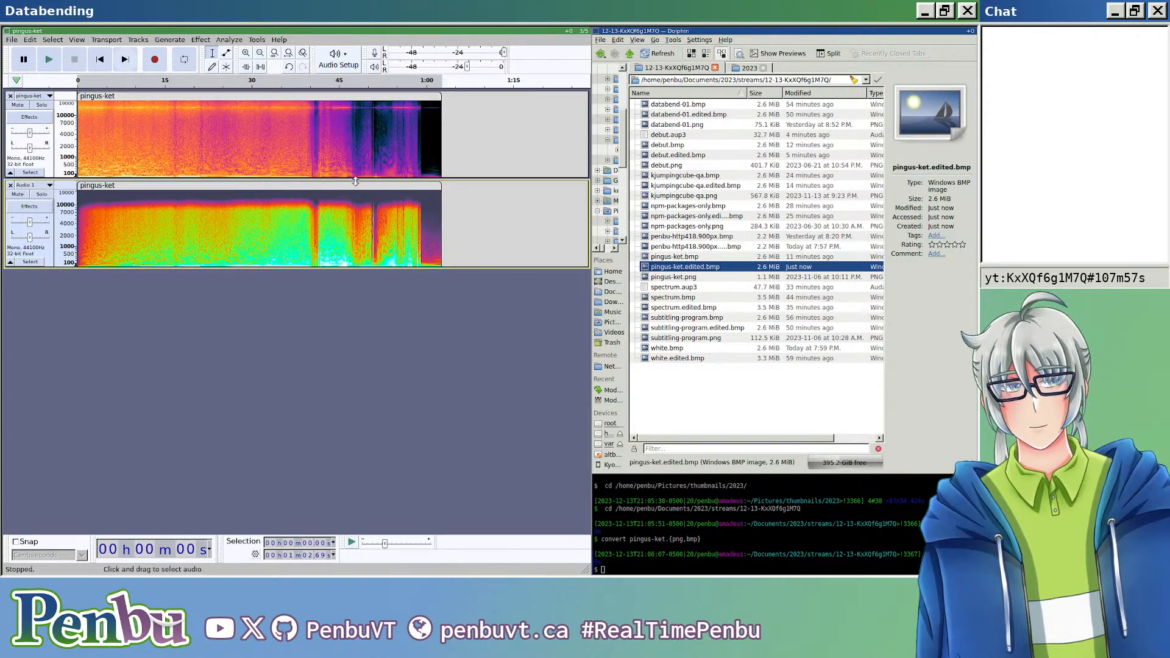
# Step: Open pingus-ket.edited.bmp in the image viewer, close it, and undo the Low-Pass Filter on the lower clip
pyautogui.doubleClick(715, 267)
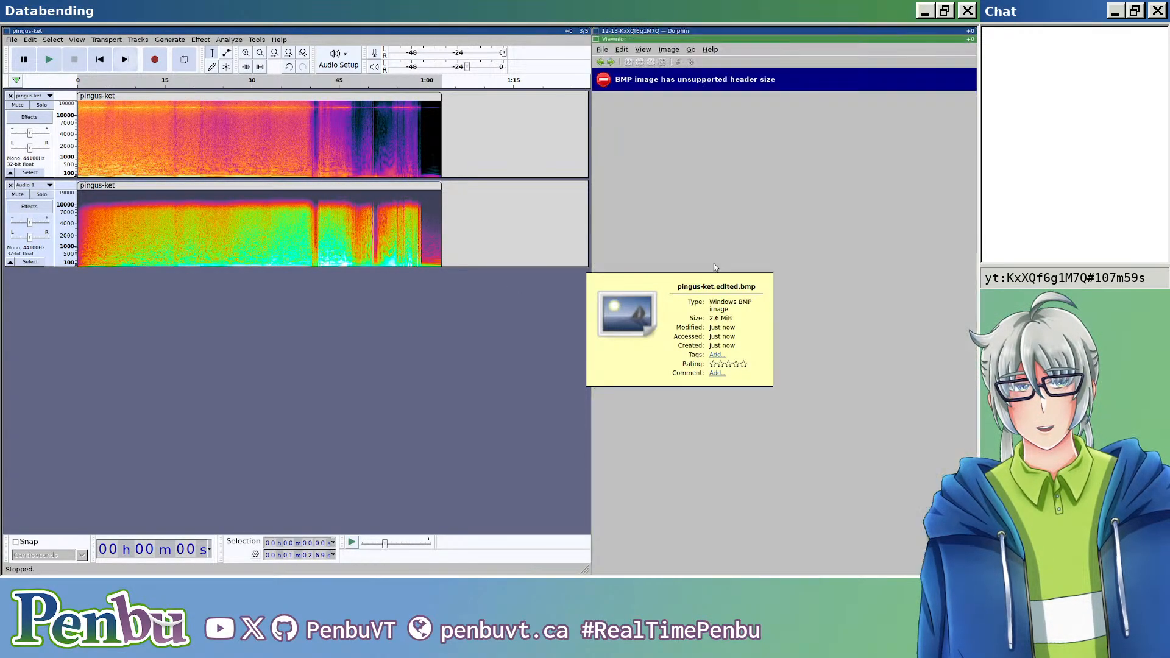
pyautogui.hotkey('ctrl', 'w')
pyautogui.hotkey('ctrl', 'z')
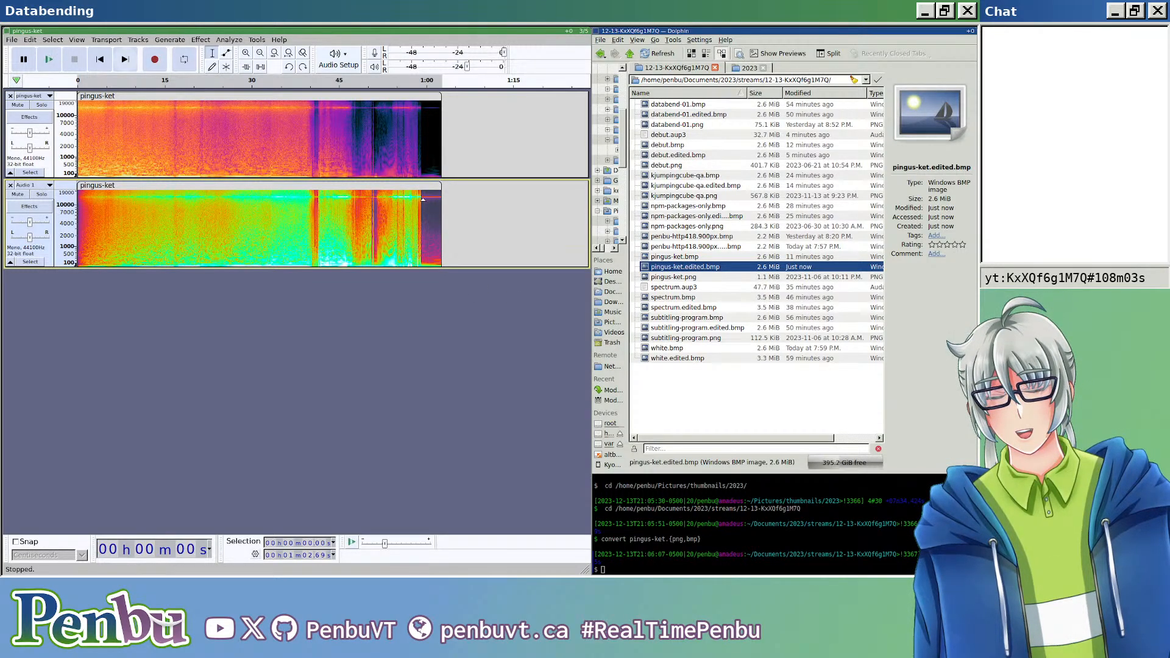
# Step: Select the lower pingus-ket clip's audio from the start to about 58.92 s, just where the dense striped section ends
pyautogui.scroll(1, 415, 206)
pyautogui.click(403, 212)
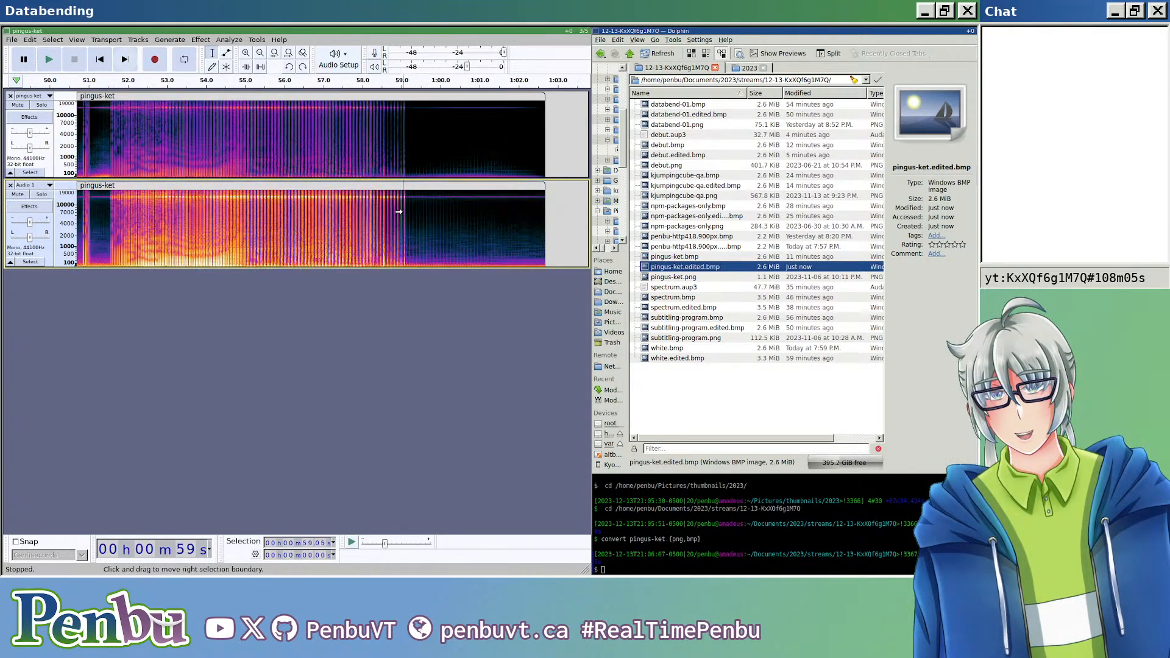
pyautogui.scroll(1, 396, 225)
pyautogui.scroll(1, 271, 231)
pyautogui.scroll(-4, 271, 231)
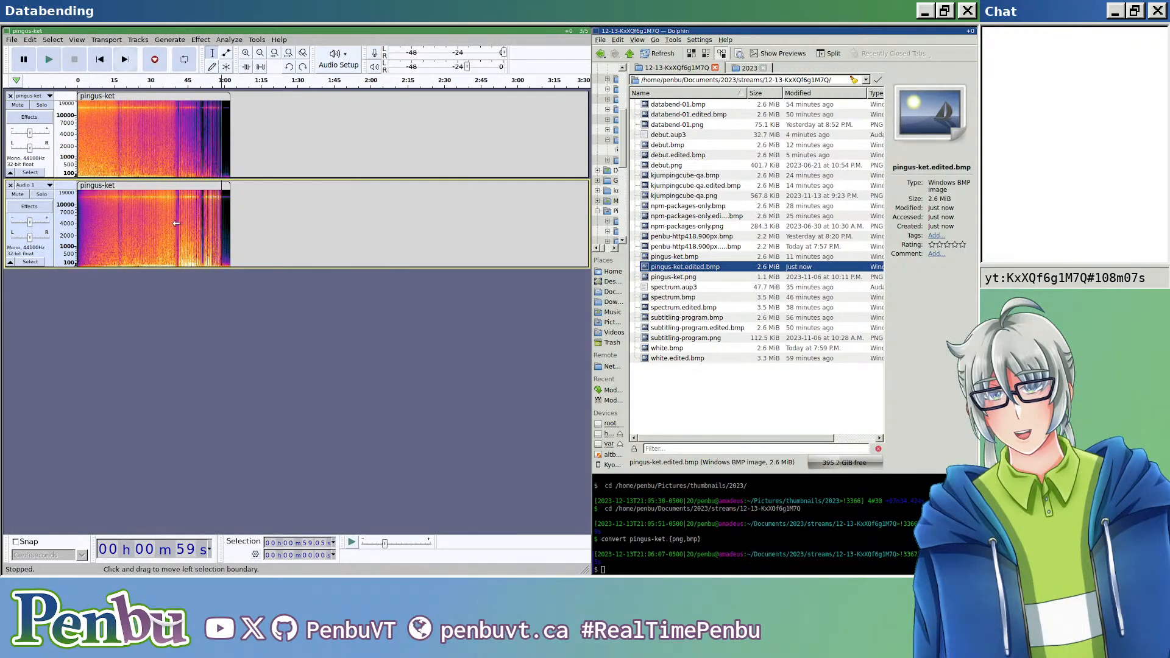
pyautogui.click(114, 183)
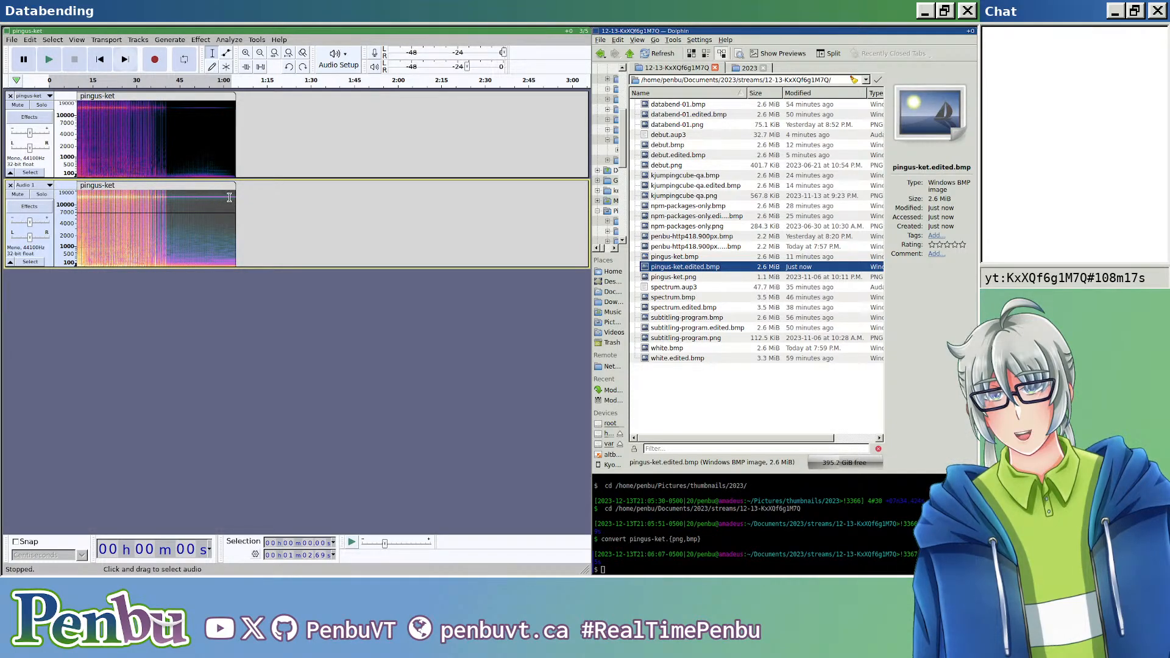
pyautogui.scroll(2, 230, 195)
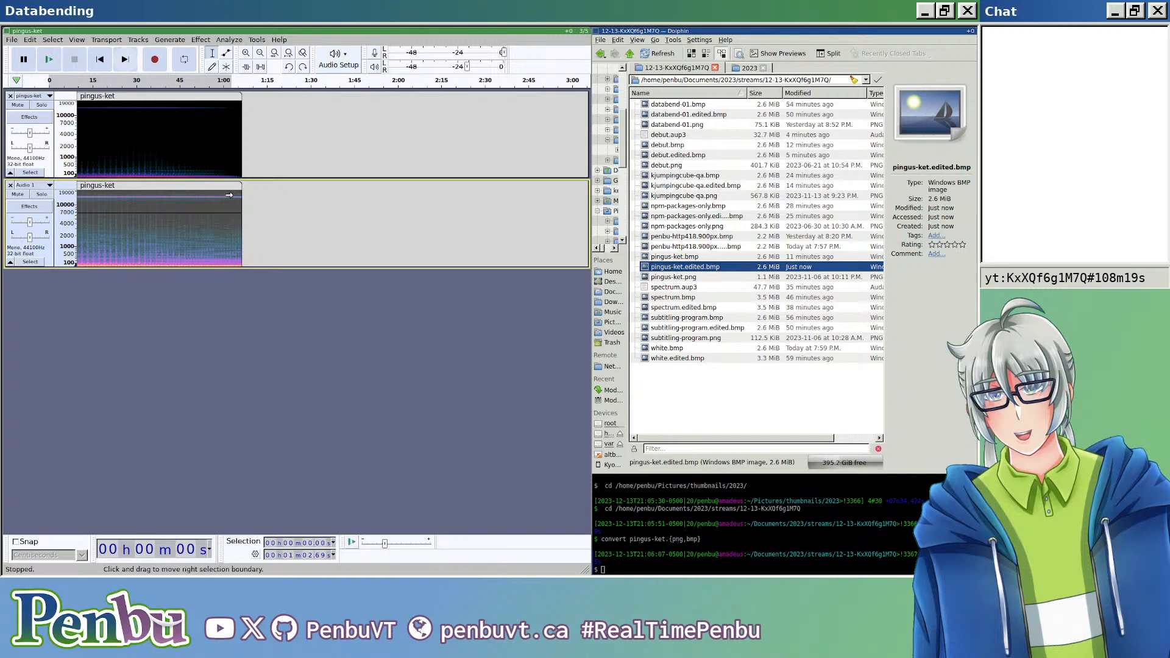
pyautogui.moveTo(230, 195); pyautogui.dragTo(102, 211)
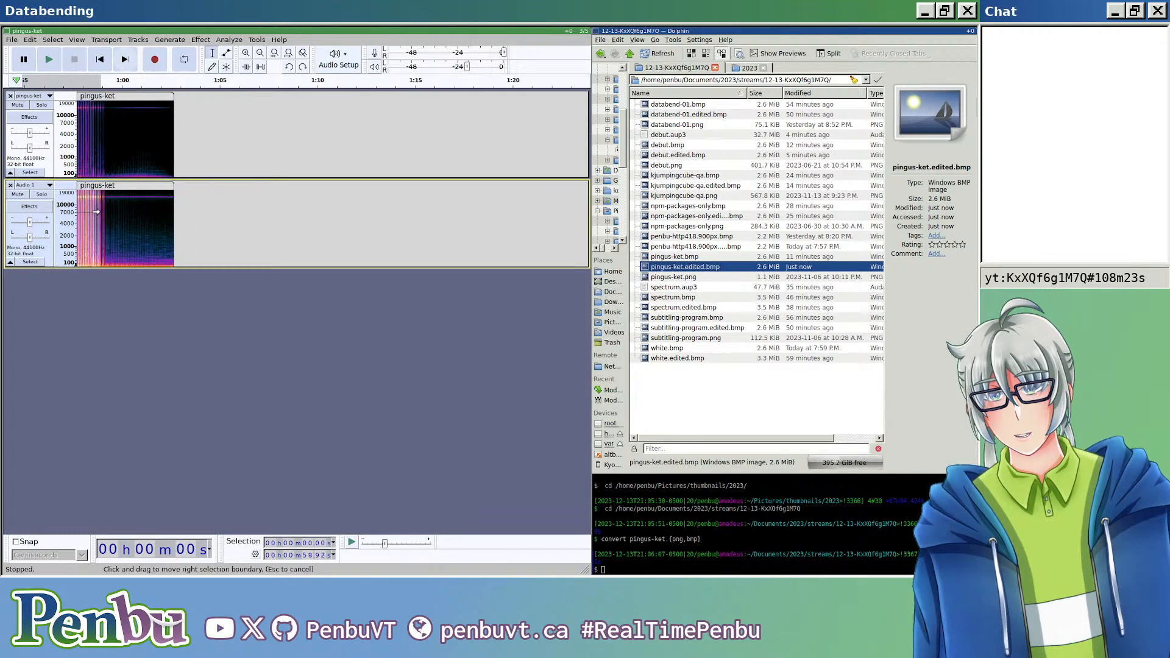
# Step: Repeat the Low-Pass Filter on the selected part of the lower clip and export the mix as header-less U-Law audio over pingus-ket.edited.bmp
pyautogui.click(201, 39)
pyautogui.click(172, 30)
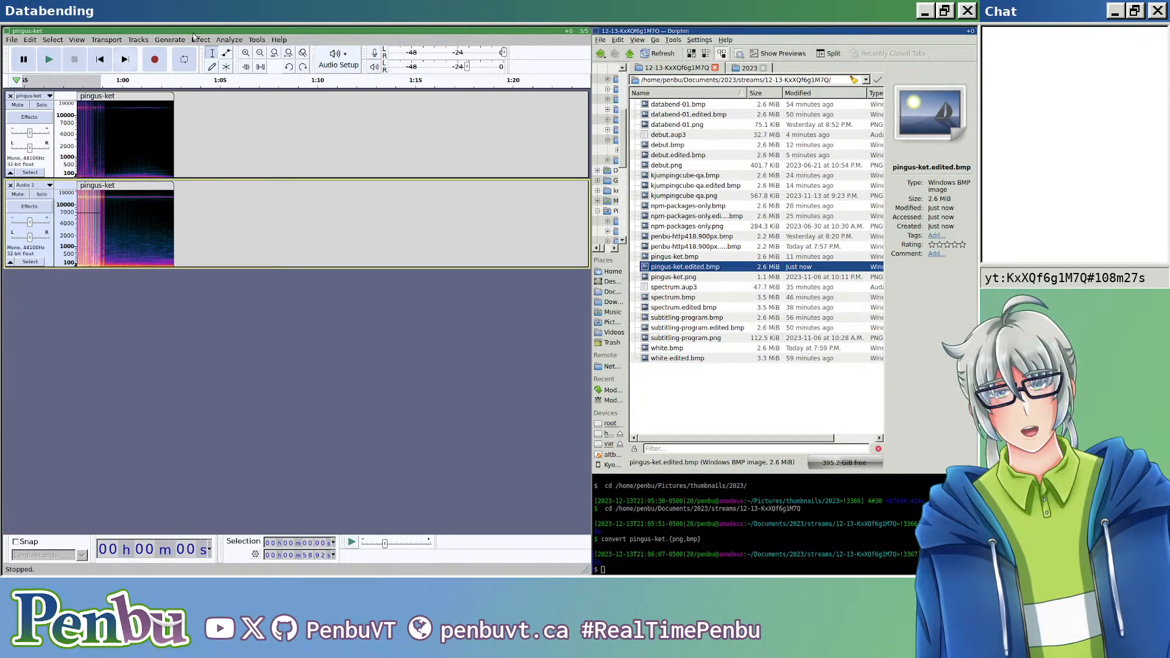
pyautogui.click(195, 39)
pyautogui.click(214, 80)
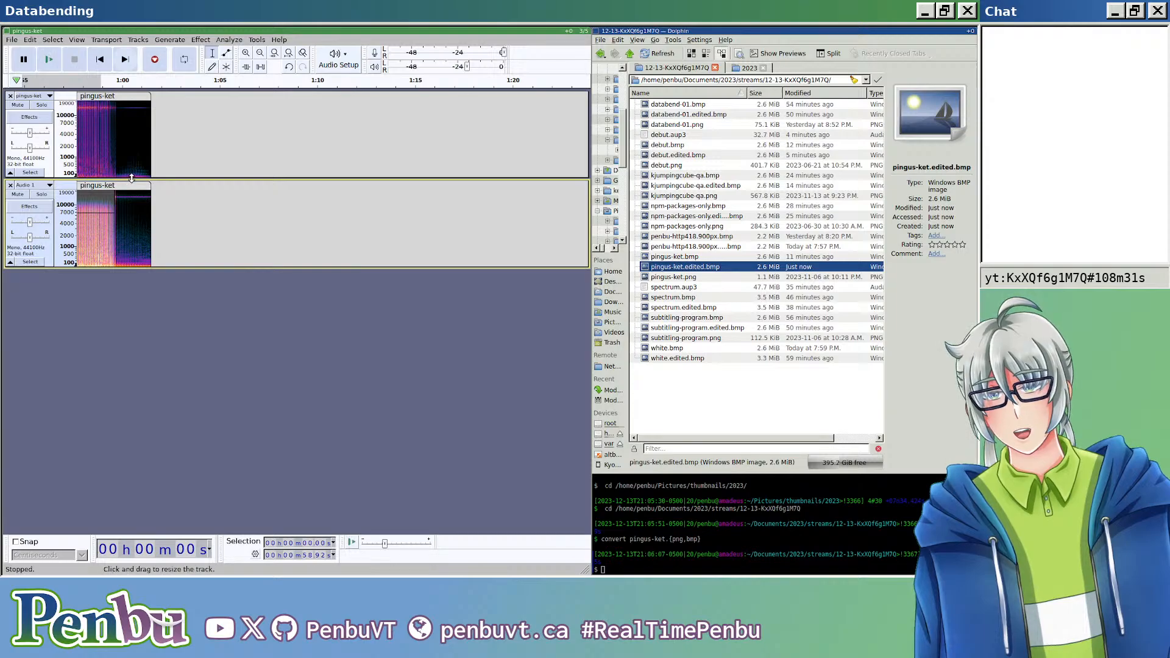
pyautogui.hotkey('ctrl', 'shift', 'e')
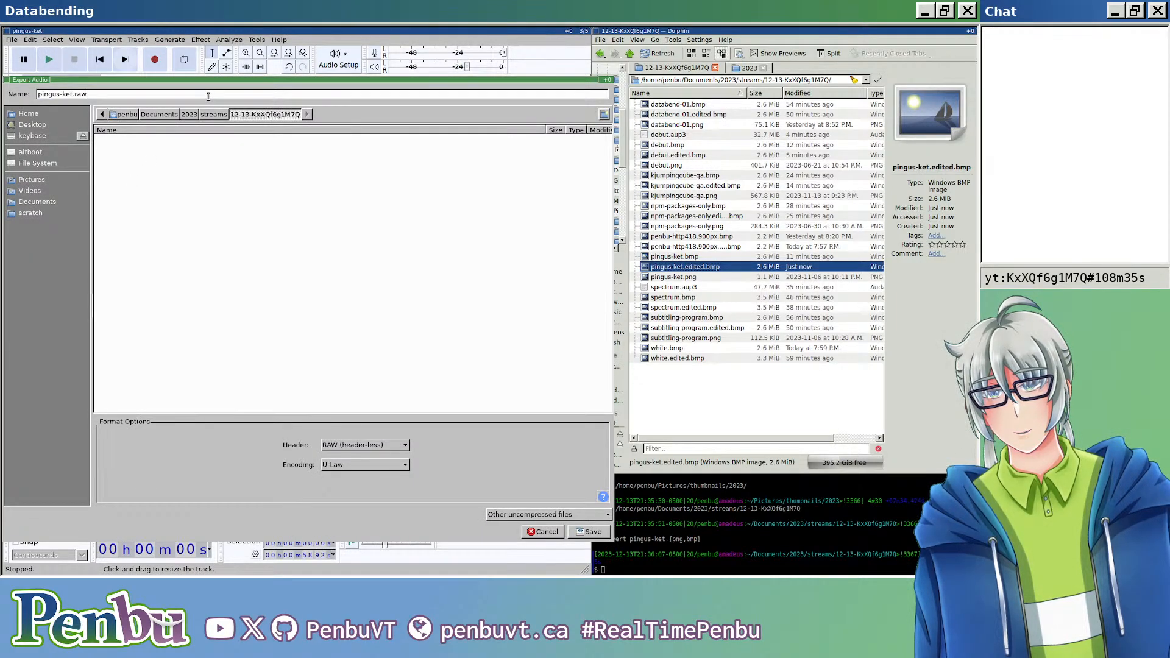
pyautogui.press('Return')
pyautogui.press('Return')
pyautogui.press('Return')
pyautogui.press('Return')
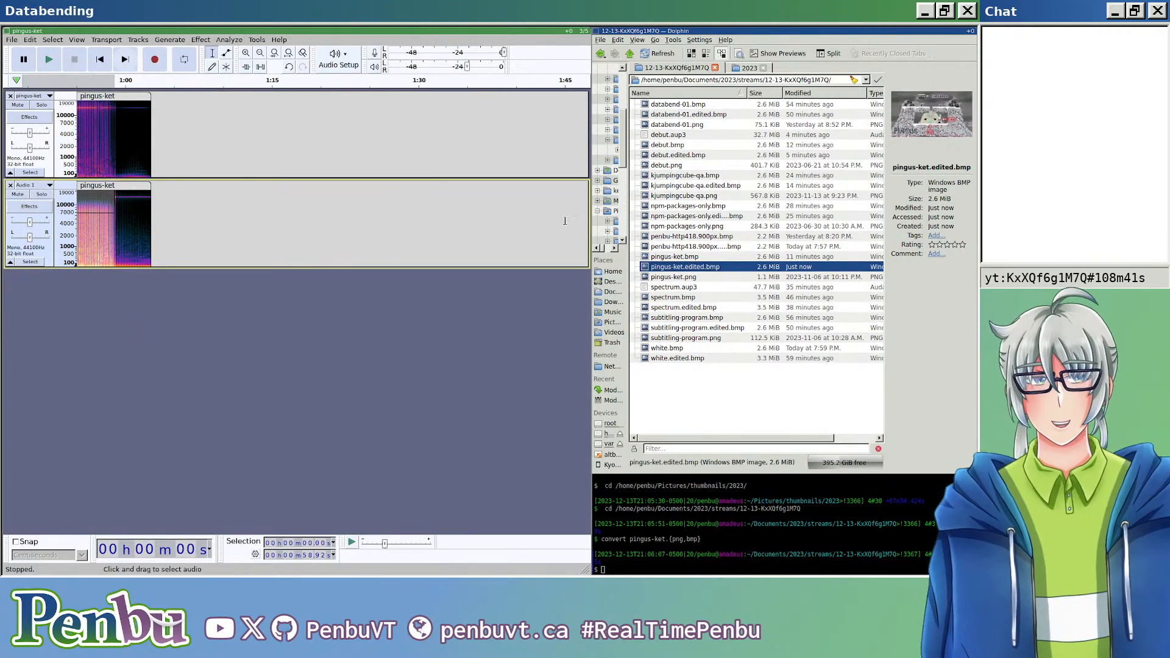
# Step: View pingus-ket.edited.bmp in the image viewer, undo the Low-Pass Filter on the selection, and close the viewer
pyautogui.moveTo(705, 269)
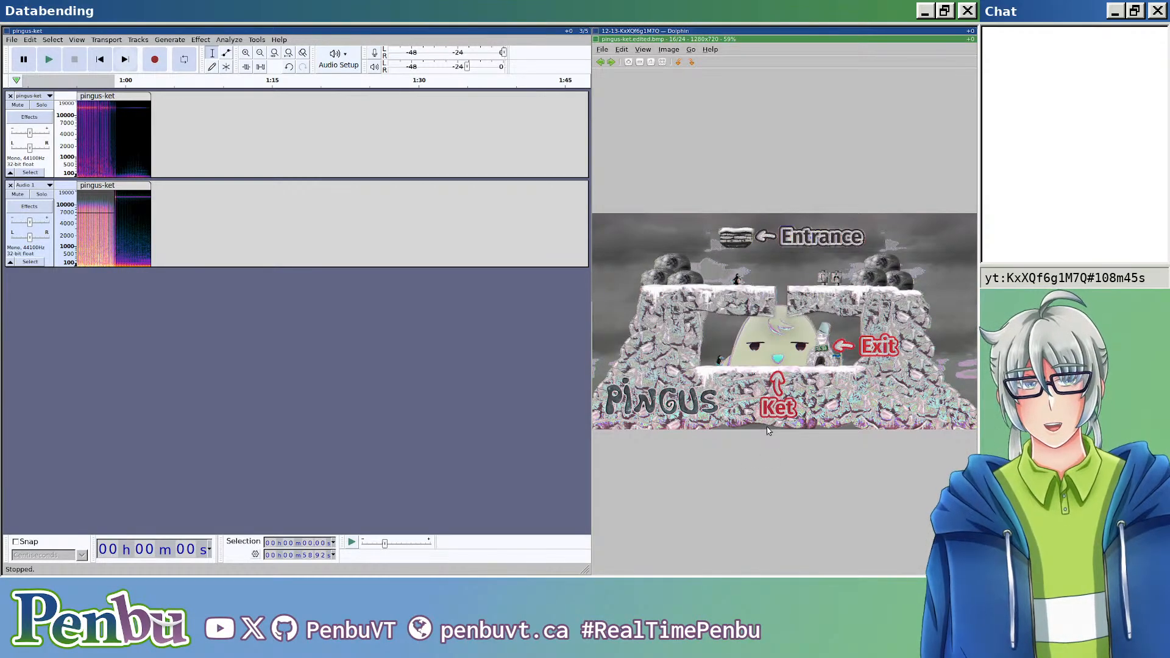
pyautogui.hotkey('ctrl', 'z')
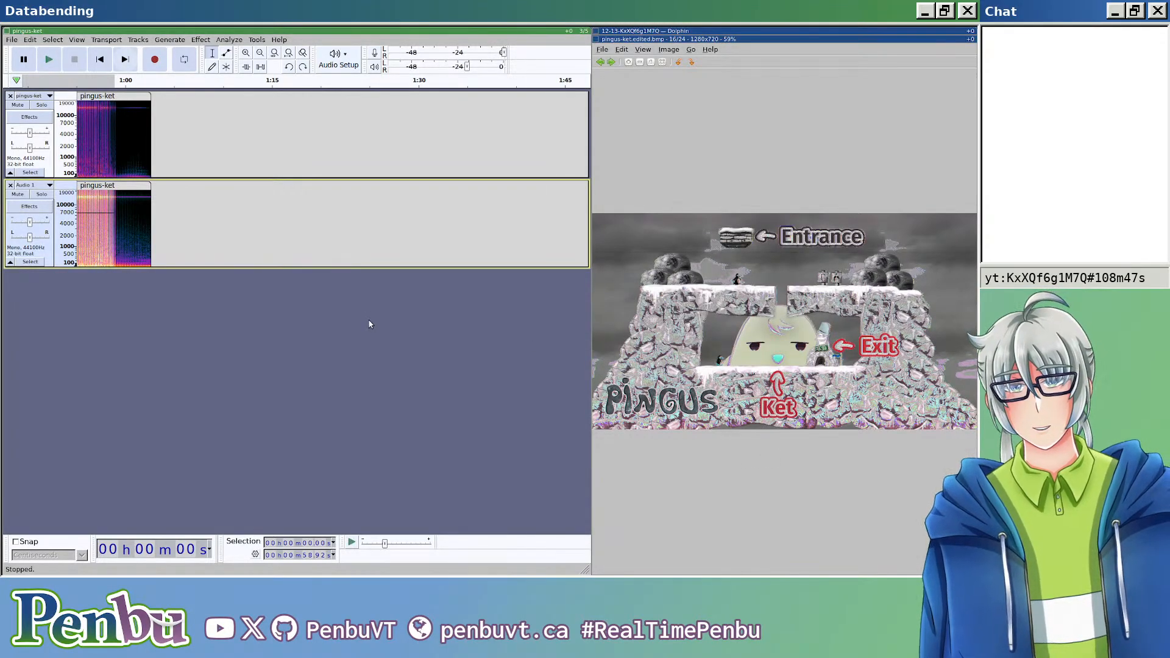
pyautogui.press('Escape')
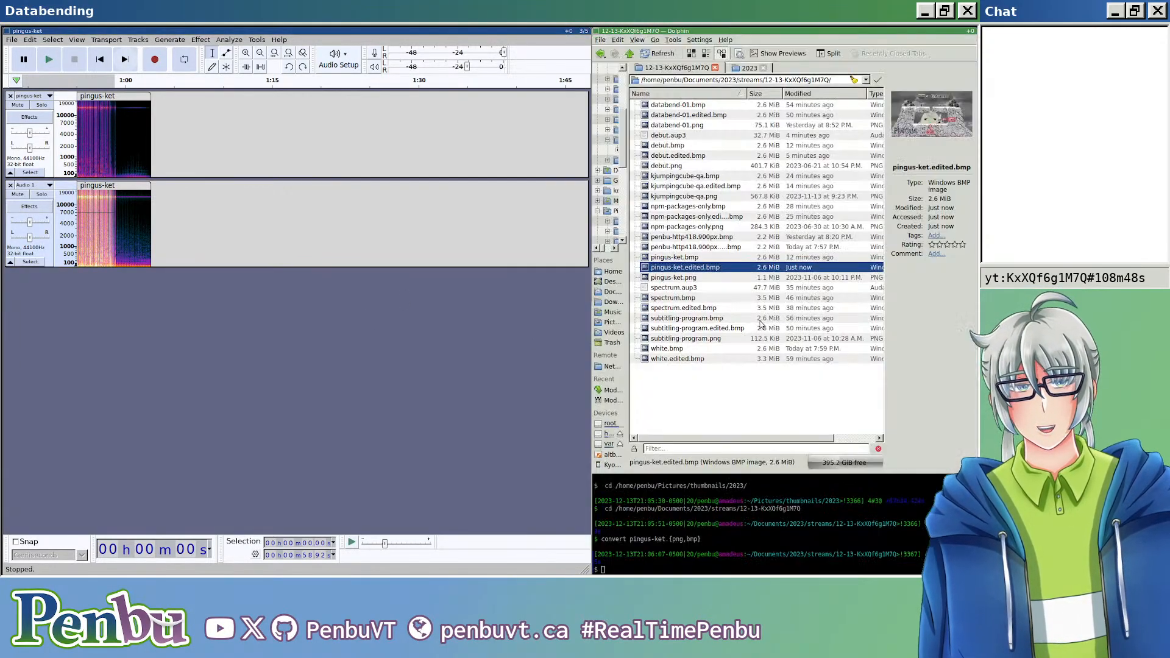
# Step: Apply a High-Pass Filter at 100 Hz with a 36 dB roll-off to the selected part of the lower pingus-ket clip
pyautogui.click(212, 39)
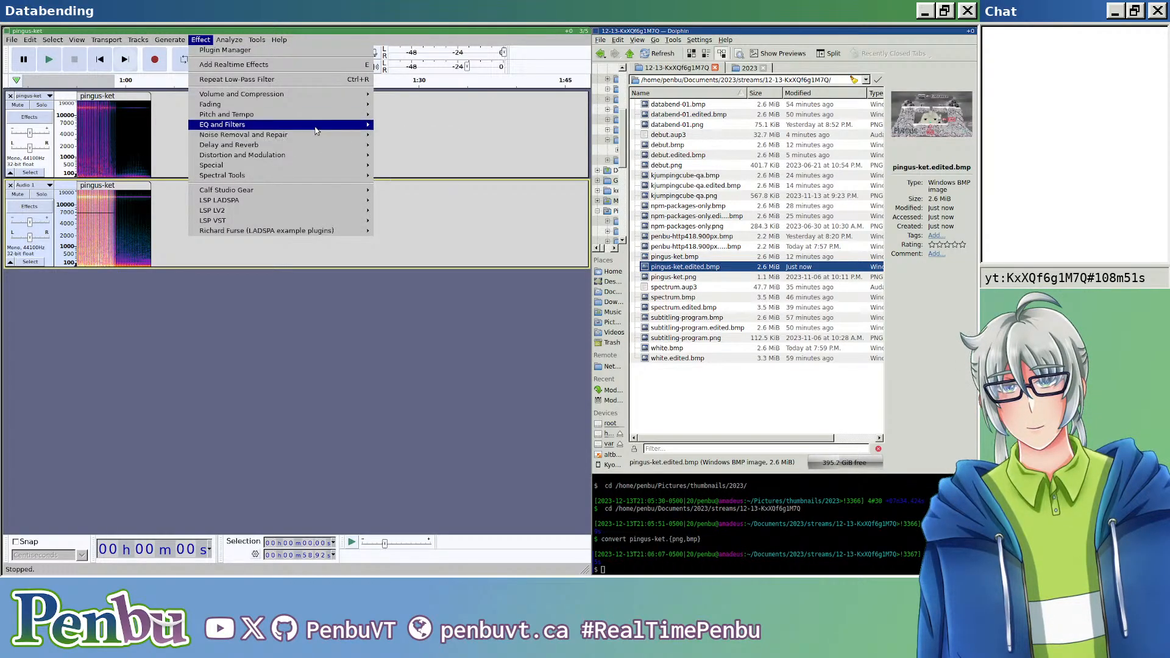
pyautogui.moveTo(316, 129)
pyautogui.click(403, 156)
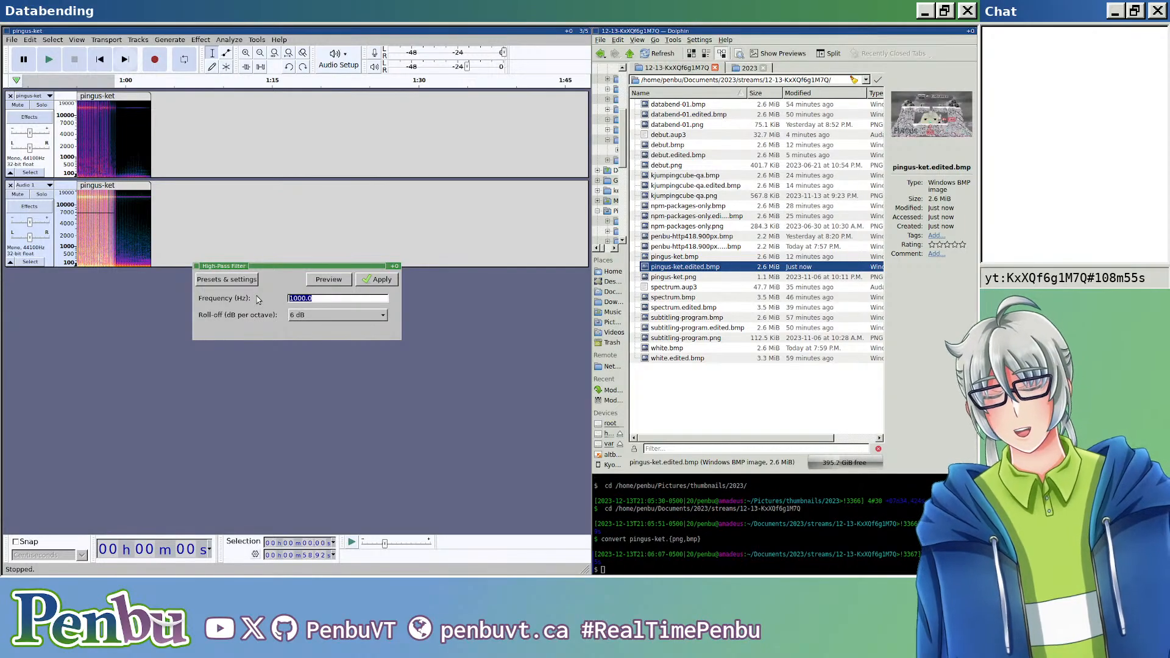
pyautogui.write('100')
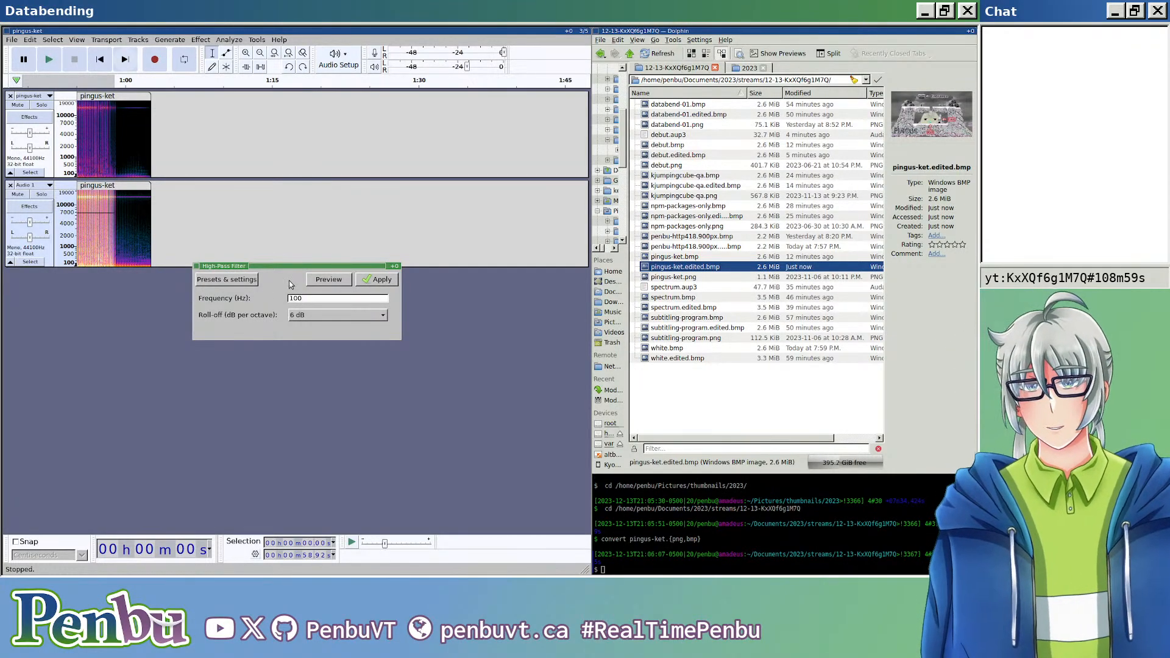
pyautogui.click(327, 316)
pyautogui.click(342, 347)
pyautogui.click(379, 281)
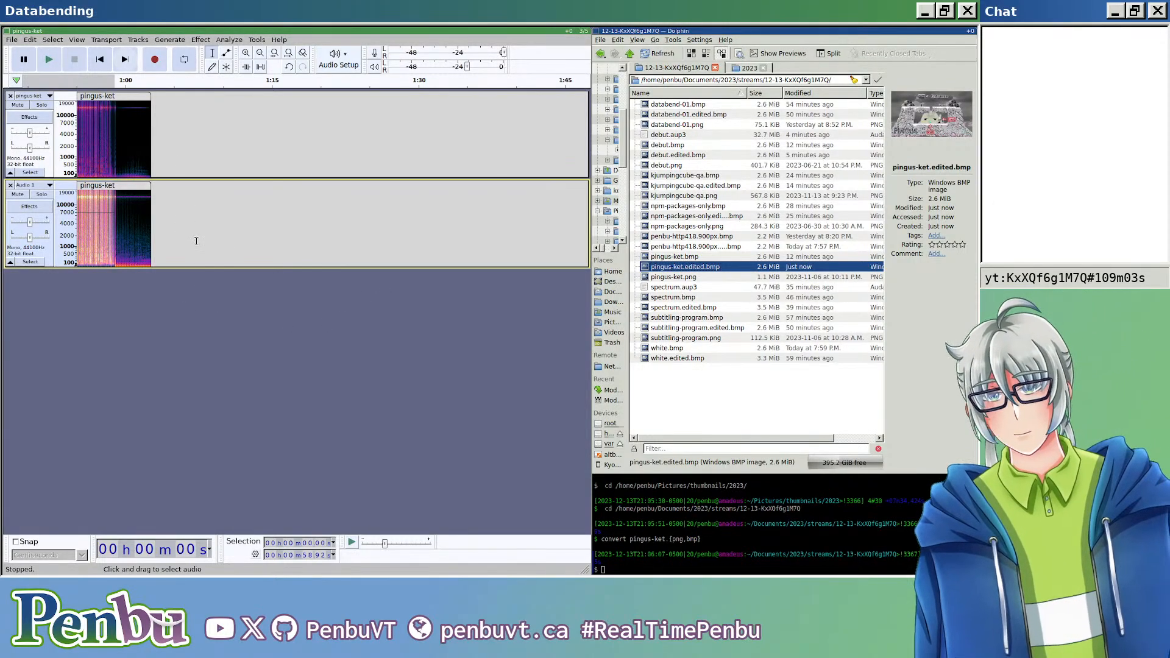
# Step: Export the high-pass-filtered mix as header-less U-Law audio over pingus-ket.edited.bmp and open the resulting image in the image viewer
pyautogui.hotkey('ctrl', 'shift', 'e')
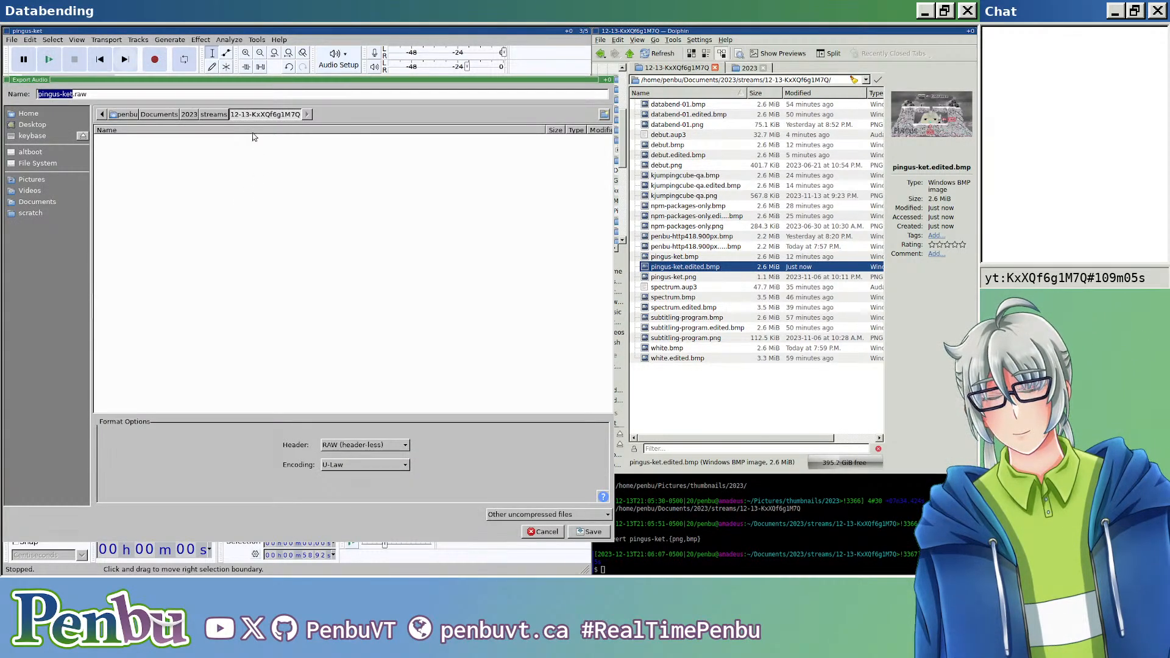
pyautogui.press('Right')
pyautogui.write('.edited.bmp')
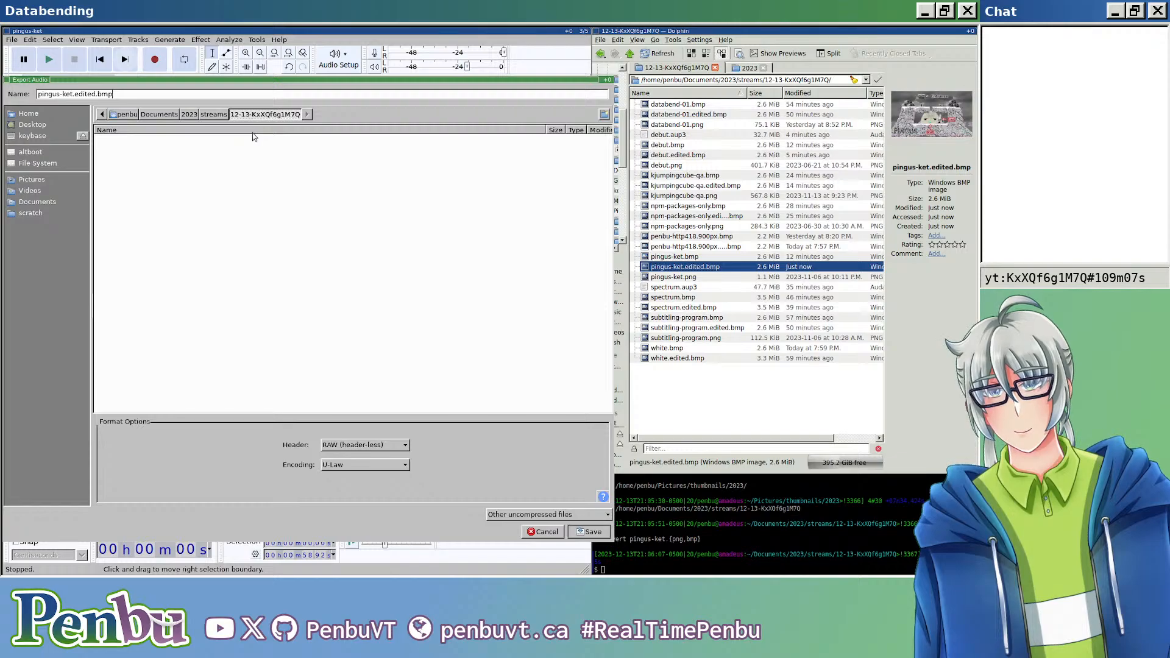
pyautogui.press('Return')
pyautogui.press('Return')
pyautogui.press('Return')
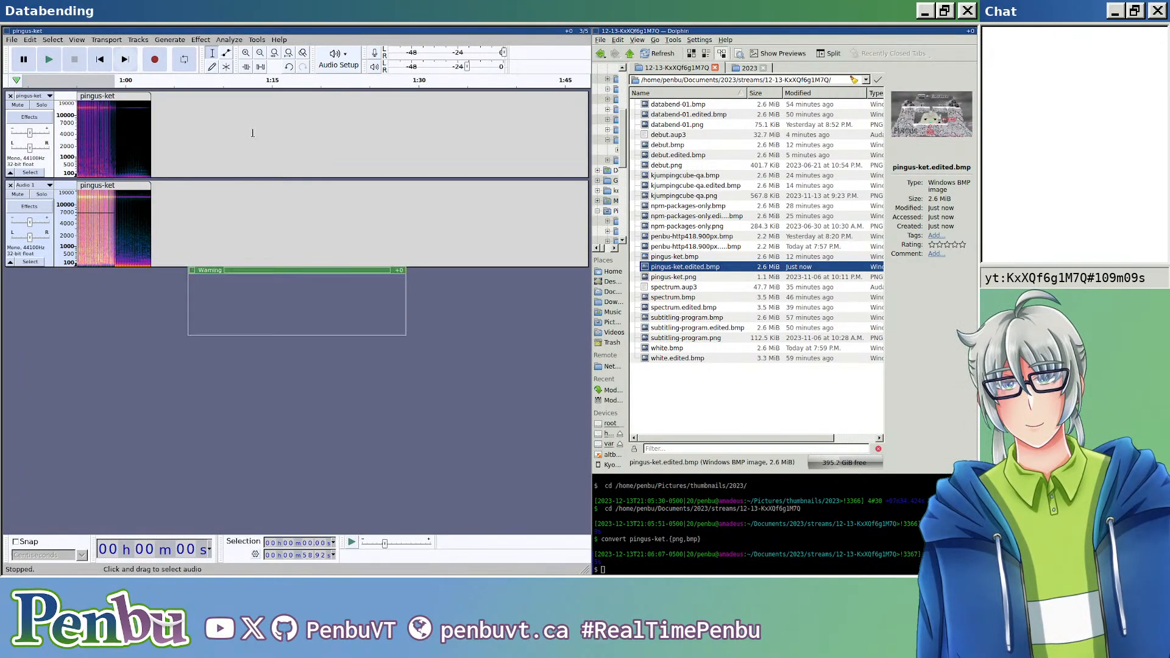
pyautogui.press('Return')
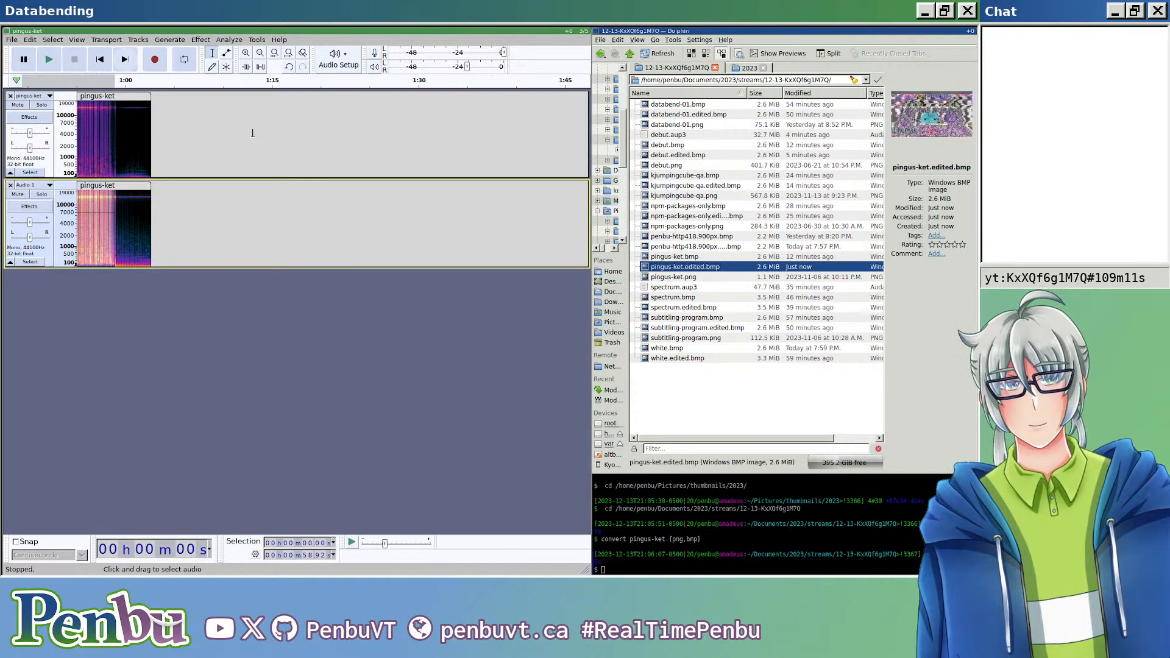
pyautogui.doubleClick(700, 268)
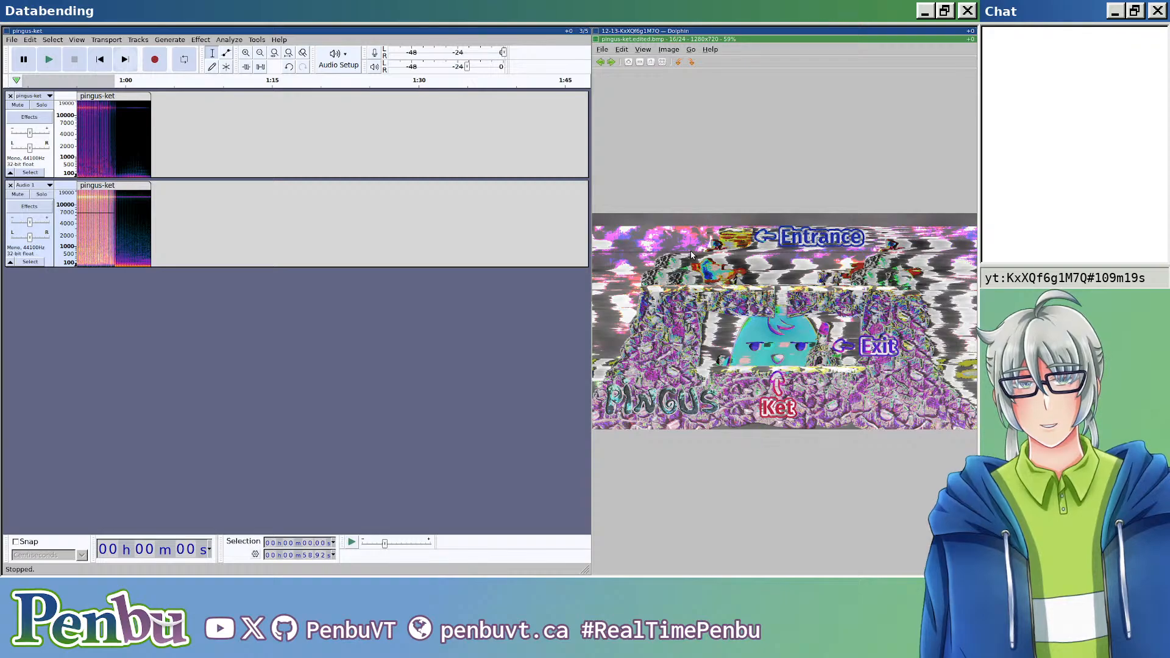
# Step: Apply a High-Pass Filter at 10.0 Hz with a 36 dB roll-off to the selected part of the lower clip
pyautogui.scroll(3, 122, 226)
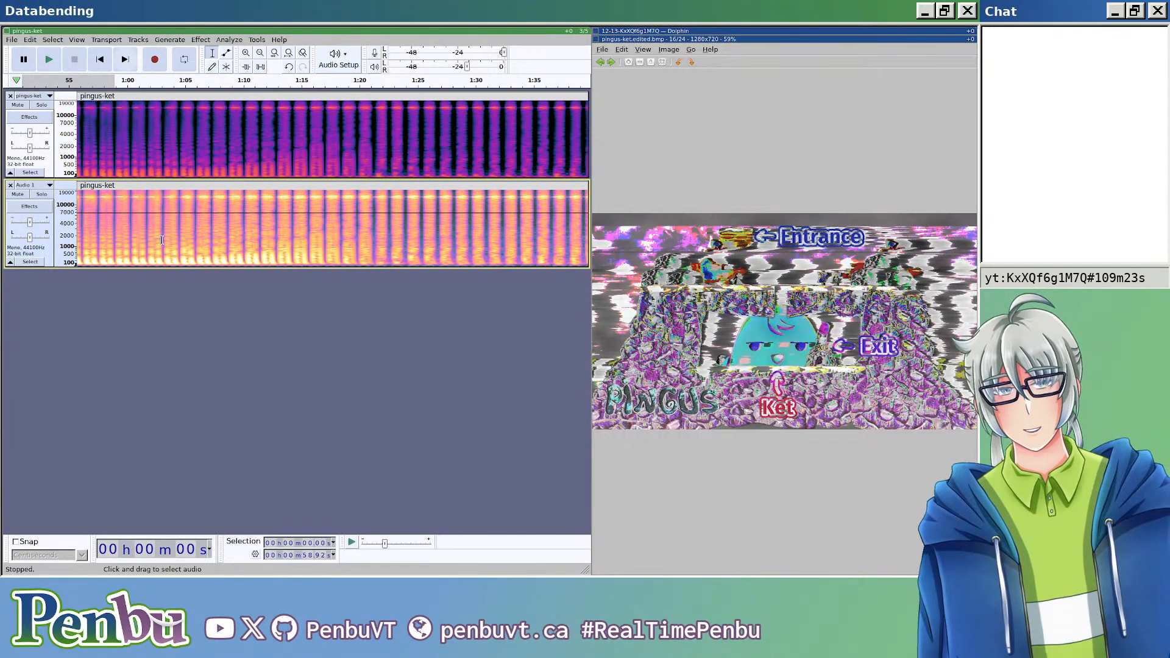
pyautogui.scroll(4, 162, 240)
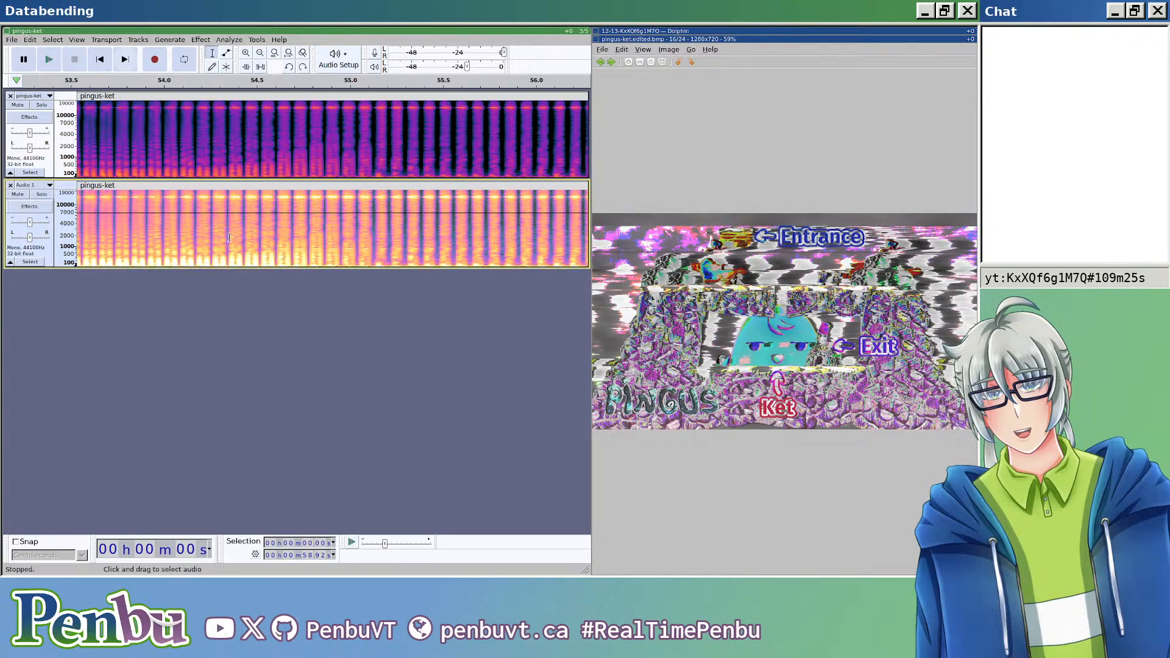
pyautogui.click(201, 40)
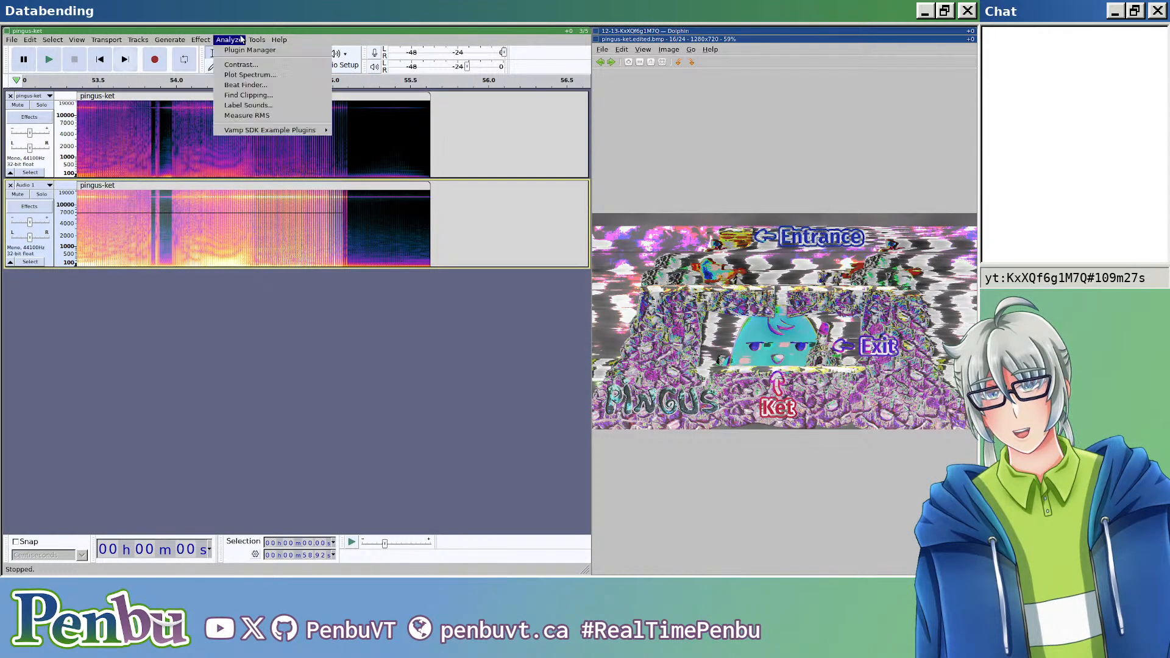
pyautogui.moveTo(221, 96)
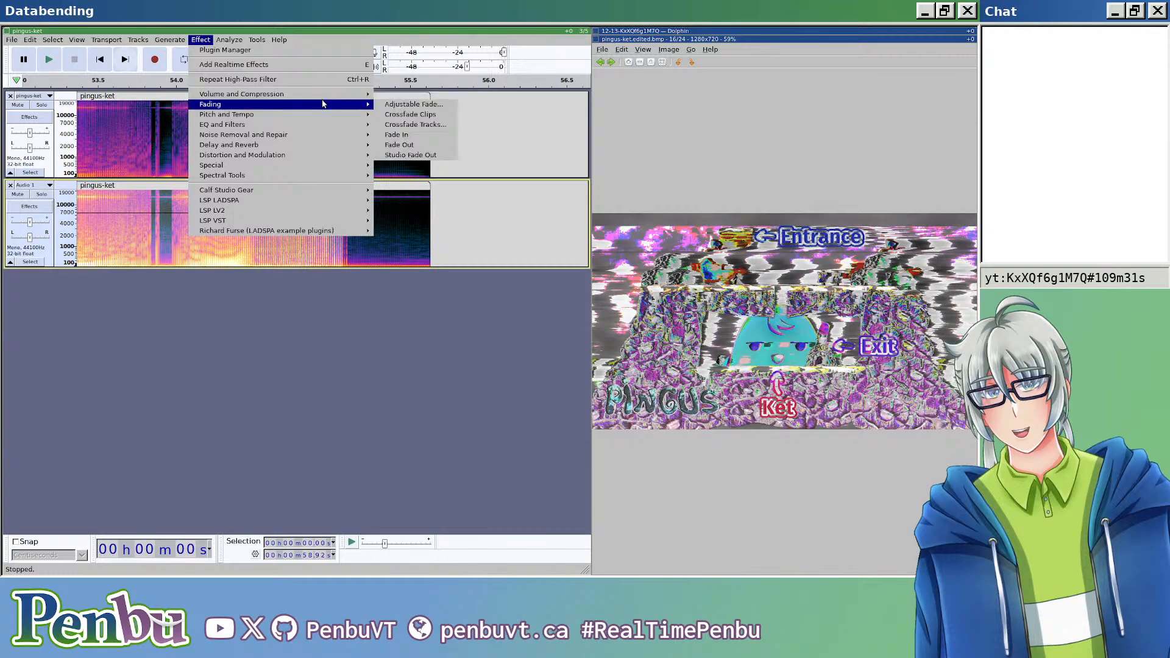
pyautogui.moveTo(334, 128)
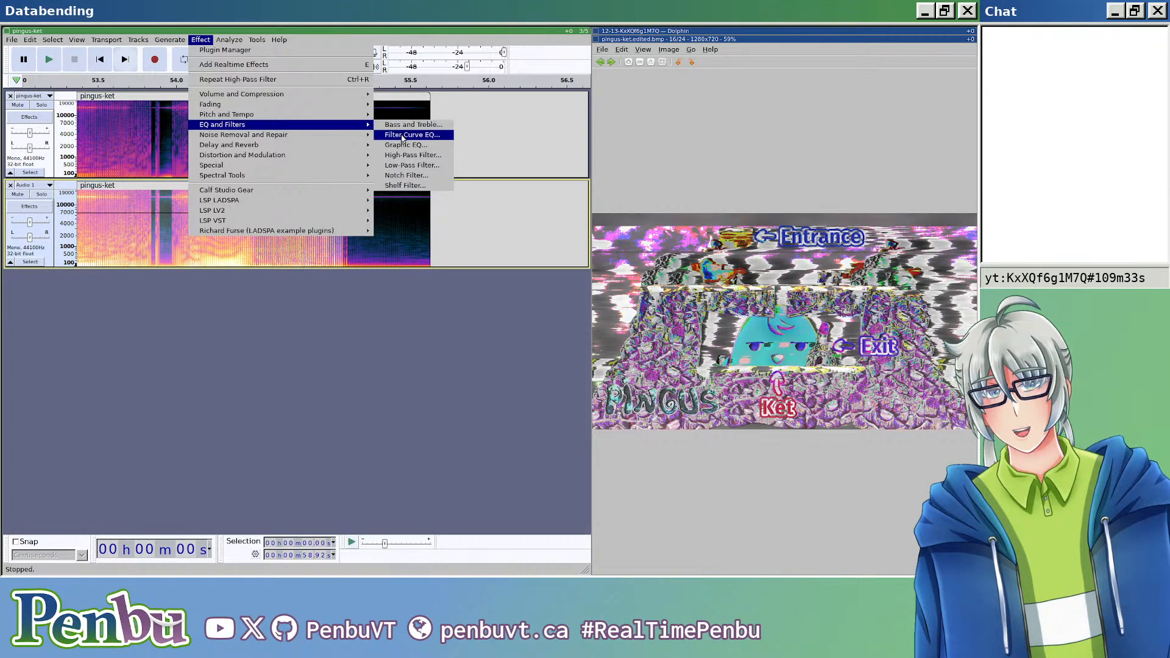
pyautogui.moveTo(368, 137)
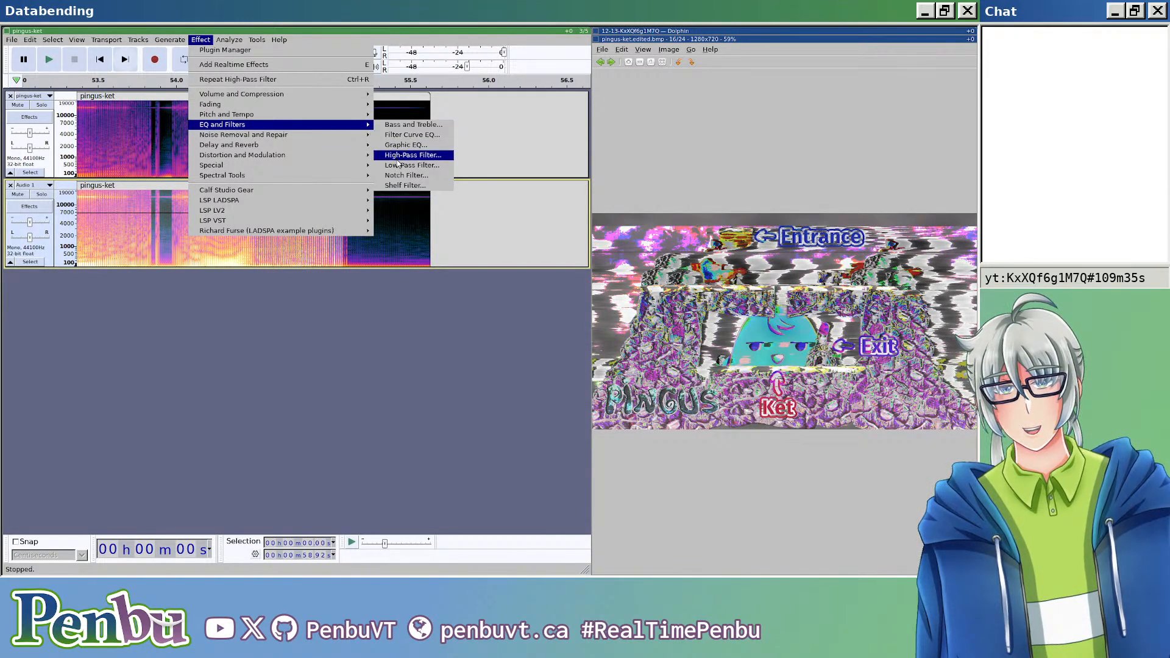
pyautogui.click(405, 156)
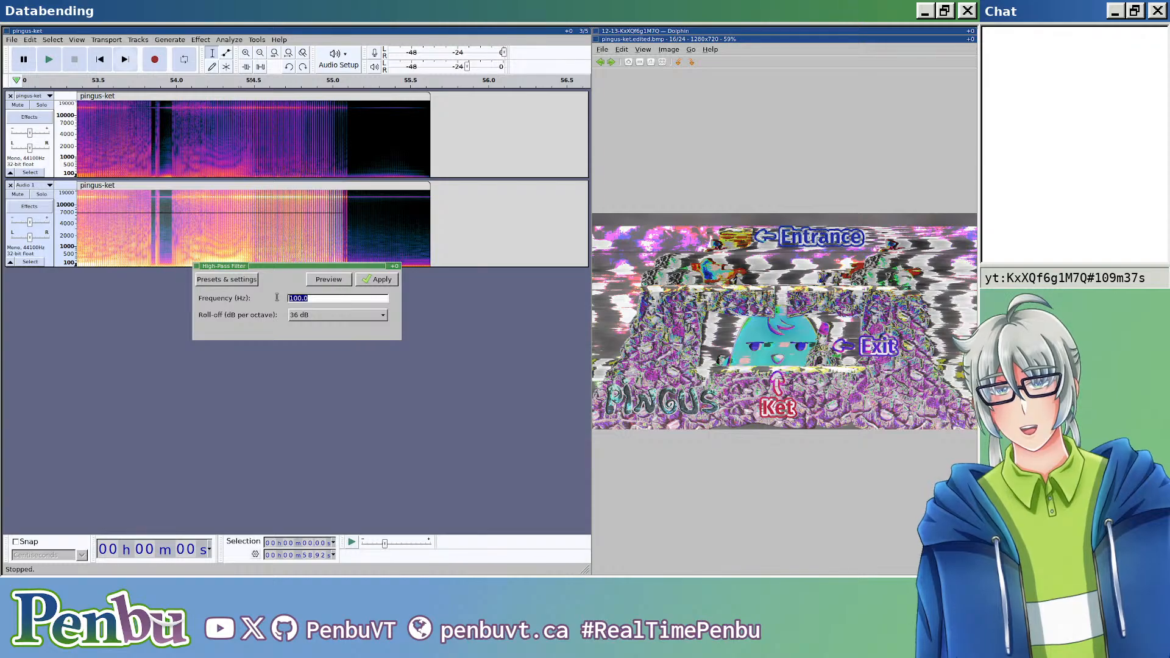
pyautogui.write('10.0')
pyautogui.click(384, 279)
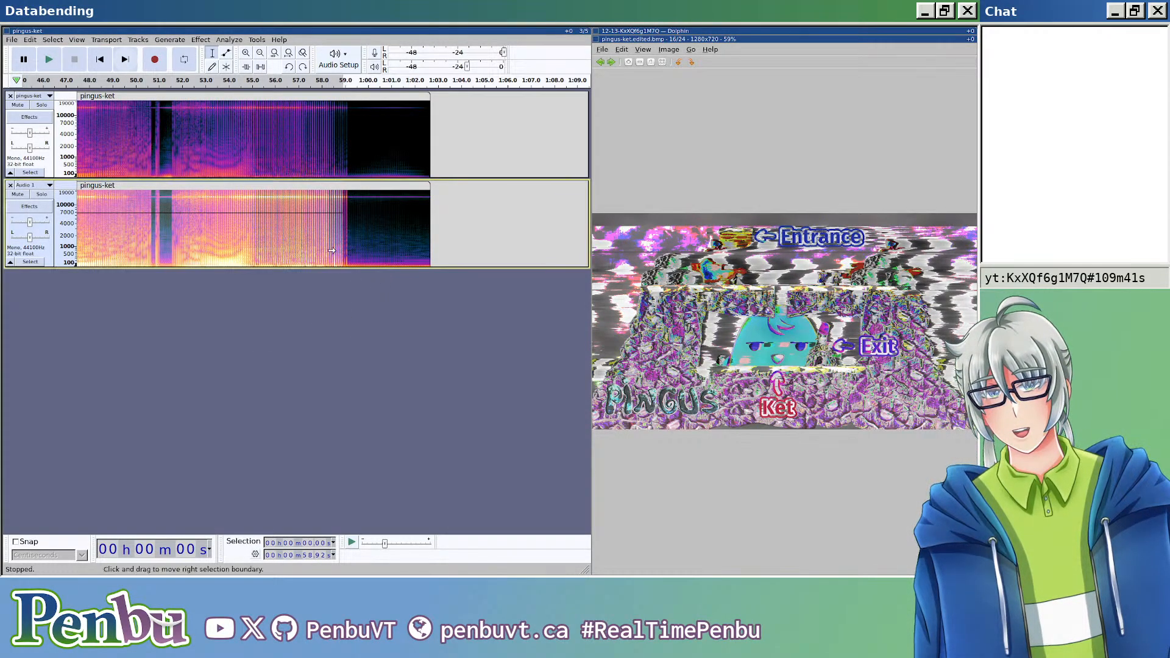
# Step: Close the image viewer and export the 10 Hz high-pass version as header-less U-Law audio, replacing pingus-ket.edited.bmp
pyautogui.press('Escape')
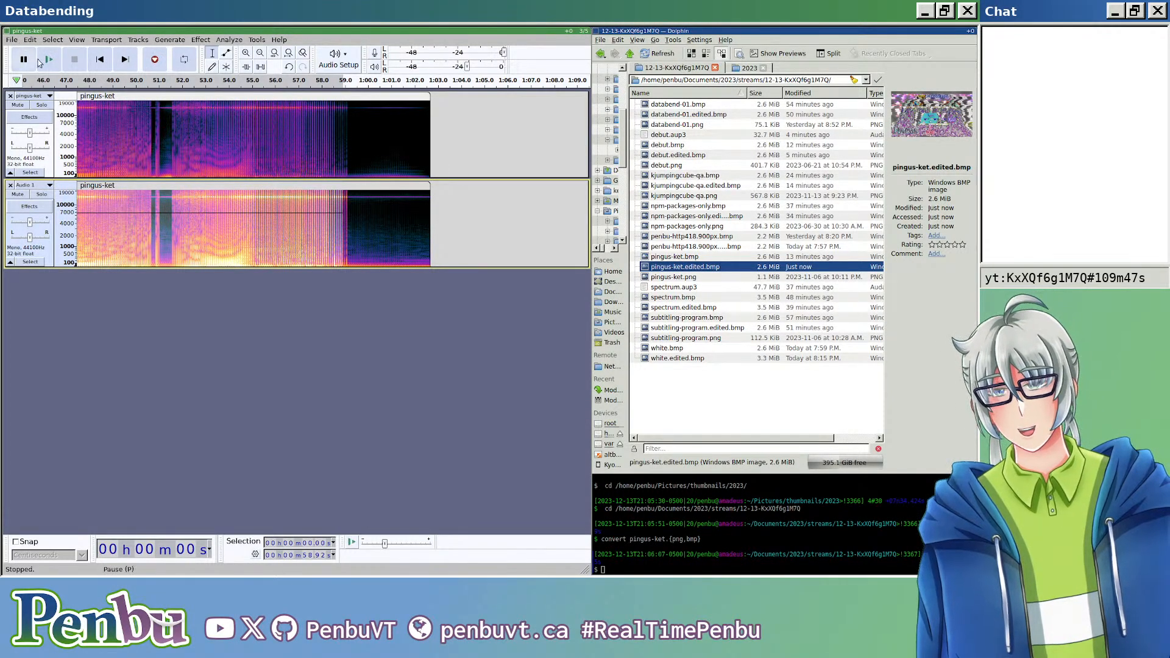
pyautogui.hotkey('ctrl', 'shift', 'e')
pyautogui.press('End')
pyautogui.press('BackSpace')
pyautogui.press('BackSpace')
pyautogui.press('BackSpace')
pyautogui.press('BackSpace')
pyautogui.write('.edited.bmp')
pyautogui.press('Return')
pyautogui.press('Return')
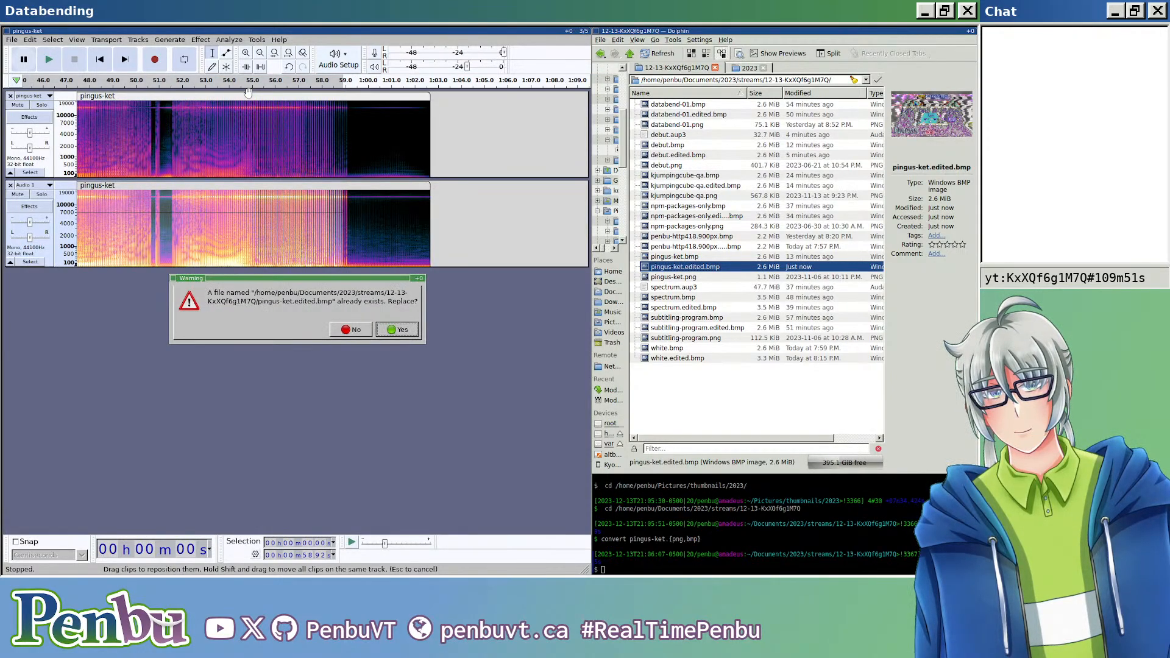
pyautogui.press('Return')
pyautogui.press('Return')
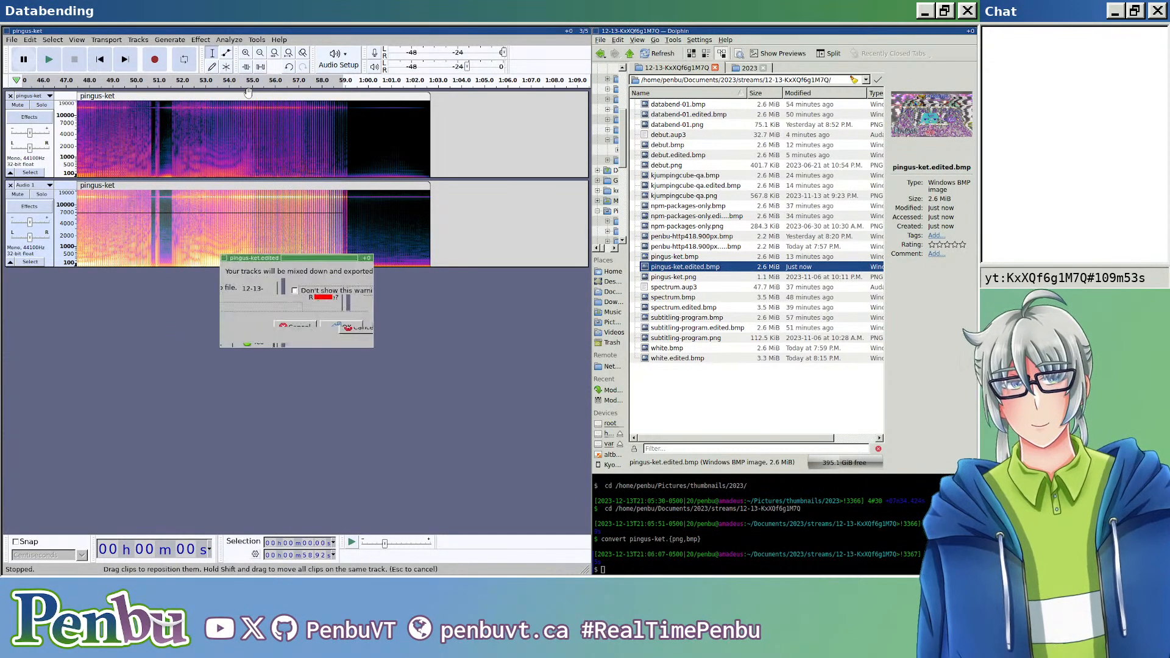
# Step: Open pingus-ket.edited.bmp in the image viewer, close it, and reopen it to examine the glitched image
pyautogui.doubleClick(710, 269)
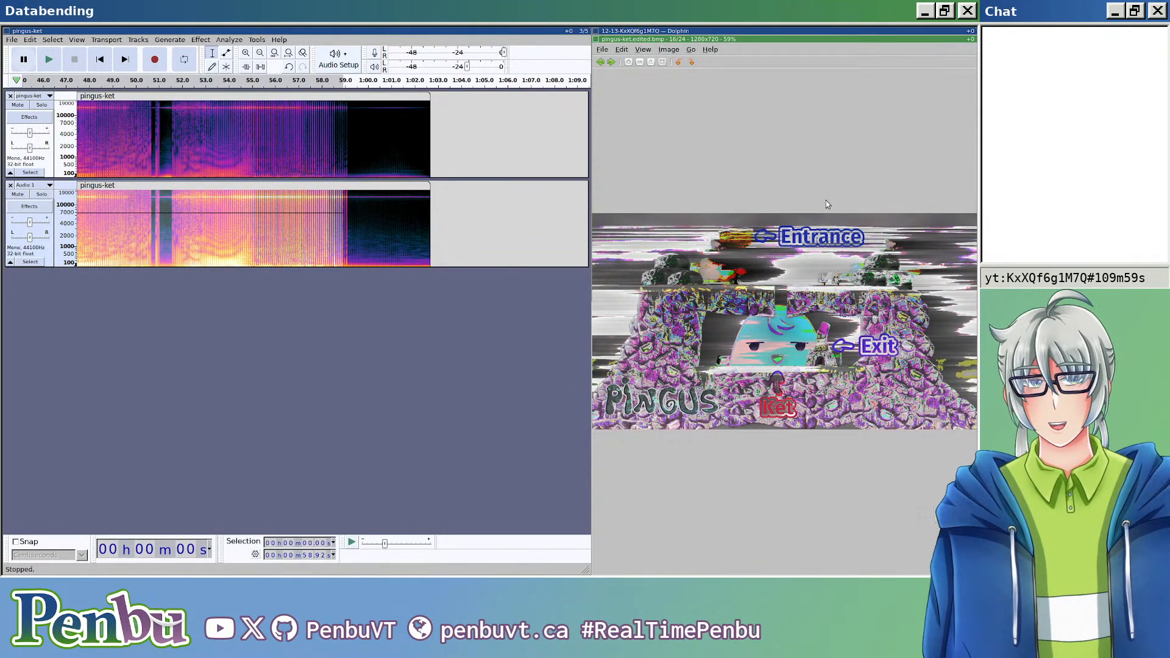
pyautogui.press('Escape')
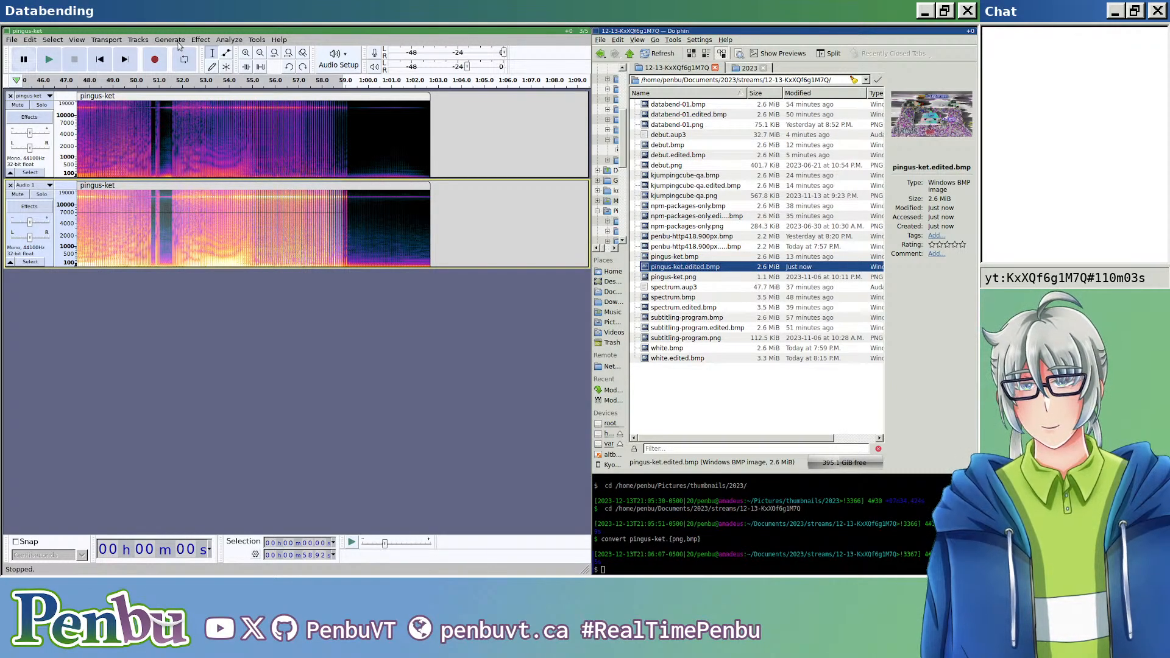
pyautogui.doubleClick(737, 269)
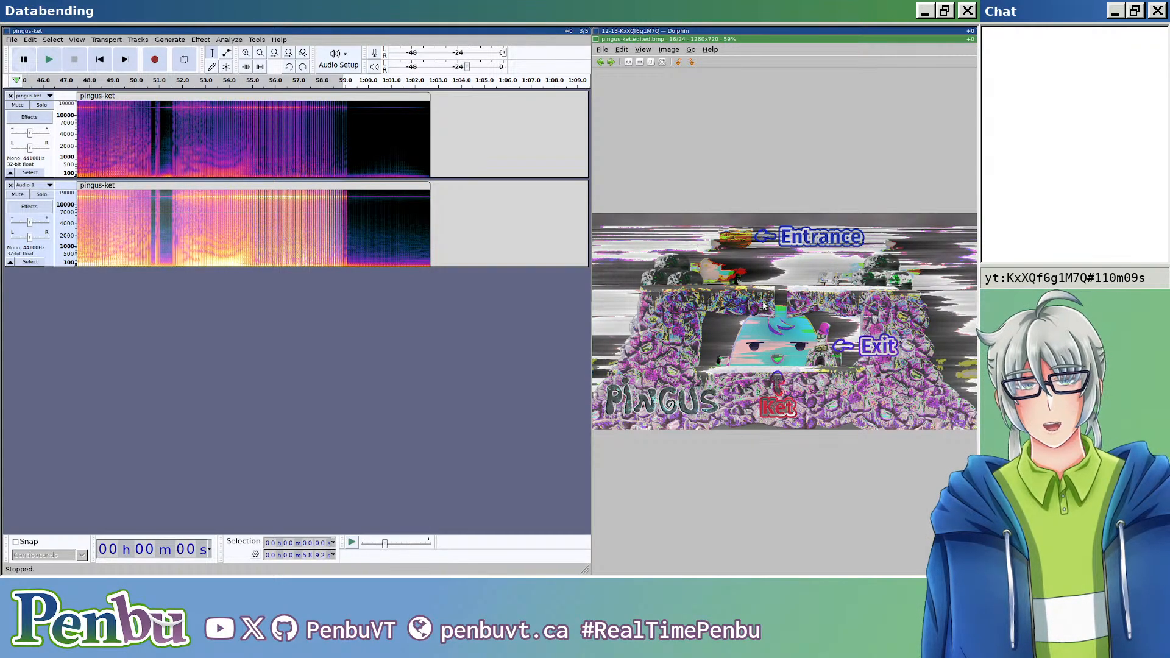
# Step: Close the image viewer and apply a High-Pass Filter at 2000 Hz with a 36 dB roll-off to the lower clip's selection
pyautogui.press('Escape')
pyautogui.click(196, 40)
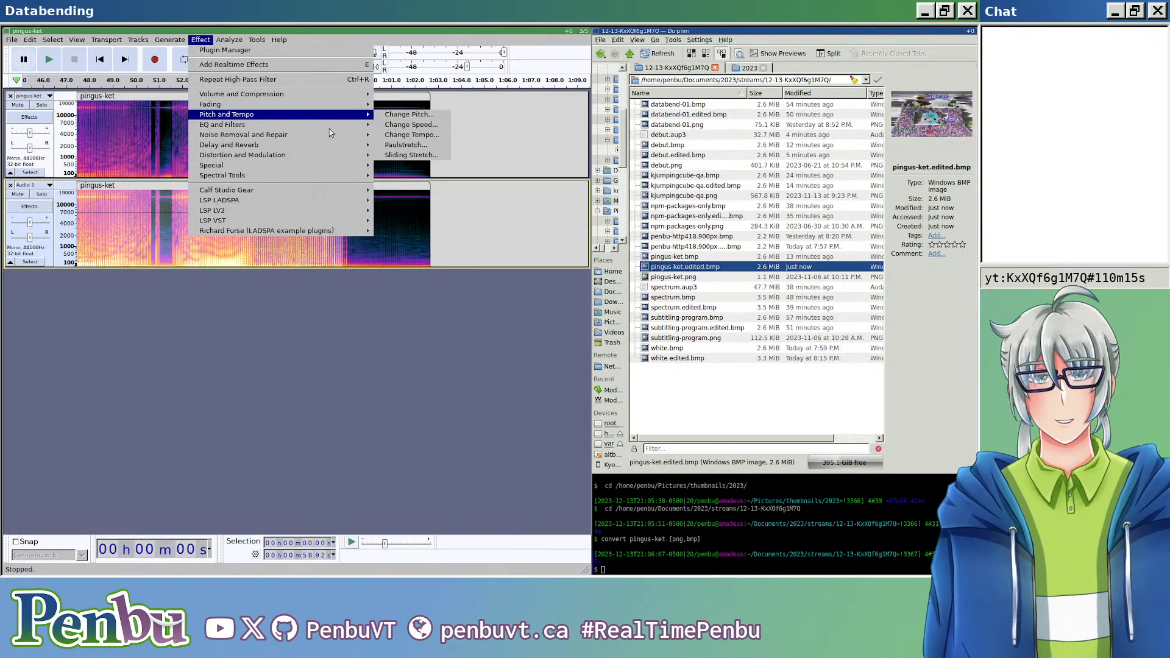
pyautogui.moveTo(333, 128)
pyautogui.click(419, 155)
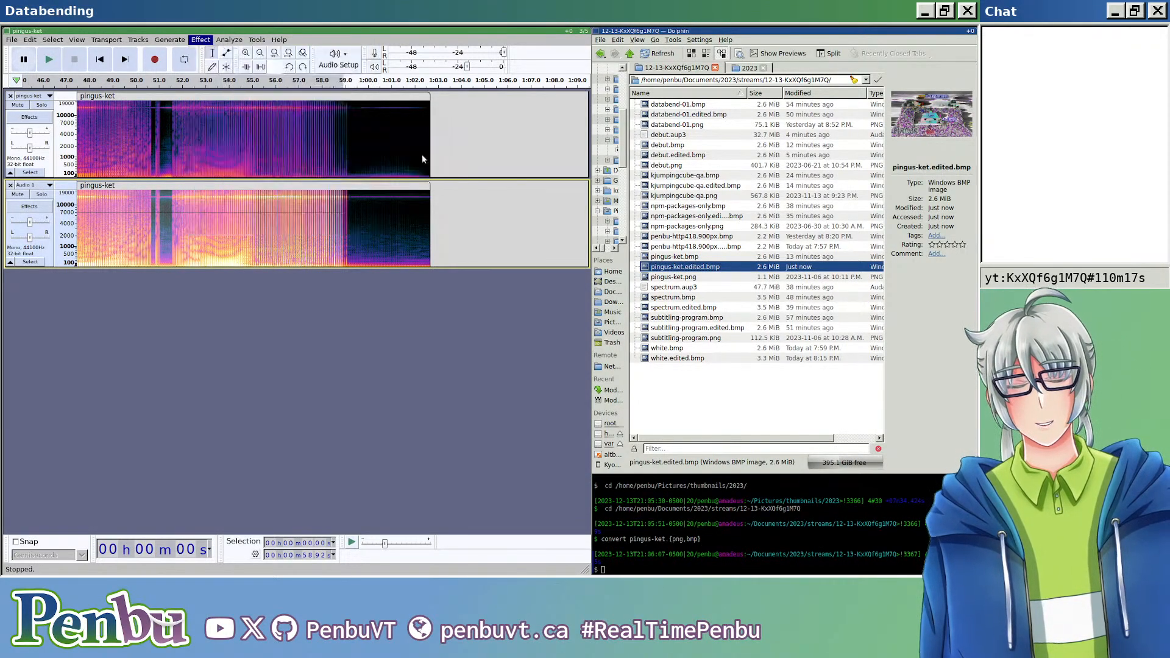
pyautogui.moveTo(319, 300); pyautogui.dragTo(292, 299)
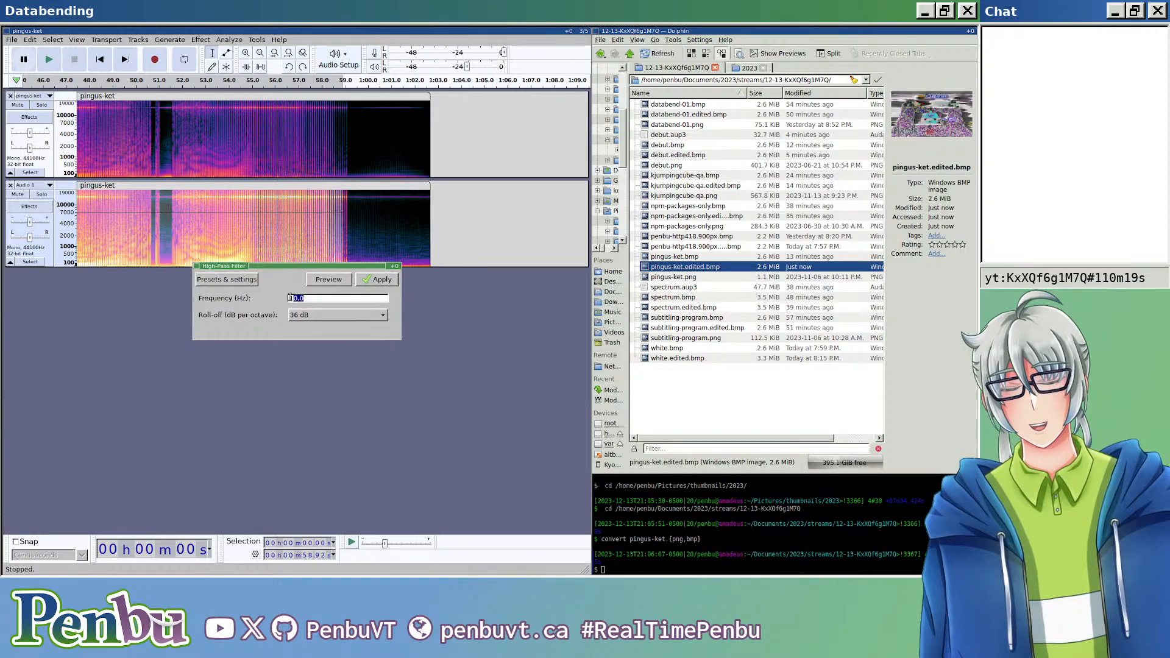
pyautogui.write('2000')
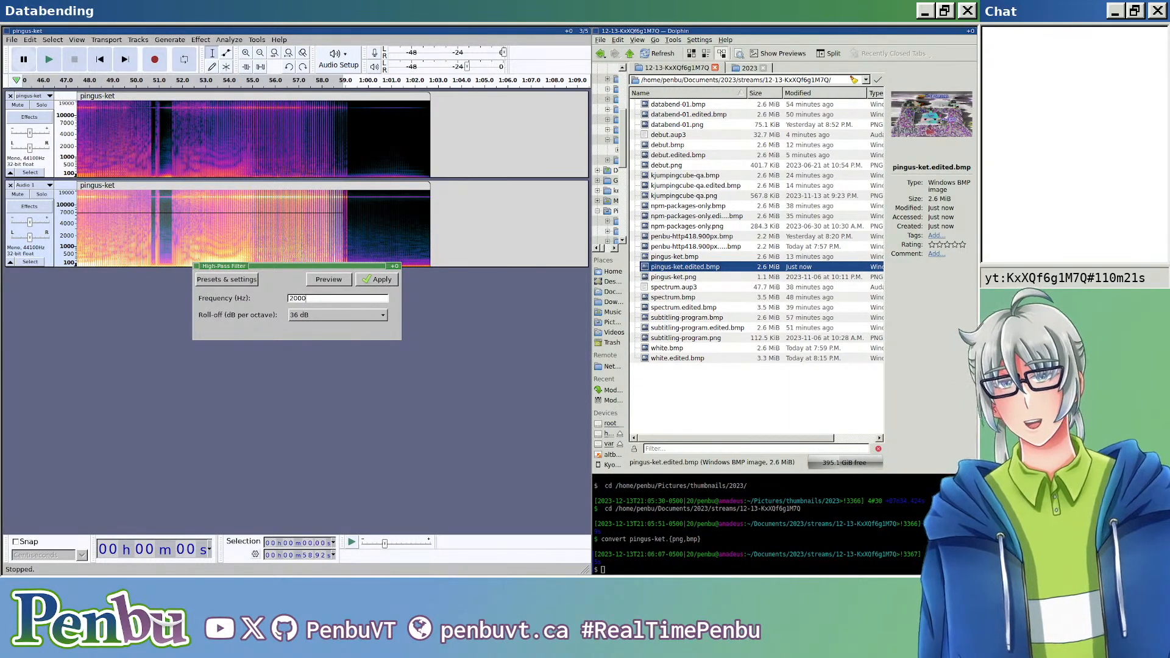
pyautogui.click(378, 280)
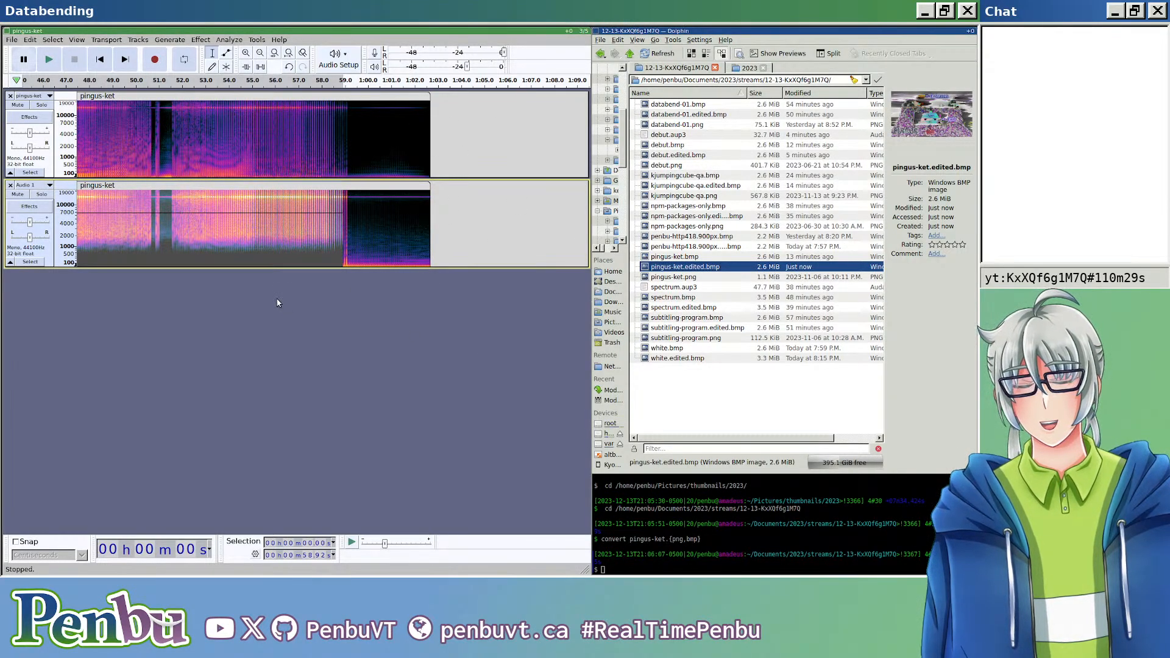
# Step: Export the 2000 Hz high-pass version as header-less U-Law audio over pingus-ket.edited.bmp and open the image to examine it
pyautogui.hotkey('ctrl', 'shift', 'e')
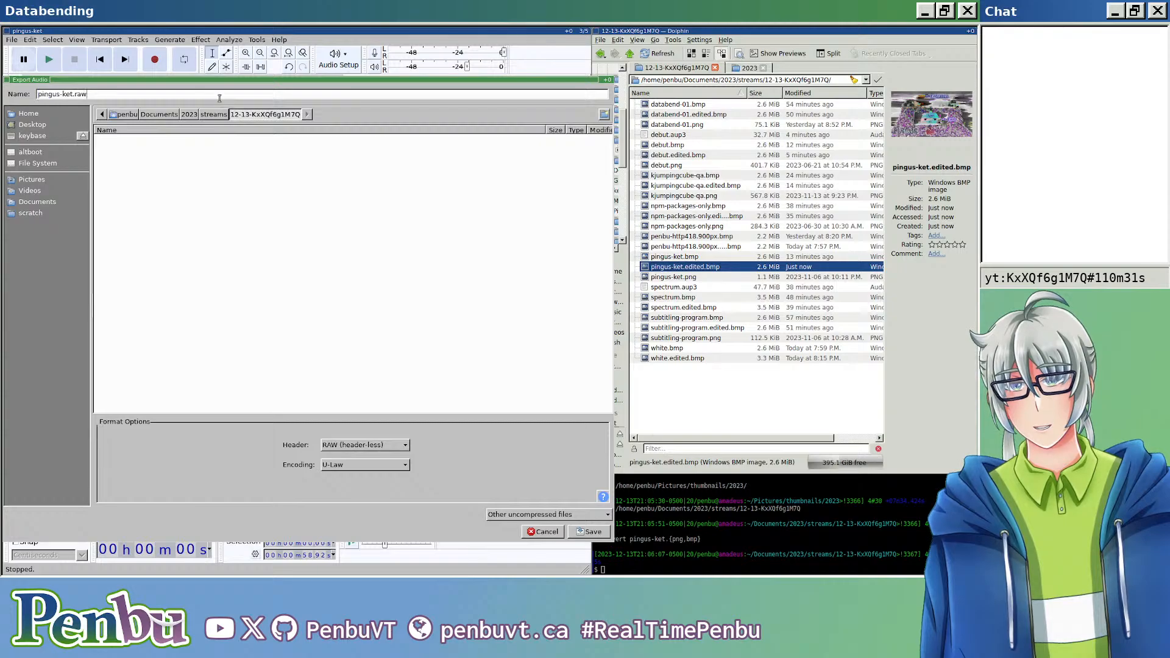
pyautogui.write('edited.bmp')
pyautogui.press('Return')
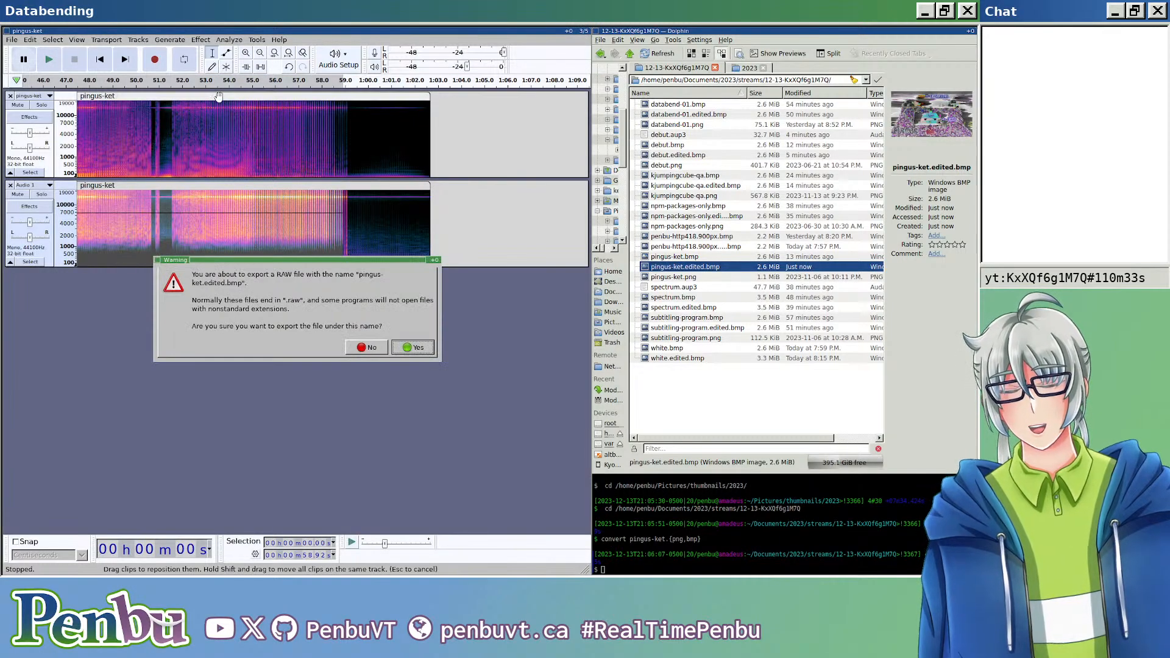
pyautogui.press('Return')
pyautogui.press('Return')
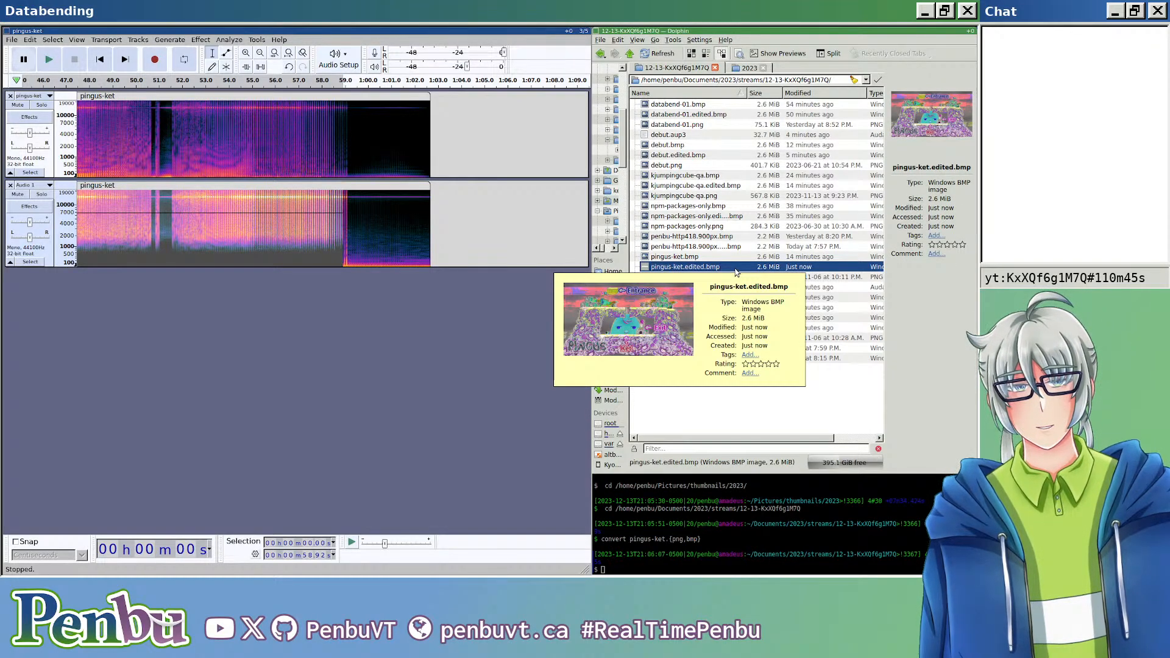
pyautogui.doubleClick(736, 268)
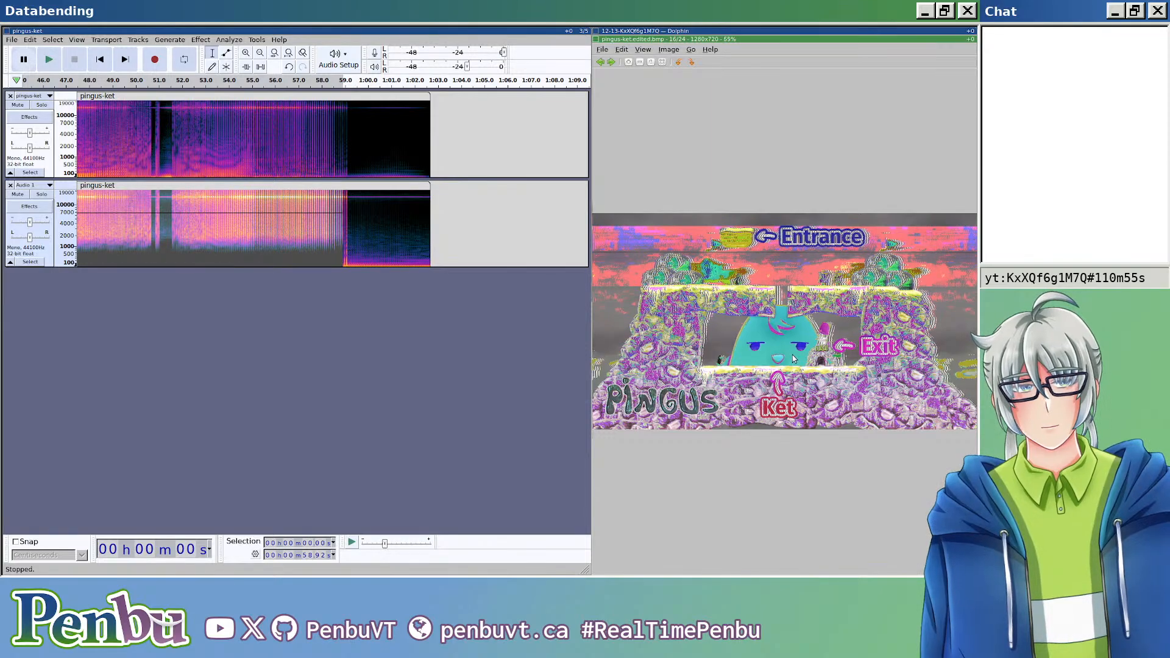
pyautogui.scroll(5, 793, 359)
pyautogui.scroll(-5, 787, 360)
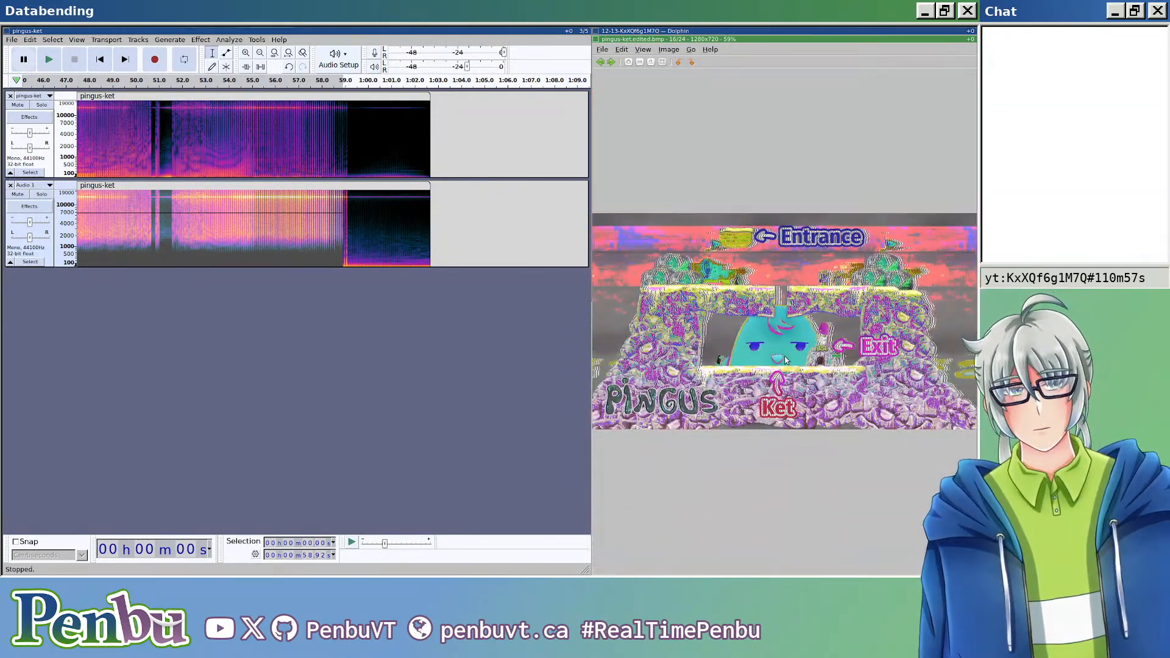
# Step: Undo the 2000 Hz filter and apply a High-Pass Filter at 60 Hz with a 36 dB roll-off to the lower clip's selection
pyautogui.click(442, 349)
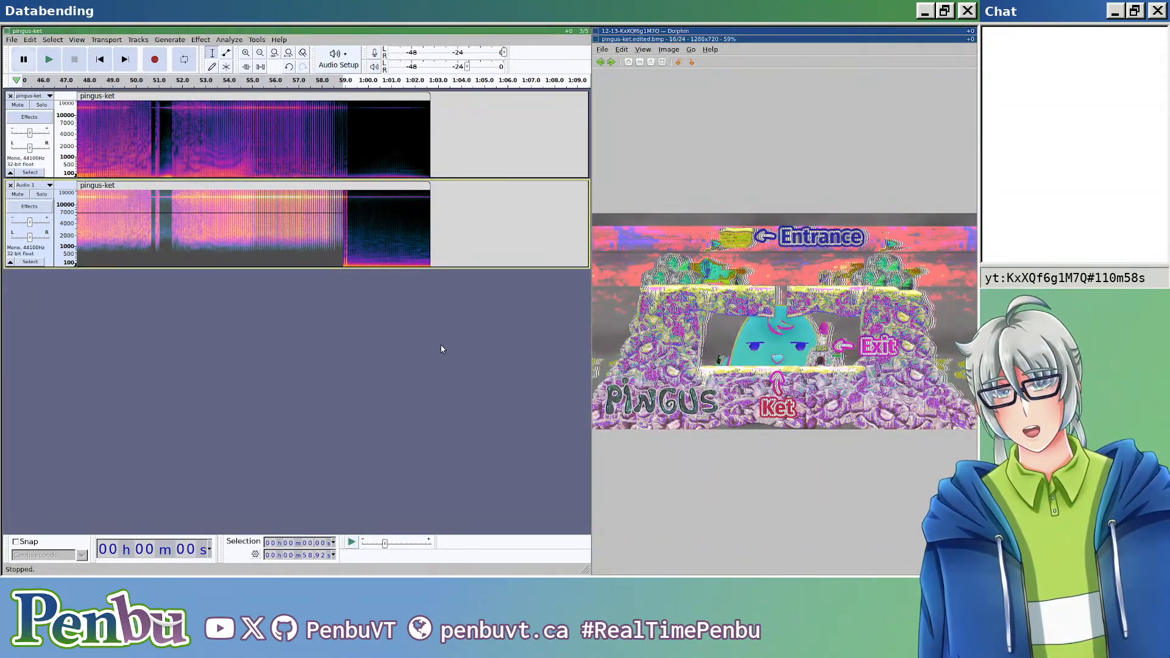
pyautogui.click(199, 39)
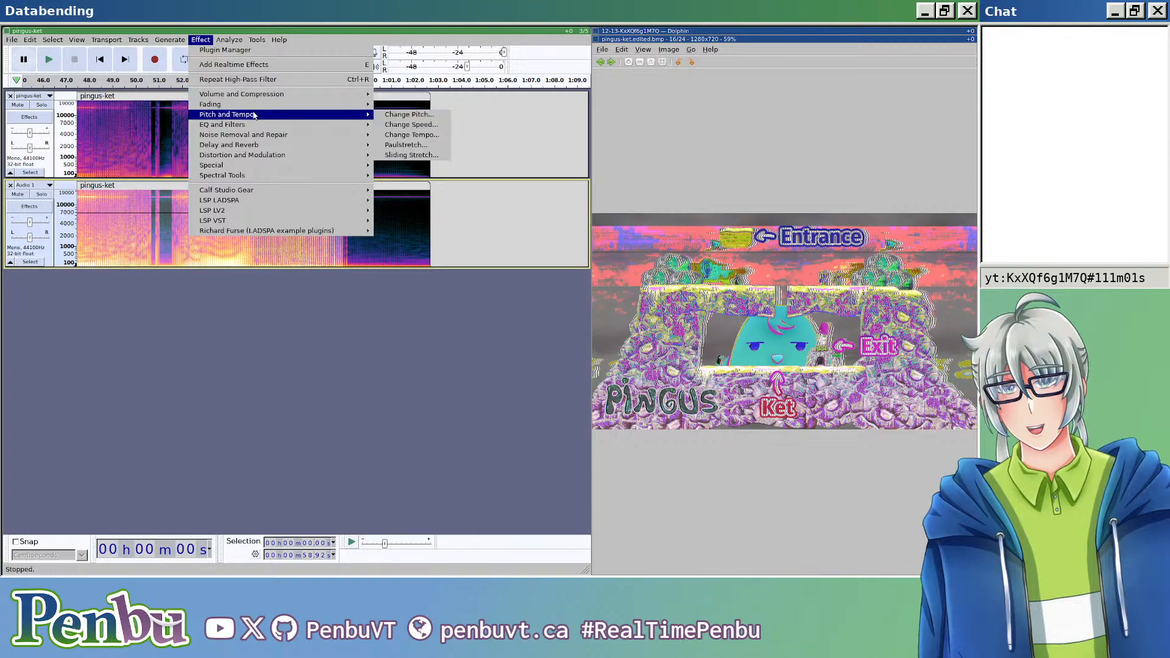
pyautogui.moveTo(266, 126)
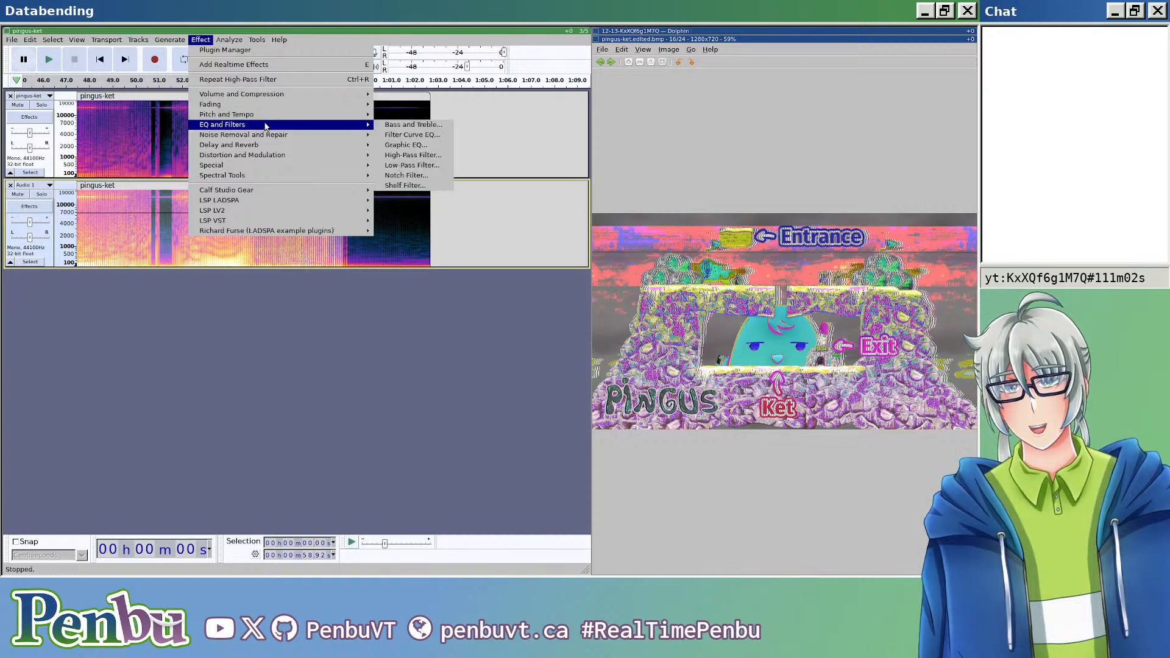
pyautogui.click(428, 158)
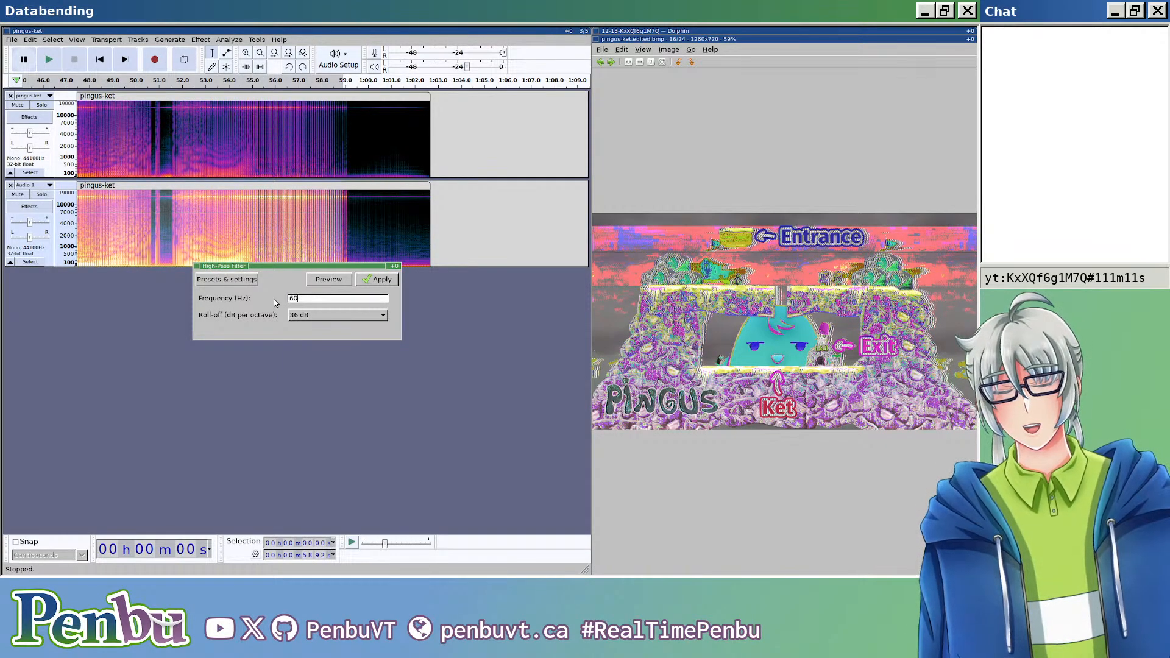
pyautogui.click(372, 274)
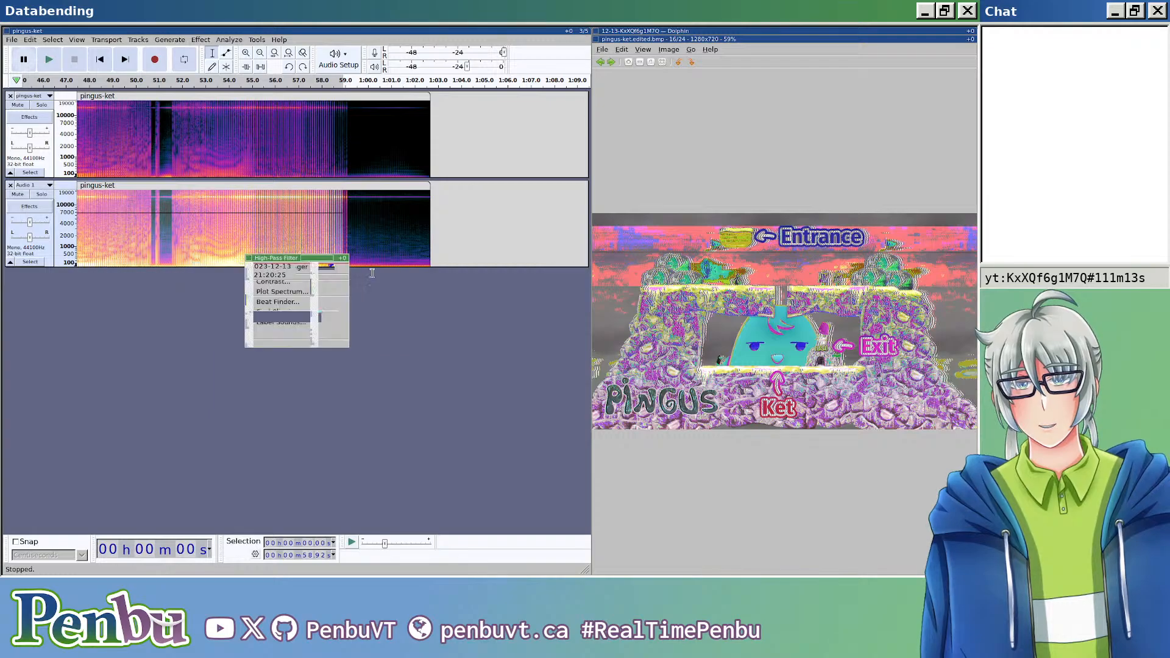
# Step: Close the image viewer, export the 60 Hz high-pass version as header-less U-Law audio over pingus-ket.edited.bmp, and open the resulting image
pyautogui.press('Escape')
pyautogui.hotkey('ctrl', 'shift', 'e')
pyautogui.click(246, 94)
pyautogui.press('BackSpace')
pyautogui.press('BackSpace')
pyautogui.press('BackSpace')
pyautogui.press('BackSpace')
pyautogui.write('.edited.bmp')
pyautogui.press('Return')
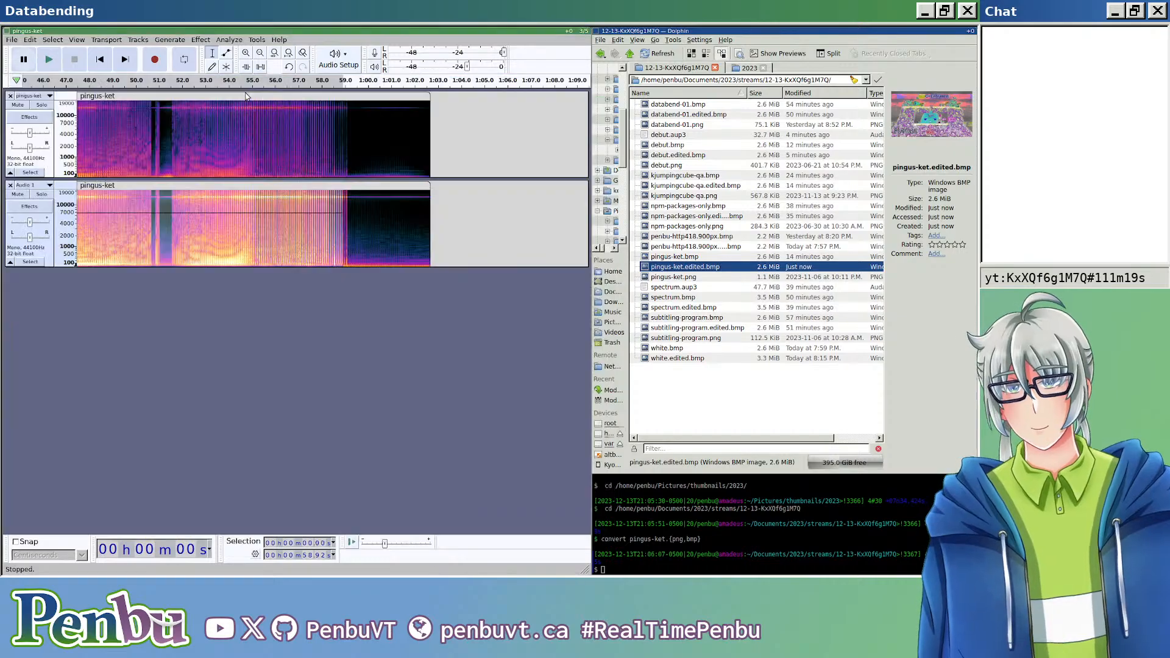
pyautogui.press('Return')
pyautogui.press('Return')
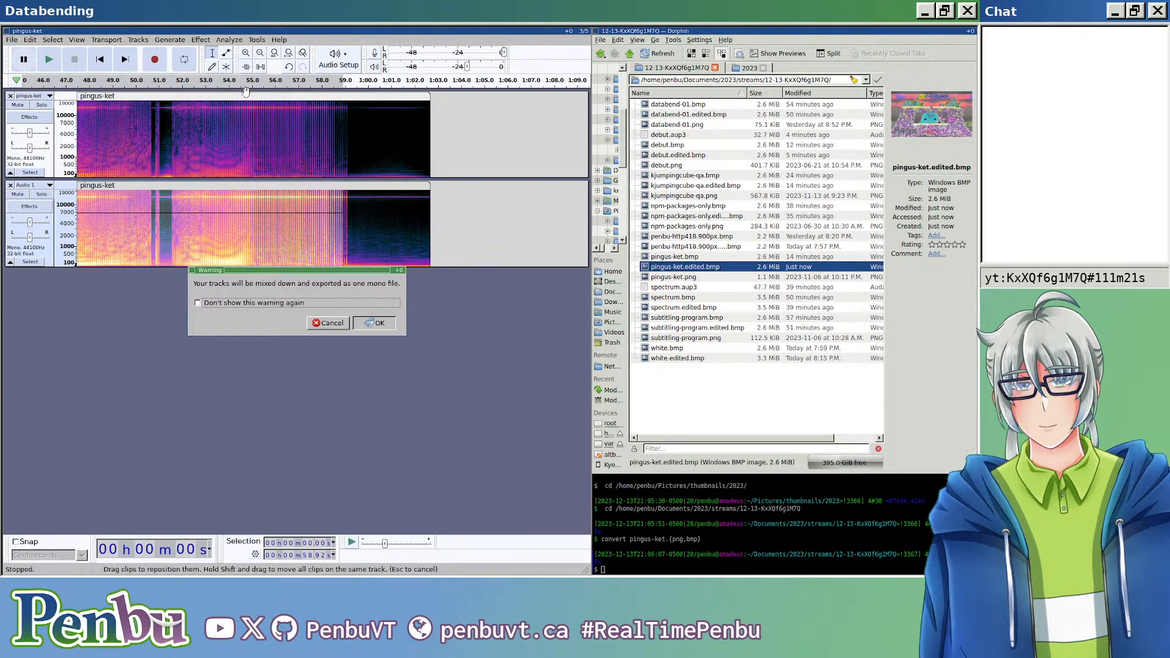
pyautogui.press('Return')
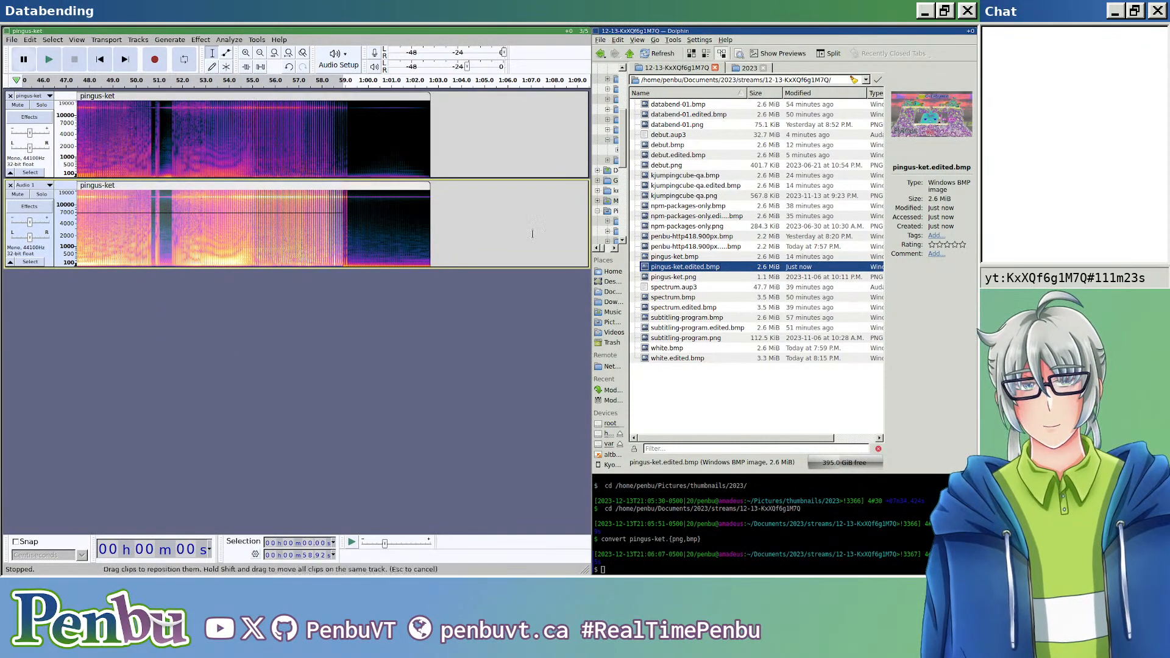
pyautogui.doubleClick(687, 268)
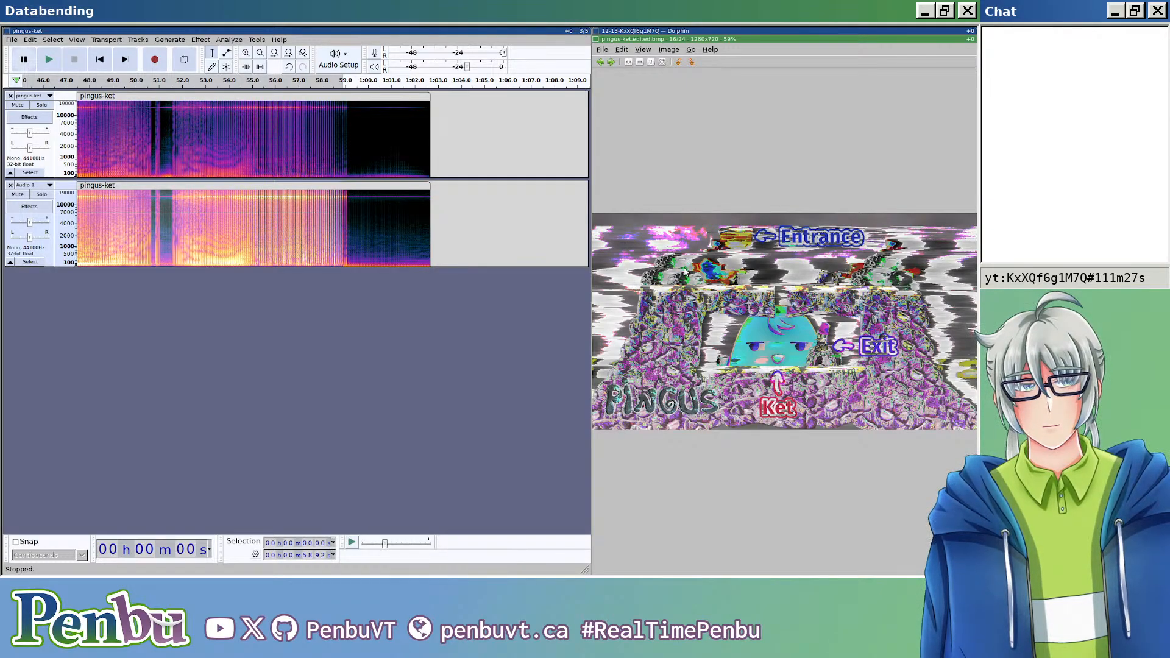
# Step: Close the image viewer, undo the 60 Hz filter, and apply a High-Pass Filter at 120 Hz with a 36 dB roll-off
pyautogui.press('Escape')
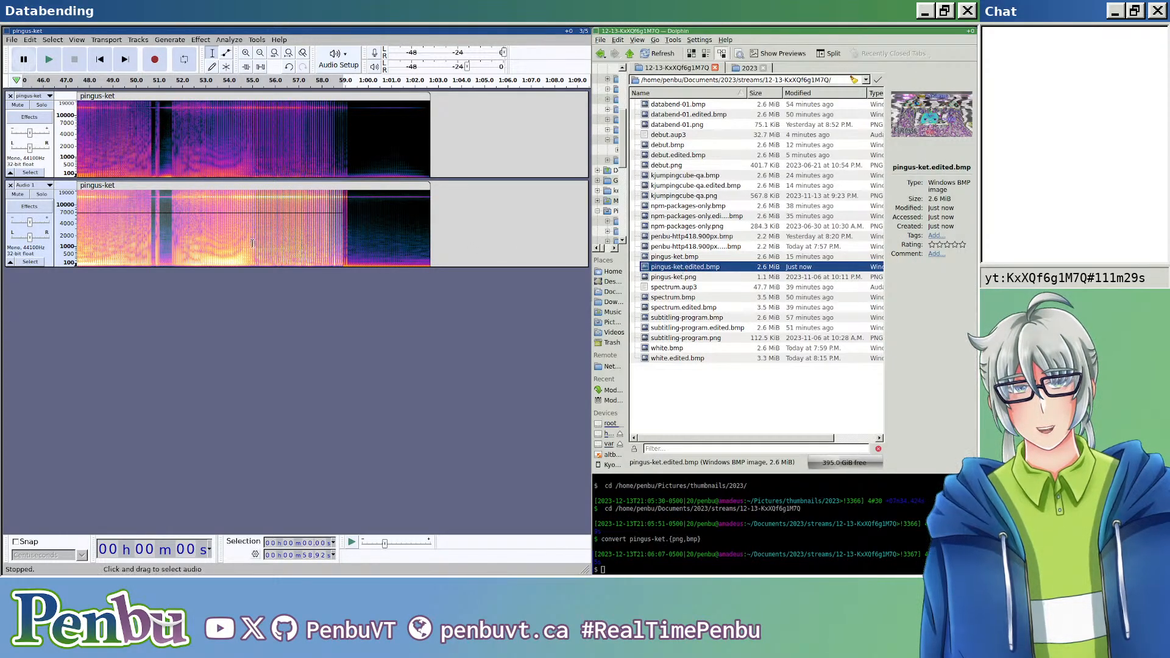
pyautogui.click(201, 40)
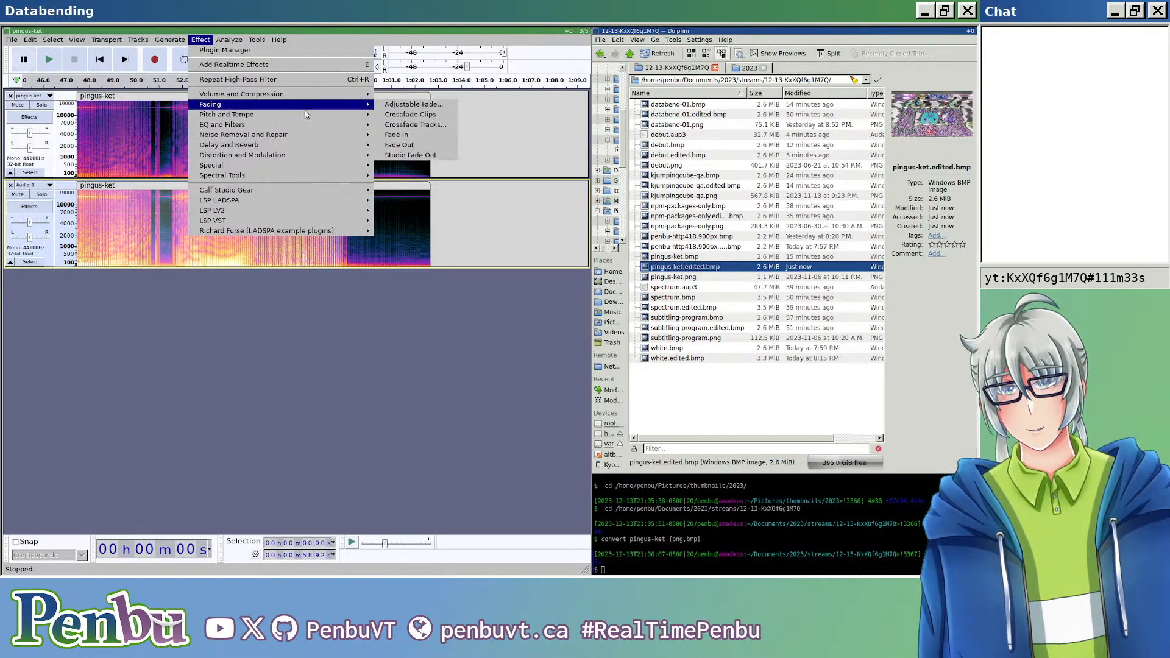
pyautogui.moveTo(305, 125)
pyautogui.click(414, 155)
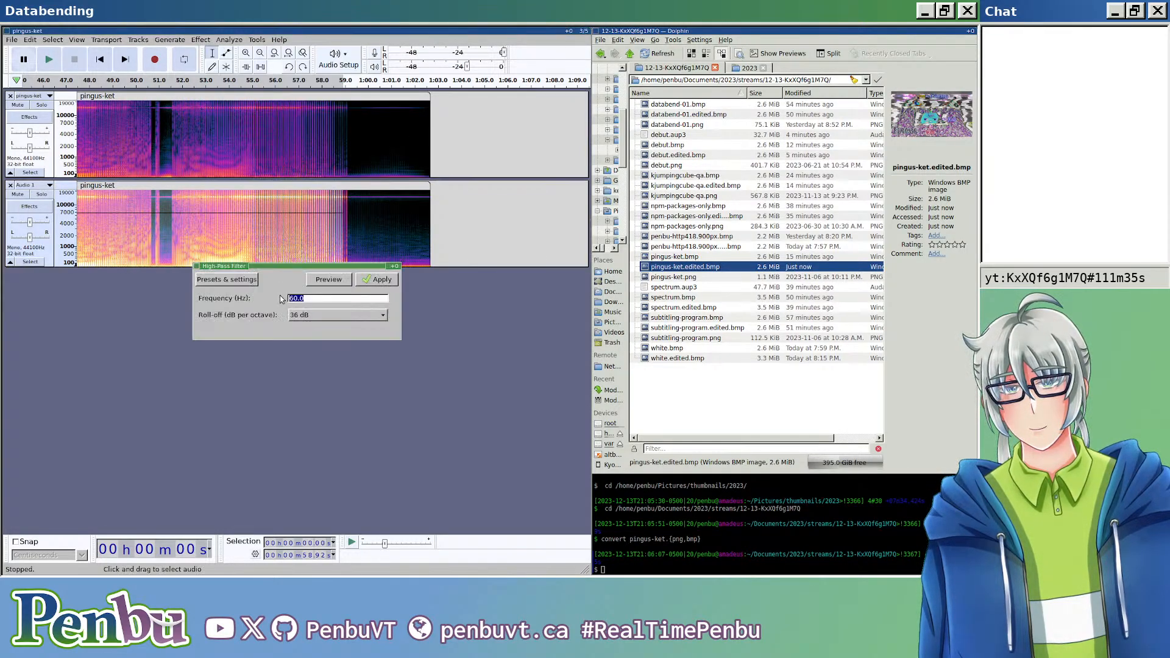
pyautogui.write('120')
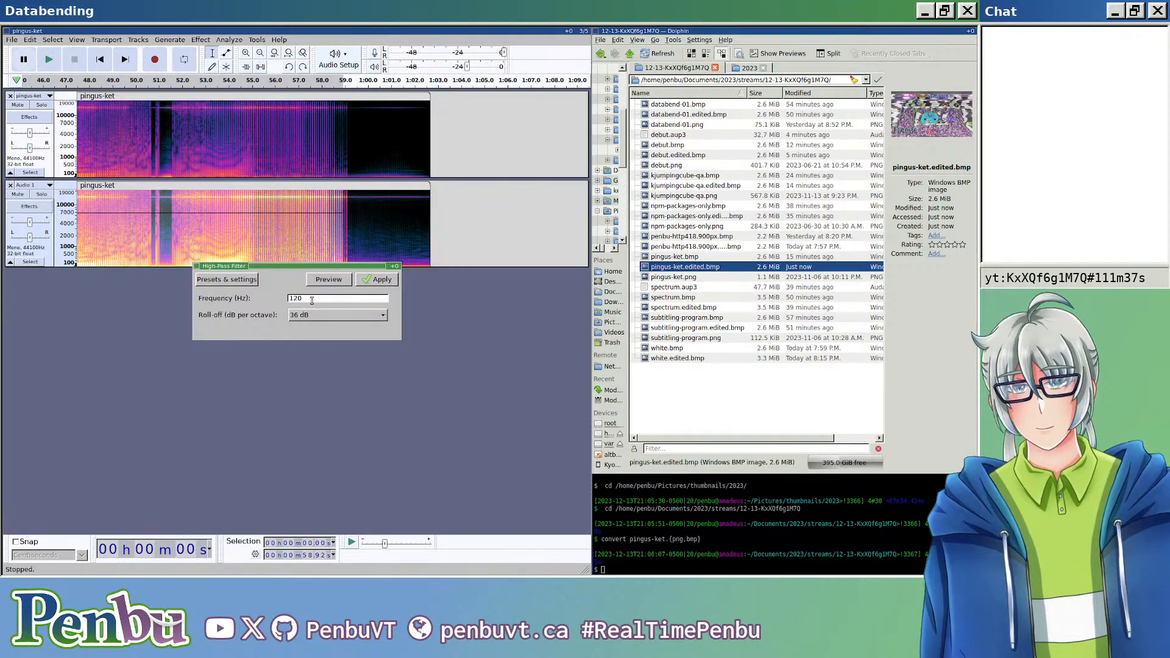
pyautogui.click(370, 279)
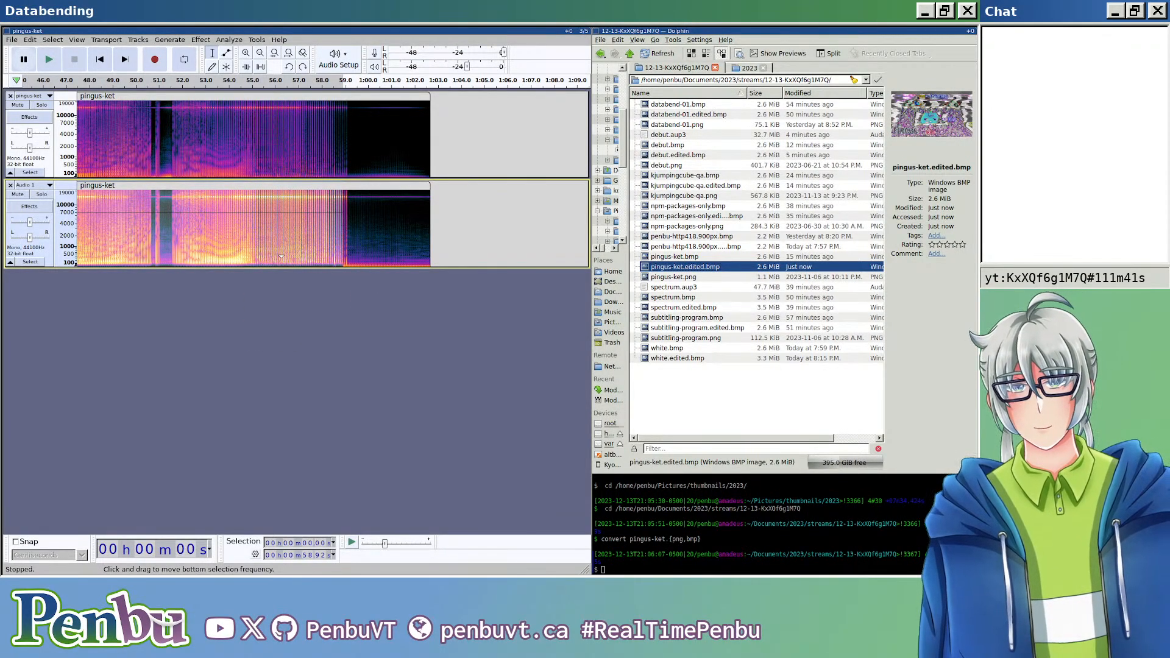
# Step: Export the 120 Hz high-pass version as header-less U-Law audio over pingus-ket.edited.bmp and open the resulting image
pyautogui.hotkey('ctrl', 'shift', 'e')
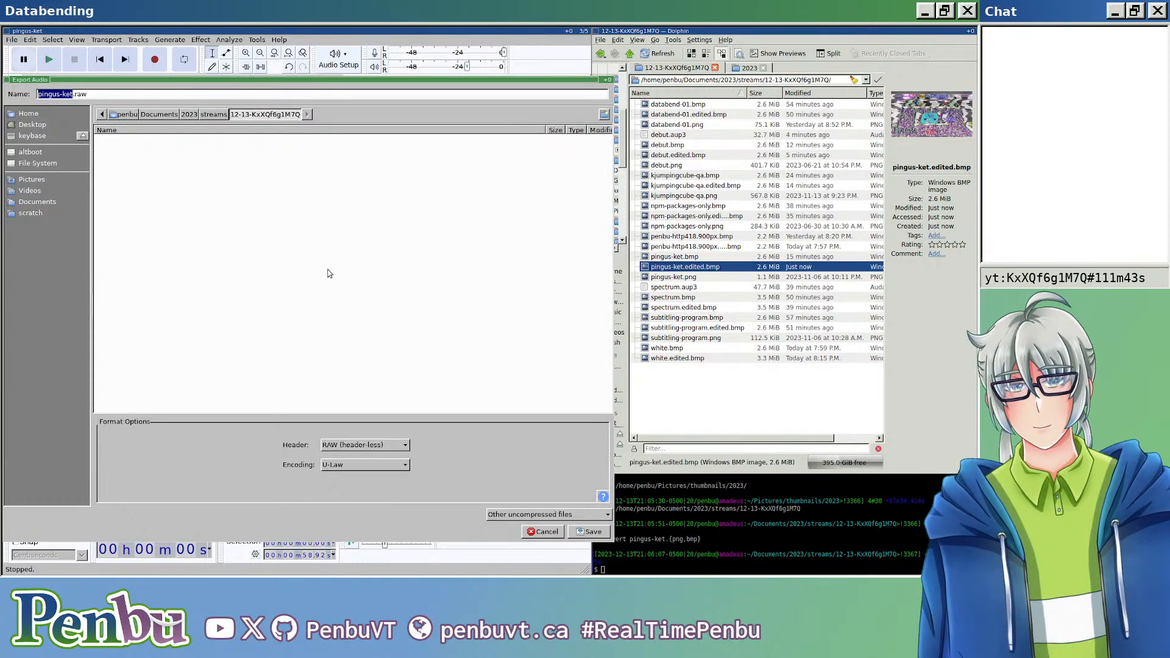
pyautogui.press('End')
pyautogui.press('BackSpace')
pyautogui.press('BackSpace')
pyautogui.press('BackSpace')
pyautogui.press('BackSpace')
pyautogui.write('.edited.bmp')
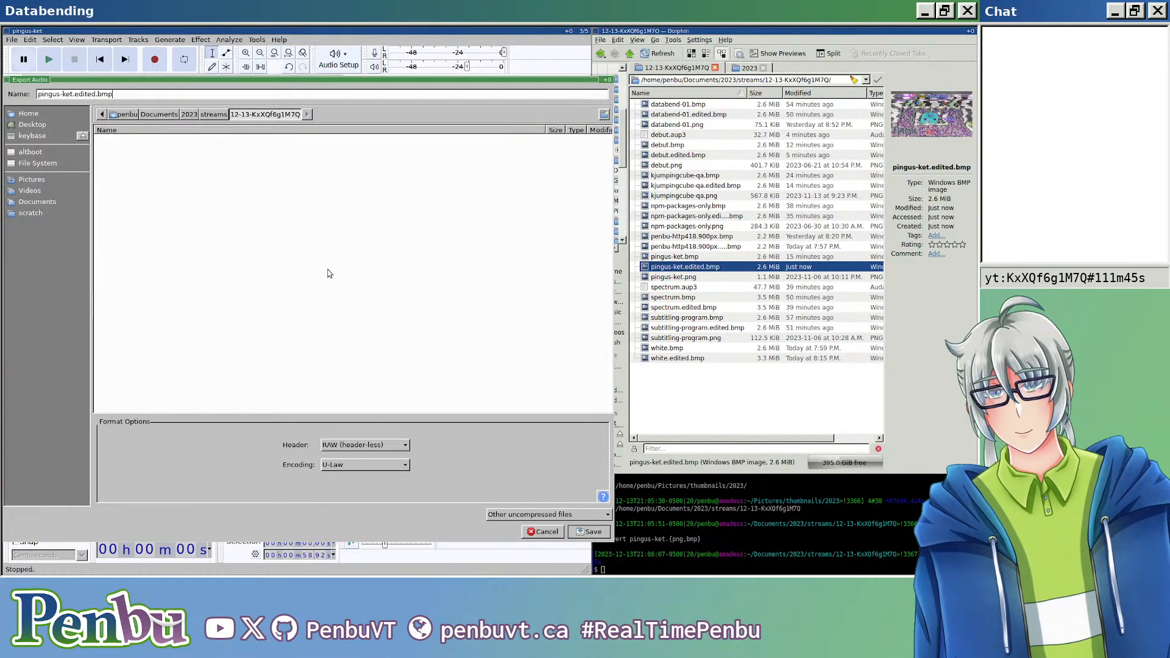
pyautogui.press('Return')
pyautogui.press('Return')
pyautogui.press('Return')
pyautogui.press('Return')
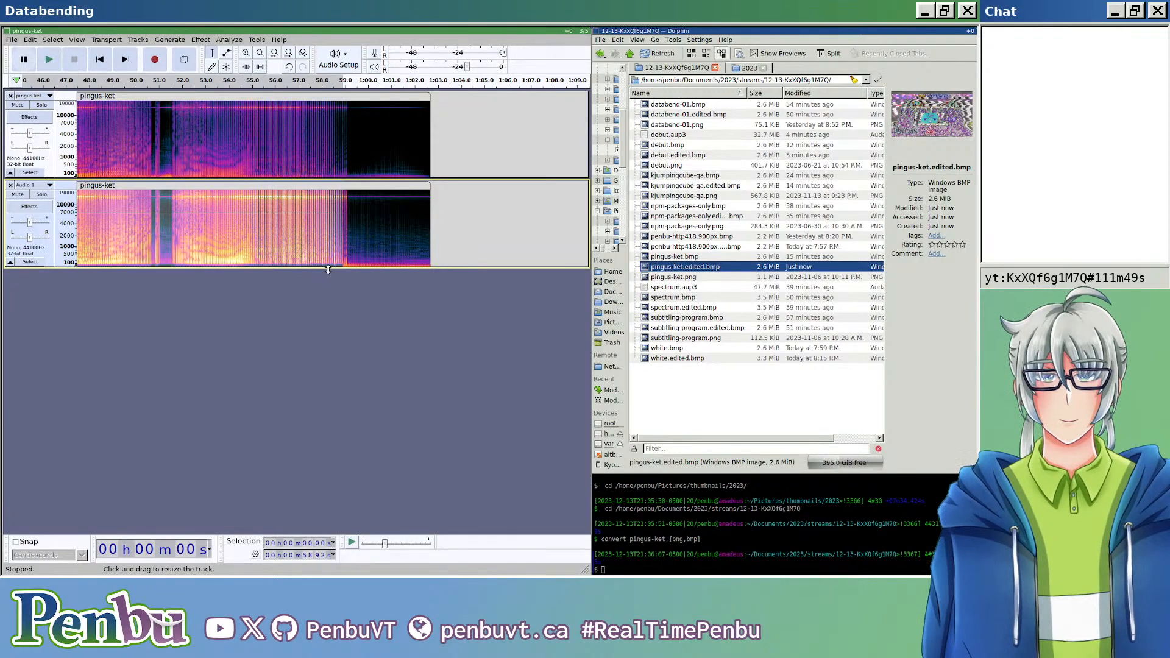
pyautogui.doubleClick(670, 269)
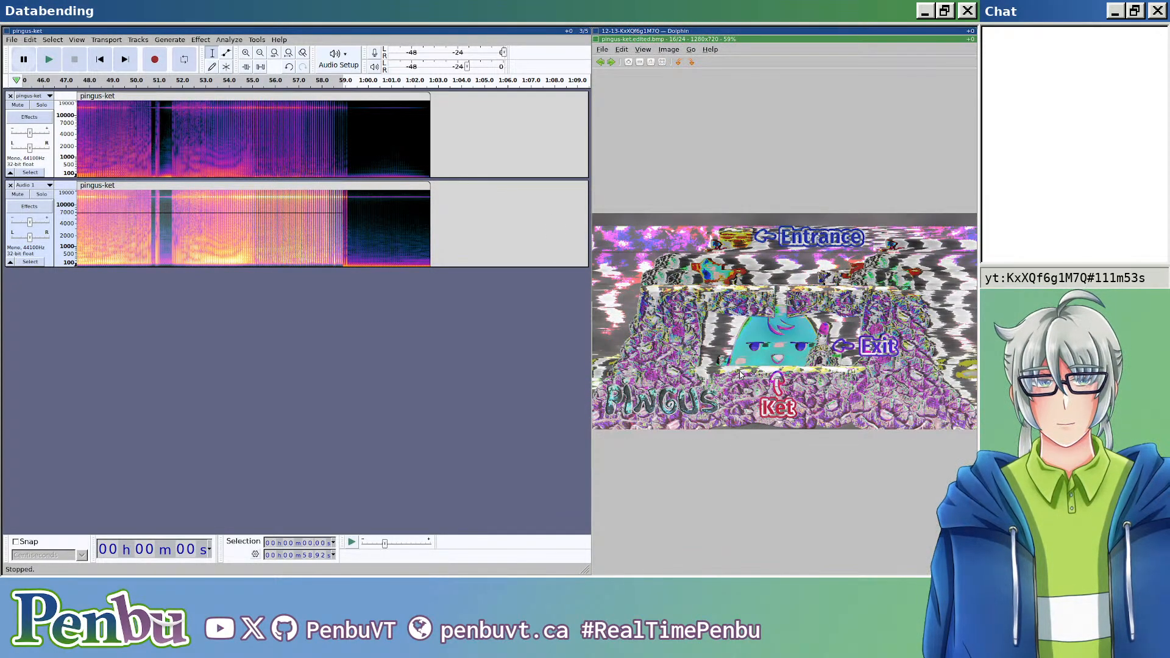
# Step: Close the image viewer, undo the 120 Hz filter, and apply a High-Pass Filter at 440 Hz with a 36 dB roll-off
pyautogui.press('Escape')
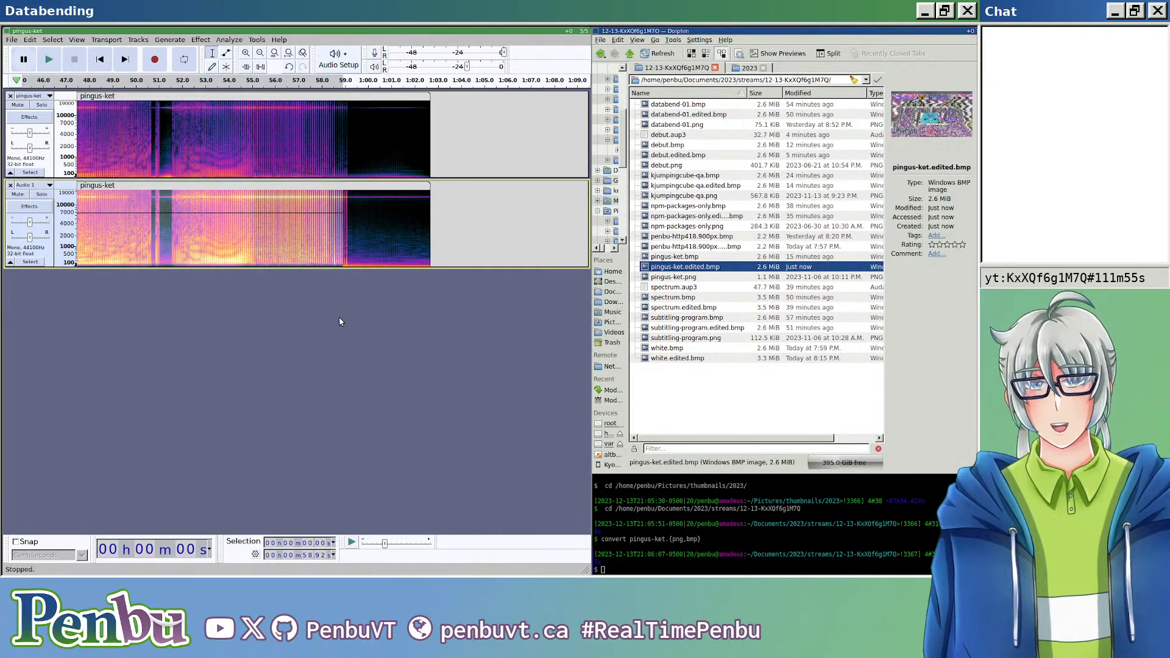
pyautogui.hotkey('ctrl', 'z')
pyautogui.hotkey('ctrl', 'shift', 'e')
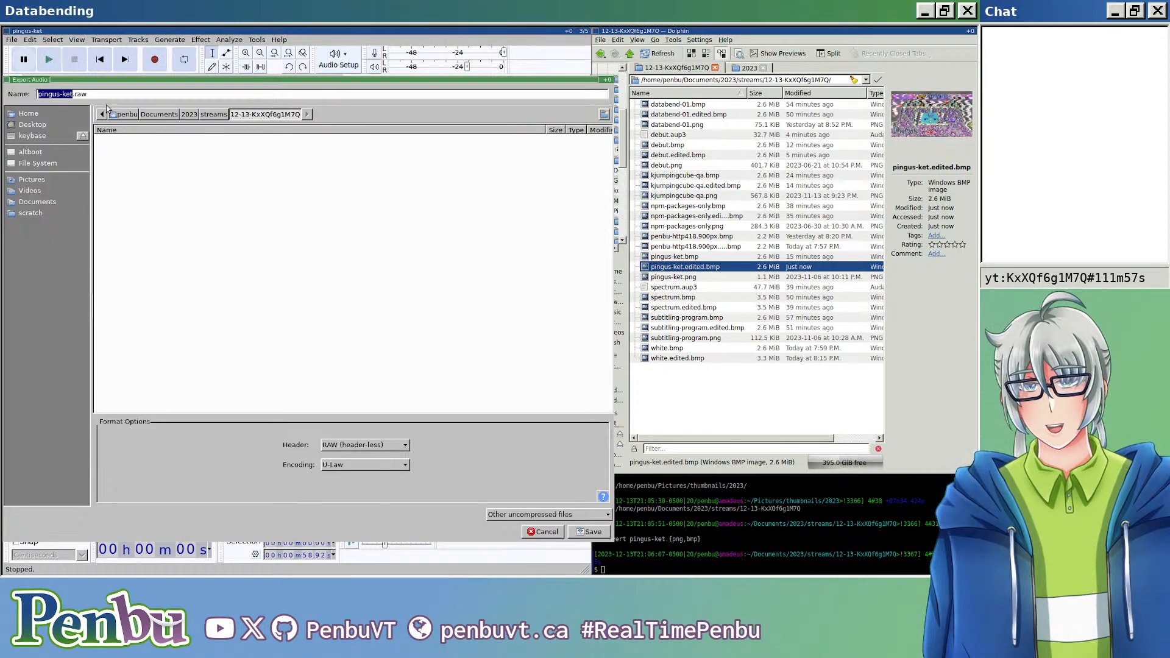
pyautogui.press('Escape')
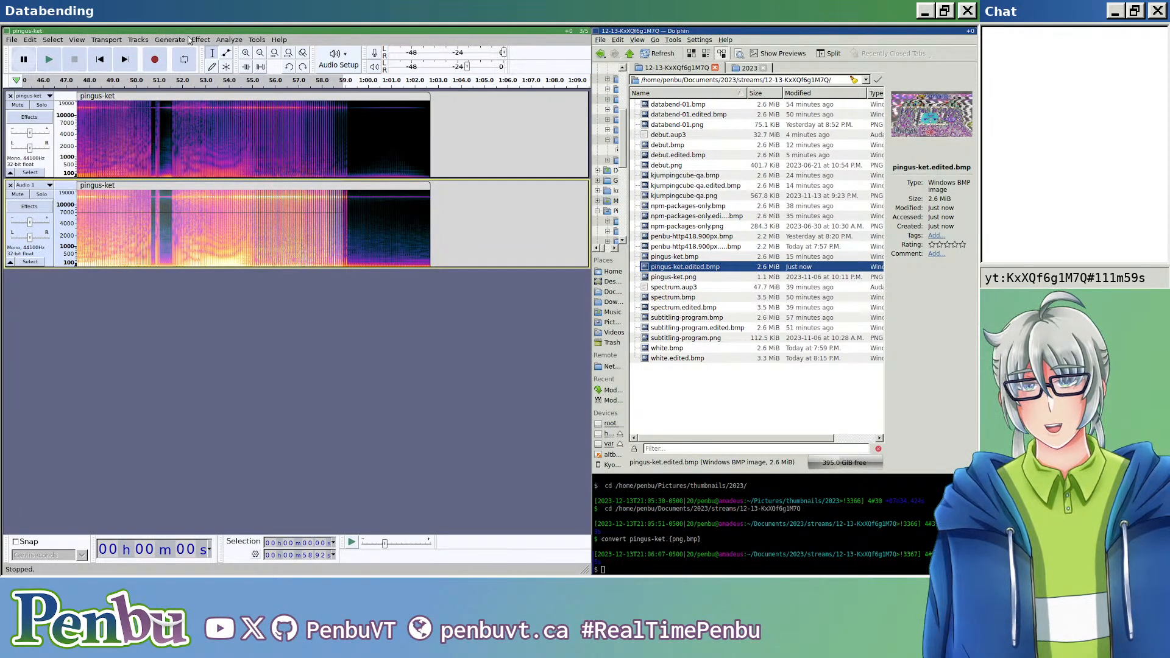
pyautogui.click(201, 40)
pyautogui.moveTo(295, 105)
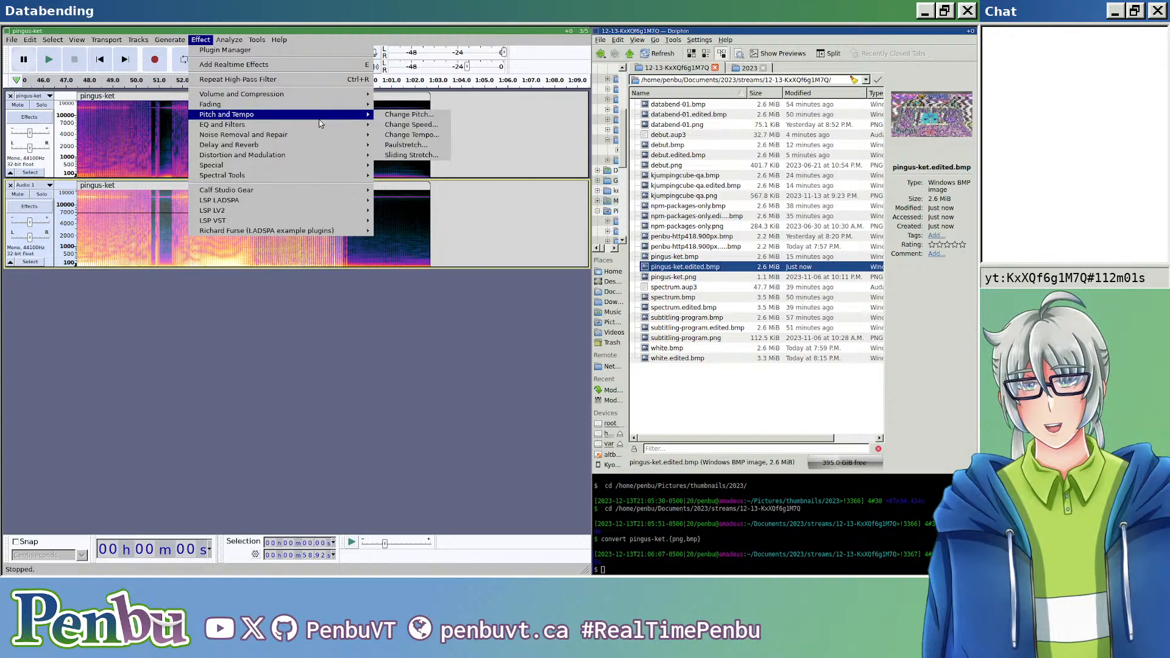
pyautogui.moveTo(329, 125)
pyautogui.click(415, 155)
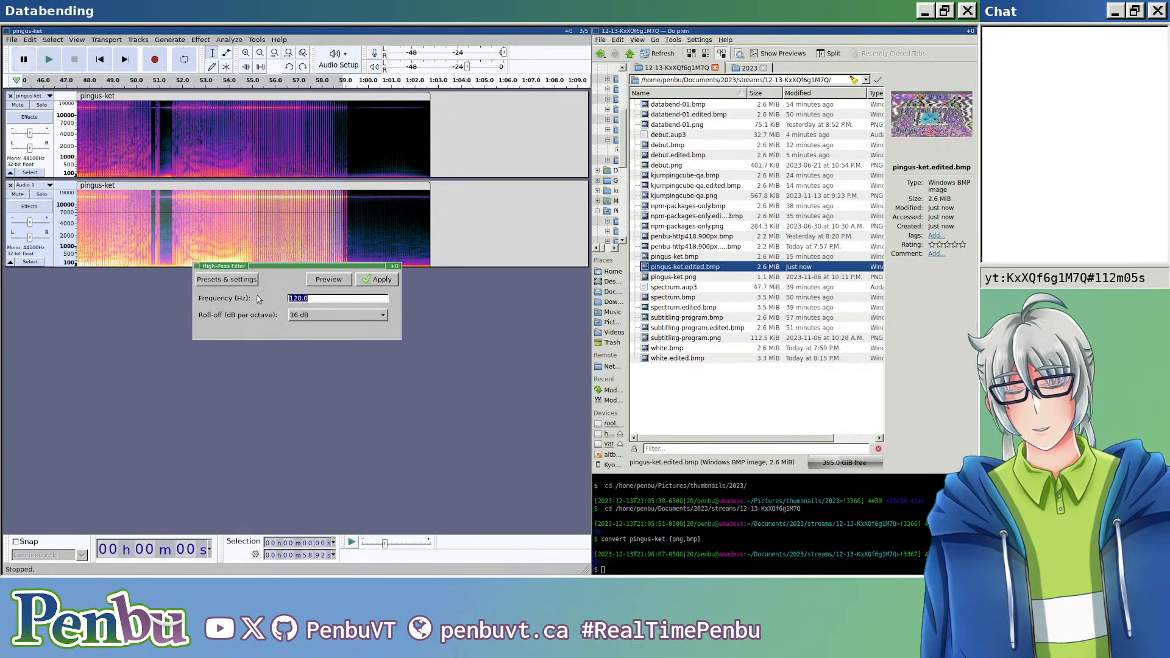
pyautogui.write('440')
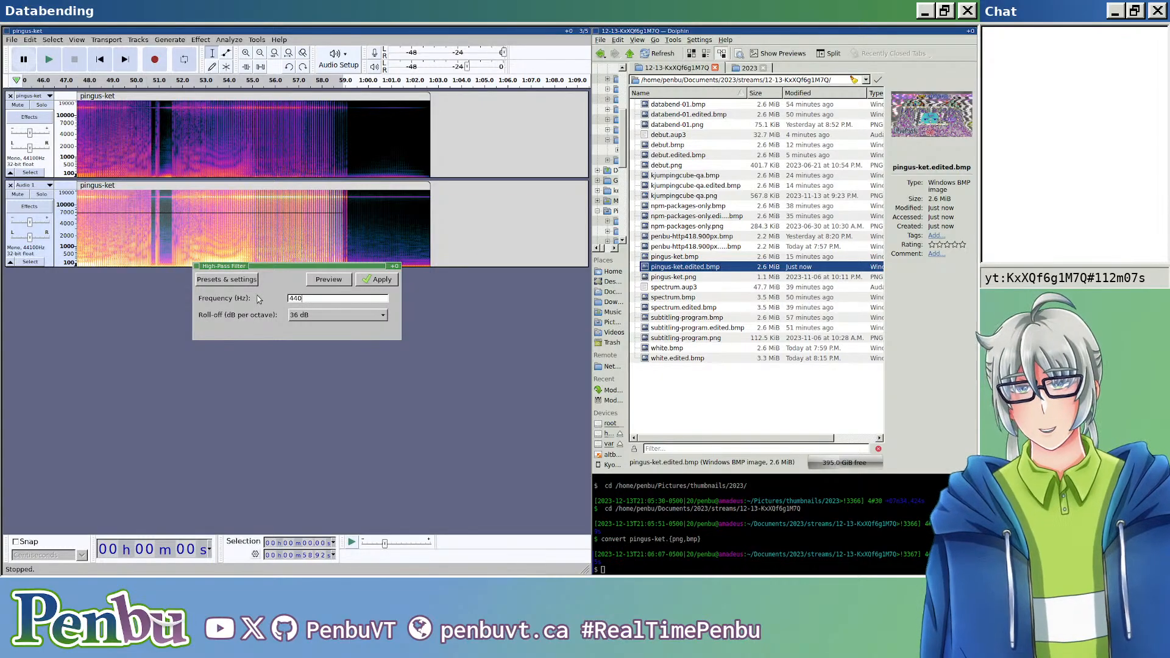
pyautogui.click(378, 280)
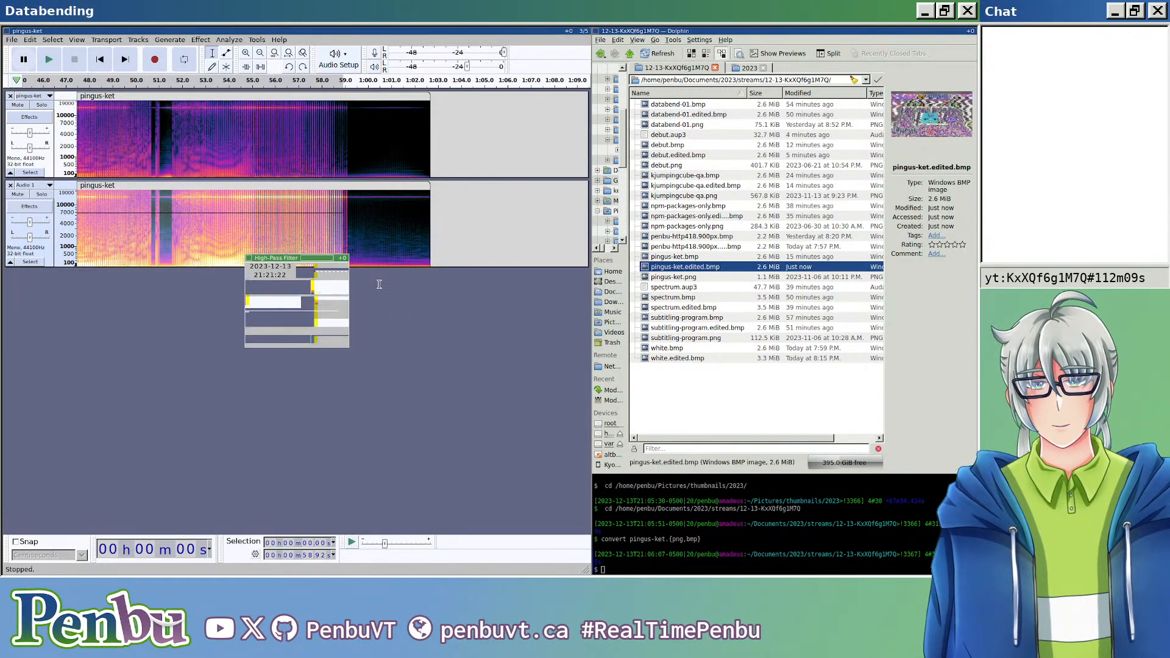
# Step: Export the 440 Hz high-pass version as header-less U-Law audio over pingus-ket.edited.bmp and open the resulting image
pyautogui.hotkey('ctrl', 'shift', 'e')
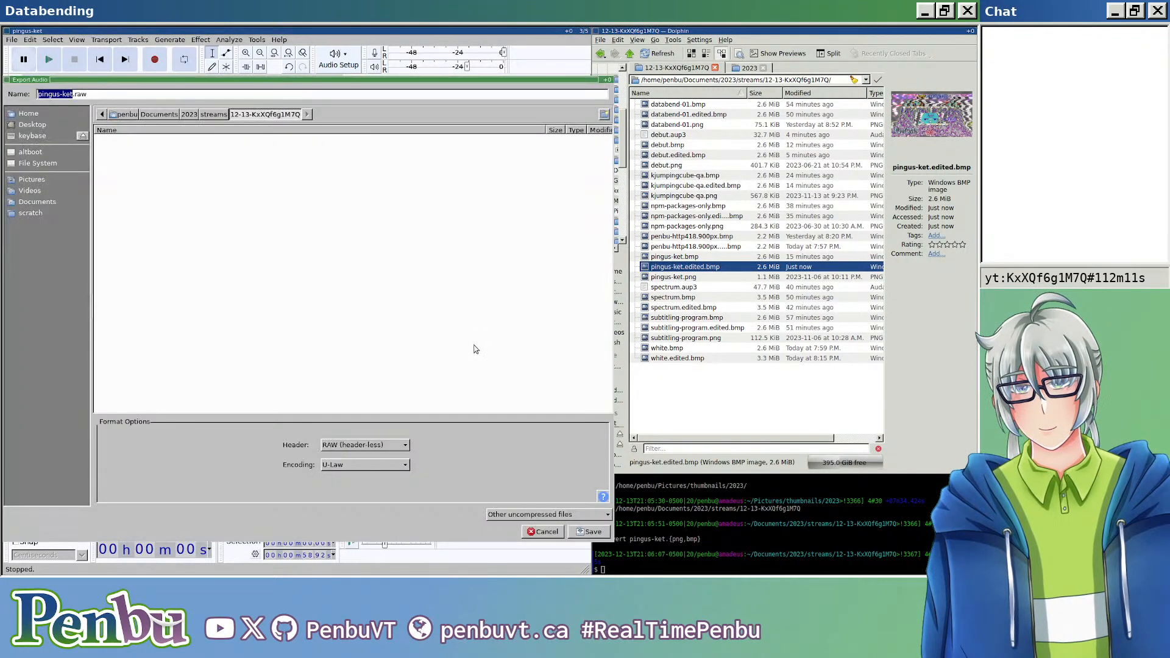
pyautogui.write('edited.bmp')
pyautogui.press('Return')
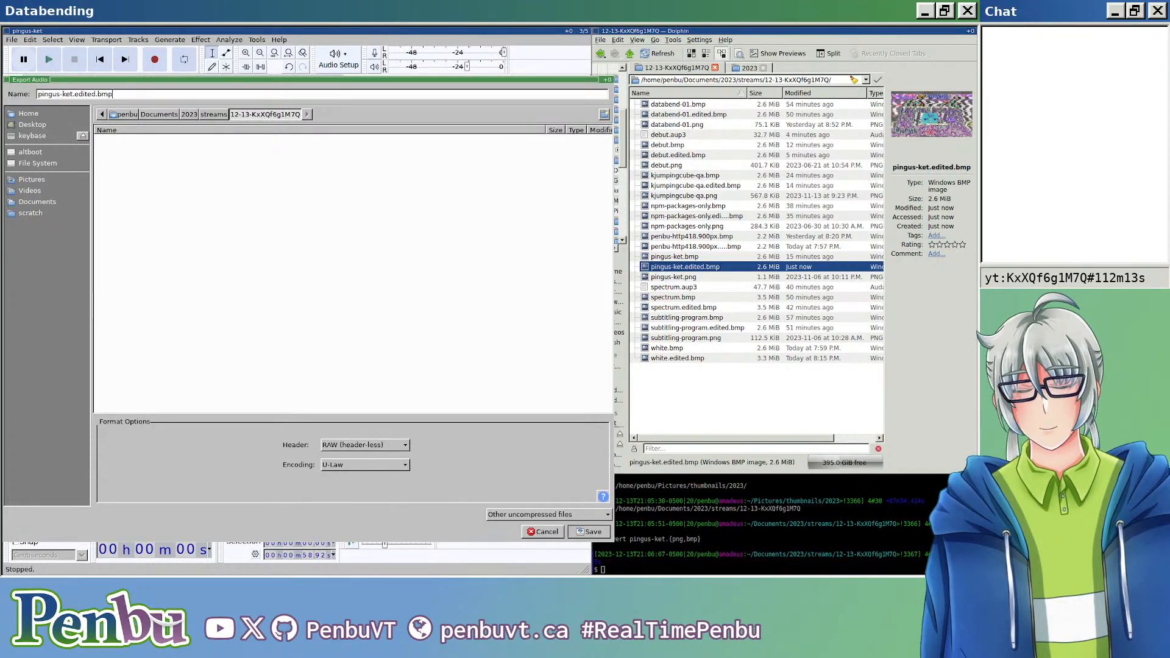
pyautogui.press('Return')
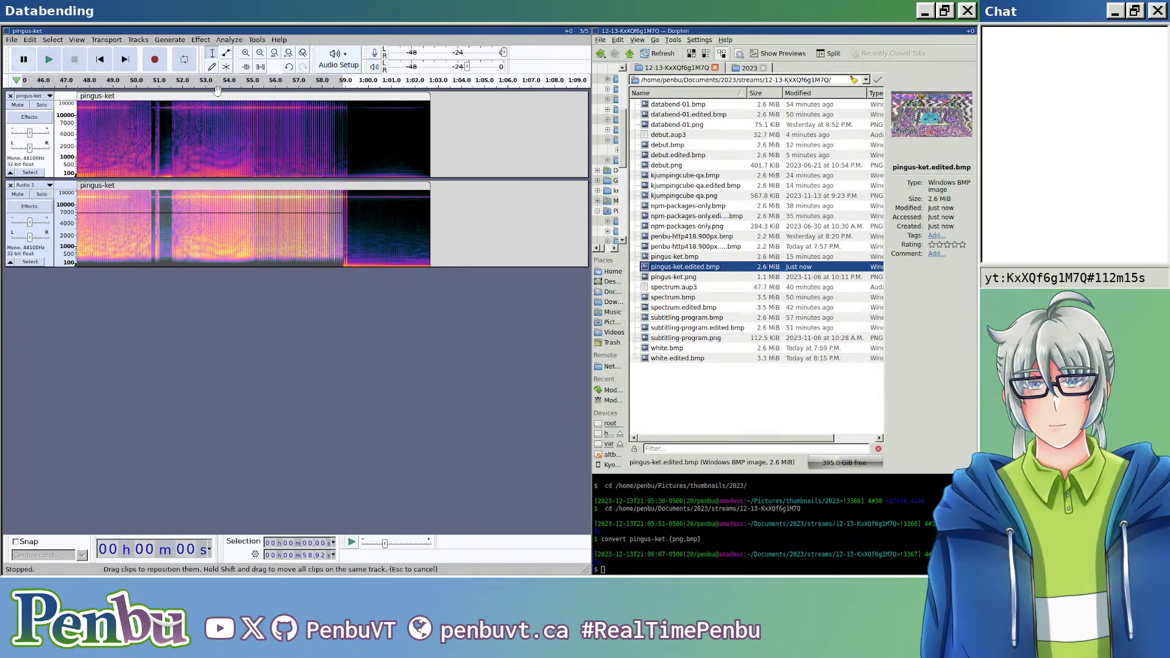
pyautogui.press('Return')
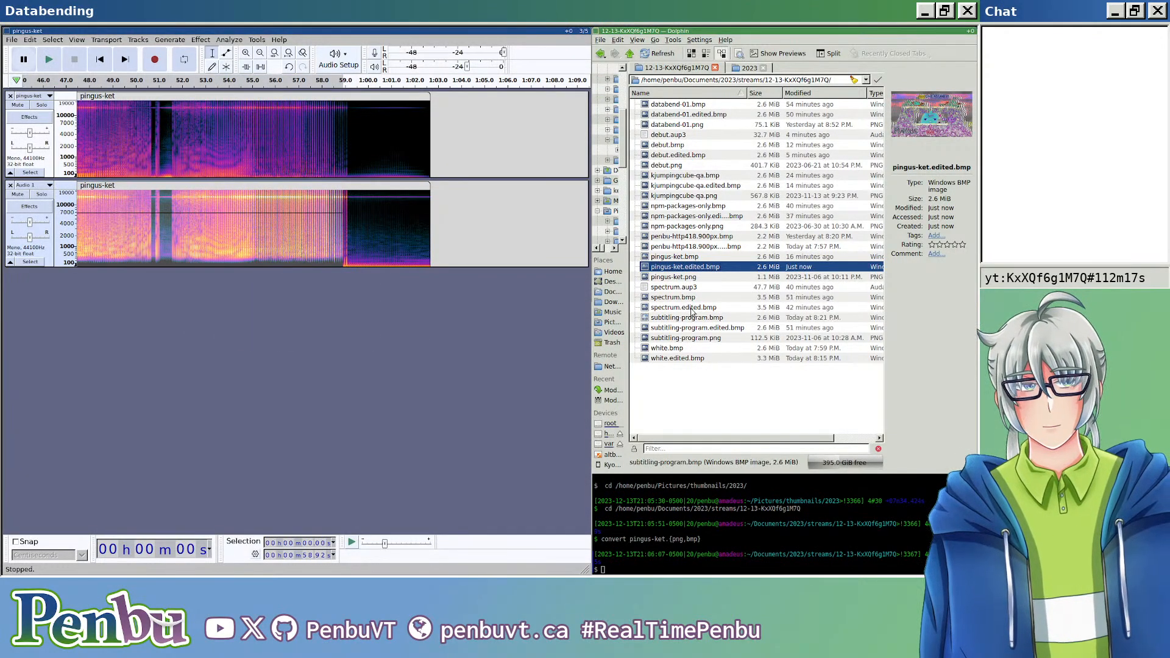
pyautogui.doubleClick(707, 268)
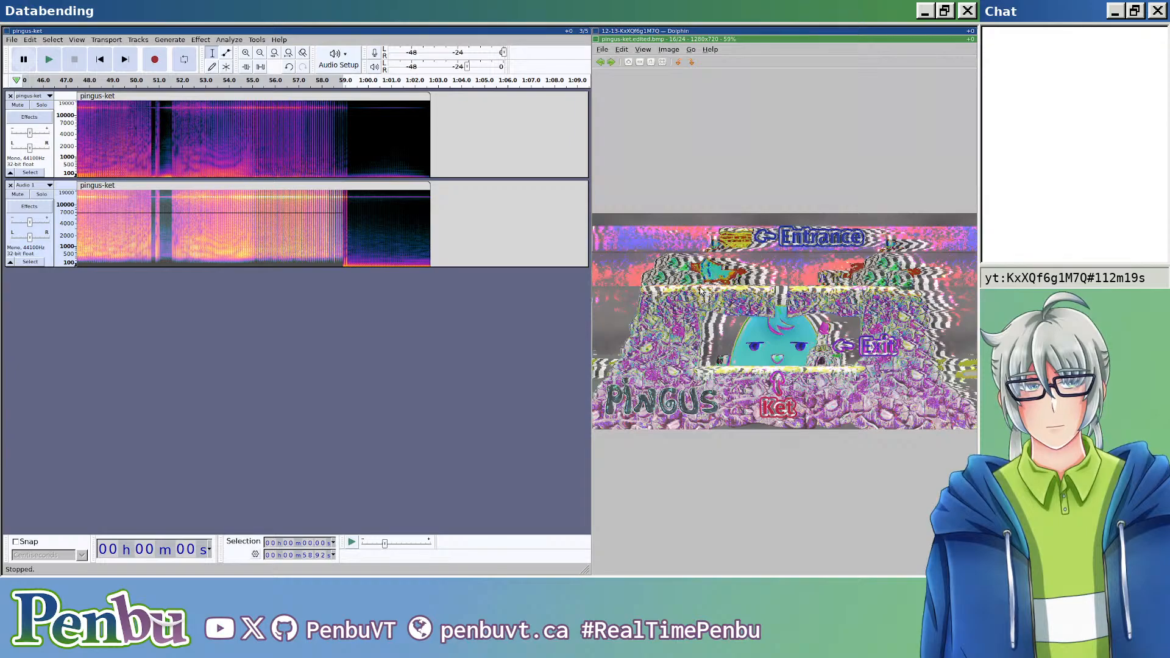
# Step: Close the image viewer, undo the 440 Hz filter, and apply a High-Pass Filter at 40 Hz with a 24 dB roll-off
pyautogui.press('Escape')
pyautogui.hotkey('ctrl', 'z')
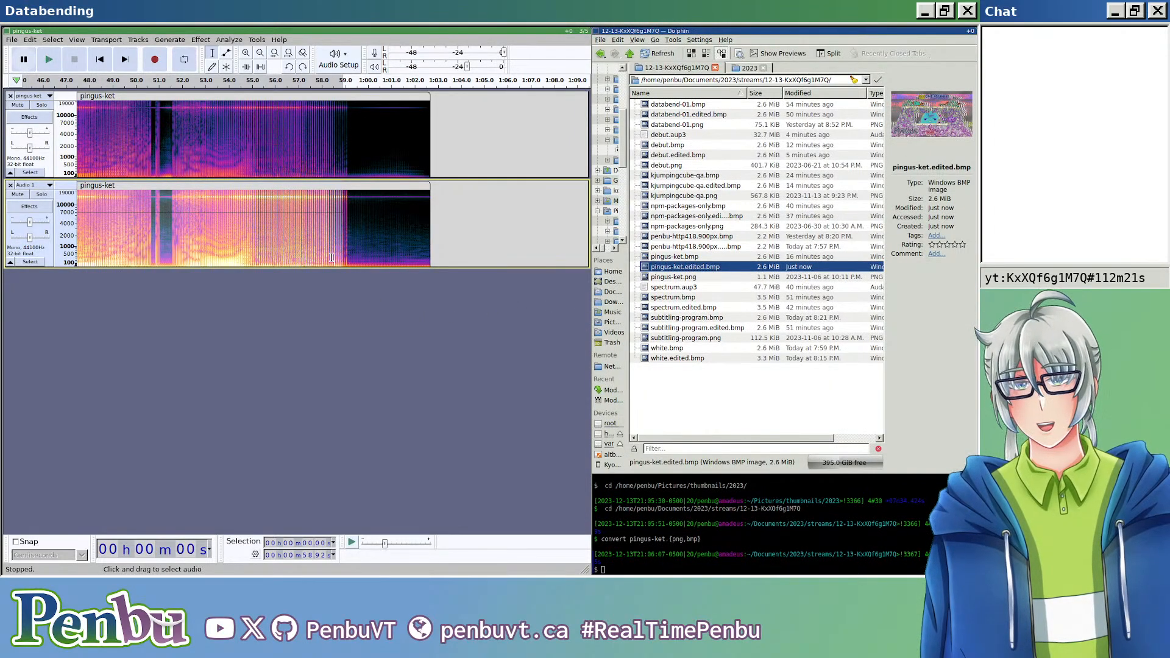
pyautogui.click(200, 40)
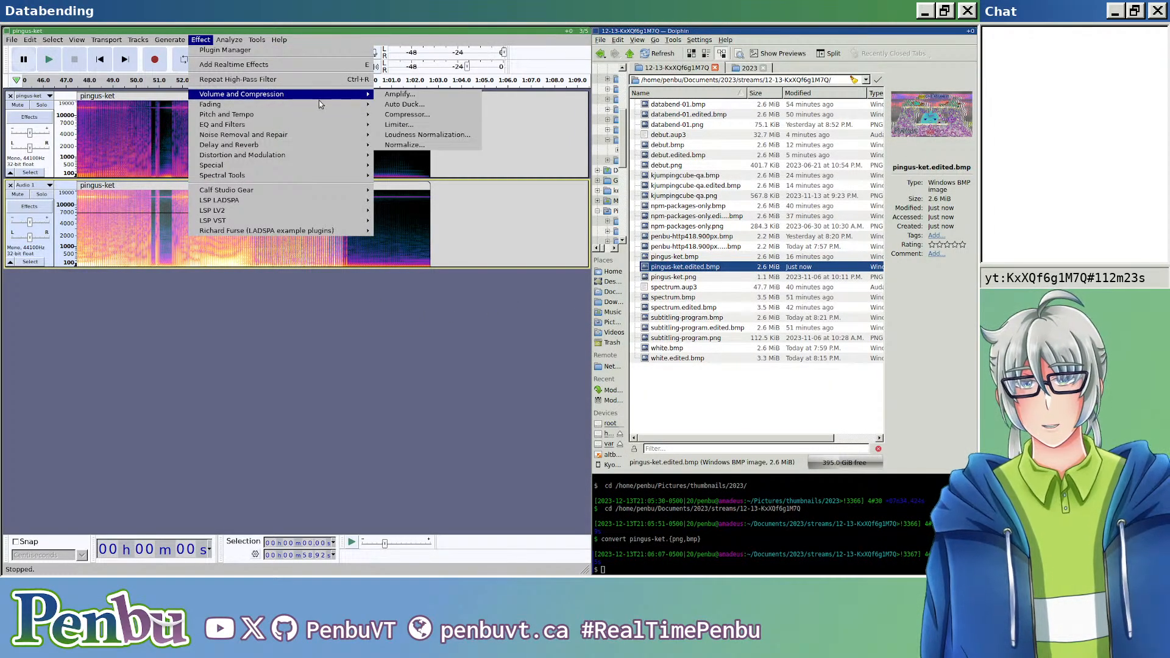
pyautogui.moveTo(341, 125)
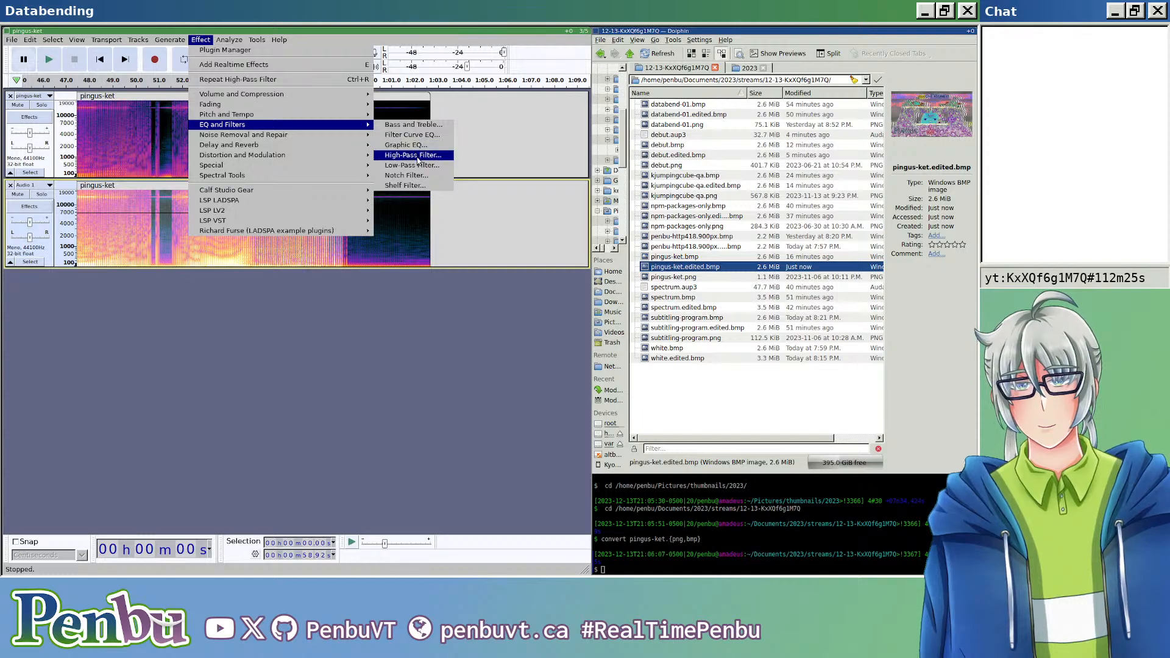
pyautogui.click(417, 157)
pyautogui.click(310, 298)
pyautogui.press('BackSpace')
pyautogui.press('BackSpace')
pyautogui.press('BackSpace')
pyautogui.press('BackSpace')
pyautogui.press('BackSpace')
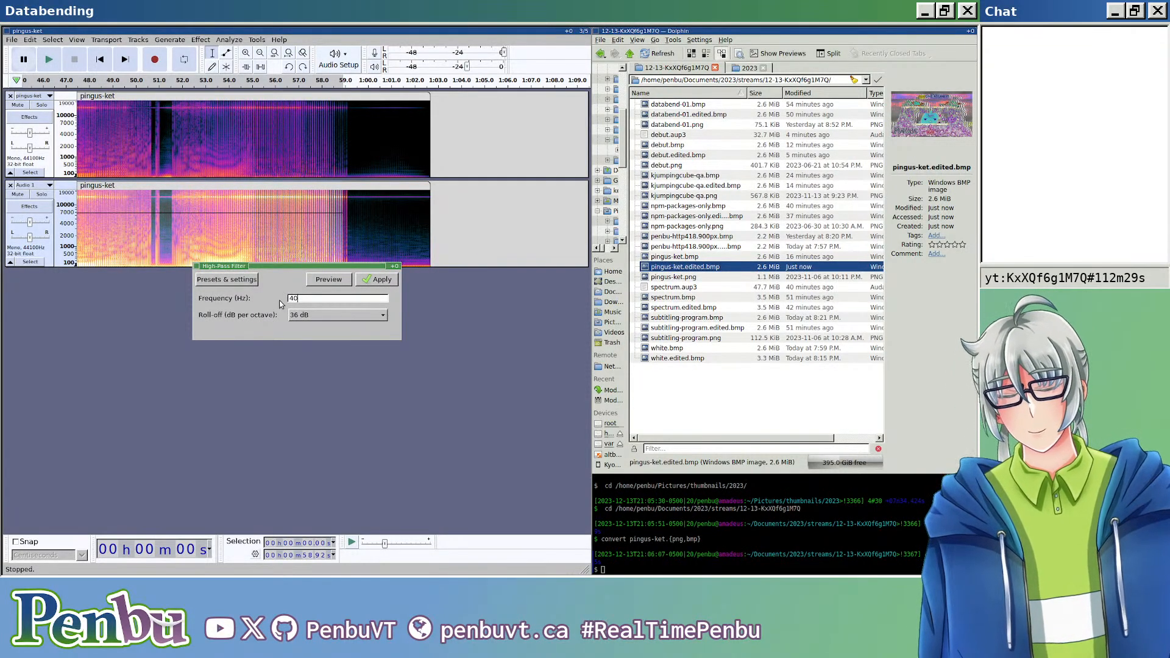
pyautogui.click(365, 315)
pyautogui.click(368, 298)
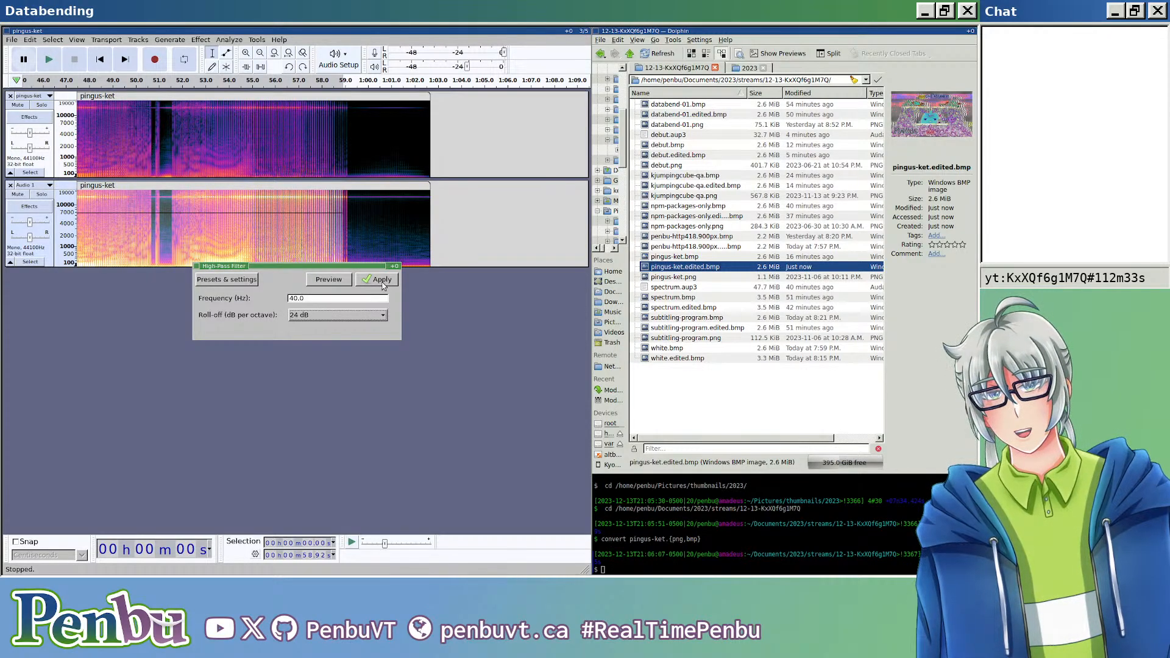
pyautogui.click(382, 280)
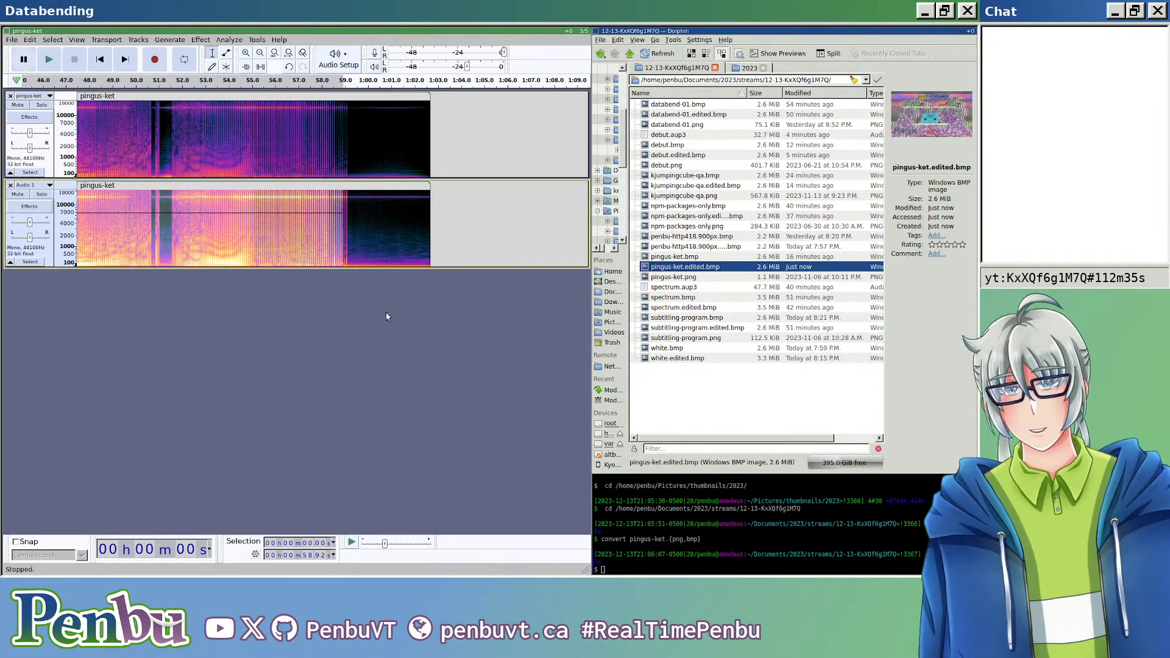
# Step: Export the 40 Hz high-pass version as header-less U-Law audio over pingus-ket.edited.bmp and open the resulting image
pyautogui.hotkey('ctrl', 'shift', 'e')
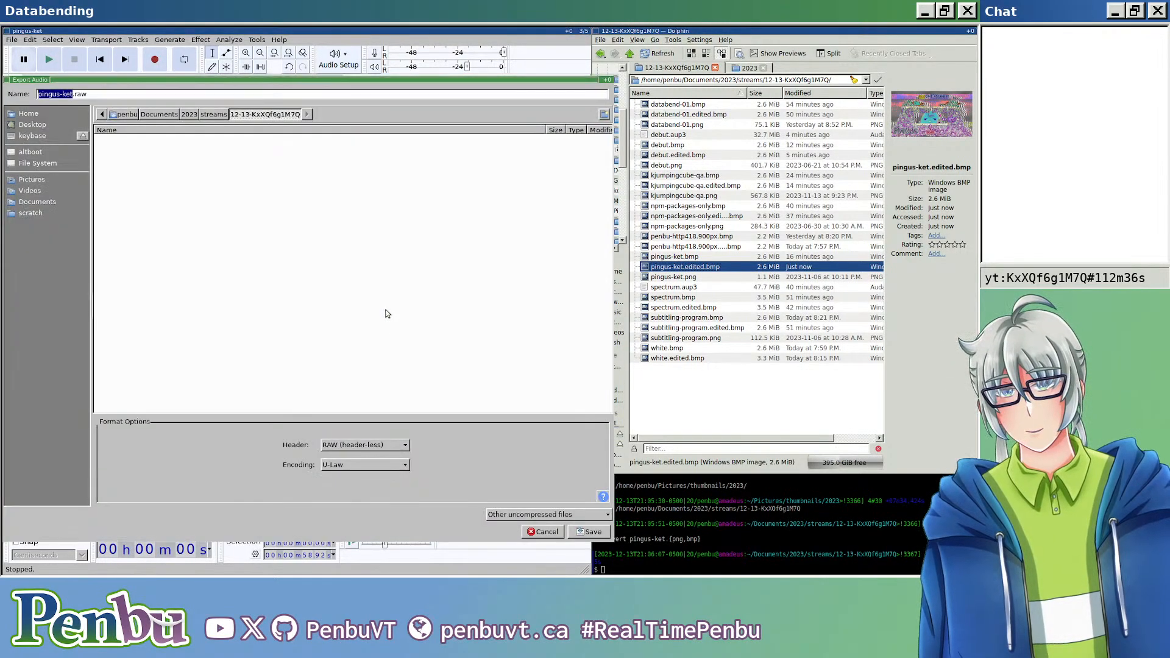
pyautogui.click(267, 96)
pyautogui.press('BackSpace')
pyautogui.press('BackSpace')
pyautogui.press('BackSpace')
pyautogui.press('BackSpace')
pyautogui.write('.edited.bmp')
pyautogui.press('Return')
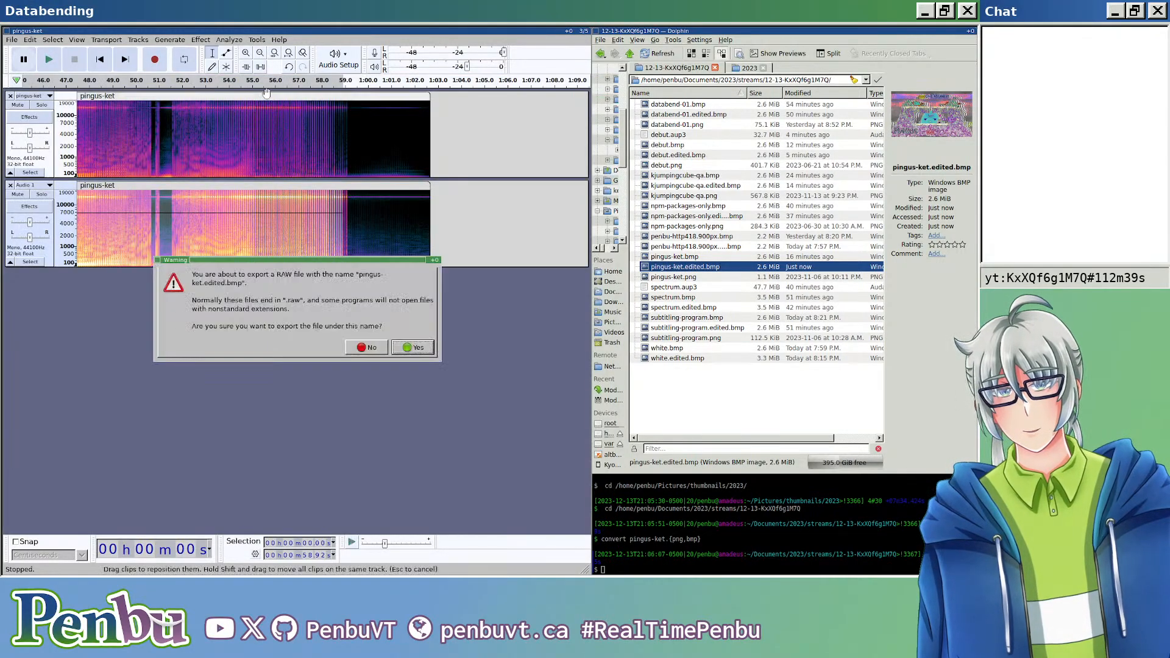
pyautogui.press('Return')
pyautogui.press('Return')
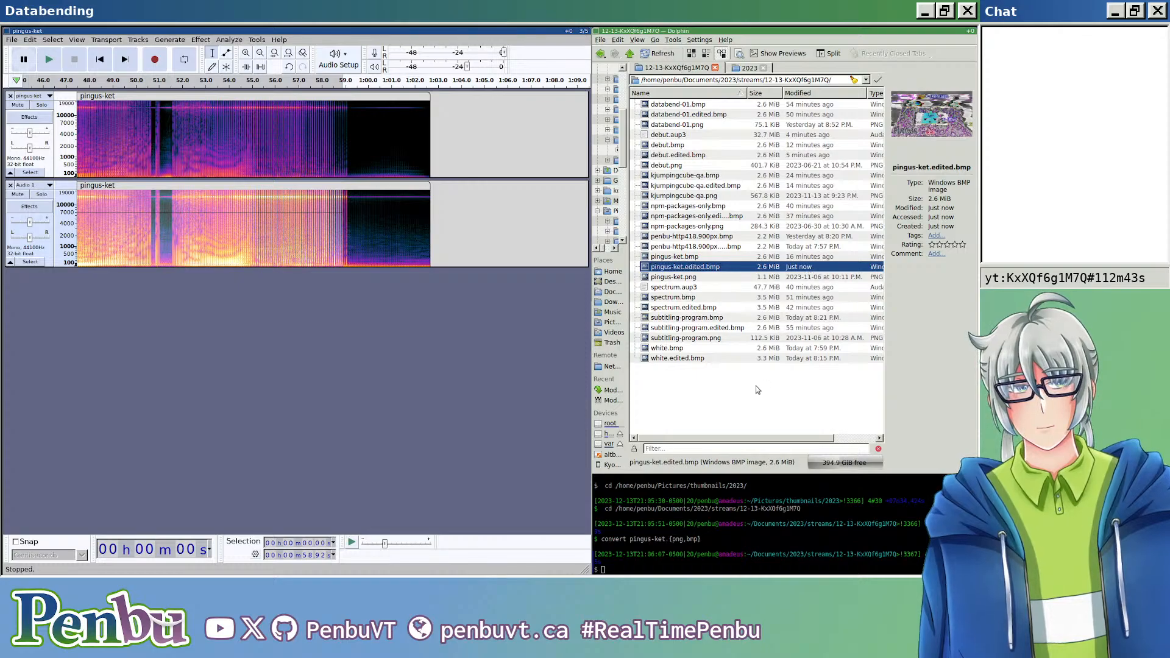
pyautogui.doubleClick(701, 266)
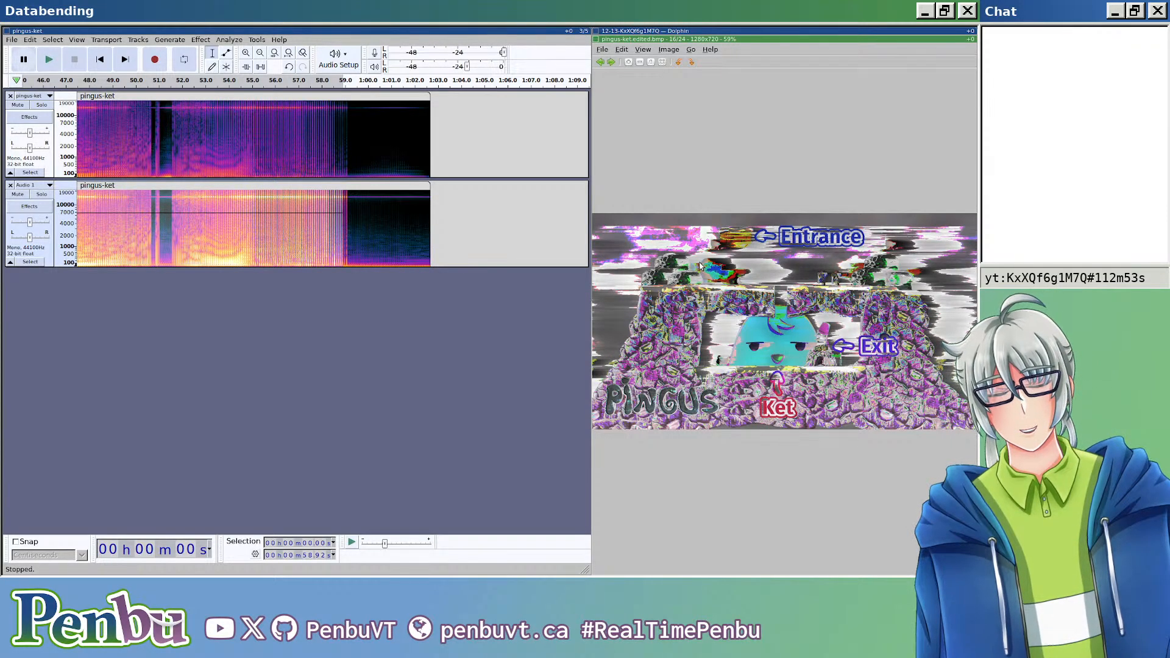
# Step: Close the image viewer, undo the 40 Hz filter, and apply a High-Pass Filter at 80 Hz with a 6 dB roll-off
pyautogui.press('Escape')
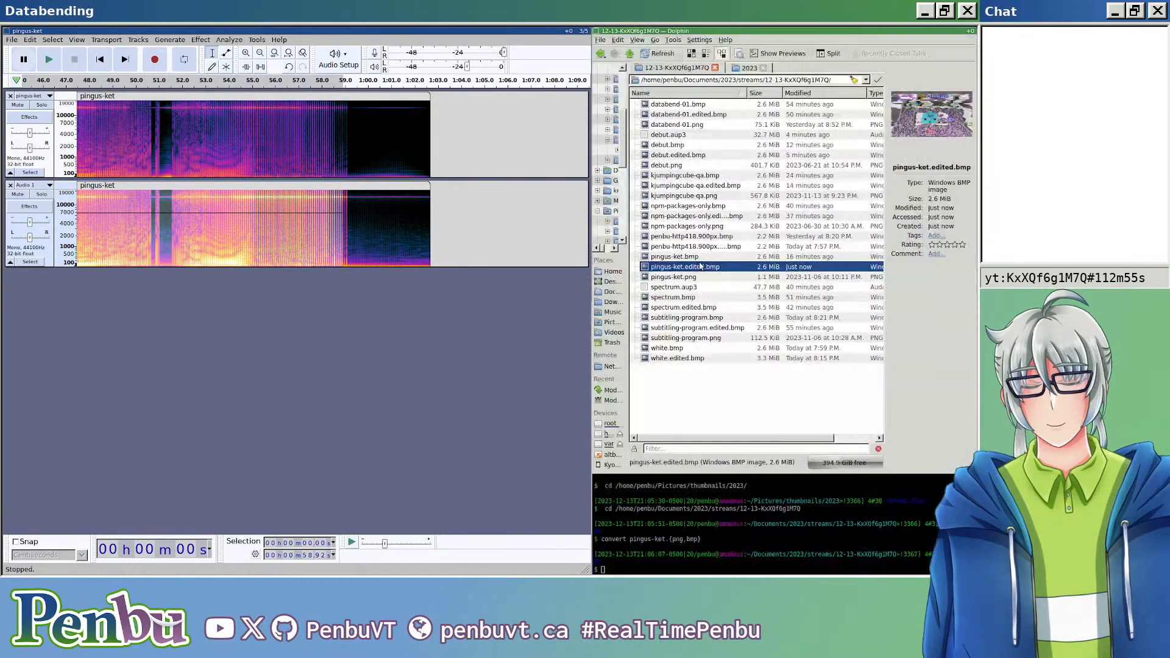
pyautogui.click(500, 338)
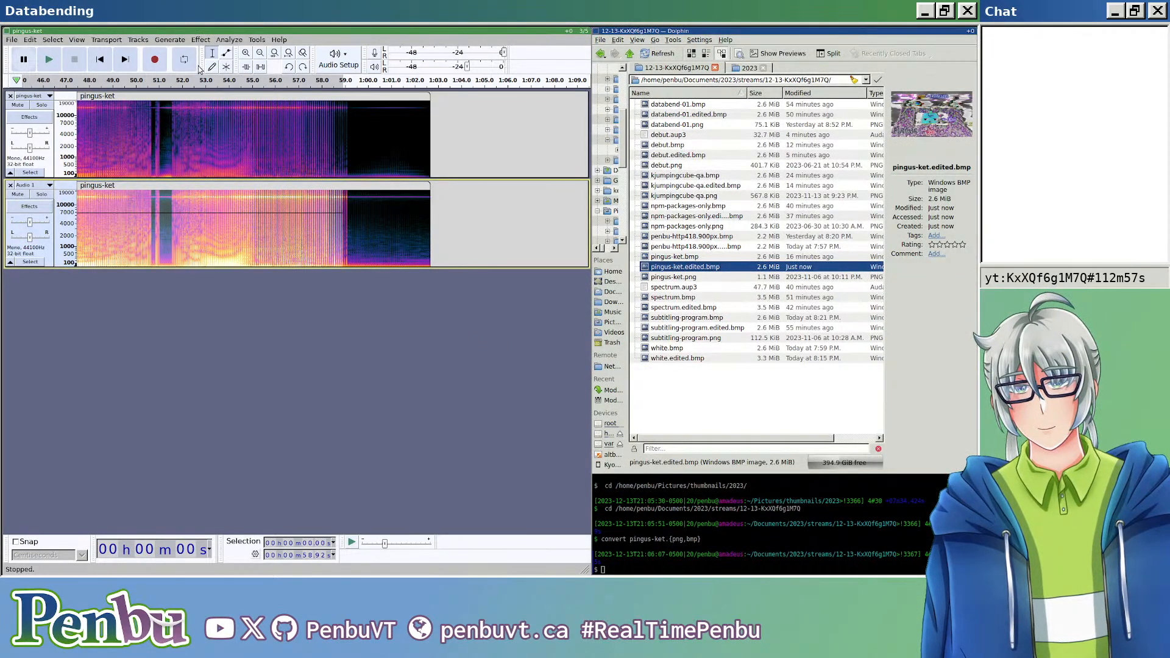
pyautogui.click(76, 40)
pyautogui.moveTo(23, 40)
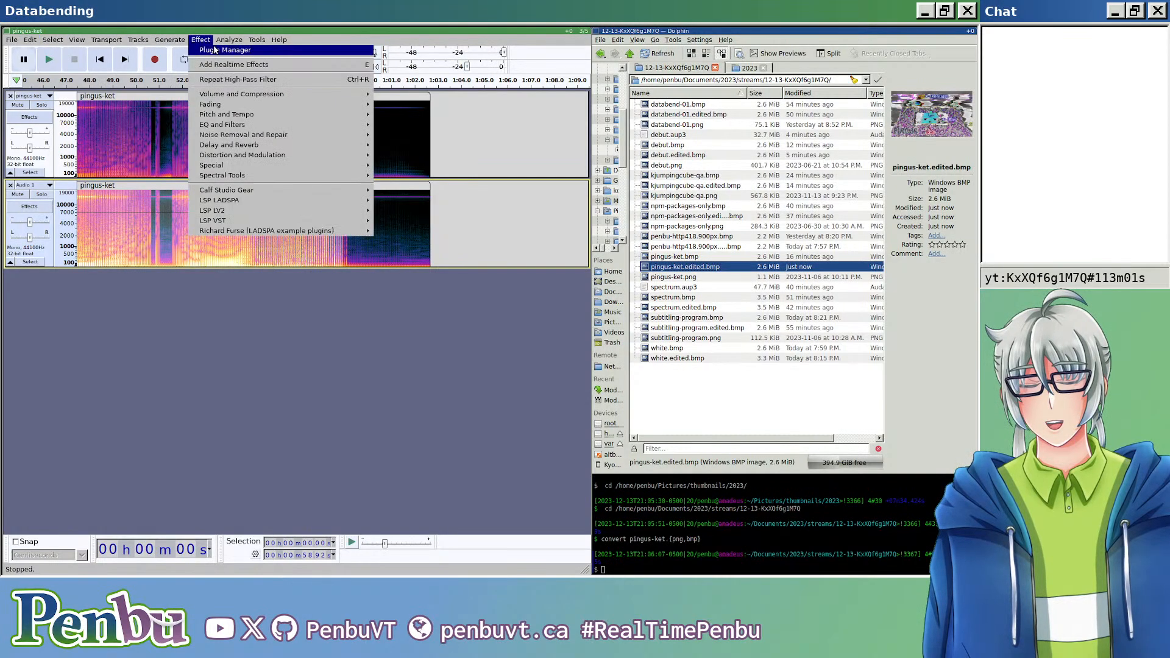
pyautogui.moveTo(201, 40)
pyautogui.moveTo(306, 115)
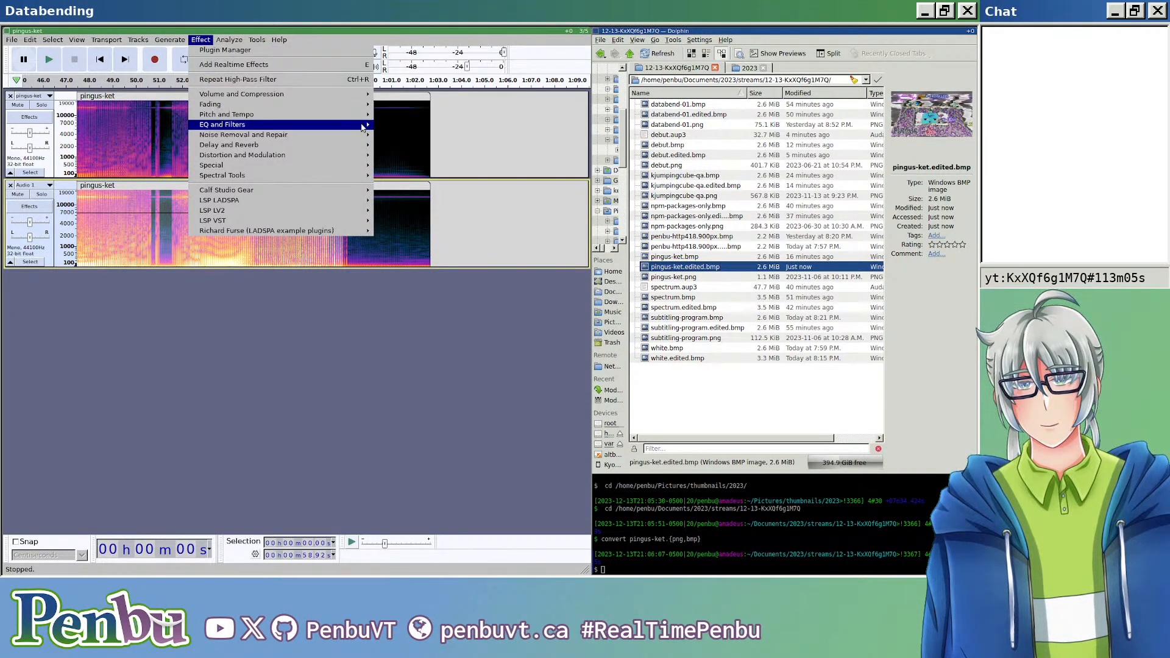
pyautogui.moveTo(366, 125)
pyautogui.click(399, 152)
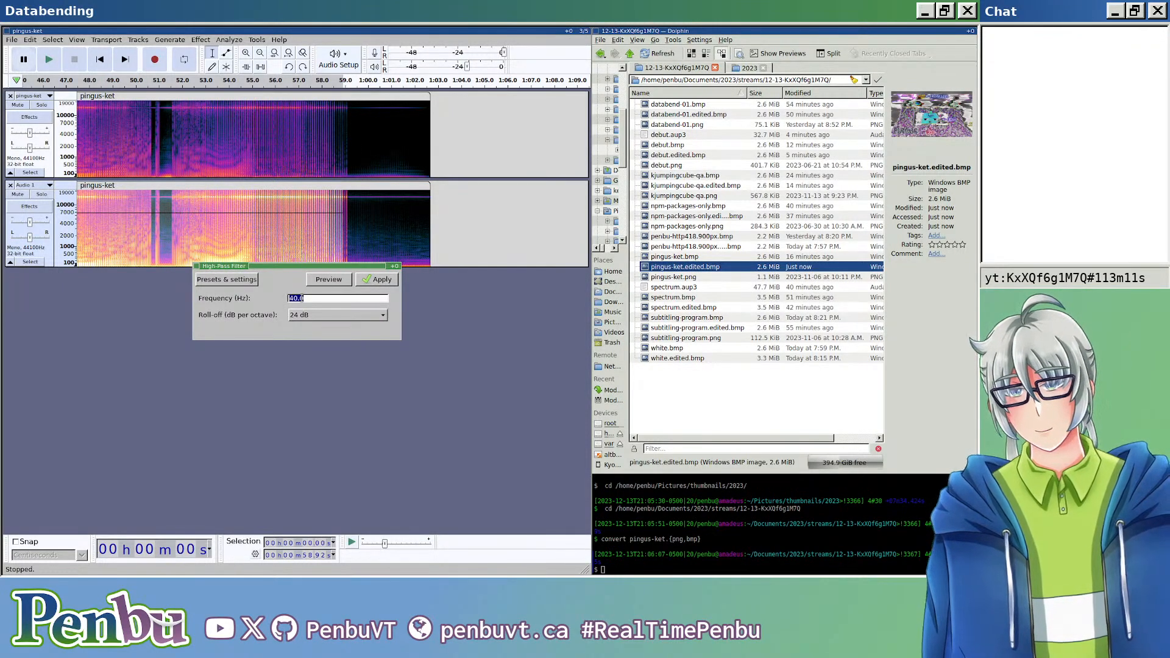
pyautogui.write('80')
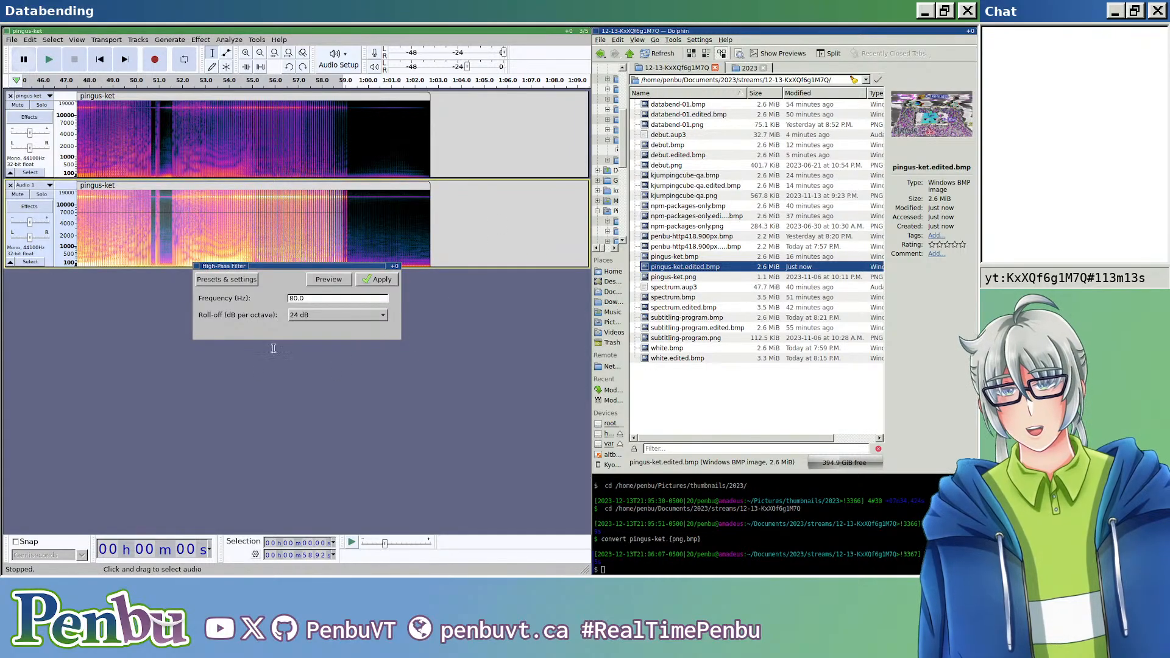
pyautogui.click(332, 315)
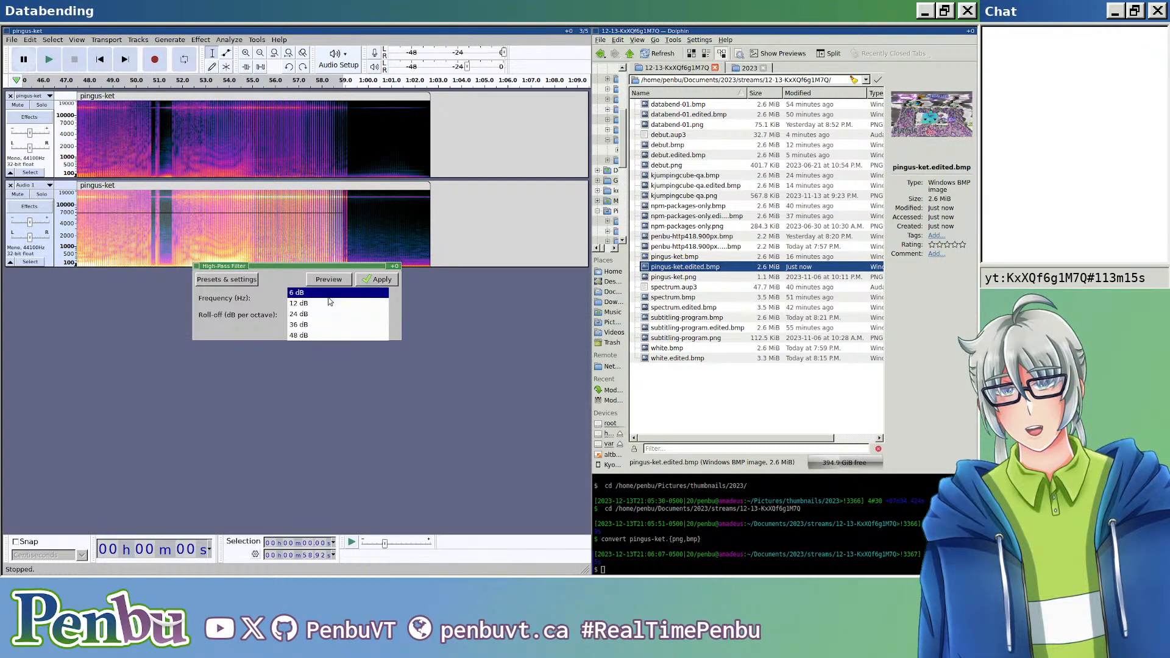
pyautogui.click(339, 293)
pyautogui.click(379, 279)
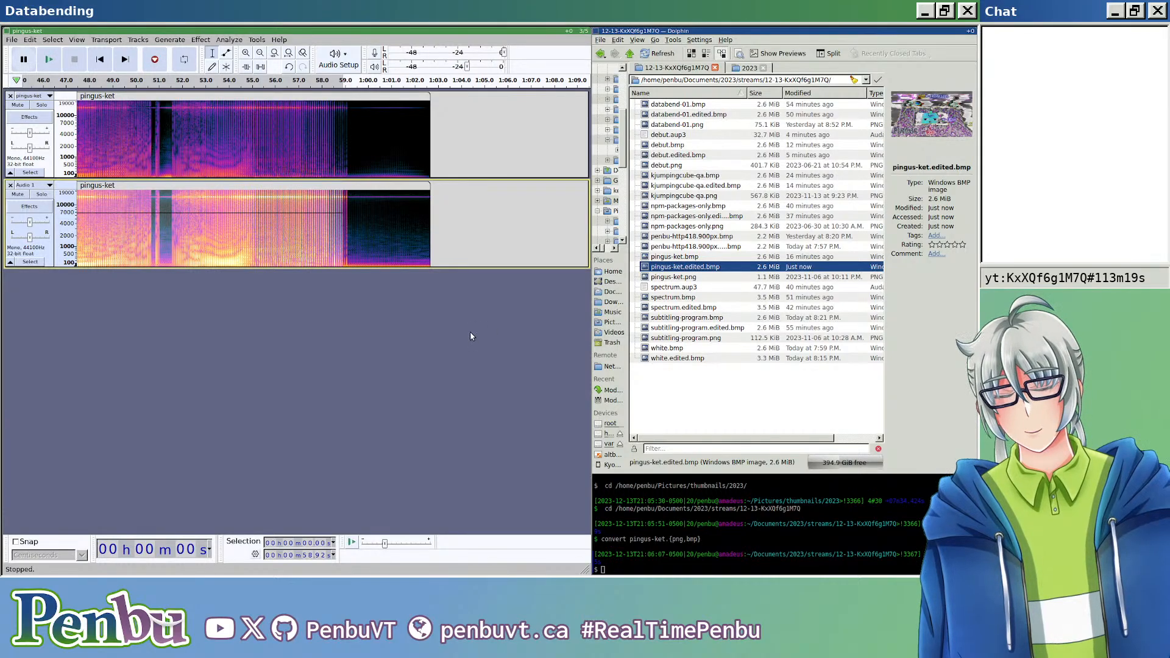
# Step: Export the 80 Hz, 6 dB high-pass version as header-less U-Law audio over pingus-ket.edited.bmp and view the resulting image
pyautogui.hotkey('ctrl', 'shift', 'e')
pyautogui.click(224, 94)
pyautogui.press('BackSpace')
pyautogui.press('BackSpace')
pyautogui.press('BackSpace')
pyautogui.write('edited.bmp')
pyautogui.press('Return')
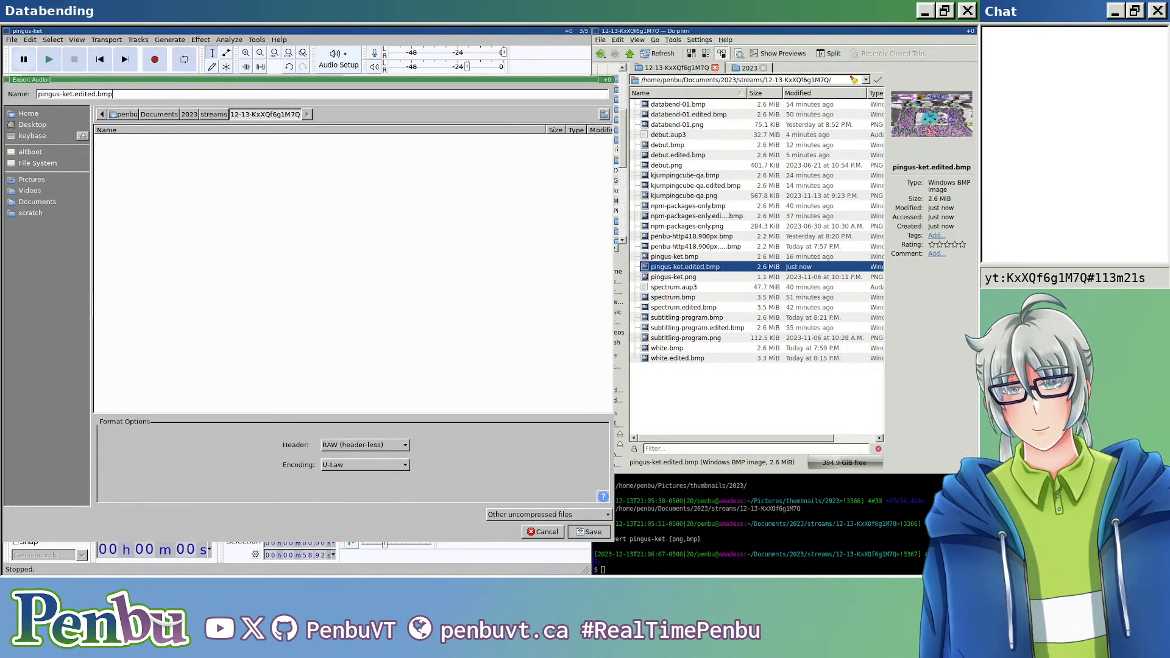
pyautogui.press('Return')
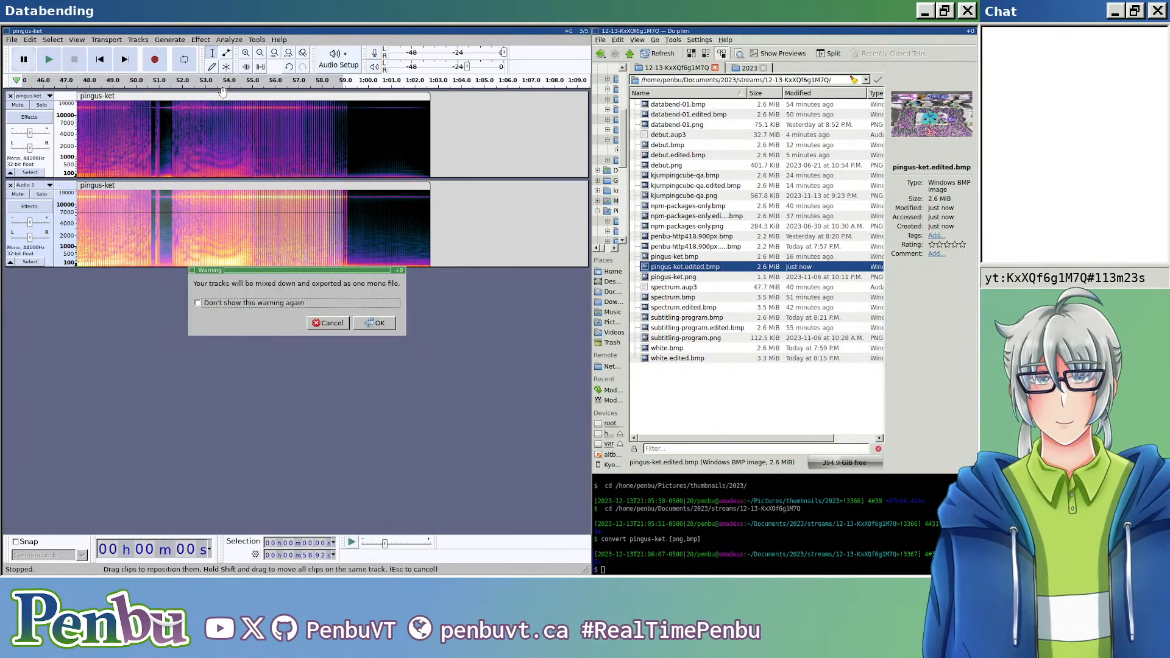
pyautogui.press('Return')
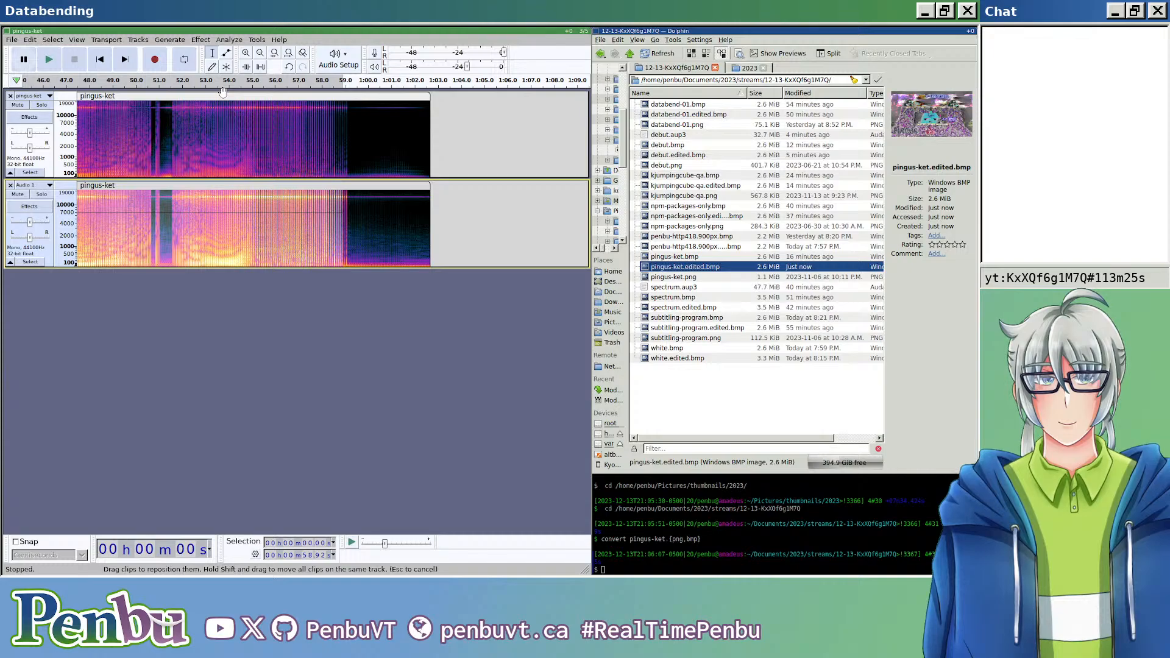
pyautogui.doubleClick(687, 266)
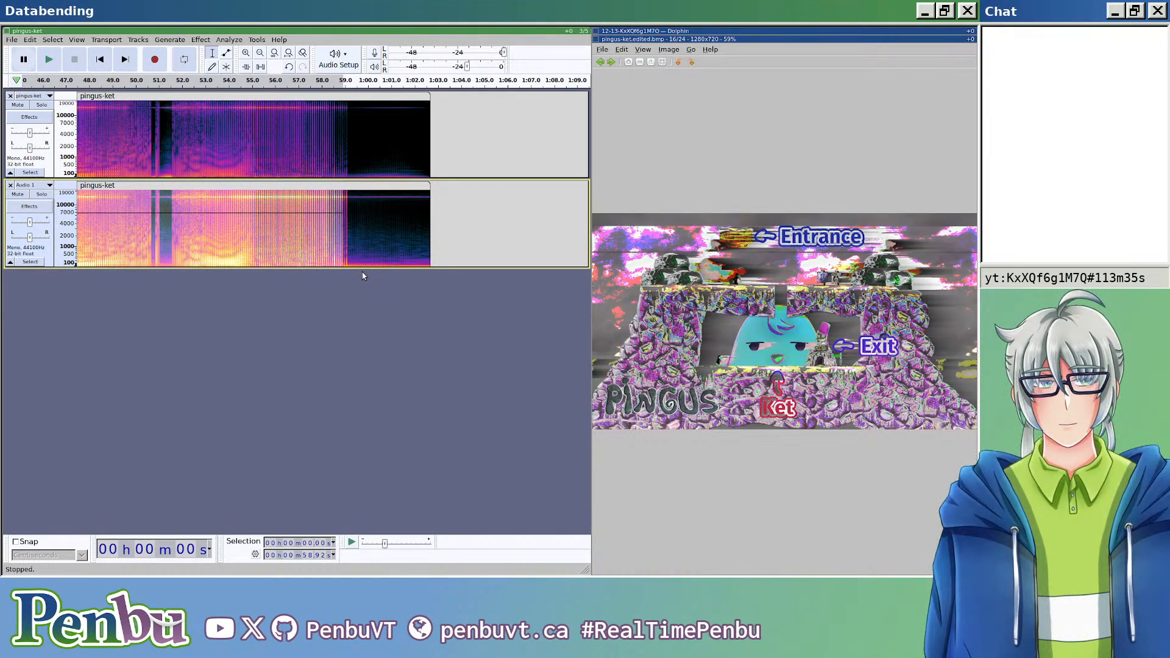
pyautogui.scroll(5, 844, 279)
pyautogui.scroll(-5, 844, 280)
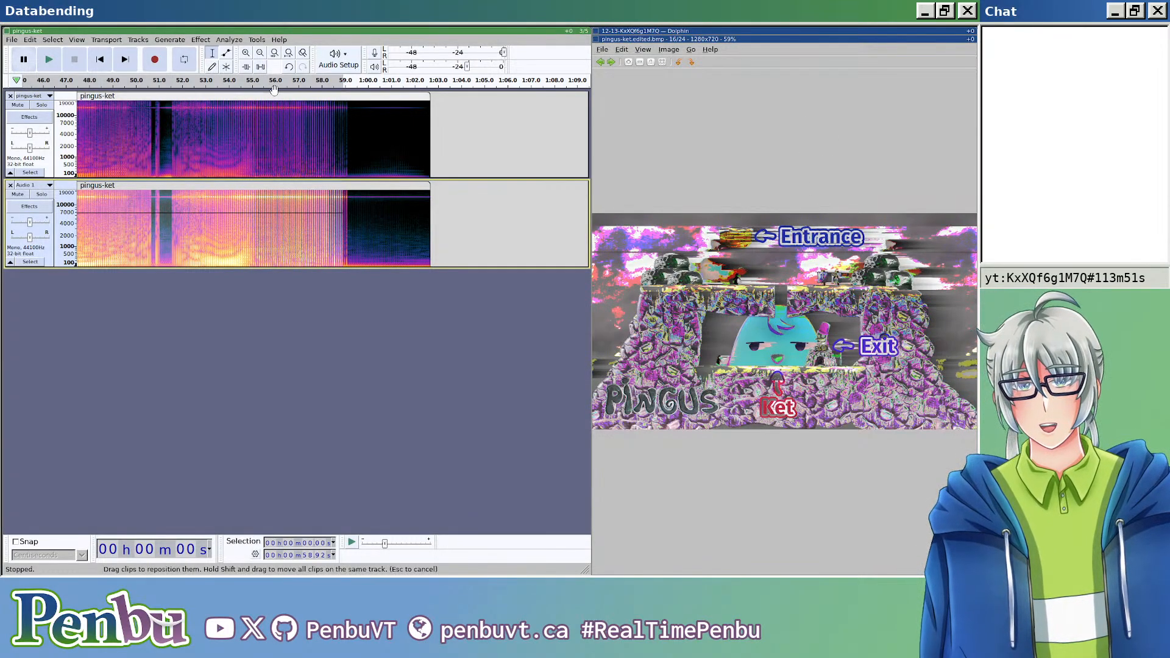
# Step: Select the whole clip on the upper pingus-ket track and close the image viewer
pyautogui.click(238, 96)
pyautogui.hotkey('ctrl', 'shift', 'e')
pyautogui.press('Return')
pyautogui.press('Escape')
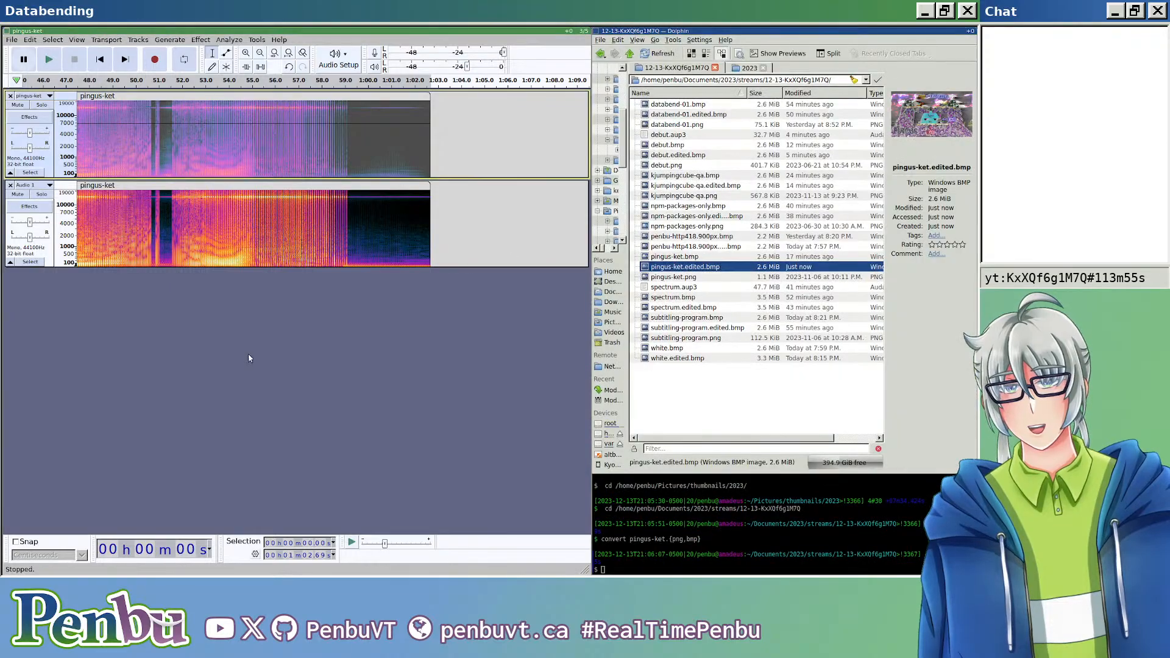
# Step: Export the current mix of both tracks as header-less U-Law audio over pingus-ket.edited.bmp and open the image
pyautogui.hotkey('ctrl', 'shift', 'e')
pyautogui.click(252, 95)
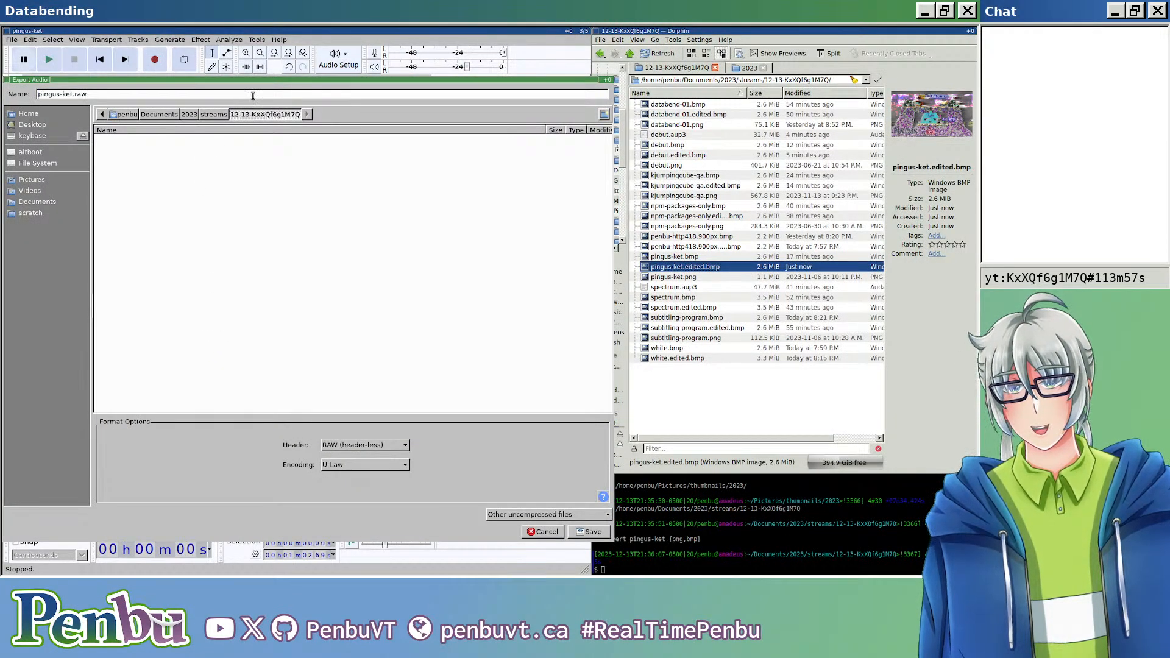
pyautogui.press('BackSpace')
pyautogui.press('BackSpace')
pyautogui.press('BackSpace')
pyautogui.write('edited.bmp')
pyautogui.press('Return')
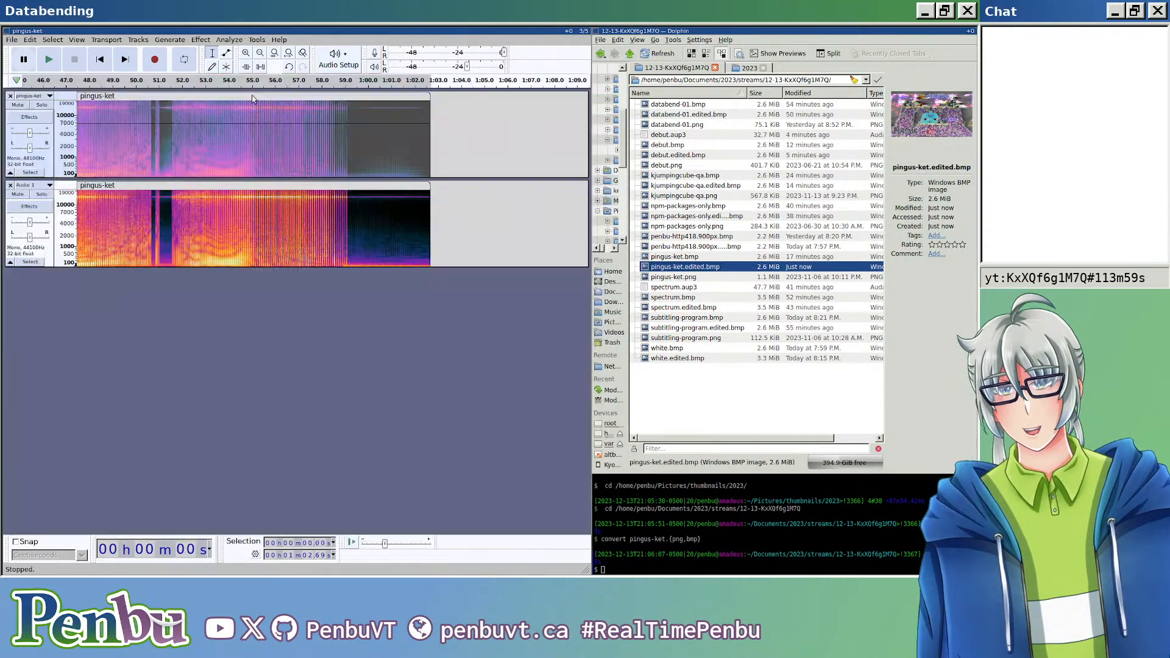
pyautogui.press('Return')
pyautogui.press('Return')
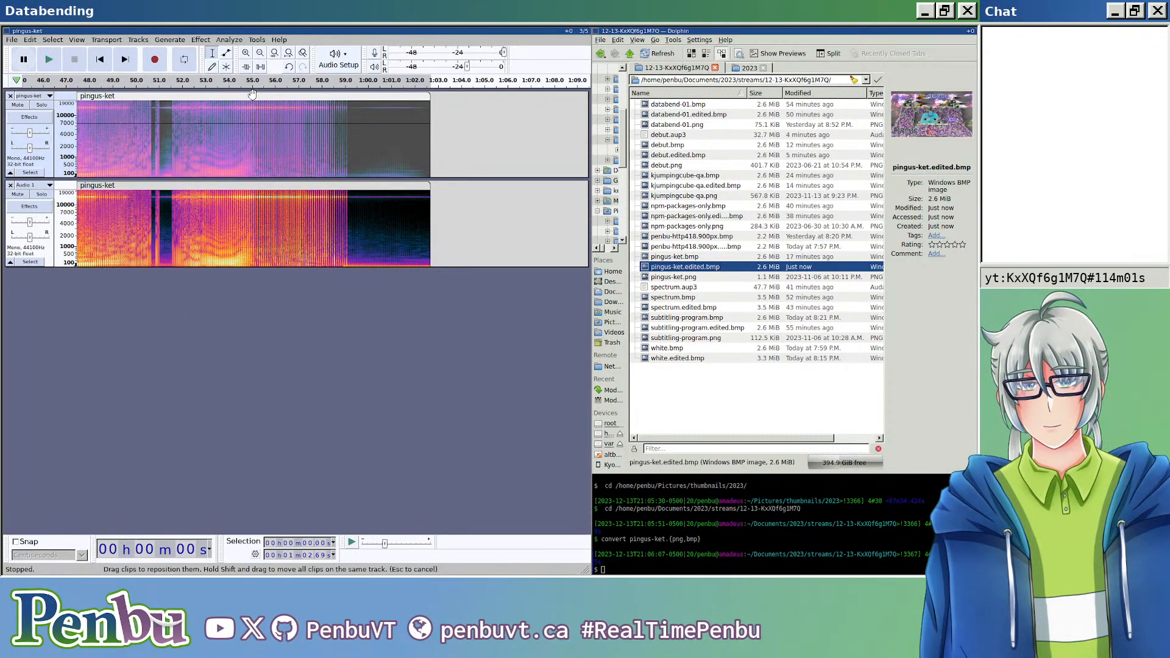
pyautogui.doubleClick(728, 269)
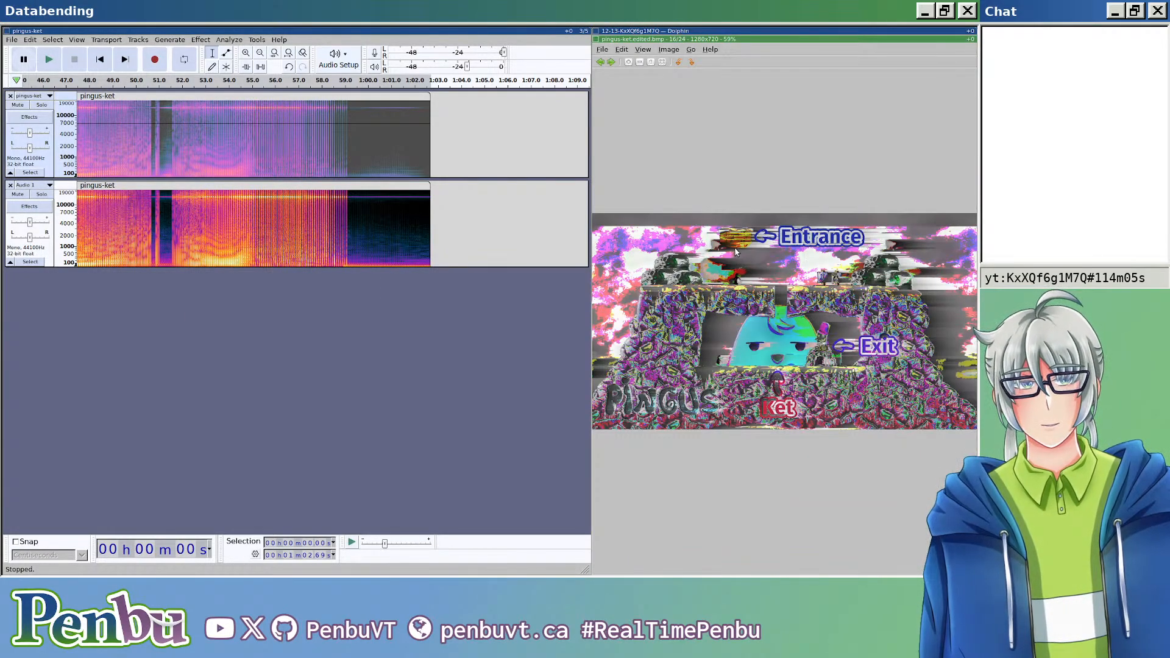
# Step: Close the image viewer, undo the last edit, re-export the mix as header-less U-Law audio over pingus-ket.edited.bmp, and open it
pyautogui.press('Escape')
pyautogui.hotkey('ctrl', 'z')
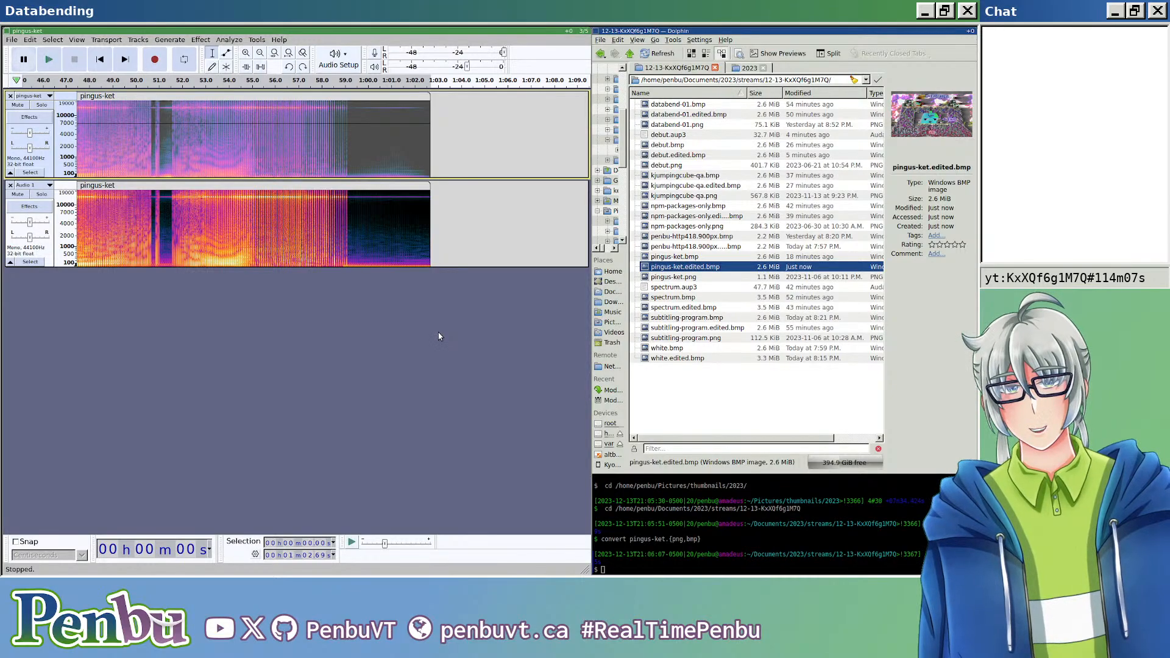
pyautogui.hotkey('ctrl', 'shift', 'e')
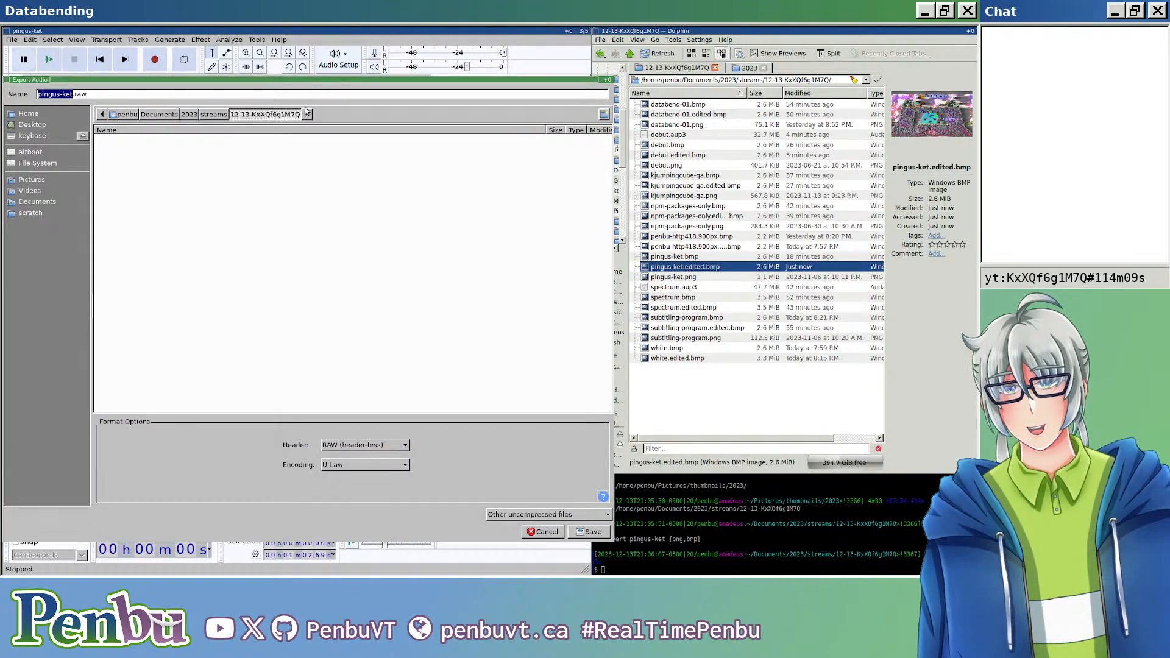
pyautogui.press('Right')
pyautogui.press('BackSpace')
pyautogui.press('BackSpace')
pyautogui.press('BackSpace')
pyautogui.write('edited.bmp')
pyautogui.press('Return')
pyautogui.press('Return')
pyautogui.press('Return')
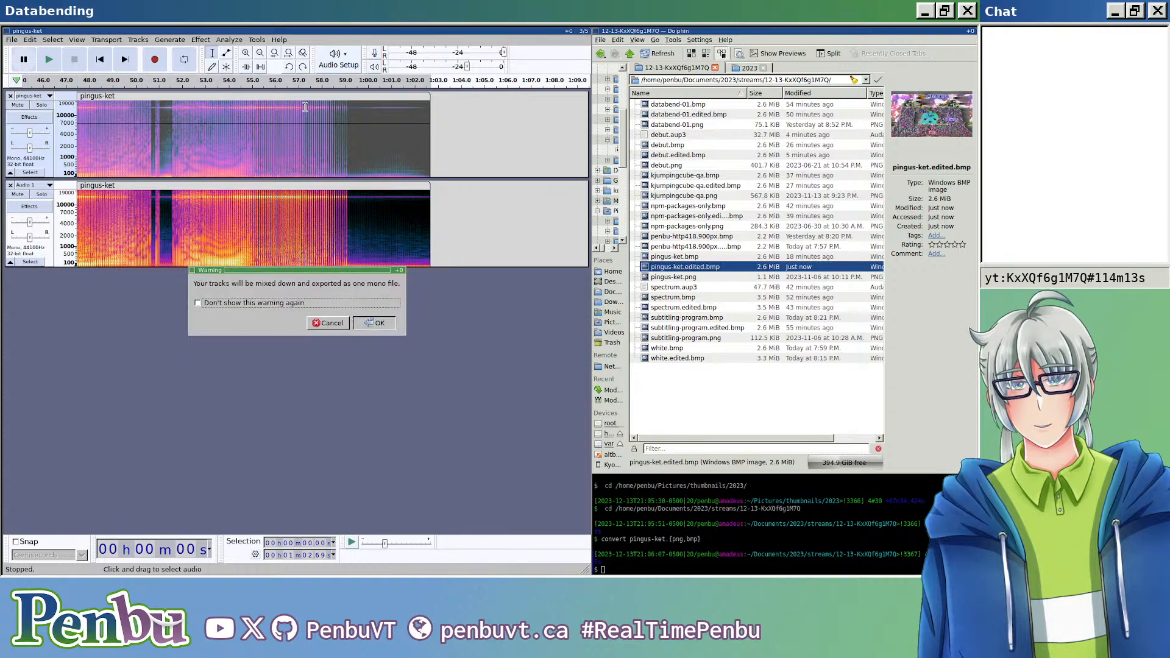
pyautogui.press('Return')
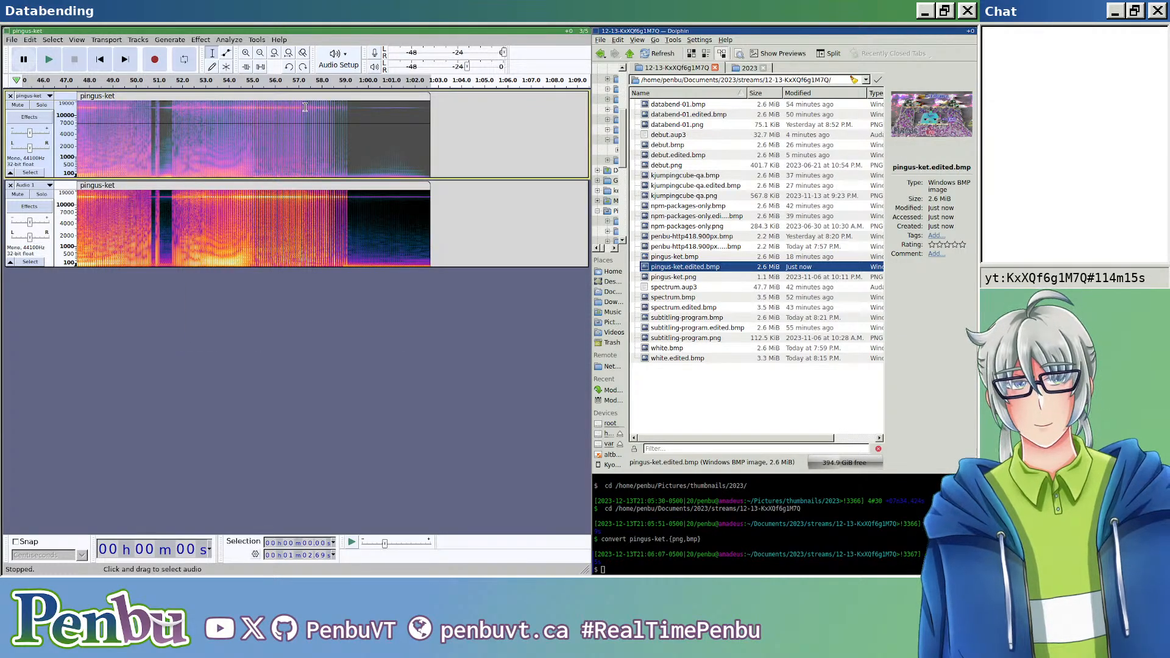
pyautogui.doubleClick(716, 267)
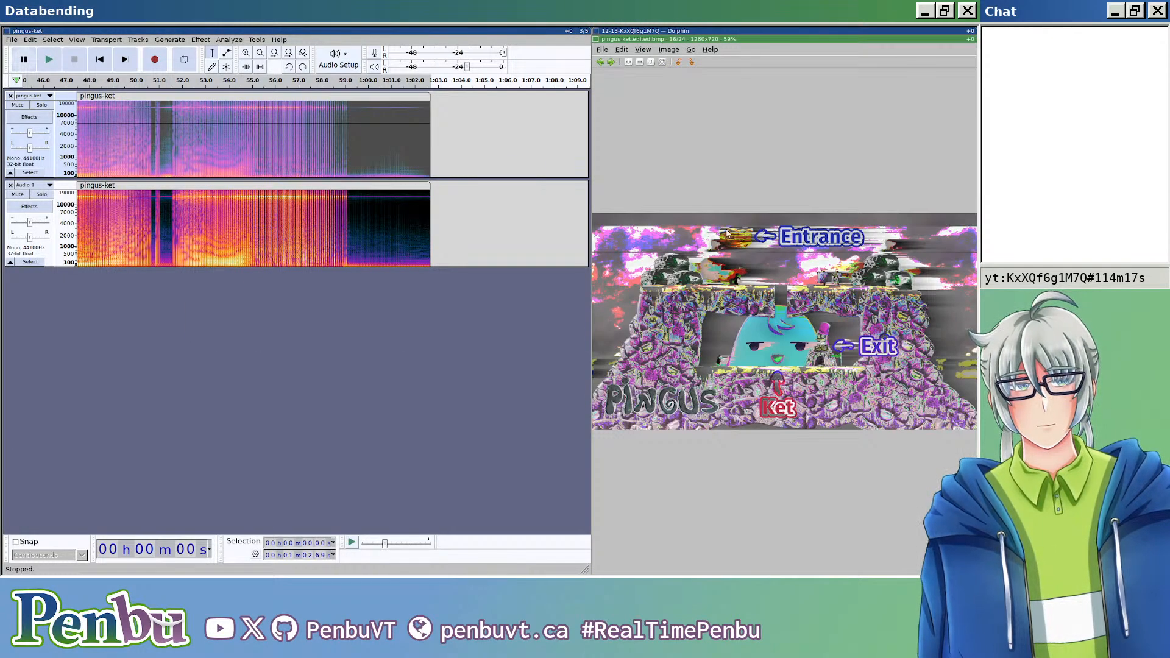
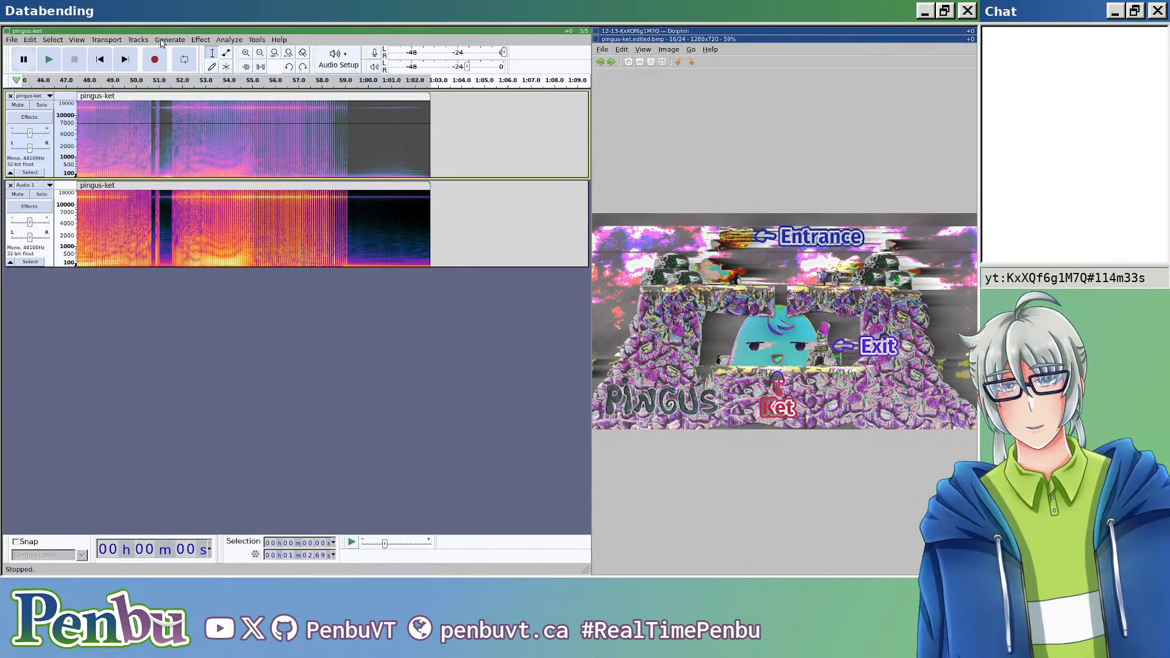
# Step: Add a new mono track below the two pingus-ket tracks
pyautogui.click(151, 294)
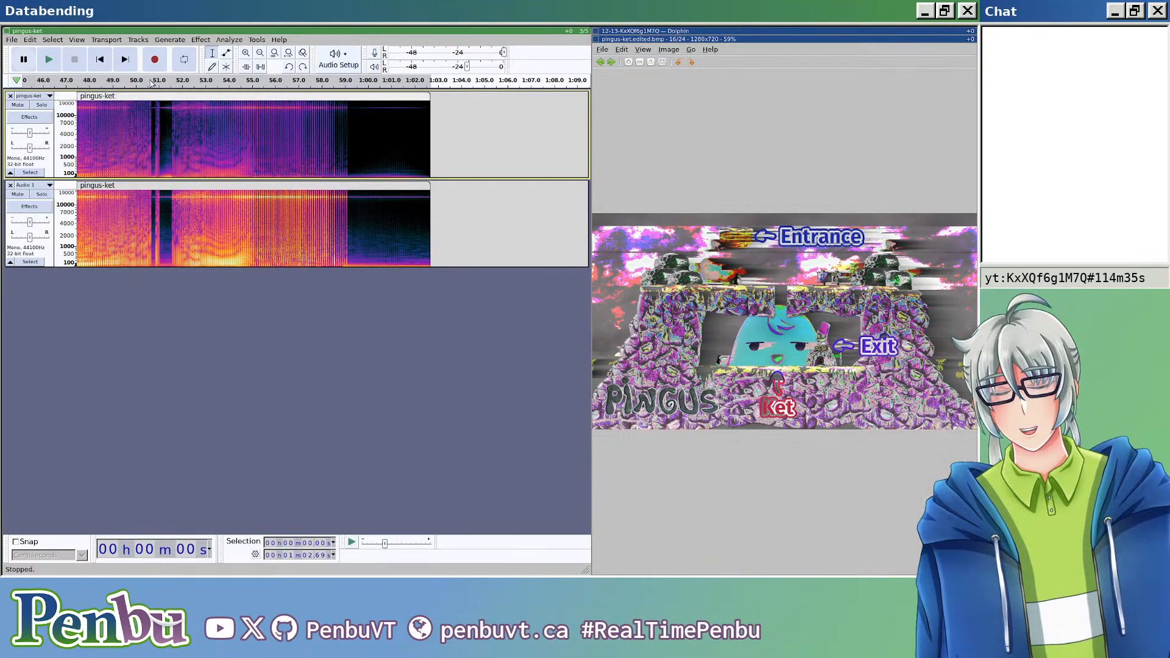
pyautogui.click(108, 40)
pyautogui.moveTo(201, 50)
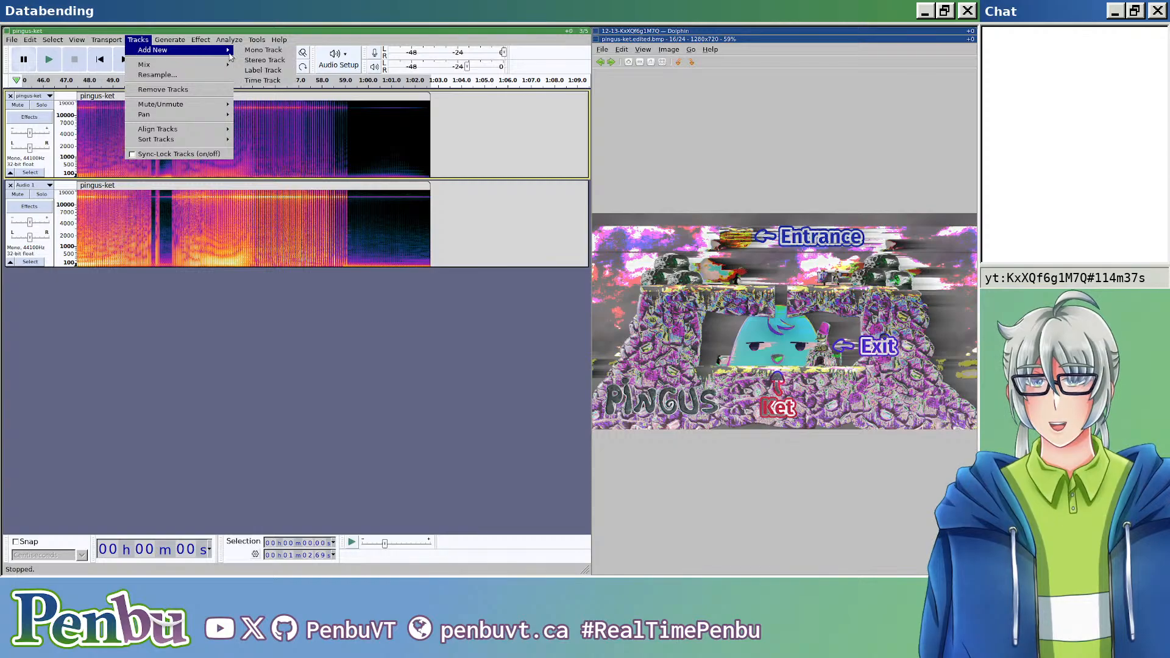
pyautogui.click(248, 51)
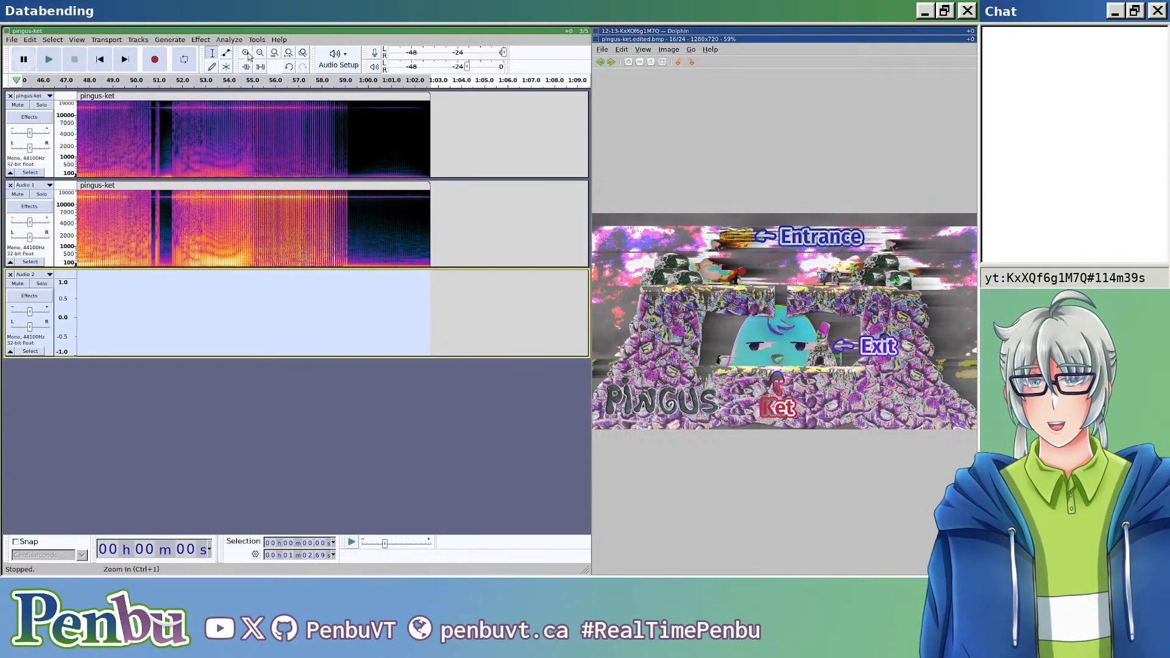
# Step: Copy the clip from the Audio 1 track and paste it into the new Audio 2 track, starting where the original clip starts
pyautogui.click(272, 187)
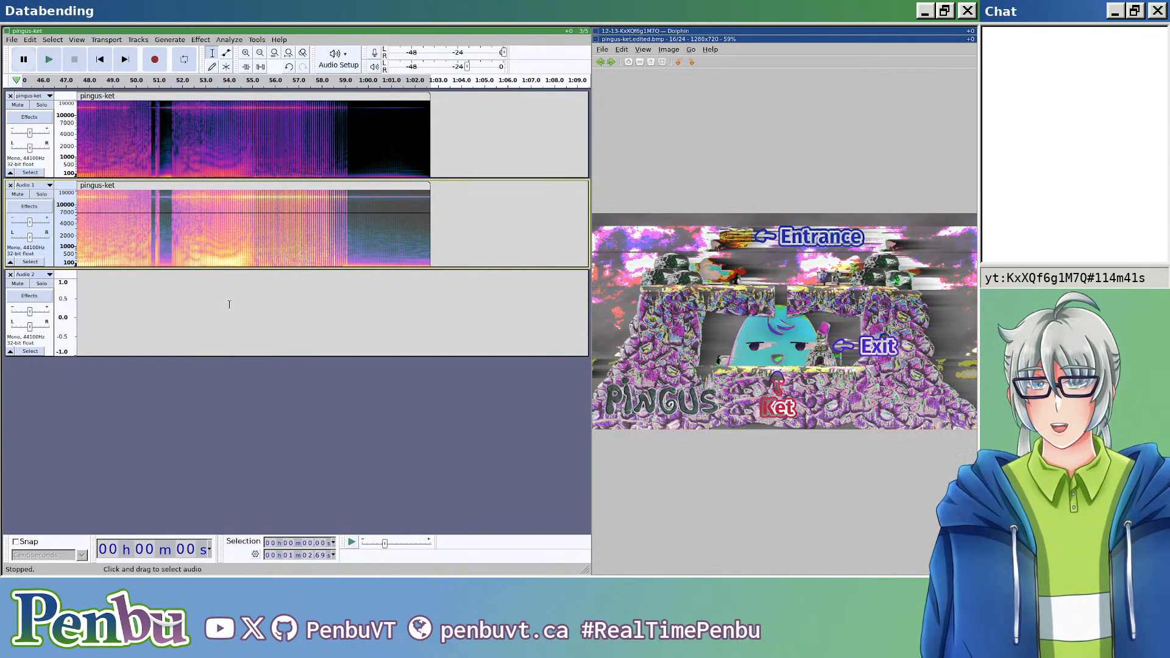
pyautogui.scroll(4, 229, 304)
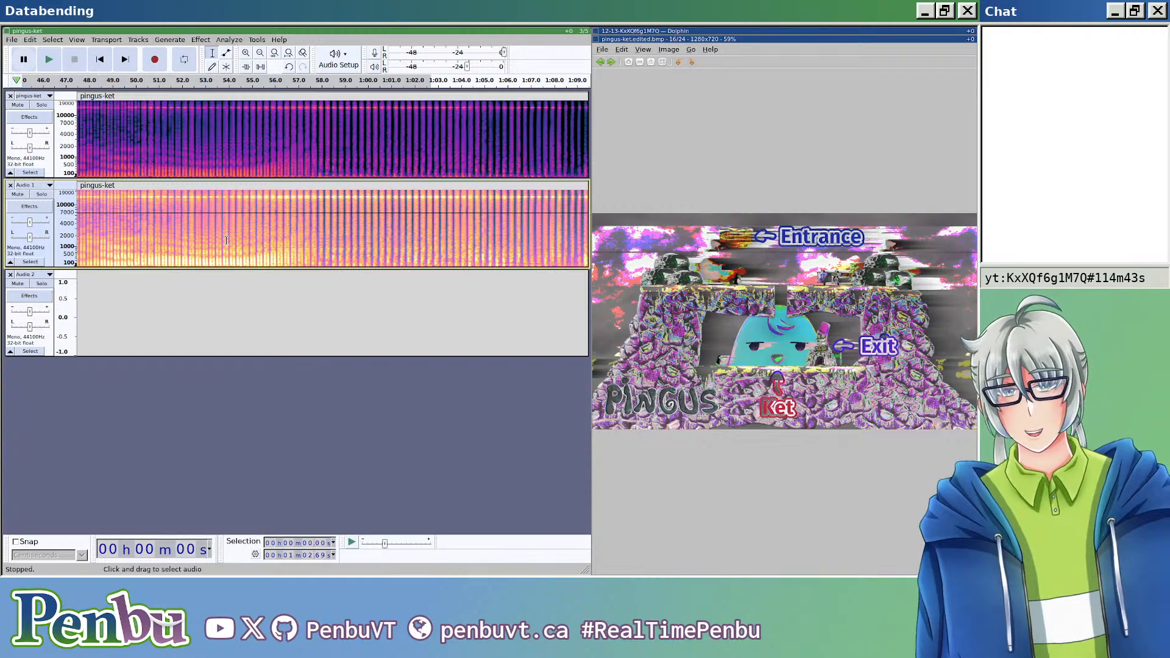
pyautogui.press('Home')
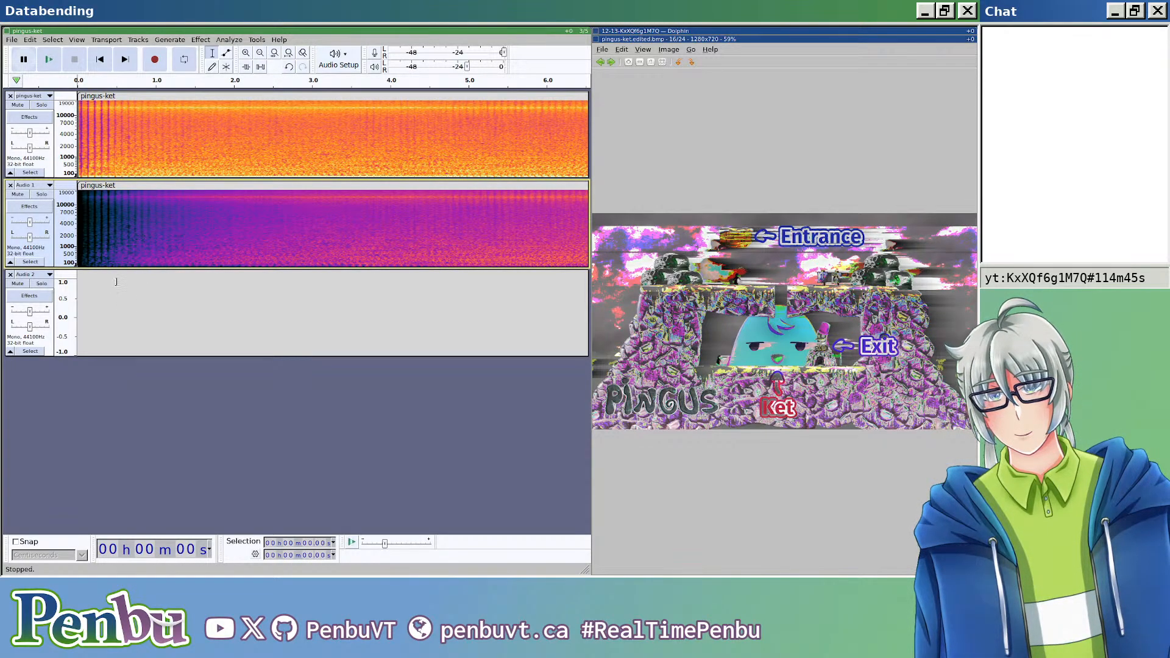
pyautogui.scroll(6, 120, 268)
pyautogui.hscroll(-2, 122, 270)
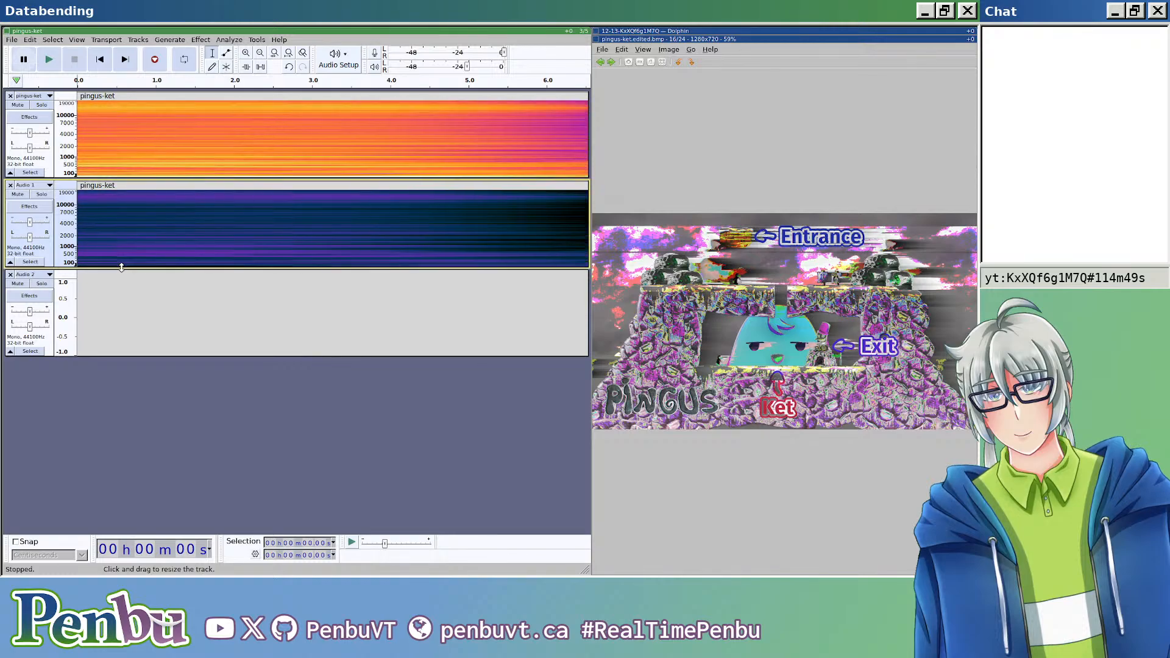
pyautogui.click(121, 239)
pyautogui.press('Home')
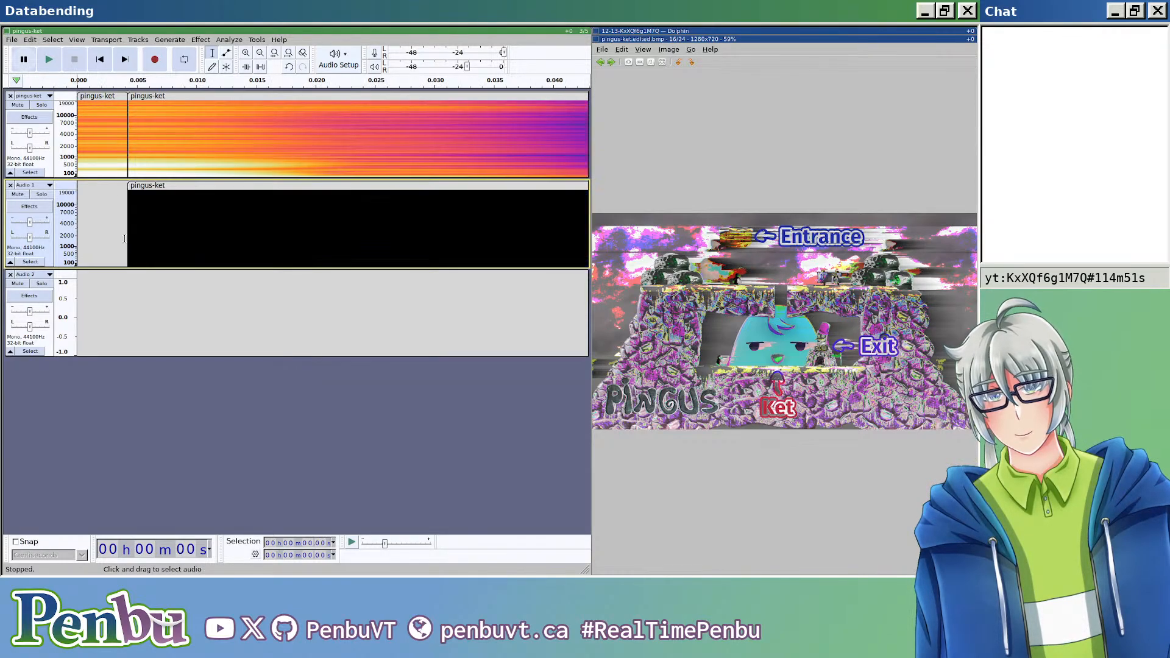
pyautogui.click(132, 291)
pyautogui.hotkey('ctrl', 'v')
pyautogui.scroll(-10, 188, 314)
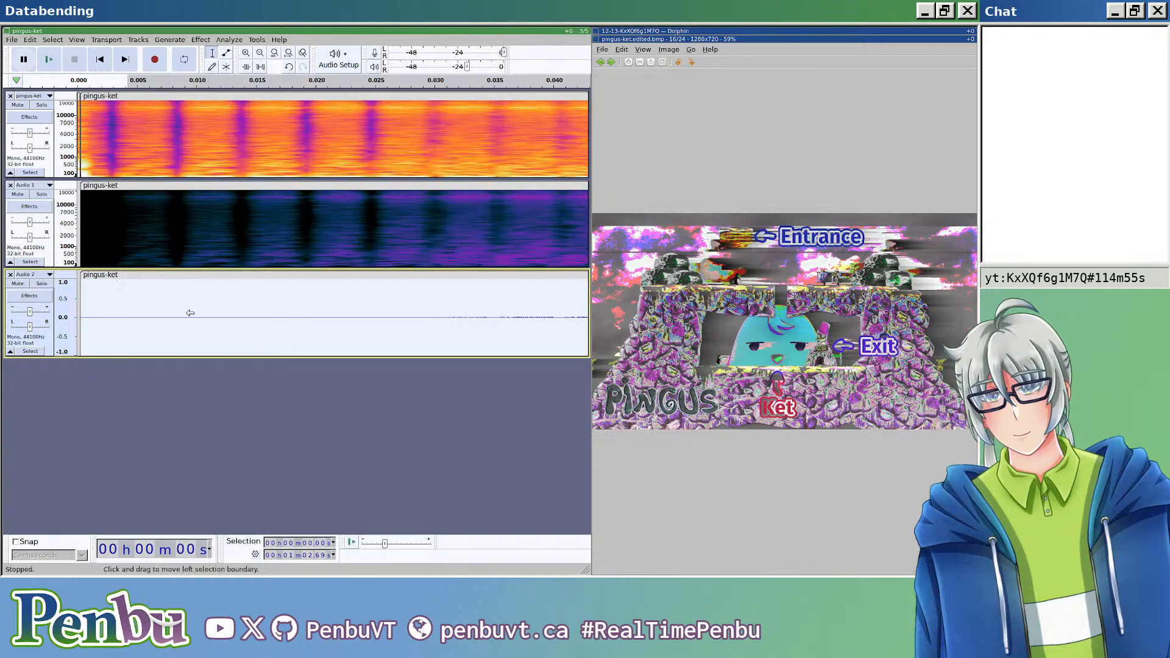
pyautogui.scroll(-6, 196, 323)
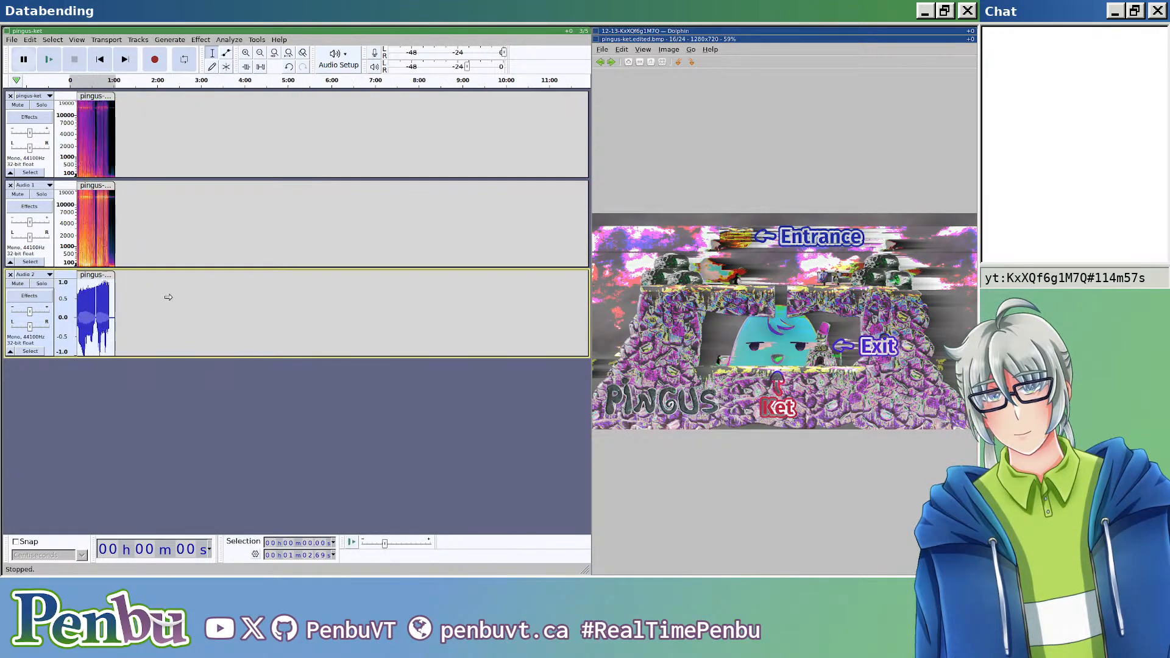
# Step: Try to generate a rhythm track at 120 bpm in place of the clip on the Audio 2 track
pyautogui.click(169, 40)
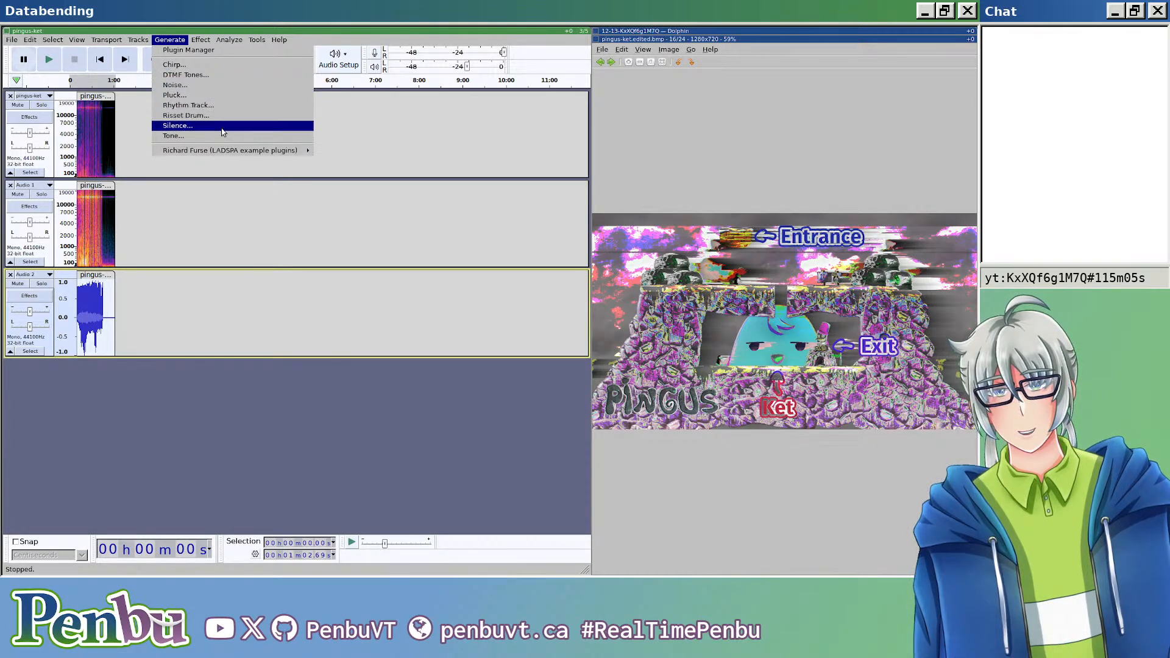
pyautogui.click(220, 106)
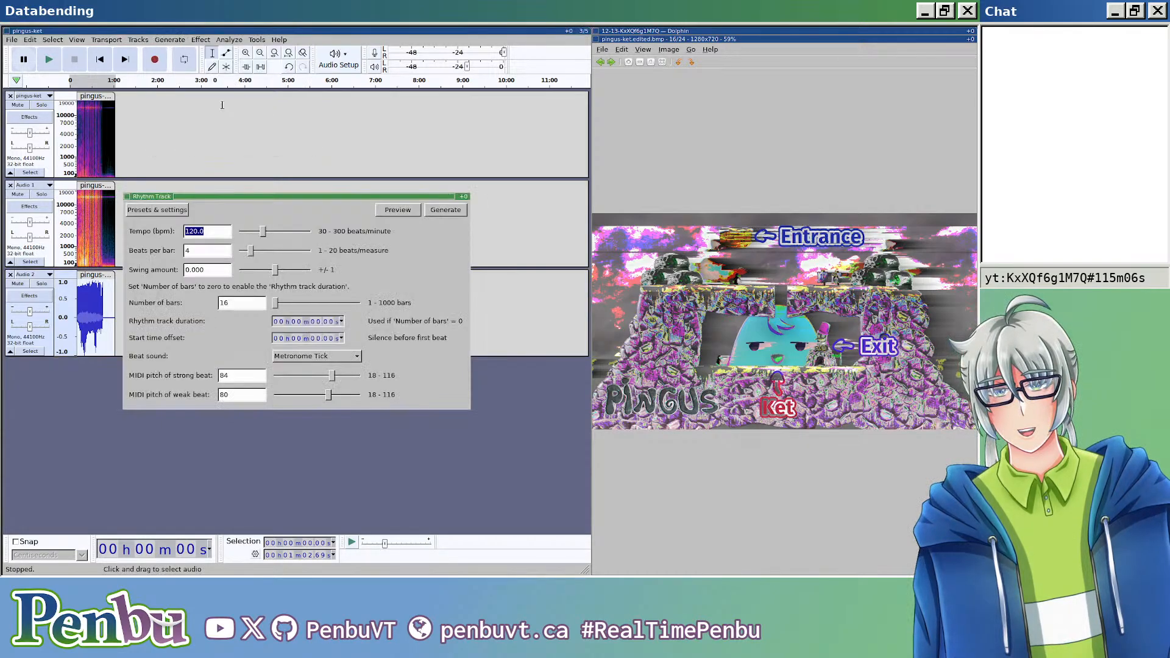
pyautogui.click(434, 210)
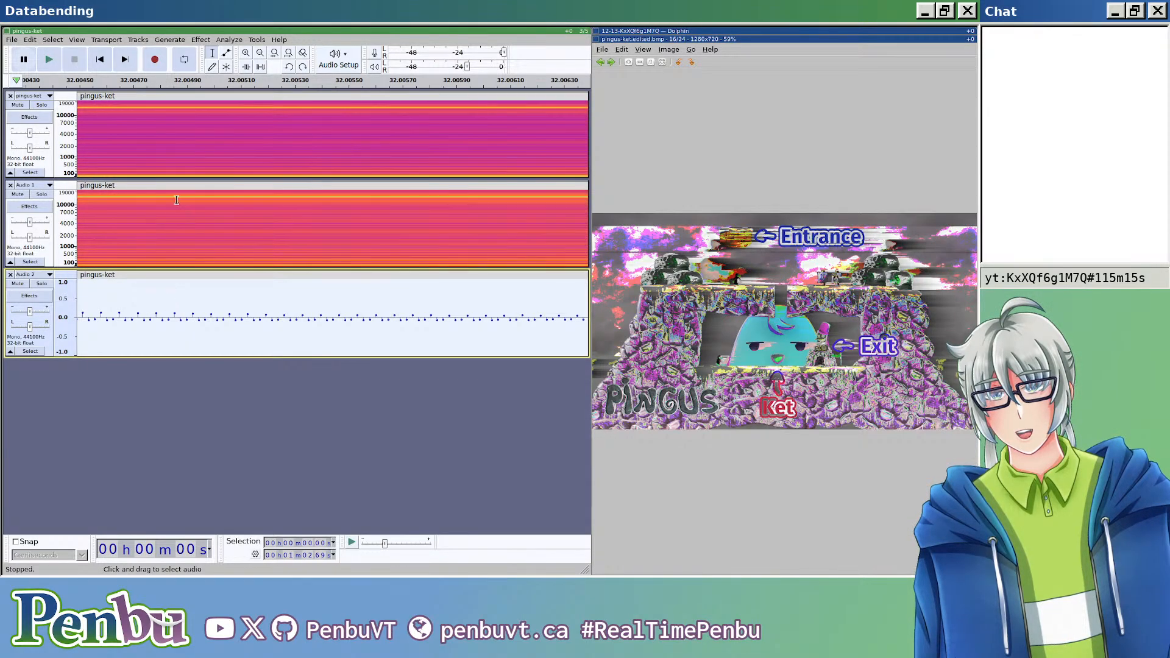
pyautogui.click(170, 40)
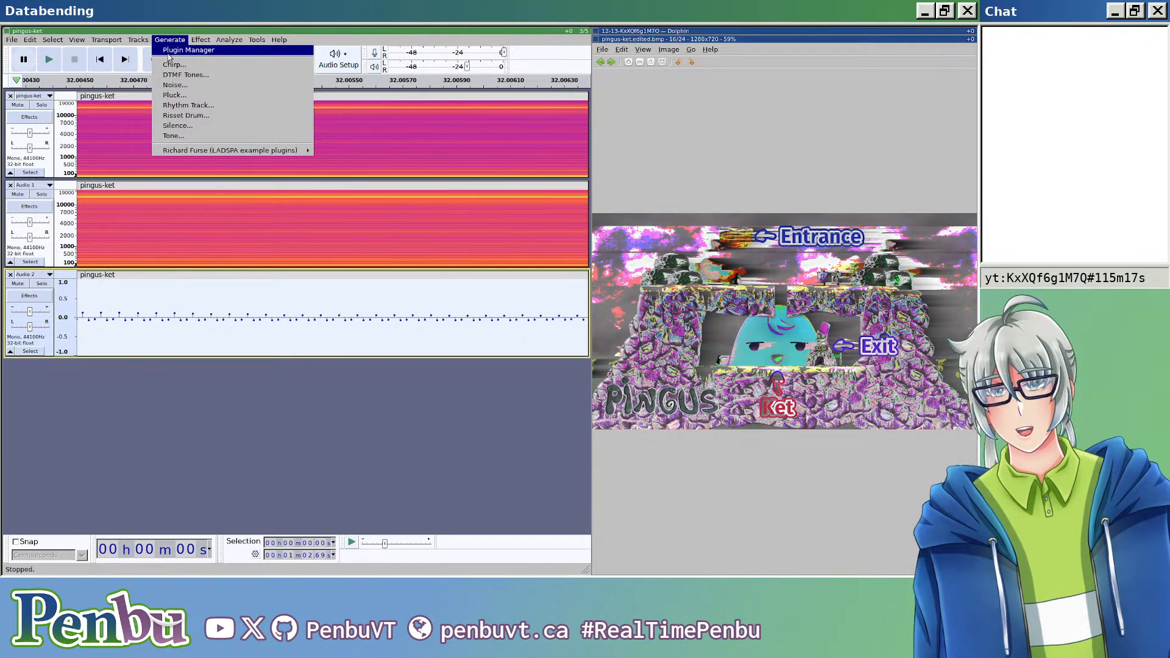
pyautogui.click(152, 280)
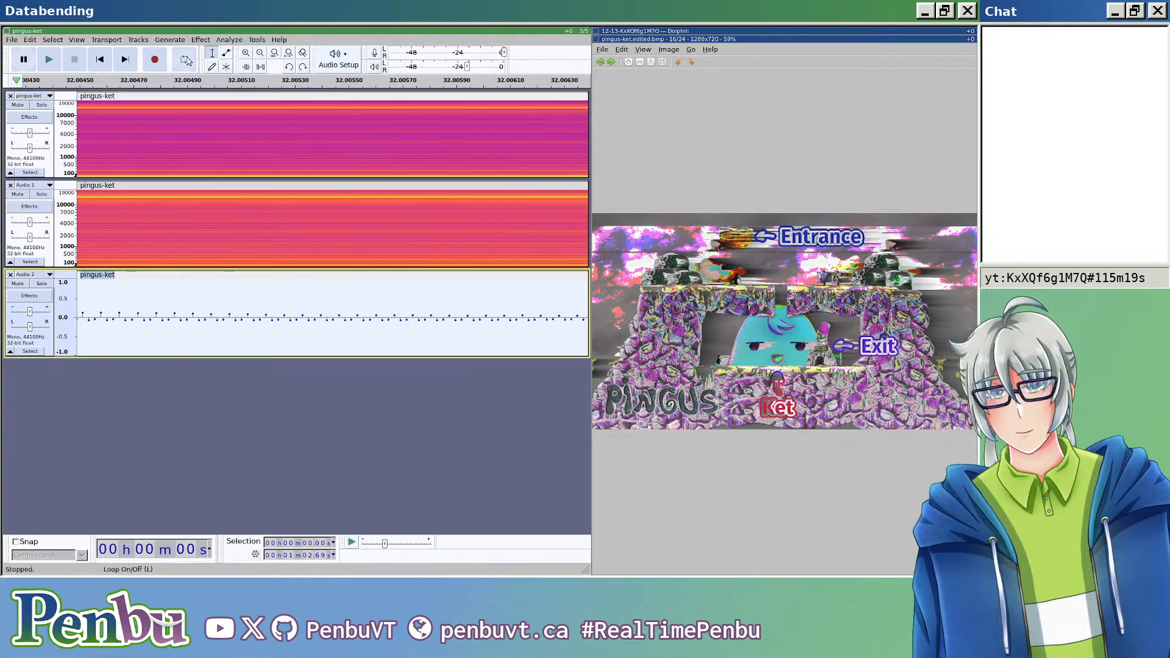
pyautogui.click(164, 380)
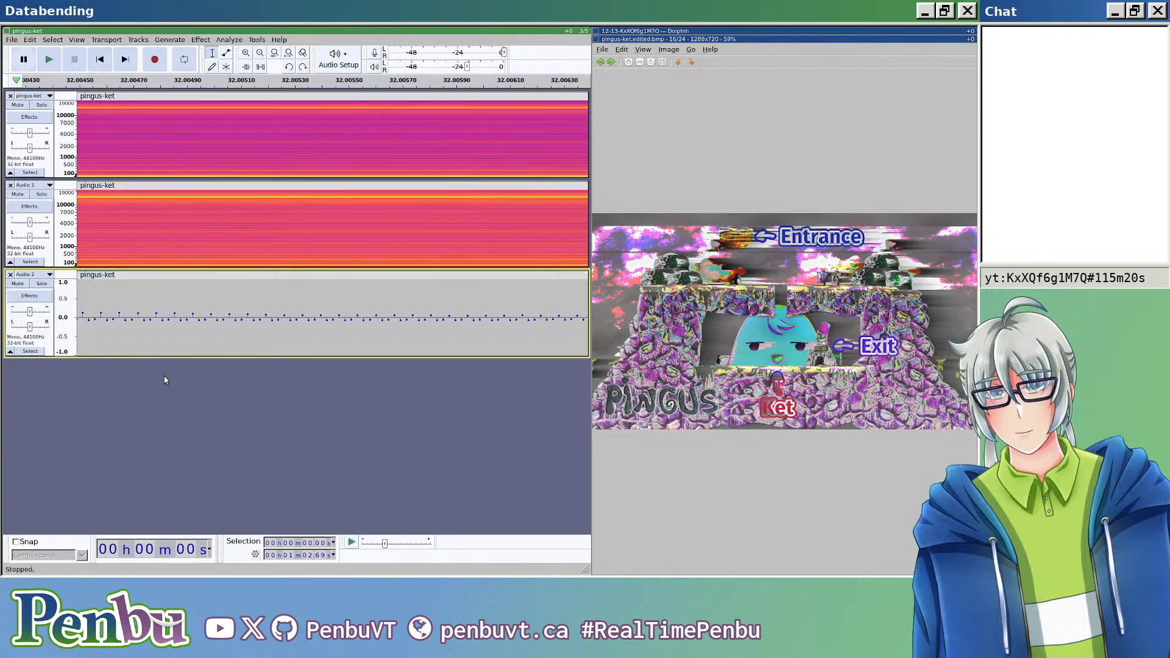
# Step: Replace the Audio 2 clip with a Metronome Tick rhythm track at 120 bpm, using 0 bars and a duration of 1 min 2.69 s
pyautogui.click(166, 274)
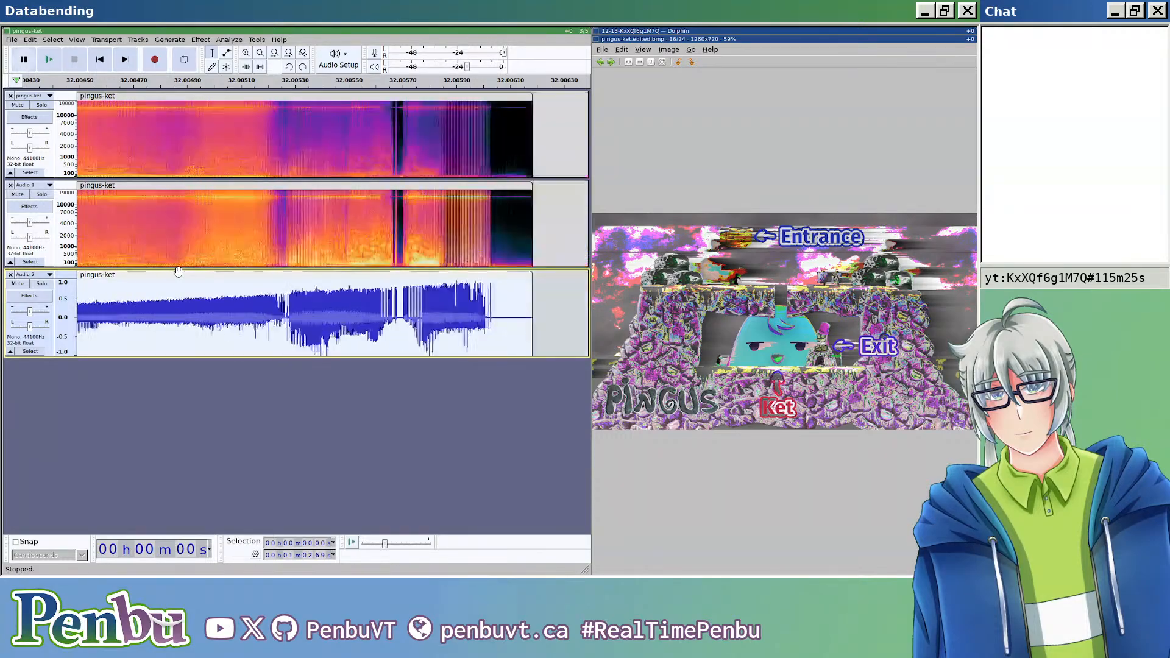
pyautogui.click(171, 40)
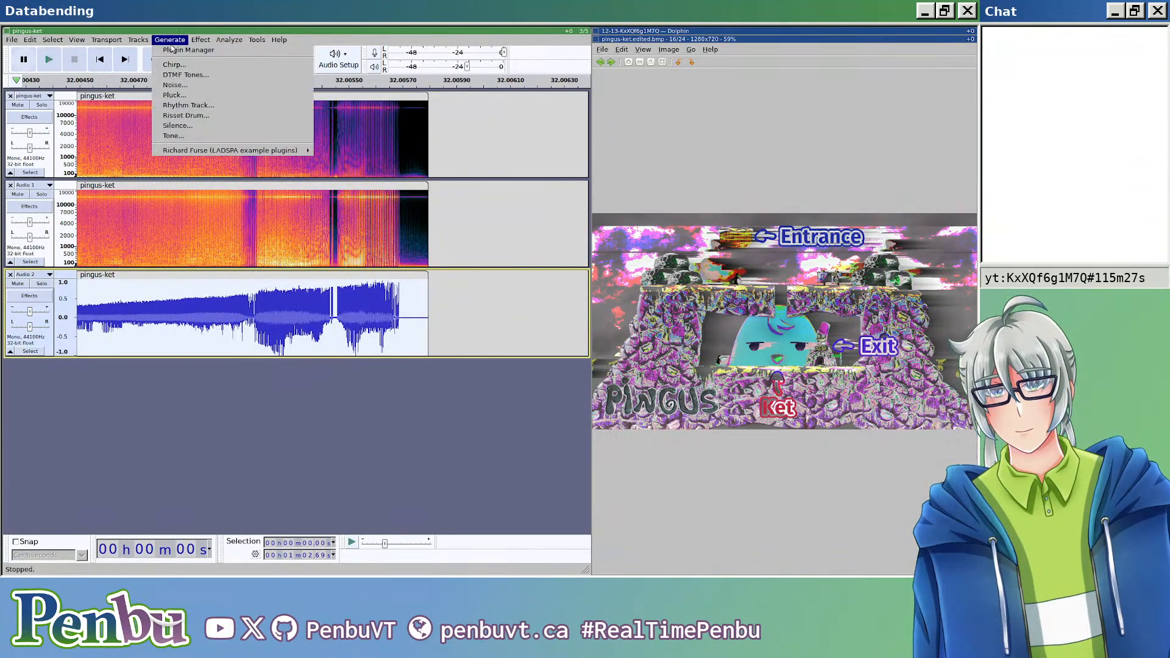
pyautogui.click(204, 108)
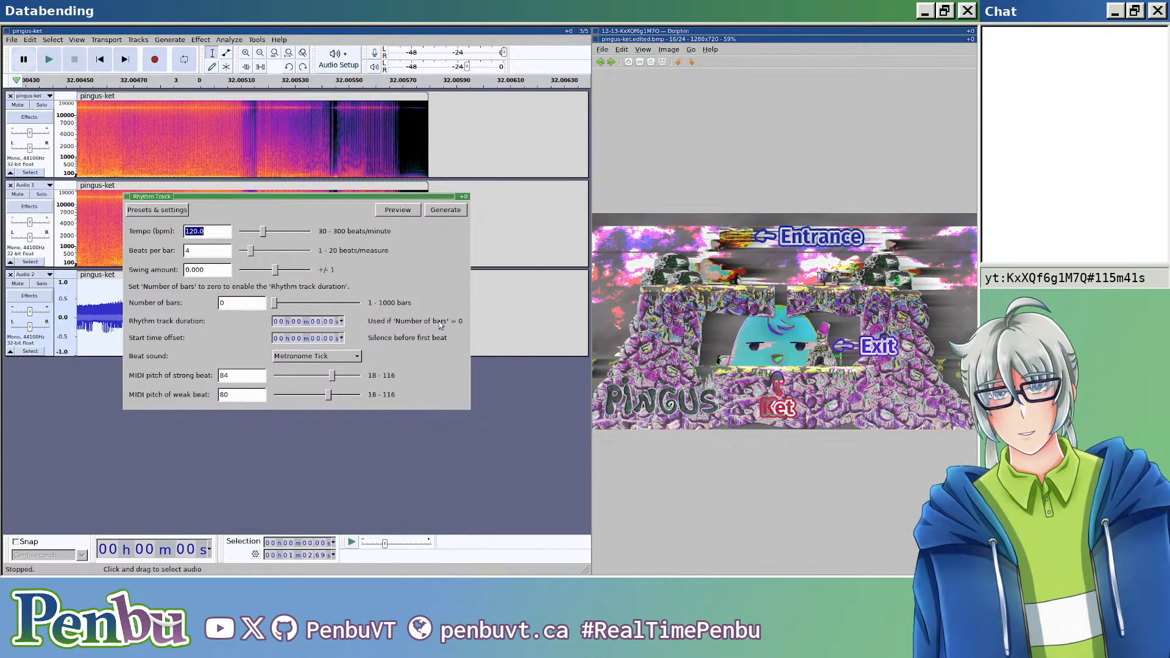
pyautogui.moveTo(351, 302); pyautogui.dragTo(595, 261)
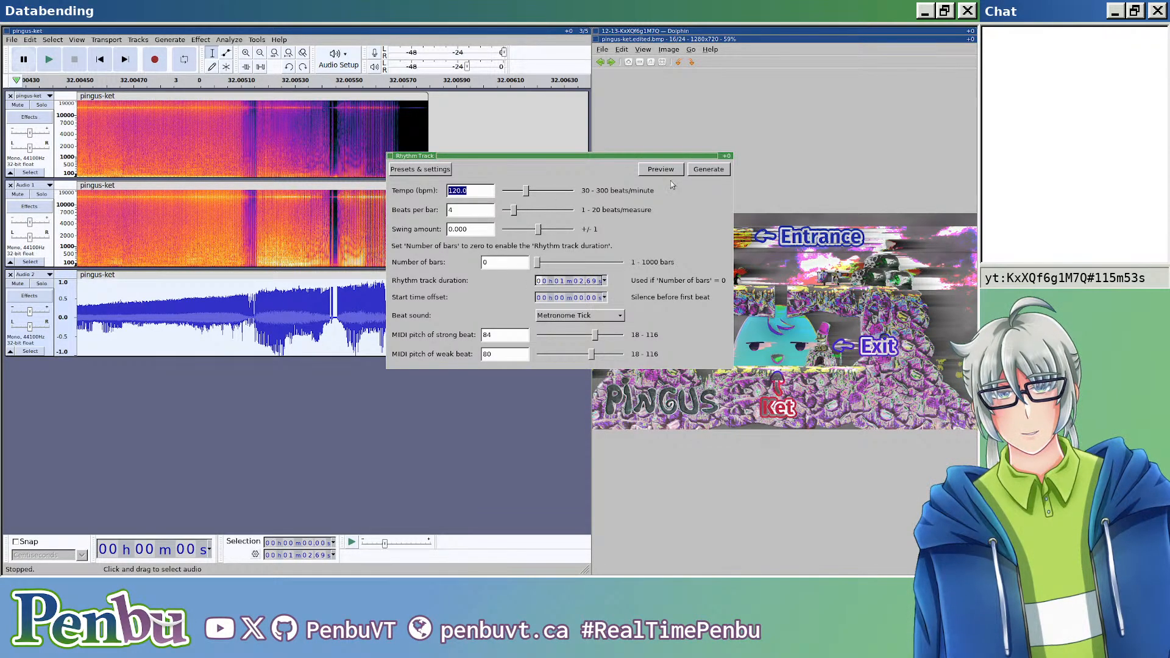
pyautogui.click(708, 169)
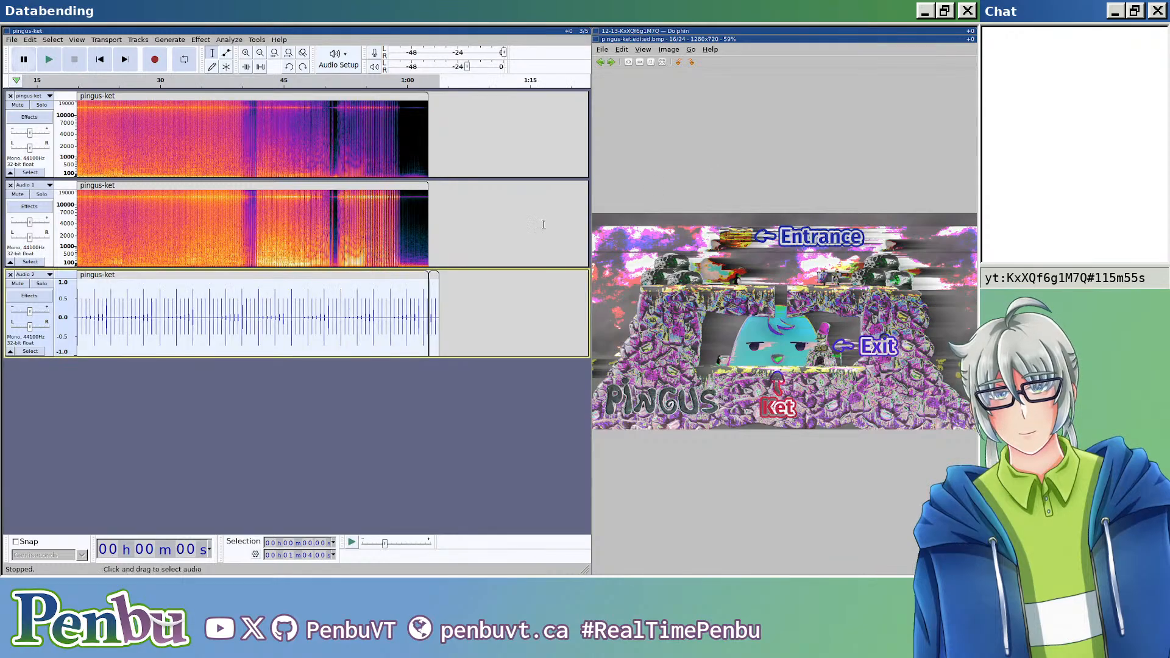
# Step: Delete the short leftover clip past the end of the main clip on the Audio 2 track
pyautogui.click(436, 278)
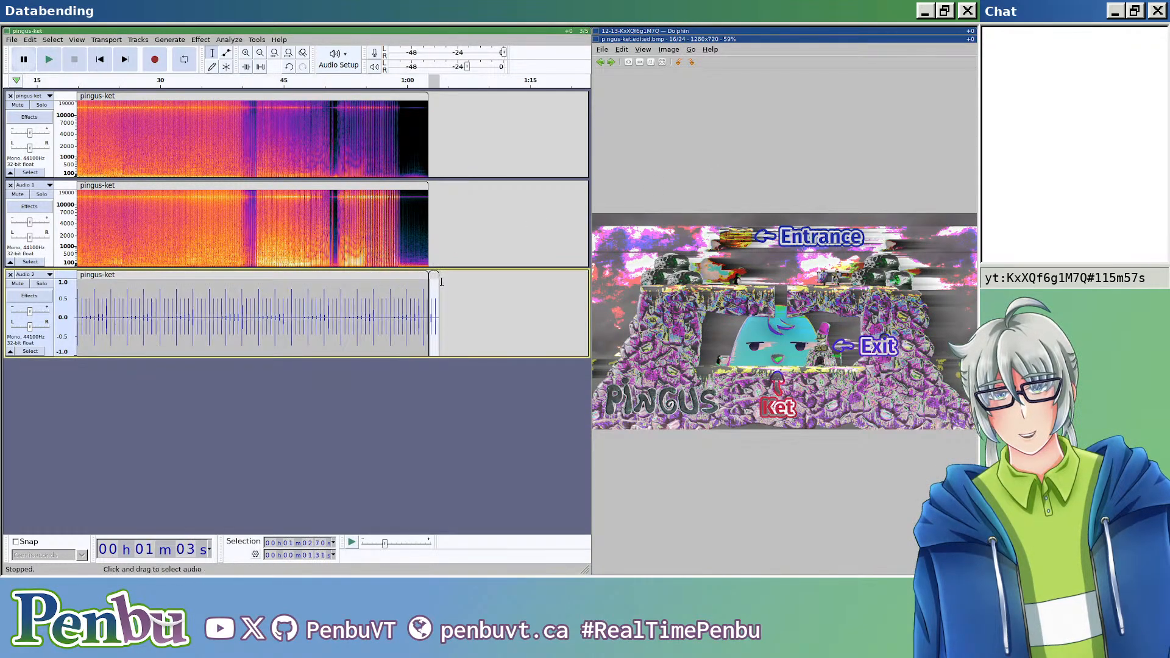
pyautogui.scroll(3, 274, 295)
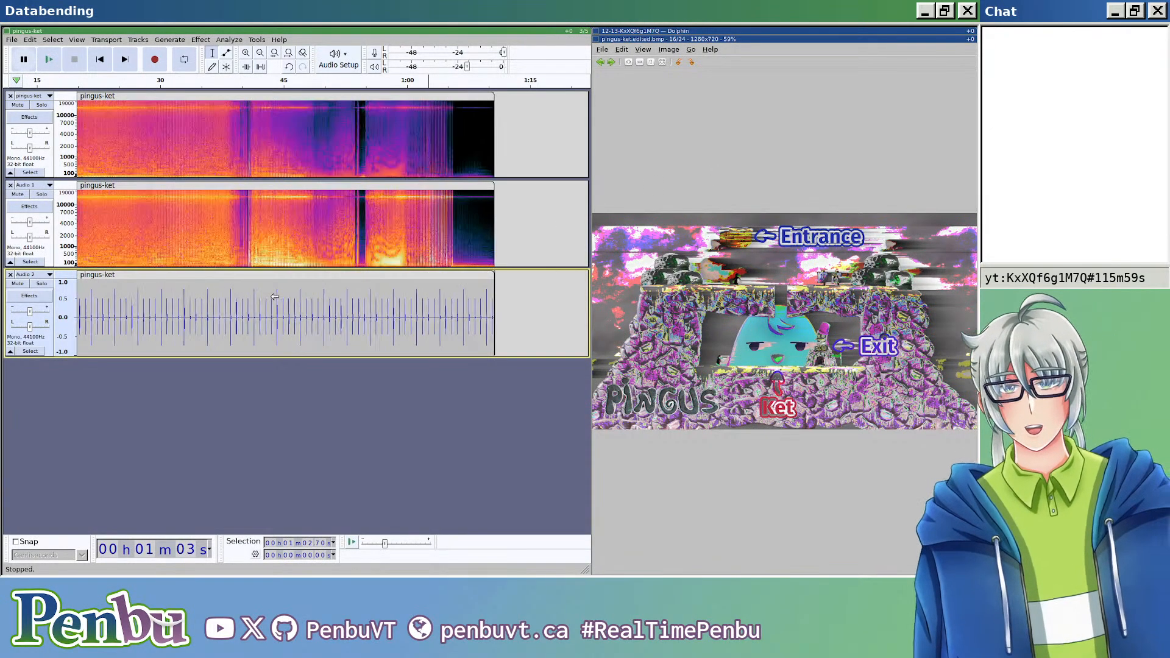
pyautogui.click(170, 40)
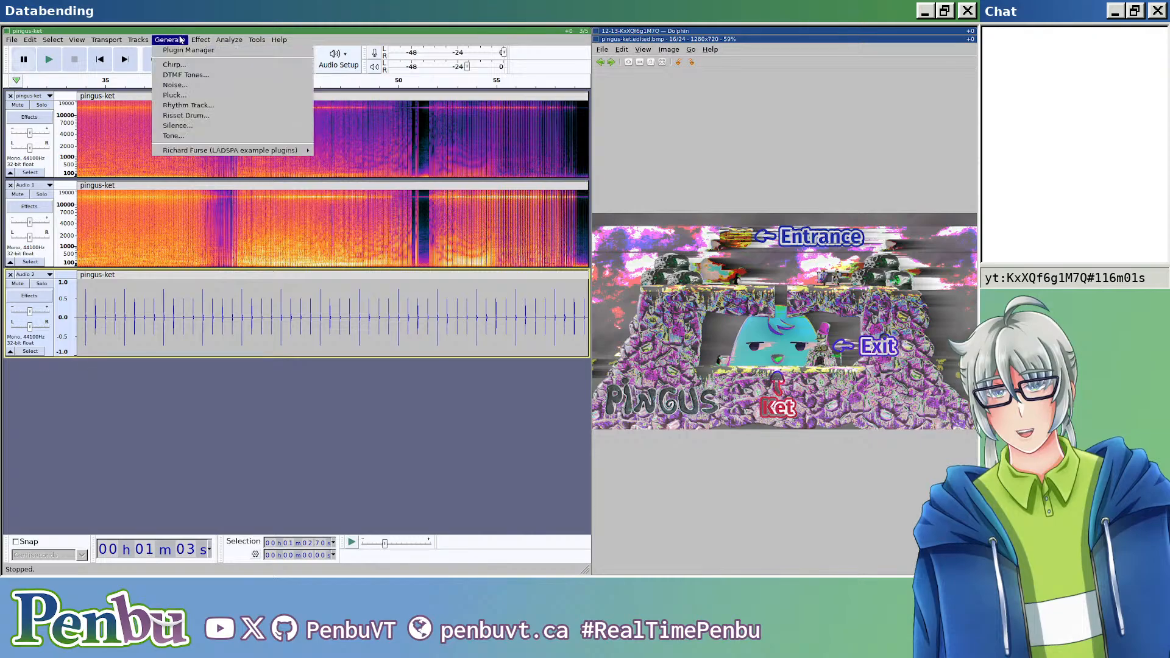
pyautogui.click(204, 42)
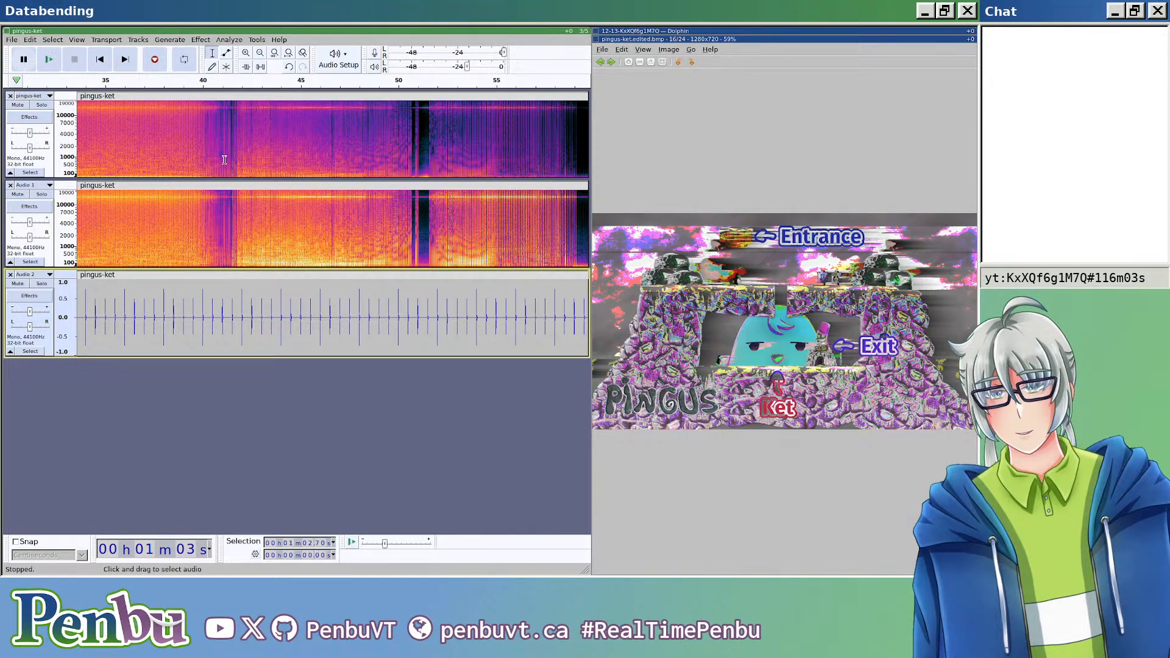
# Step: Export the mix of all three tracks, replacing the existing file pingus-ket.edited.bmp
pyautogui.hotkey('ctrl', 'shift', 'e')
pyautogui.press('End')
pyautogui.press('BackSpace')
pyautogui.press('BackSpace')
pyautogui.press('BackSpace')
pyautogui.press('BackSpace')
pyautogui.write('.edited.bmp')
pyautogui.press('Return')
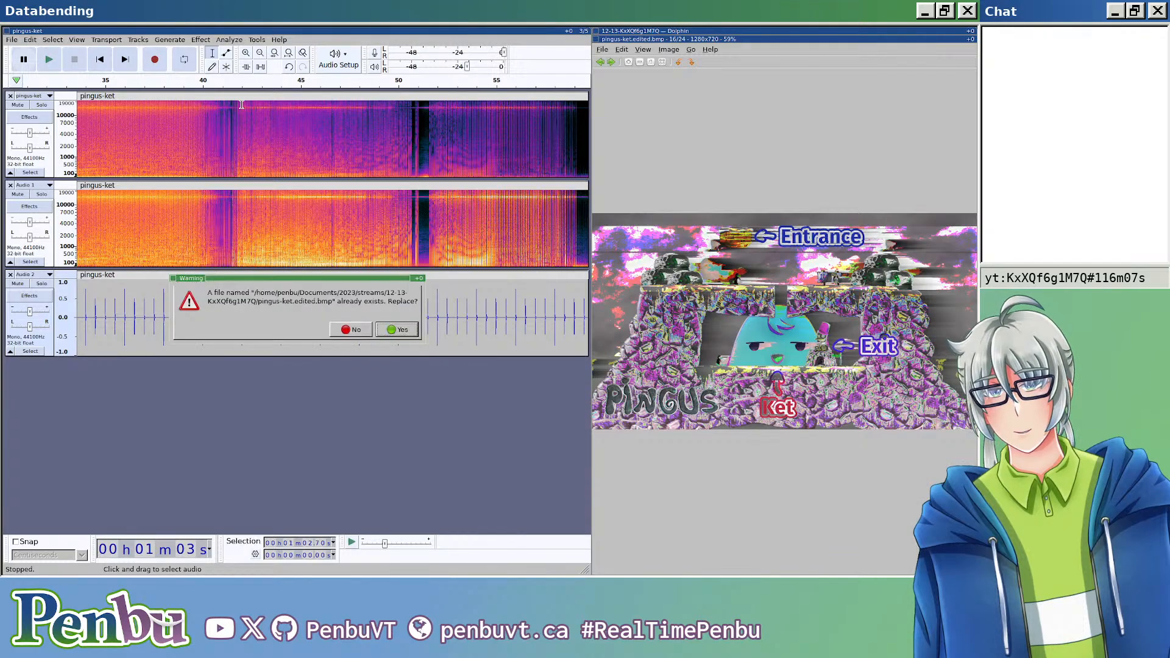
pyautogui.press('Return')
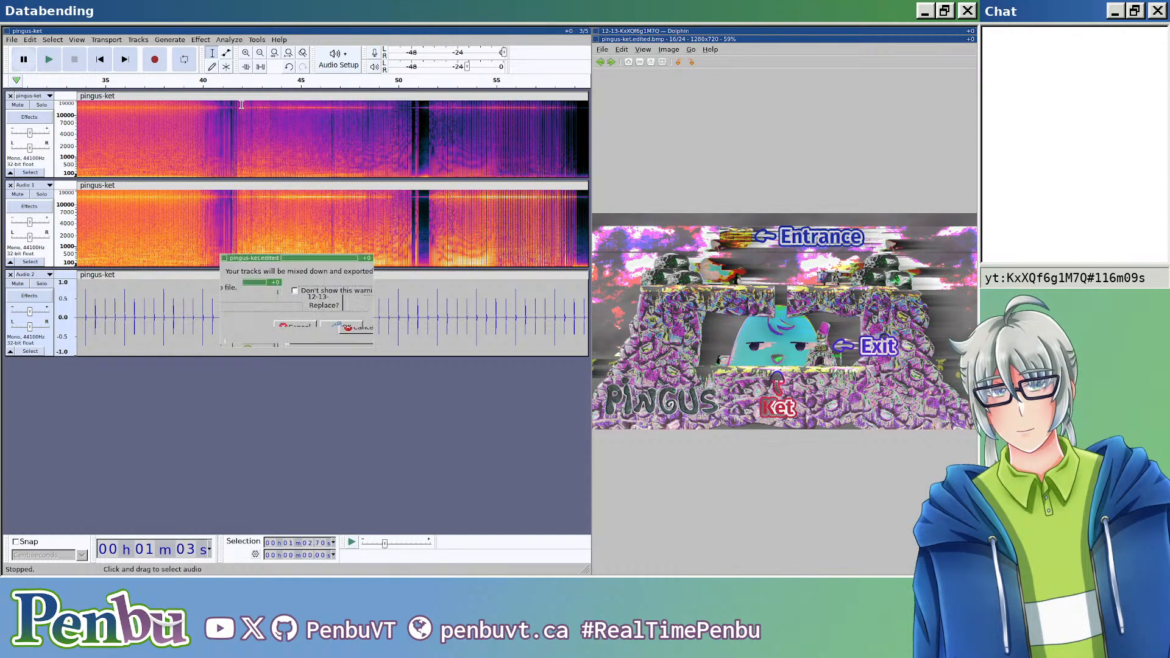
# Step: Close the old image view, open the re-exported pingus-ket.edited.bmp and examine the rhythm track's effect up close and at full size
pyautogui.hotkey('ctrl', 'w')
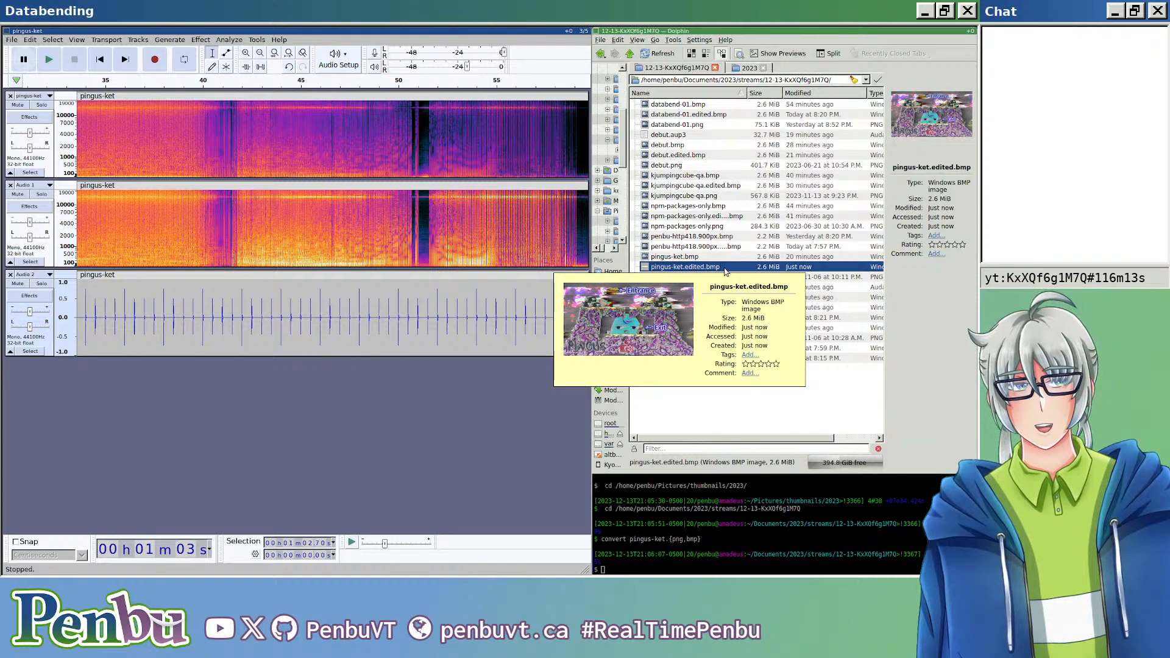
pyautogui.doubleClick(726, 268)
pyautogui.scroll(5, 686, 271)
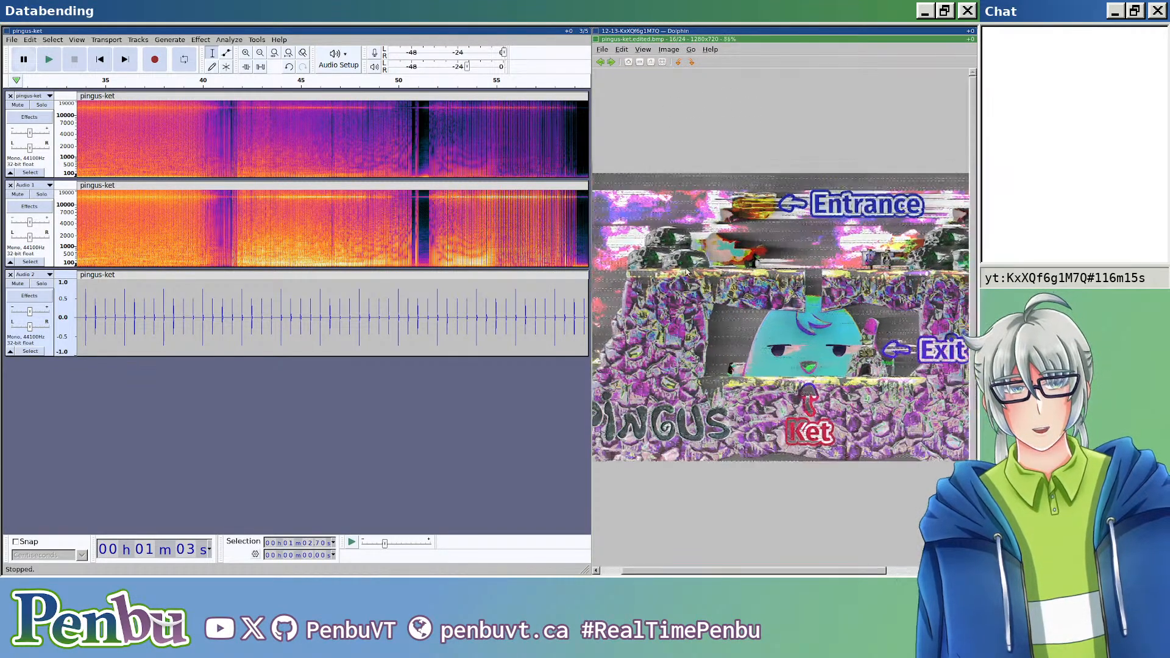
pyautogui.scroll(-4, 687, 272)
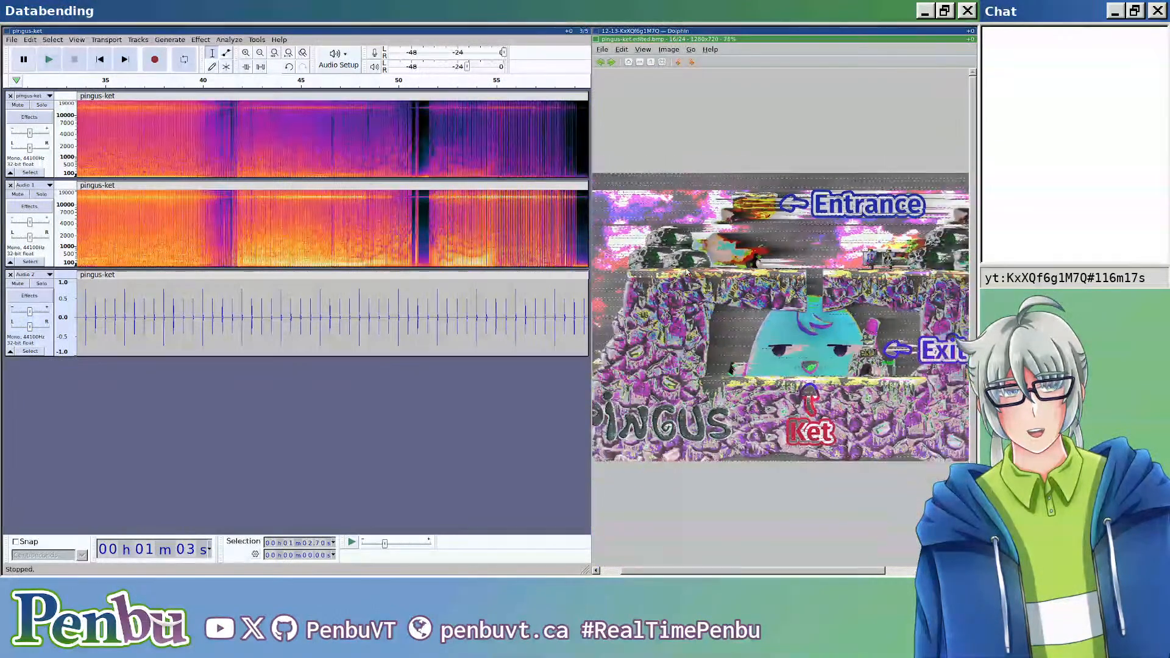
pyautogui.scroll(-2, 689, 275)
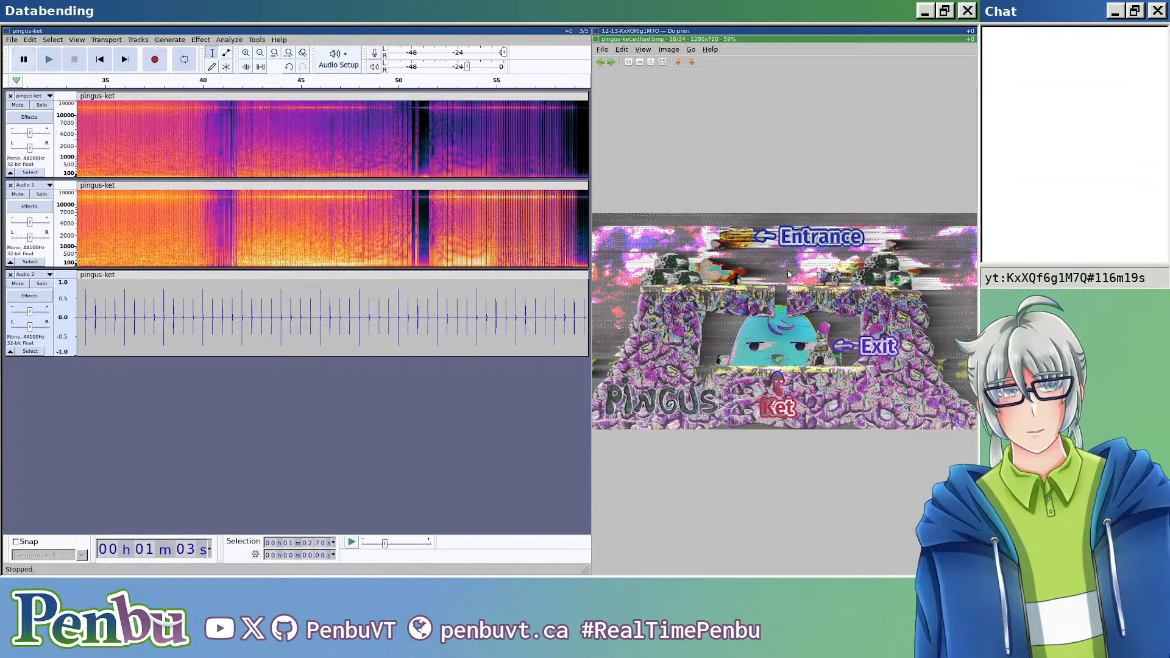
pyautogui.scroll(9, 927, 271)
pyautogui.scroll(-6, 928, 272)
pyautogui.scroll(6, 710, 342)
pyautogui.scroll(-6, 711, 345)
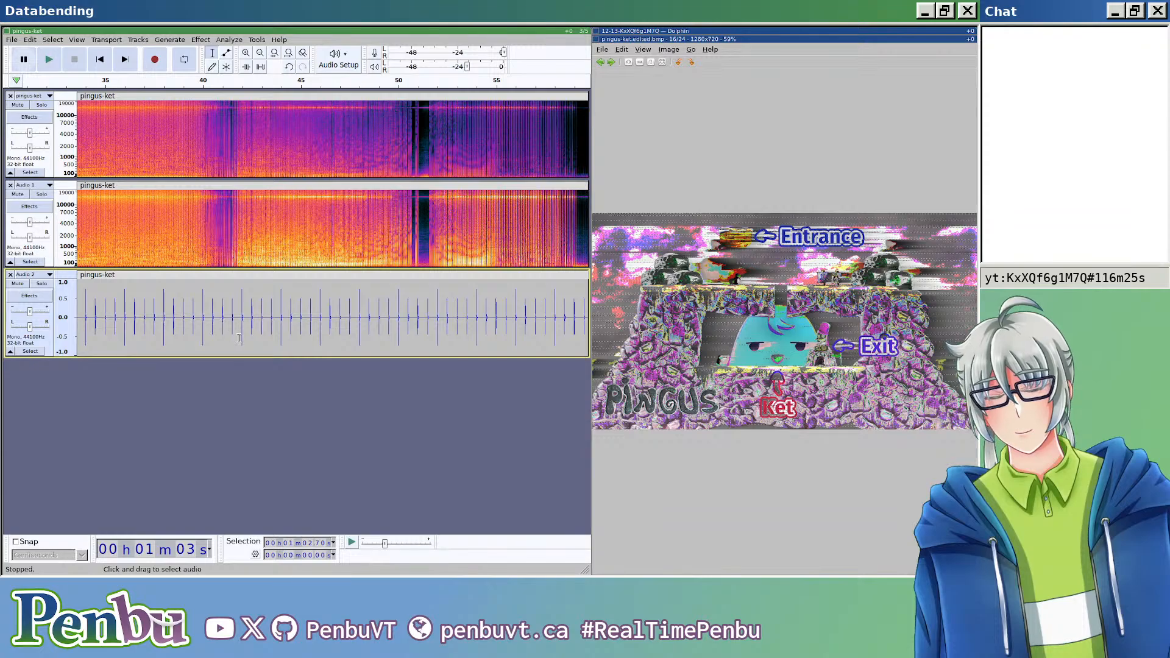
pyautogui.hscroll(6, 268, 331)
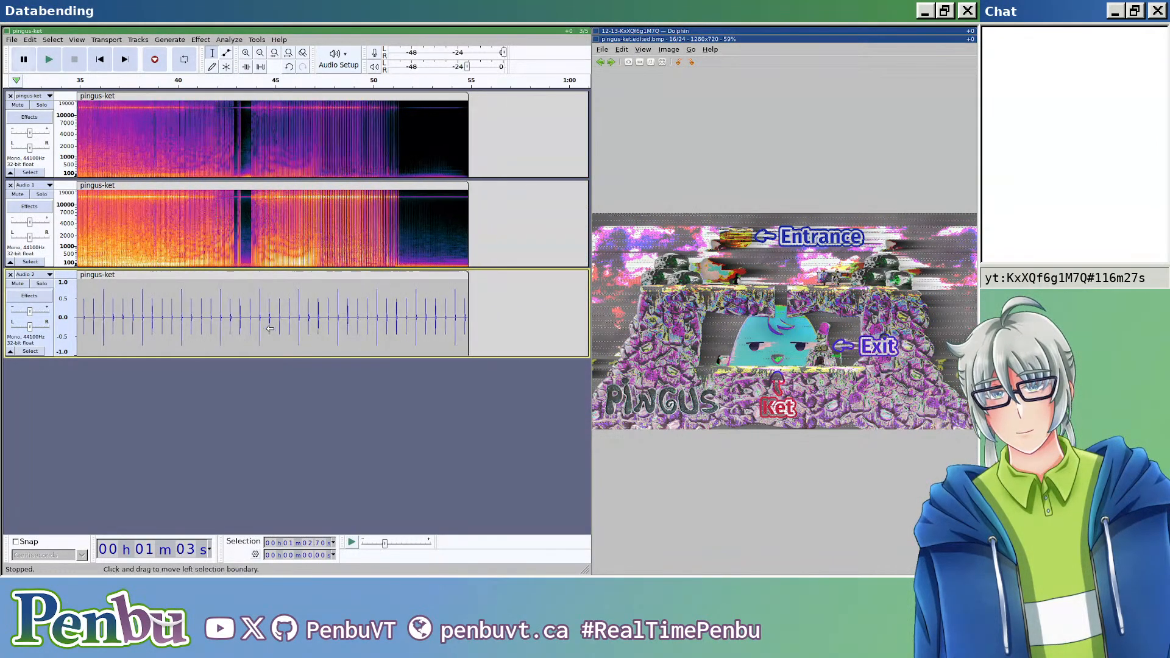
pyautogui.hscroll(-4, 276, 334)
pyautogui.hscroll(-20, 278, 335)
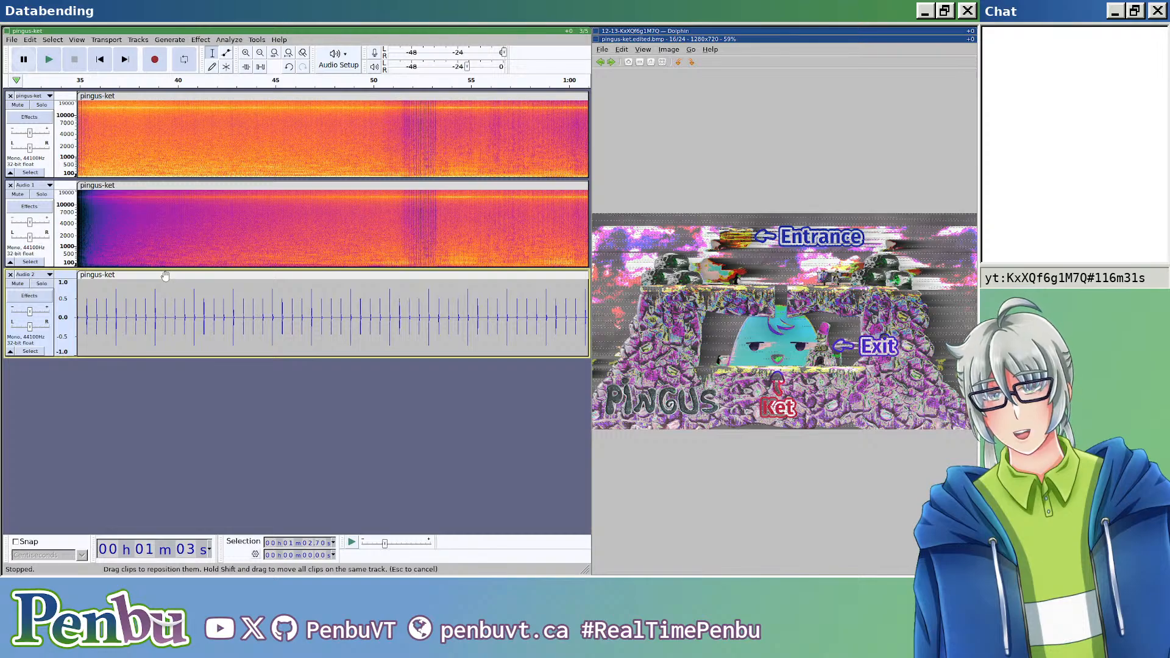
pyautogui.click(138, 41)
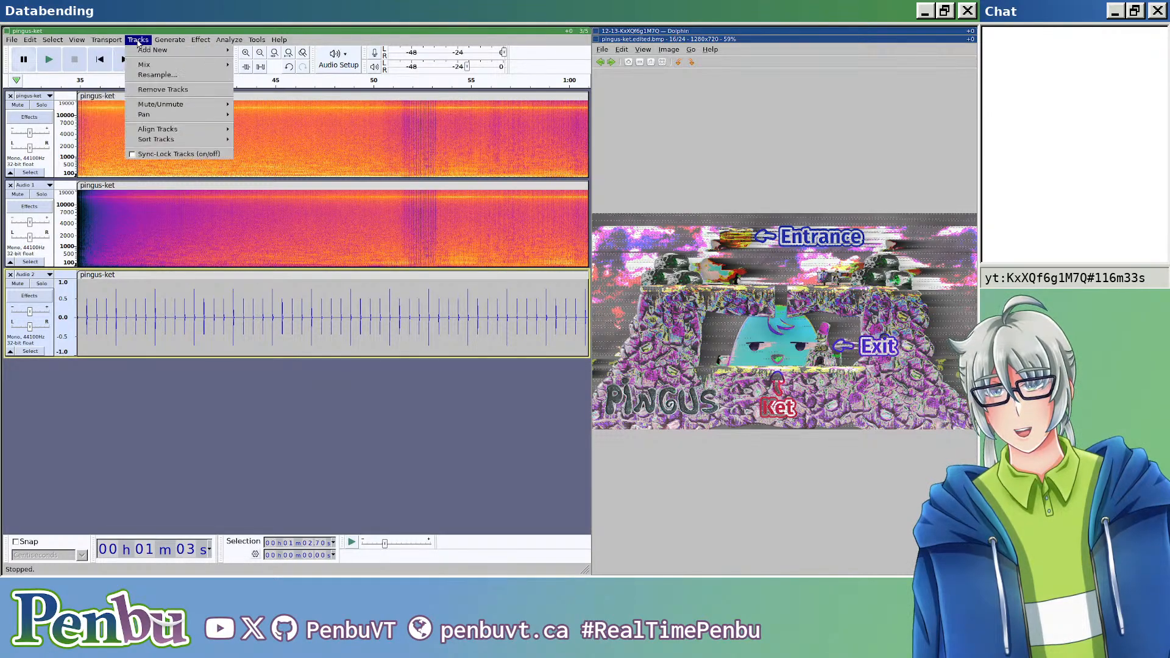
pyautogui.click(139, 41)
pyautogui.click(140, 41)
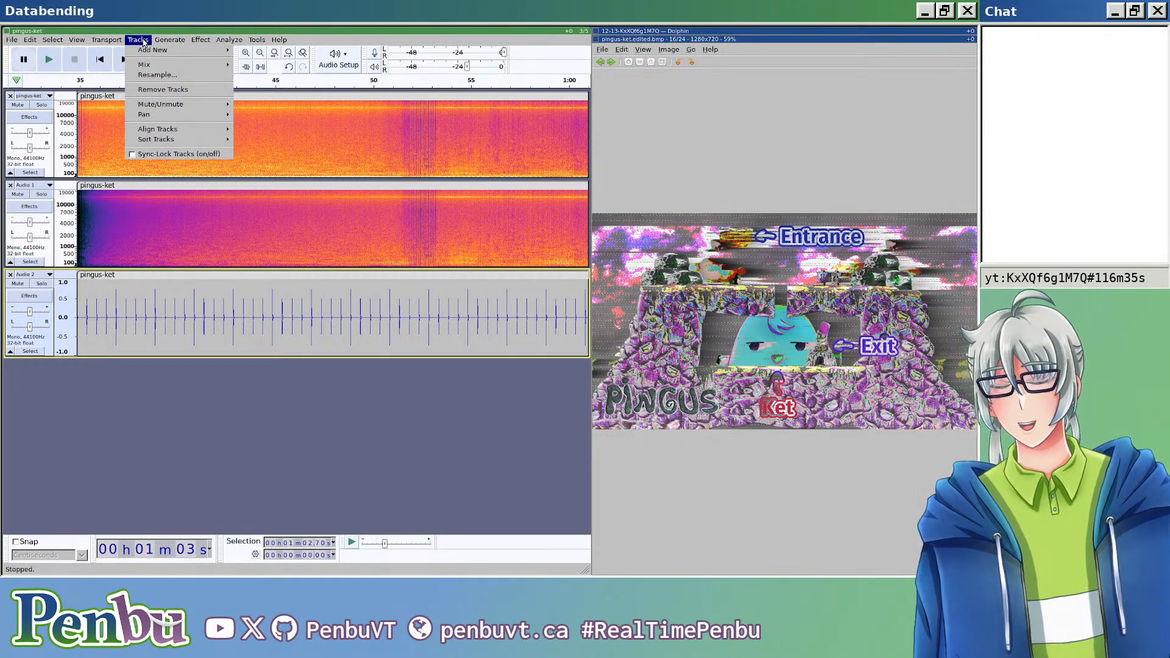
pyautogui.click(142, 41)
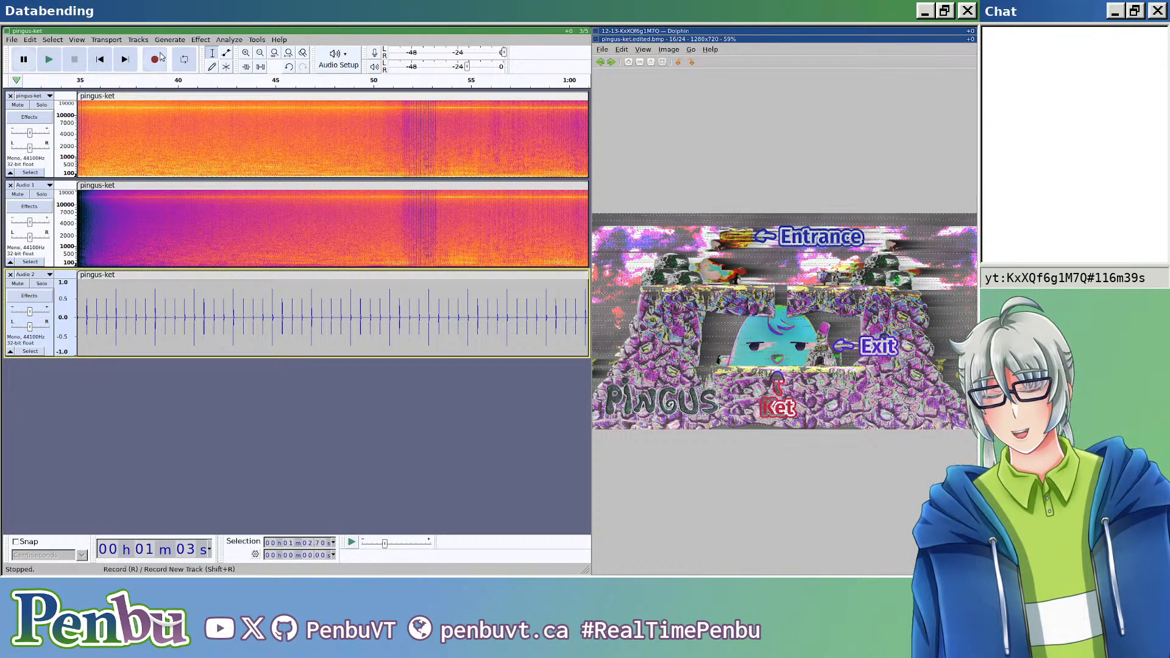
# Step: Add a new mono track below the Audio 2 rhythm track
pyautogui.click(223, 274)
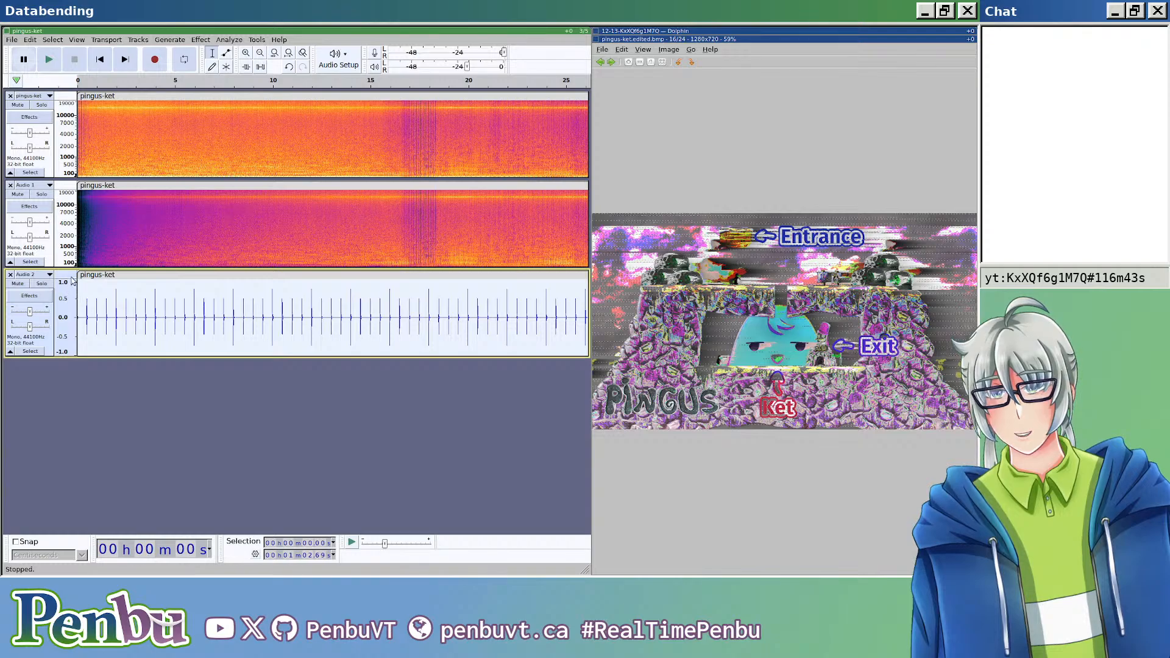
pyautogui.click(50, 275)
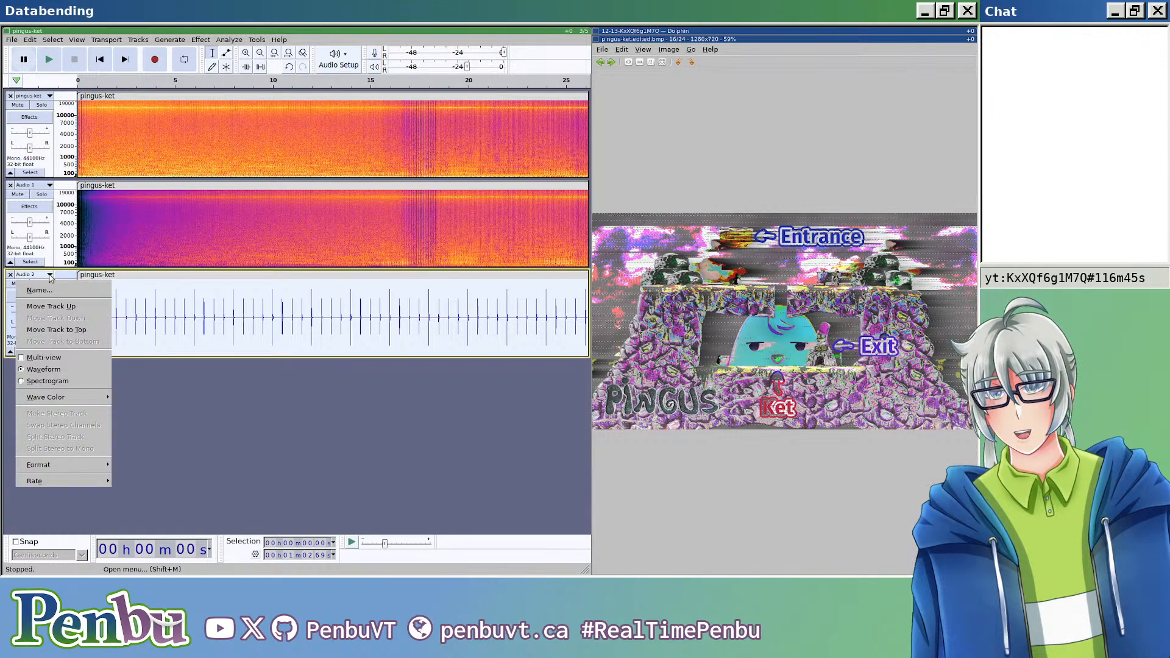
pyautogui.click(231, 402)
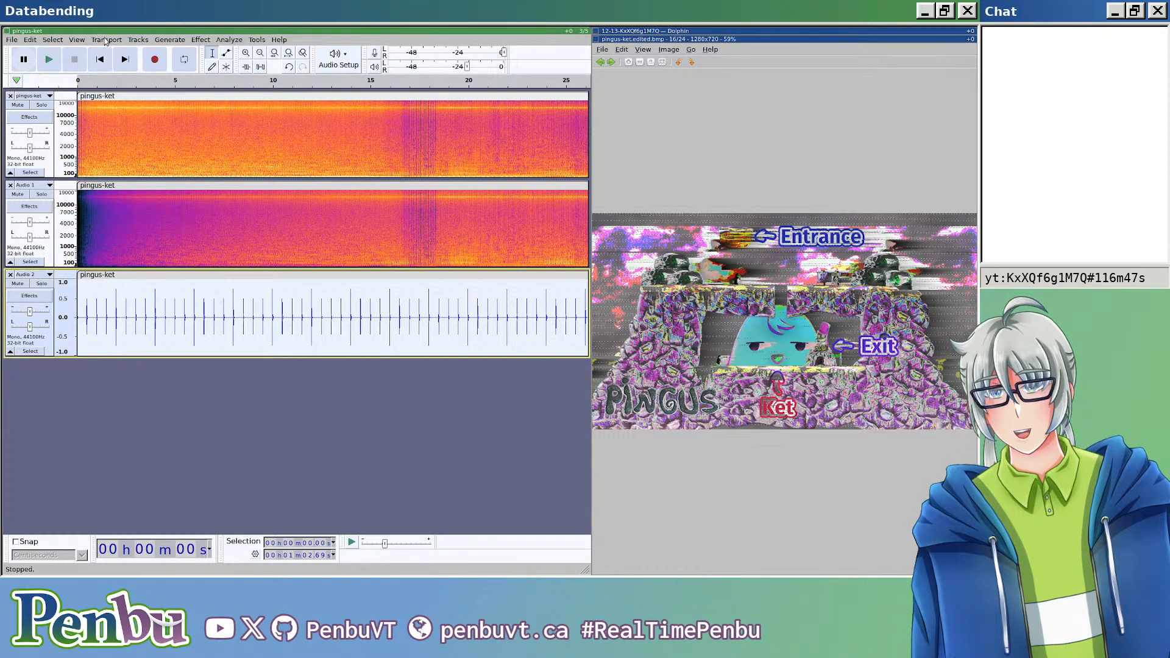
pyautogui.click(139, 40)
pyautogui.moveTo(203, 55)
pyautogui.click(263, 50)
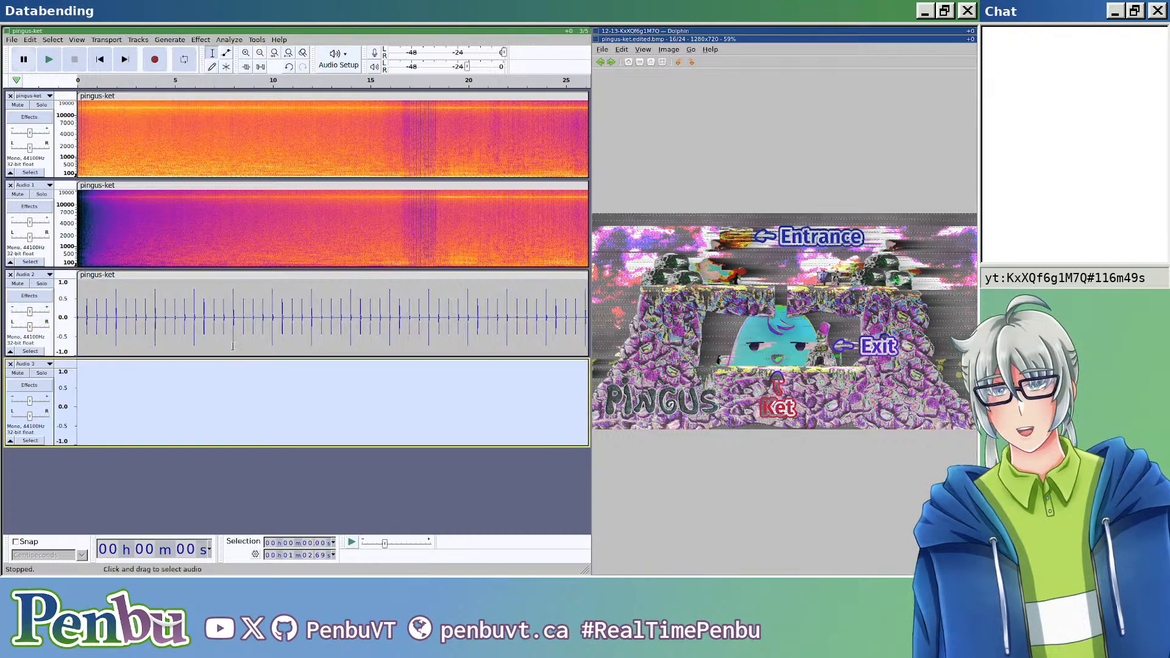
# Step: Copy the Audio 2 clip and paste it onto the empty Audio 3 track, aligned with the start of the original clip
pyautogui.scroll(7, 95, 301)
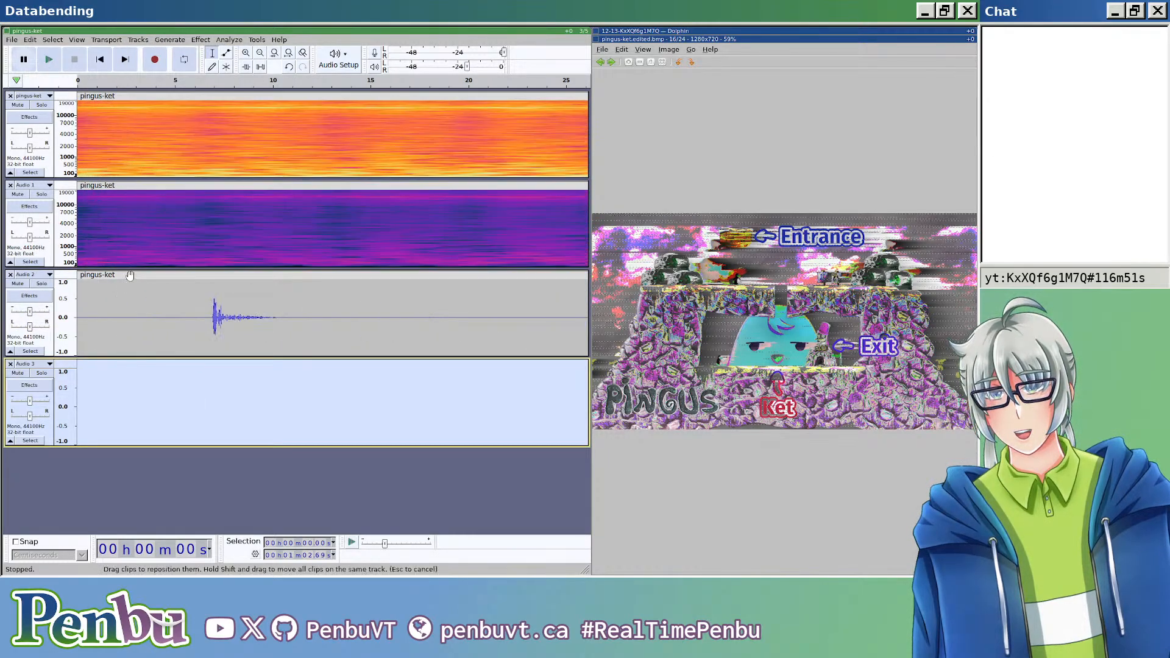
pyautogui.hscroll(-8, 129, 285)
pyautogui.scroll(6, 128, 285)
pyautogui.click(130, 291)
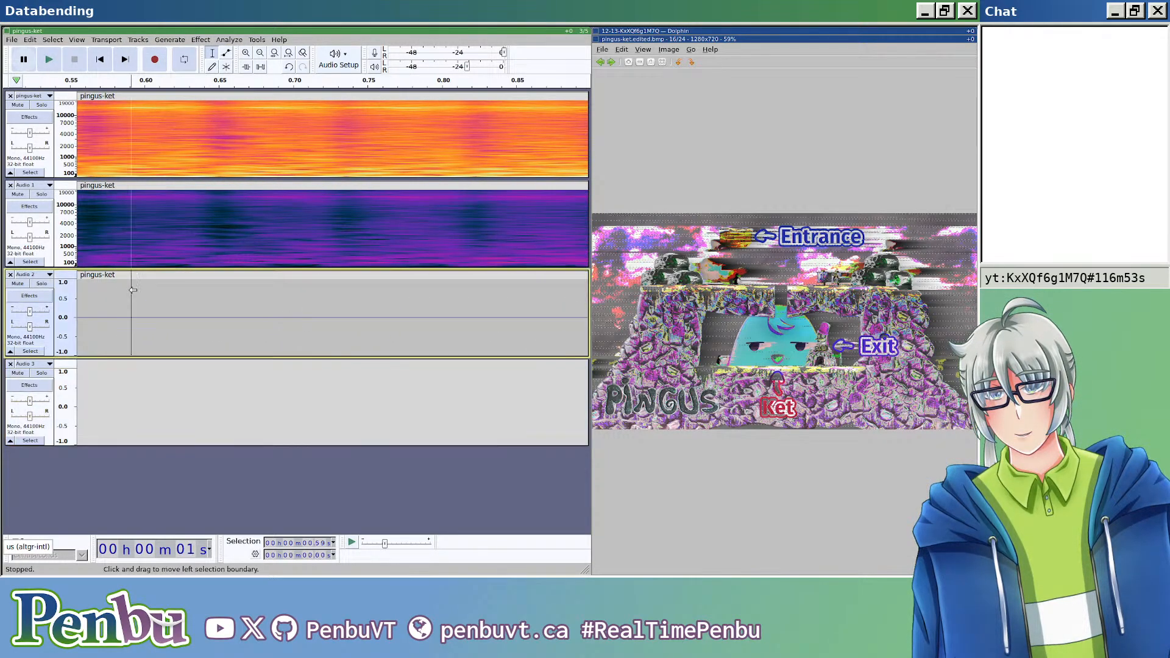
pyautogui.press('Home')
pyautogui.scroll(5, 85, 367)
pyautogui.scroll(3, 103, 370)
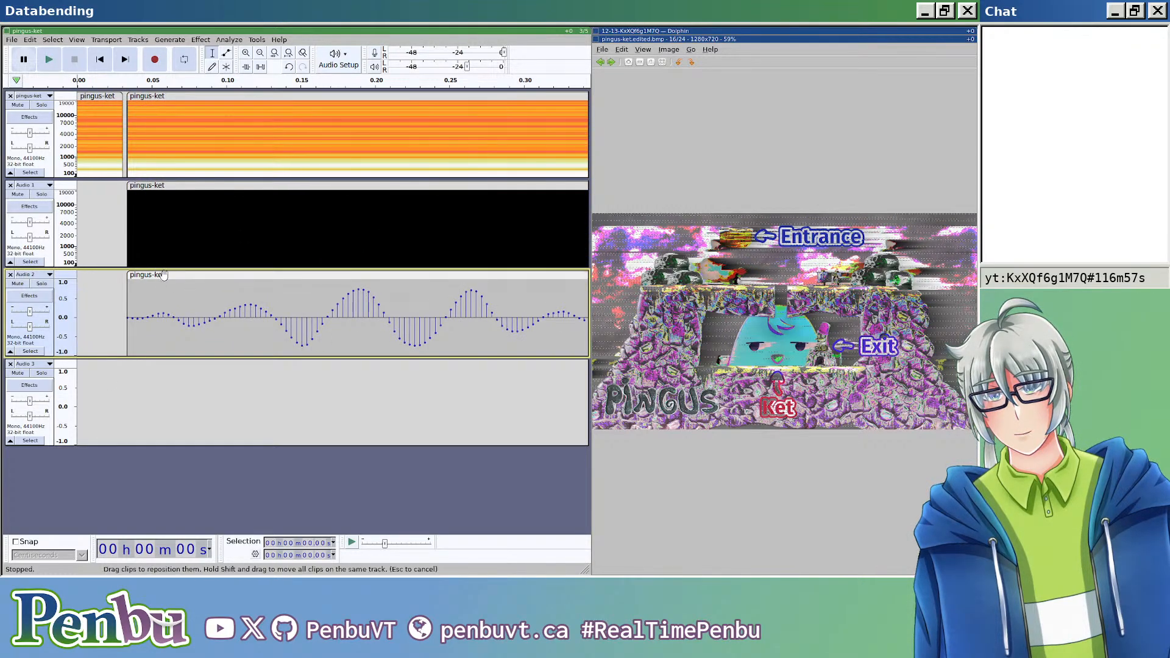
pyautogui.click(163, 275)
pyautogui.hotkey('ctrl', 'c')
pyautogui.click(144, 363)
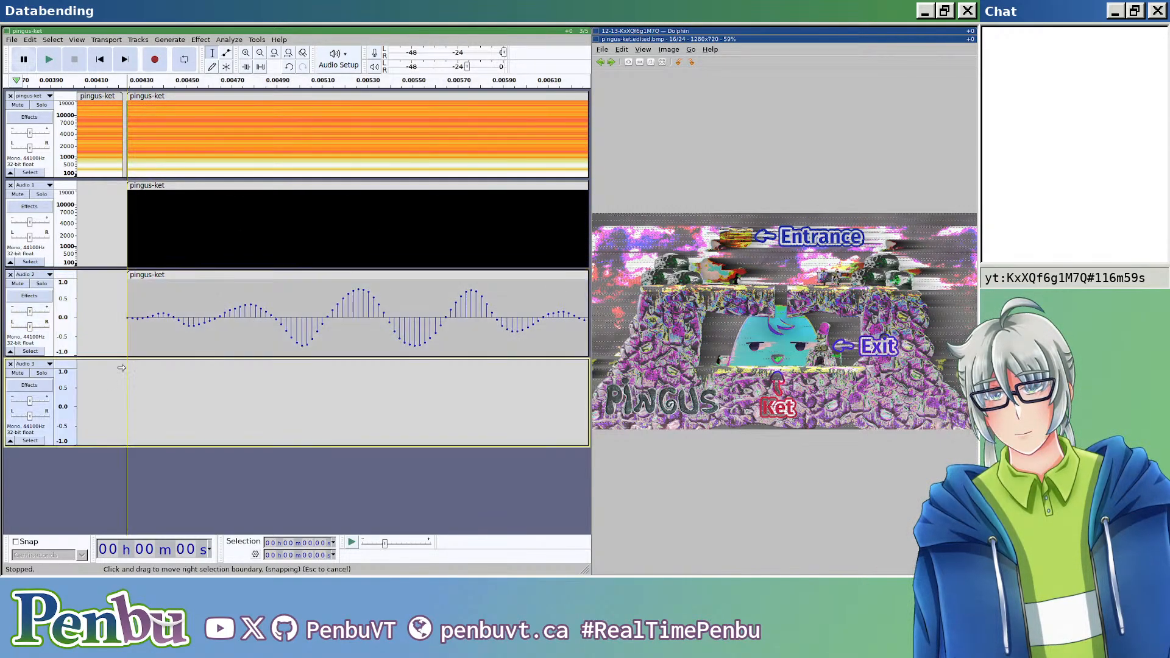
pyautogui.hotkey('ctrl', 'v')
pyautogui.scroll(-6, 170, 378)
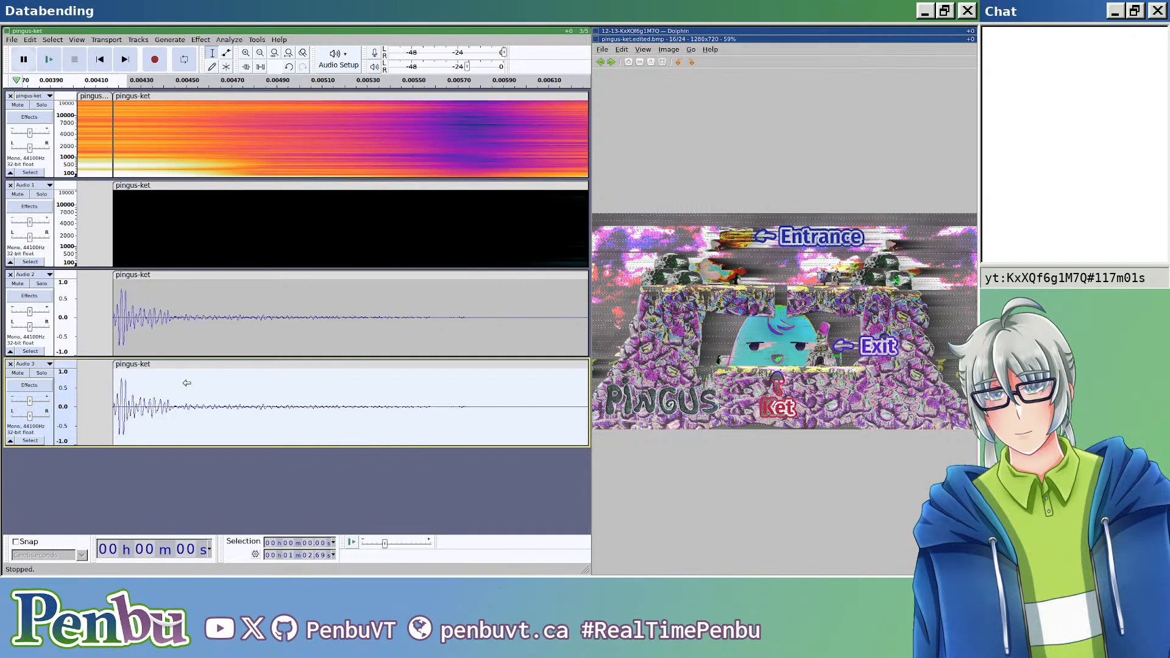
pyautogui.scroll(-15, 197, 381)
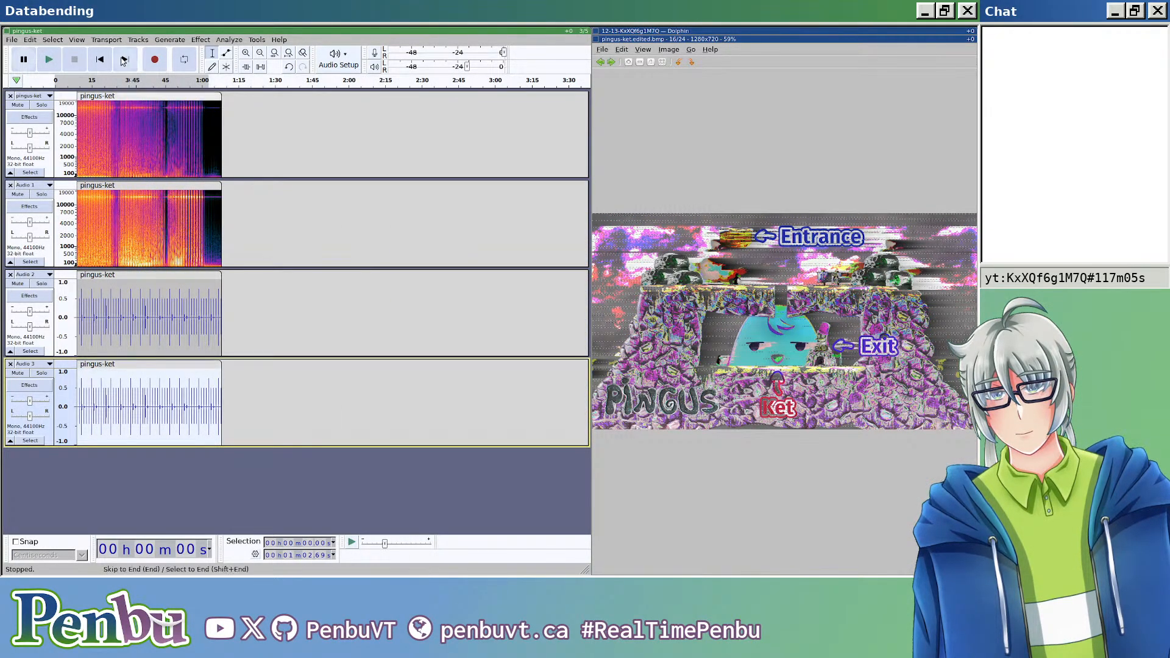
# Step: Replace the Audio 3 clip with a generated Sawtooth tone of frequency 1 Hz and amplitude 1 over the selected duration
pyautogui.click(138, 40)
pyautogui.moveTo(168, 43)
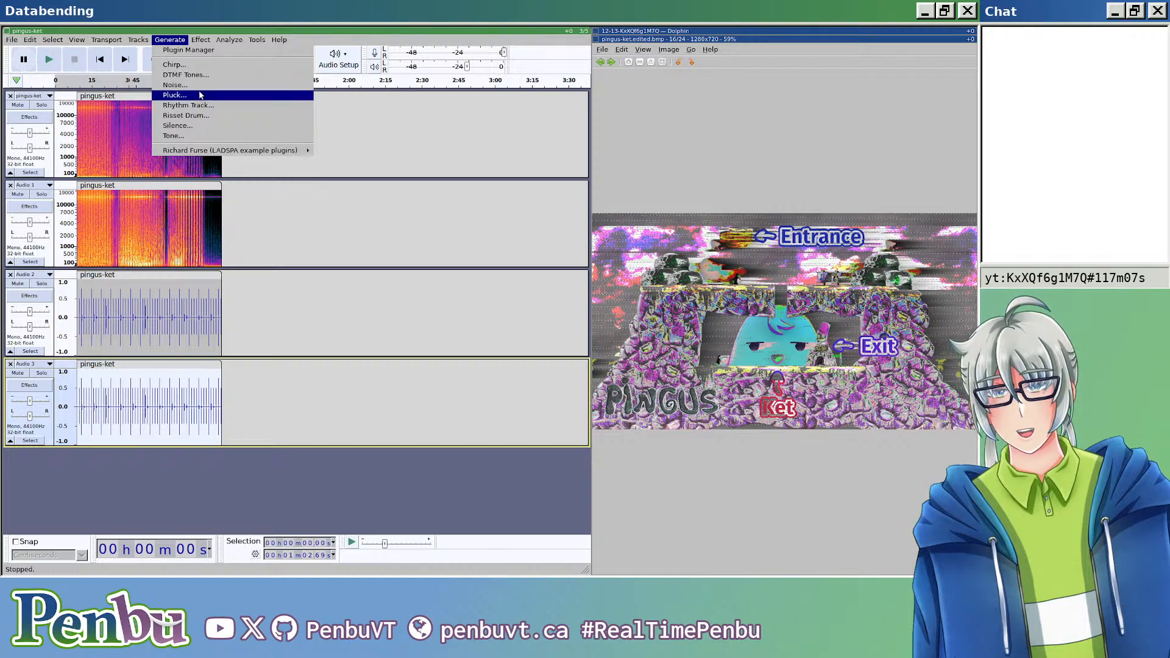
pyautogui.click(210, 137)
pyautogui.click(348, 292)
pyautogui.click(289, 291)
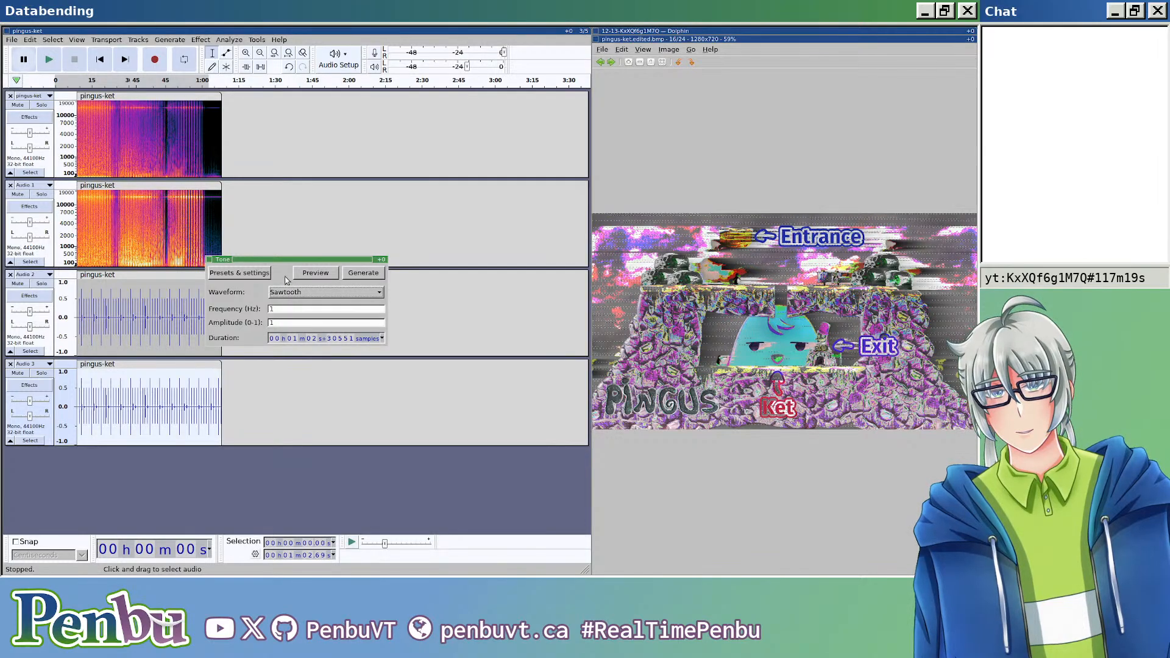
pyautogui.click(354, 270)
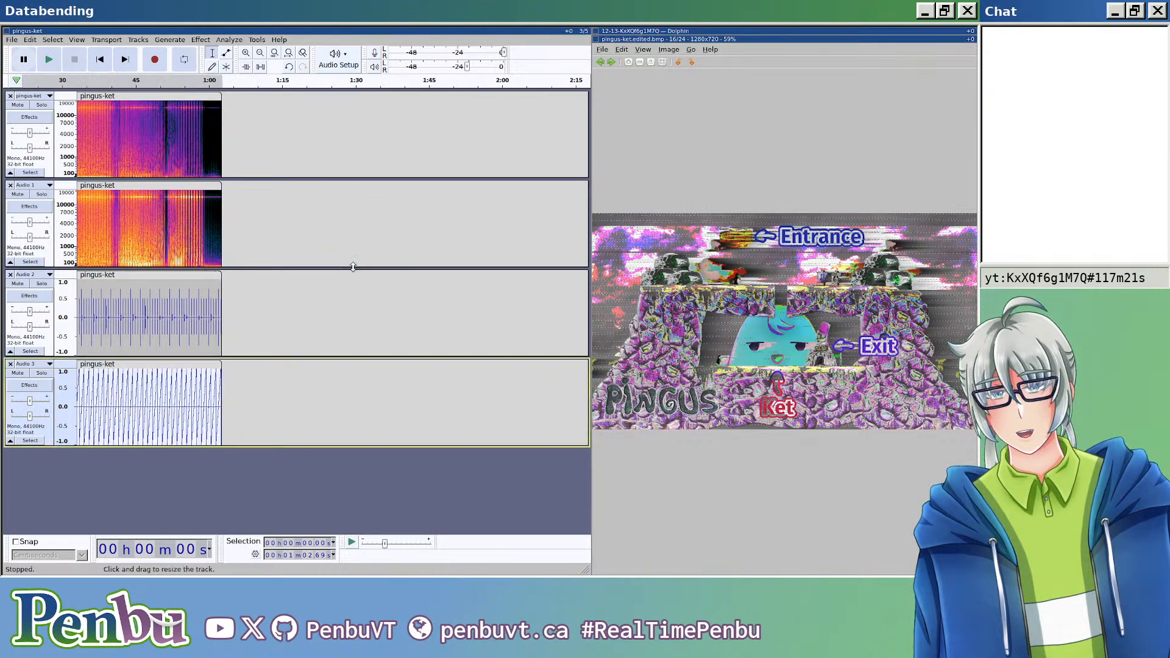
# Step: Change the speed of the Audio 3 tone with a multiplier of 0.250 and place the cursor where the other clips end
pyautogui.click(200, 40)
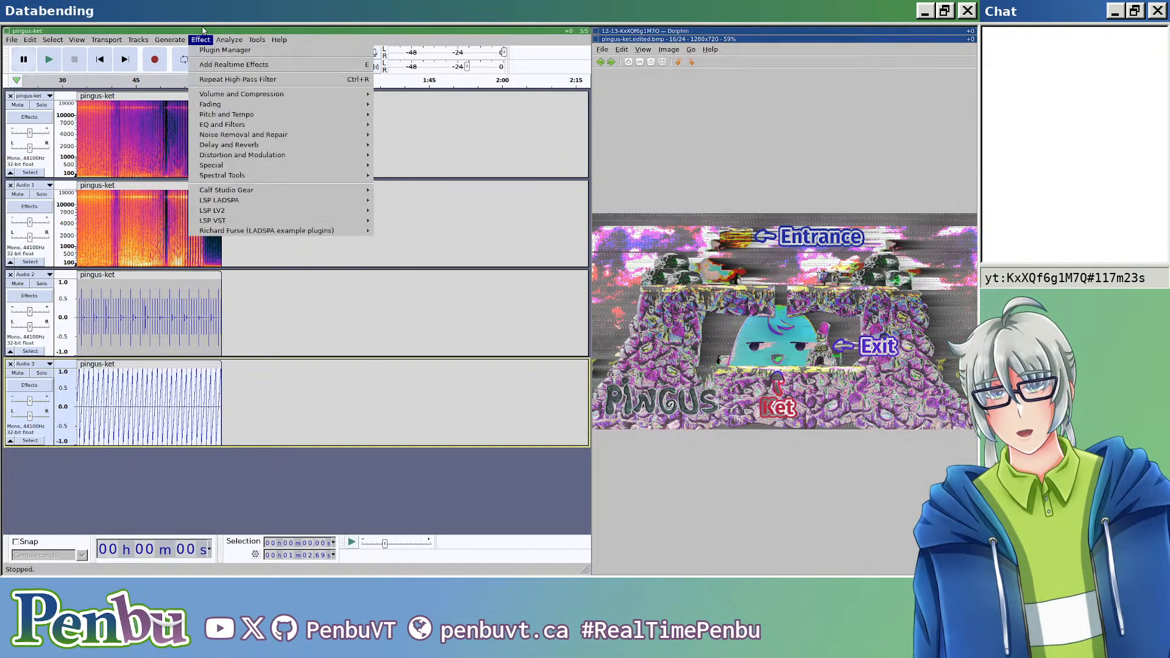
pyautogui.moveTo(279, 98)
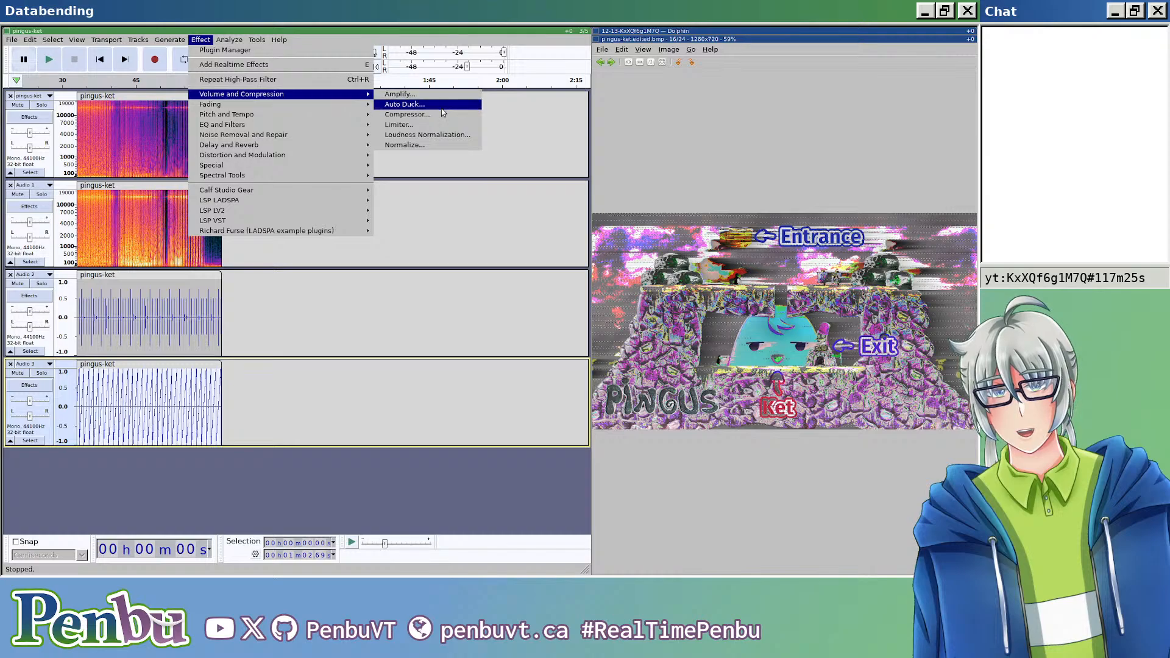
pyautogui.moveTo(349, 110)
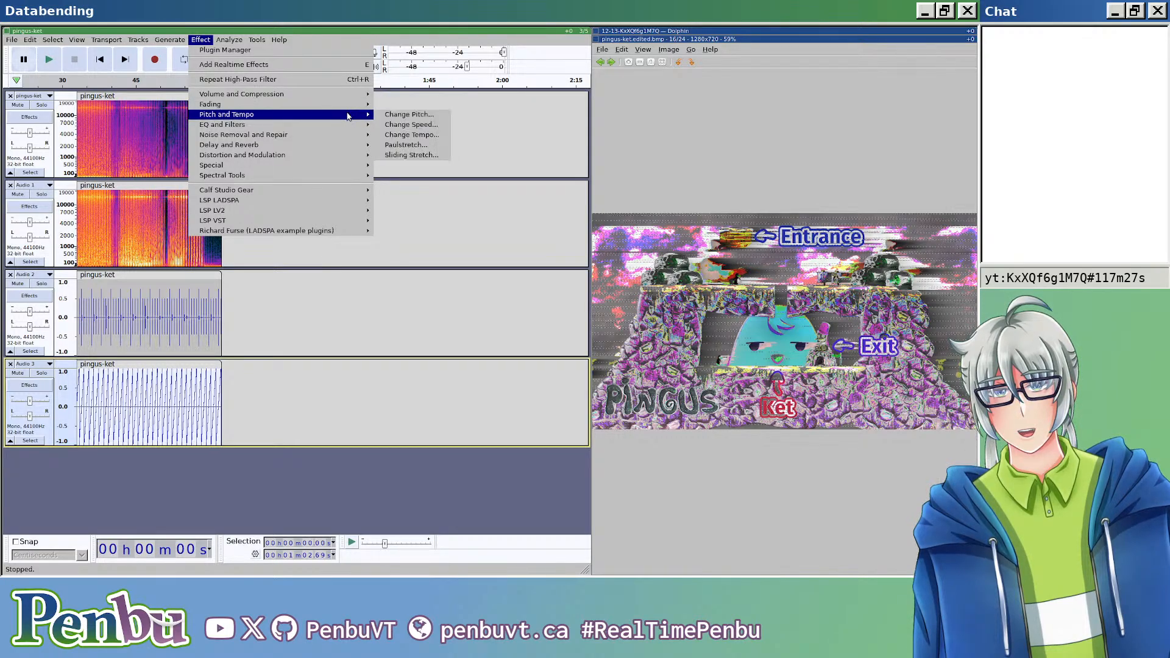
pyautogui.click(435, 125)
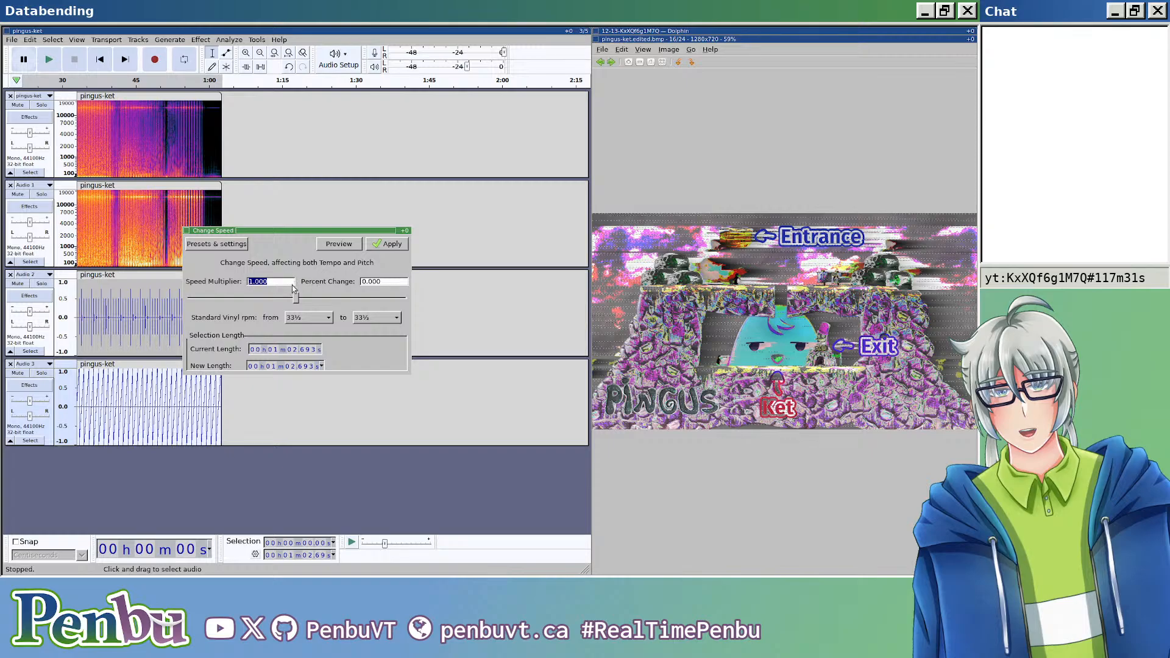
pyautogui.click(249, 300)
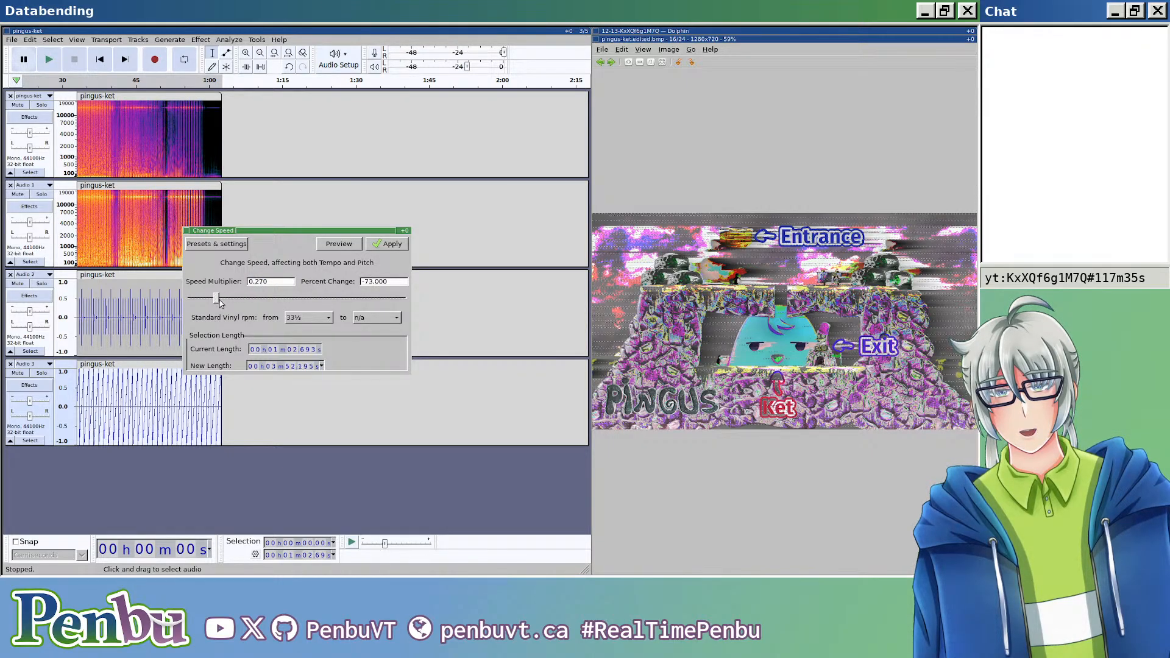
pyautogui.click(284, 282)
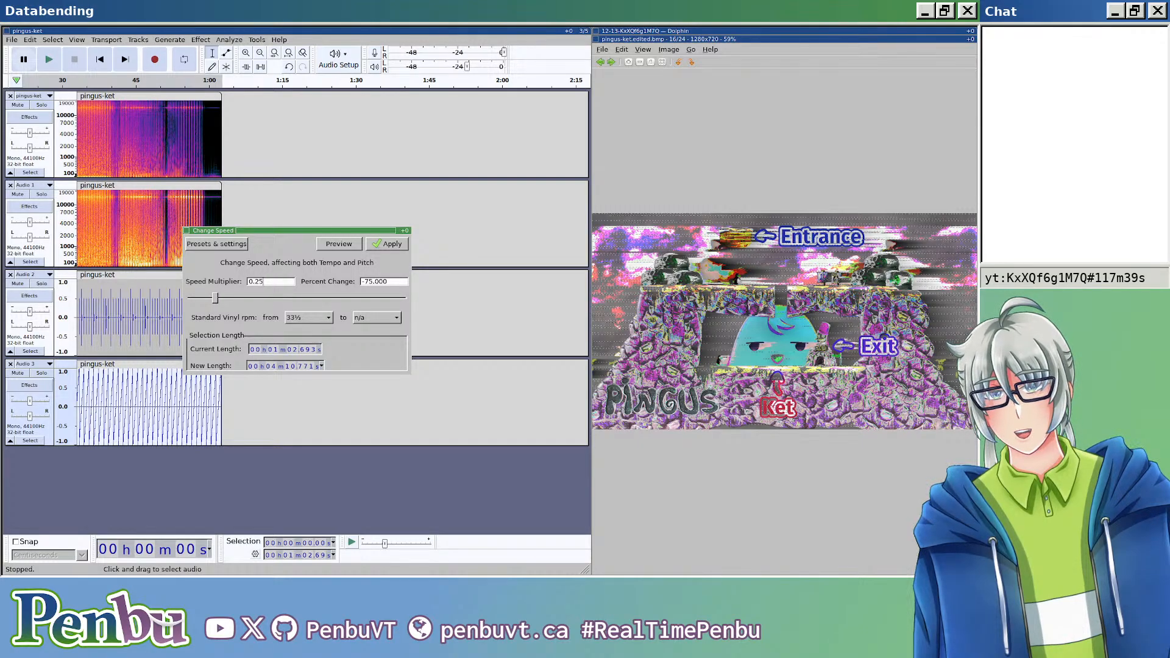
pyautogui.click(390, 245)
pyautogui.click(217, 375)
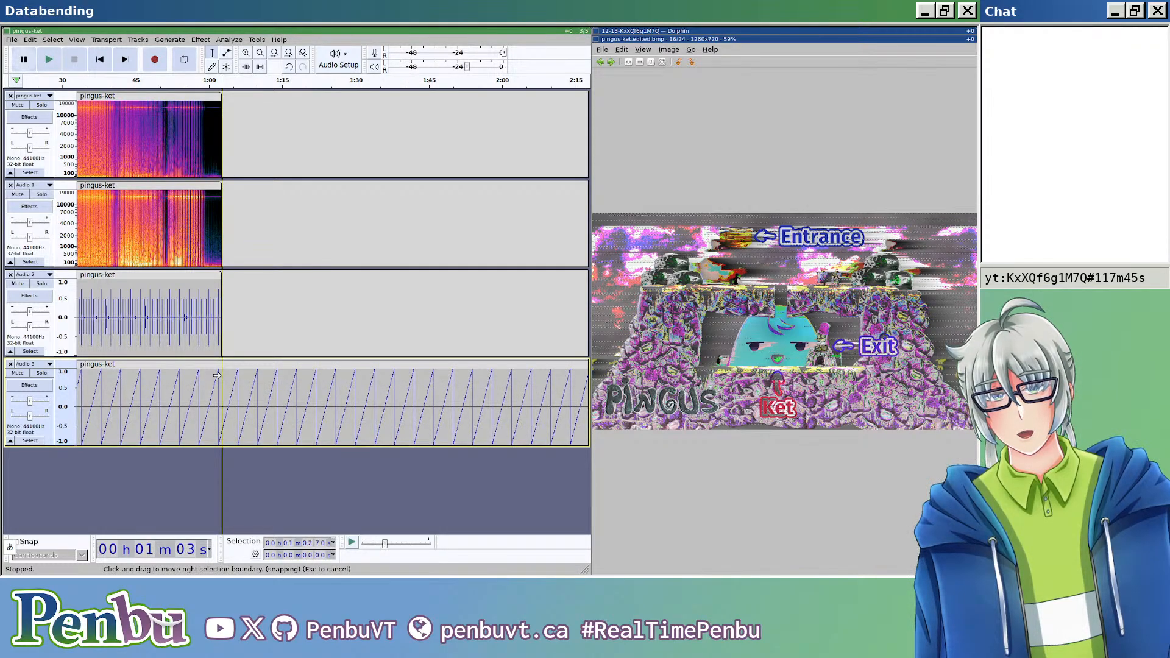
pyautogui.hscroll(10, 218, 376)
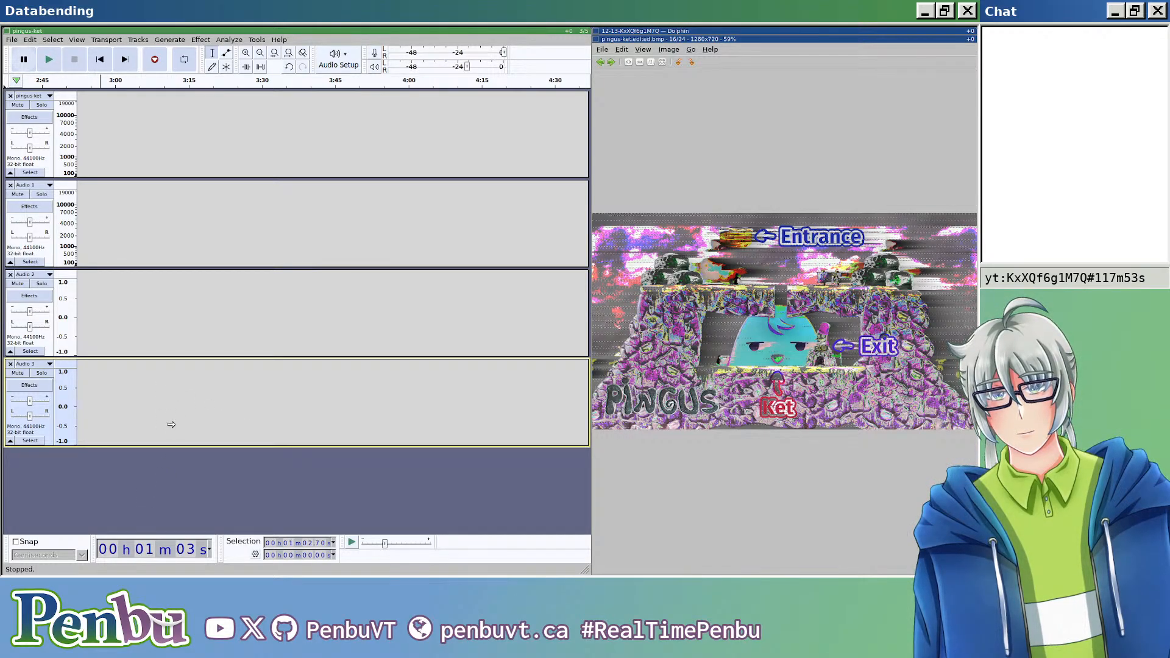
pyautogui.hotkey('alt', 'Tab')
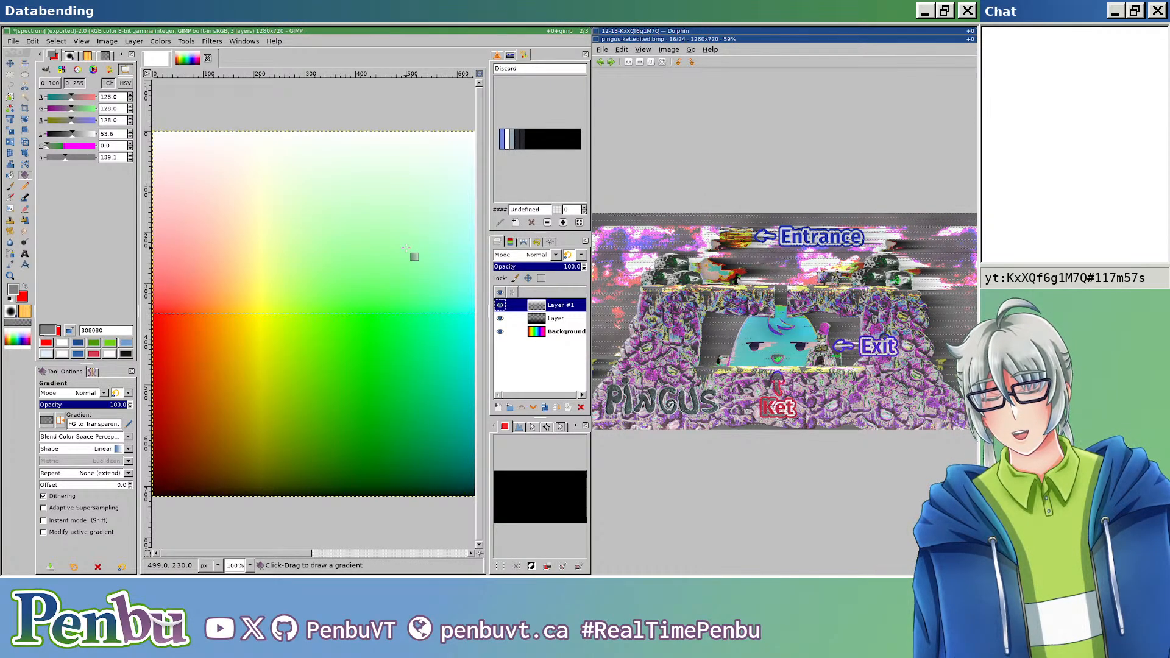
pyautogui.press('a')
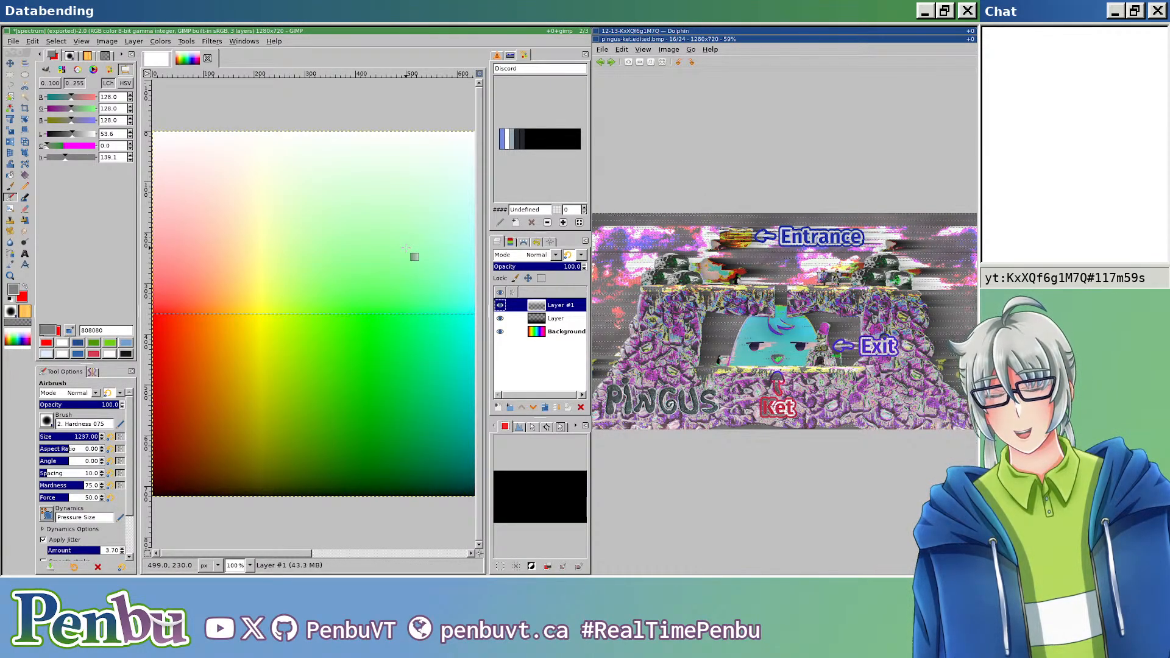
pyautogui.hotkey('alt', 'Tab')
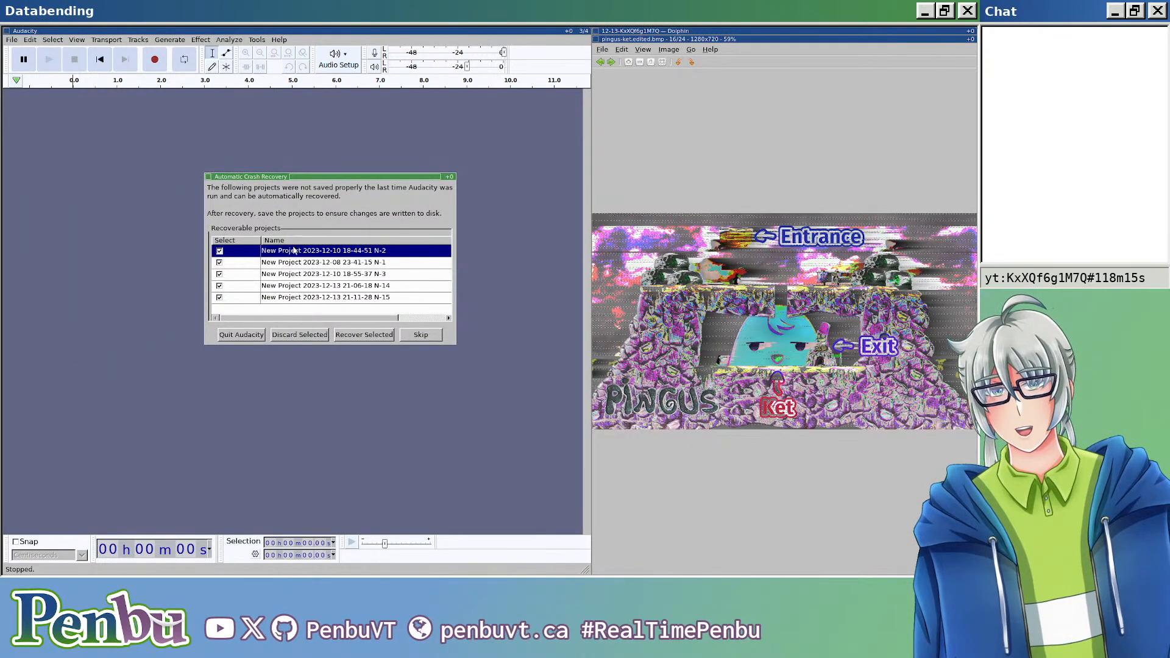
pyautogui.click(337, 298)
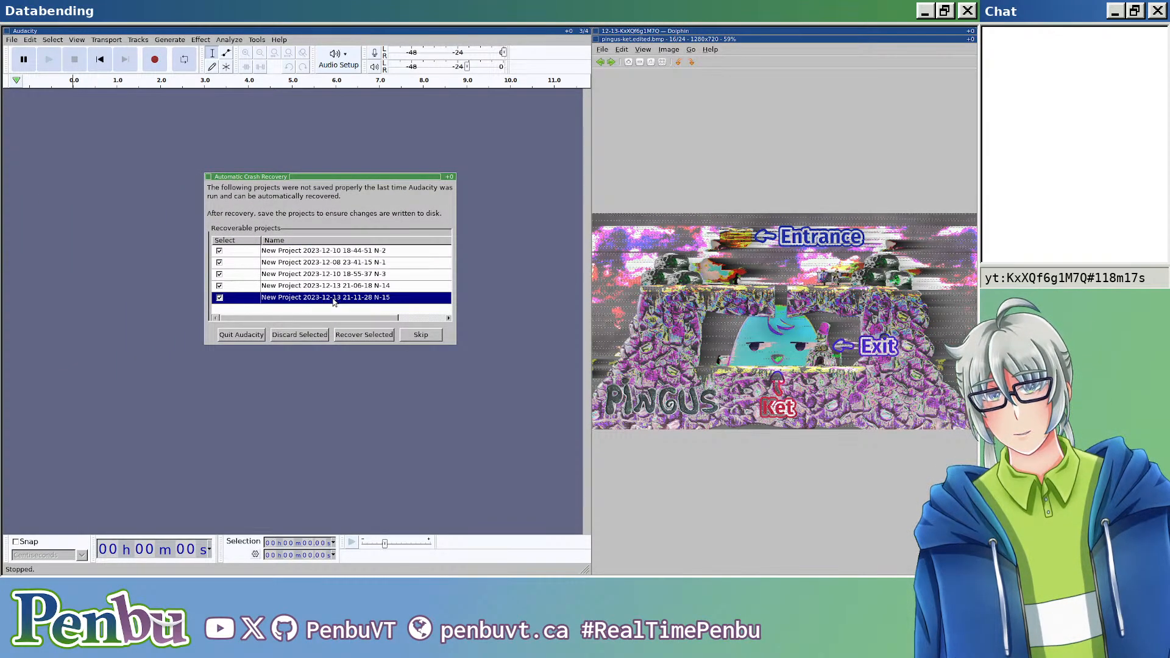
pyautogui.click(220, 263)
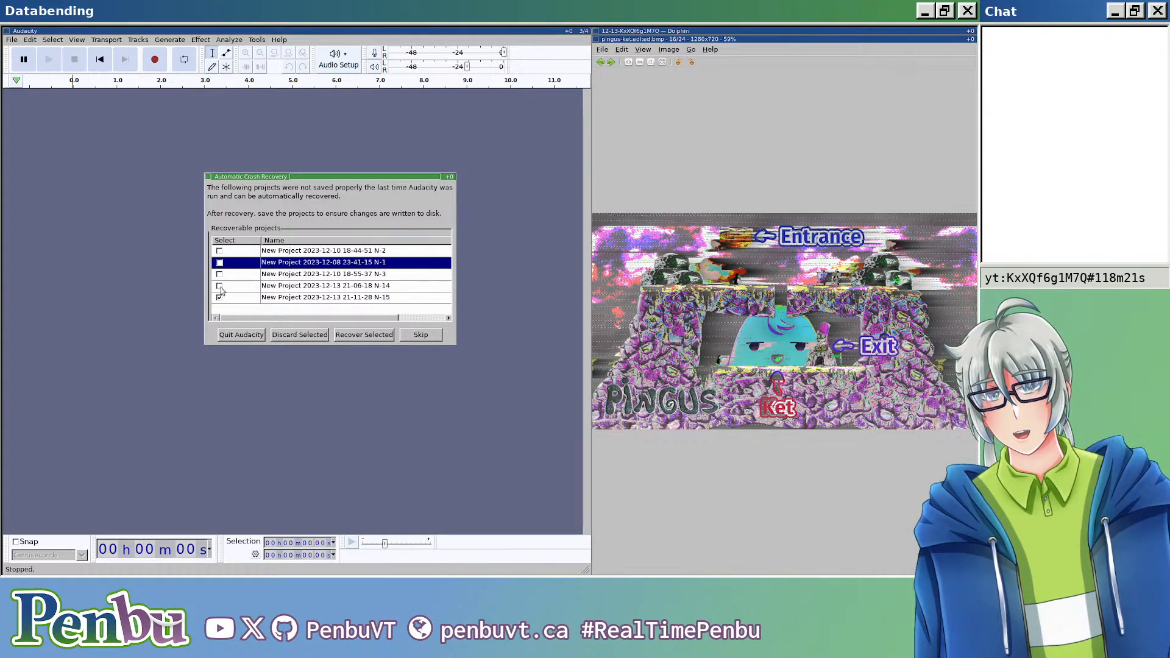
pyautogui.click(299, 289)
pyautogui.click(302, 298)
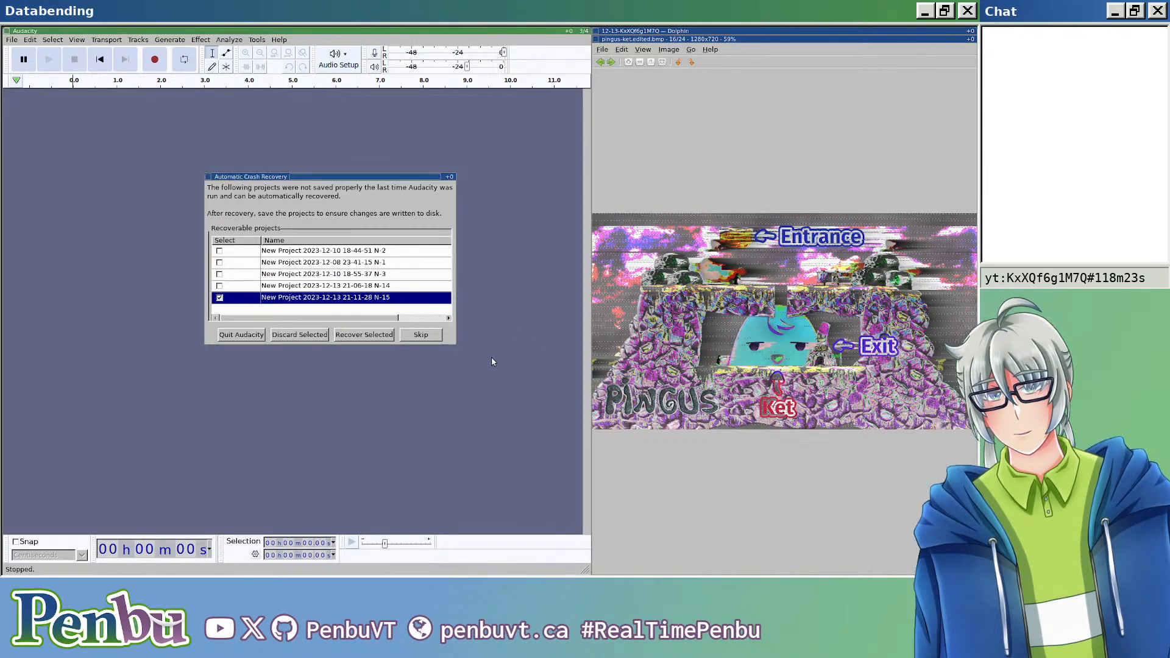
pyautogui.click(367, 335)
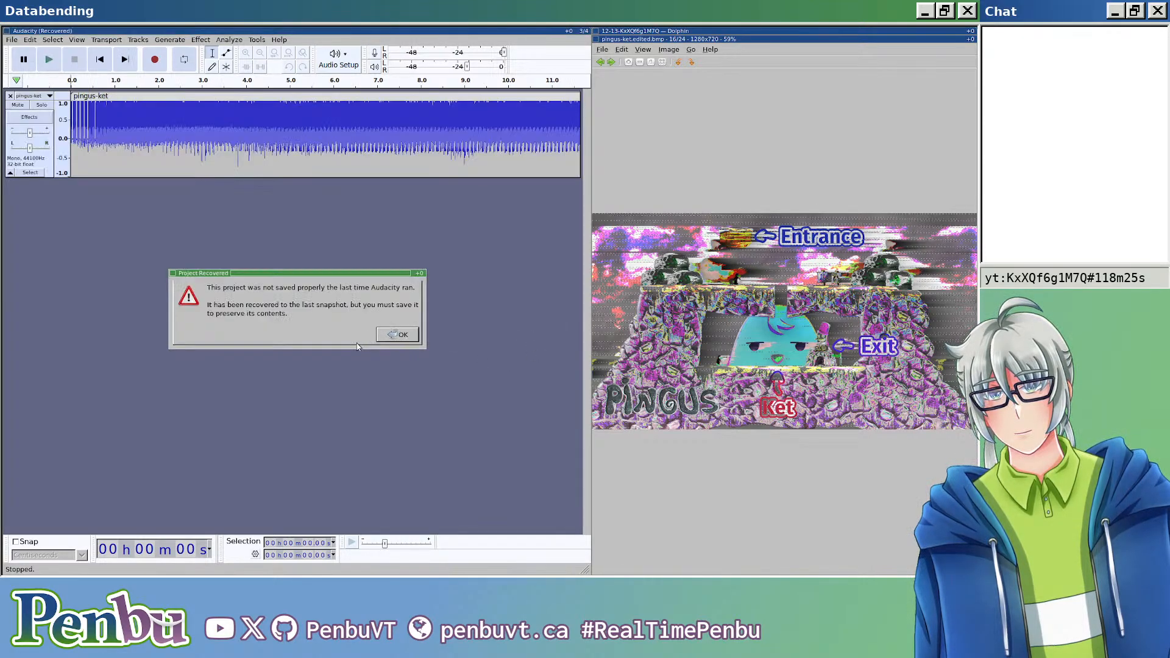
pyautogui.click(402, 336)
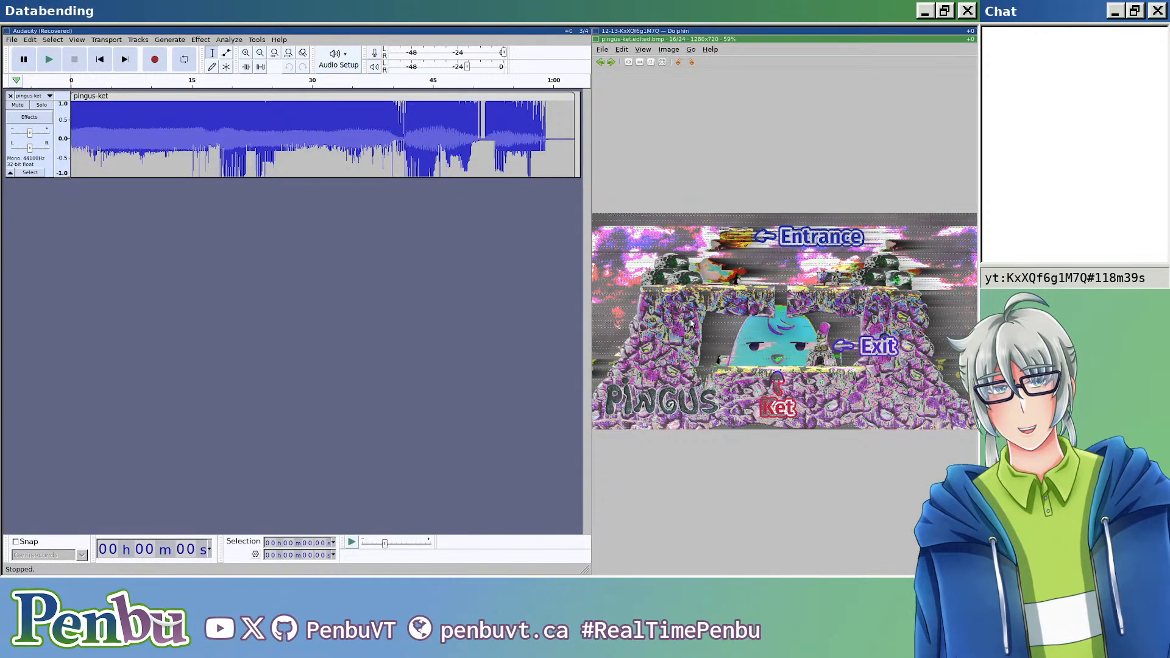
# Step: Close and reopen the view of the exported image pingus-ket.edited.bmp
pyautogui.press('Escape')
pyautogui.press('Return')
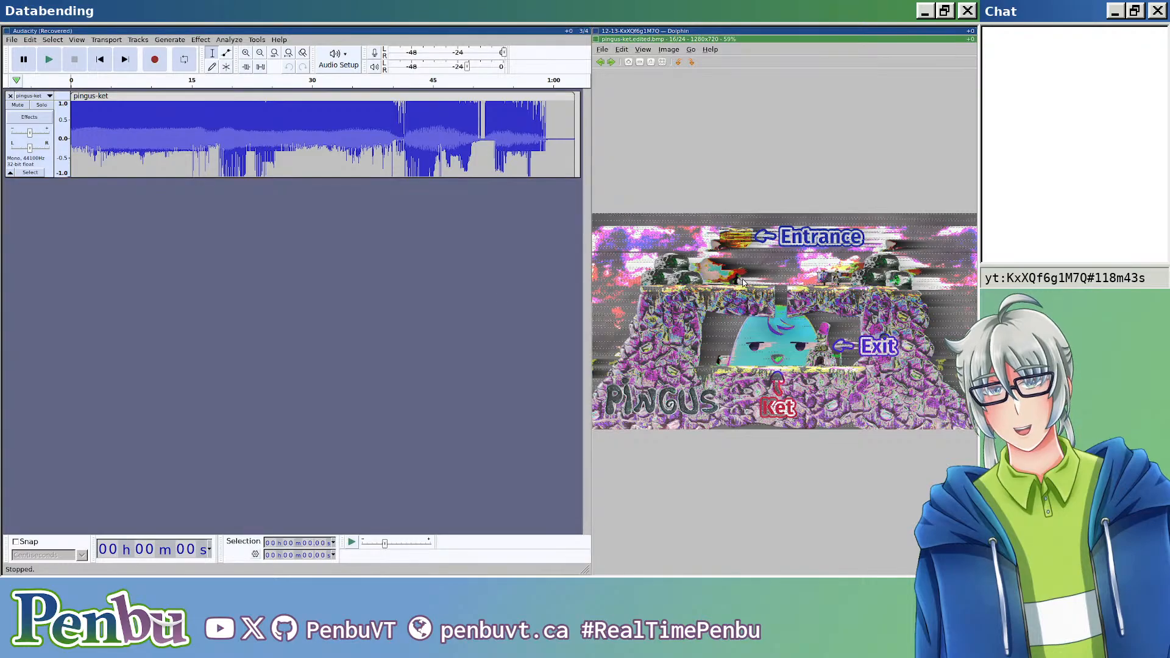
# Step: Re-examine the exported image pingus-ket.edited.bmp and close its viewer
pyautogui.click(695, 31)
pyautogui.doubleClick(709, 268)
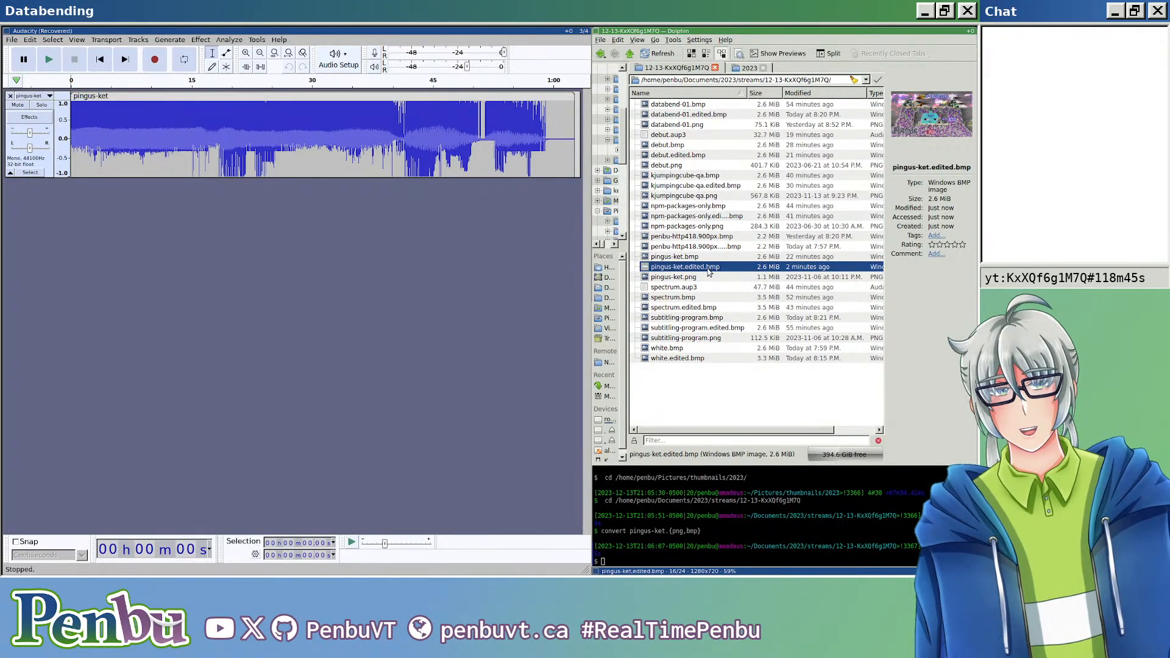
pyautogui.hotkey('ctrl', 'q')
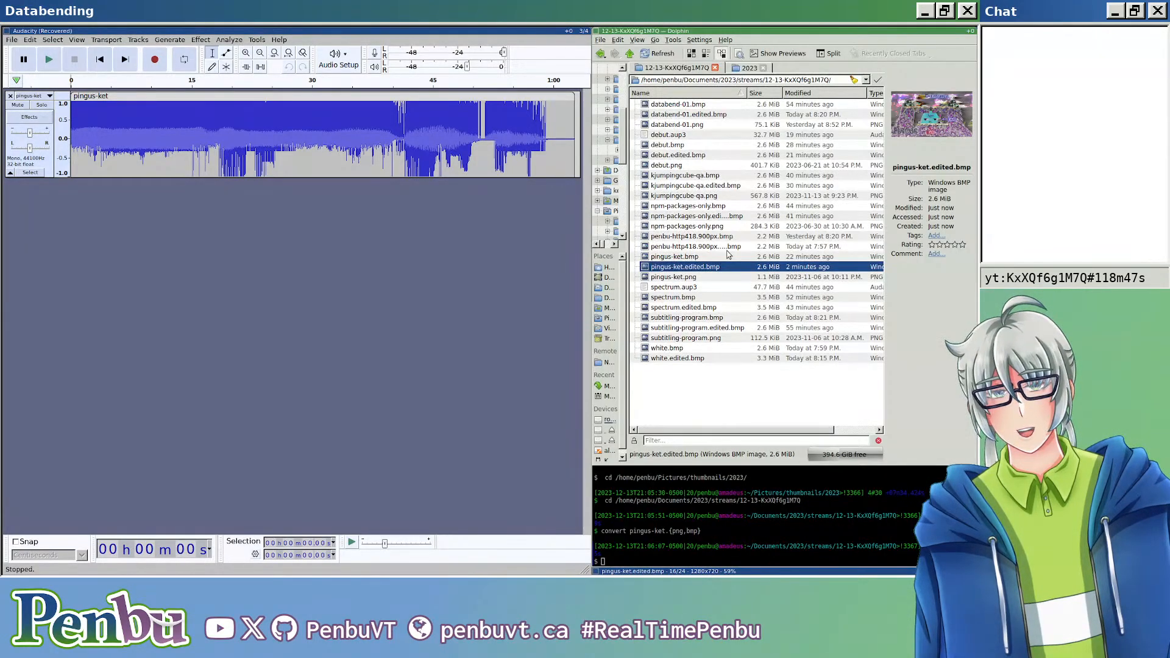
pyautogui.doubleClick(707, 267)
pyautogui.click(326, 271)
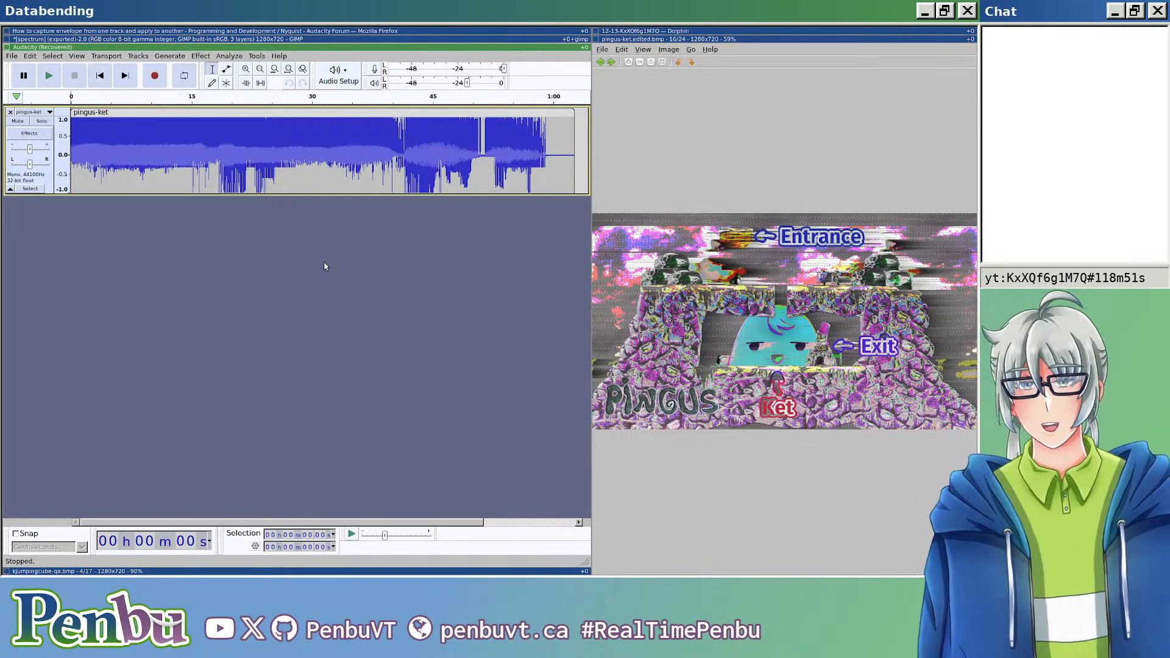
pyautogui.press('super+Up')
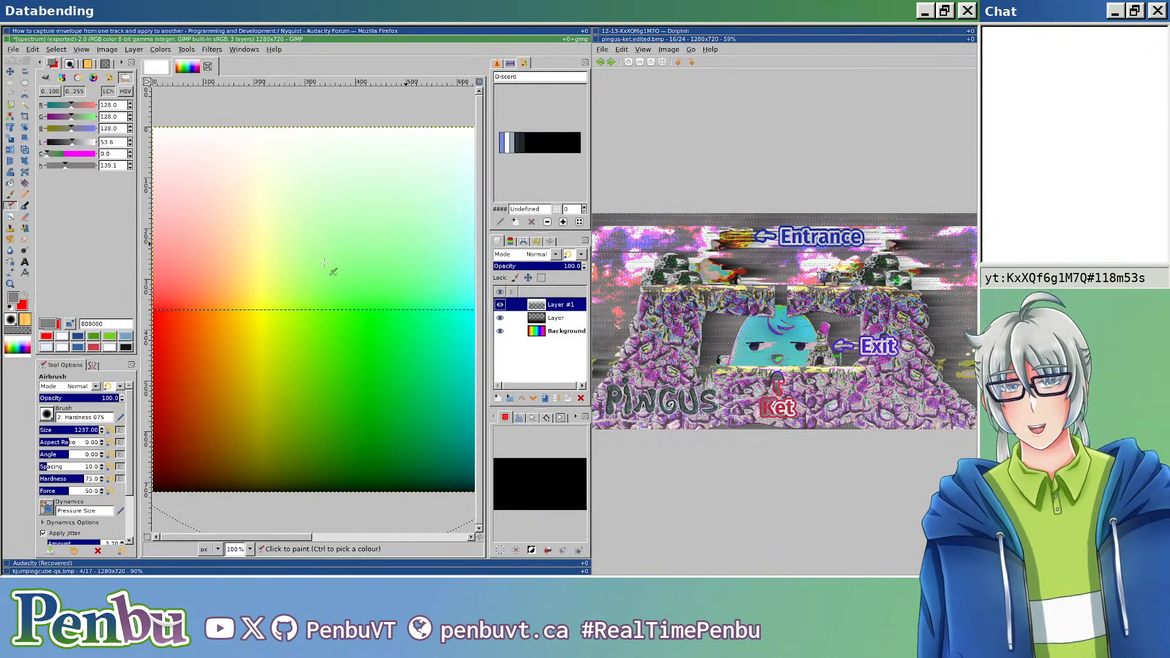
pyautogui.press('Escape')
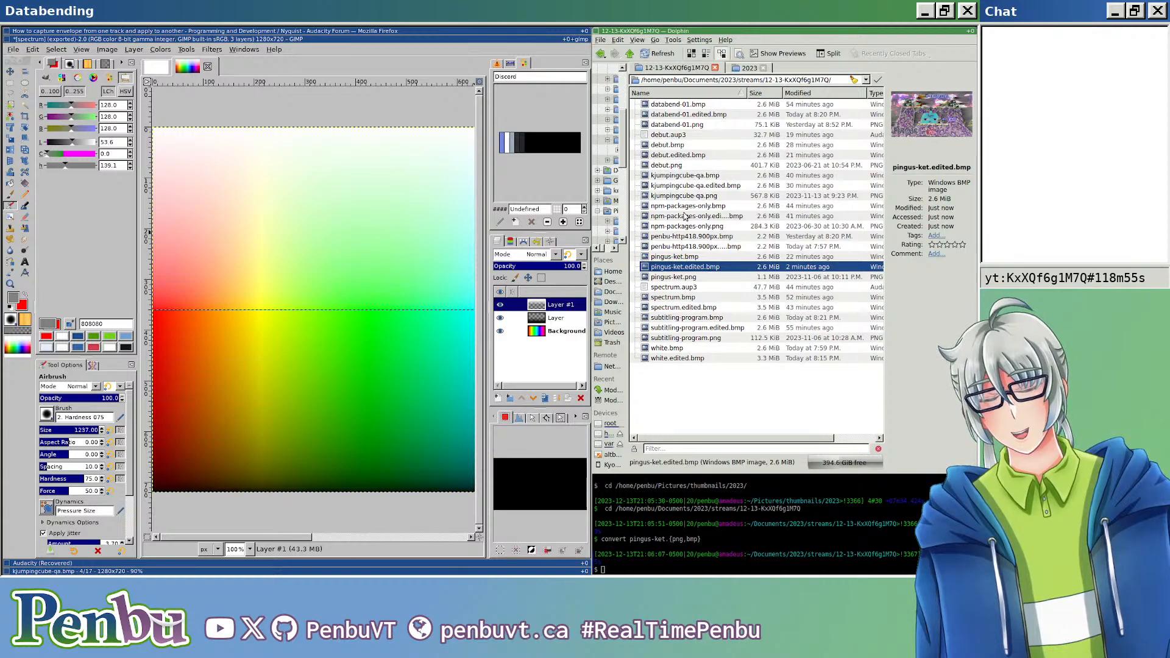
# Step: Enlarge the file manager, filter the stream folder by "bmp" and open all matching images together in the image viewer
pyautogui.press('super+shift+h')
pyautogui.press('super+m')
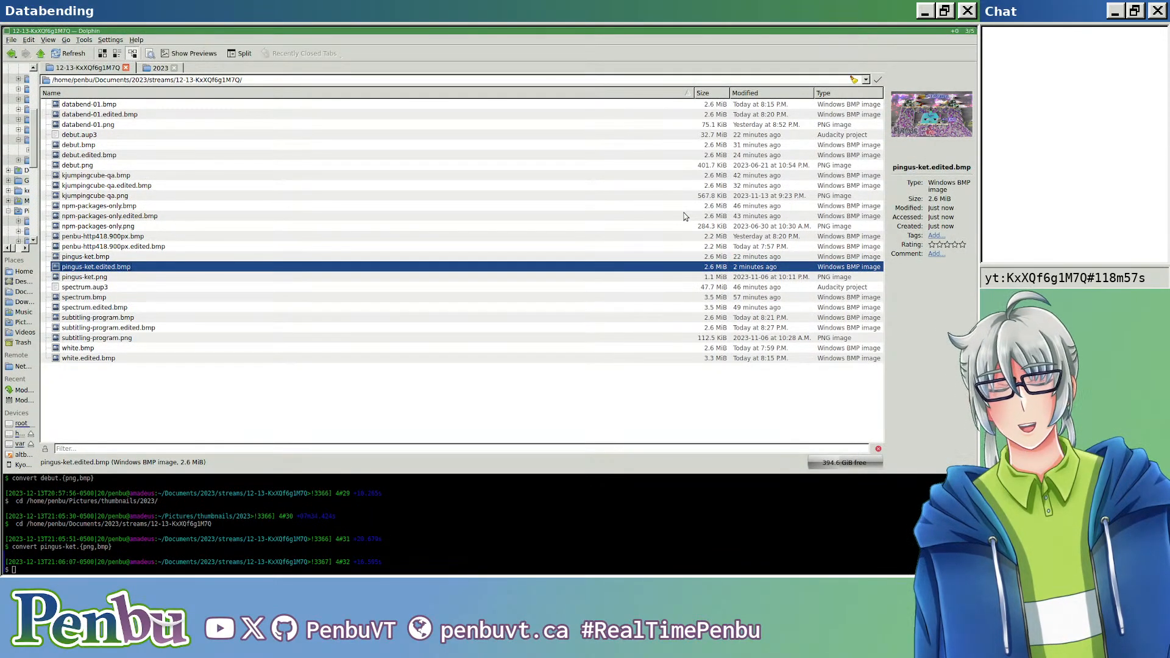
pyautogui.click(782, 396)
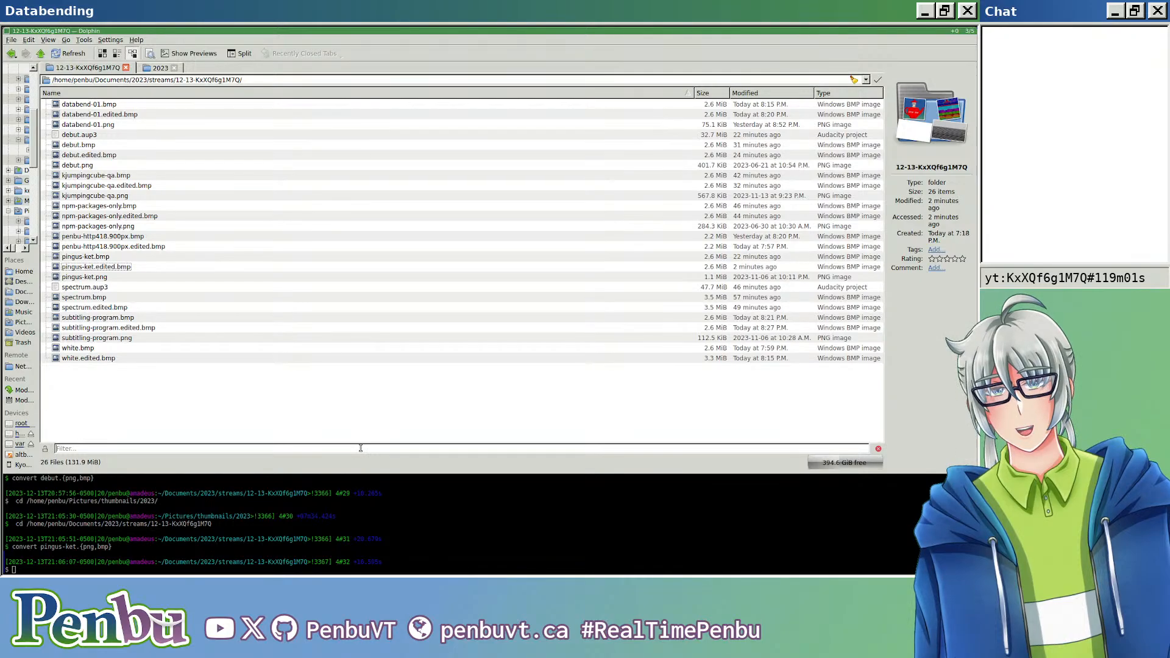
pyautogui.click(361, 449)
pyautogui.write('bmp')
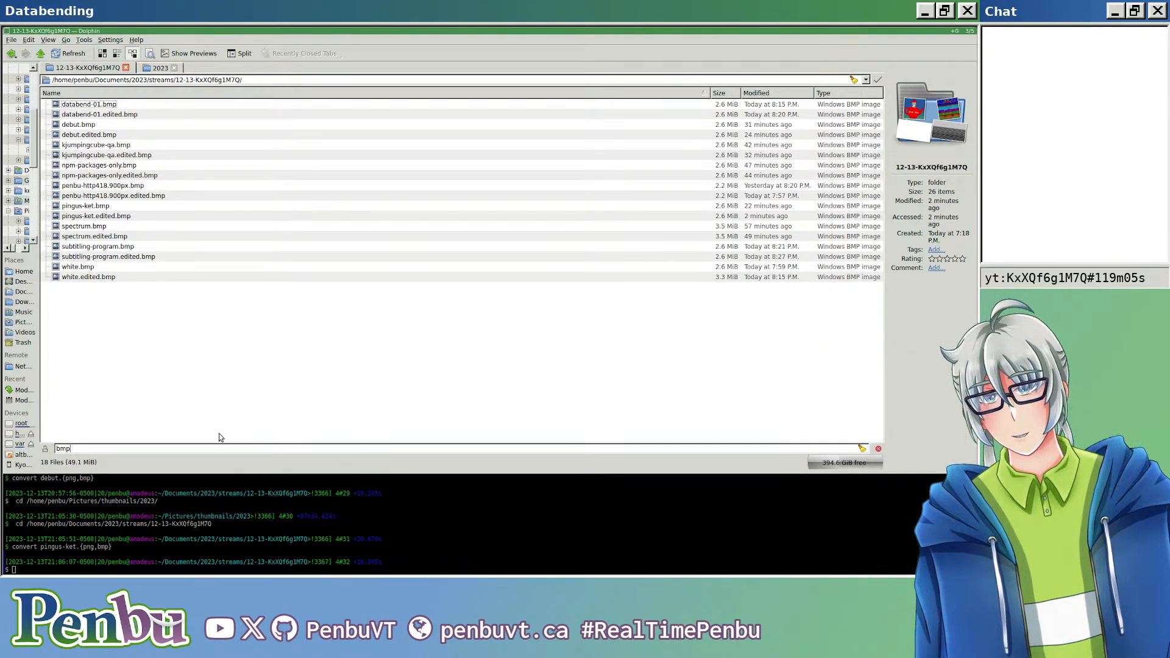
pyautogui.hotkey('ctrl', 'a')
pyautogui.press('Return')
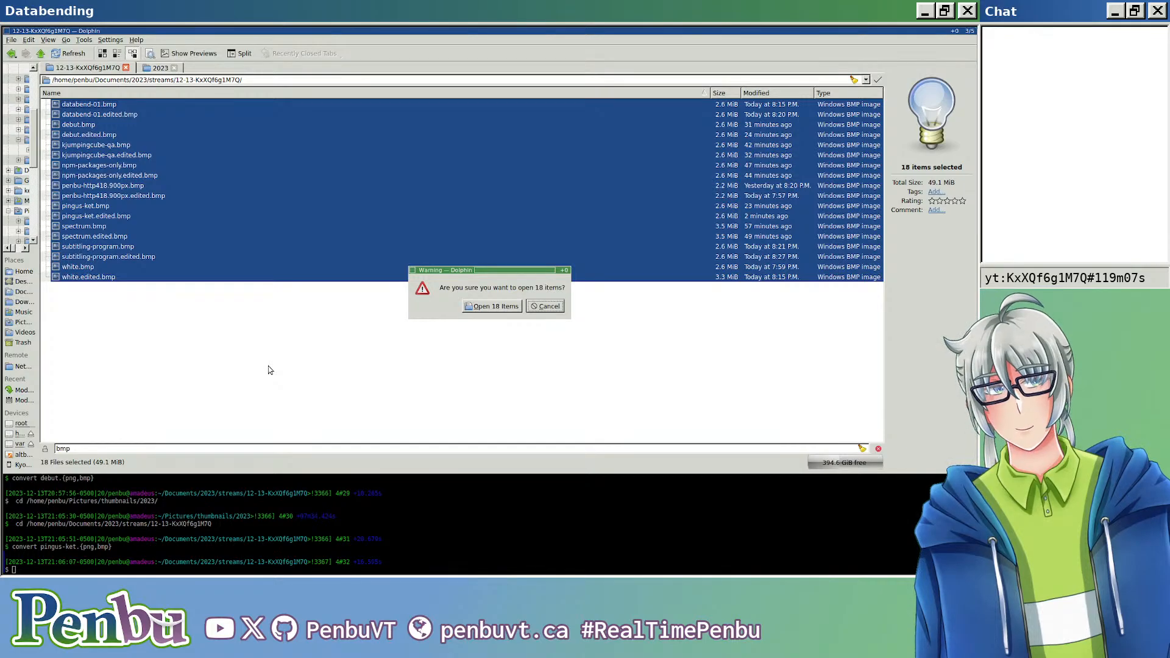
pyautogui.hotkey('alt', 'o')
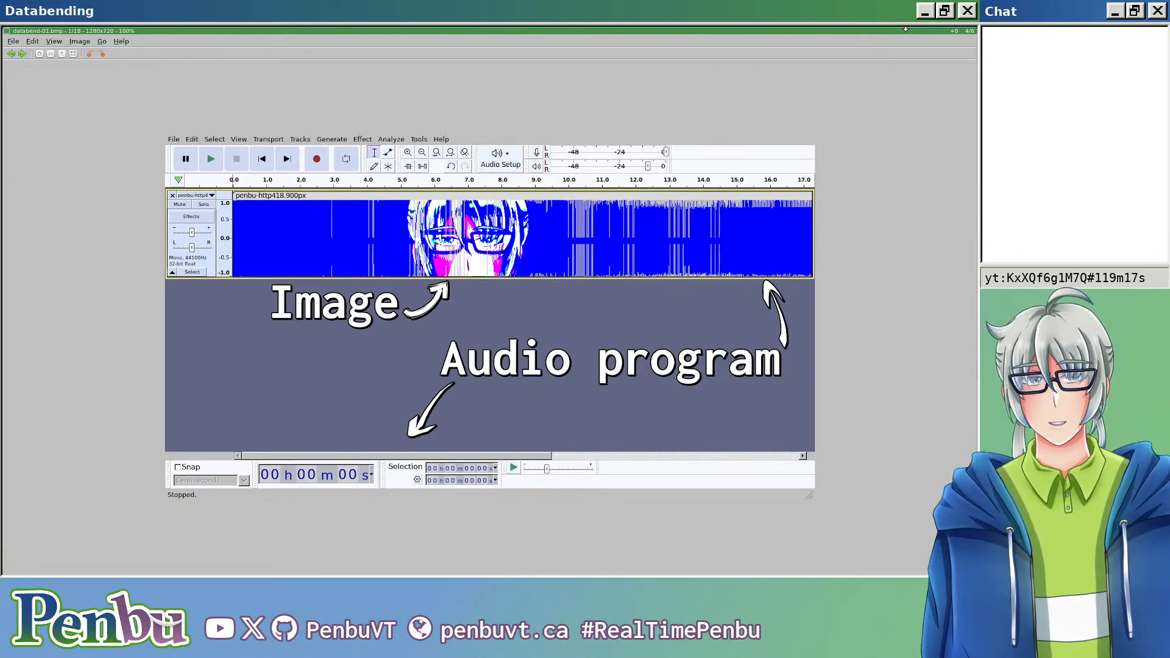
# Step: Compare the databend-01 and debut originals with their edited versions, flipping repeatedly between debut.bmp and debut.edited.bmp
pyautogui.press('Right')
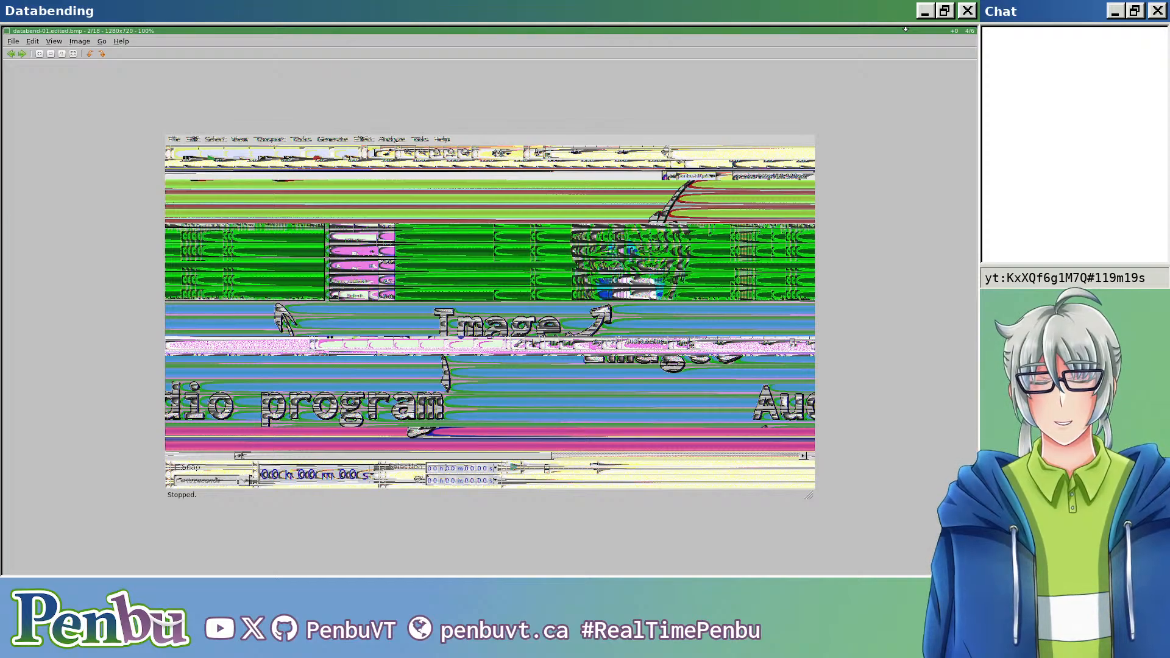
pyautogui.press('Right')
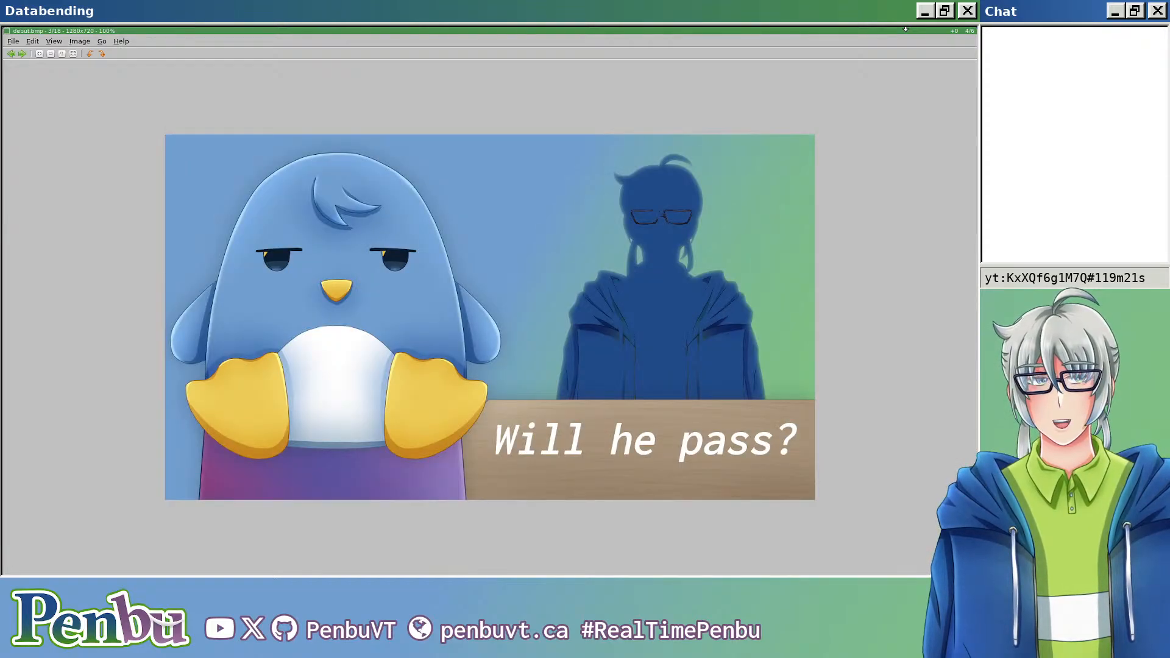
pyautogui.press('Right')
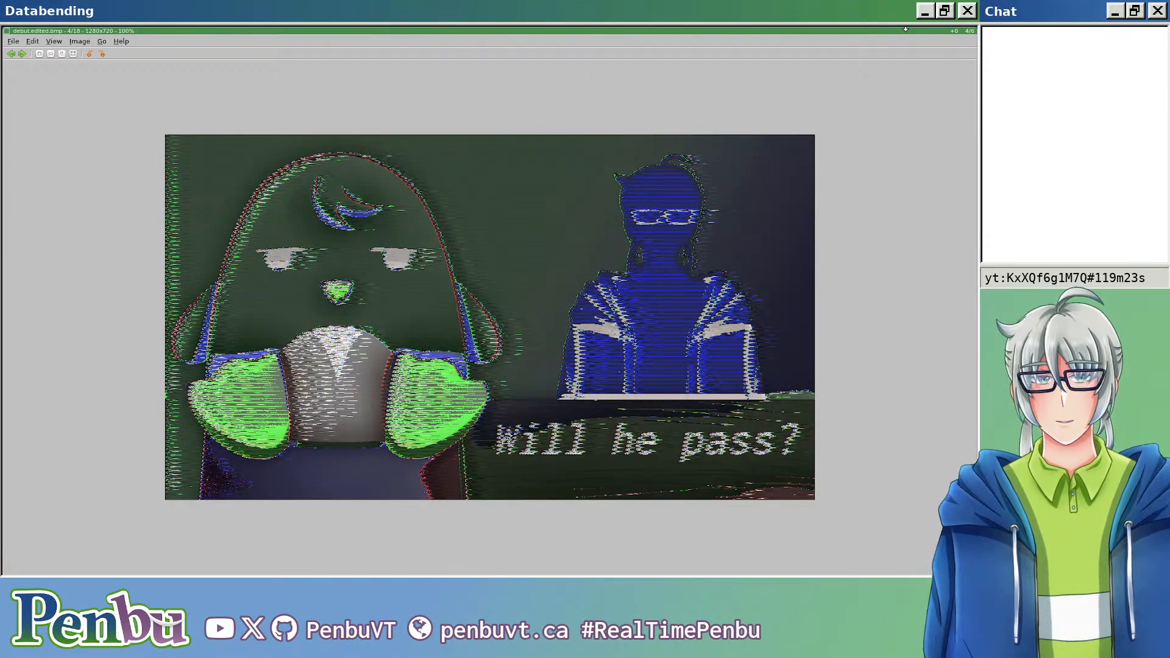
pyautogui.press('Left')
pyautogui.press('Right')
pyautogui.press('Left')
pyautogui.press('Right')
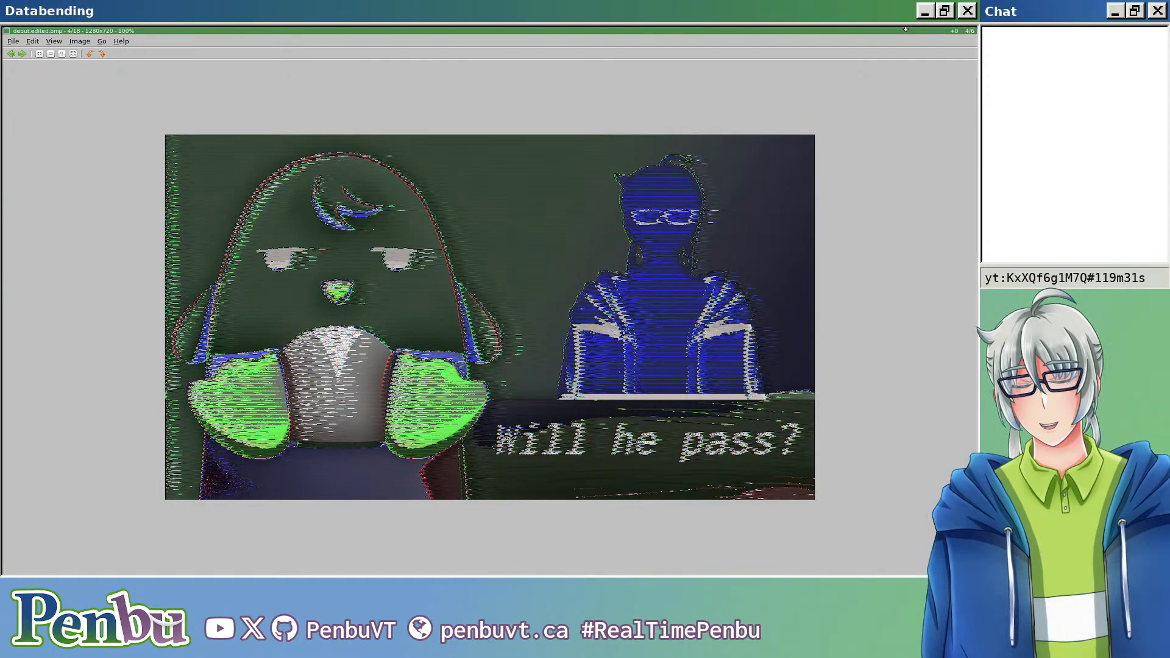
# Step: View the original and edited versions of kjumpingcube-qa, npm-packages-only, penbu-http418.900px and pingus-ket in sequence
pyautogui.press('Right')
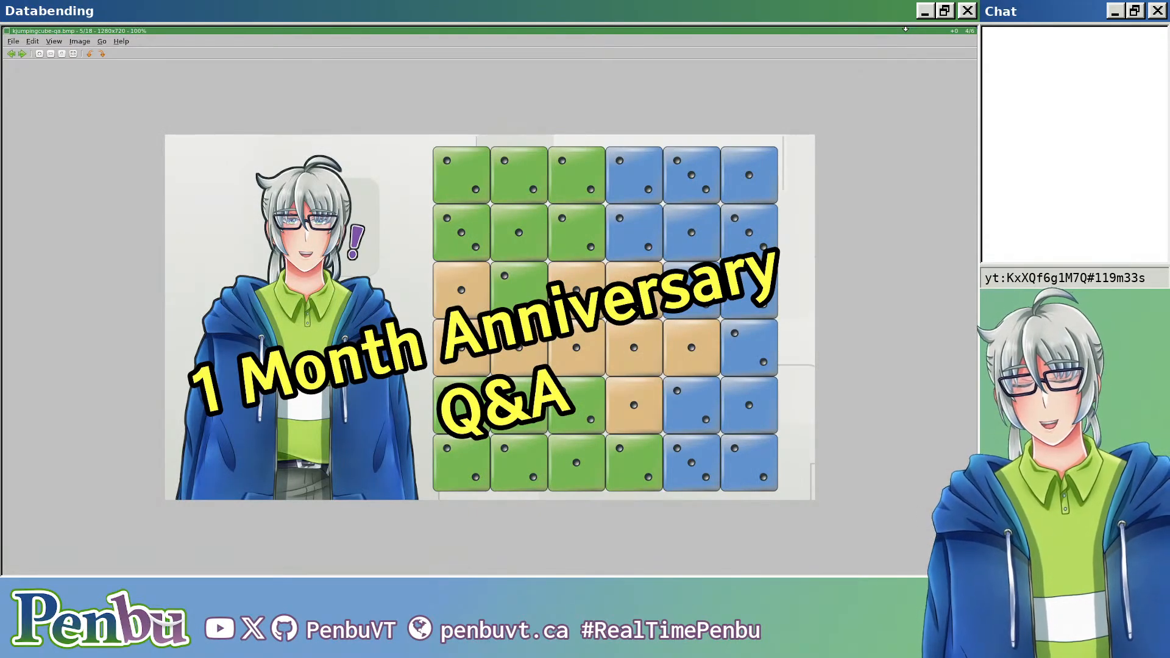
pyautogui.press('Right')
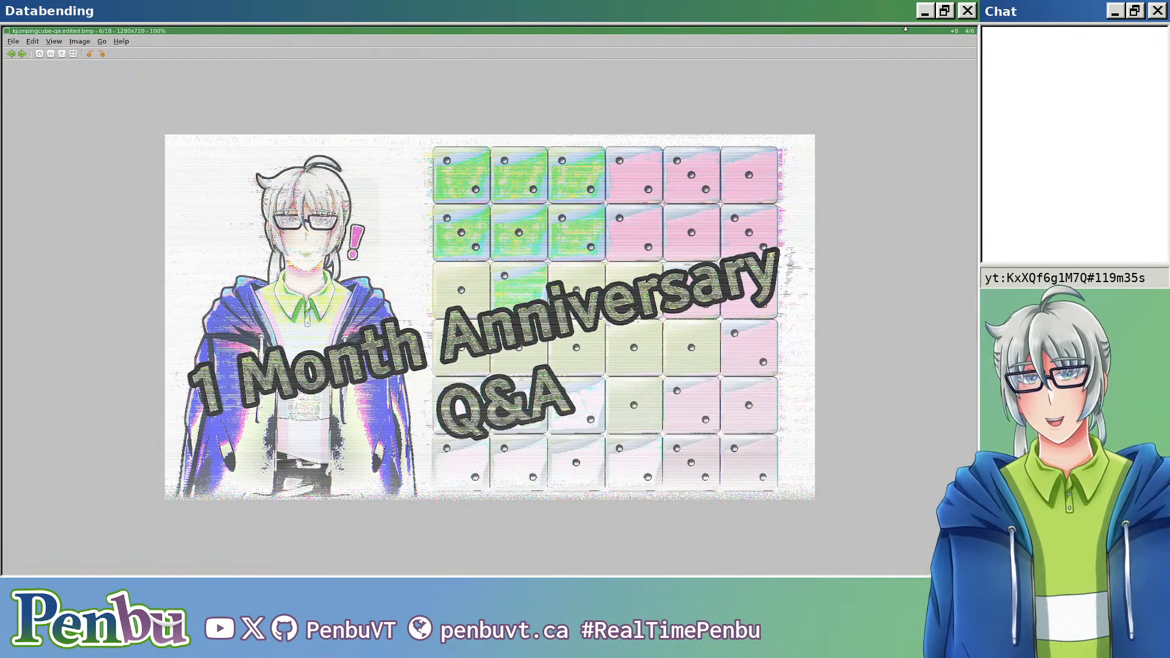
pyautogui.press('Right')
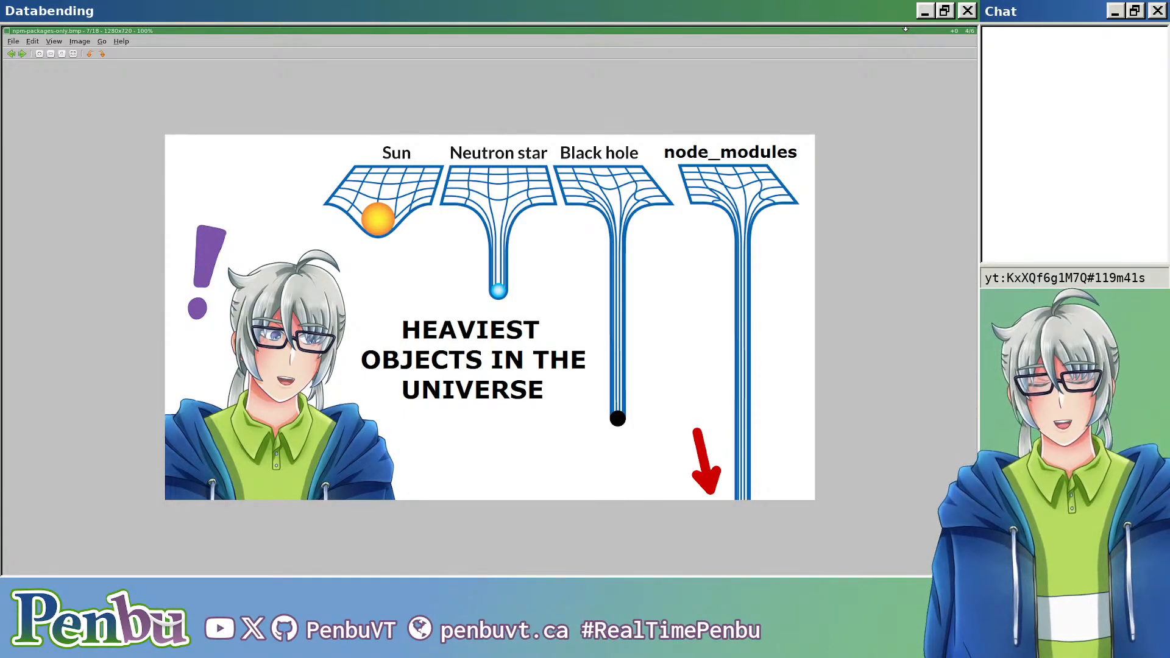
pyautogui.press('Right')
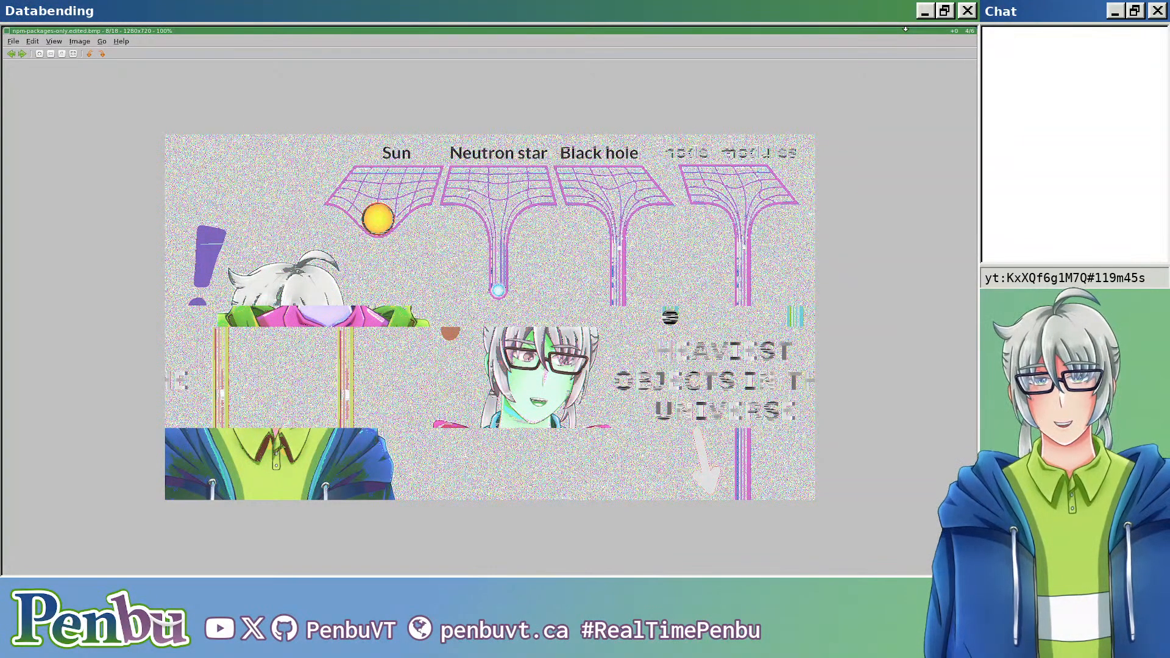
pyautogui.press('Right')
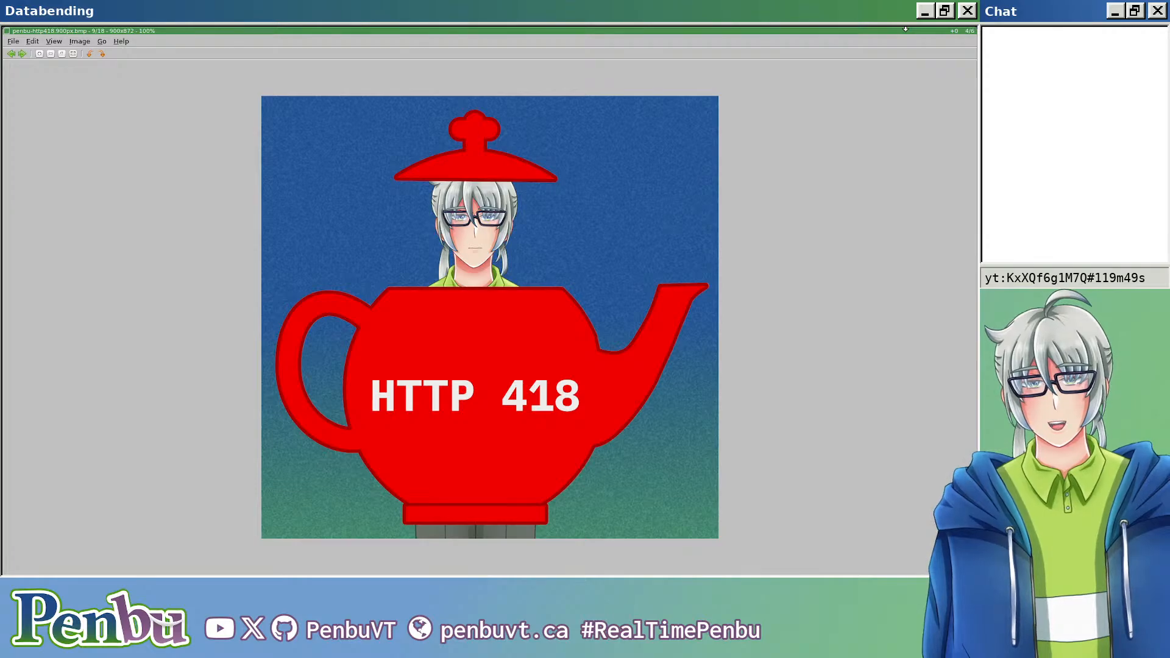
pyautogui.press('Right')
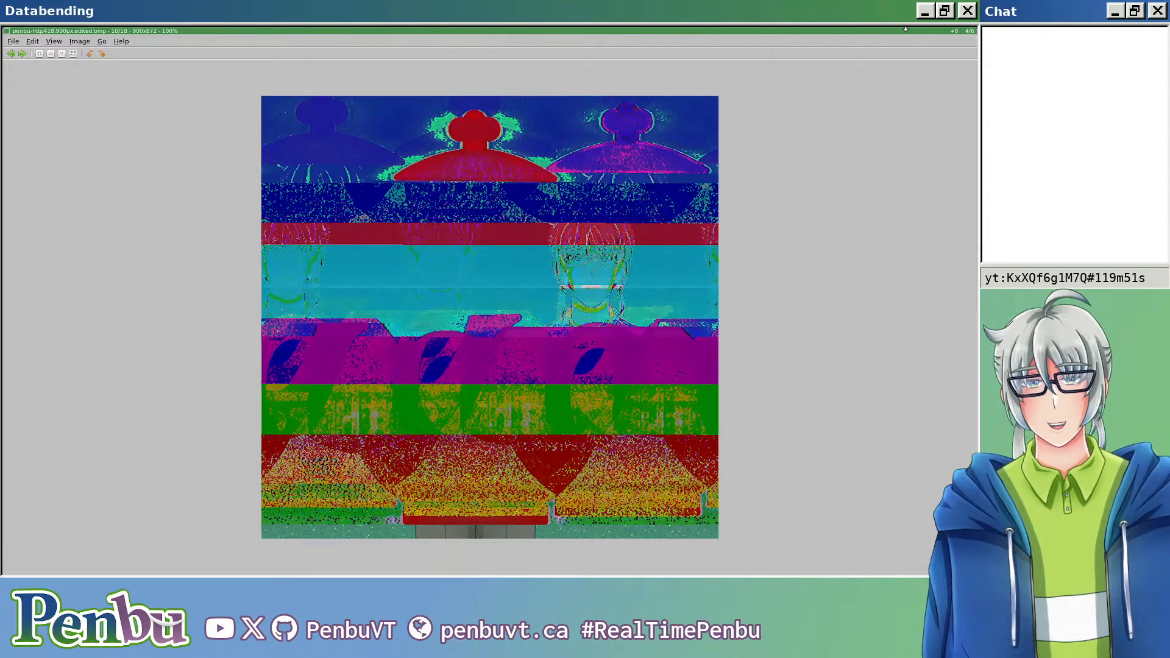
pyautogui.press('Right')
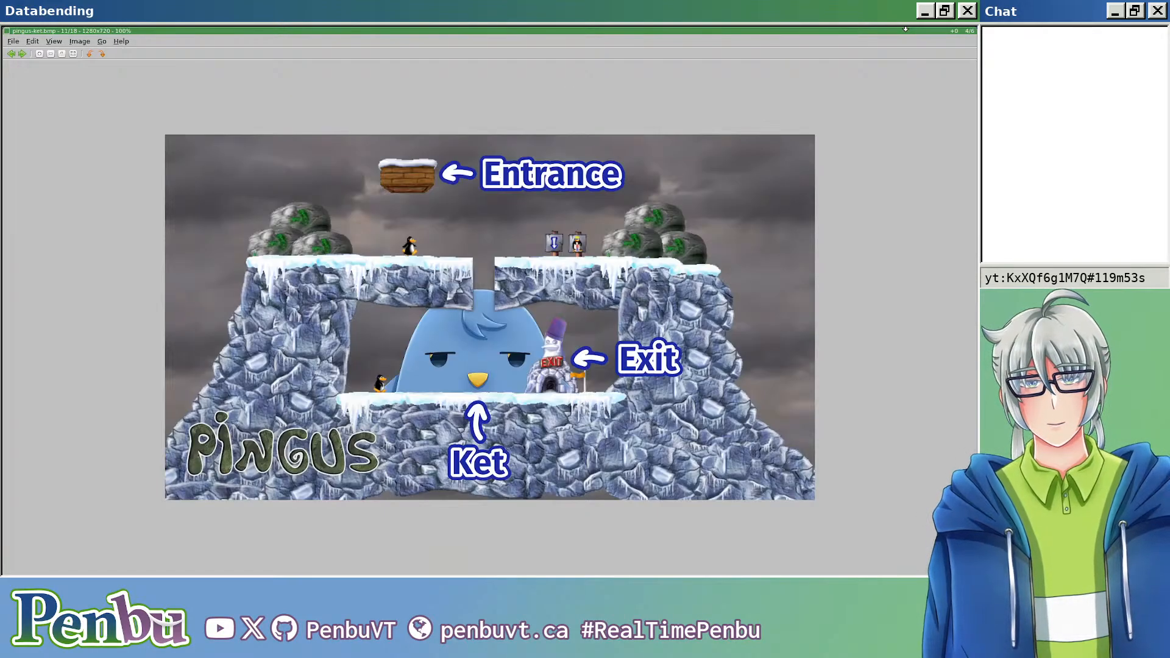
pyautogui.press('Right')
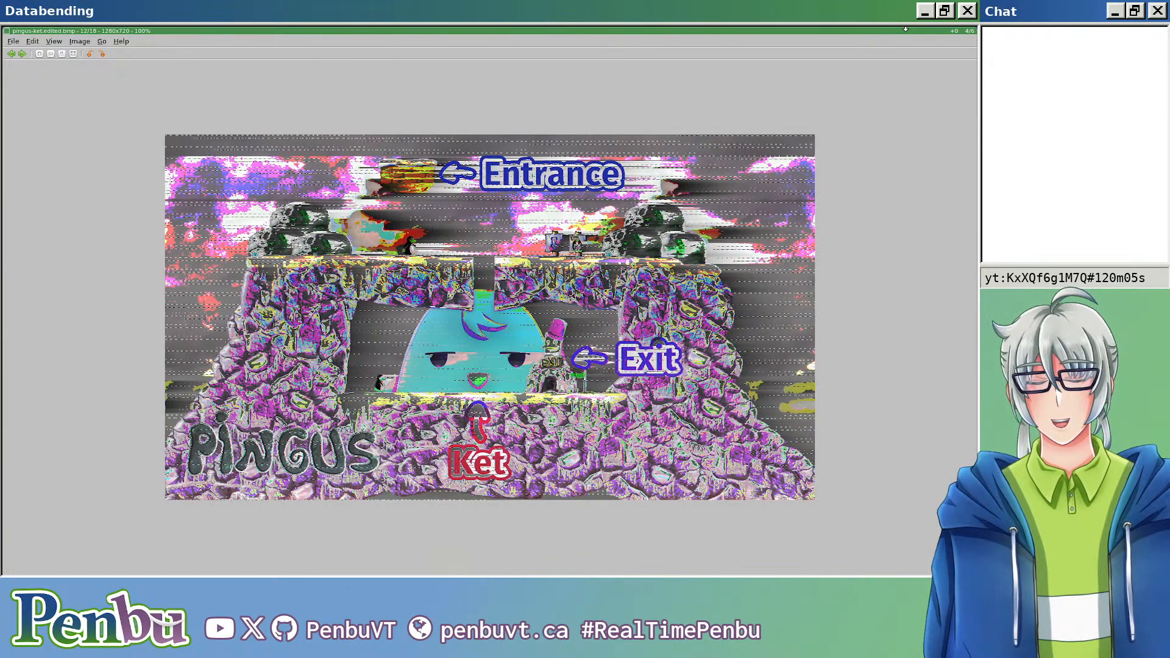
# Step: View the original and edited versions of spectrum, subtitling-program and white, finishing back at databend-01.bmp
pyautogui.press('space')
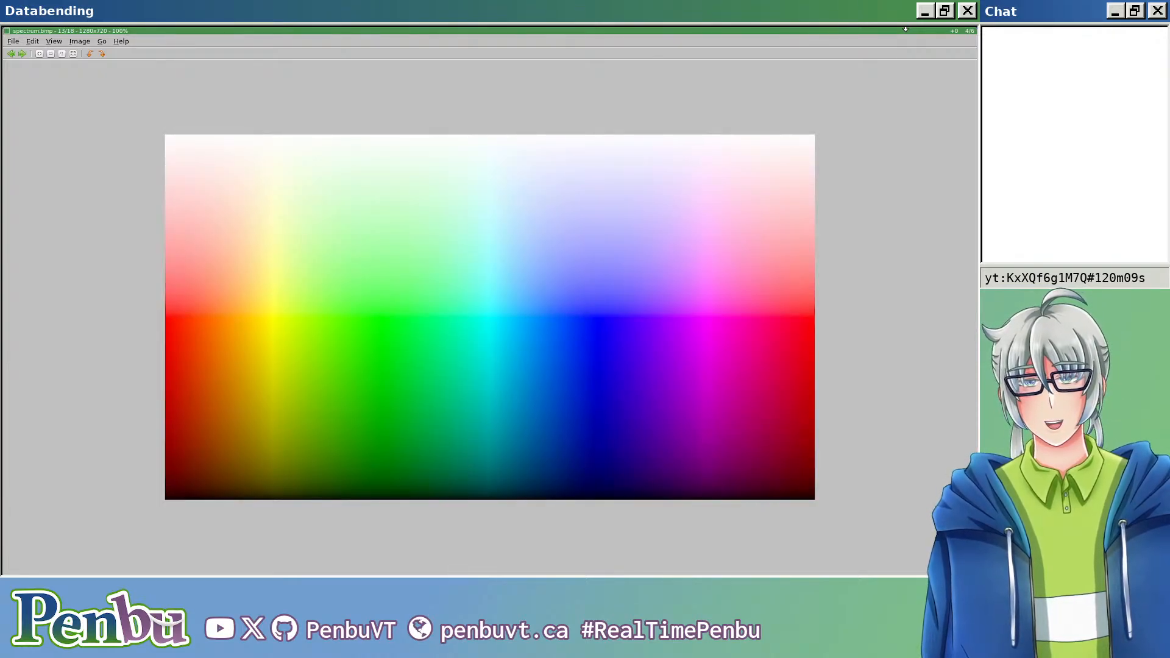
pyautogui.press('space')
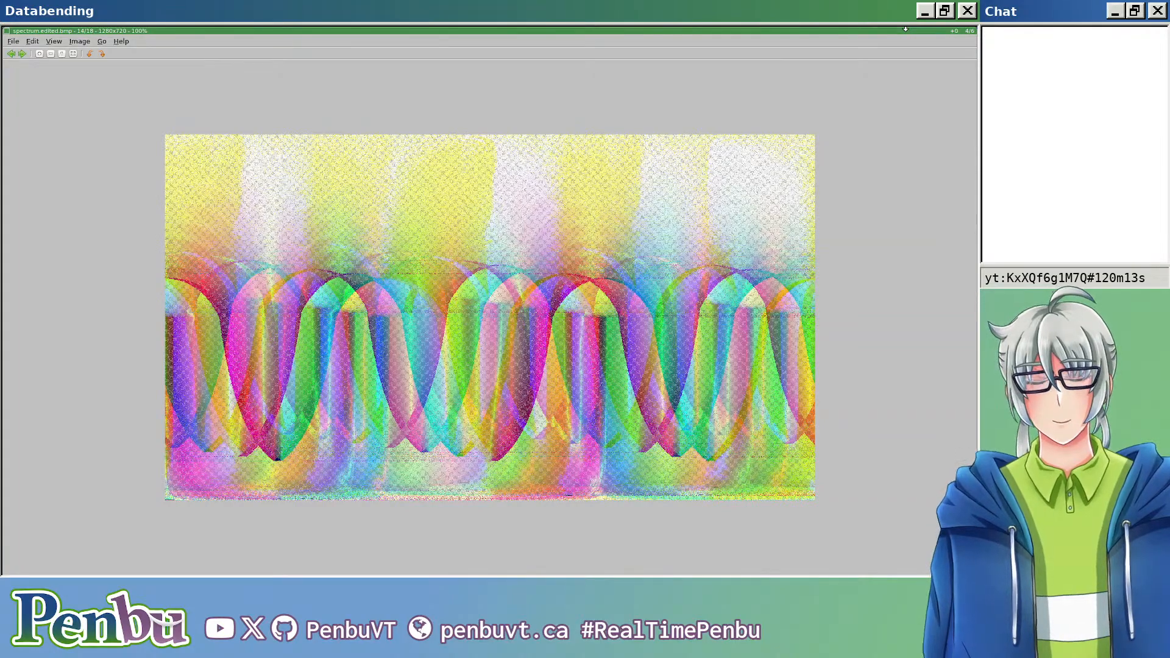
pyautogui.press('space')
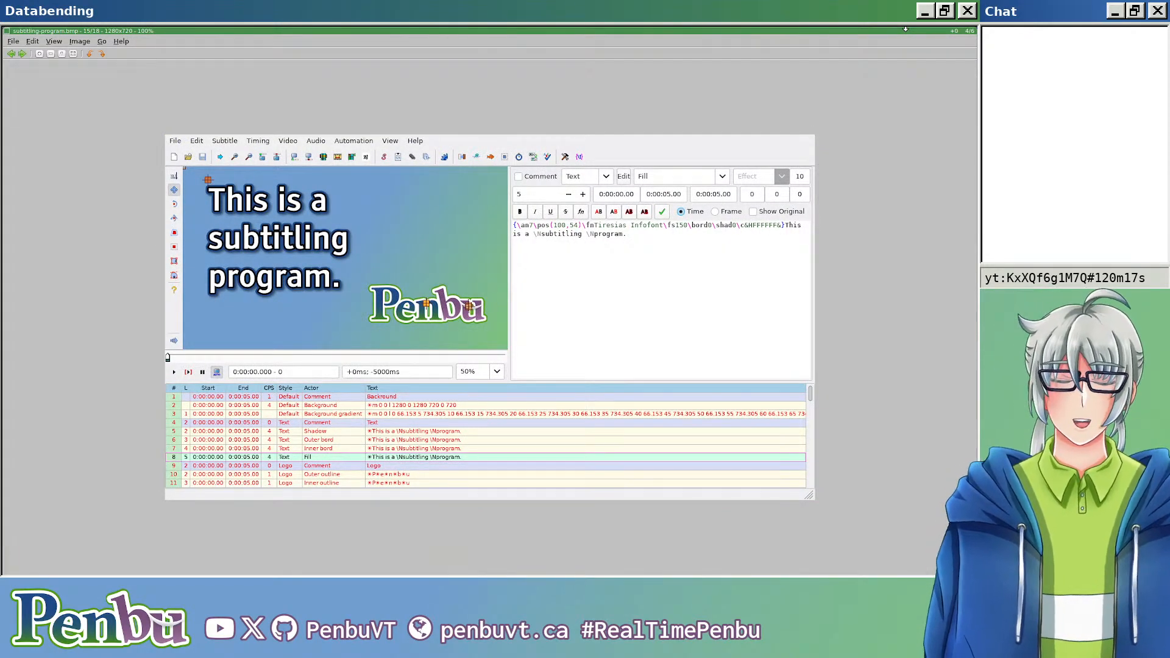
pyautogui.press('space')
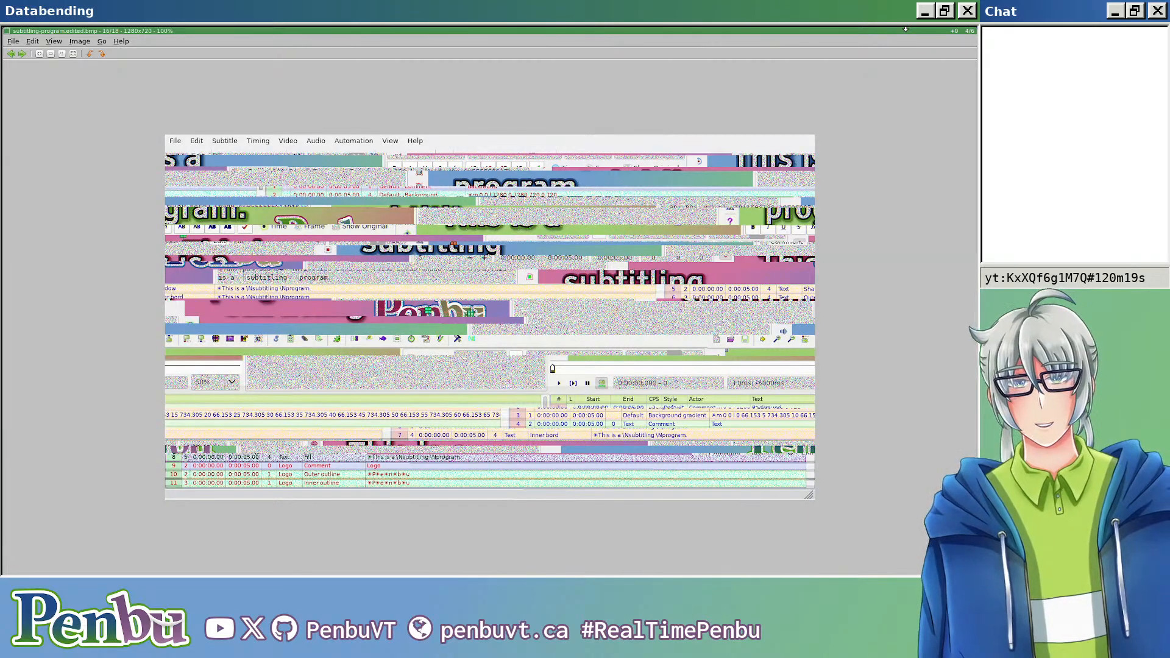
pyautogui.press('space')
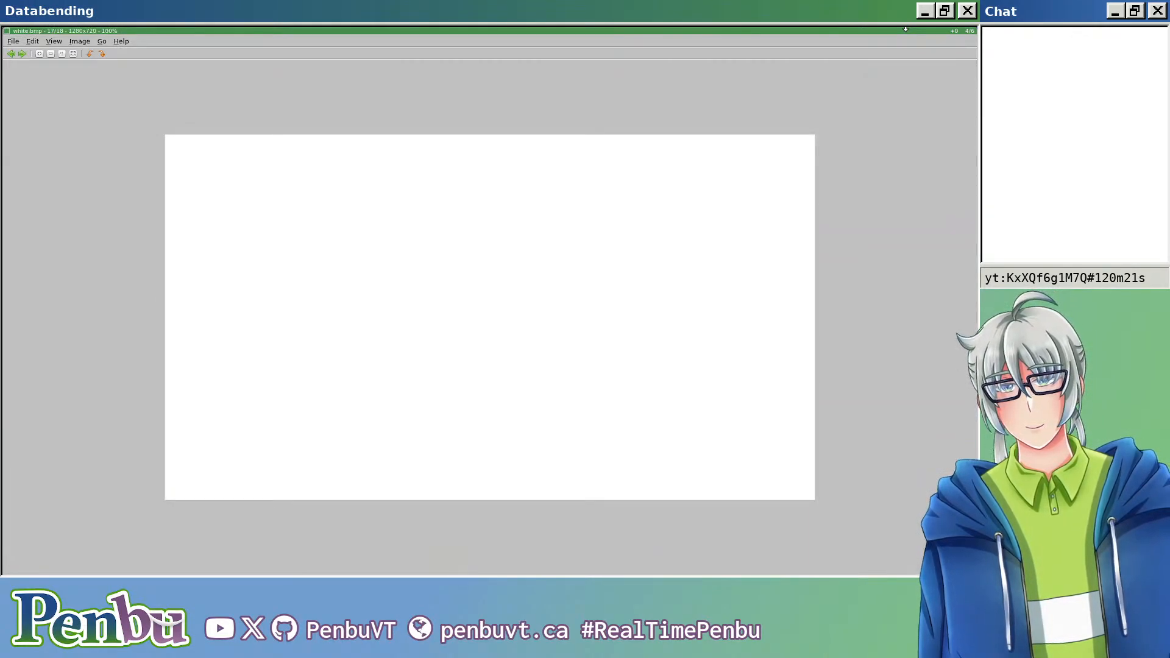
pyautogui.press('space')
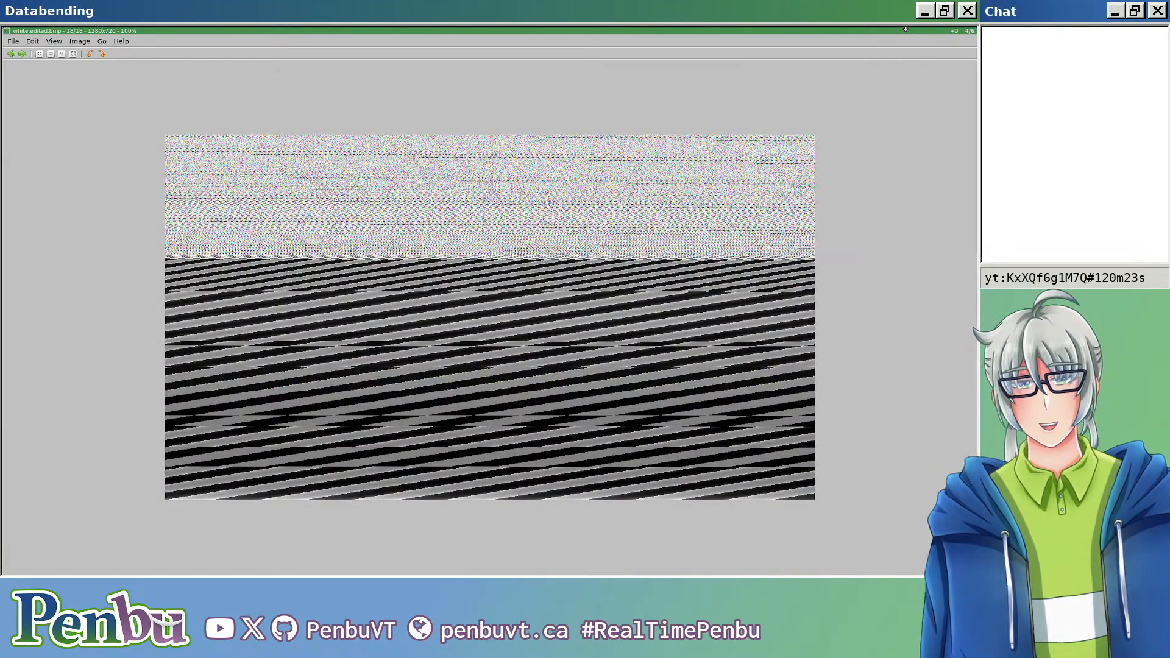
pyautogui.press('space')
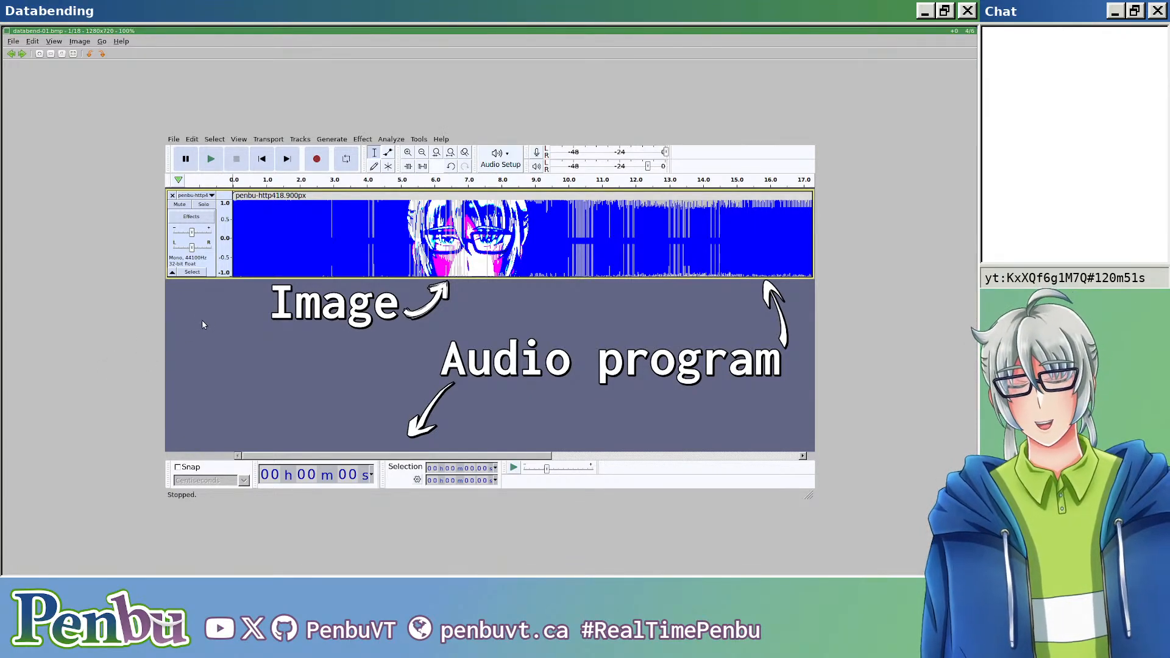
# Step: Return to the file manager and show the Pictures/thumbnails/2023 folder
pyautogui.press('super+k')
pyautogui.press('super+k')
pyautogui.press('super+j')
pyautogui.press('super+m')
pyautogui.click(136, 365)
pyautogui.hotkey('ctrl', 'Tab')
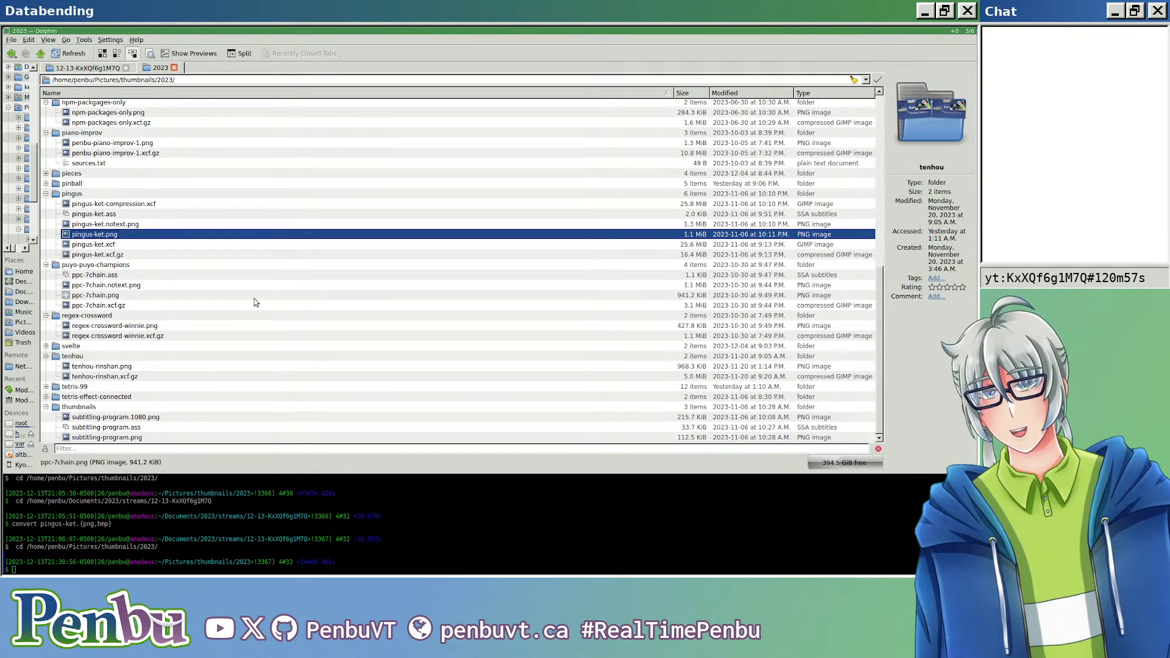
# Step: Expand the getting-over-it folder, view getting-over-it-01.png, close it and return to the viewer showing databend-01.bmp
pyautogui.moveTo(250, 300)
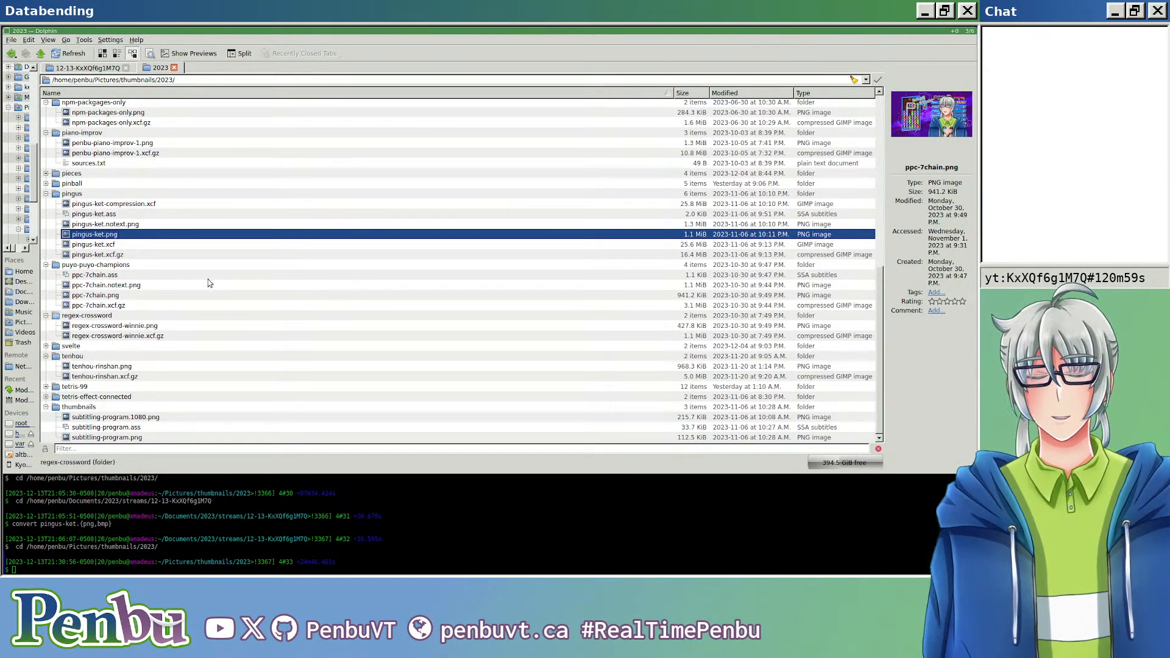
pyautogui.scroll(7, 94, 250)
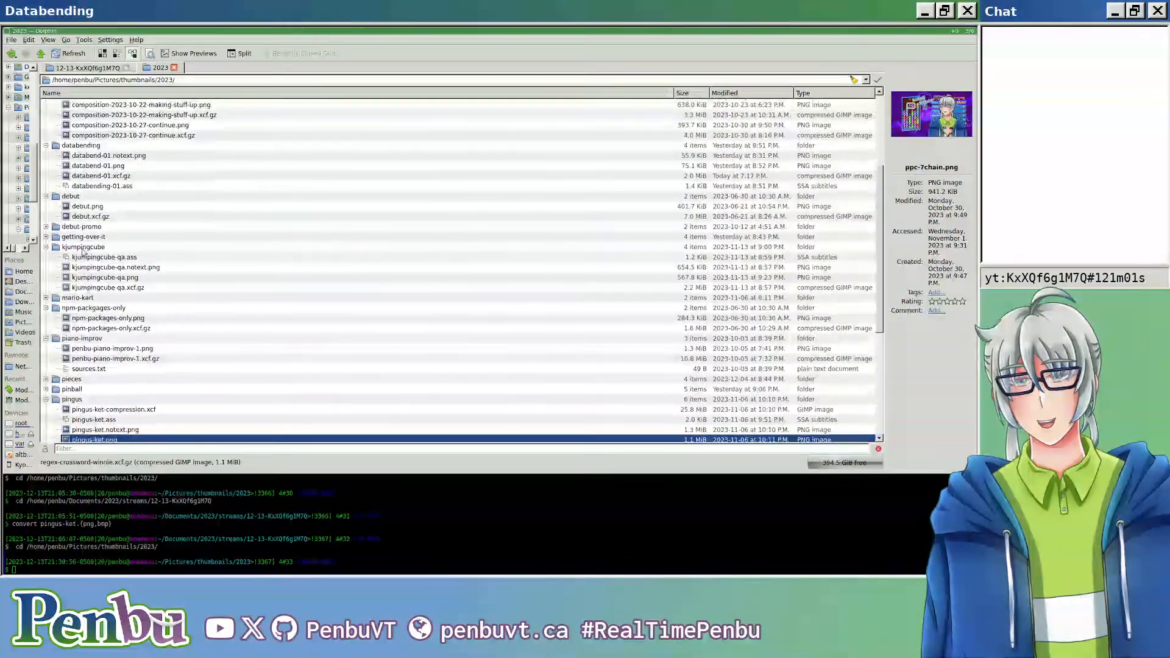
pyautogui.click(45, 237)
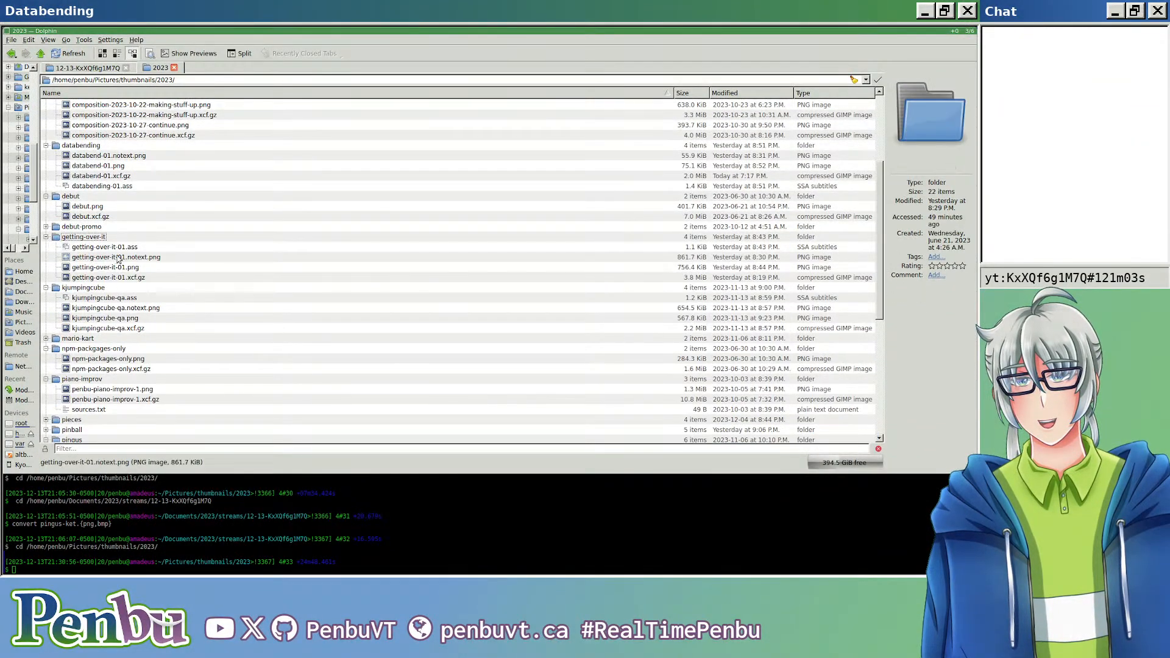
pyautogui.click(137, 271)
pyautogui.doubleClick(137, 273)
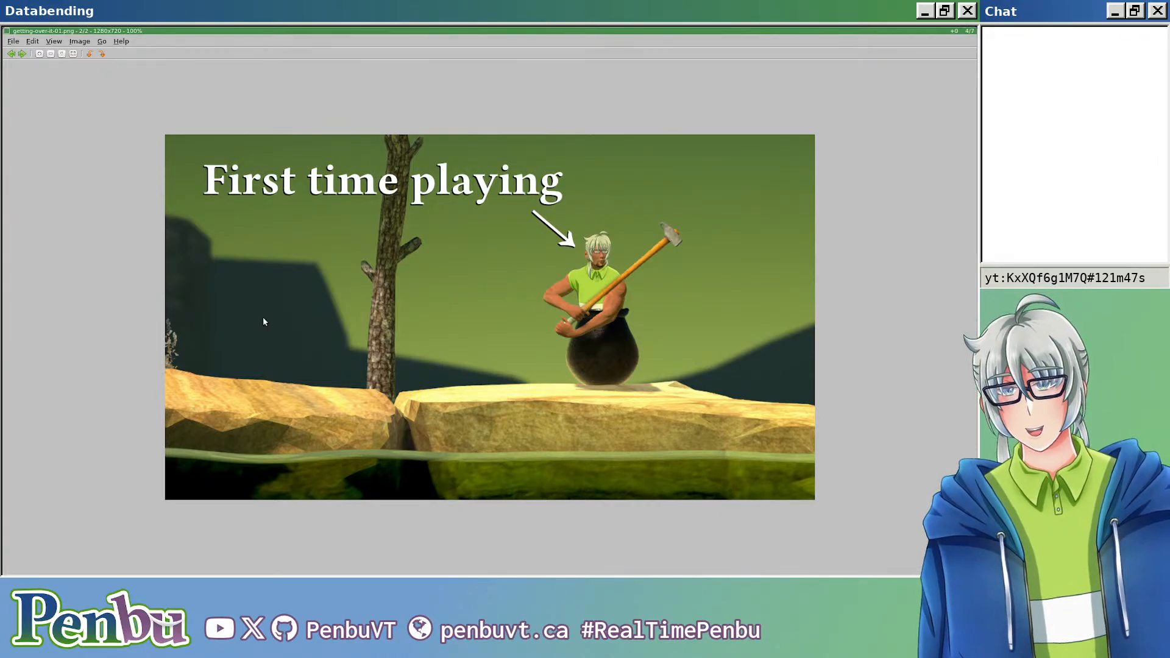
pyautogui.press('Escape')
pyautogui.hotkey('alt', 'Tab')
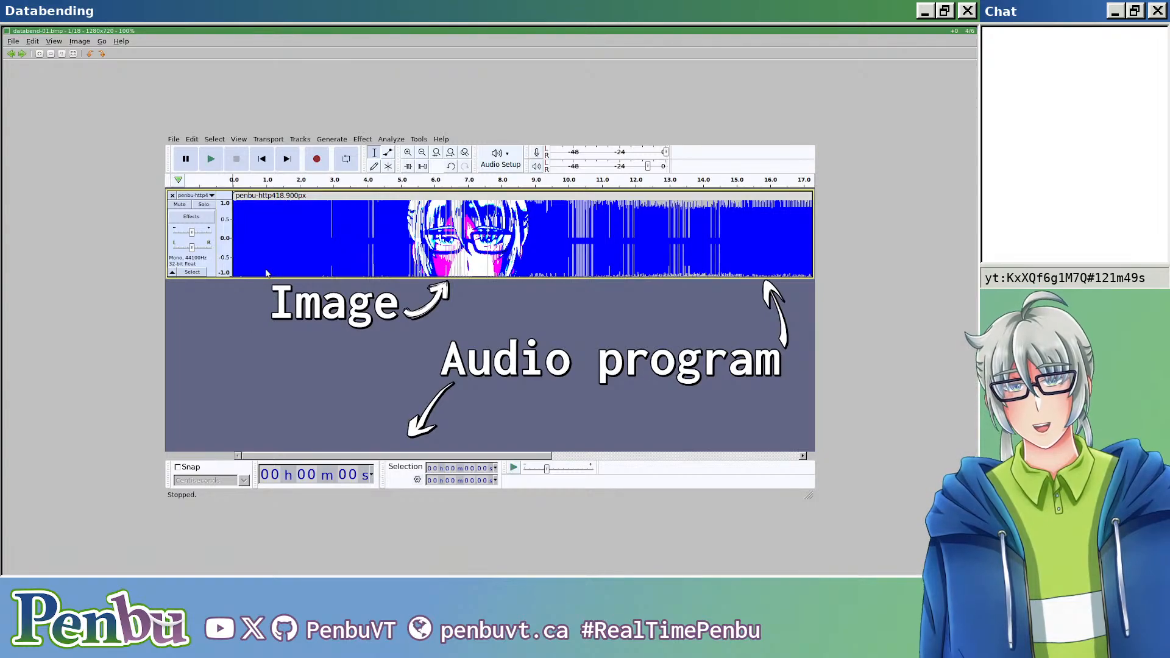